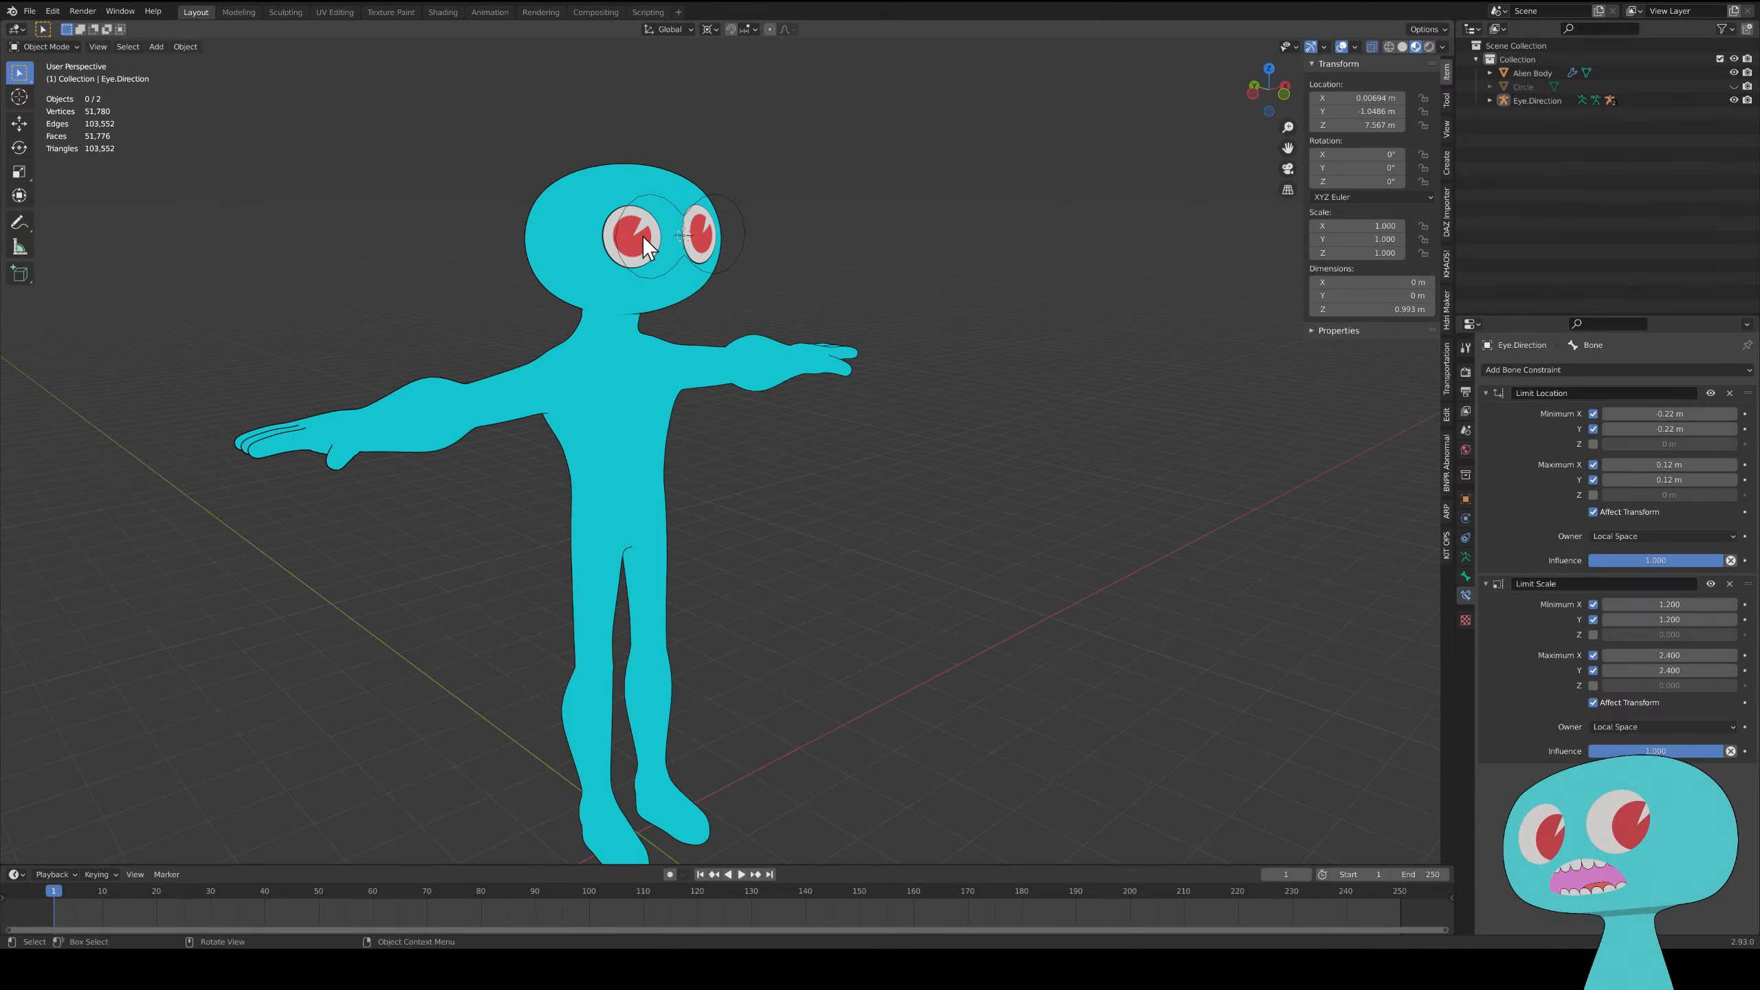
- Create a new collection under the Scene Collection and name it Mouth Shapes
middle_click_drag(674, 193, 678, 366)
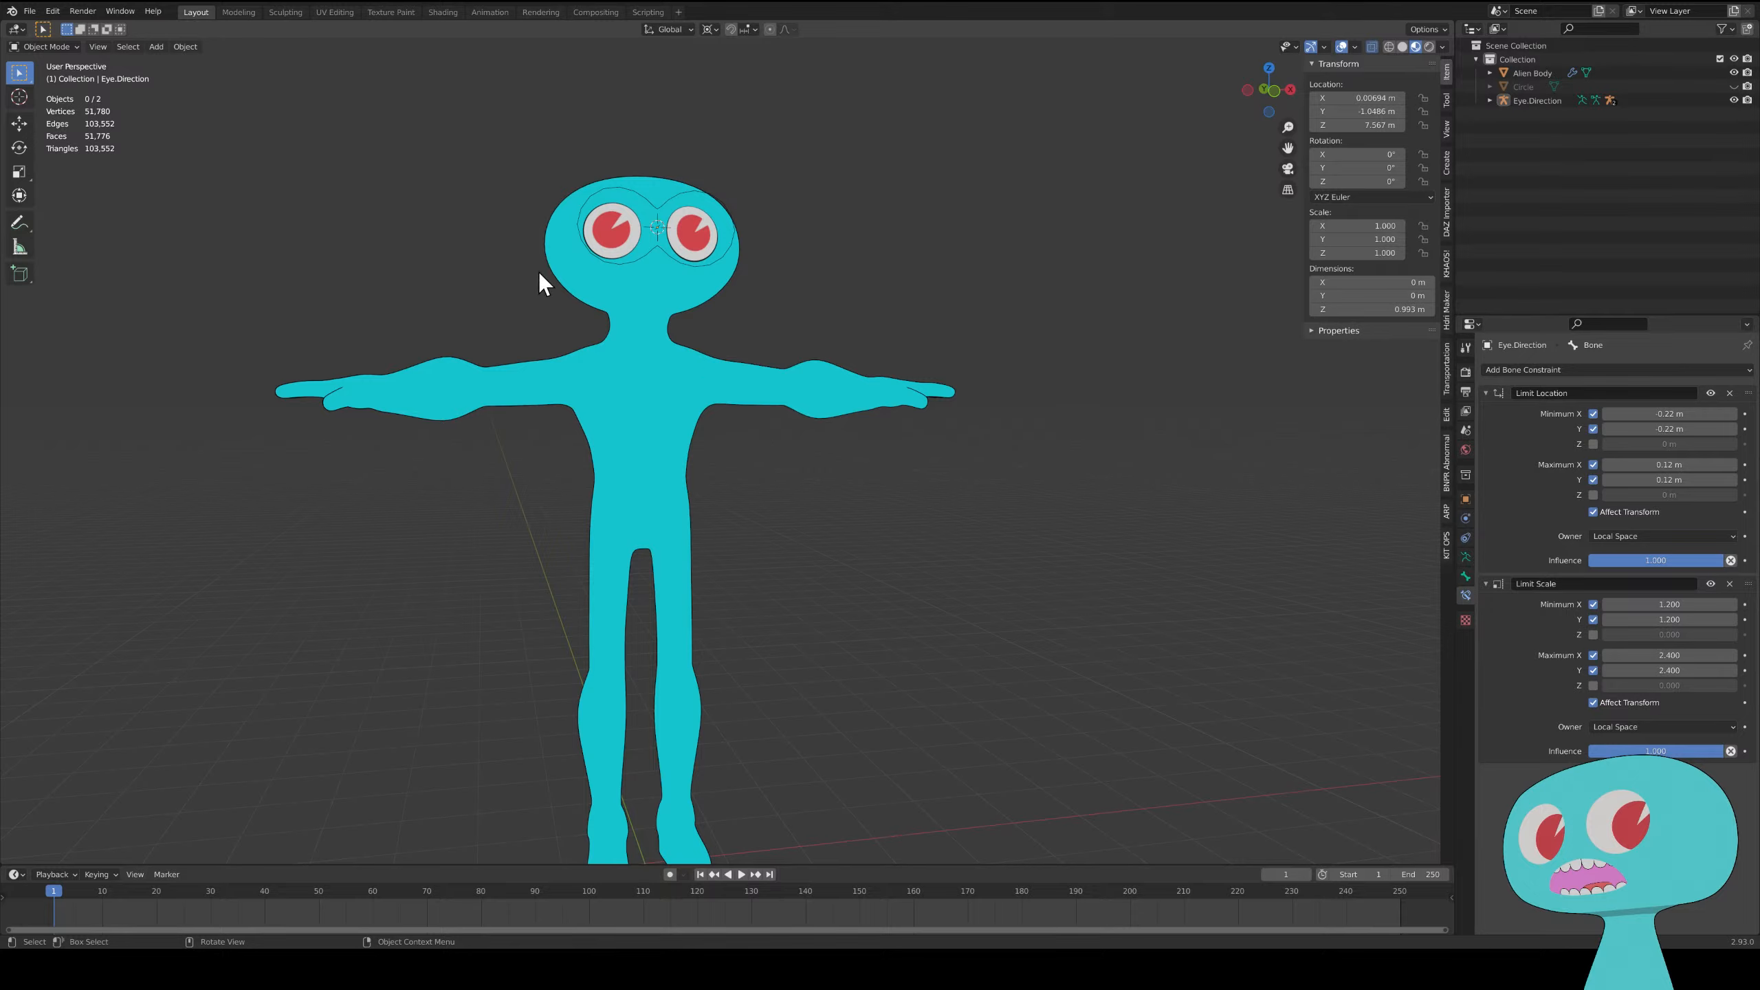
middle_click_drag(833, 424, 894, 379)
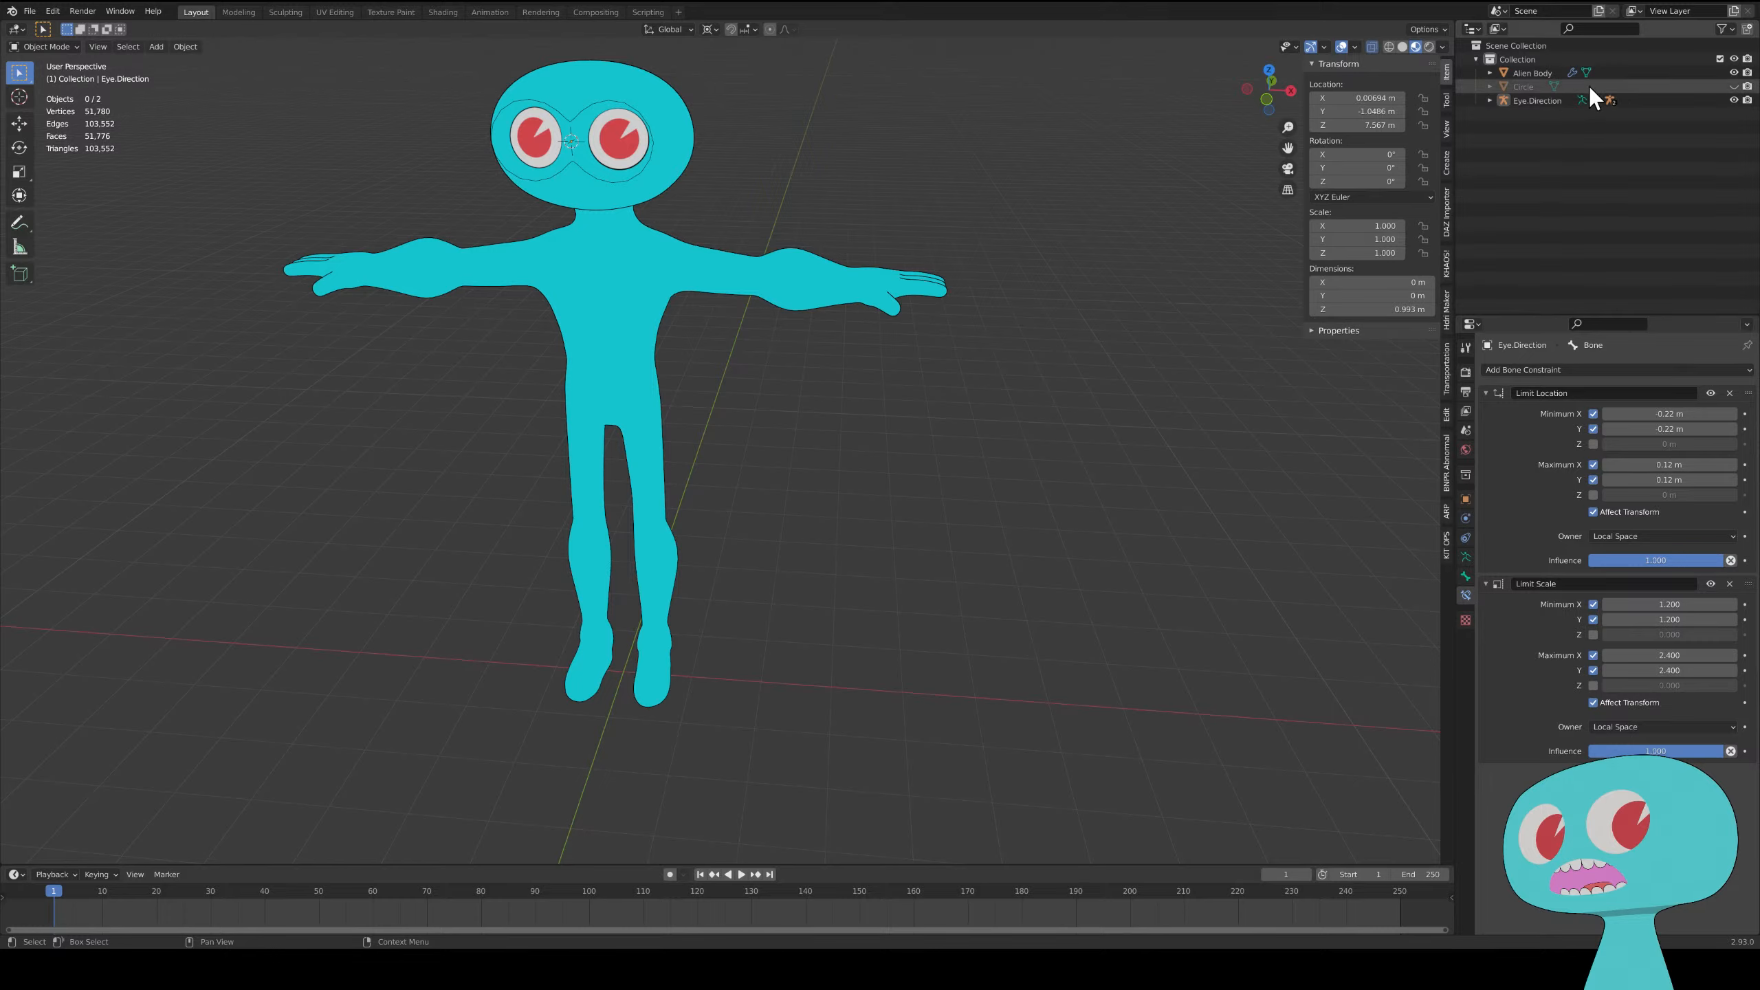
left_click(1479, 59)
right_click(1489, 150)
left_click(1538, 148)
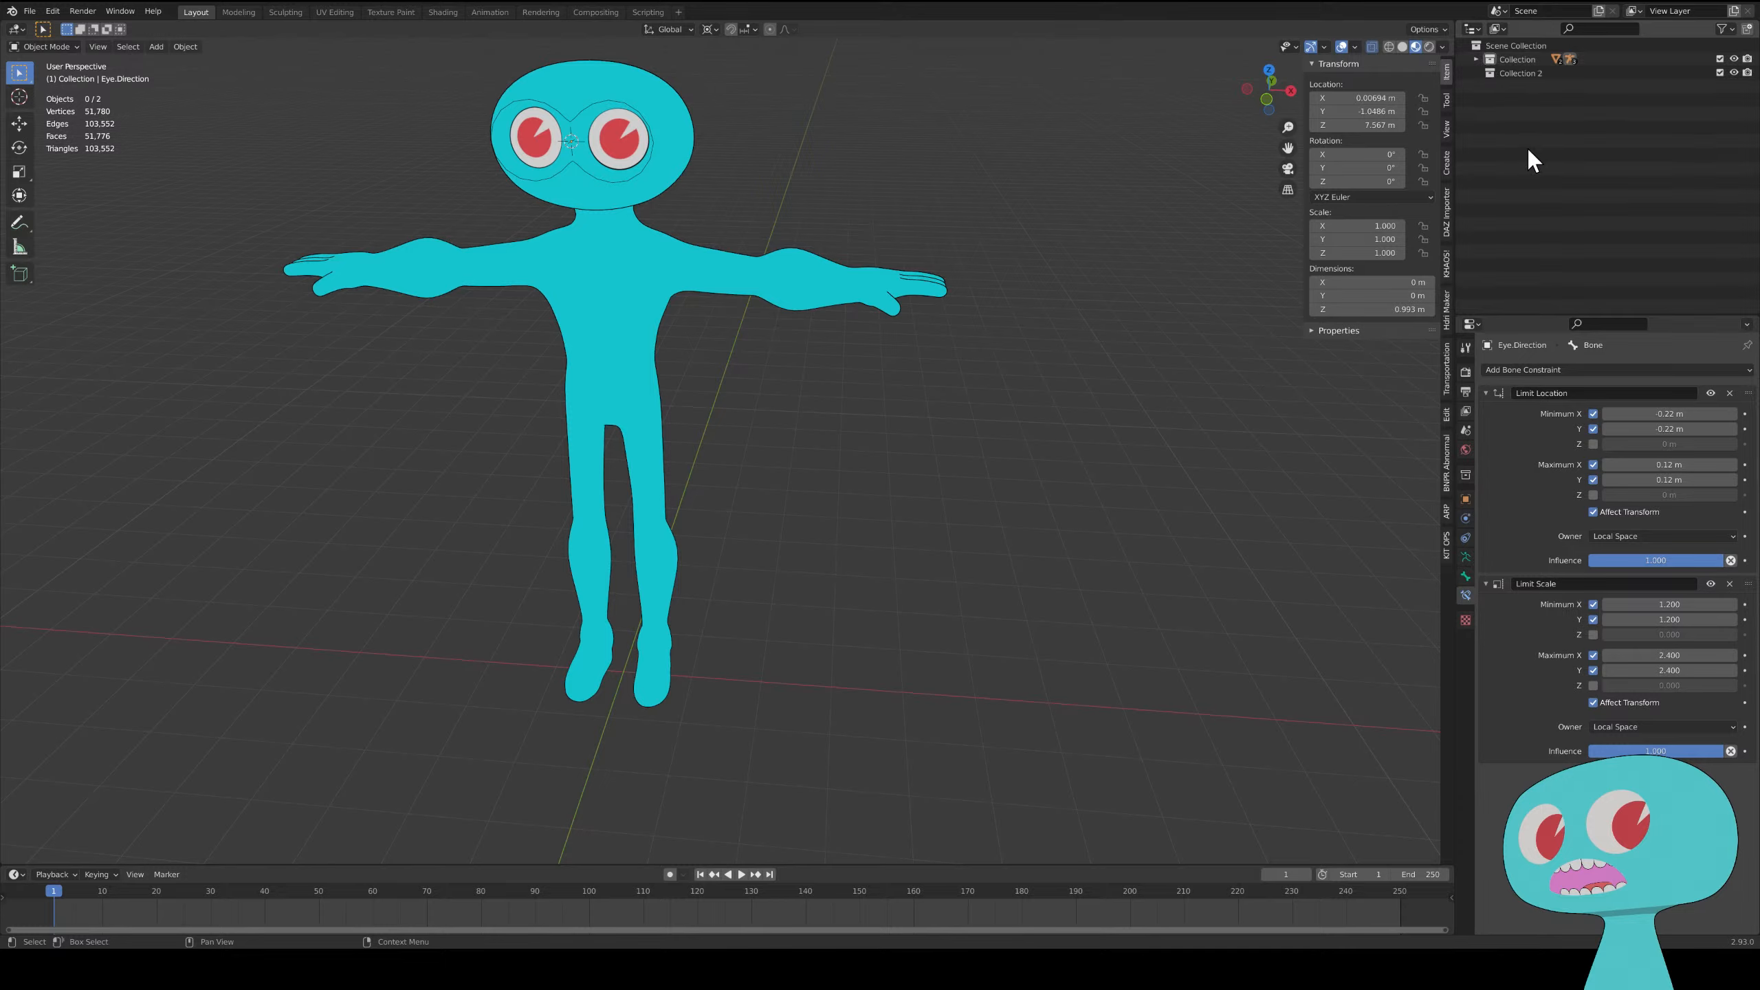
double_click(1524, 72)
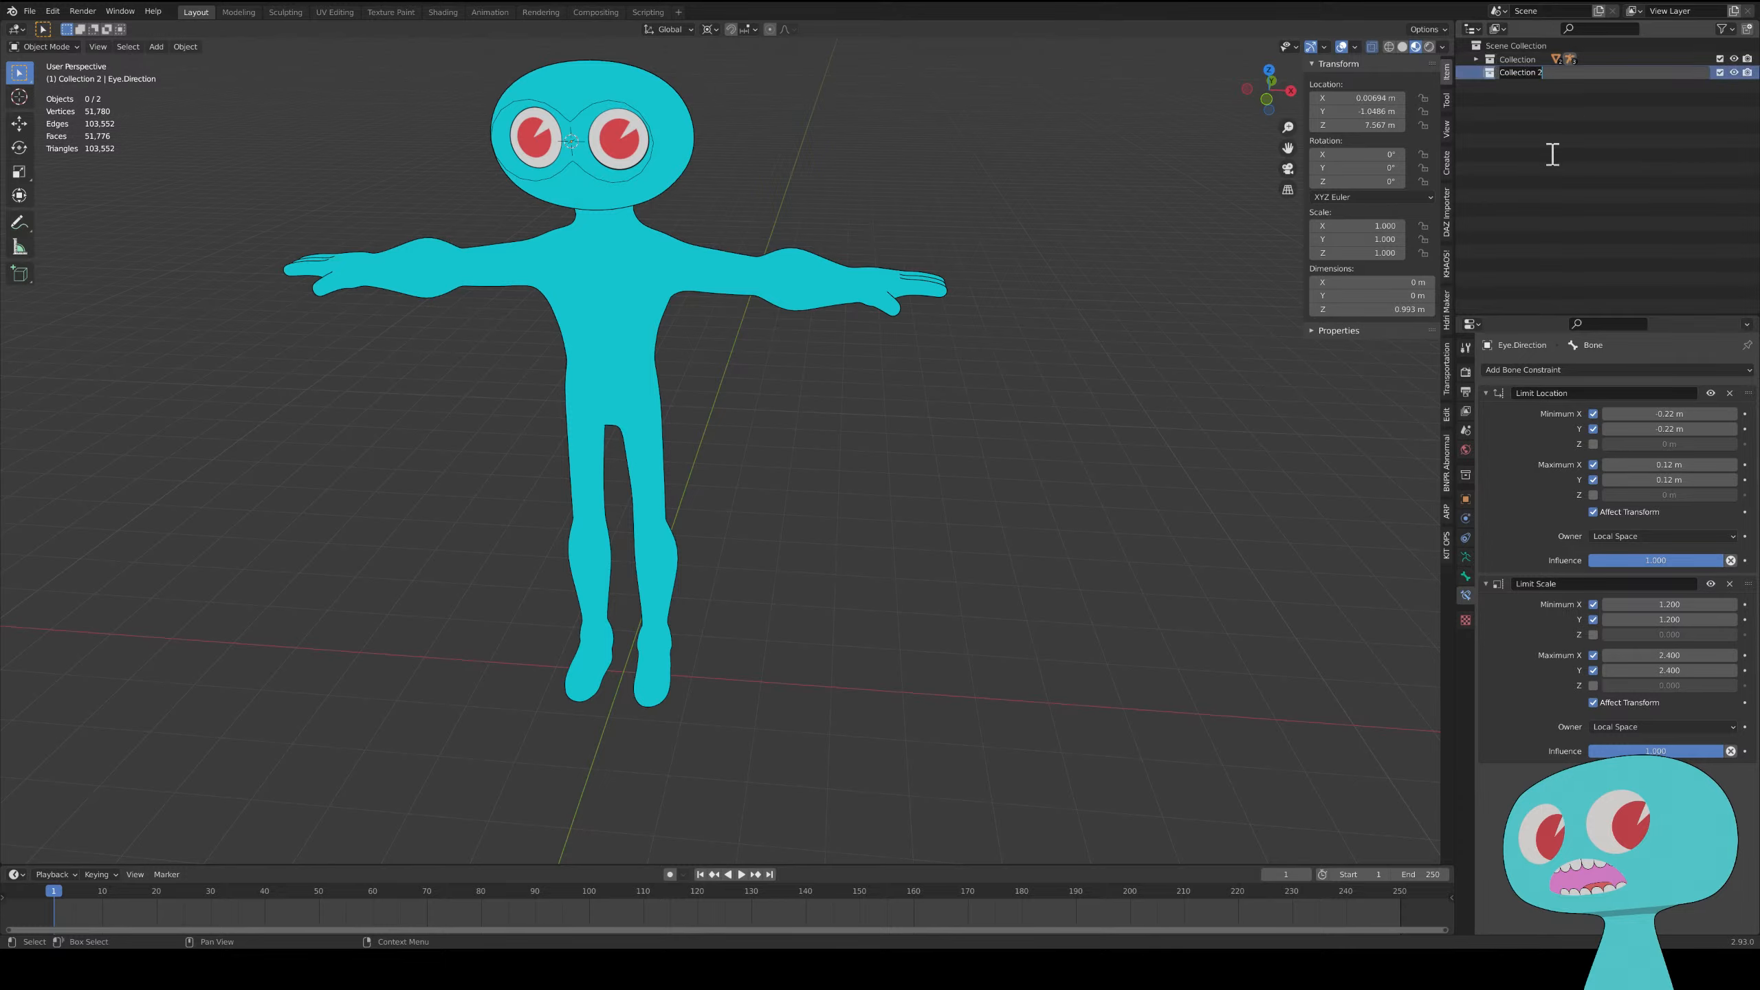
type("Mouth Shapes")
key("Return")
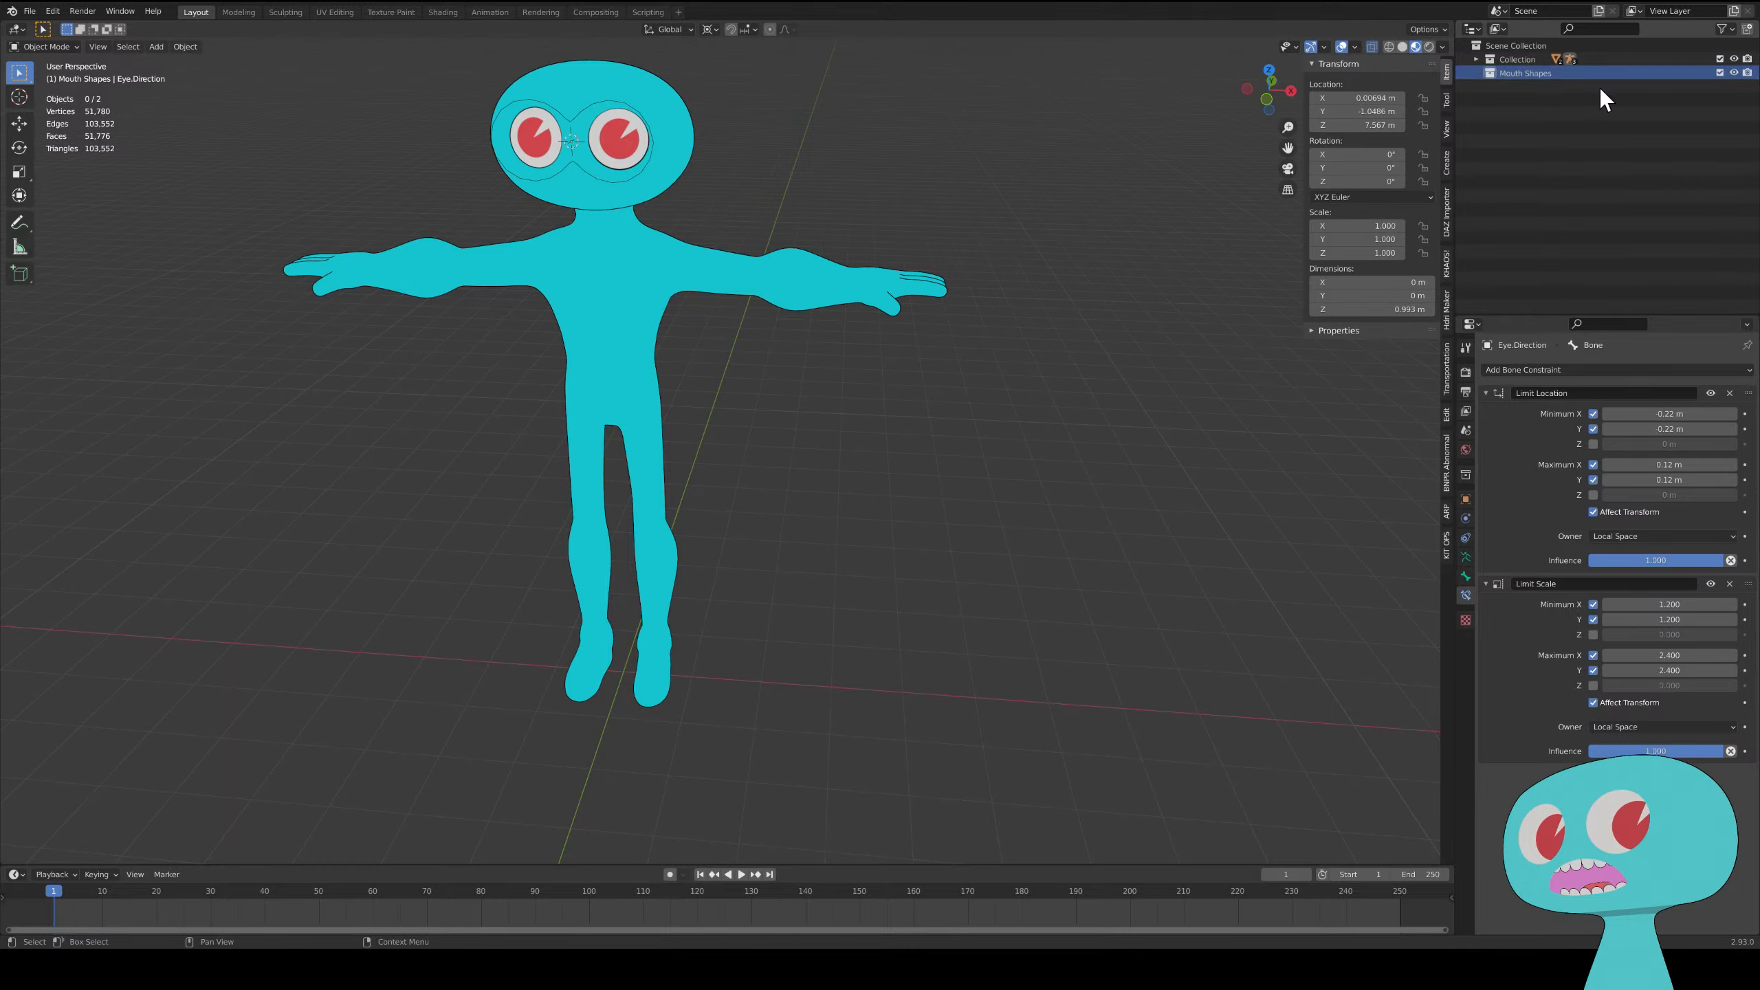
- Enable the Selectable and Disable in Viewports restriction toggles in the Outliner filter
middle_click_drag(876, 395, 910, 366)
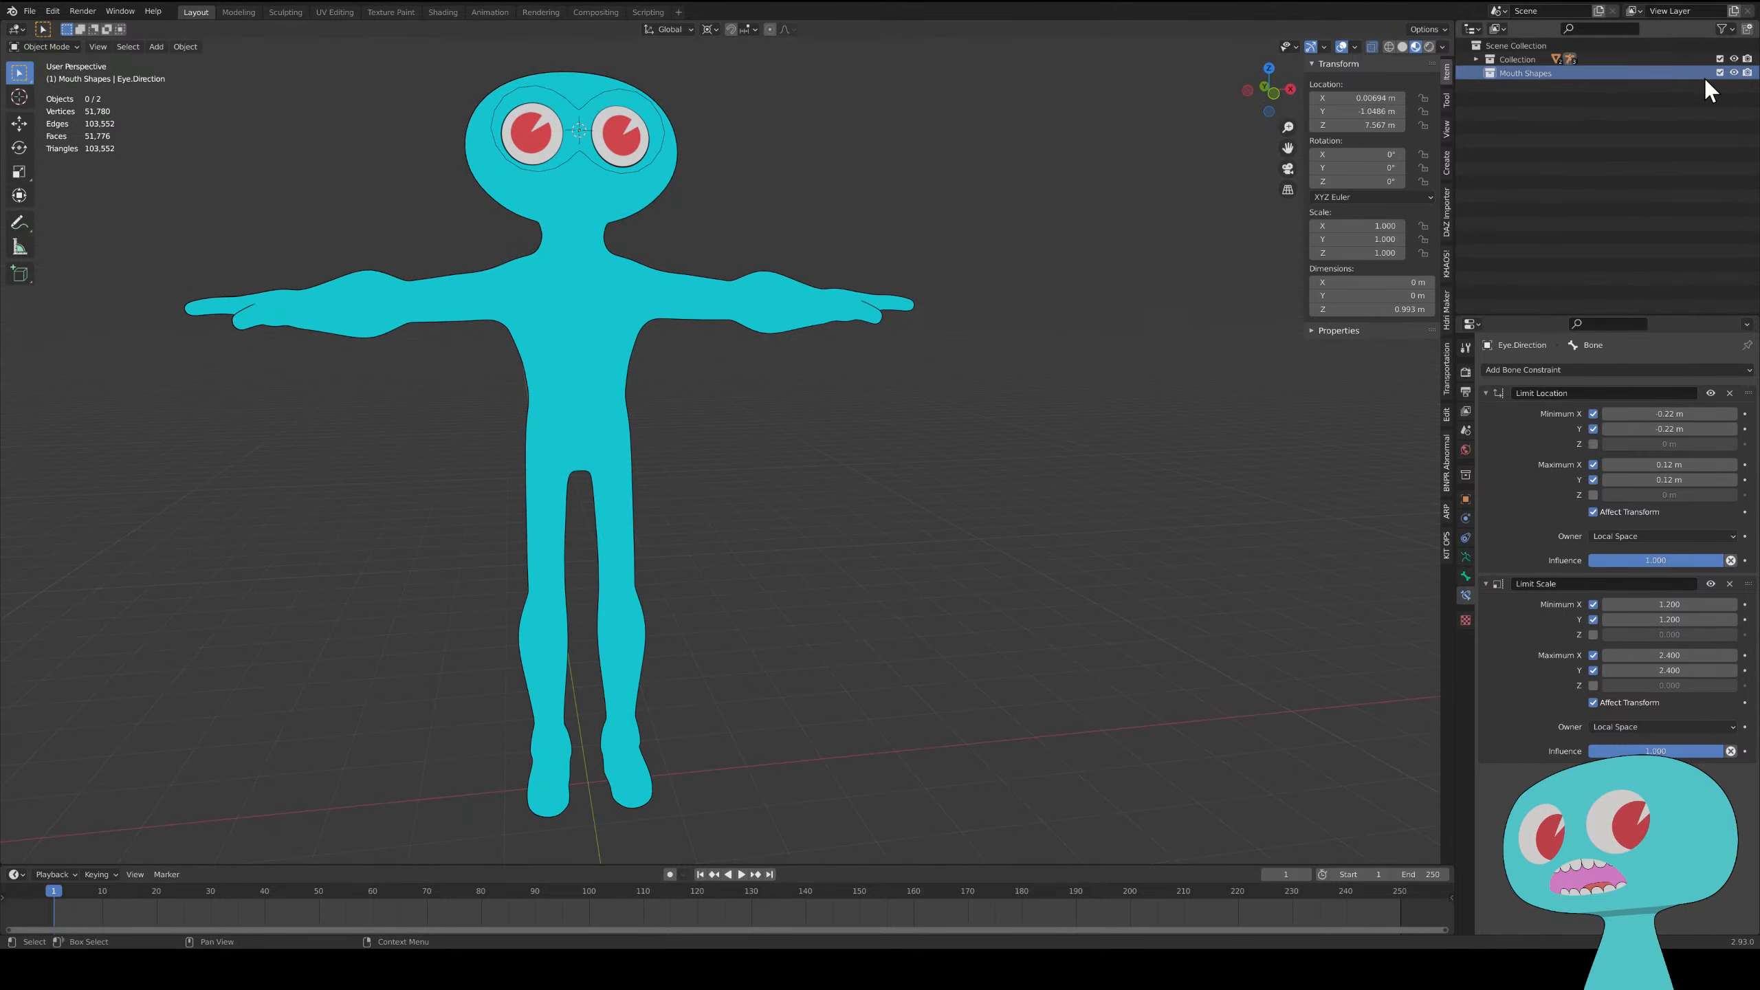
left_click(1727, 29)
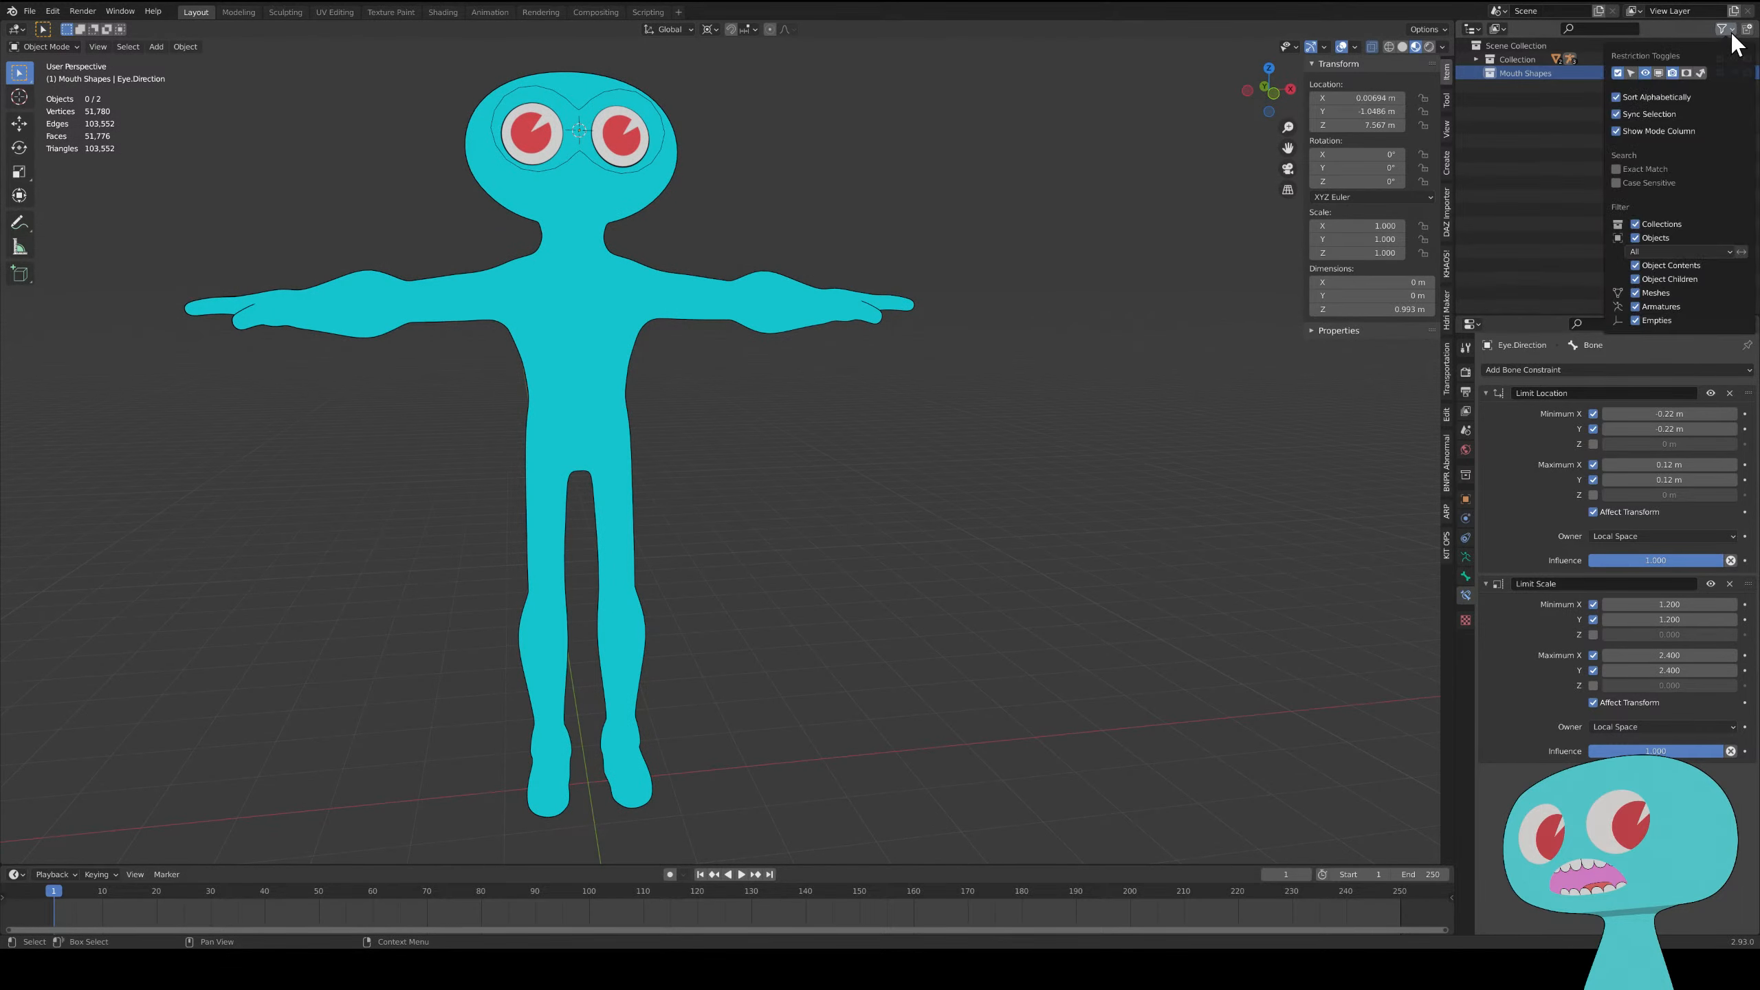
left_click(1632, 73)
left_click(1658, 72)
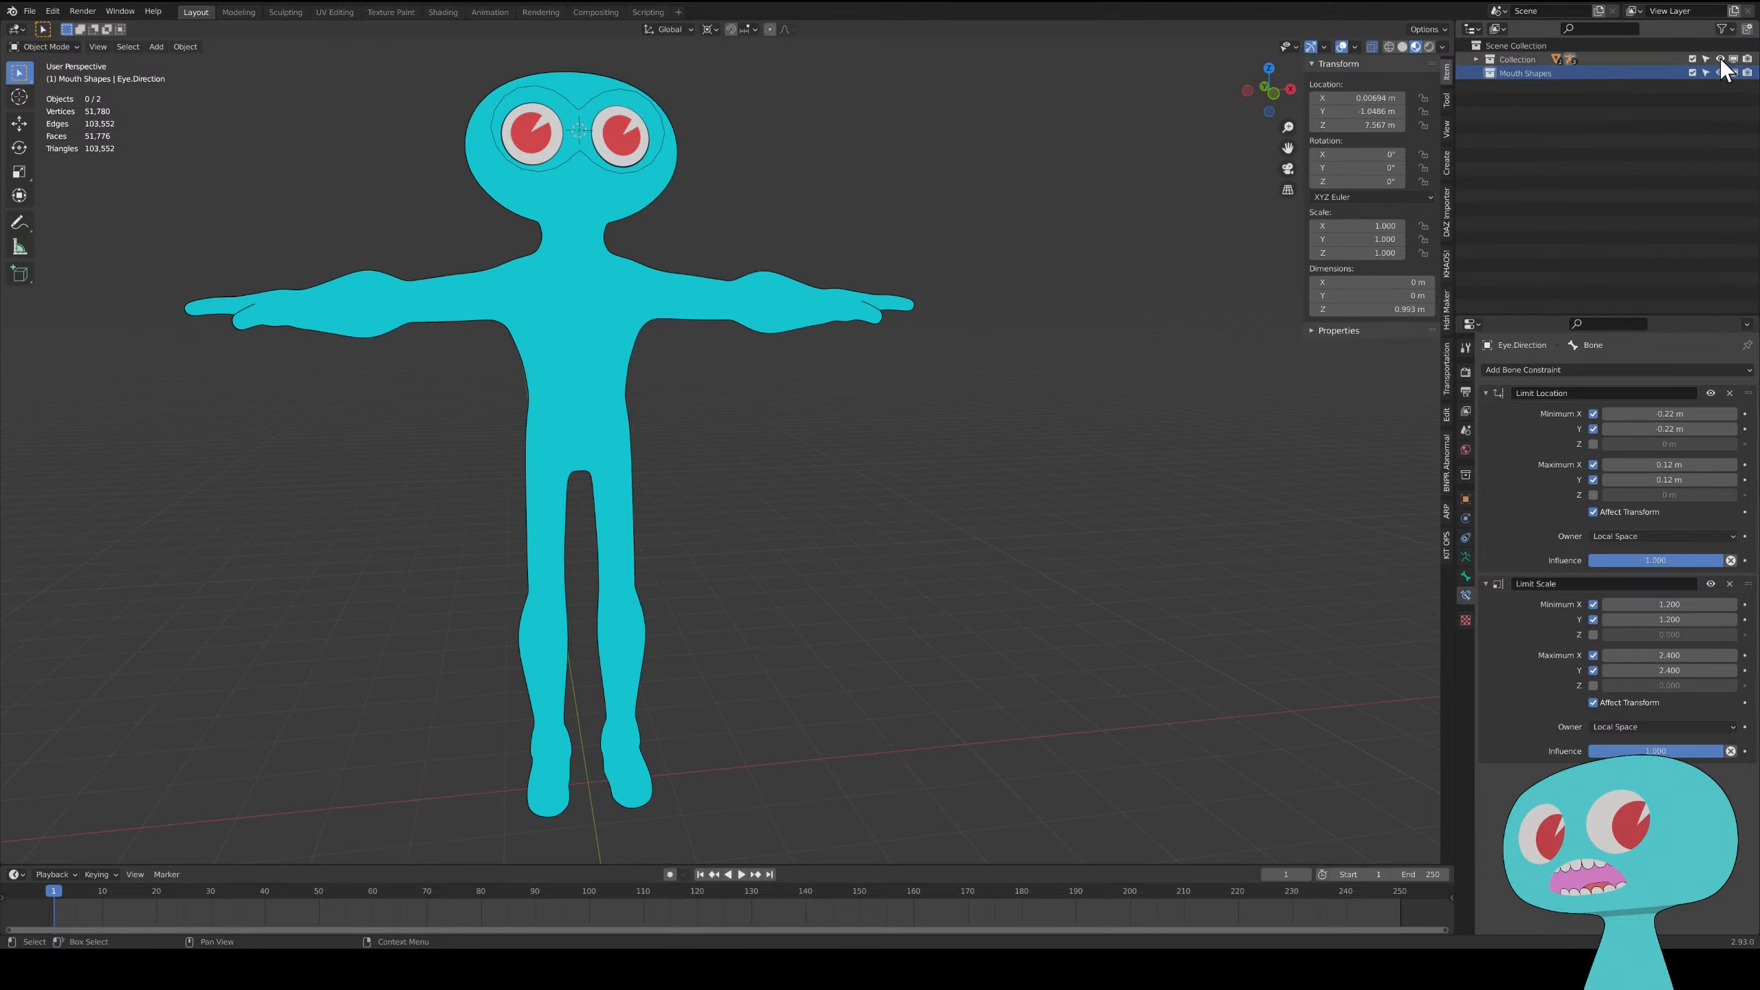
- Try hiding and showing the alien's collection in the viewport
left_click(1721, 59)
left_click(1721, 59)
left_click(1721, 59)
left_click(1722, 59)
left_click(1720, 59)
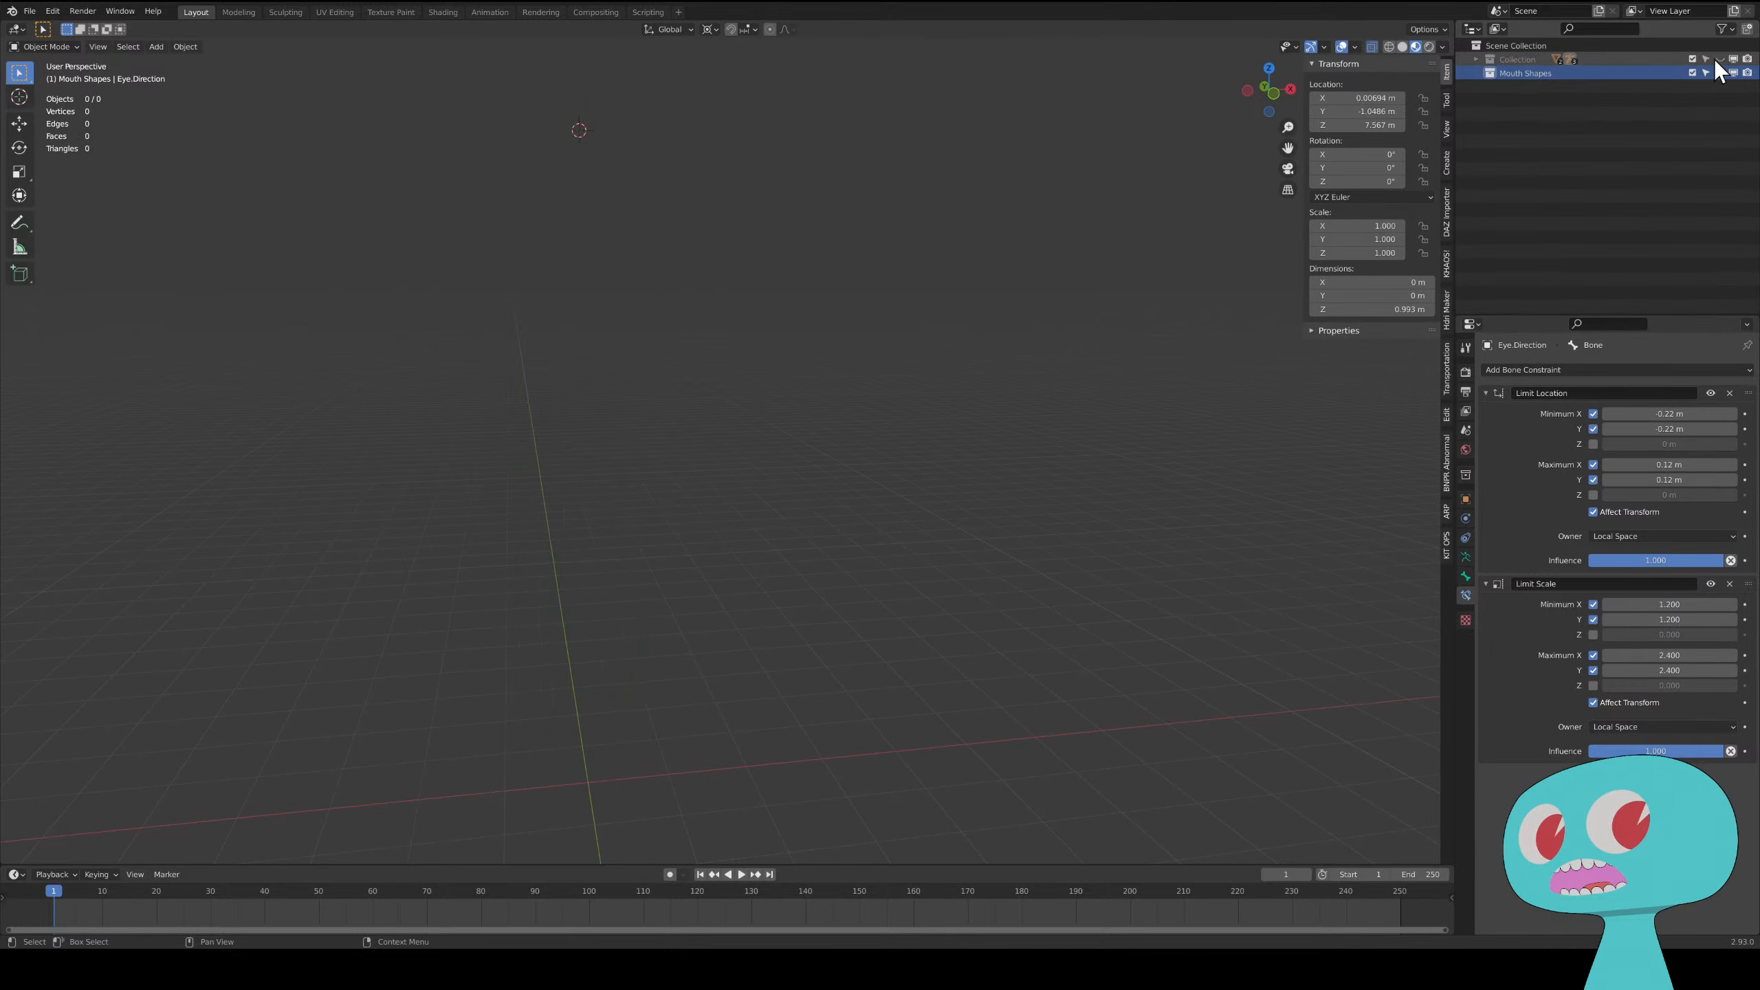
left_click(1721, 60)
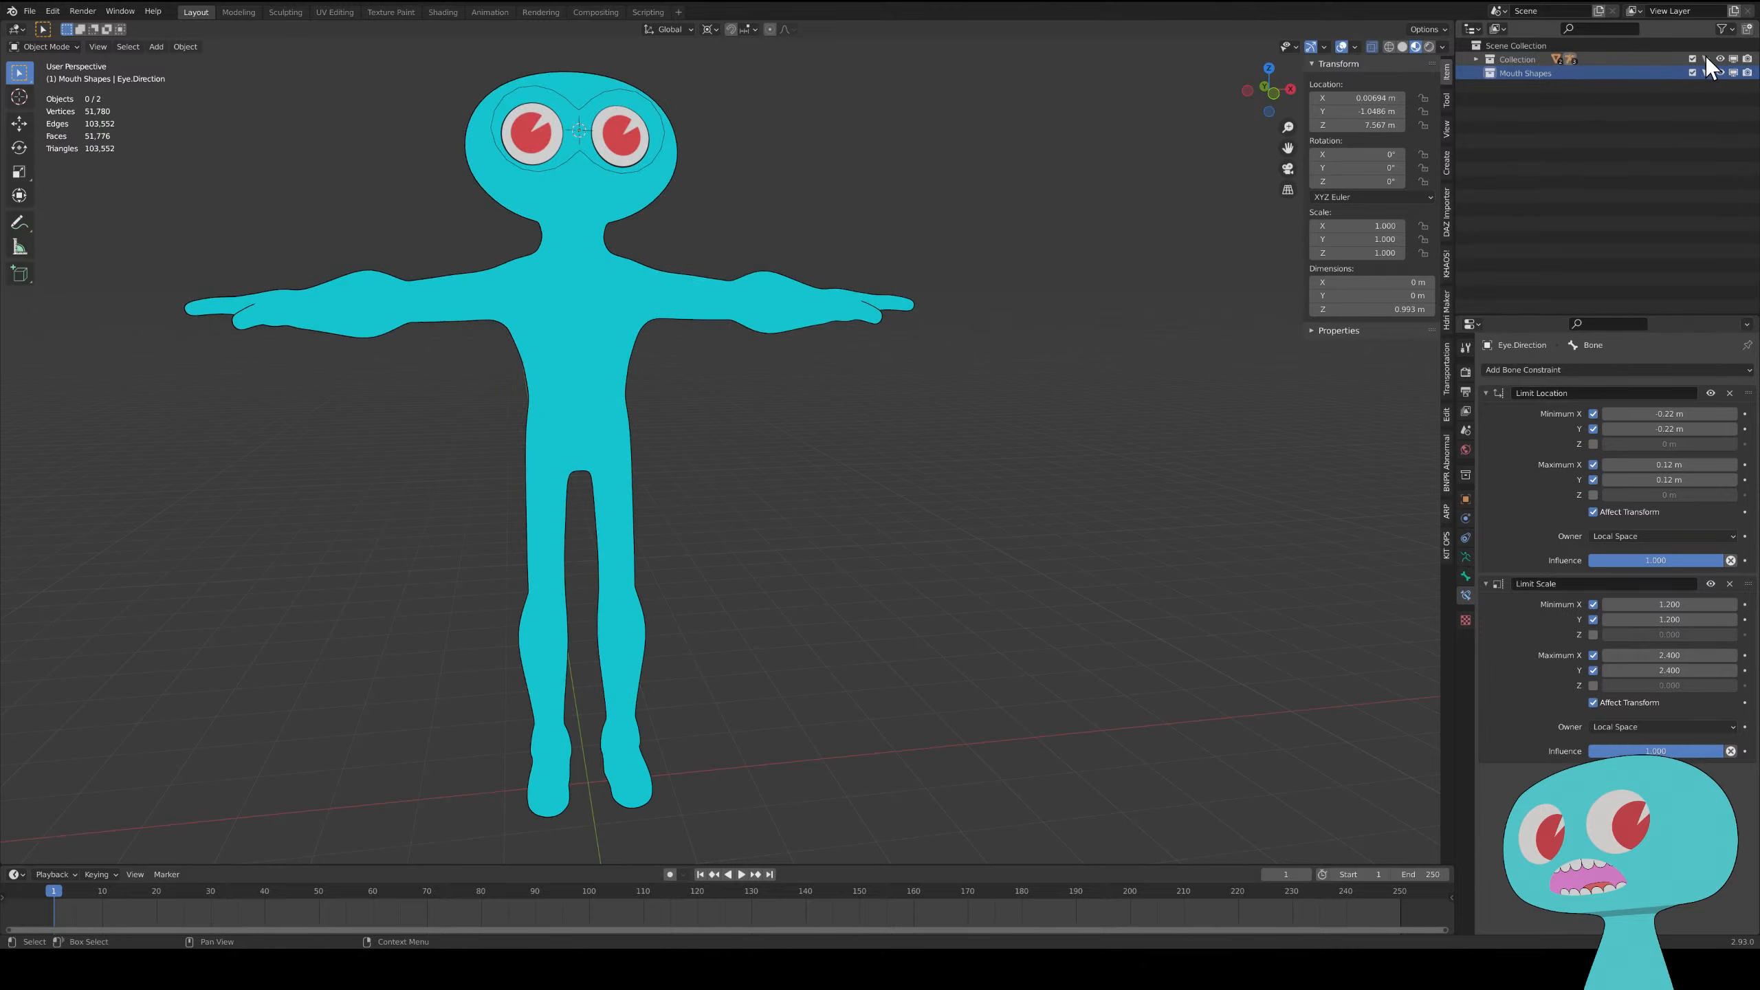
- Exclude the alien's collection from the view layer and add a plane mesh to the Mouth Shapes collection
left_click(1693, 59)
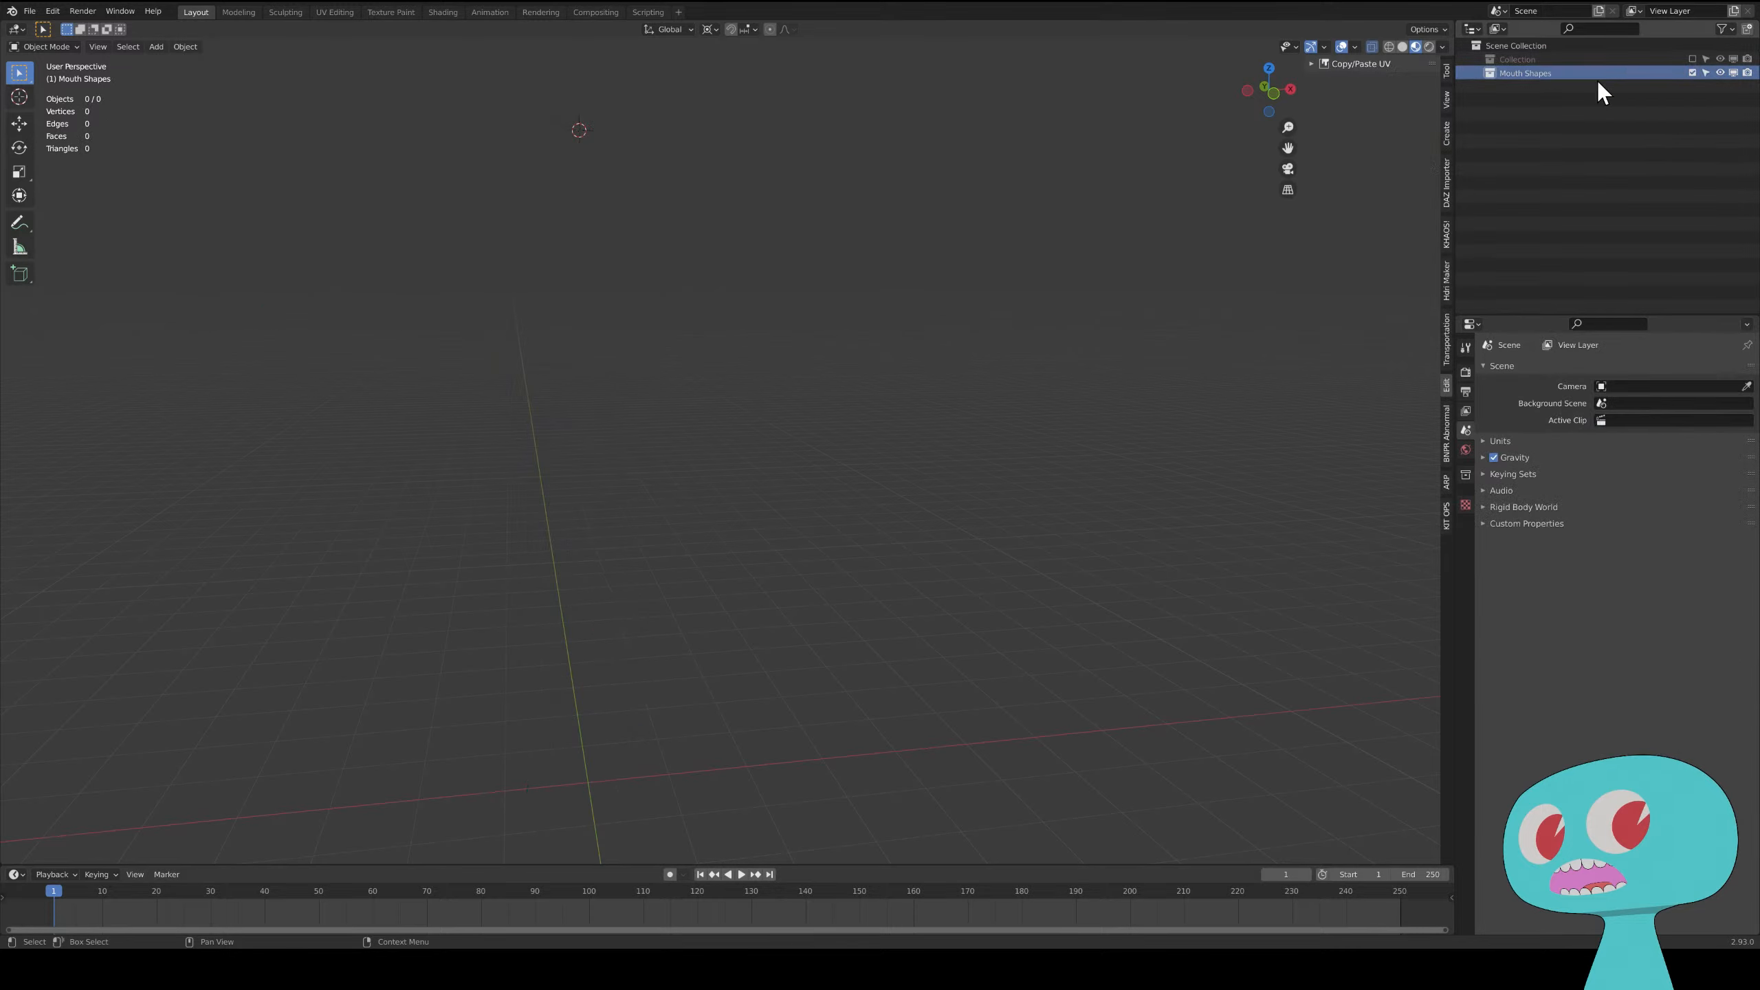
middle_click_drag(974, 451, 965, 379)
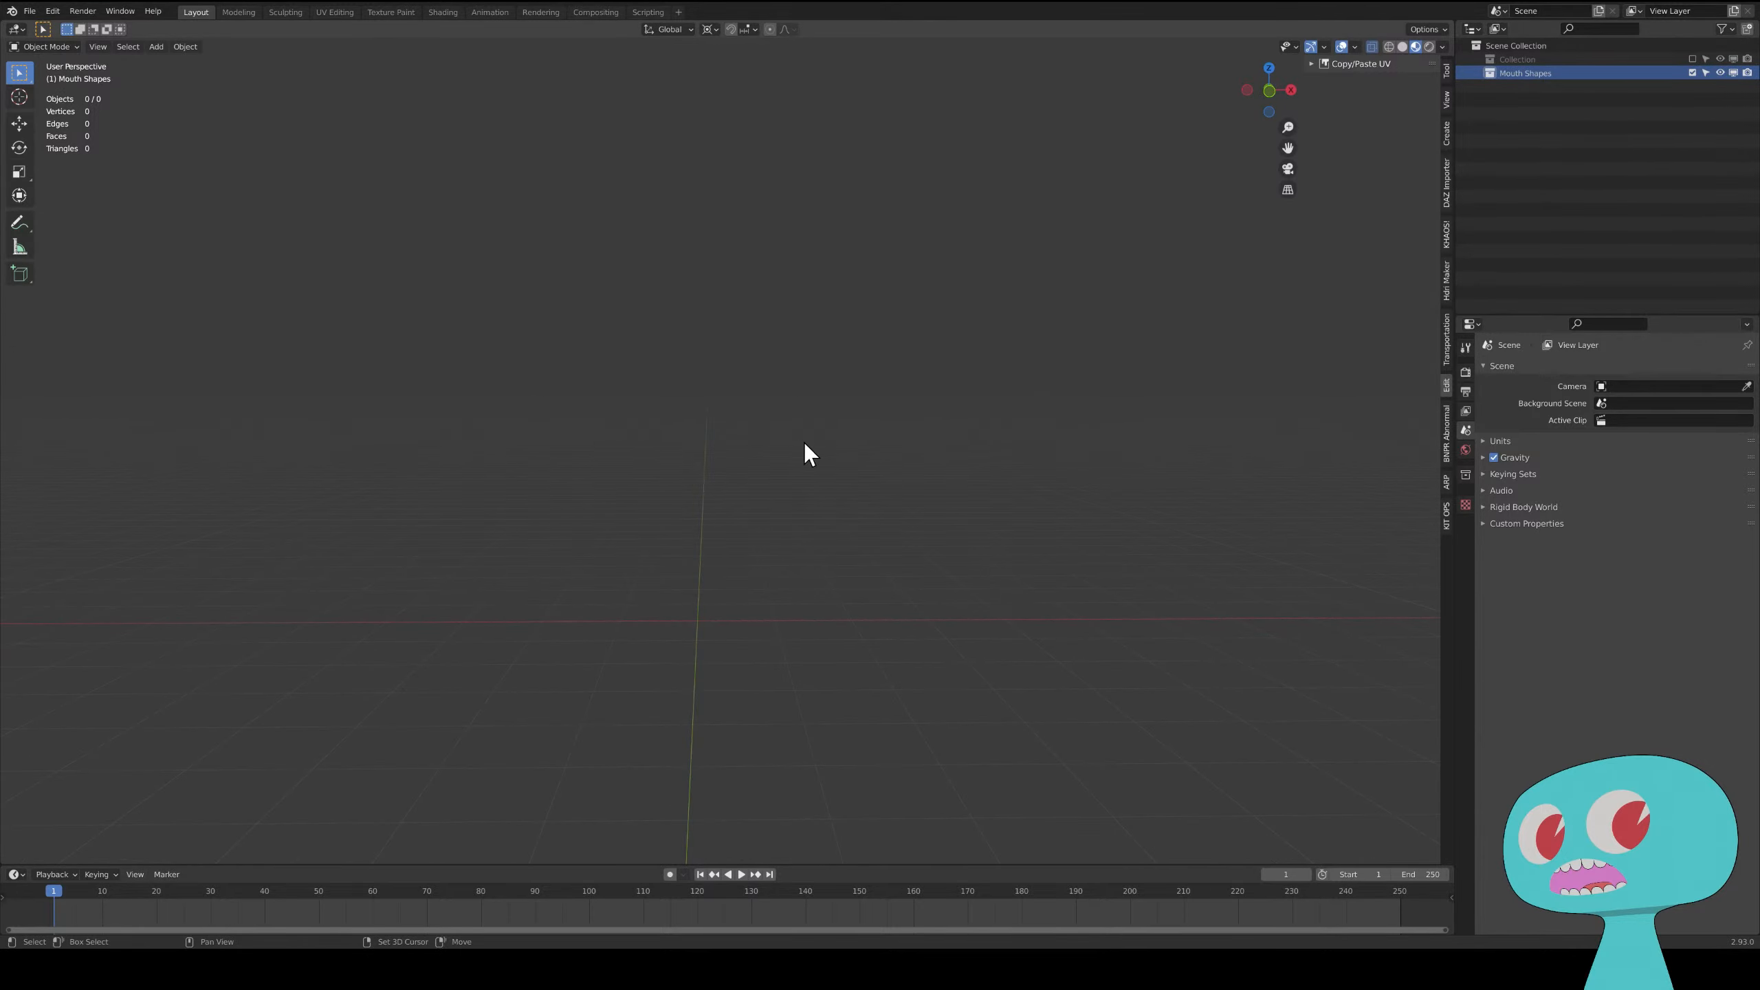
key("shift+a")
mouse_move(801, 443)
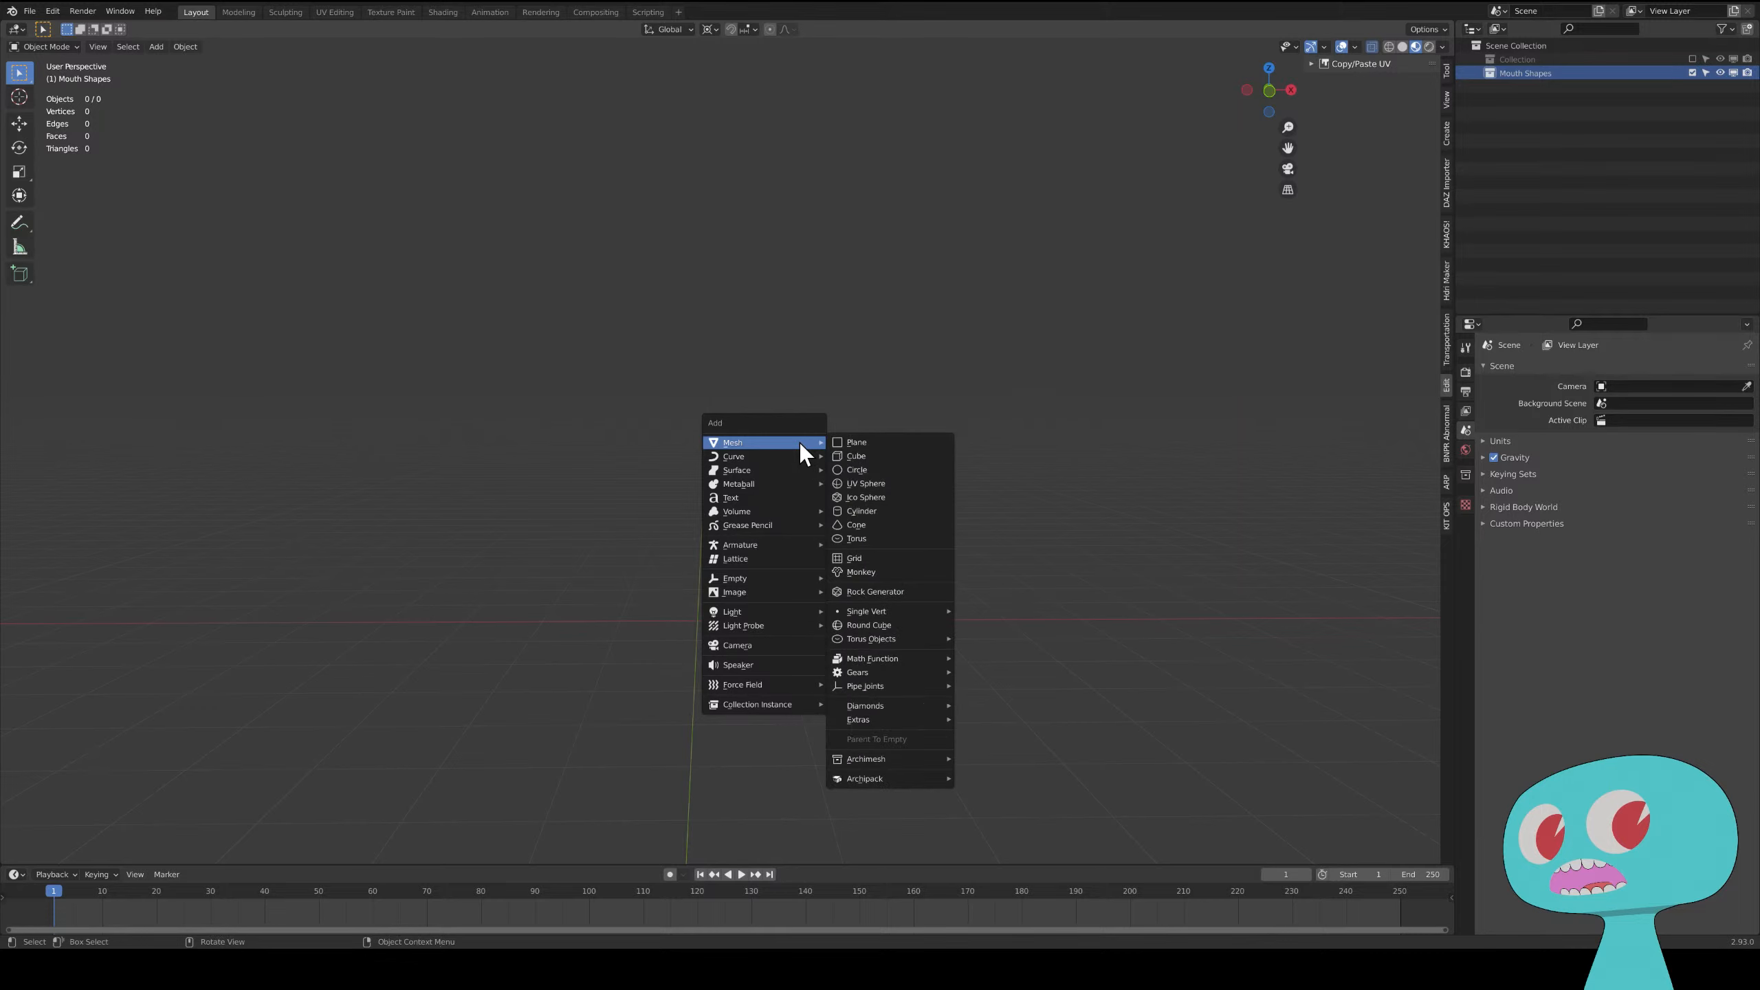
left_click(872, 444)
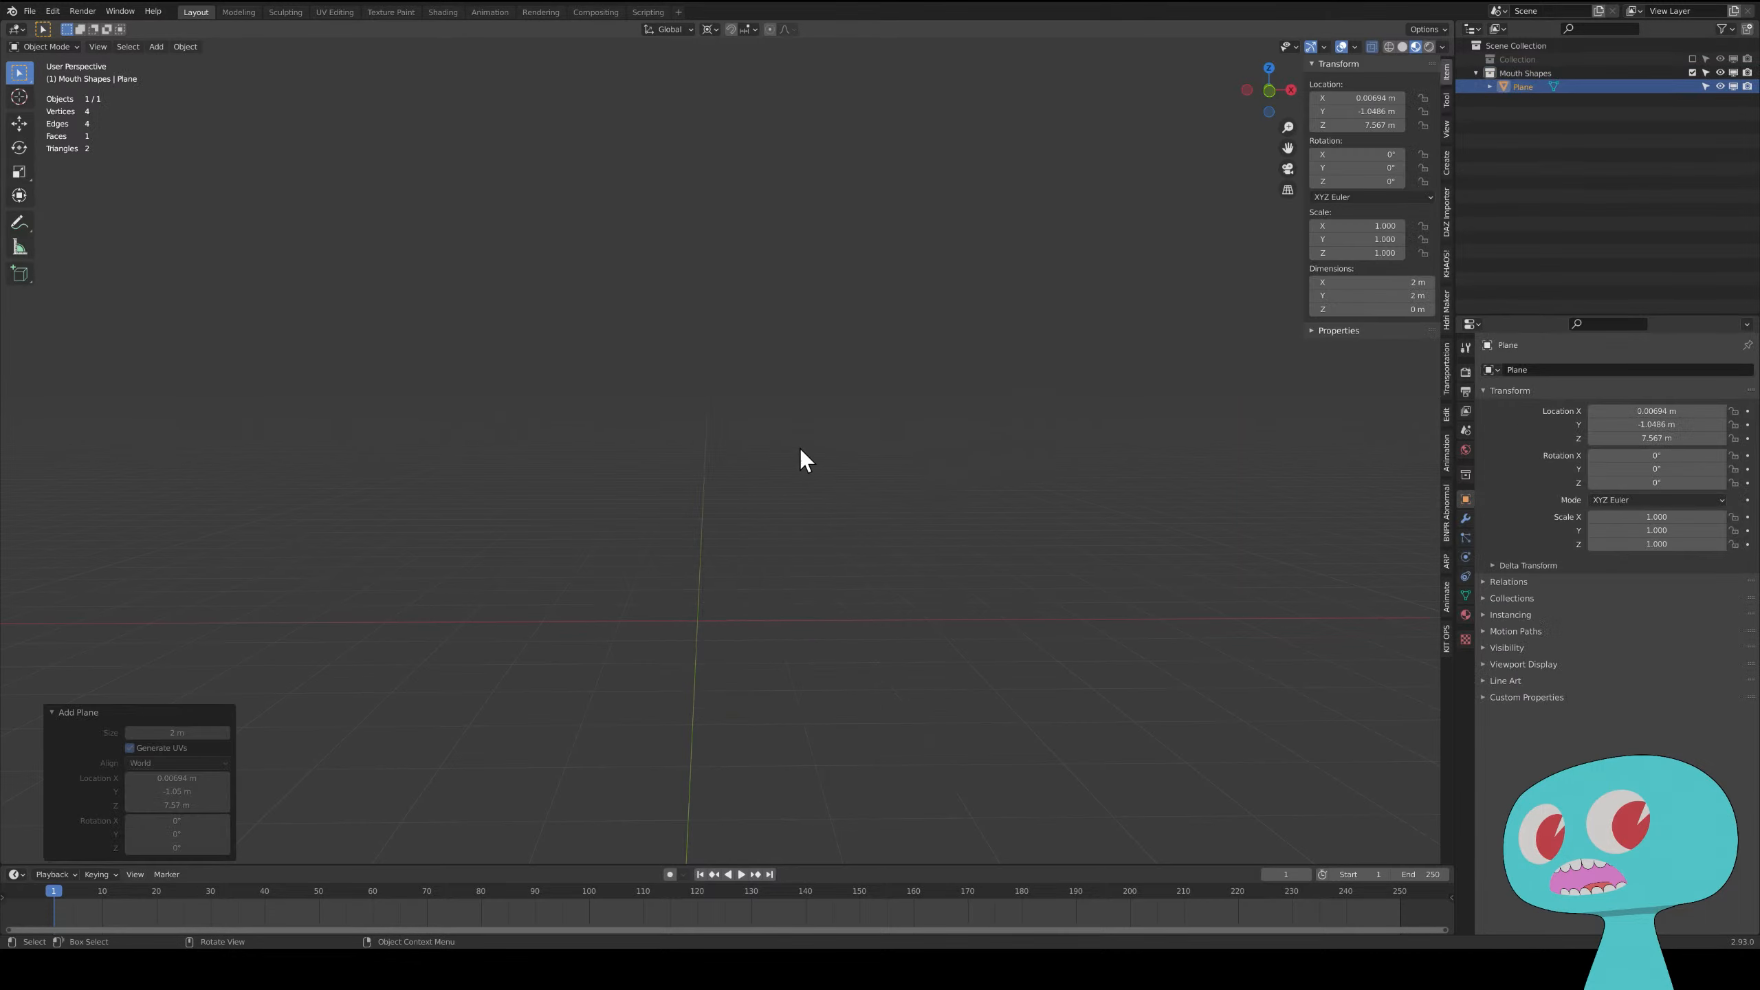
- Lower the plane along the global Z axis to a height of about 2.67 m
mouse_move(789, 454)
middle_mouse_down()
mouse_move(809, 484)
mouse_move(812, 460)
middle_mouse_up()
key("g")
key("z")
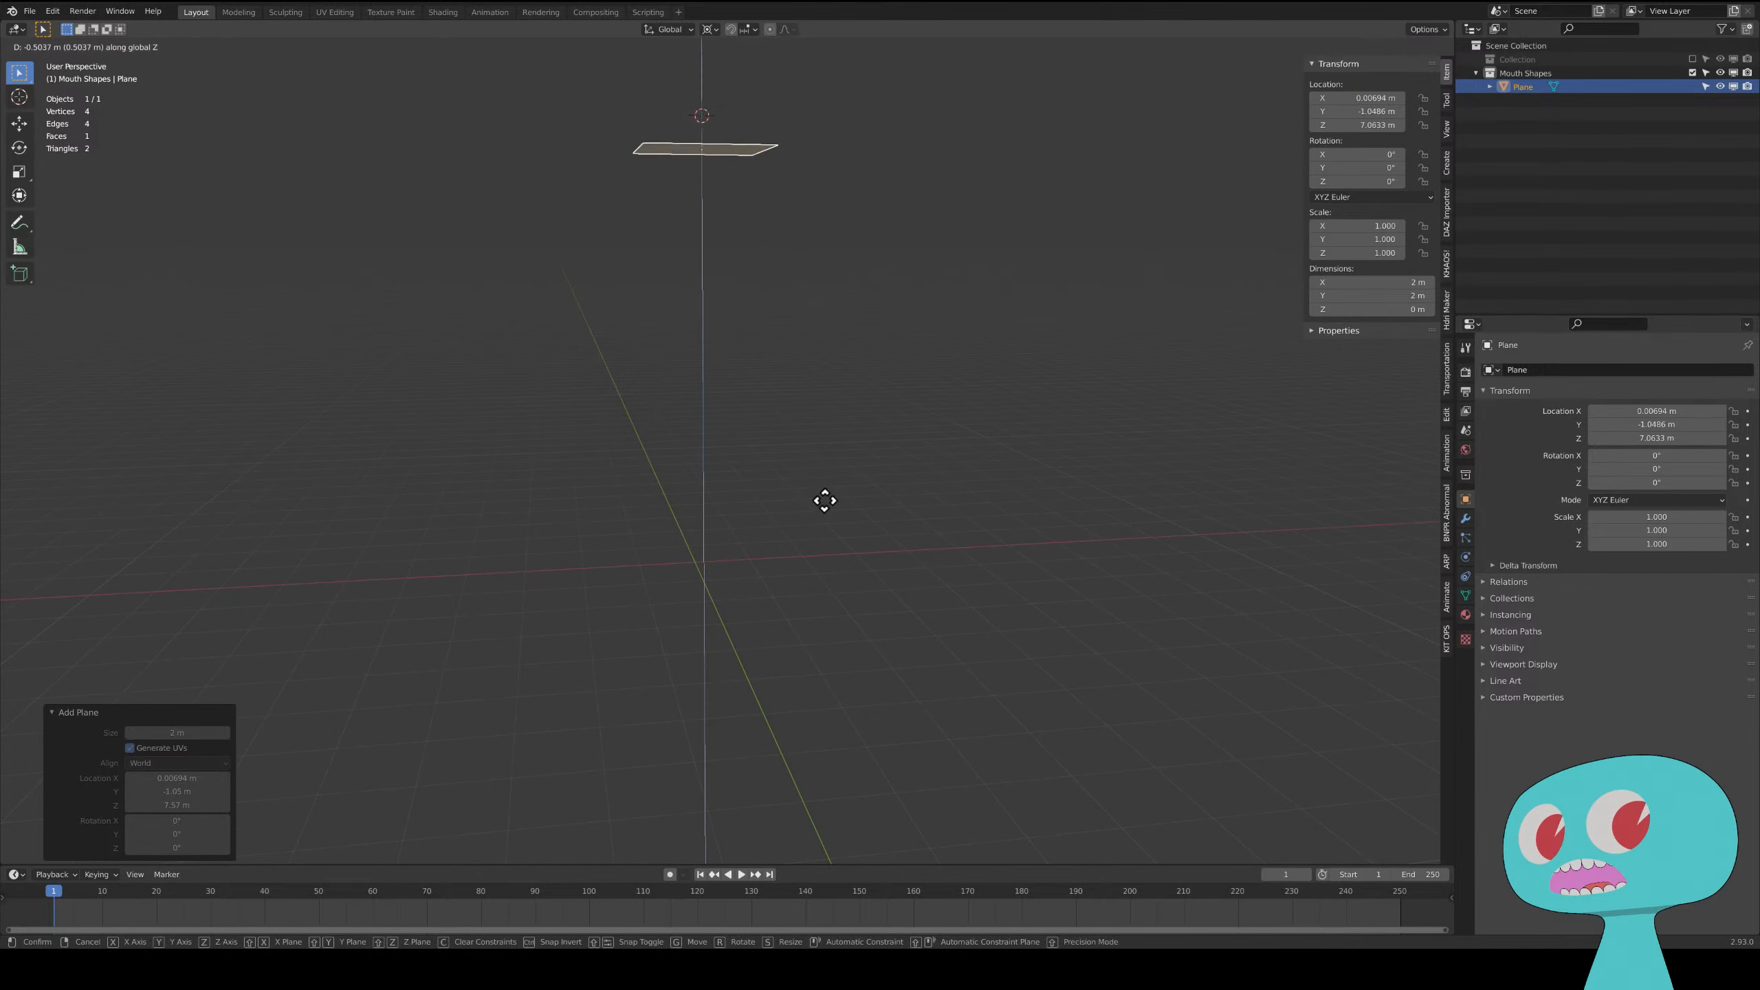
left_click(833, 791)
middle_click_drag(815, 683, 800, 613)
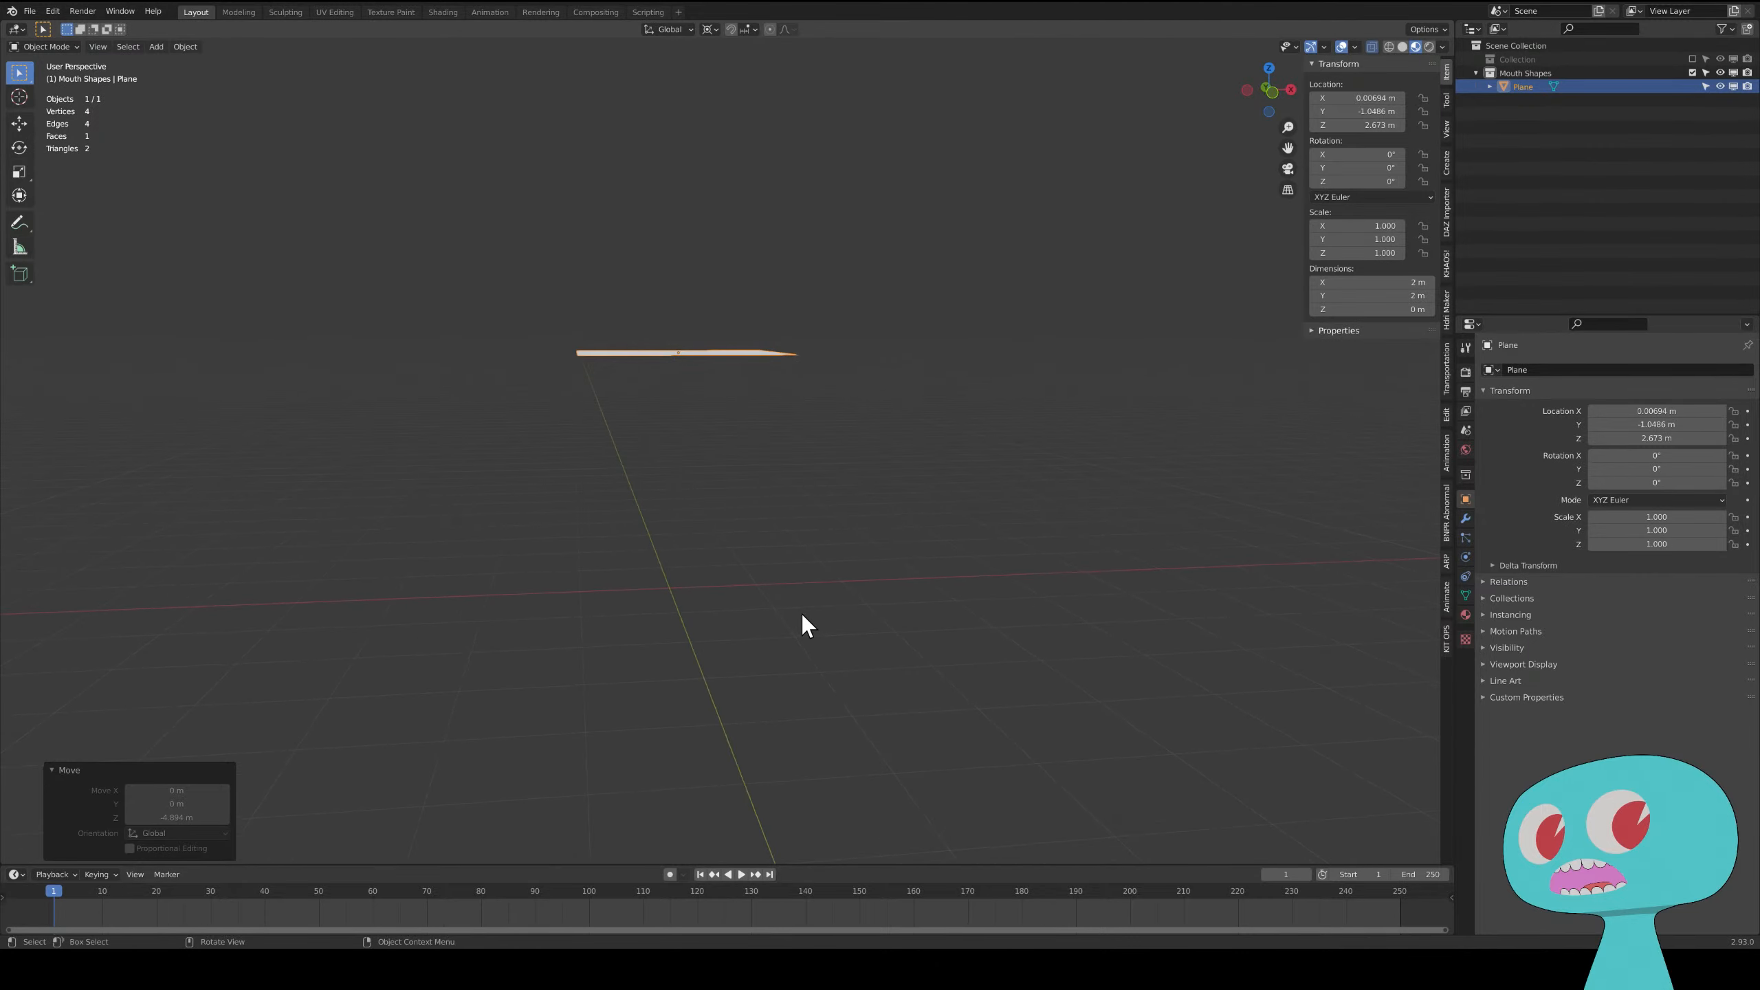
- Rotate the plane 90° around the X axis so it stands upright
type("rx90")
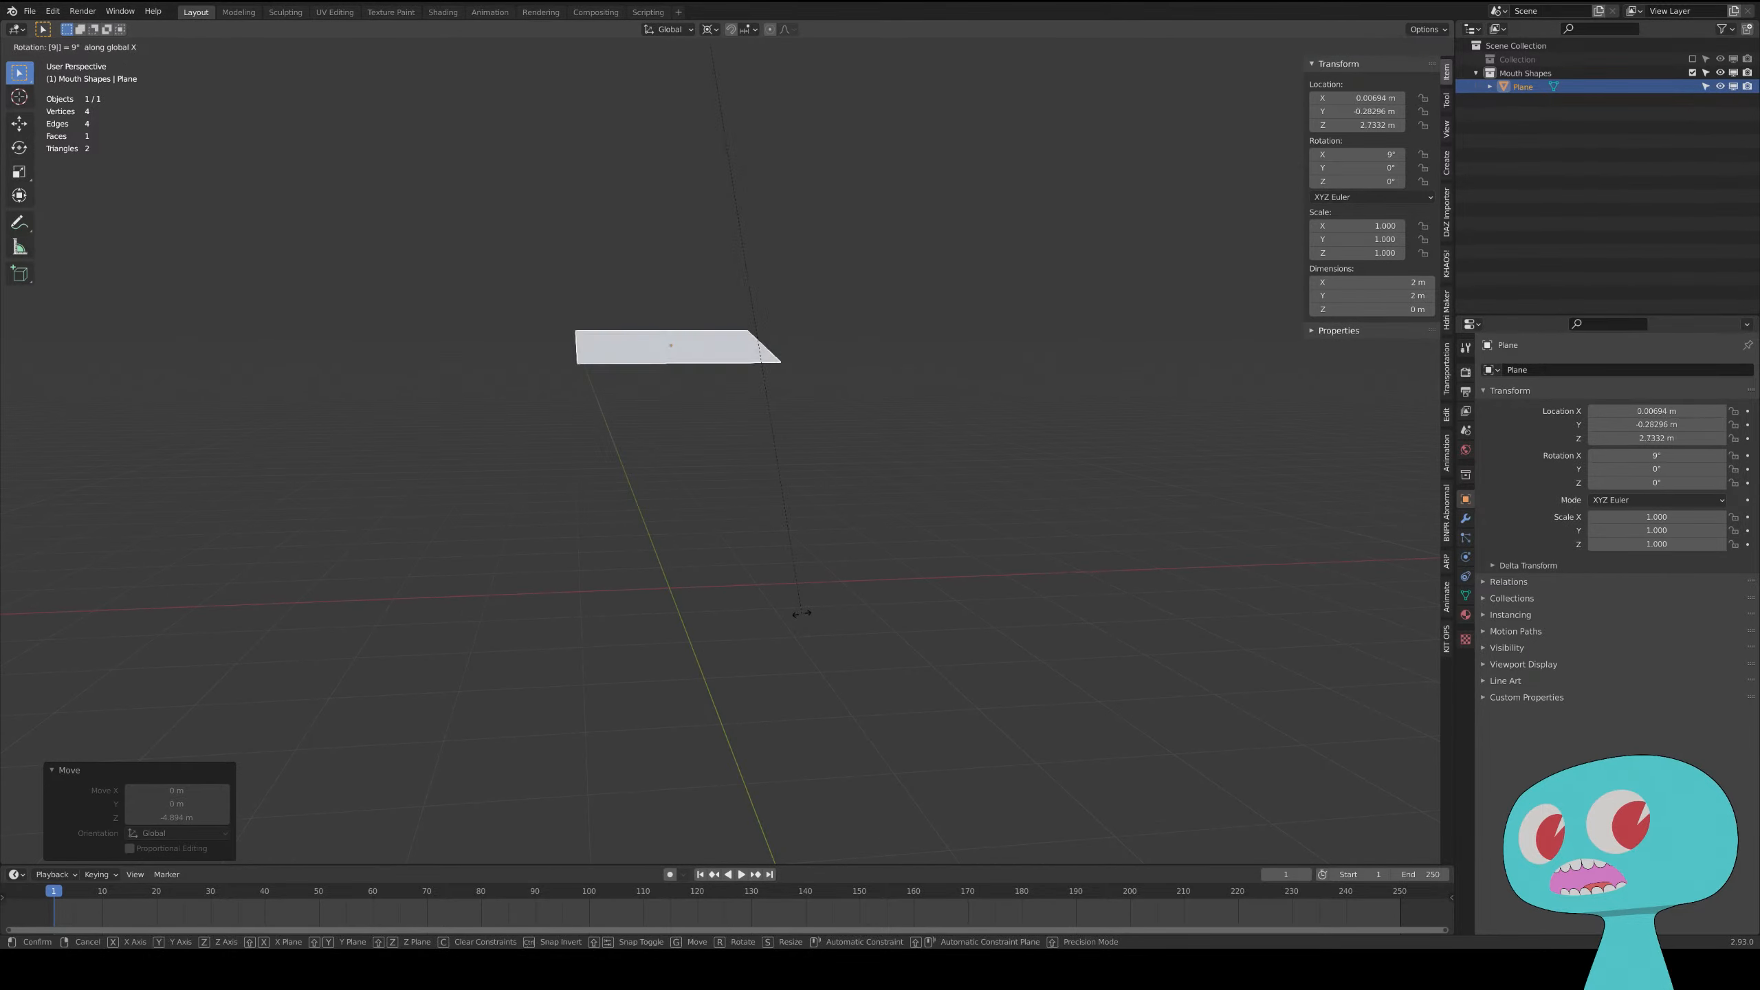
key("Return")
middle_click_drag(797, 389, 780, 291)
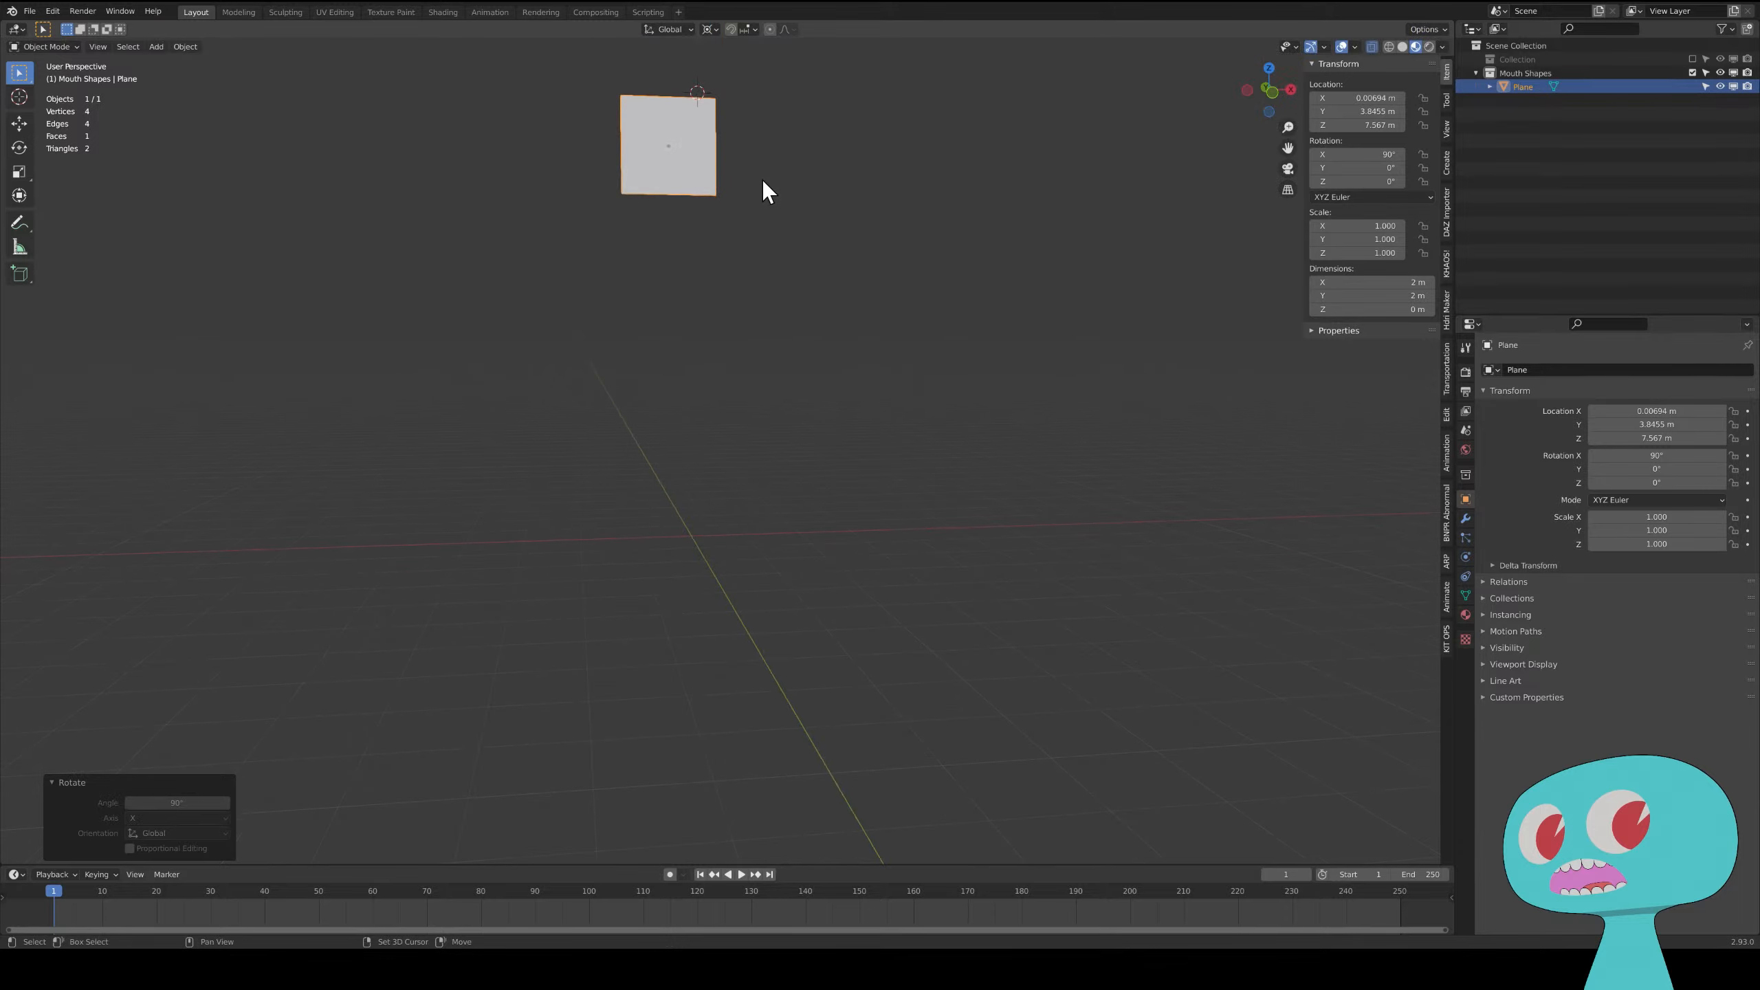
- Switch the transform pivot to Individual Origins and lower the plane along Z to about 1.48 m
left_click(708, 29)
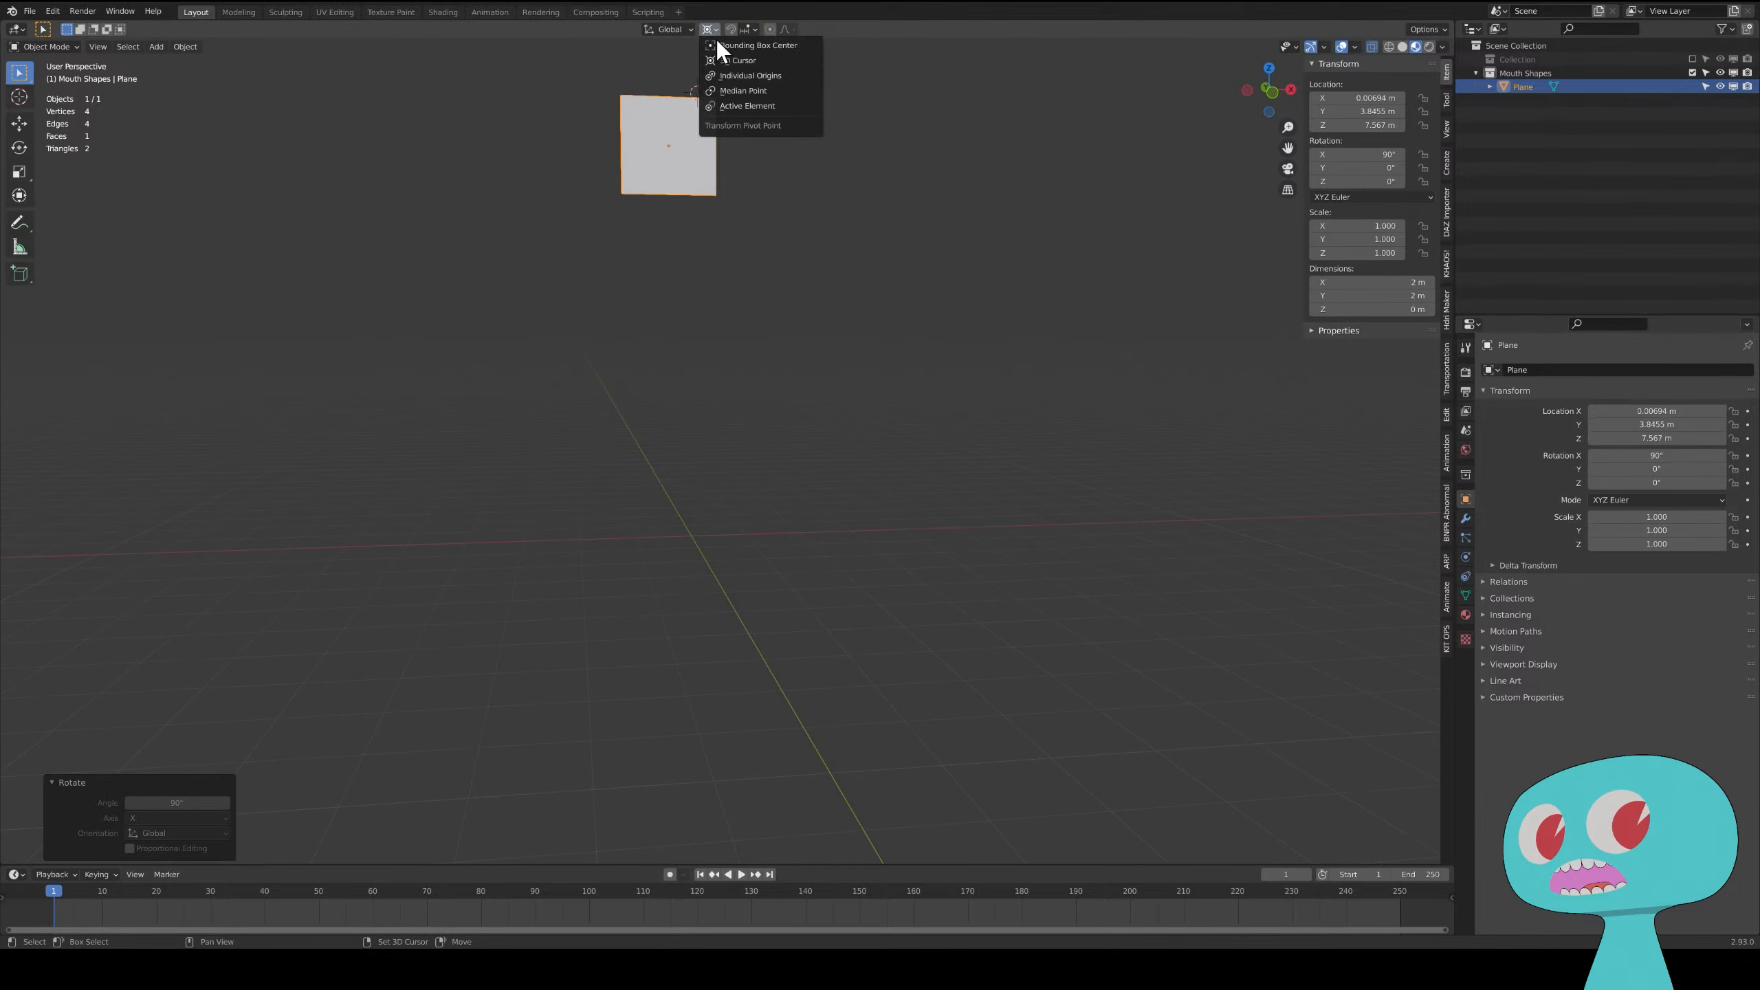
left_click(781, 76)
key("g")
key("z")
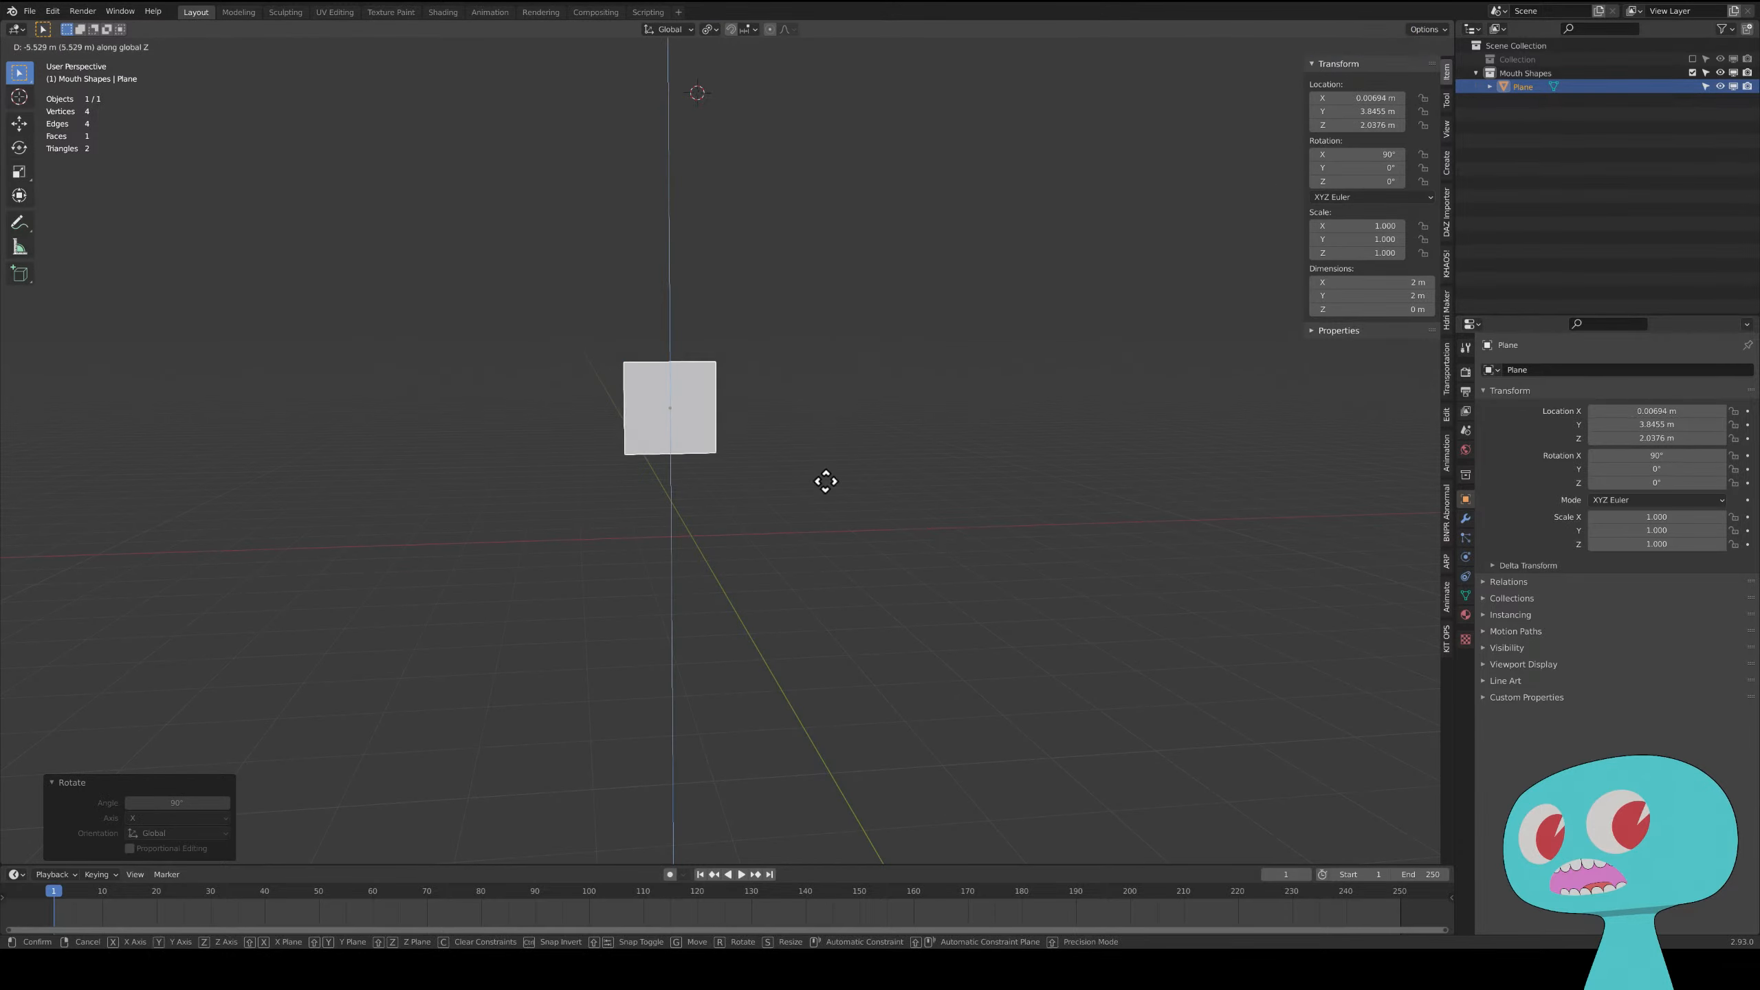
left_click(804, 486)
- Snap the 3D cursor to the world origin
middle_click_drag(792, 492, 773, 485)
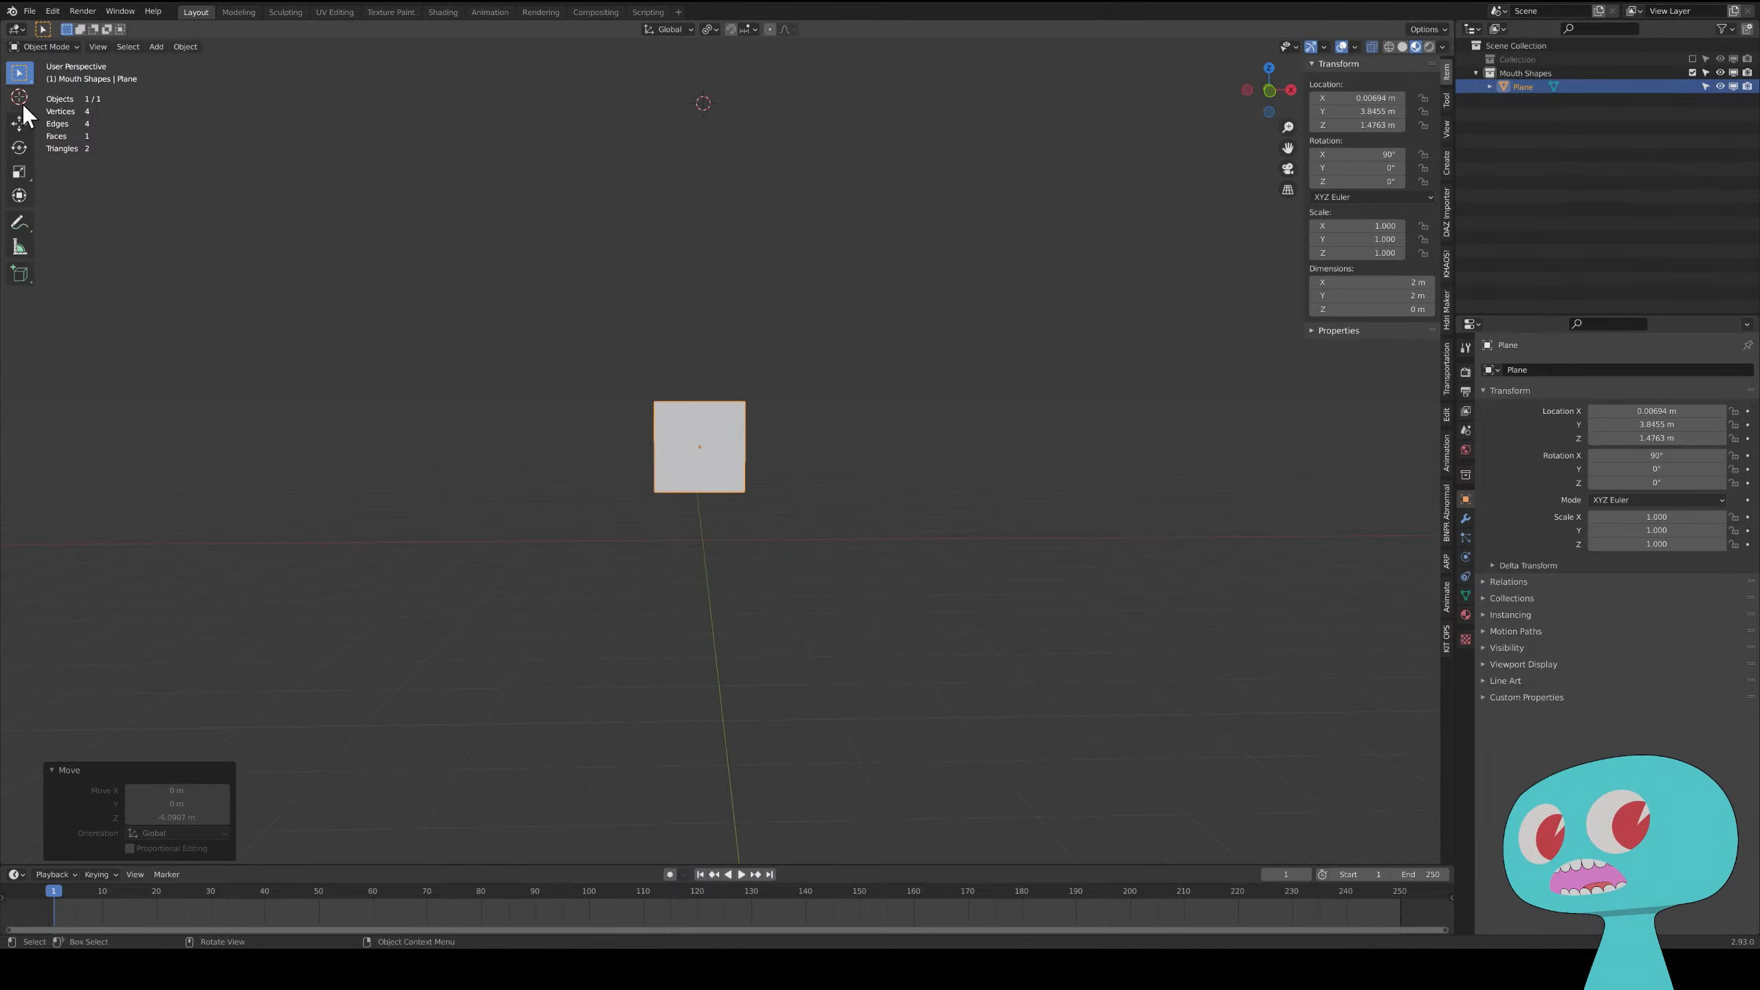
key("shift+s")
left_click(550, 485)
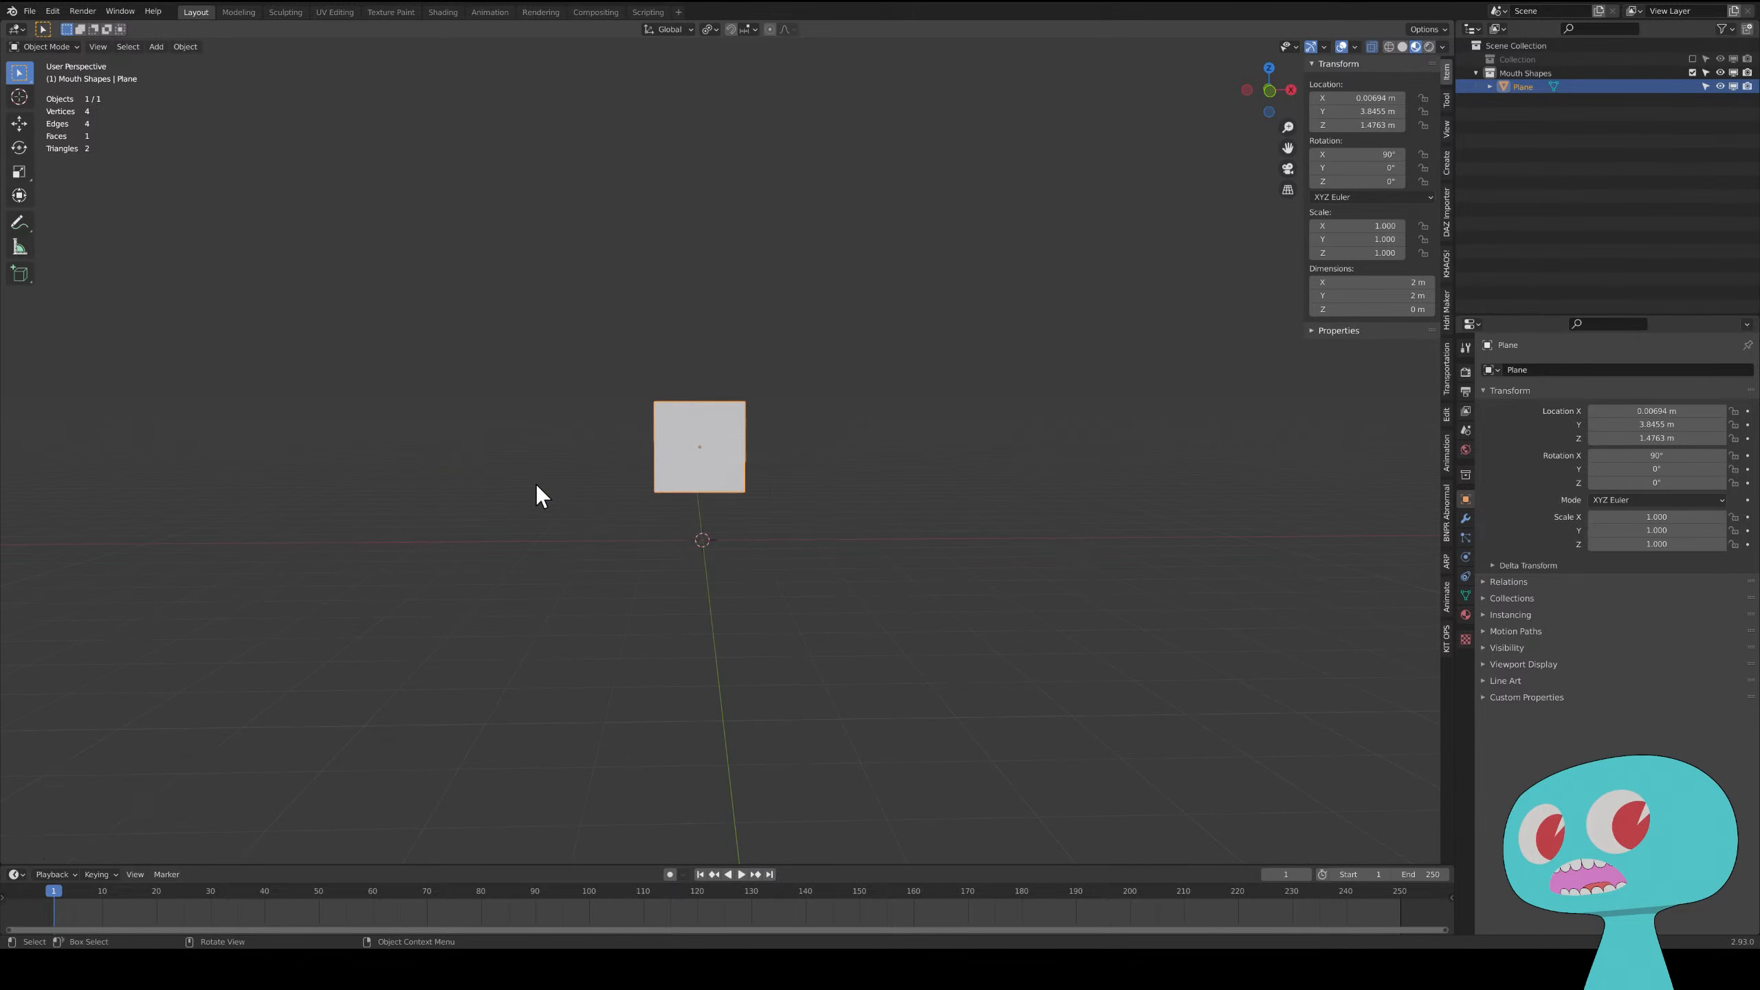
middle_click_drag(830, 515, 825, 554)
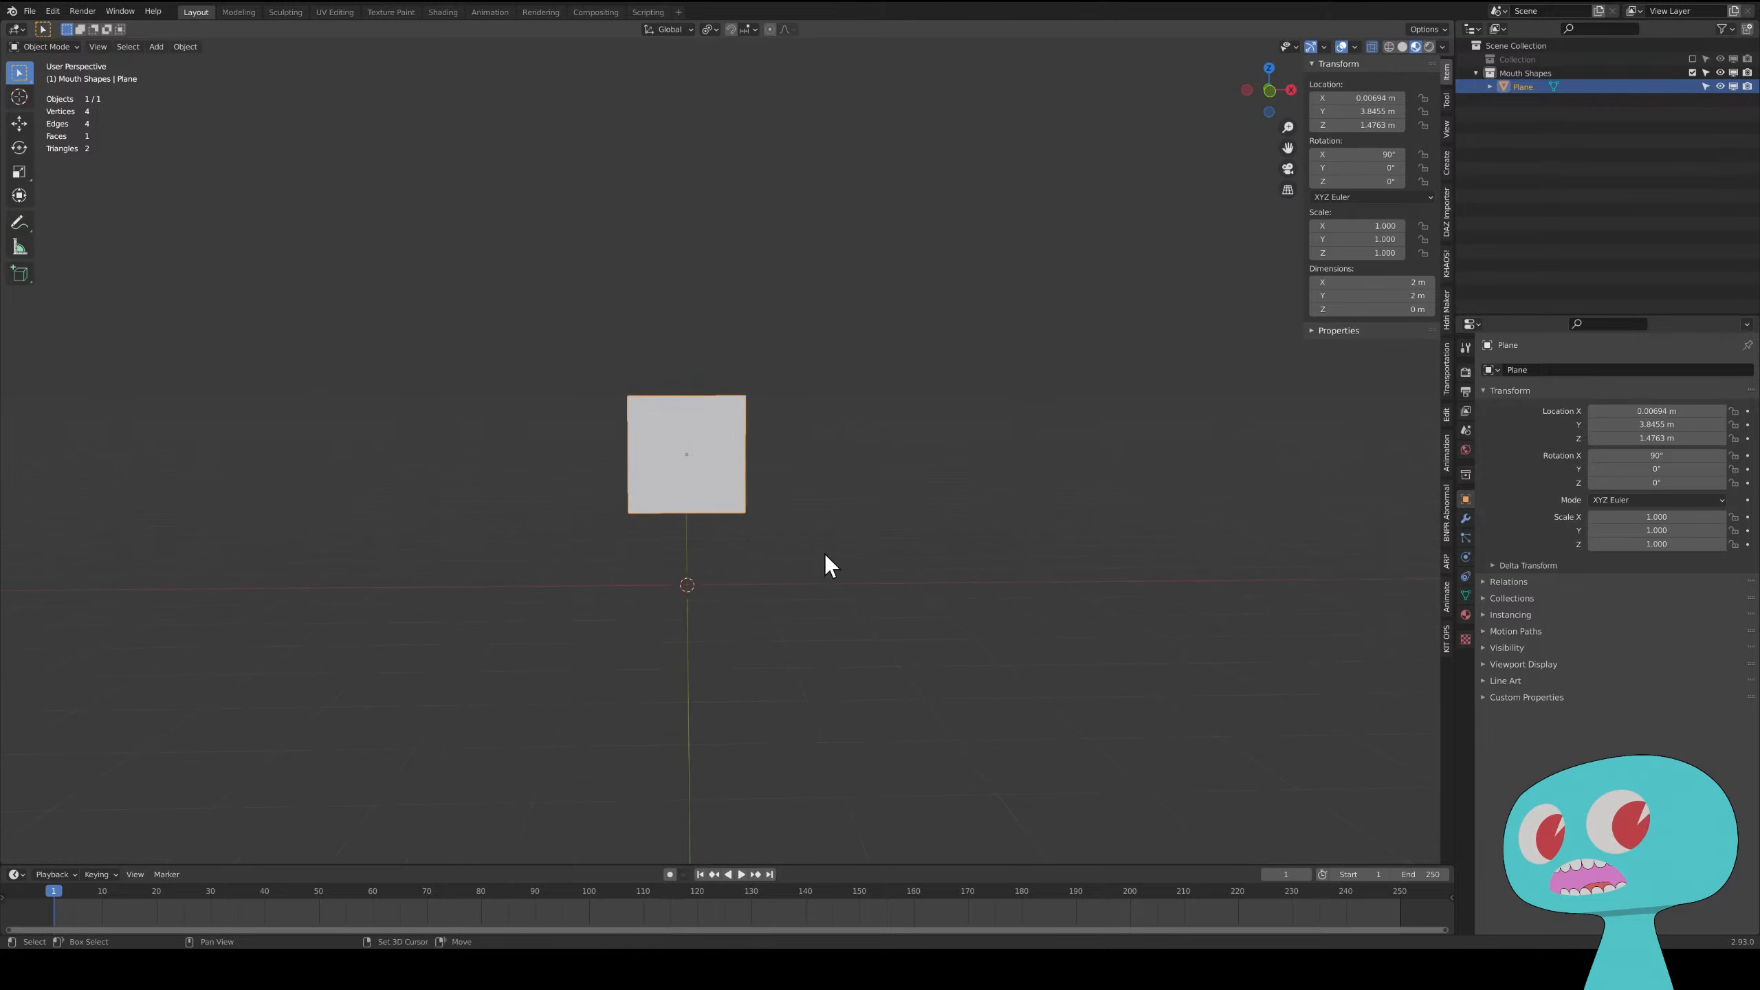
- Give the plane a new material and set its surface shader to Emission
scroll(724, 509, "up", 2)
mouse_move(723, 509)
middle_mouse_down("shift")
mouse_move(773, 568)
mouse_move(751, 511)
mouse_move(841, 539)
mouse_move(747, 522)
middle_mouse_up("shift")
left_click(1467, 613)
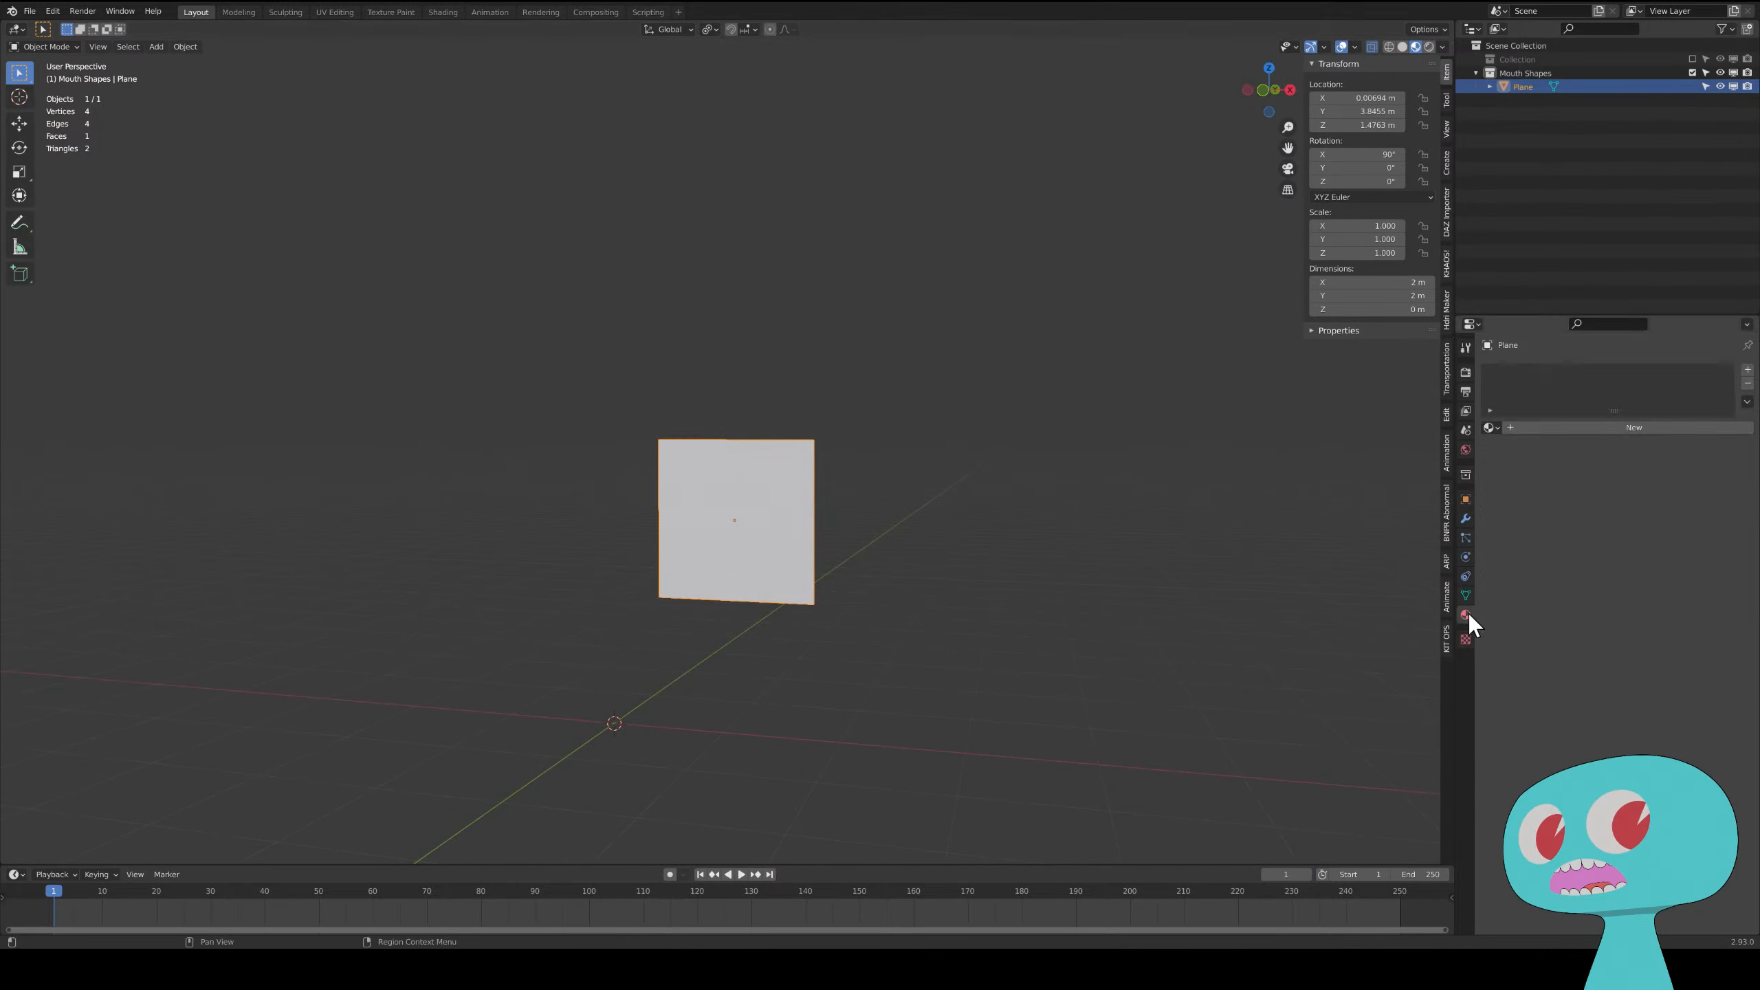
left_click(1601, 428)
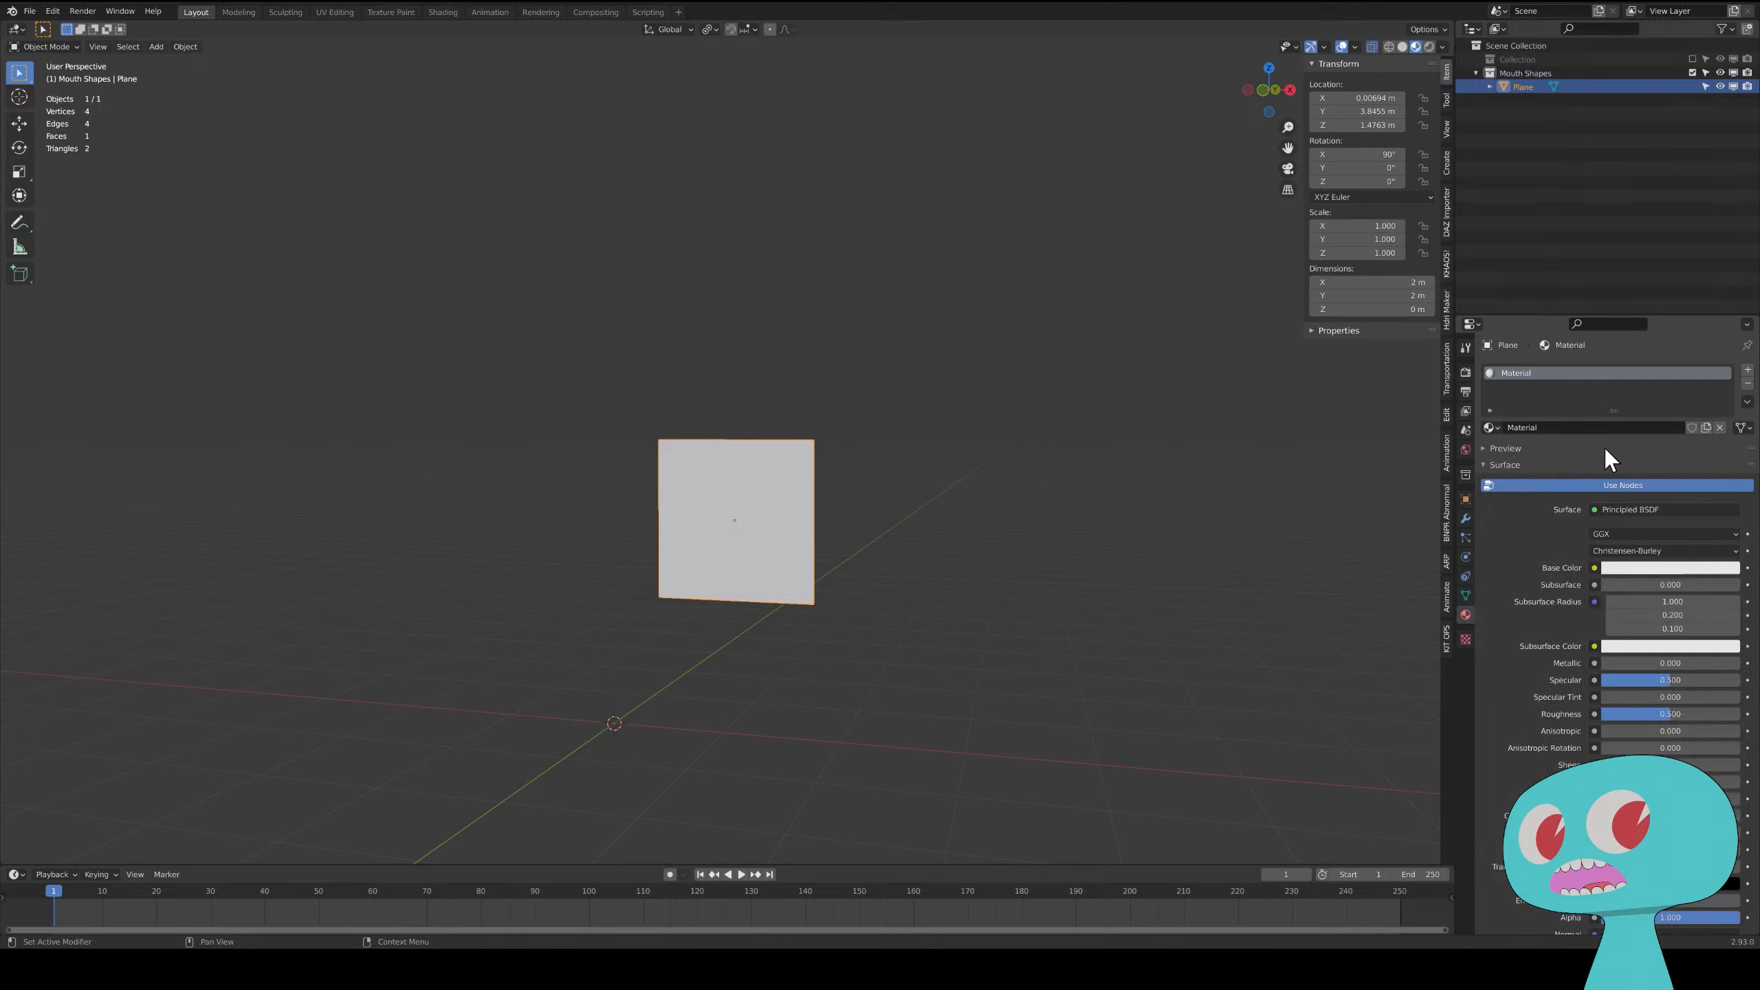
left_click(1647, 510)
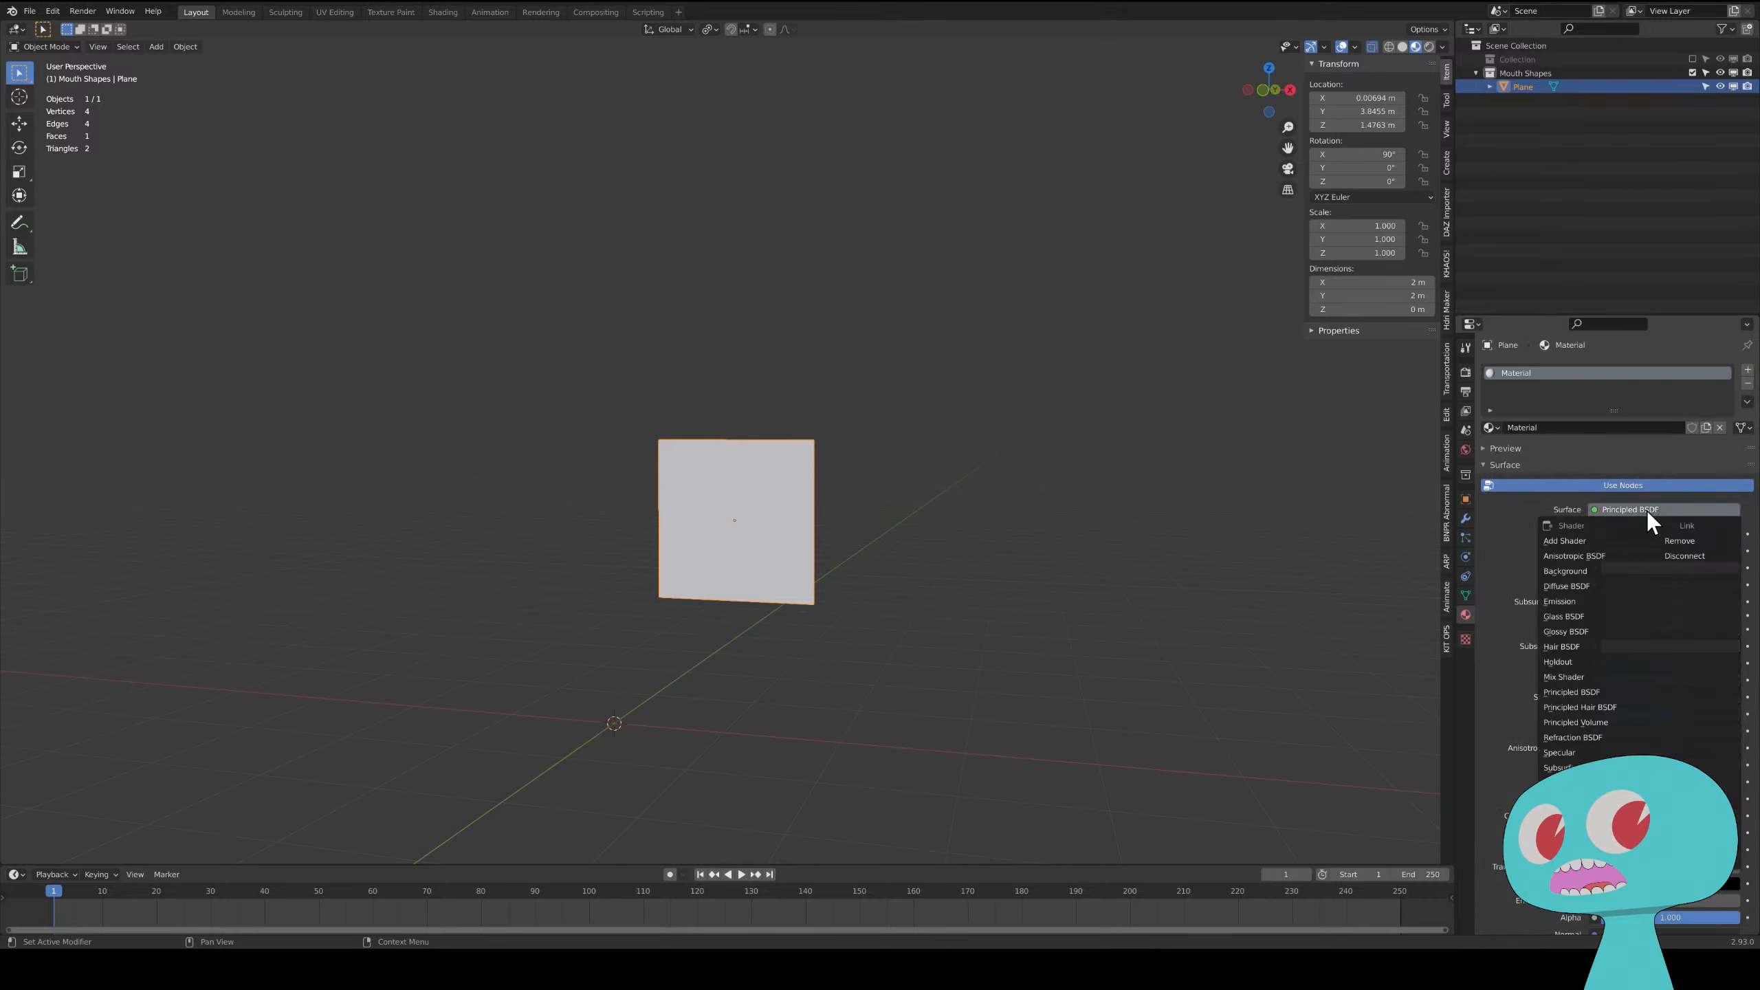
left_click(1587, 600)
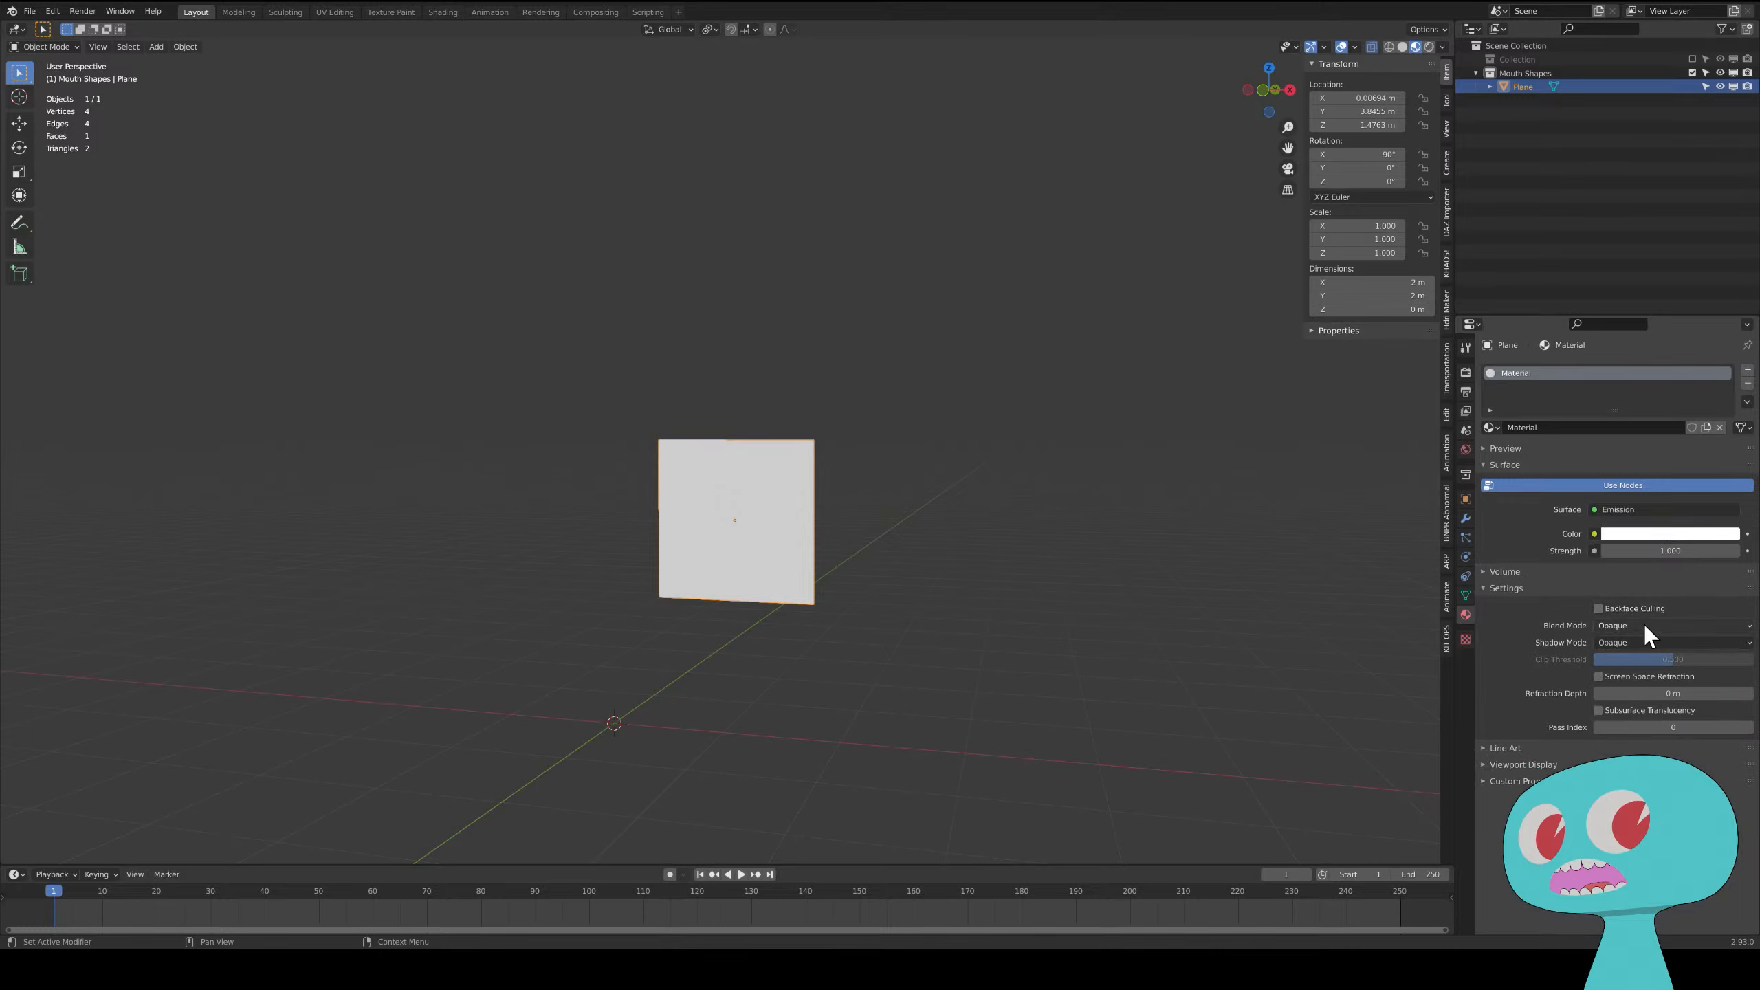
- Open the Film section of the render settings to check the Transparent option
middle_click_drag(834, 506, 1090, 457)
left_click(1466, 372)
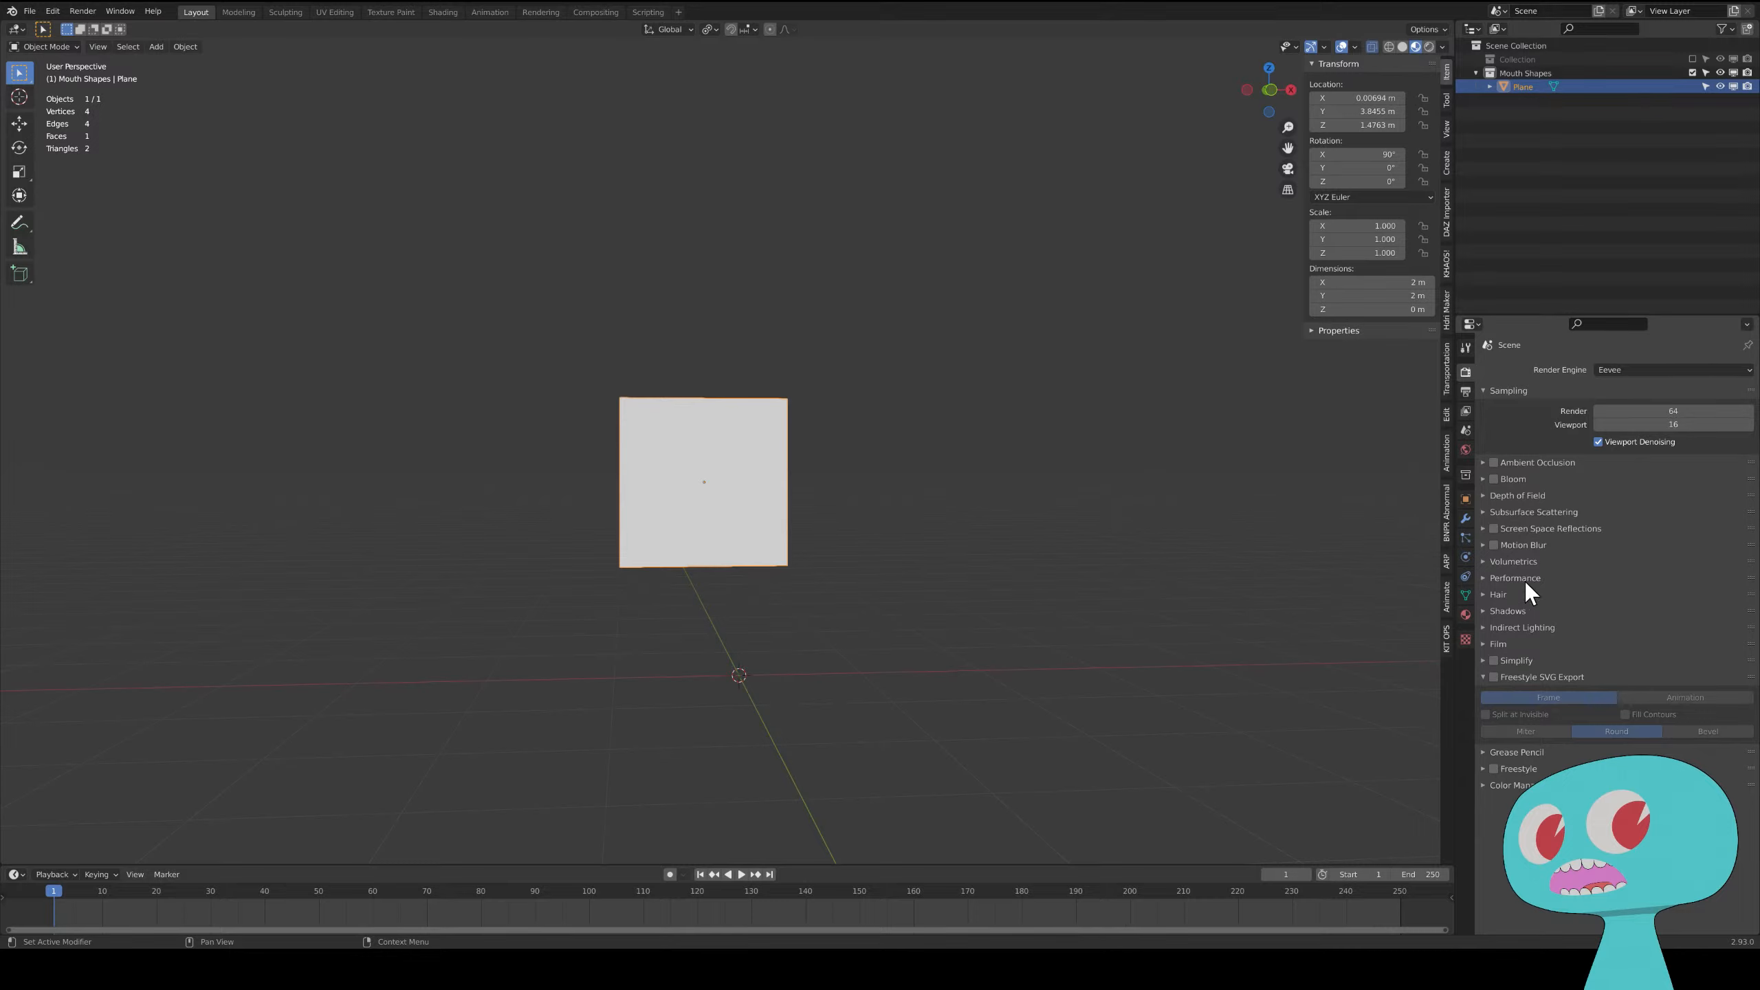
left_click(1495, 644)
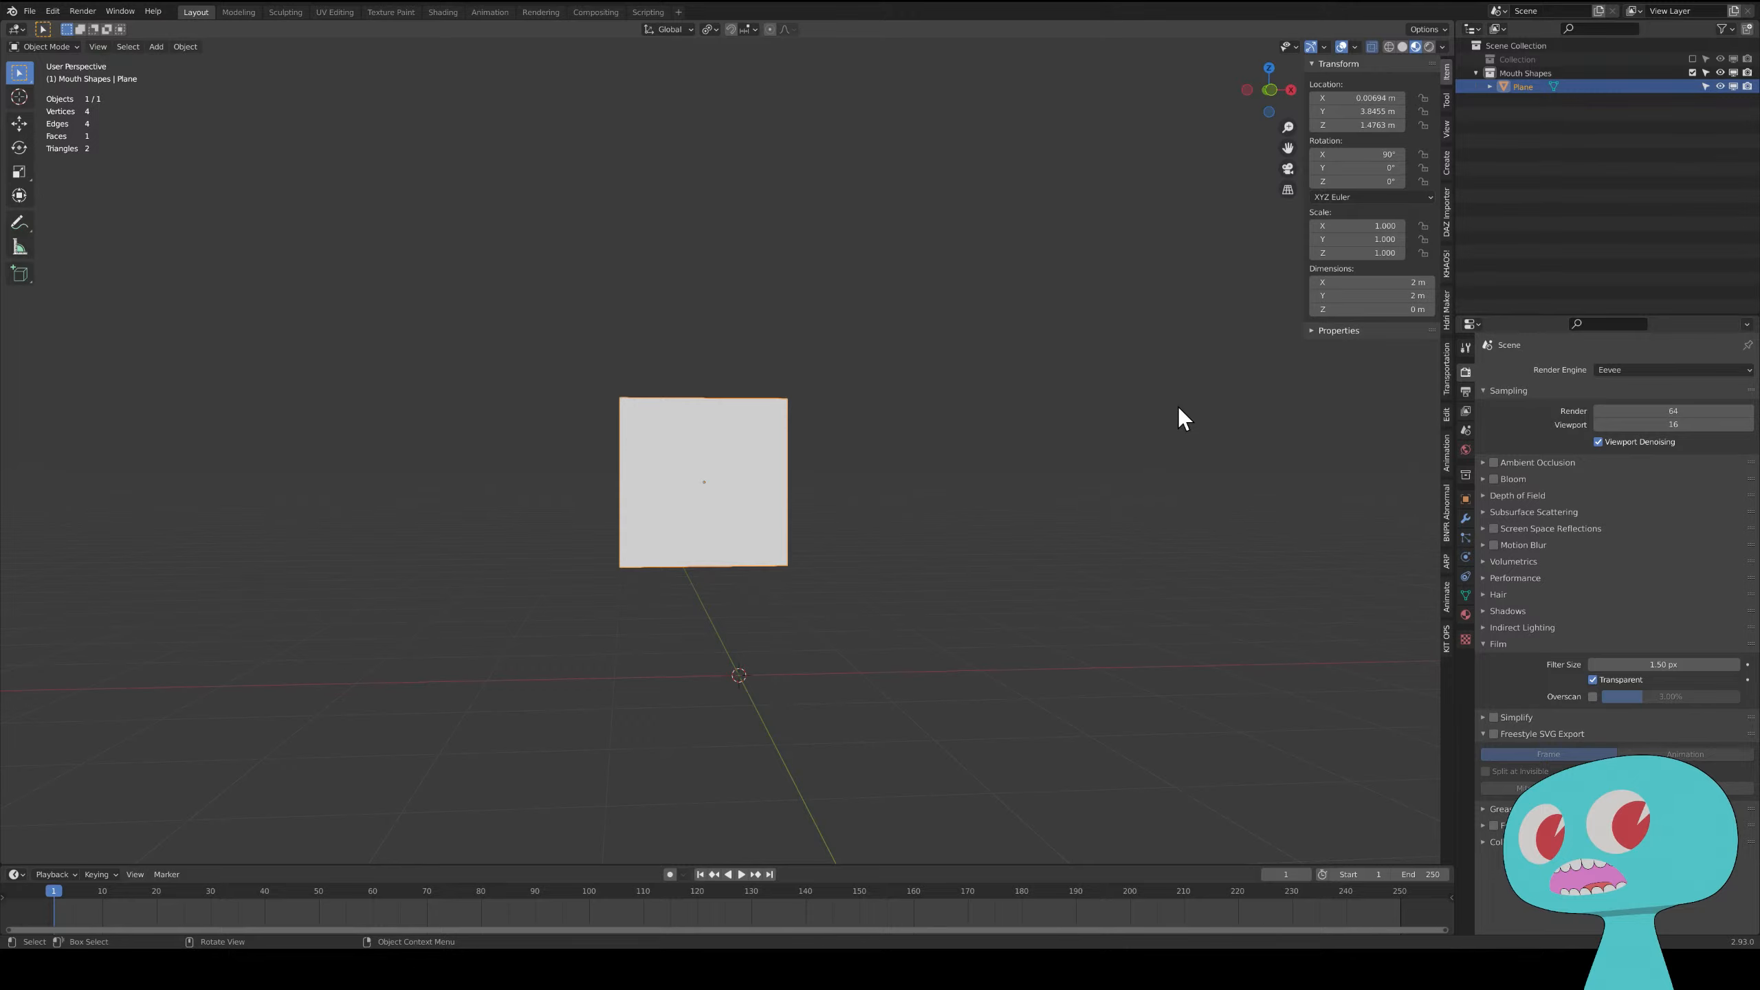
- Include the alien's collection in the view layer again and look over the character's head and the plane
left_click(1694, 60)
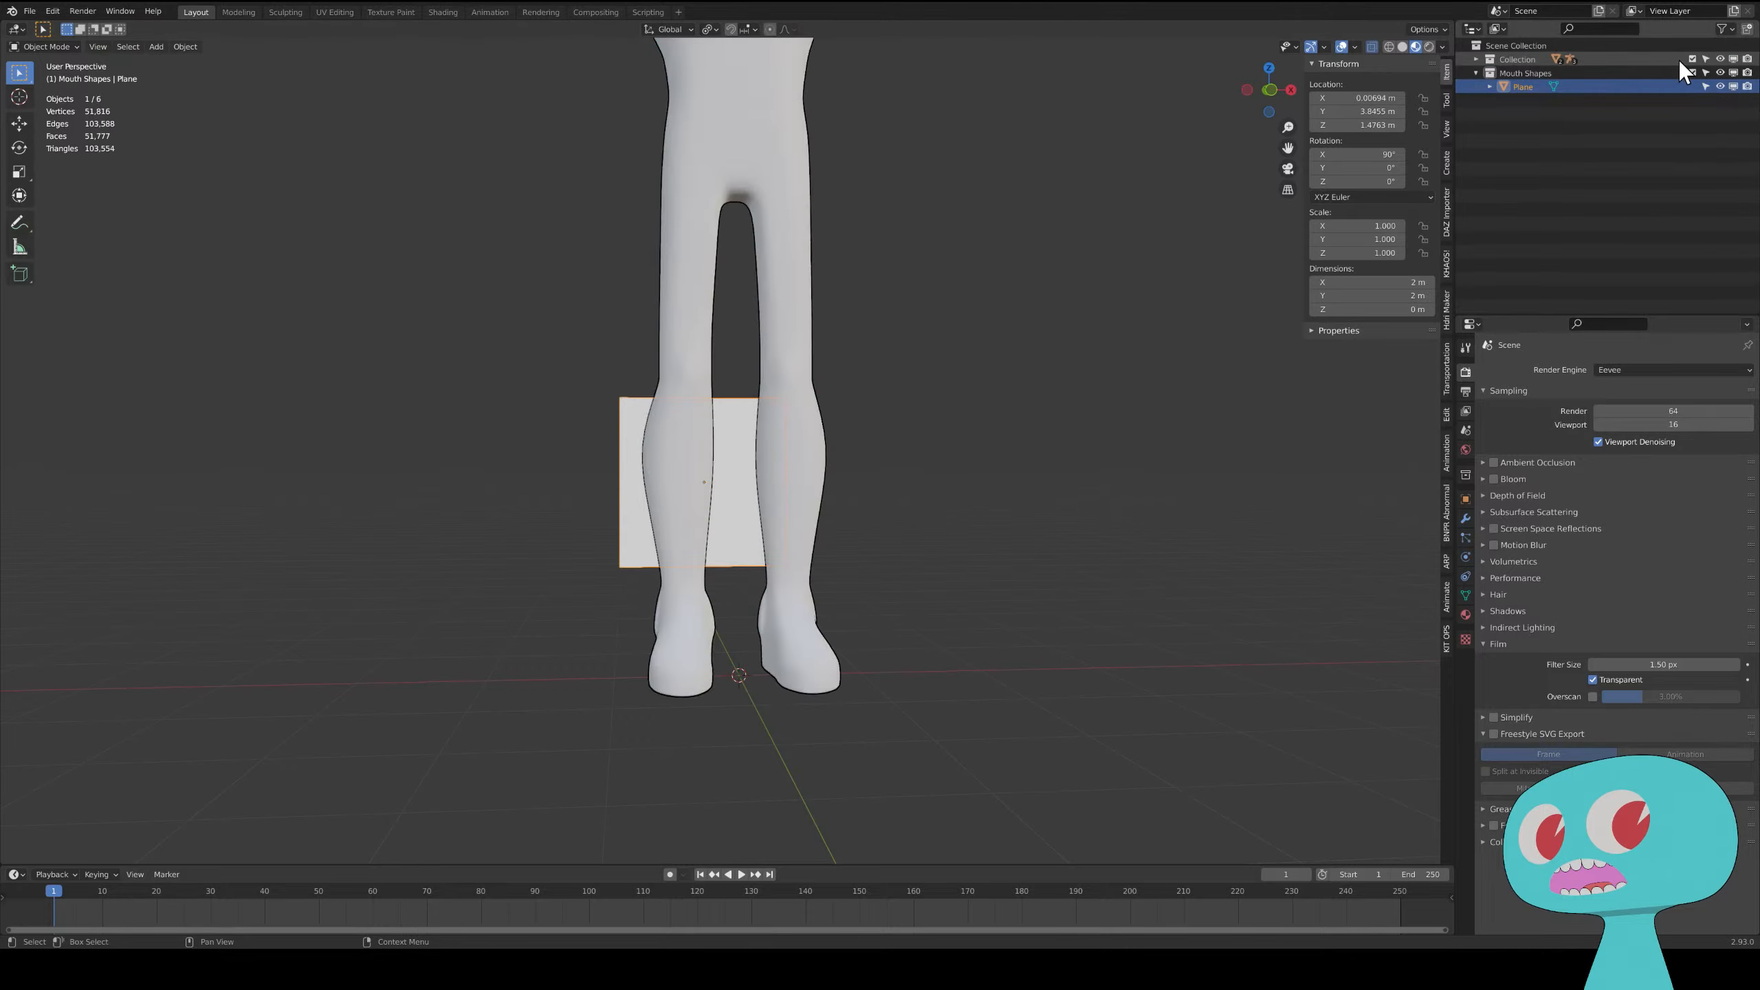
middle_click_drag(1036, 218, 1022, 575, "shift")
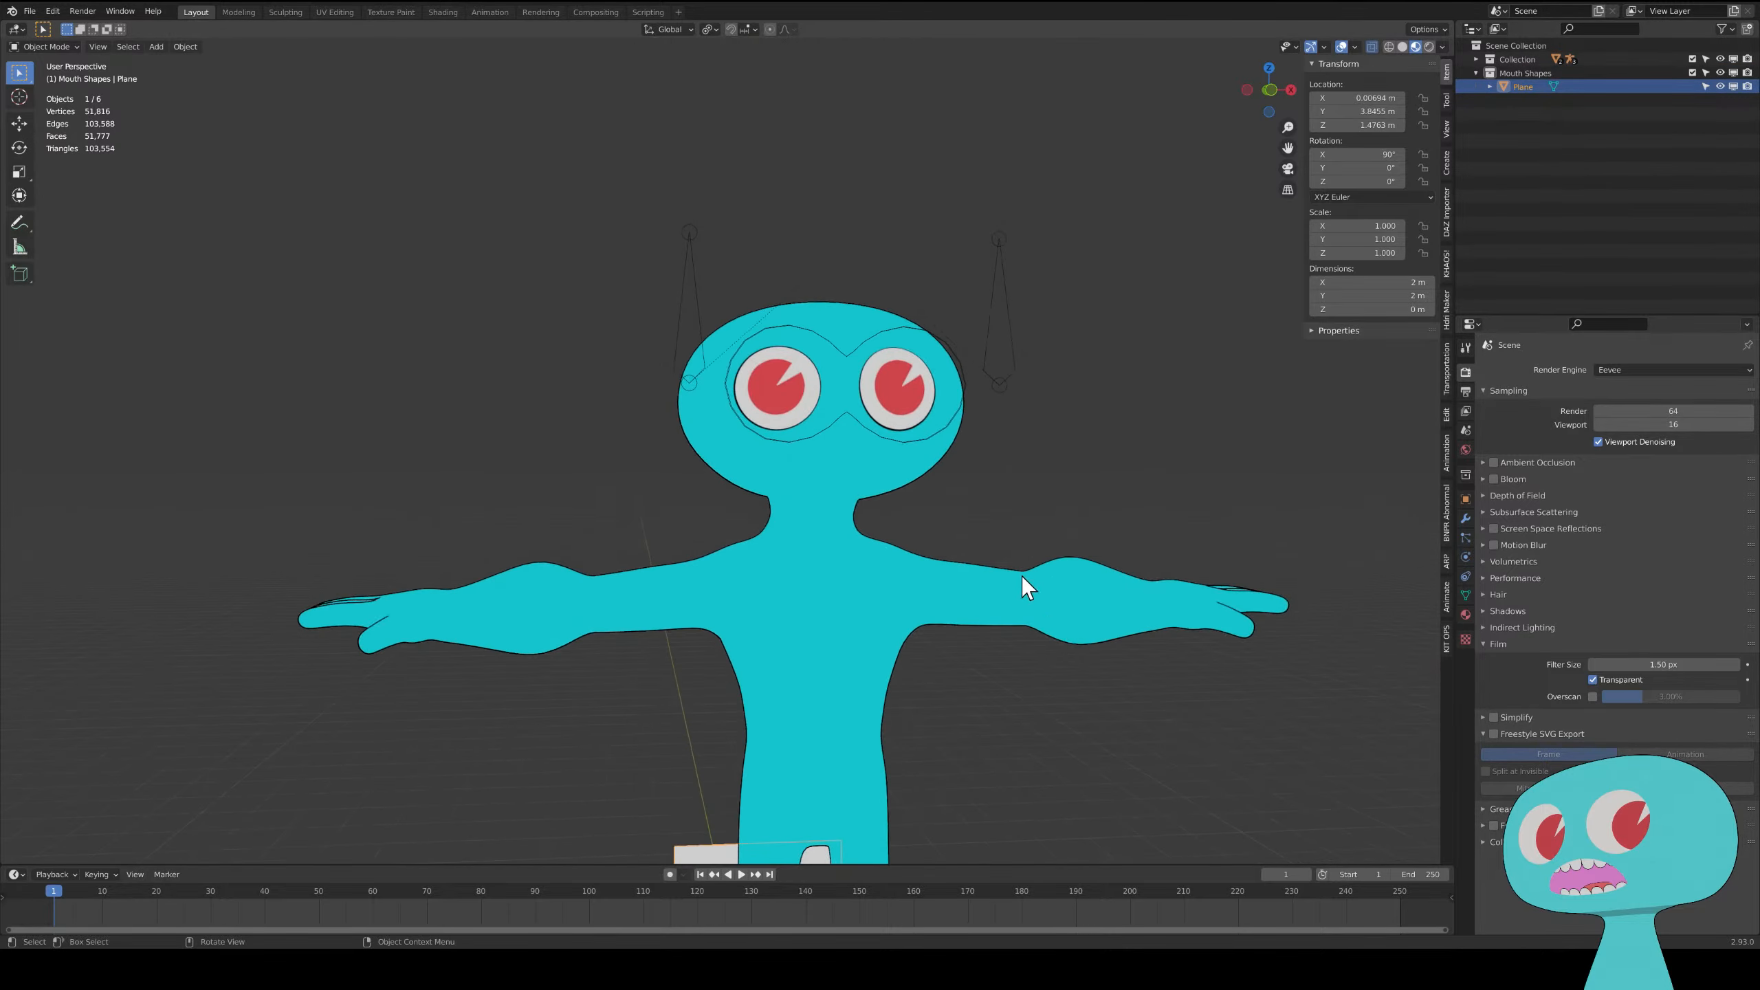
scroll(1013, 551, "up", 3)
middle_click_drag(971, 432, 908, 514, "shift")
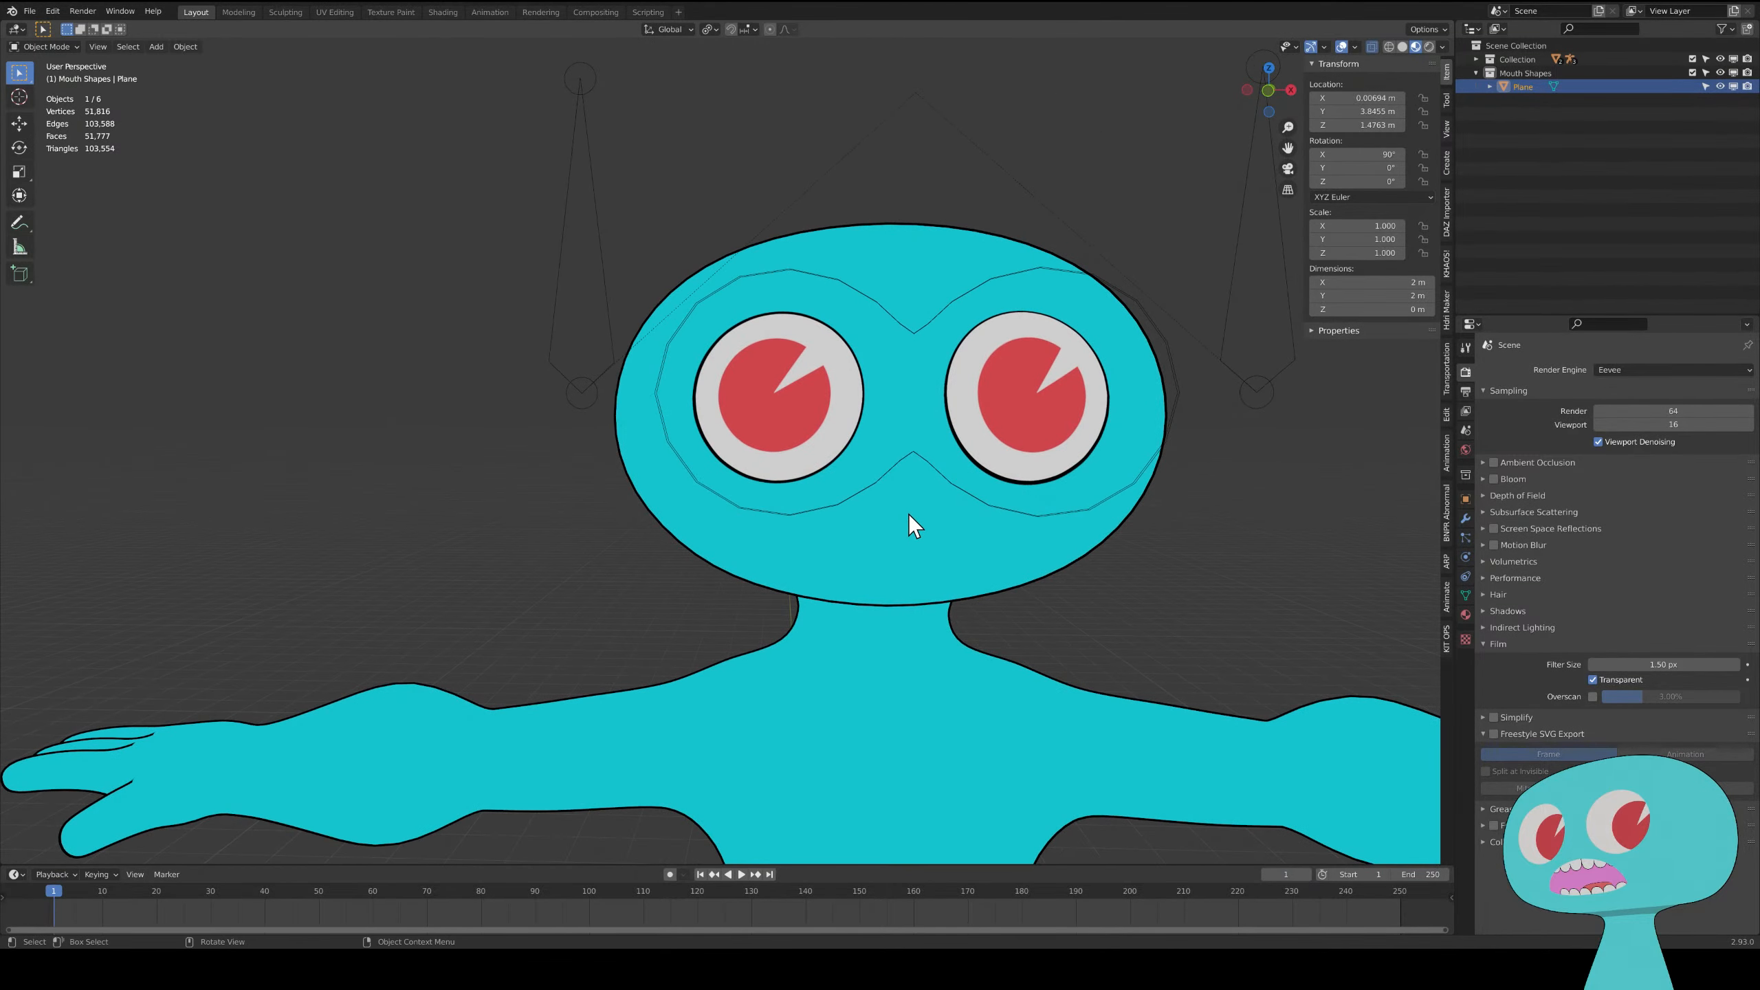
scroll(907, 515, "down", 5)
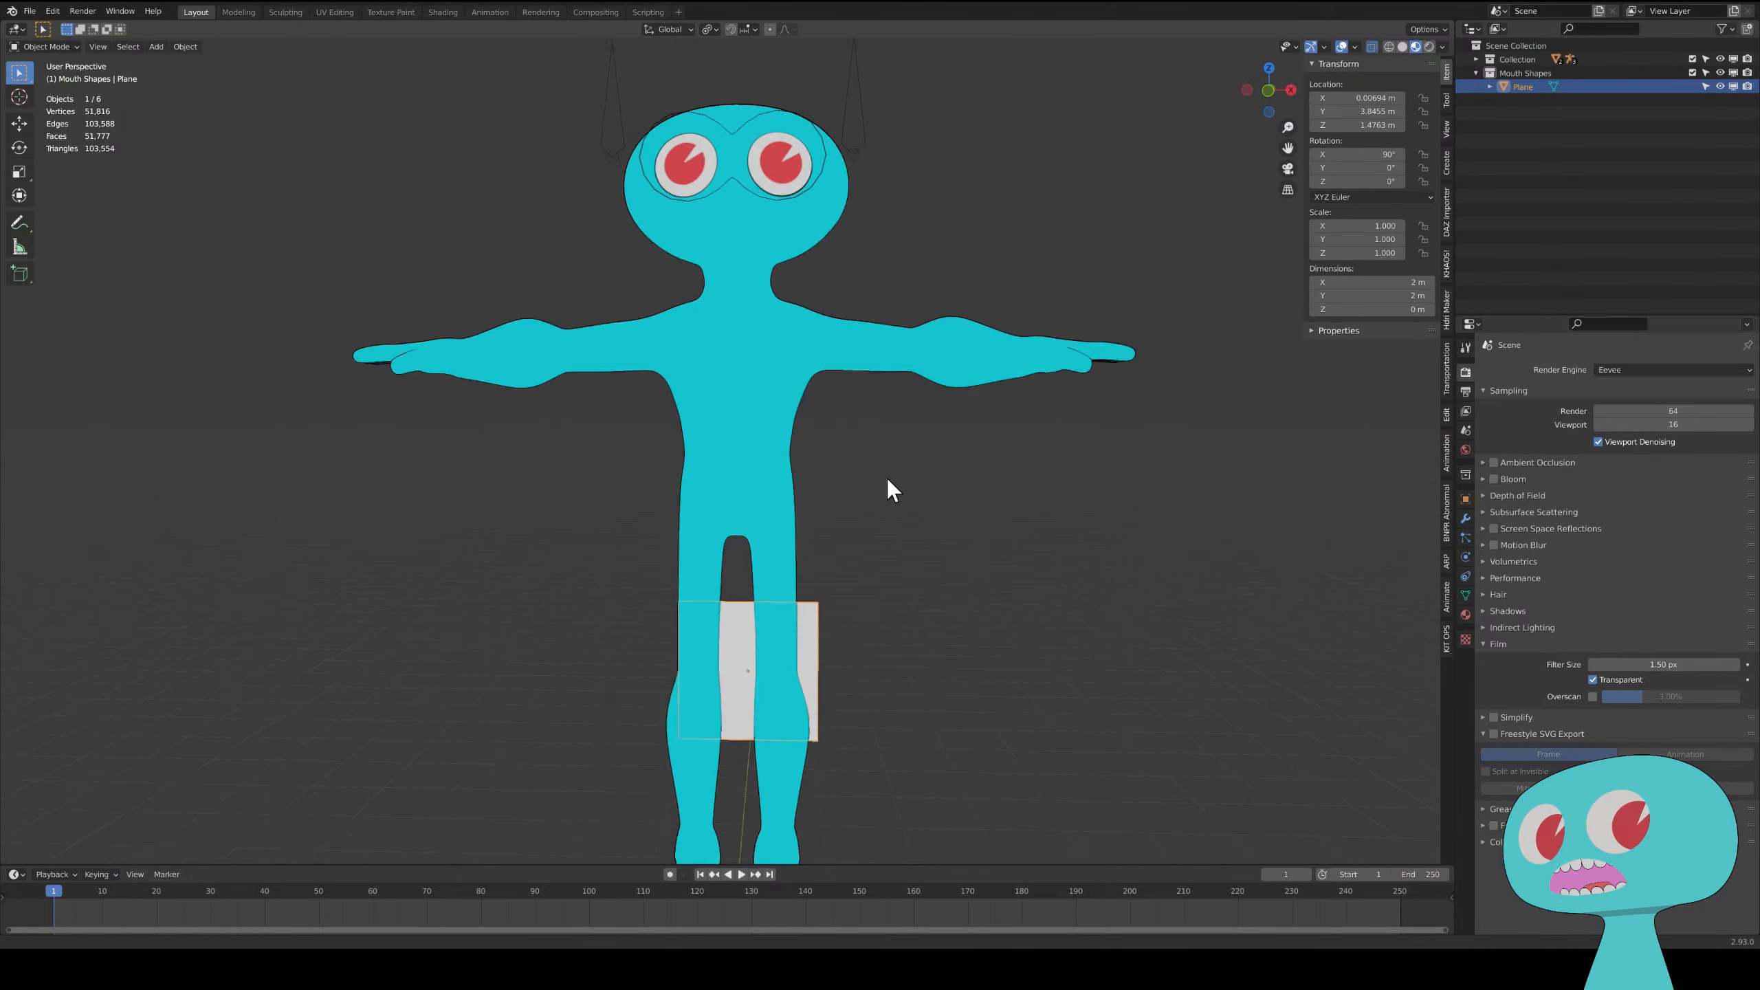
middle_click_drag(887, 479, 880, 403, "shift")
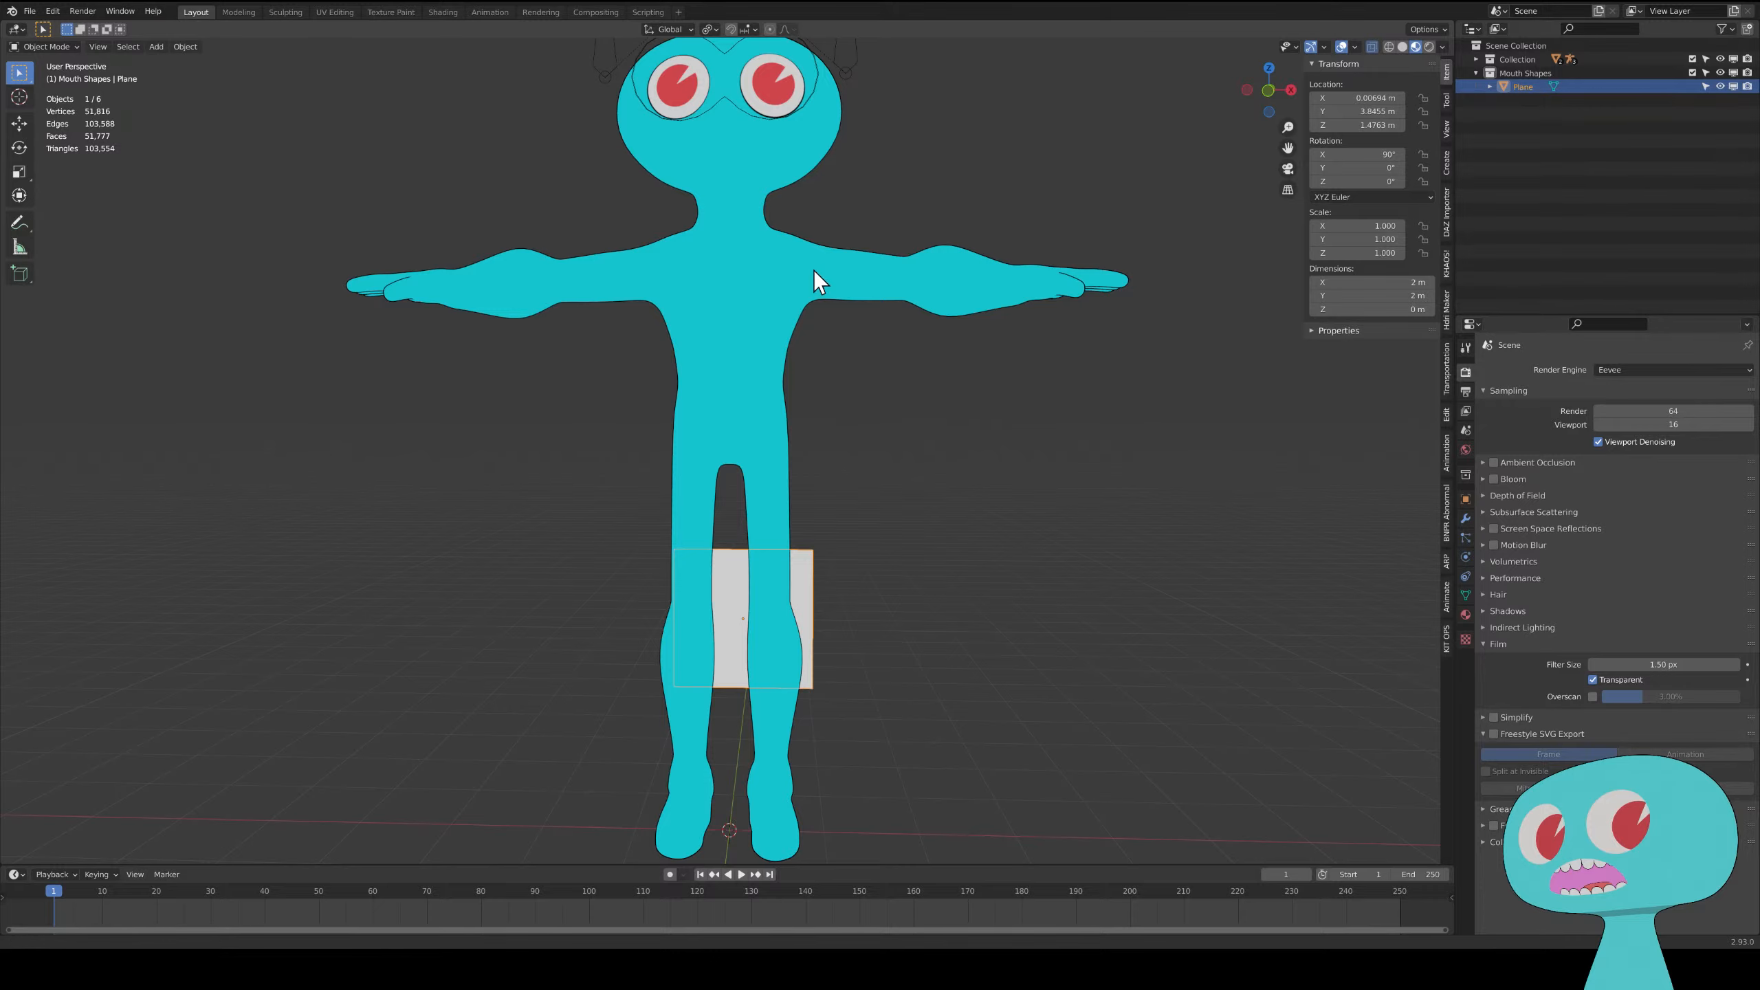
middle_click_drag(817, 282, 865, 283, "shift")
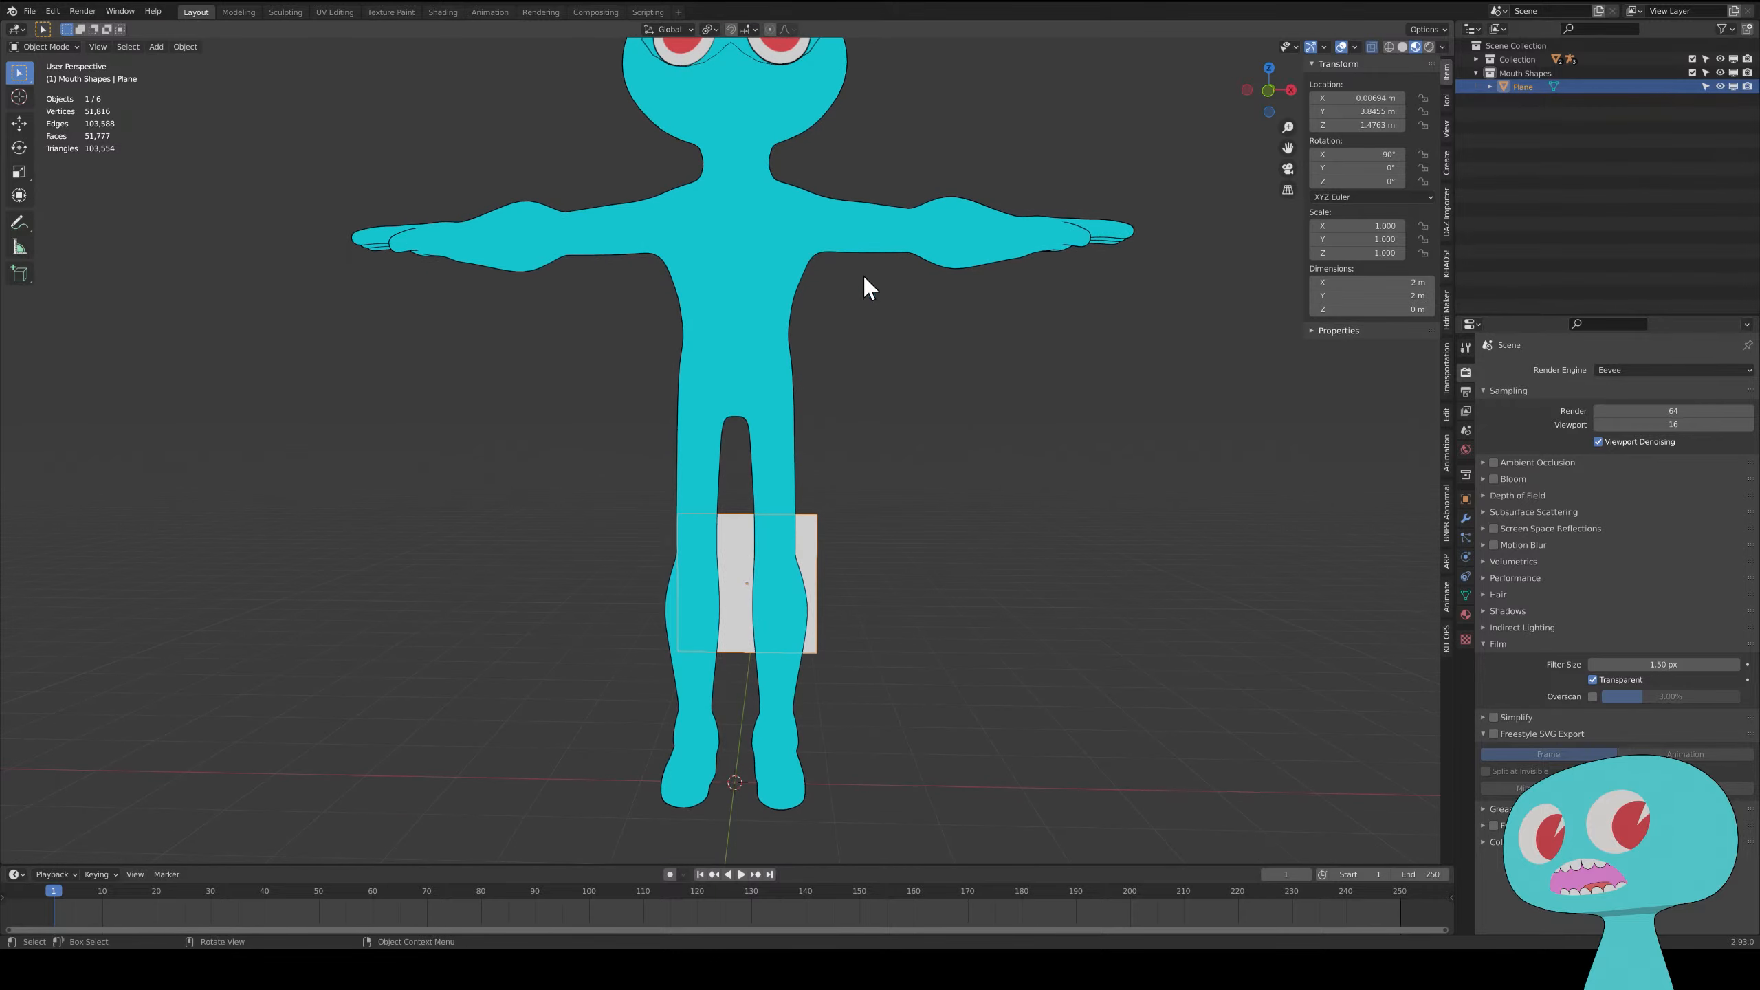
- Exclude the alien's collection from the view layer and switch the plane to Edit Mode
left_click(1693, 60)
mouse_move(791, 555)
middle_mouse_down()
mouse_move(771, 589)
mouse_move(778, 554)
mouse_move(774, 569)
middle_mouse_up()
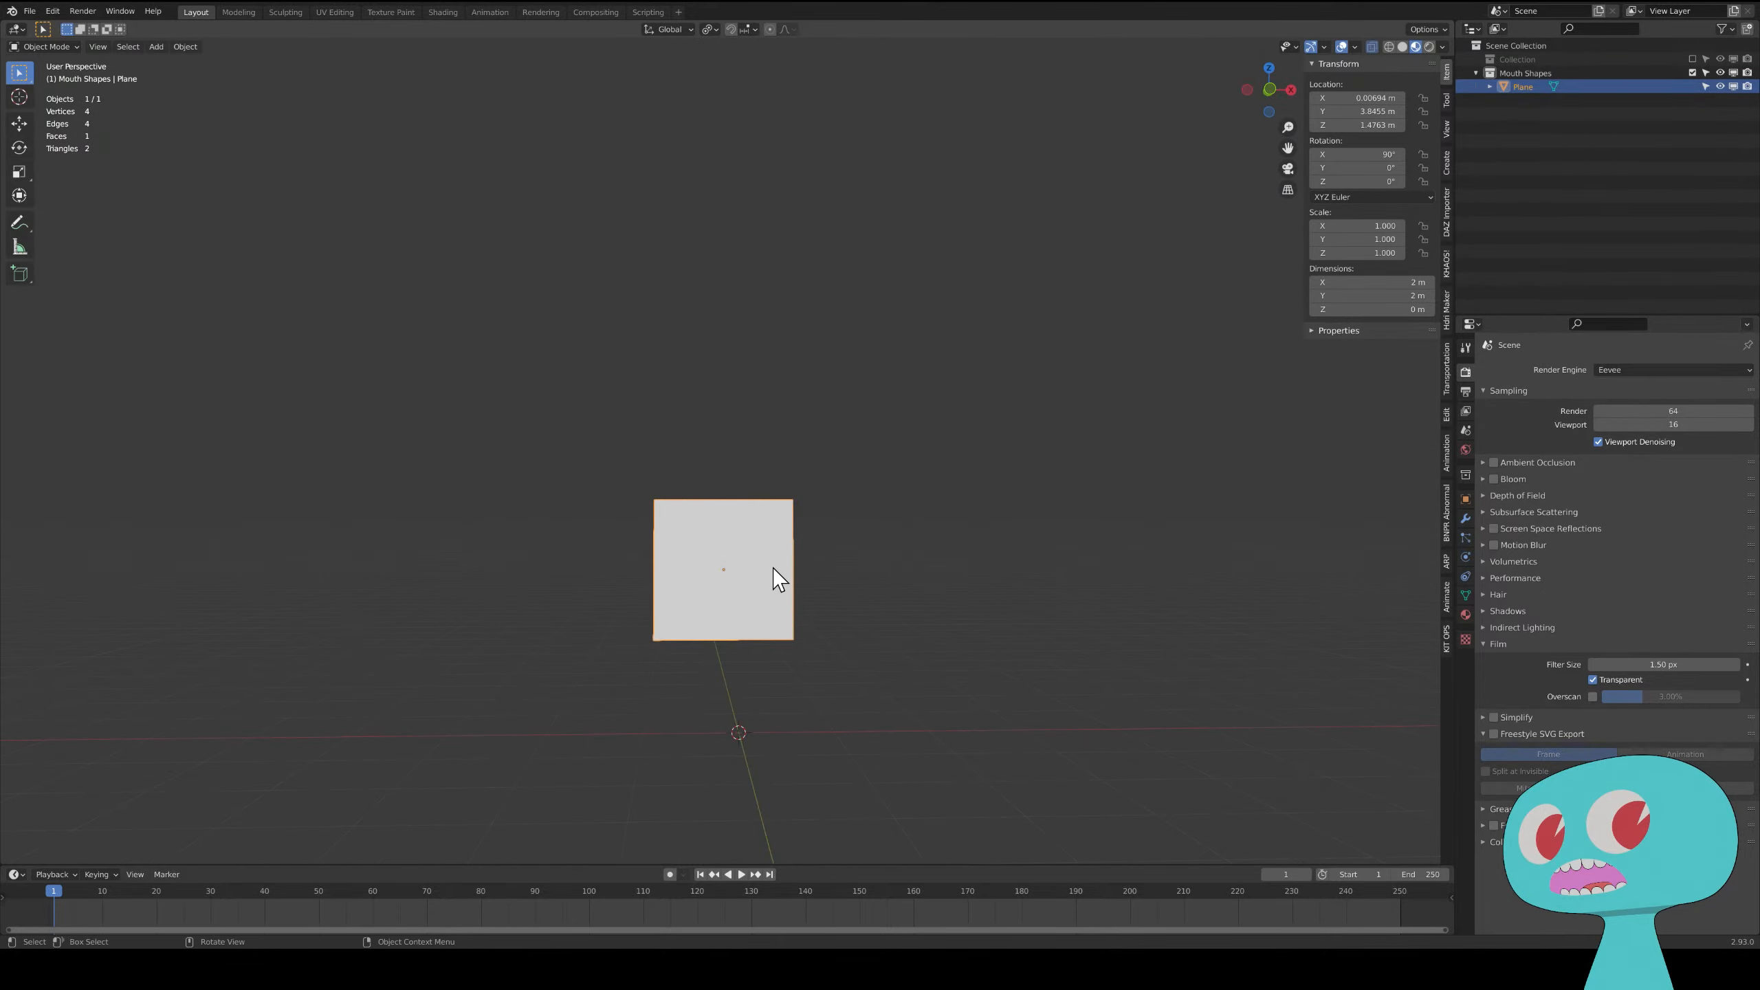
key("Tab")
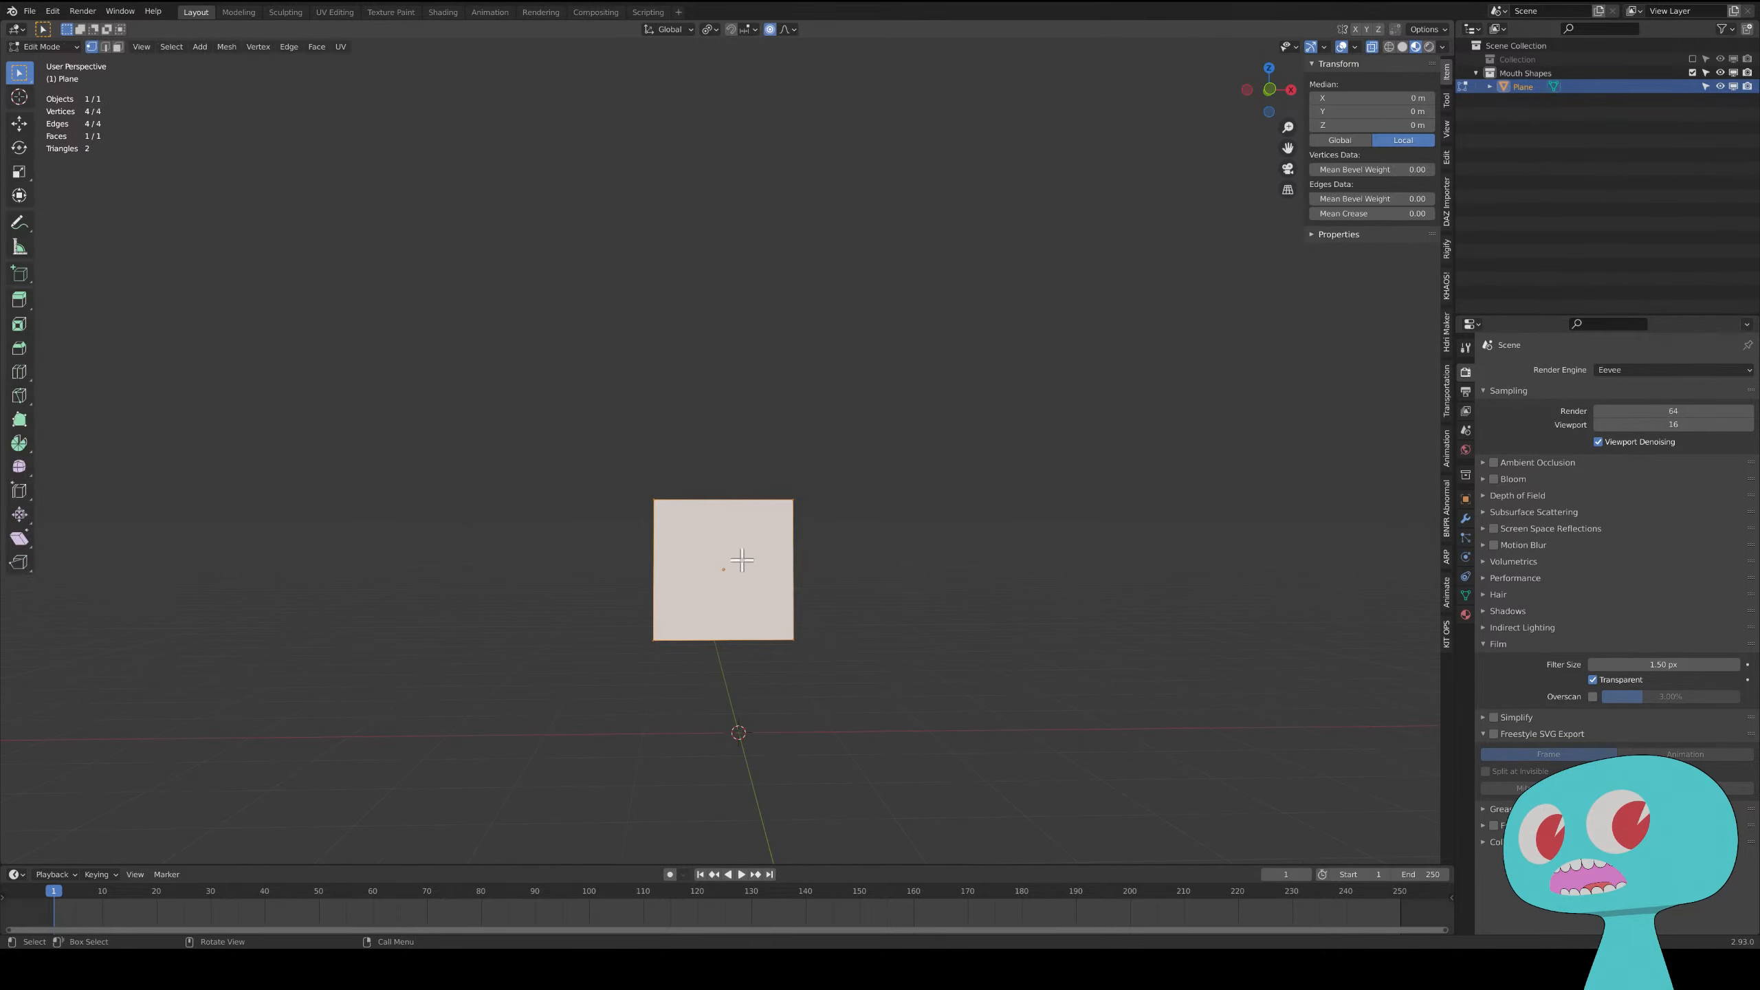
- Divide the plane with one centred vertical and one centred horizontal loop cut
key("alt+a")
key("ctrl+r")
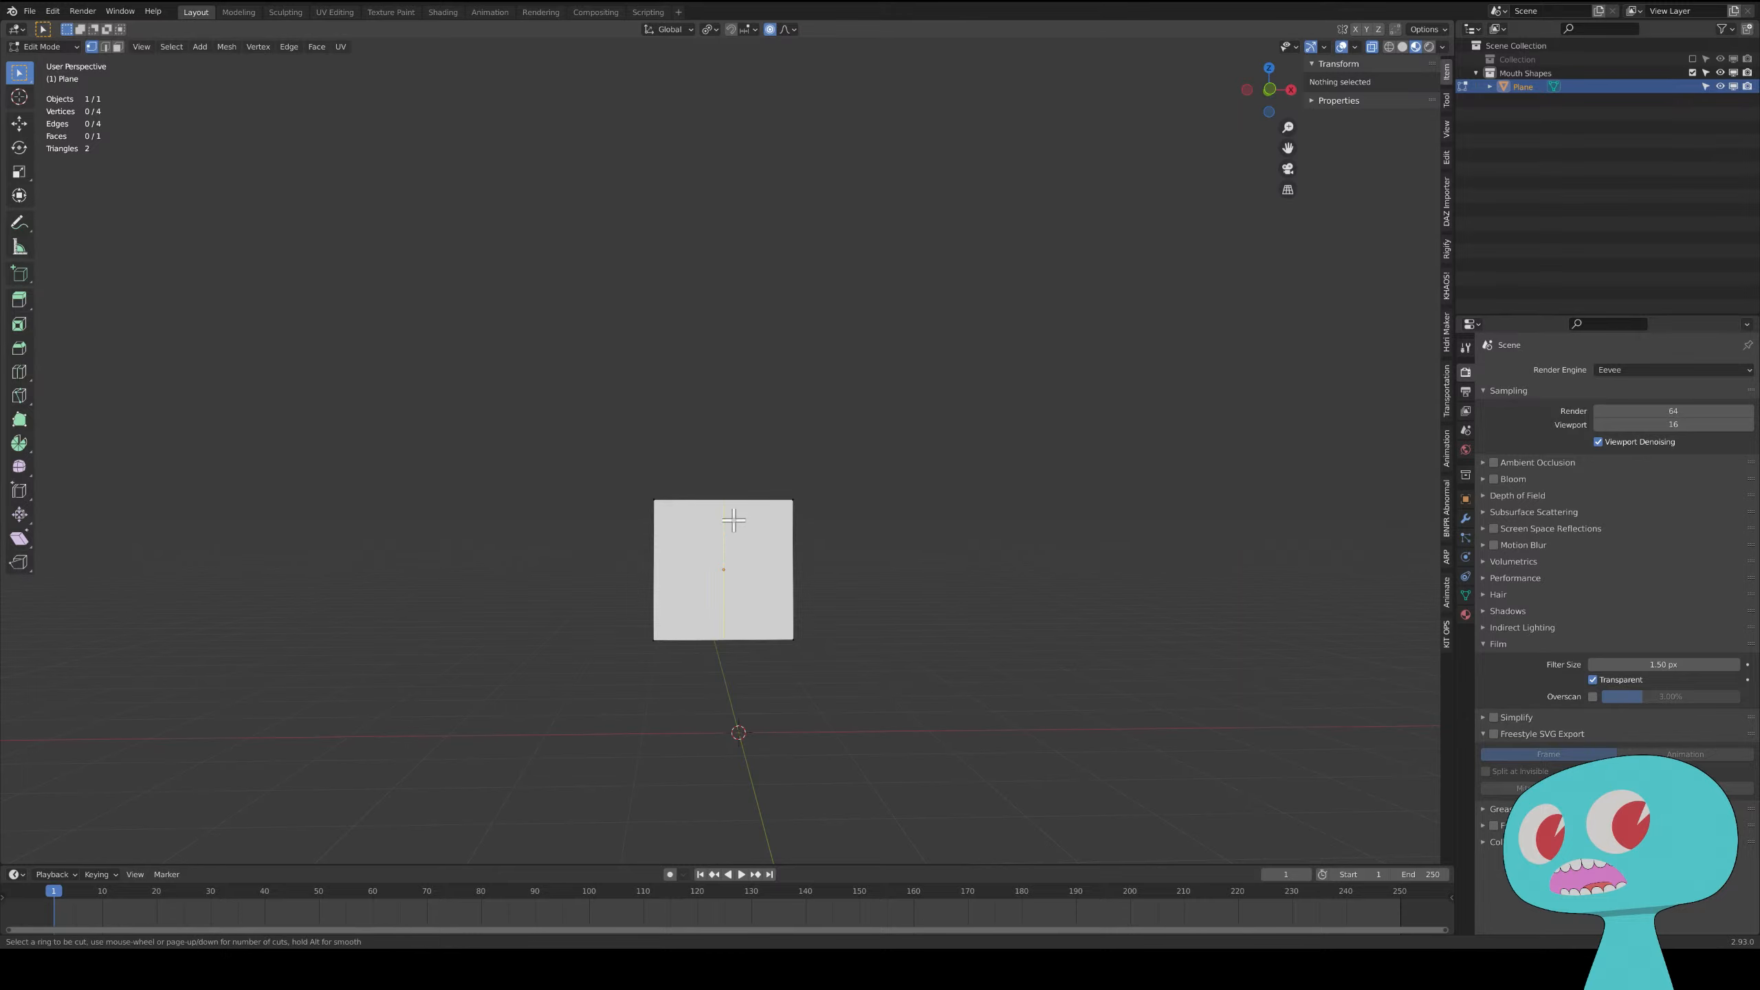
left_click(724, 543)
left_click(723, 543)
key("ctrl+r")
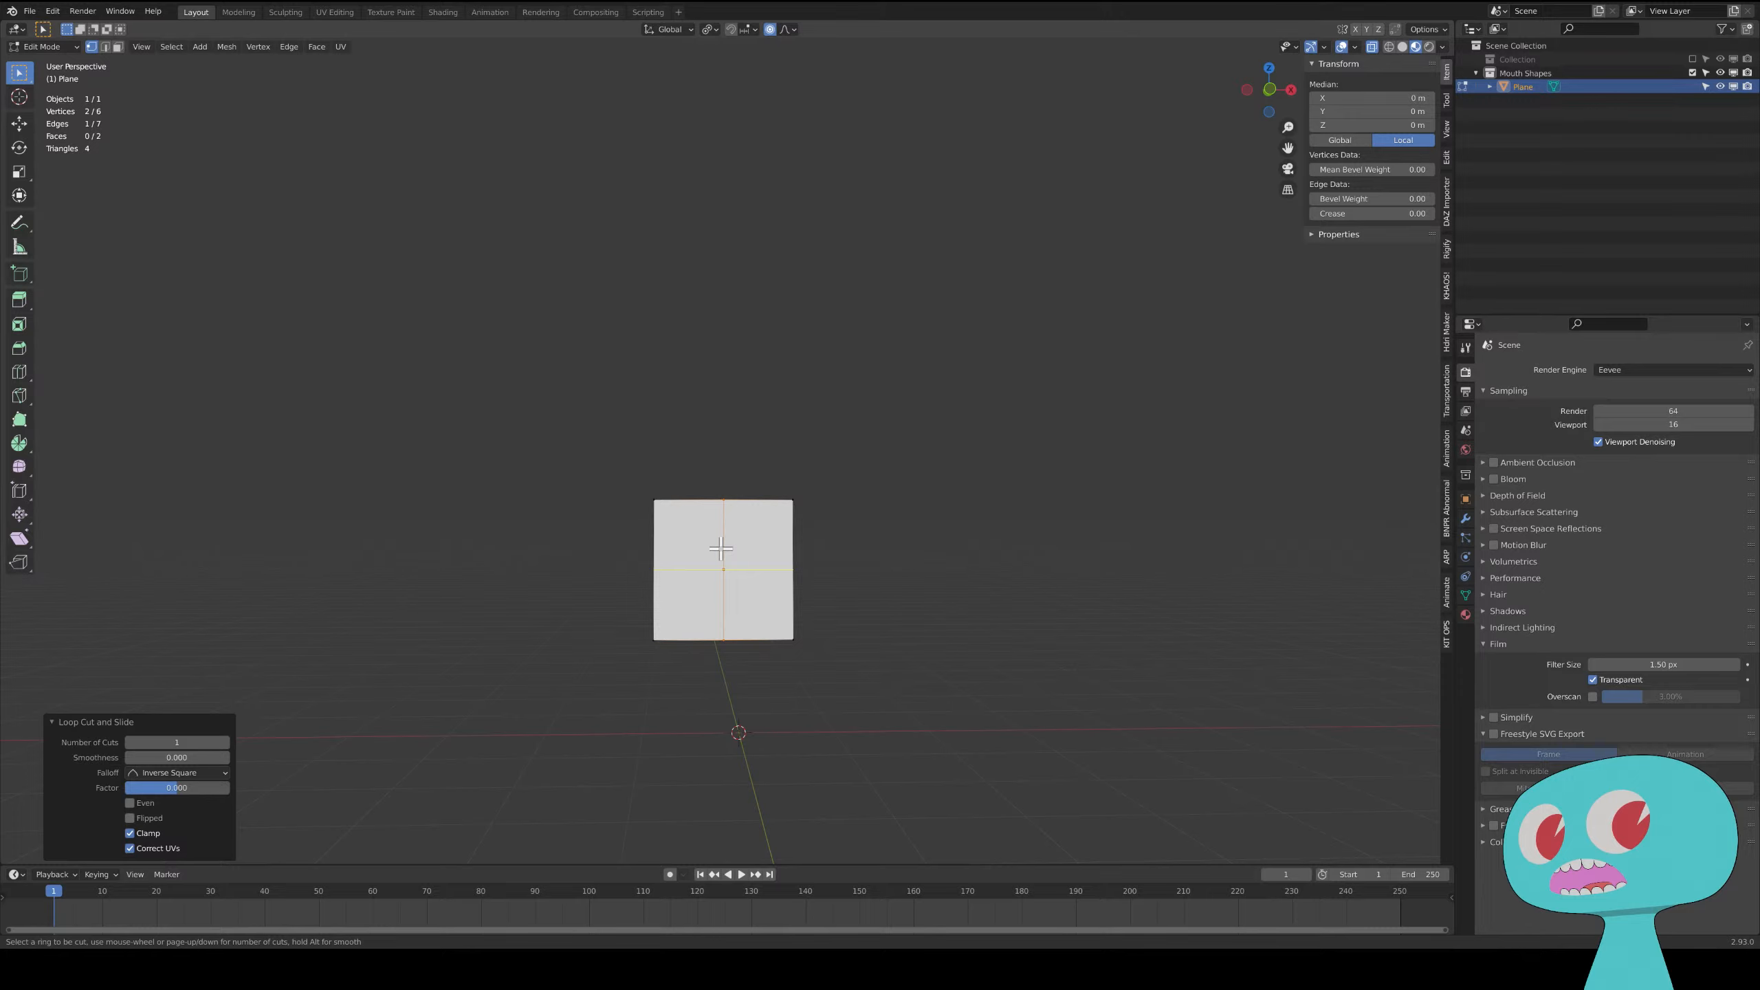
left_click(721, 548)
left_click(721, 548)
- Add a centred vertical loop cut to each half of the plane, making four equal columns
key("ctrl+r")
left_click(697, 513)
left_click(697, 513)
key("ctrl+r")
left_click(766, 520)
left_click(766, 520)
scroll(843, 652, "up", 2)
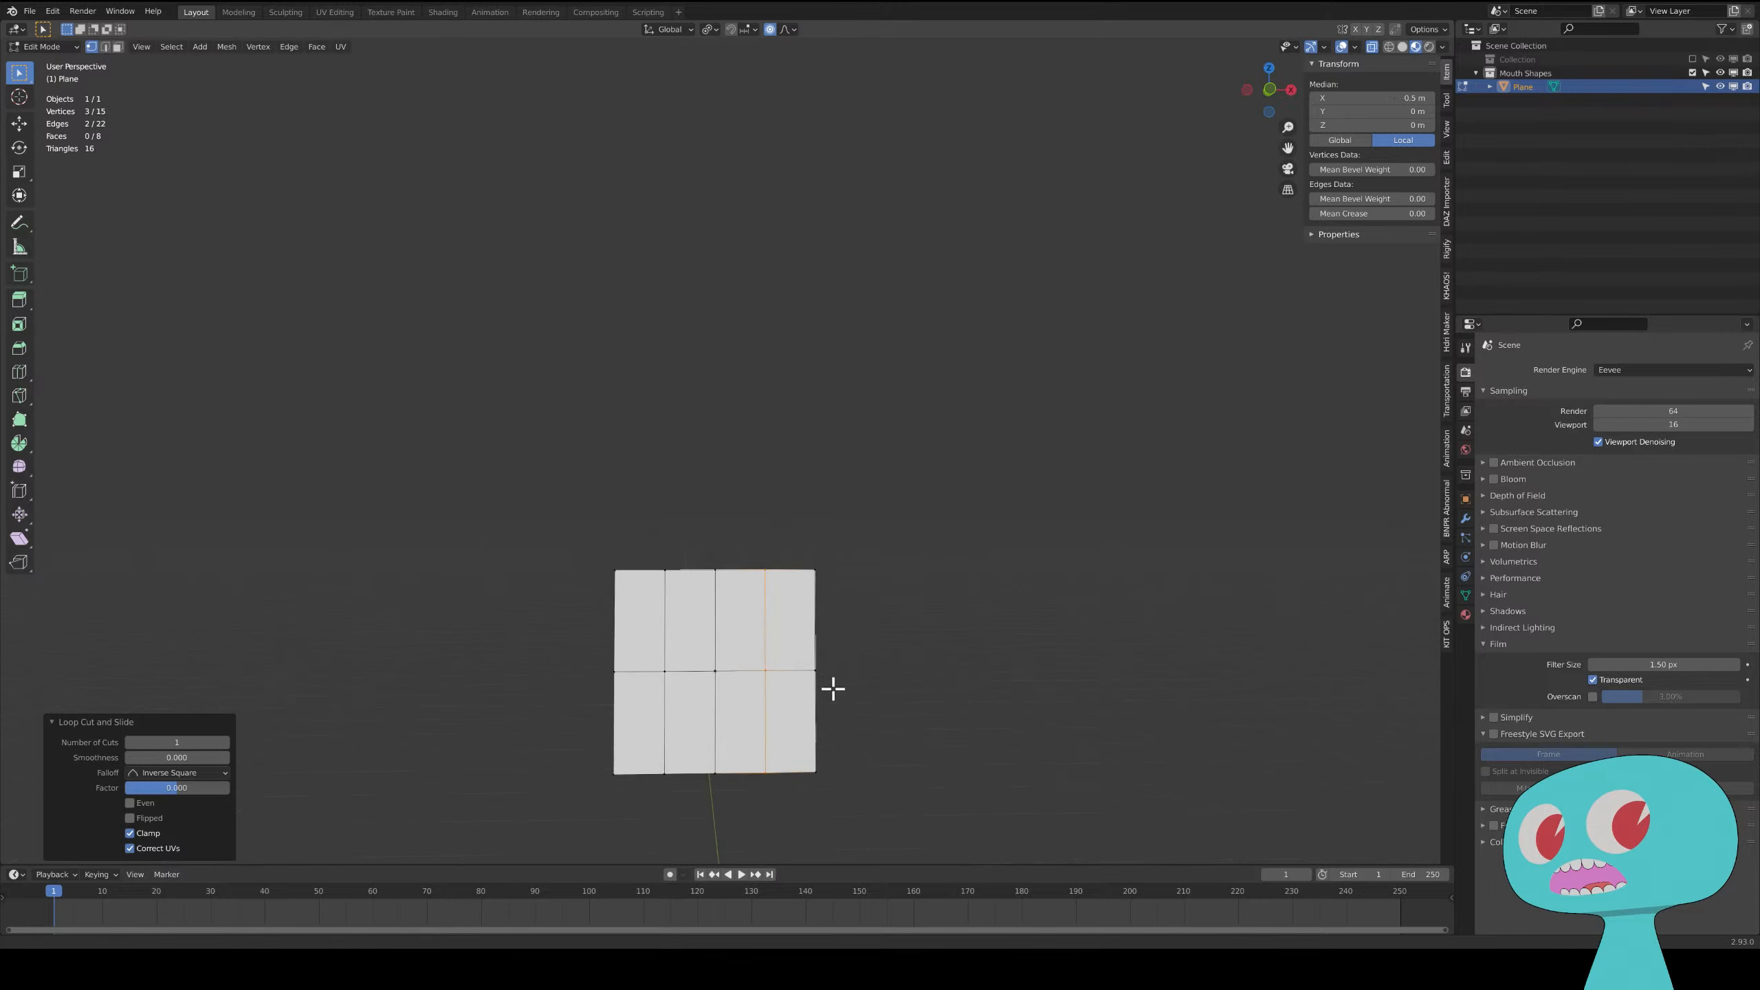
middle_click_drag(832, 688, 853, 554, "shift")
left_click(902, 646)
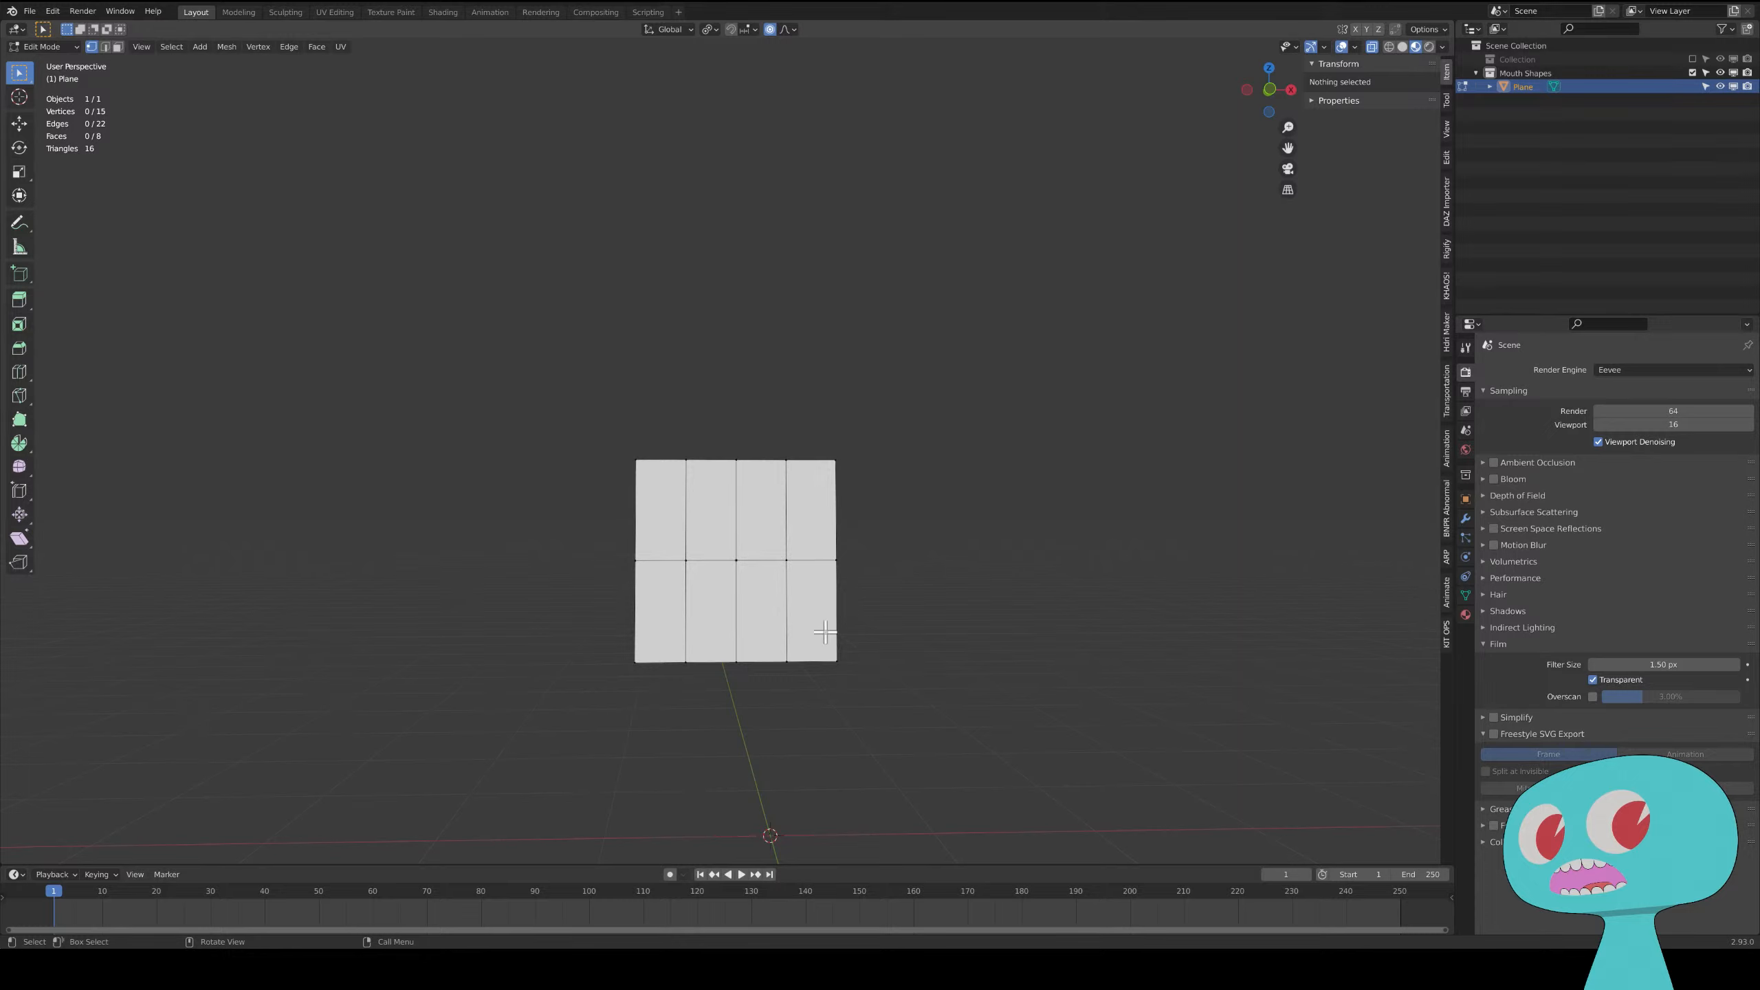
mouse_move(826, 632)
middle_mouse_down()
mouse_move(861, 622)
mouse_move(830, 627)
middle_mouse_up()
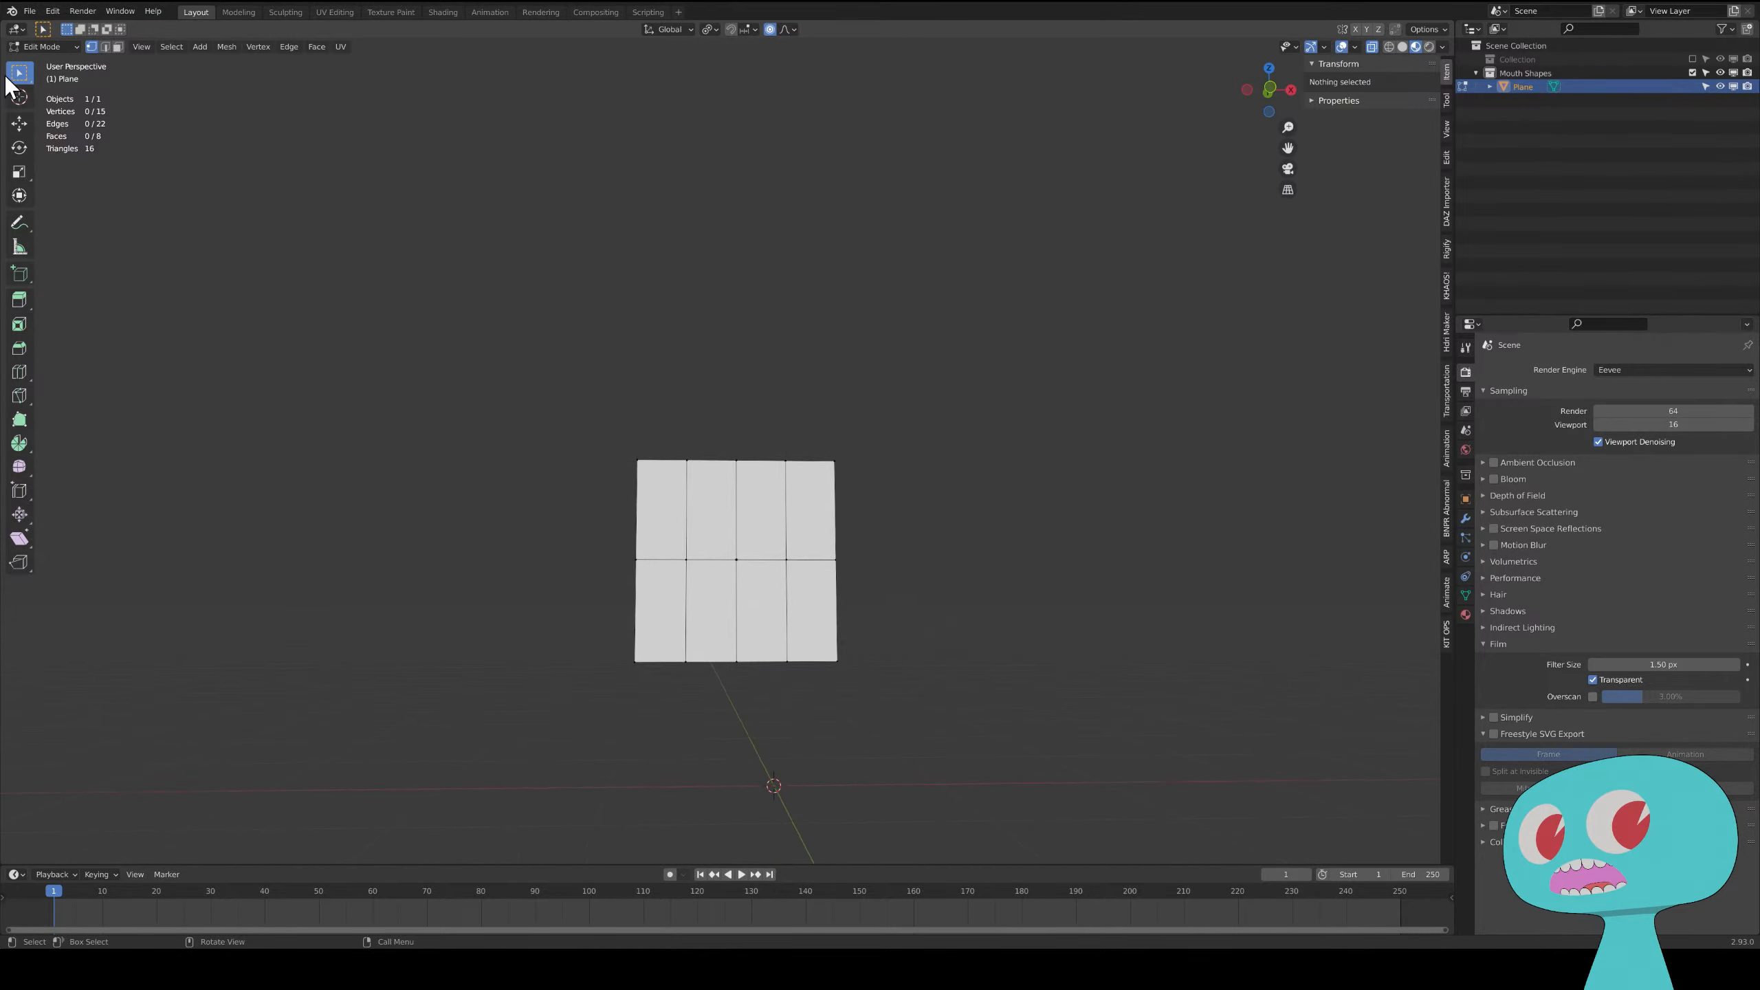
- Add a Subdivision Surface modifier to the plane and set its viewport levels to 3
left_click(1467, 519)
left_click(1556, 372)
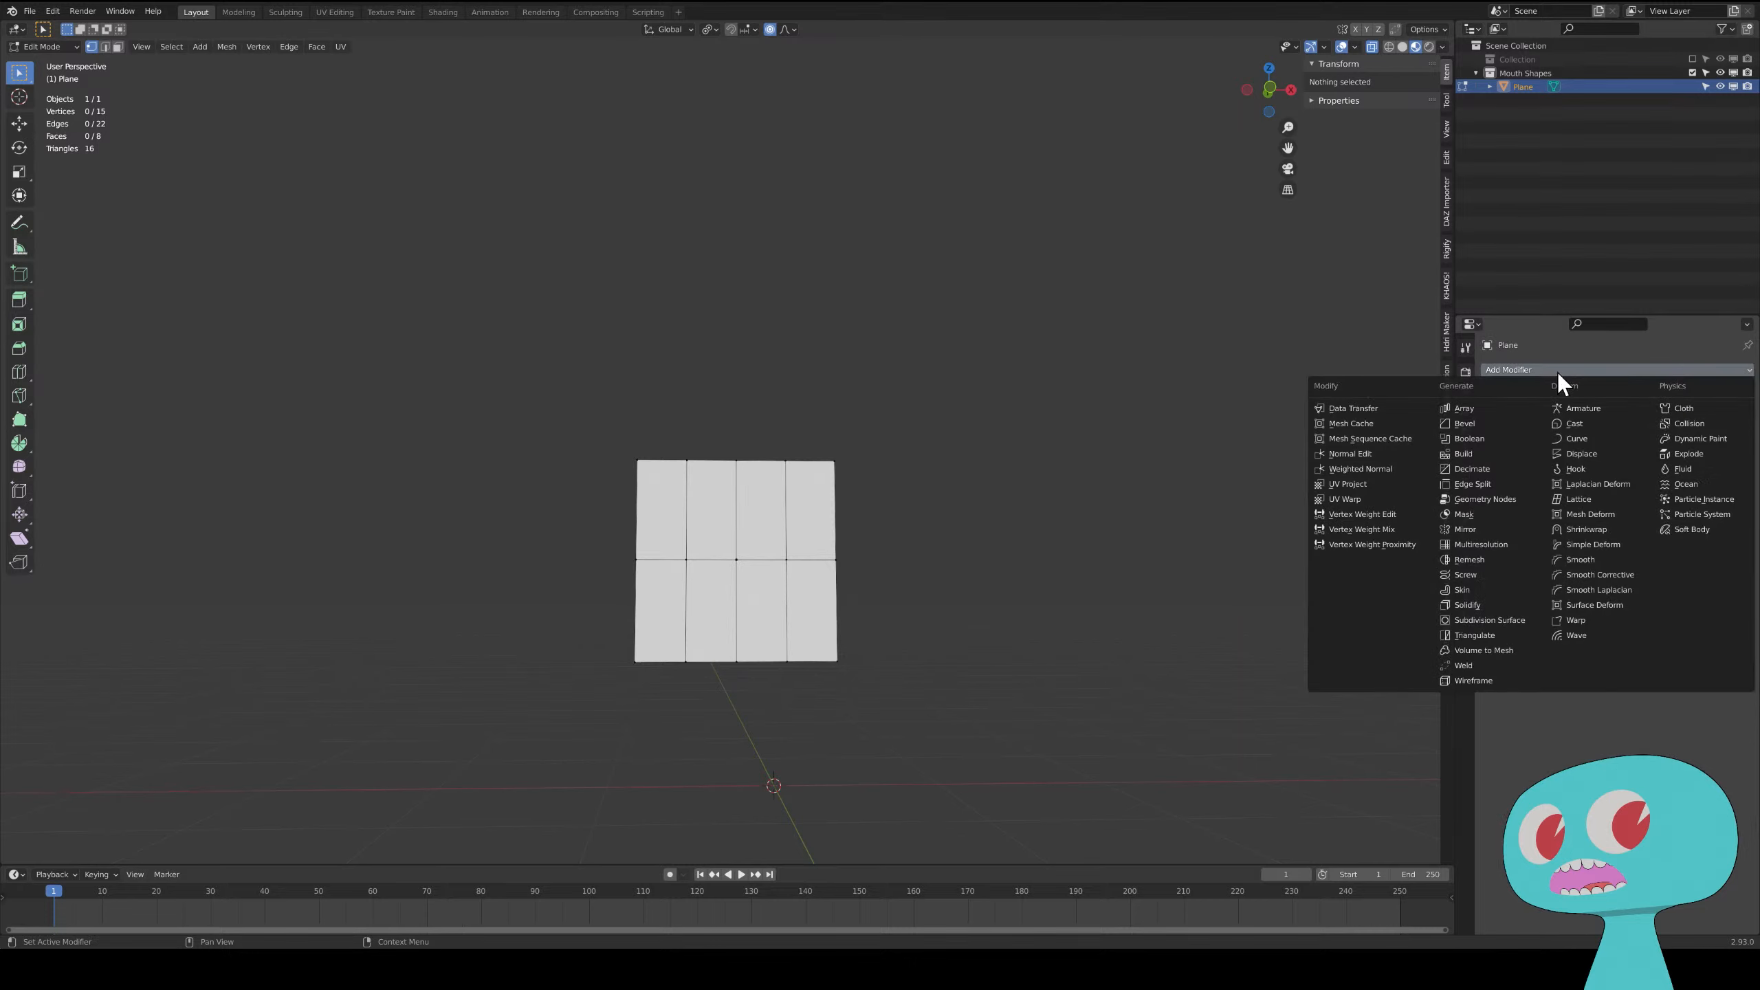
left_click(1495, 619)
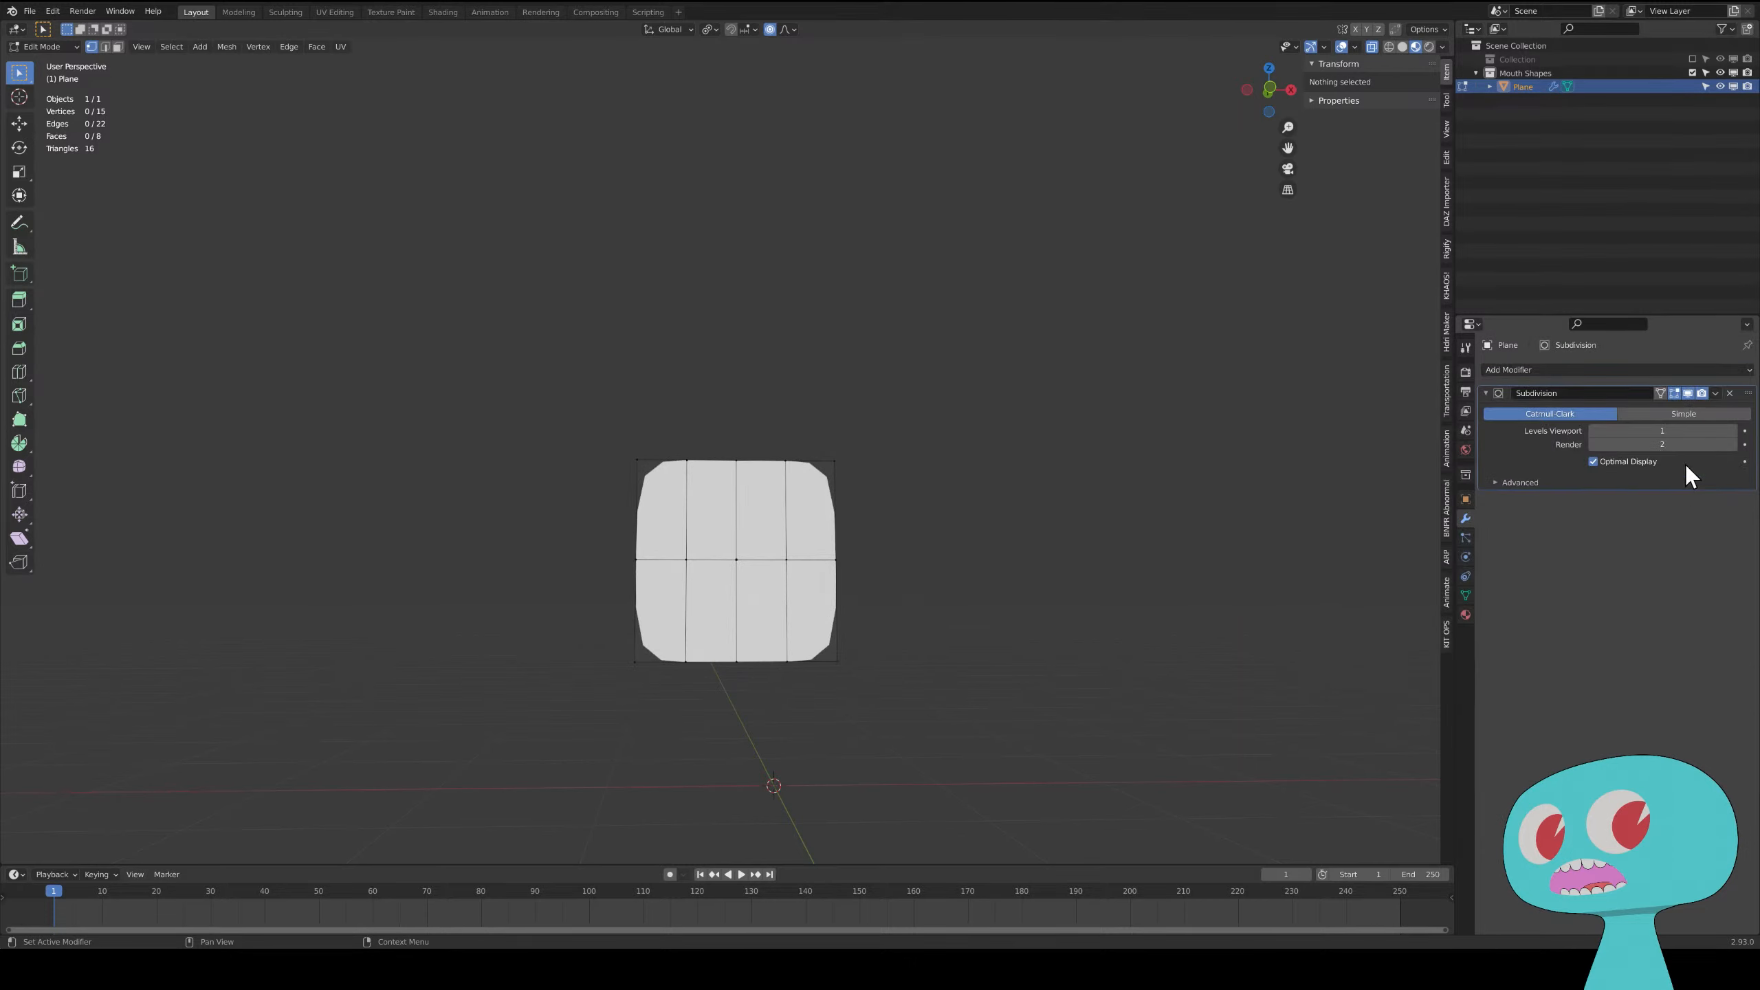
left_click(1735, 433)
left_click(1734, 433)
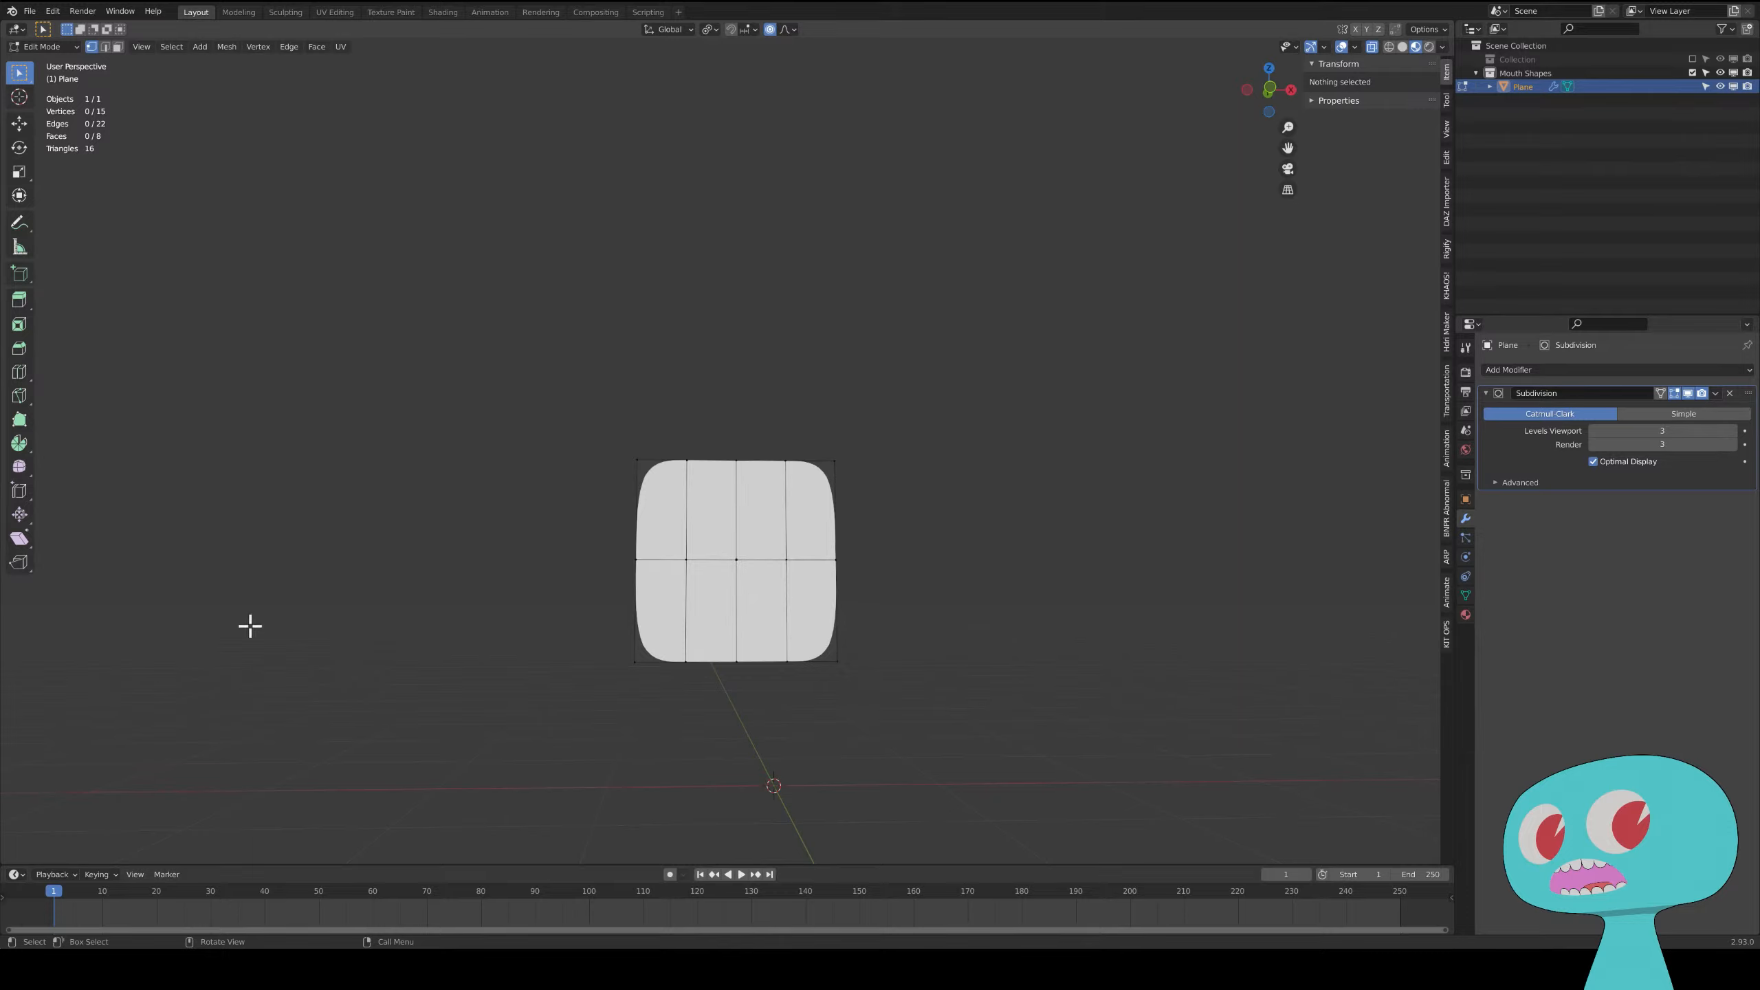
- Switch to the front view and enable X-axis mirroring for editing the plane's vertices
key("grave")
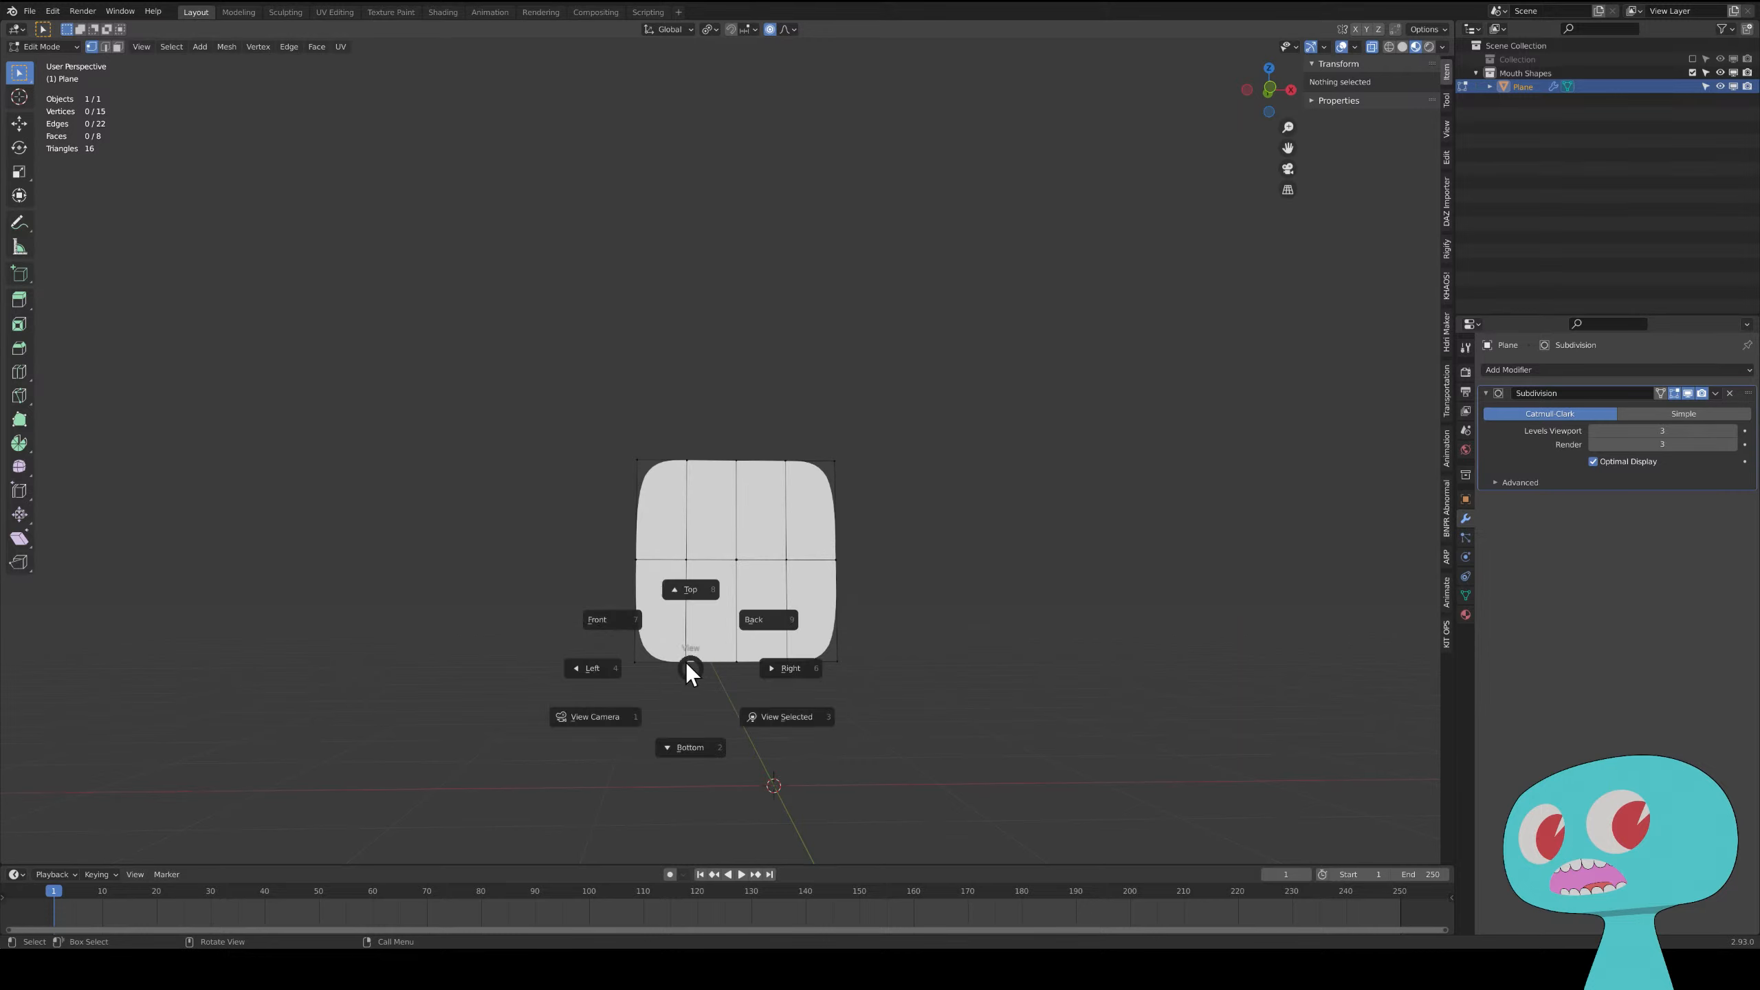
left_click(596, 621)
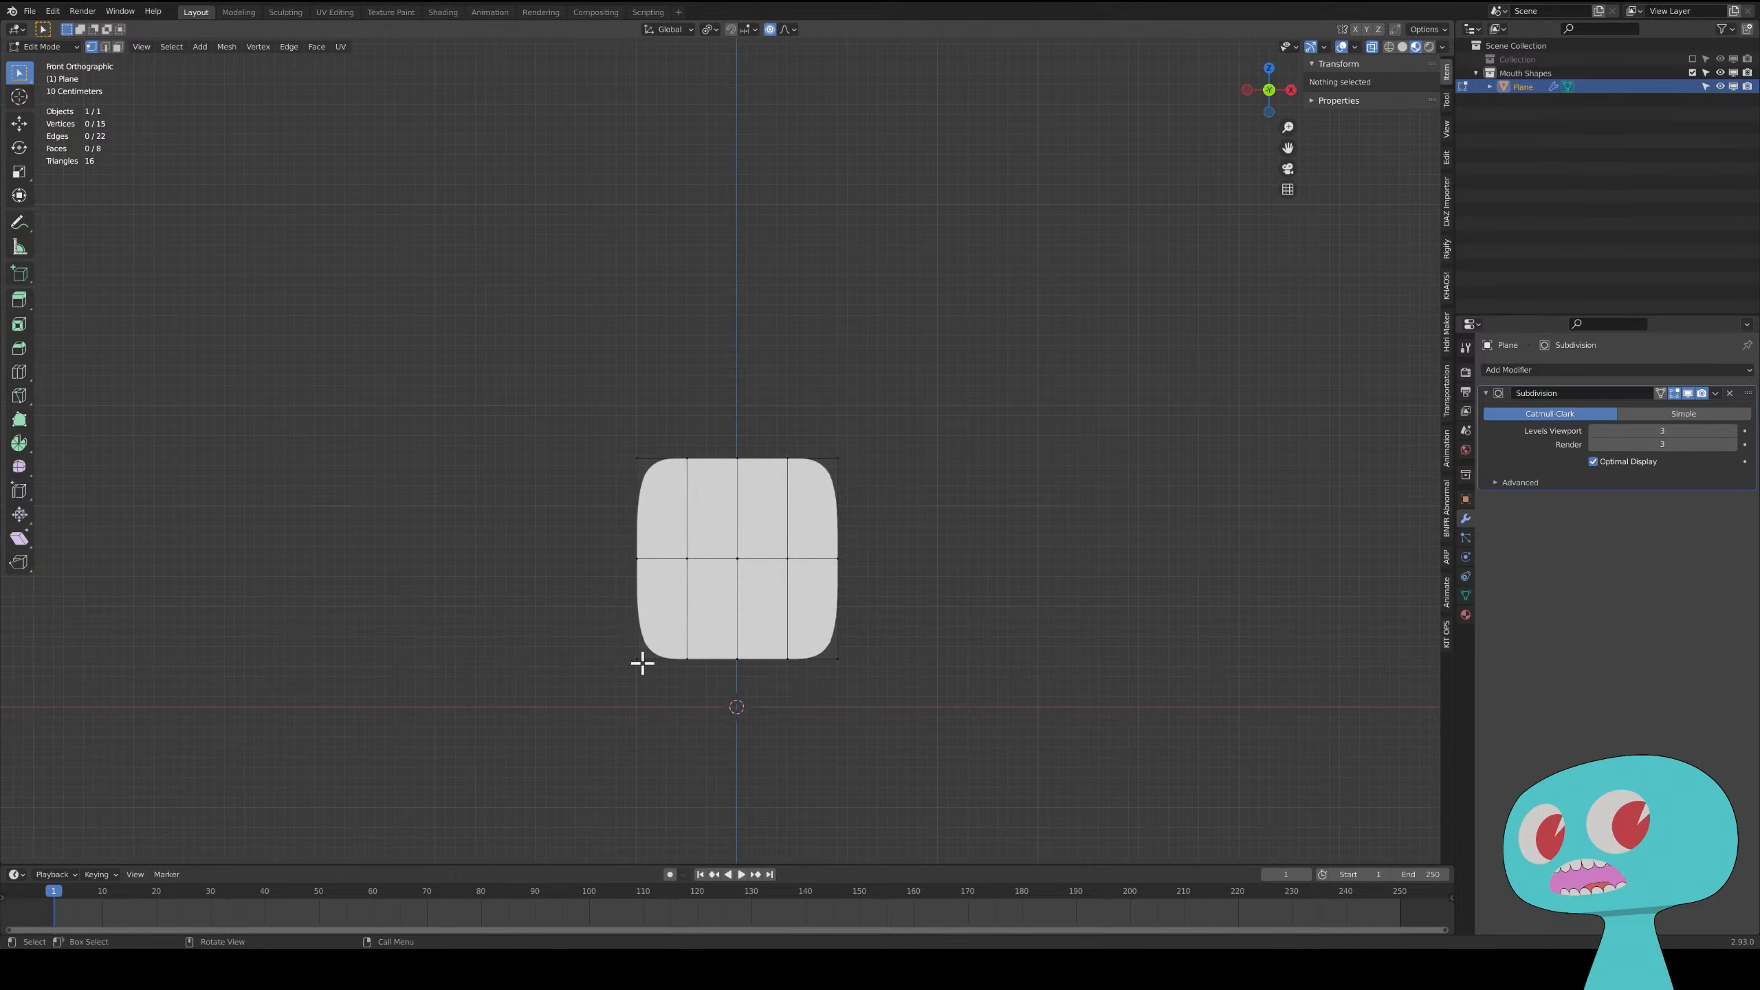
left_click(641, 662)
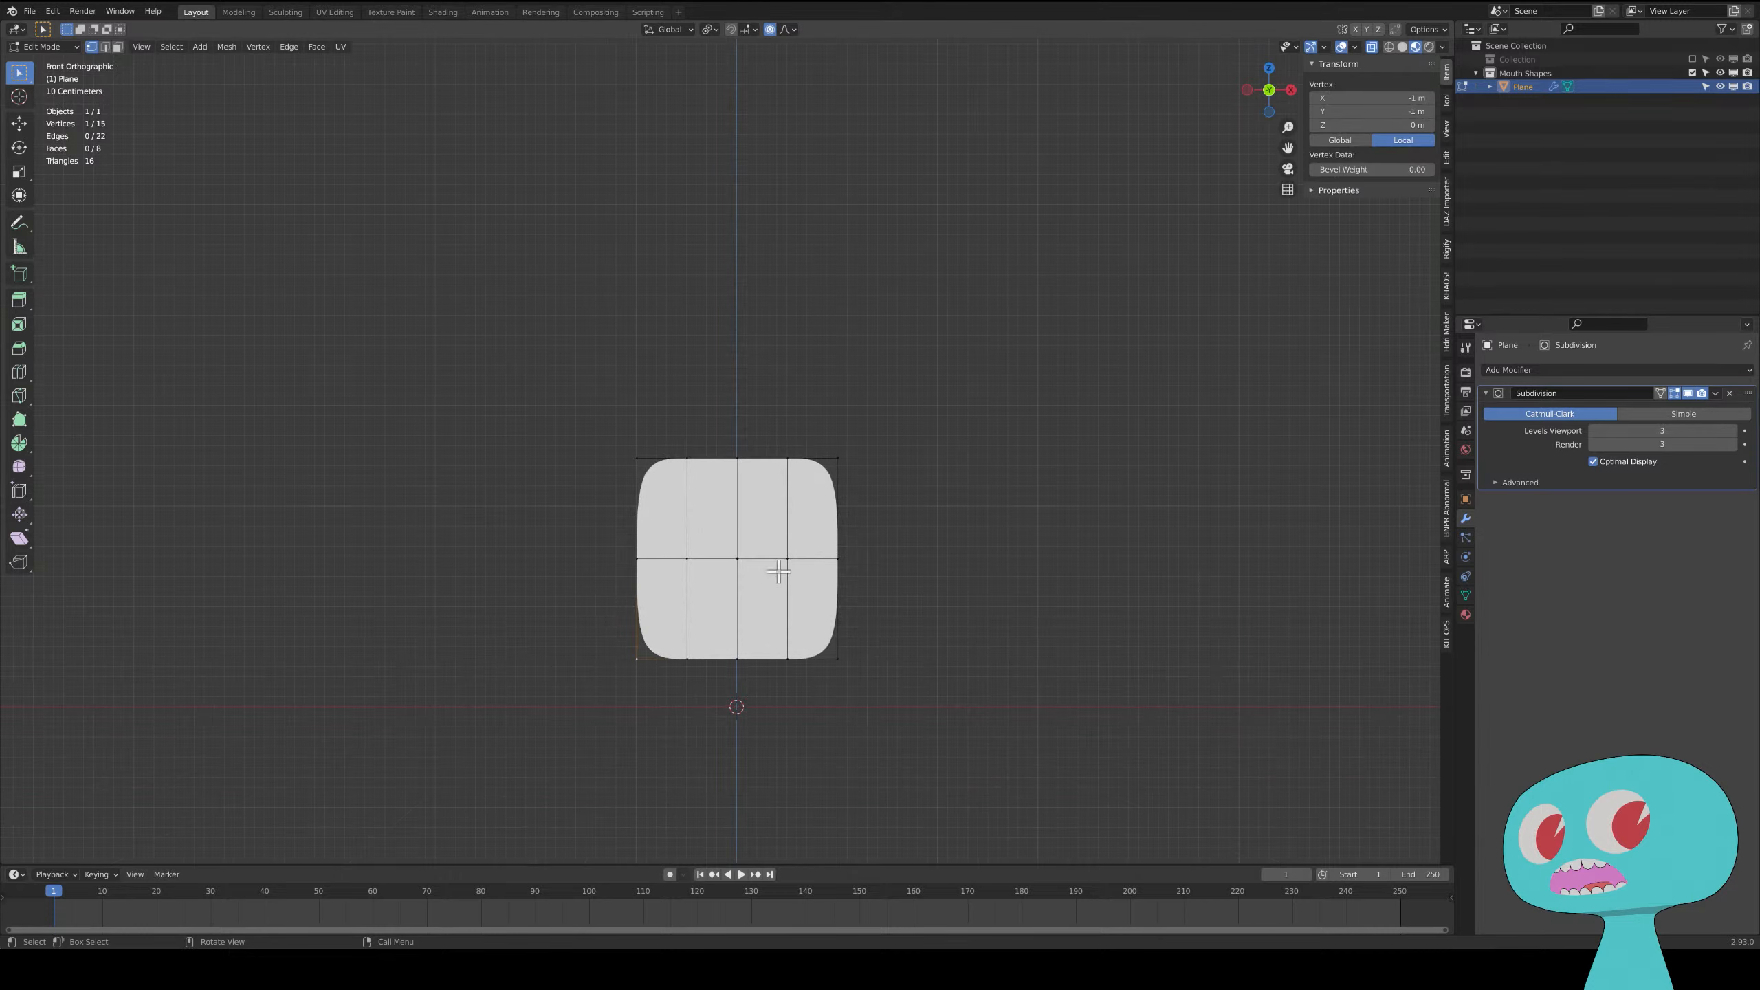
left_click(1356, 29)
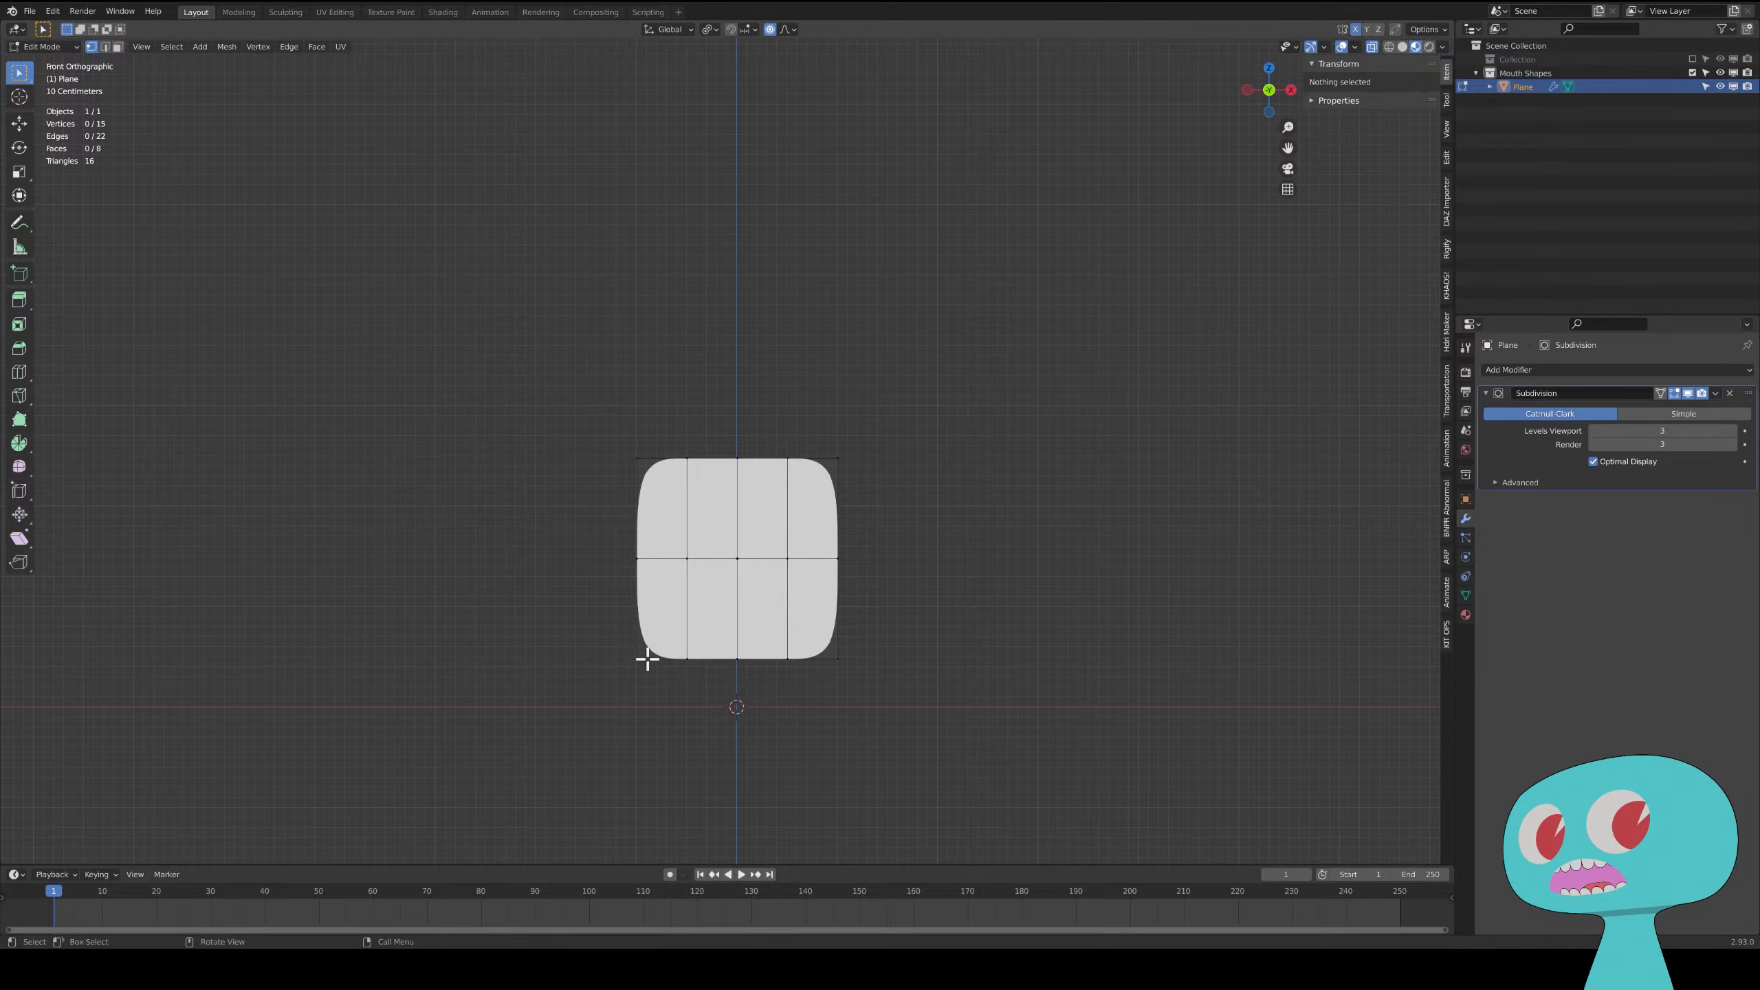
- Move the plane's lower-left corner and left-middle vertices outward with proportional editing, mirrored on the other side
key("g")
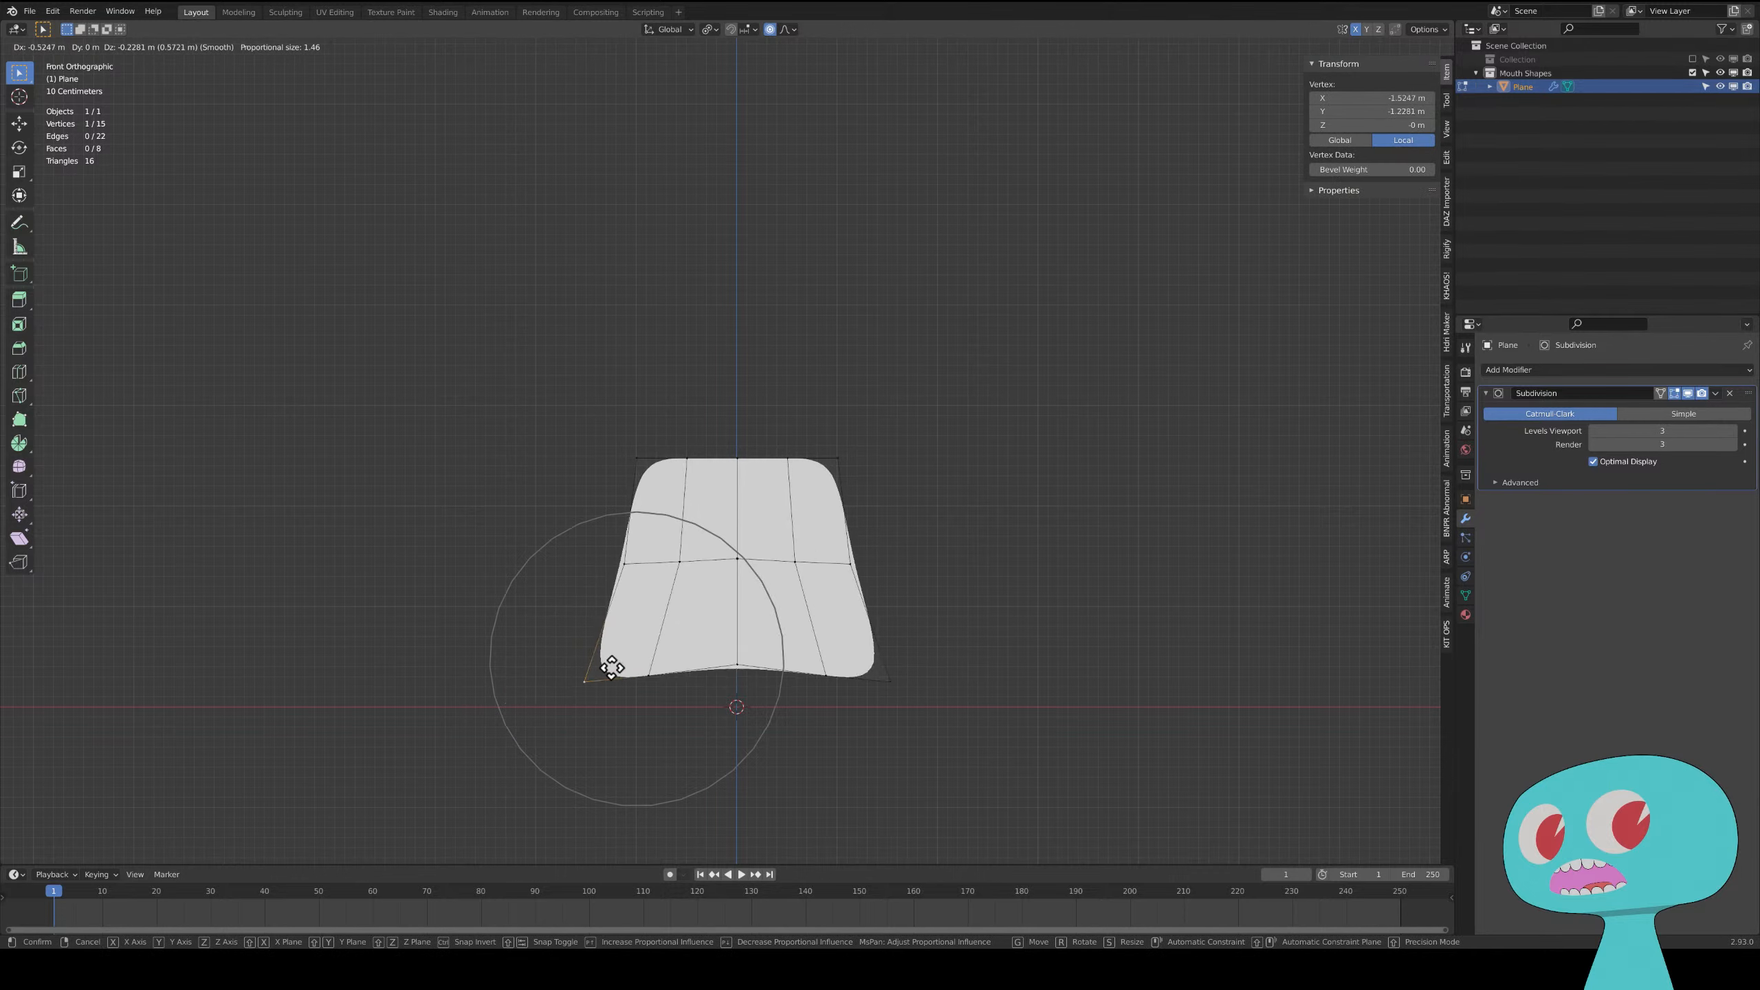
key("Escape")
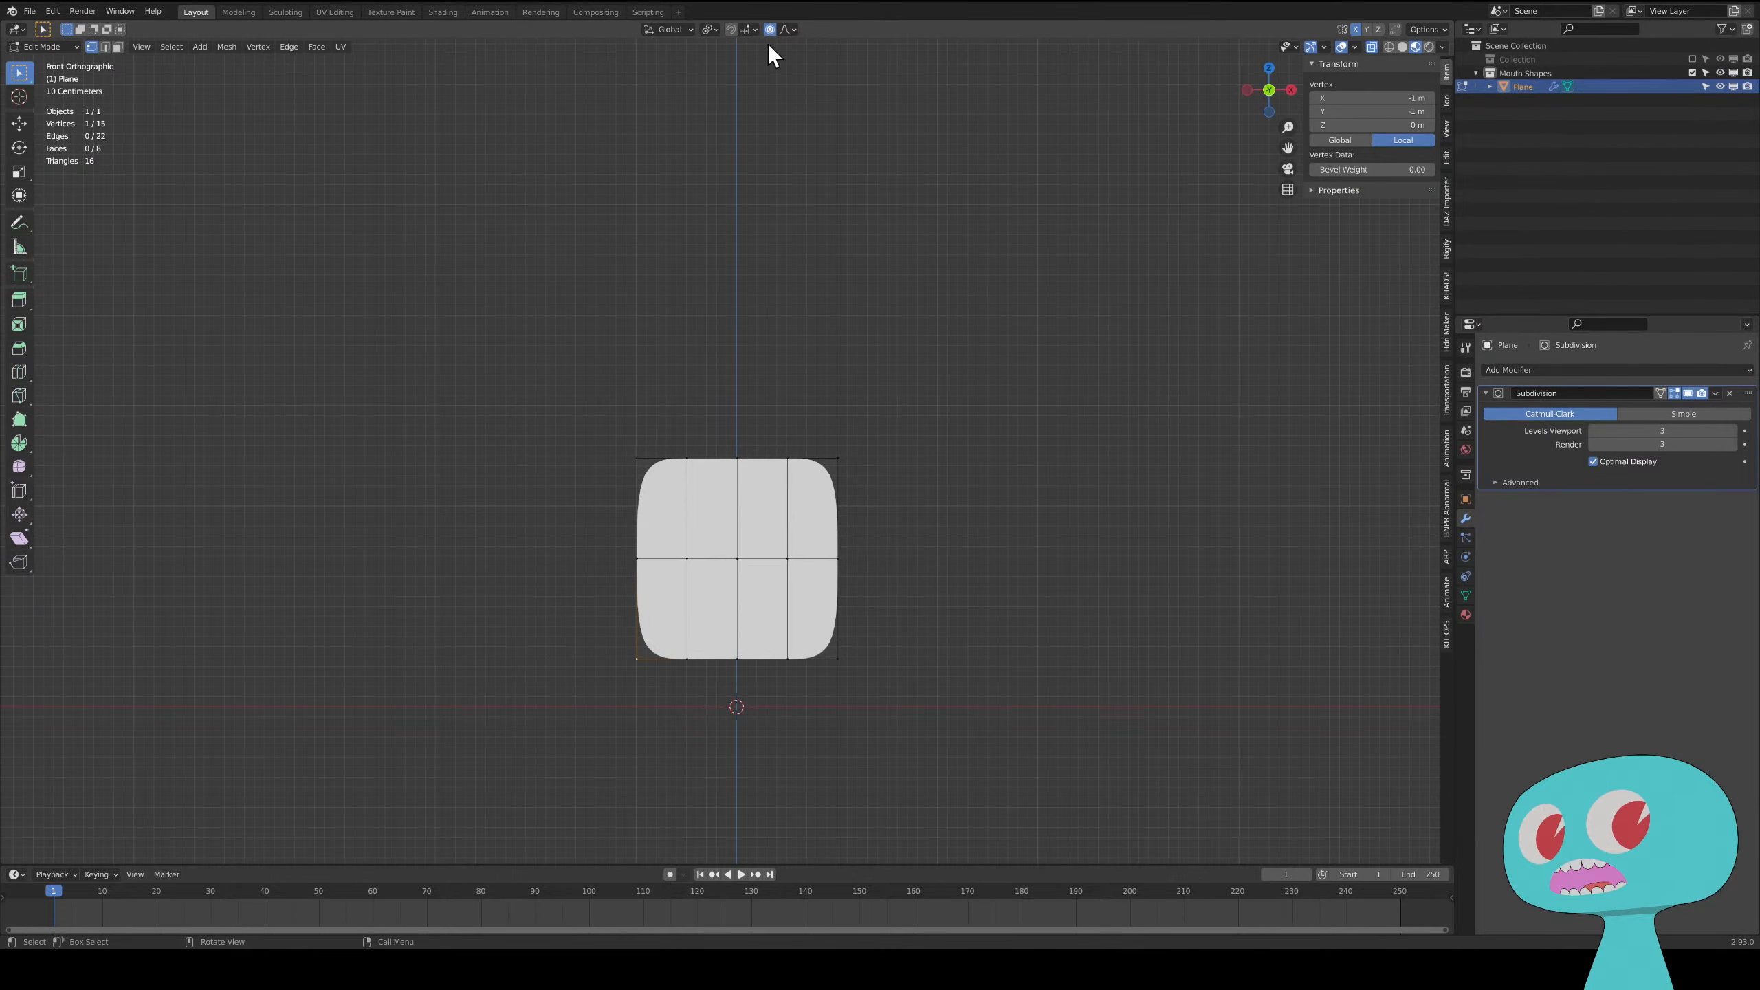
key("g")
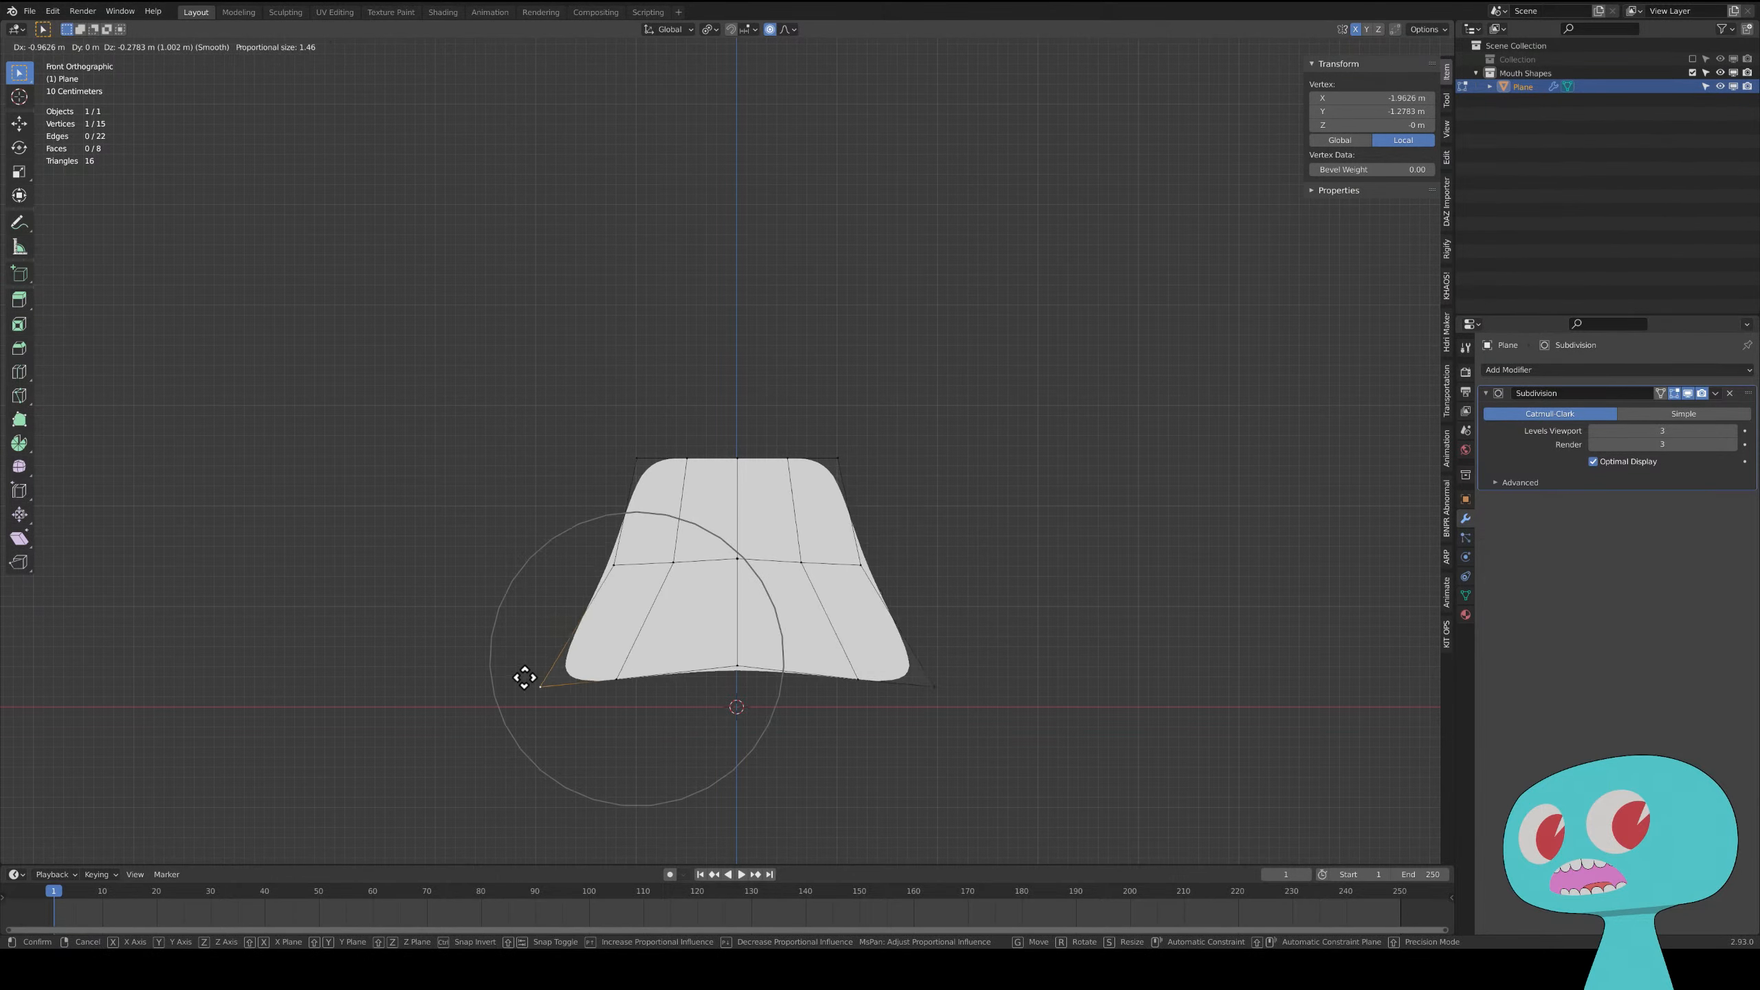
left_click(522, 680)
left_click(616, 563)
key("g")
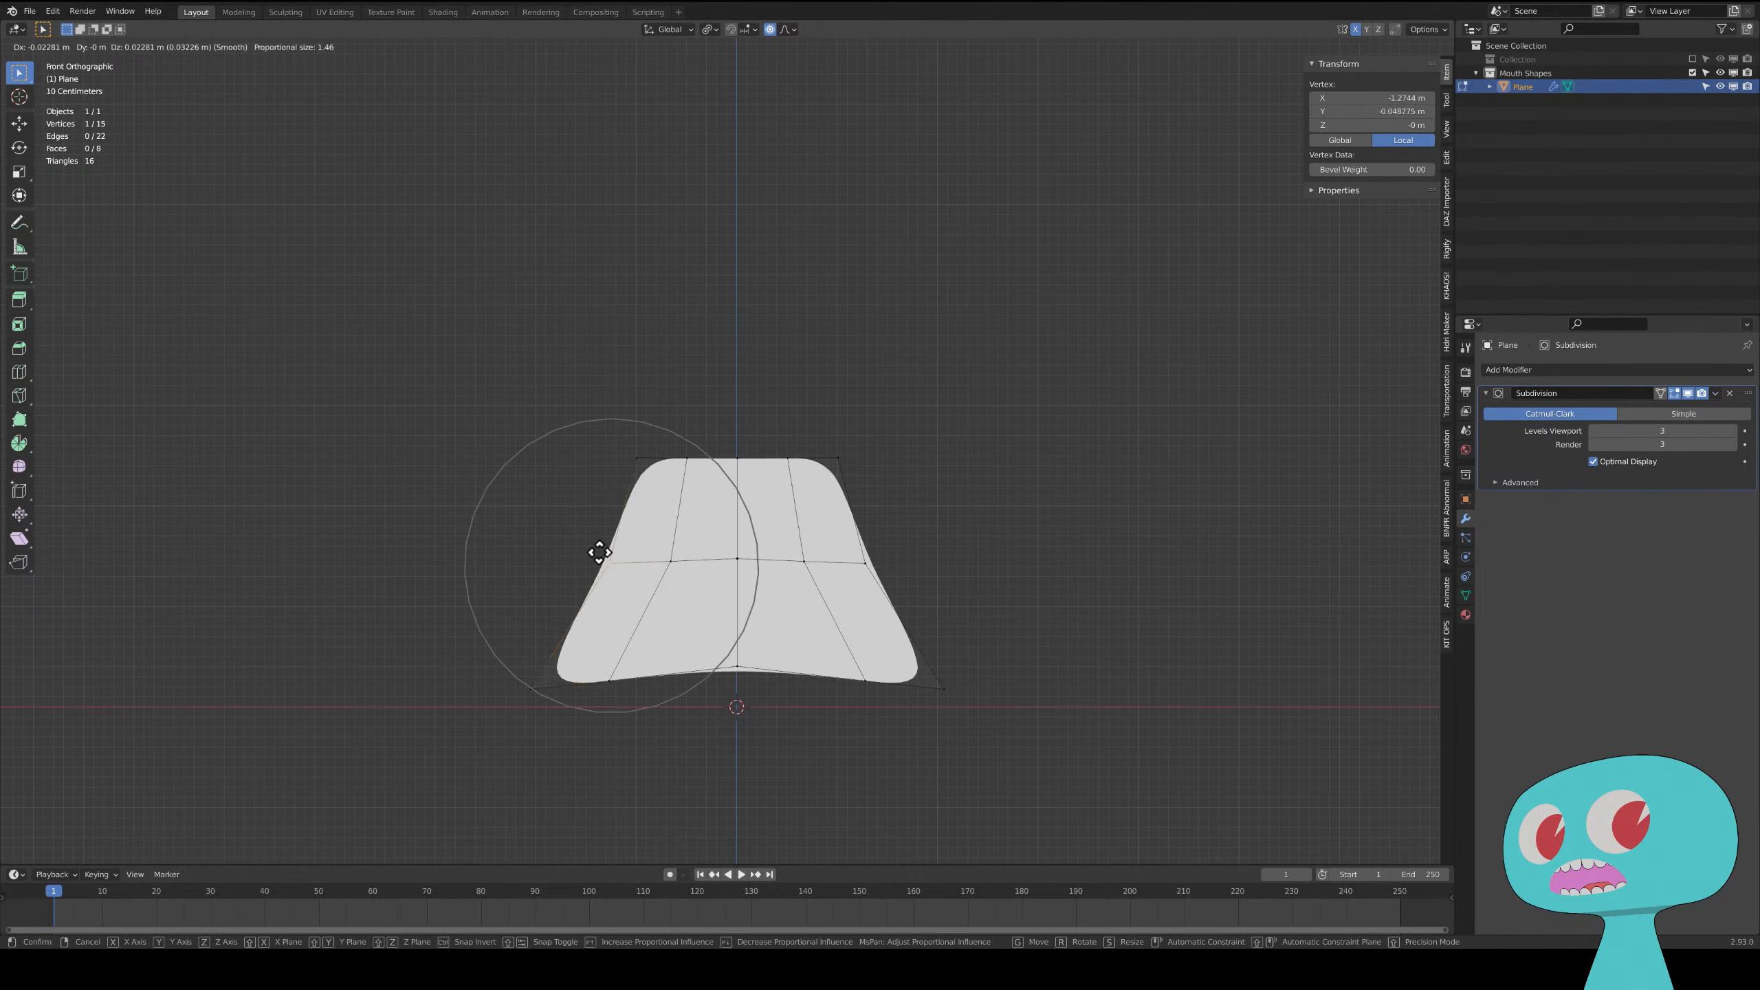
left_click(543, 534)
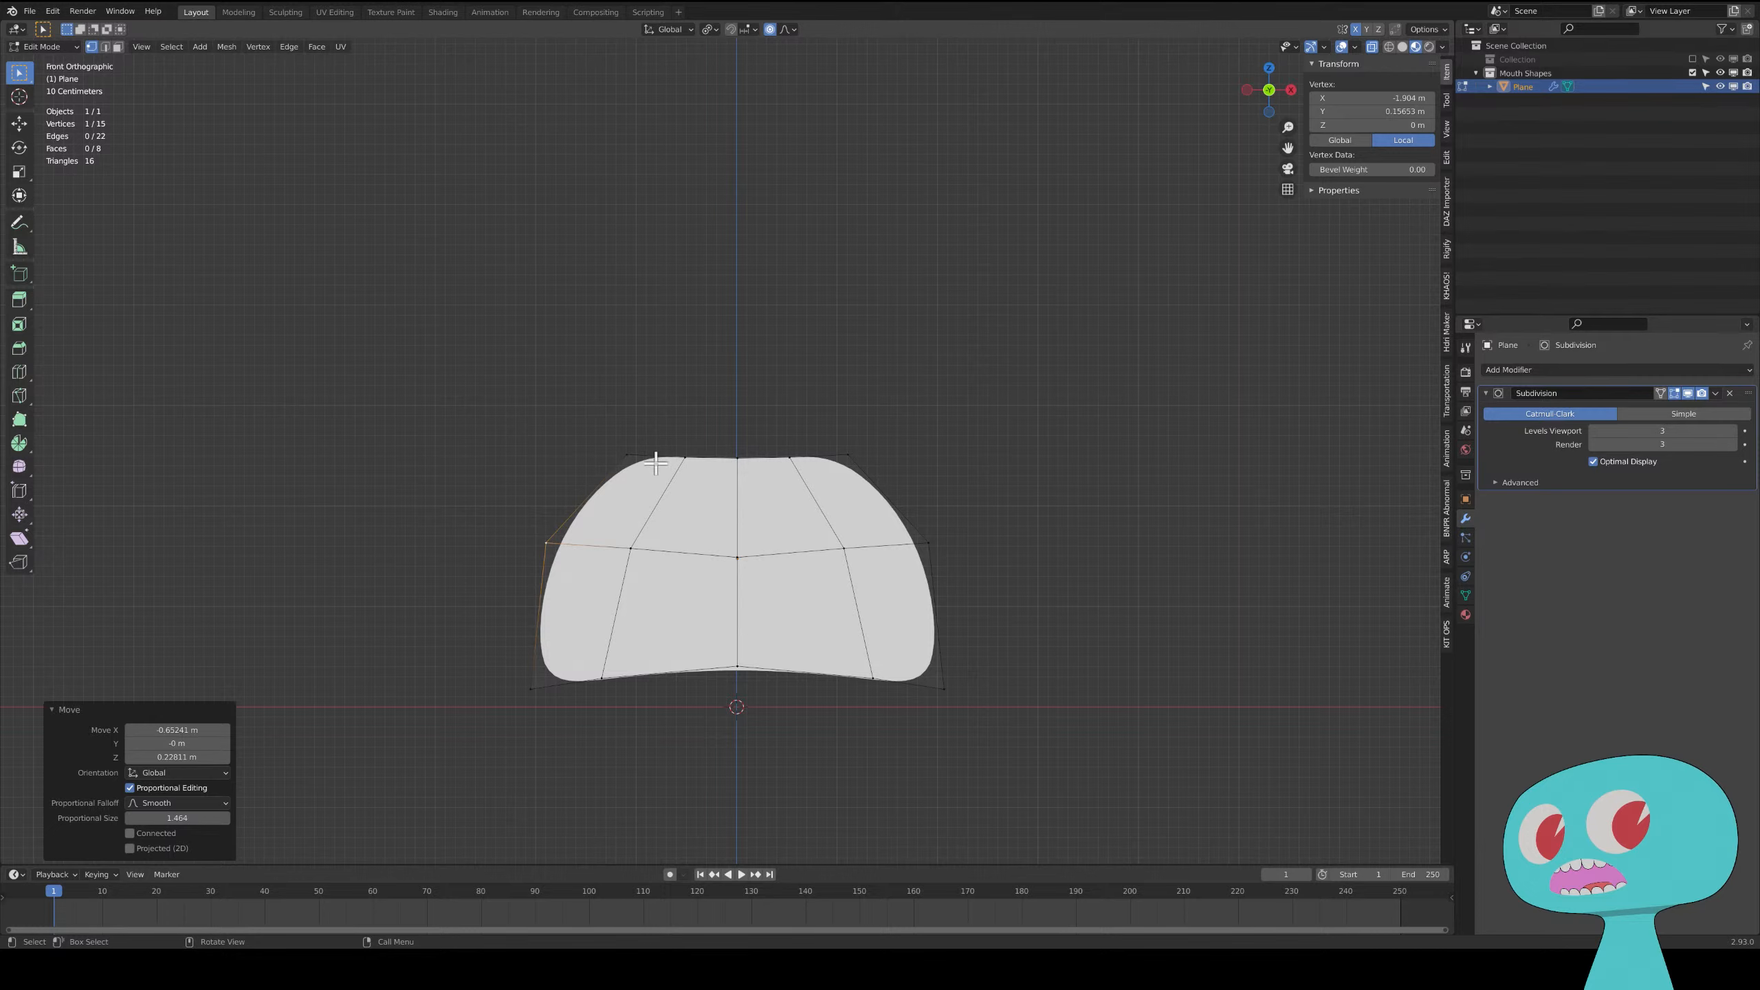
- Raise the top-centre vertex about 0.38 m with proportional editing to round the upper edge into a dome
left_click(734, 461)
key("g")
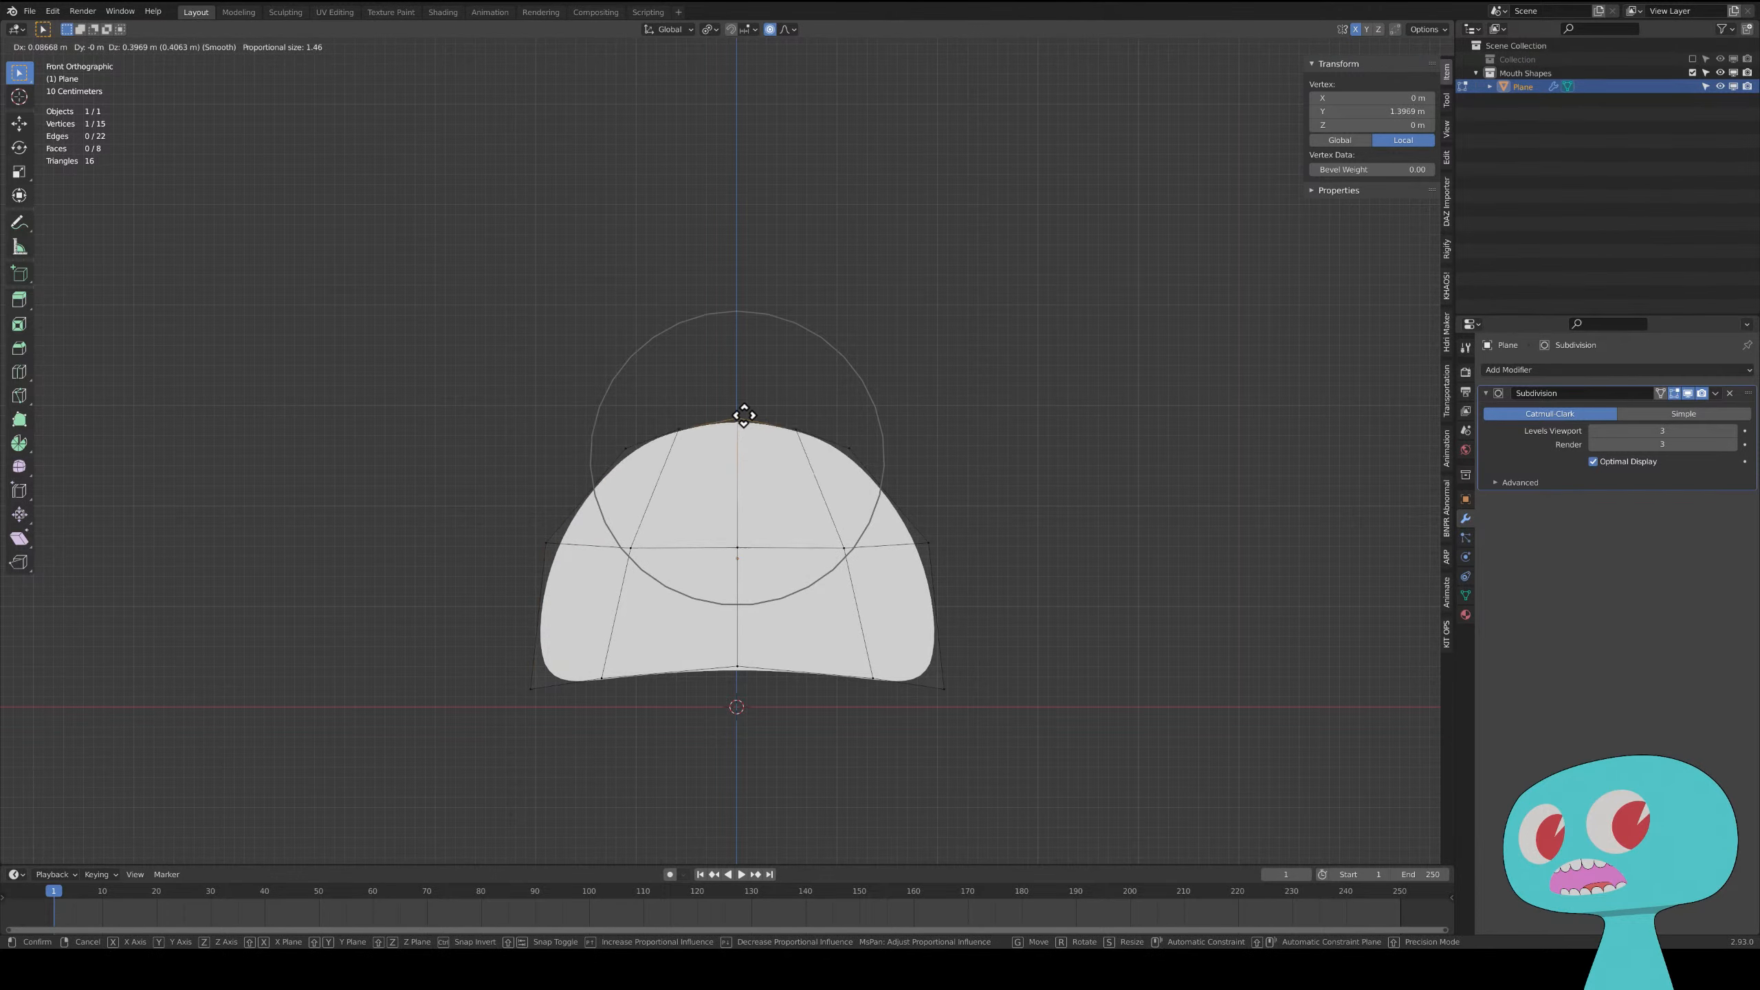
left_click(741, 421)
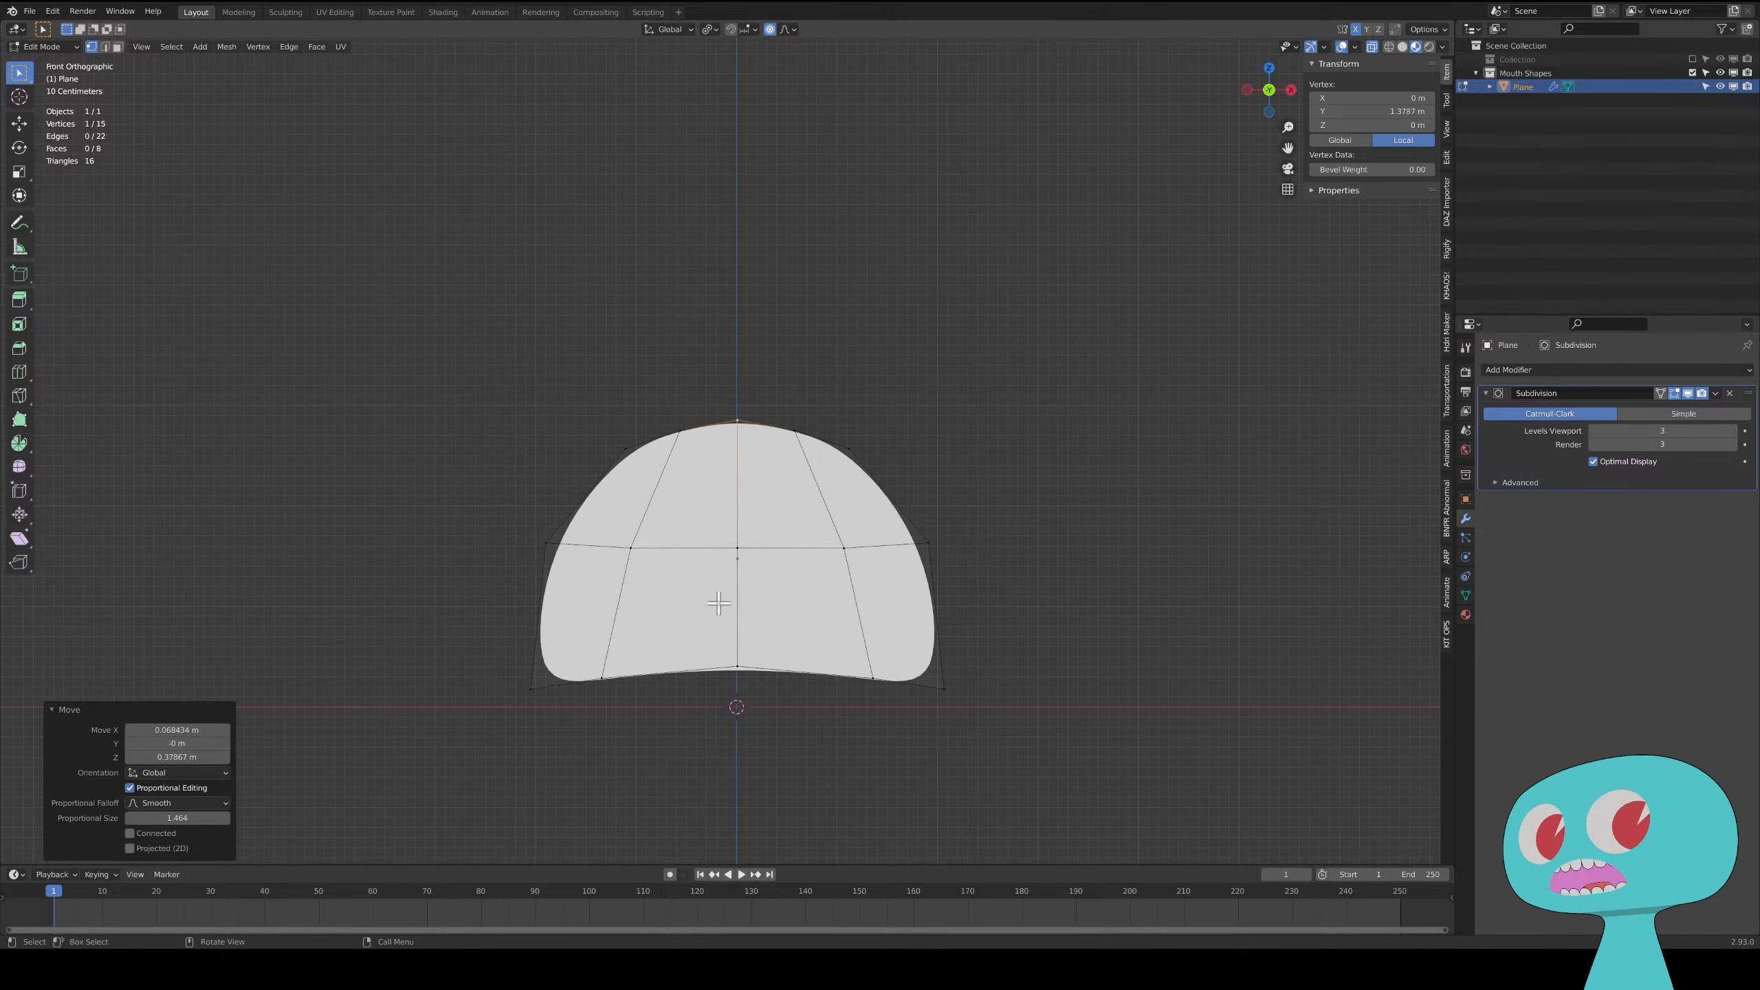
- Hide the viewport overlays to examine the clean mouth shape from an angle, and restore the front view with overlays on
left_click(1342, 47)
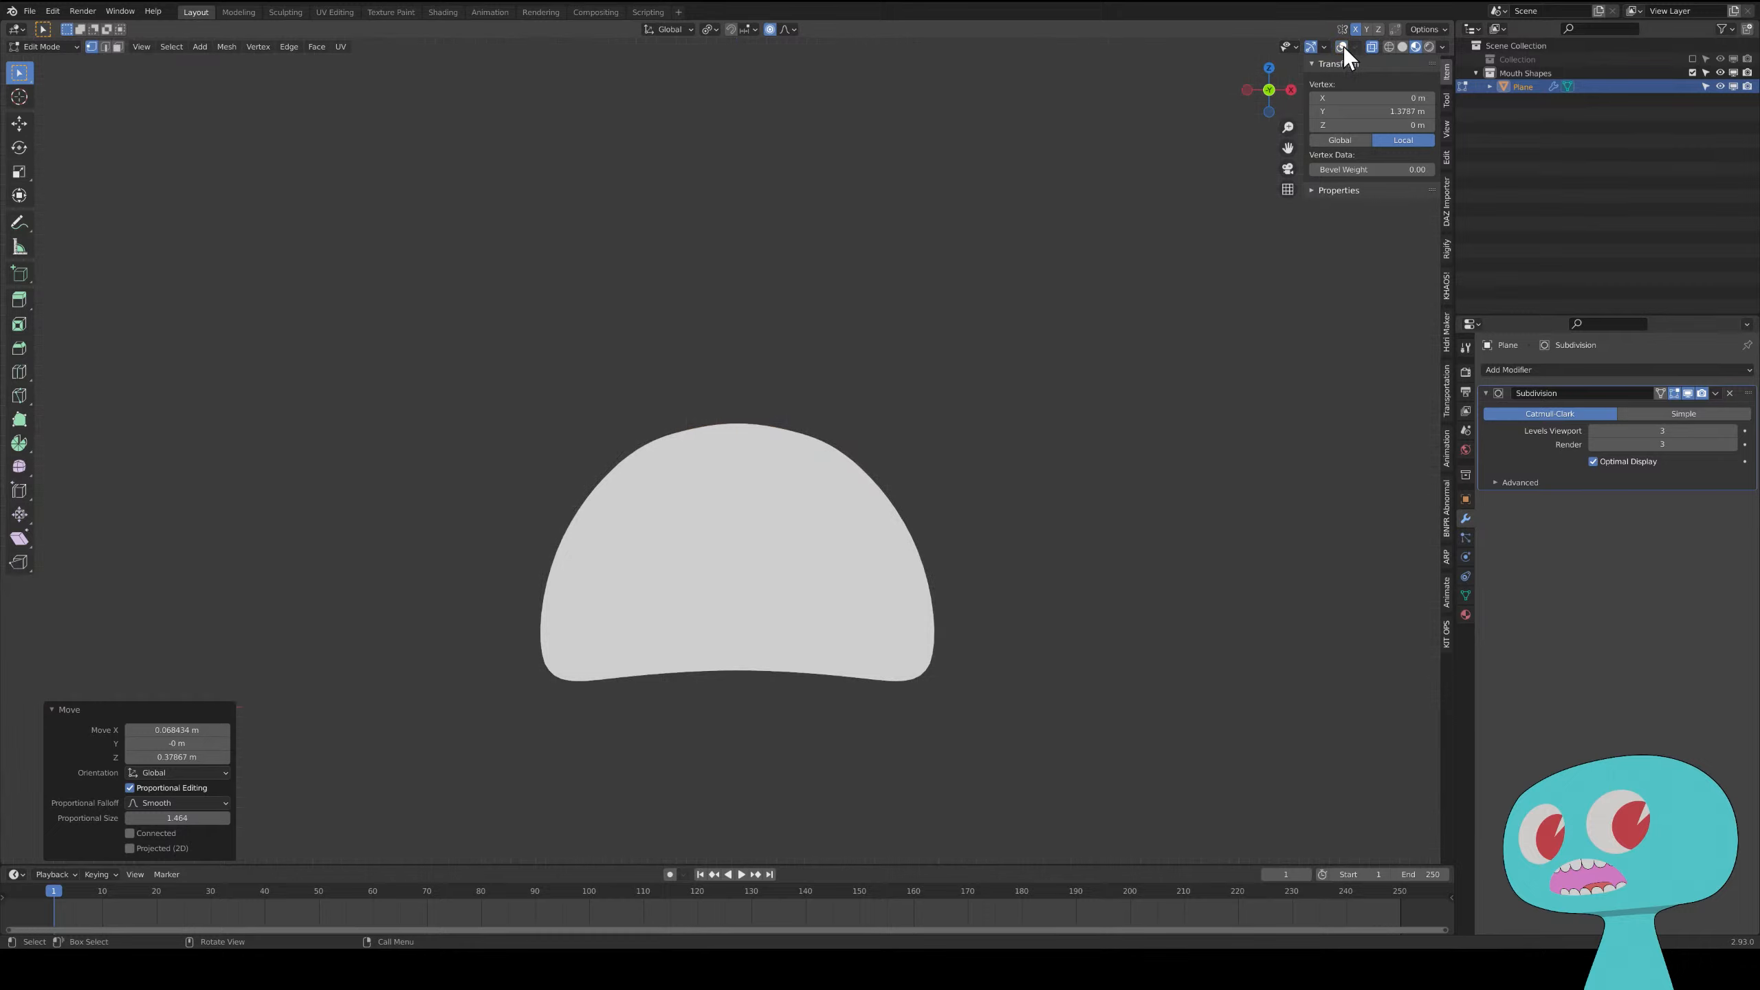
middle_click_drag(1030, 353, 937, 392)
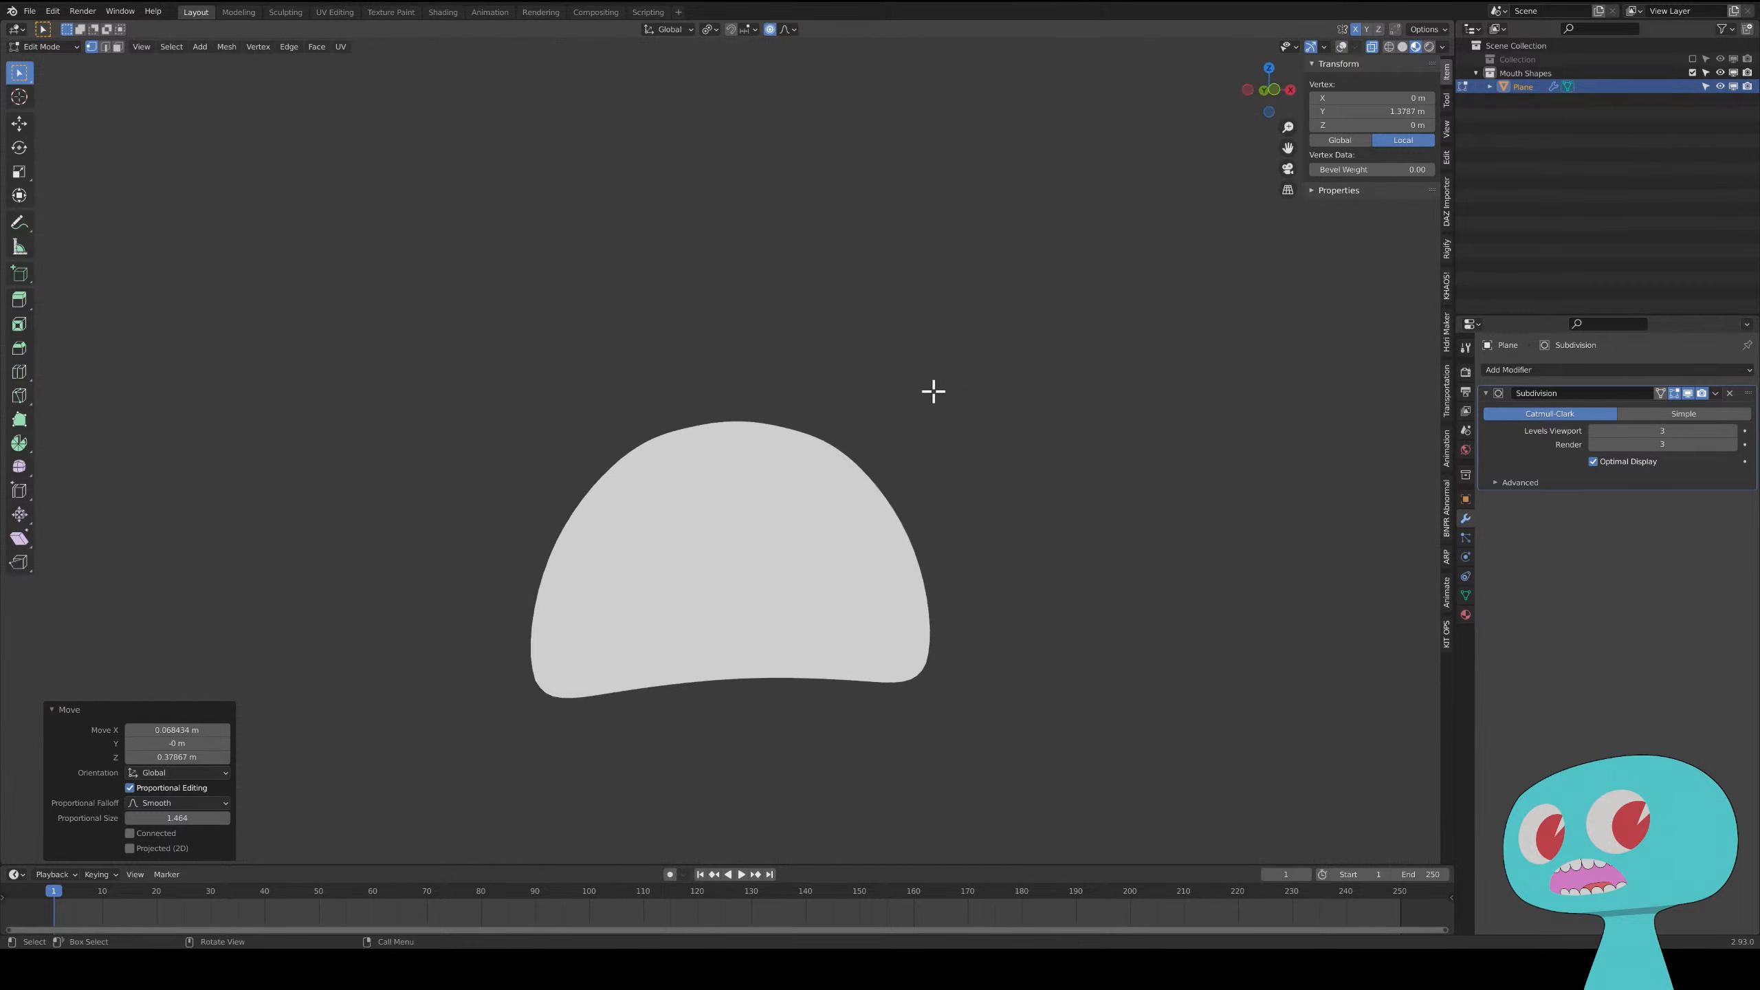
key("Tab")
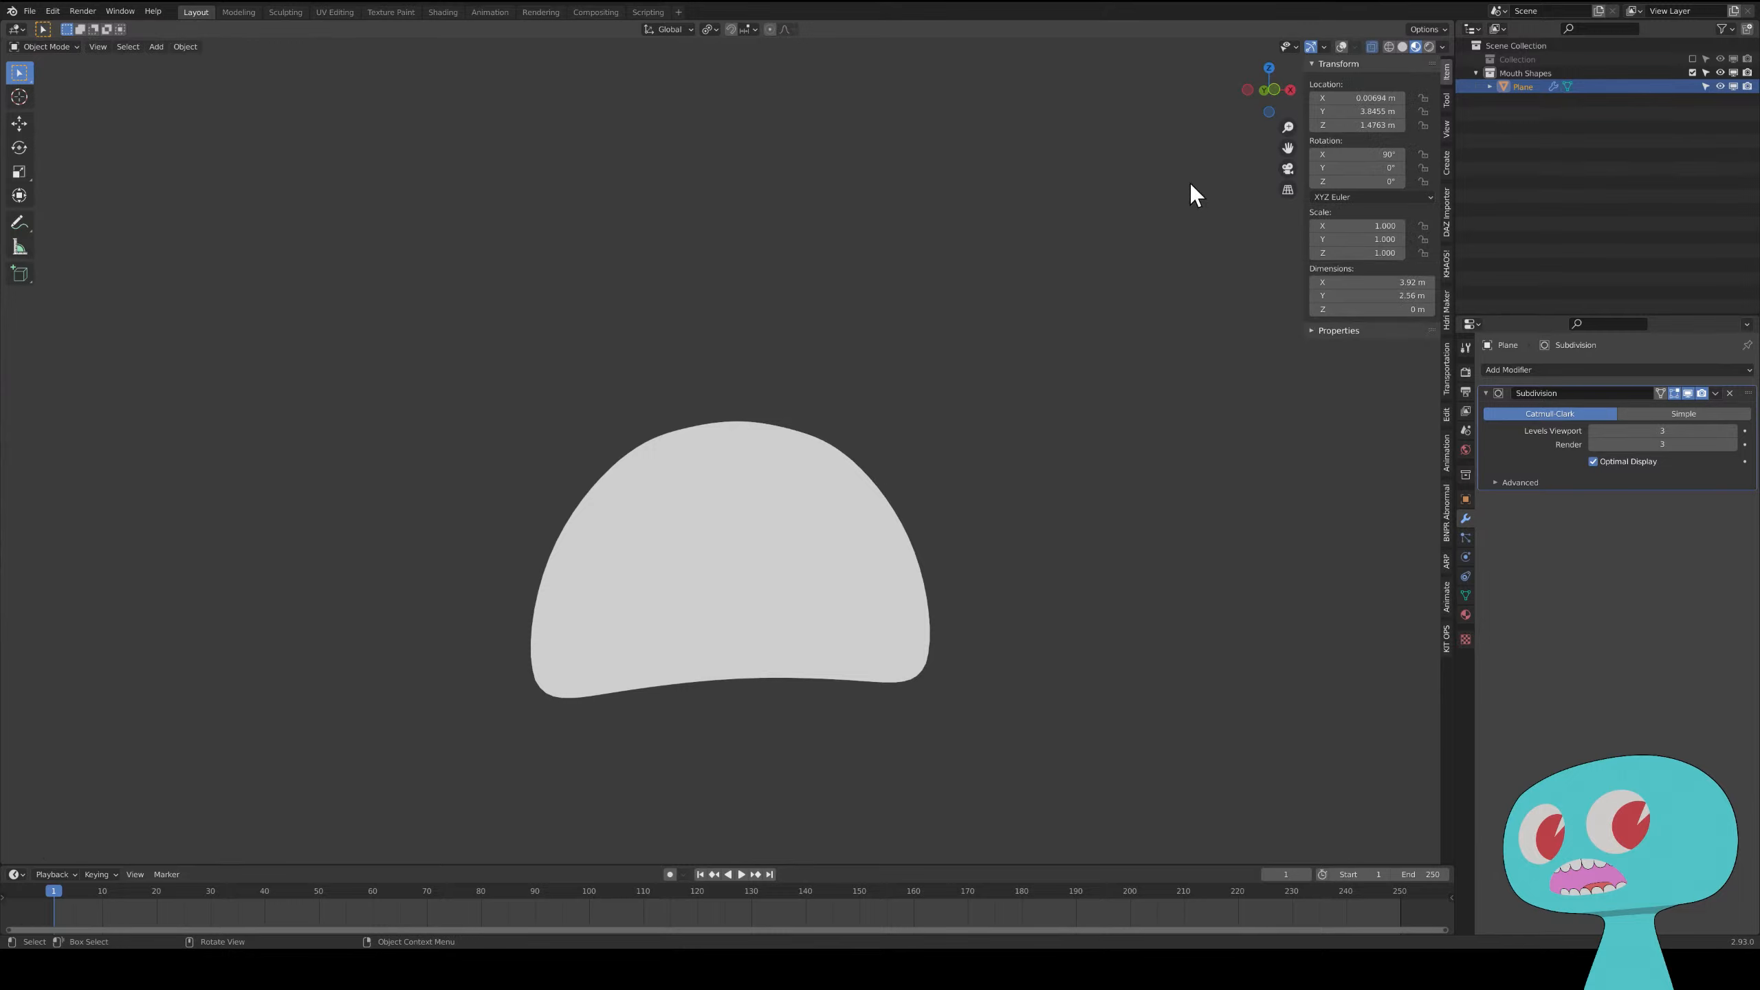
key("Tab")
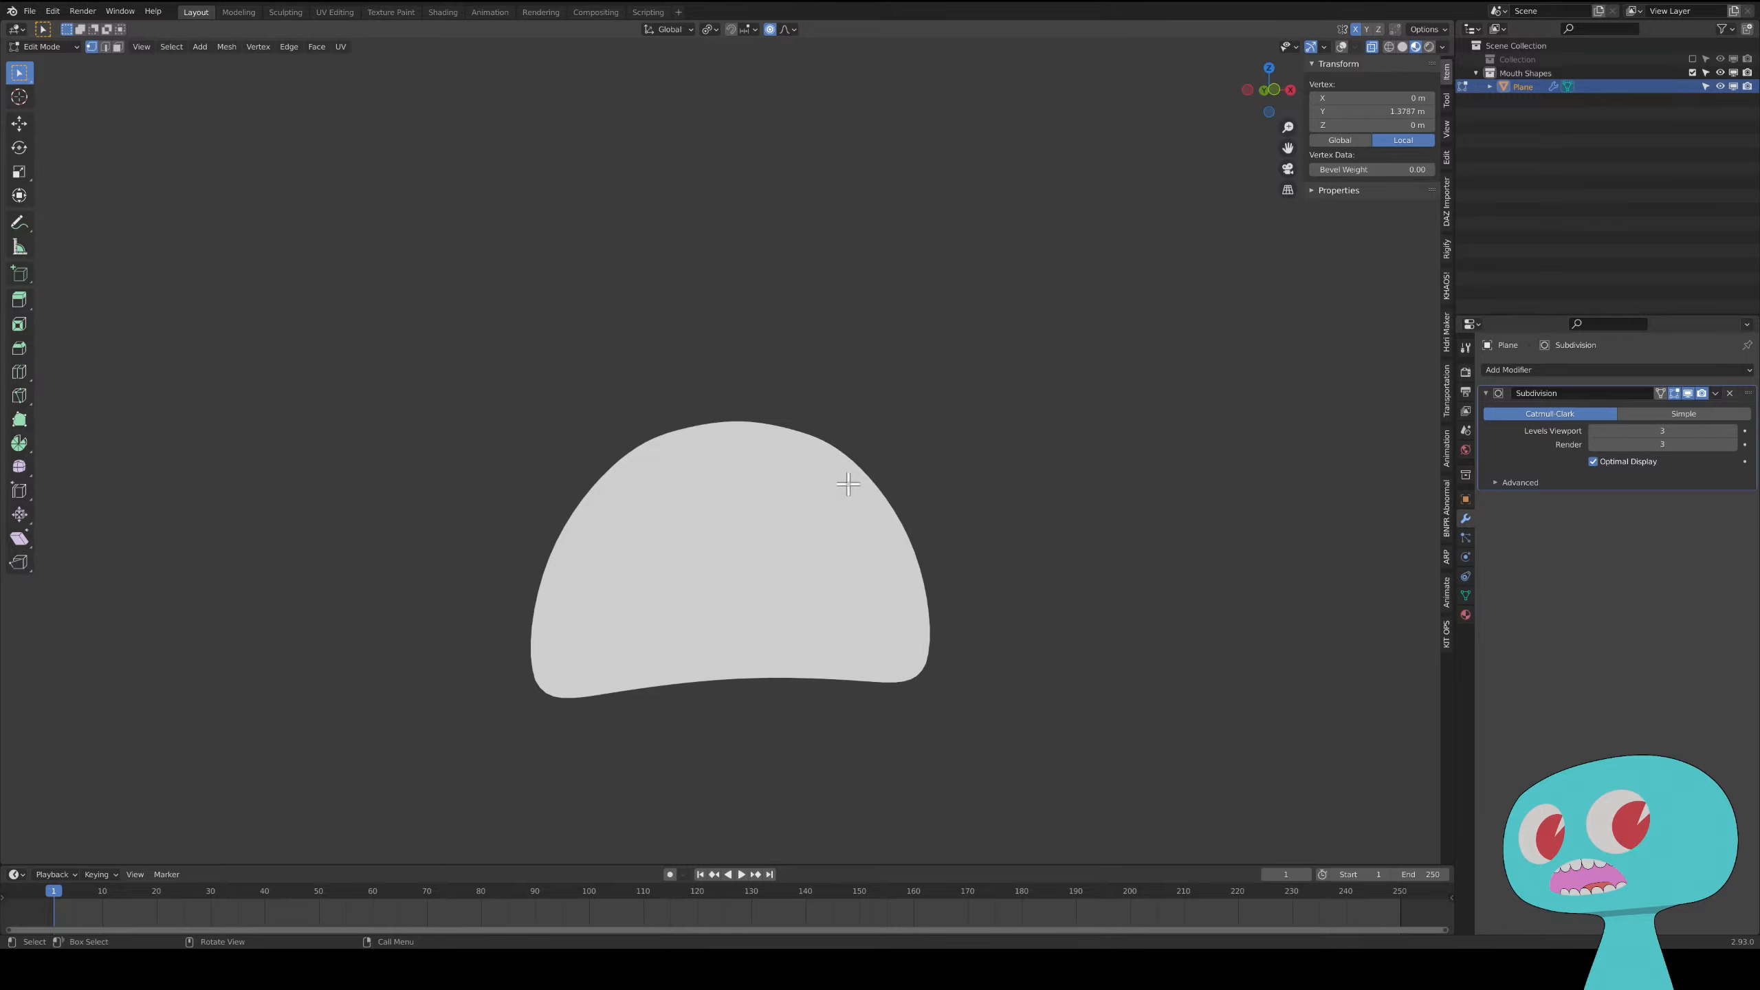
key("grave")
left_click(748, 434)
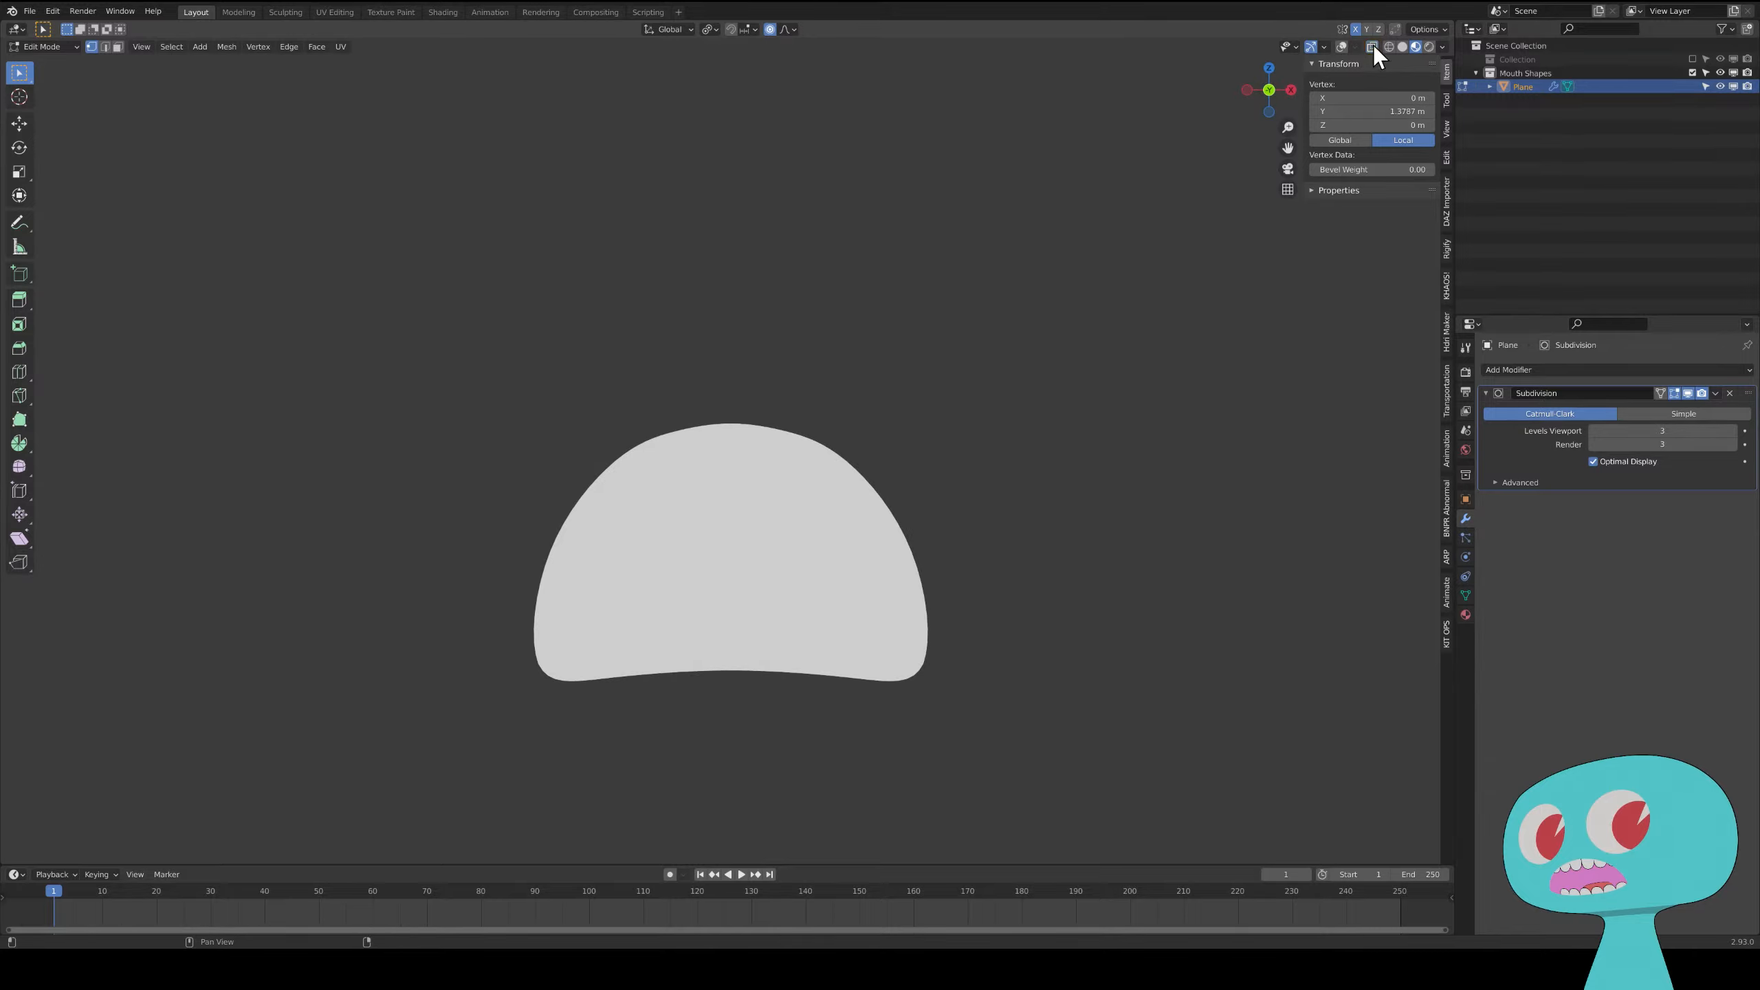
left_click(1342, 46)
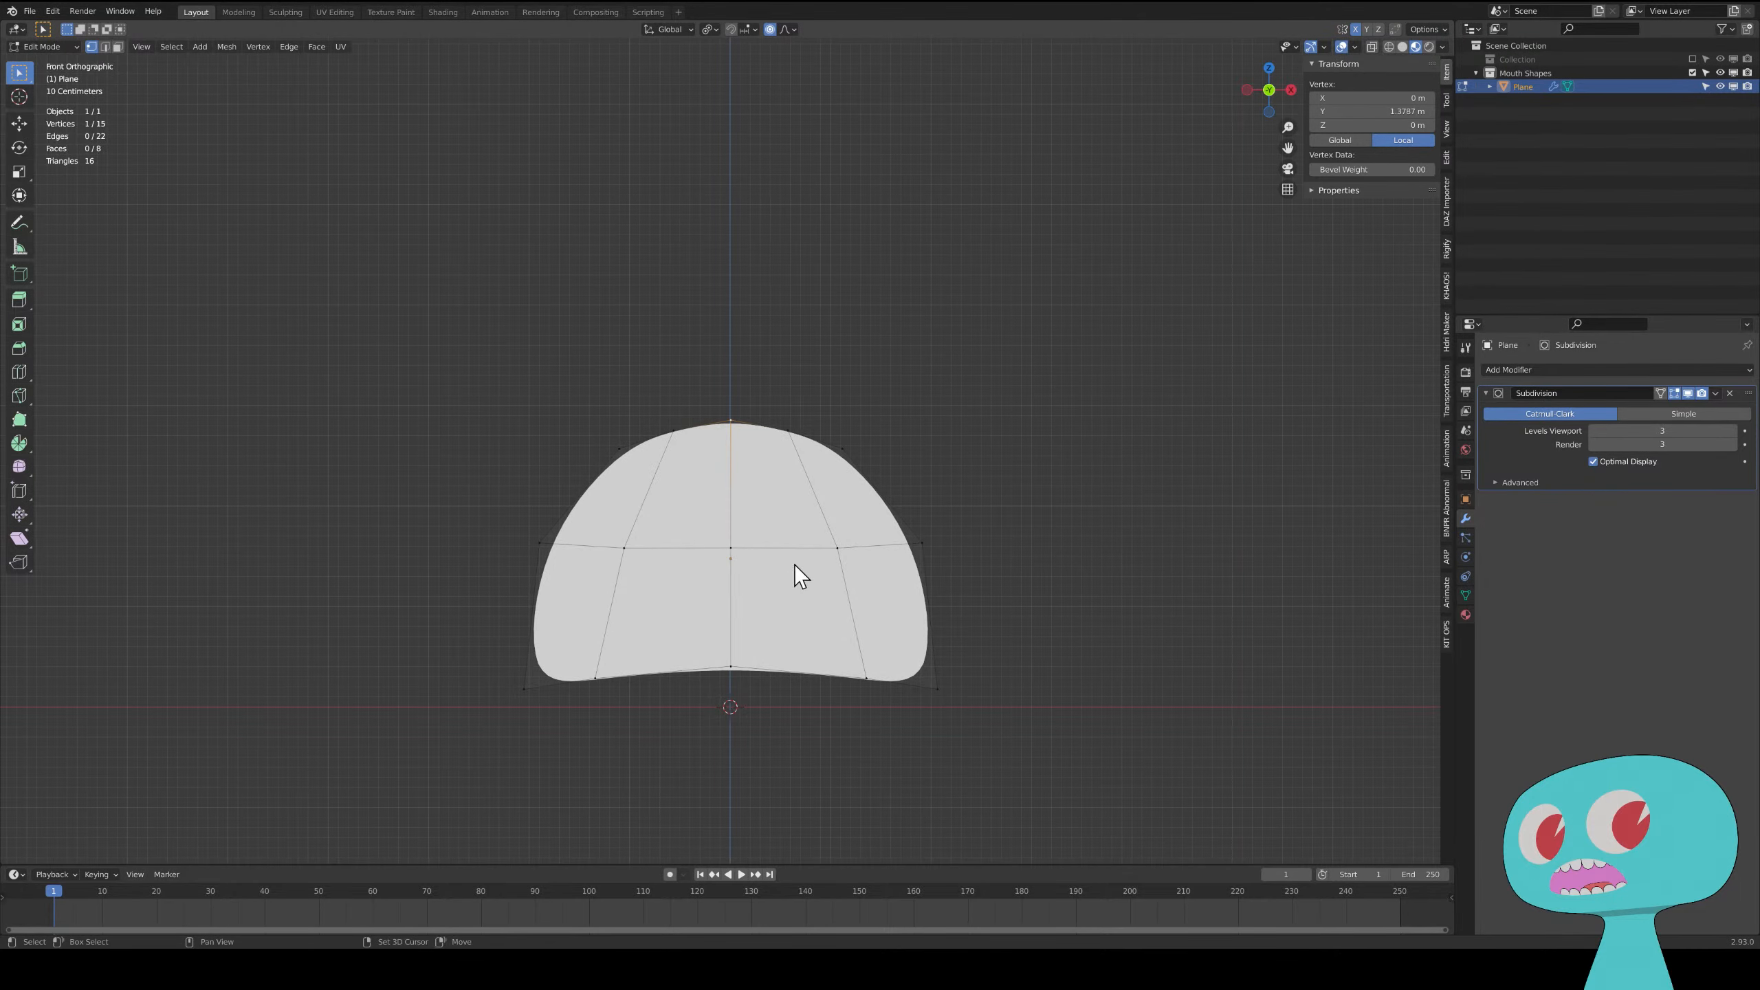
- Pull the left-middle vertex outward and up, and lower the top-edge vertex beside the centre, mirrored on both sides
middle_click_drag(795, 564, 799, 519, "shift")
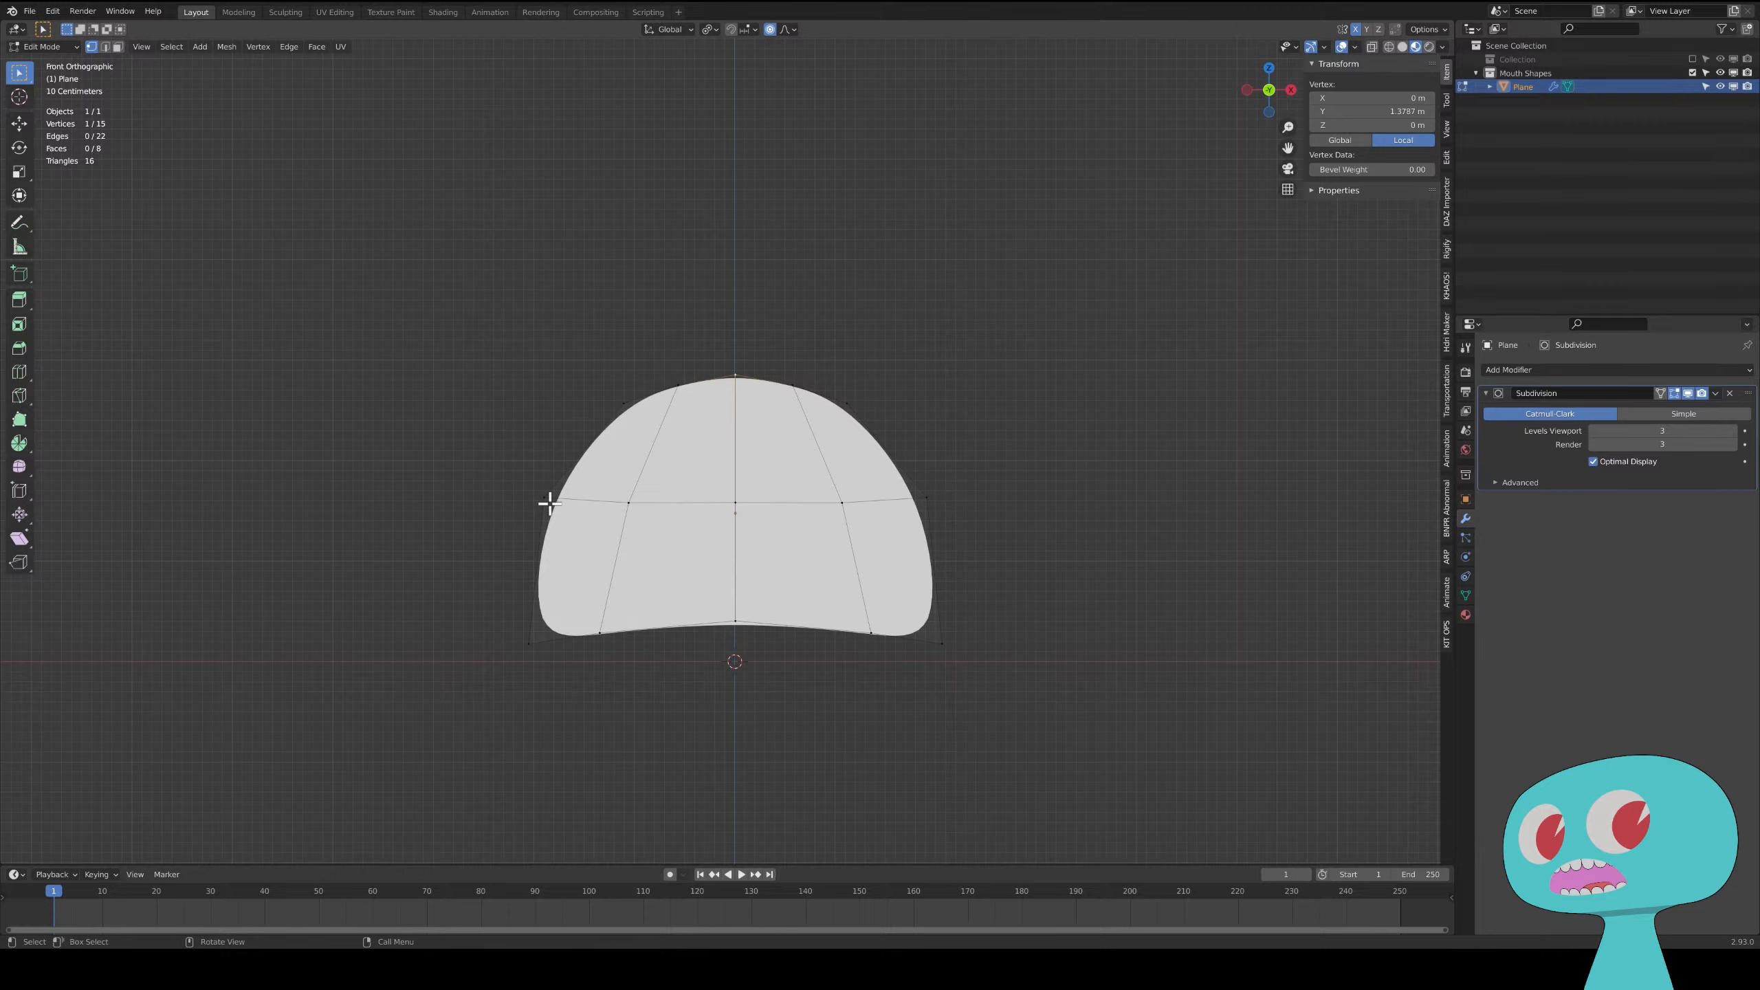
key("g")
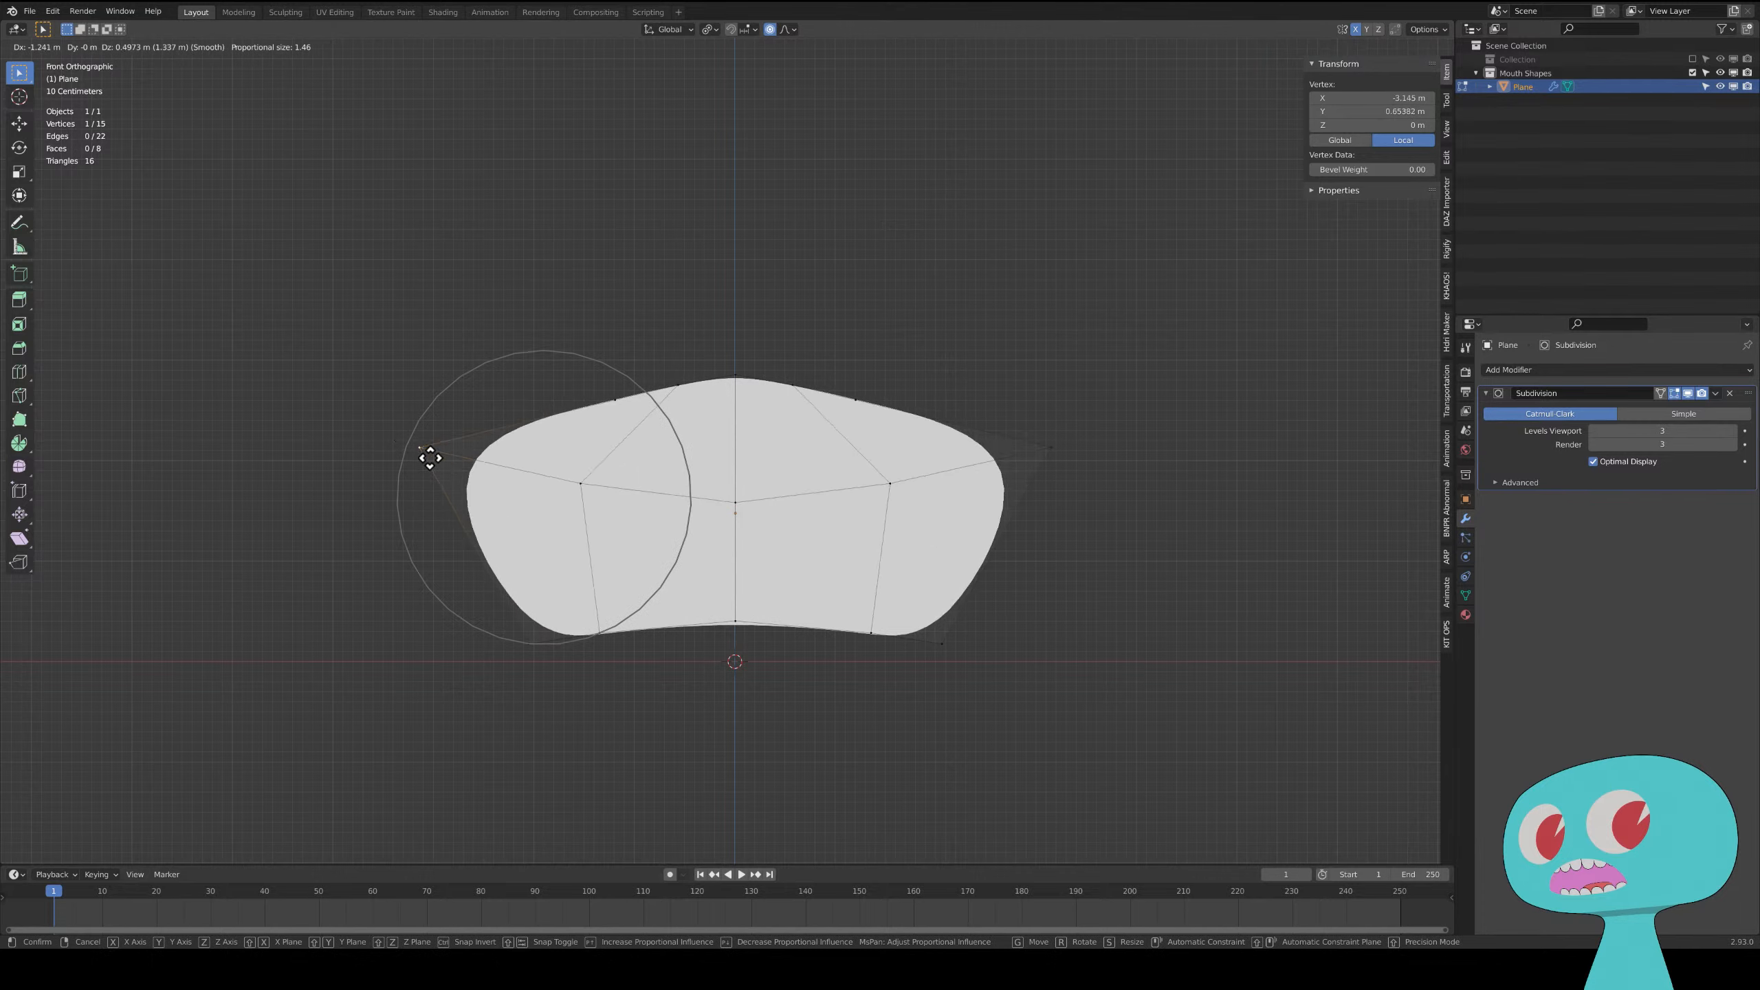
left_click(432, 471)
left_click(677, 385)
key("g")
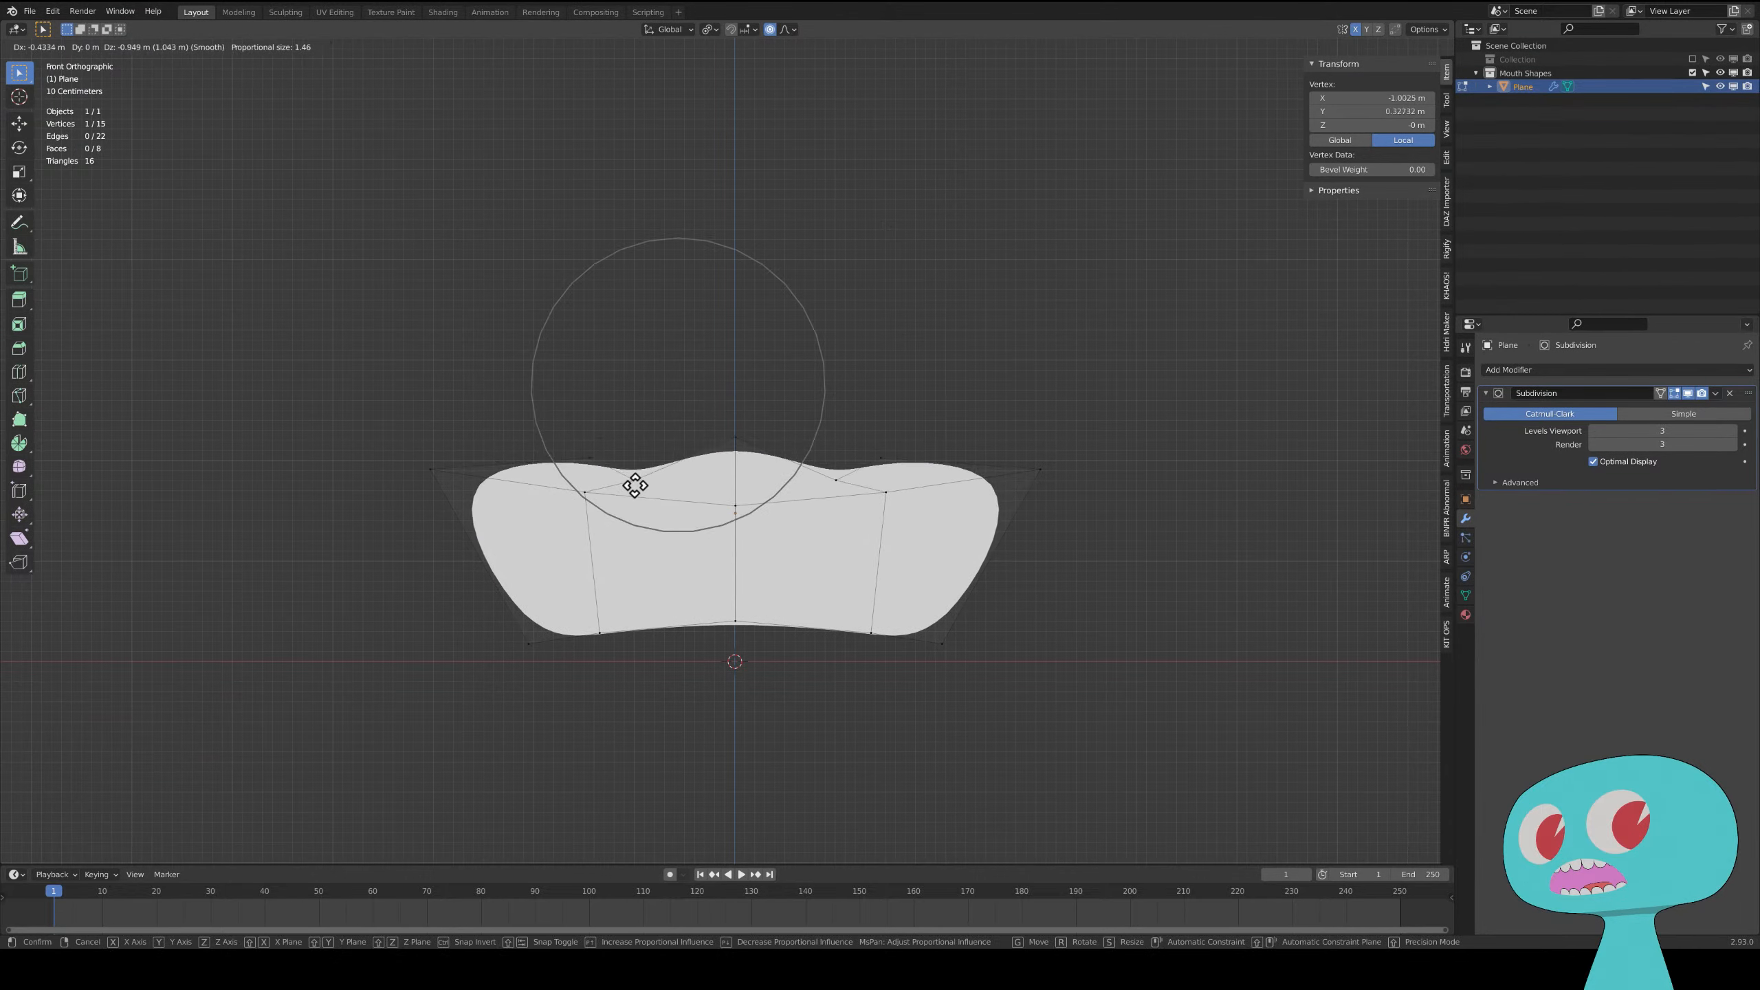
left_click(581, 480)
- Lower the upper-left corner vertex about 0.53 m and the top-centre vertex about 1.13 m to curve the upper edge downward
left_click(570, 459)
key("g")
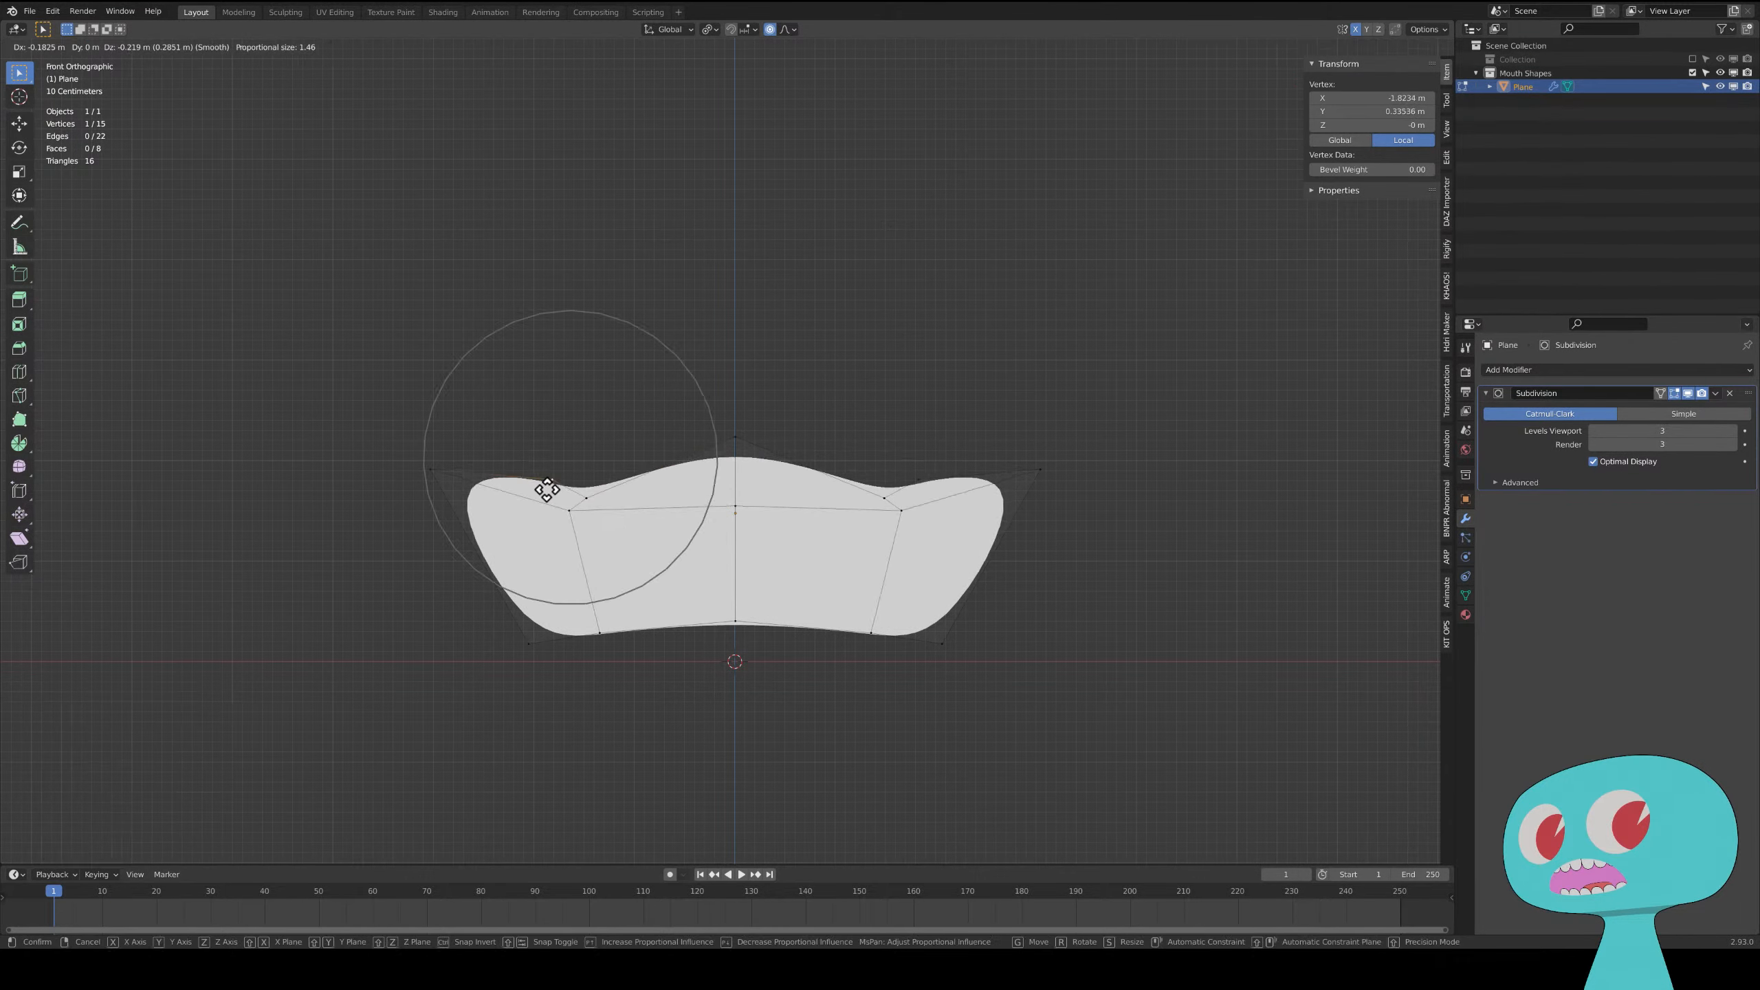
left_click(538, 520)
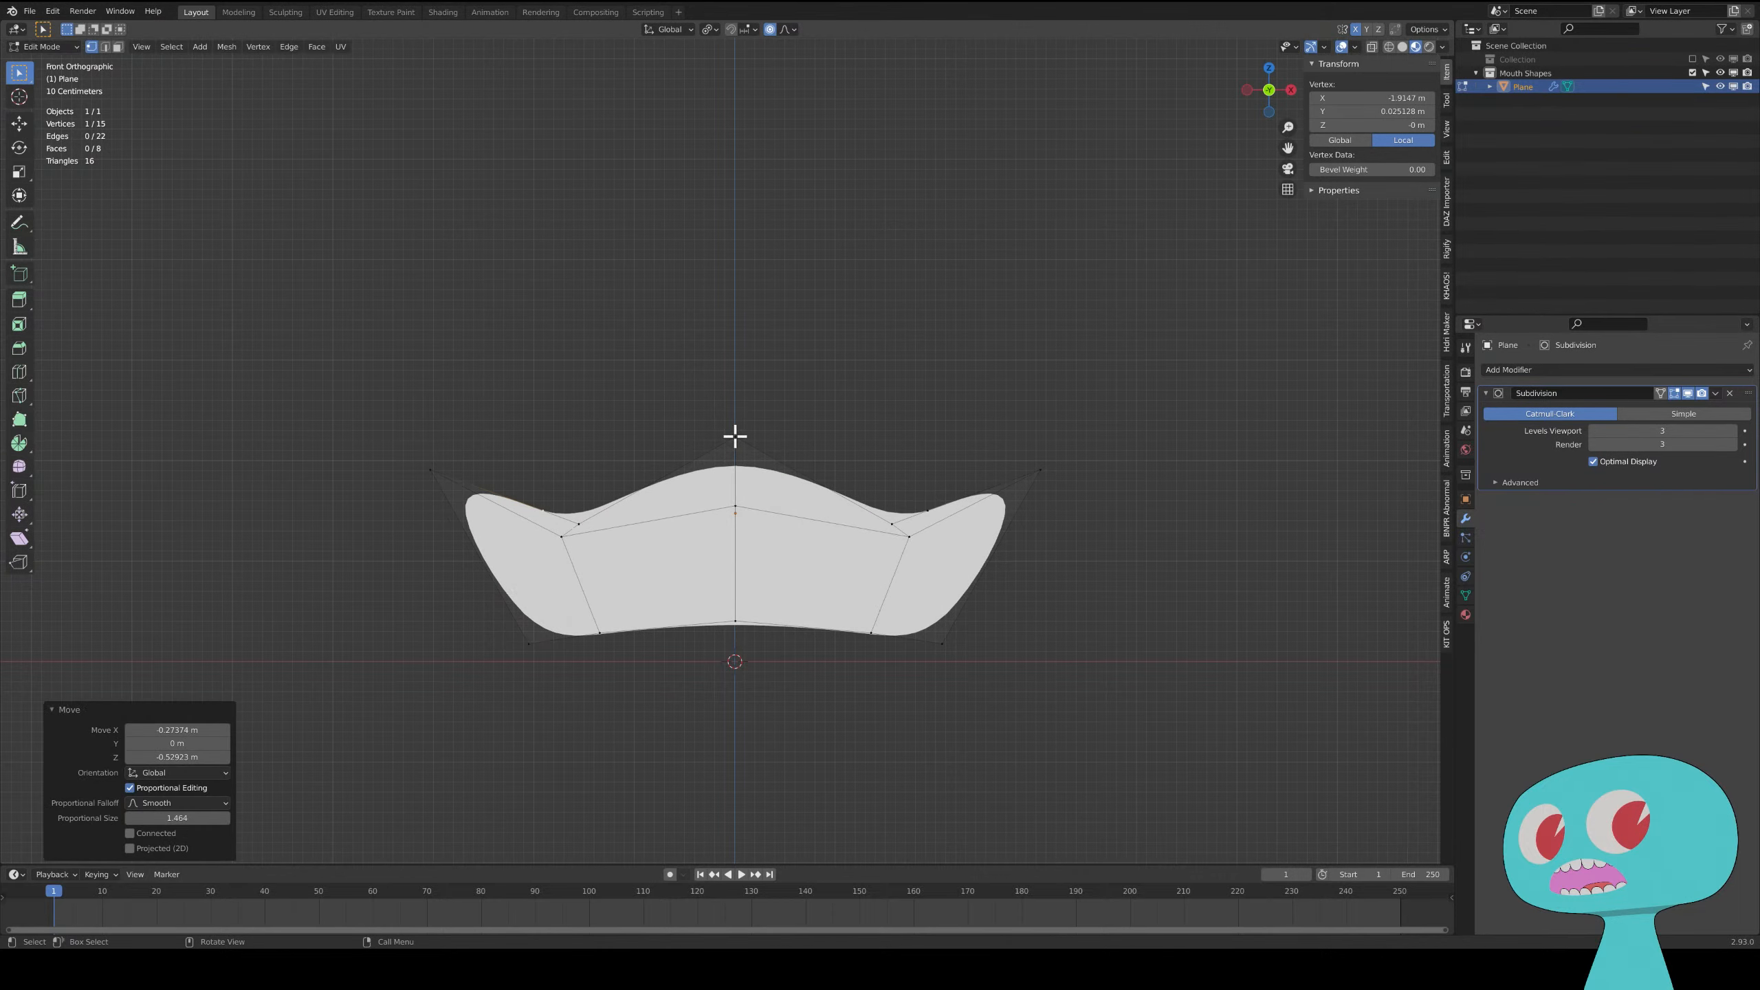
left_click(735, 506)
key("g")
left_click(733, 567)
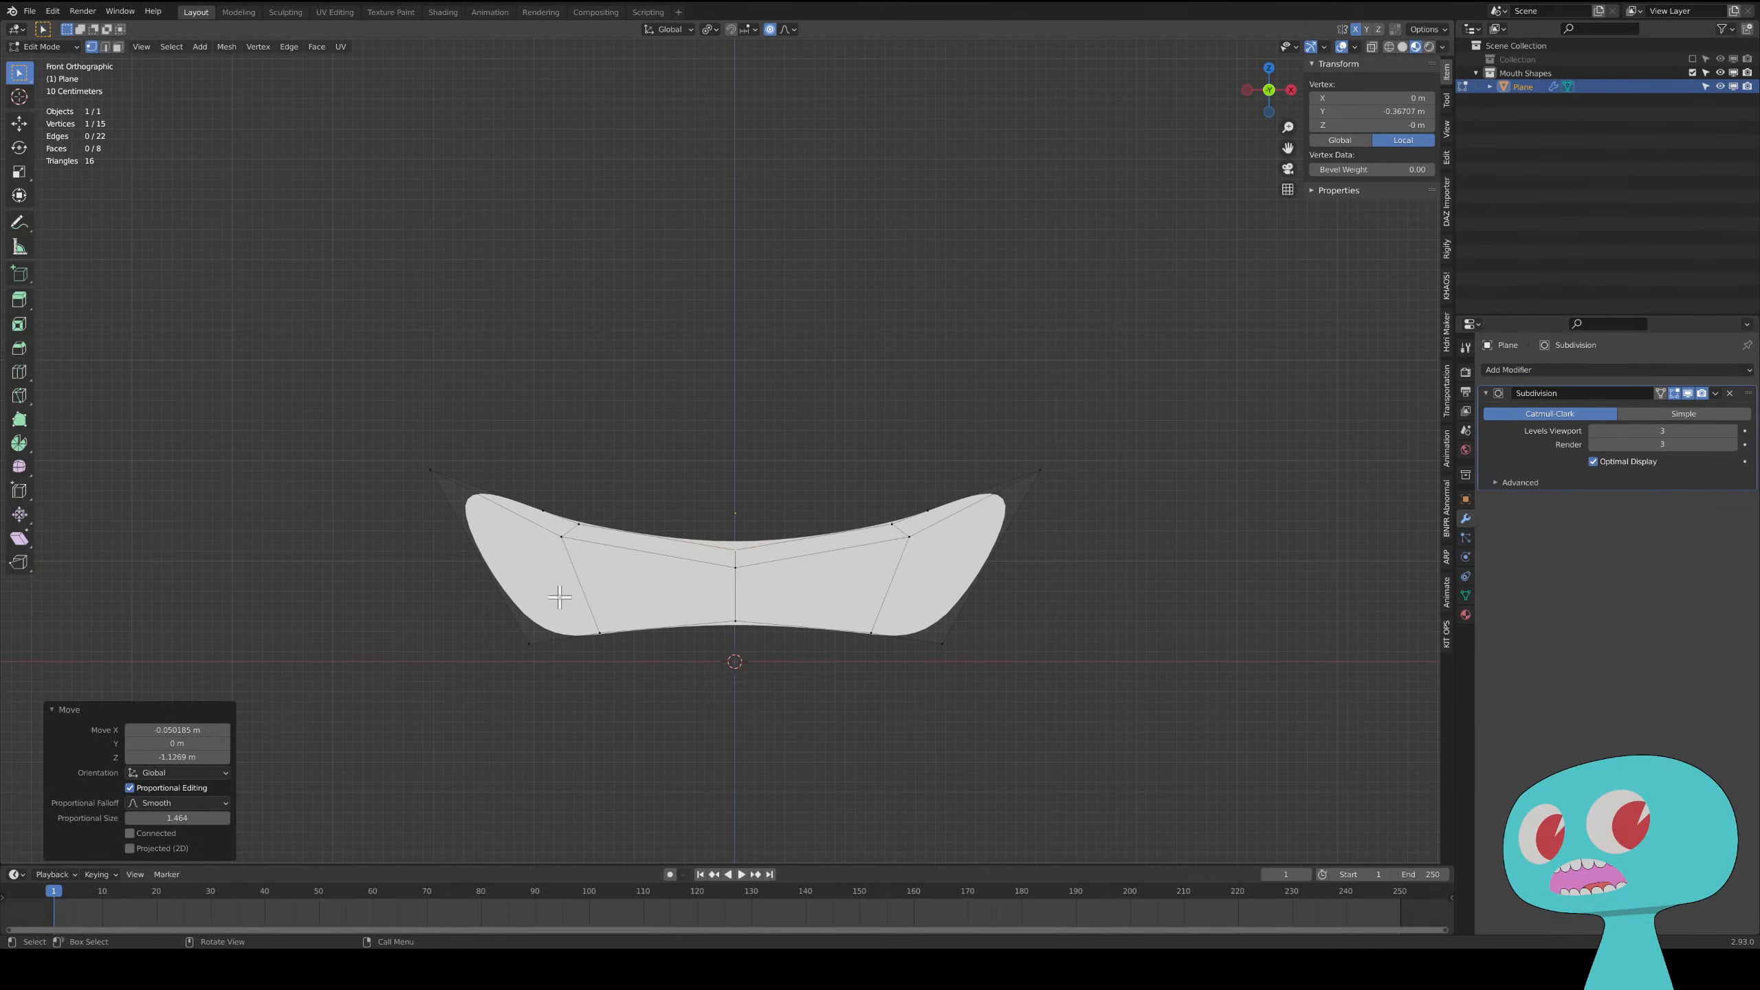
- Move the outer side vertex about 0.53 m inward and 0.74 m down, and shift the upper-left corner vertex about 0.14 m inward
left_click(433, 473)
key("g")
left_click(486, 543)
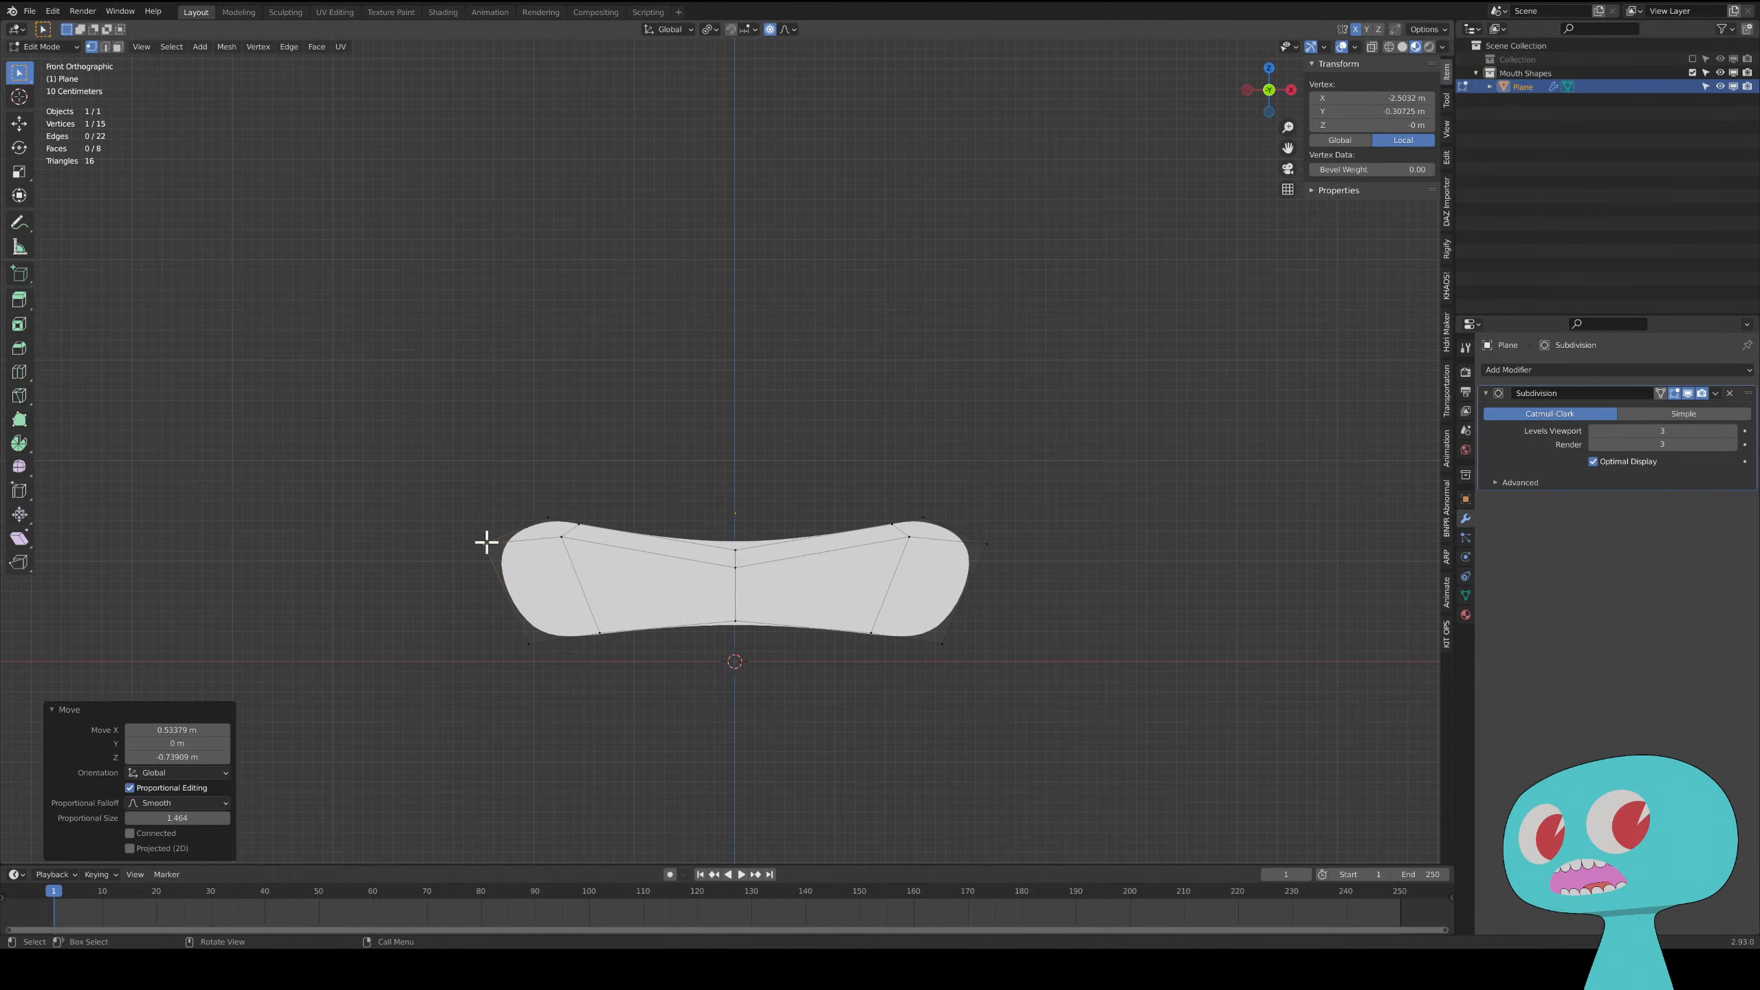
left_click(544, 520)
key("g")
left_click(578, 547)
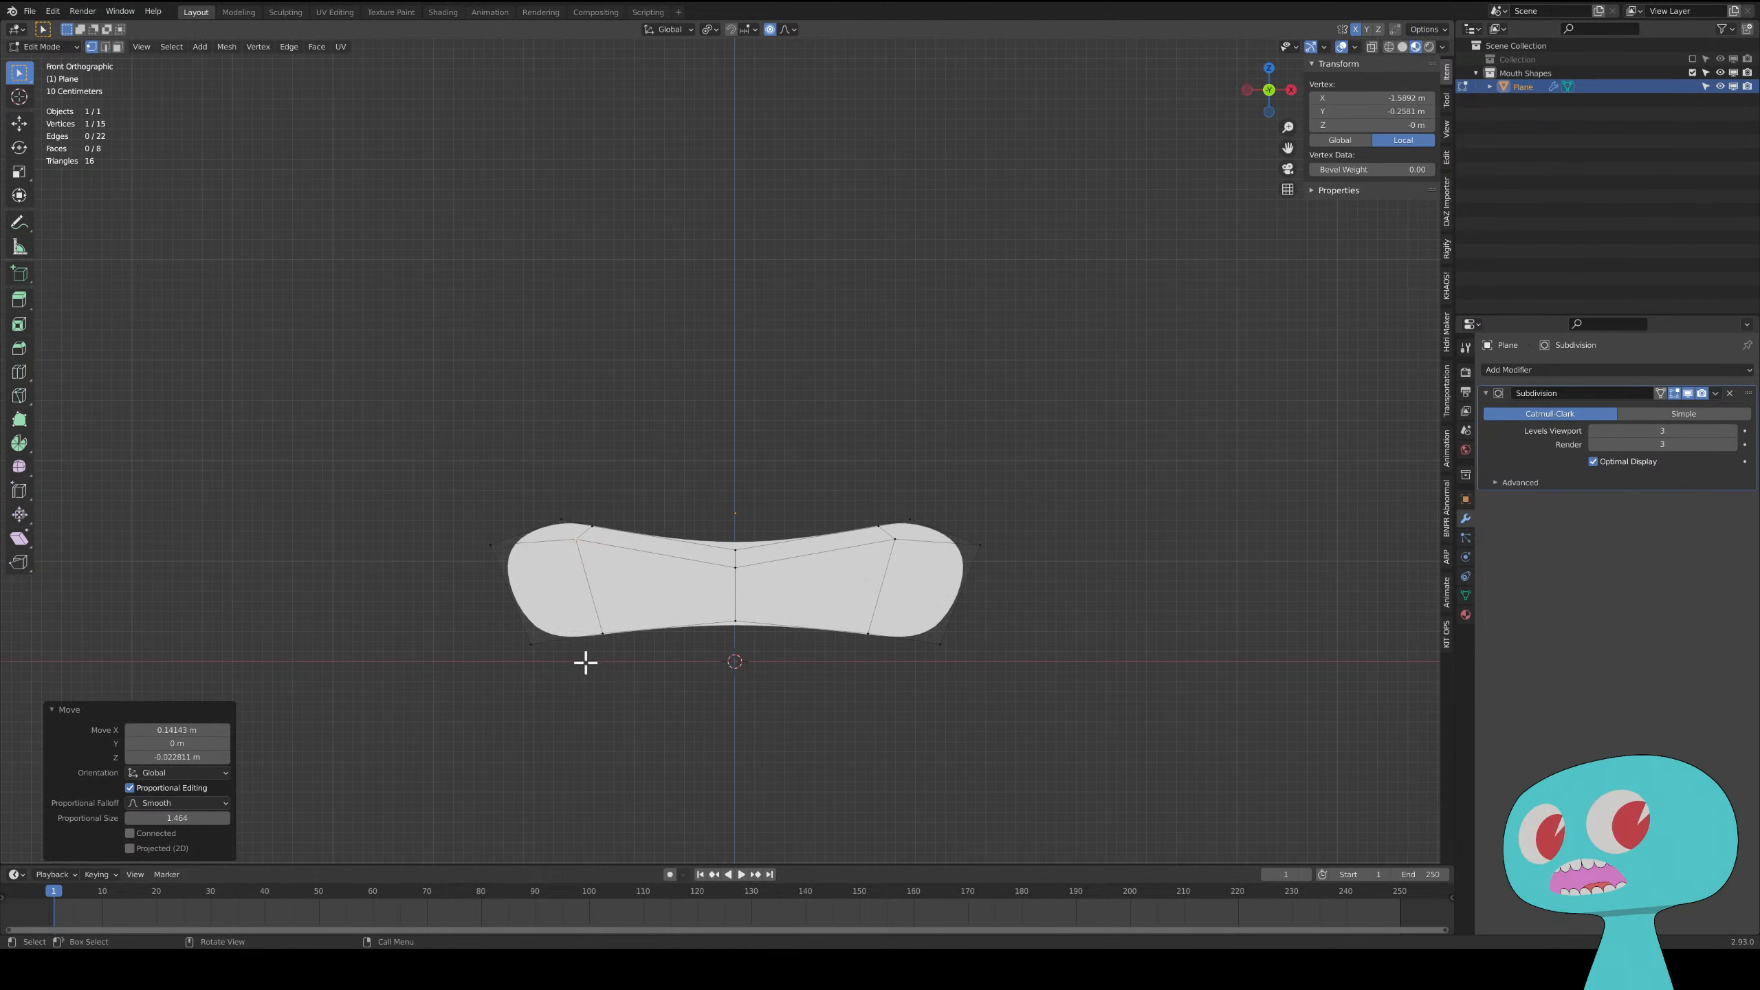
- Turn off proportional editing and raise the mirrored lower-left corner vertex about 0.9 m, close to the outer side vertex
key("g")
left_click(534, 648)
left_click(533, 643)
key("g")
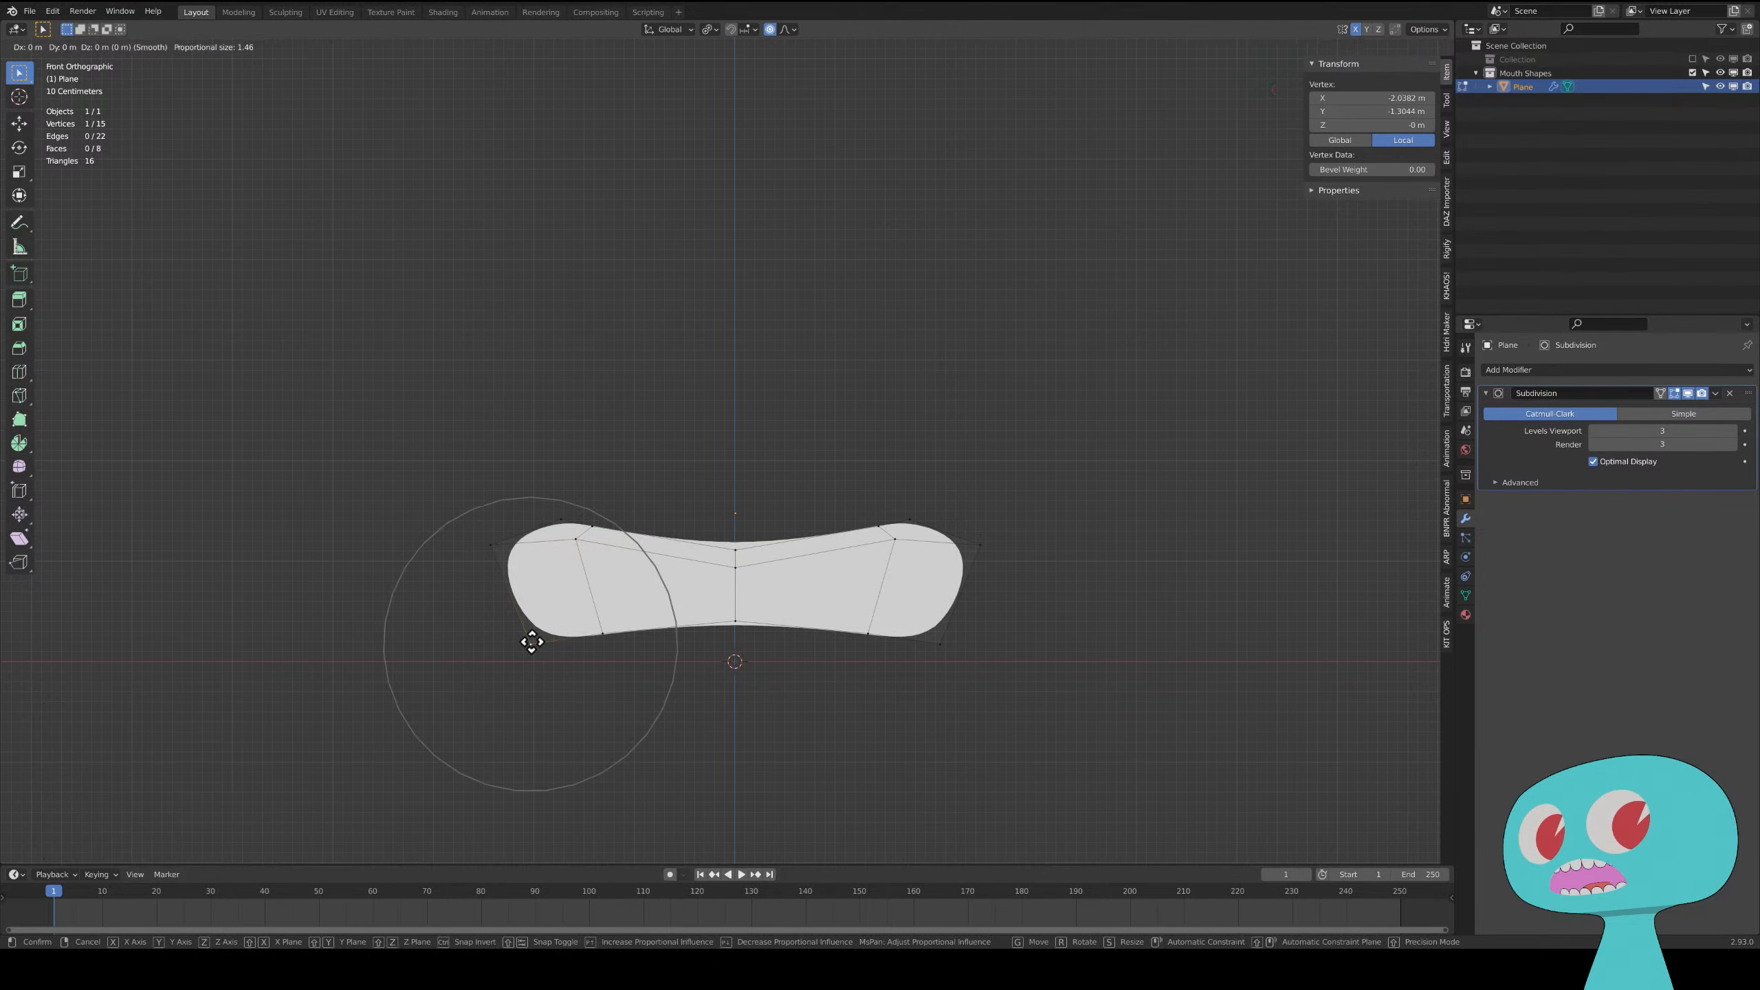
right_click(529, 643)
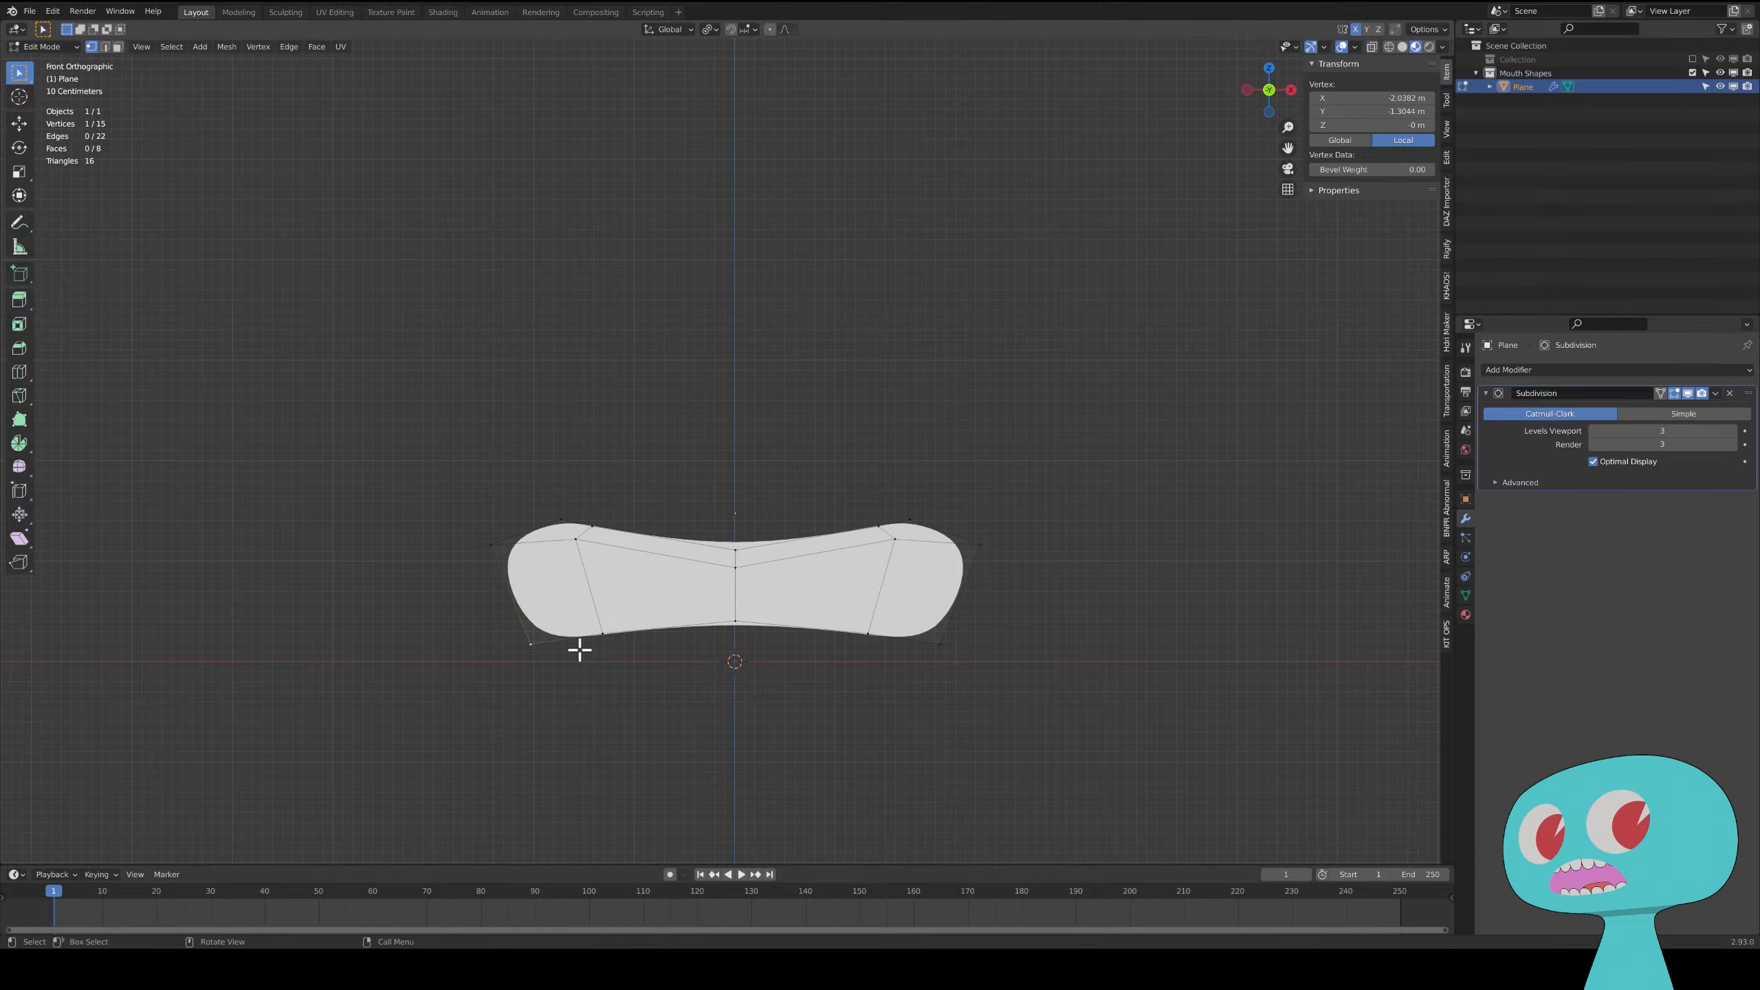
key("g")
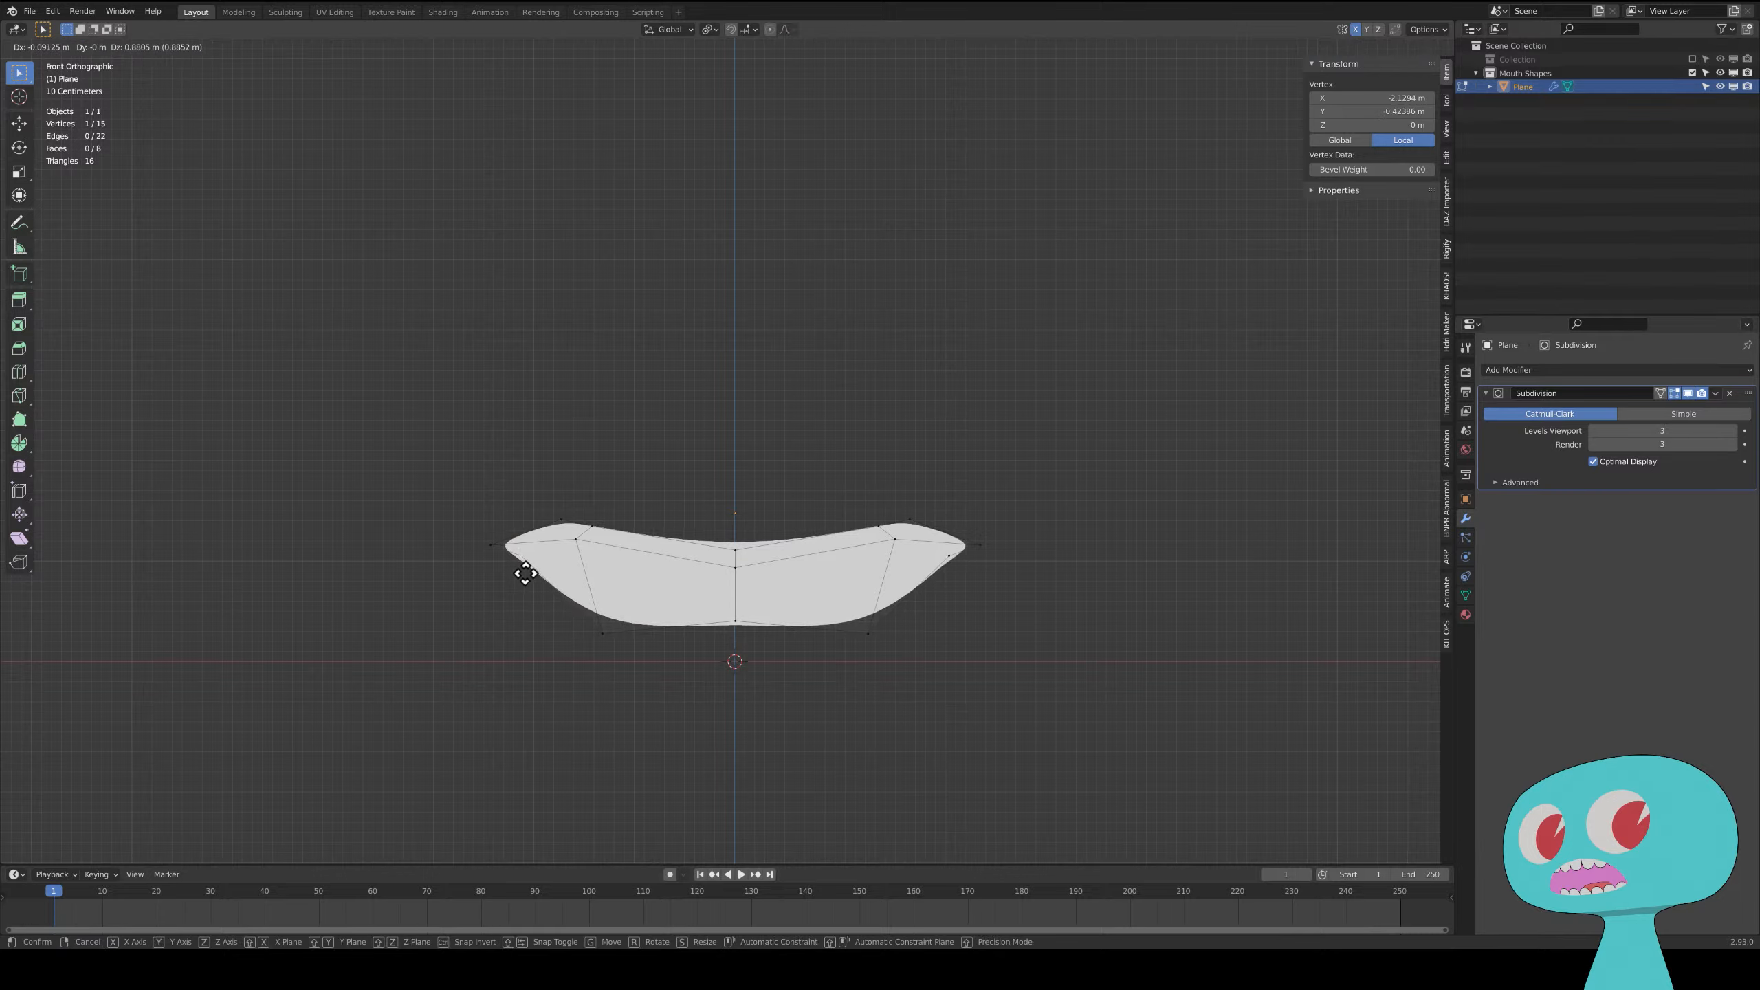
left_click(515, 571)
- Raise the bottom-edge vertex left of centre about 0.8 m and the bottom-centre vertex about 0.36 m to thin the mouth
left_click(602, 632)
key("g")
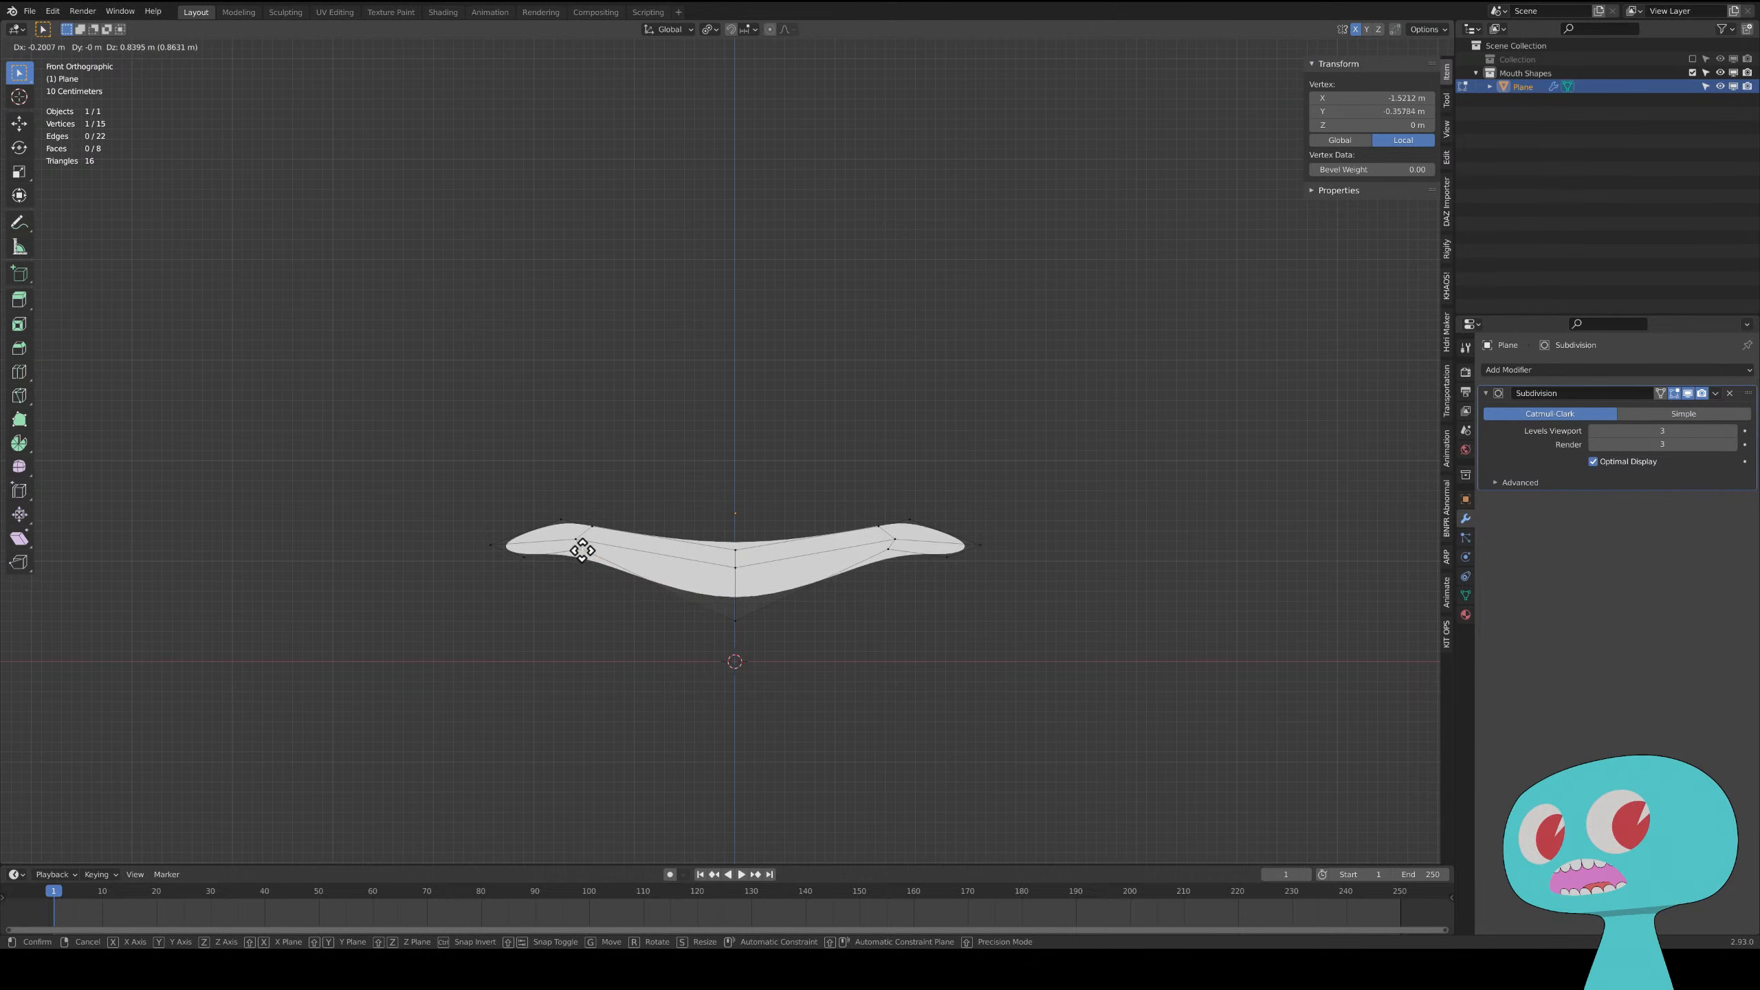
left_click(583, 555)
left_click(737, 622)
key("g")
left_click(734, 579)
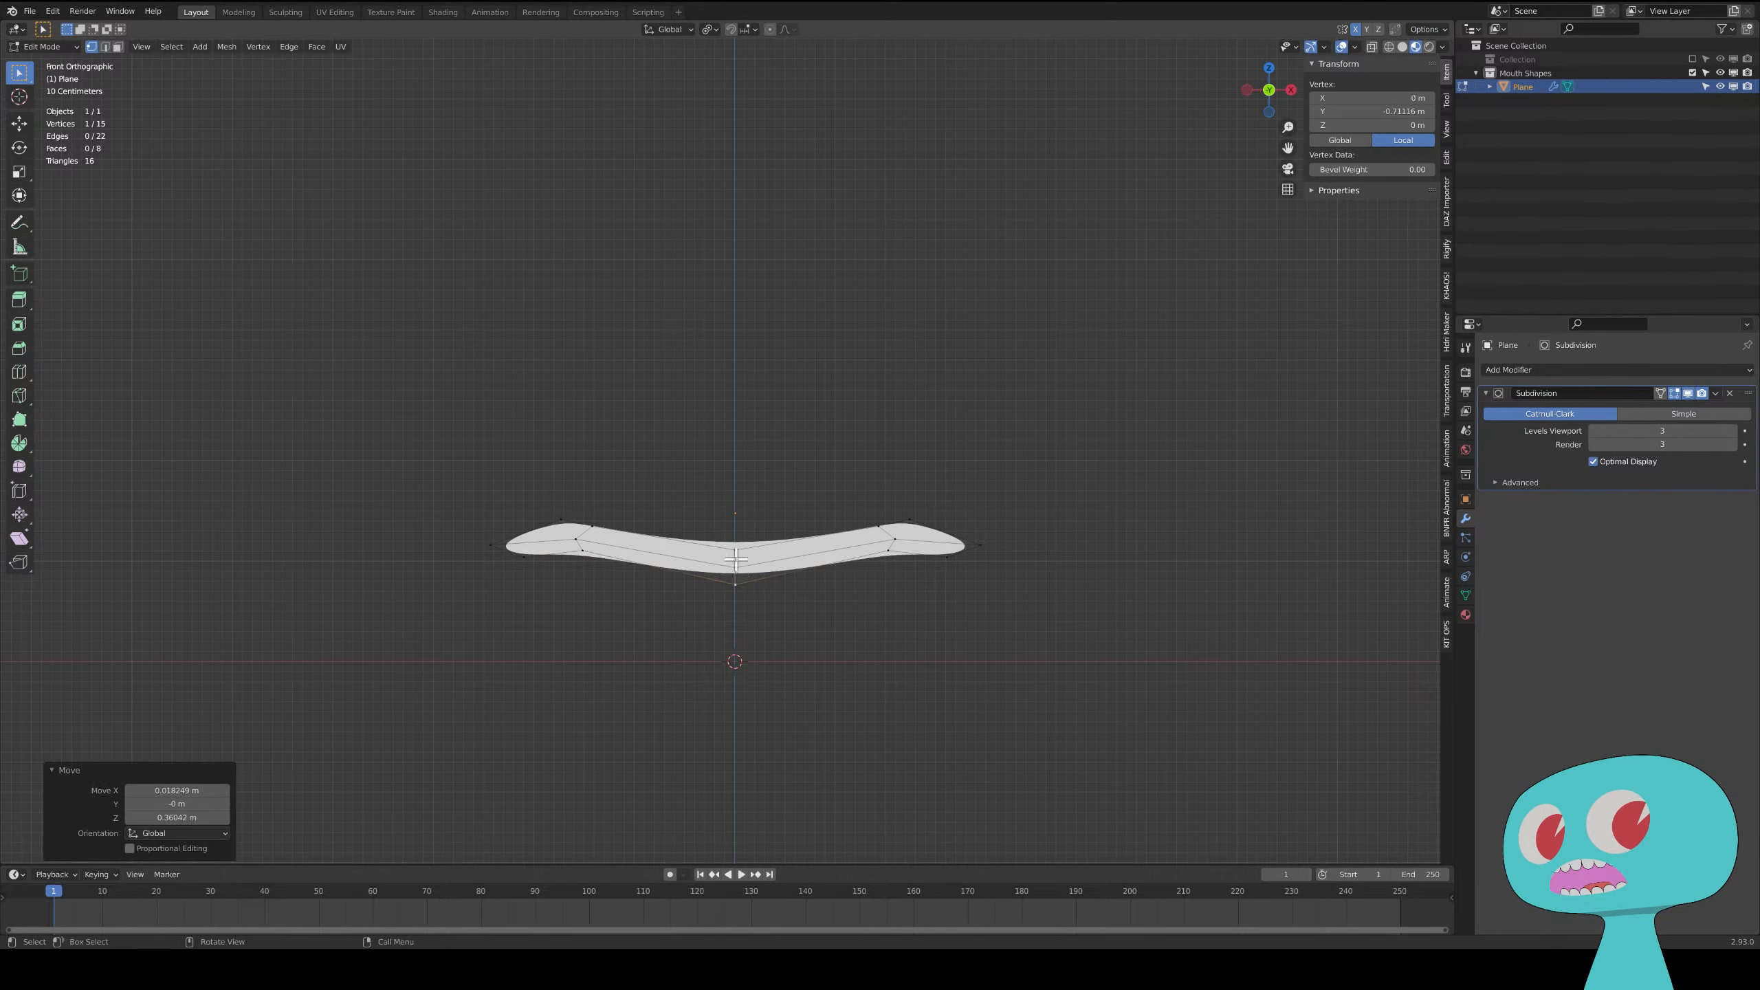
- Lower the upper and middle vertices on the centre line slightly to deepen the dip of the mouth's upper edge
key("g")
left_click(733, 557)
left_click(737, 573)
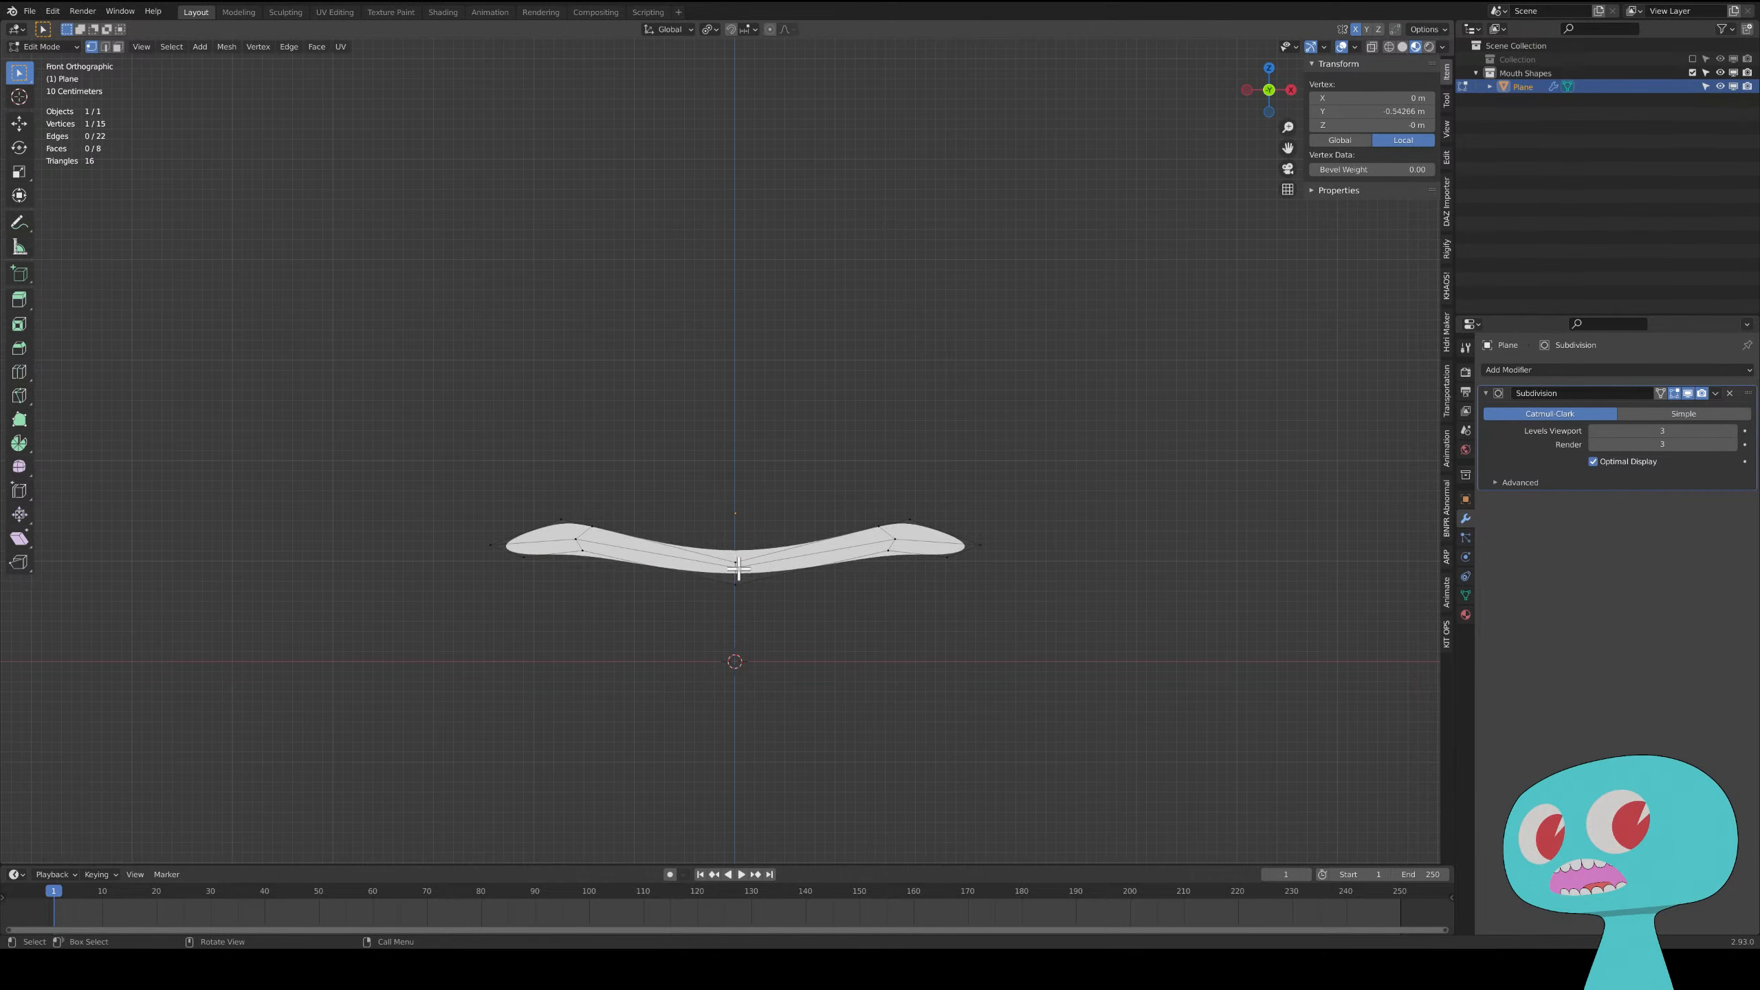
key("g")
left_click(738, 575)
key("g")
left_click(736, 571)
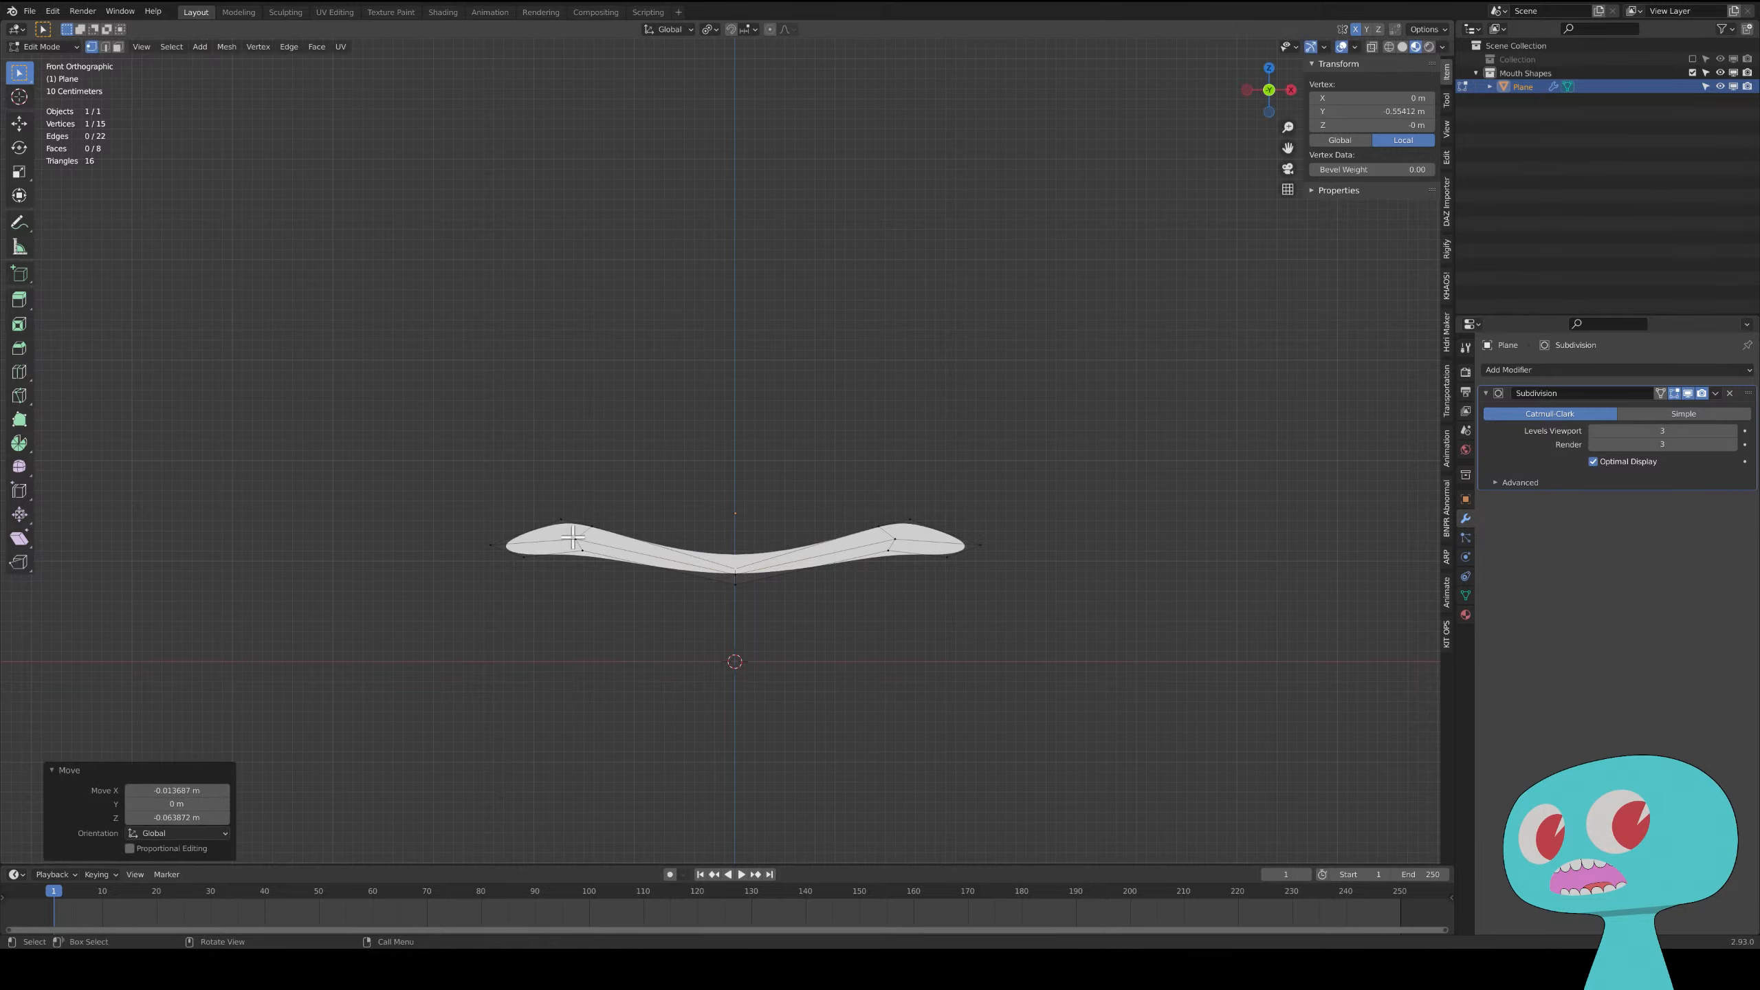
- Lower the bottom-edge vertex left of centre about 0.13 m and the inner vertex above it about 0.17 m
left_click(585, 550)
key("g")
left_click(564, 555)
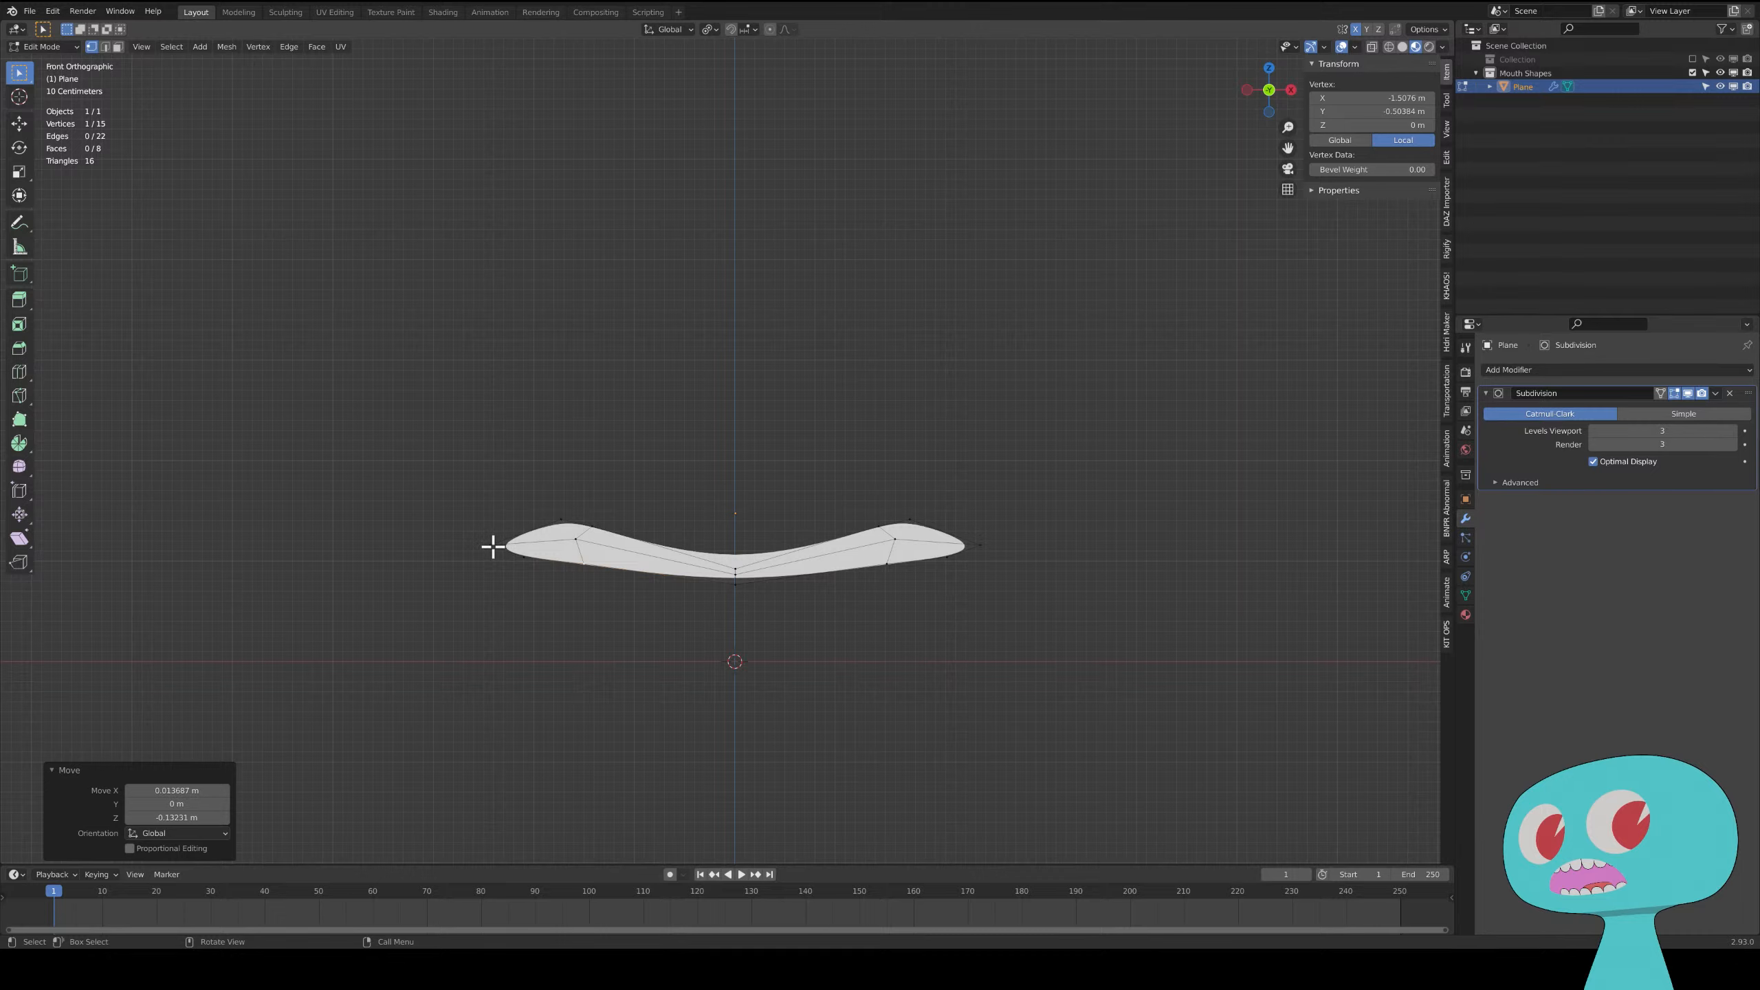
left_click(493, 547)
left_click(575, 540)
key("g")
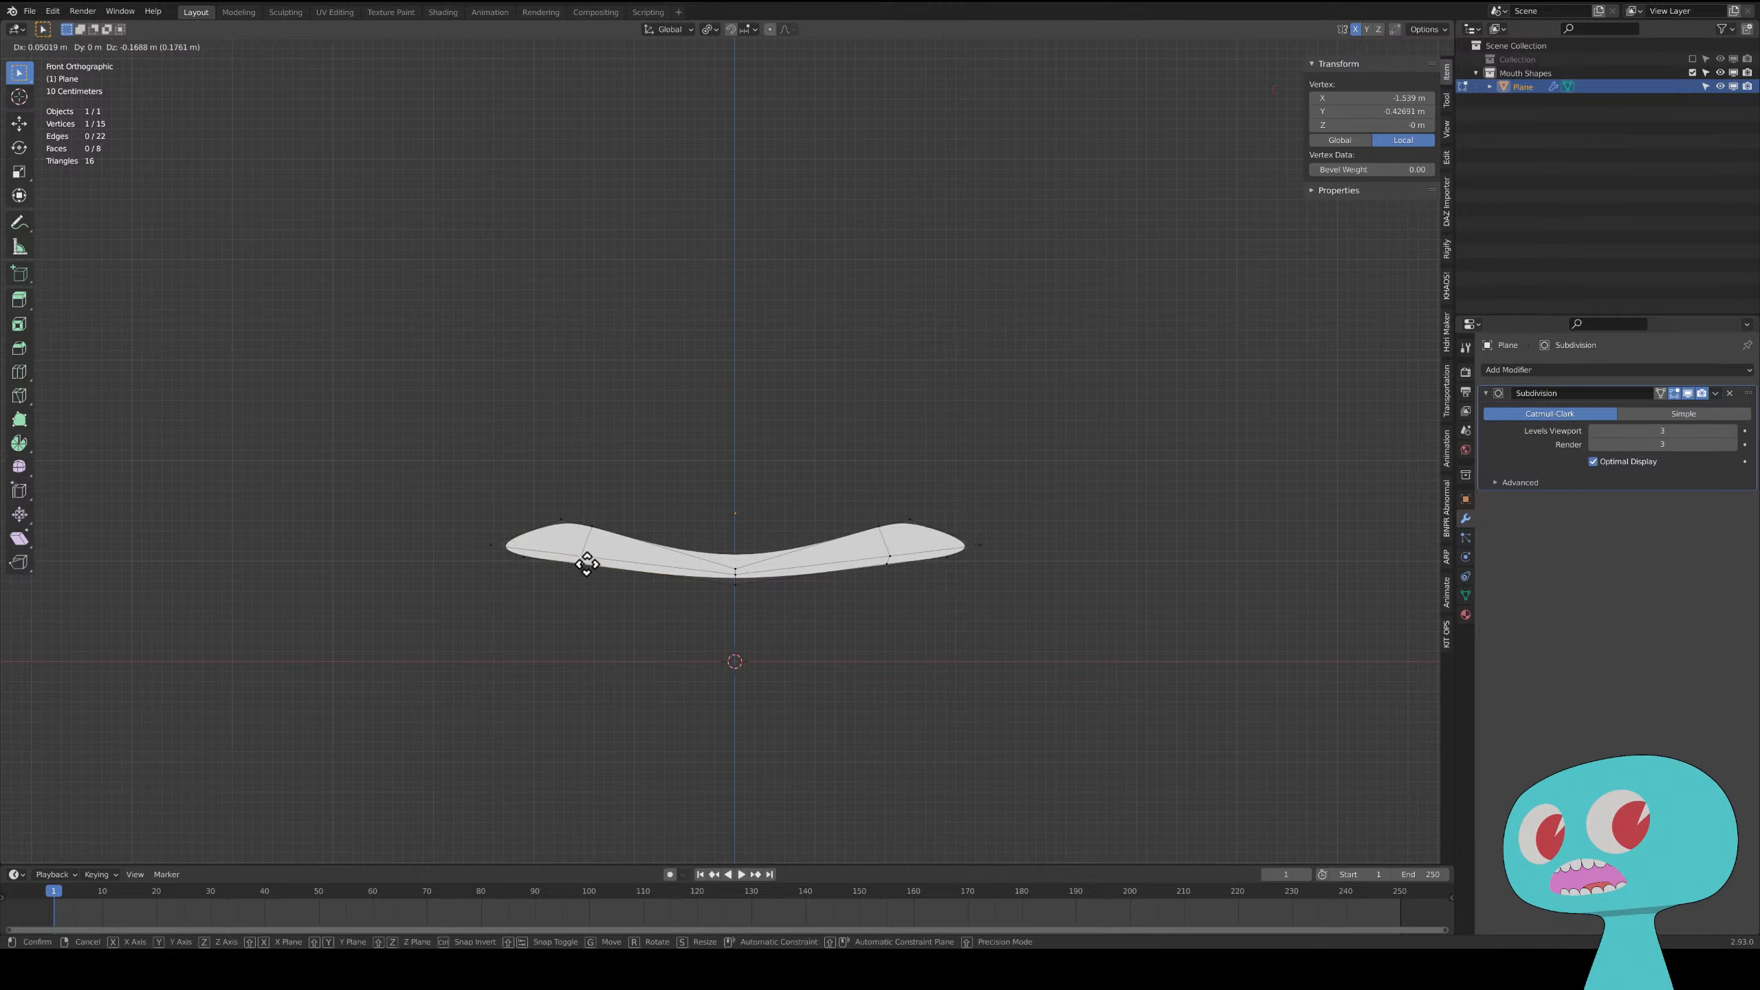
left_click(585, 563)
- Move the upper-left corner vertex about 0.19 m outward and down, and lower the neighbouring top-edge vertex about 0.28 m
left_click(565, 521)
key("g")
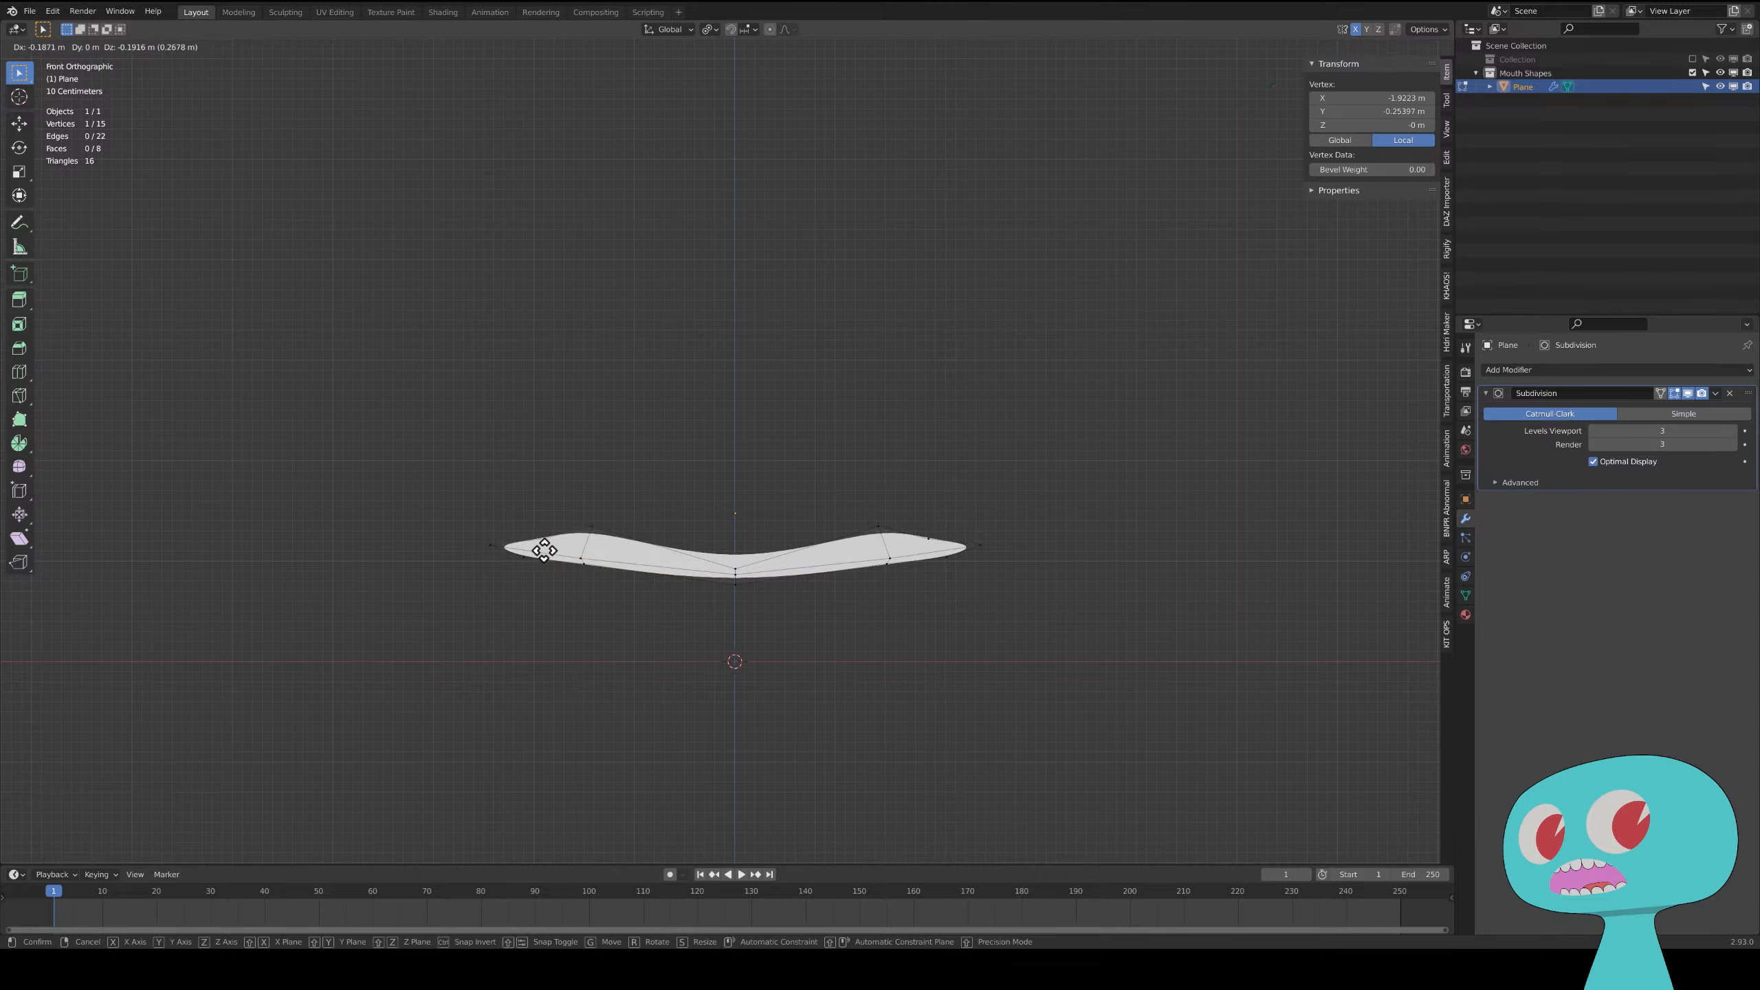
left_click(539, 549)
left_click(597, 527)
key("g")
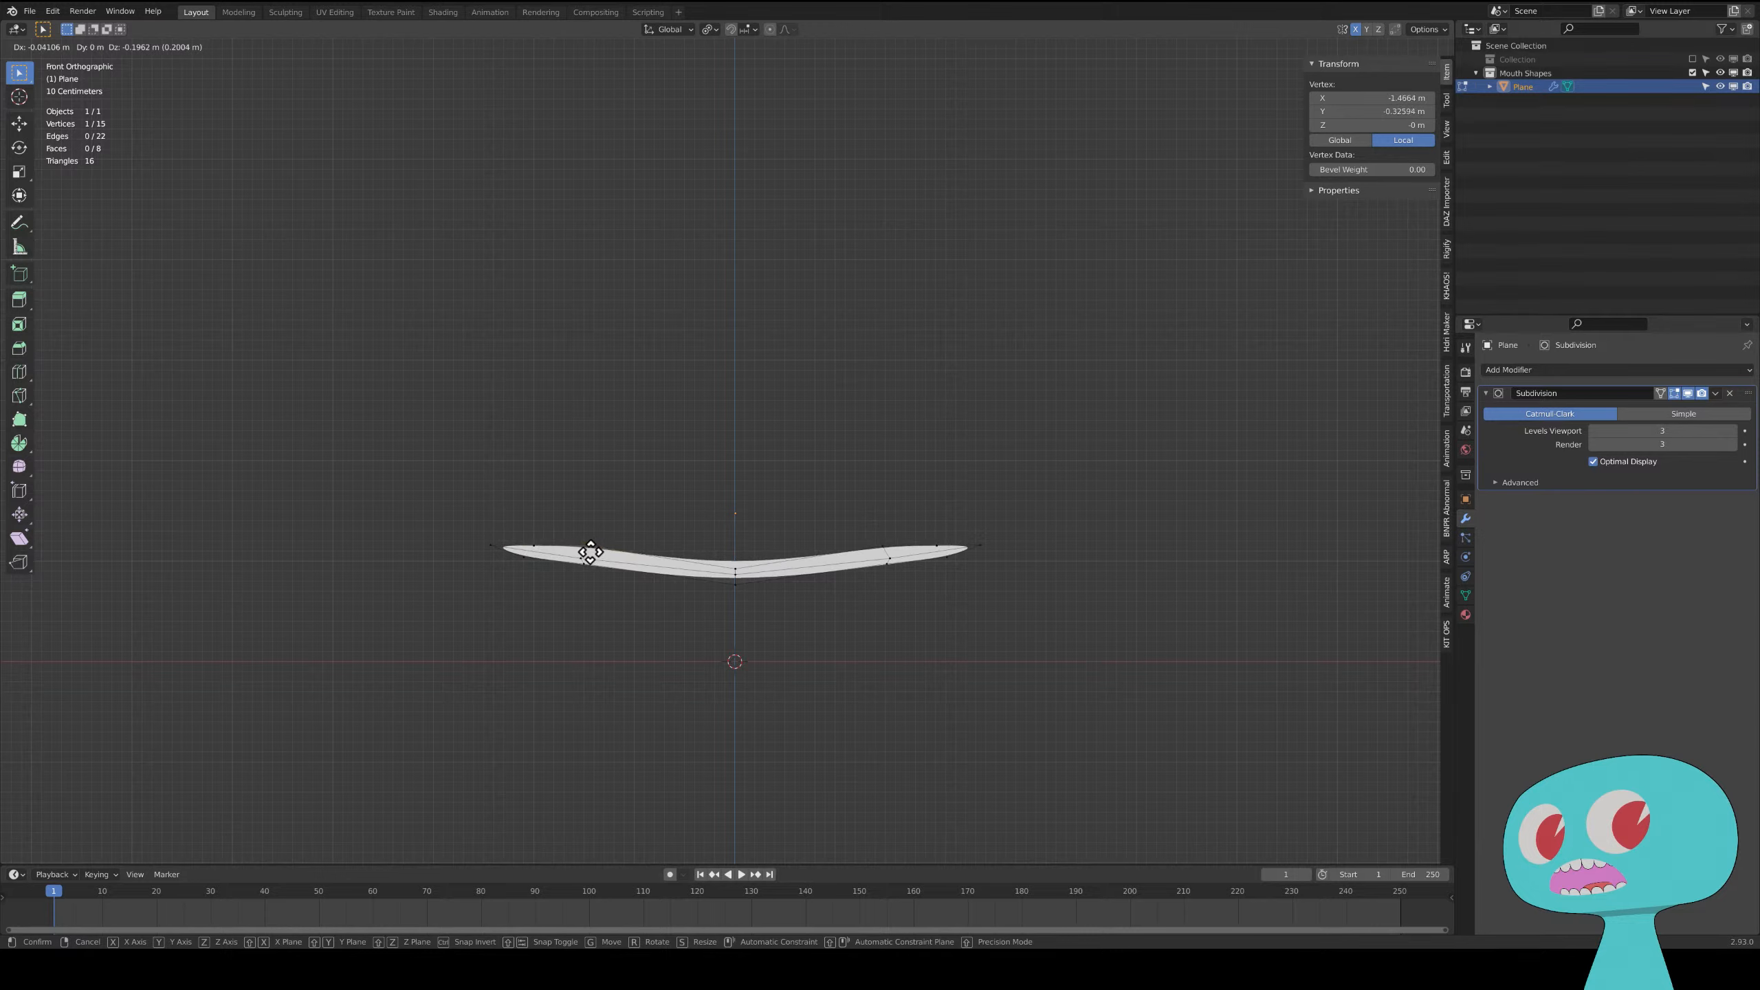
left_click(588, 558)
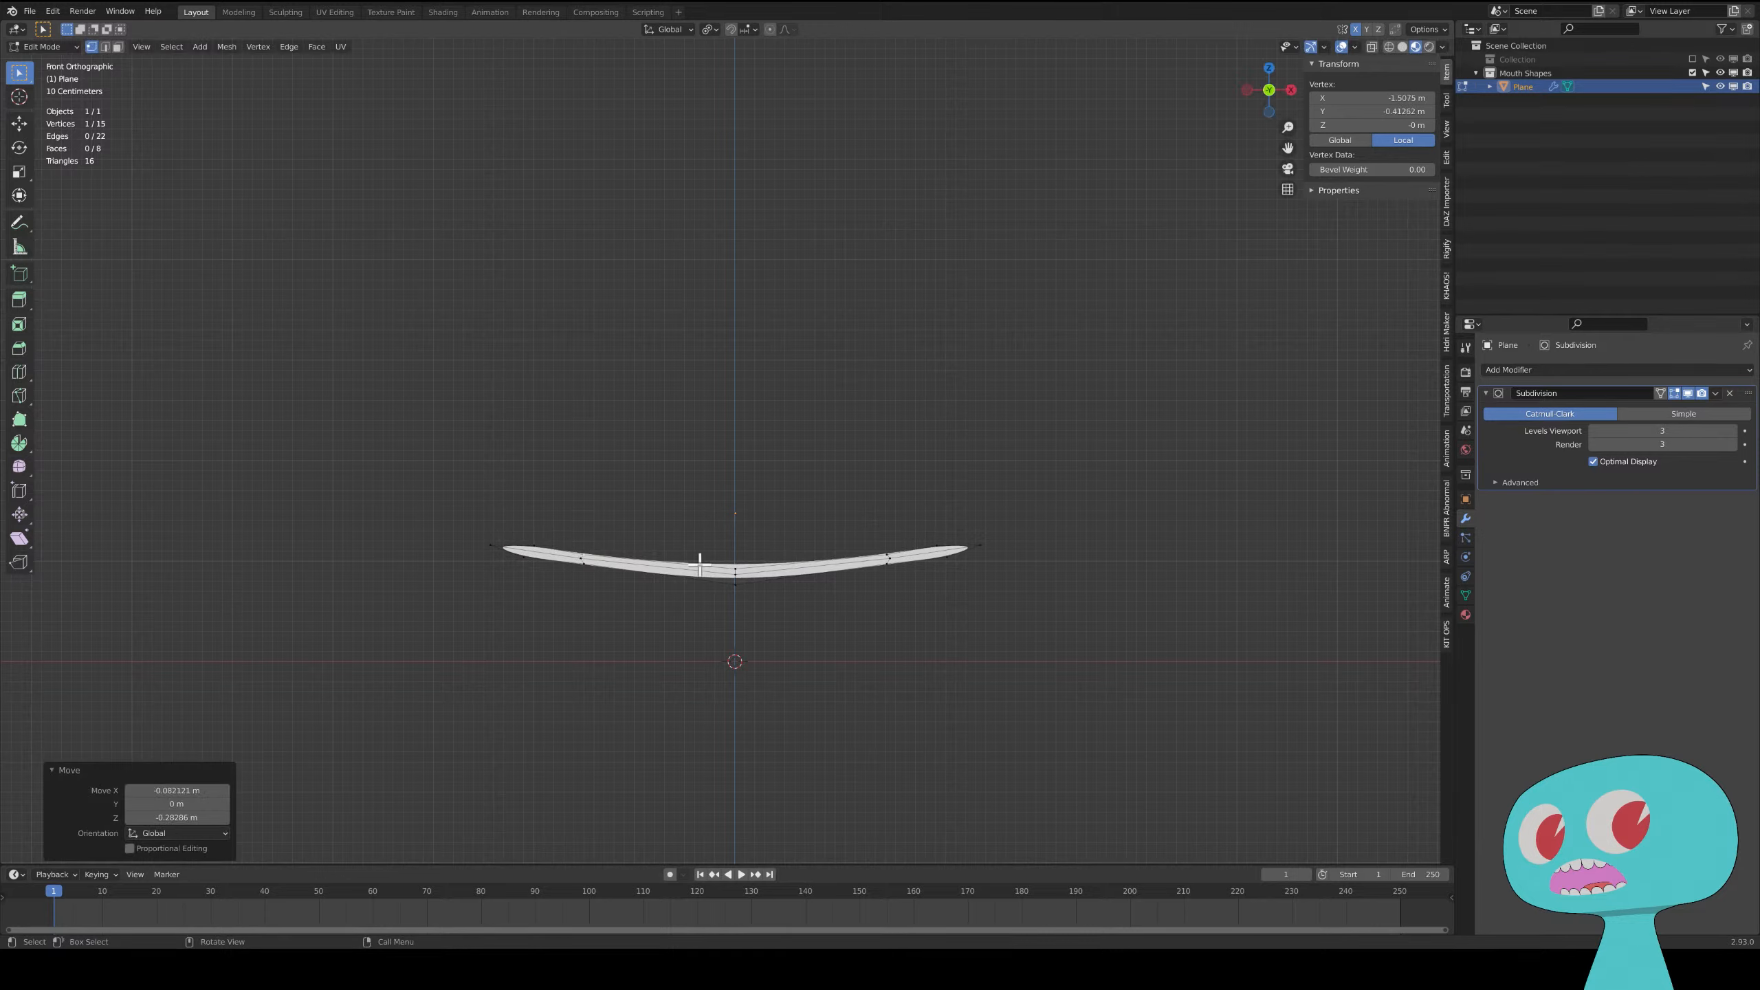
- Nudge the centre-line vertices downward, the upper one by about 0.06 m, to smooth the thin mouth line's lowest point
left_click(735, 578)
key("g")
left_click(737, 579)
left_click(740, 566)
key("g")
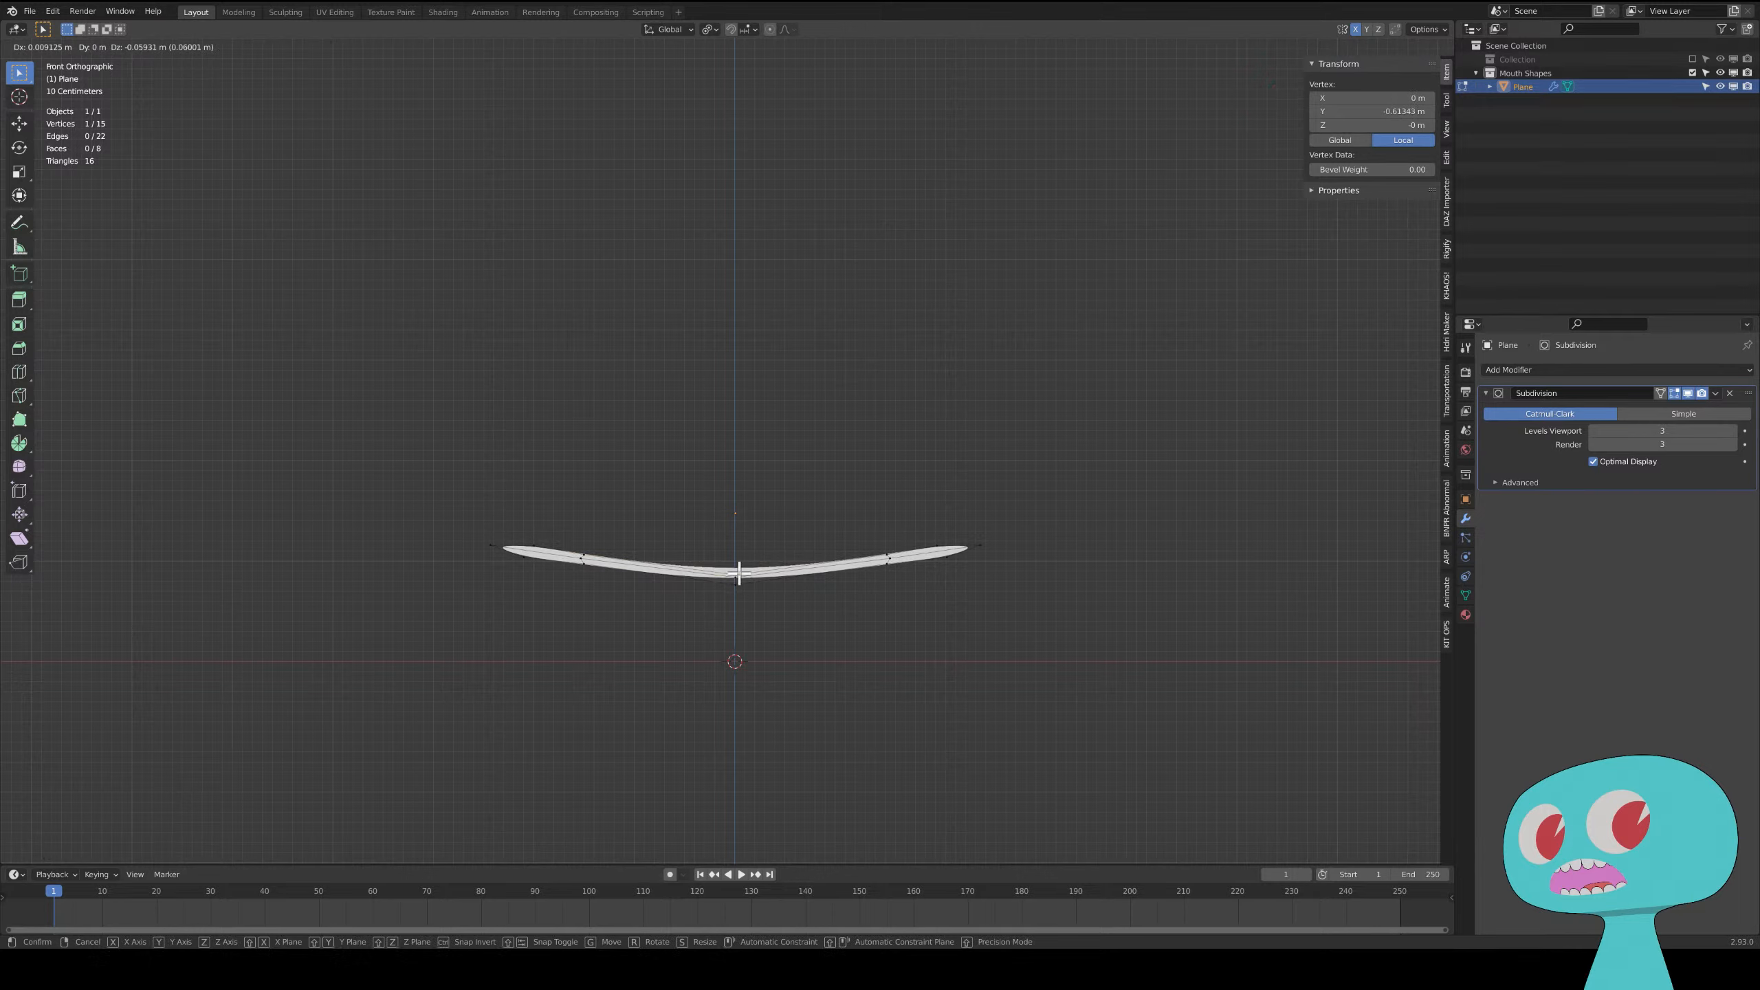
left_click(738, 574)
- Nudge the corner vertices near the right tip slightly outward and closer together to sharpen both mirrored mouth ends
left_click(941, 546)
key("g")
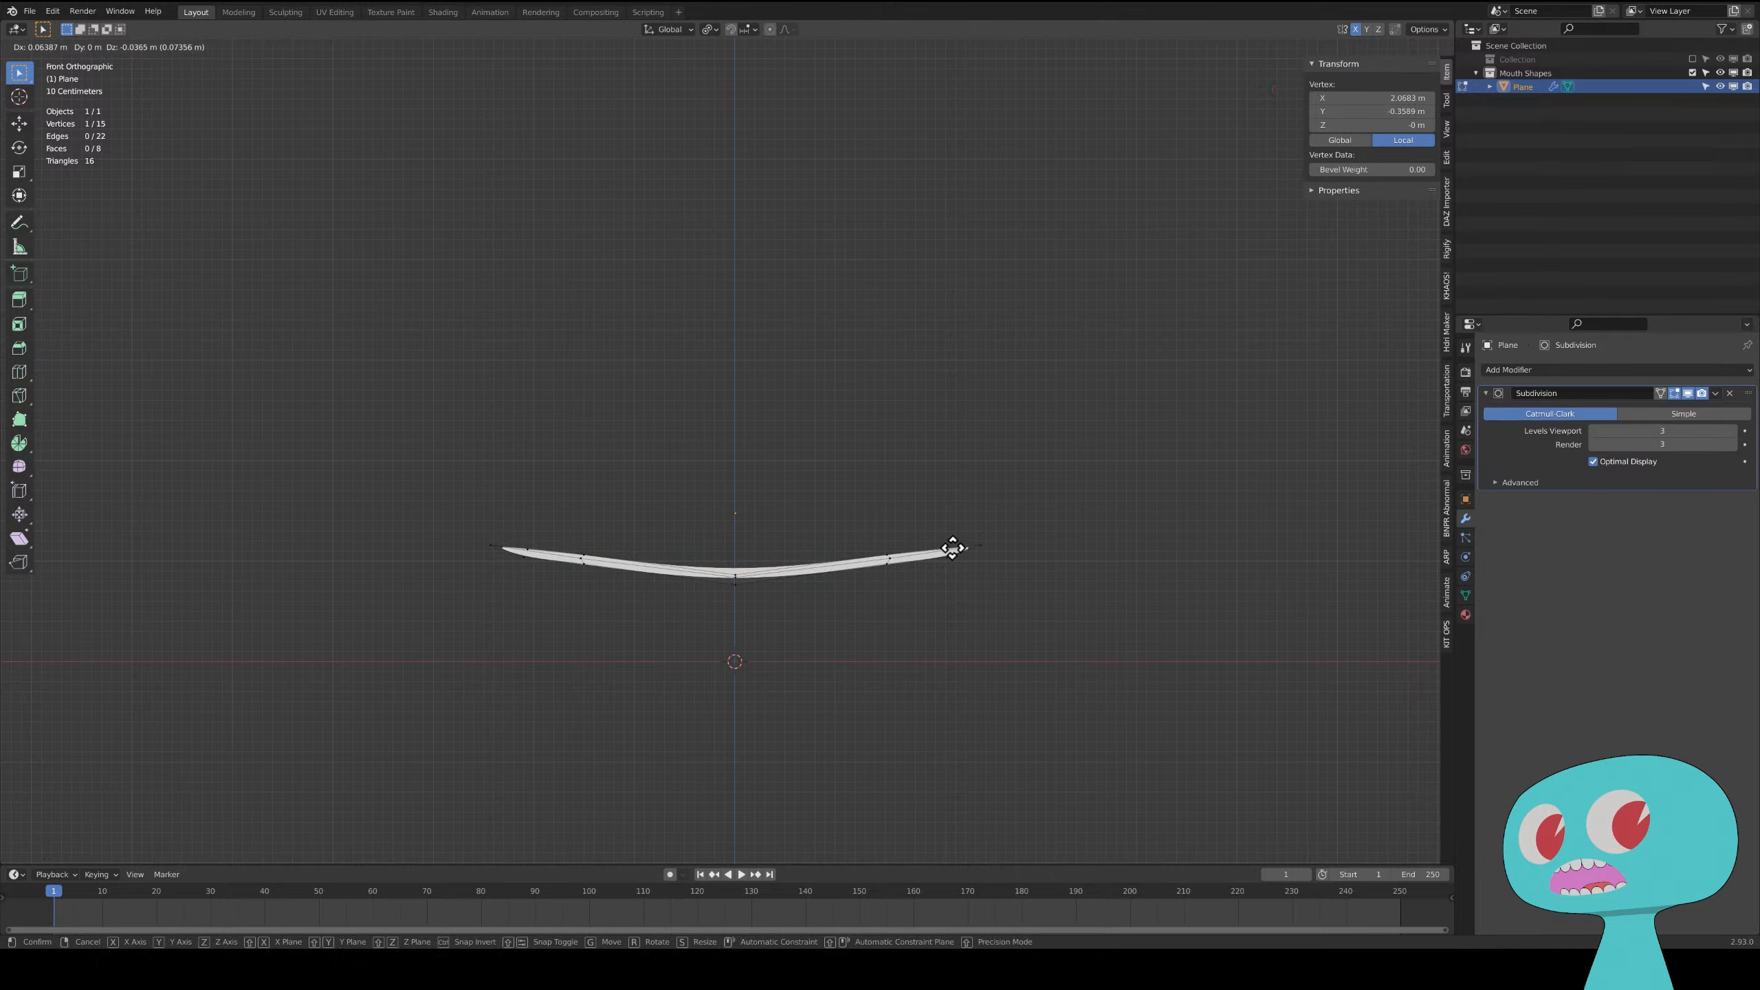
left_click(960, 546)
key("g")
left_click(954, 555)
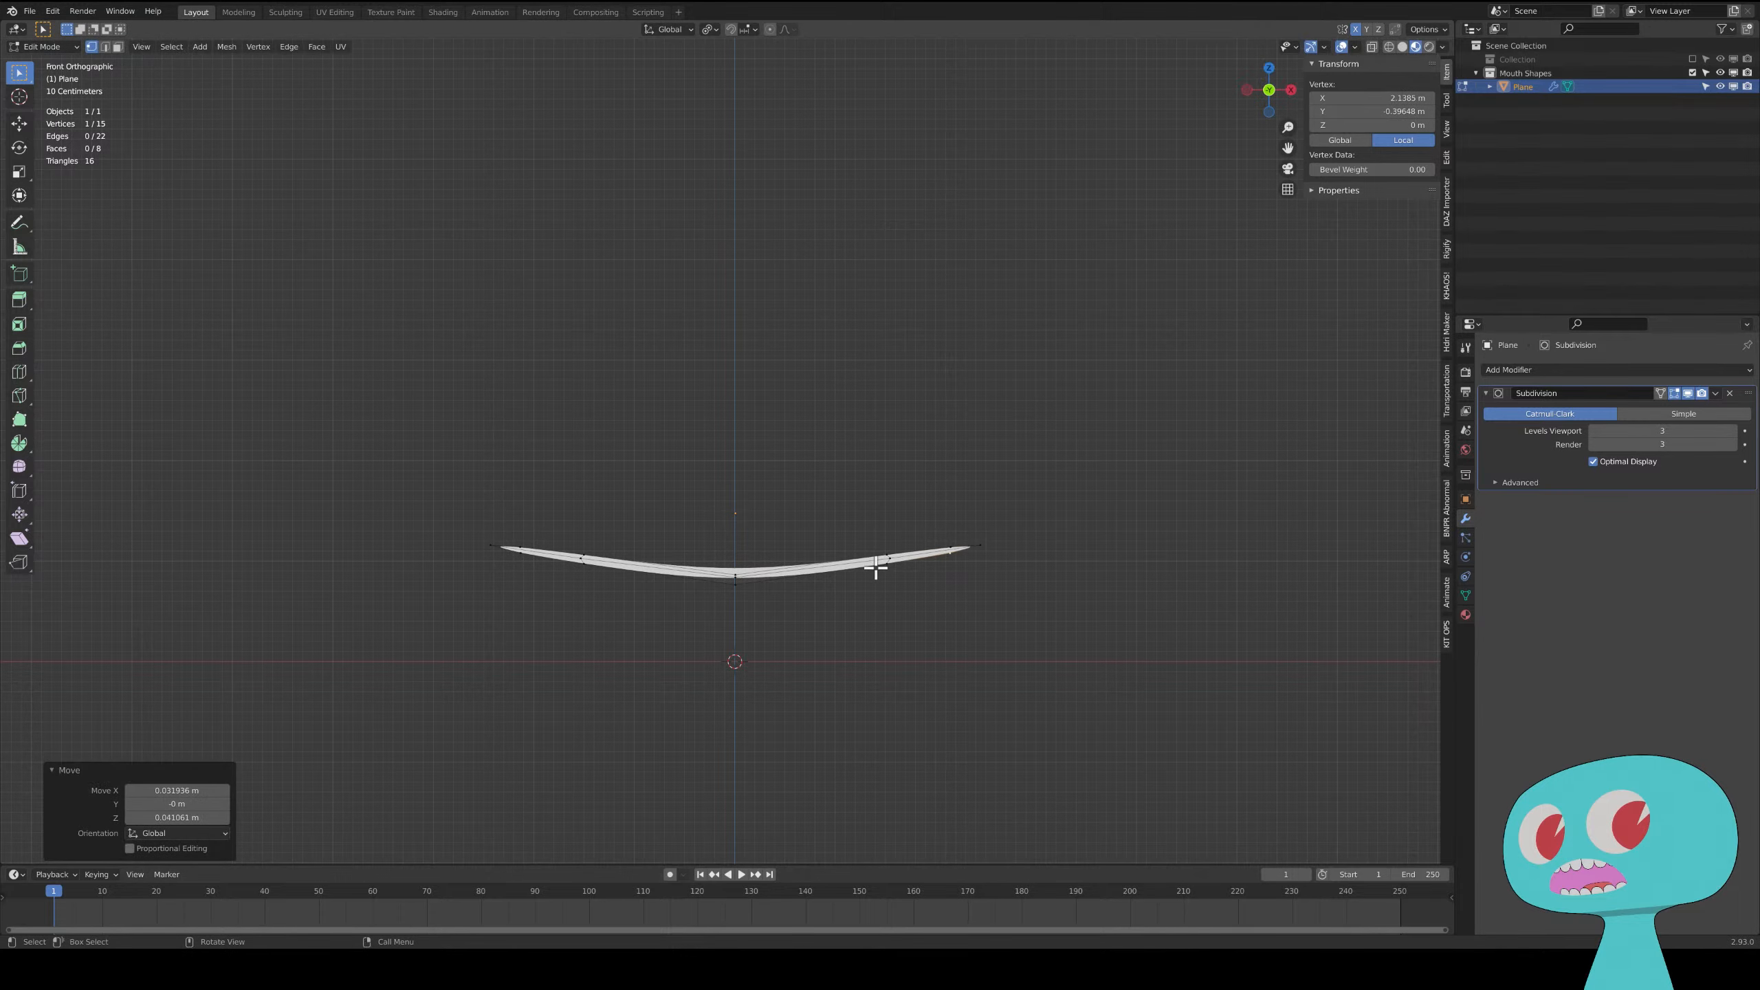
- Select the three-vertex column left of centre and scale it down along Z to thin that part of the line
scroll(546, 589, "up", 5)
middle_click_drag(546, 597, 928, 492, "shift")
scroll(742, 525, "up", 2)
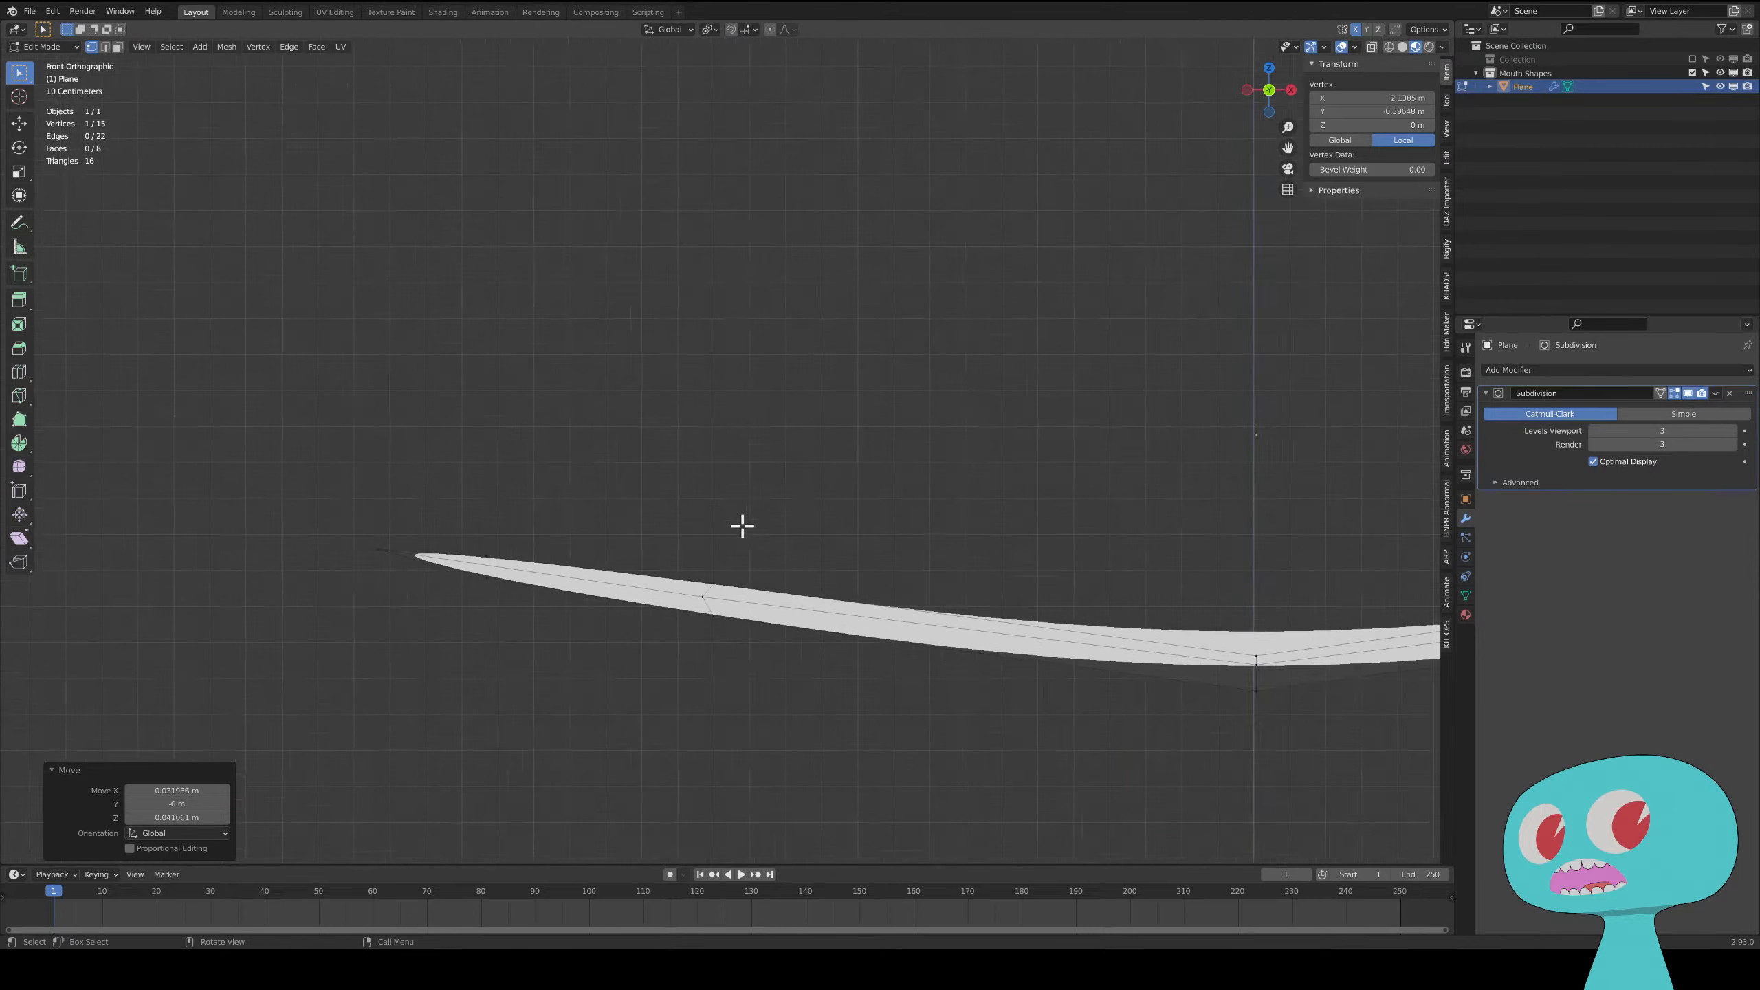
scroll(727, 462, "up", 1)
left_click_drag(676, 562, 791, 737)
key("s")
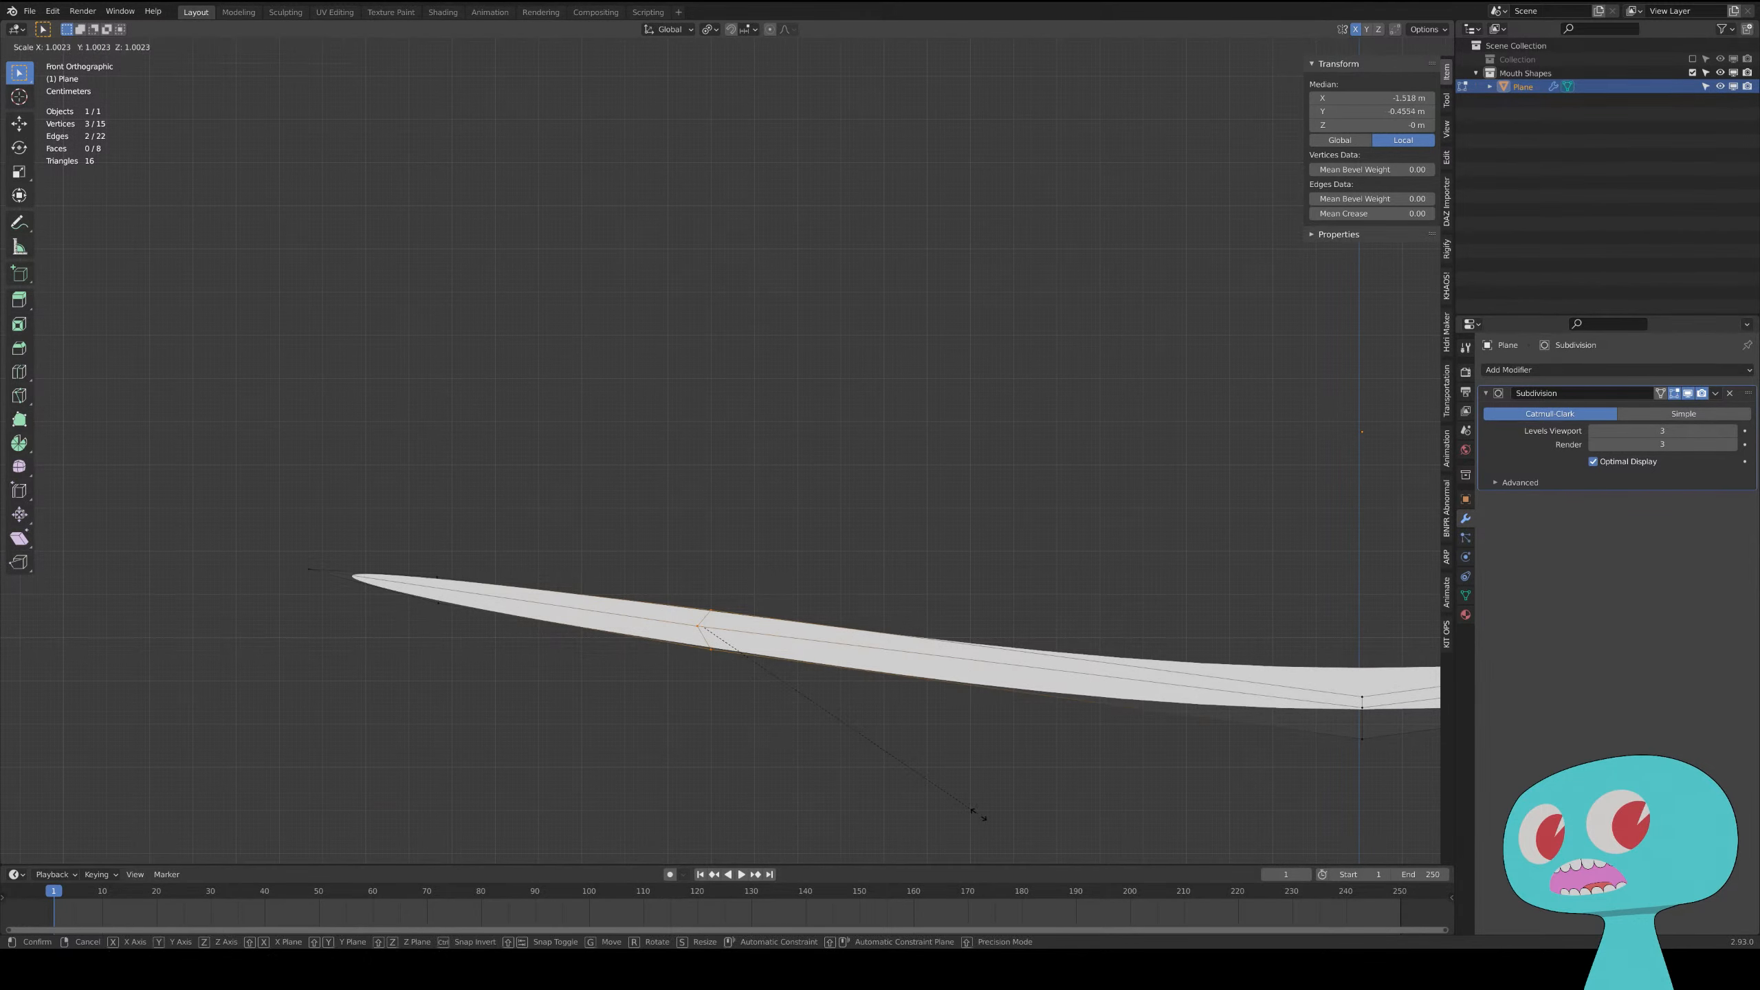
key("x")
key("z")
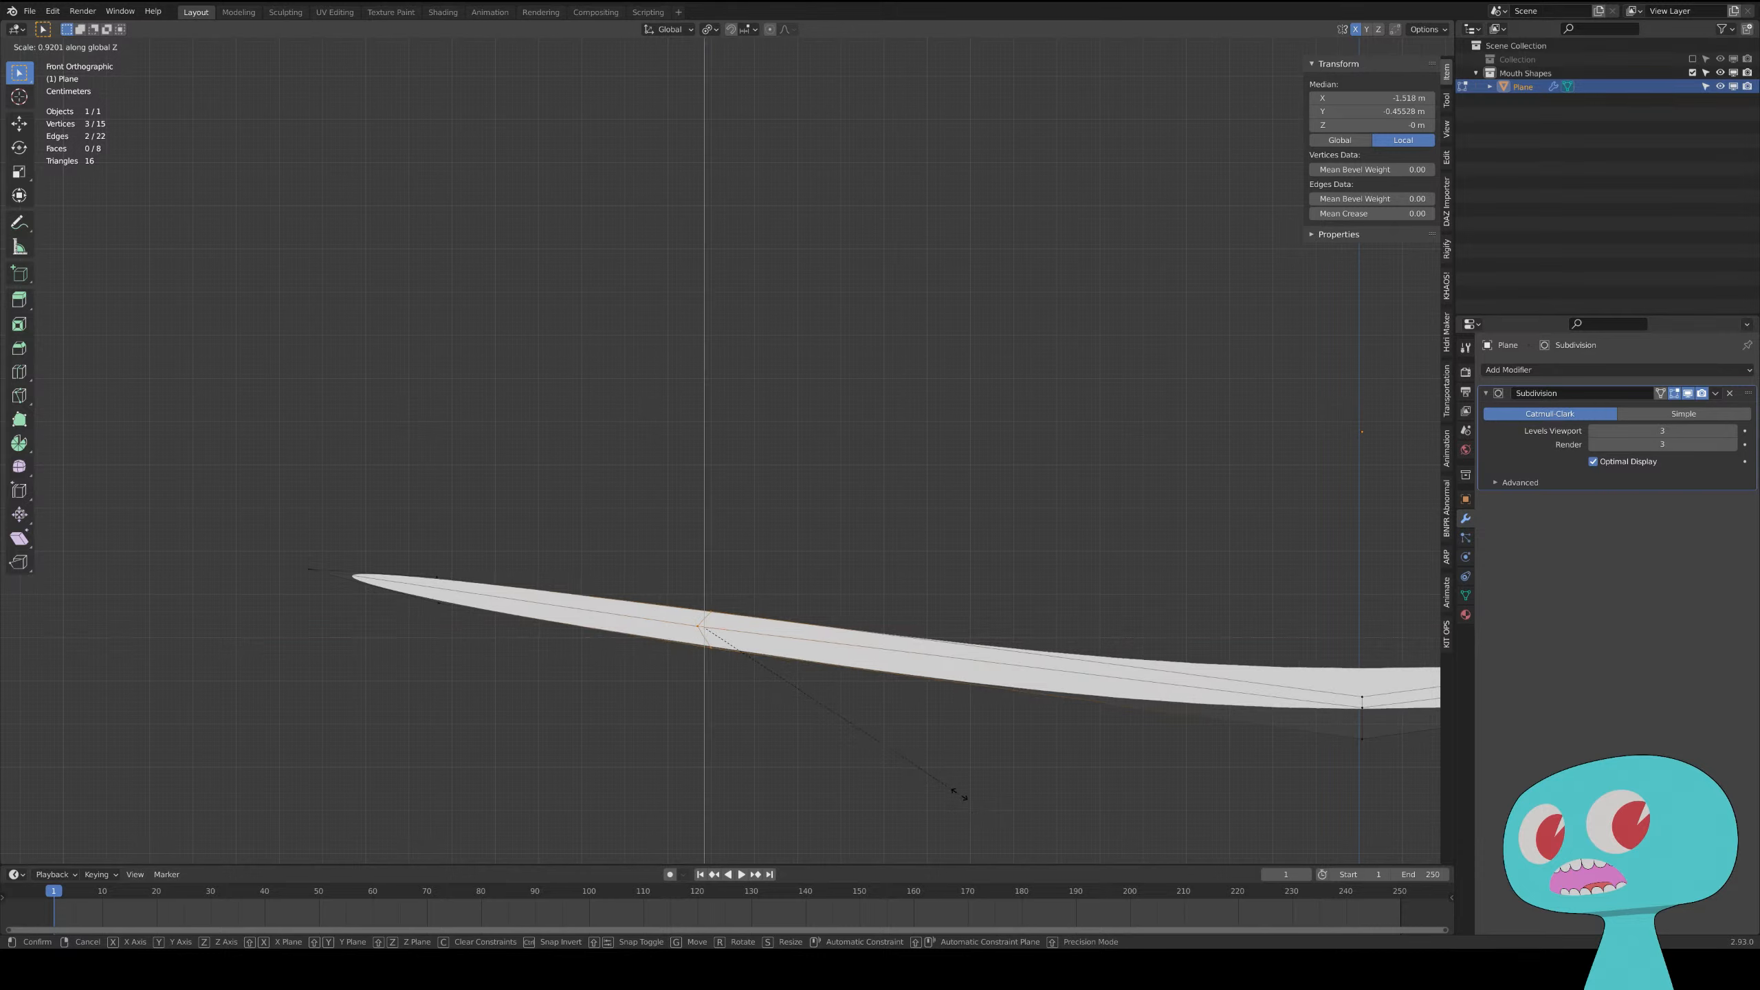
left_click(789, 713)
- Set the transform pivot to Median Point and scale the two vertices near the left tip to about 0.435 along Z
left_click_drag(311, 514, 548, 725)
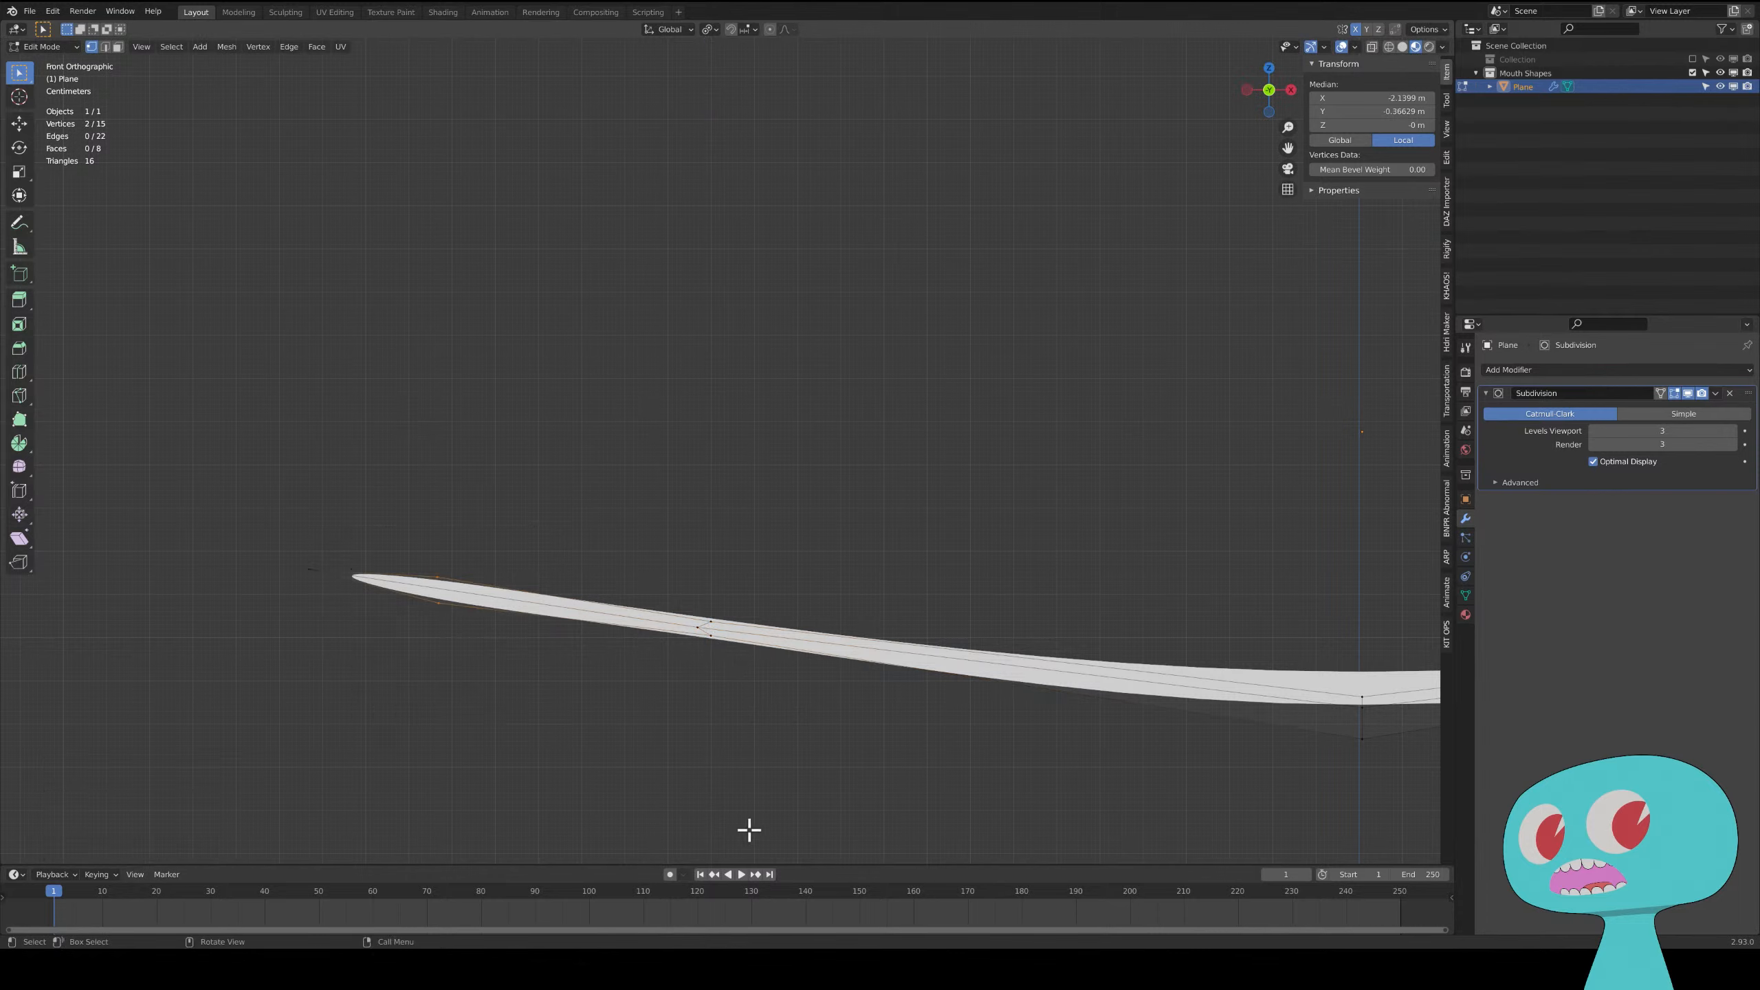
key("s")
key("z")
right_click(482, 656)
left_click(710, 29)
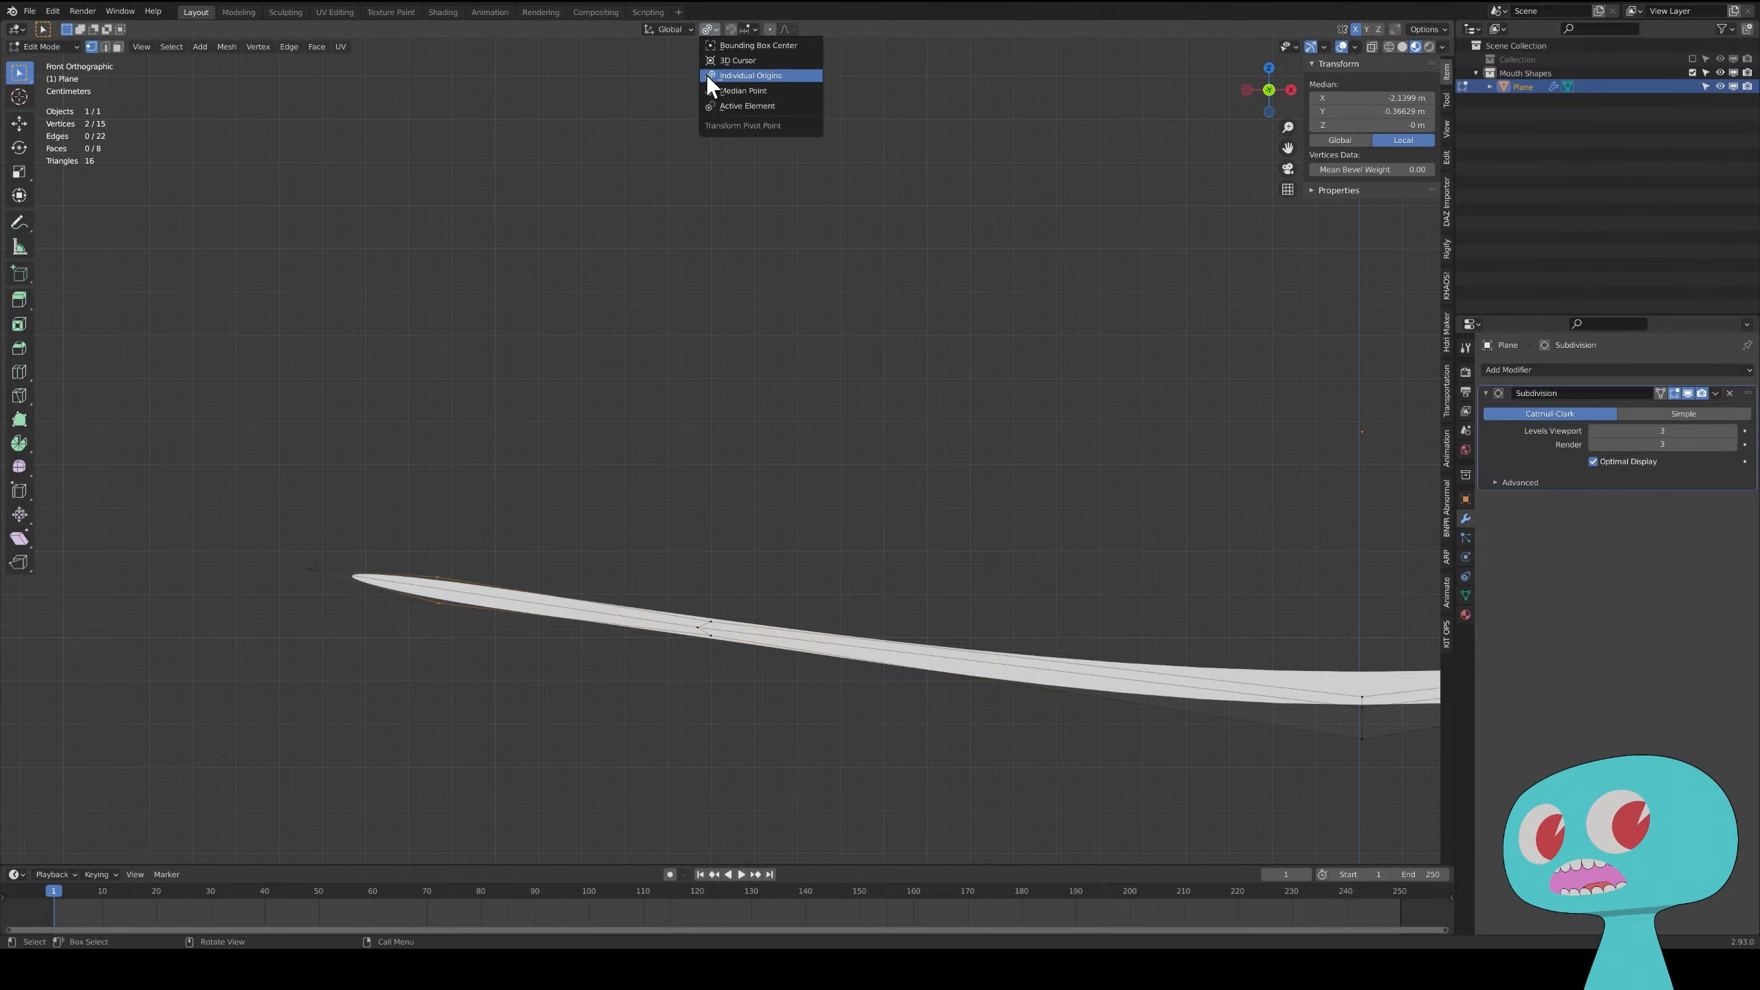
left_click(753, 93)
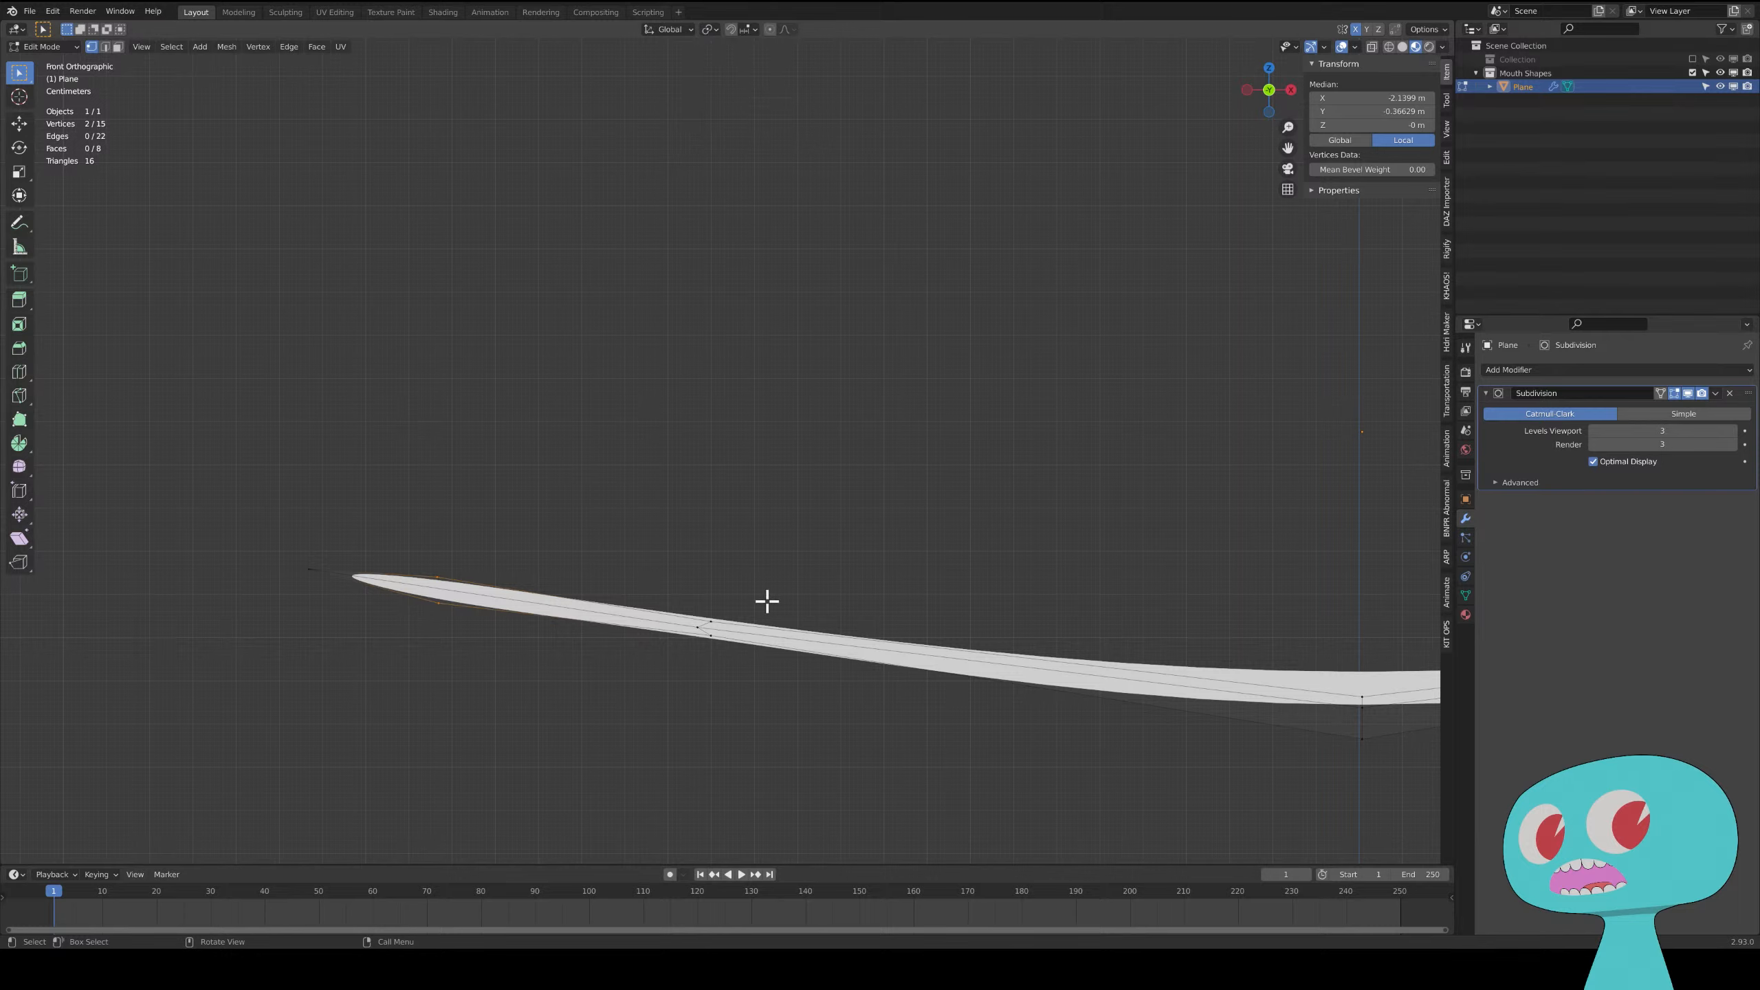
left_click(710, 29)
left_click(738, 97)
key("s")
key("z")
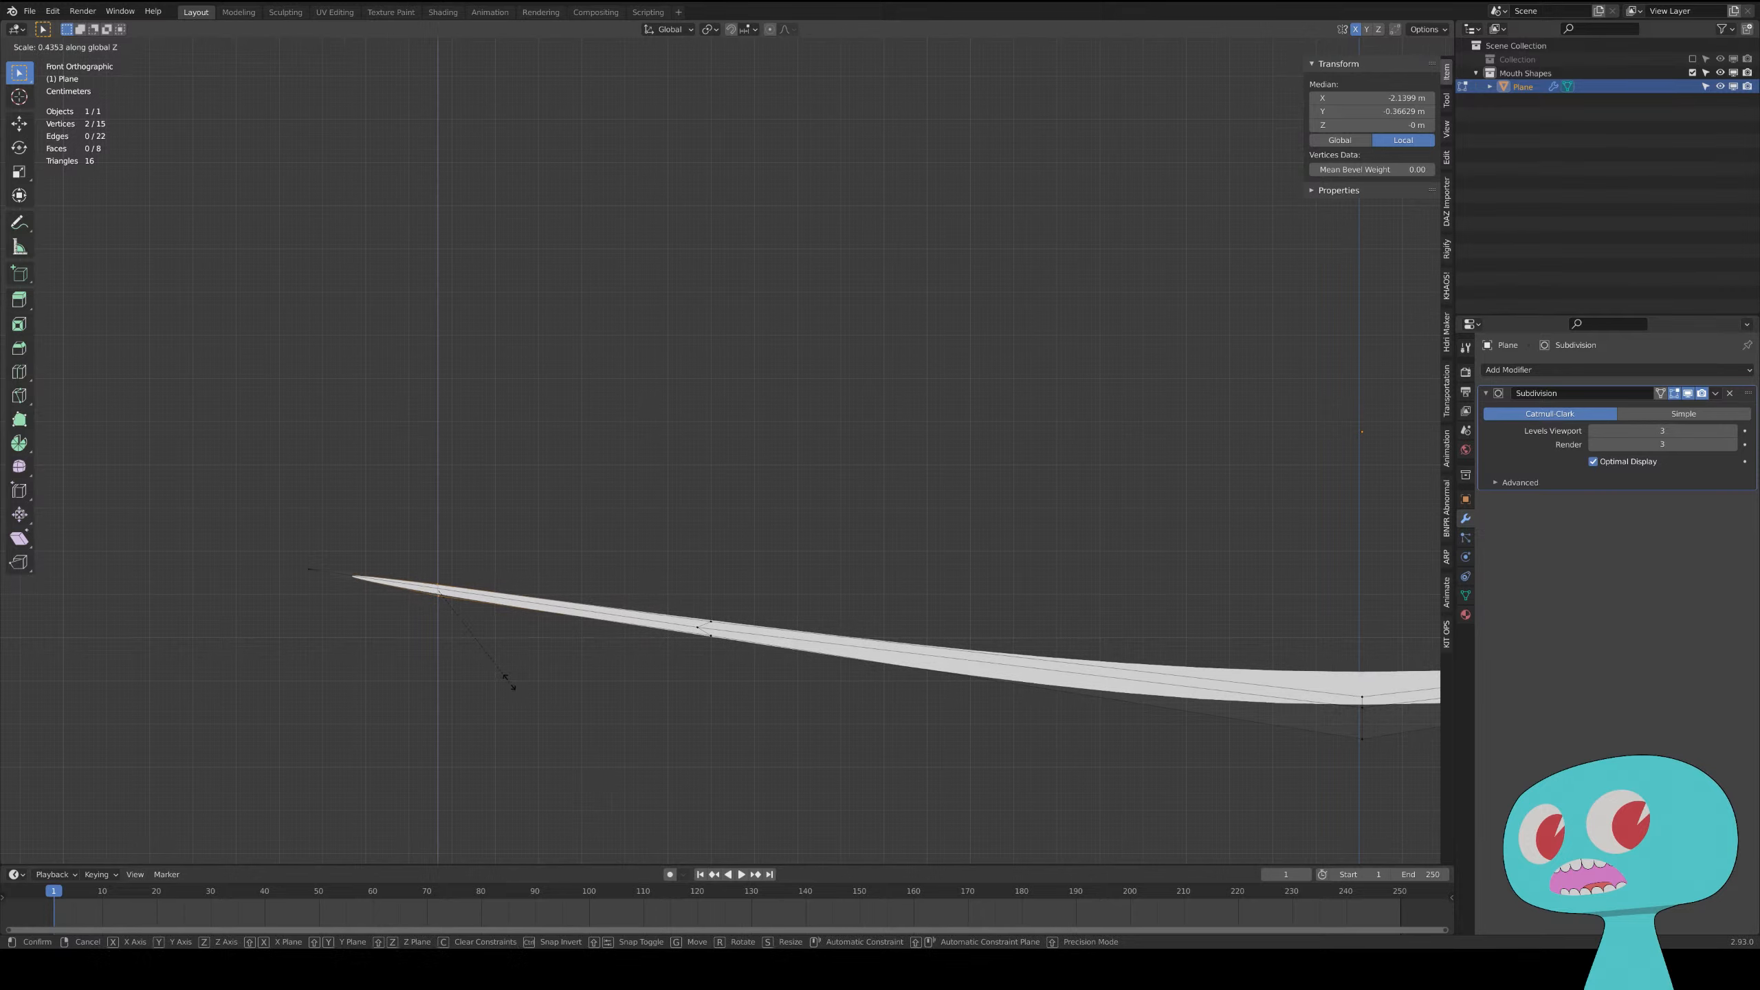
left_click(503, 676)
- Select the three vertices on the centre line and scale them to about 0.272 along Z
middle_click_drag(1082, 741, 268, 676, "shift")
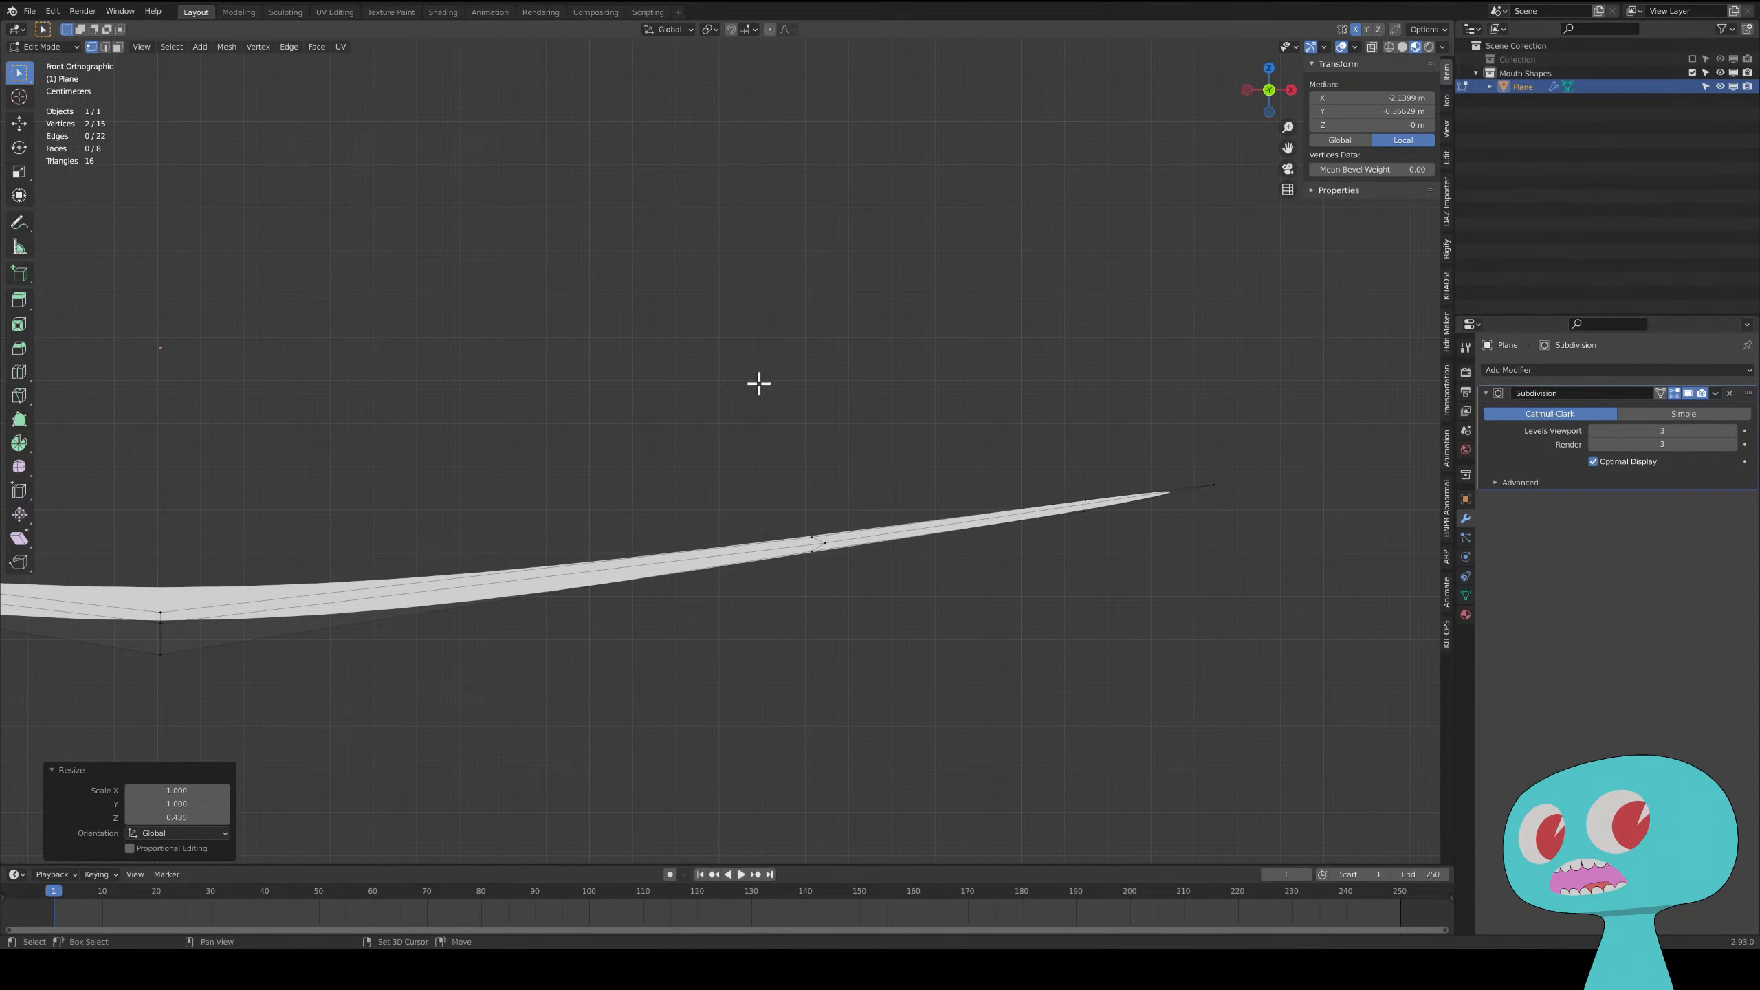
middle_click_drag(758, 382, 1088, 315, "shift")
left_click_drag(566, 452, 749, 590)
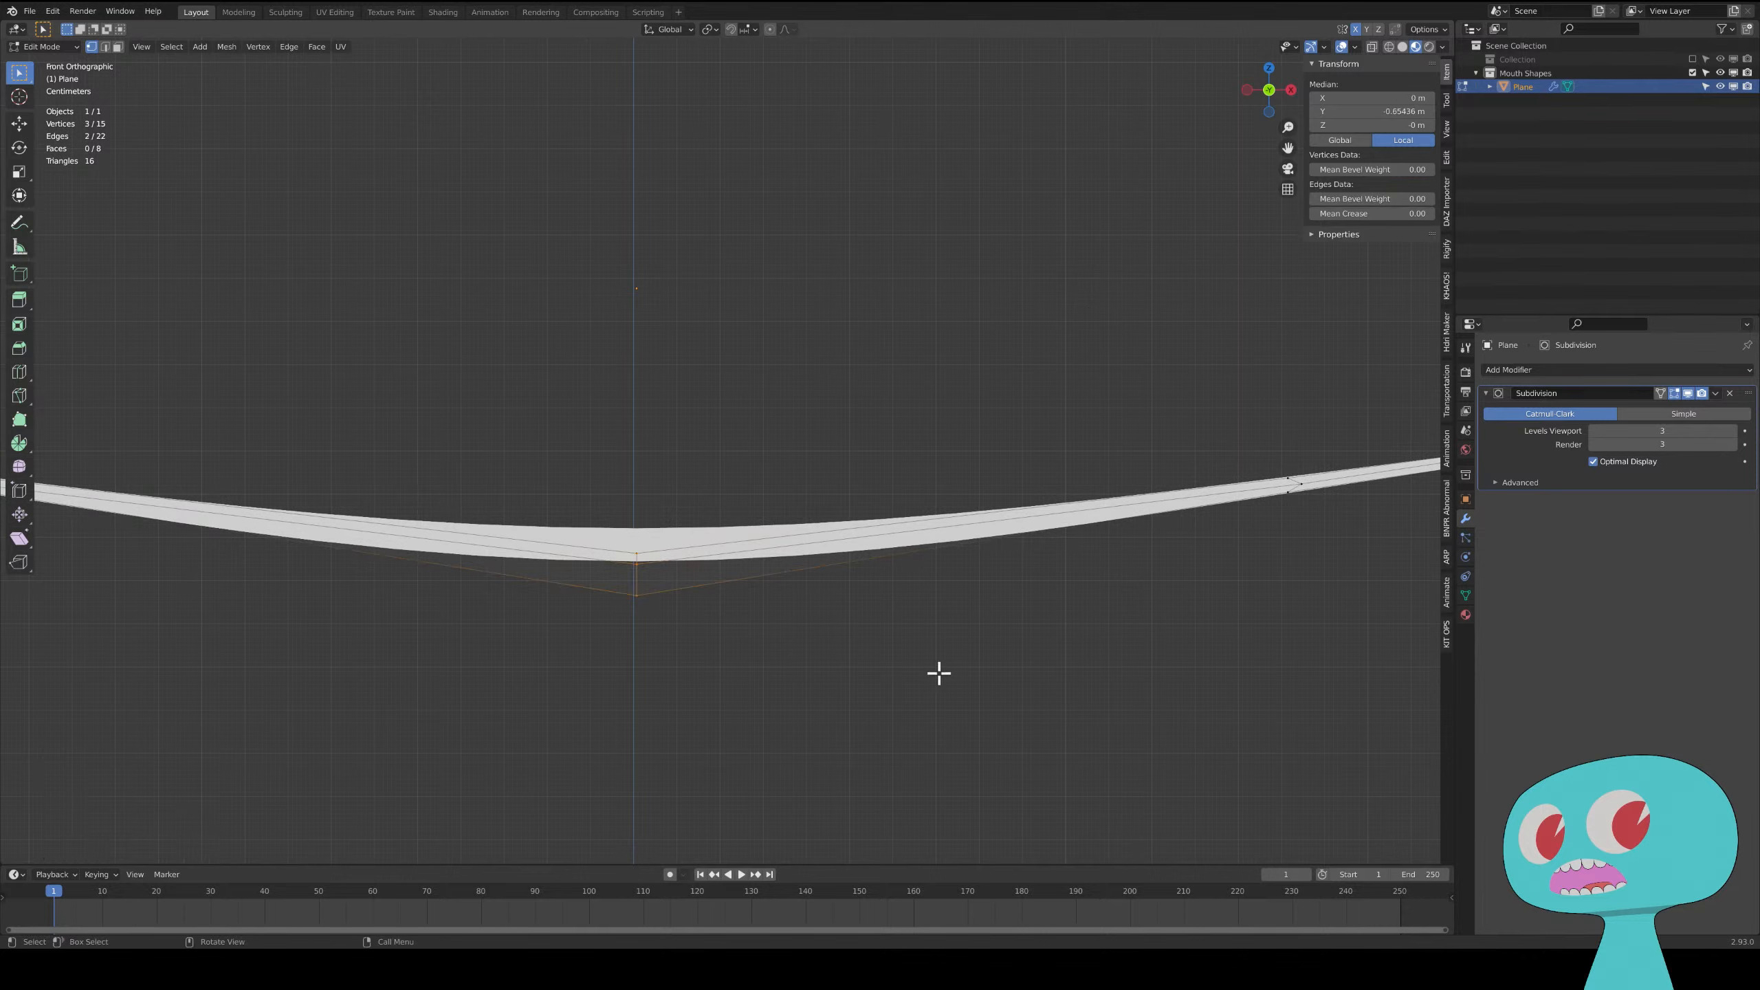
key("s")
key("z")
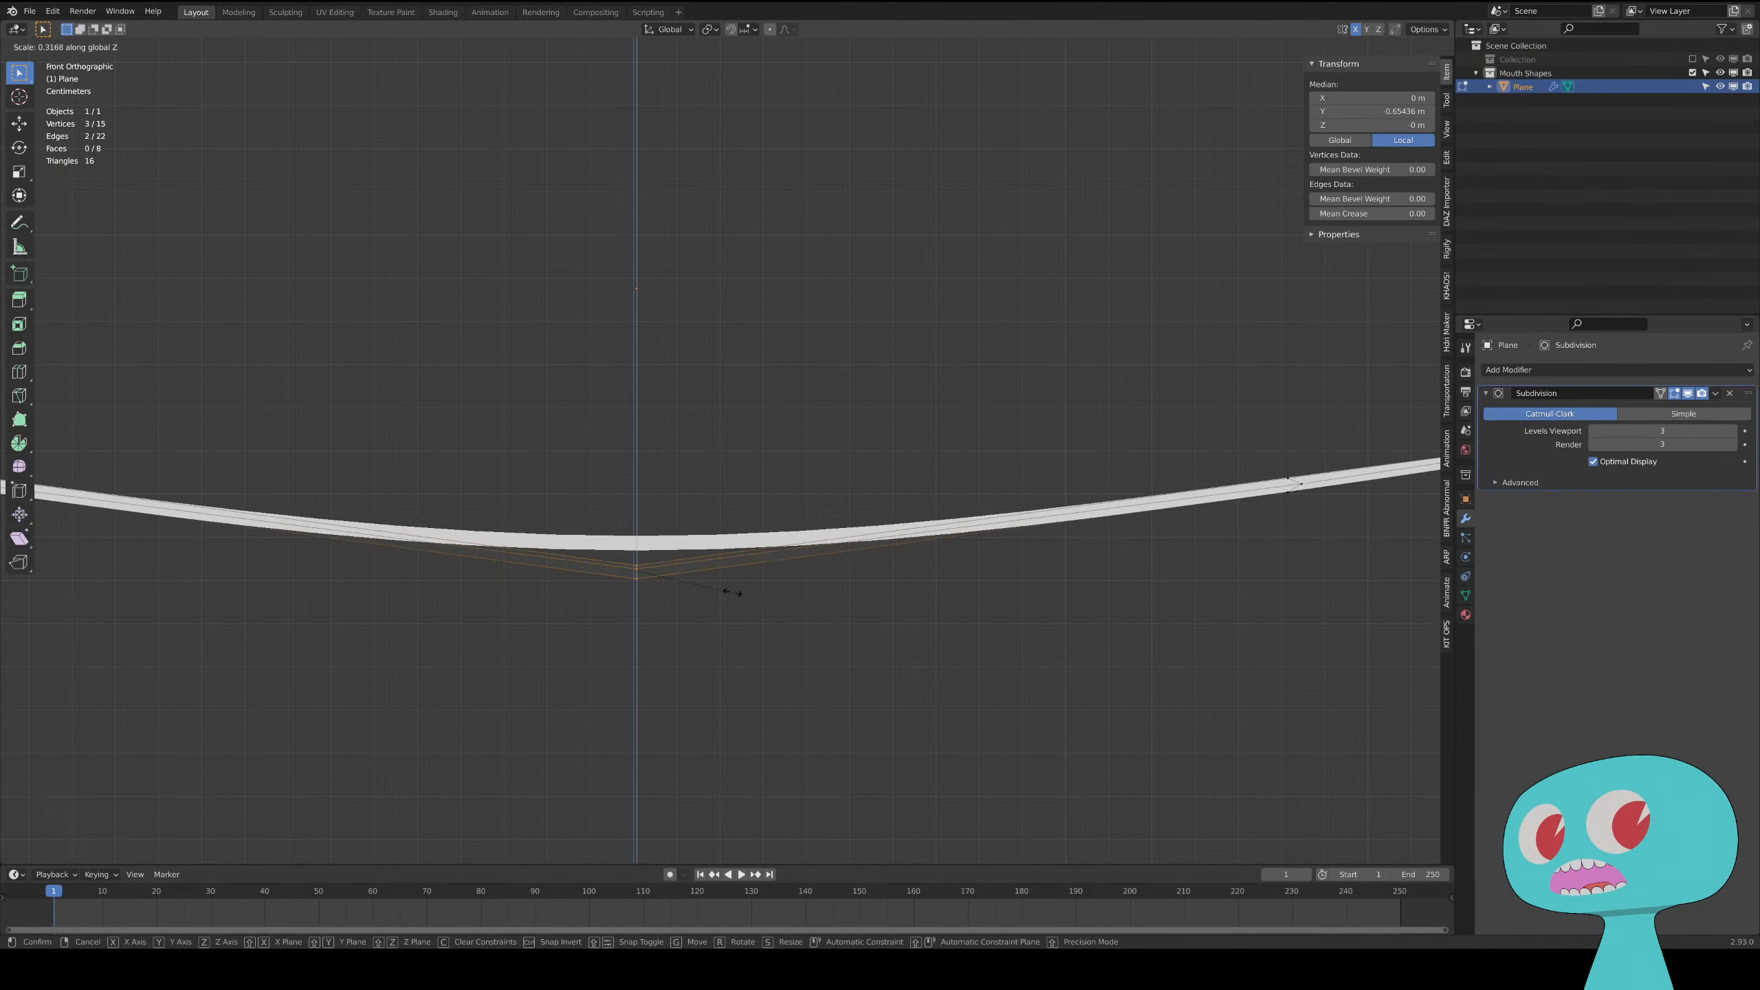
left_click(703, 579)
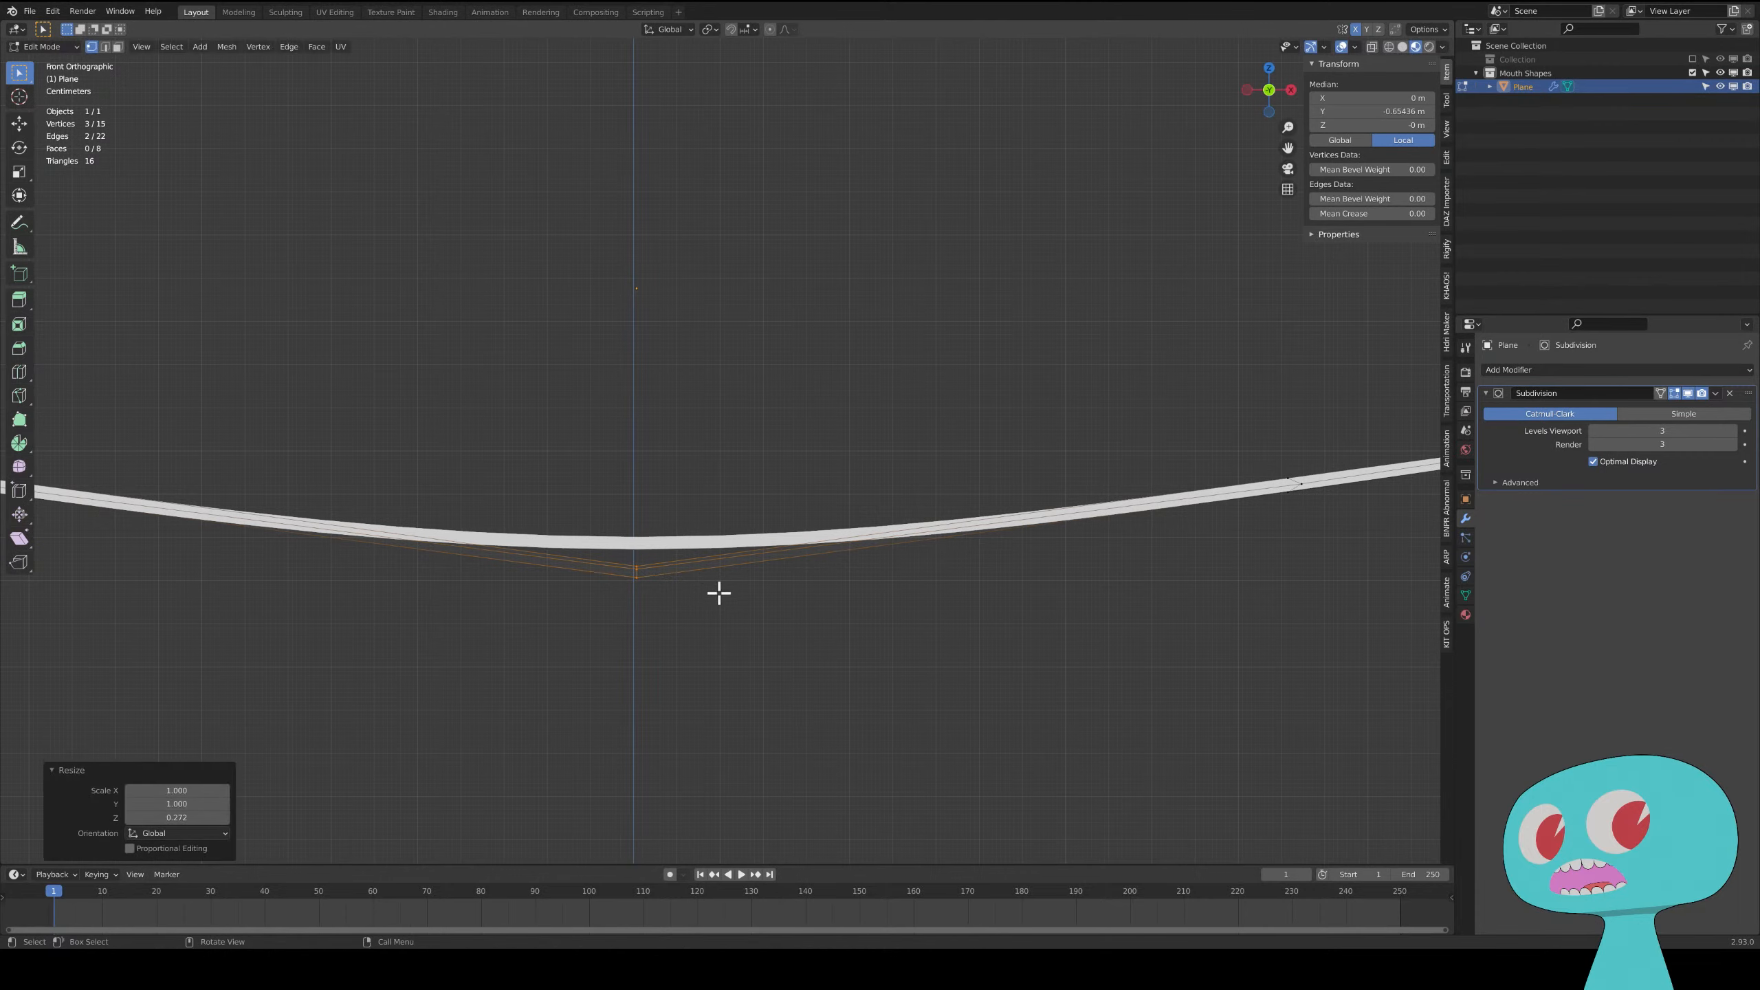
- Try raising the three centre-line vertices about 1.4 m along Z to bend the mouth line into an arch
scroll(718, 593, "down", 4)
middle_click_drag(631, 582, 594, 577)
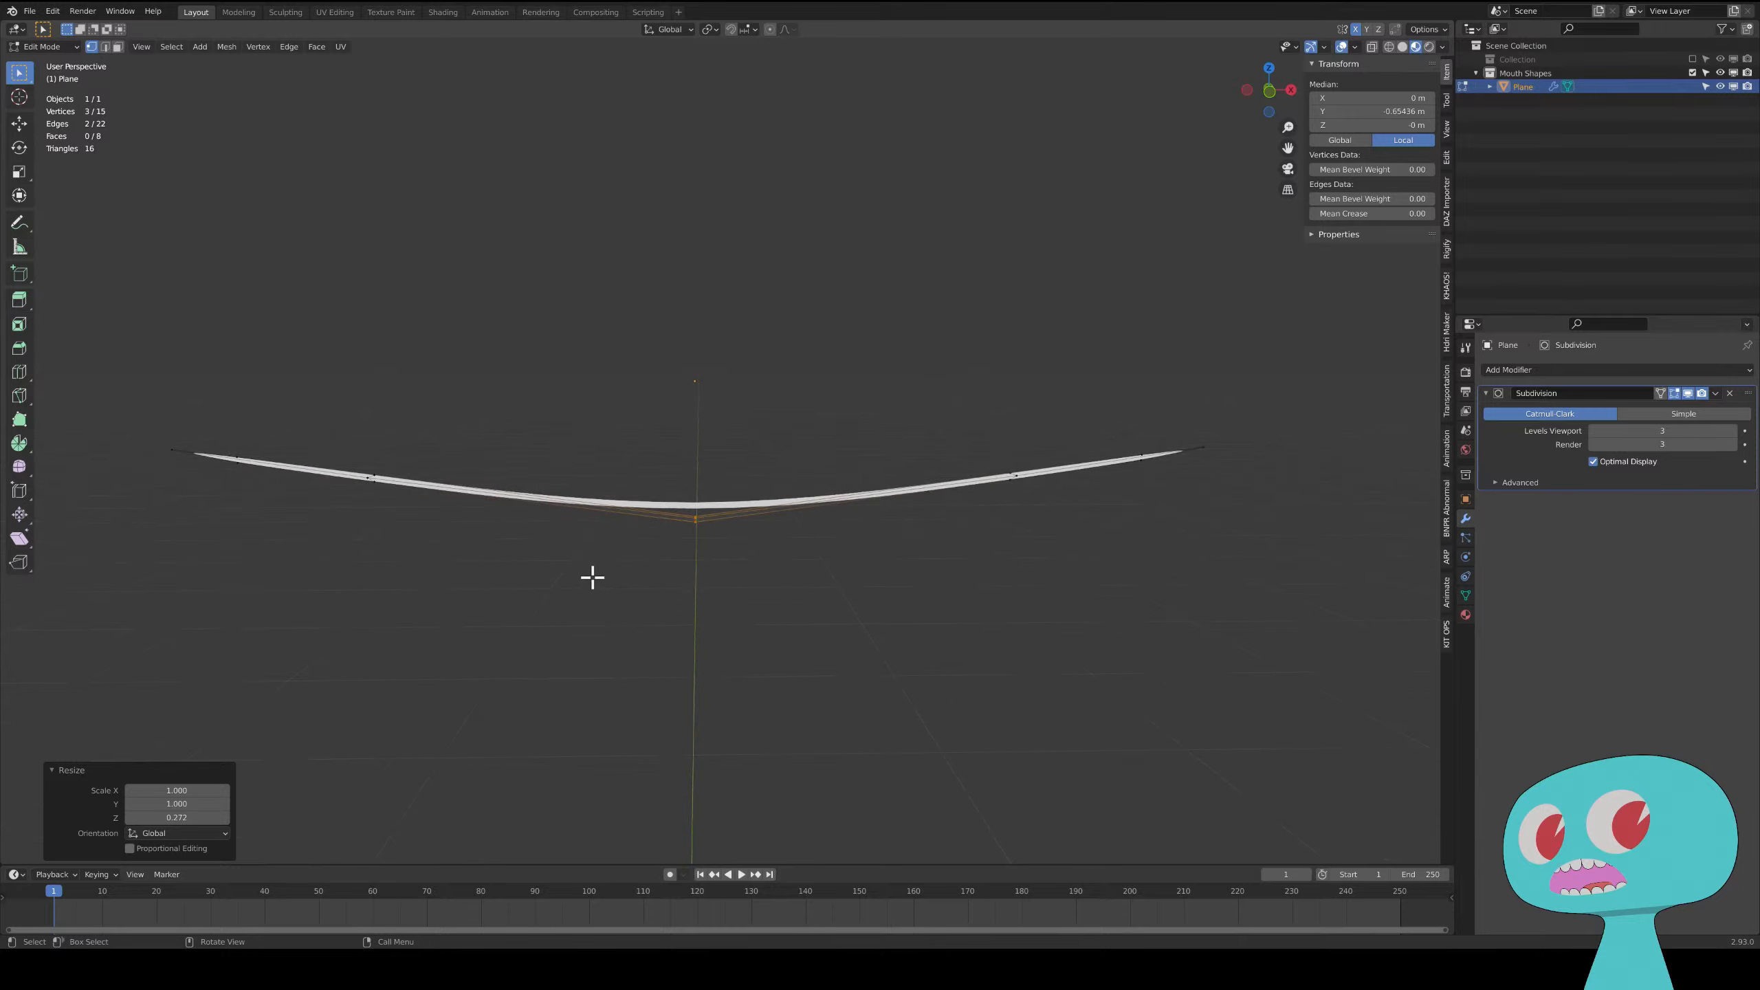
middle_click_drag(562, 510, 747, 563)
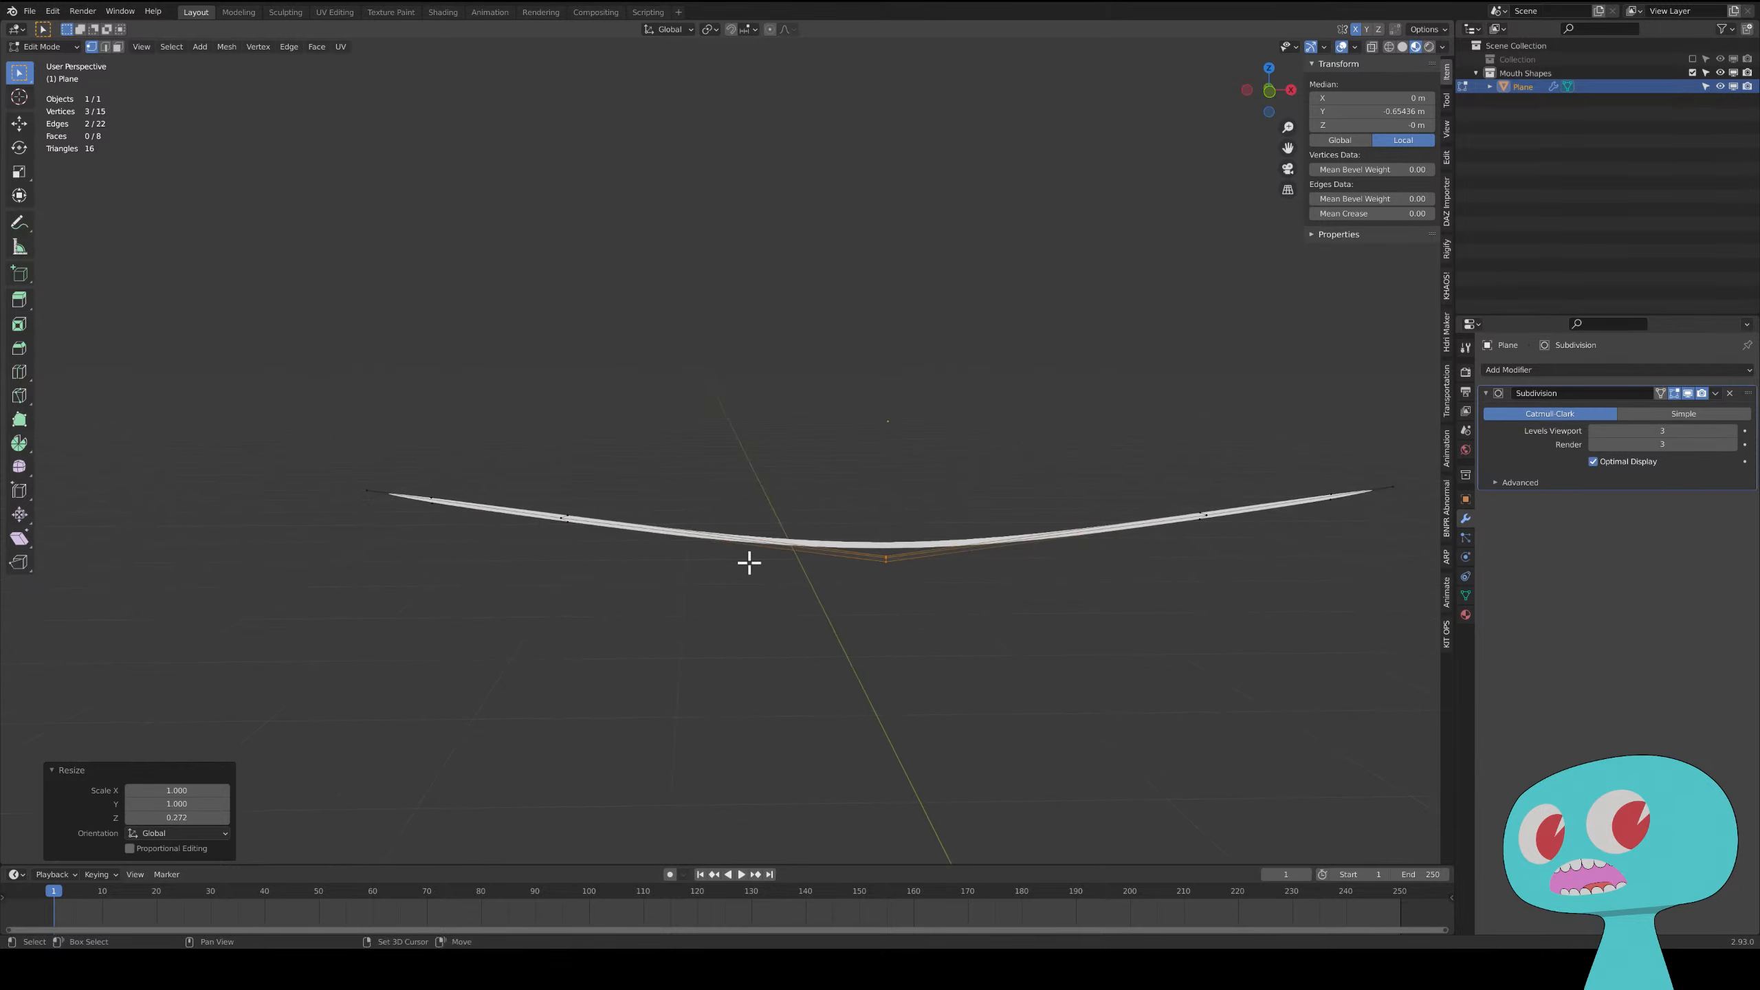
middle_click_drag(916, 581, 890, 579)
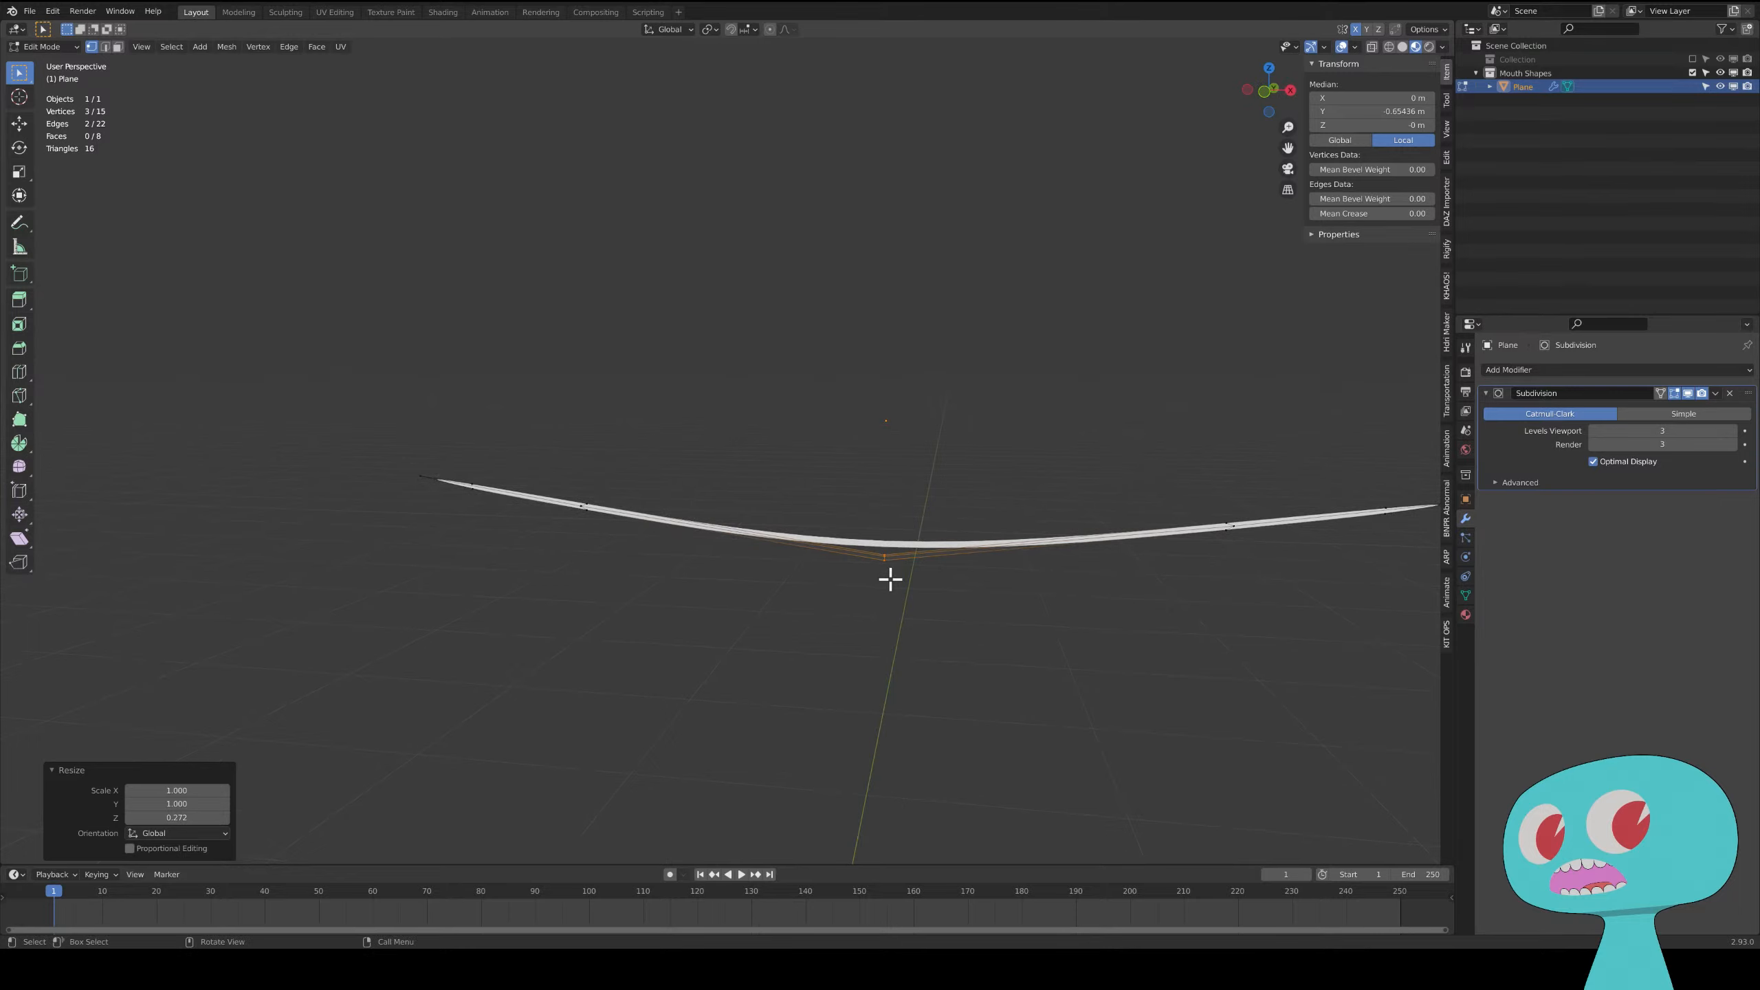
key("g")
key("z")
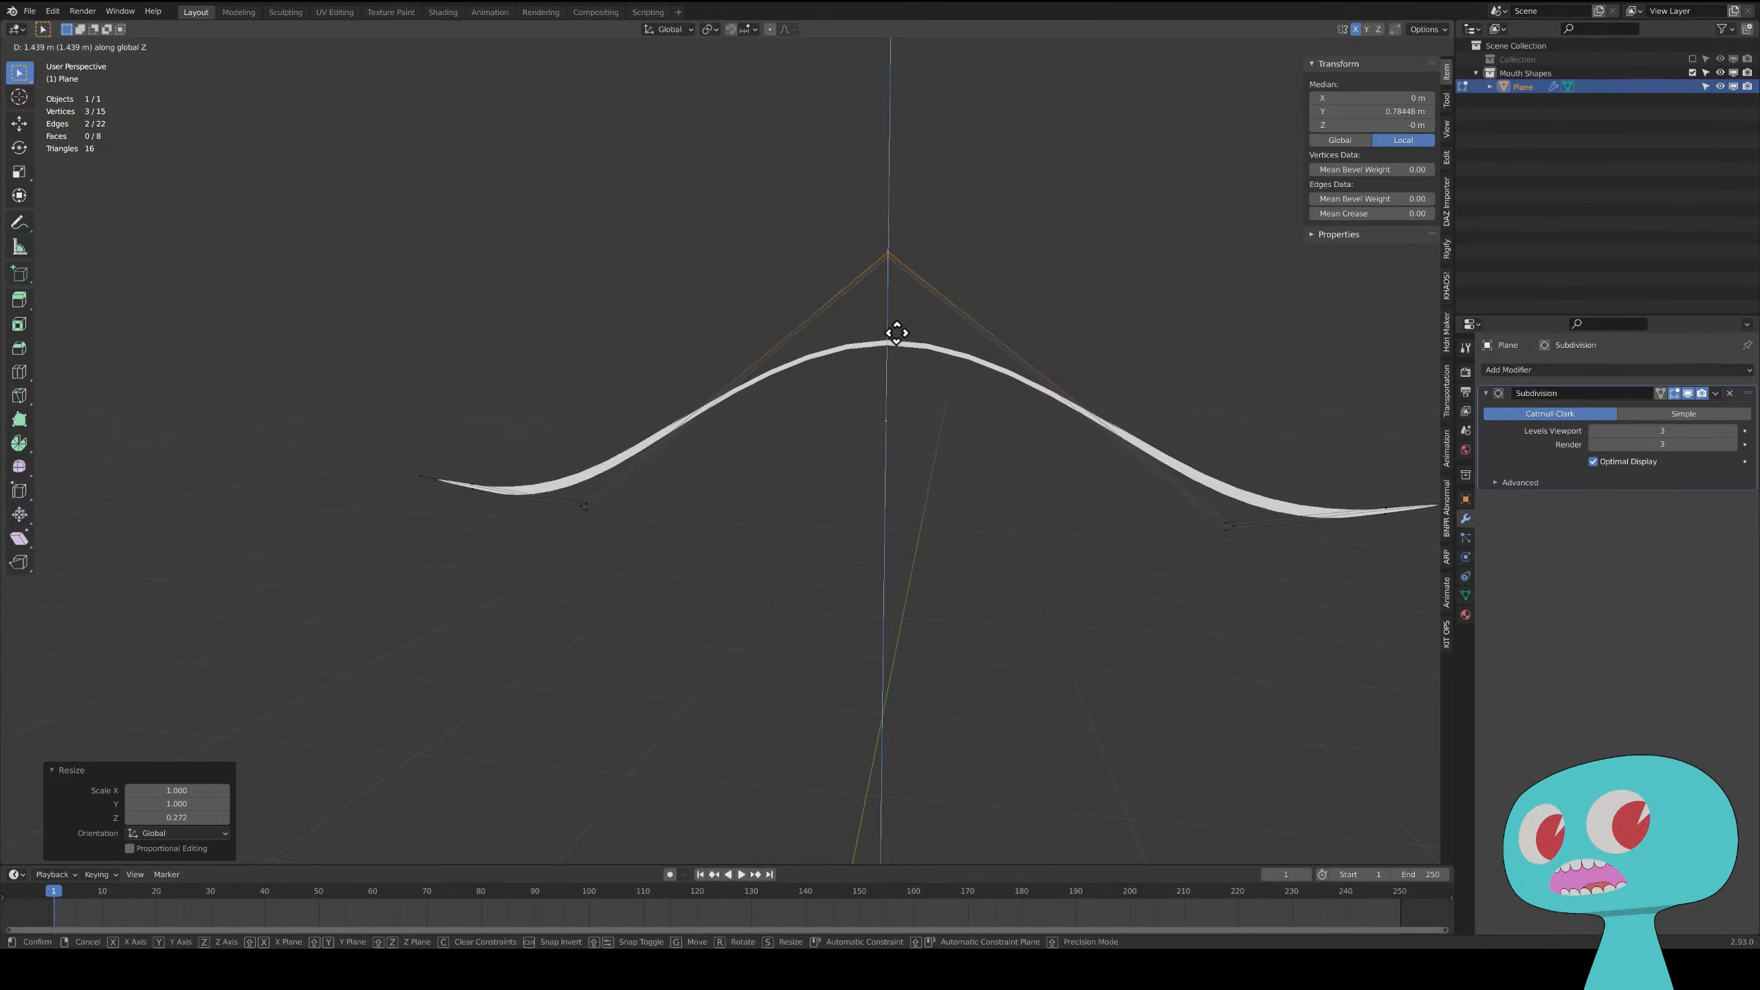
left_click(1065, 554)
- Return to the front view and raise the three centre-line vertices about 0.18 m to flatten the mouth line's curve
key("grave")
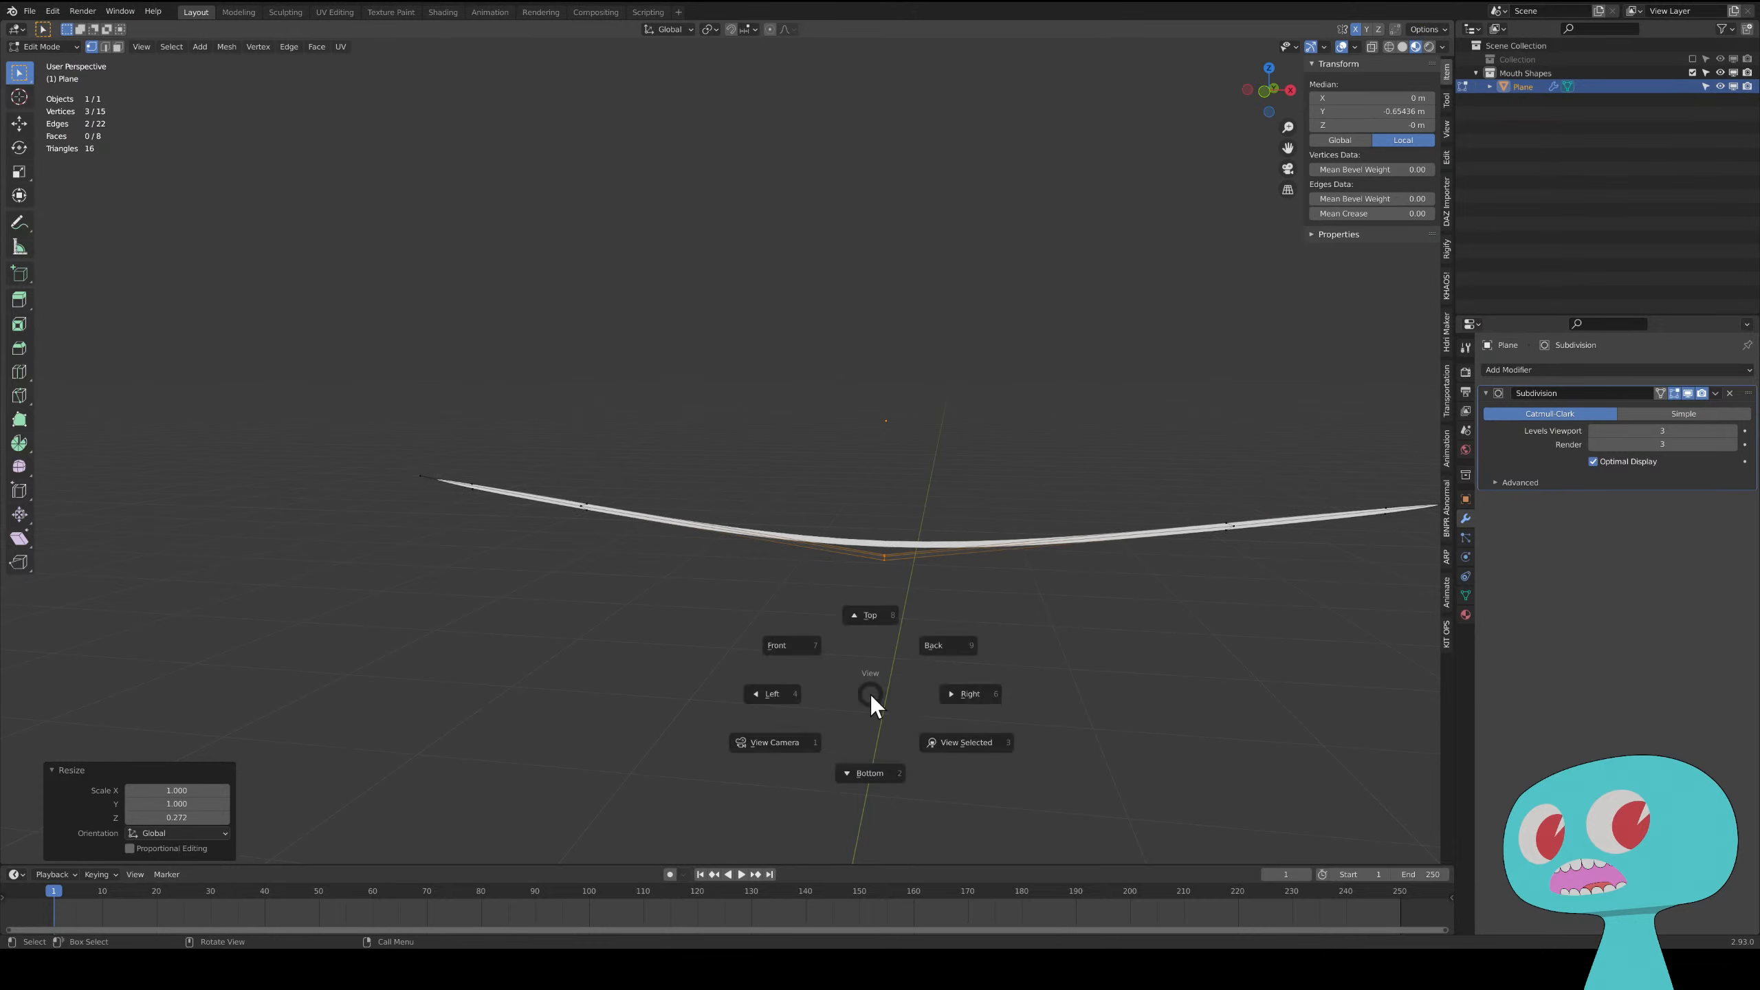
left_click(787, 645)
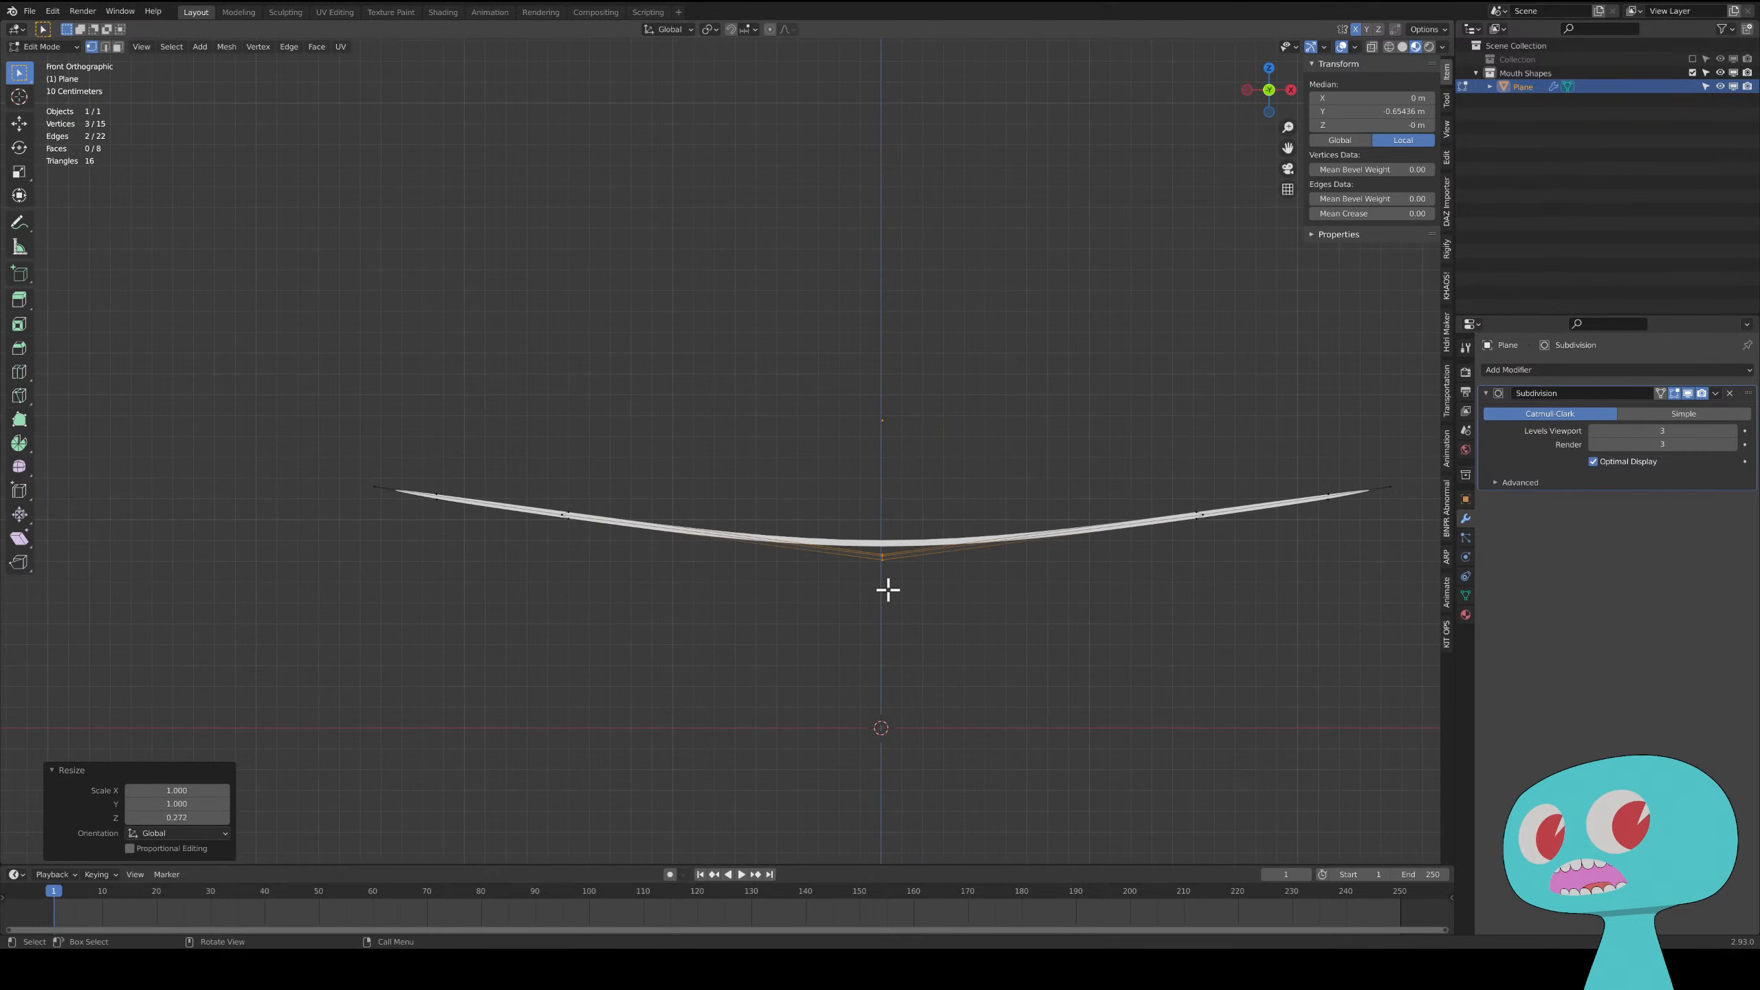
key("g")
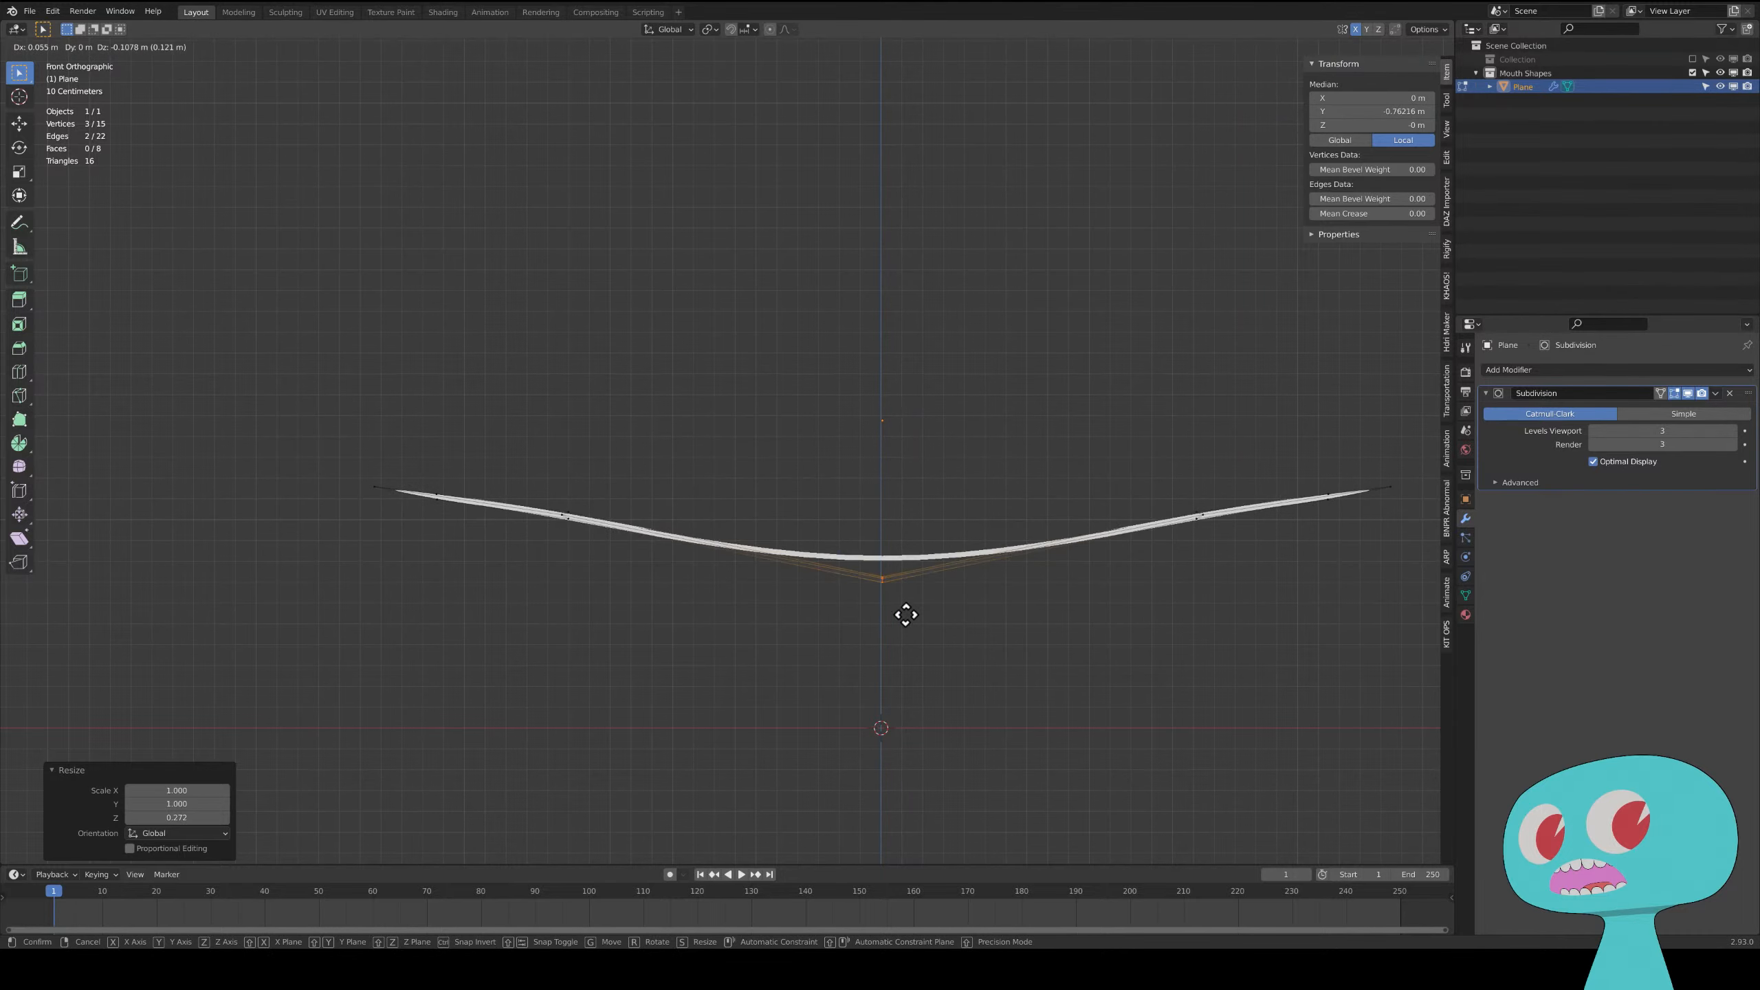
left_click(1106, 530)
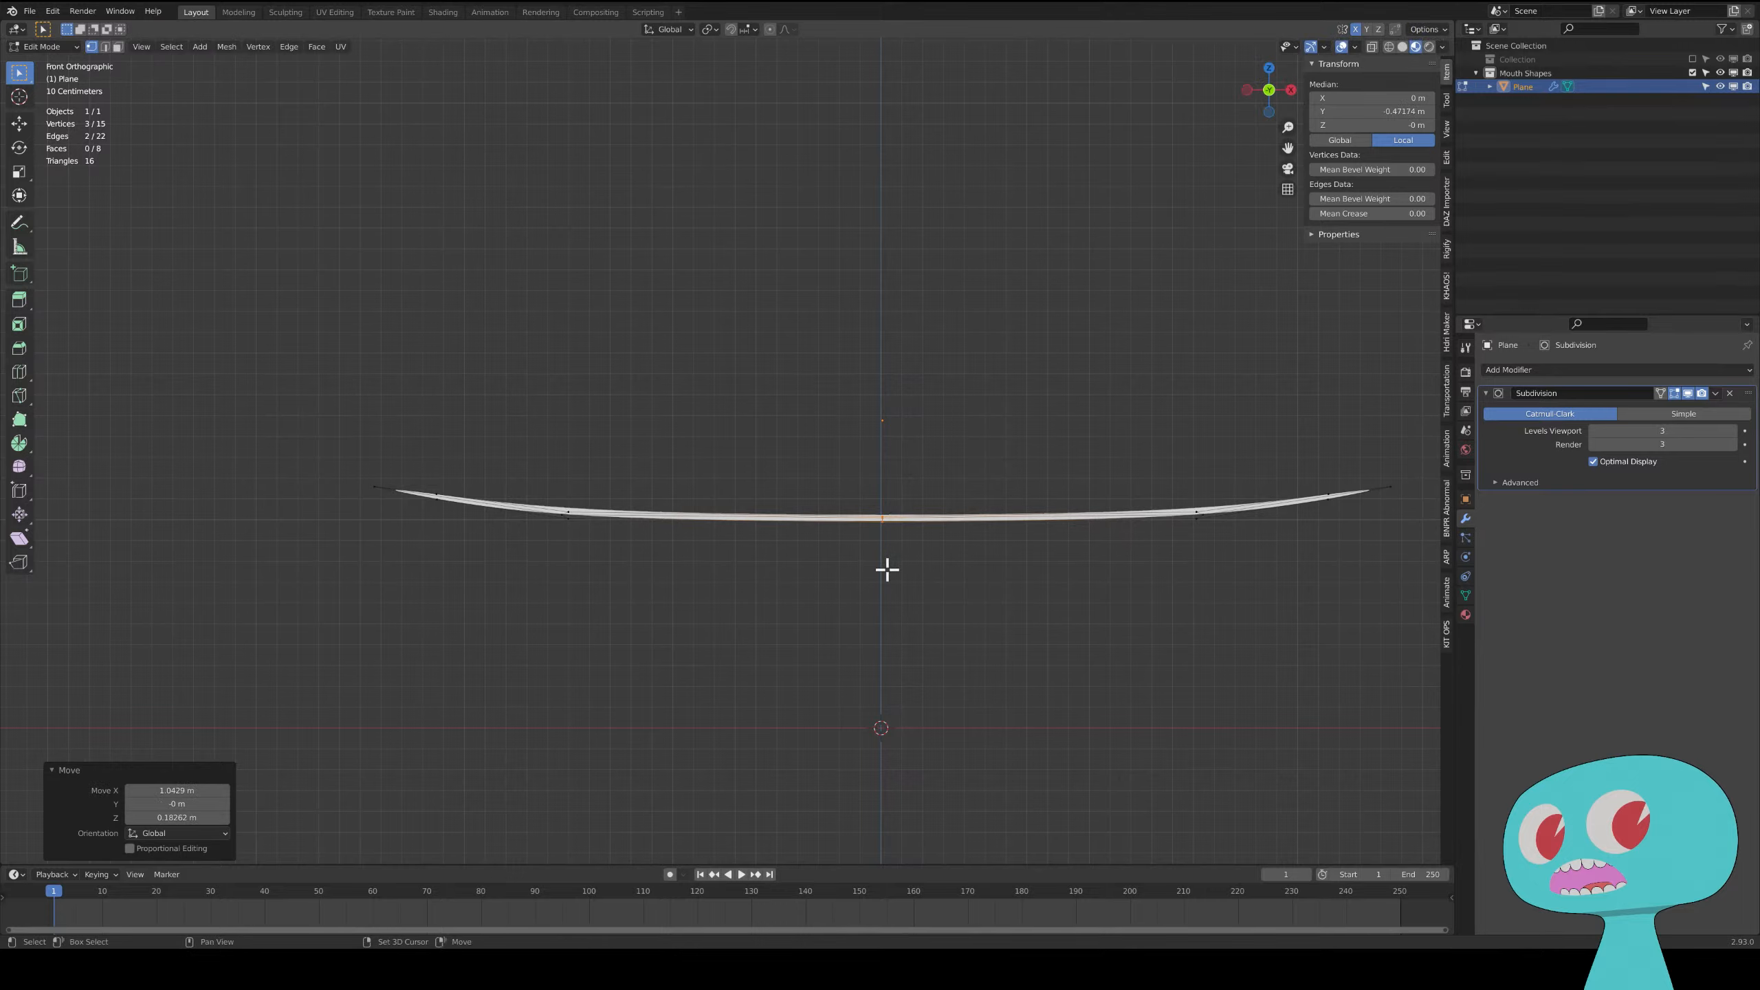
middle_click_drag(889, 570, 769, 525, "shift")
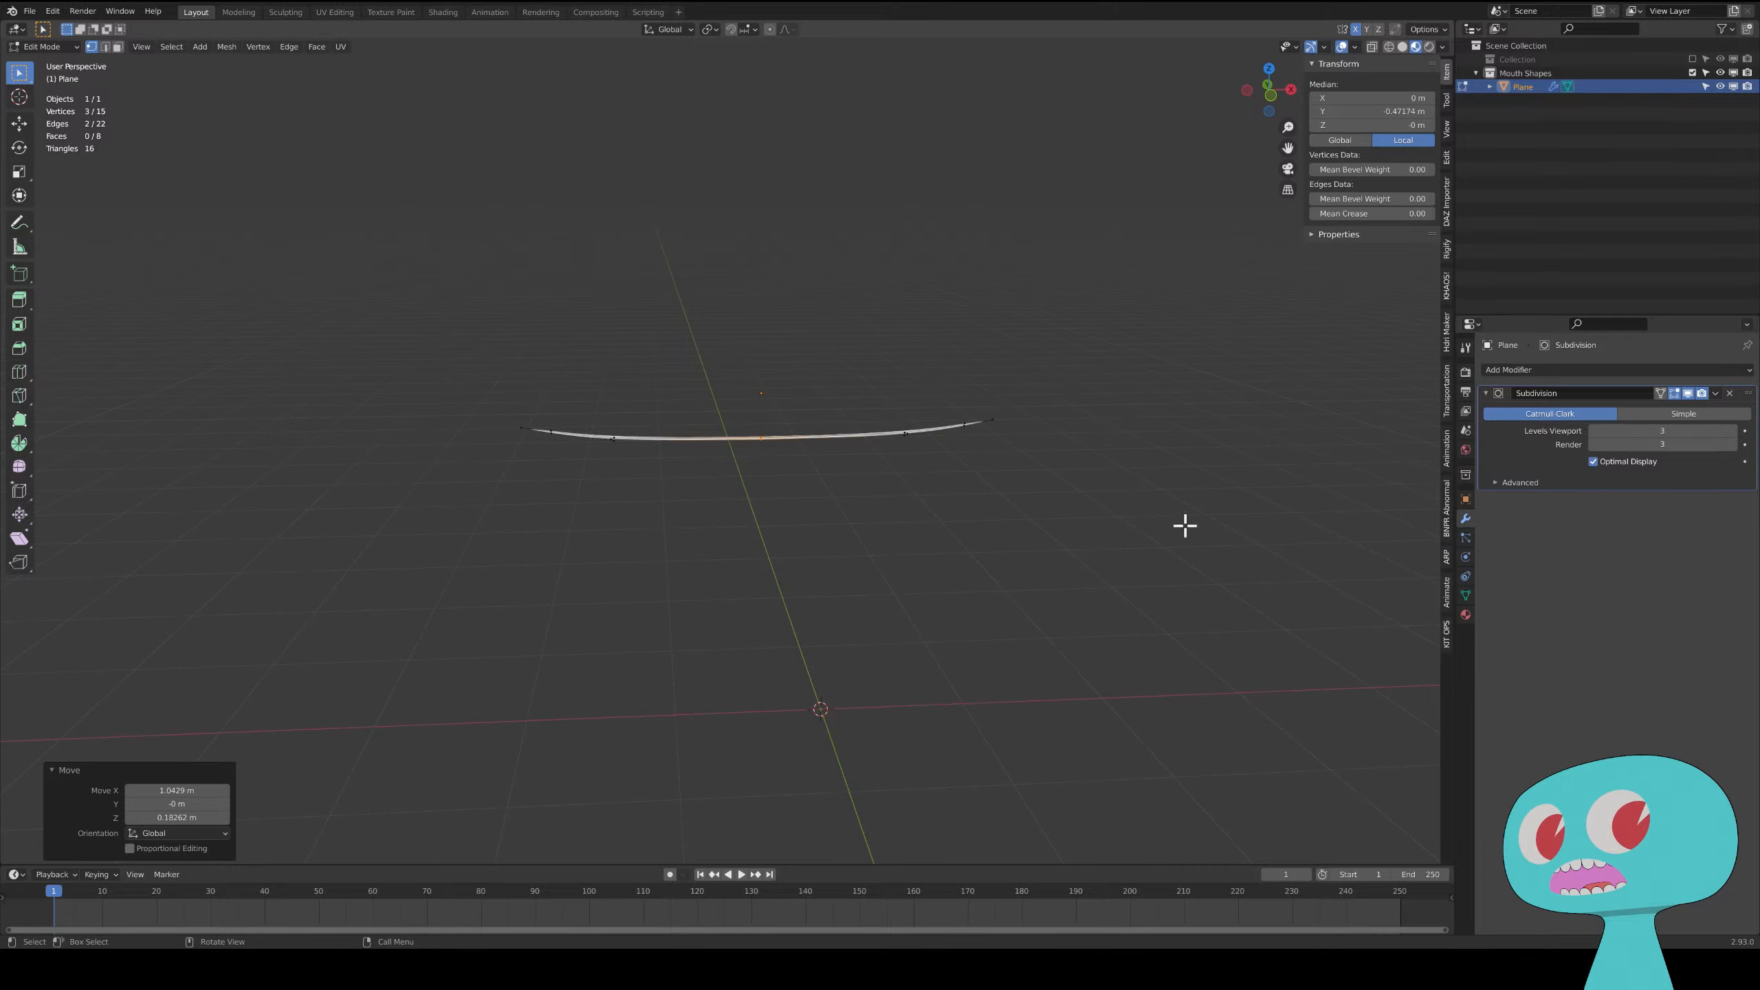
- Return the plane to Object Mode and add a basis shape key plus a second shape key to it
left_click(1465, 596)
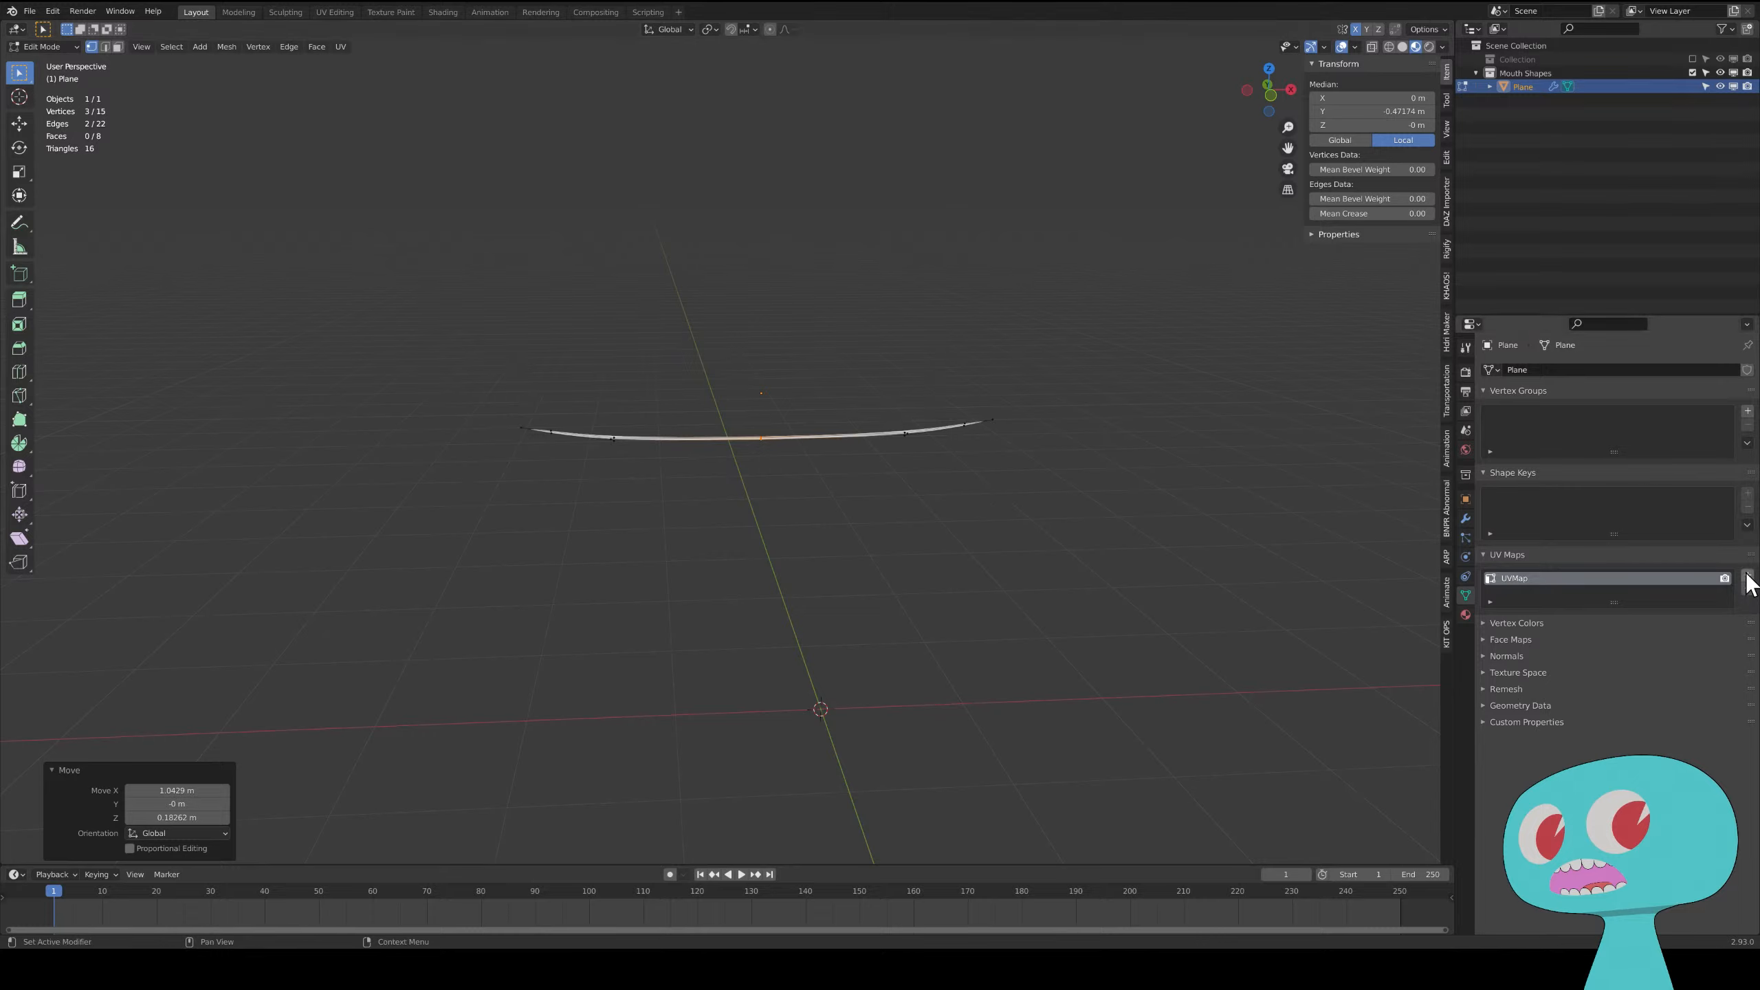
left_click(56, 47)
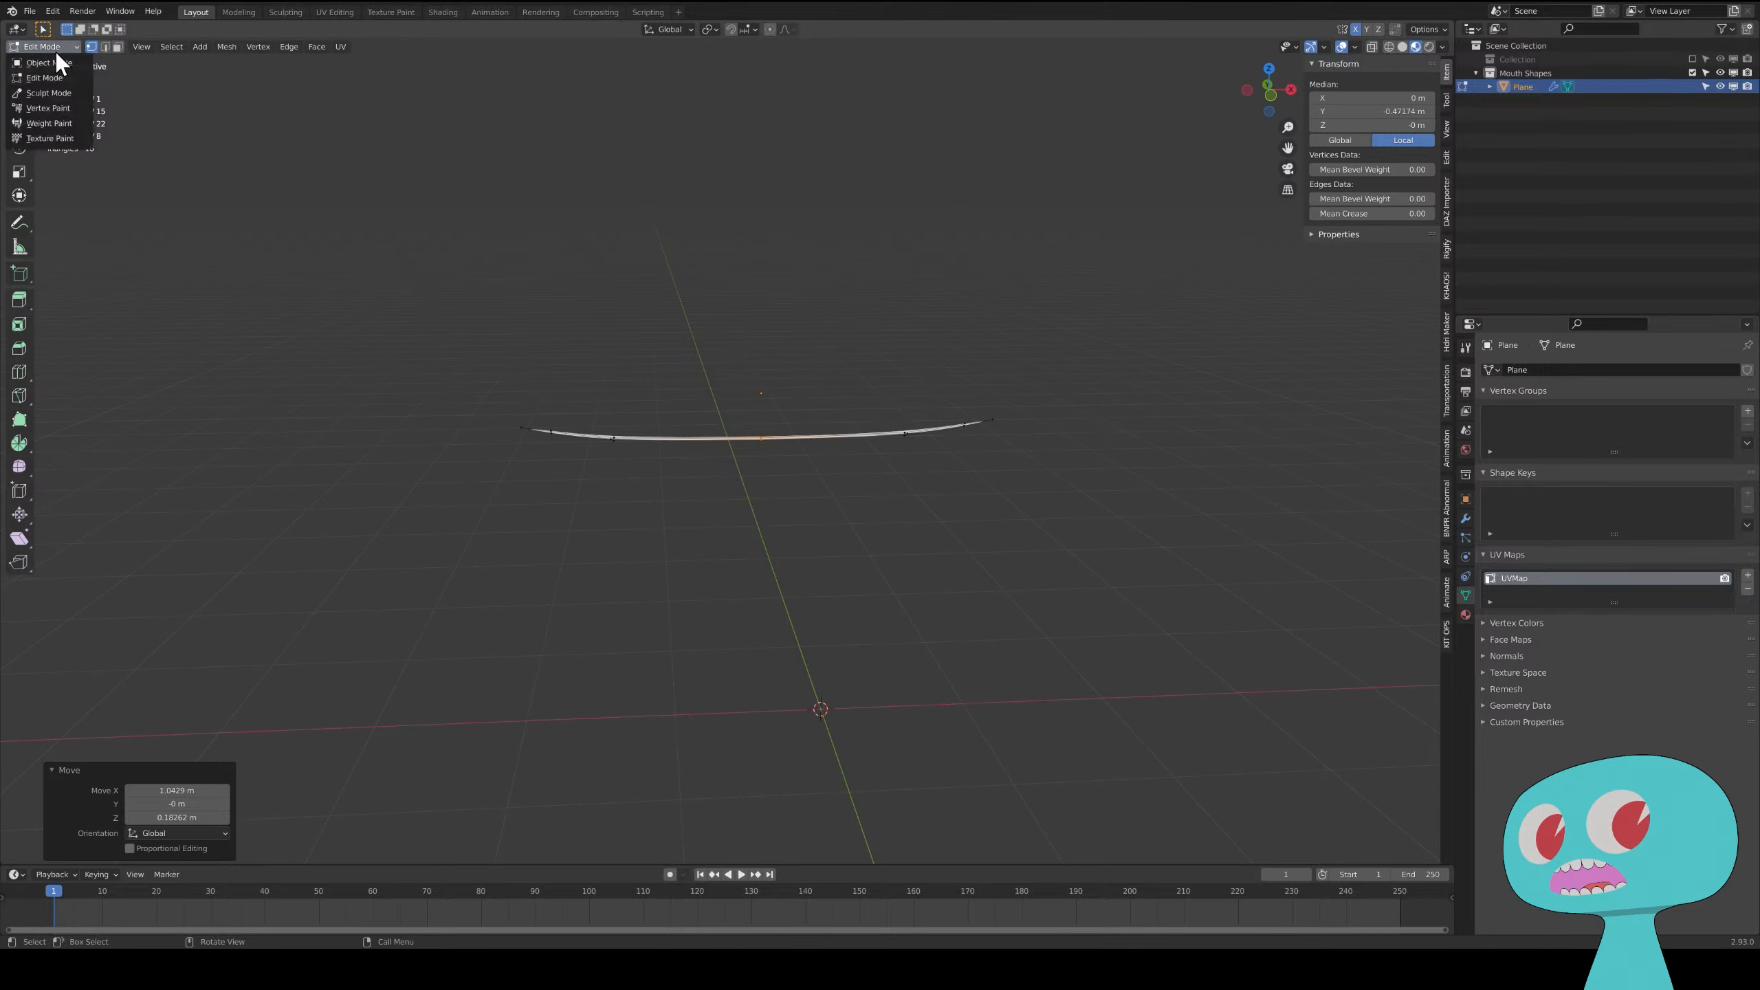
left_click(57, 58)
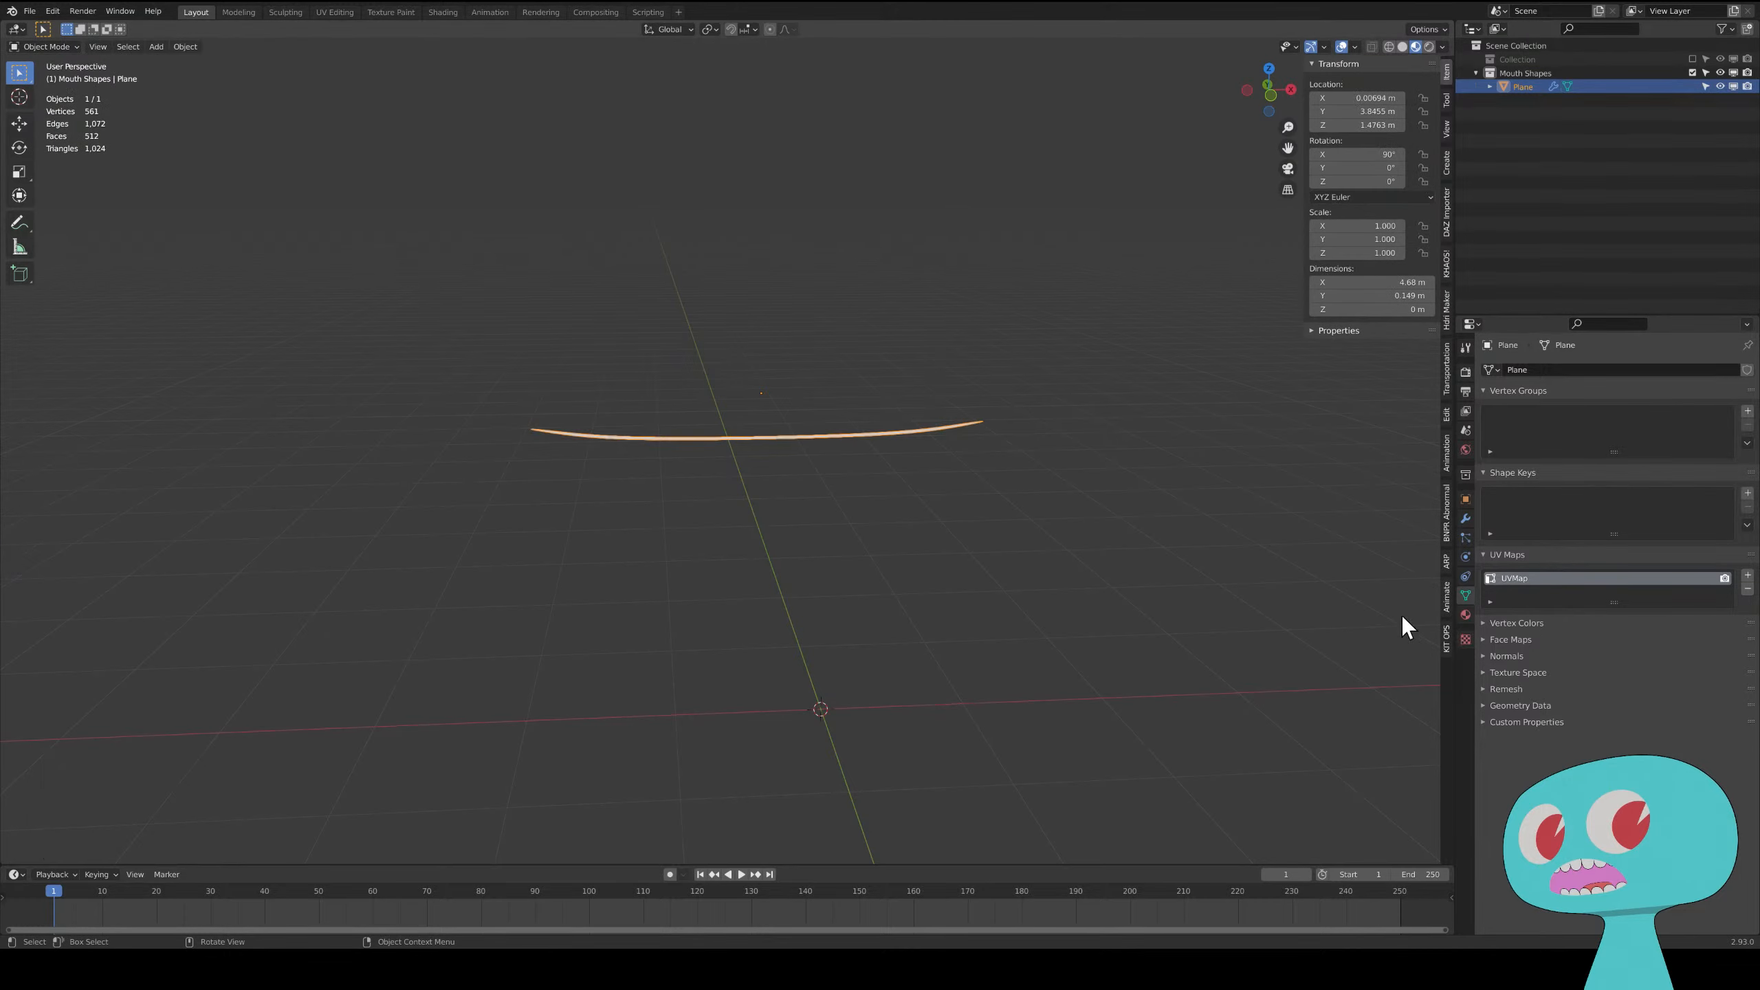
left_click(1748, 493)
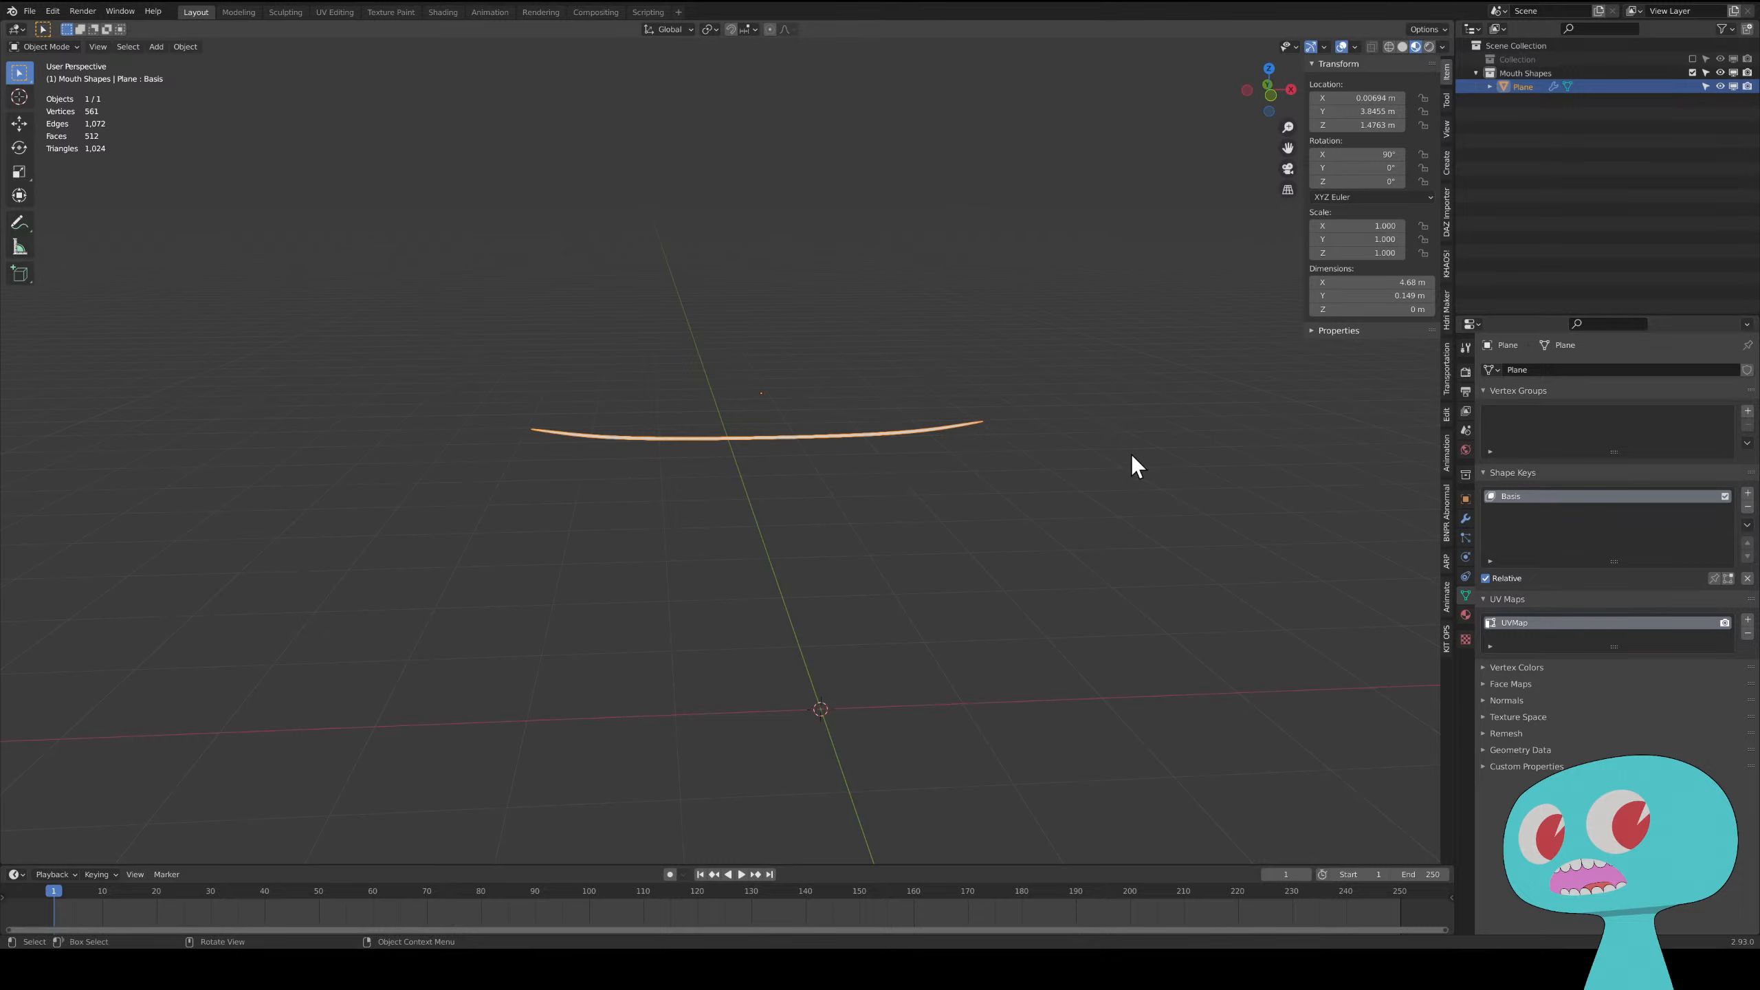
left_click(1748, 494)
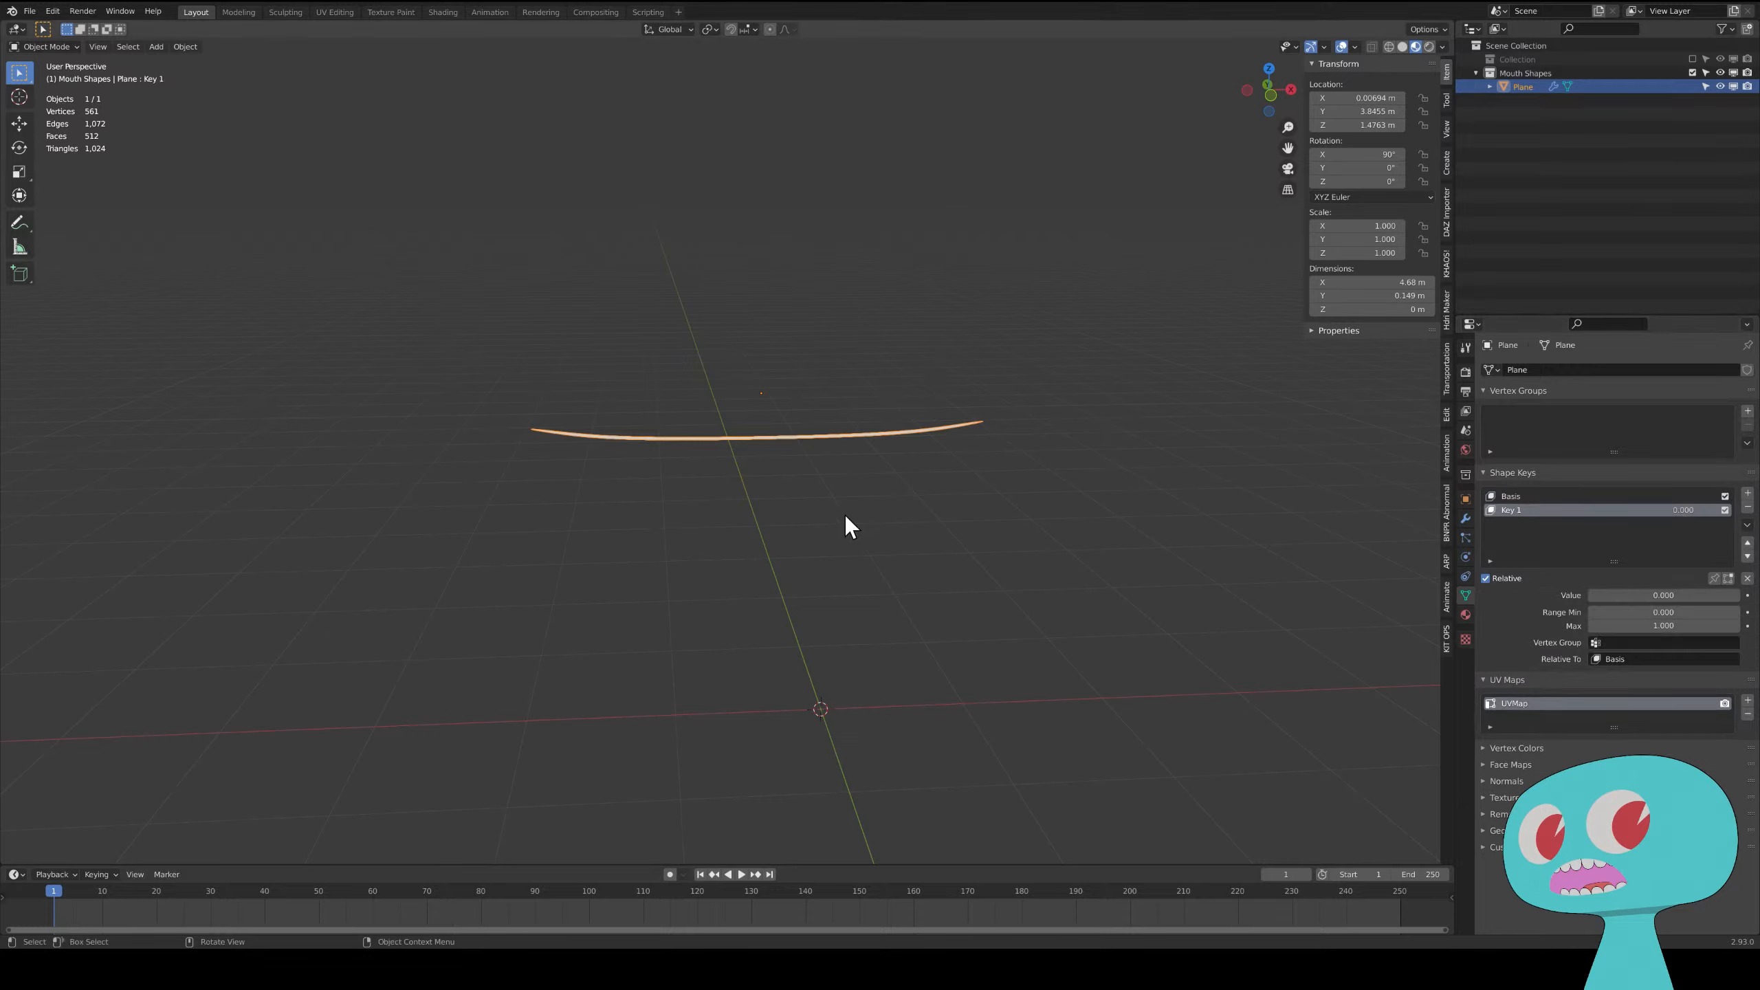
- Edit the second shape key's mesh and scale up the two vertices near the mouth's left tip along Z in front view
key("Tab")
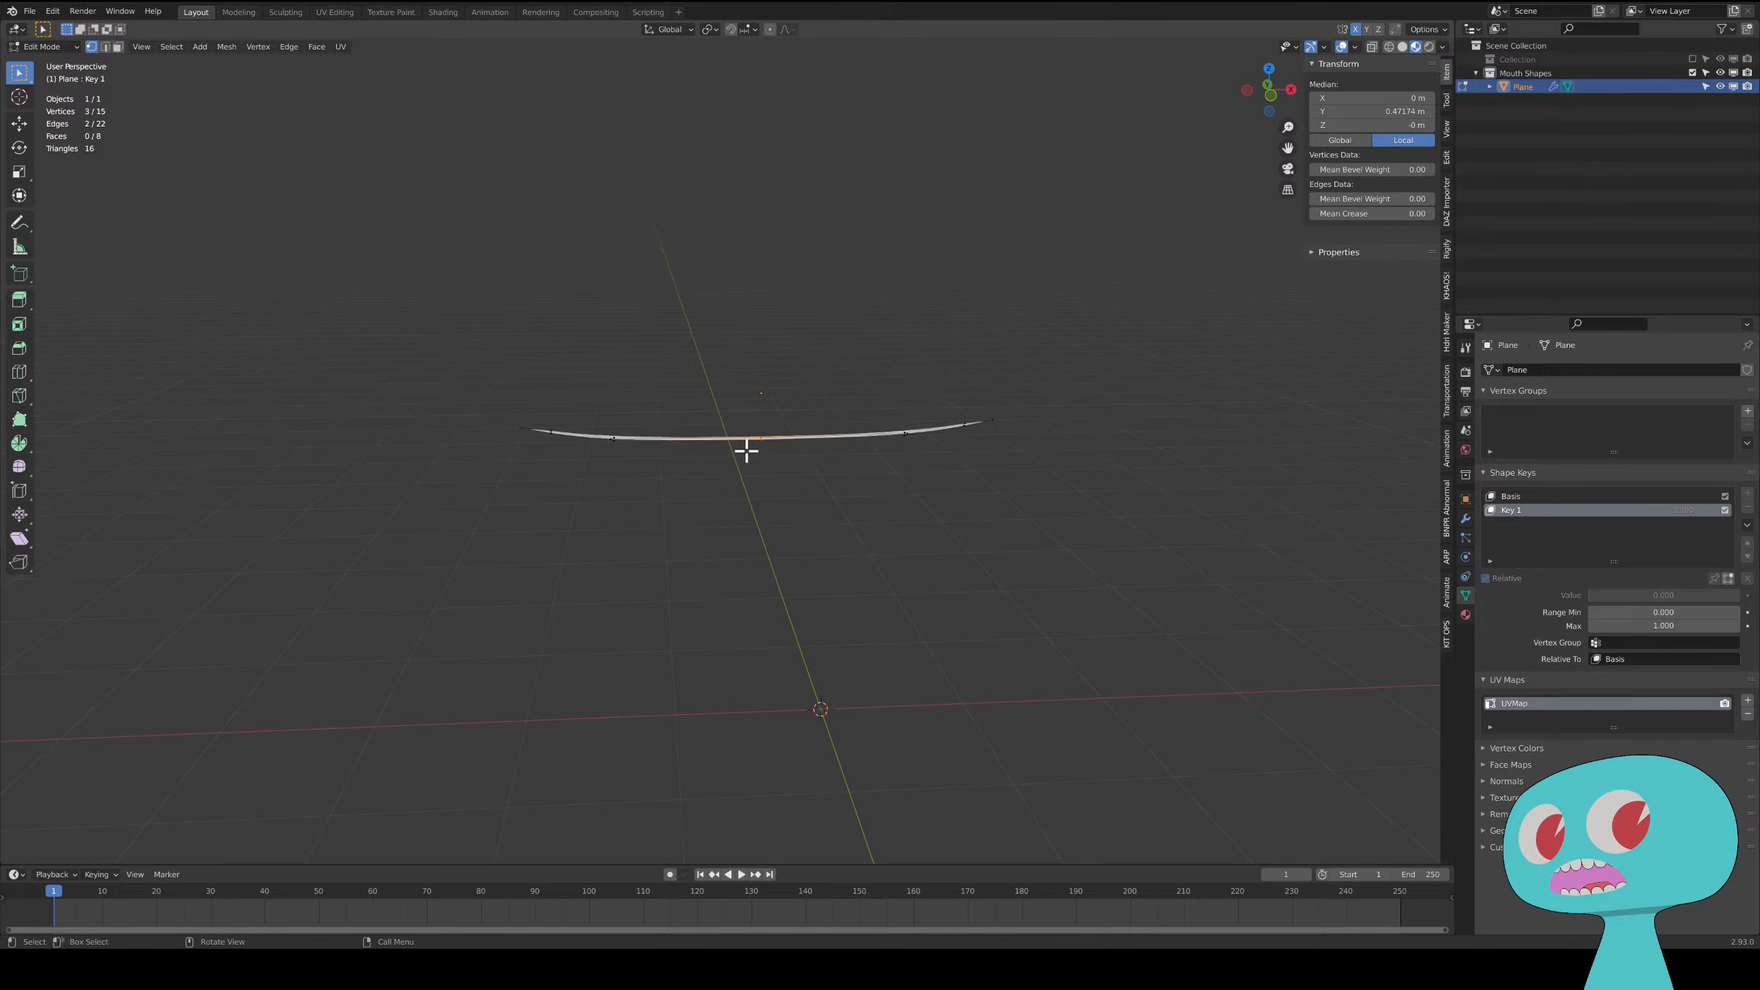
scroll(746, 452, "up", 4)
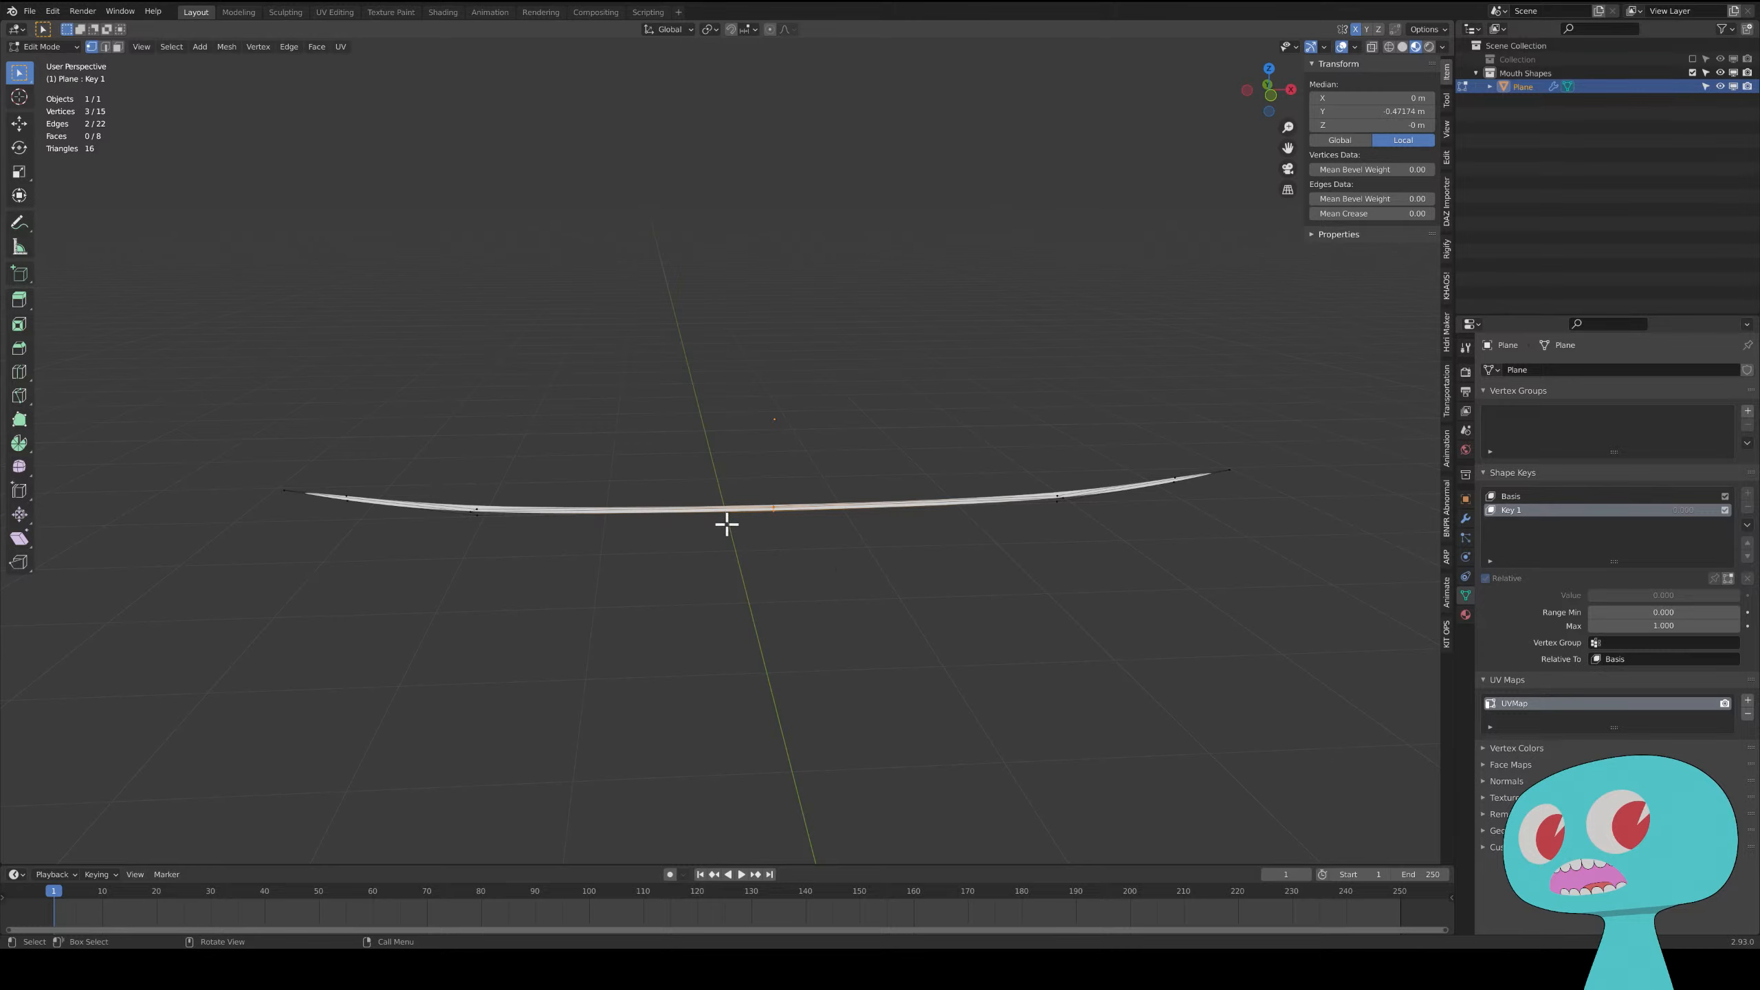
left_click_drag(323, 452, 407, 550)
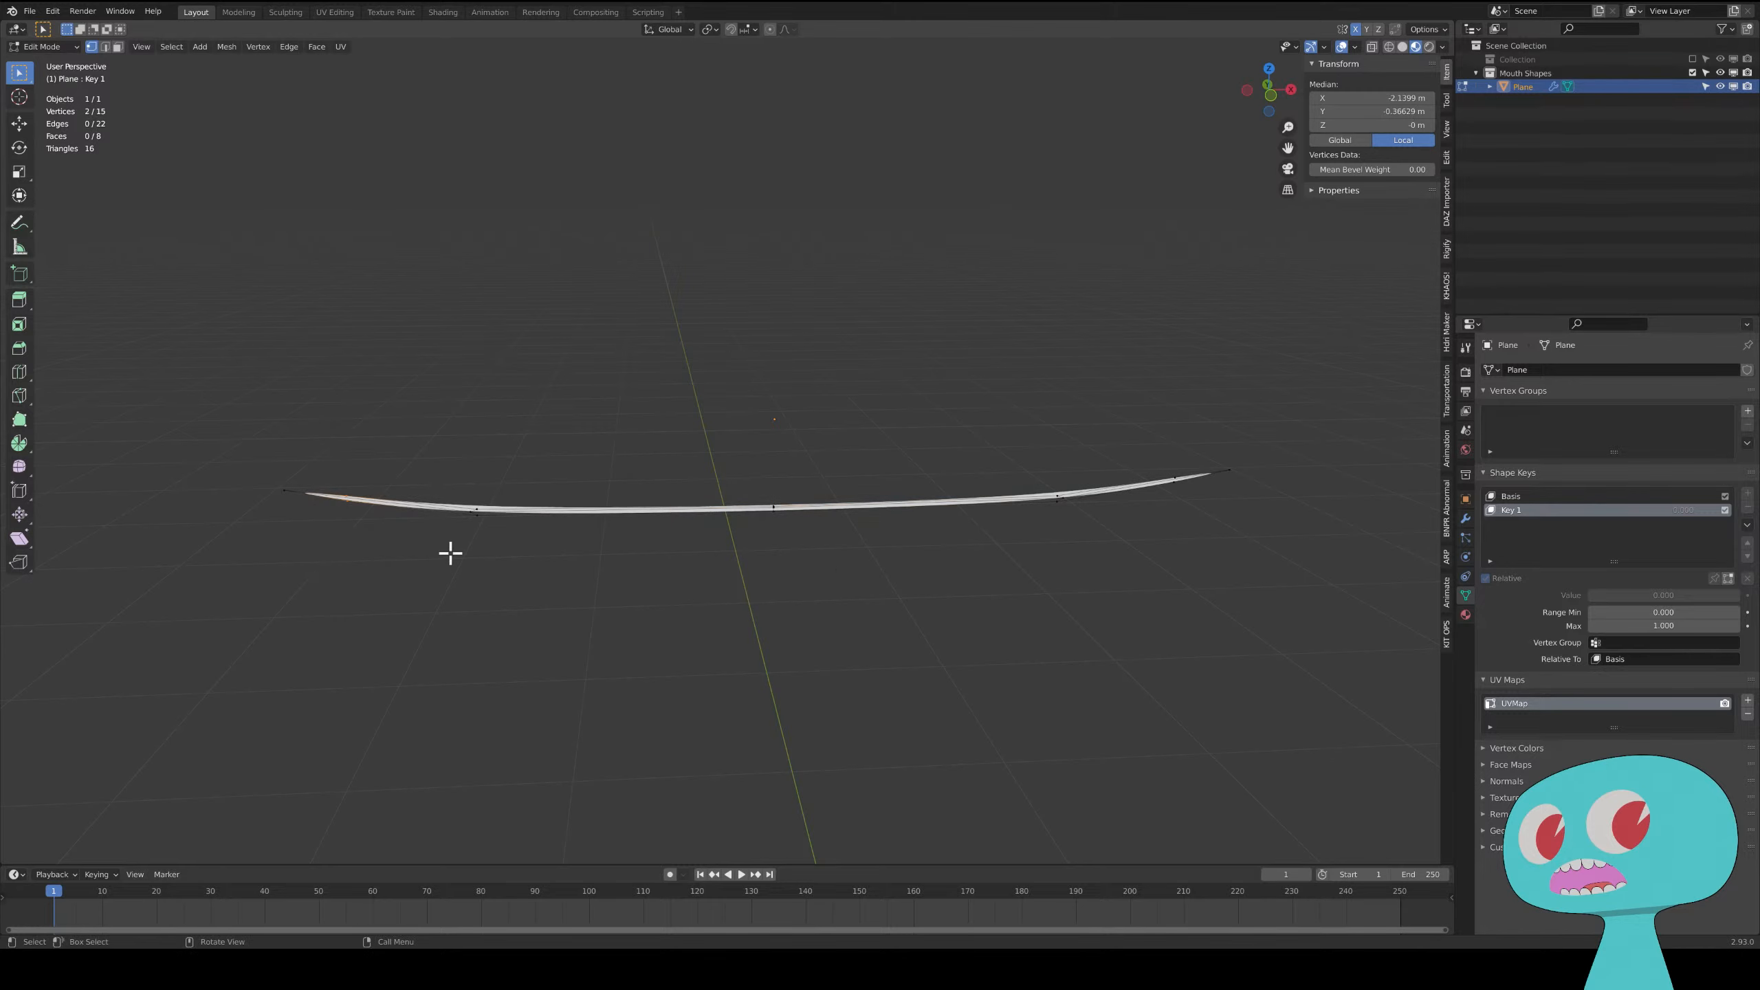
key("grave")
left_click(374, 506)
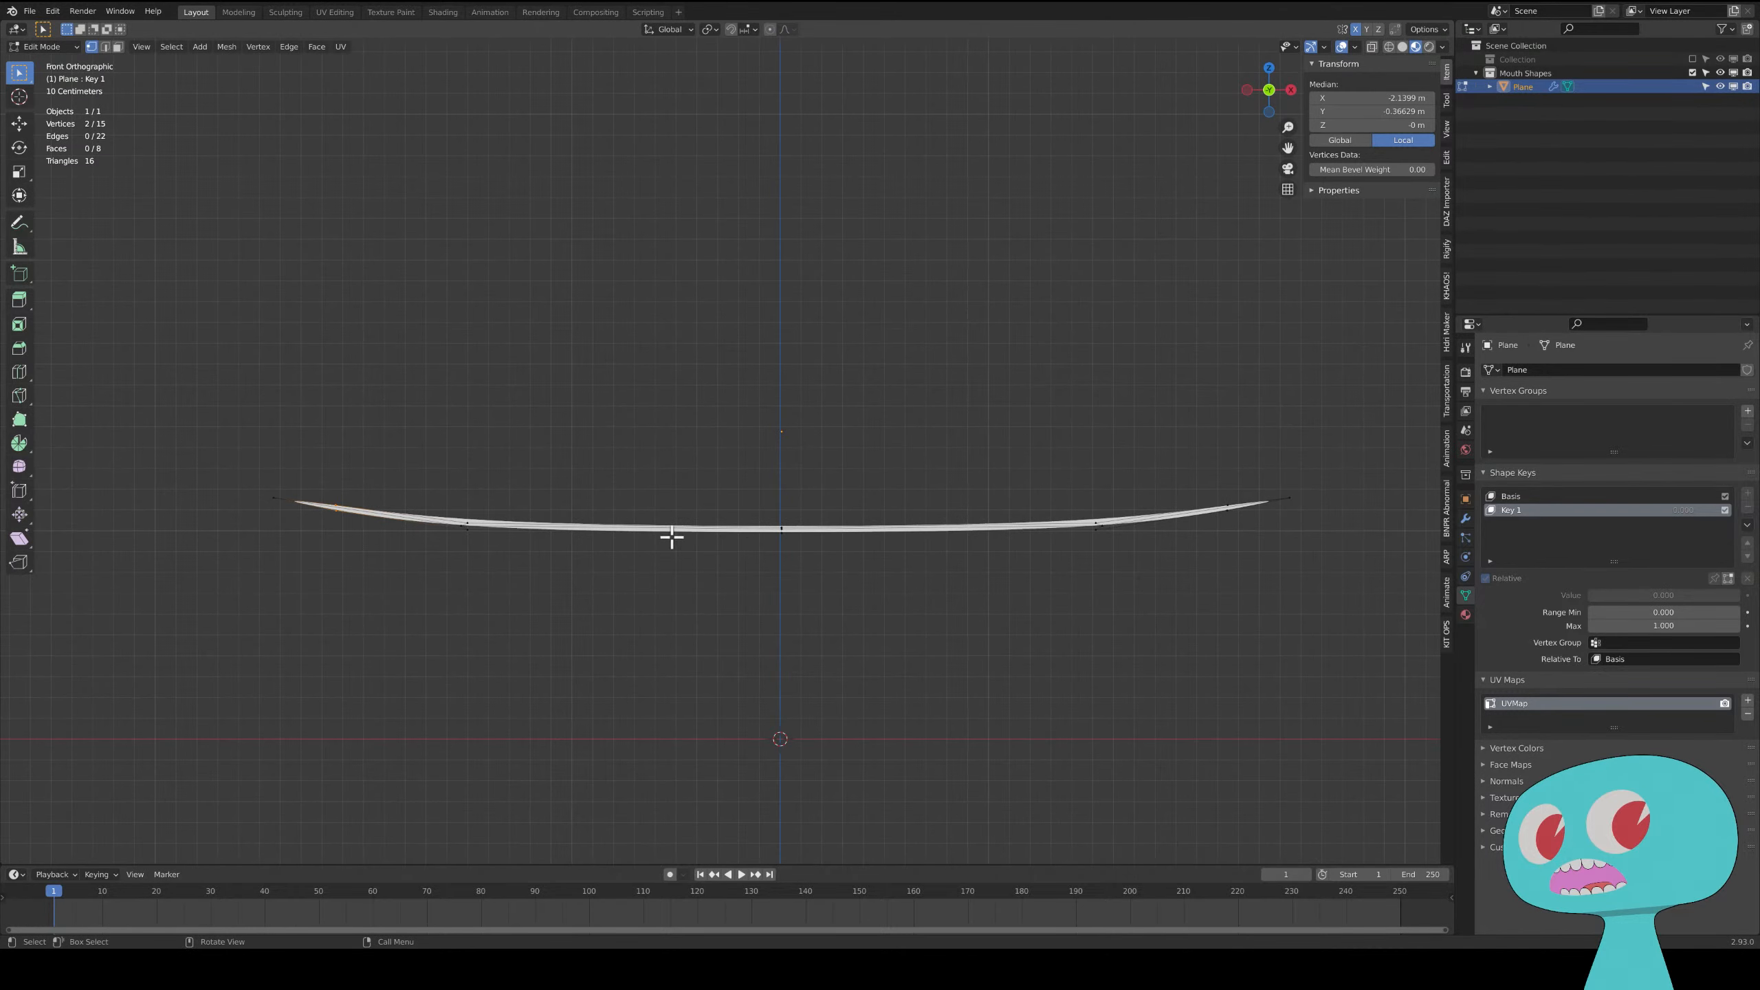
key("s")
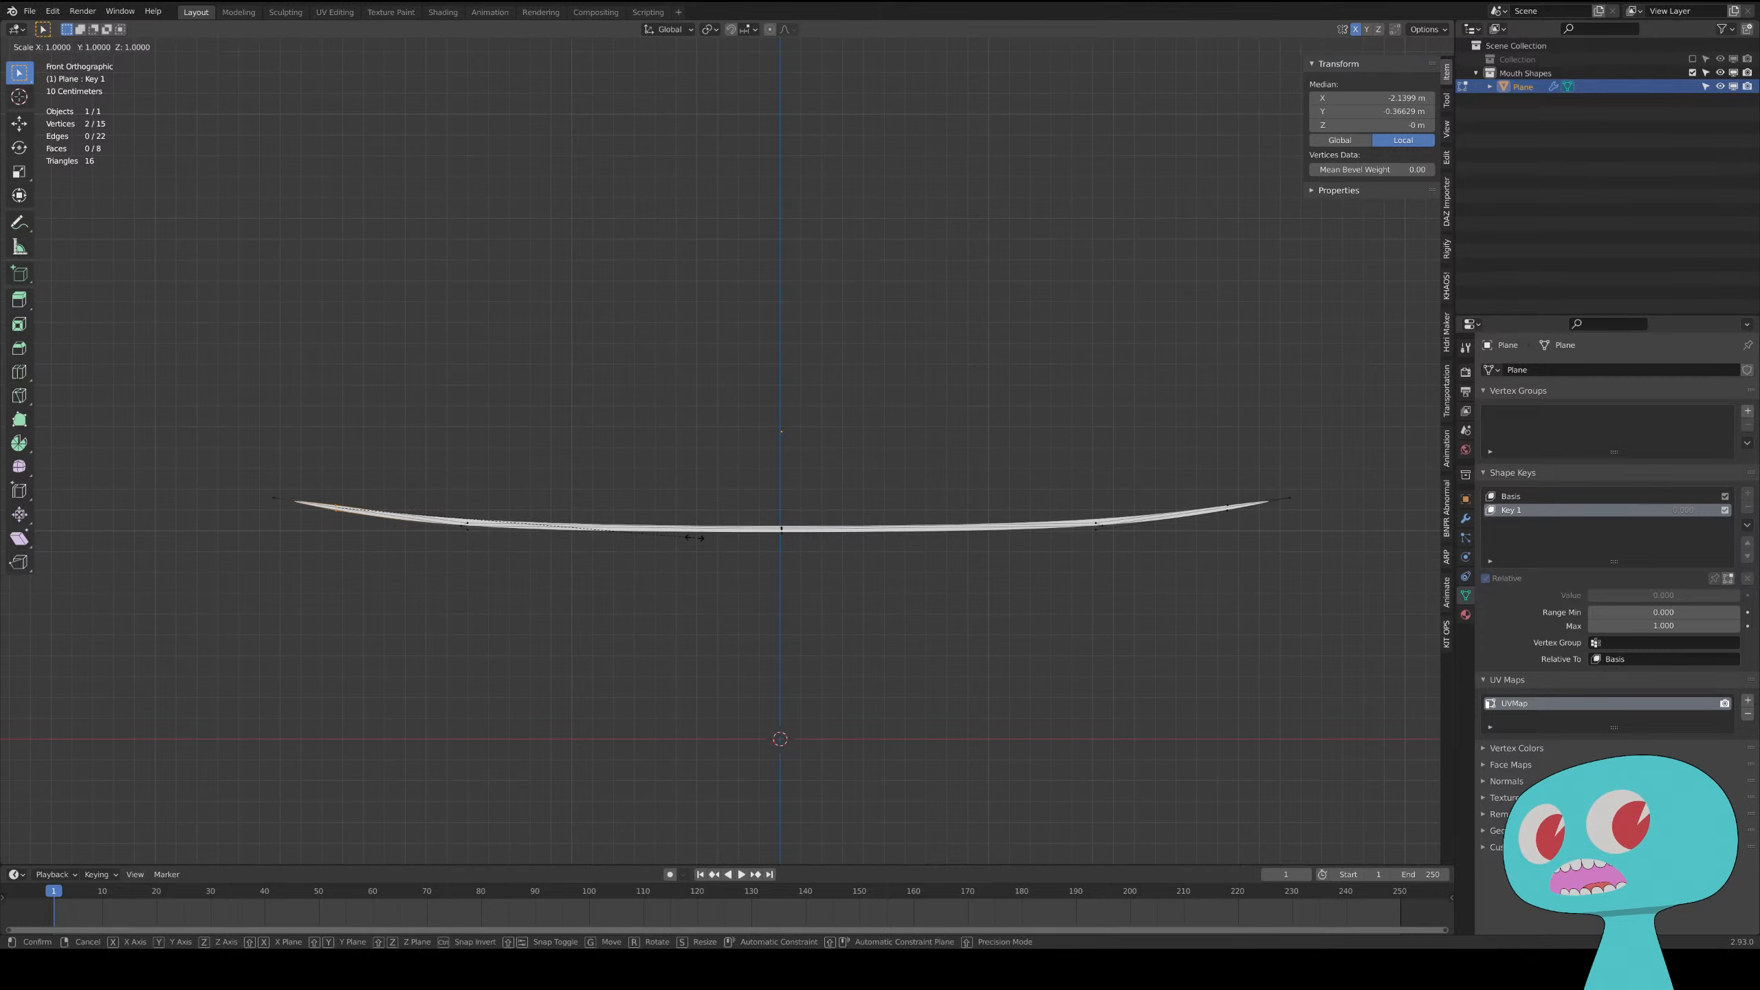
key("z")
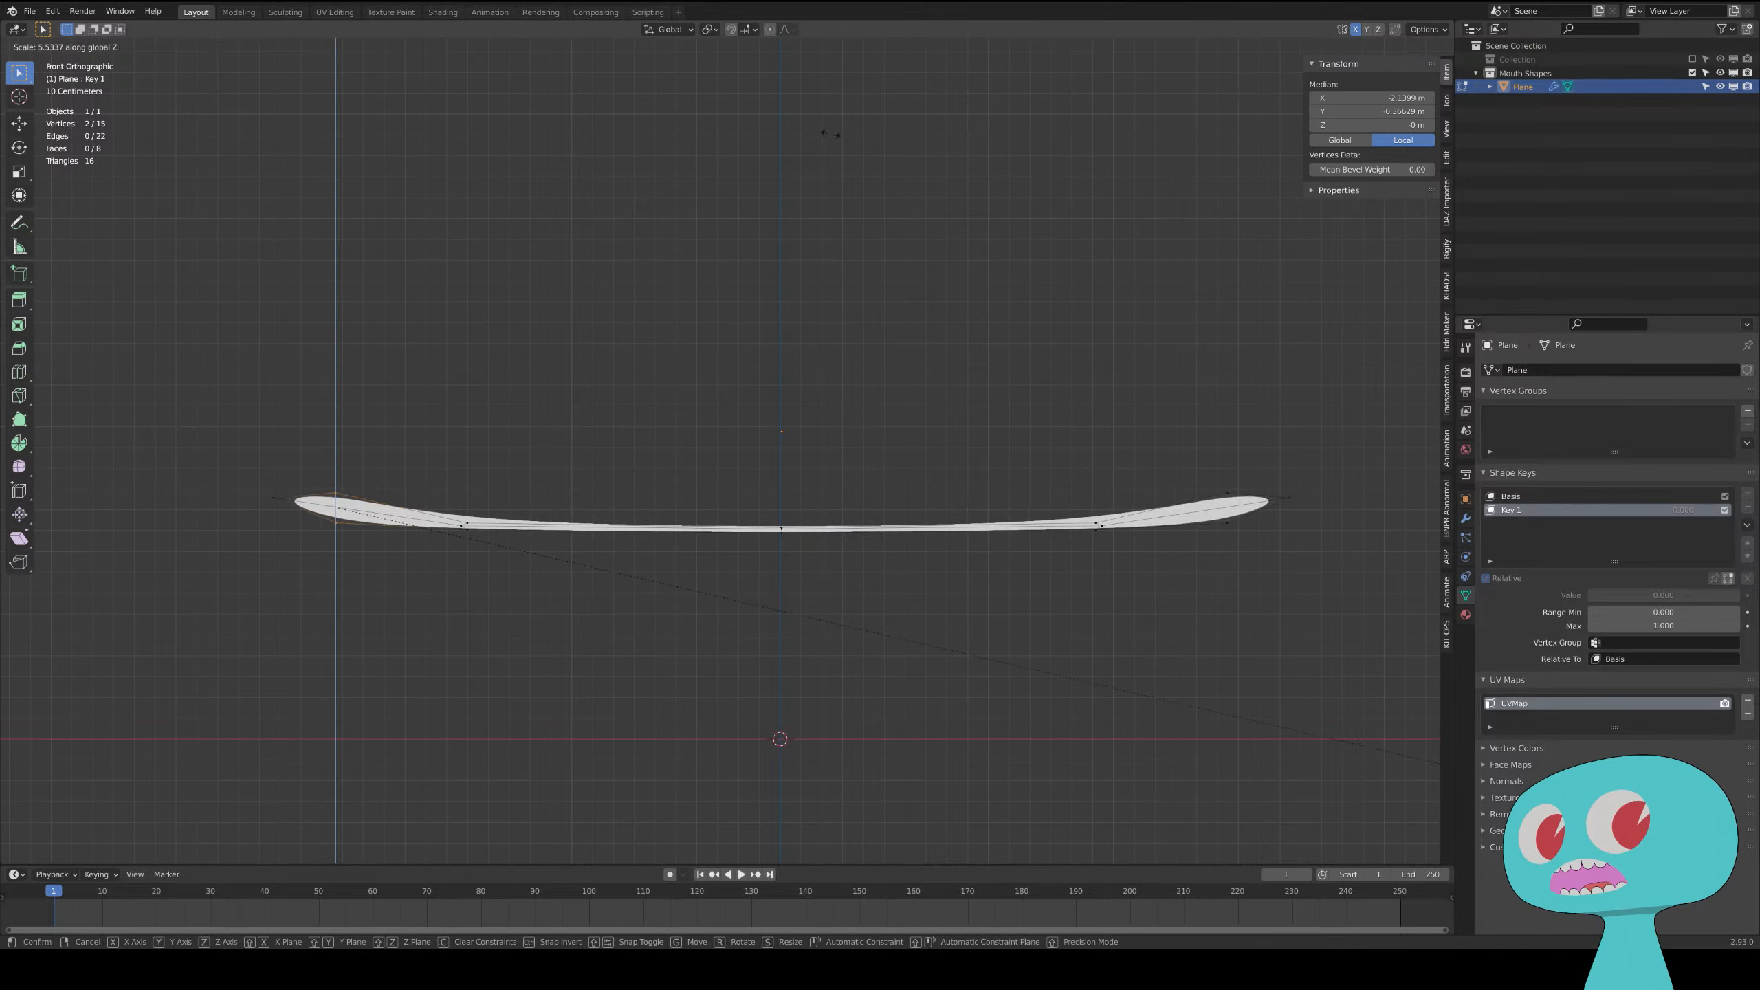
left_click(730, 222)
- Select the three vertices in the column between the left tip and the centre and scale them to about 10.3 along Z
left_click_drag(361, 416, 590, 625)
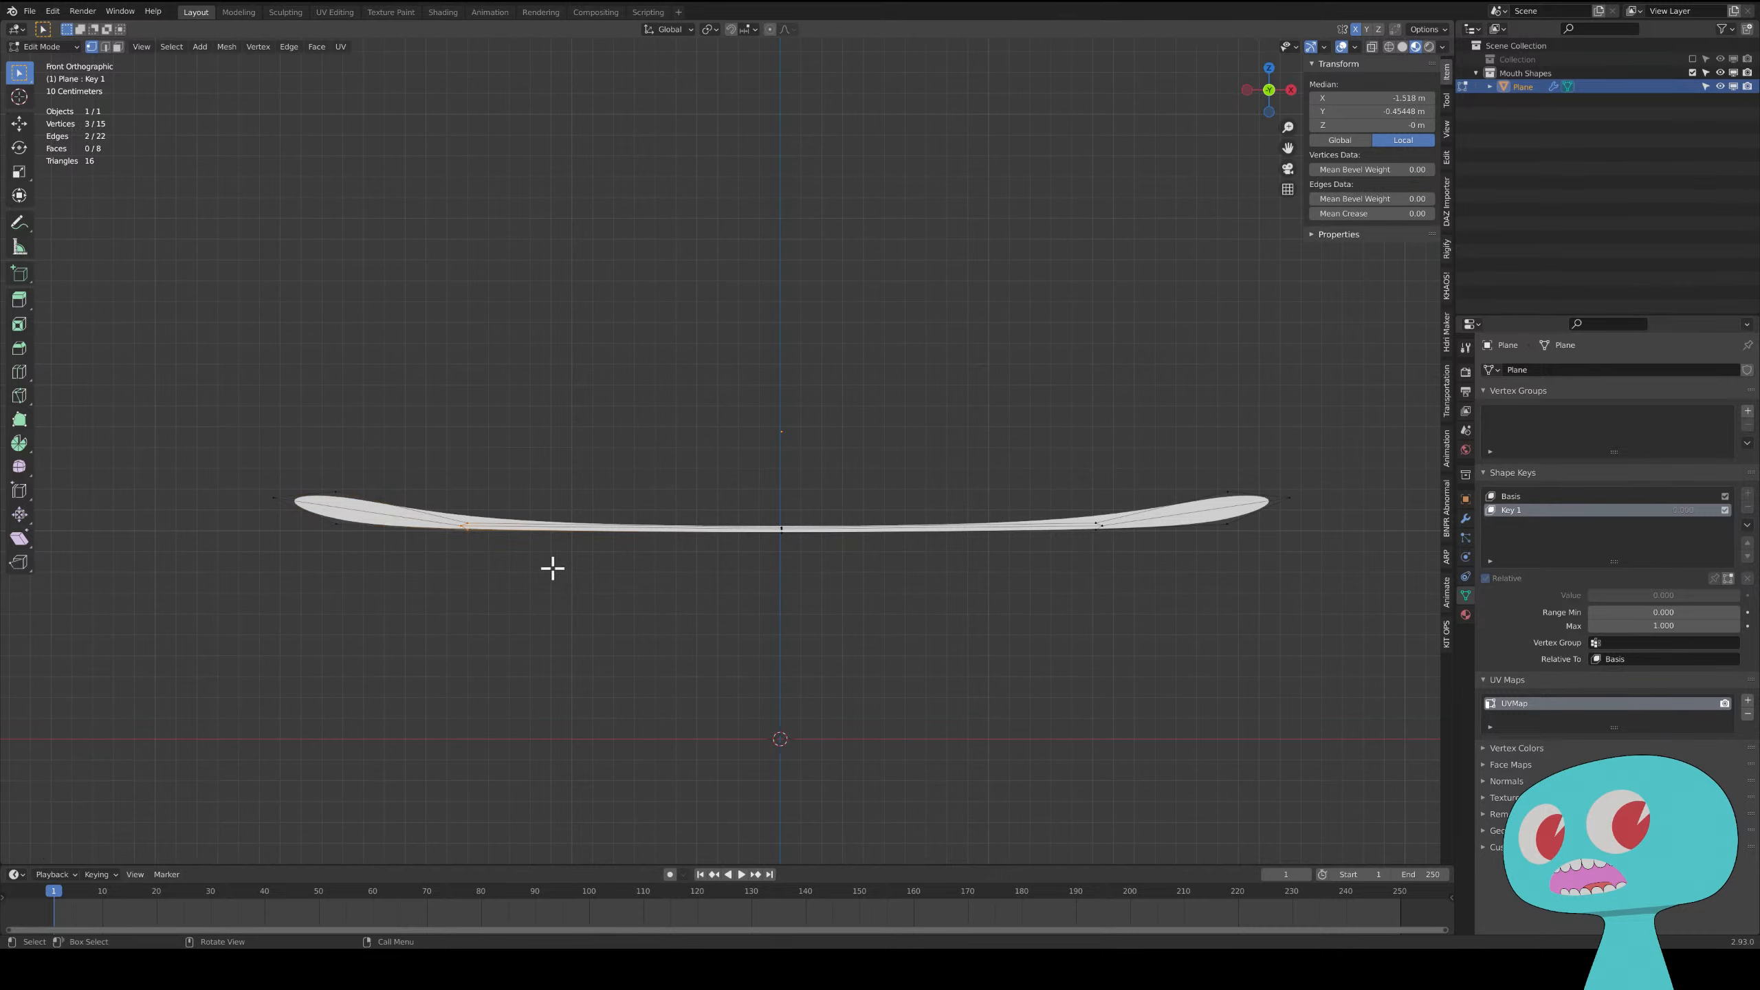
key("s")
key("z")
left_click(1074, 5)
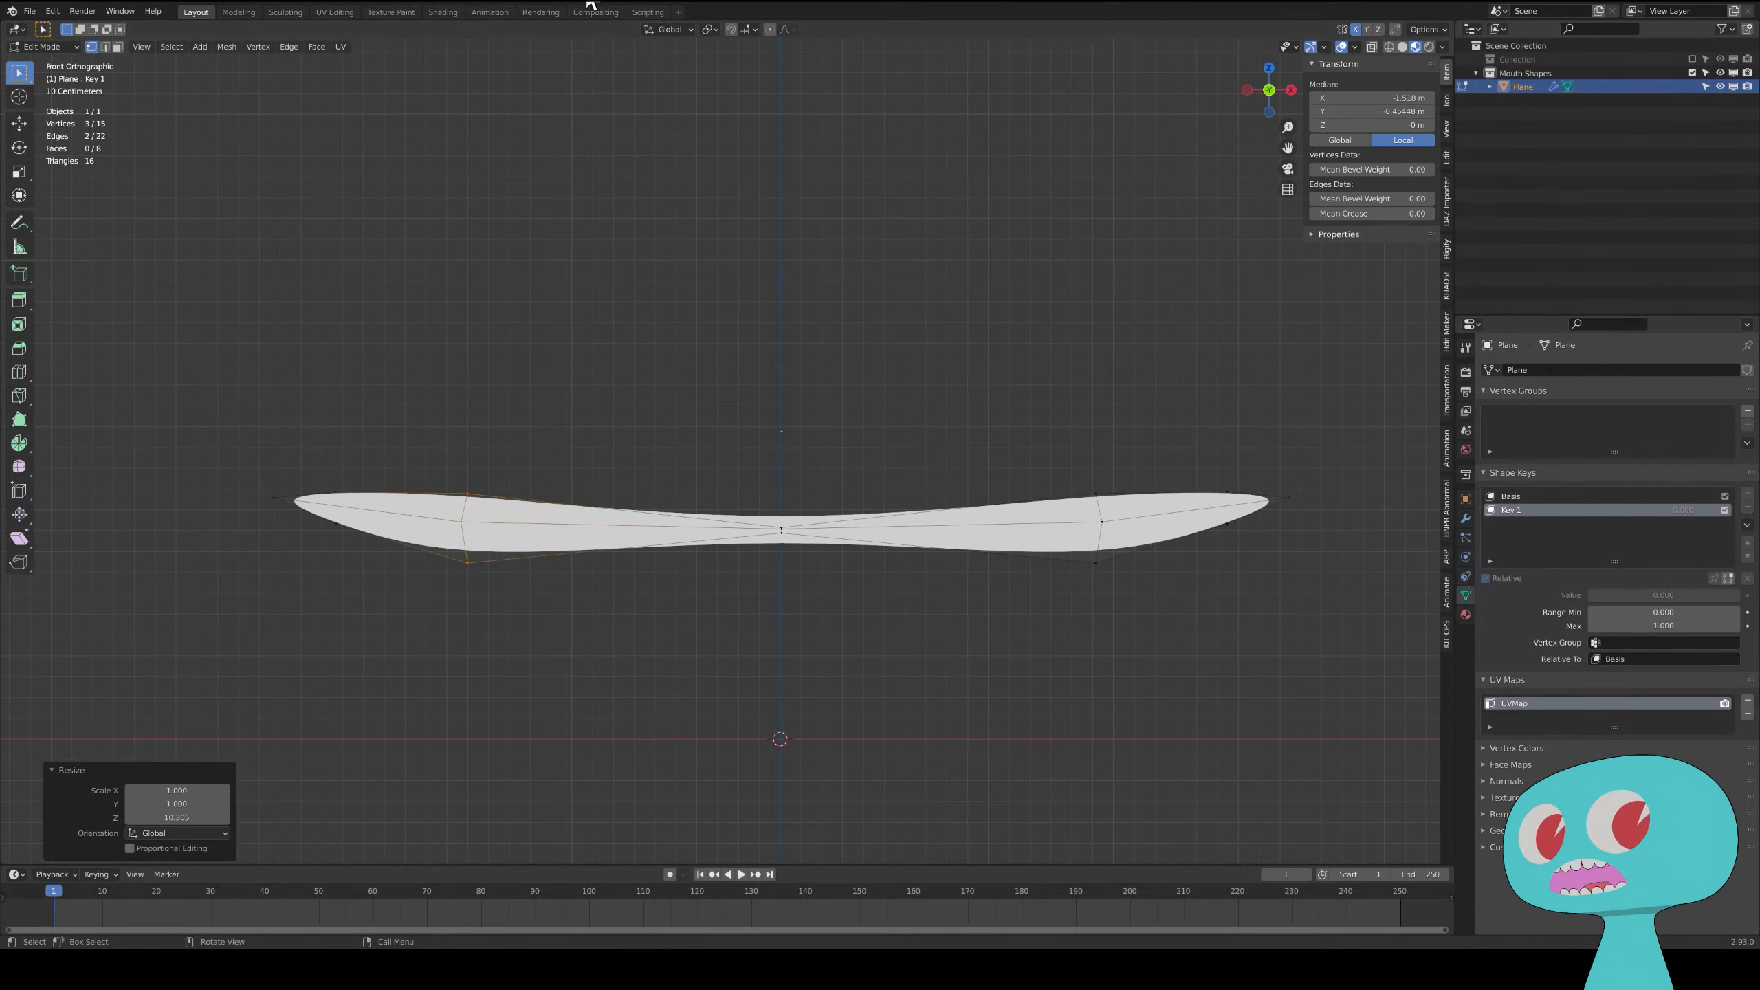
- Select the three centre-line vertices and scale them to about 13.1 along Z to open the middle of the mouth
left_click_drag(763, 393, 839, 569)
key("s")
key("z")
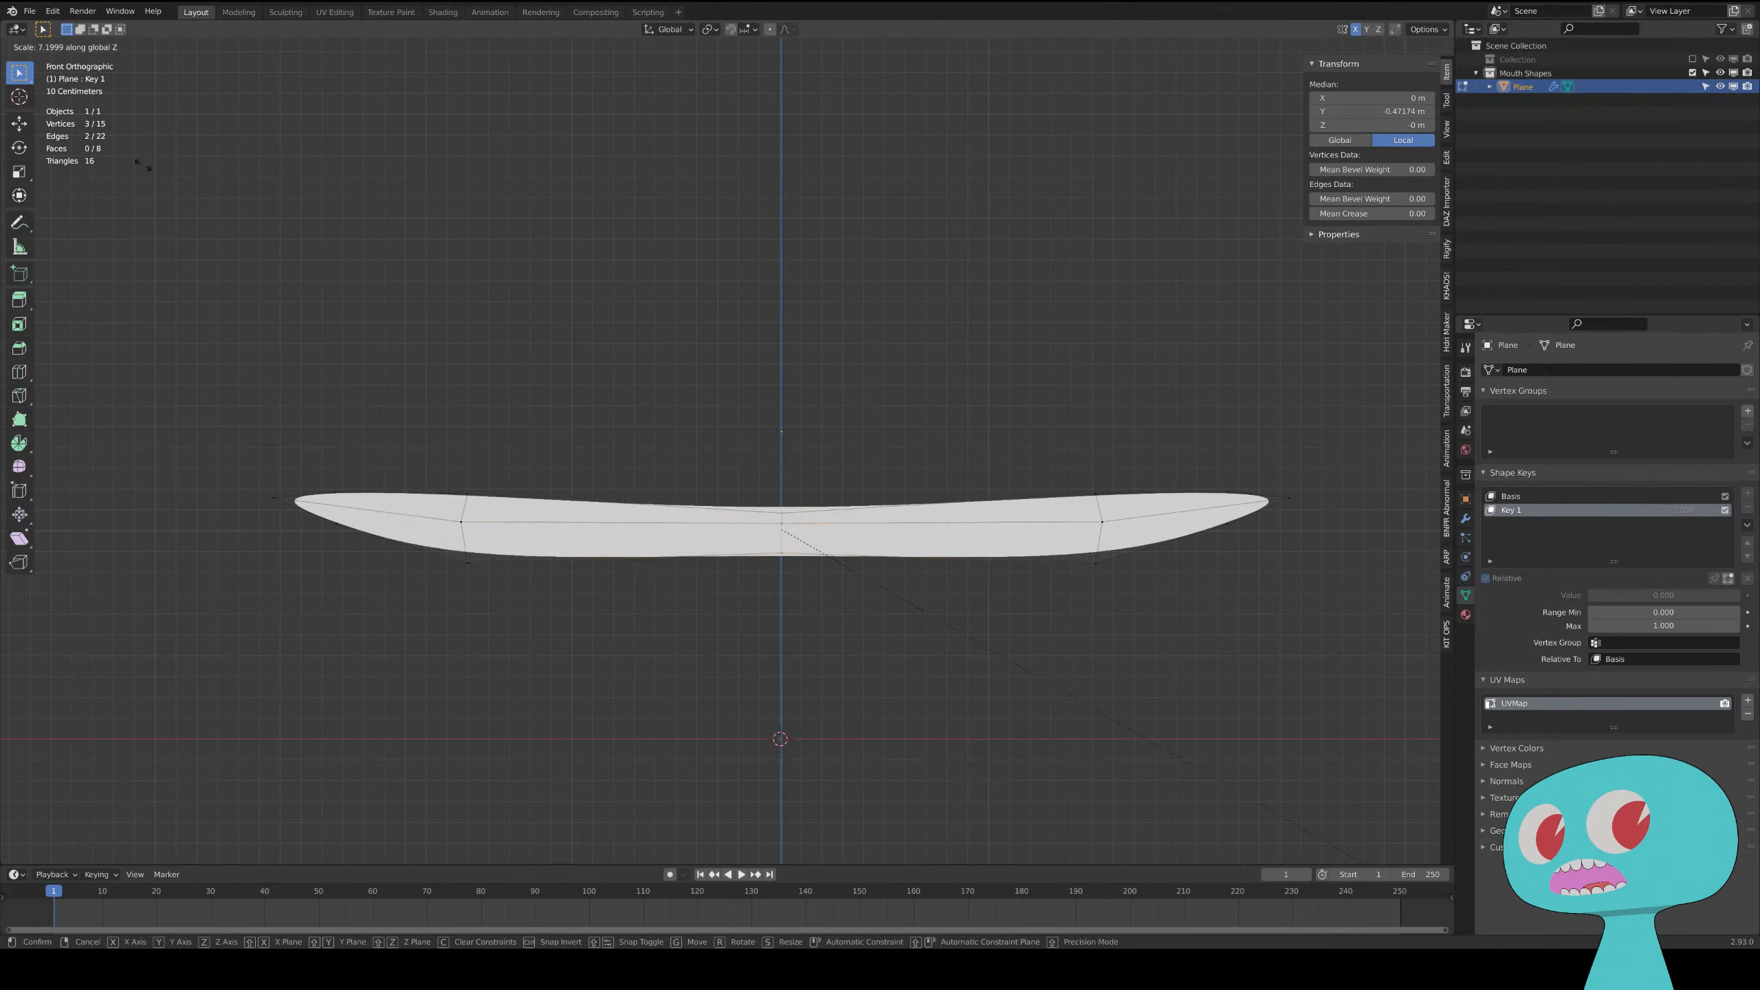
left_click(839, 433)
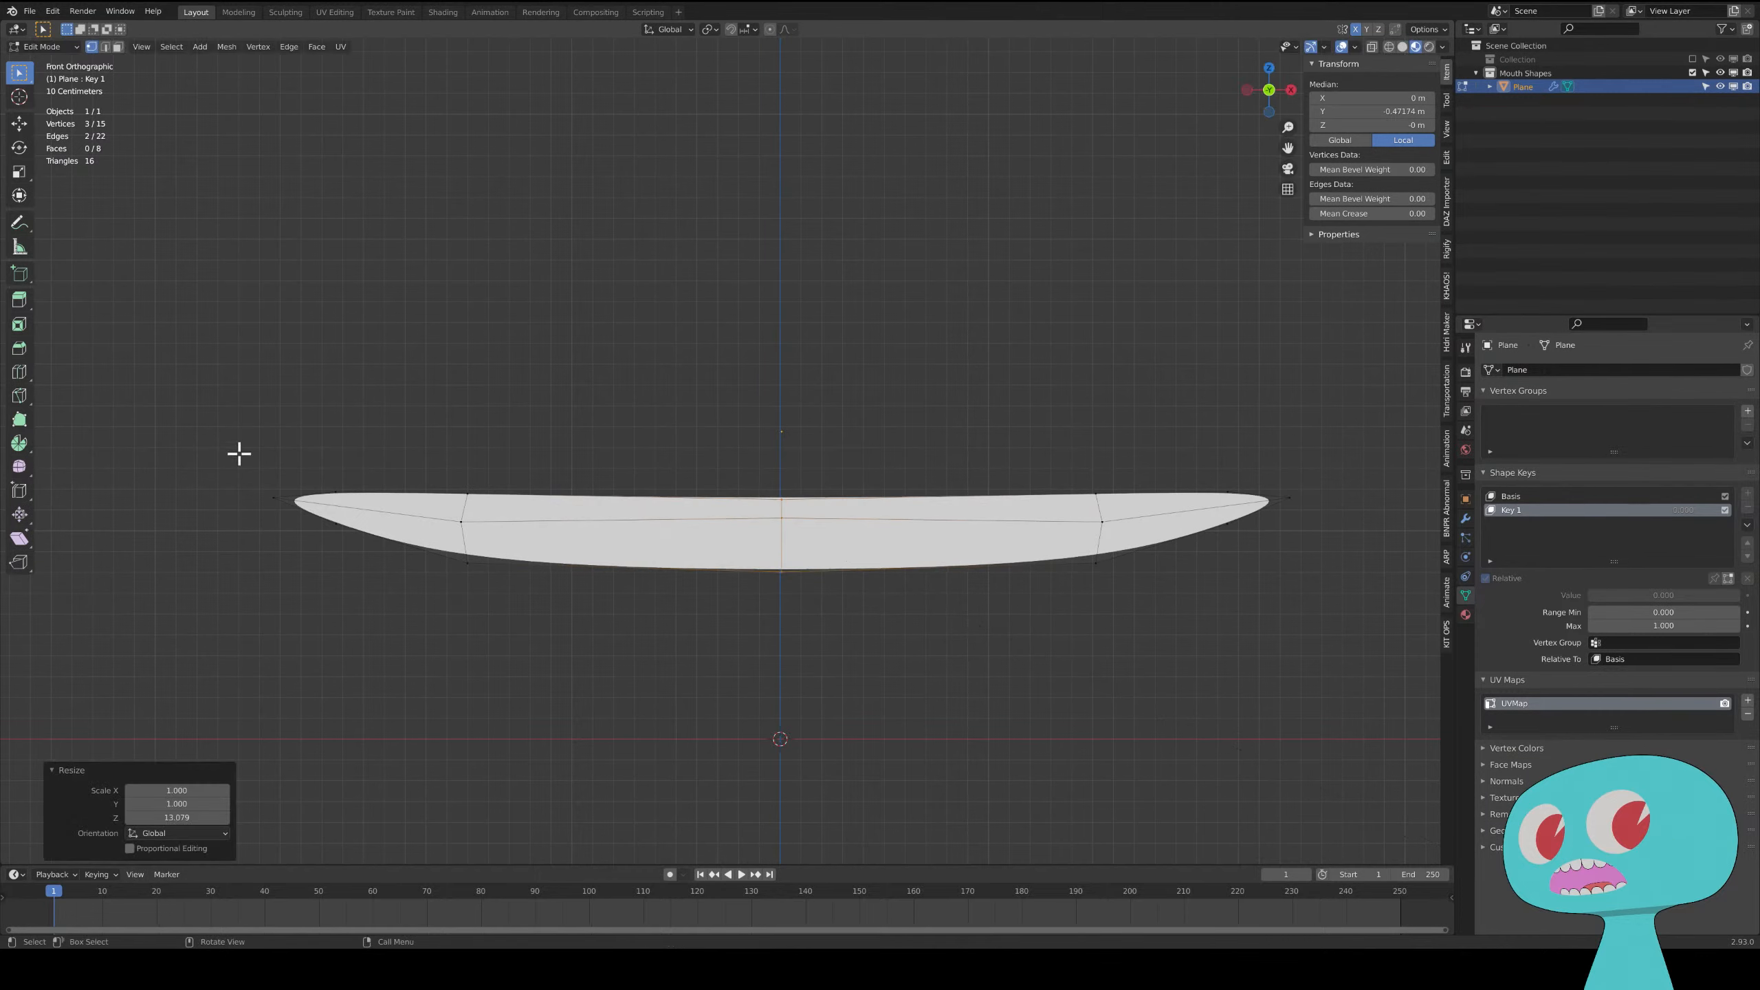
- Raise the left tip vertex about 0.74 m with proportional editing, and without it move the tip about 0.11 m inward and 0.1 m up
left_click(274, 493)
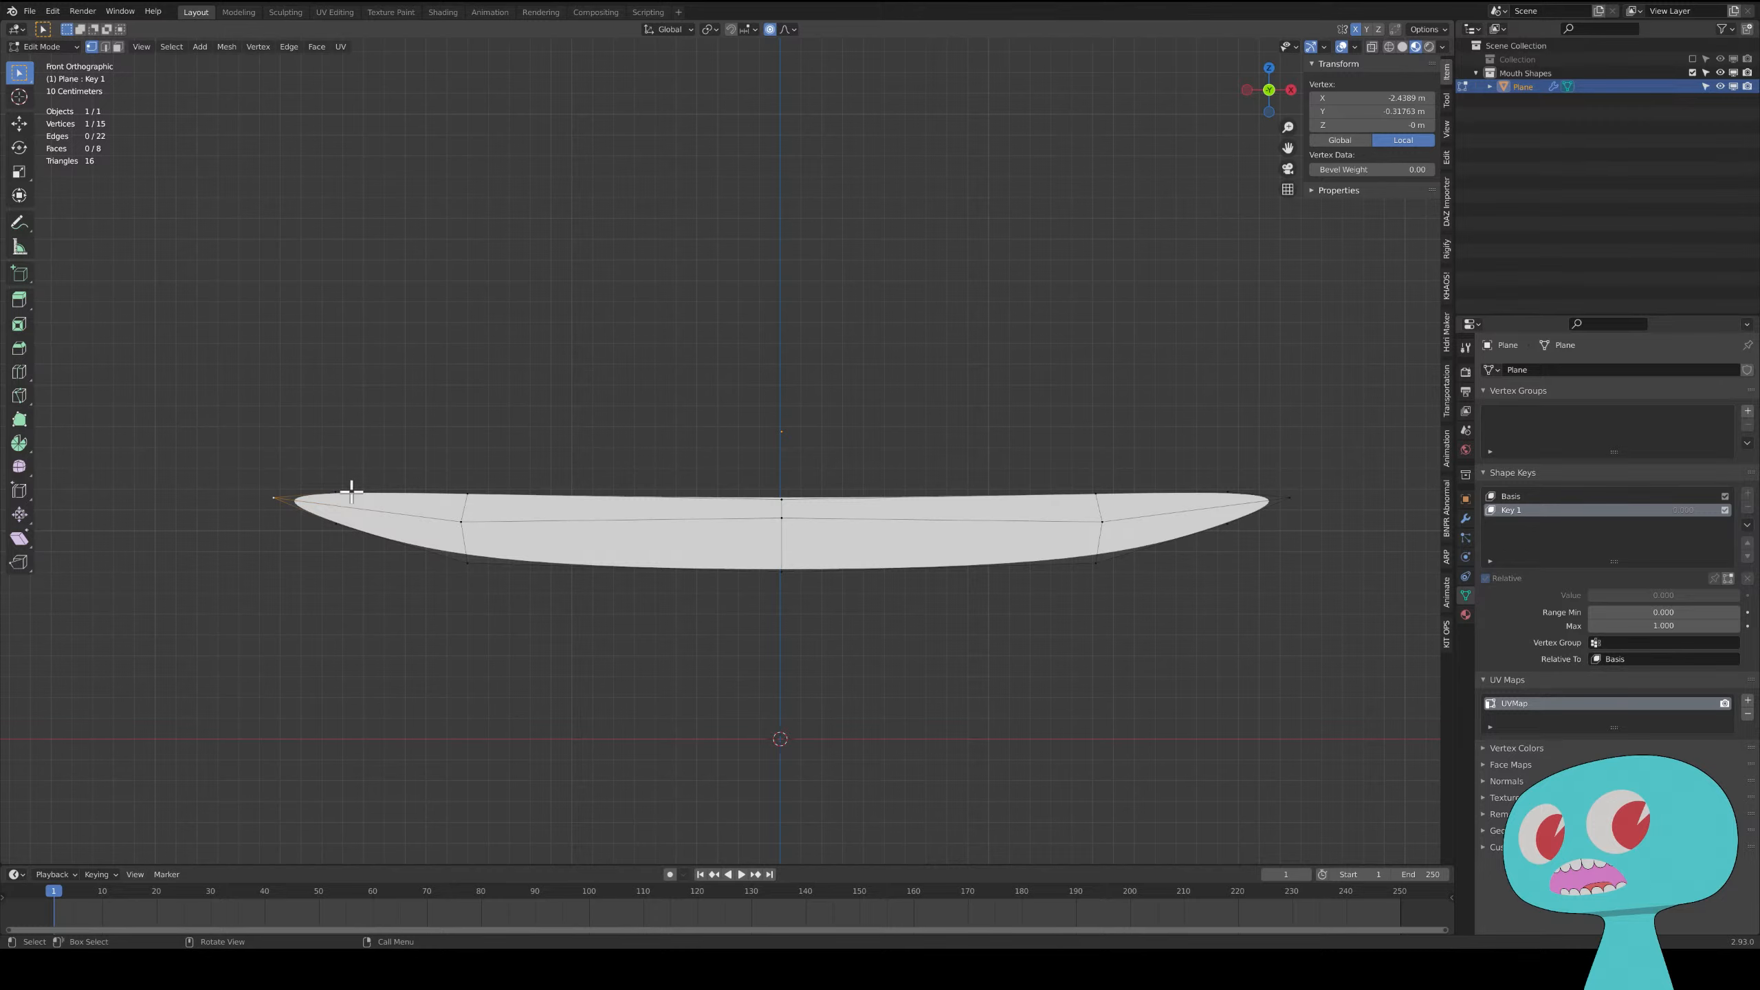
key("g")
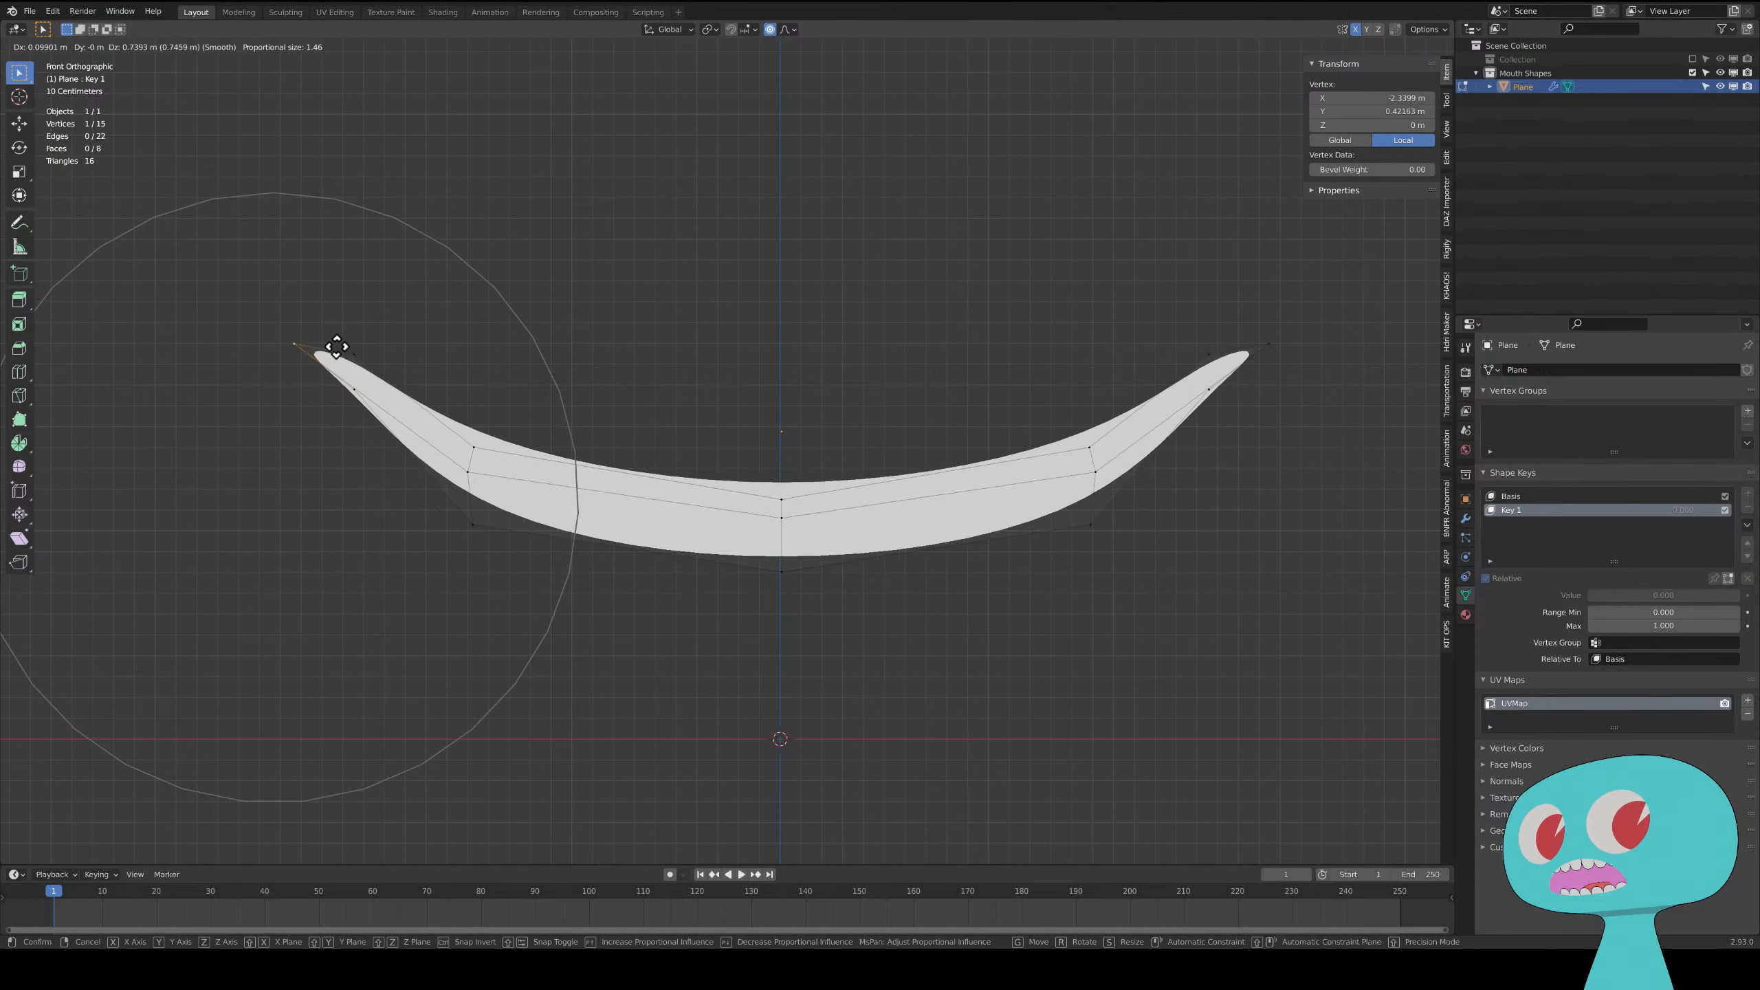
left_click(335, 349)
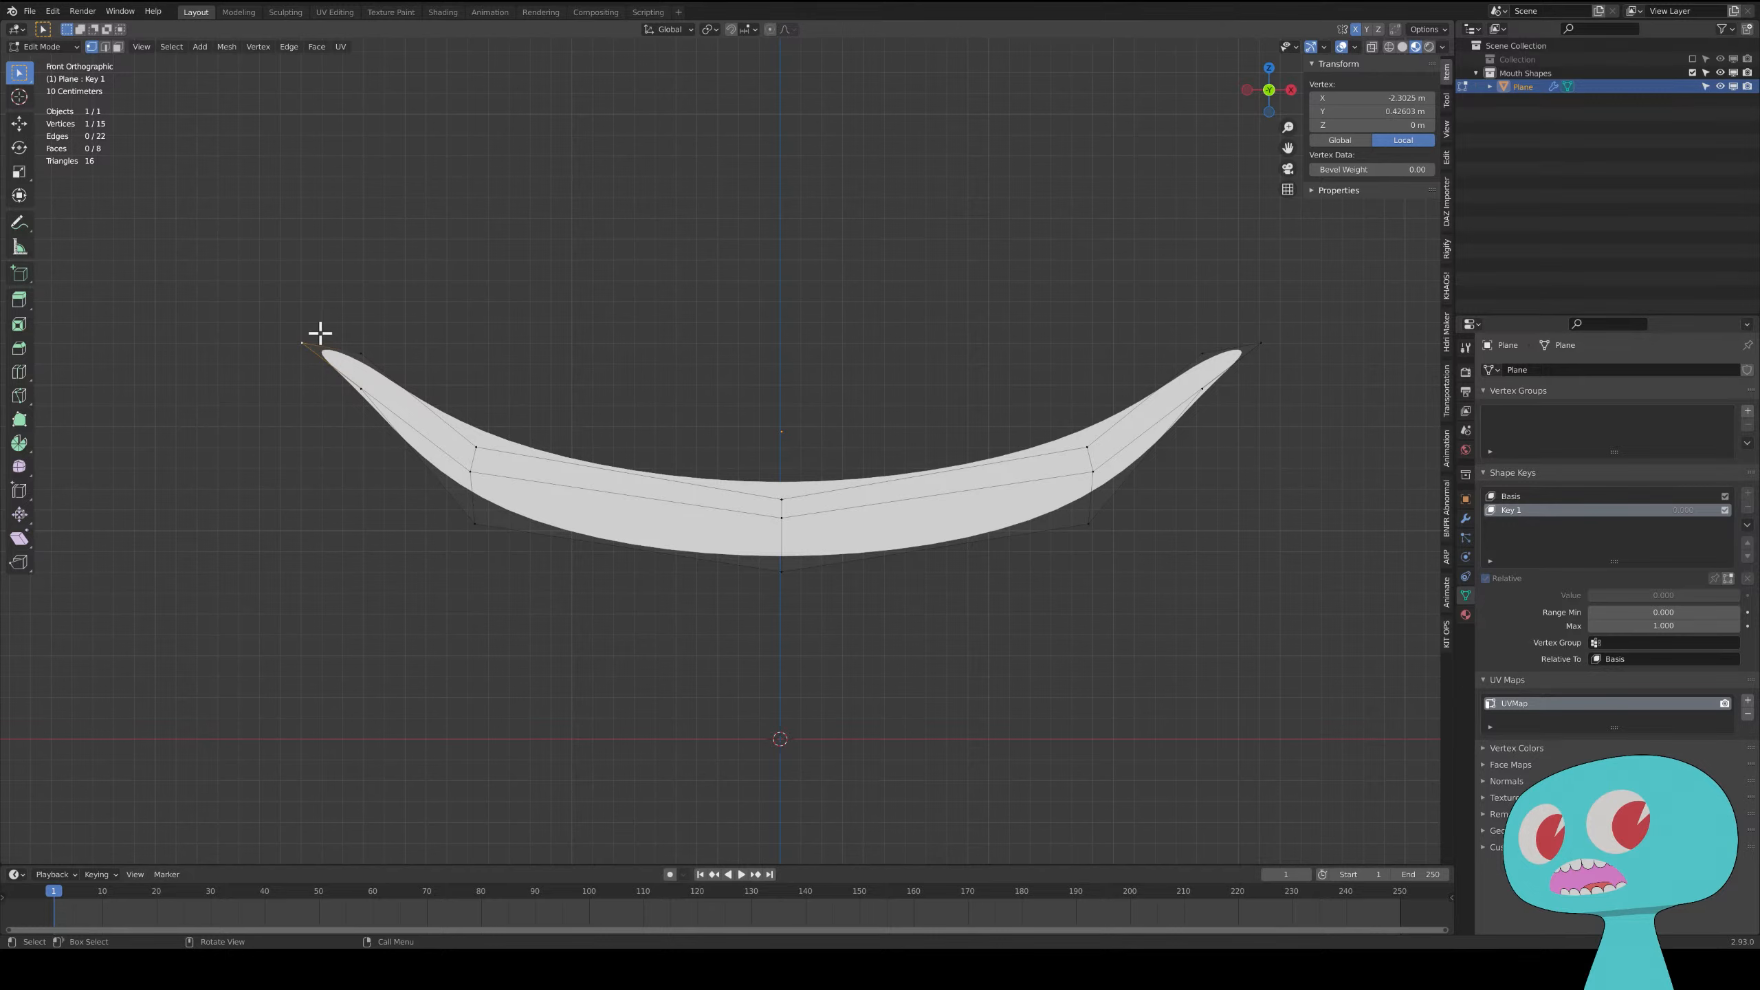
key("g")
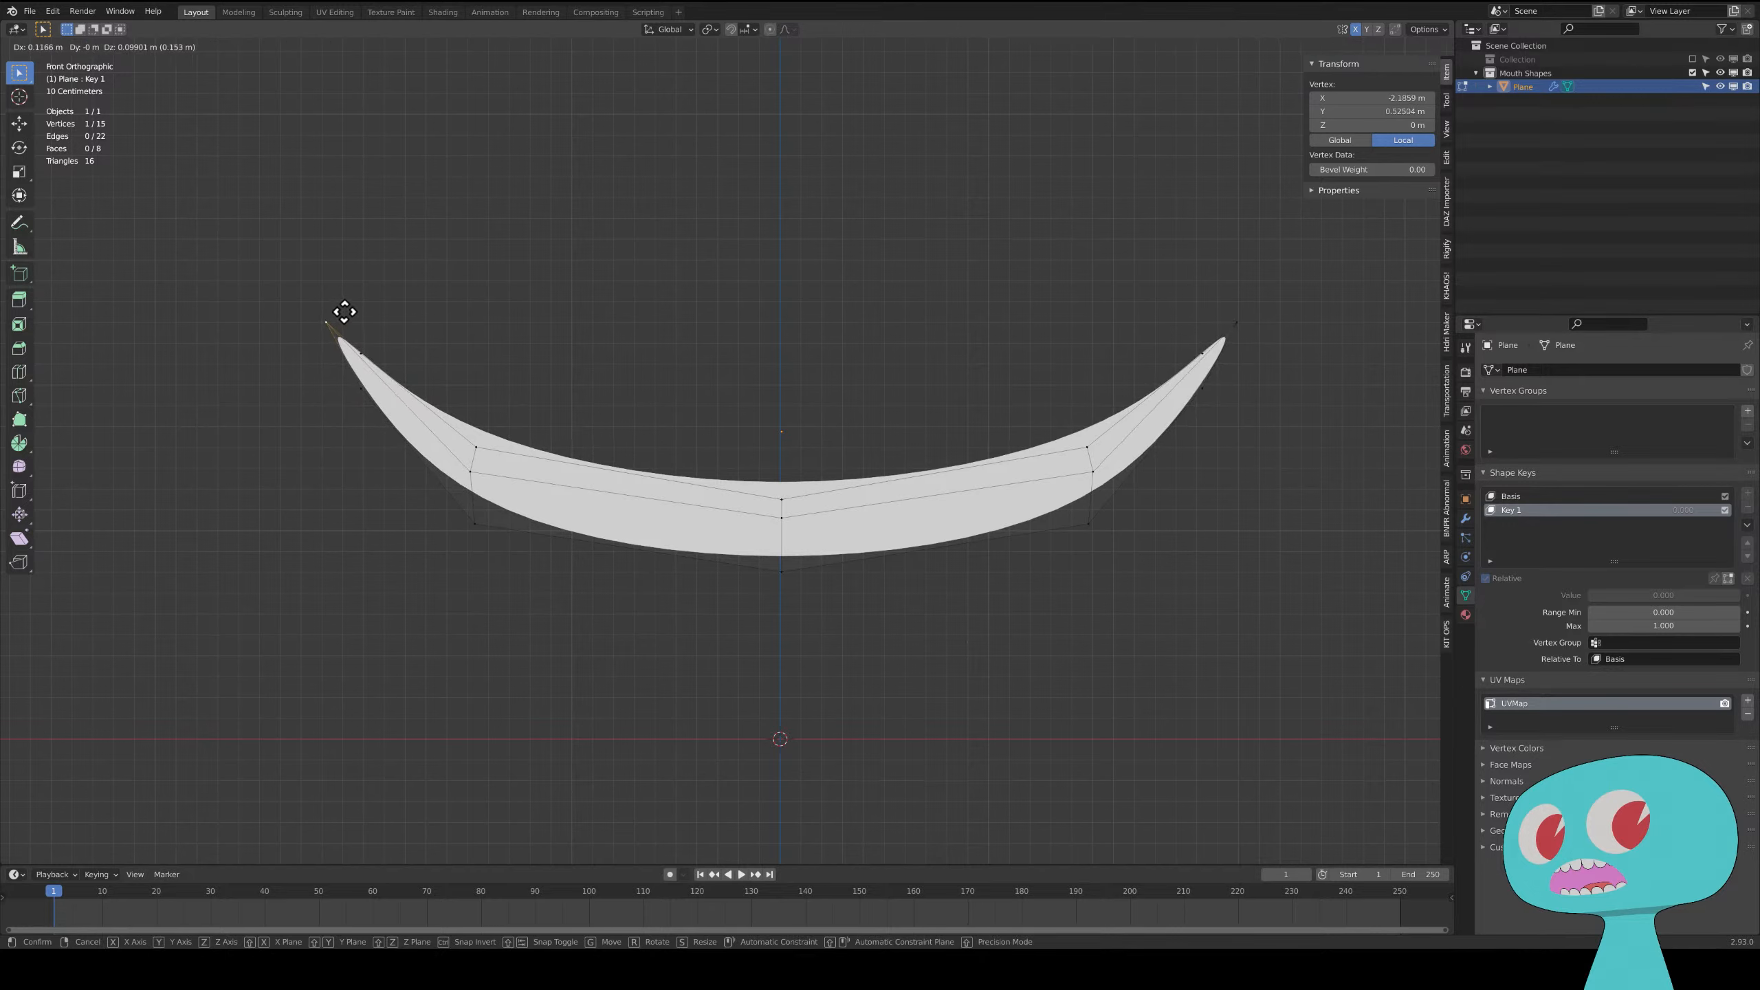
left_click(346, 312)
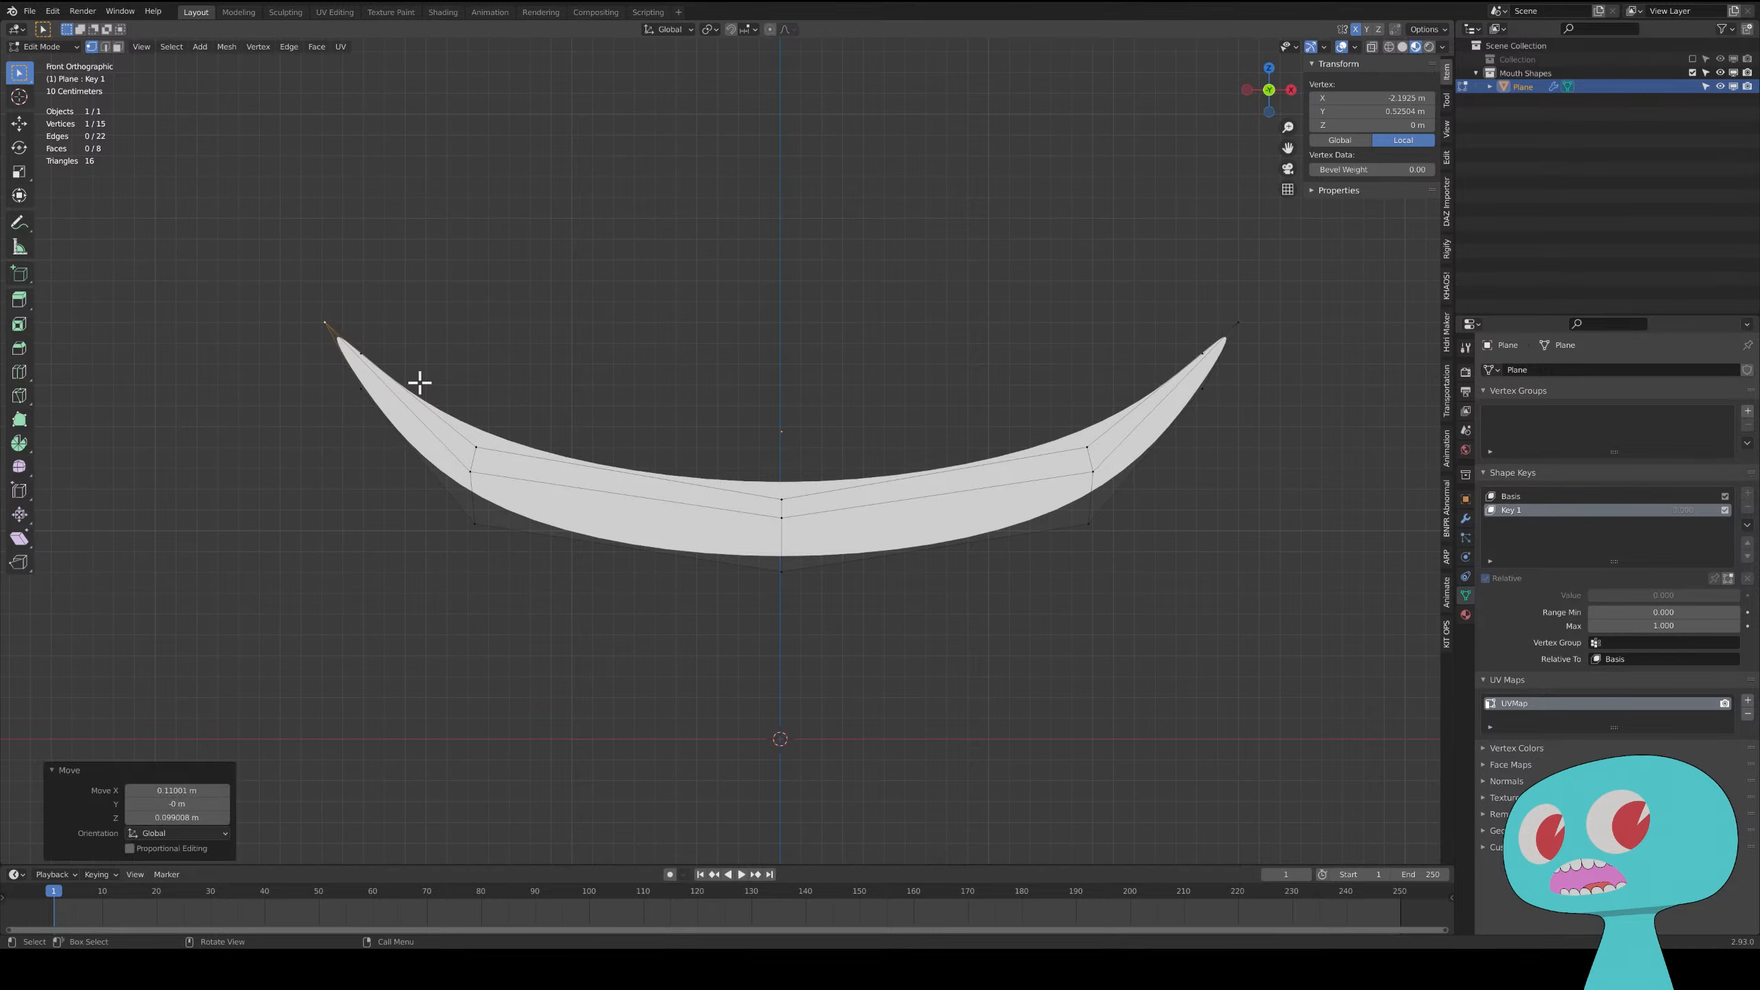
- Move the two upper-edge vertices between the left tip and the centre inward and upward to thicken the smile
key("g")
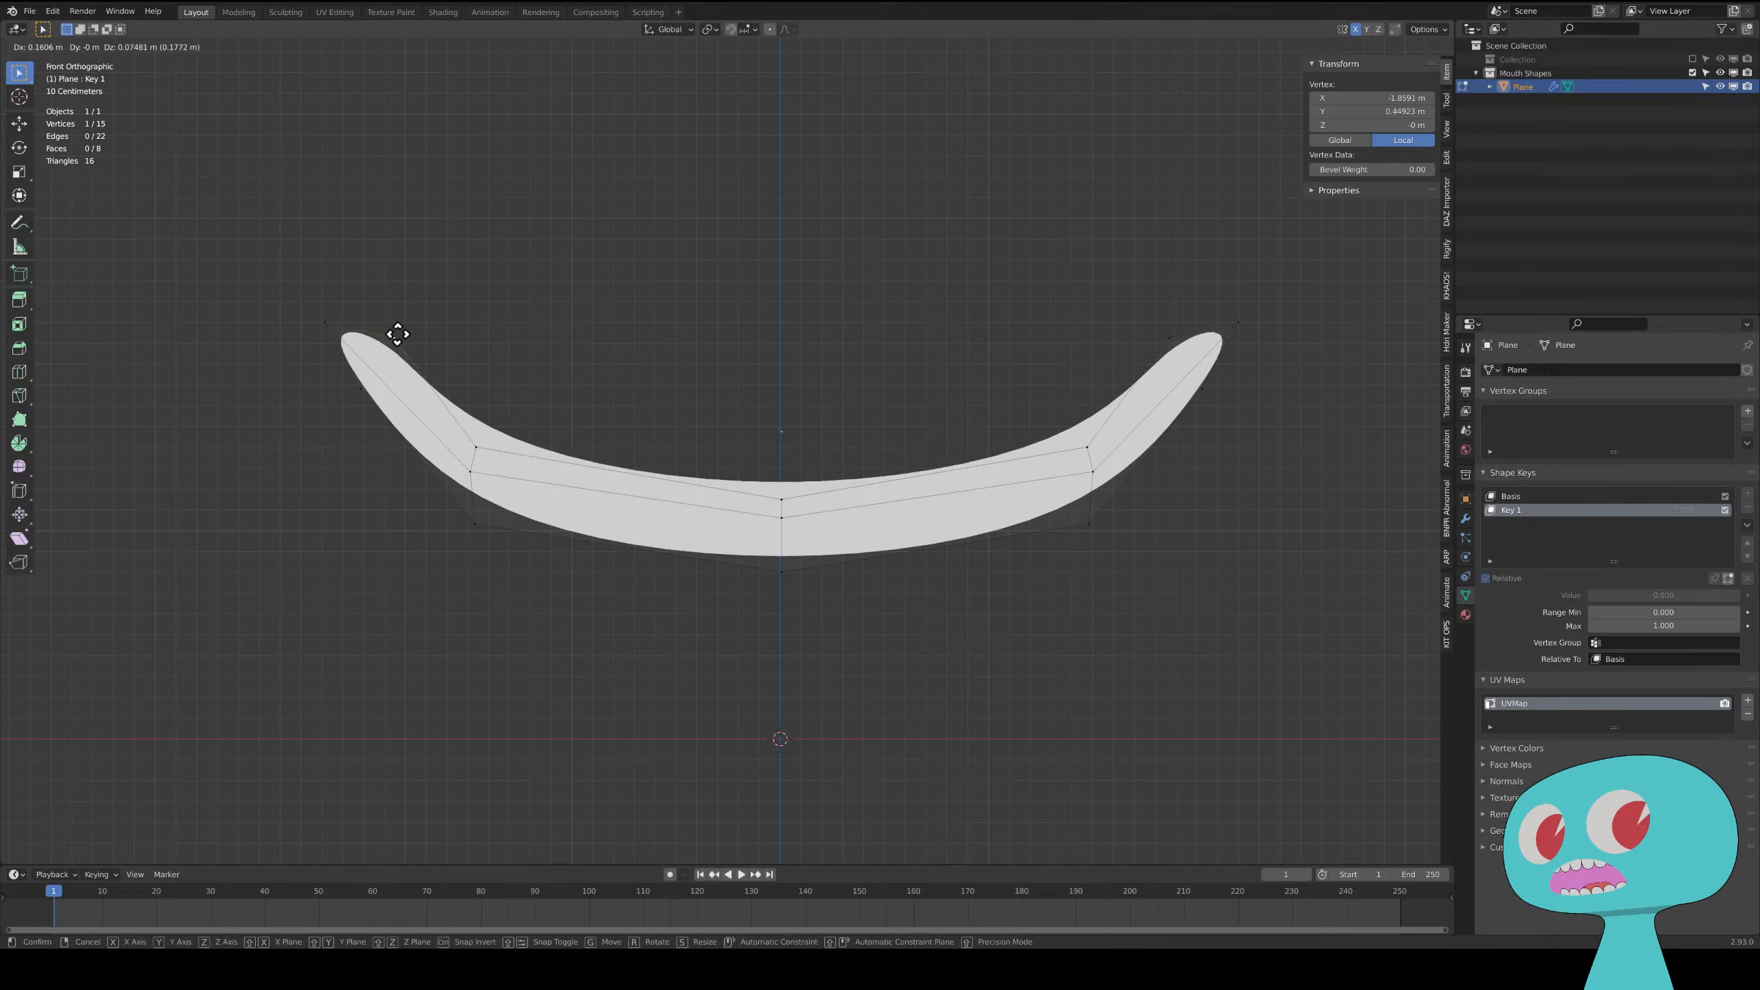
left_click(397, 349)
left_click(477, 451)
key("g")
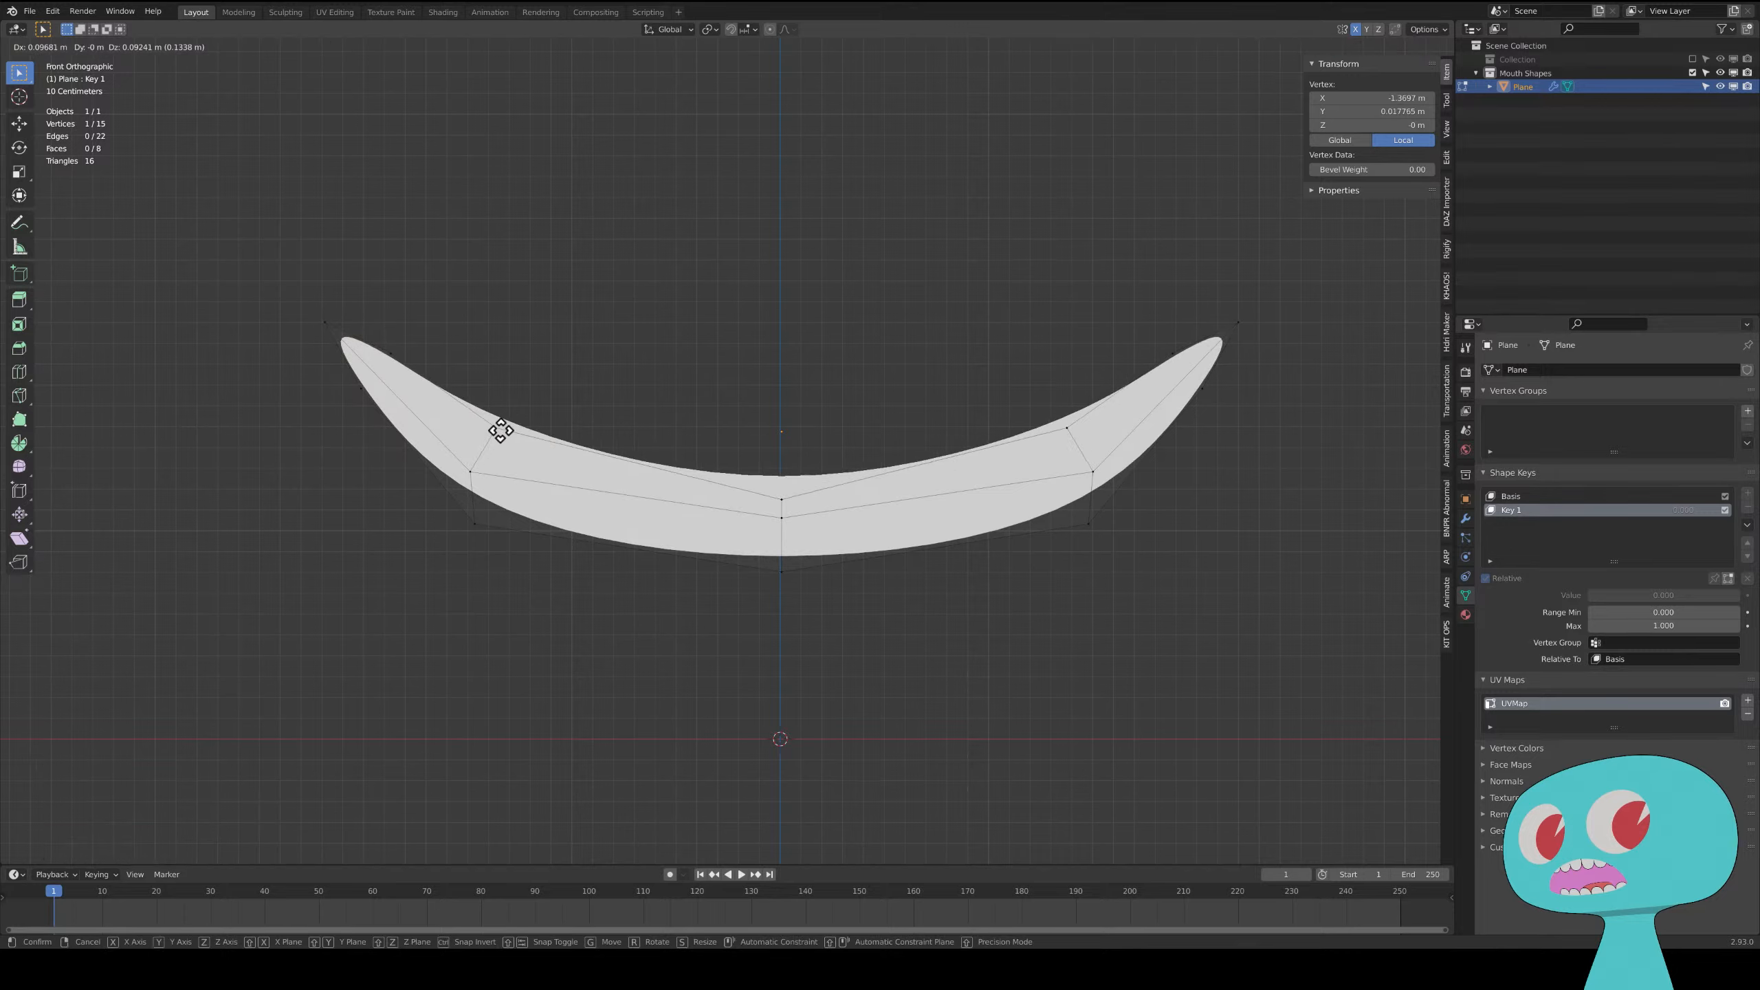
left_click(518, 428)
- Raise the upper centre vertex about 0.15 m and lower the bottom centre vertex about 0.16 m to widen the mouth opening
left_click(783, 499)
key("g")
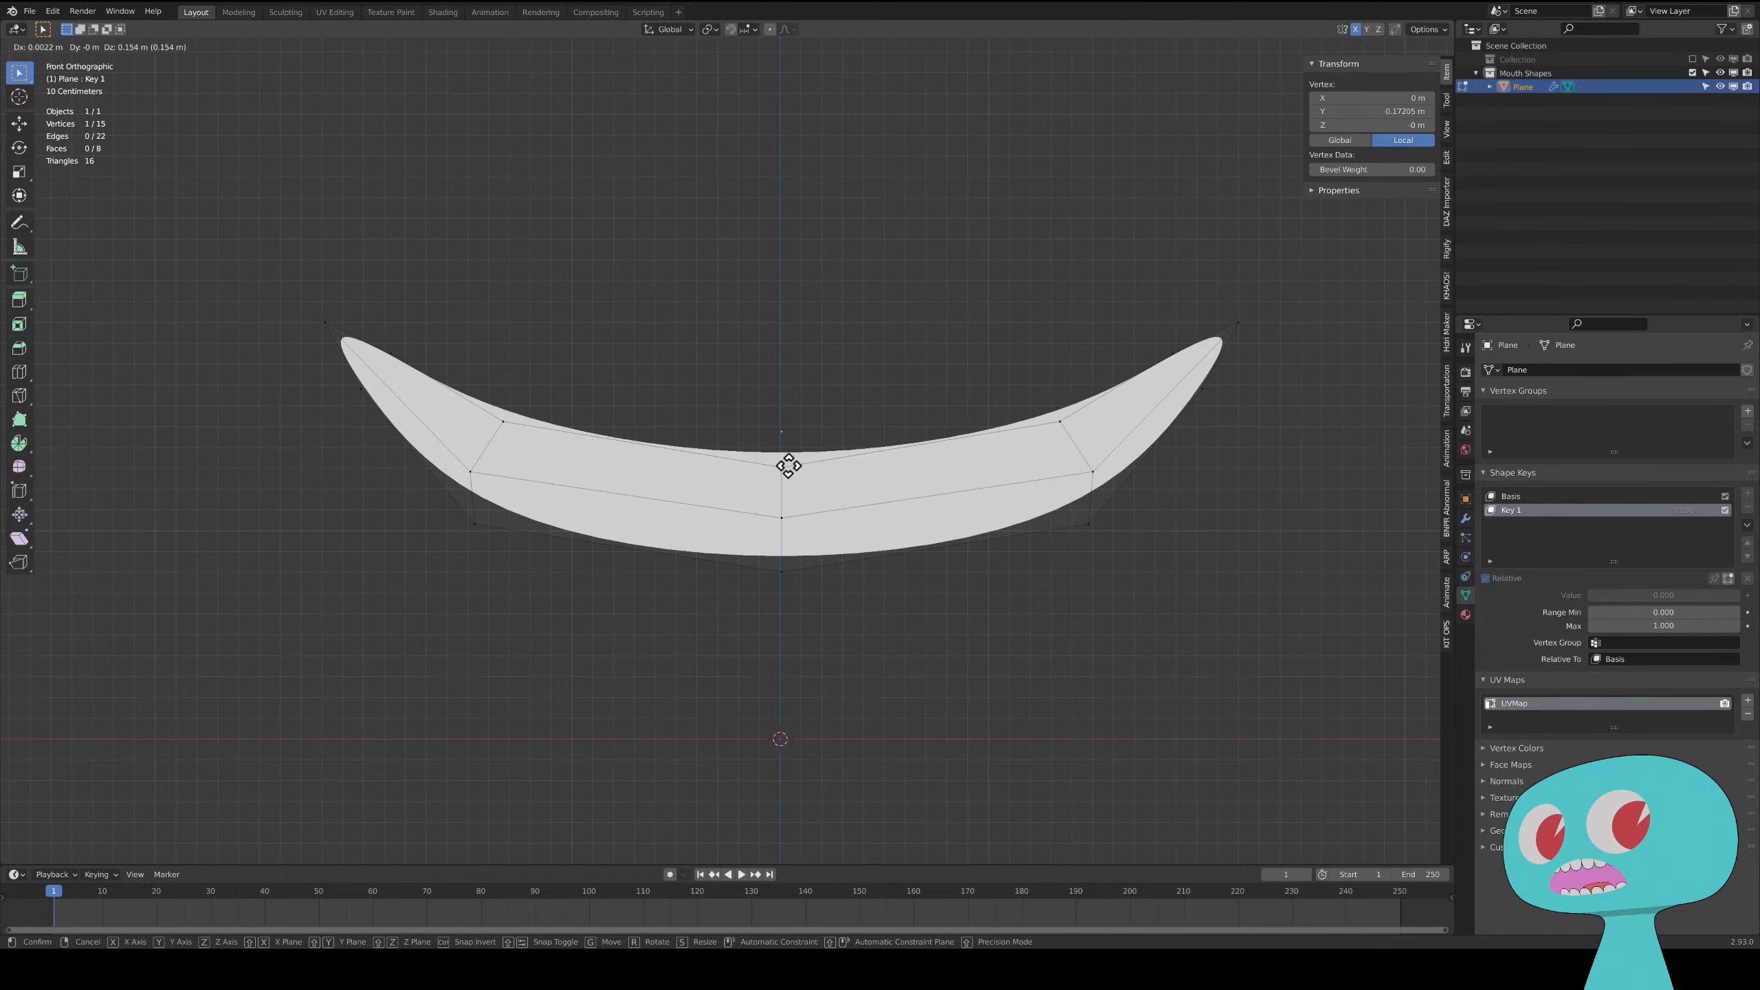
left_click(786, 465)
left_click(780, 572)
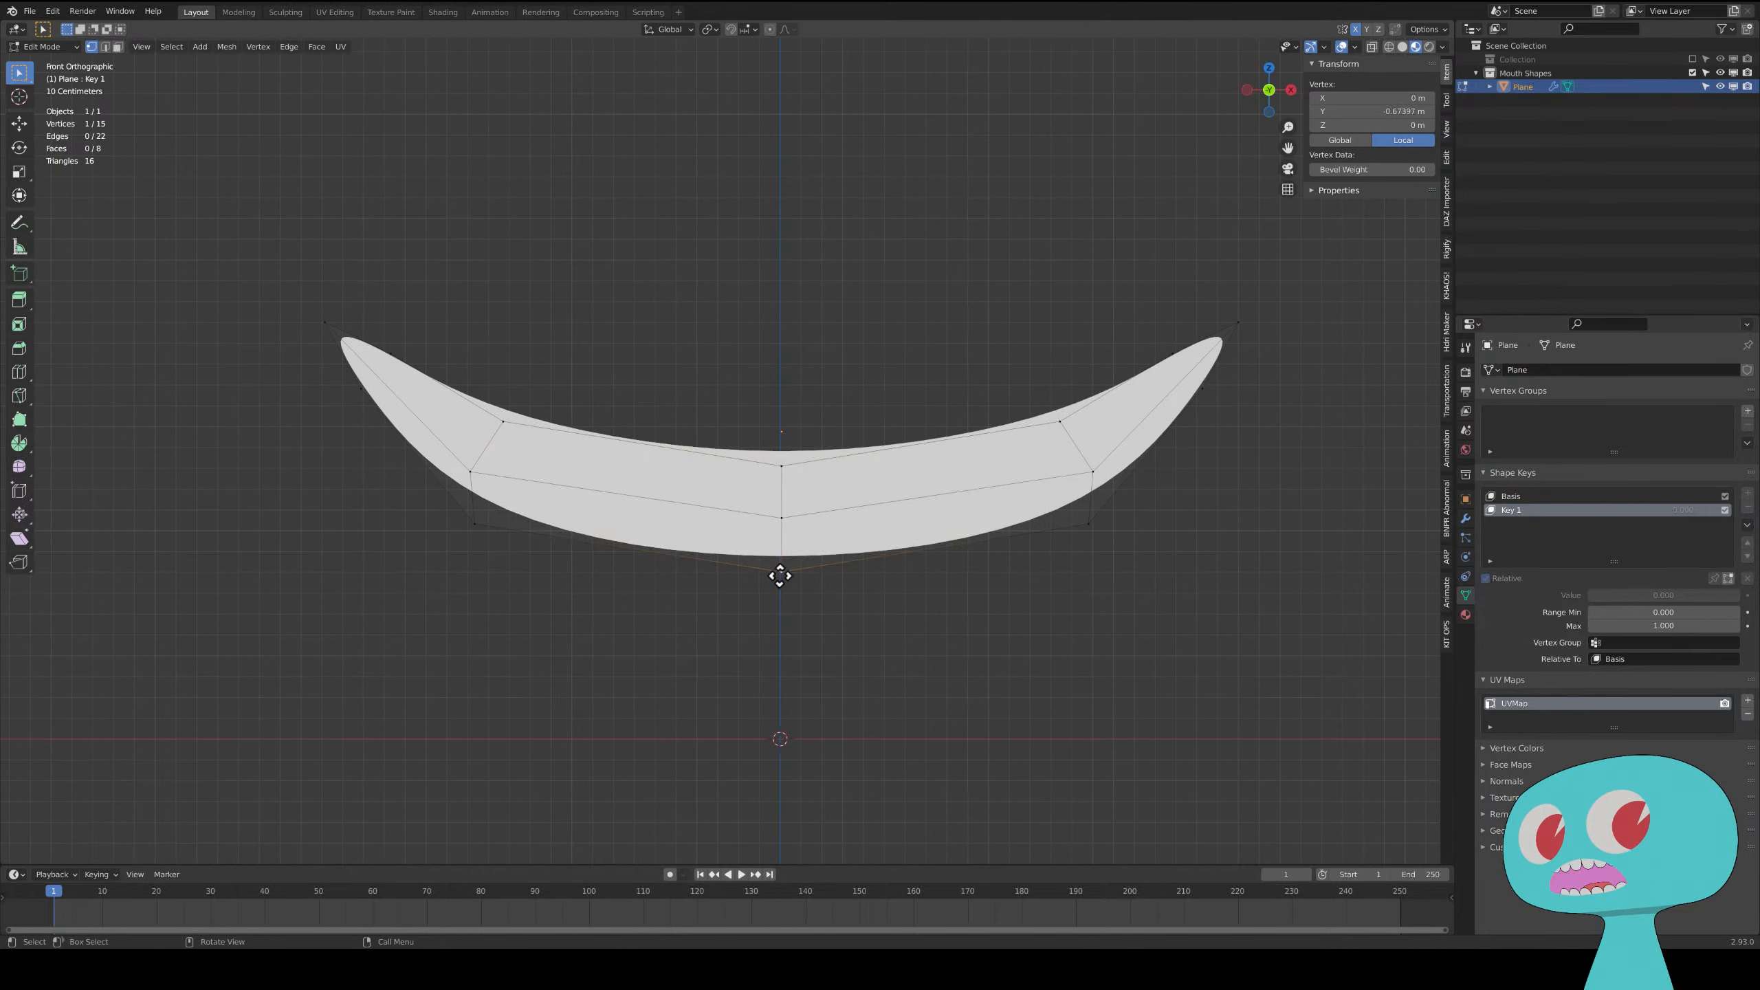
key("g")
left_click(790, 608)
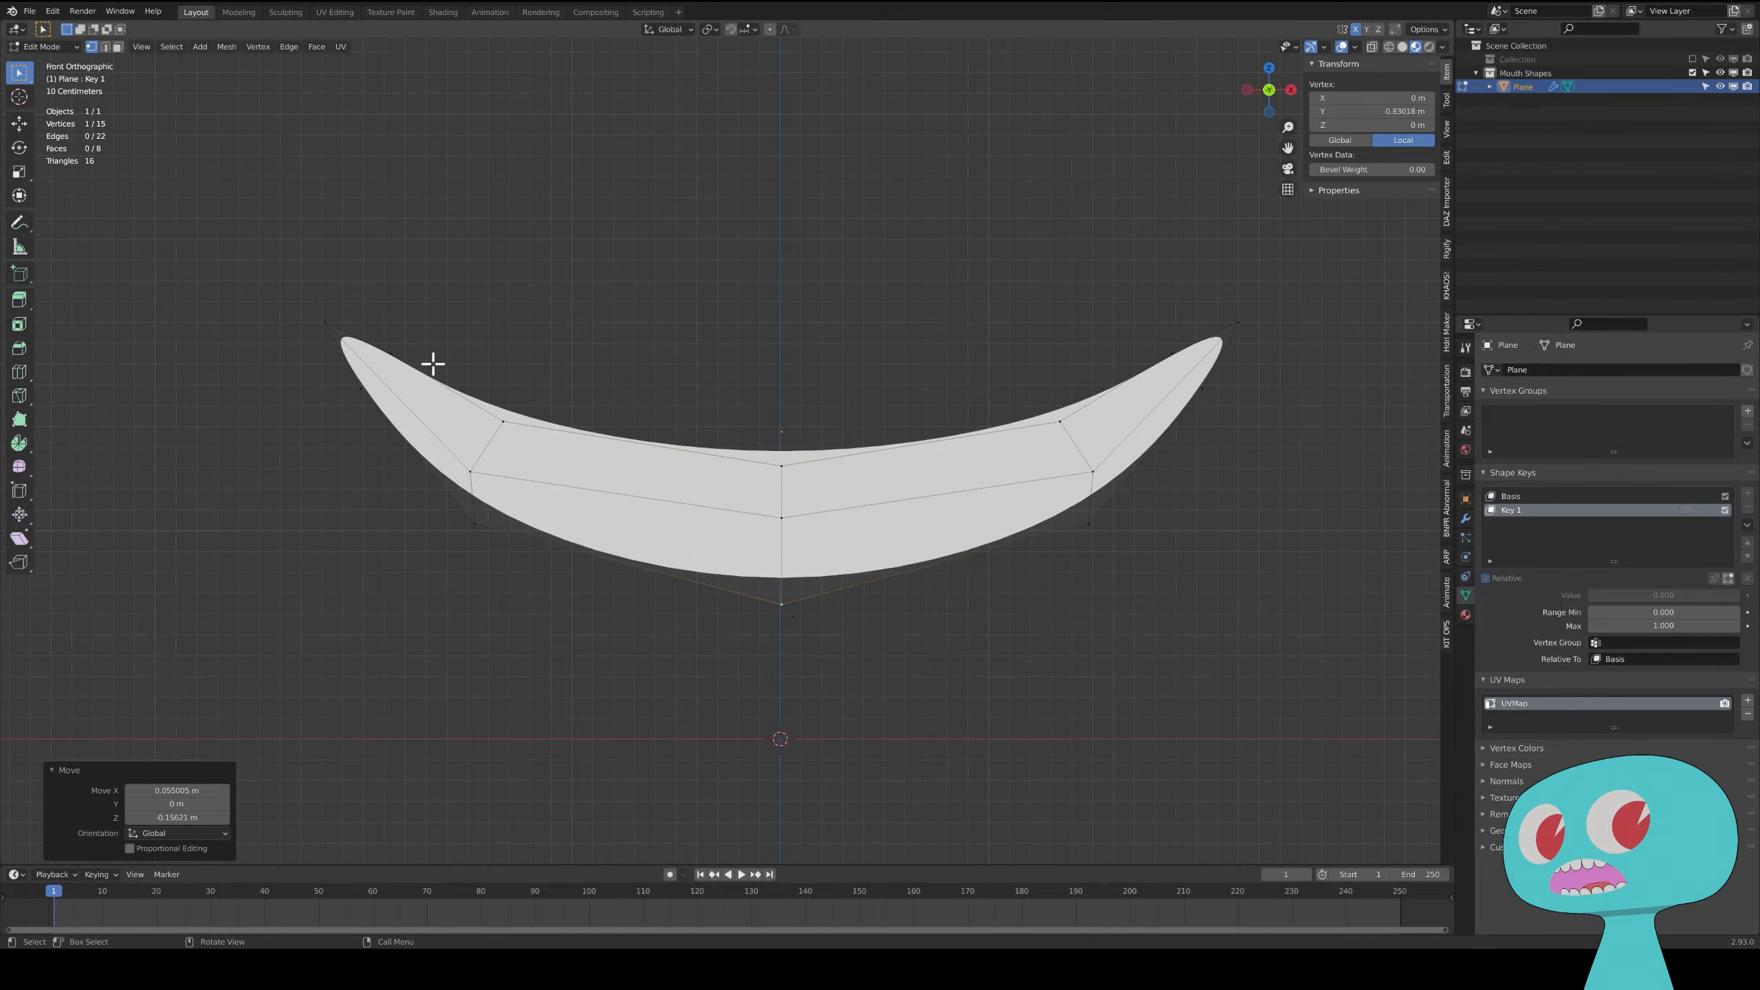
- Move the left tip vertex about 0.1 m inward and 0.15 m down, and shift the upper vertex beside it inward to round the corner
left_click(320, 328)
key("g")
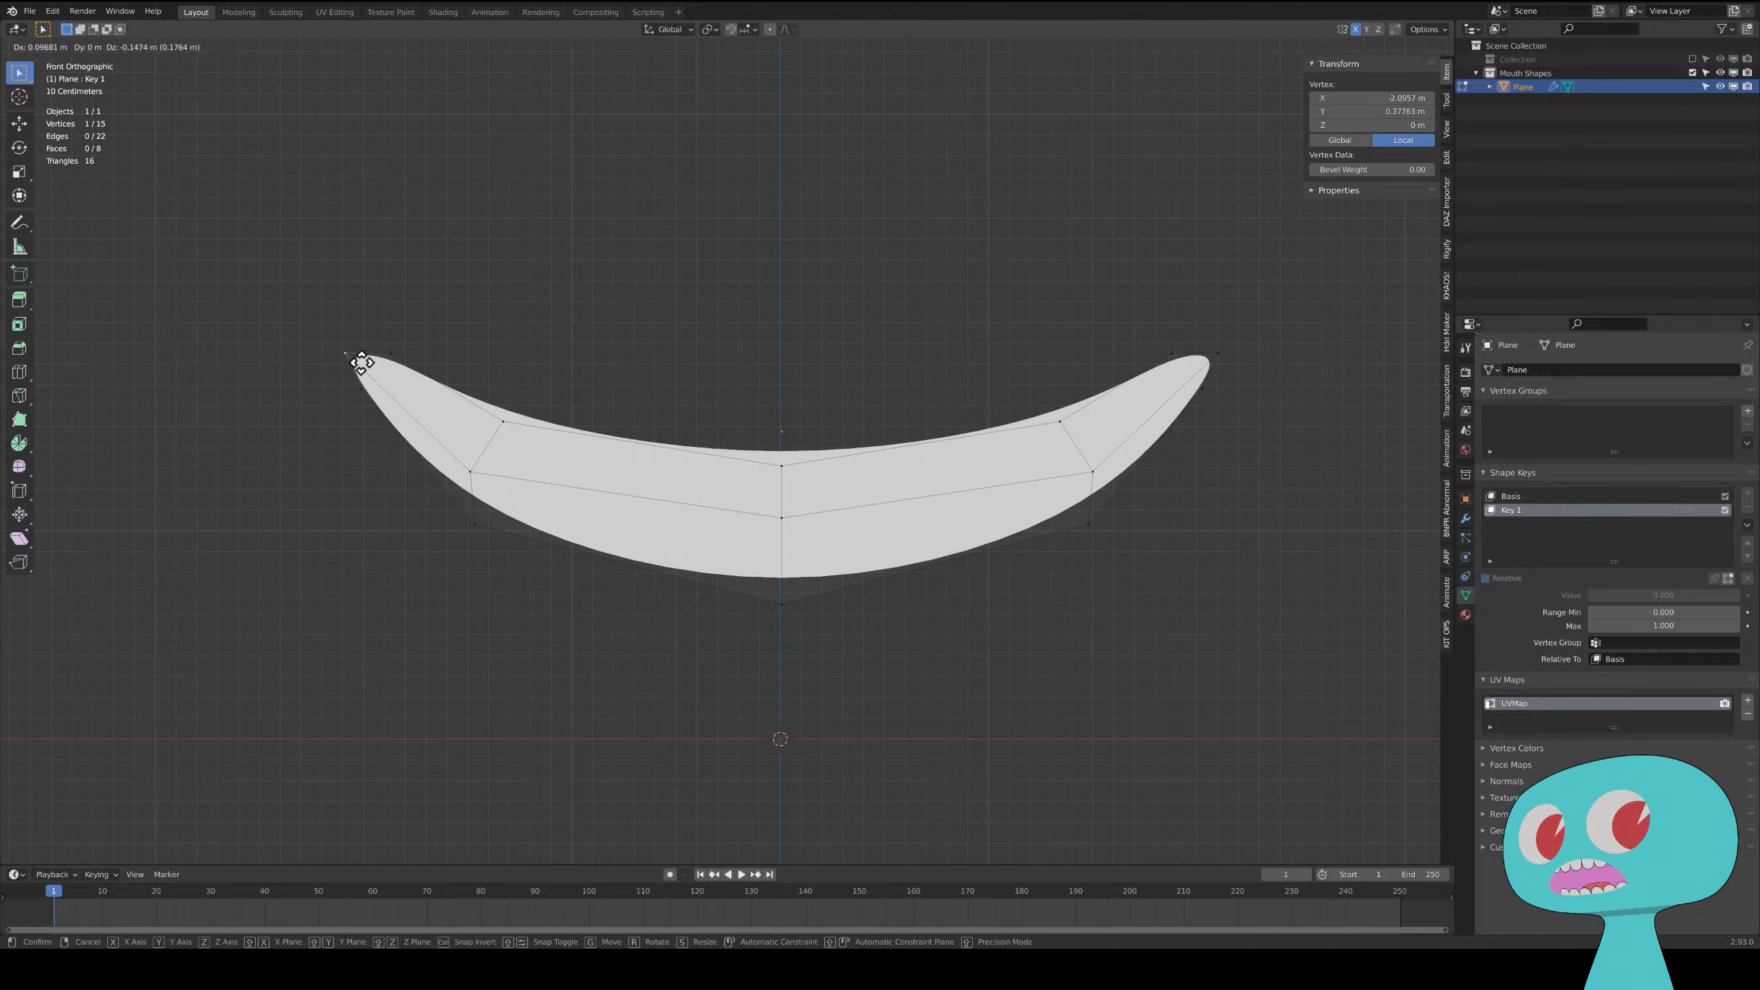
left_click(361, 361)
left_click(392, 354)
key("g")
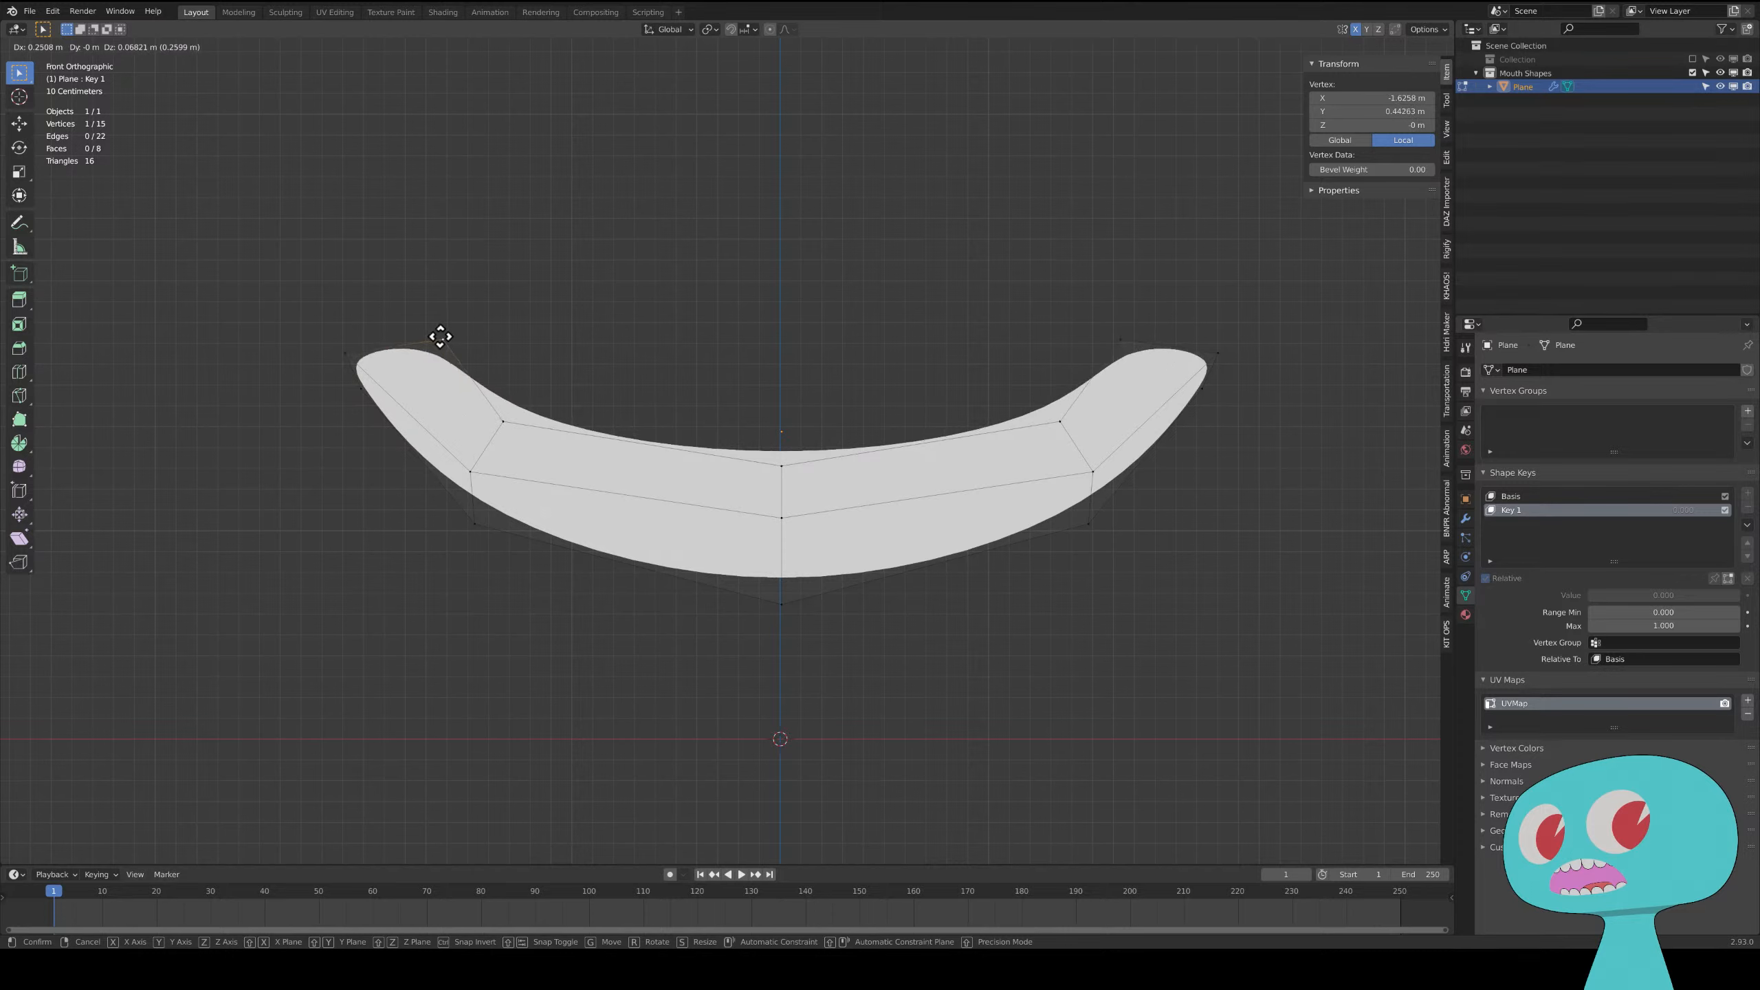
left_click(434, 339)
key("g")
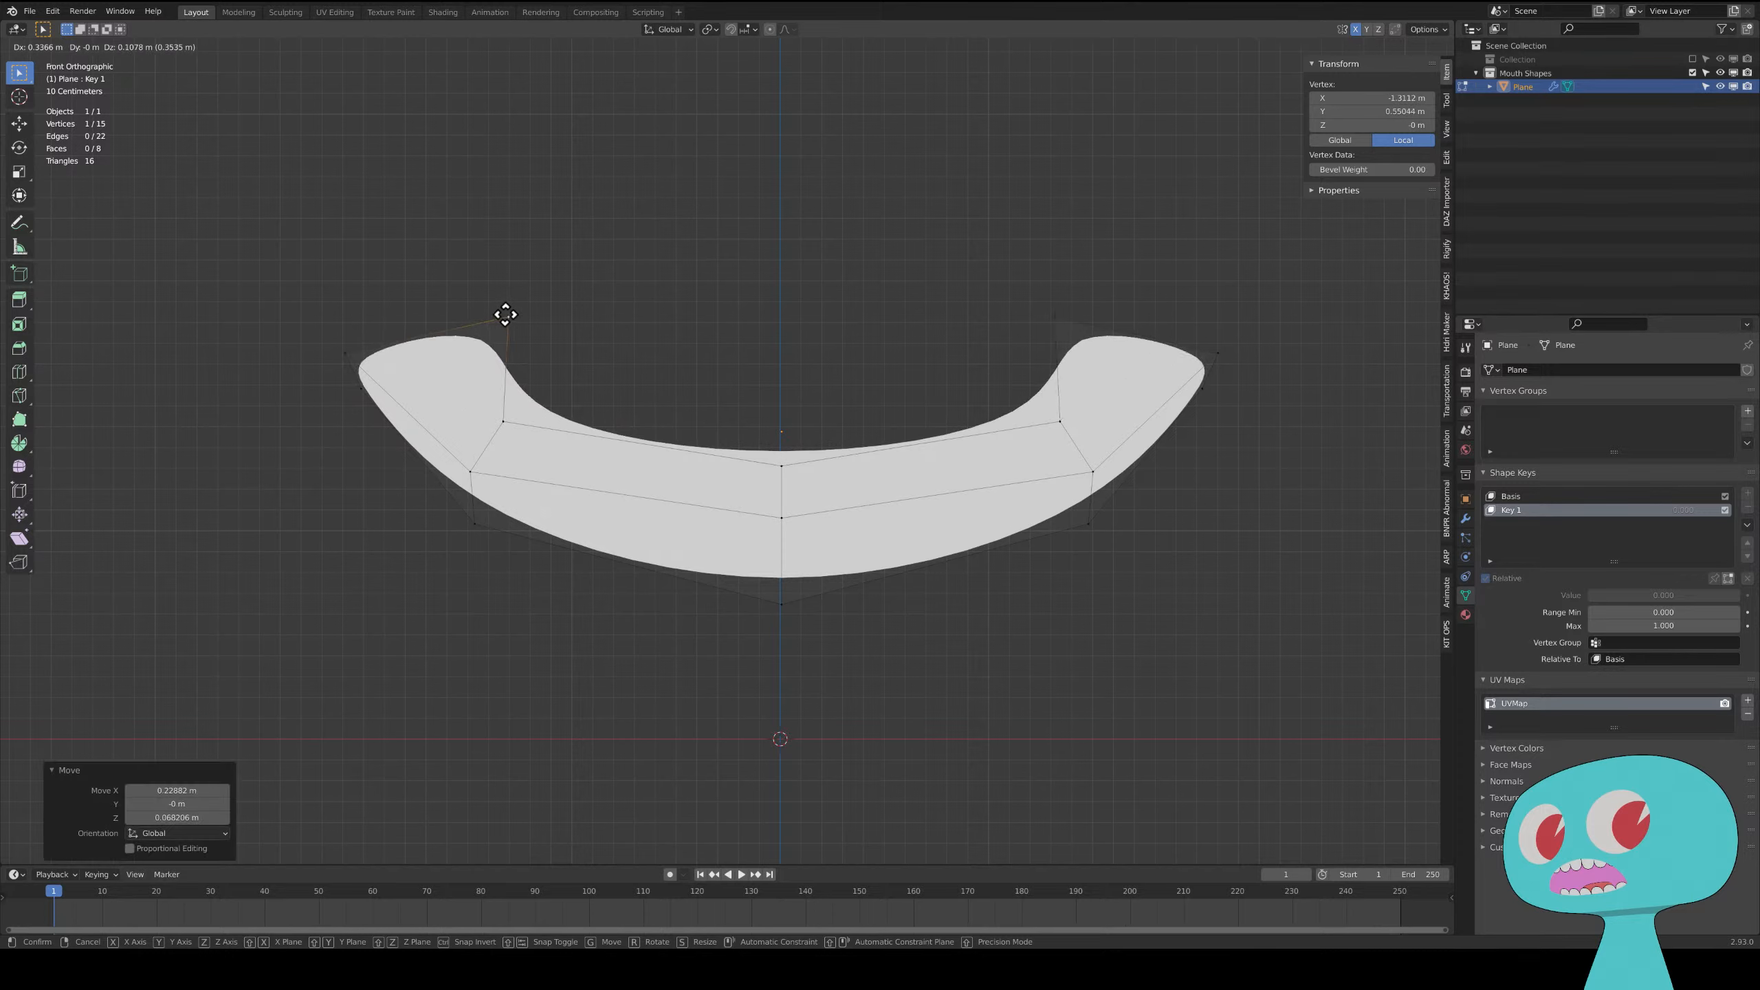
left_click(430, 343)
- Nudge the lower vertex beside the left tip outward and down, and raise the upper-edge vertex nearer the centre about 0.07 m
left_click(357, 396)
key("g")
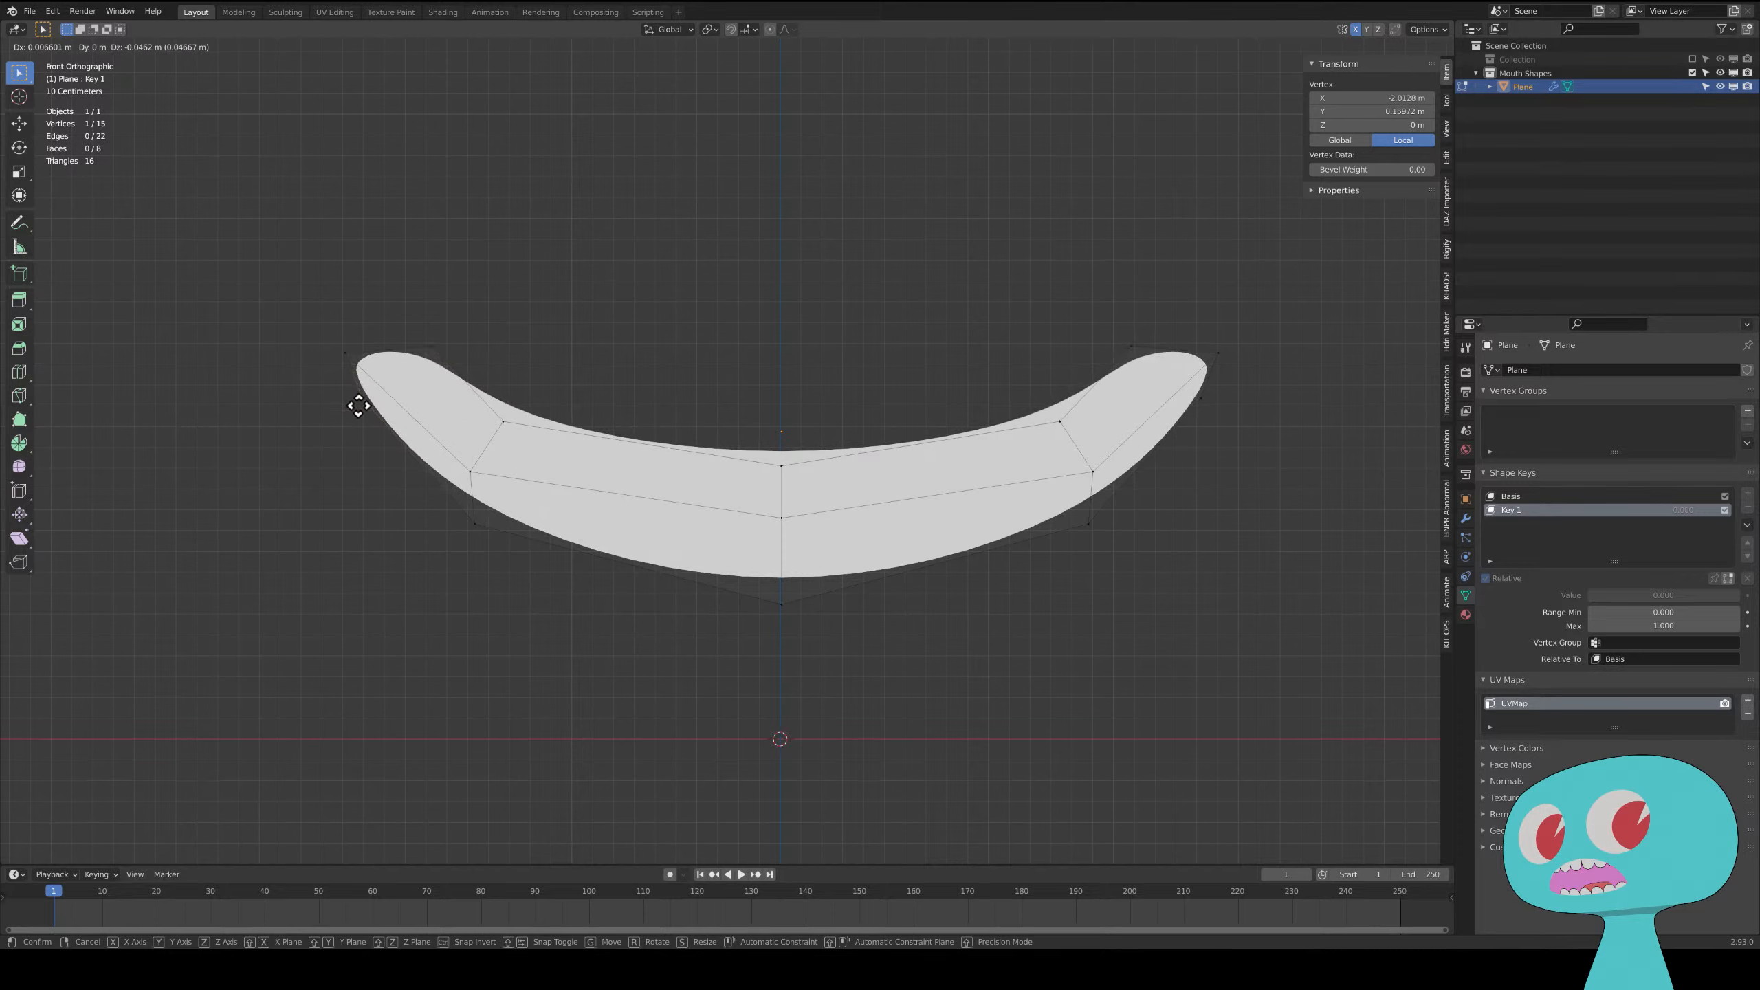
left_click(350, 408)
left_click(504, 422)
key("g")
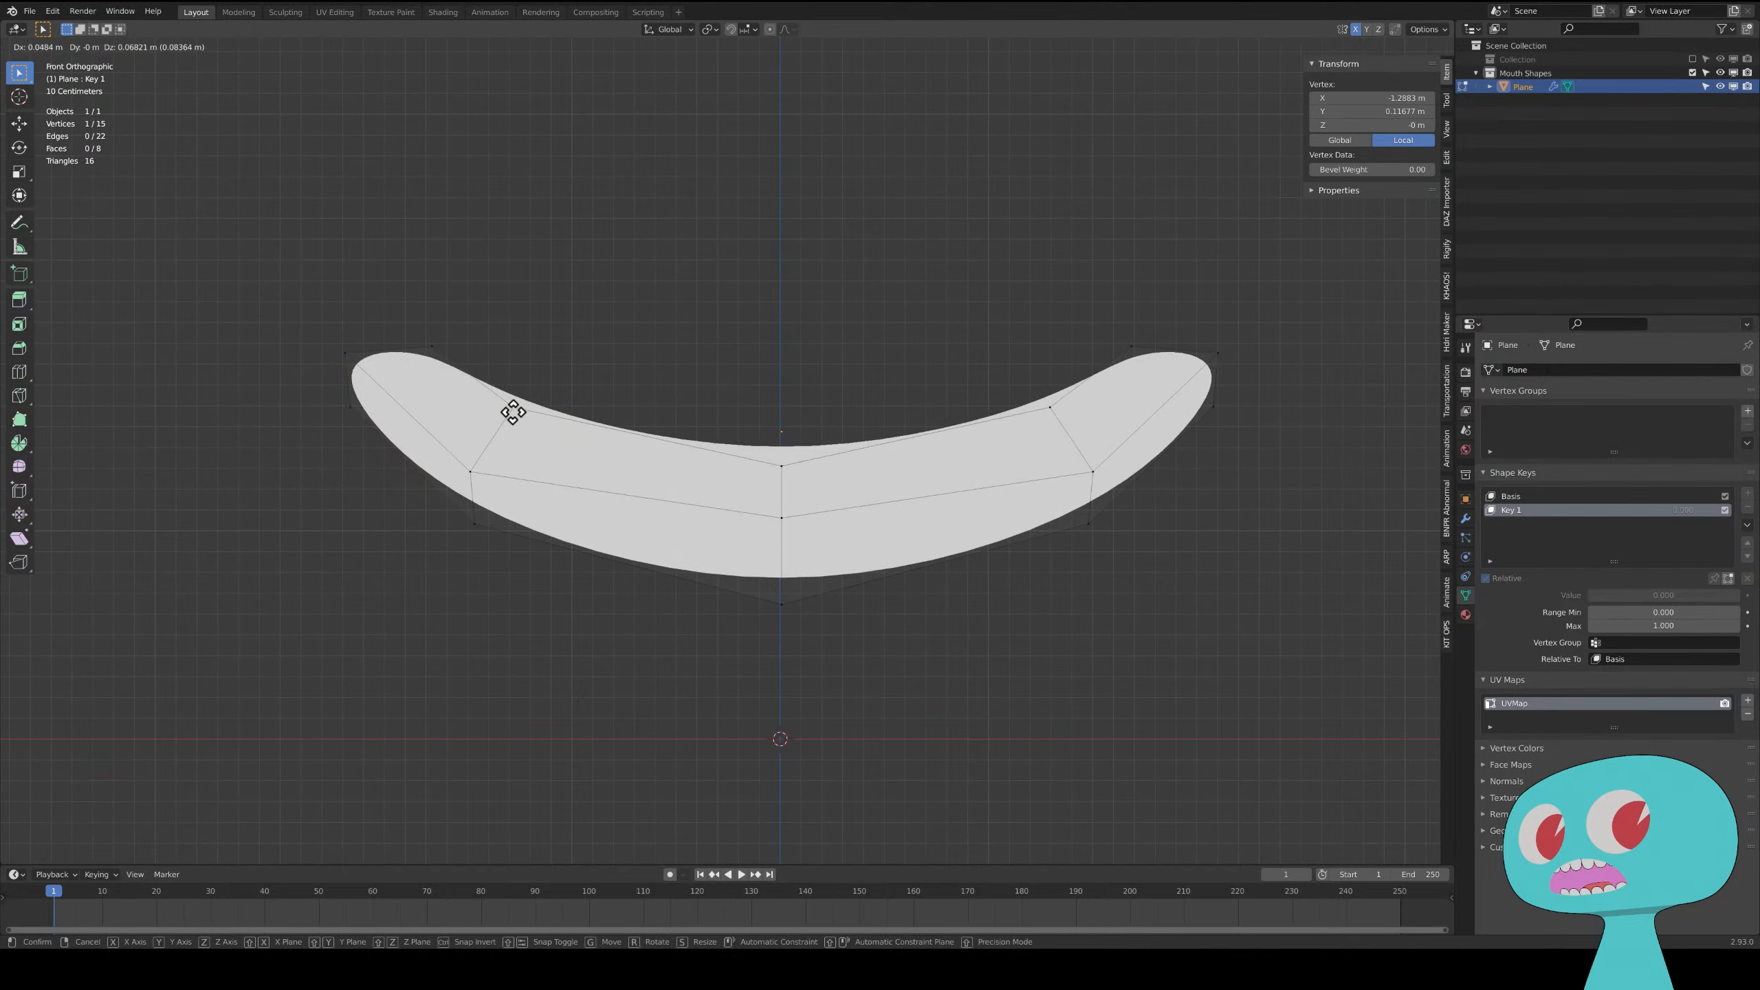
left_click(513, 412)
- Raise the upper centre vertex another 0.11 m or so and lower the bottom centre vertex by about 0.16 m more
left_click(777, 462)
key("g")
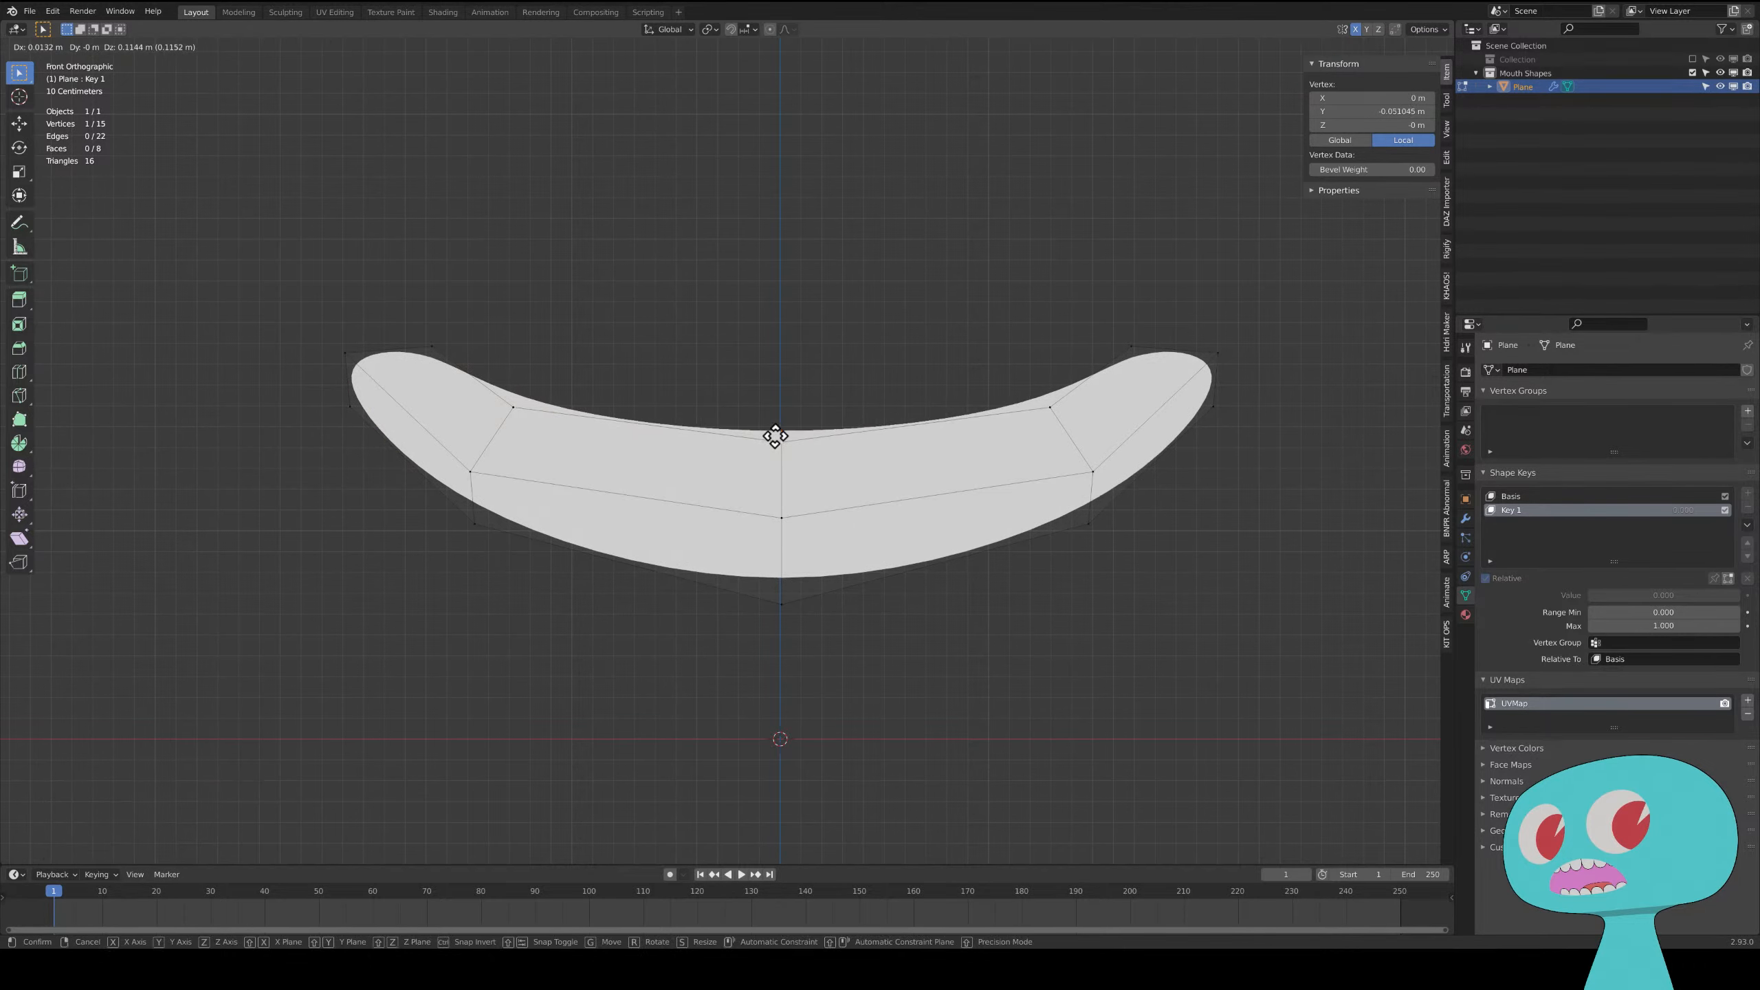
left_click(776, 436)
left_click(783, 604)
key("g")
left_click(781, 642)
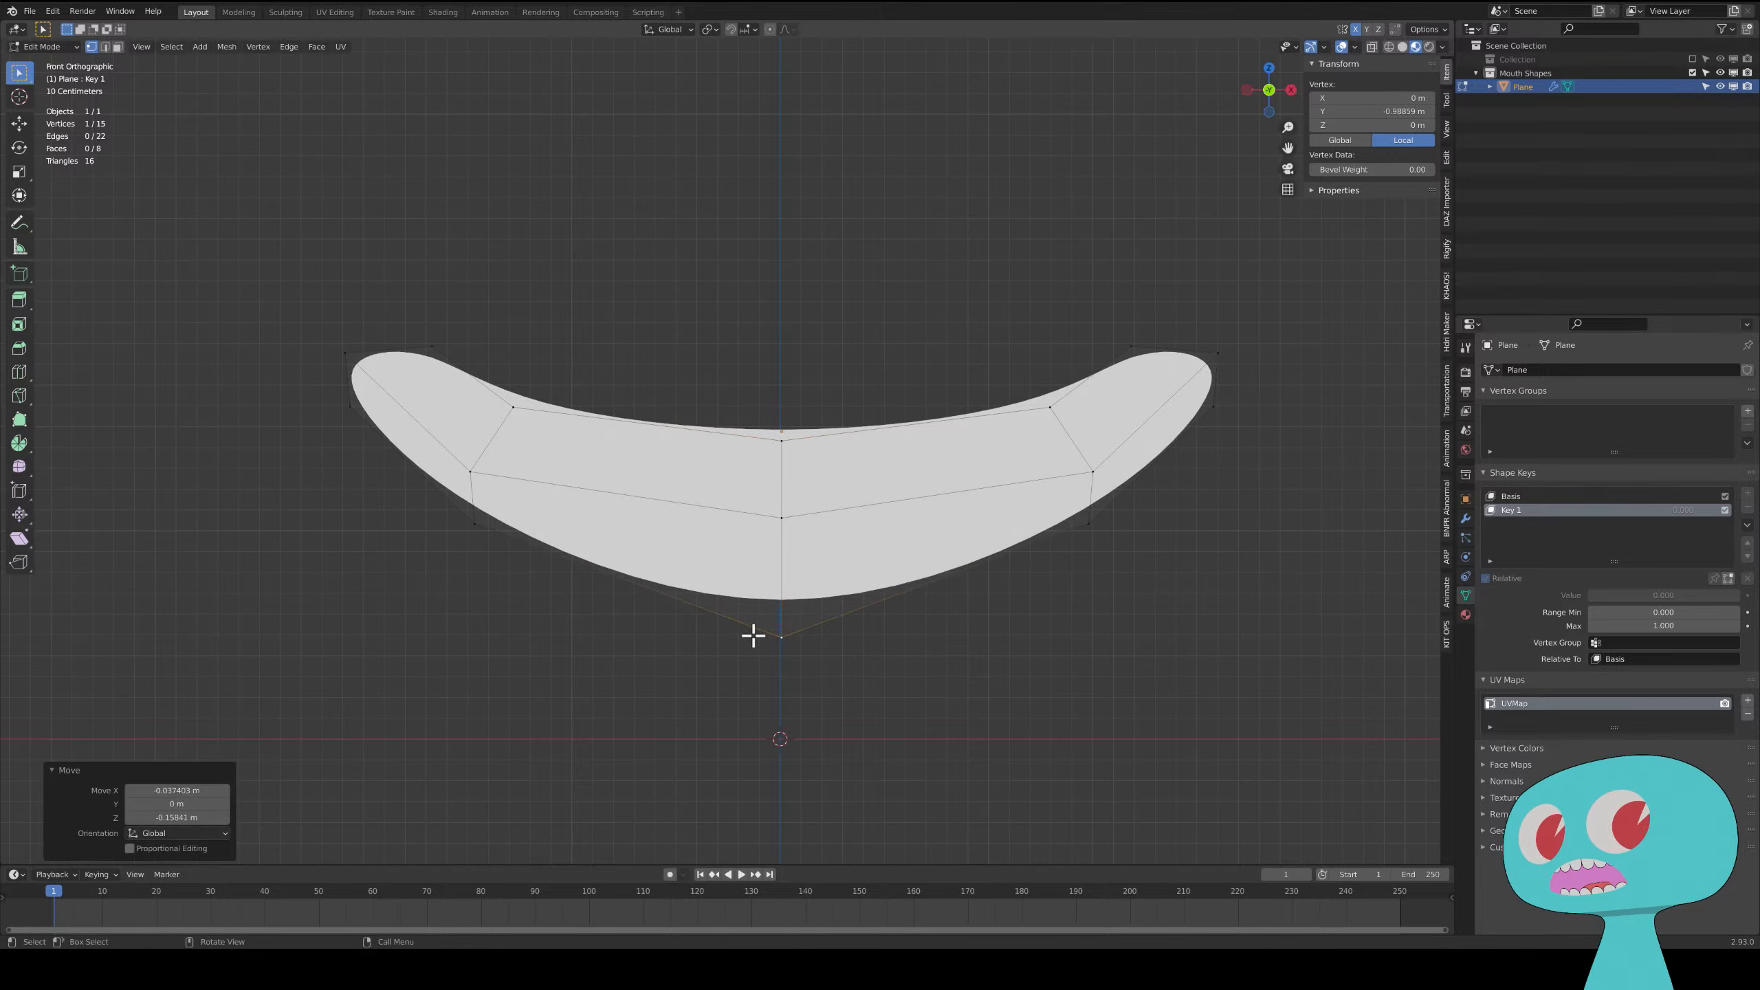
- Try creasing the two lower edges that meet at the bottom centre vertex to 1.00
key("2")
left_click(868, 607)
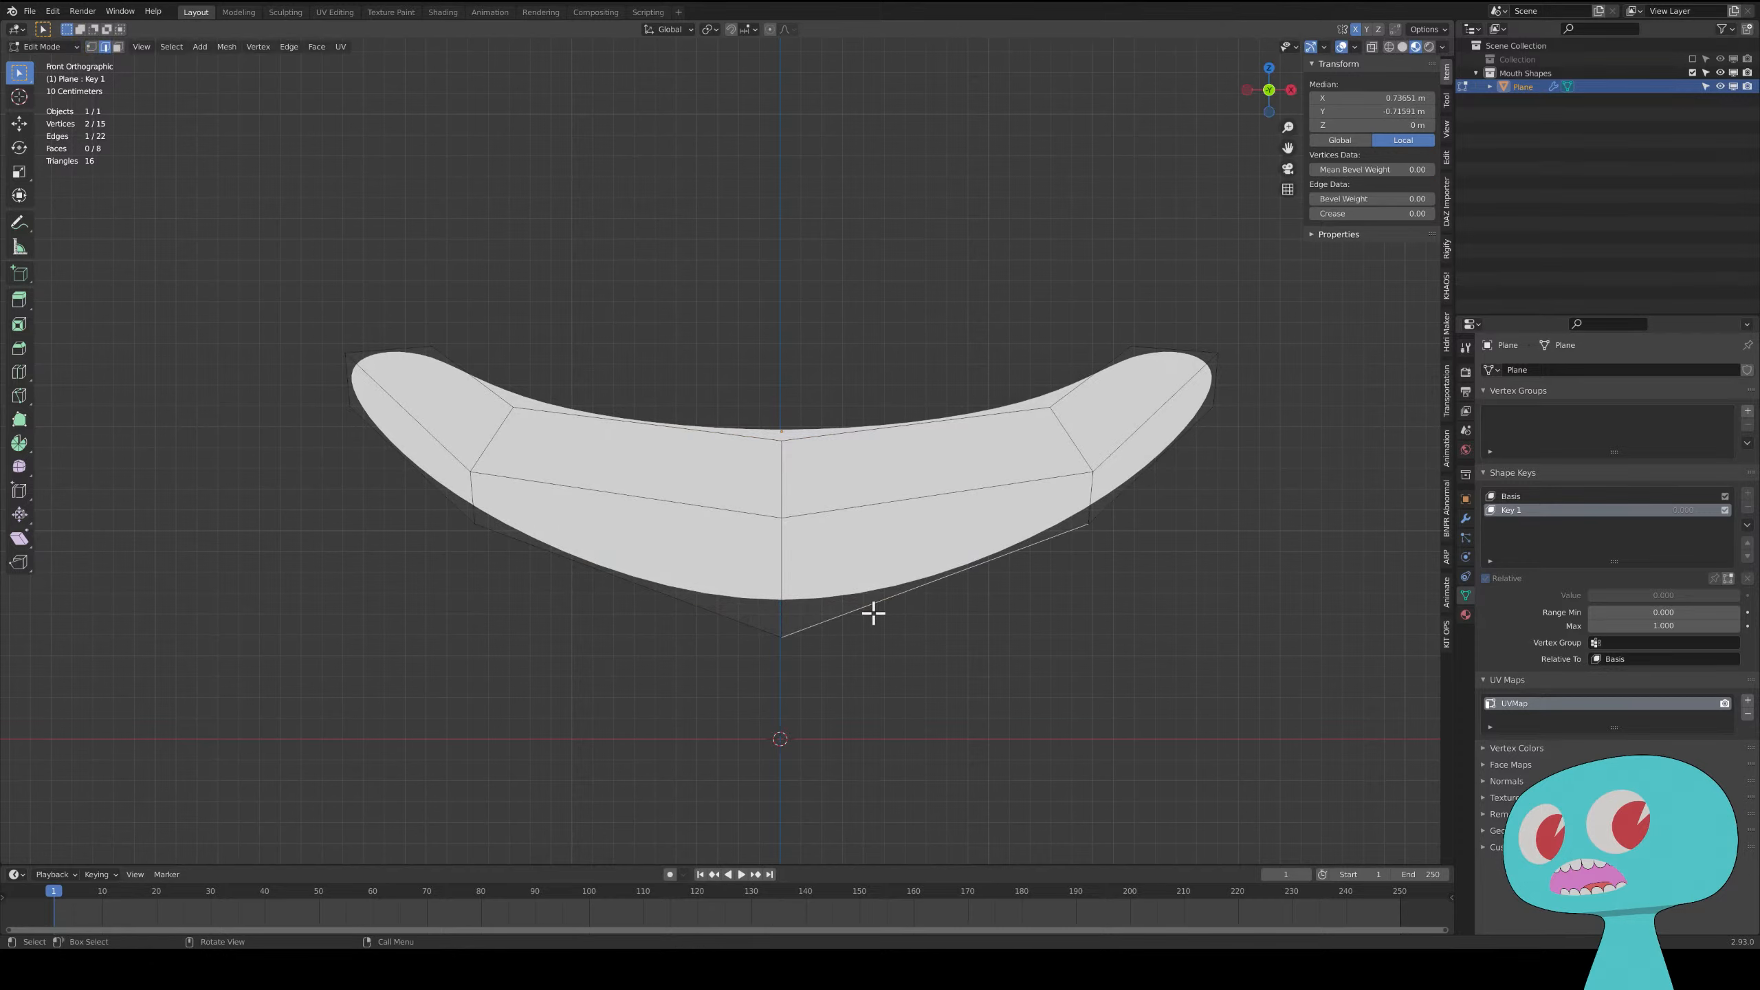
left_click(636, 601, "shift")
key("shift+e")
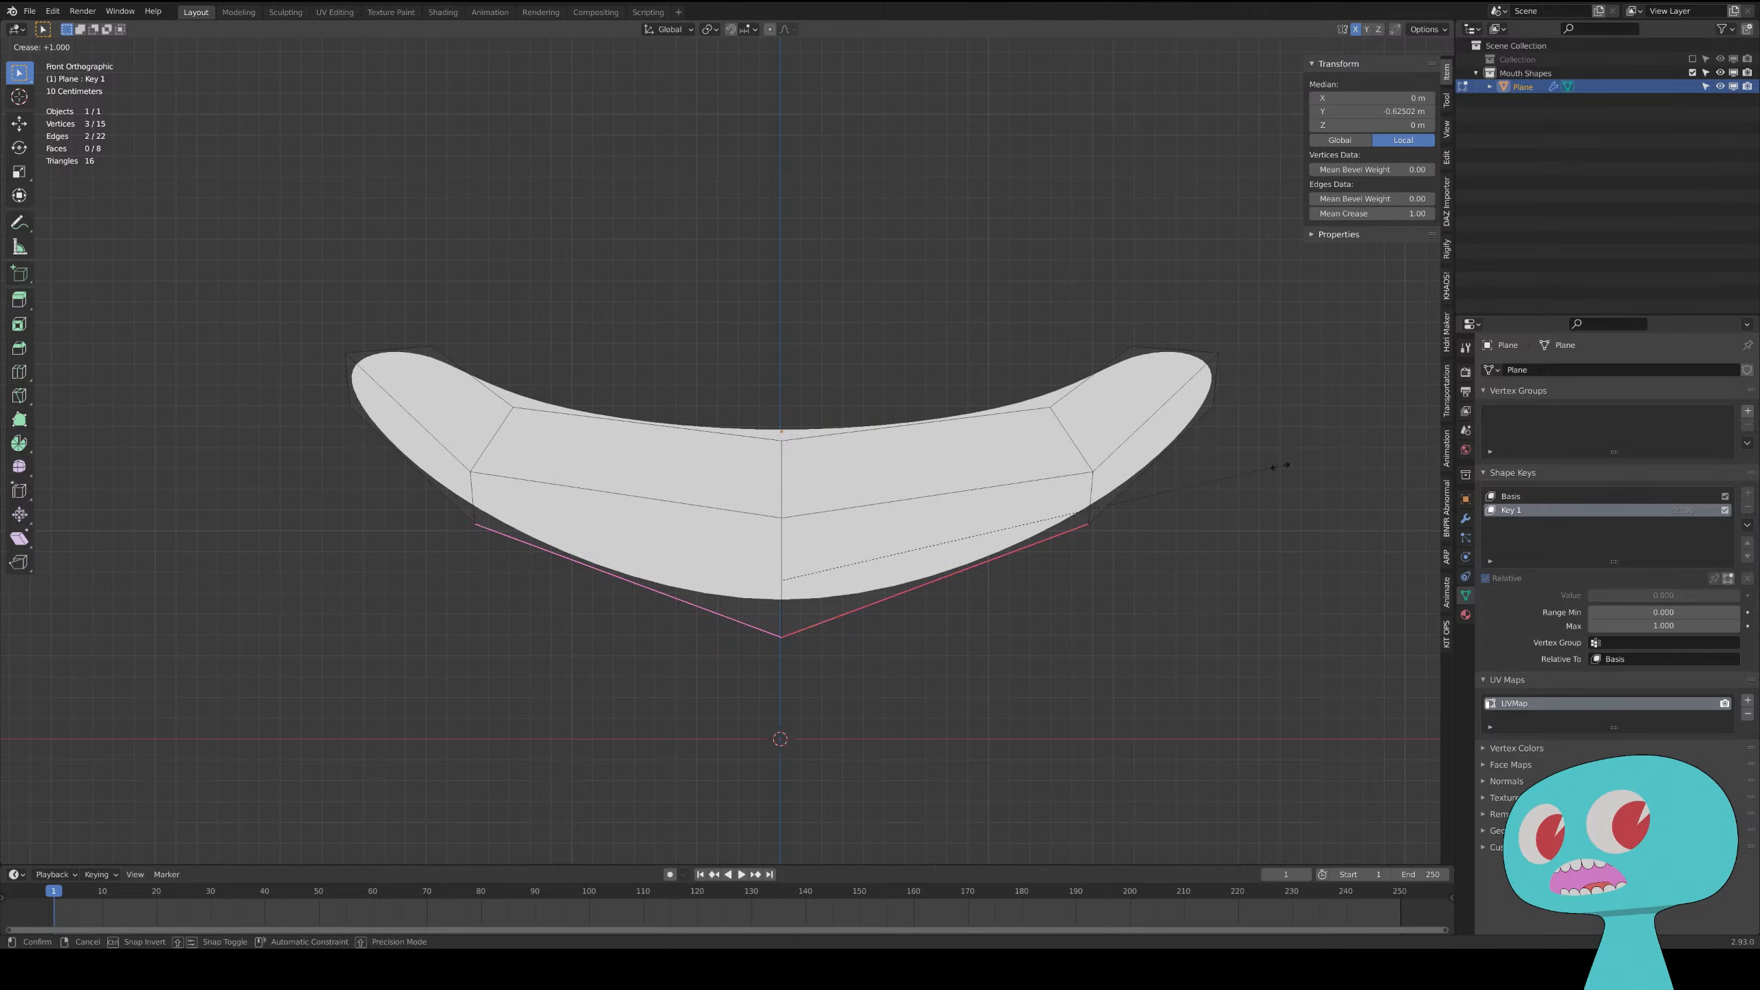
right_click(367, 584)
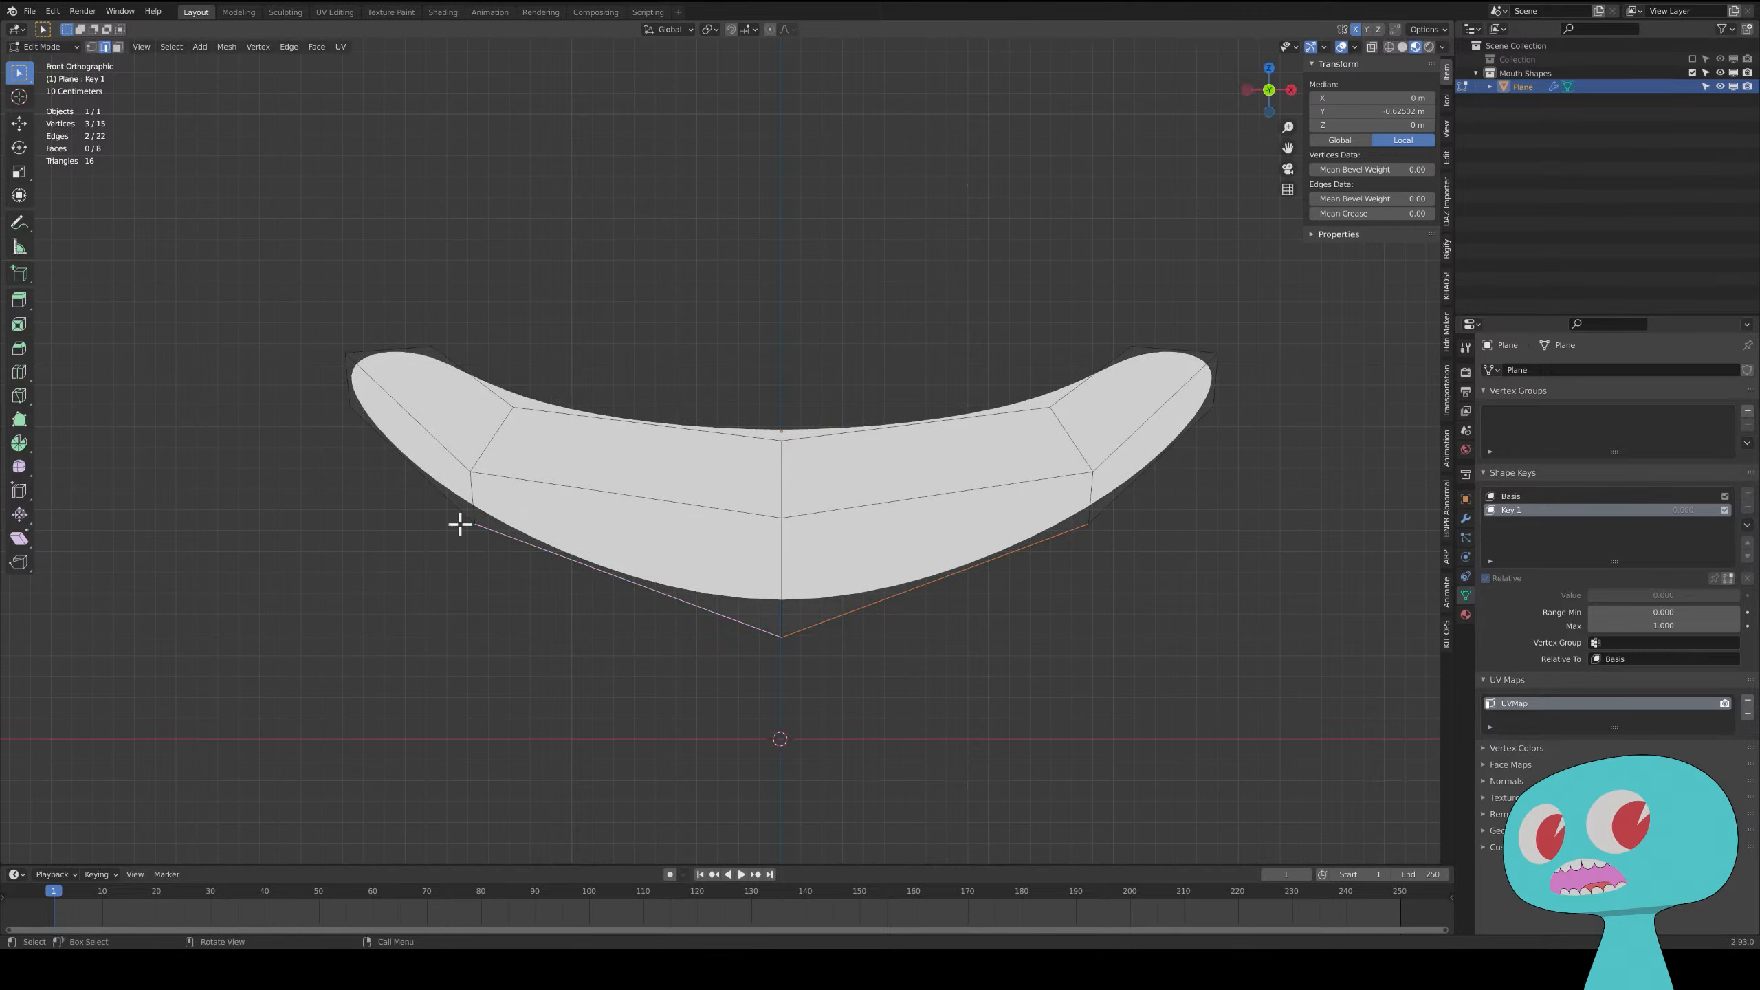
- Try adding the lower centre edge to the selection, creasing all three bottom edges to 1.00, and check the outline without overlays
left_click(782, 586, "shift")
key("shift+e")
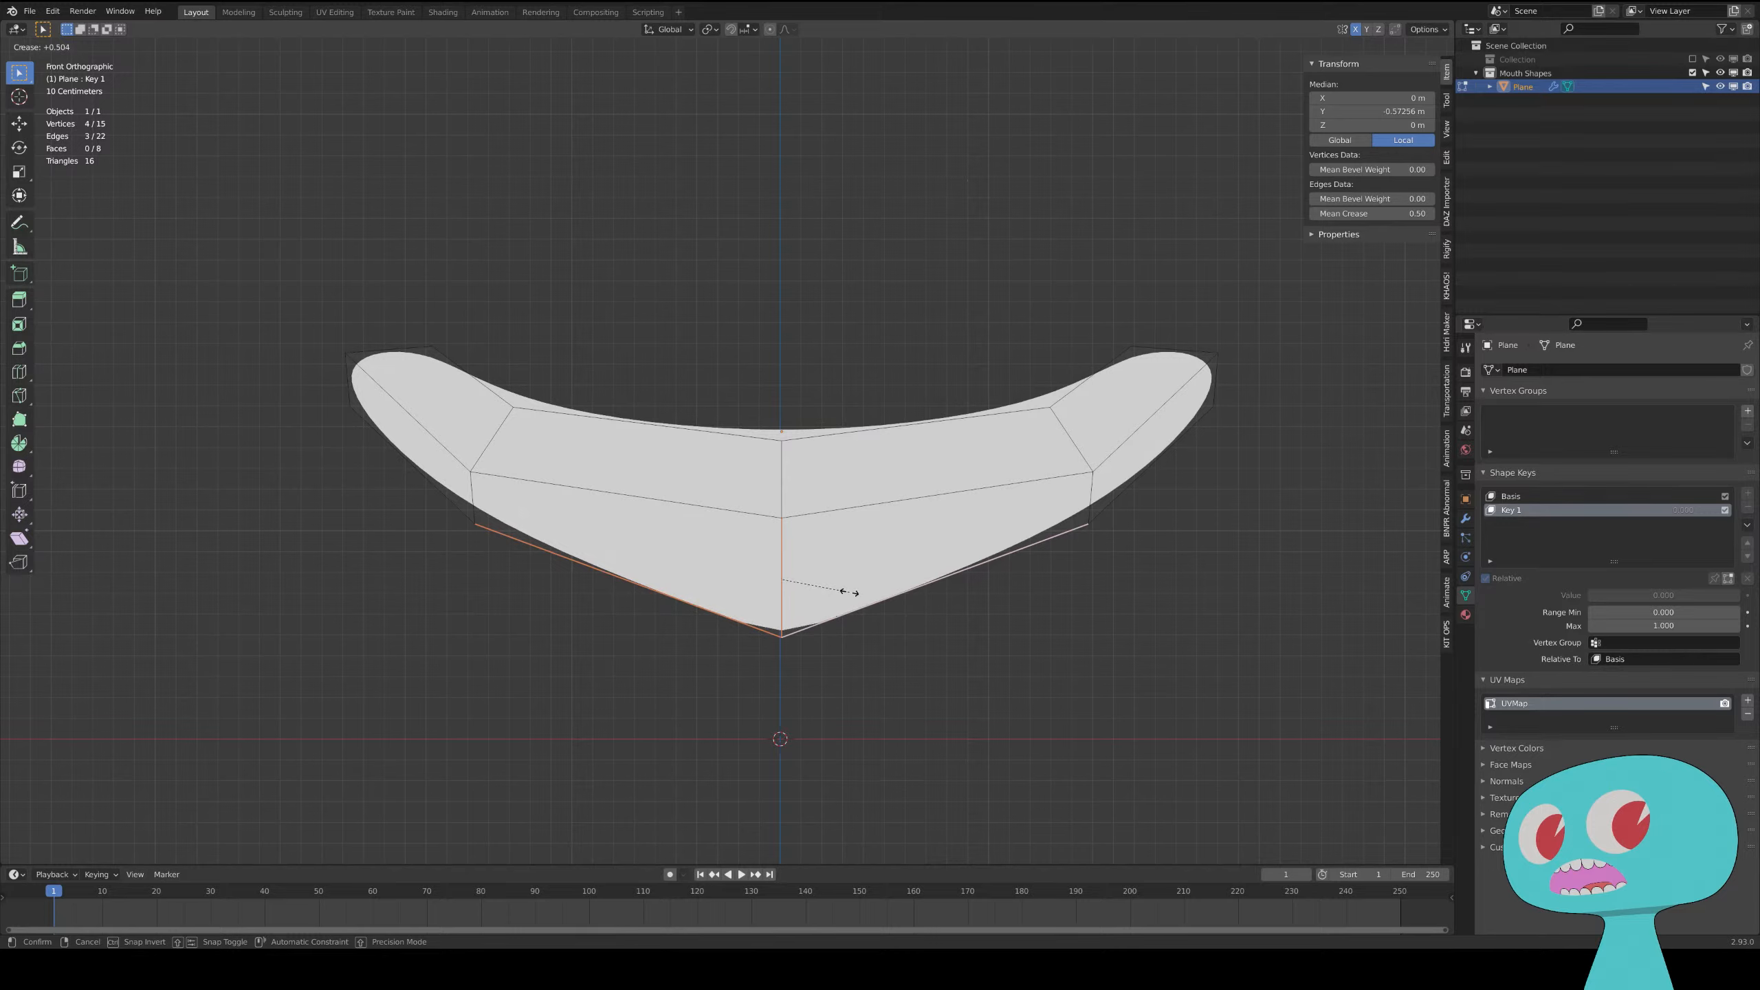
left_click(1090, 580)
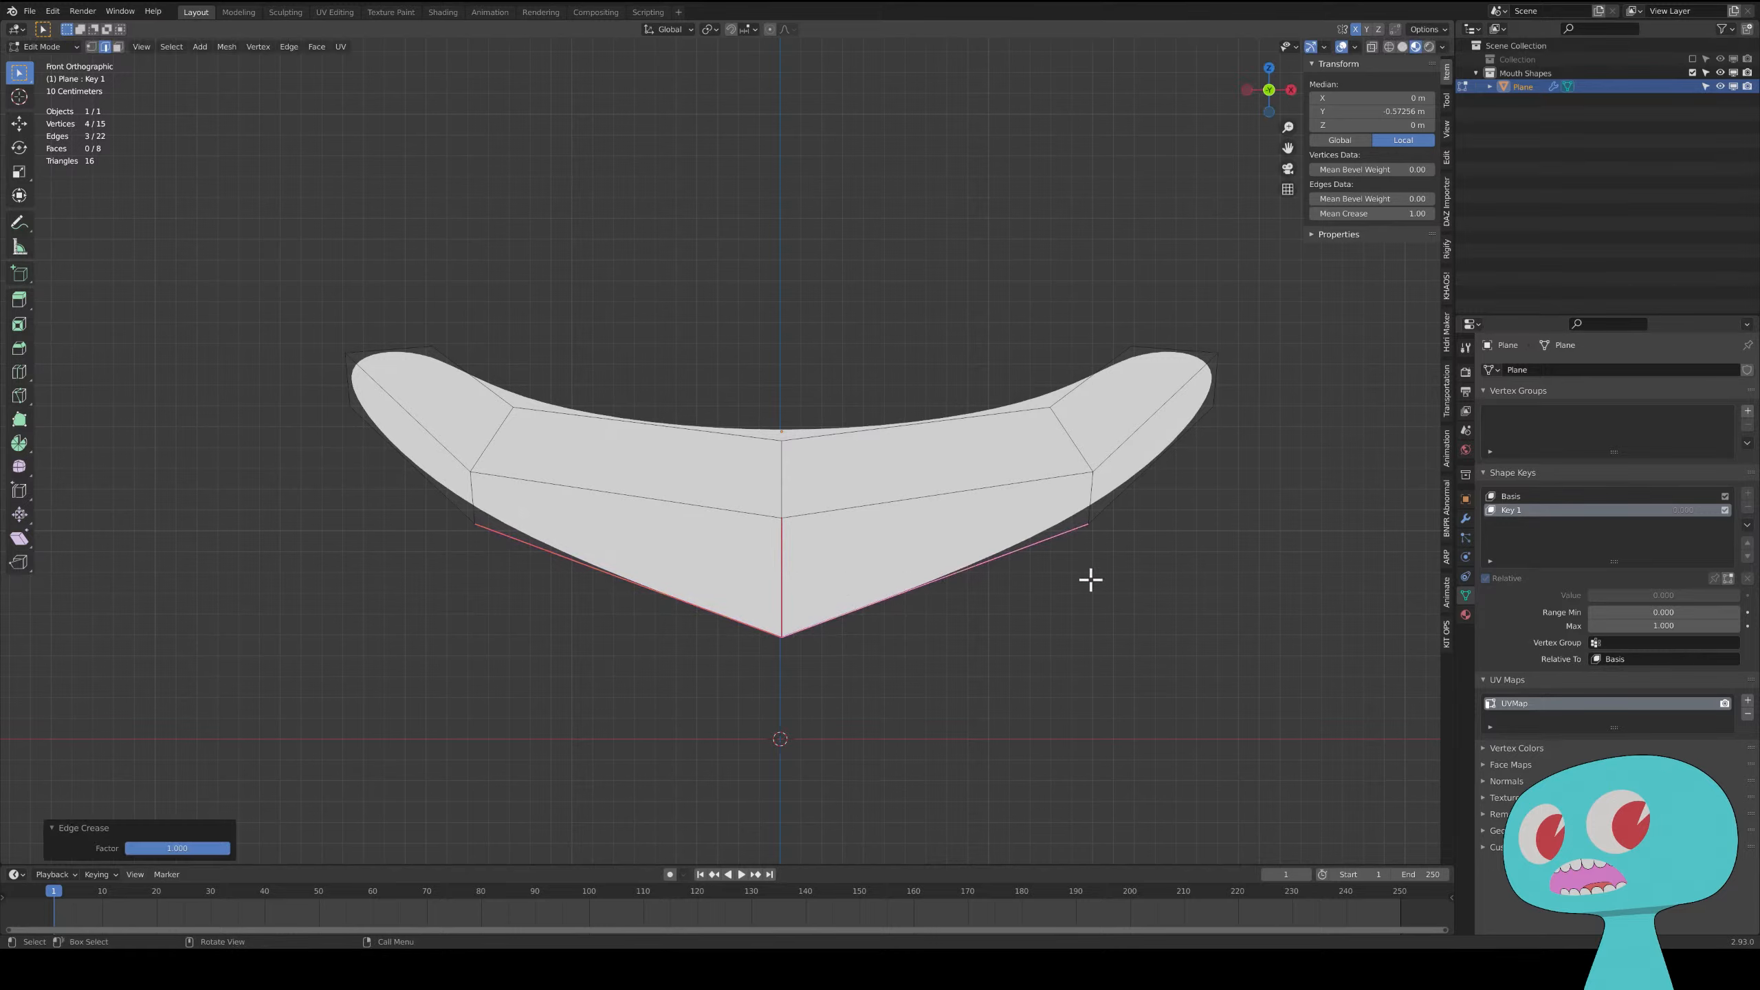
key("Tab")
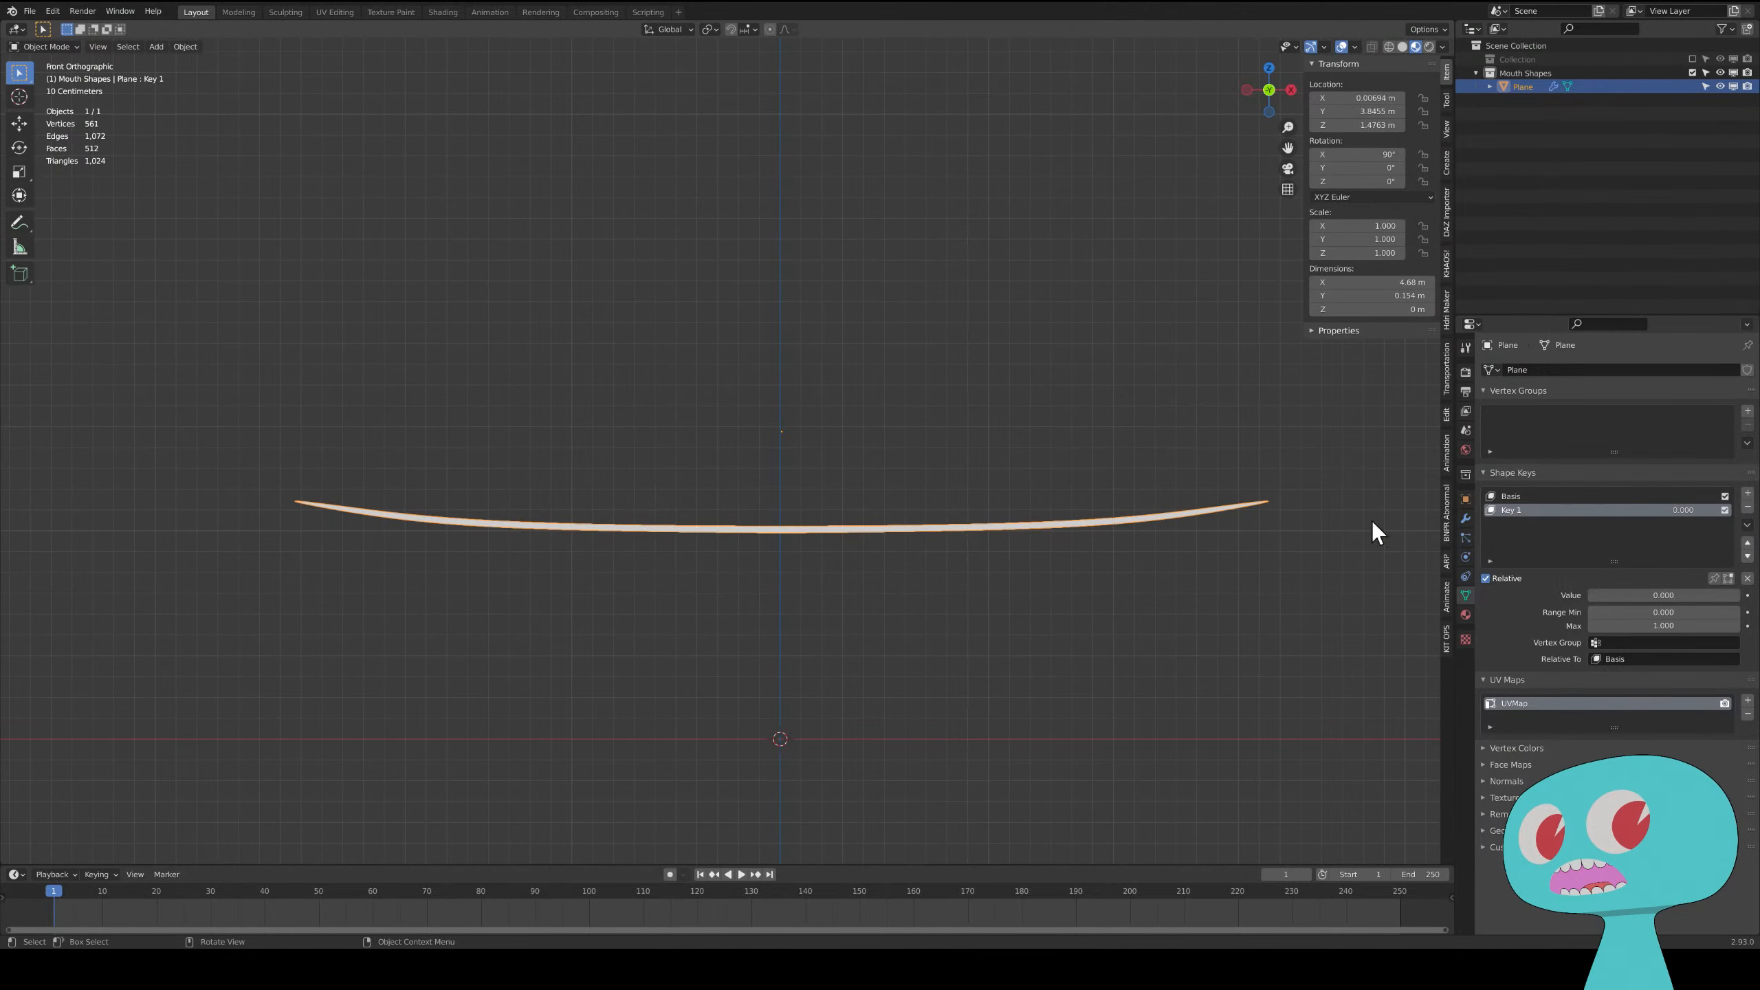
key("Tab")
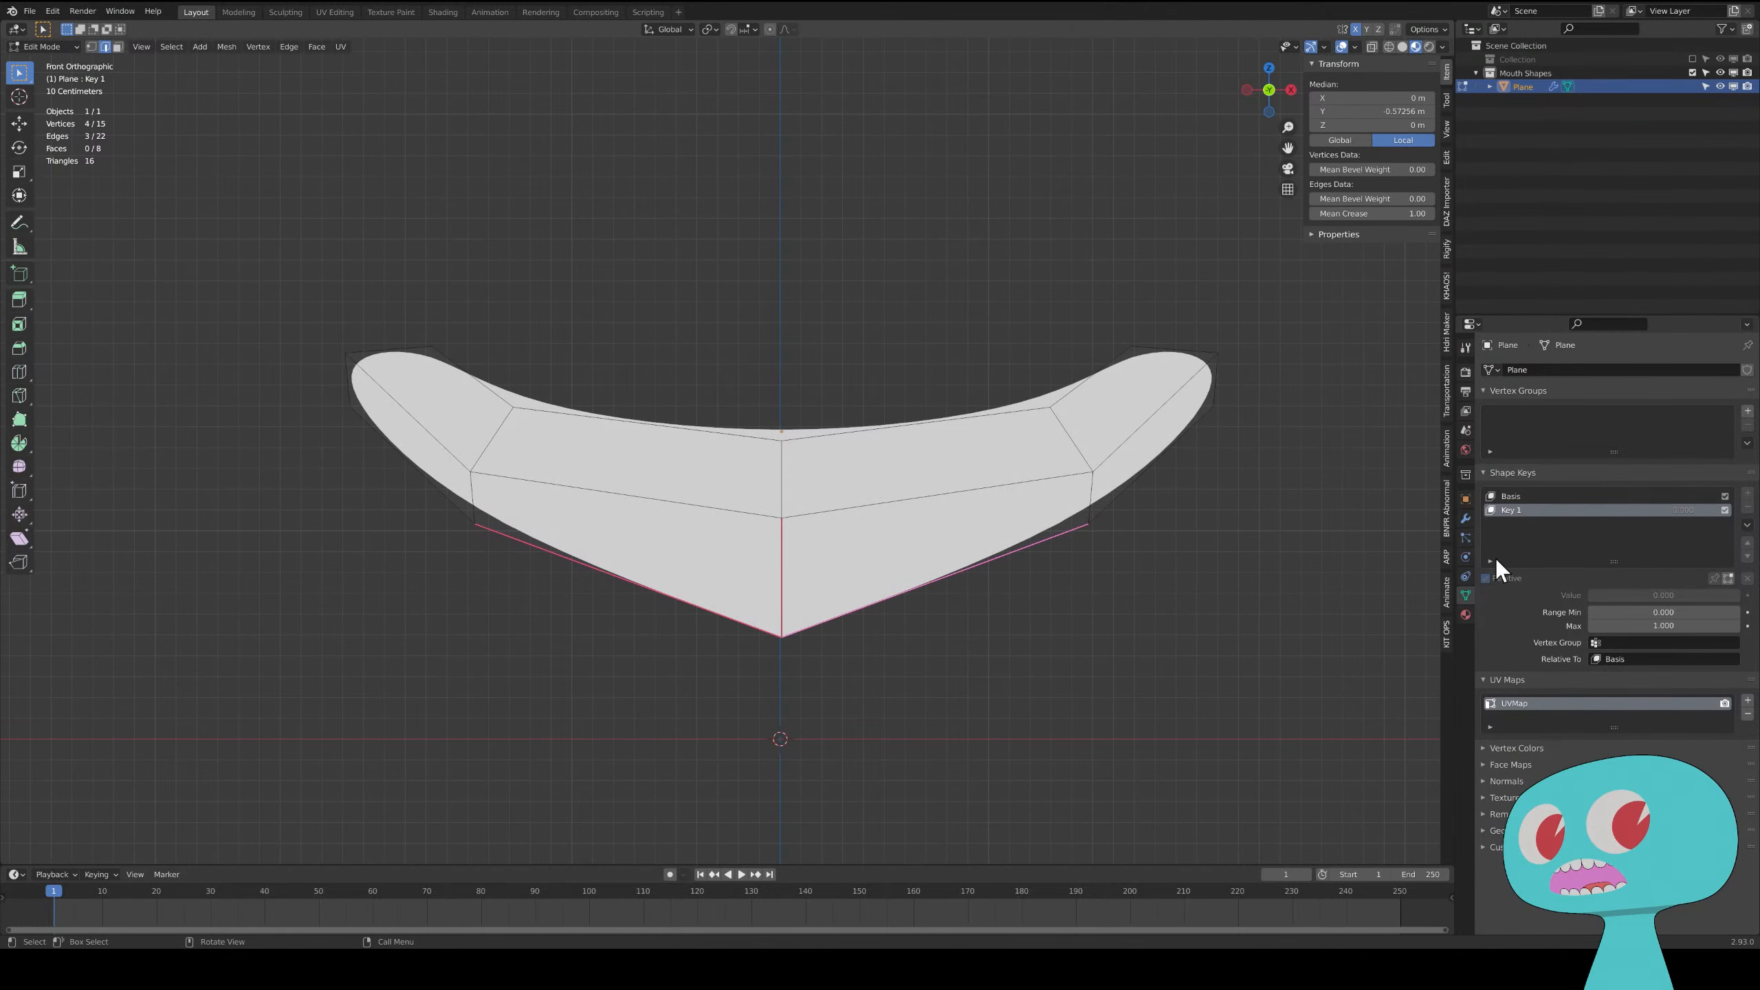
left_click(1343, 47)
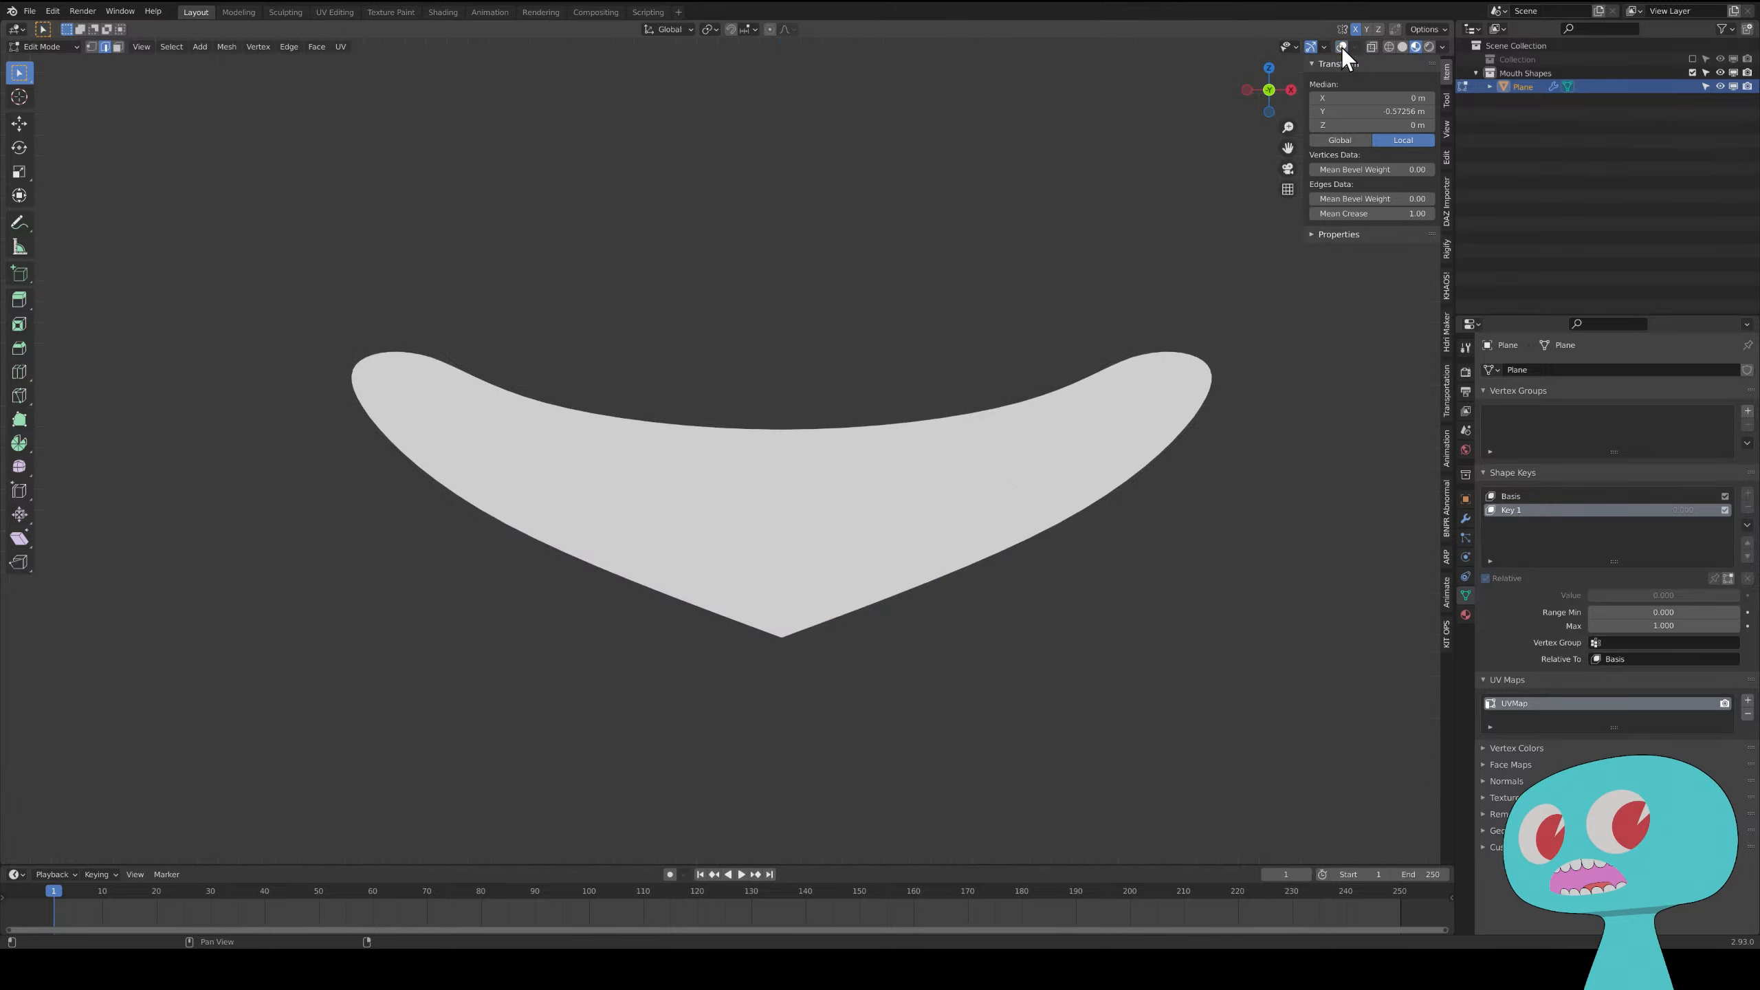
left_click(1343, 47)
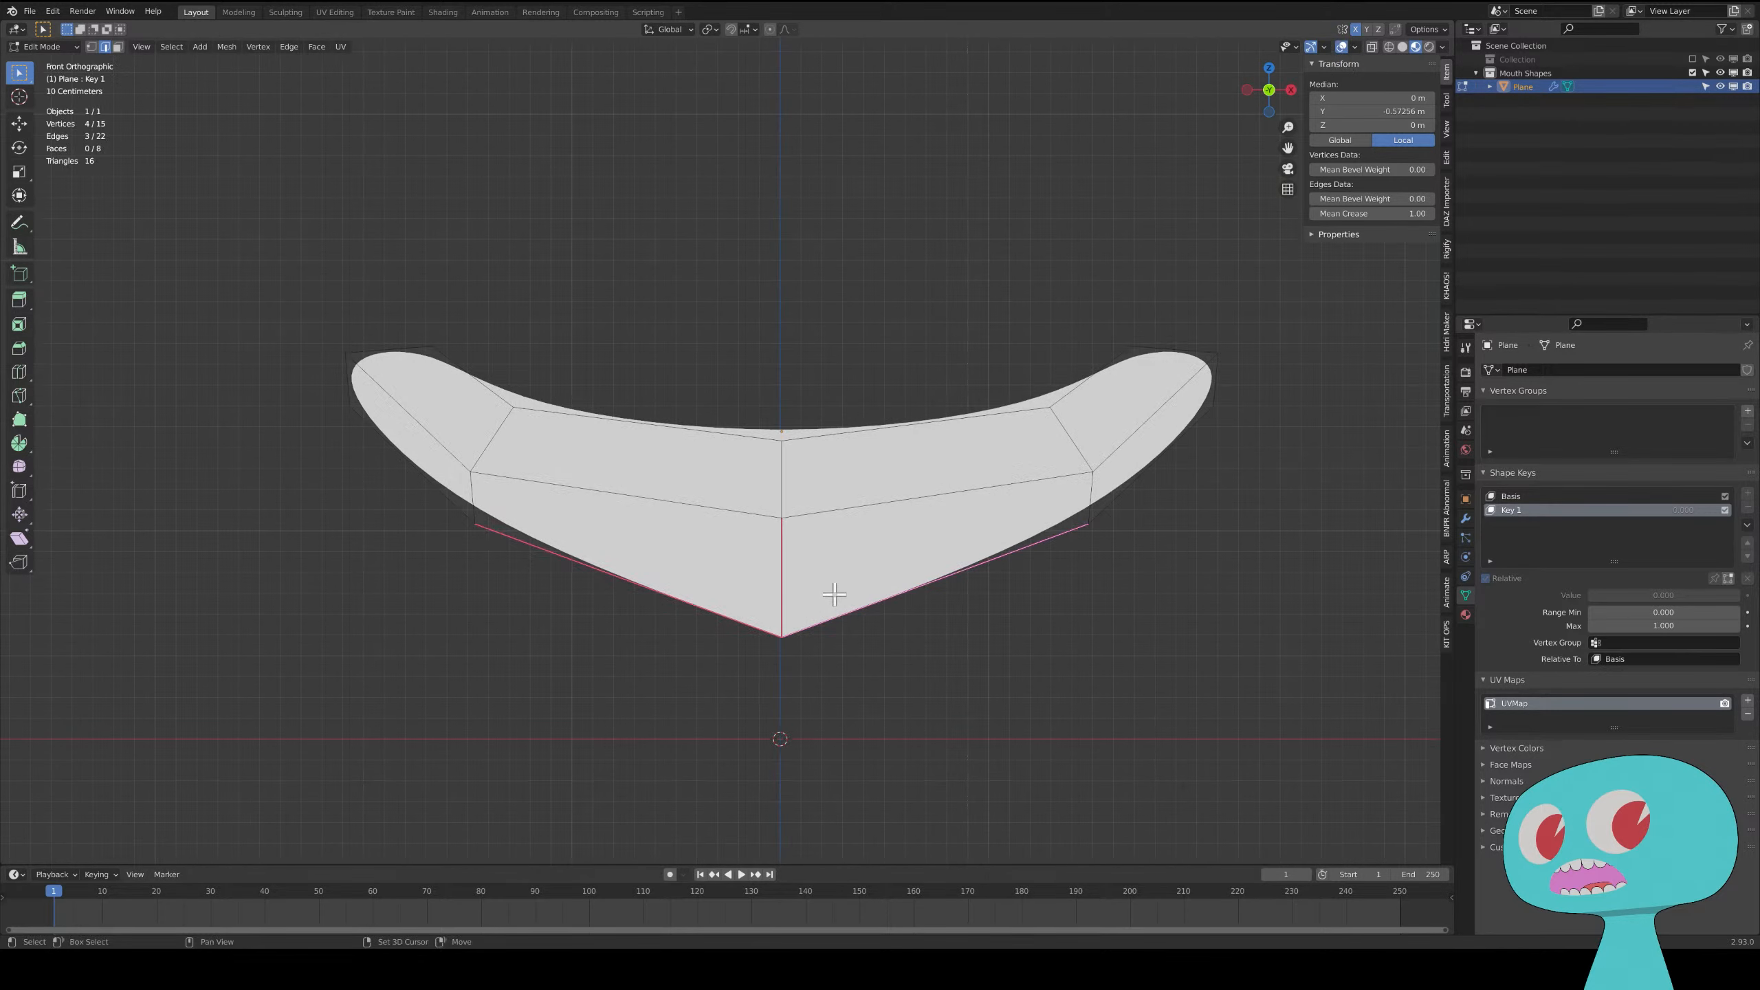
- Remove the crease from the three edges meeting at the bottom centre vertex, using a crease factor of -1.000
key("shift+e")
left_click(610, 580)
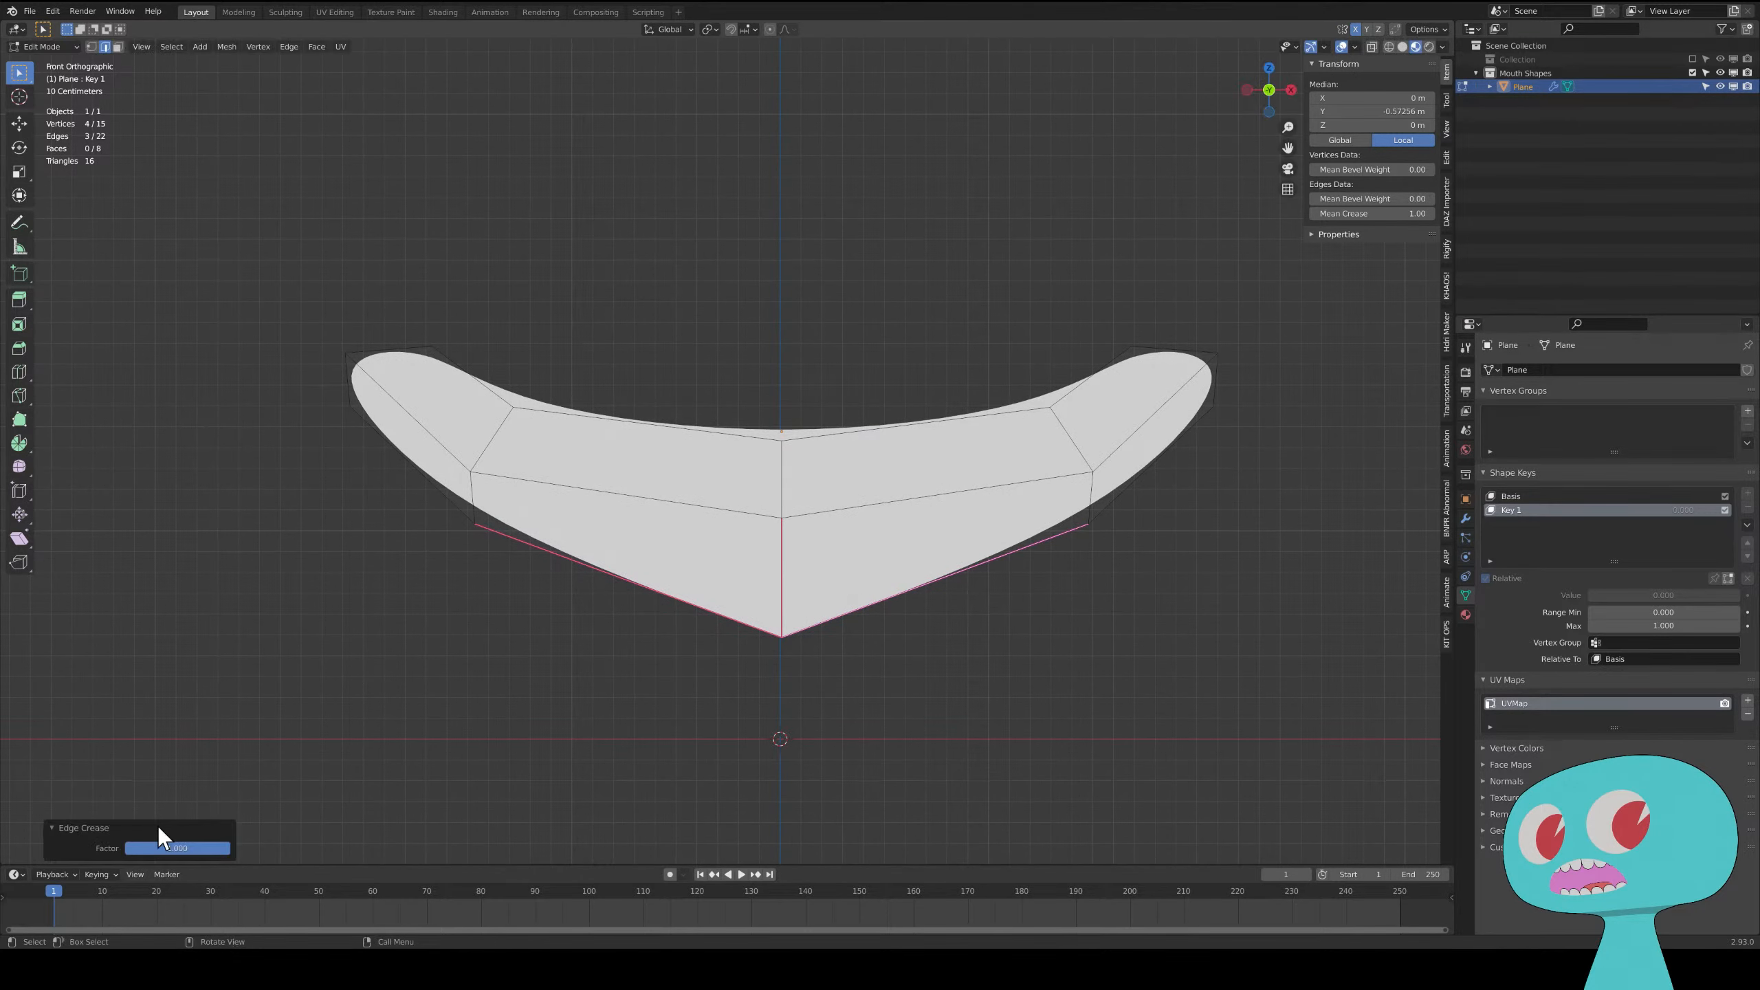
left_click_drag(210, 848, 125, 848)
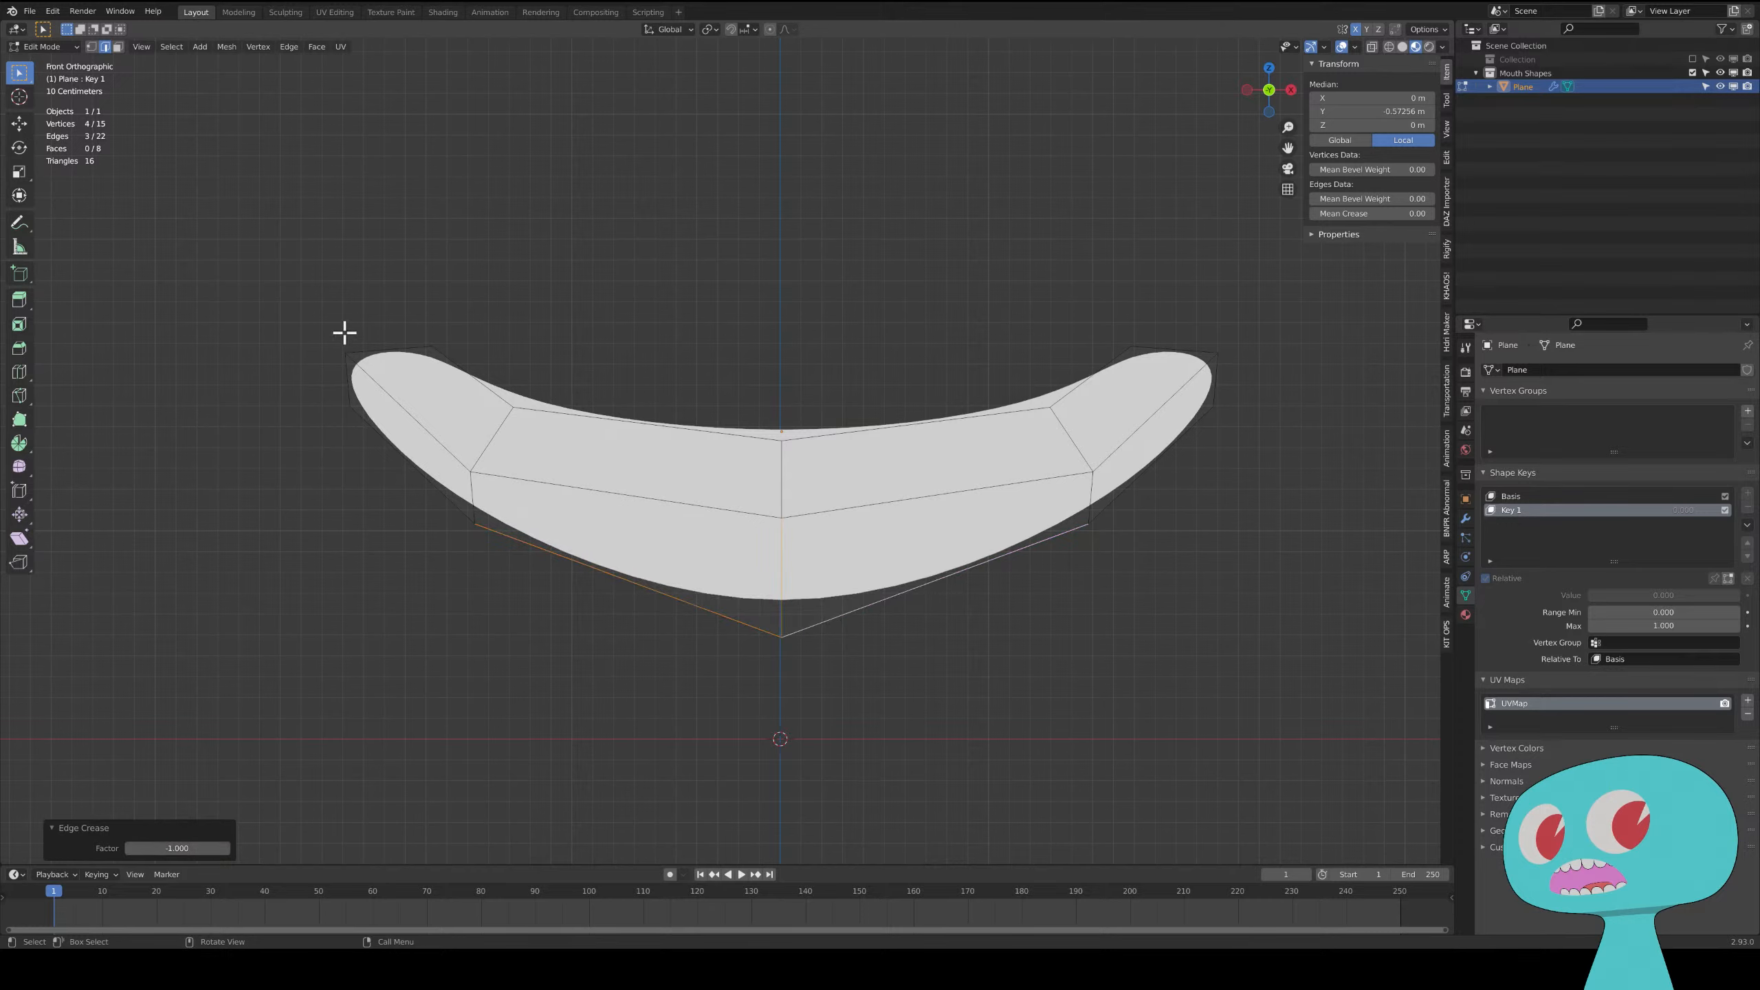
- Try creasing the edges that meet at both mouth tips to 0.84, and view the mouth with the overlays hidden
left_click(368, 357)
left_click(348, 379, "shift")
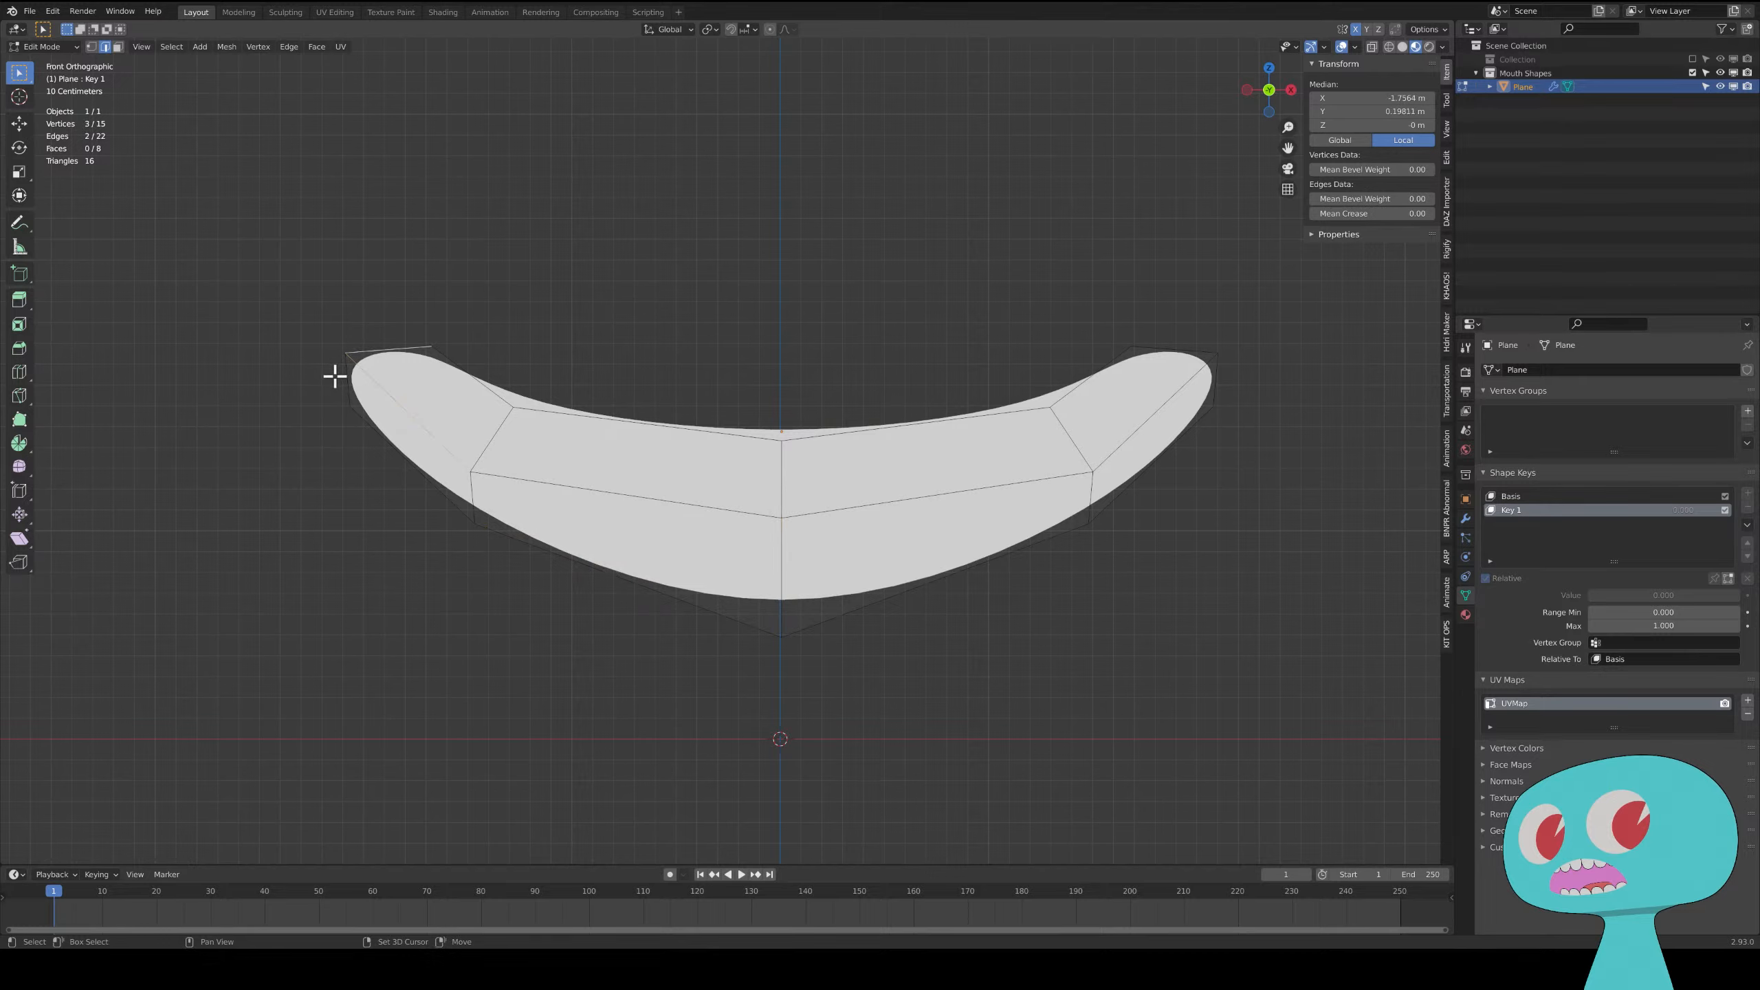
left_click(1164, 348, "shift")
left_click(1218, 382, "shift")
key("shift+e")
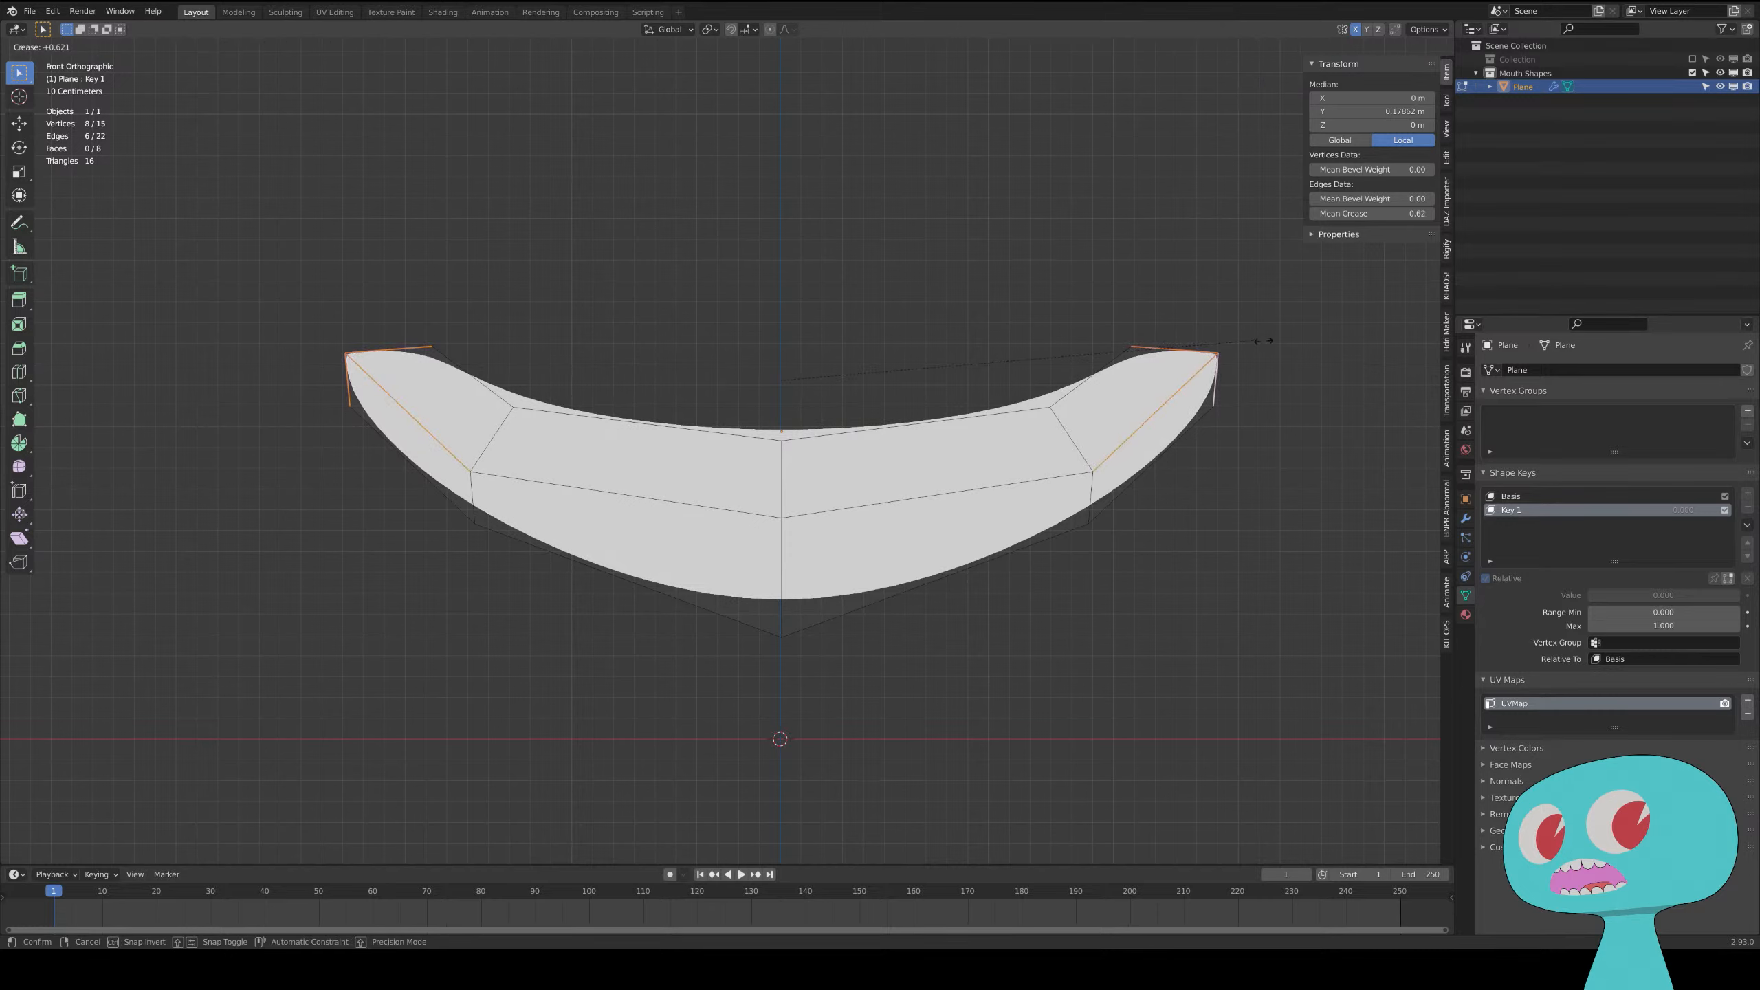
left_click(1323, 348)
key("Tab")
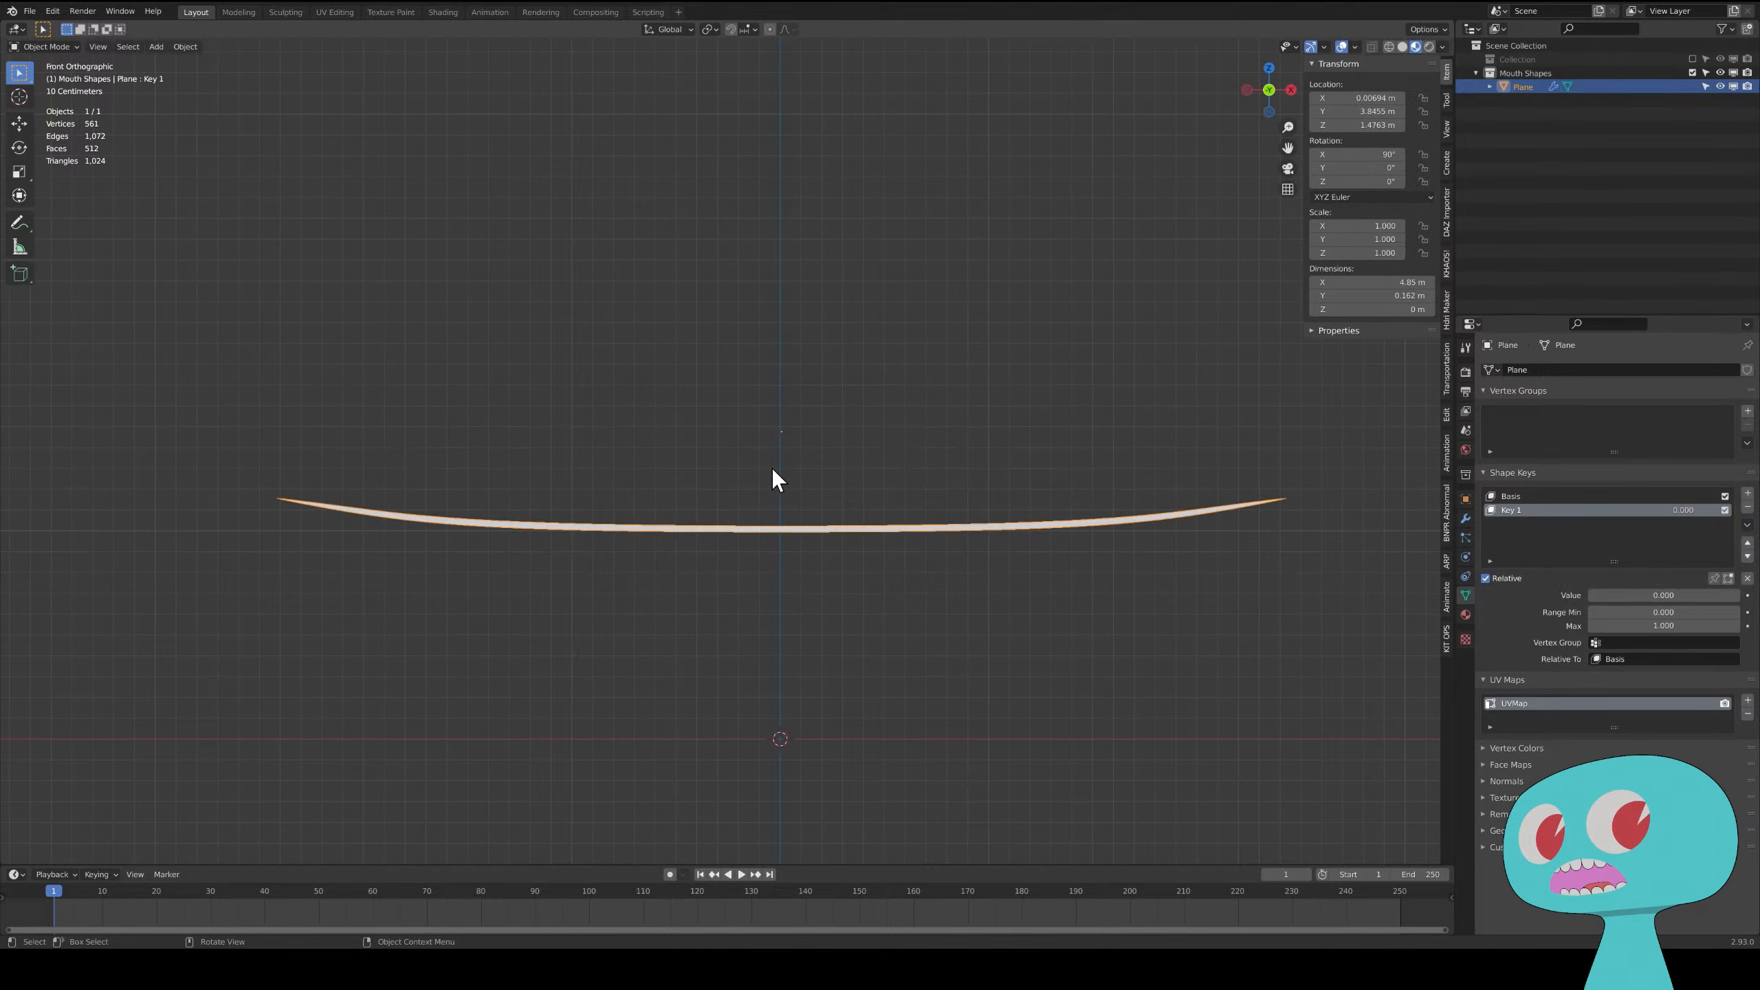
key("Tab")
left_click(1344, 46)
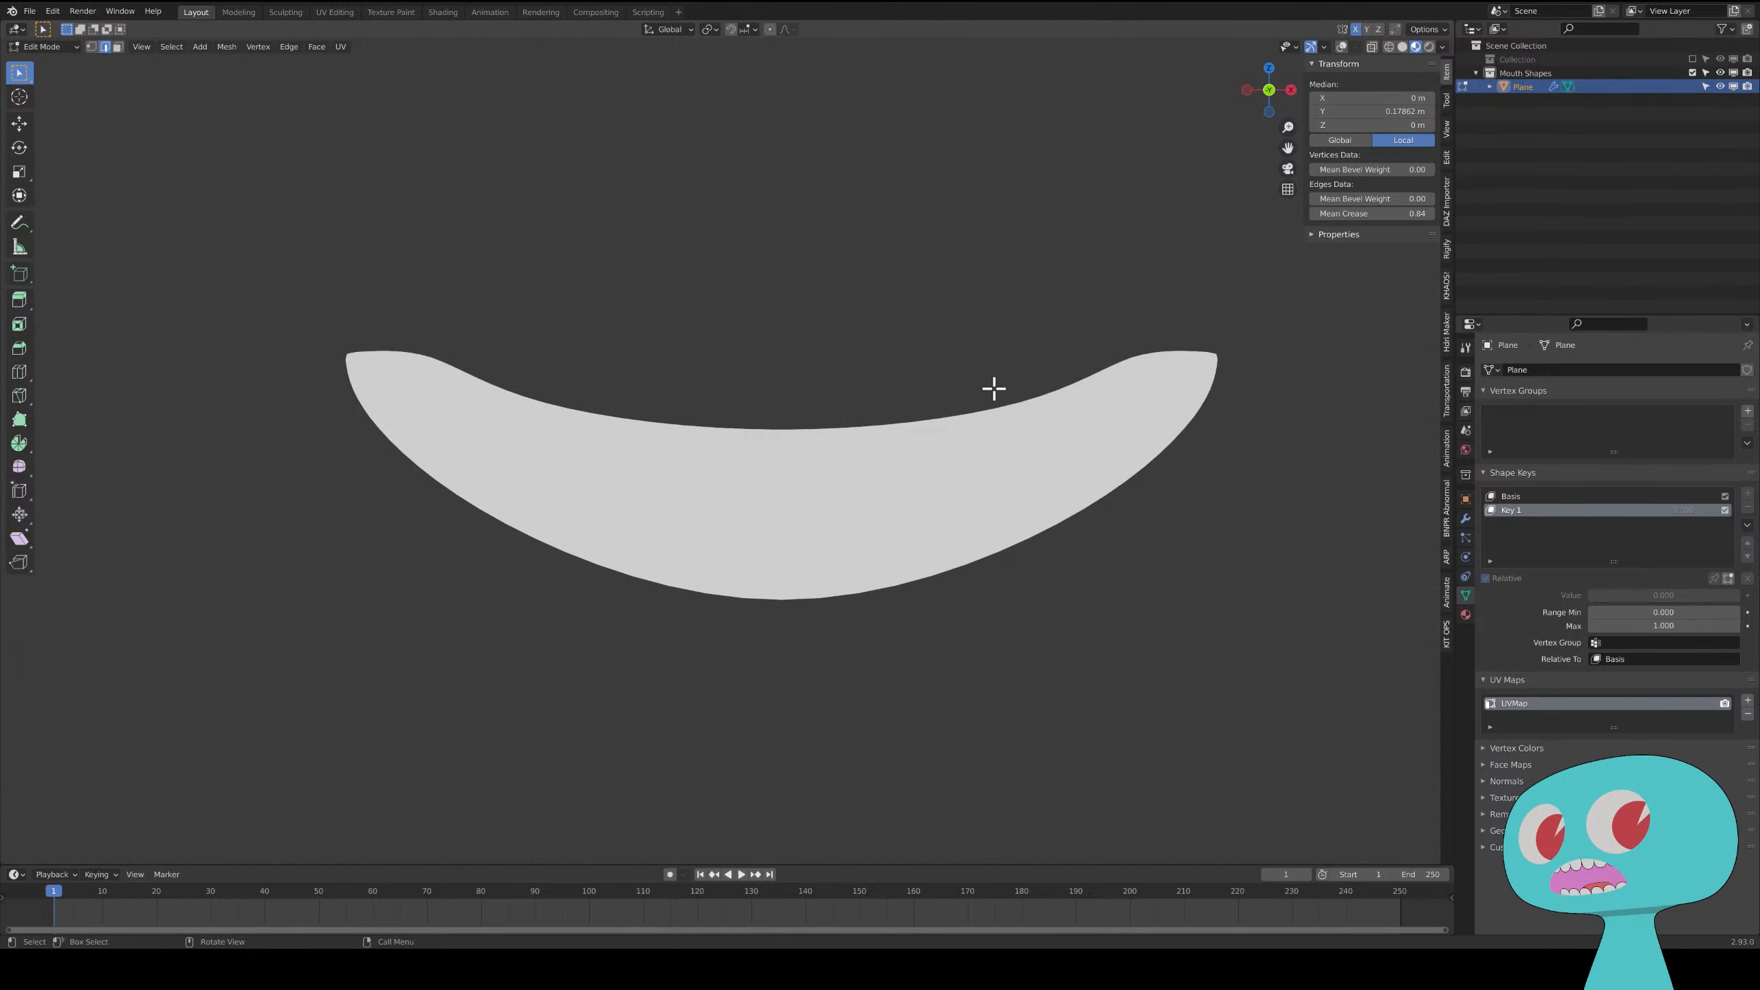
- Switch to Object Mode and set Key 1's value to 1.000 to preview the open smile
key("Tab")
key("Tab")
left_click(49, 47)
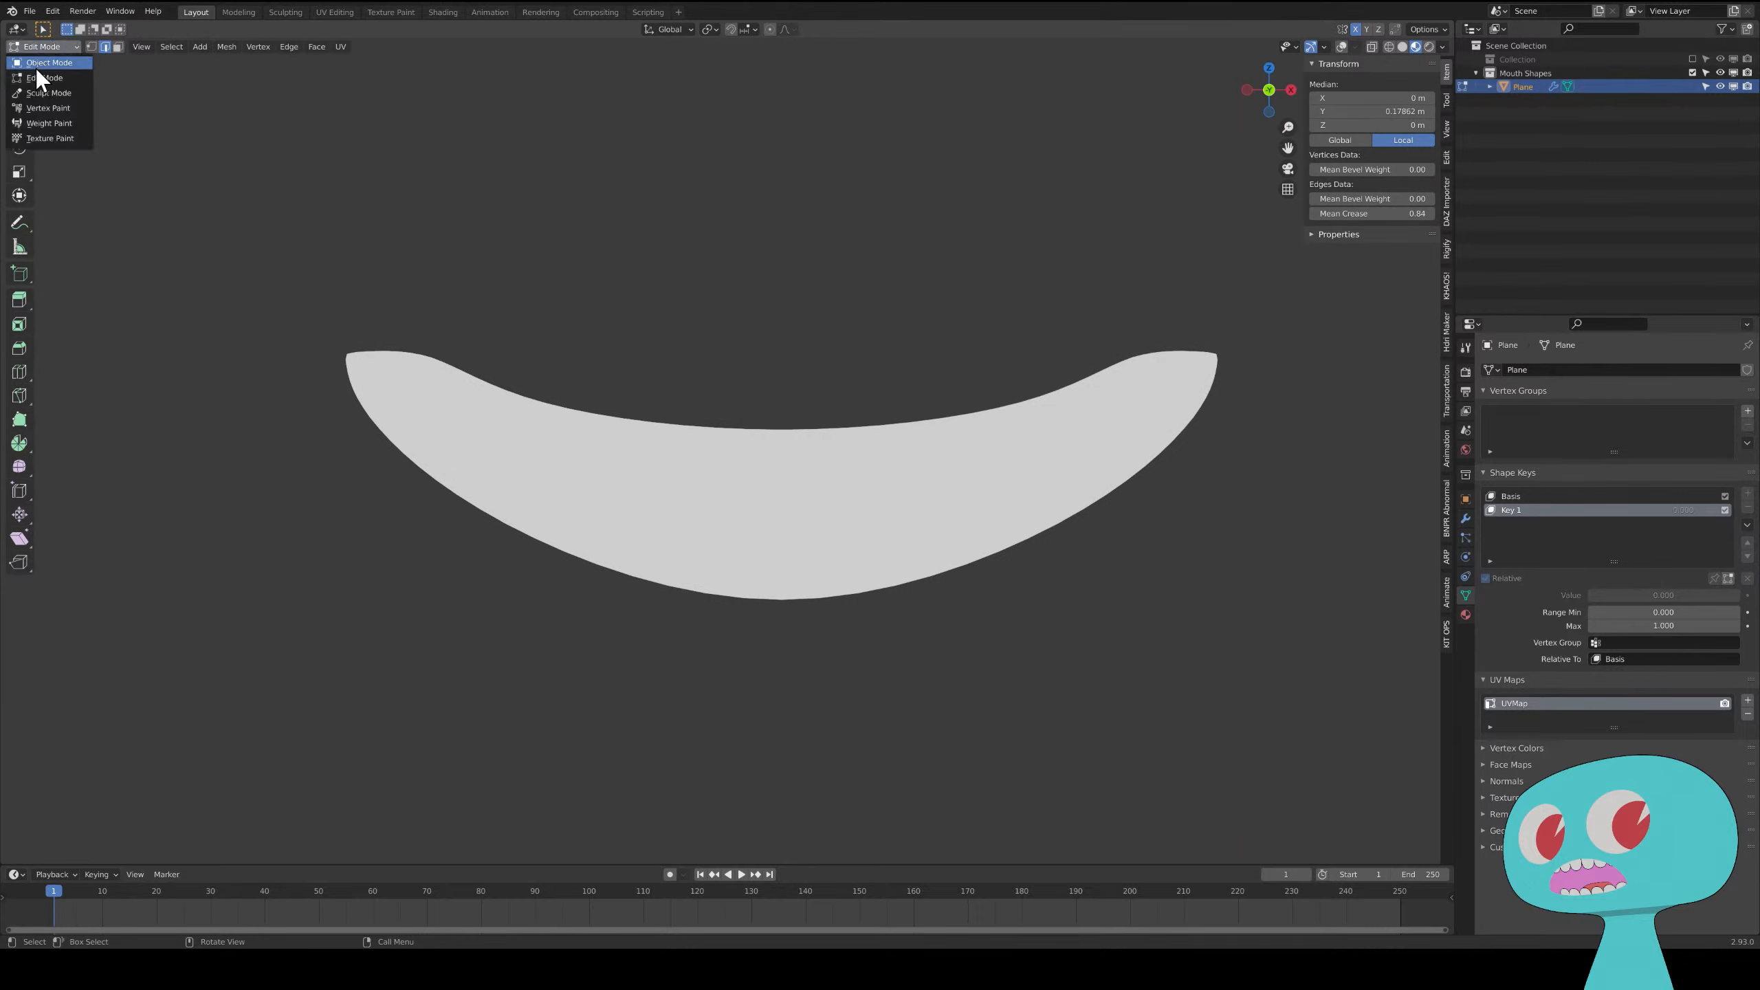
left_click(42, 67)
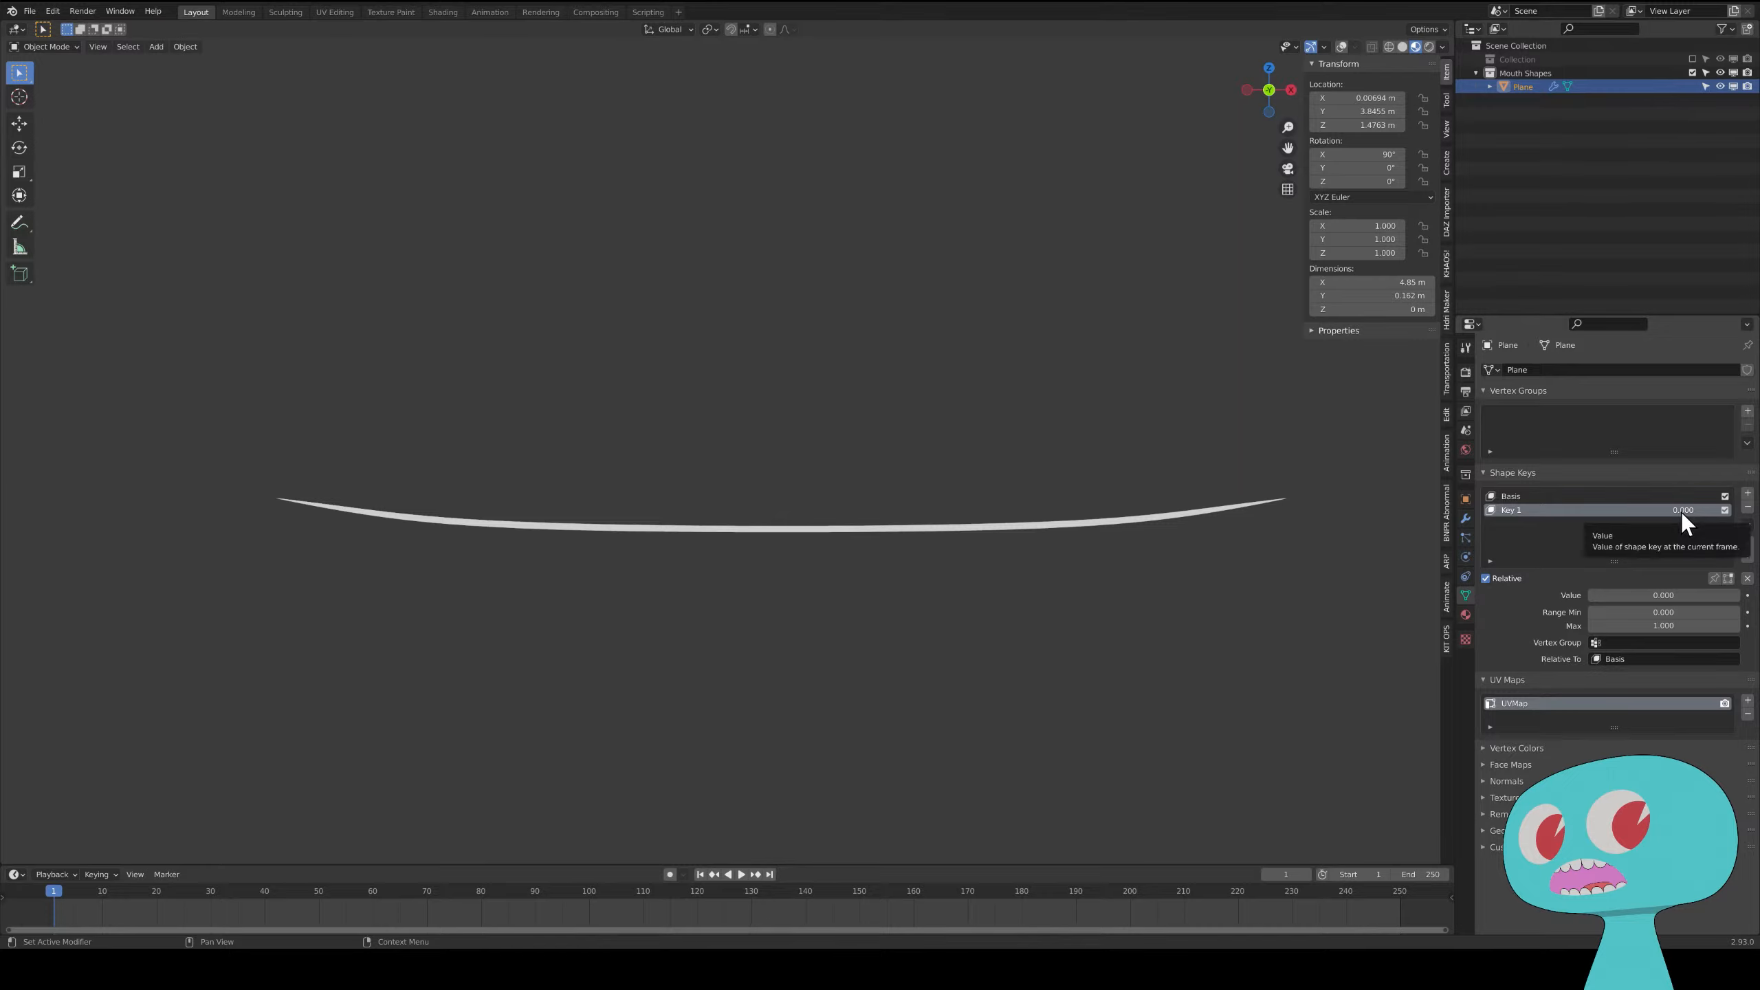
left_click_drag(1681, 511, 1754, 510)
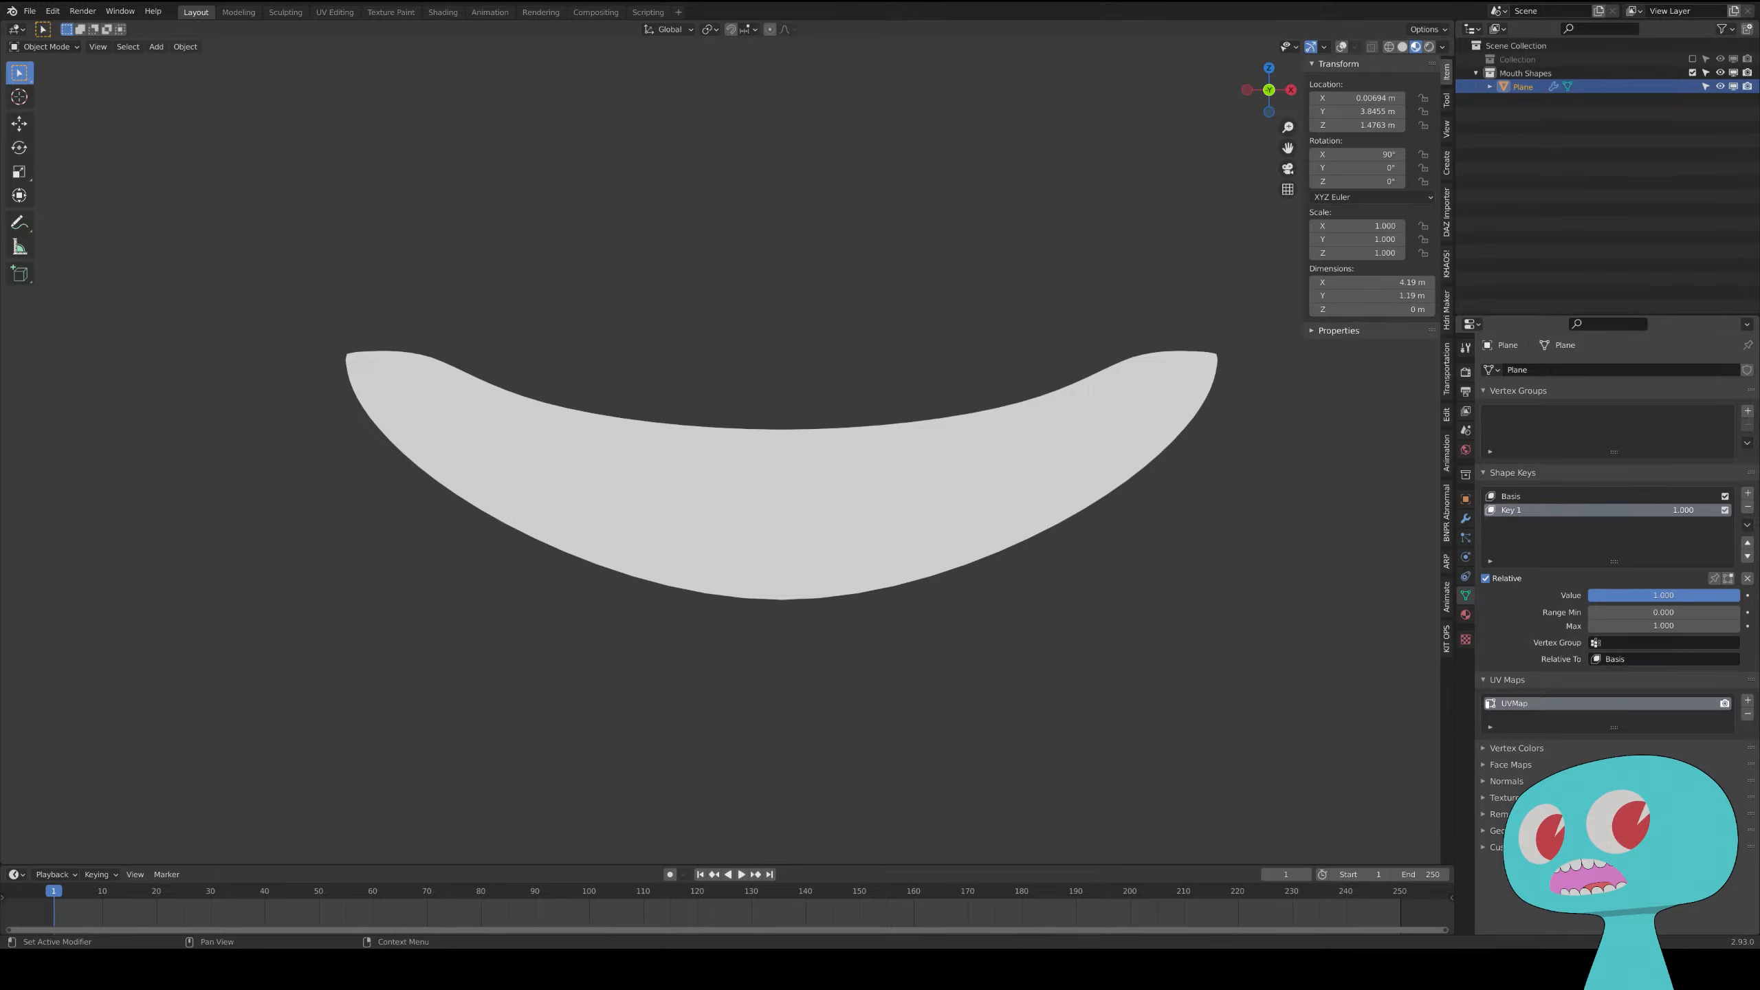
- Reset Key 1's value to 0 and compare the Basis and Key 1 shapes in Edit Mode
left_click(51, 49)
left_click(1719, 595)
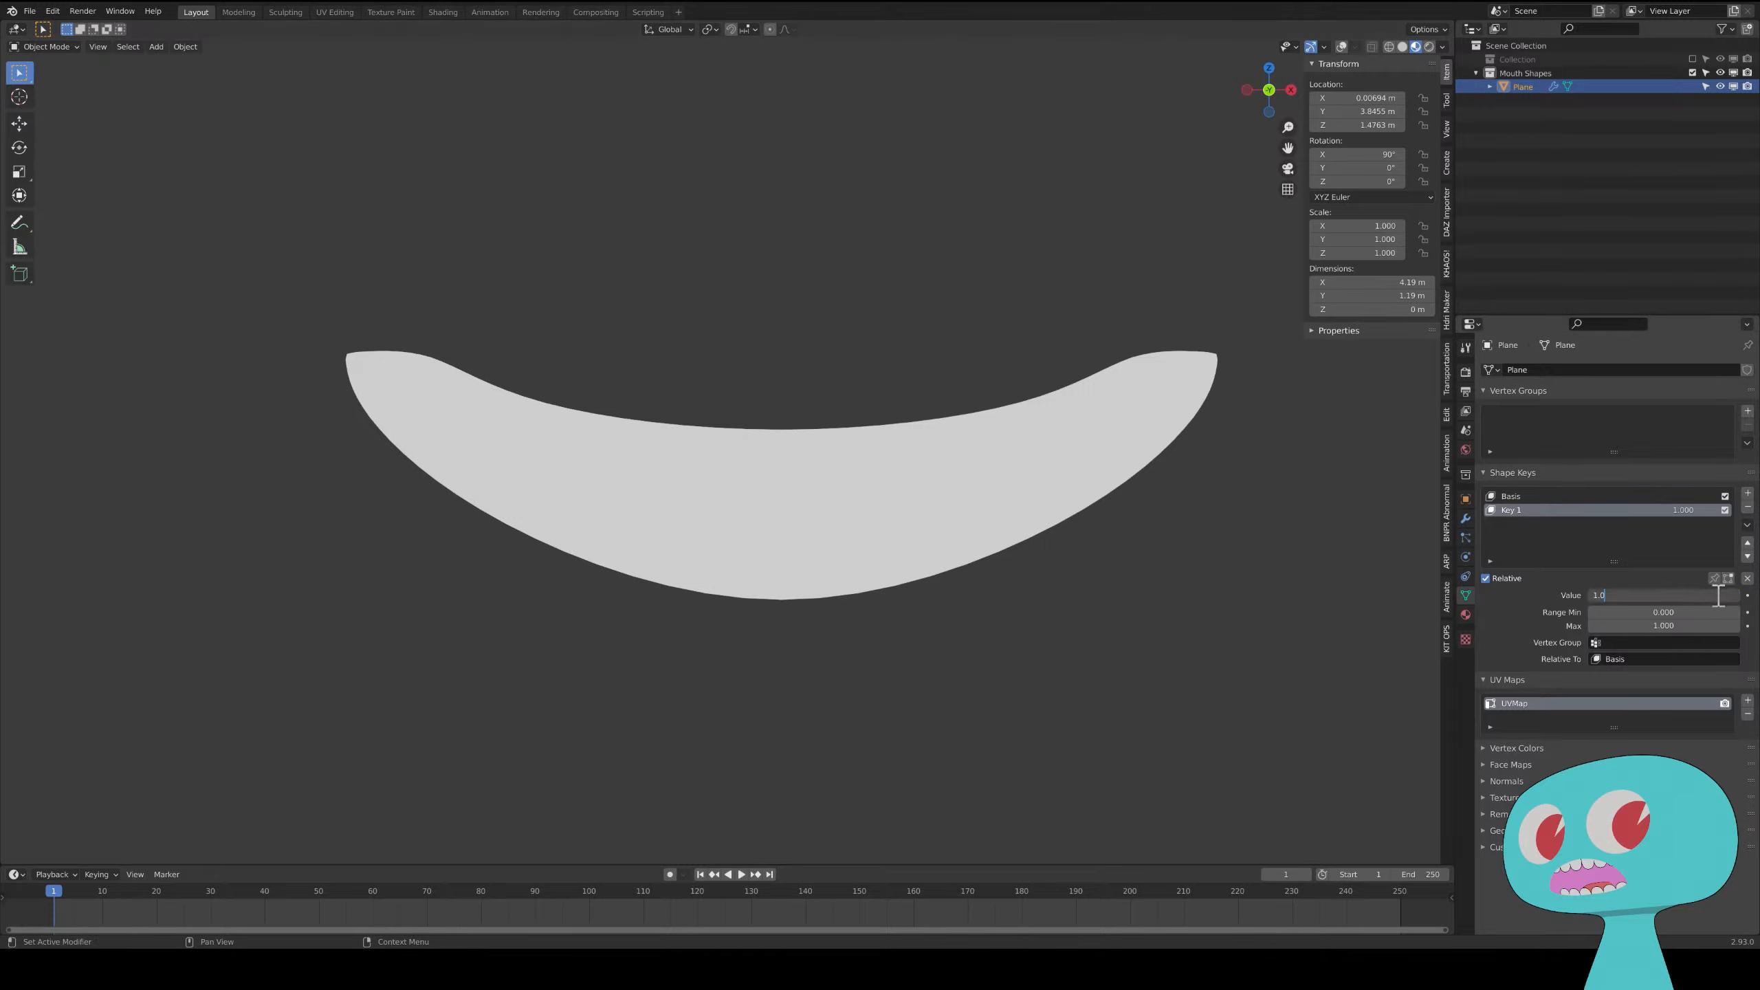
left_click_drag(1650, 590, 1414, 597)
type("0")
key("Return")
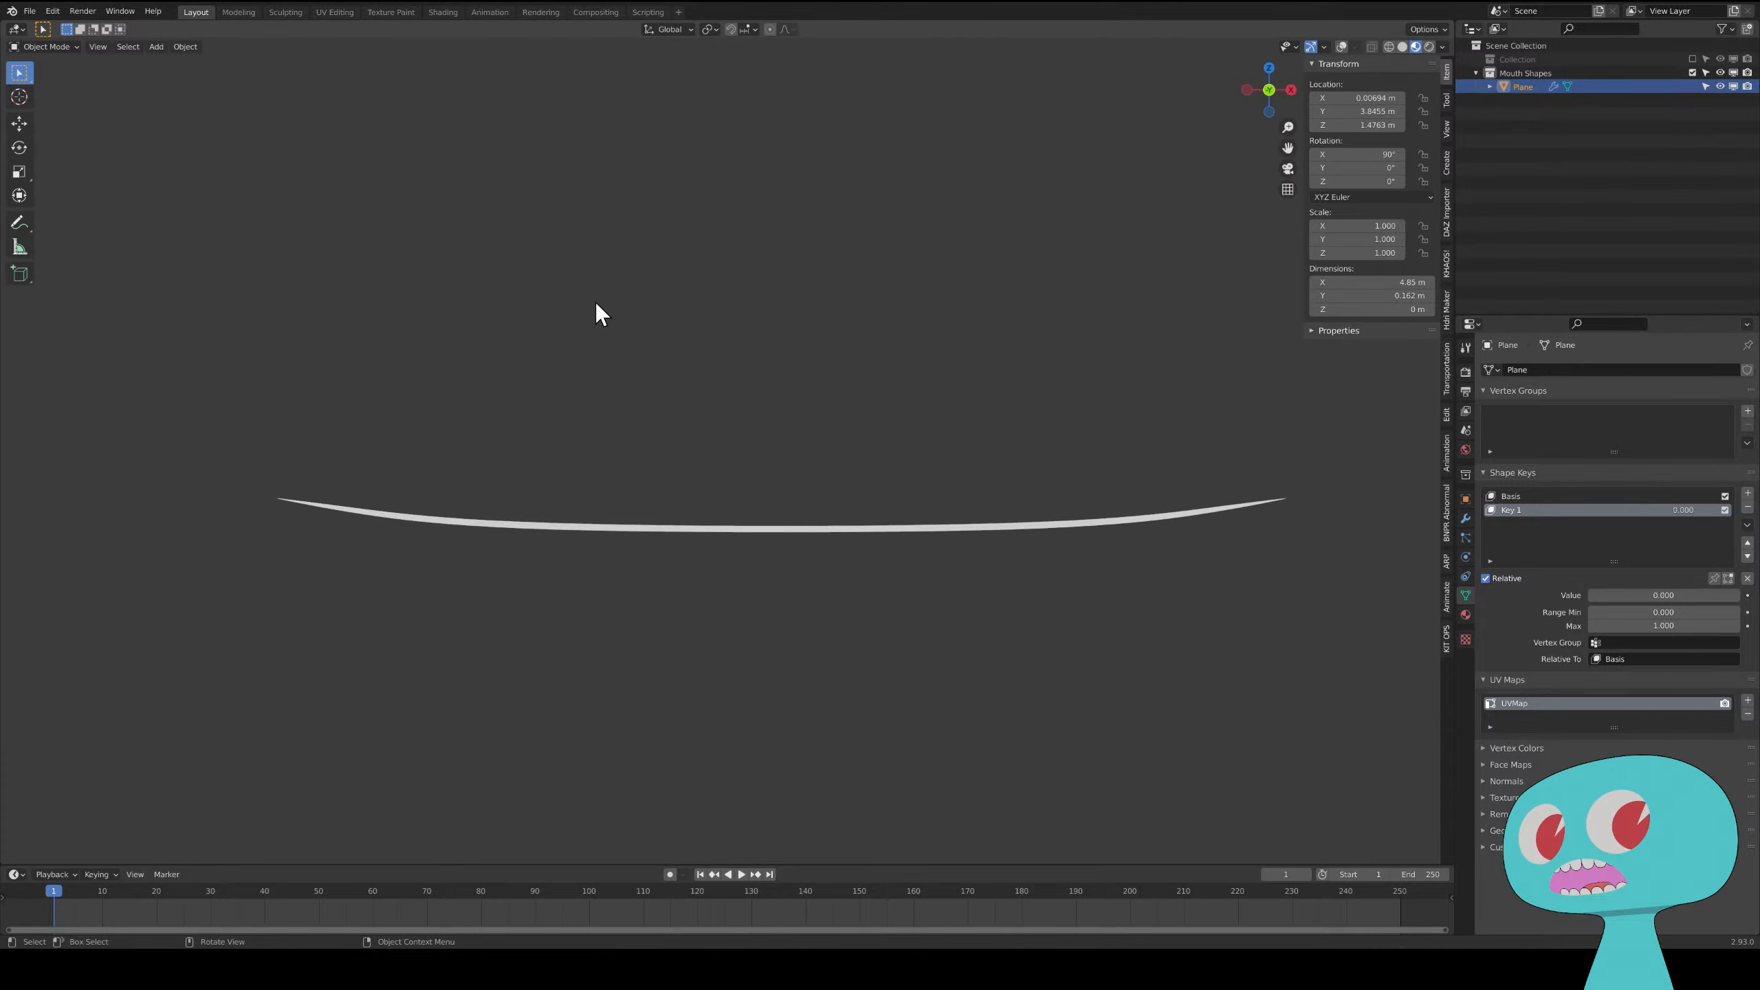
key("Tab")
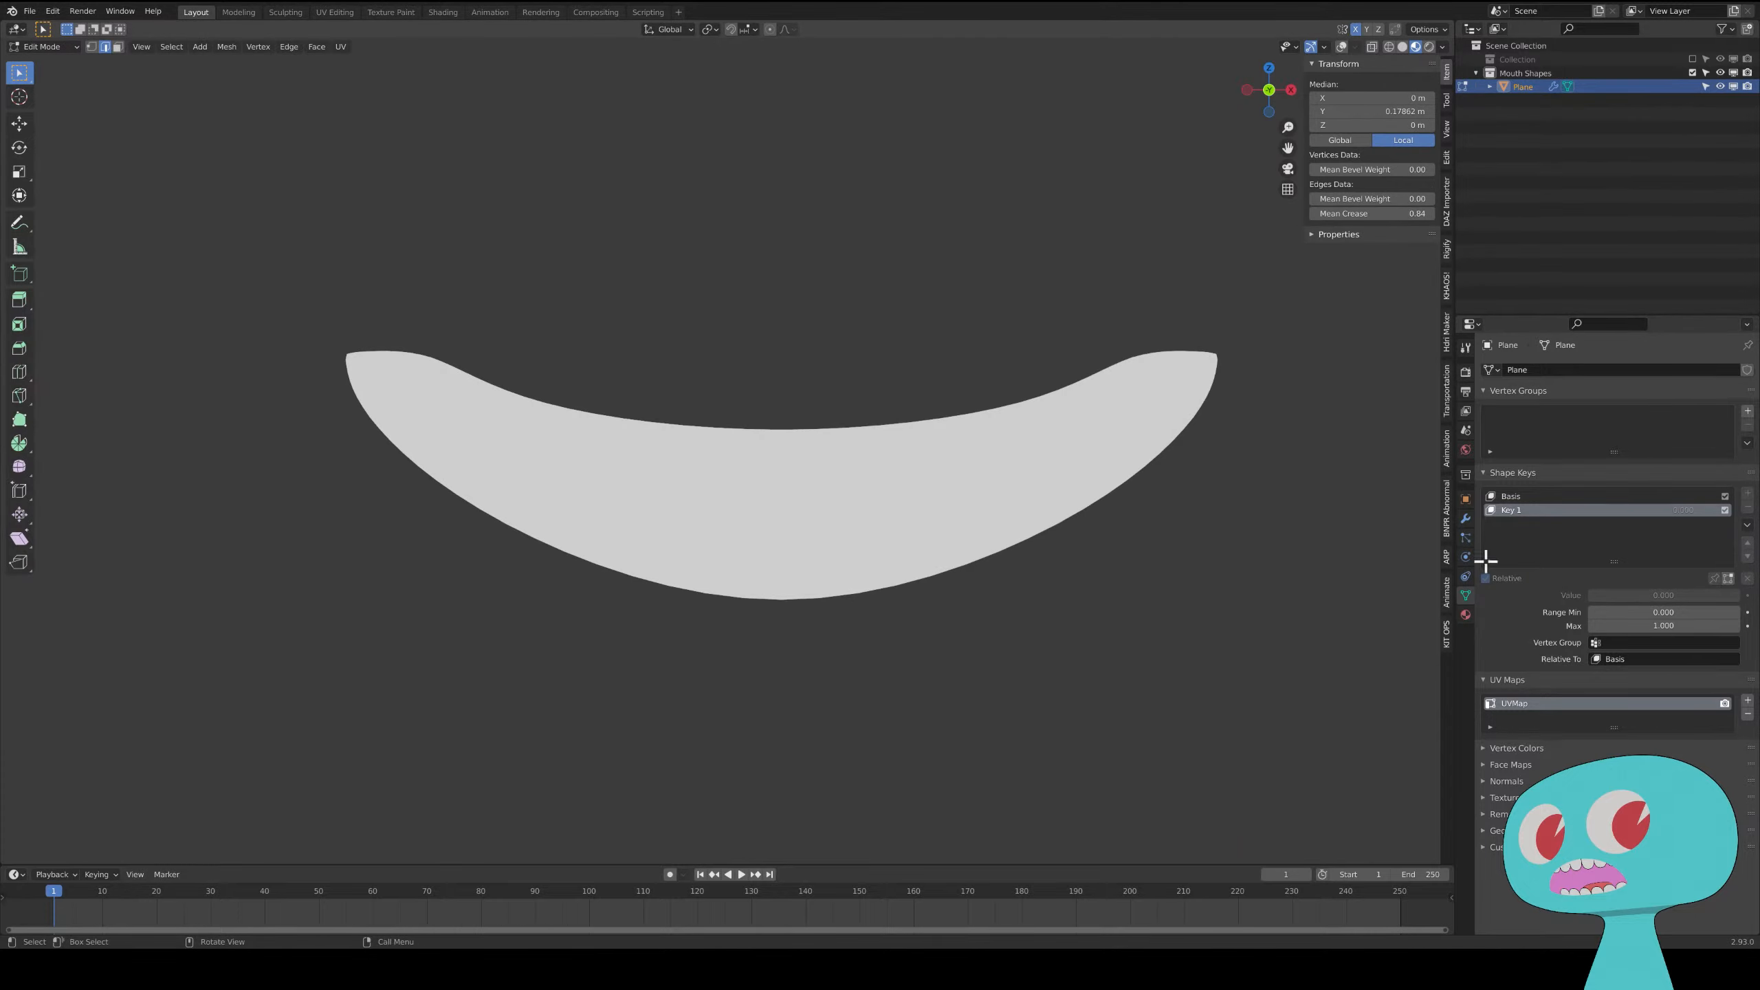
left_click(1527, 496)
left_click(1532, 510)
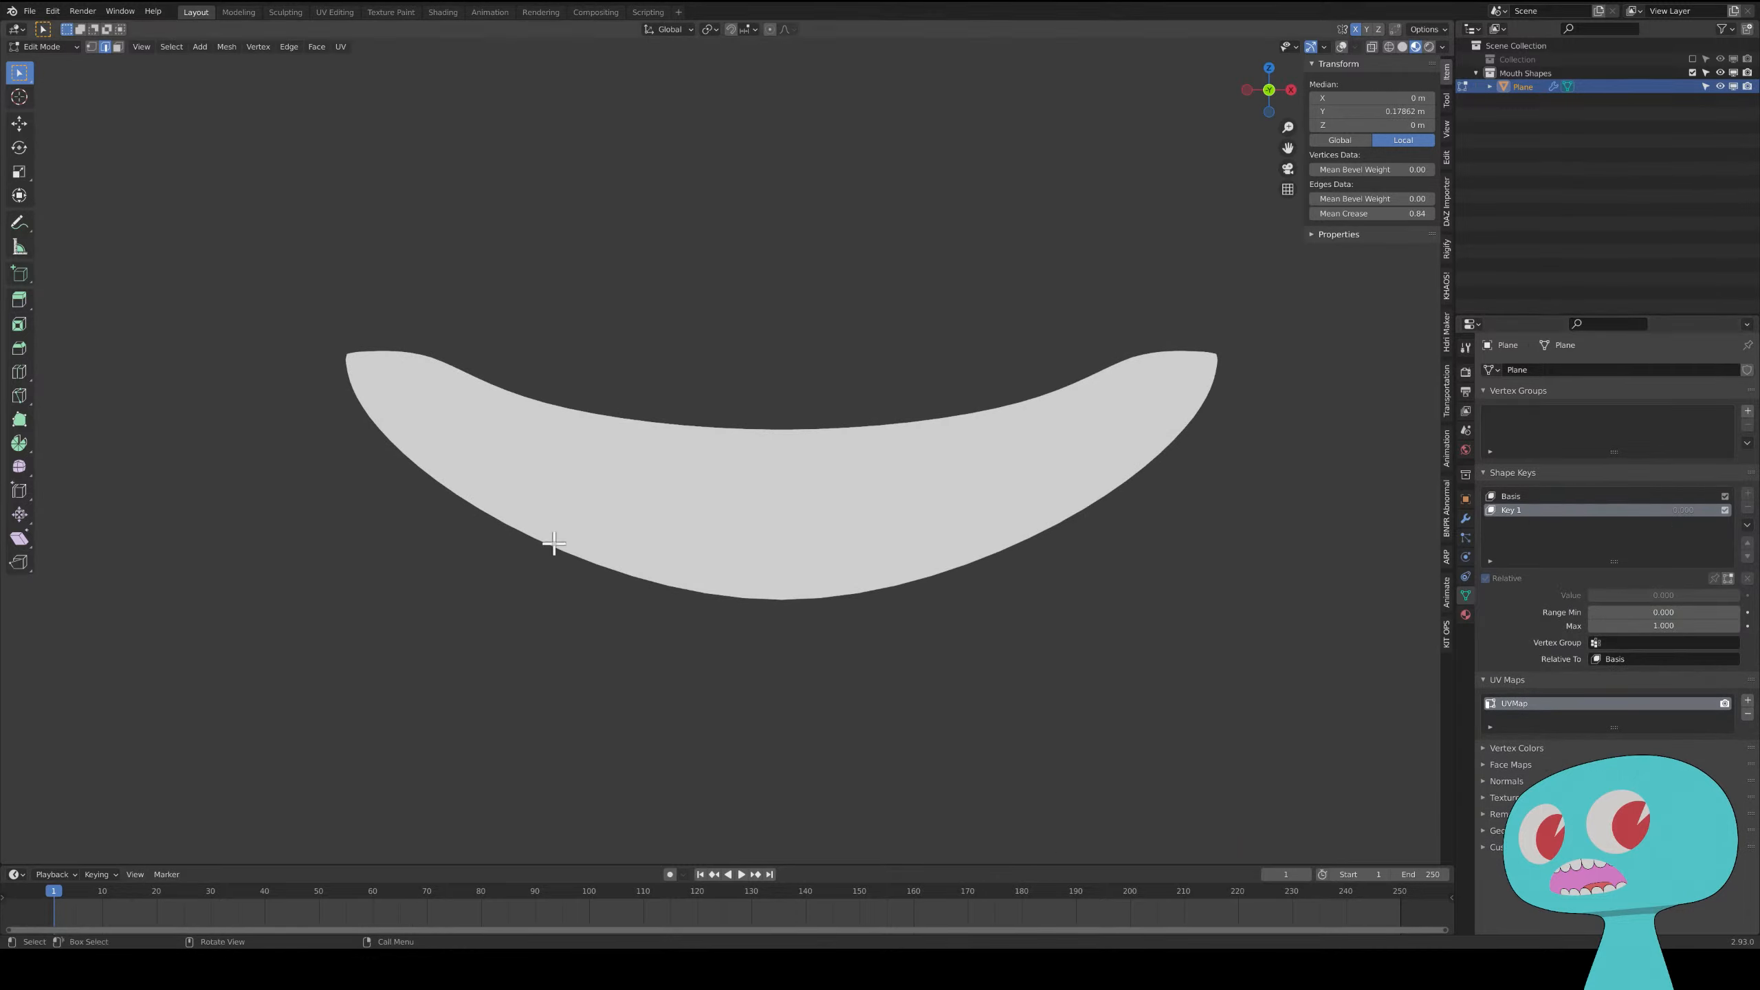
key("Tab")
key("Tab")
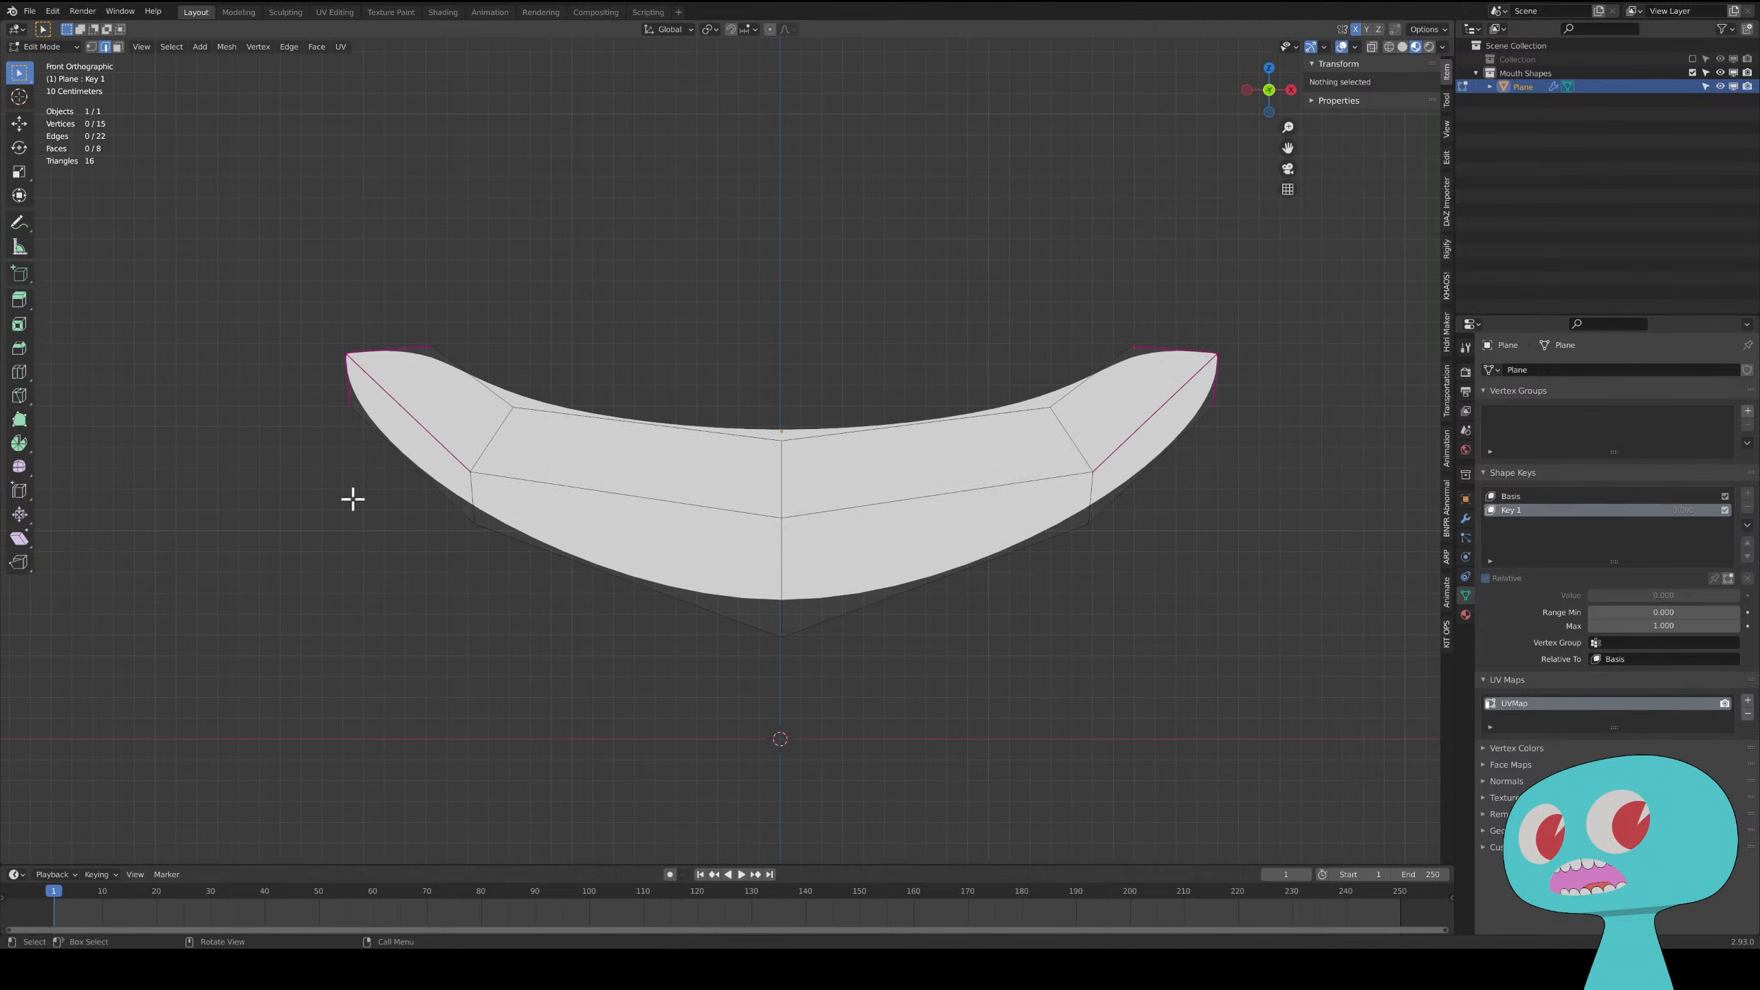
- Lower the crease of the edges meeting at both mouth tips to 0.10 and check the outline without overlays
left_click(367, 339)
left_click(359, 378, "shift")
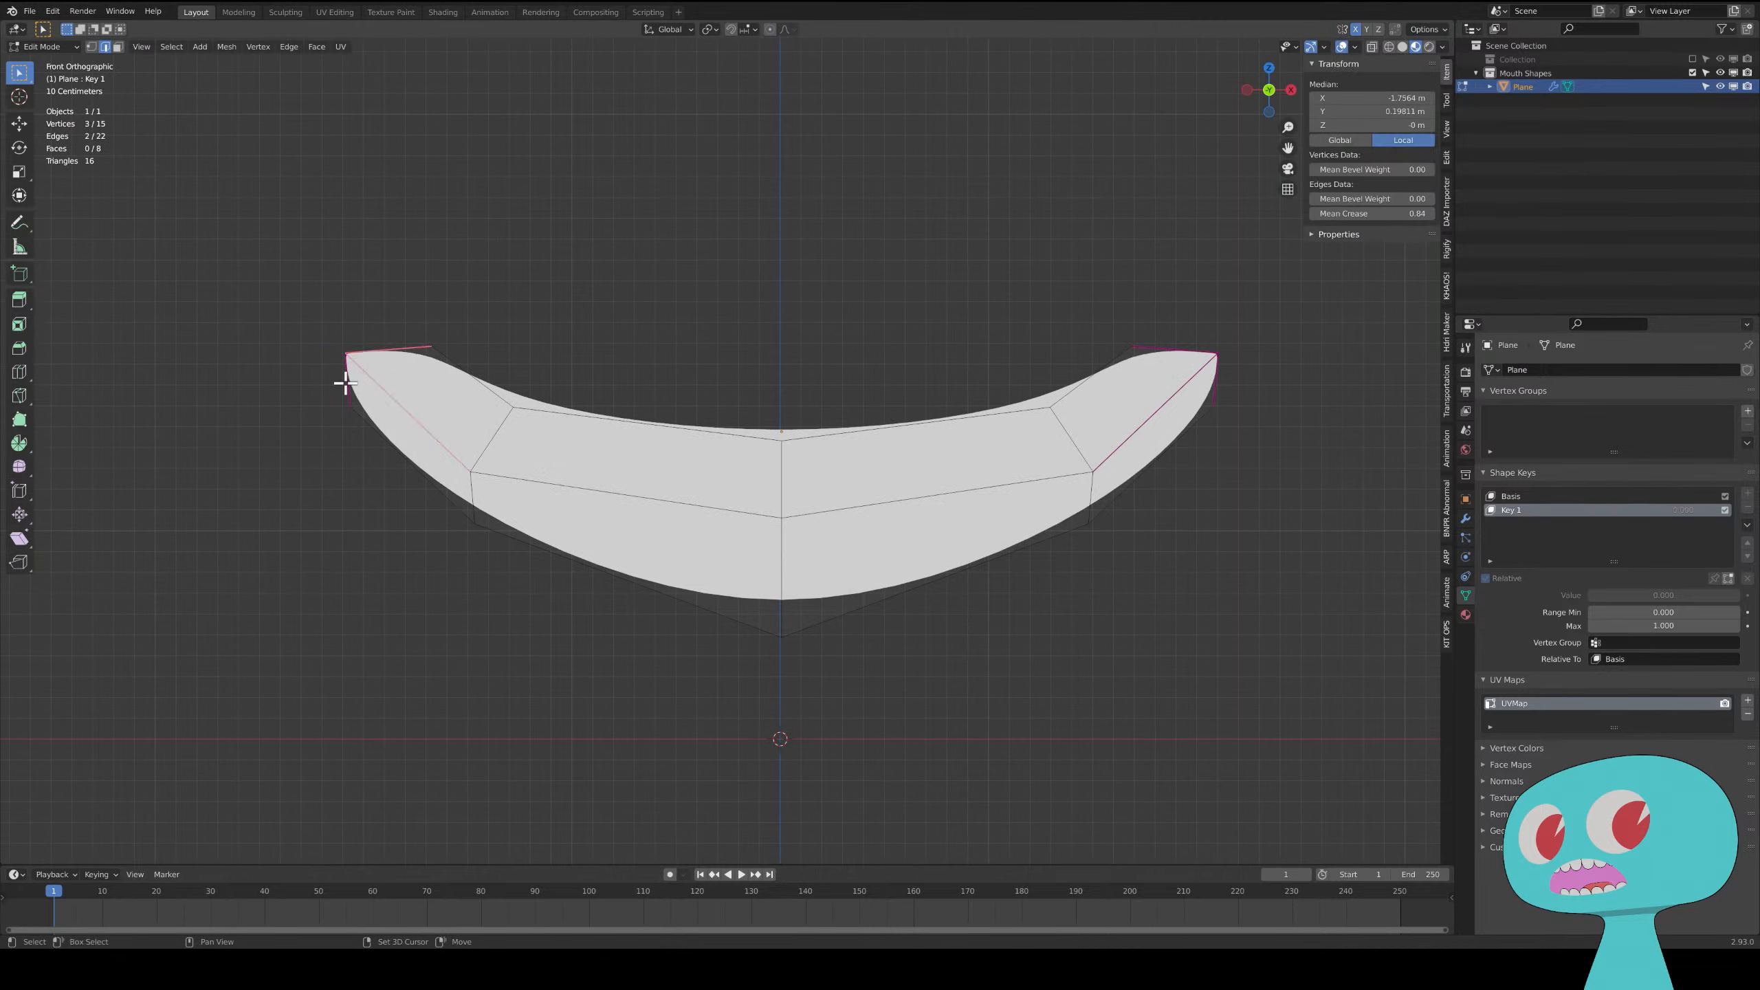
left_click(346, 383, "shift")
left_click(1179, 359, "shift")
left_click(1178, 389, "shift")
left_click(1223, 376, "shift")
key("shift+e")
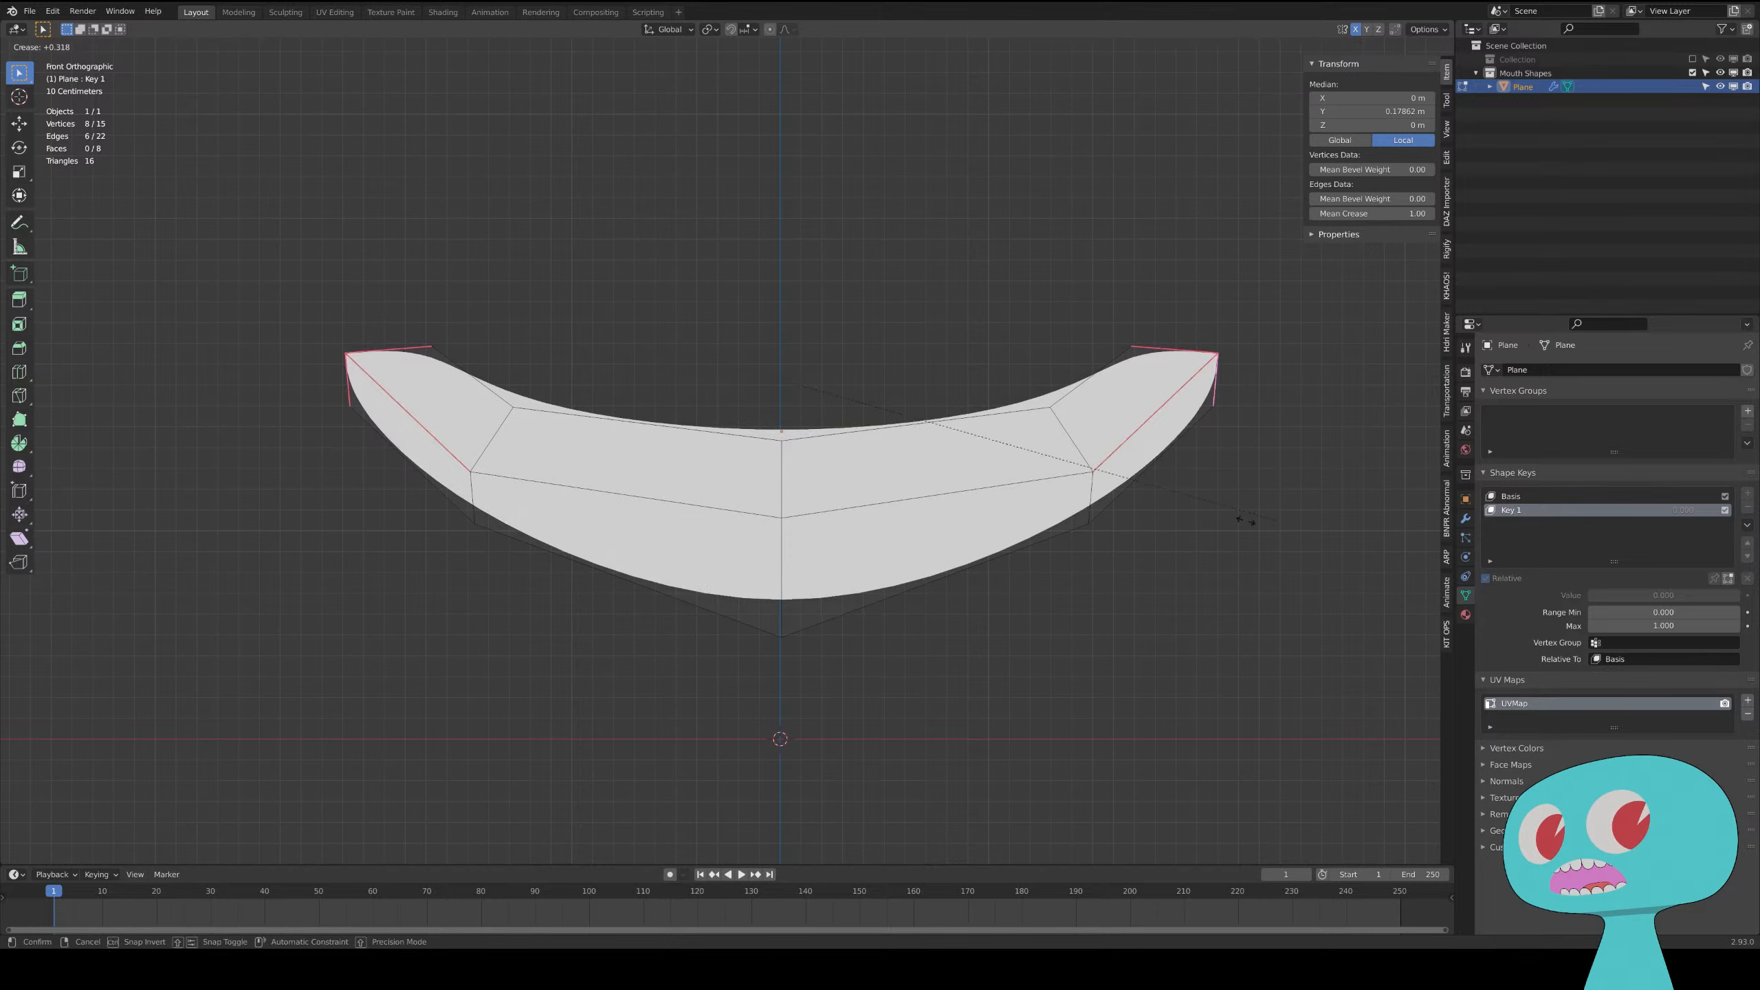
left_click(680, 376)
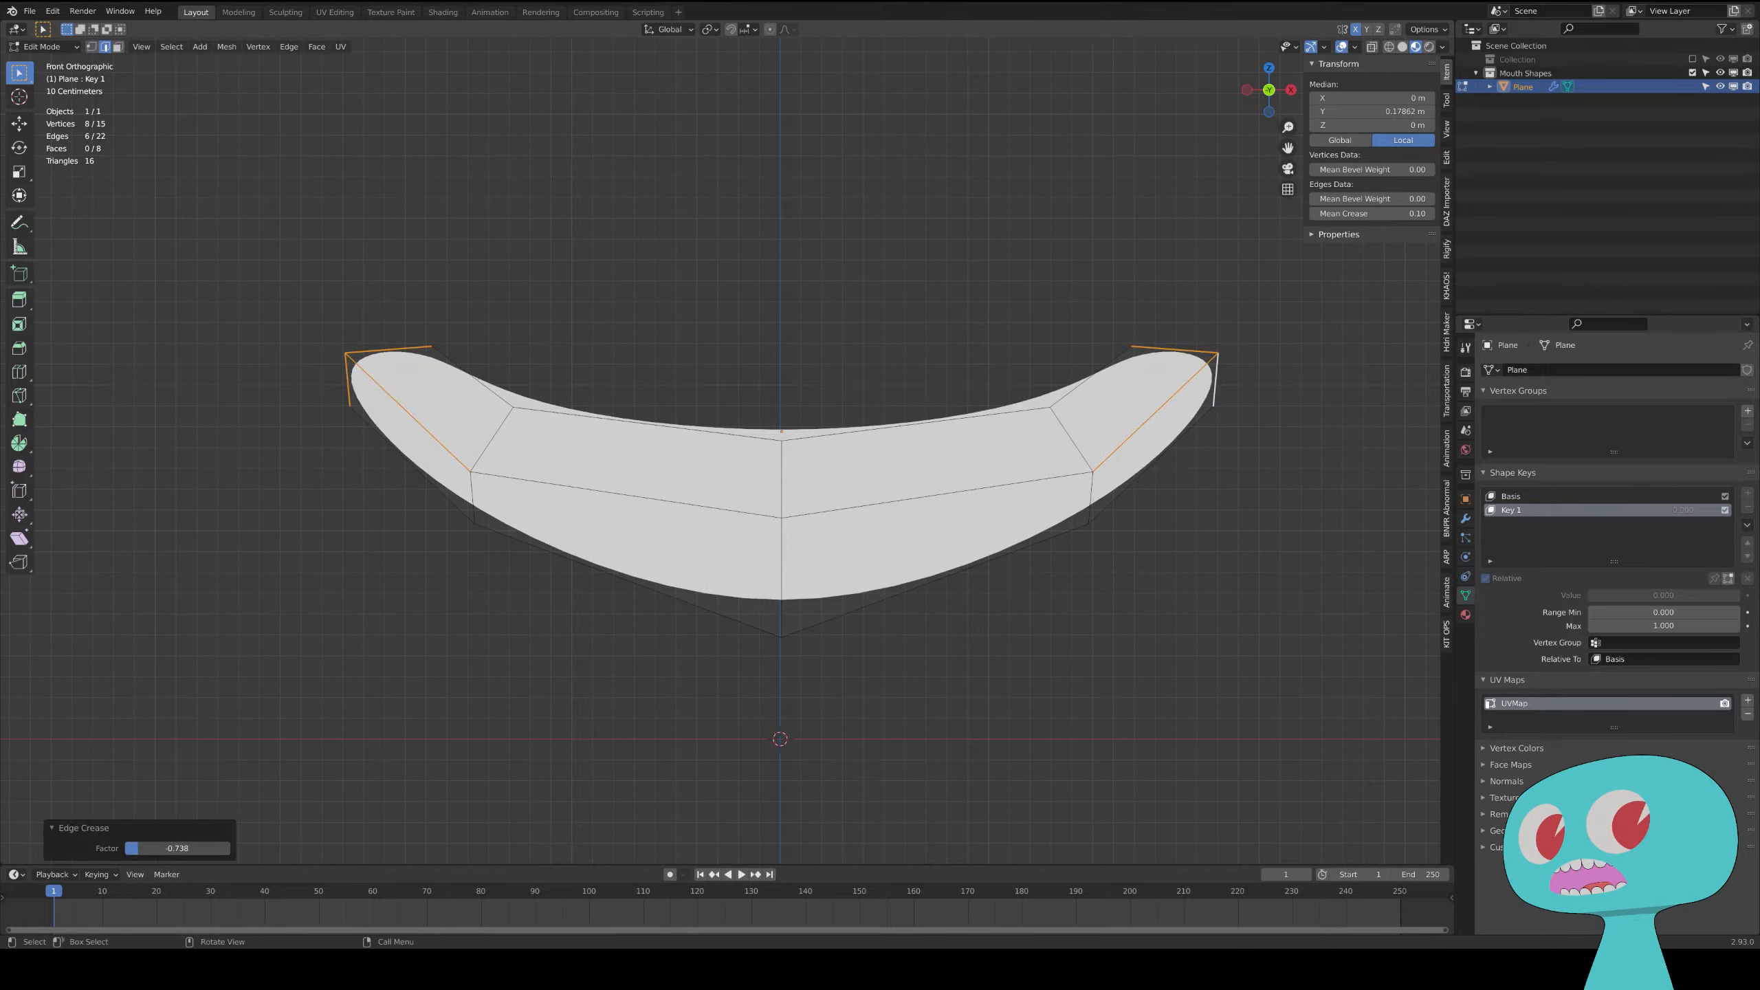
left_click(202, 805)
key("Tab")
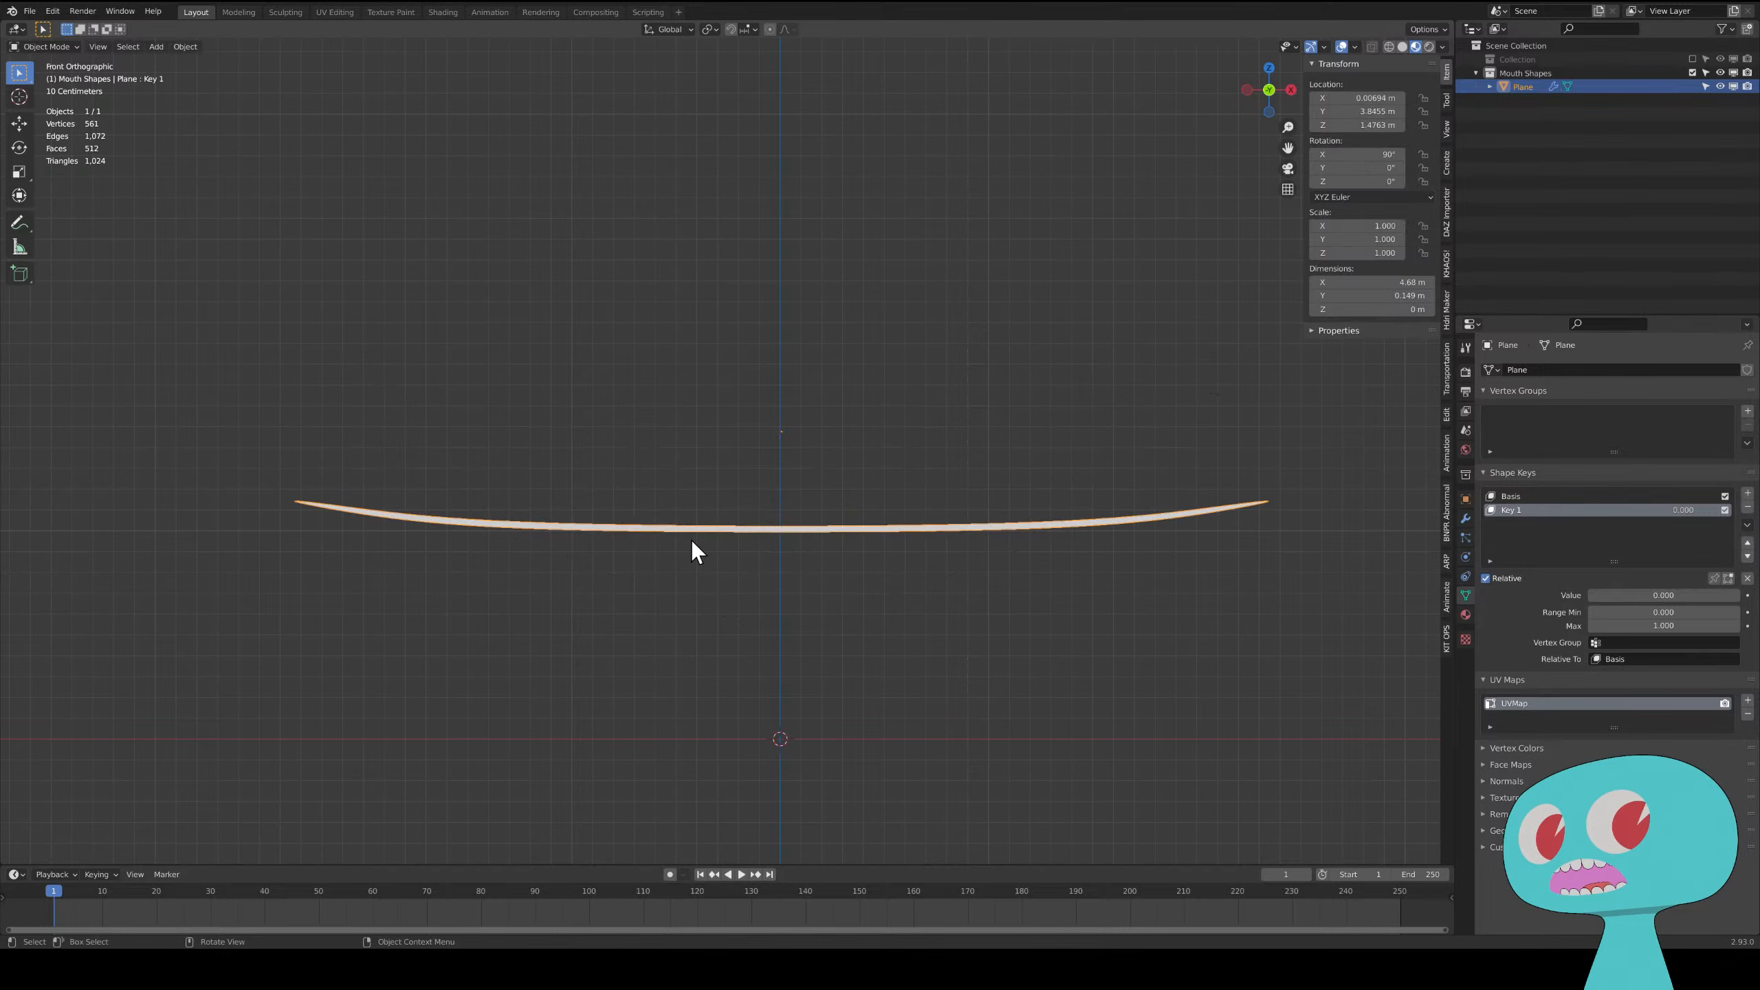
key("Tab")
left_click(1342, 47)
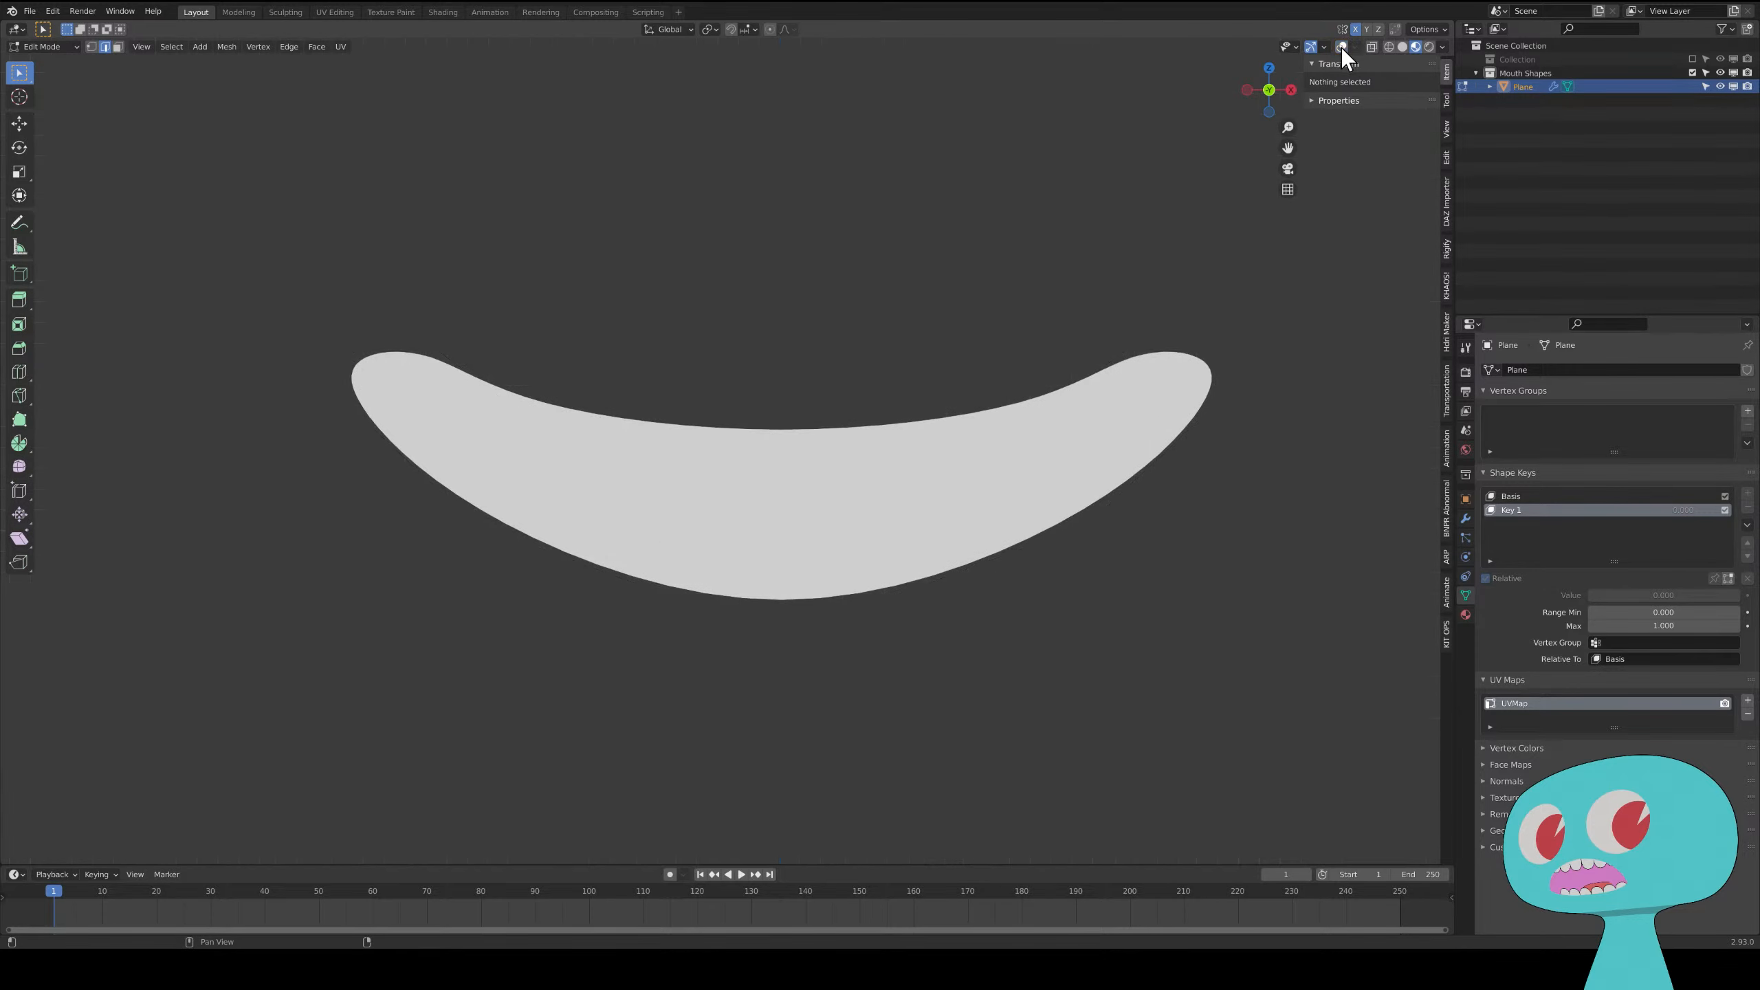
left_click(1341, 47)
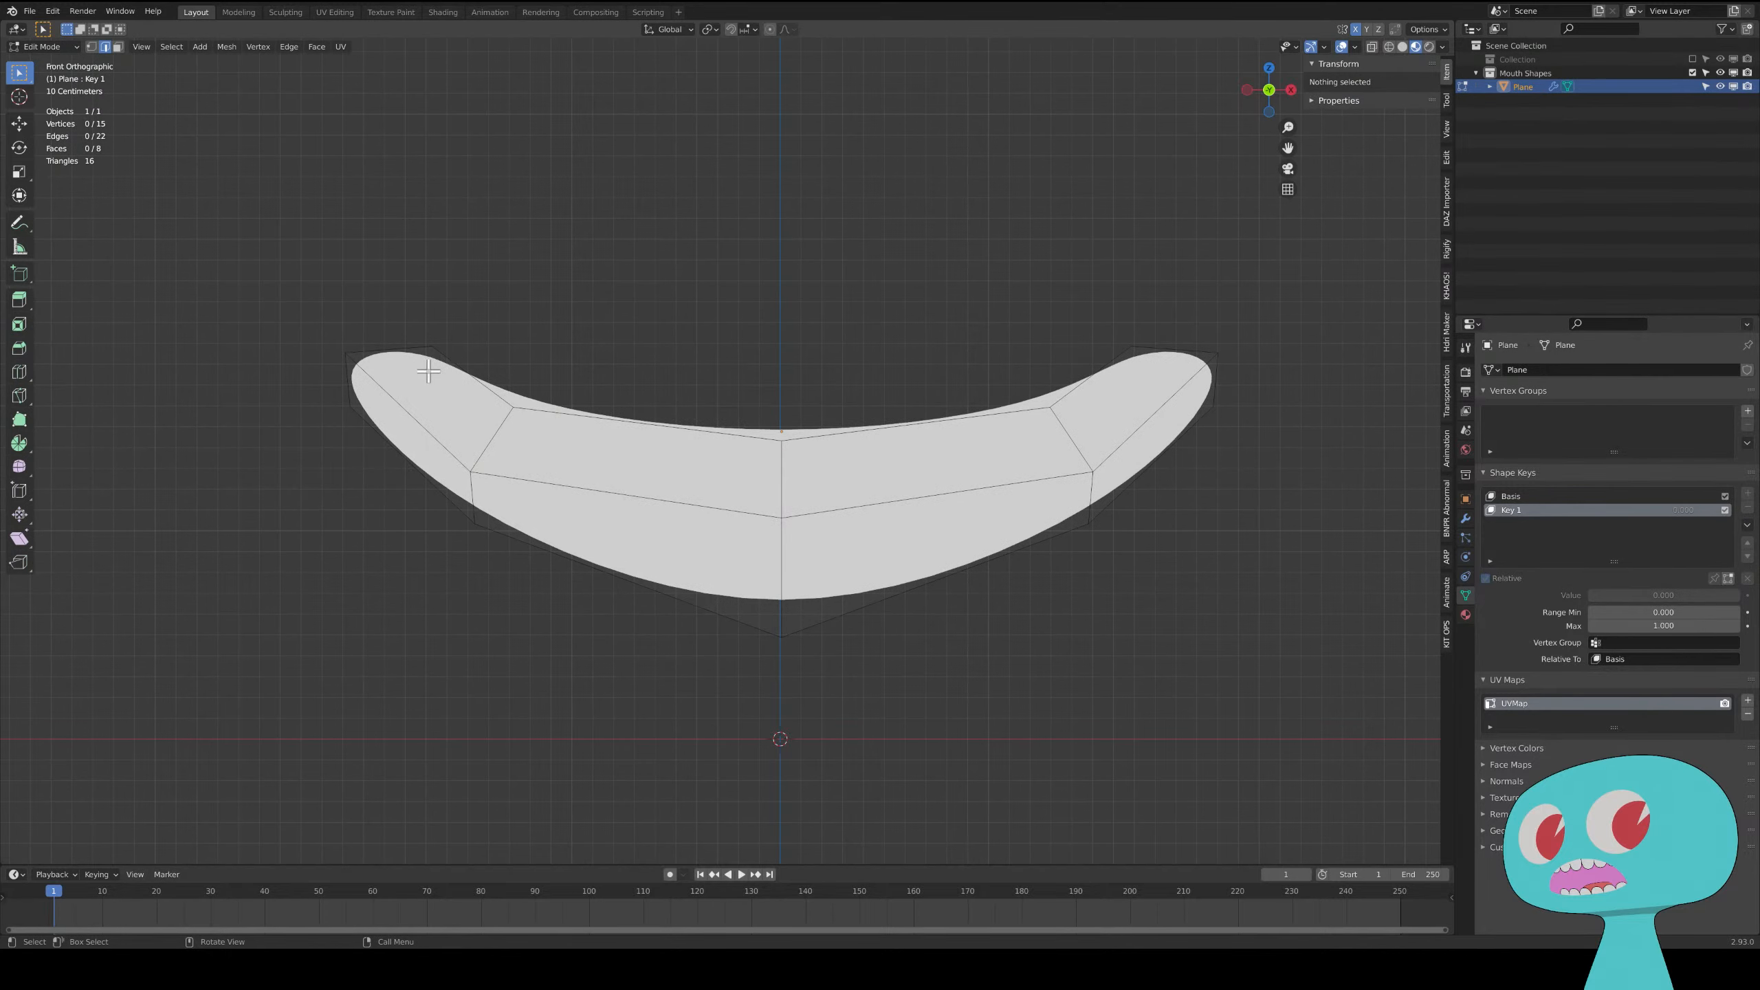
- With smooth proportional editing of size about 1.46, move the upper vertex beside the left tip about 0.21 m inward and 0.17 m up
key("1")
left_click(435, 342)
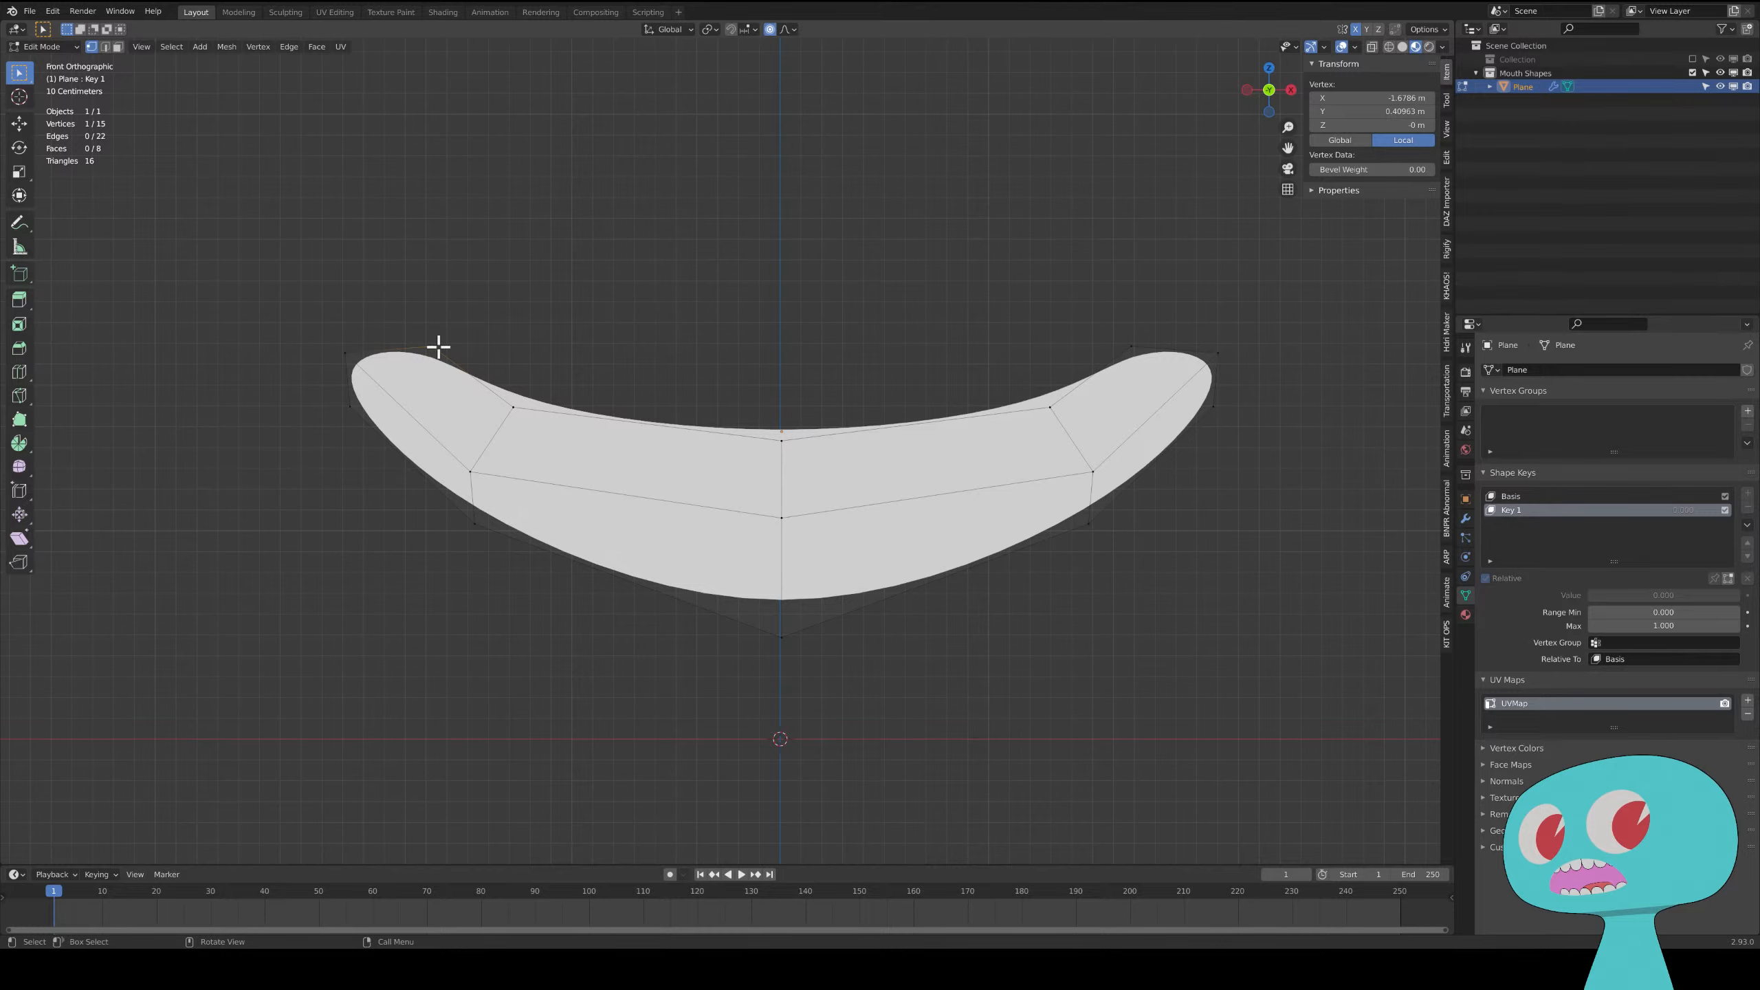
key("g")
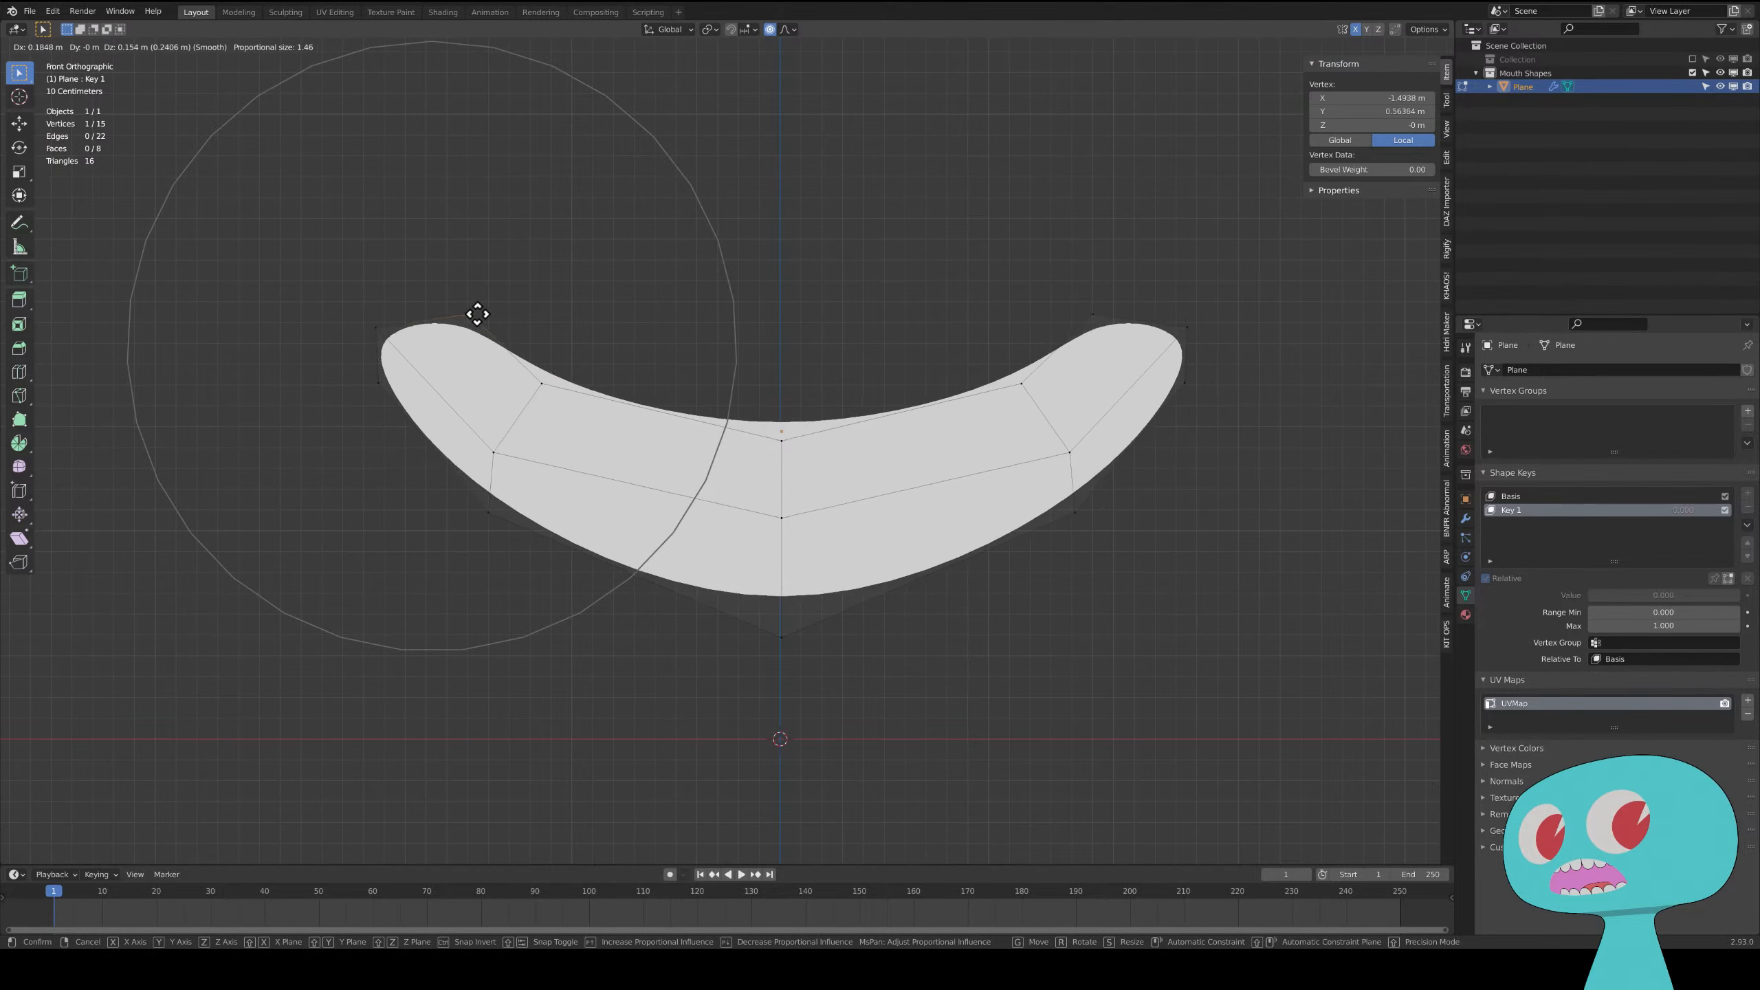
left_click(482, 311)
middle_click_drag(807, 520, 596, 459)
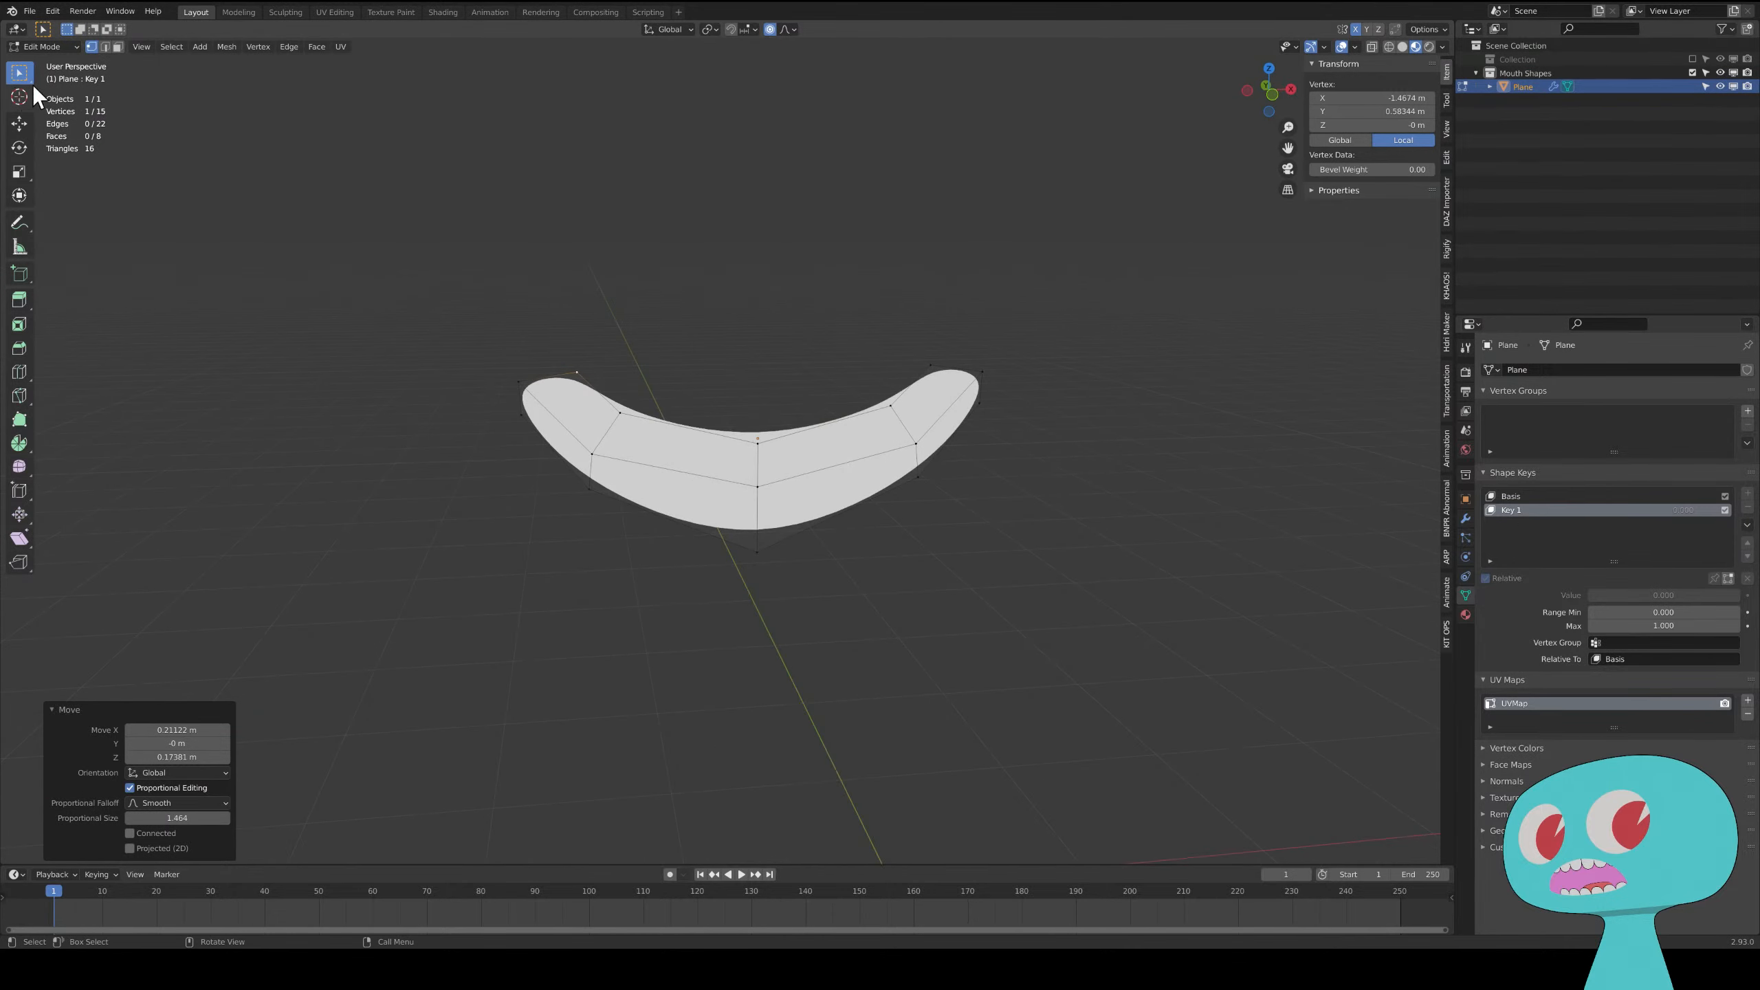
- Set the open-smile shape key's value to 1.000 in Object Mode and rename the key Mouth.Smile
left_click(61, 51)
left_click(65, 64)
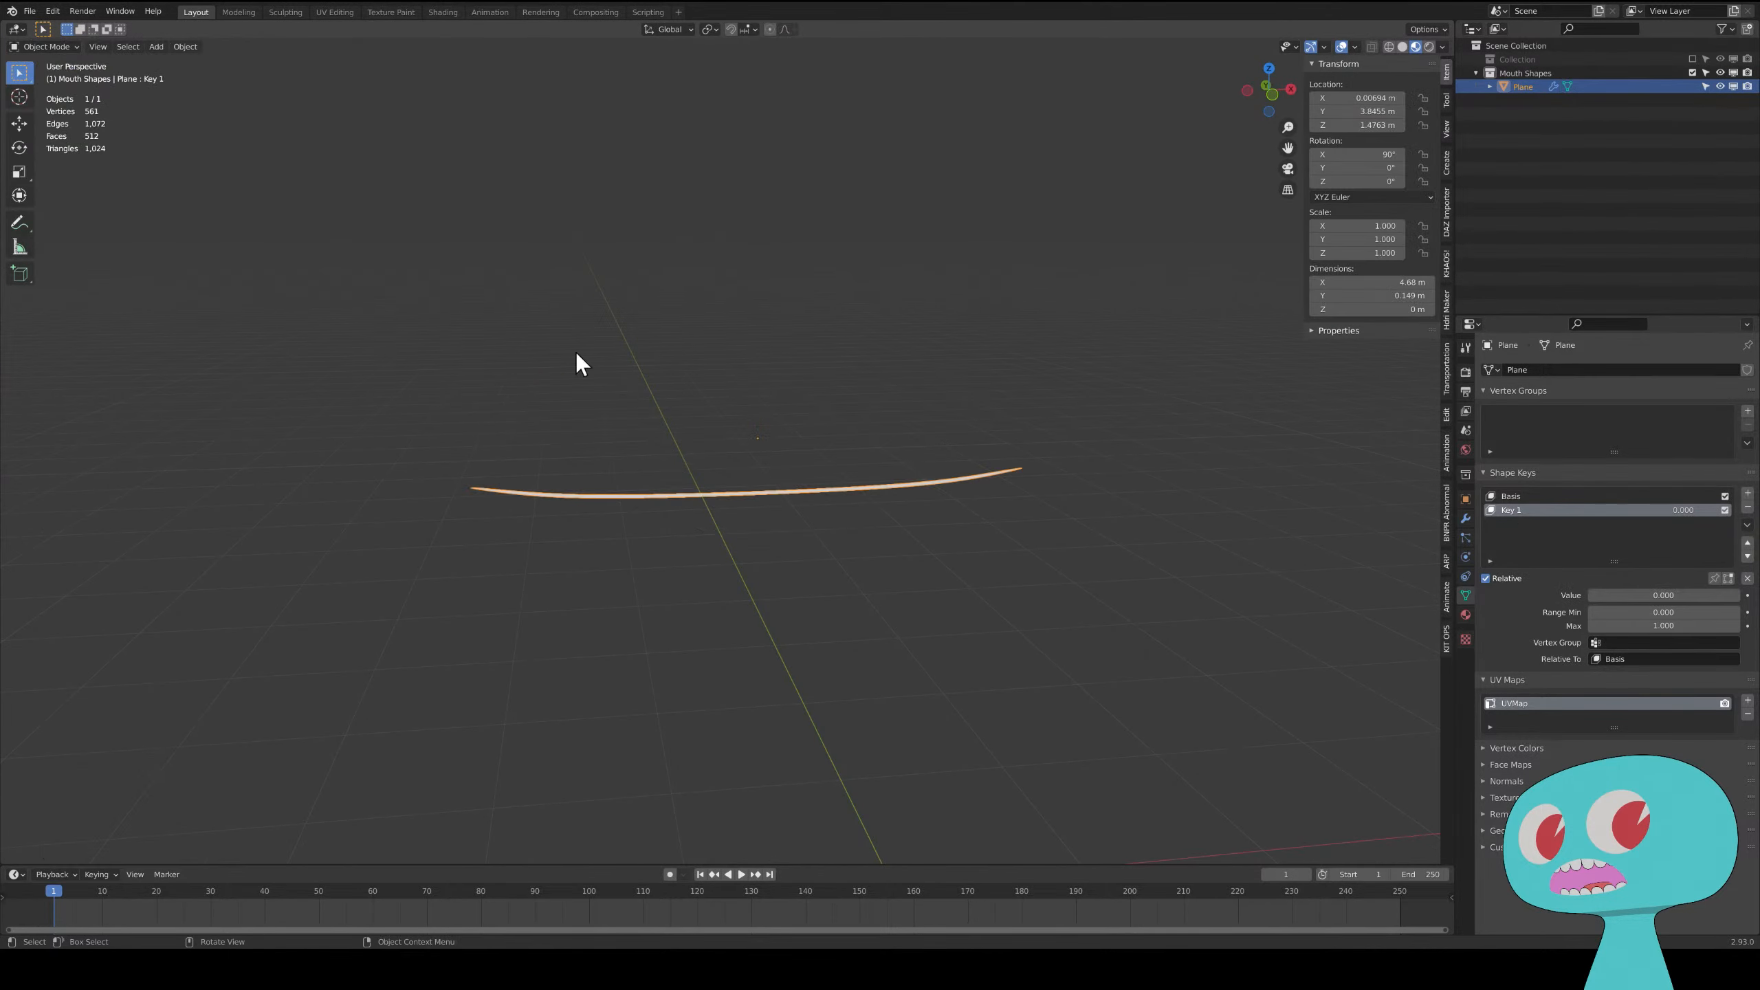
left_click_drag(1685, 509, 1756, 508)
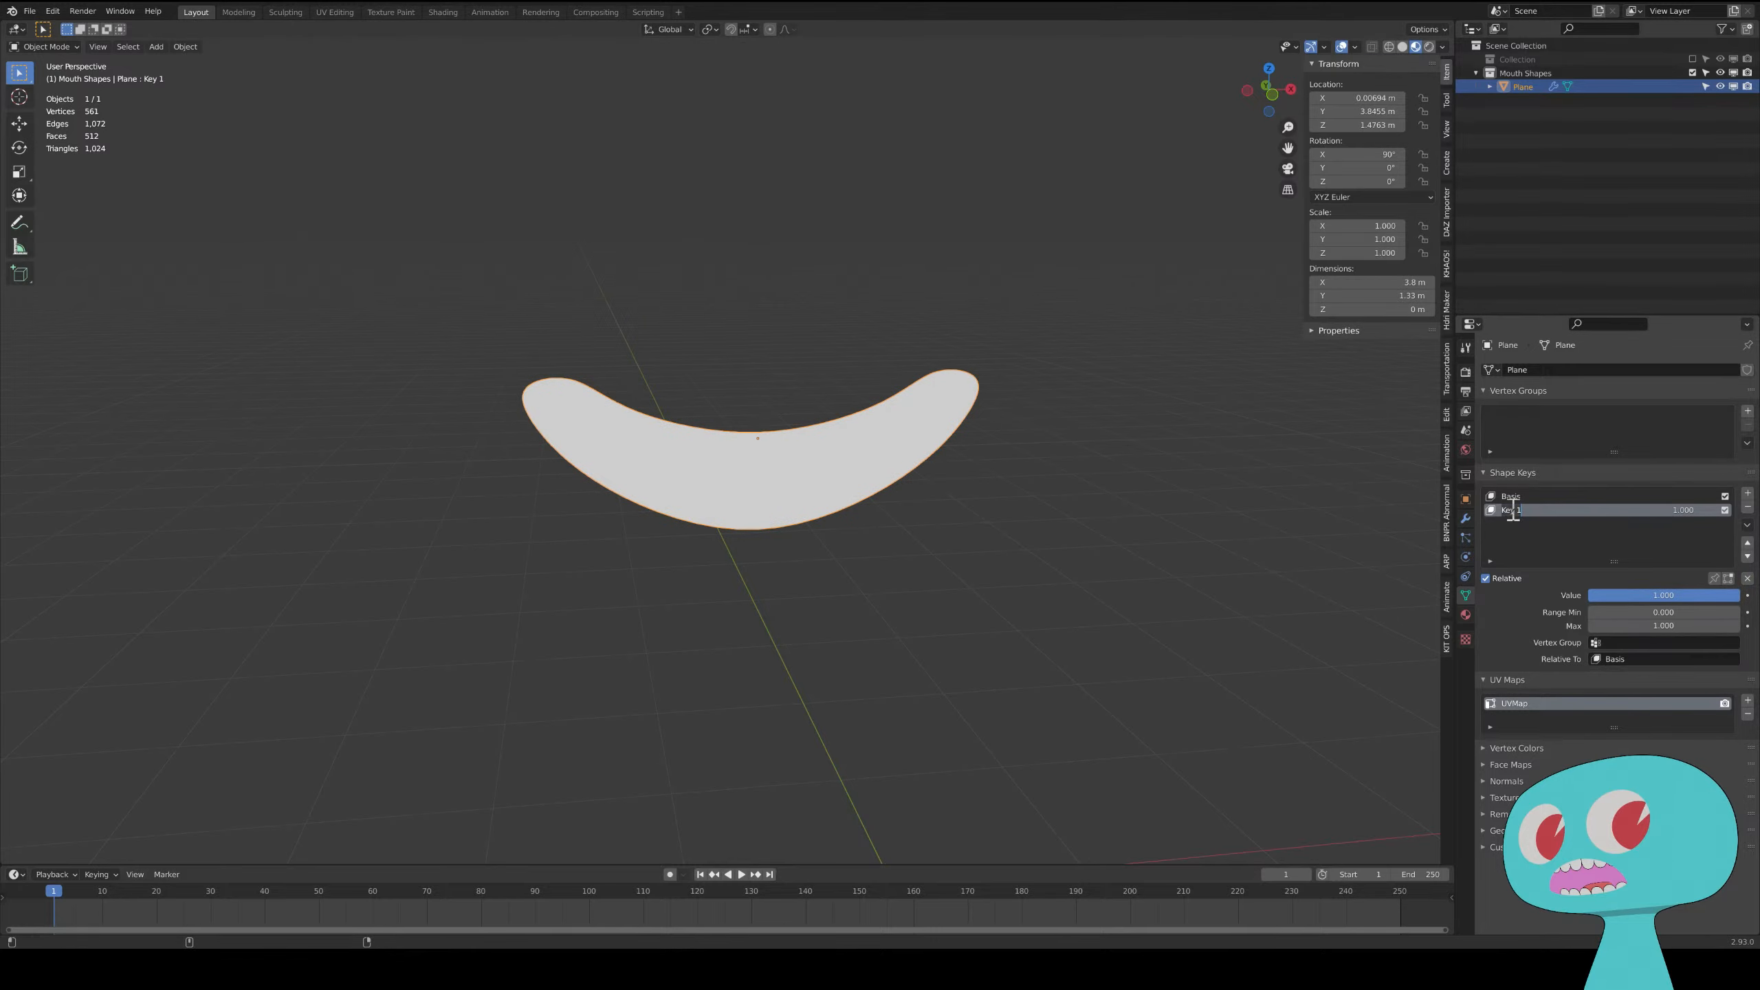
type("Smile")
key("Home")
type("Mou")
- Add another shape key named Mouth.O and set the value of Mouth.Smile back to 0.000
left_click(1748, 493)
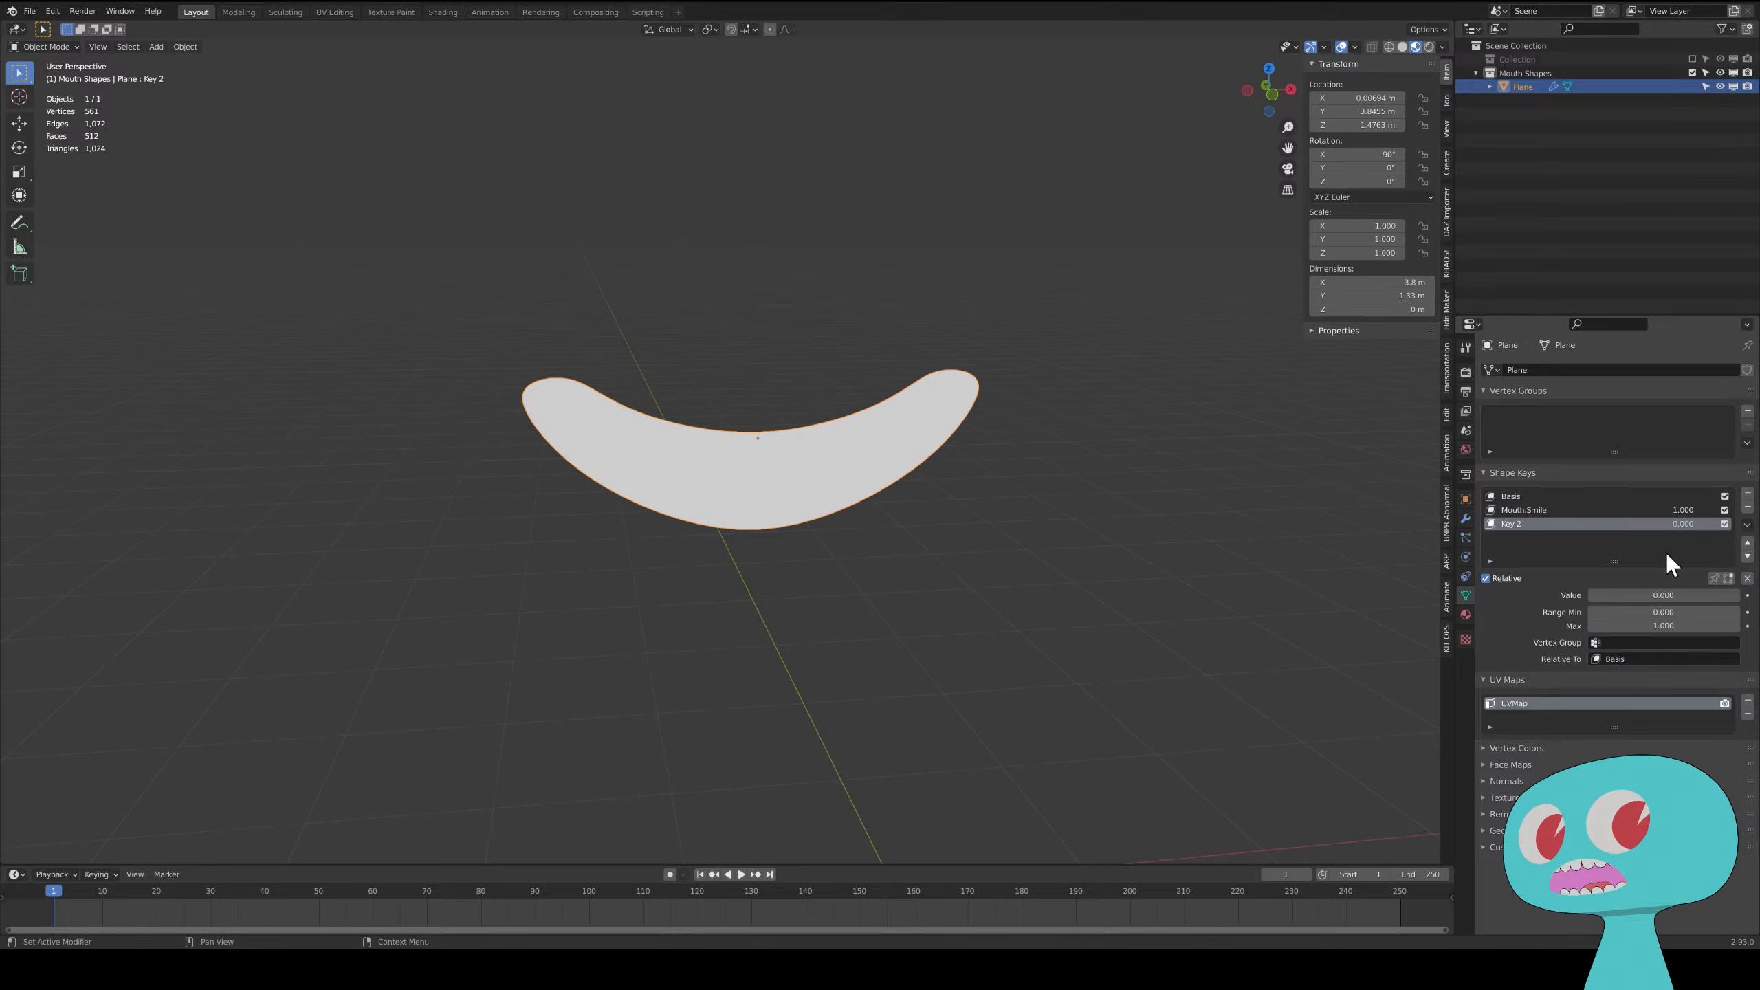
left_click_drag(1685, 511, 1649, 510)
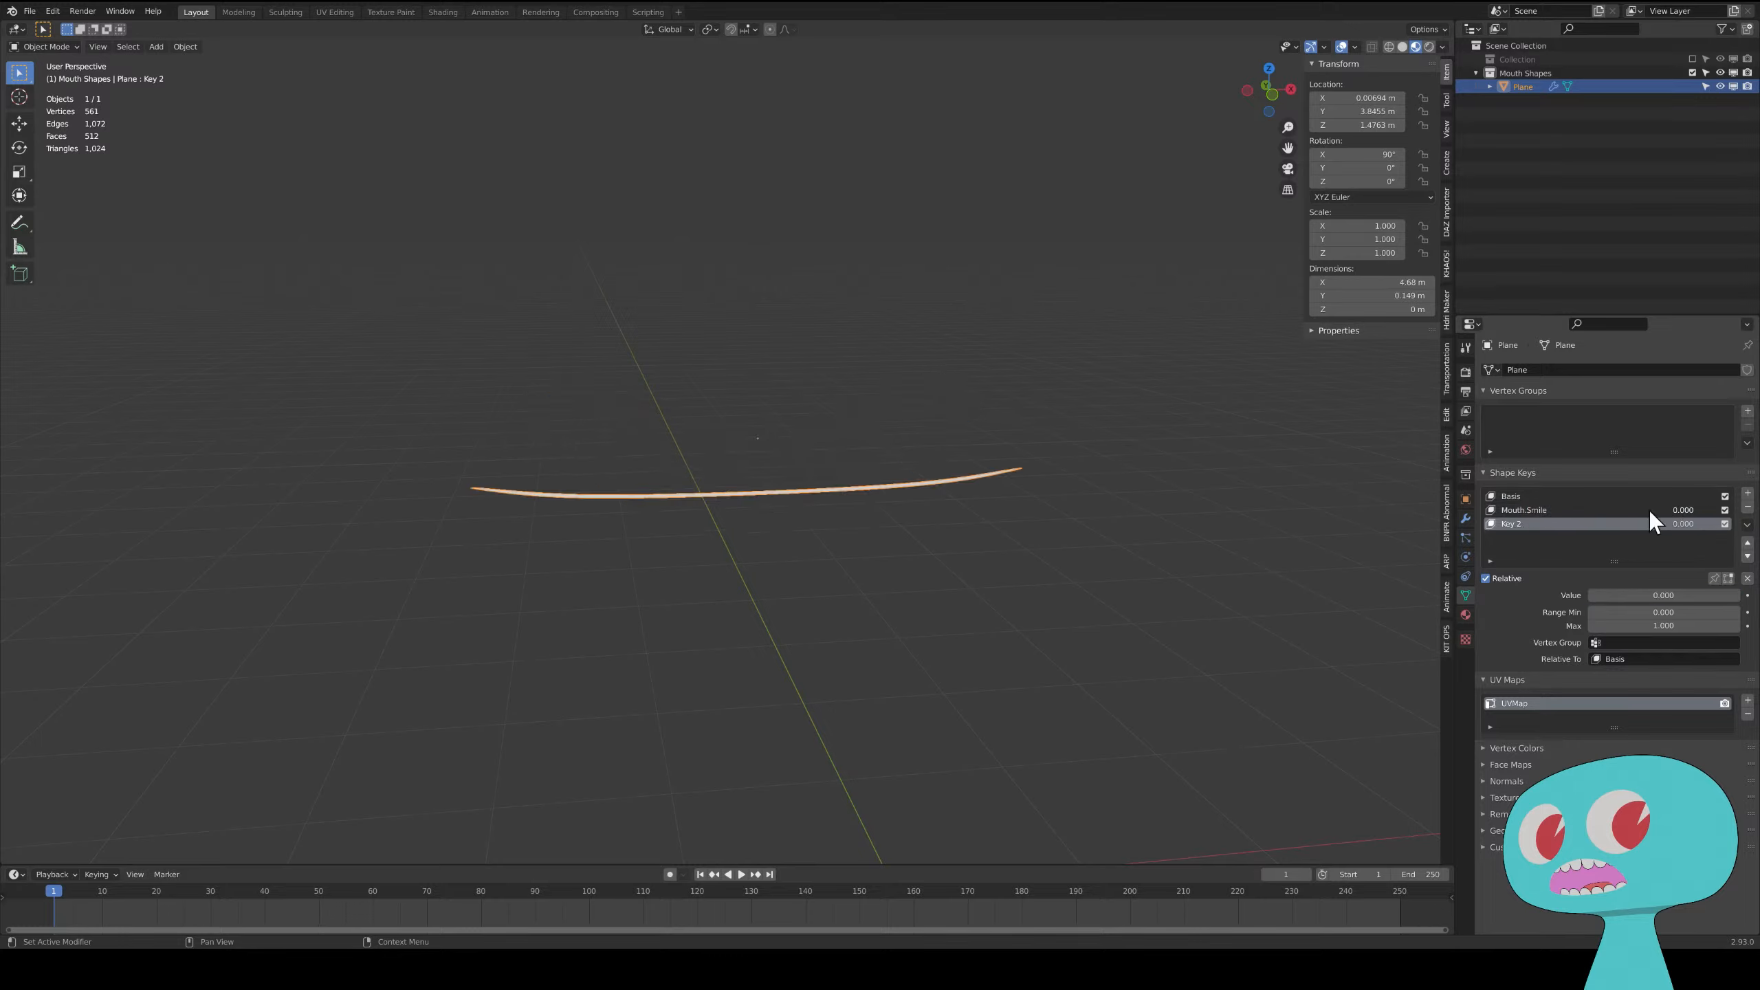
double_click(1516, 525)
type("Mouth.O")
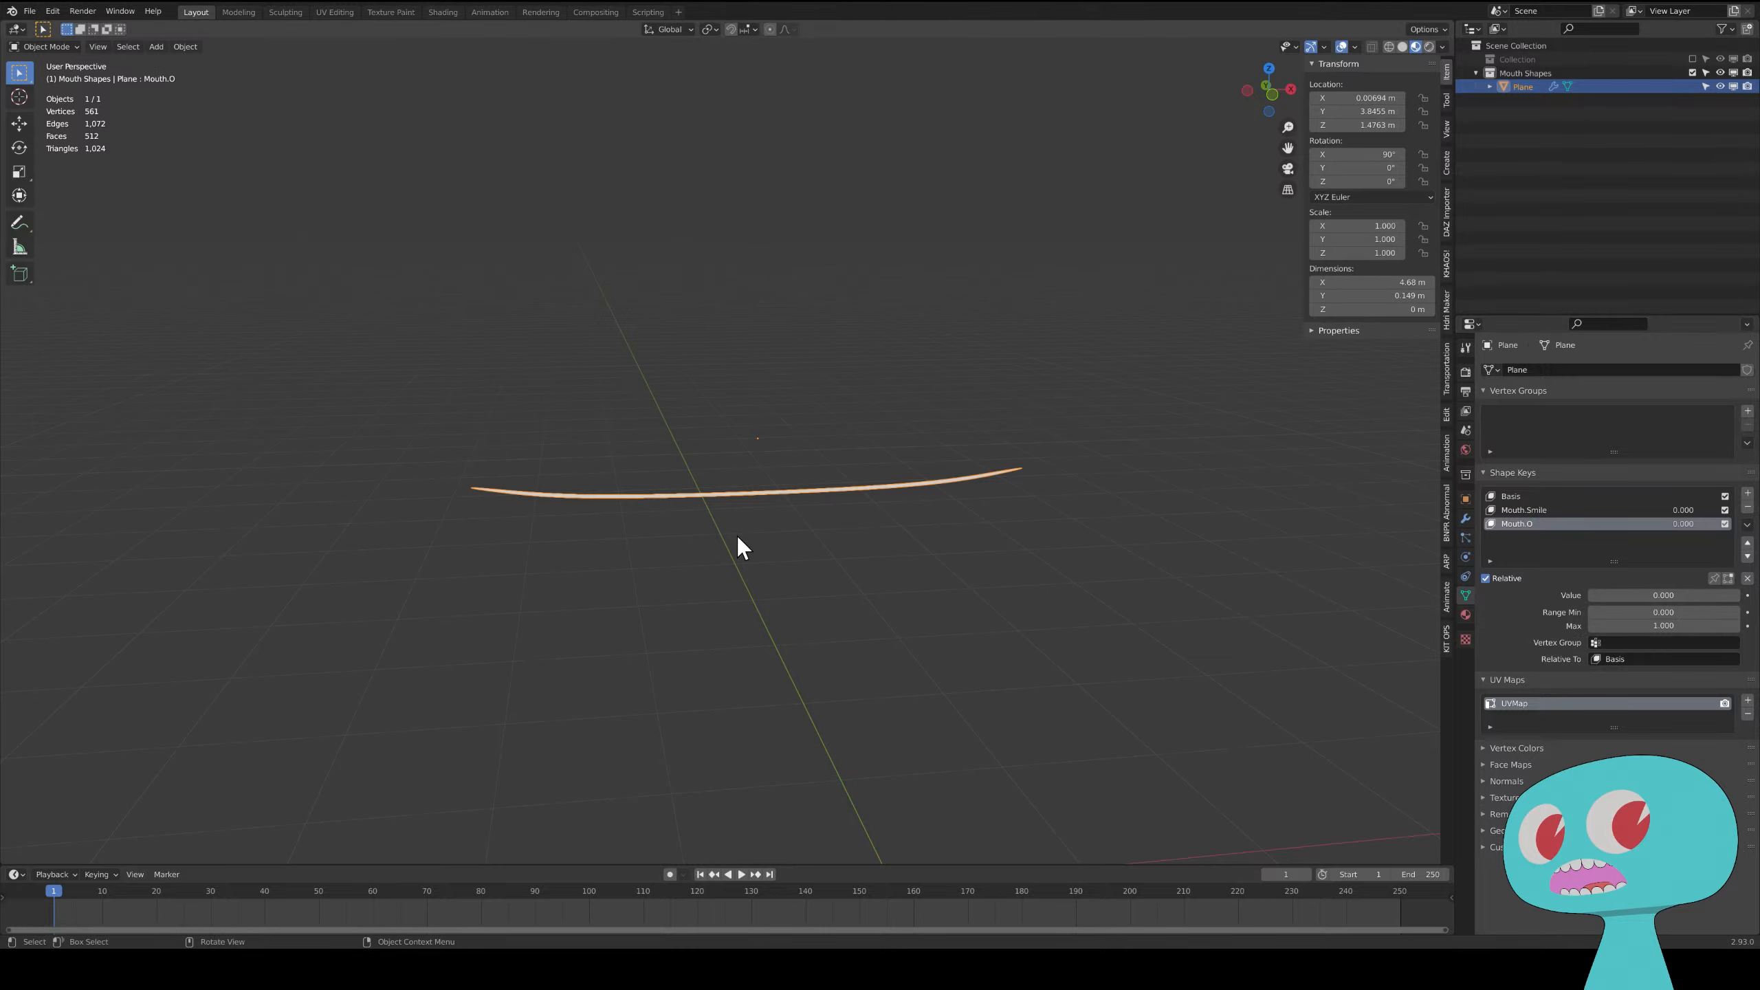
- In Edit Mode from the front, scale the three centre vertices along Z by about 55.8 with smooth proportional editing of size about 1.46
key("Tab")
scroll(763, 539, "up", 5)
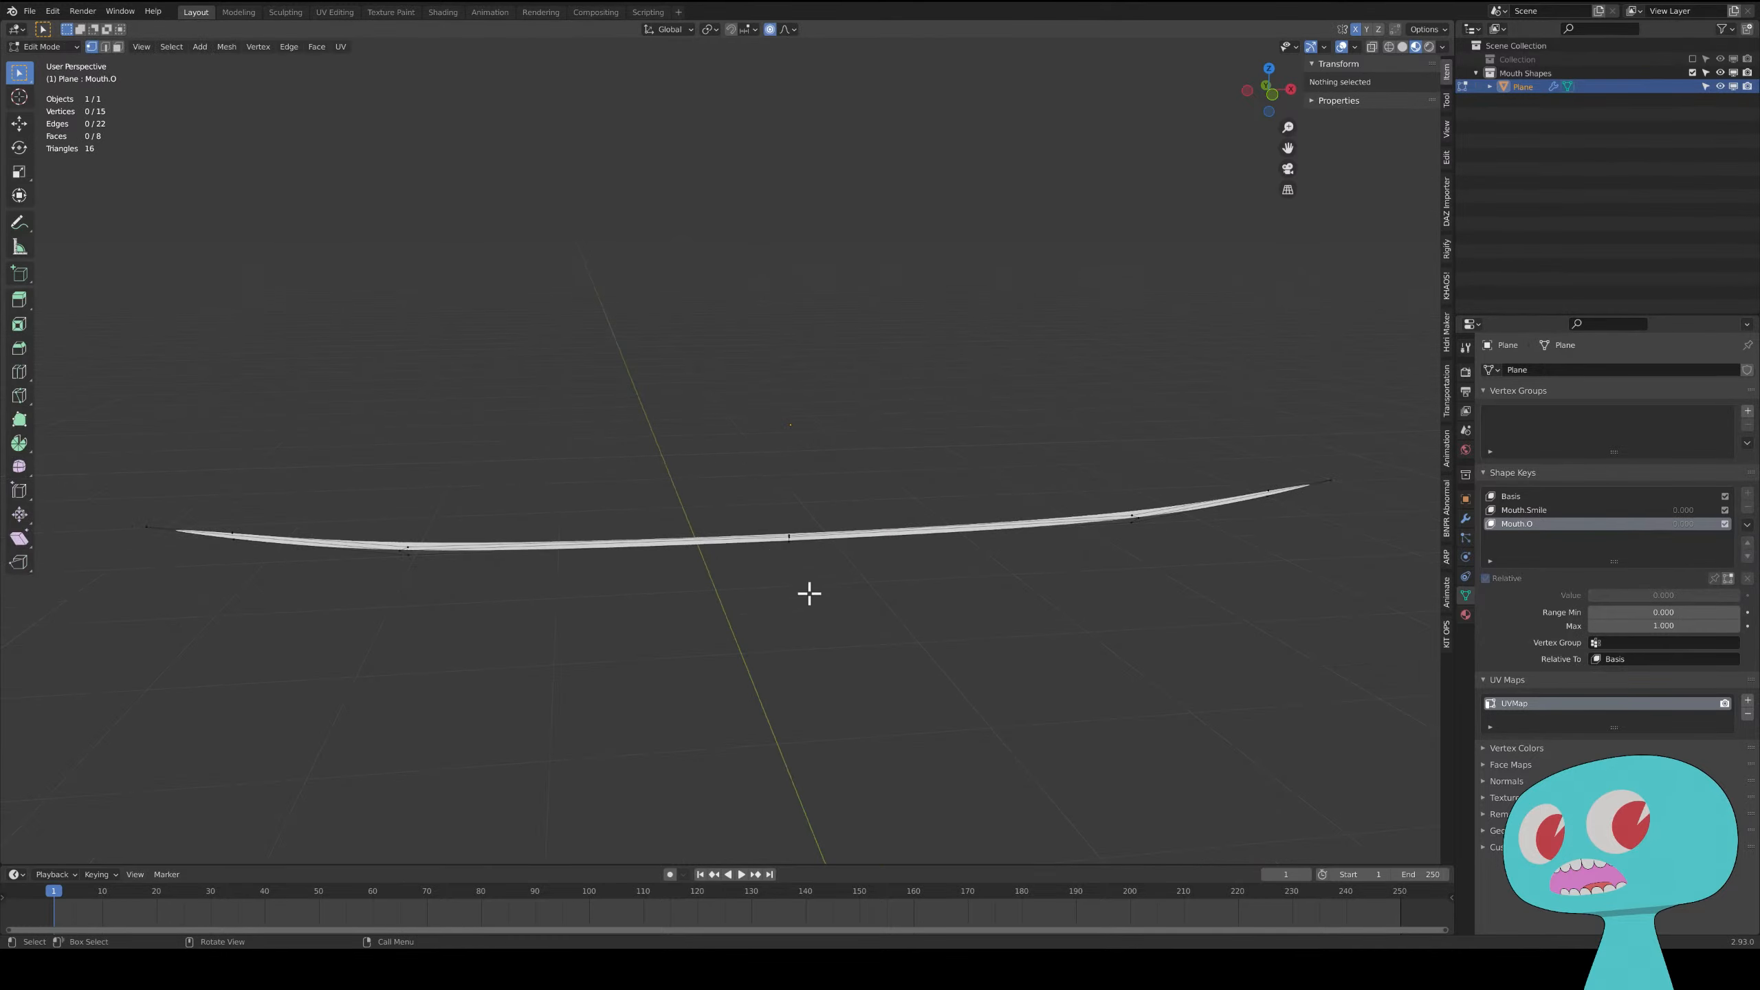
key("grave")
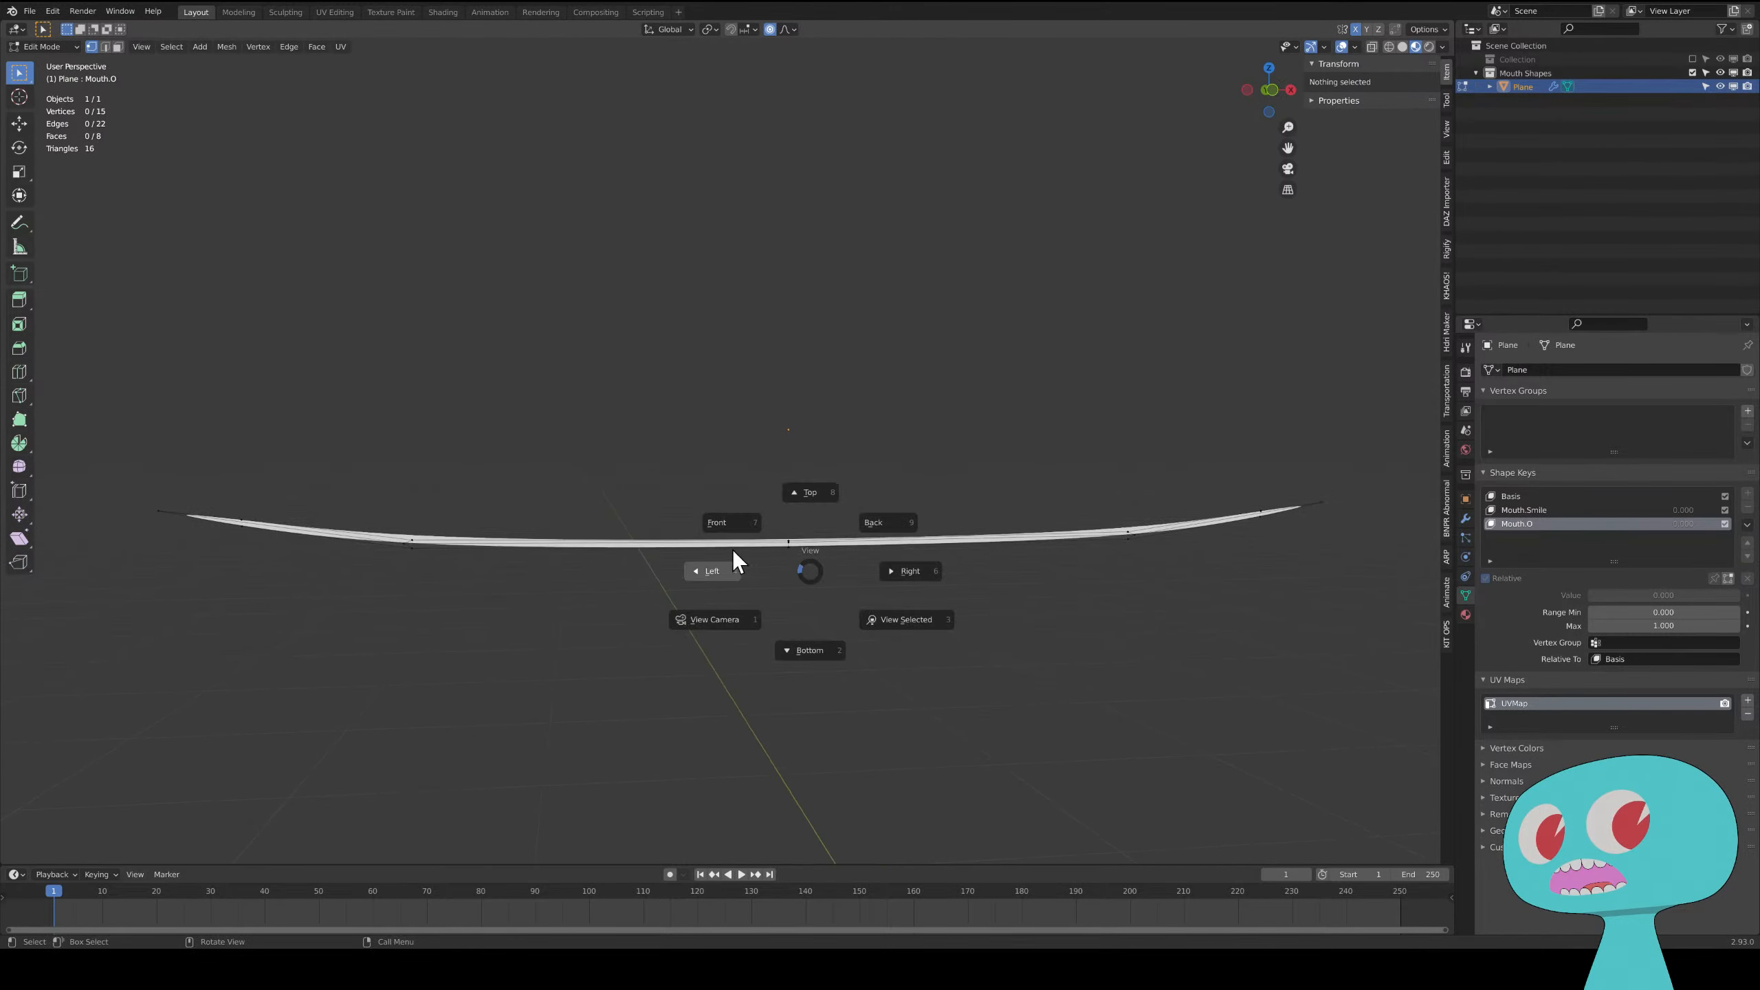
left_click(752, 522)
left_click_drag(727, 468, 867, 656)
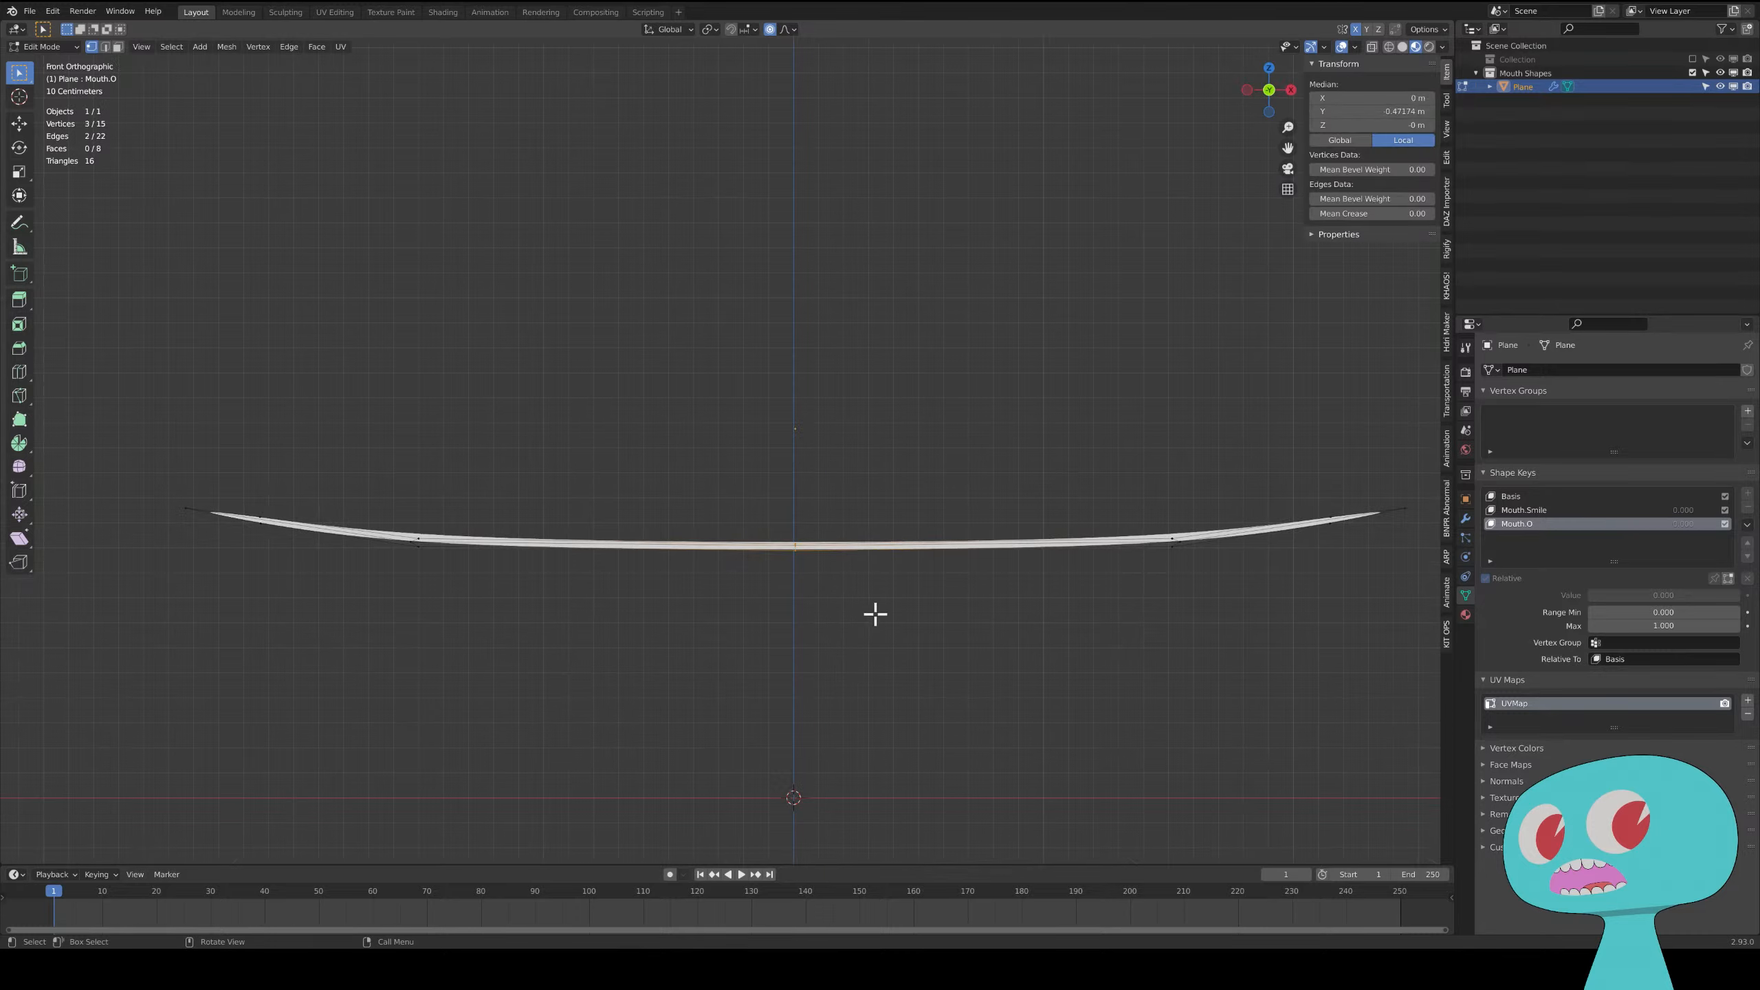
key("s")
key("z")
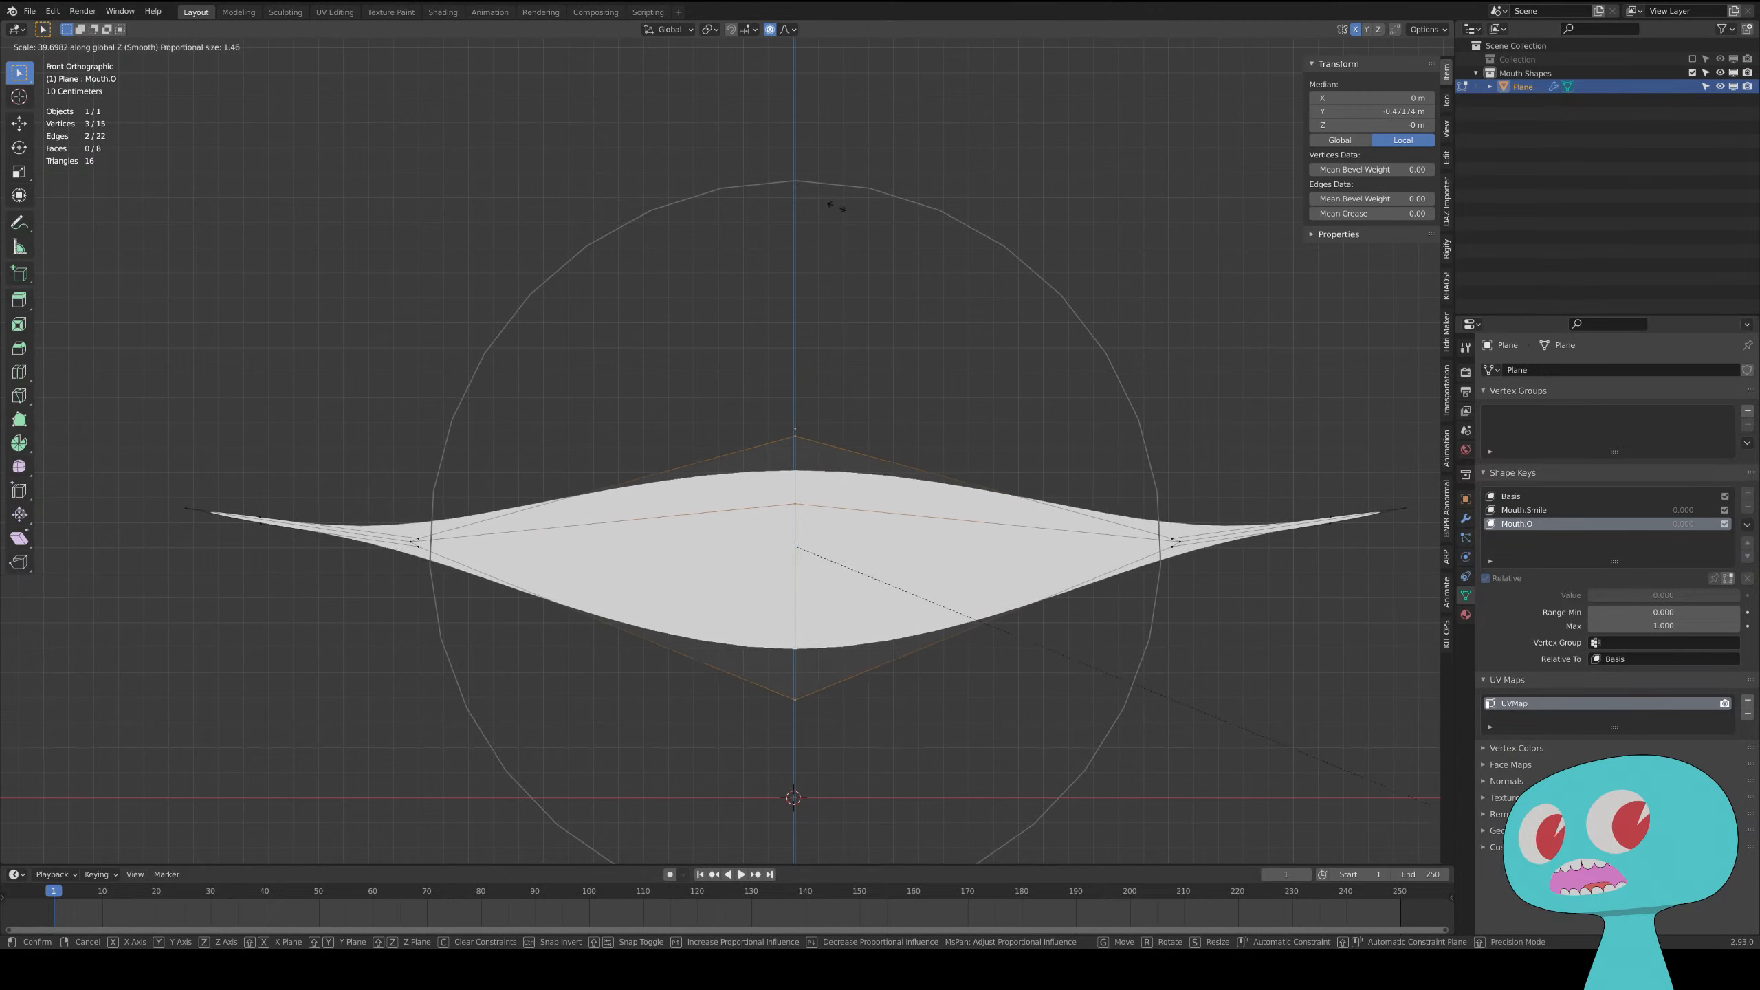
left_click(797, 662)
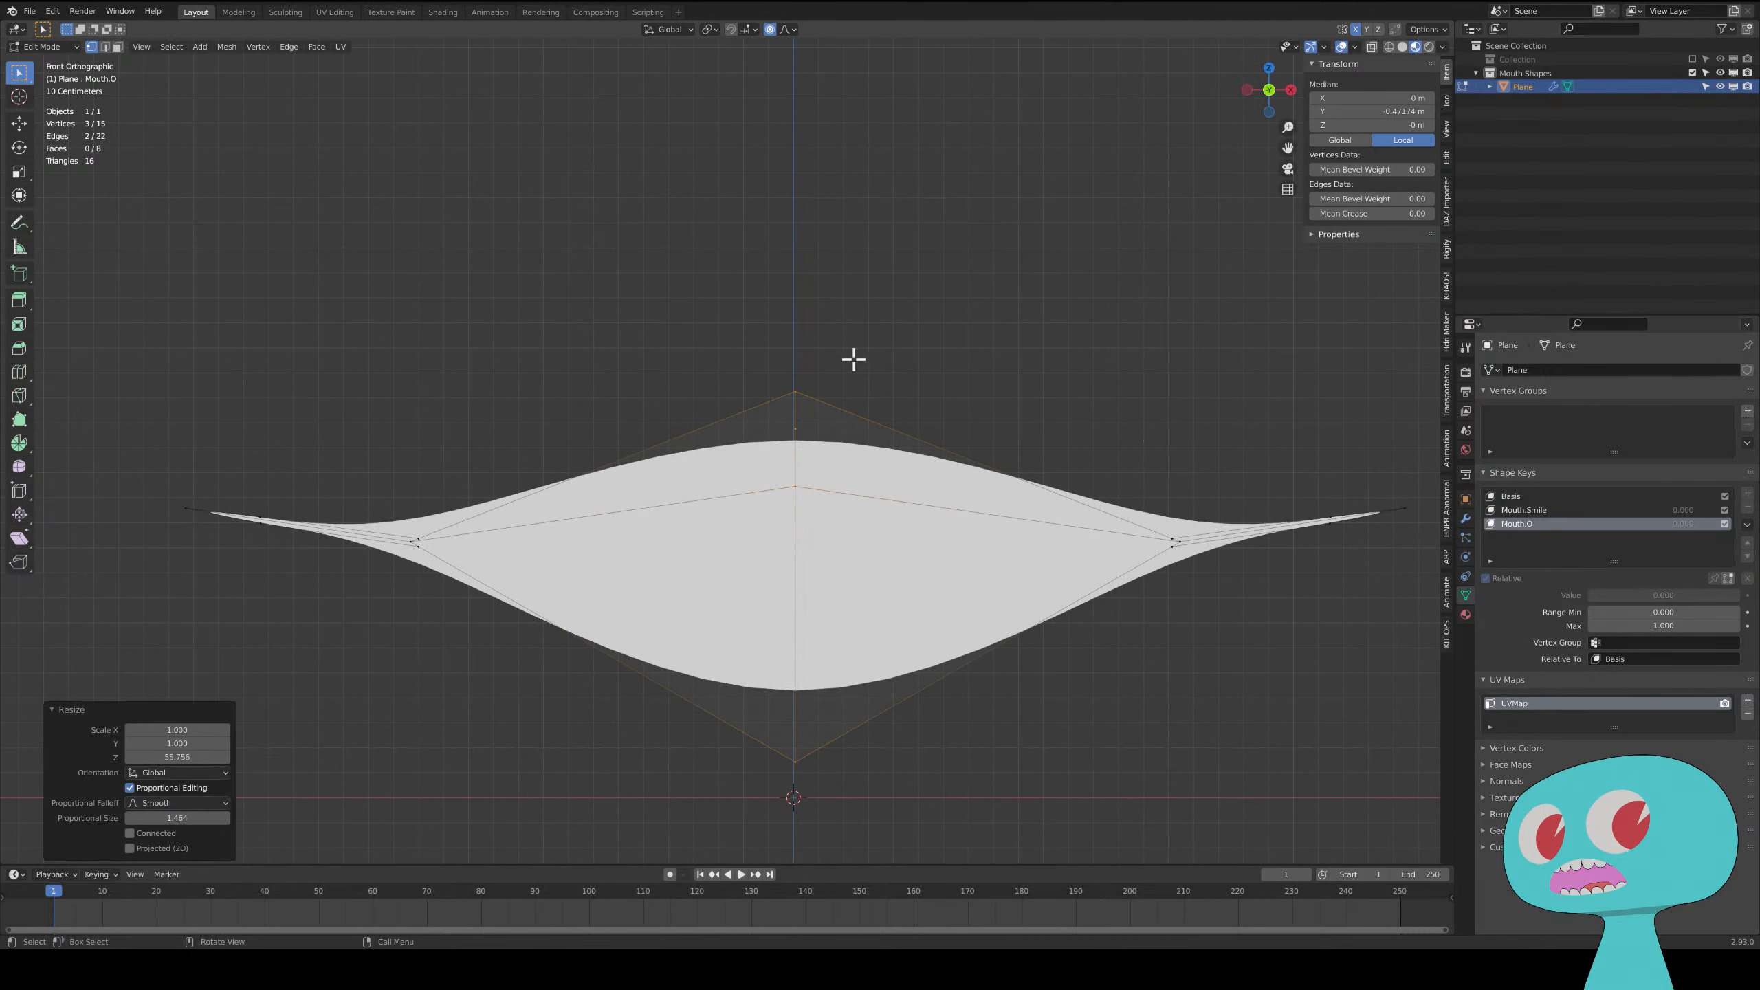
- Raise the top centre vertex about 0.39 m, and with proportional editing off, lower the inner centre vertex to mid-mouth height
left_click(792, 389)
key("g")
left_click(806, 286)
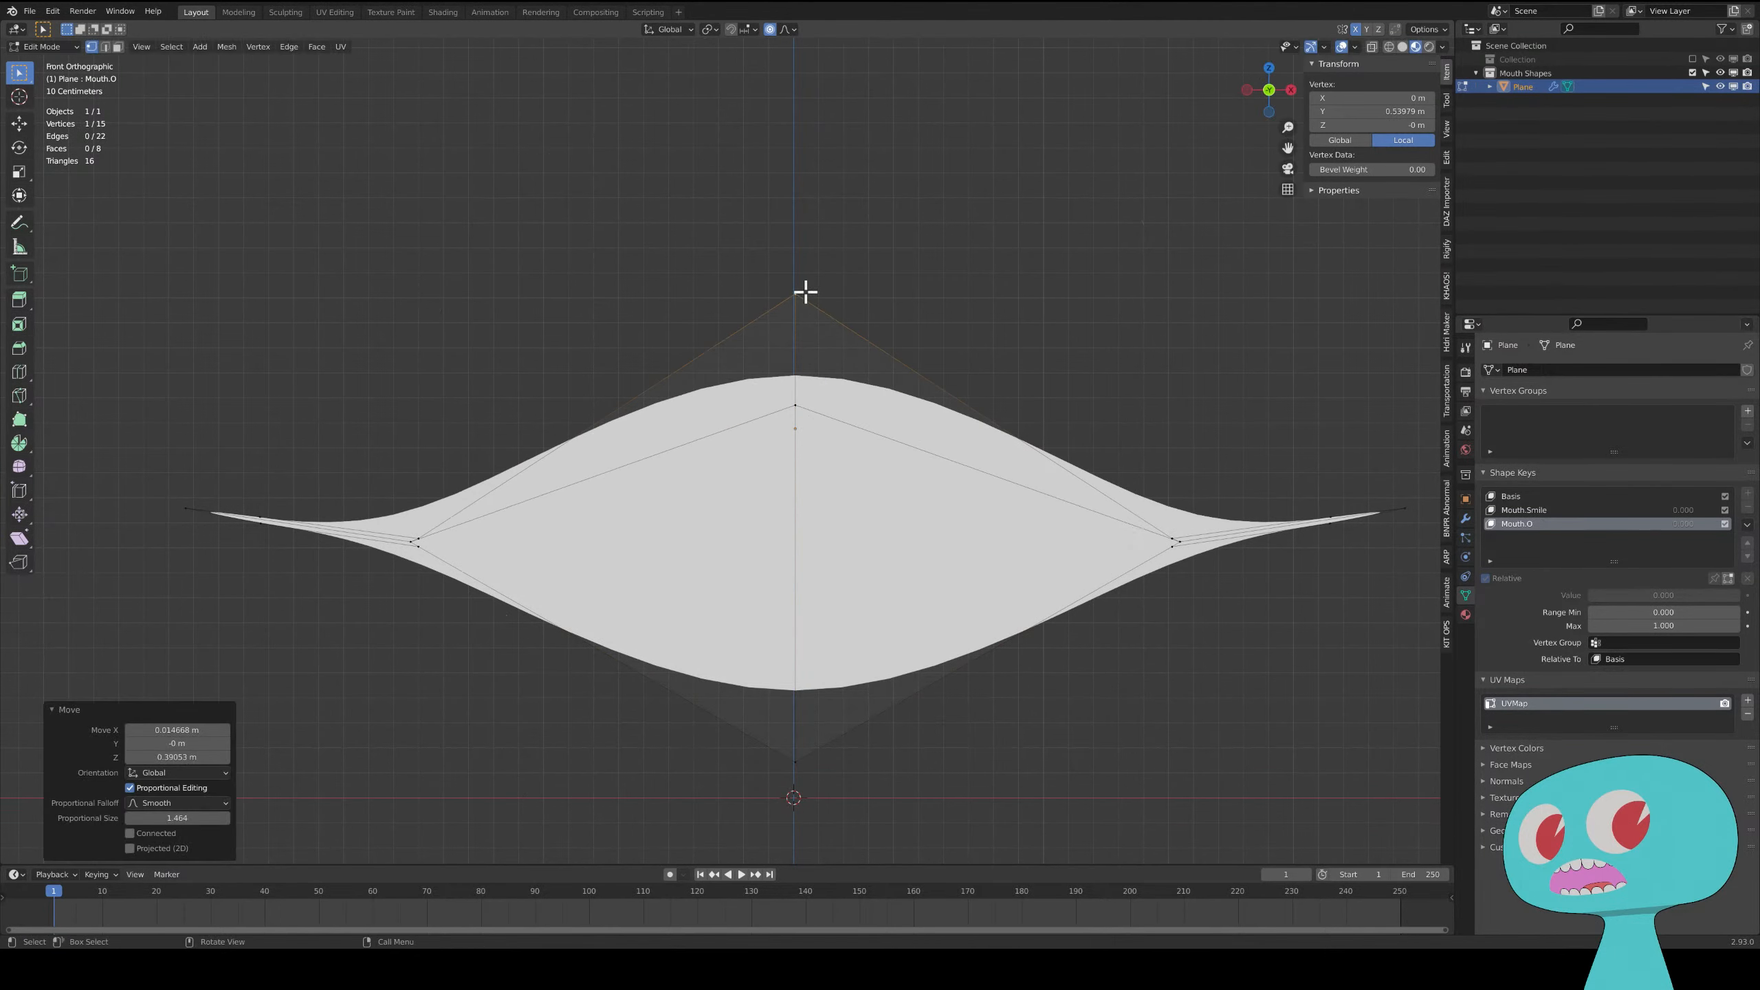
left_click(797, 416)
key("g")
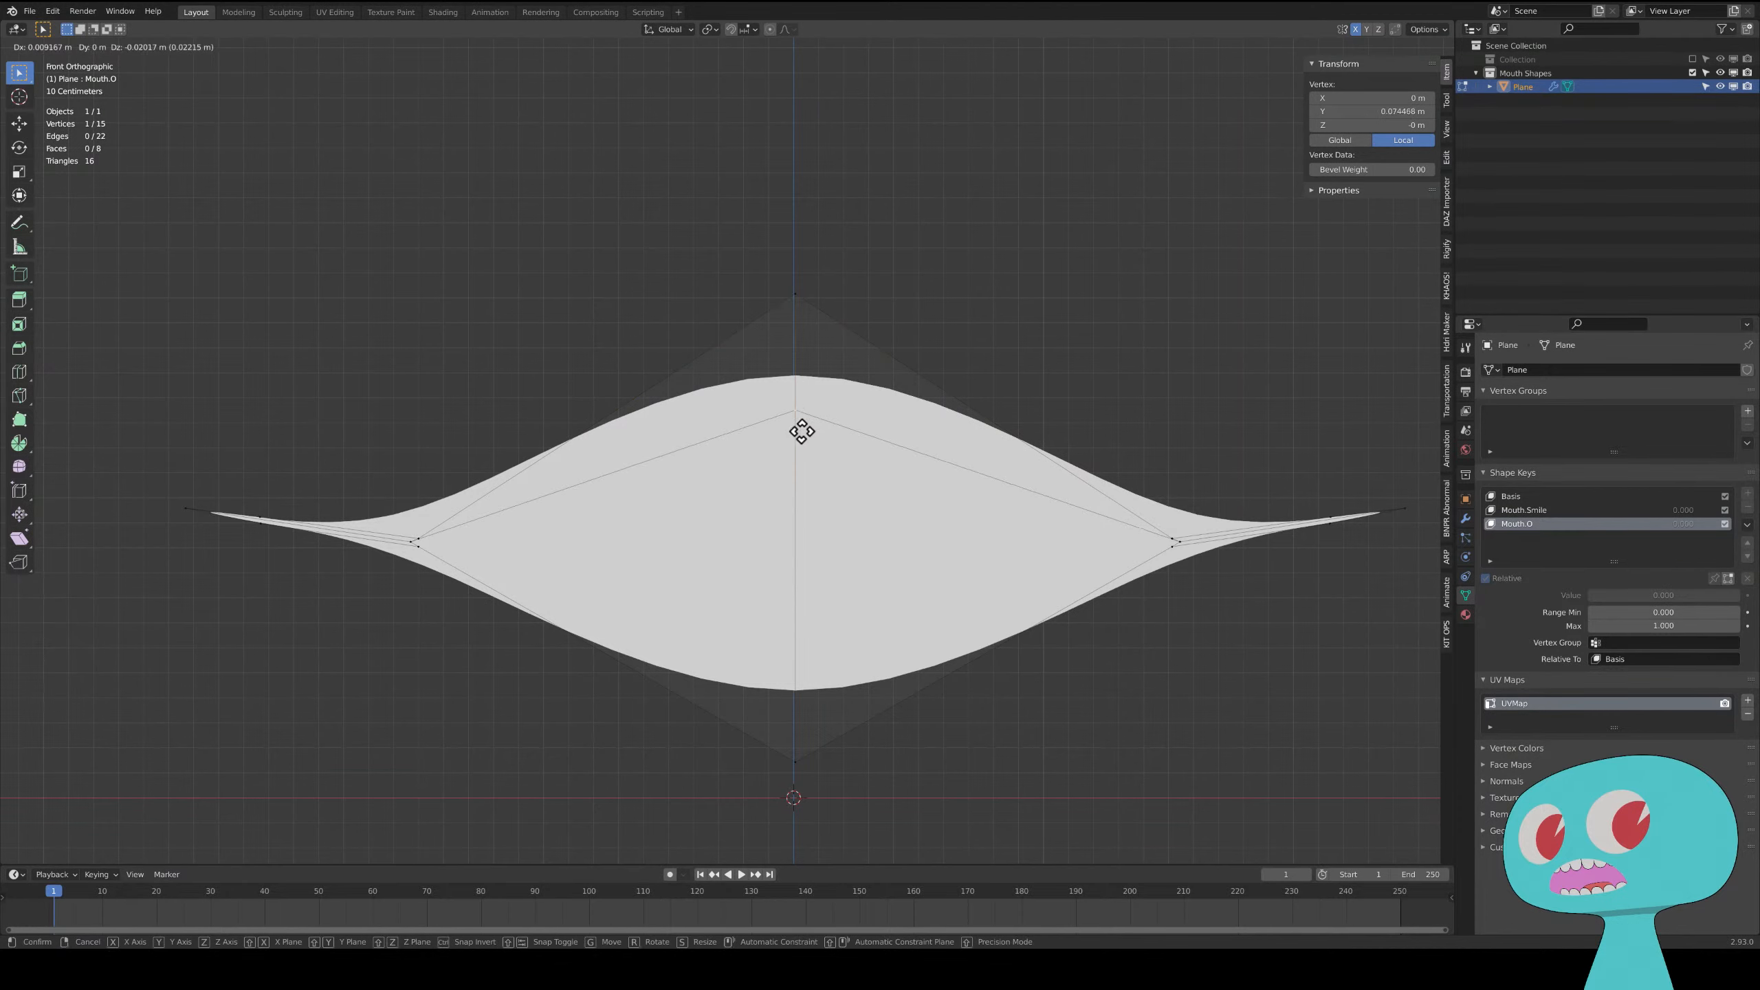
left_click(811, 545)
- Move the left inner column inward: upper vertex about 0.74 m and 0.49 m up, middle 0.68 m and 0.08 m up, lower 0.69 m and 0.43 m down
left_click(416, 538)
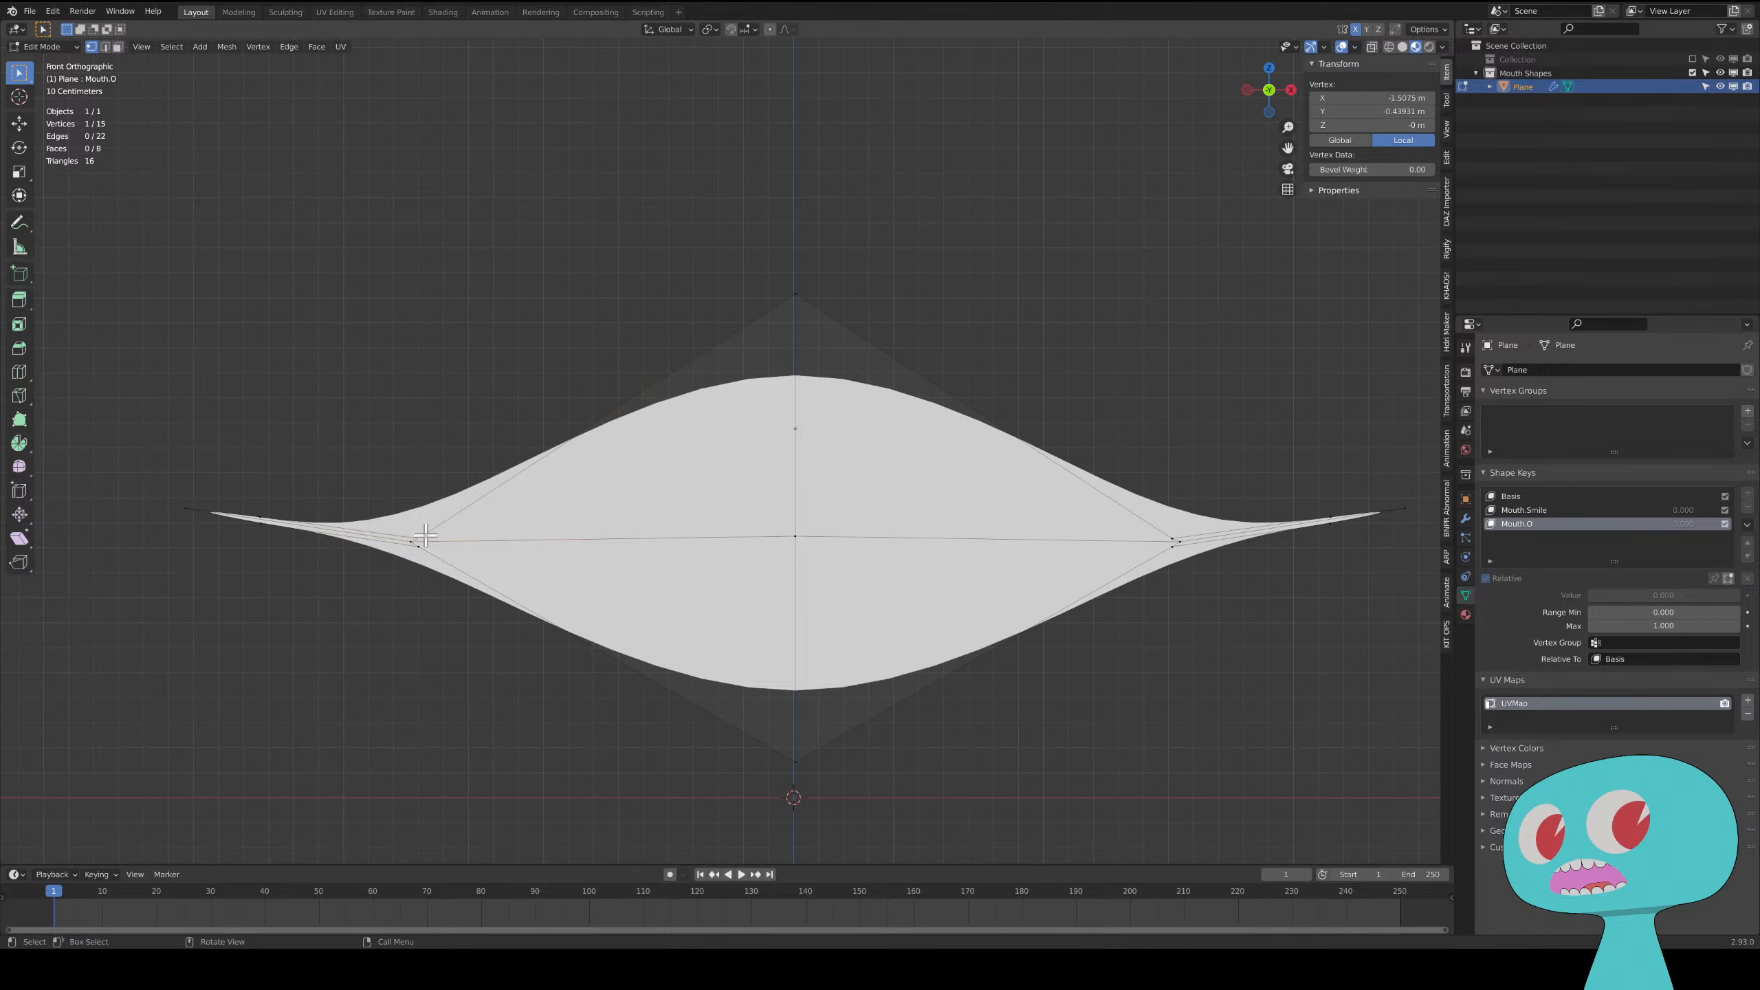
key("g")
left_click(608, 414)
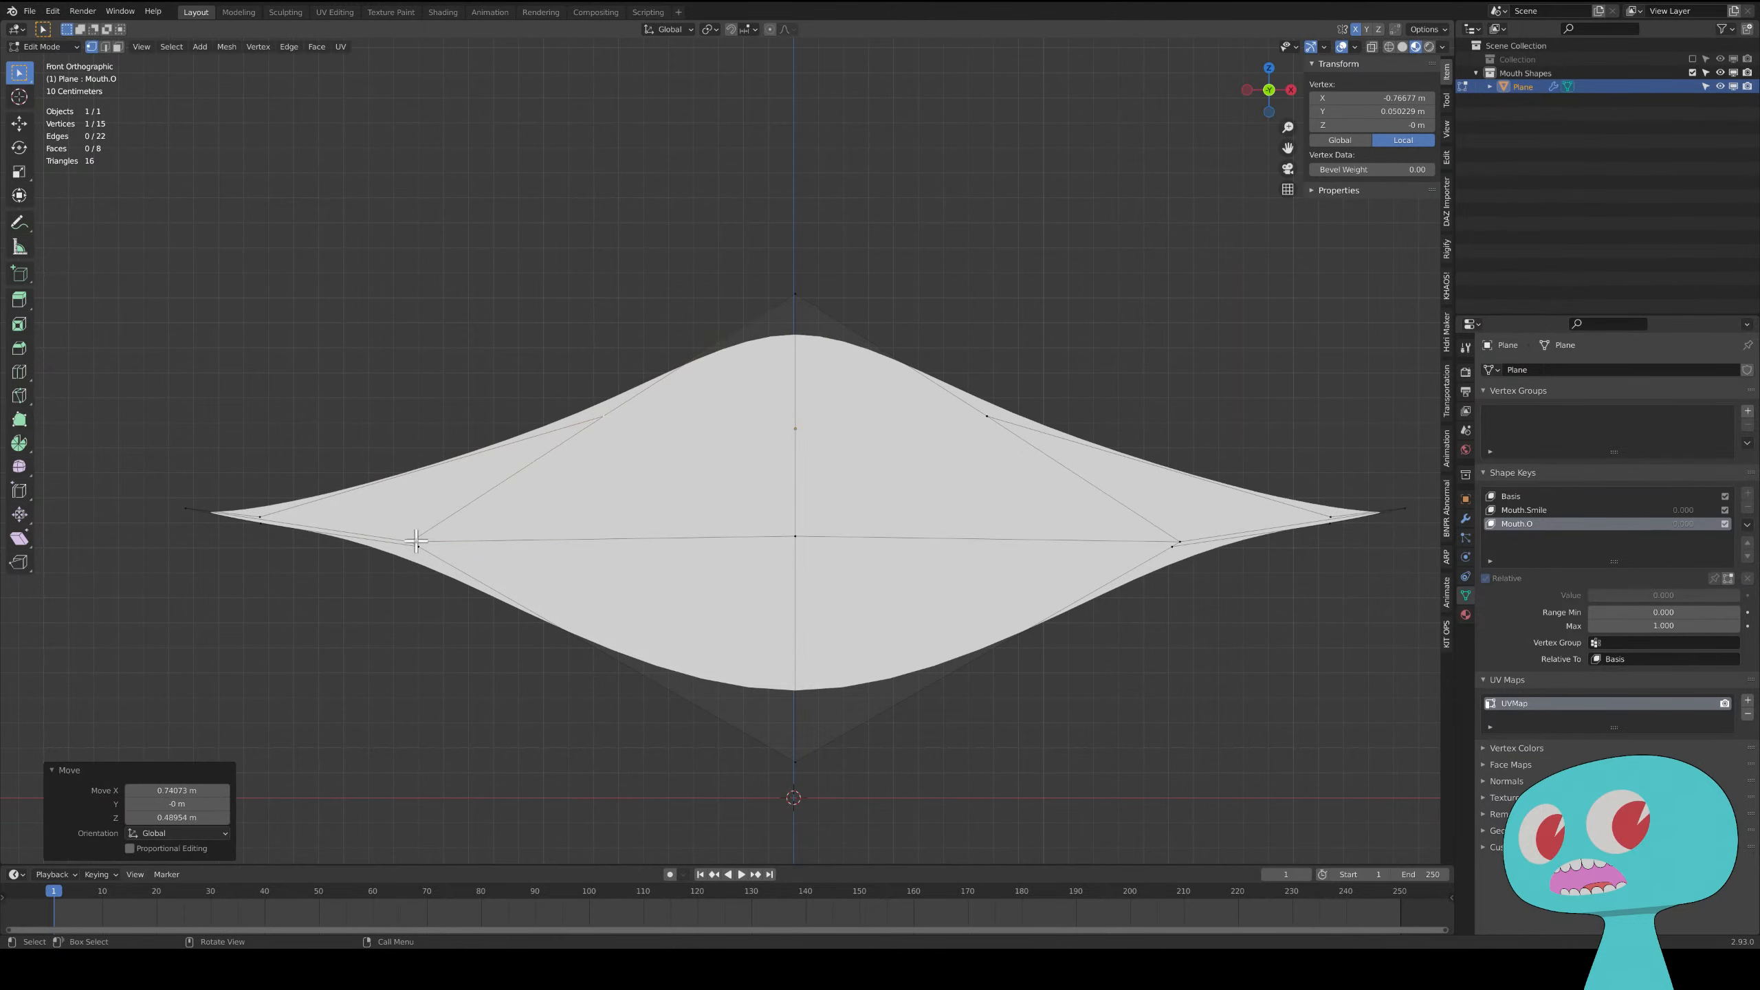
left_click(416, 540)
key("g")
left_click(579, 521)
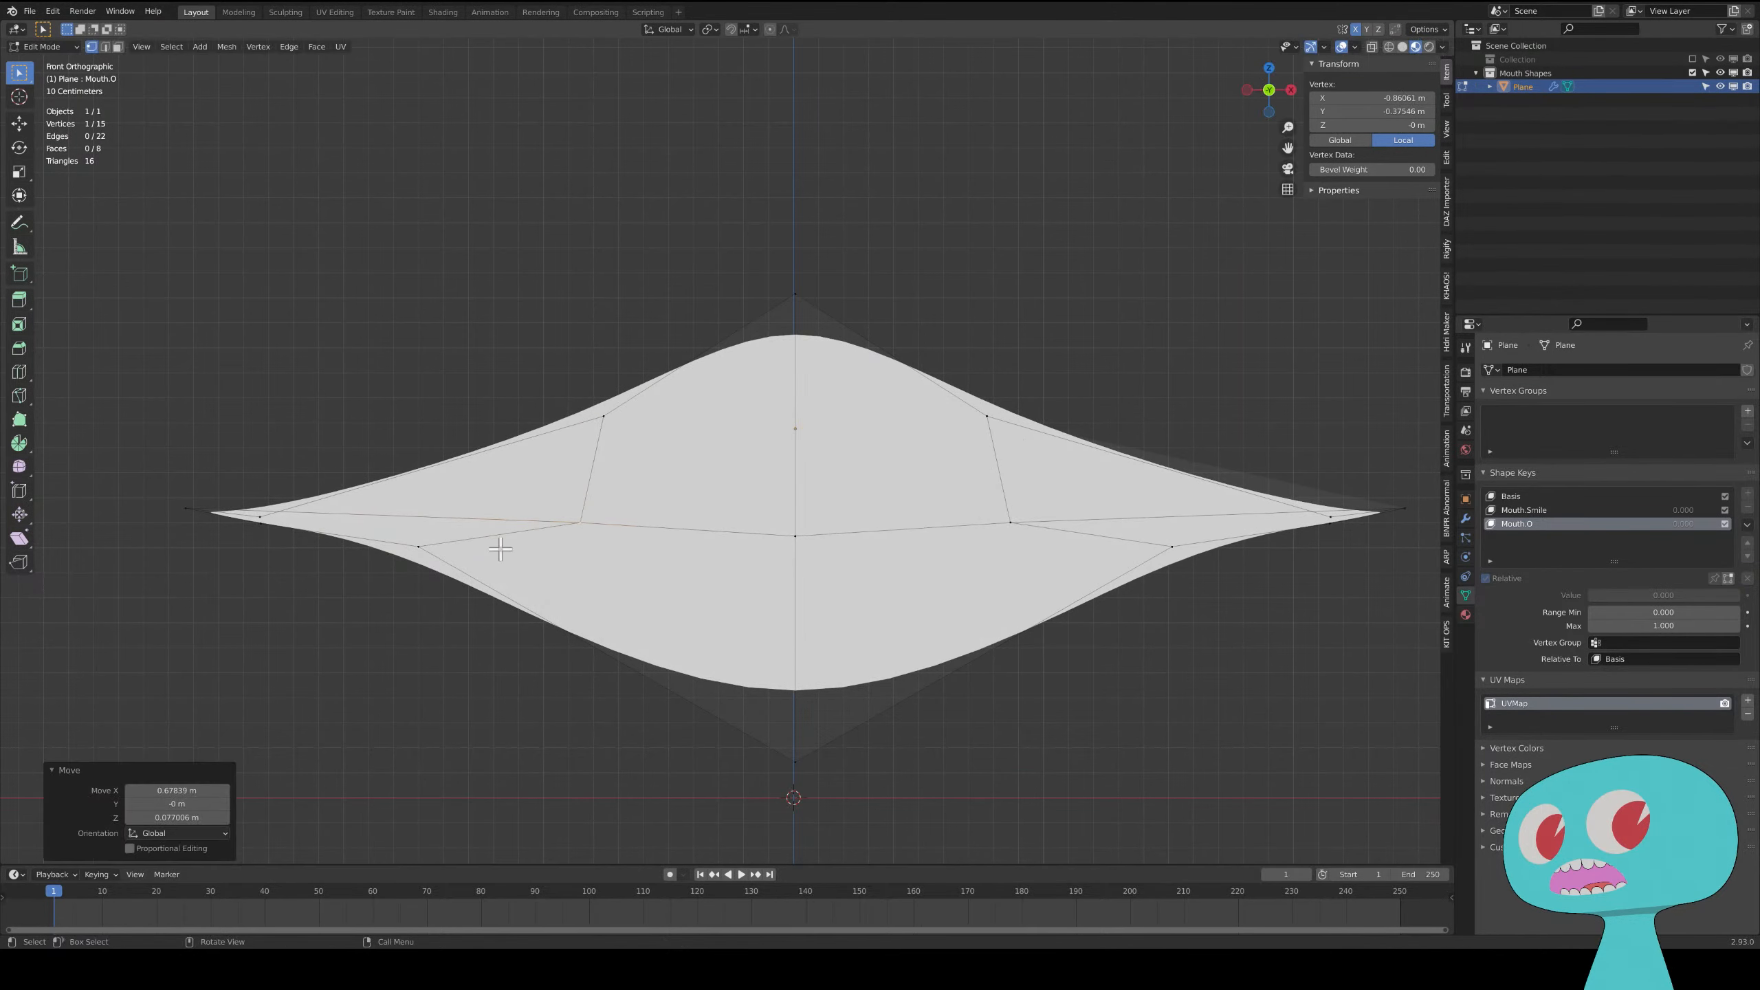
left_click(414, 547)
key("g")
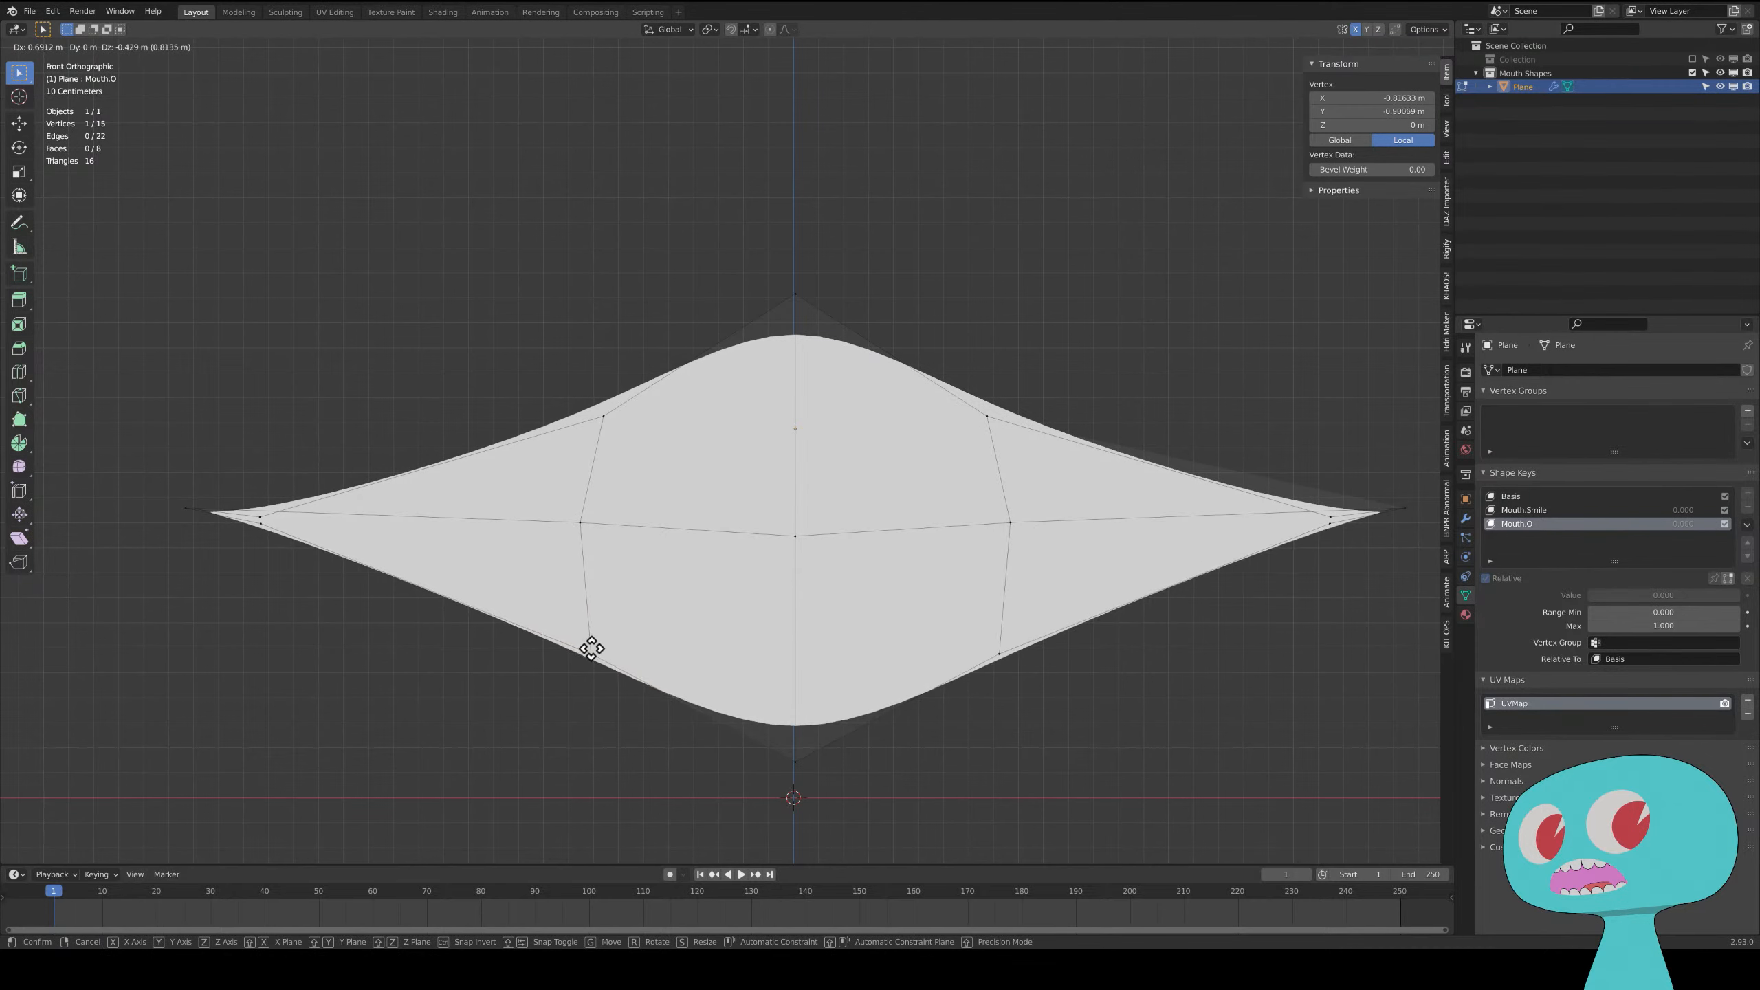
left_click(593, 650)
- Pull the left end vertices inward: upper about 1.01 m and 0.20 m up, lower 1.06 m and 0.40 m down, tip 1.21 m and 0.15 m down
left_click(261, 515)
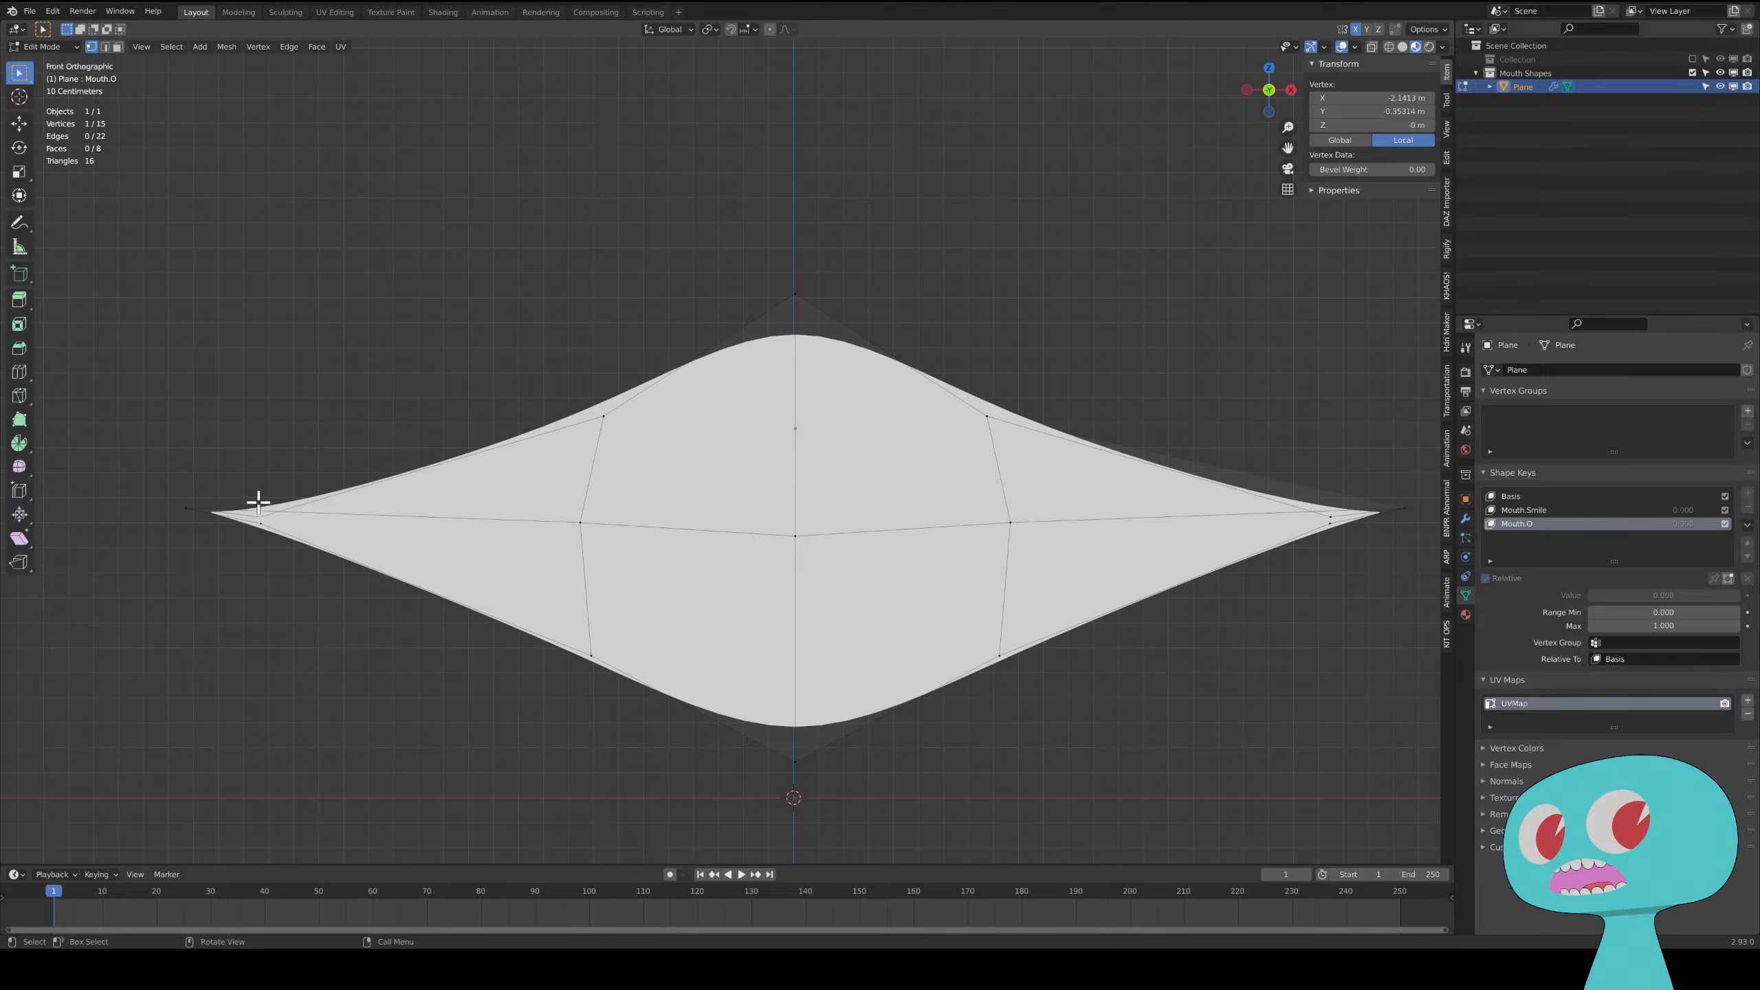
key("g")
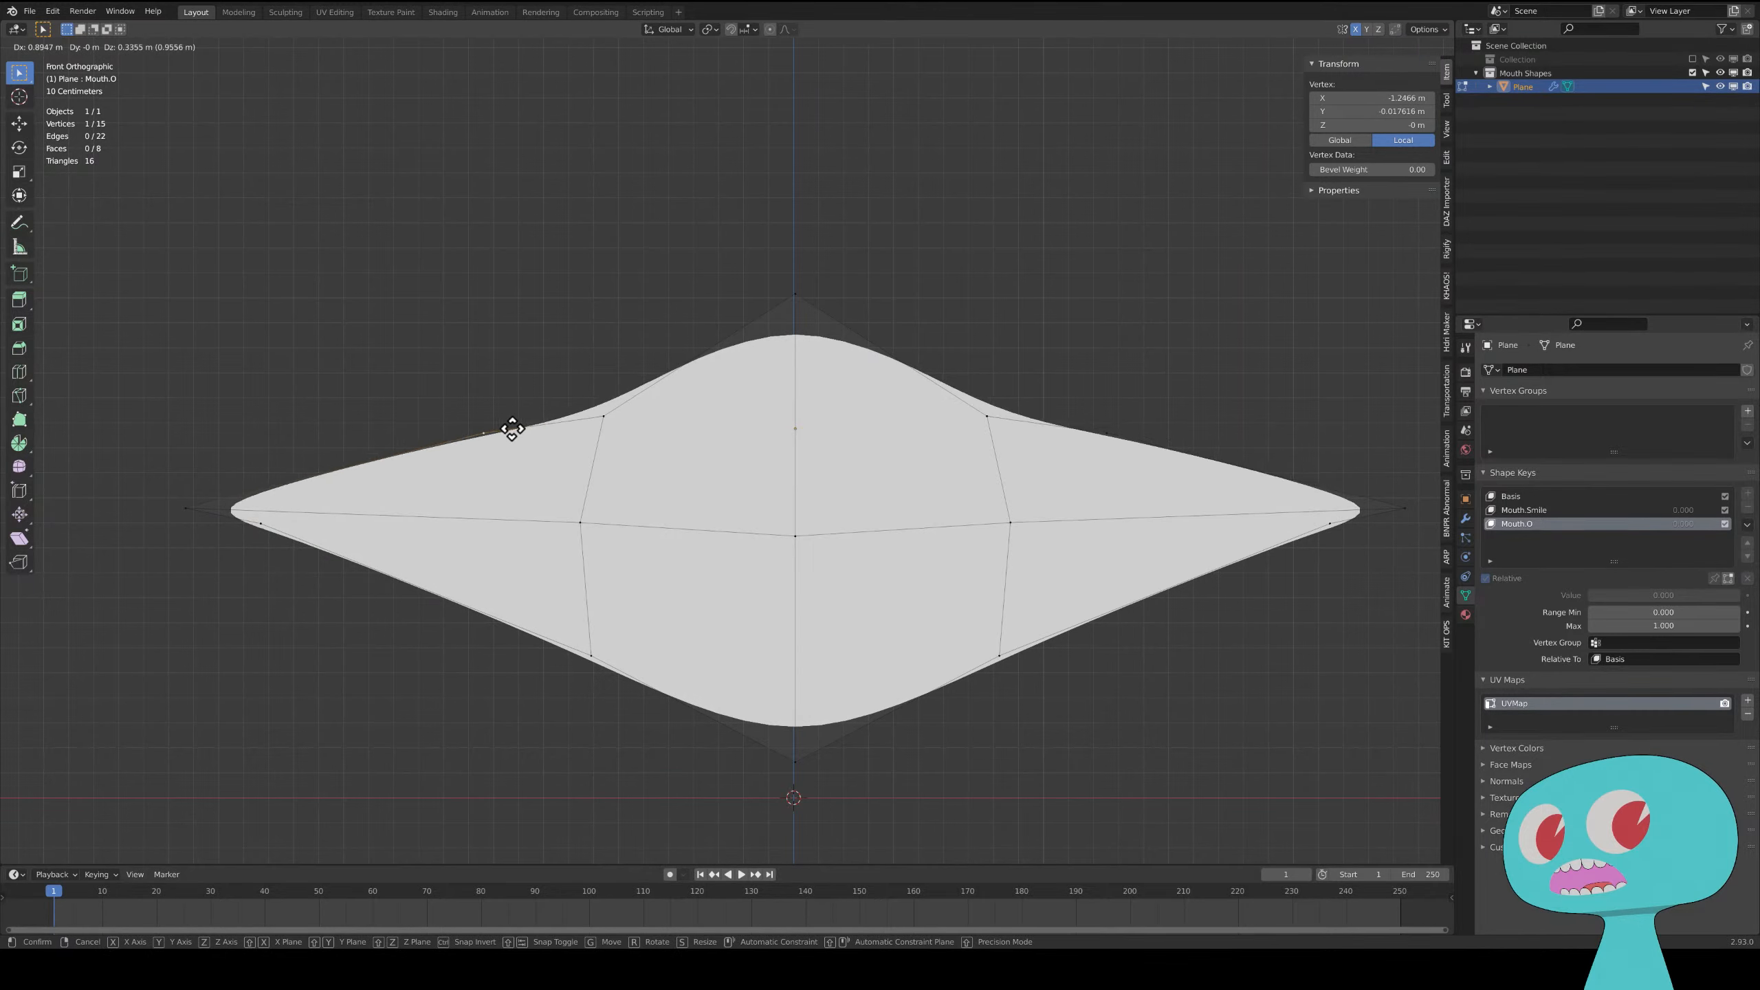
left_click(518, 471)
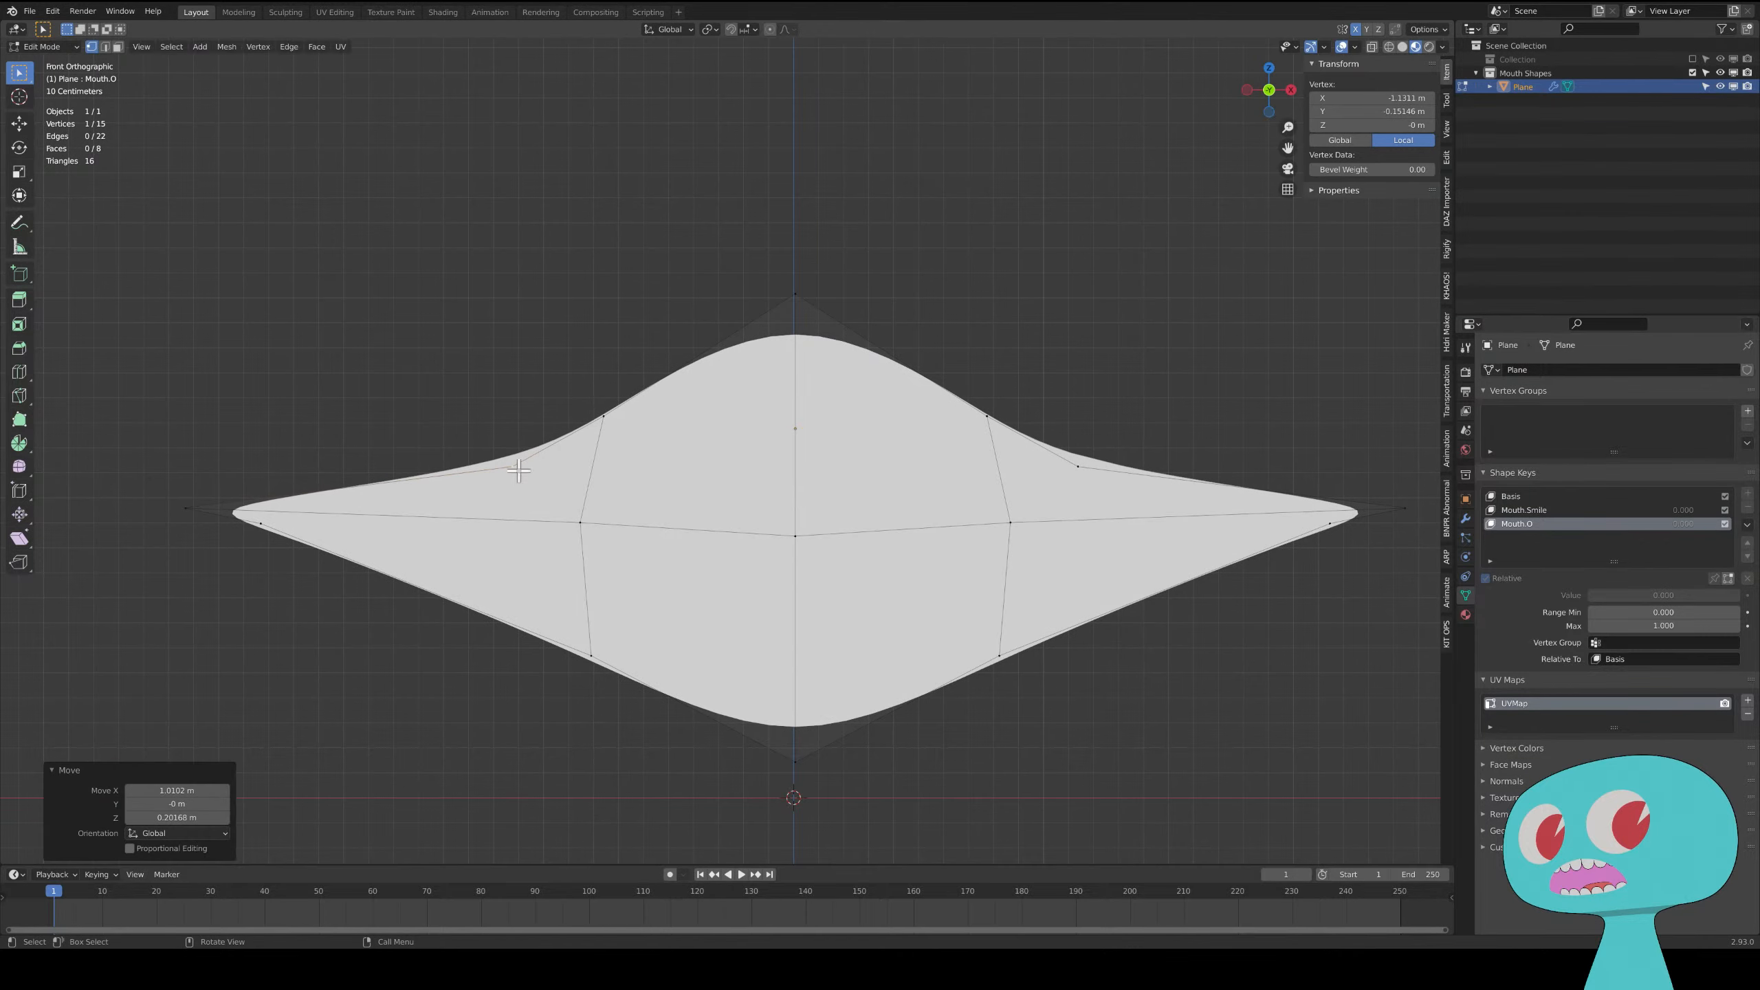
left_click(253, 519)
key("g")
left_click(519, 622)
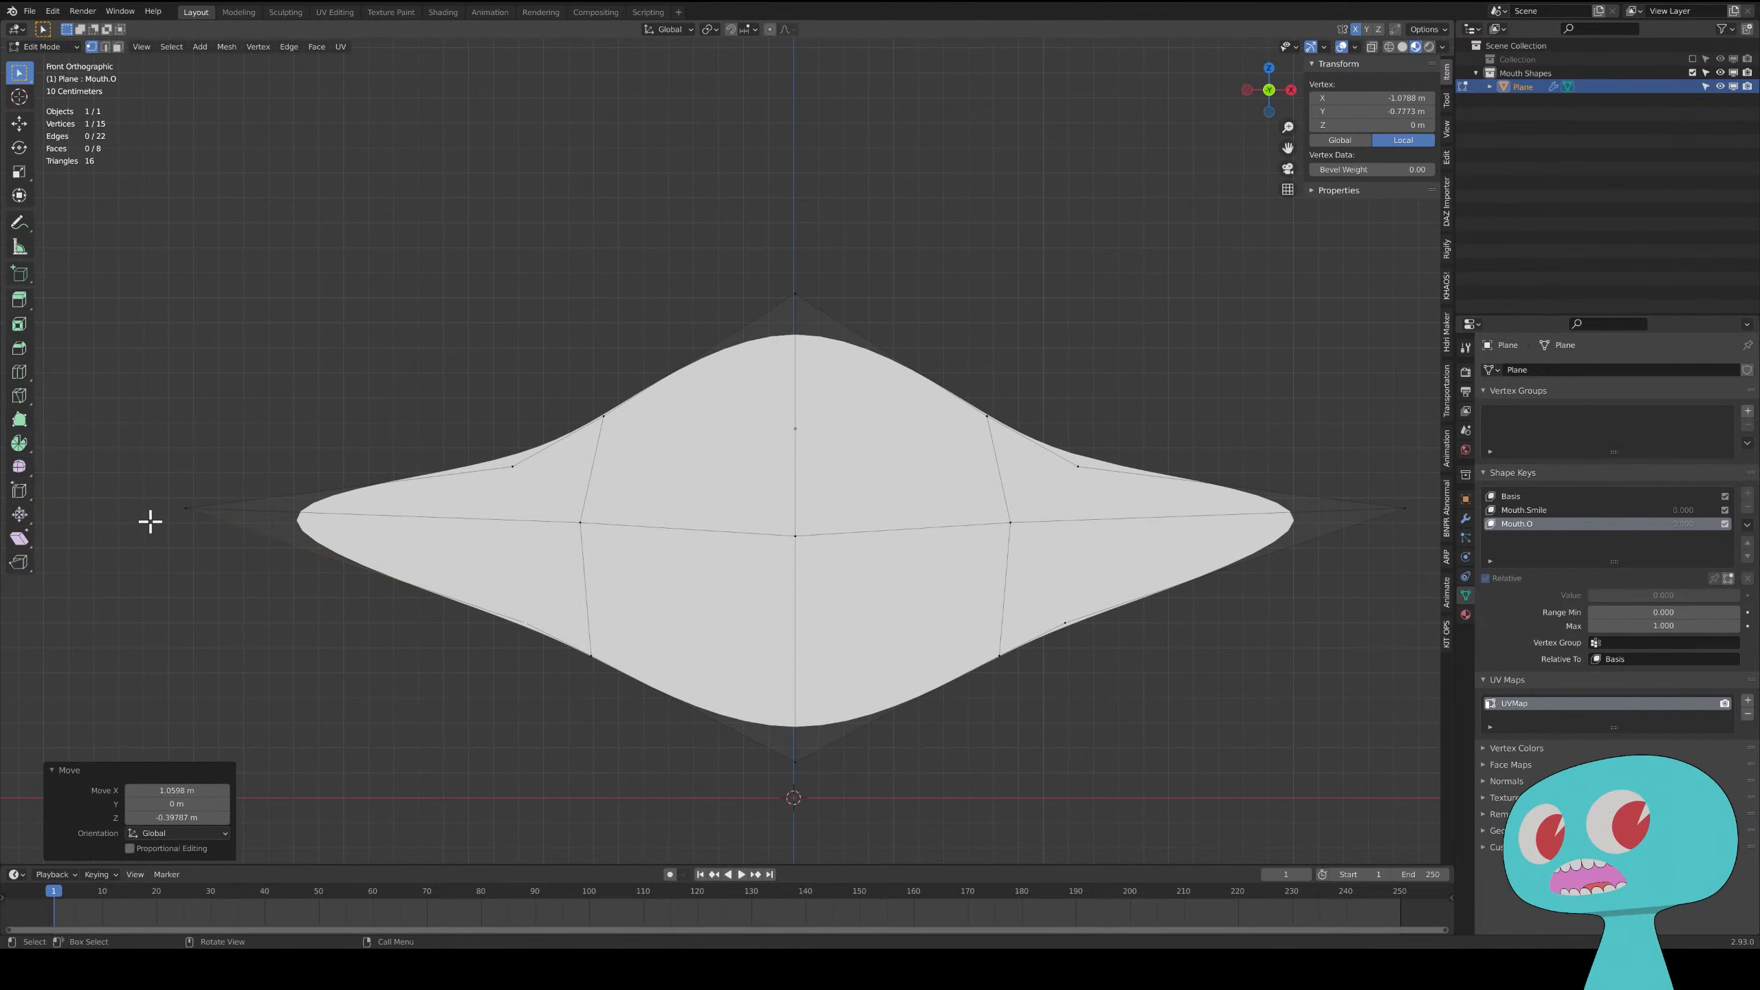
left_click(187, 510)
key("g")
left_click(490, 546)
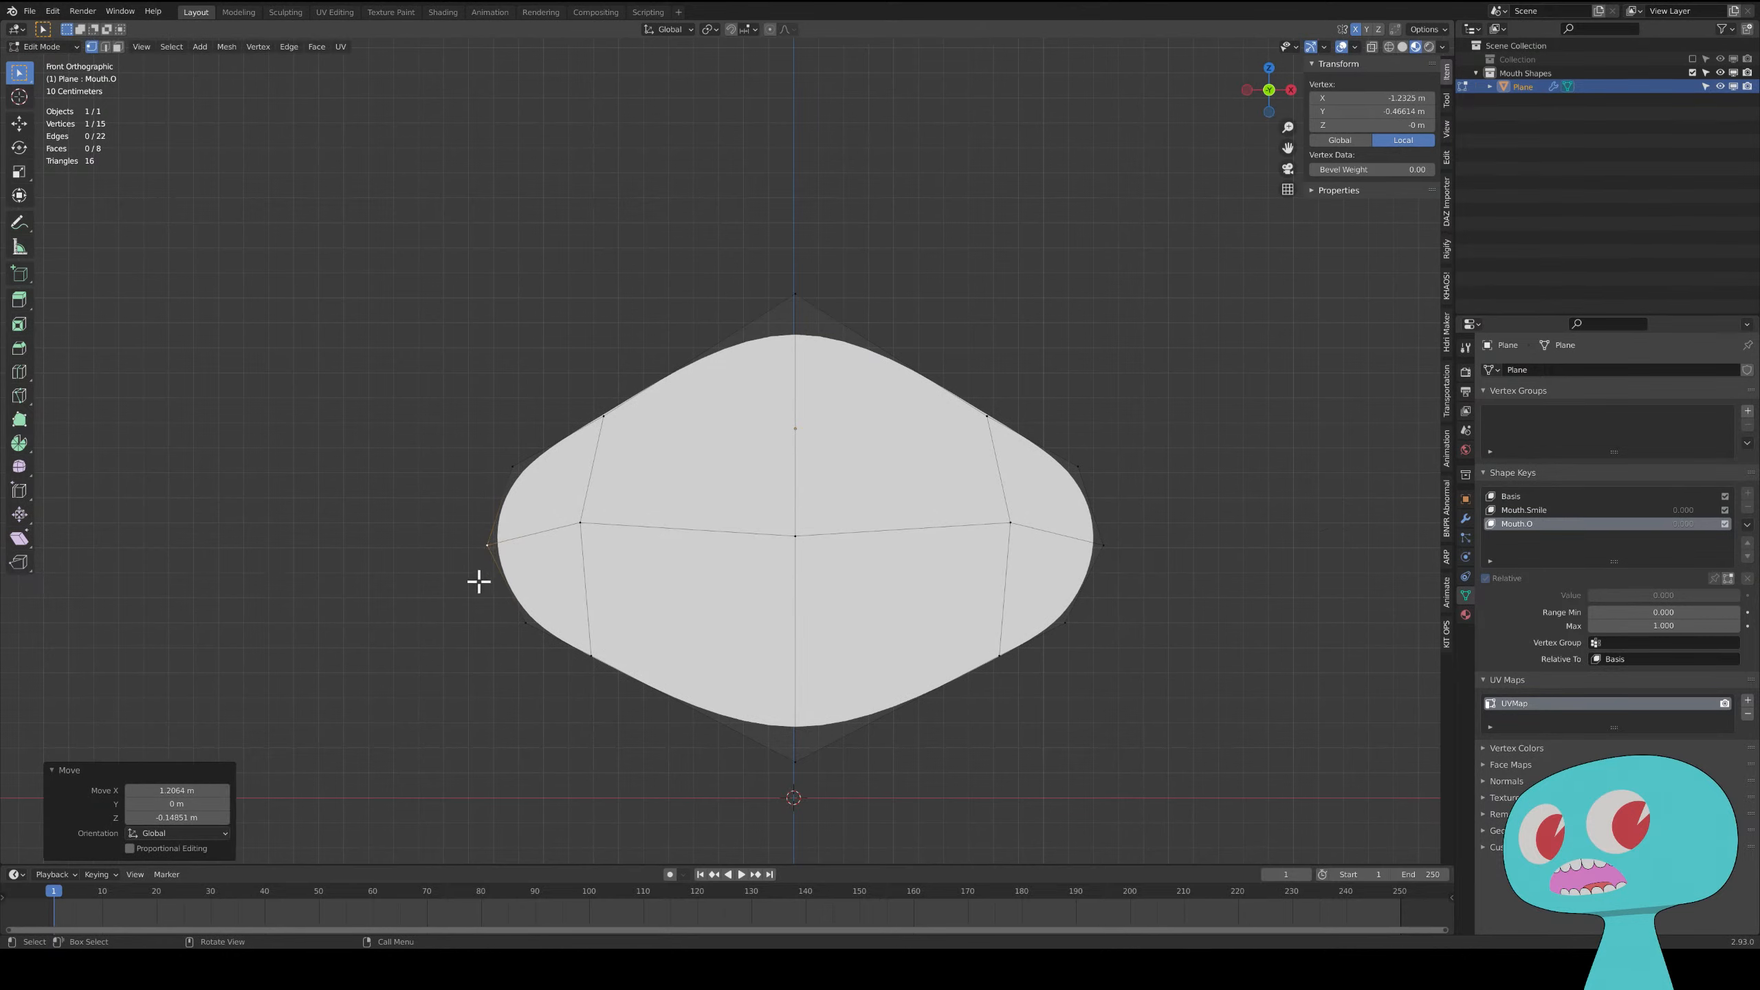
- Move the left column's upper vertex about 0.09 m inward and 0.21 m up, its middle vertex 0.32 m inward, and the tip 0.35 m inward
left_click(603, 416)
key("g")
left_click(628, 364)
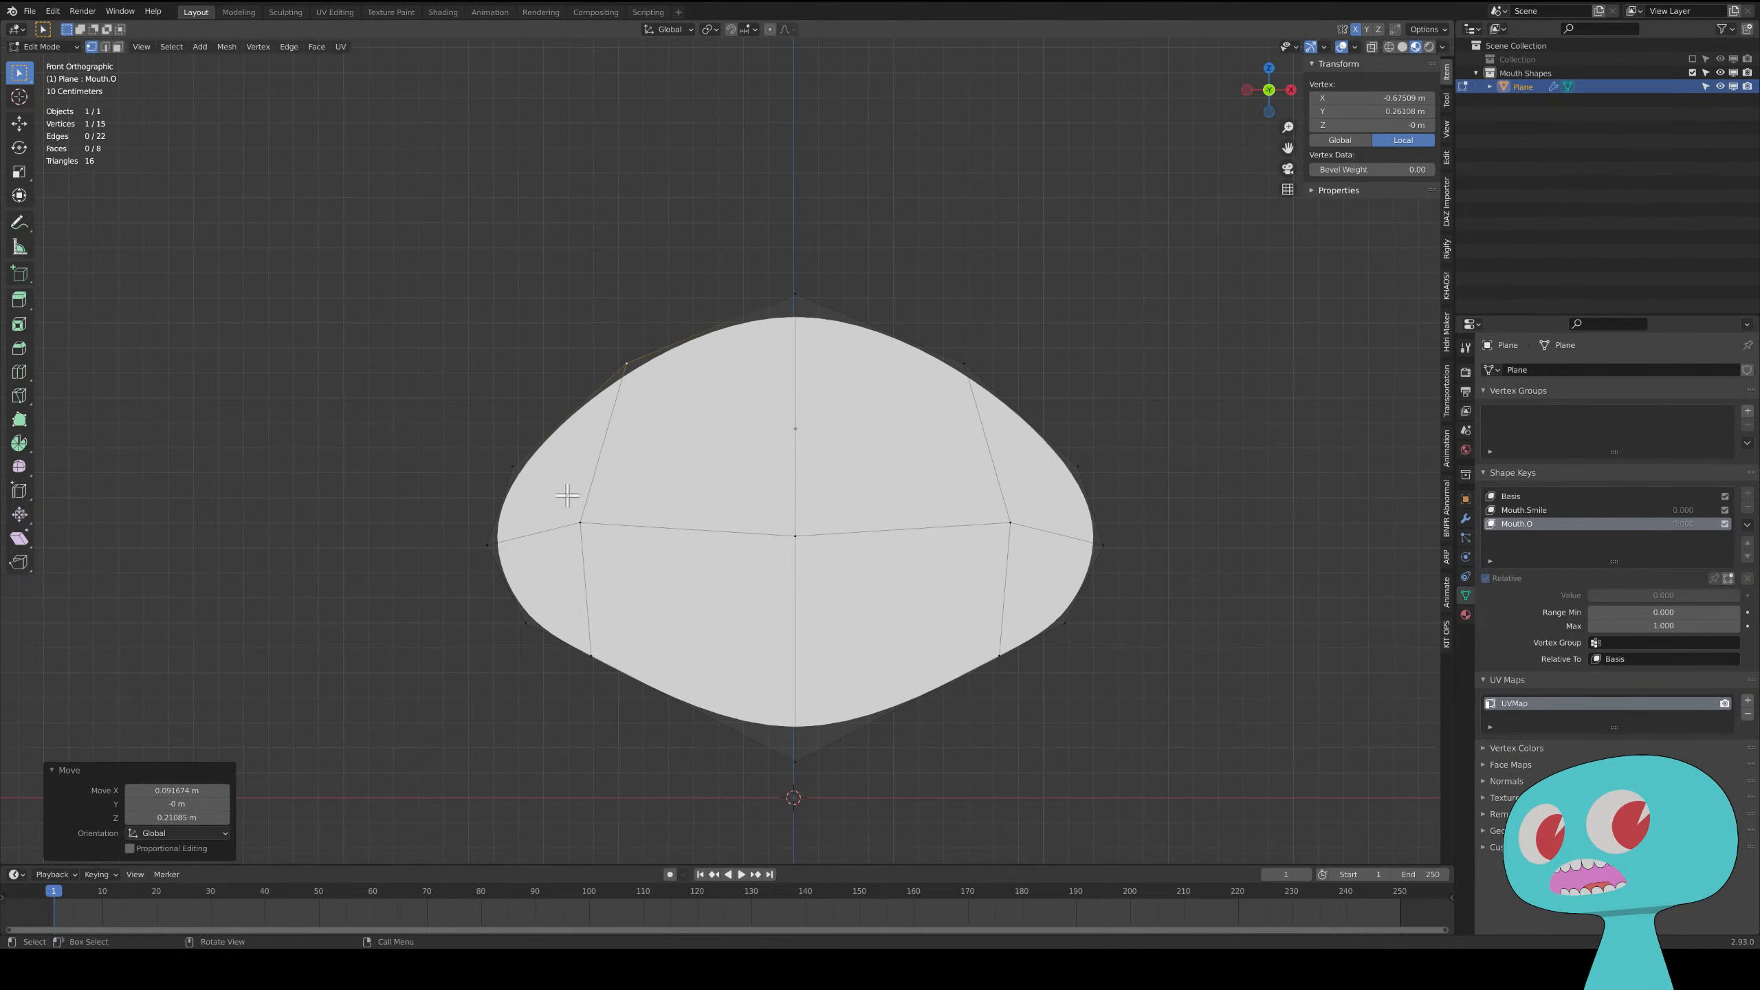
left_click(586, 524)
key("g")
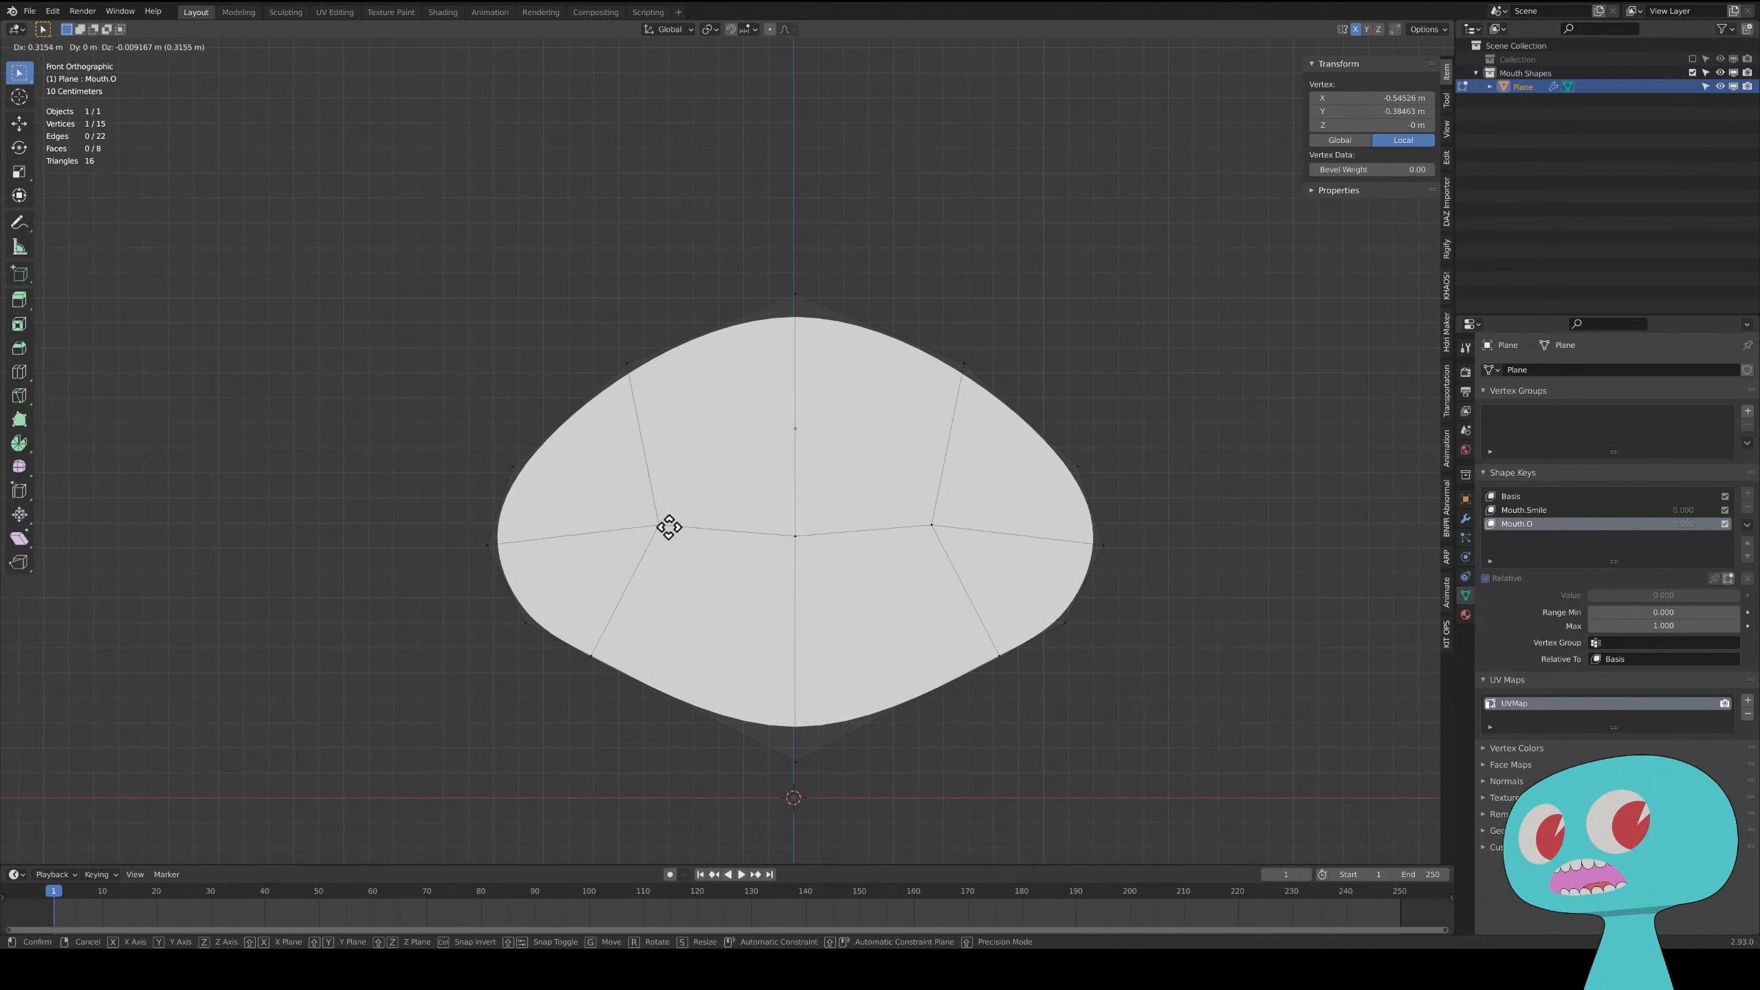
left_click(667, 523)
left_click(490, 548)
key("g")
left_click(573, 540)
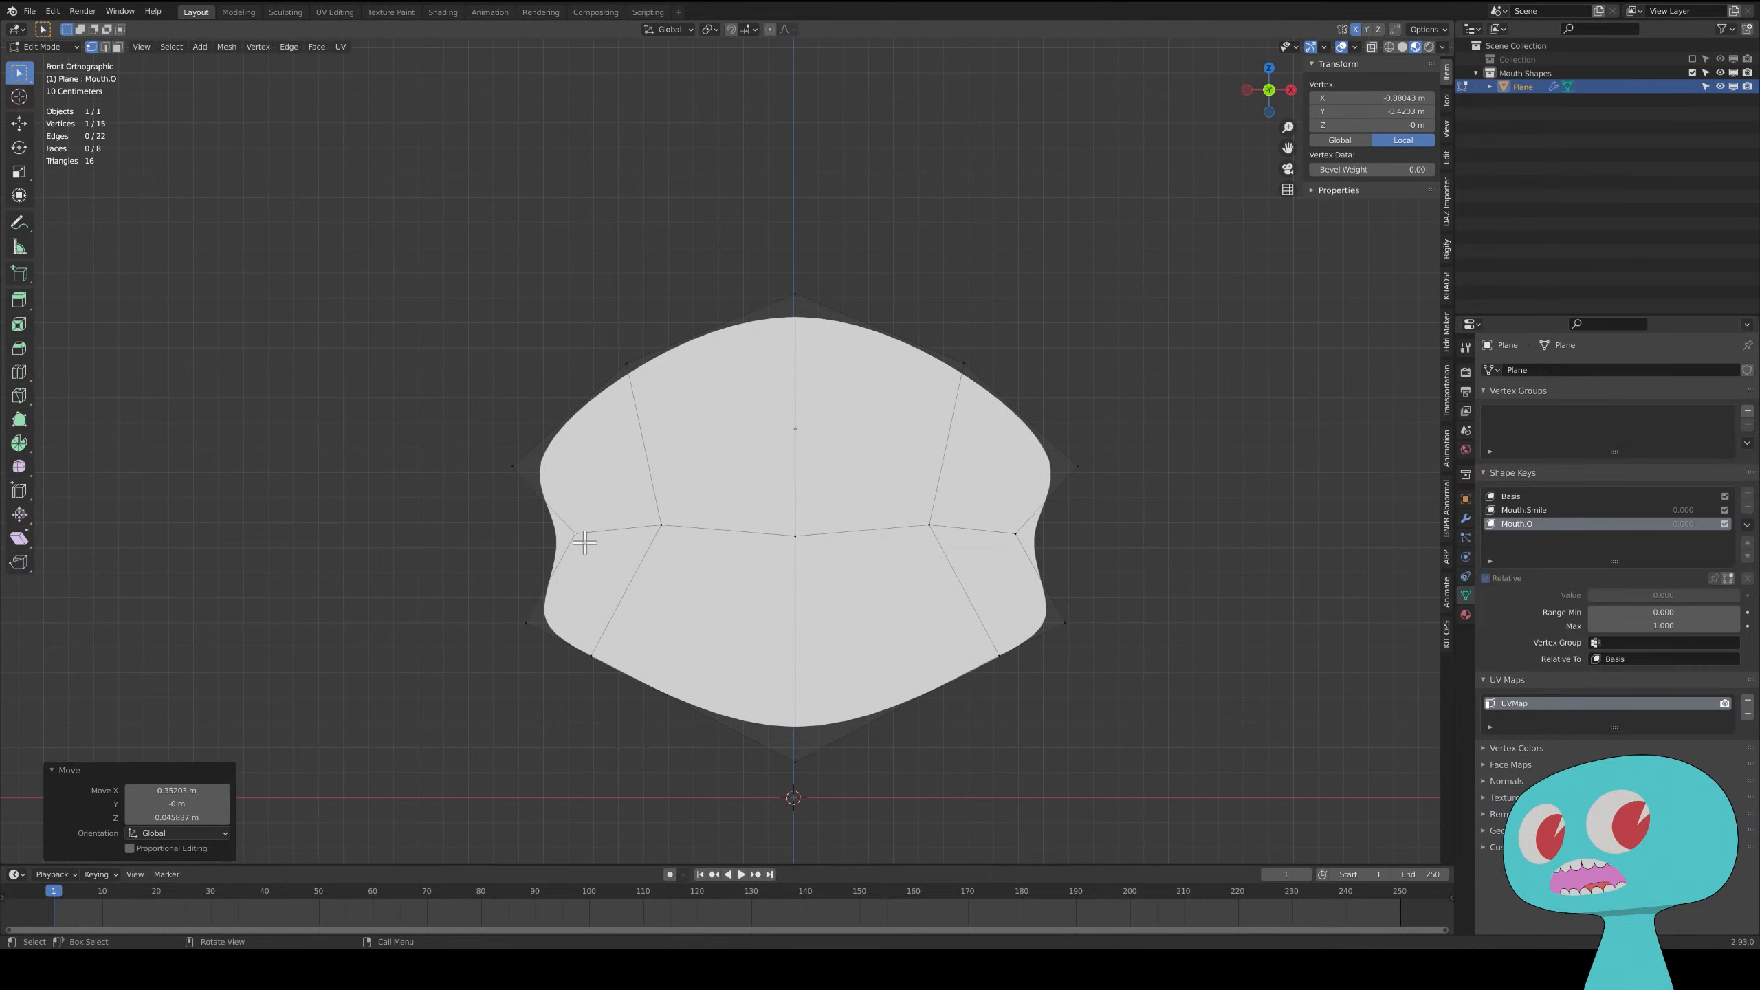
- Move the left column's lower vertex about 0.43 m inward and 0.21 m down, and bring the outer lower-left vertex inward
left_click(591, 654)
key("g")
left_click(695, 708)
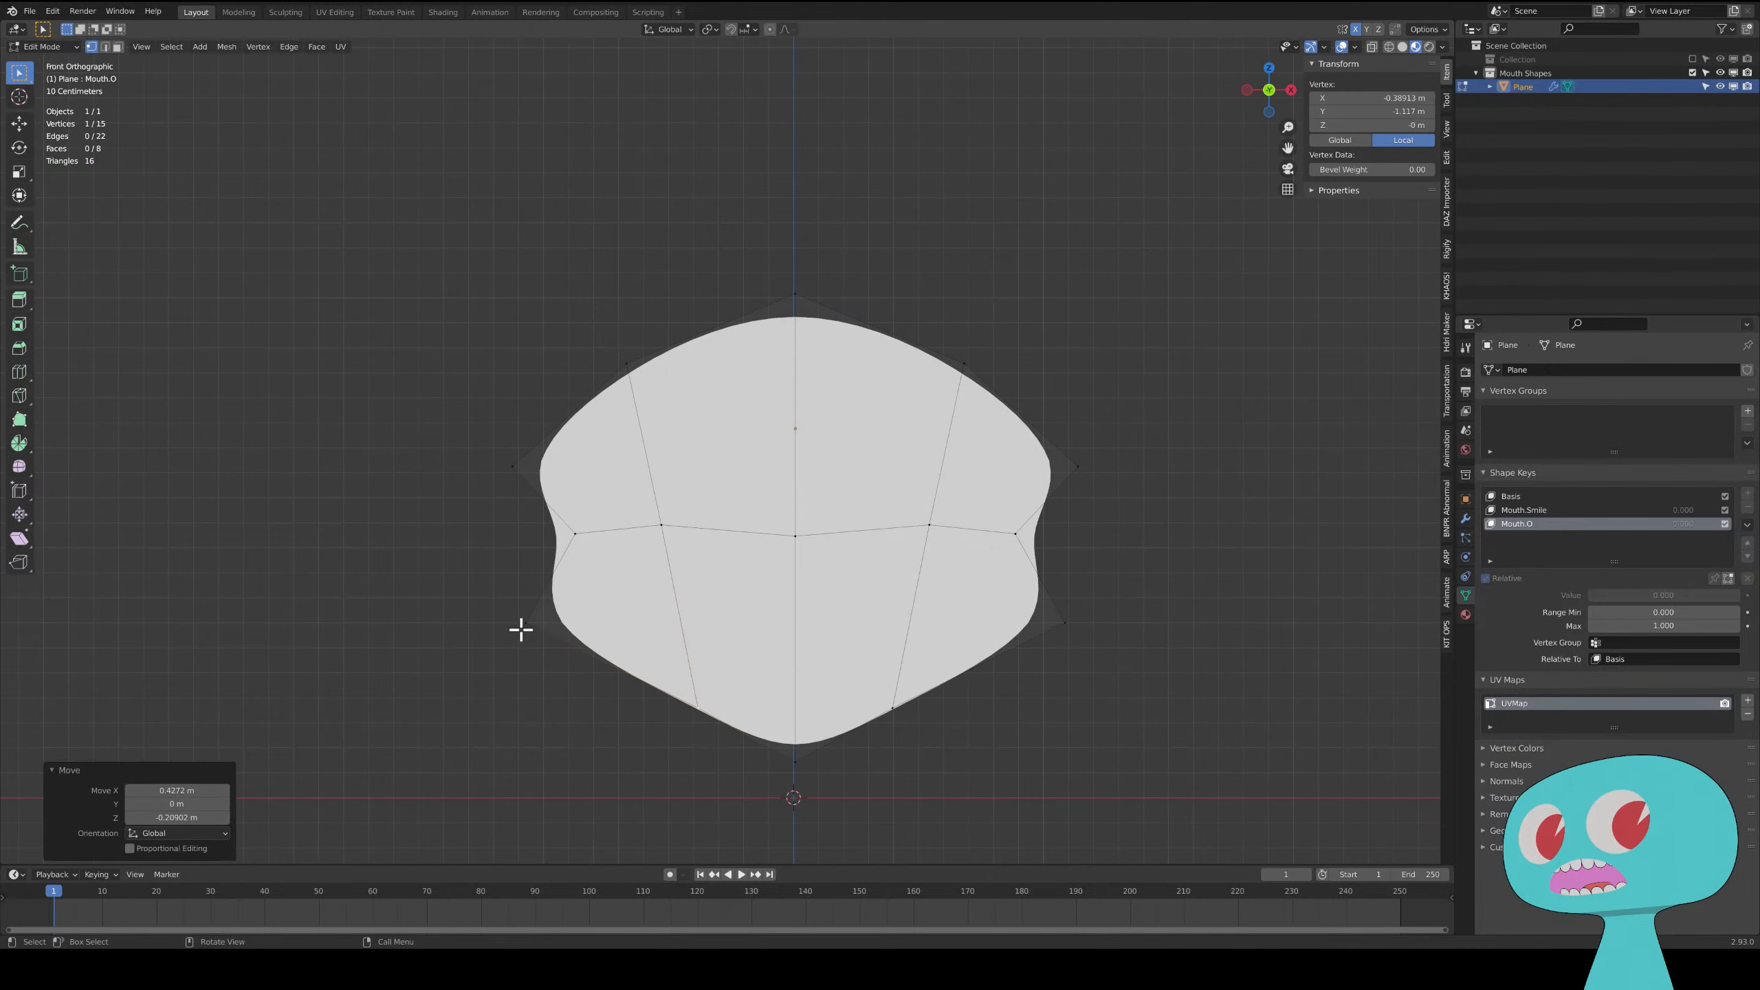
key("g")
left_click(610, 617)
- Move the outer upper-left vertex about 0.27 m inward and 0.04 m up, and the vertex above it about 0.03 m inward and up
left_click(511, 468)
key("g")
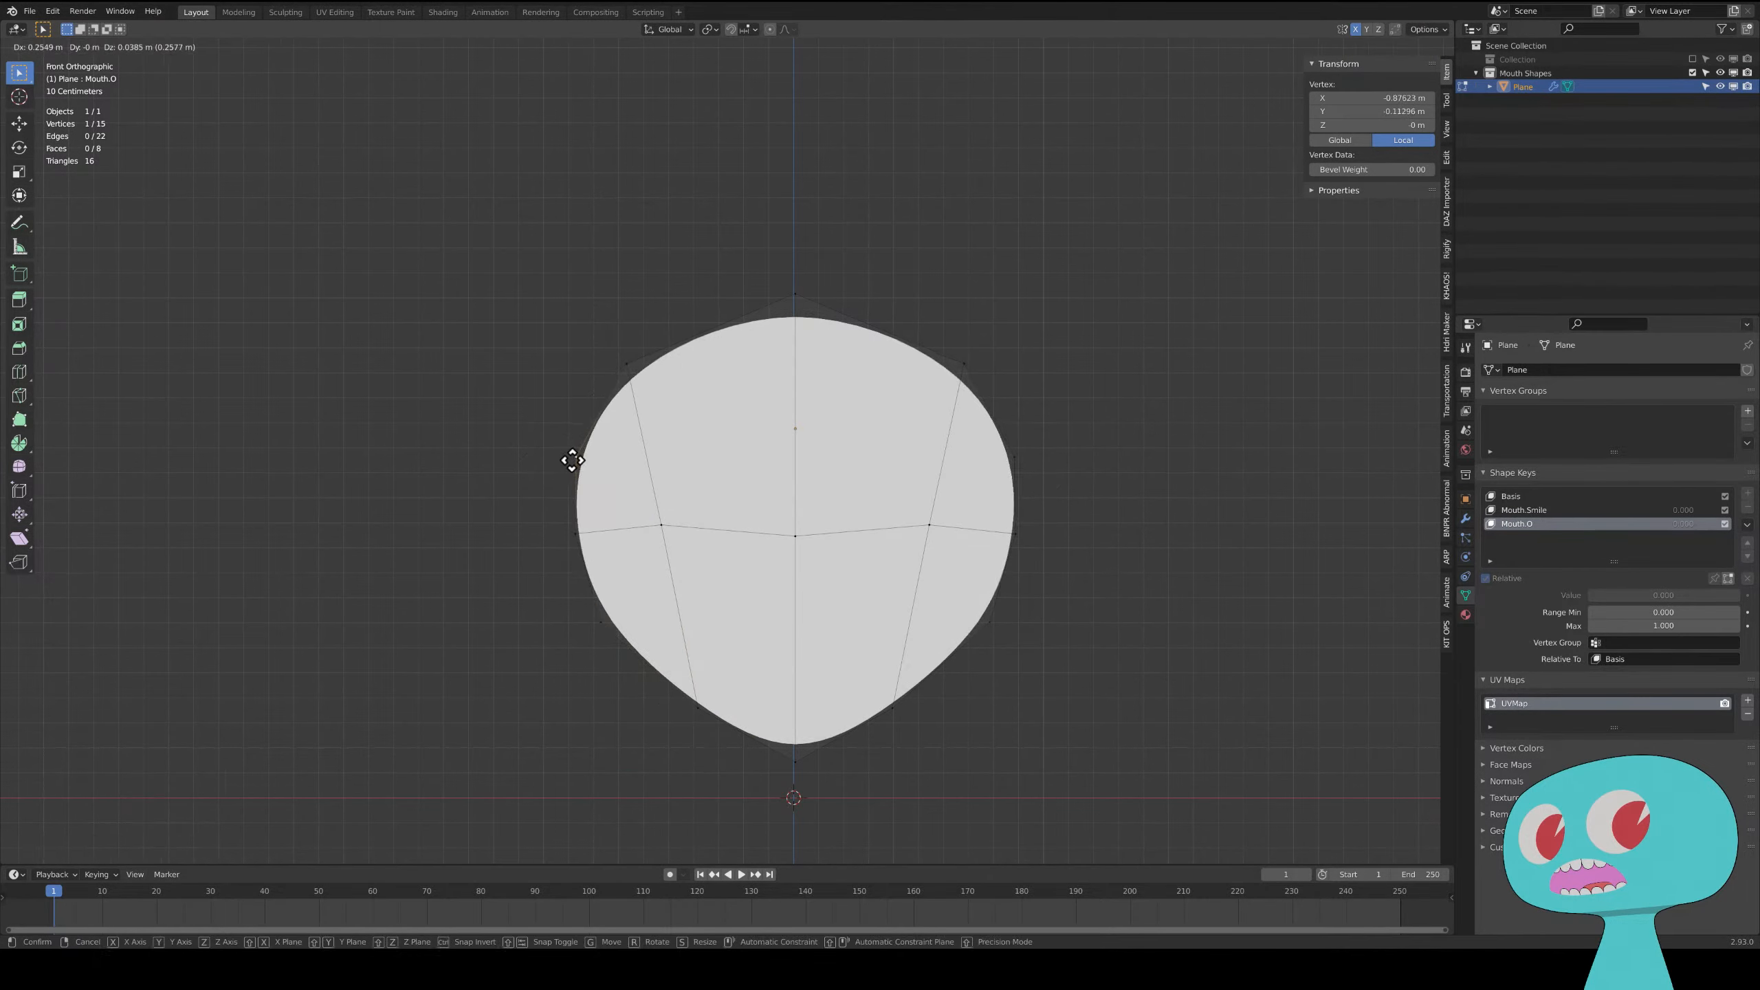
left_click(589, 455)
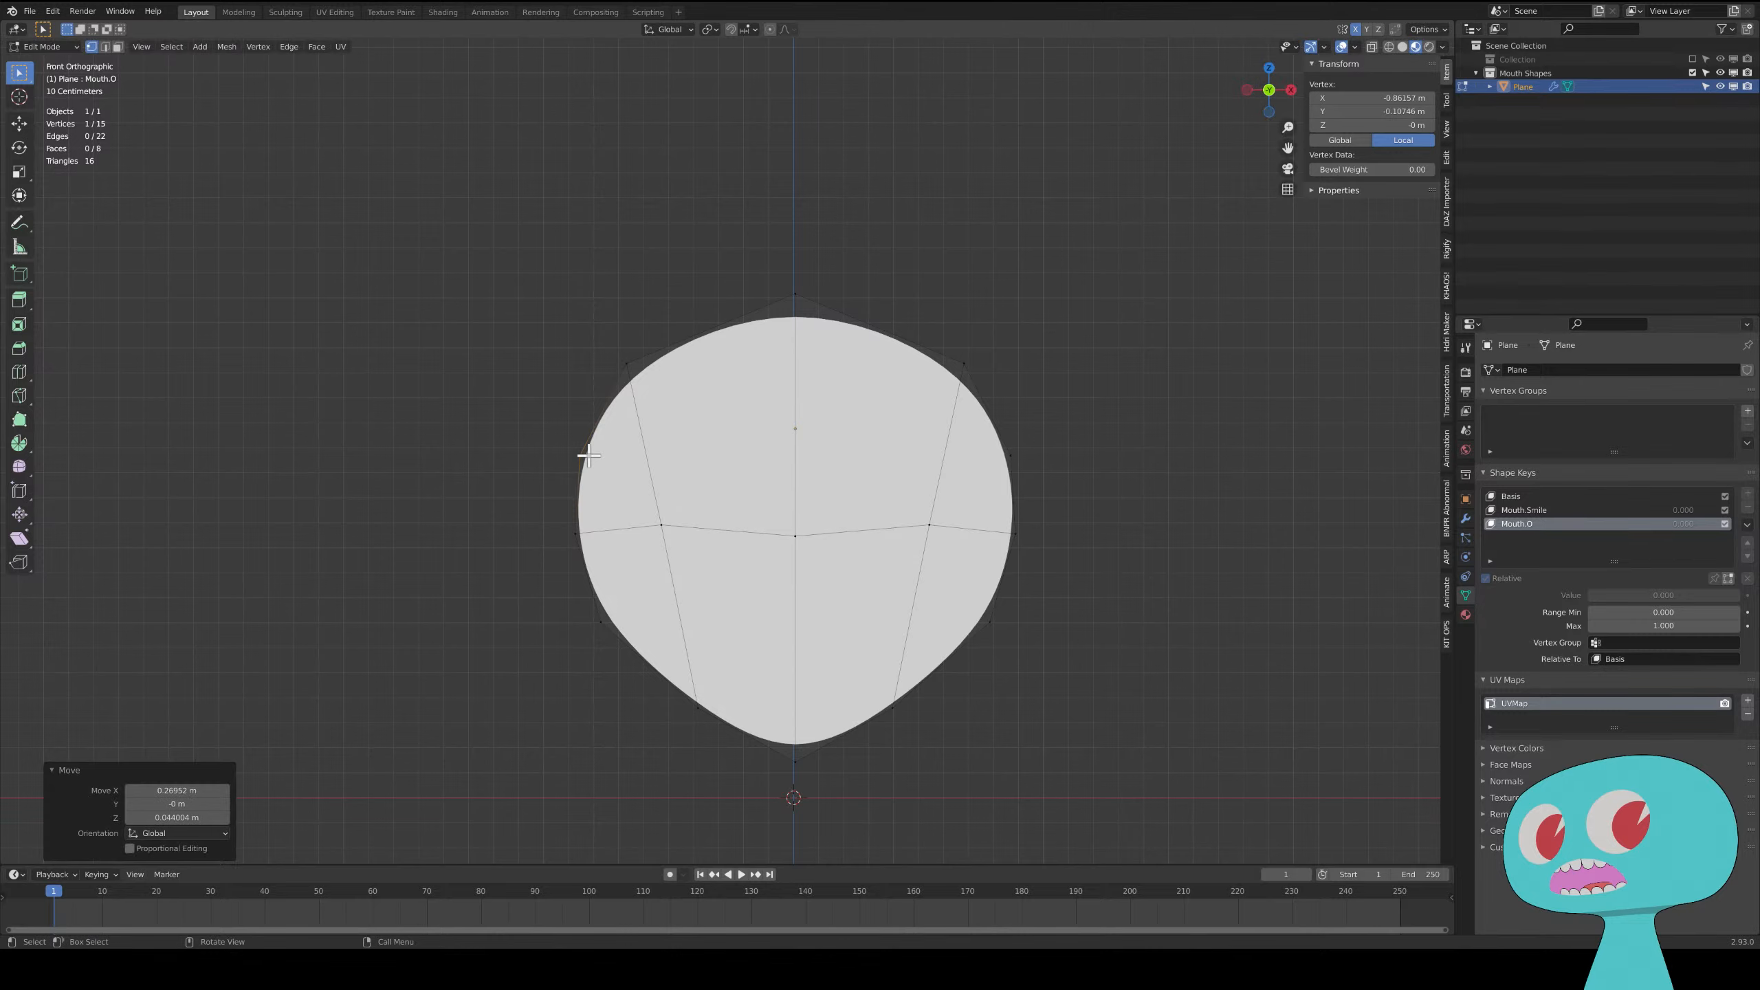
left_click(627, 363)
key("g")
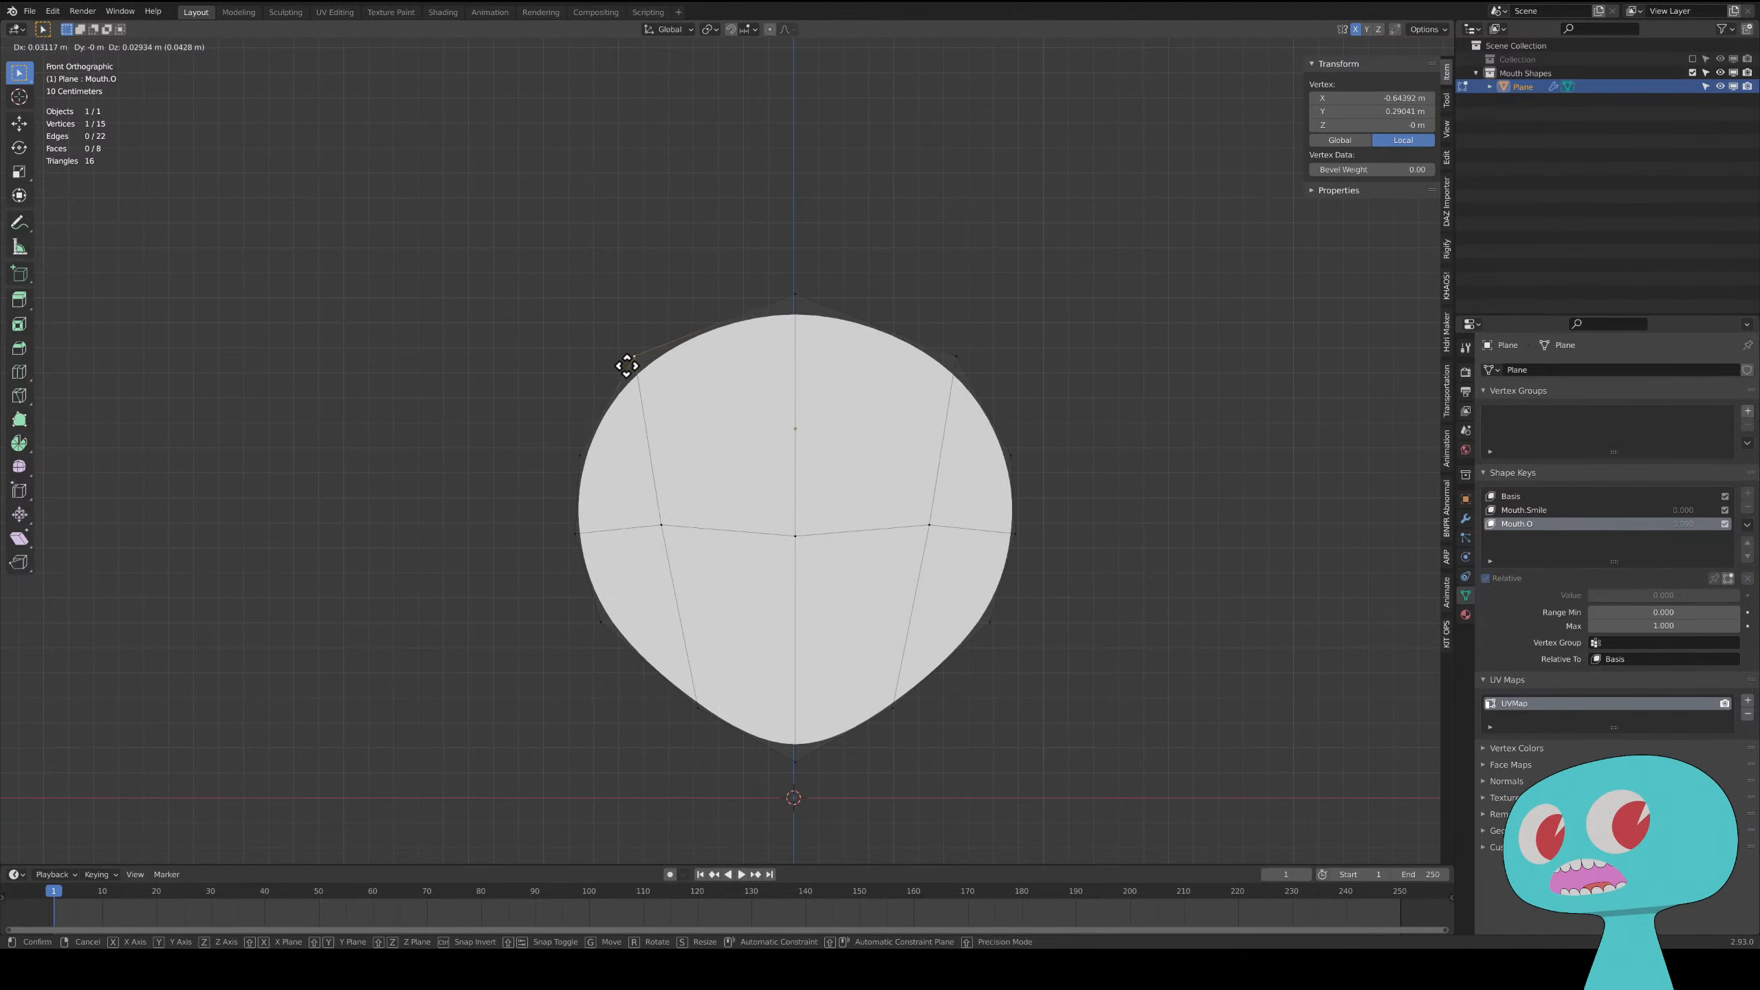
left_click(627, 365)
- Raise the bottom centre vertex about 0.08 m and a further 0.50 m to notch the lower edge
left_click(794, 762)
key("g")
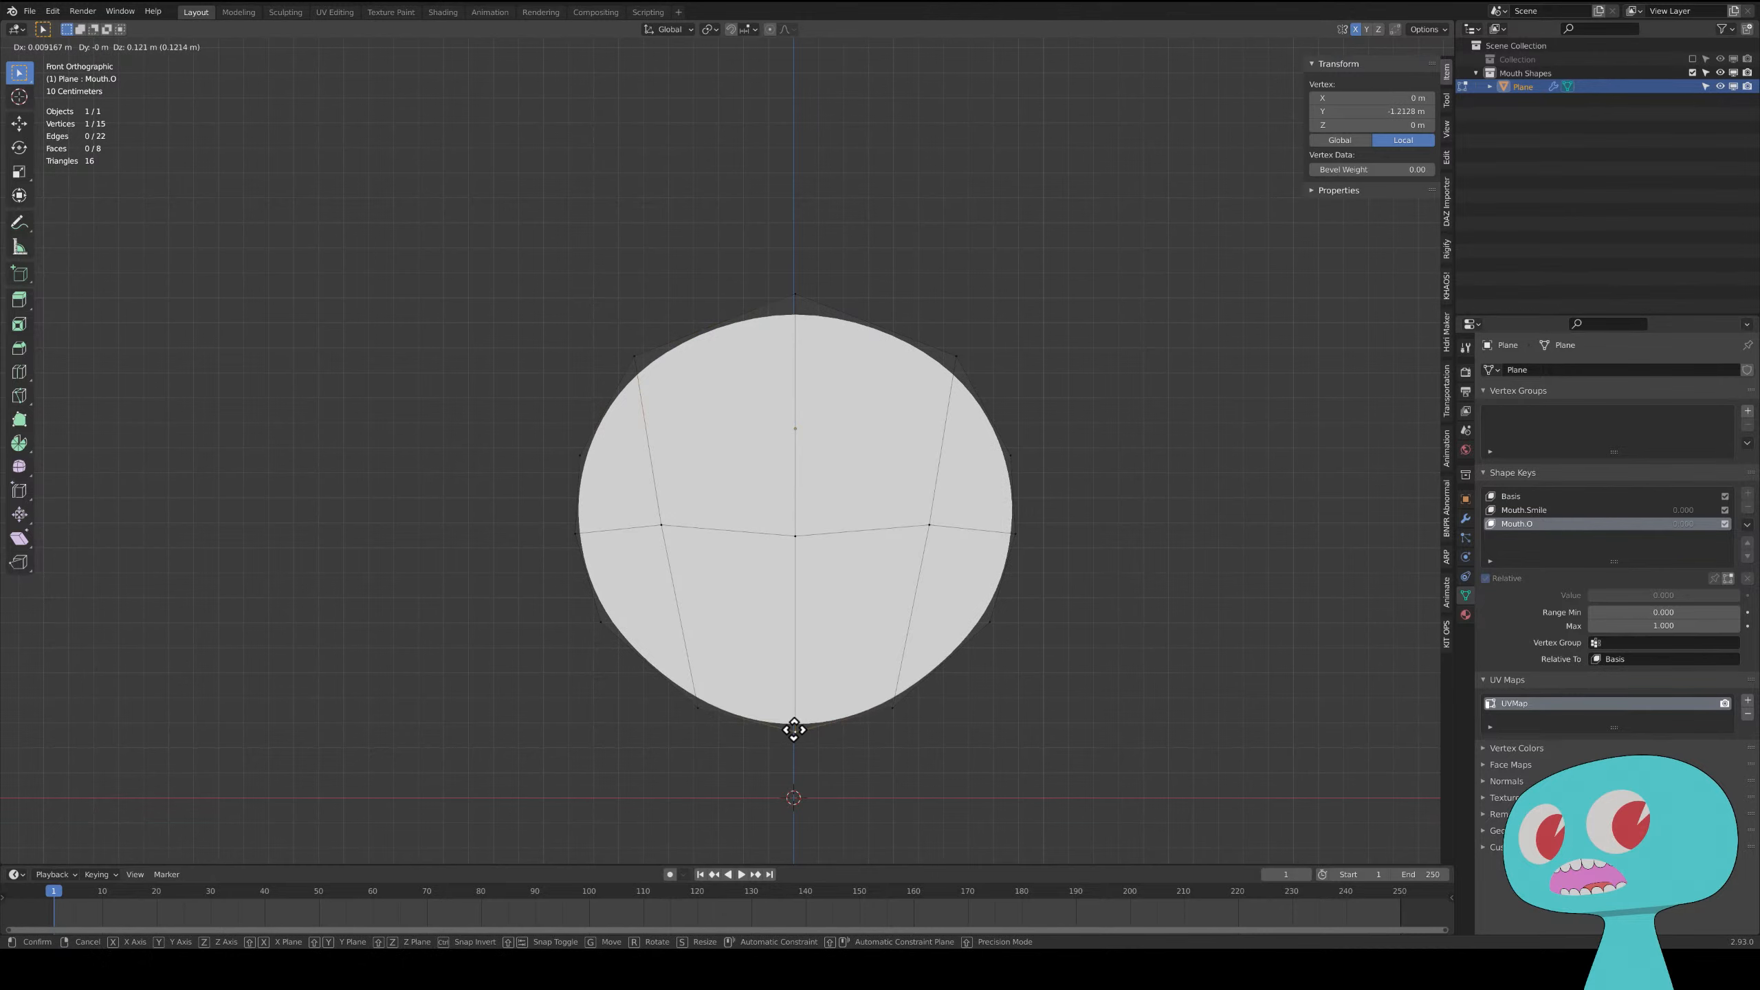
left_click(796, 736)
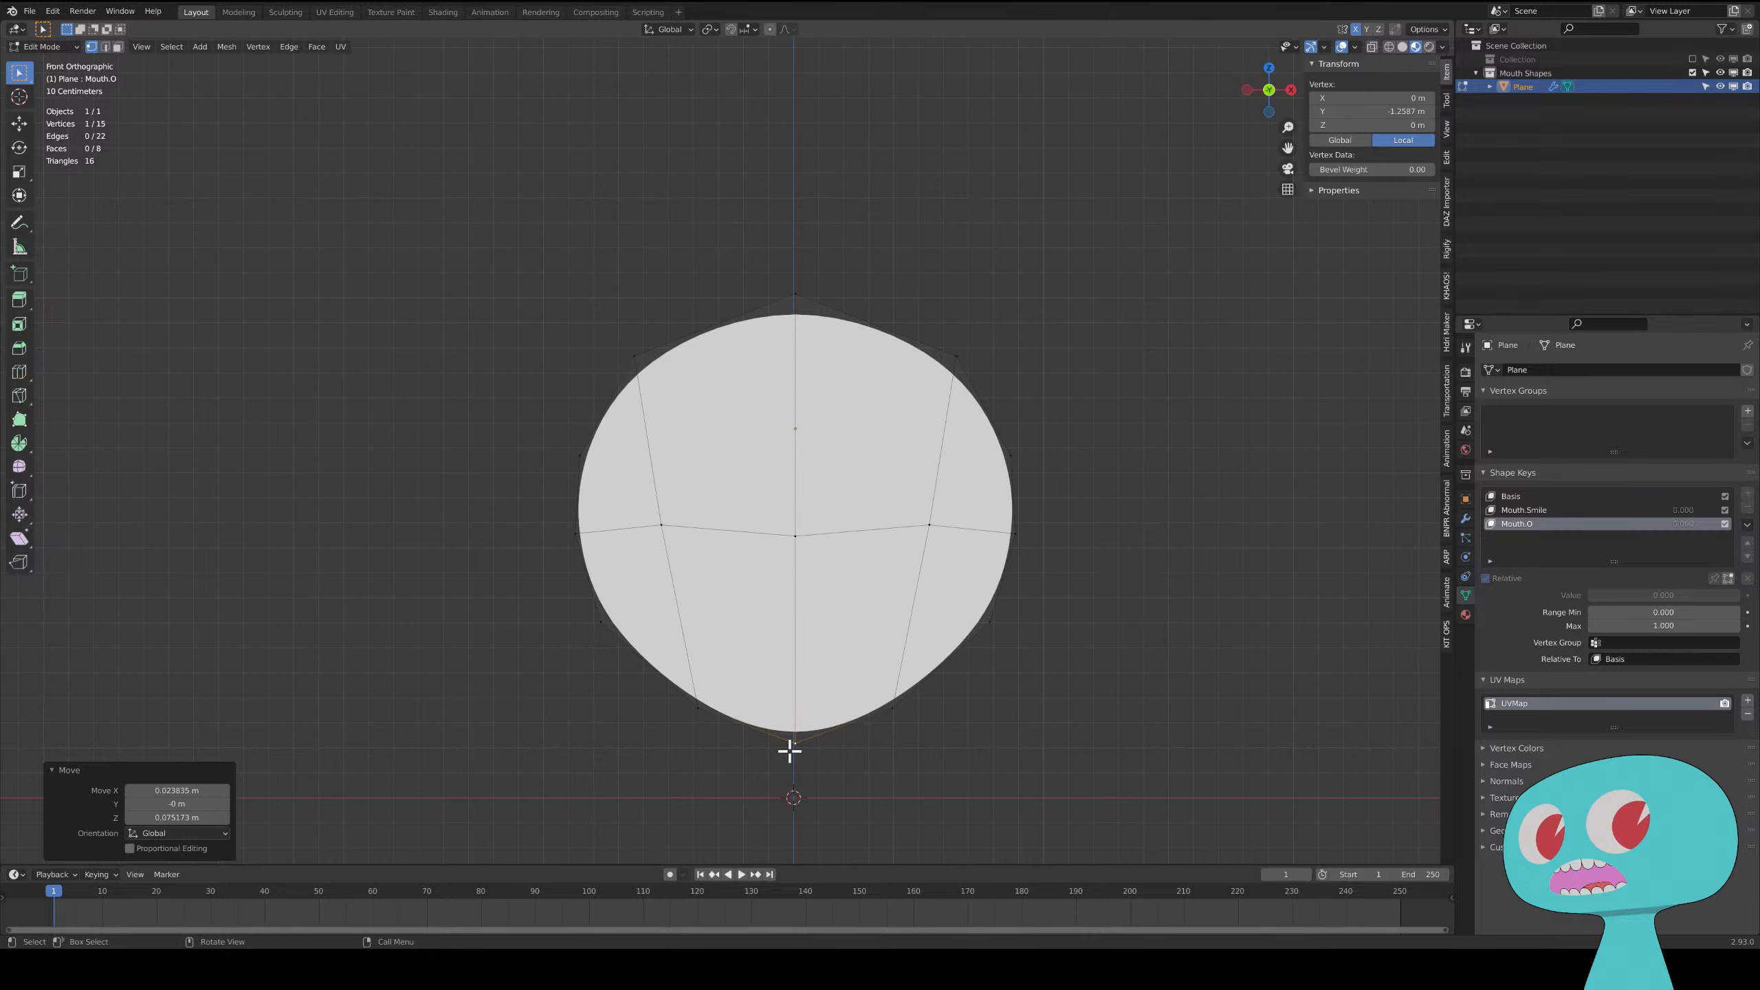
key("g")
left_click(823, 619)
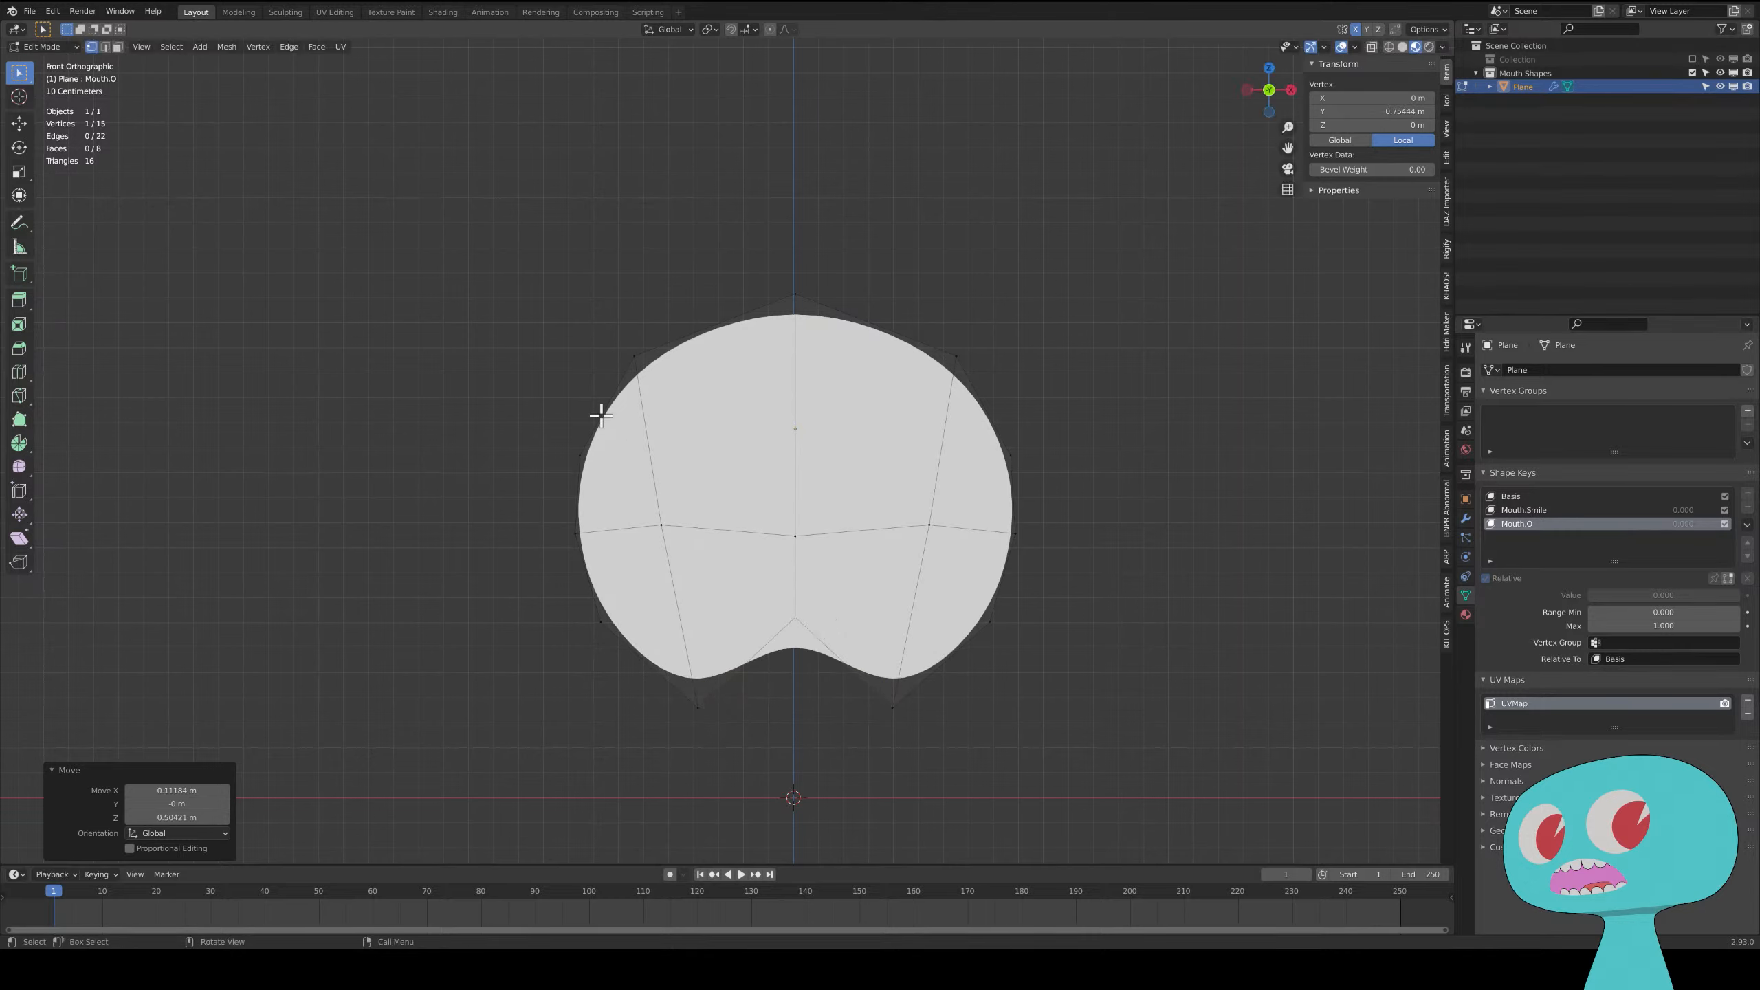
- Nudge the left column's top vertex about 0.08 m inward and 0.06 m up, and the outer upper-left vertex 0.04 m inward and up
left_click(636, 356)
key("g")
left_click(662, 342)
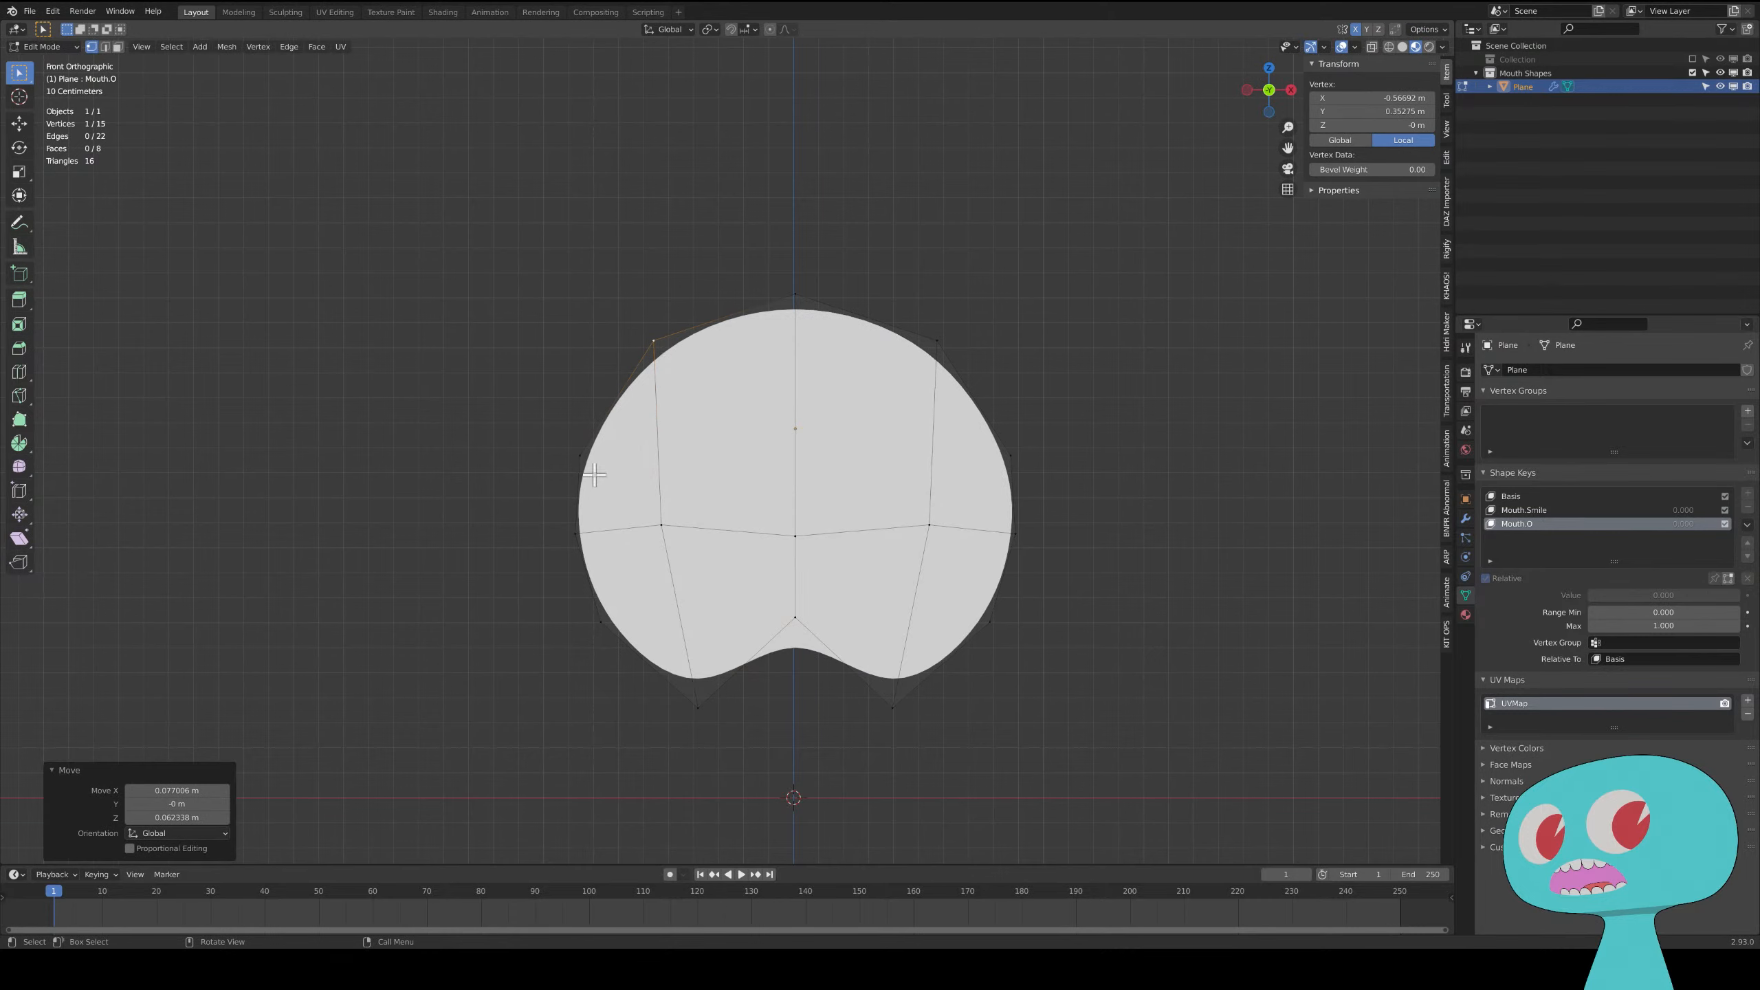
left_click(583, 456)
key("g")
left_click(594, 444)
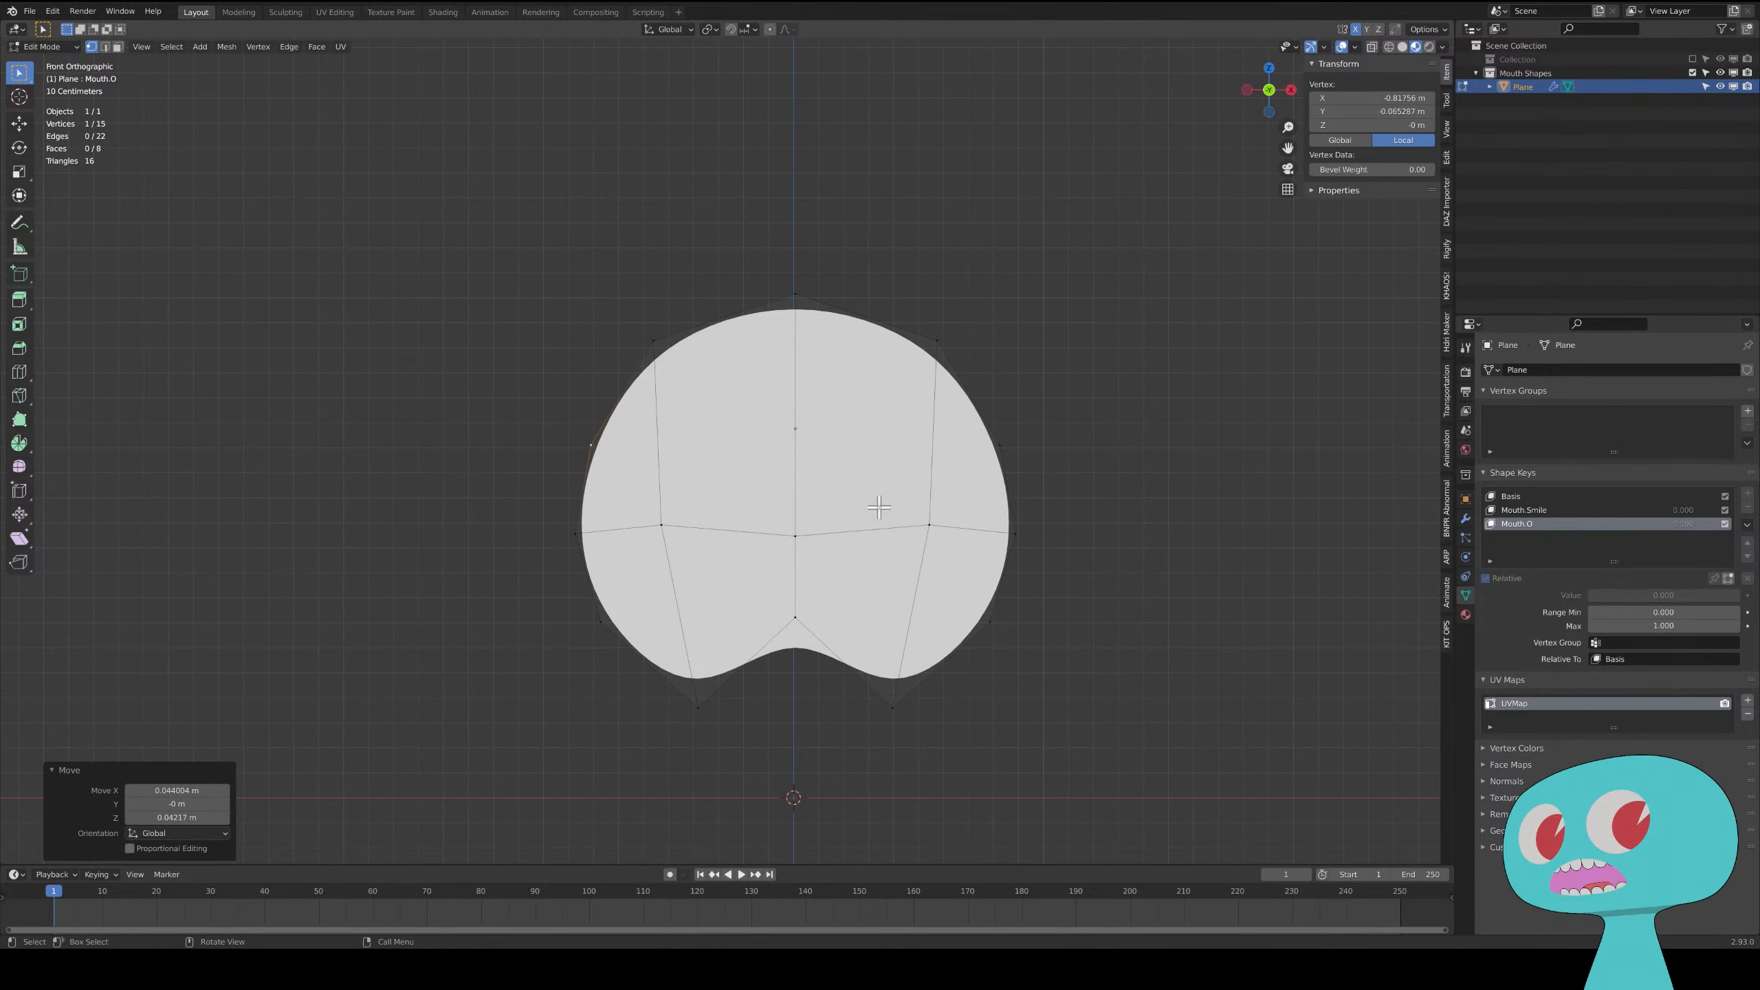
- Raise the inner centre vertex slightly and move the inner vertex to its left about 0.02 m inward and 0.10 m up
left_click(795, 535)
key("g")
left_click(798, 484)
left_click(656, 527)
key("g")
left_click(653, 502)
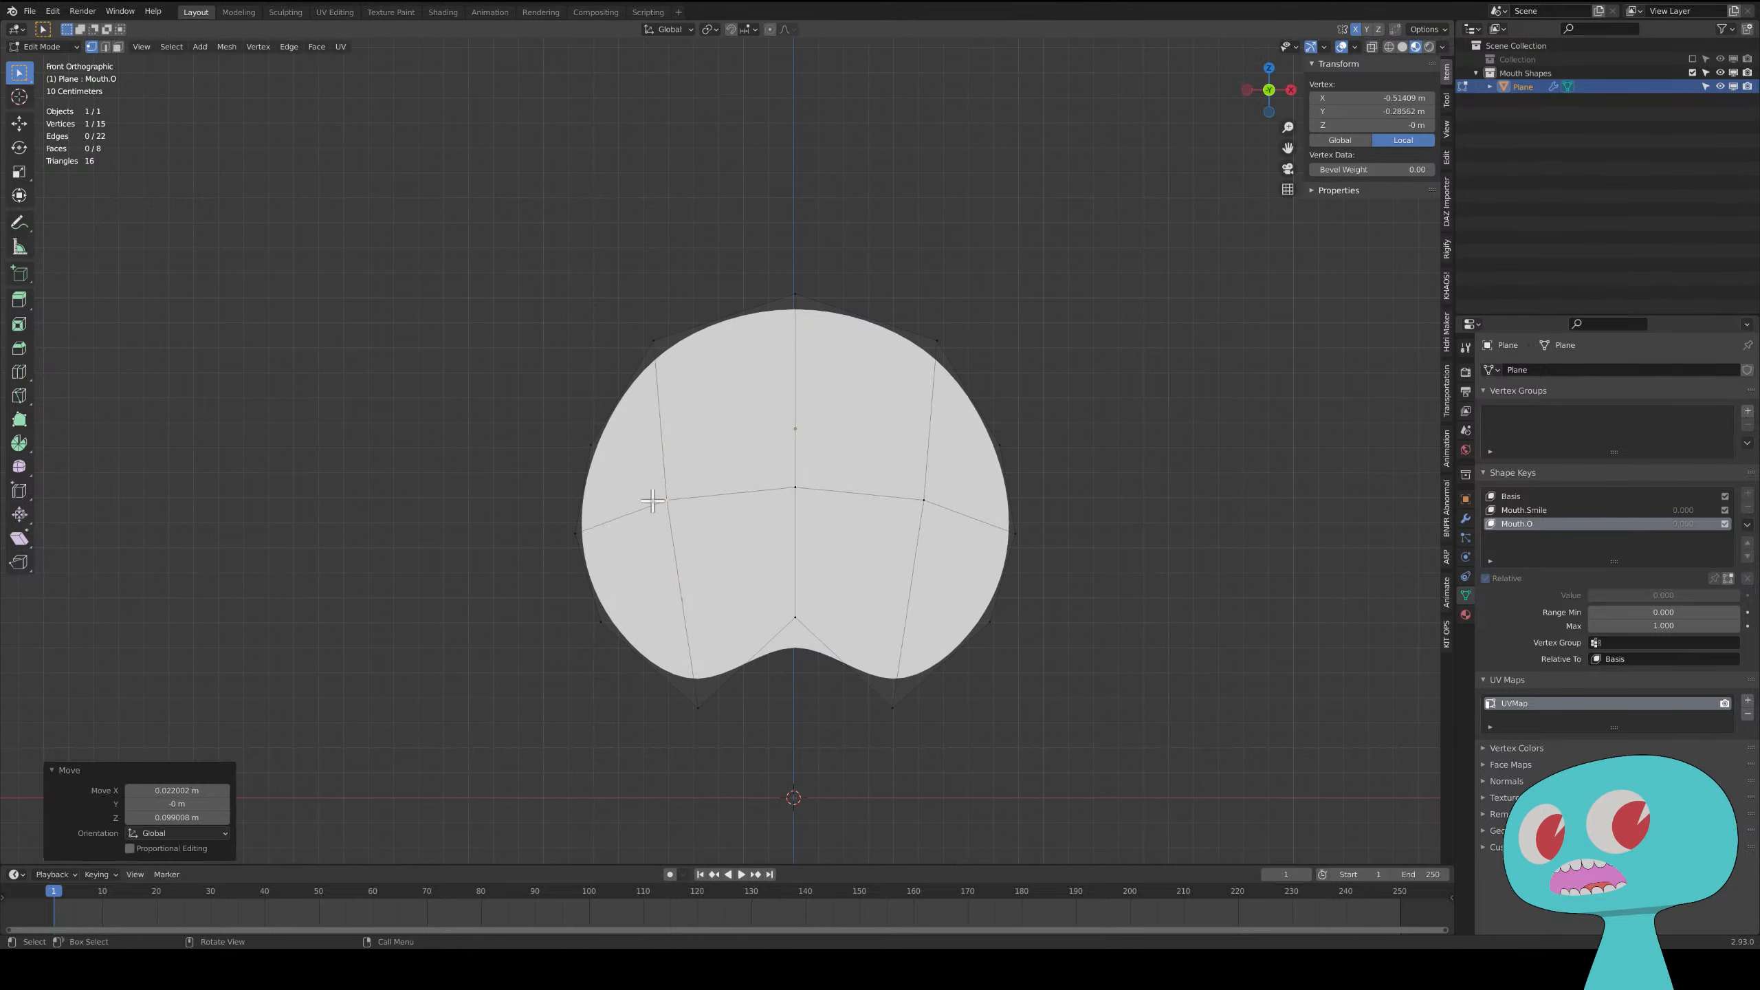
- Lower the notched bottom centre vertex about 0.44 m along Z to round the O-shaped outline
left_click(707, 762)
middle_click_drag(617, 641, 678, 639)
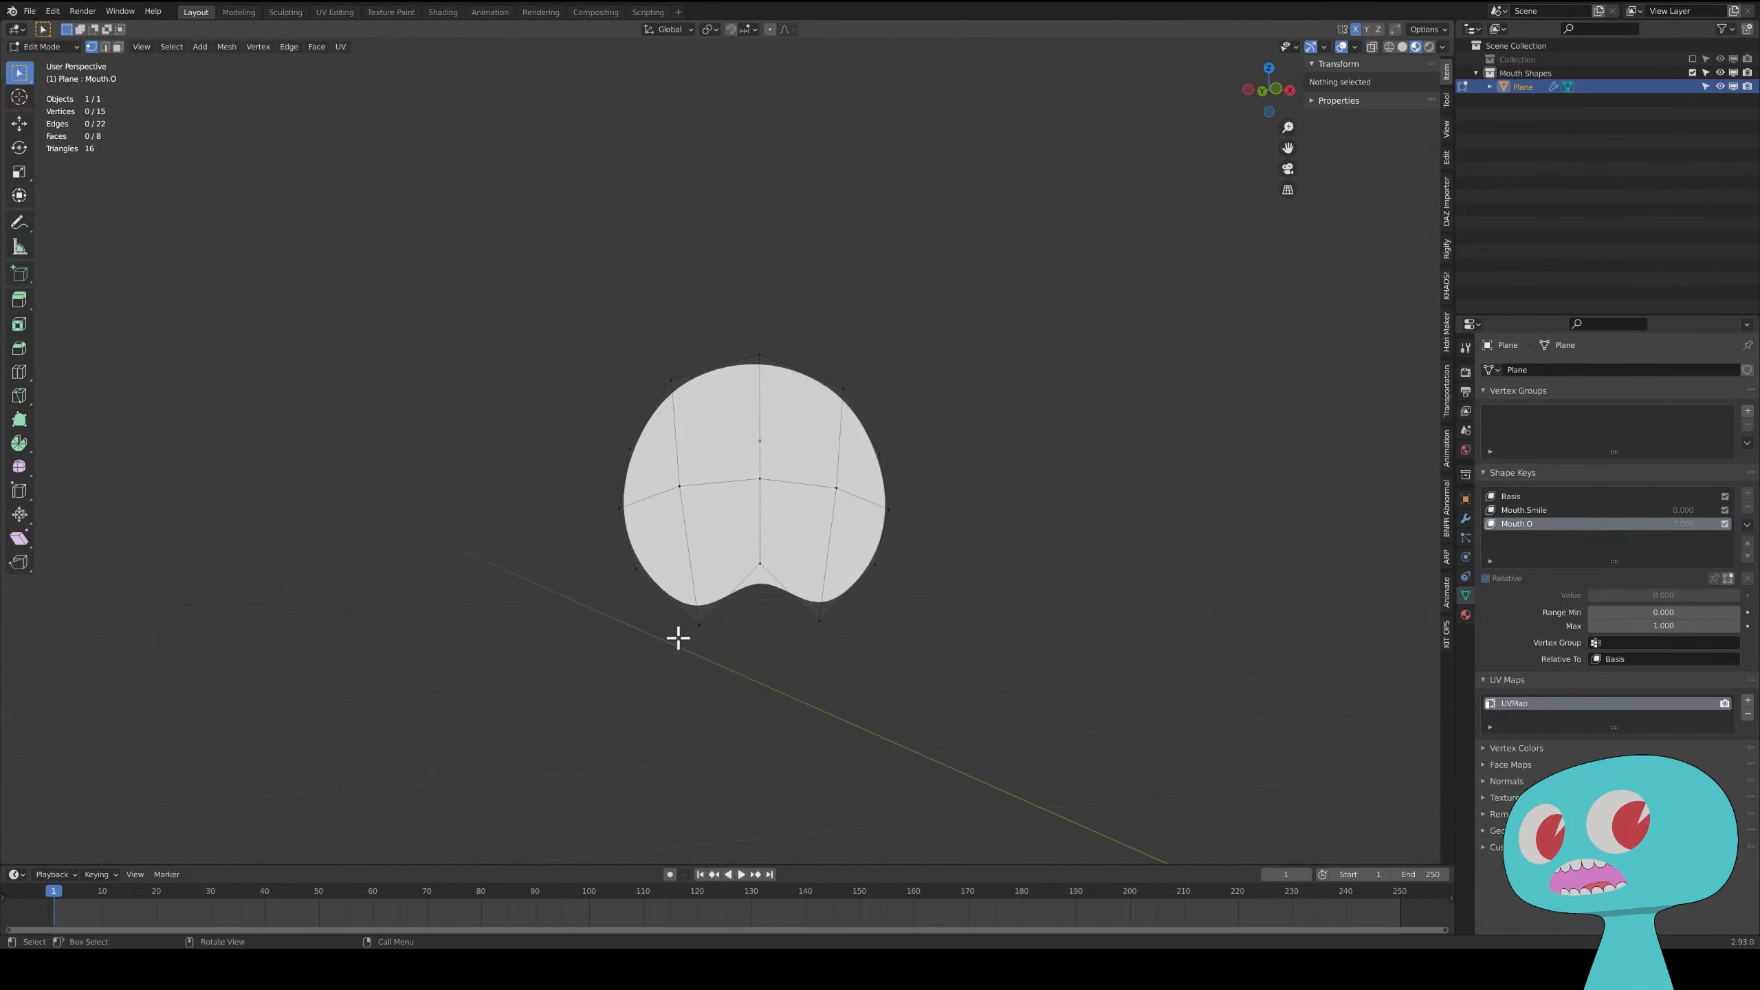
middle_click_drag(659, 425, 732, 458)
key("grave")
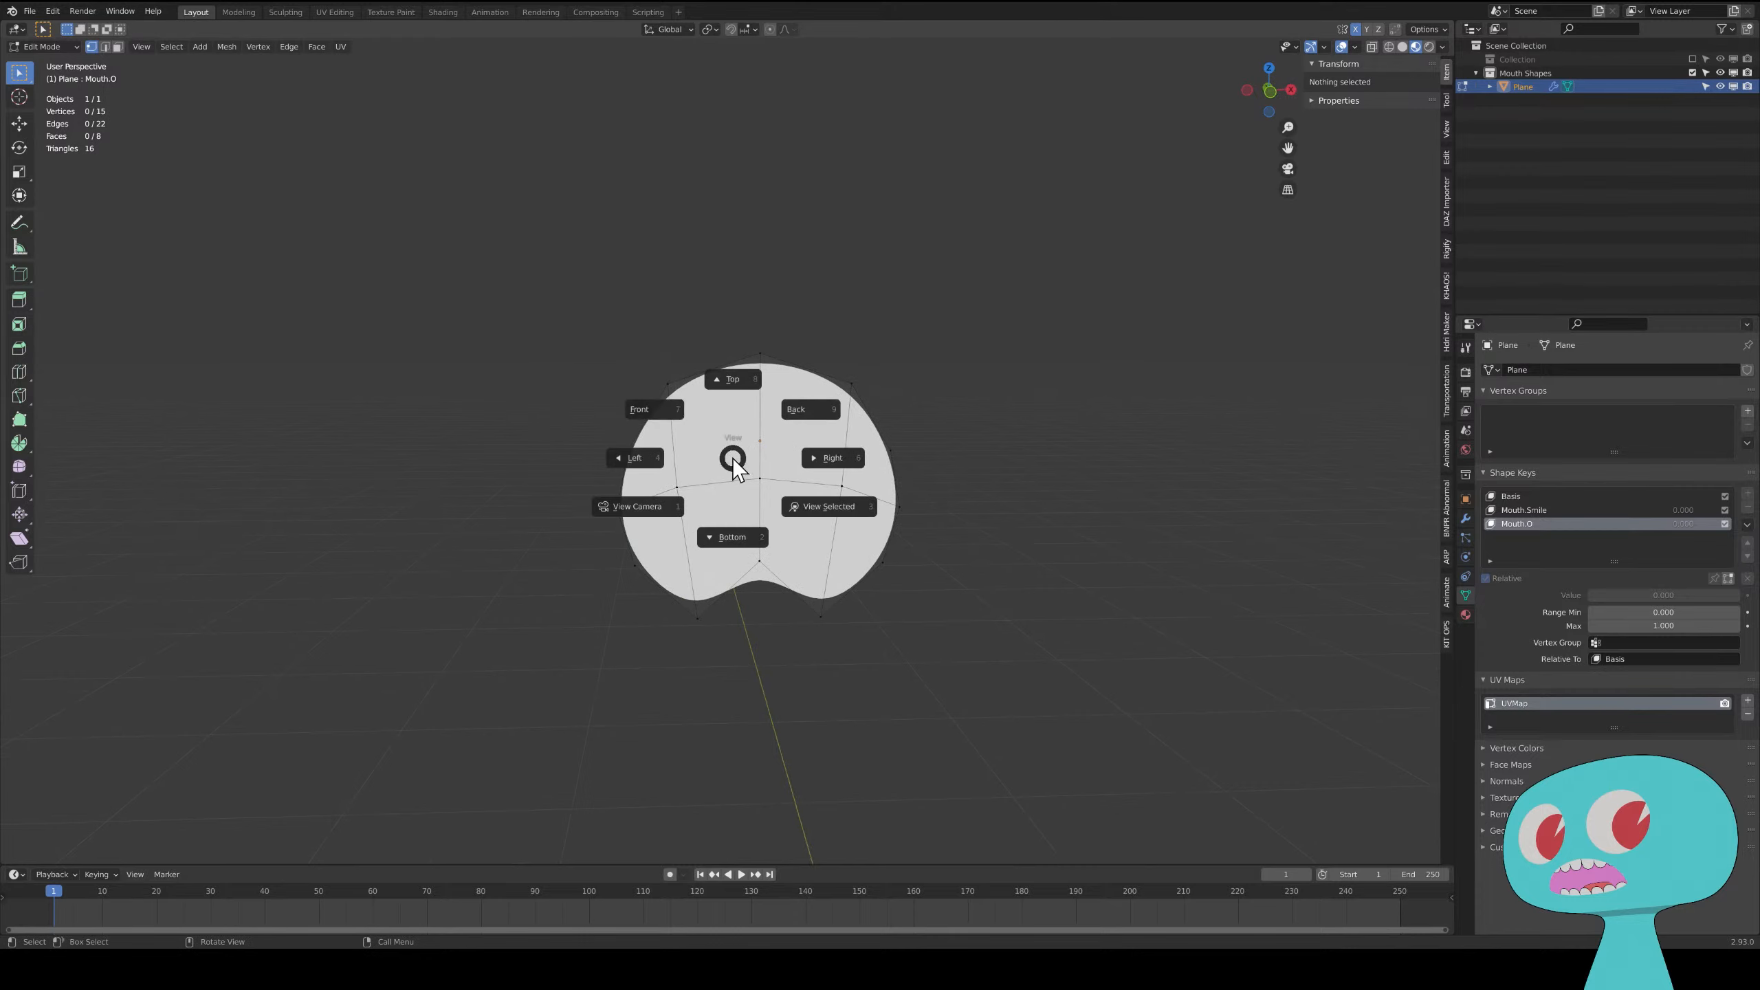
left_click(676, 416)
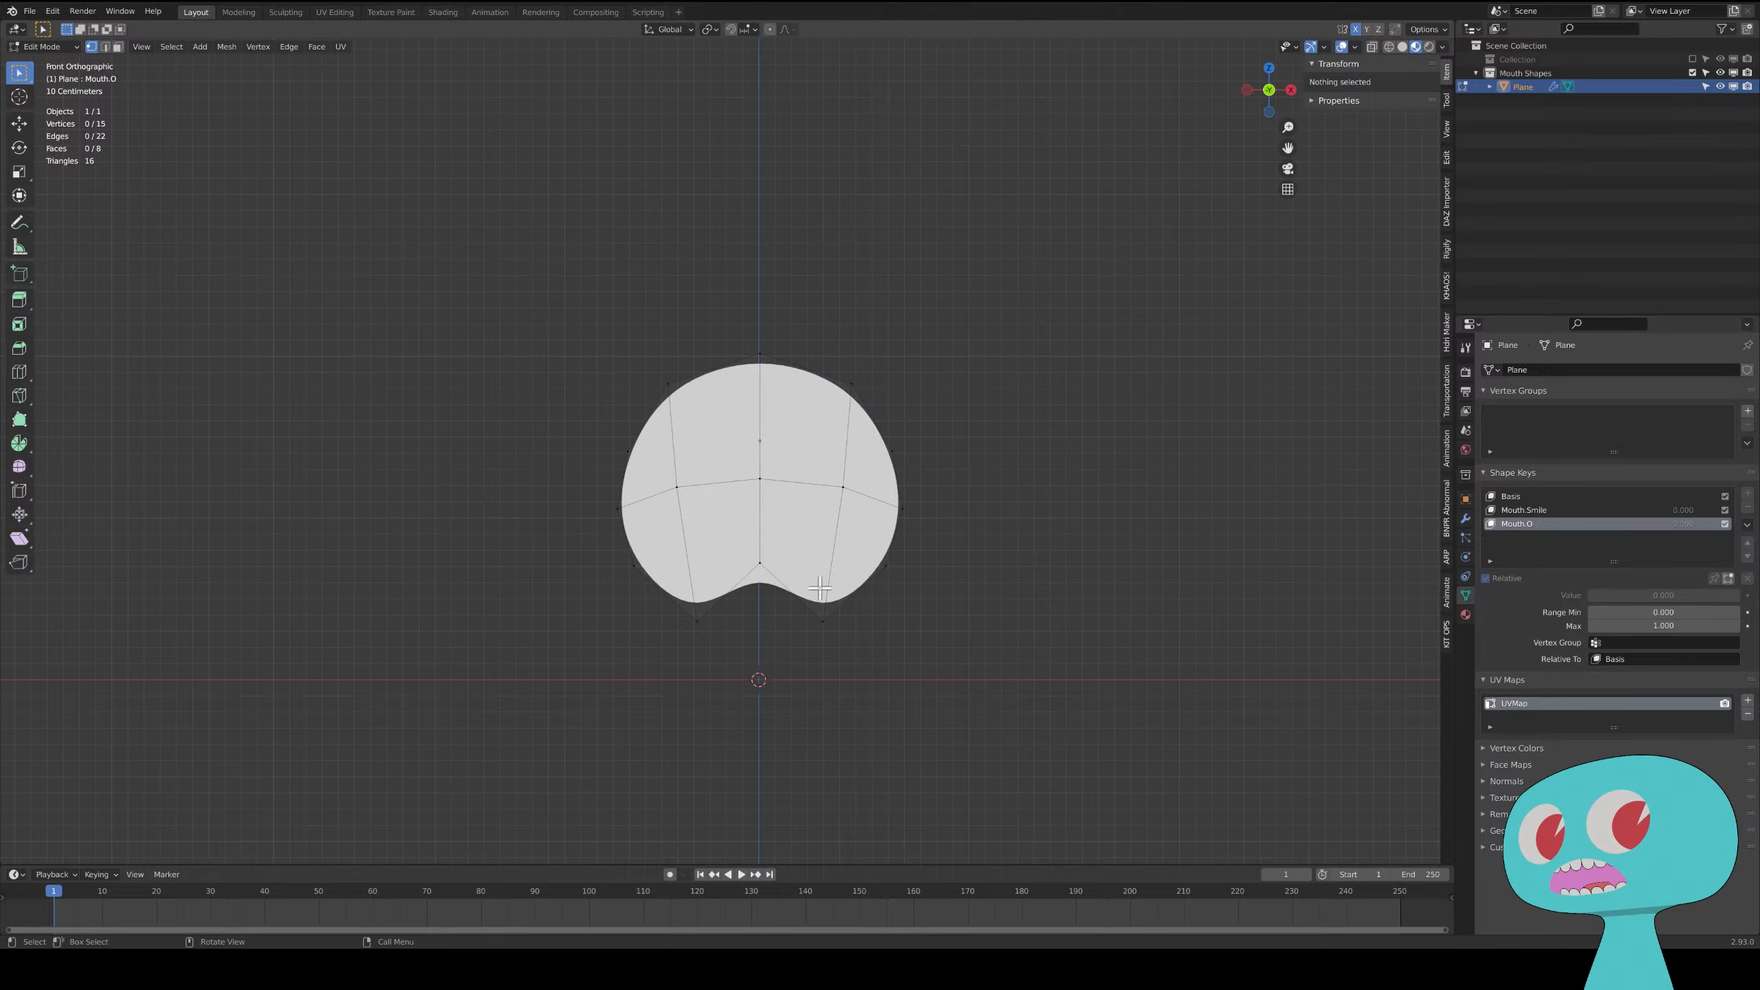
left_click(759, 565)
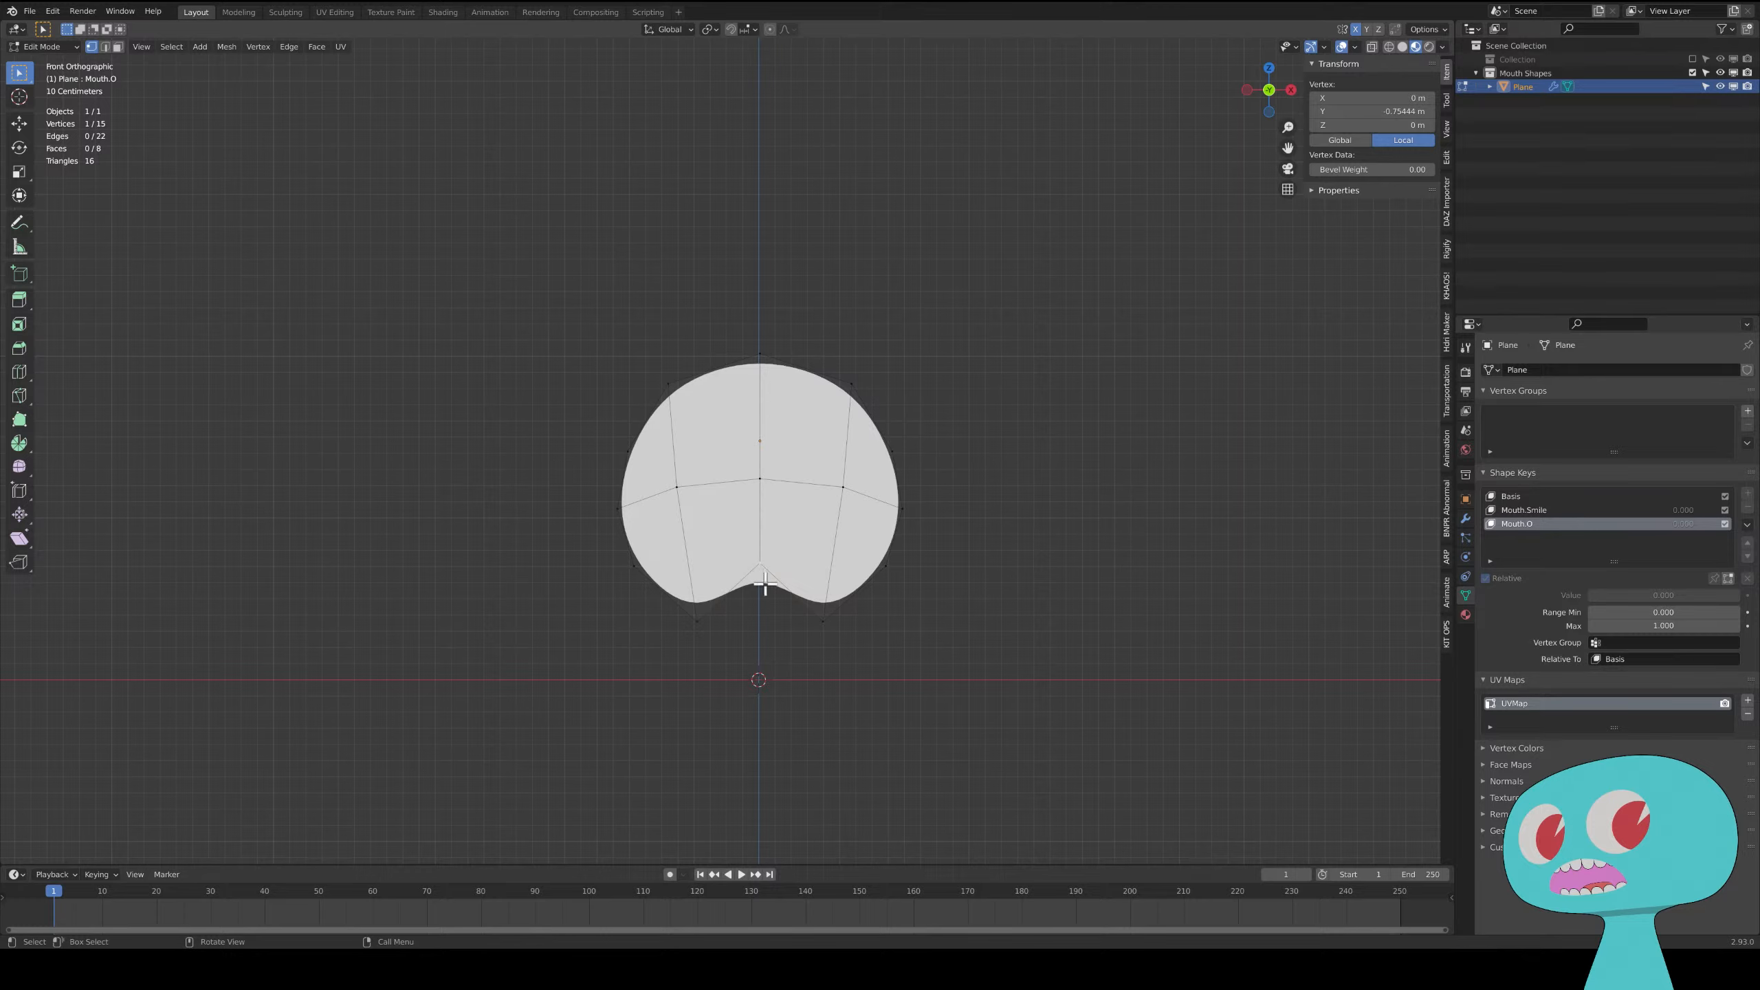
key("g")
key("z")
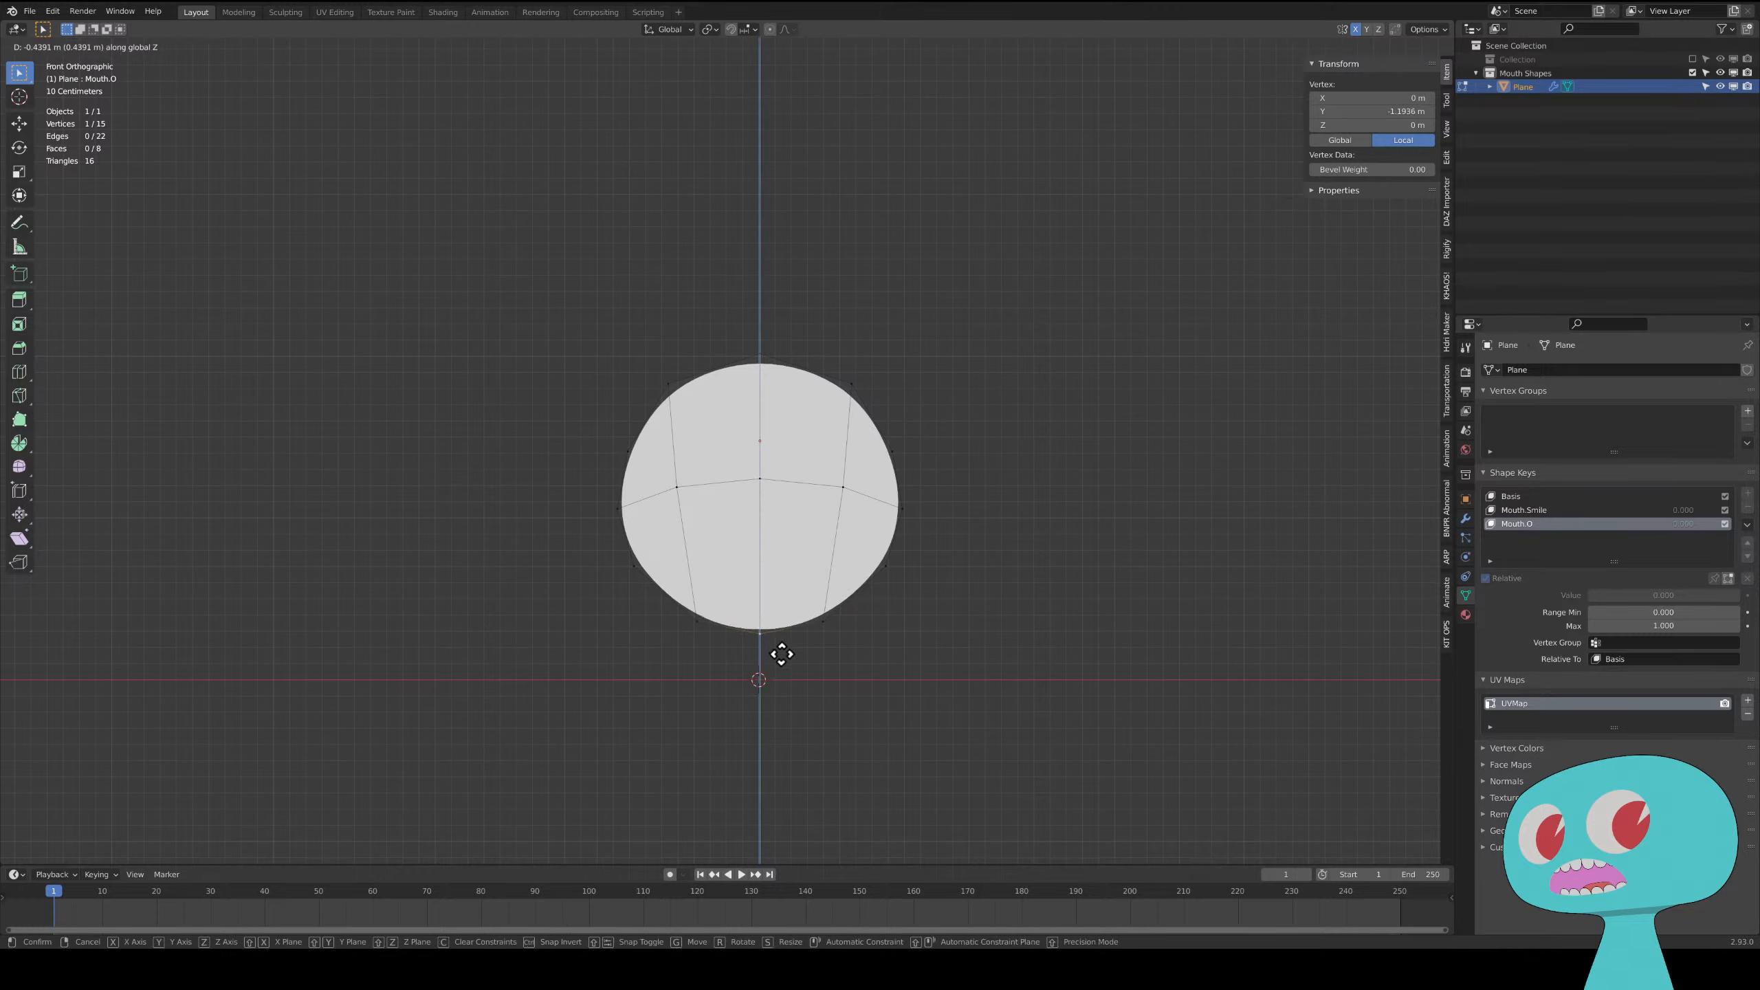
left_click(782, 655)
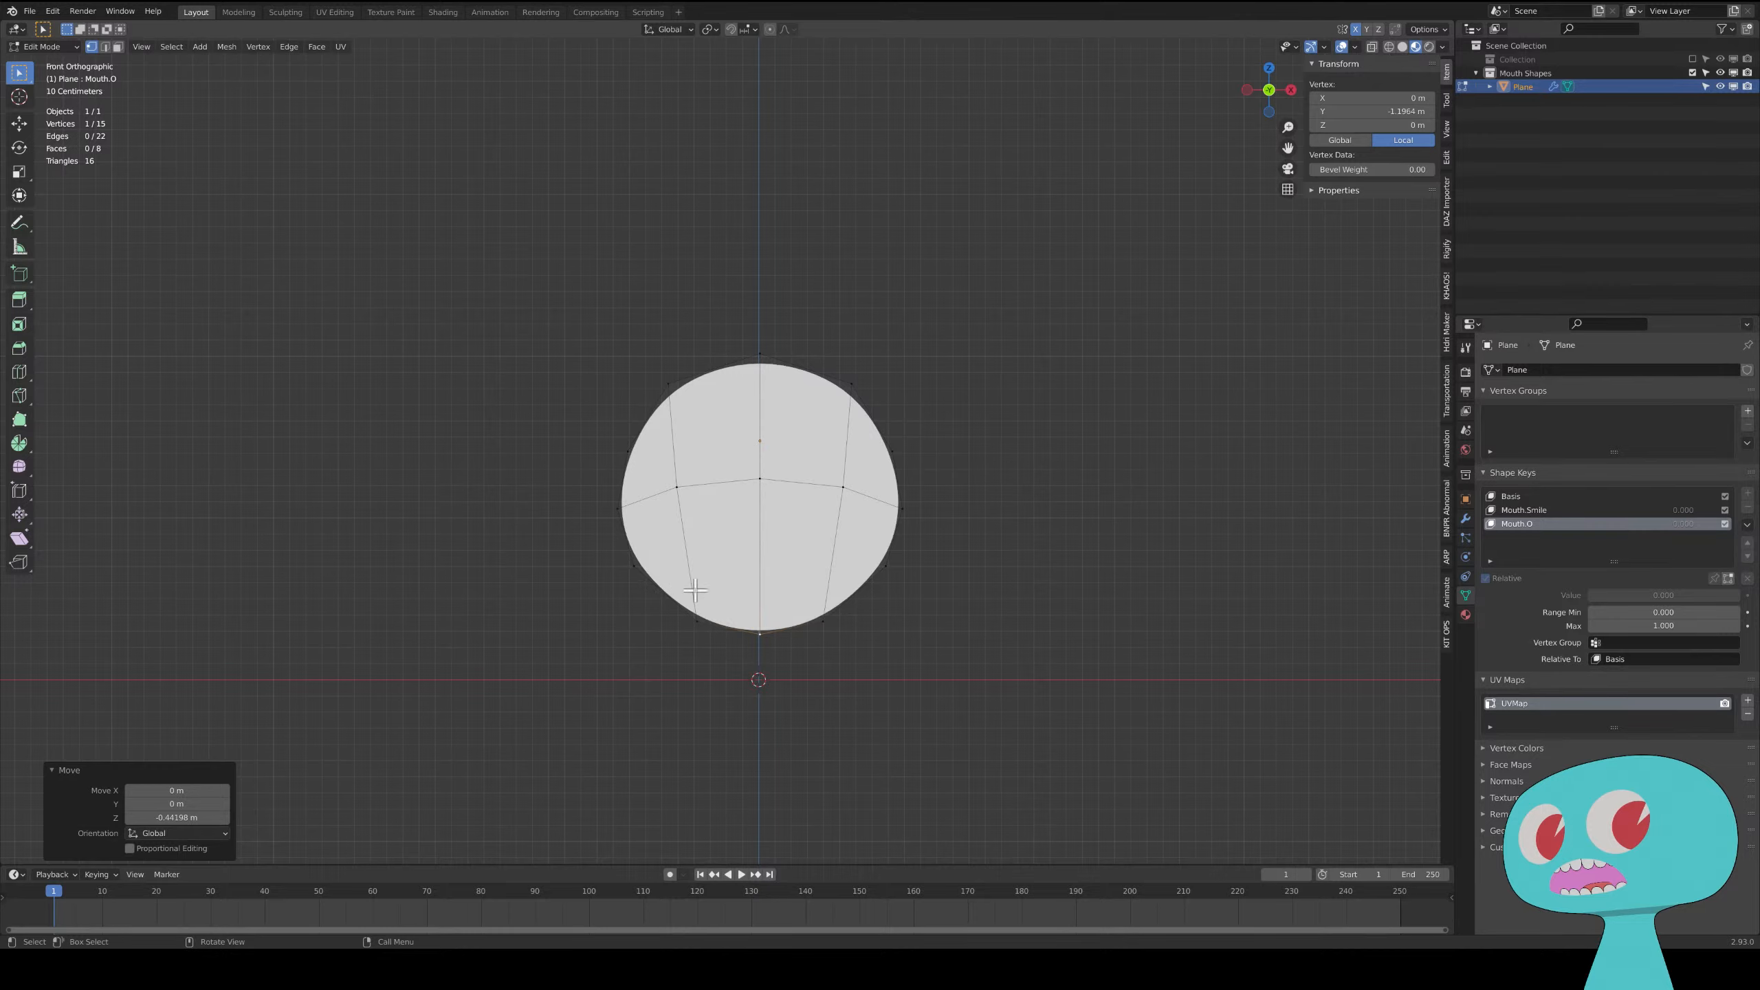
- Scale the two widest side vertices of the Mouth.O shape to 0.878 along X with proportional editing
left_click(624, 509)
left_click(904, 507, "shift")
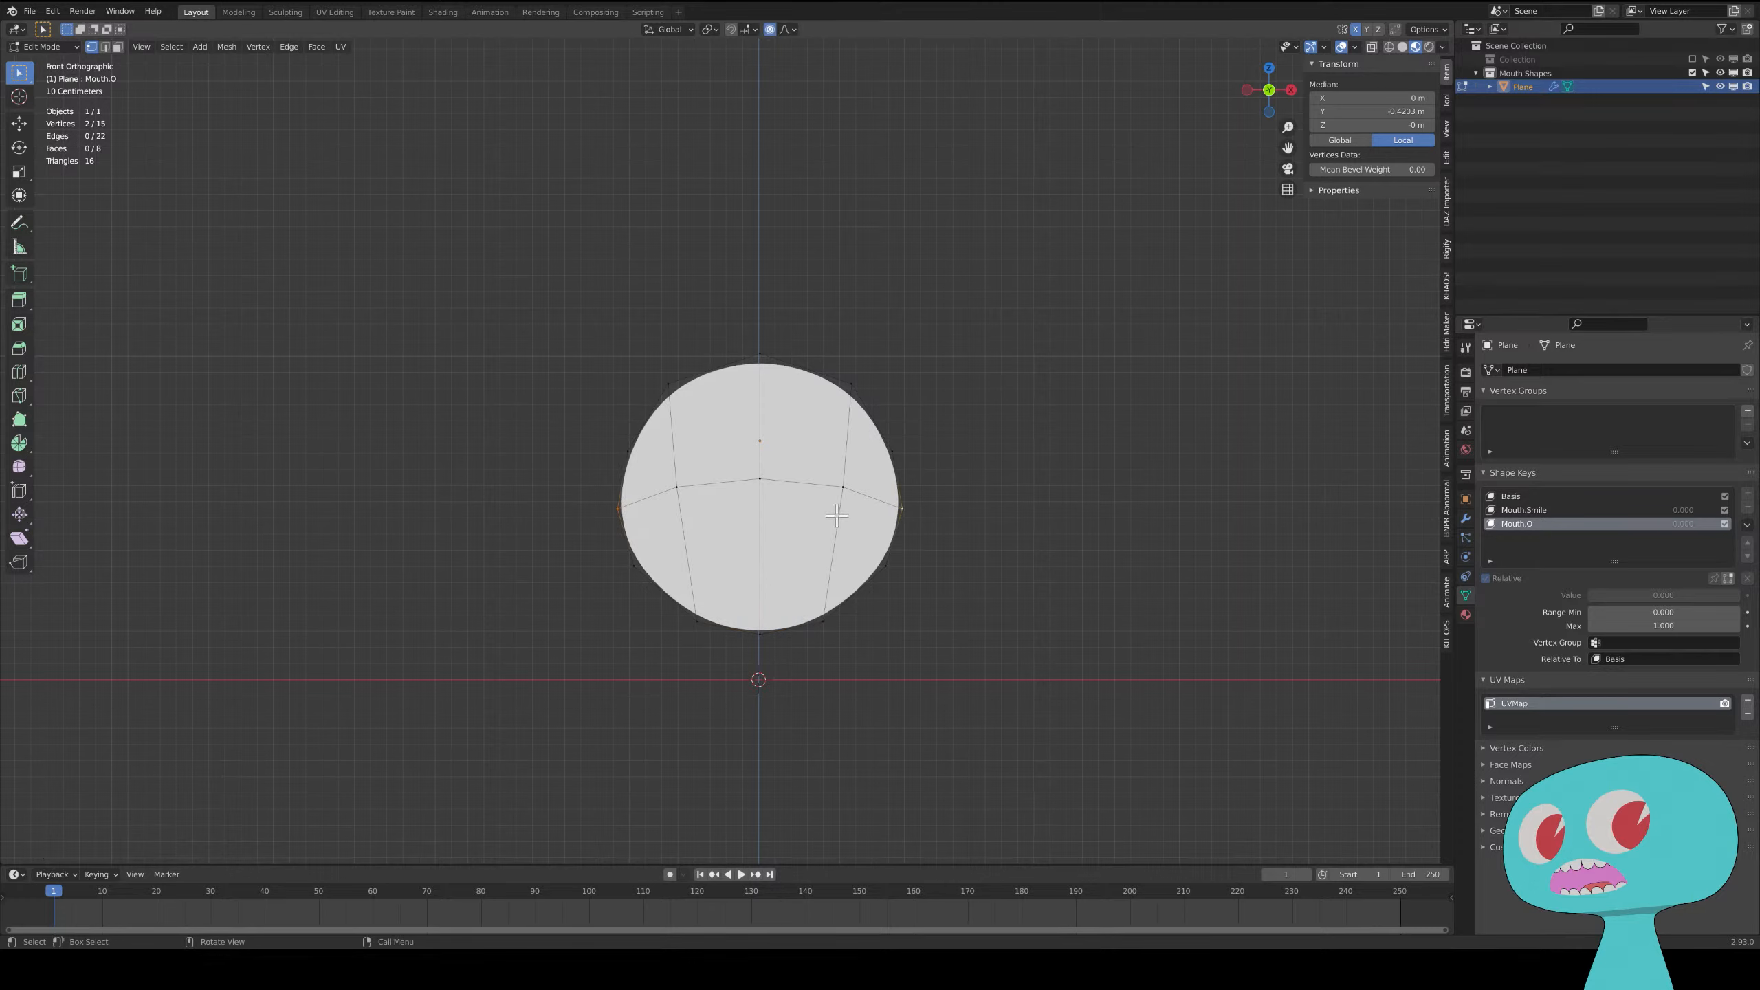
key("s")
key("x")
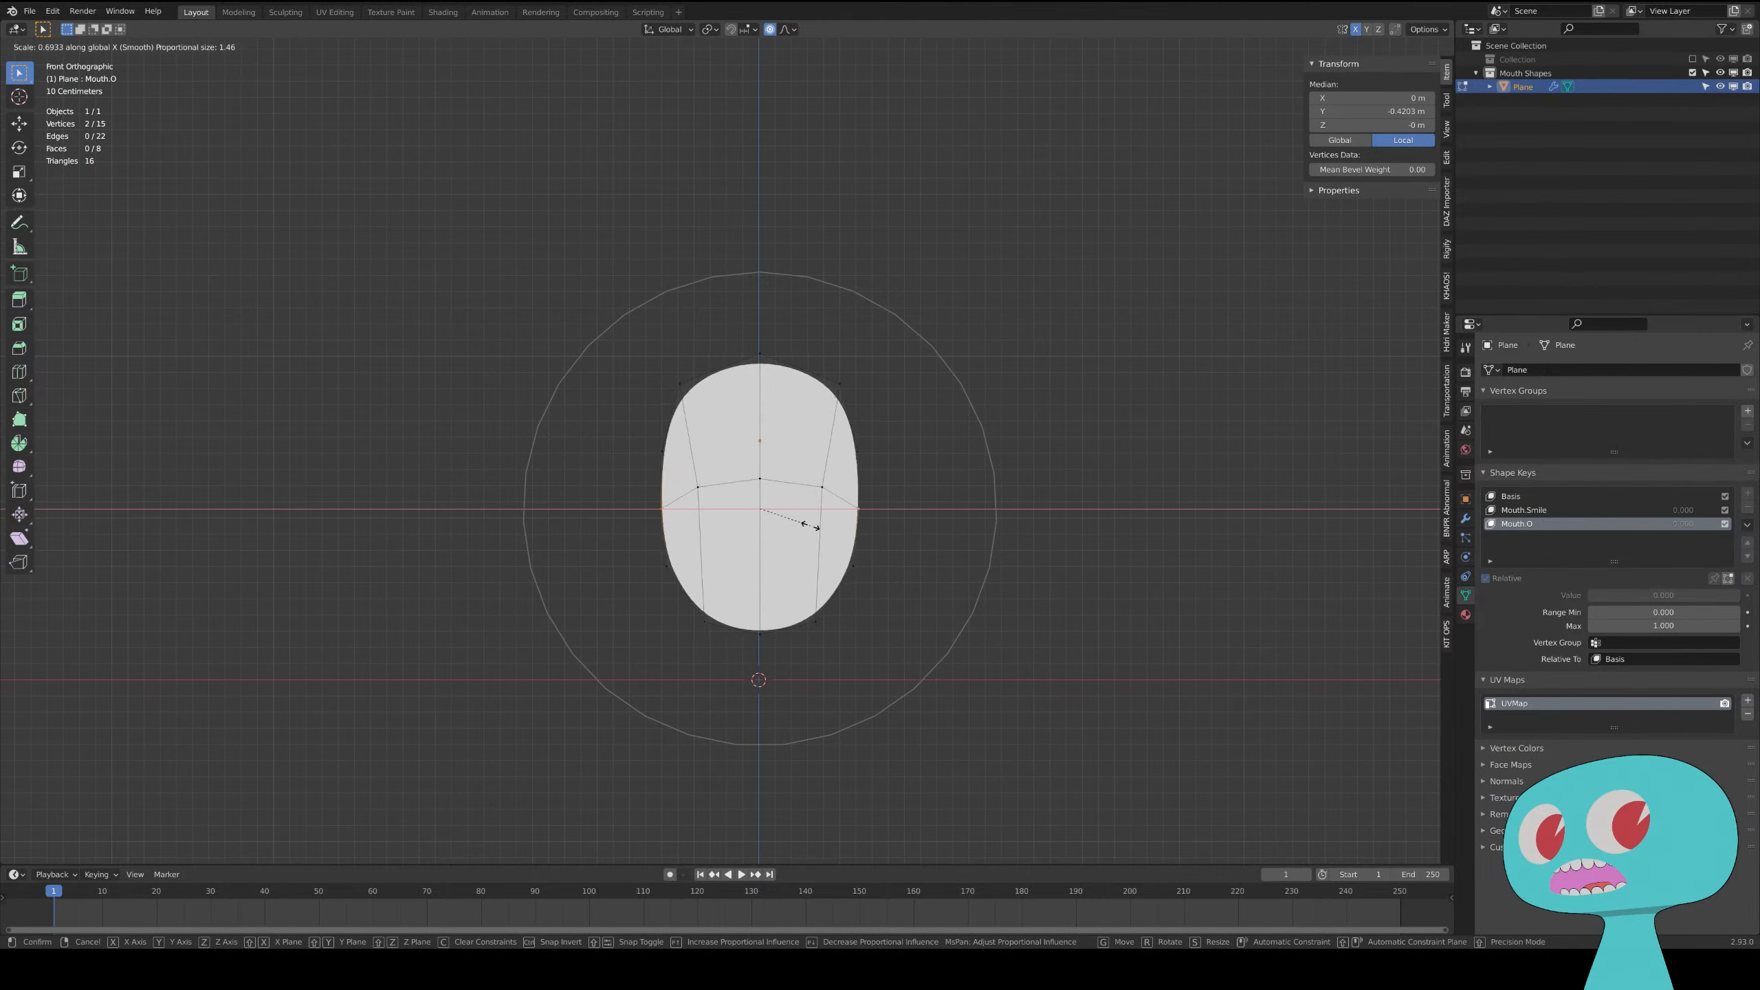
left_click(828, 528)
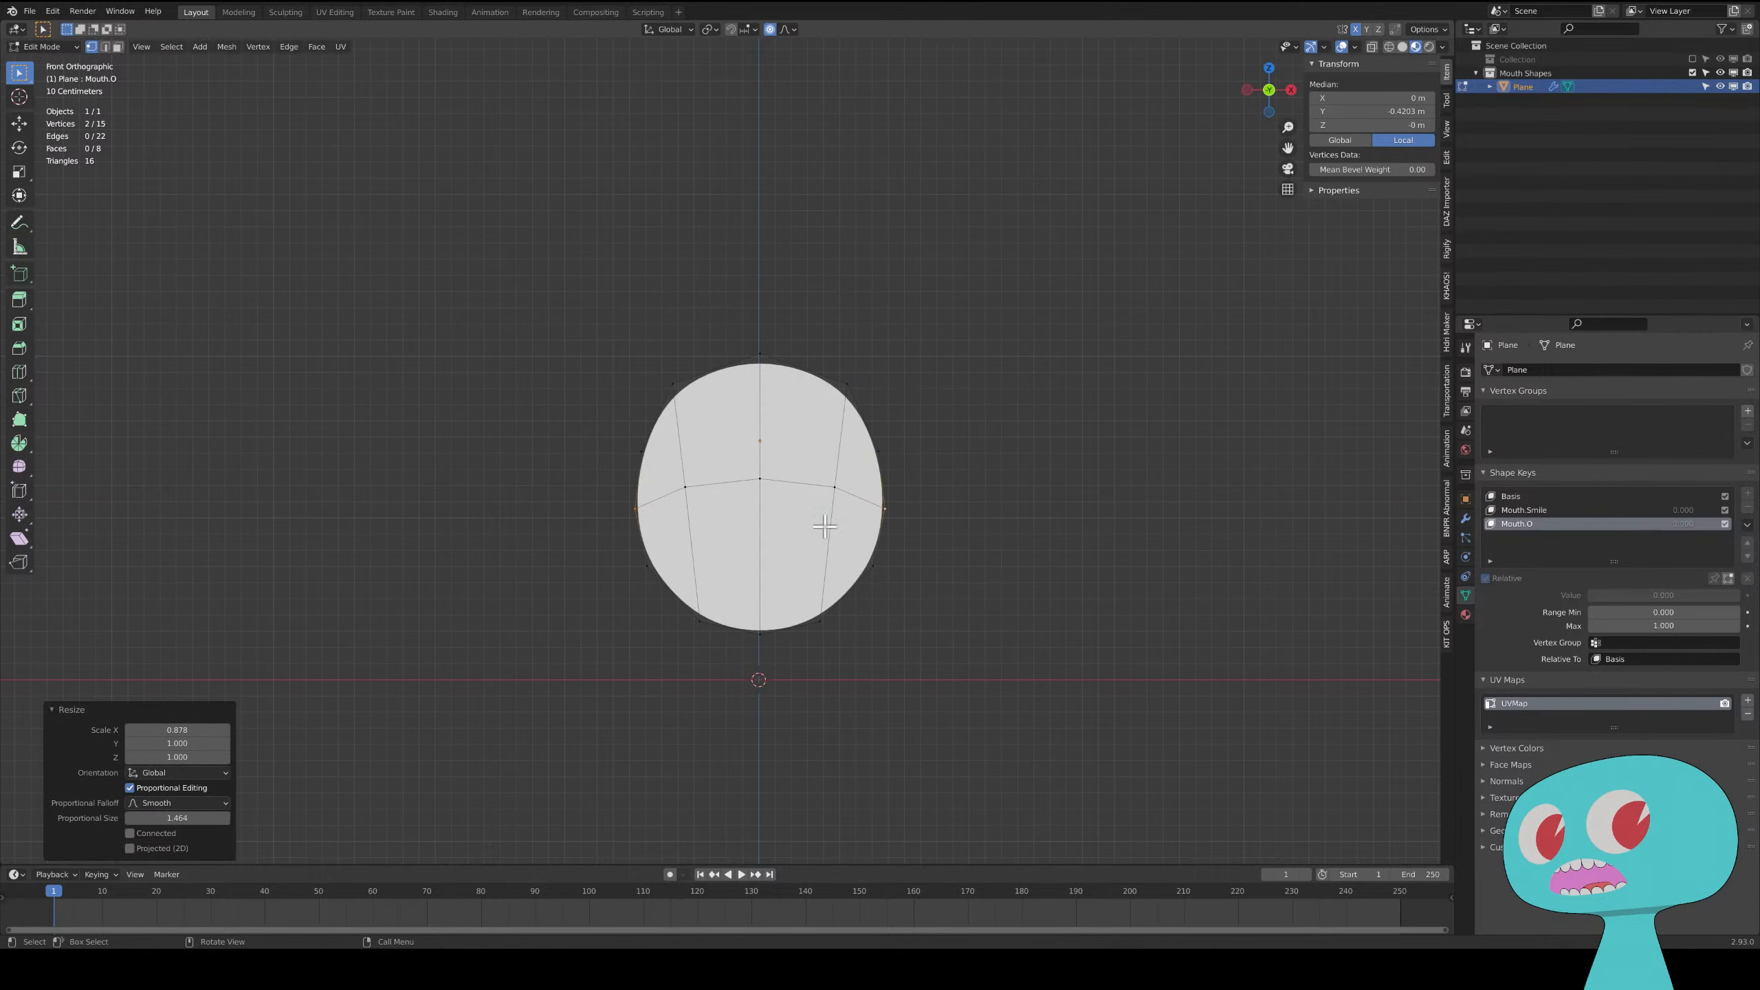
- Scale the two lower side vertices of the O outline to 0.820 along X with proportional editing, and deselect them
left_click(646, 565)
left_click(870, 565, "shift")
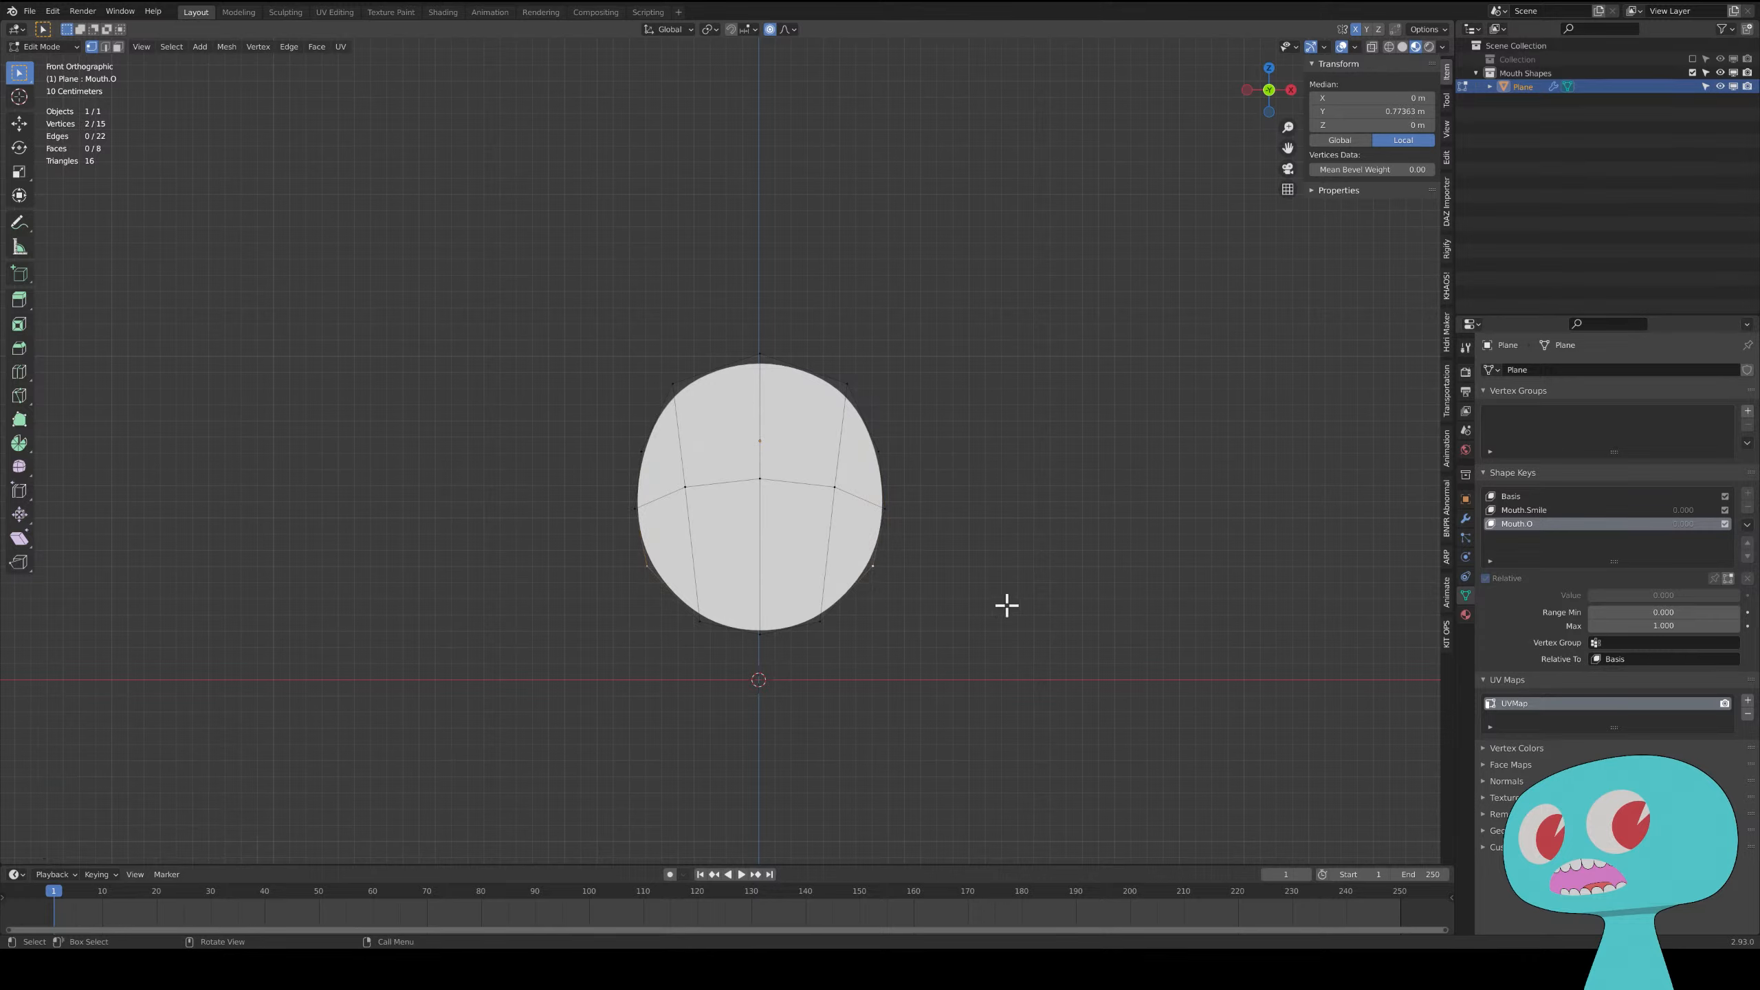
key("s")
key("x")
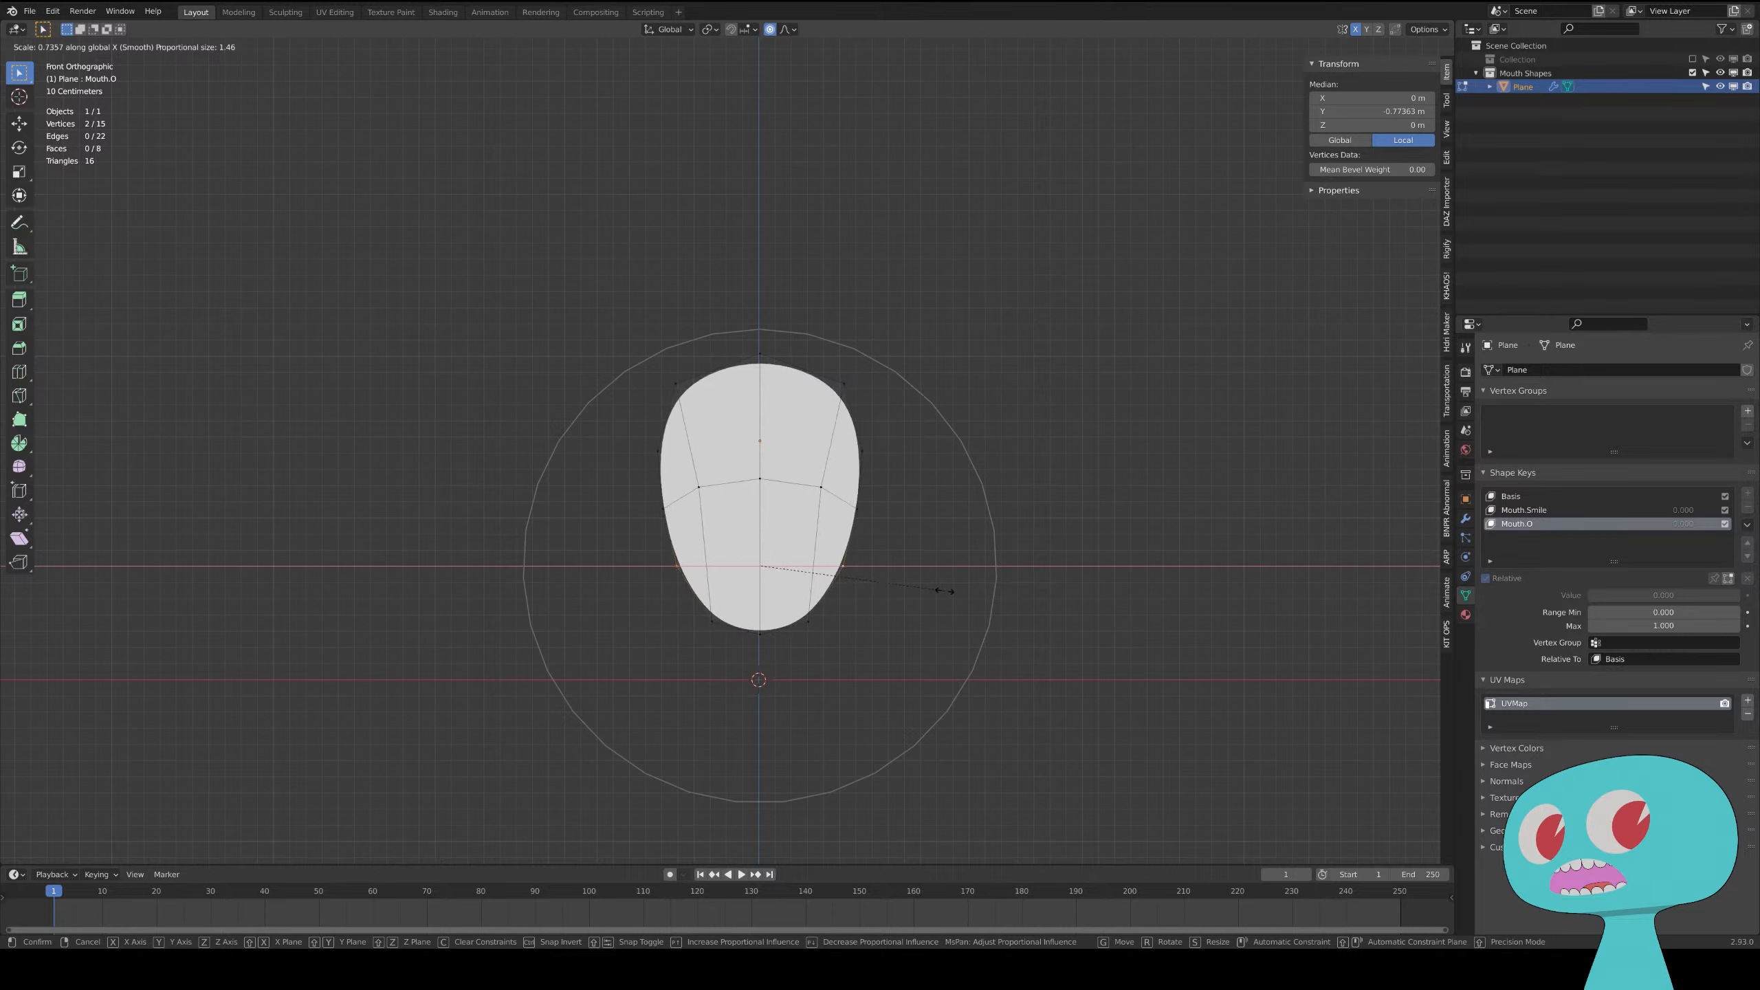
left_click(969, 589)
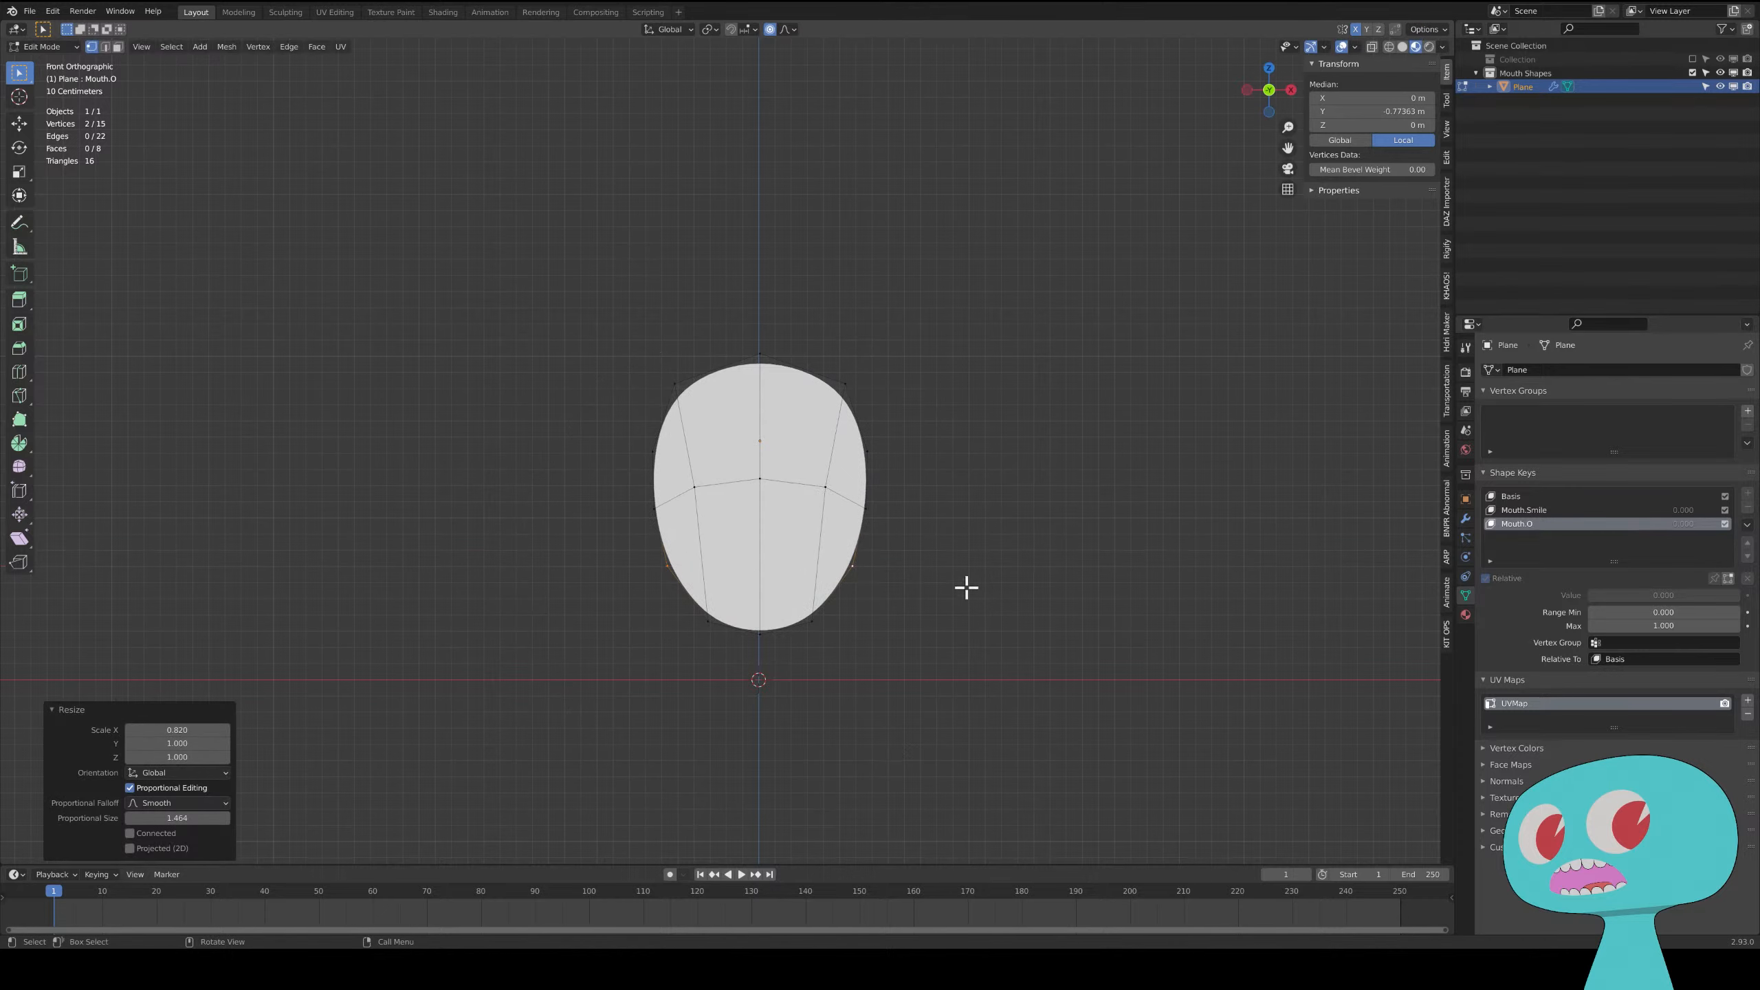
left_click(1035, 547)
- Return to Object Mode, preview the Mouth.O shape key by raising its value, and leave the value at 0
middle_click_drag(907, 554, 777, 555)
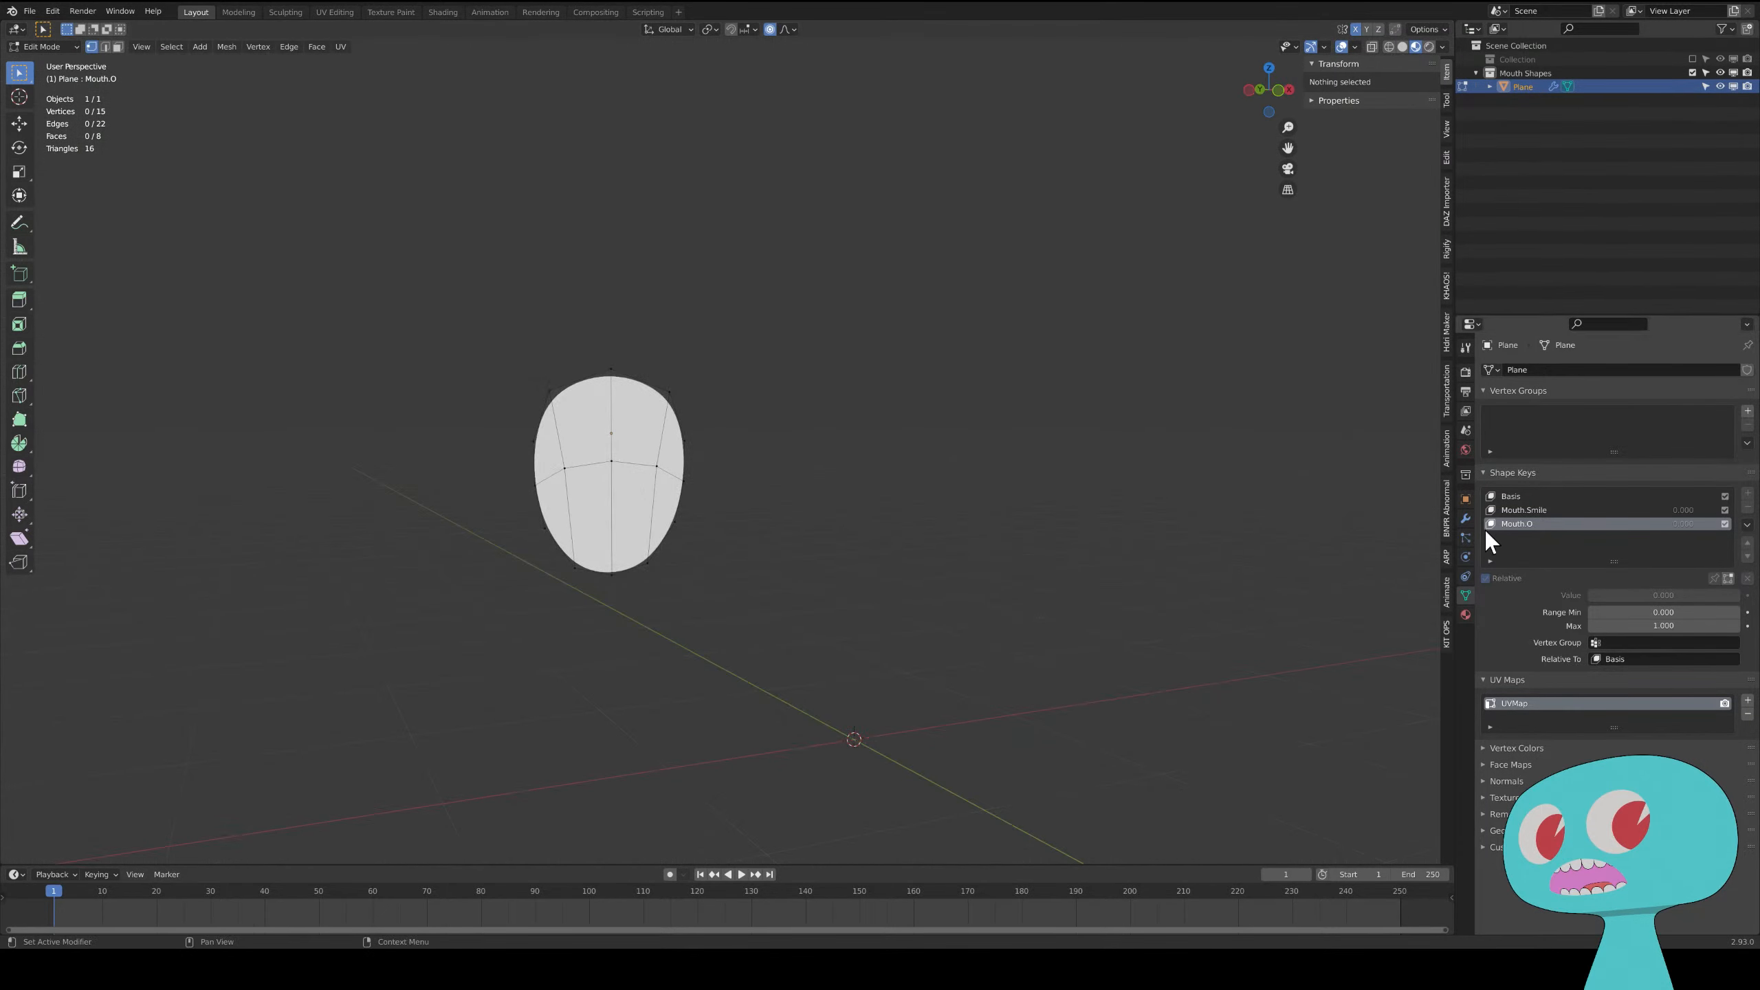
key("Tab")
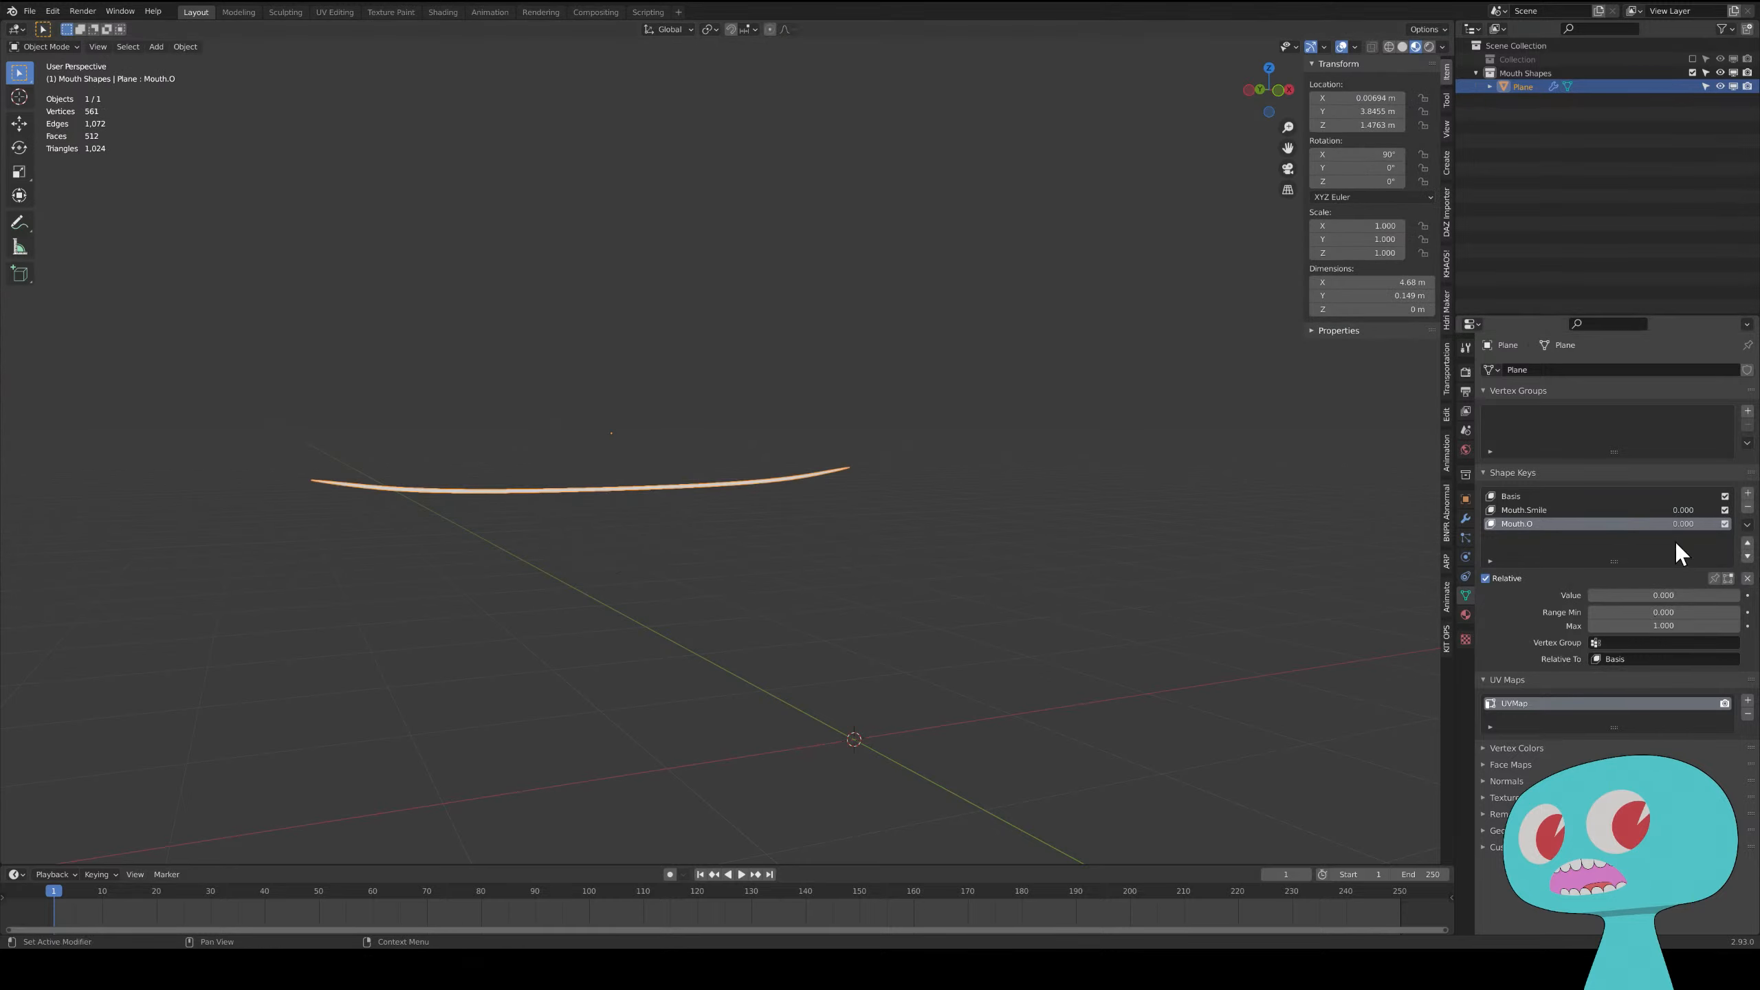
left_click_drag(1625, 595, 1739, 596)
mouse_move(1690, 511)
left_mouse_down()
mouse_move(1746, 511)
mouse_move(1684, 512)
left_mouse_up()
- Add a new shape key named Mouth.Scream and open the plane for vertex editing in the front view
left_click(1553, 496)
left_click(1747, 493)
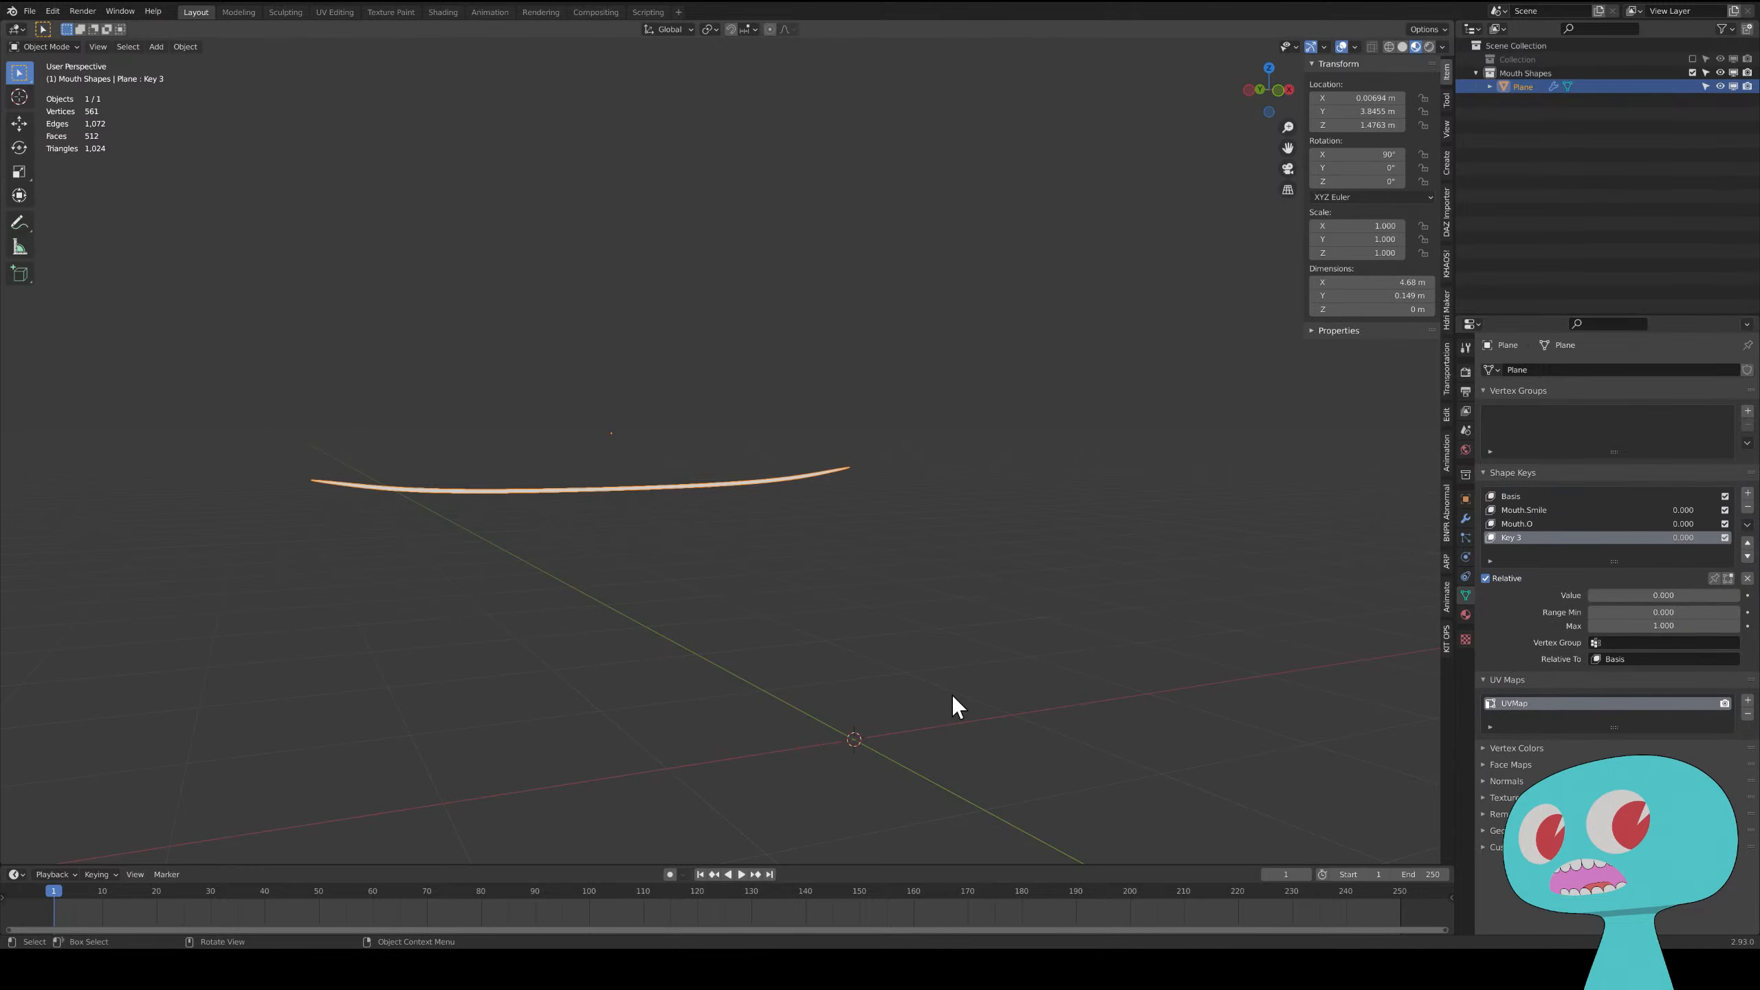
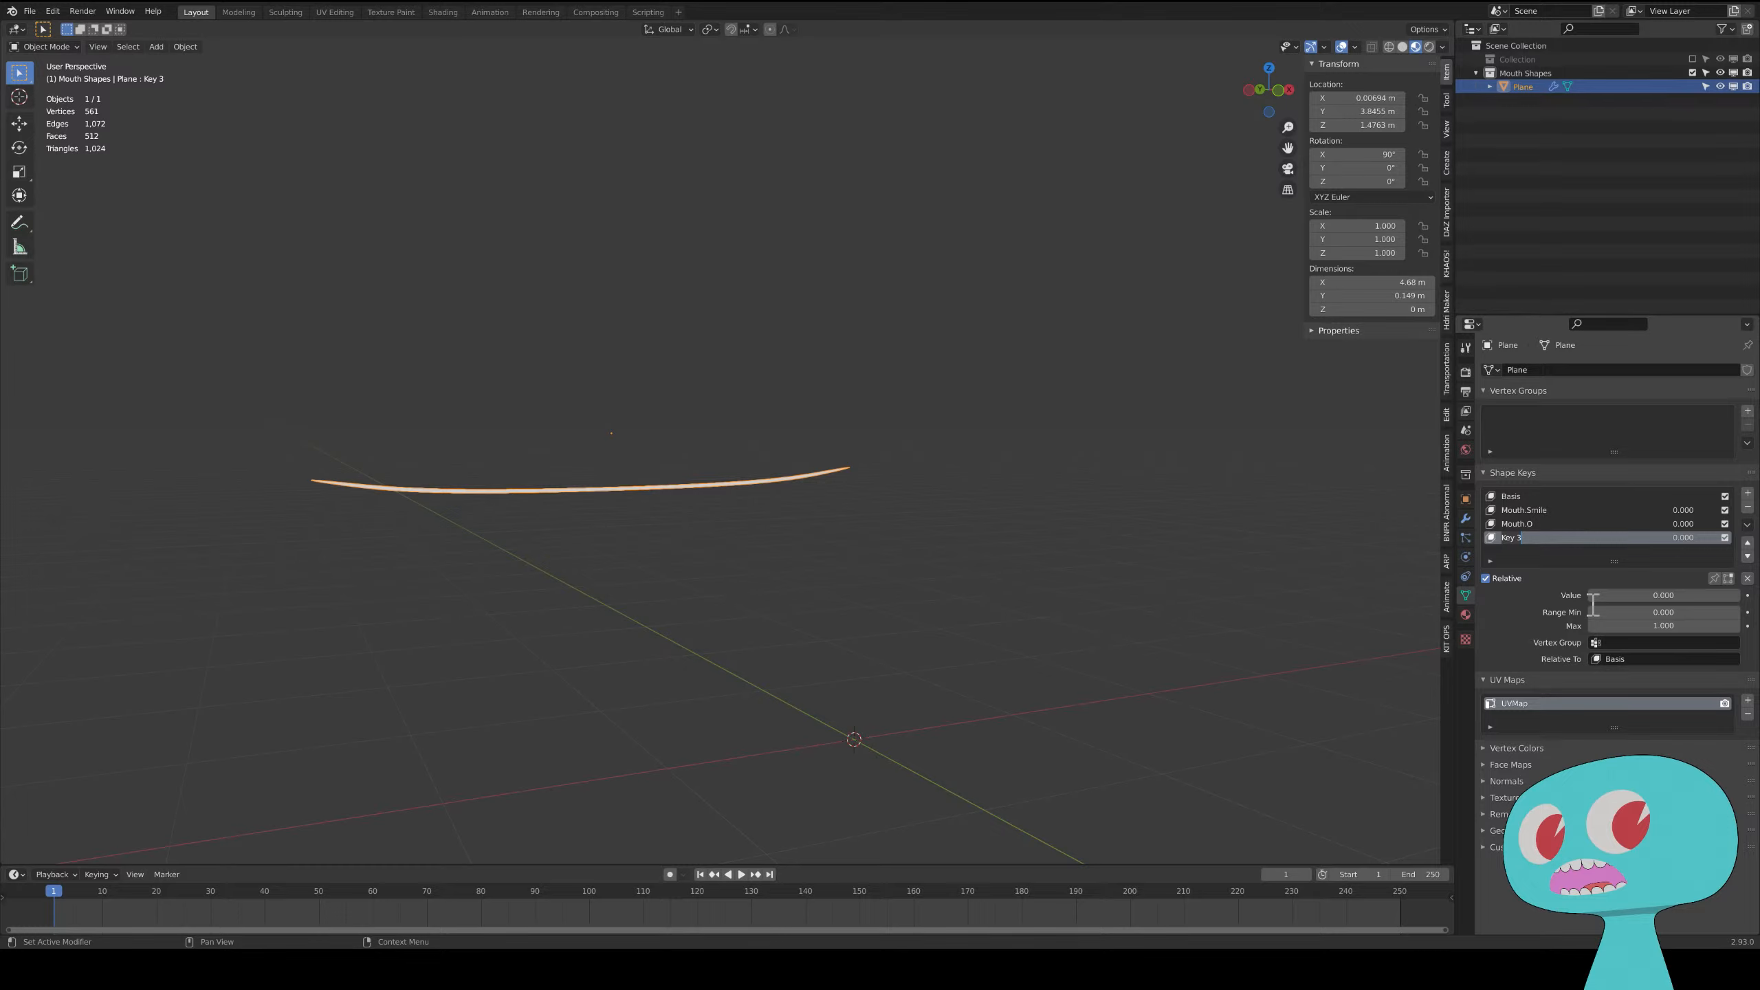
type("Mouth.Scream")
left_click(808, 483)
key("Tab")
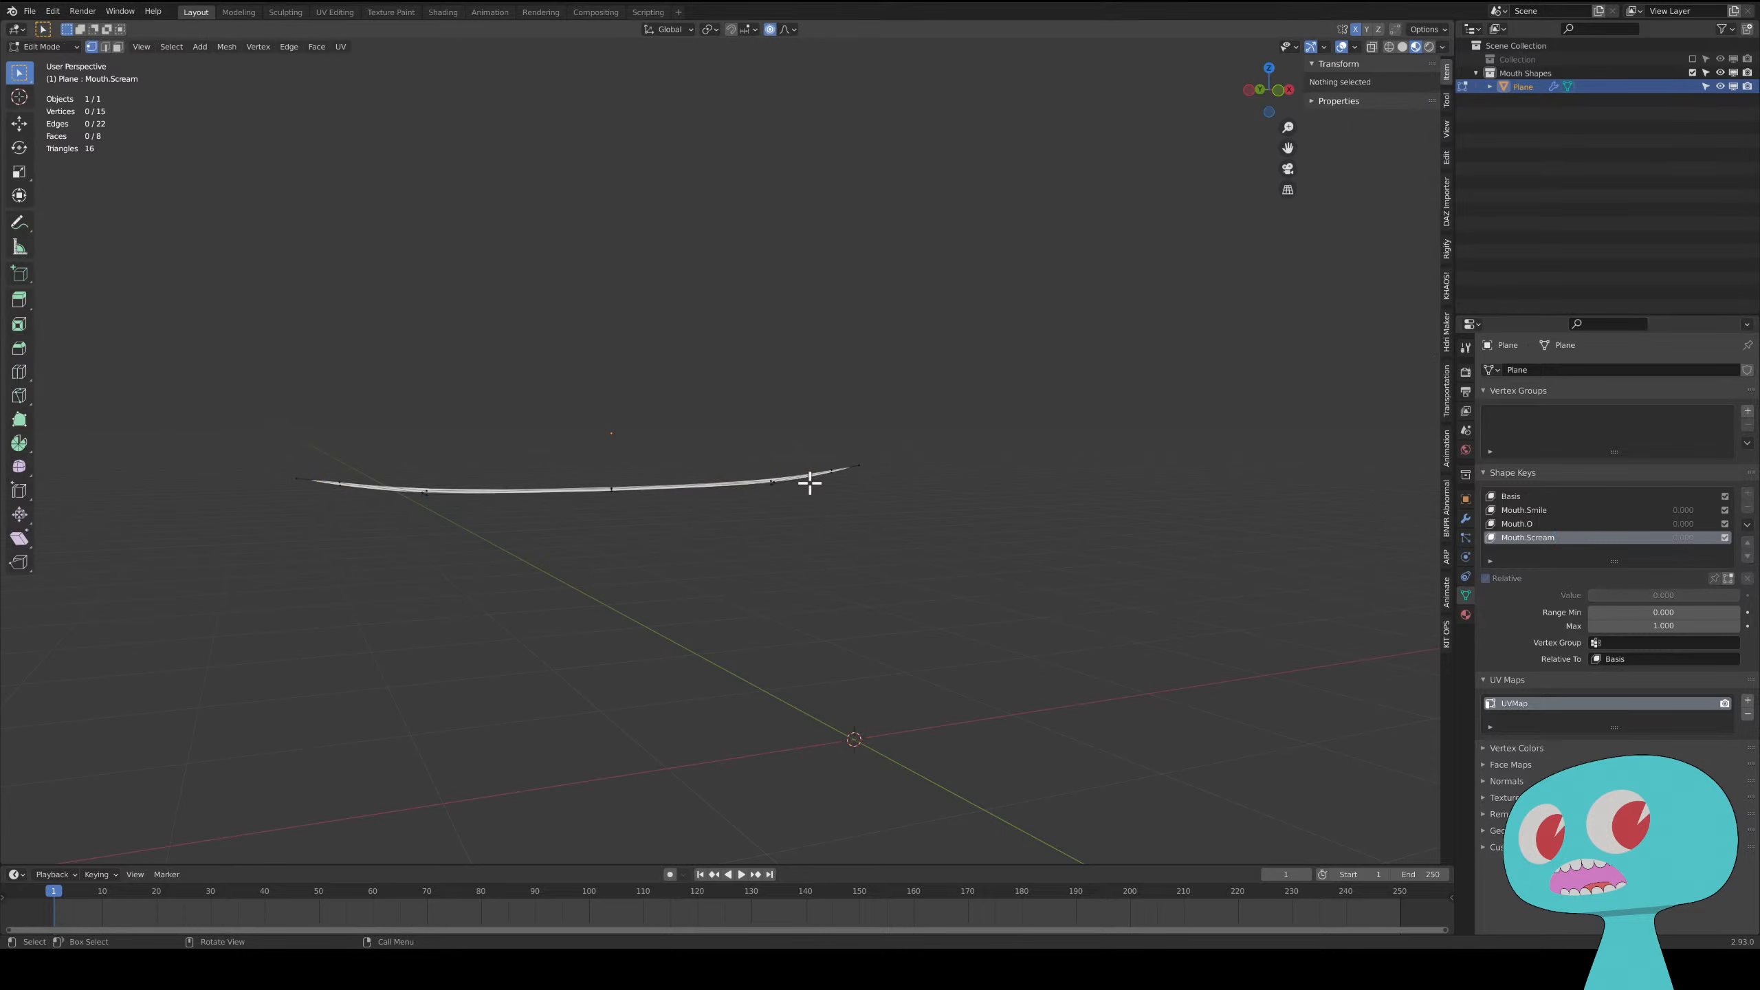
scroll(628, 480, "up", 3)
middle_click_drag(657, 524, 881, 628)
key("grave")
left_click(762, 578)
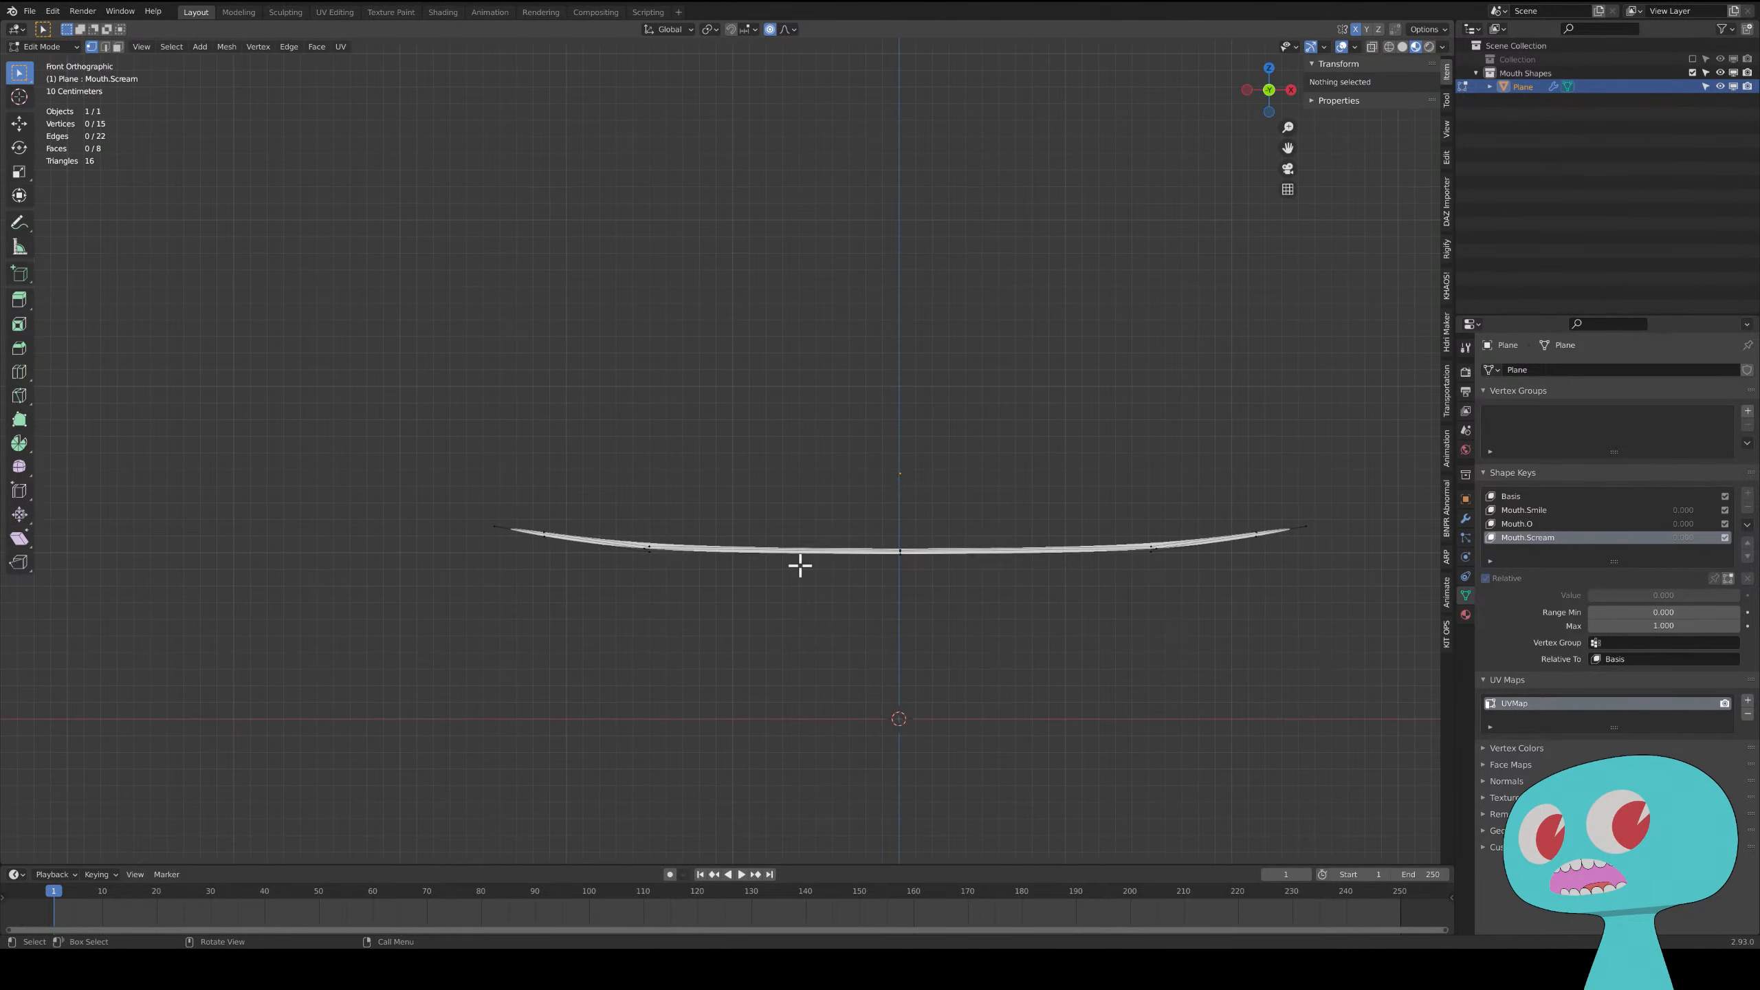
left_click_drag(864, 498, 986, 698)
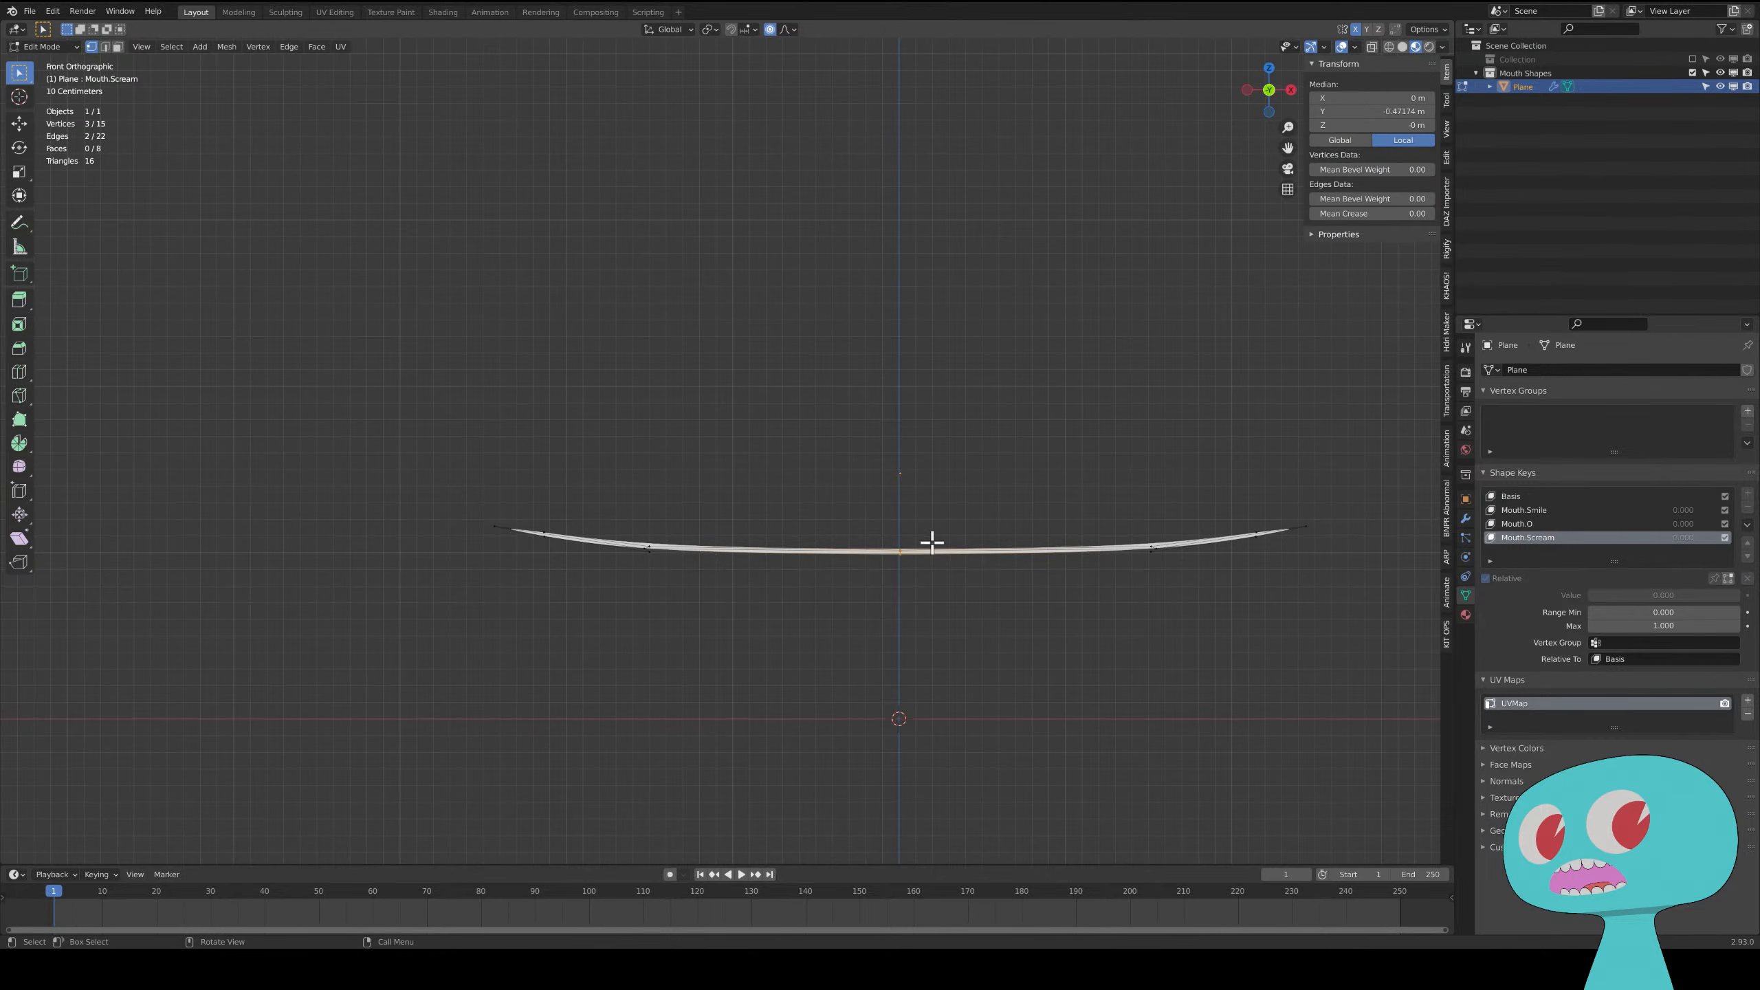
key("s")
key("z")
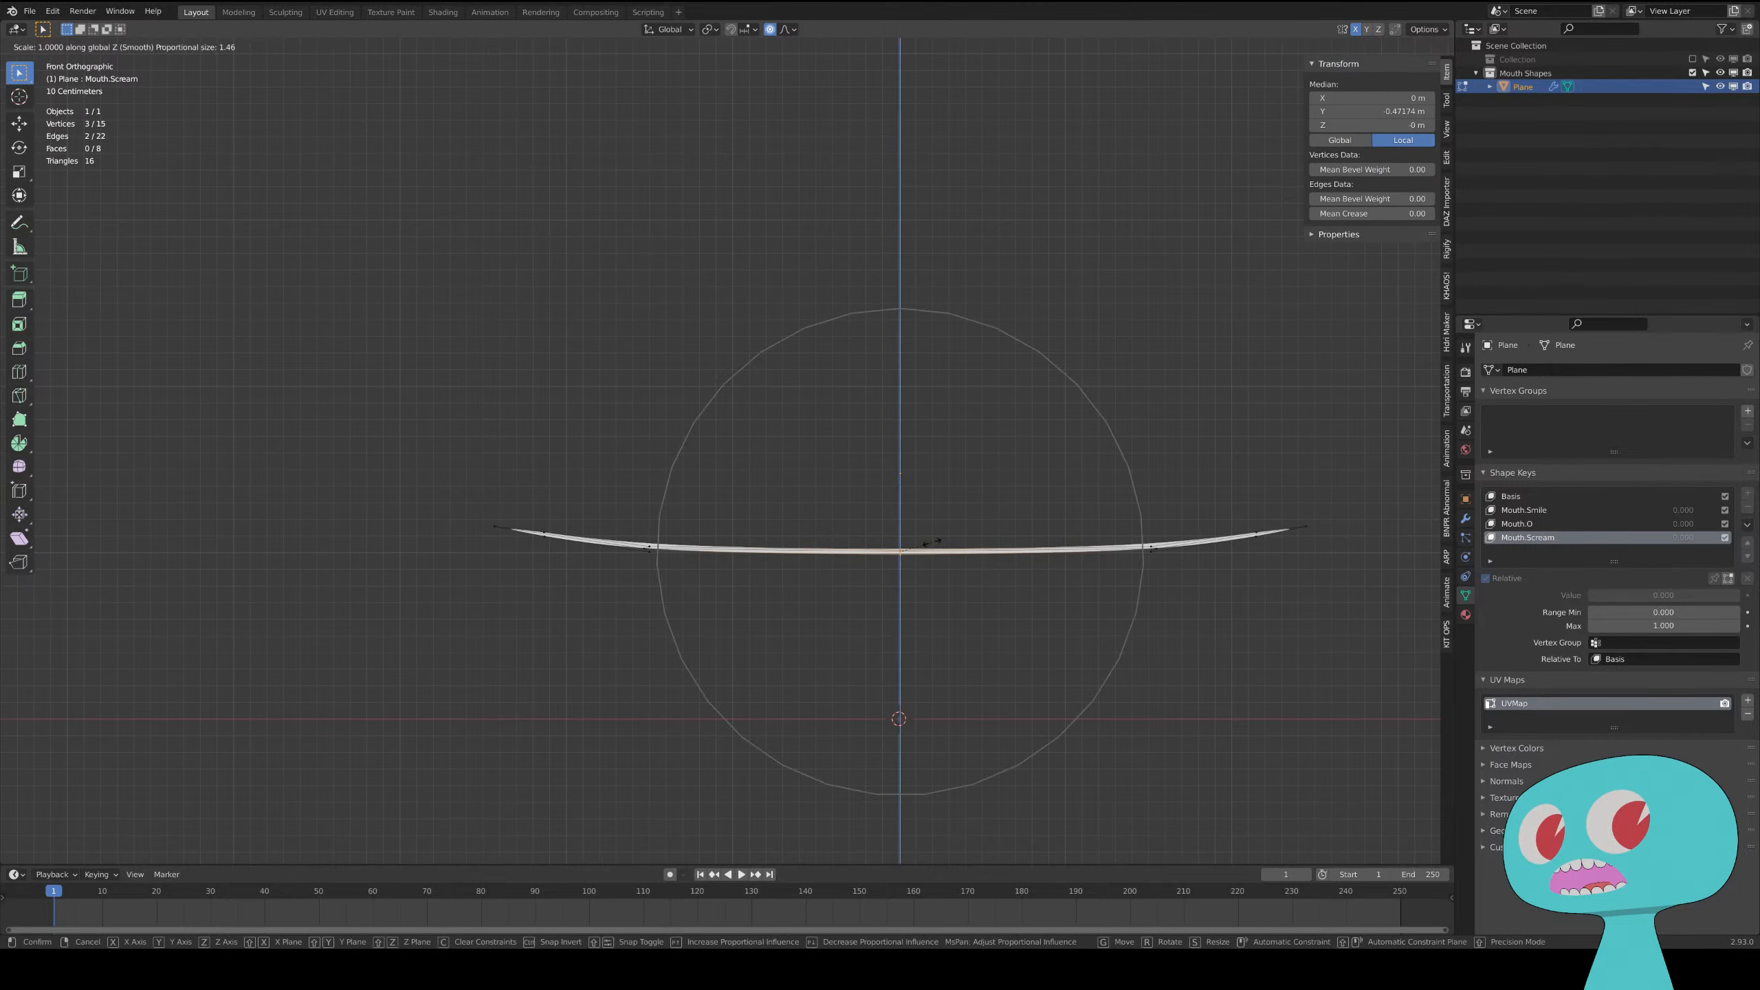
key("1")
right_click(932, 543)
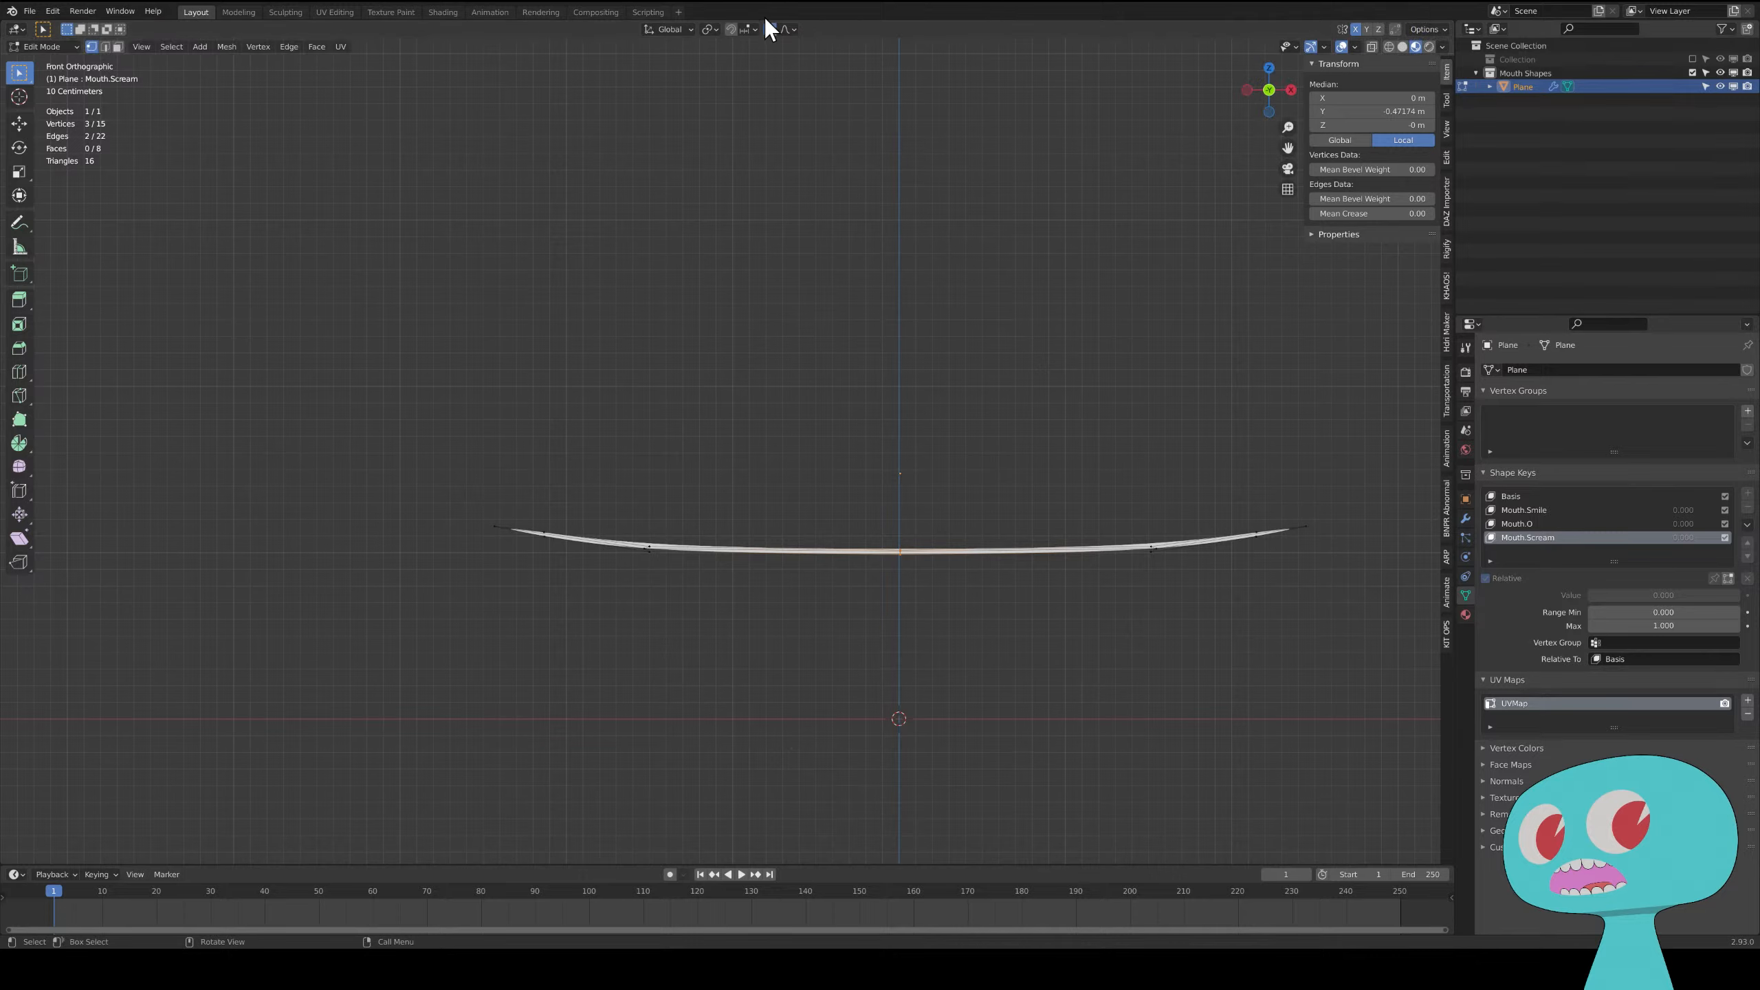
key("s")
key("z")
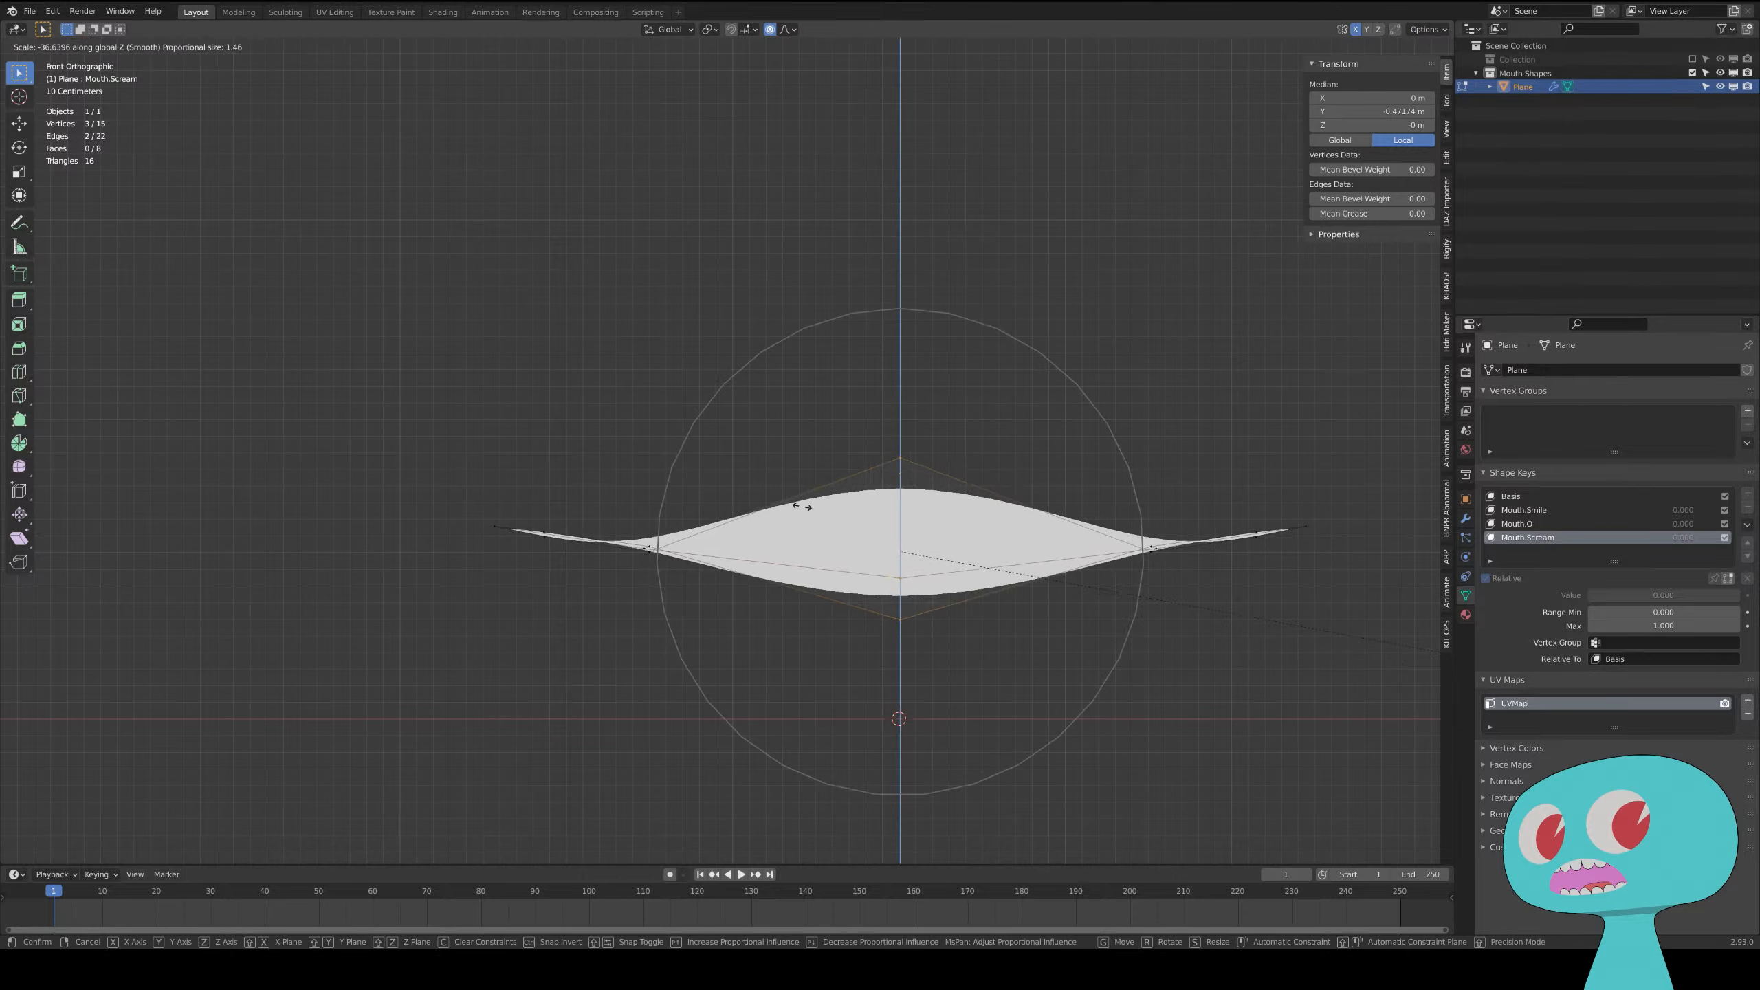
right_click(333, 366)
- With proportional editing off, lower the centre column's bottom vertex about 1.41 m and raise its top vertex about 1.59 m
middle_click_drag(920, 569, 791, 491, "shift")
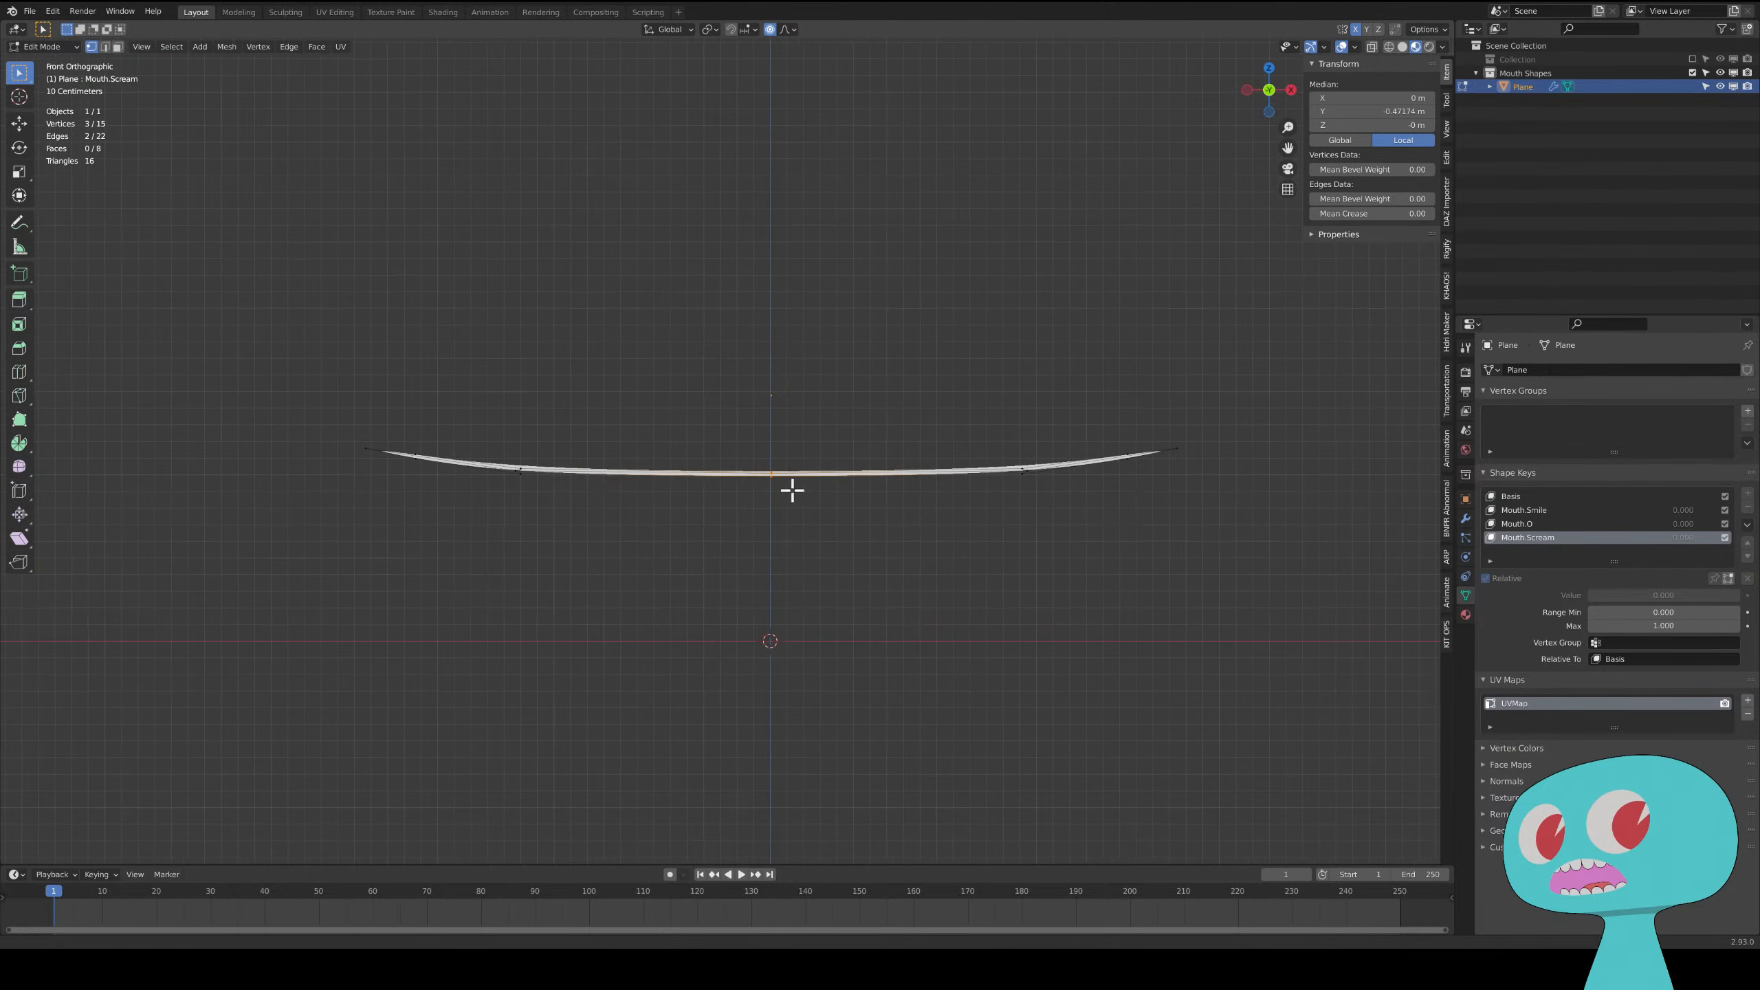
scroll(733, 489, "up", 5)
left_click(843, 516)
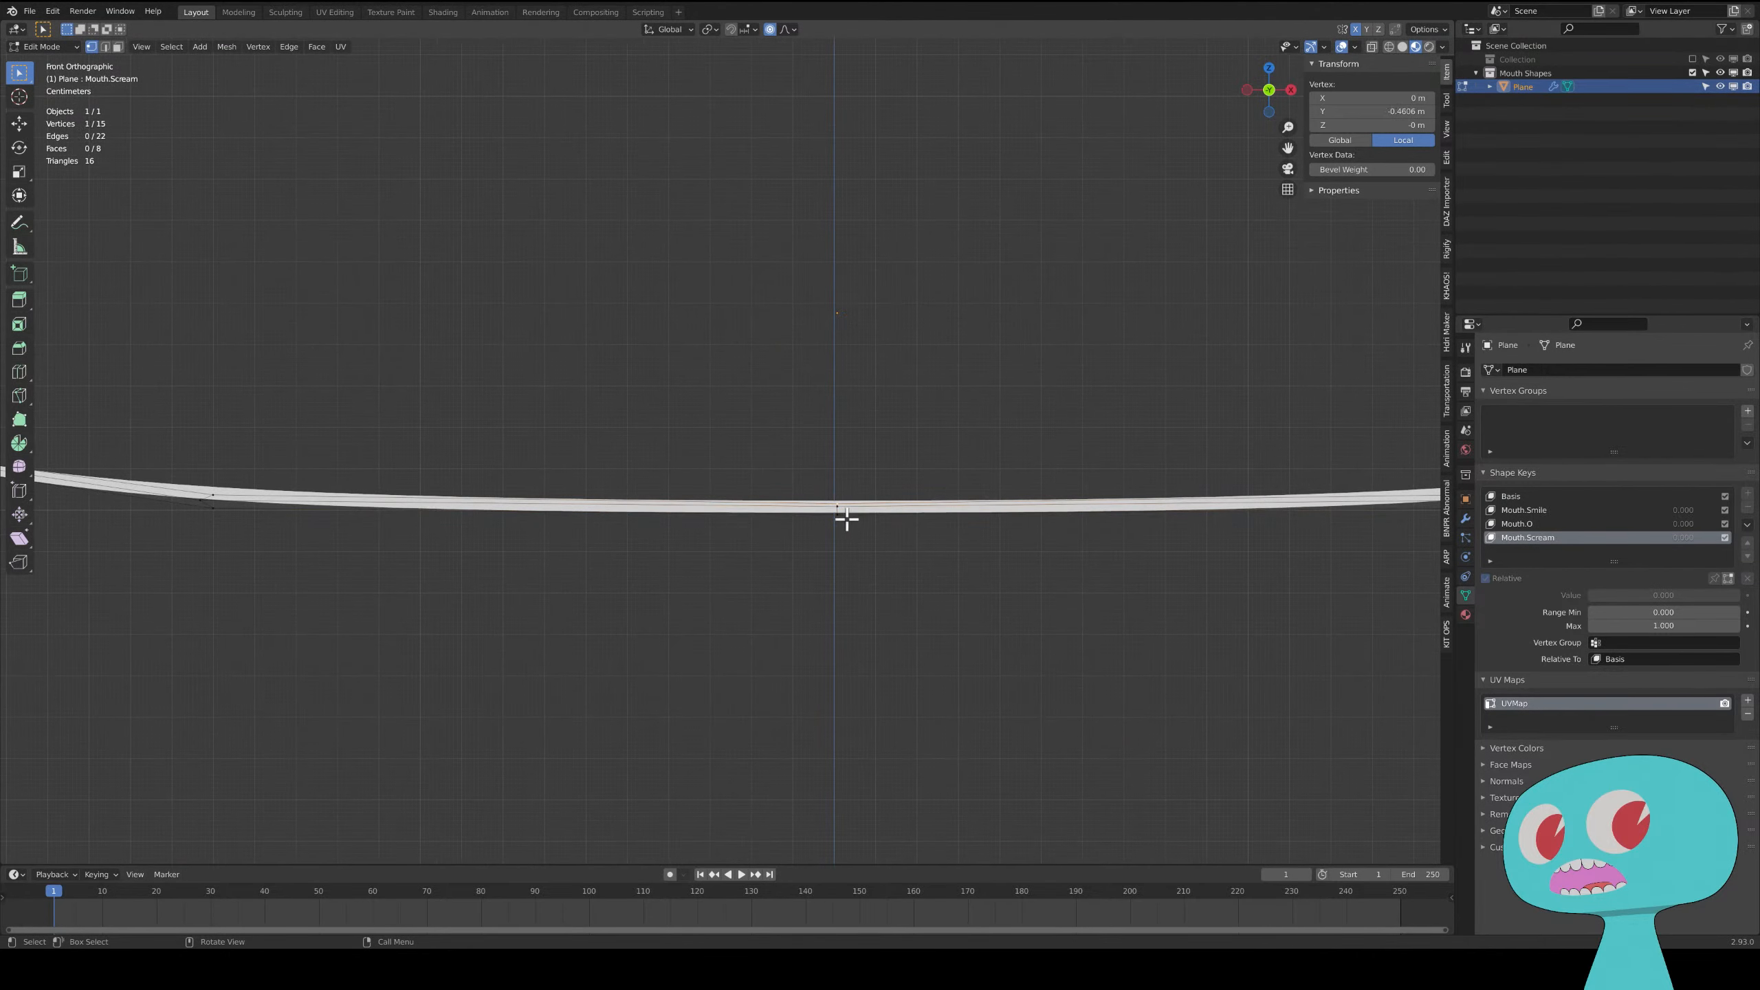
scroll(840, 528, "down", 5)
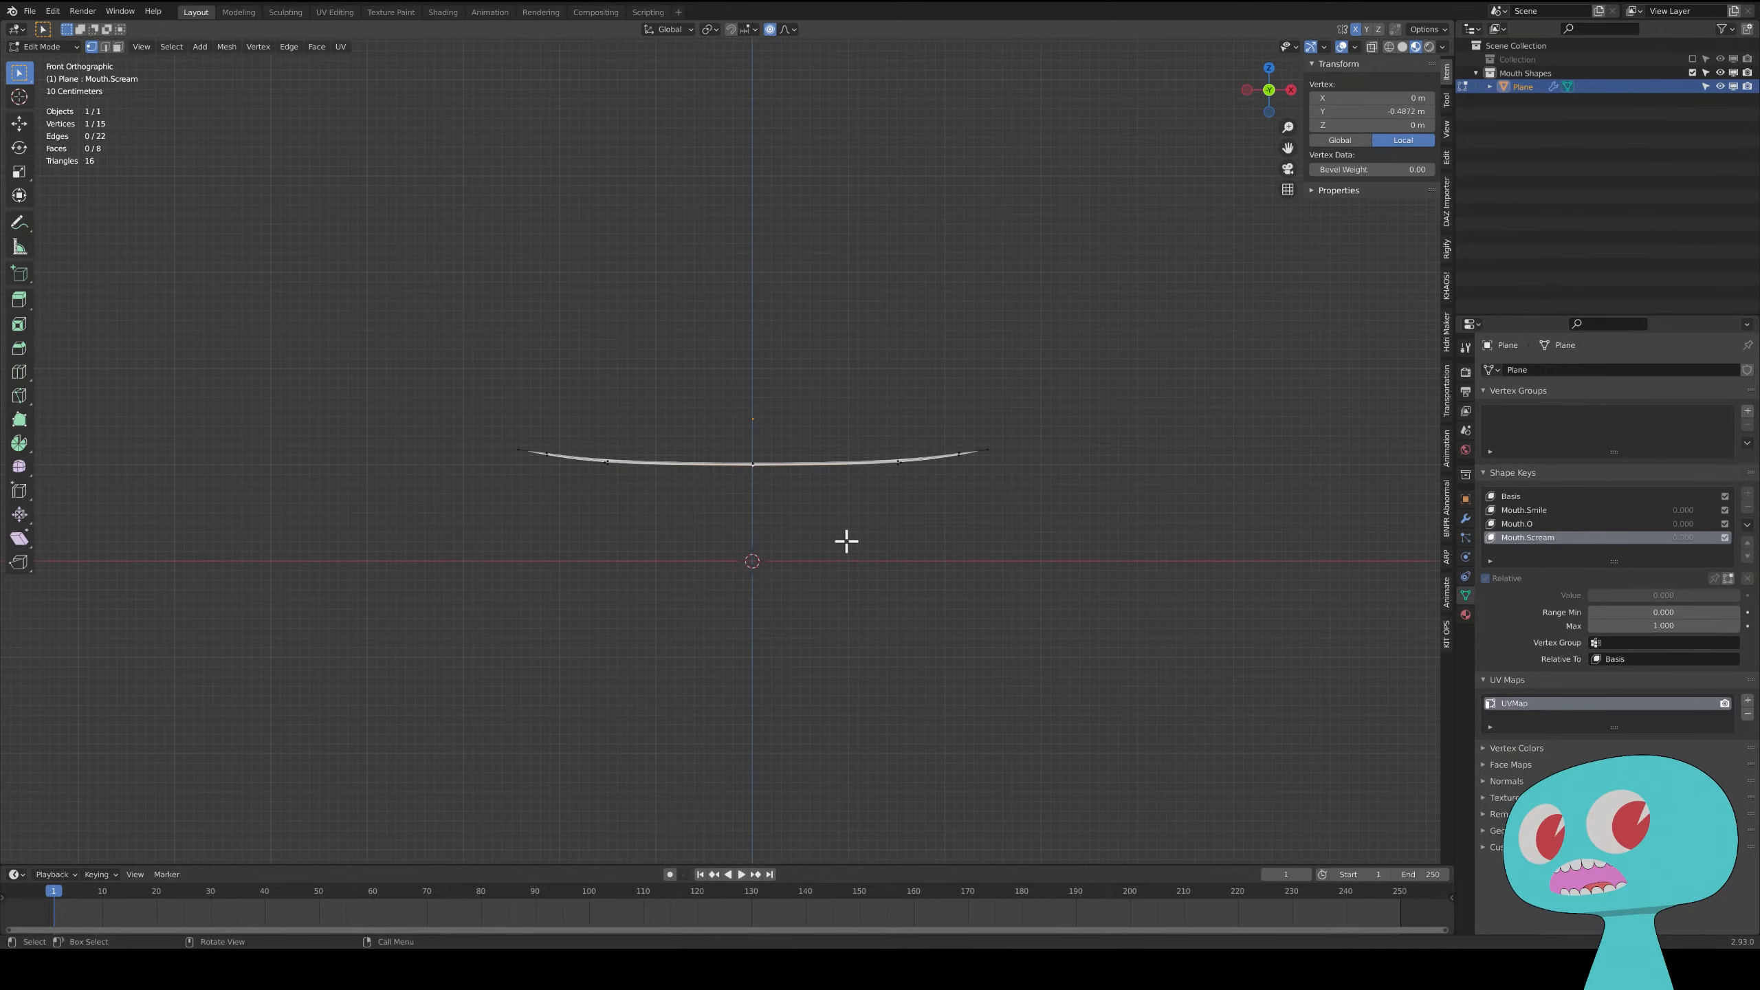
key("o")
key("g")
right_click(809, 641)
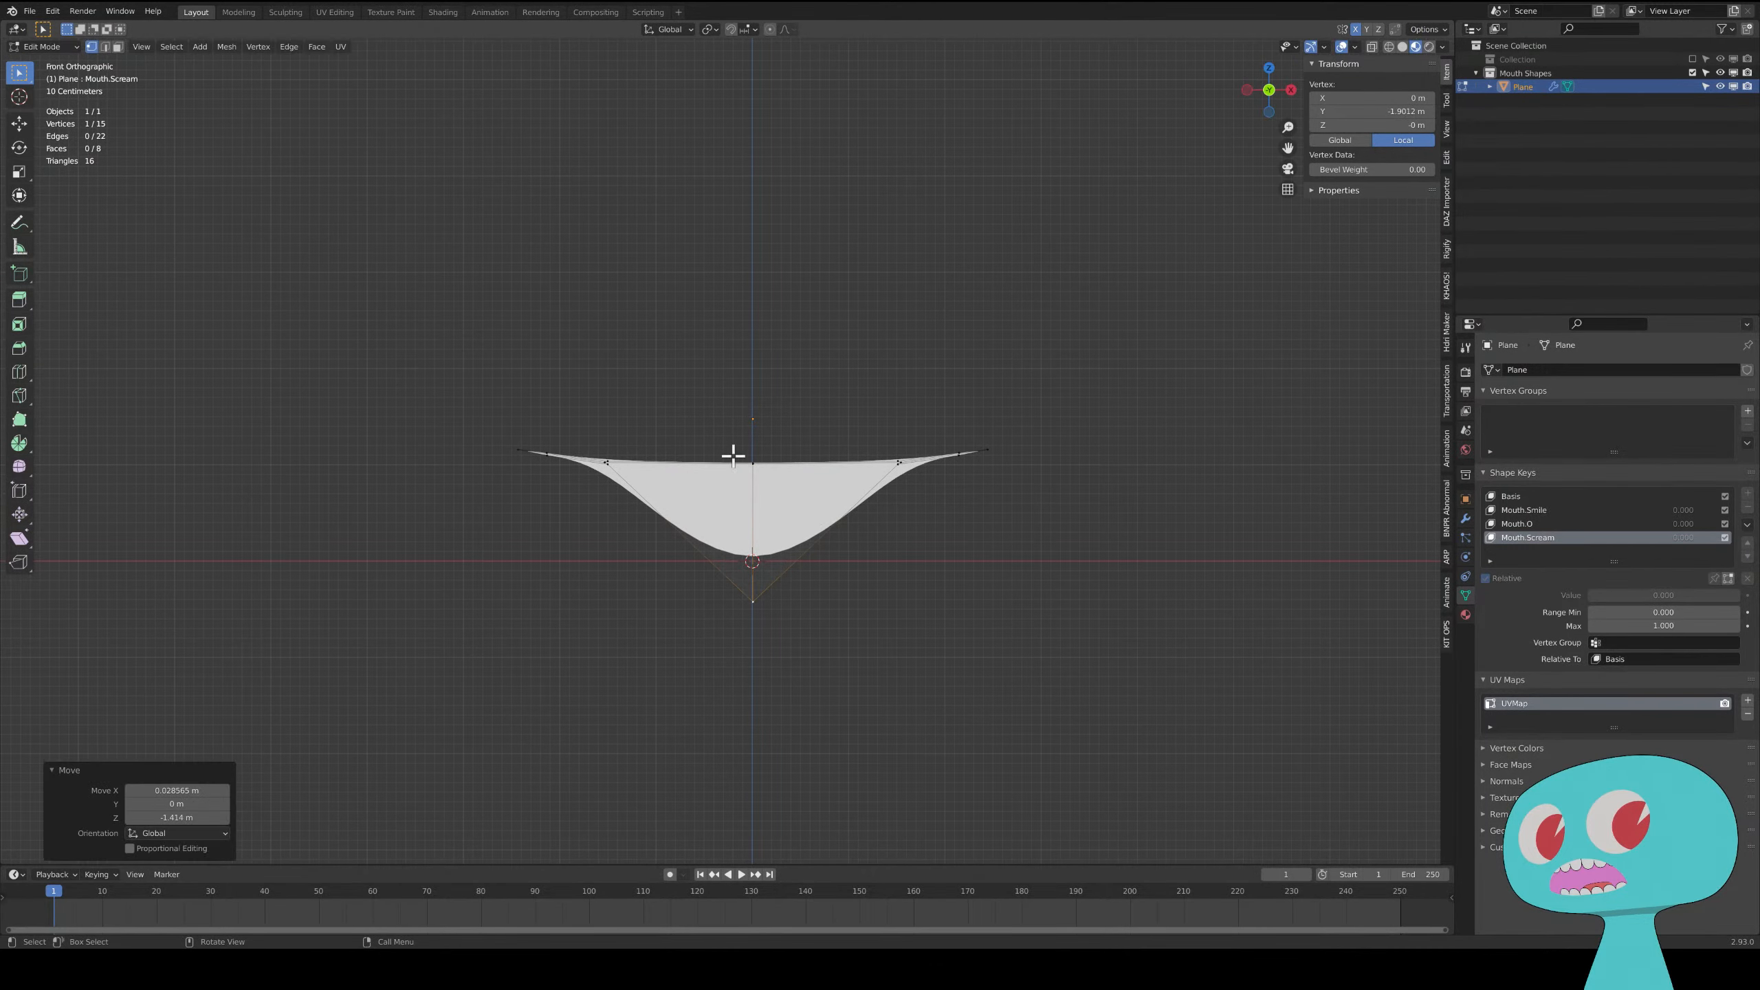
key("g")
left_click(760, 306)
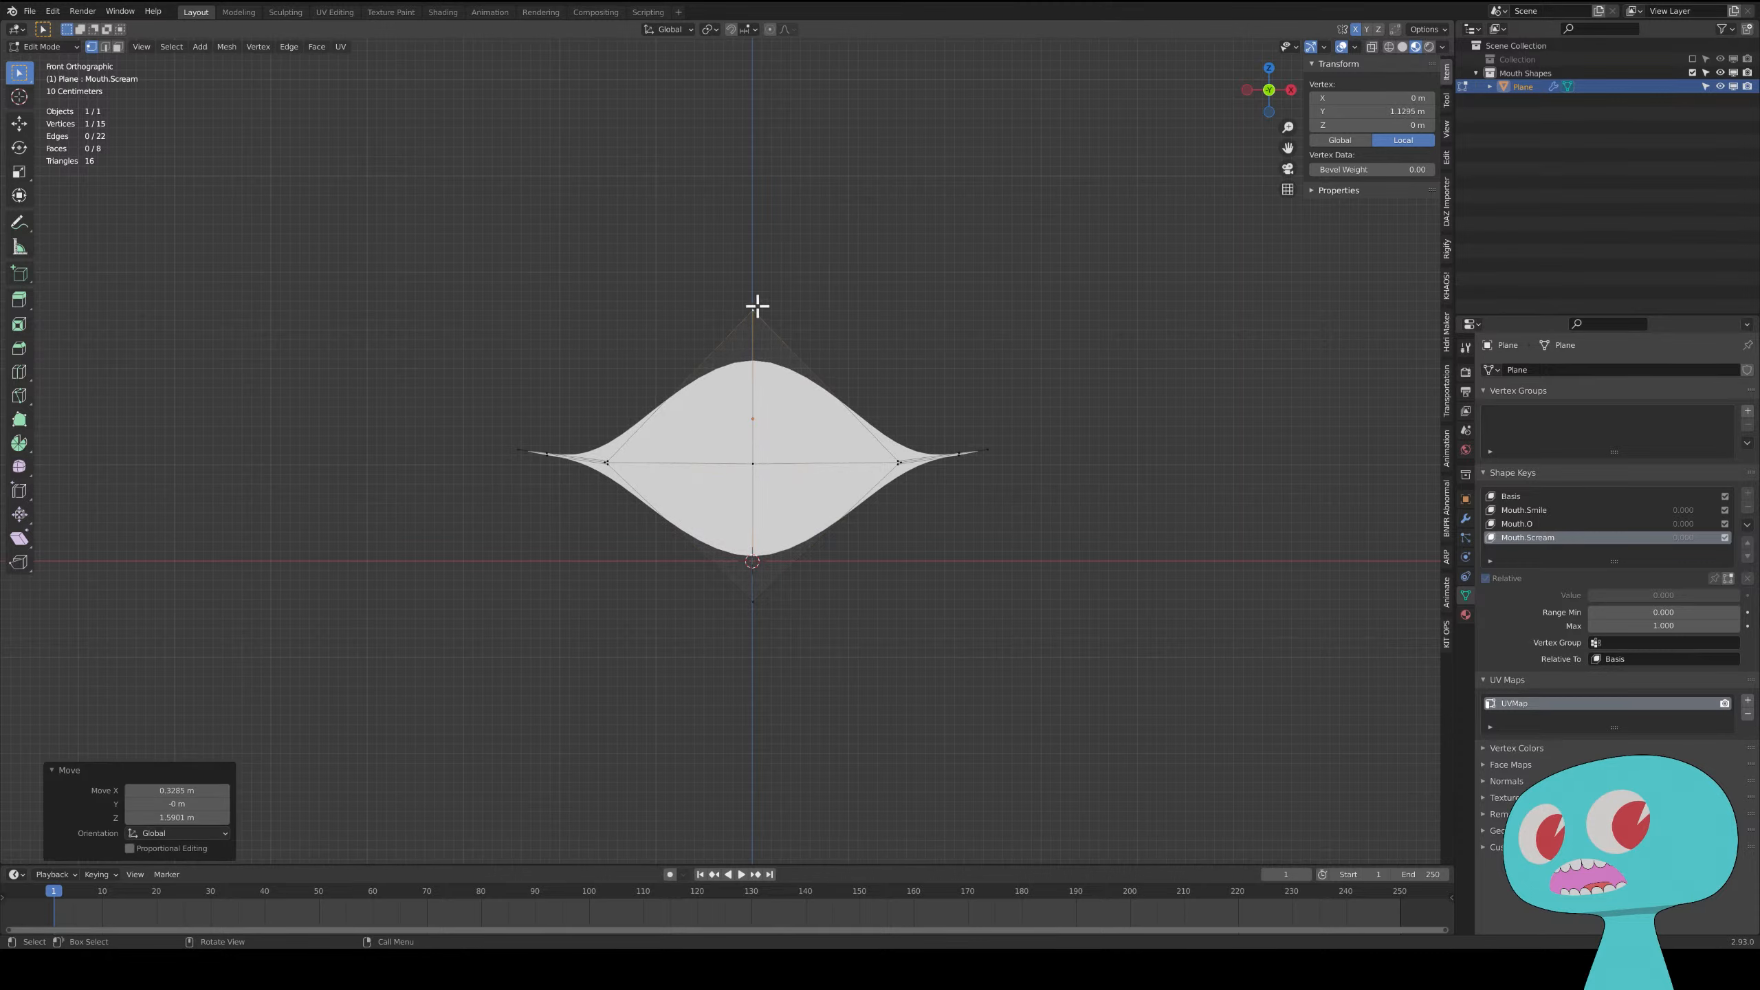
- Move the left inner column's top vertex about 0.23 m outward and 0.9 m up, and its bottom vertex about 0.3 m down
left_click(608, 461)
key("g")
left_click(586, 367)
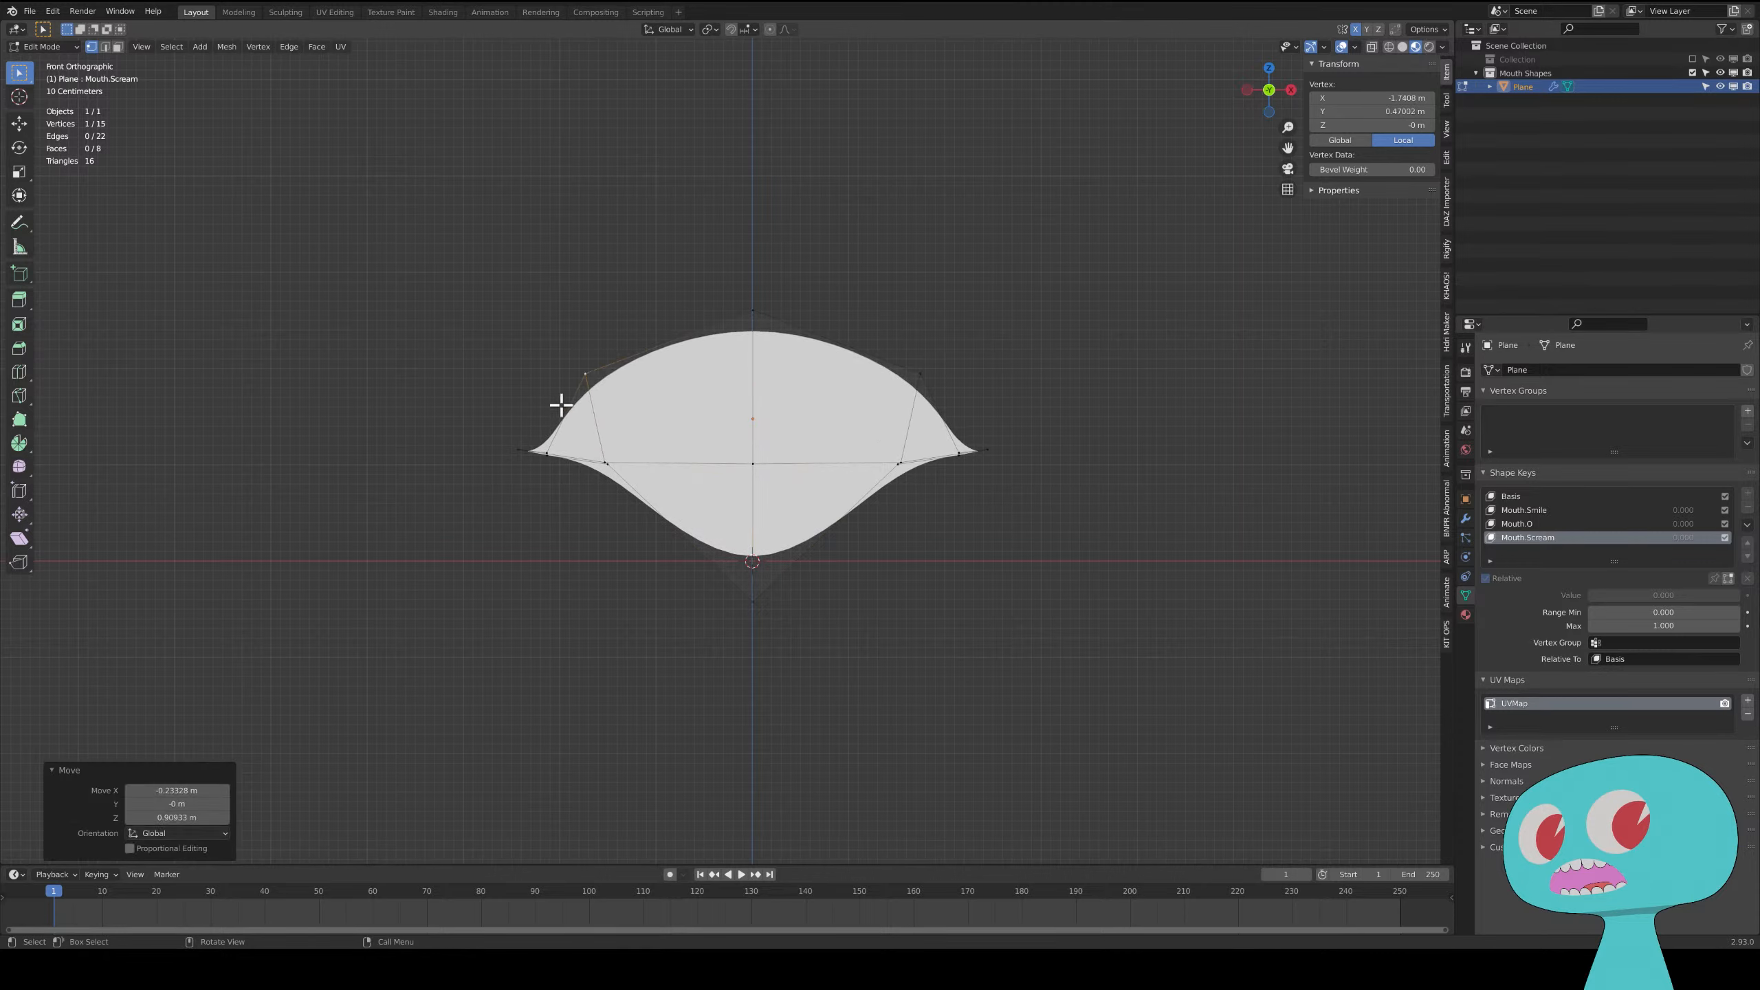
left_click(608, 462)
key("g")
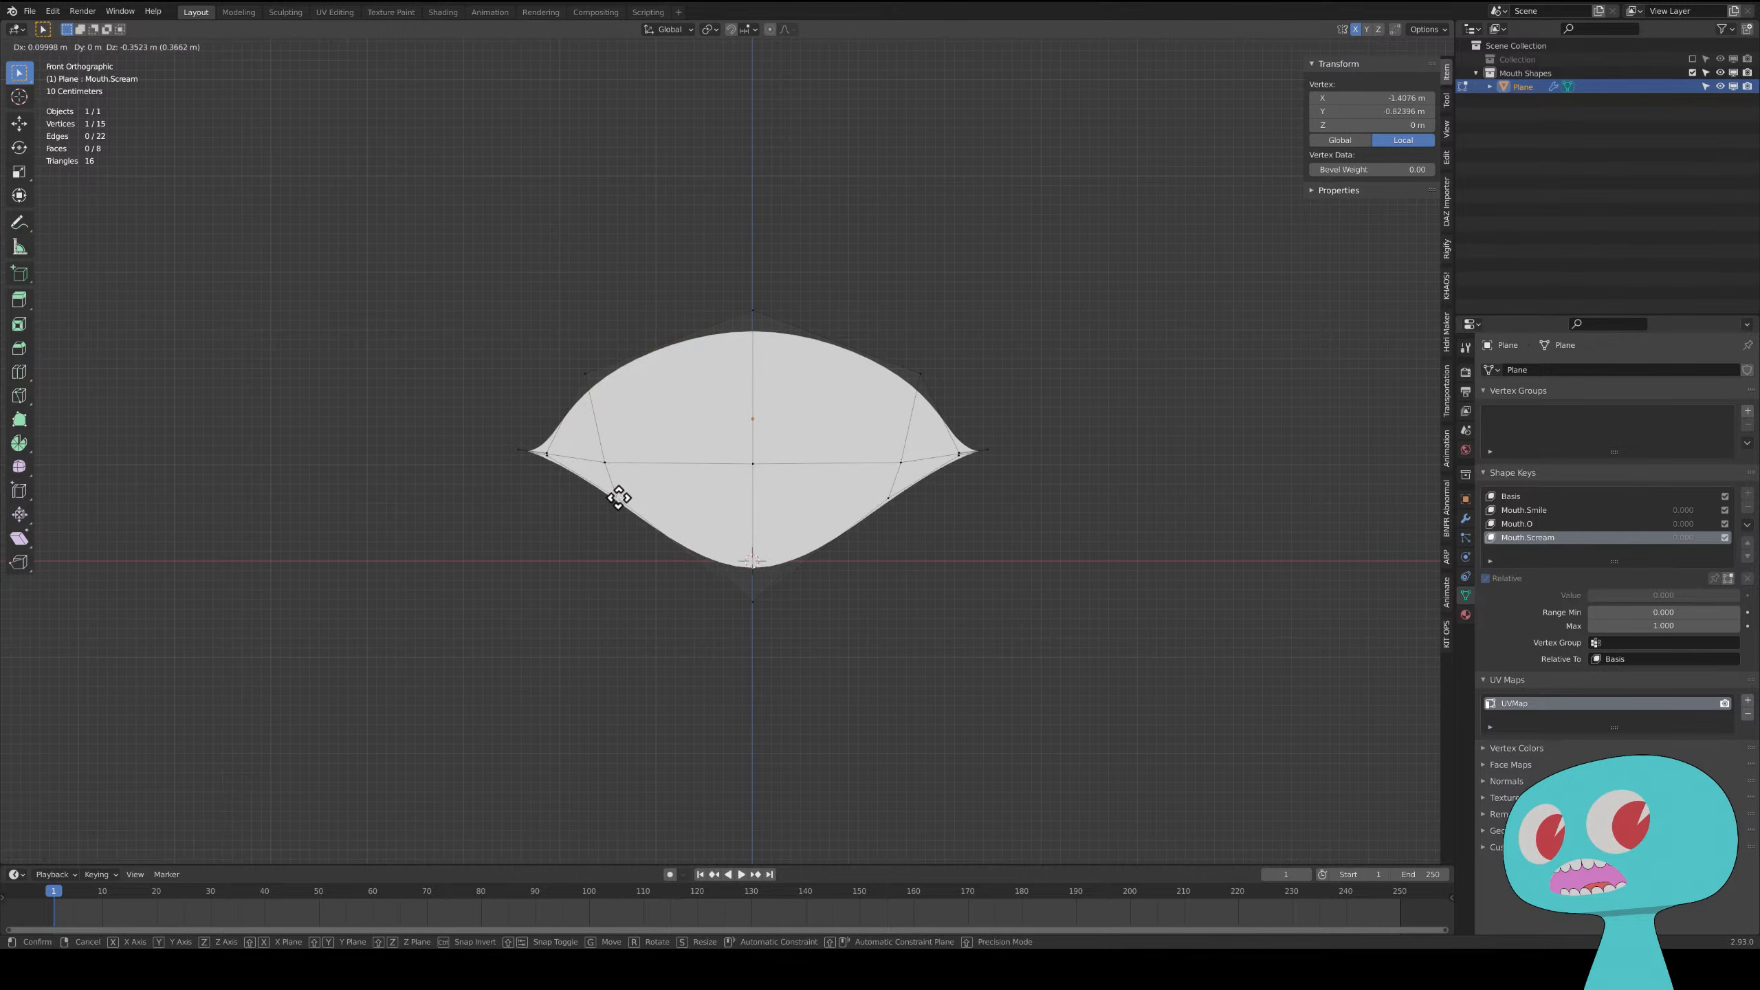
left_click(615, 498)
- Lower the left side's lower corner vertex about 1.2 m and raise its upper corner vertex about 0.5 m, slightly outward
left_click(550, 465)
key("g")
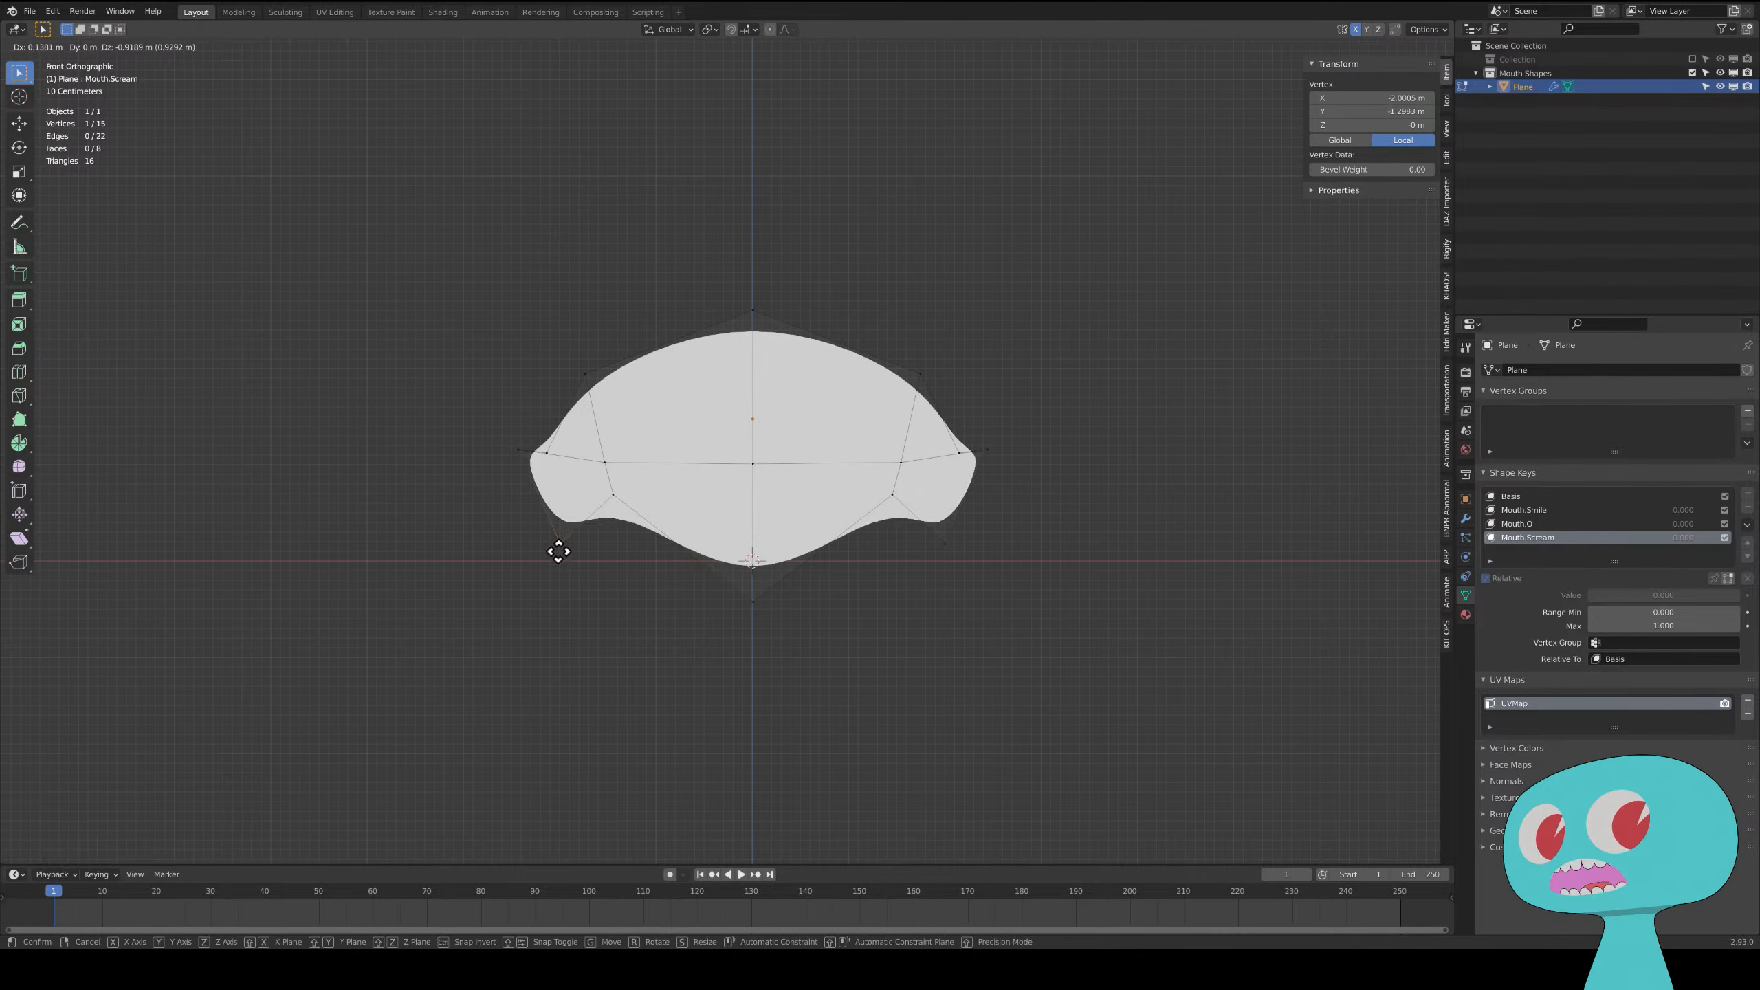
left_click(562, 577)
left_click(547, 445)
key("g")
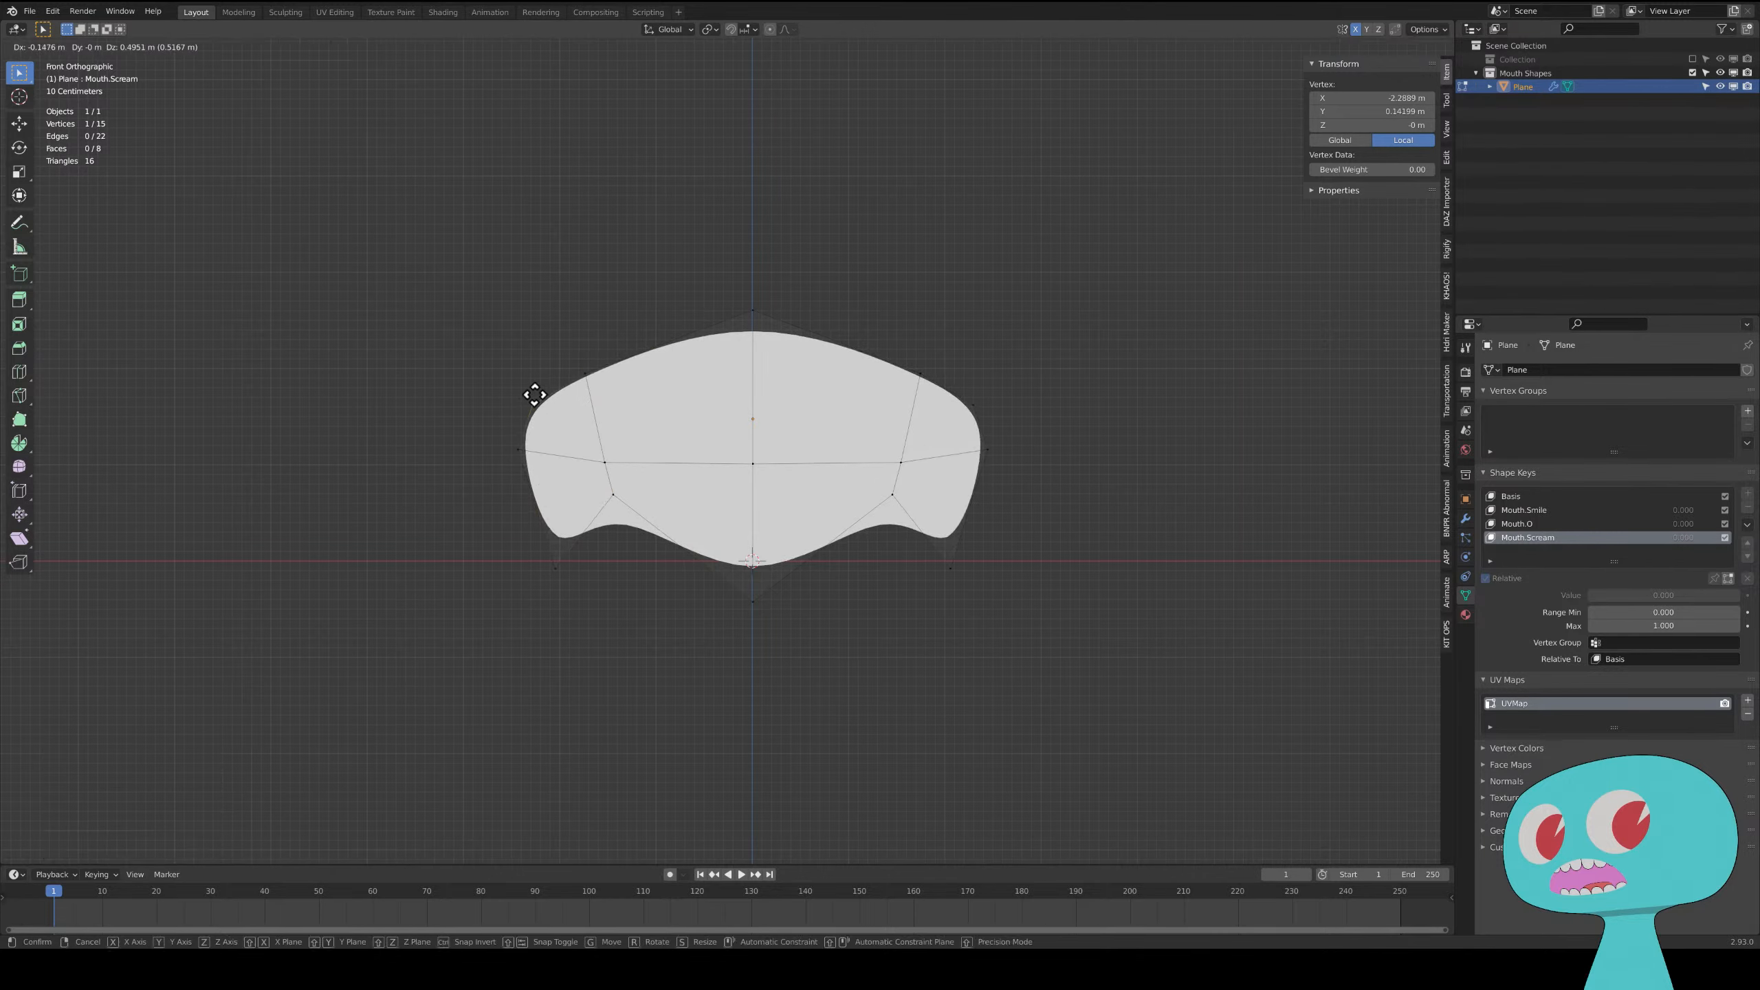
left_click(534, 401)
- Raise the bottom centre vertex about 0.85 m and move the left inner column's bottom vertex about 0.26 m inward and 0.4 m down
left_click(756, 563)
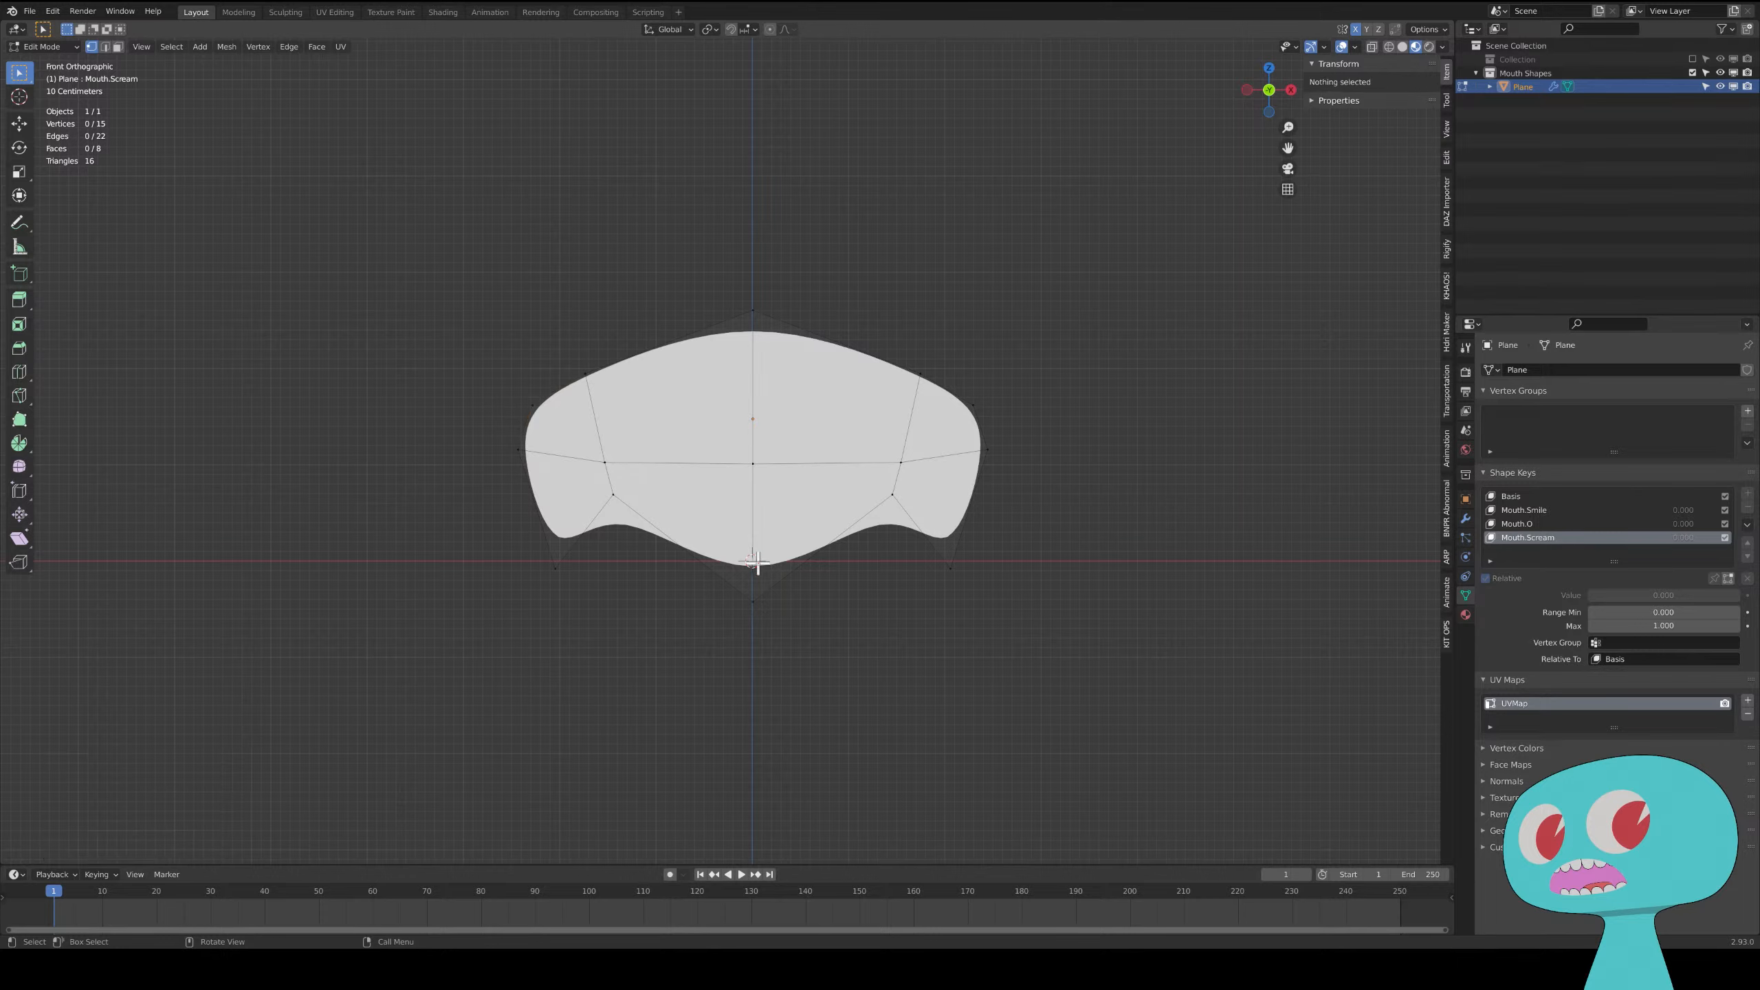
key("g")
left_click(746, 502)
left_click(613, 494)
key("g")
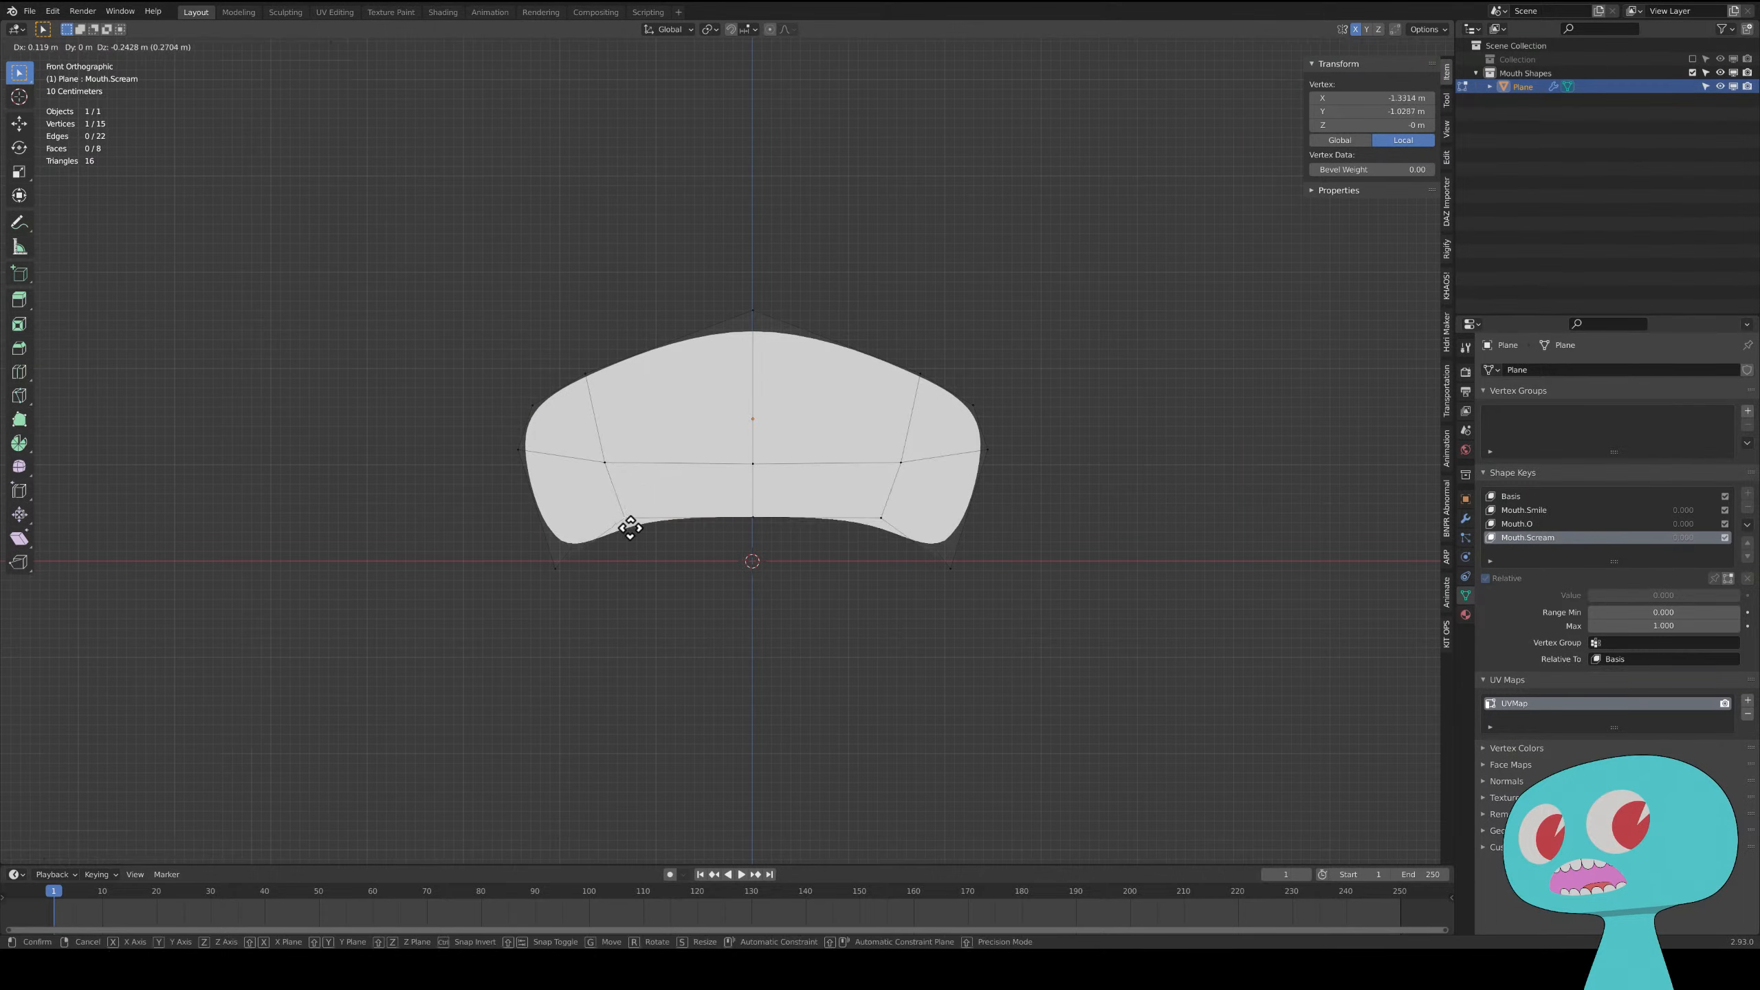
left_click(637, 532)
- Move the outermost left middle vertex about 0.24 m outward and 0.45 m down to round the mouth corner
left_click(555, 568)
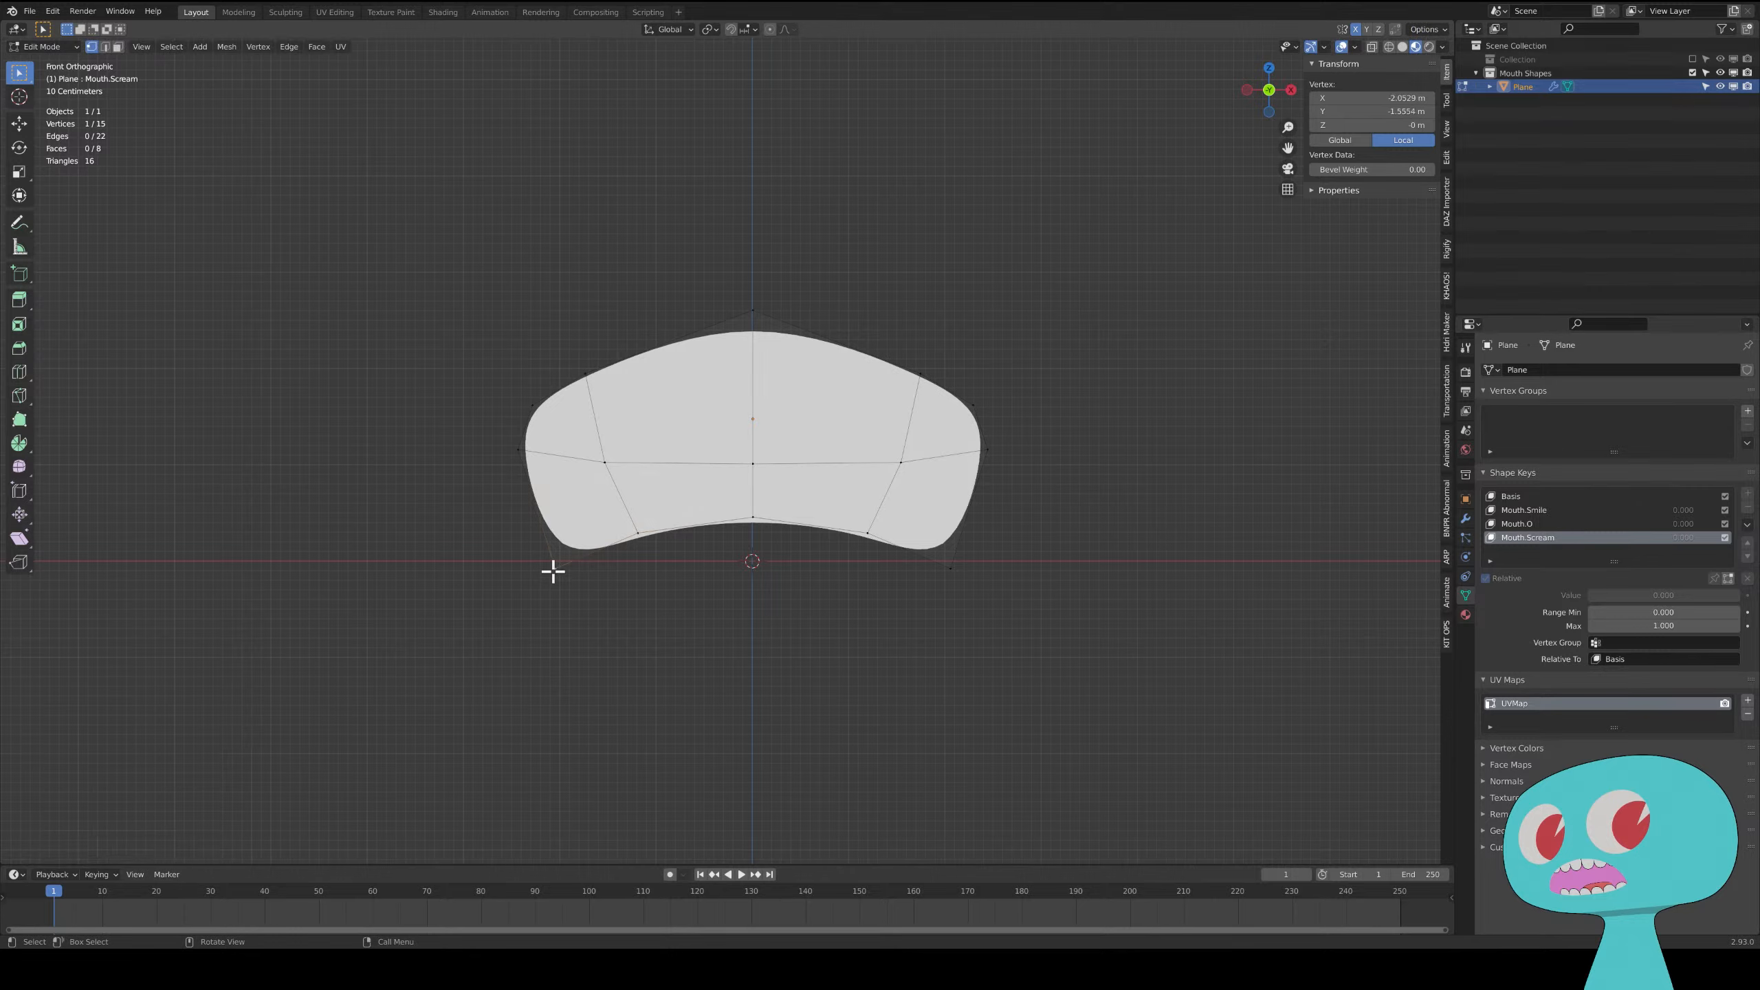
left_click(532, 451)
key("g")
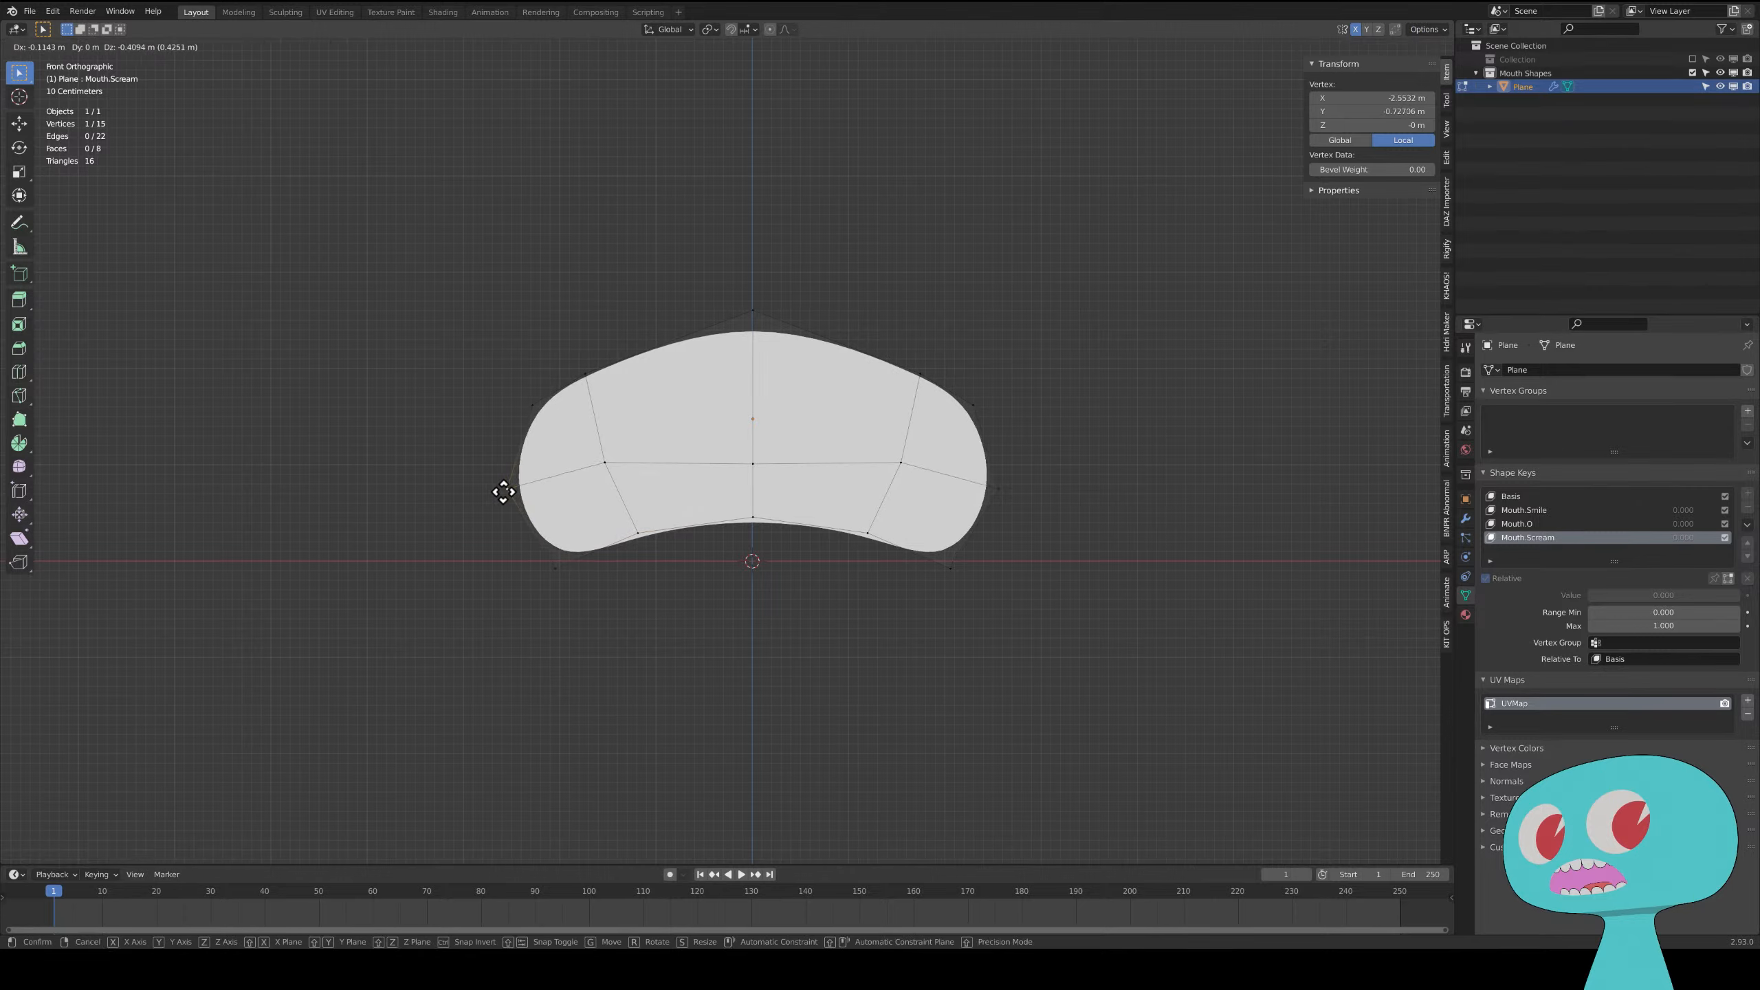
left_click(492, 497)
- Nudge the left inner middle vertex about 0.04 m outward and 0.08 m up, and raise the centre vertex about 0.35 m
left_click(619, 455)
key("g")
left_click(612, 450)
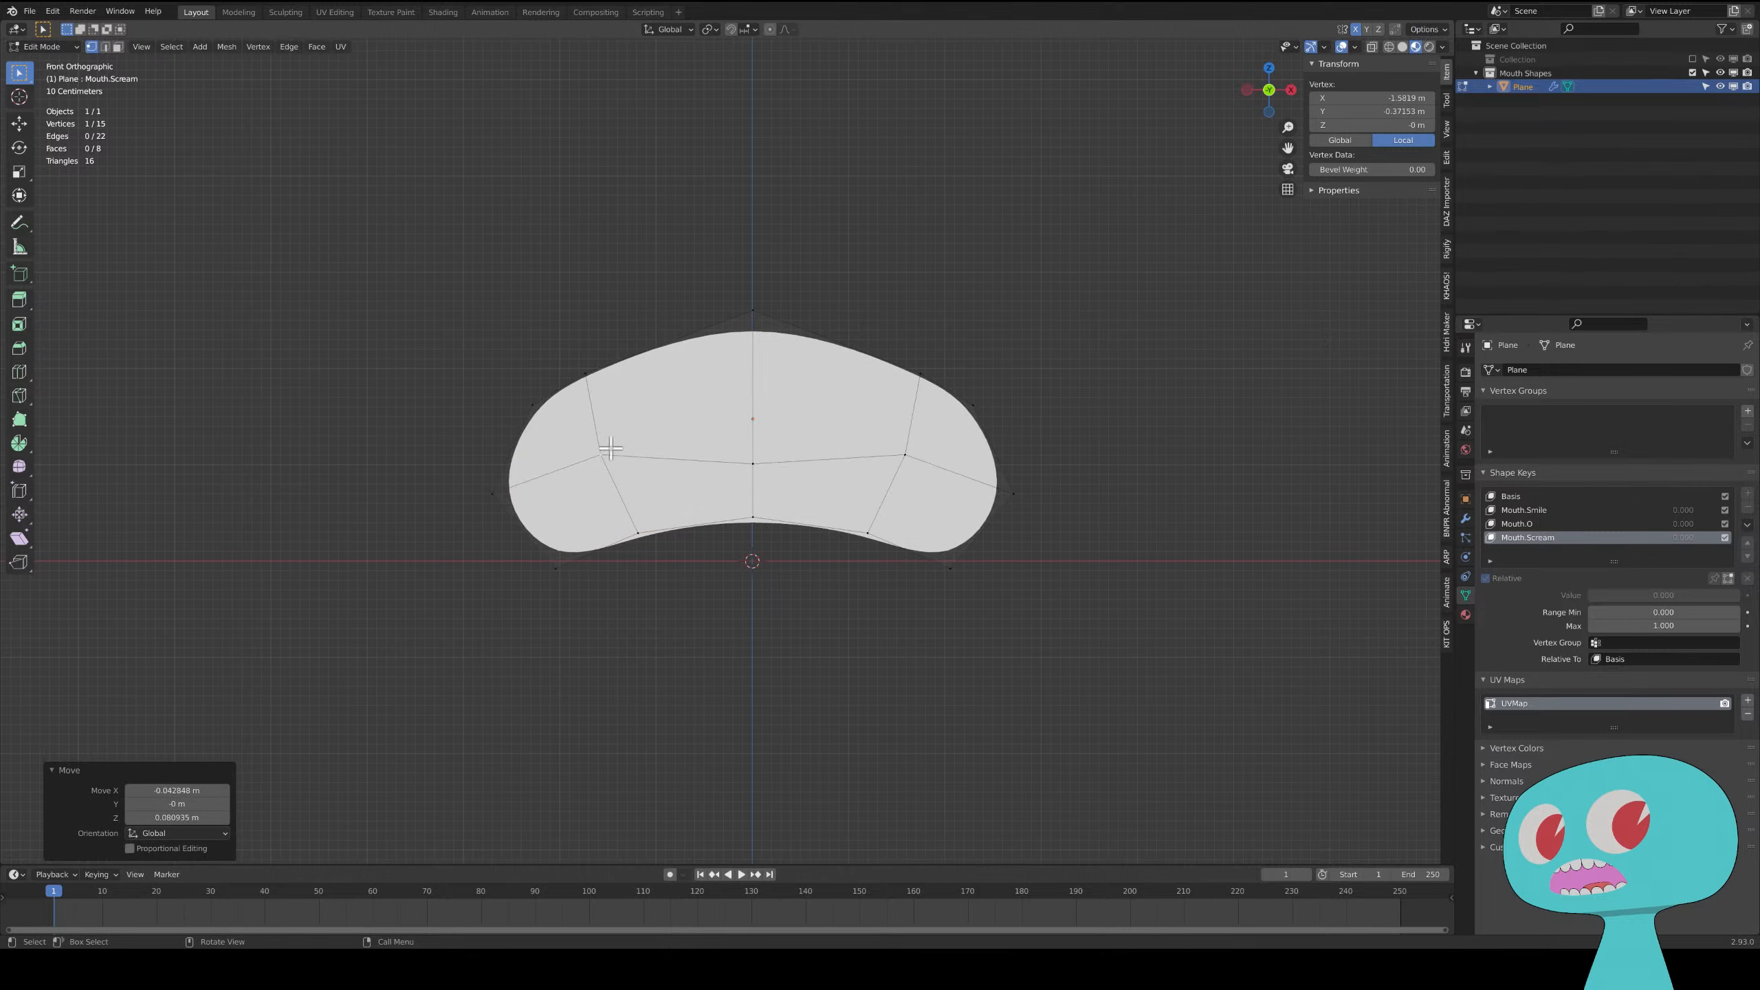
left_click(739, 456)
left_click(750, 457)
key("g")
left_click(757, 425)
- Move the lower-left corner vertex about 0.1 m outward and down, and the left inner bottom vertex 0.11 m outward and 0.03 m down
left_click(550, 587)
left_click(556, 572)
key("g")
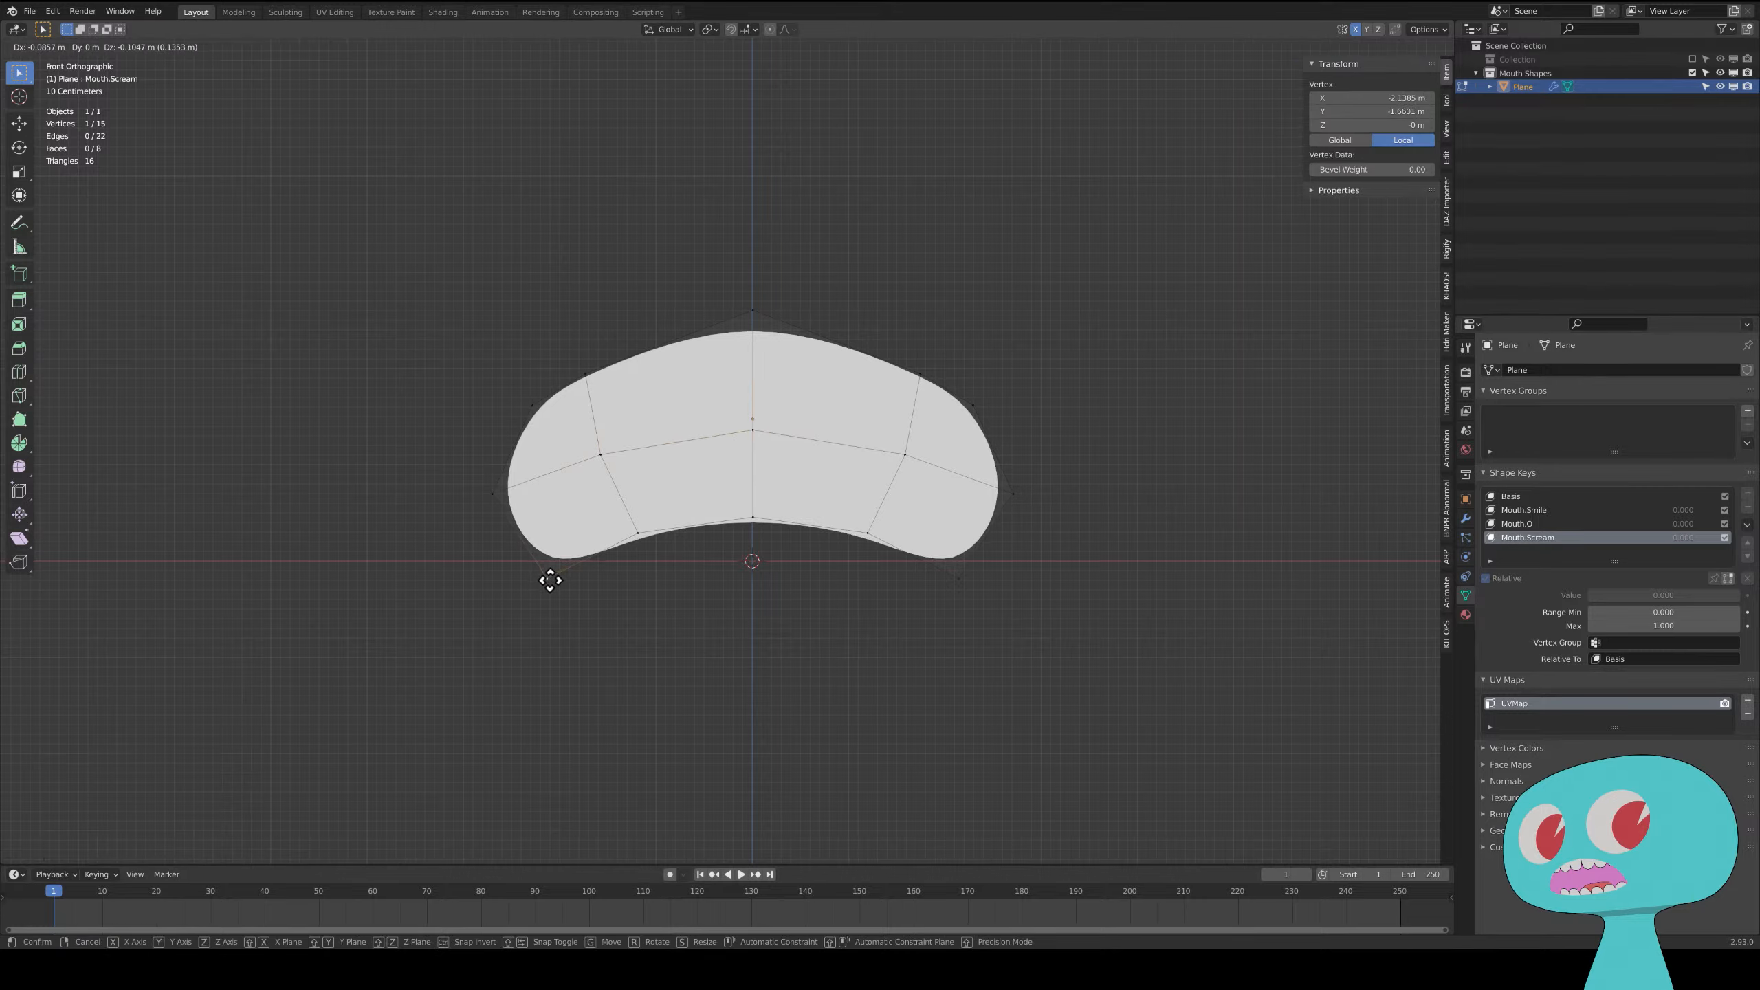
left_click(549, 579)
left_click(637, 532)
key("g")
left_click(630, 531)
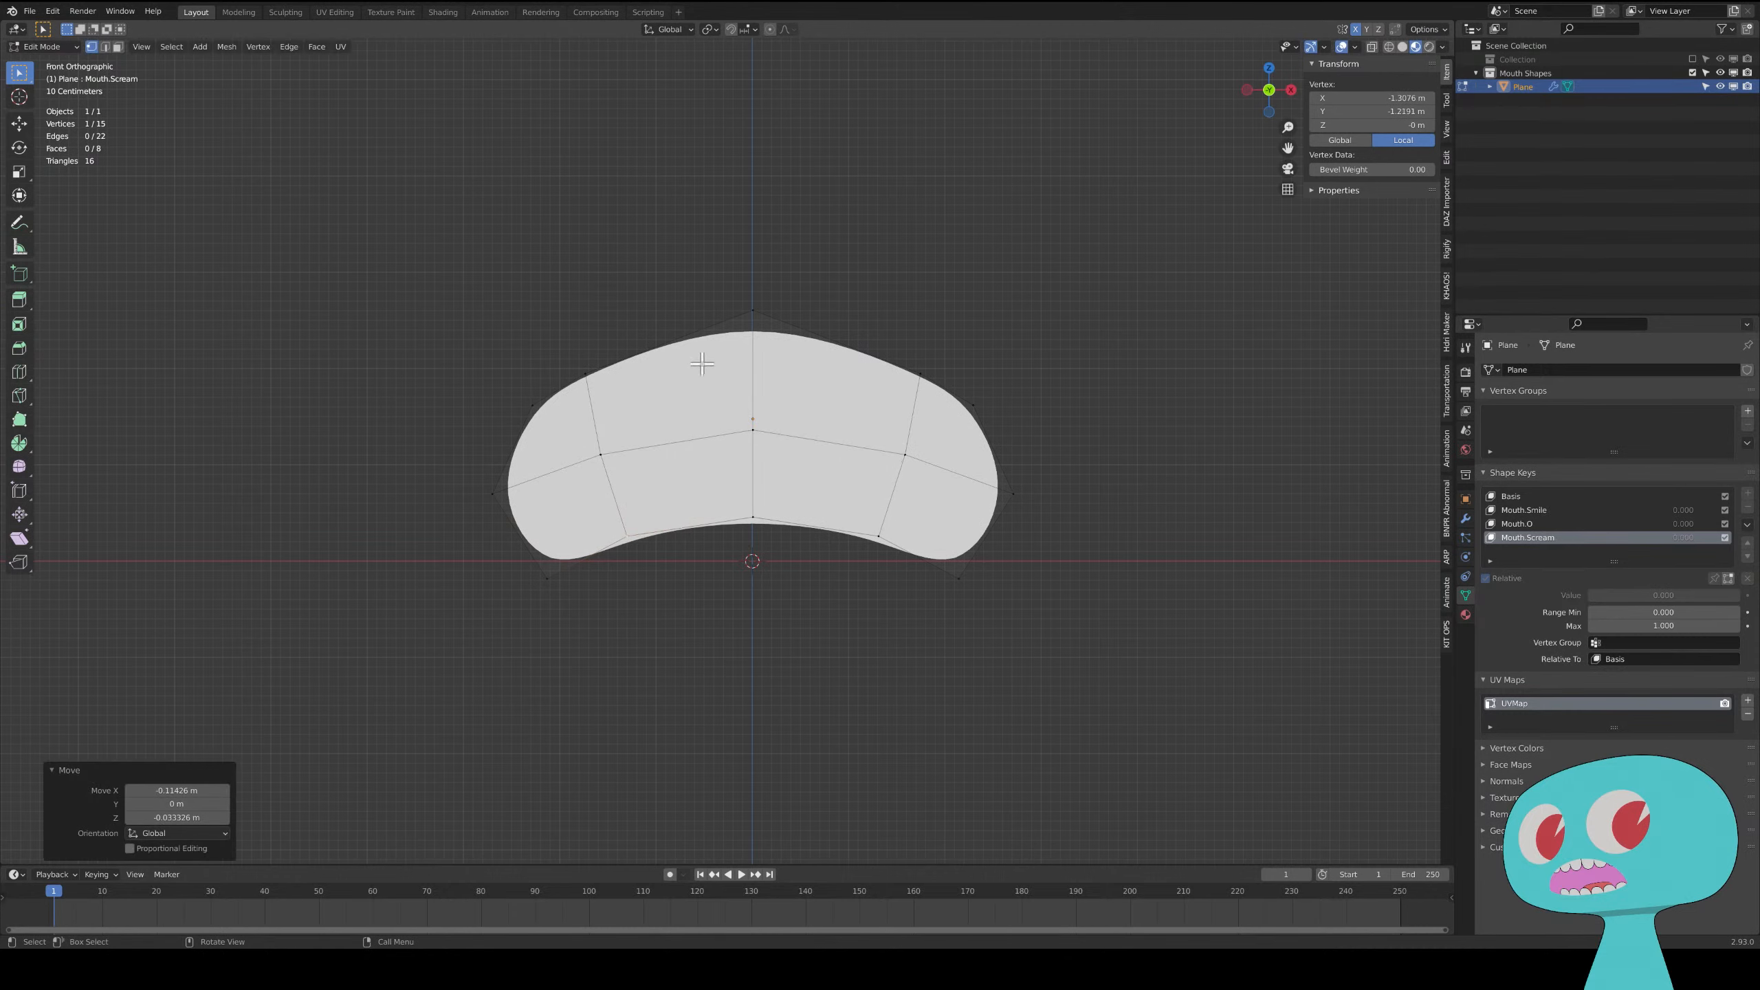
- Raise the top centre vertex about 0.10 m and bring it back down 0.28 m to flatten the upper edge
left_click(753, 310)
key("g")
left_click(742, 304)
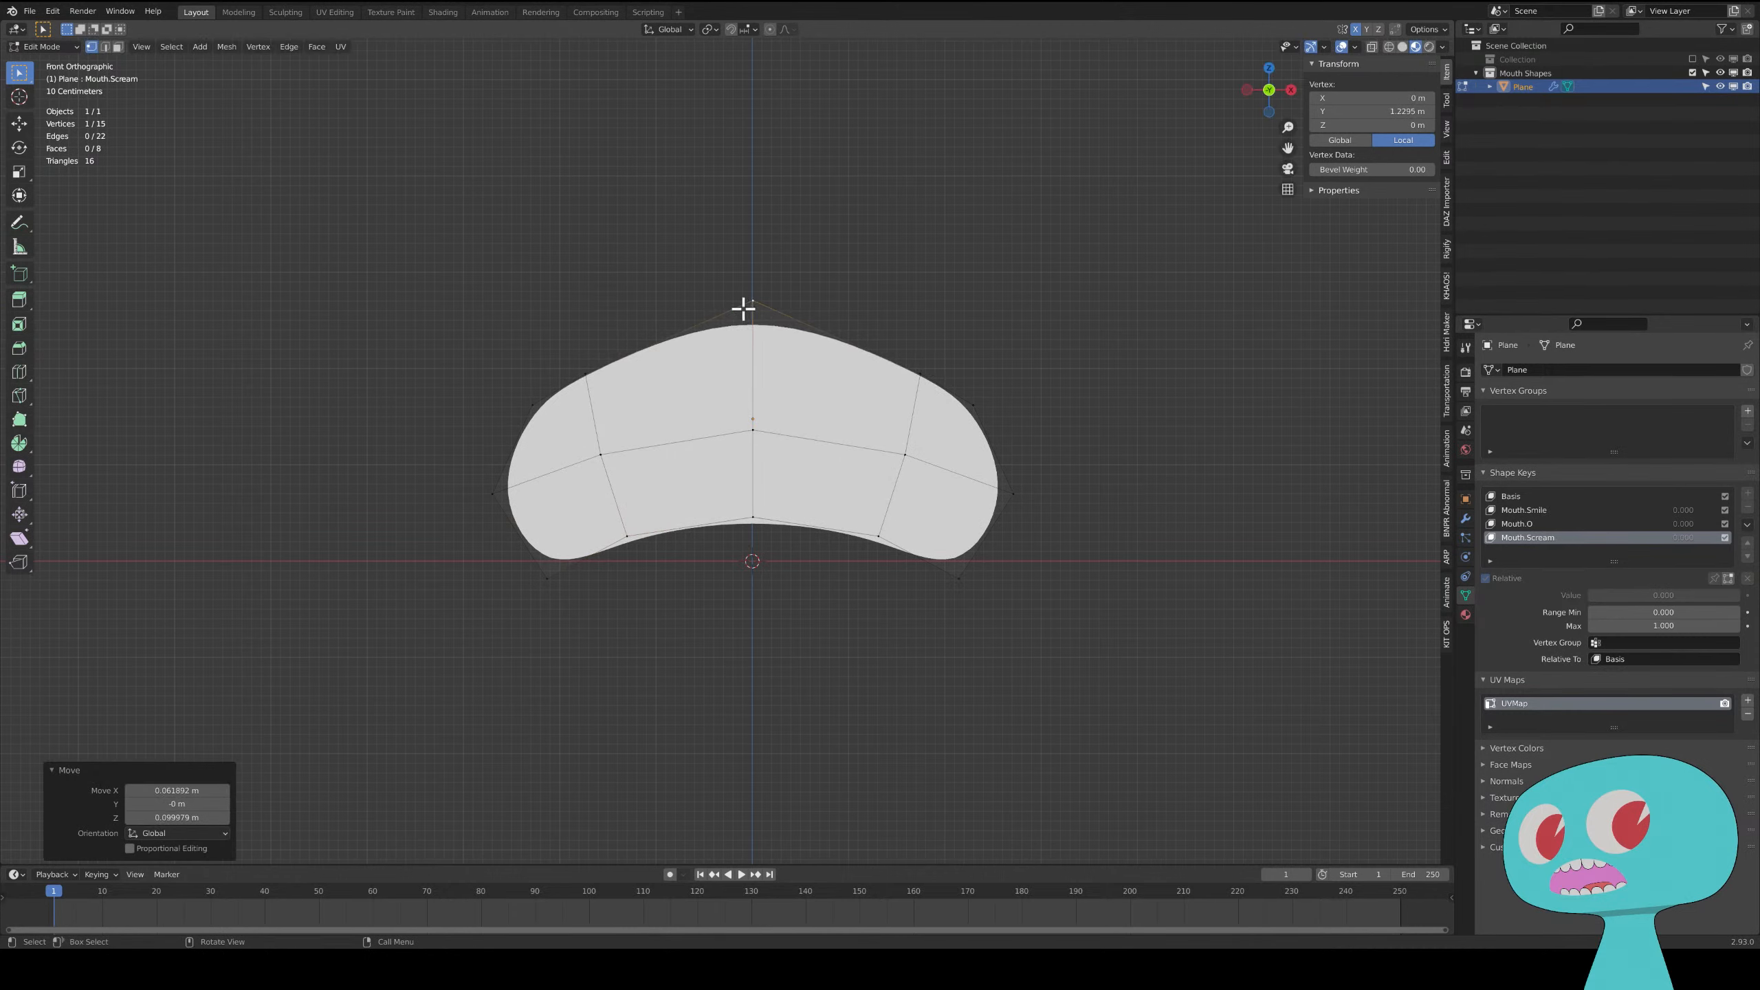
key("g")
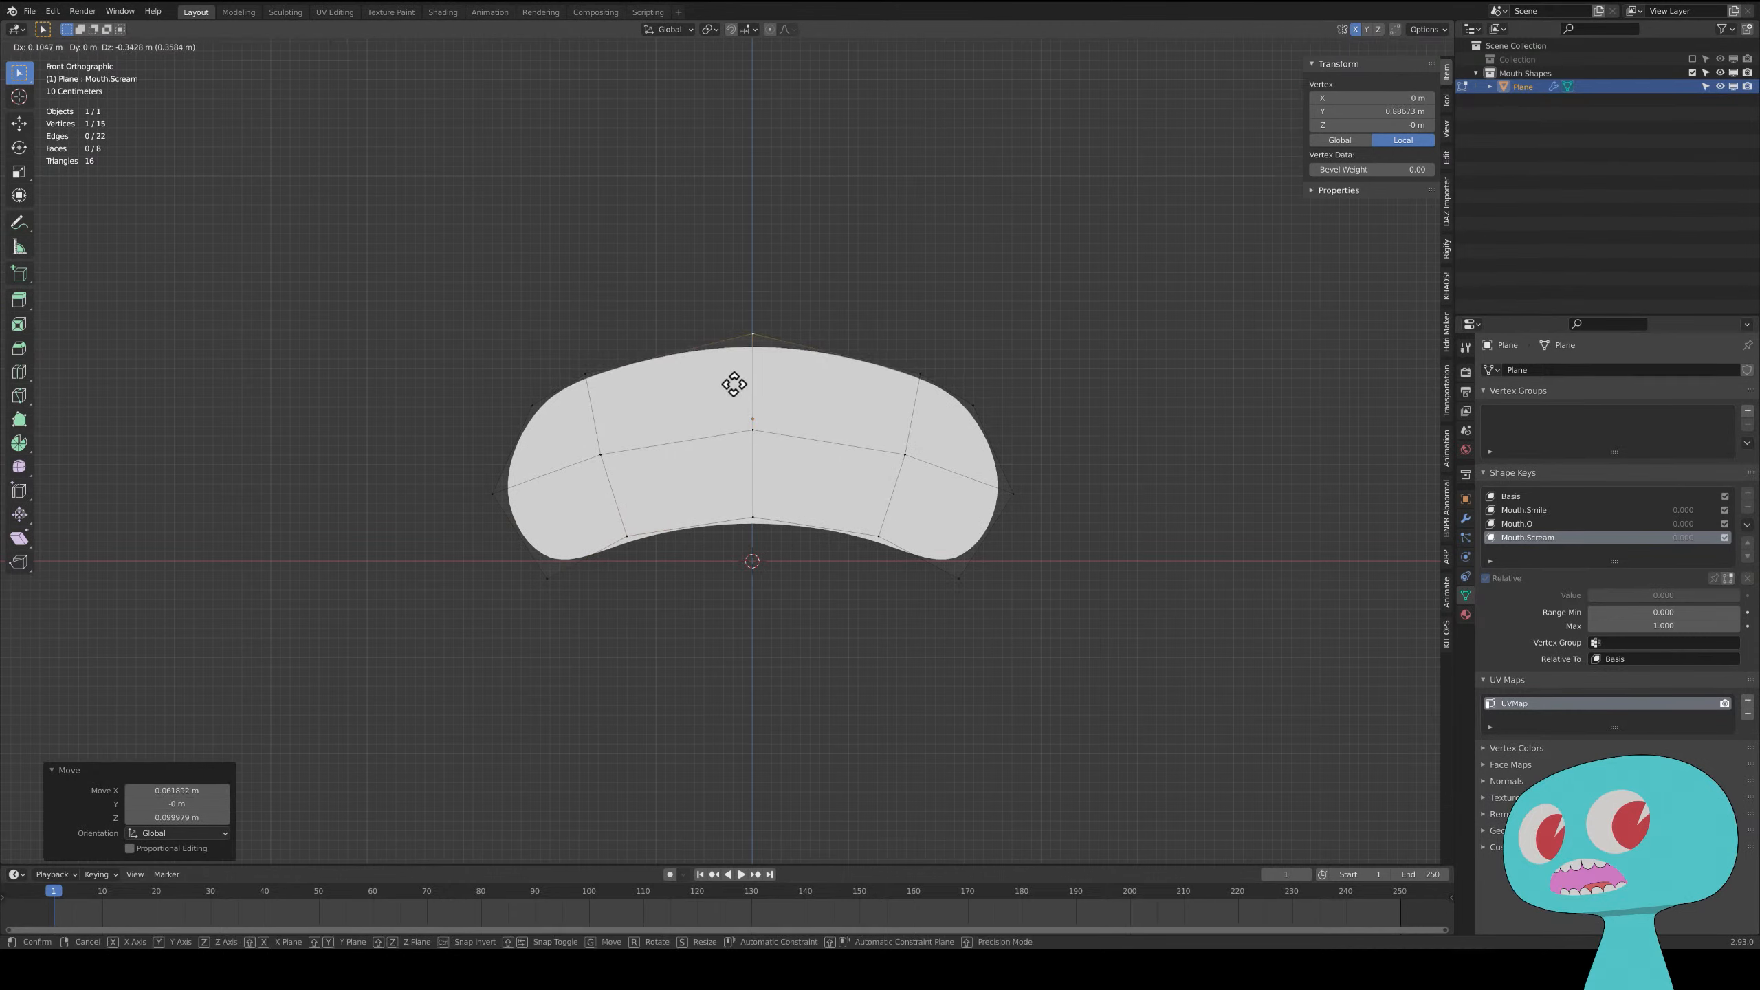
left_click(761, 449)
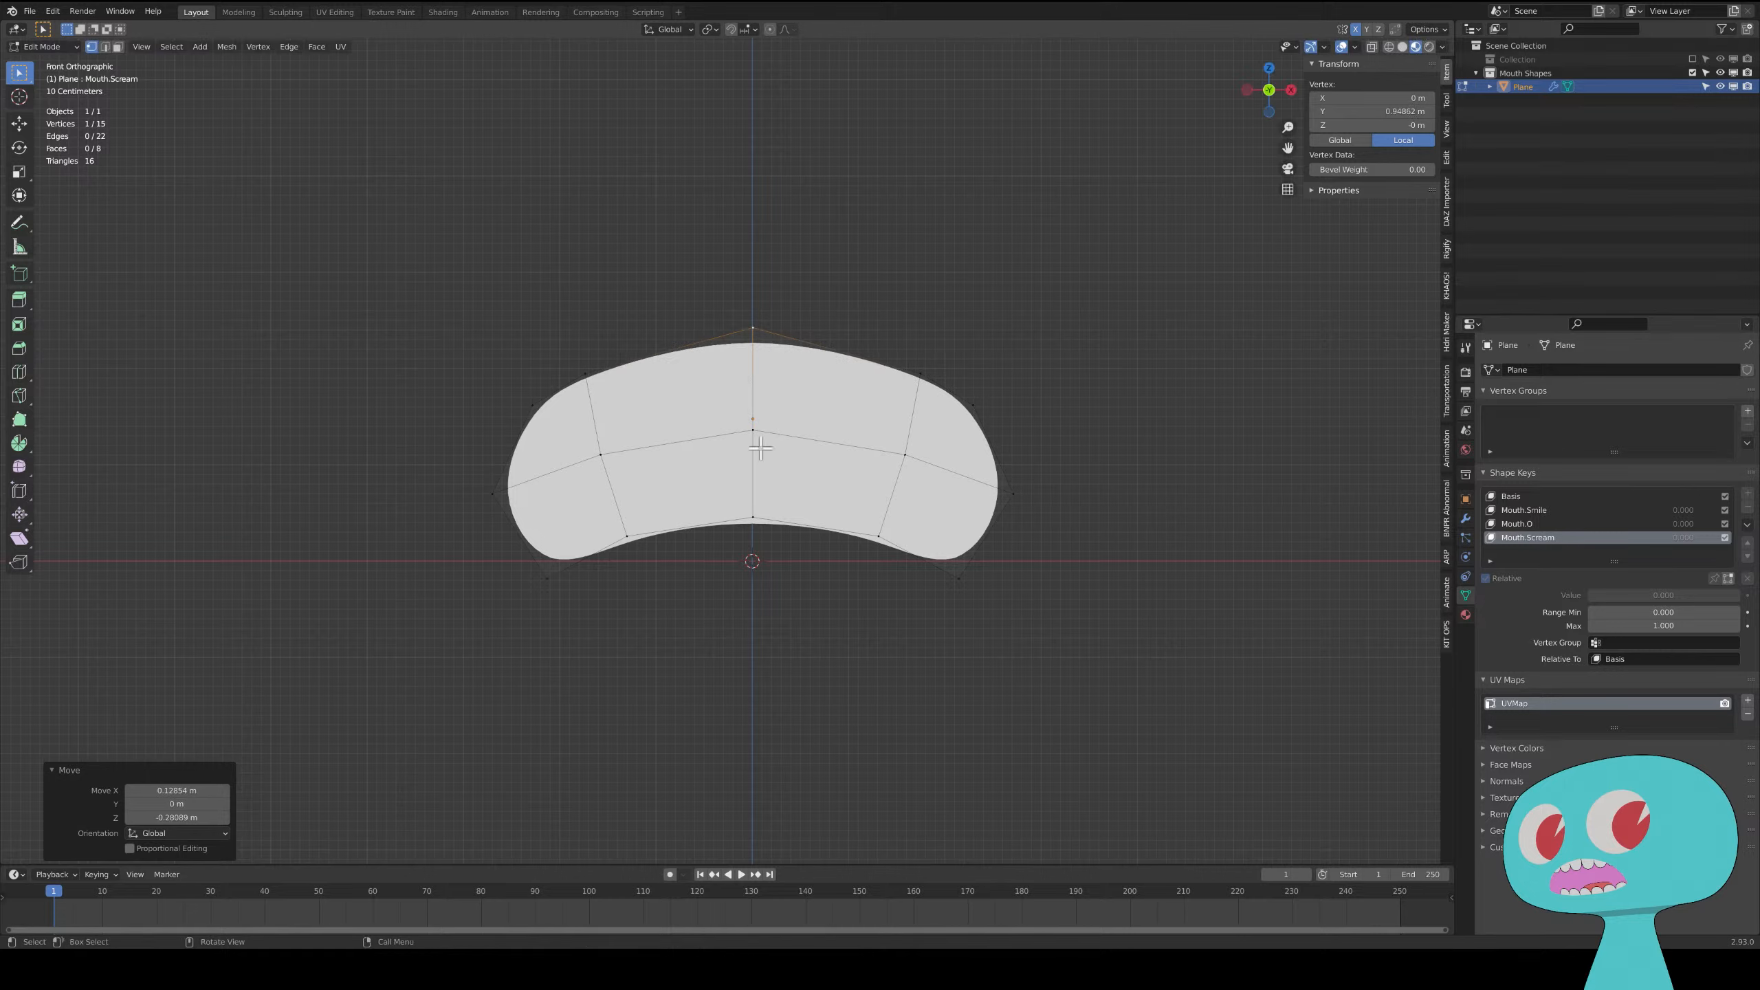
- Move the lower-left corner vertex about 0.05 m inward and 0.09 m down, and the inner bottom vertex 0.05 m inward and 0.07 m down
left_click(551, 579)
key("g")
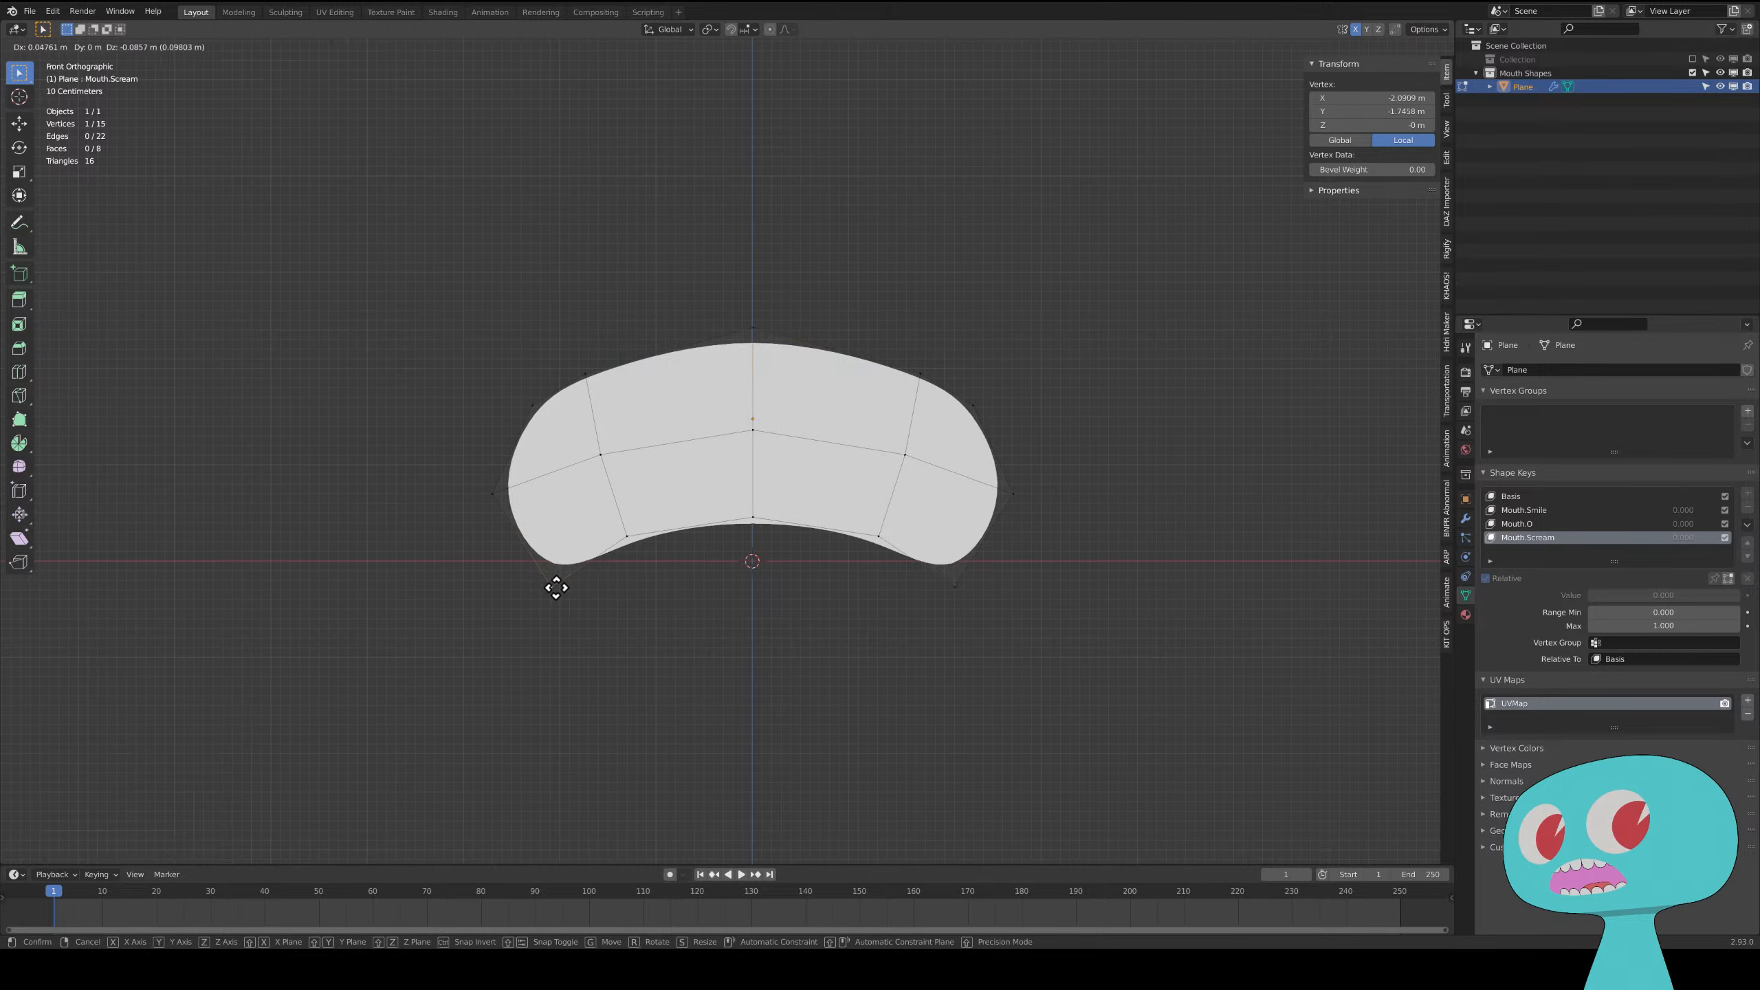
left_click(556, 590)
left_click(623, 534)
key("g")
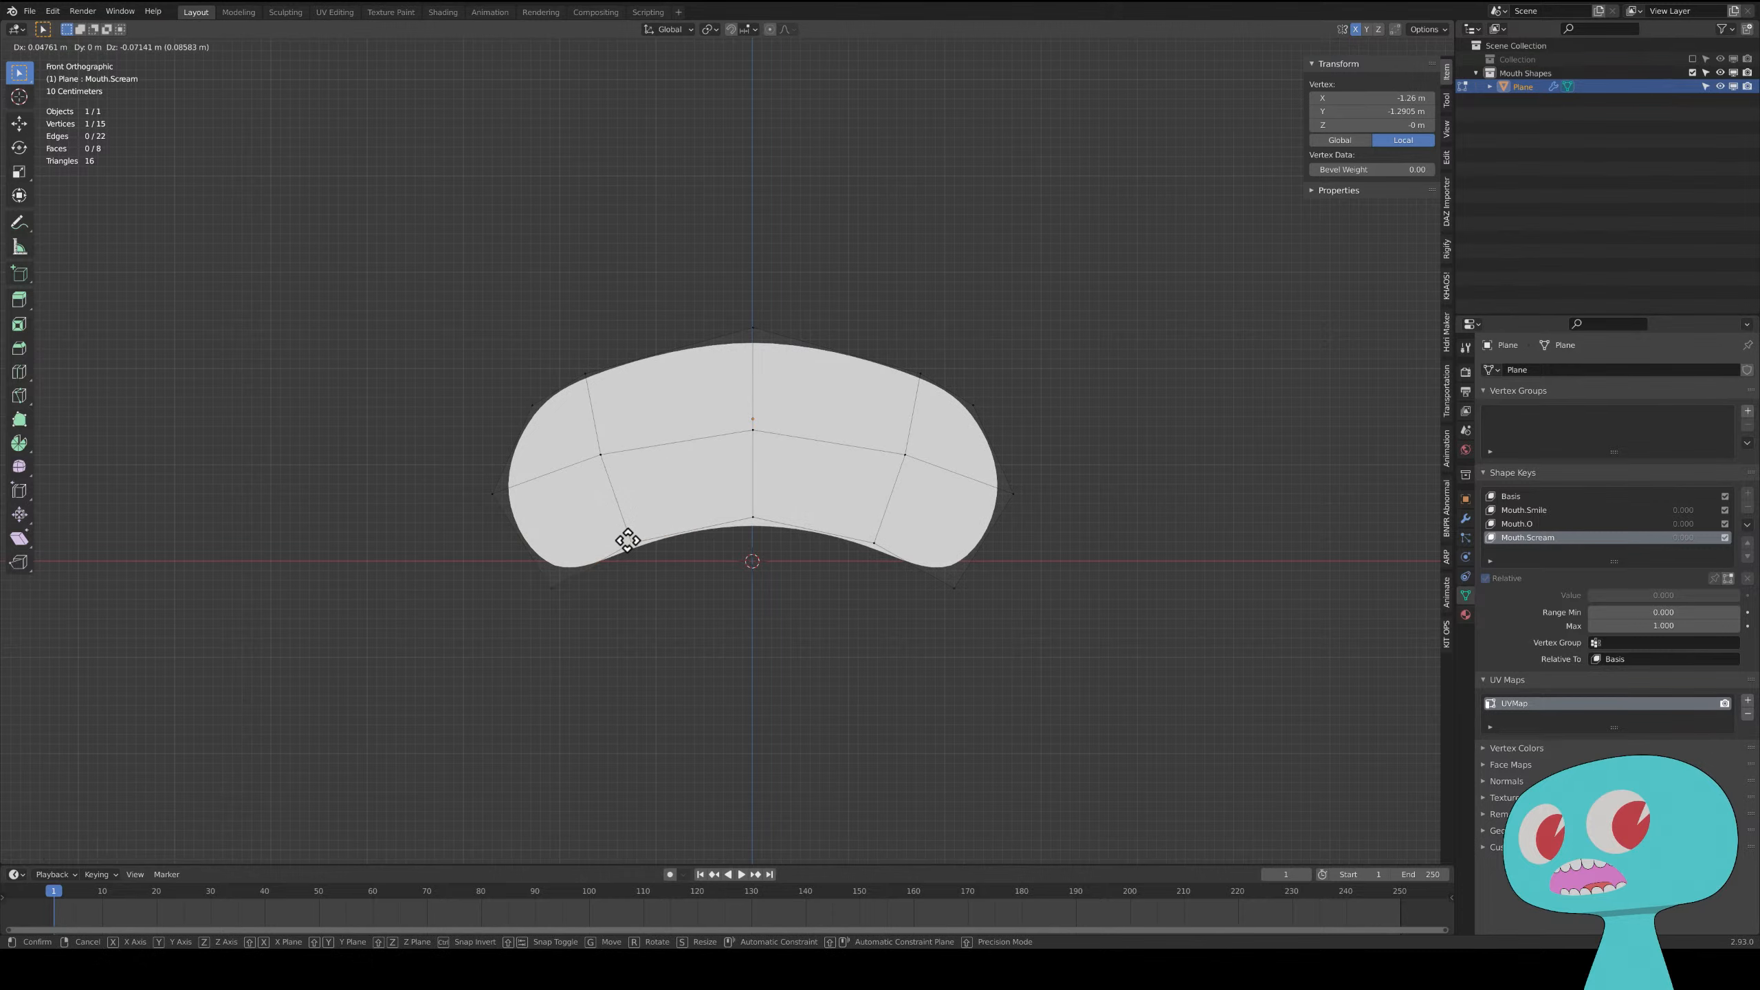
left_click(629, 542)
key("Tab")
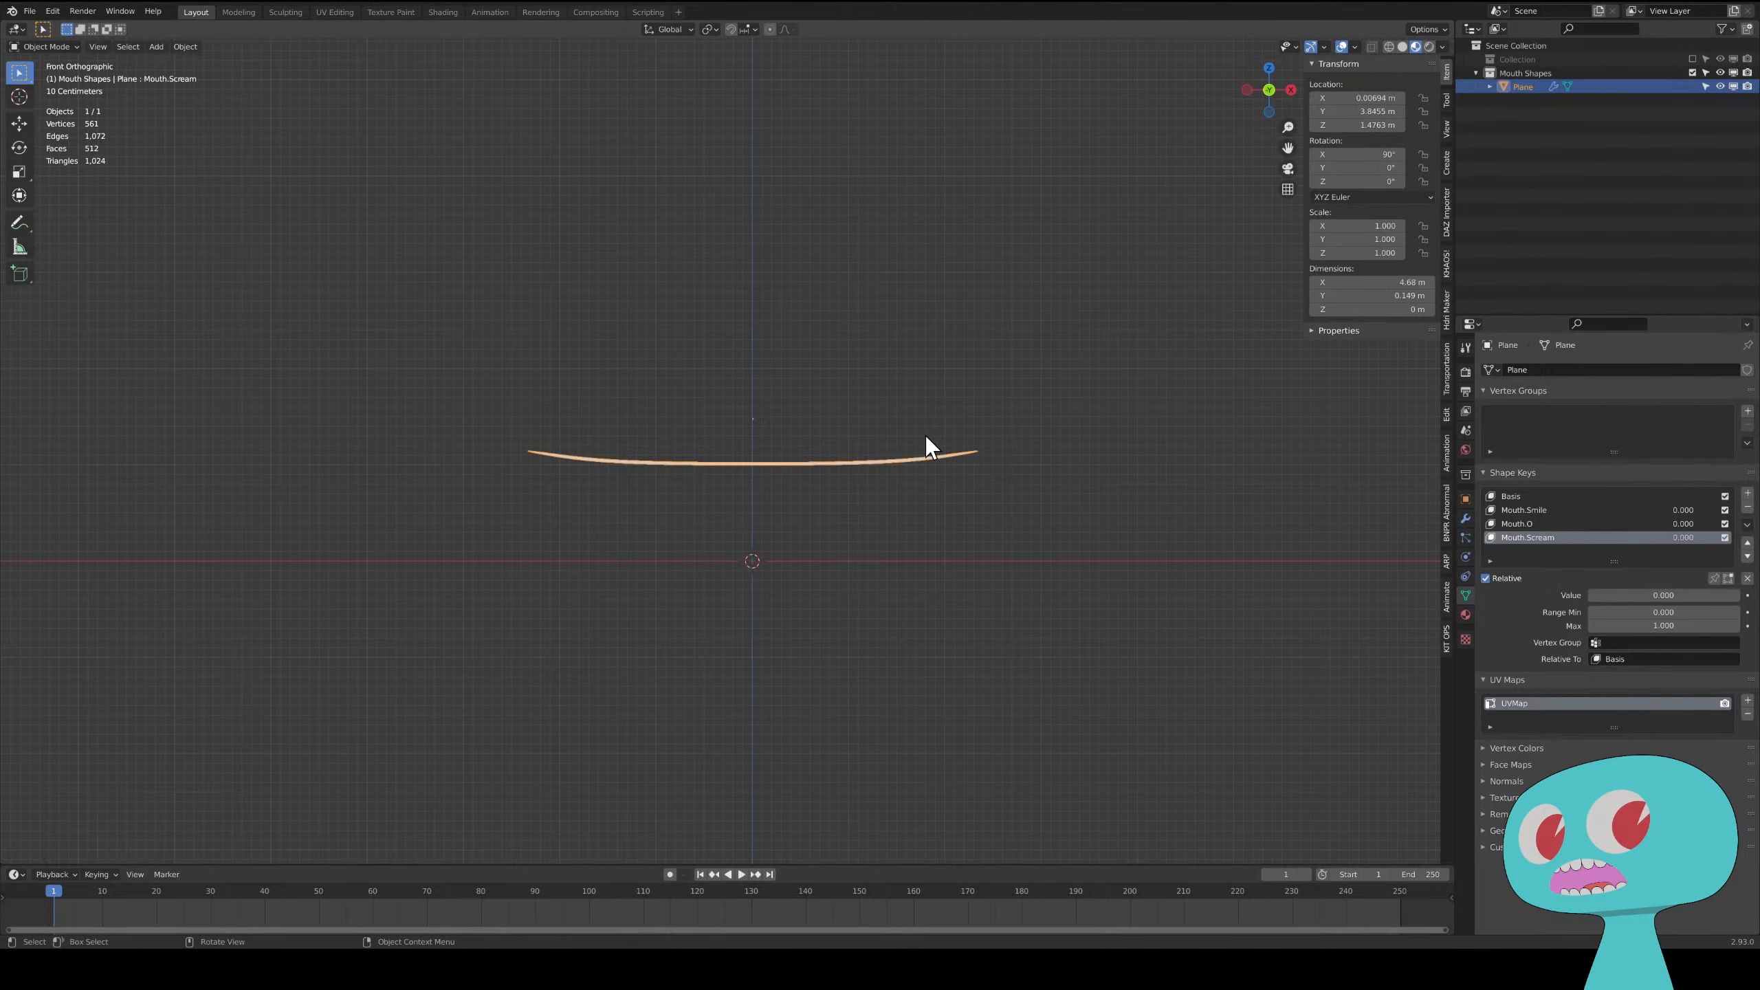
- Preview the Mouth.Scream shape key at 1.000 and set the timeline's end frame to 4
left_click_drag(1686, 532, 1733, 535)
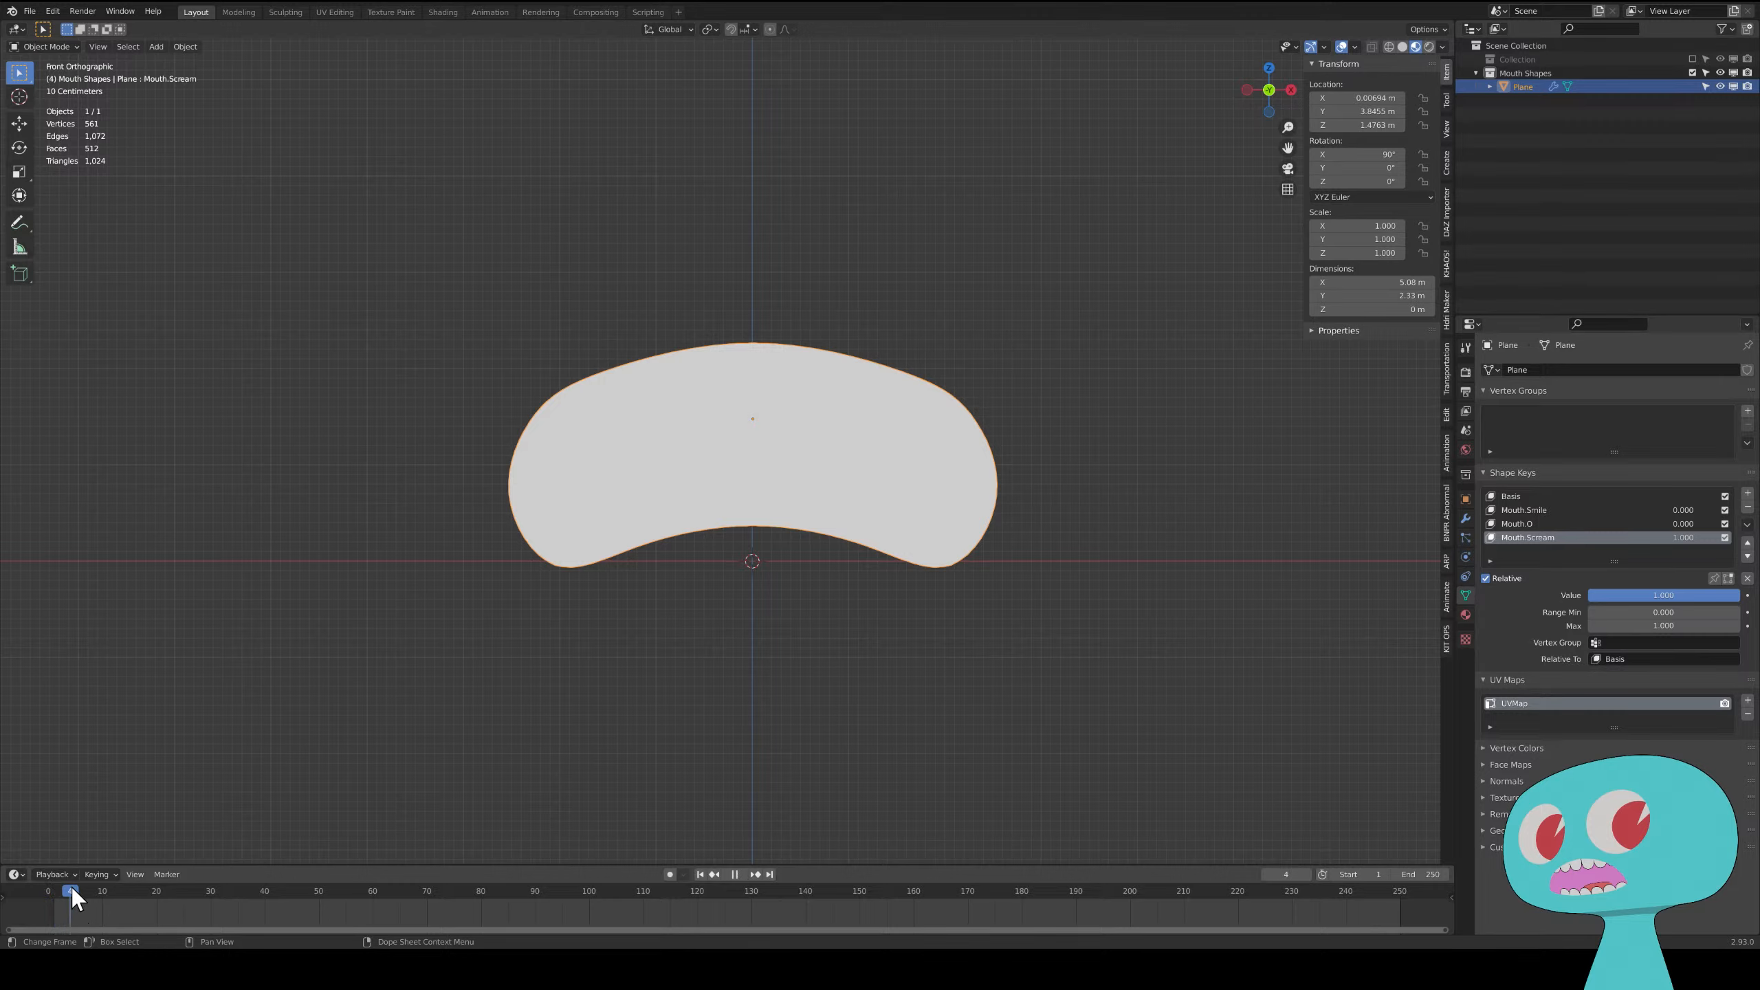
key("space")
left_click(1421, 875)
type("4")
key("Return")
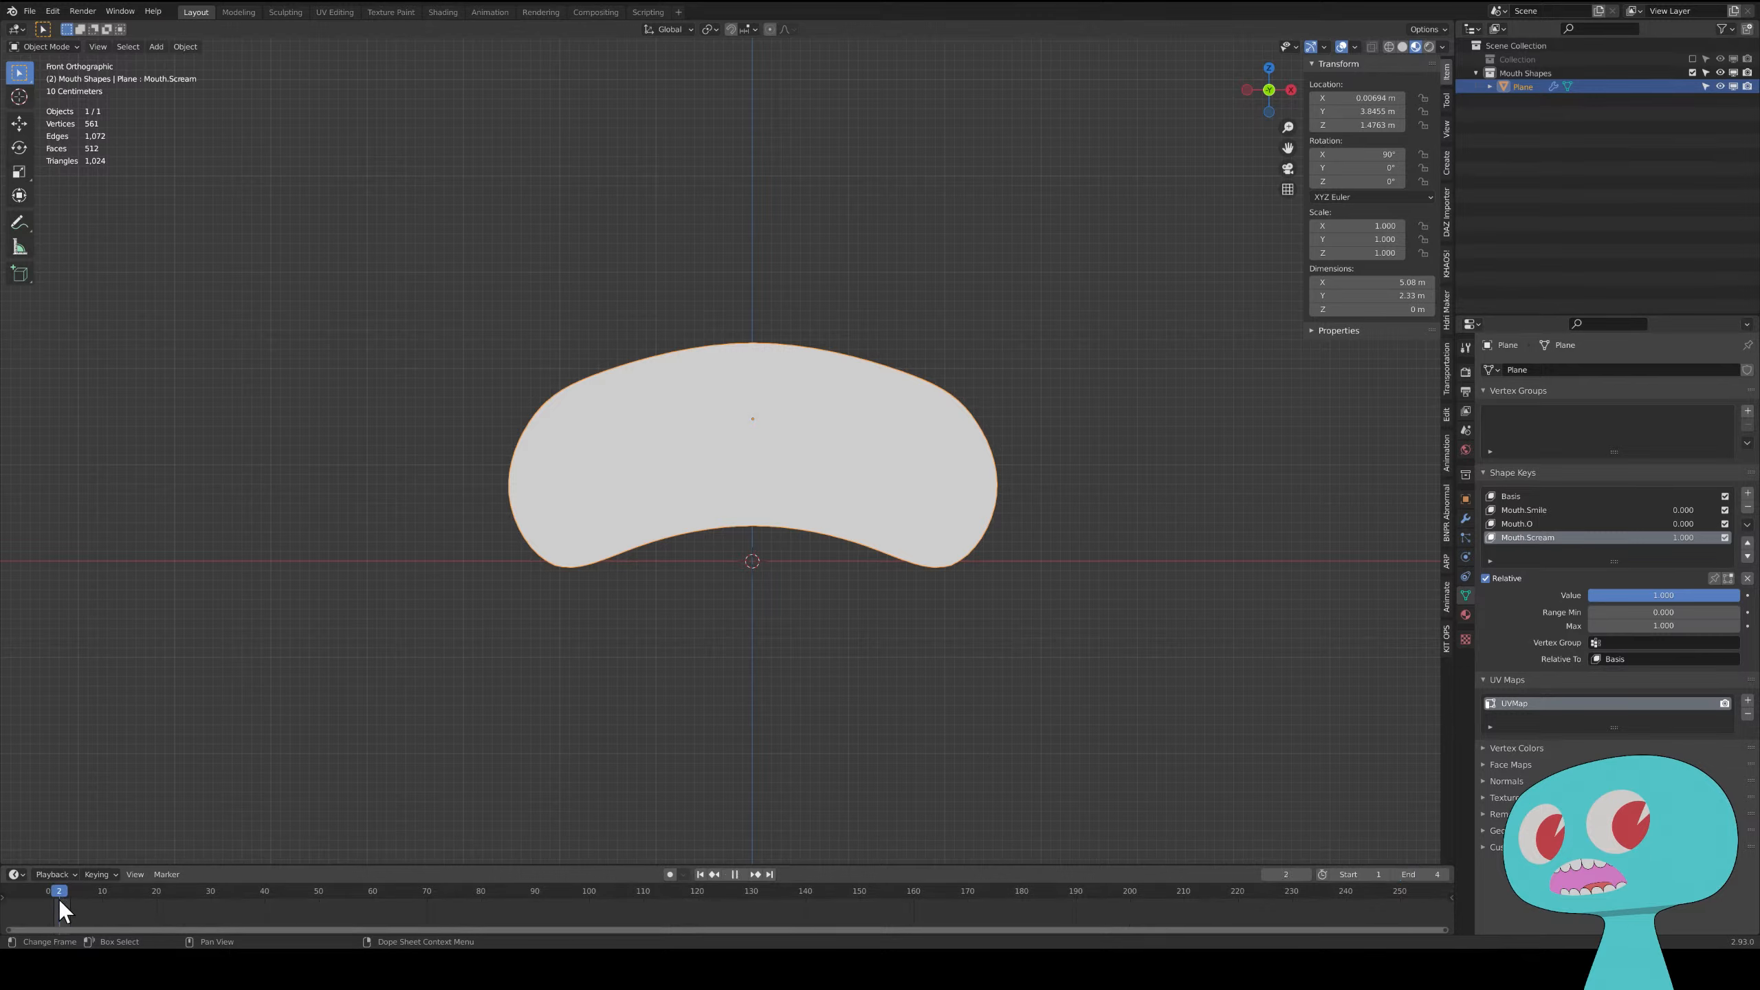
key("space")
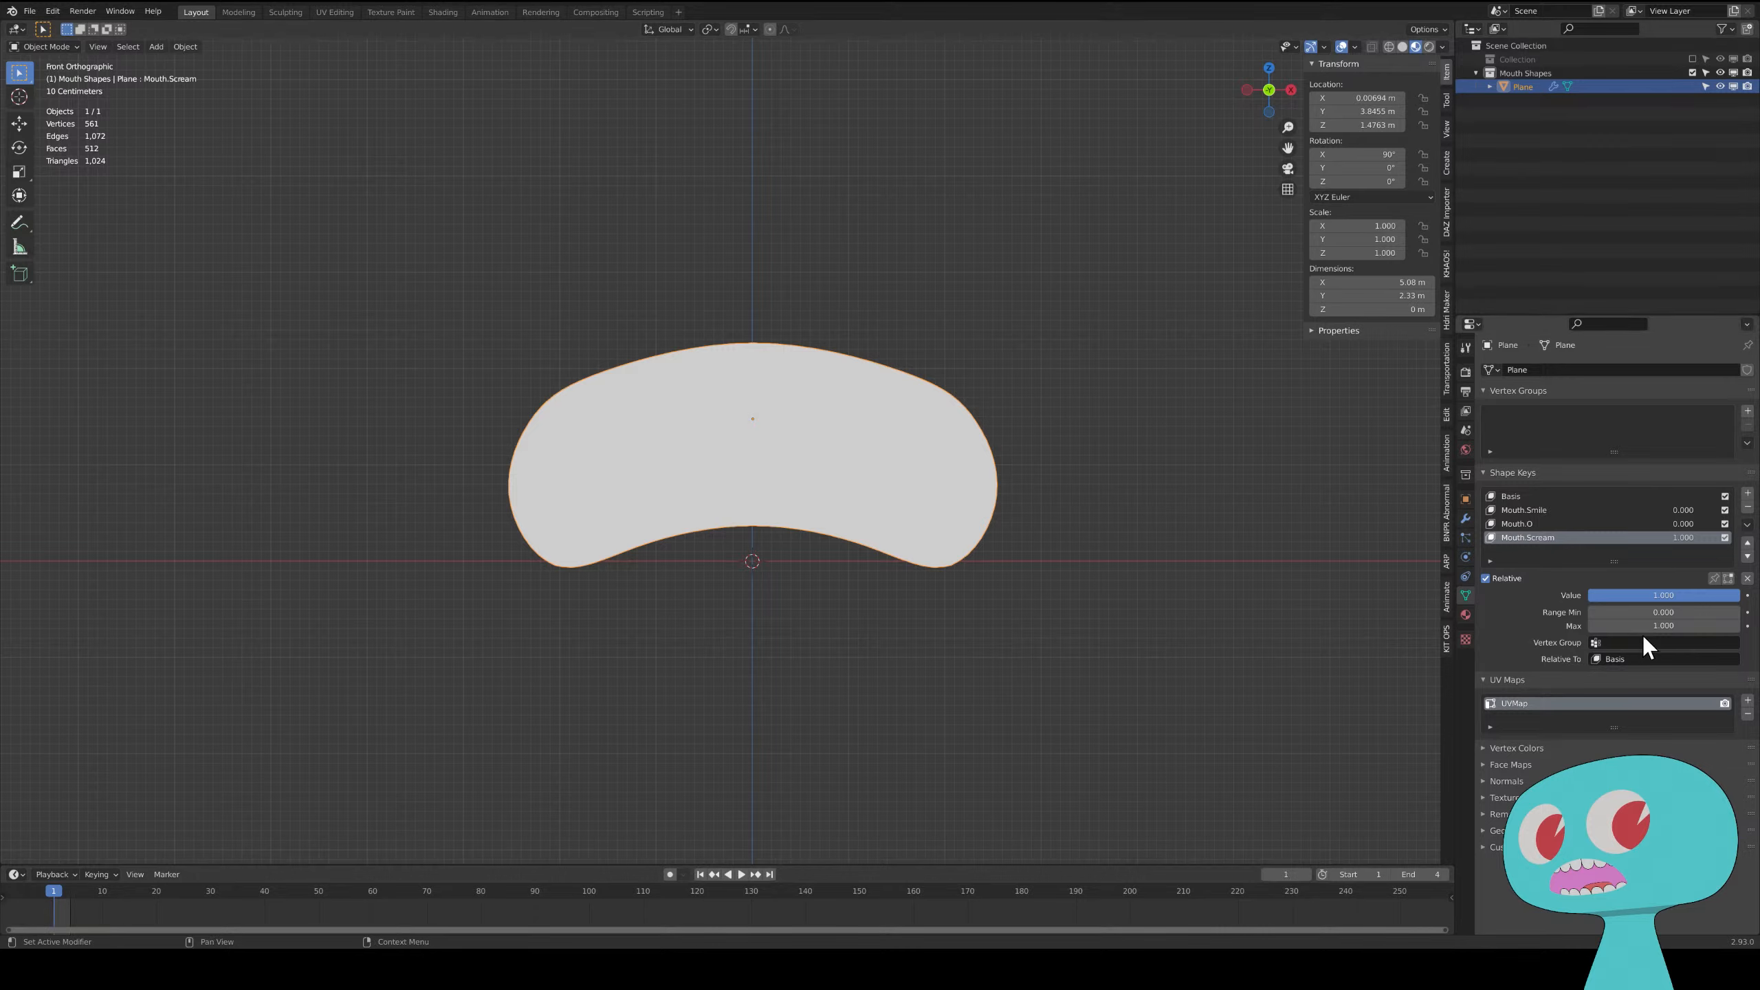
- Set Mouth.Scream back to 0 and keyframe Mouth.Smile, Mouth.O and Mouth.Scream at 0 on frame 1
left_click_drag(1692, 540, 1649, 537)
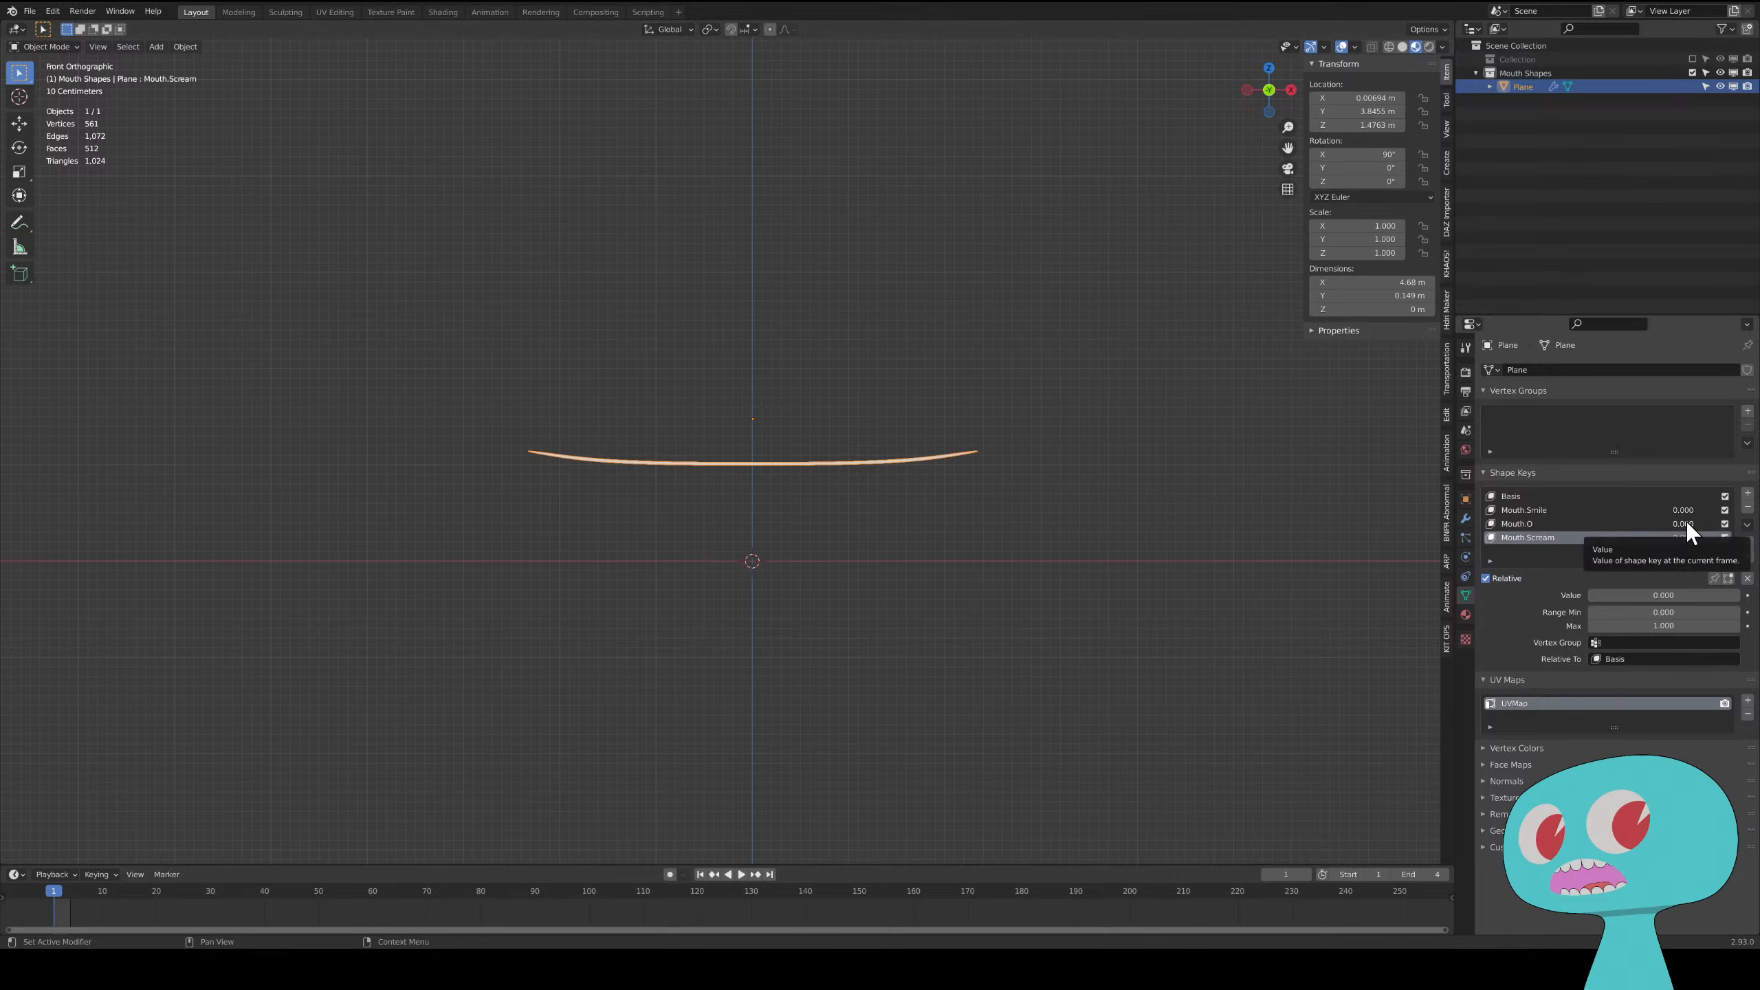
key("i")
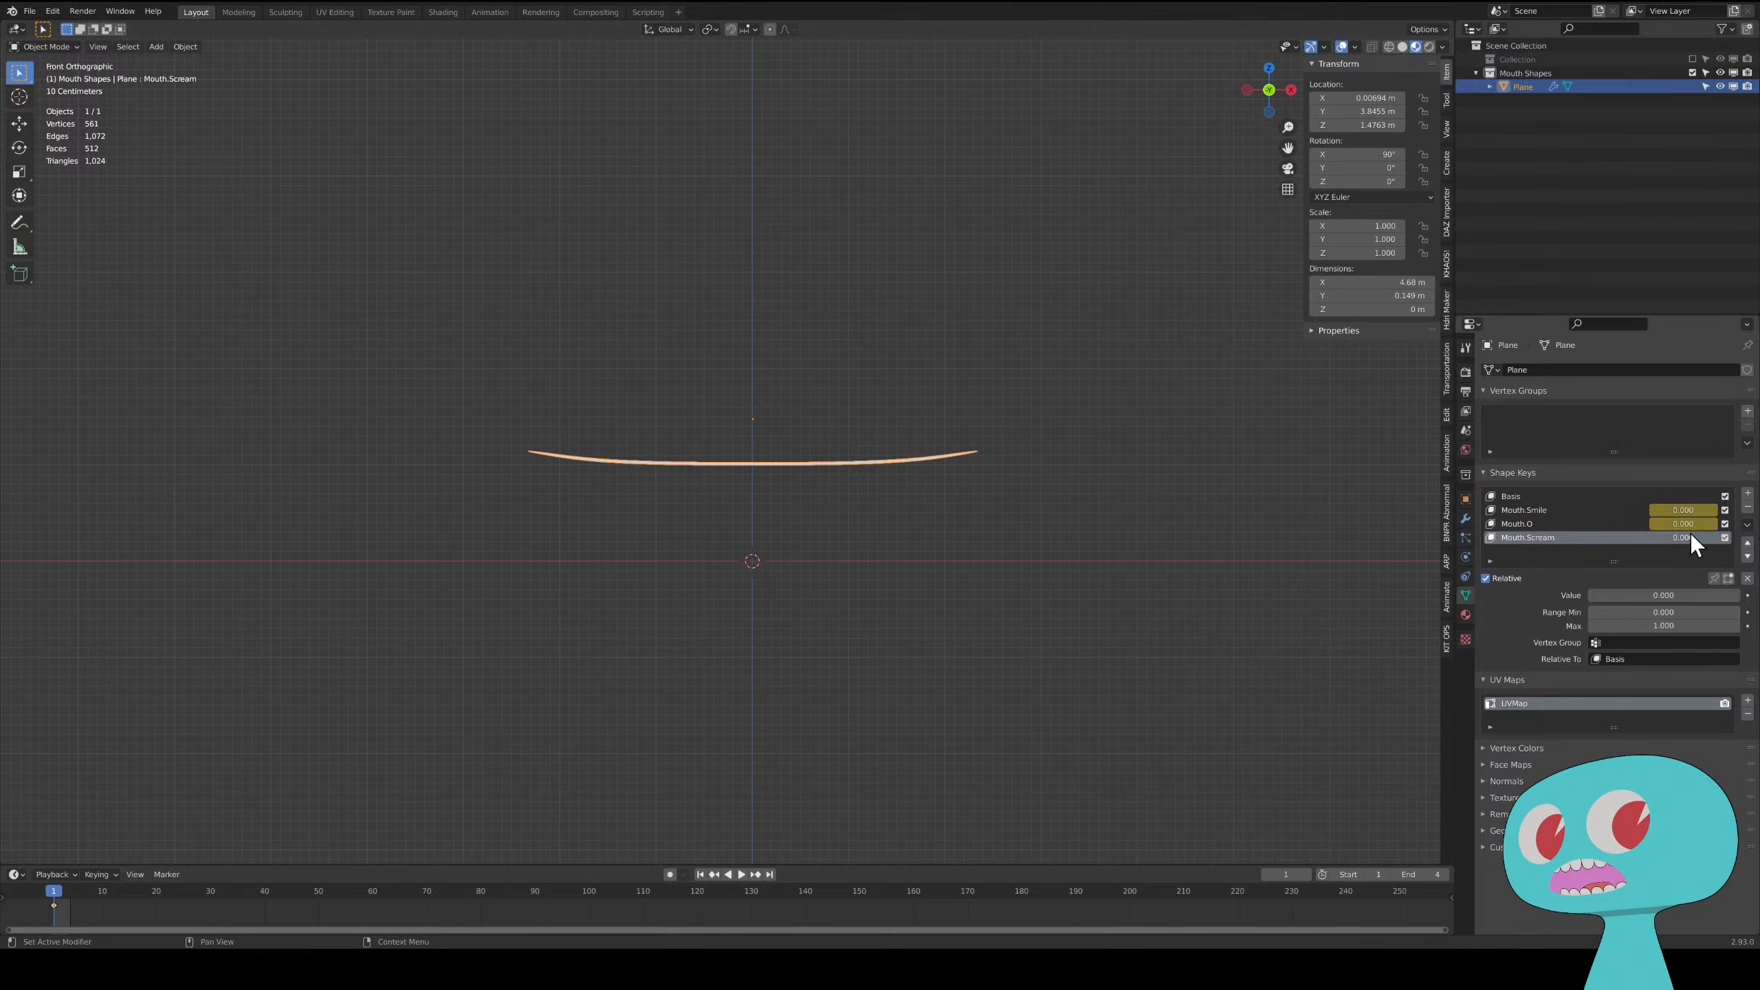
key("i")
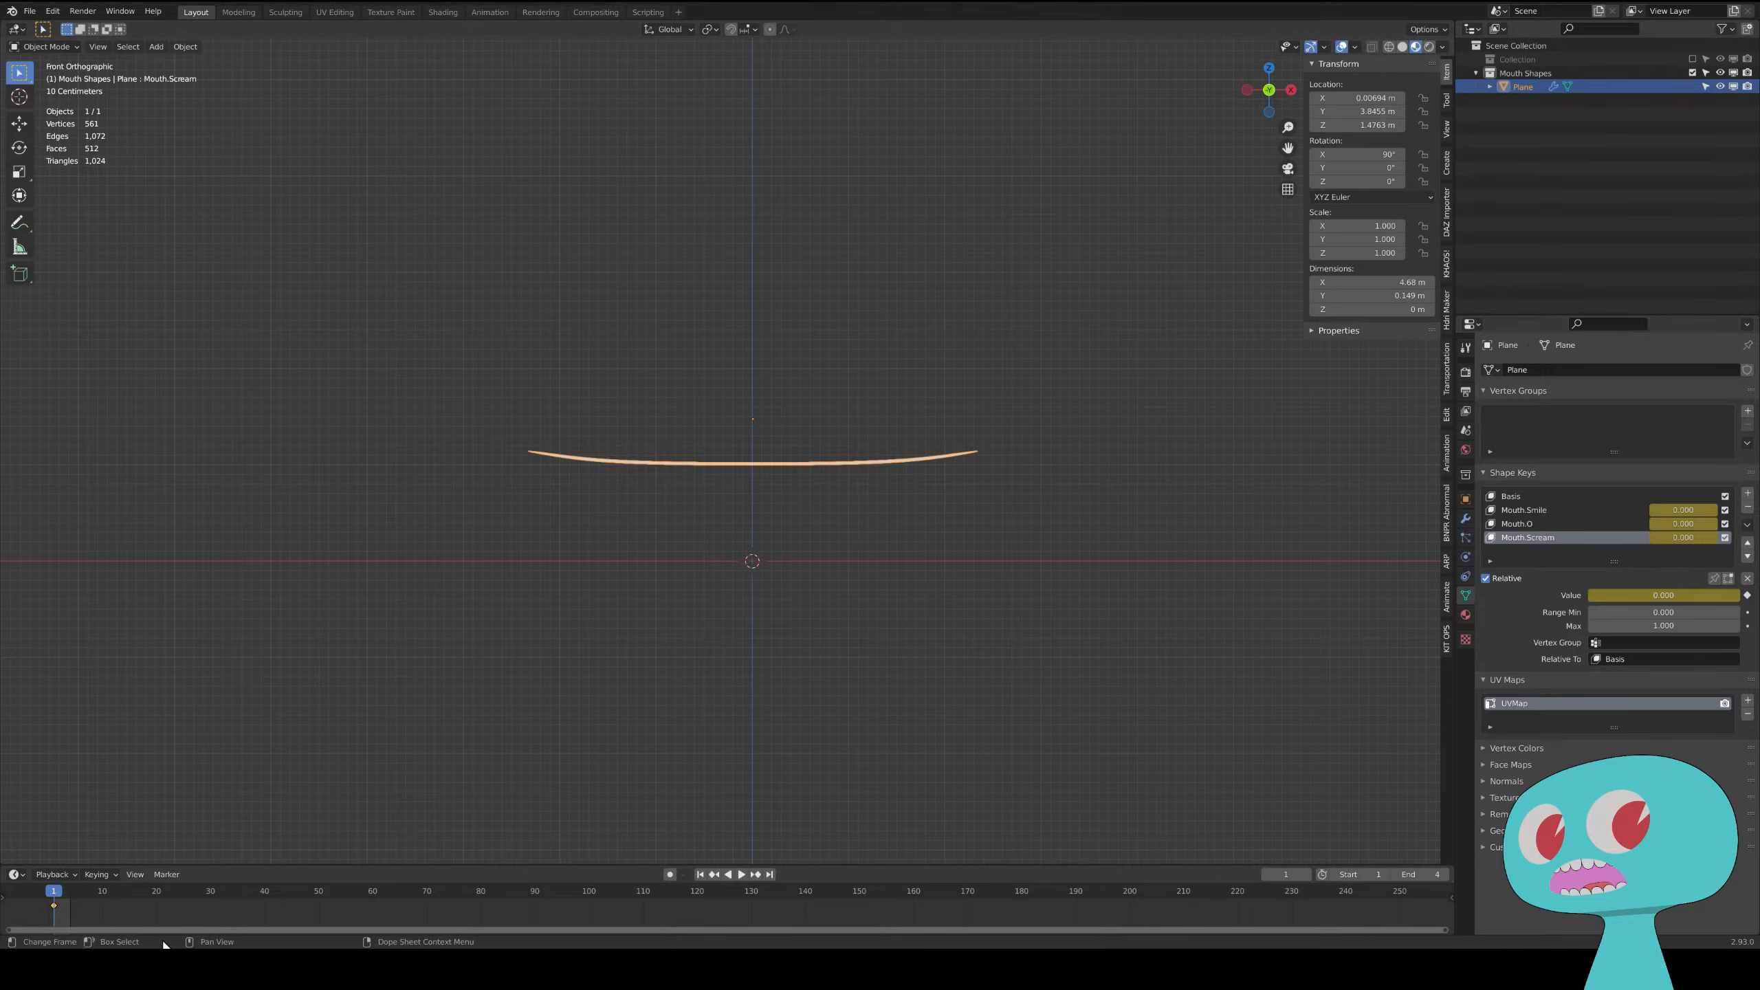
- On frame 2, keyframe all three shape keys with Mouth.Smile at 1.000 and the others at 0
left_click(60, 895)
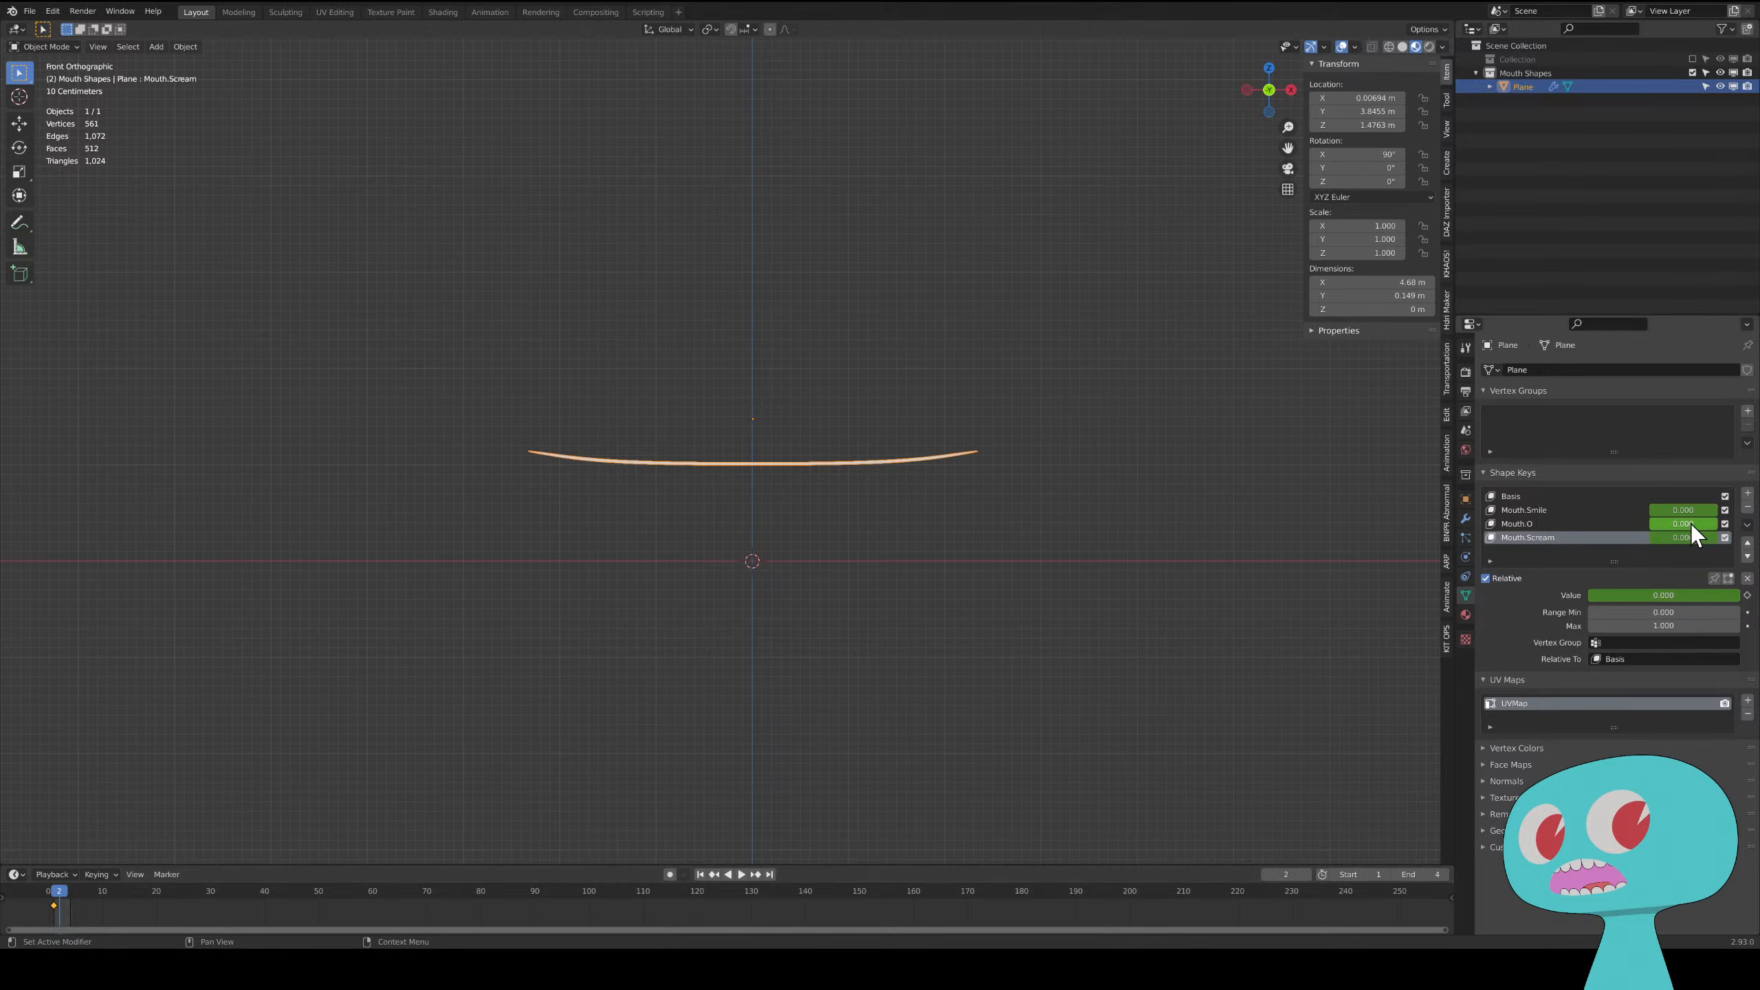
key("i")
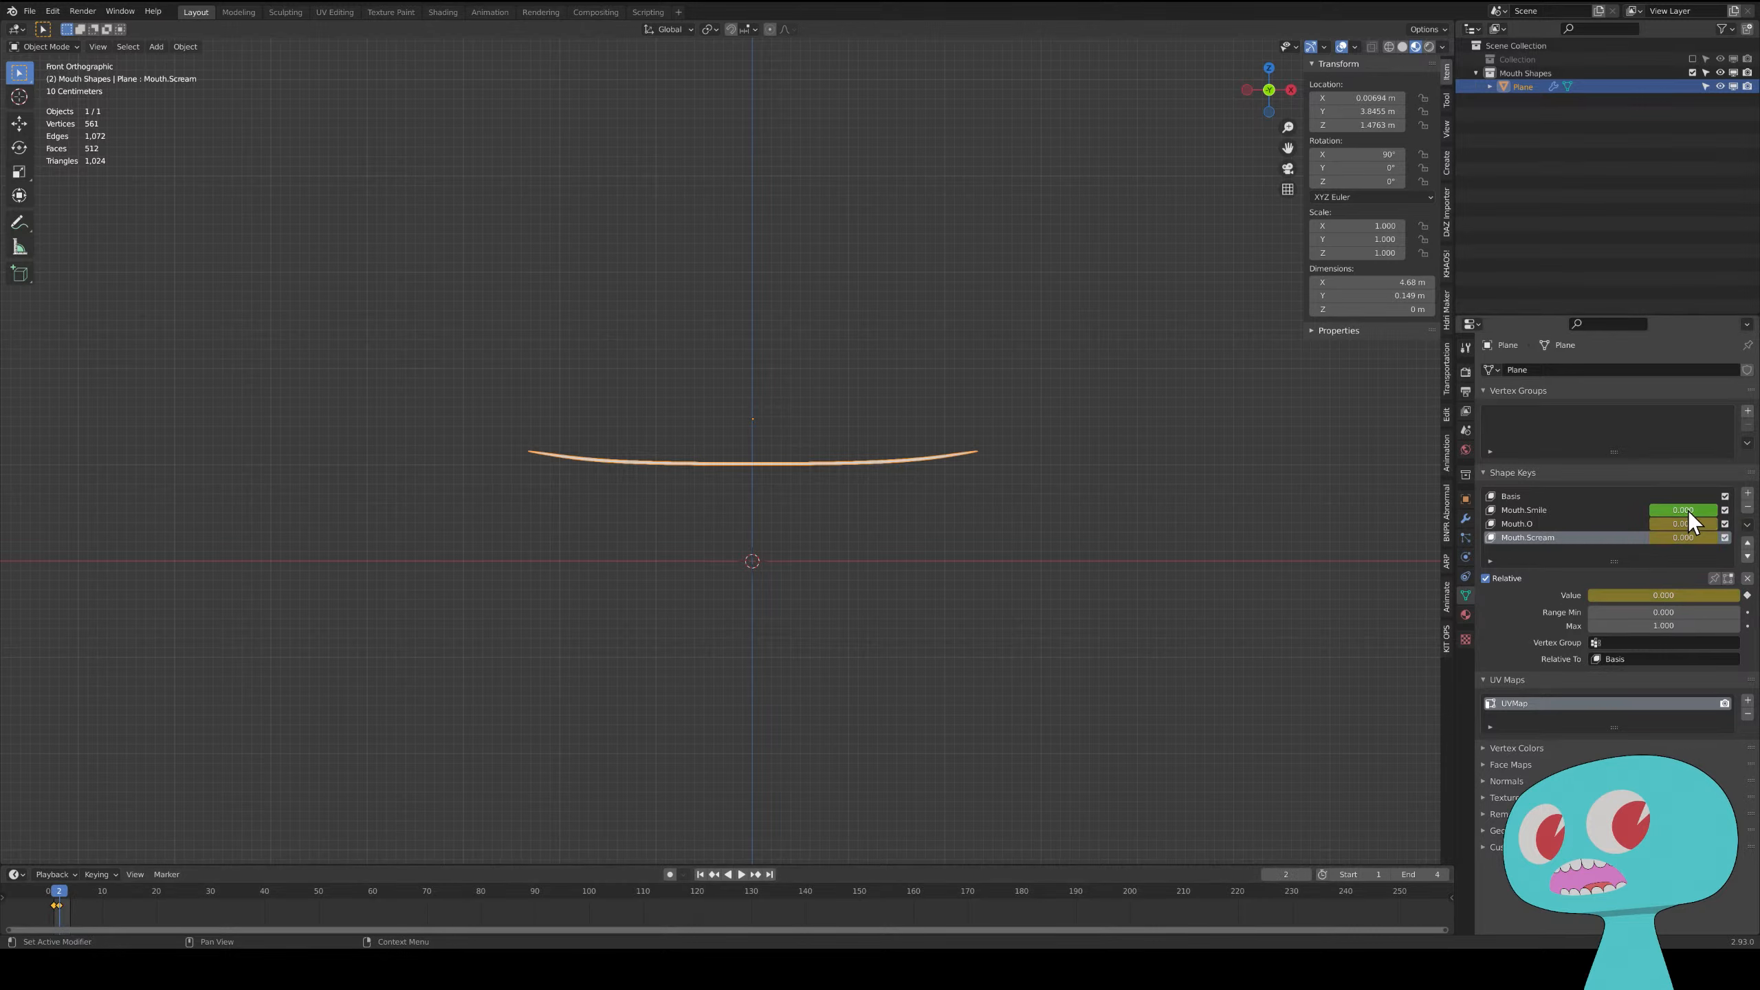
left_click_drag(1689, 511, 1747, 512)
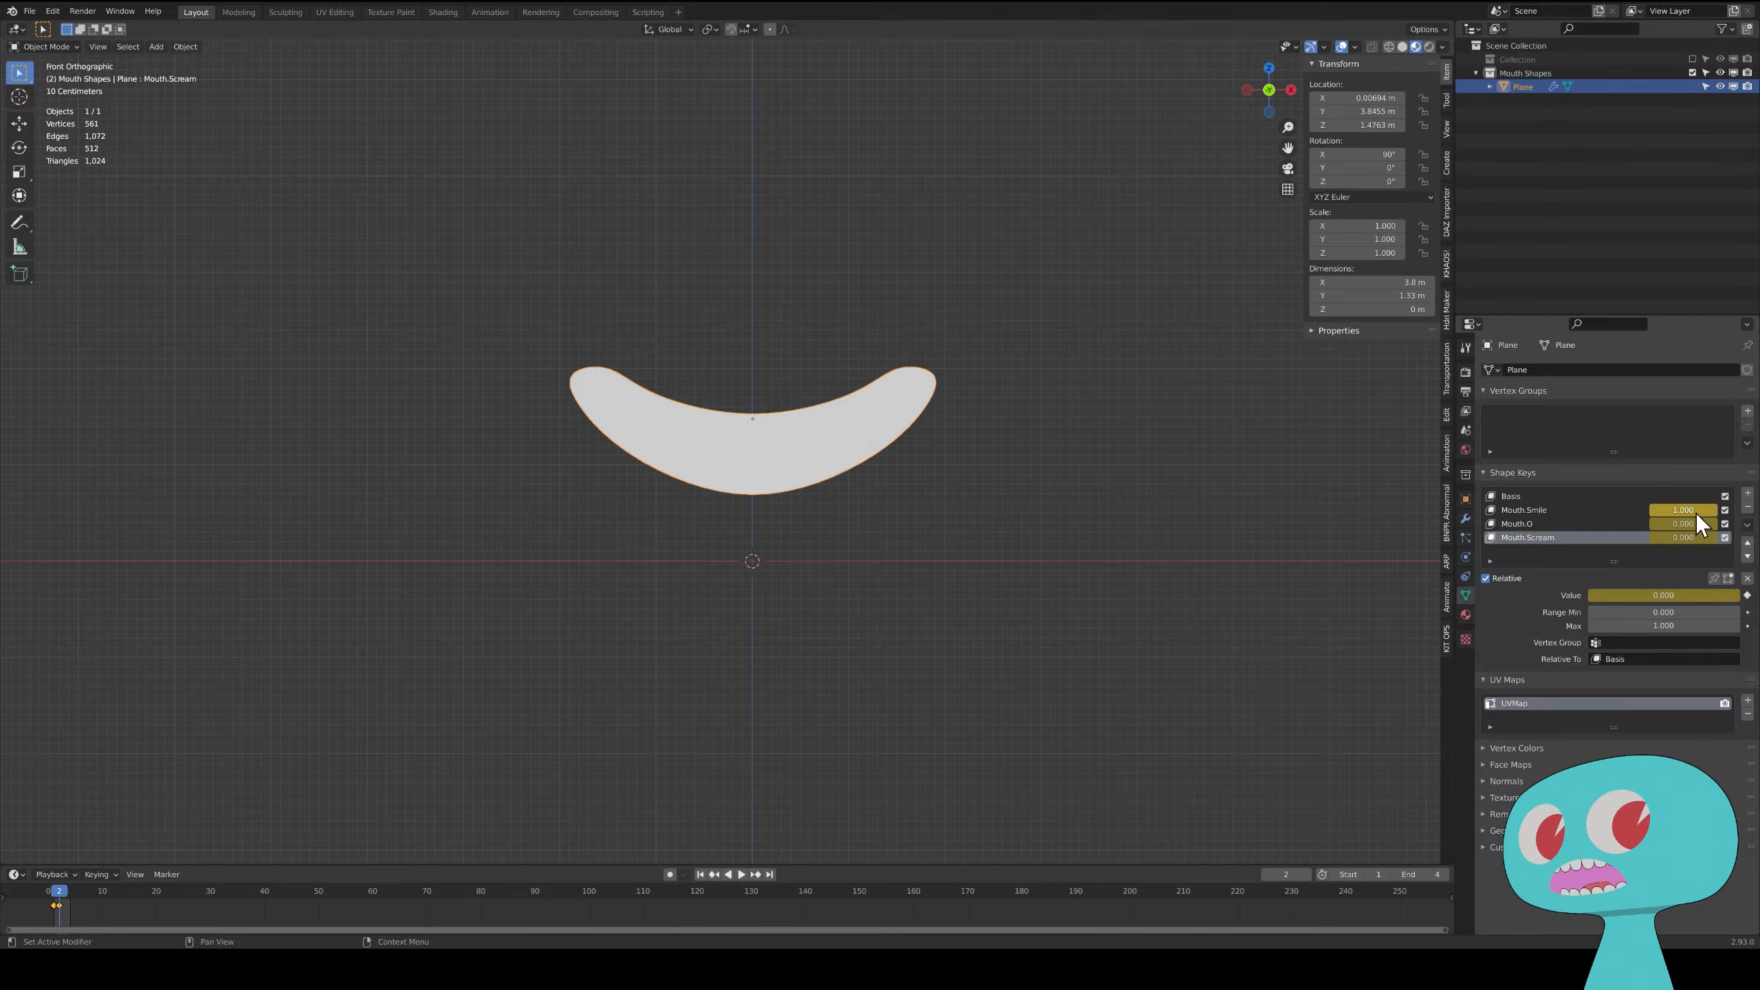
- On frame 3, set Mouth.Smile to 0 and Mouth.O to 1.000, and keyframe all three shape keys
left_click(65, 892)
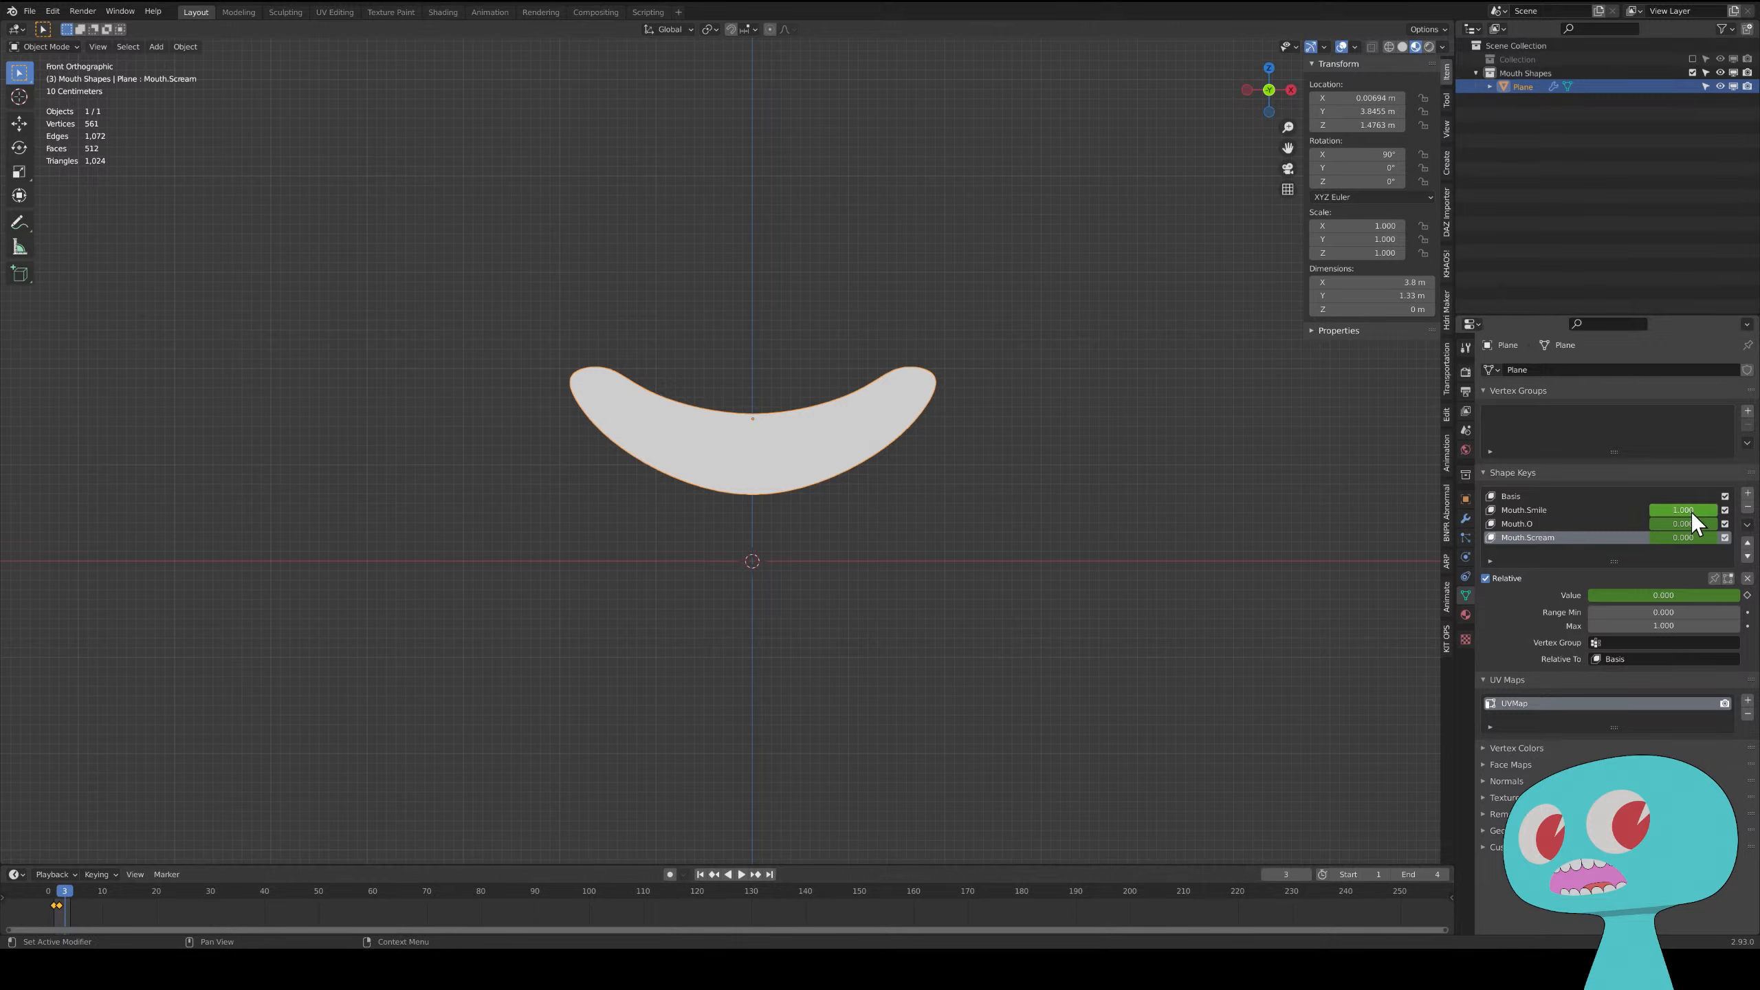
mouse_move(1692, 511)
left_mouse_down()
mouse_move(1636, 512)
mouse_move(1718, 525)
left_mouse_up()
key("i")
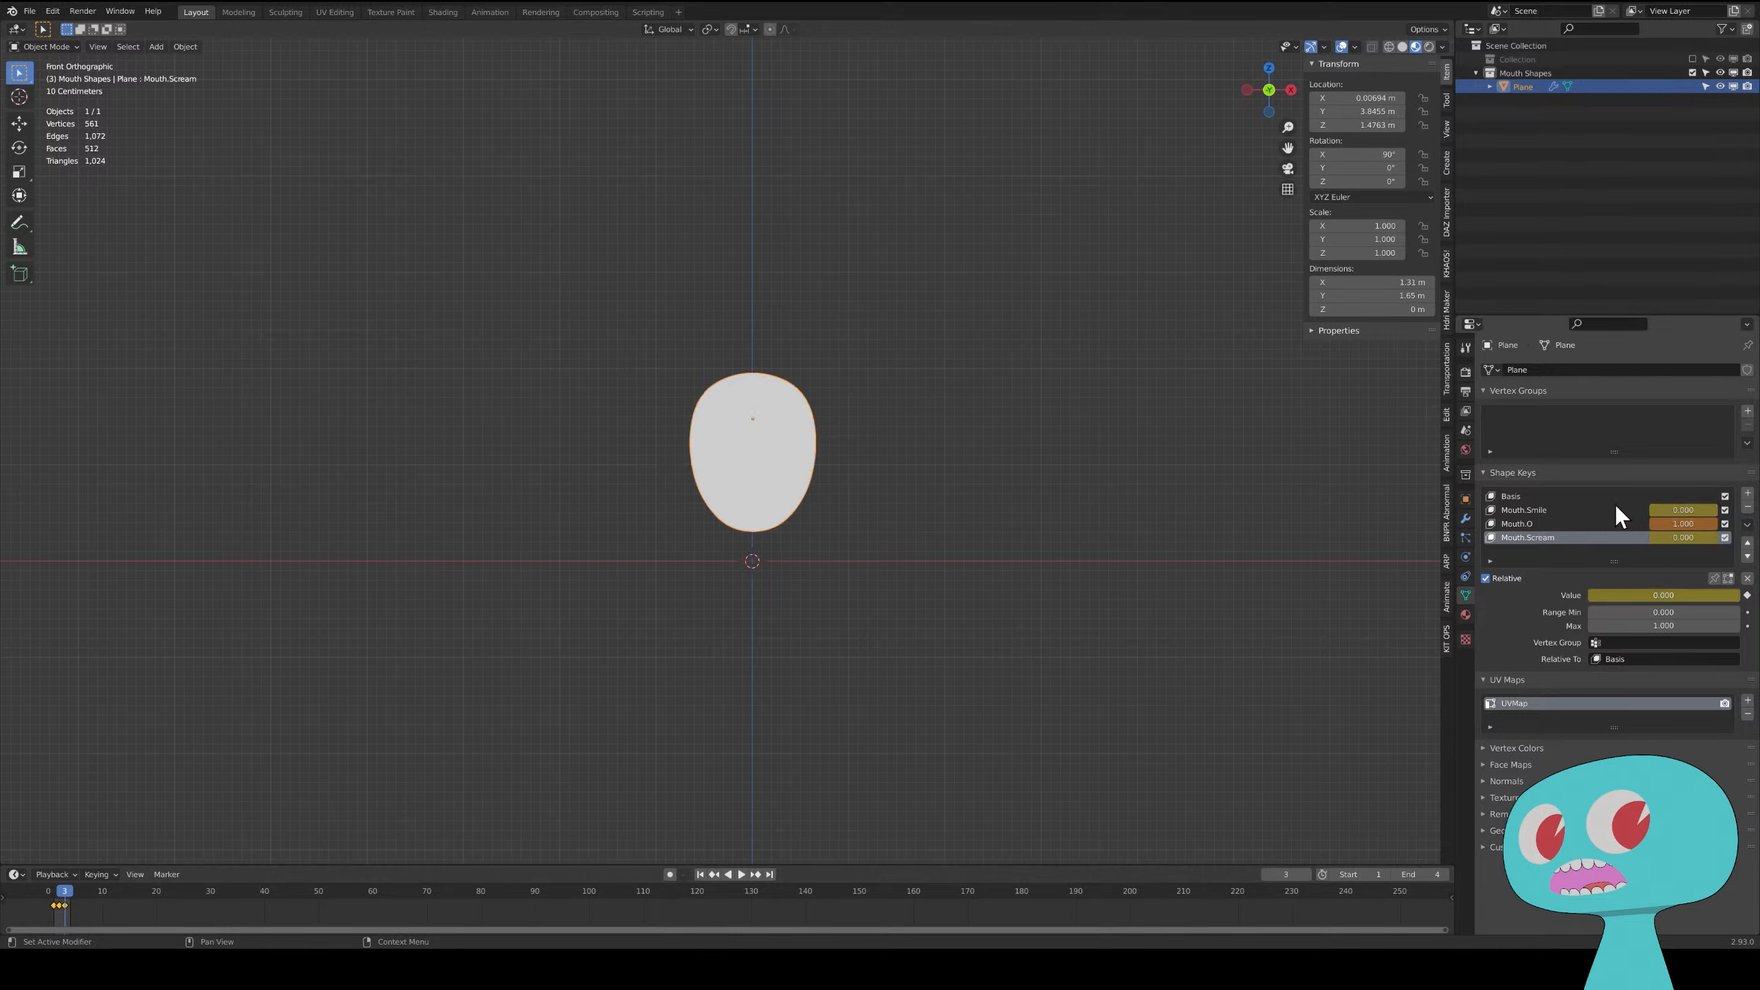
key("i")
- On frame 4, set Mouth.O to 0 and Mouth.Scream to 1.000, and keyframe all three shape keys
key("space")
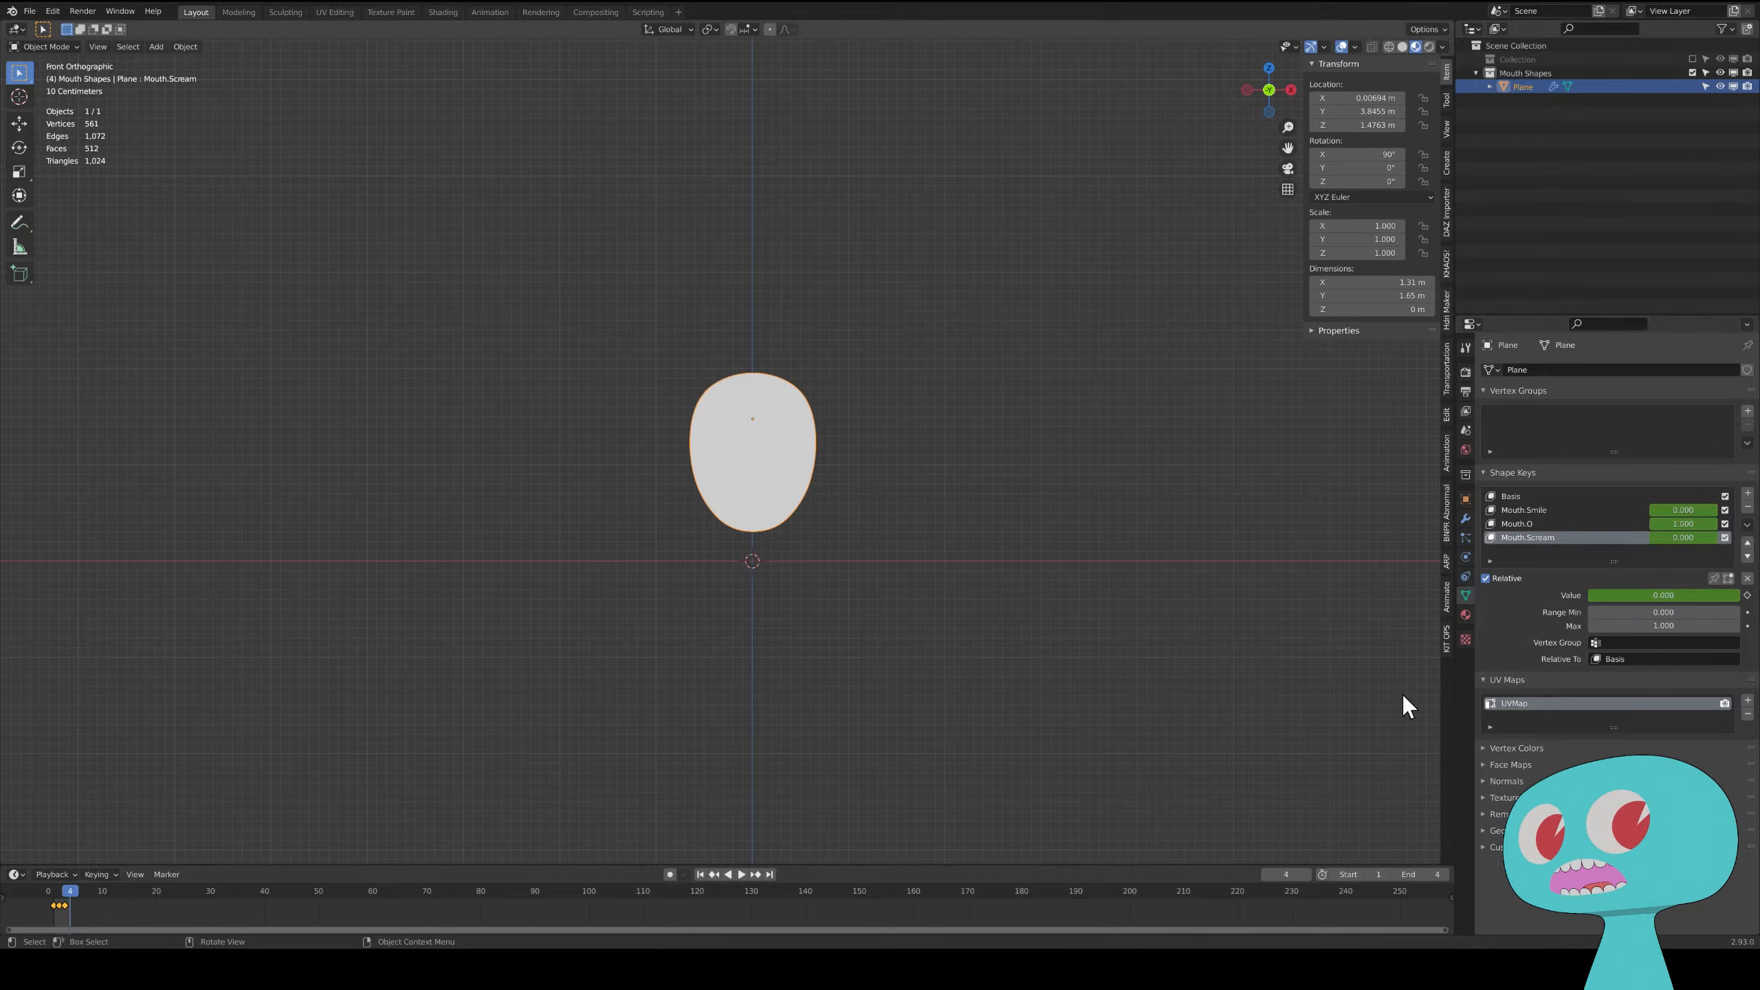
mouse_move(1698, 523)
left_mouse_down()
mouse_move(1662, 522)
mouse_move(1715, 539)
left_mouse_up()
key("i")
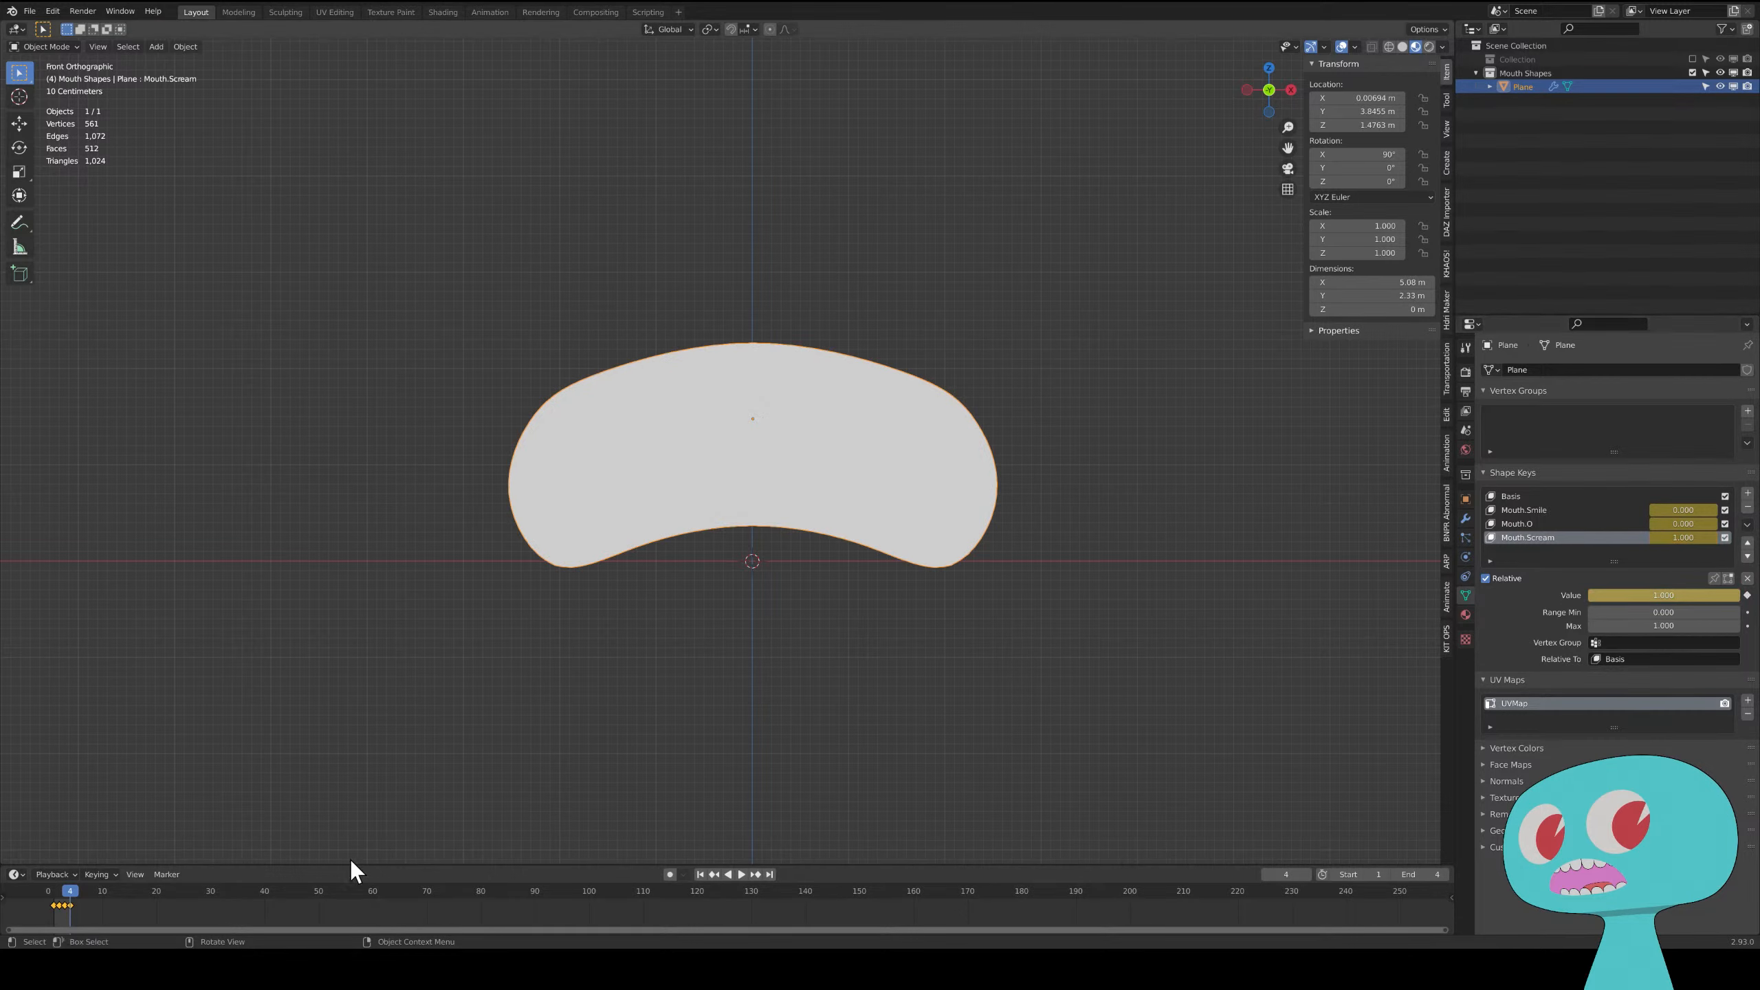
- Play back and scrub through frames 1 to 4 to check the mouth shape on each keyframe
key("space")
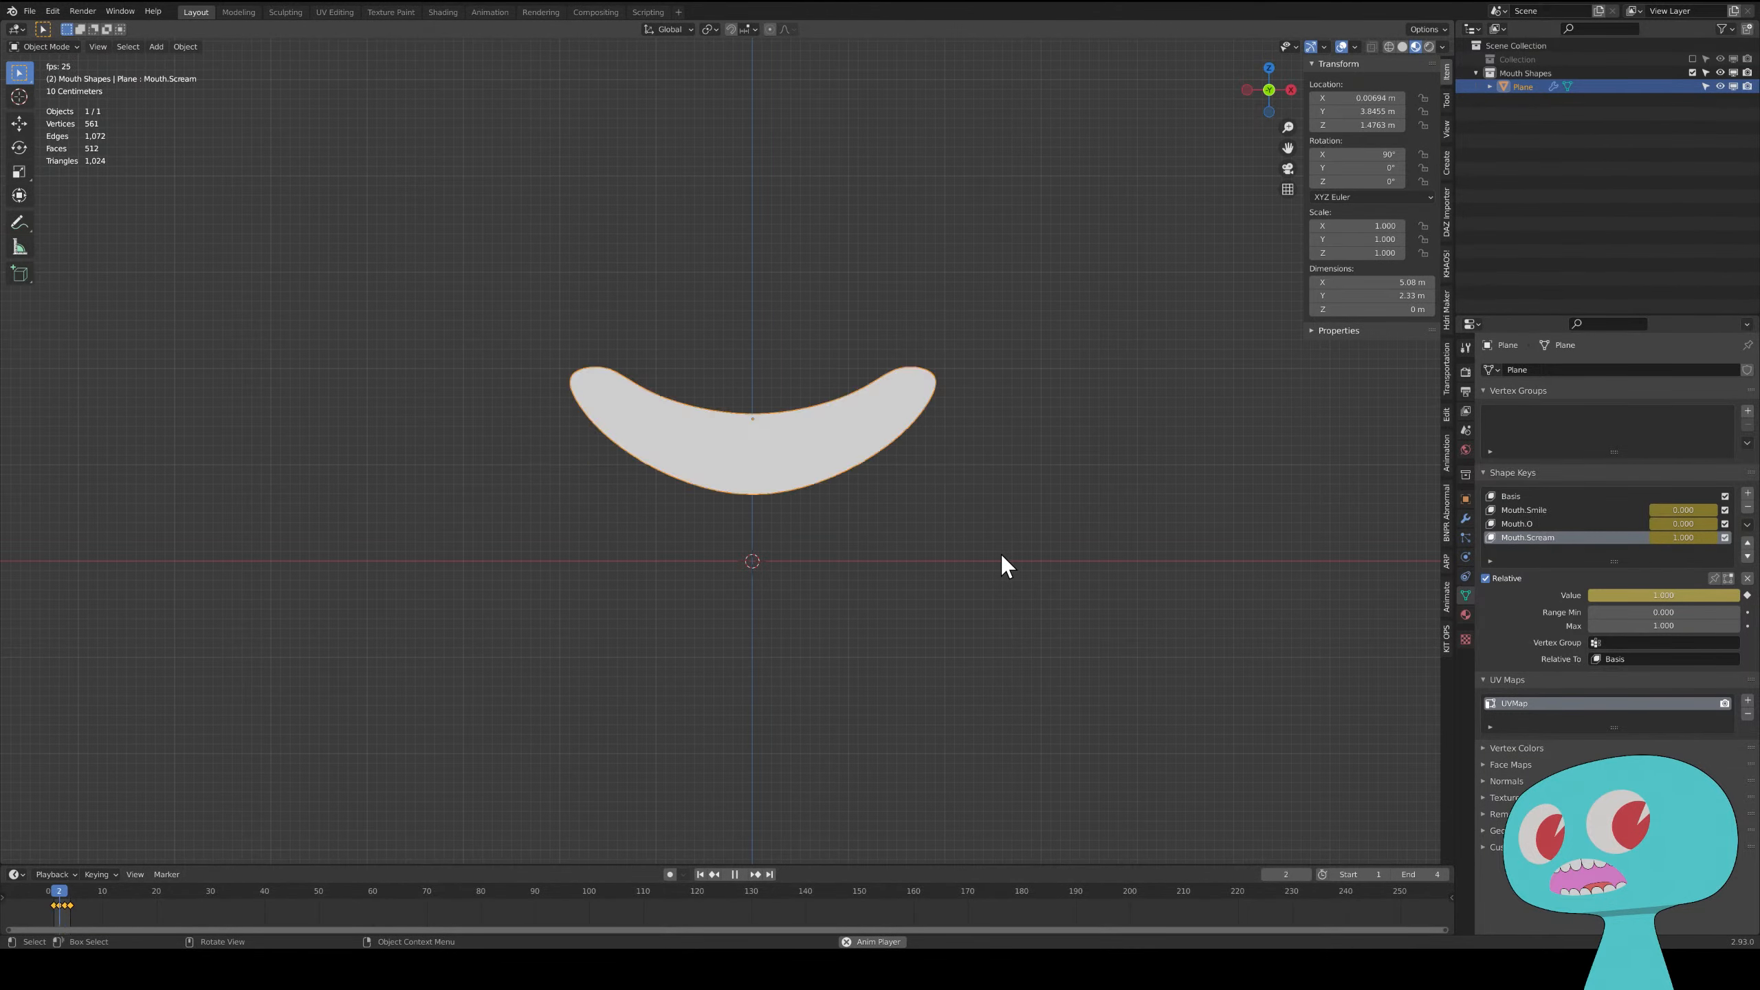
key("space")
key("space")
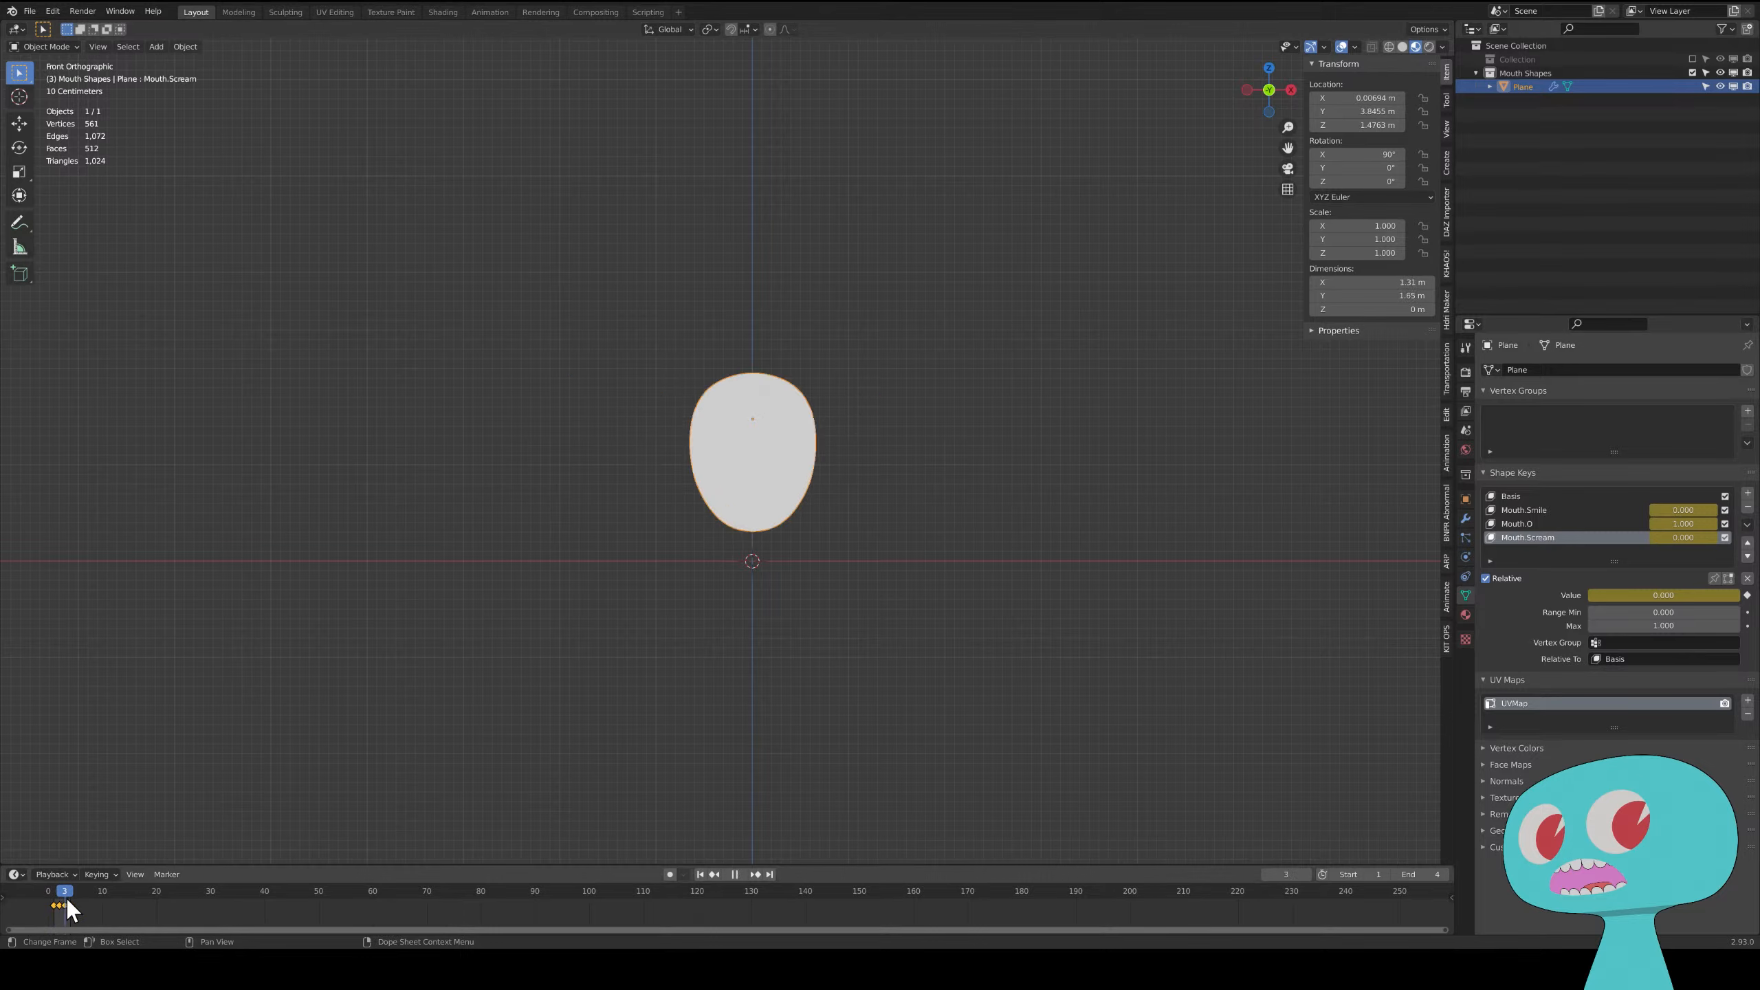
left_click_drag(56, 909, 45, 914)
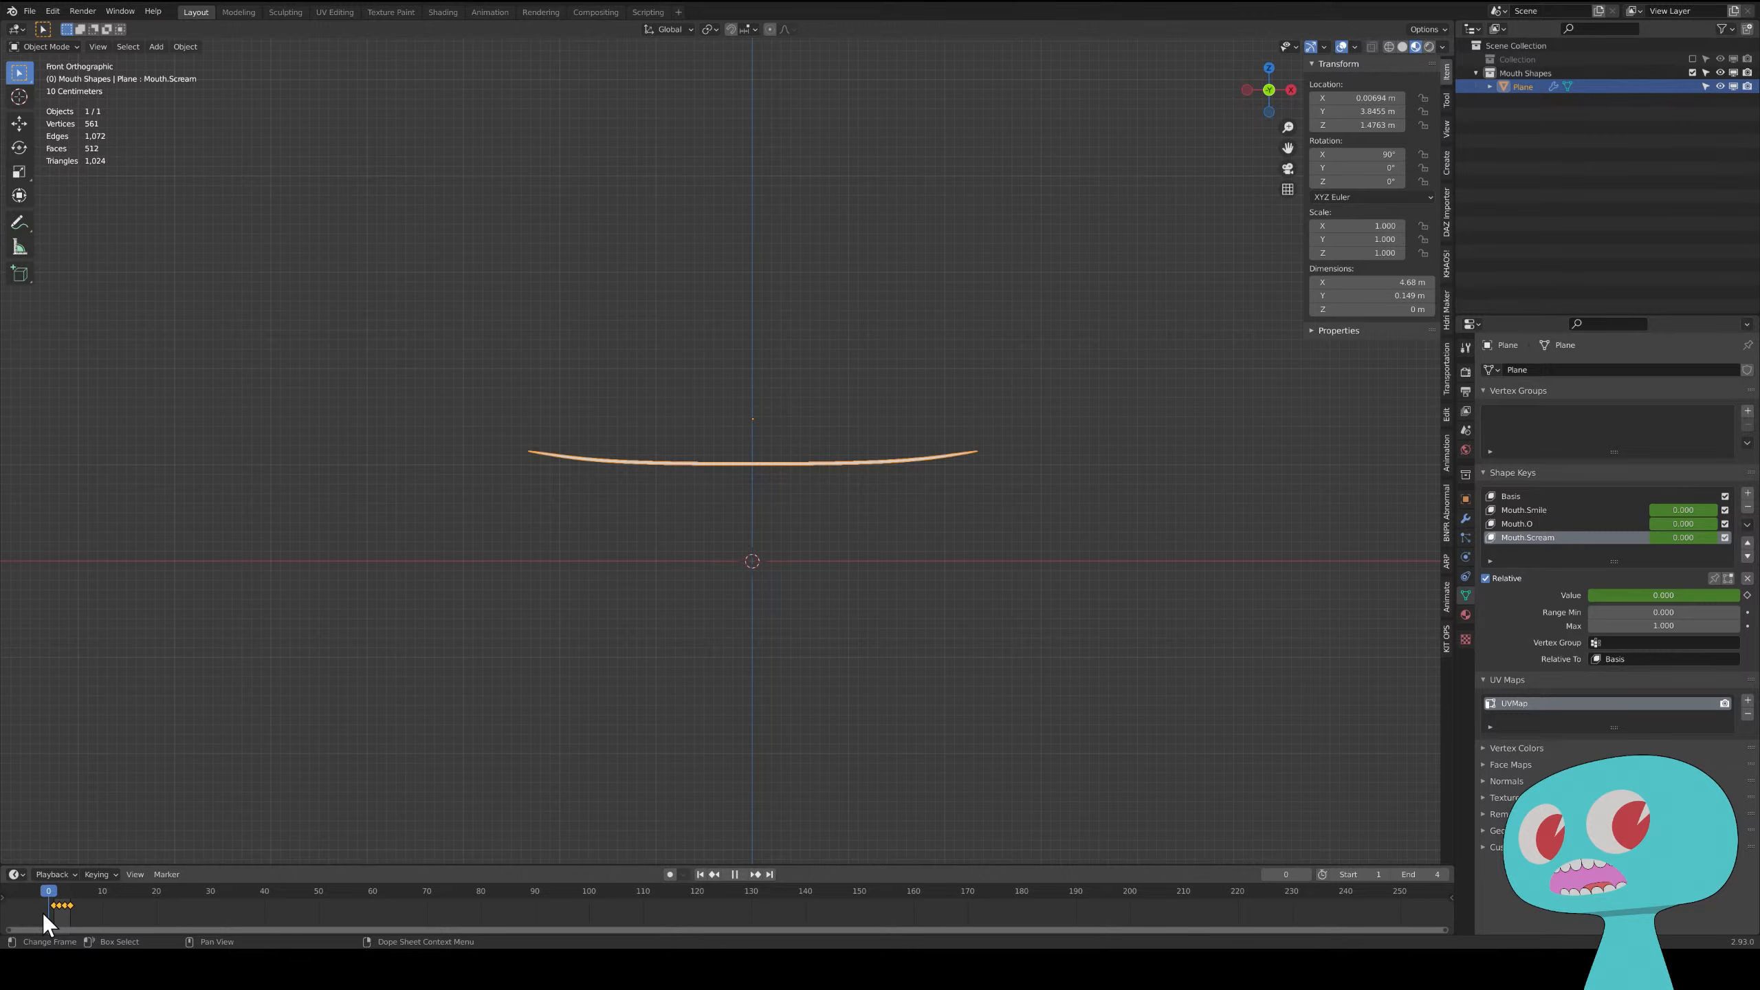
key("space")
key("space")
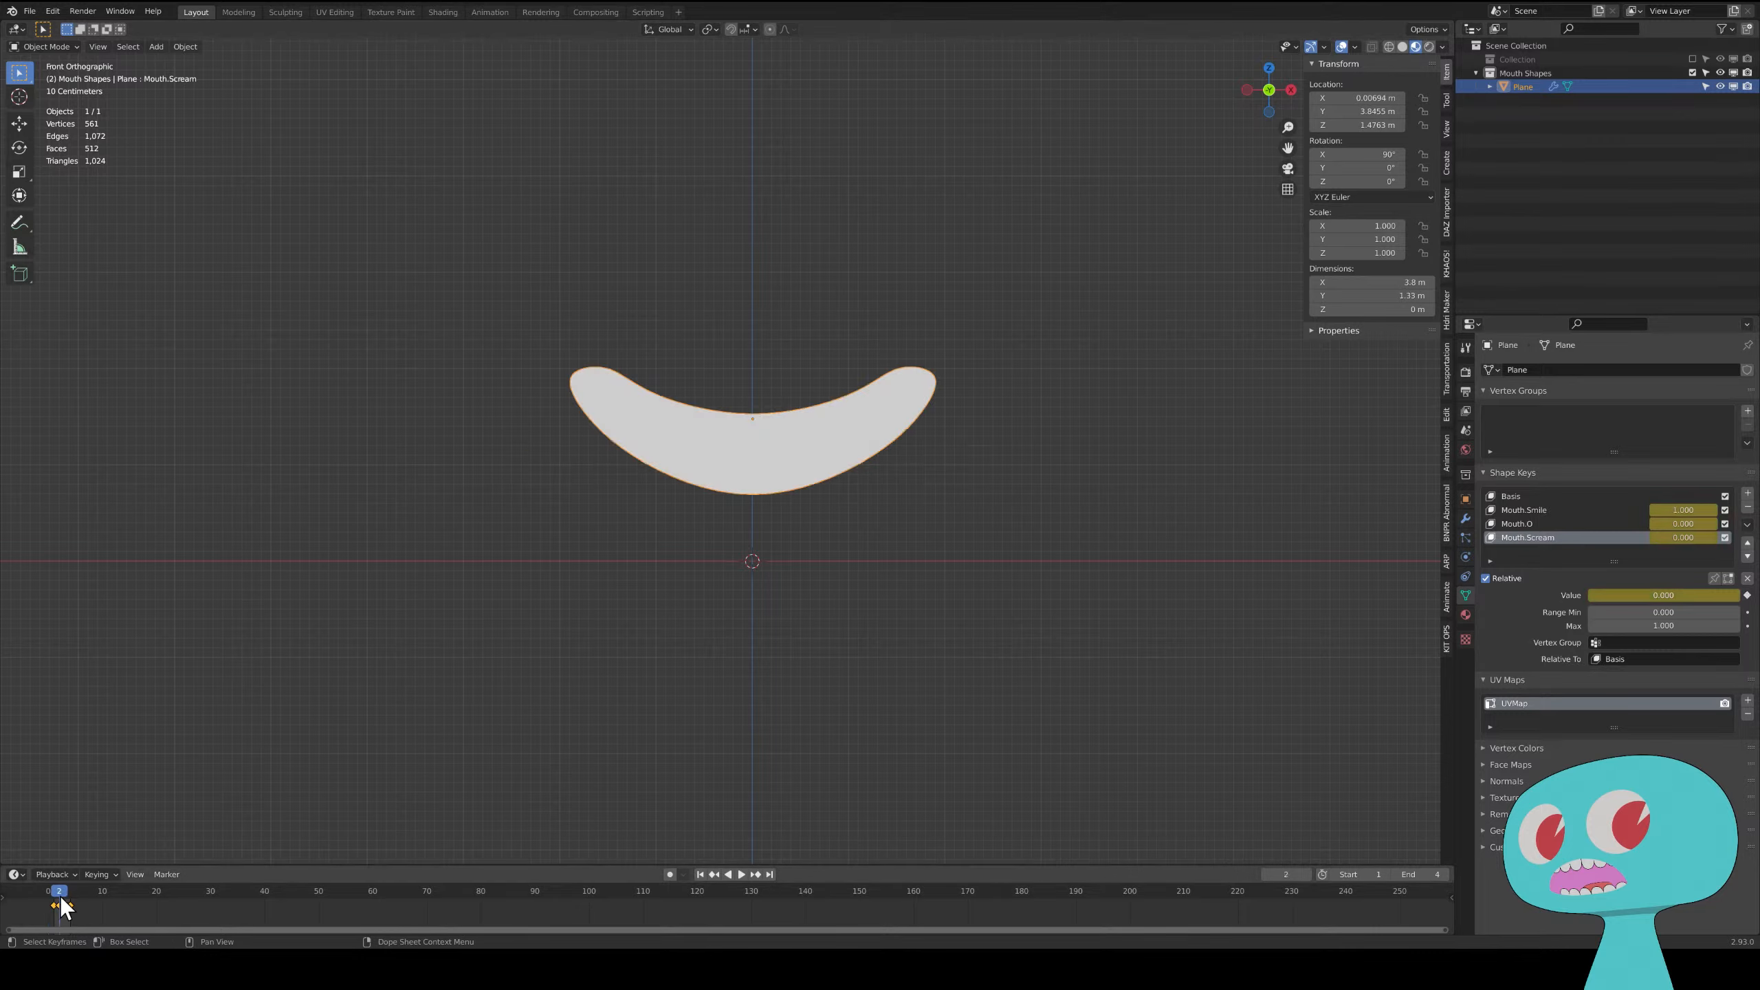
key("space")
key("space")
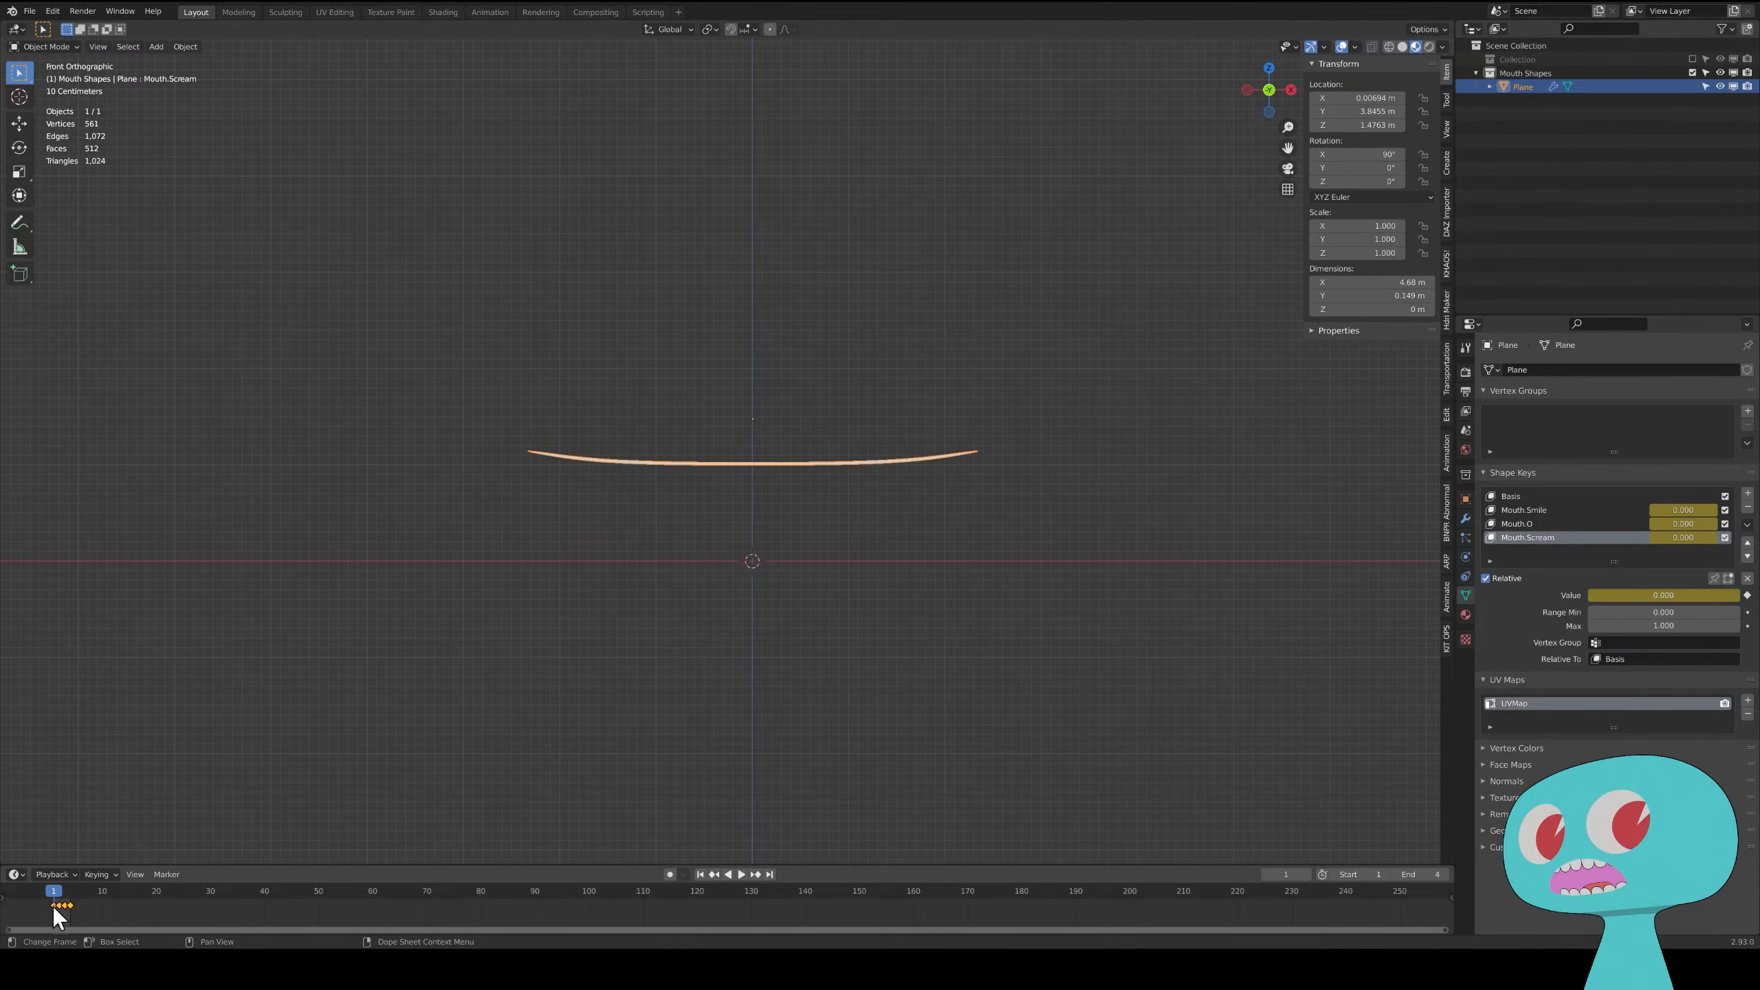
left_click_drag(54, 910, 59, 898)
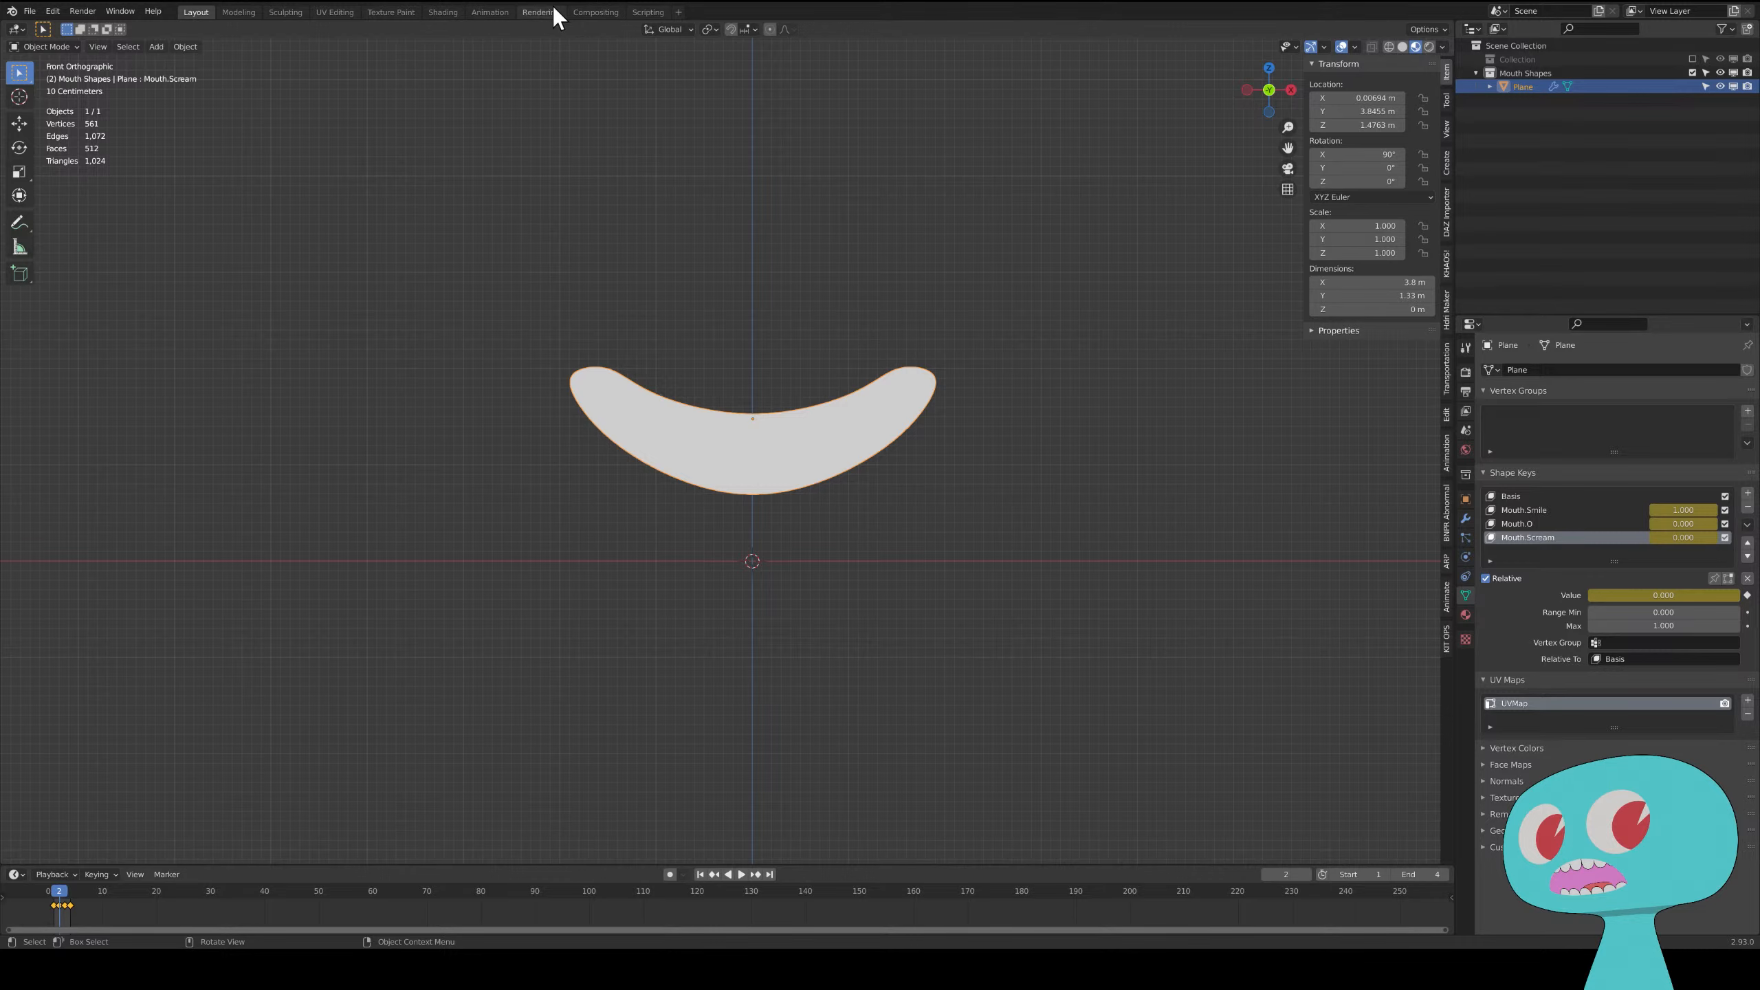
- Look over the render and world settings, and switch the viewport to rendered shading in front view
left_click(1466, 373)
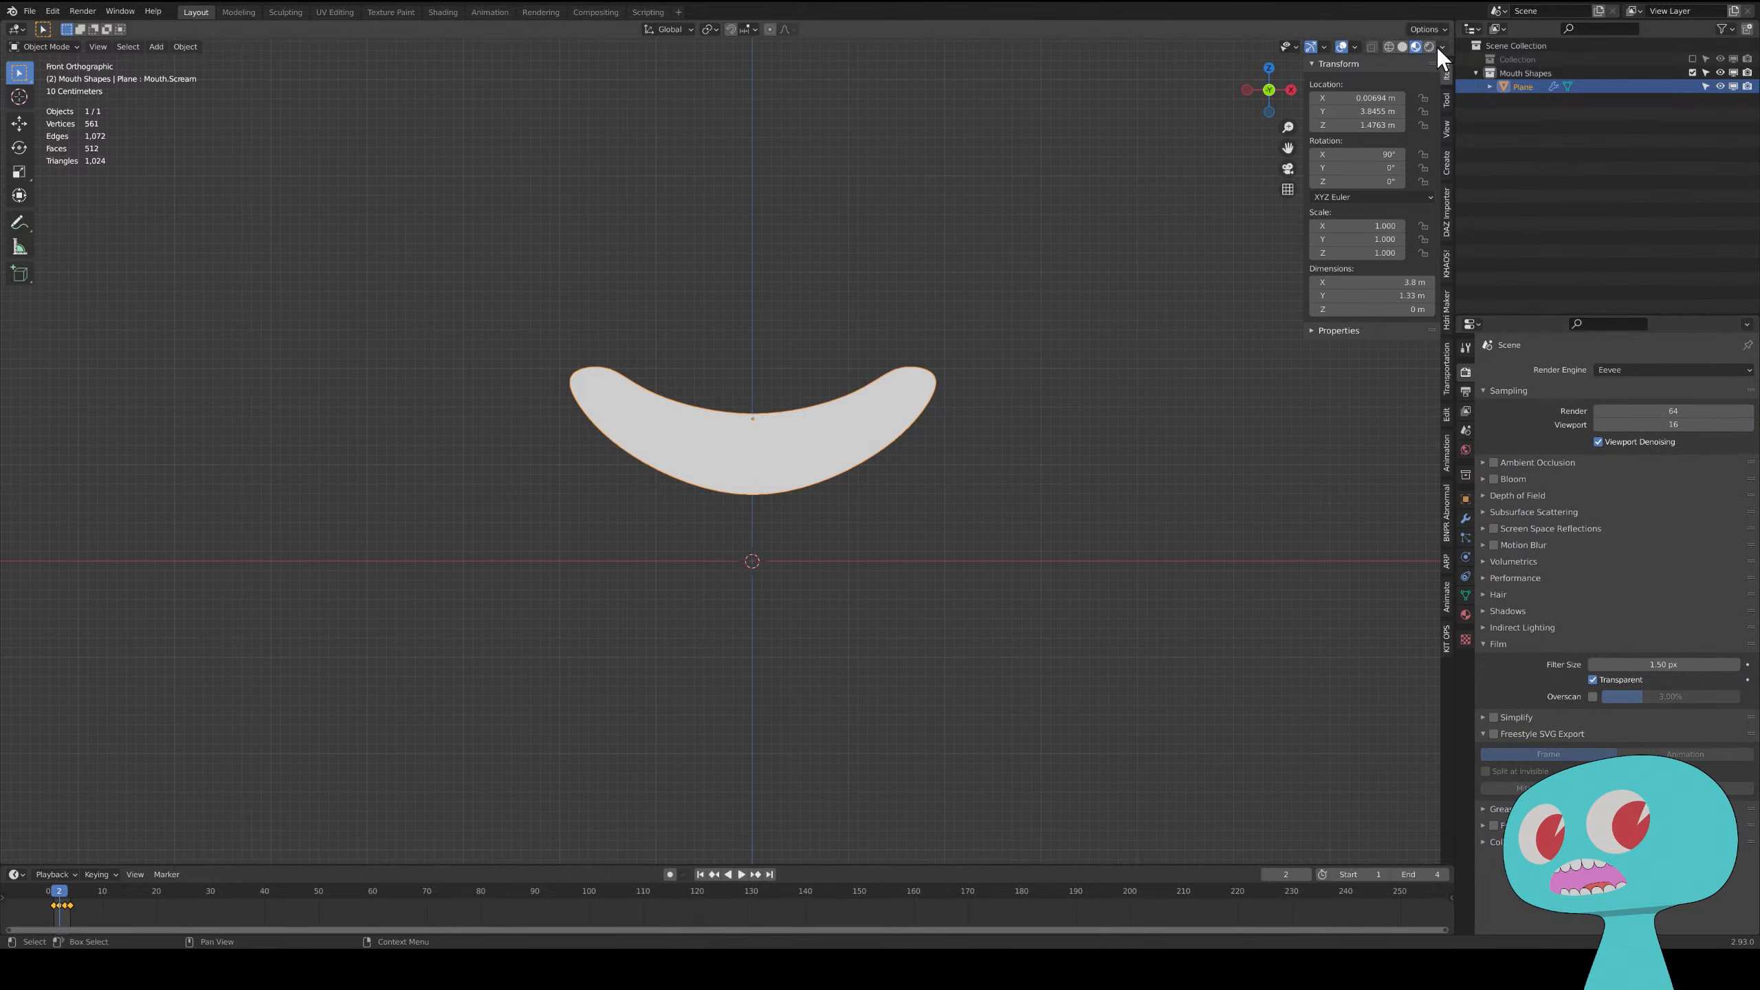
left_click(1465, 450)
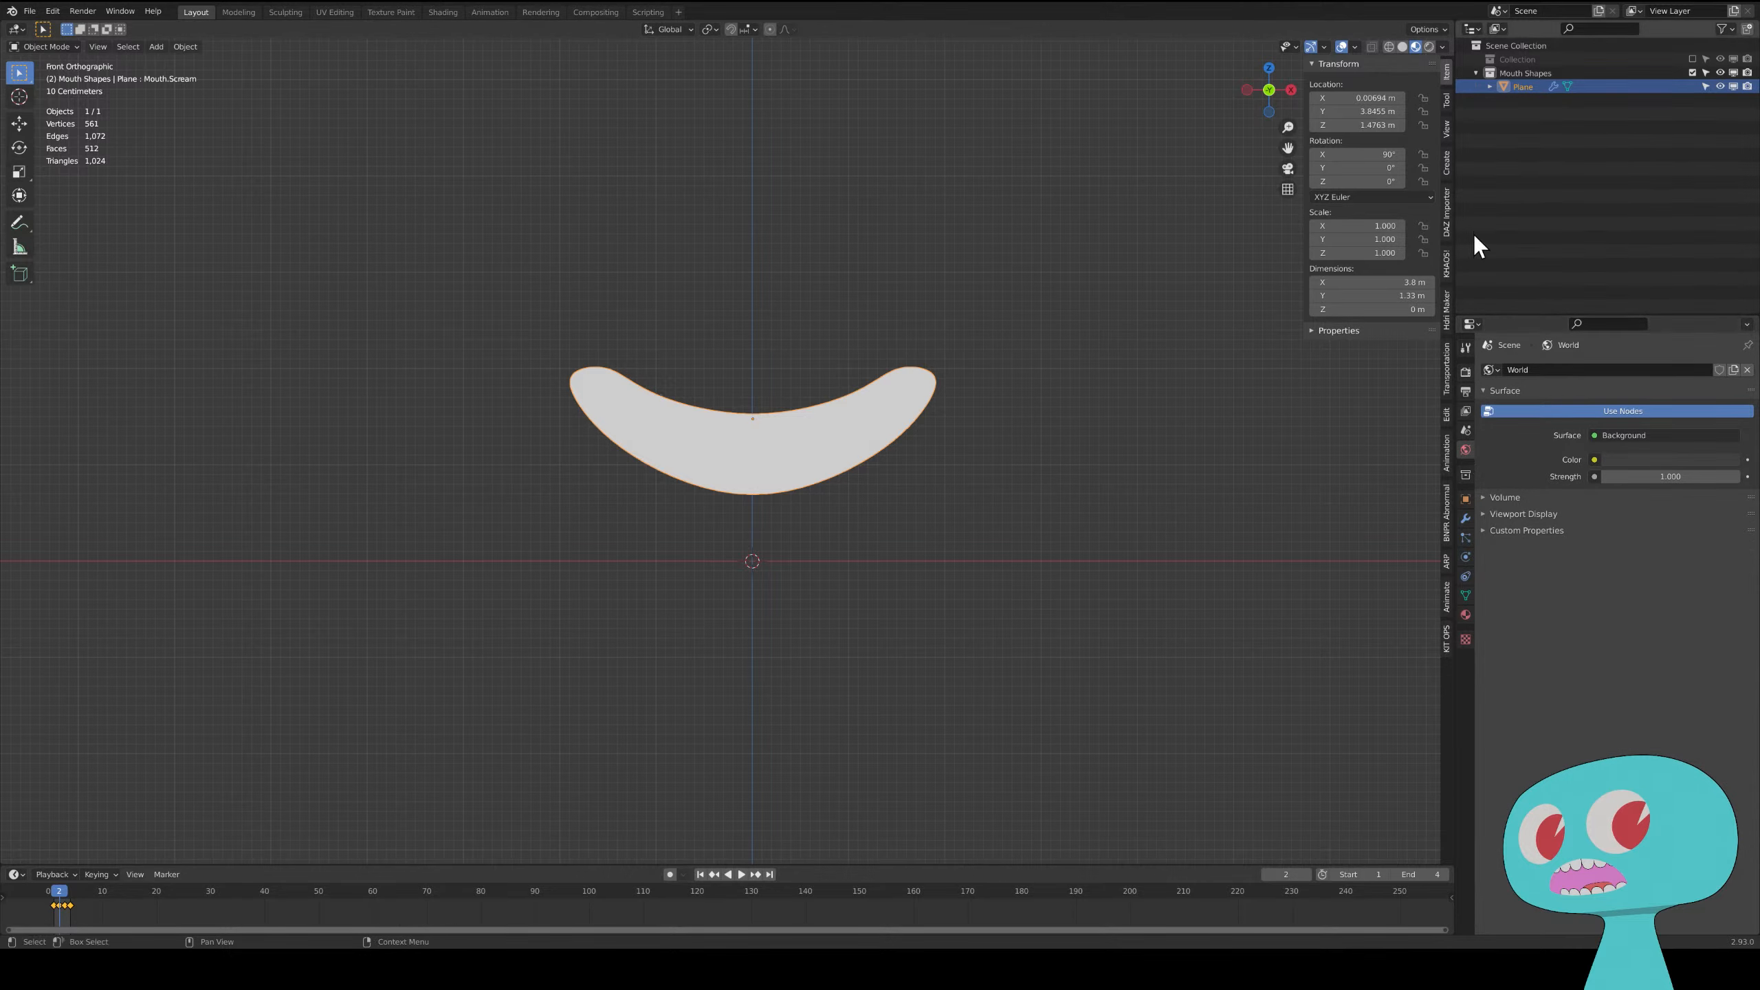
left_click(1428, 47)
middle_click_drag(853, 410, 911, 381)
key("grave")
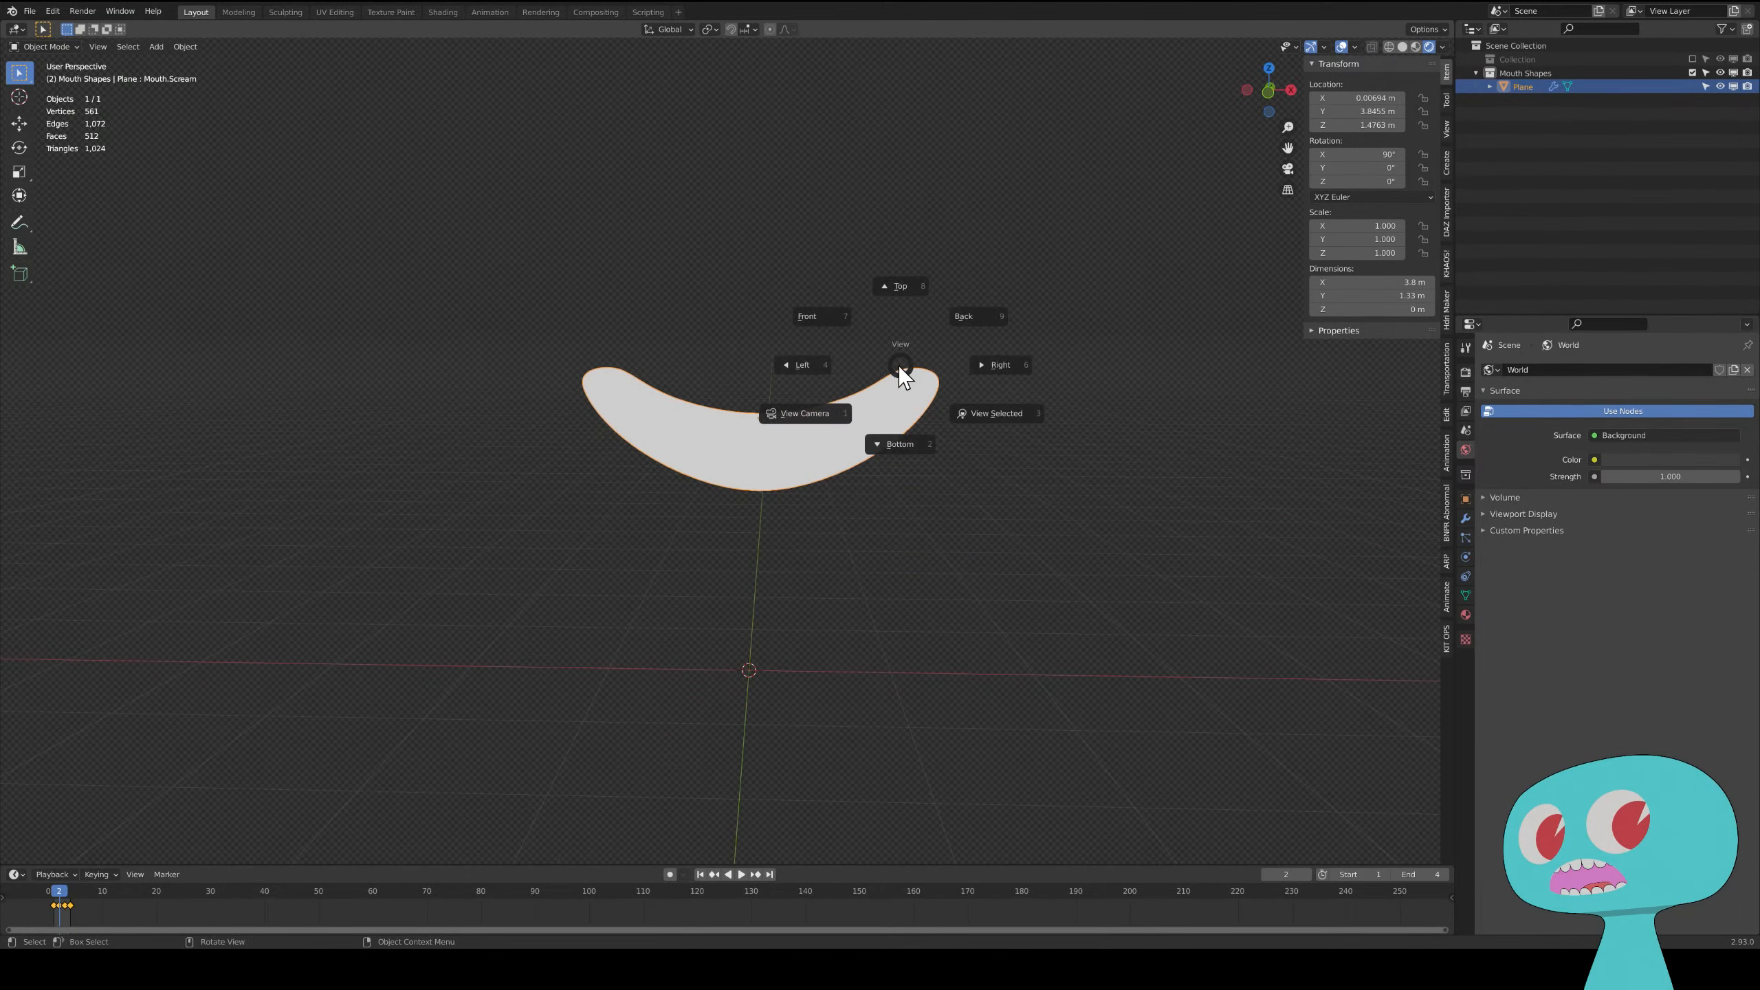
left_click(843, 338)
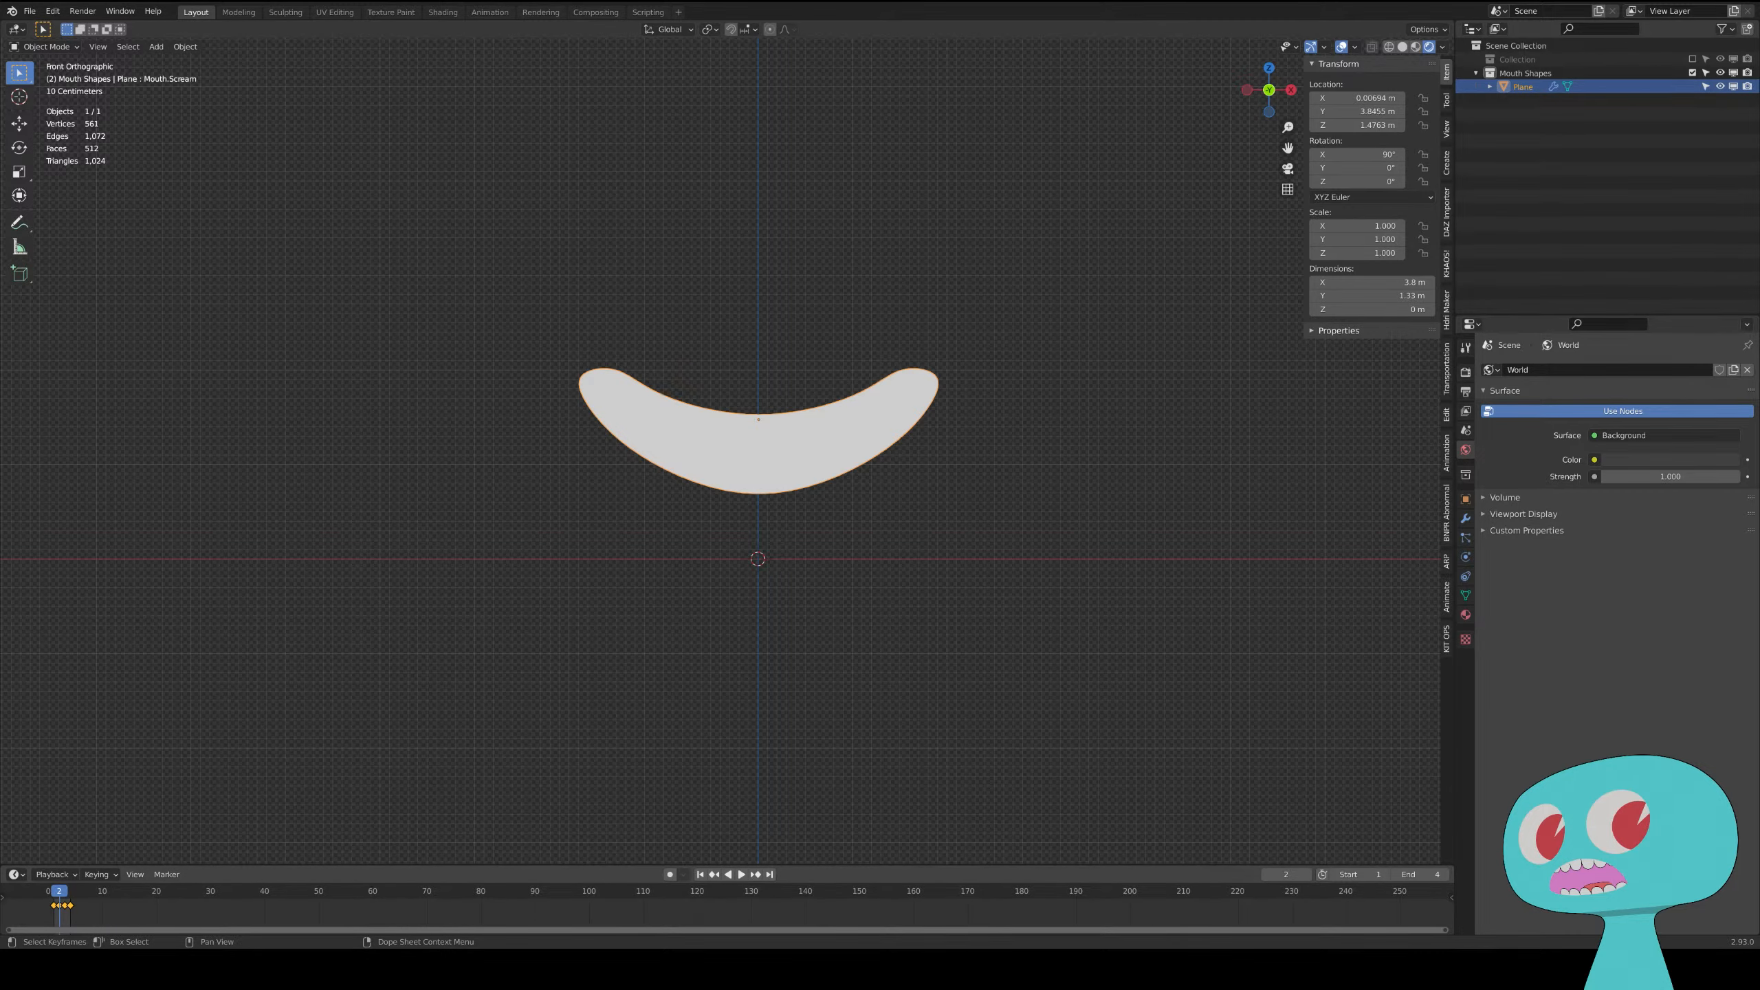
- In the Compositing workspace, move the File Output node slightly aside and set its PNG compression to 0%
left_click(591, 14)
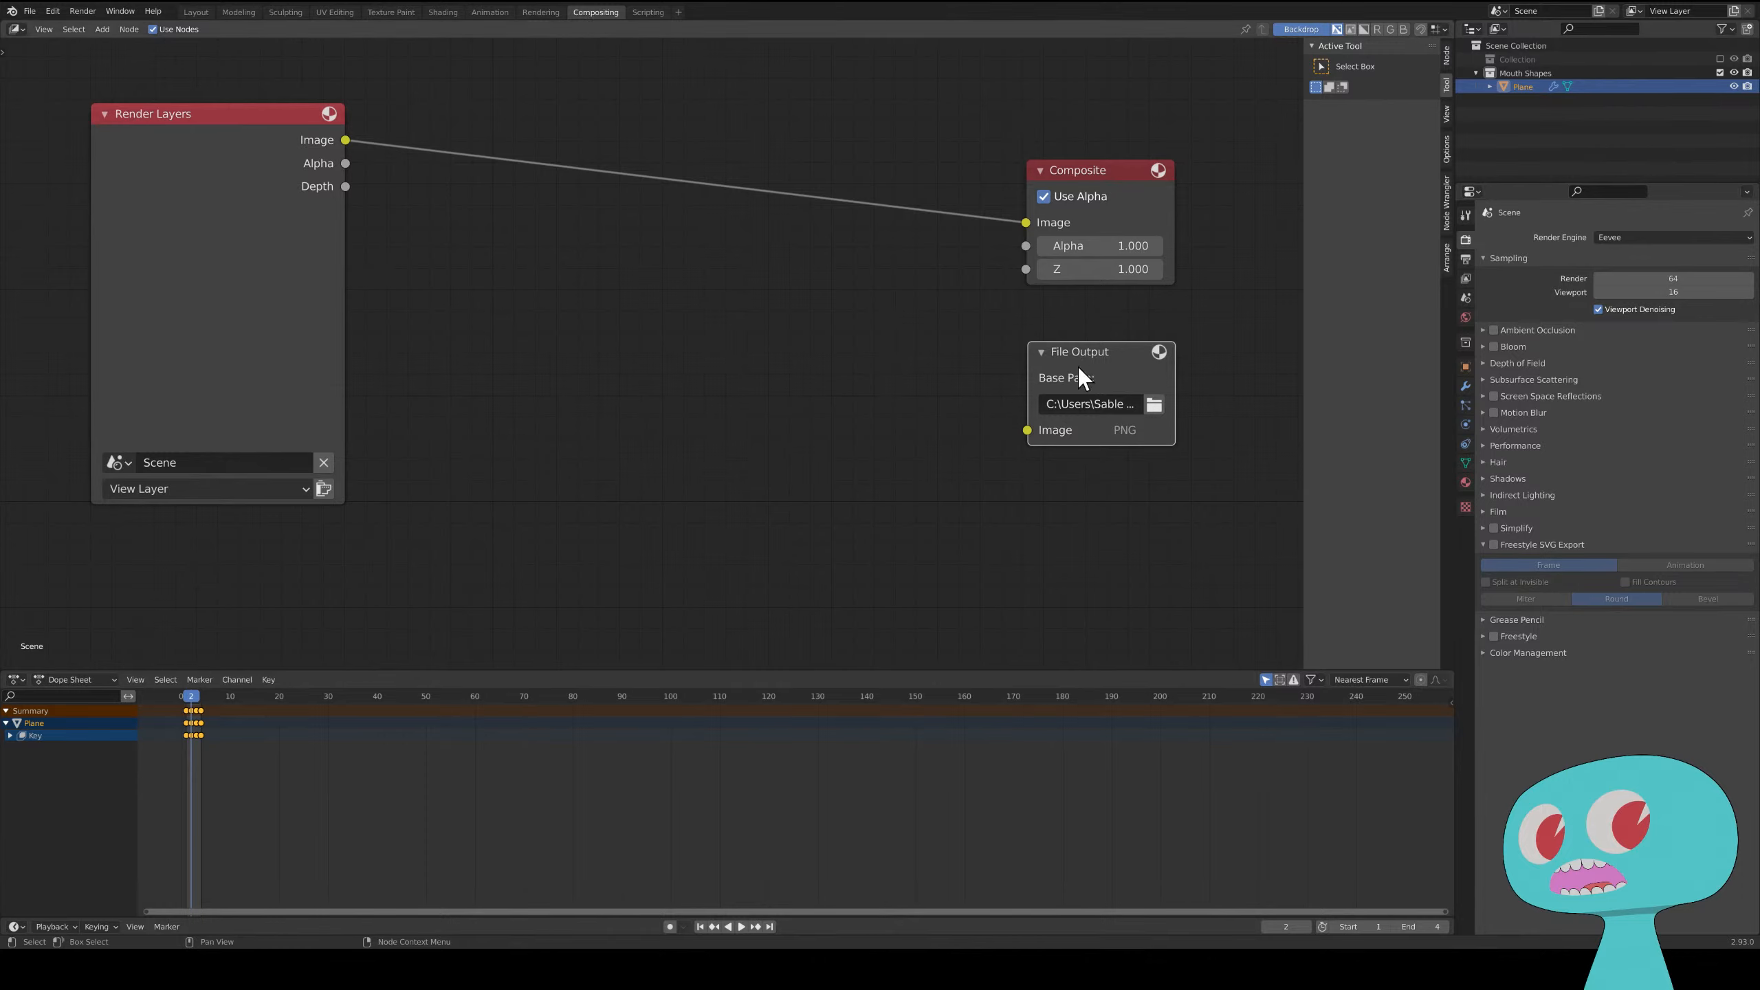
left_click_drag(1078, 366, 1117, 364)
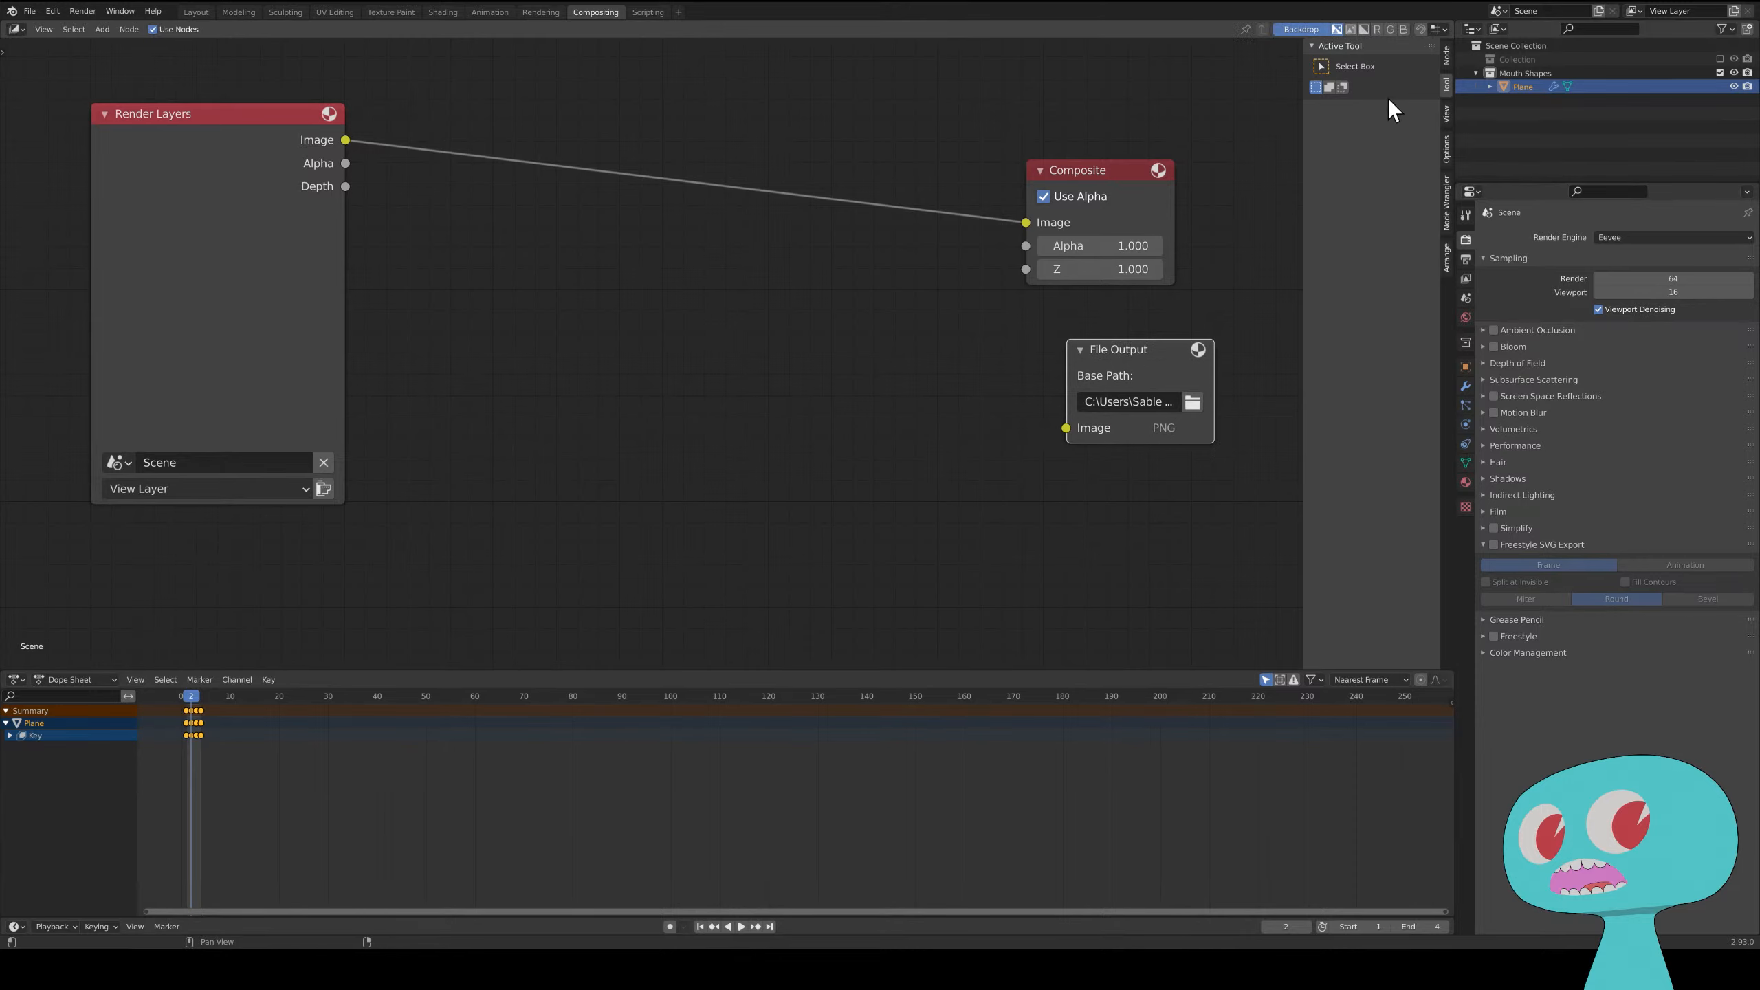
left_click(1447, 111)
left_click(1445, 56)
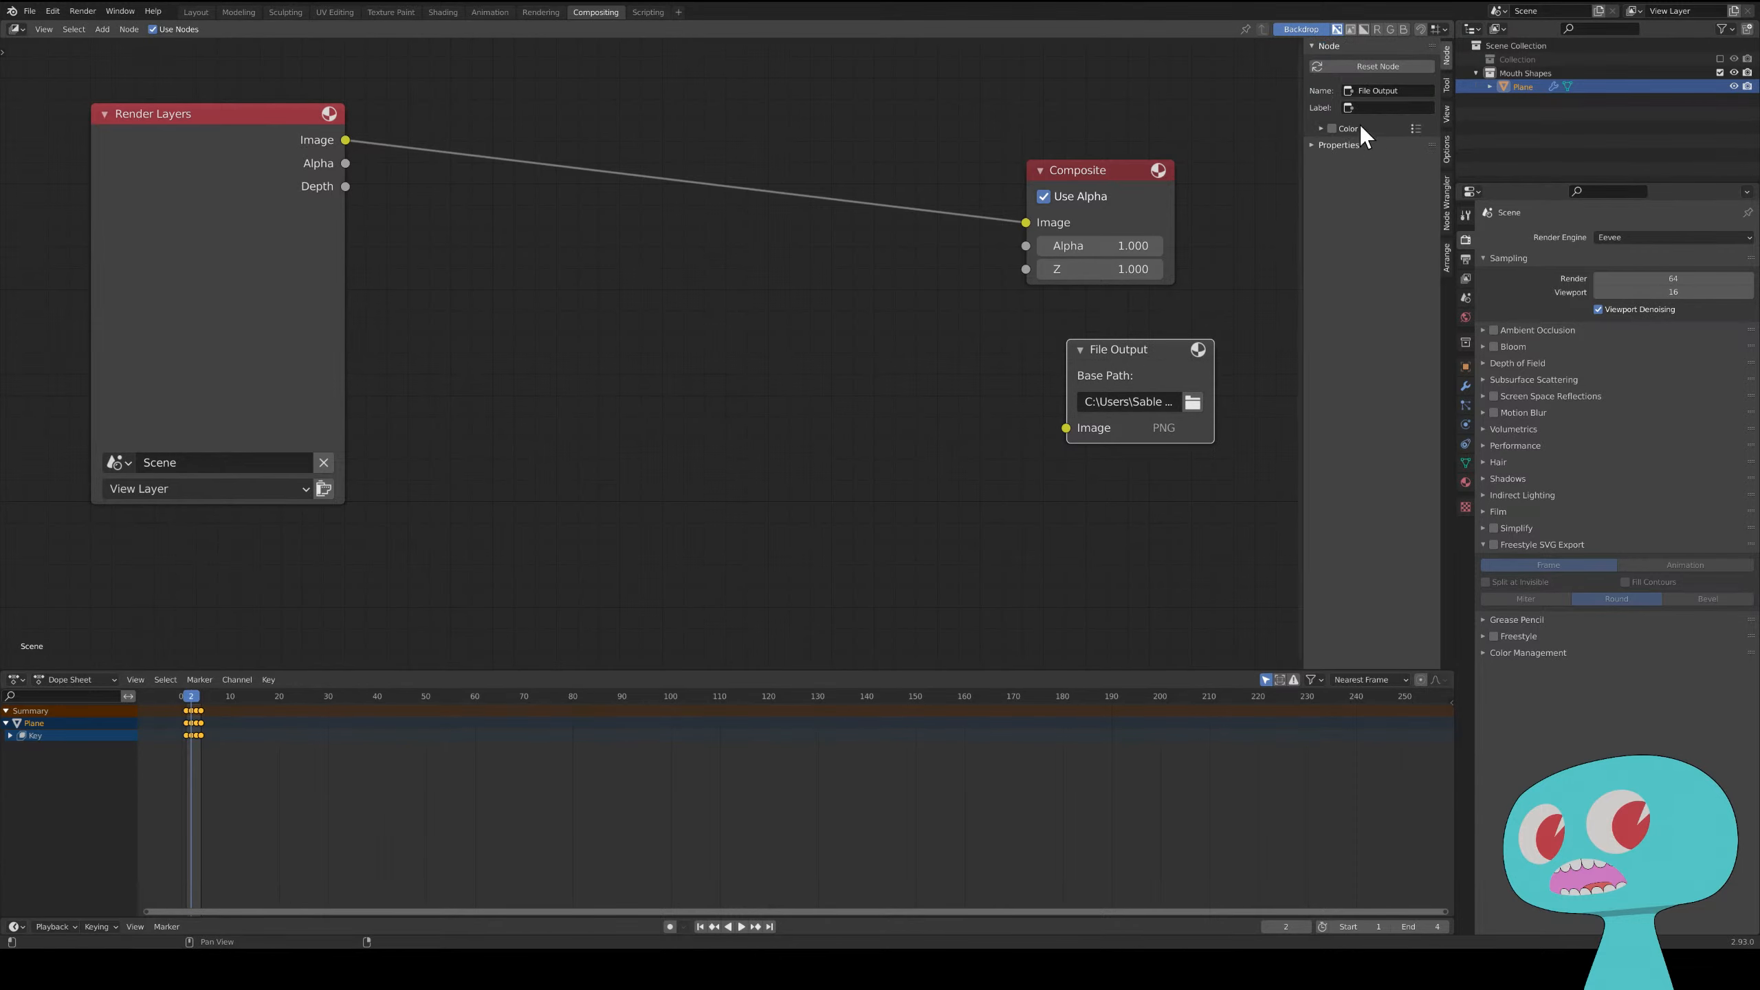
left_click(1314, 145)
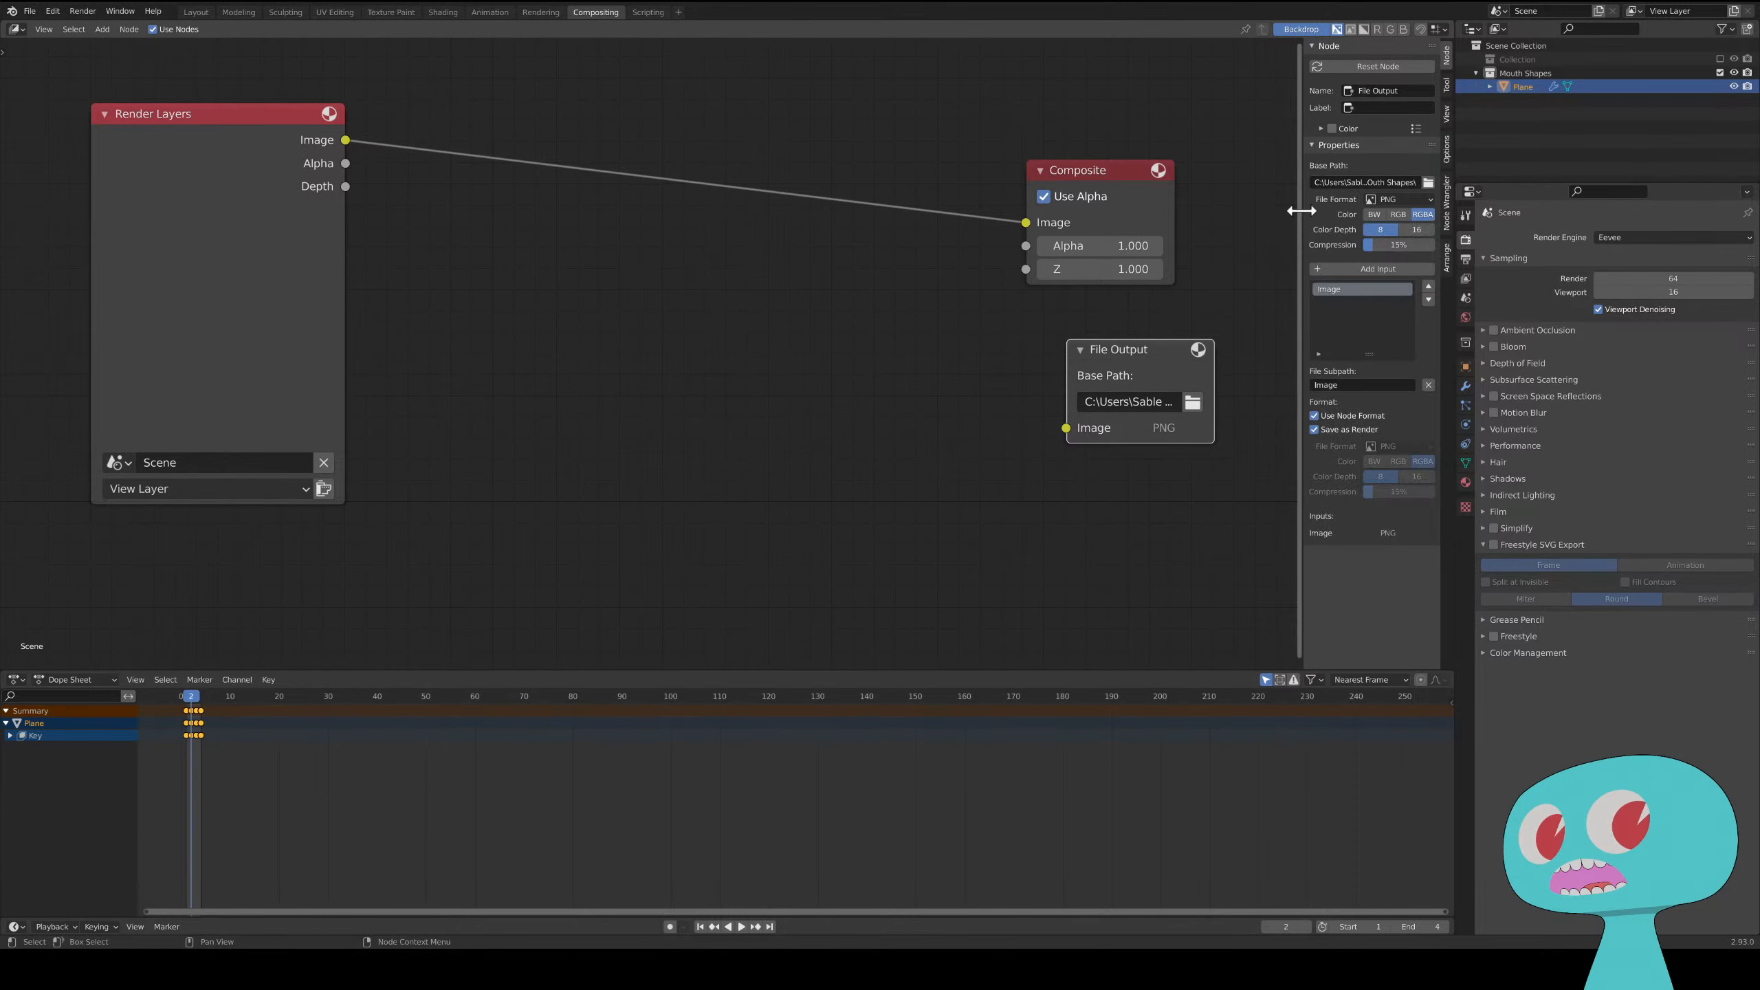
left_click_drag(1302, 211, 1205, 213)
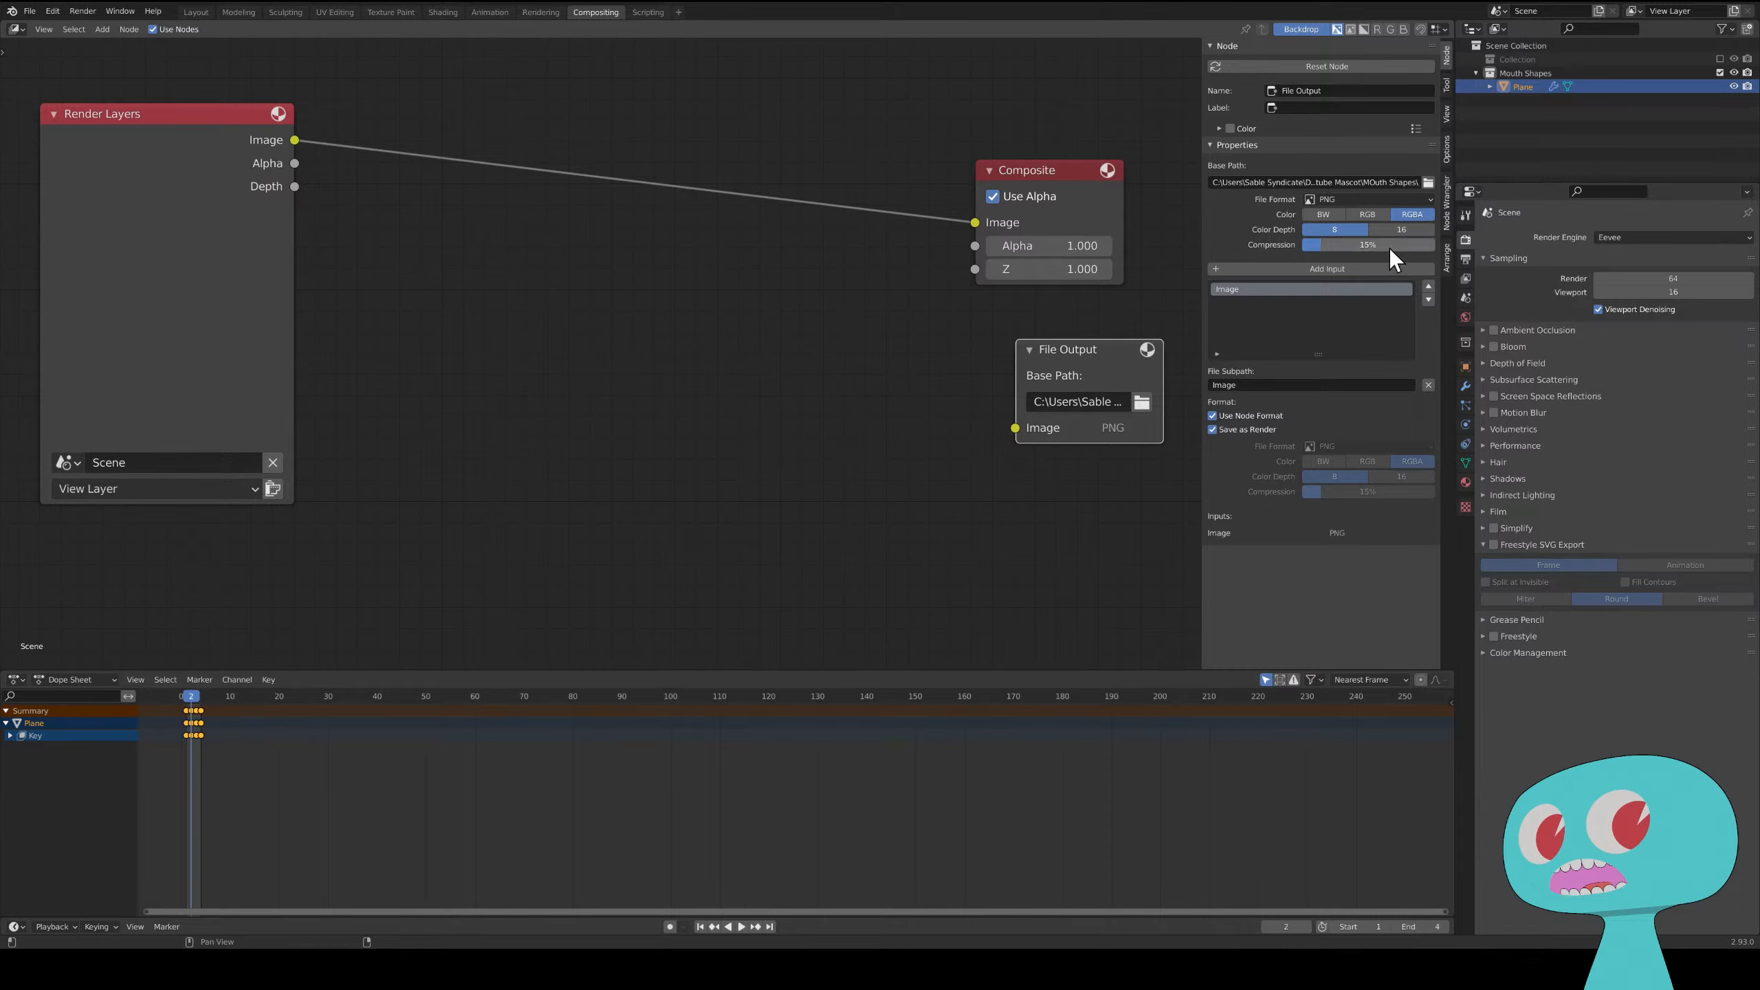
left_click_drag(1410, 250, 1382, 250)
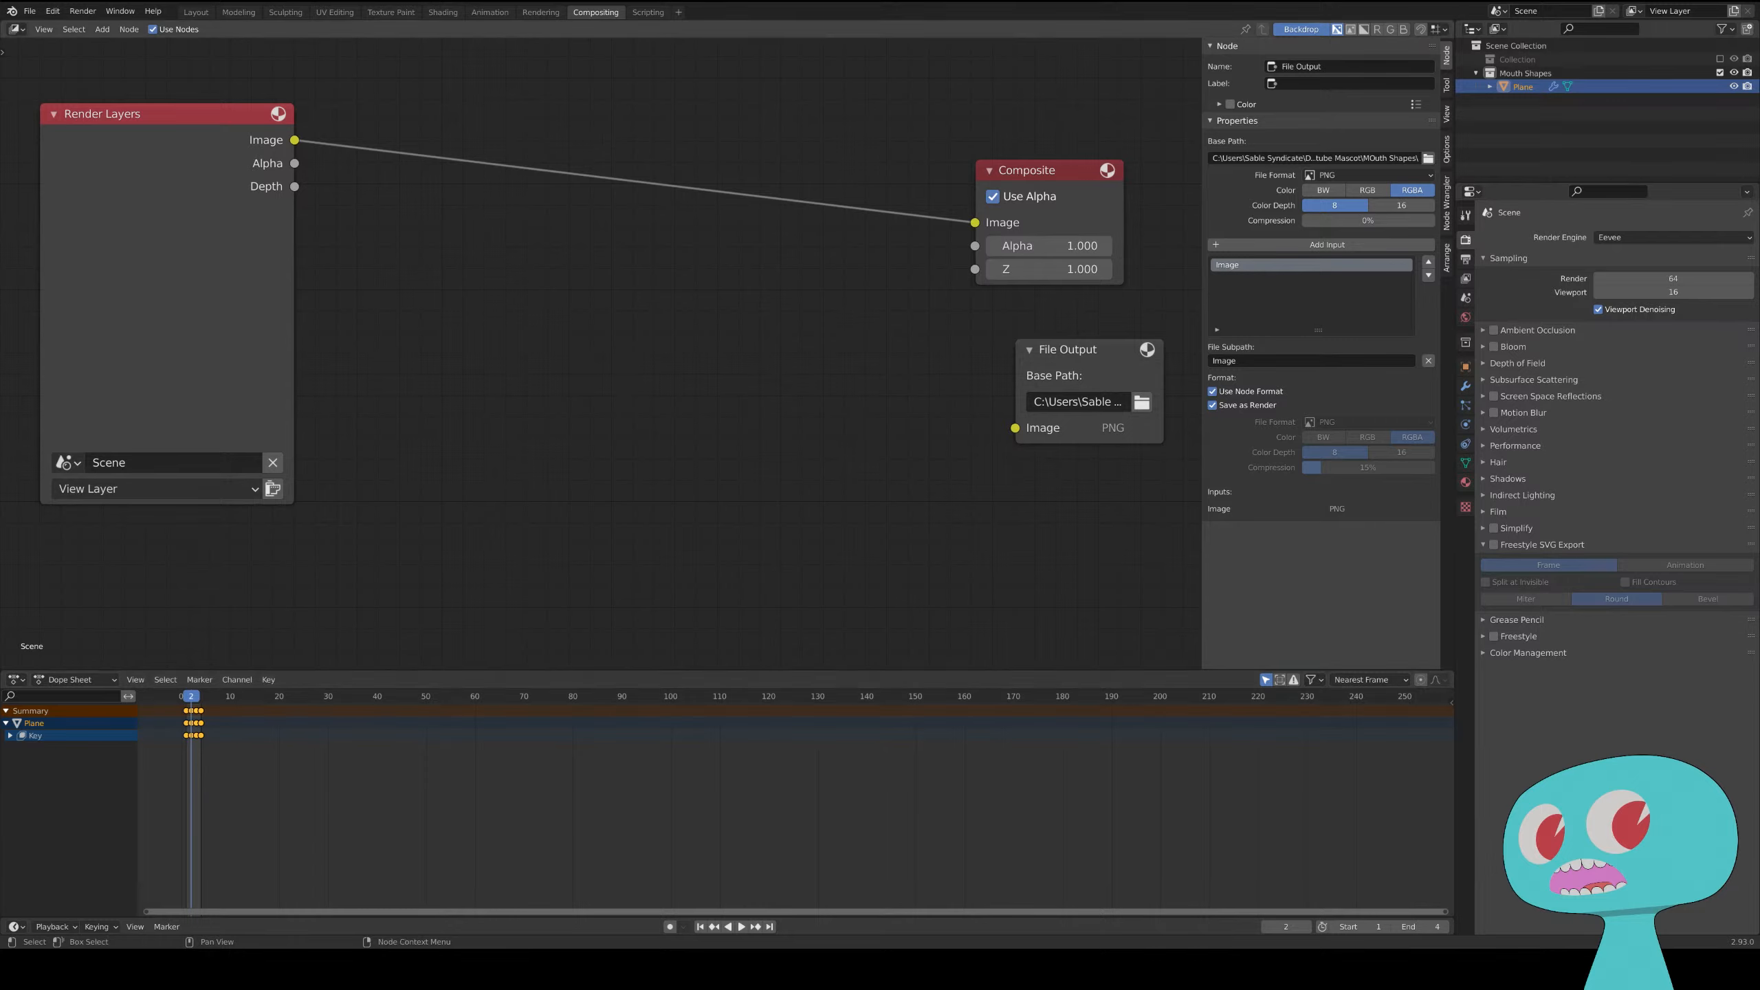
- Add a Viewer node below File Output, connect the Render Layers Image output to it, and try rendering the animation
key("shift+a")
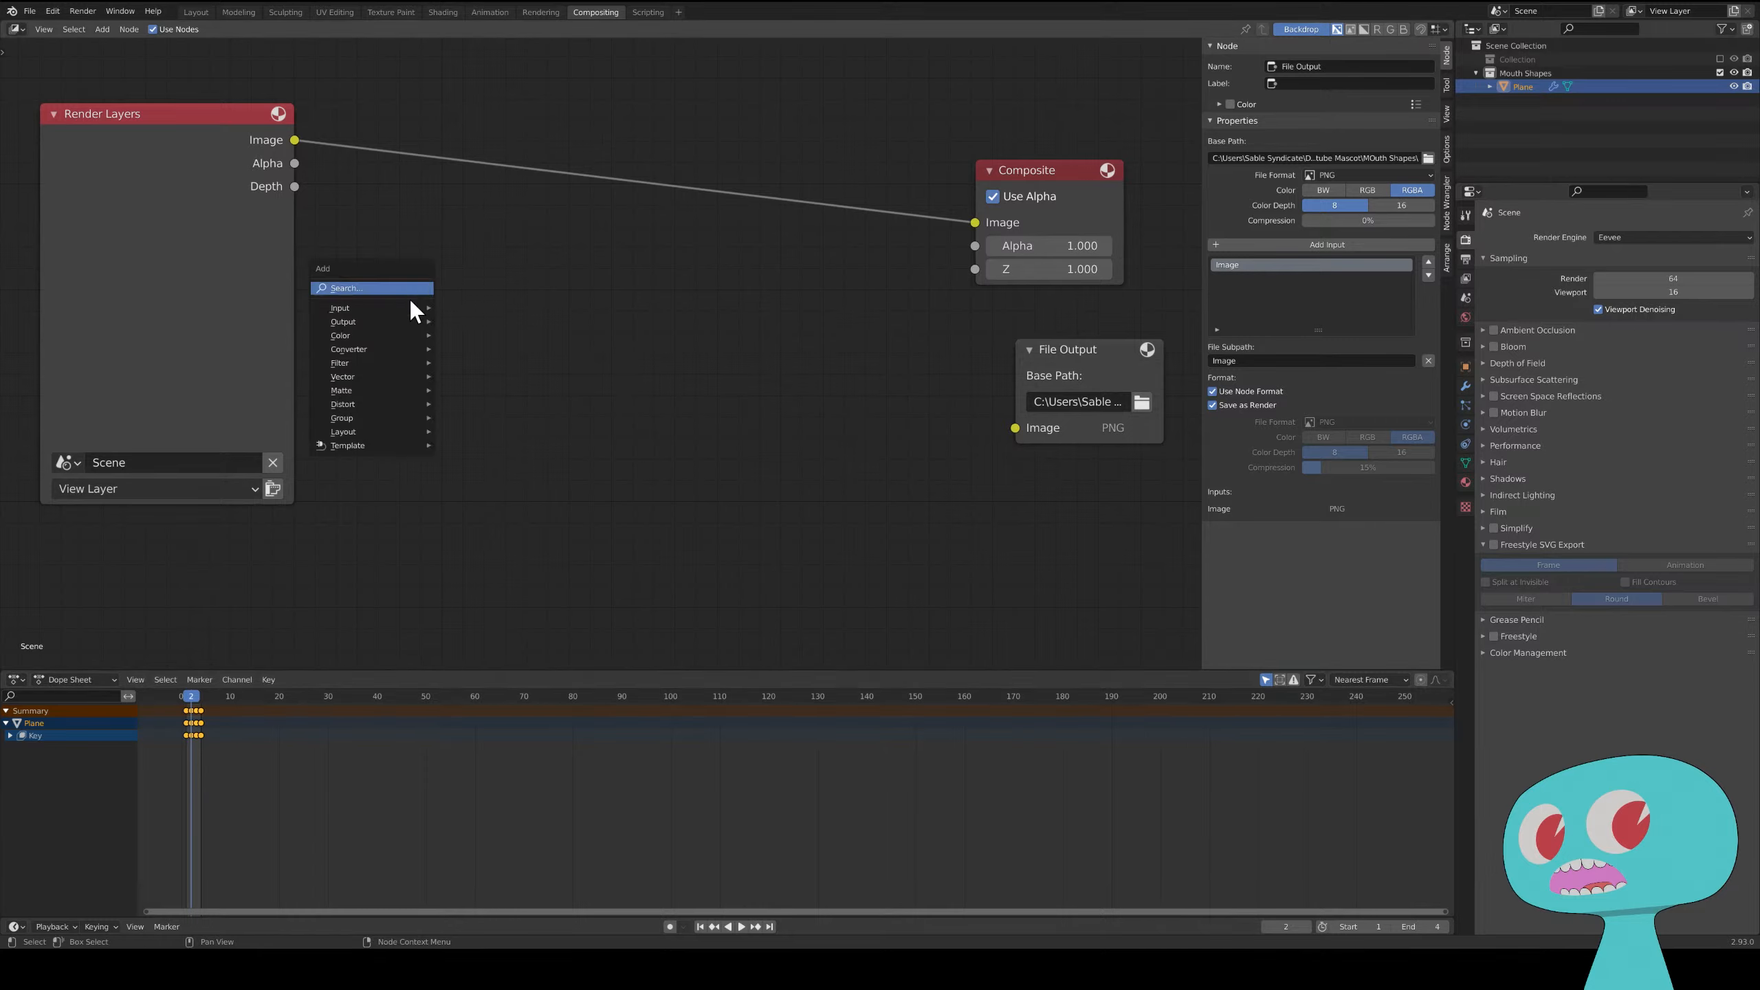
mouse_move(390, 308)
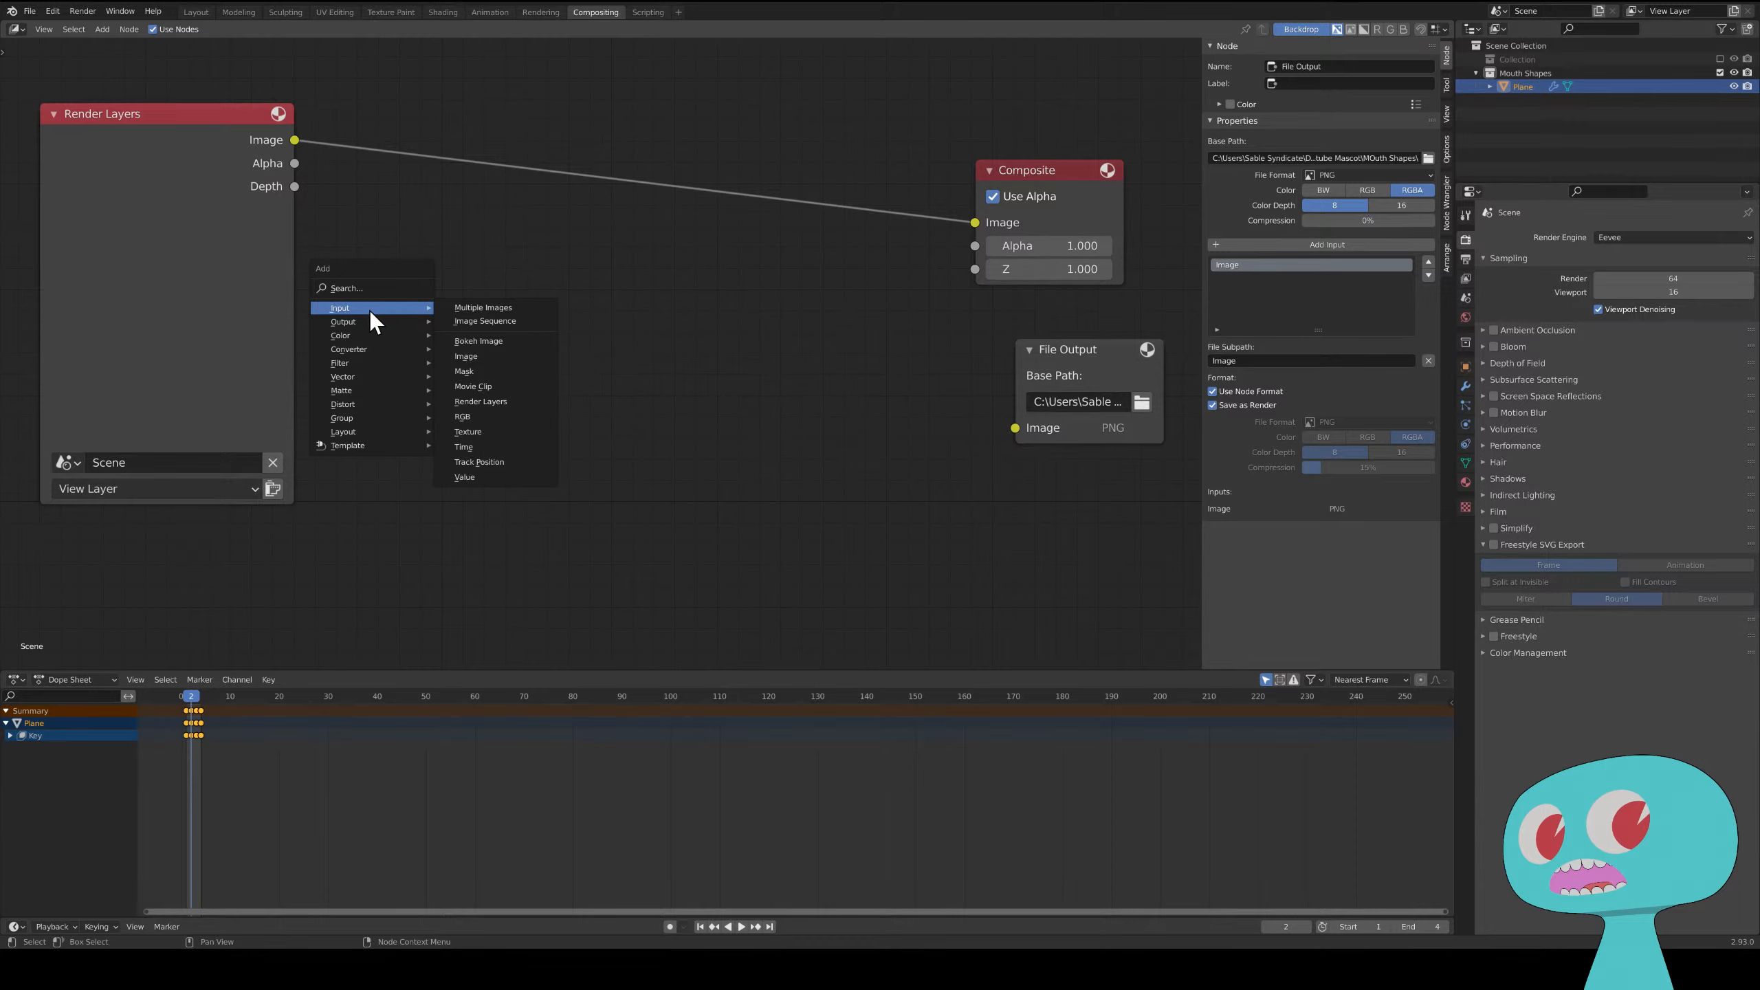
key("shift+a")
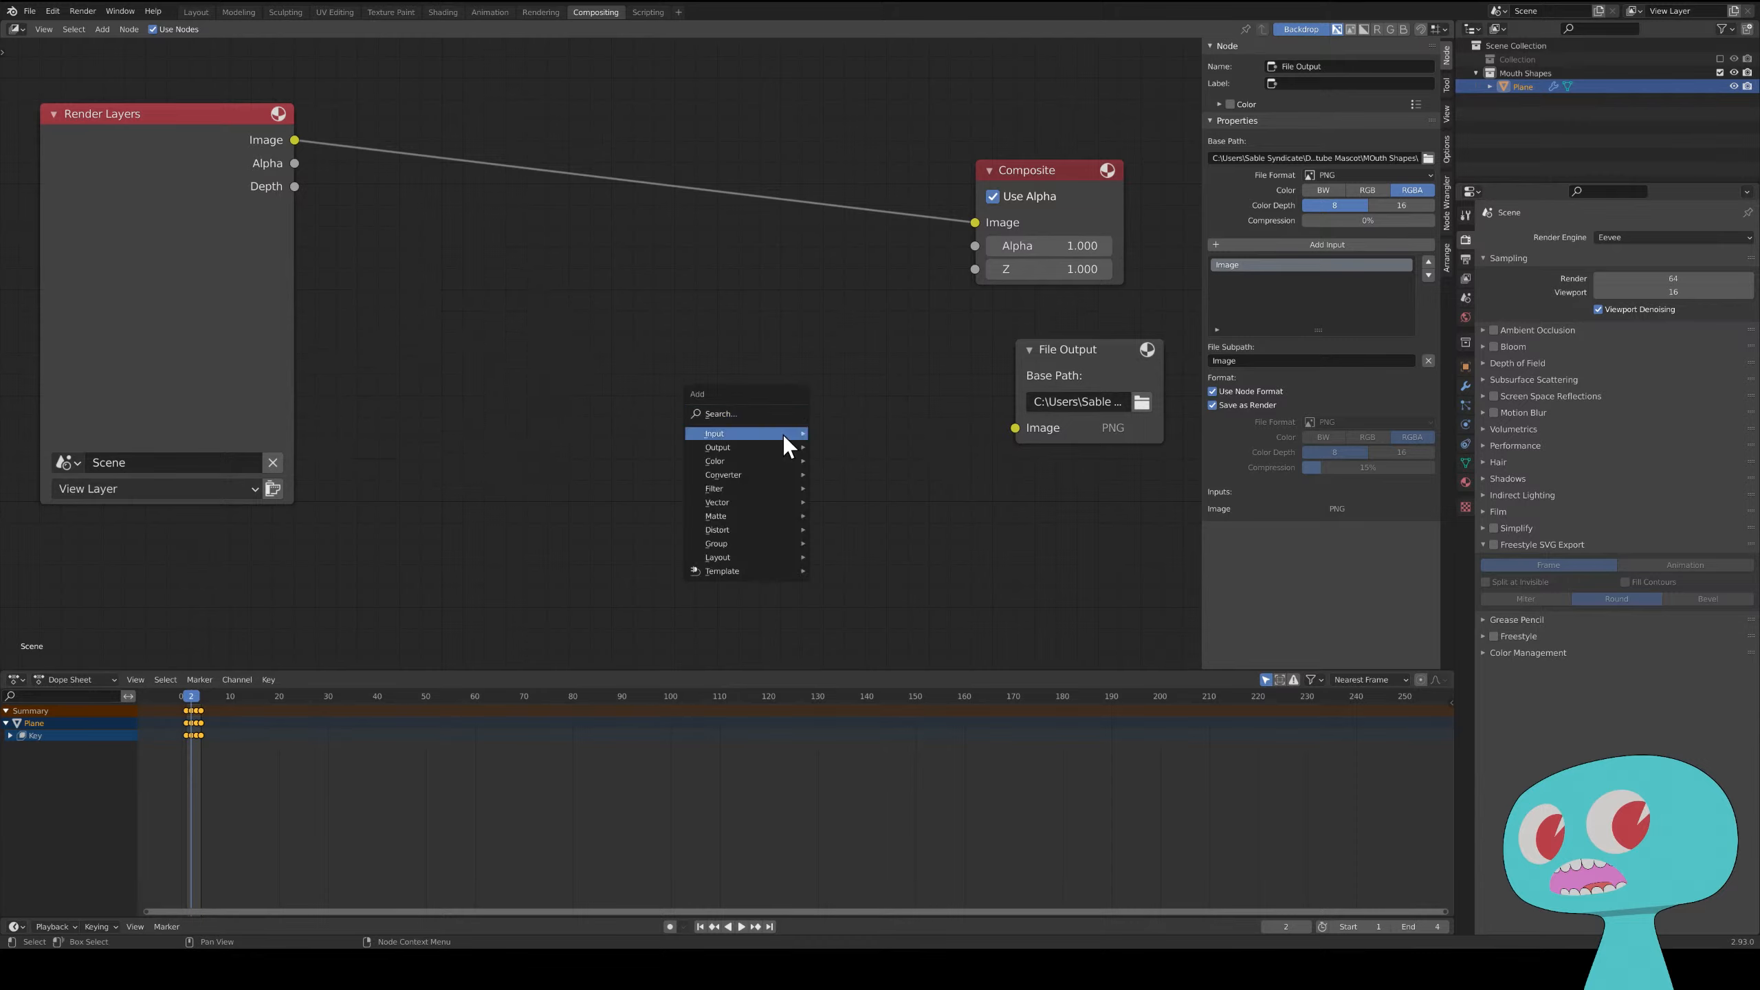
mouse_move(784, 435)
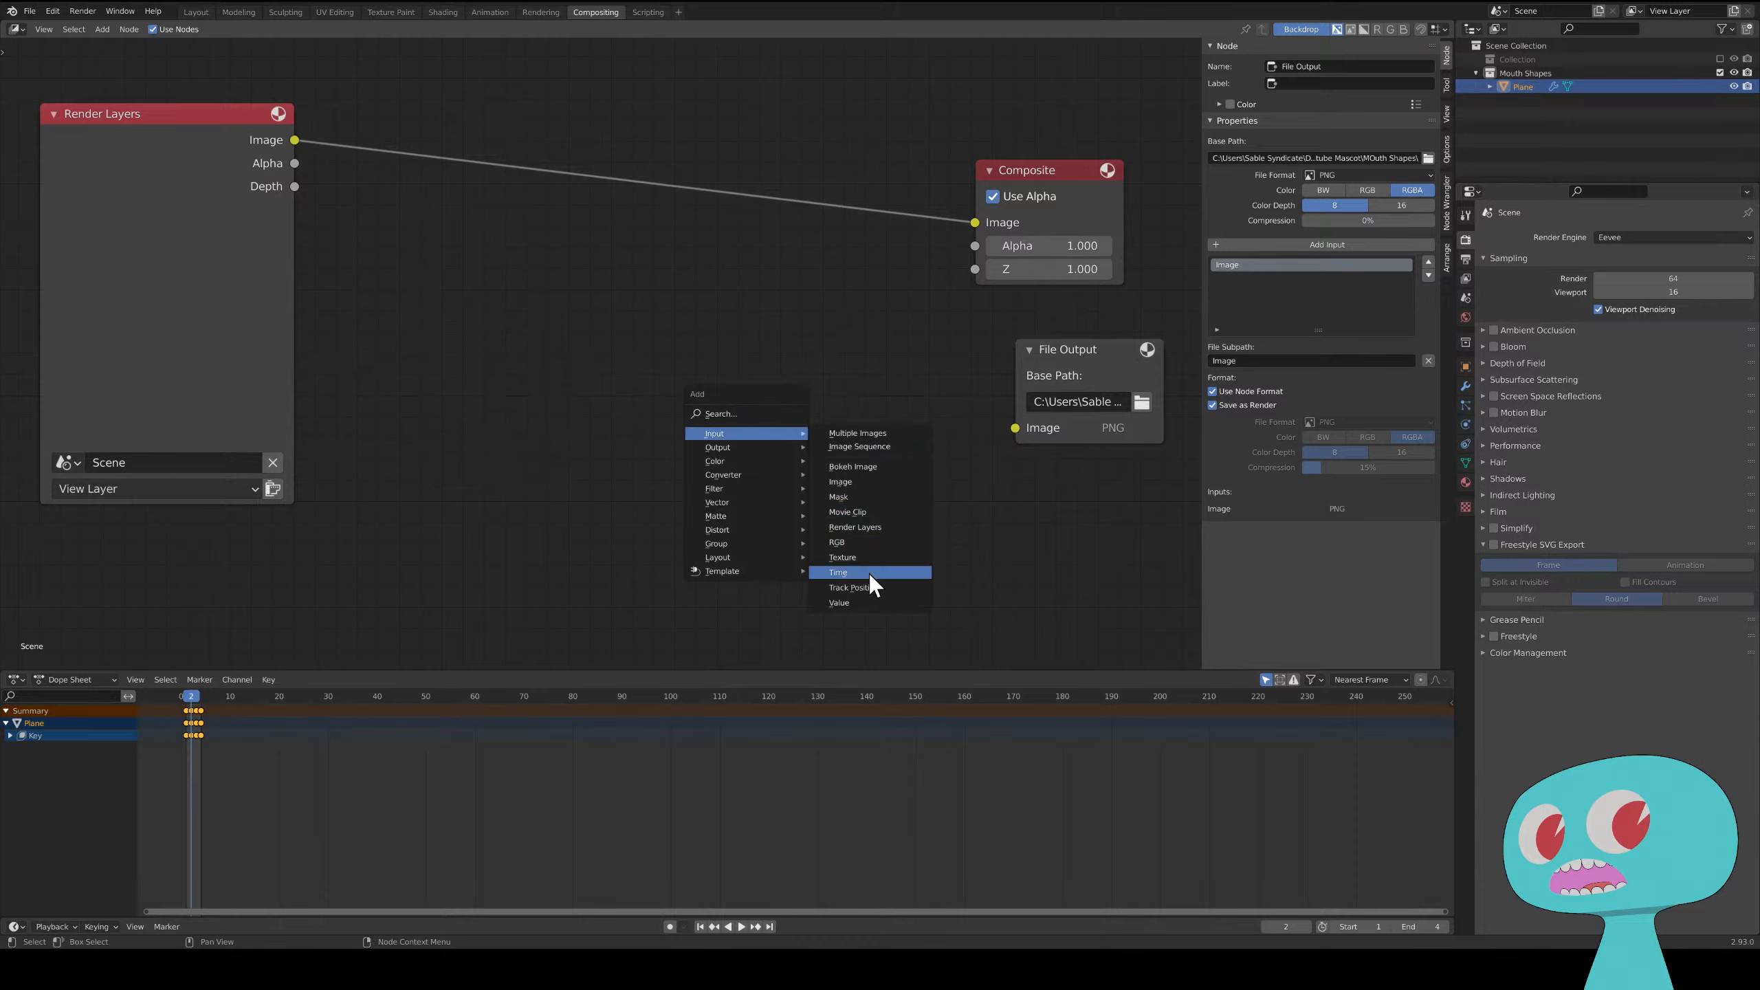
mouse_move(734, 449)
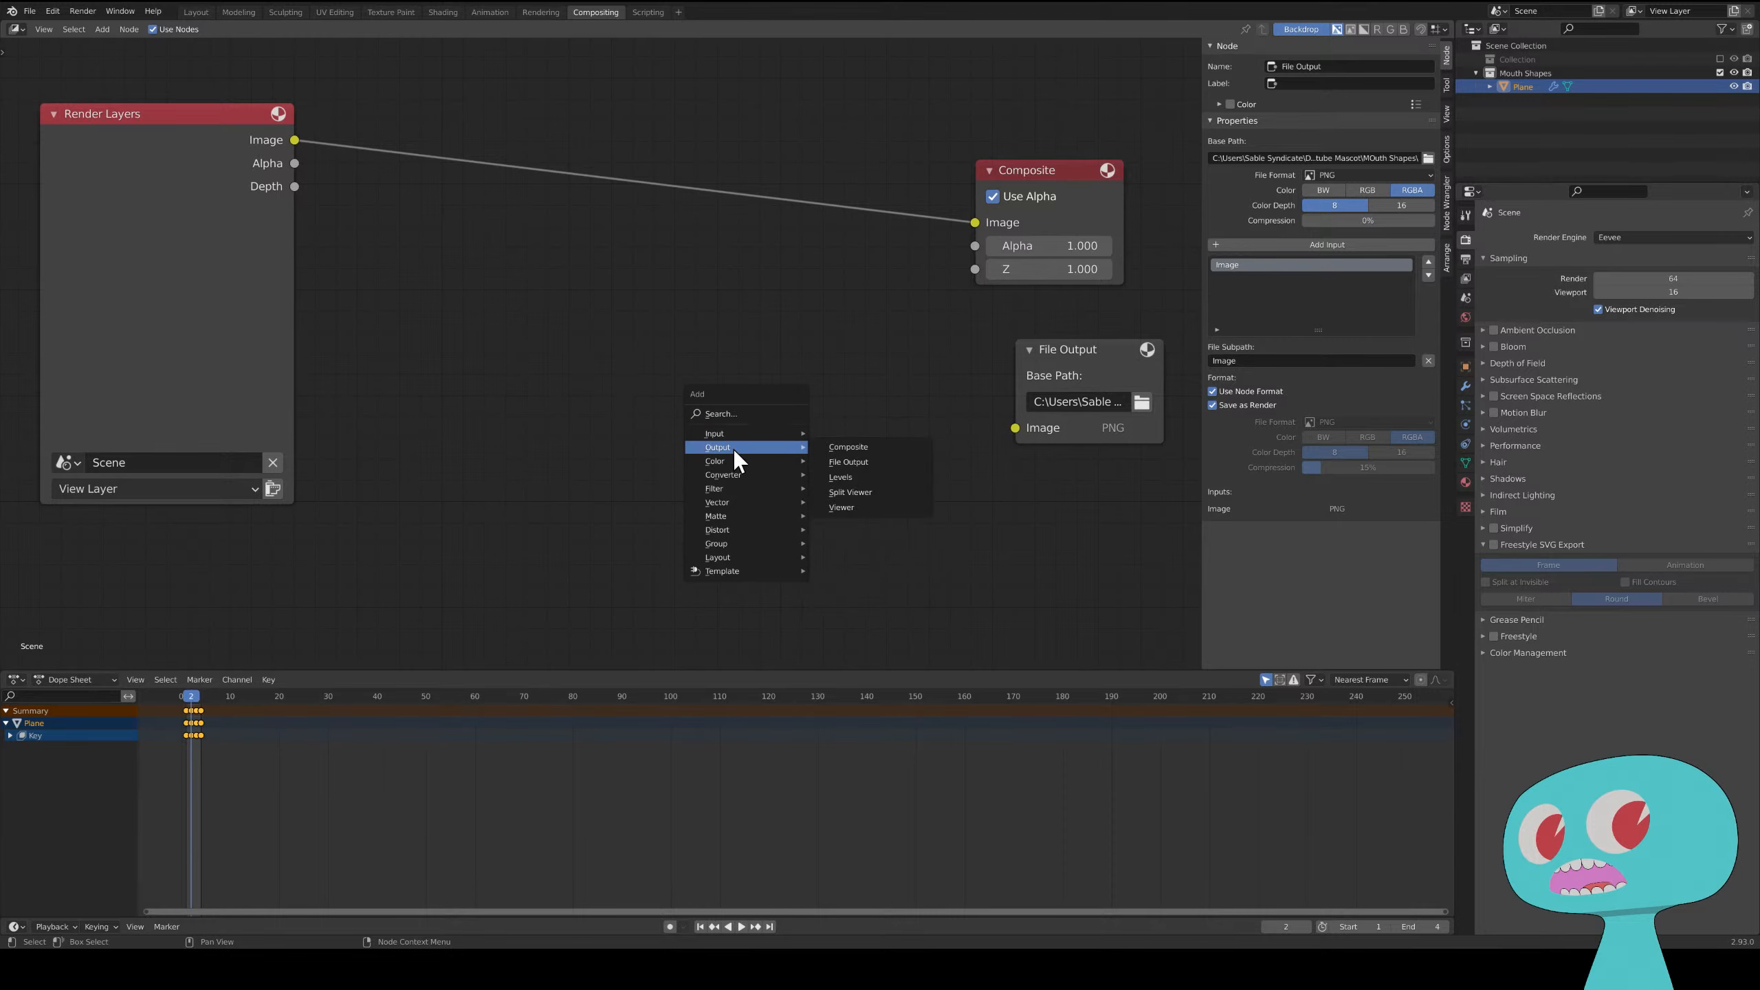
left_click(857, 506)
left_click(1033, 474)
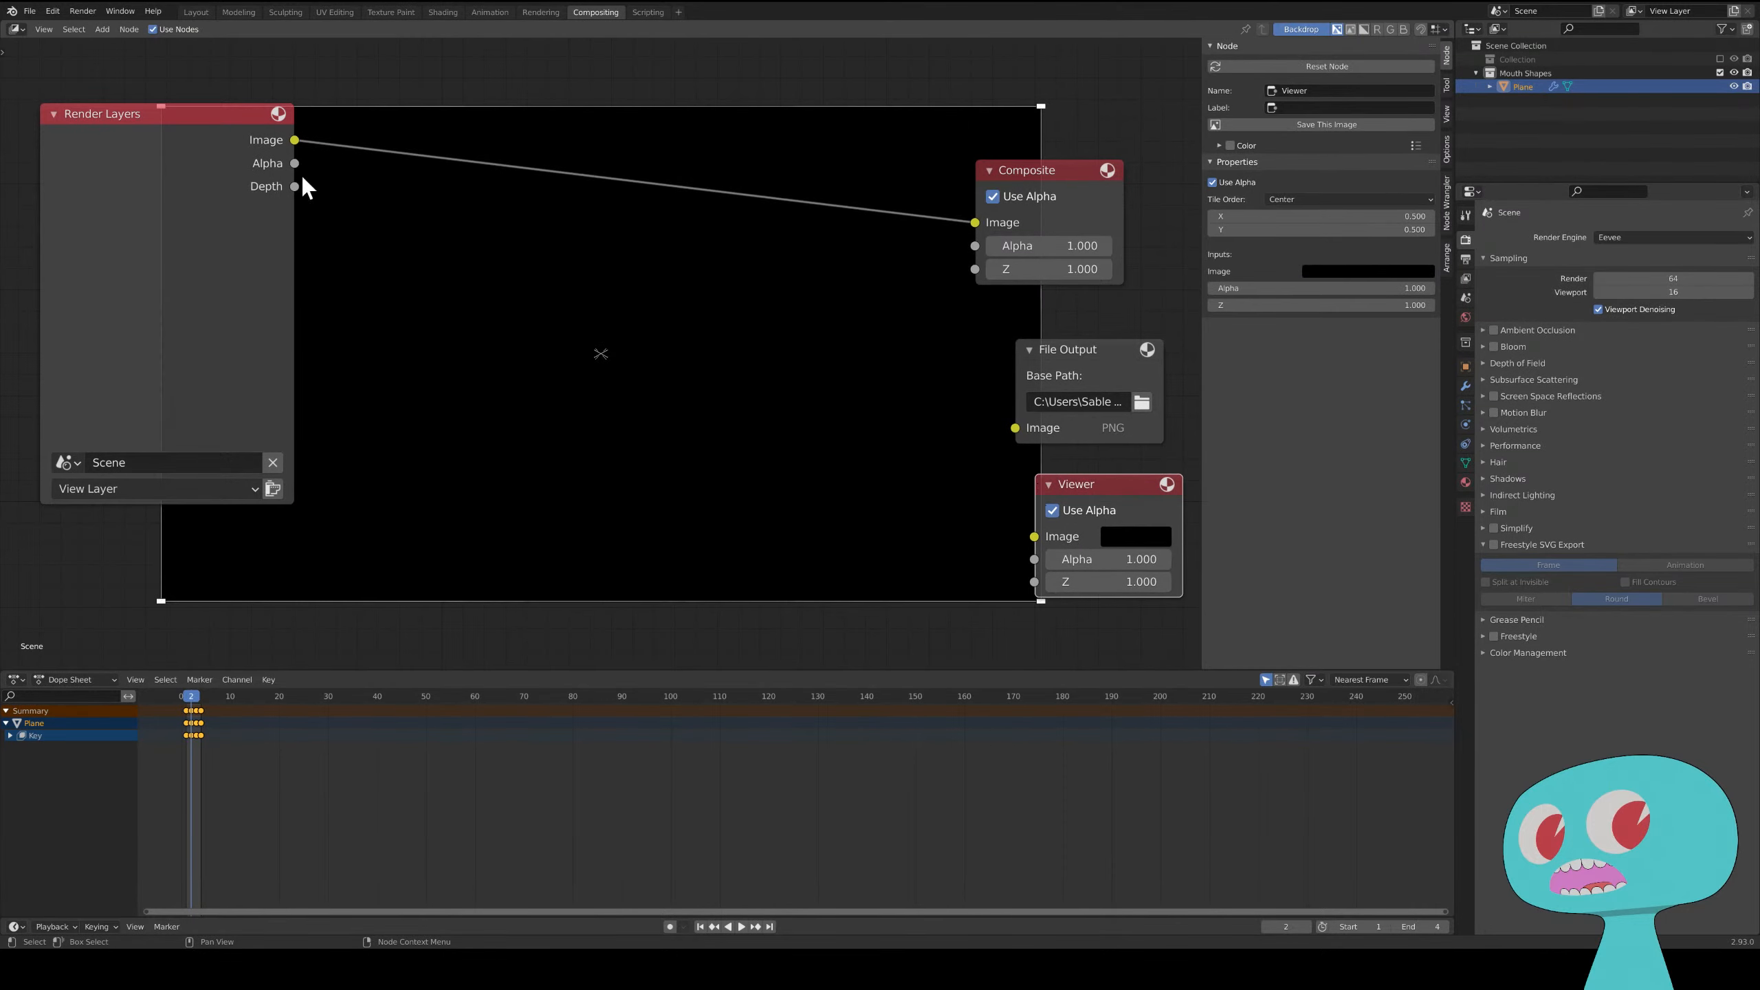
left_click_drag(295, 141, 1035, 538)
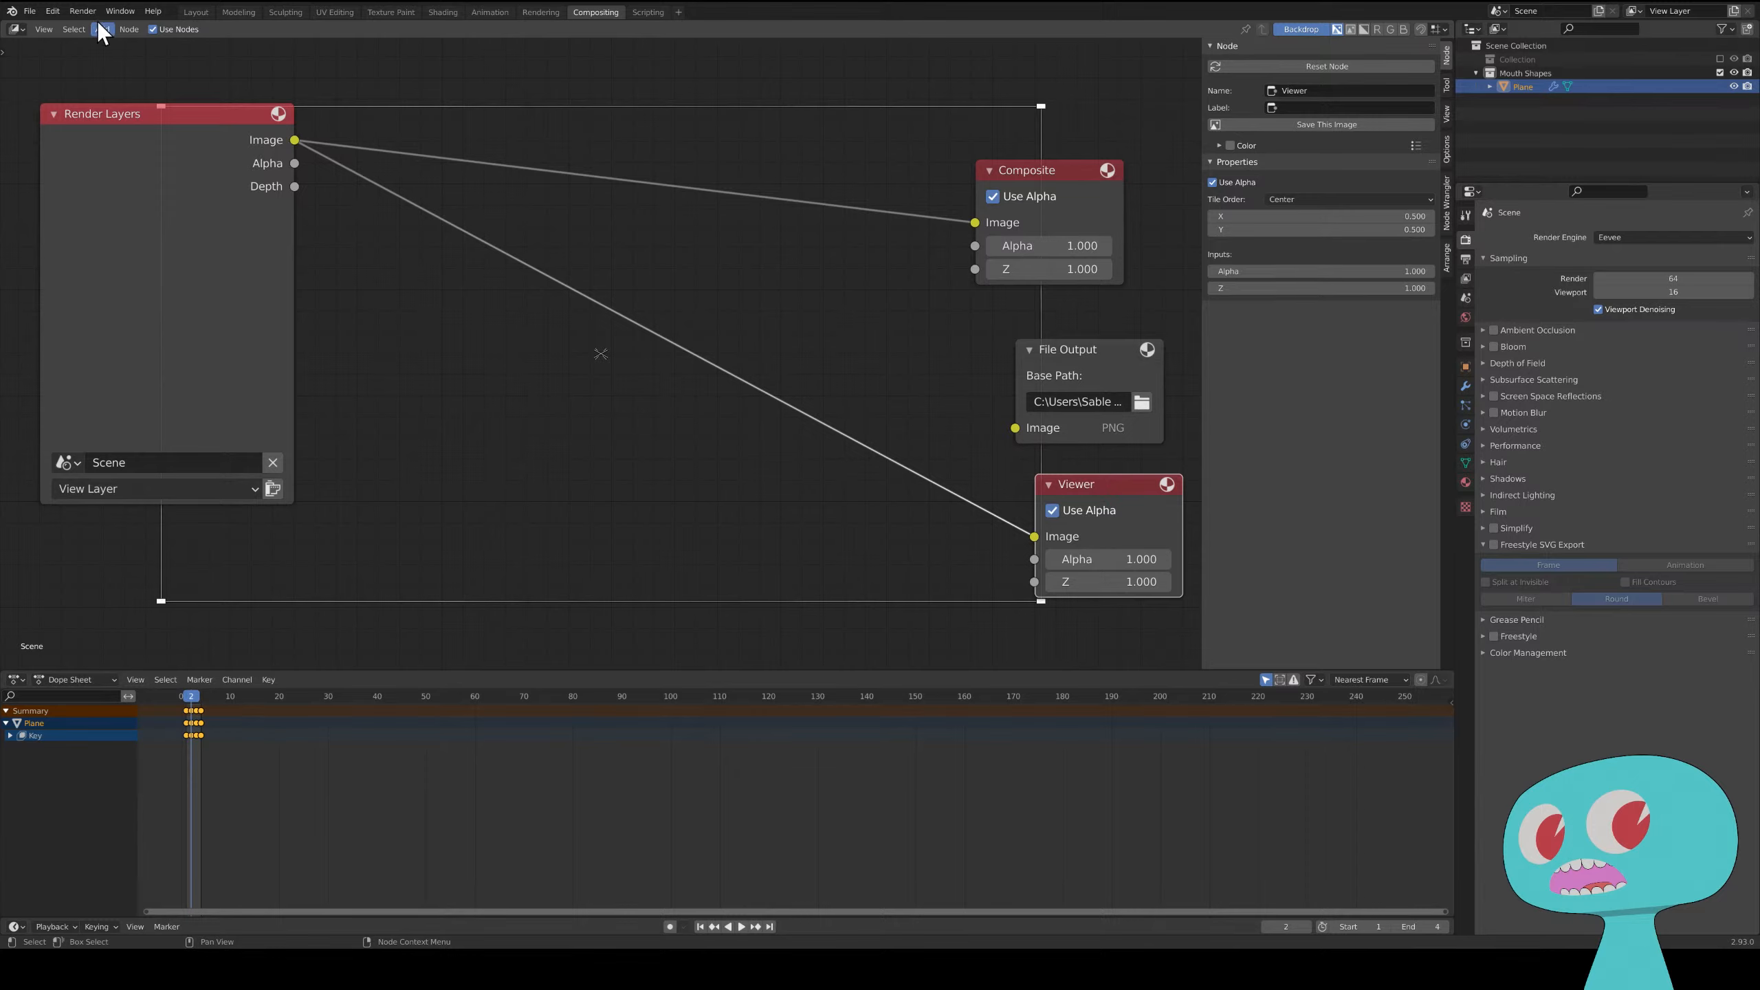
left_click(81, 13)
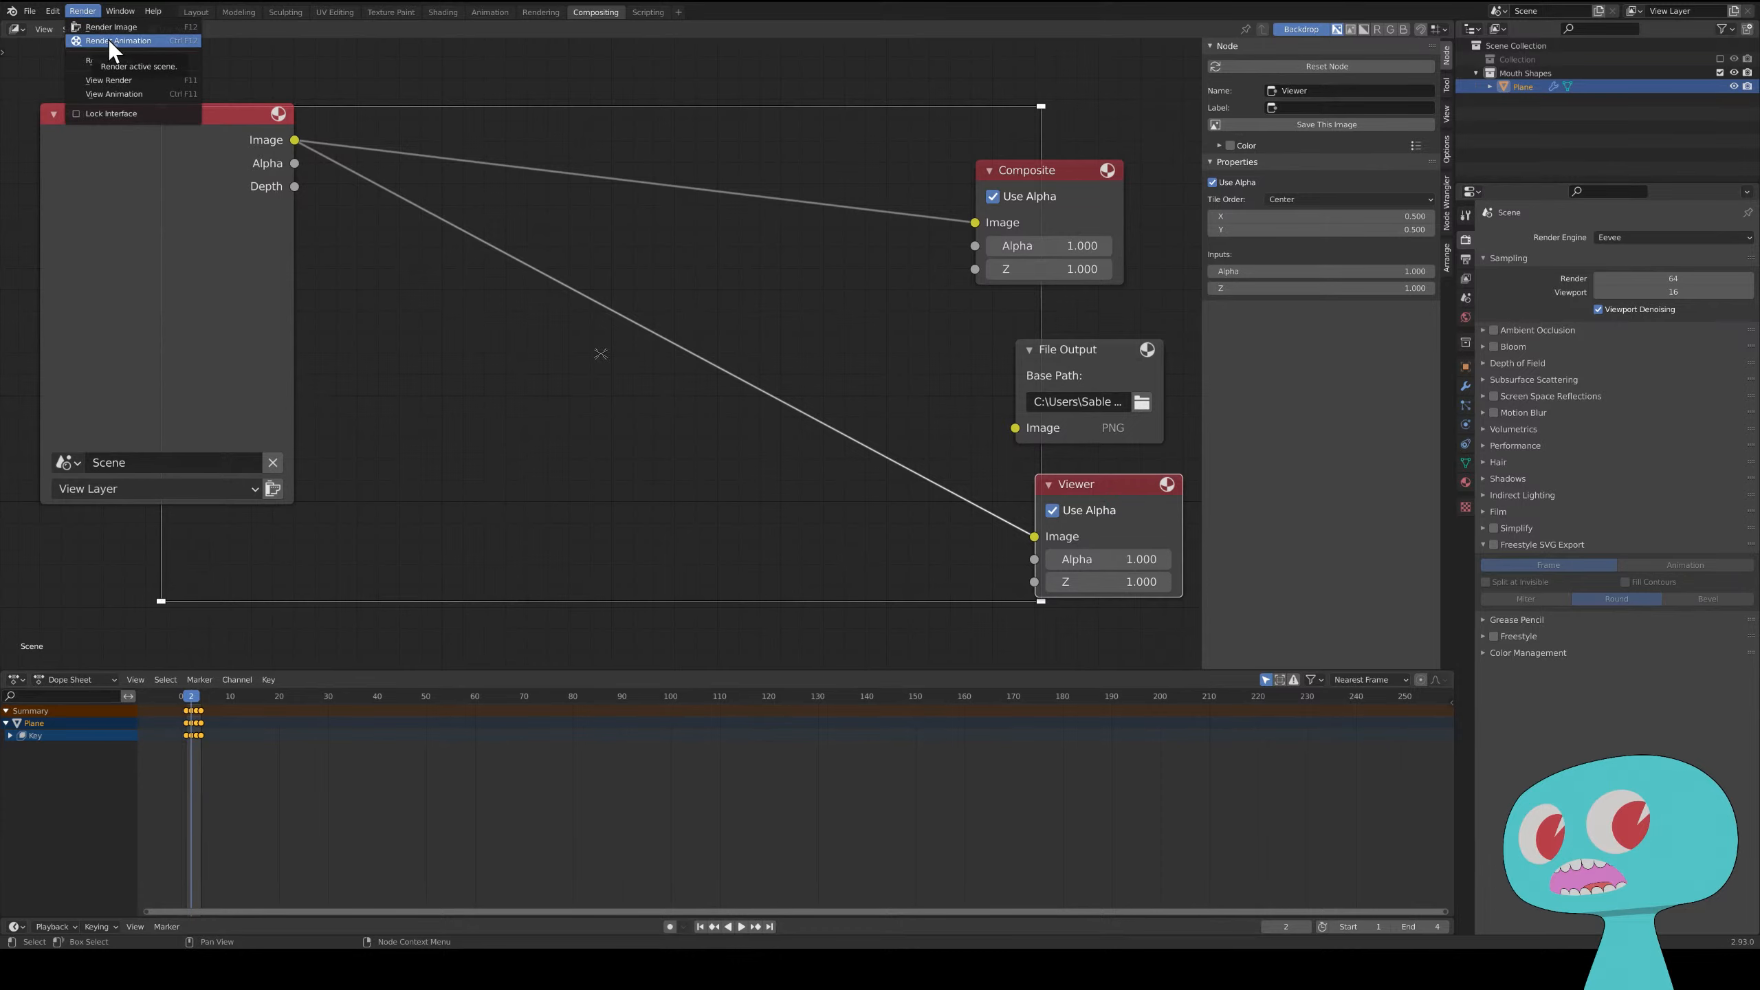
left_click(107, 40)
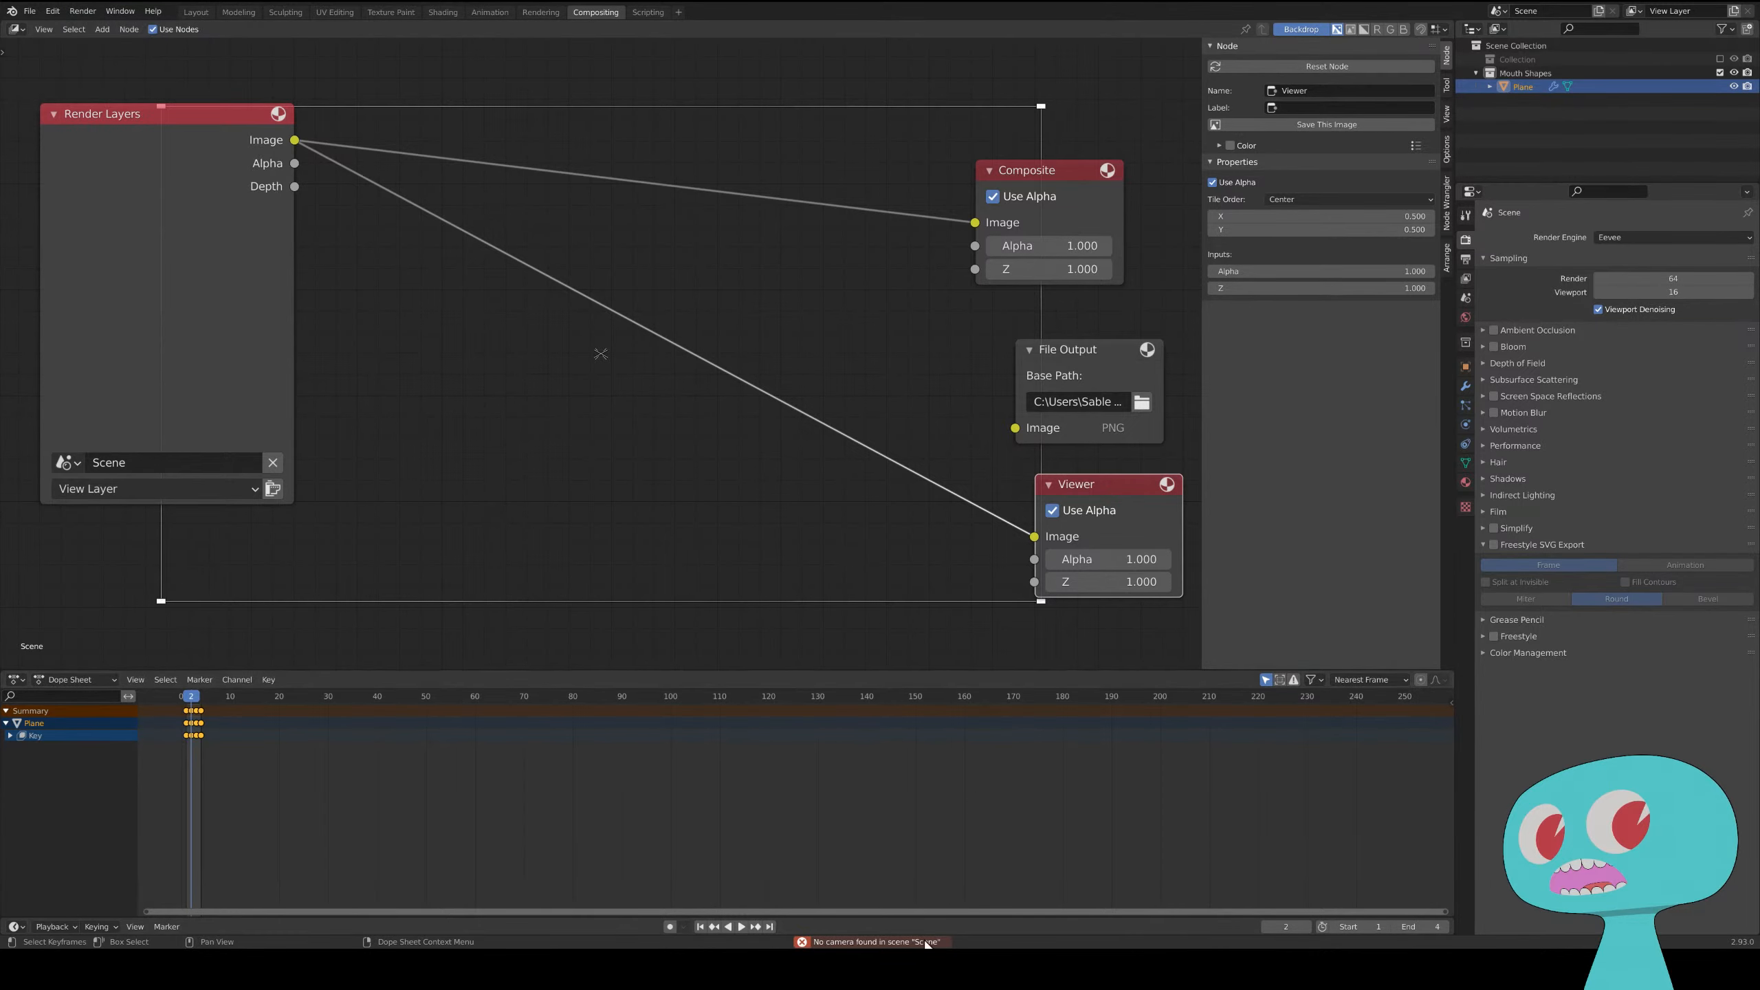
- In the Layout workspace, add a camera and align it to the current front view of the mouth
left_click(195, 12)
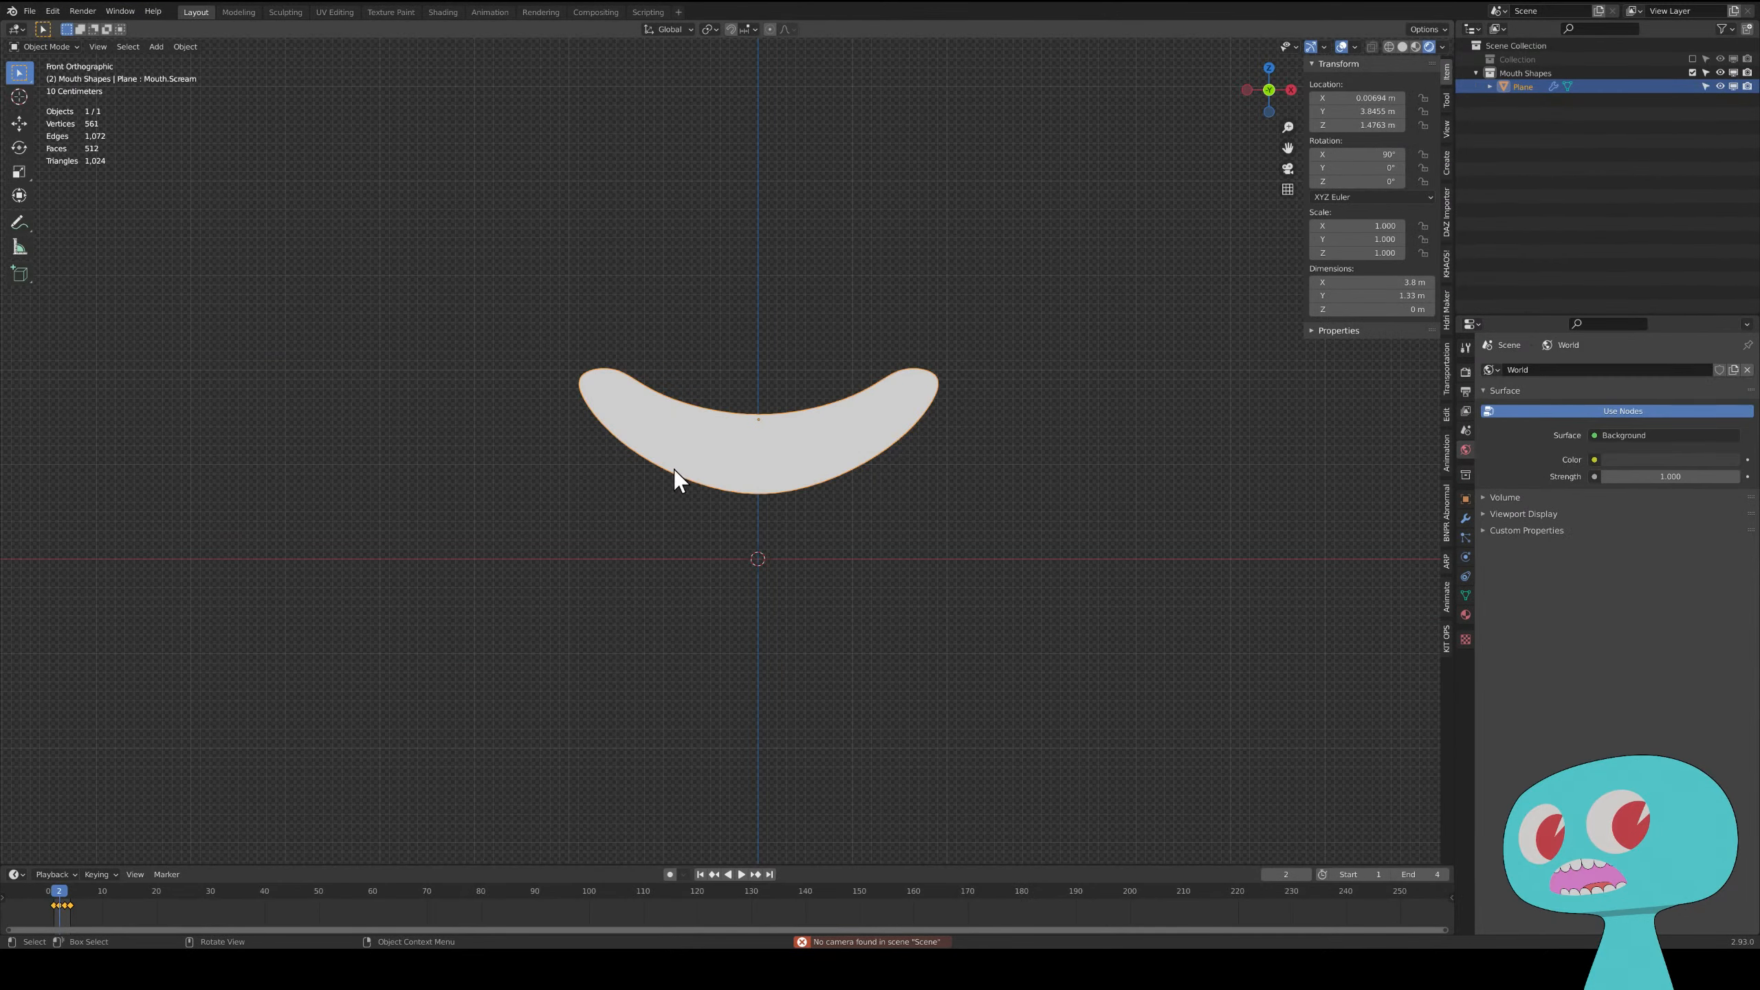
scroll(674, 470, "down", 5)
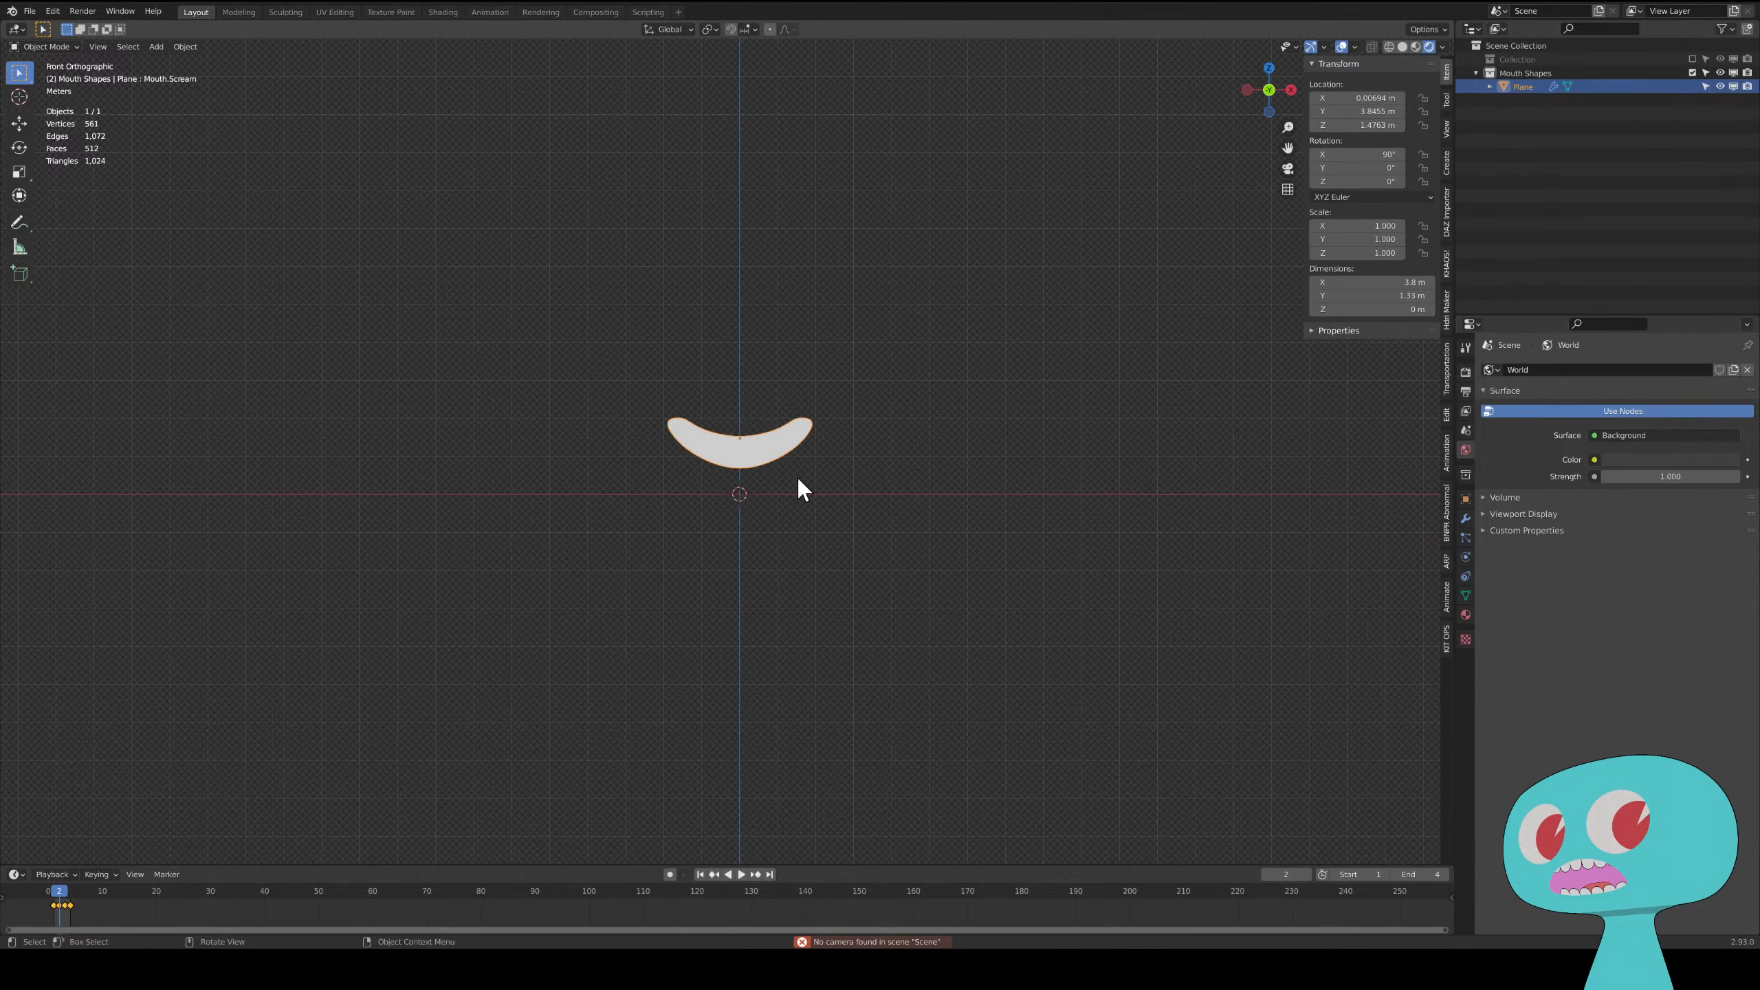
key("shift")
key("shift+a")
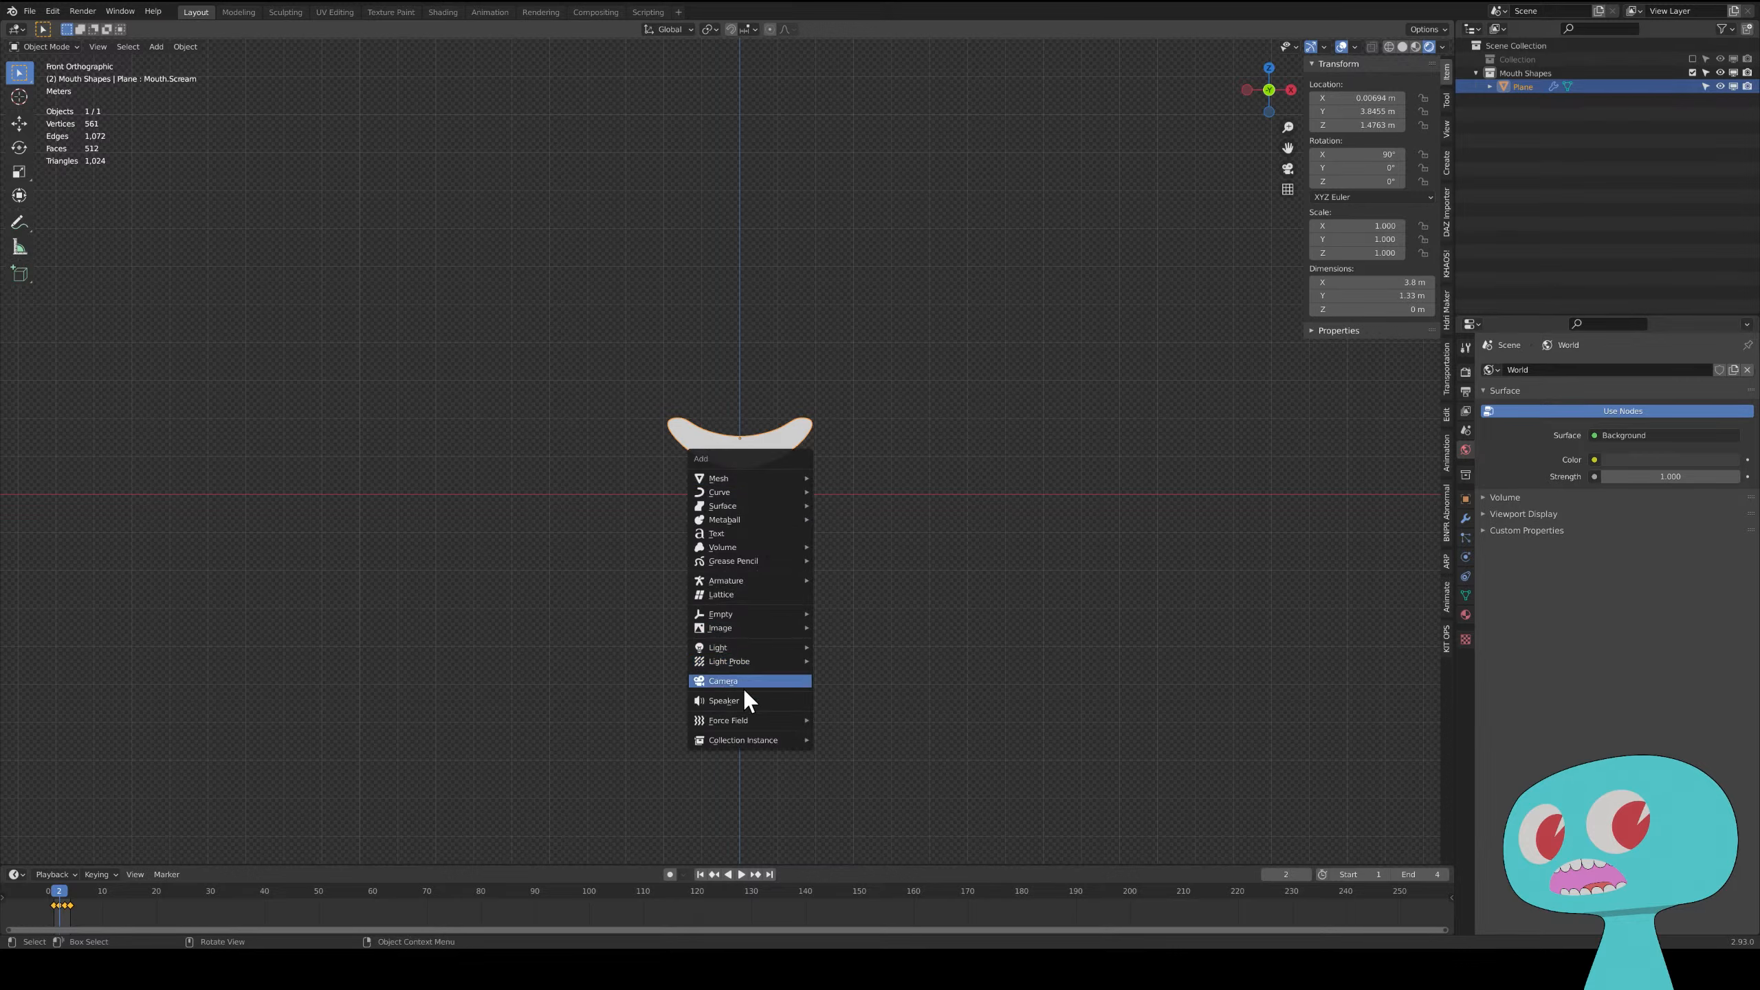
left_click(784, 681)
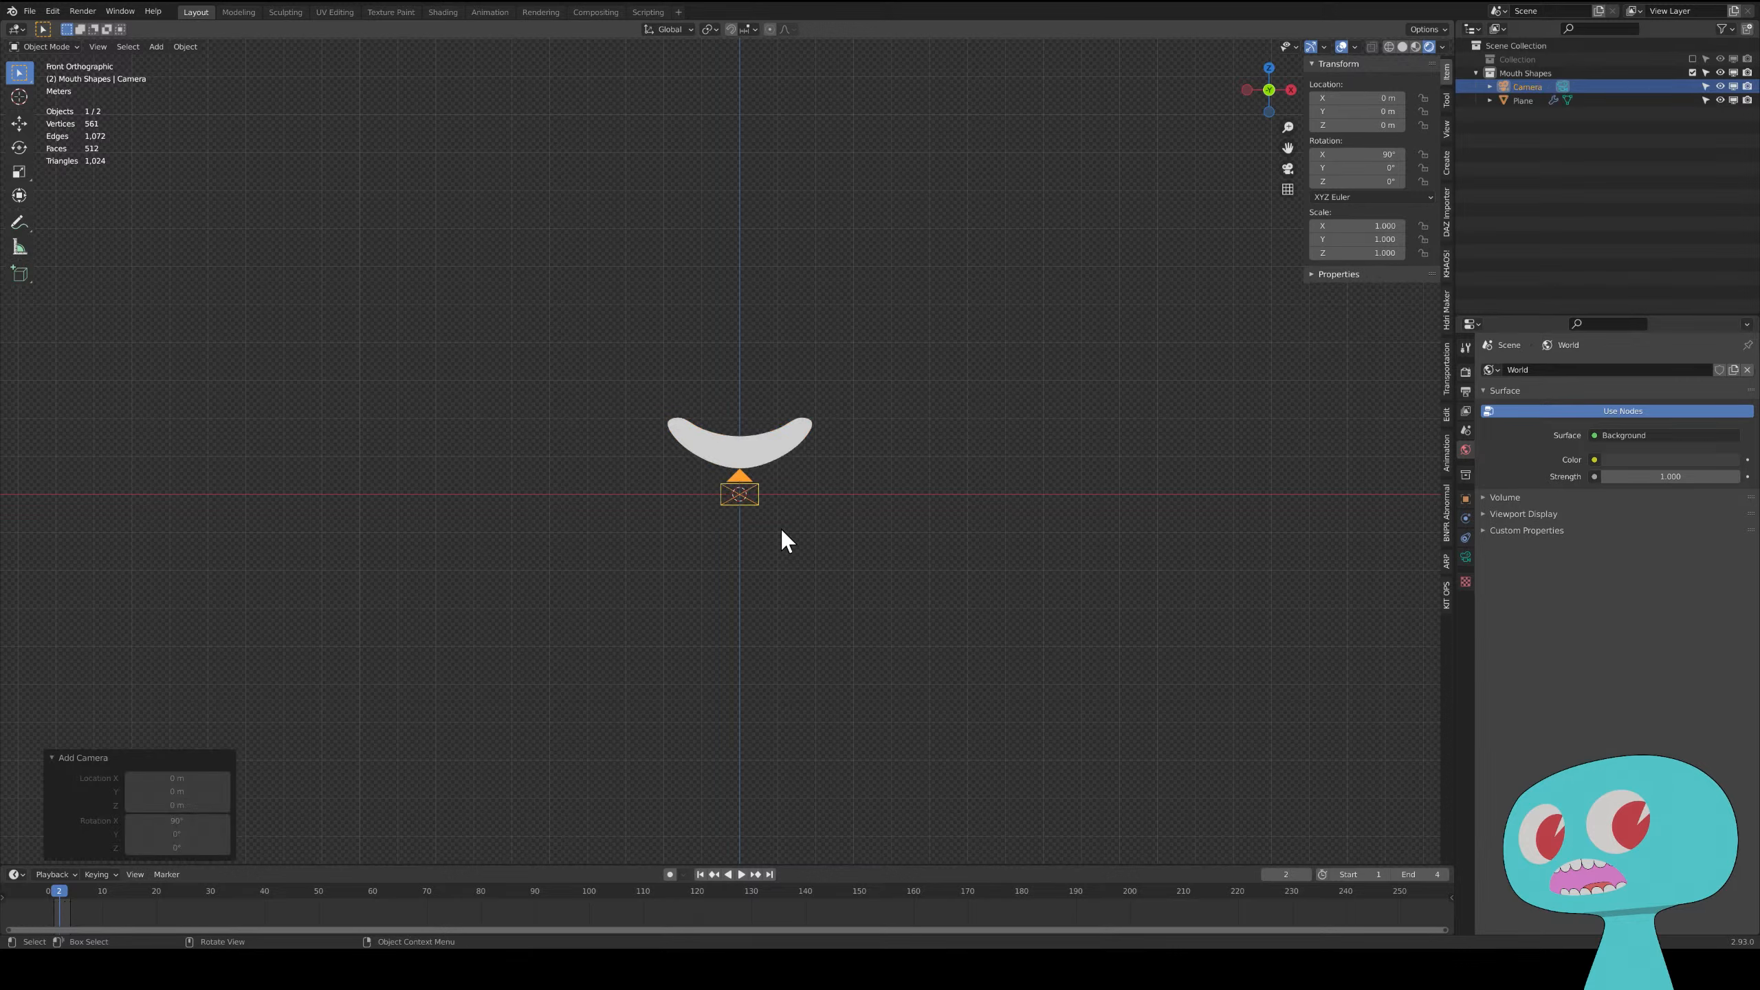
scroll(768, 520, "down", 1)
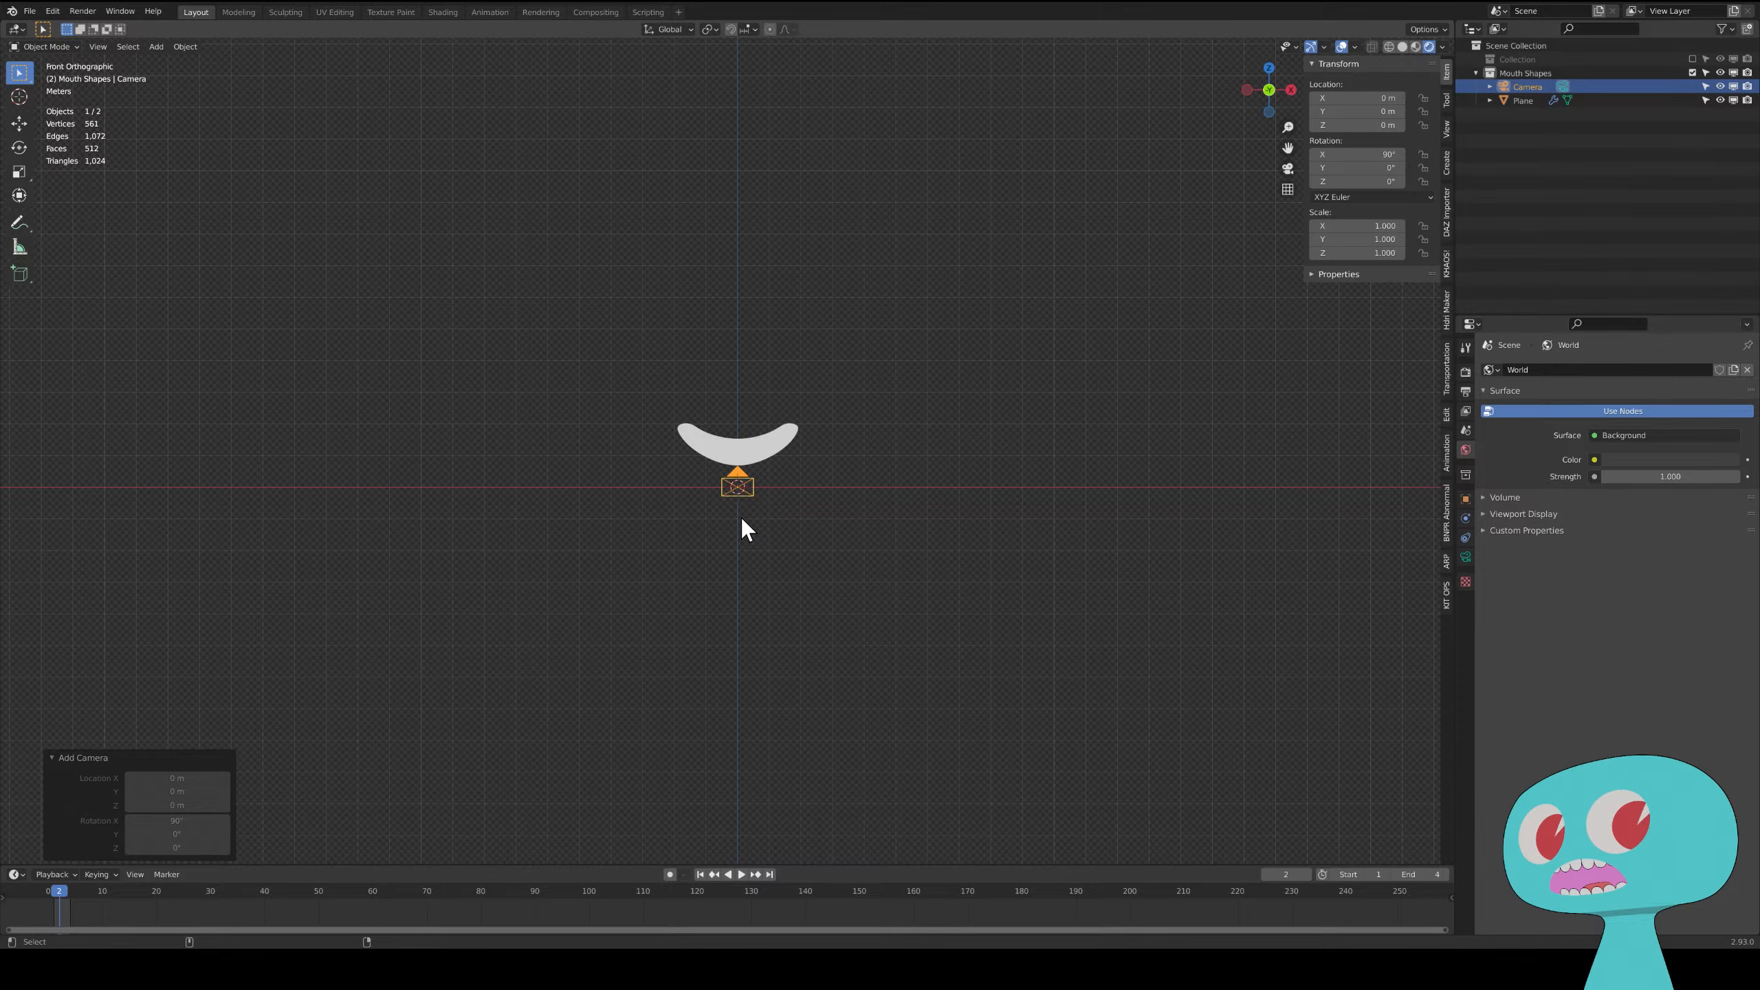
key("ctrl+alt+KP_0")
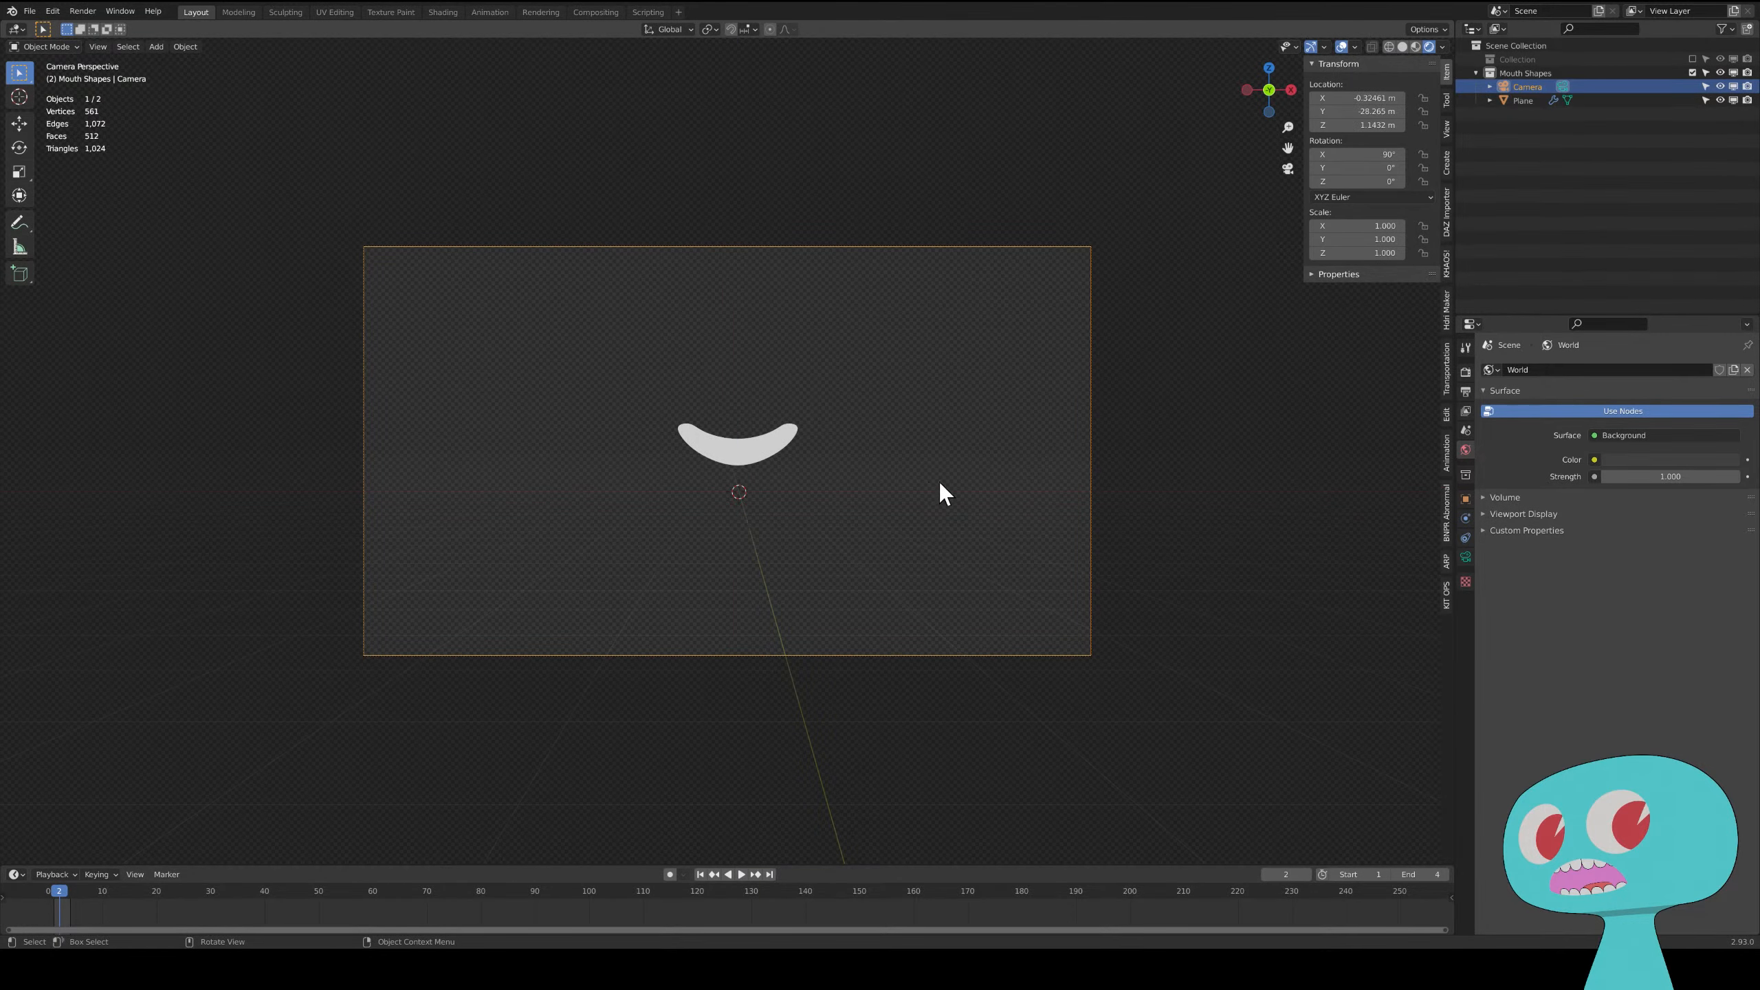
- Set the render output resolution to 2048 by 2048 px
left_click(1465, 558)
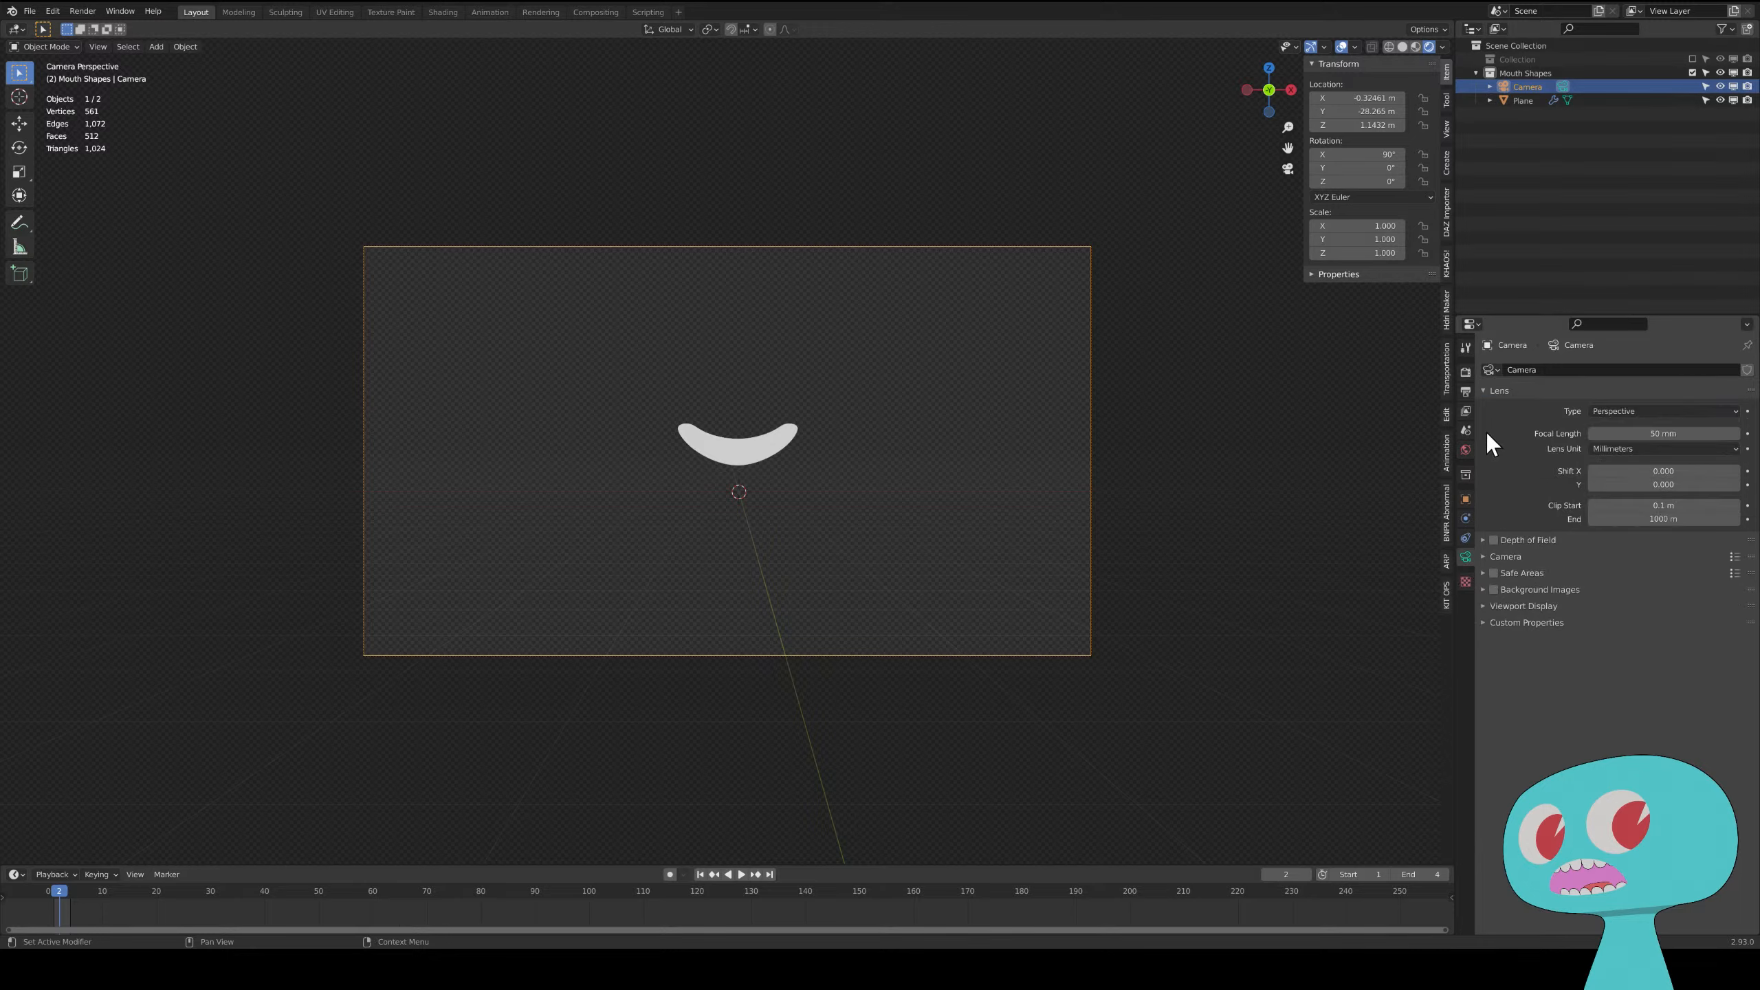
left_click(1466, 393)
left_click(1687, 391)
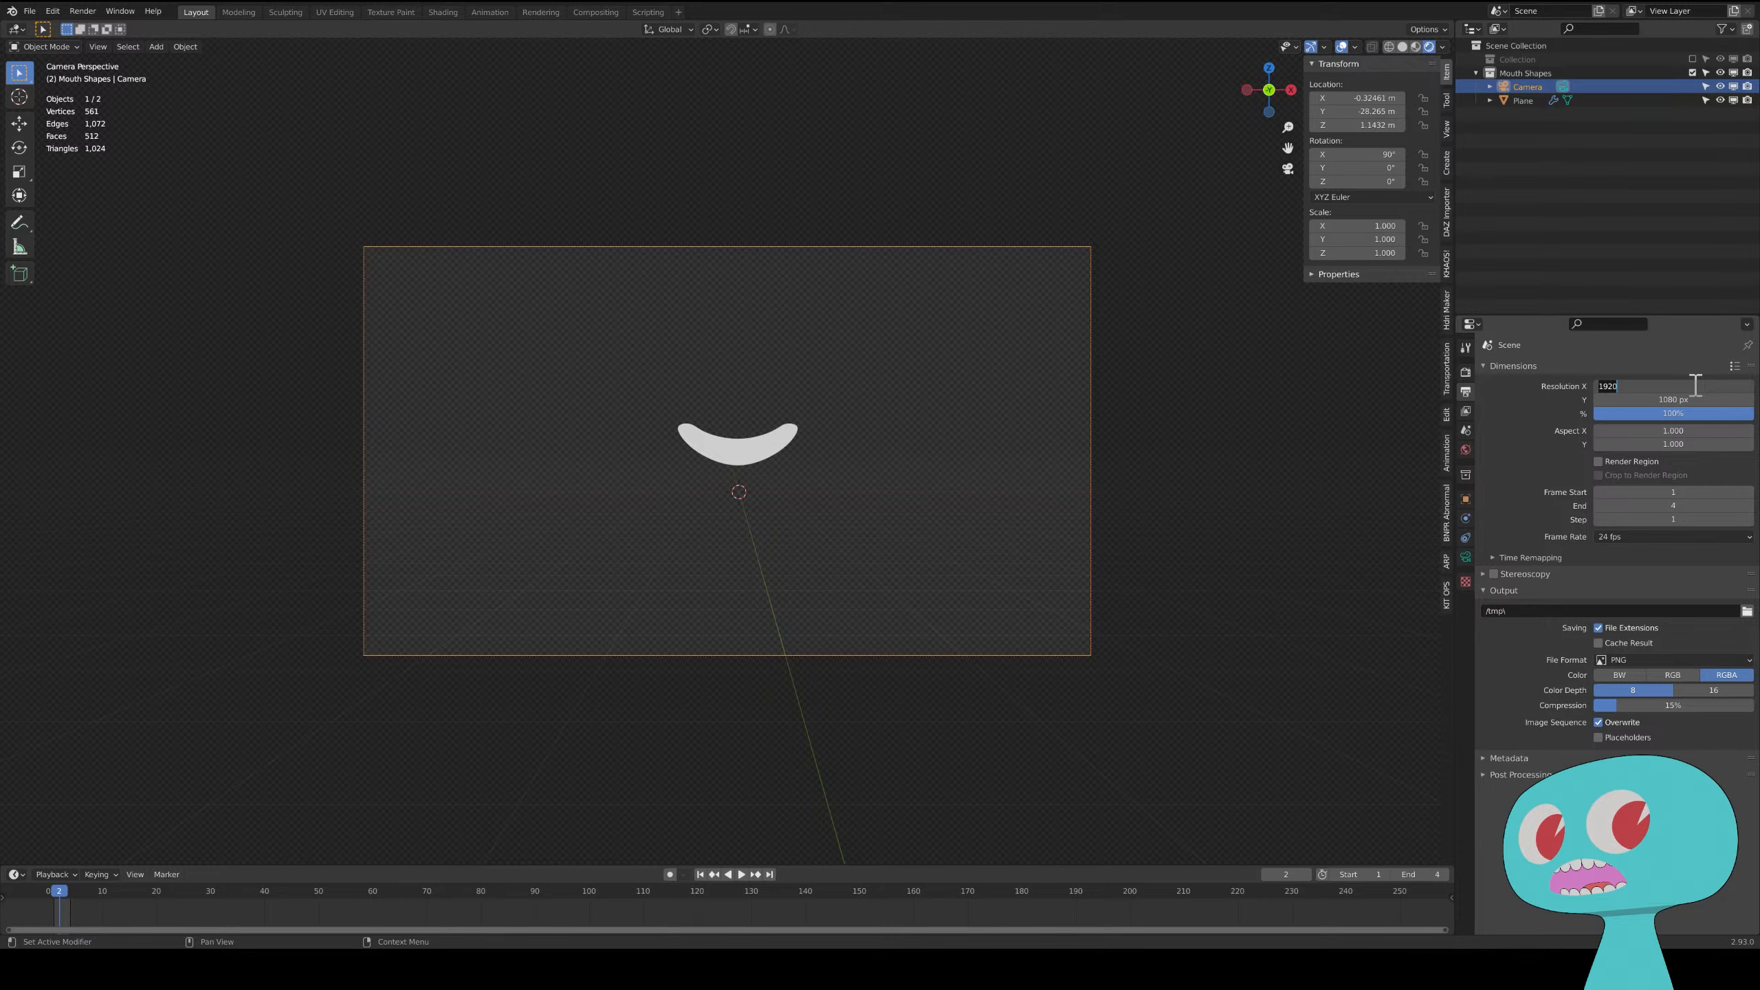
type("20487")
key("Tab")
type("20")
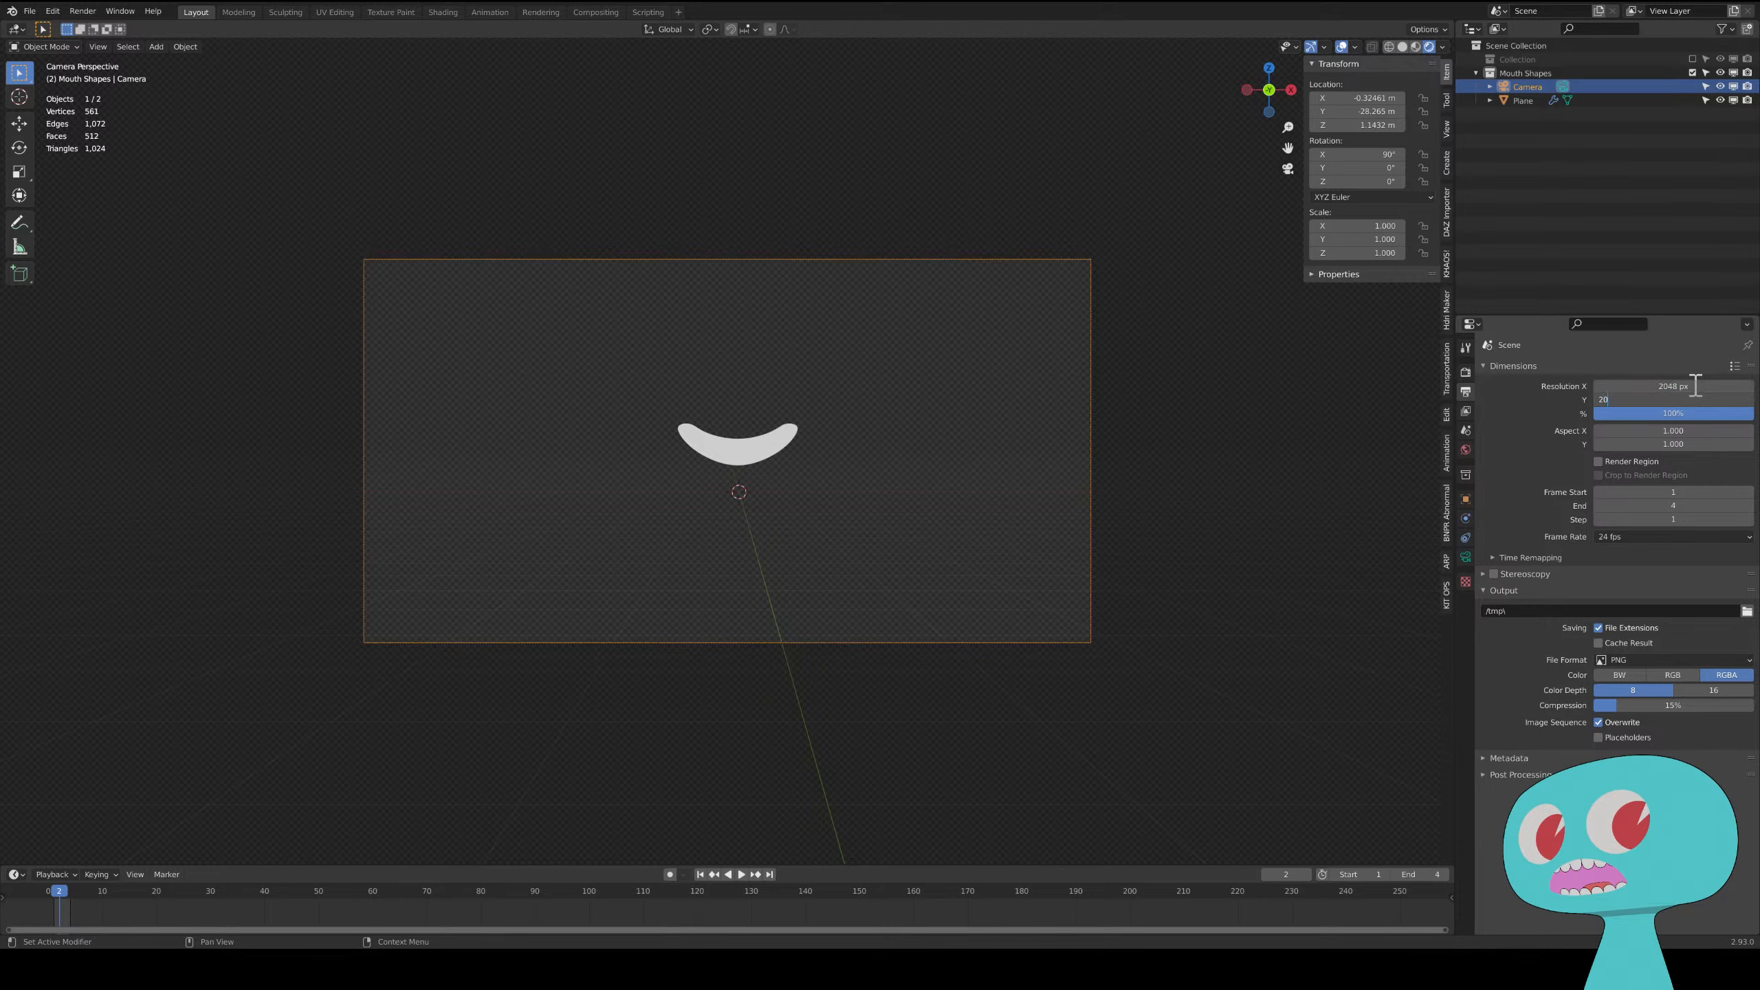
type("48")
key("Return")
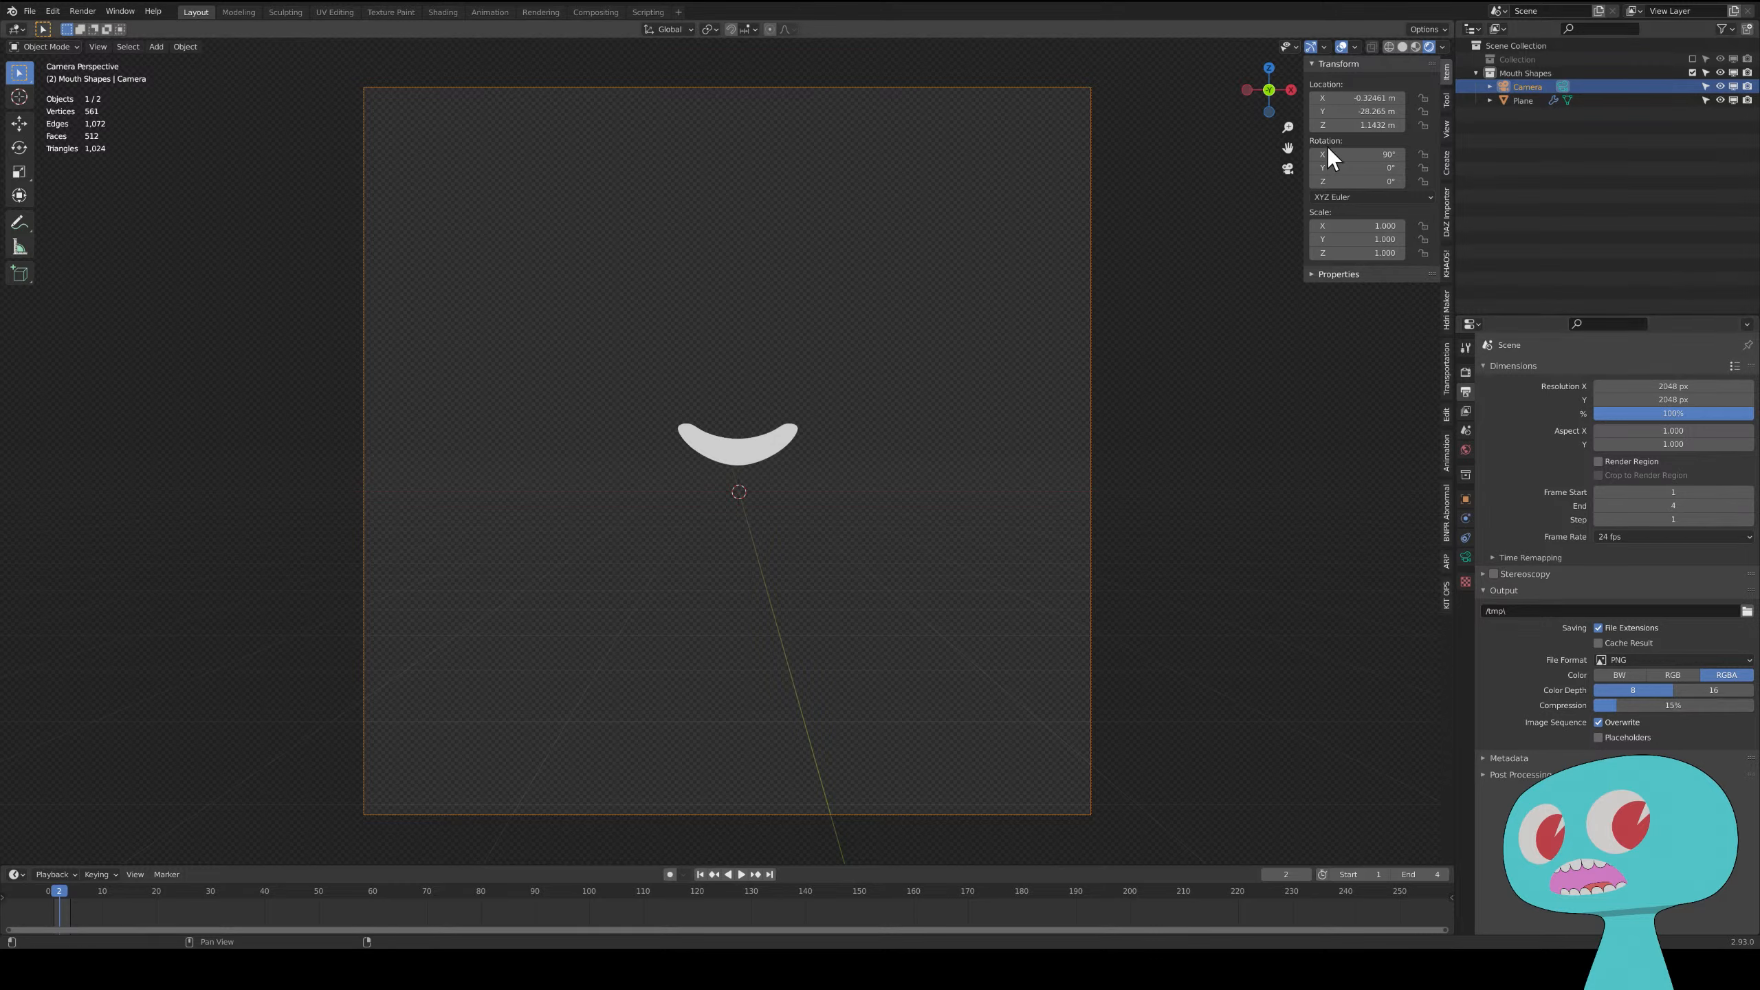
- Change the camera's lens type to Orthographic
left_click(1467, 557)
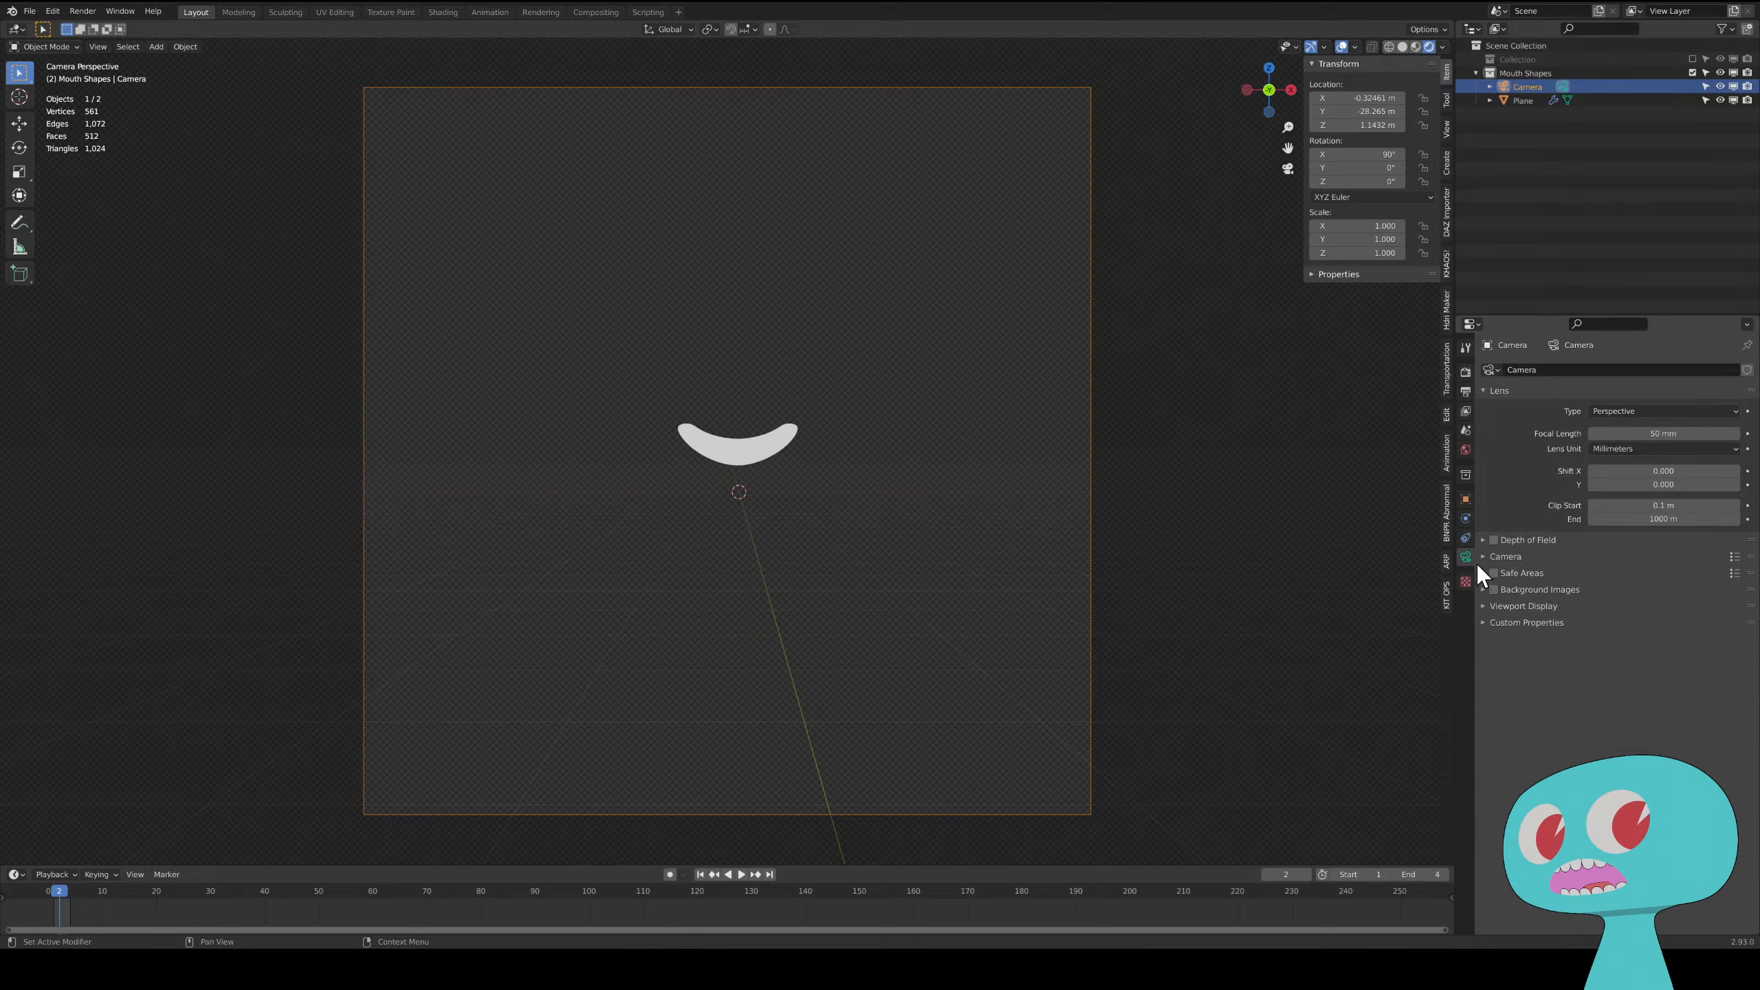
left_click(1615, 415)
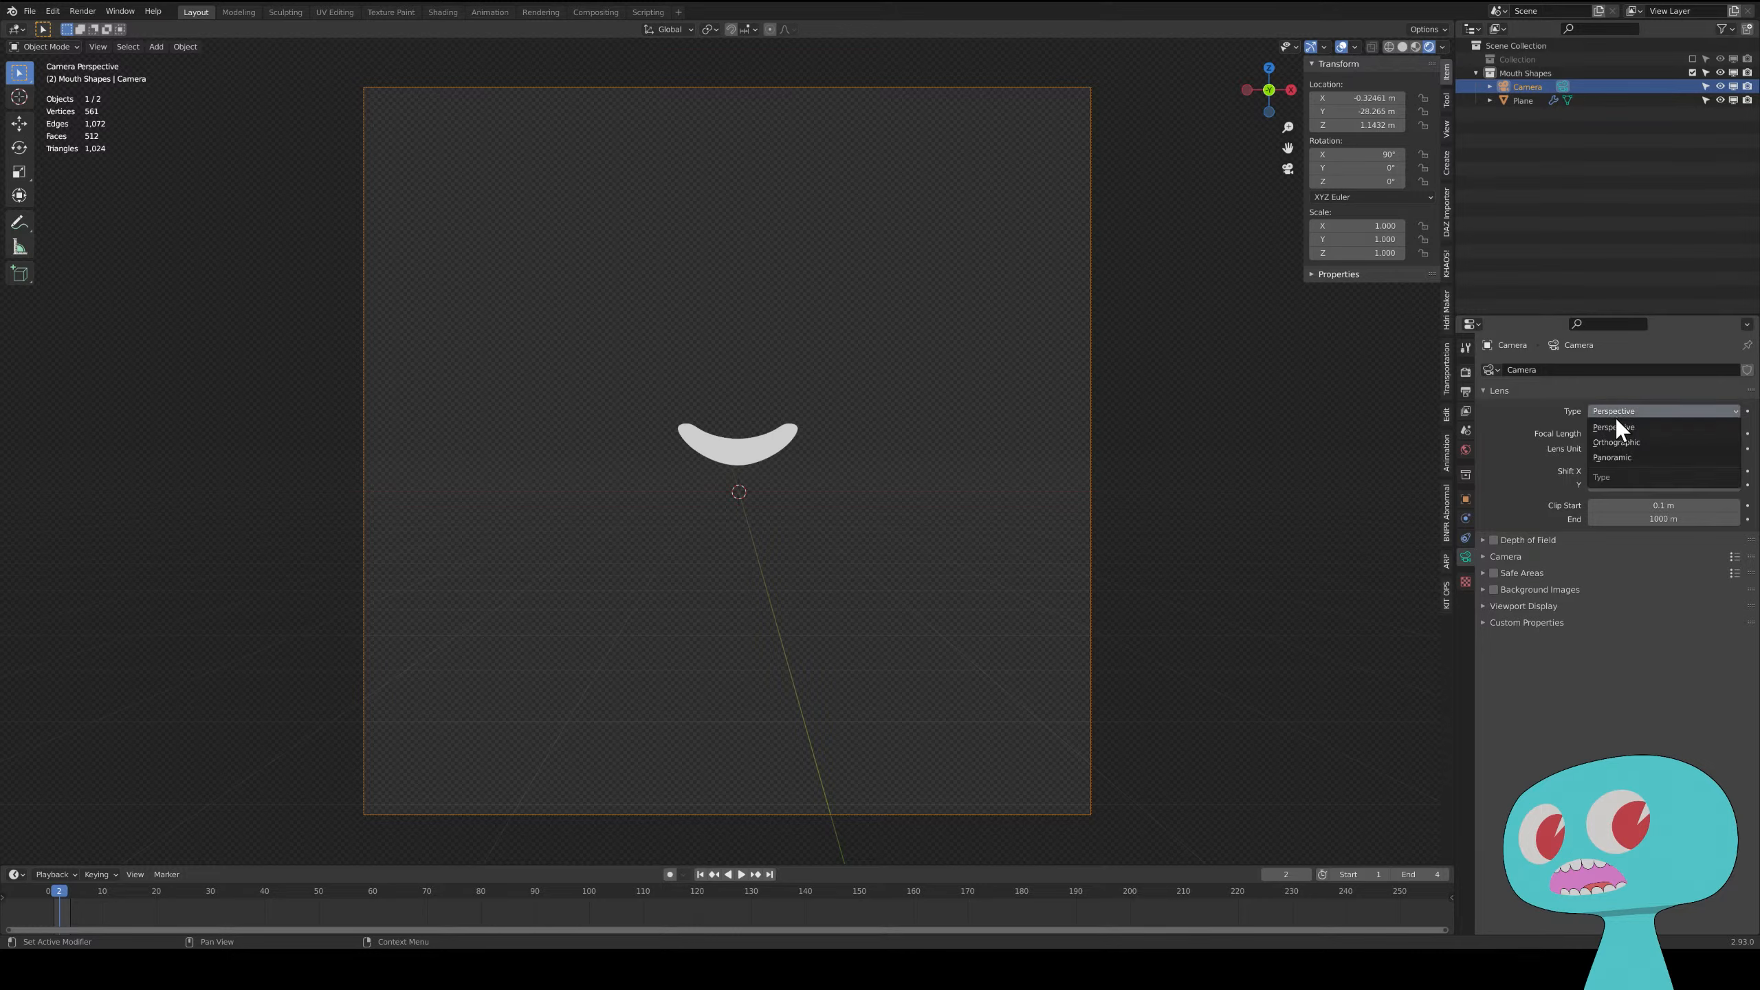
left_click(1629, 444)
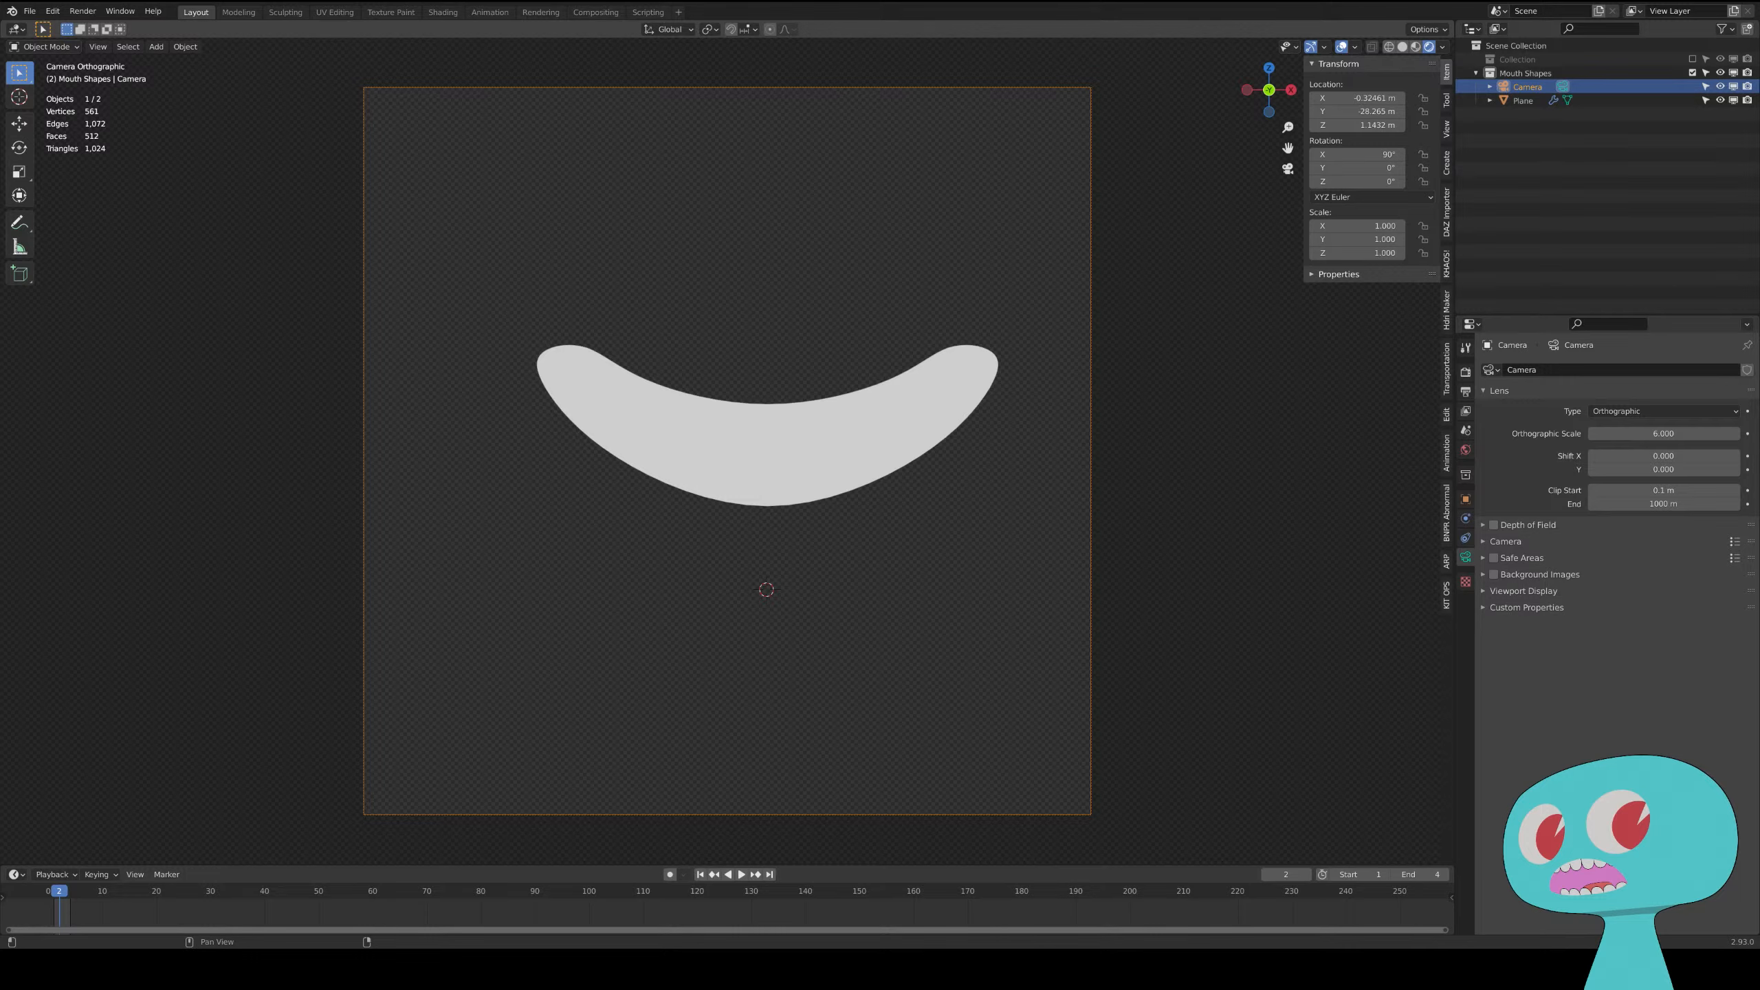
- Lock the camera to the view and shift its framing so the mouth sits near the centre of the frame
left_click(1446, 129)
left_click(1369, 235)
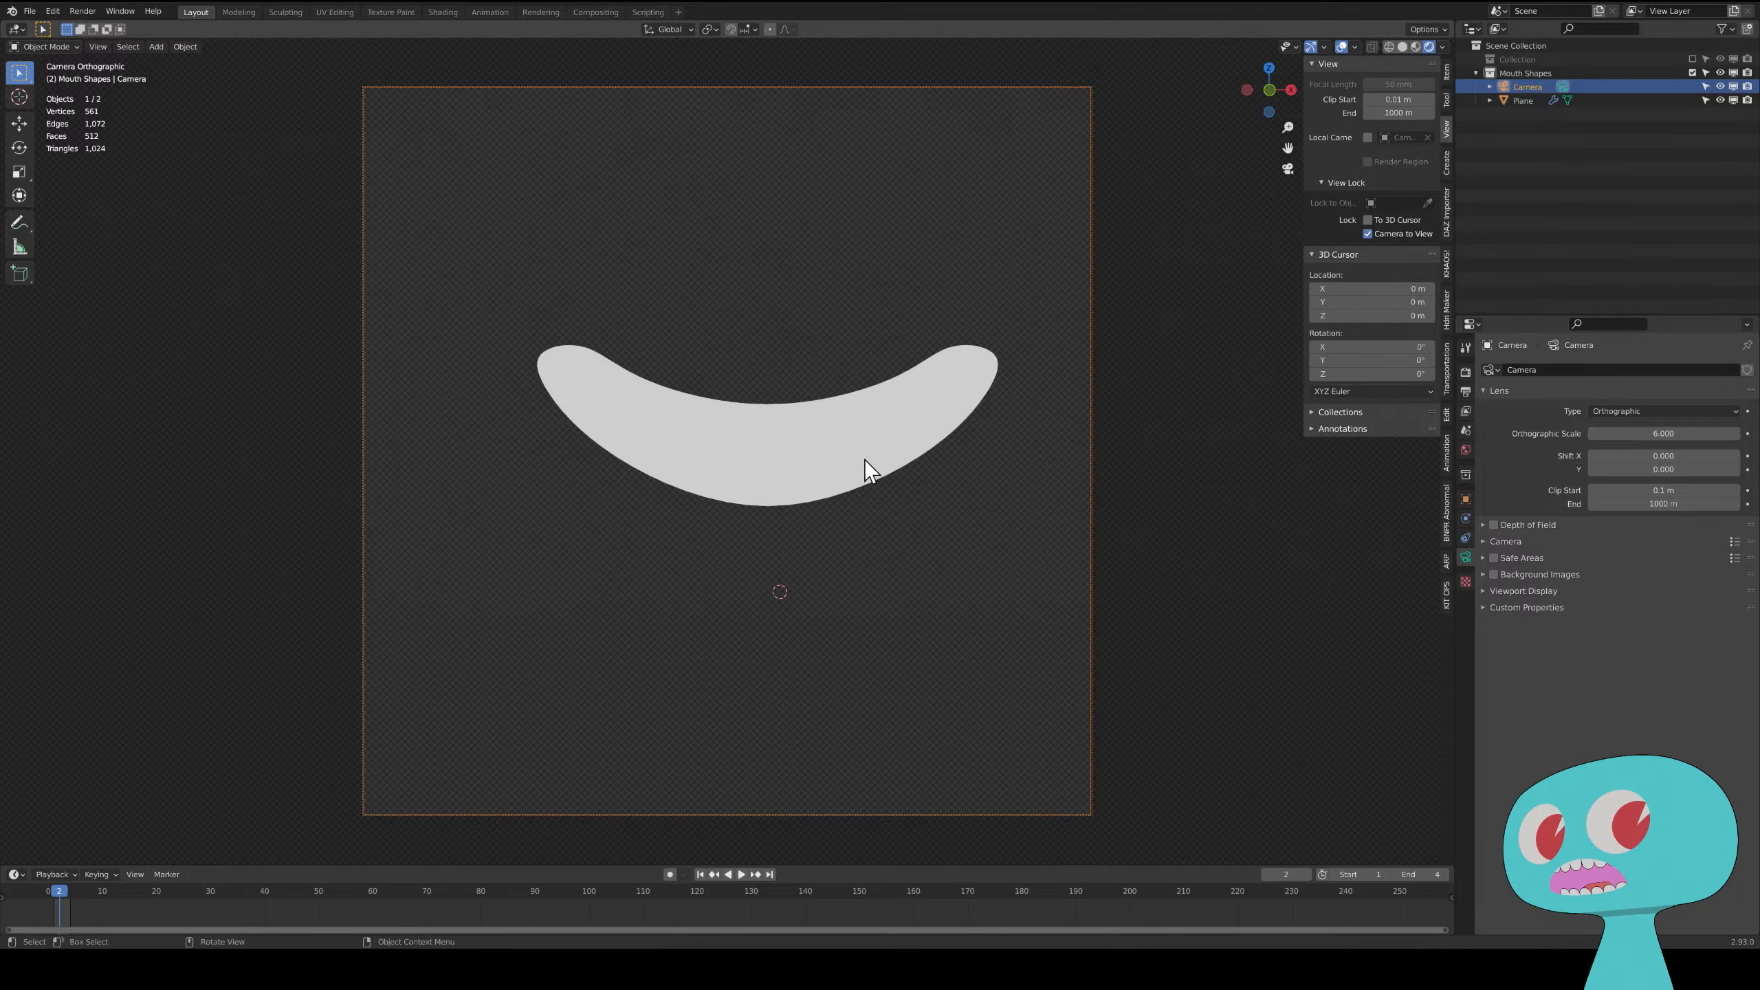
middle_click_drag(843, 489, 851, 478)
key("grave")
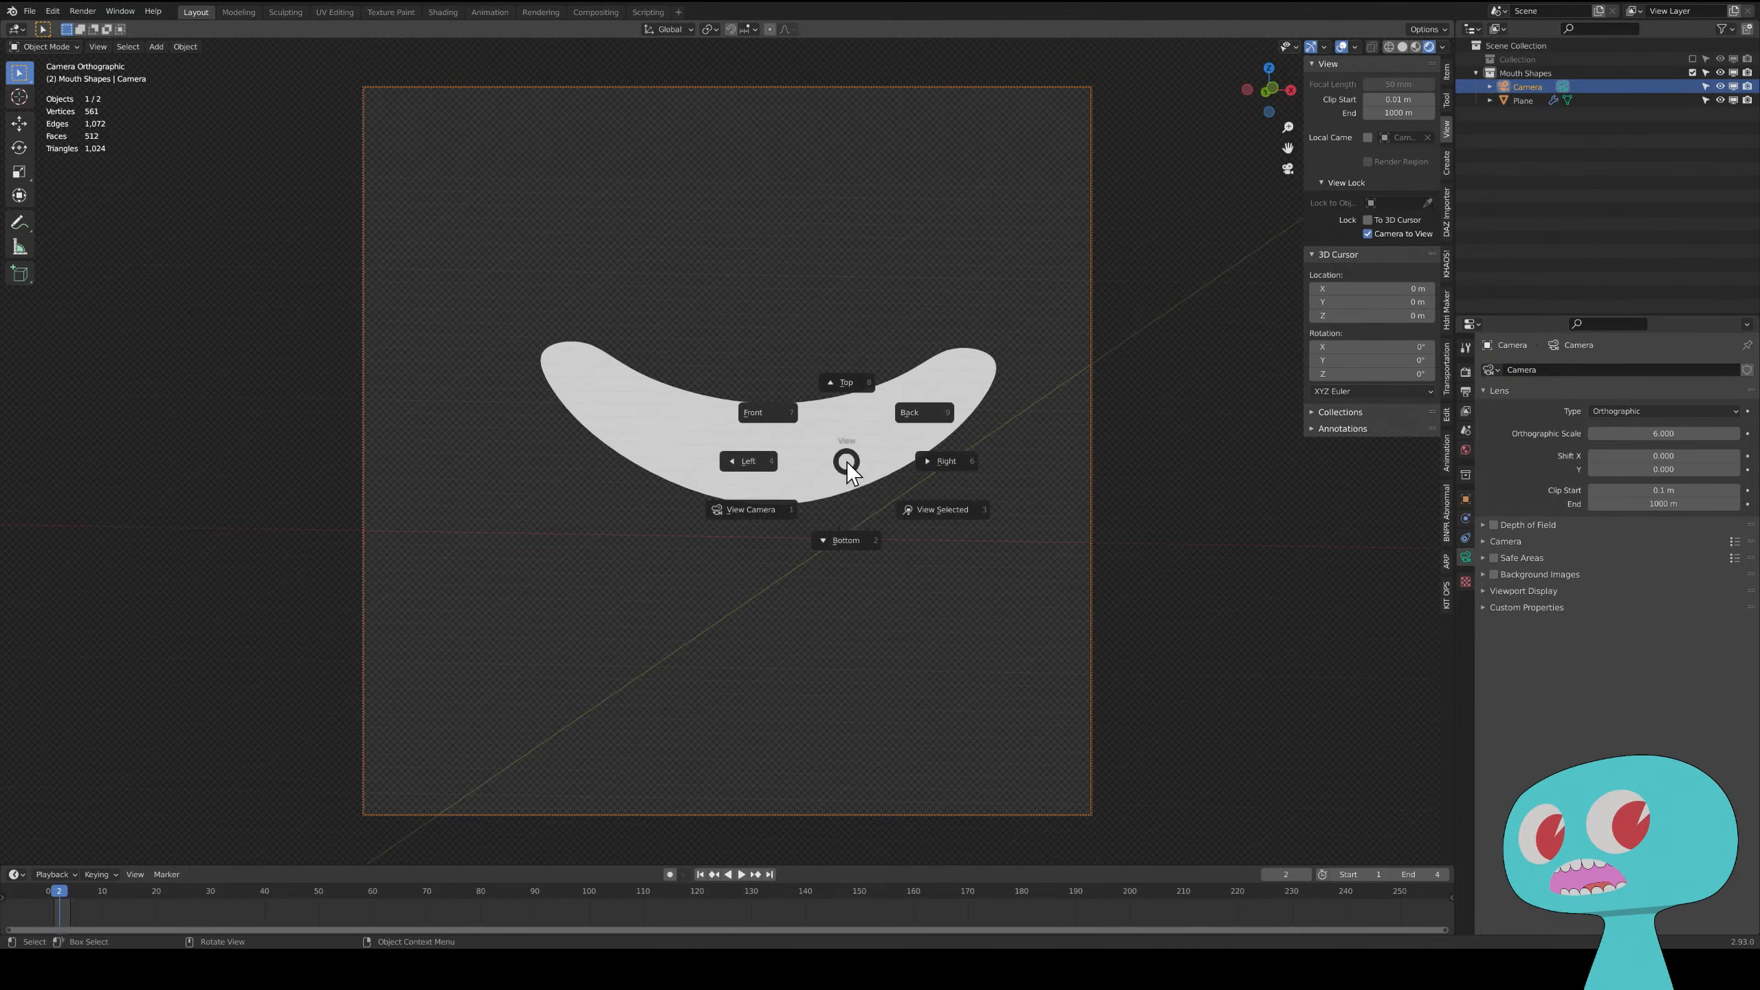
left_click(749, 413)
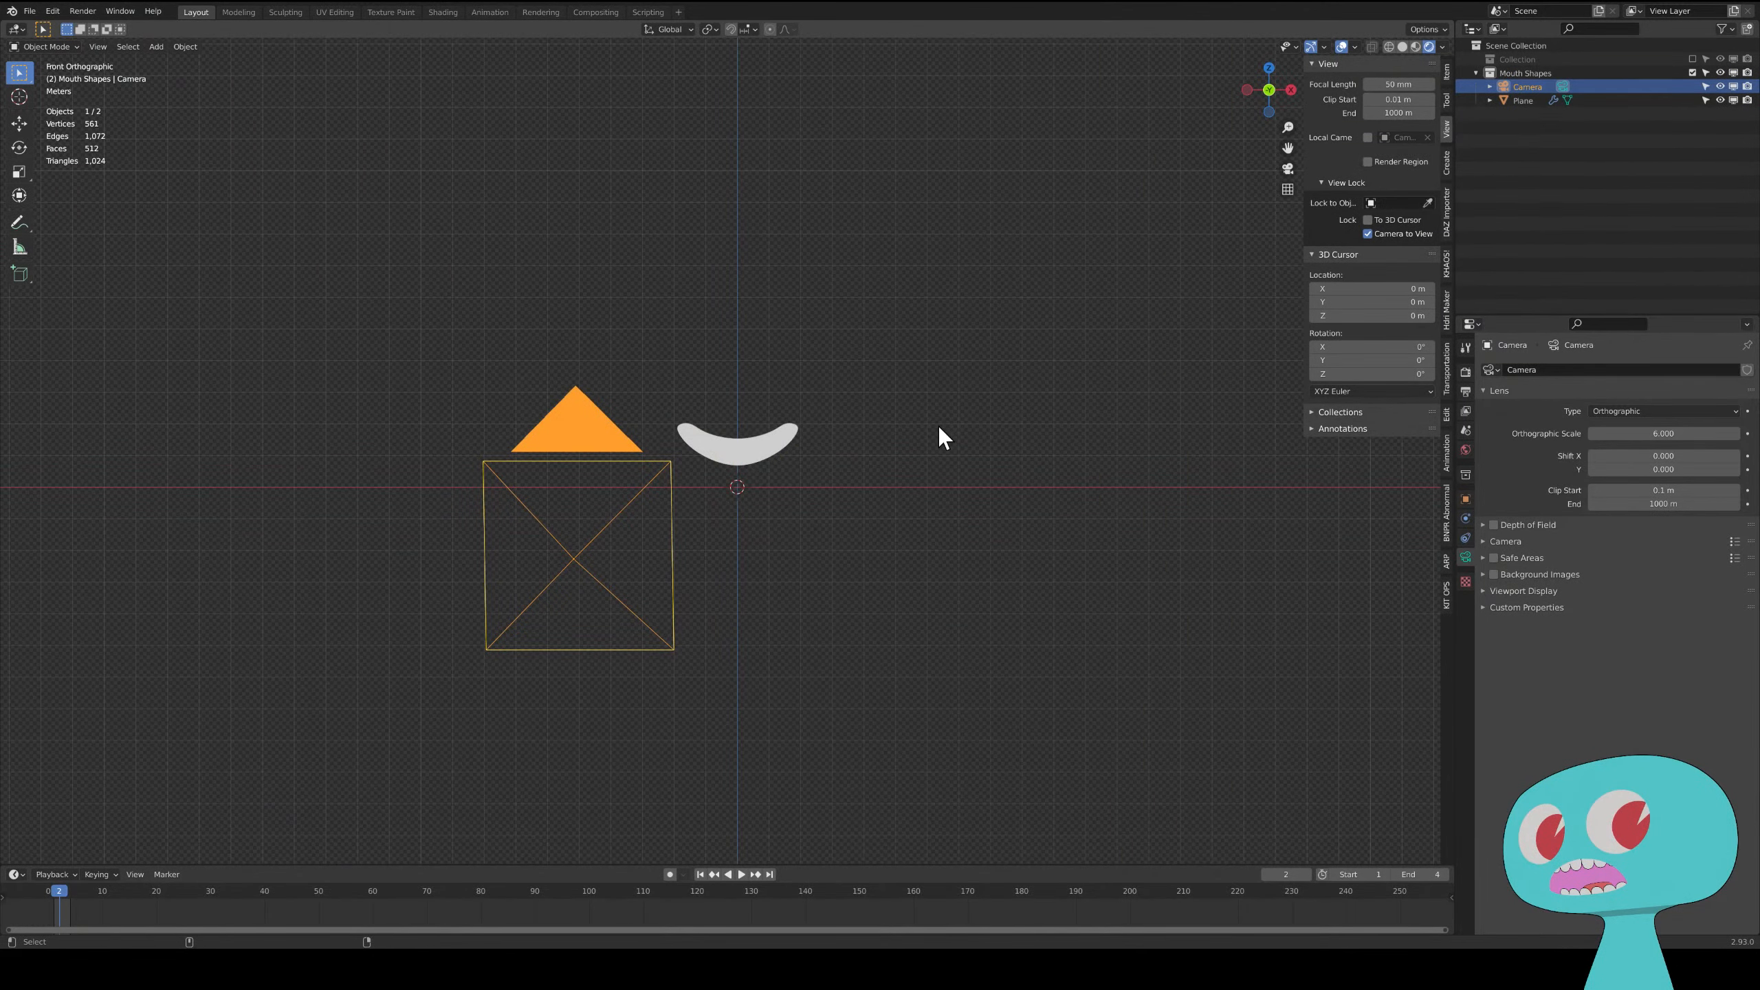
key("KP_0")
mouse_move(1015, 433)
middle_mouse_down("shift")
mouse_move(986, 476)
mouse_move(990, 445)
mouse_move(997, 480)
mouse_move(1010, 465)
middle_mouse_up("shift")
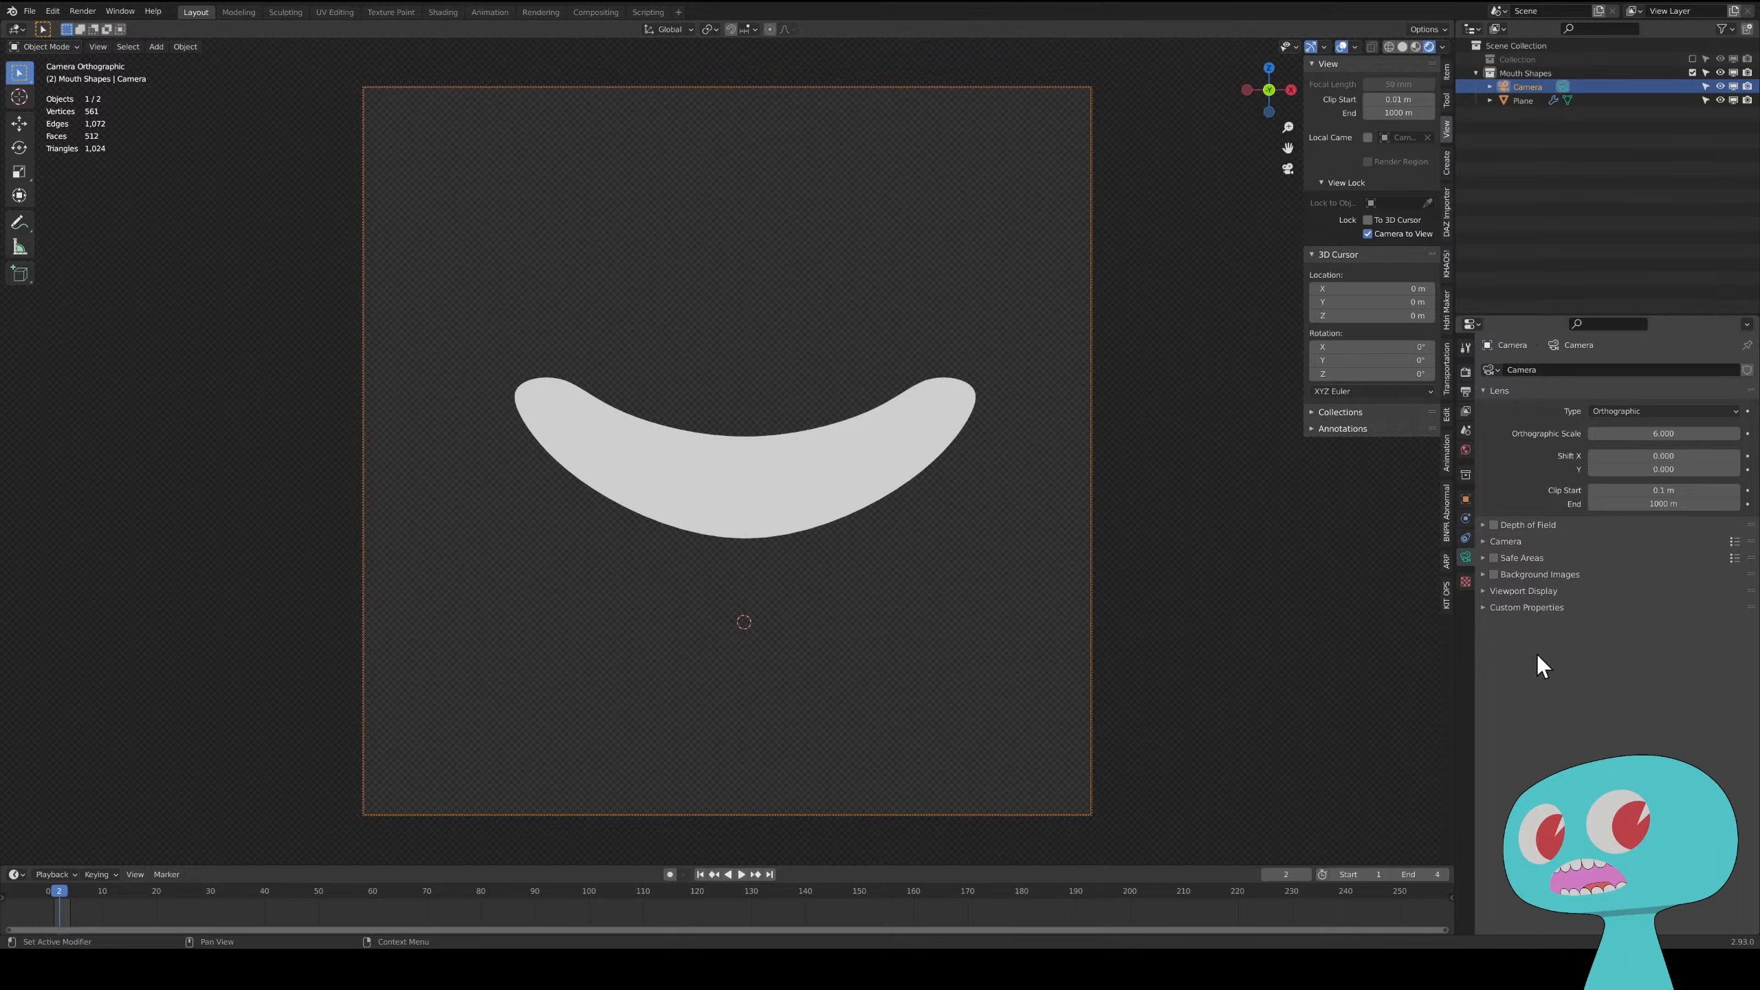
- Set the Eevee render samples to 128
left_click(1467, 372)
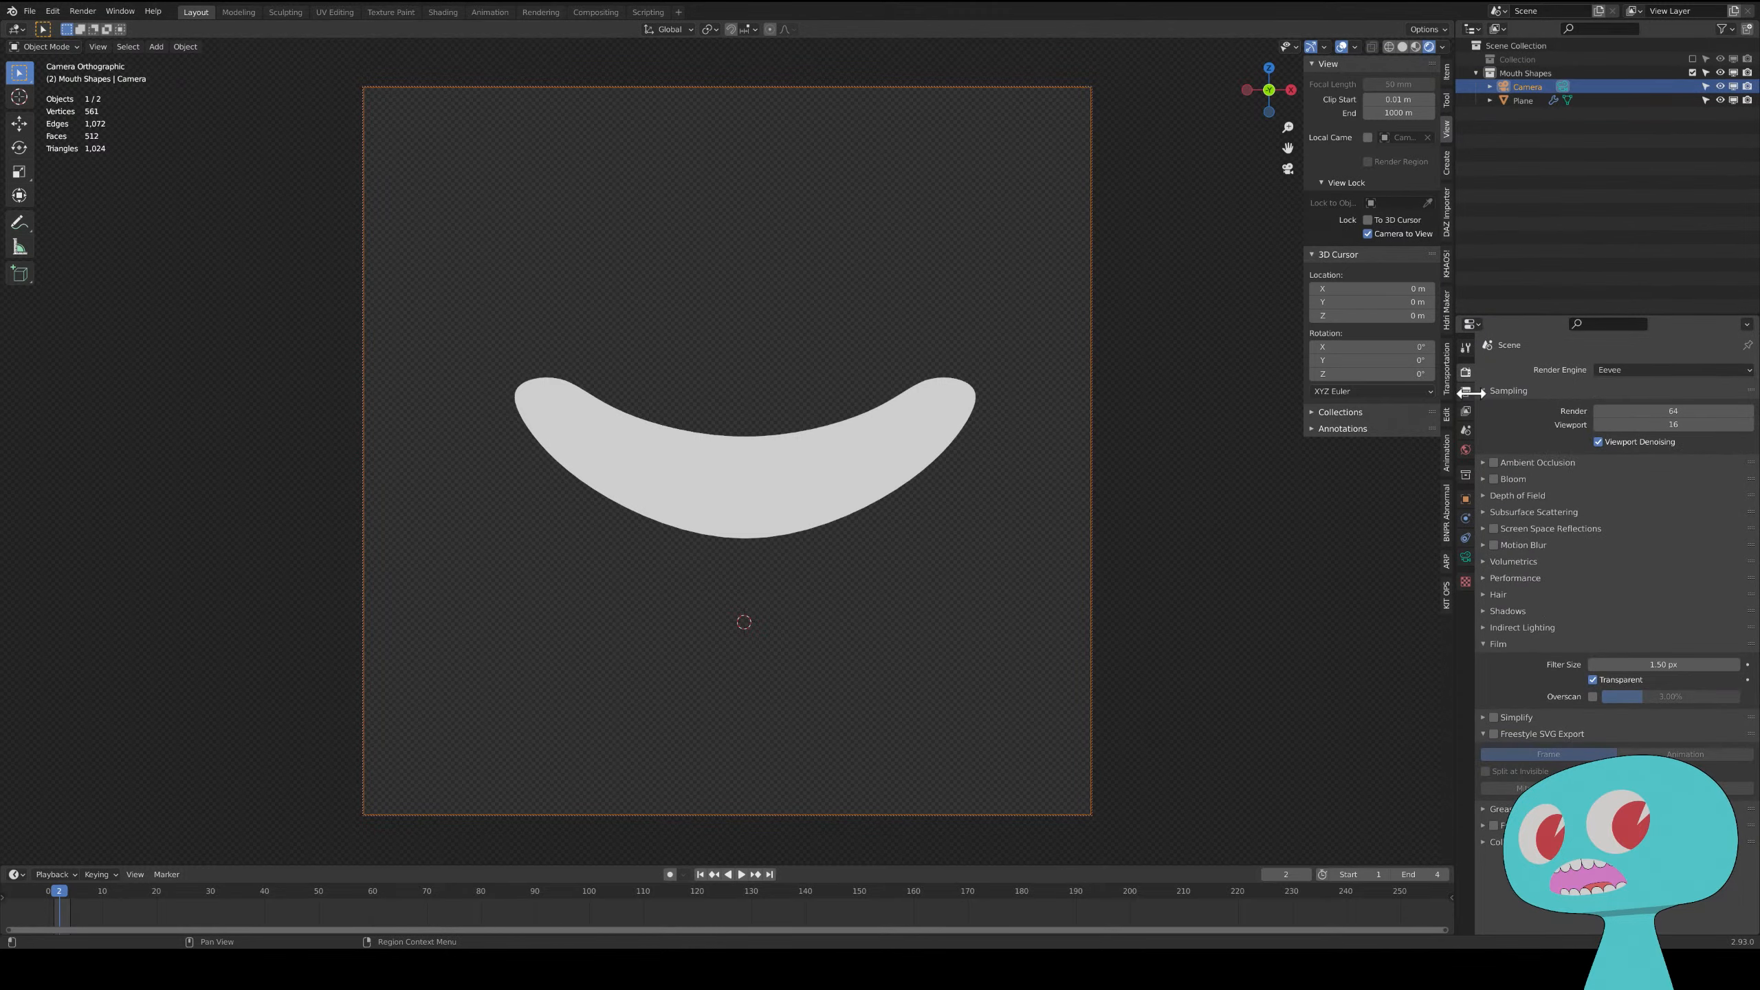
left_click(1466, 404)
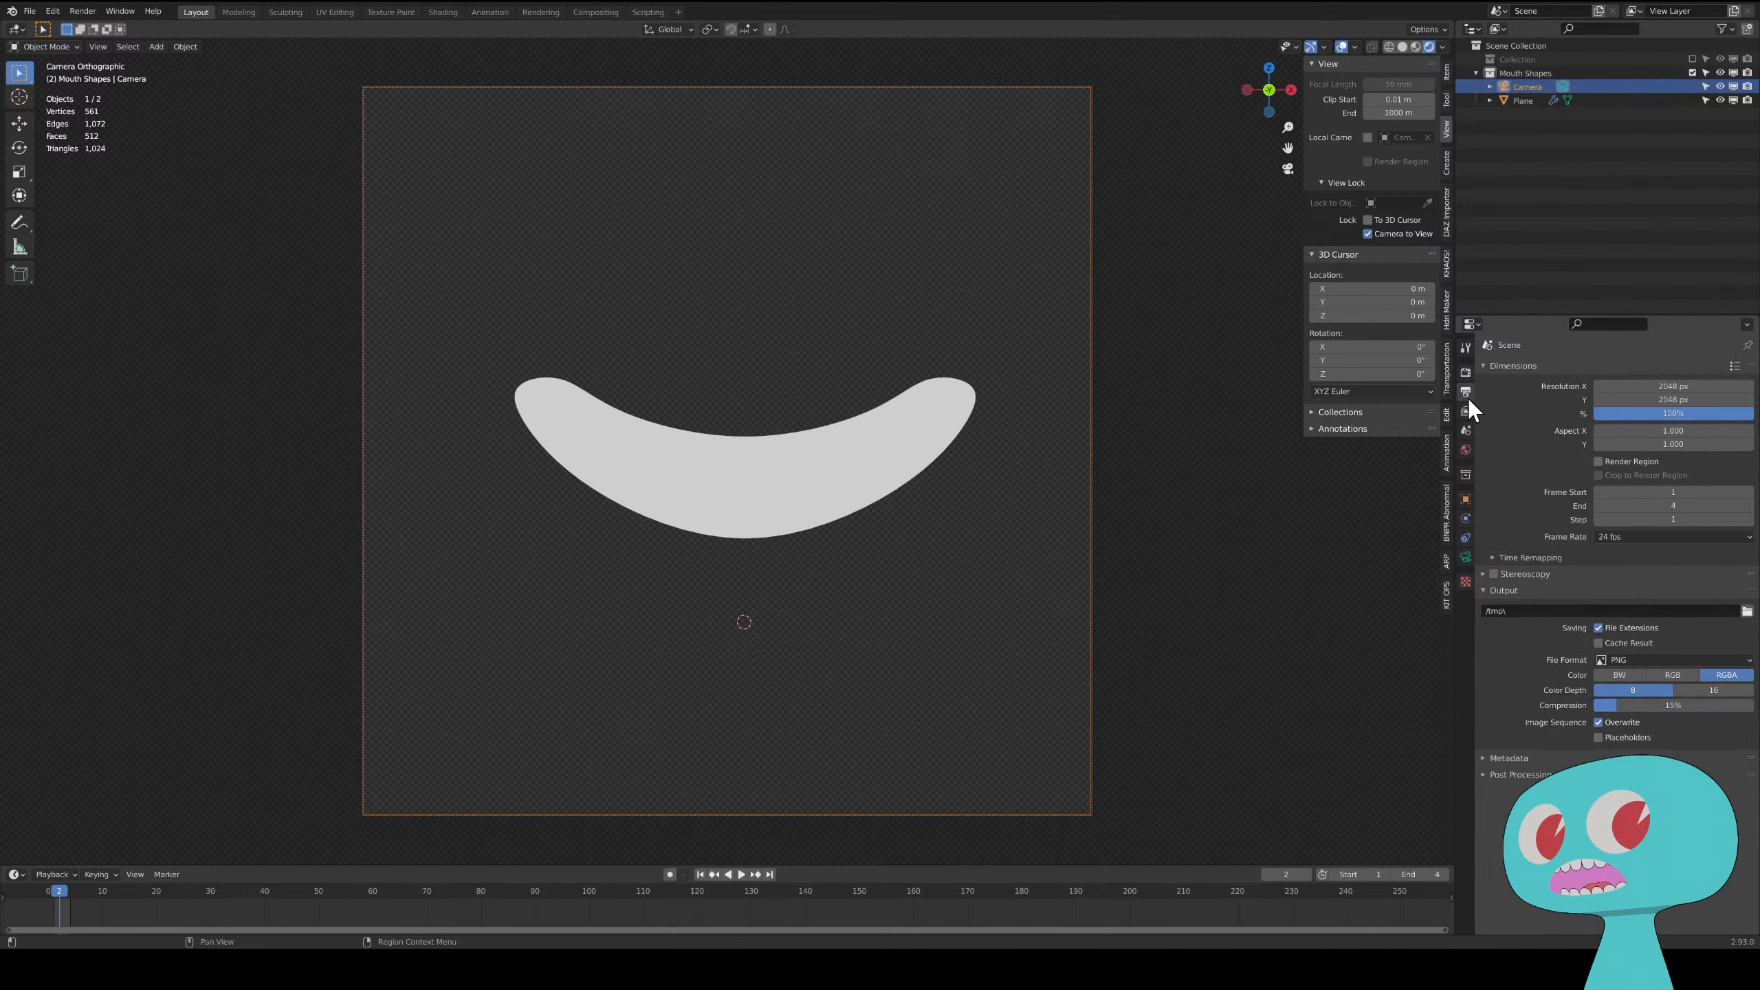
left_click(1463, 378)
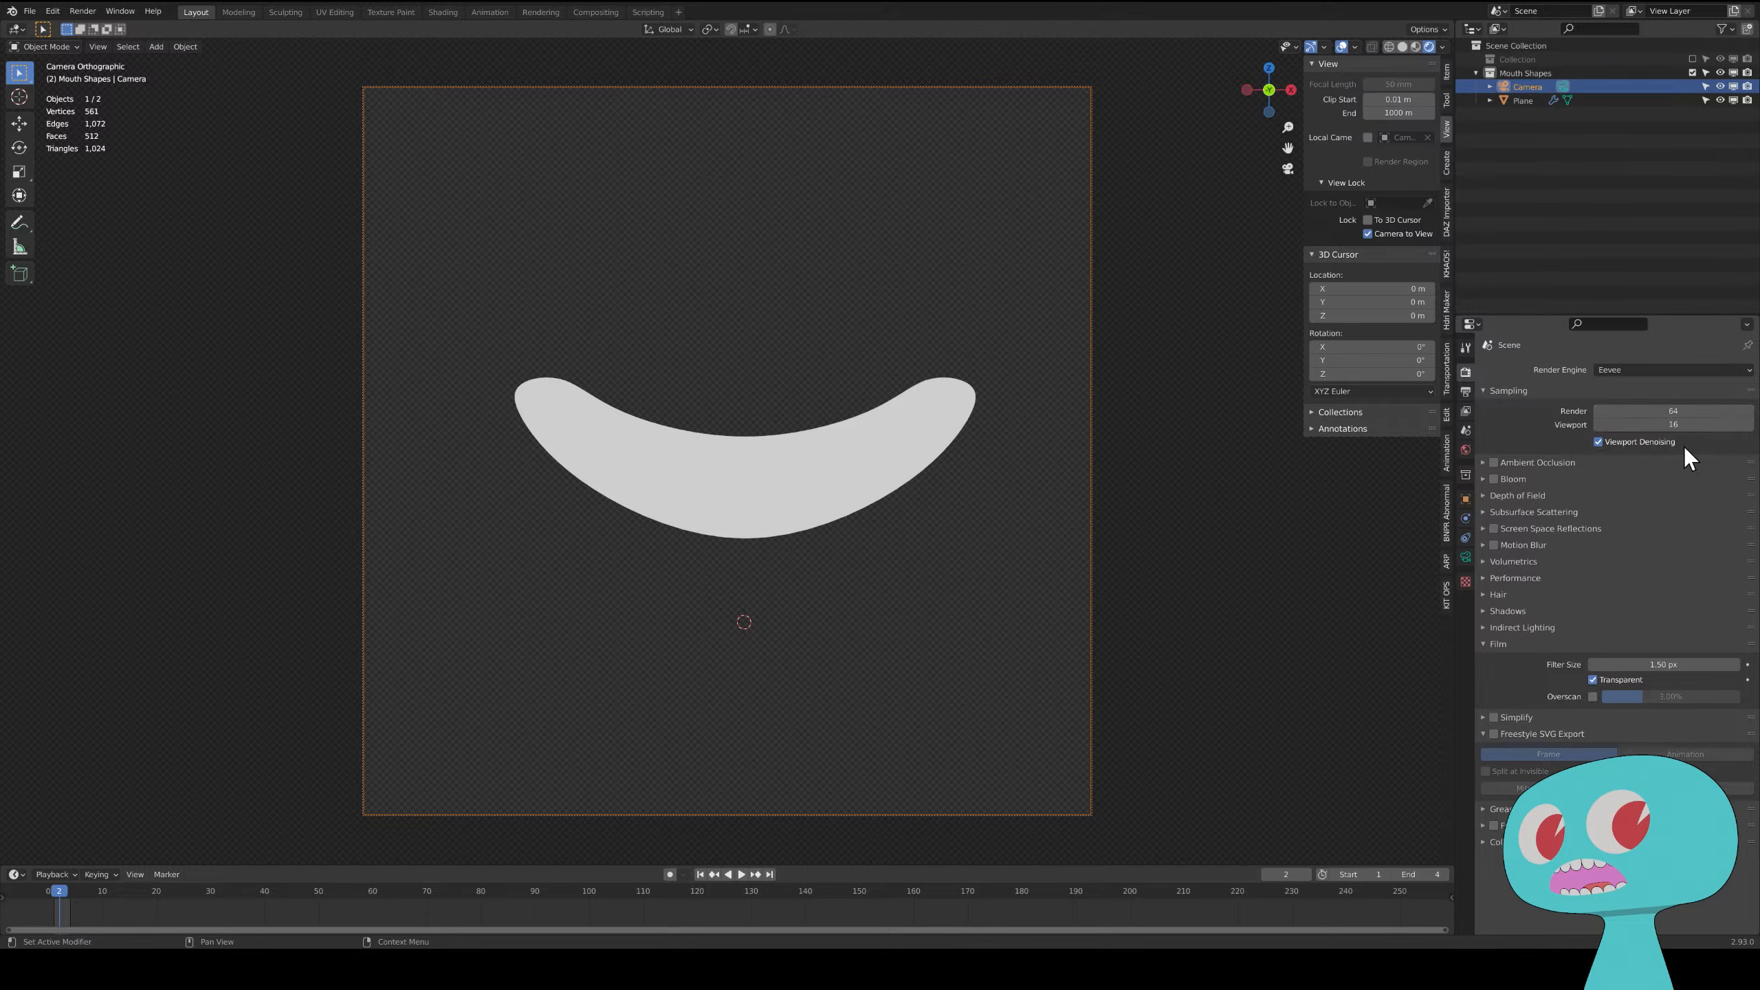
left_click(1683, 411)
type("128")
key("Tab")
key("Return")
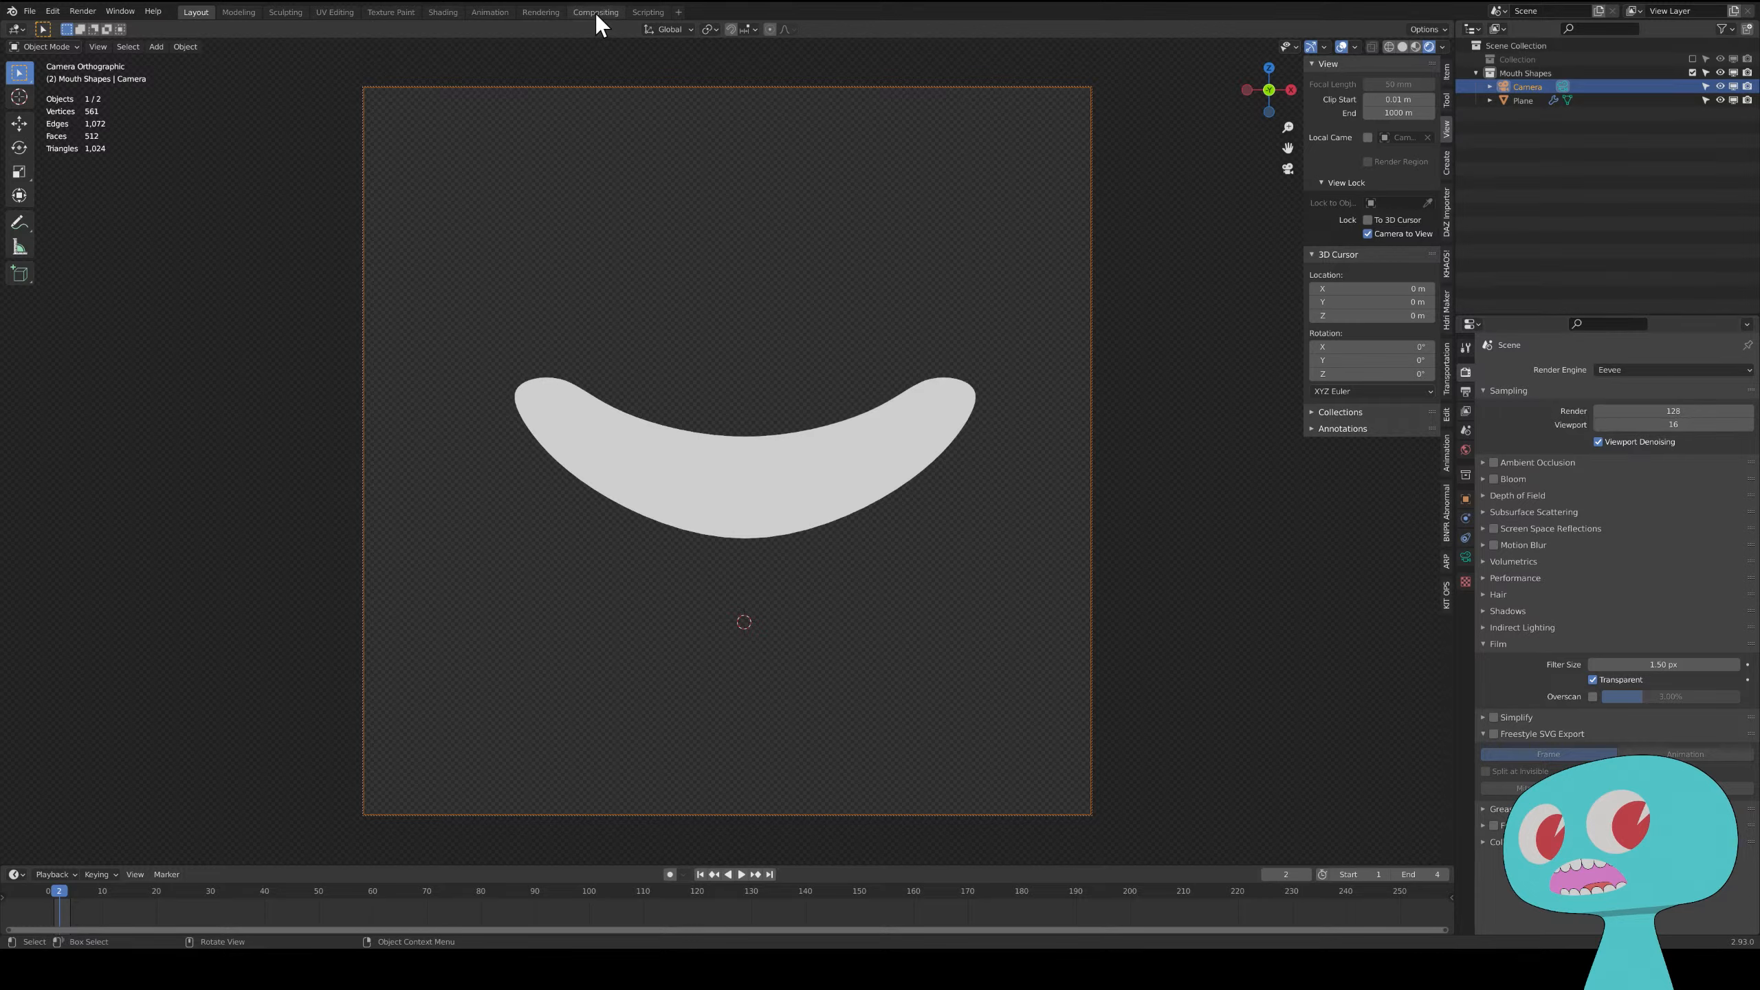
- Render the four-frame mouth animation
left_click(82, 11)
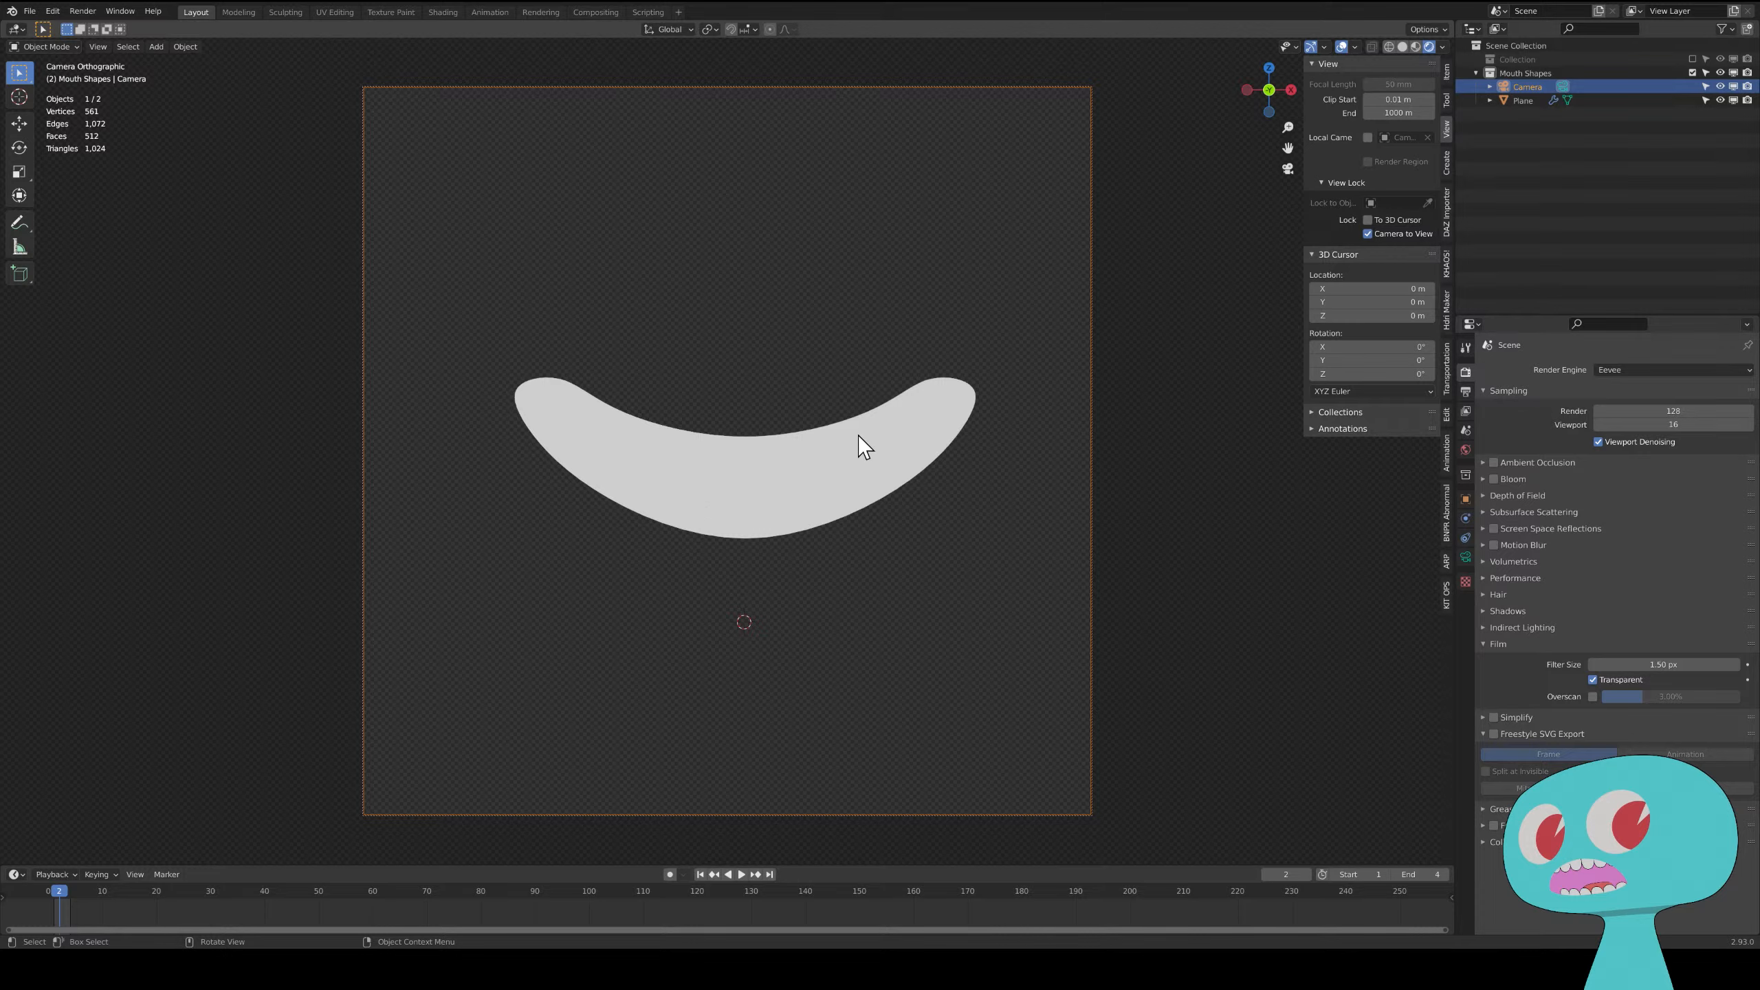
left_click(83, 11)
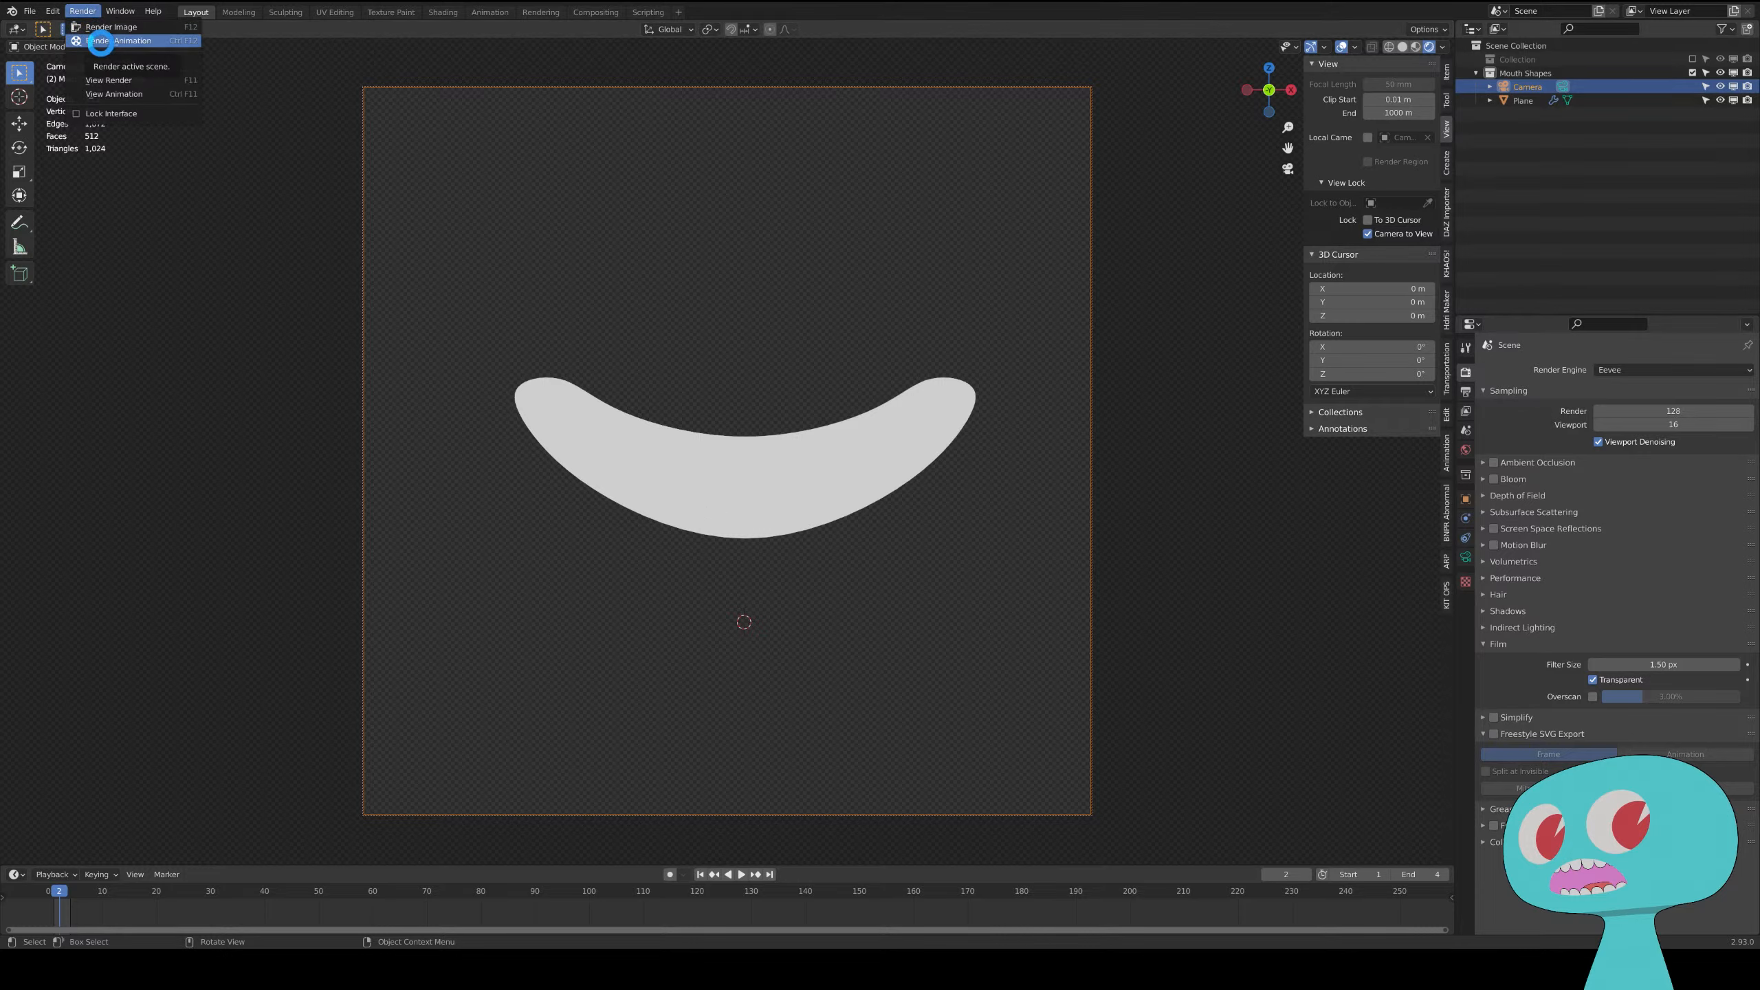
left_click(101, 42)
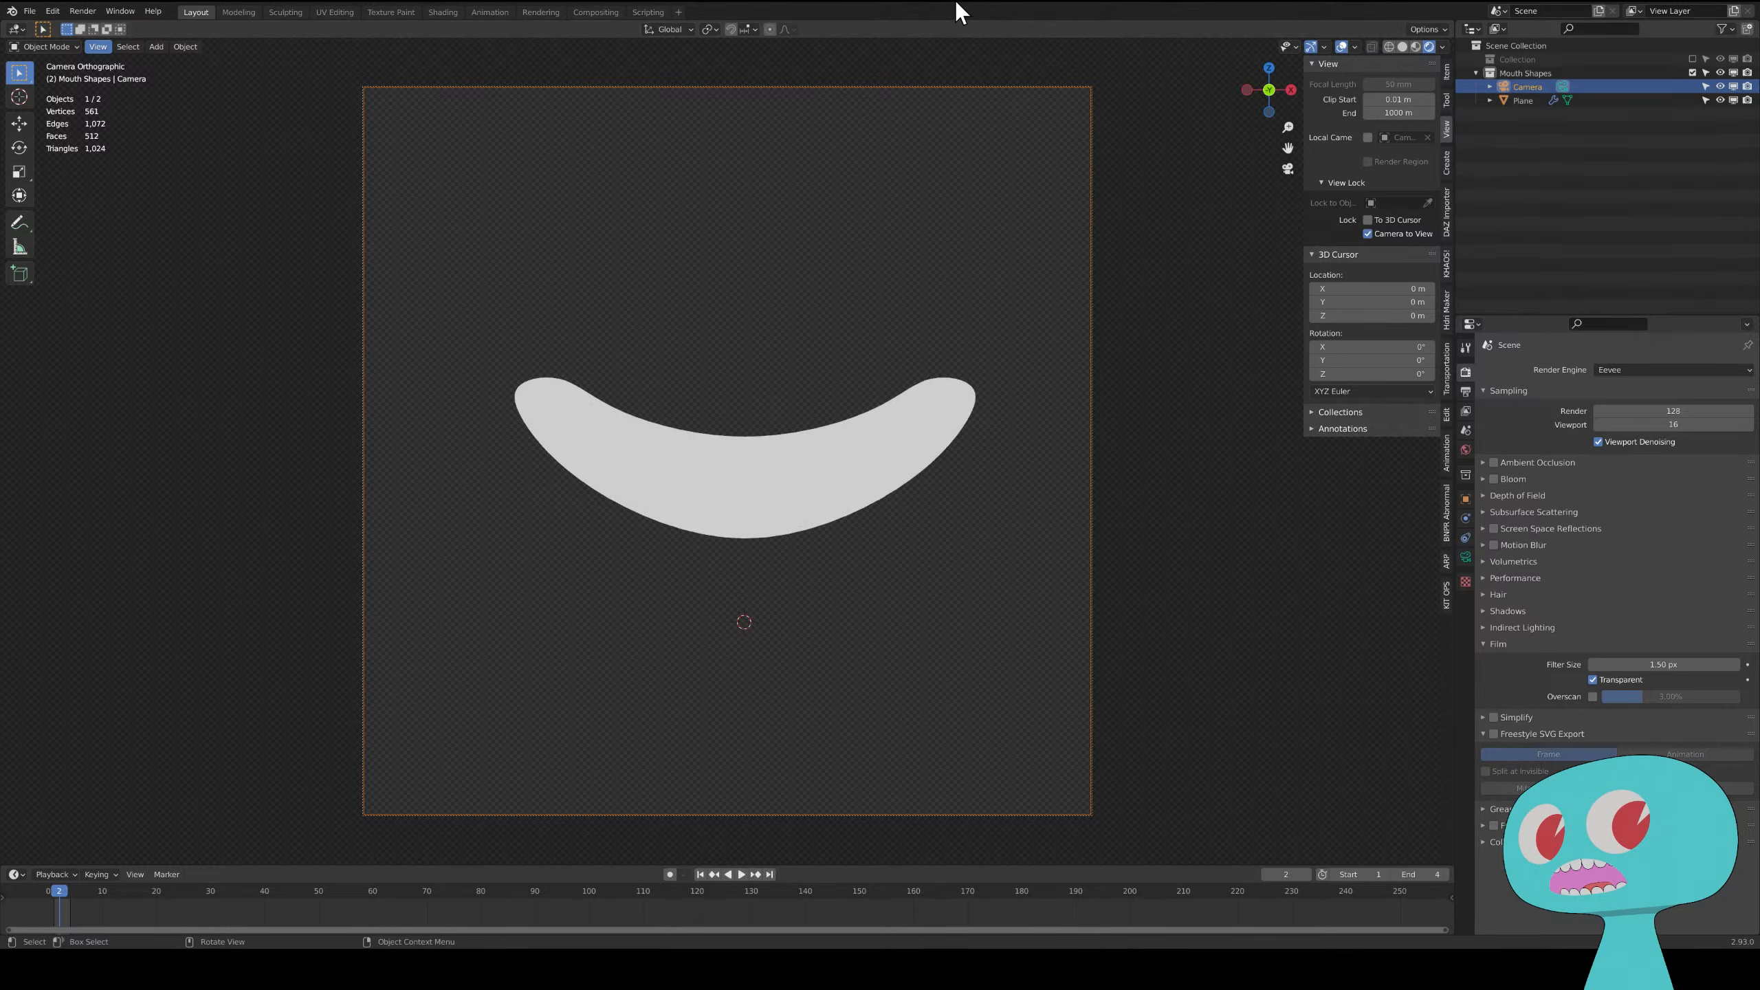
- In the compositor, insert a Dilate/Erode node between the Render Layers image and the Viewer, and connect the Render Layers alpha to the Viewer's alpha
left_click(598, 12)
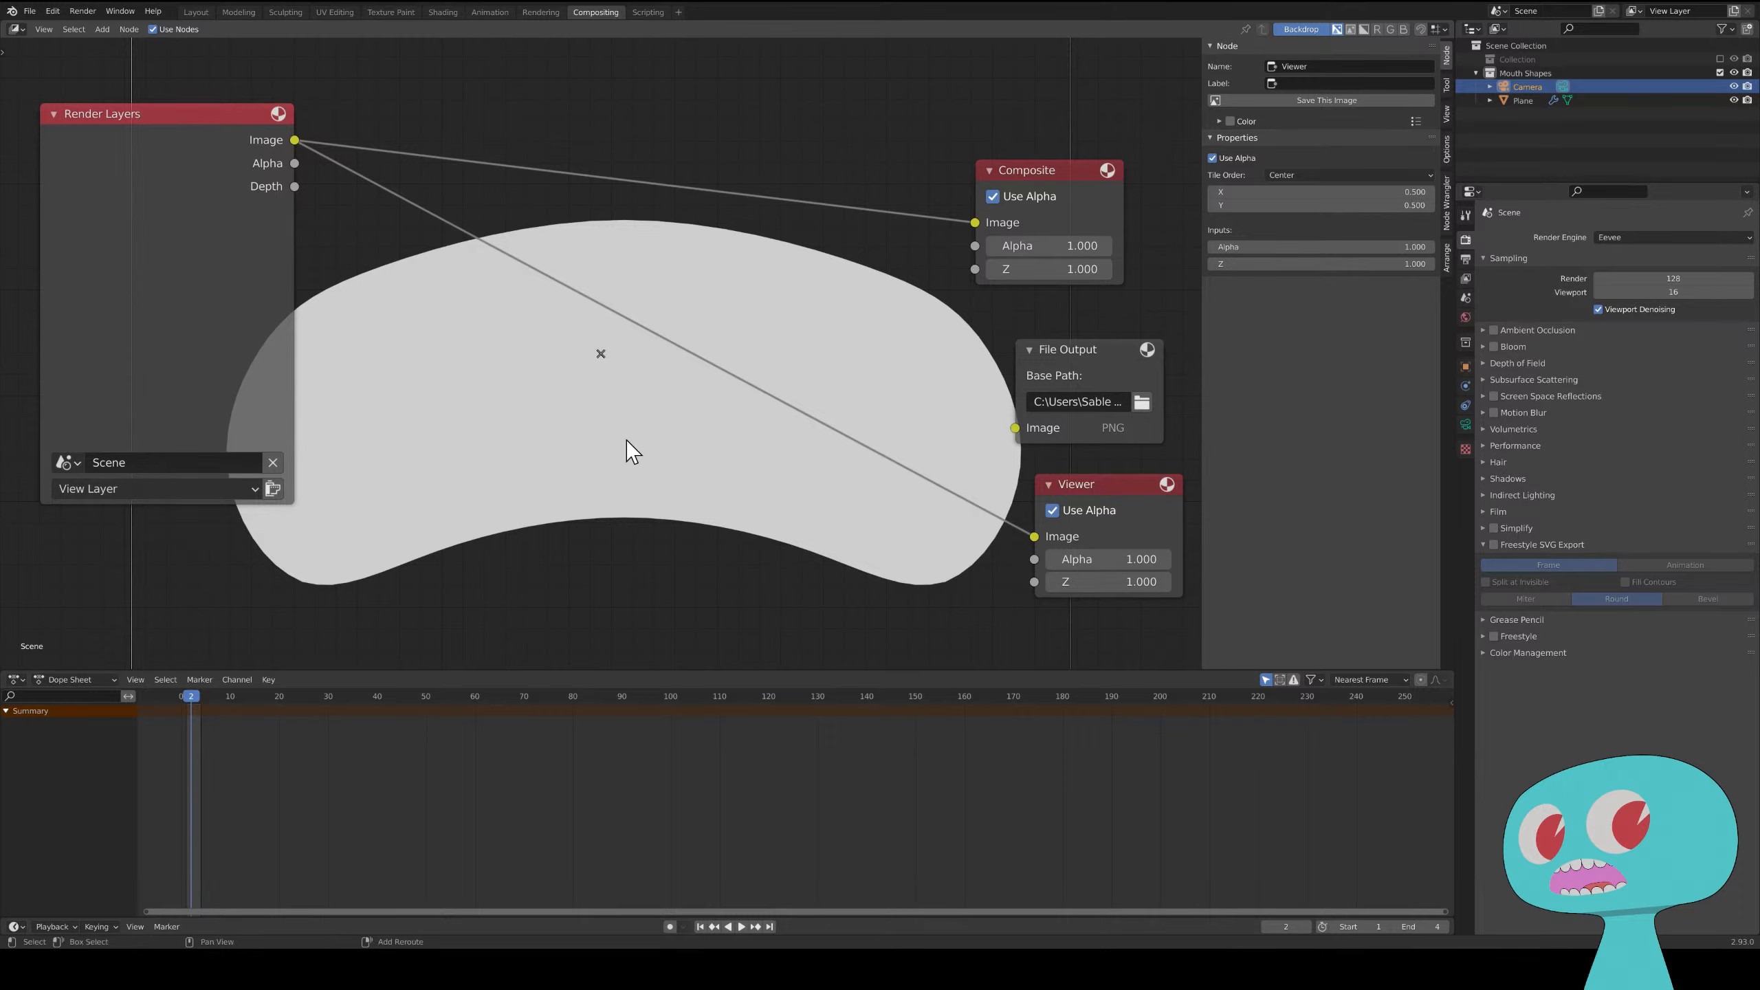
key("shift+a")
mouse_move(635, 478)
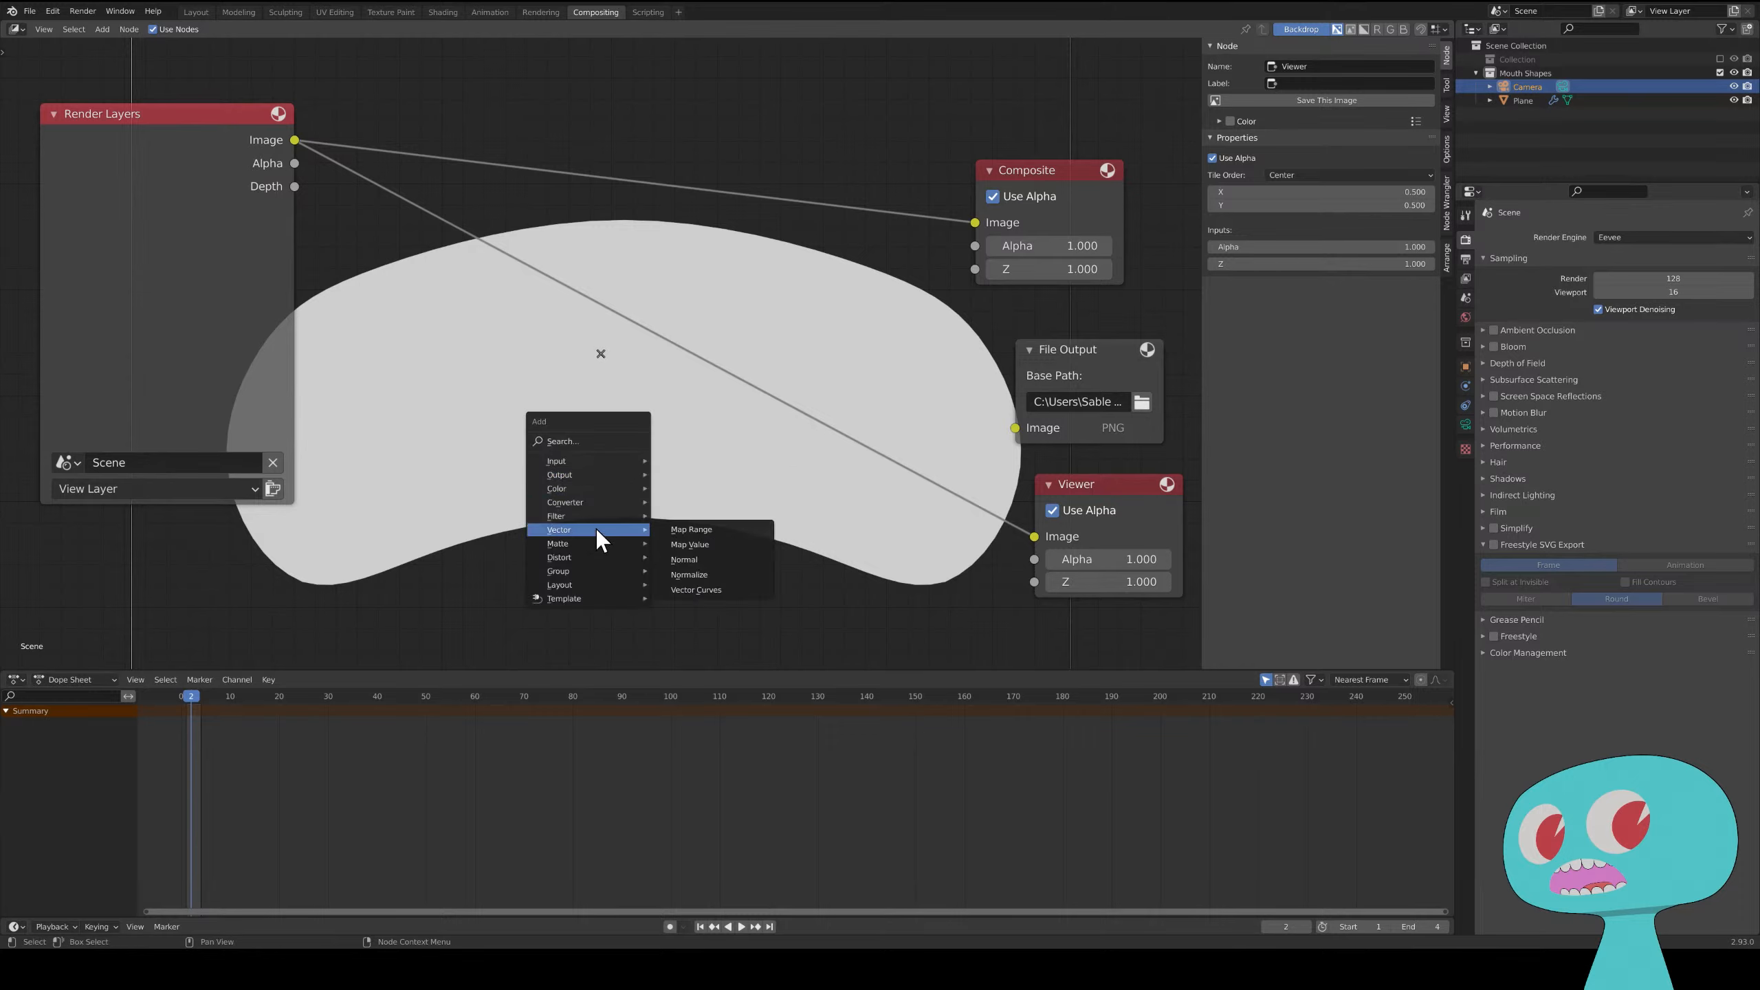
left_click(594, 442)
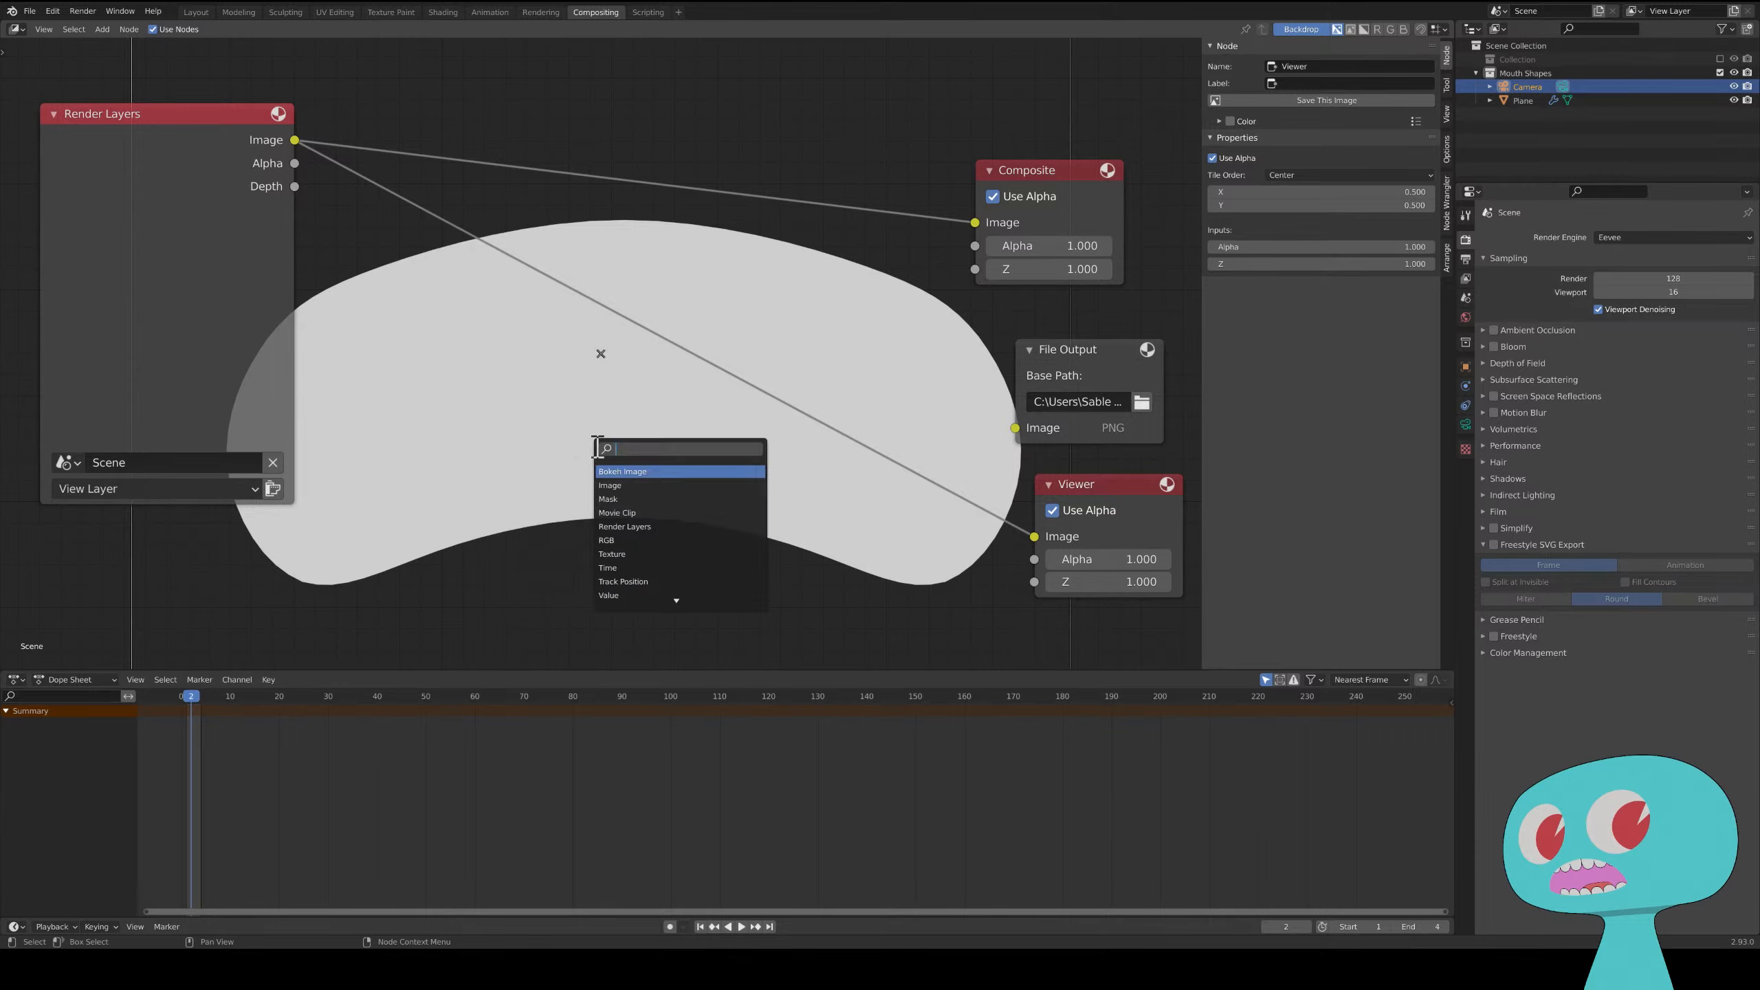
type("di")
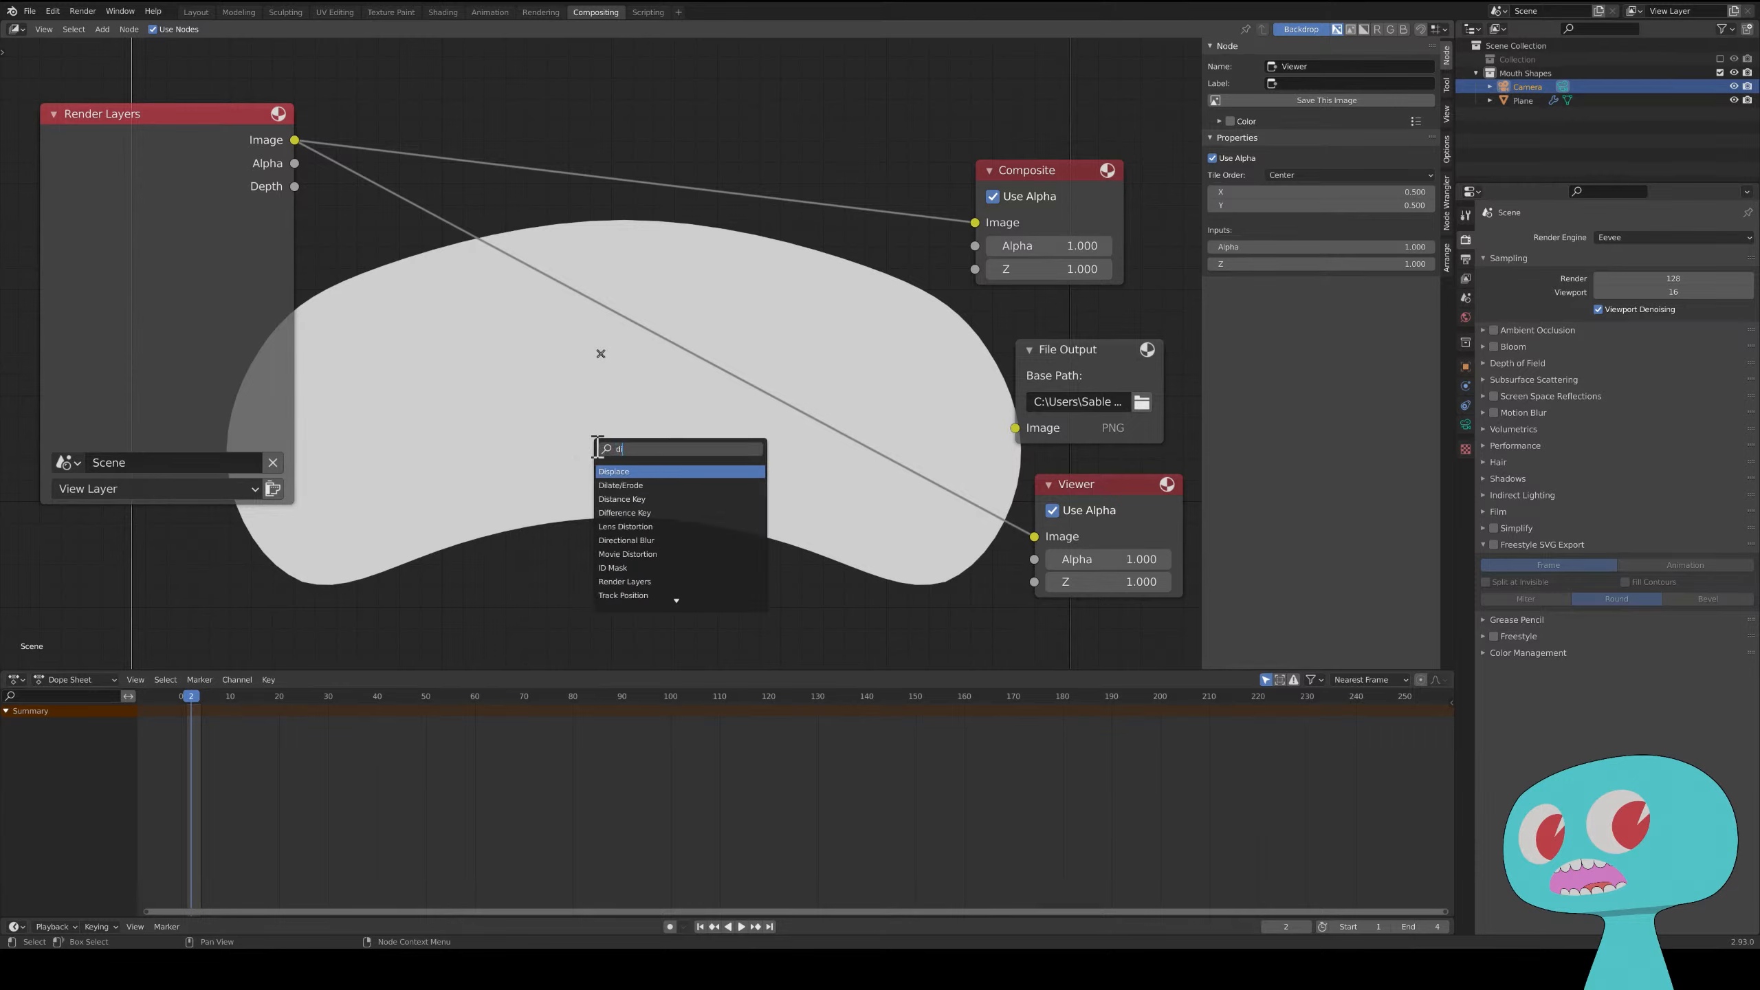
left_click(627, 486)
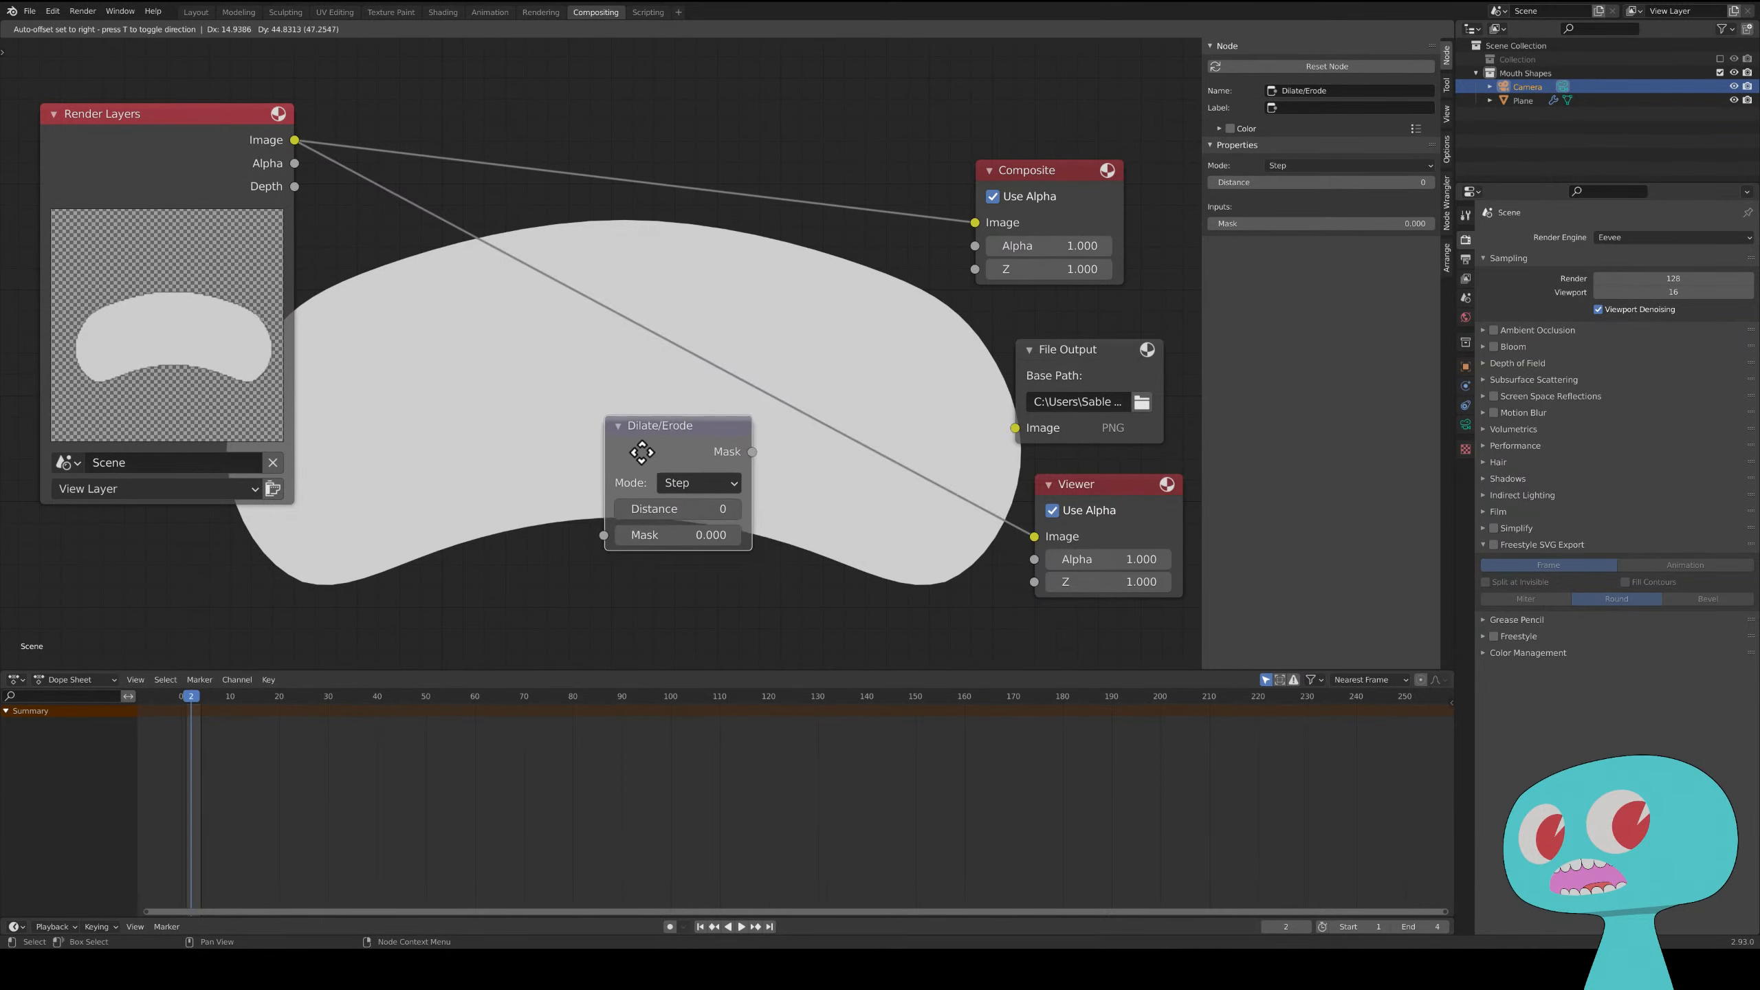
left_click(610, 437)
left_click_drag(648, 402, 718, 352)
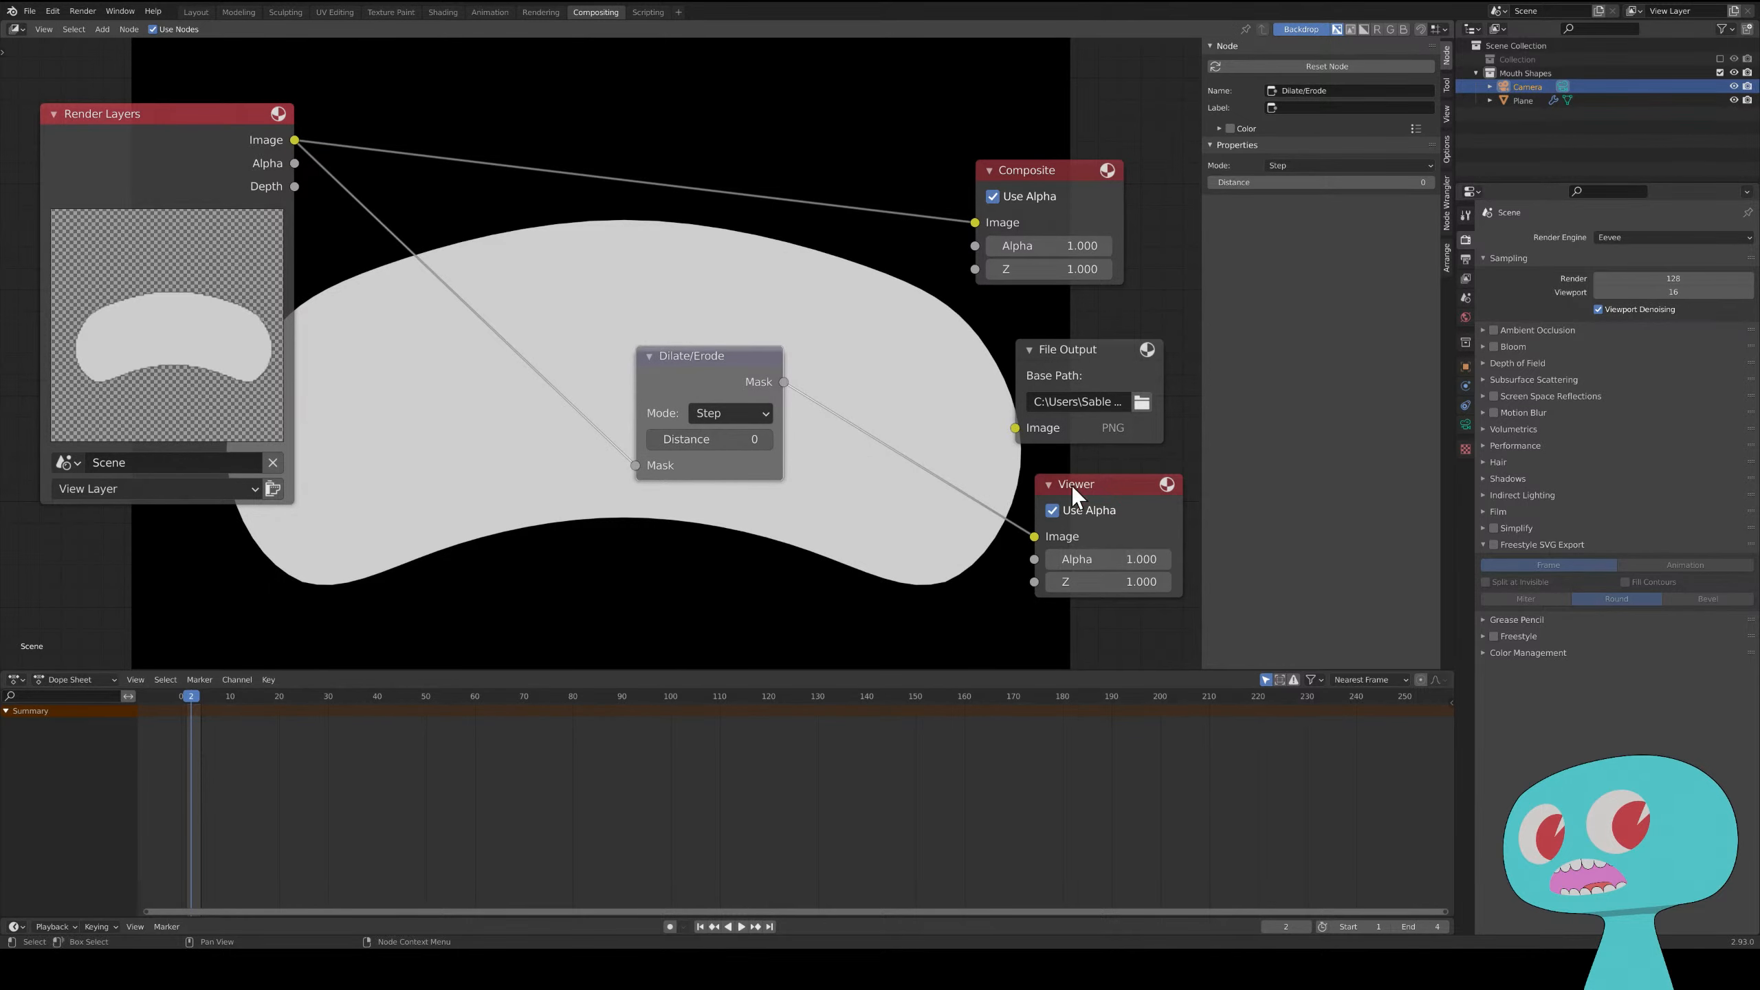
left_click_drag(295, 164, 1046, 559)
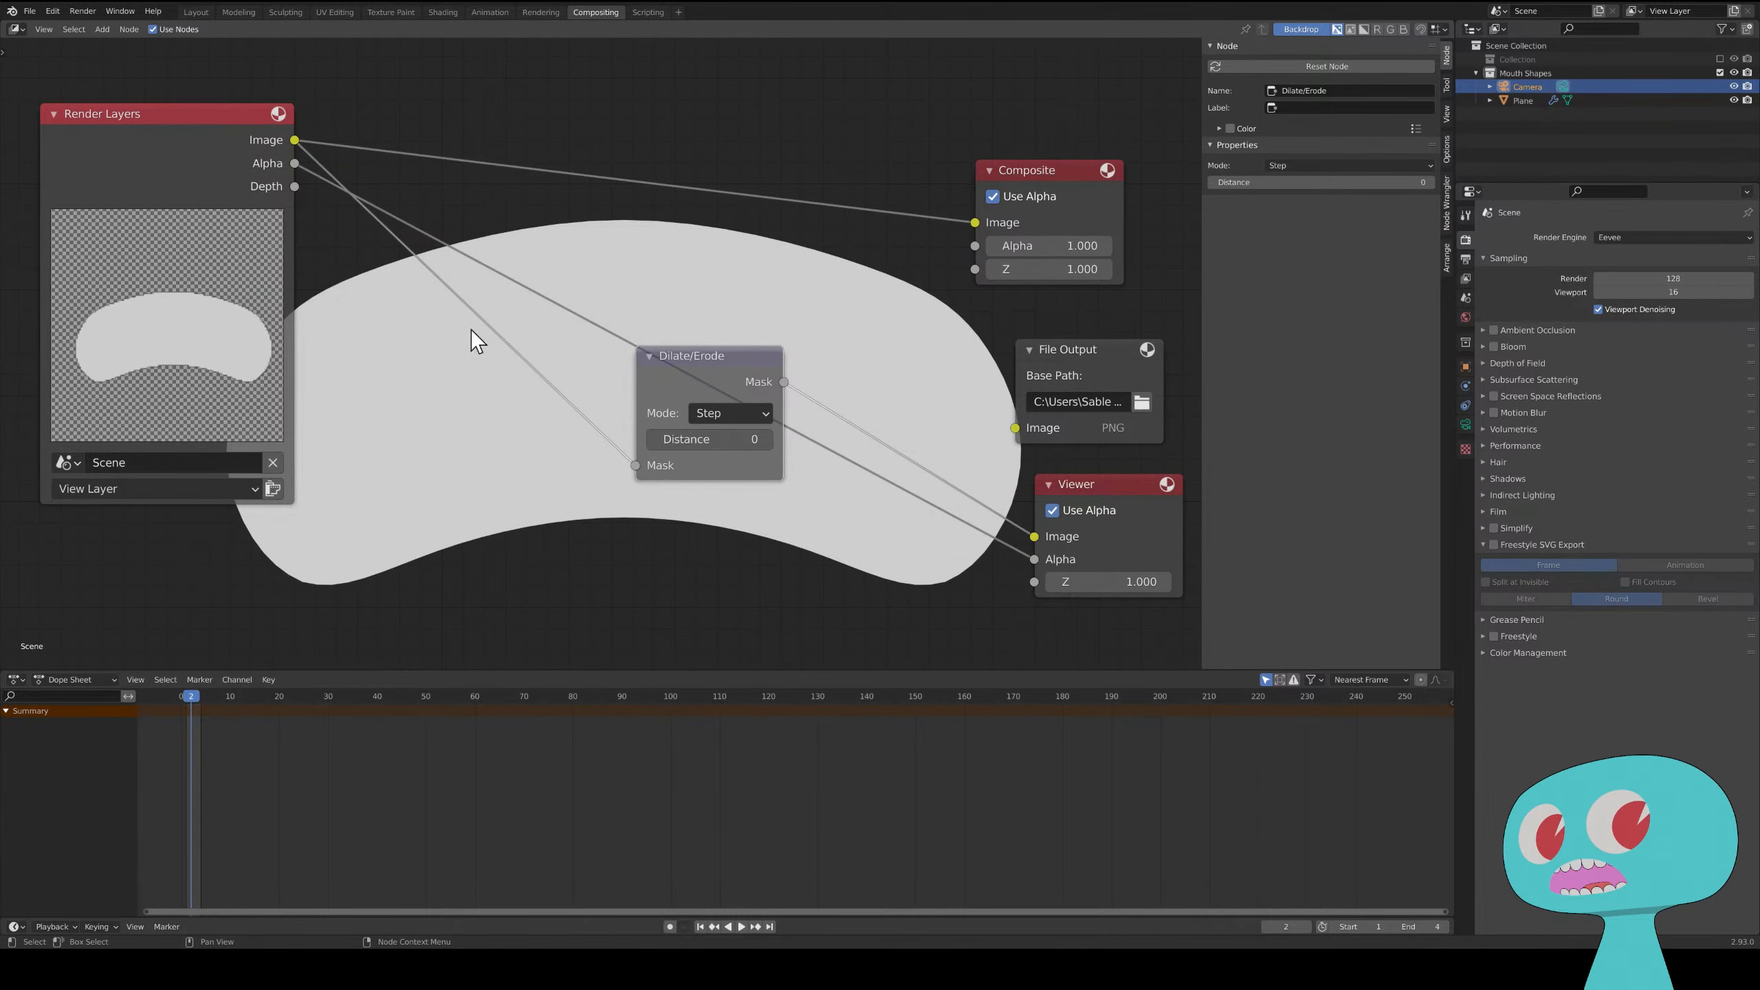
- Set the Dilate/Erode node's distance to -10, keeping the Step mode
left_click(760, 417)
left_click_drag(658, 443, 624, 443)
left_click(657, 443)
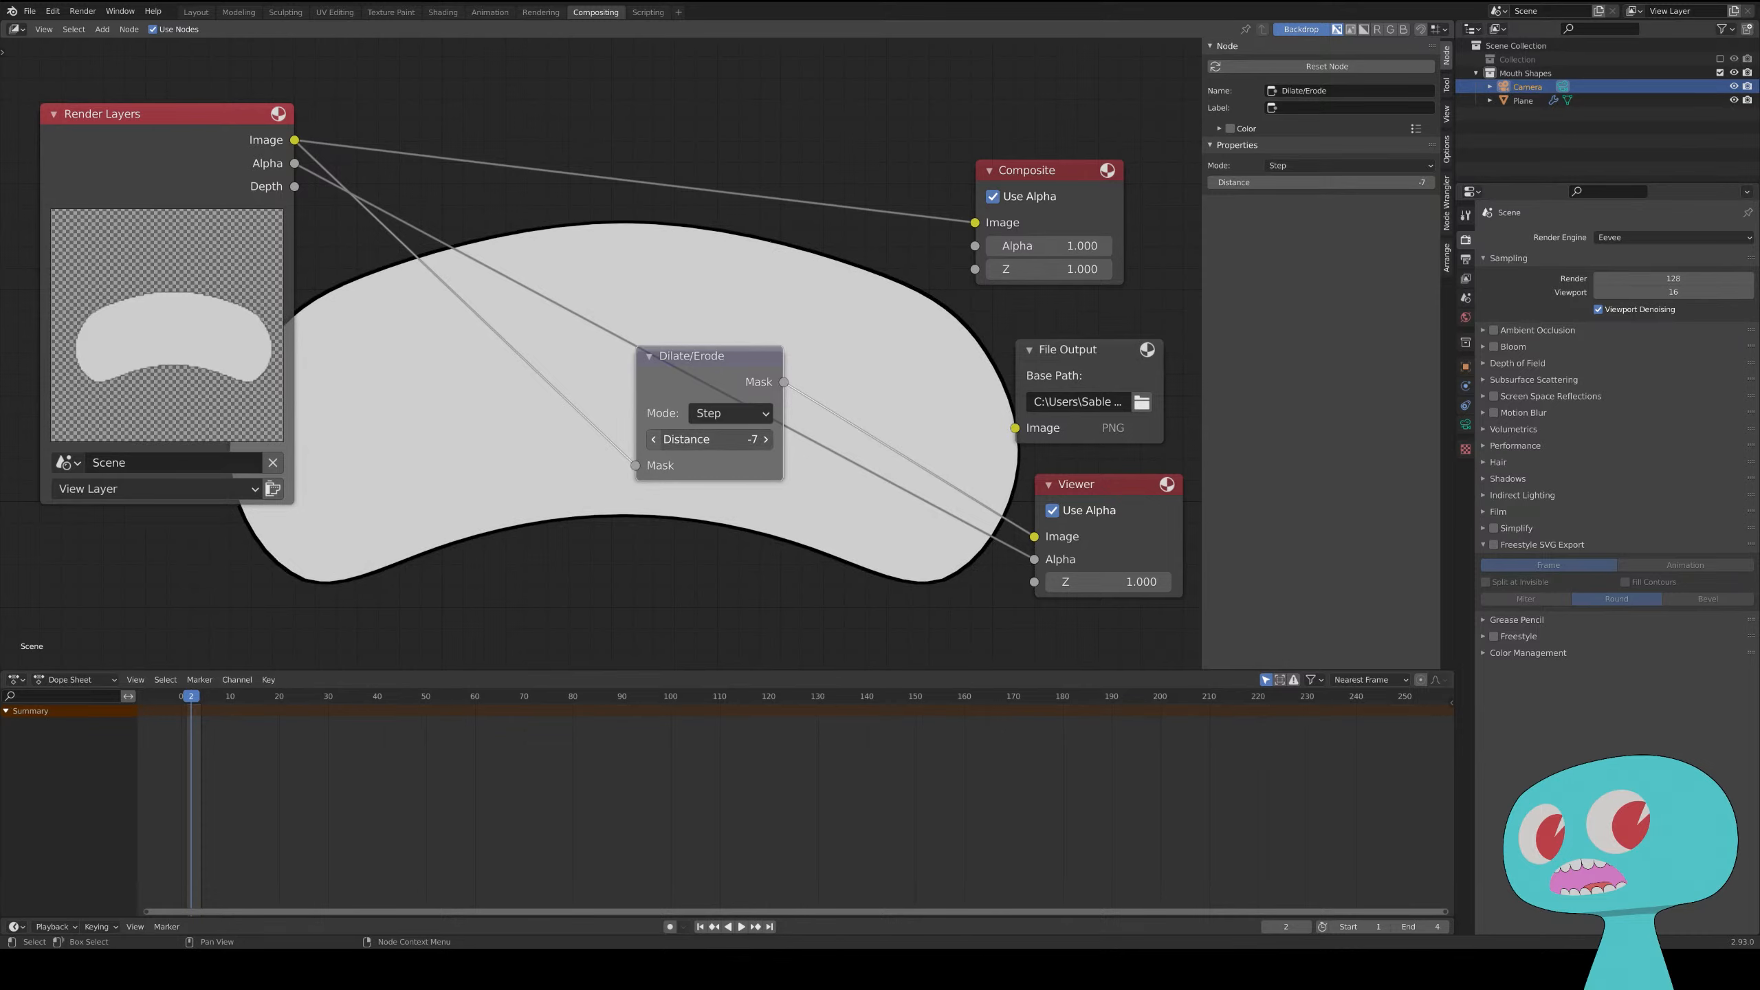
left_click(657, 443)
left_click(656, 442)
left_click(657, 443)
left_click(657, 443)
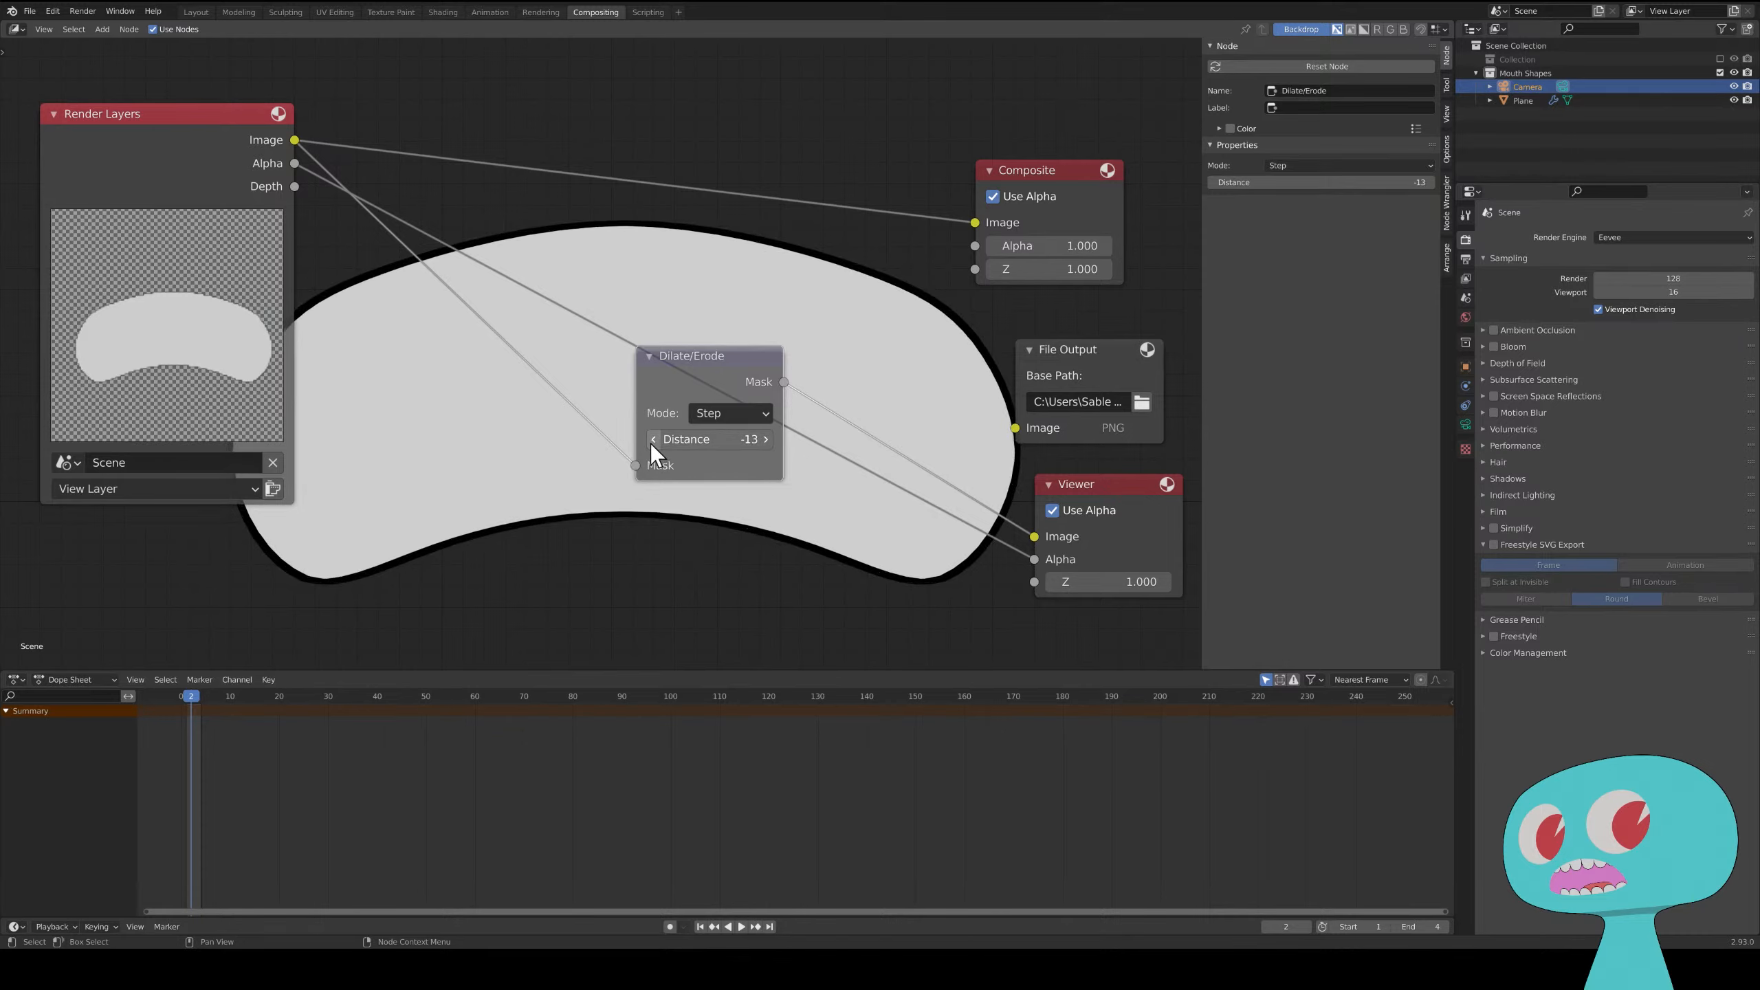
left_click_drag(650, 442, 638, 442)
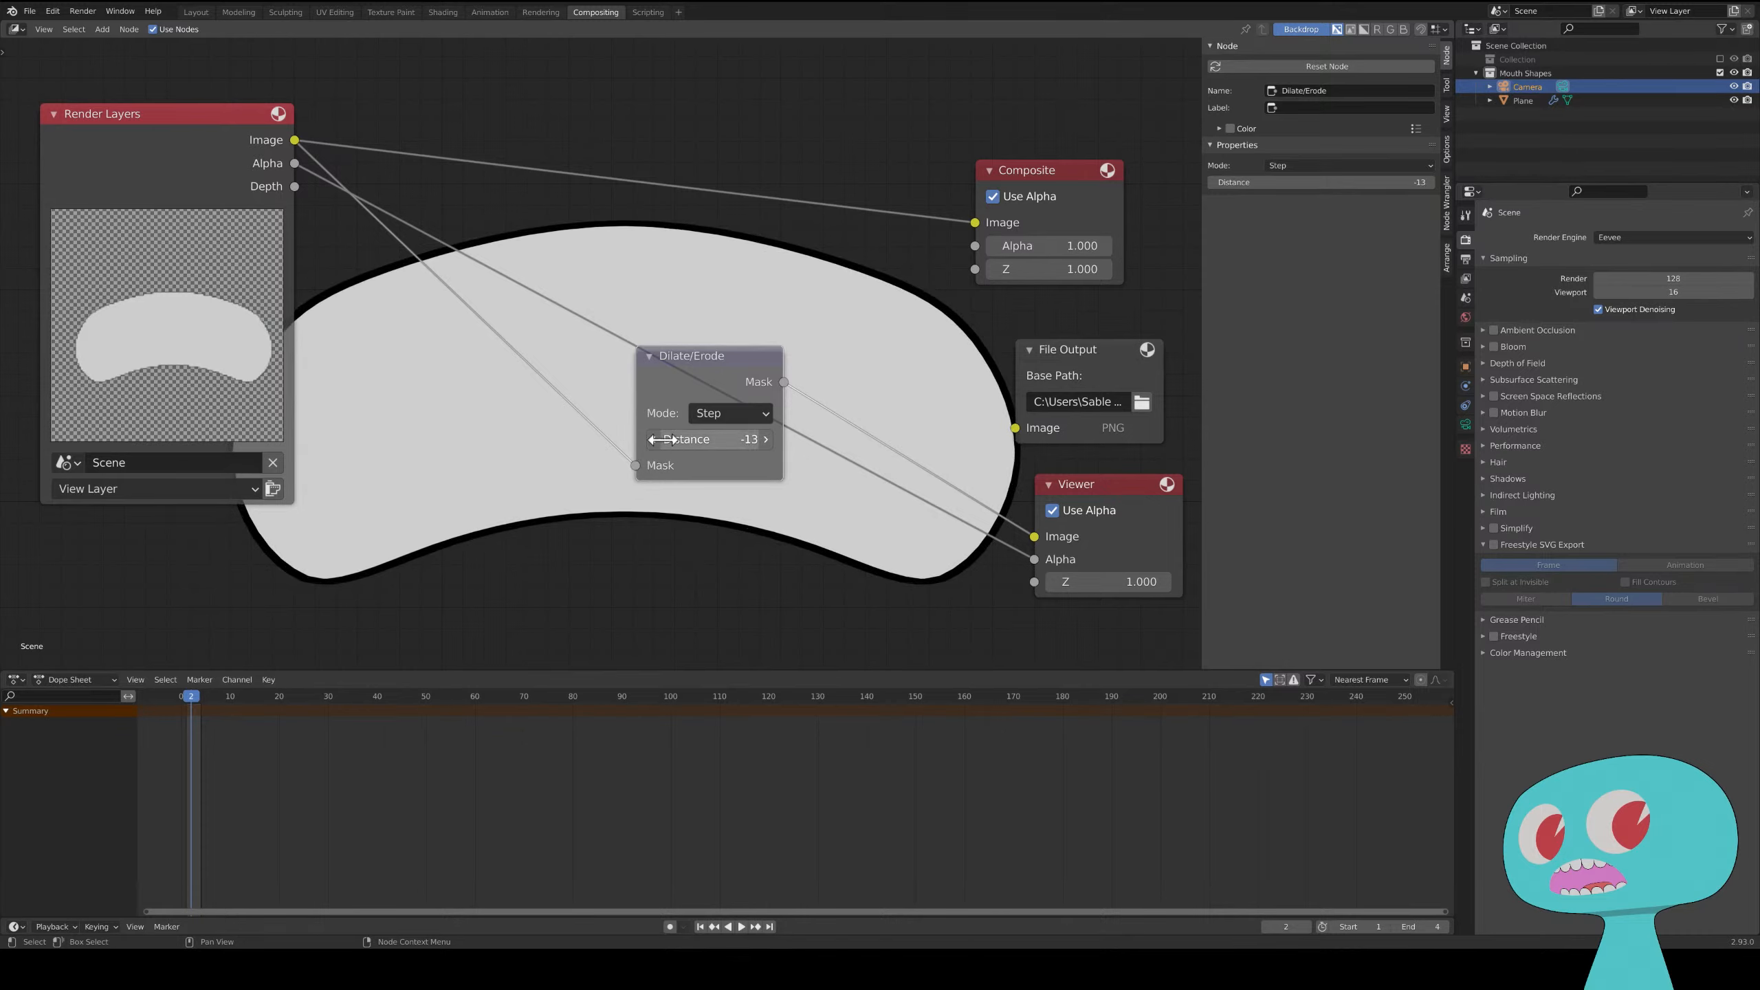
mouse_move(658, 440)
left_mouse_down()
mouse_move(617, 441)
mouse_move(665, 447)
left_mouse_up()
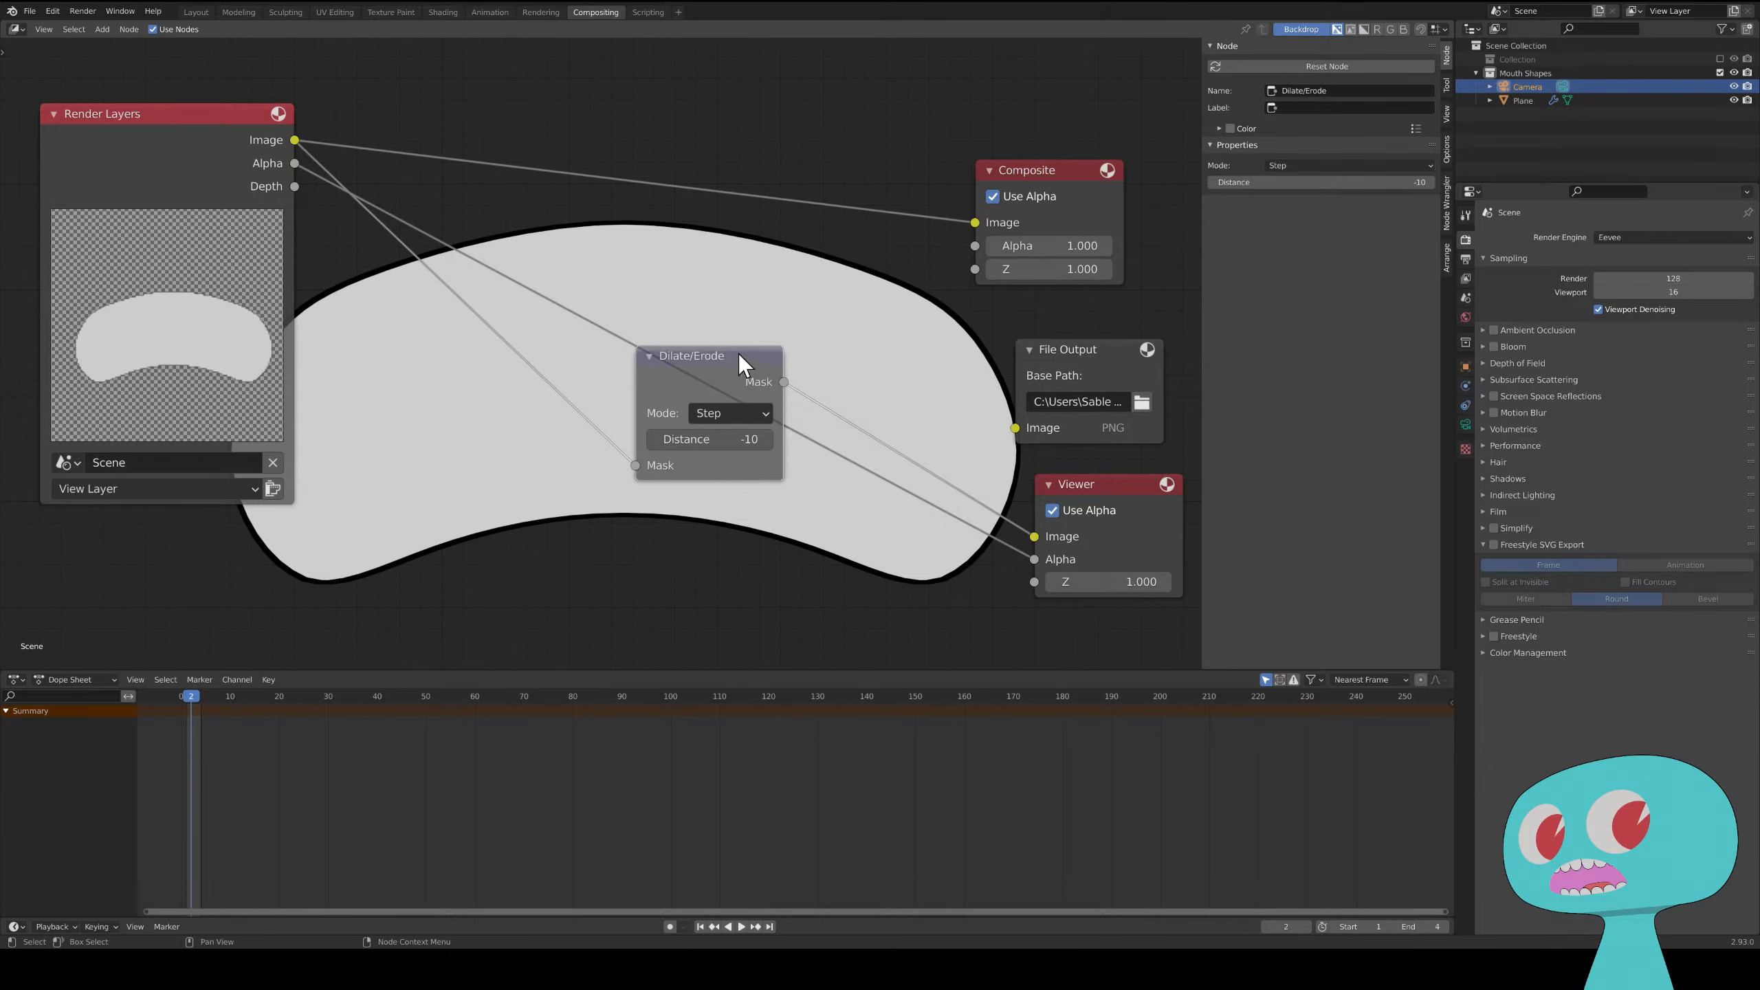
- Move the Dilate/Erode node lower and reposition the File Output node between the Composite and Viewer nodes
left_click_drag(739, 353, 654, 432)
left_click_drag(1048, 360, 1072, 338)
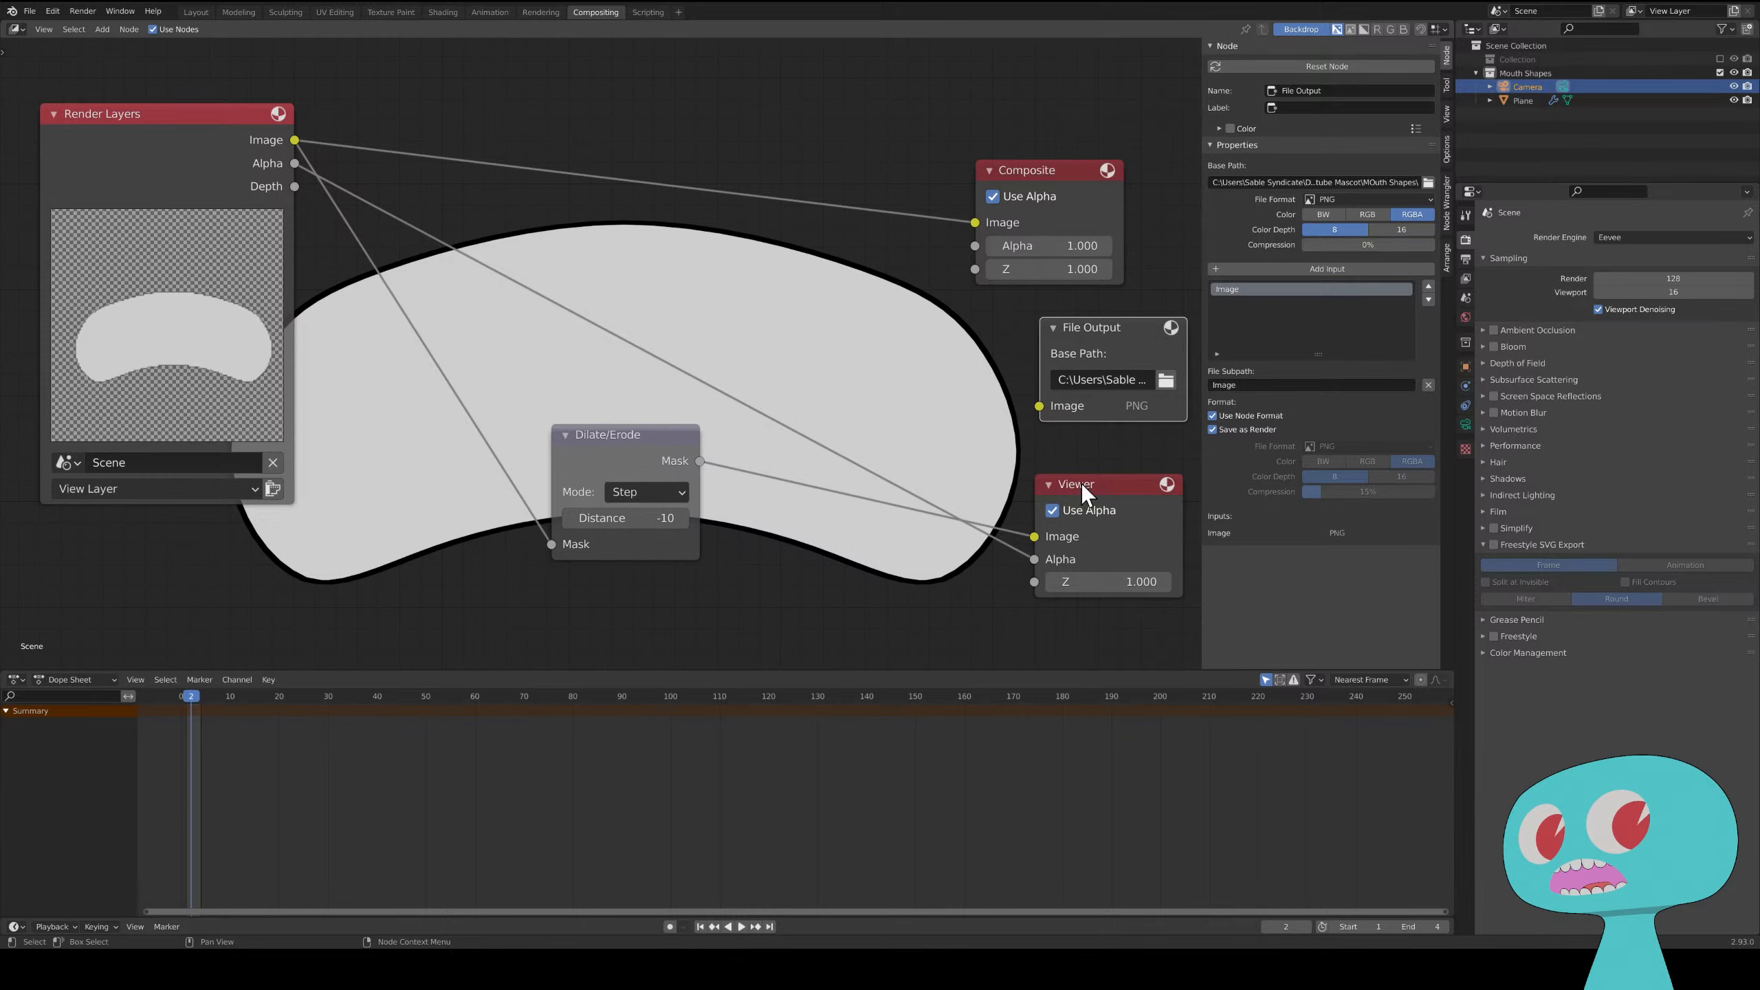
left_click_drag(1114, 338, 1055, 349)
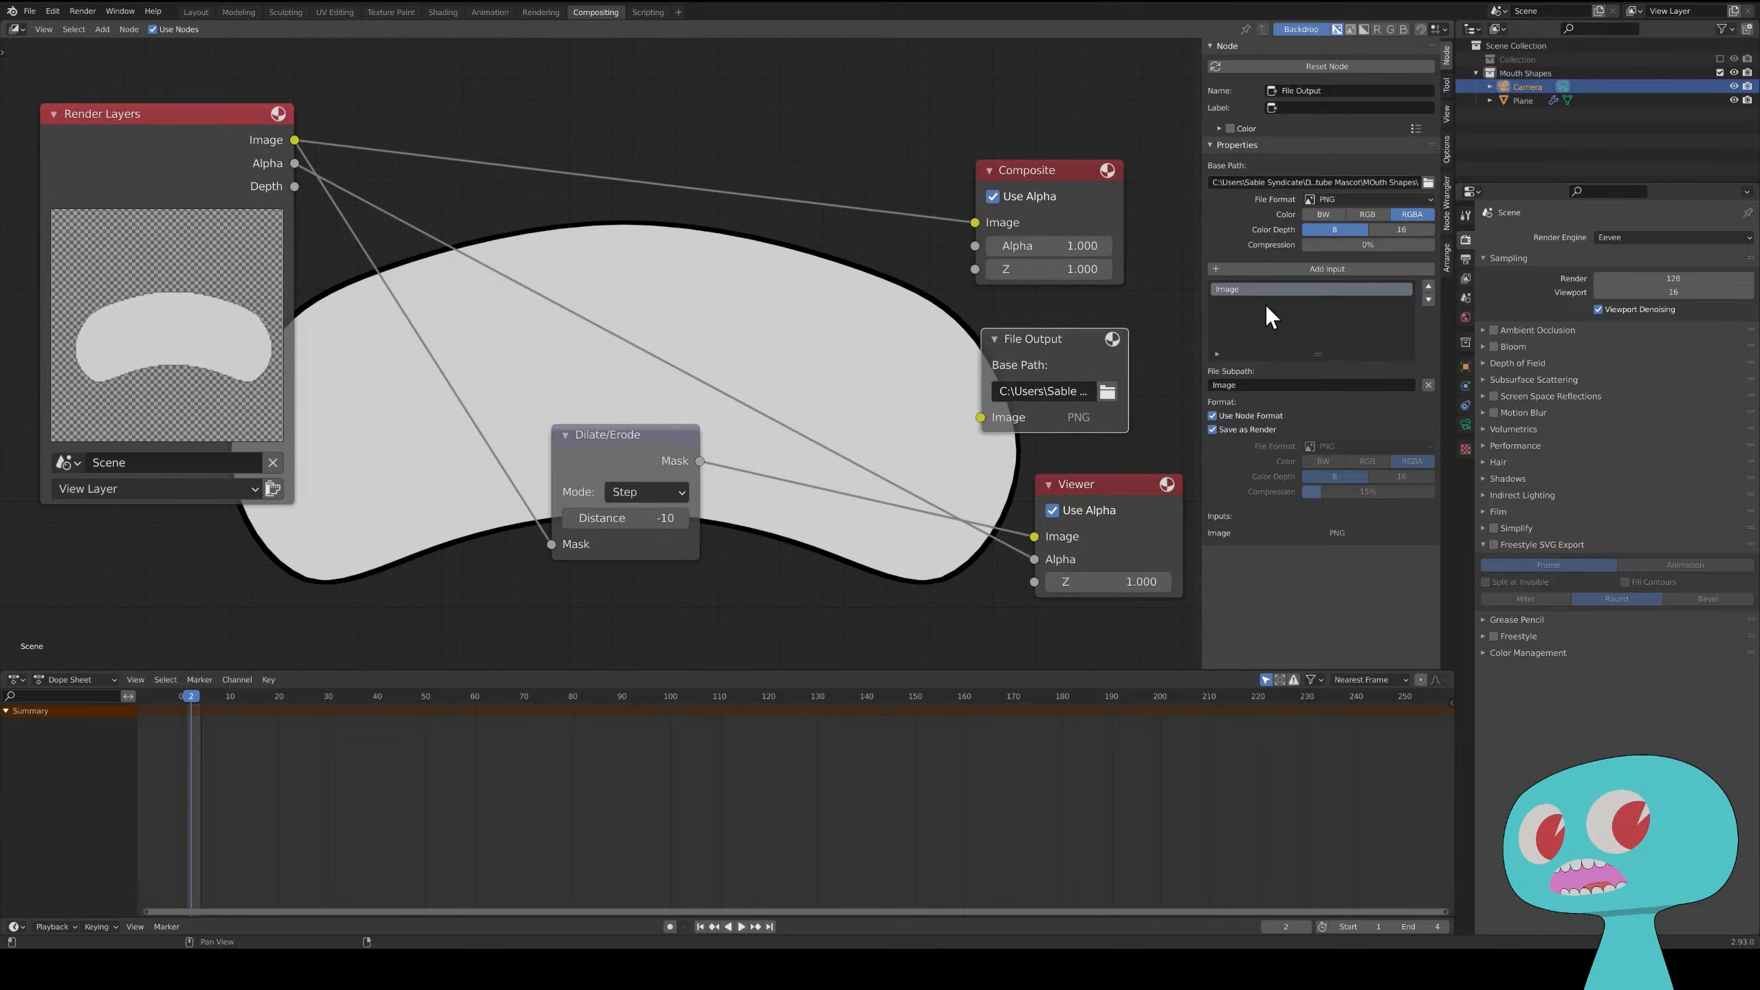
- Rename the File Output node's existing image input to Mouth.Outline
double_click(1231, 290)
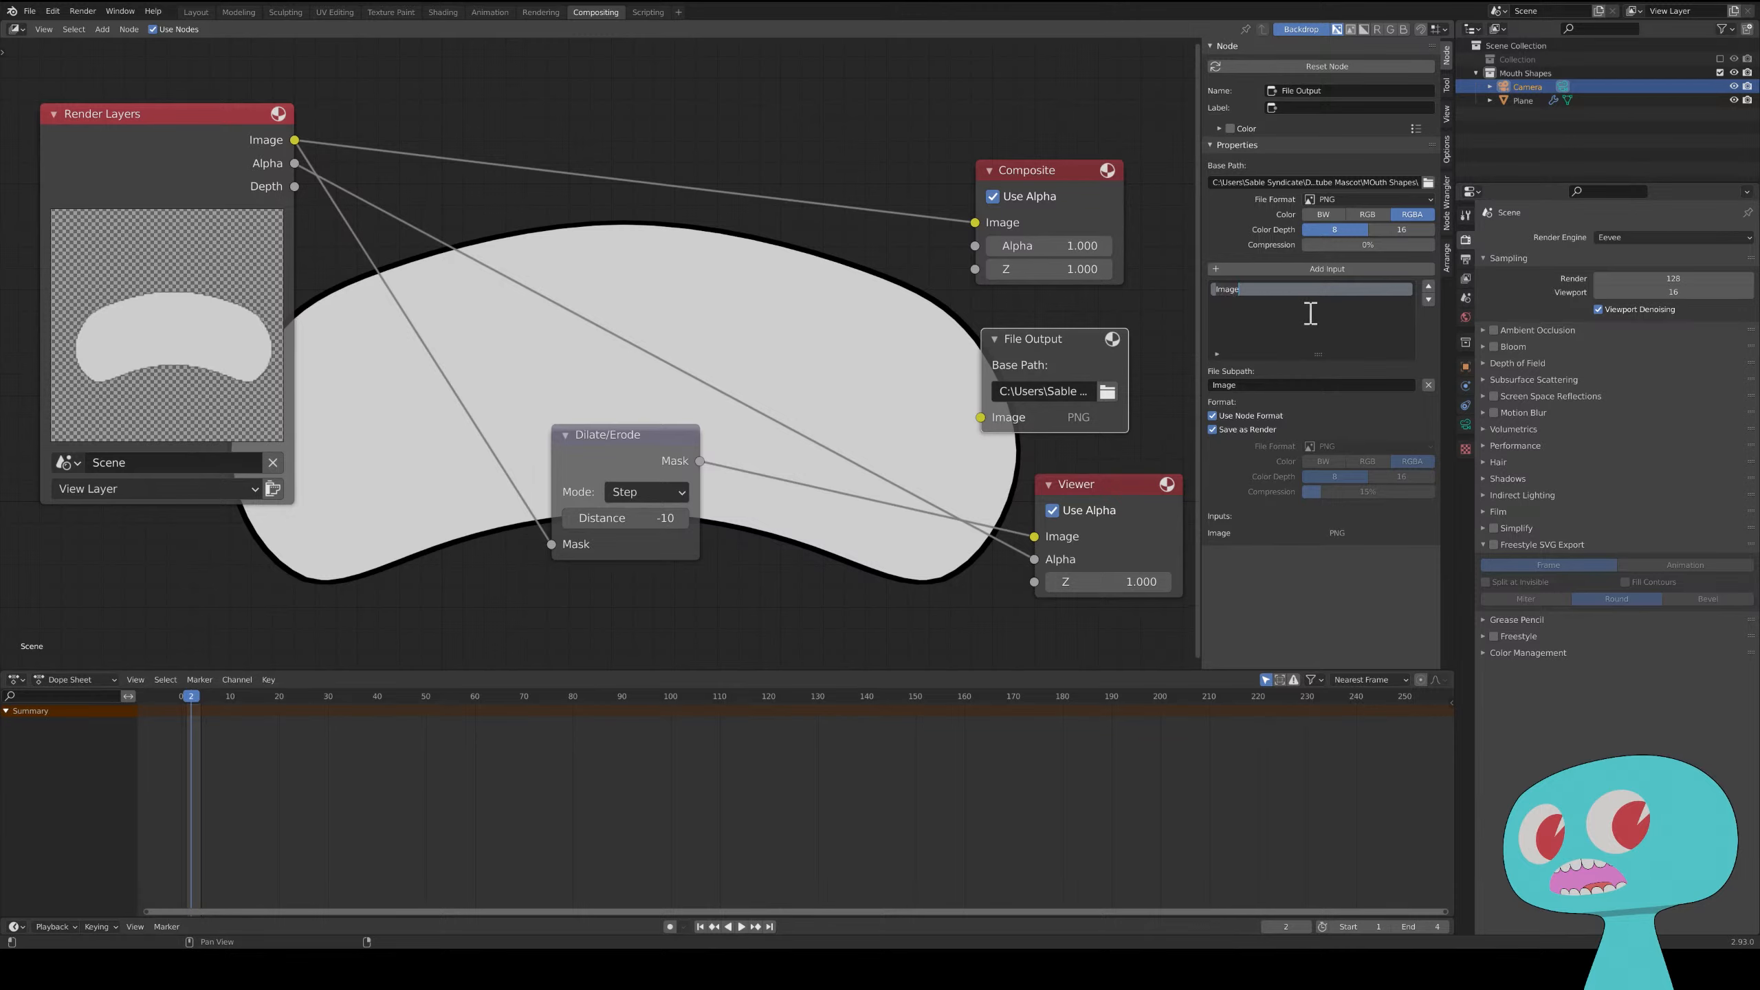
type("MO")
type("uth.Outline")
key("Return")
- Add a second input to the File Output node and name it Mout.Int
left_click(1348, 269)
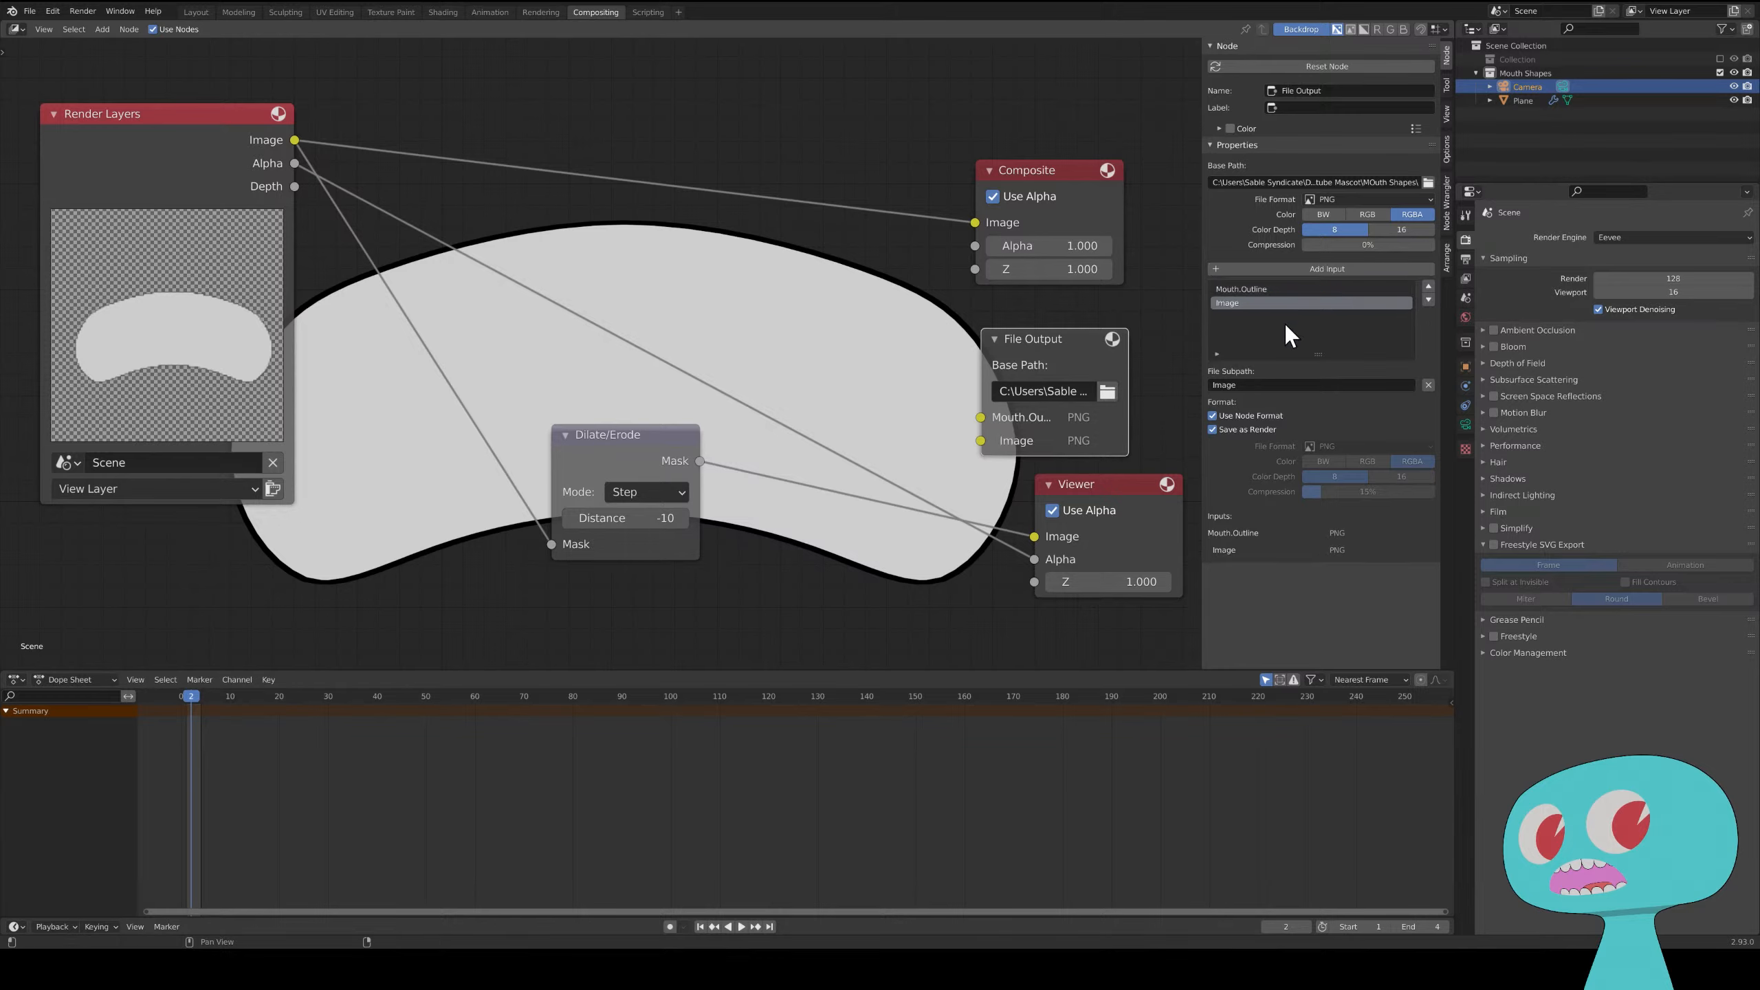
double_click(1279, 304)
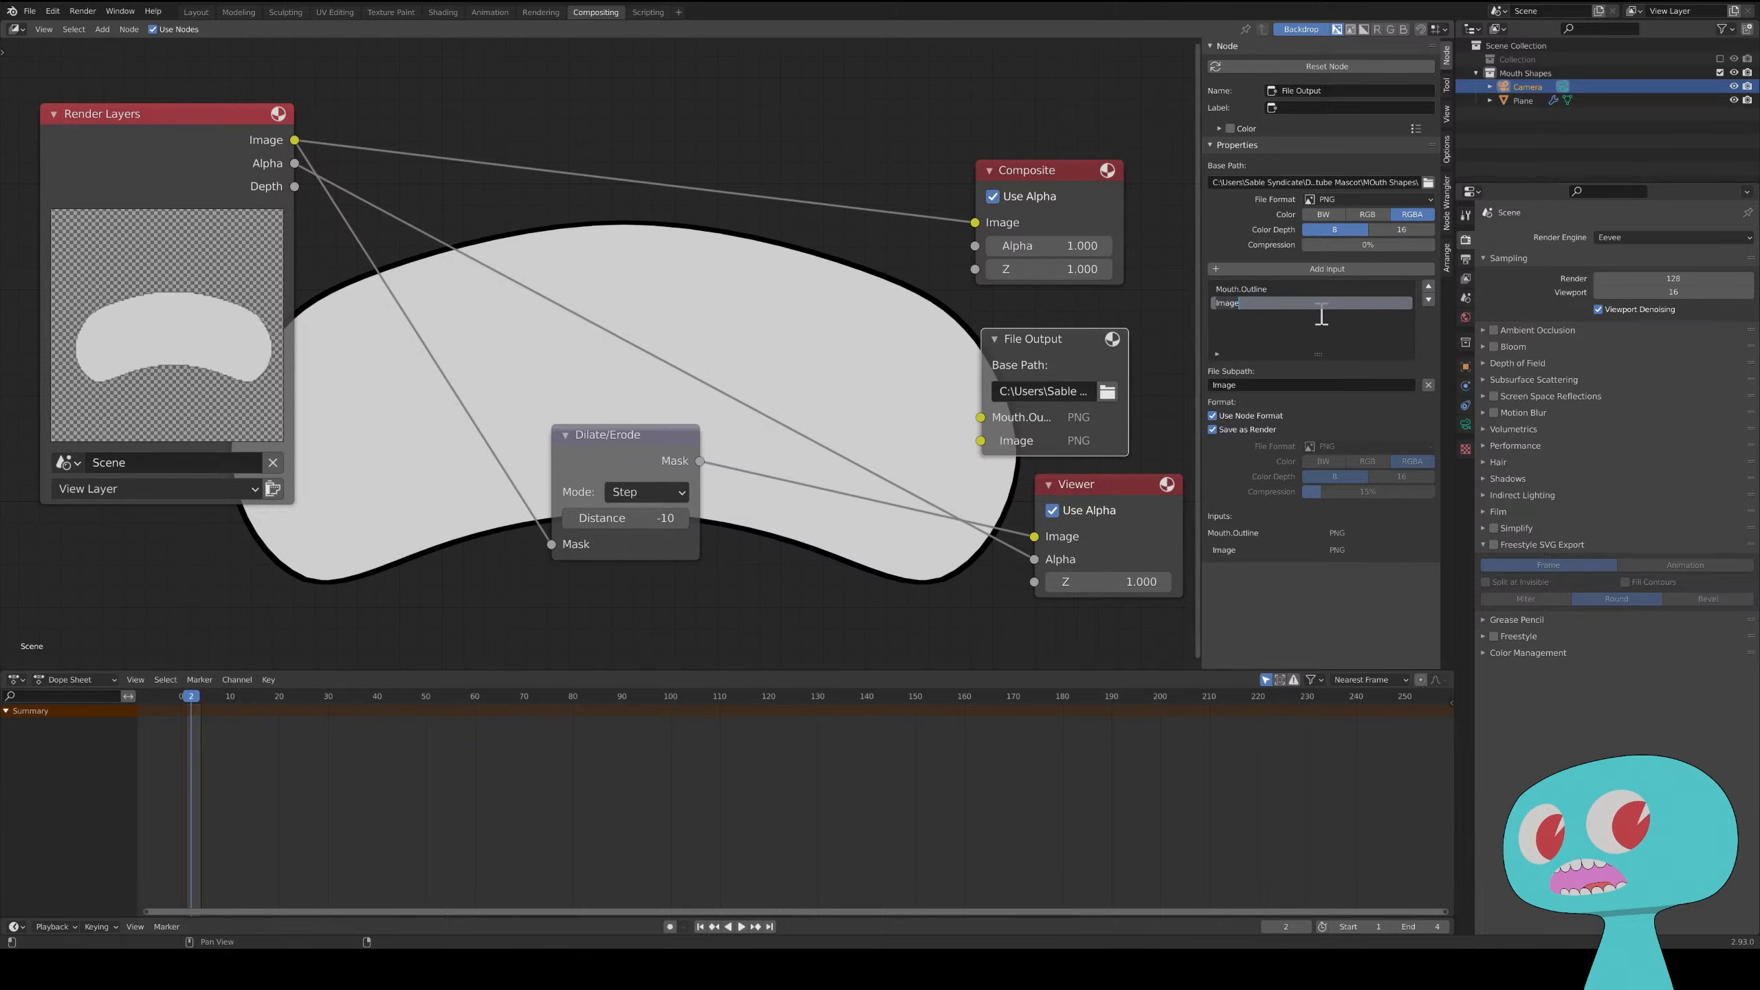
type("MOut.Int")
key("Return")
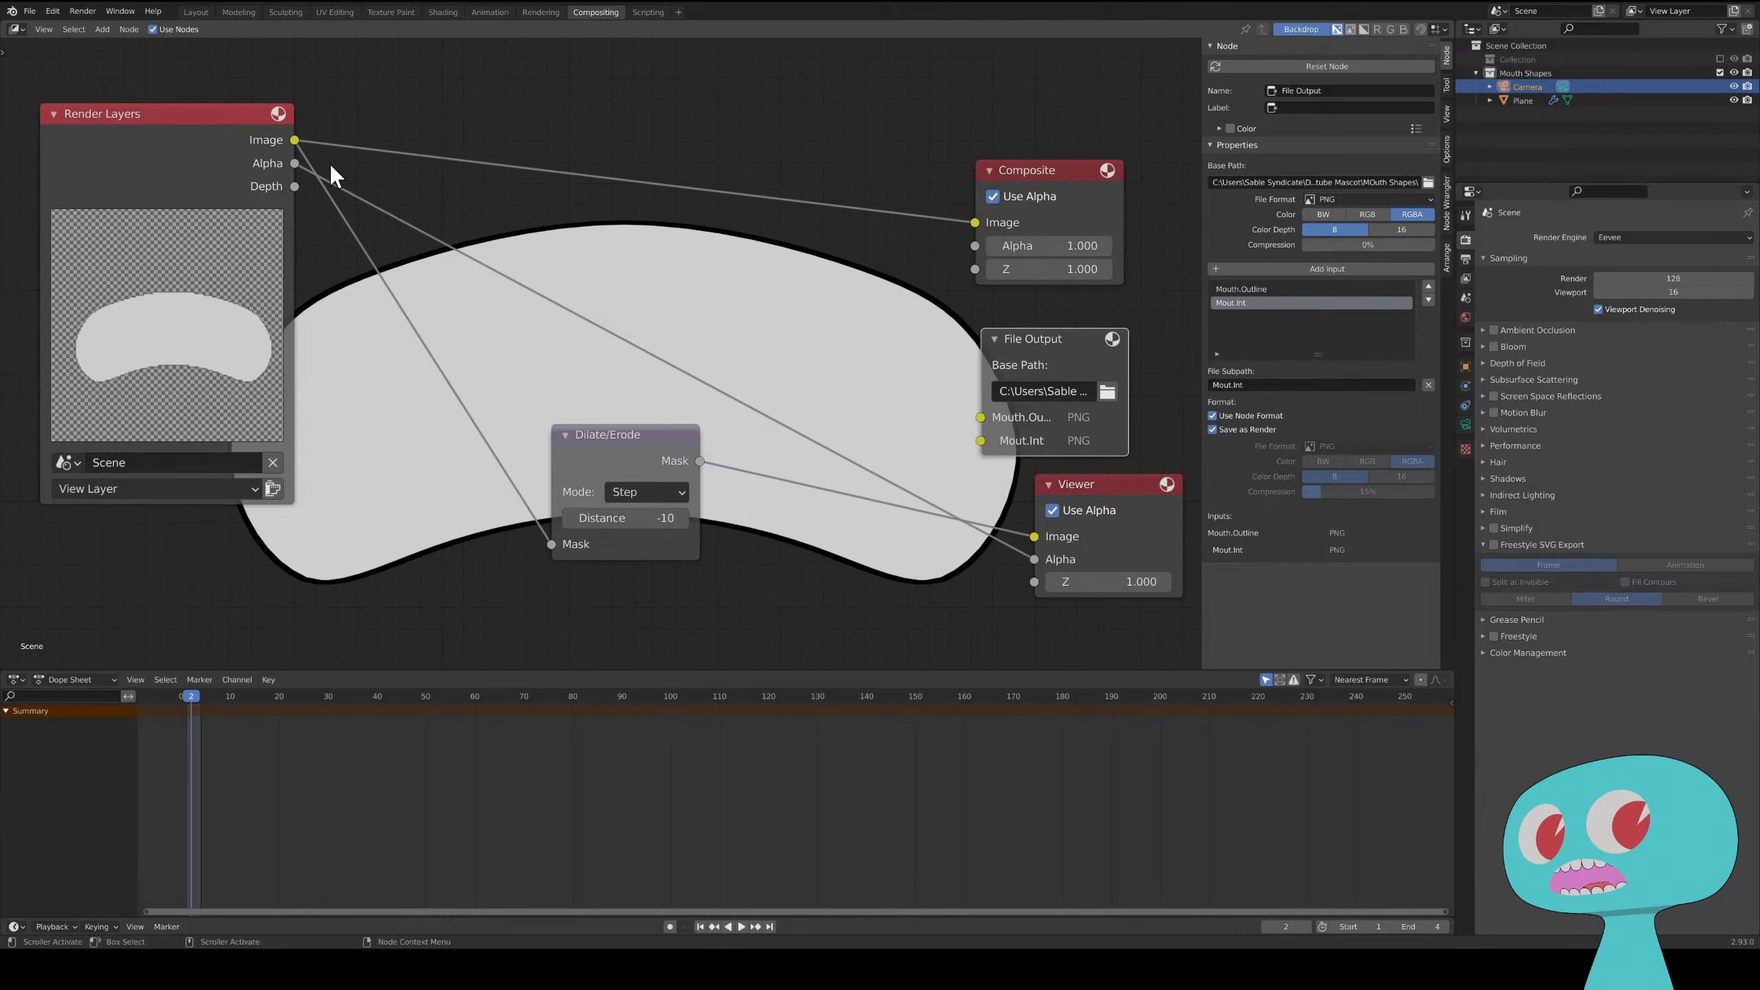
- Connect the Render Layers image to Mouth.Outline and the Dilate/Erode mask to Mout.Int on the File Output node, widening that node
left_click_drag(293, 140, 981, 418)
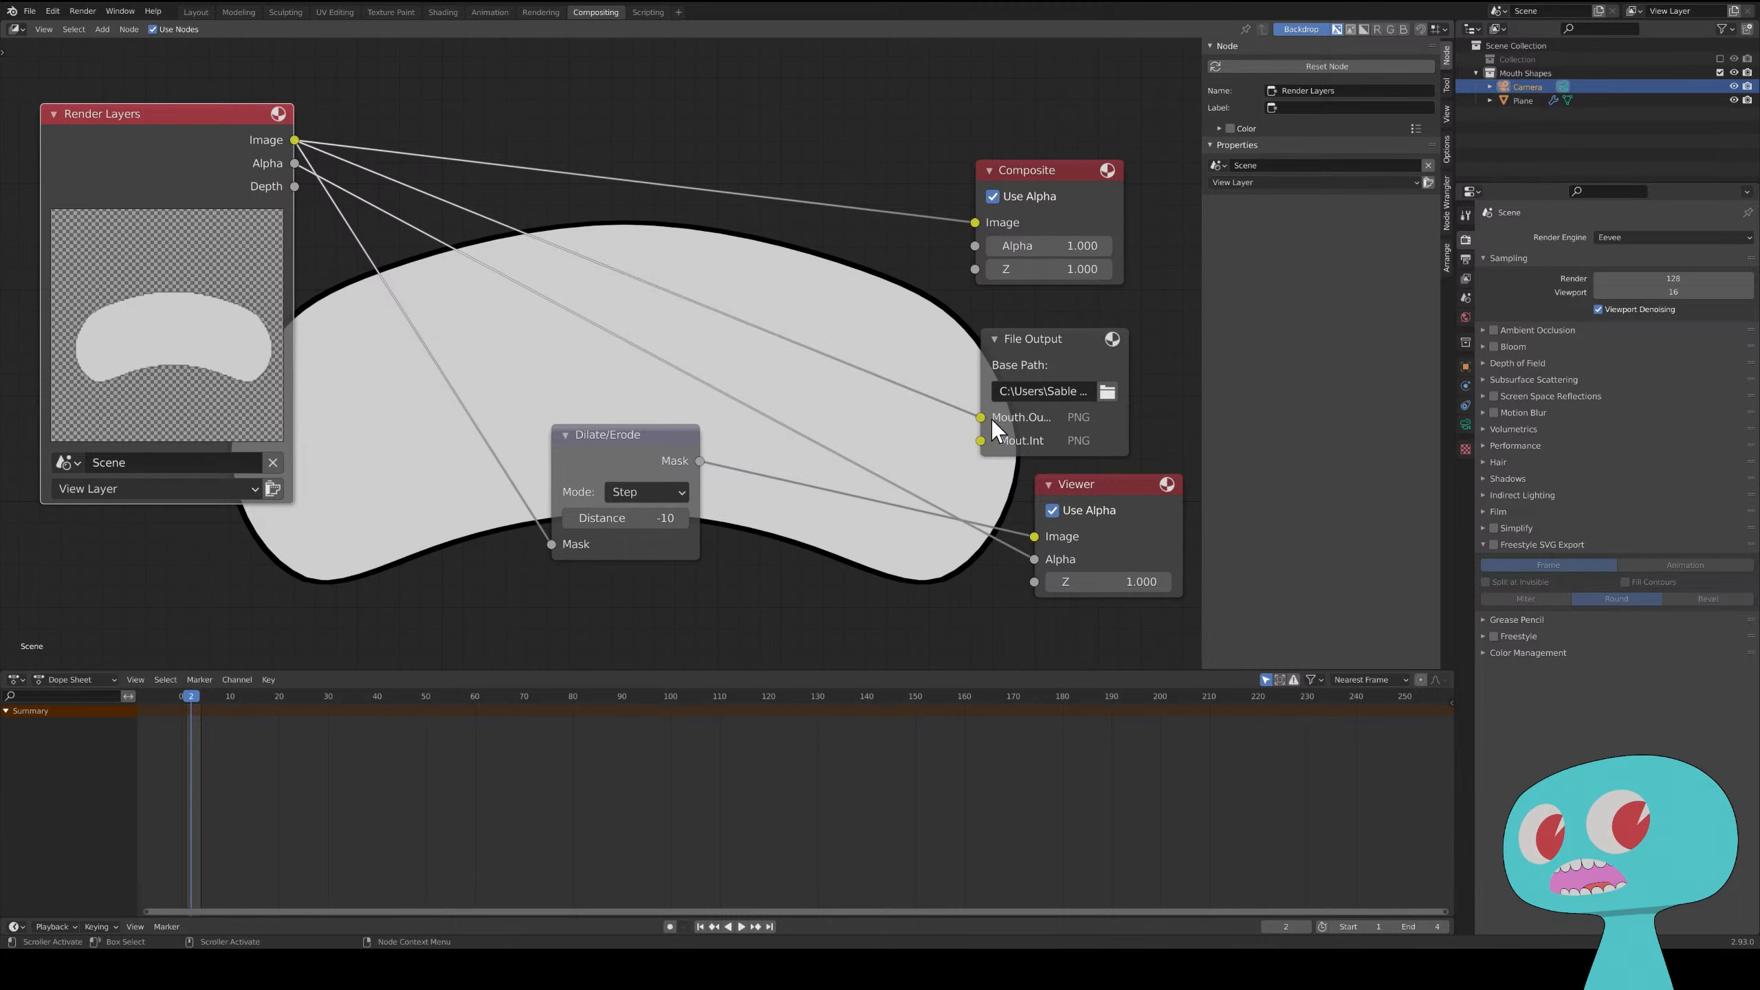
left_click_drag(1130, 416, 1171, 416)
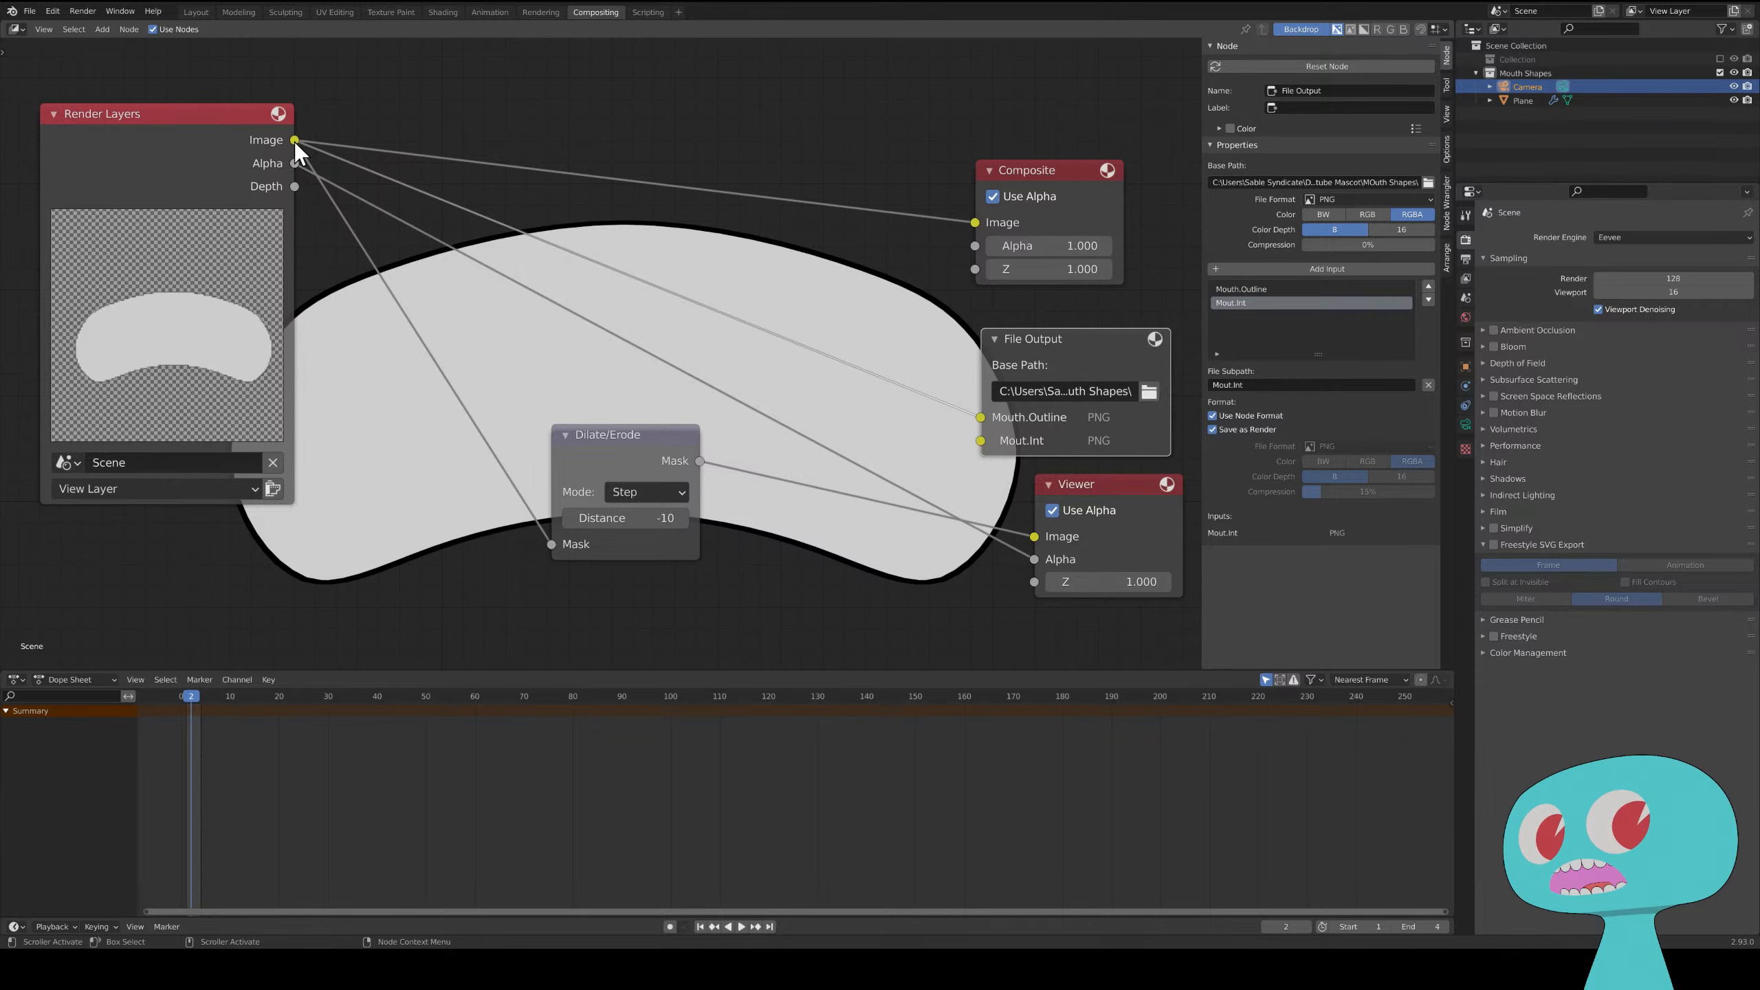
left_click_drag(701, 462, 988, 440)
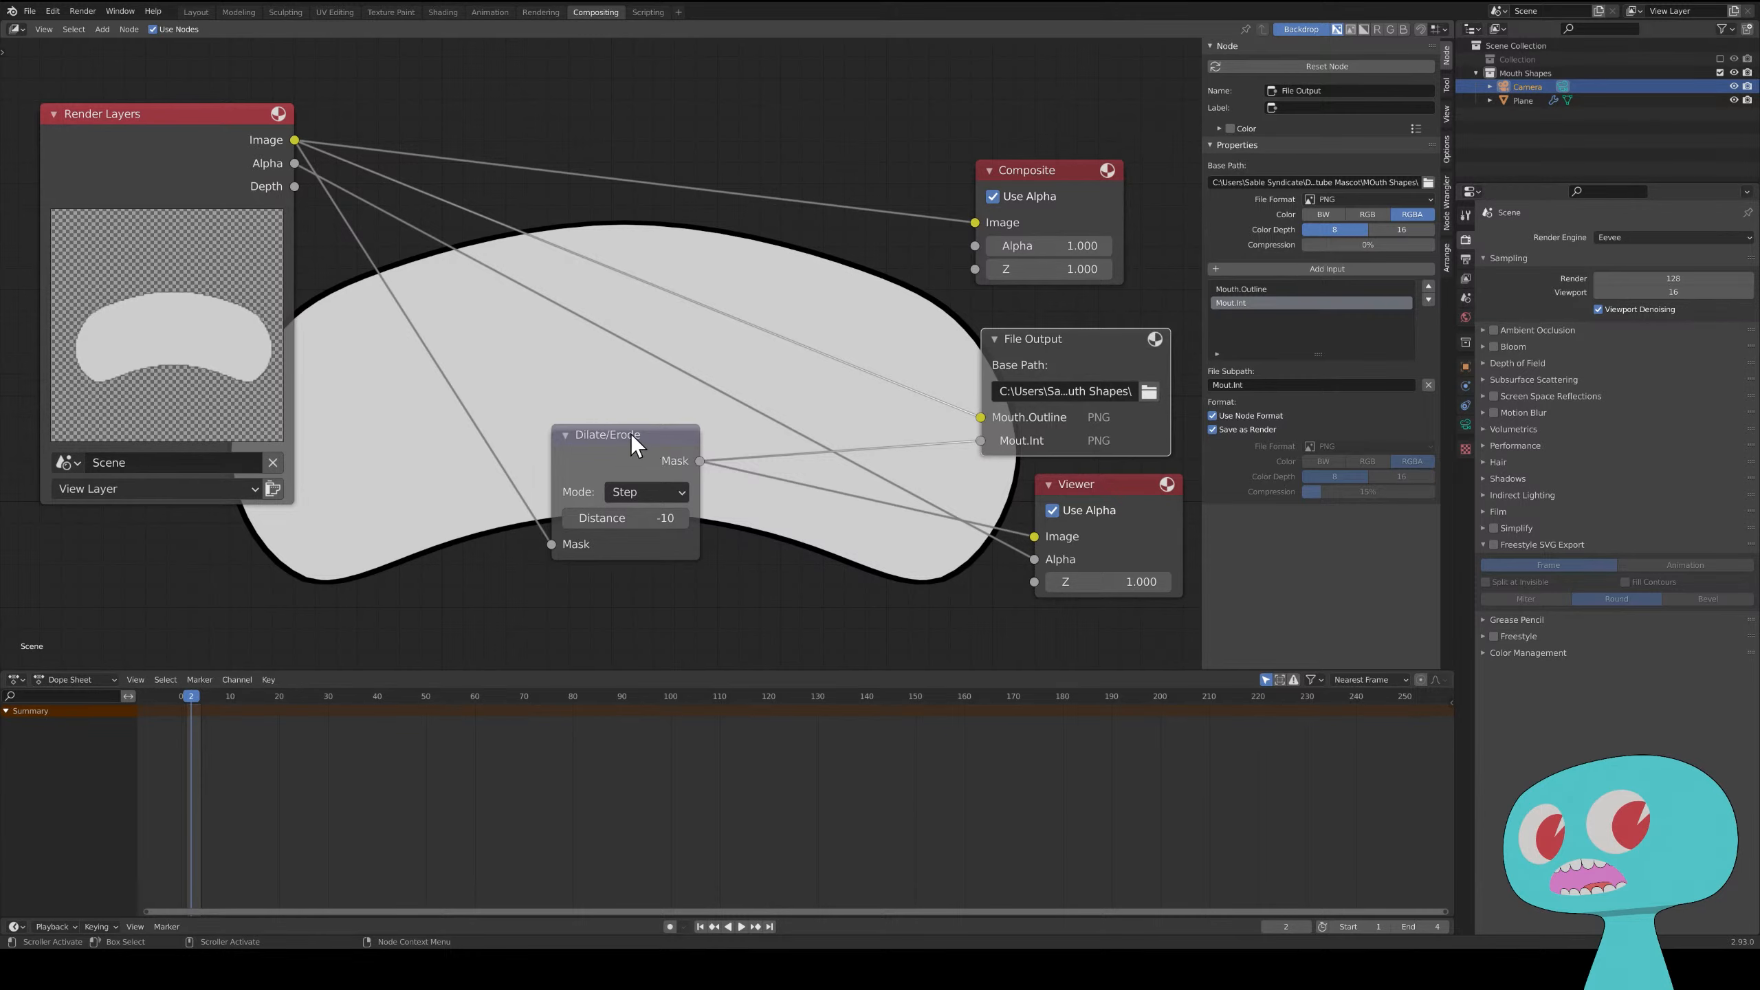
left_click_drag(632, 436, 585, 387)
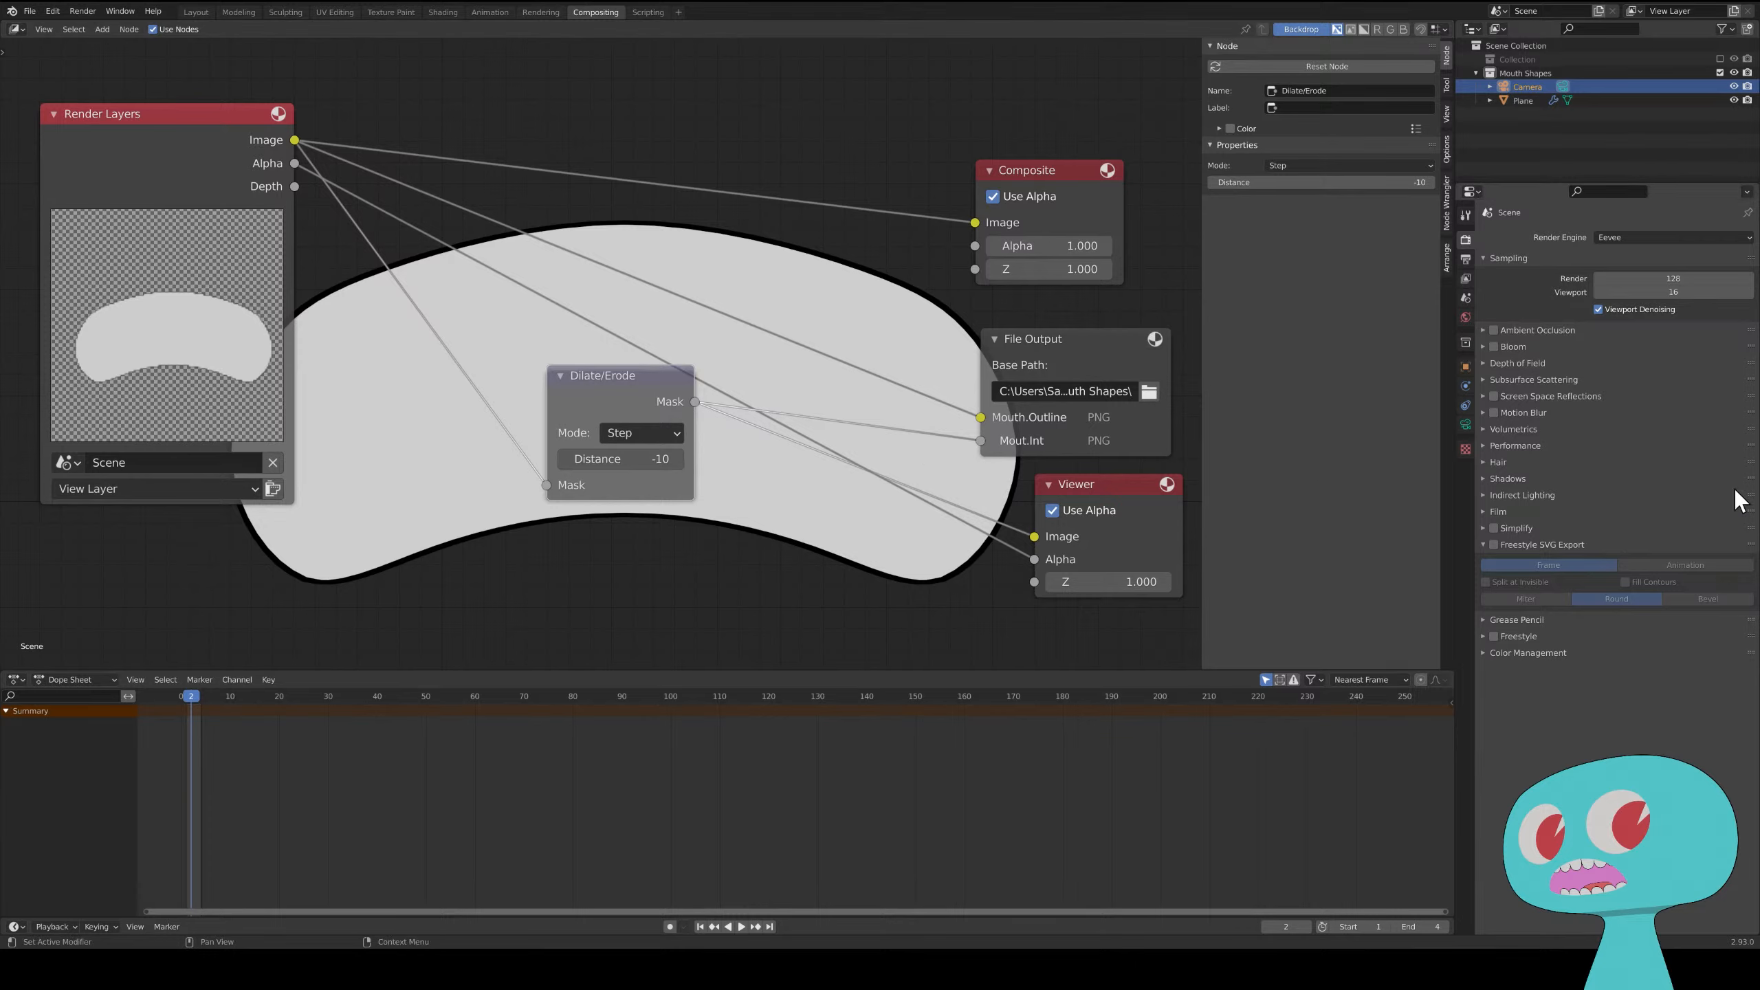
- Render the four-frame animation through the compositor and view the output PNG files in the Shading workspace's file browser
left_click(90, 11)
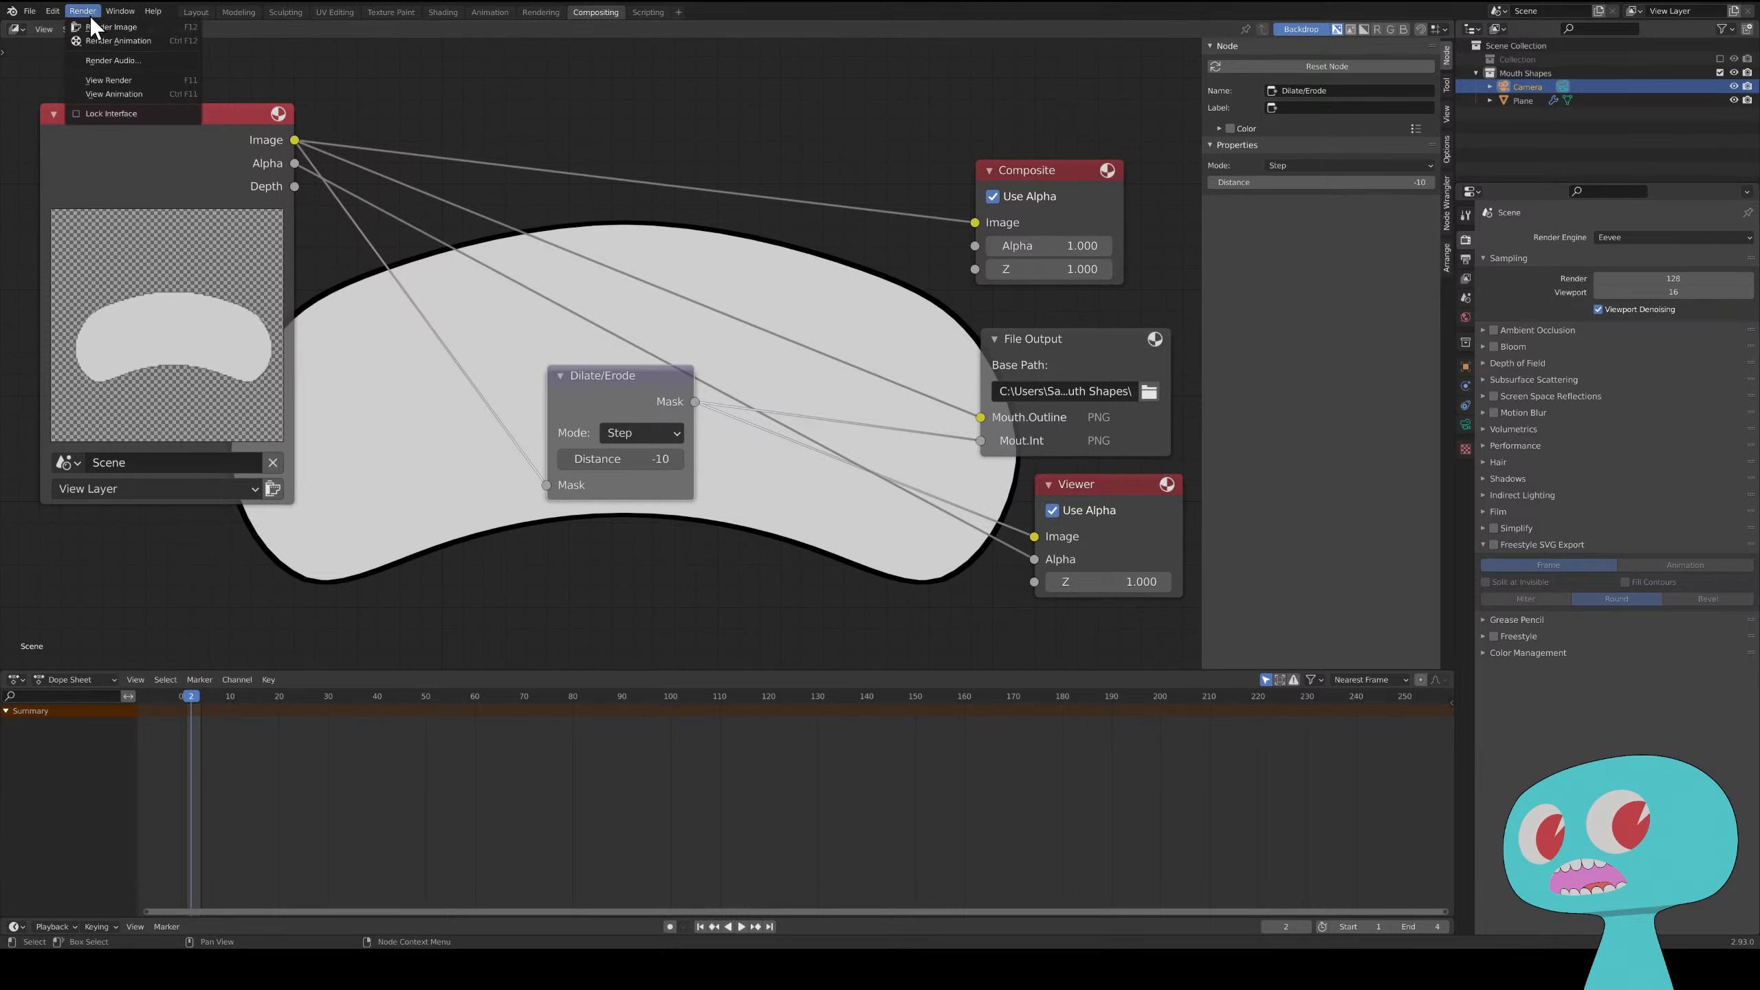
left_click(124, 40)
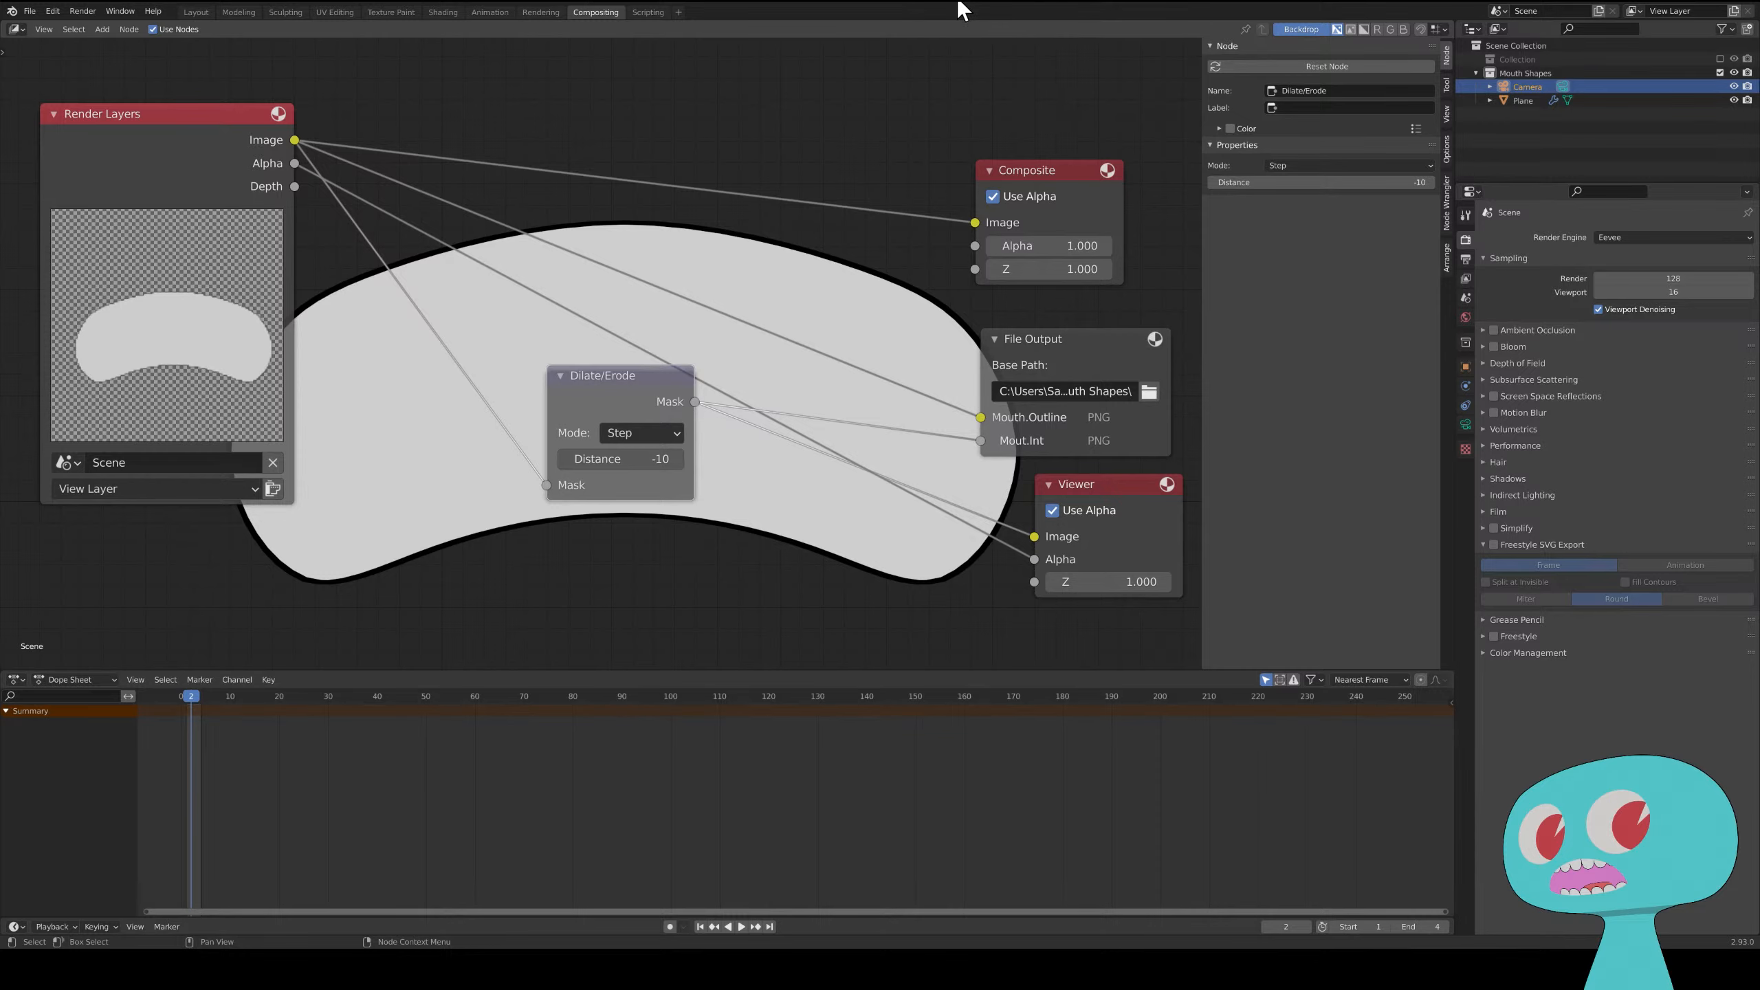
left_click(438, 15)
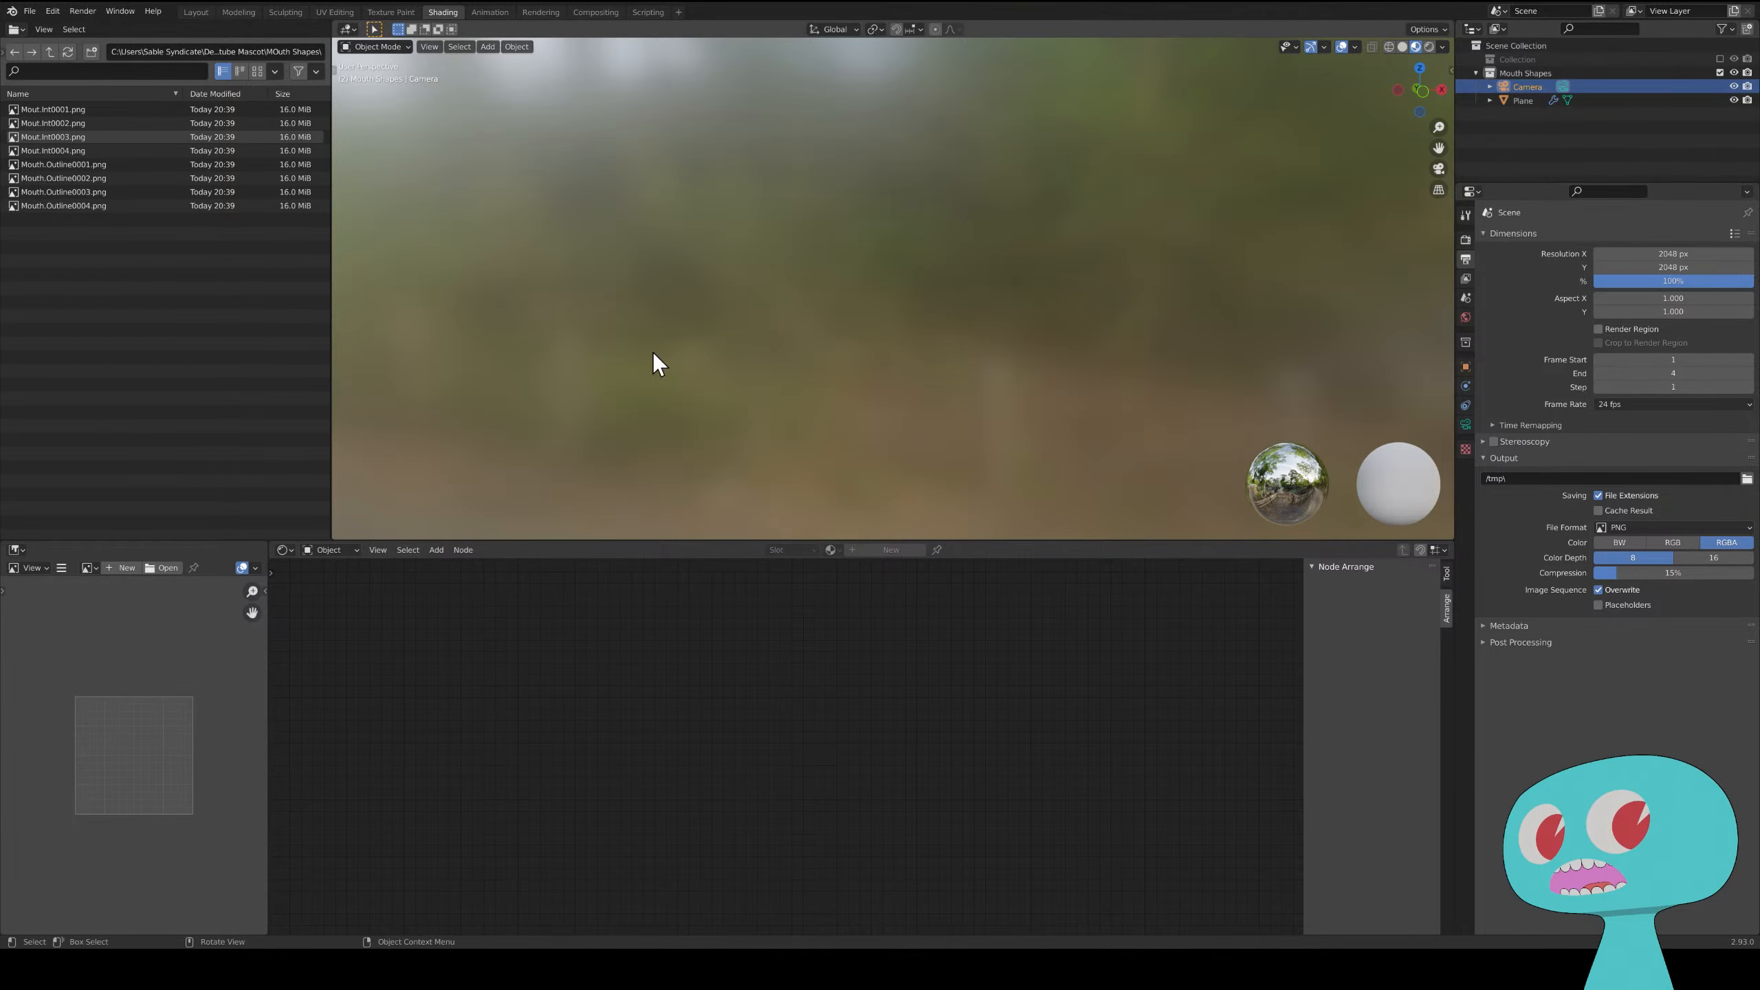
- Return to the Layout workspace, unlock the camera from the view and delete the camera
left_click(204, 11)
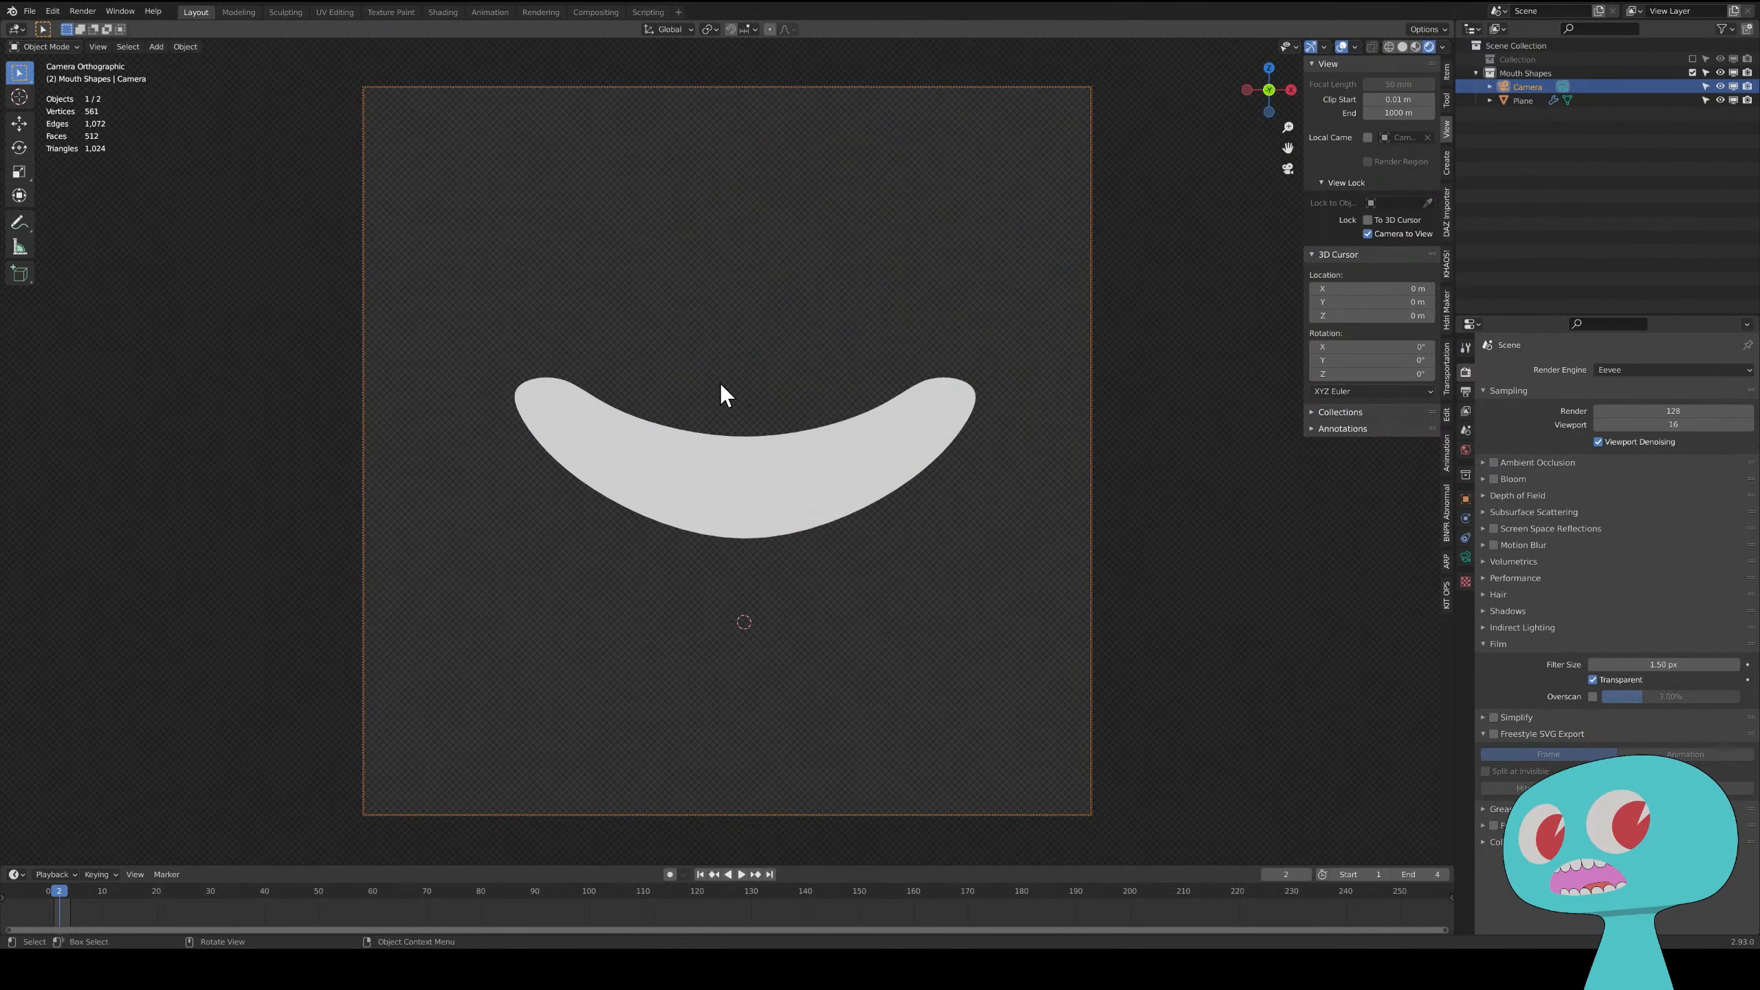
middle_click_drag(643, 304, 700, 339)
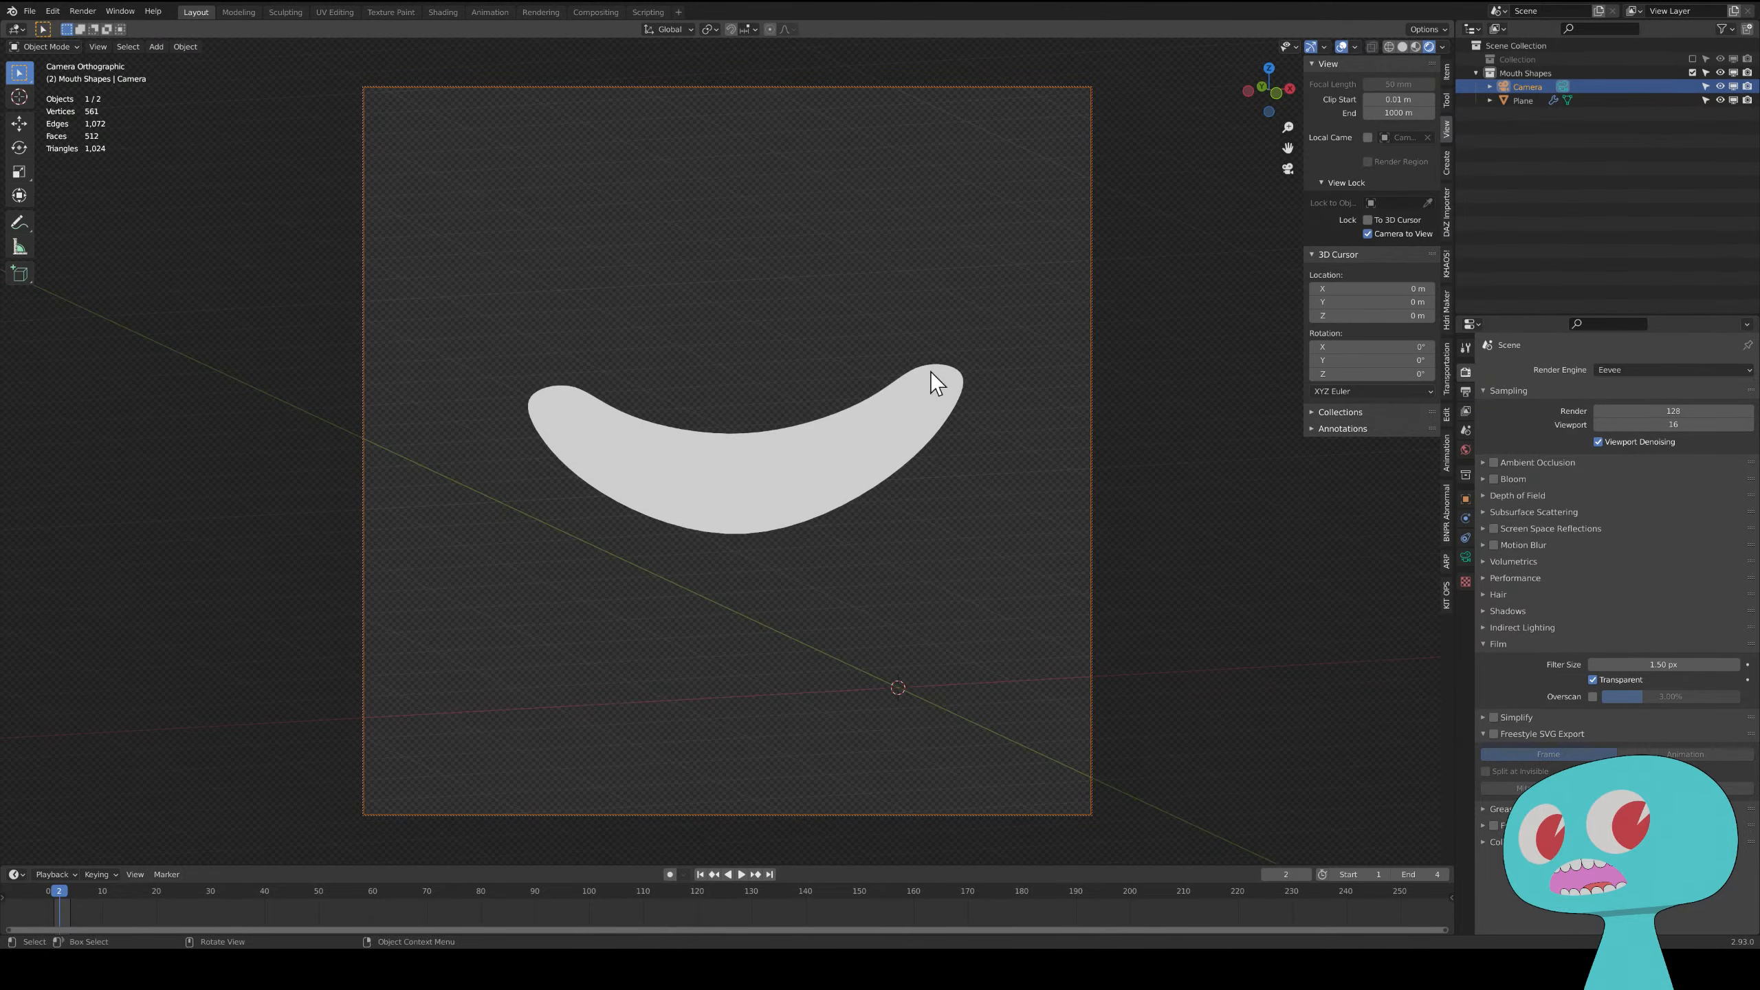
left_click(1413, 237)
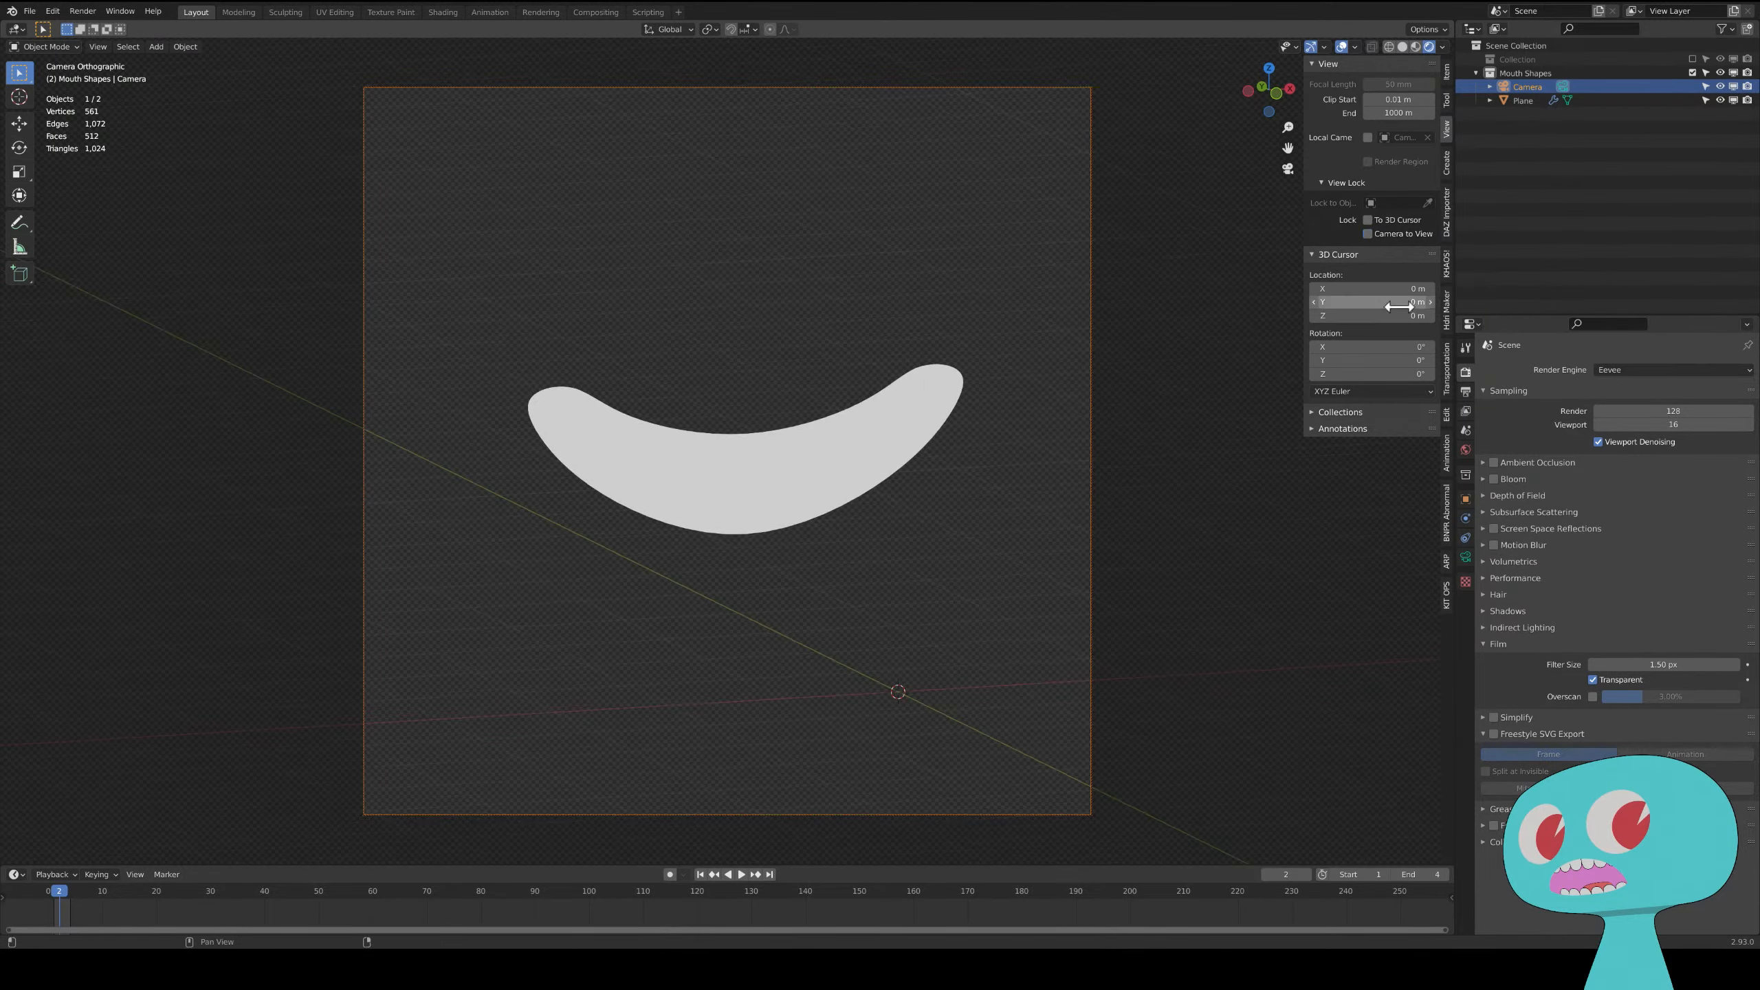
right_click(1534, 88)
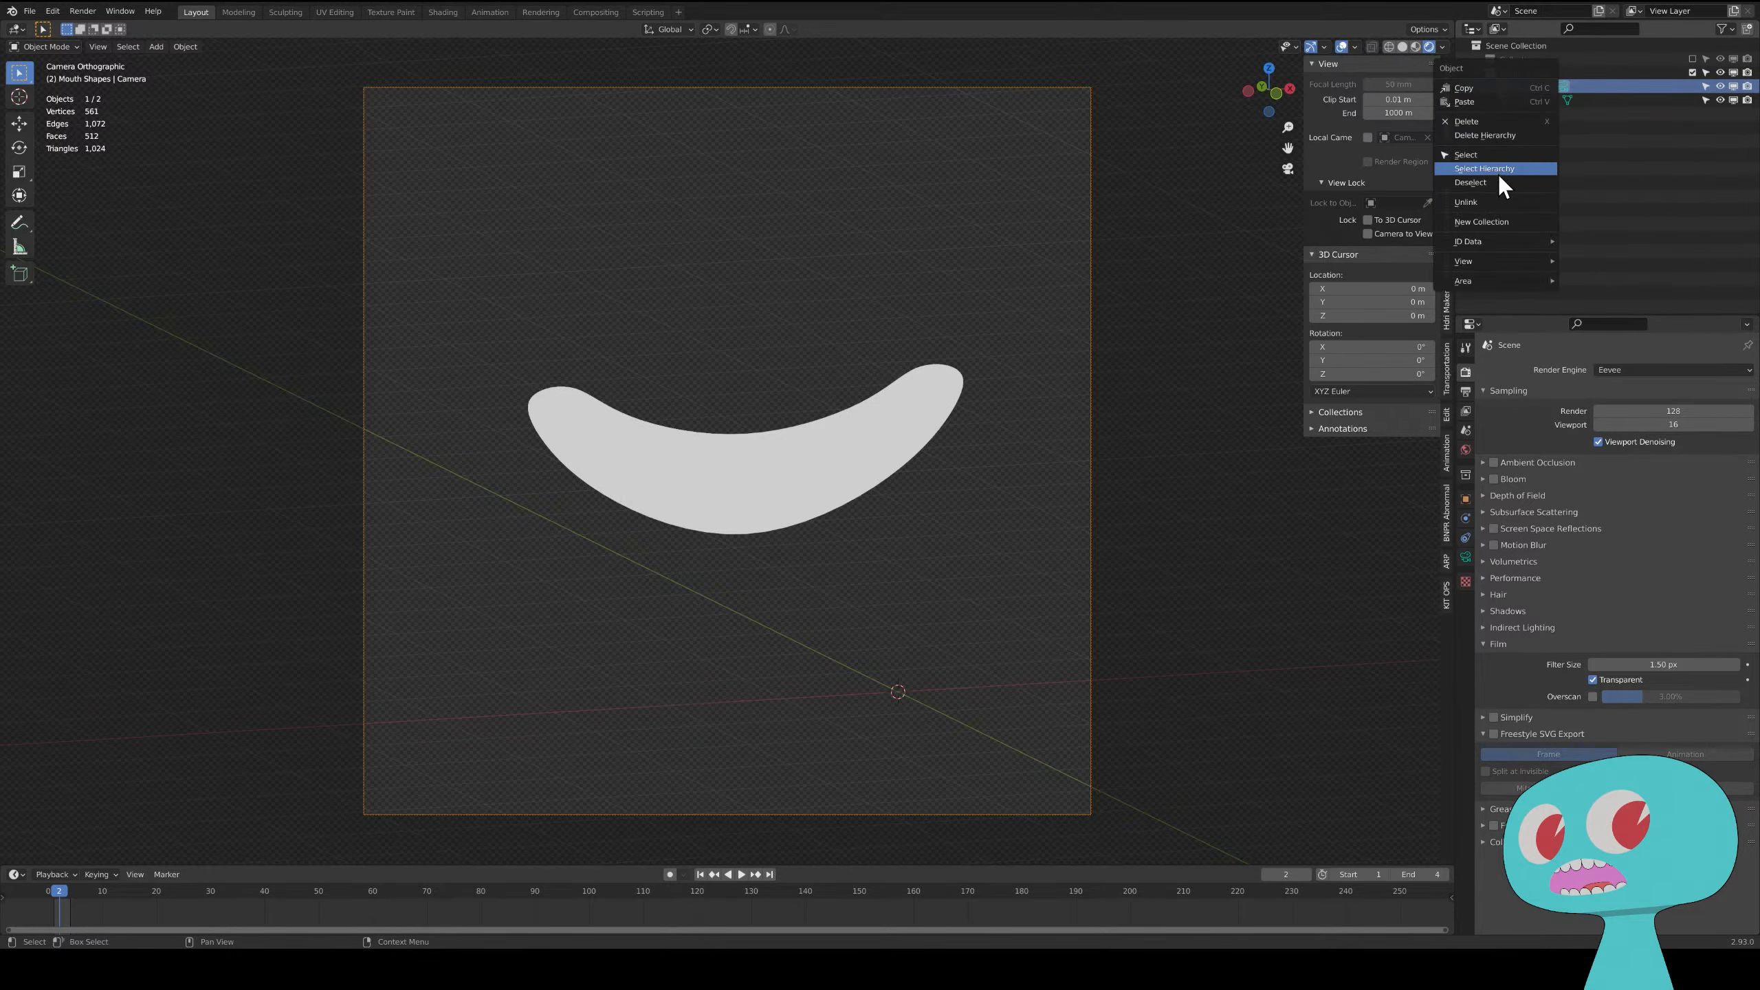
left_click(1504, 124)
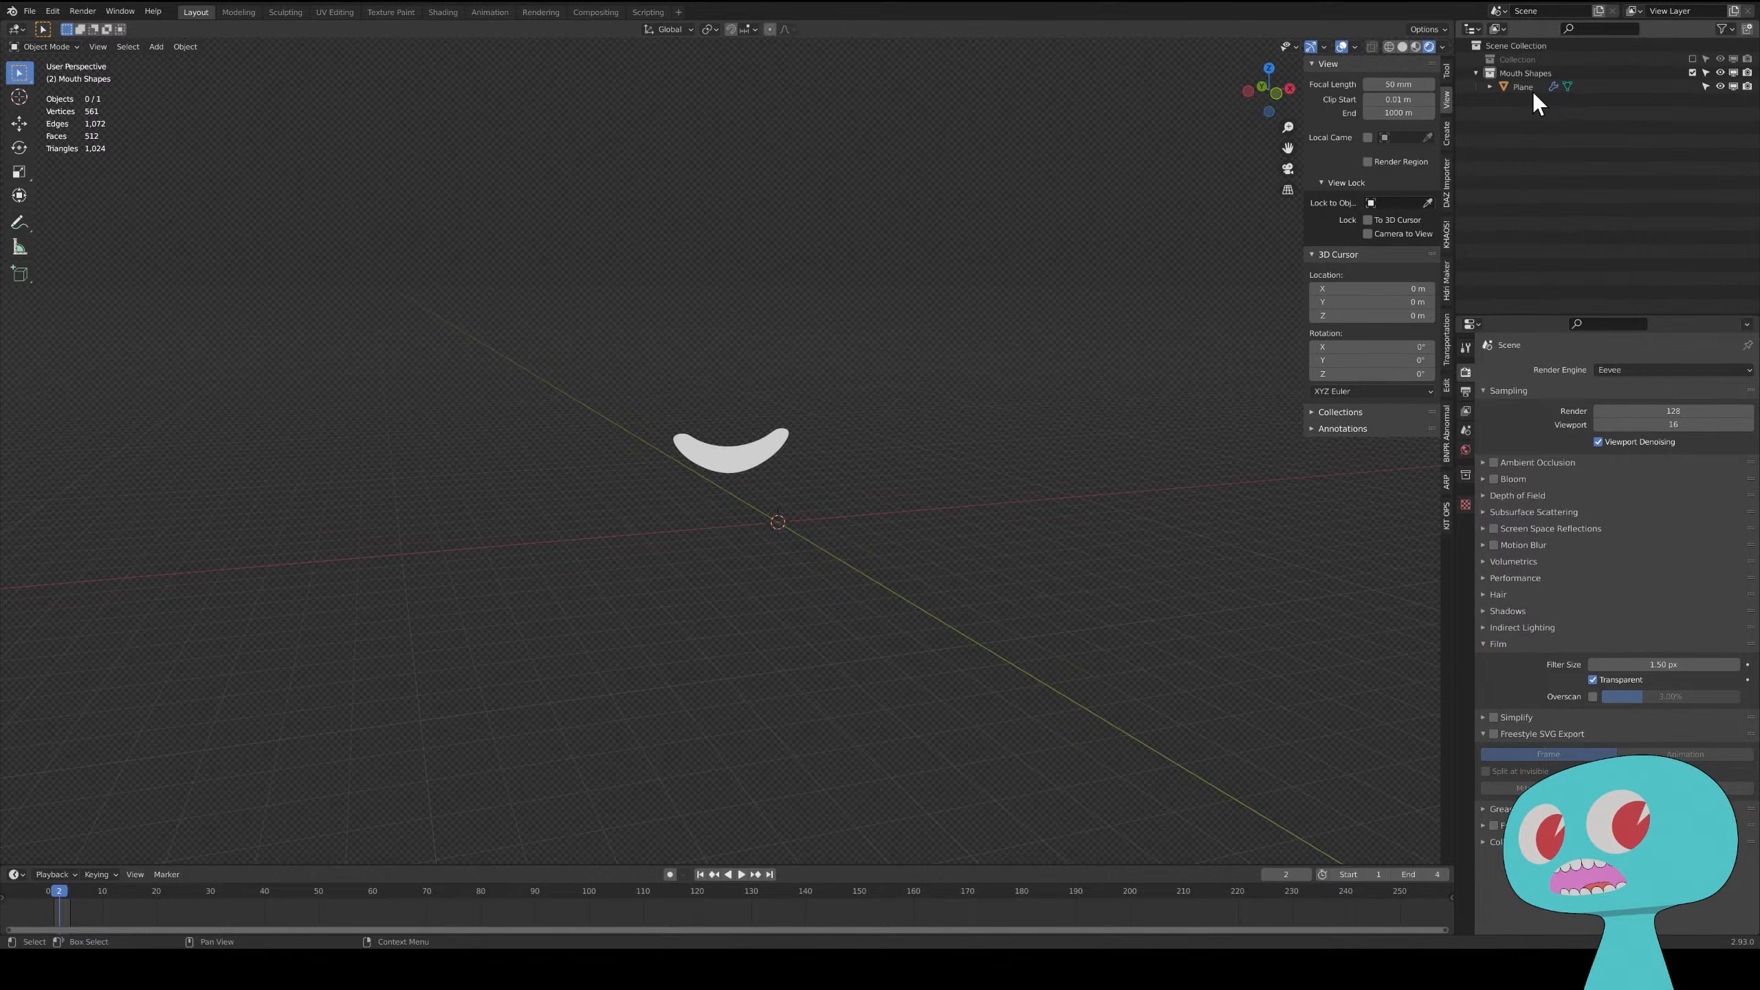
- Exclude the Mouth Shapes collection from the view layer and create a new empty collection
left_click(740, 466)
middle_click_drag(763, 413, 759, 463)
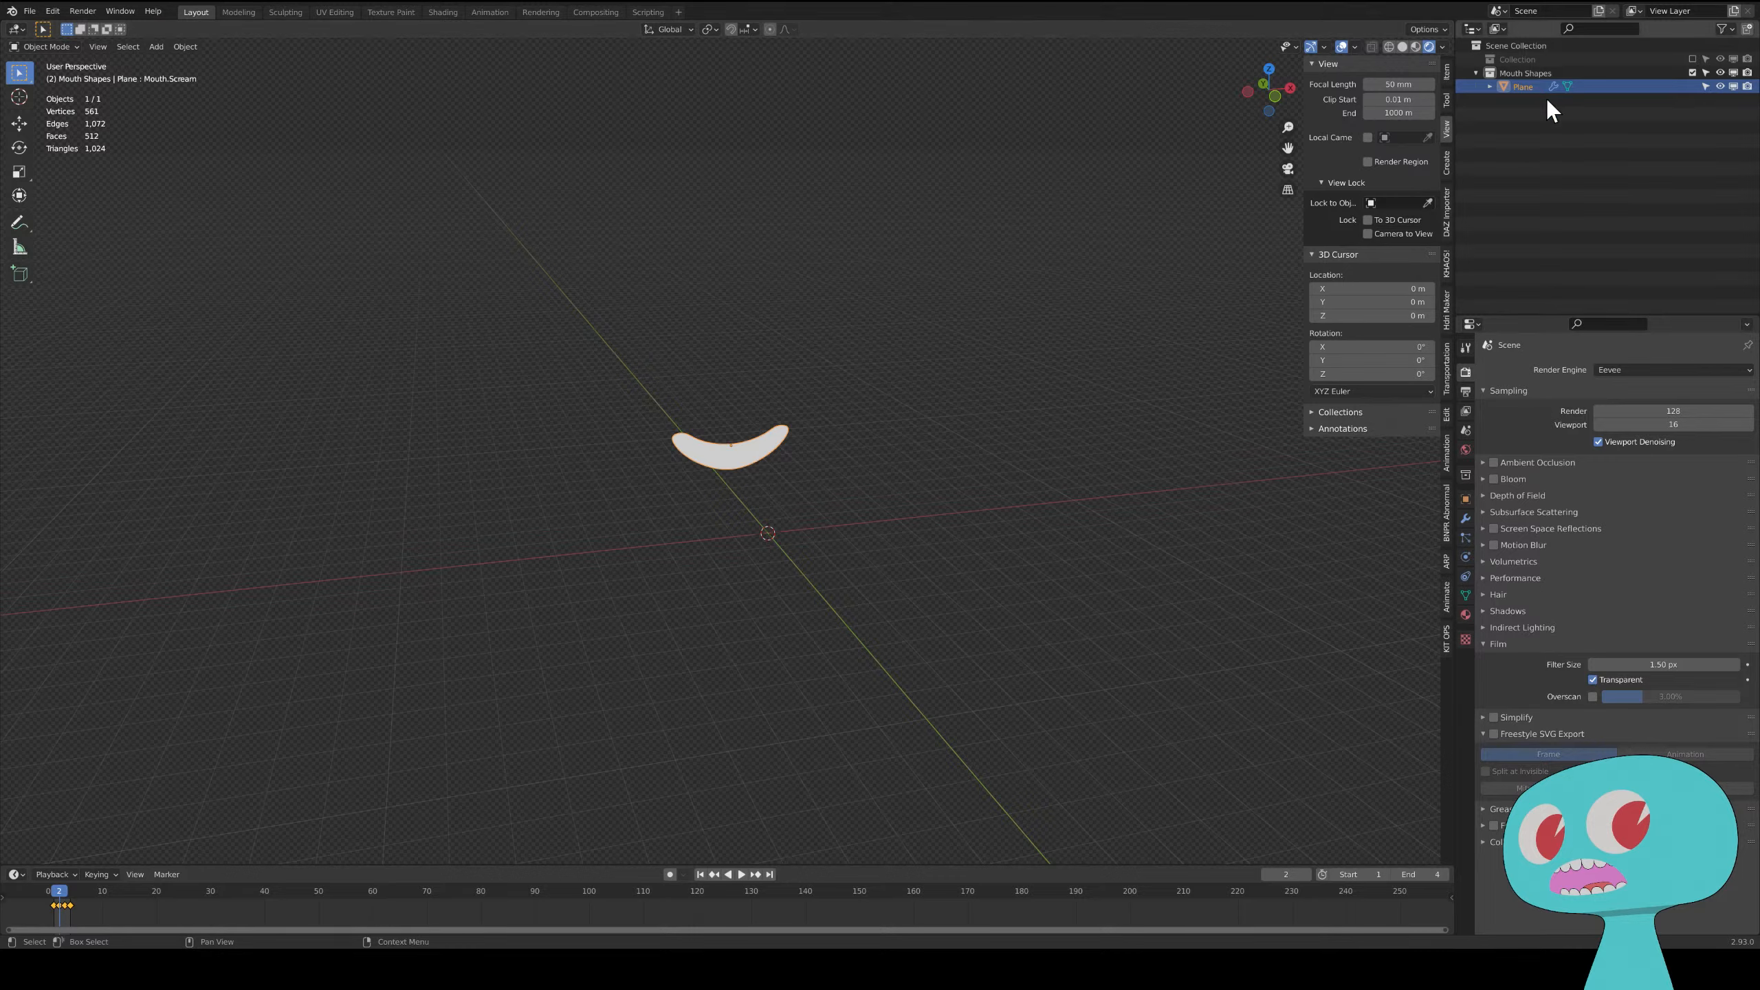
left_click(1692, 73)
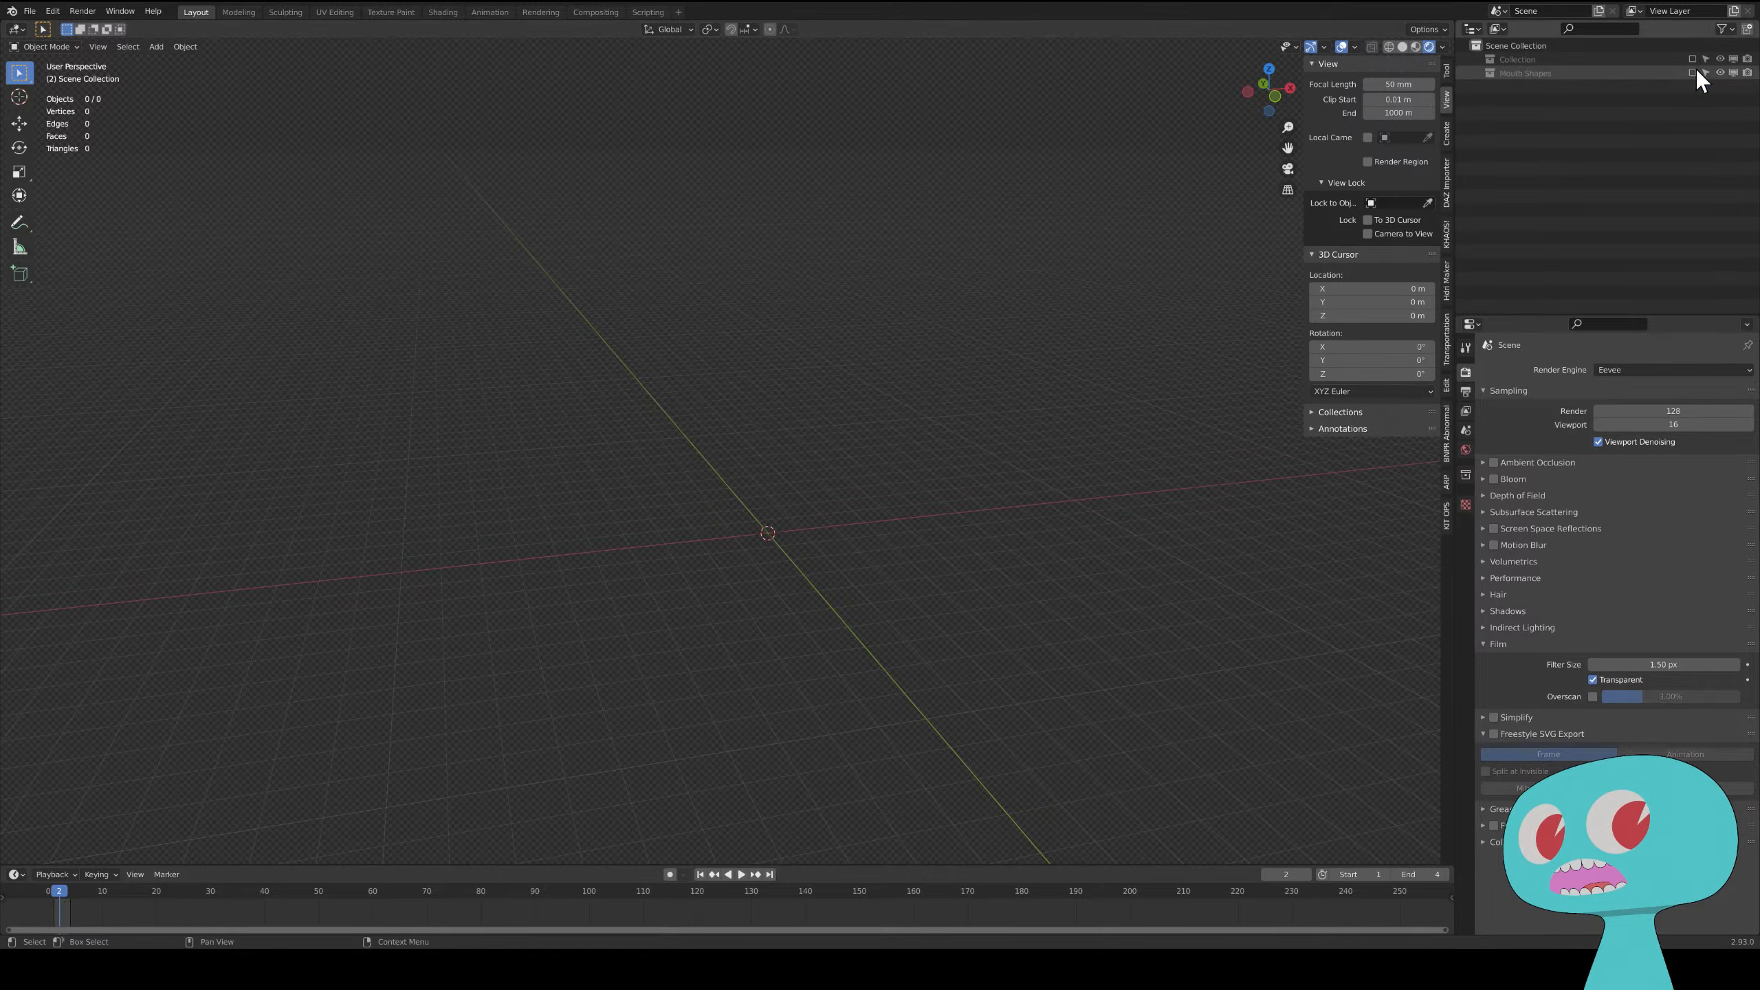
right_click(1579, 151)
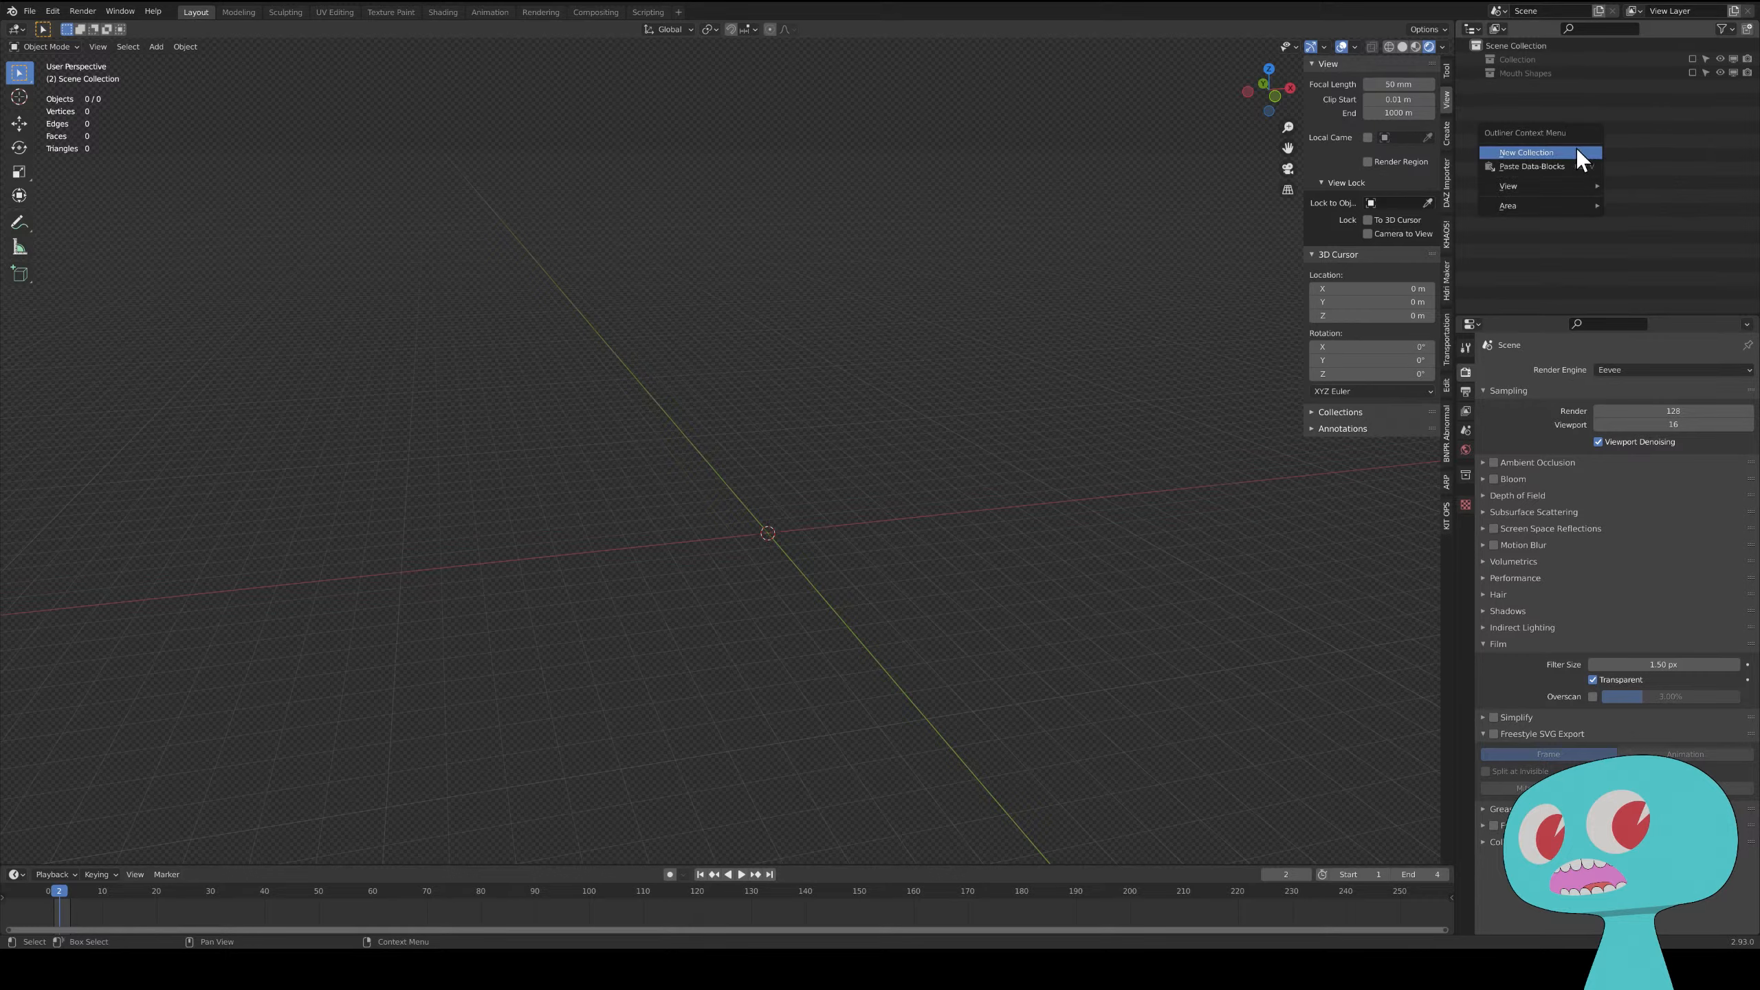
left_click(1576, 148)
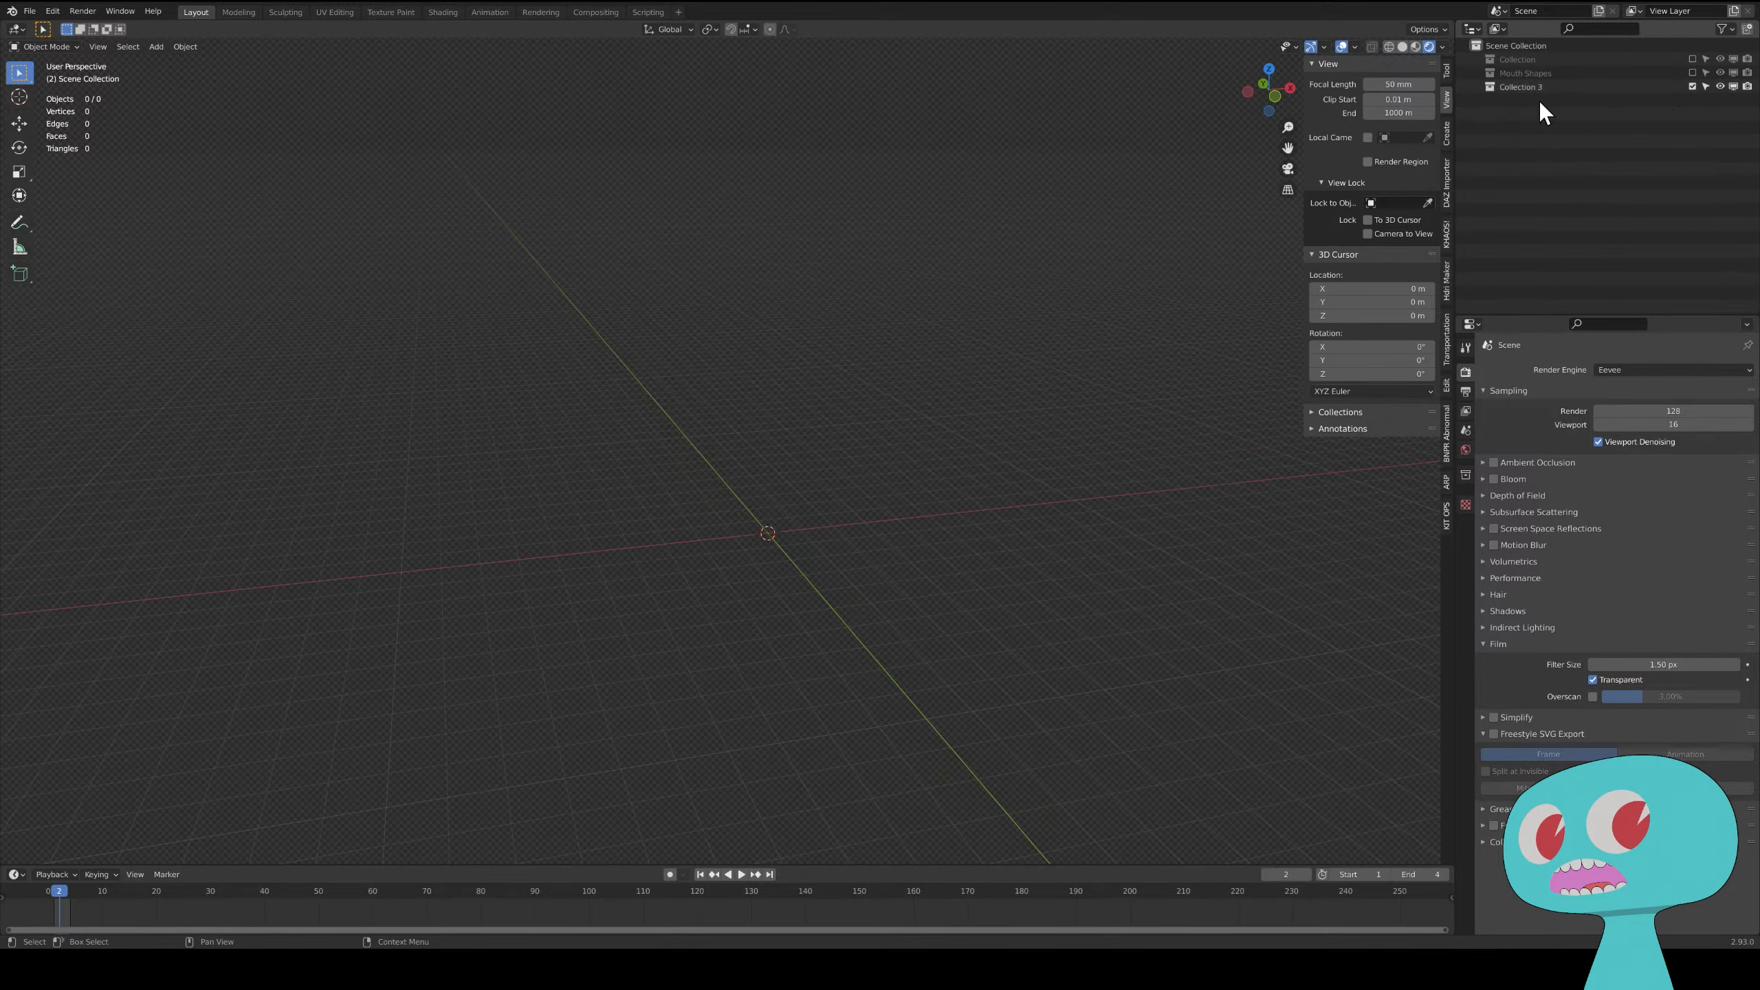
- Add a cube mesh at the world origin
middle_click_drag(793, 528, 737, 477, "shift")
key("shift+a")
mouse_move(727, 481)
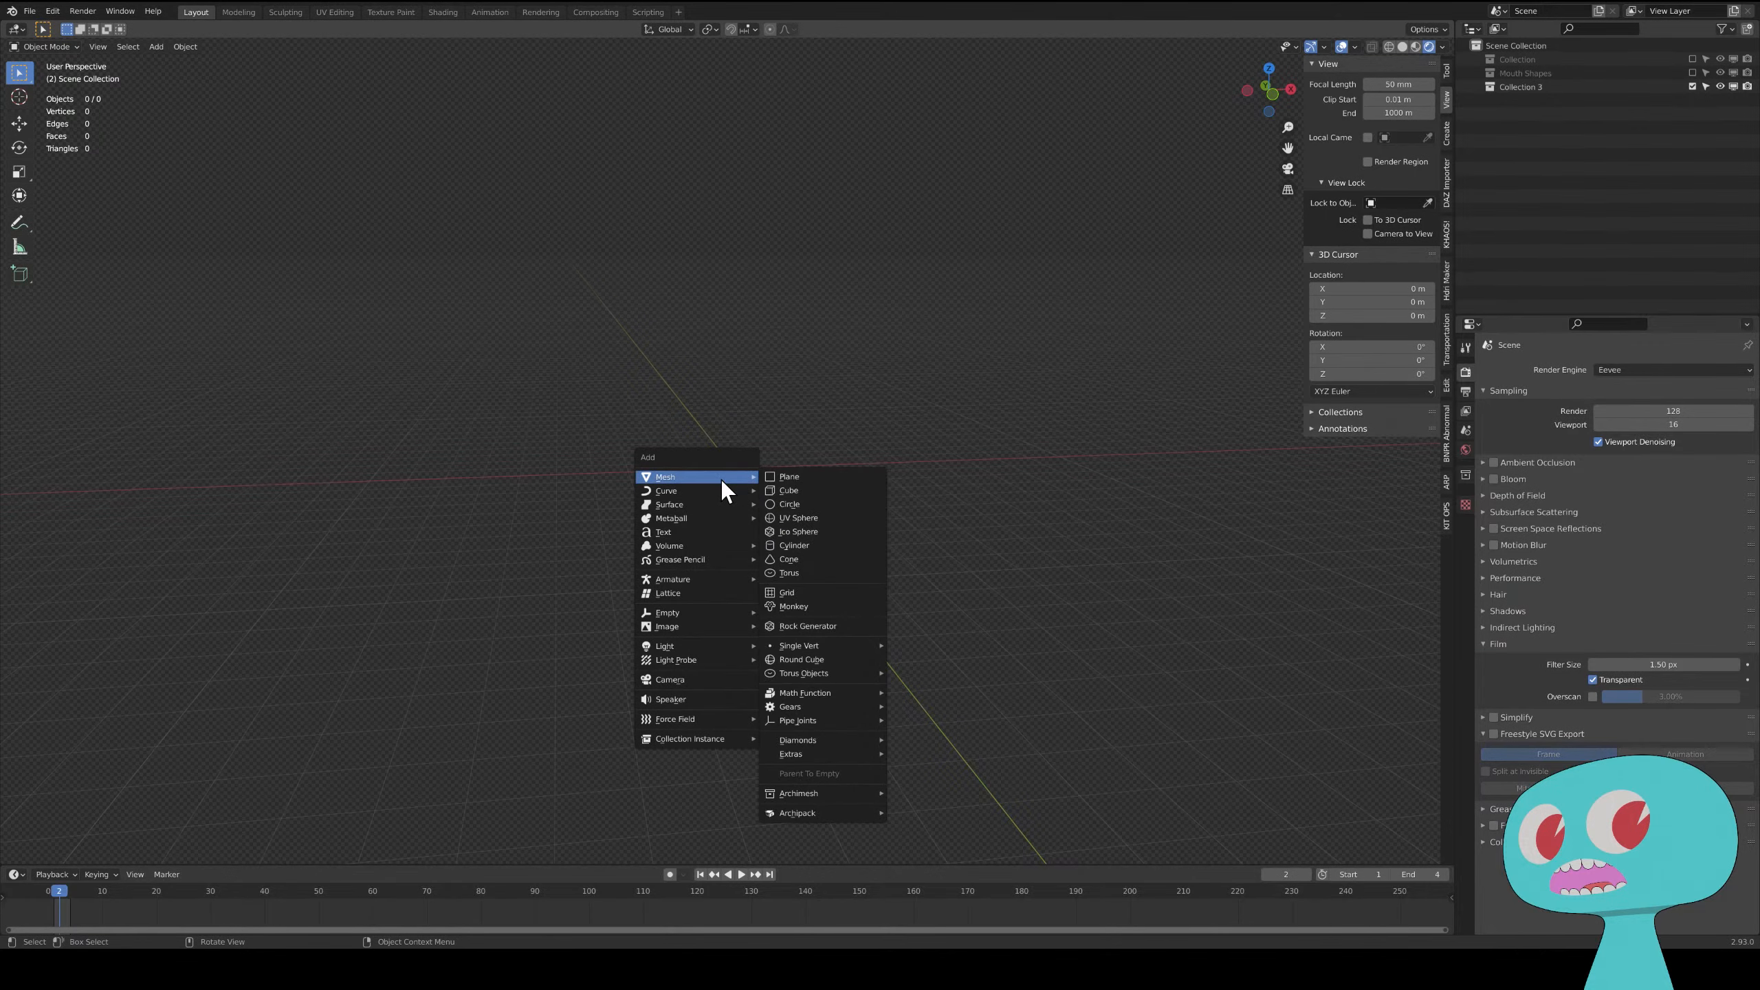
left_click(778, 491)
middle_click_drag(767, 472, 766, 471)
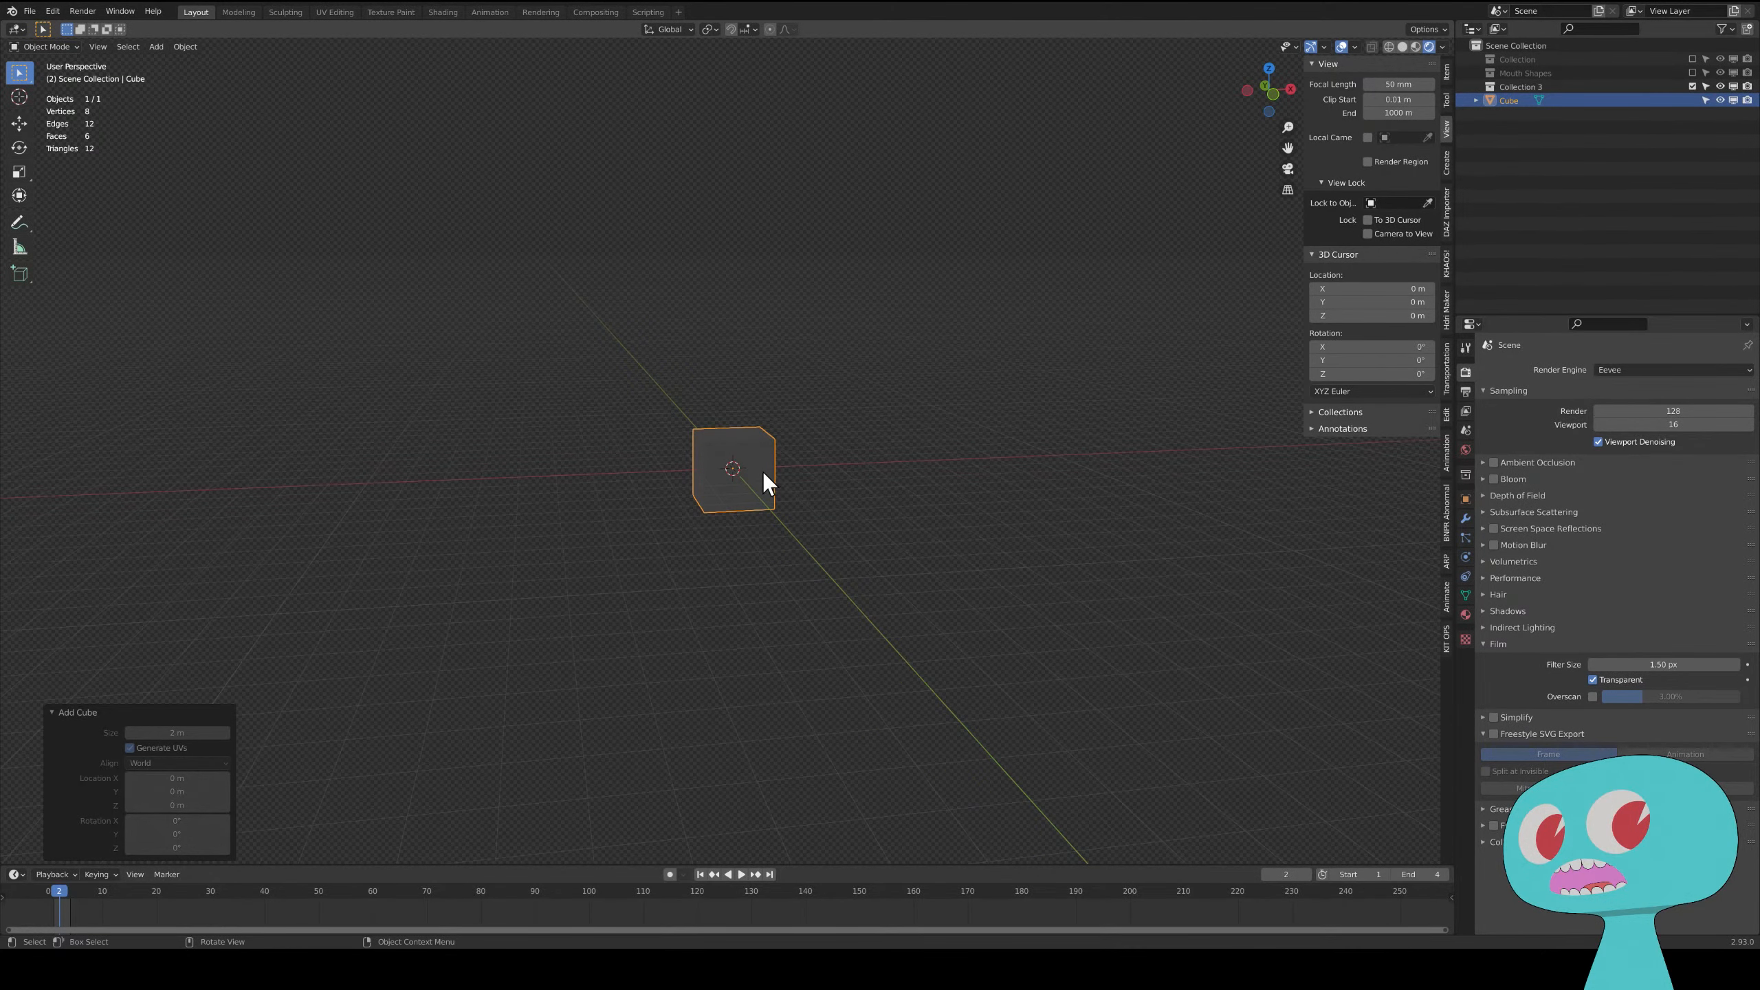
- Raise the cube about 2.89 m along the Z axis and display the viewport in material preview shading
key("g")
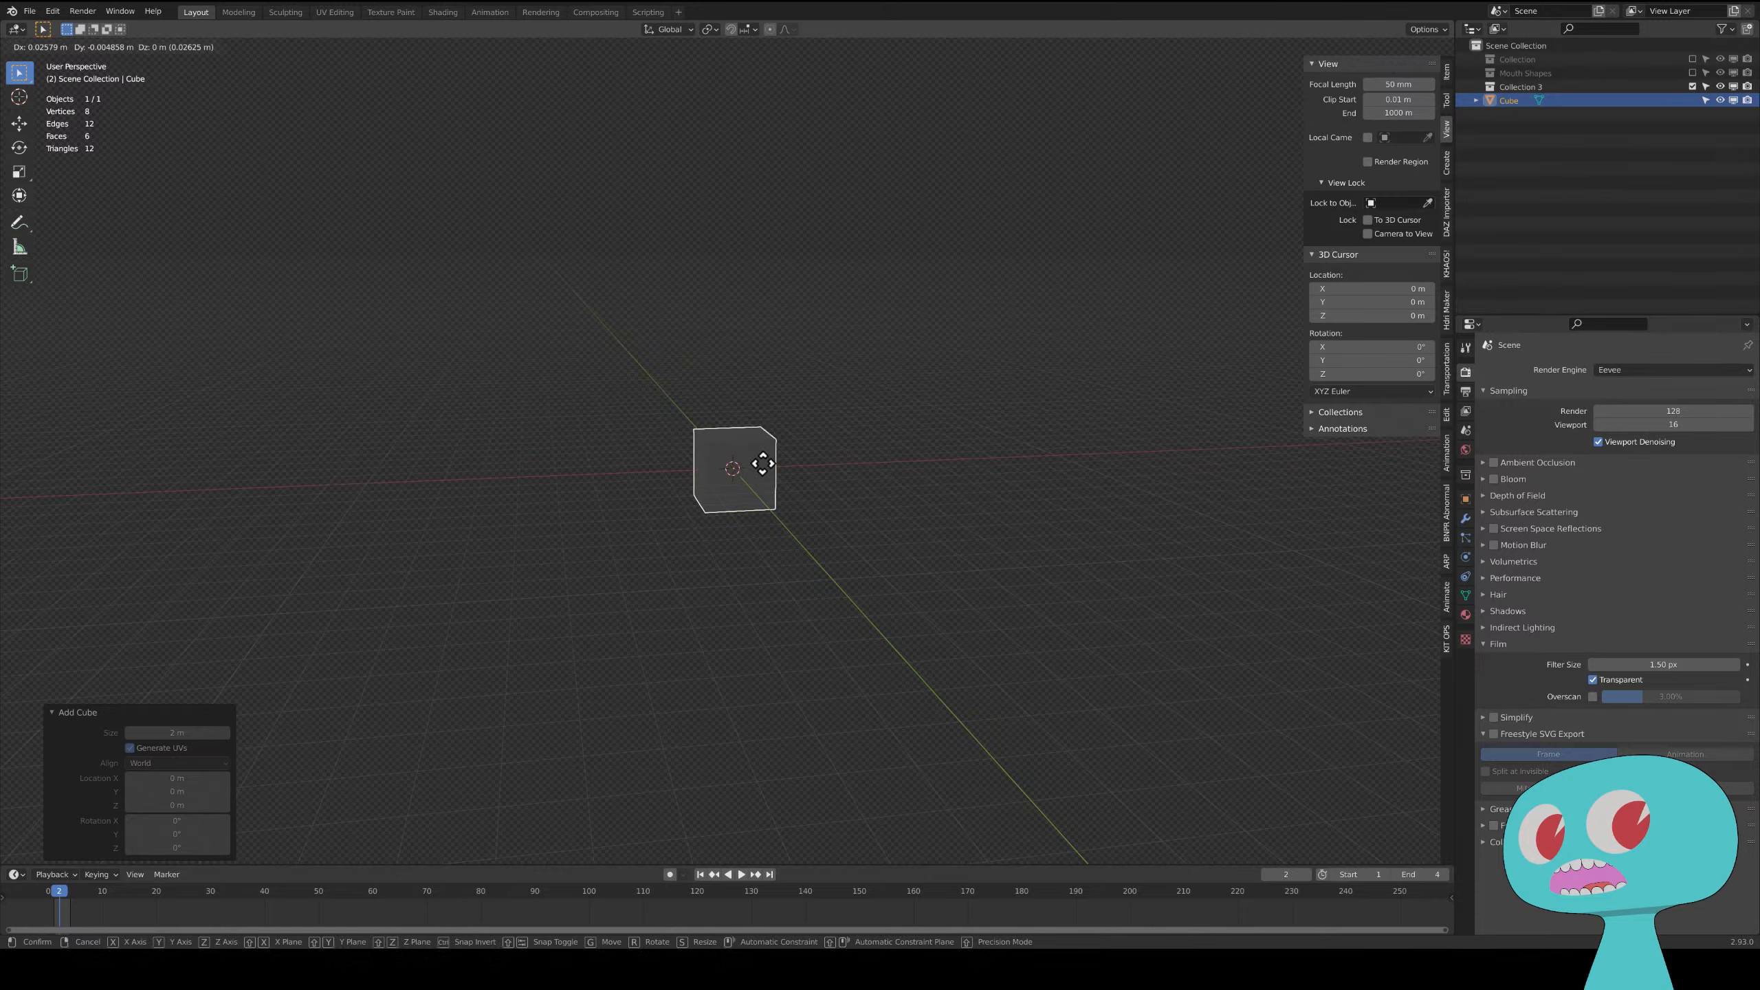
key("z")
left_click(806, 362)
left_click(1414, 45)
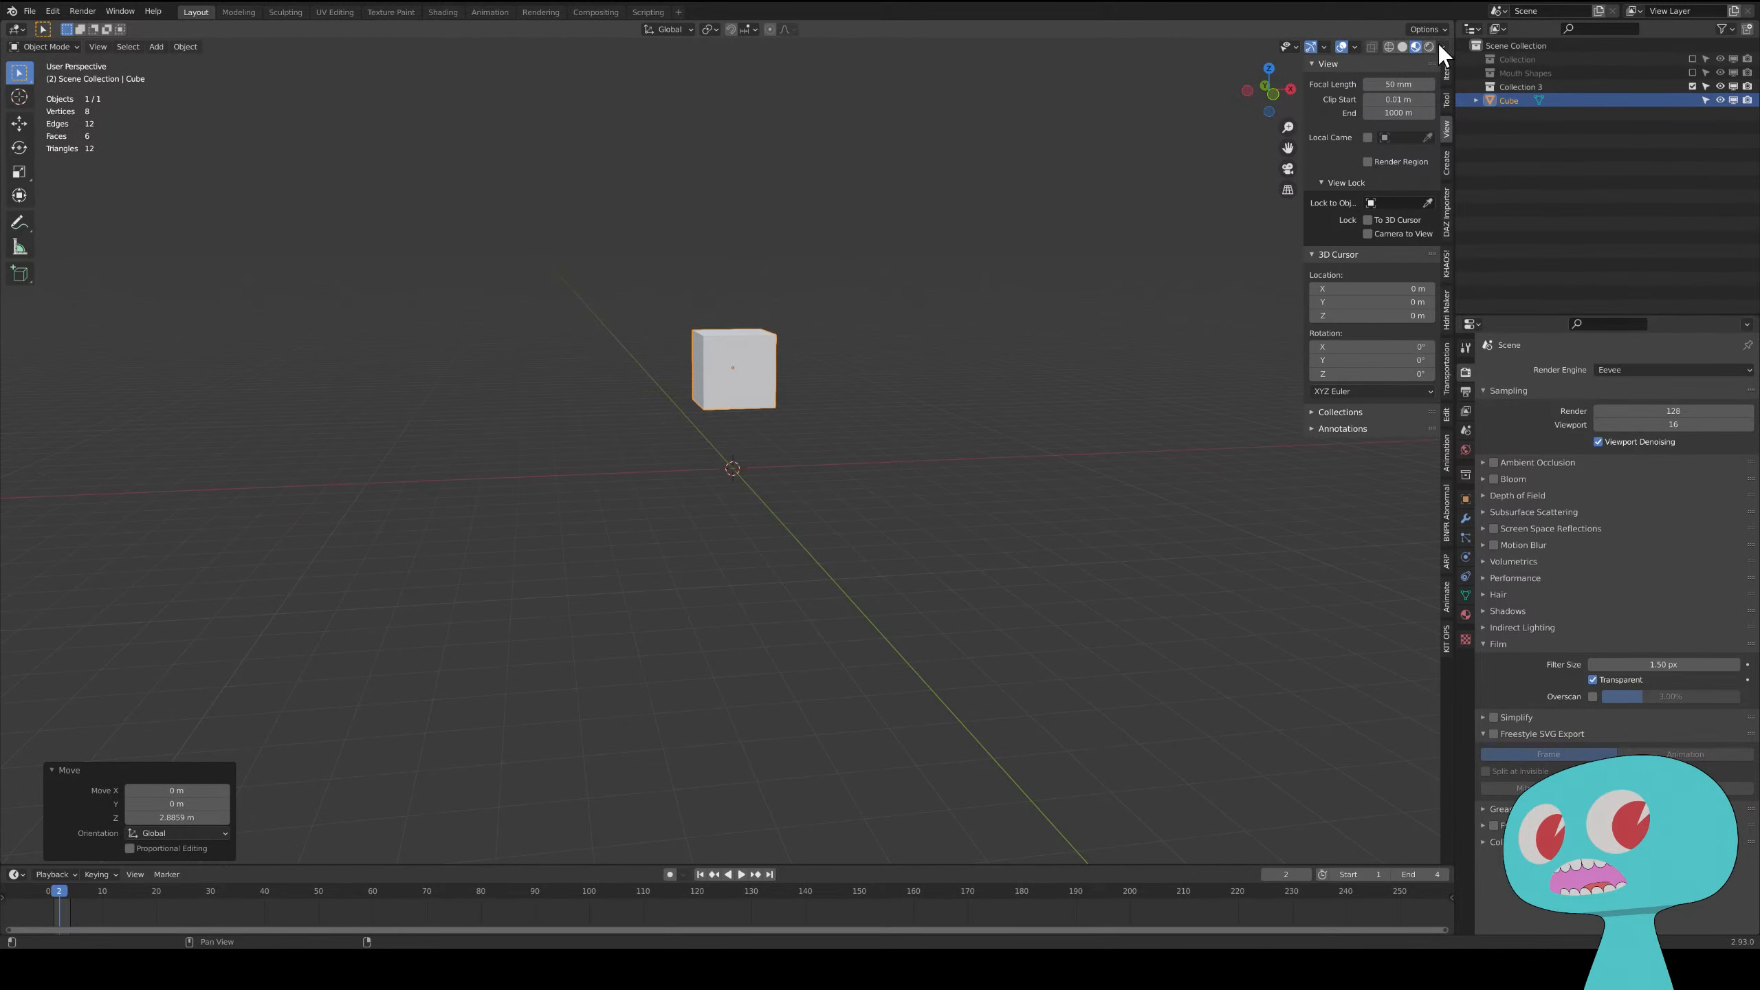
- Add a Subdivision Surface modifier to the cube with both the viewport and render levels at 4
middle_click_drag(806, 386, 805, 407, "shift")
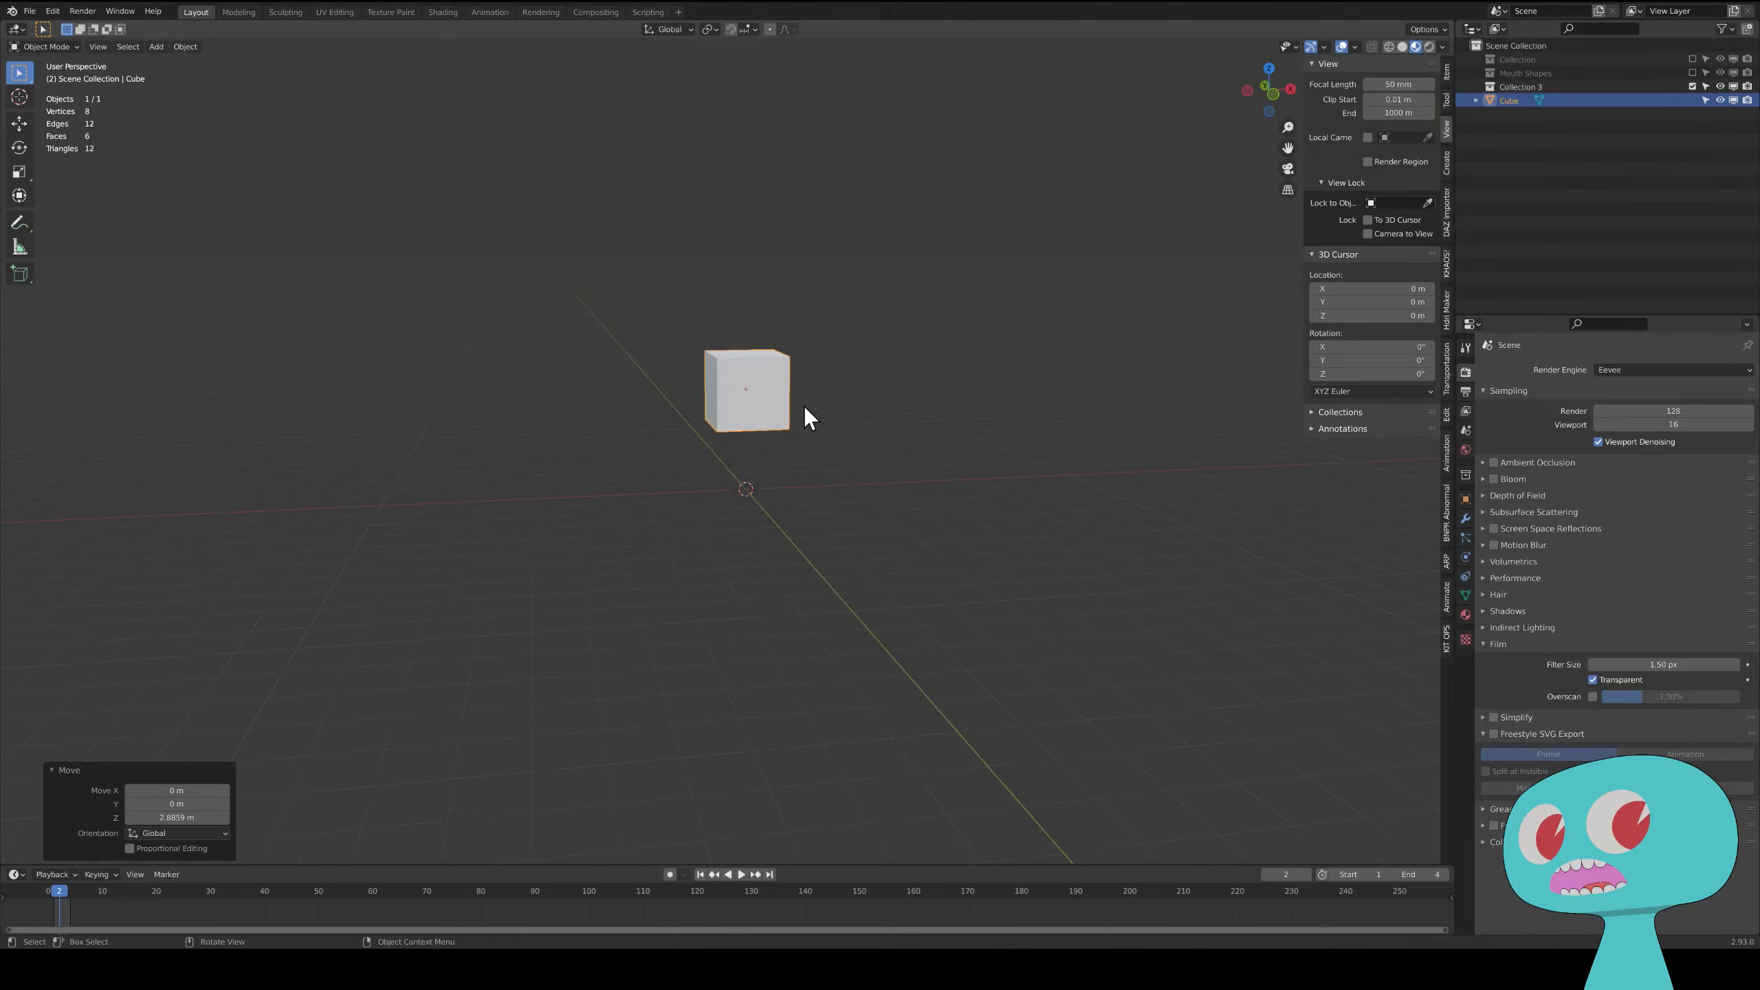
key("ctrl+4")
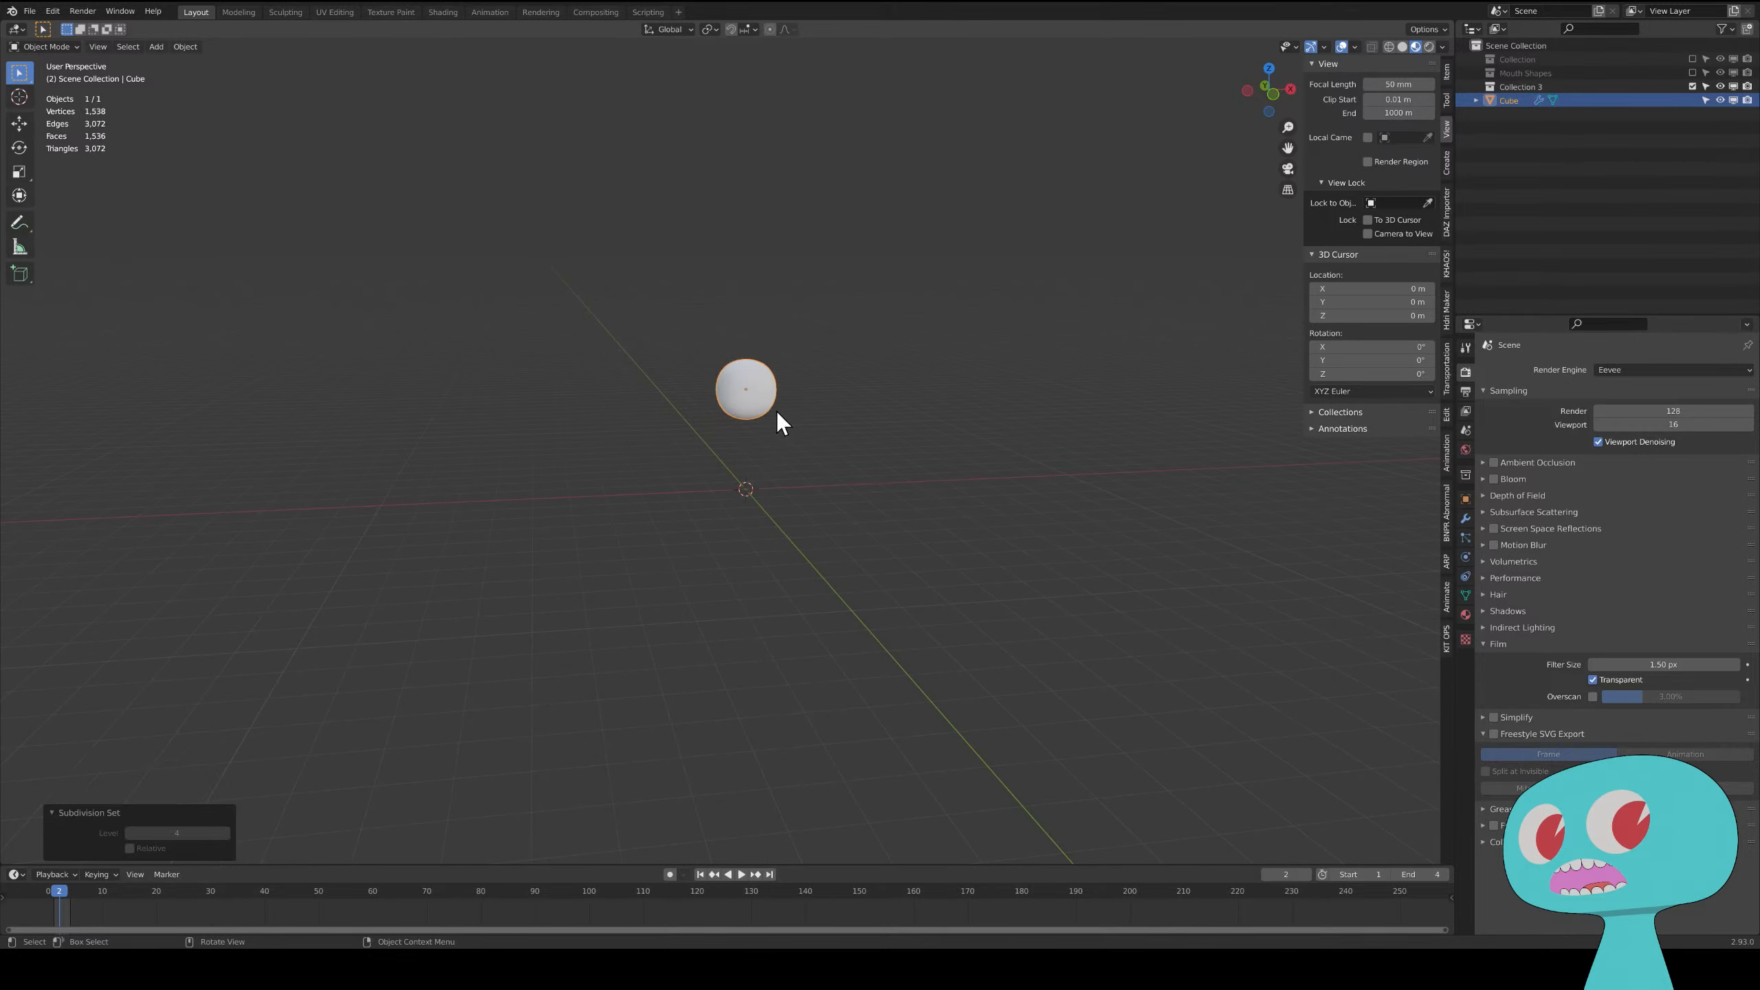
scroll(745, 406, "up", 5)
middle_click_drag(821, 359, 814, 512, "shift")
left_click(814, 510)
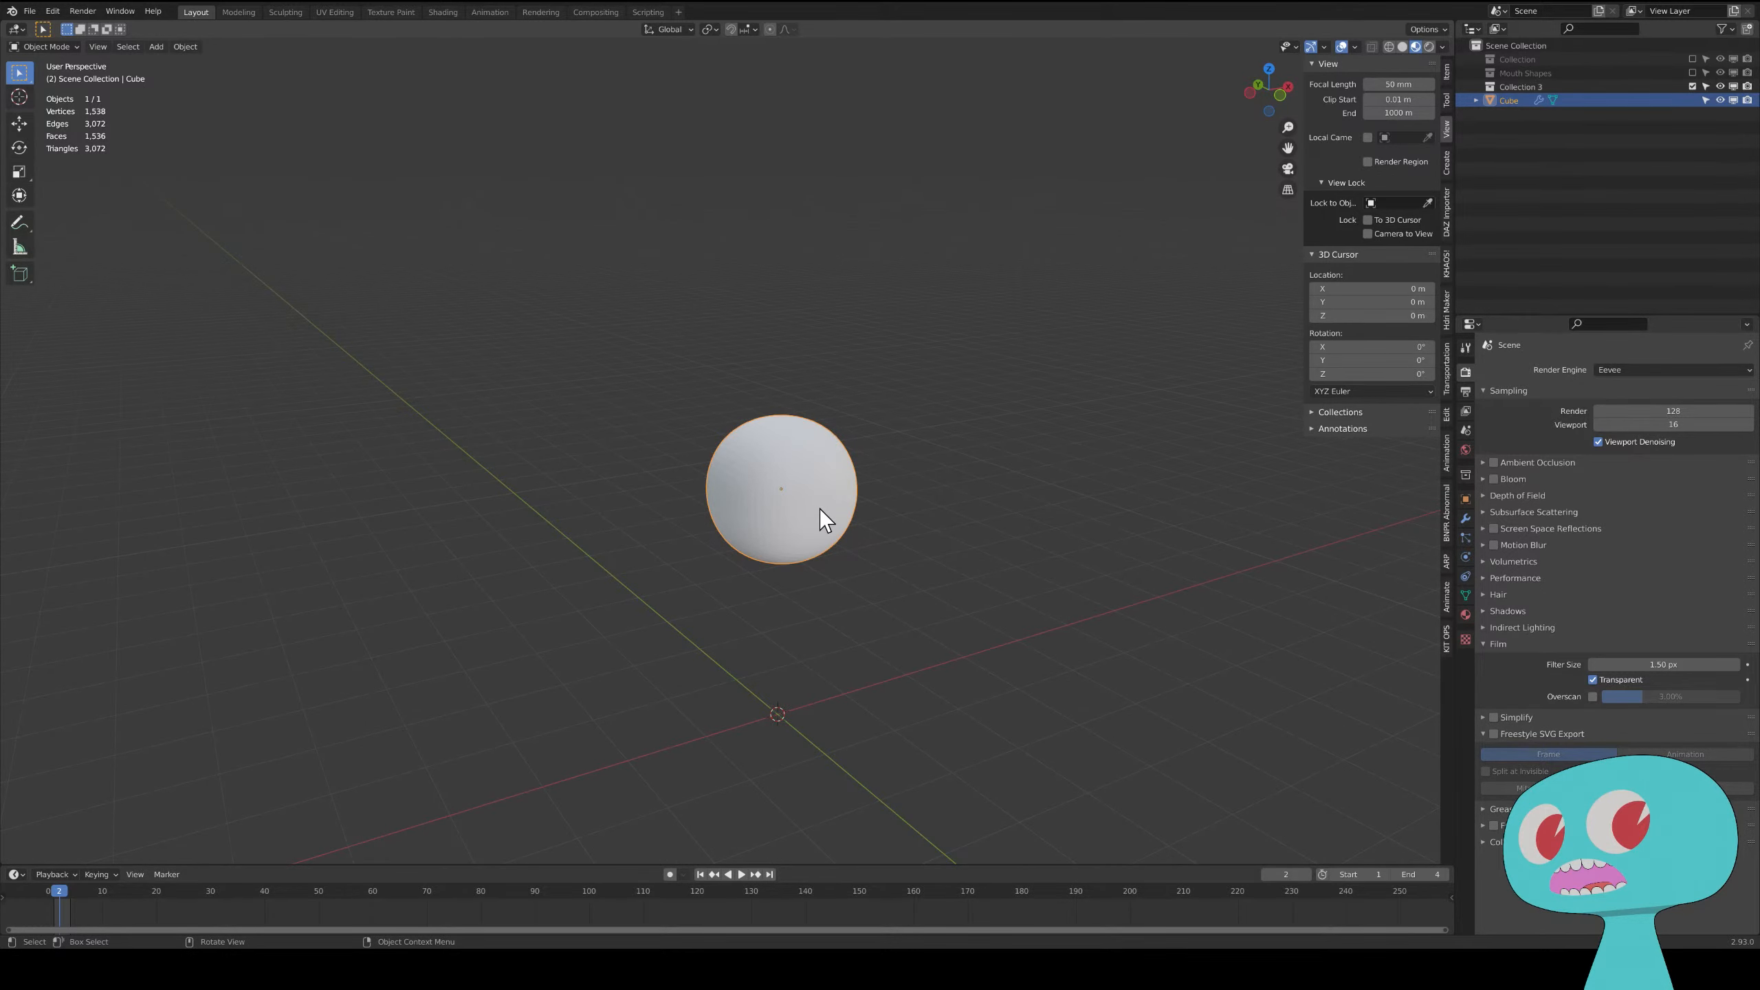
scroll(825, 507, "up", 3)
mouse_move(830, 528)
middle_mouse_down()
mouse_move(858, 528)
mouse_move(805, 509)
middle_mouse_up()
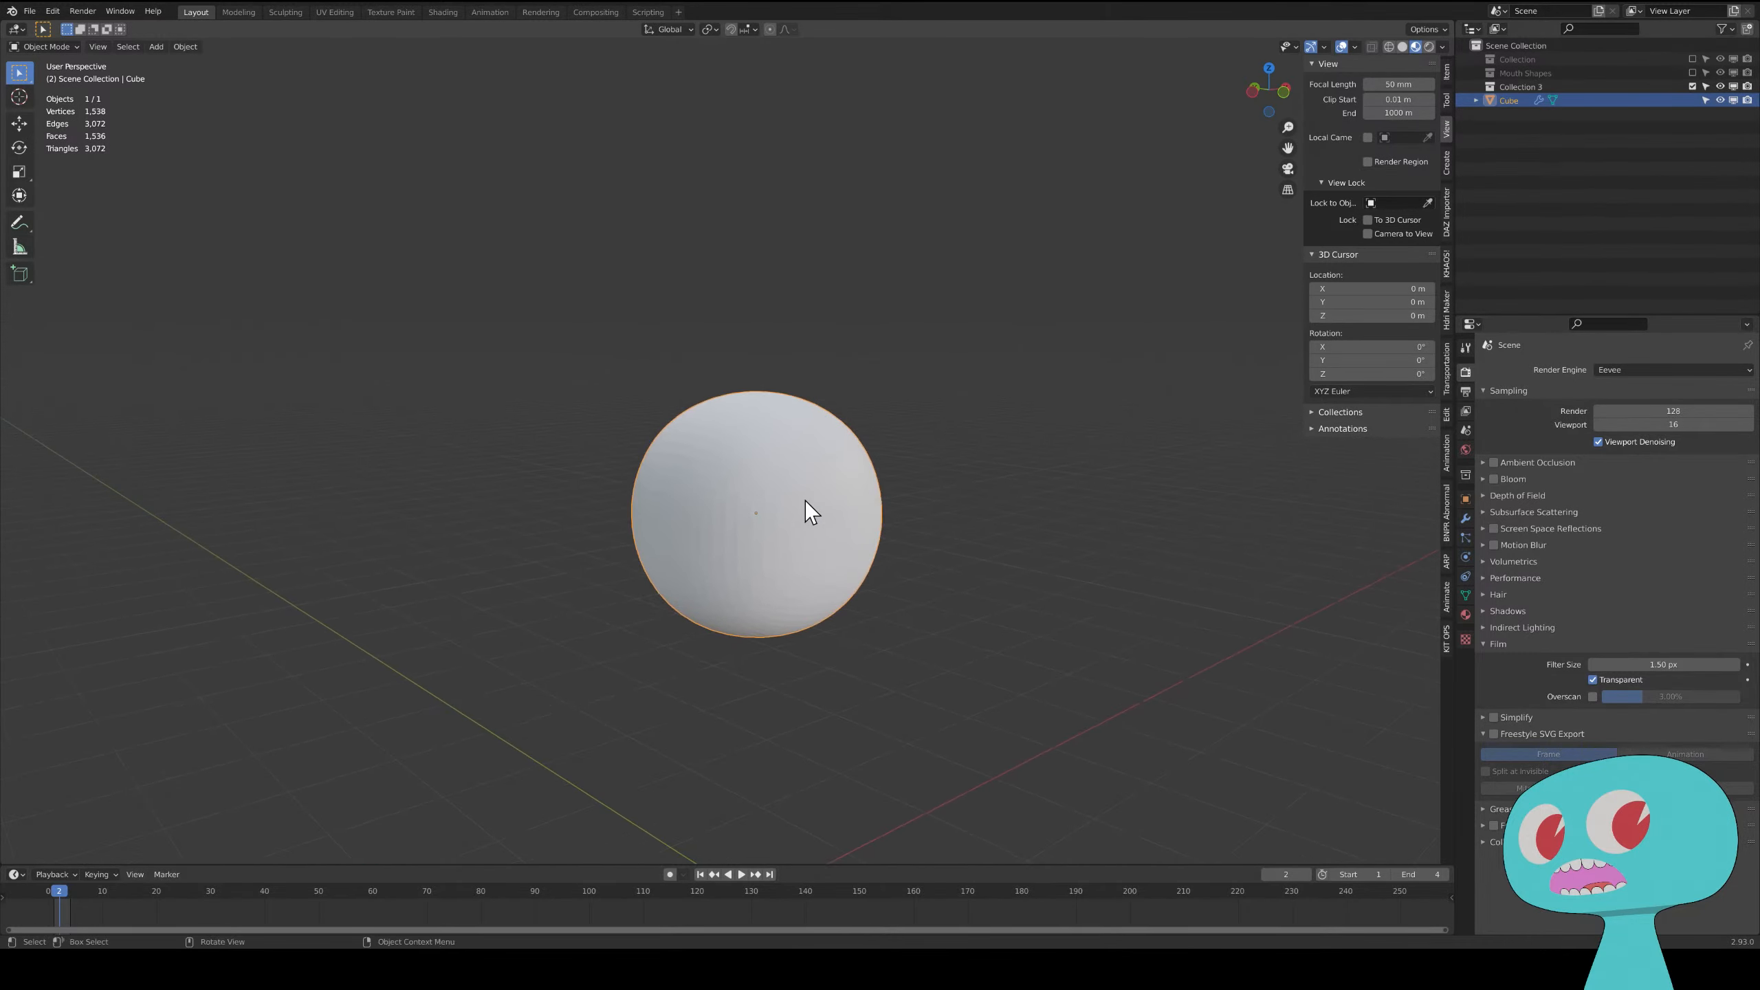
left_click(1466, 518)
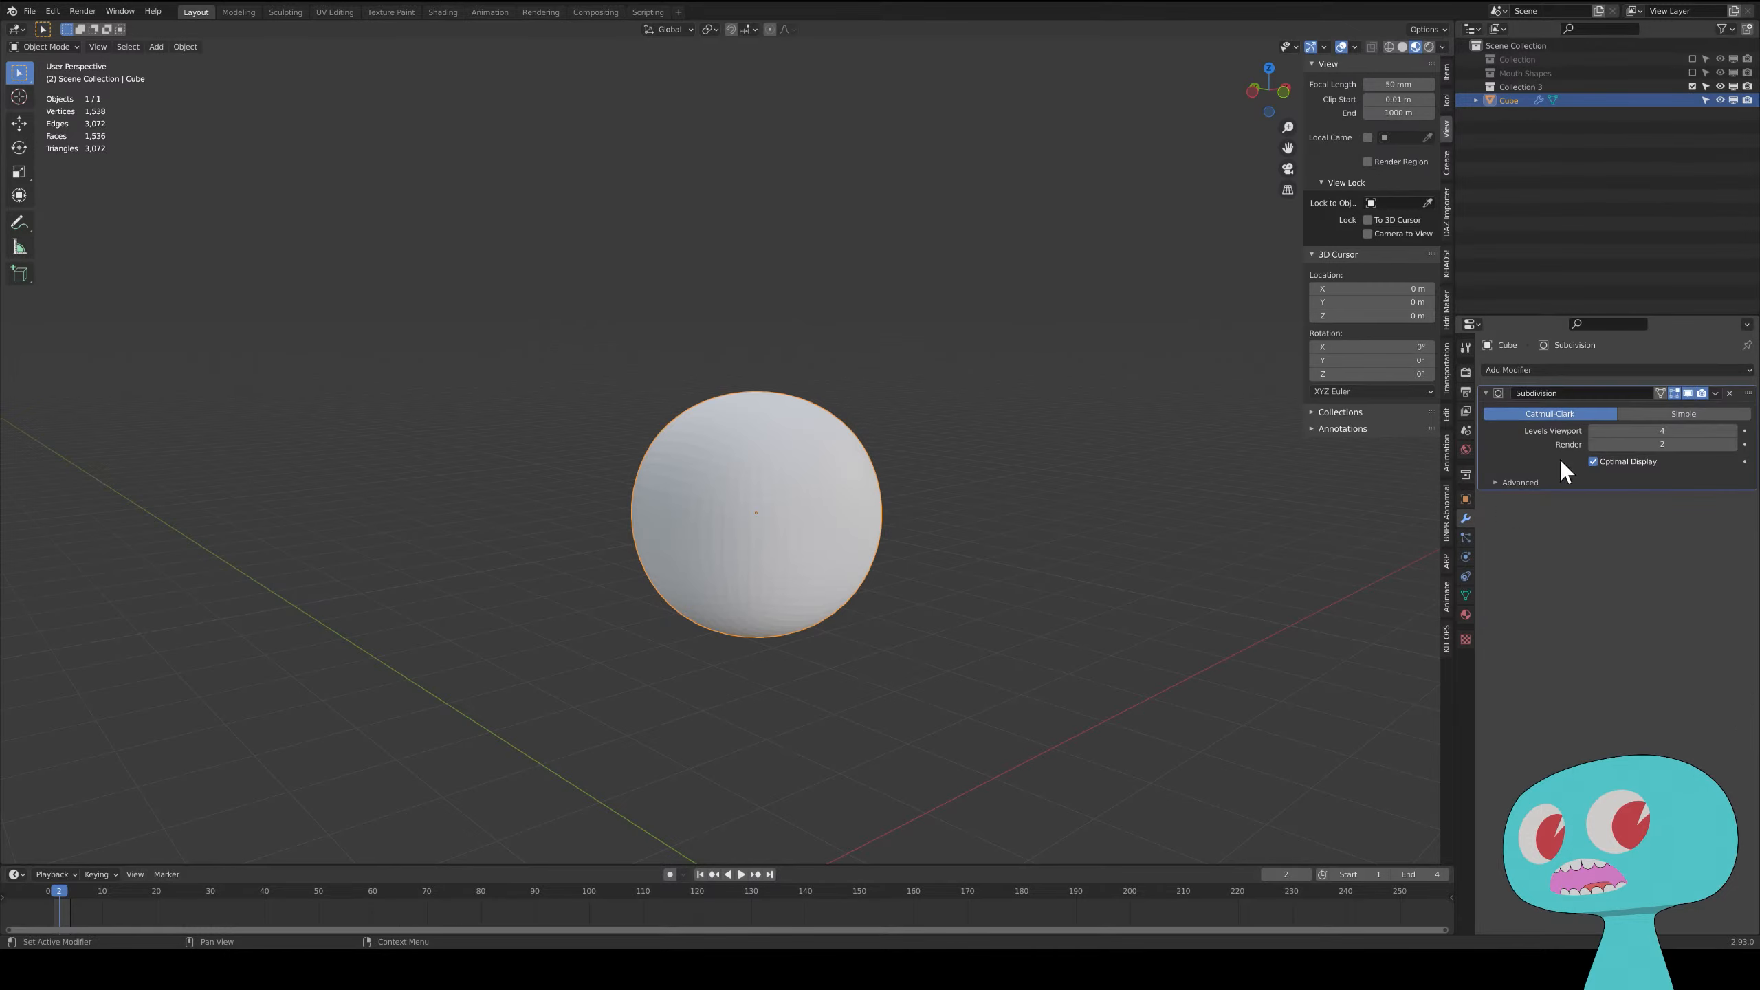
left_click(1735, 444)
- Apply smooth shading to the subdivided cube and deselect it
right_click(799, 464)
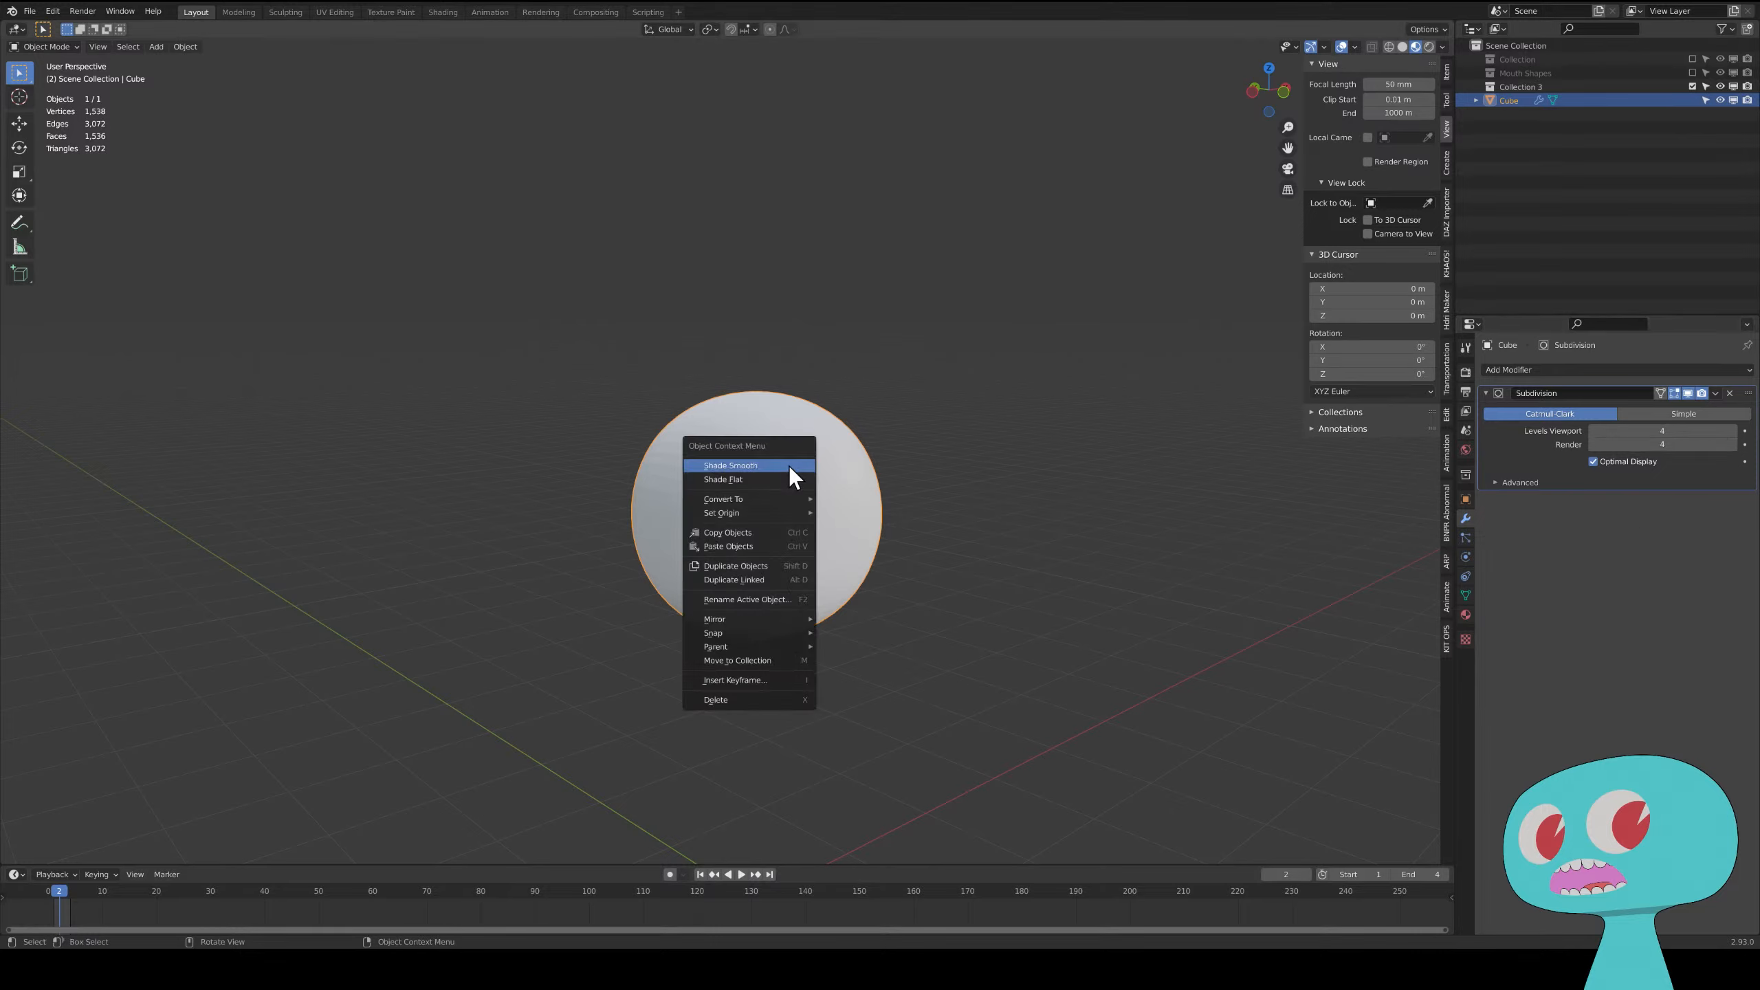
left_click(774, 465)
left_click(927, 532)
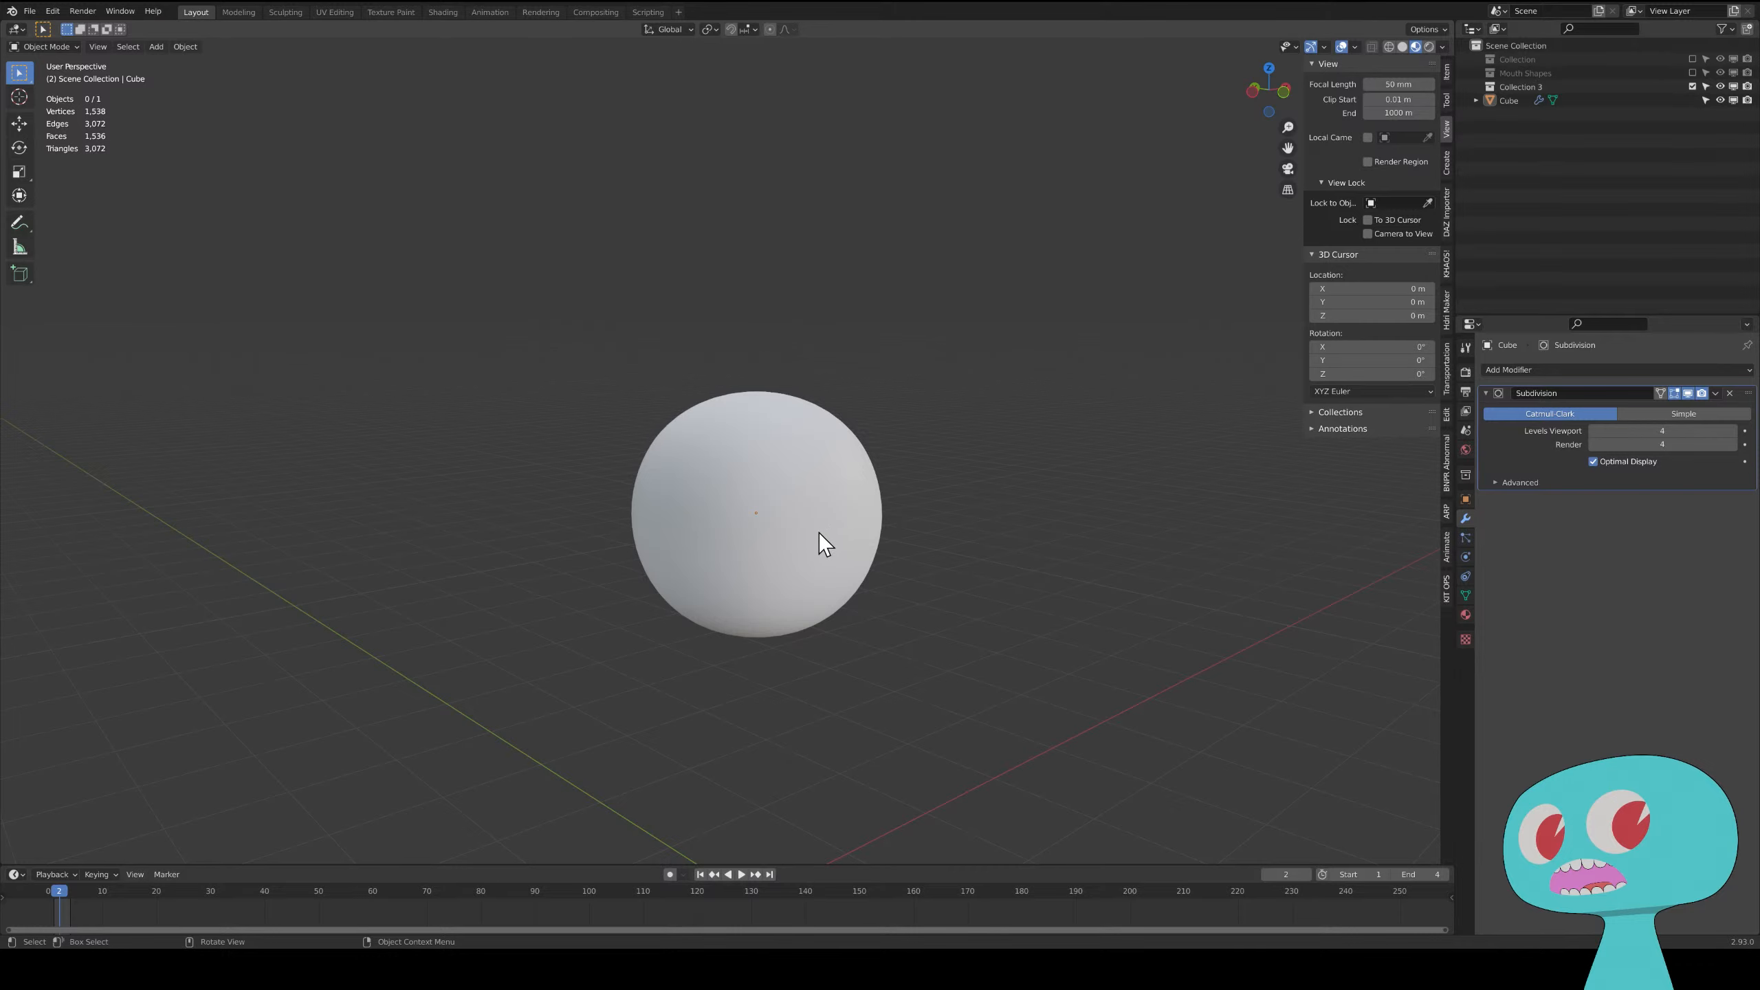
- In Edit Mode, mark the four edges around the cube's front face as a seam
key("Tab")
middle_click_drag(821, 532, 829, 532)
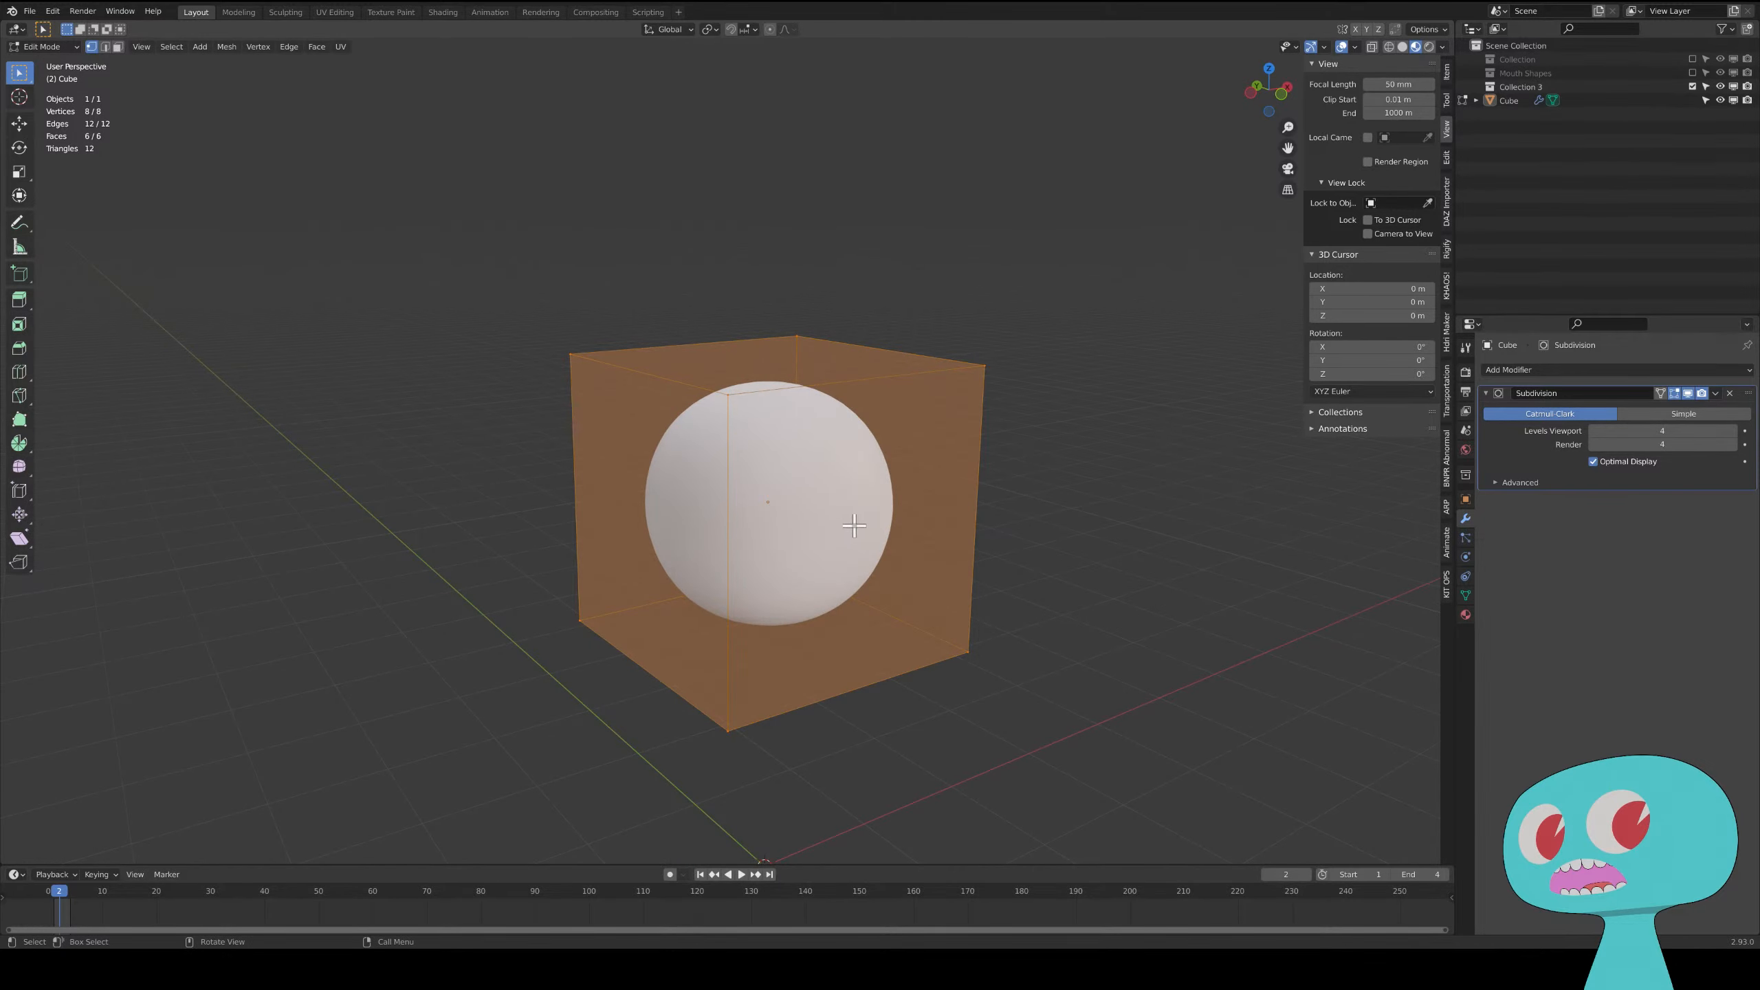
key("3")
left_click(866, 494)
mouse_move(868, 495)
middle_mouse_down()
mouse_move(877, 533)
mouse_move(871, 480)
mouse_move(865, 517)
middle_mouse_up()
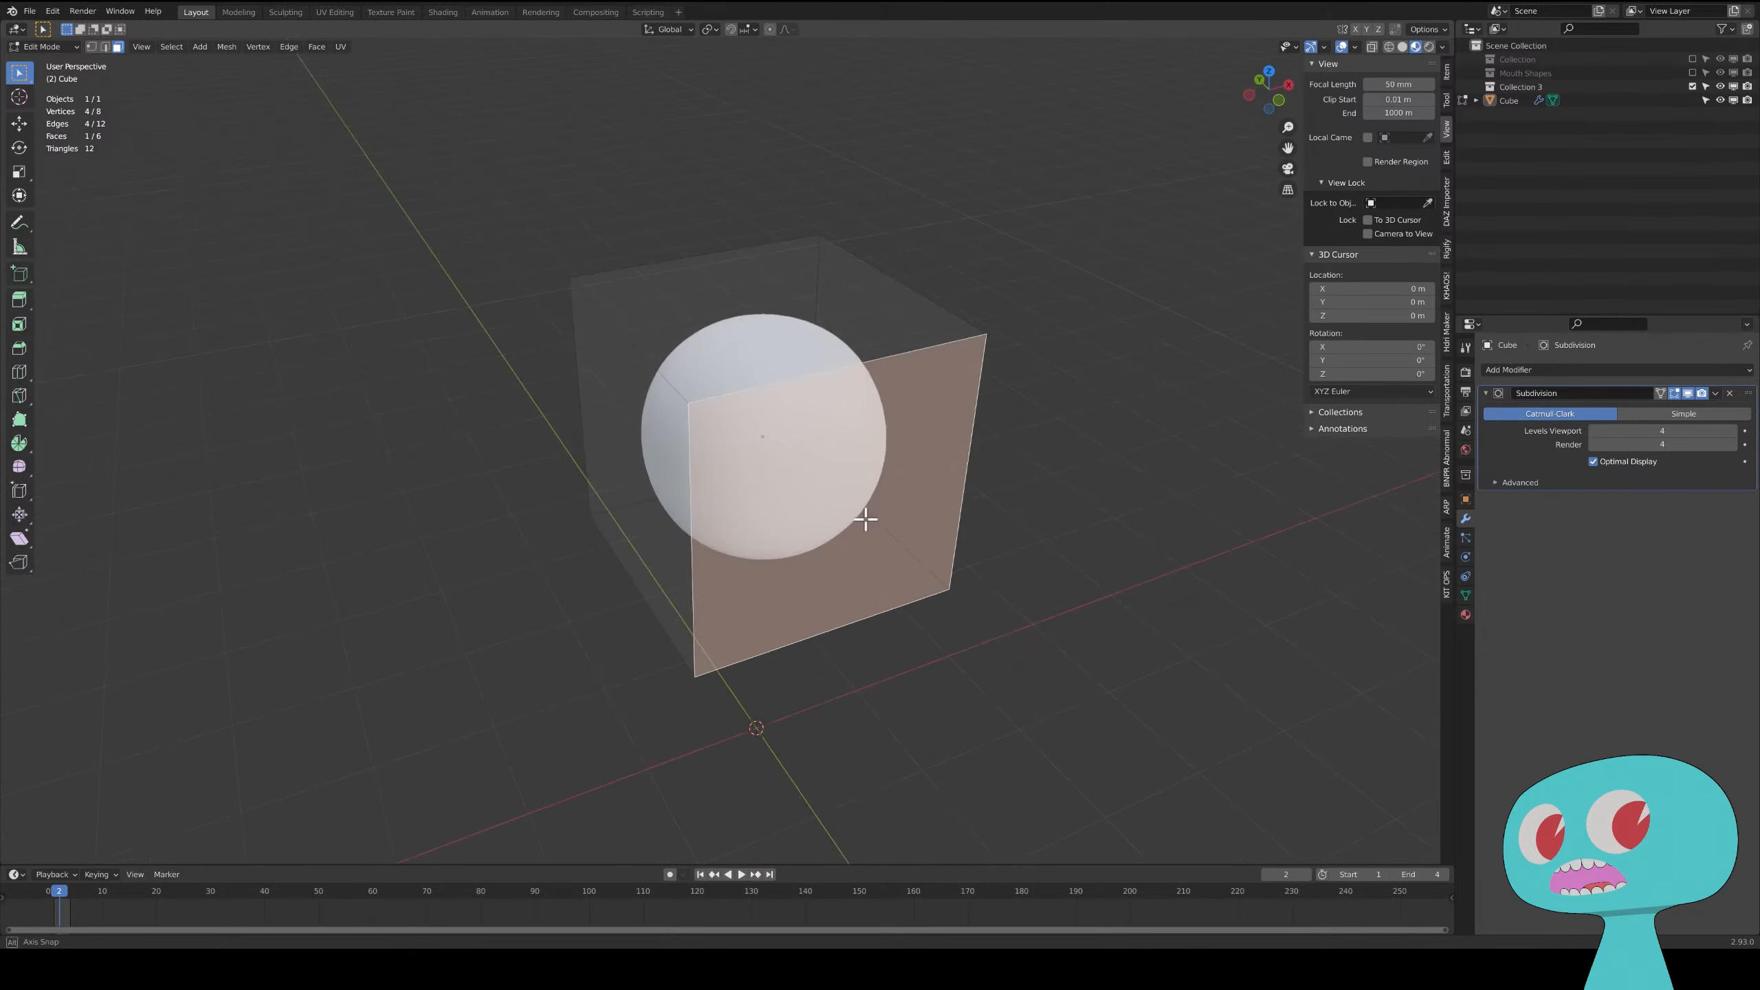
right_click(810, 382)
key("2")
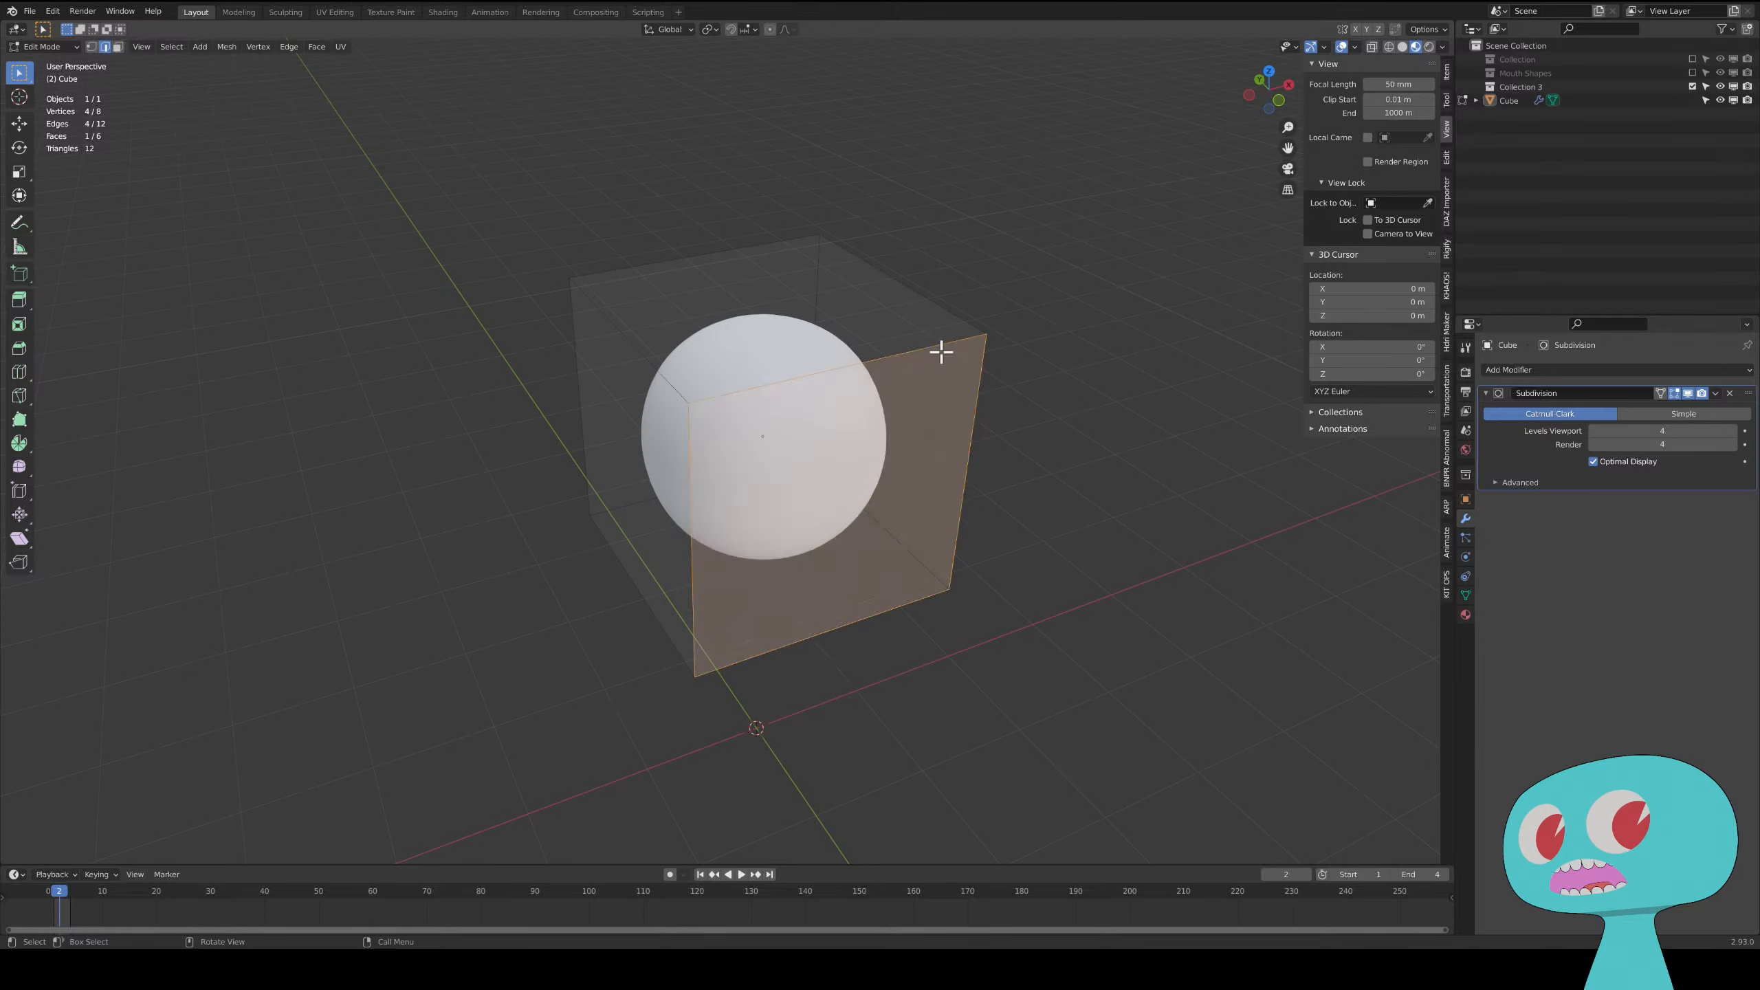
right_click(931, 409)
right_click(886, 375)
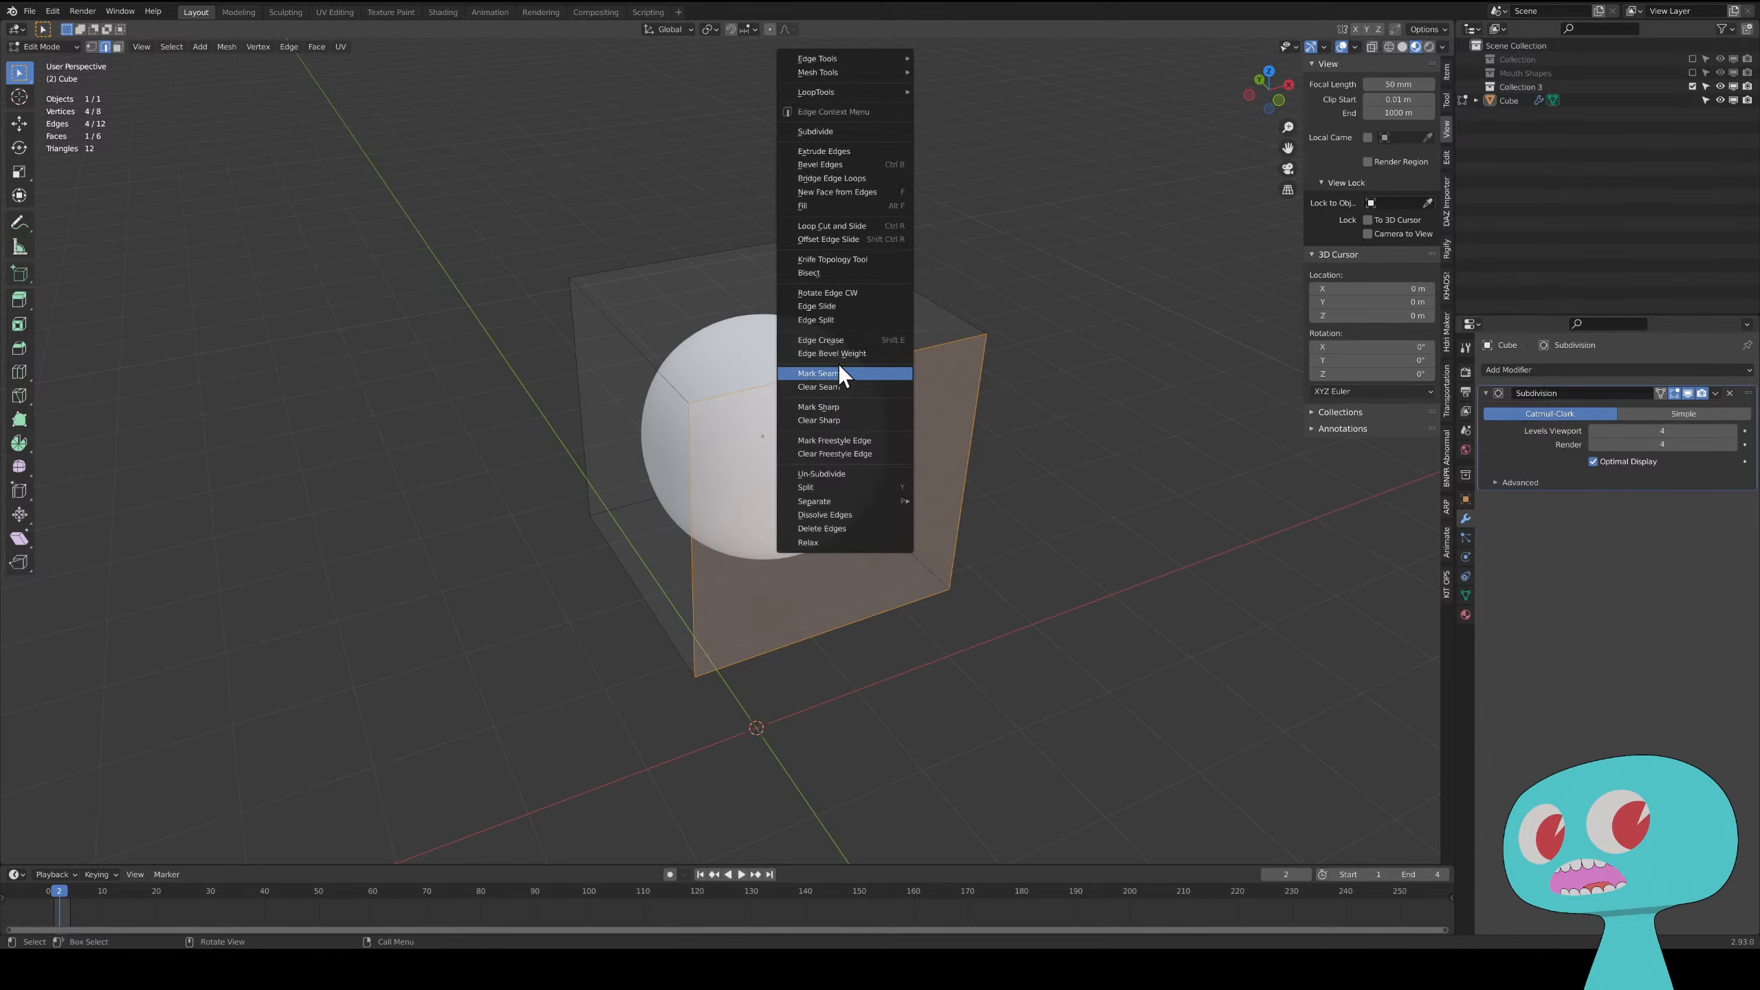
left_click(853, 371)
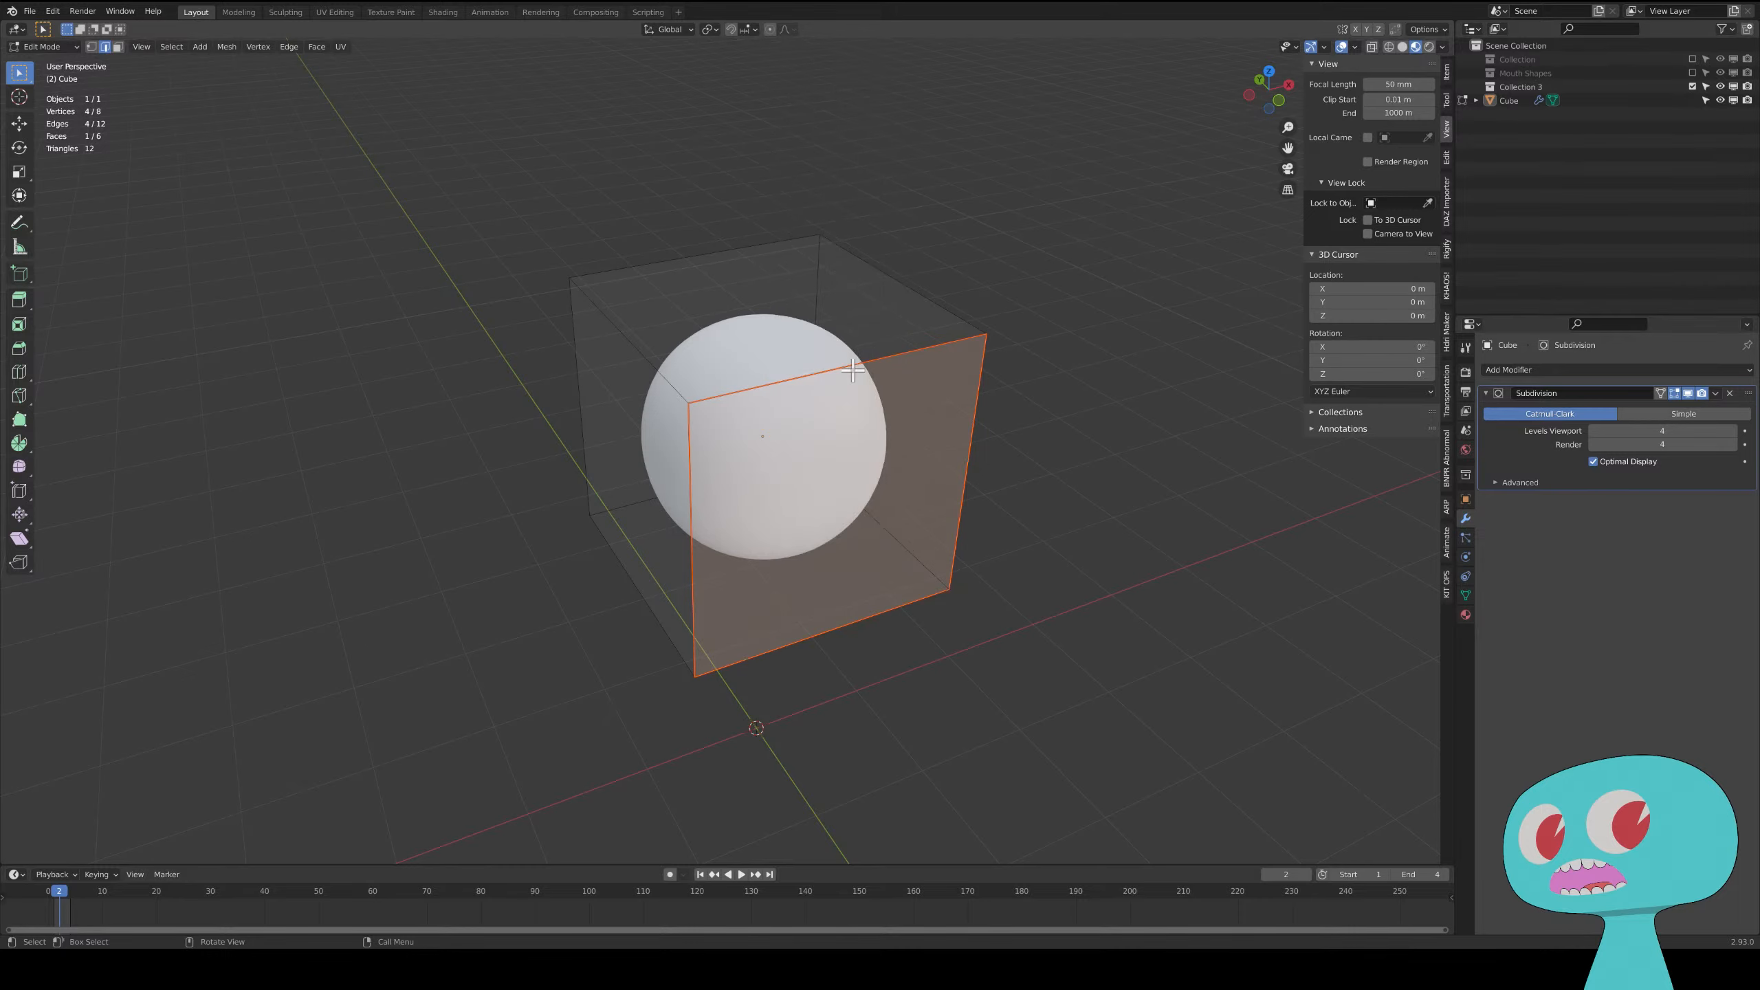
- Mark the four edges running from the front face to the back face as seams
left_click(1051, 365)
middle_click_drag(1051, 365, 977, 375)
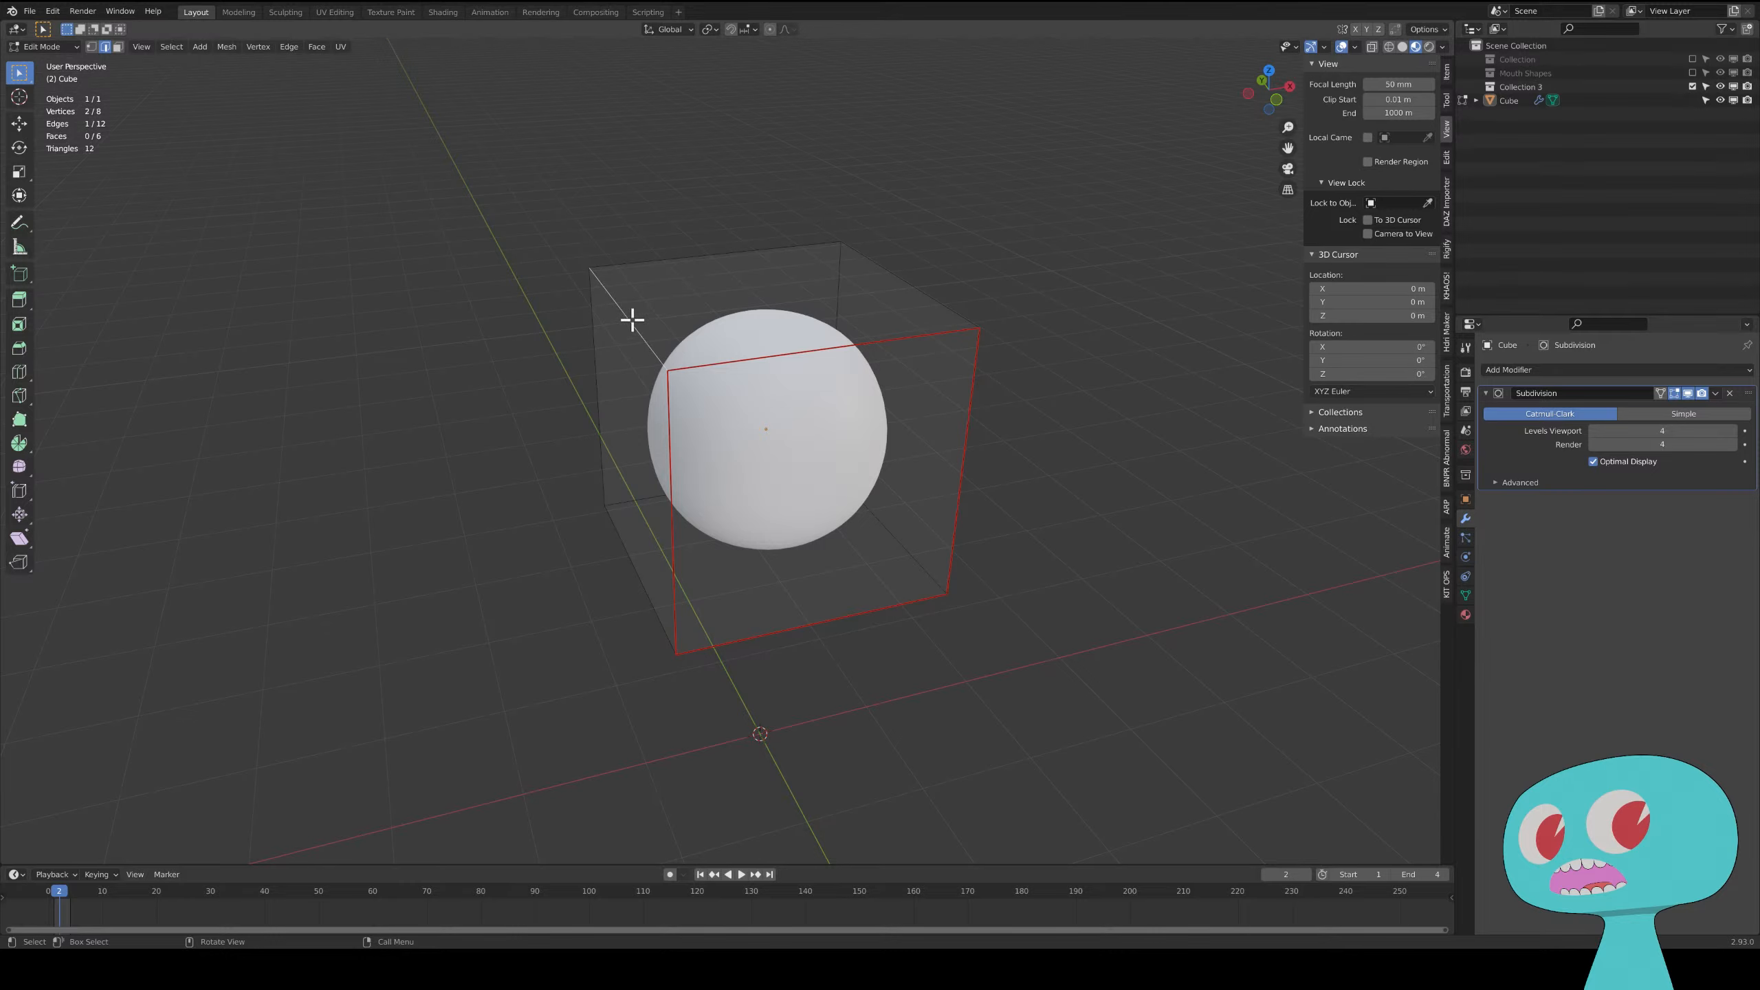
left_click(932, 285, "shift")
left_click(637, 571, "shift")
middle_click_drag(897, 521, 1069, 641)
left_click(1073, 604, "shift")
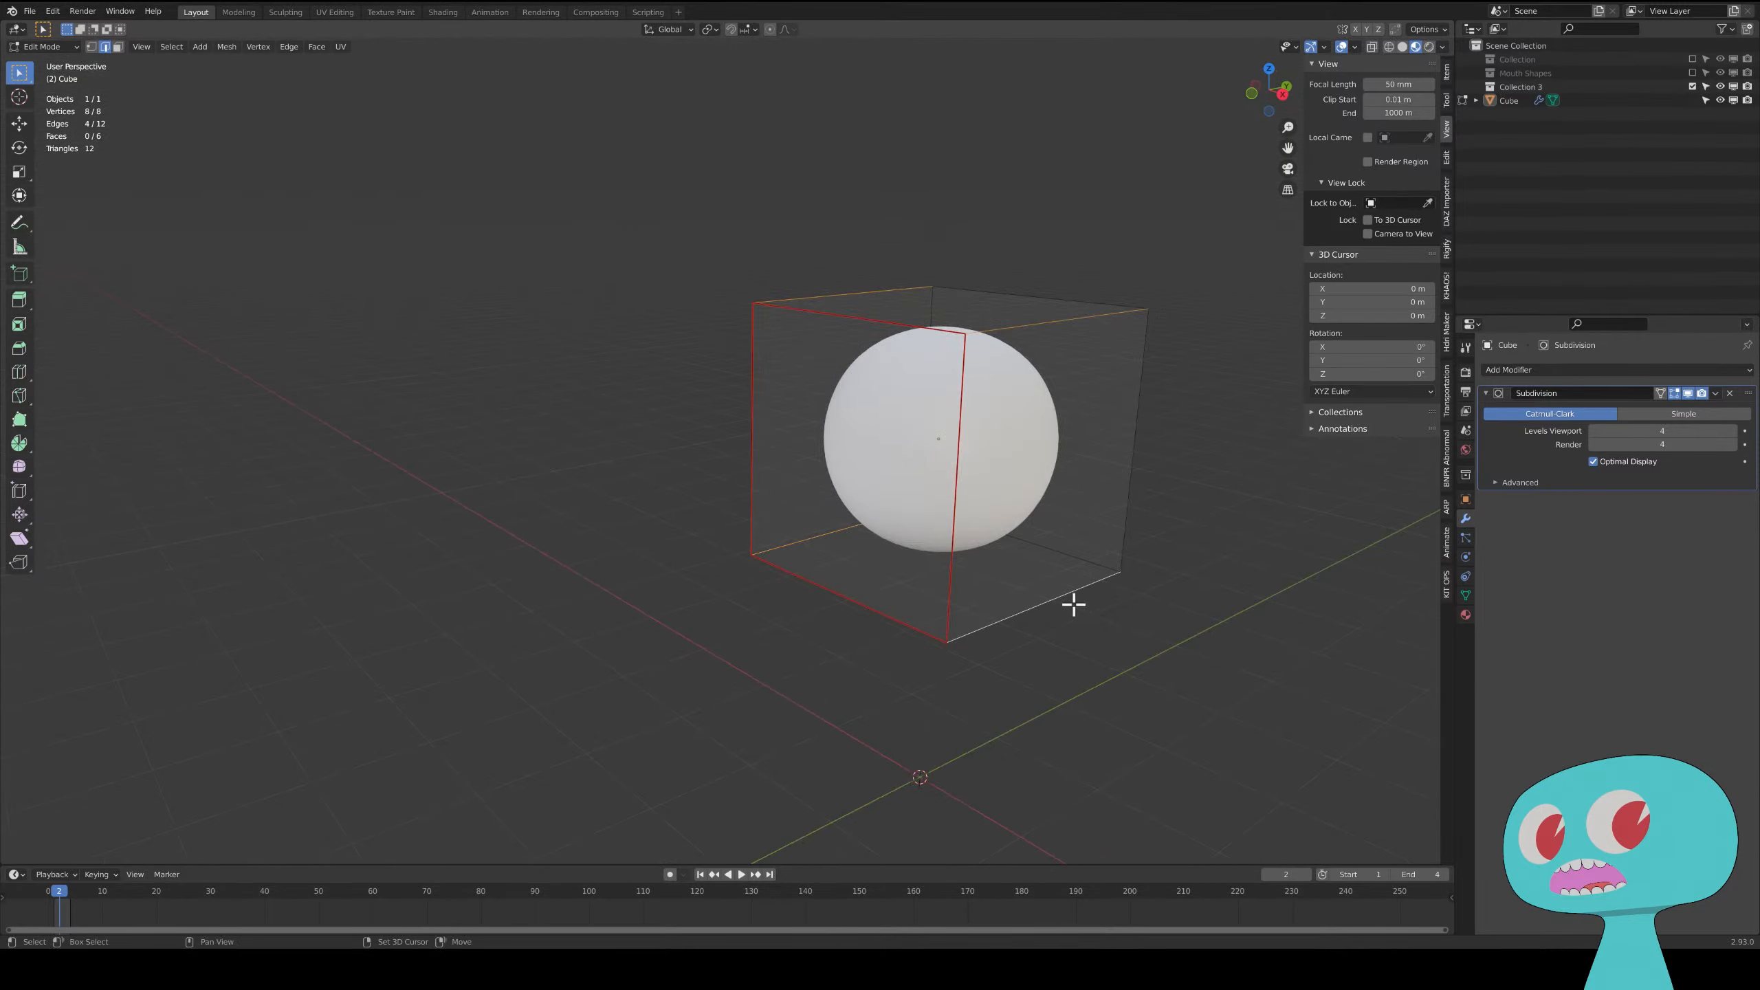
right_click(1074, 604)
left_click(1066, 600)
middle_click_drag(906, 395, 714, 396)
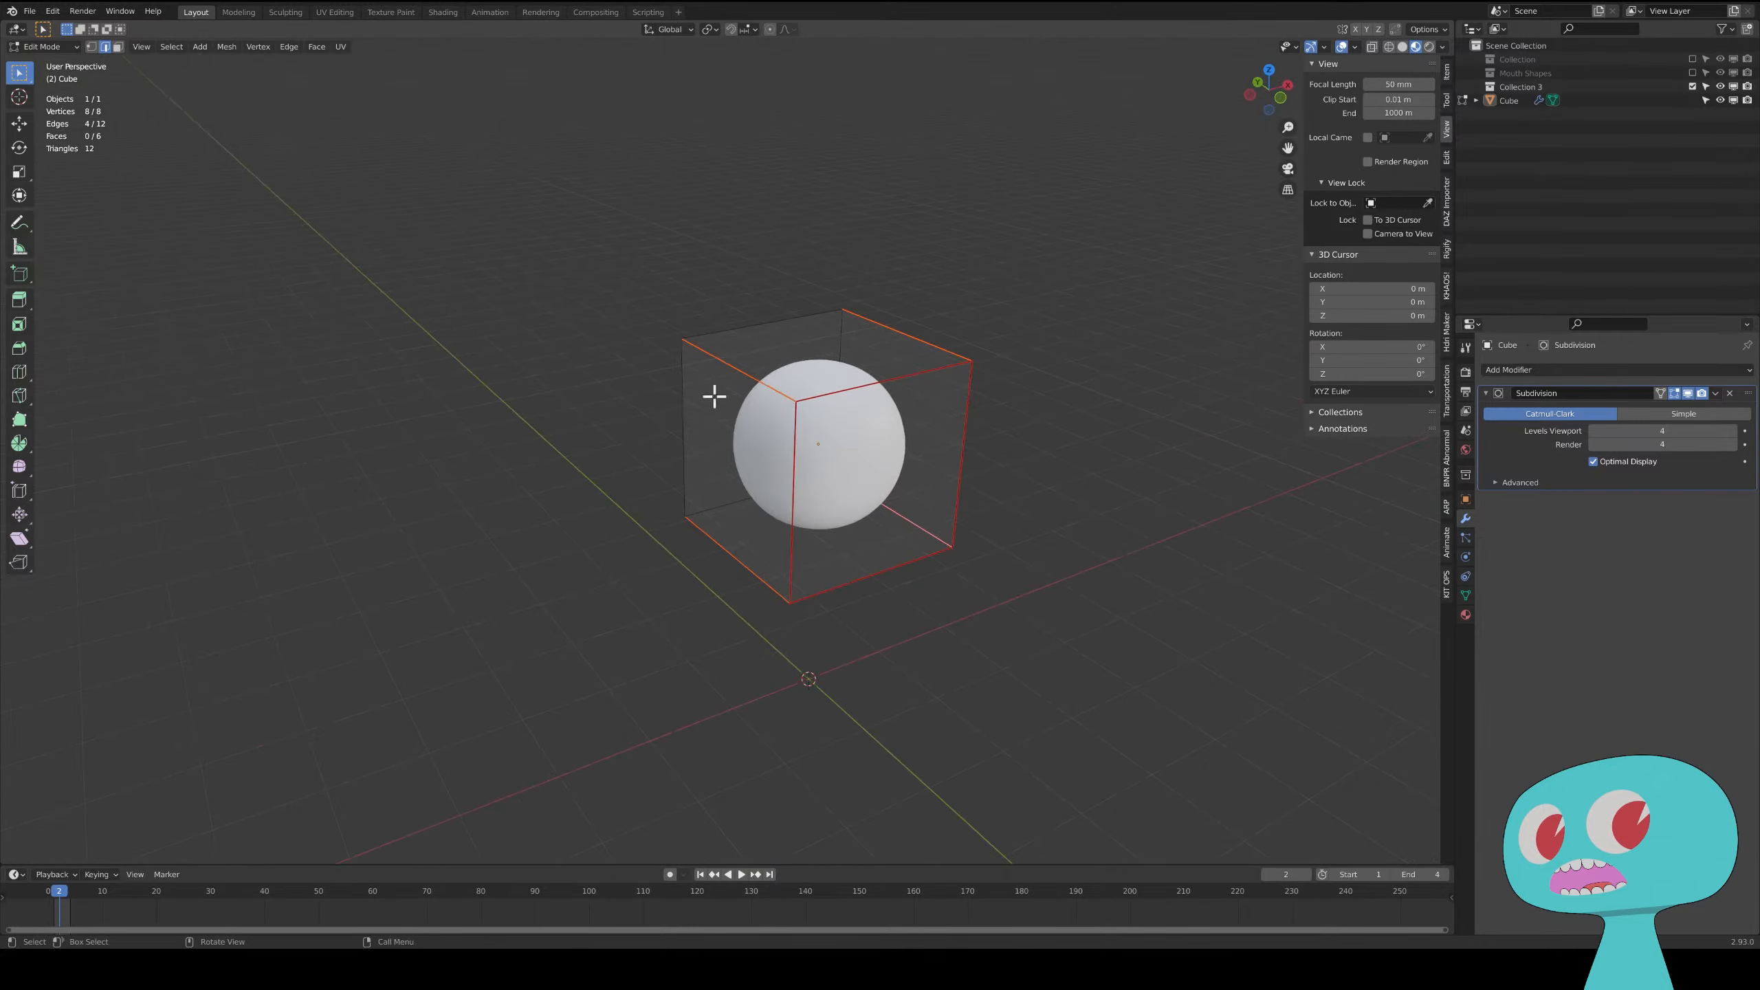
- In the UV Editing workspace, unwrap only the cube's front face so that it fills the UV space
left_click(334, 13)
middle_click_drag(1048, 736, 1151, 464)
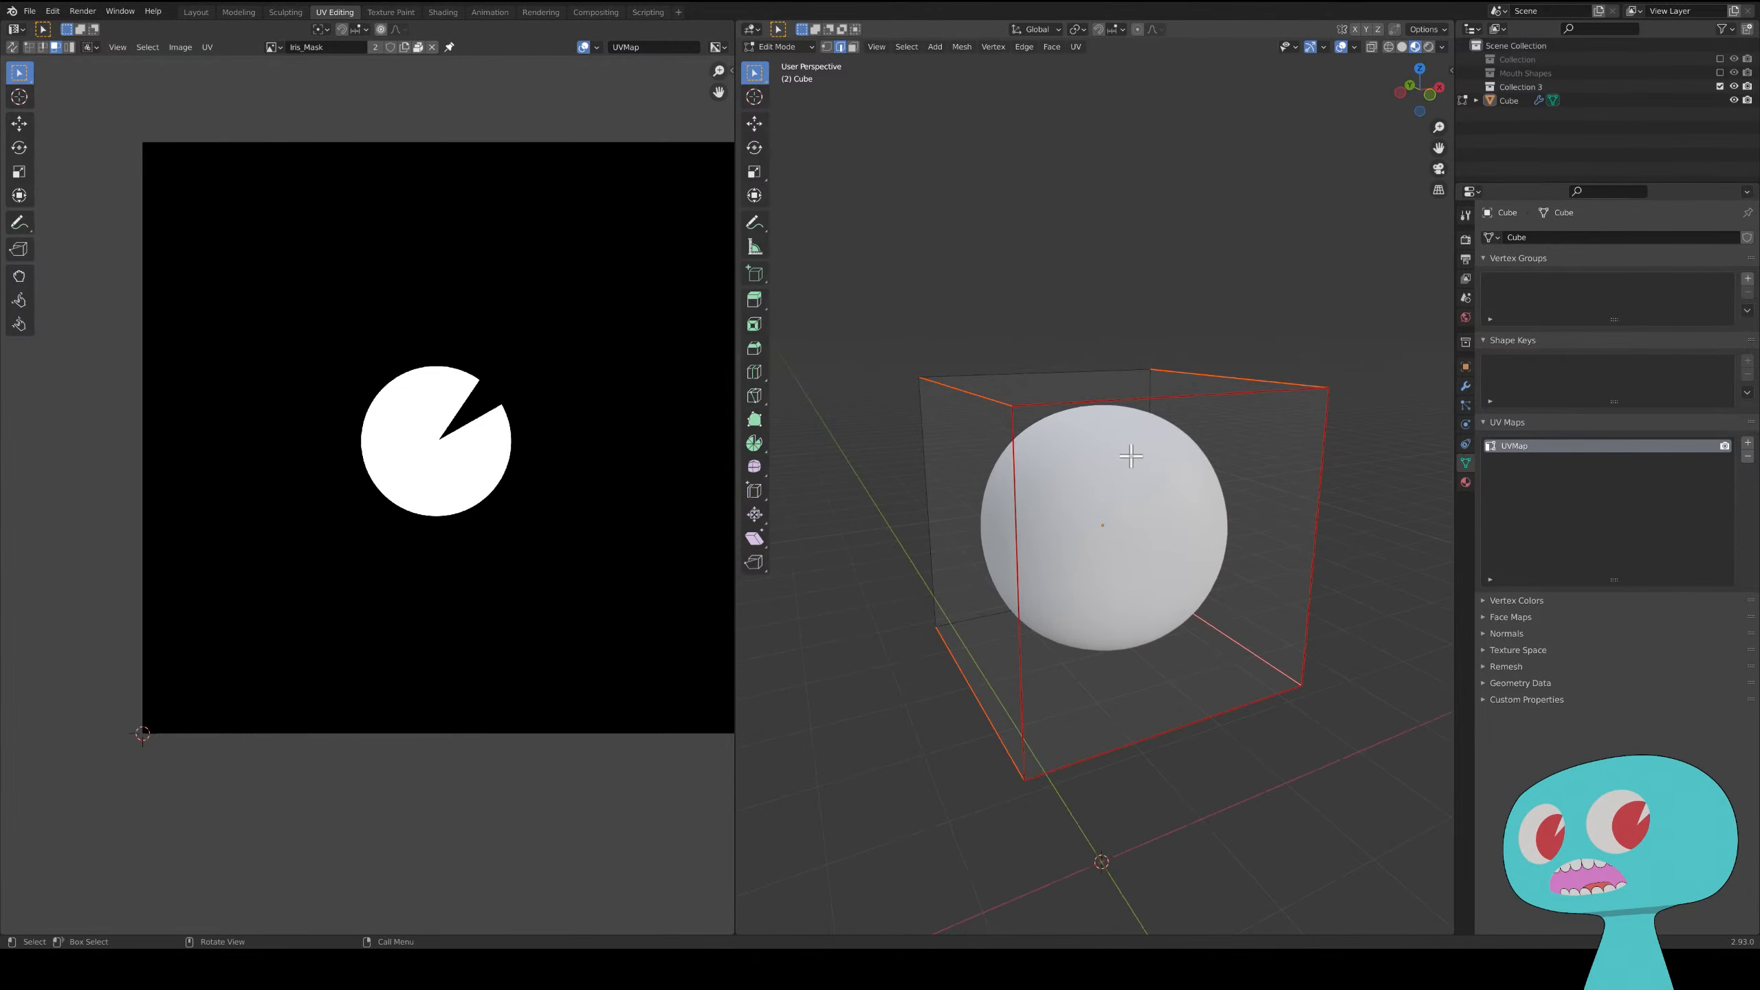
key("3")
left_click(1184, 531)
key("u")
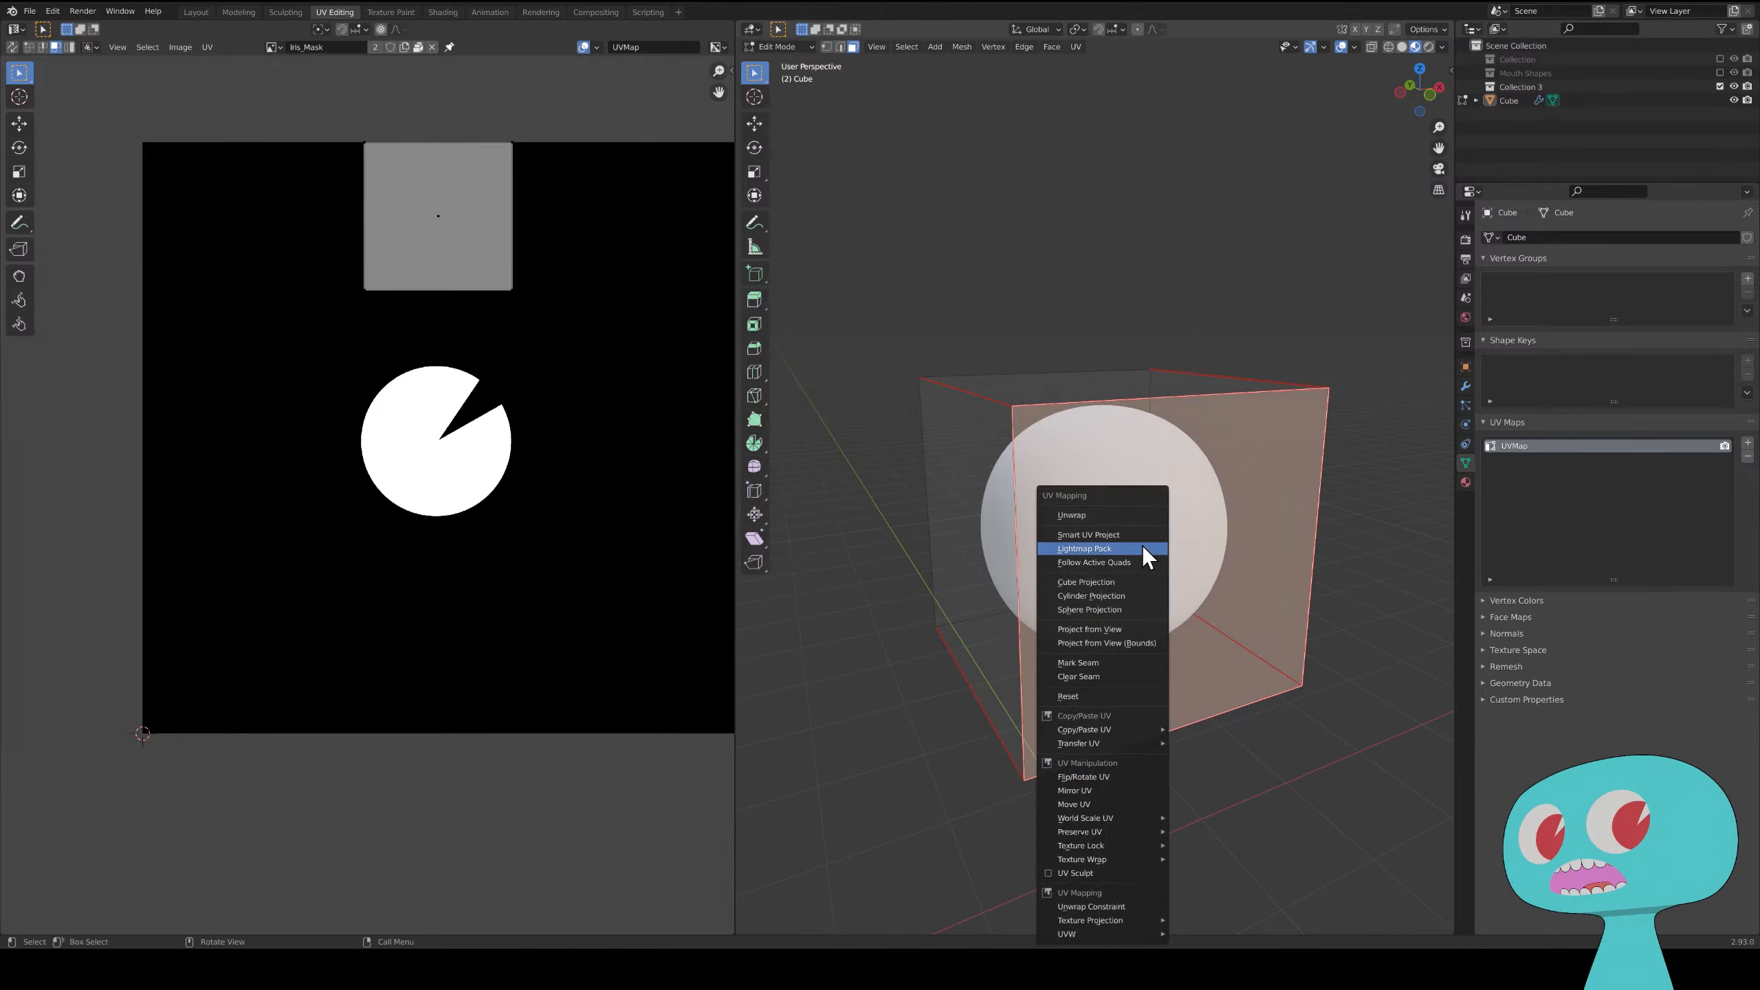
left_click(1106, 514)
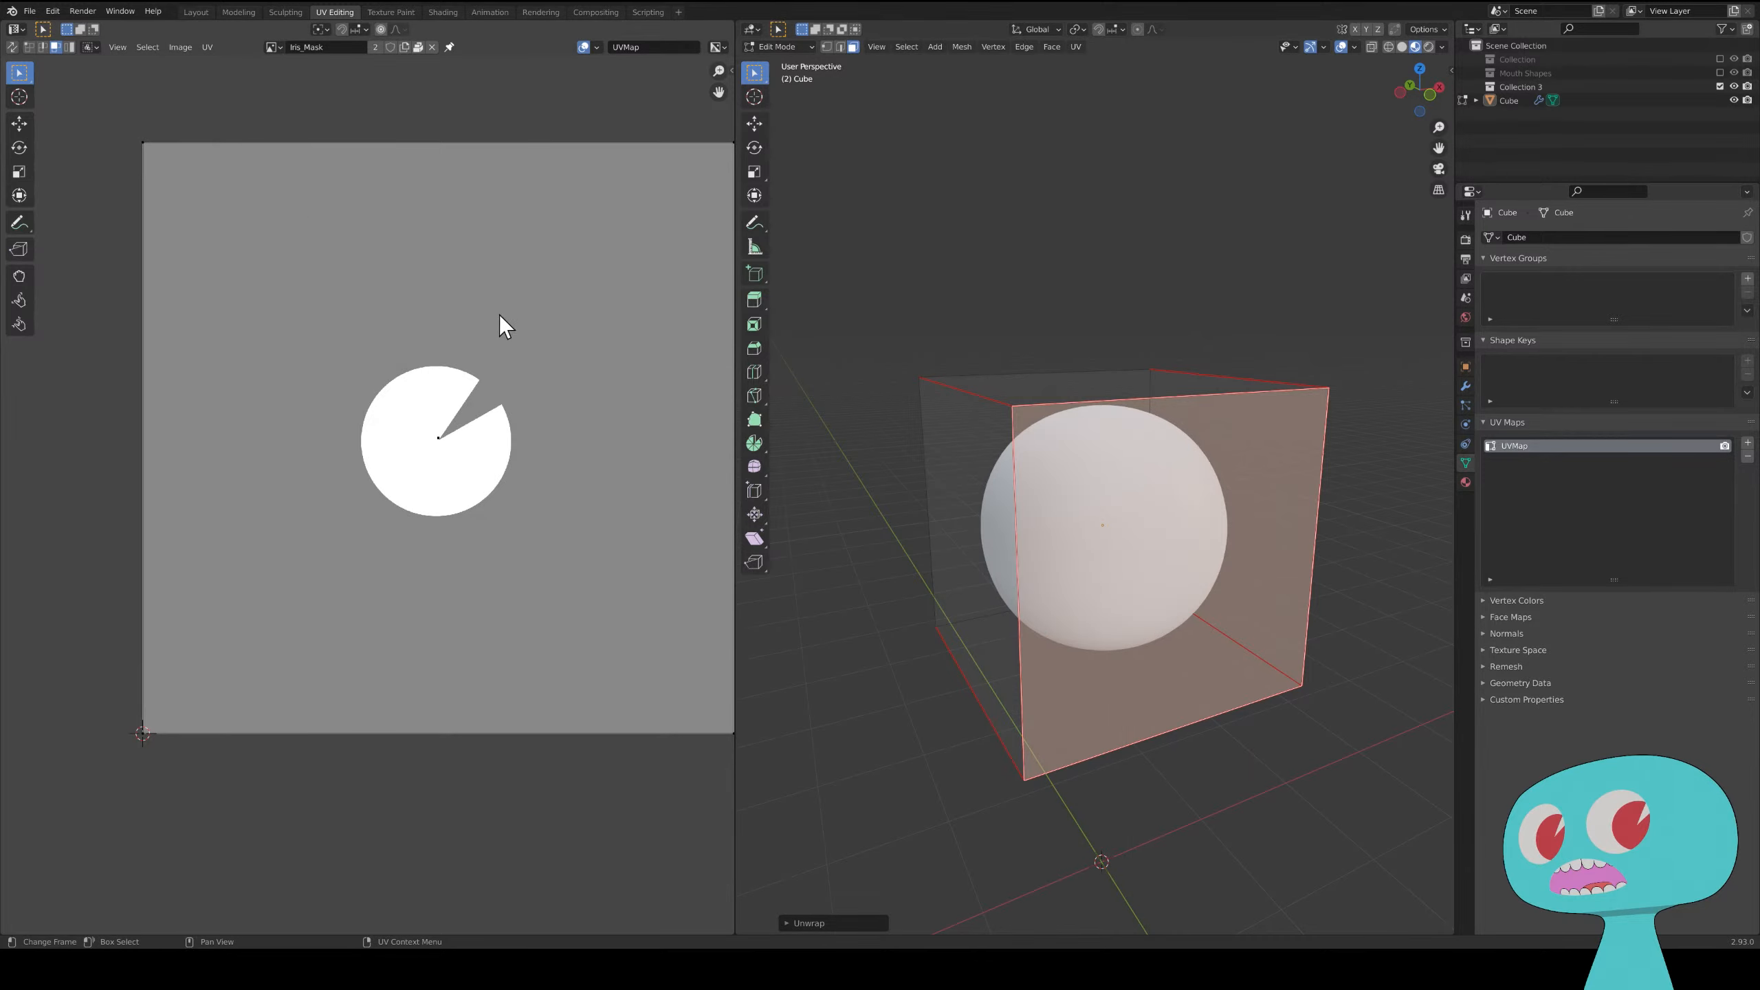
left_click(281, 51)
middle_click_drag(1067, 450, 1016, 432)
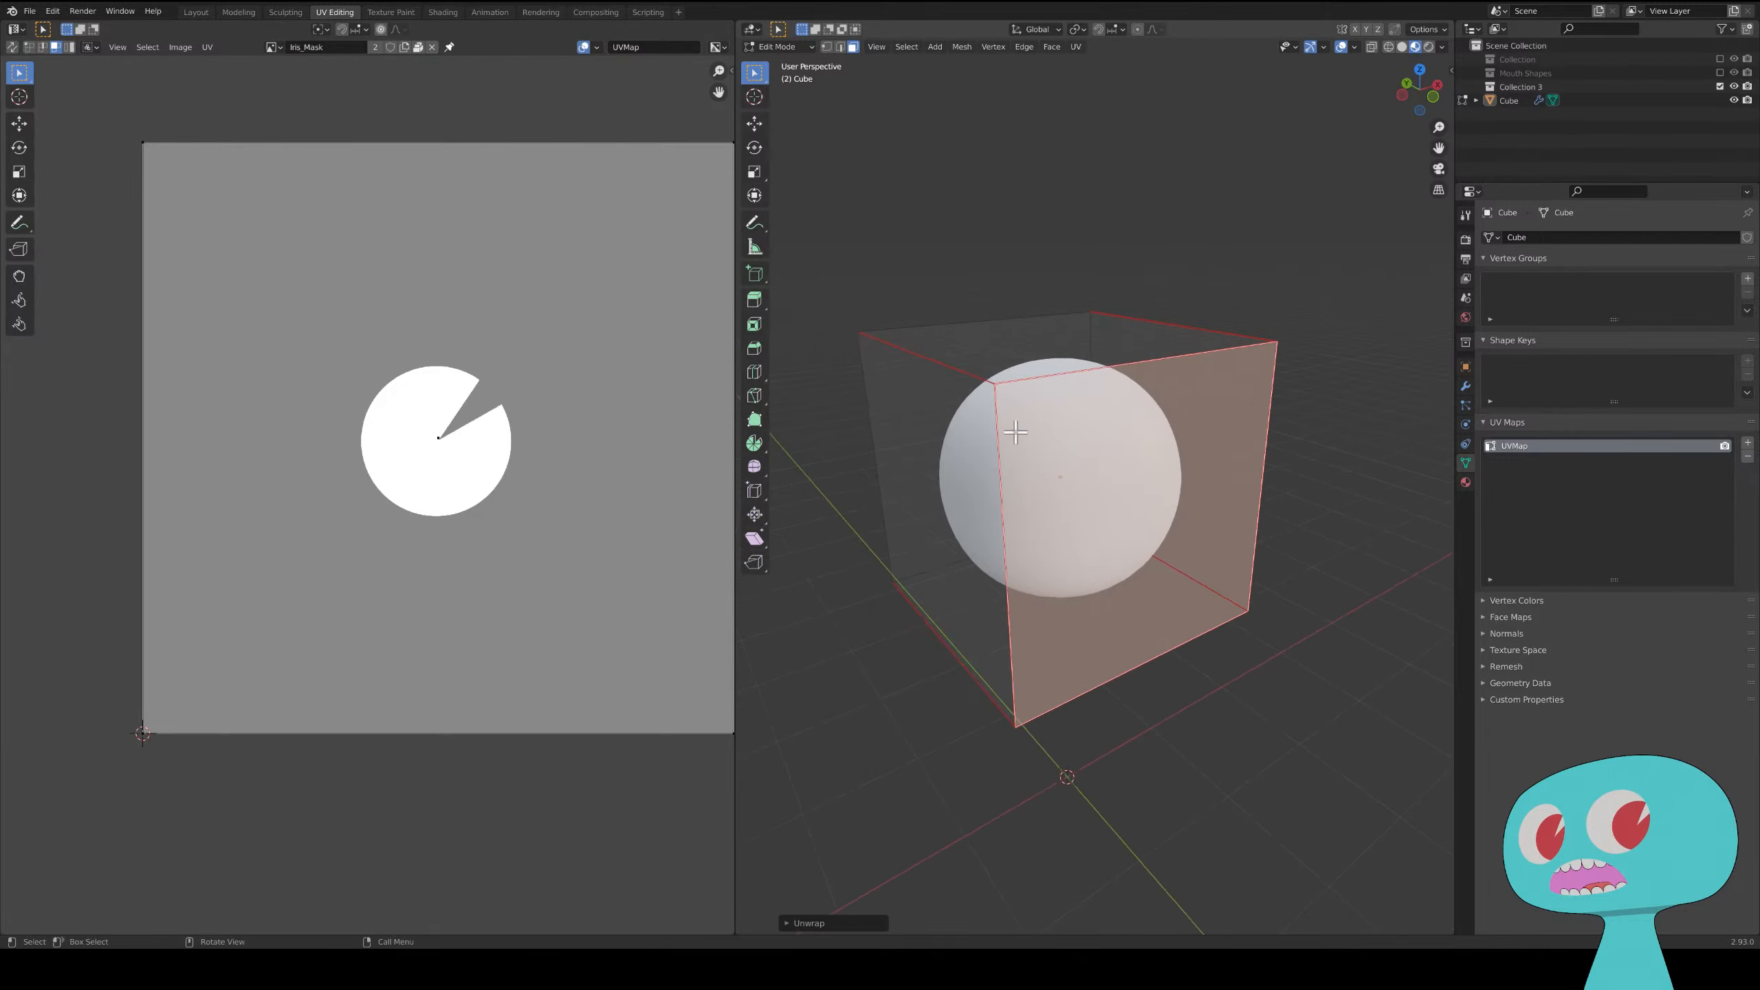
- Scale the UVs of all faces except the front one to 0 and move them to the image's bottom-right corner
key("a")
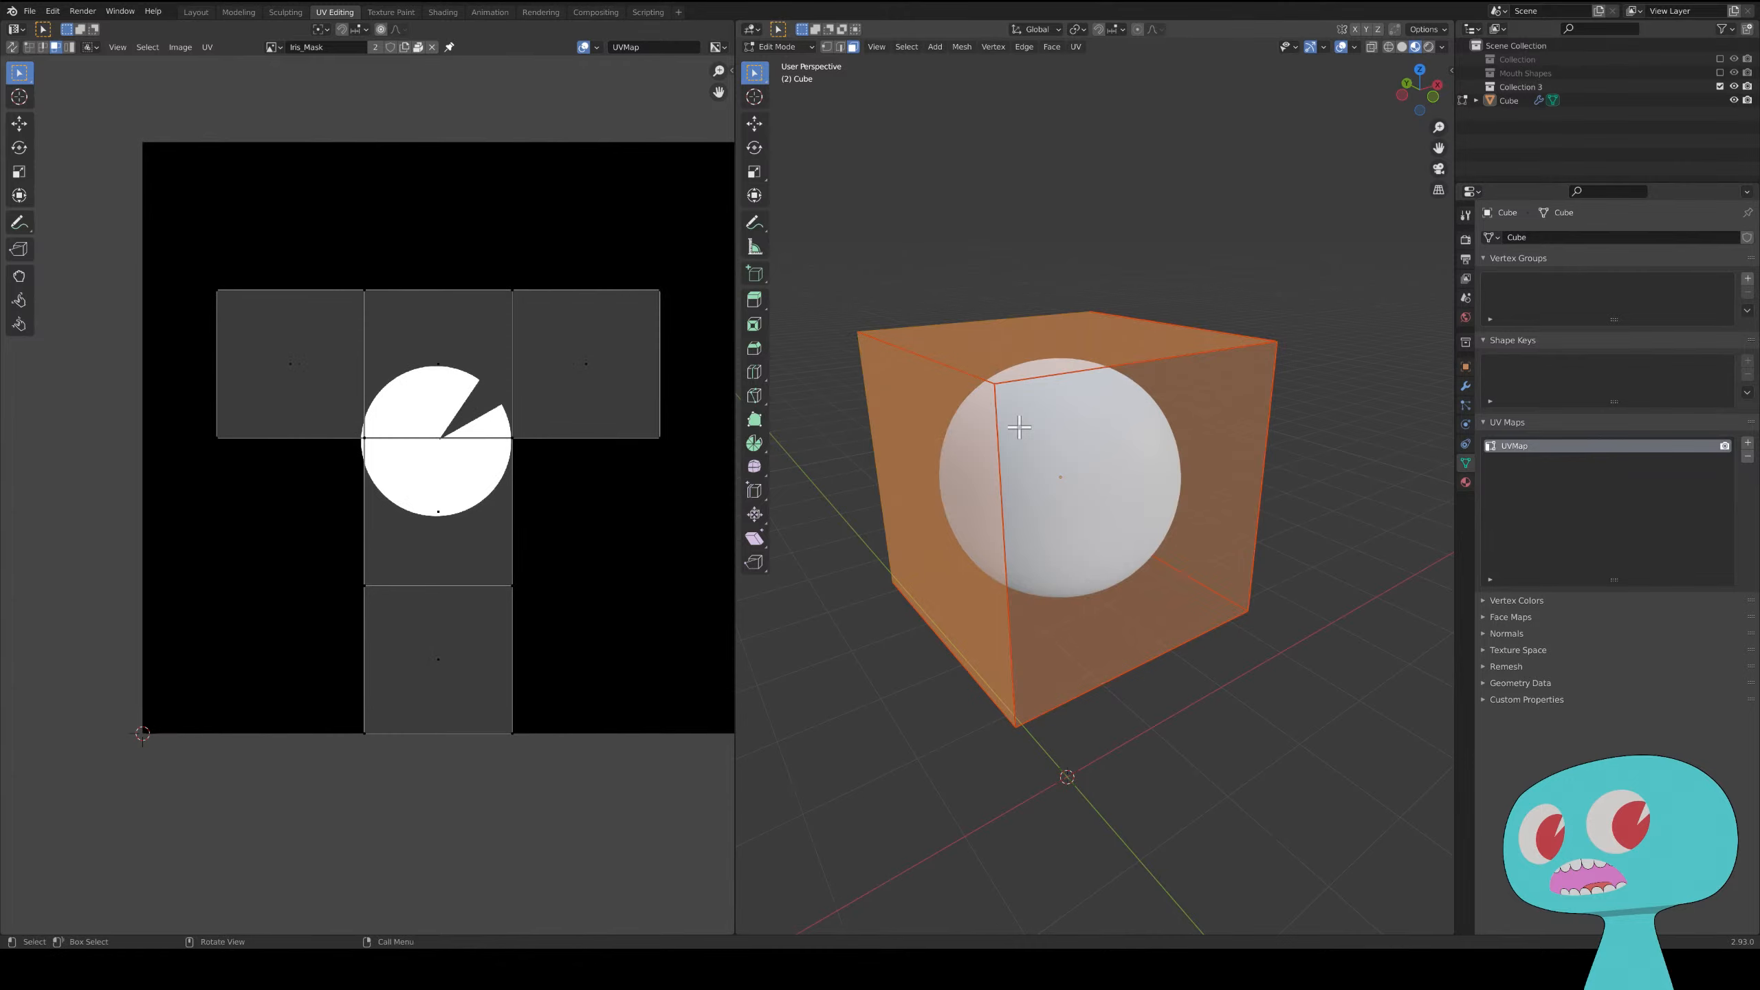
middle_click_drag(1095, 469, 935, 495)
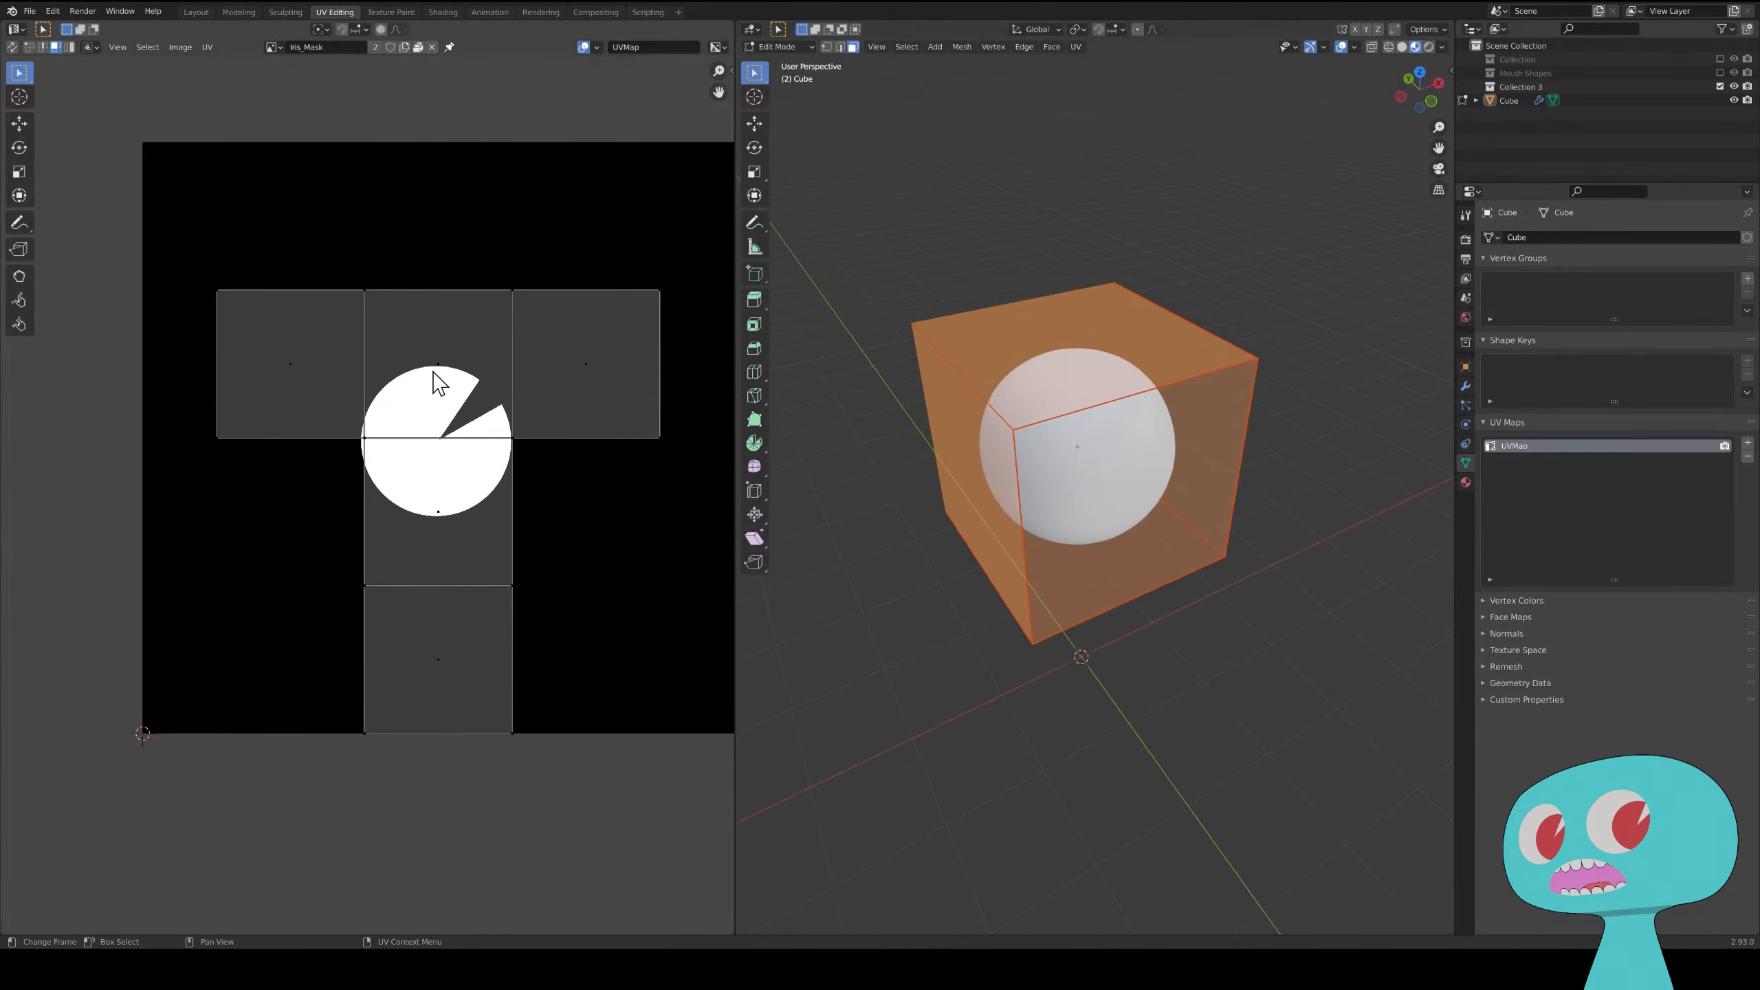
key("a")
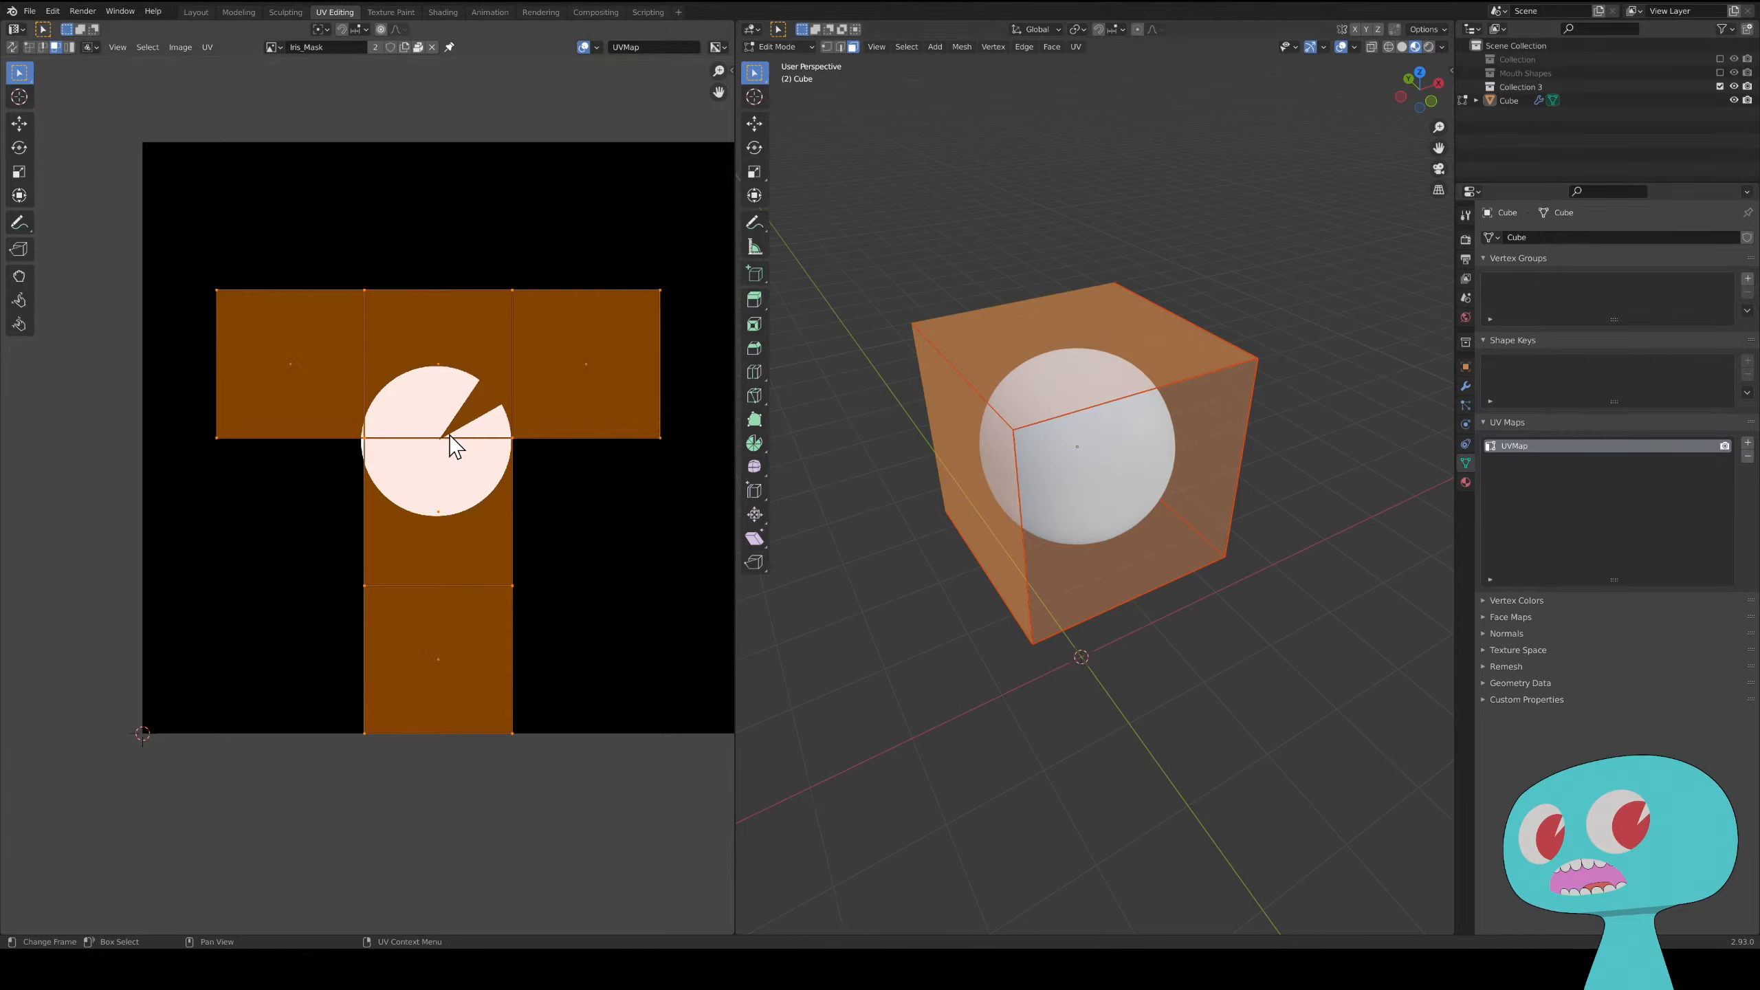
key("s")
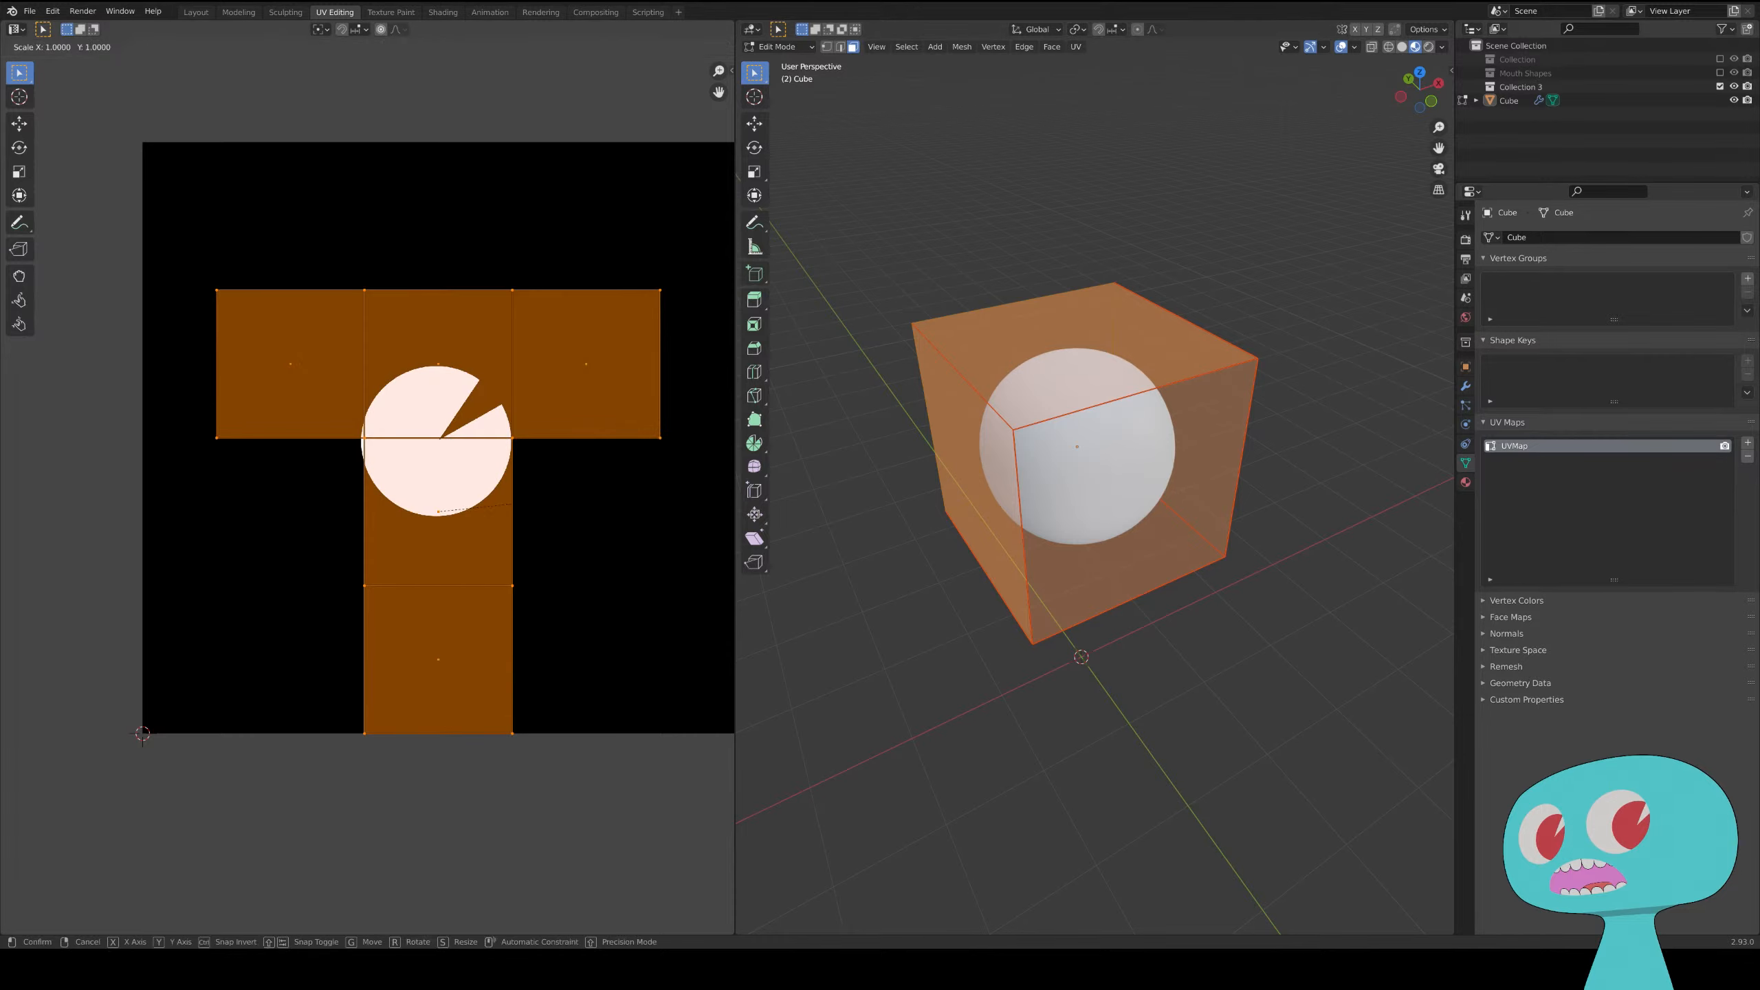
key("0")
key("Return")
key("g")
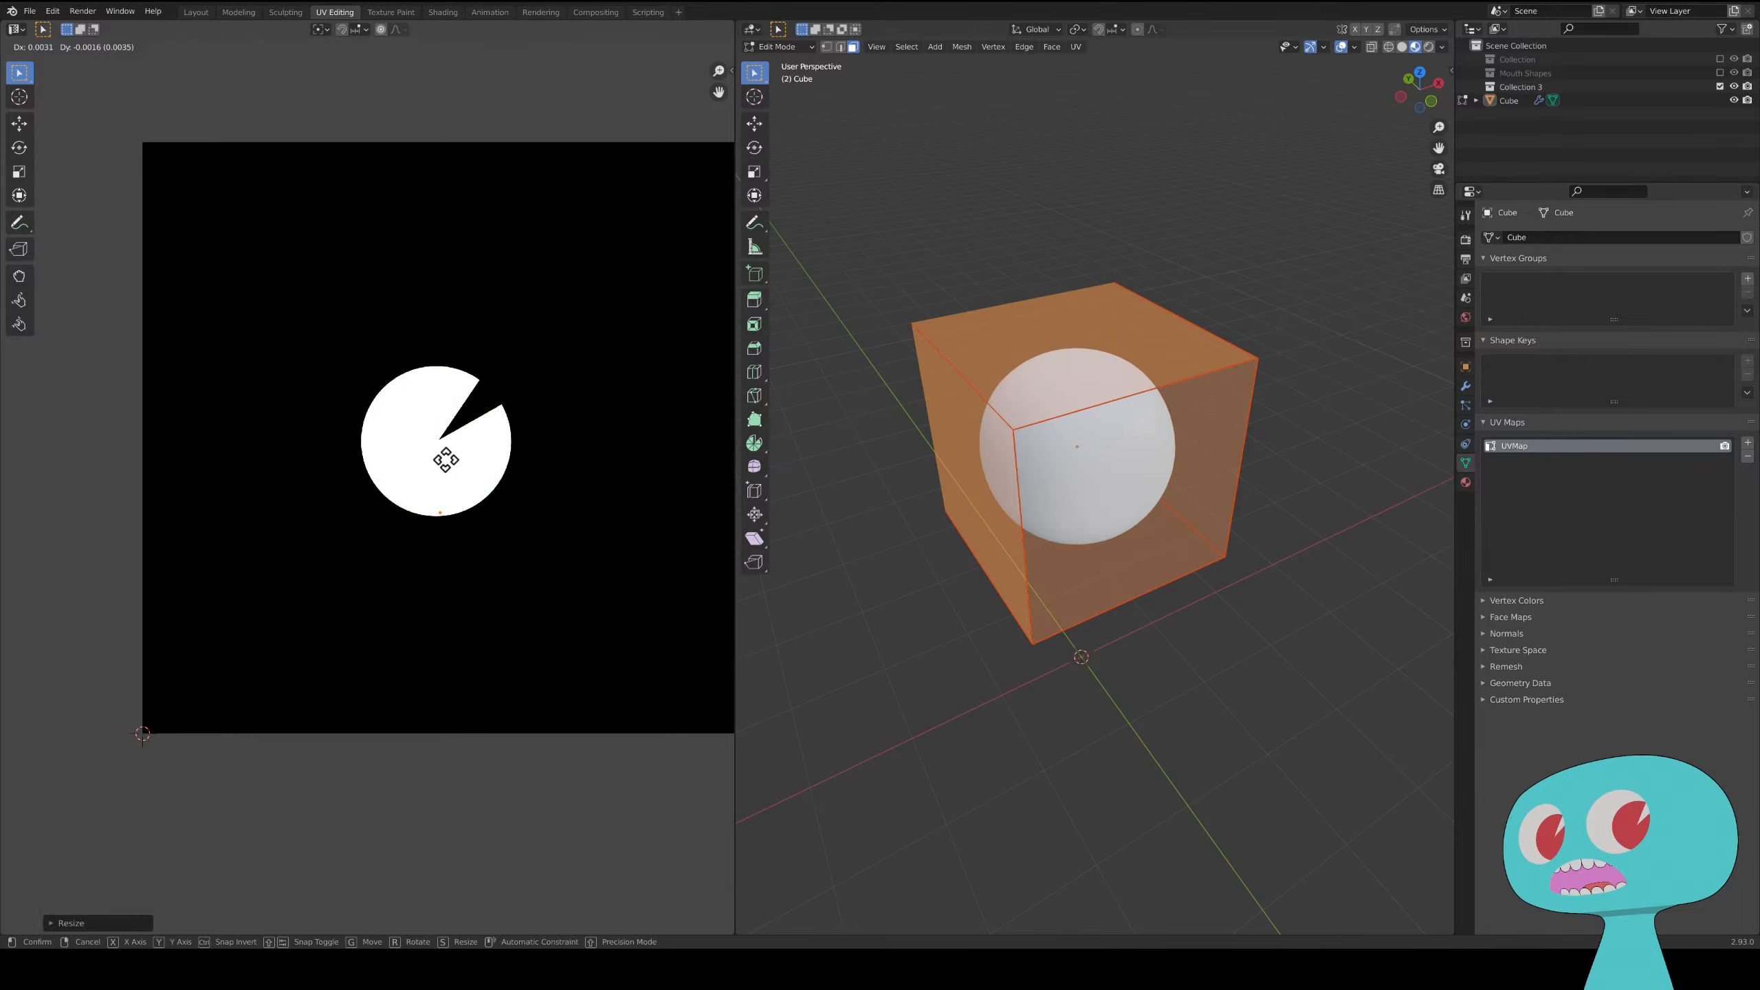
left_click(700, 651)
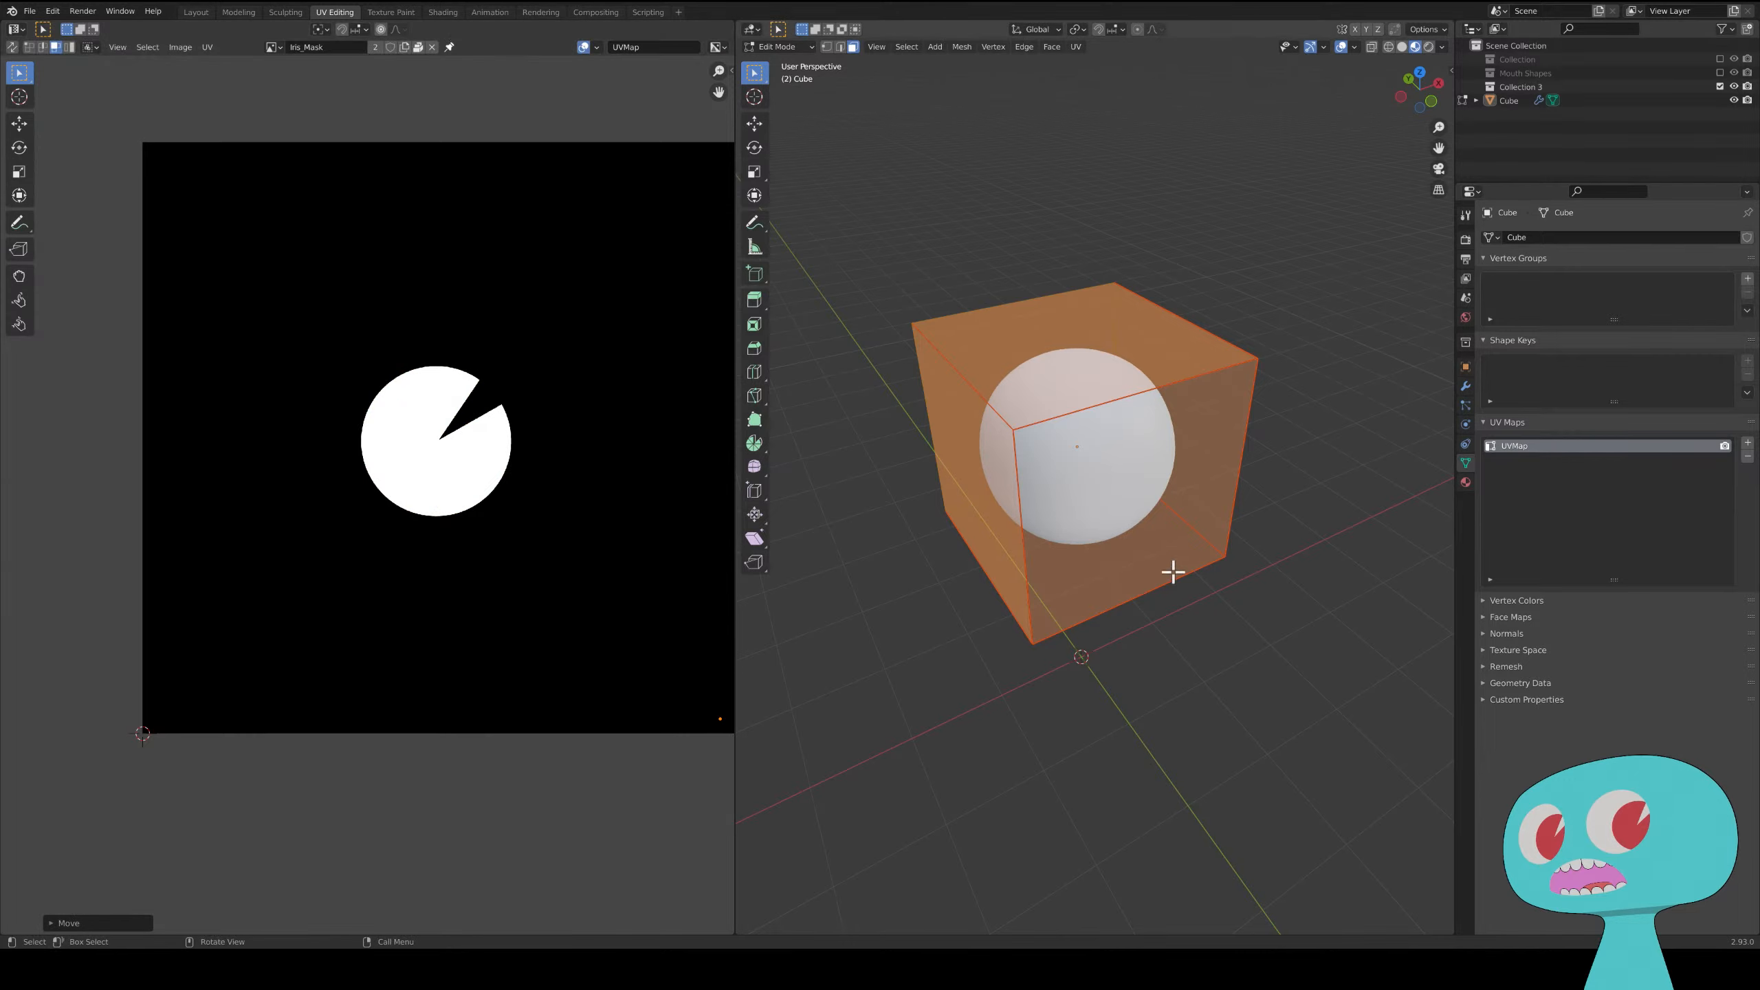
key("alt+a")
middle_click_drag(1109, 479, 919, 365)
left_click(1085, 428)
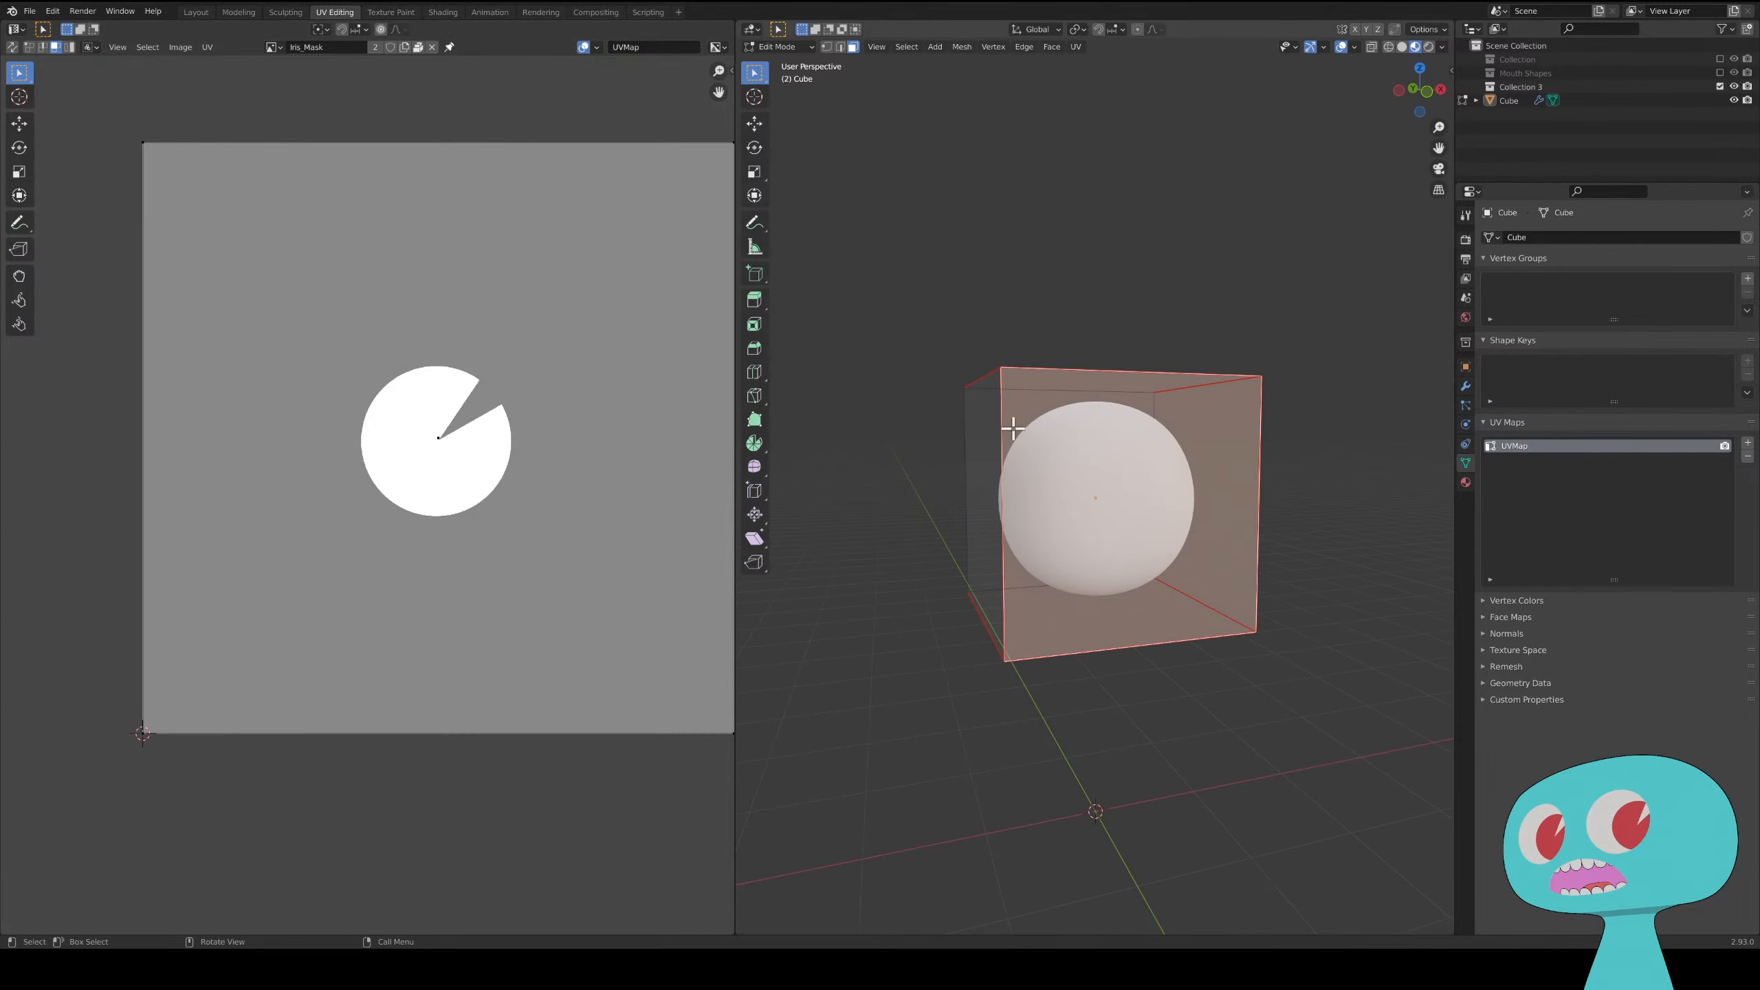
key("alt+a")
- Create a new material on the cube with an Emission surface shader and color it light blue
left_click(1466, 482)
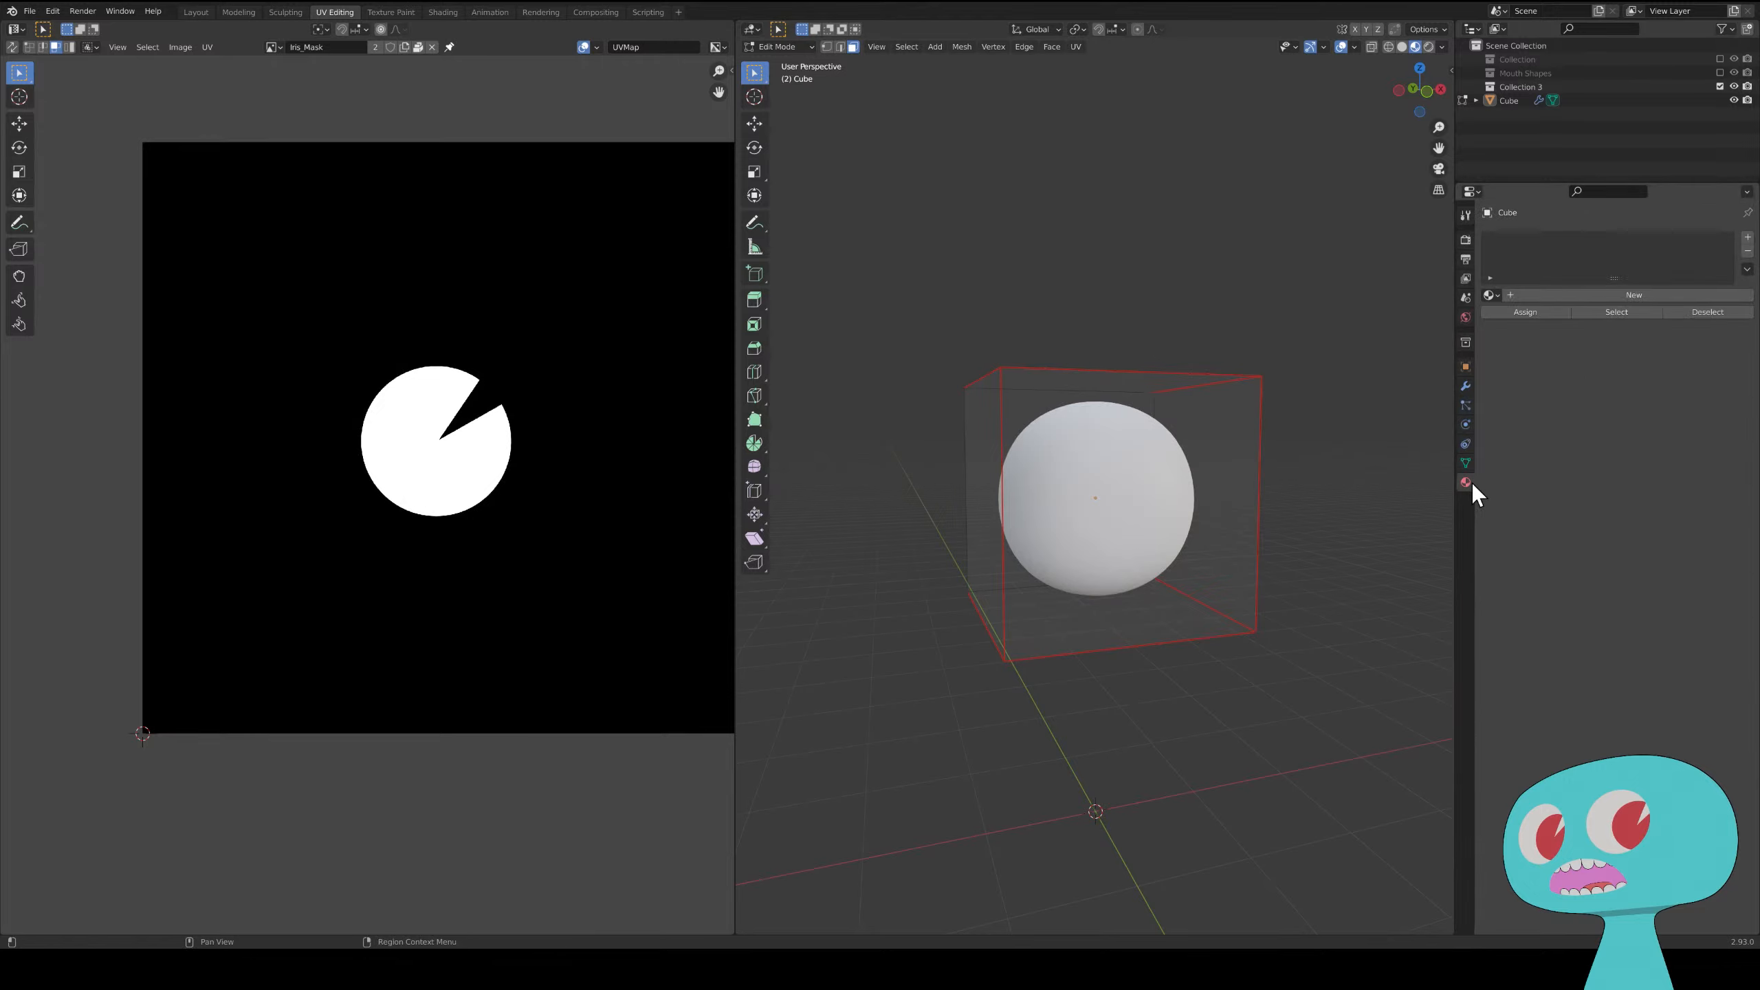
left_click(1748, 237)
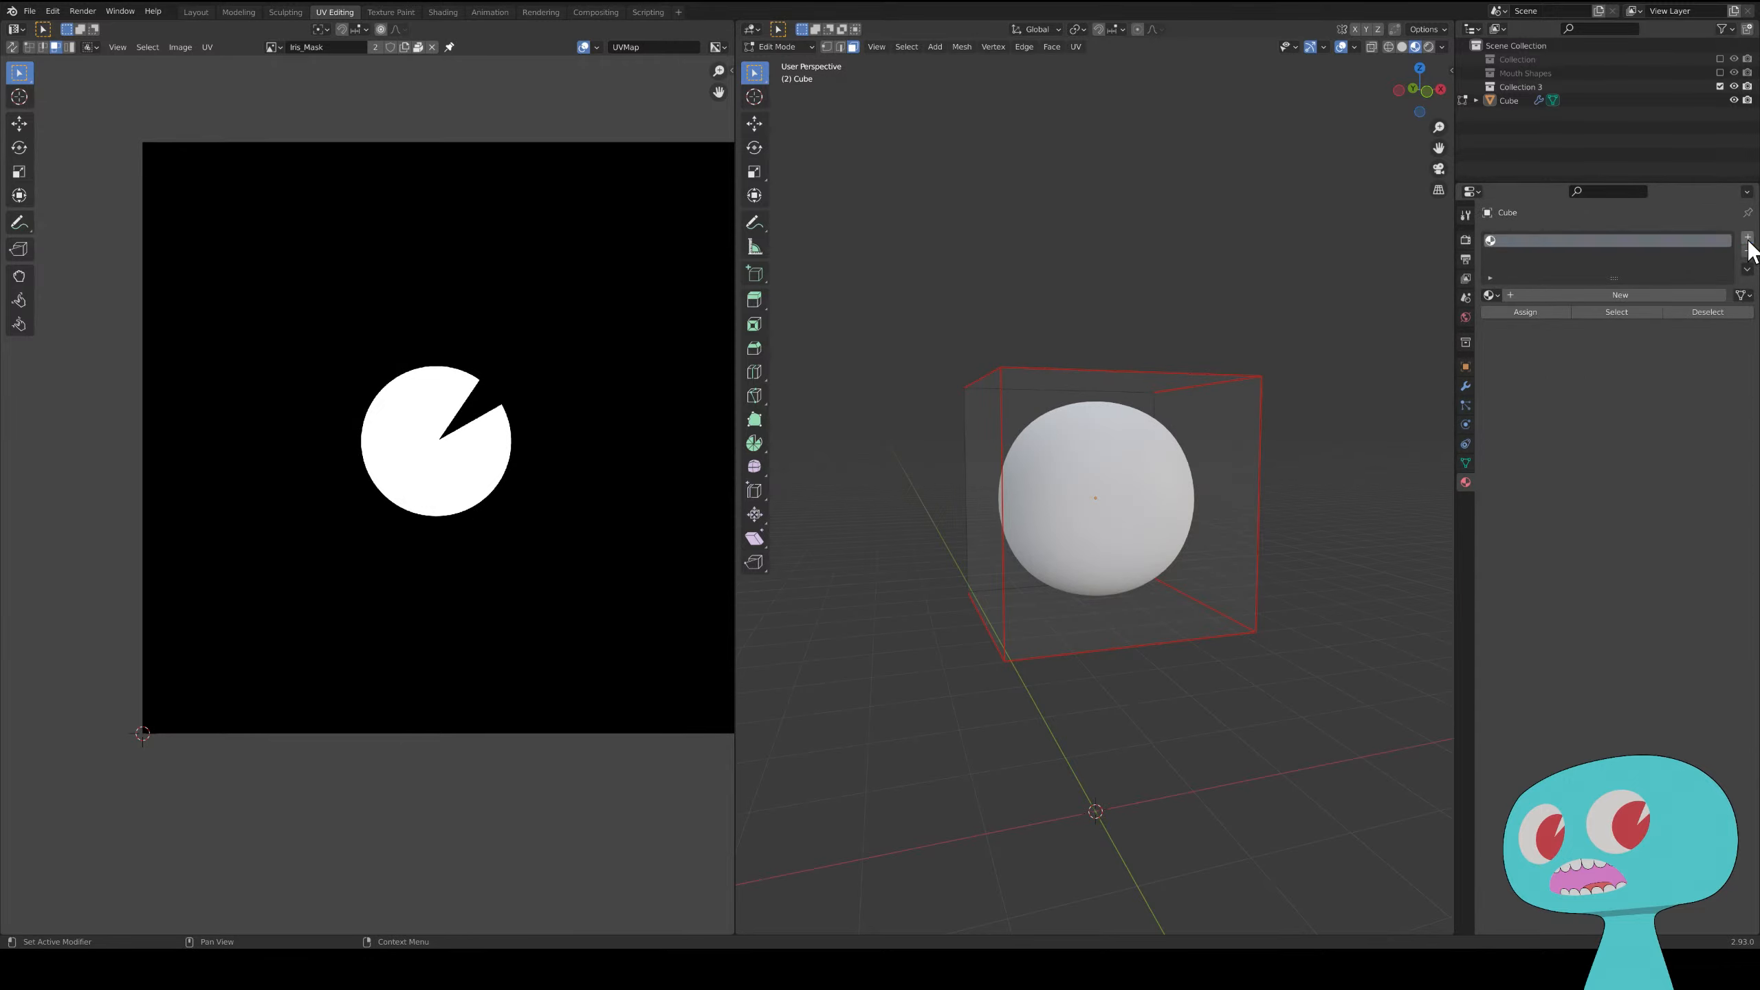
left_click(1619, 296)
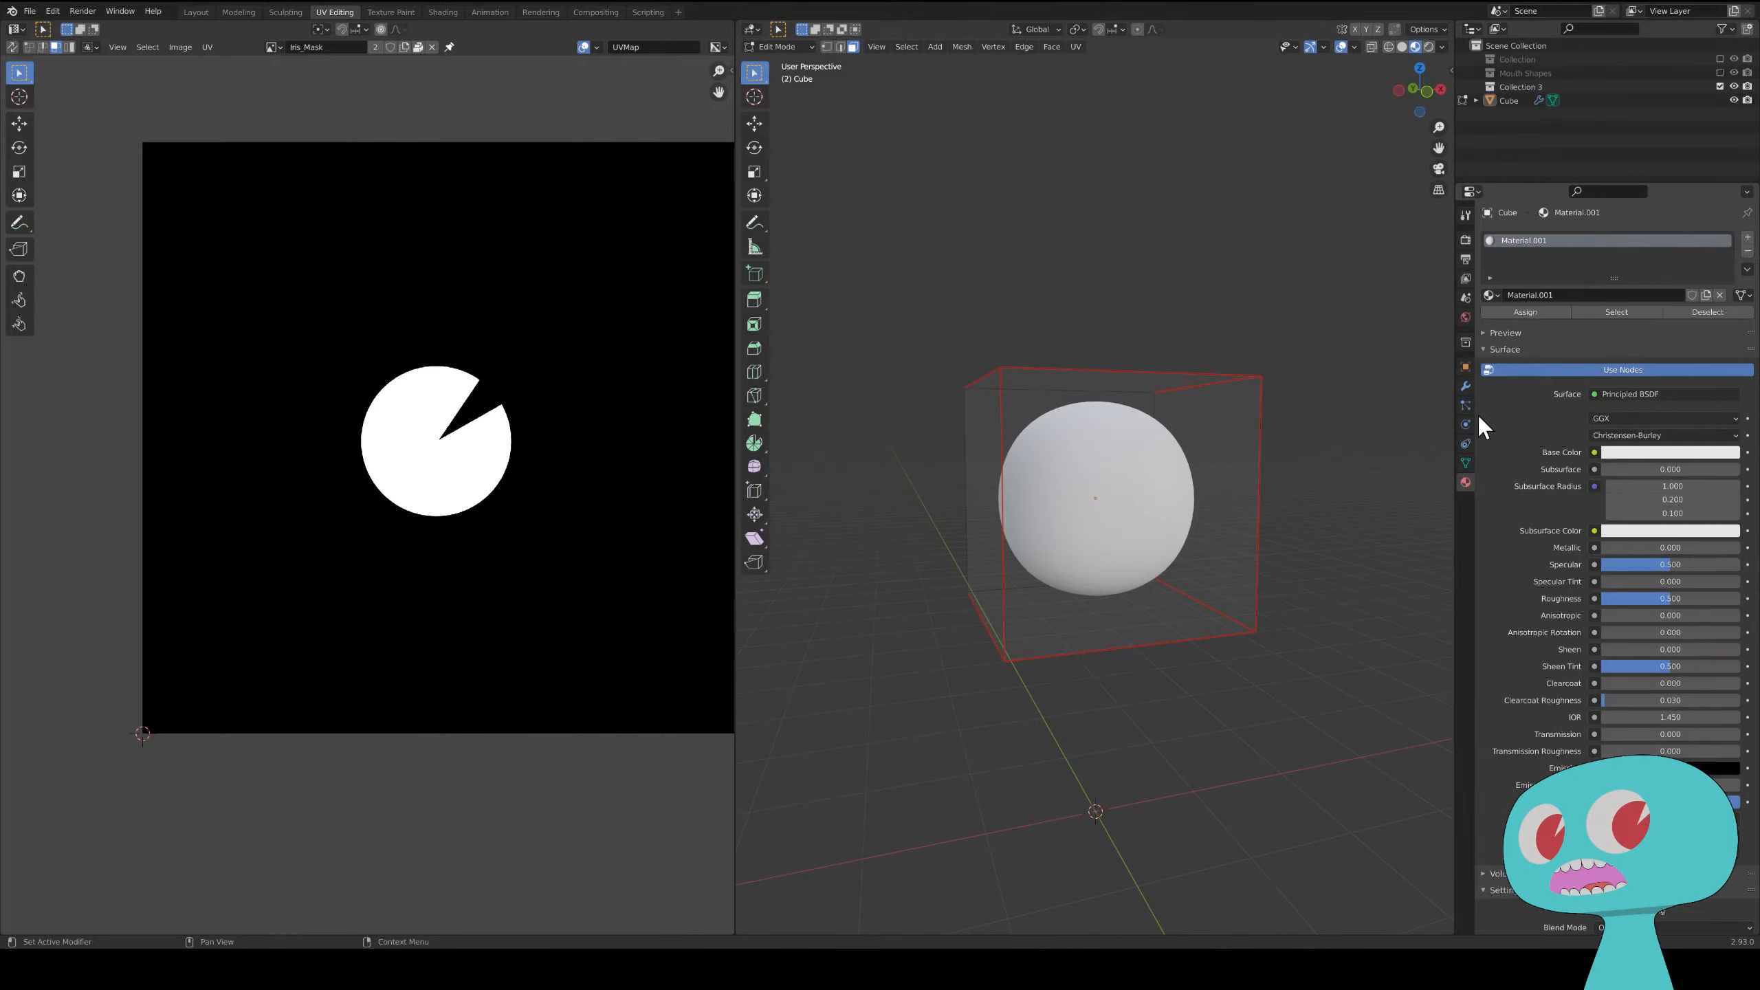
left_click(1631, 394)
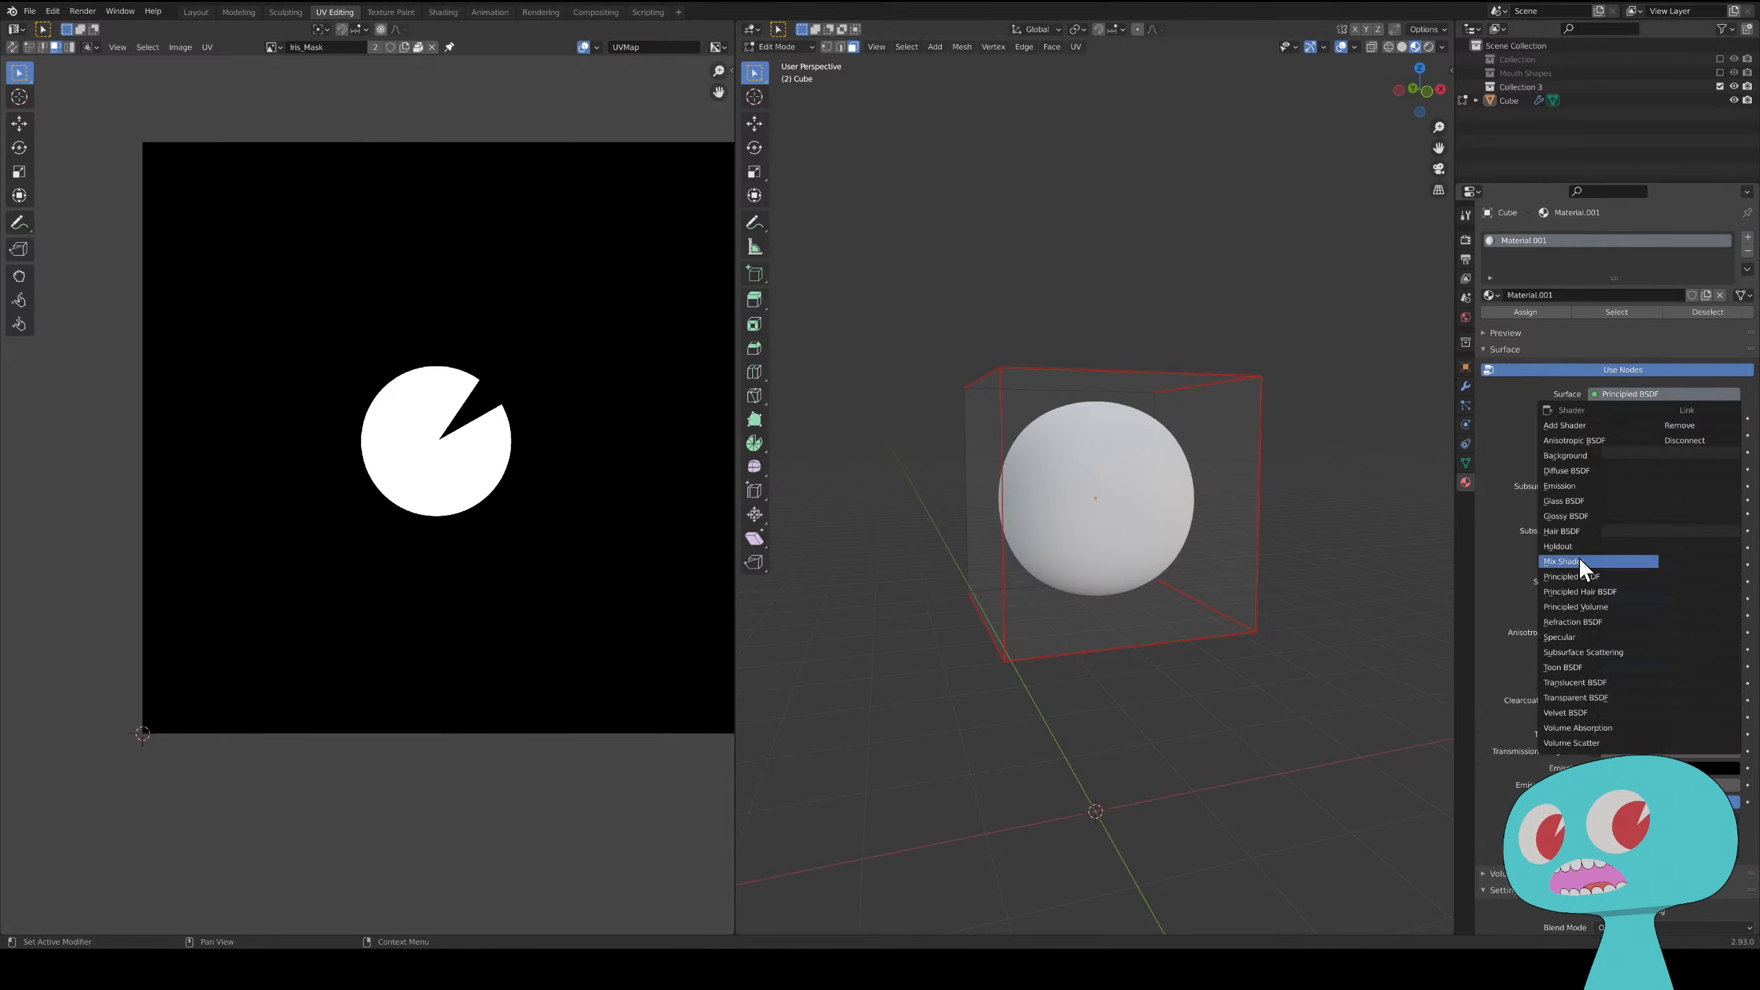
left_click(1570, 485)
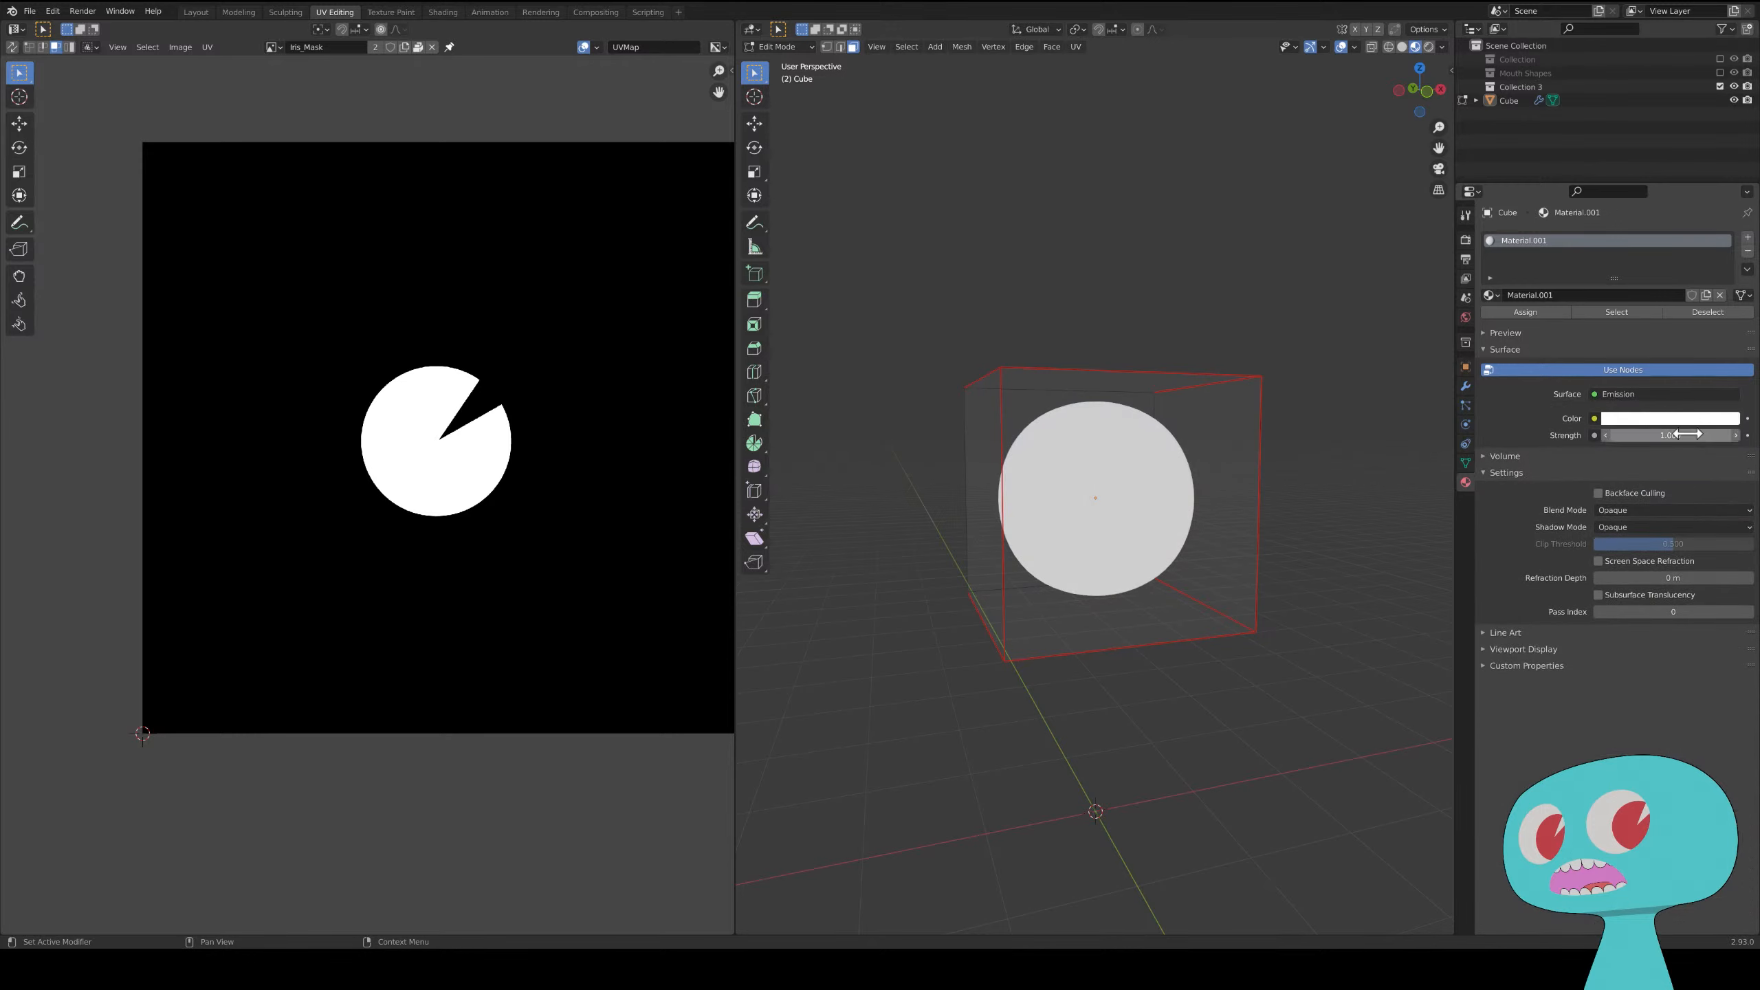
left_click(1650, 417)
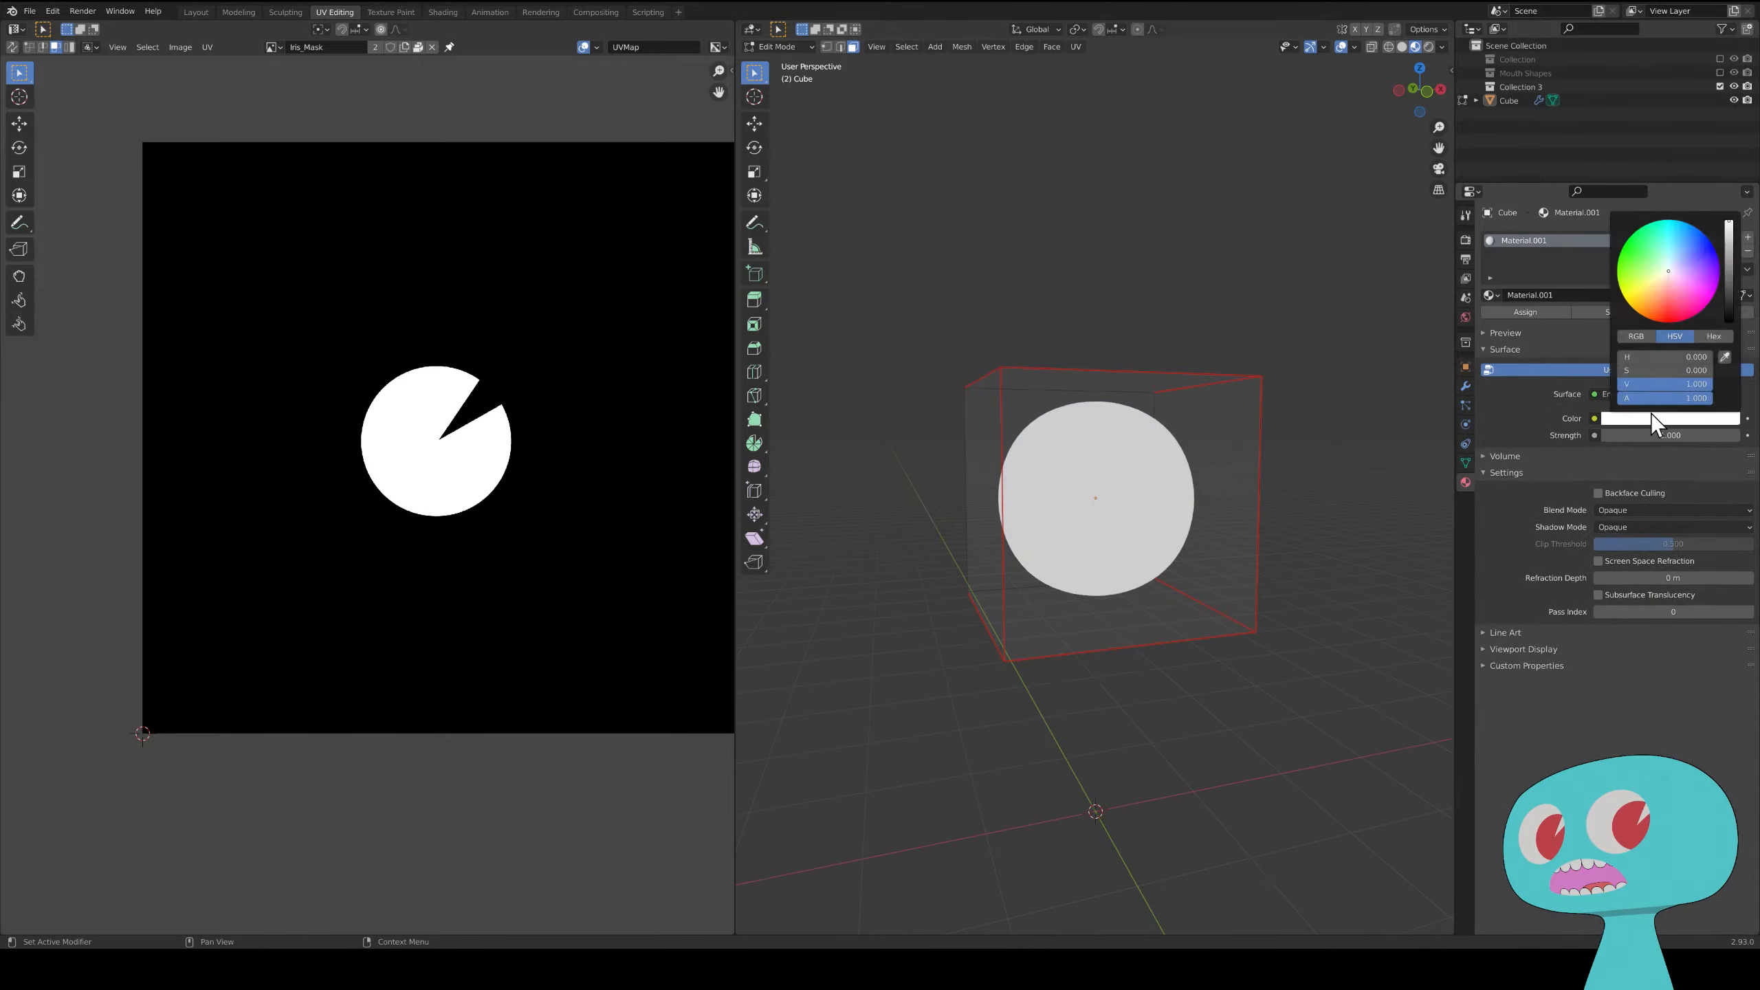
left_click(1682, 238)
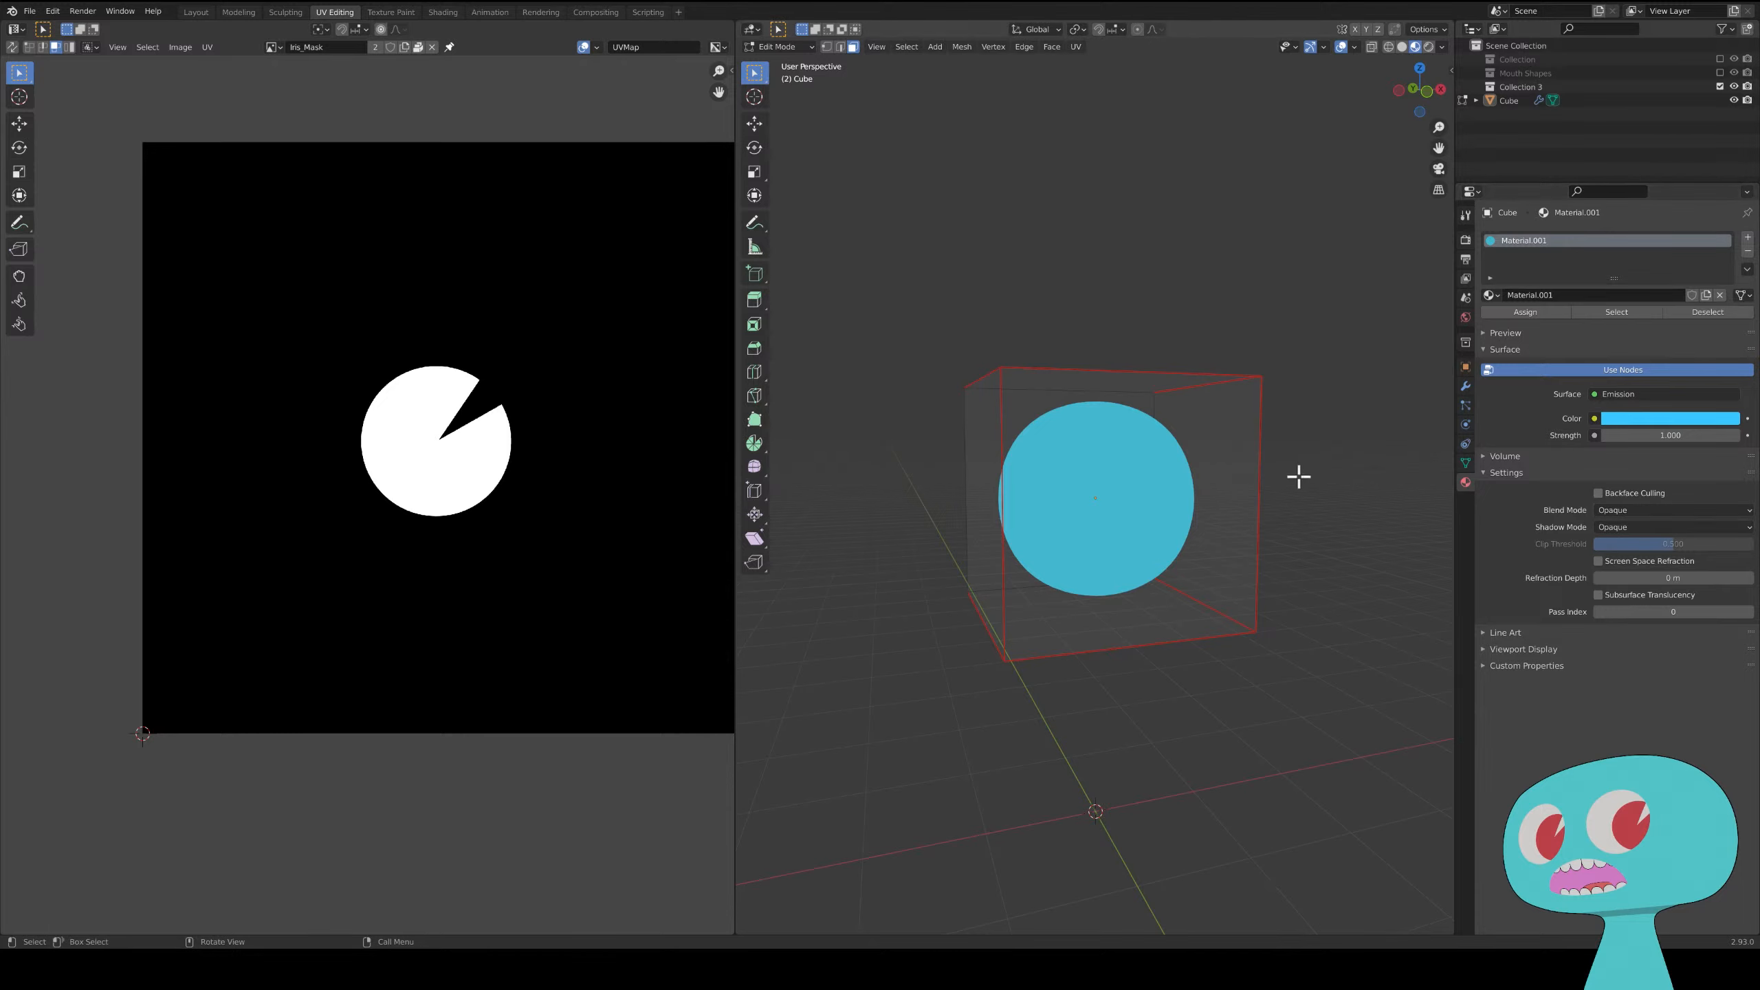
- In the Shading workspace, hide the node editor's sidebar and spread the Emission and Material Output nodes farther apart
left_click(444, 12)
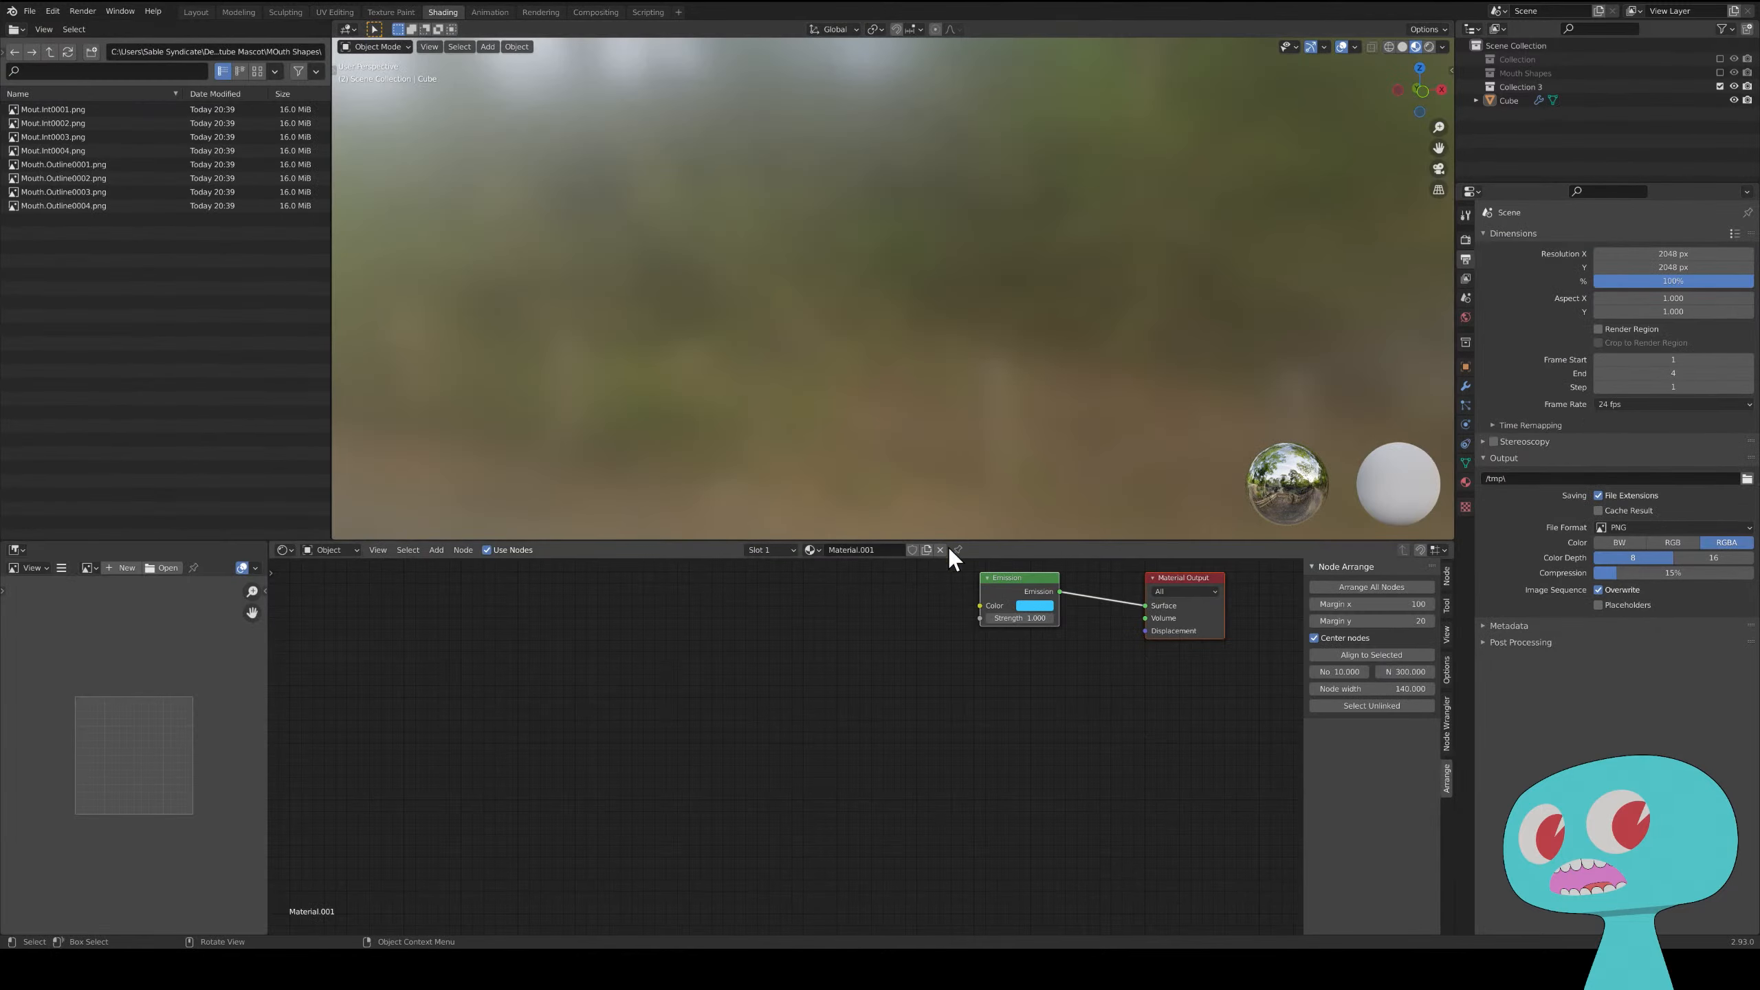
middle_click_drag(970, 697, 793, 854)
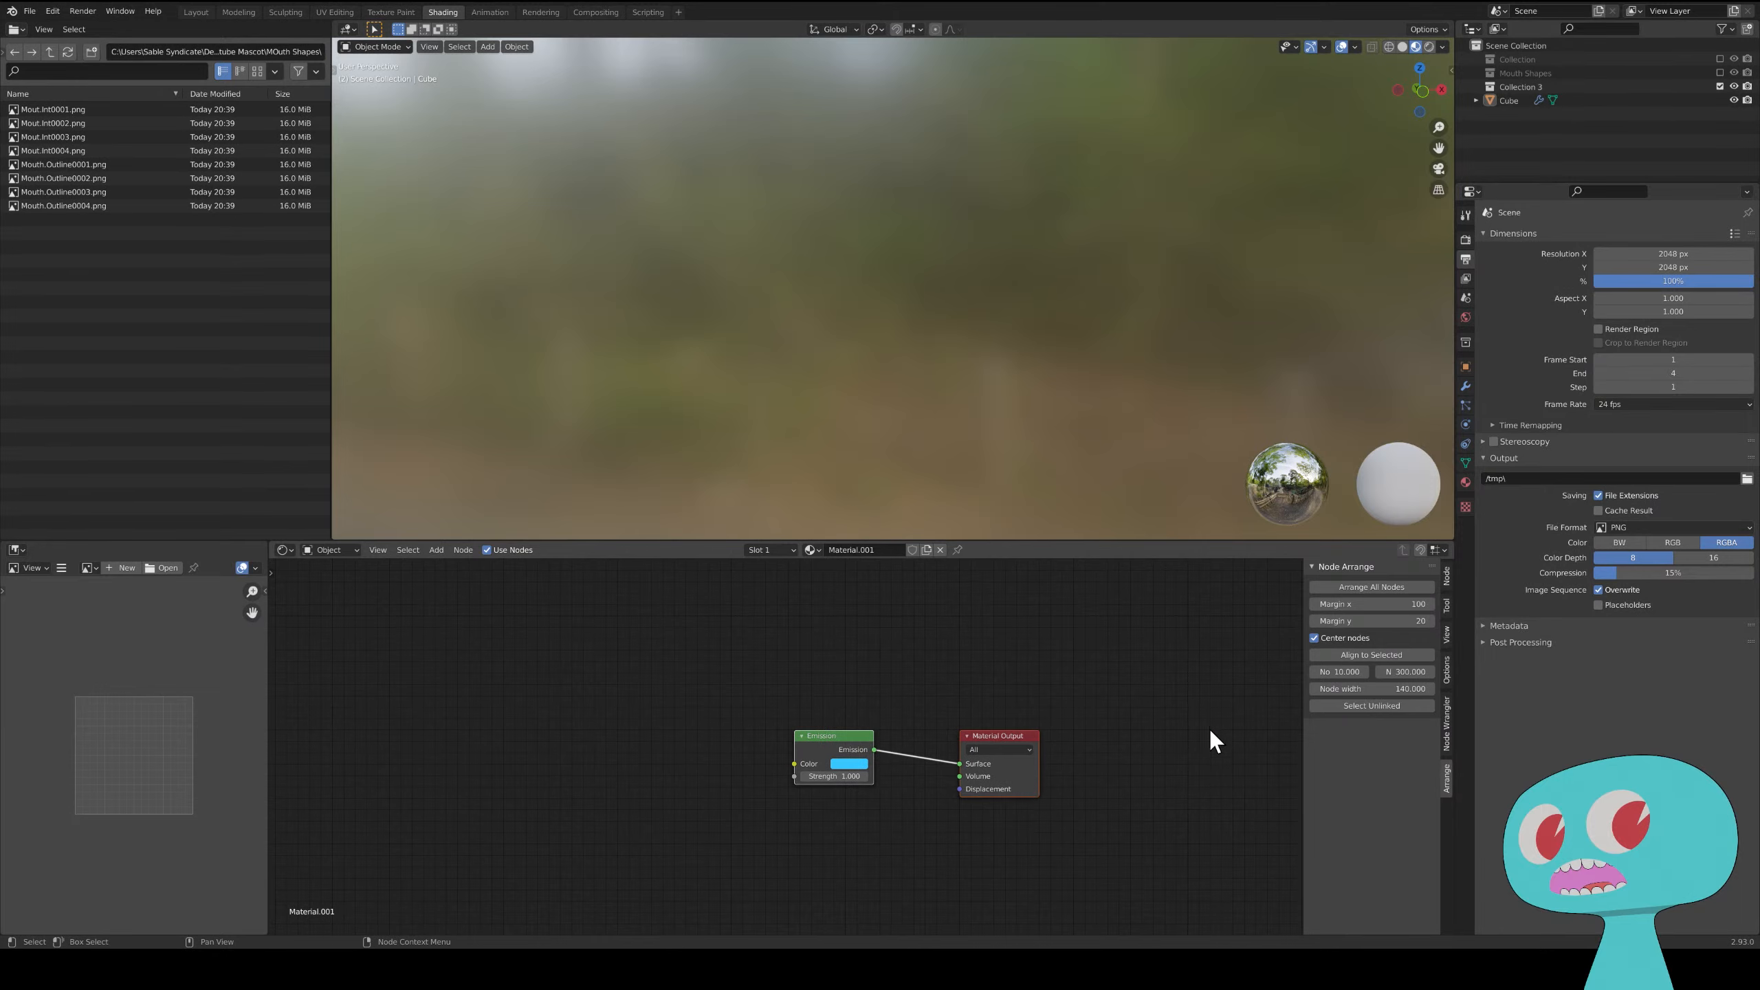
key("n")
middle_click_drag(1101, 686, 1067, 664)
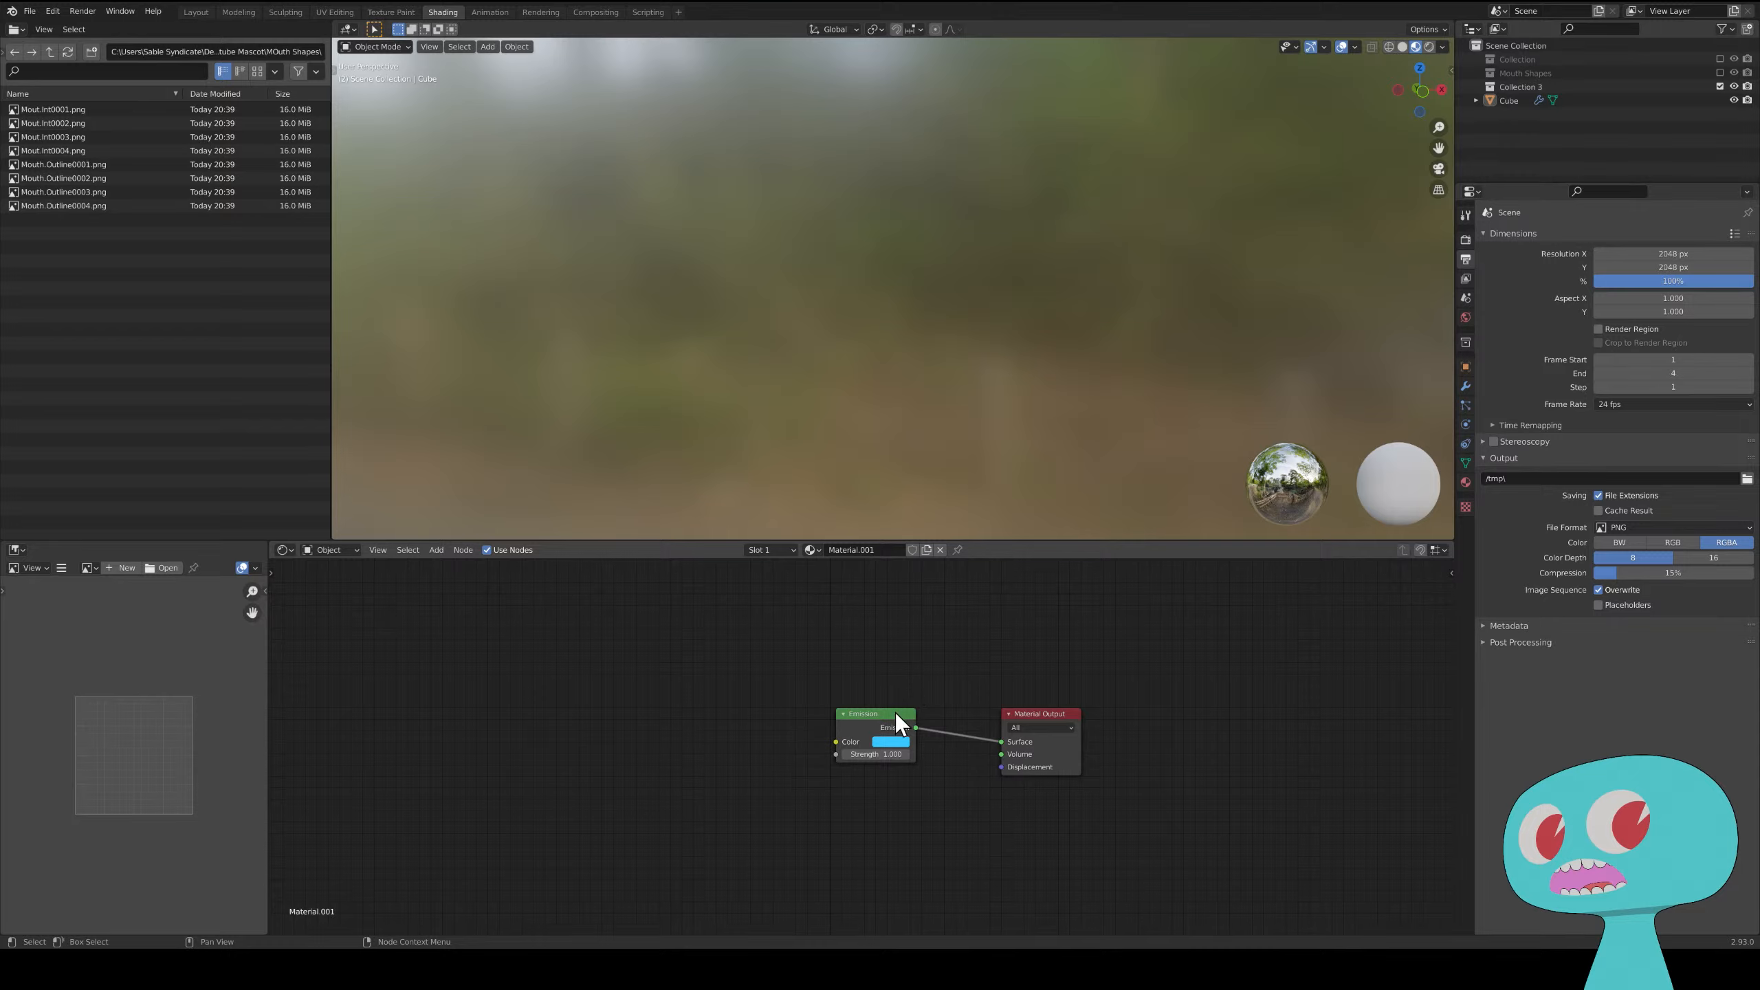
left_click_drag(895, 717, 728, 747)
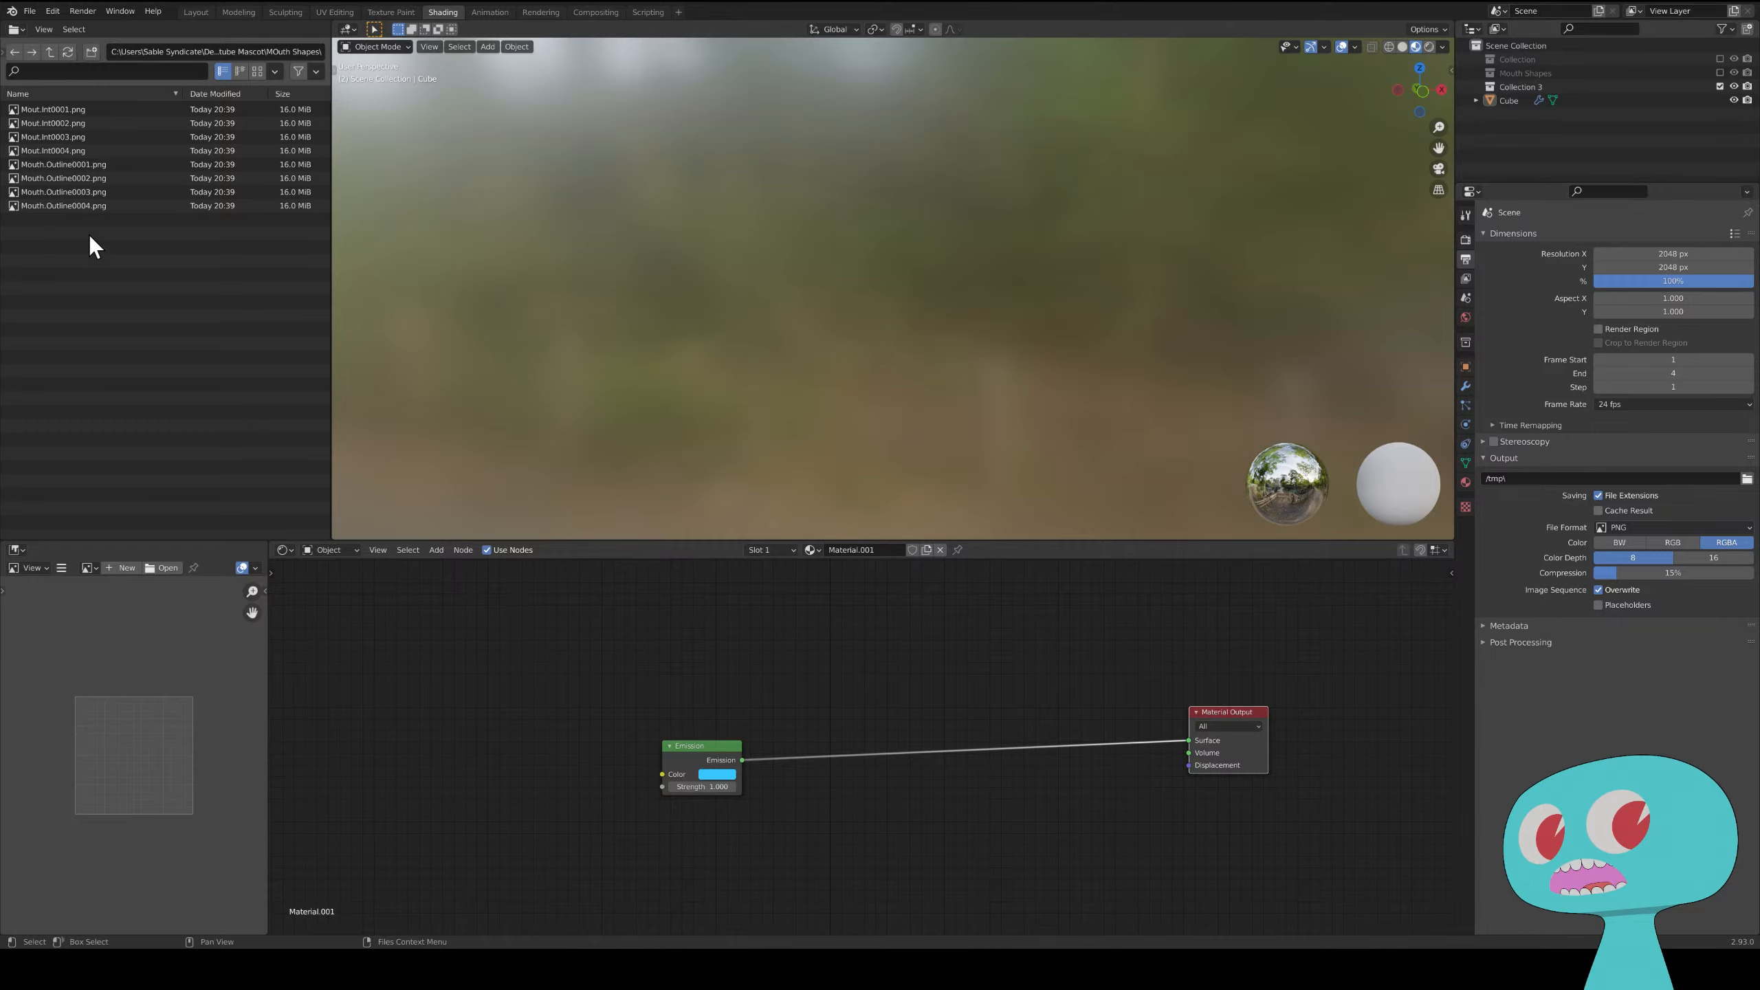
- Add Mouth.Outline0001.png to the material as an image texture node and move the Emission node away from it
left_click_drag(81, 247, 35, 165)
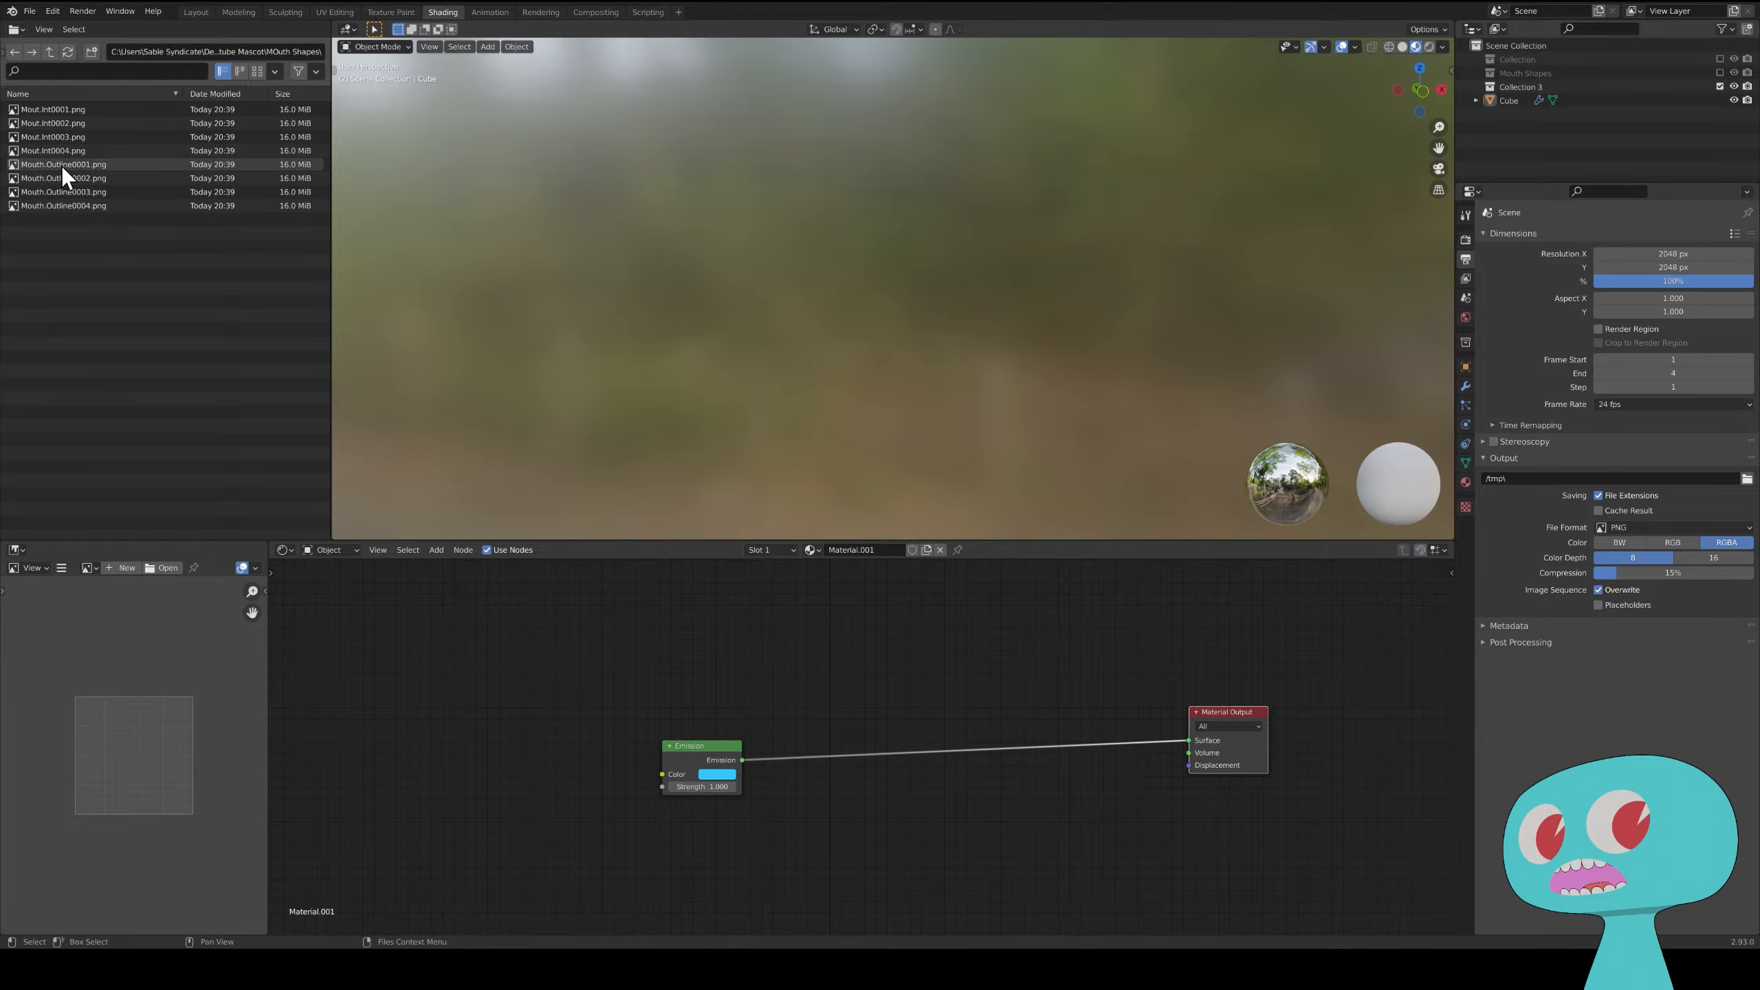
left_click_drag(61, 165, 90, 216)
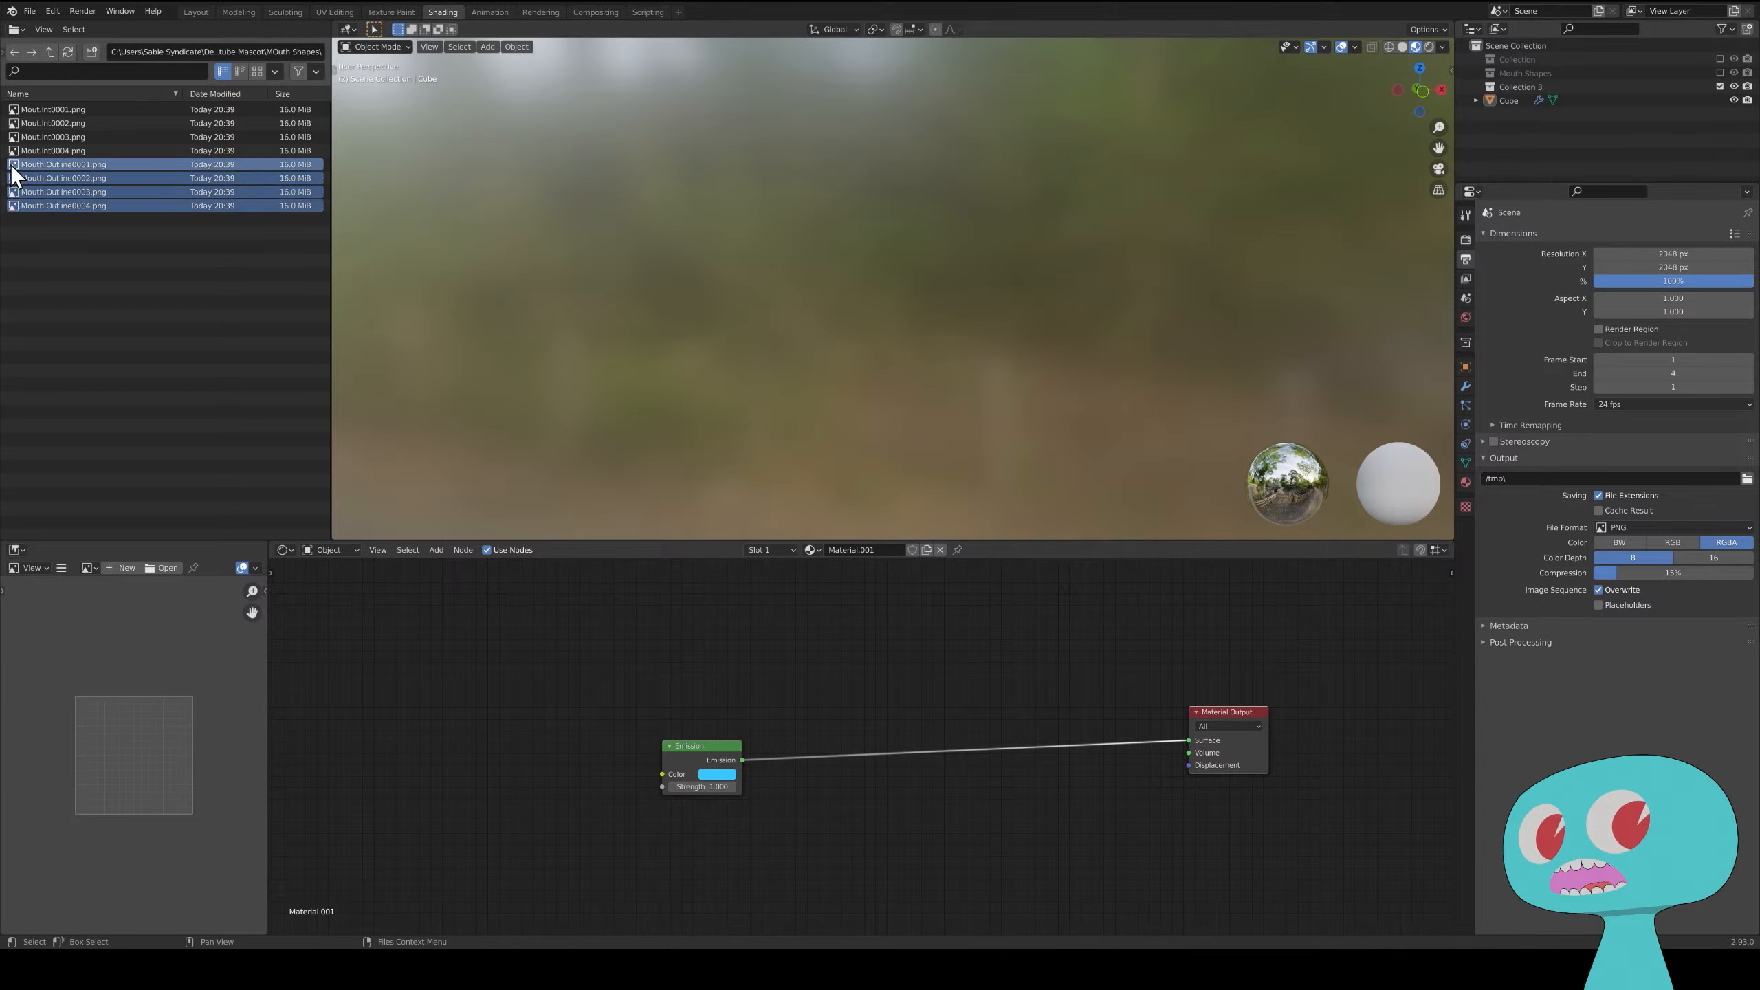
left_click_drag(12, 167, 506, 639)
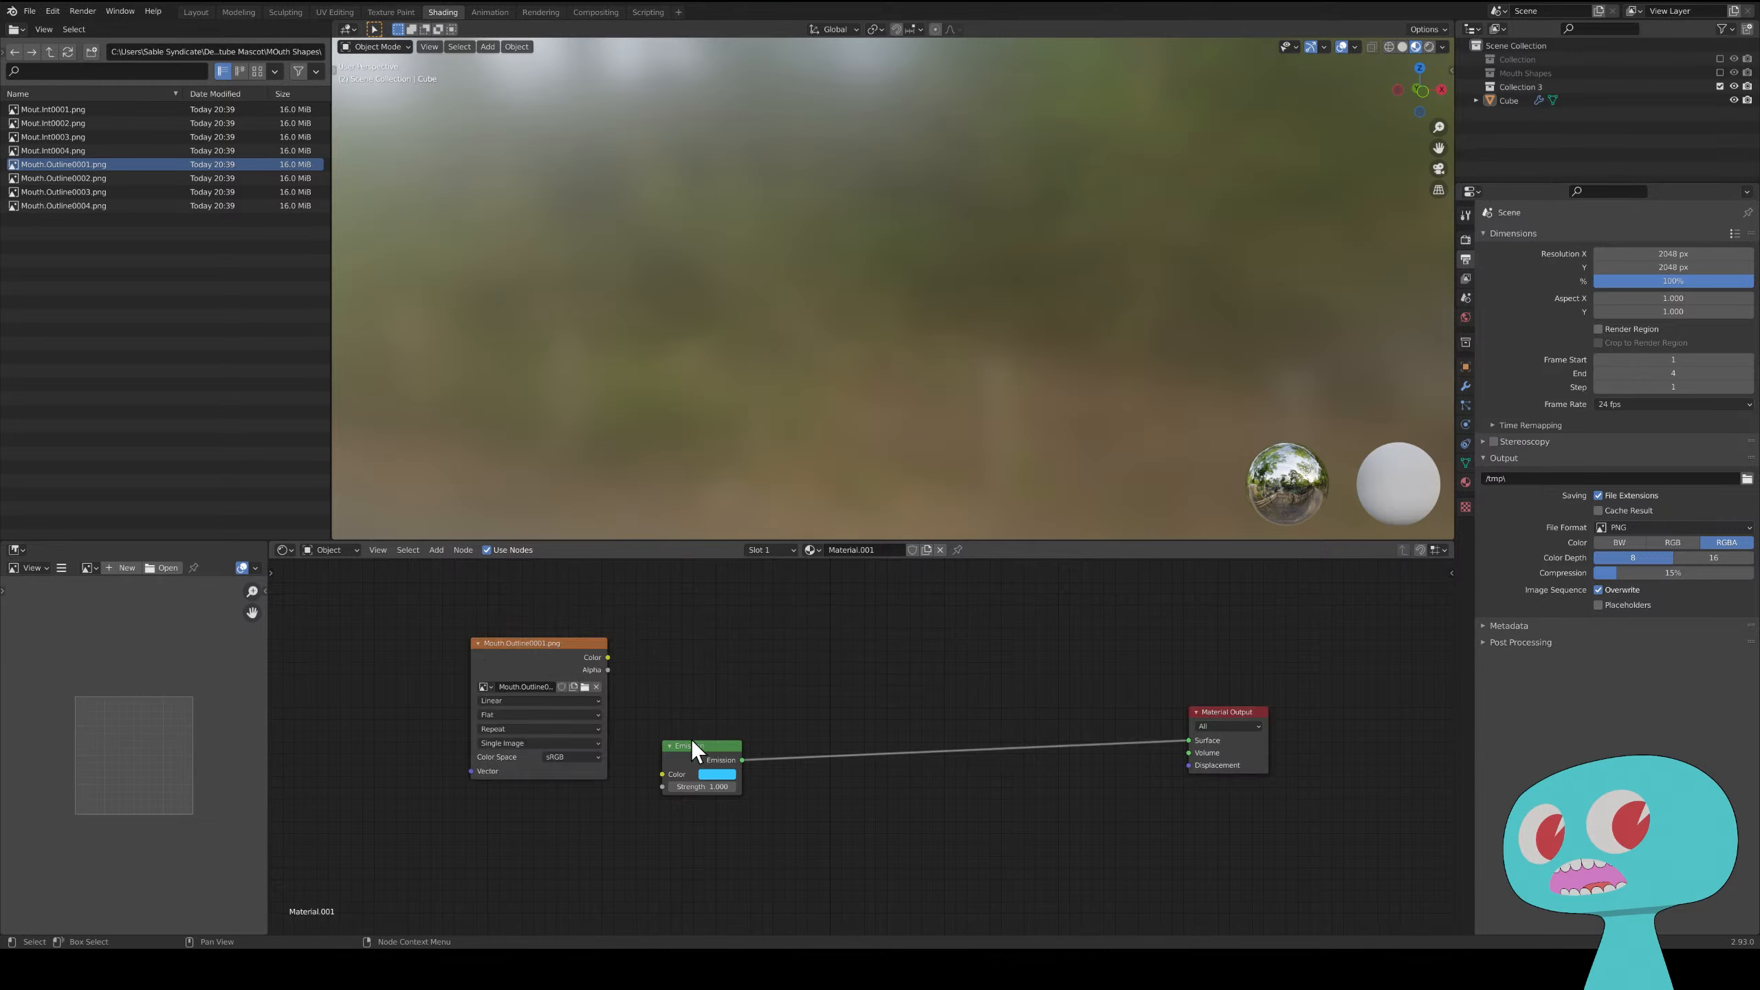
left_click_drag(690, 744, 913, 749)
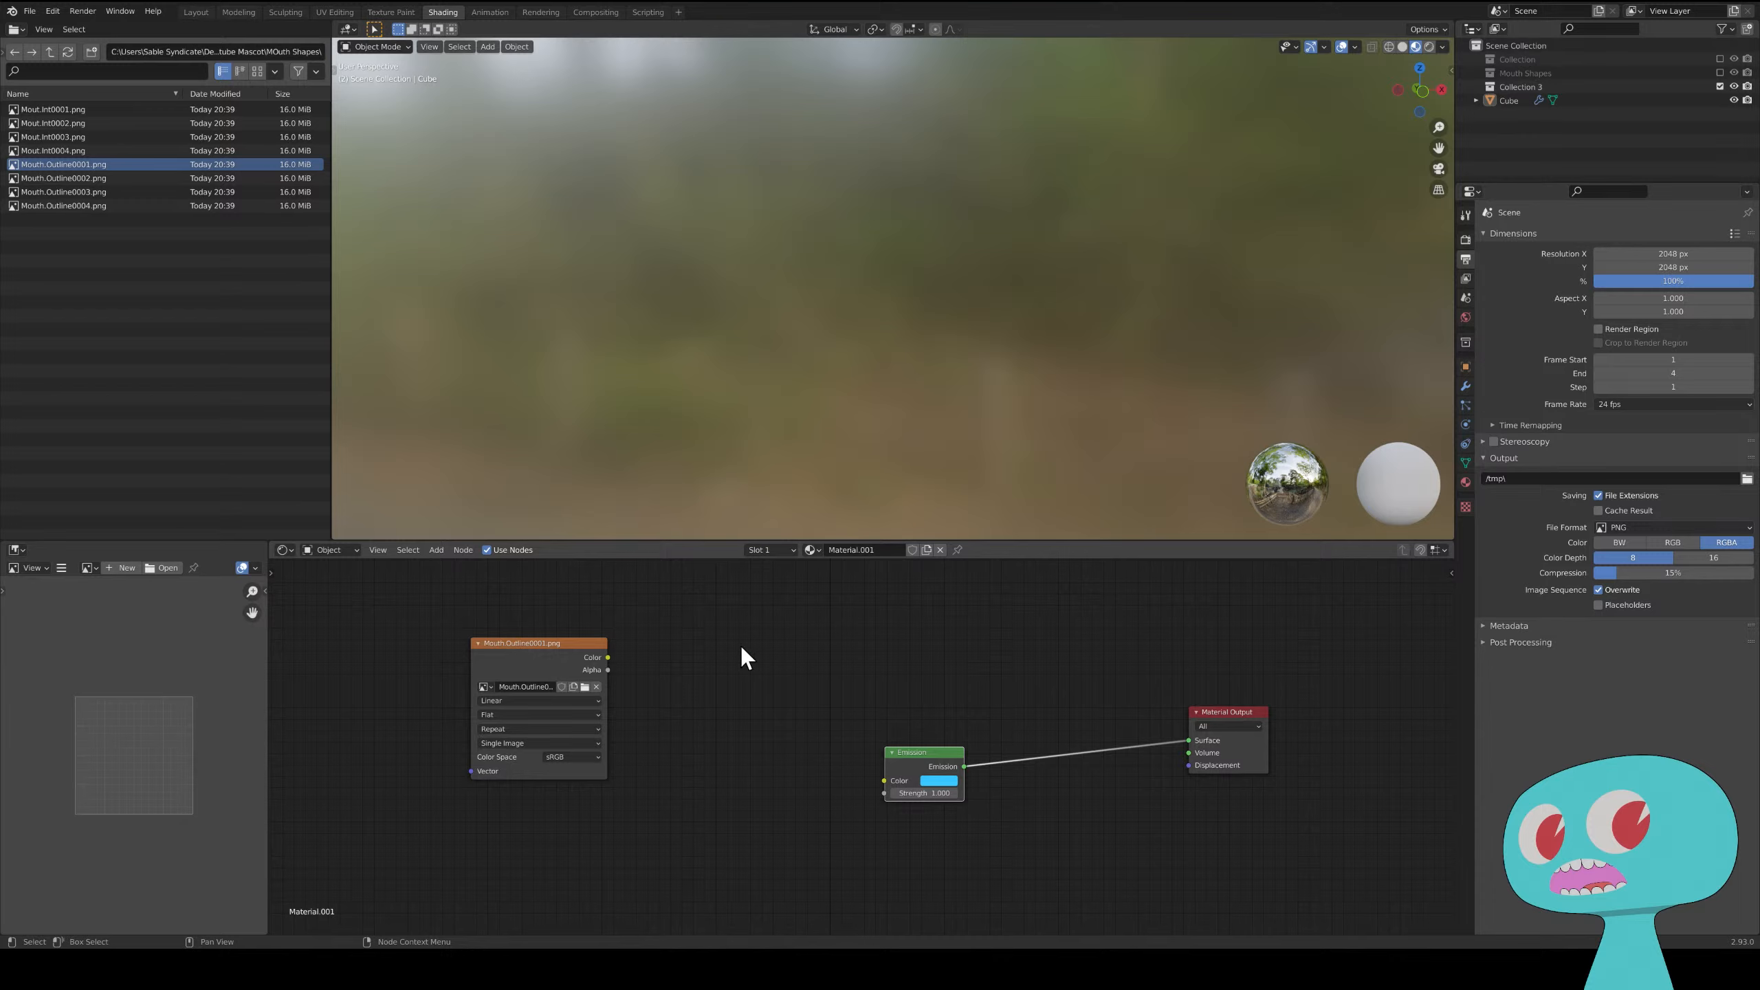
key("shift+a")
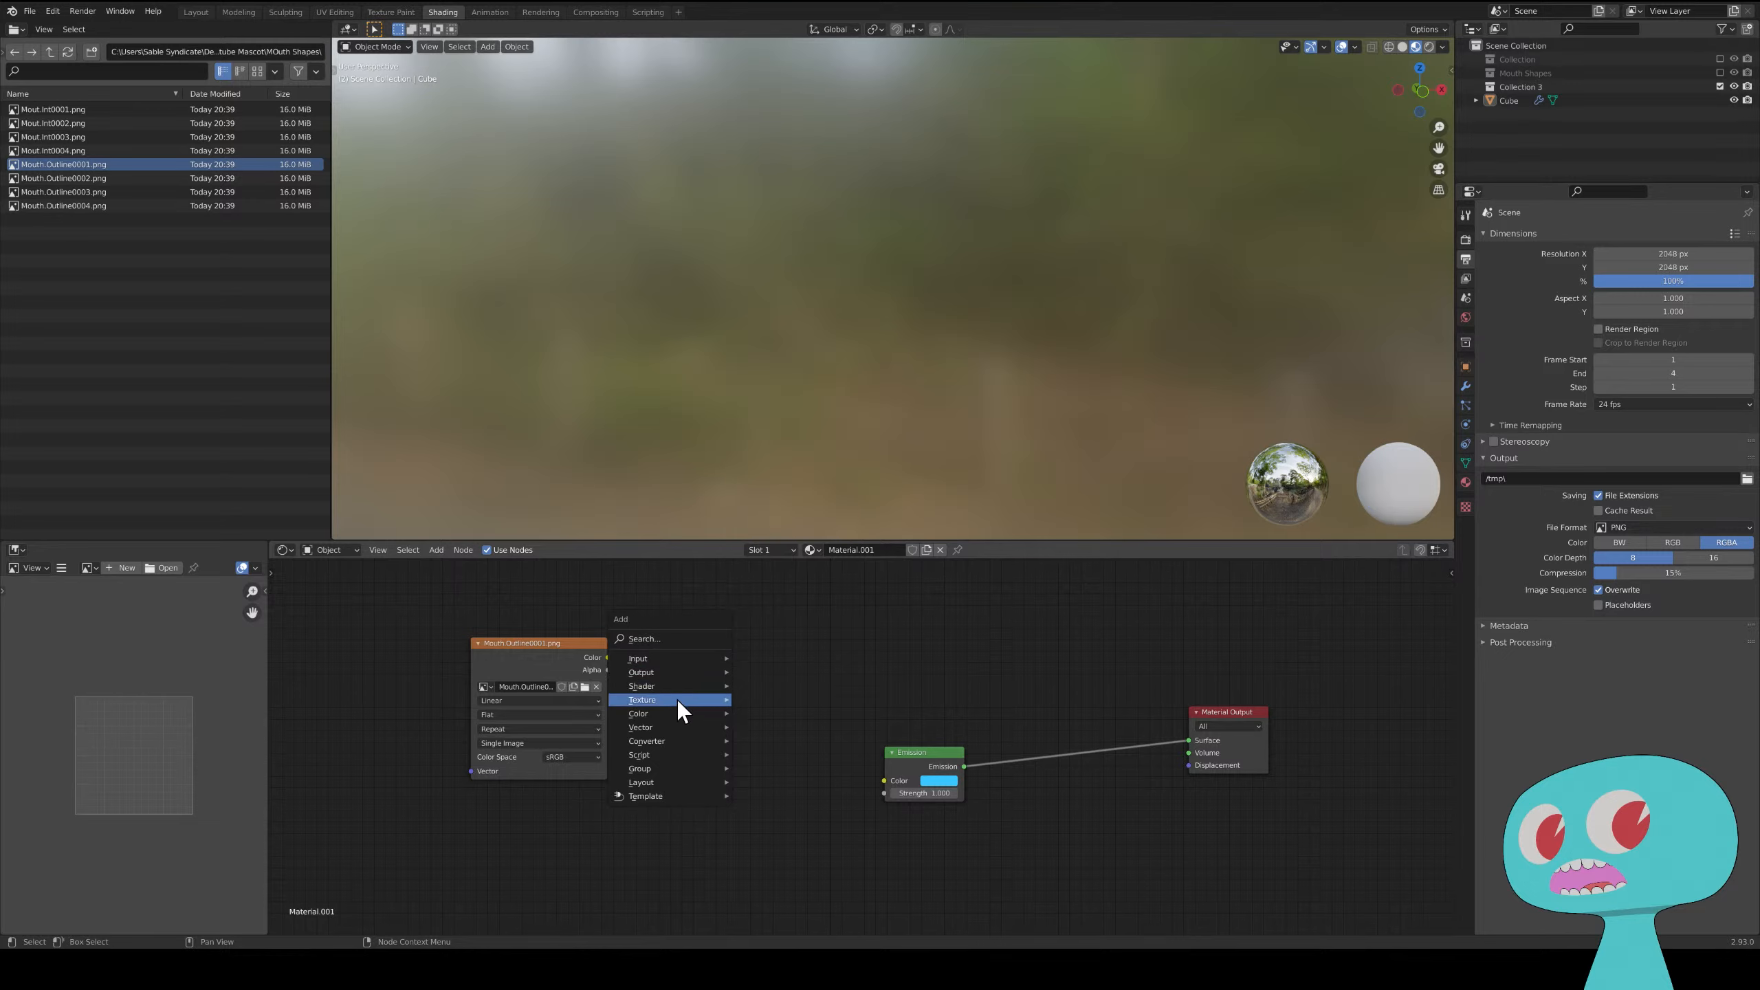
mouse_move(677, 700)
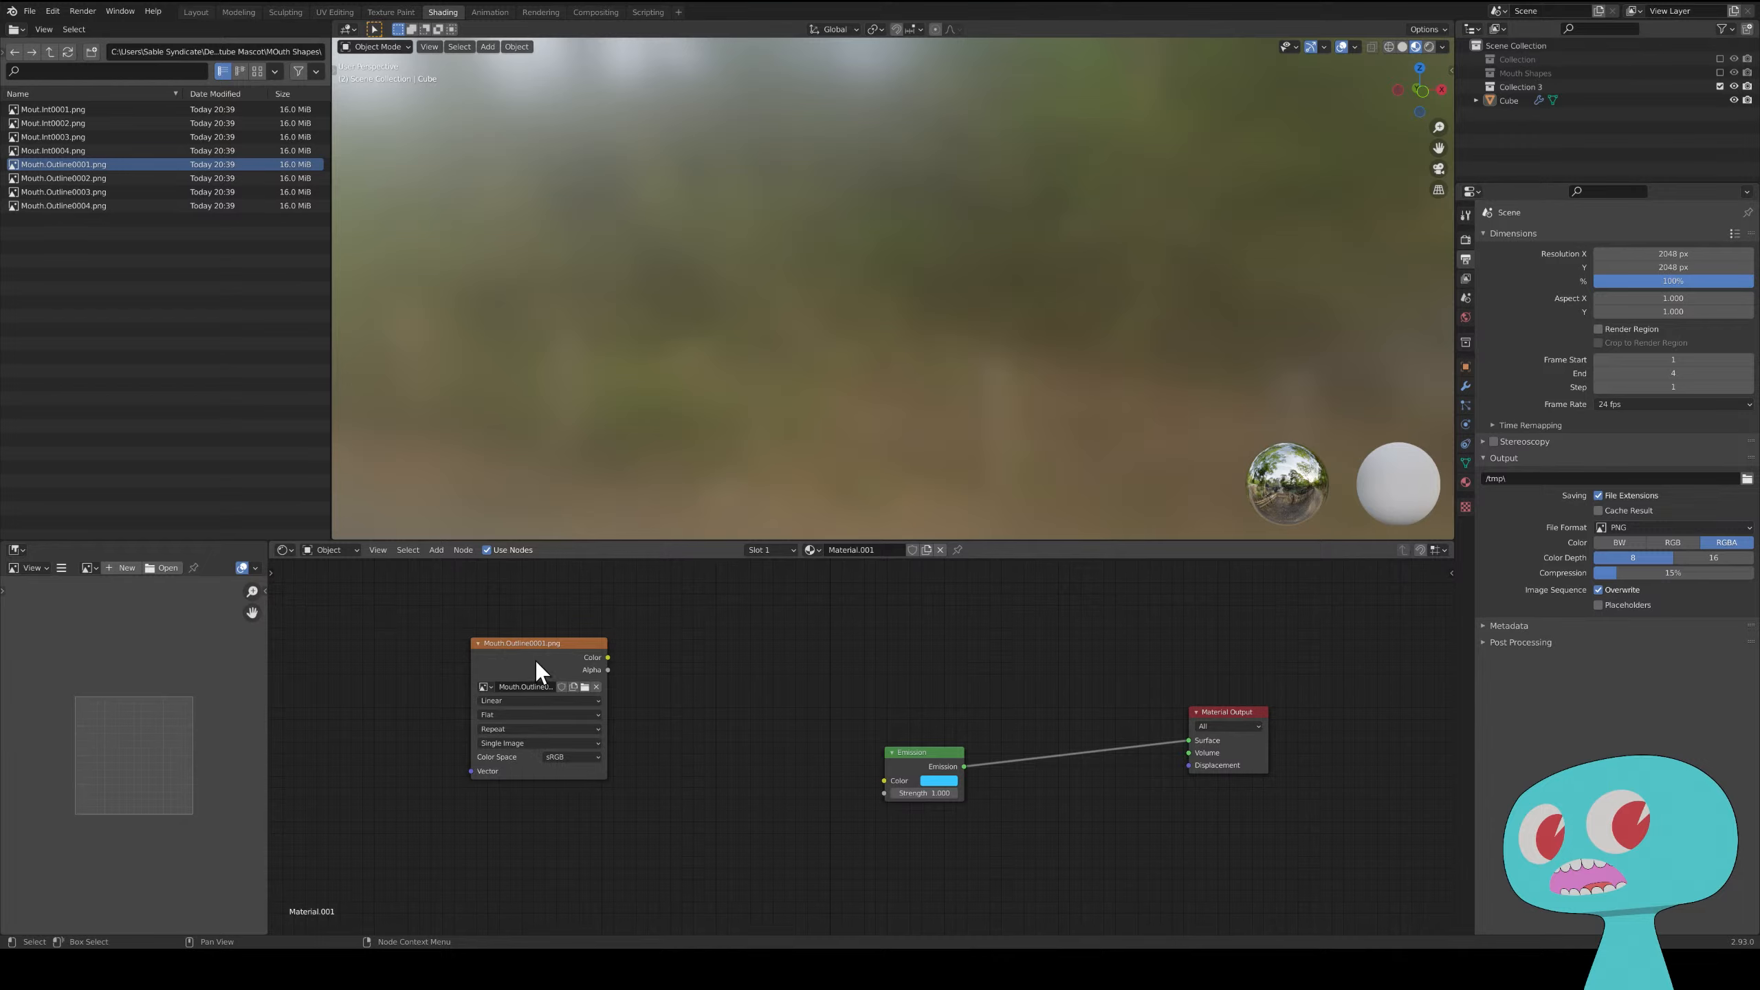
left_click_drag(535, 660, 551, 649)
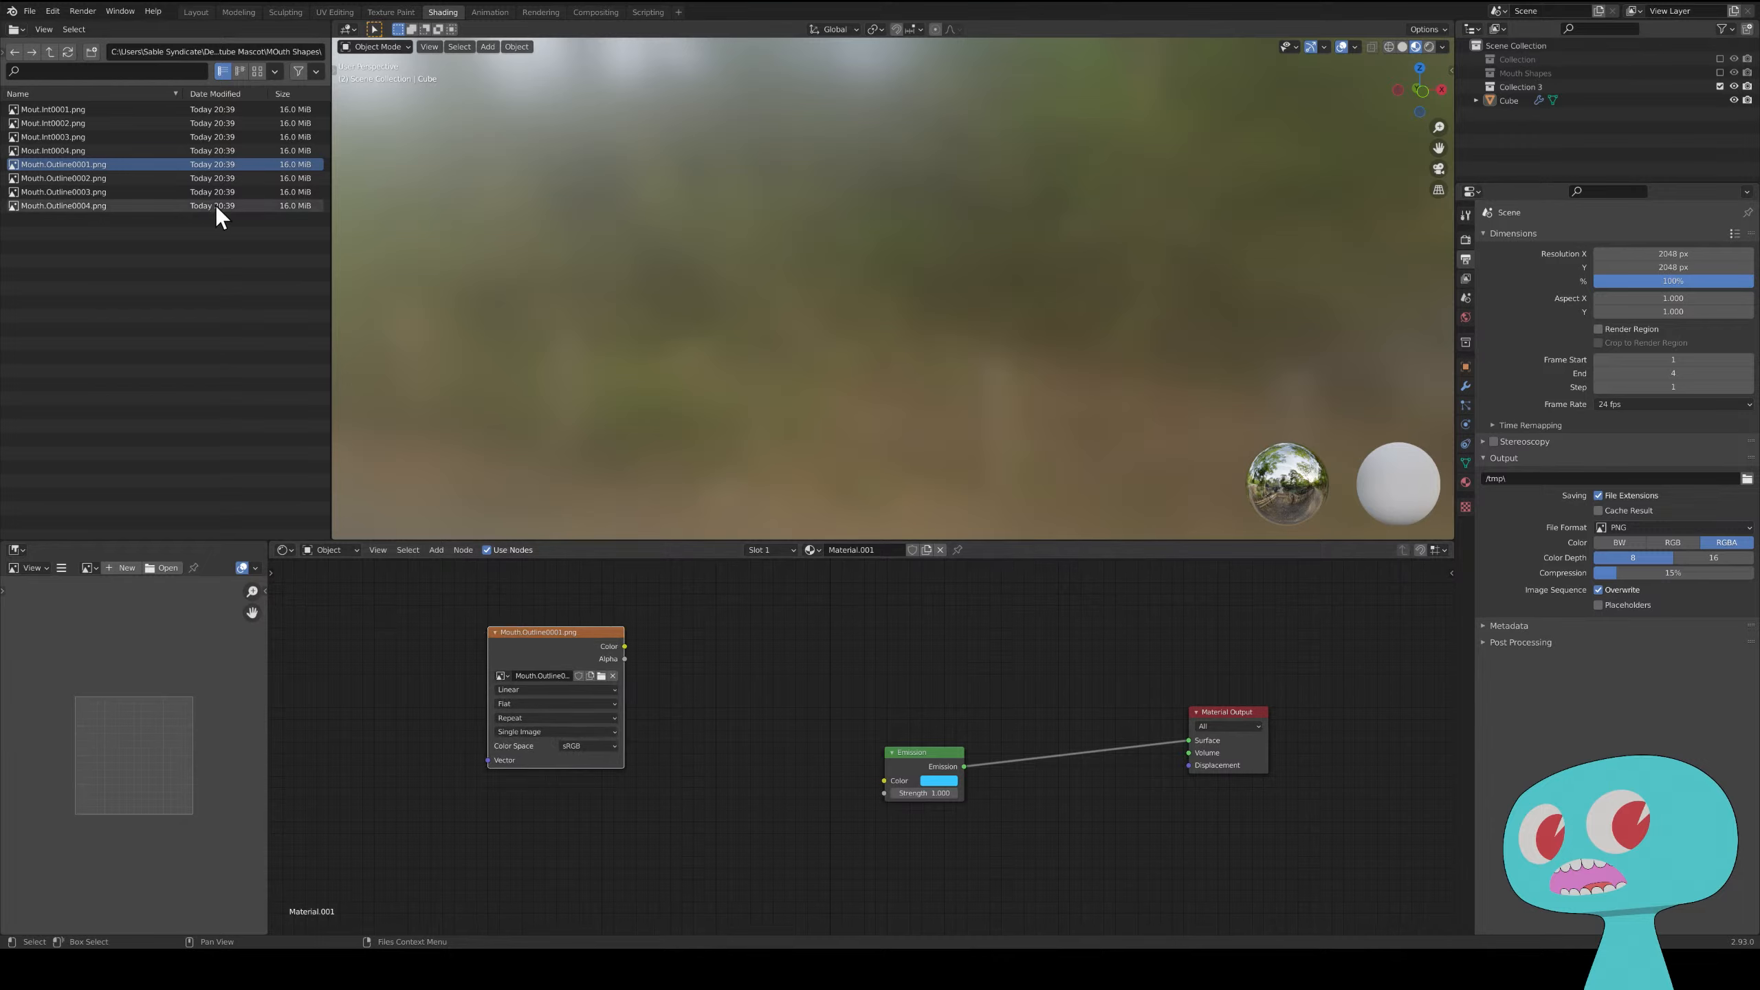
- Set the mouth outline texture to Image Sequence with 4 frames, offset 1 and Auto Refresh enabled
left_click(542, 733)
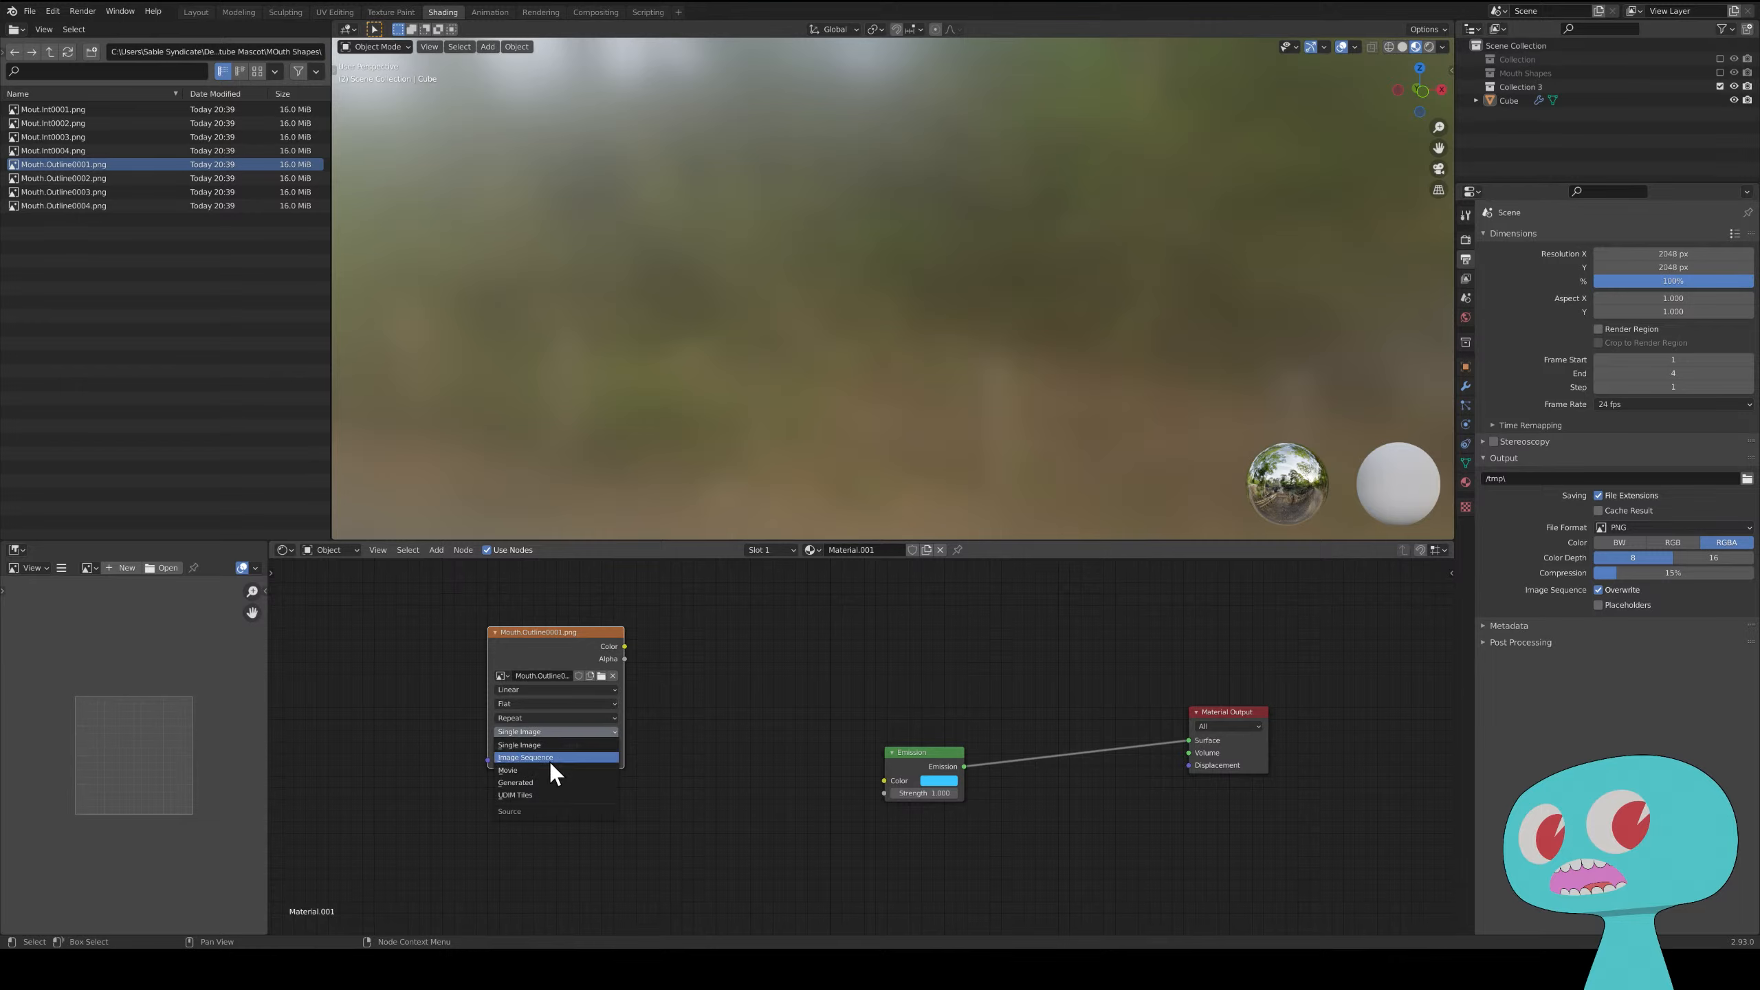
left_click(548, 761)
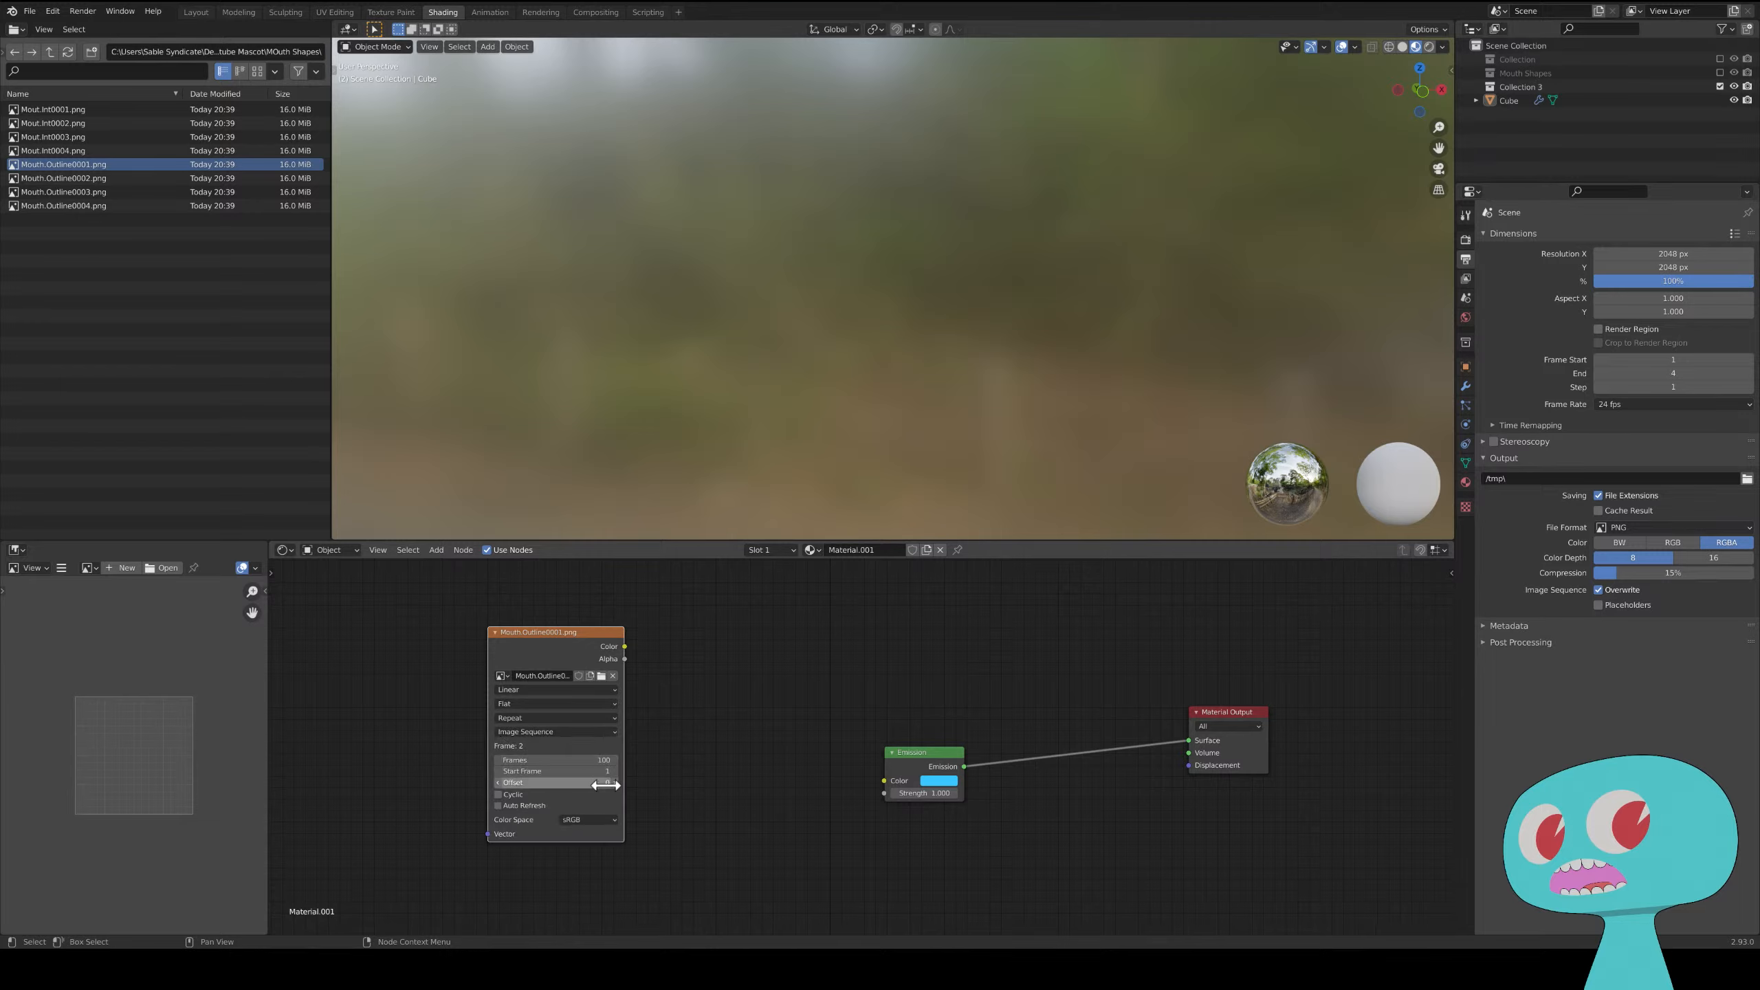
left_click(603, 762)
type("4")
key("Return")
left_click(616, 782)
type("1")
key("Return")
left_click_drag(538, 639, 580, 618)
- Add a UV Map node set to UVMap and connect its UV output to the mouth outline texture's Vector input
key("shift+a")
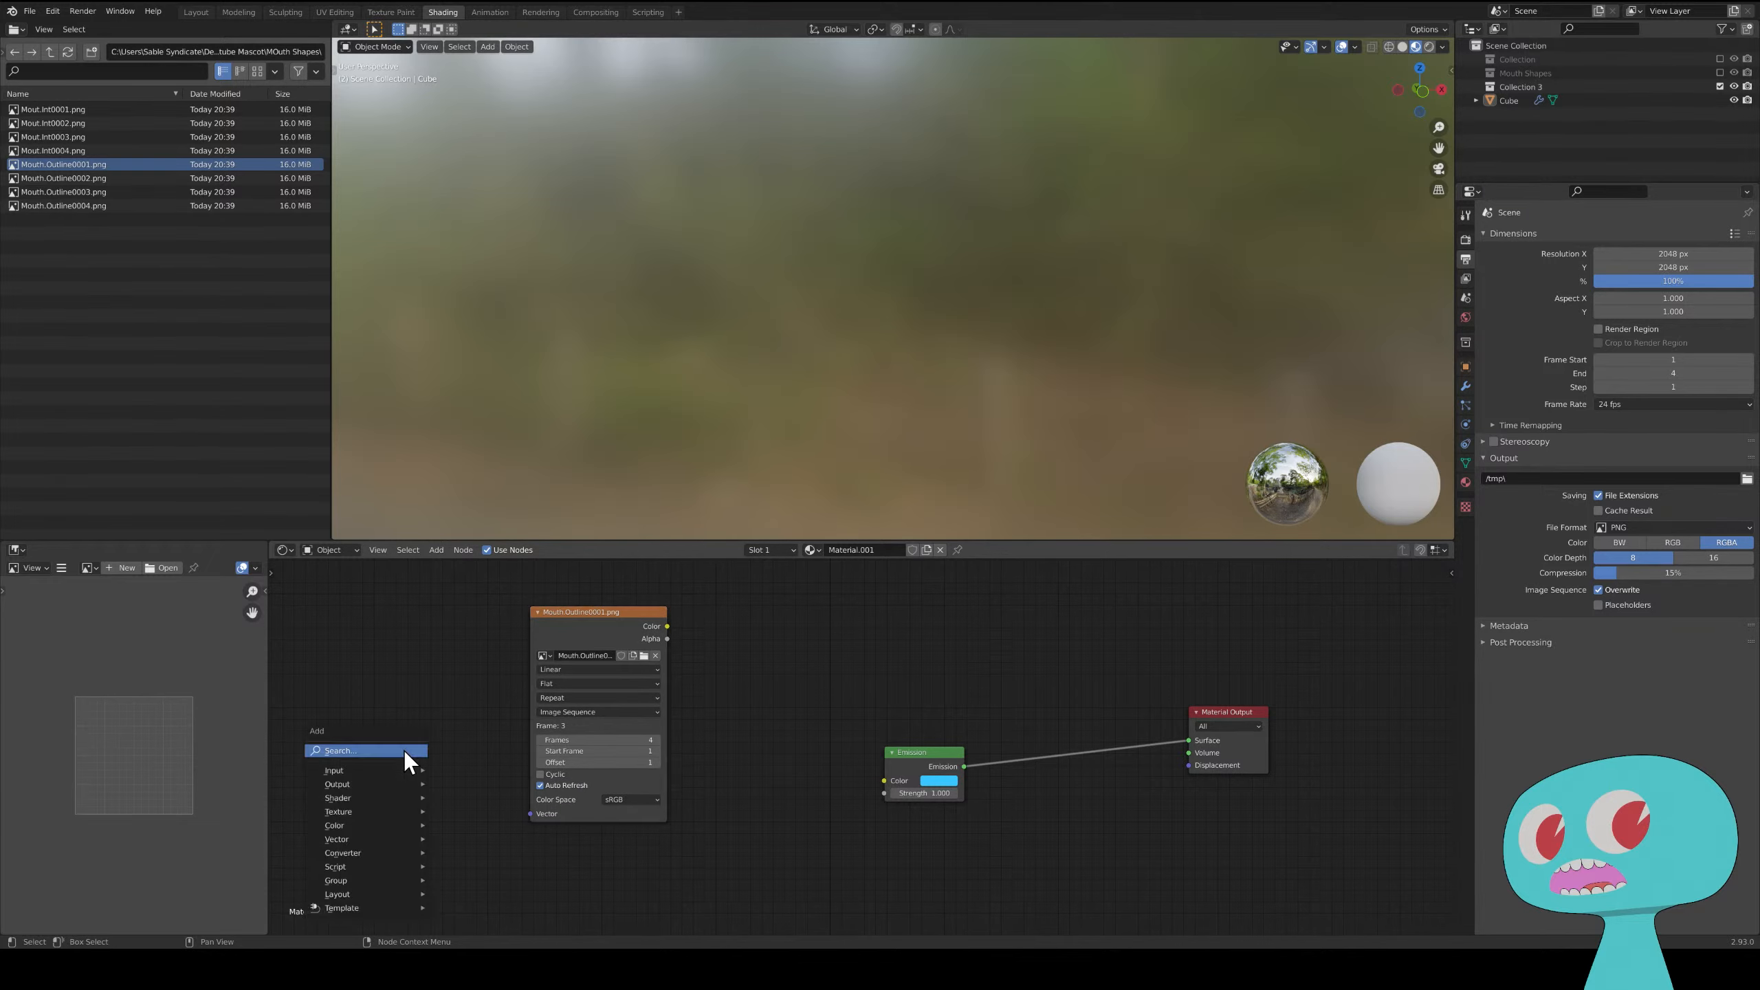
mouse_move(378, 775)
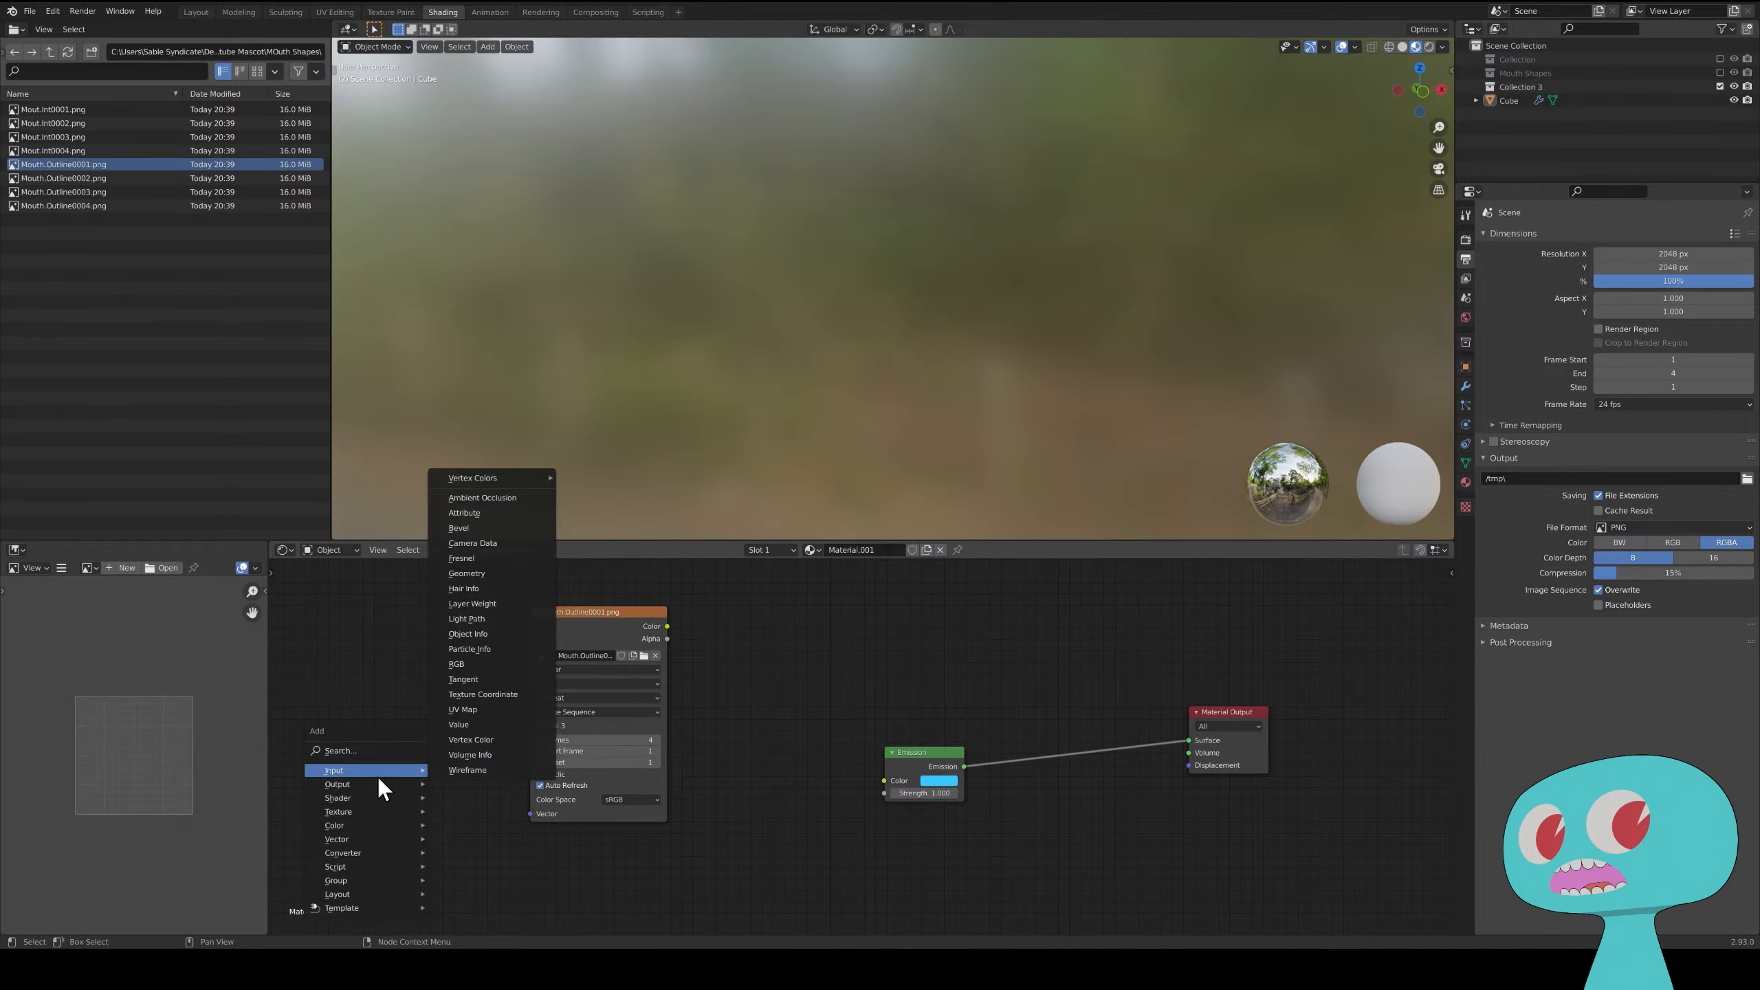
left_click(490, 711)
left_click(419, 824)
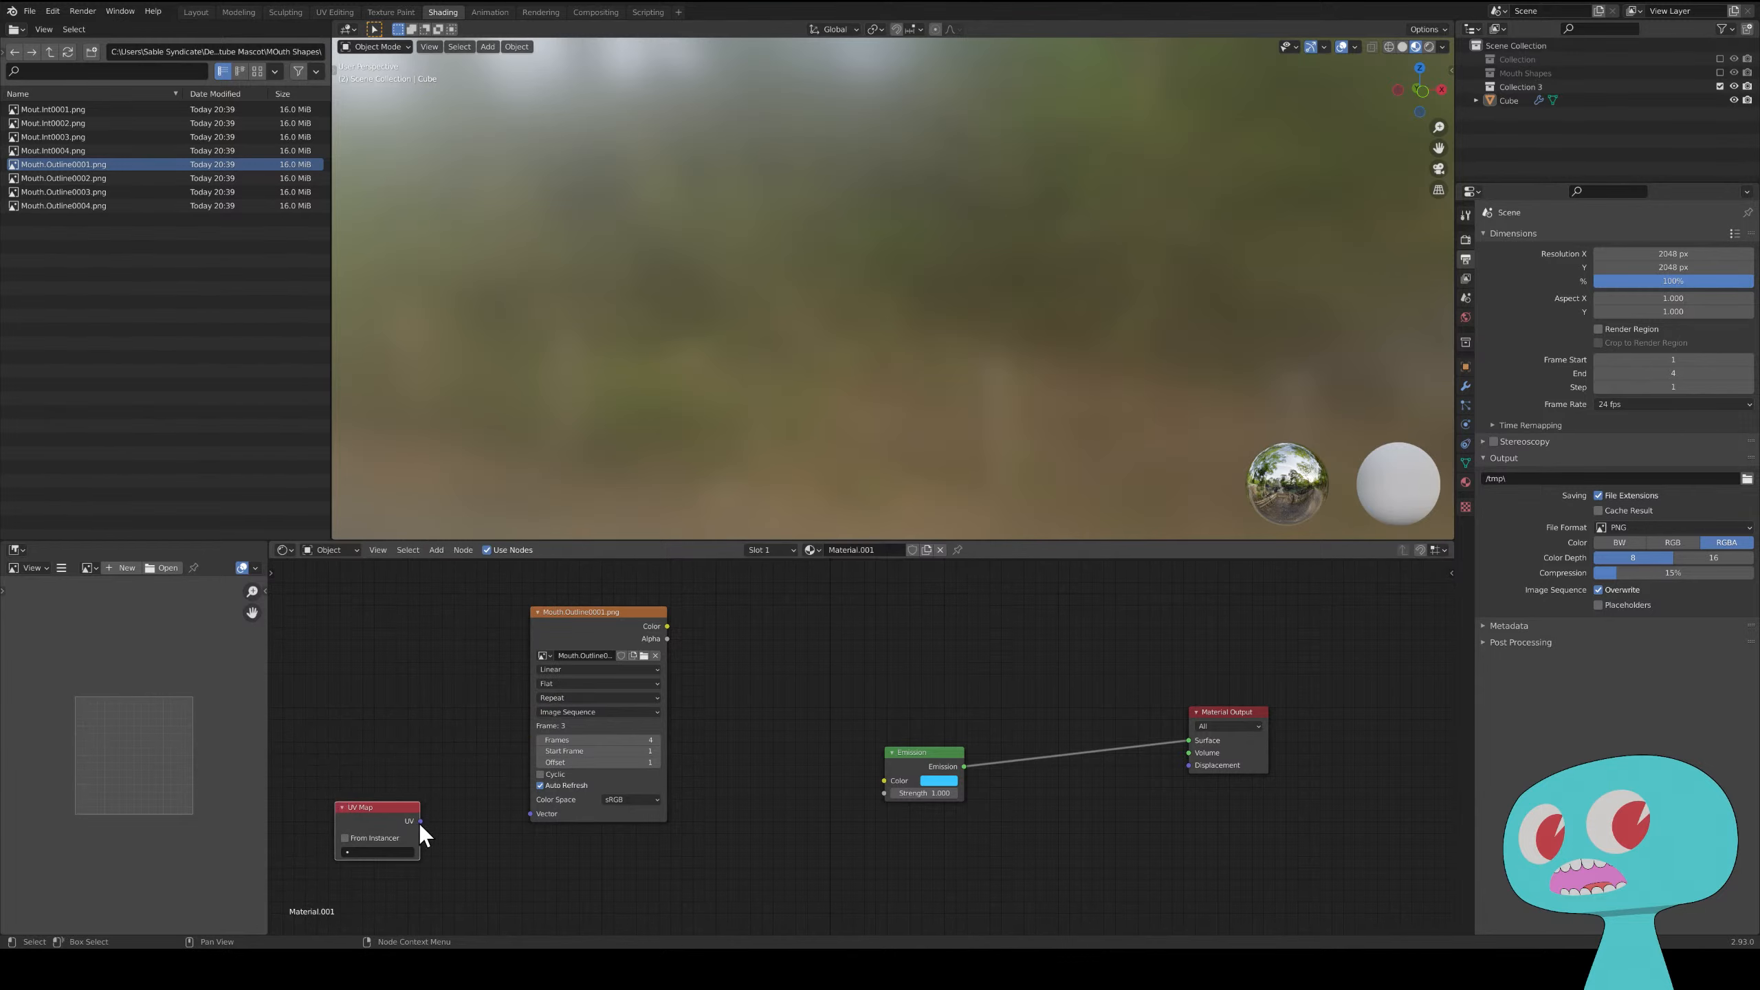
left_click_drag(419, 822, 531, 814)
left_click(394, 852)
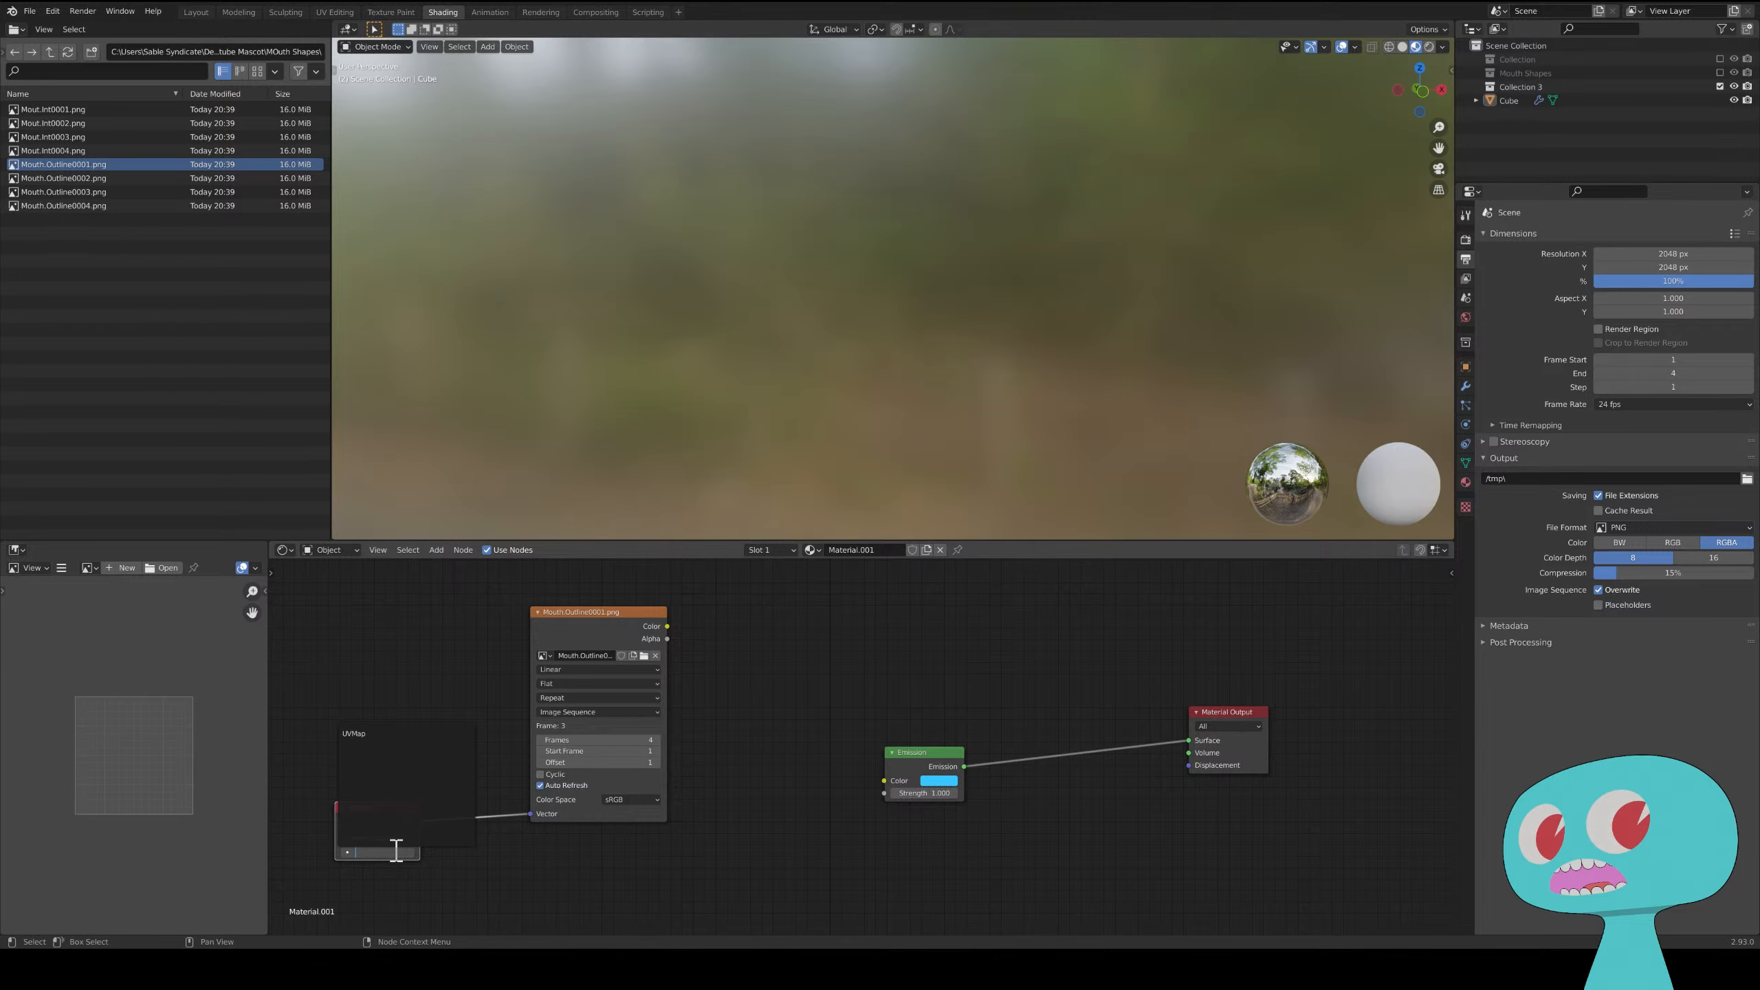
left_click(380, 734)
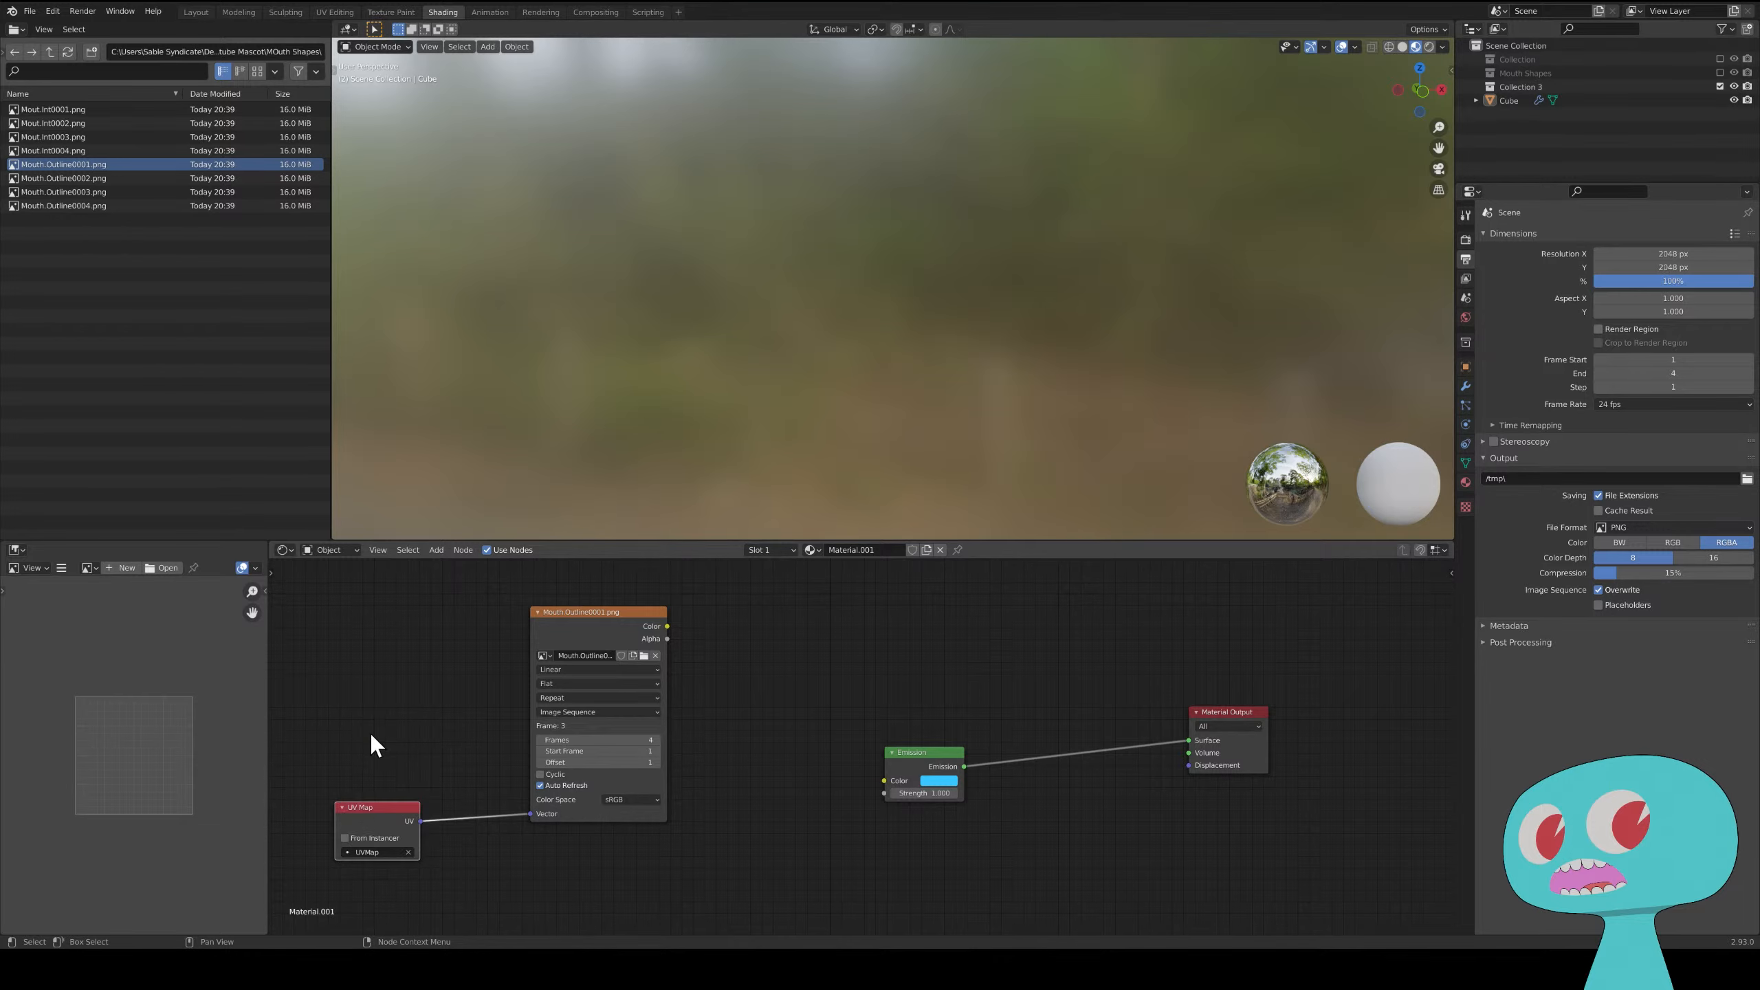
- Back in the UV Editing workspace, scale the front face's UVs down to leave a margin inside the image edges
left_click(336, 12)
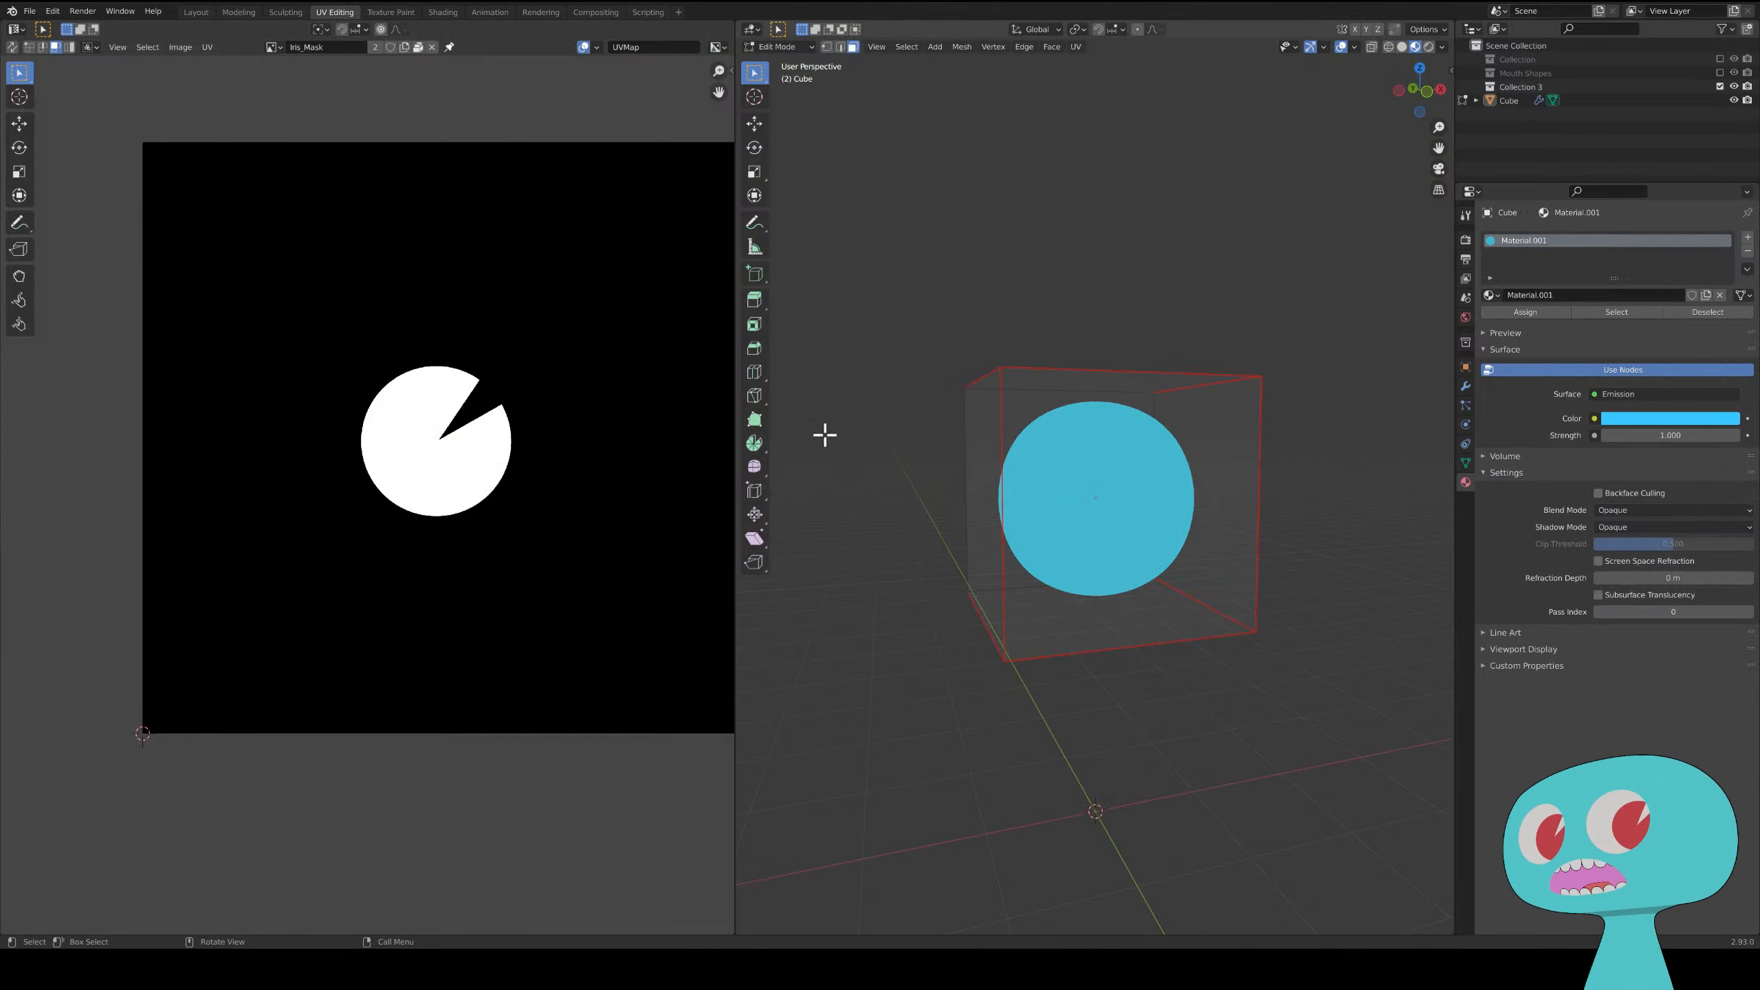
middle_click_drag(826, 432, 1047, 515)
left_click(977, 414)
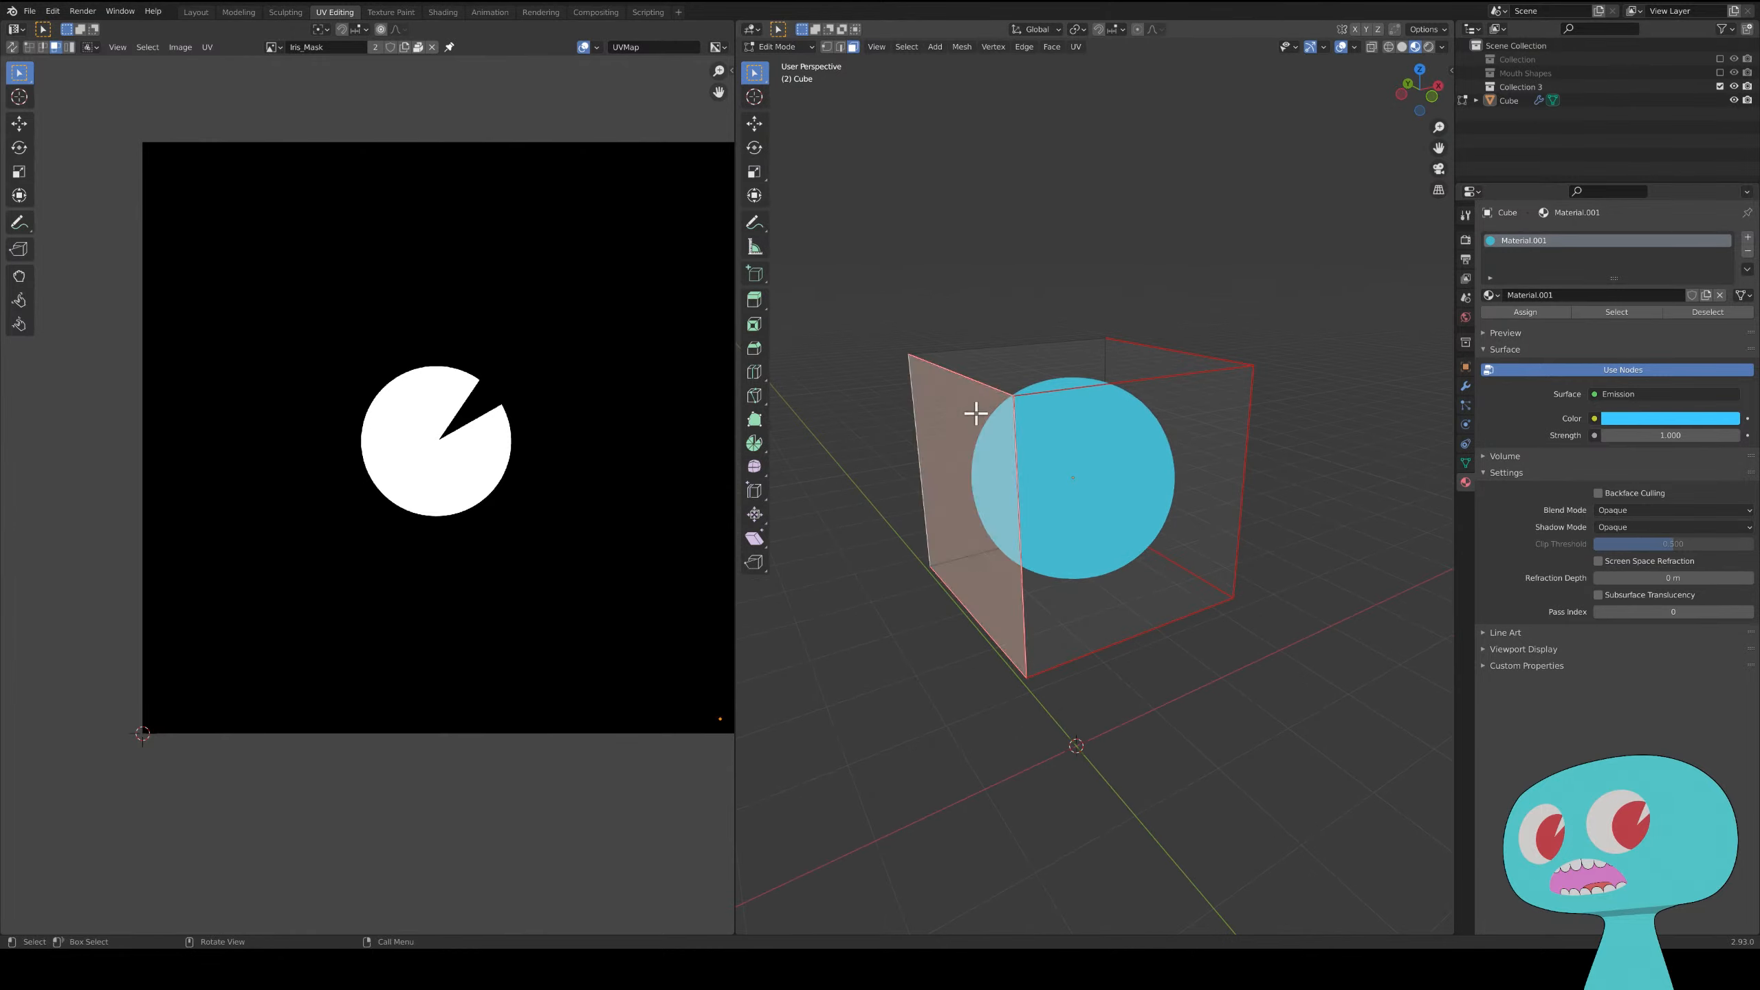
left_click(1039, 349, "shift")
middle_click_drag(1157, 345, 1415, 712)
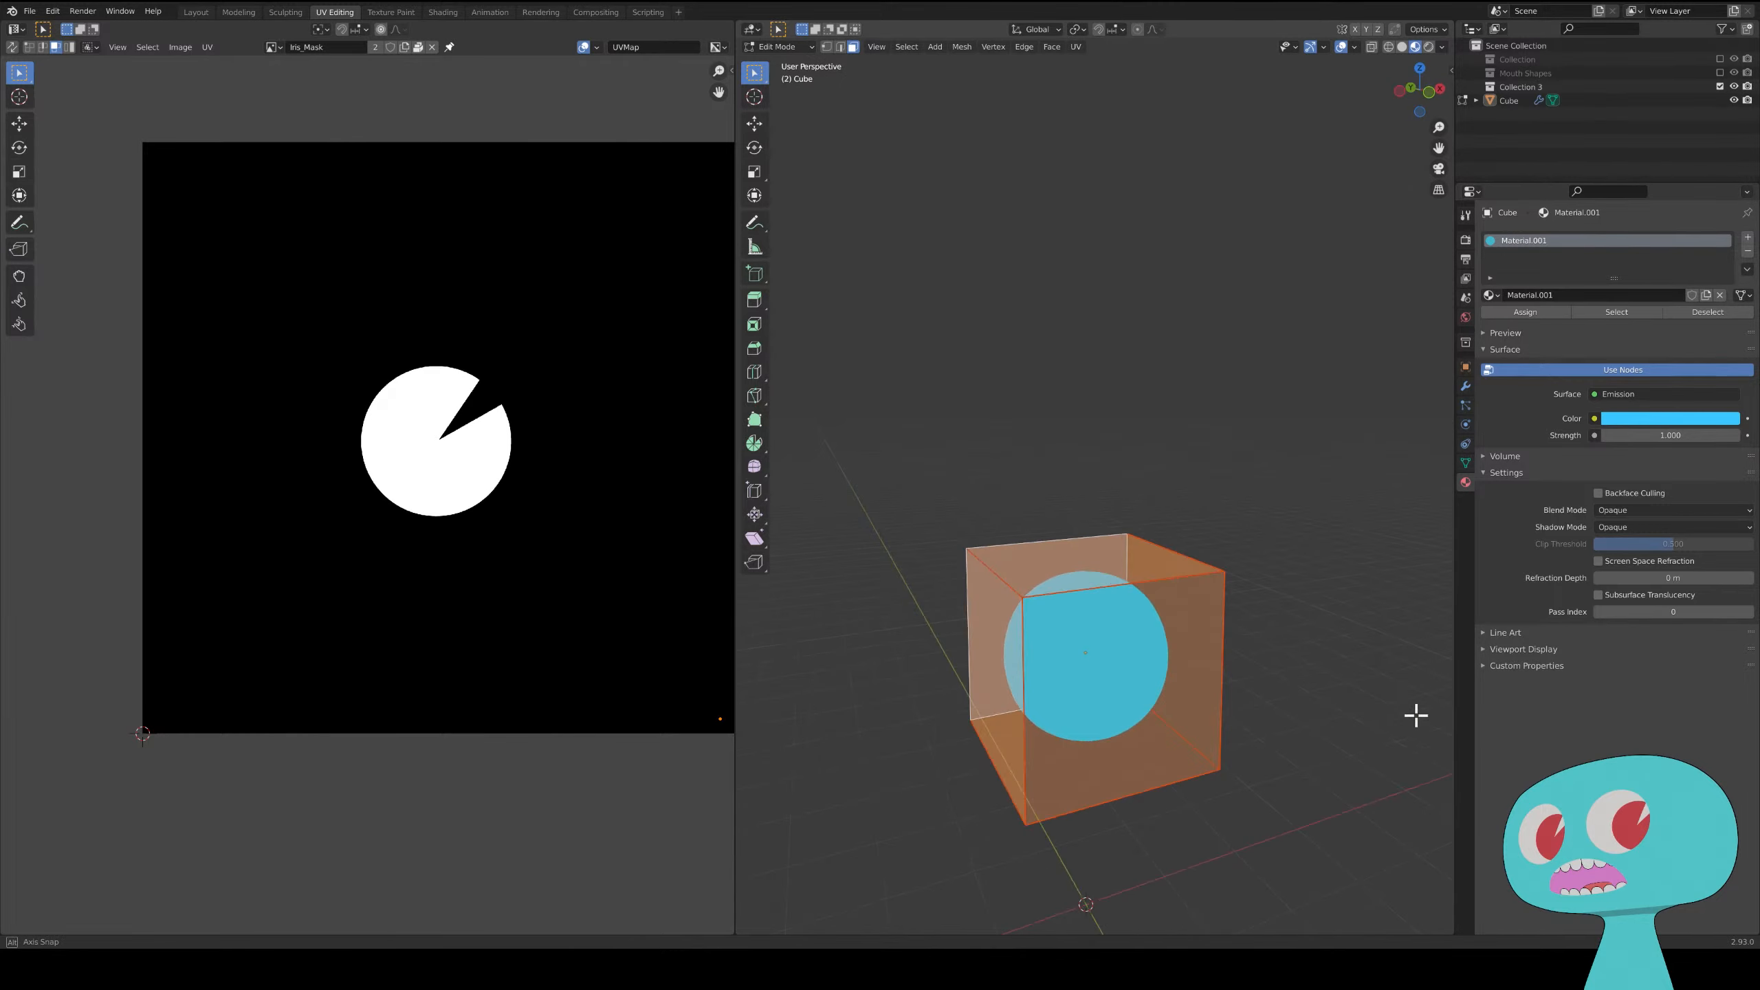
left_click(1139, 727)
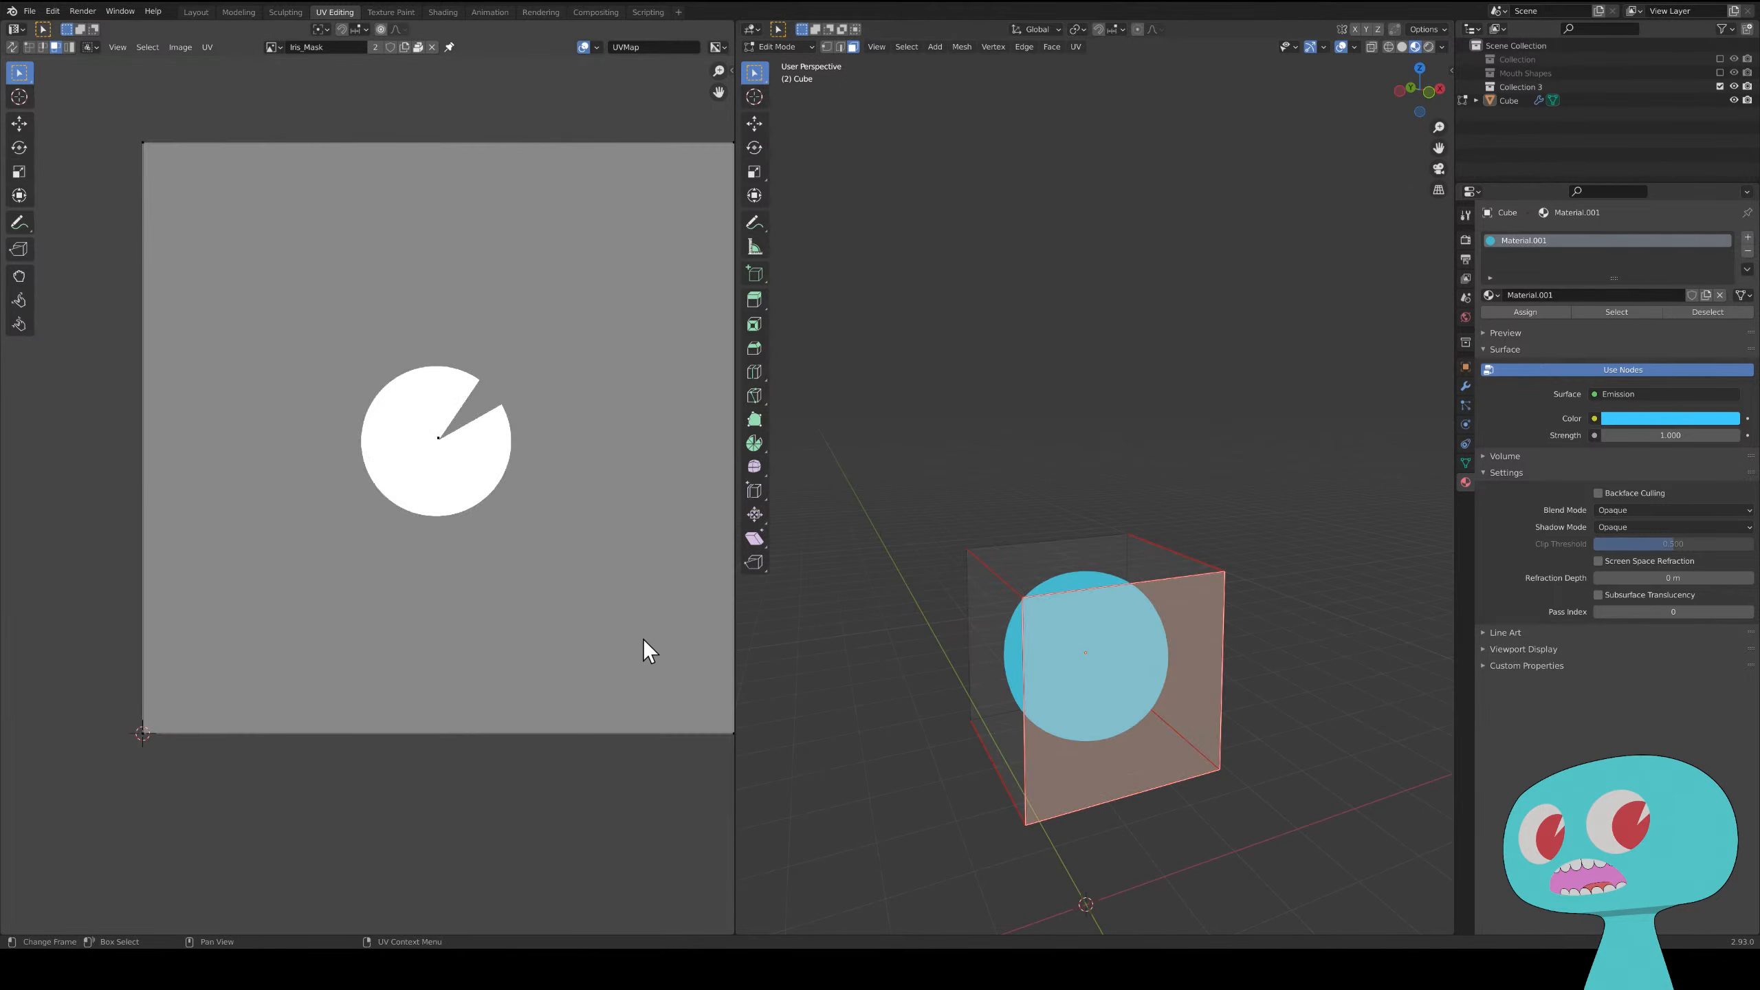
key("a")
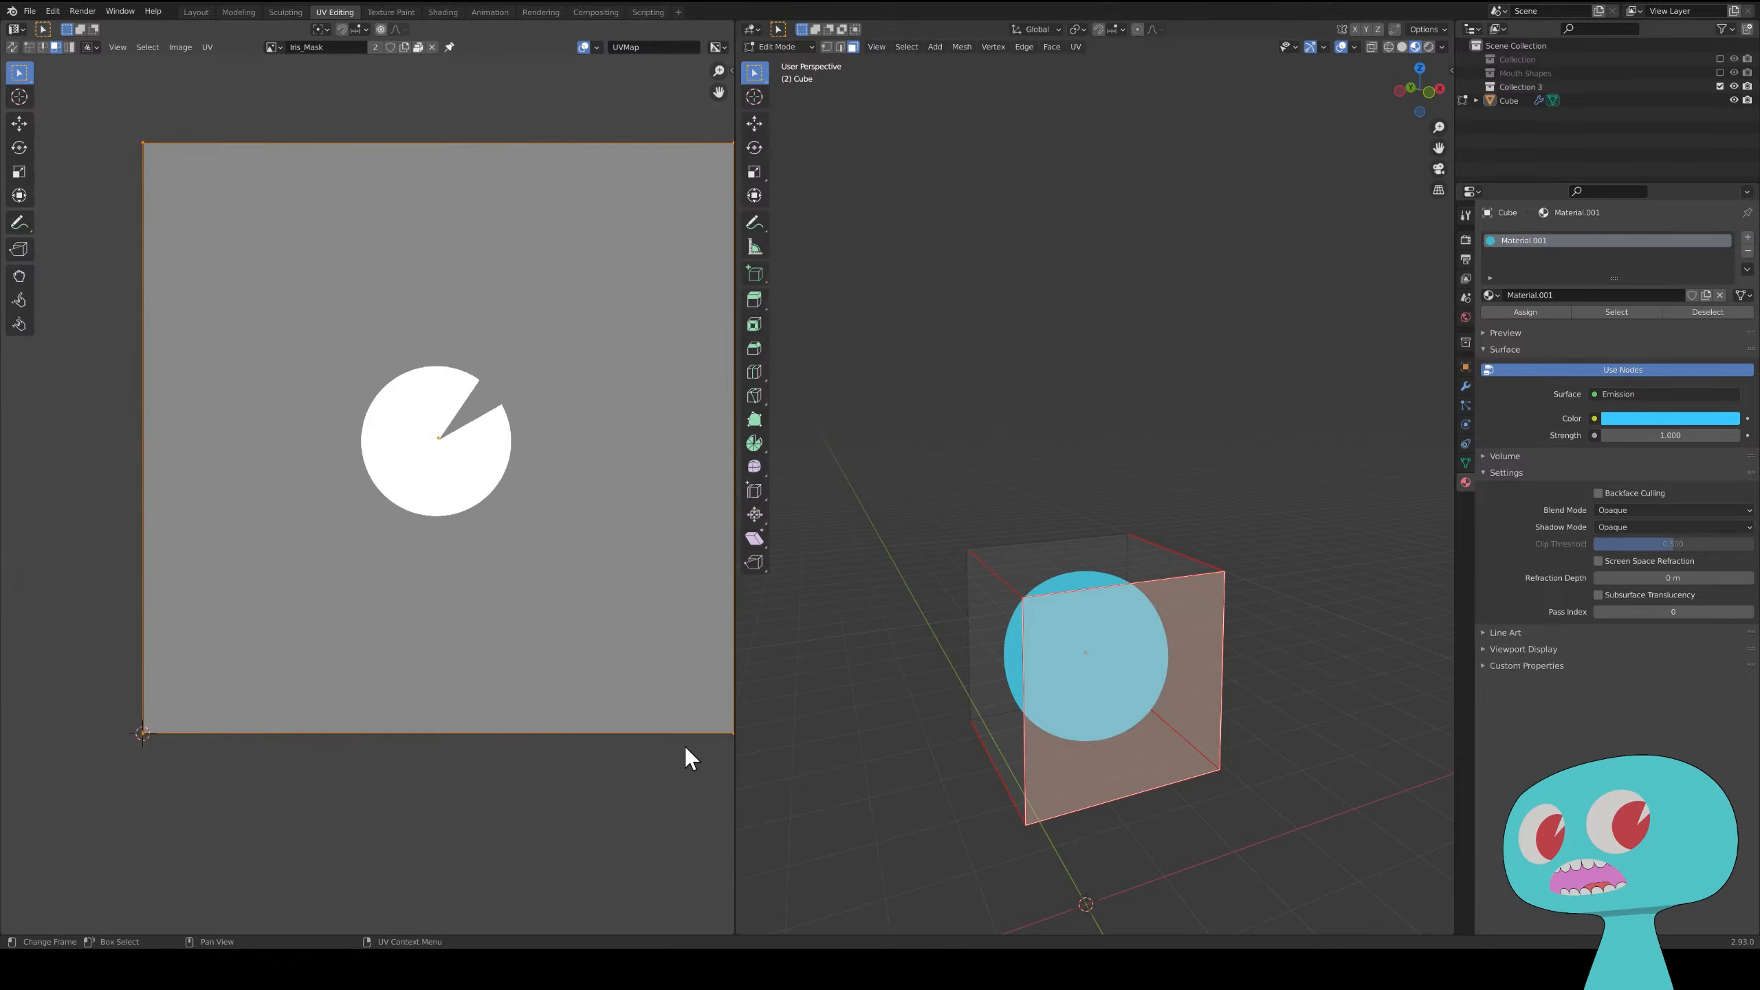
key("s")
left_click(621, 679)
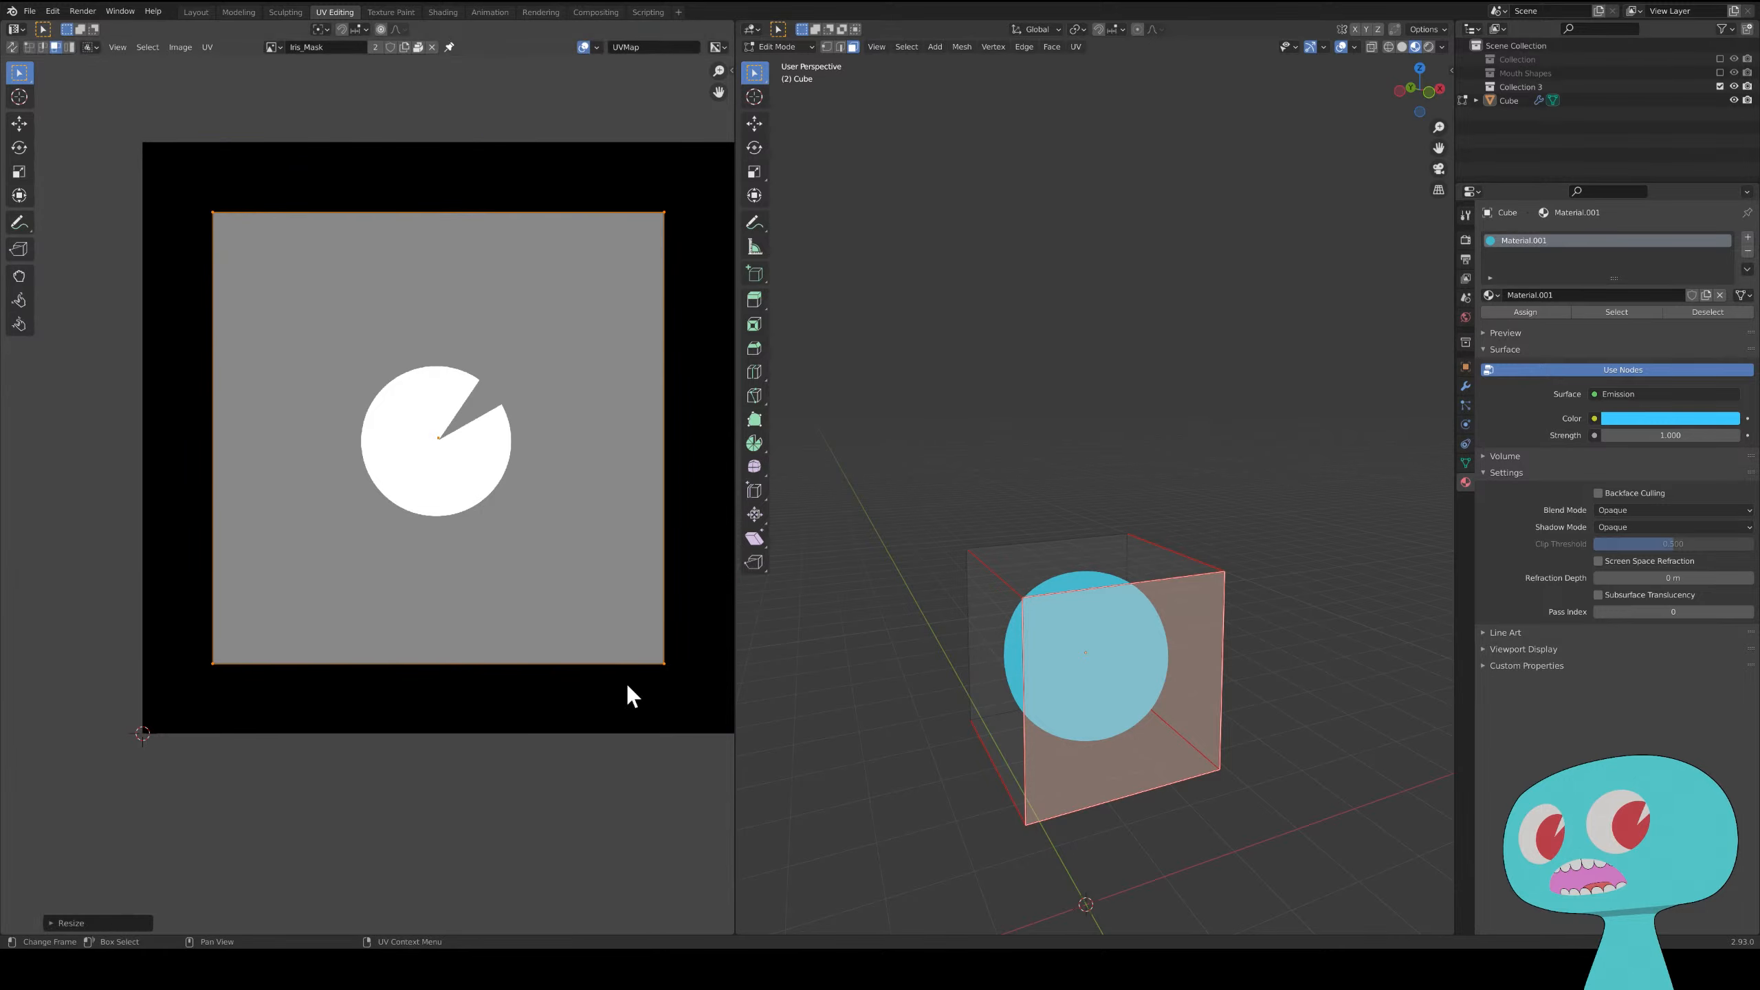
- Enlarge the front face's UVs slightly to narrow the margin, and check them against the other faces' collapsed UVs in the corner
key("a")
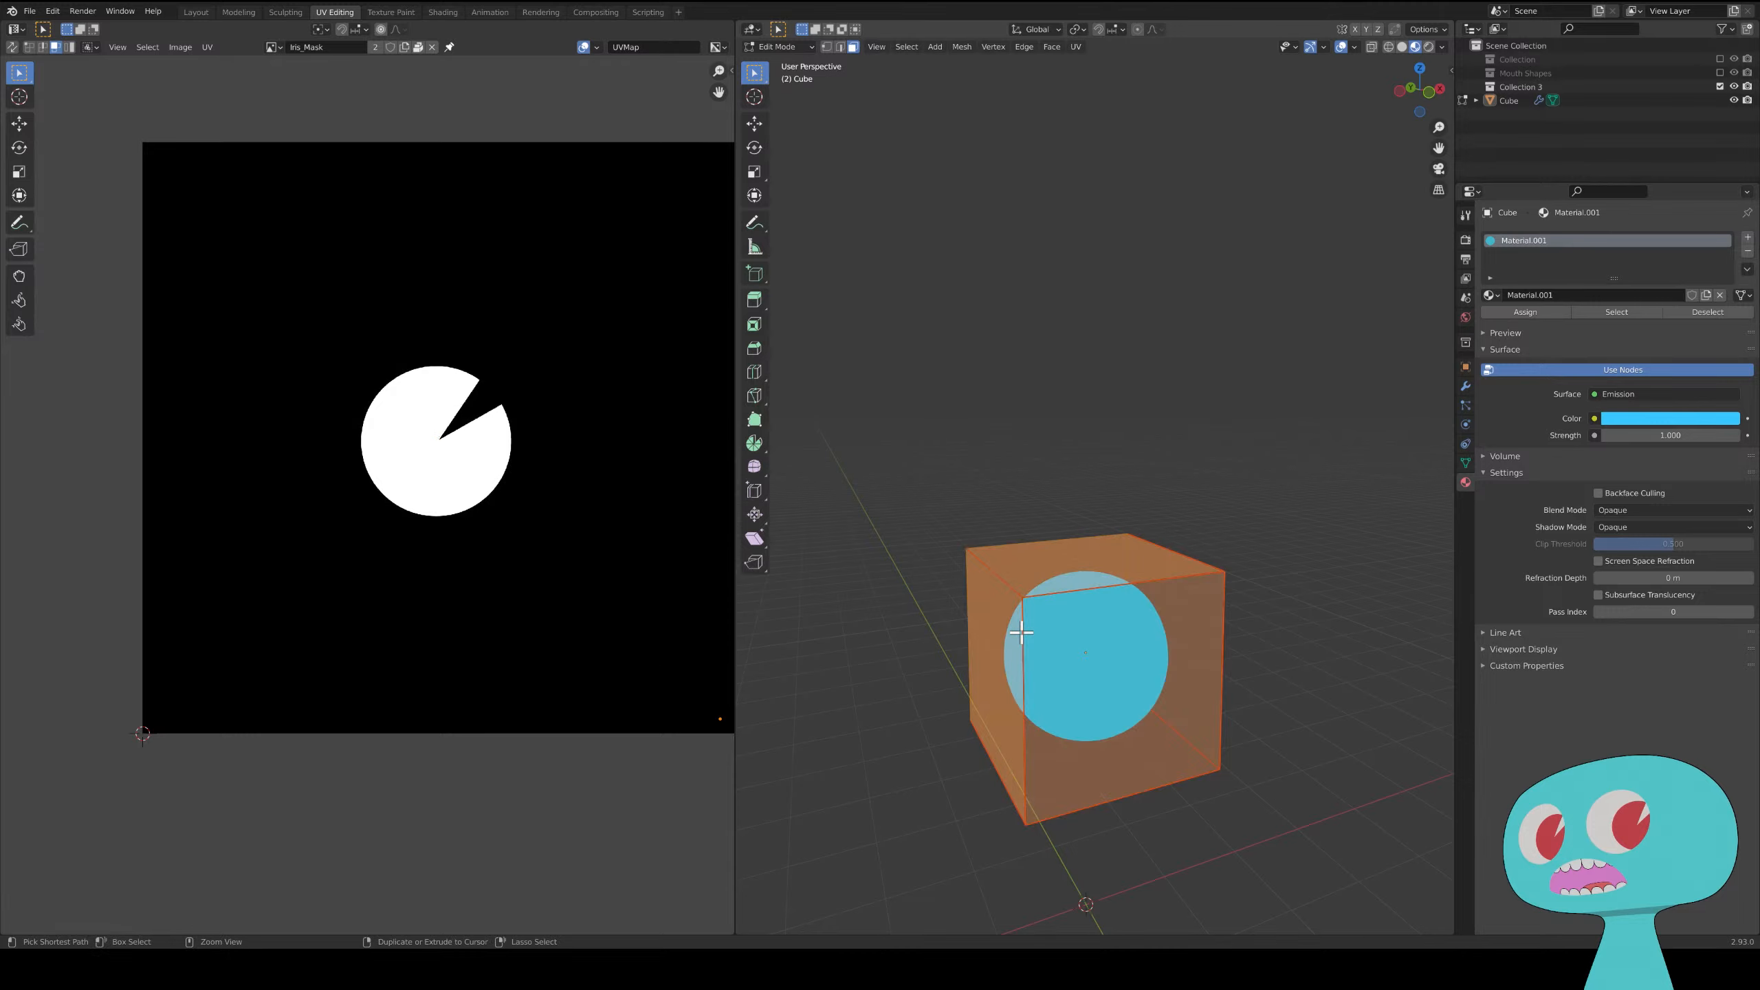
middle_click_drag(654, 736, 487, 635)
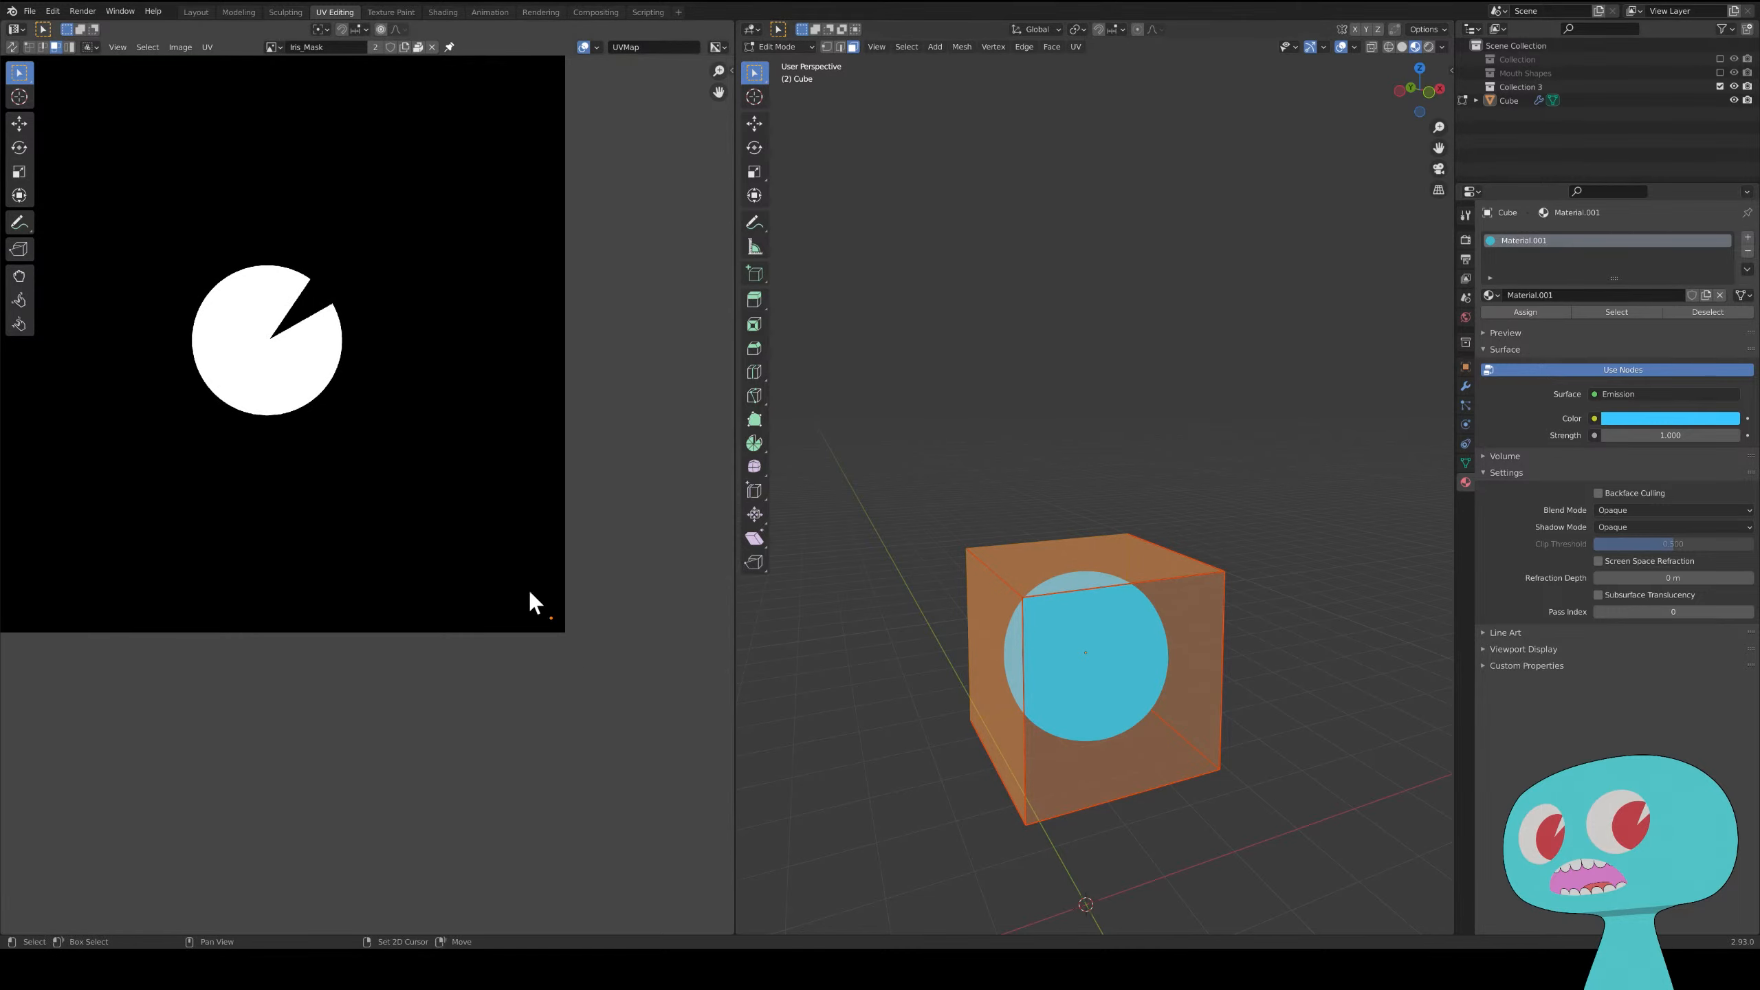
key("Home")
left_click(1137, 646)
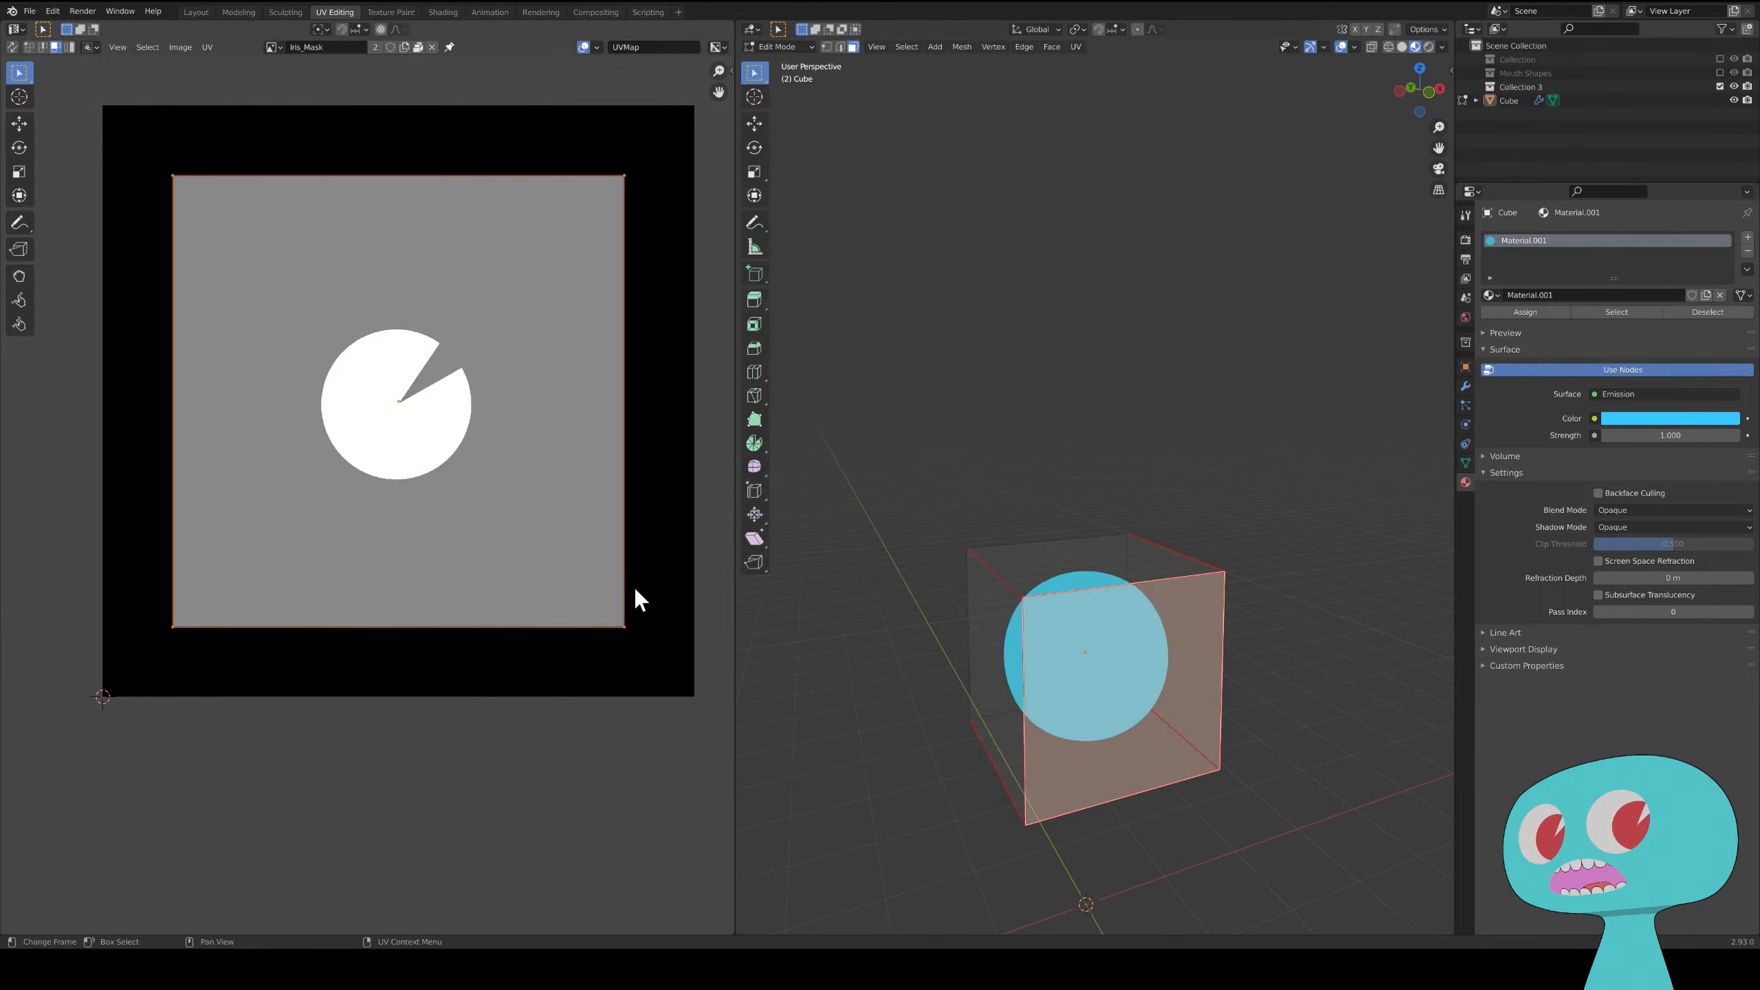
key("s")
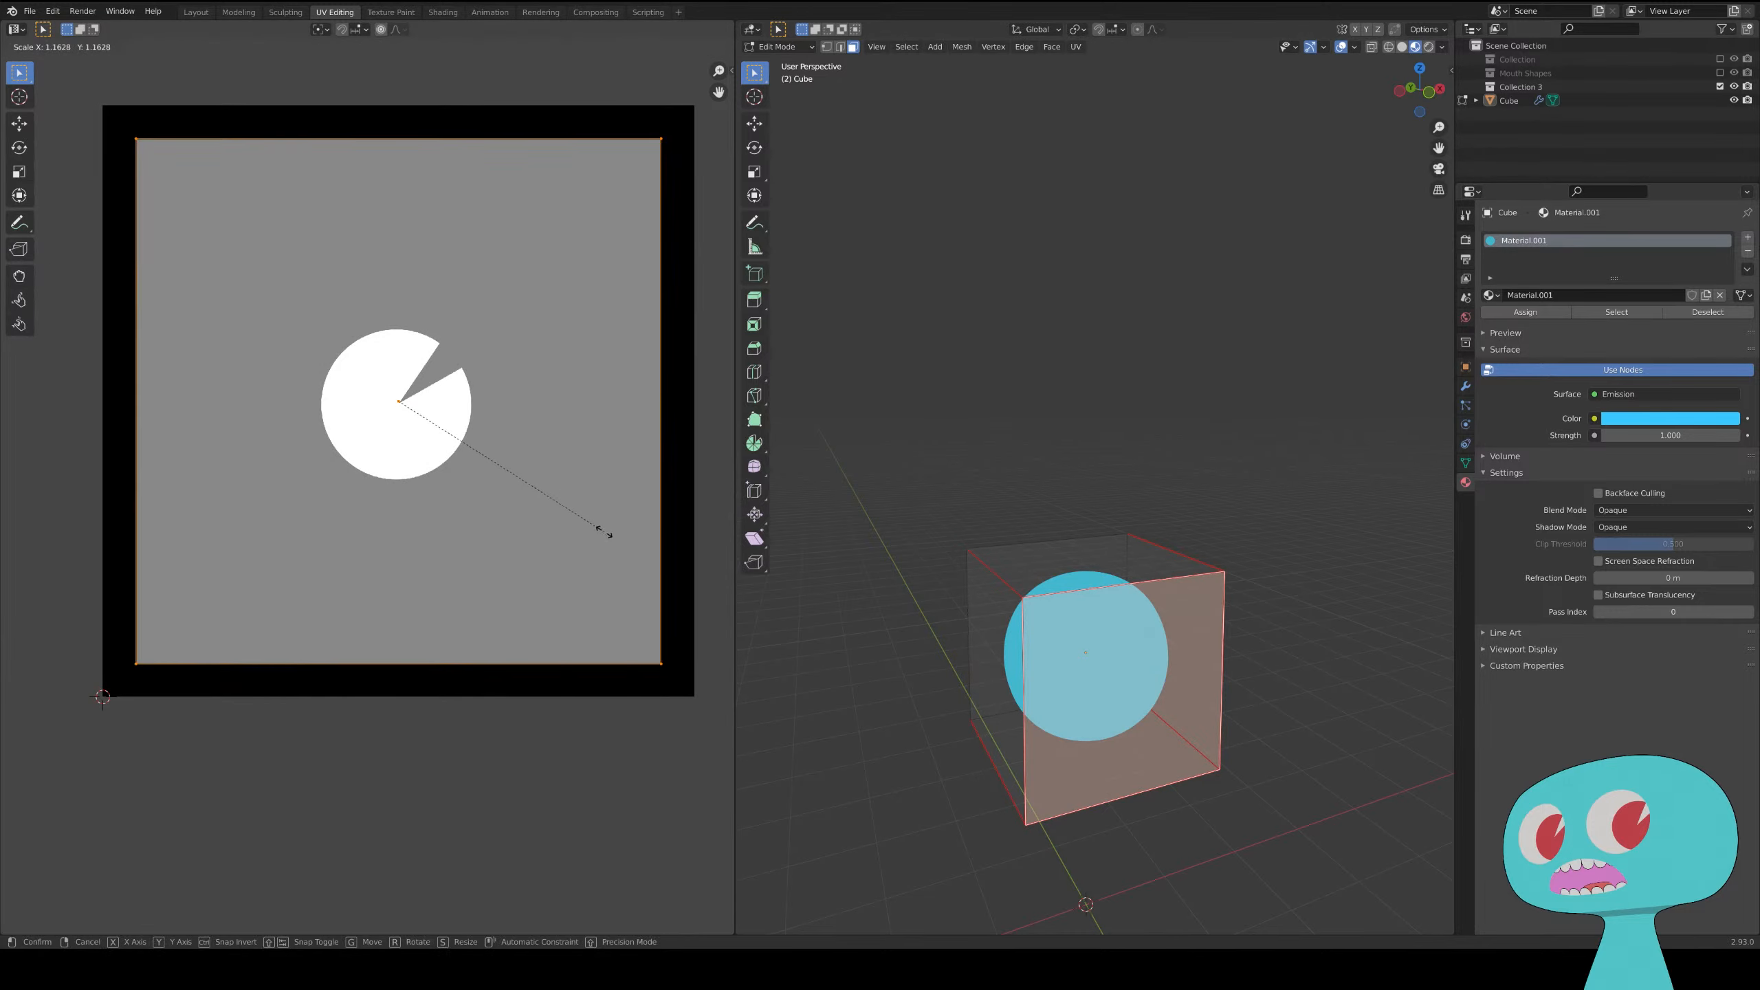
left_click(603, 530)
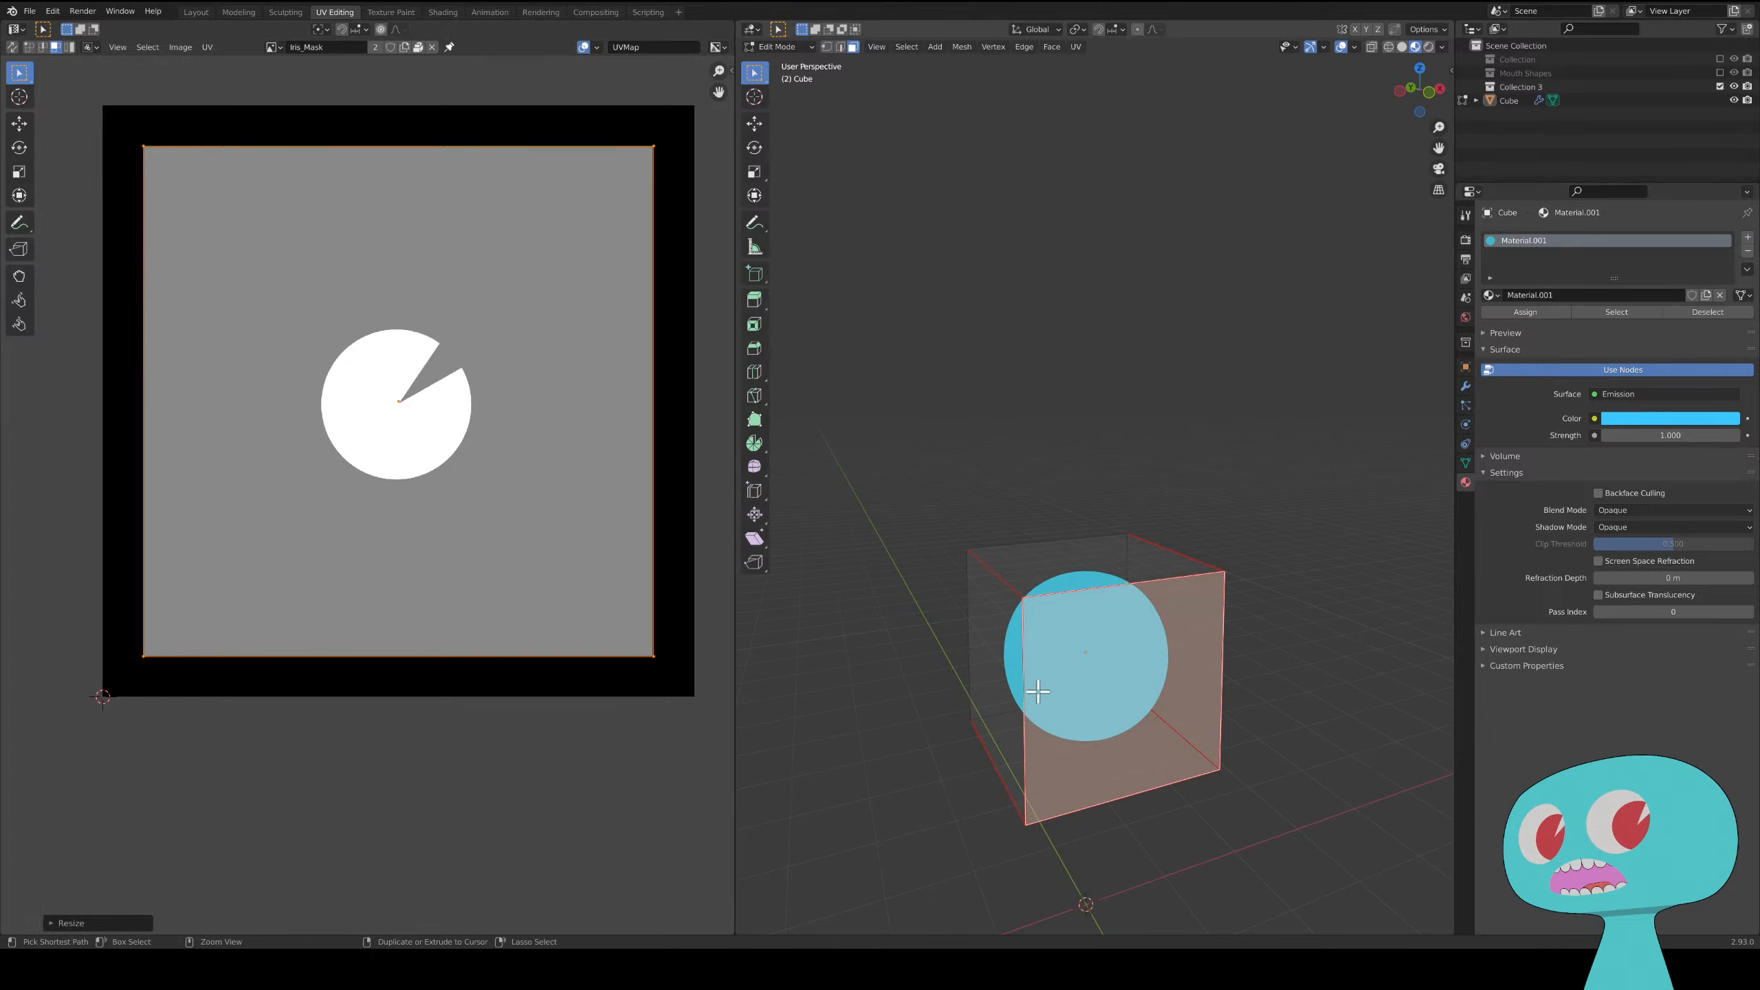
key("a")
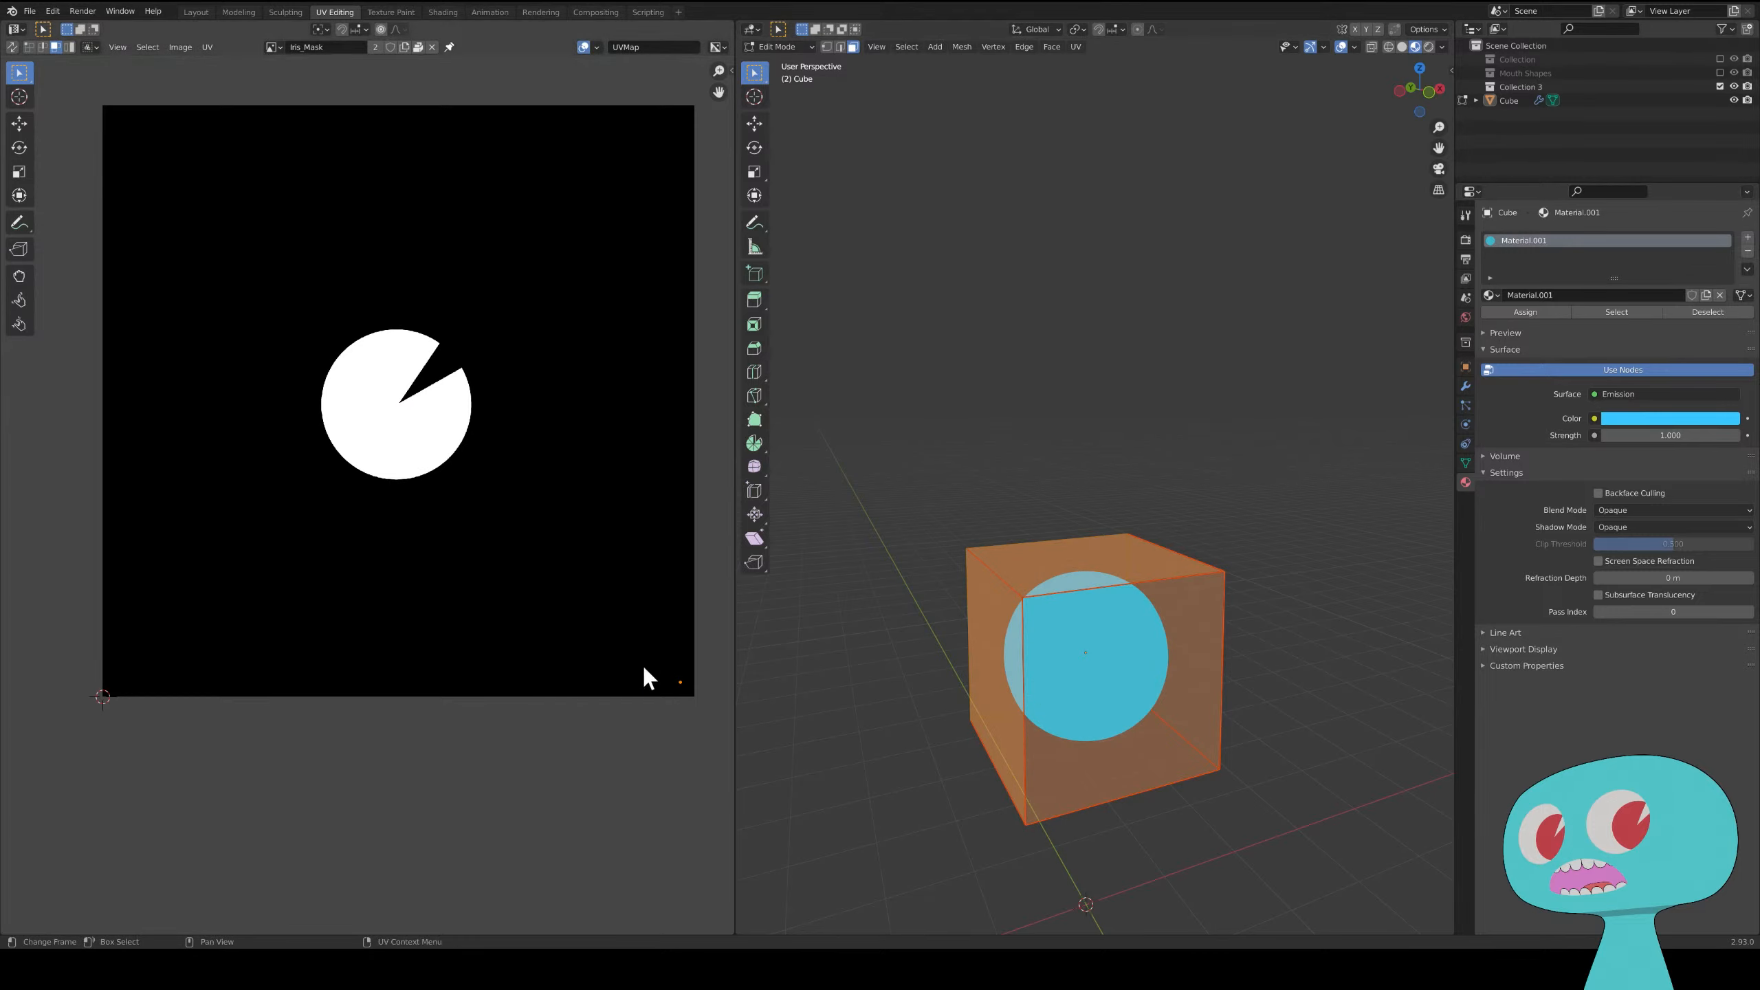
key("b")
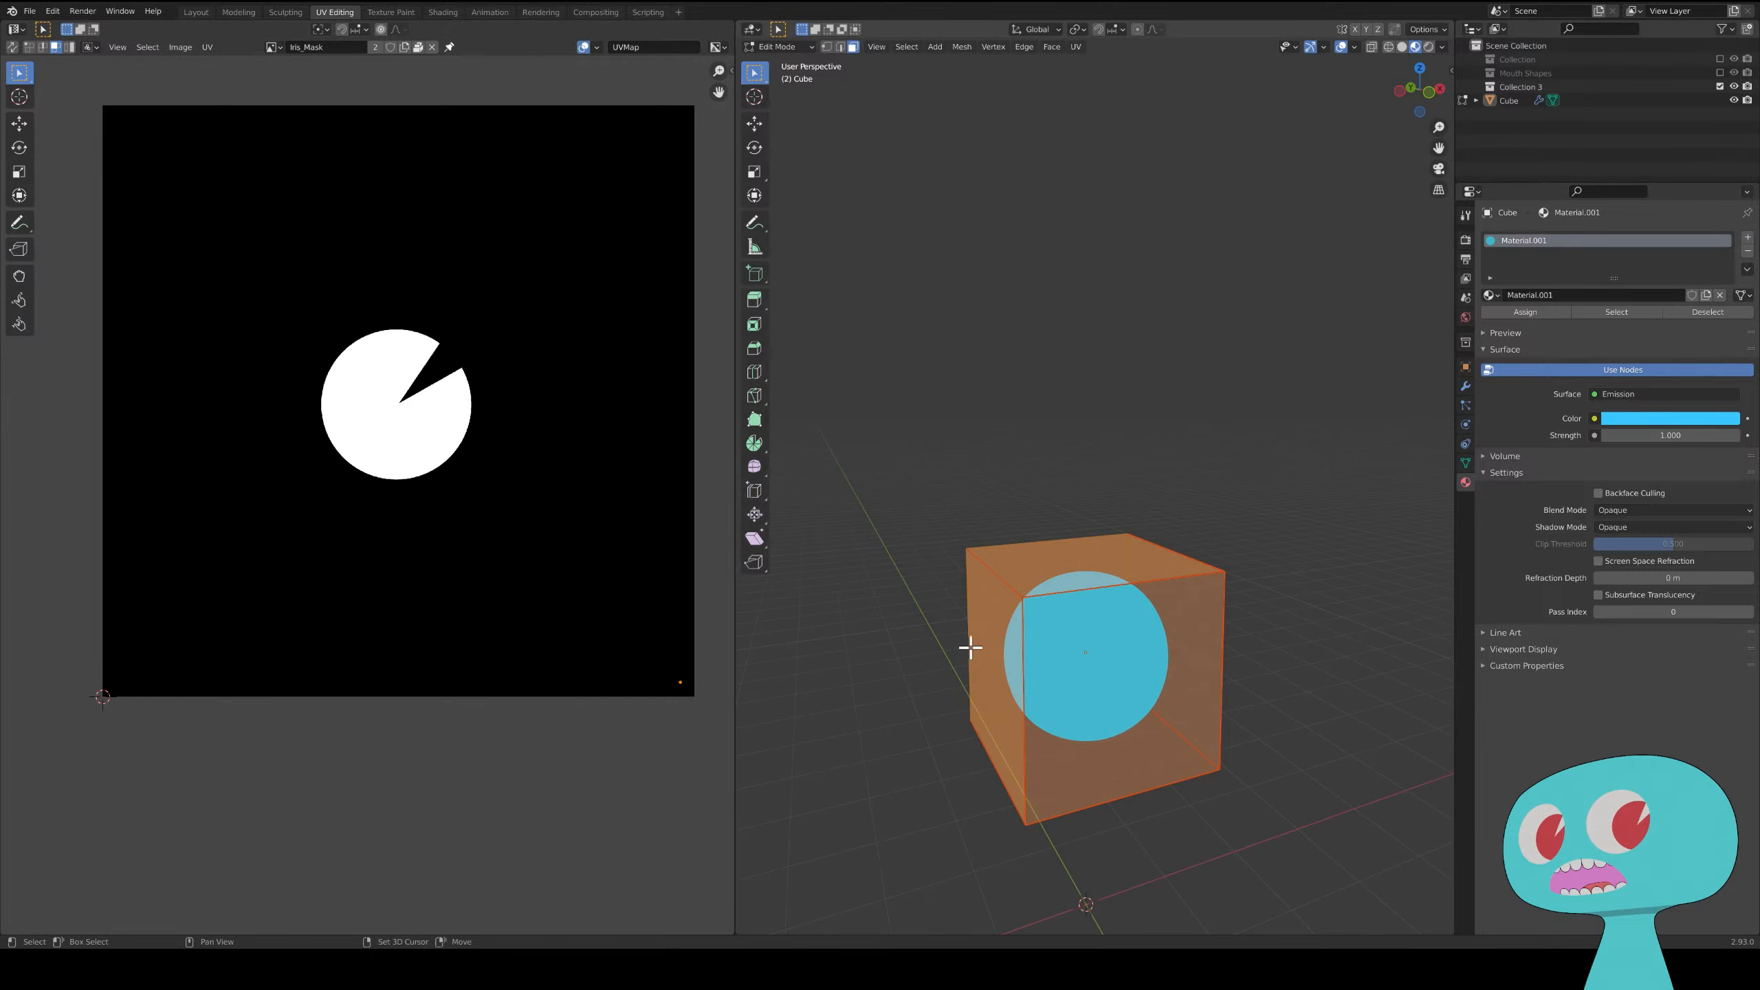
left_click_drag(1143, 611, 1145, 656)
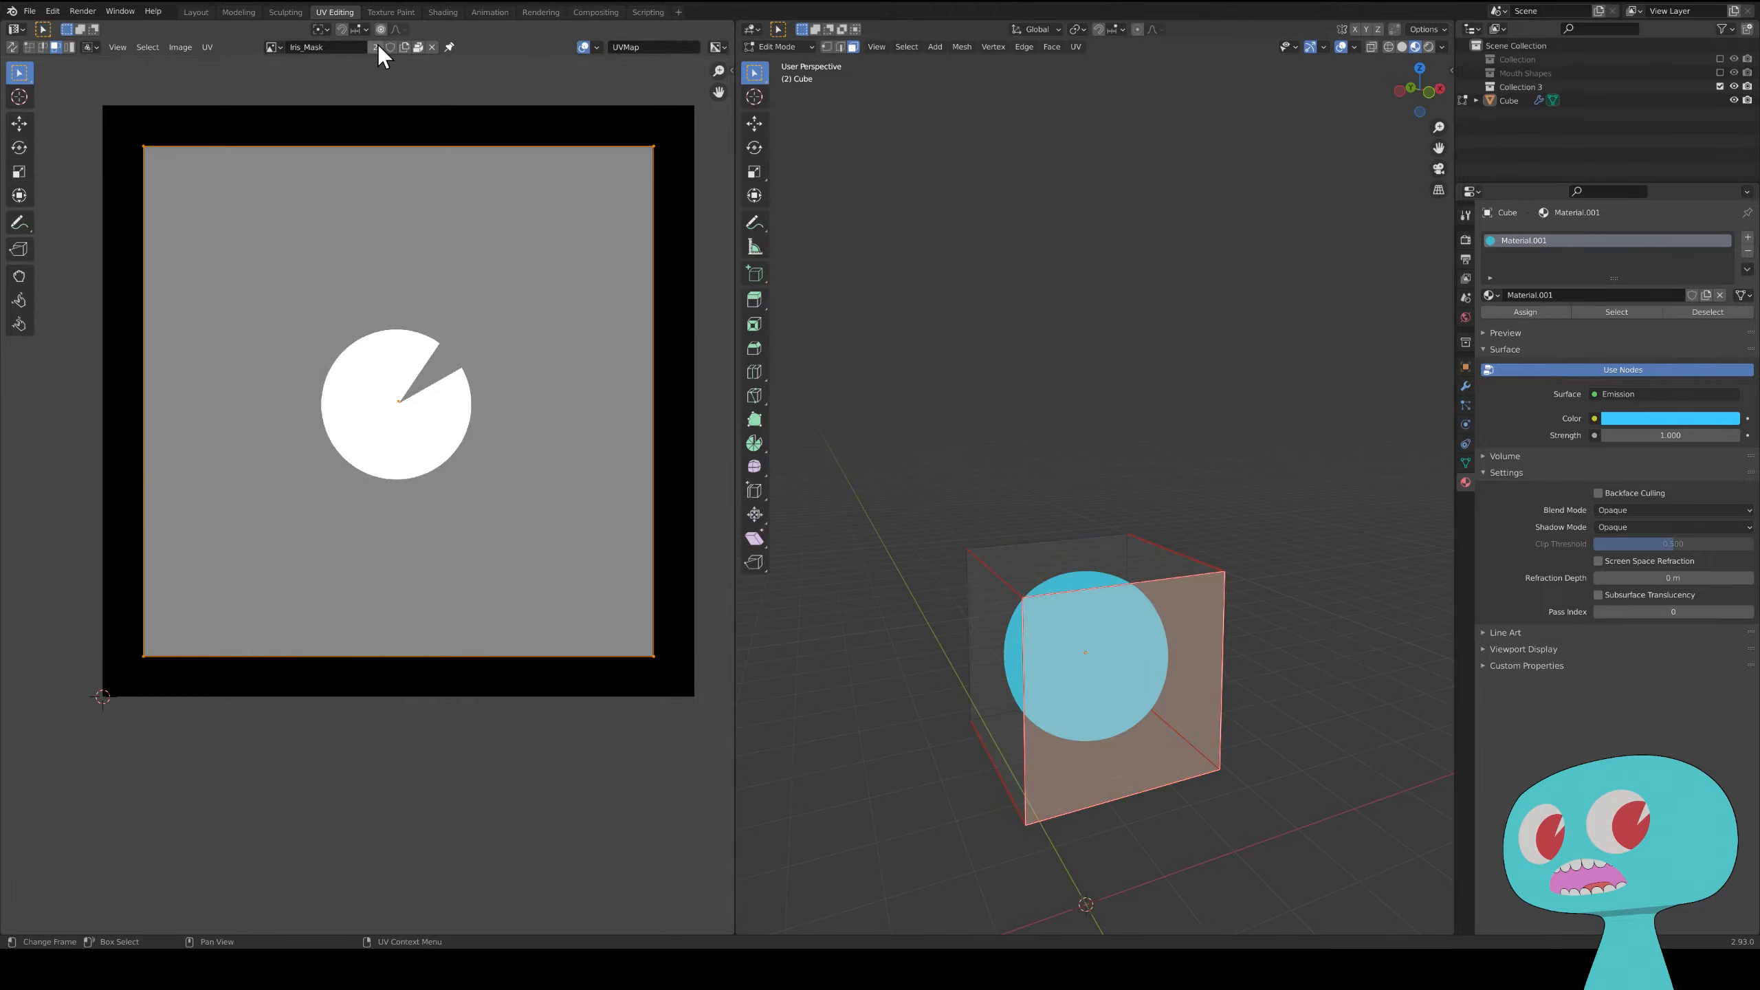
- Return to the Shading workspace, move the Emission node lower beside the mouth texture, and bring the rounded cube into view
left_click(446, 14)
middle_click_drag(746, 691, 790, 674)
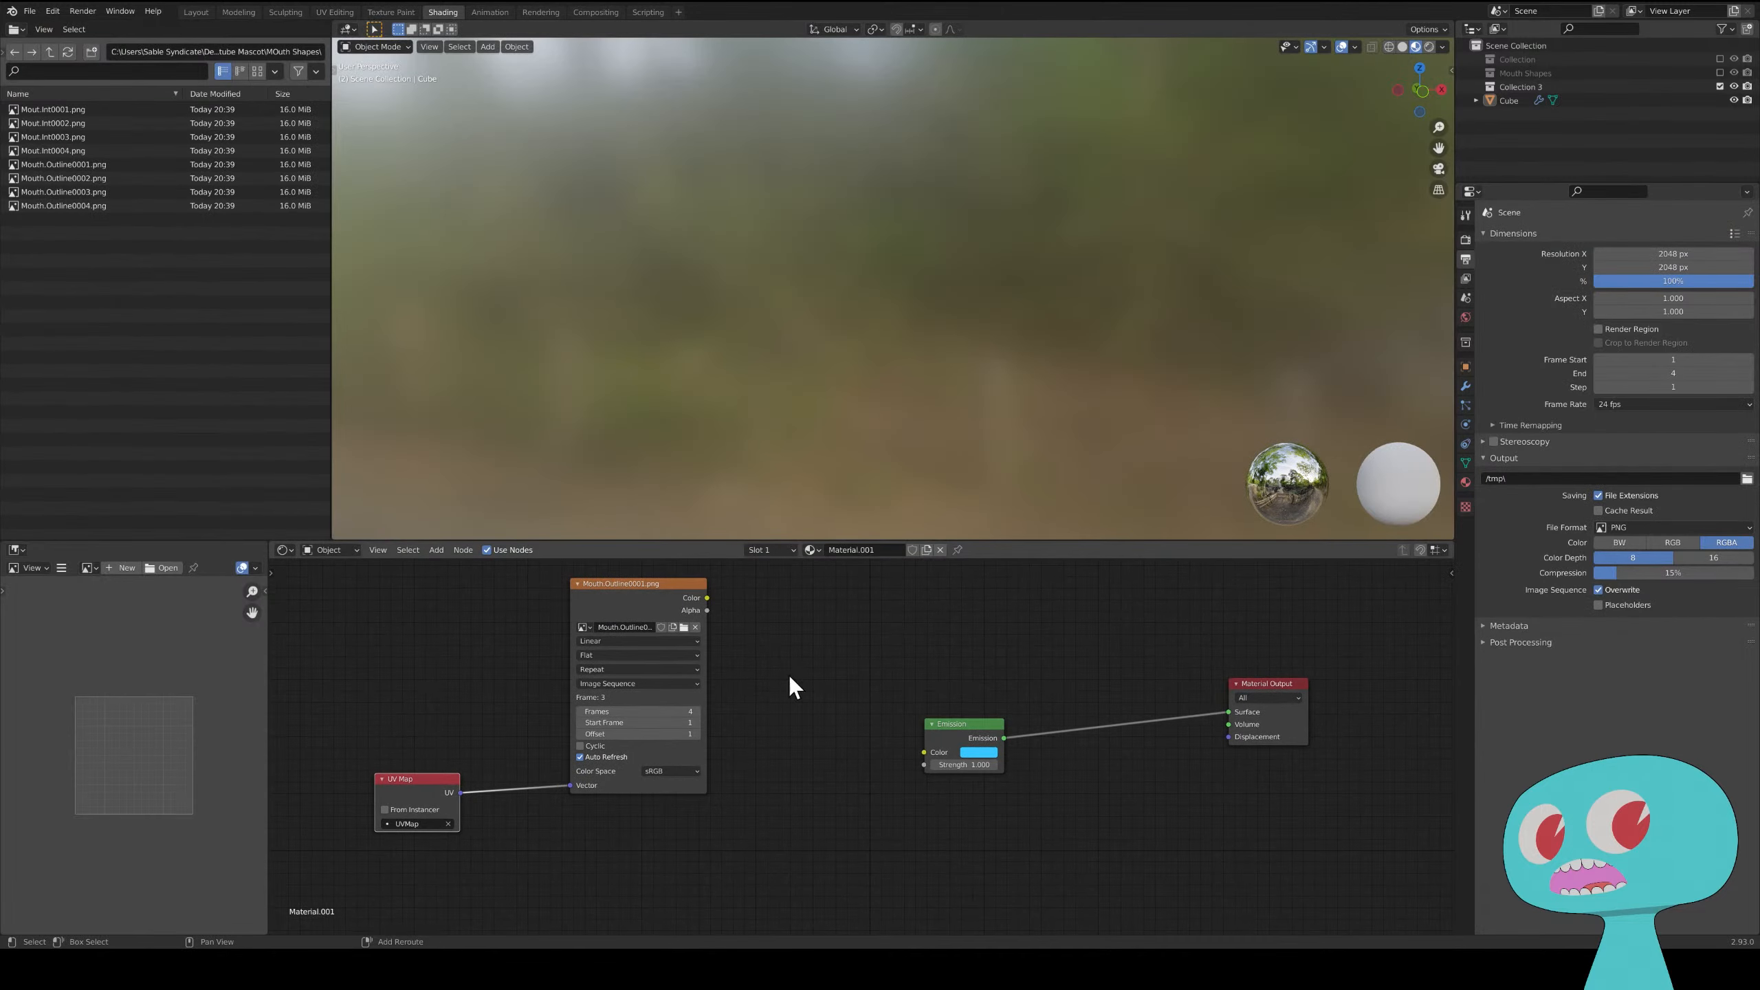
left_click_drag(978, 733, 872, 803)
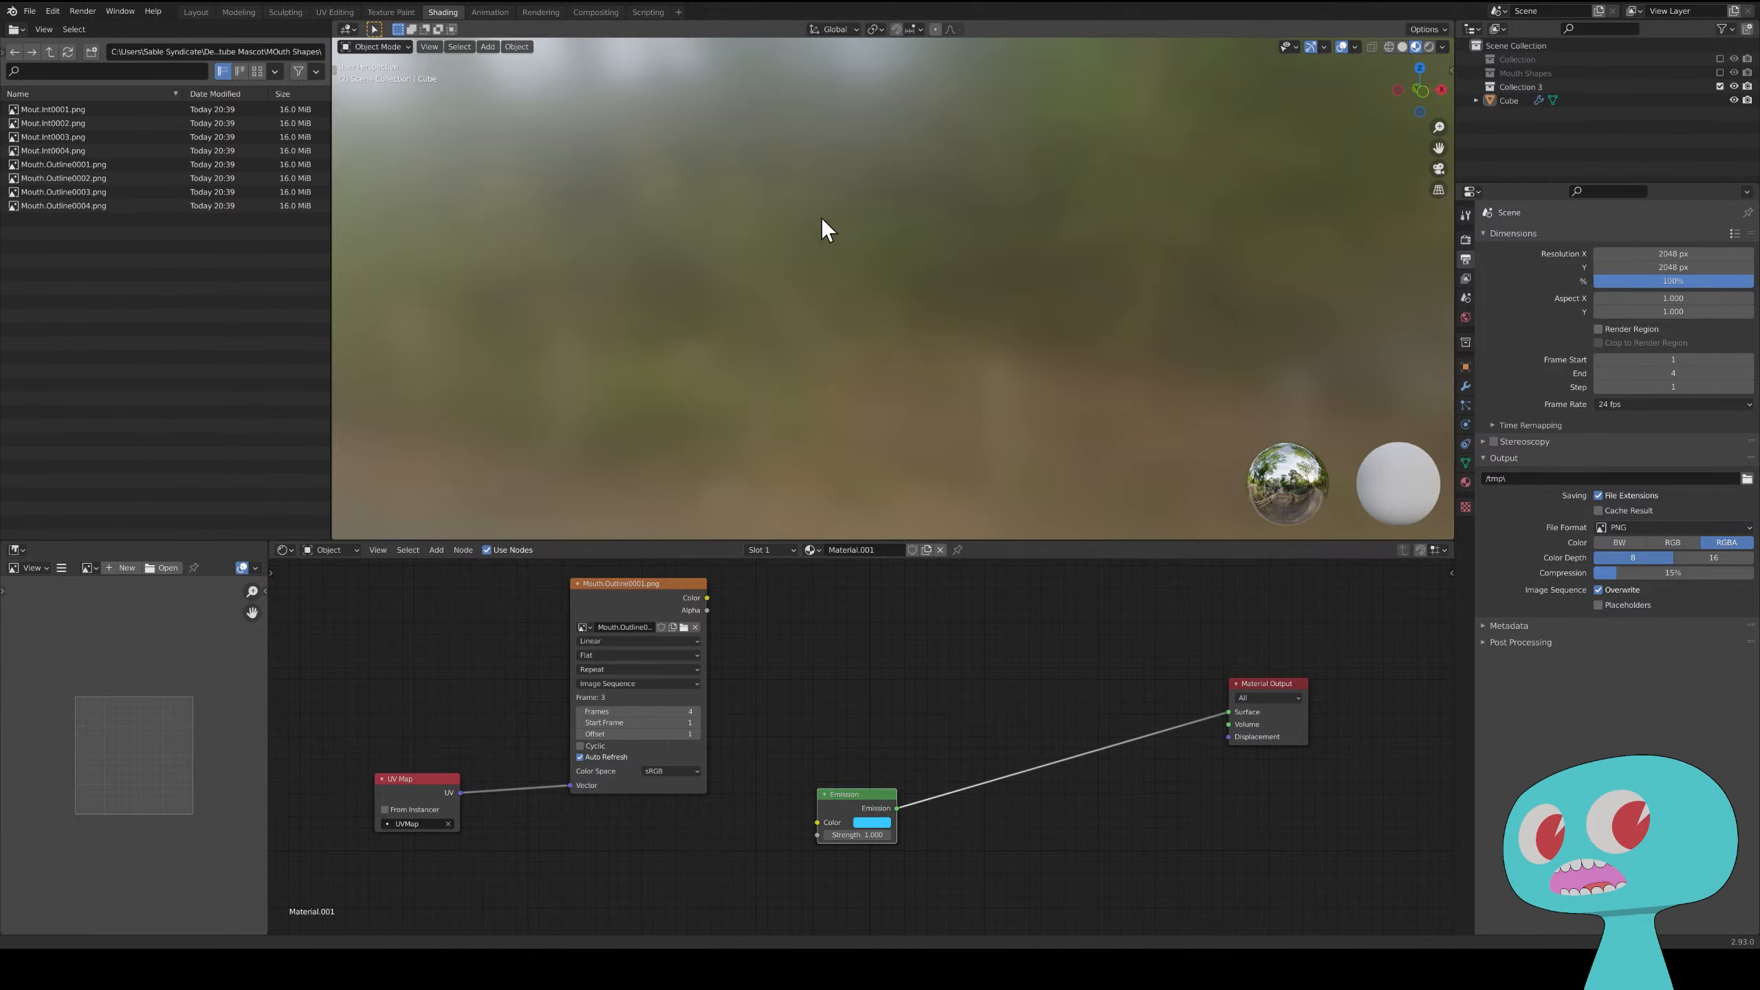
key("g")
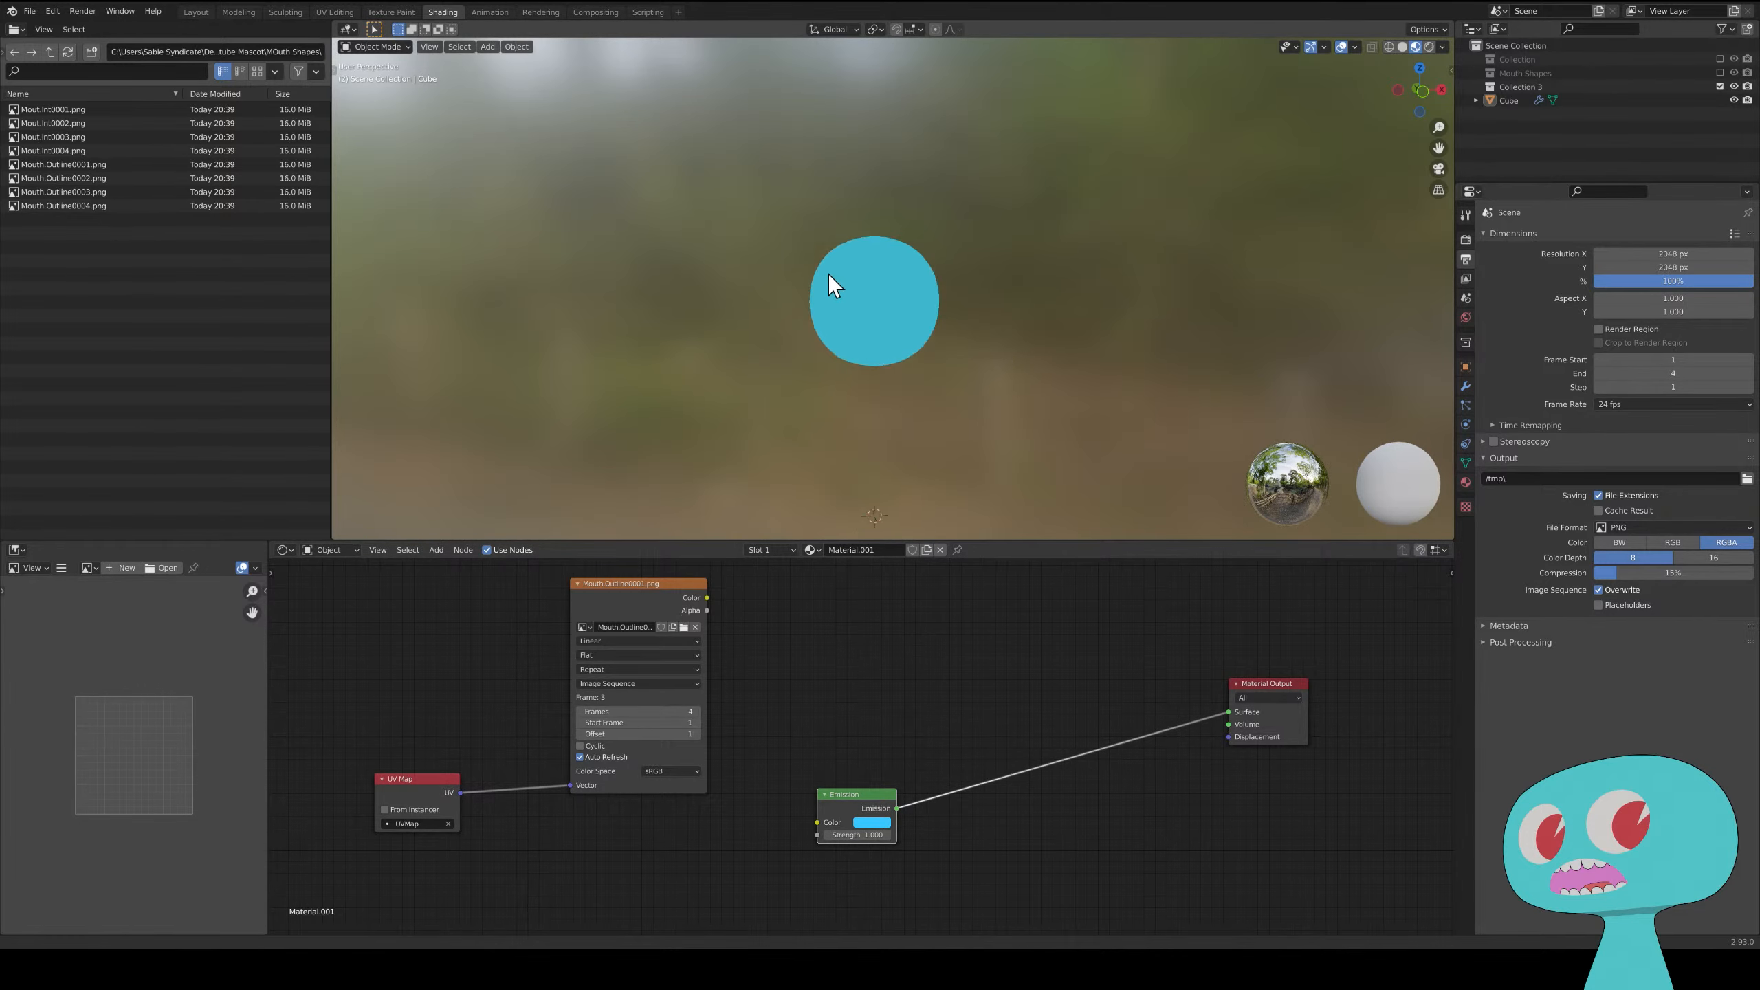
- Select the rounded cube and check its front face's orientation in Edit Mode, ending in Object Mode
left_click(830, 285)
middle_click_drag(828, 283, 888, 358)
scroll(885, 289, "up", 2)
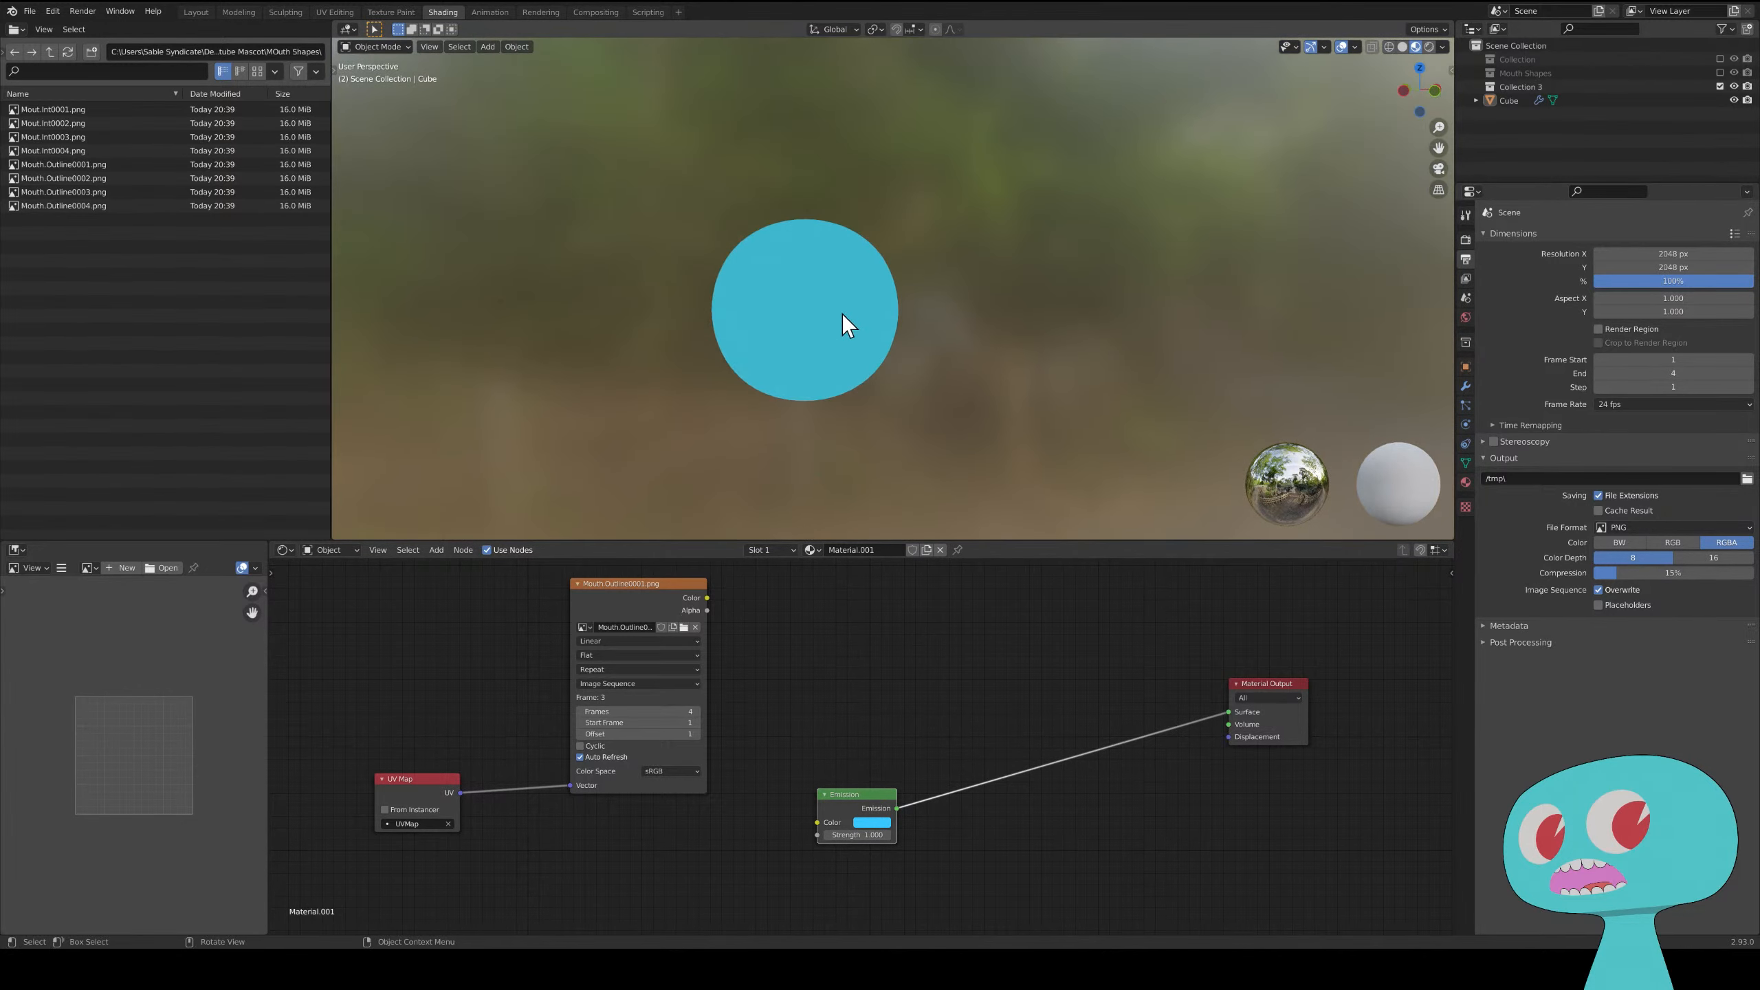
left_click(367, 47)
left_click(843, 298)
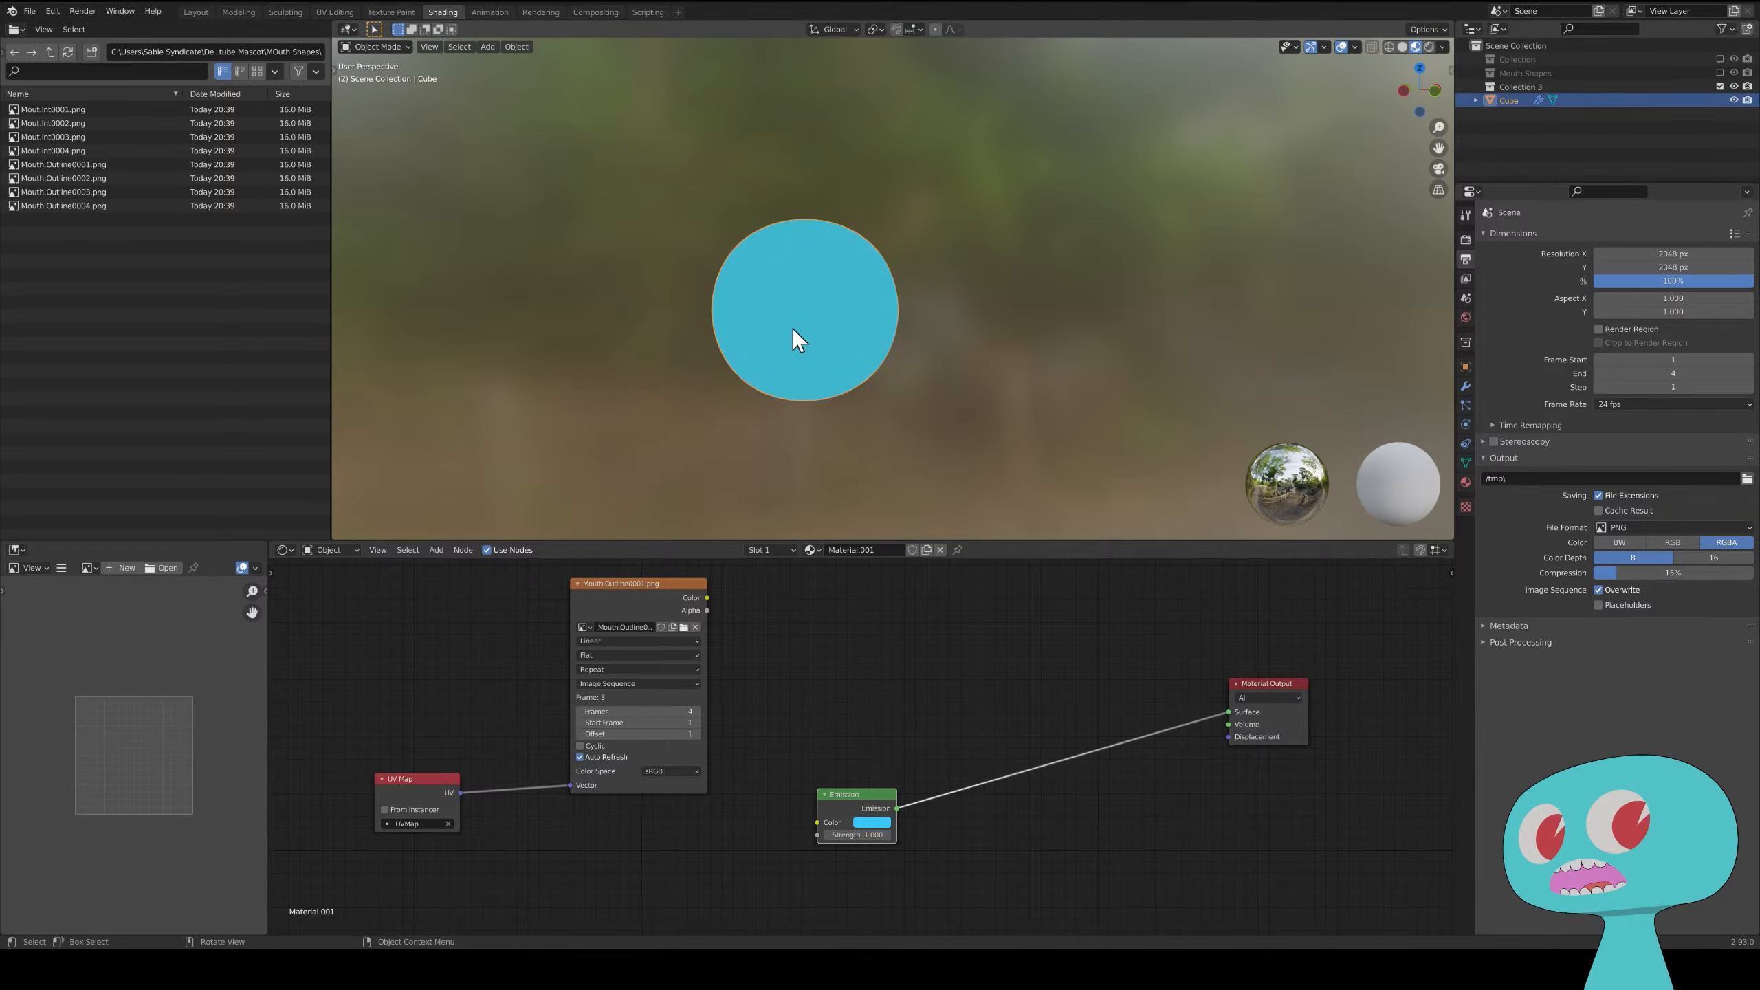
key("Tab")
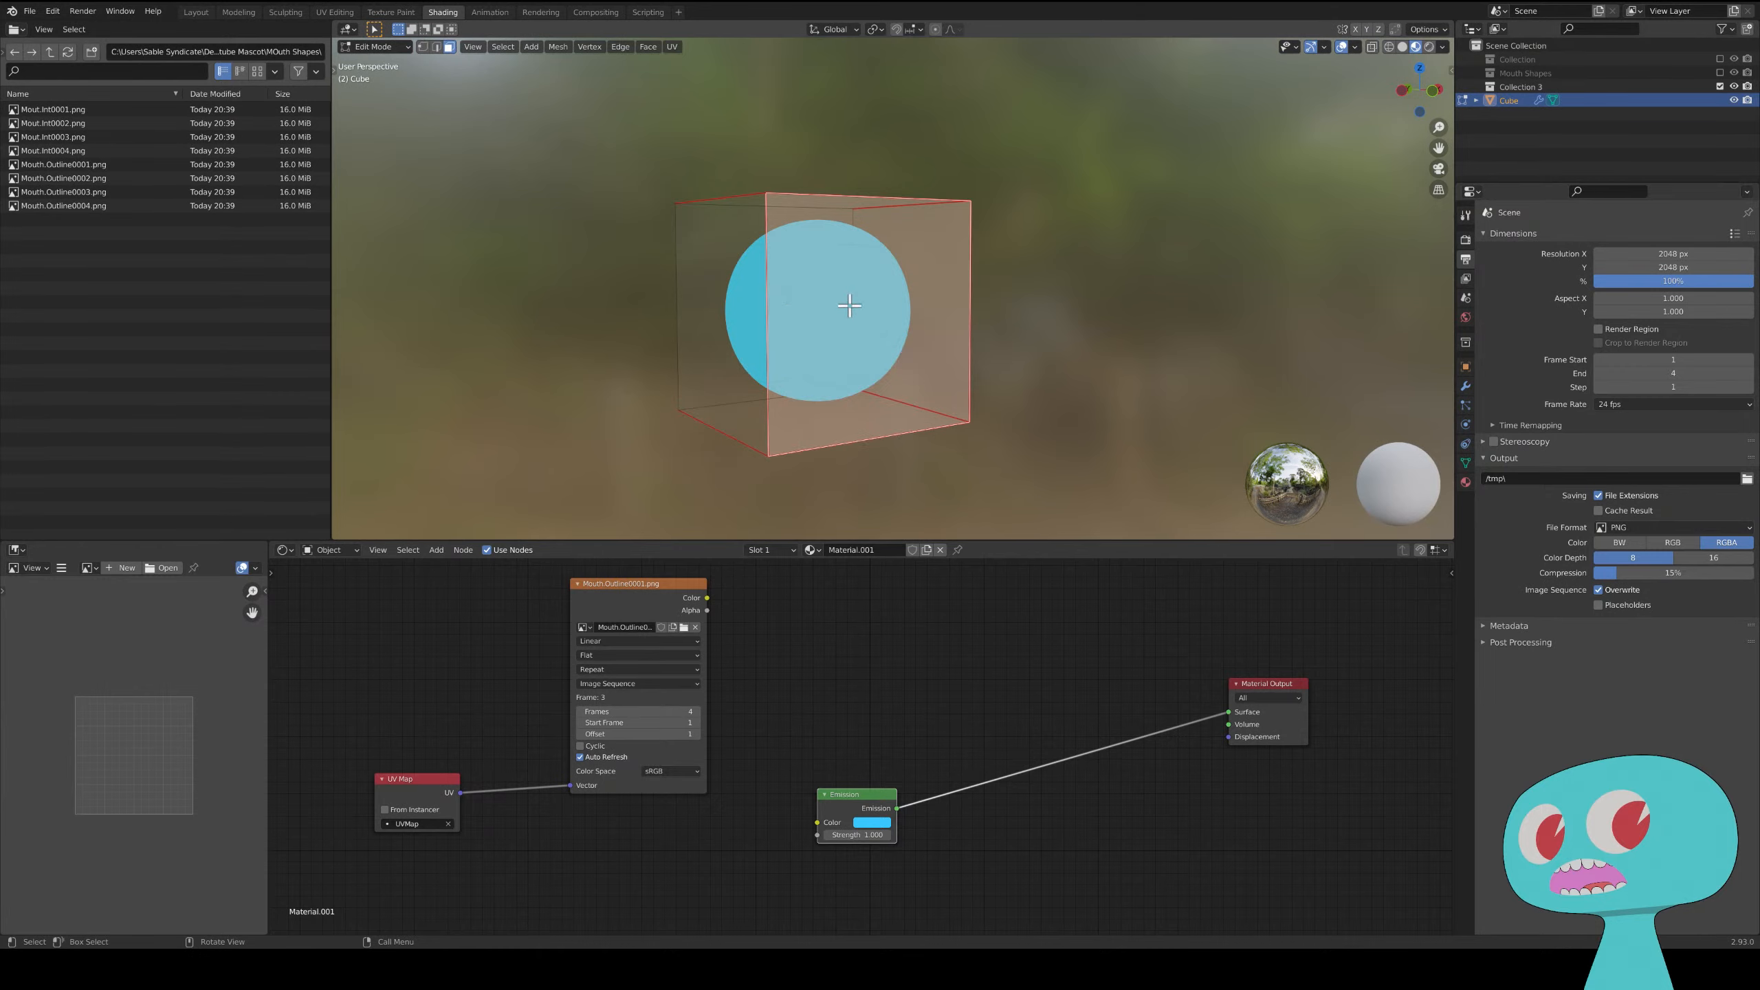
key("Tab")
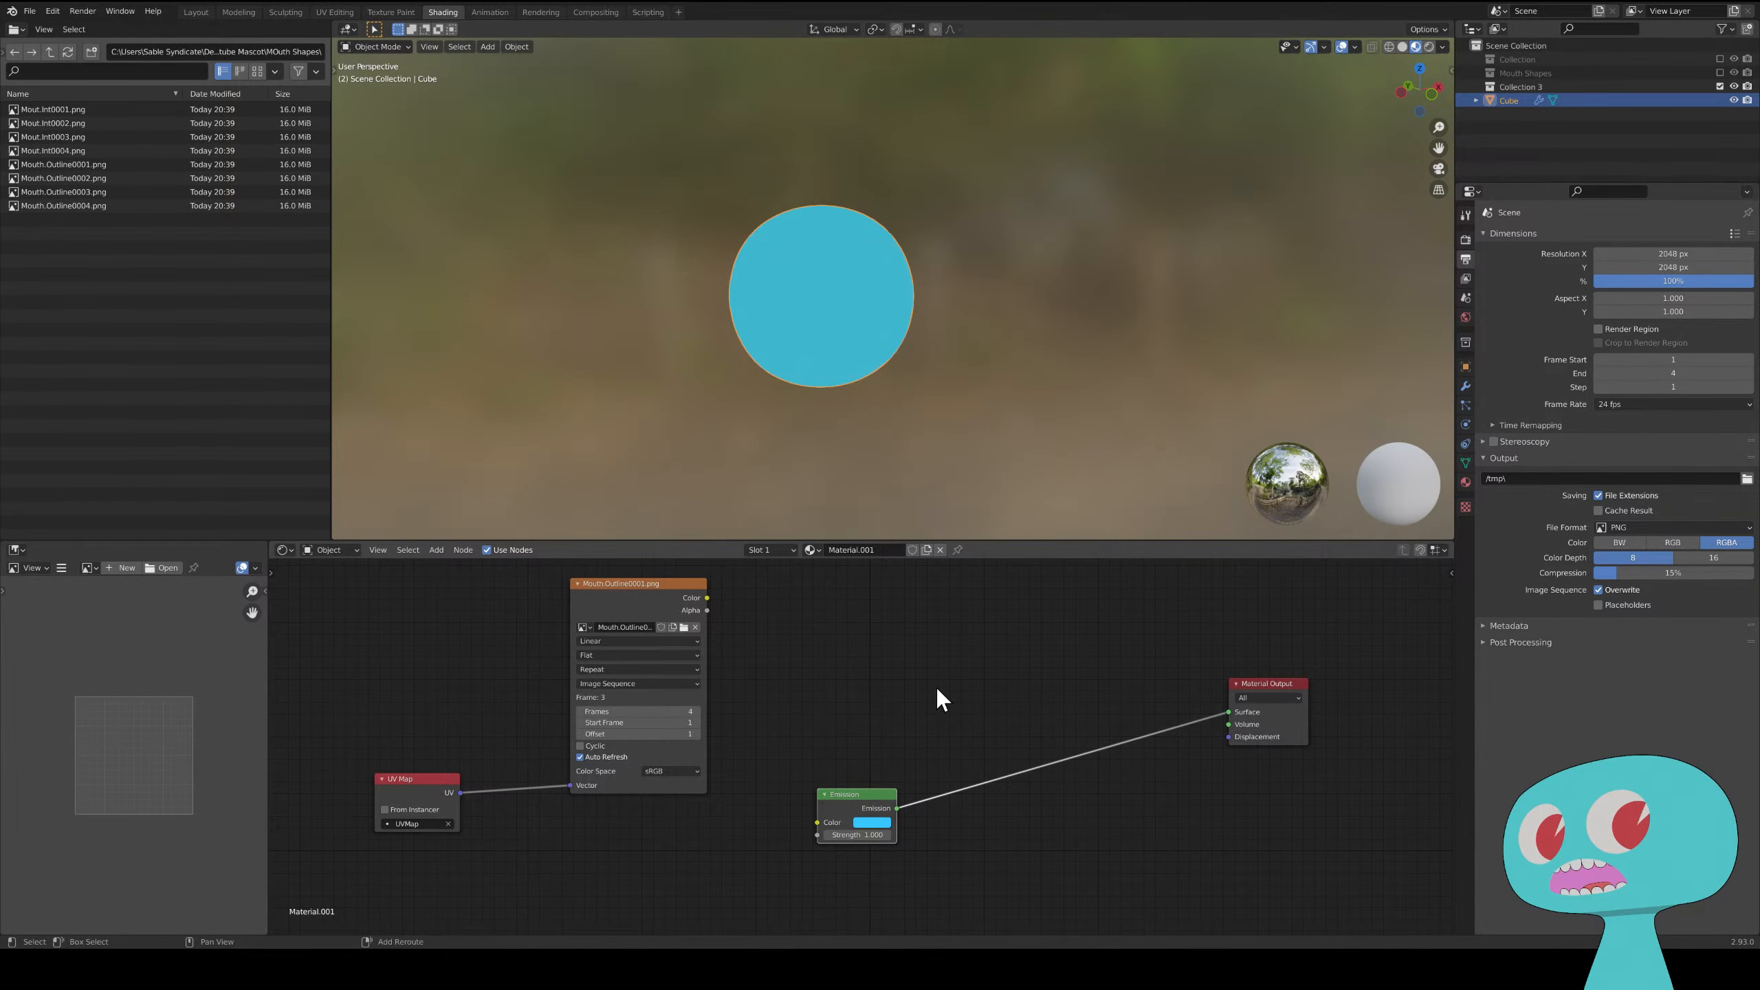
- Add a Mix Shader node in the empty space between the mouth outline texture and the Material Output
key("shift+a")
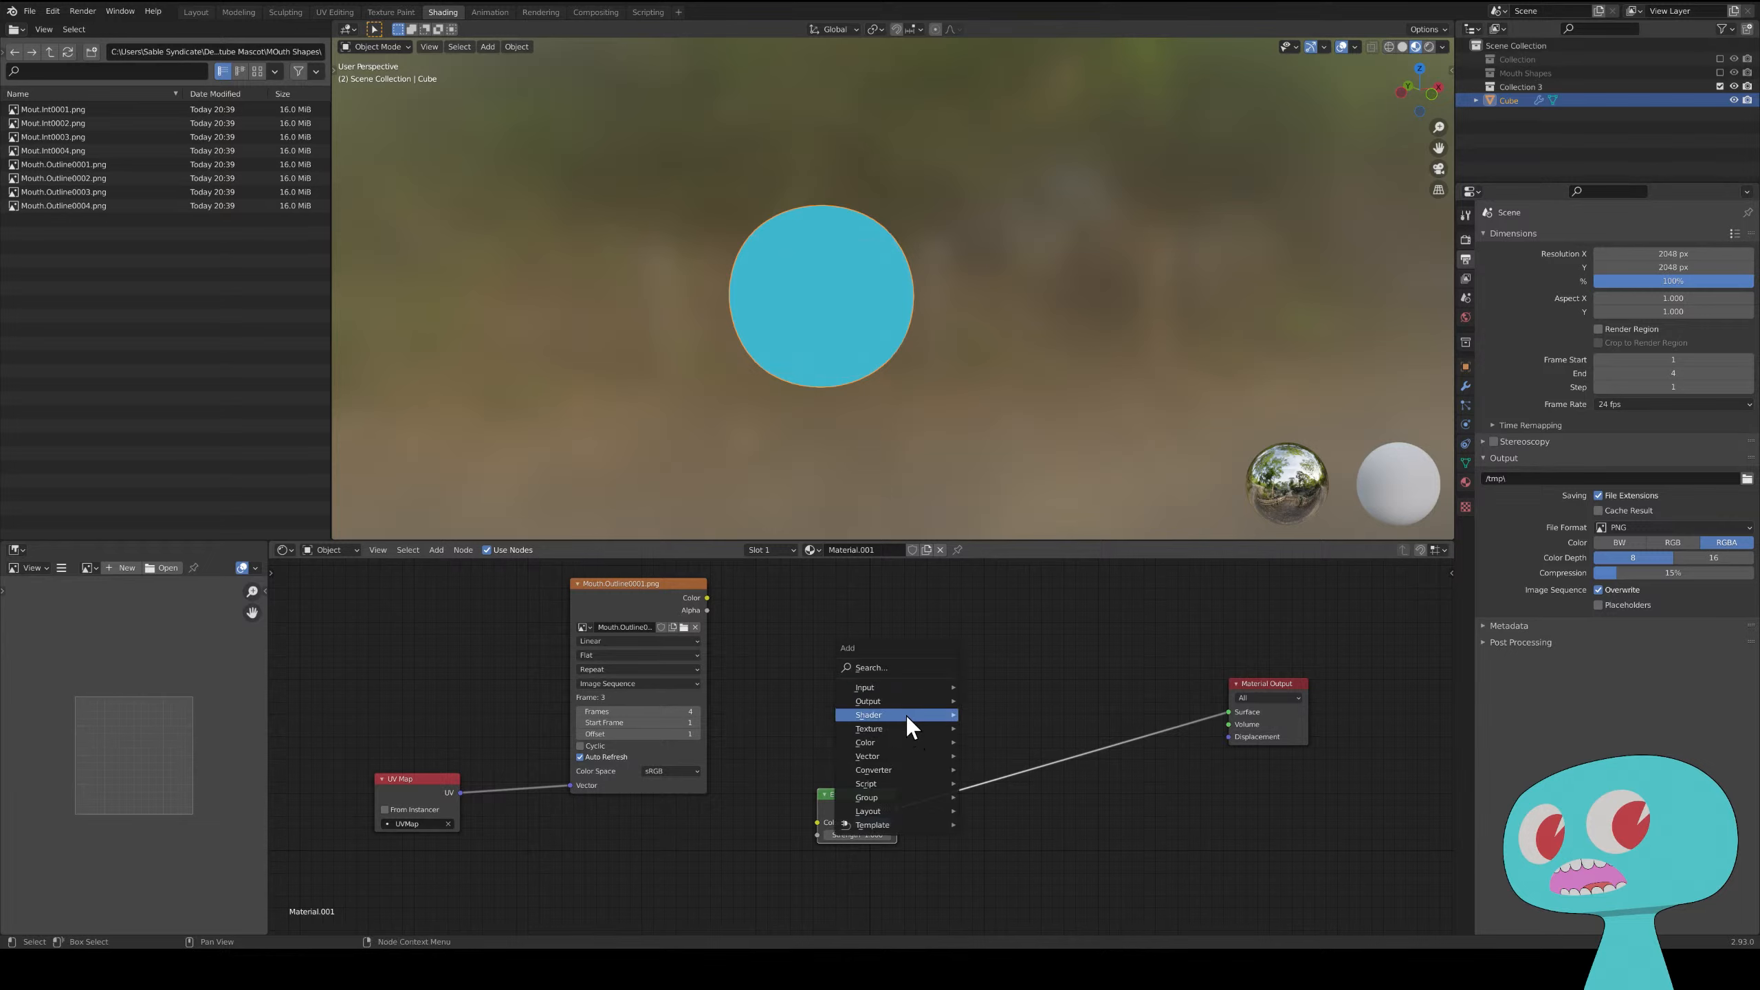
mouse_move(905, 715)
left_click(1015, 574)
left_click(970, 668)
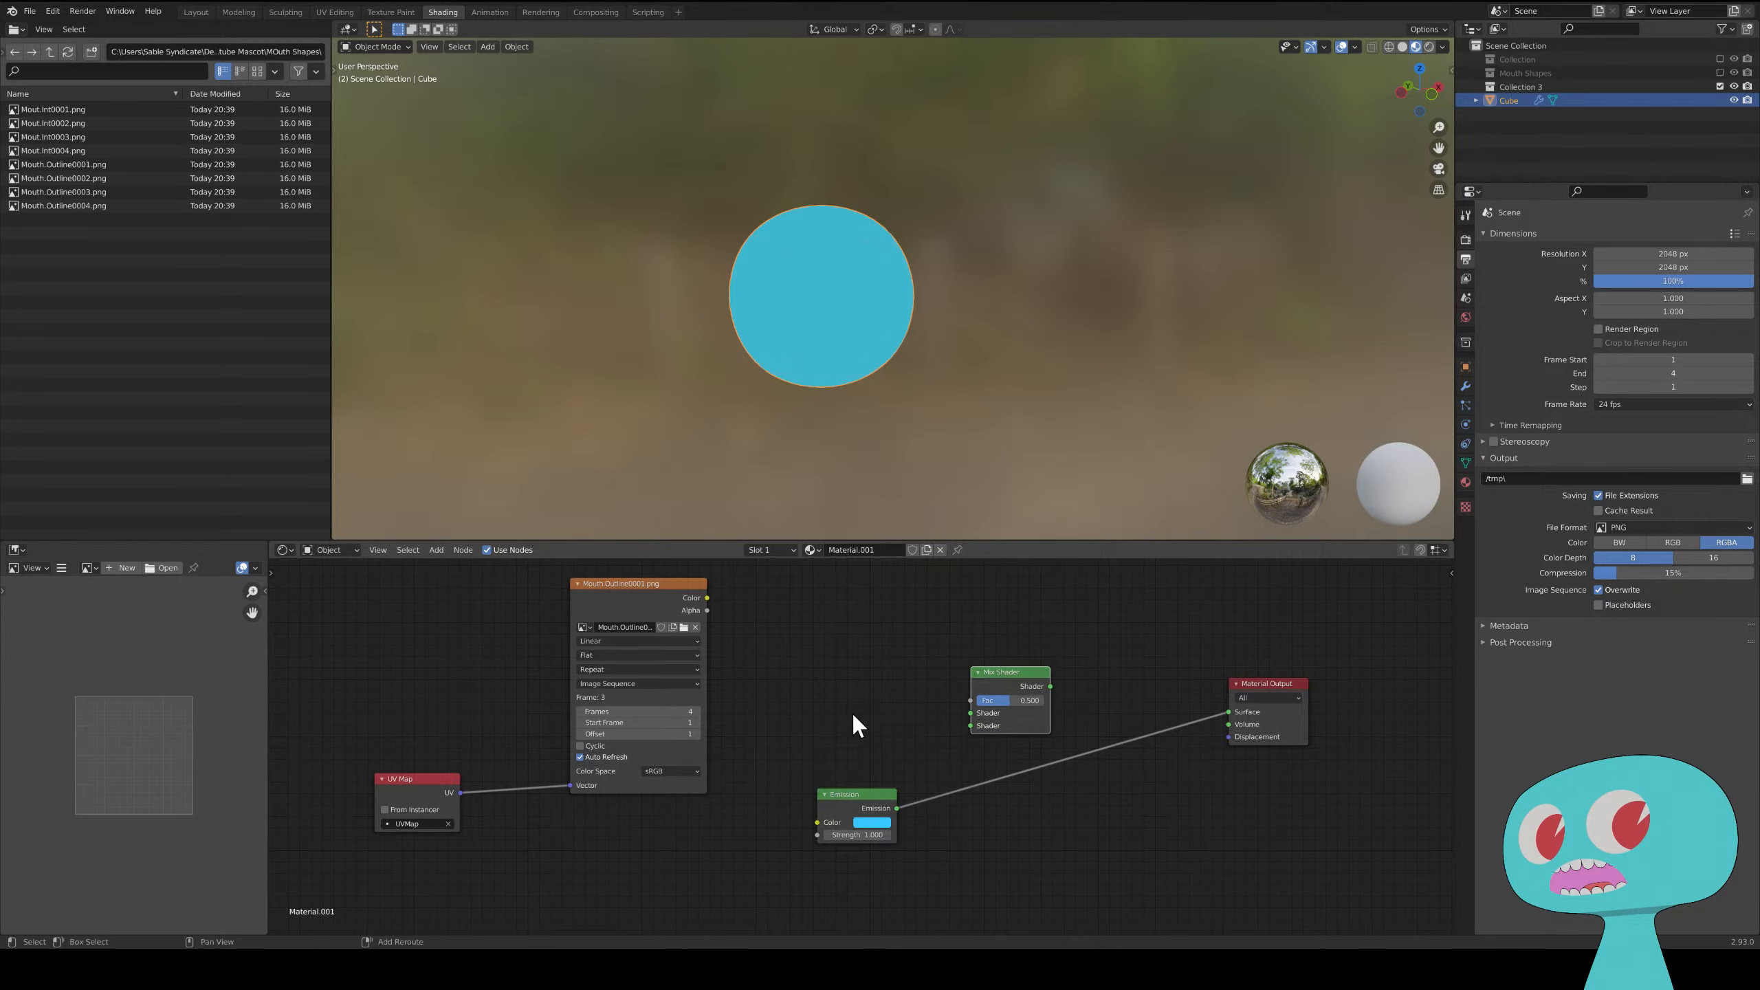
- Add a second Emission node just above the light blue one and set its colour to black
key("shift+a")
key("shift+a")
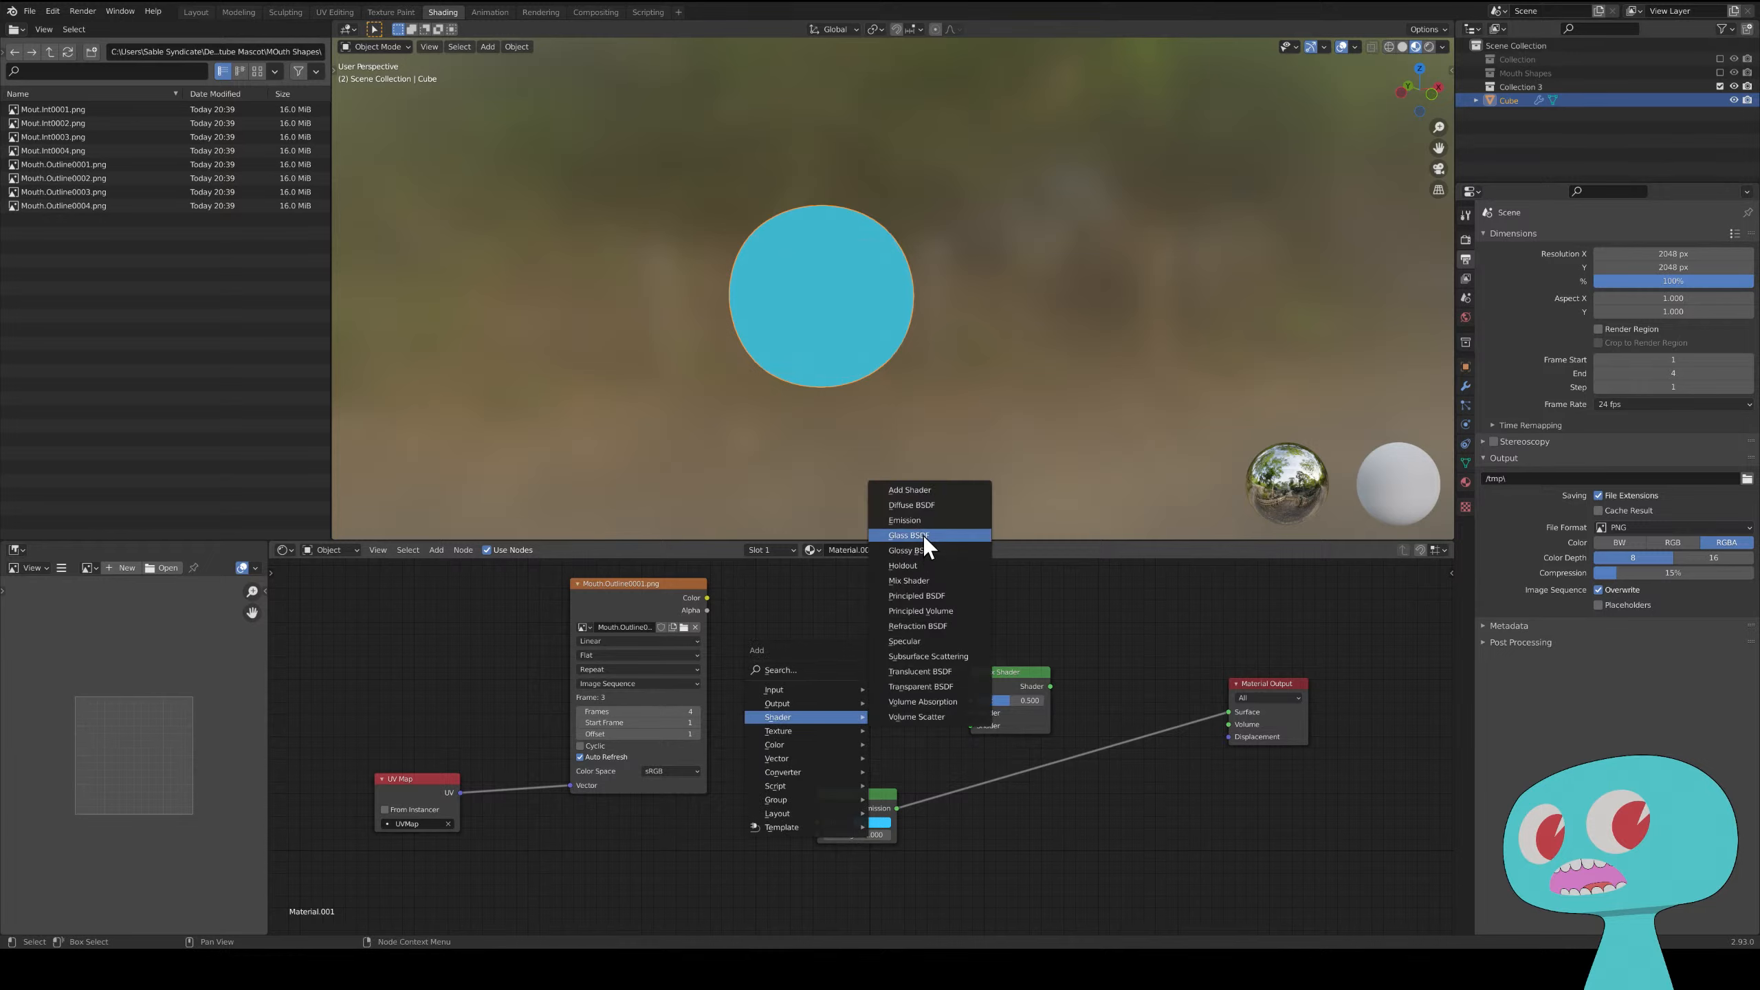
left_click(907, 520)
left_click(788, 716)
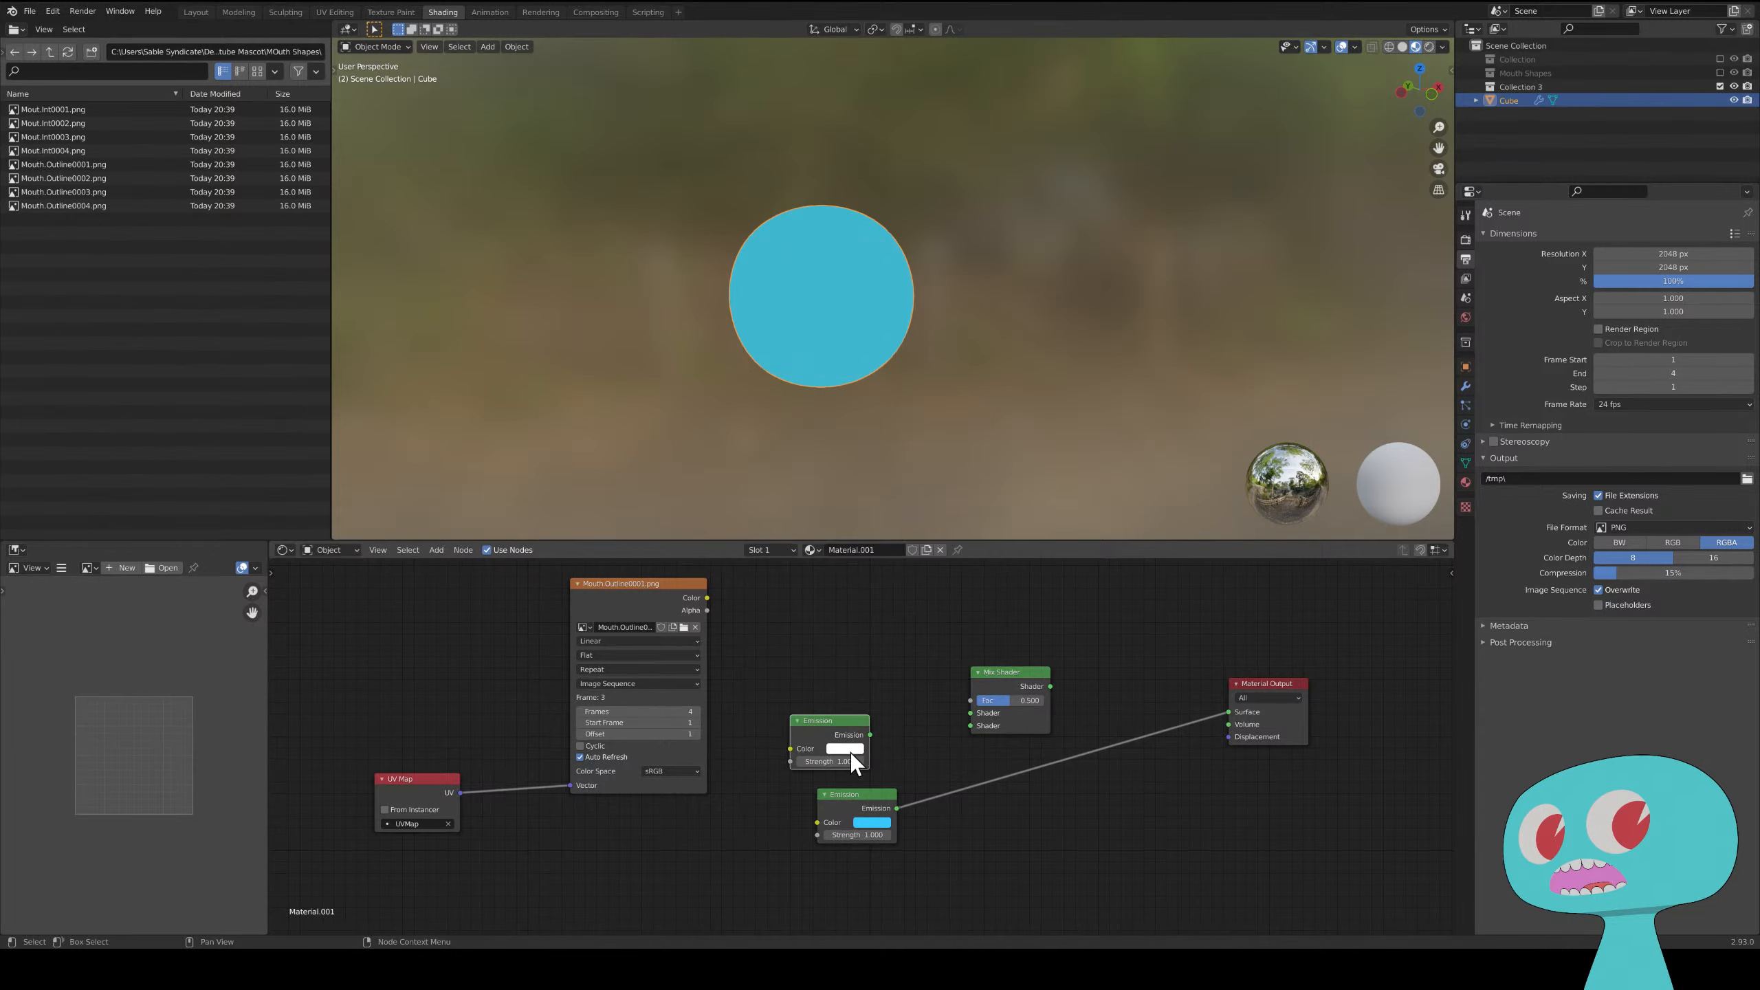
left_click(847, 749)
left_click_drag(925, 644, 925, 668)
left_click_drag(870, 735, 872, 747)
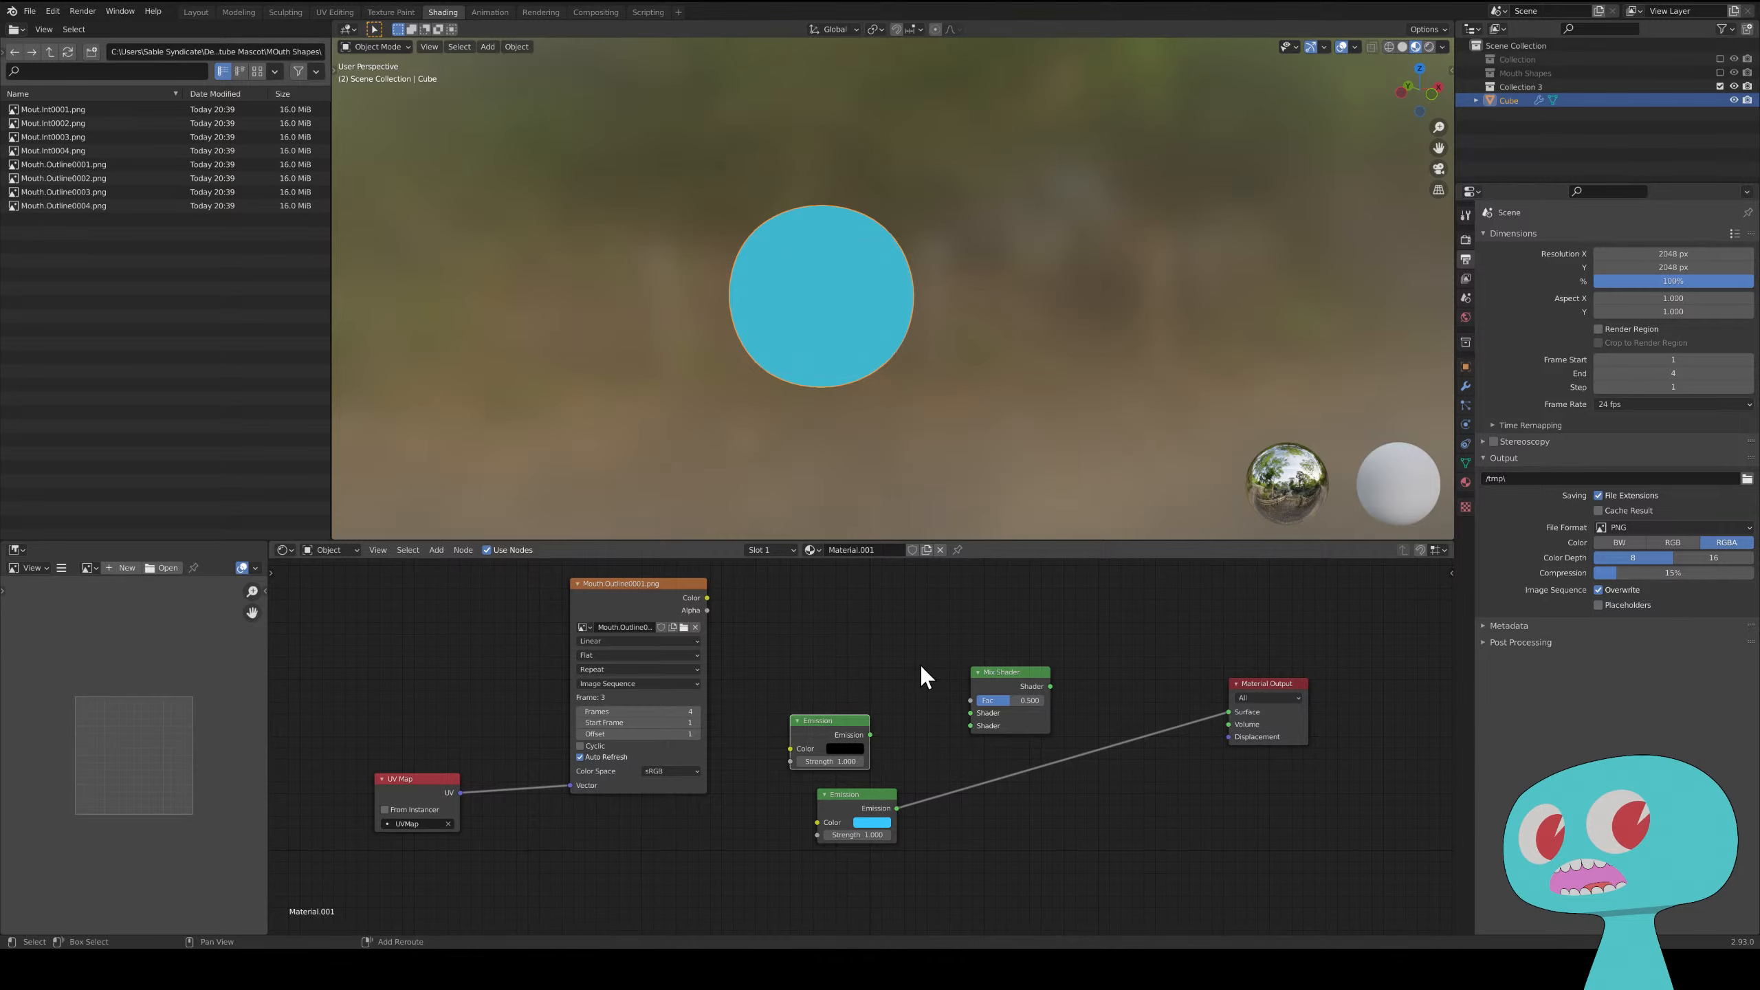
- Stack the black Emission node above the light blue one below the mouth texture, and move the Mix Shader slightly higher
middle_click_drag(920, 664, 836, 693)
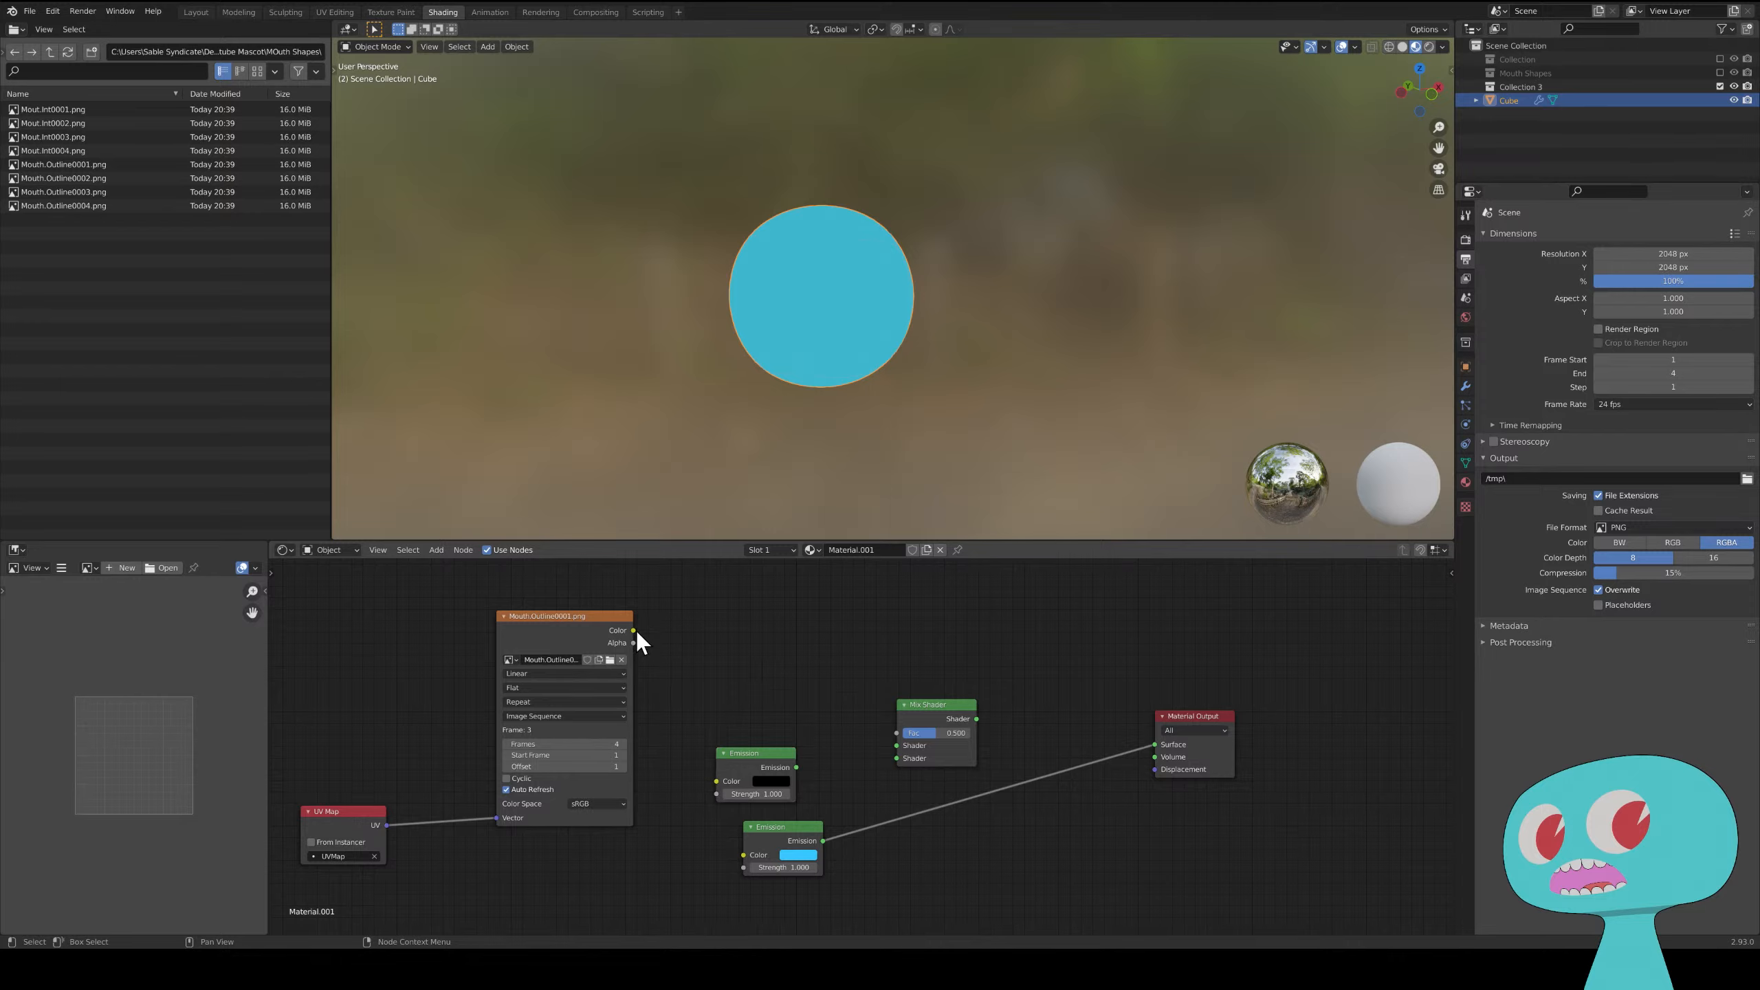
left_click_drag(777, 828, 929, 793)
left_click_drag(751, 751, 757, 823)
left_click_drag(927, 814, 757, 915)
left_click_drag(773, 819, 783, 807)
left_click_drag(774, 893, 781, 884)
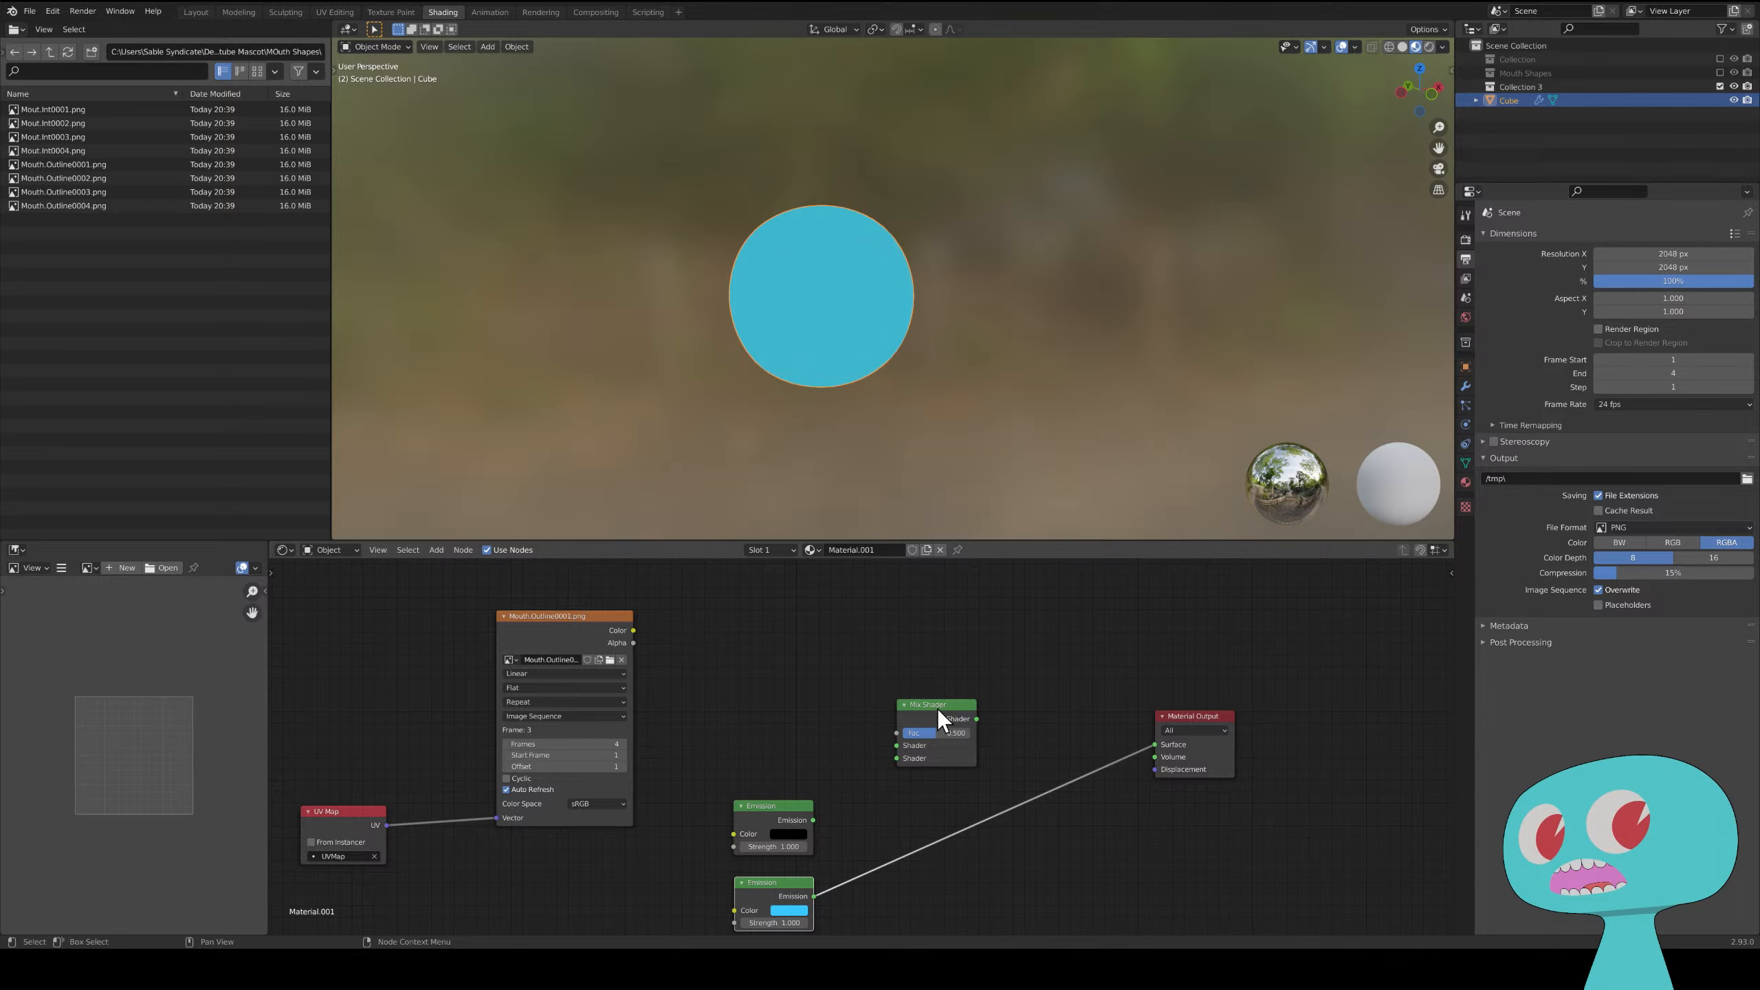
left_click_drag(938, 709, 949, 691)
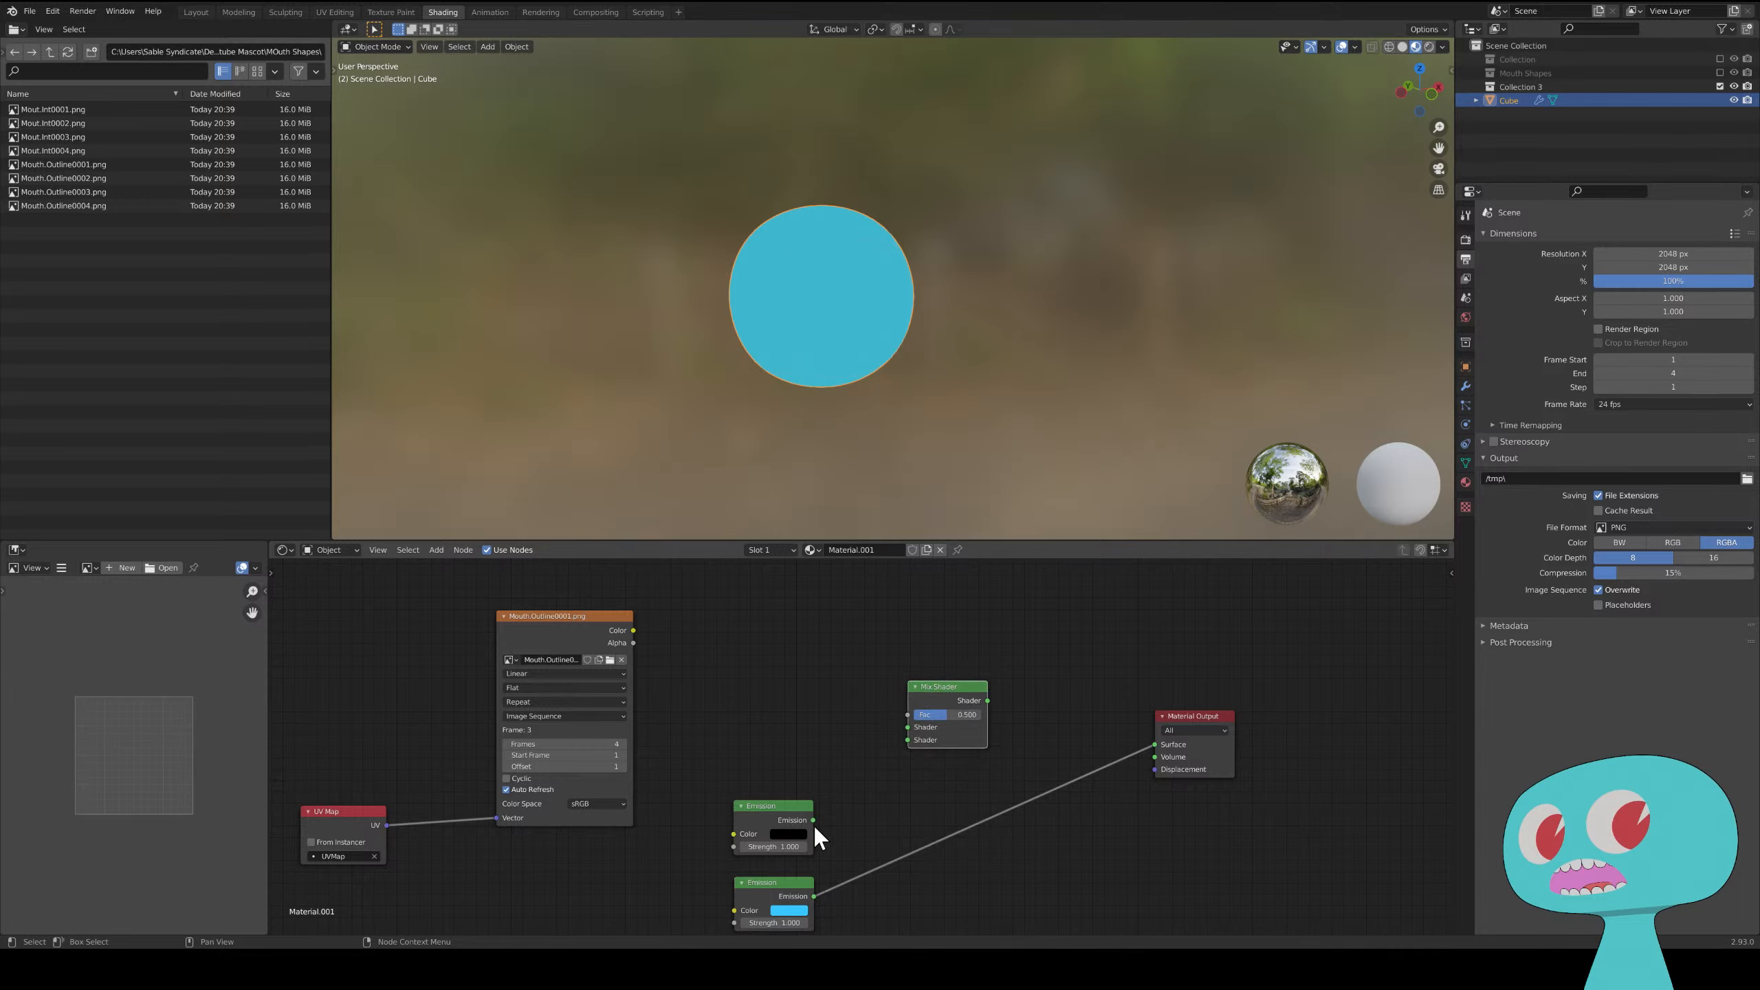
- Connect the black and blue Emissions to the Mix Shader's first and second inputs, its output to Surface, and the texture's Alpha to Fac
left_click_drag(813, 822, 909, 731)
left_click_drag(813, 897, 1155, 745)
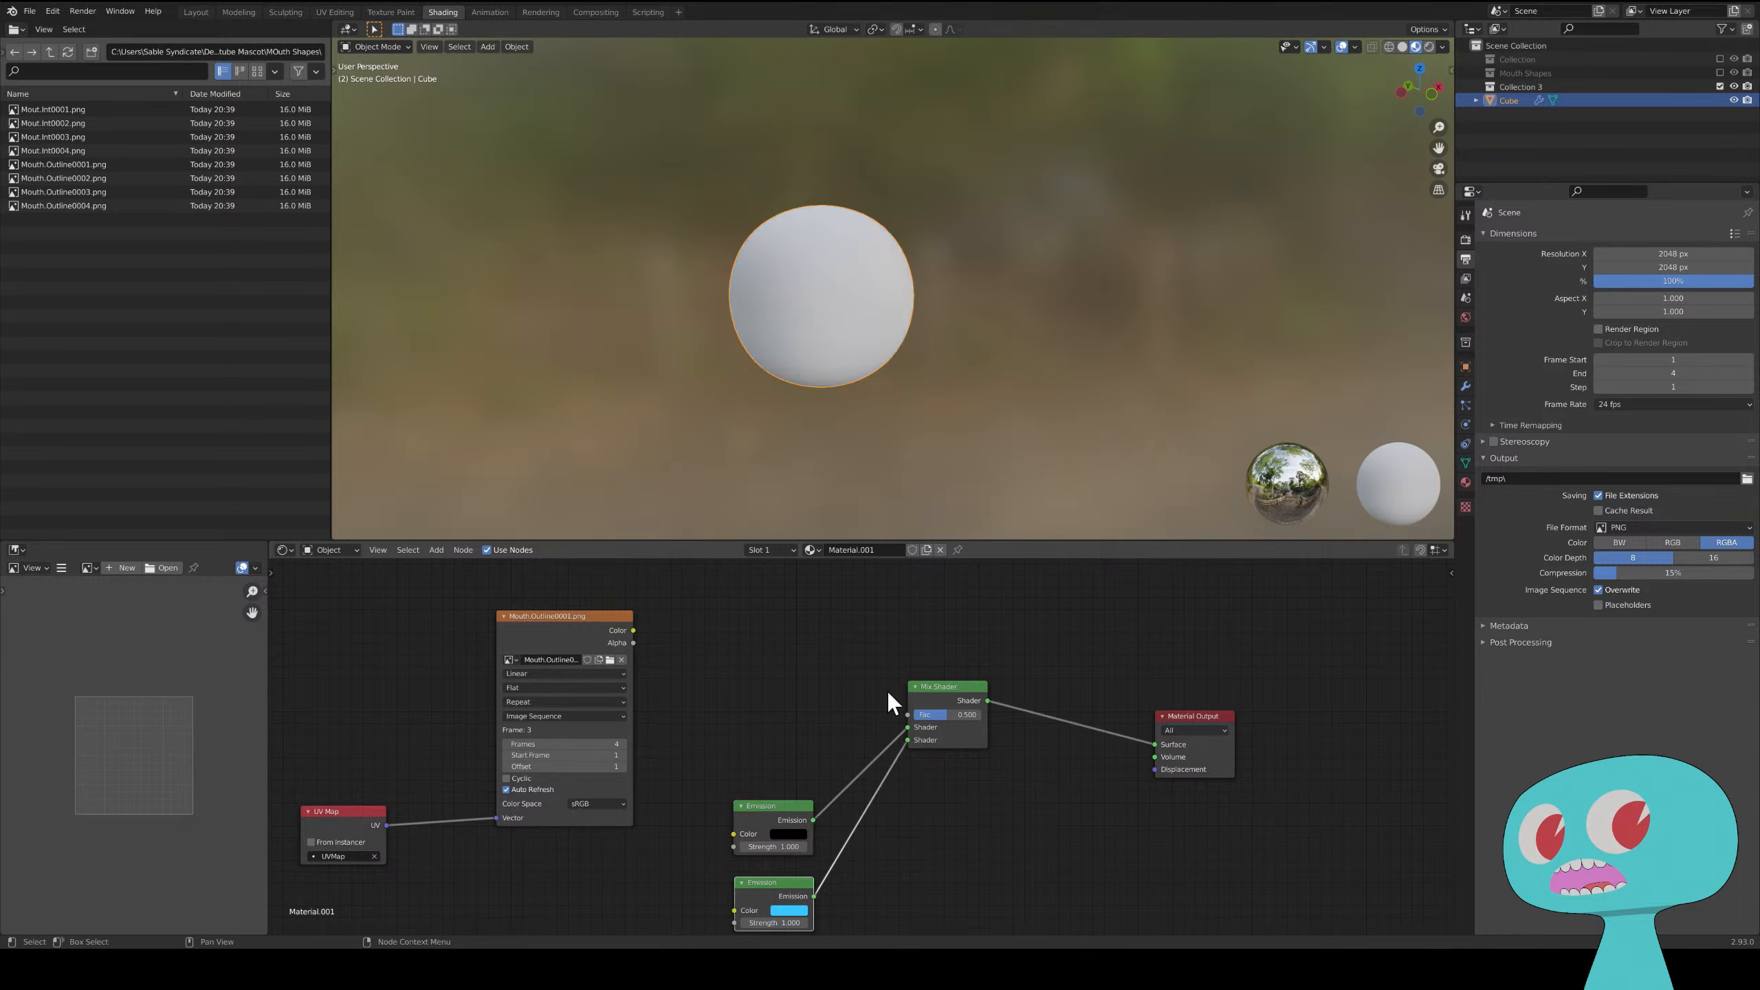
left_click_drag(634, 644, 908, 715)
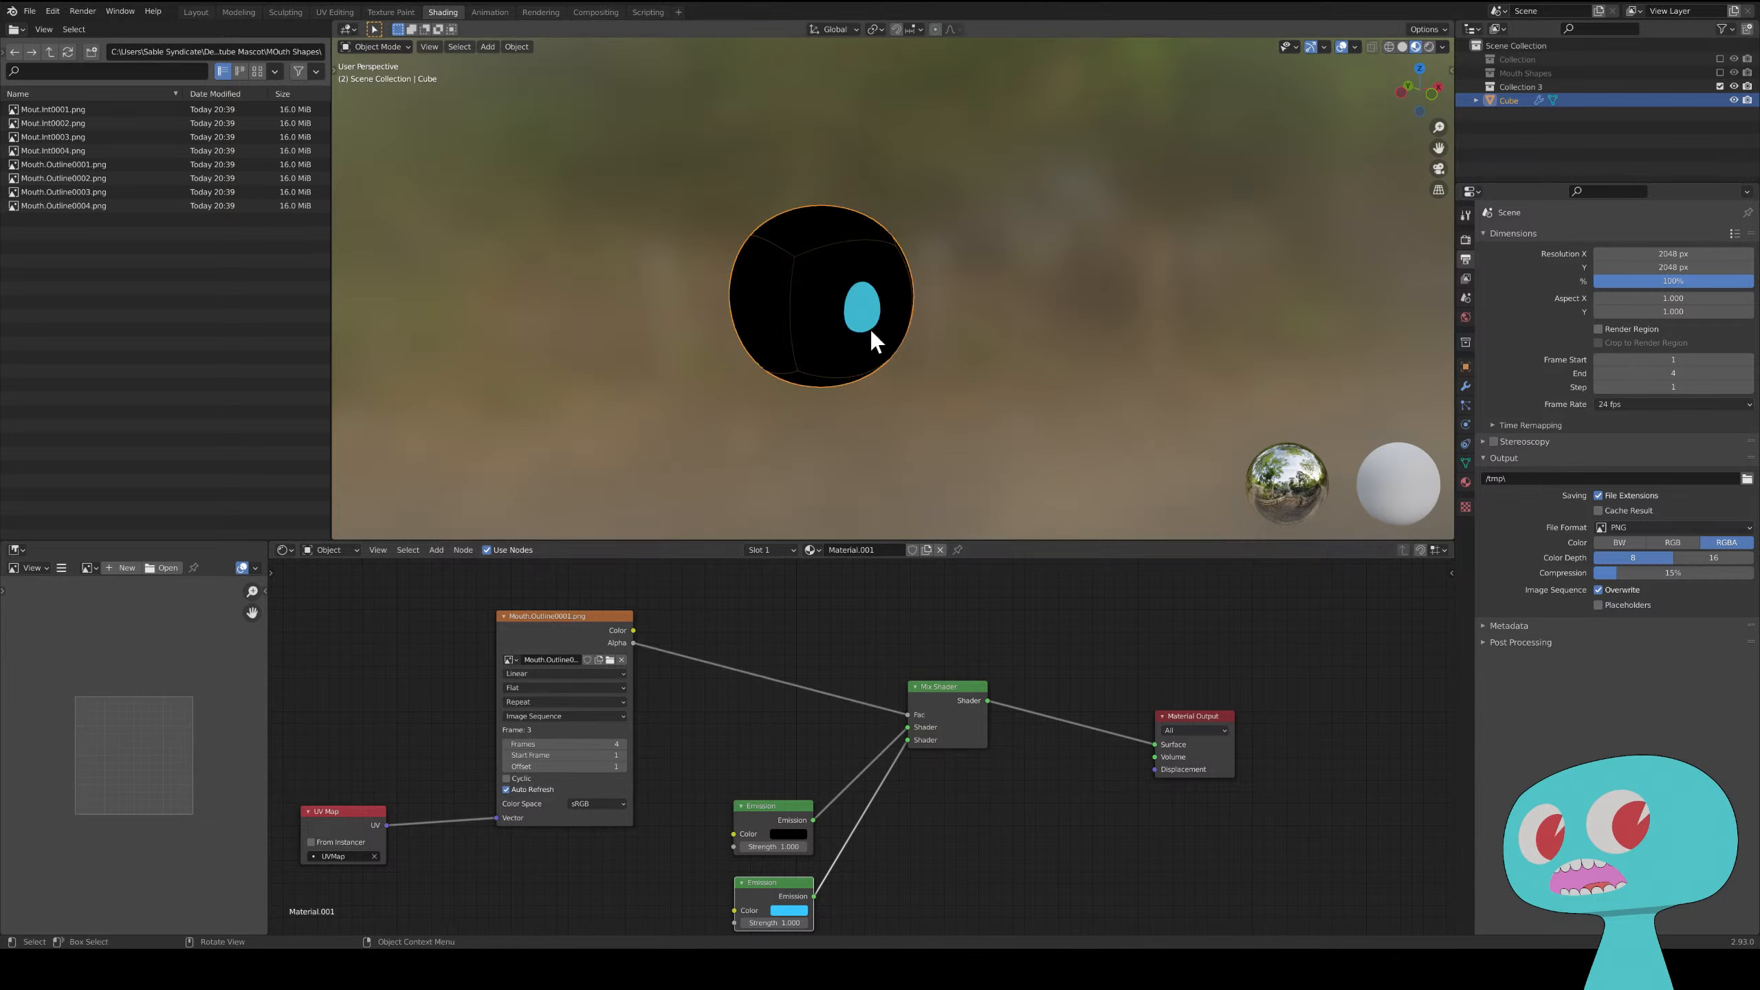
- Swap the two Emission links on the Mix Shader so light blue feeds the first Shader input and black the second
scroll(873, 353, "up", 3)
left_click_drag(902, 730, 907, 730)
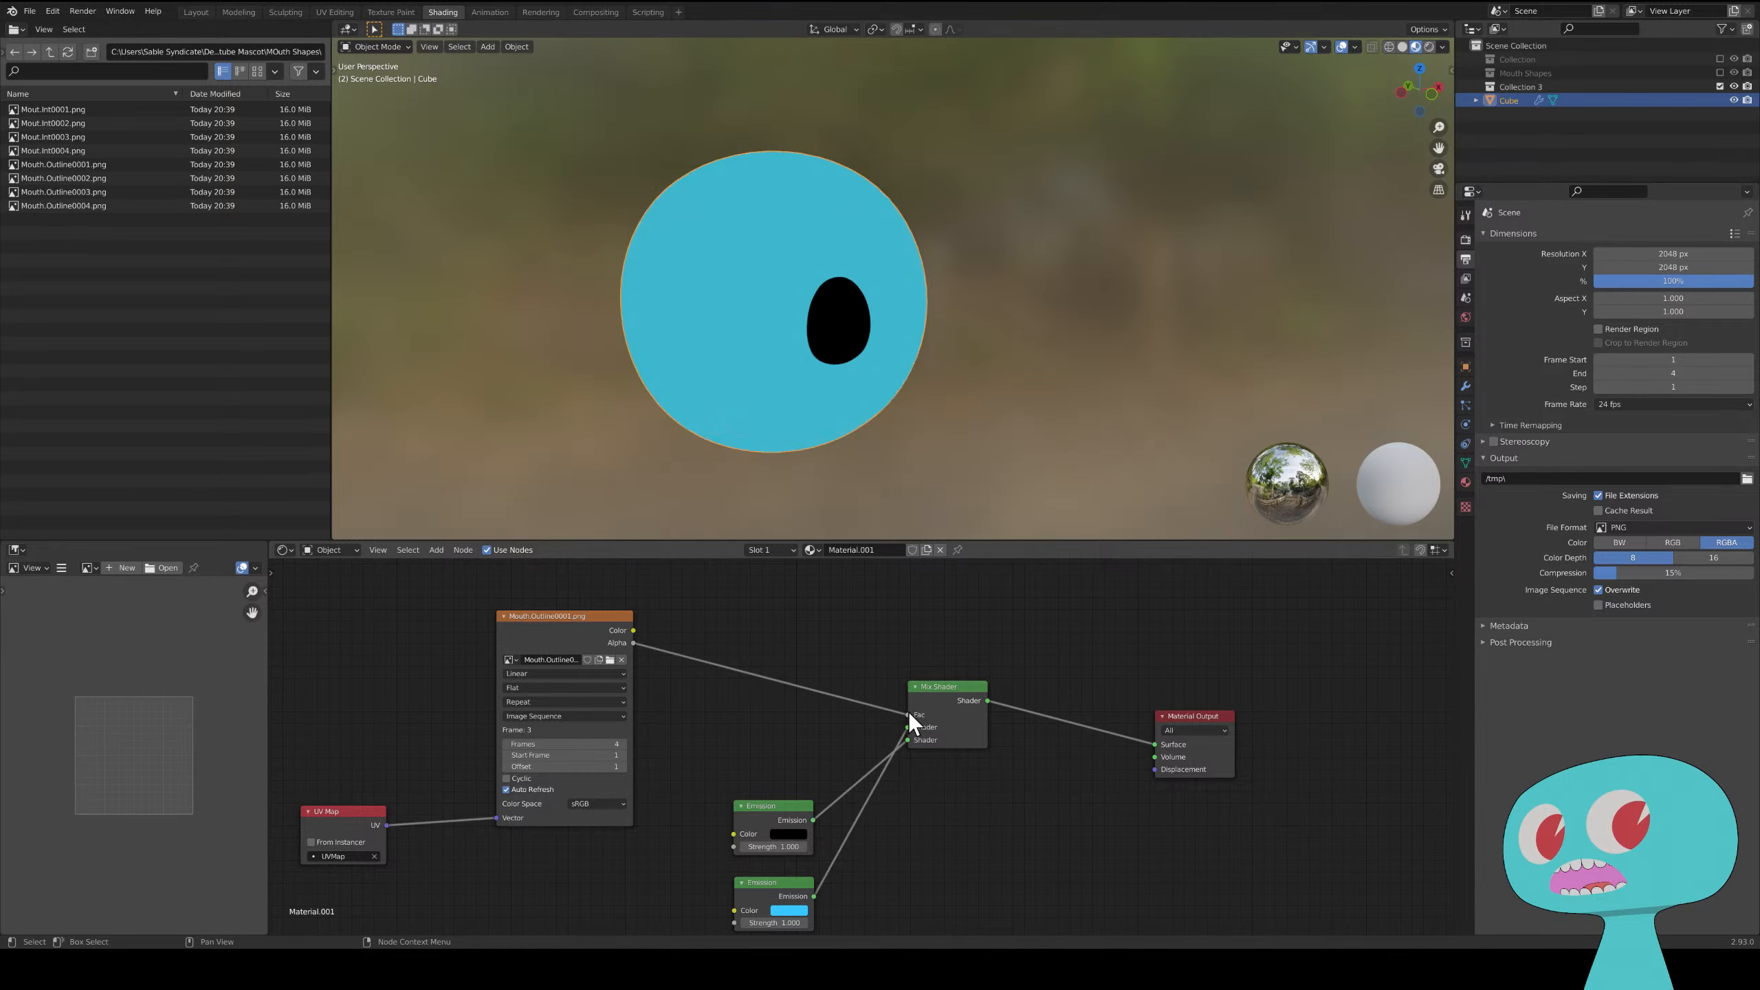
middle_click_drag(894, 485, 894, 444)
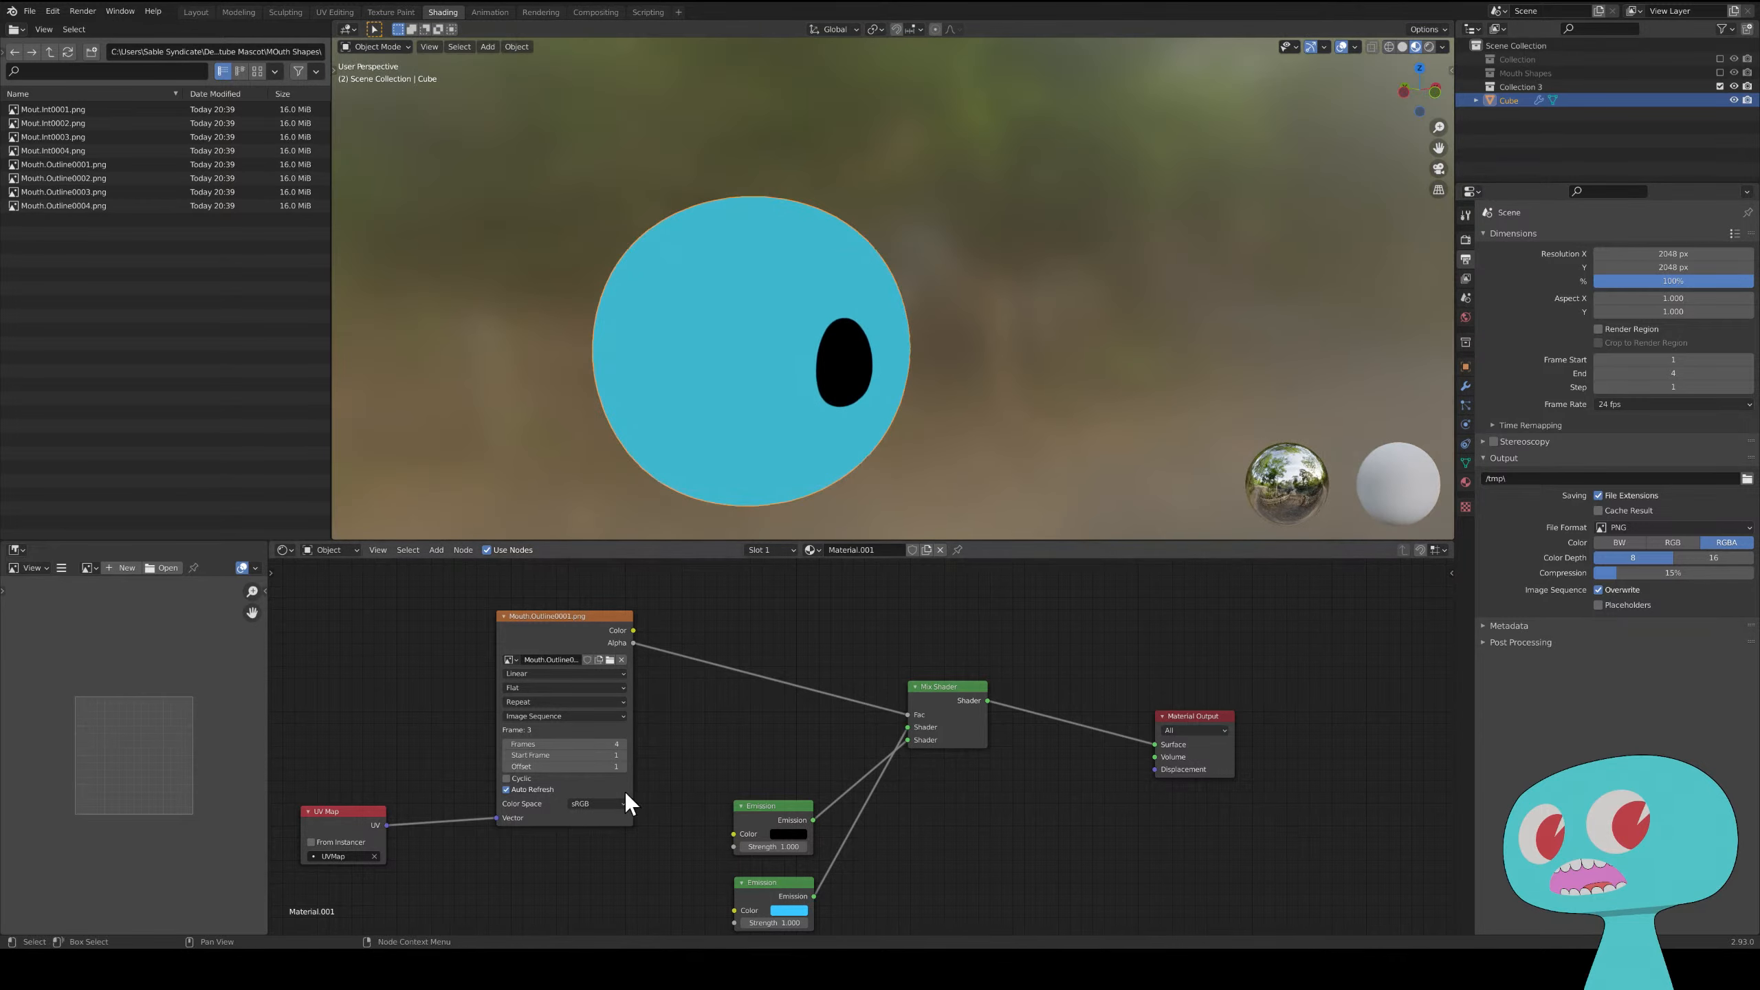
- In the Layout workspace, scrub the timeline to frame 0 and examine the mouth outline on the rounded cube
left_click(196, 12)
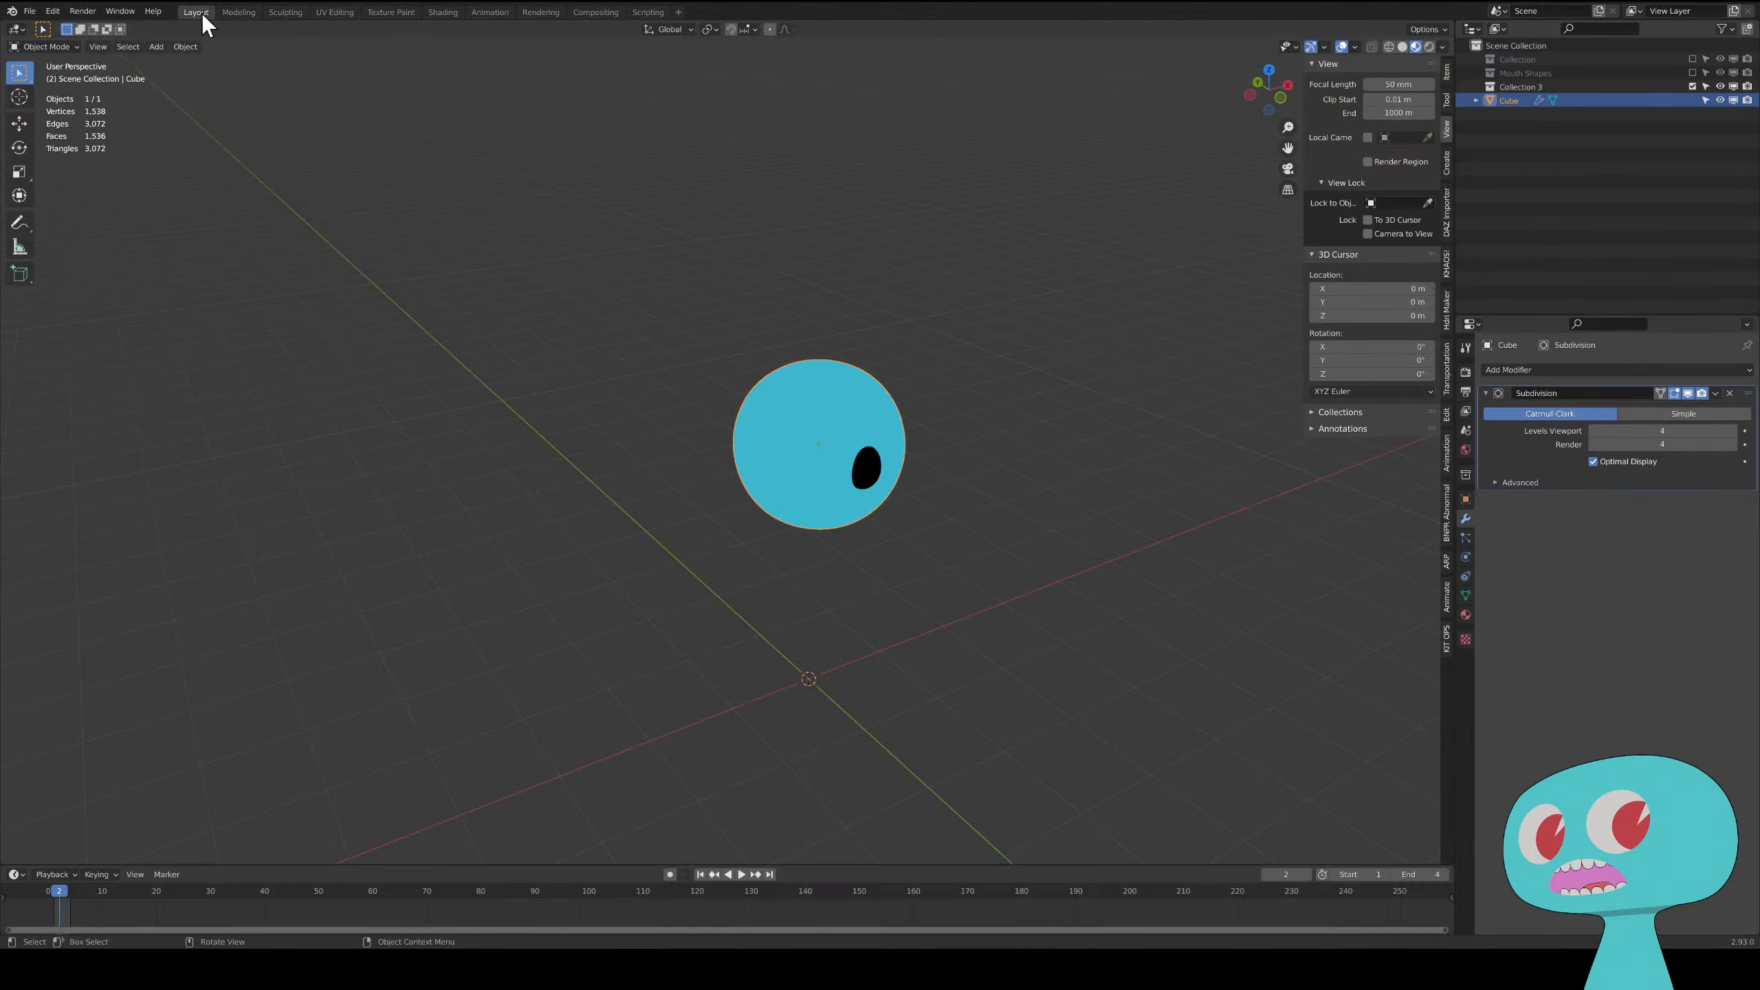
left_click(61, 895)
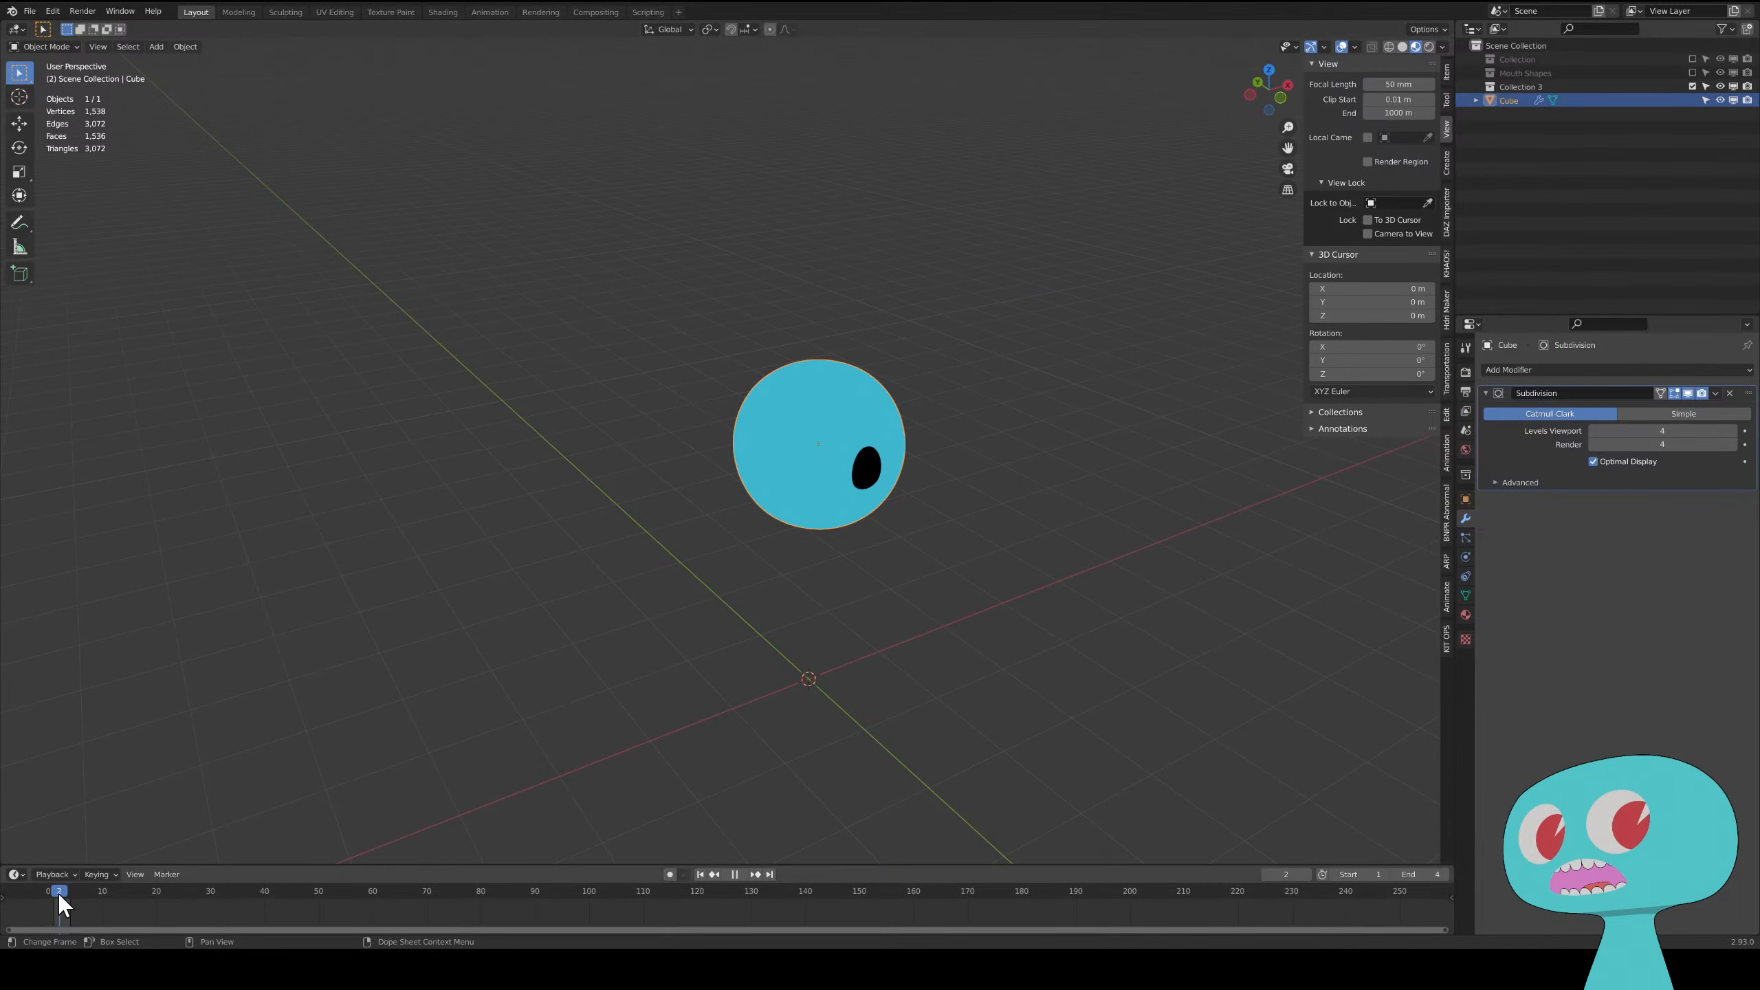
left_click(53, 895)
left_click_drag(55, 896, 50, 903)
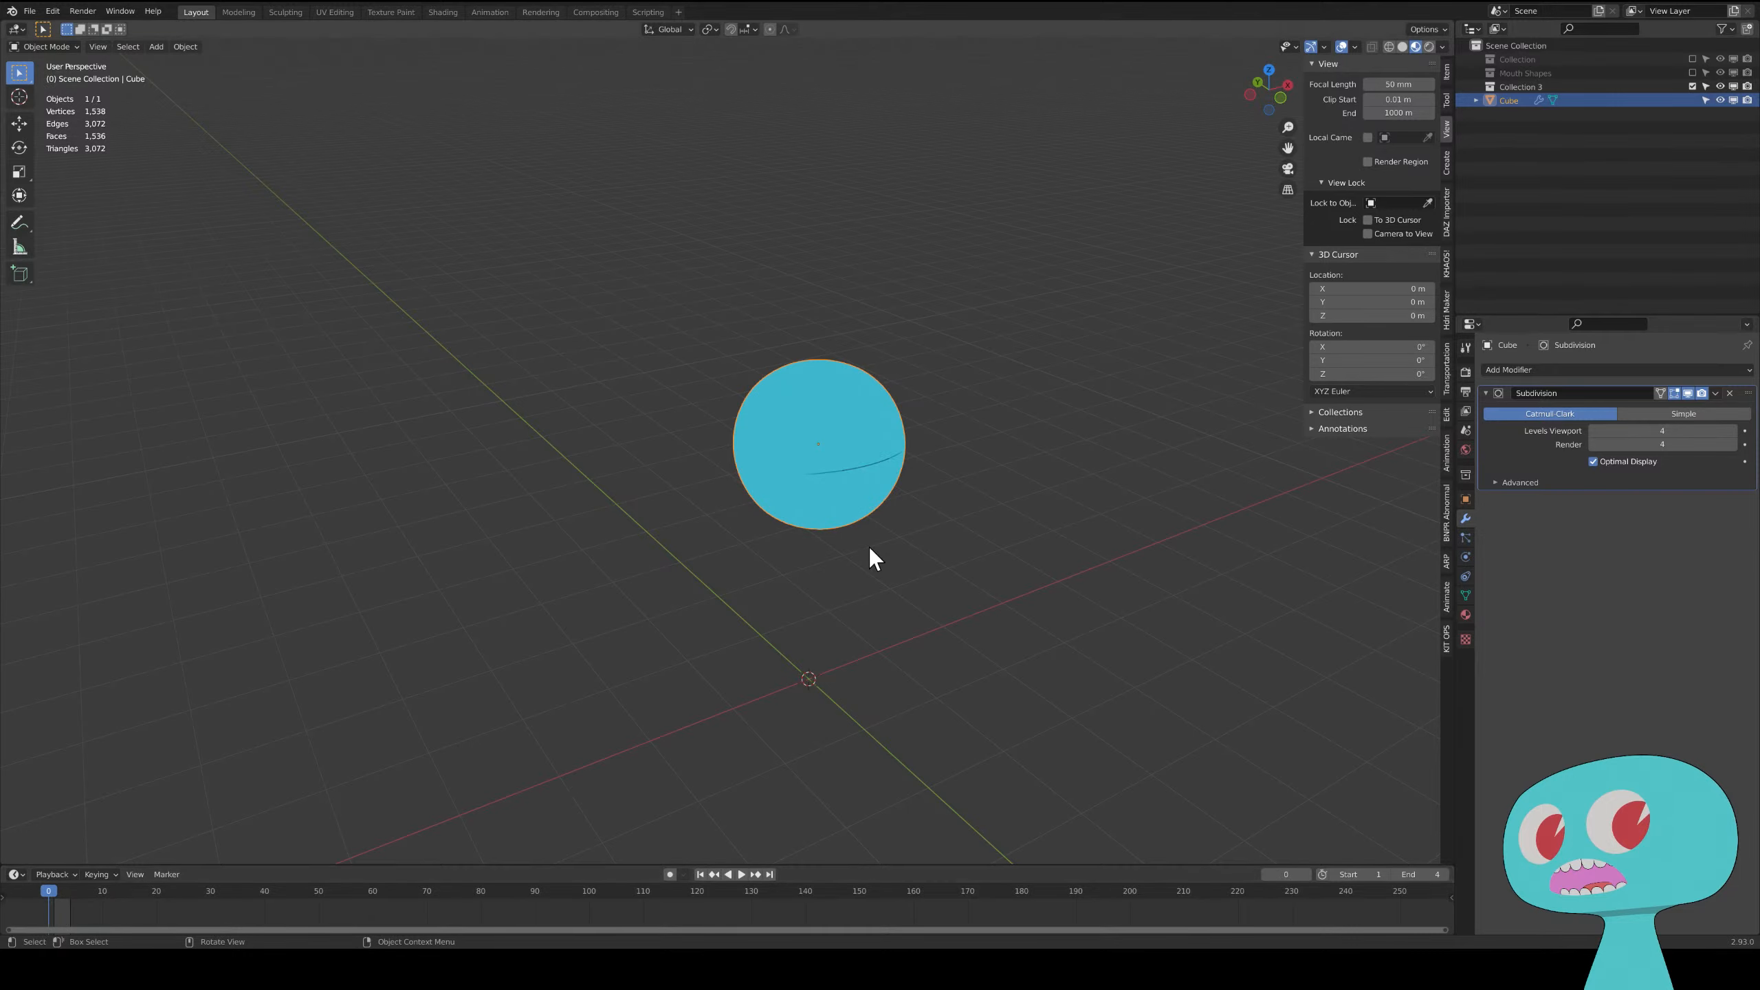
scroll(869, 547, "up", 5)
middle_click_drag(941, 556, 682, 620)
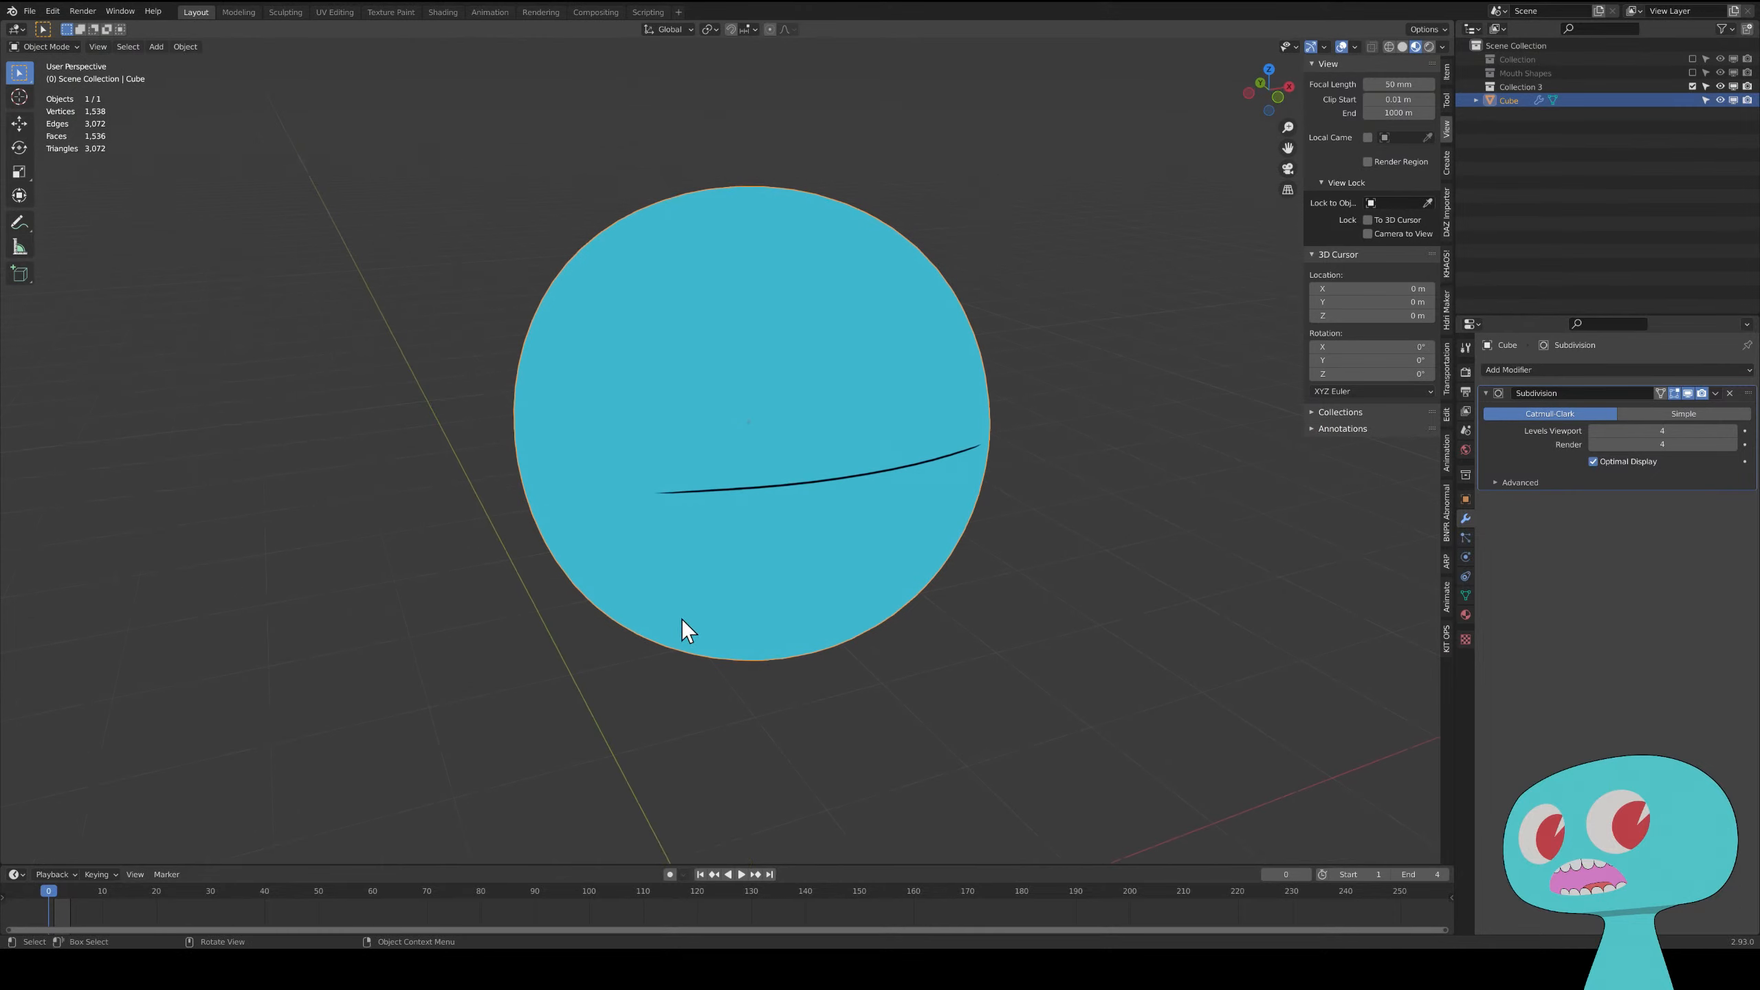
- Back in the Shading workspace, set the mouth outline texture's Offset and Start Frame to 0
left_click(442, 12)
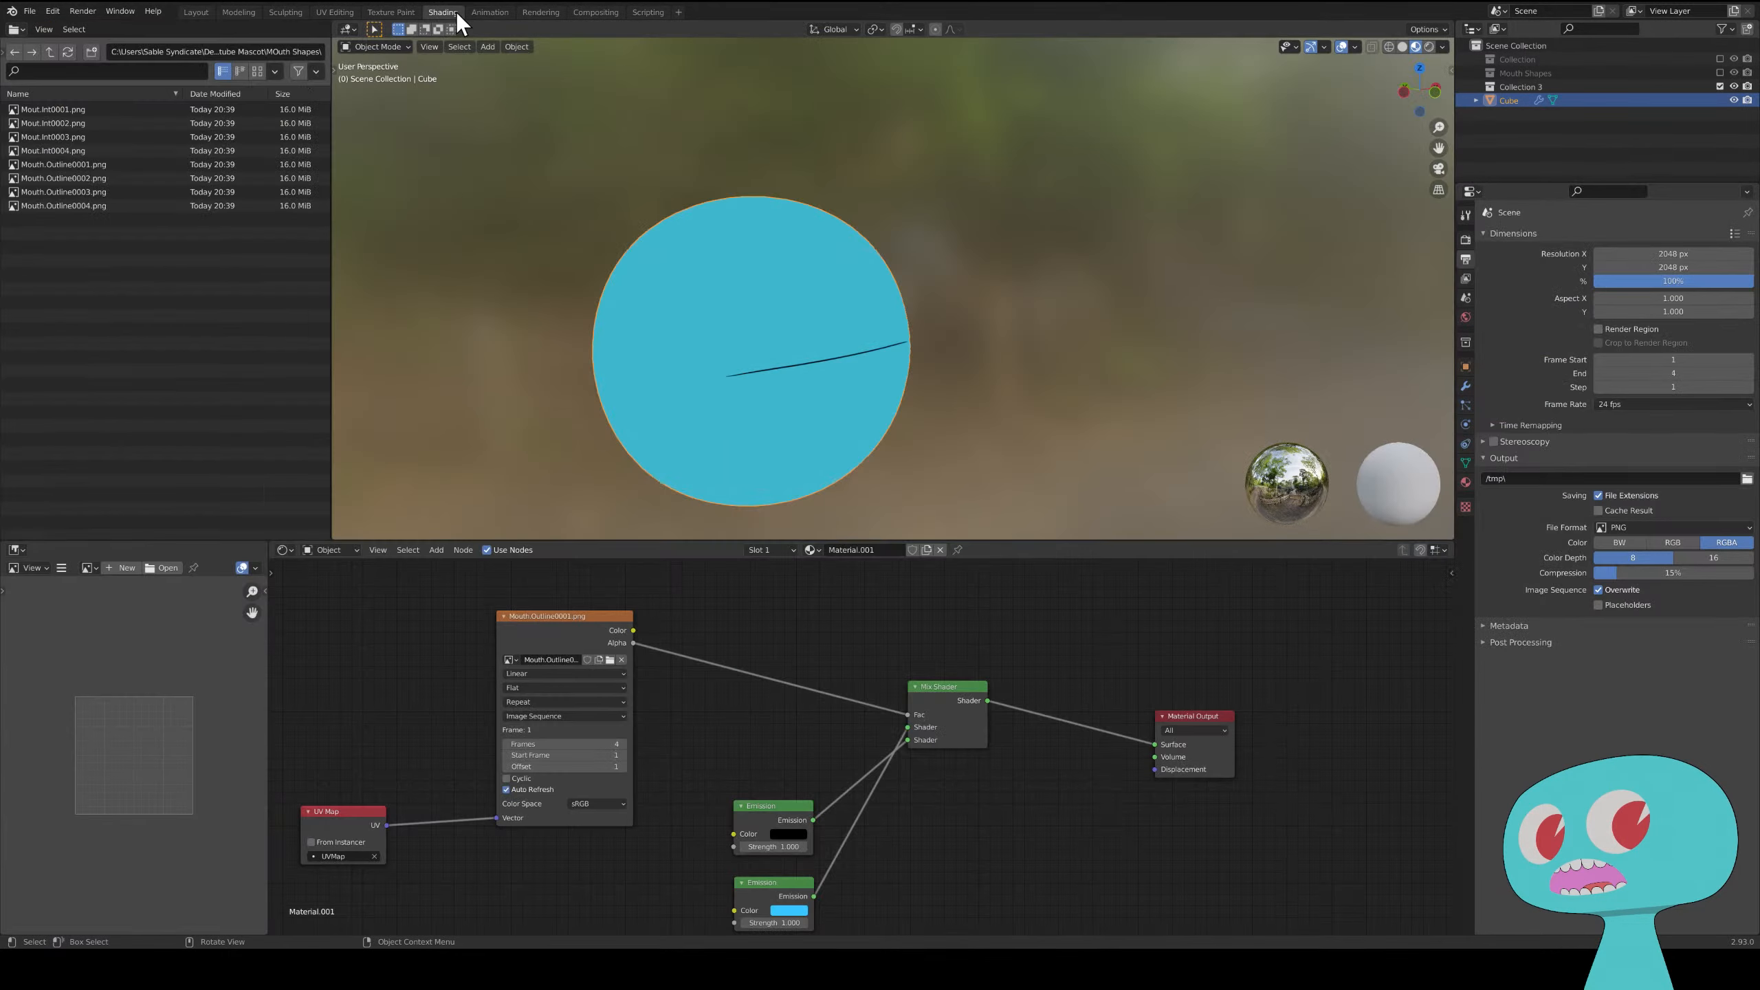
left_click(509, 765)
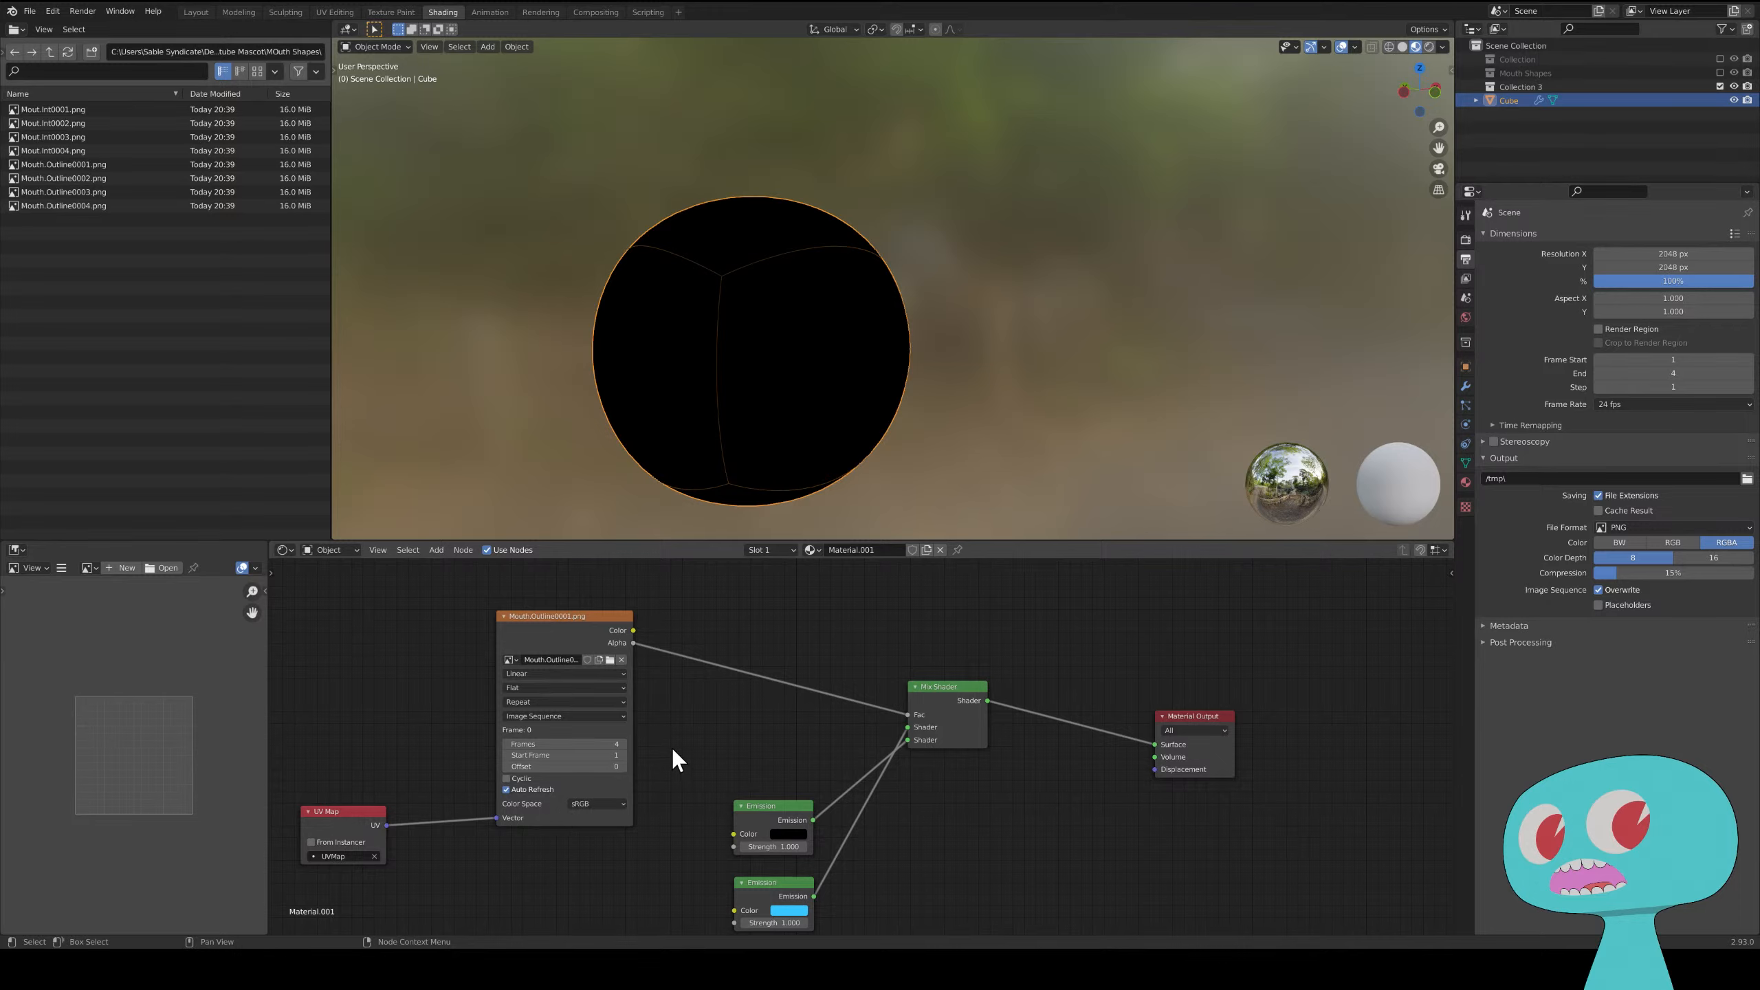
left_click(505, 755)
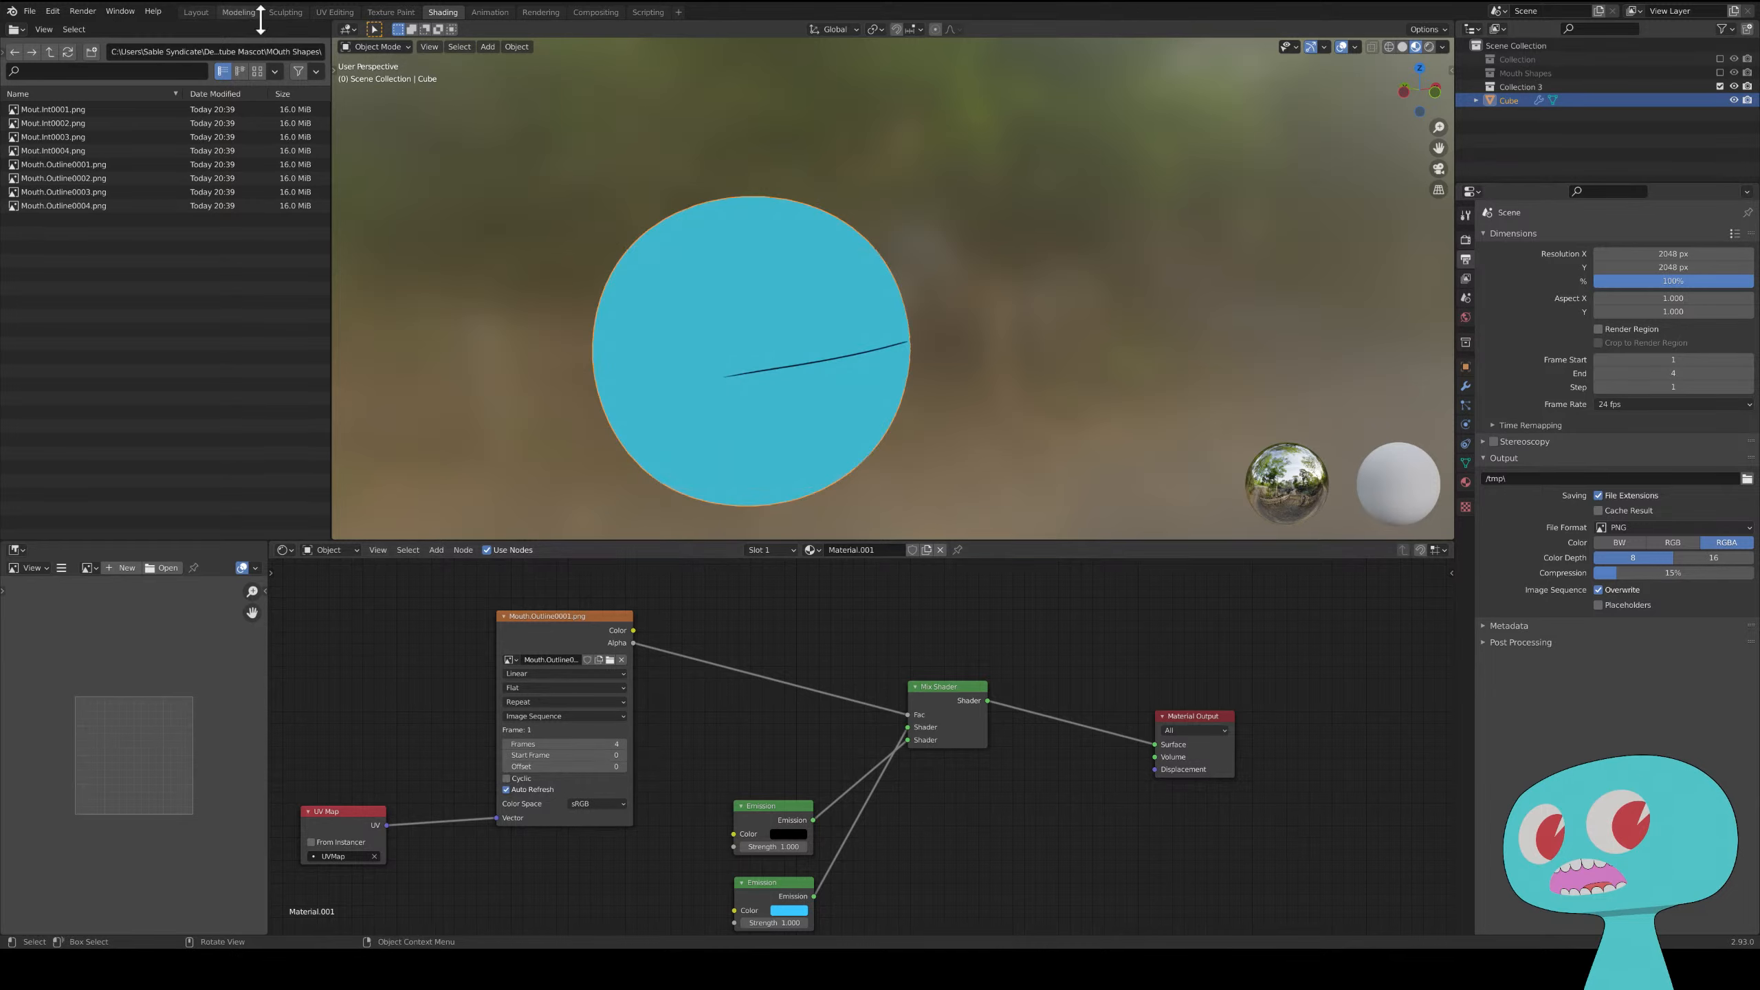
- In the Layout workspace, advance the animation to frame 1 and inspect the mouth shape up close
left_click(195, 12)
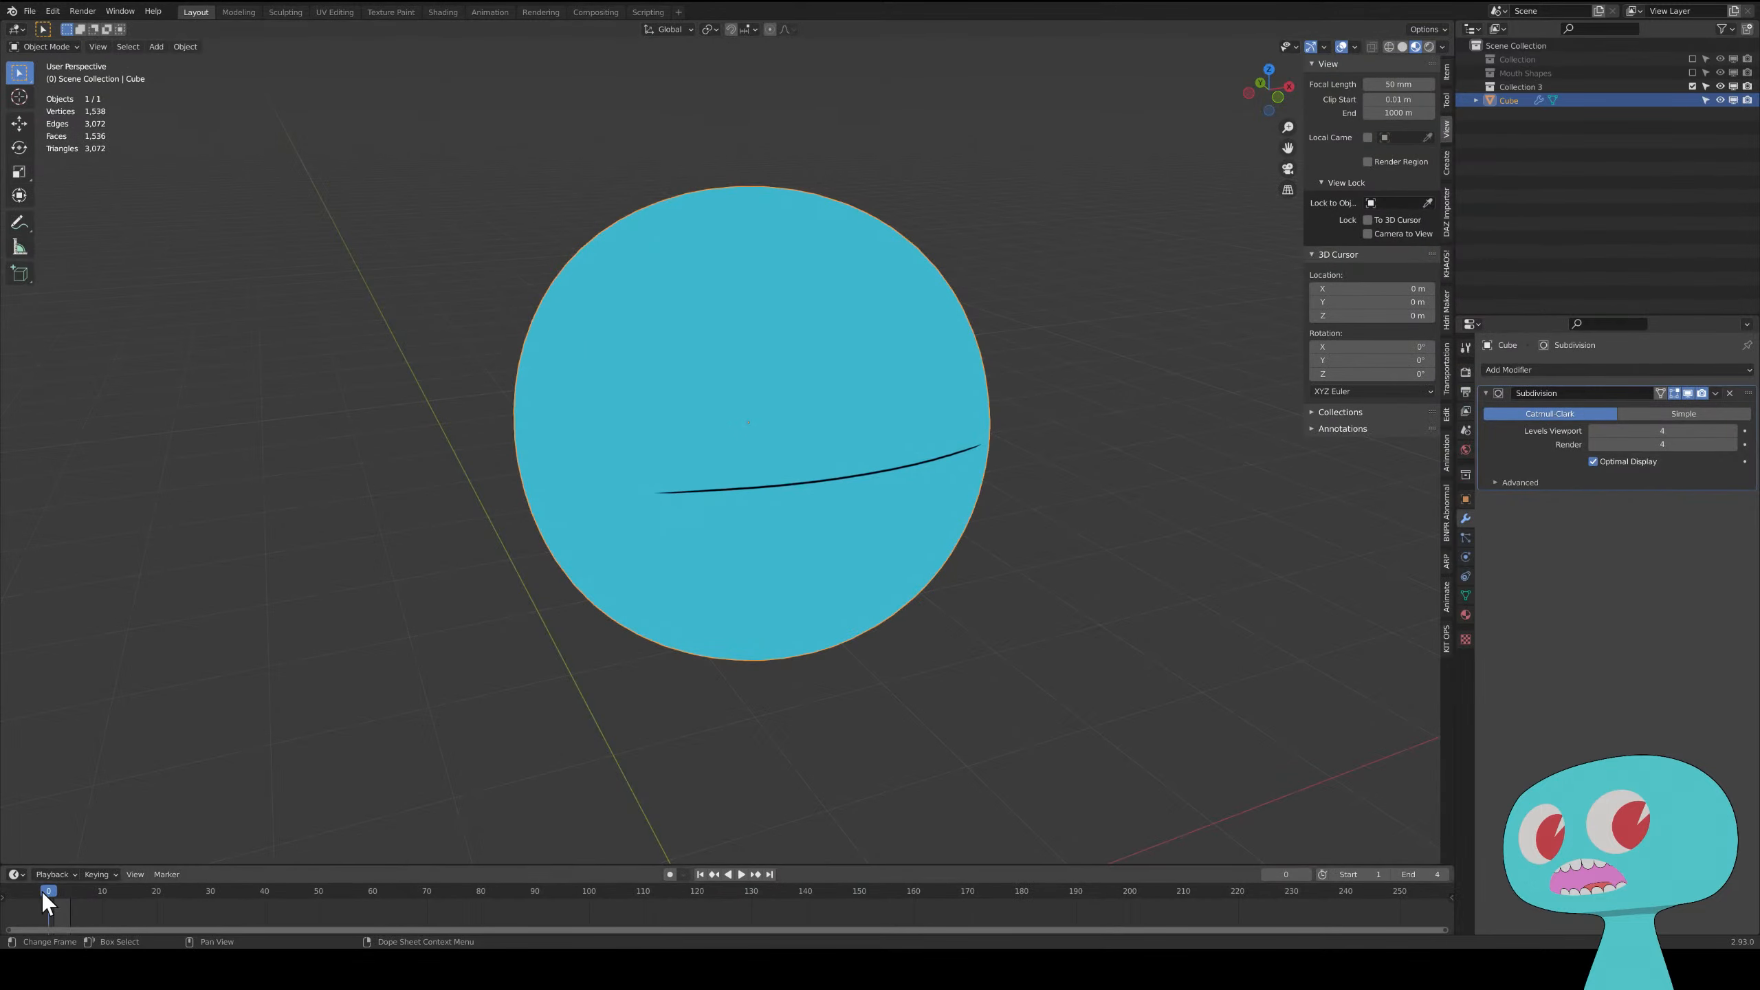
key("space")
key("space")
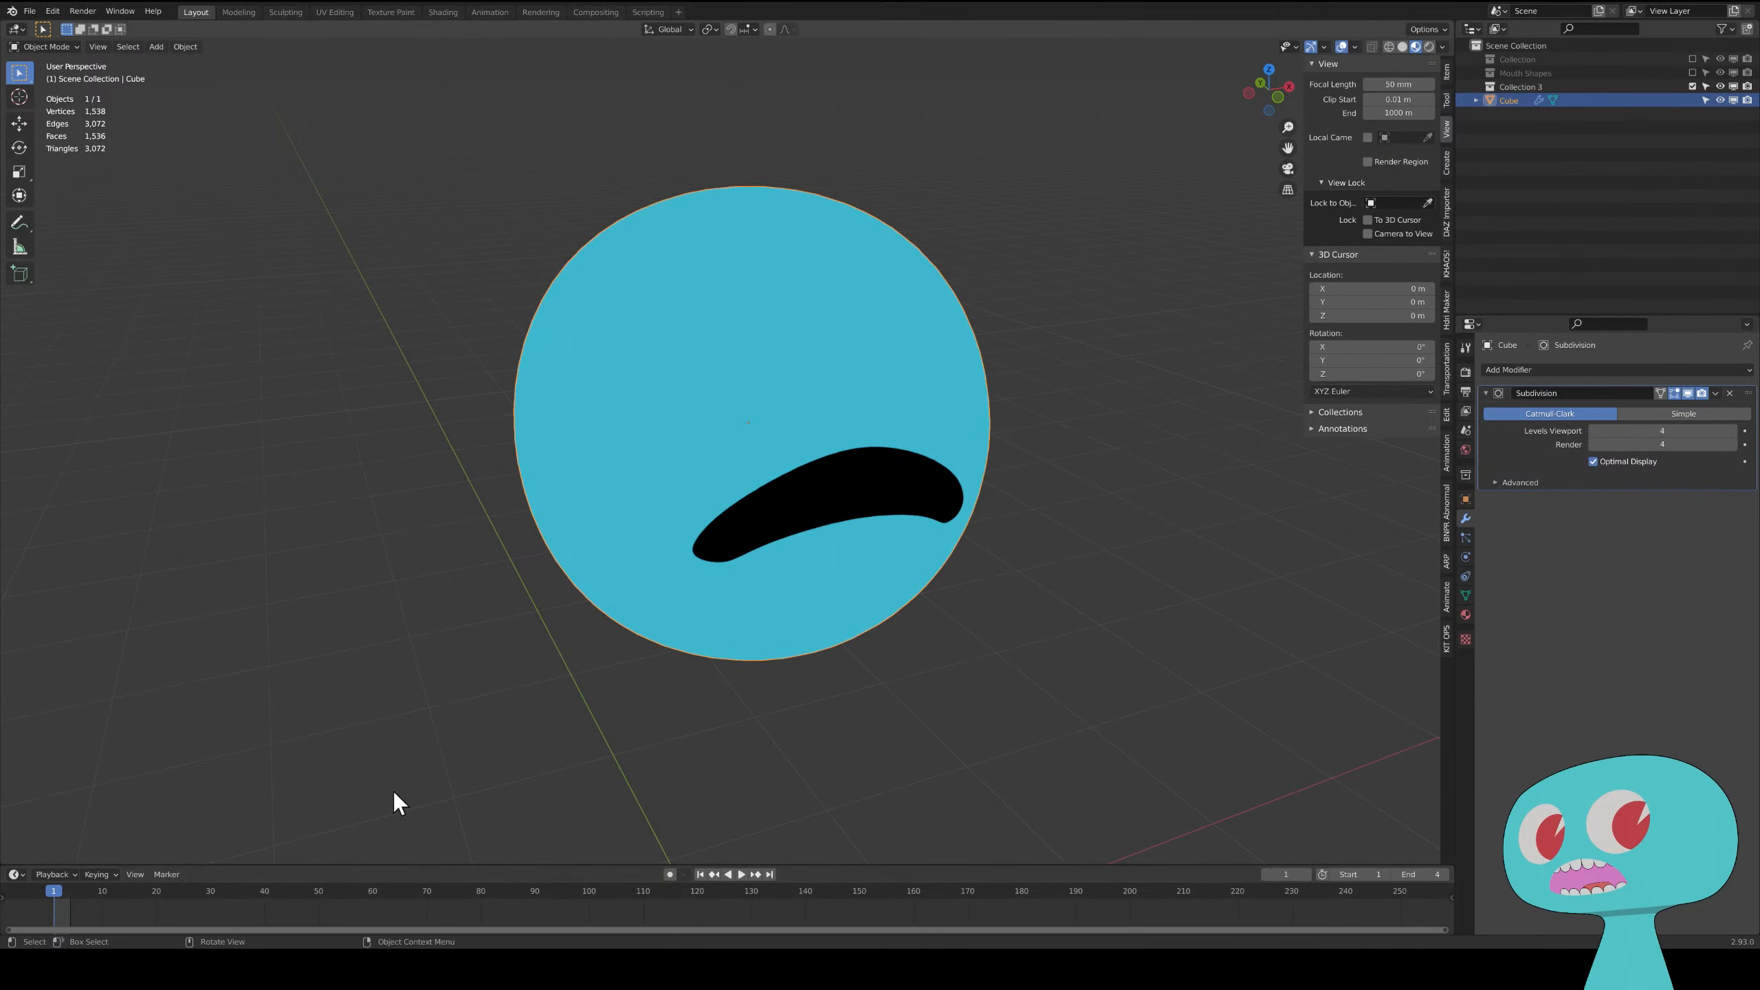
scroll(749, 603, "up", 4)
middle_click_drag(677, 579, 663, 572, "shift")
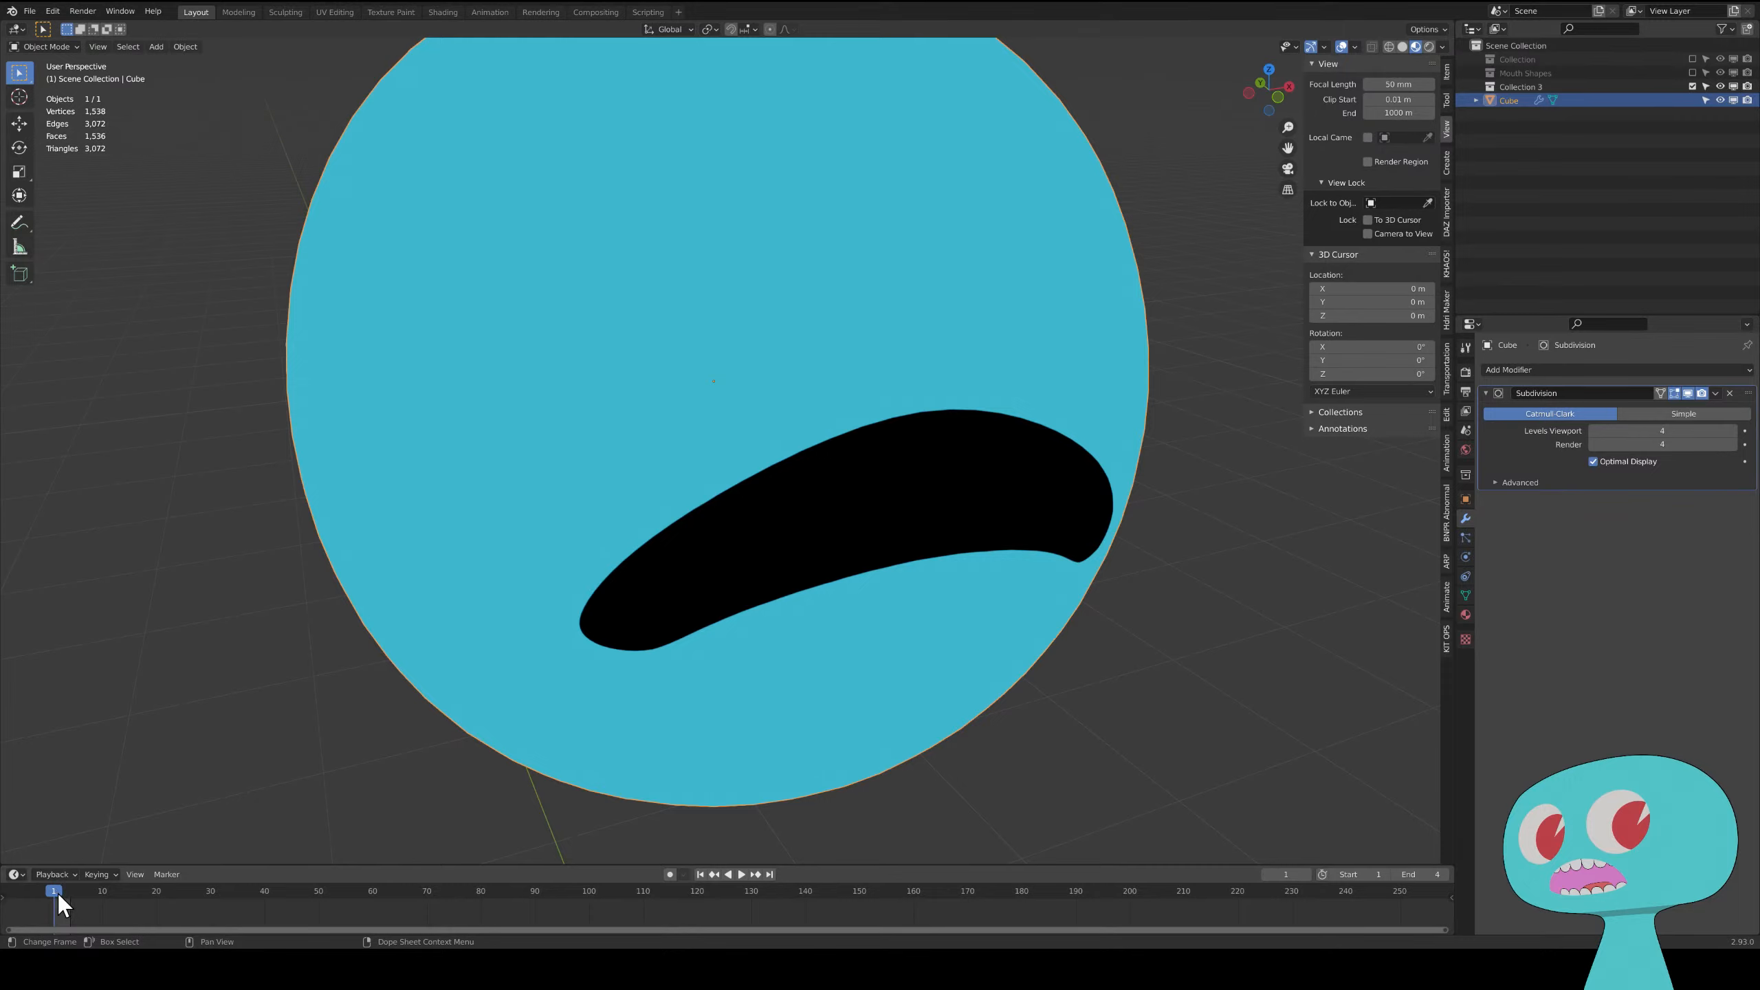
- Scrub between frames 1 and 3 to compare the mouth shapes, and return to the Shading workspace at frame 1
key("space")
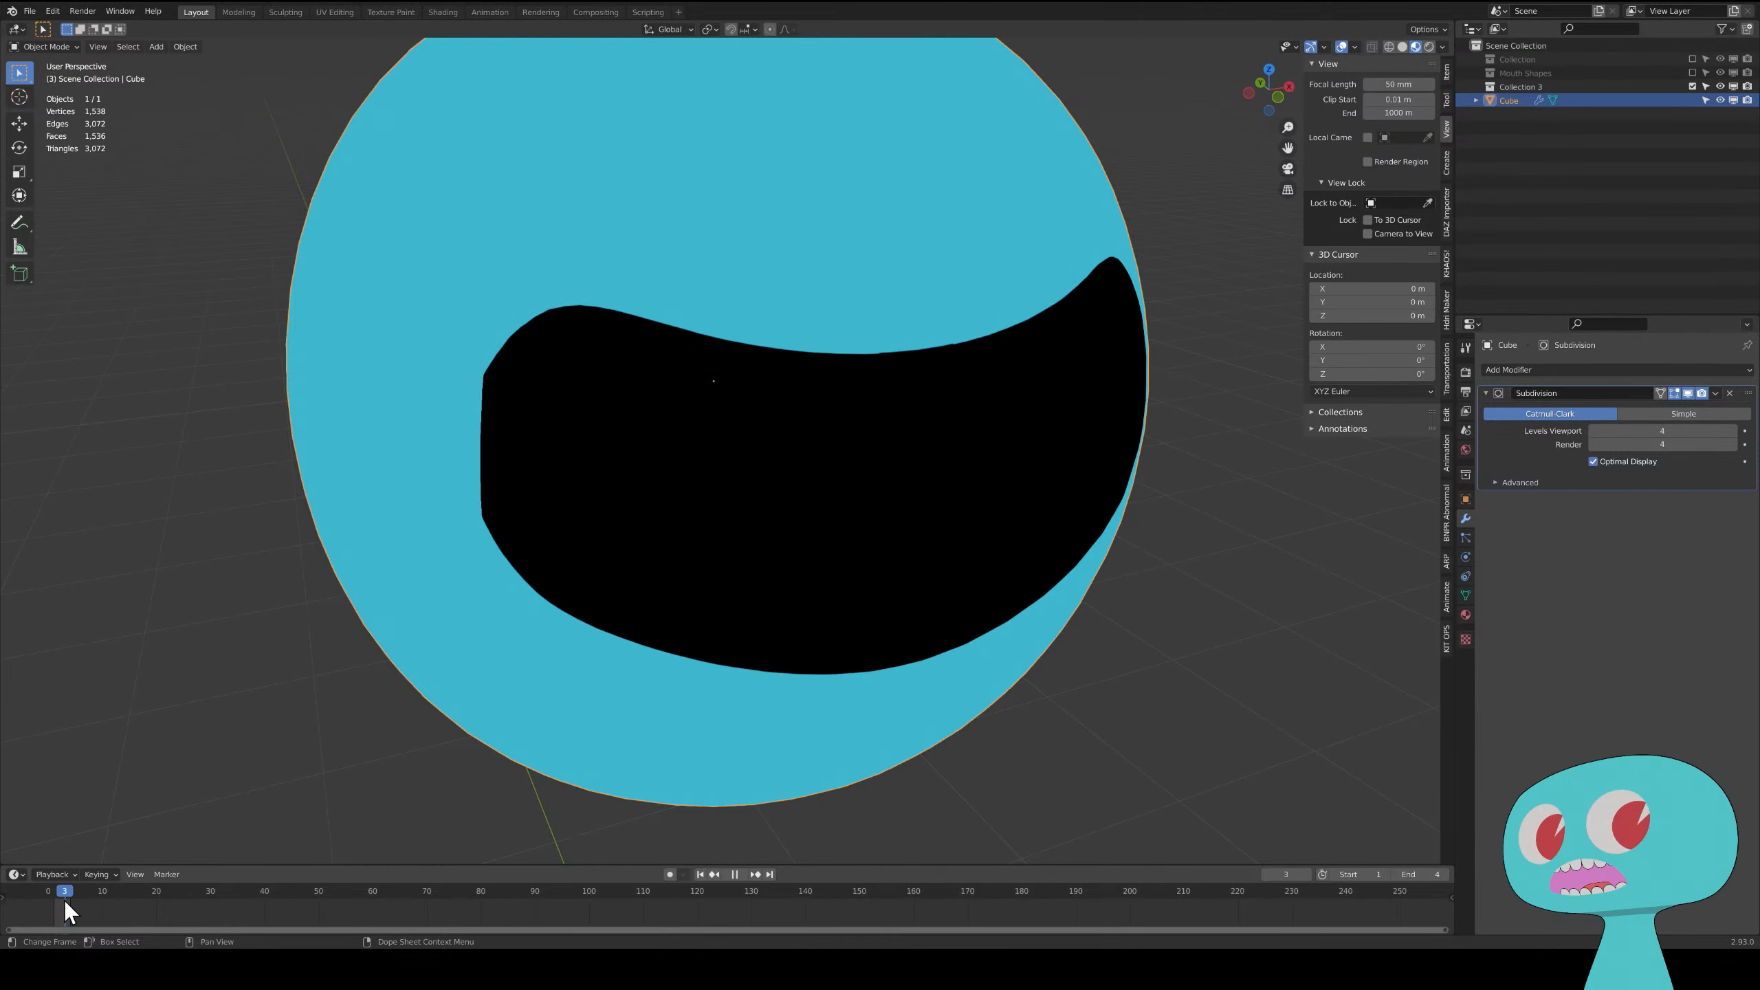
key("space")
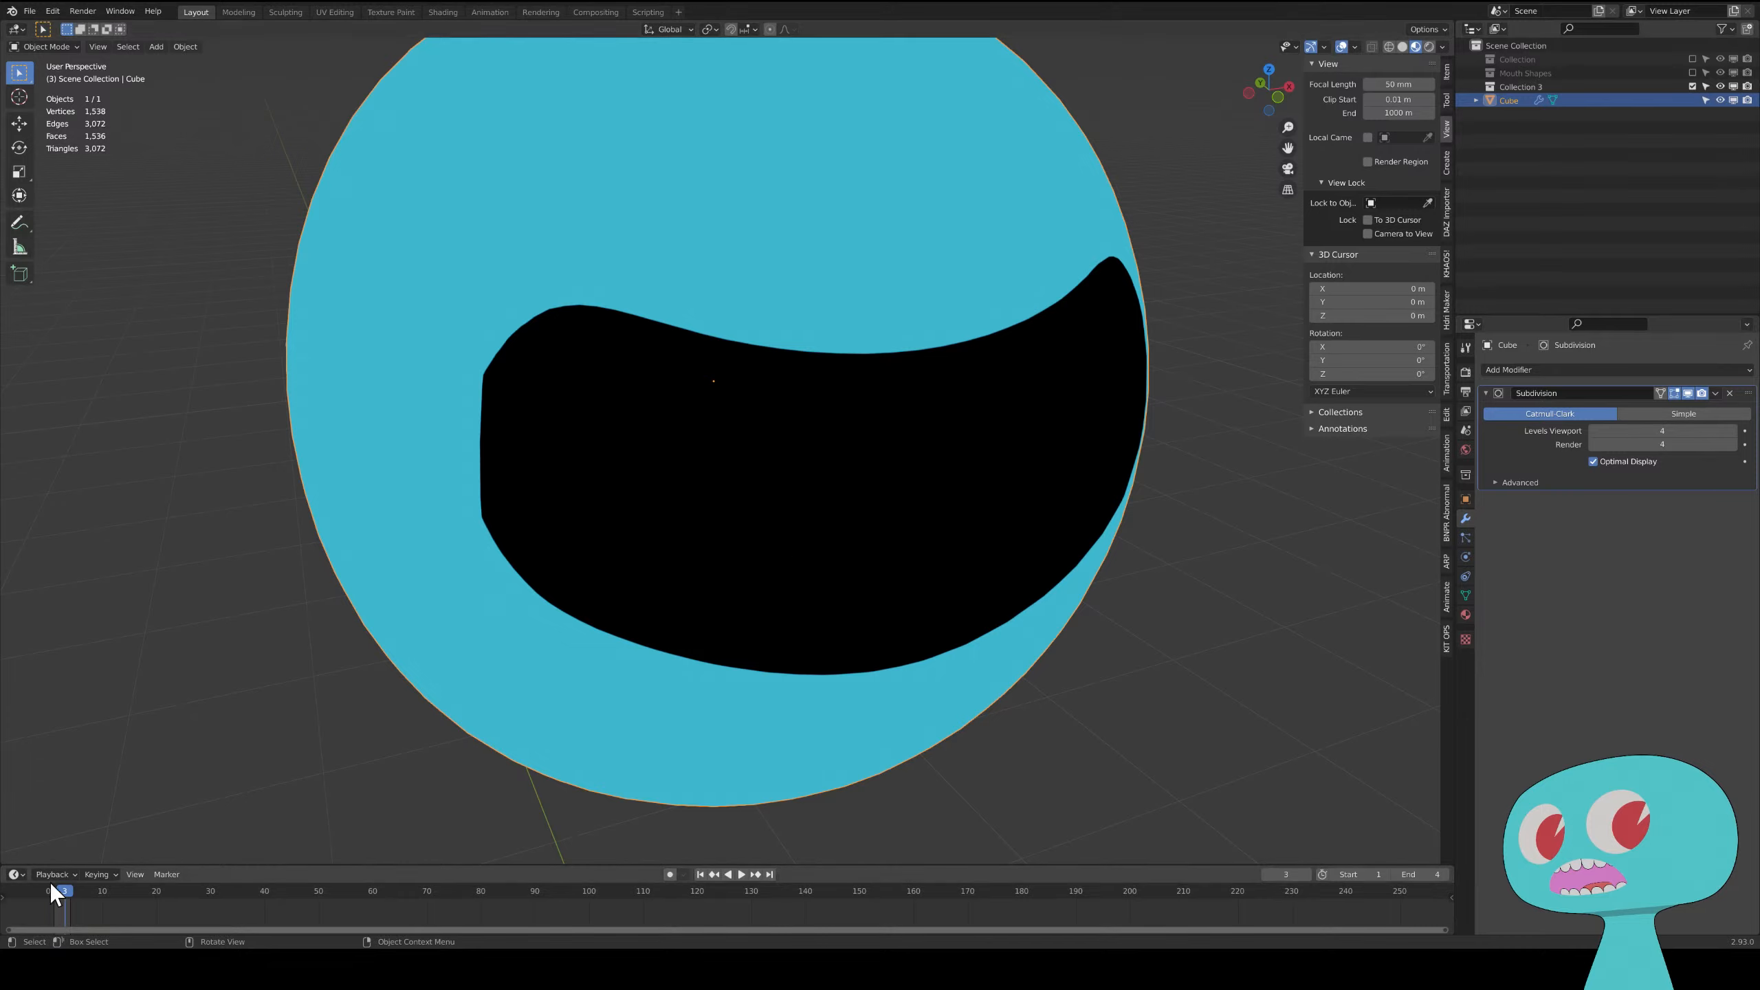
key("space")
left_click_drag(69, 897, 59, 897)
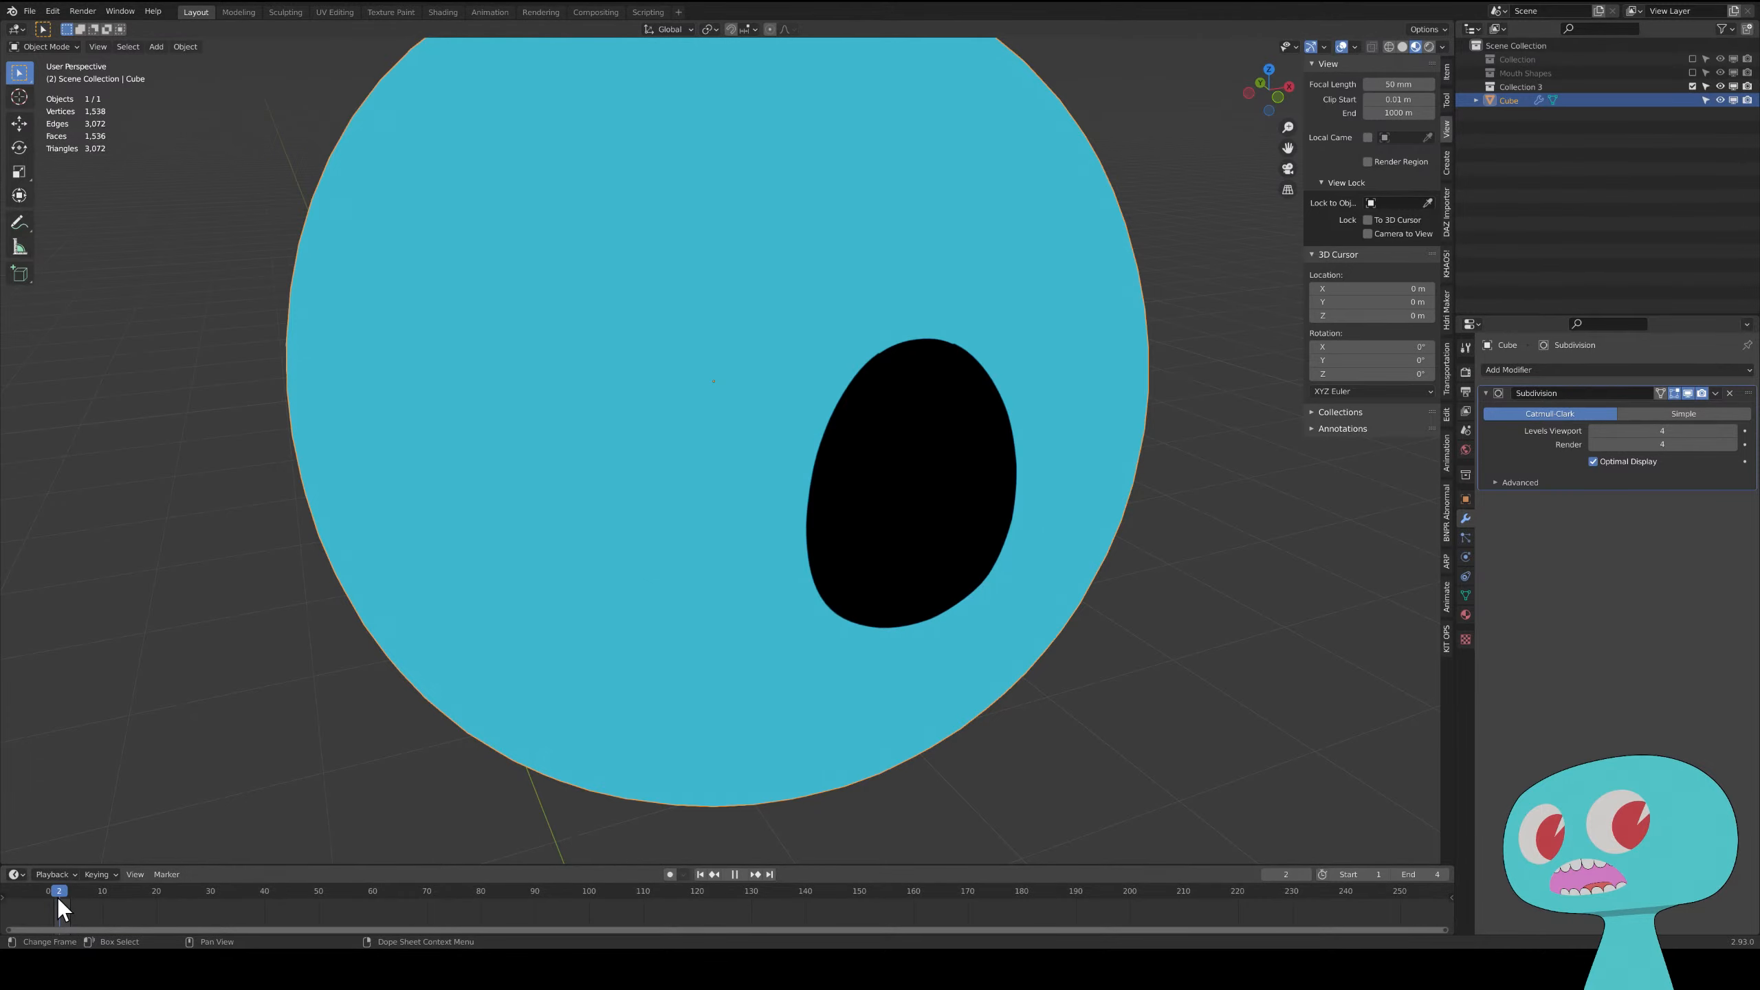
key("space")
key("space")
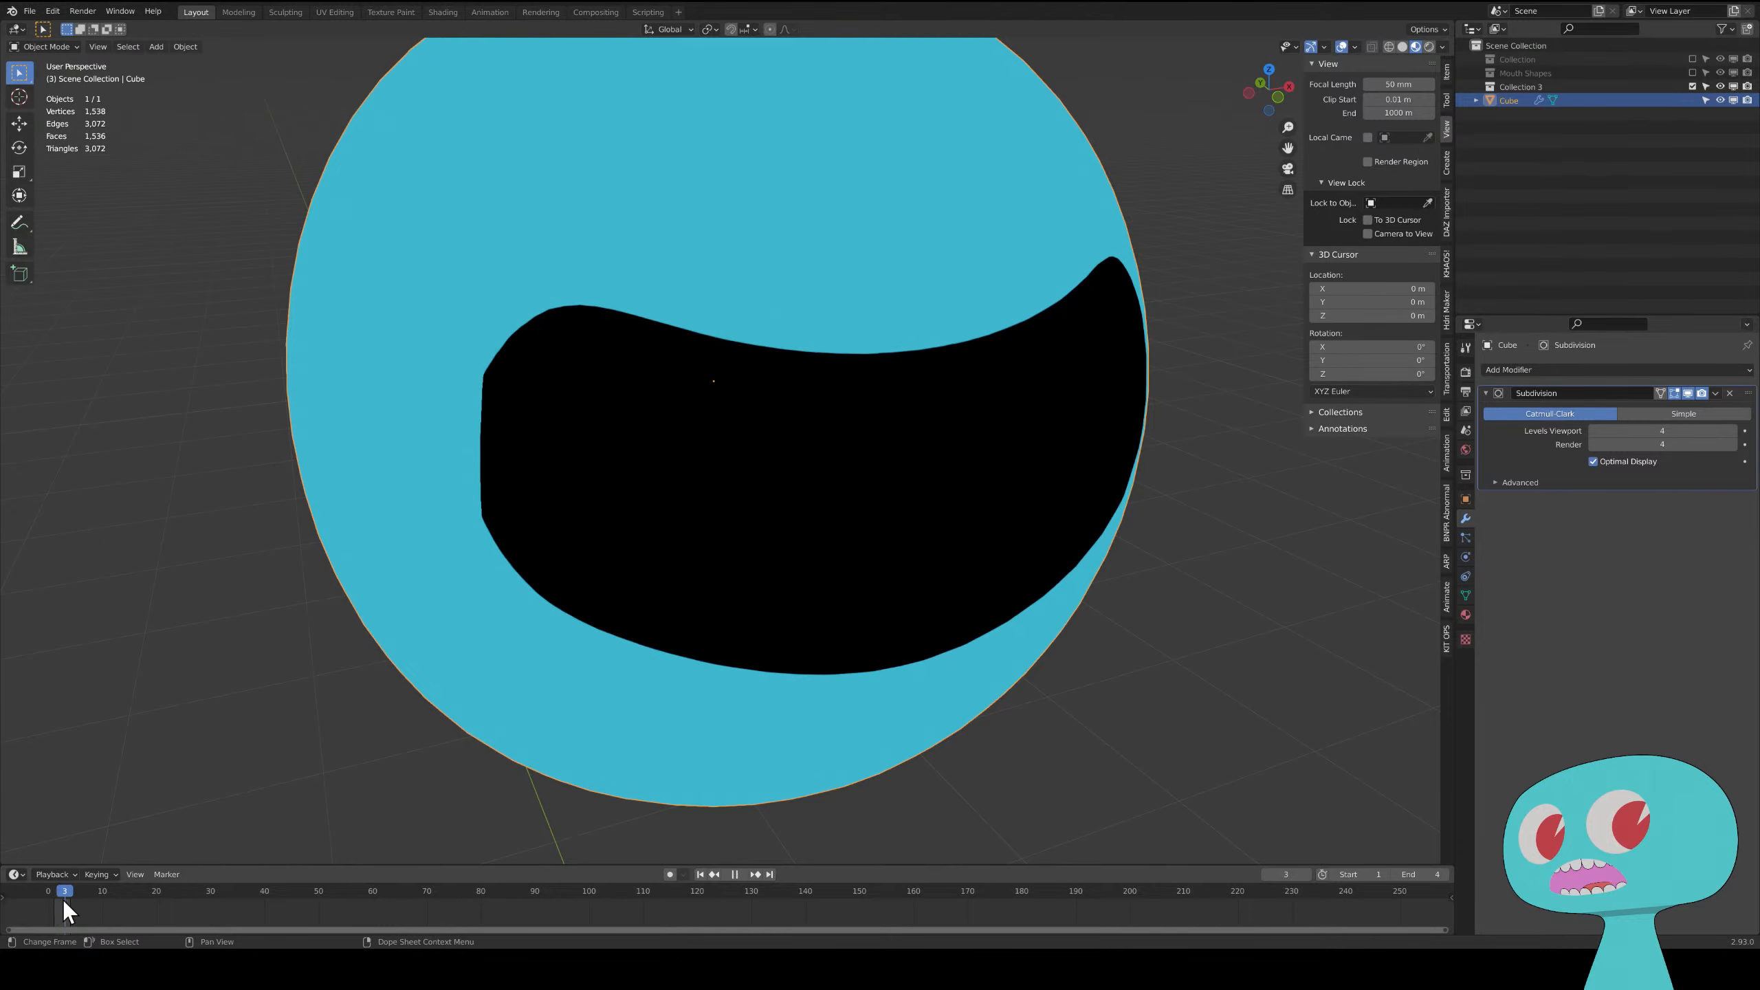
key("space")
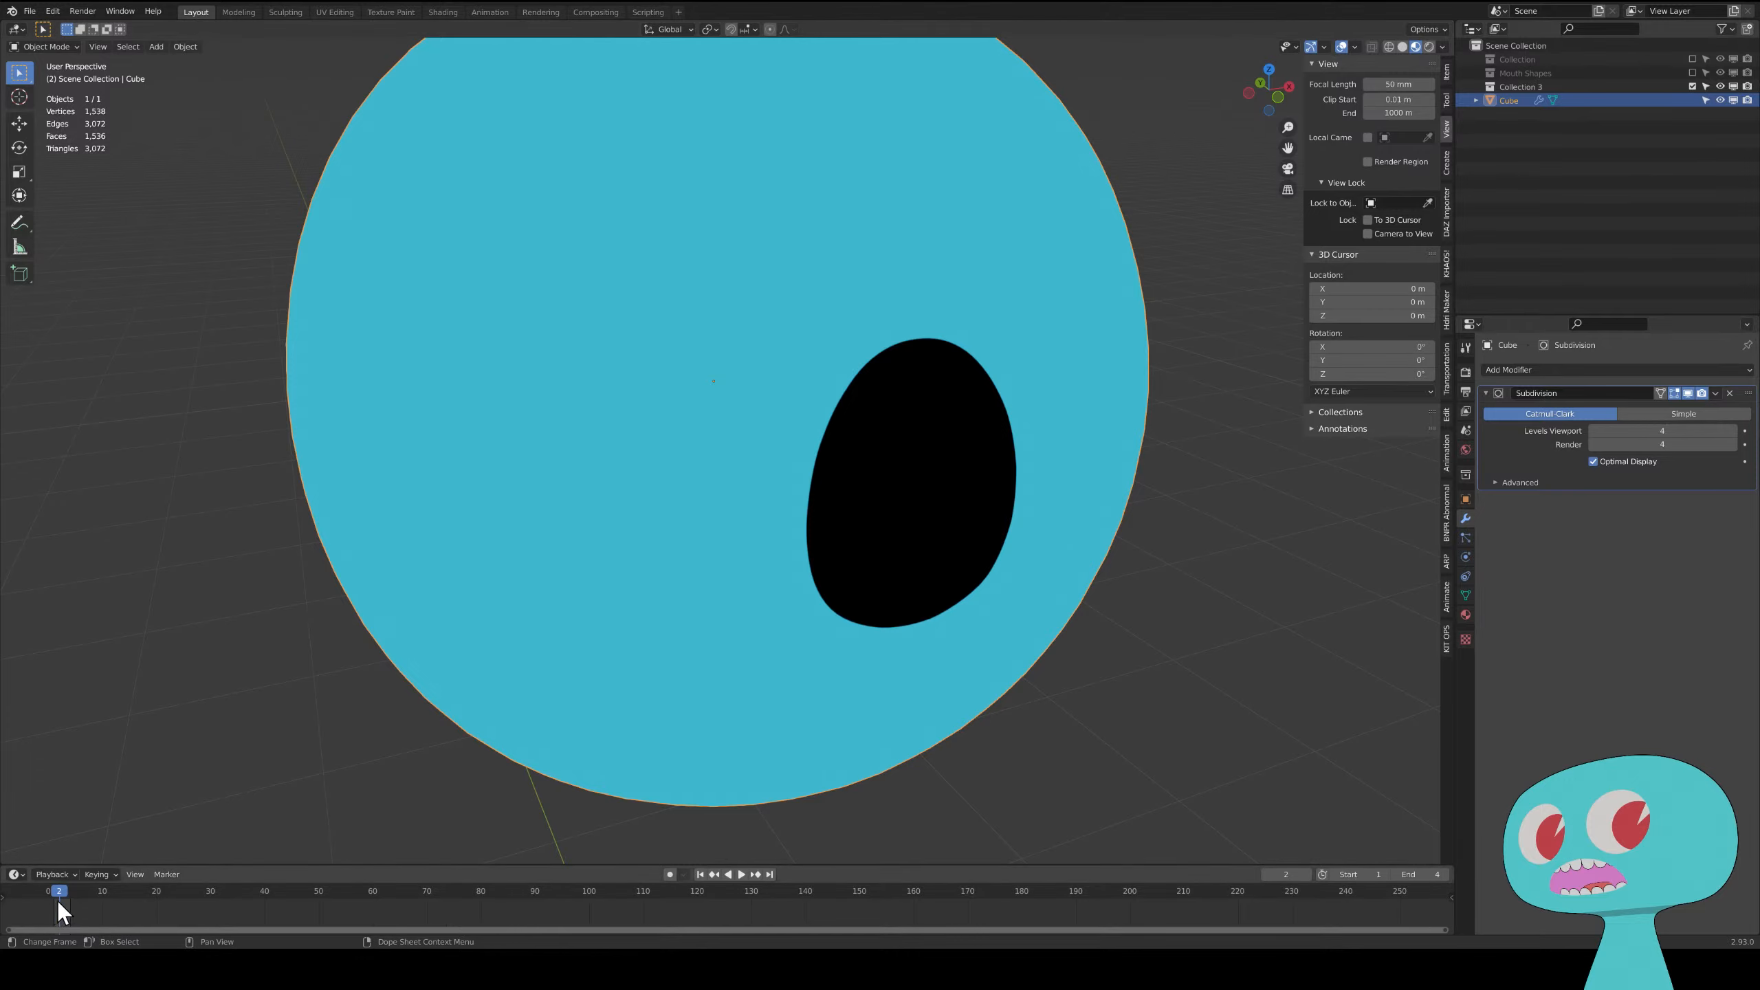
key("Left")
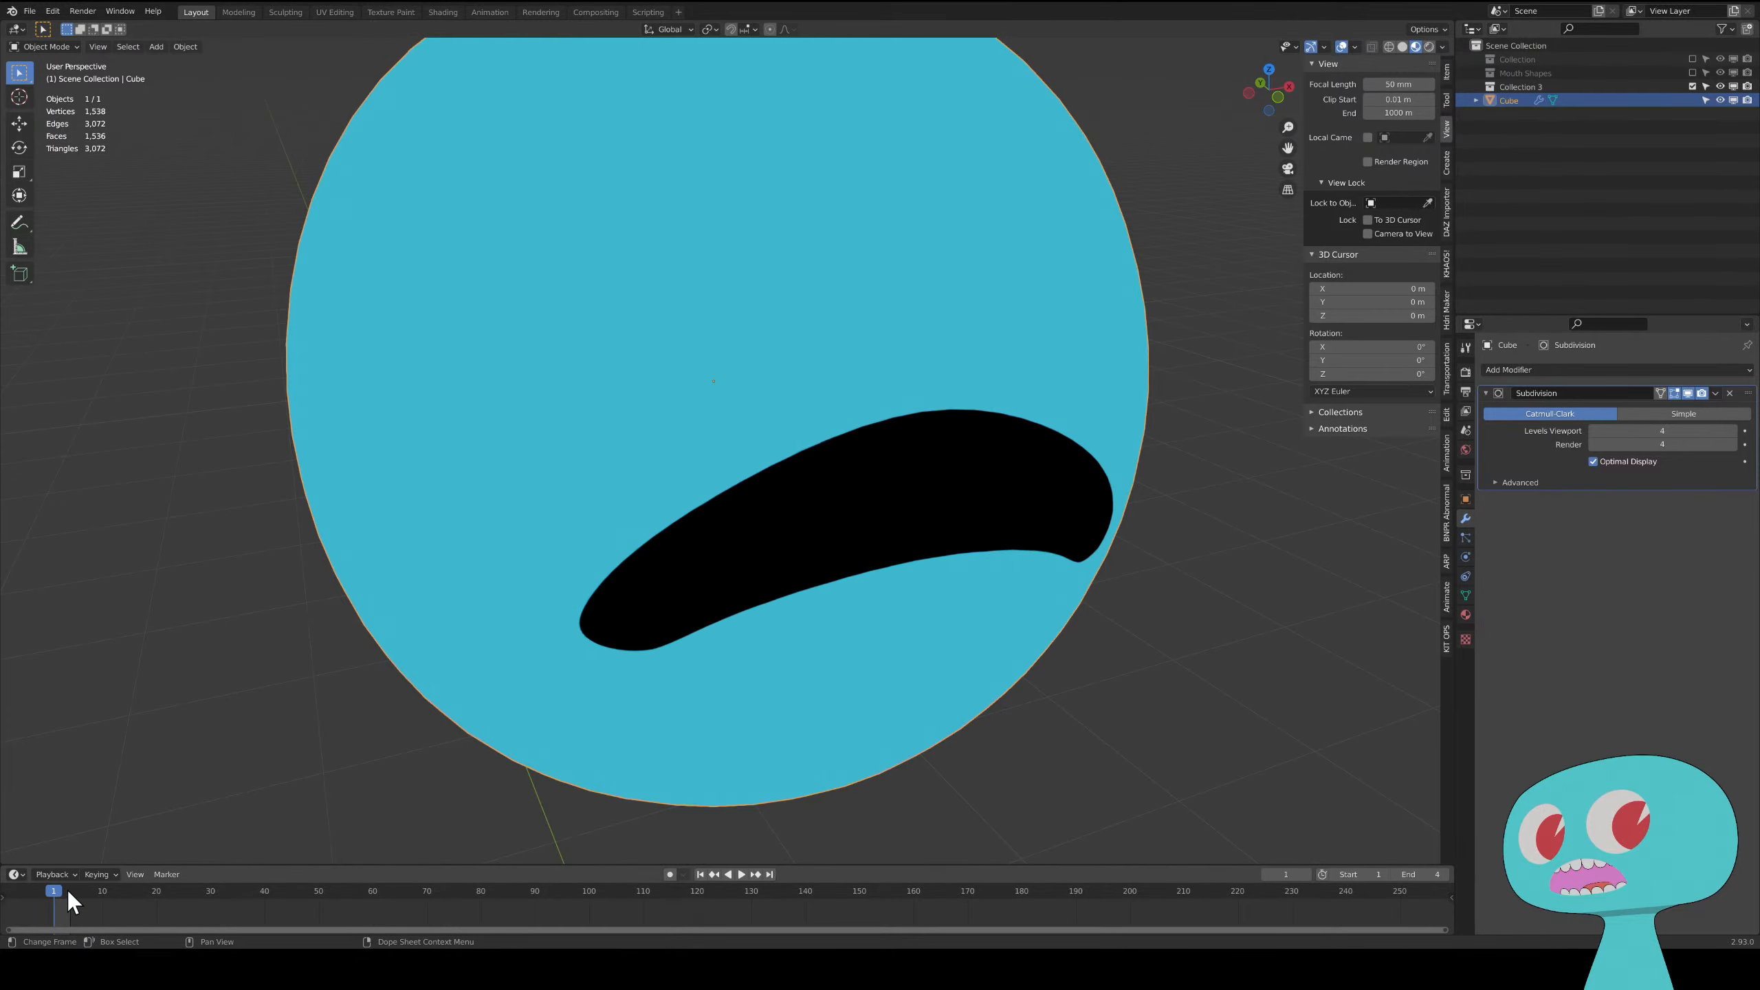
key("Right")
key("space")
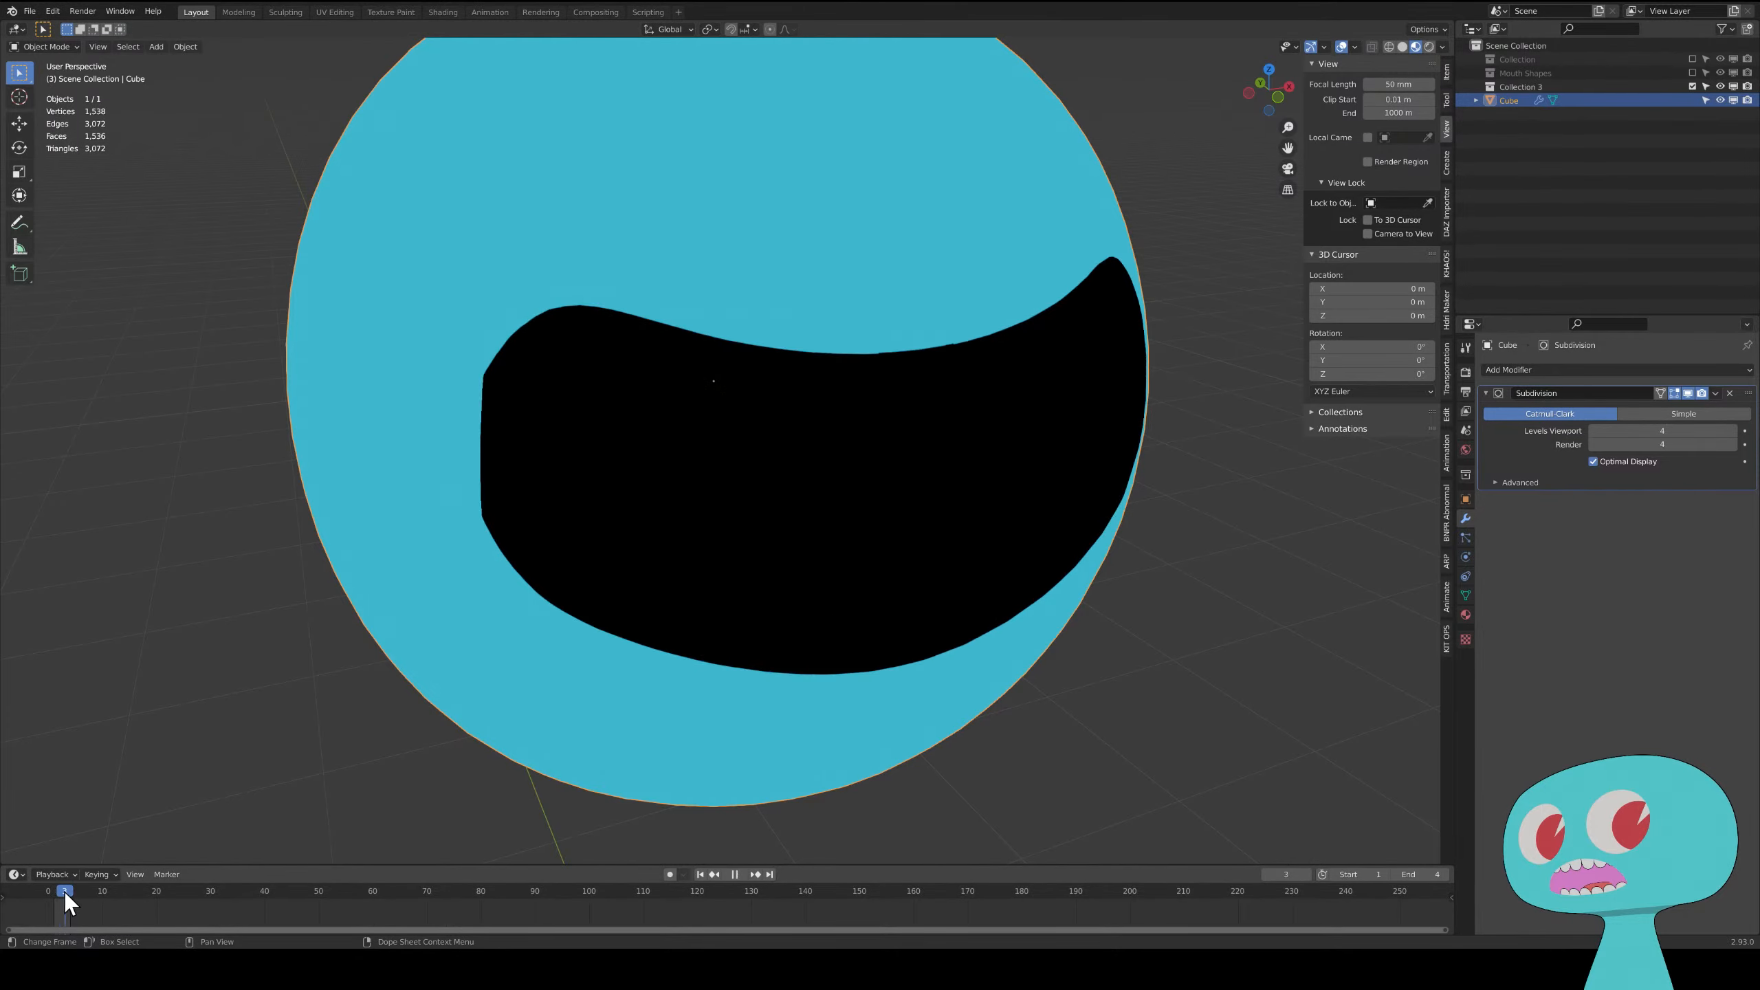
key("space")
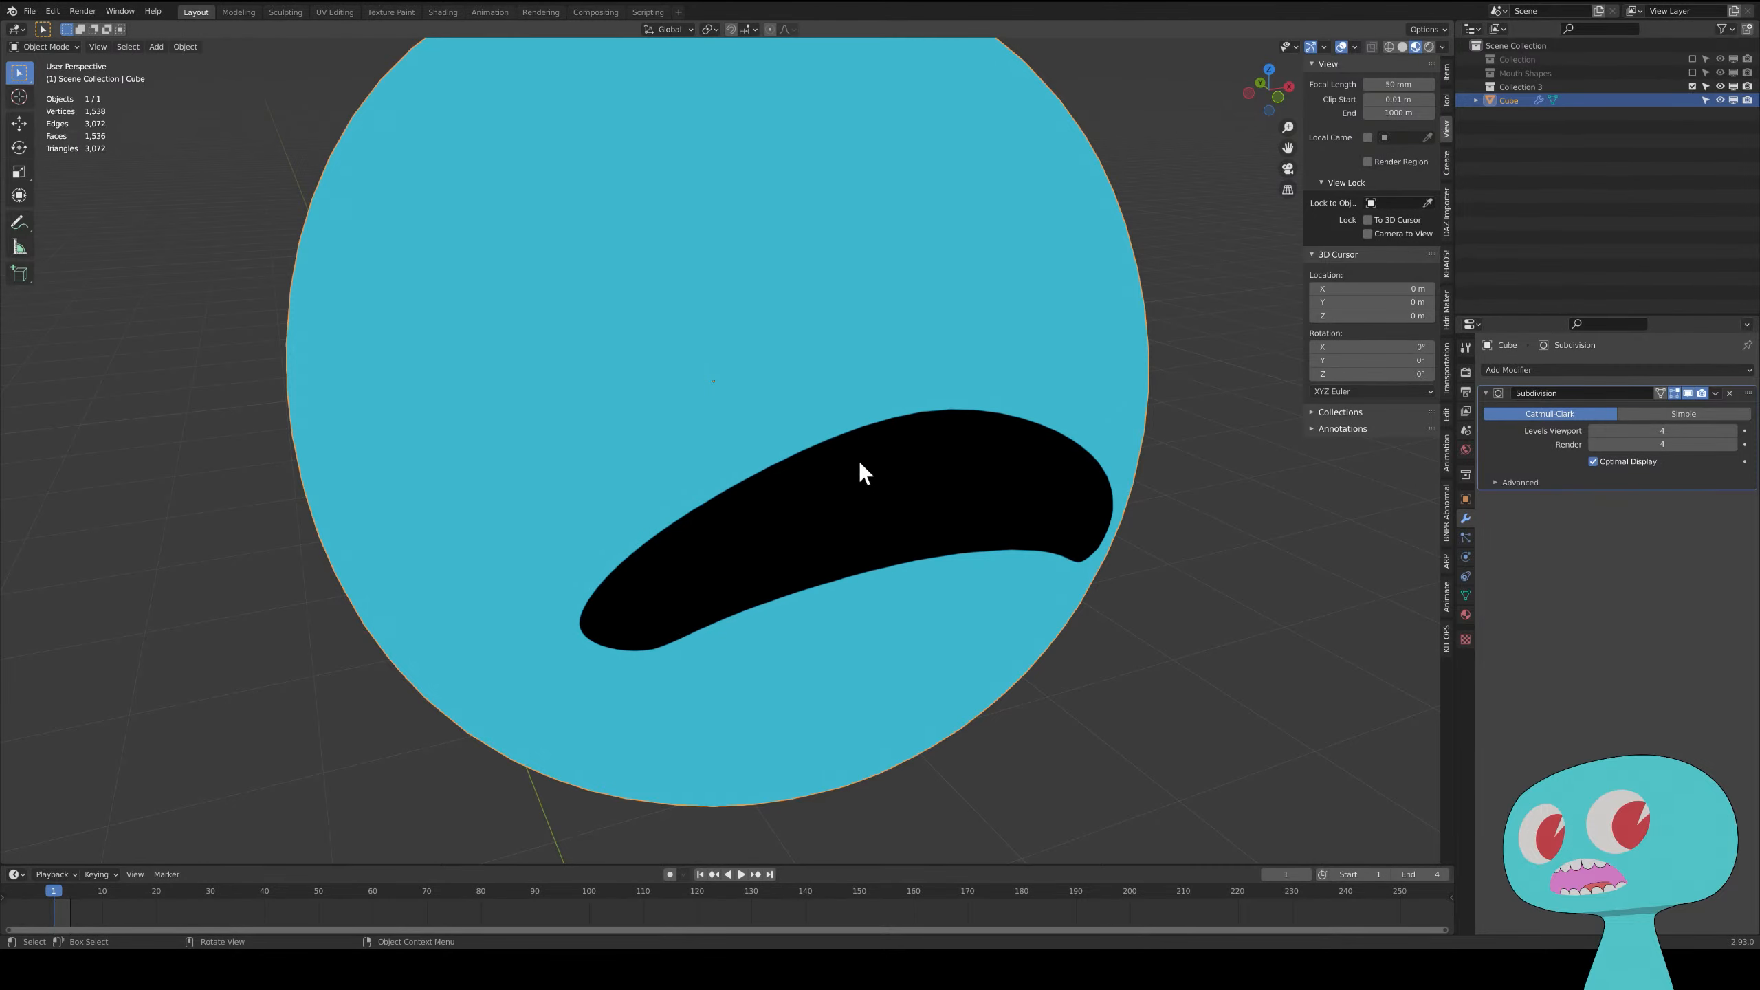
left_click(443, 12)
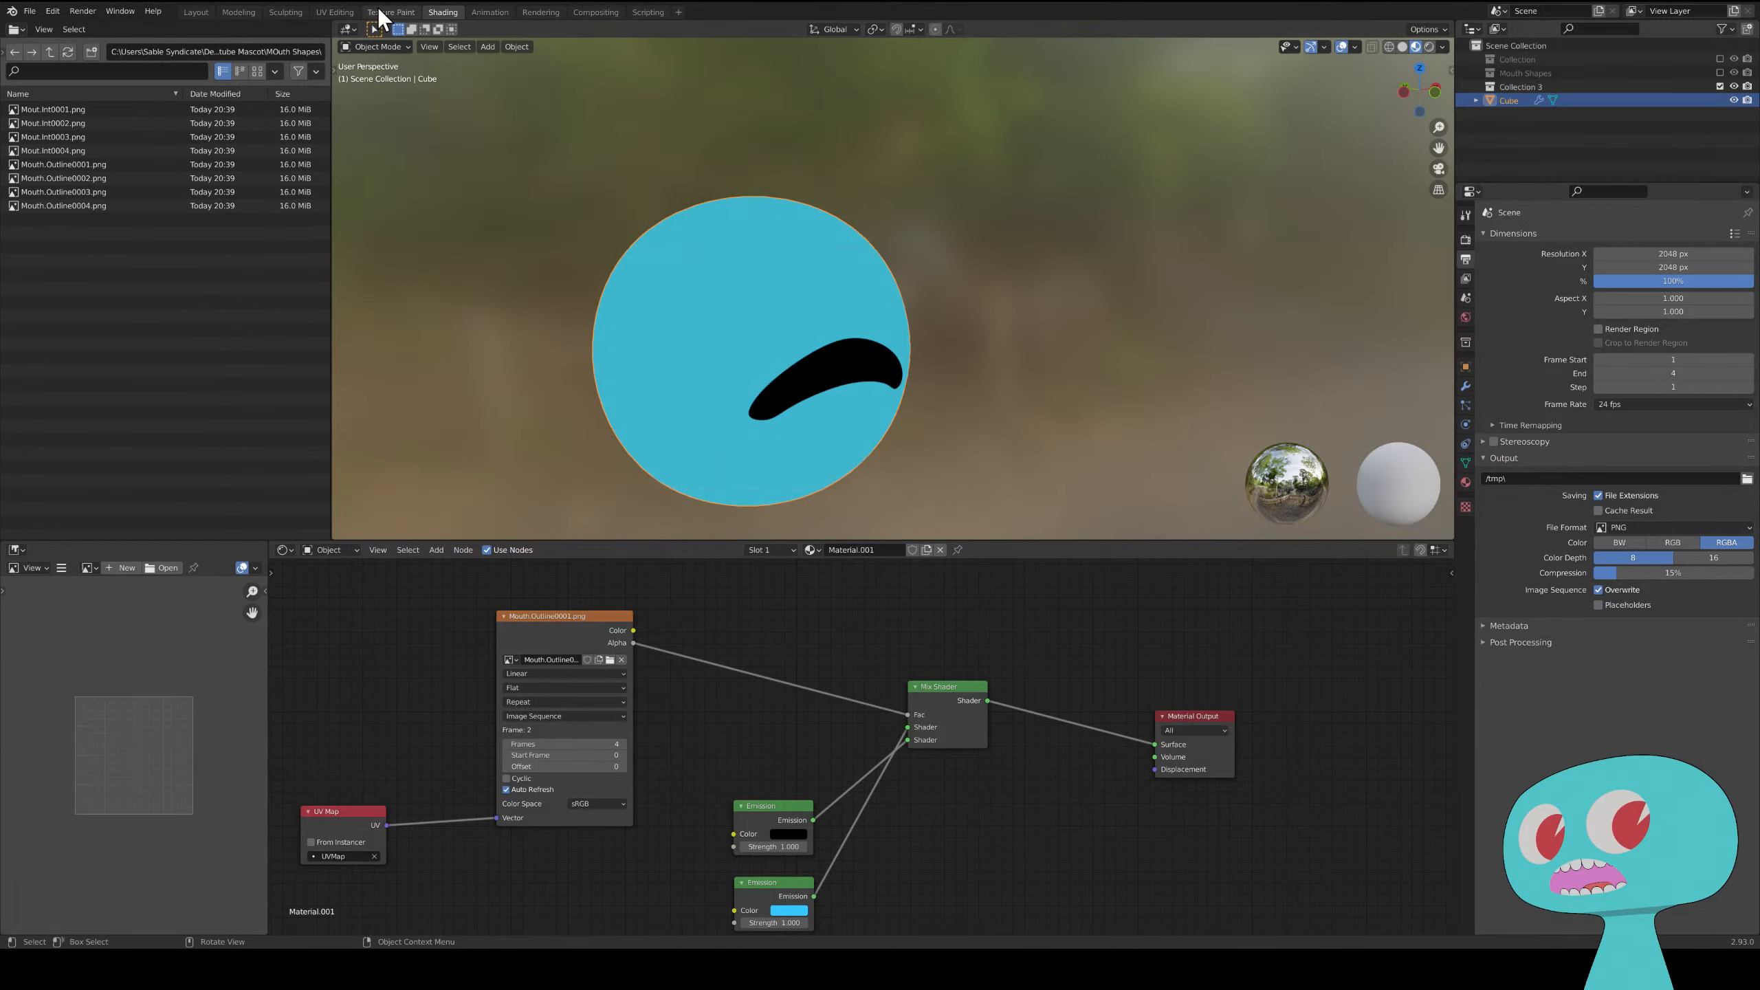
- In the UV Editing workspace, display Mouth.Outline0001.png behind the UVs and advance to frame 3
left_click(335, 13)
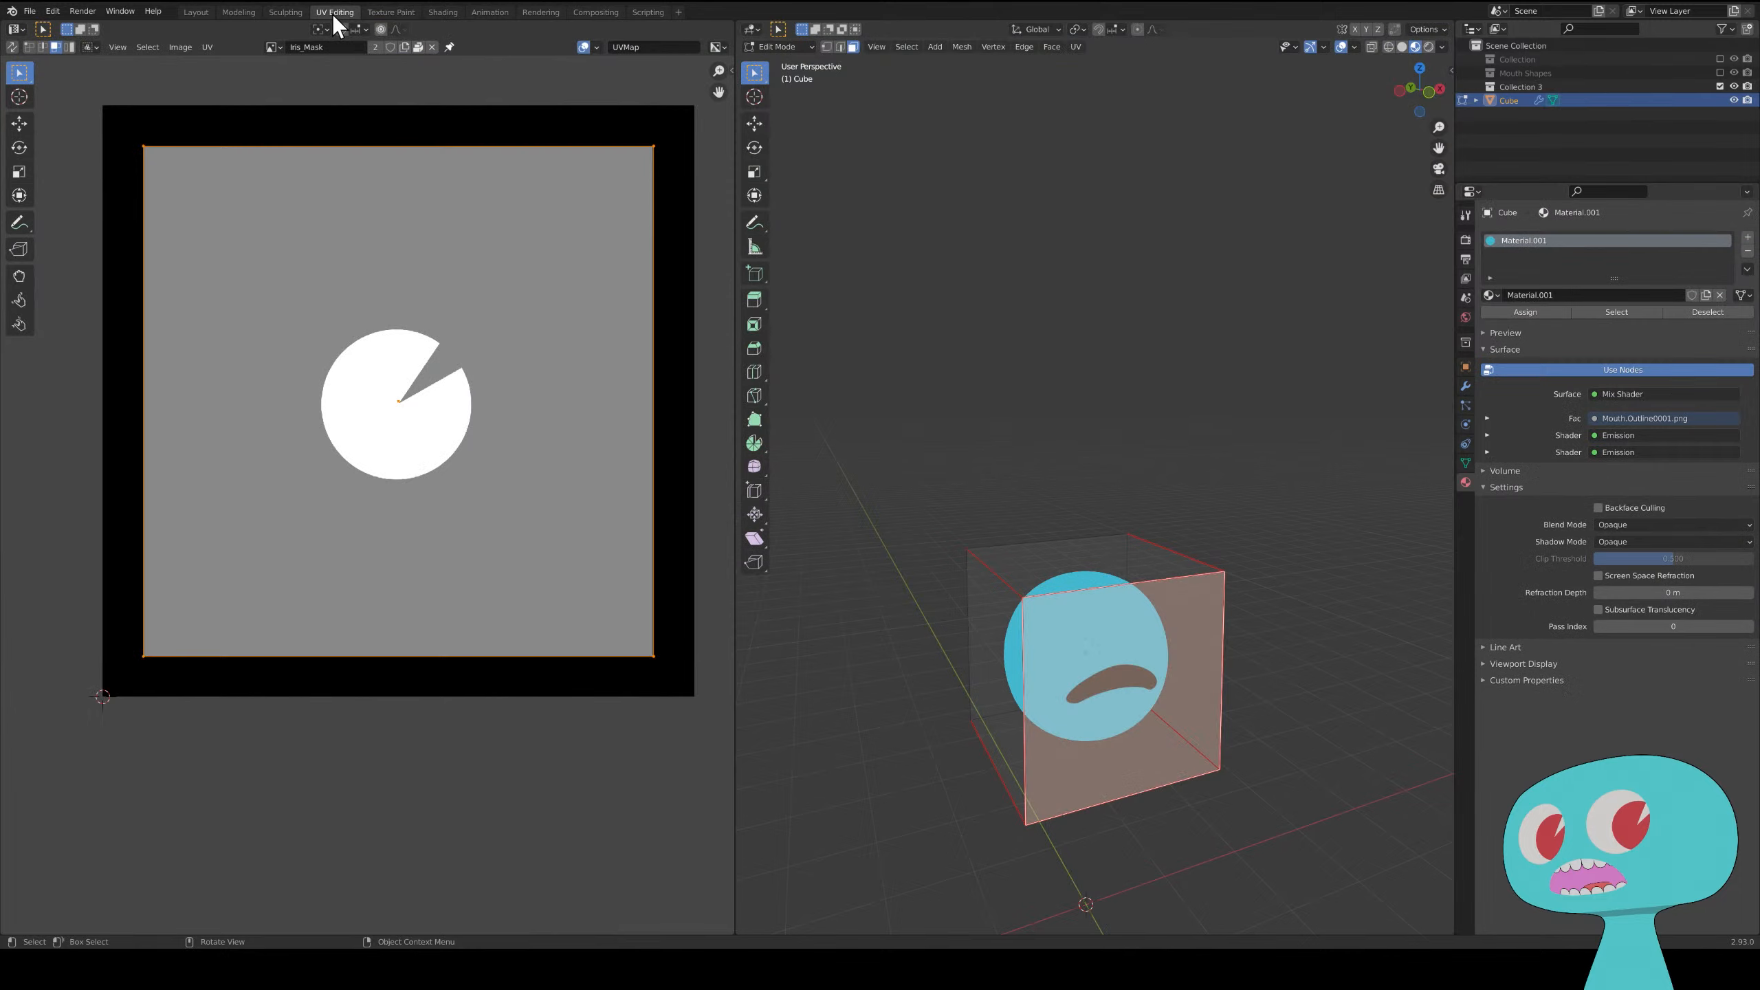
left_click(281, 49)
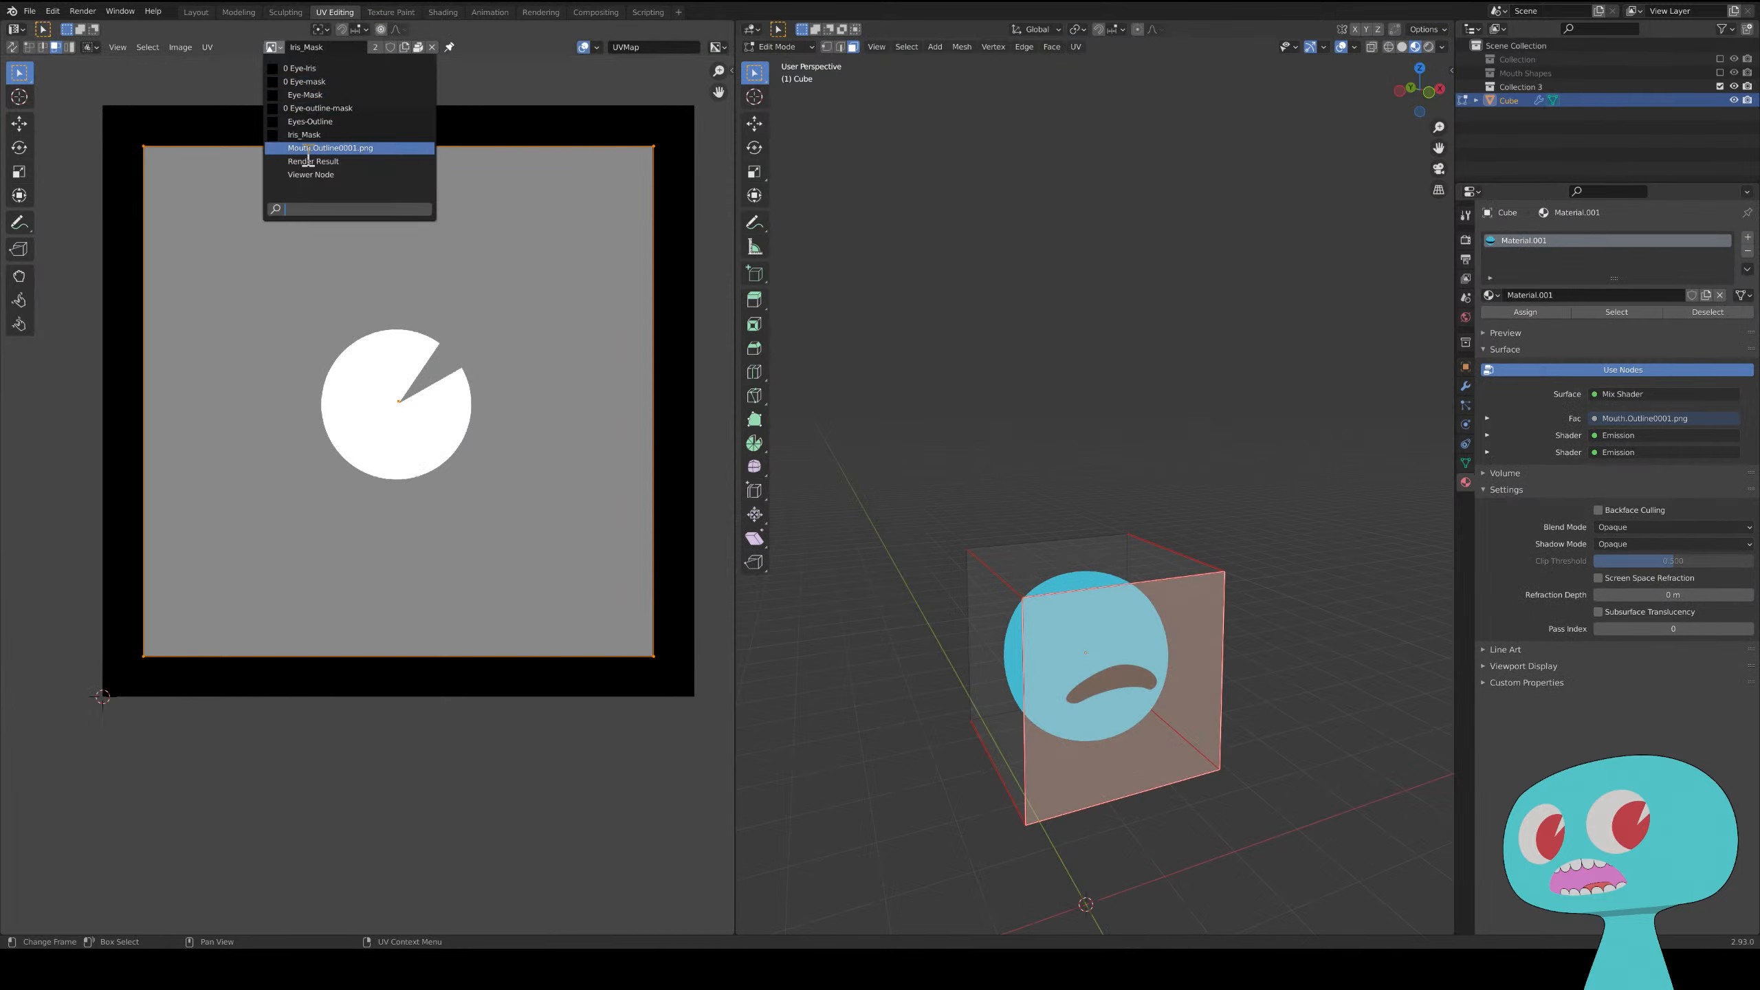
left_click(367, 148)
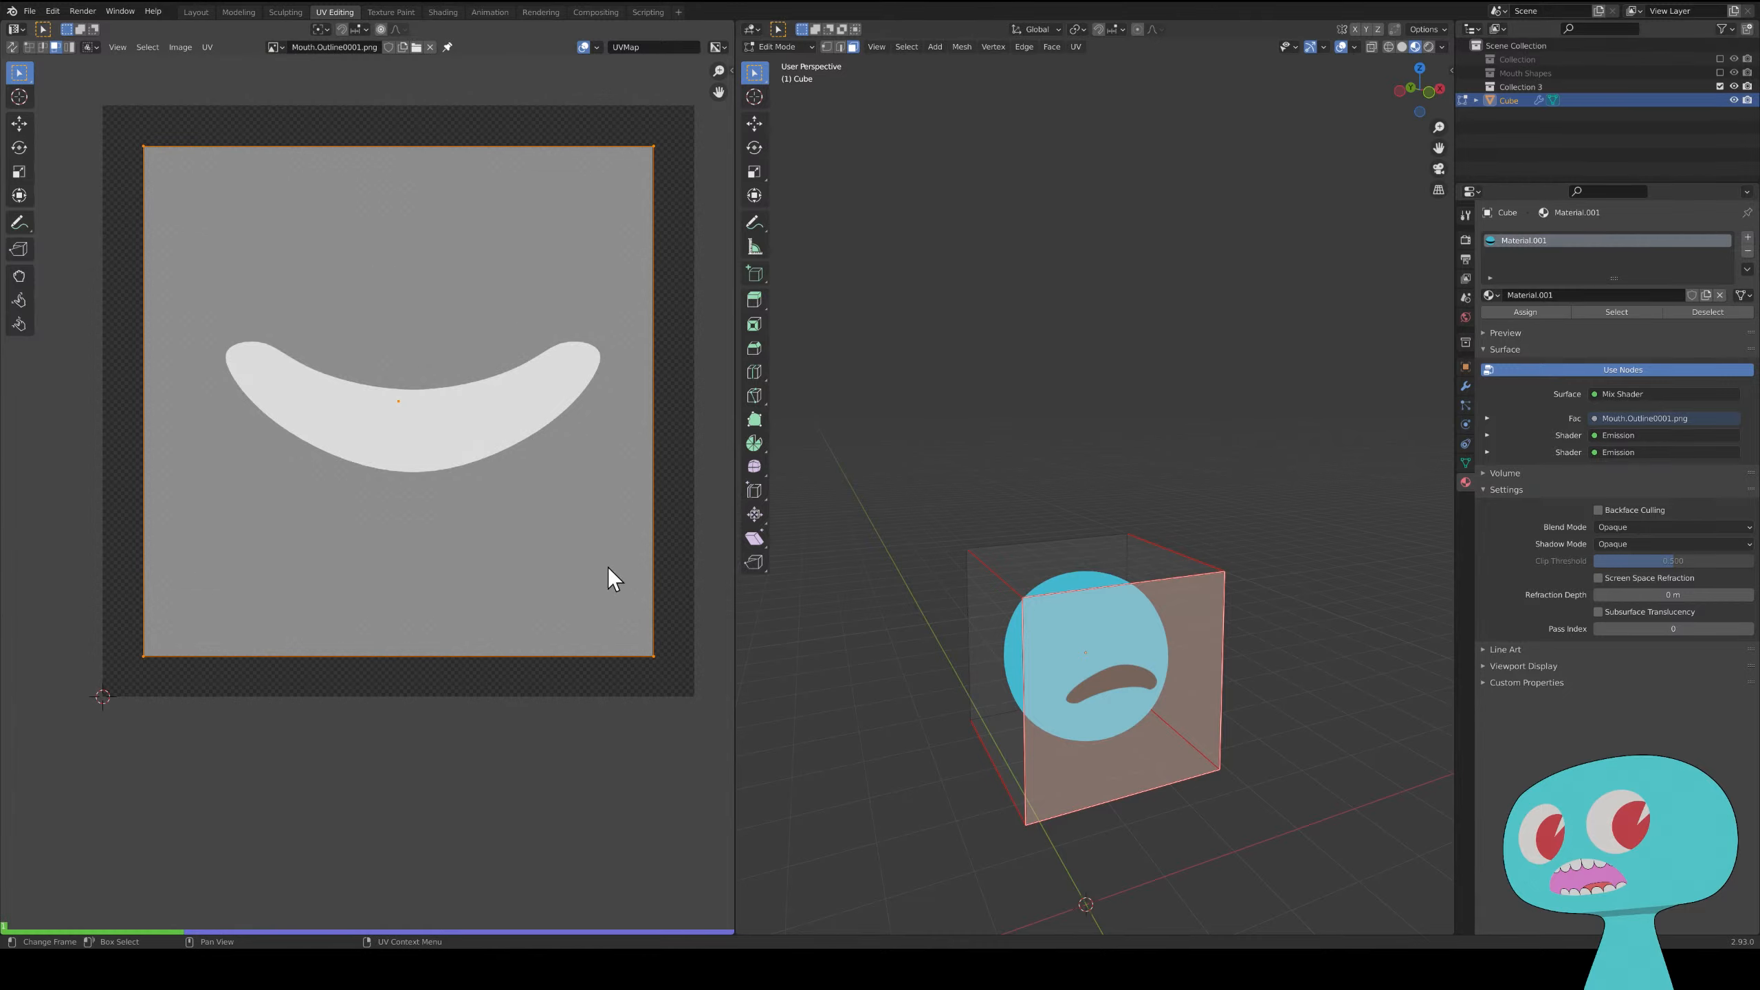
key("Right")
key("Right")
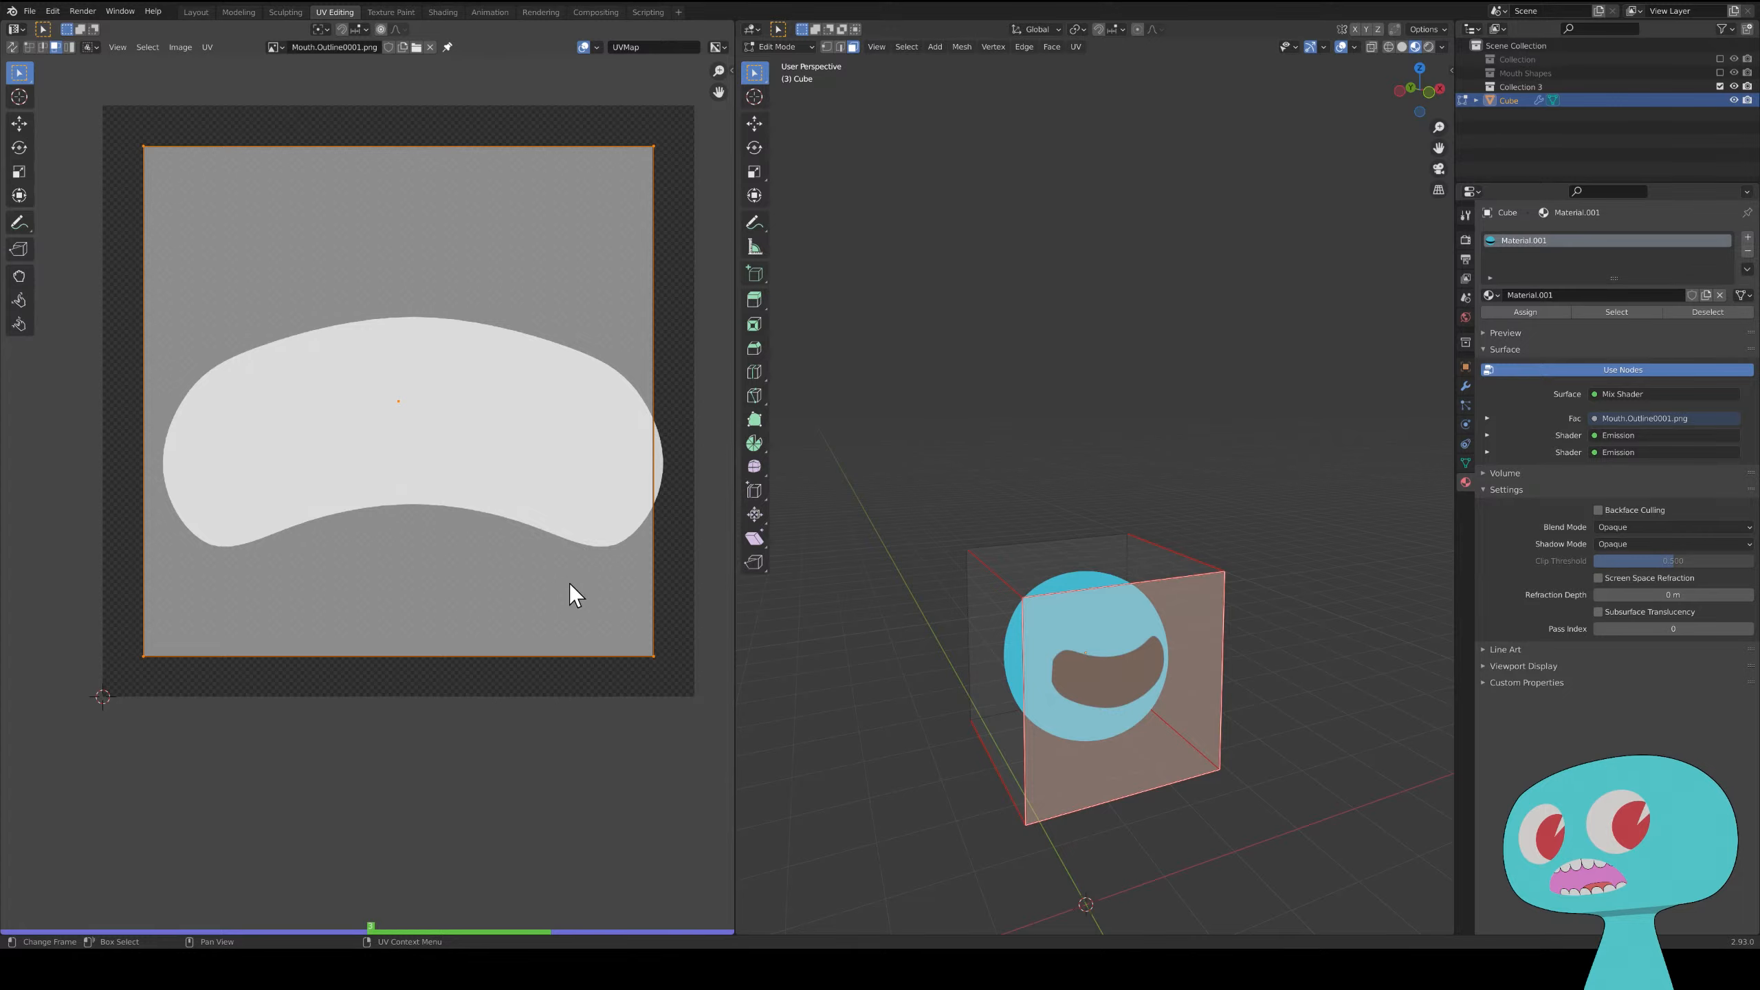
- Scale the front face's UVs up to about 1.07 and move them down about 0.19 over the mouth outline
key("s")
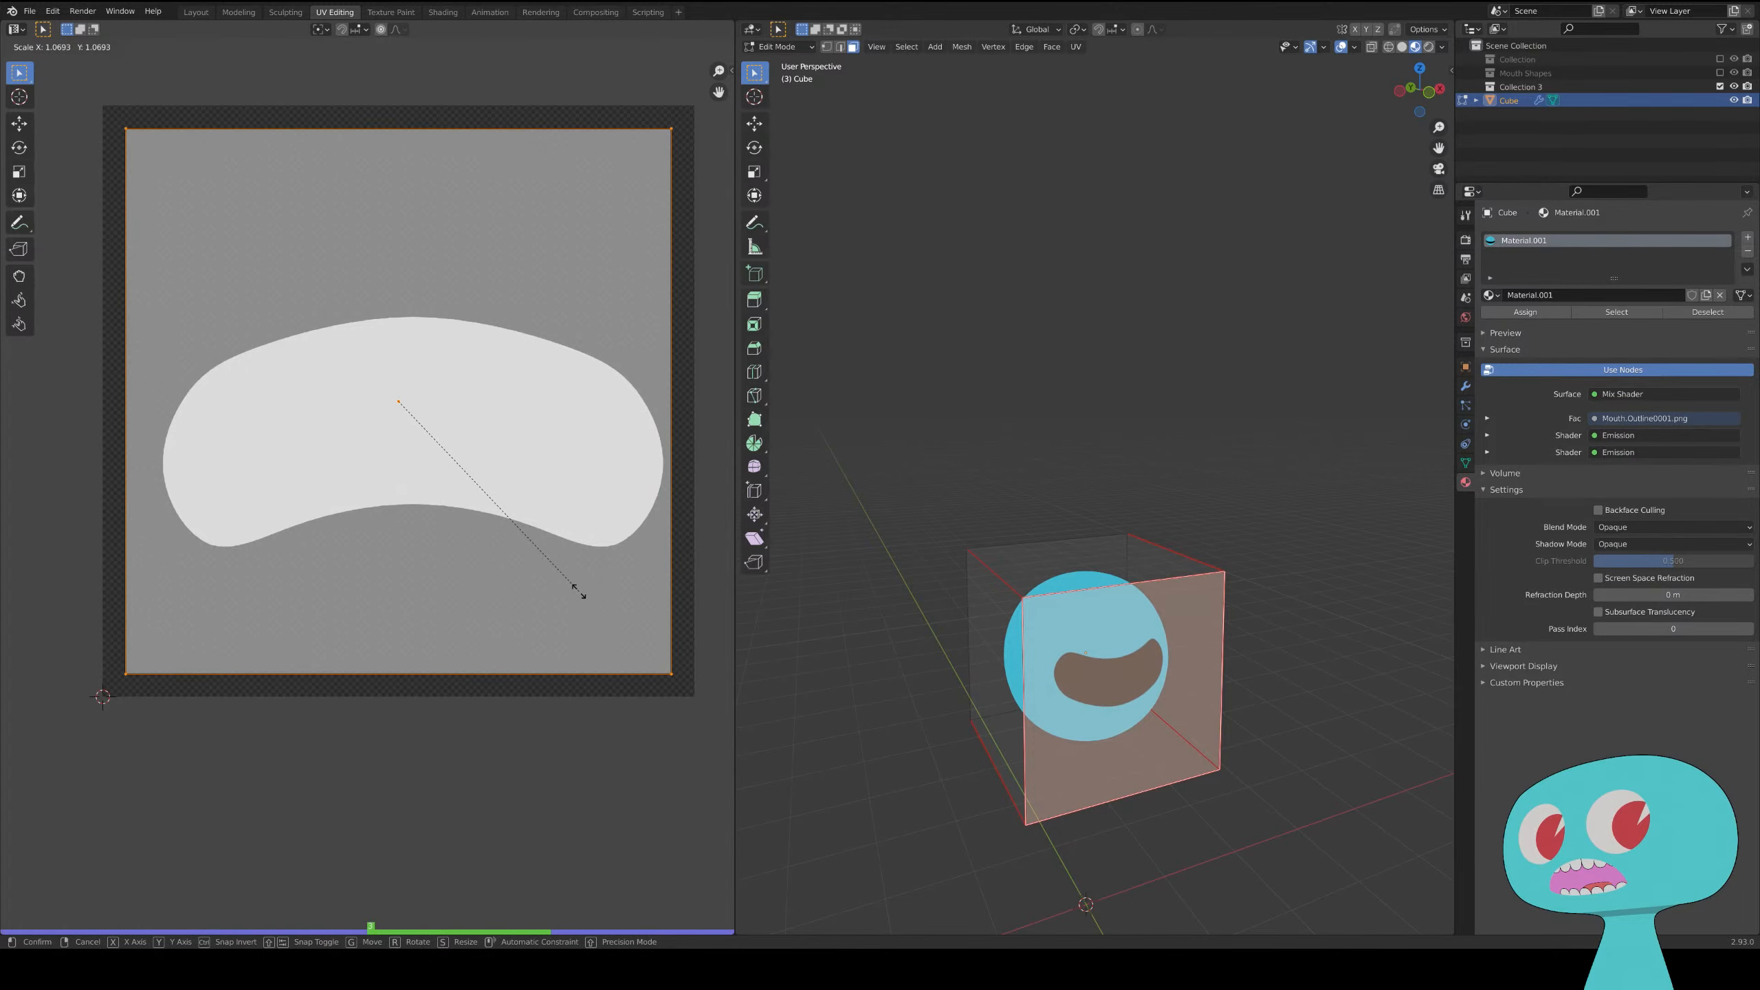
left_click(579, 591)
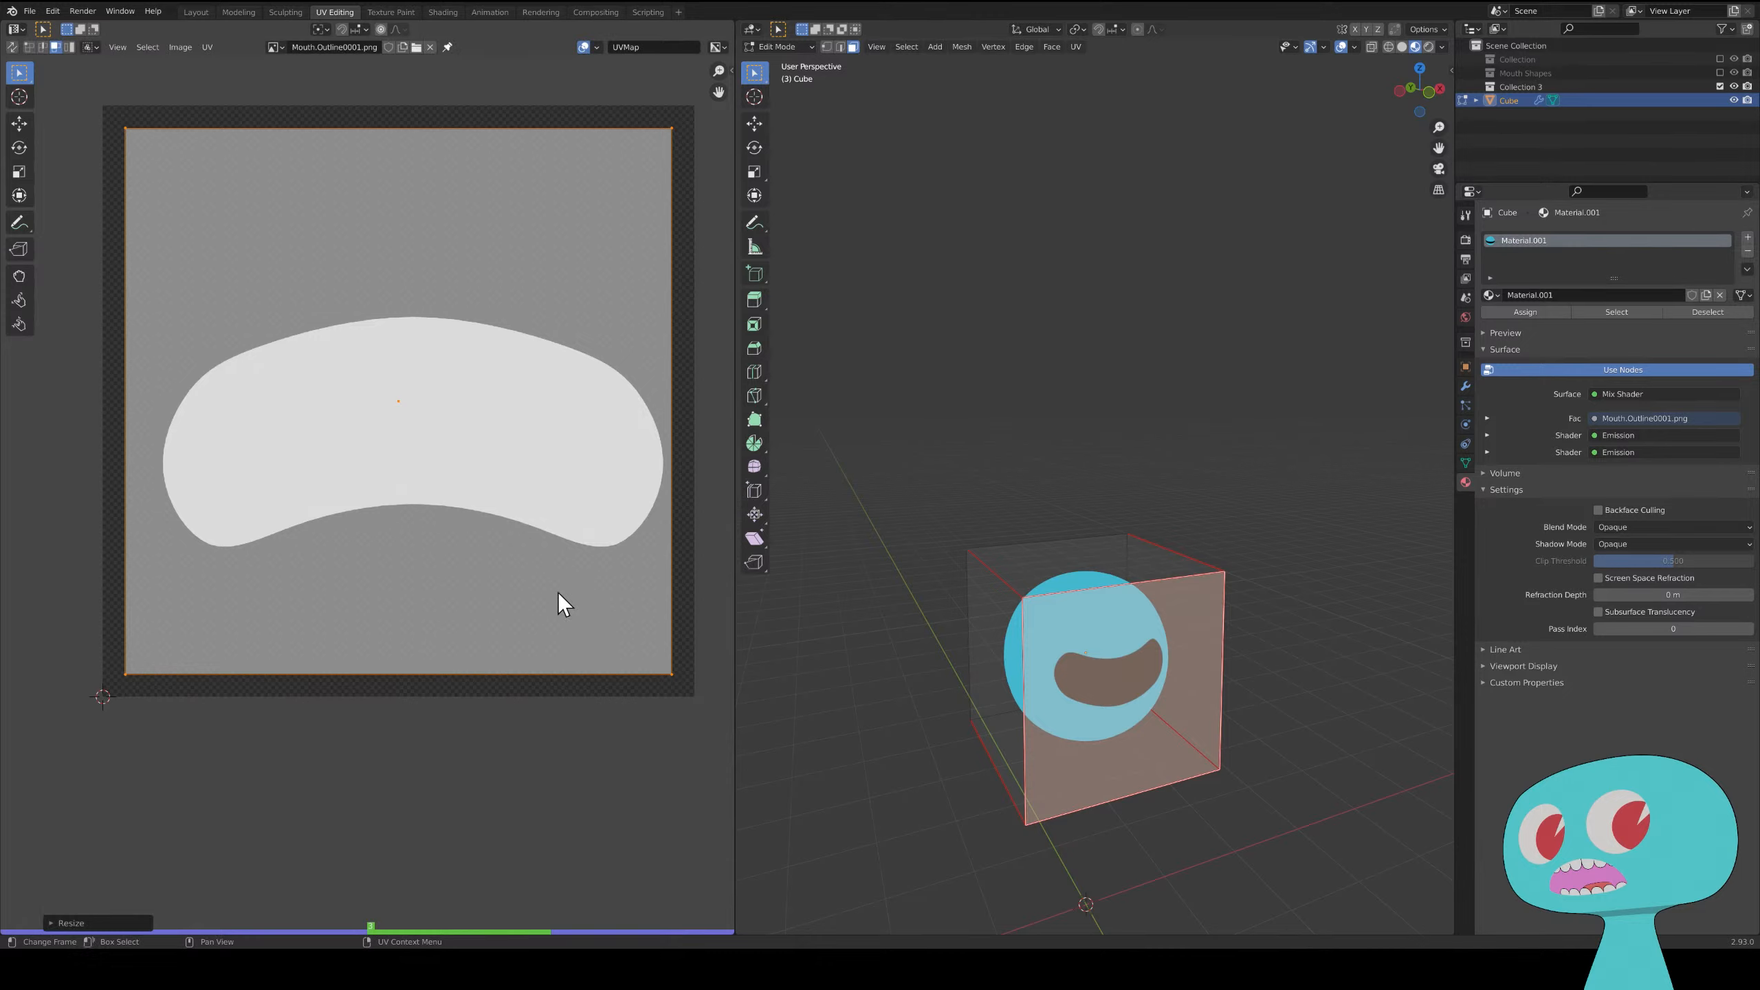
key("g")
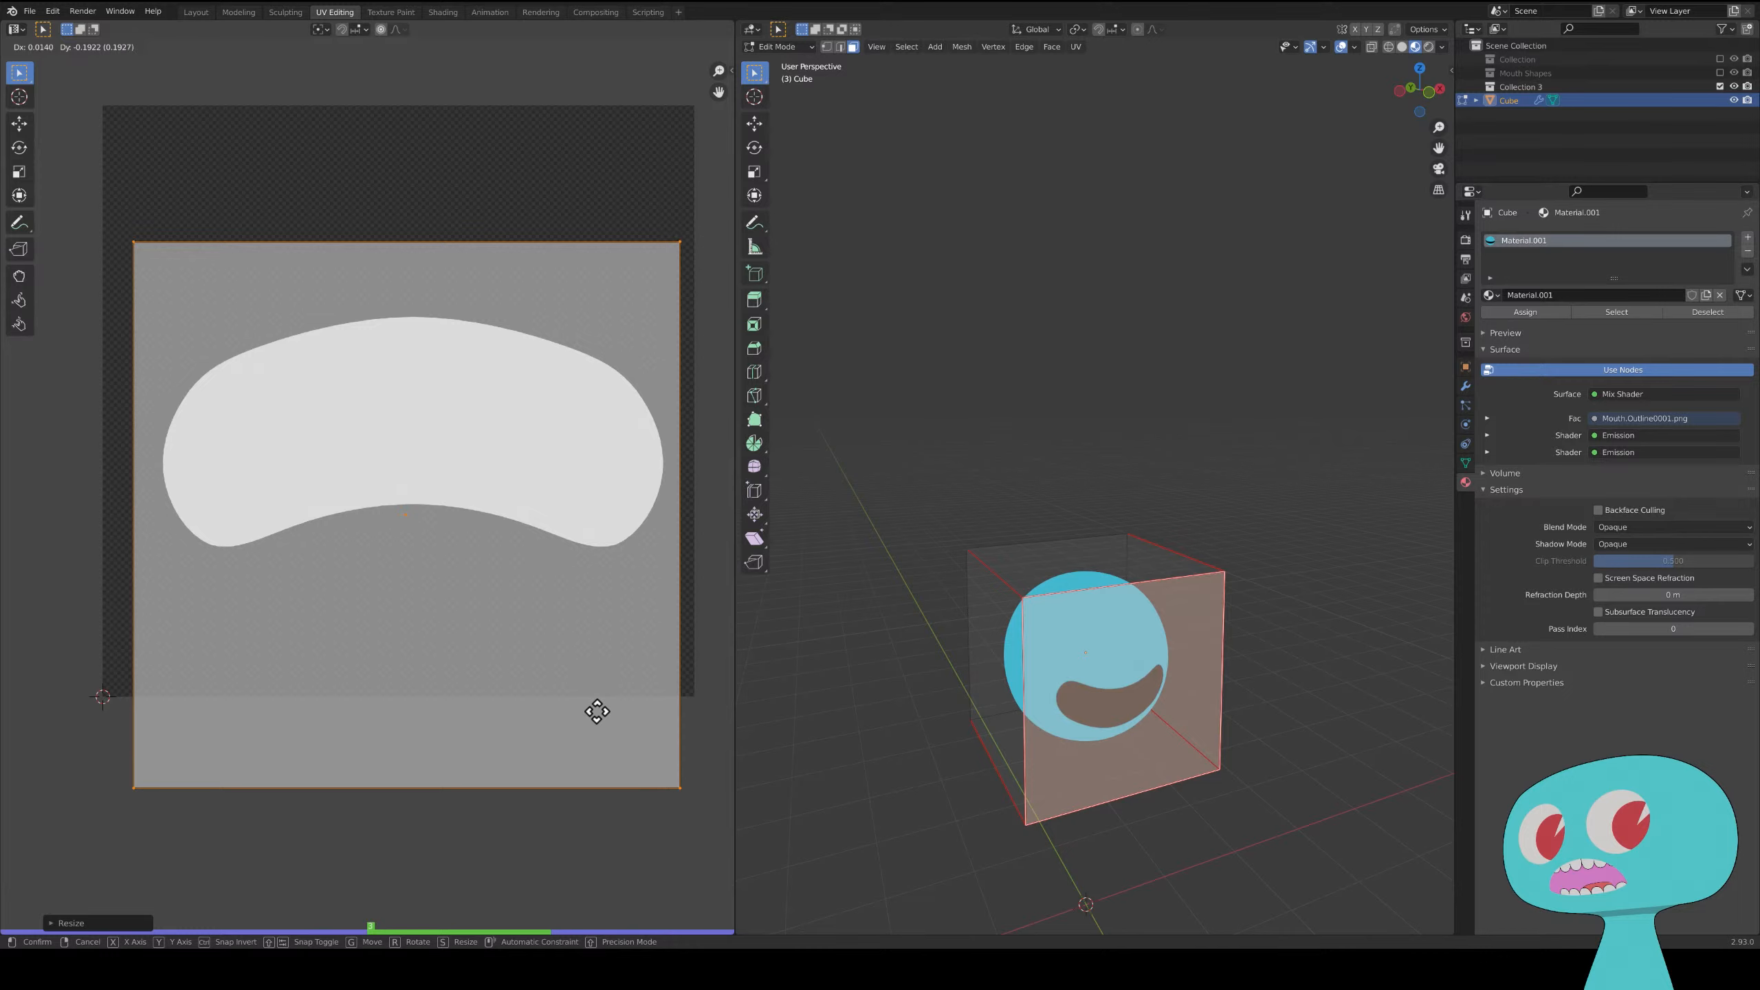
left_click(601, 712)
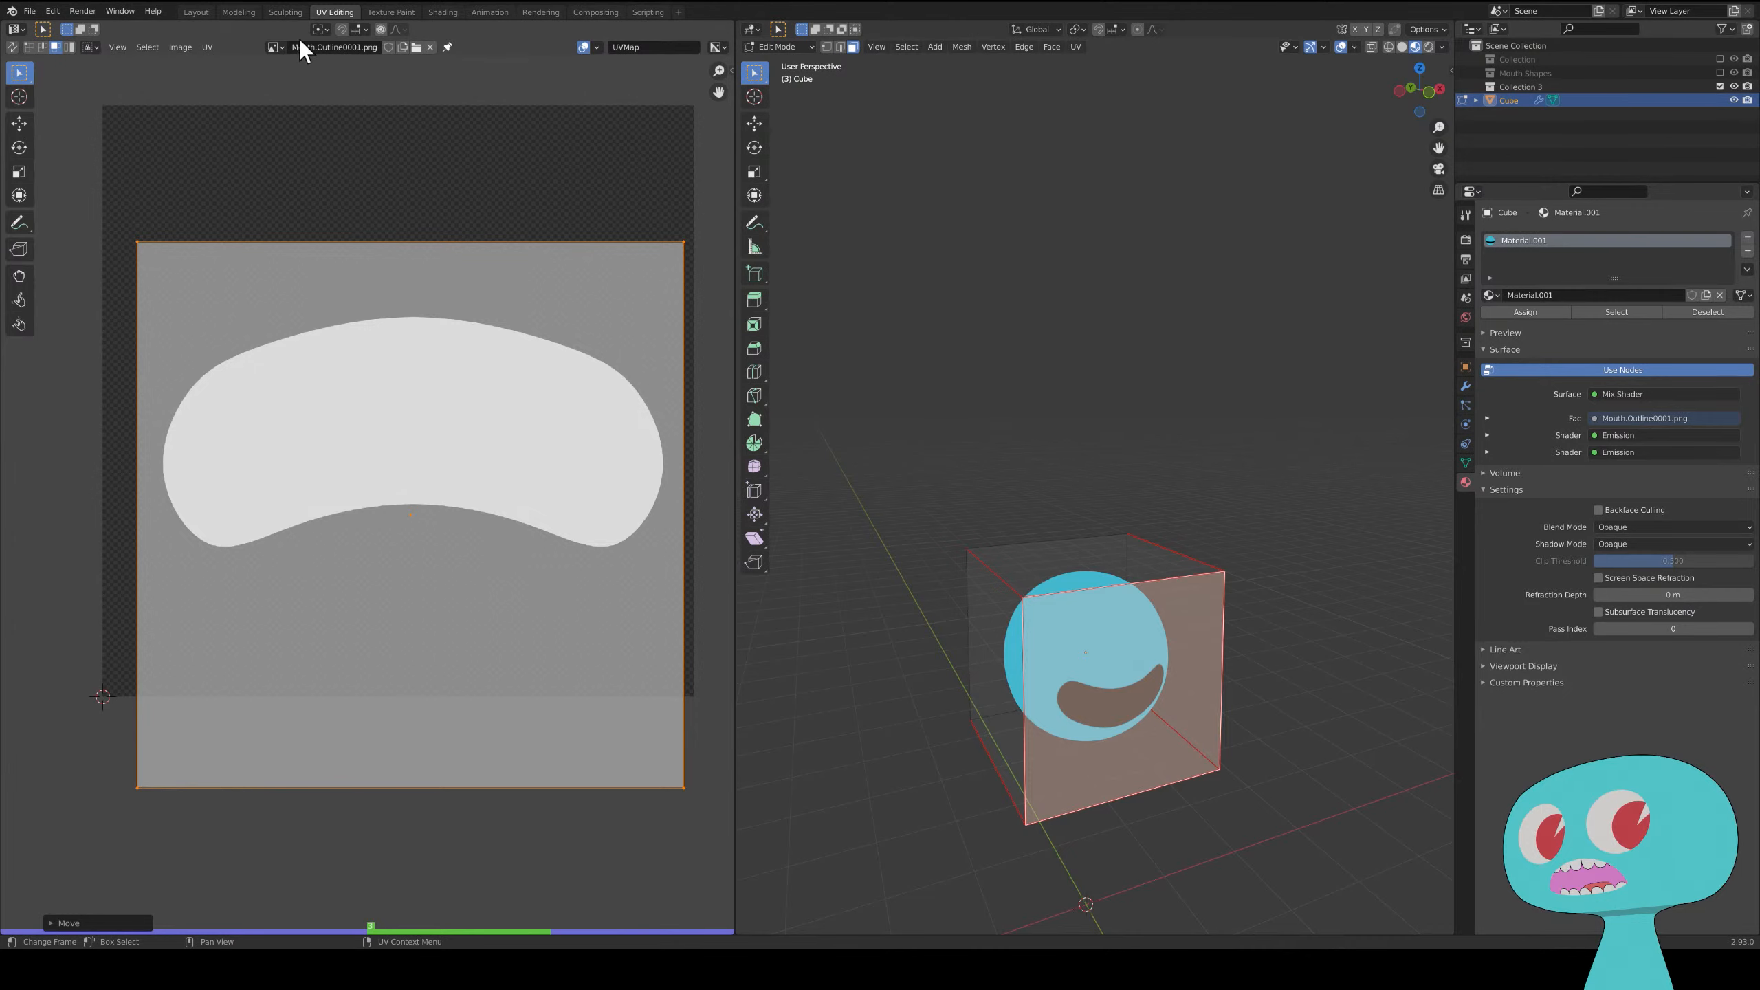
- Step through the animation frames to compare the mouth shapes against the repositioned UVs, ending on frame 1
key("Left")
key("Right")
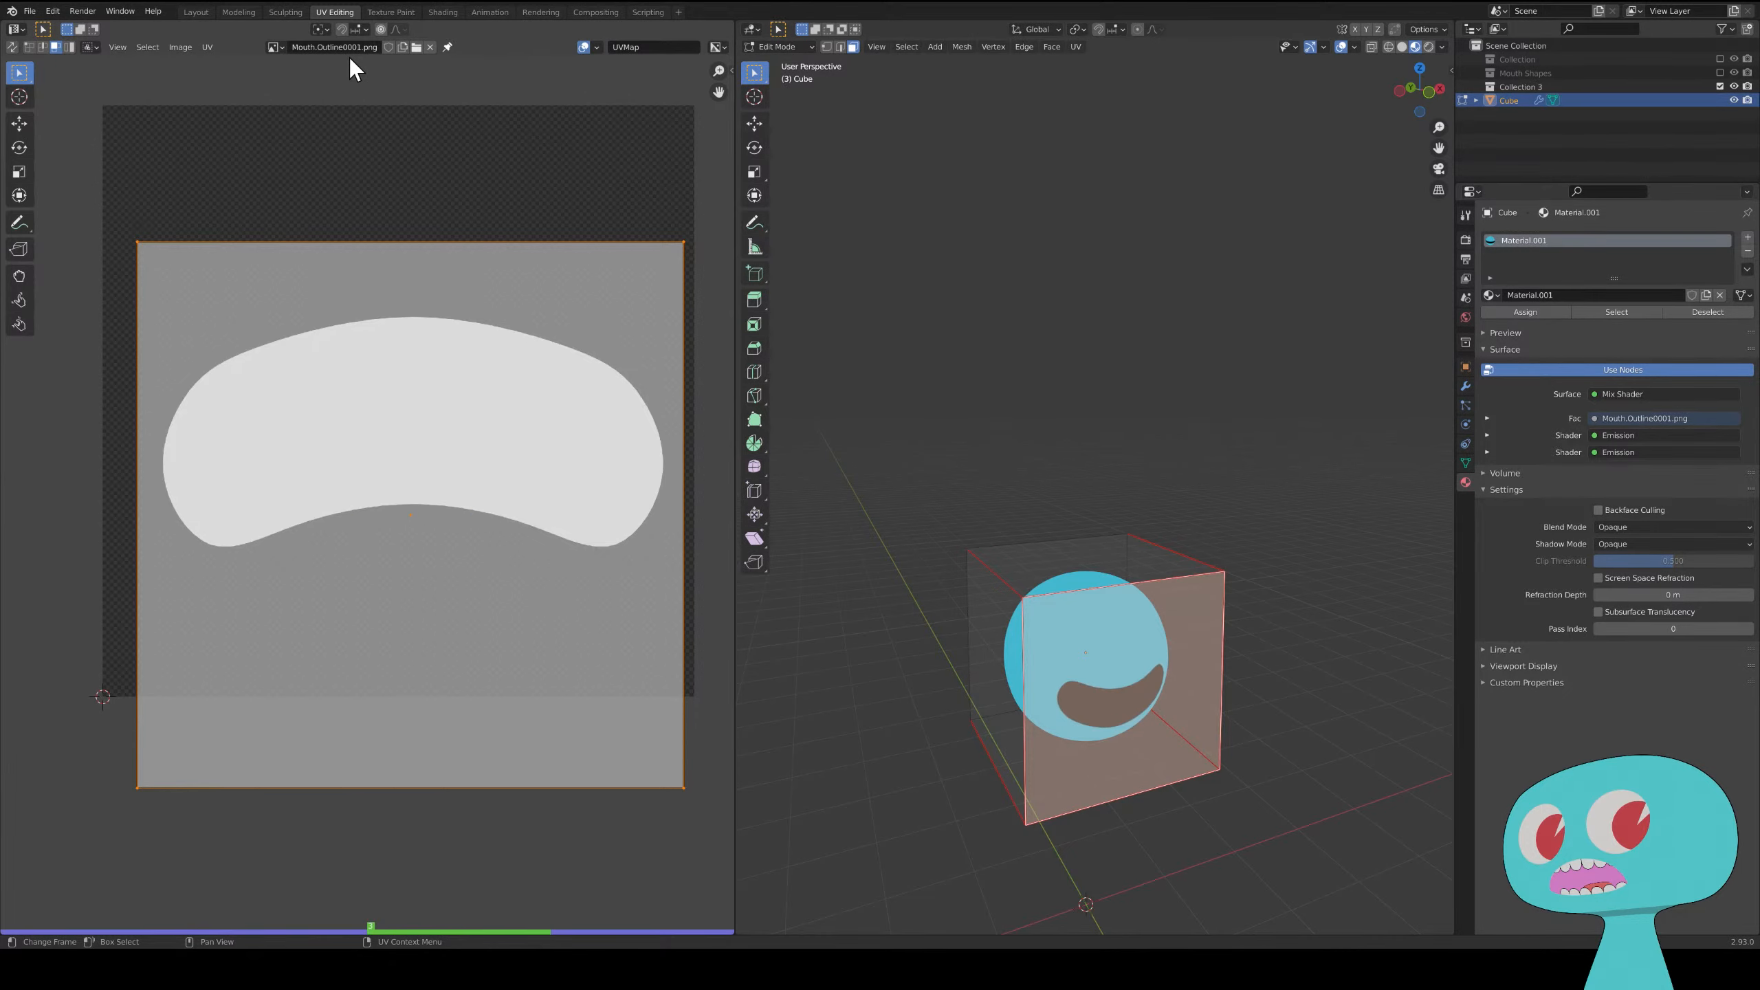
key("Right")
key("Left")
key("Left")
key("Left")
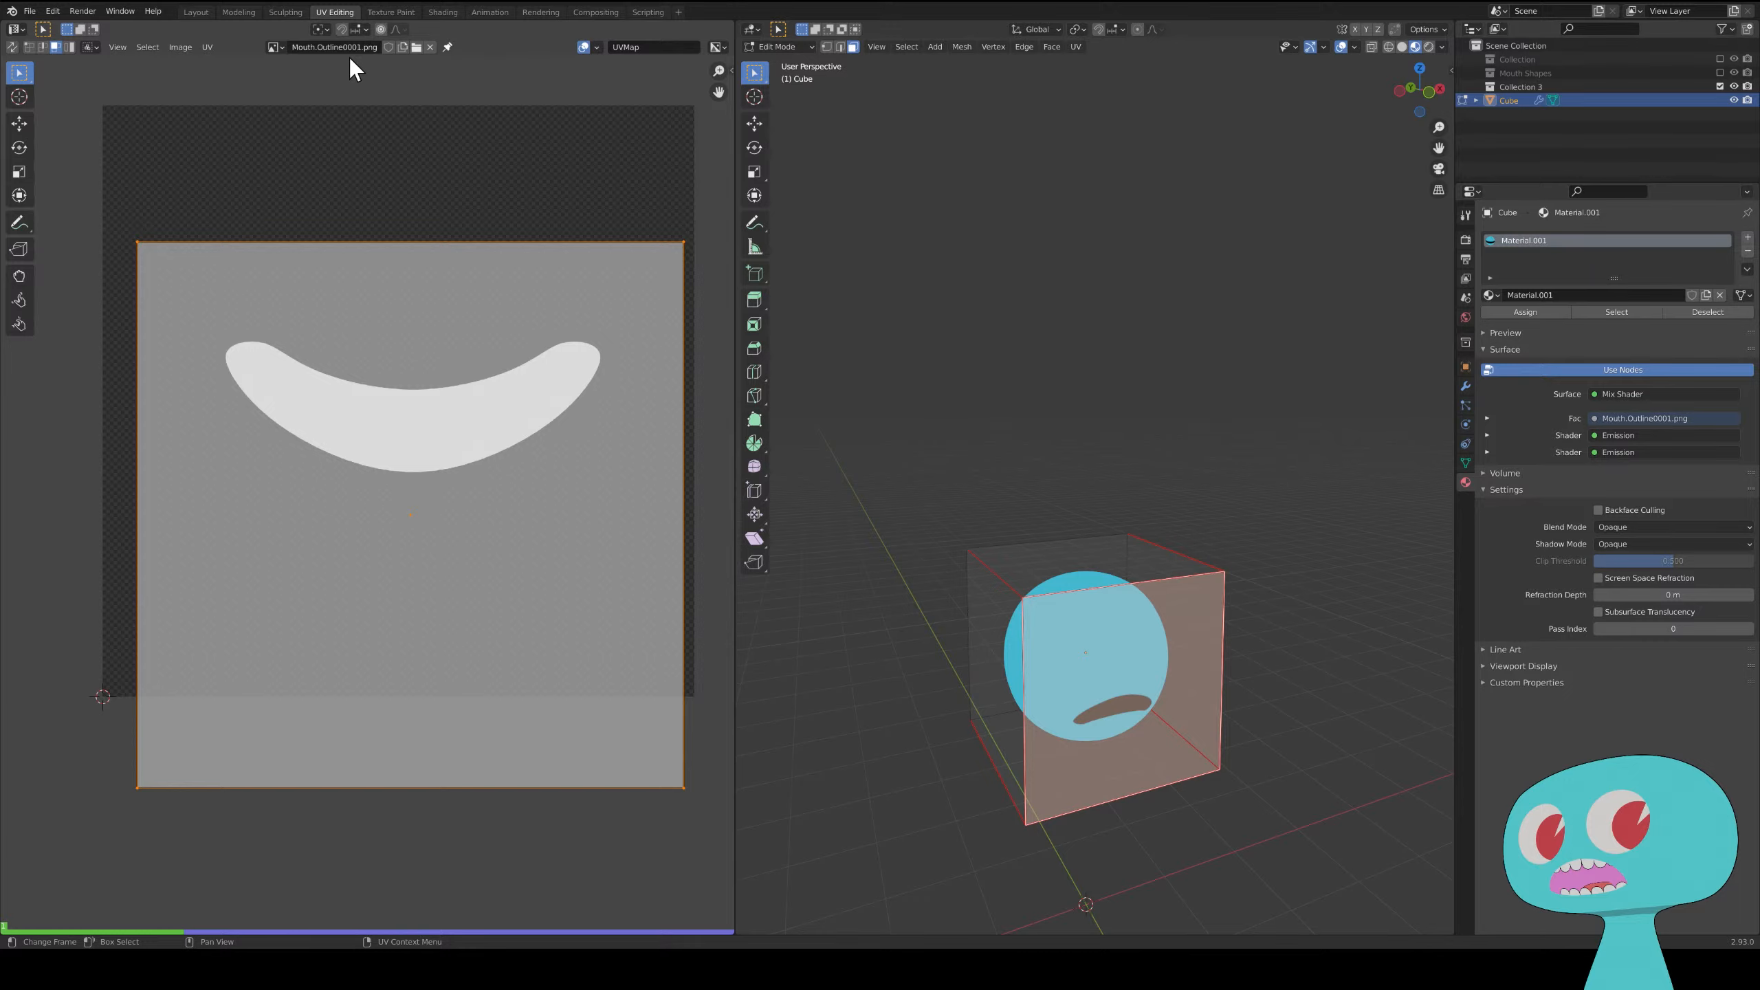
key("Right")
key("Left")
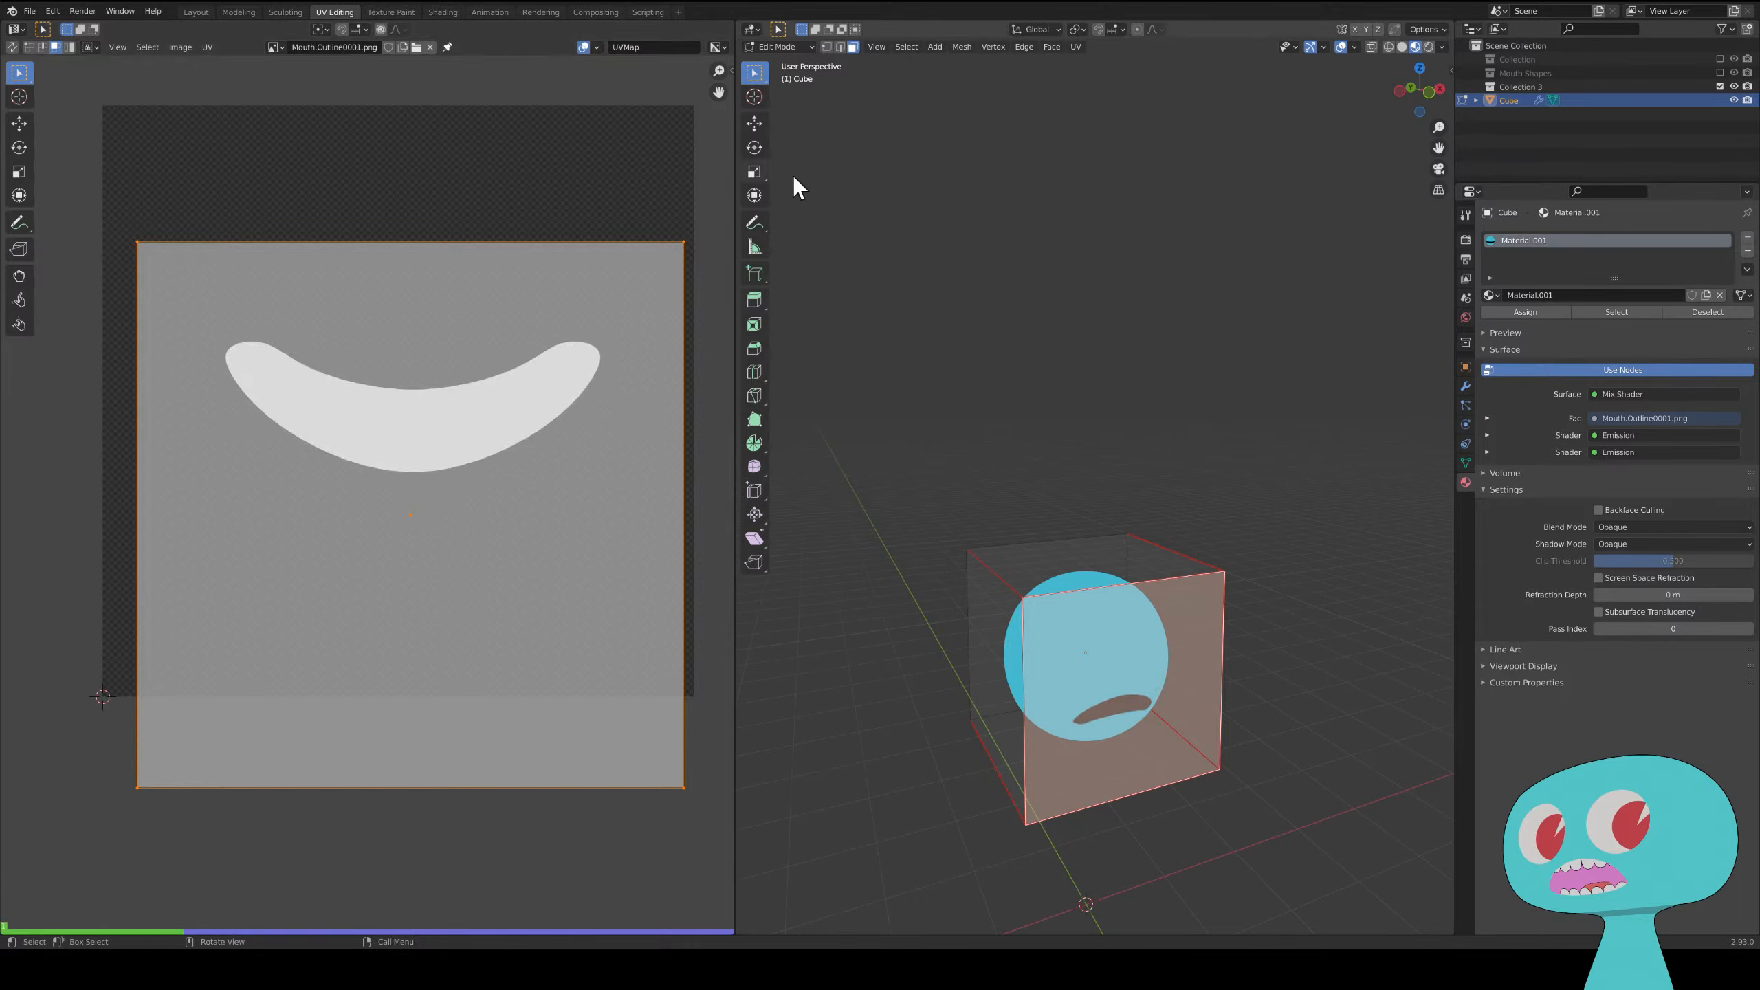
- Hide the 3D viewport overlays and preview the mouth animation on the rounded cube from the front
scroll(1148, 527, "up", 8)
middle_click_drag(1141, 471, 1202, 557)
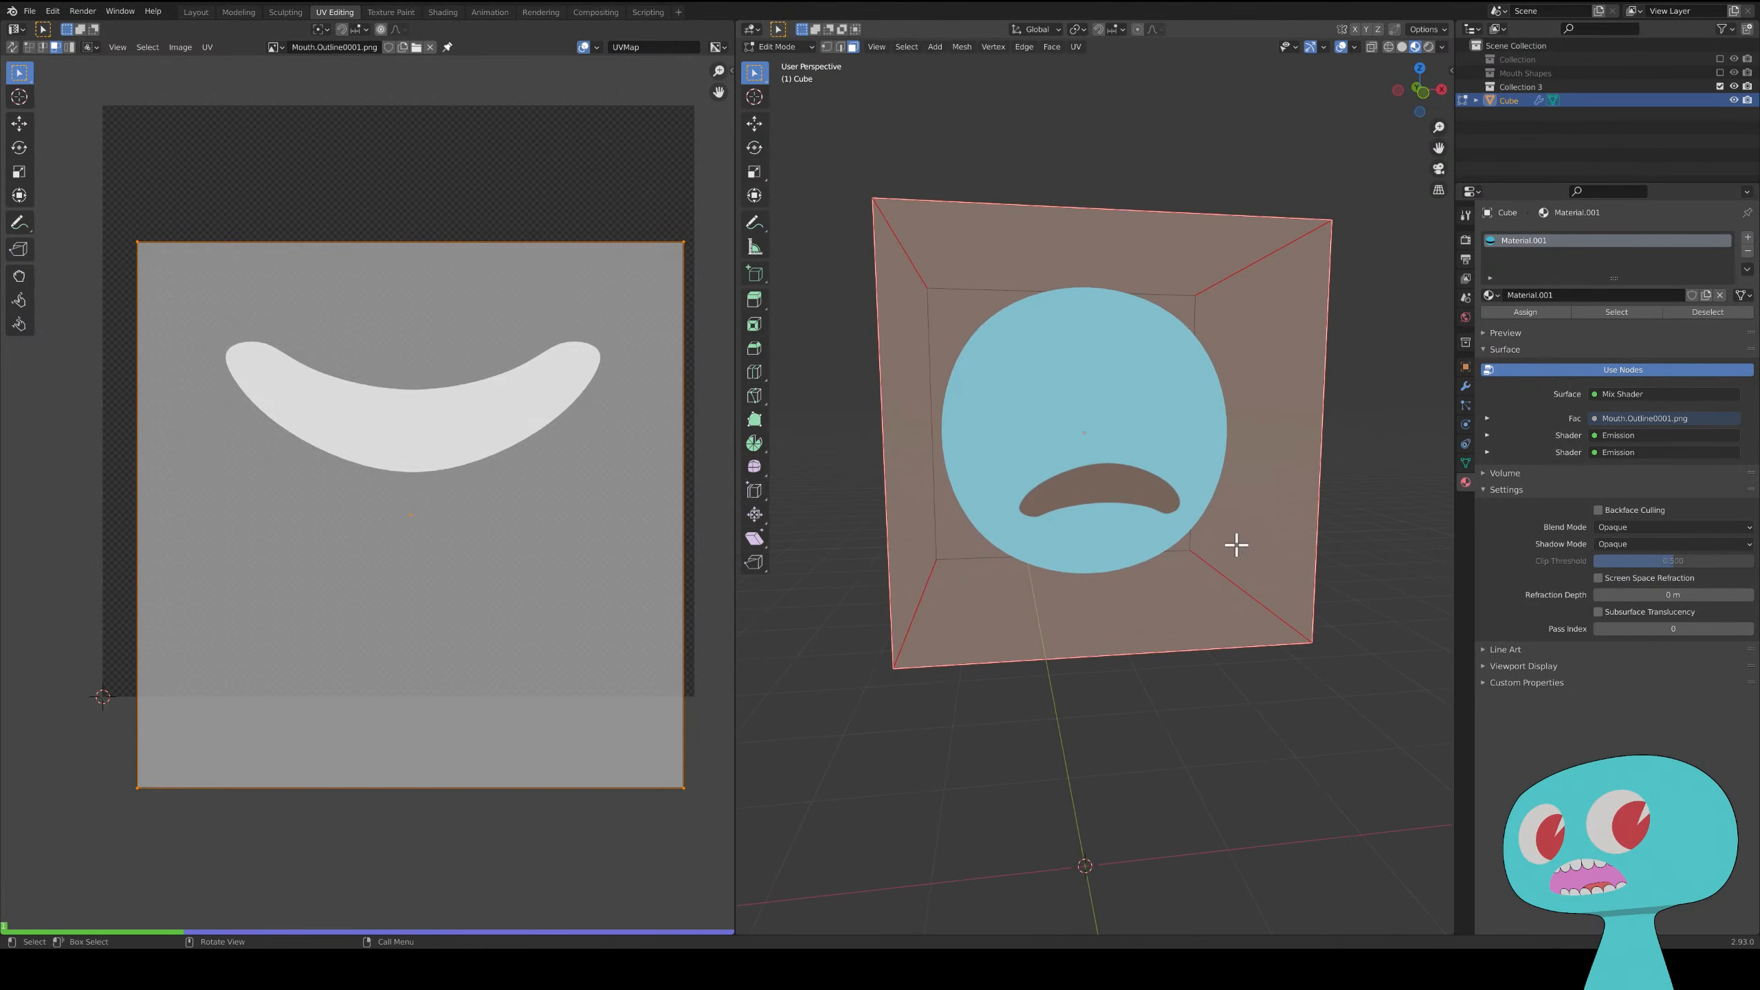
left_click(1342, 47)
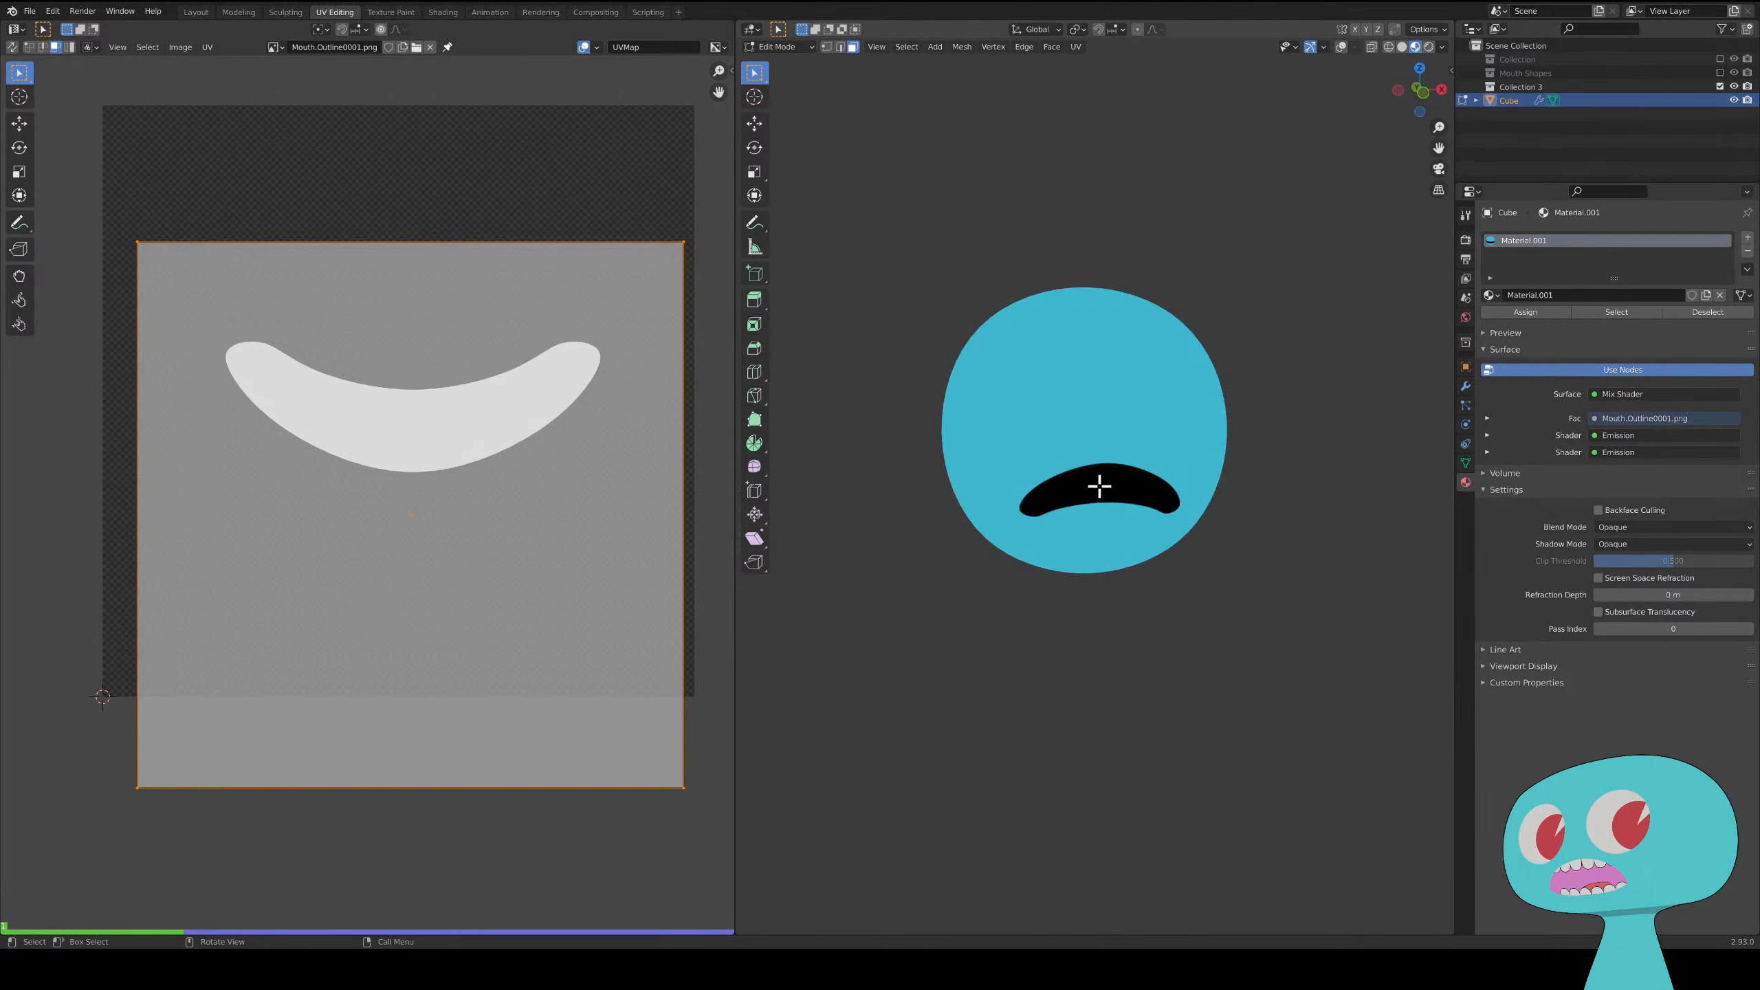
key("space")
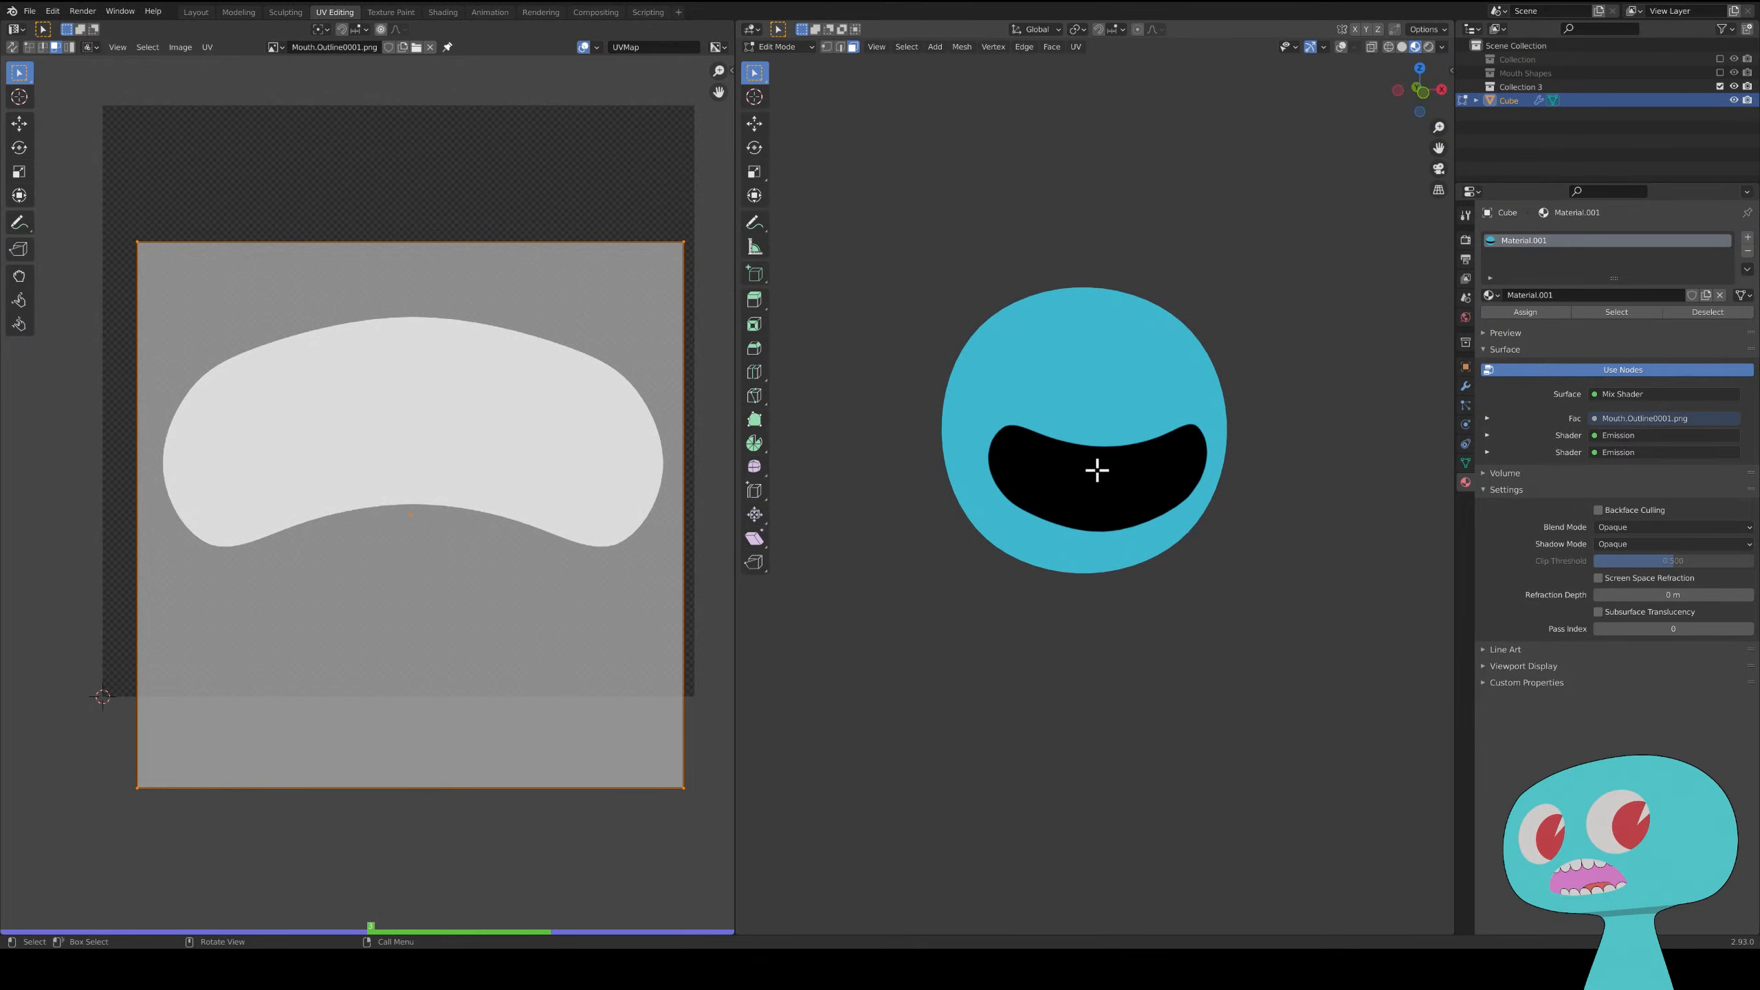
- In the Shading workspace, add a white Emission shader beside the light blue Emission node and make room around the Mix Shader
left_click(443, 11)
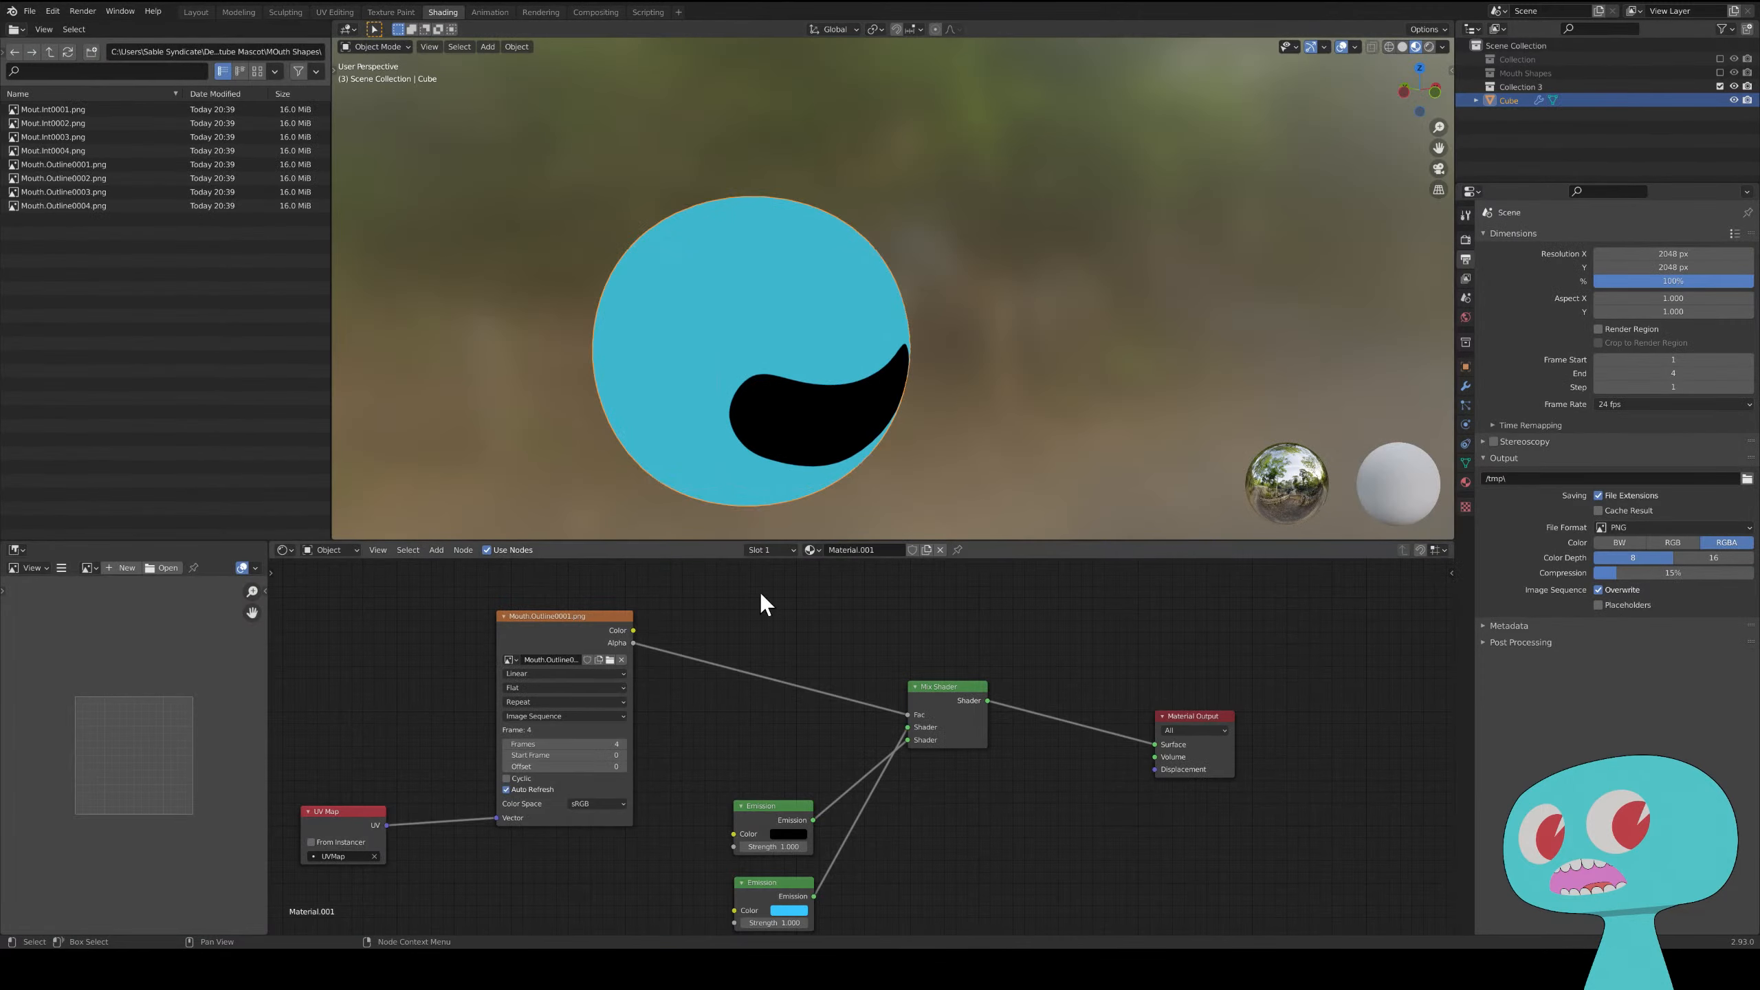
key("shift+a")
mouse_move(864, 804)
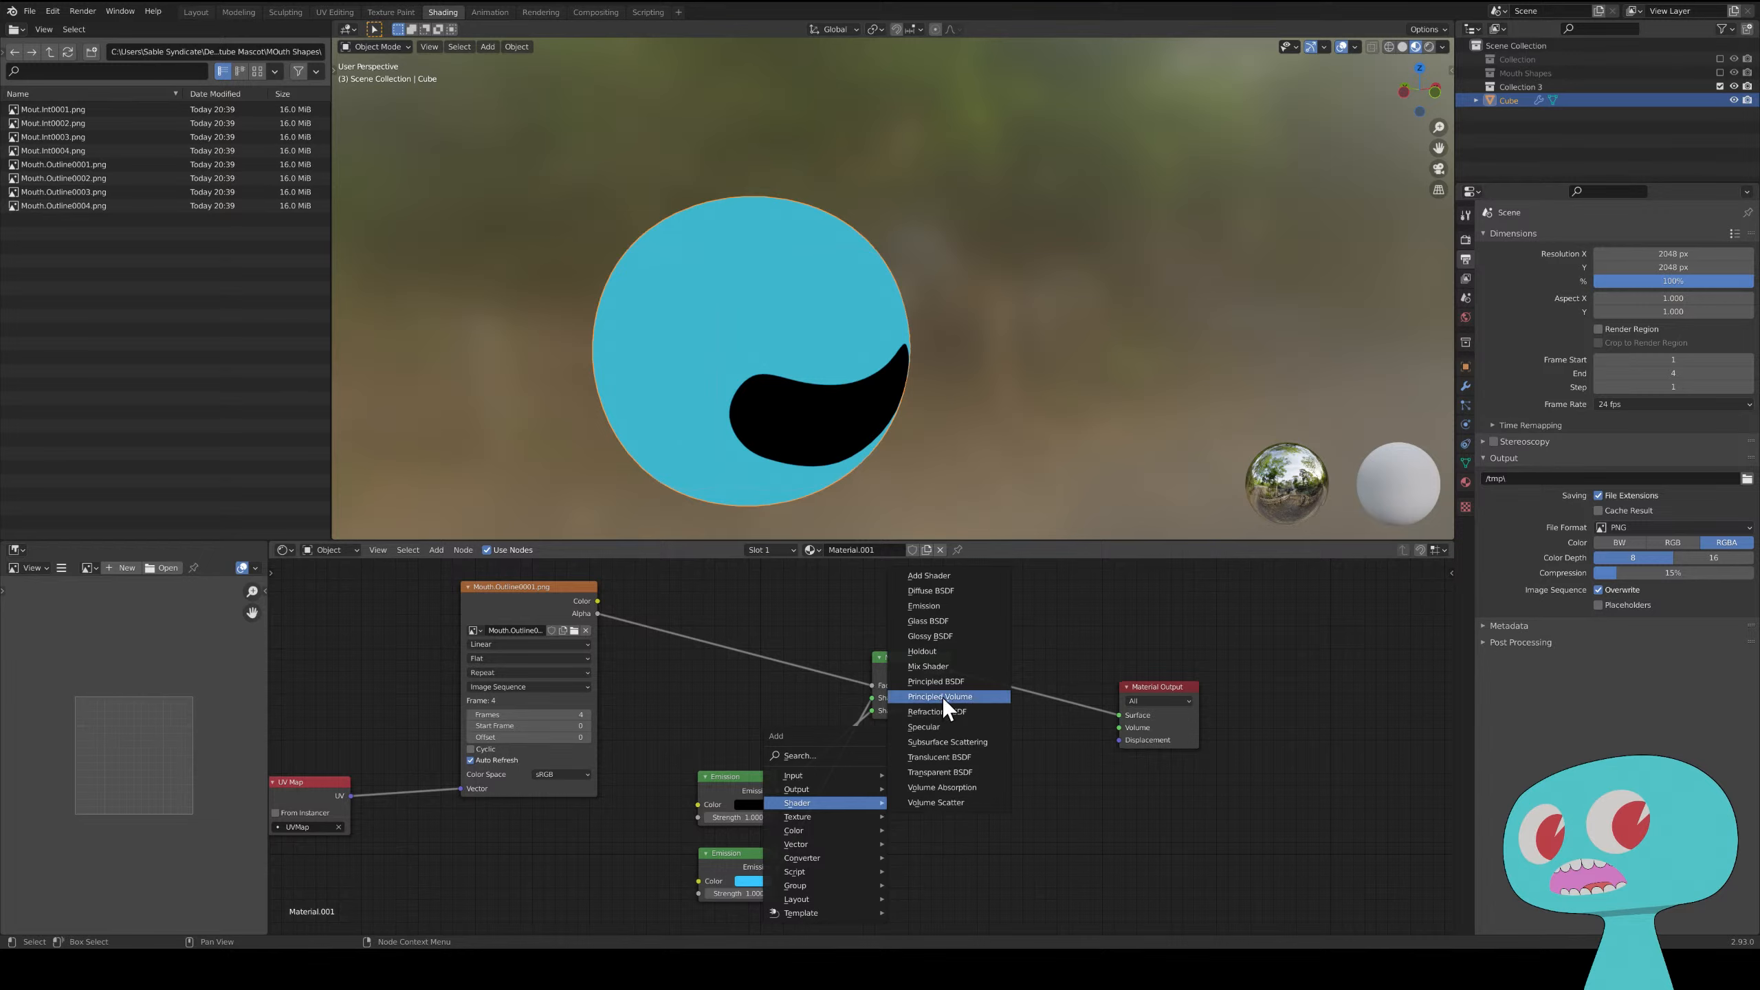
left_click(942, 608)
left_click(824, 822)
left_click_drag(911, 669, 997, 660)
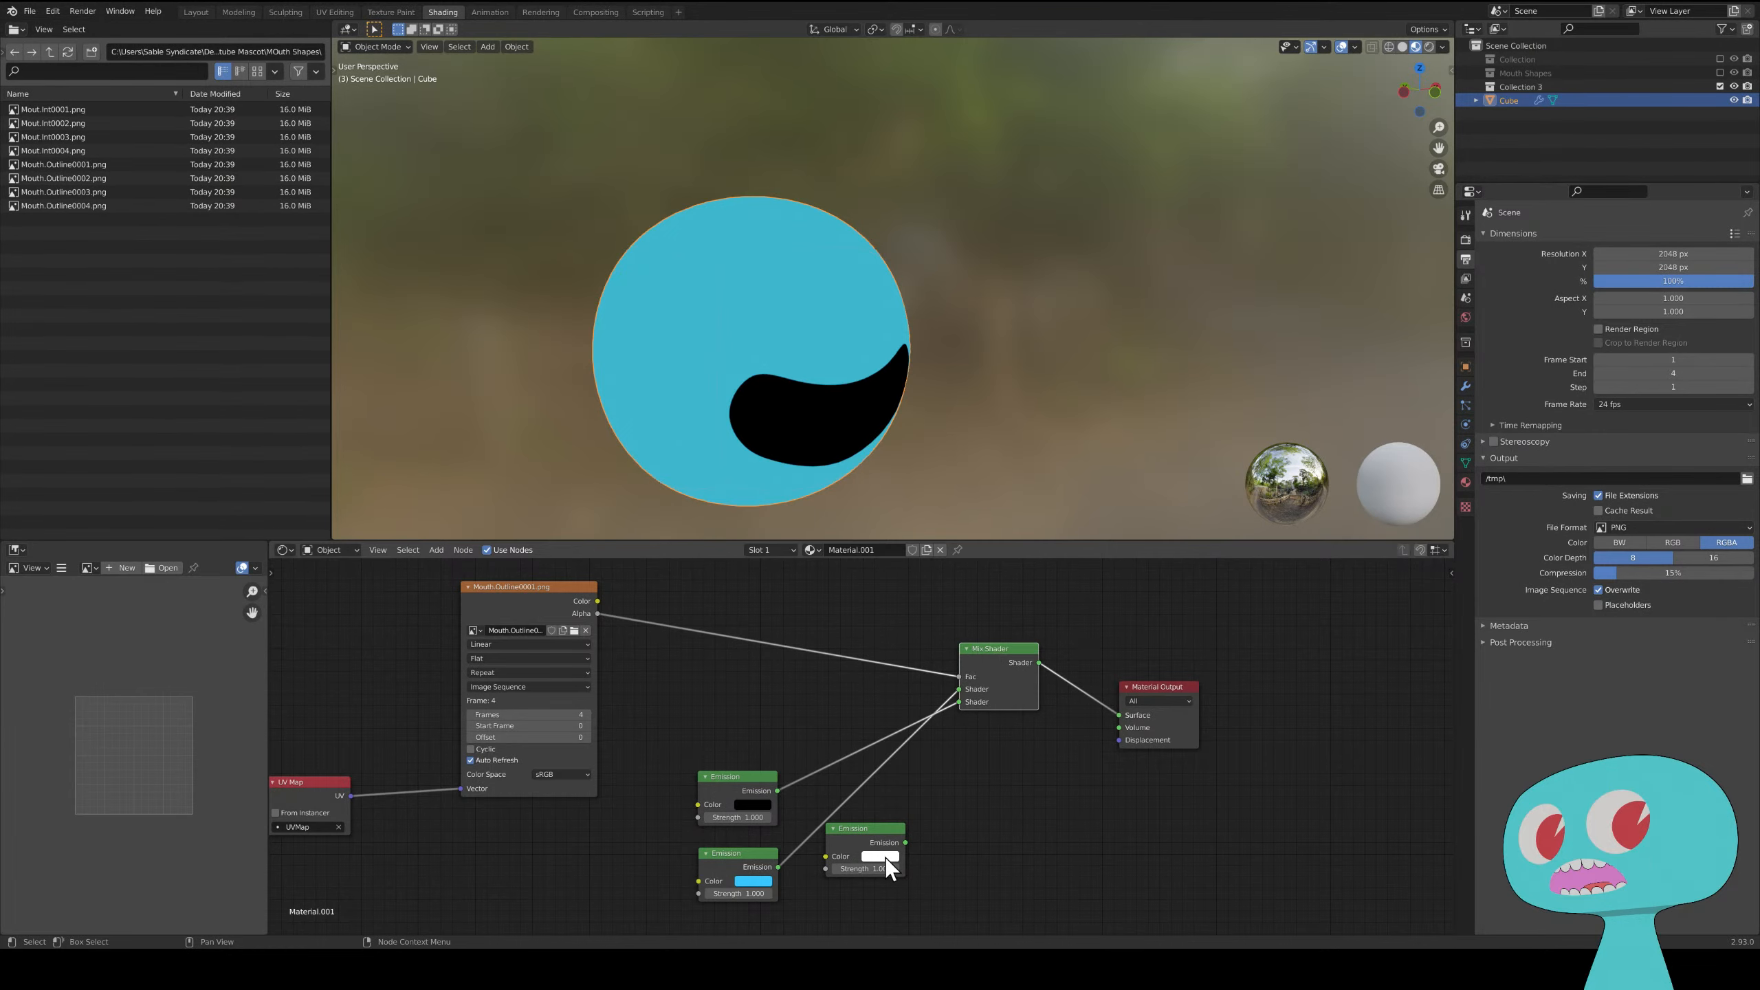
left_click_drag(883, 839, 866, 864)
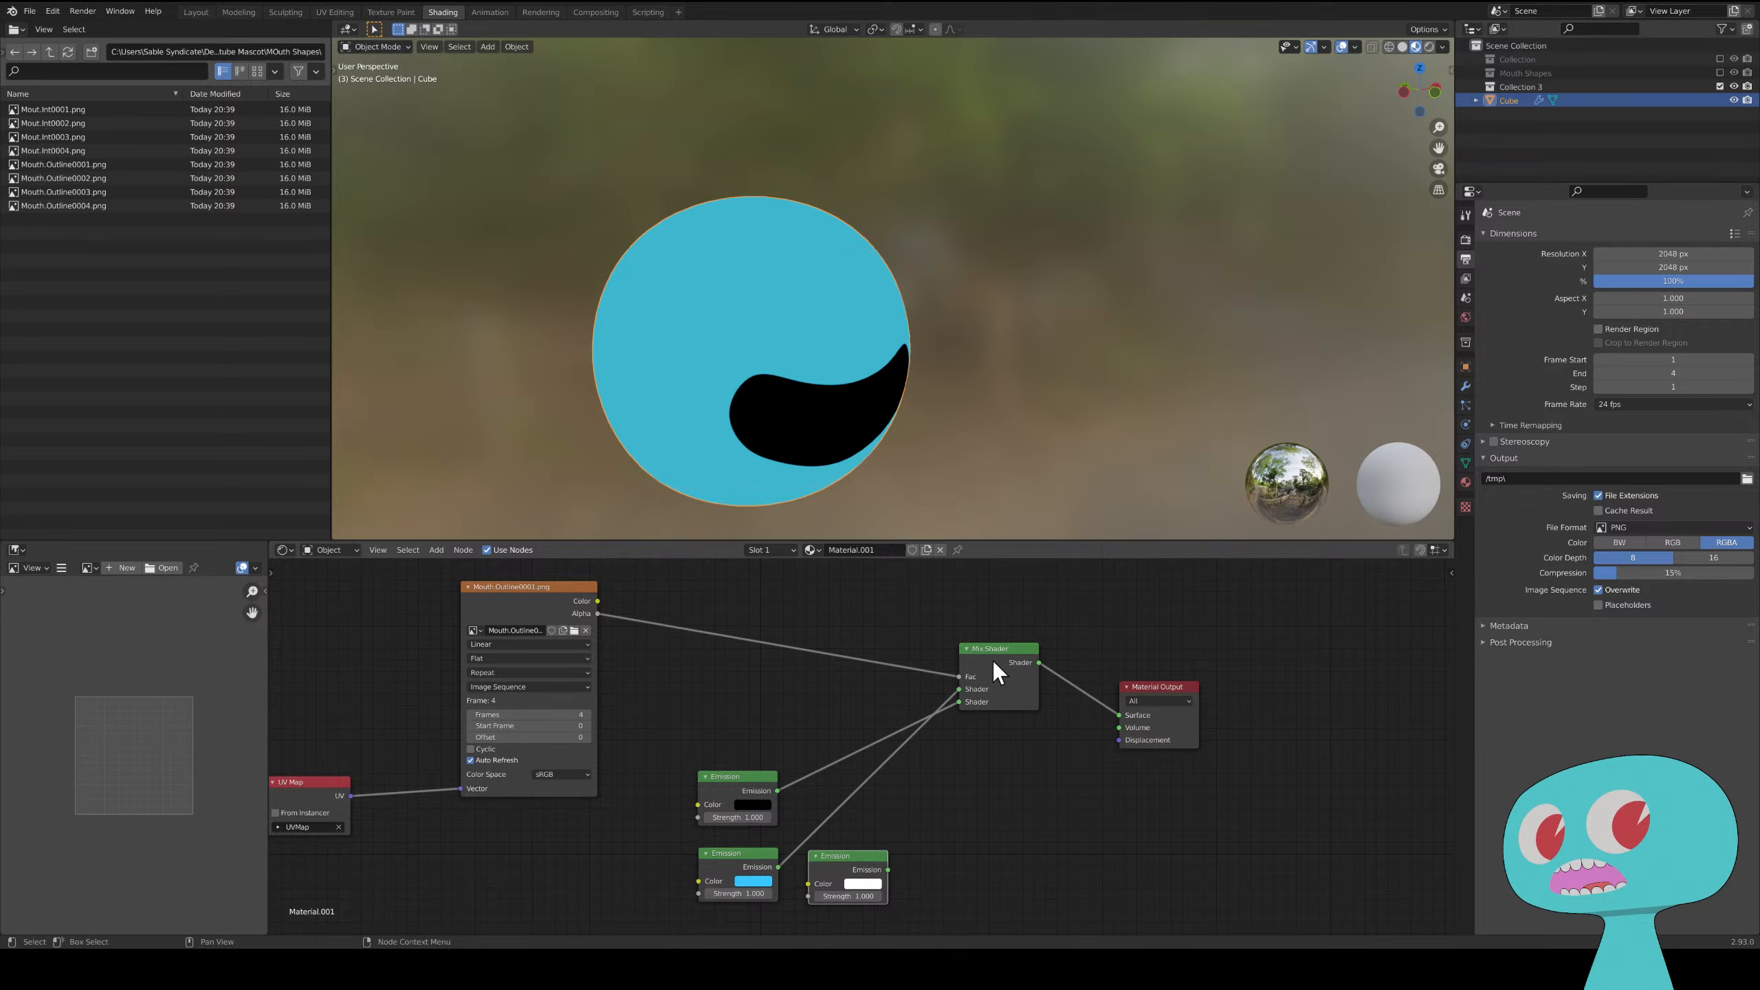
- Duplicate the Mix Shader and insert the copy between the original Mix Shader and the Material Output
left_click_drag(993, 660, 859, 654)
key("shift+d")
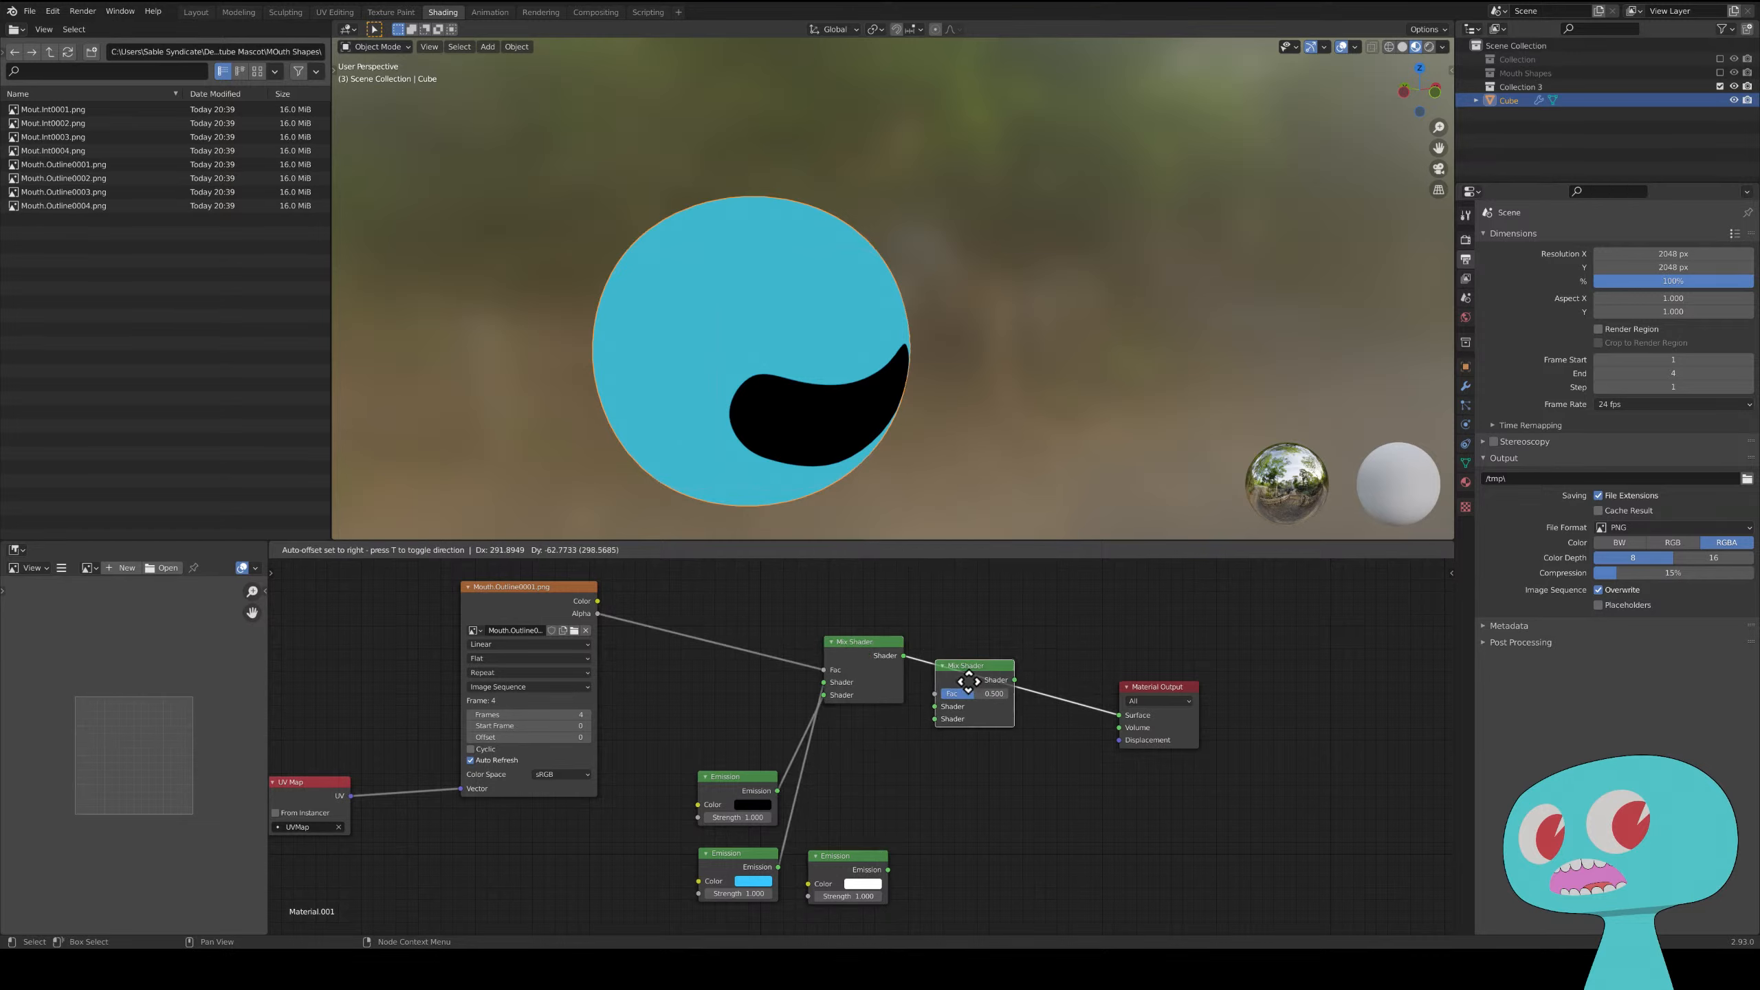
left_click(1019, 678)
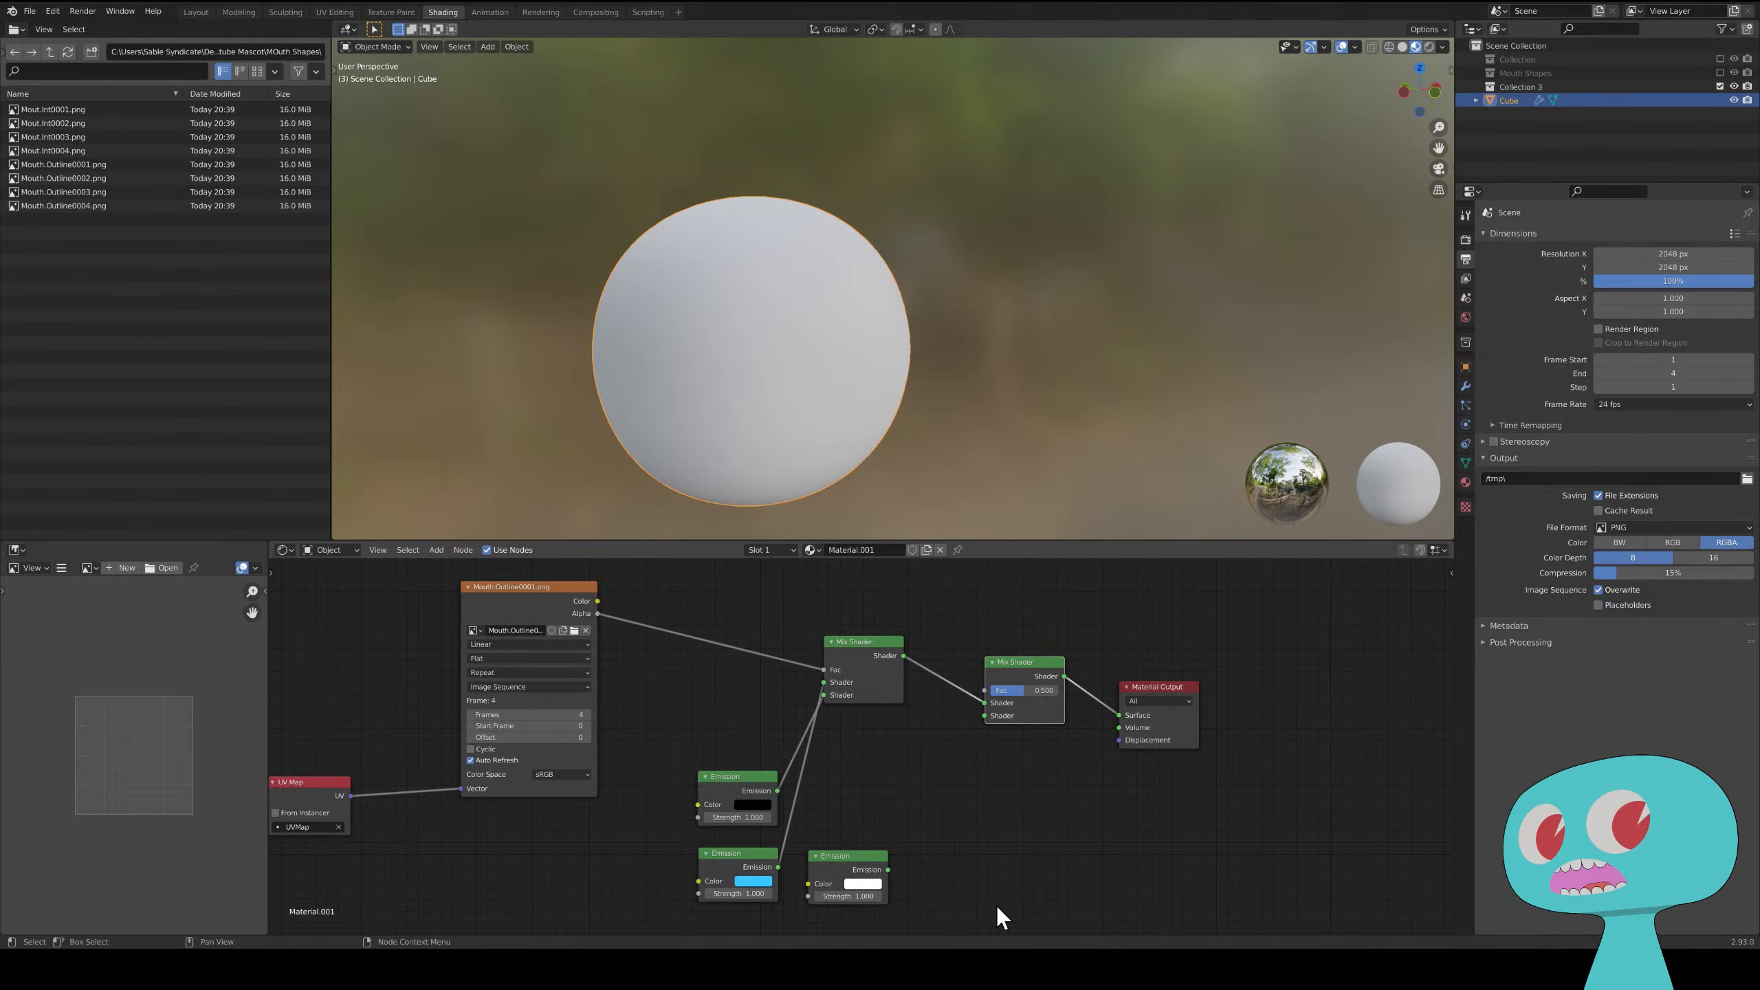
- Collapse the mouth outline texture node and move it lower, and add Mout.Int0001.png as an image texture above it
left_click(467, 587)
left_click_drag(559, 586, 541, 754)
left_click(66, 109)
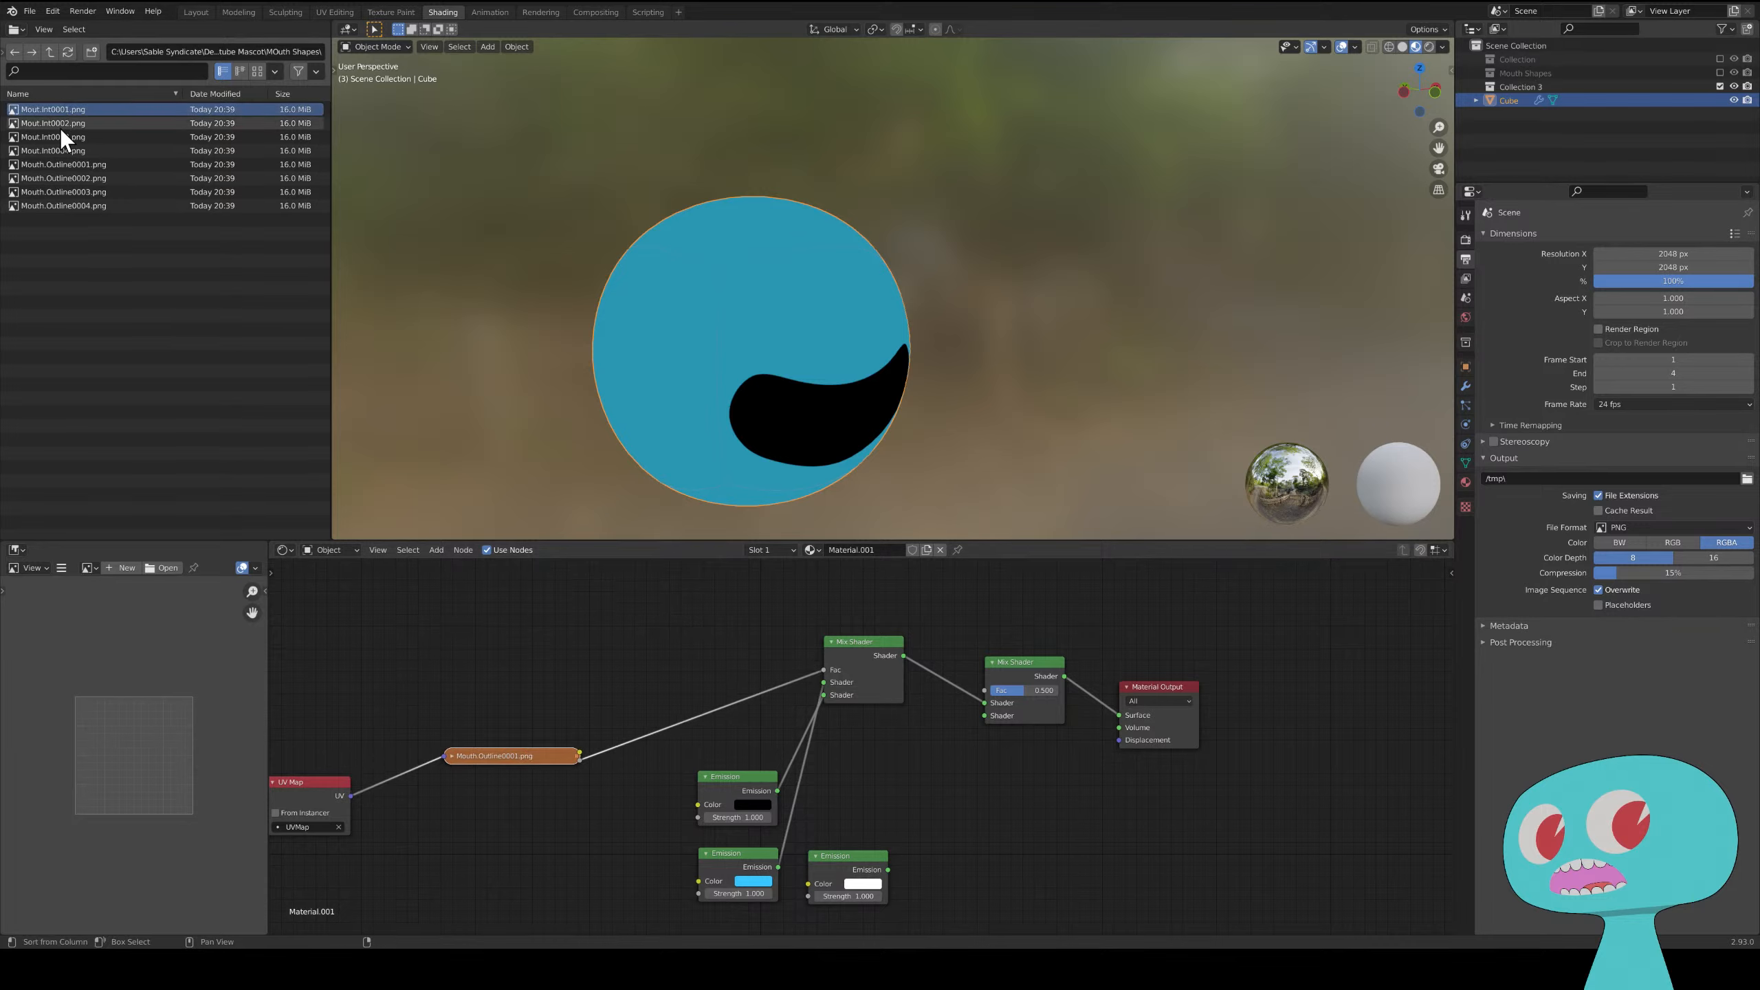
left_click(55, 151, "shift")
left_click_drag(36, 108, 404, 630)
- Set the mouth interior texture to an Image Sequence with 4 frames and Start Frame 0, and collapse its node
left_click(418, 733)
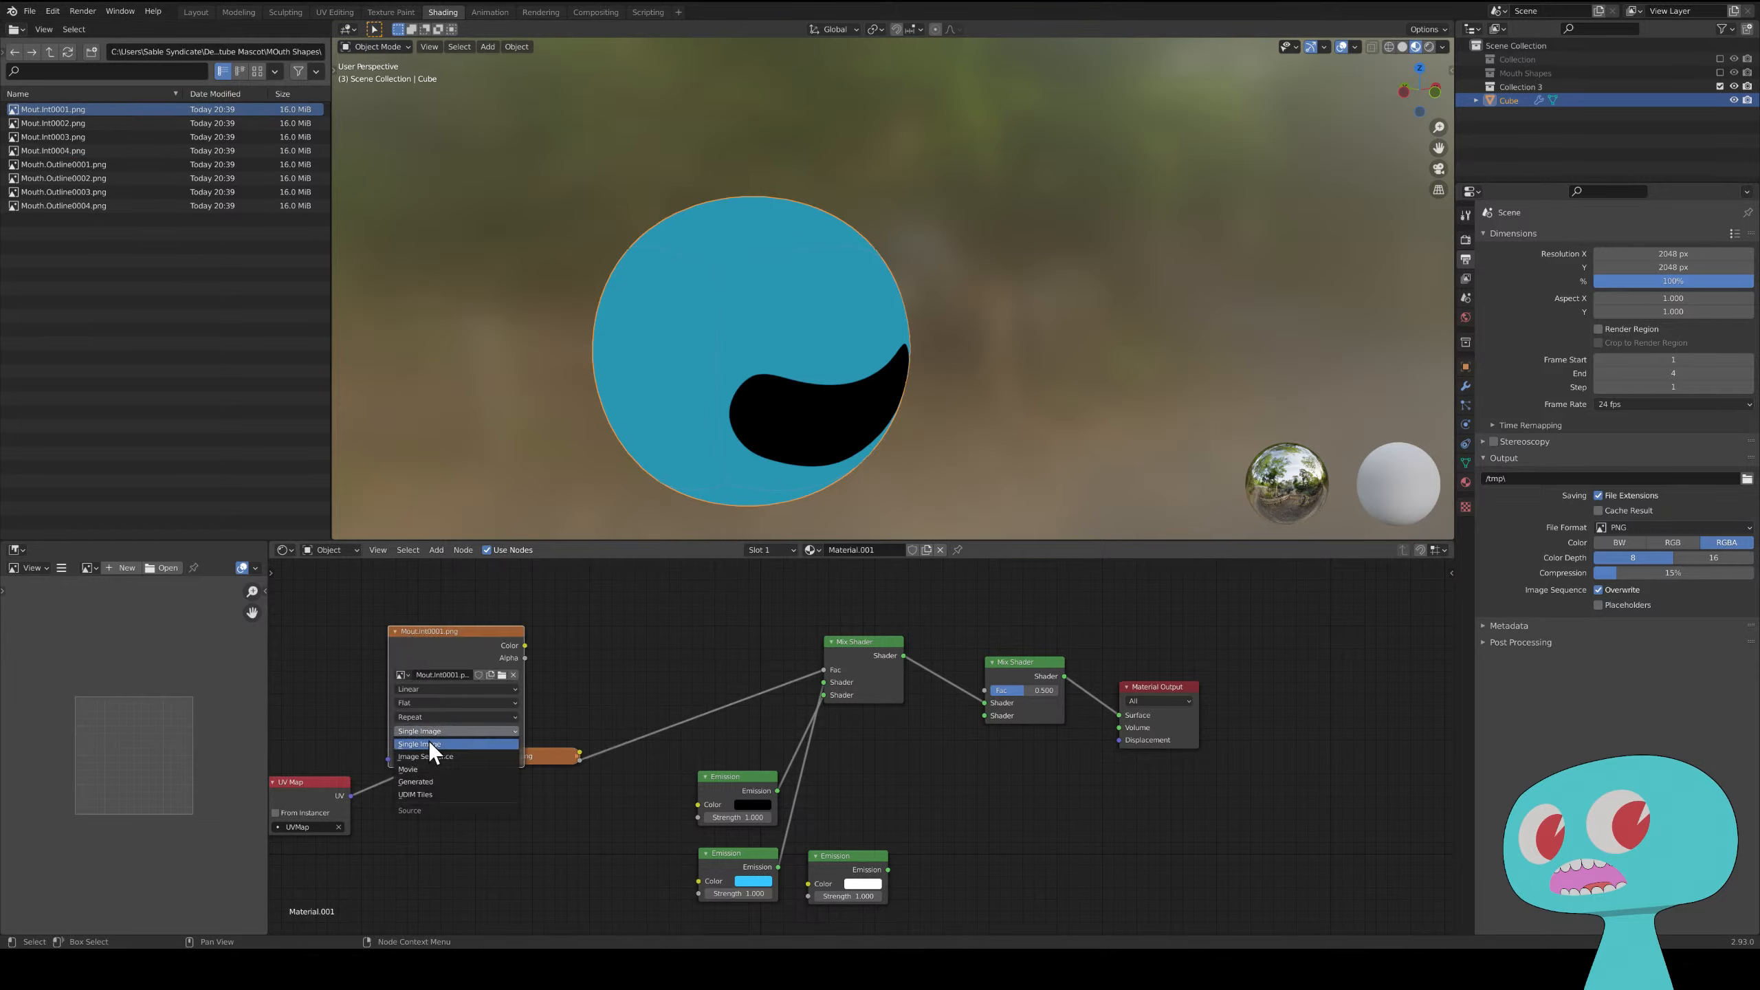
left_click(426, 756)
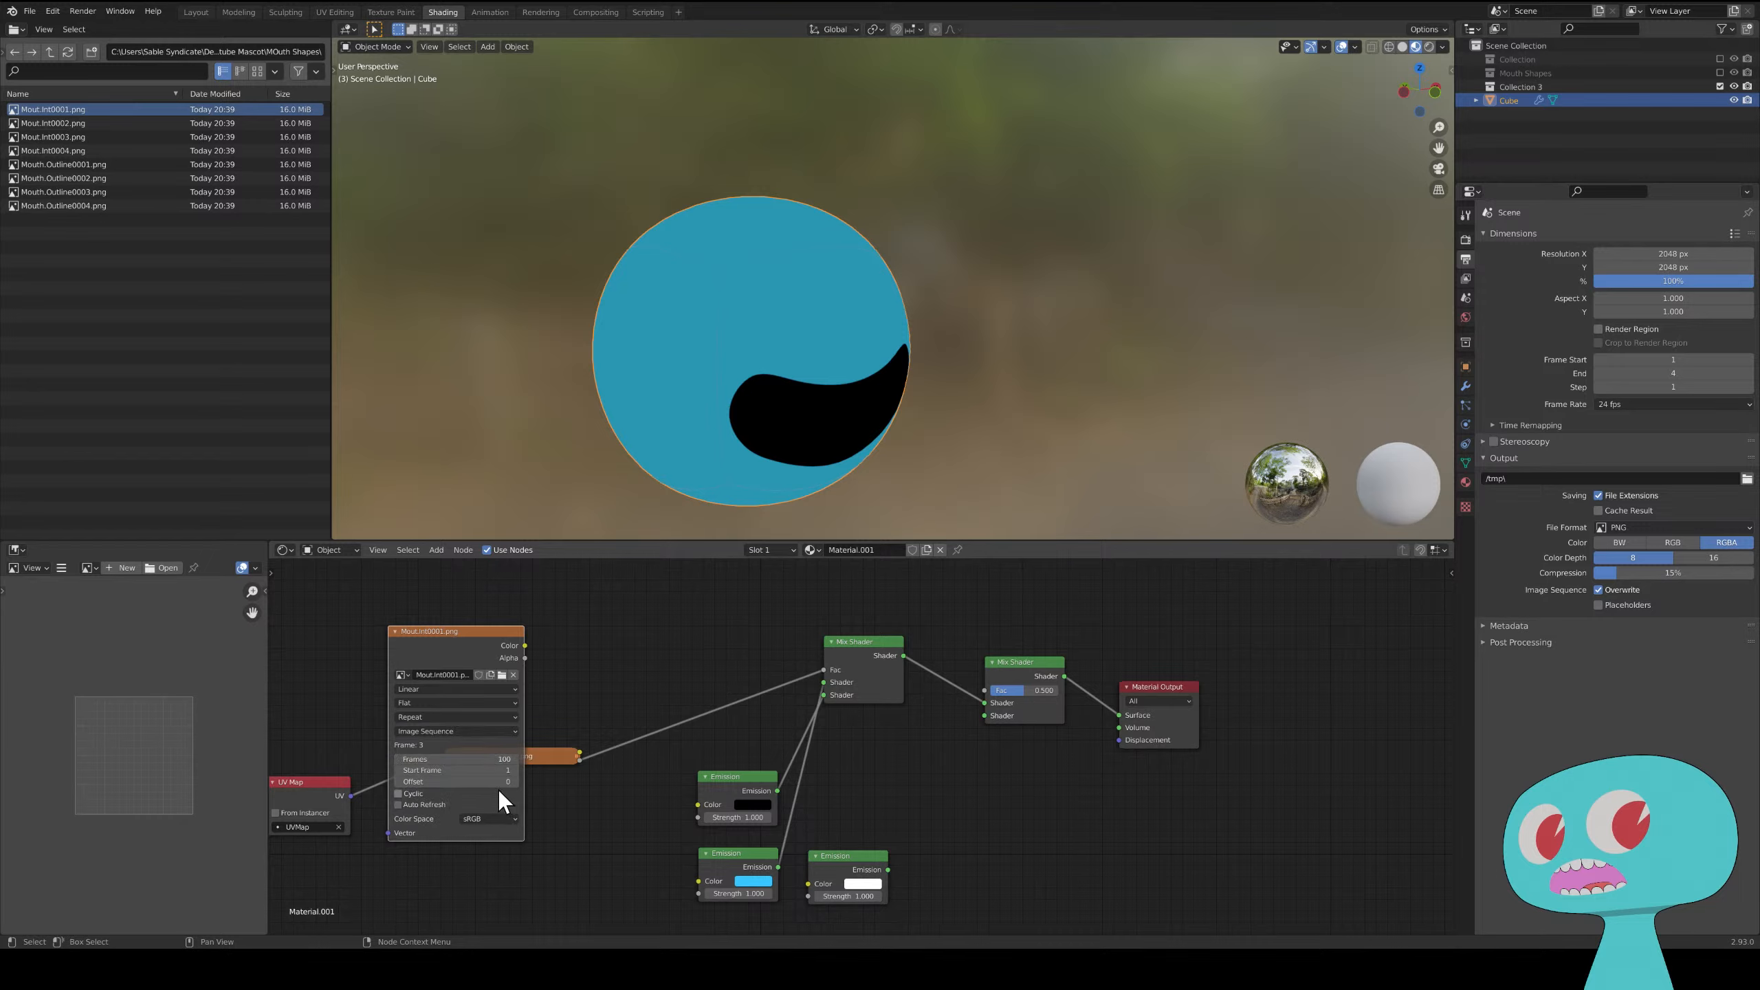
left_click(399, 770)
left_click(495, 760)
type("4")
key("Return")
left_click(396, 632)
left_click(447, 753)
left_click(451, 756)
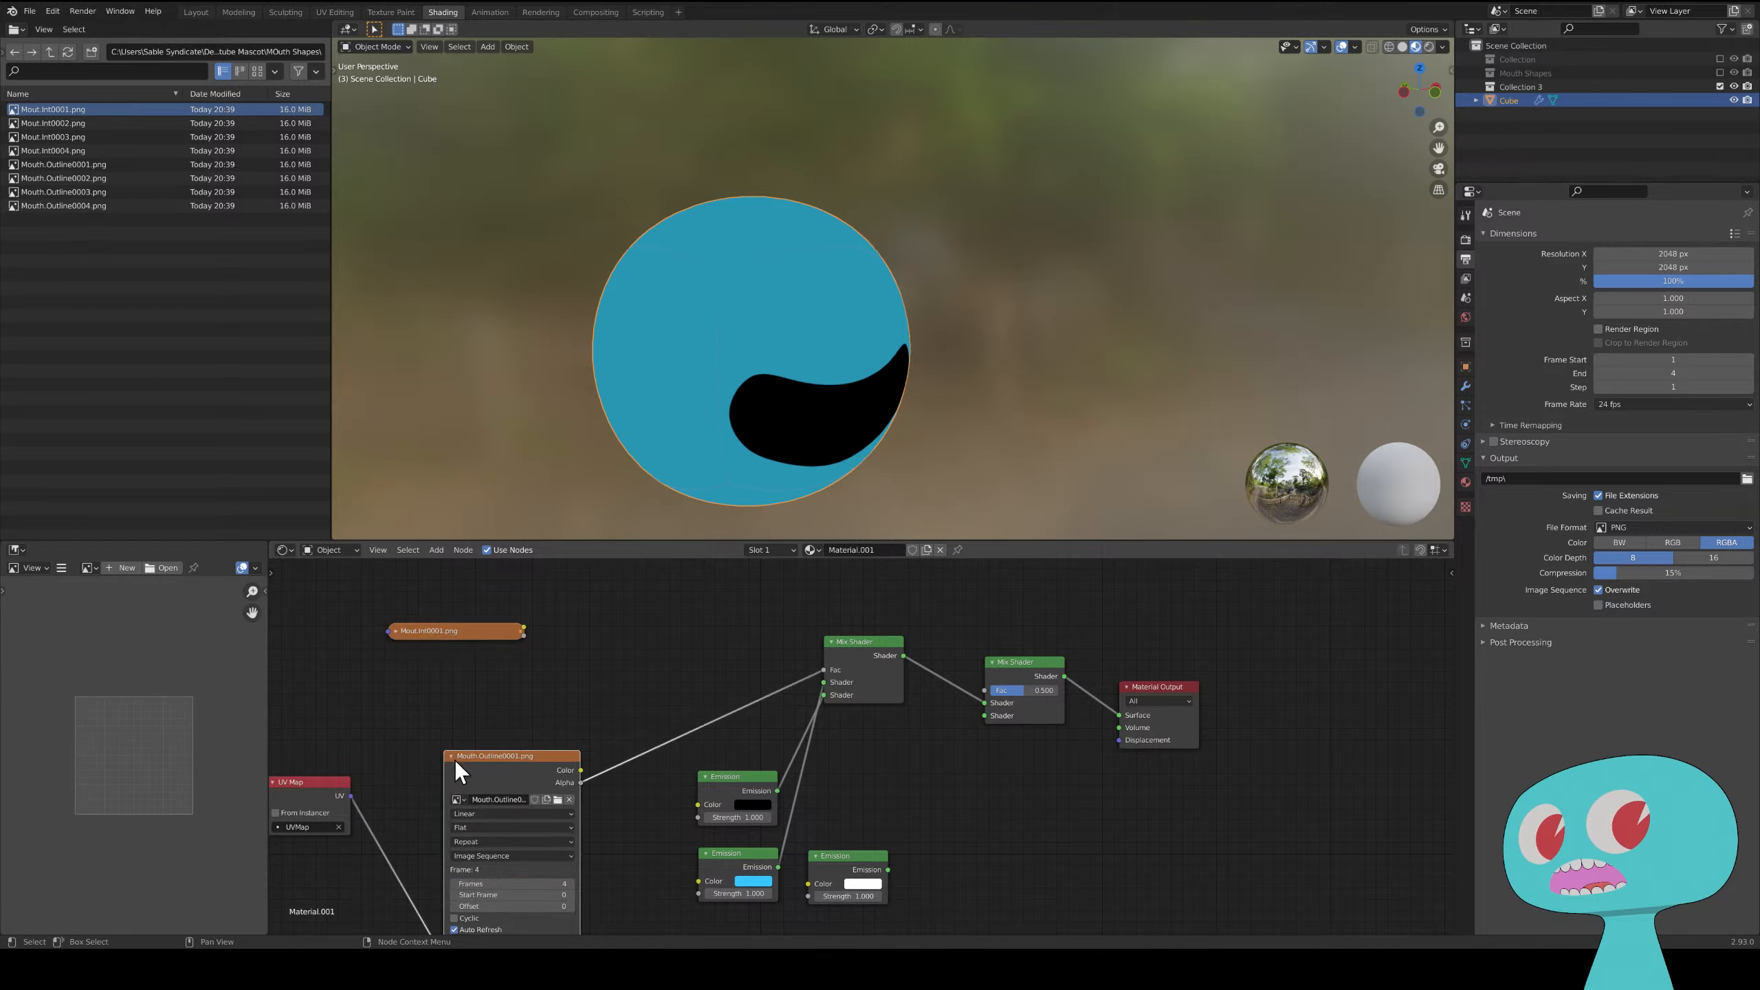
left_click(454, 758)
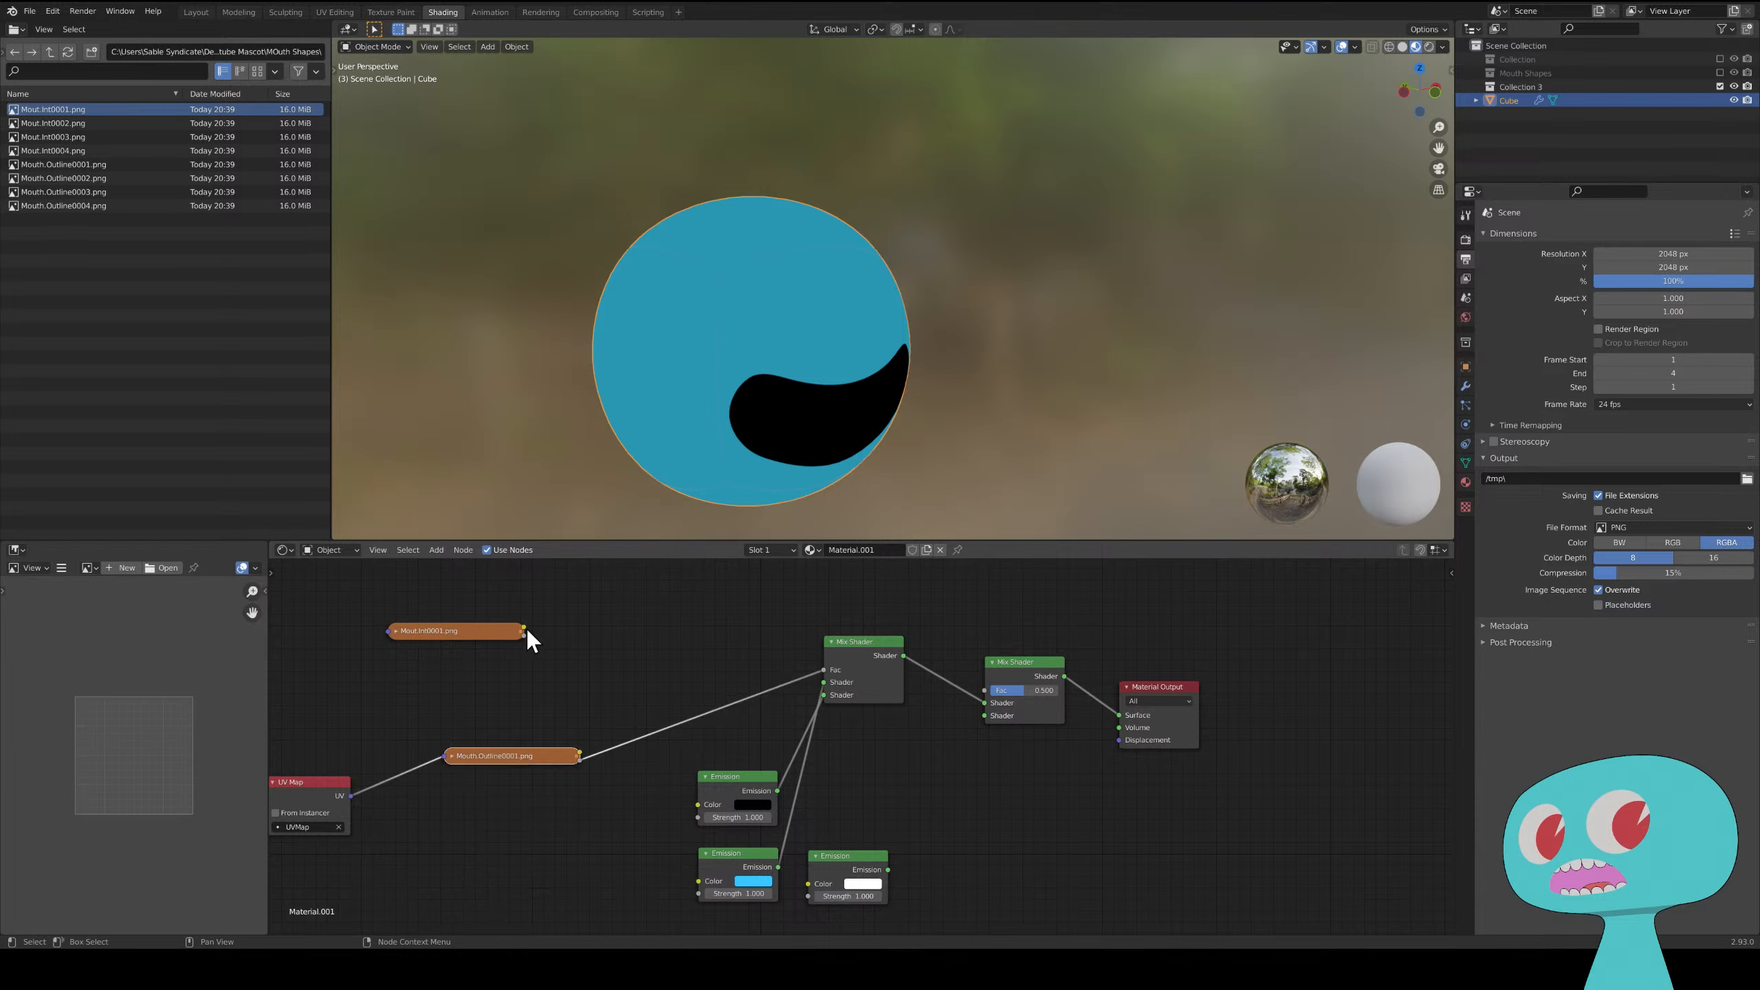
- Move the Material Output farther from the Mix Shaders and connect the UV Map node to the mouth interior texture
left_click_drag(1181, 695, 1256, 663)
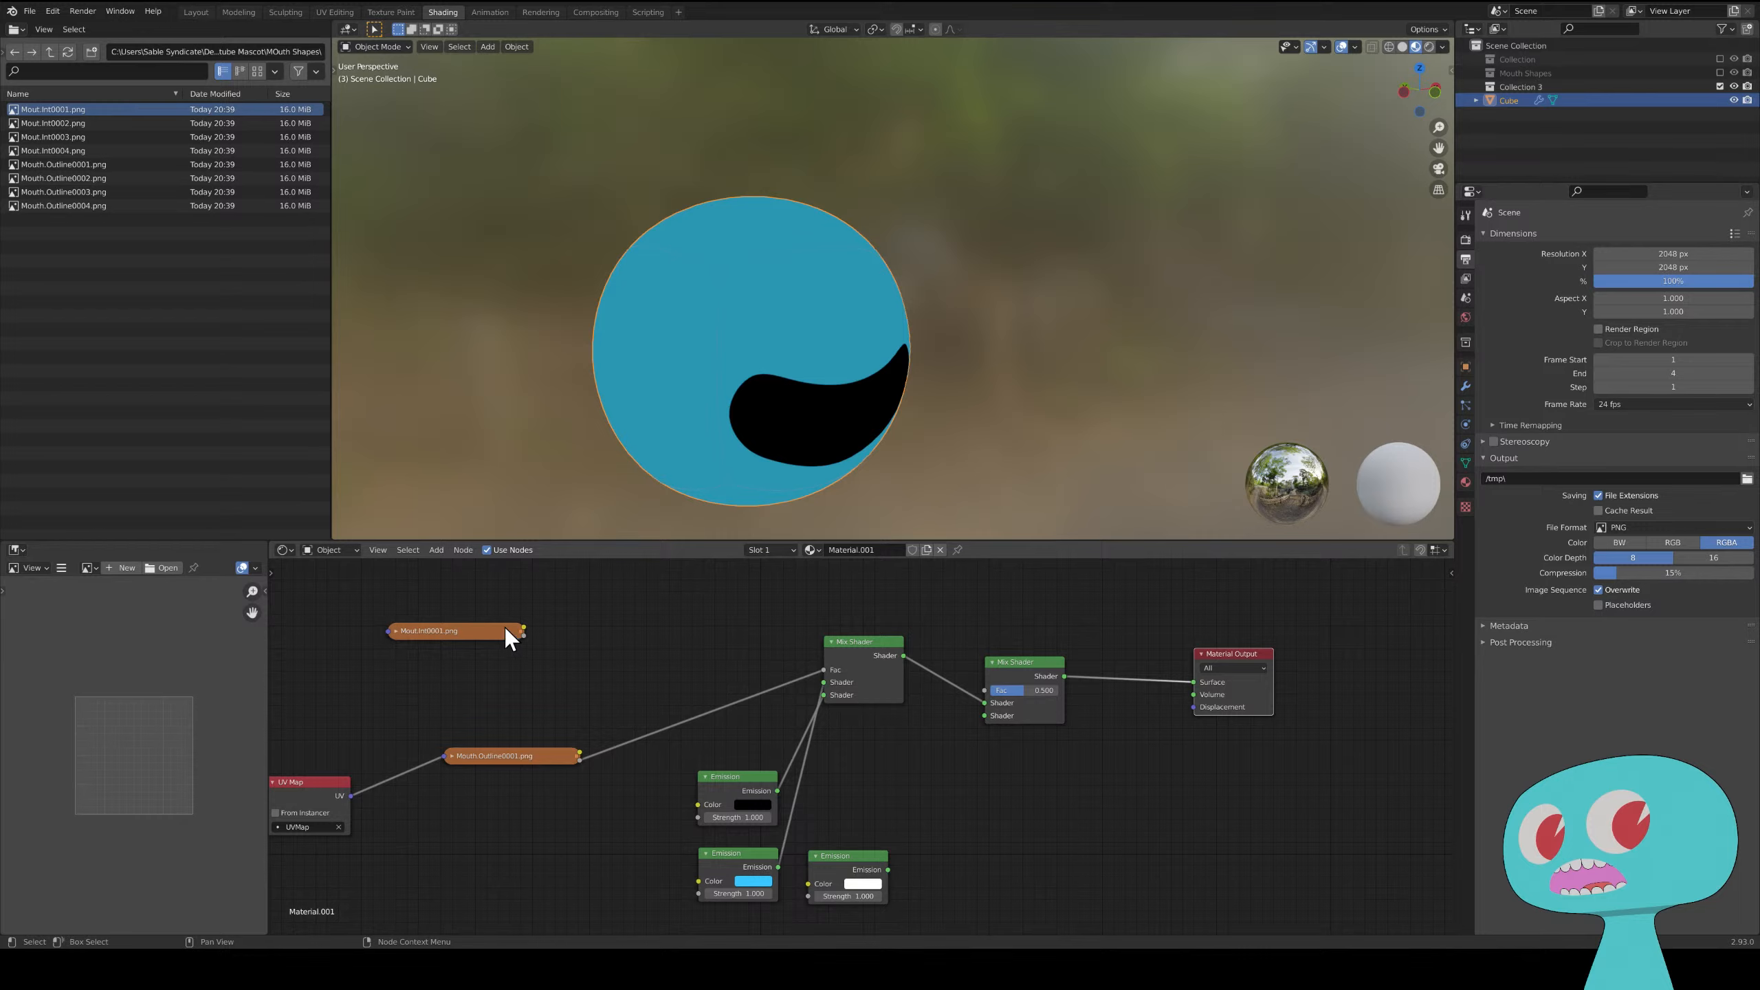
left_click_drag(525, 637, 389, 631)
left_click(347, 799)
left_click_drag(350, 796, 386, 633)
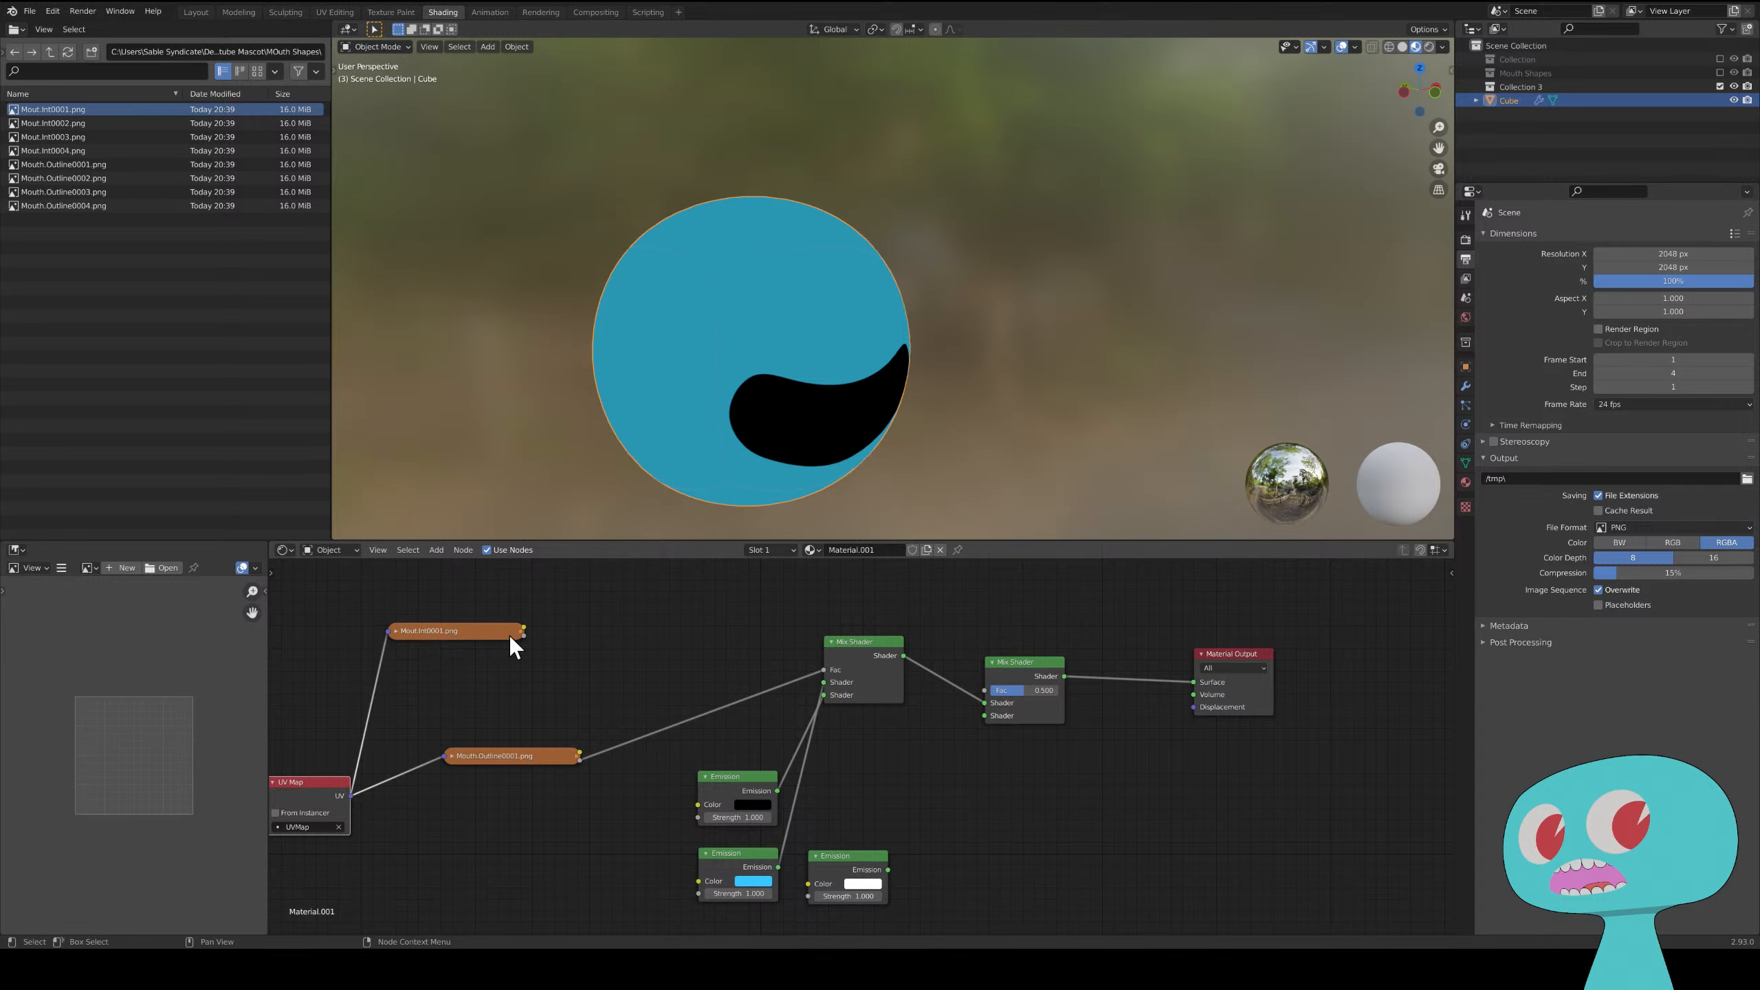
- Drive the second Mix Shader's Fac with the mouth interior texture's Alpha and connect the white Emission to that Mix Shader
left_click(394, 632)
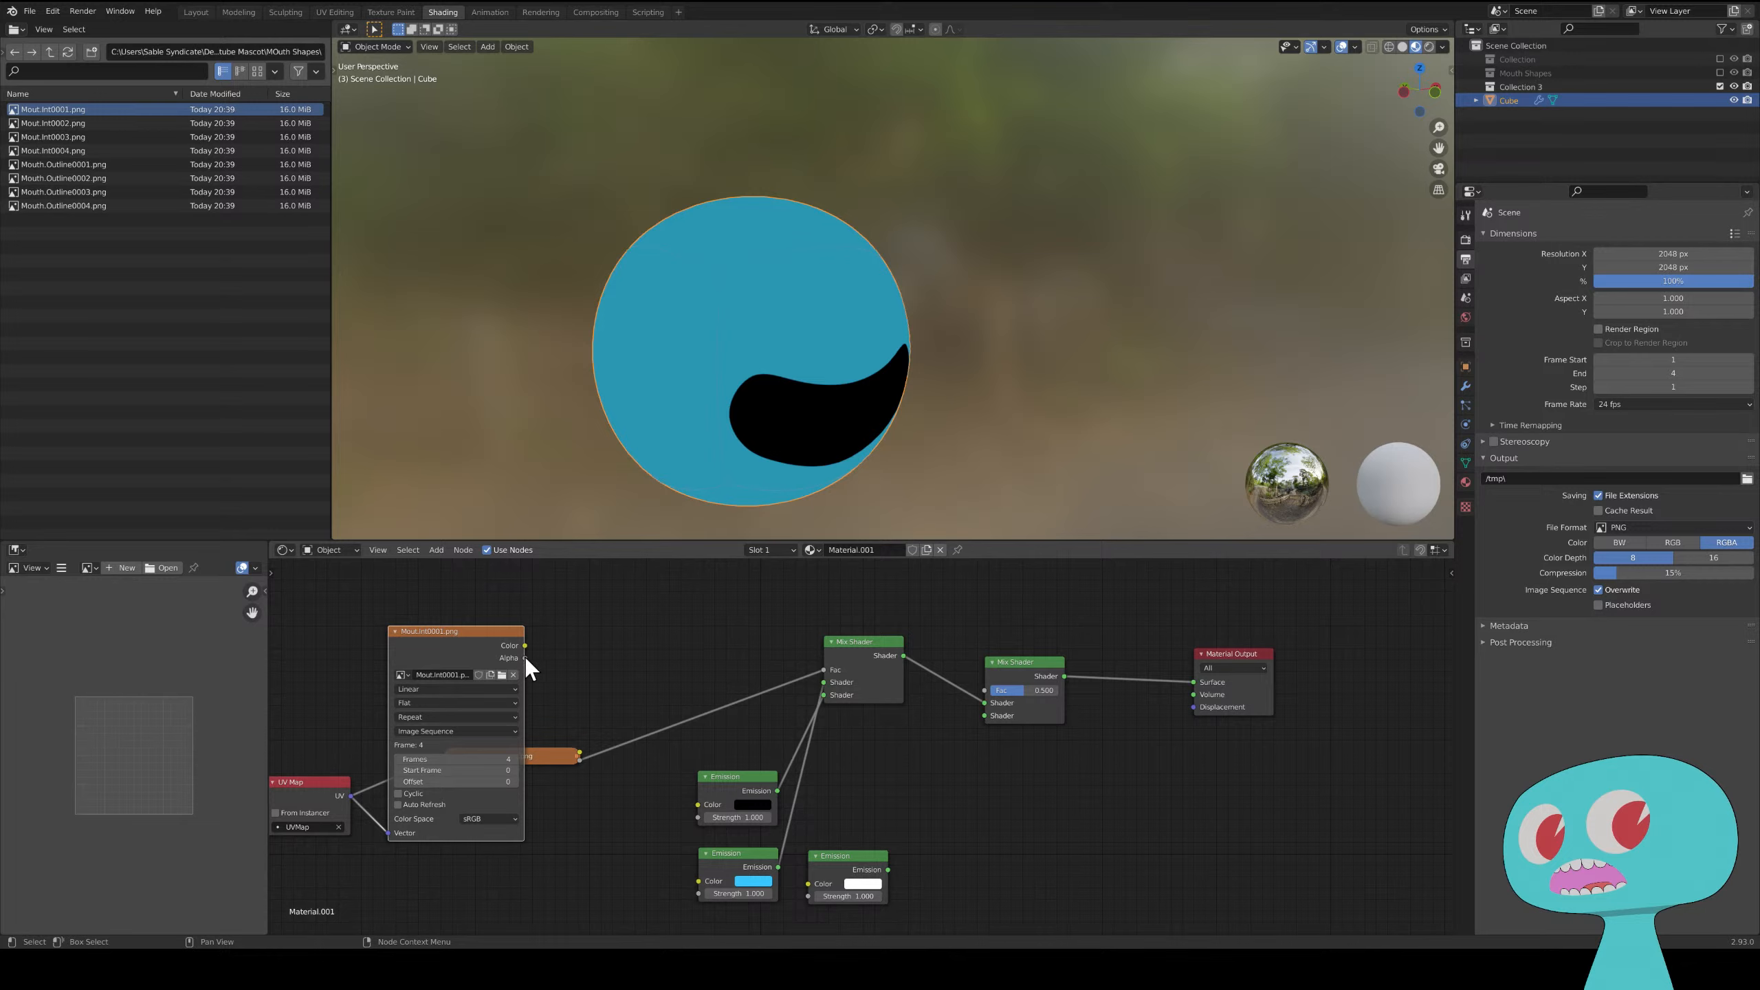
left_click_drag(525, 658, 984, 690)
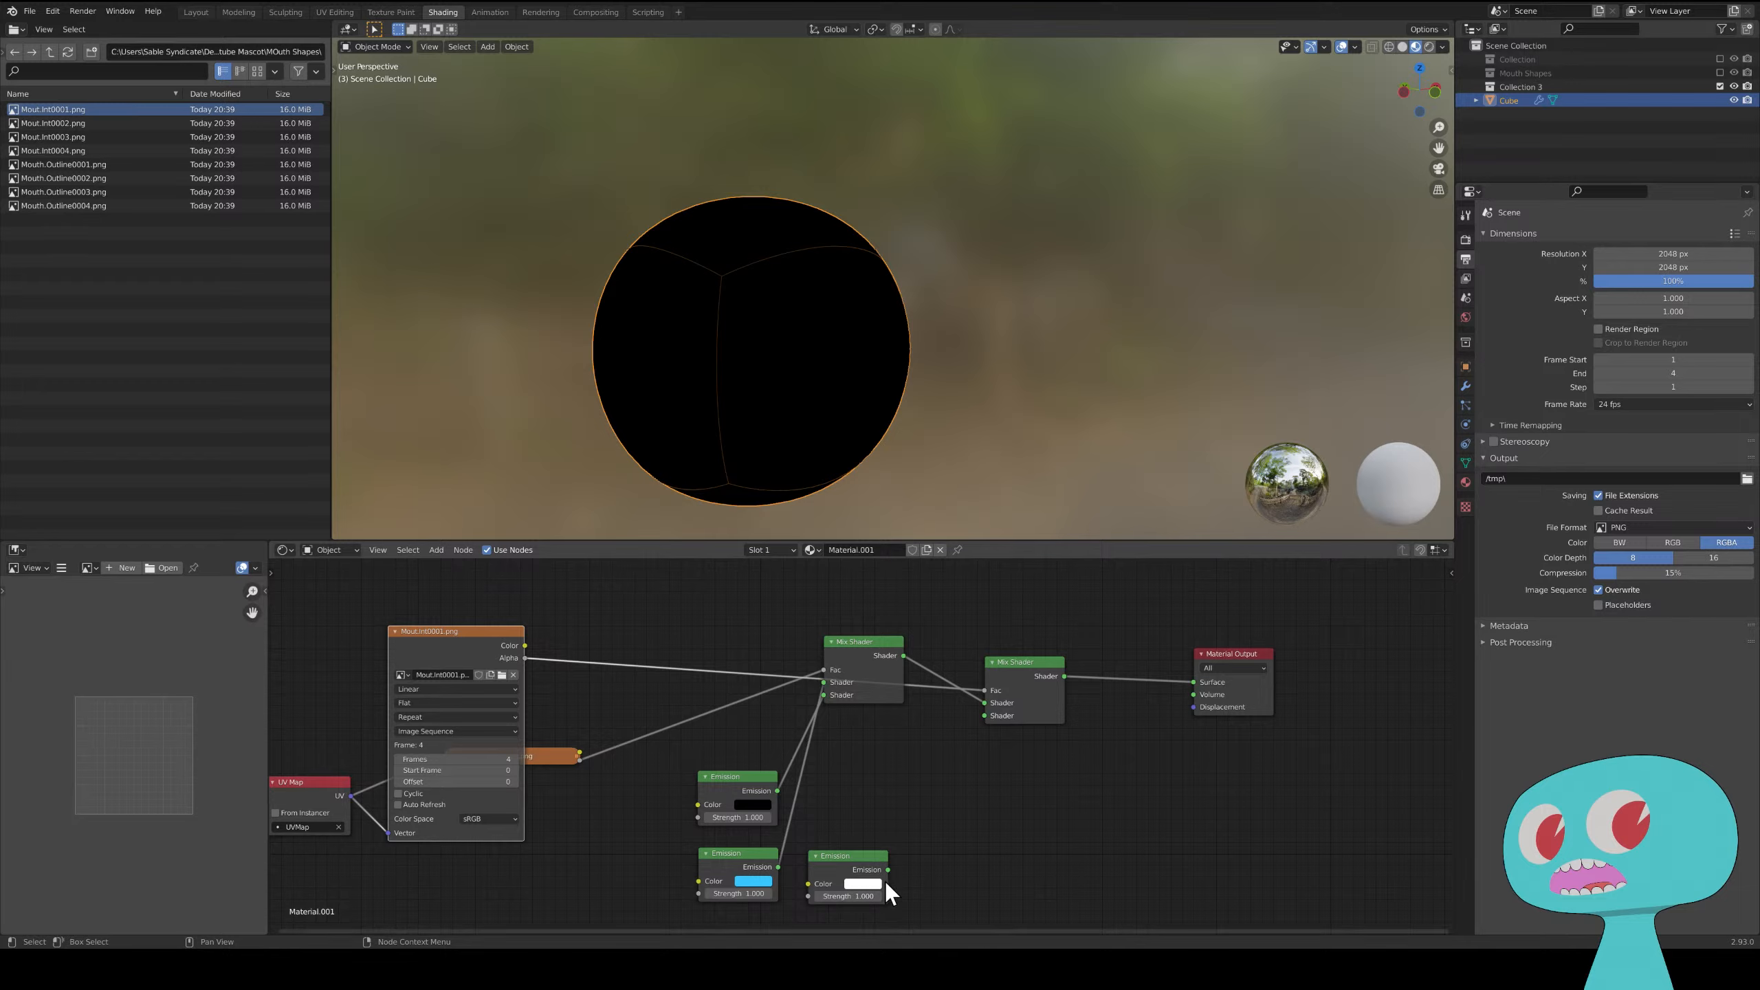
left_click_drag(888, 870, 985, 714)
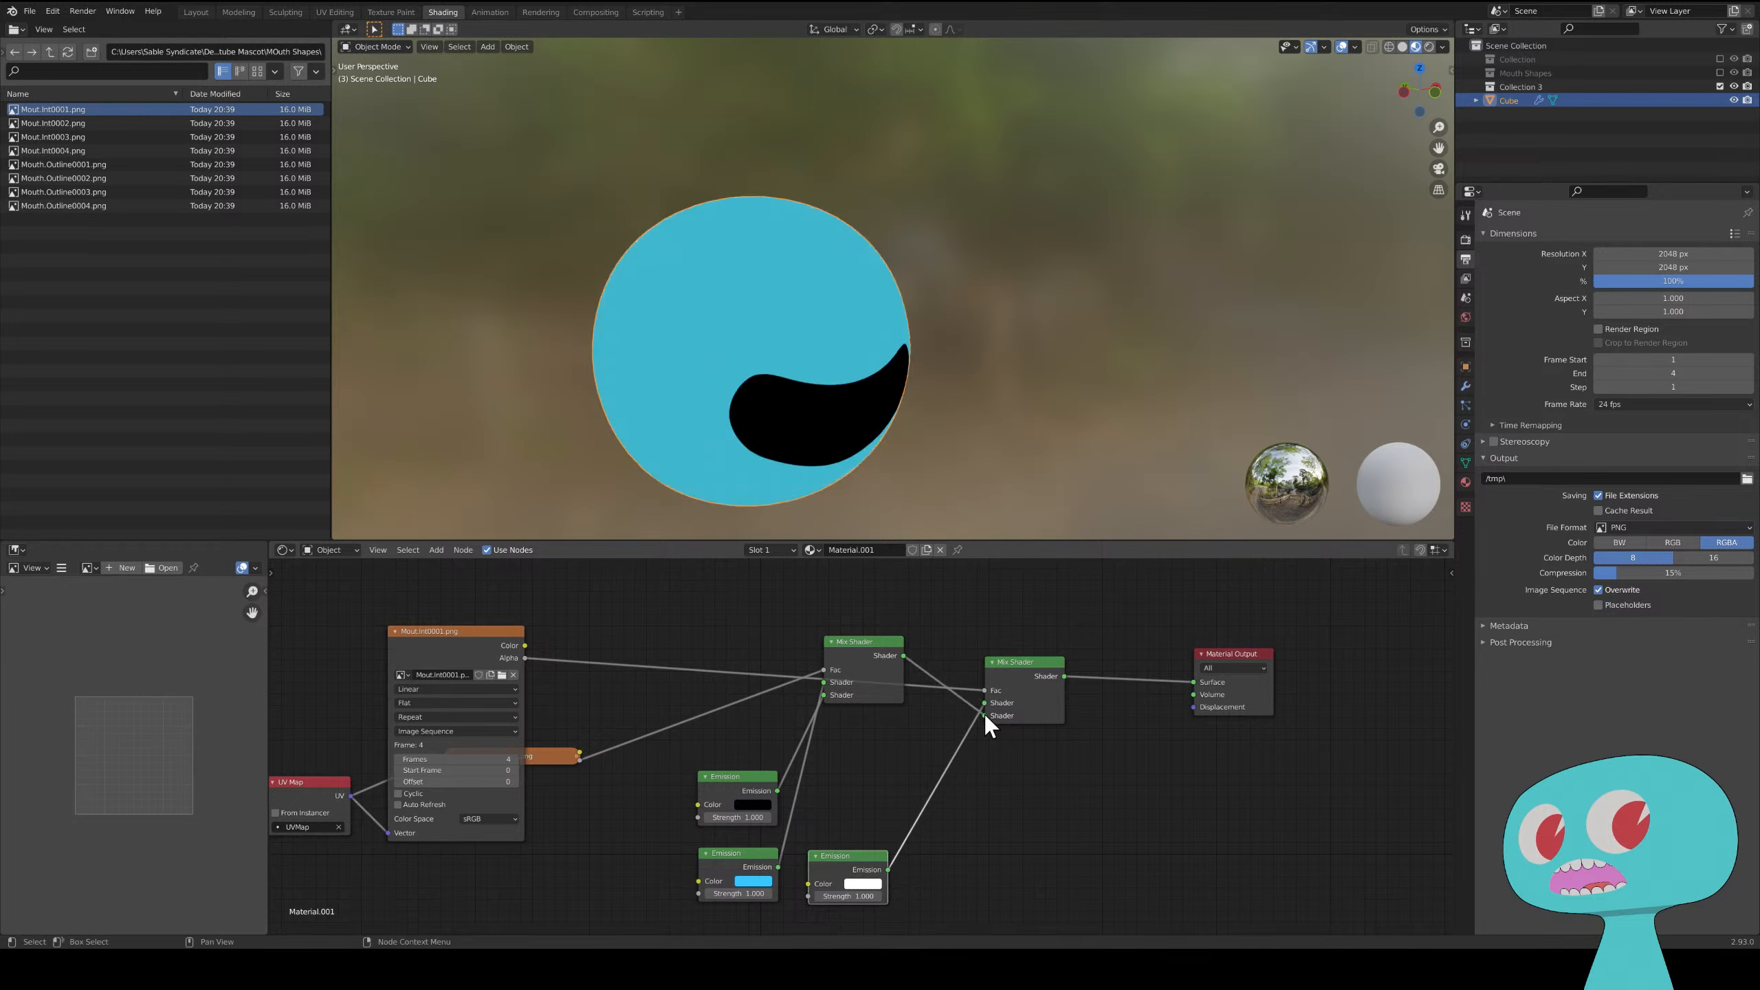
- Rearrange the Mix Shader and interior texture nodes, and swap the second Mix Shader's inputs so the white Emission is its last one
left_click_drag(1005, 670, 1027, 666)
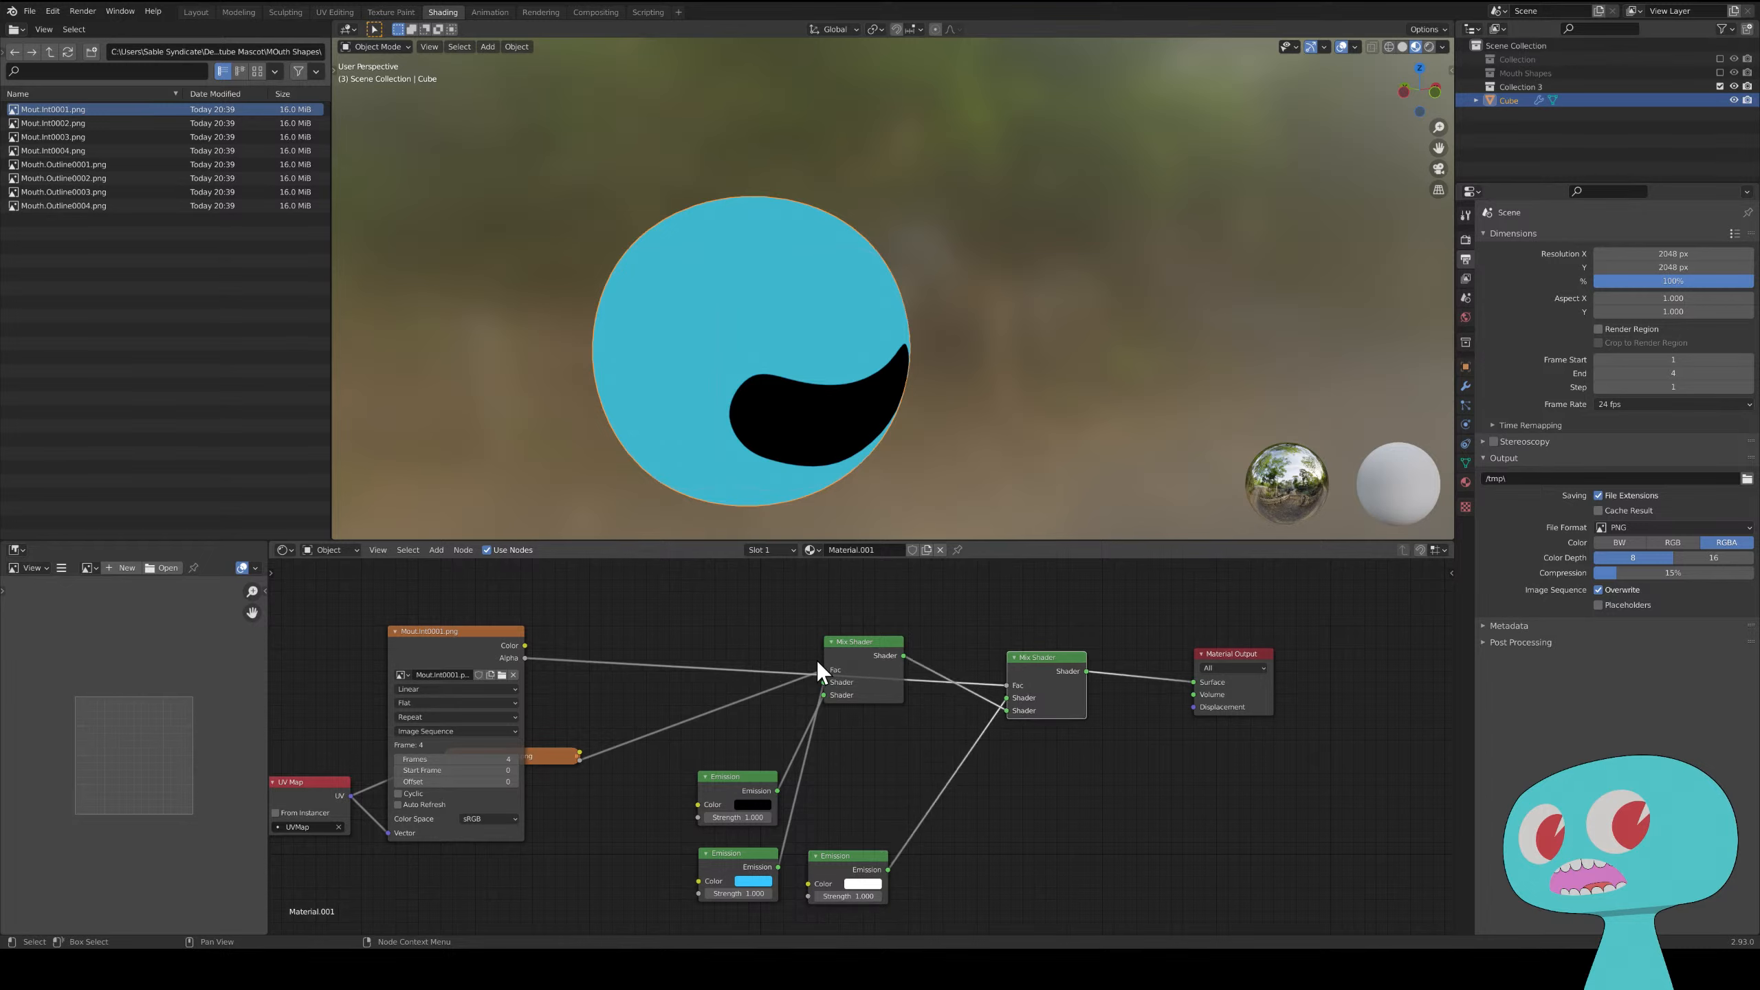
left_click_drag(855, 652, 865, 637)
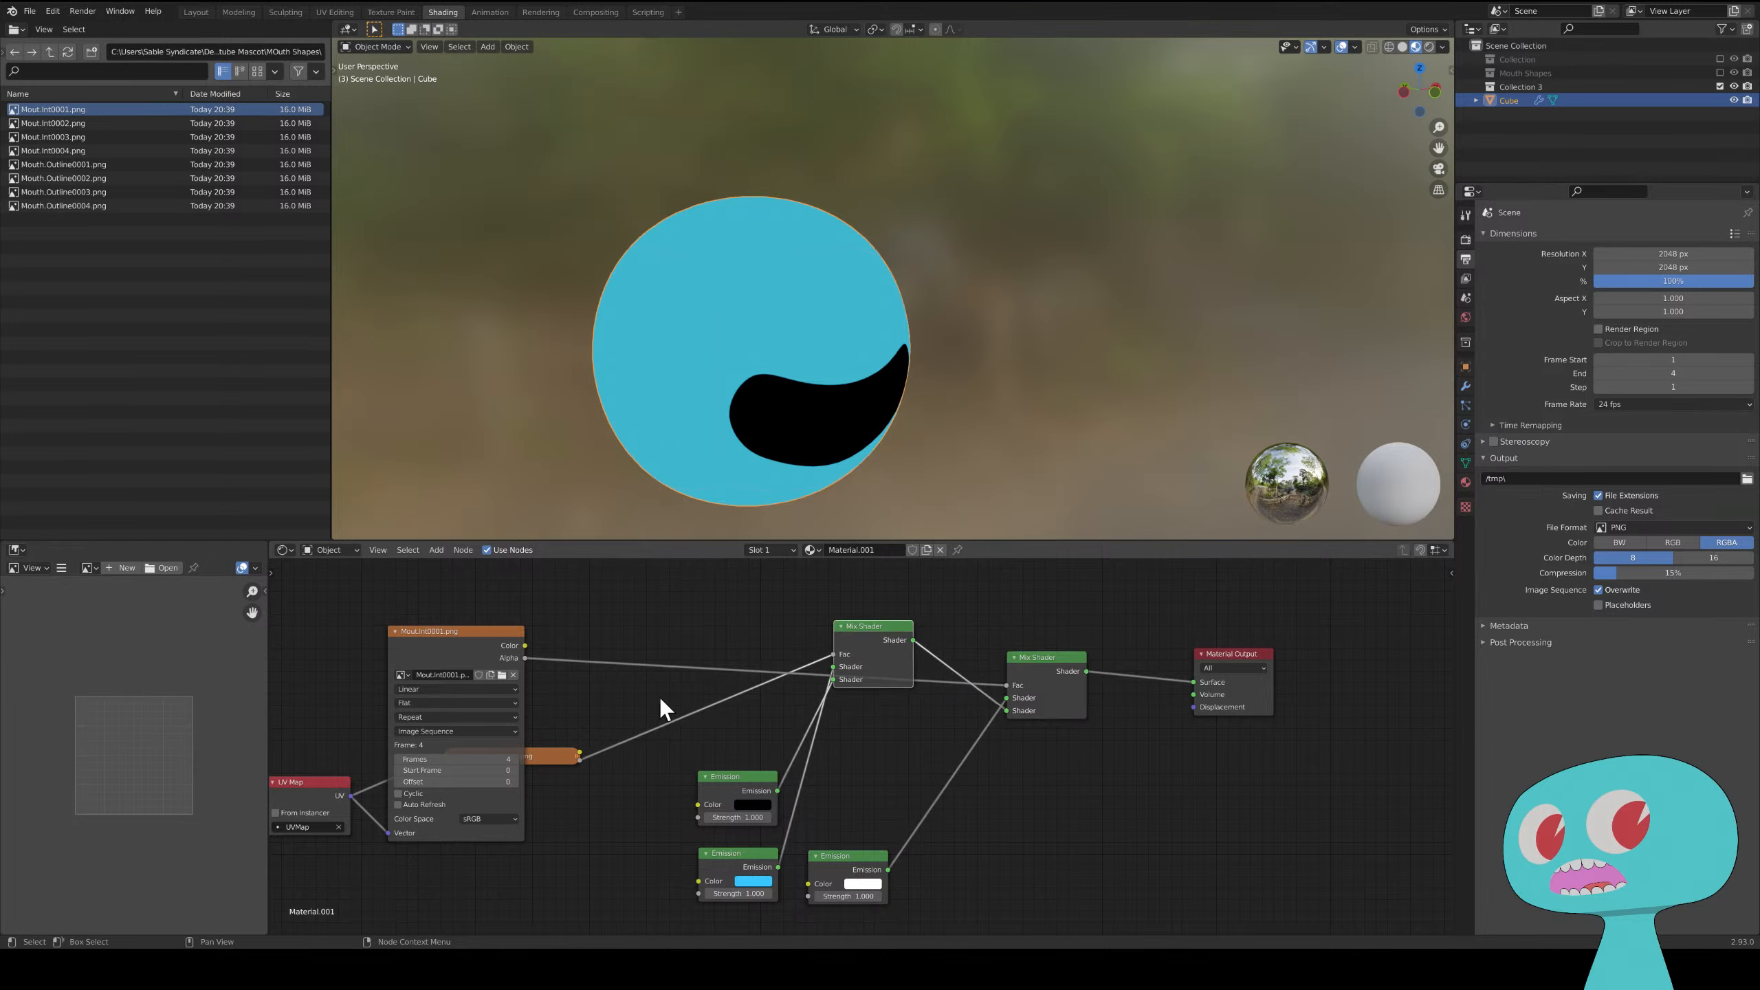
left_click_drag(456, 630, 480, 596)
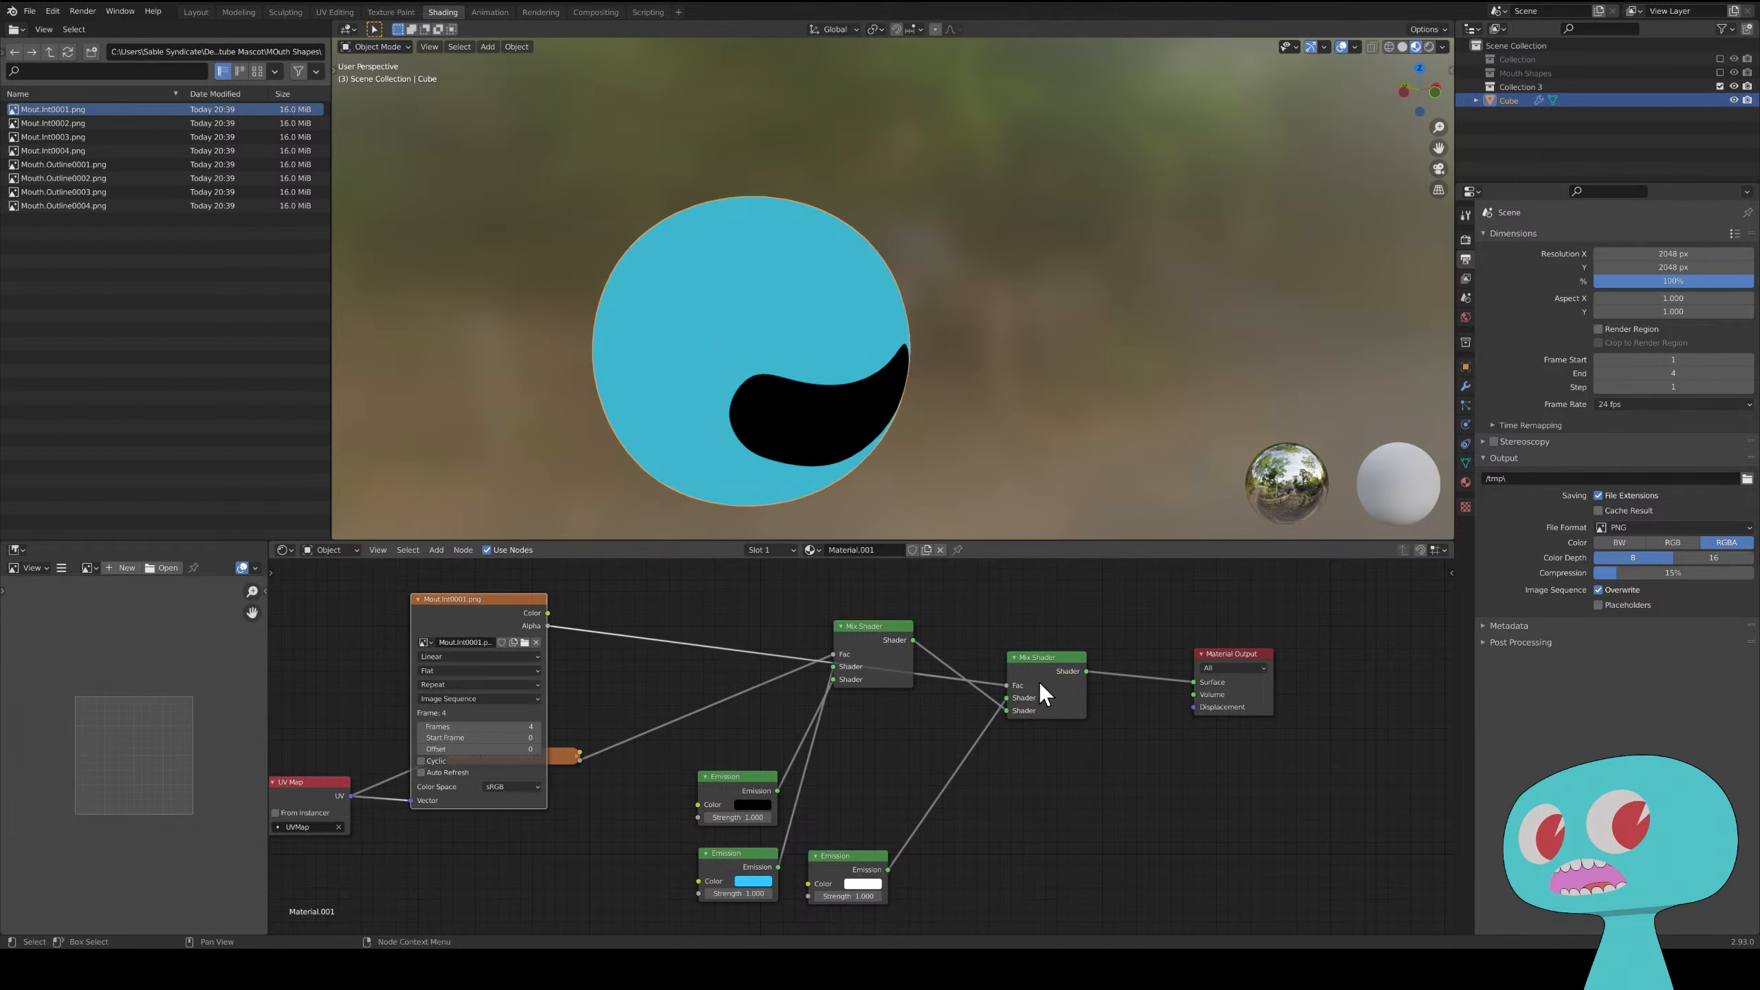
left_click_drag(1007, 697, 1006, 713)
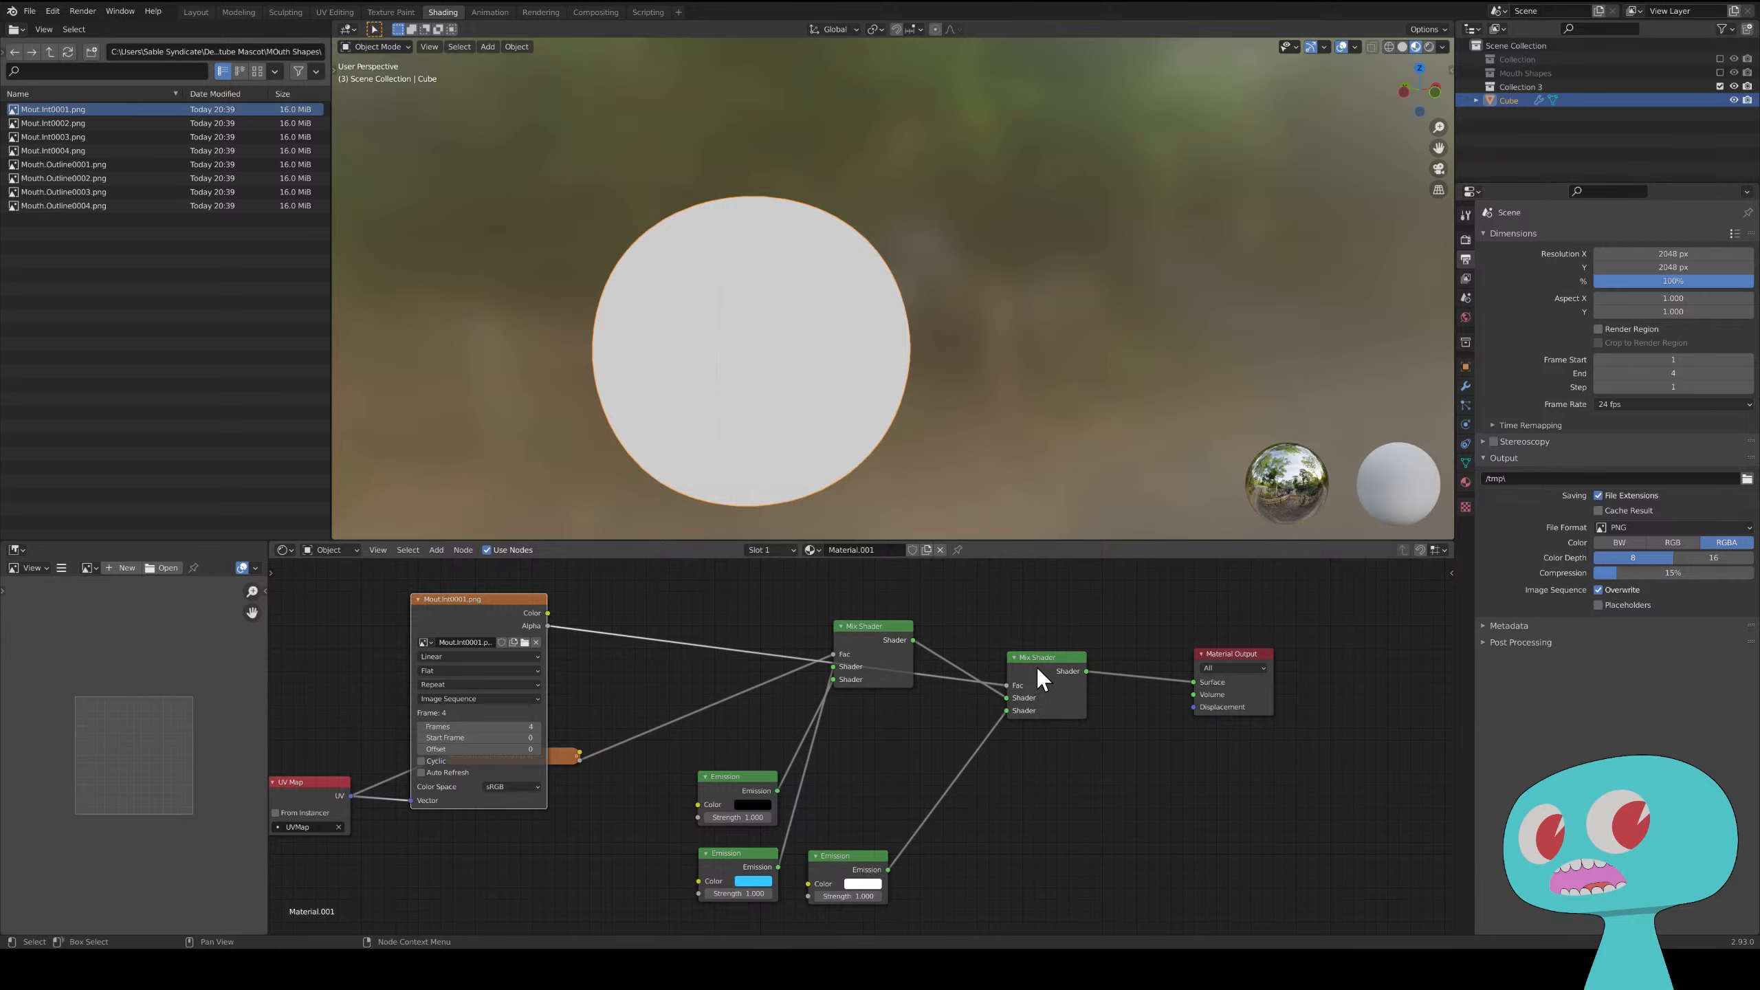
left_click_drag(1037, 667, 1036, 586)
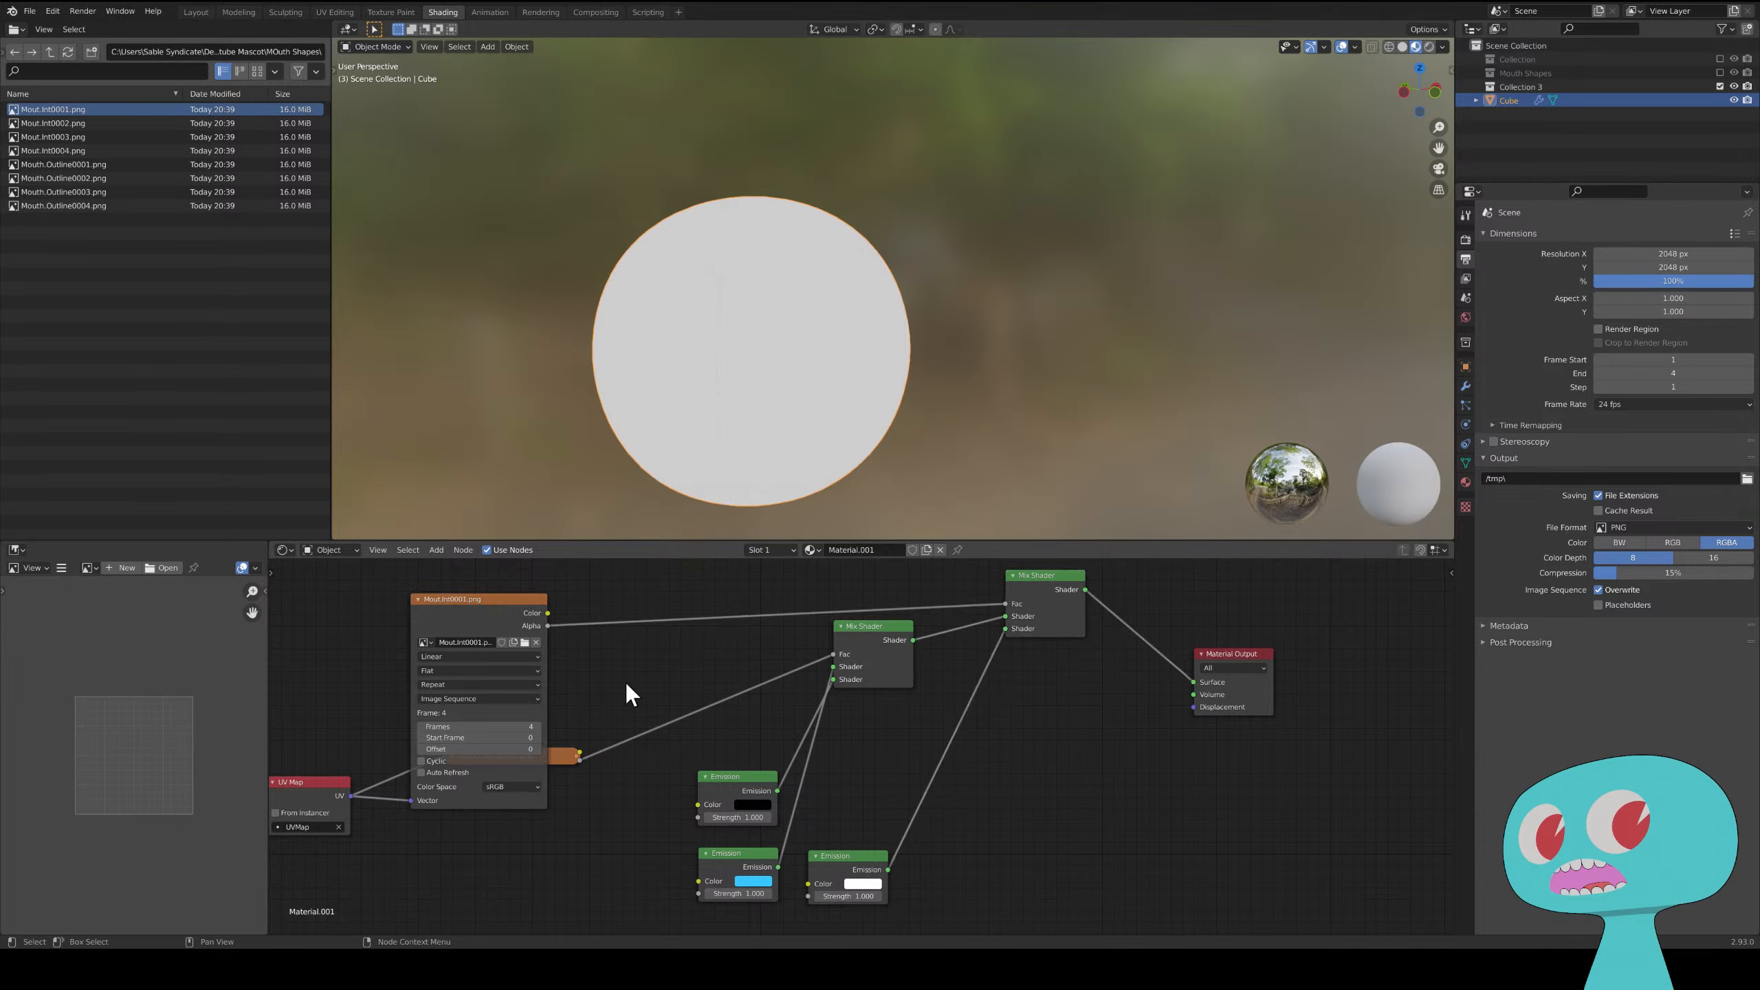
- Collapse the mouth interior texture node and line it up with the outline texture, lowering both Mix Shaders to fit
left_click(416, 599)
left_click_drag(468, 598, 511, 640)
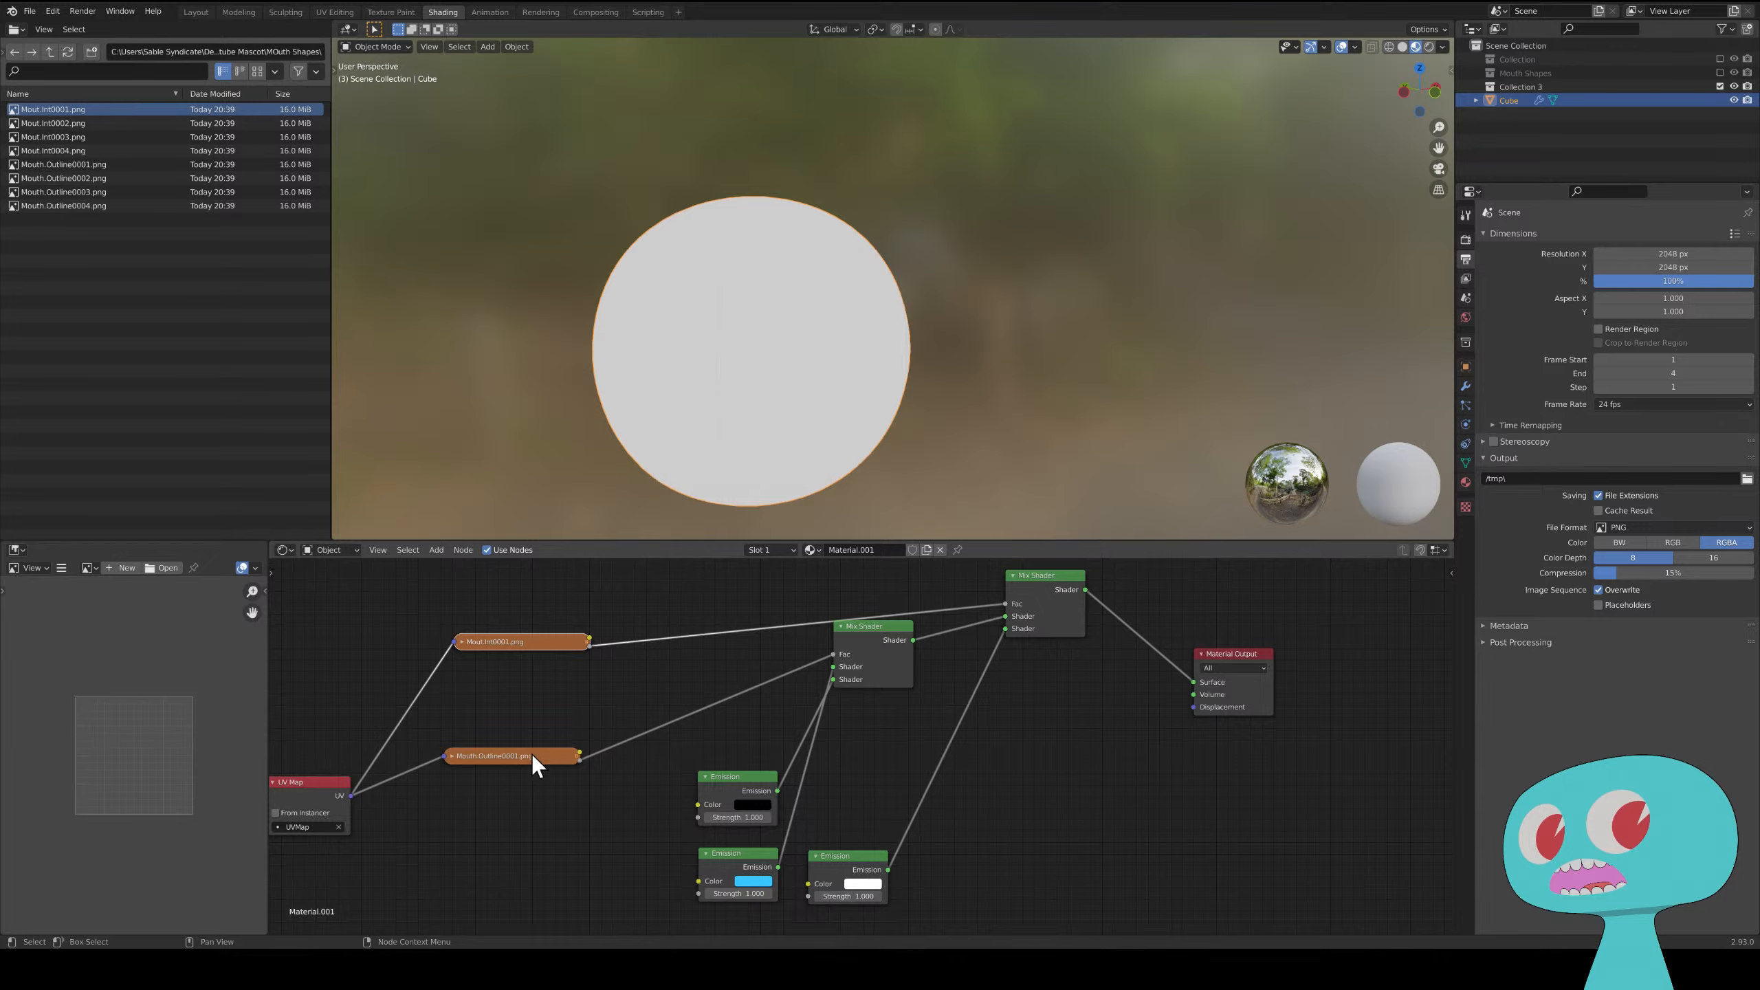
mouse_move(531, 753)
left_mouse_down()
mouse_move(578, 762)
mouse_move(538, 768)
left_mouse_up()
left_click_drag(861, 636, 874, 686)
left_click_drag(1059, 601, 1062, 654)
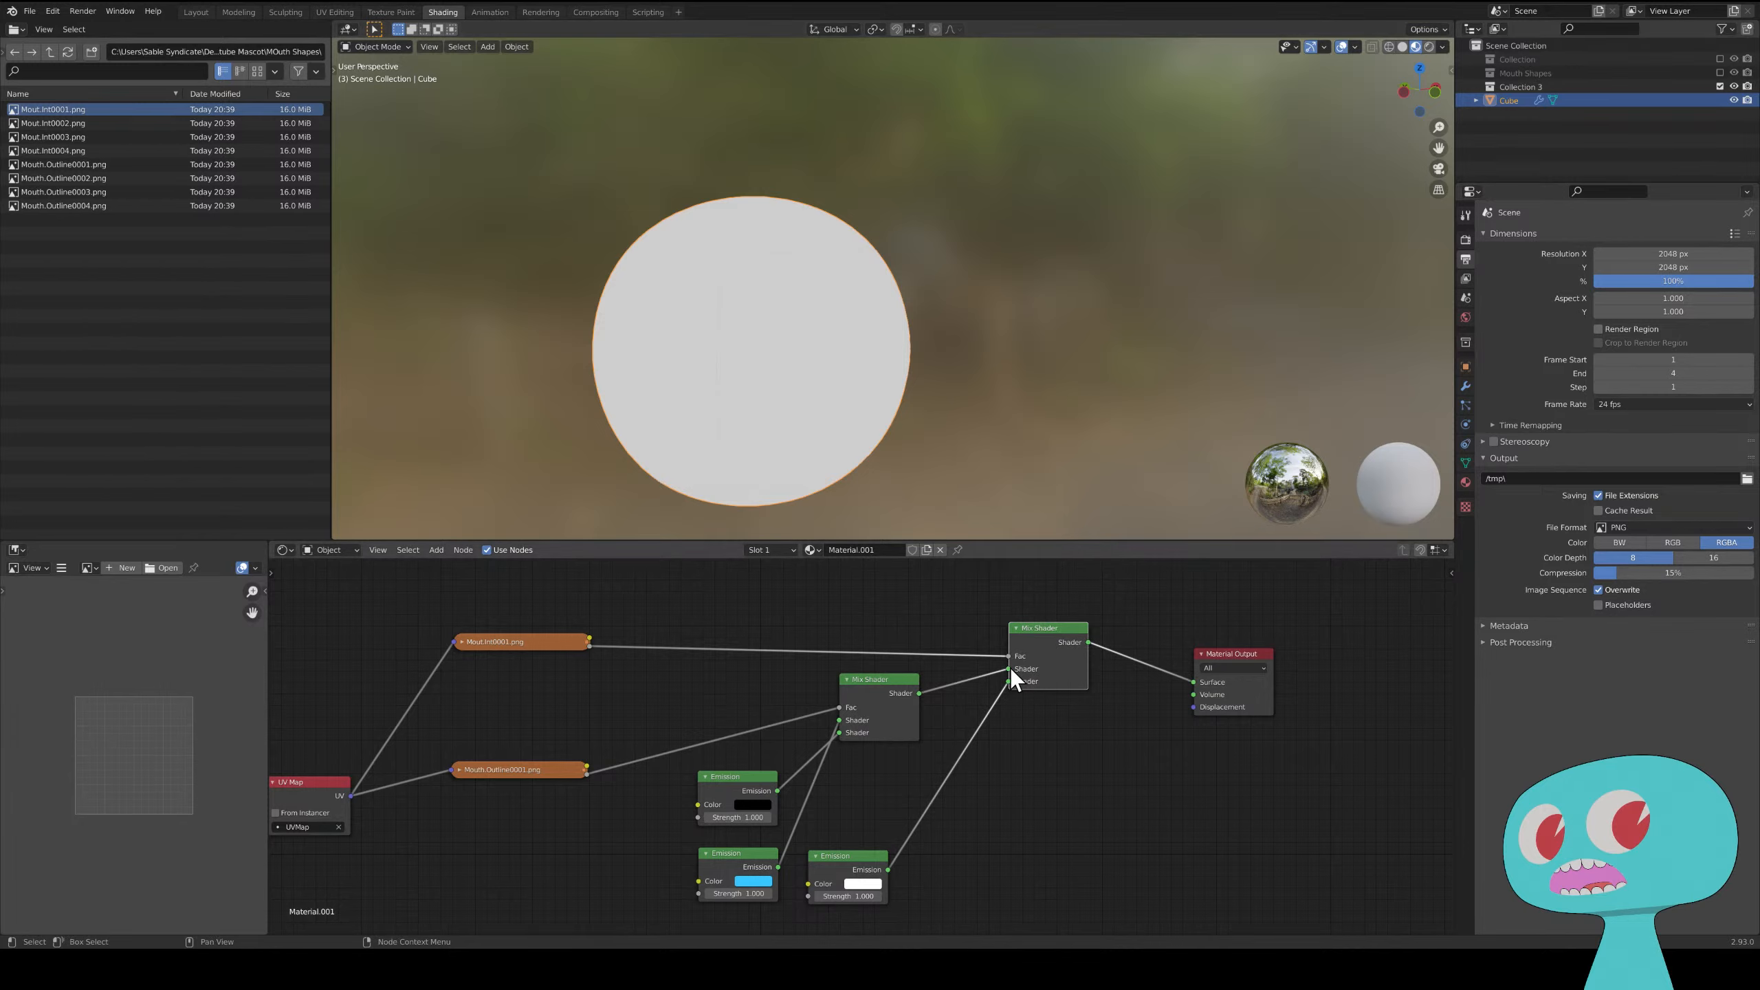
- Swap the final Mix Shader's shader inputs and spread out the first Mix Shader, black Emission, UV Map and outline texture nodes
left_click_drag(1009, 669, 1009, 682)
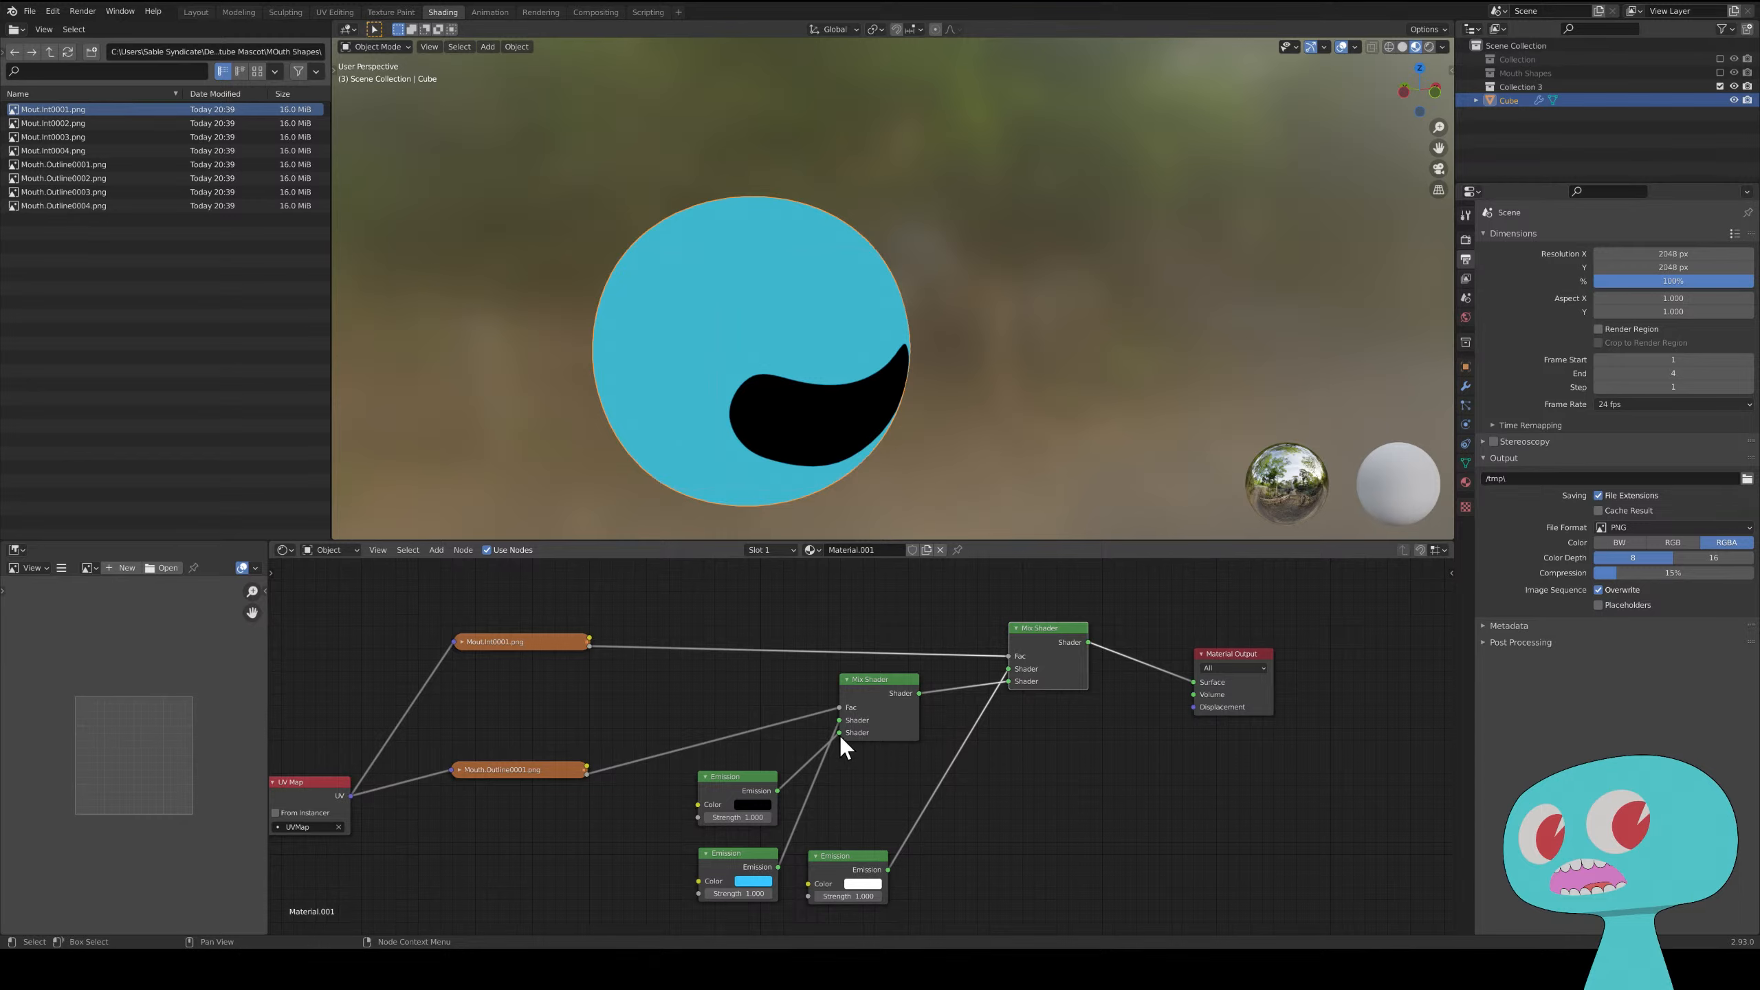
left_click_drag(872, 677, 883, 714)
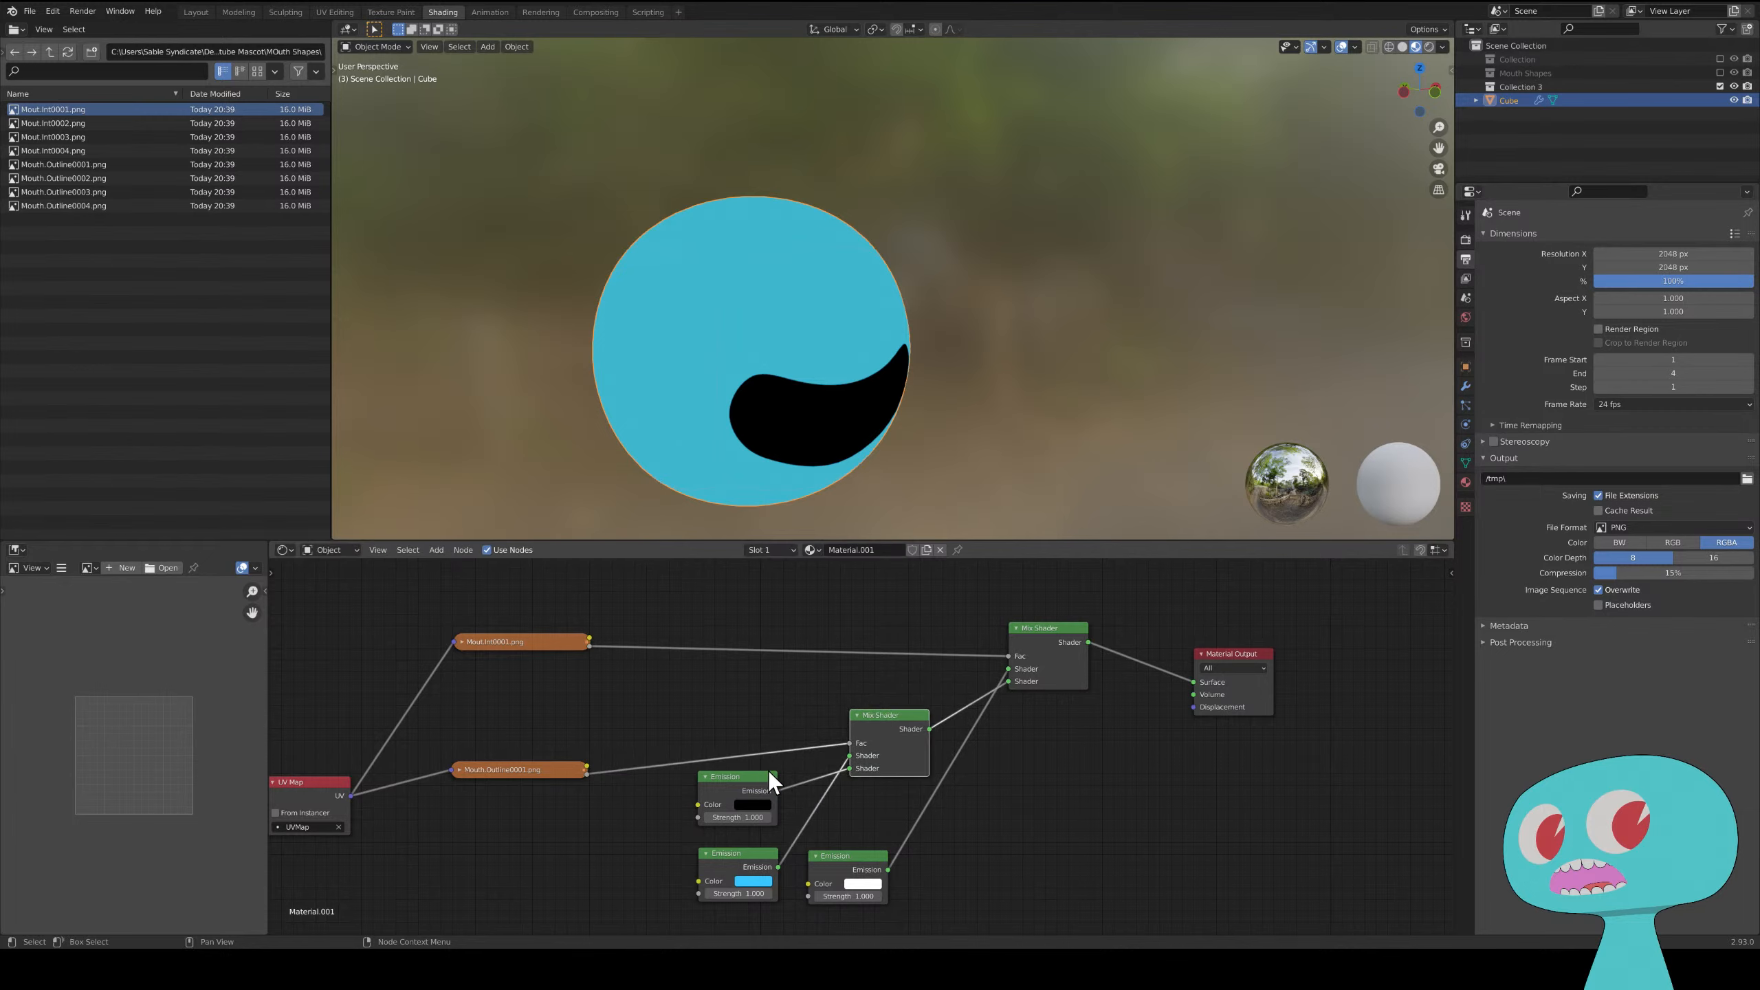
left_click_drag(766, 778, 683, 795)
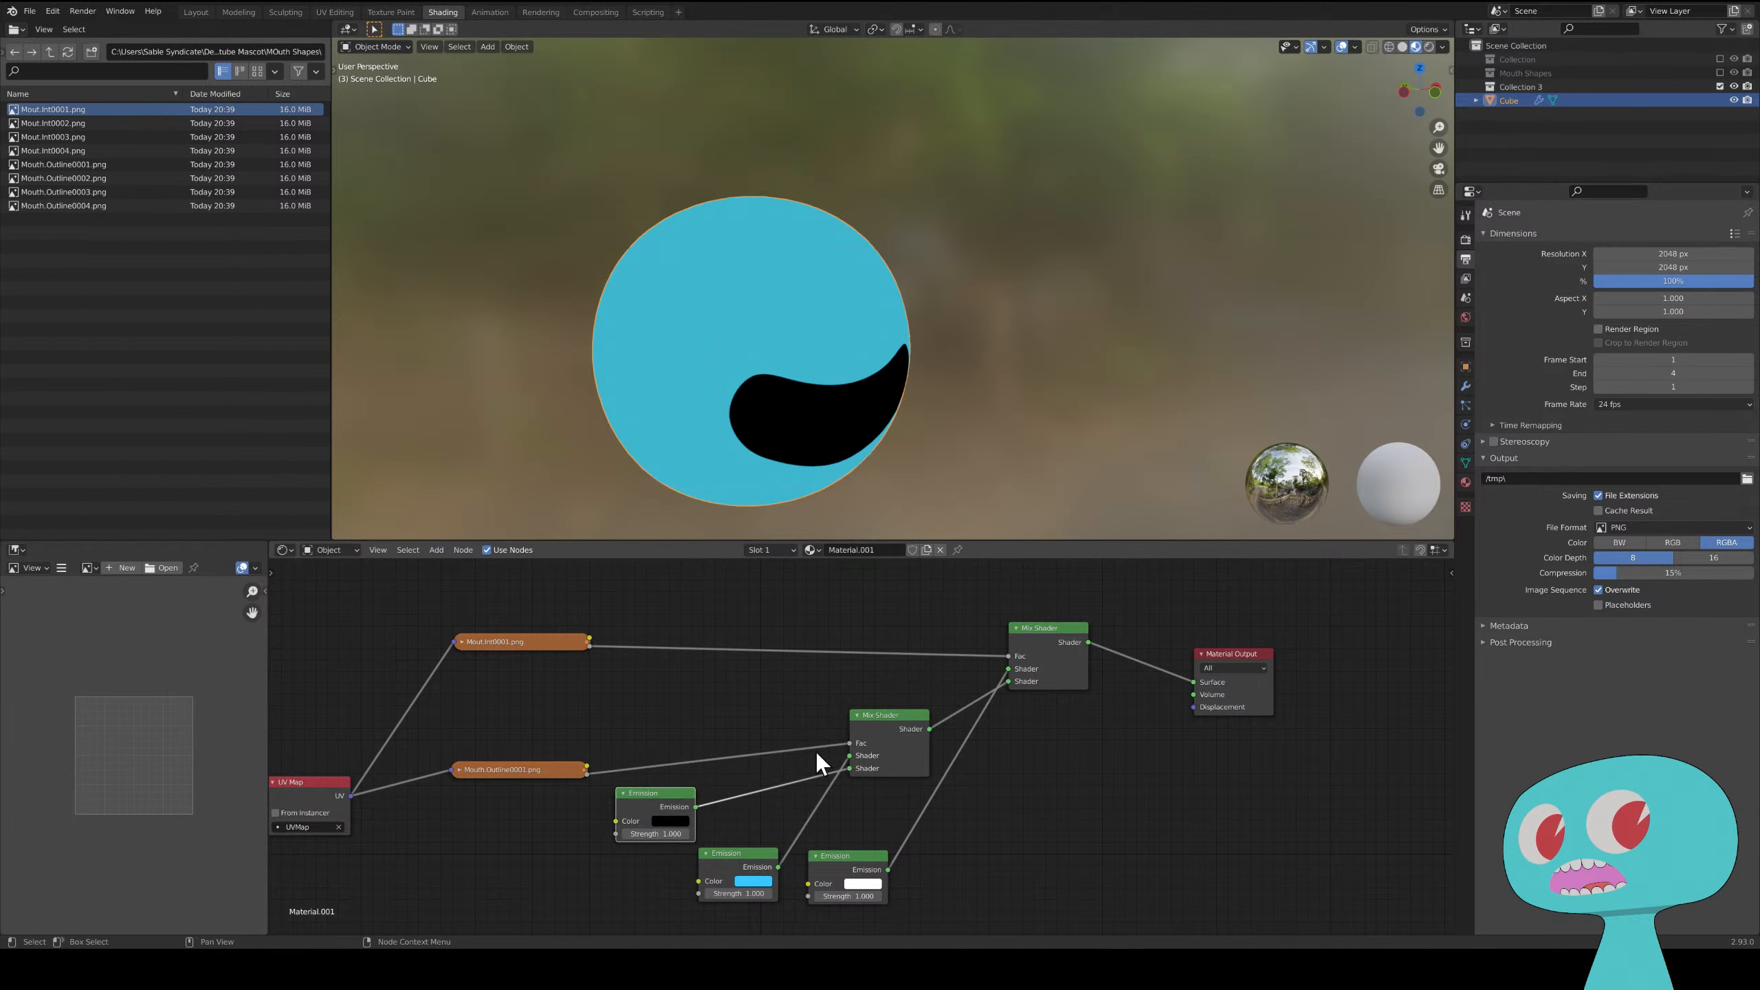
left_click_drag(306, 806, 328, 733)
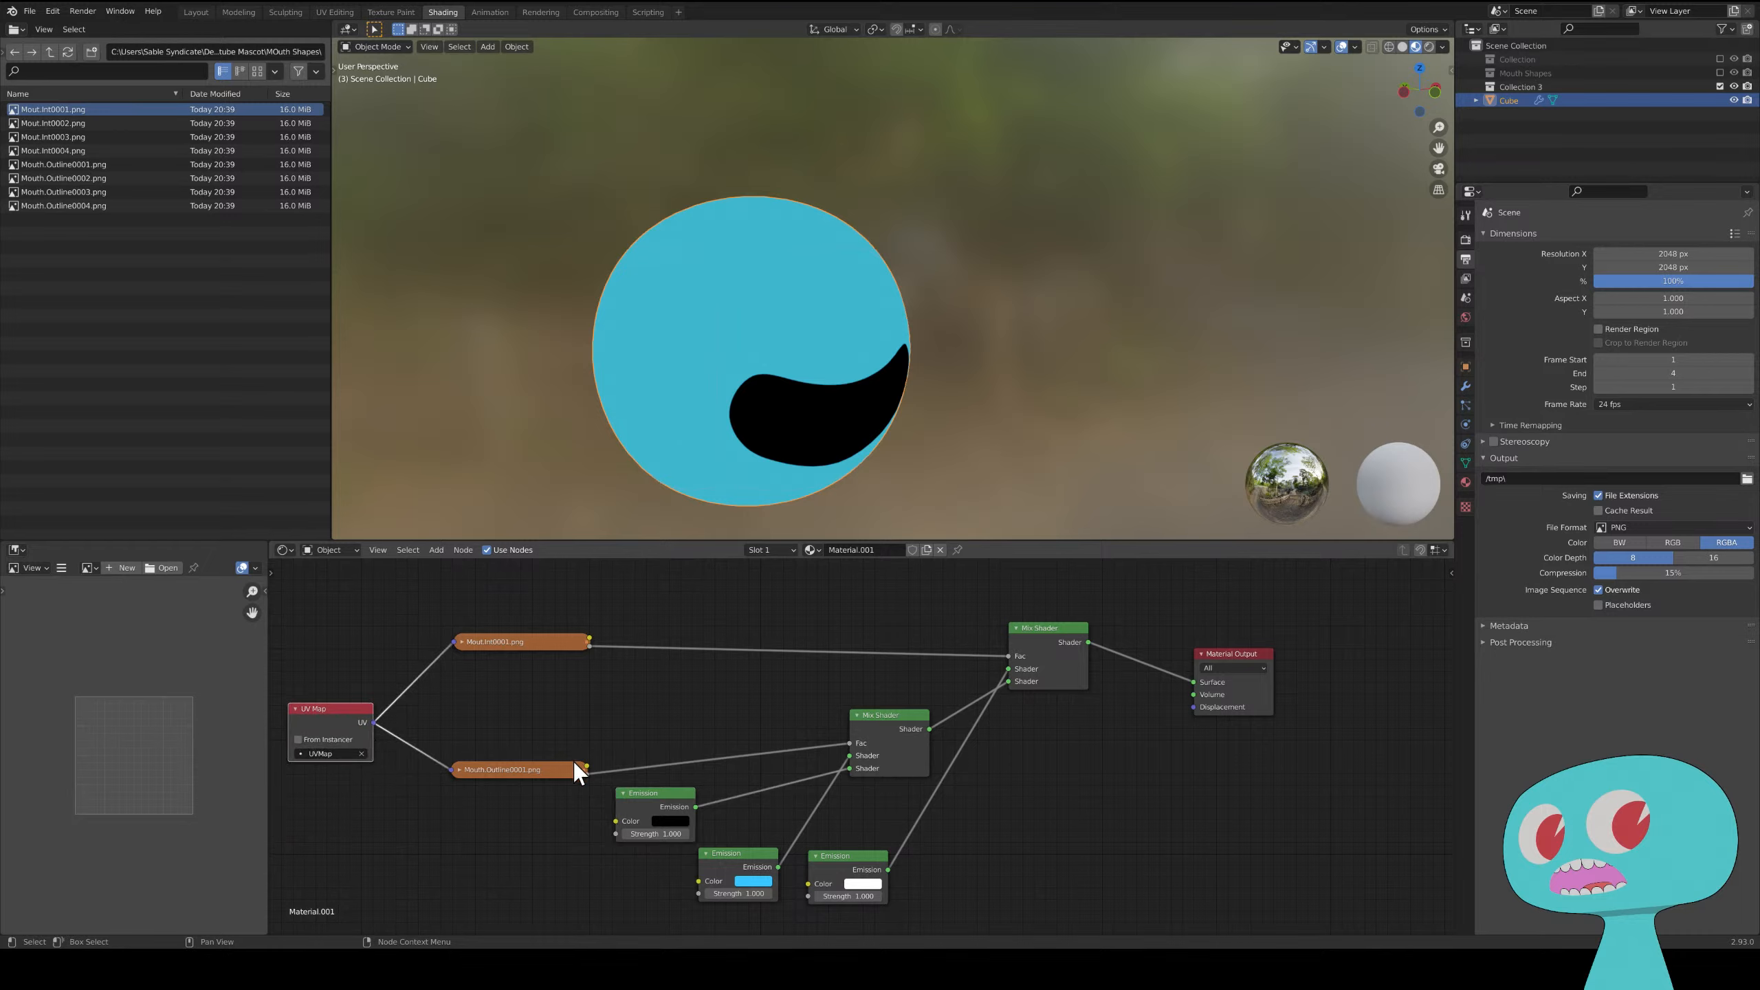
left_click_drag(522, 774, 517, 762)
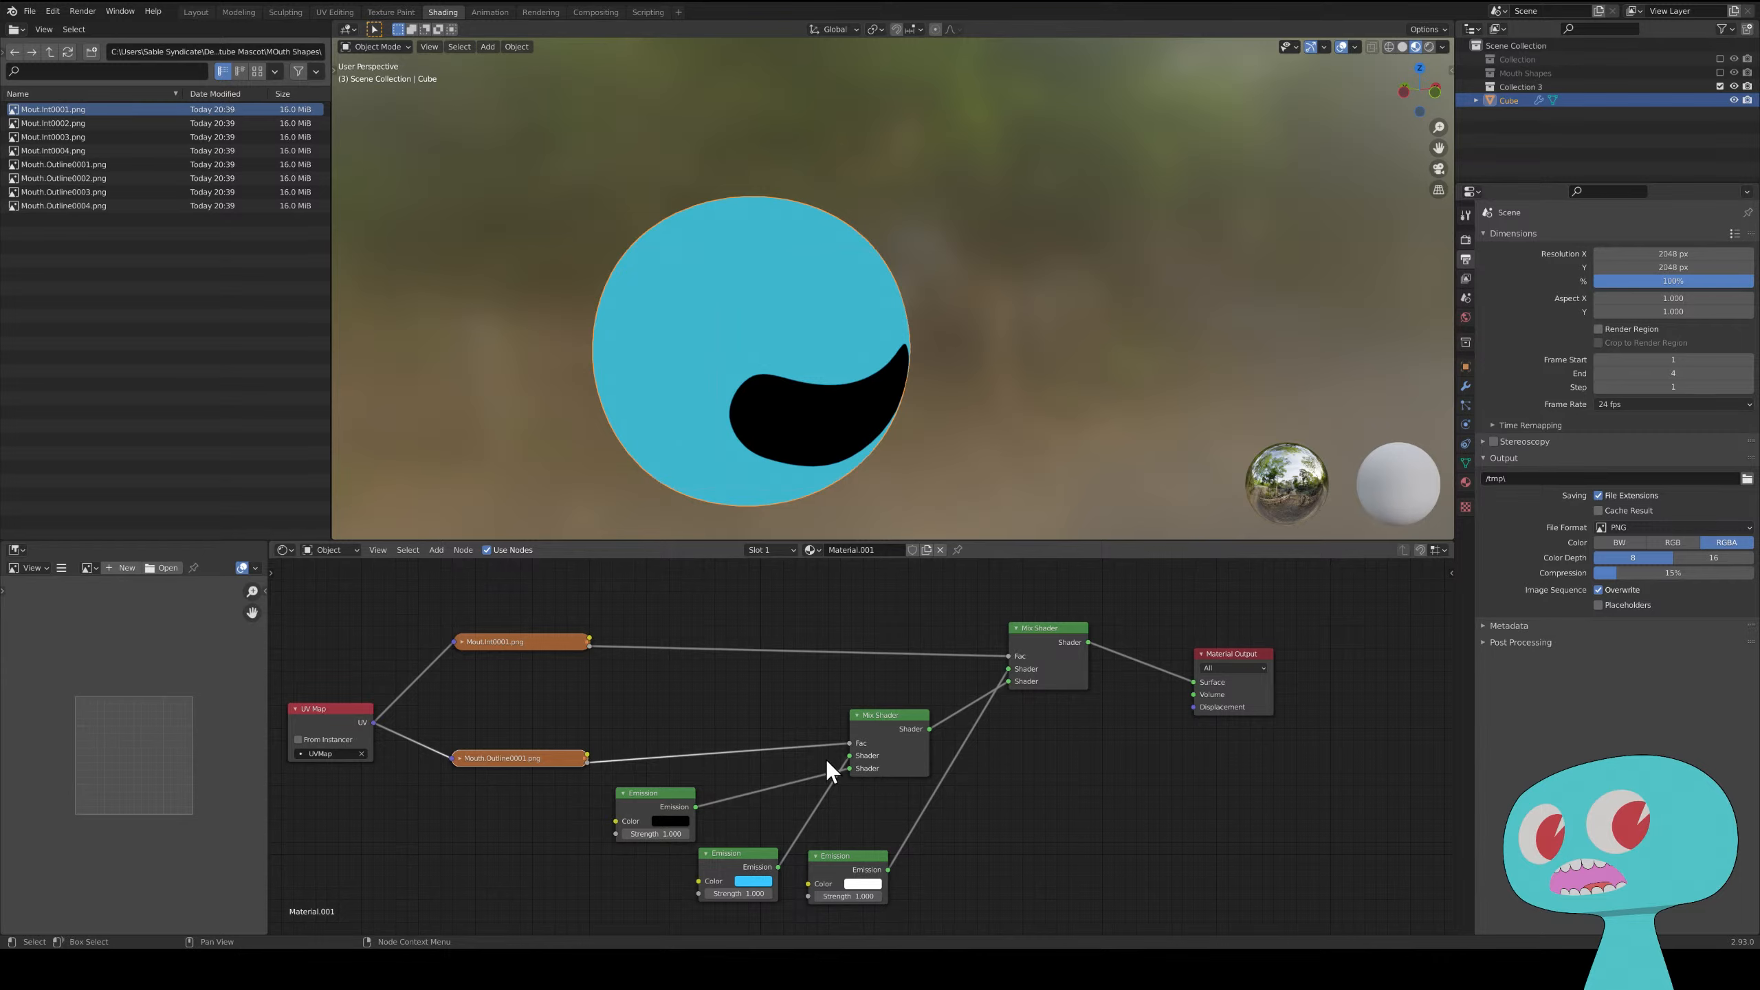
- Restore the outline Alpha on the first Mix Shader's Fac and make the white Emission the final Mix Shader's last input
left_click_drag(850, 743, 1009, 686)
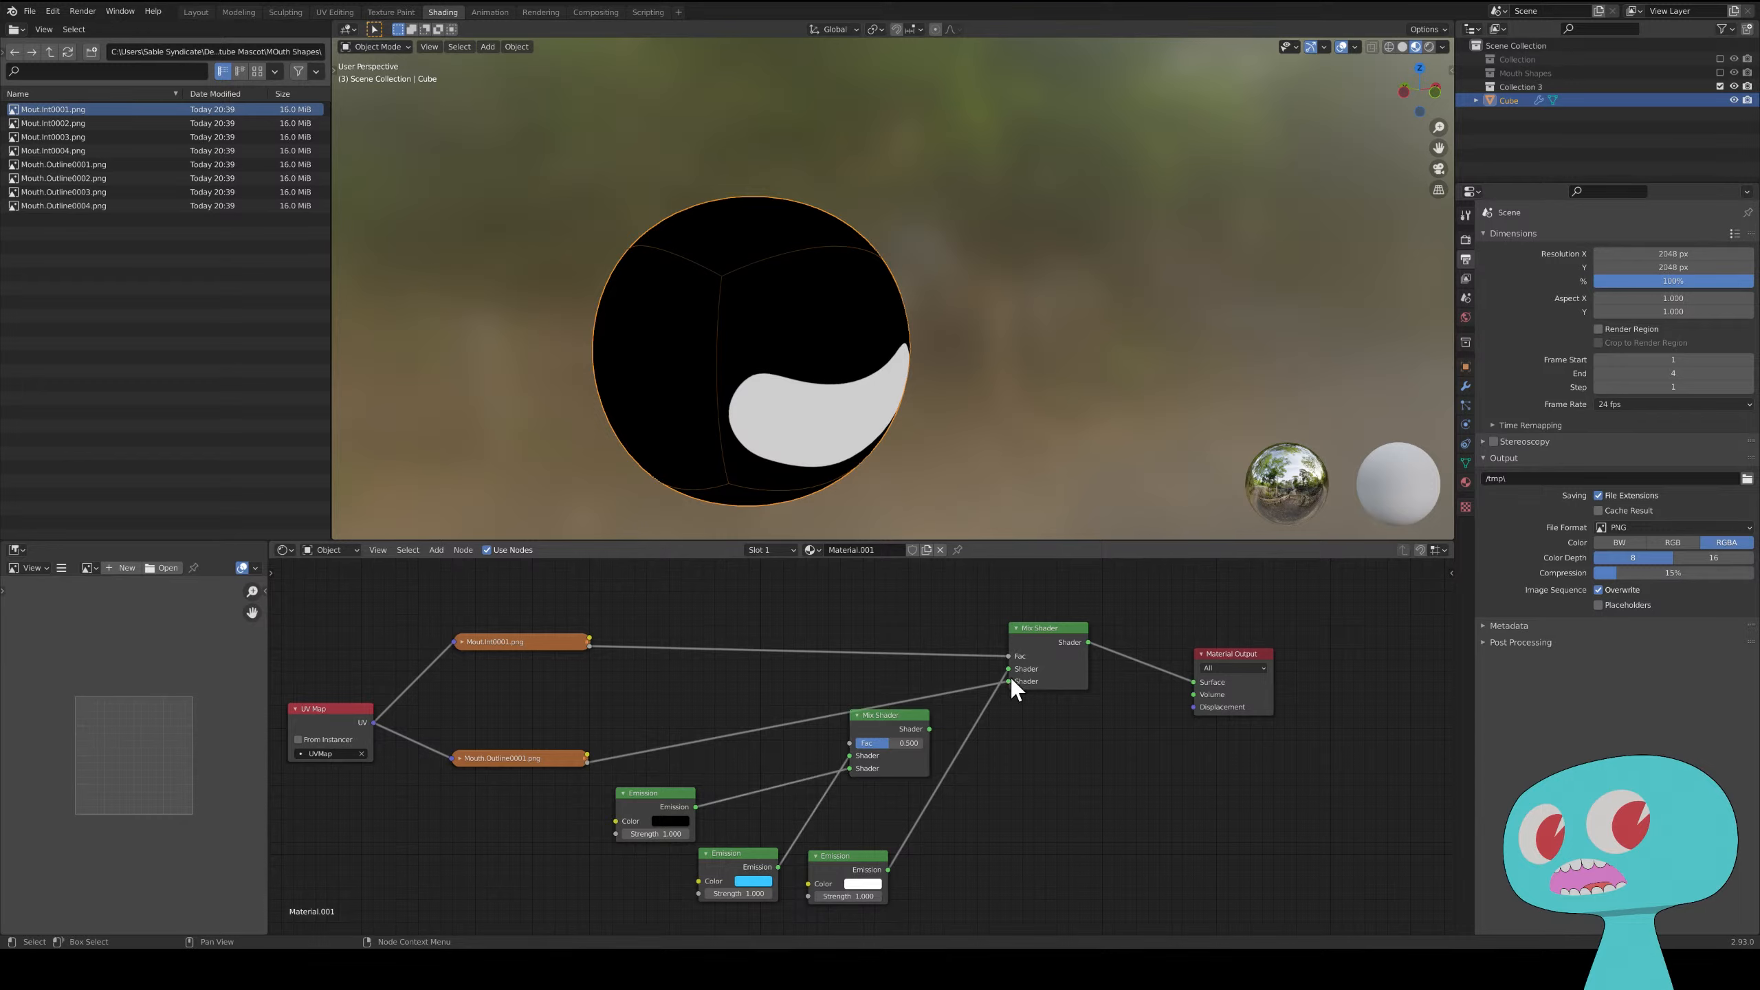
mouse_move(1008, 680)
left_mouse_down()
mouse_move(847, 738)
mouse_move(1029, 688)
mouse_move(1008, 669)
left_mouse_up()
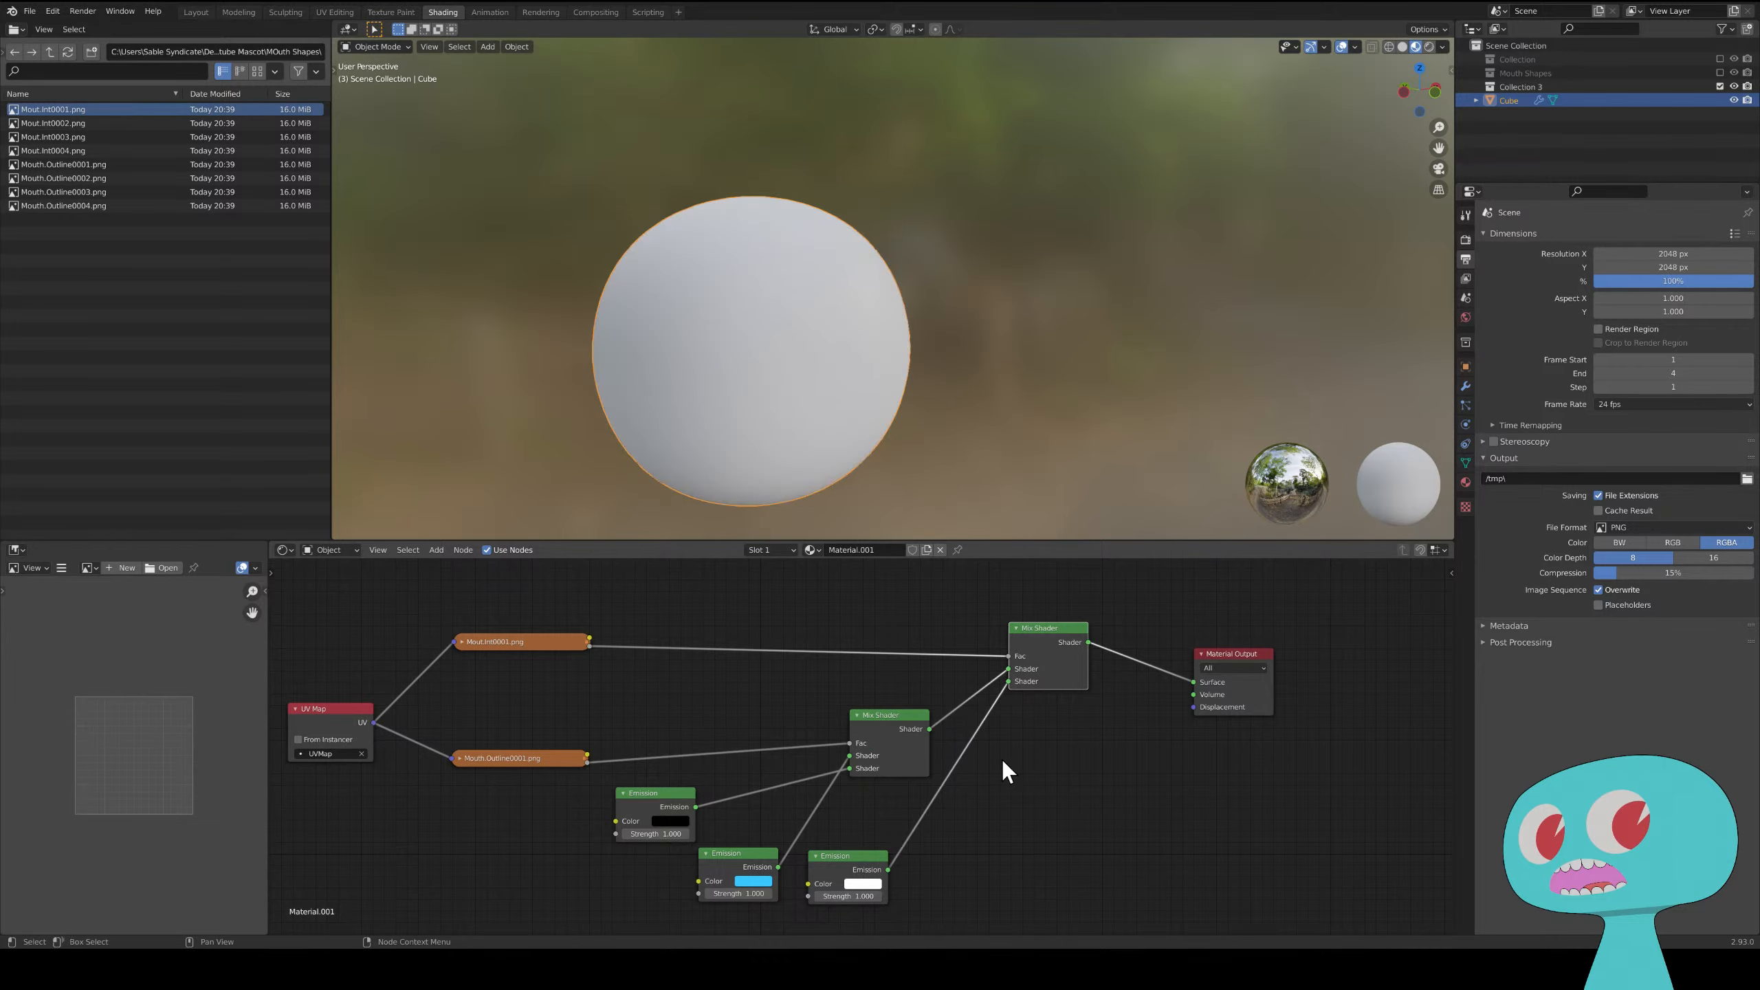
middle_click_drag(940, 424, 837, 416)
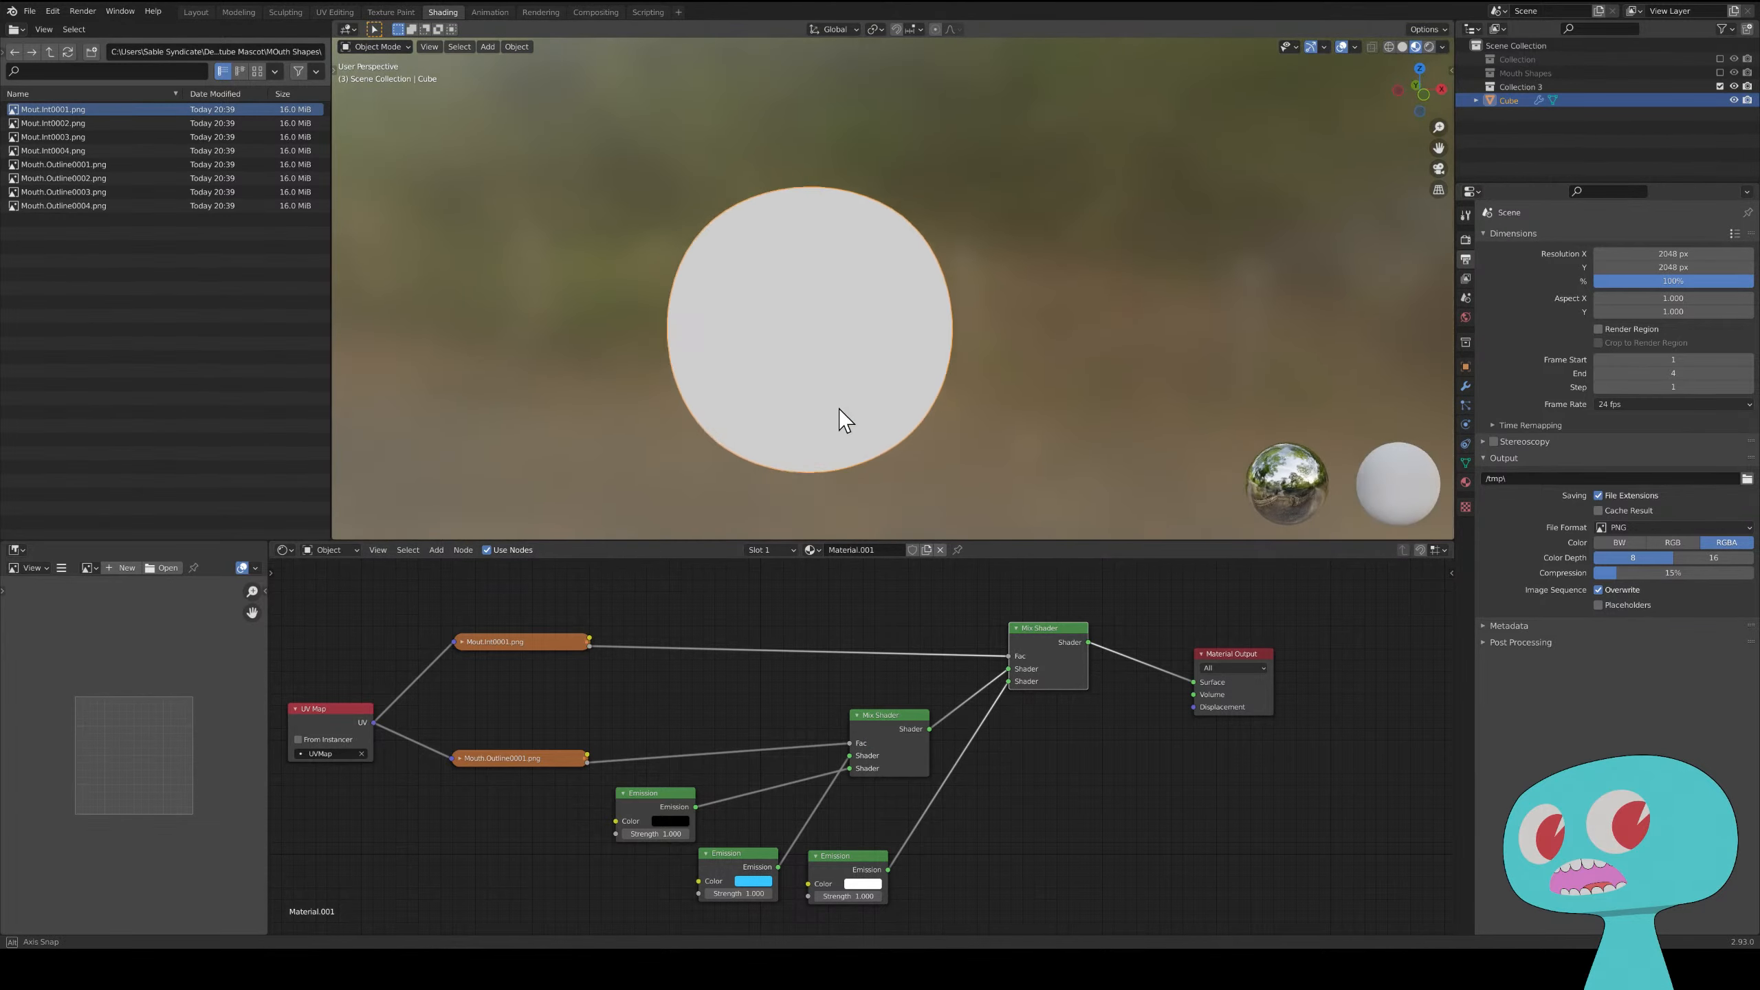
- Disconnect the white Emission from the final Mix Shader
left_click(874, 857)
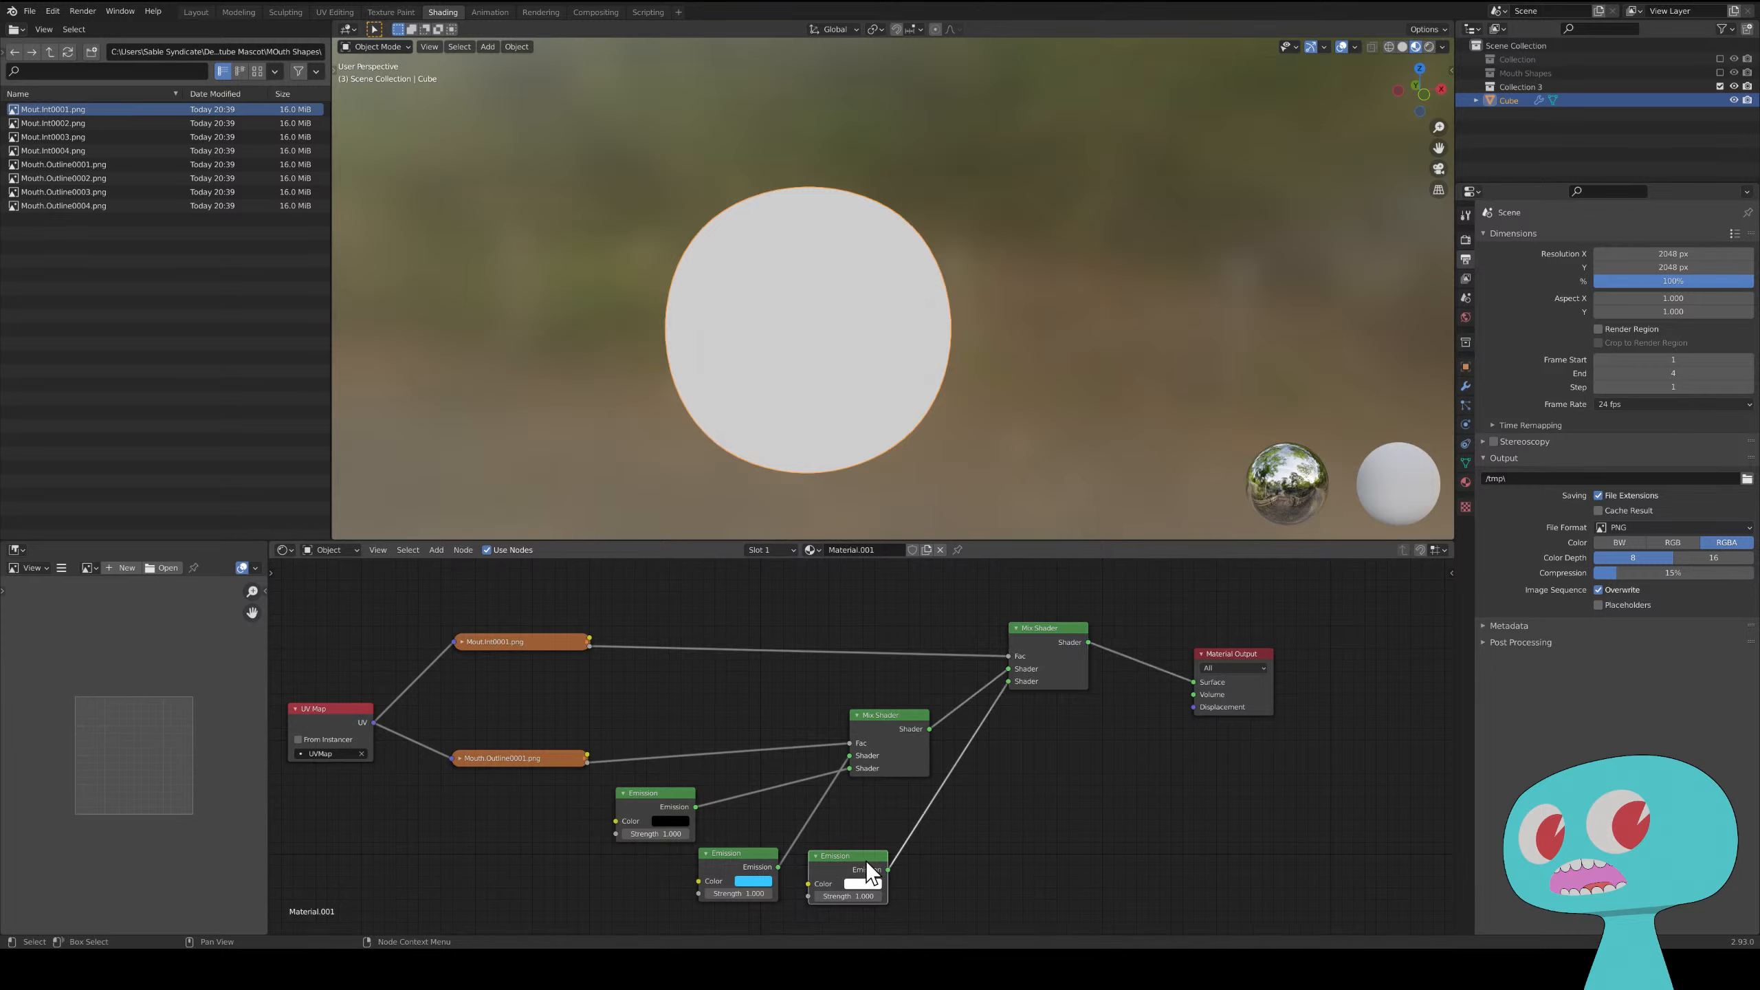
left_click_drag(1008, 682, 1001, 788)
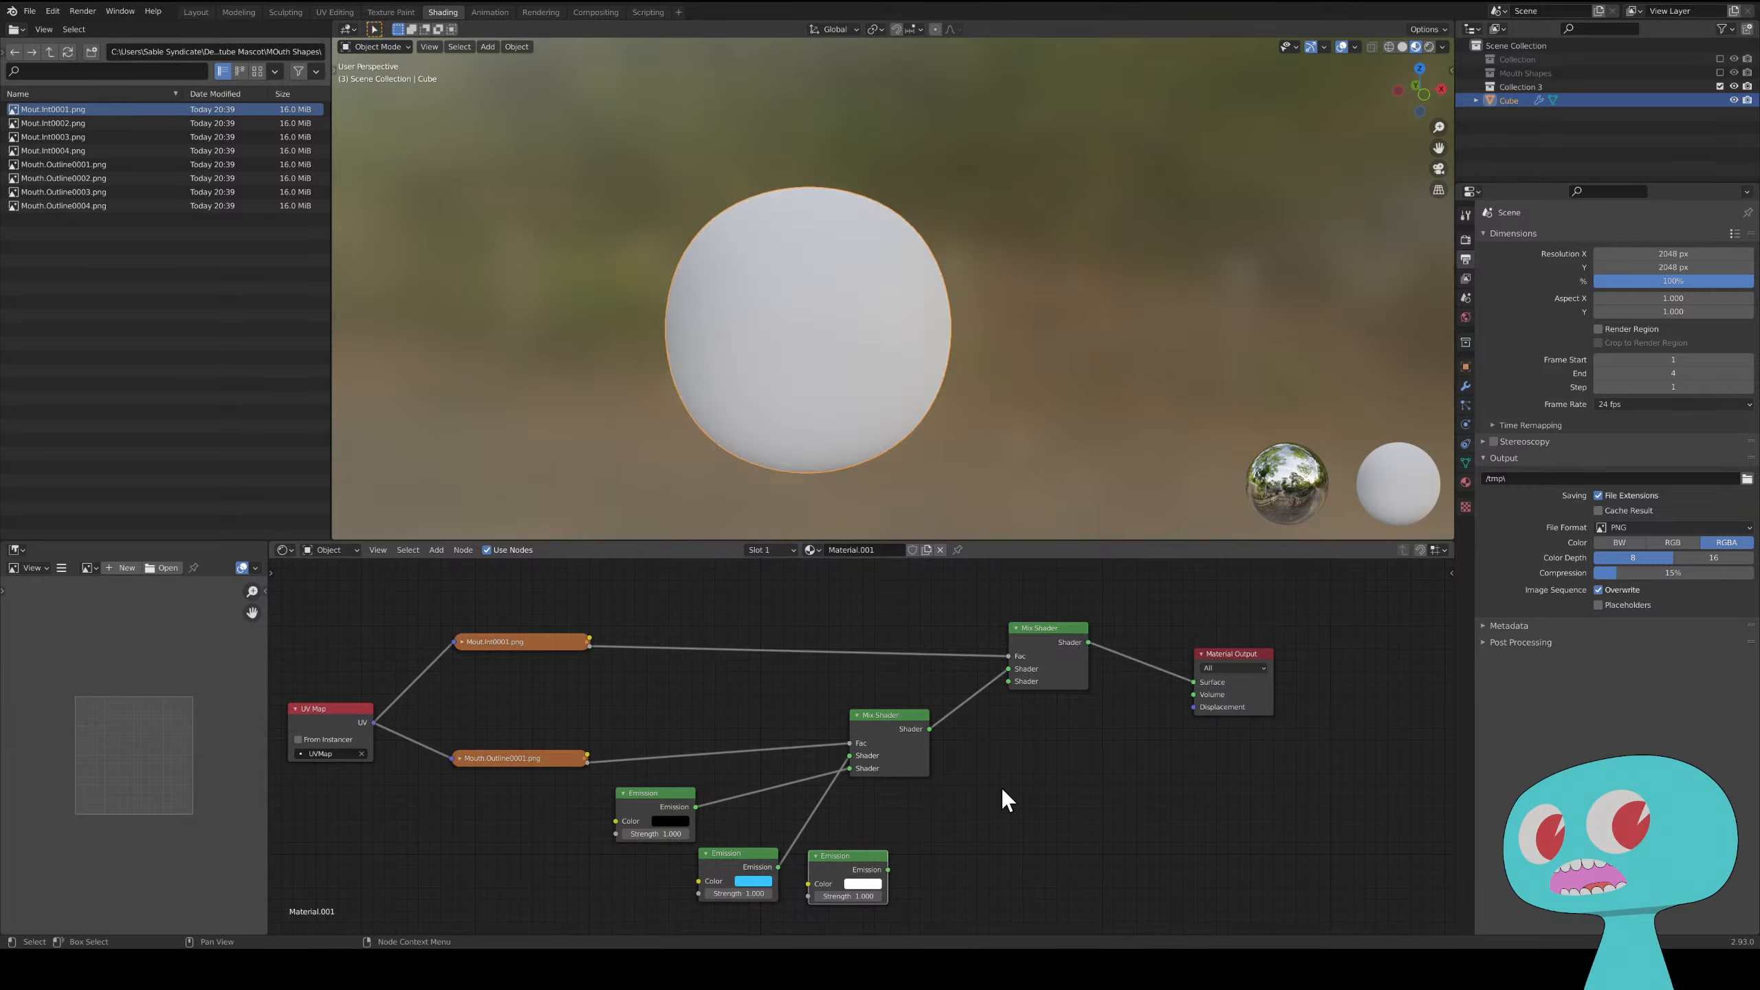
left_click(1010, 668)
- Expand the mouth interior texture node and display Mout.Int0001.png in the image editor
left_click(460, 642)
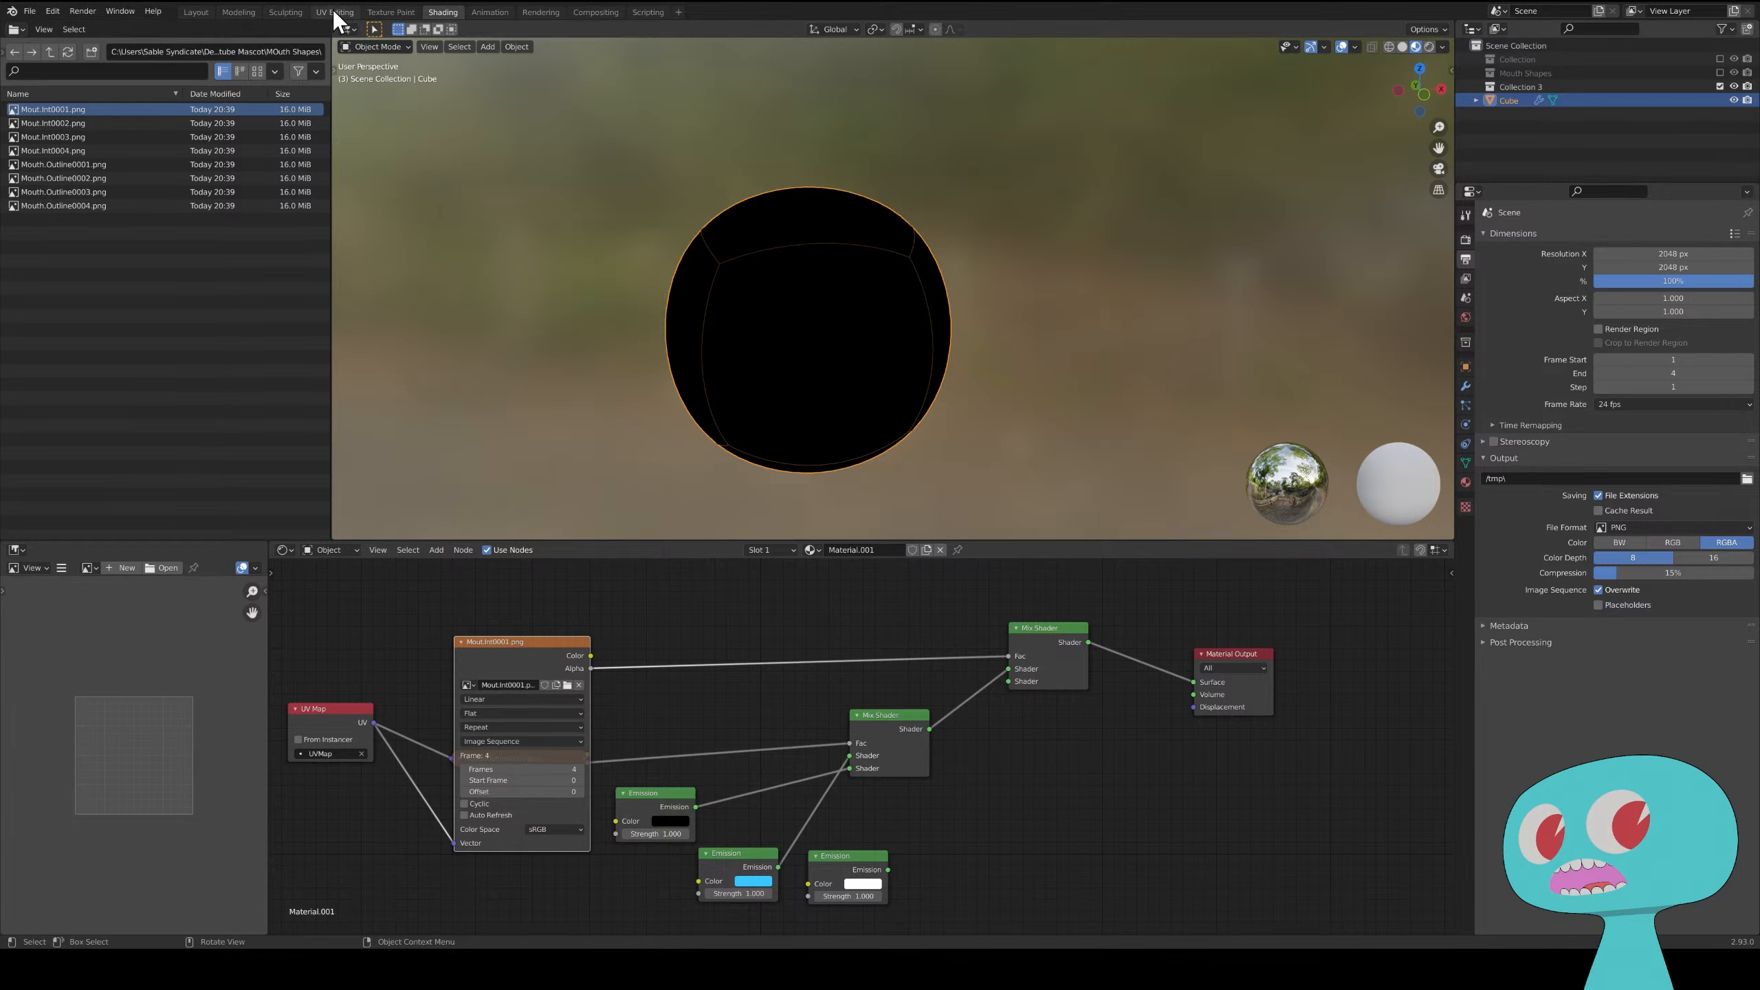
left_click(96, 567)
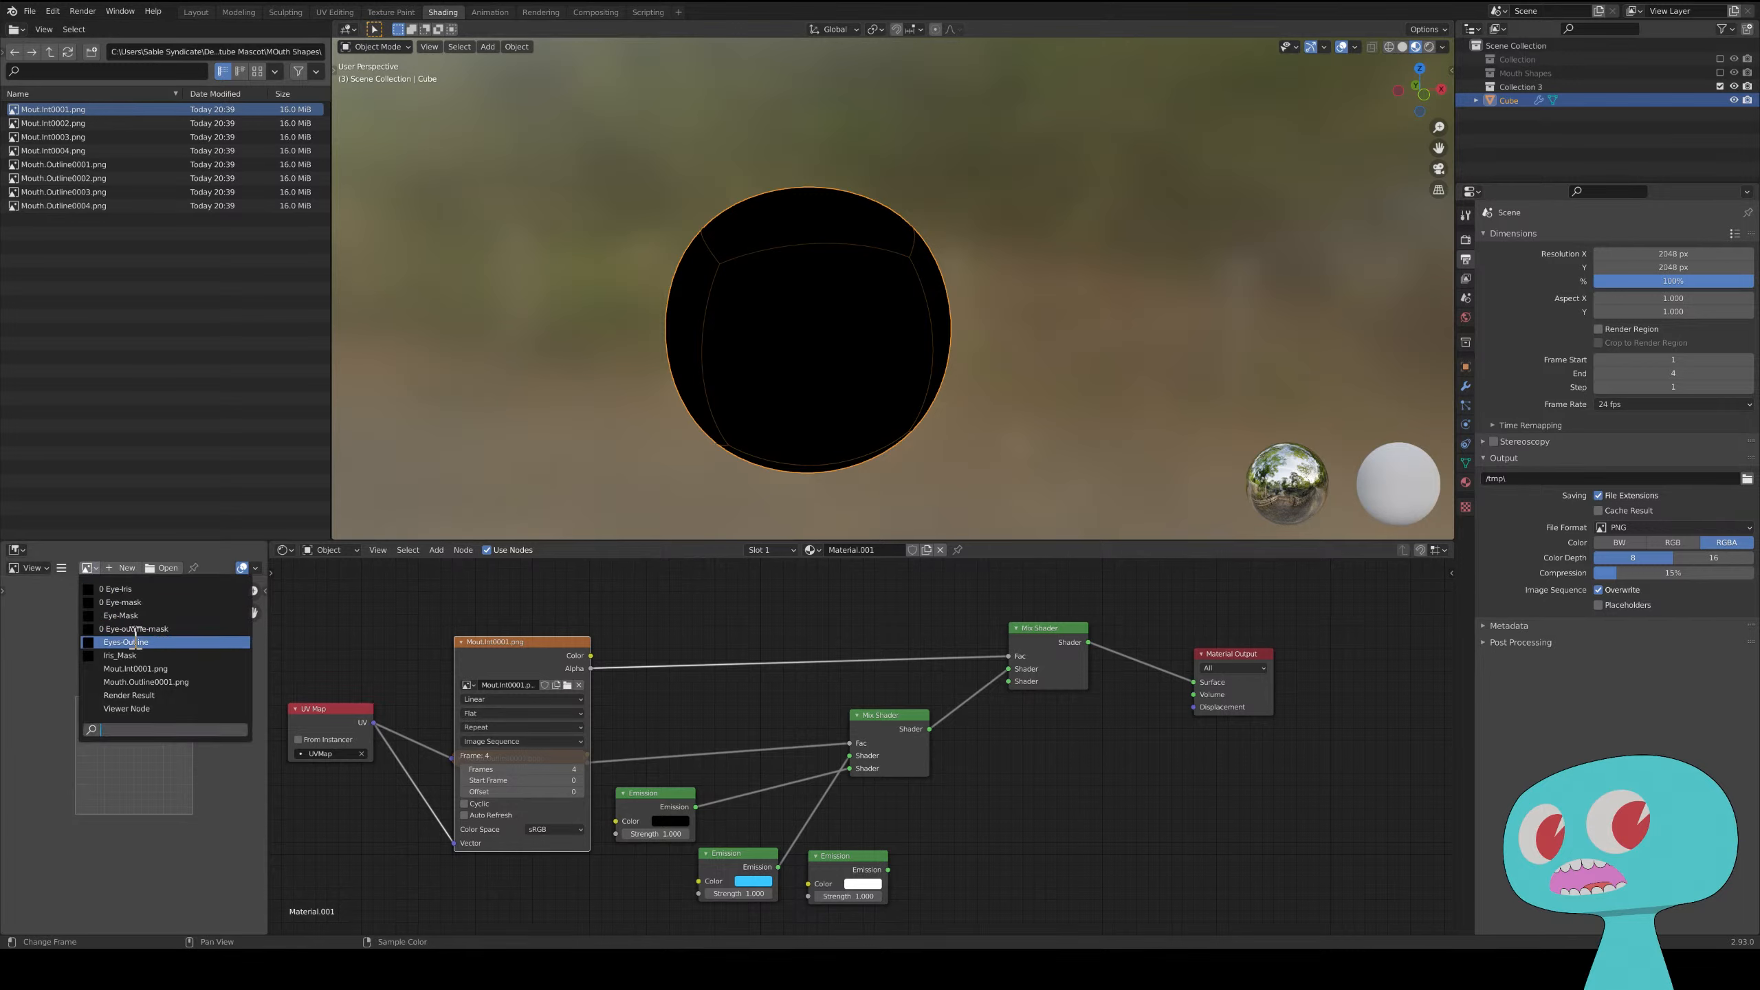
left_click(154, 668)
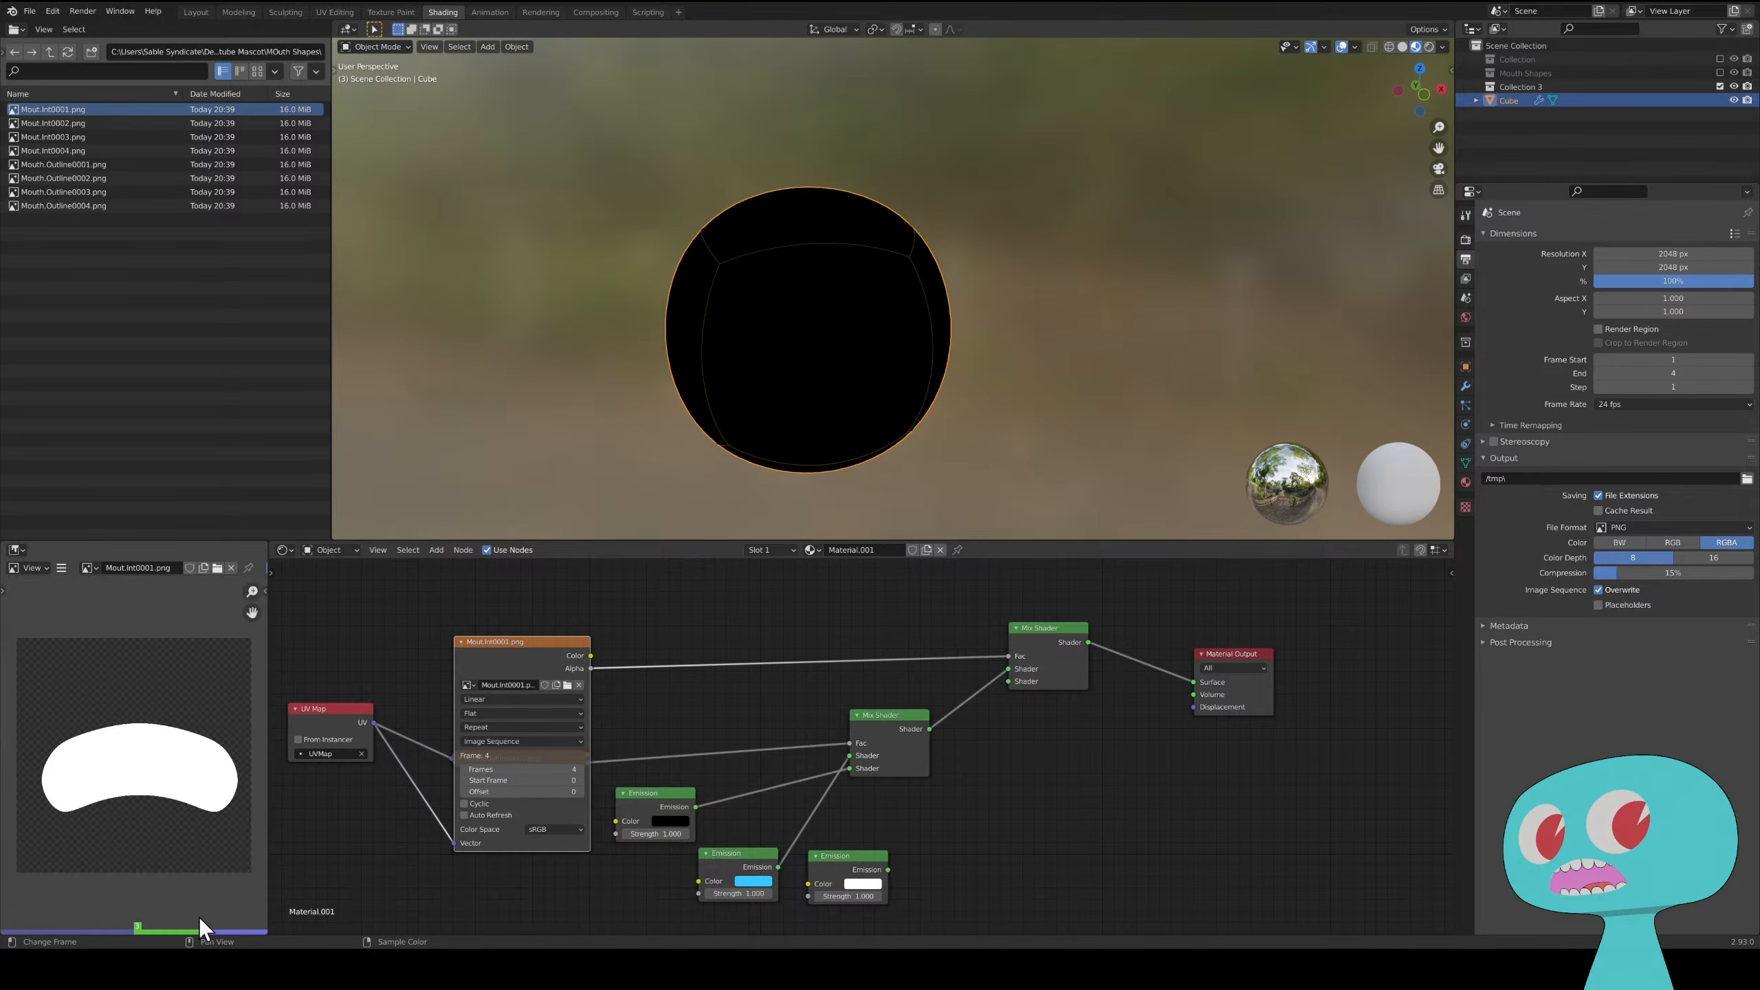
- Step through the animation frames to compare the interior image with the mouth on the model, stopping on frame 1
key("Left")
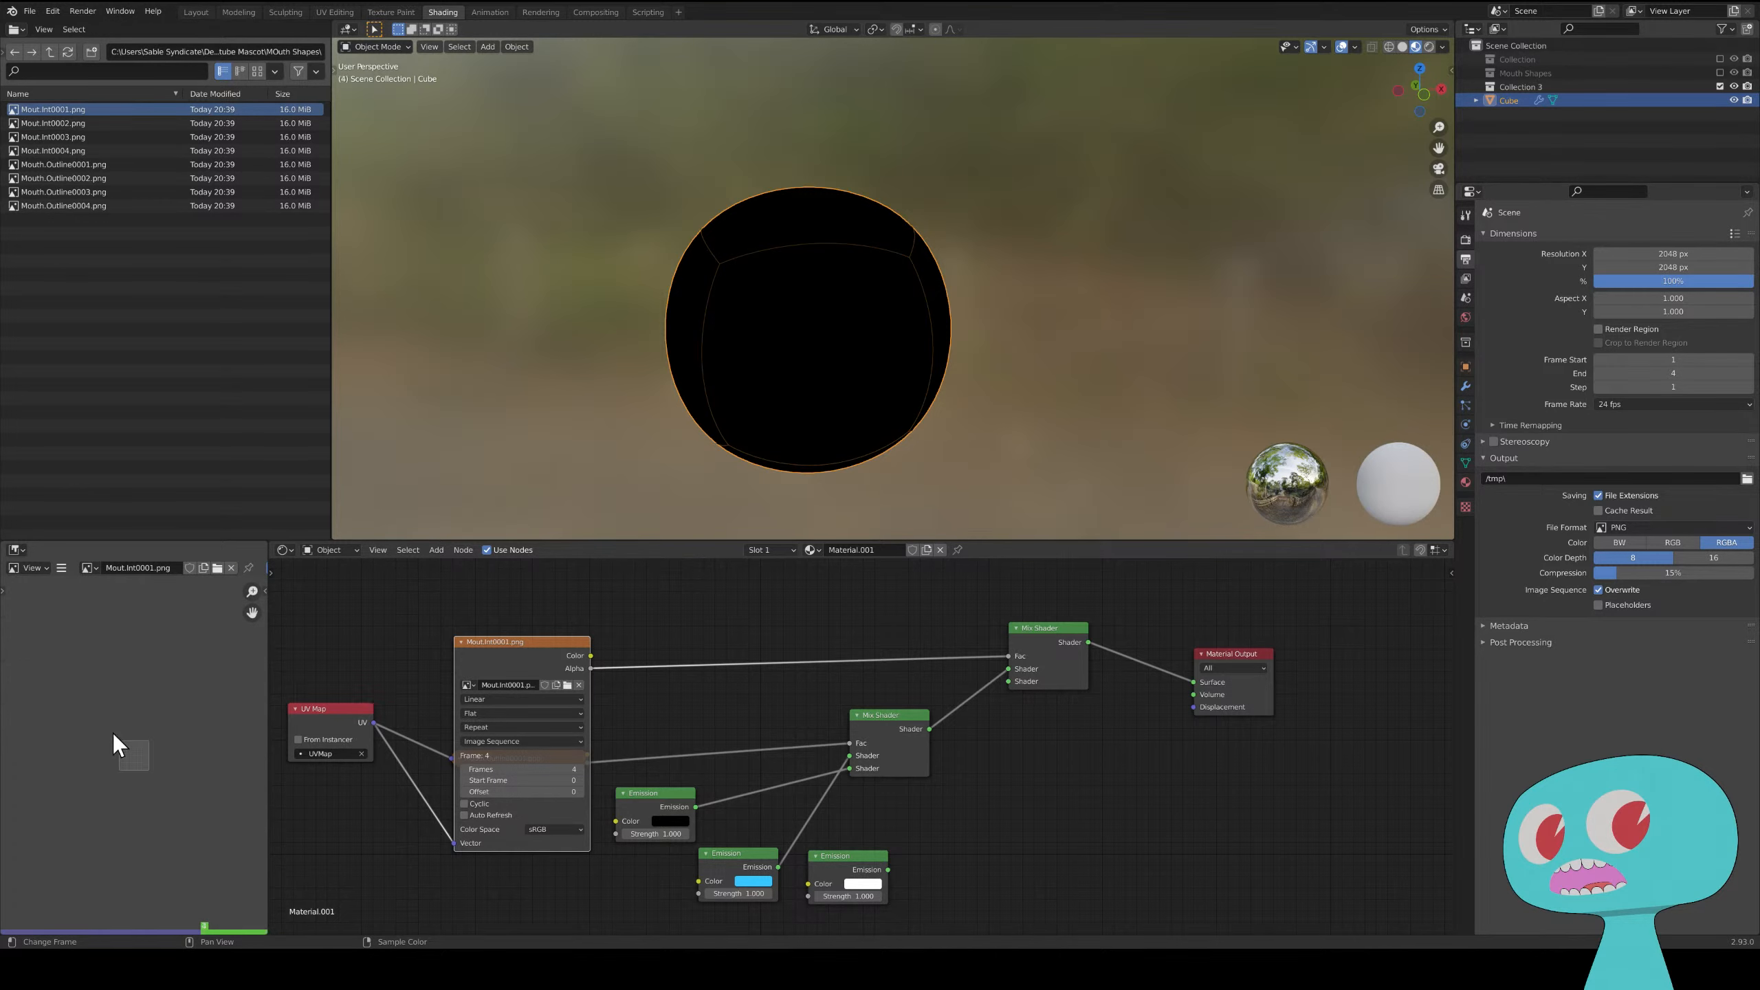
key("Left")
key("Right")
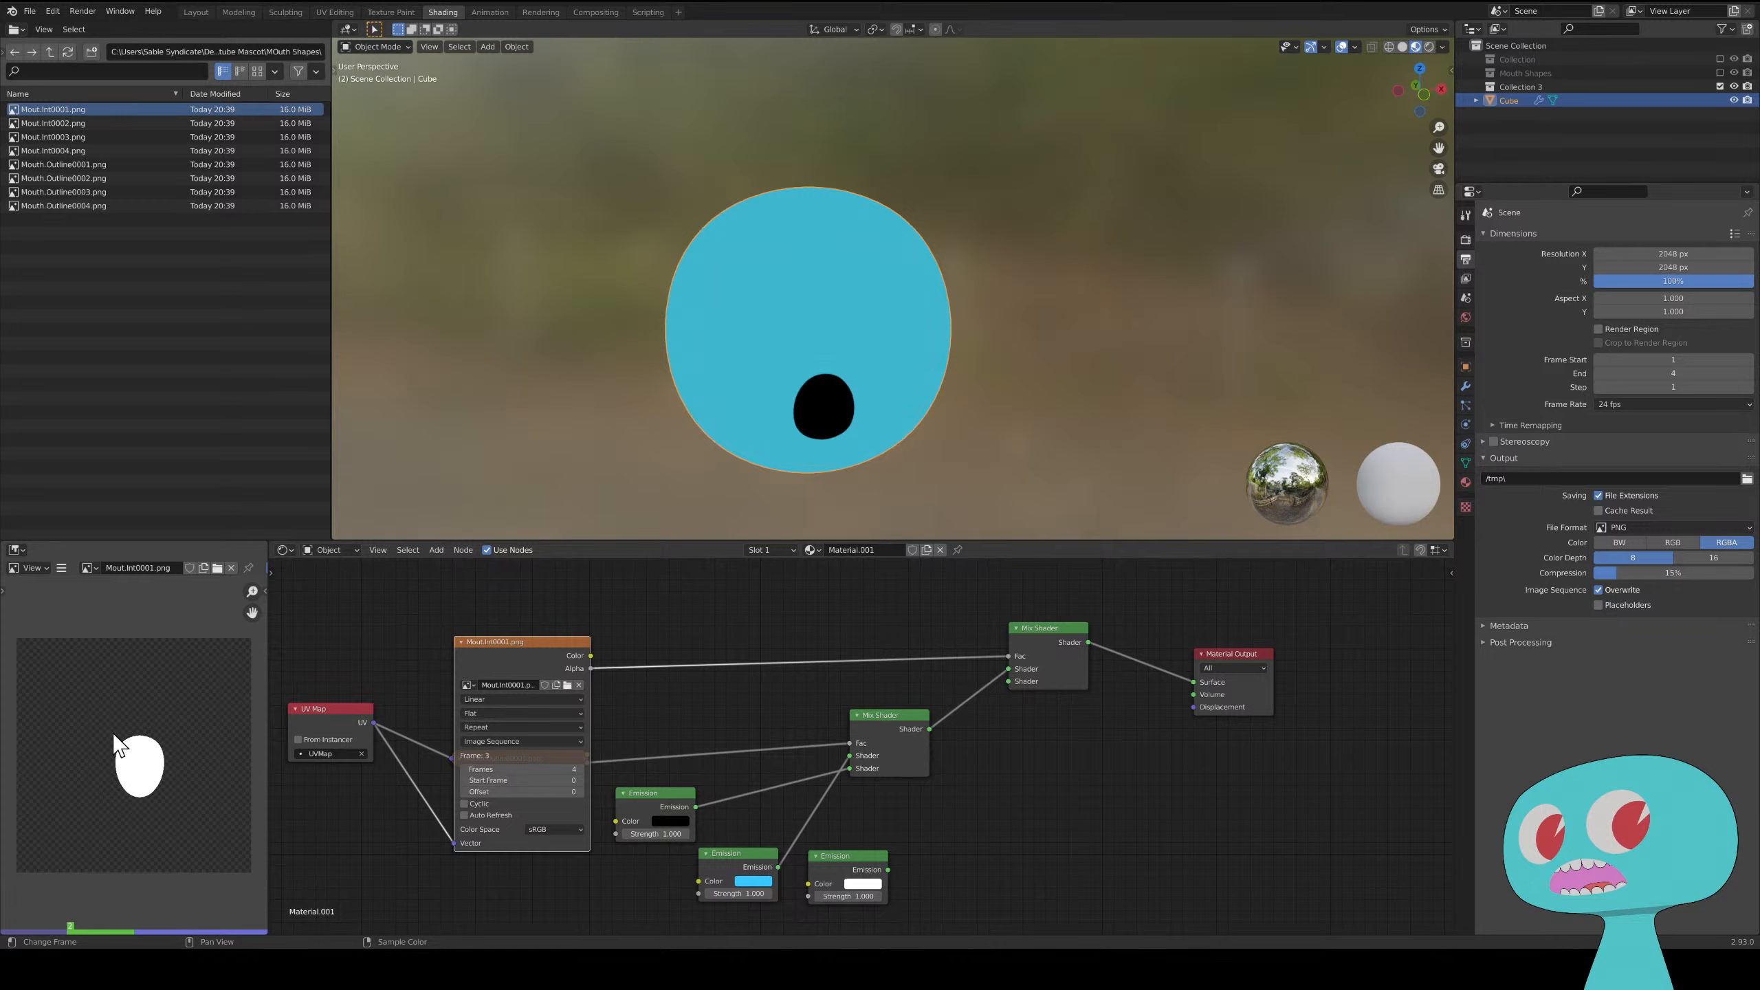
key("Left")
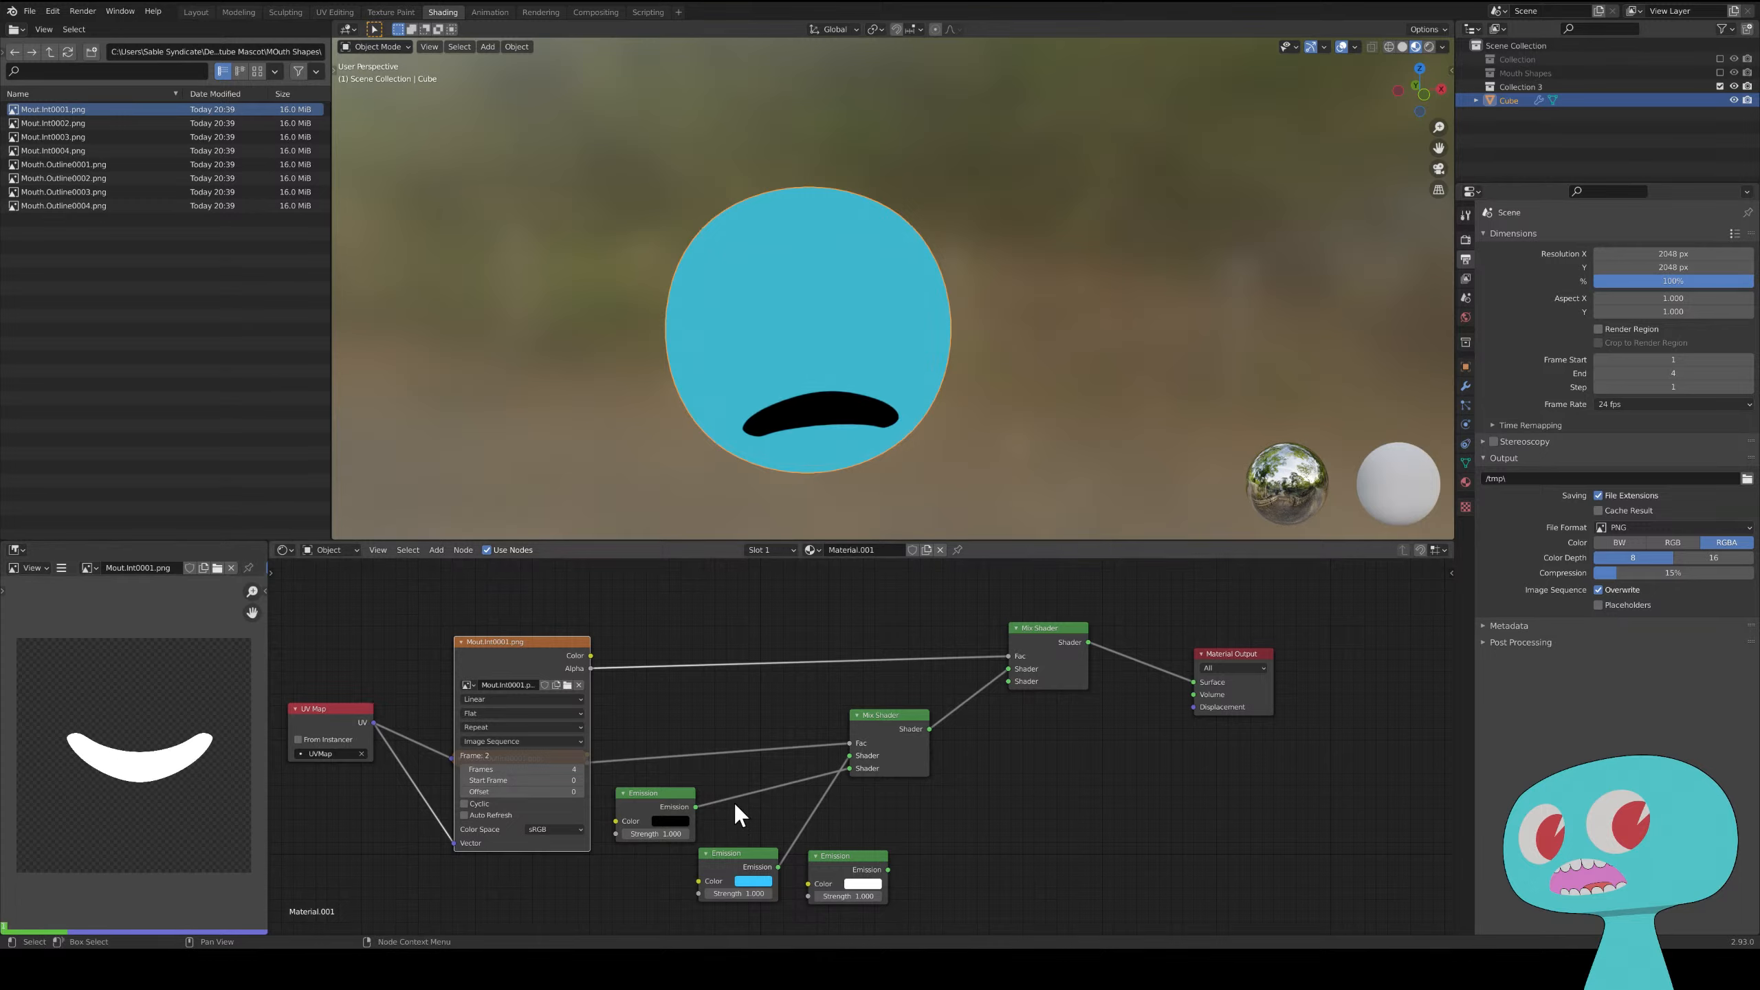
- Reconnect the white Emission to the final Mix Shader's last input and inspect the mouth on neighbouring frames, ending on frame 1
left_click_drag(889, 870, 1009, 681)
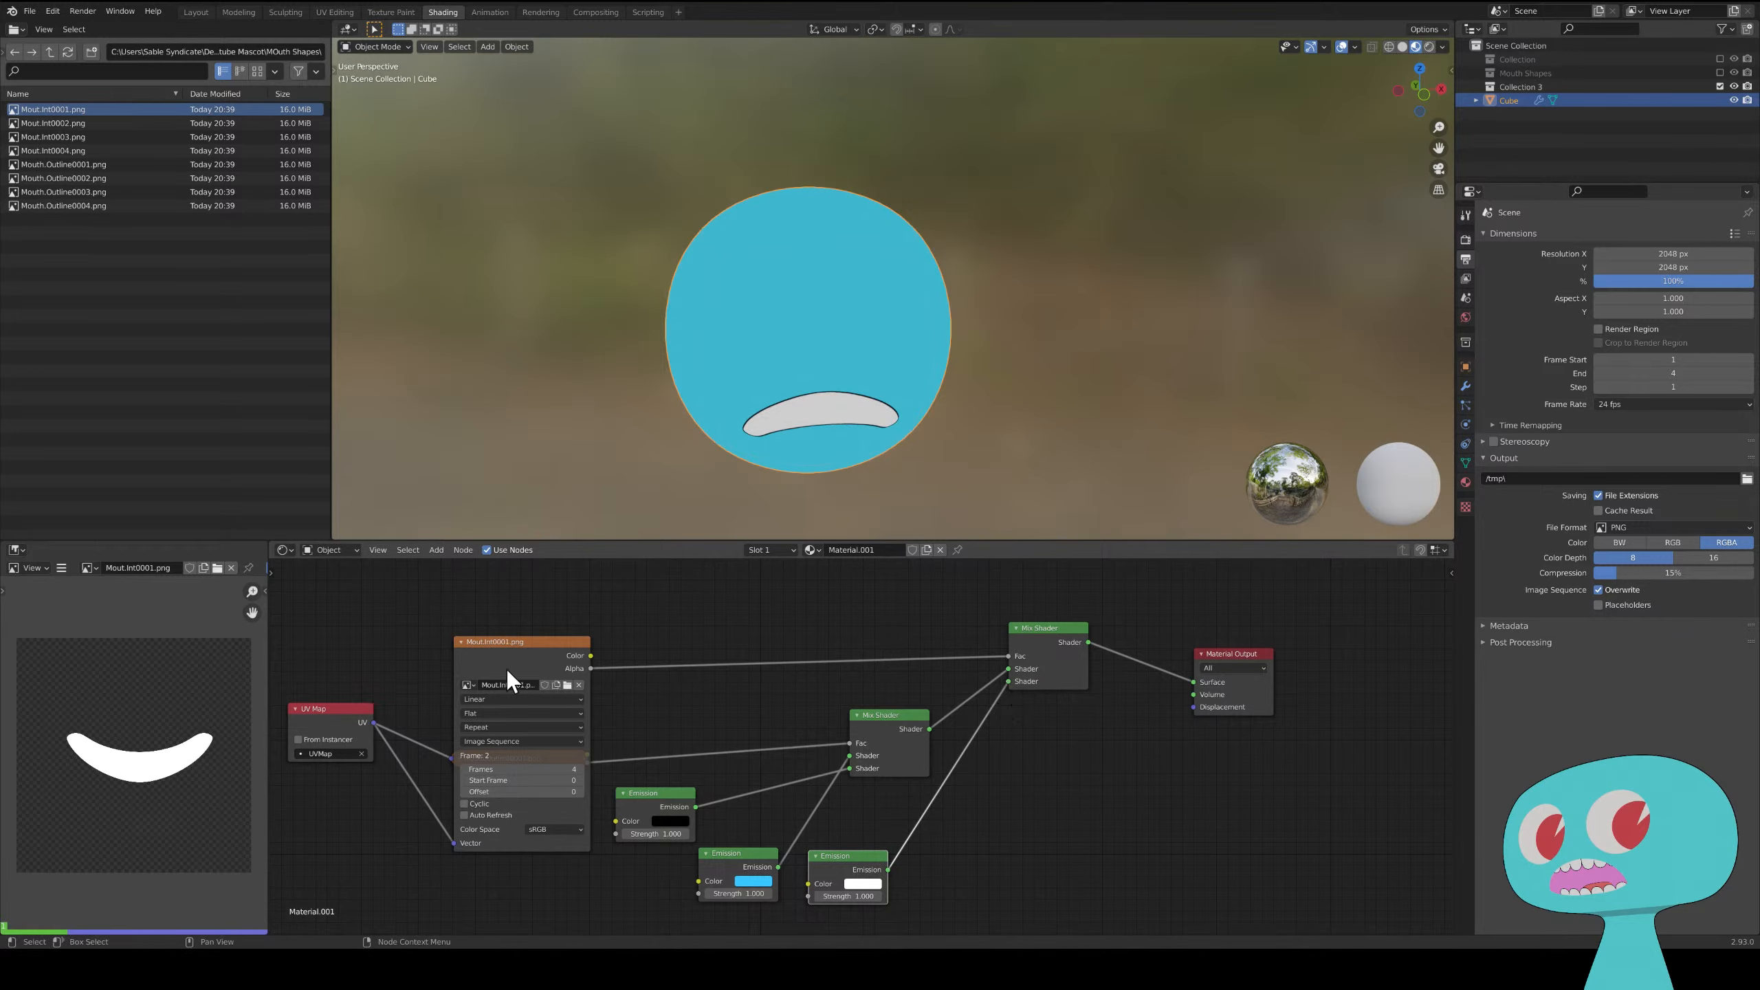
key("Left")
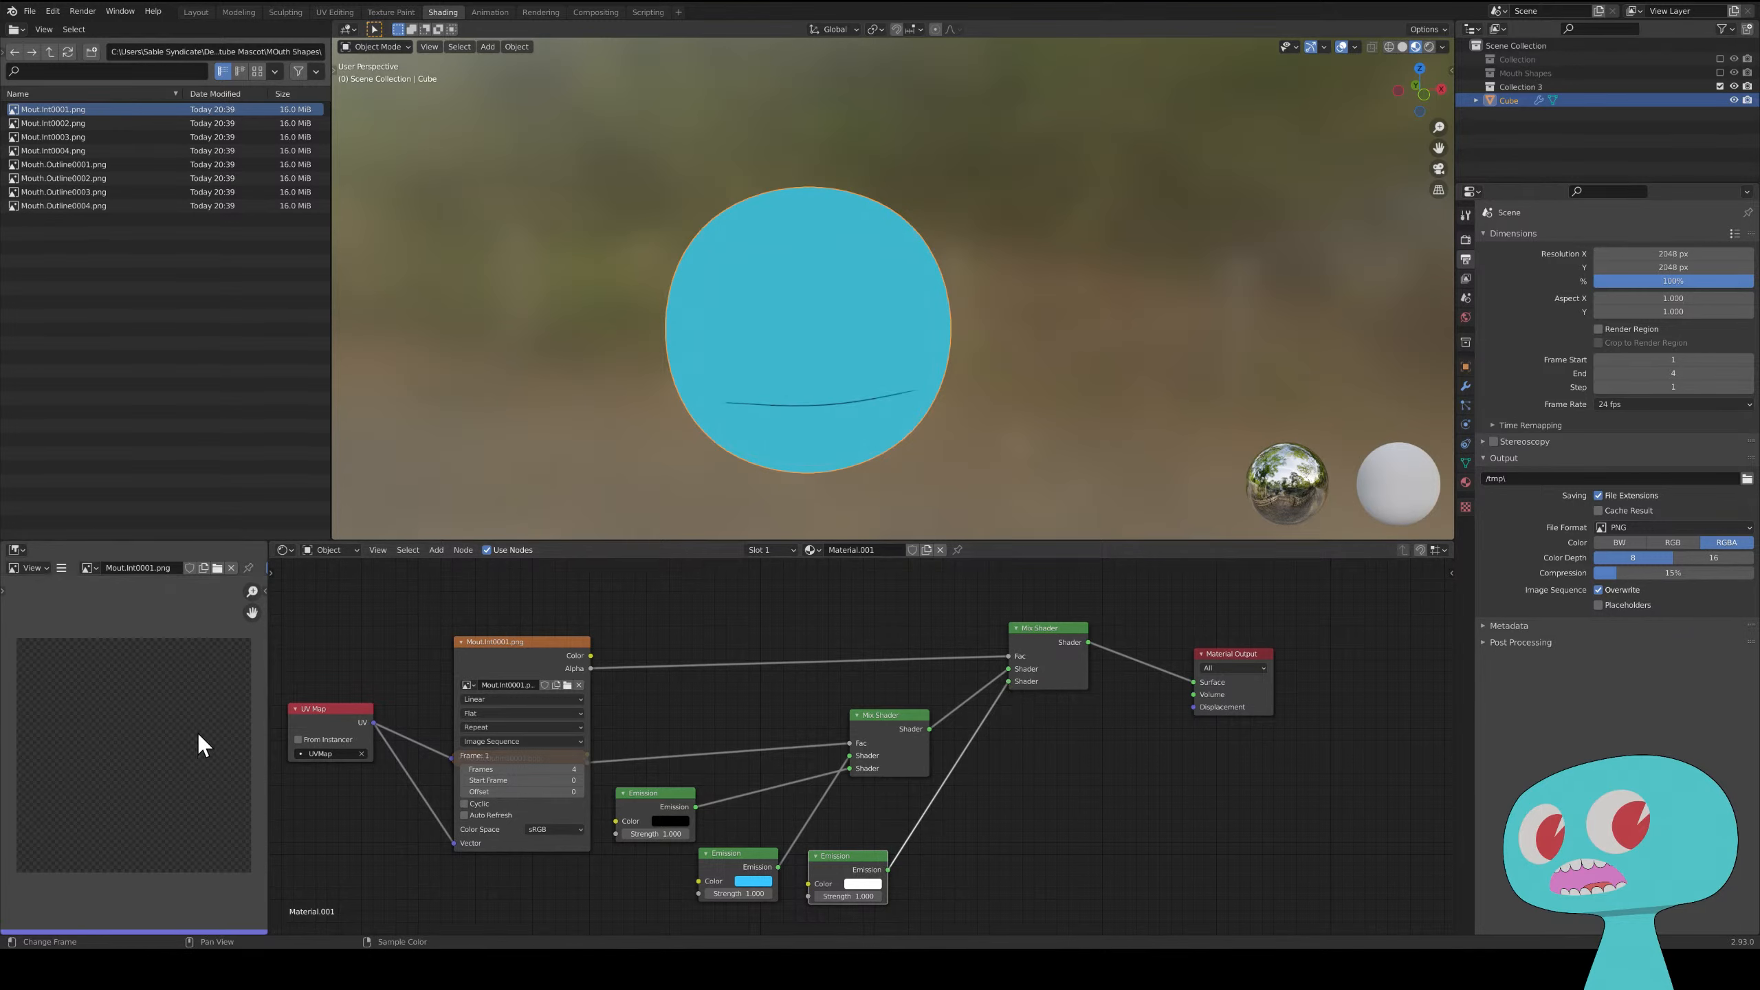
key("Right")
key("Right")
key("Left")
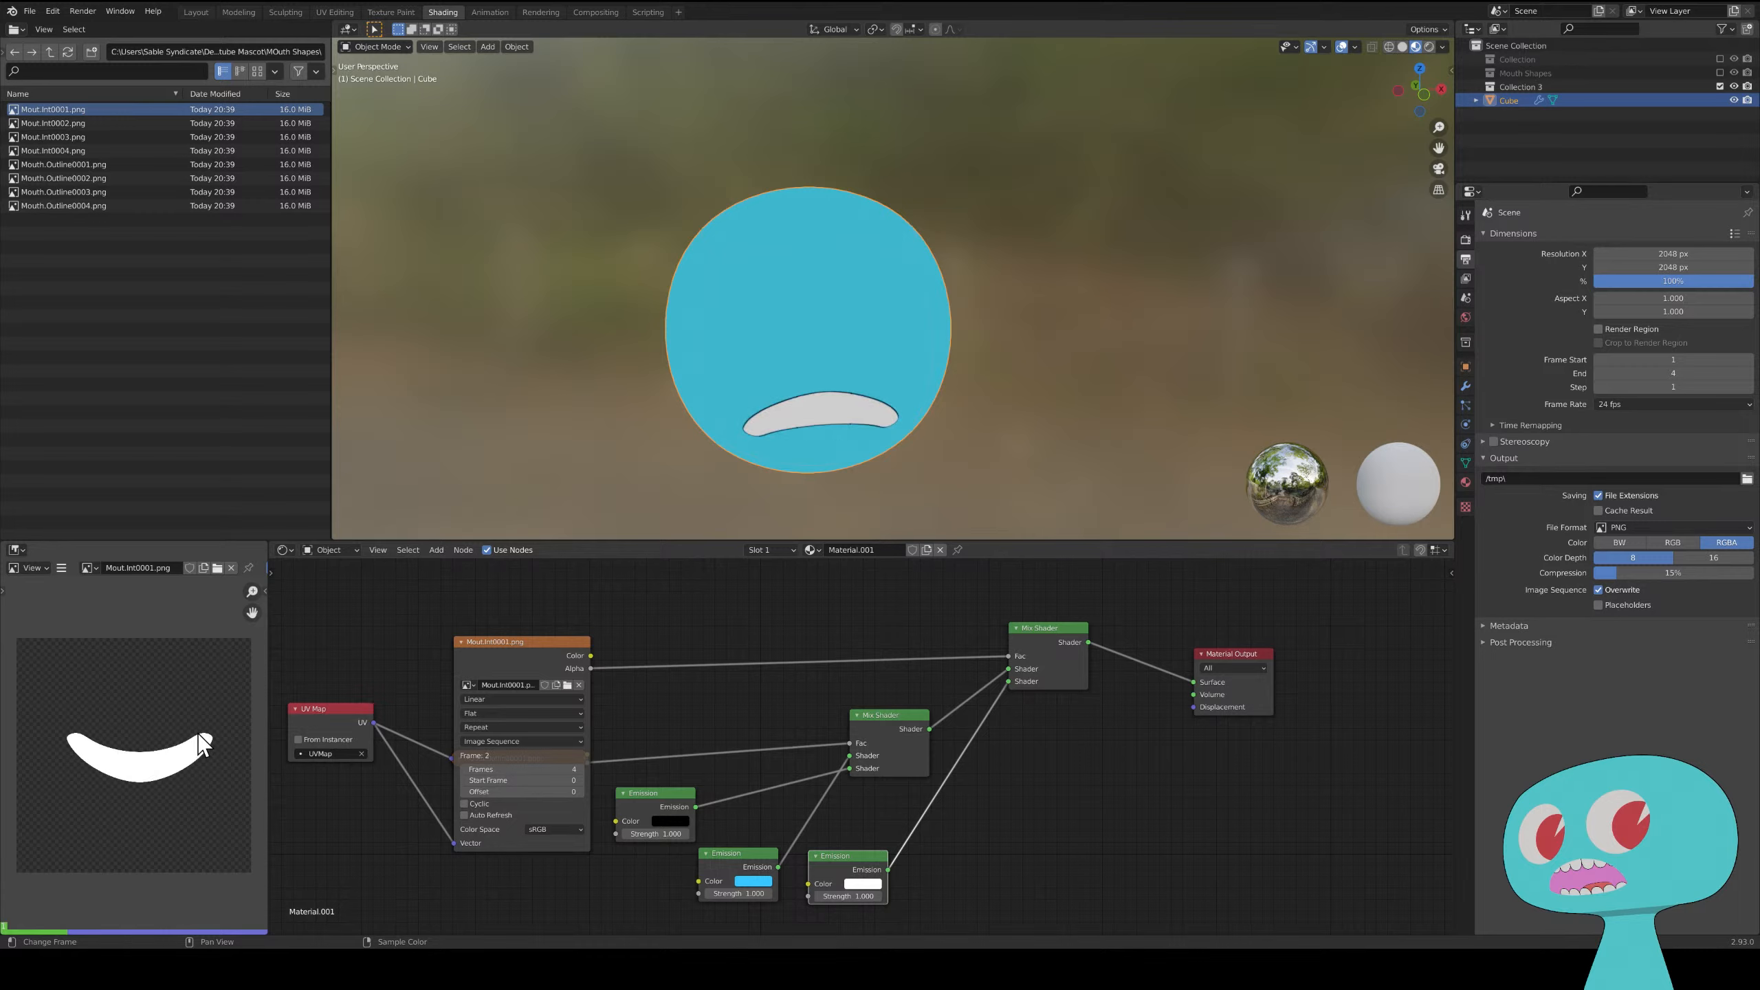
scroll(944, 519, "up", 7)
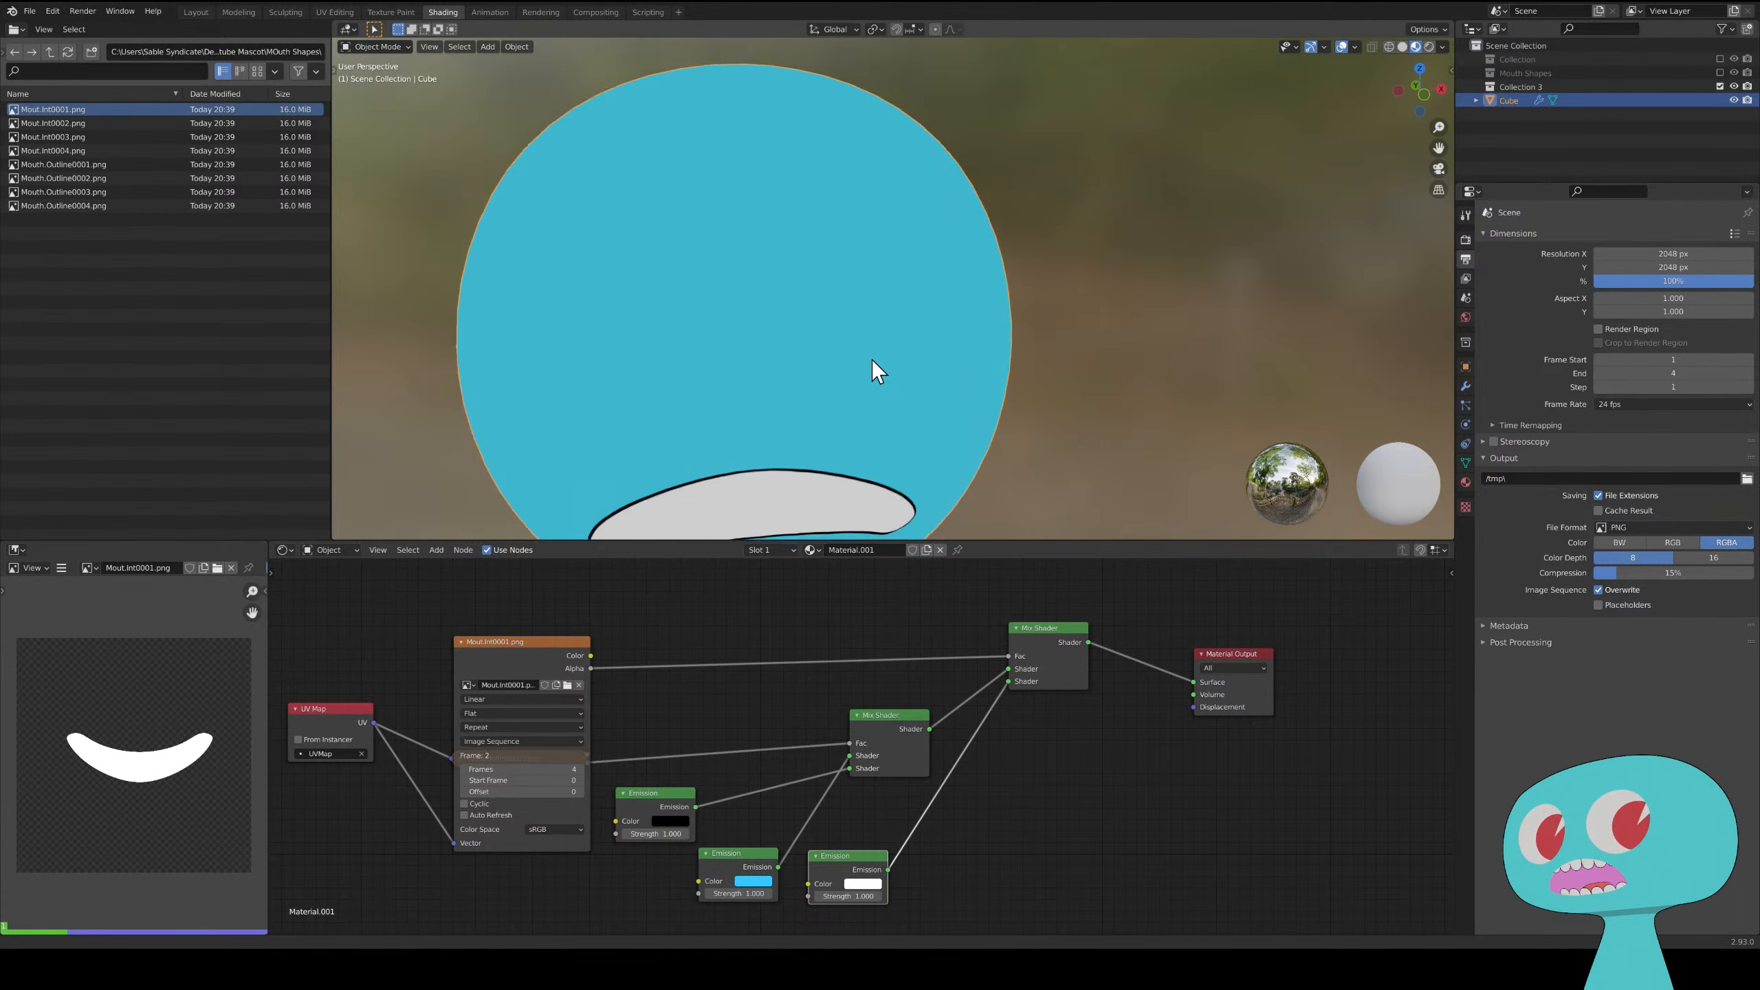
mouse_move(909, 348)
middle_mouse_down()
mouse_move(883, 314)
mouse_move(872, 349)
mouse_move(1020, 350)
mouse_move(993, 375)
mouse_move(894, 375)
middle_mouse_up()
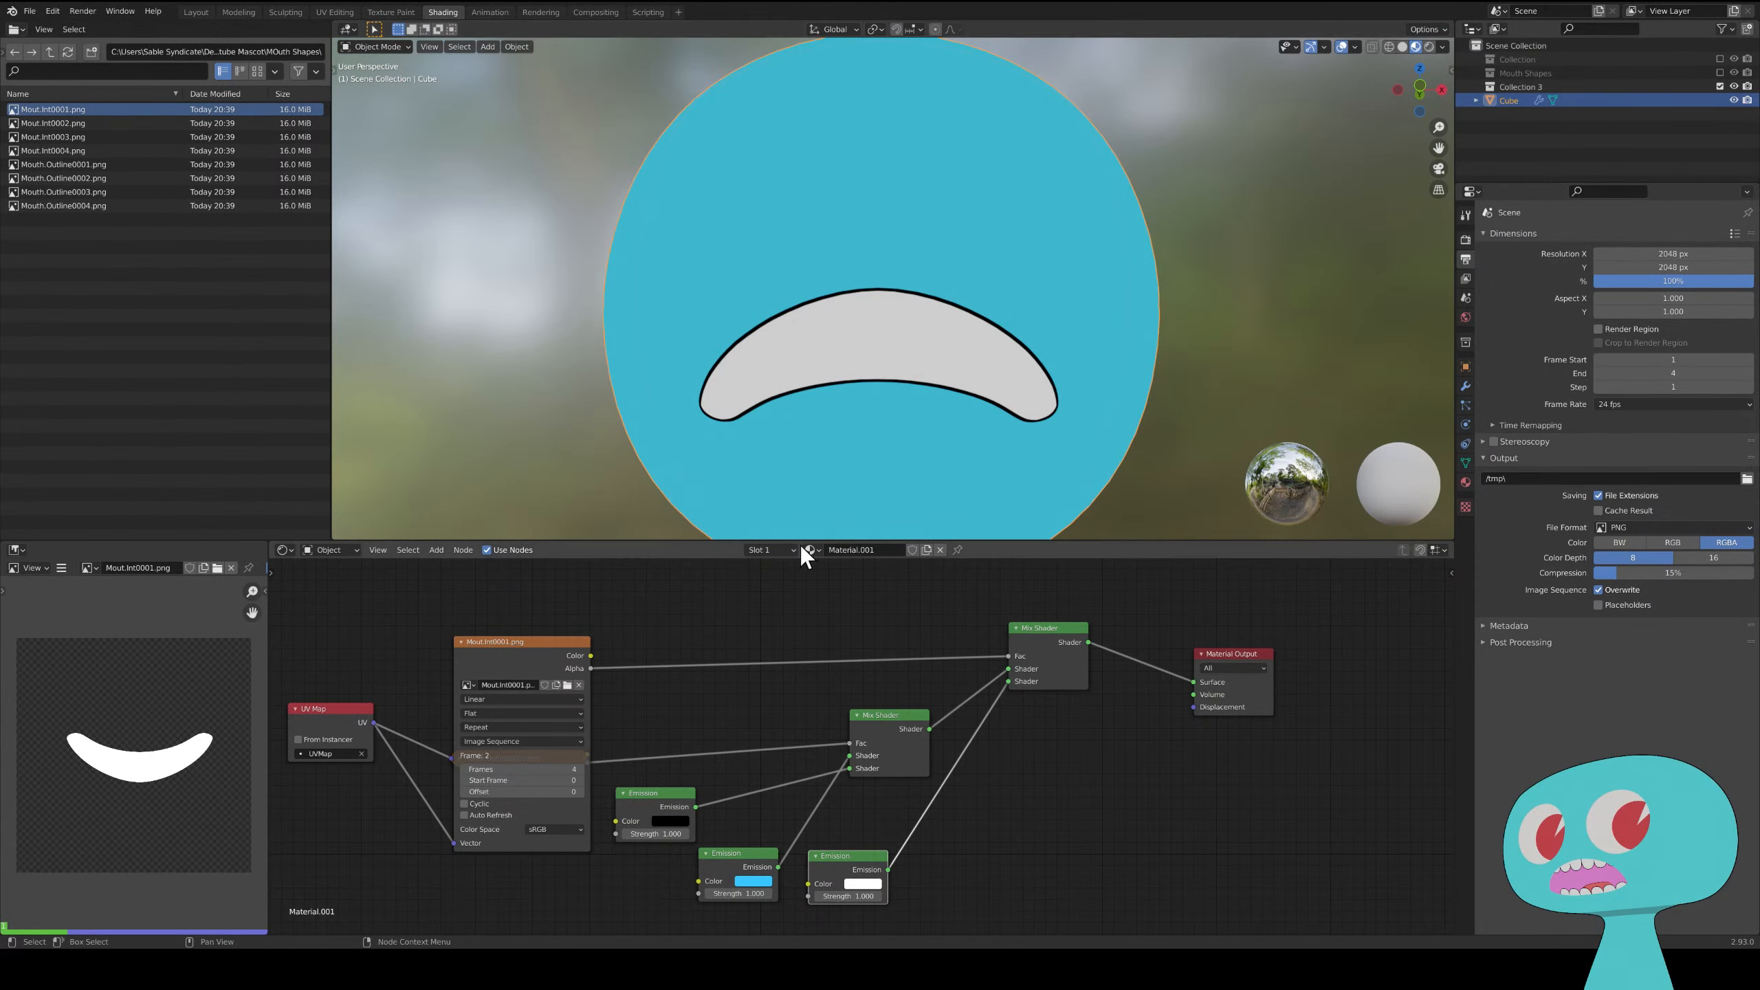
scroll(914, 378, "down", 3)
middle_click_drag(914, 382, 898, 396)
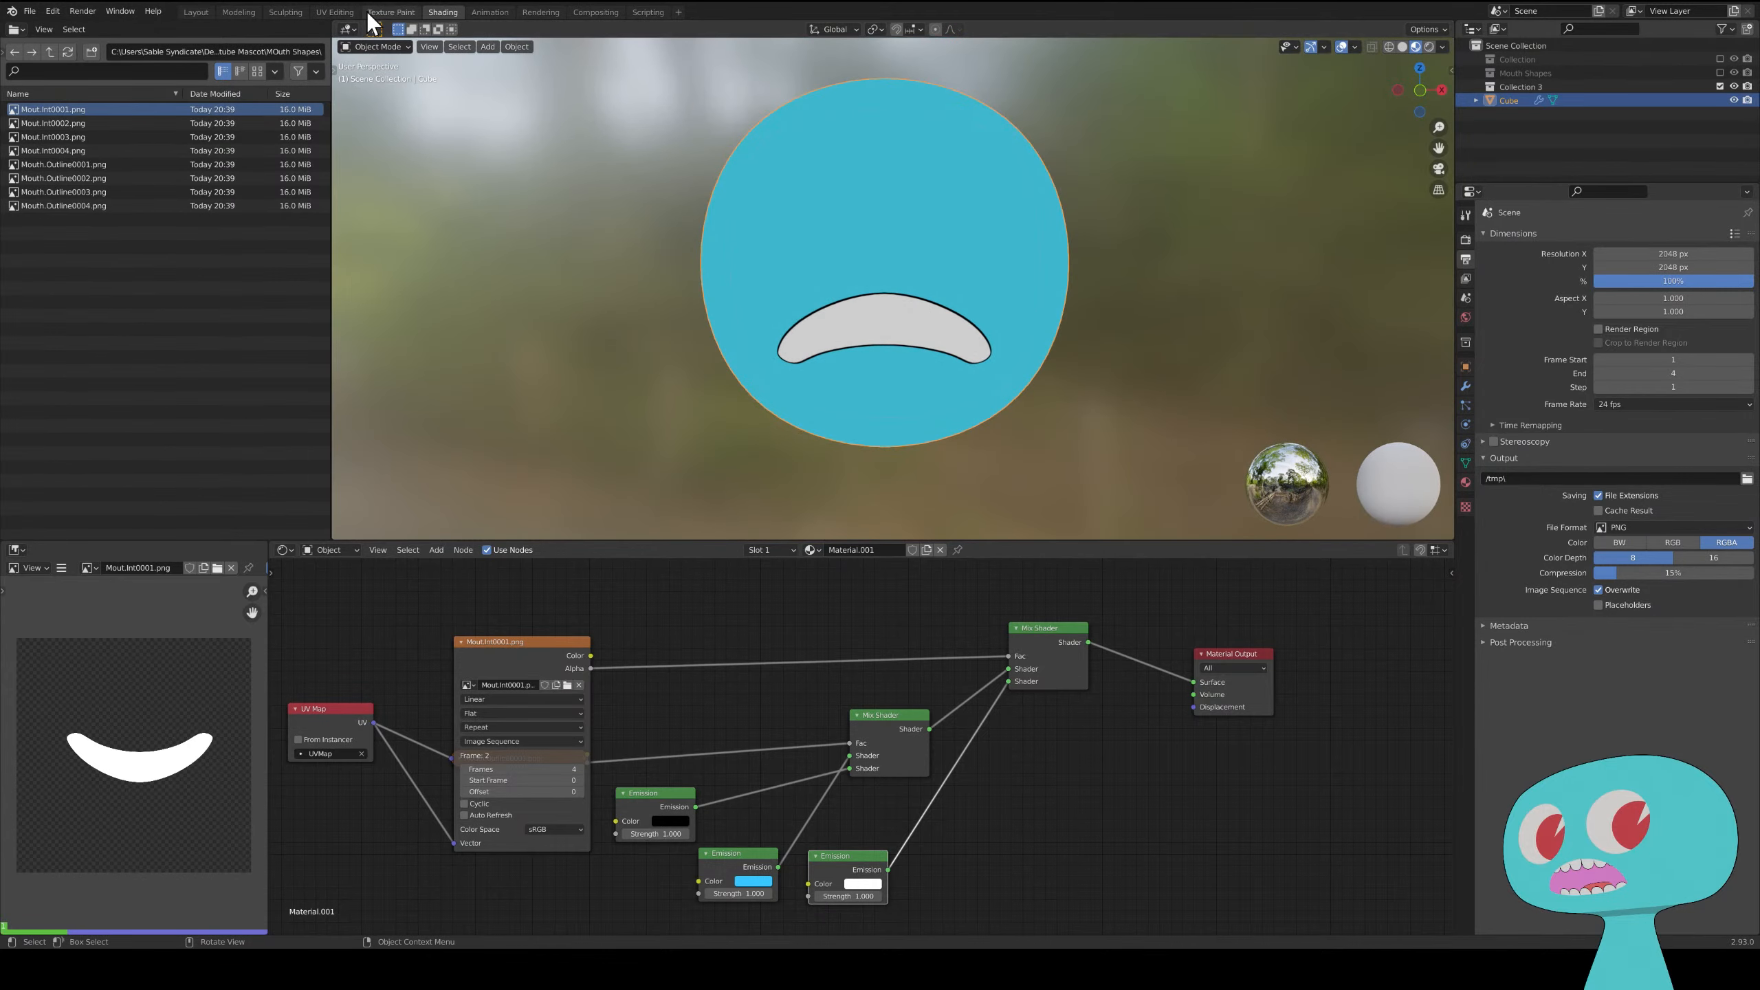
- Rotate the mouth face's UVs by 180° and move them up about 0.4 in the UV editor
left_click(343, 13)
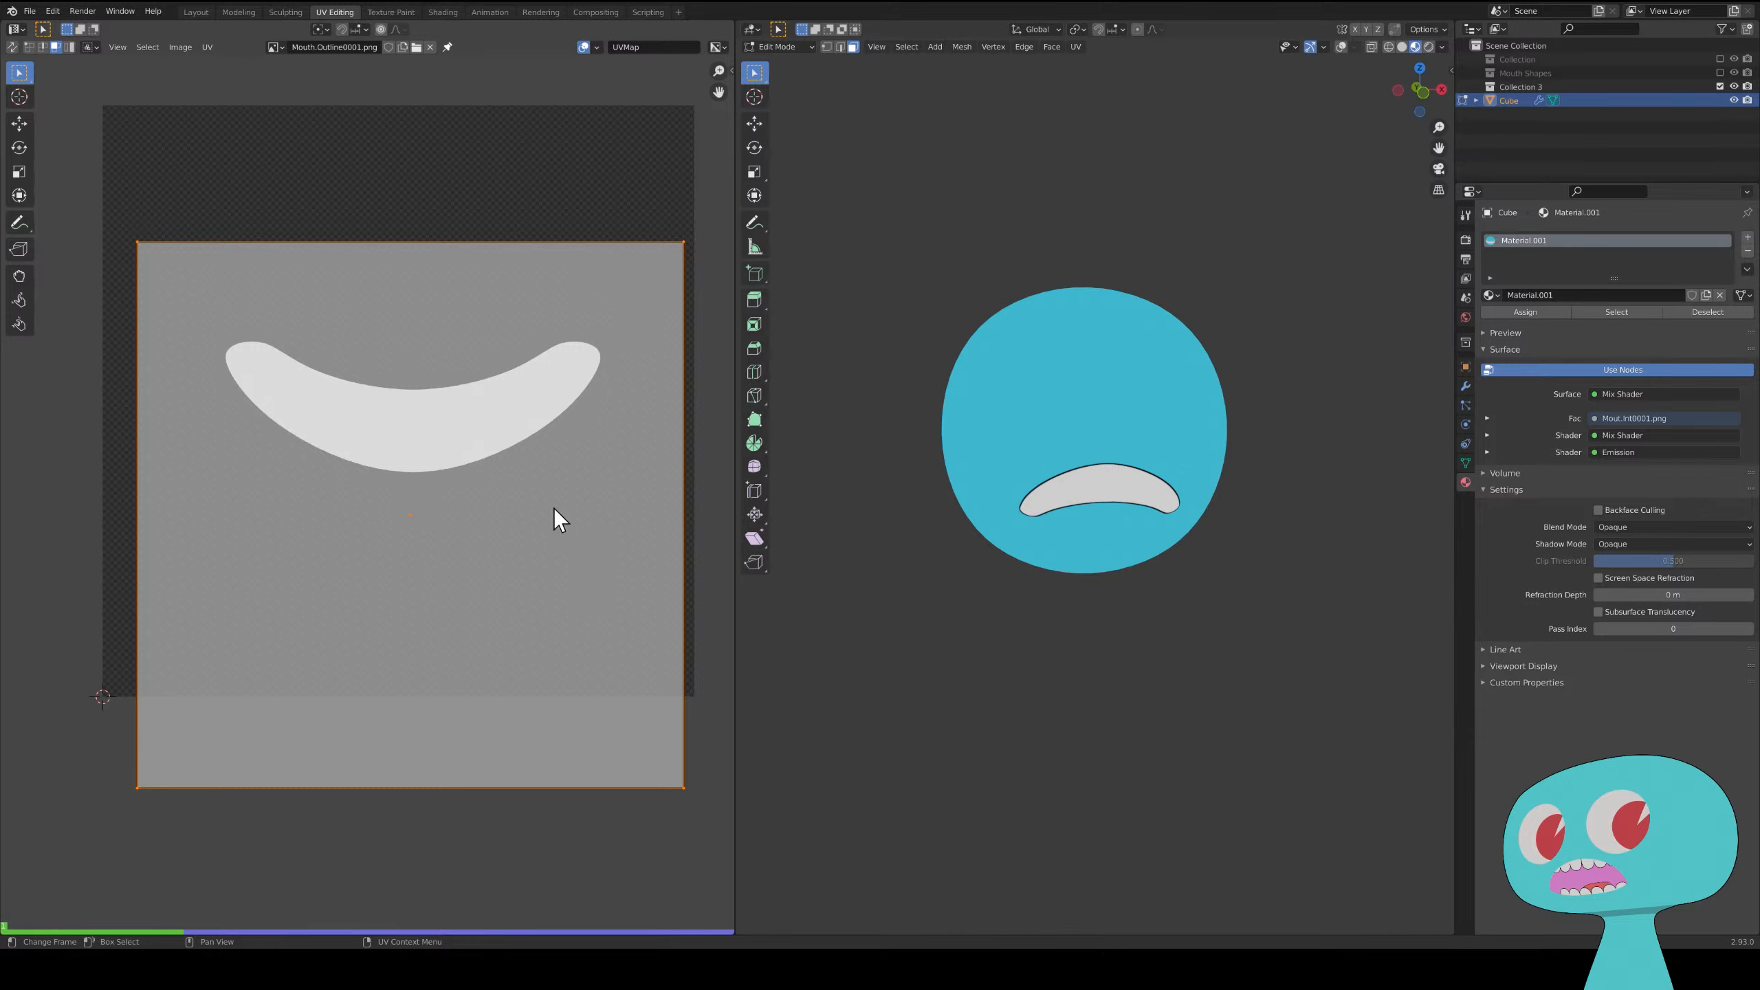
type("r180")
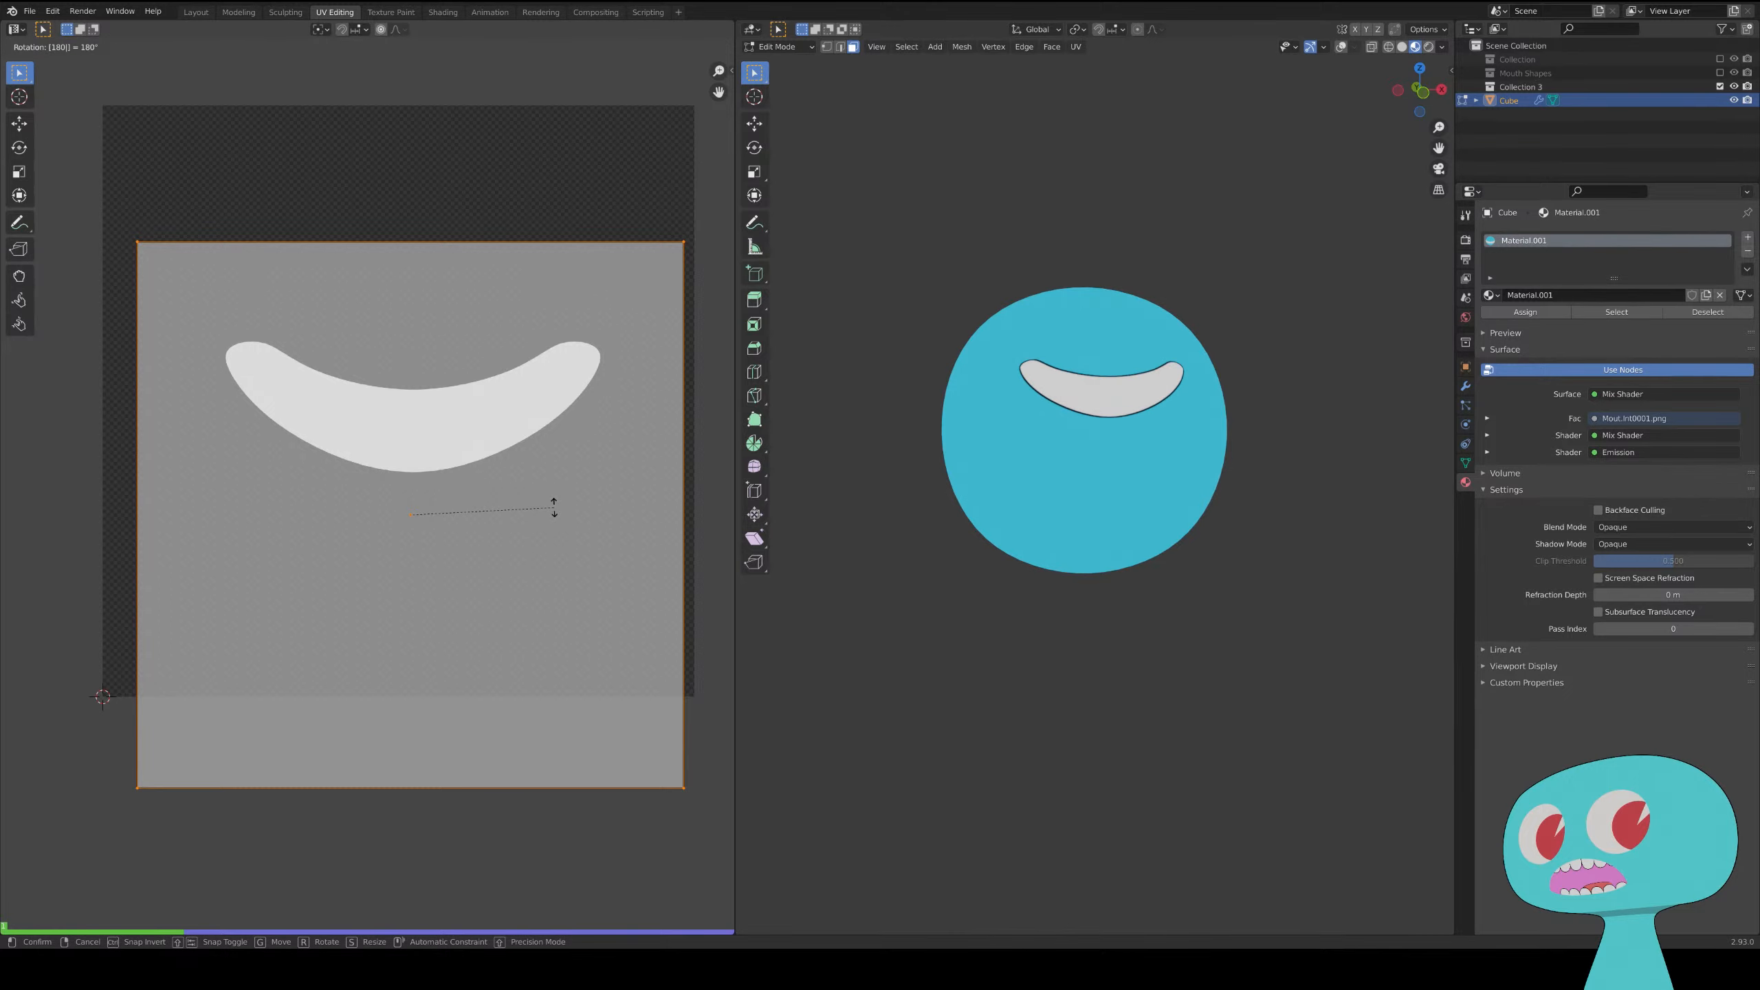
key("Return")
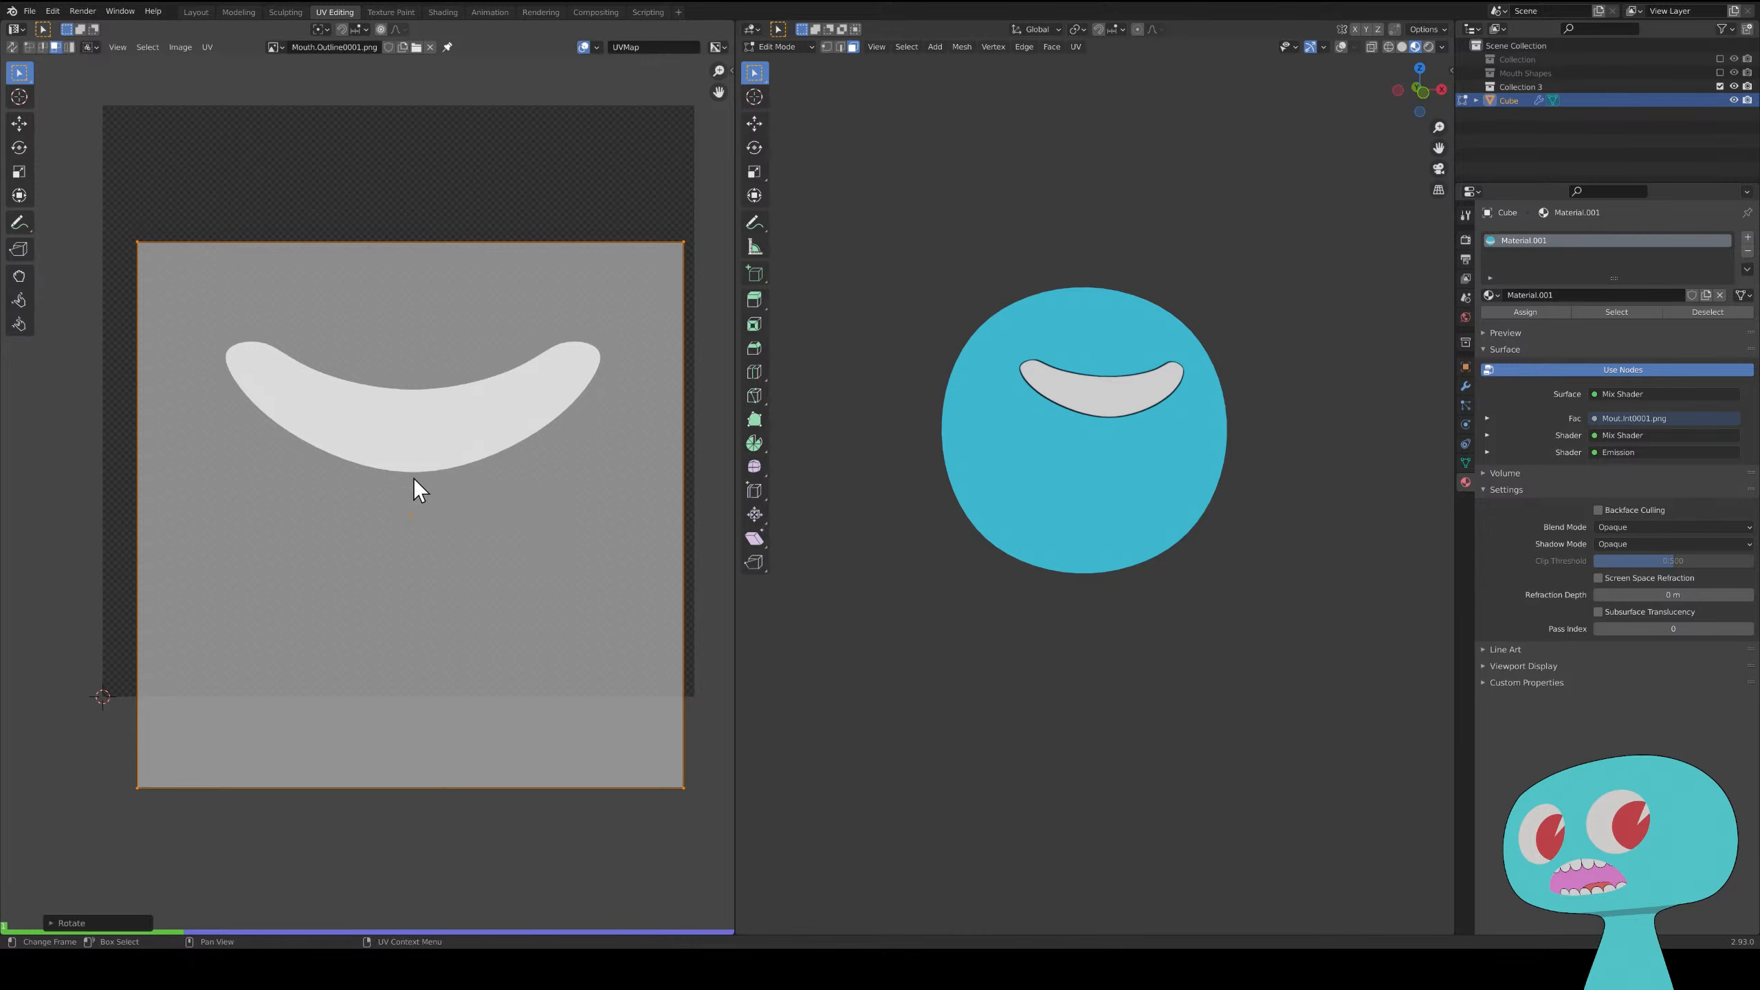
key("g")
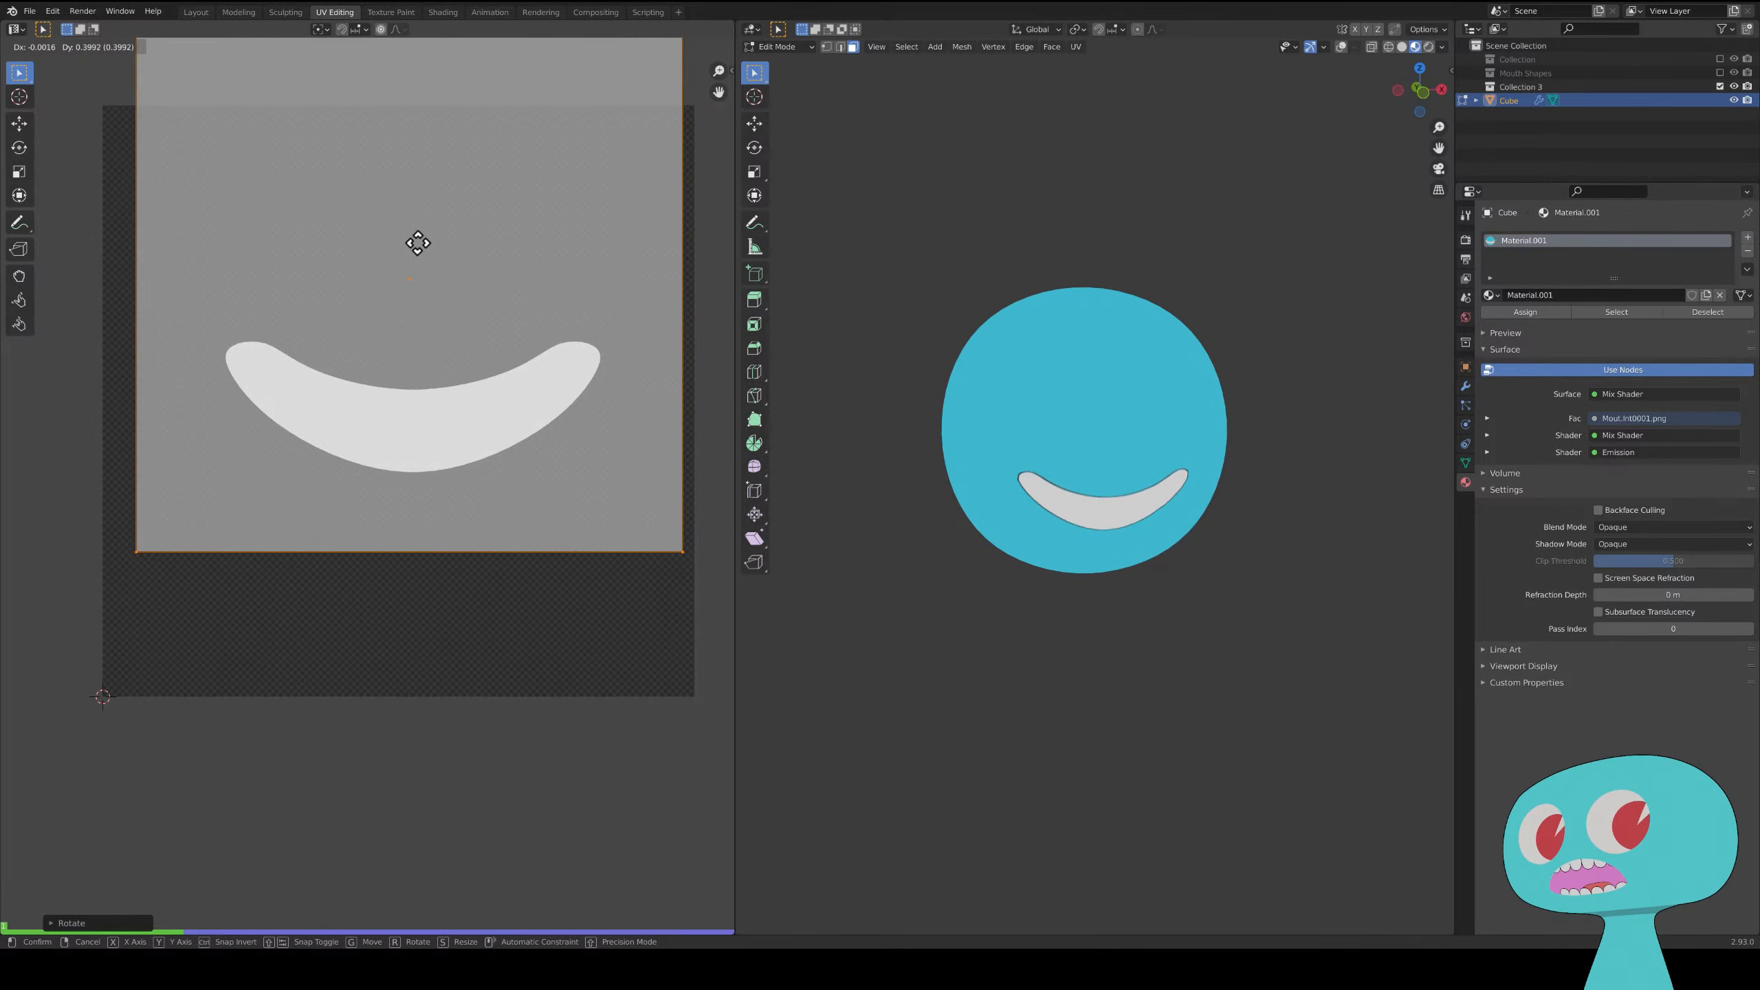
left_click(416, 244)
- Compare the mouth on frames 0 and 1 in the UV Editing and Layout workspaces
key("Right")
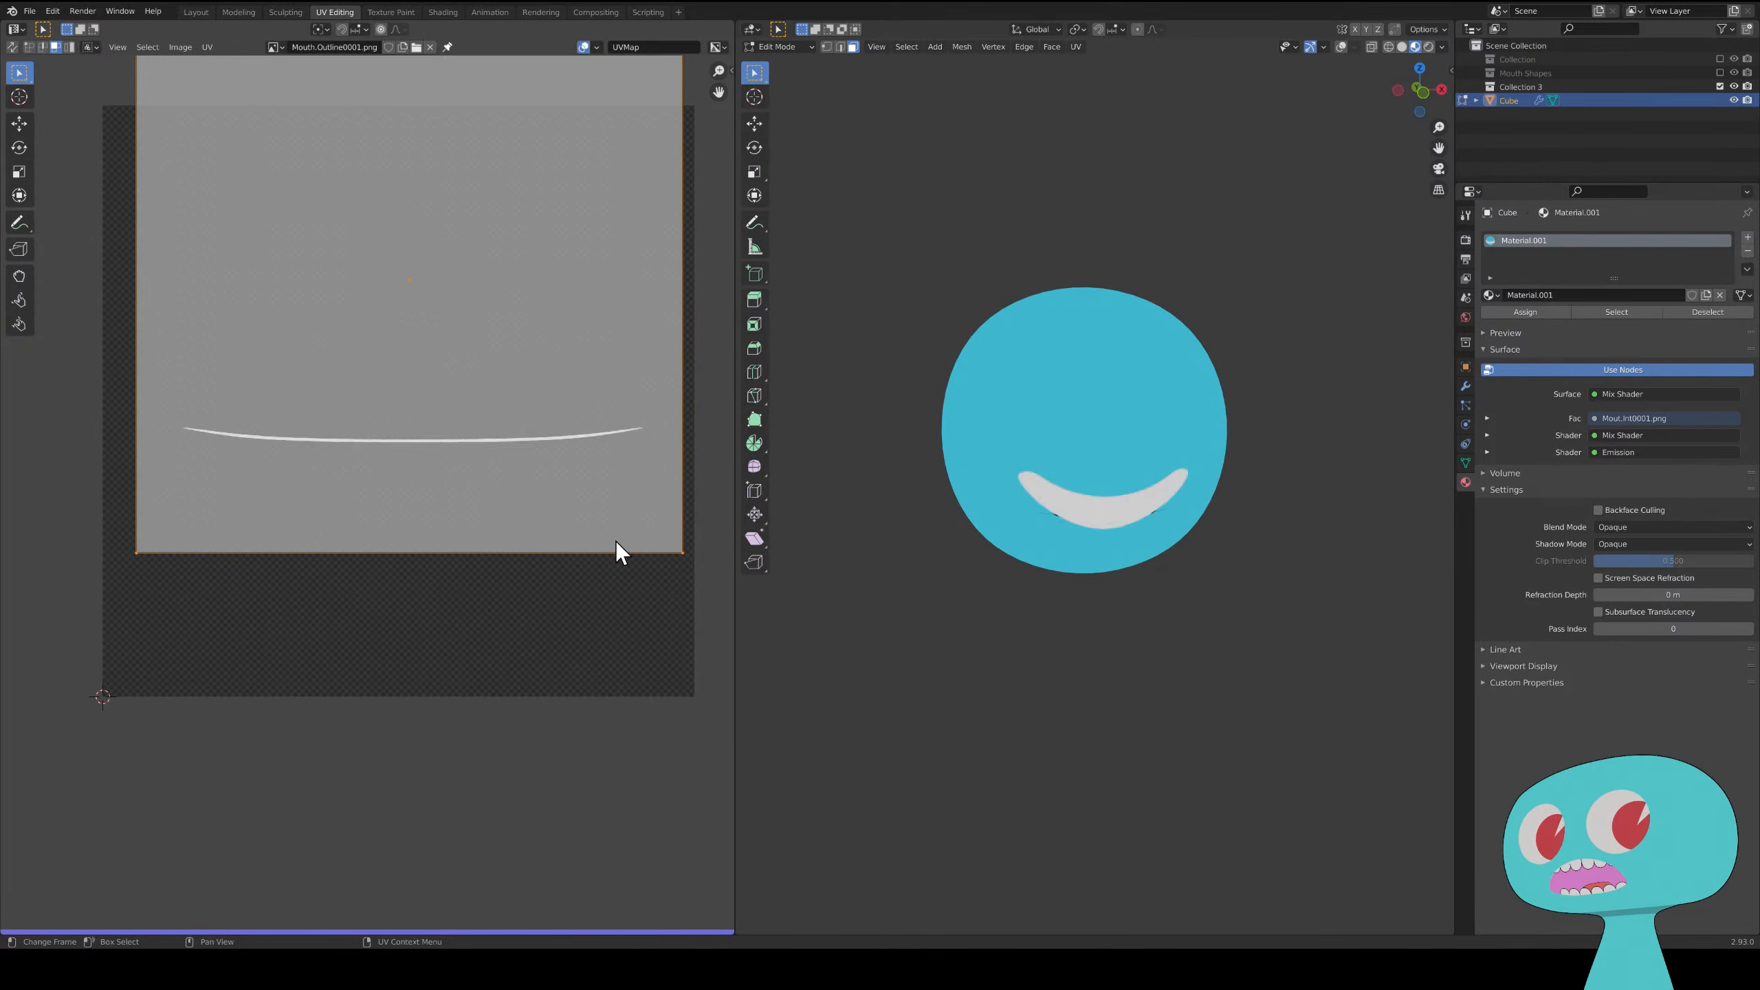
key("Left")
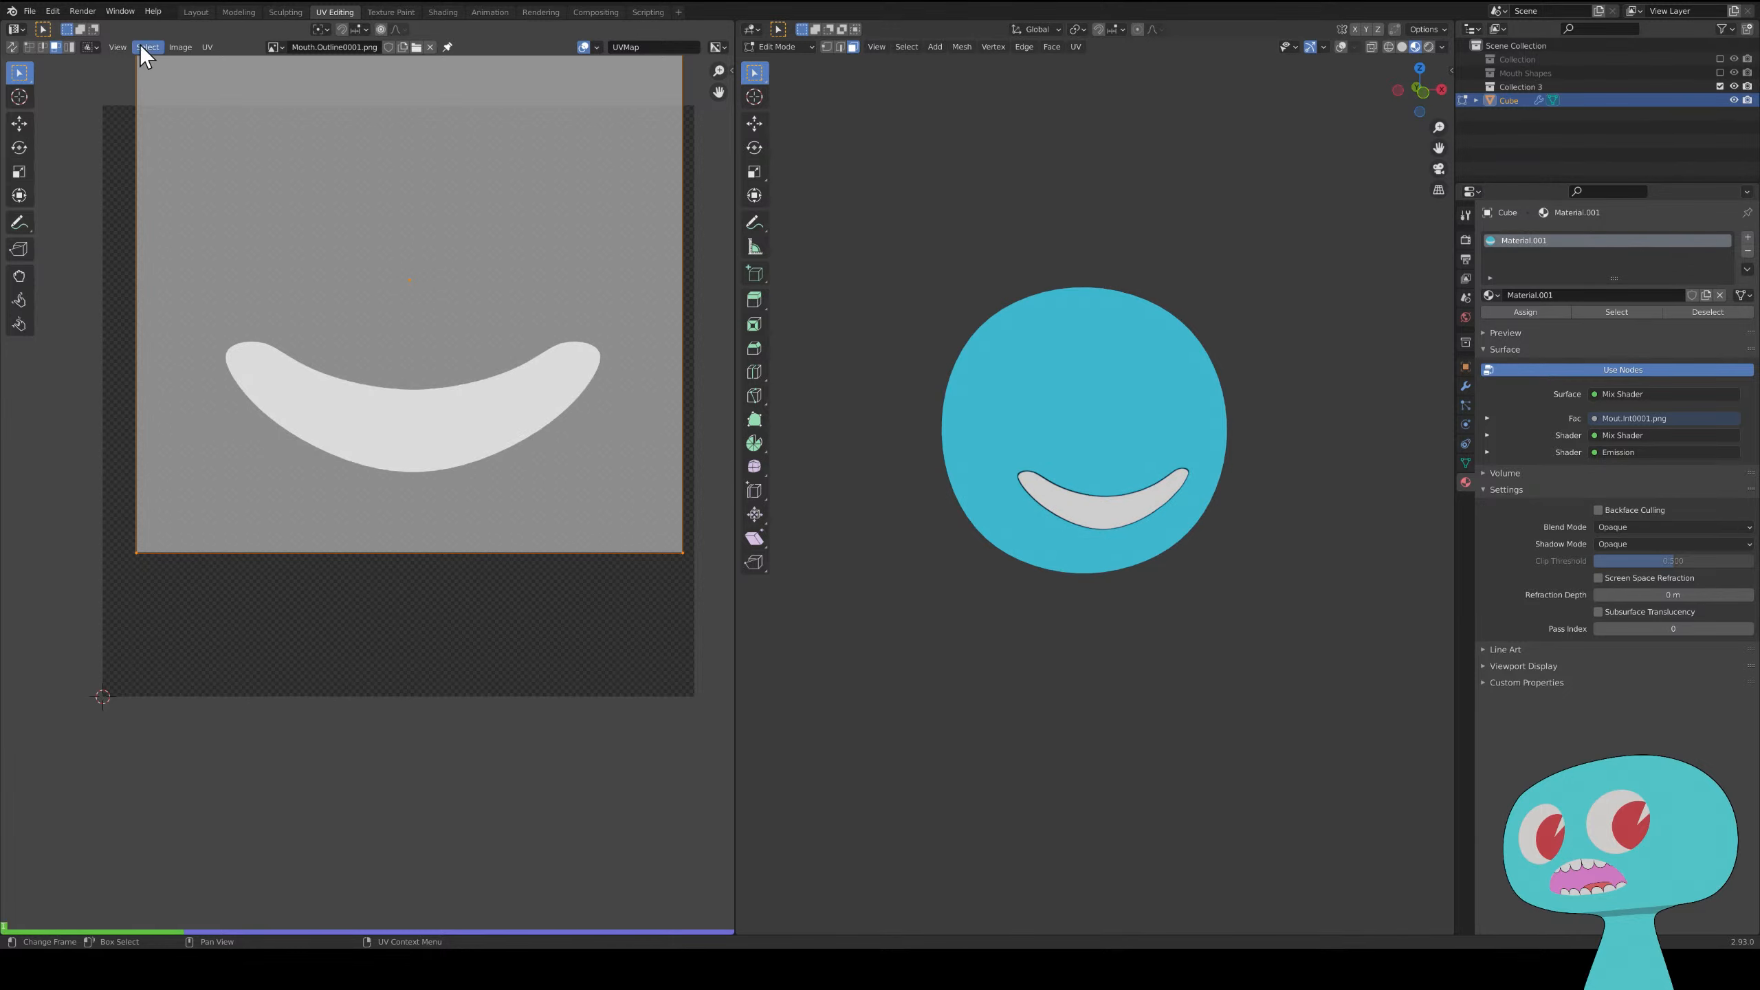
left_click(187, 11)
key("Right")
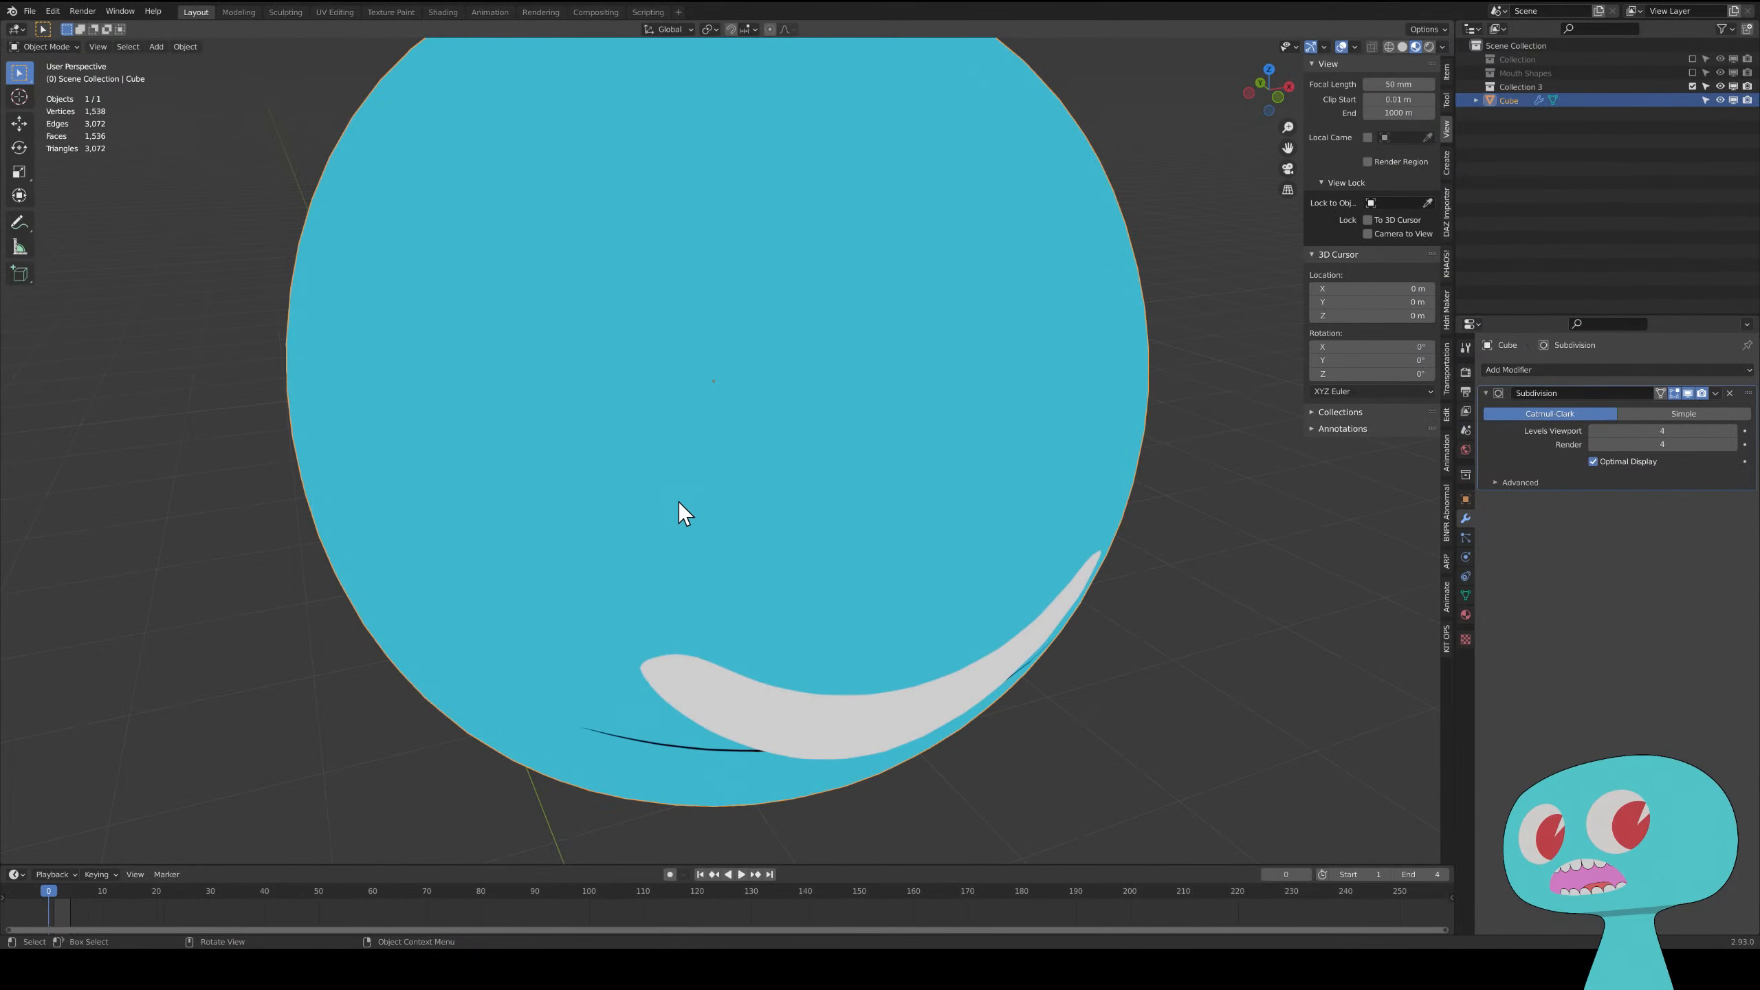
key("Left")
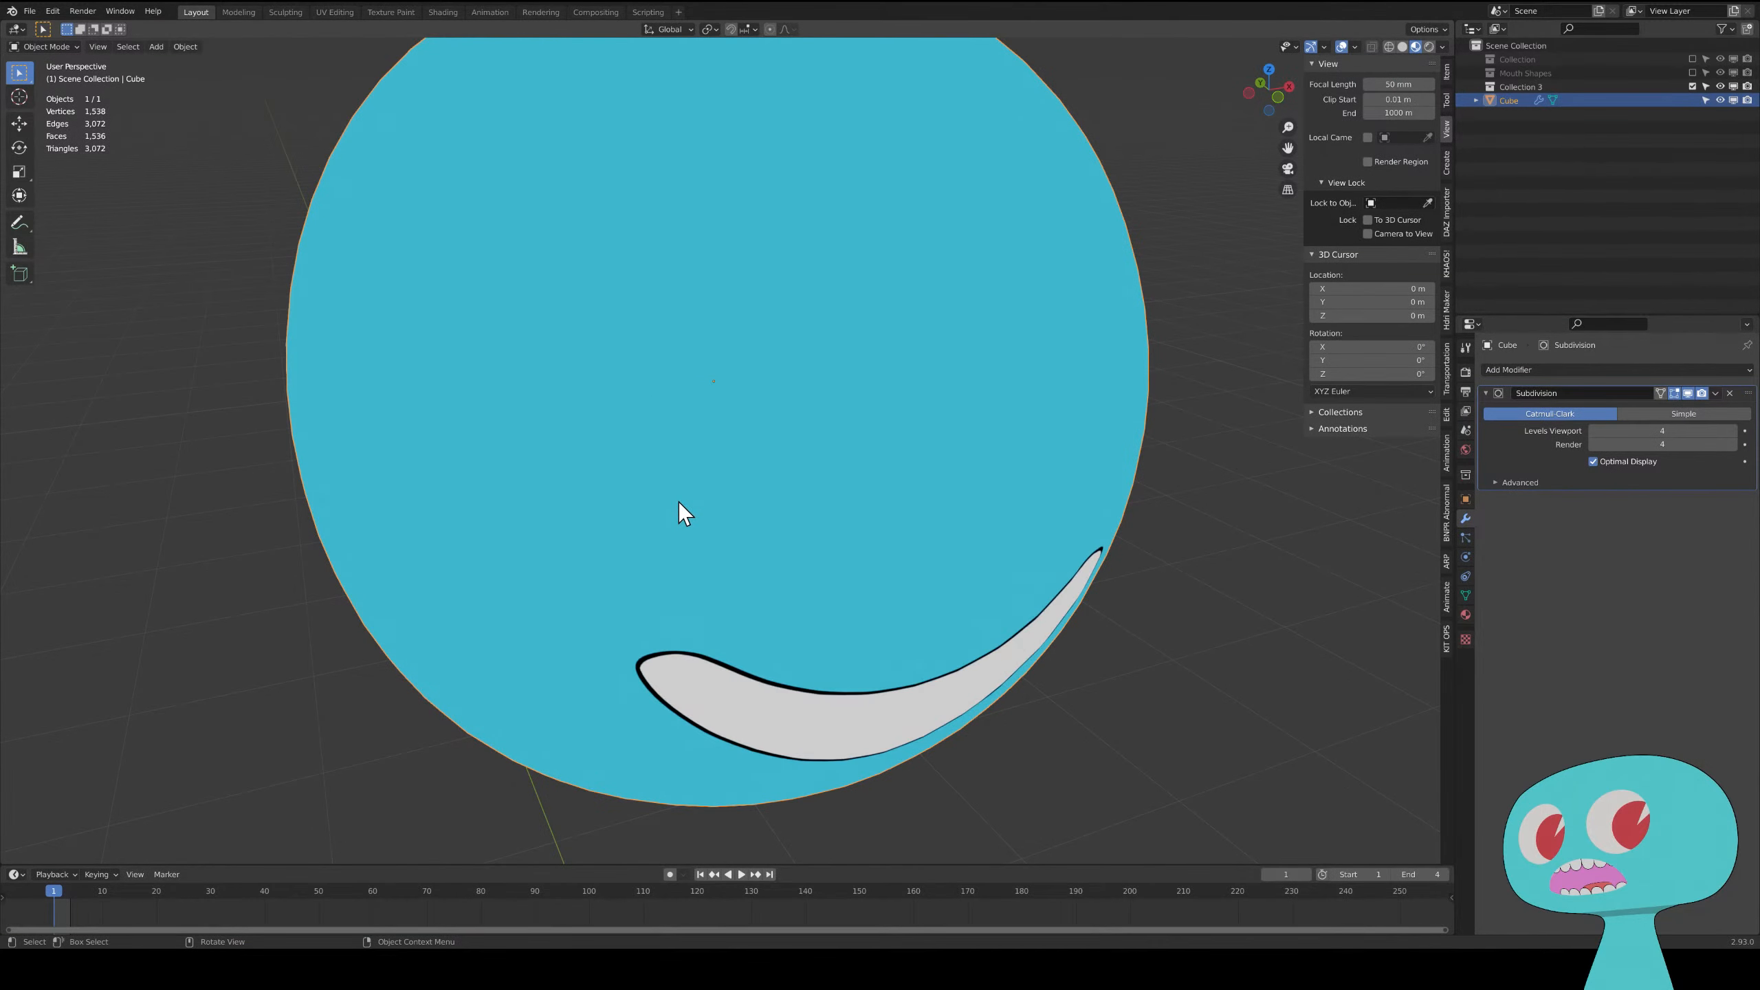
- Return to the Shading workspace, move the interior texture node aside and expand the mouth outline texture node
left_click(444, 12)
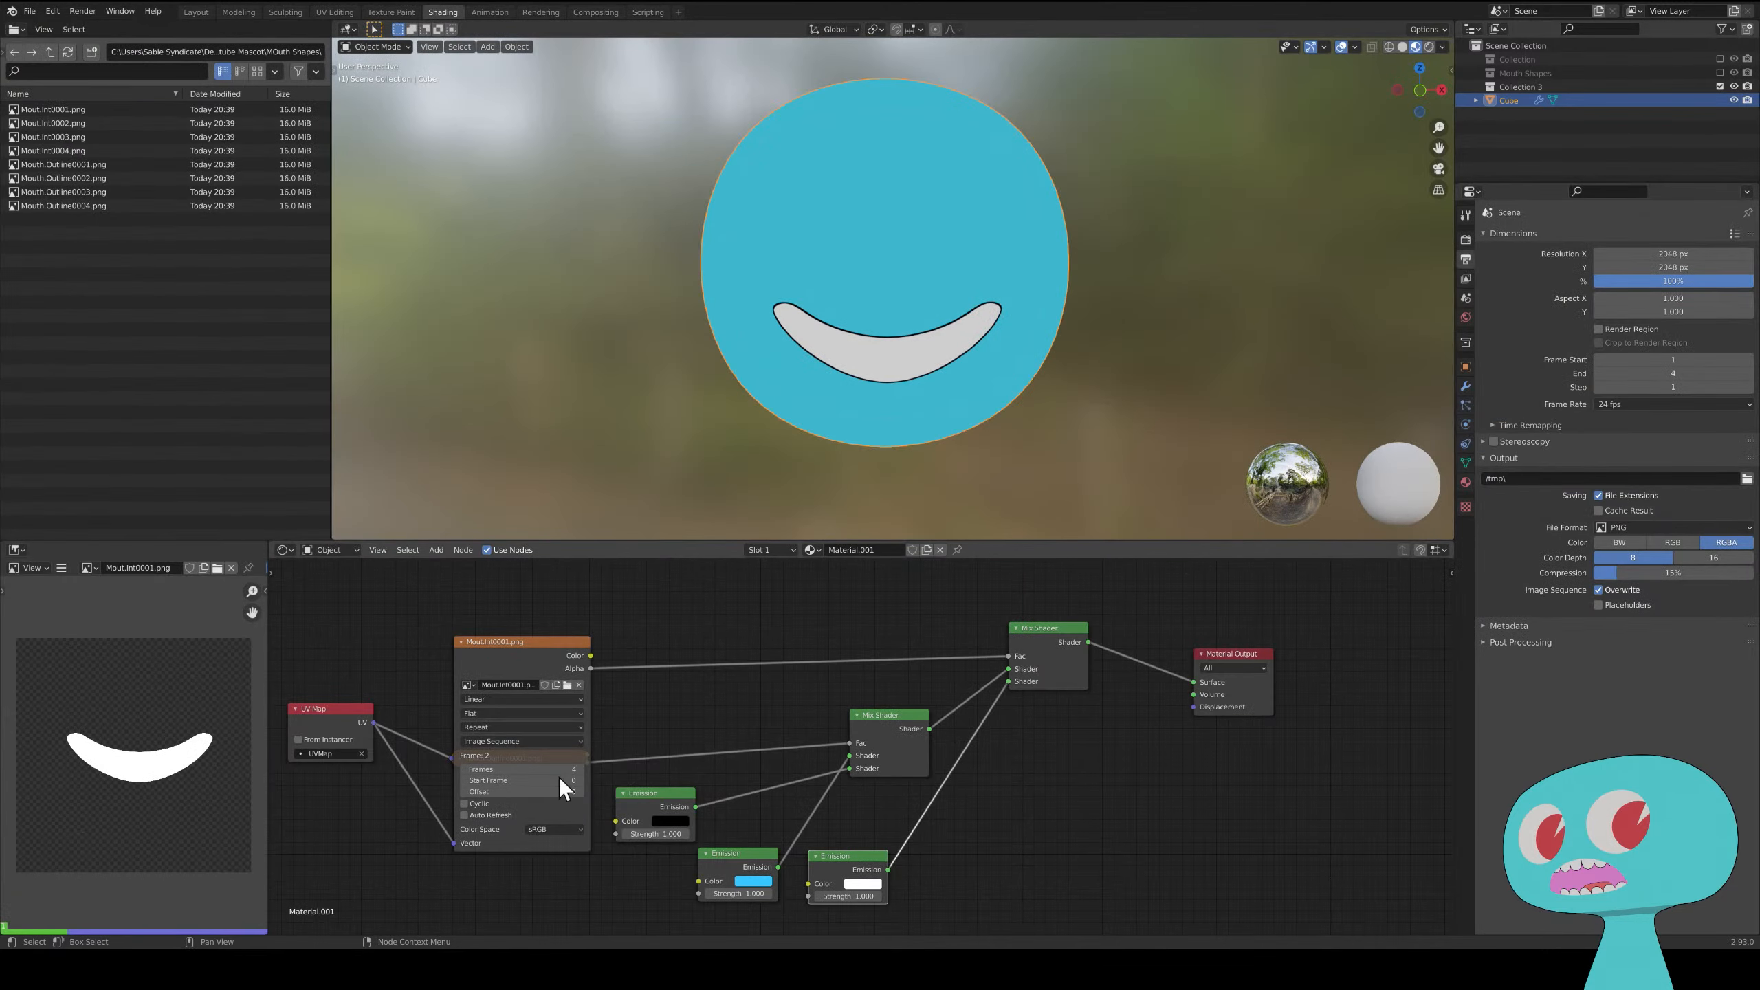
left_click_drag(526, 644, 732, 565)
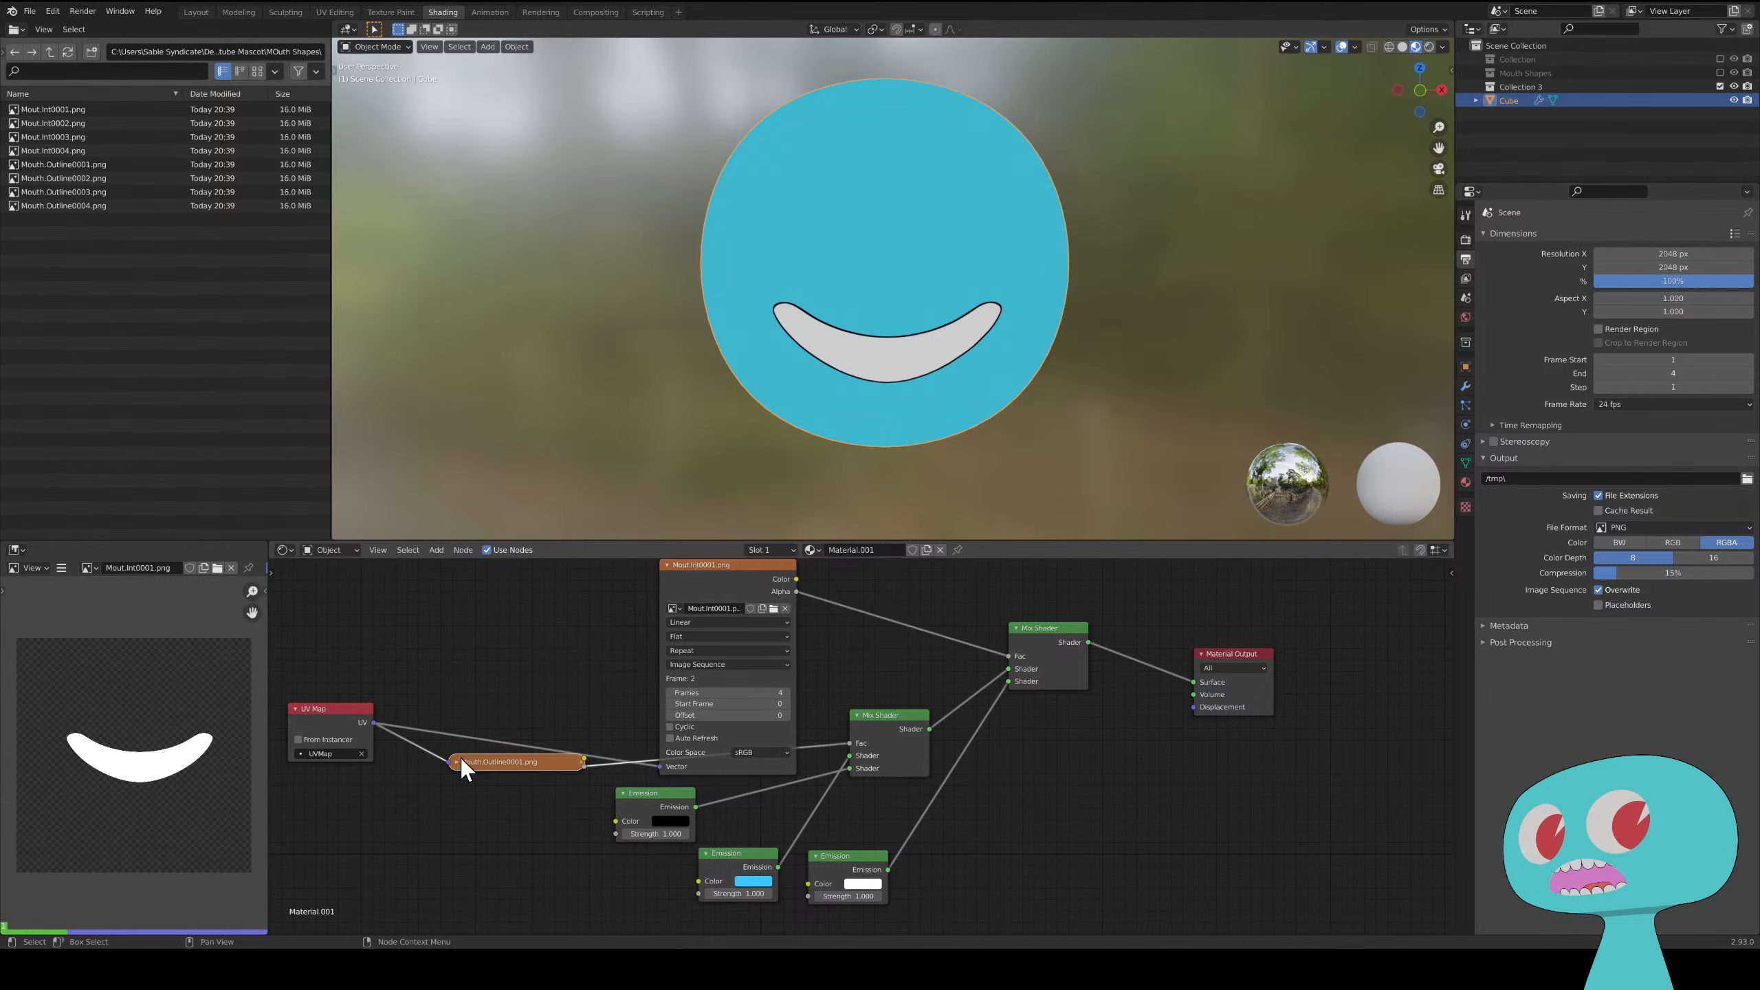
left_click(459, 758)
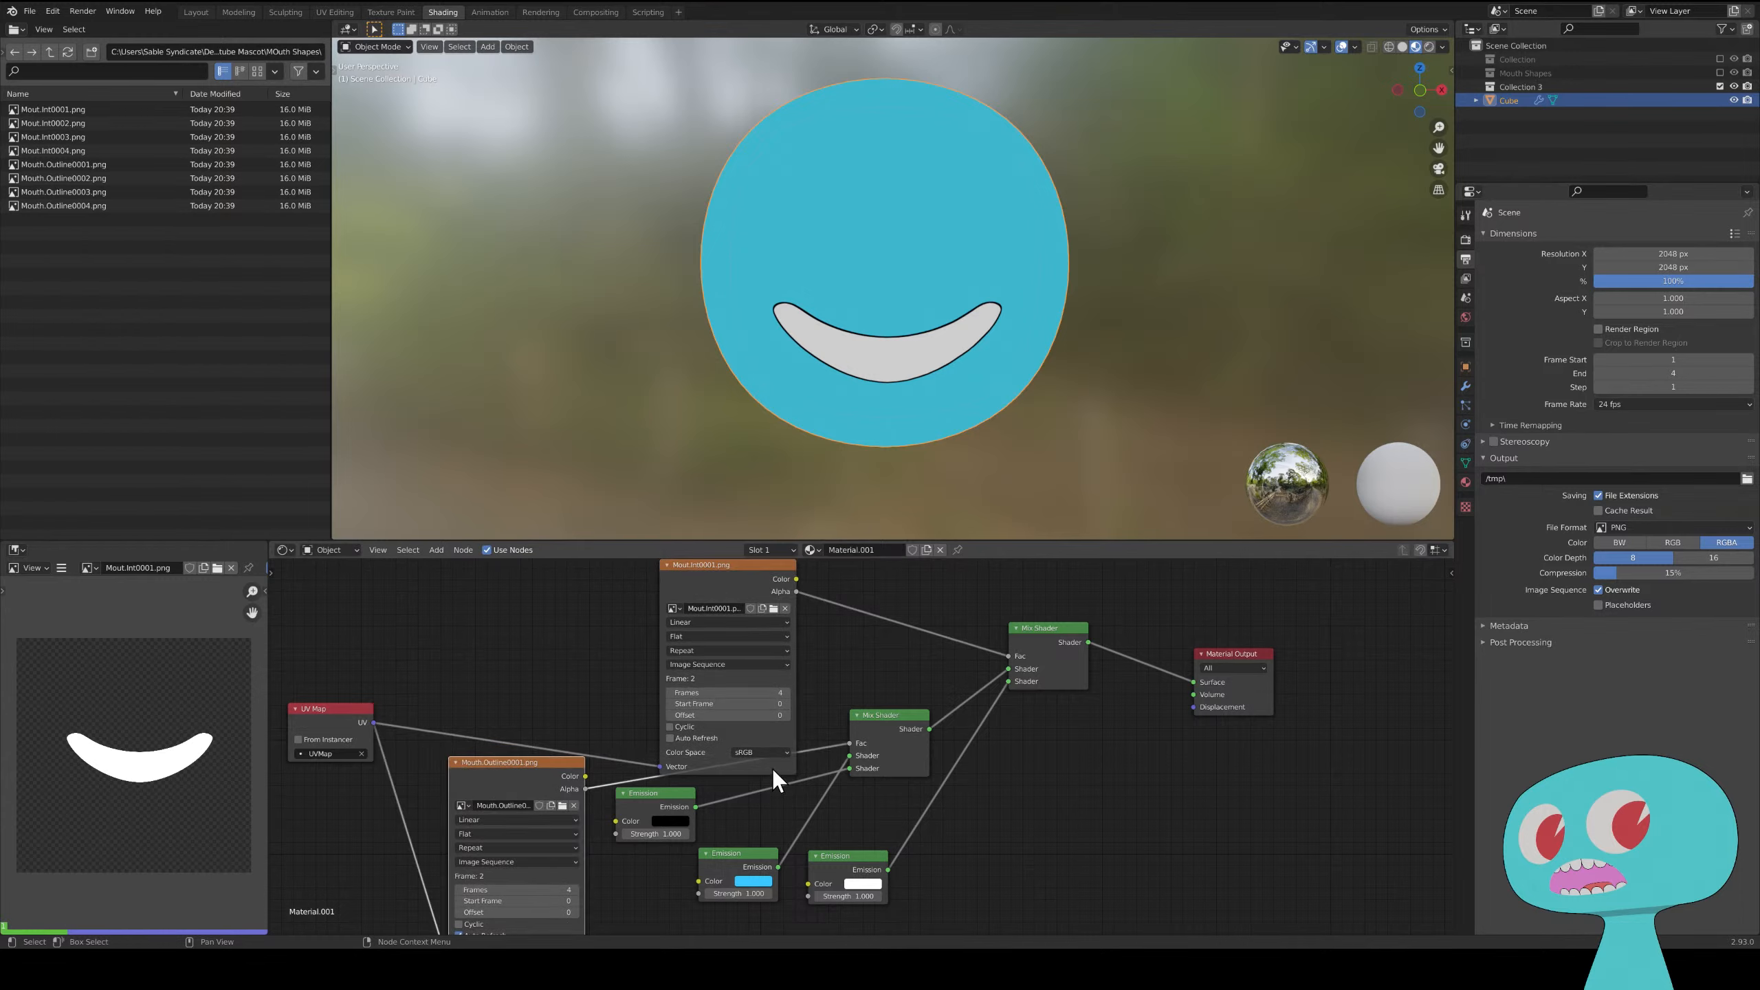
- Collapse both mouth texture nodes and place the interior texture node above the outline texture node
left_click(668, 565)
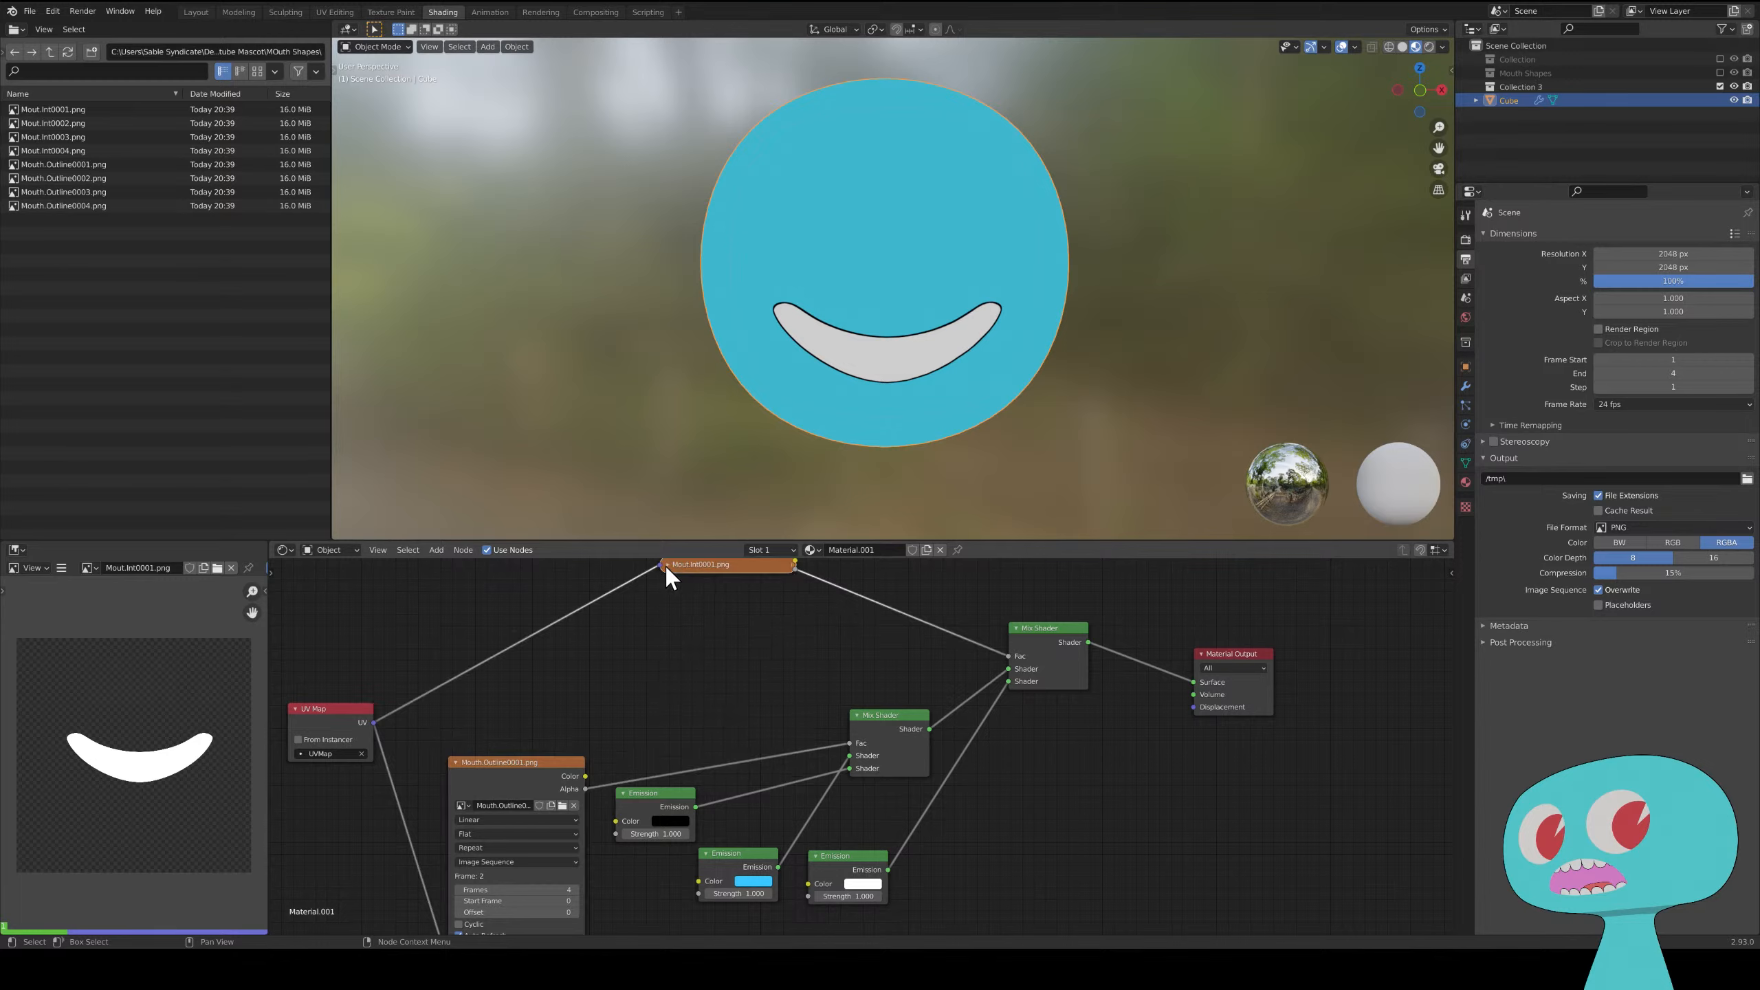
left_click_drag(698, 565, 538, 634)
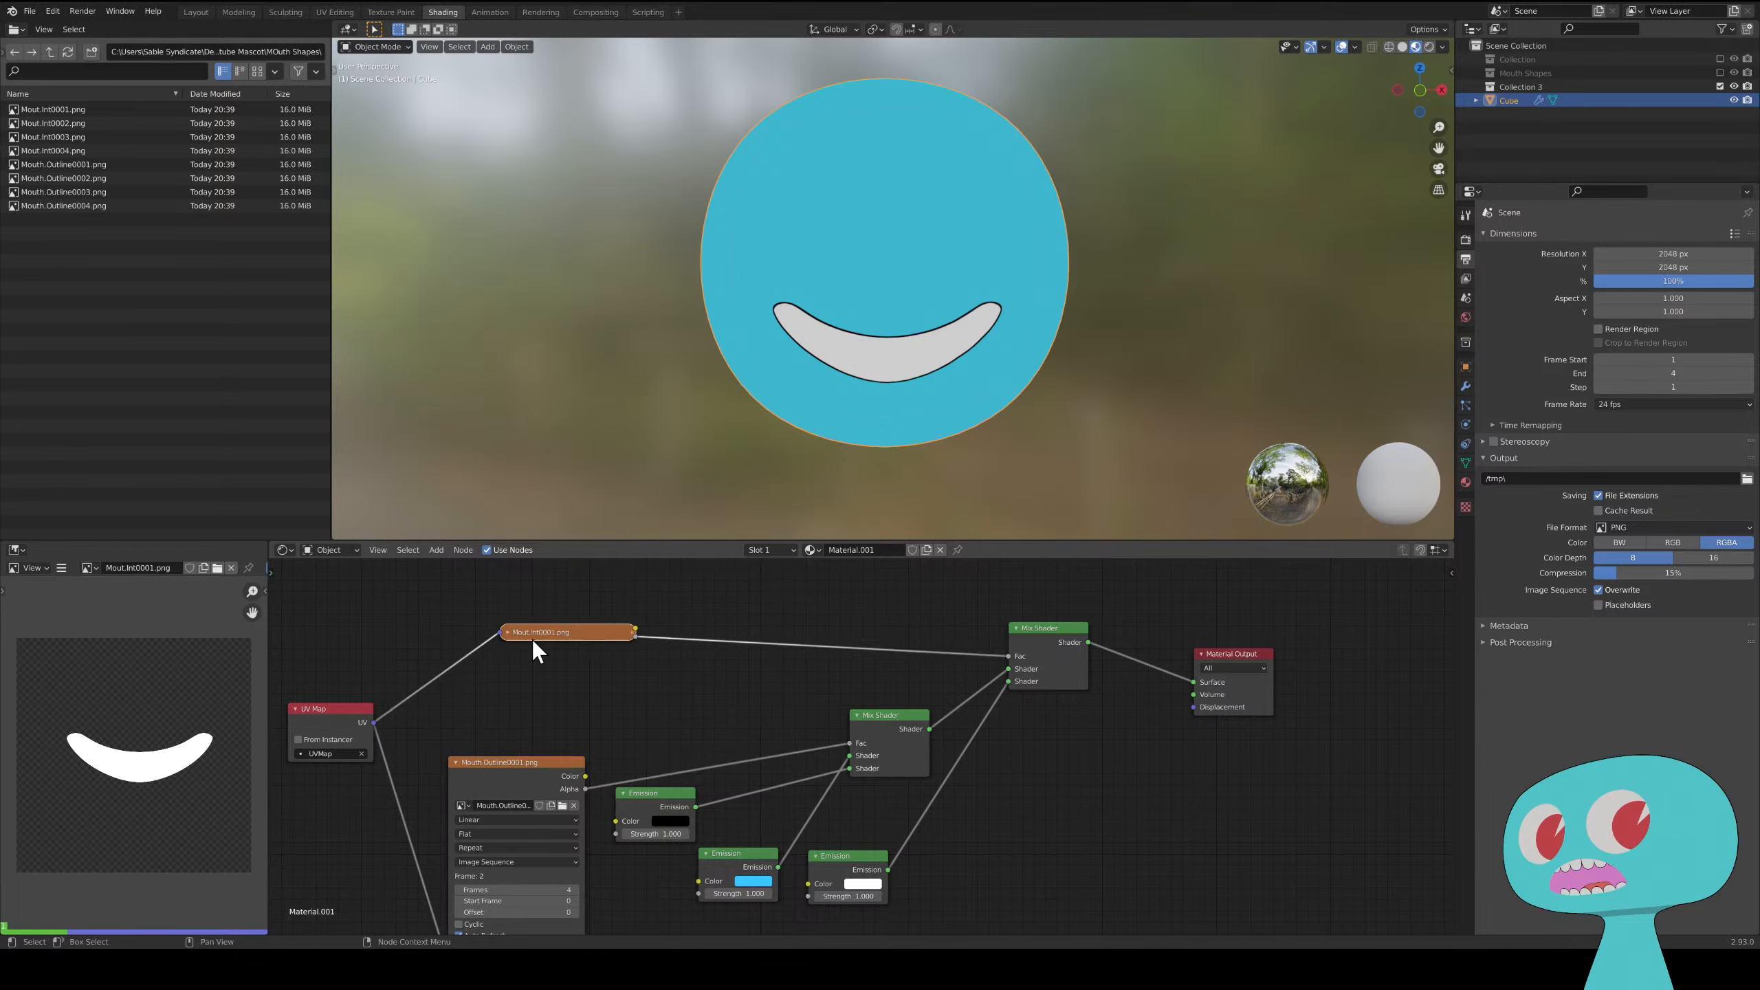
left_click(455, 762)
- Play the animation to another mouth shape and inspect it up close from an angle
key("space")
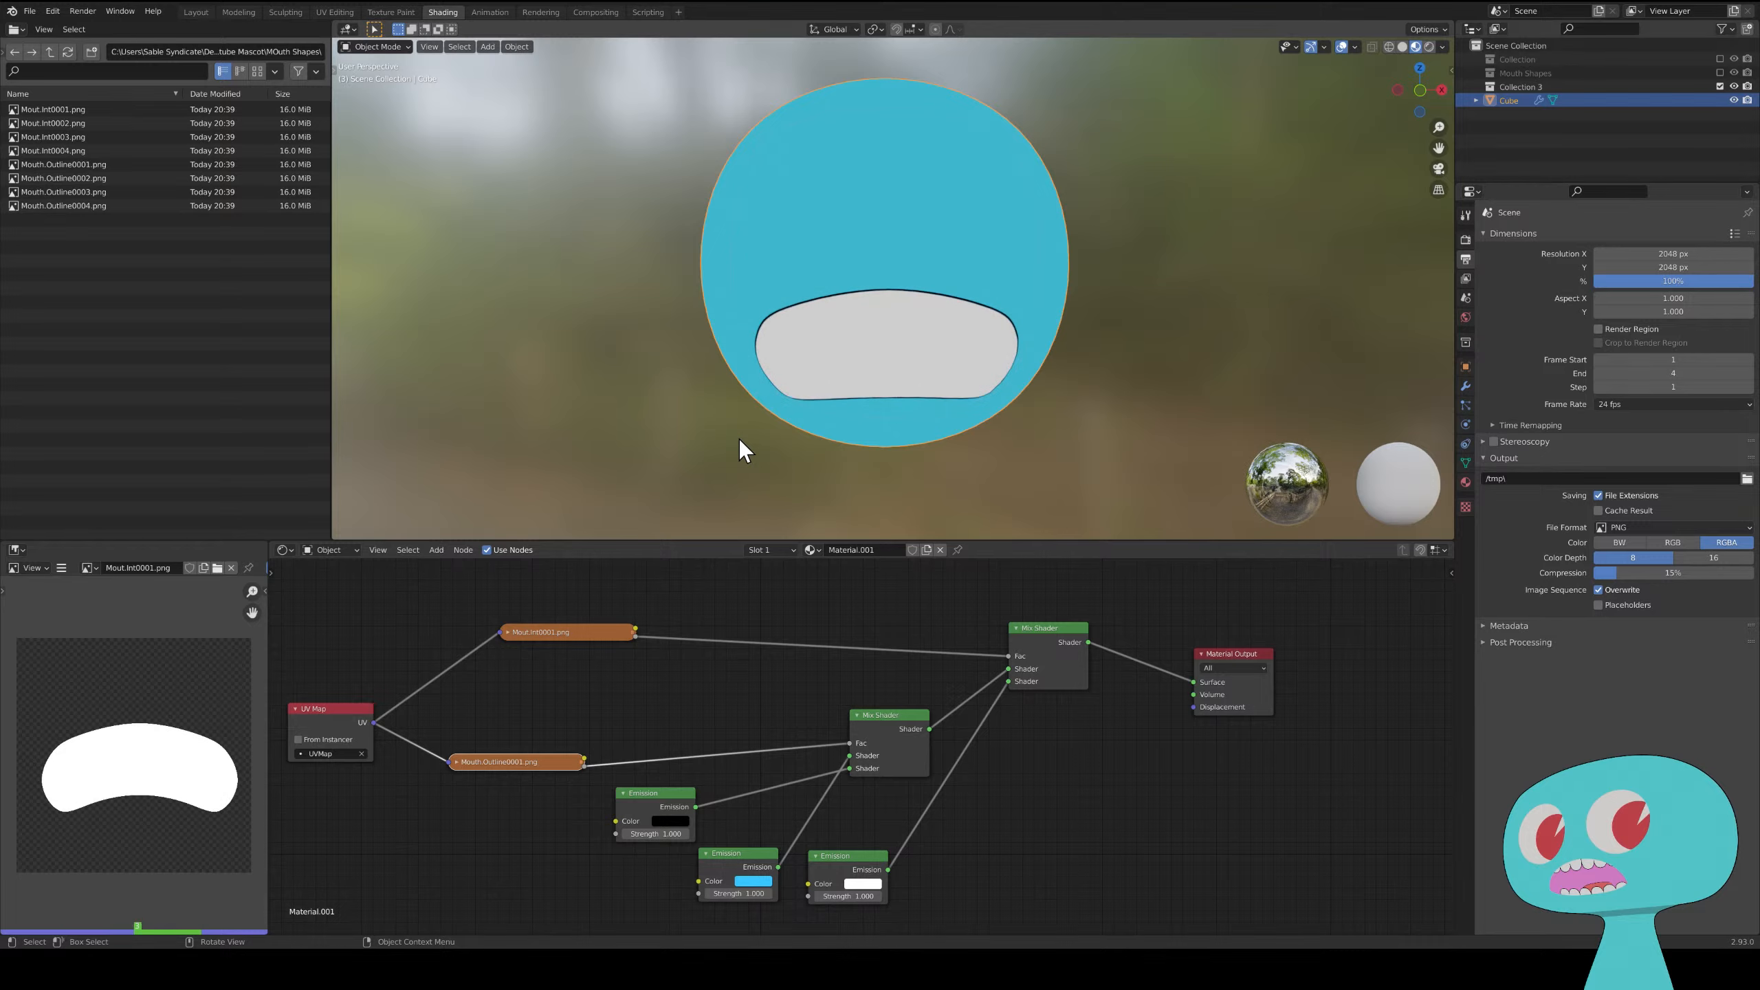
scroll(680, 303, "up", 2)
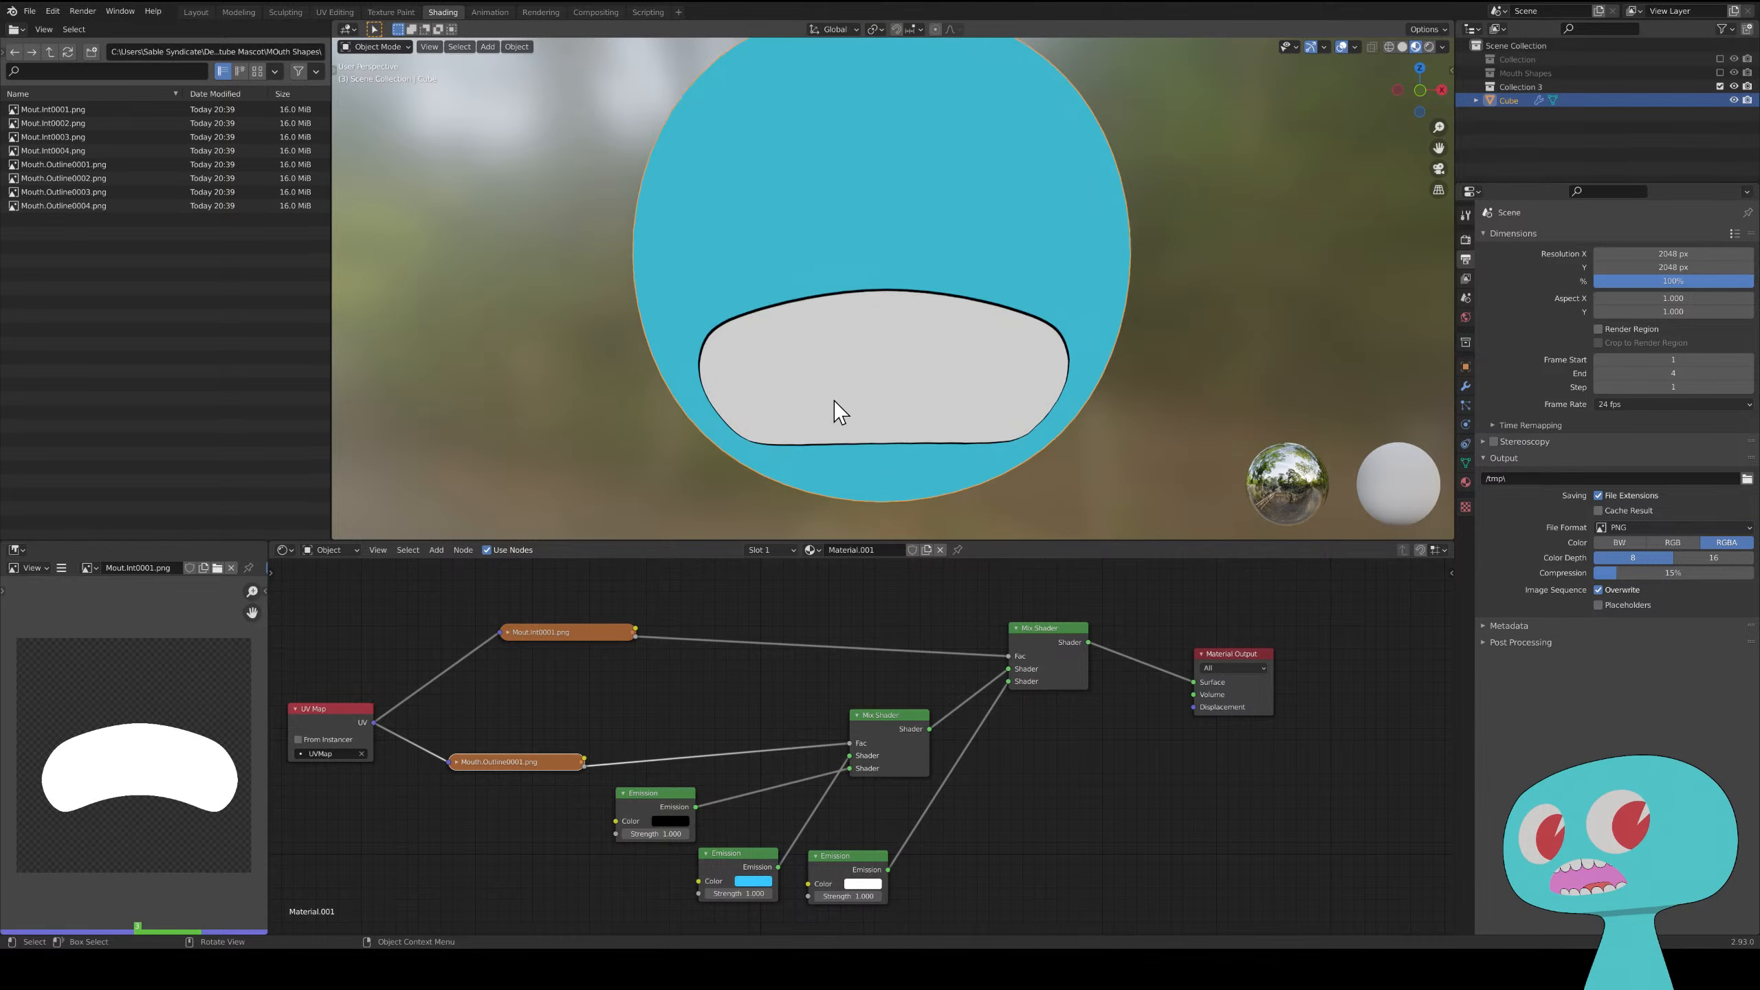
middle_click_drag(833, 400, 903, 348)
scroll(832, 385, "up", 3)
middle_click_drag(769, 421, 917, 344, "shift")
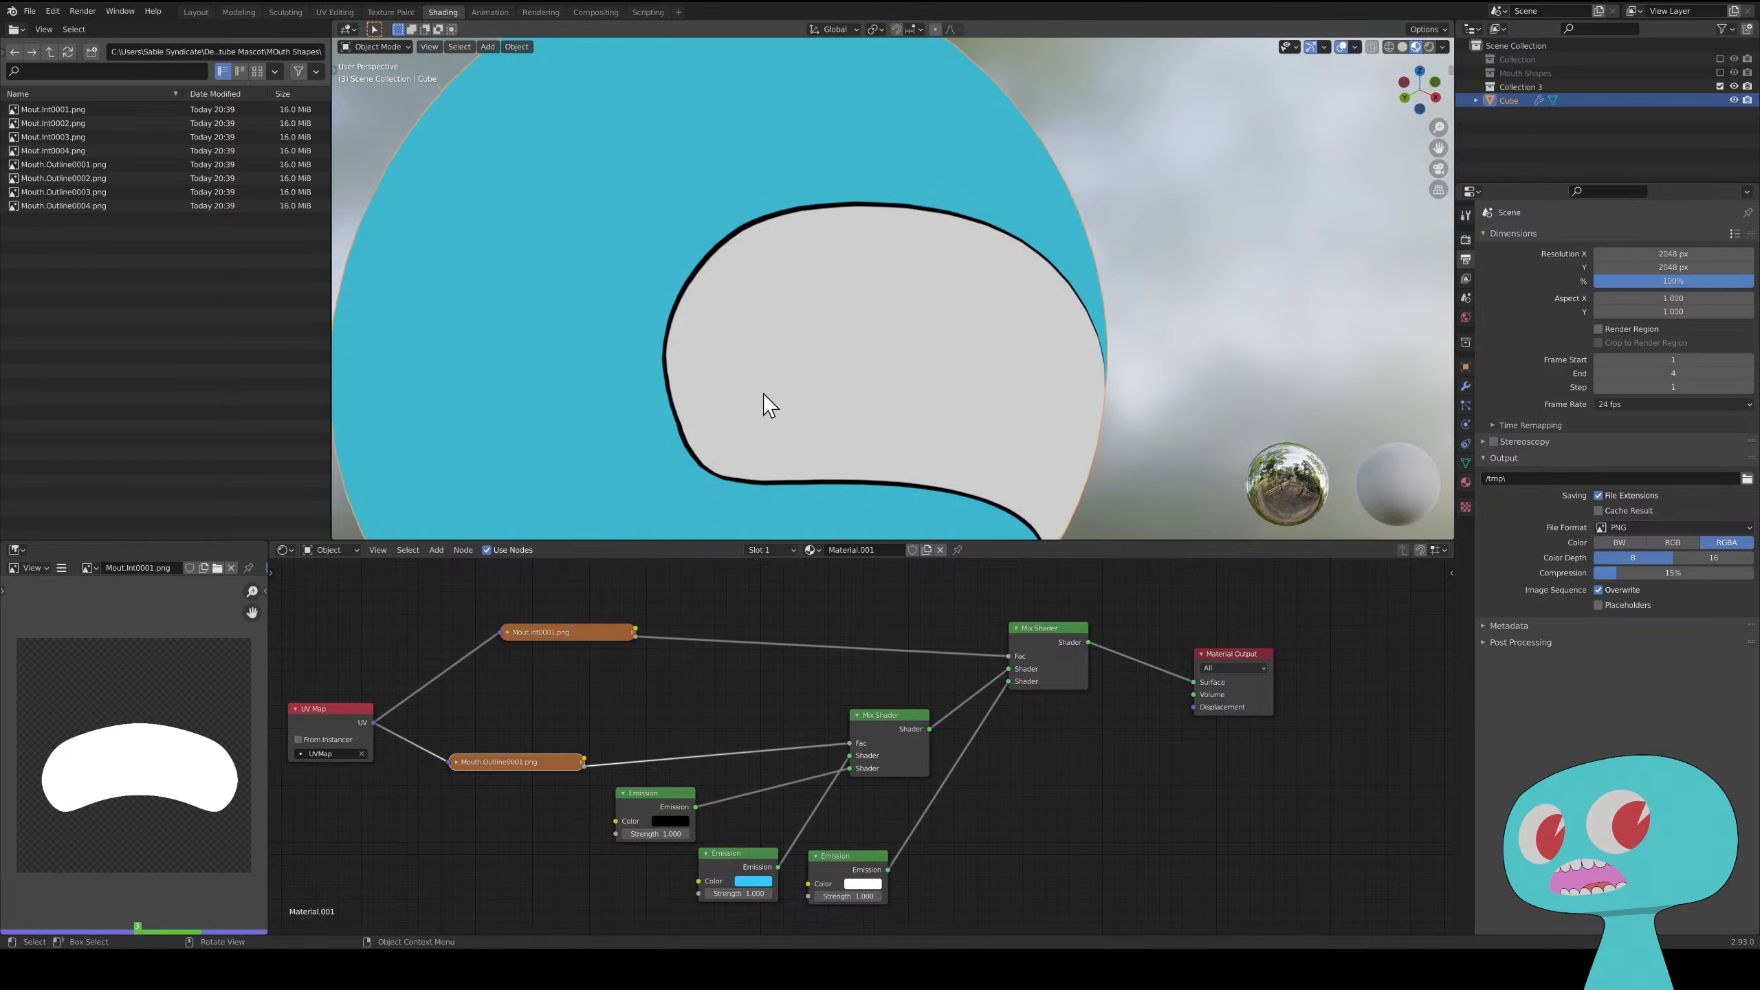
- Turn off the wireframe overlay and examine the mouth outline's edges from both sides of the head
left_click(1354, 48)
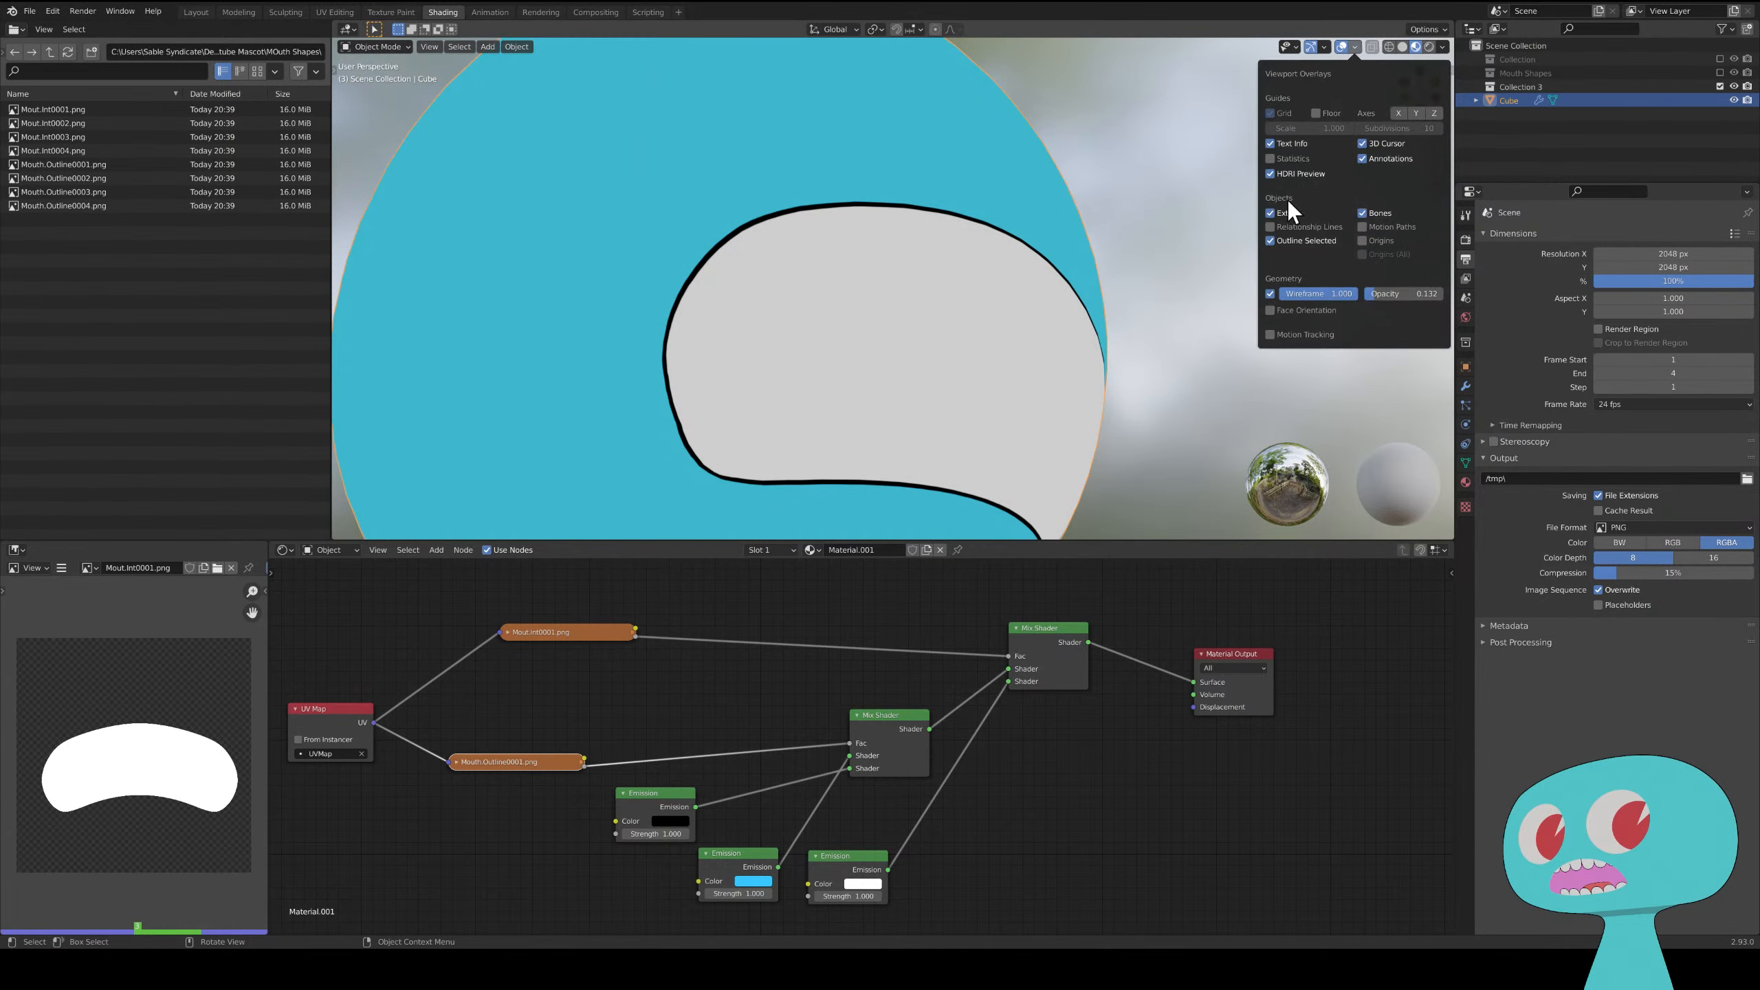
left_click(1271, 292)
middle_click_drag(803, 366, 730, 367)
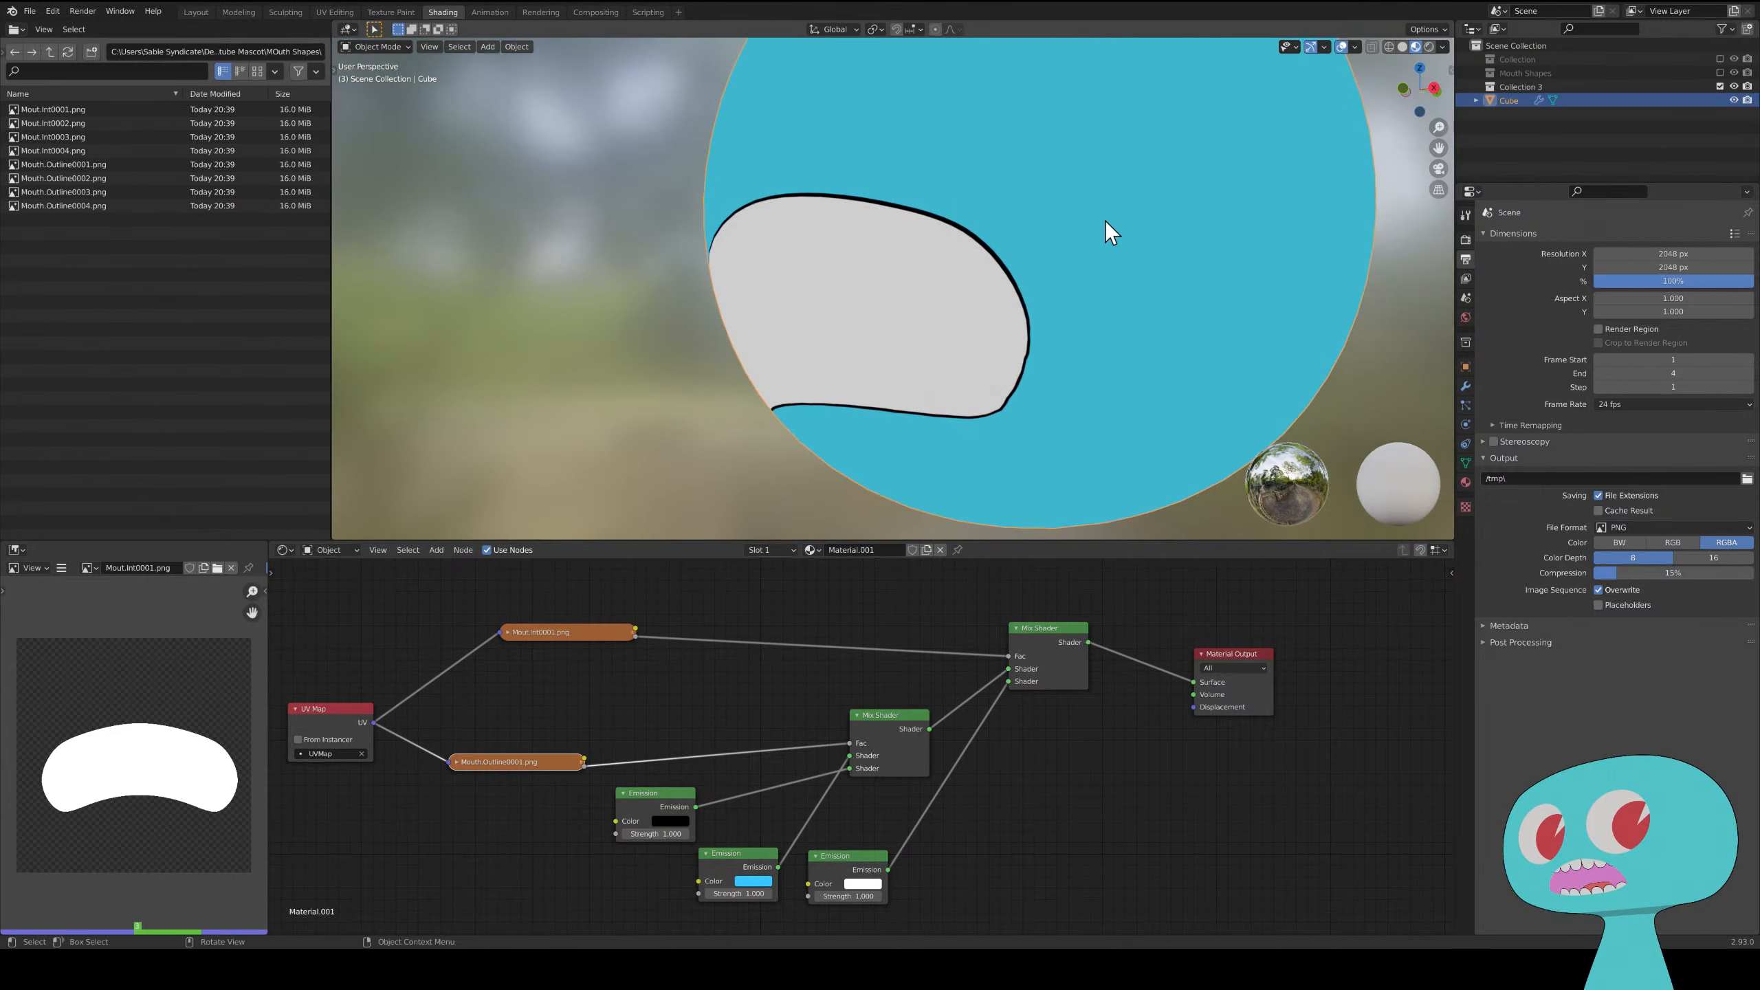
middle_click_drag(984, 340, 929, 358)
scroll(843, 368, "up", 5)
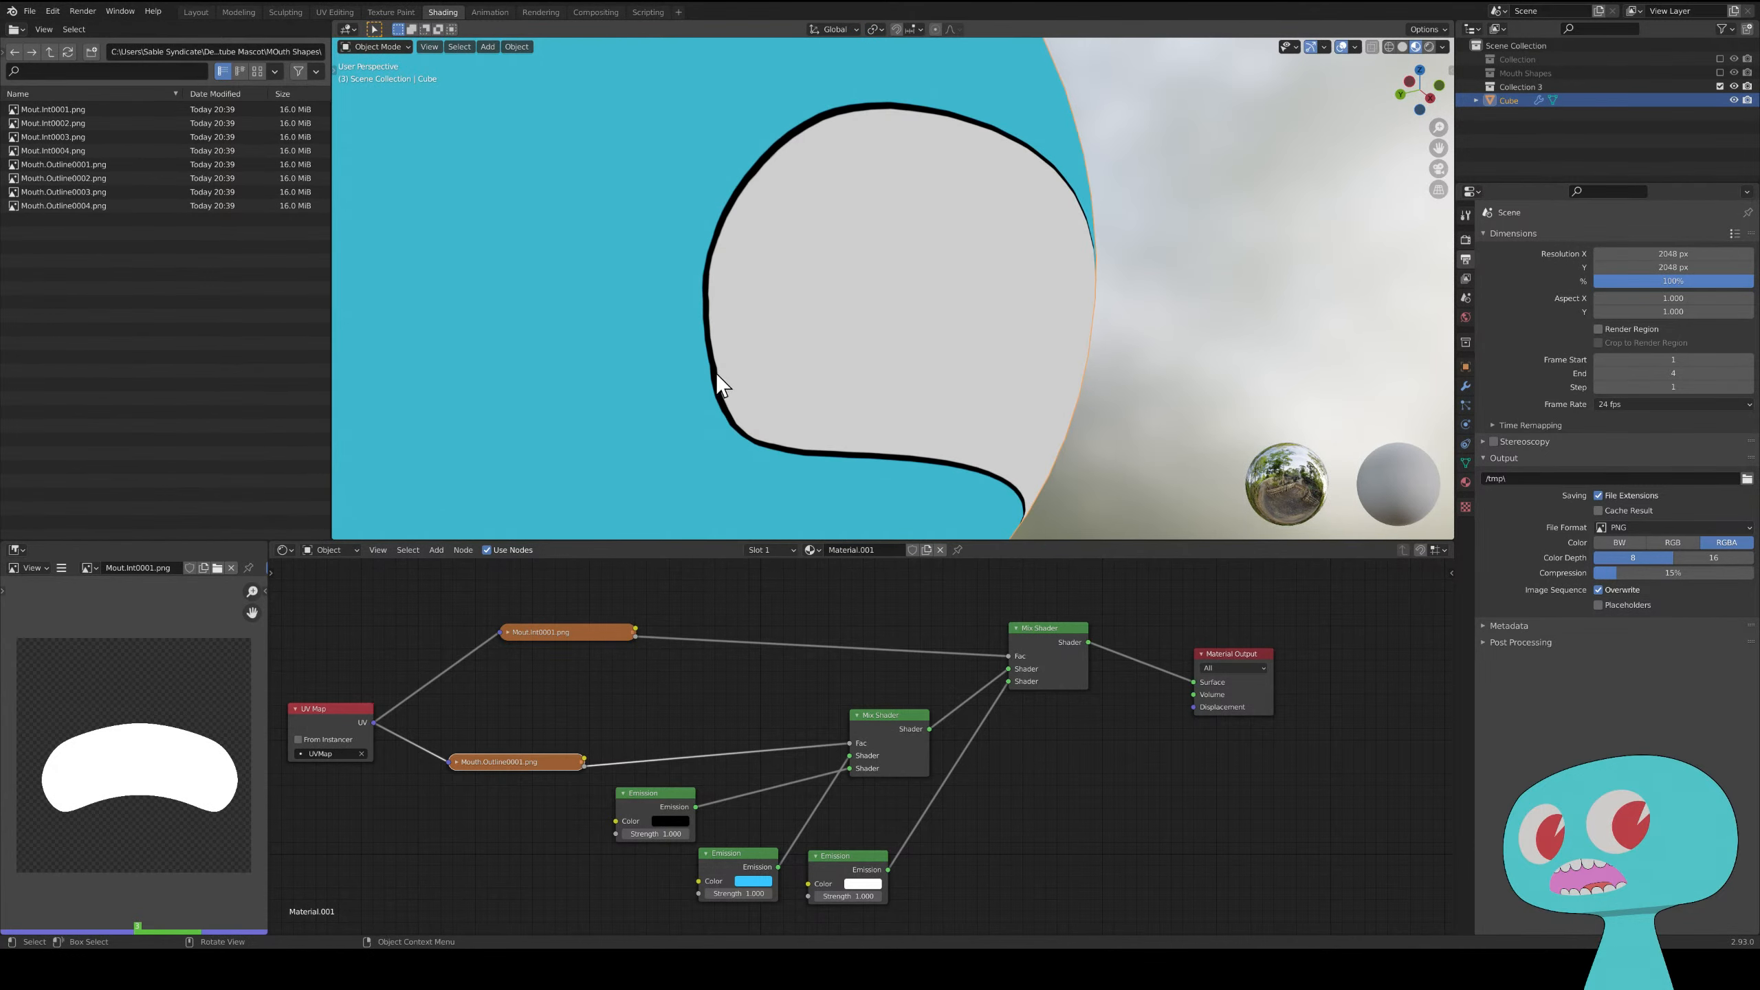
scroll(715, 375, "up", 4)
middle_click_drag(715, 375, 678, 385)
scroll(678, 384, "down", 5)
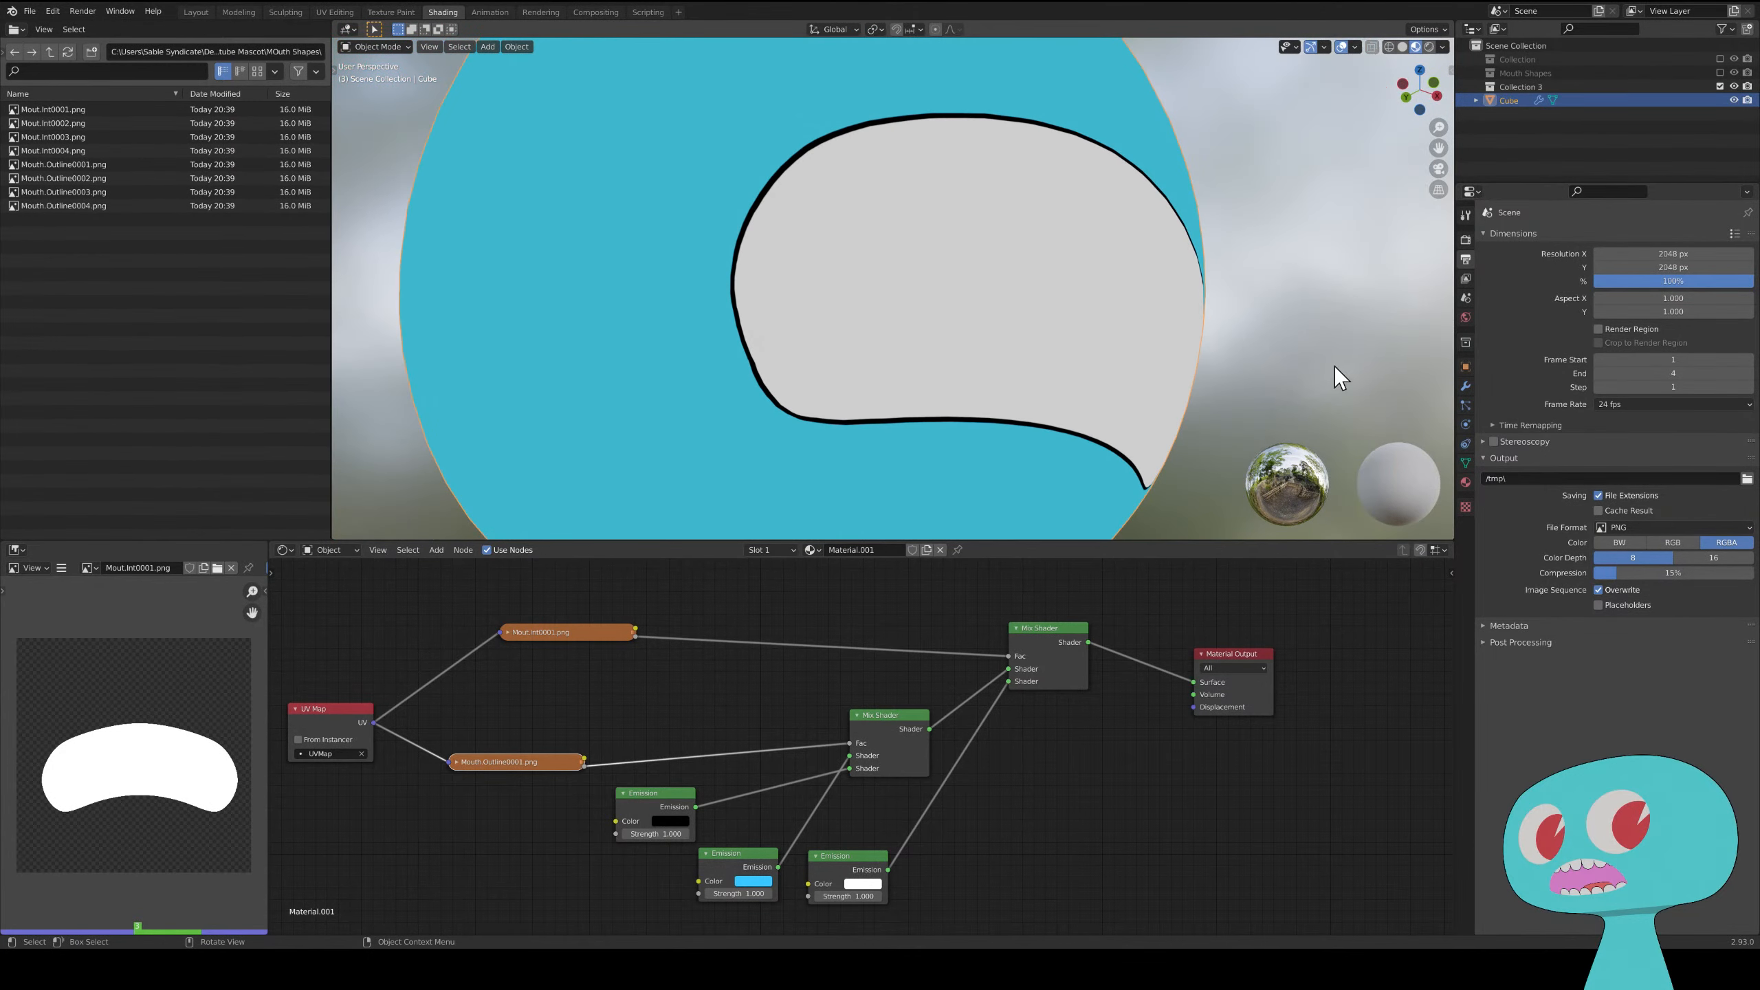
scroll(984, 298, "down", 2)
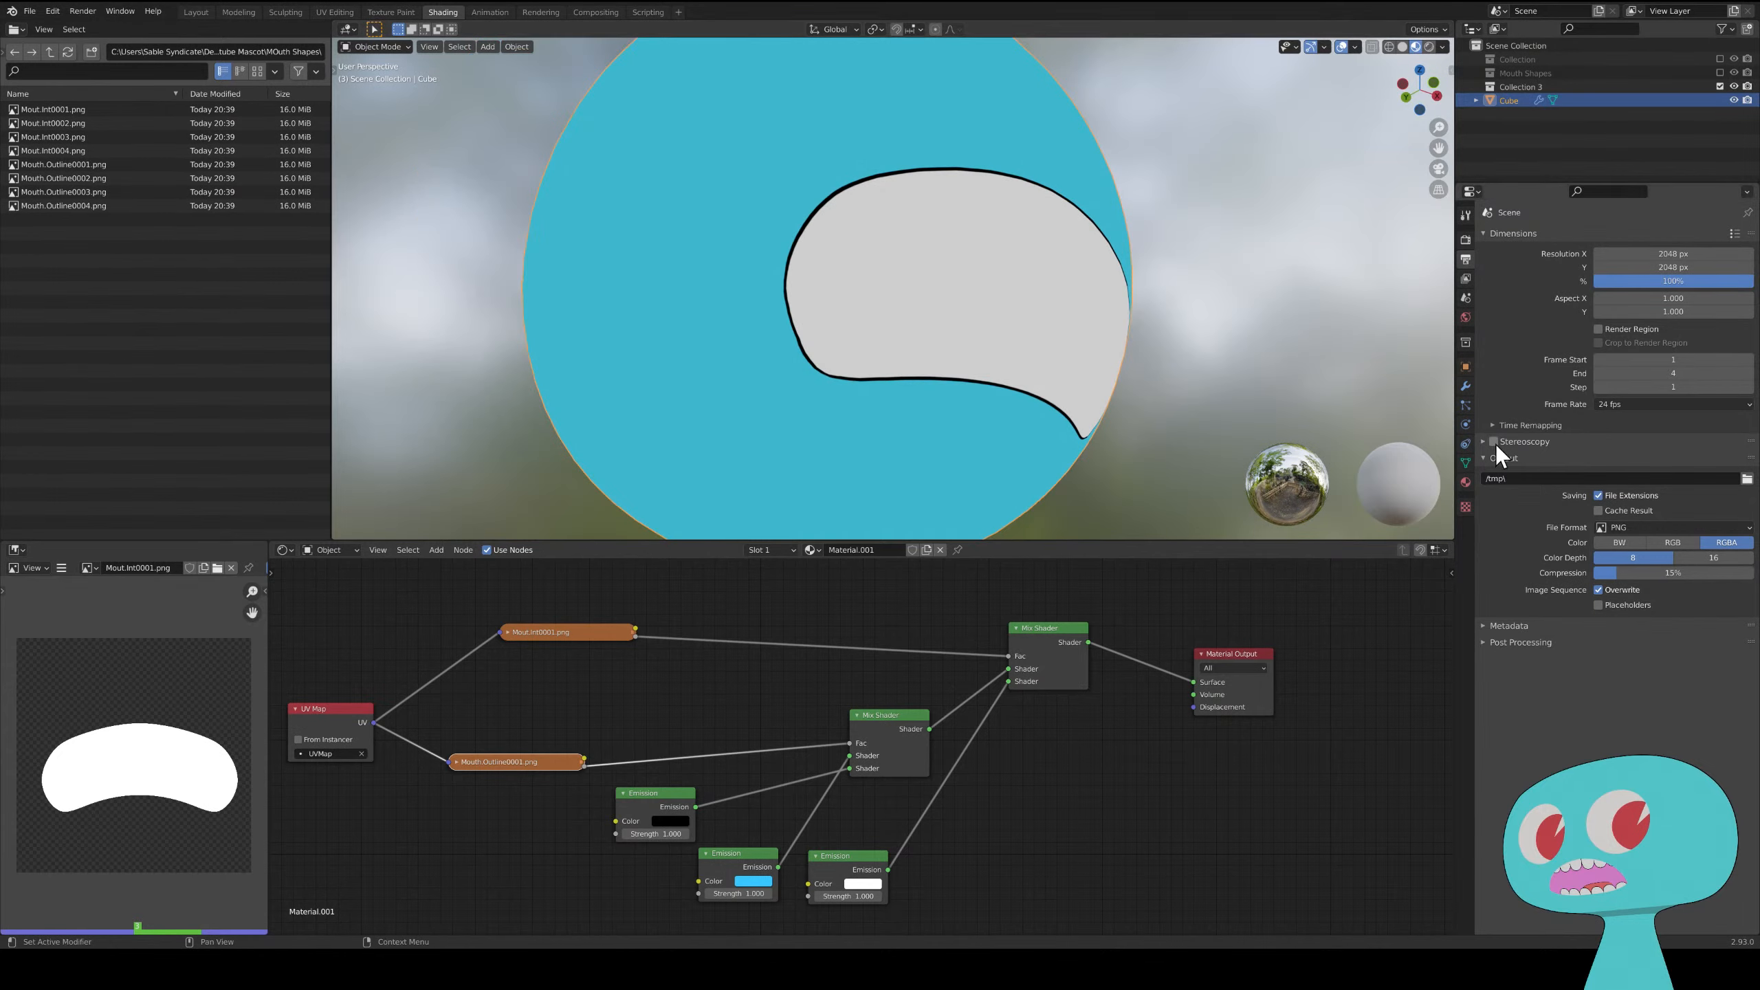
- Raise the Subdivision modifier's viewport level to 5 on the mouth cube and check its outline
left_click(1464, 385)
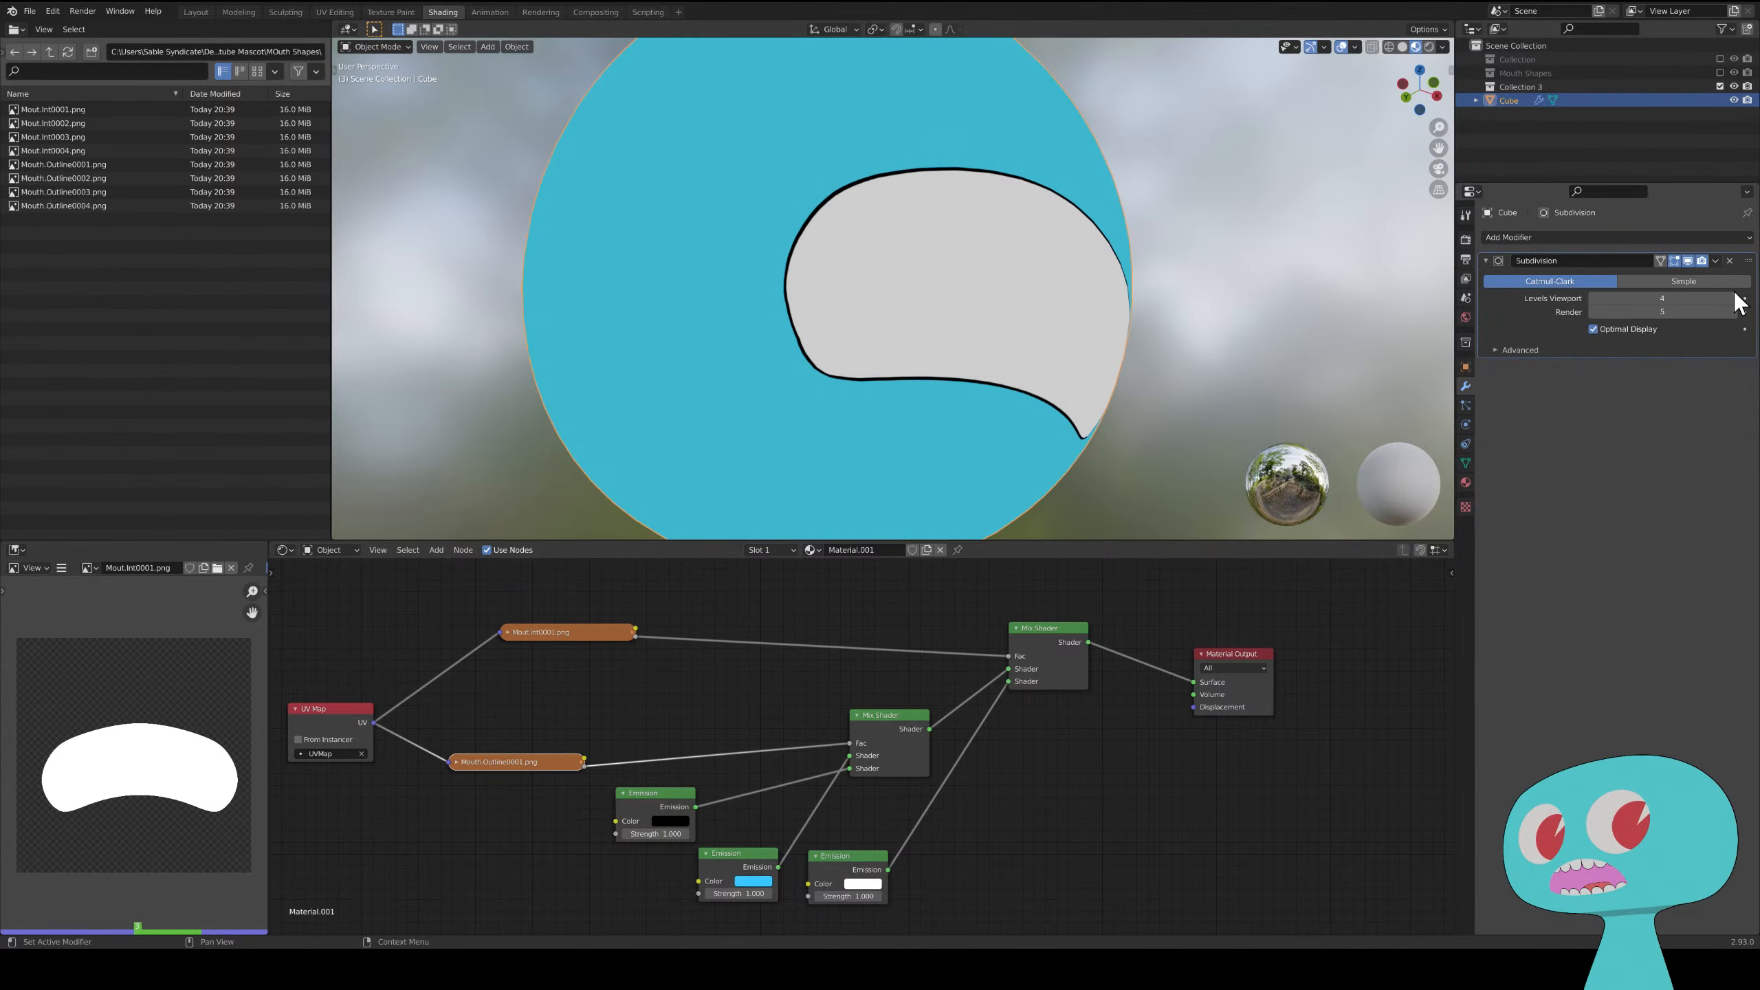
left_click(1739, 297)
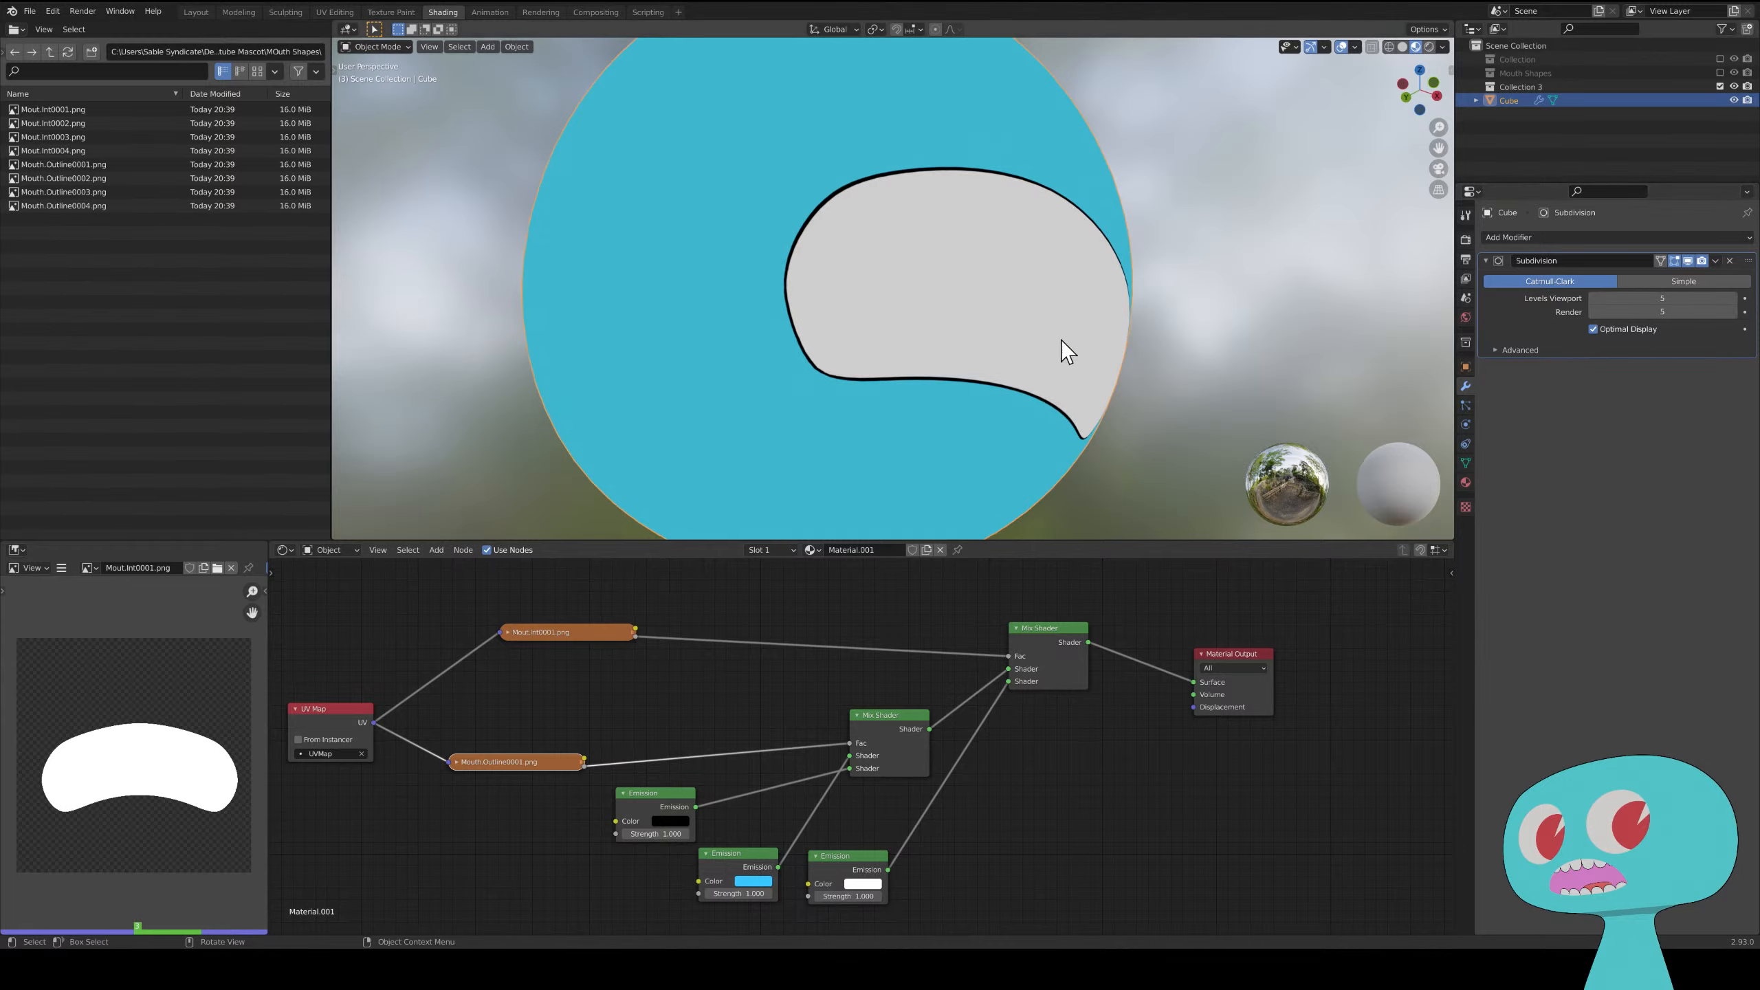
middle_click_drag(1062, 339, 1099, 323)
scroll(1061, 339, "down", 2)
mouse_move(1191, 362)
middle_mouse_down()
mouse_move(1136, 352)
mouse_move(1081, 397)
mouse_move(1128, 407)
mouse_move(1125, 389)
mouse_move(1028, 394)
mouse_move(1171, 382)
middle_mouse_up()
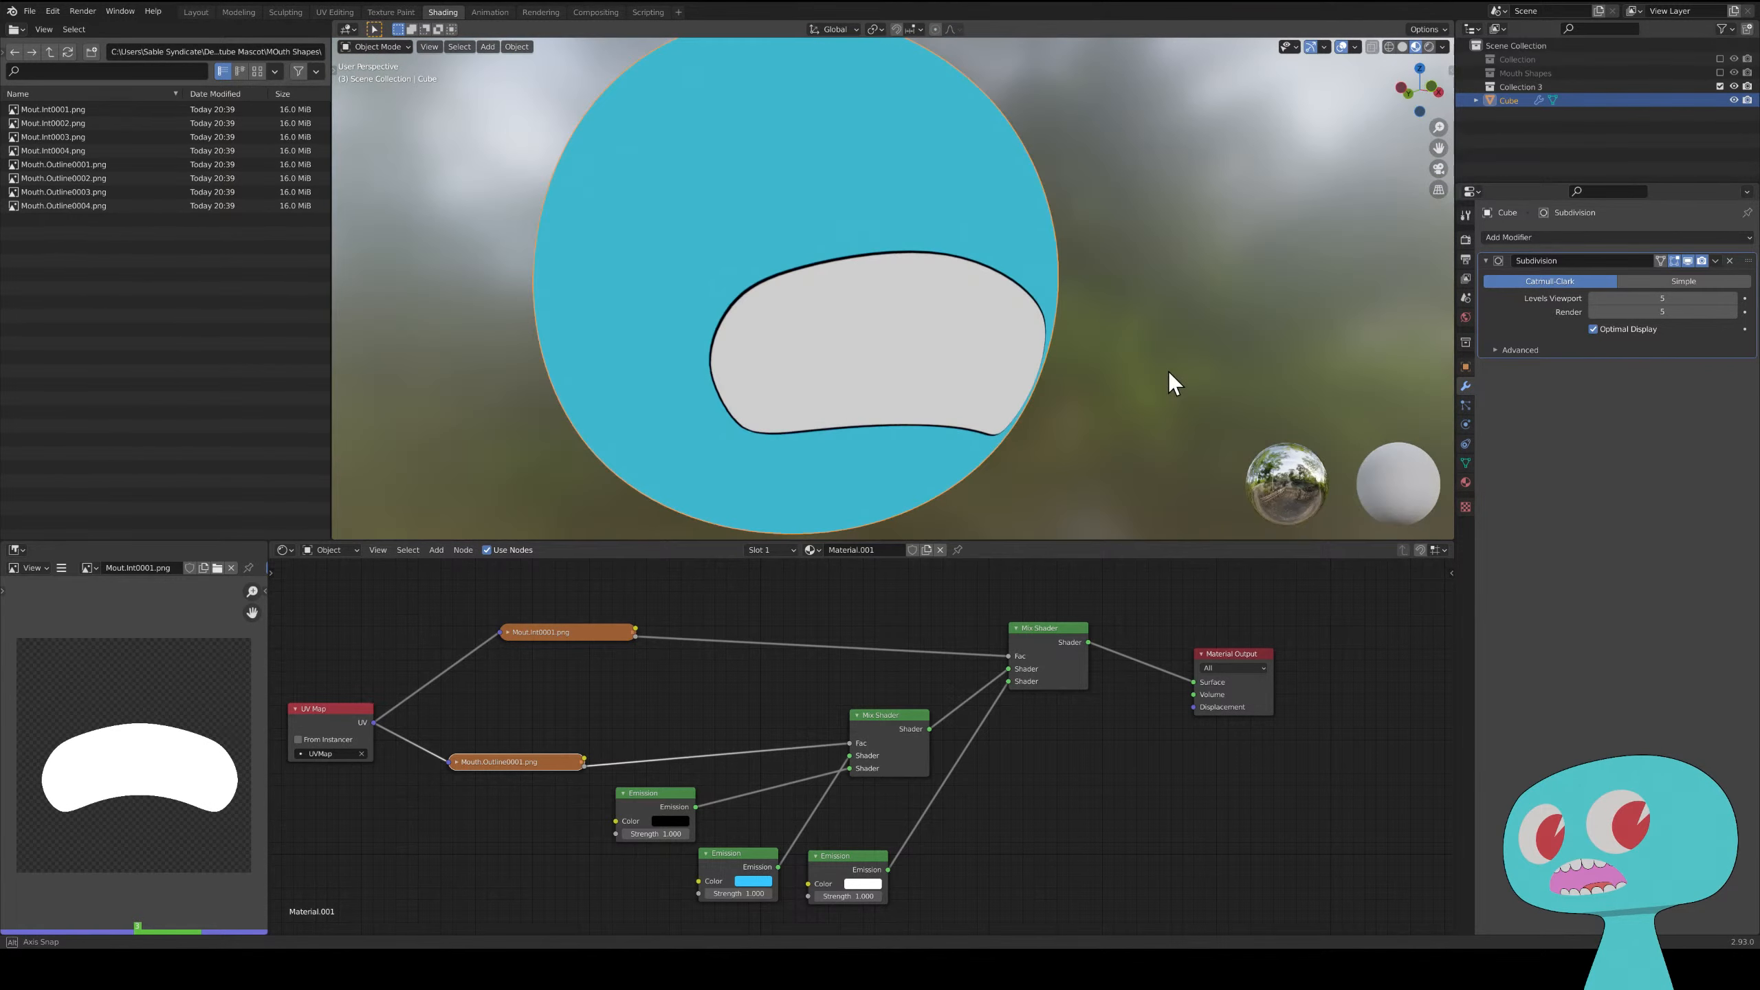
left_click(509, 635)
left_click(509, 635)
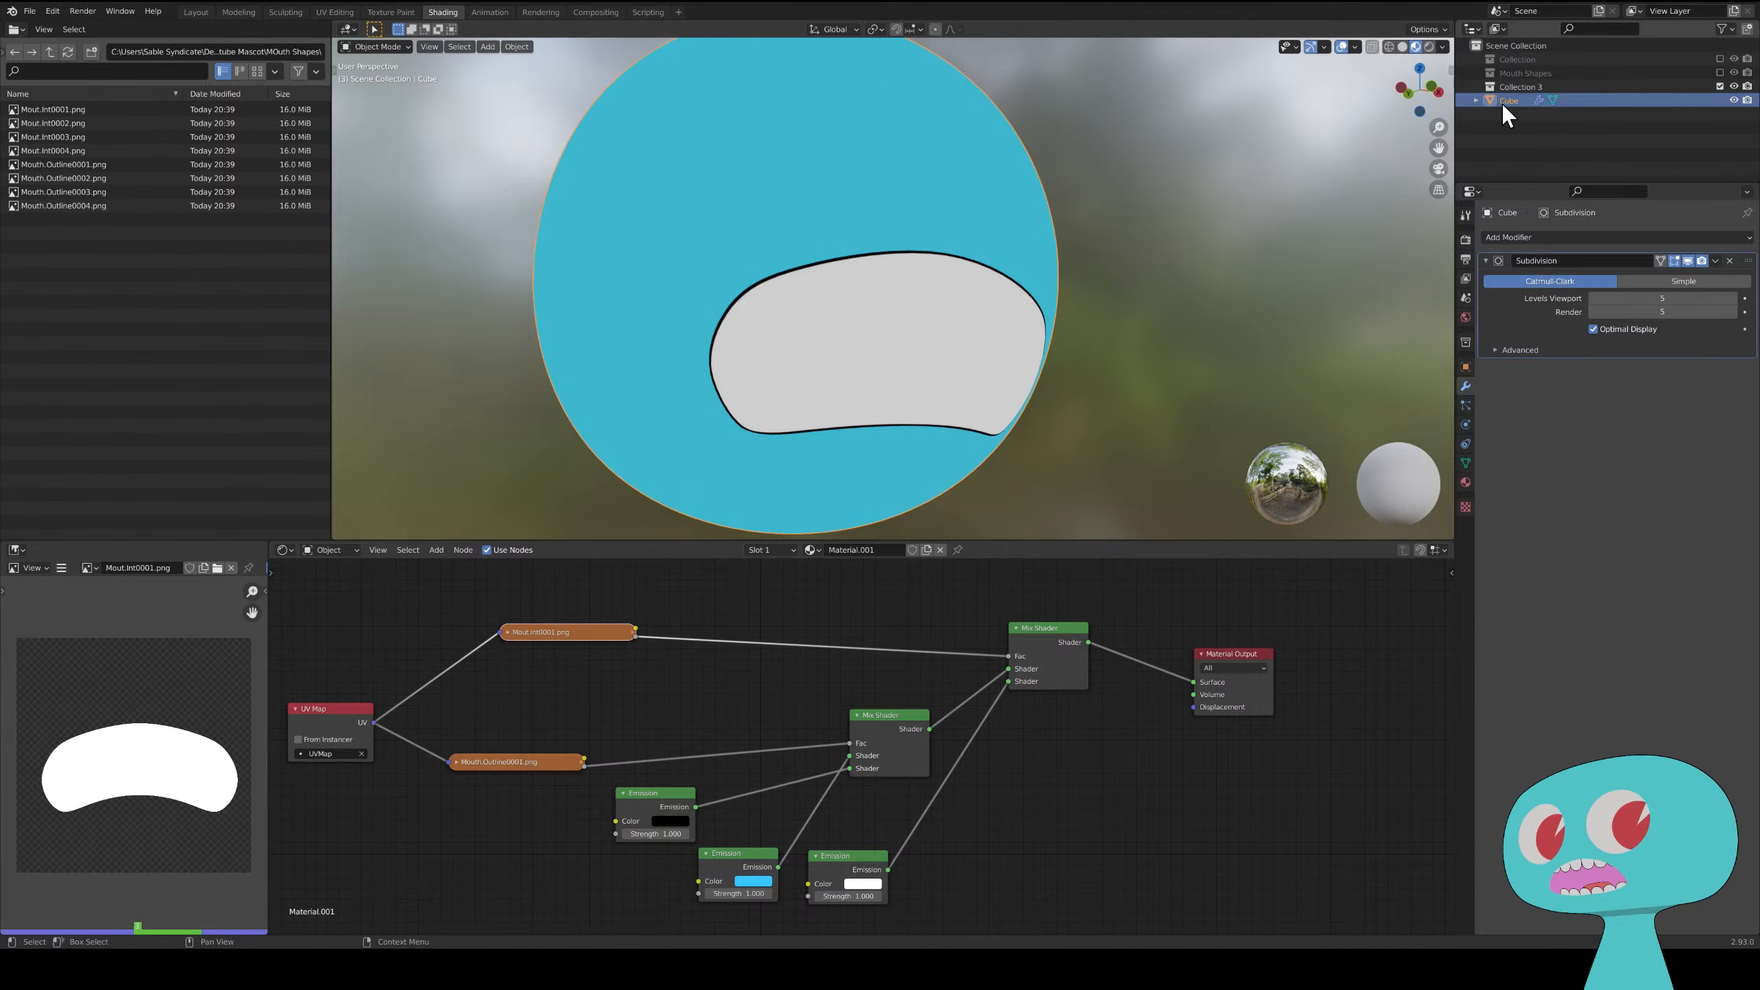
mouse_move(1074, 333)
middle_mouse_down()
mouse_move(963, 367)
mouse_move(1065, 341)
middle_mouse_up()
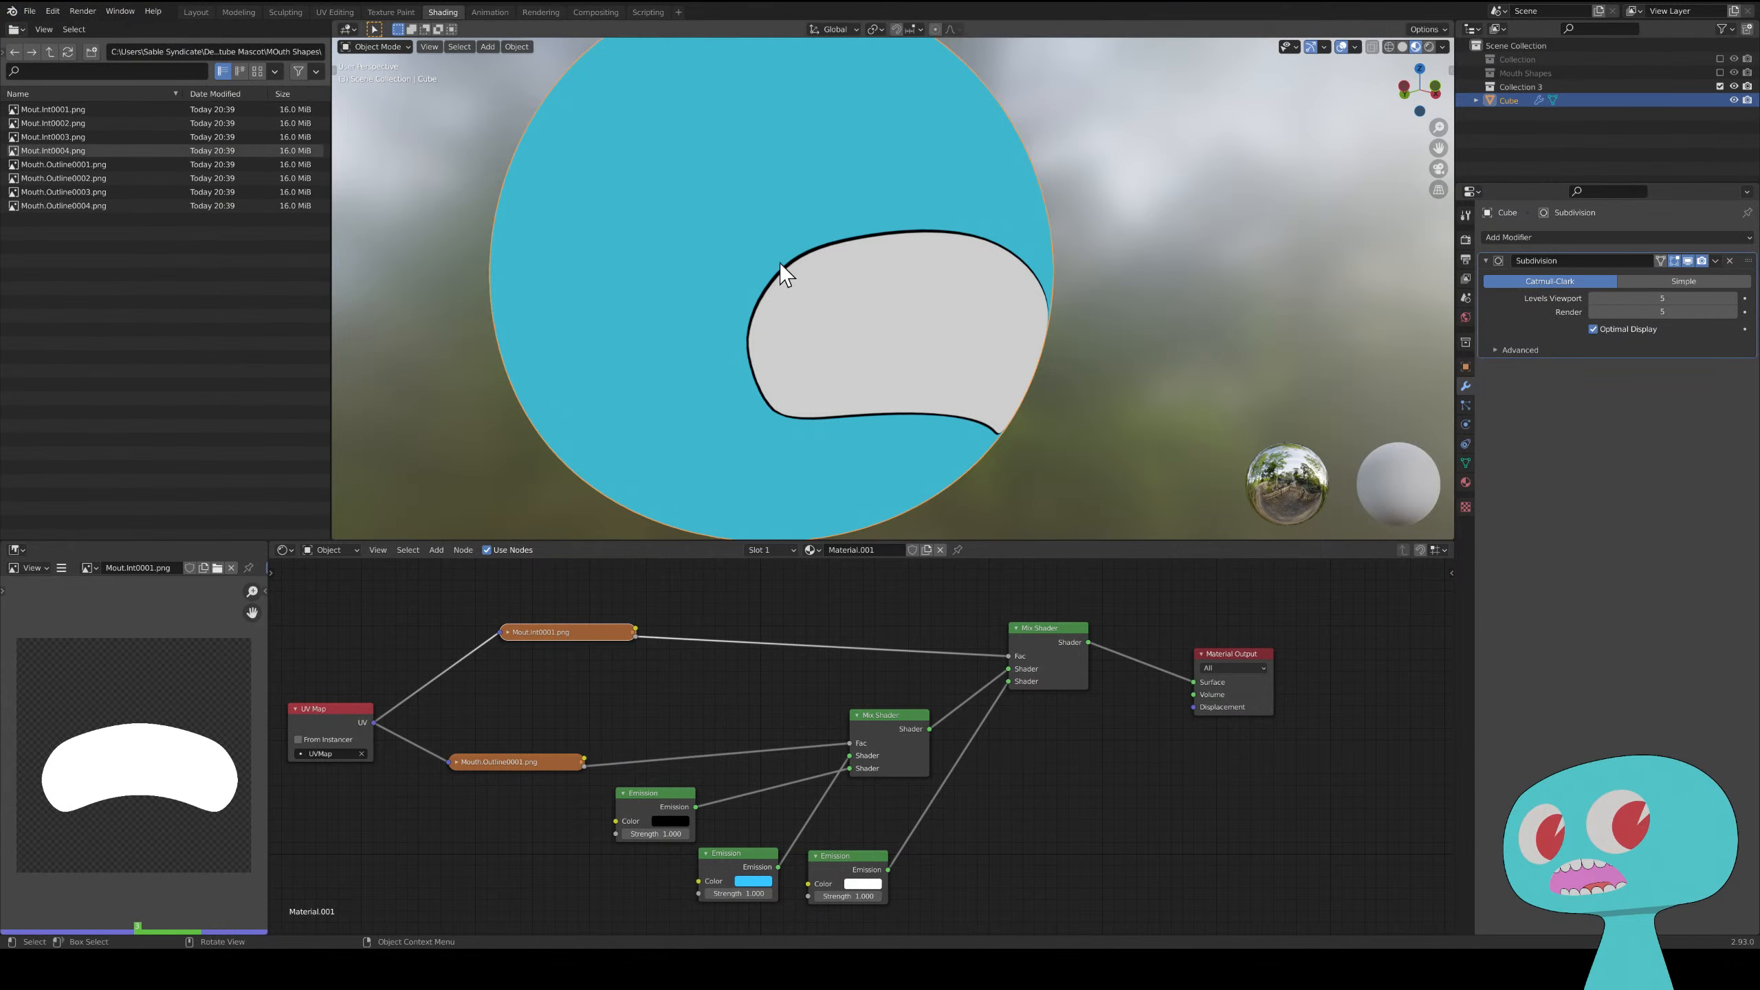
middle_click_drag(780, 269, 1200, 271)
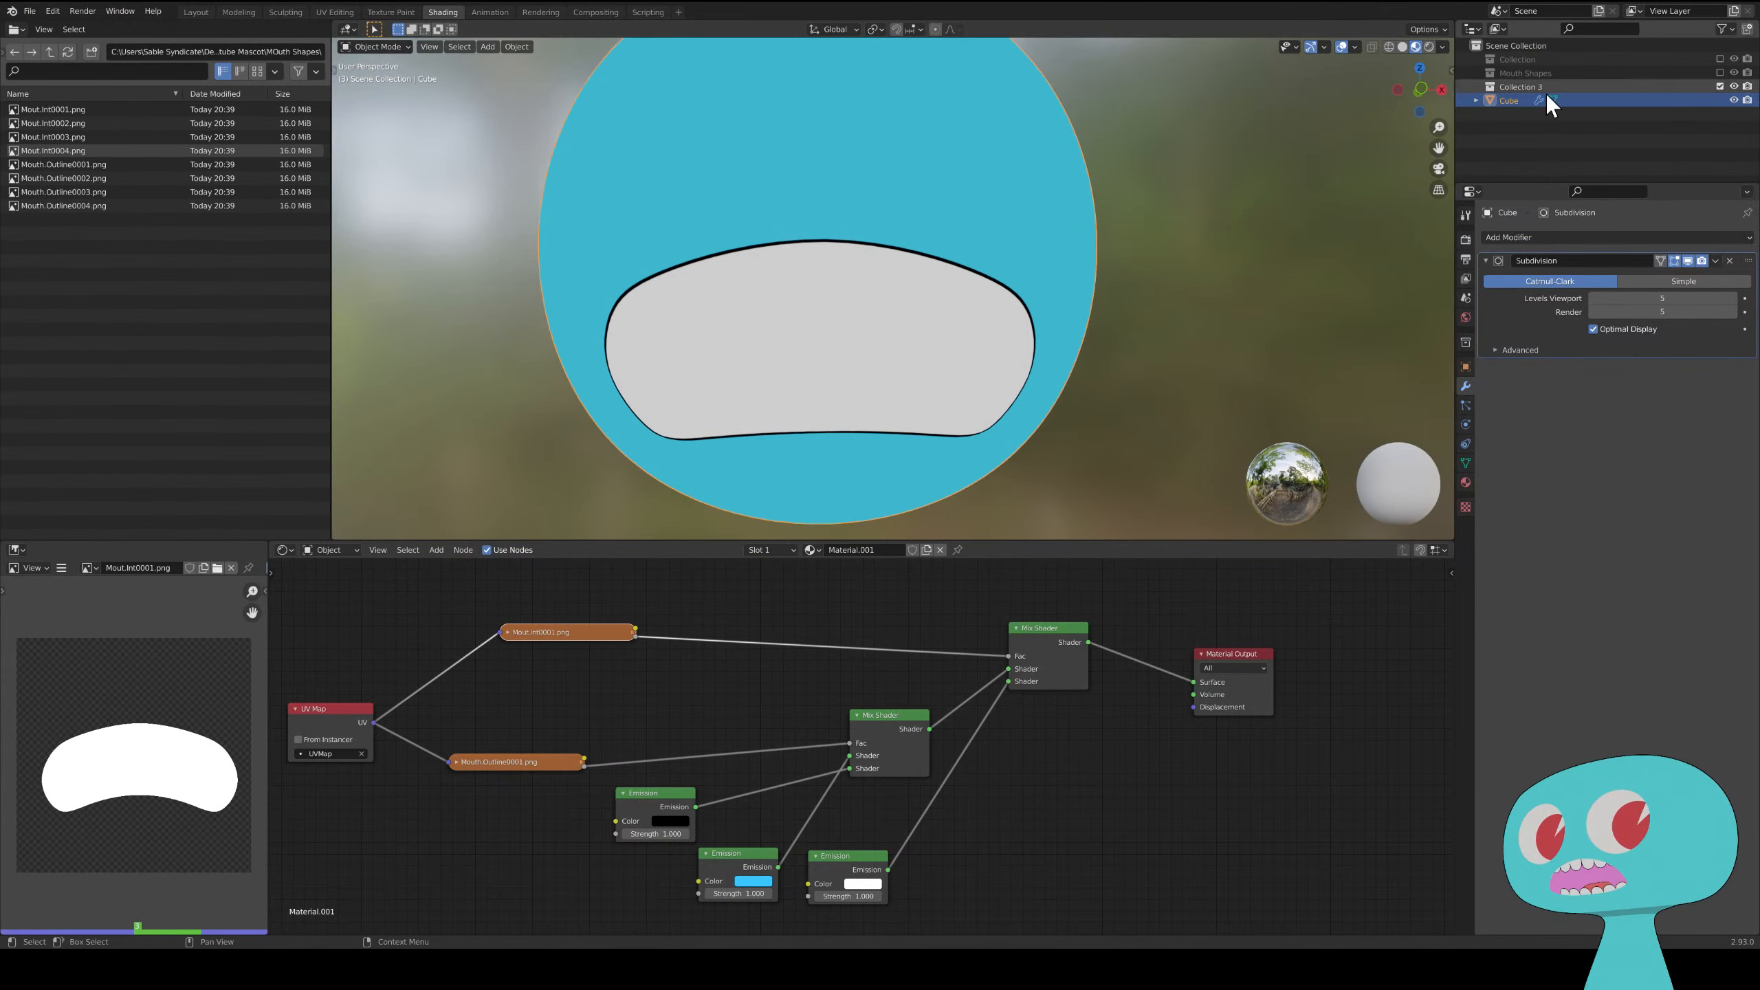
- Move the mouth cube into Collection 3 and collapse that collection in the outliner
left_click(1477, 101)
left_click(1477, 101)
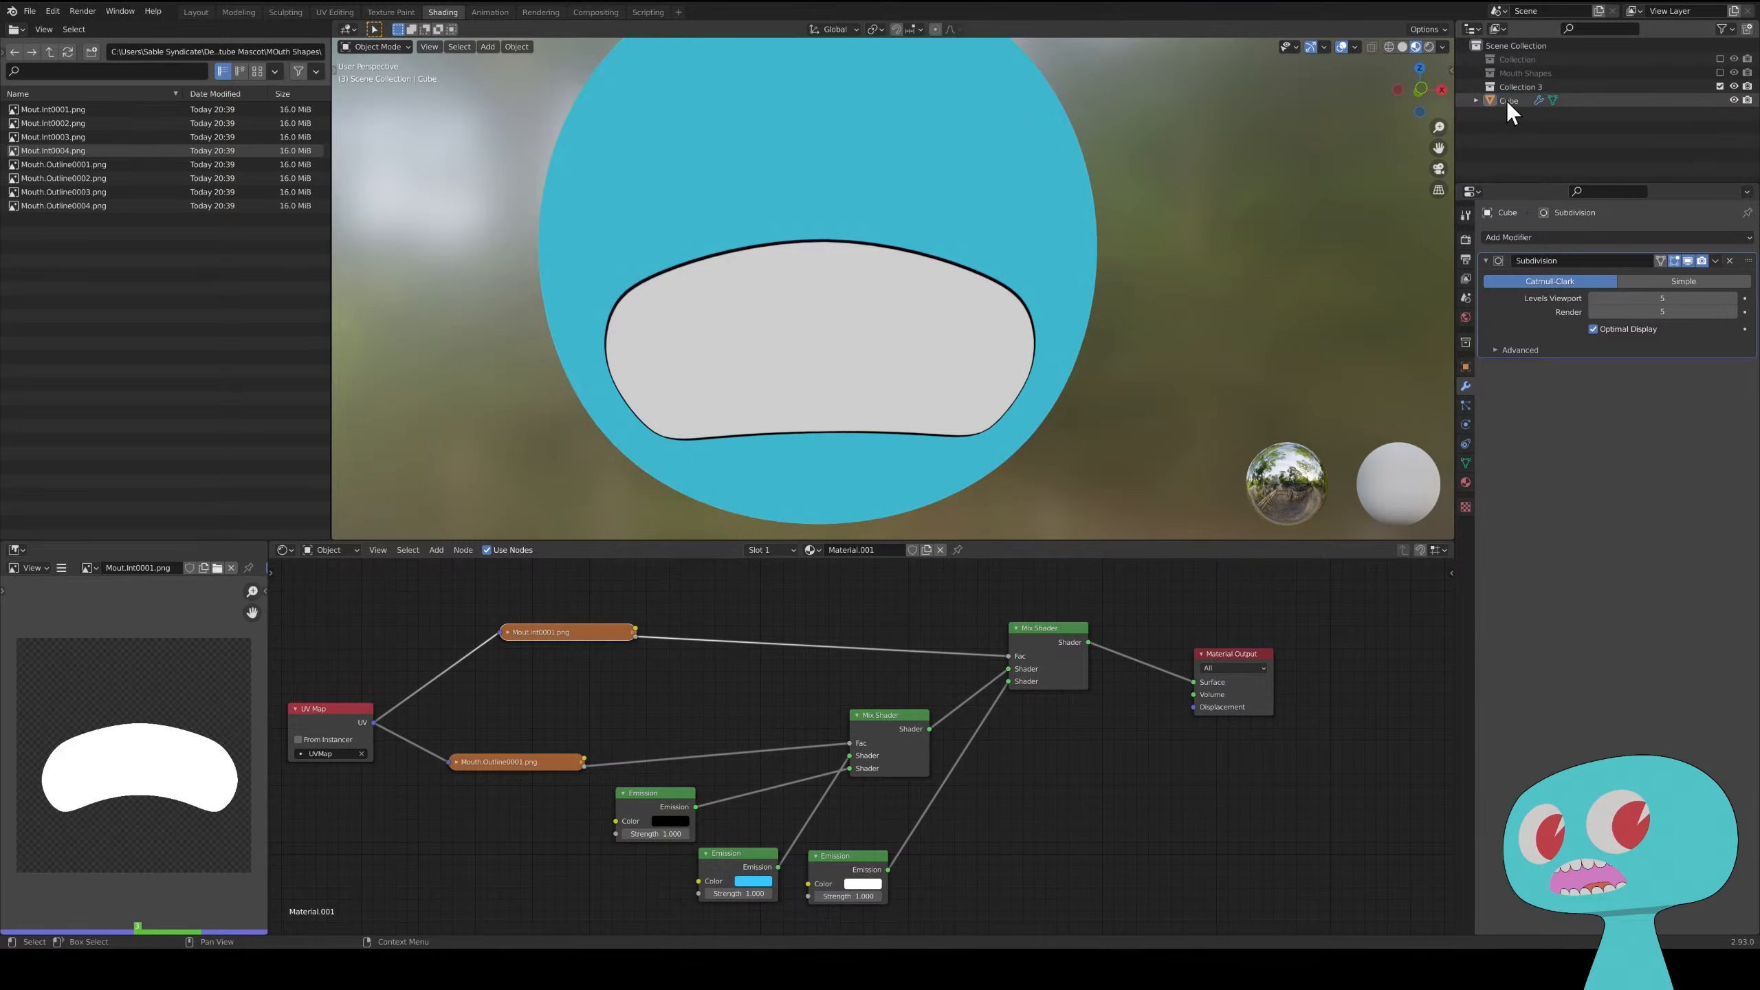
left_click_drag(1504, 102, 1488, 88)
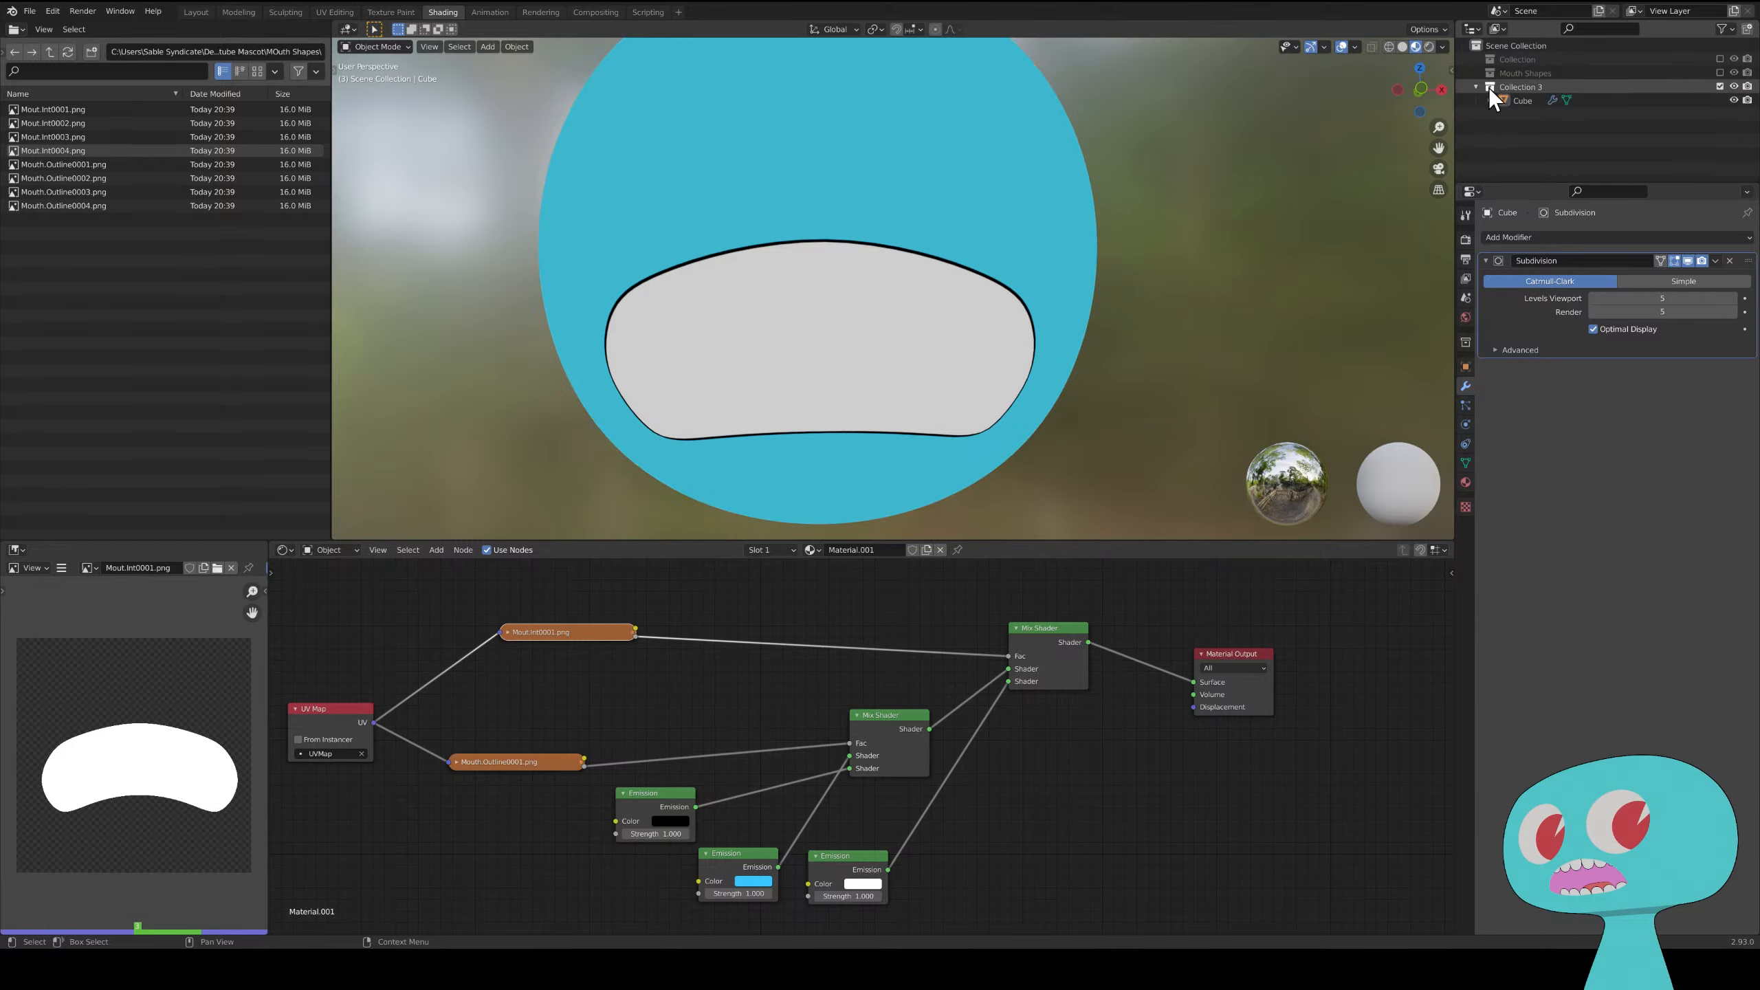
left_click(1475, 86)
- Add a new collection to the scene and exclude Collection 3 from the view layer
right_click(1530, 113)
left_click(1469, 118)
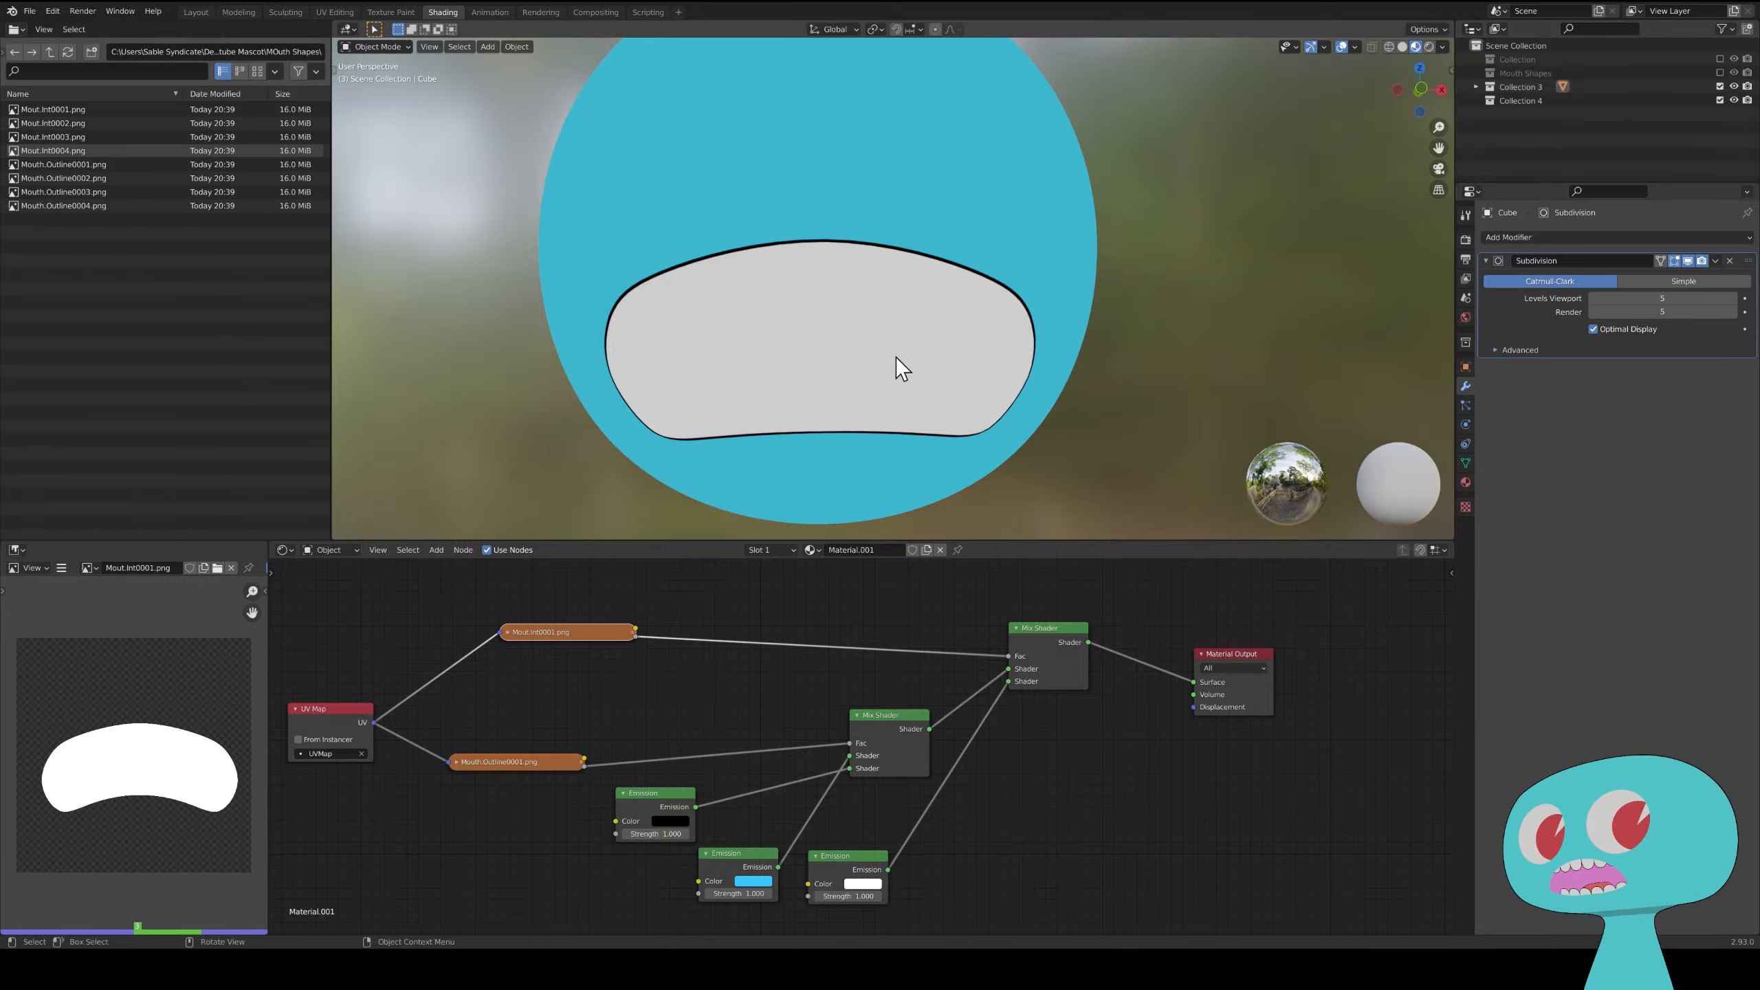
left_click(1720, 87)
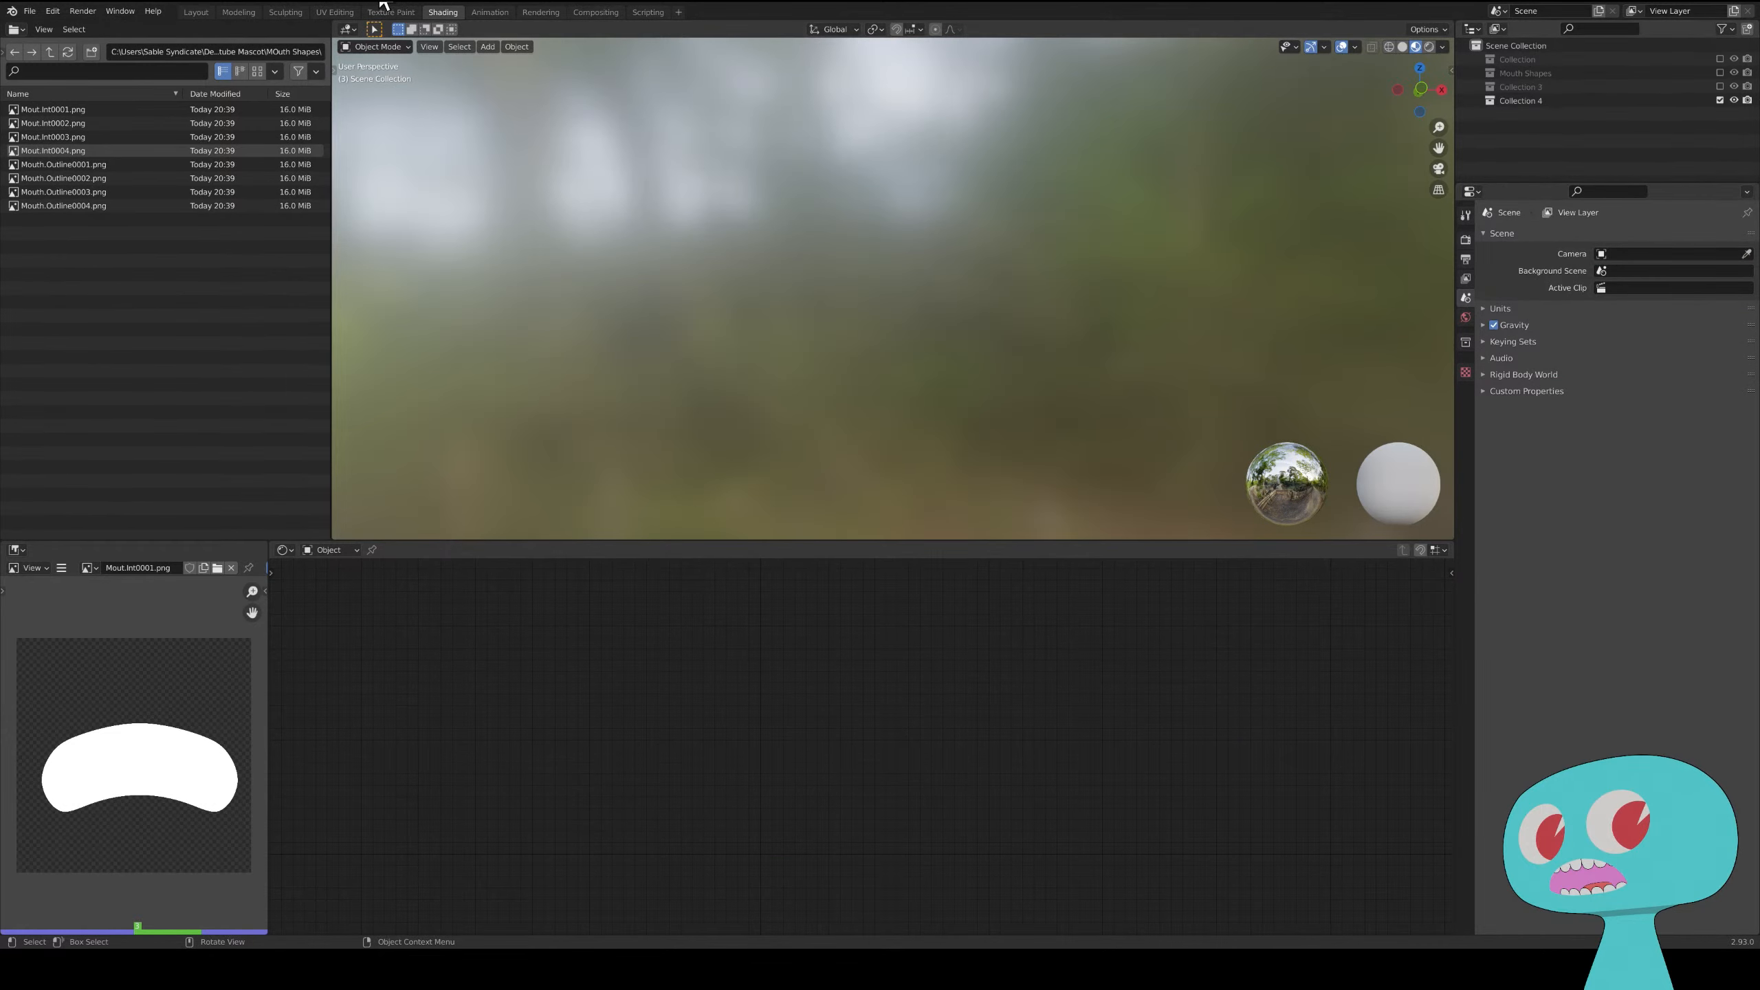
- Switch to the Layout workspace and add a cube mesh at the world origin
left_click(200, 13)
middle_click_drag(659, 356, 752, 553)
key("shift+a")
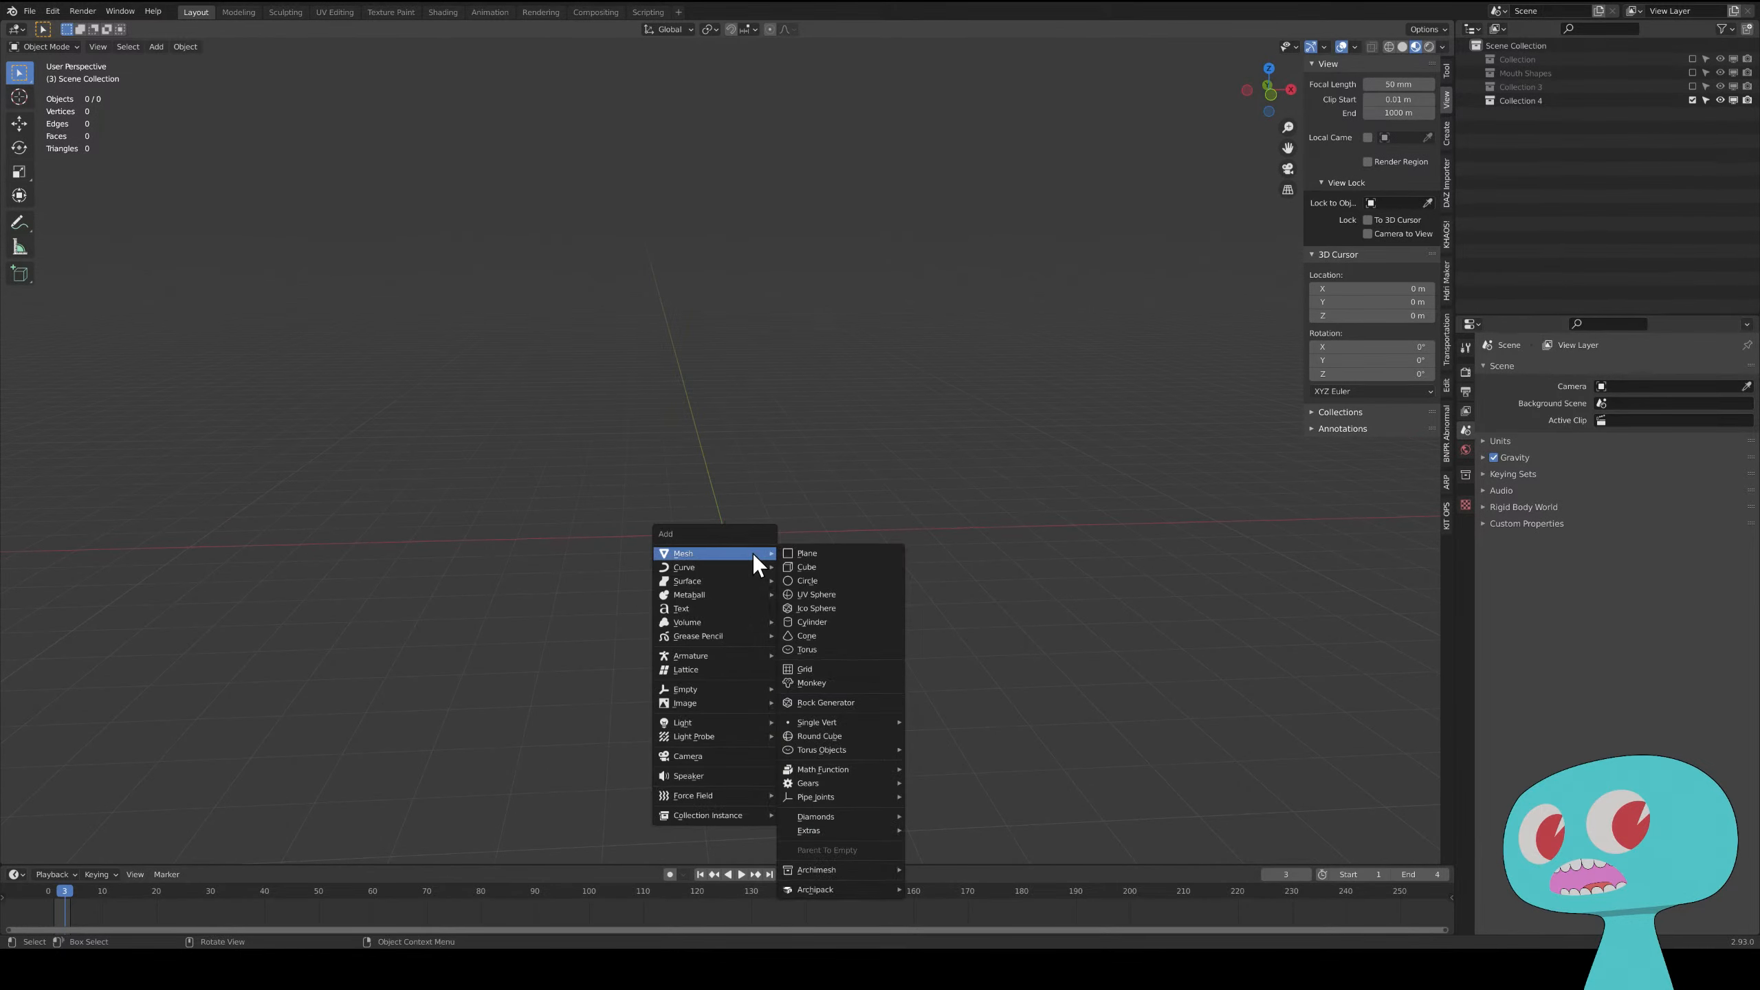
left_click(828, 569)
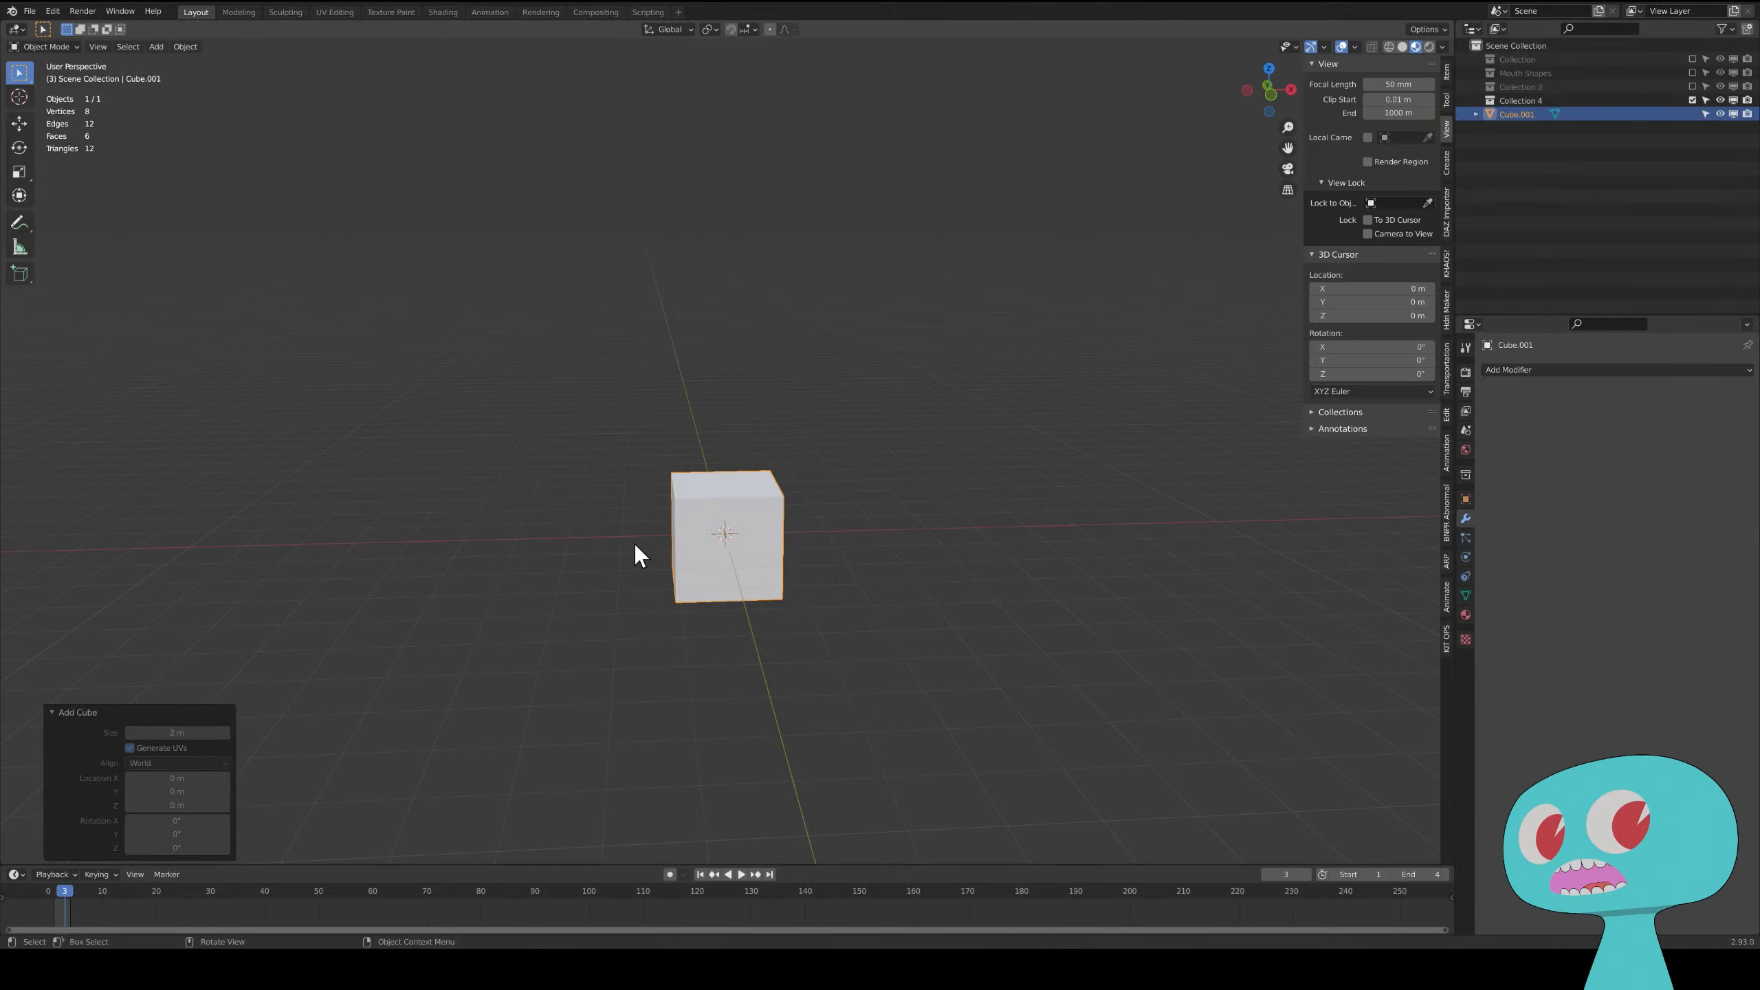
- Enter Edit Mode on the new cube and flatten it along Y to about 0.1
middle_click_drag(666, 540, 738, 550)
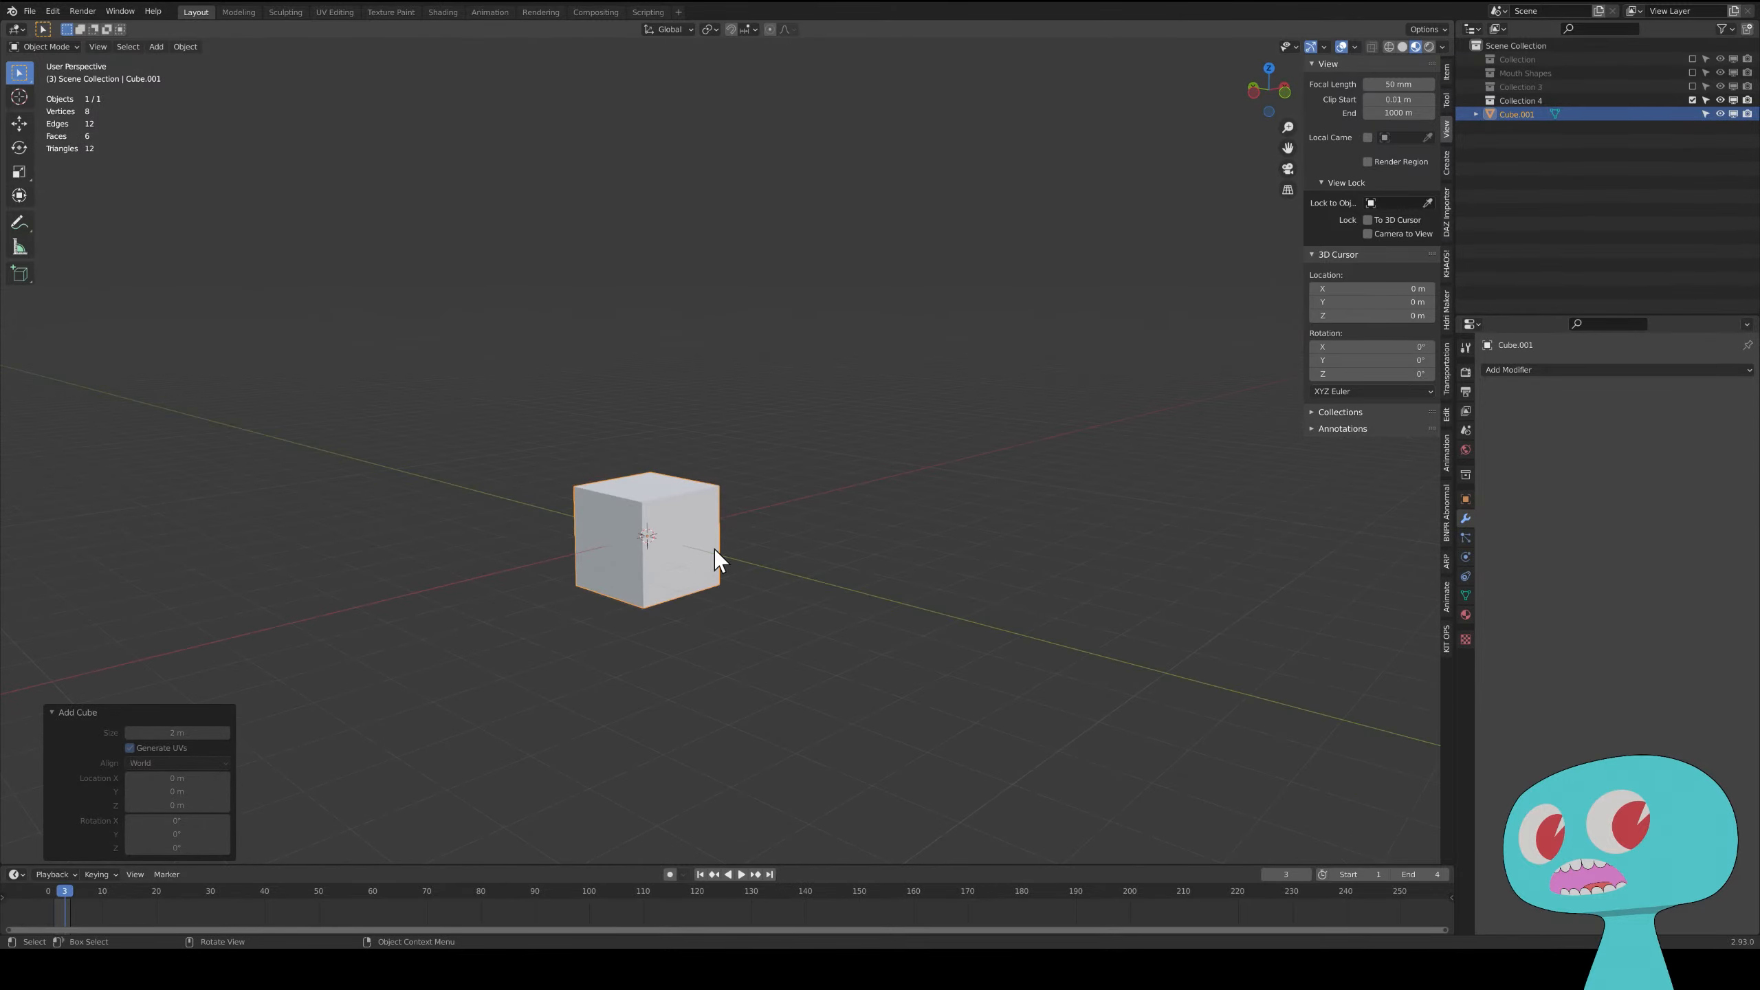
key("Tab")
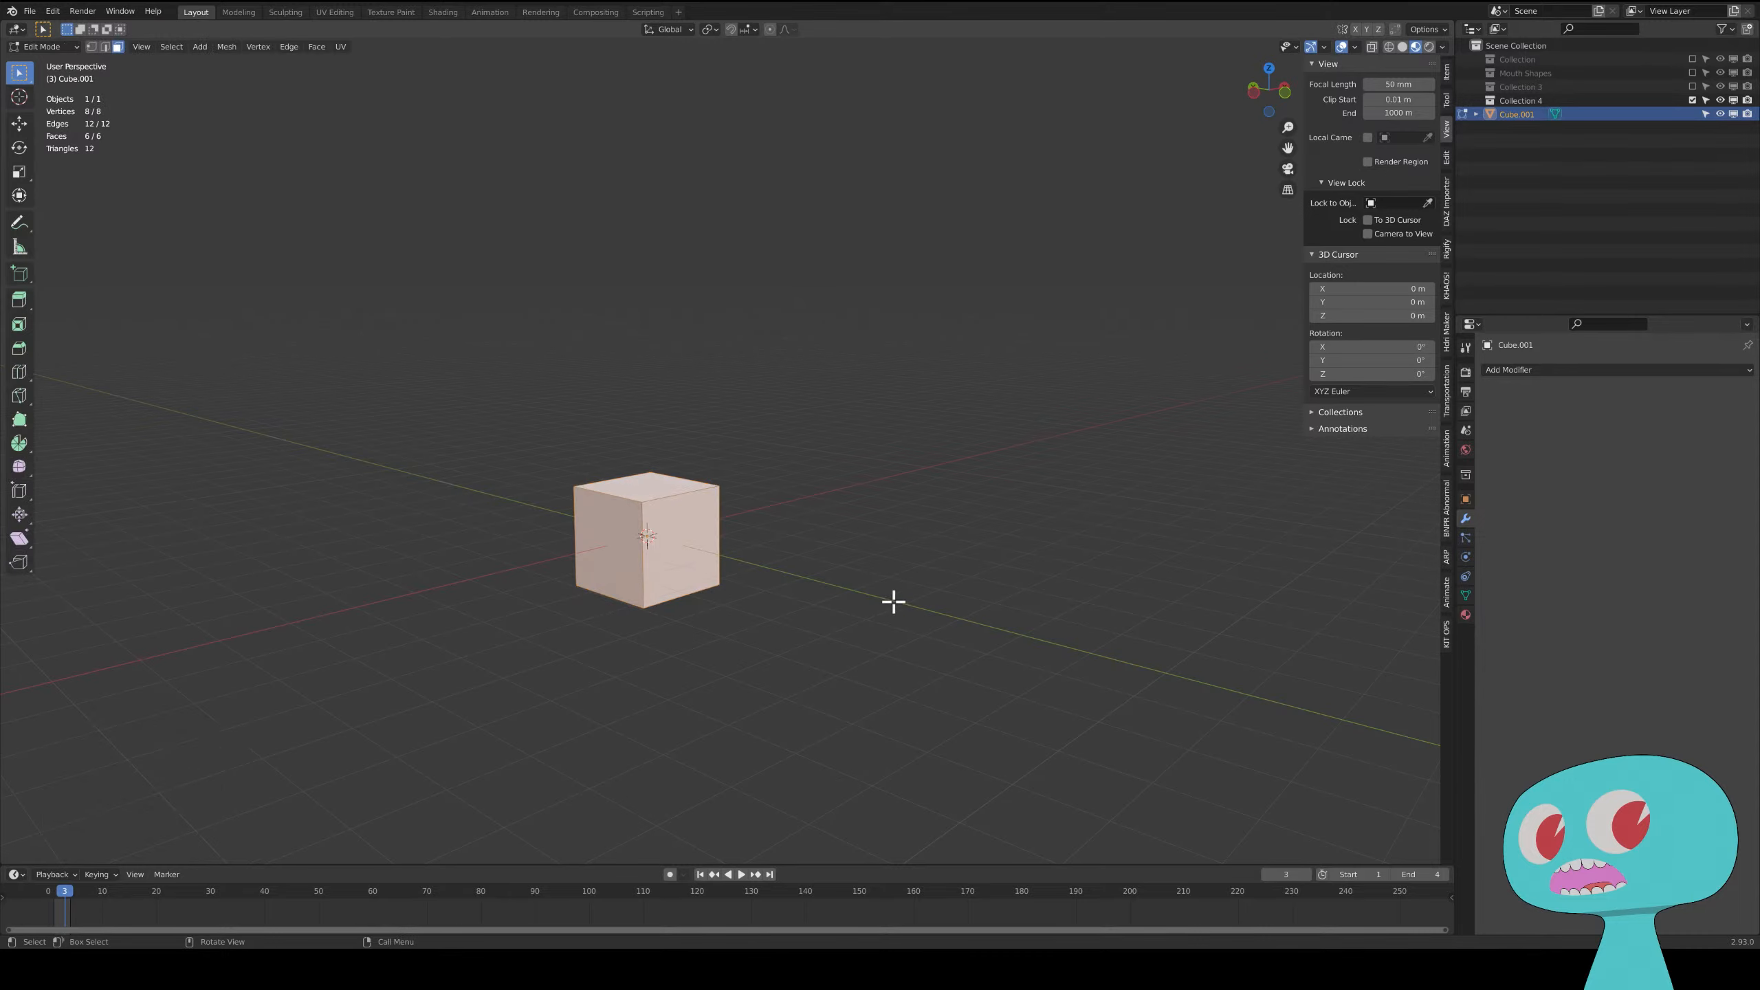
key("s")
key("y")
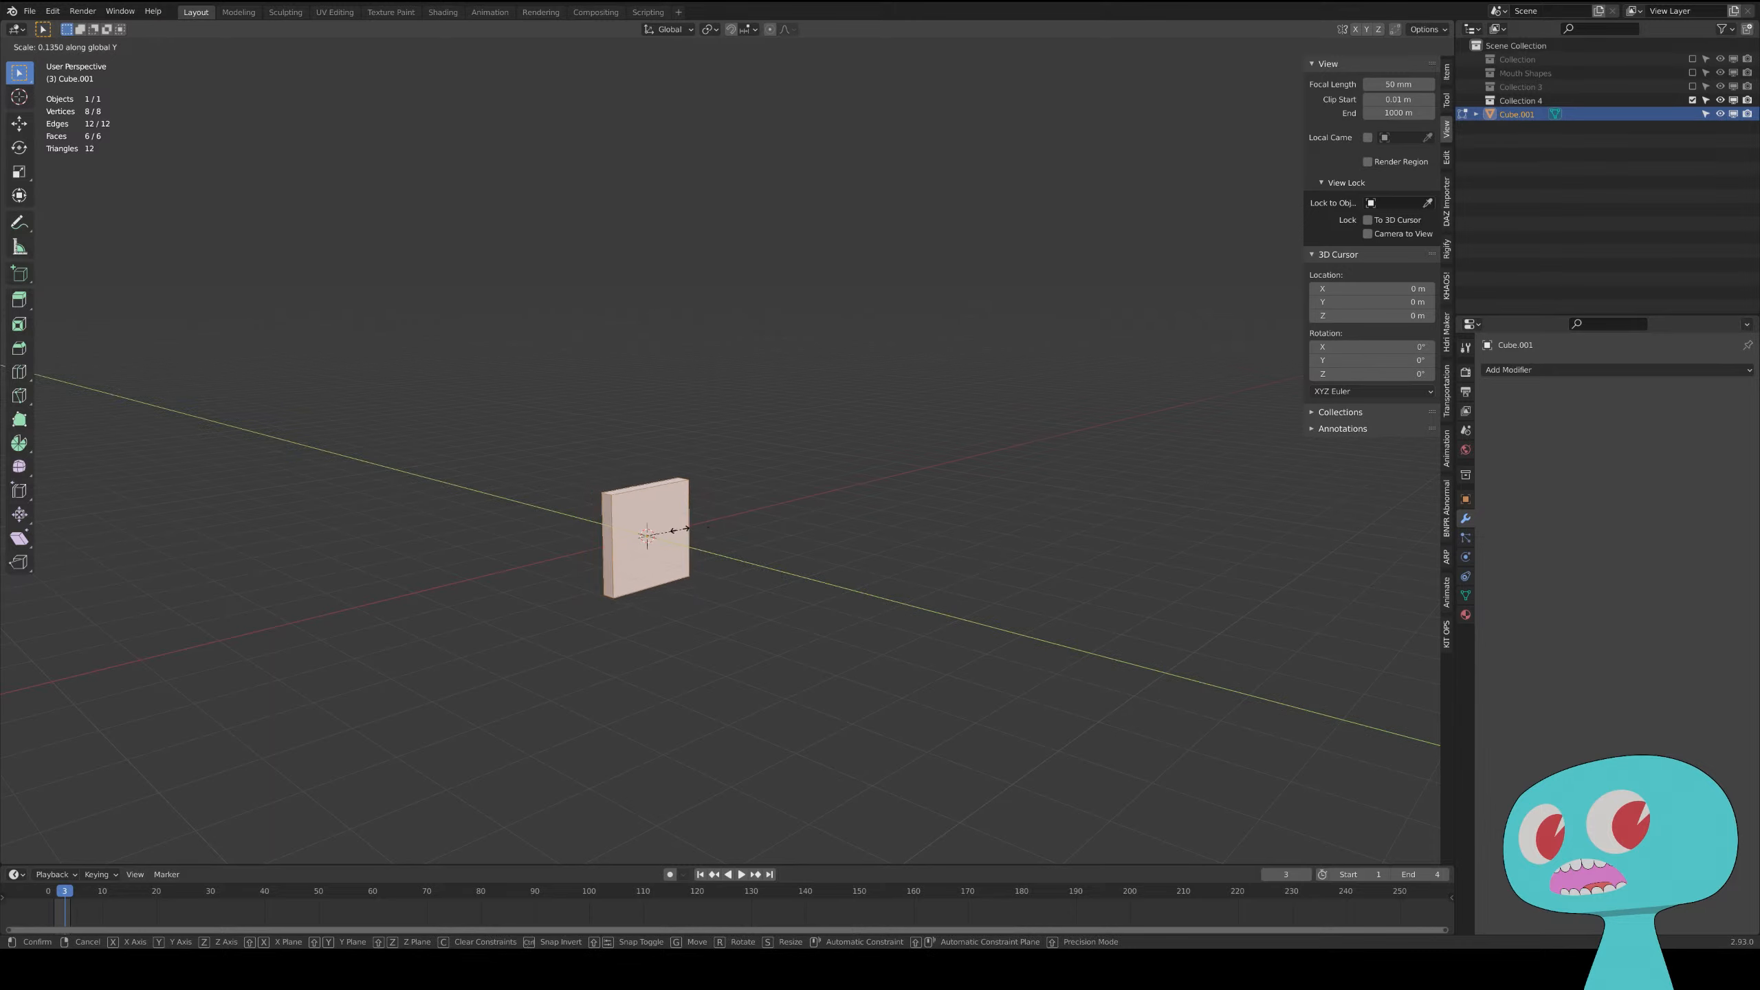
left_click(674, 528)
- Scale the flattened cube down uniformly to about 0.44
middle_click_drag(828, 551, 936, 571)
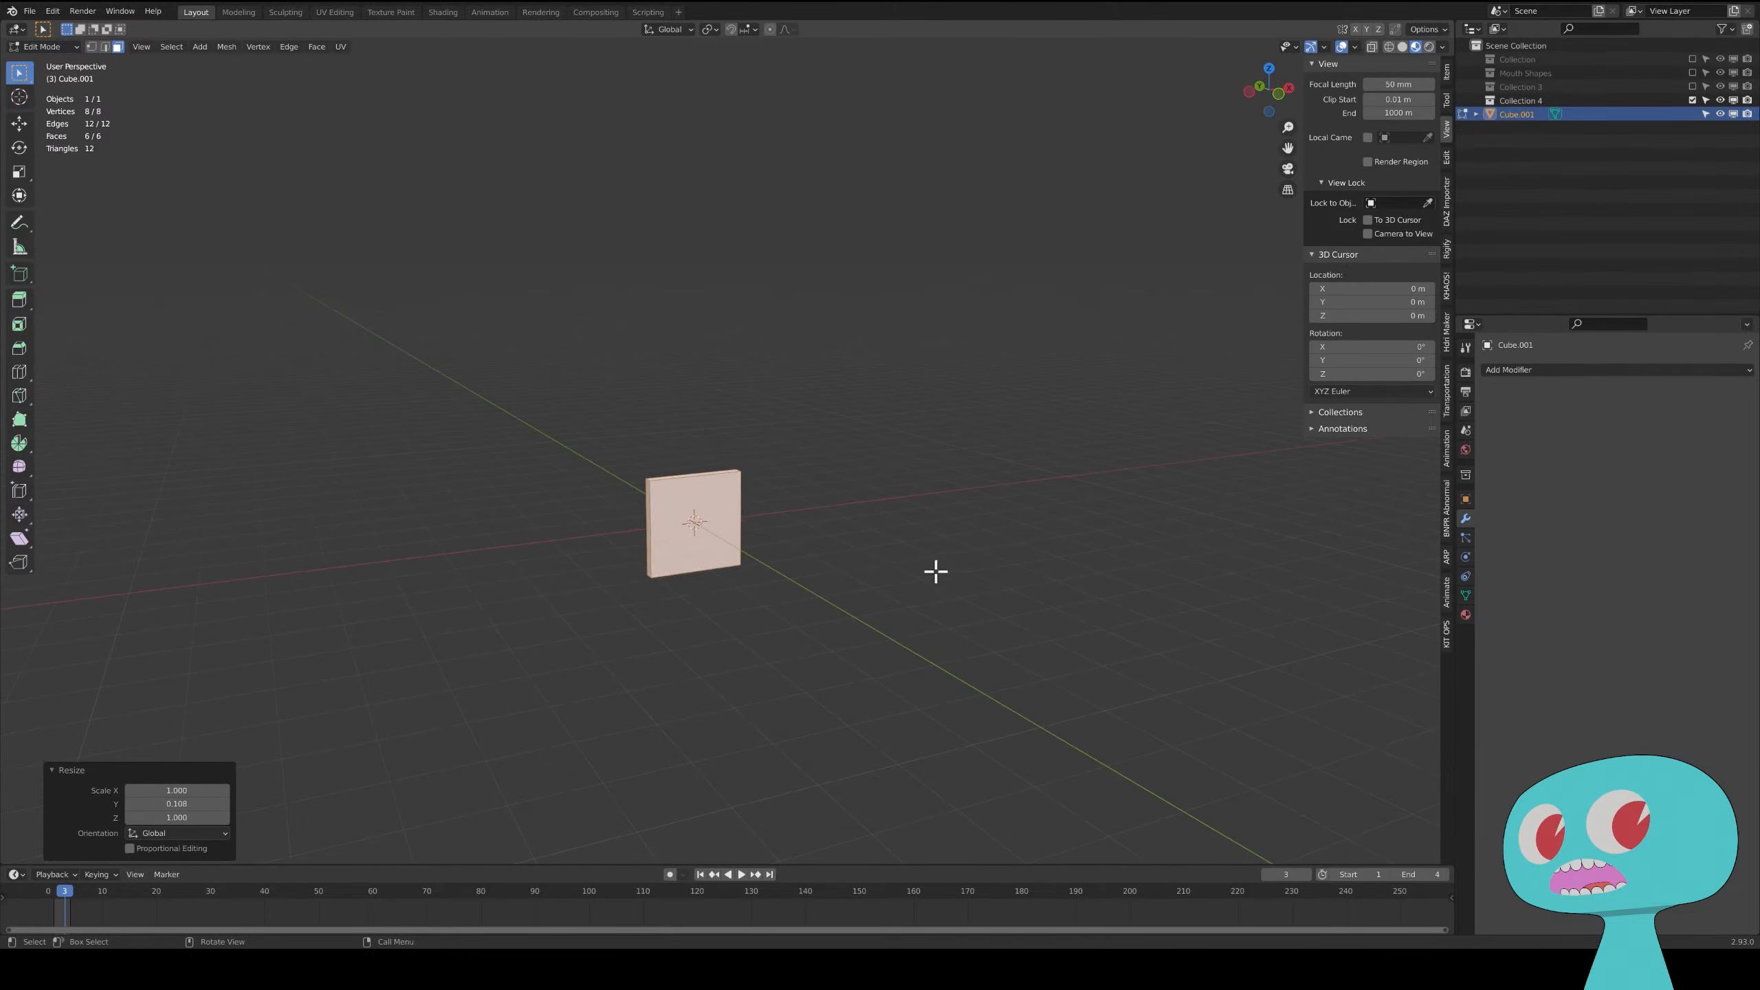
key("s")
left_click(813, 544)
middle_click_drag(780, 551, 686, 342)
- Narrow the slab along X to about 0.74 of its width
scroll(769, 591, "up", 4)
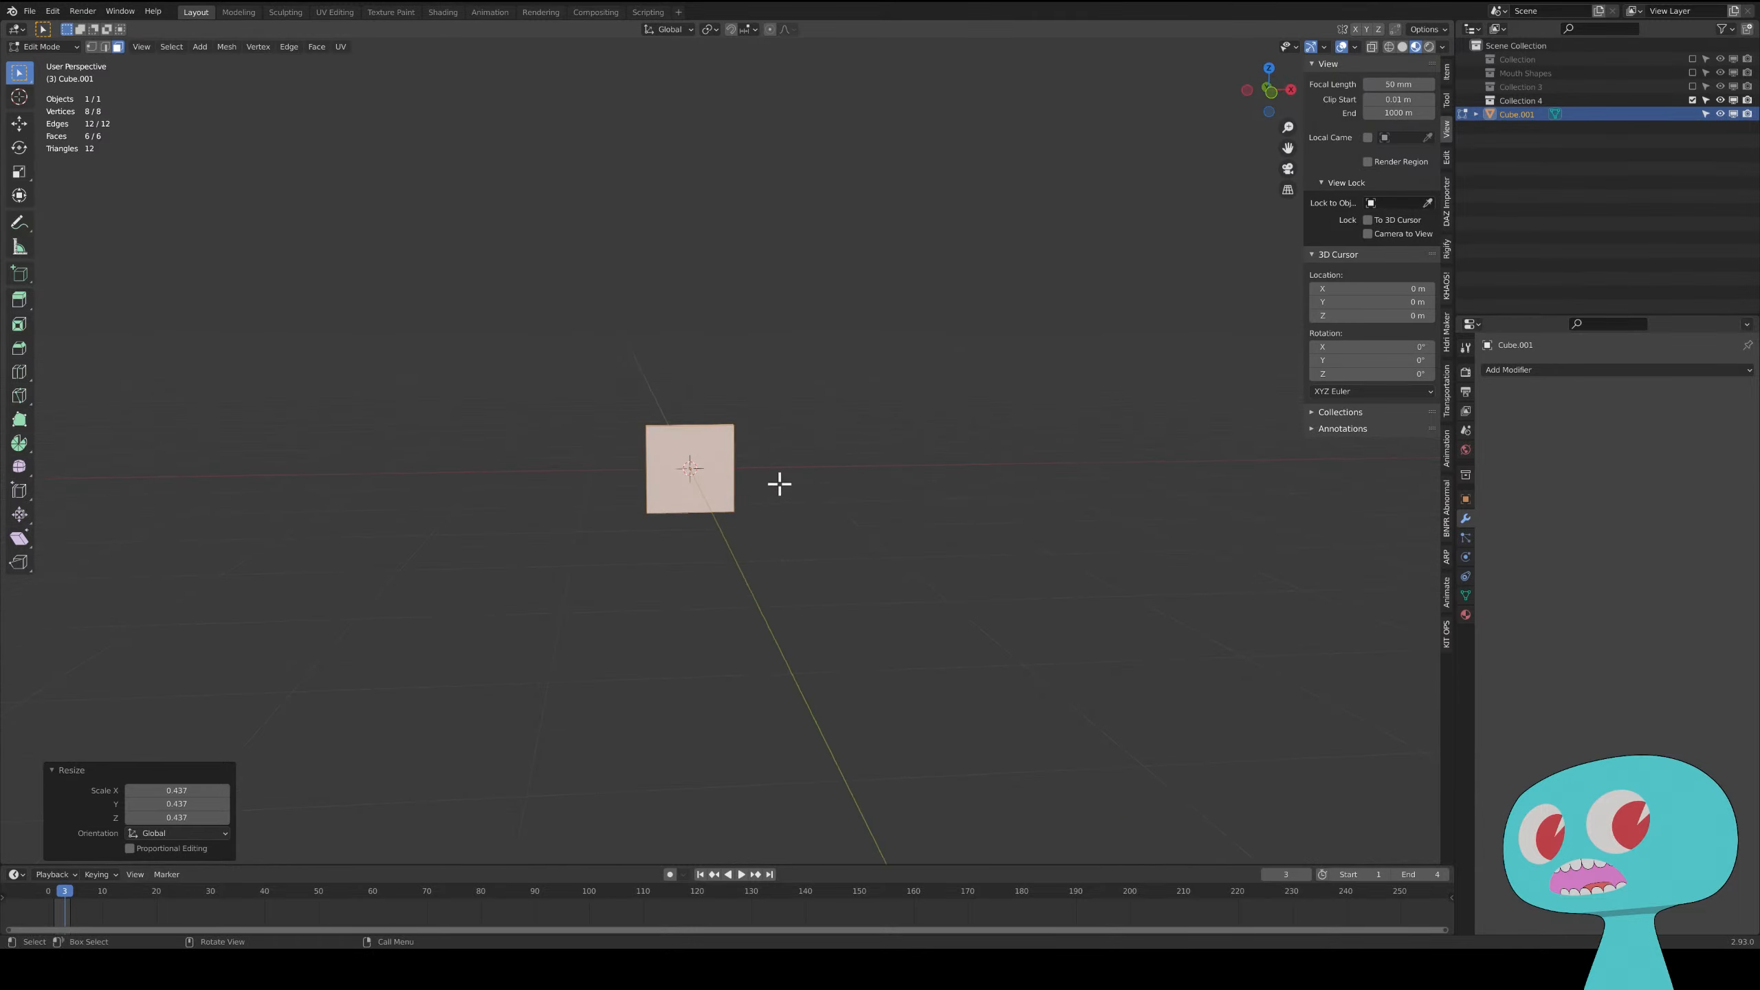
key("s")
key("x")
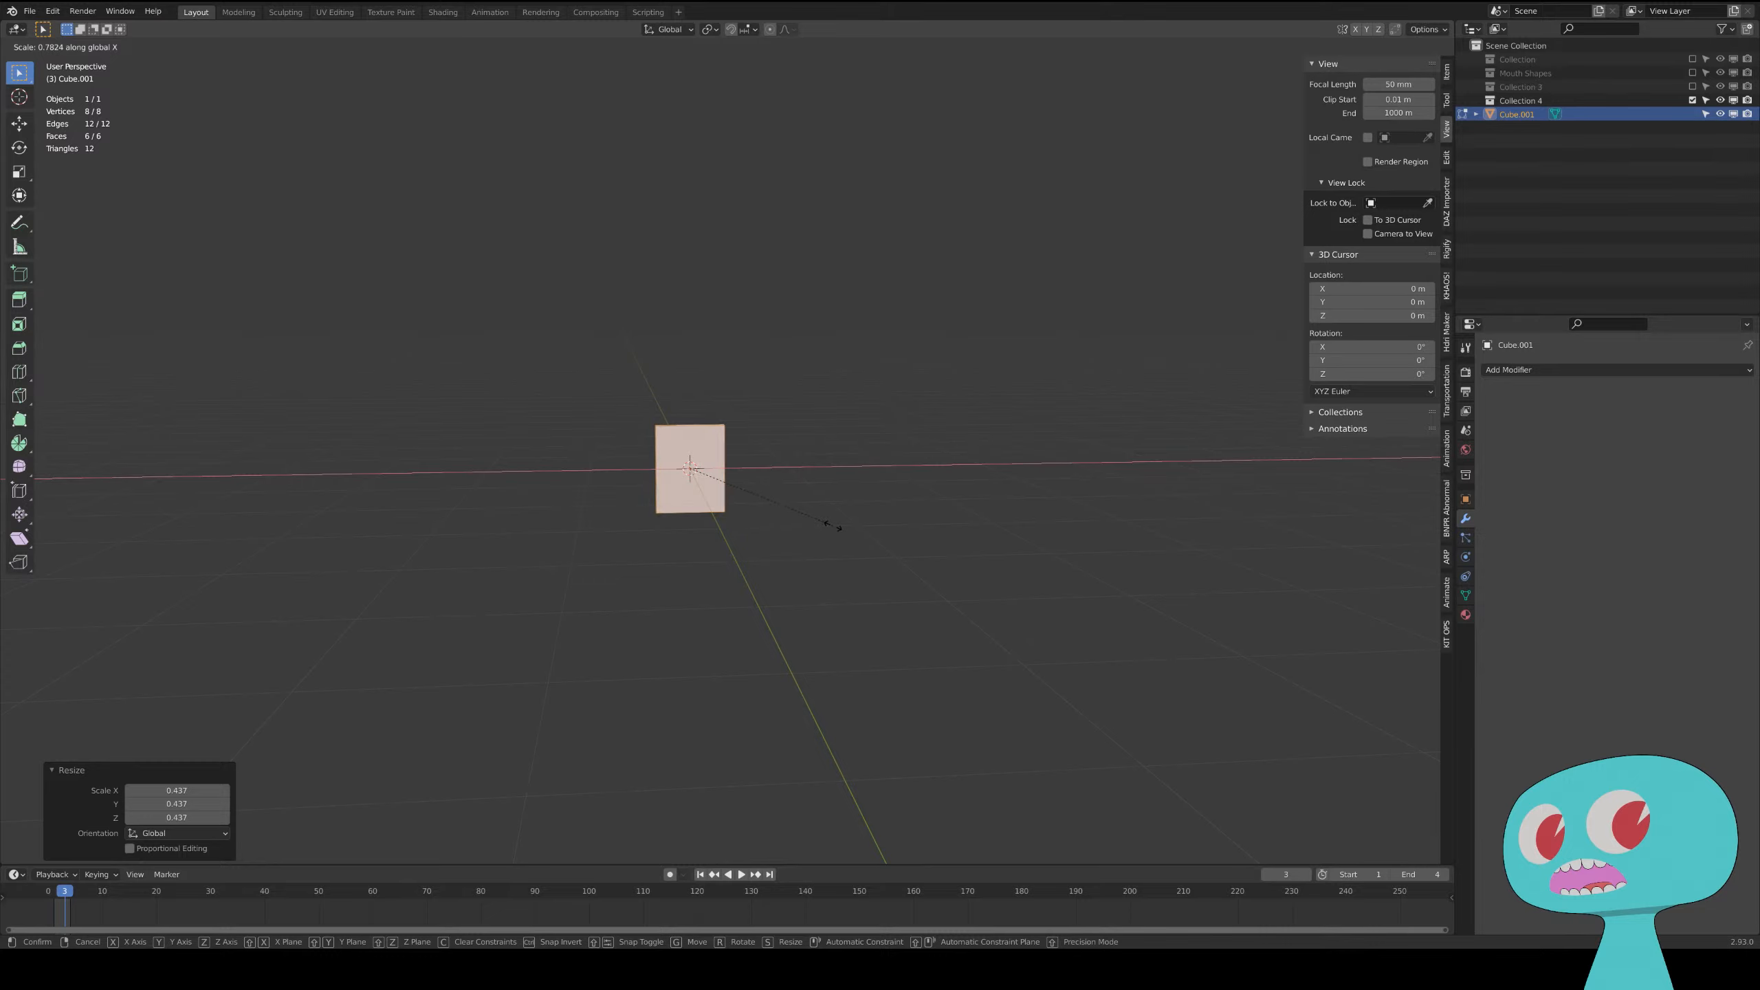
left_click(819, 517)
scroll(755, 526, "up", 3)
- Add a Subdivision Surface modifier to the slab and set its viewport level to 4
middle_click_drag(755, 527, 853, 495, "shift")
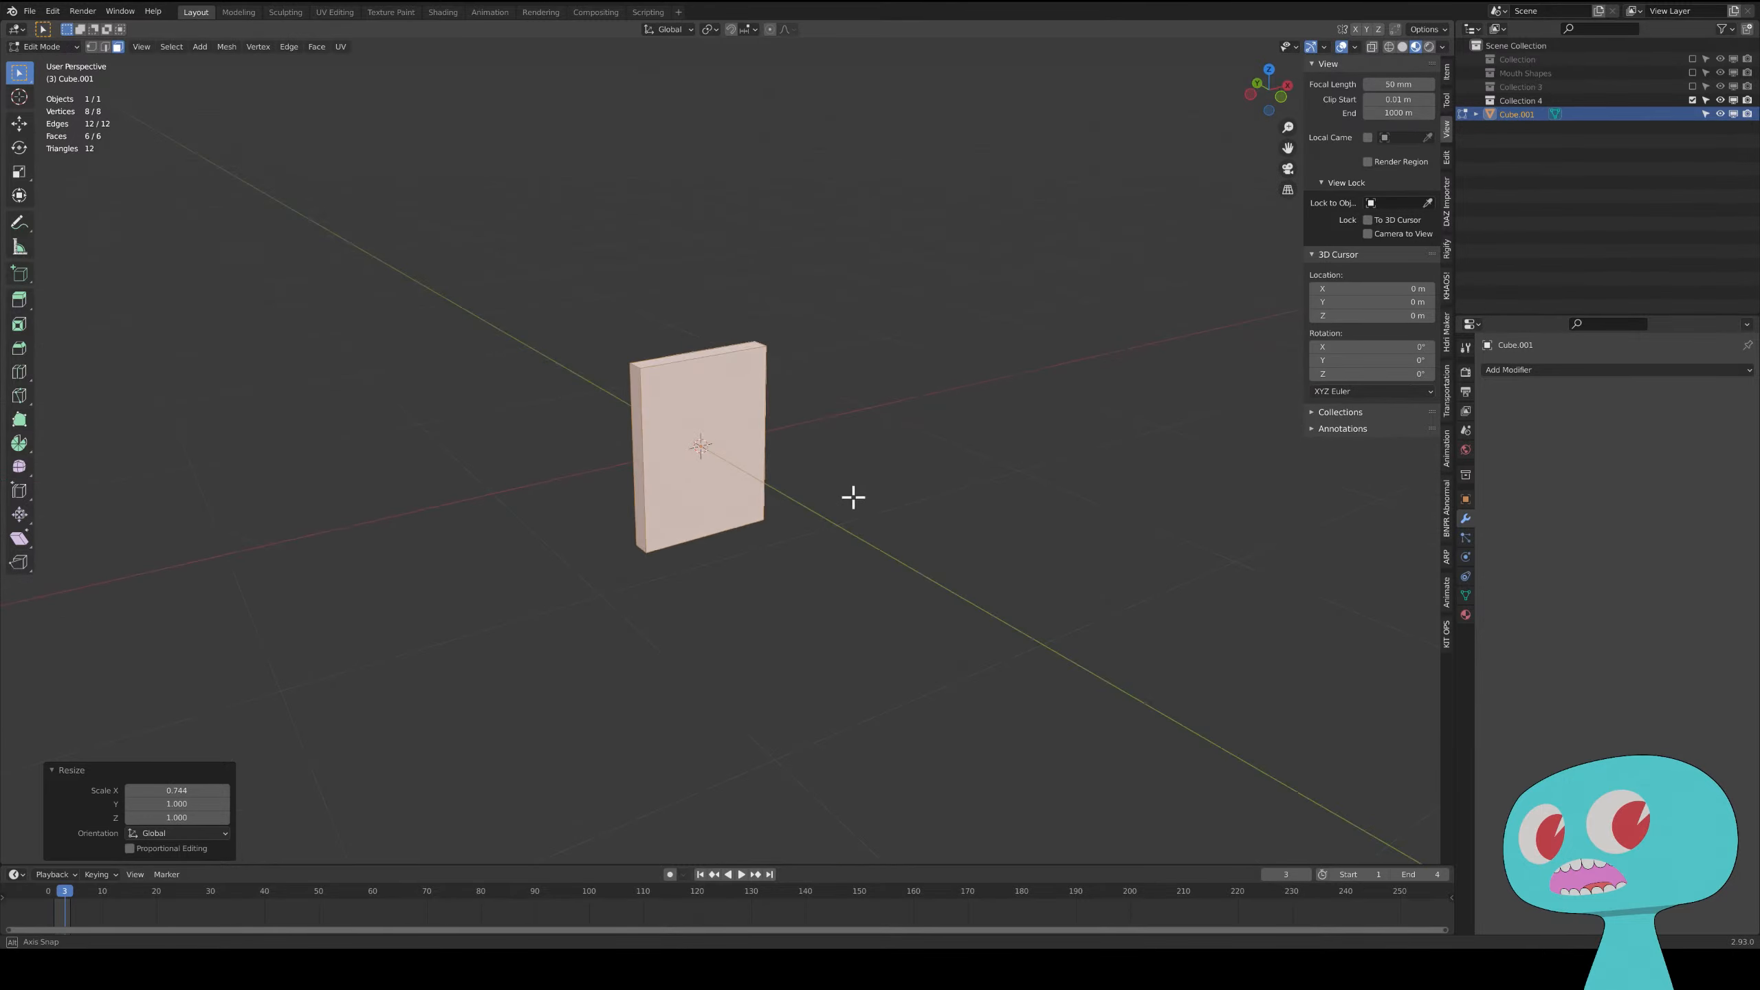
left_click(1577, 369)
left_click(1488, 625)
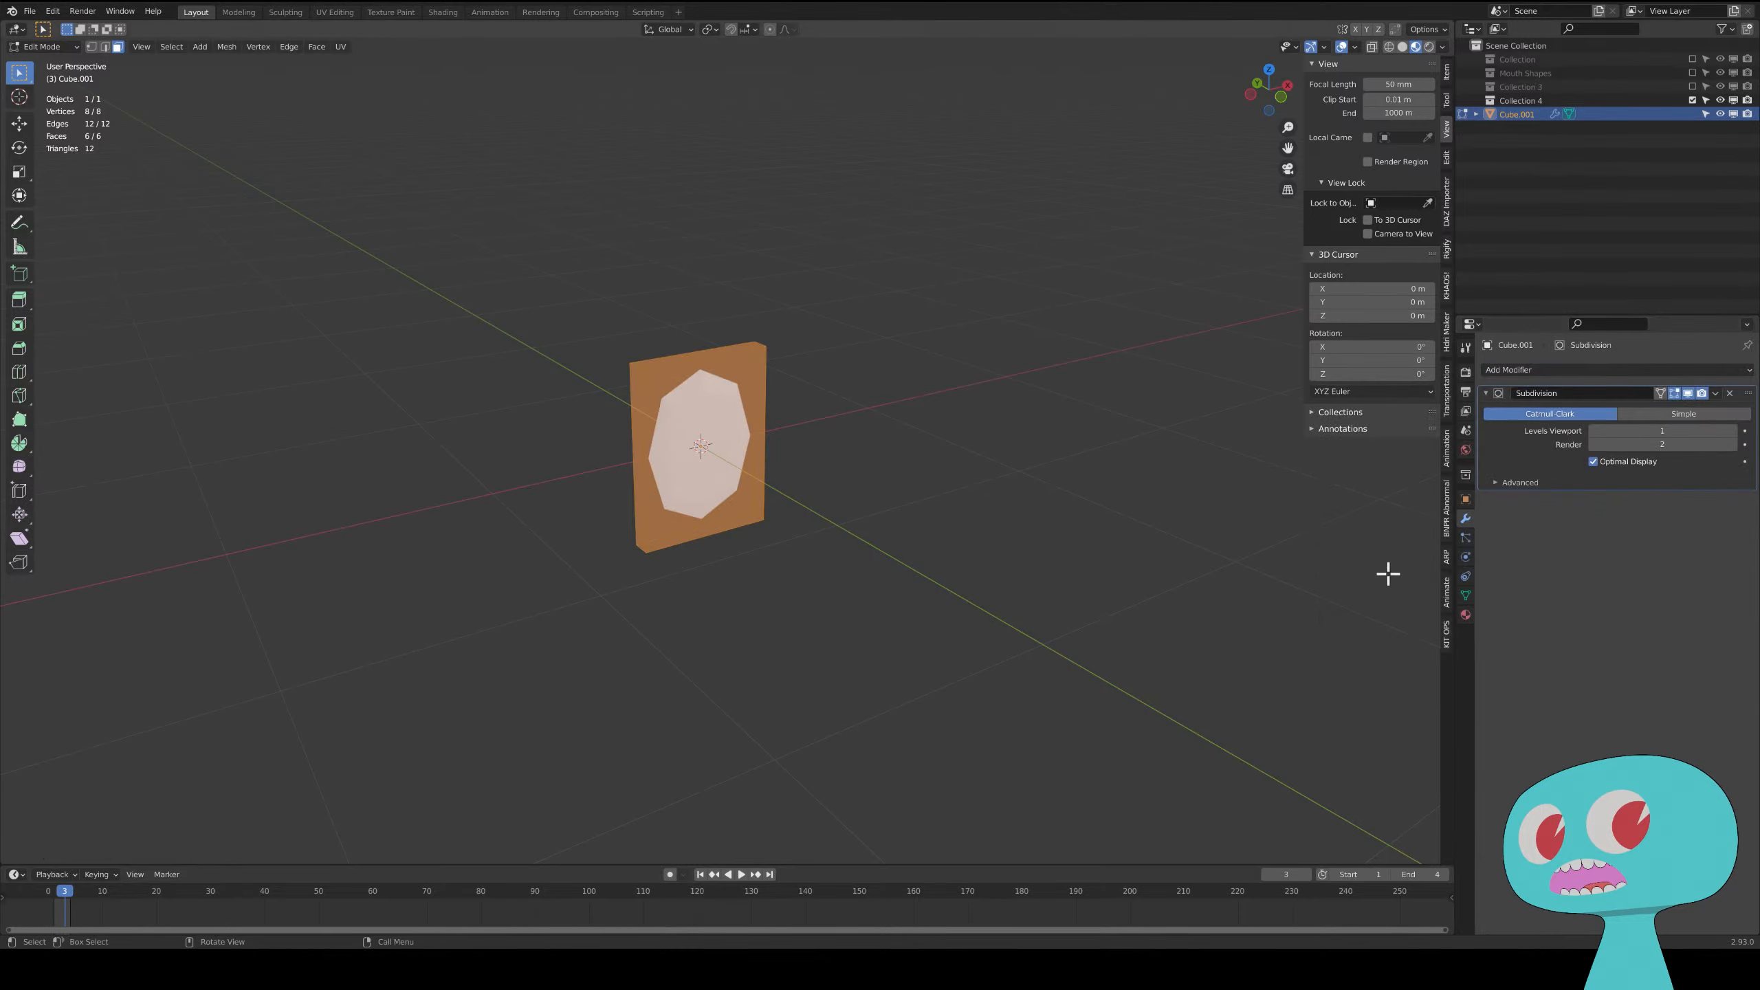
middle_click_drag(734, 425, 749, 421)
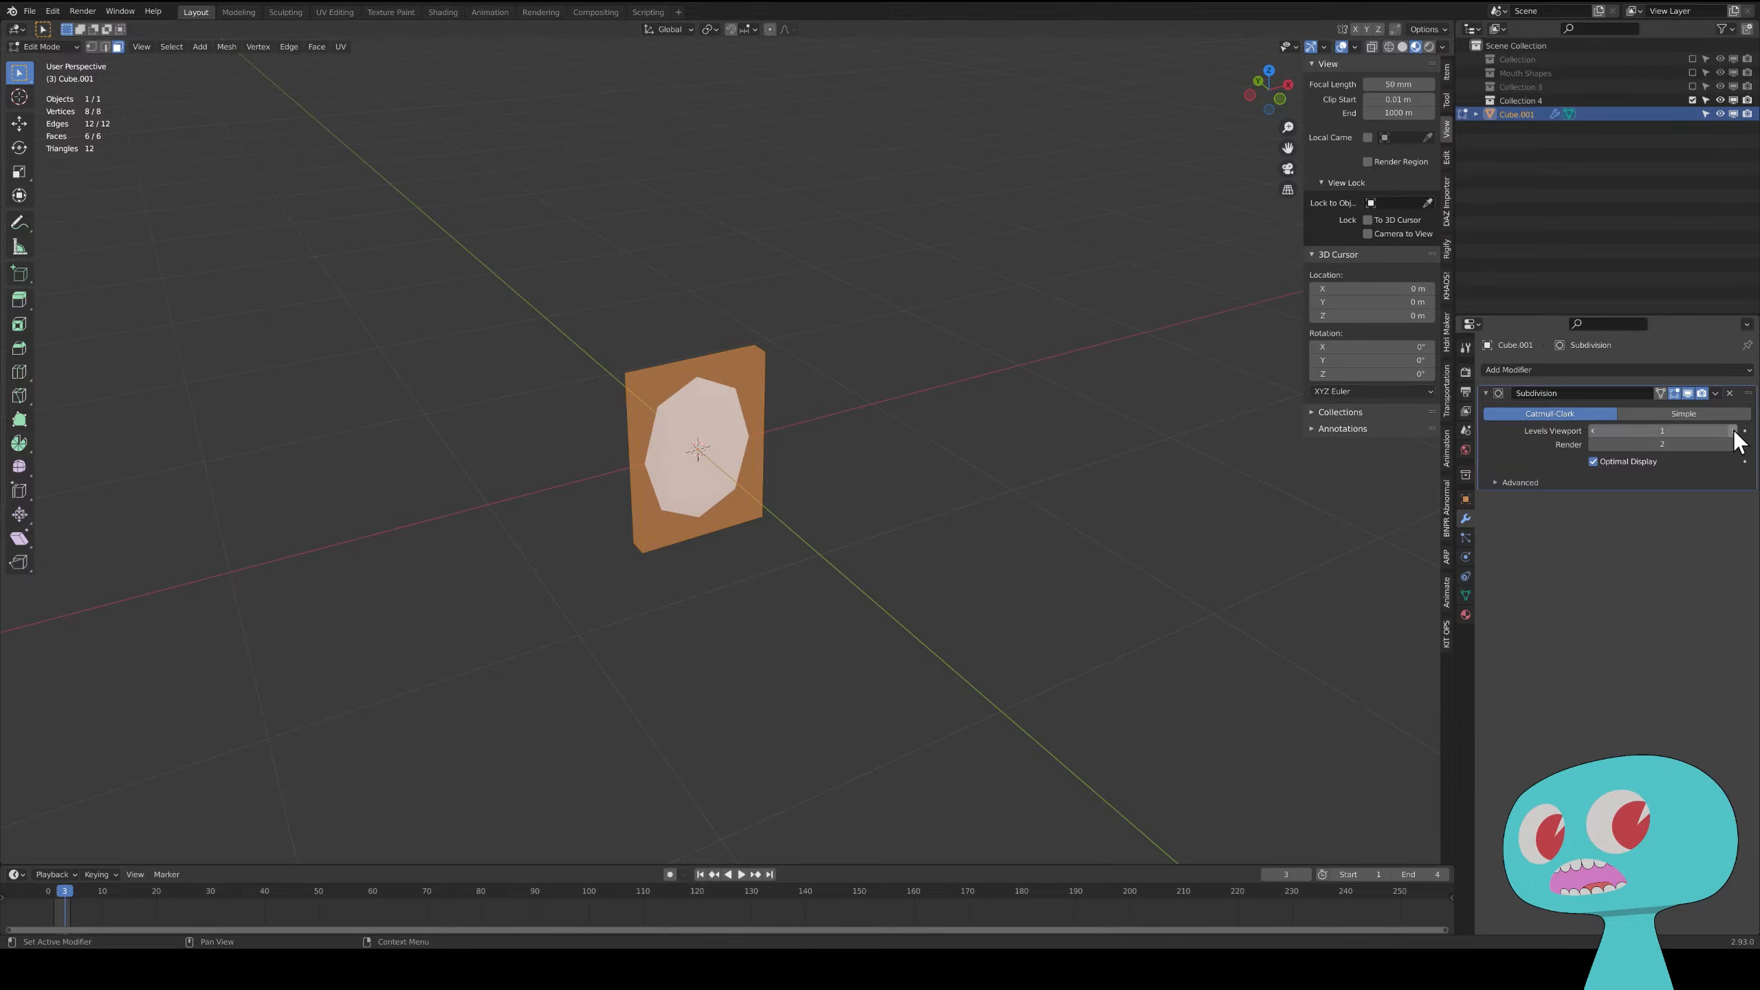
left_click(1734, 430)
left_click(1734, 430)
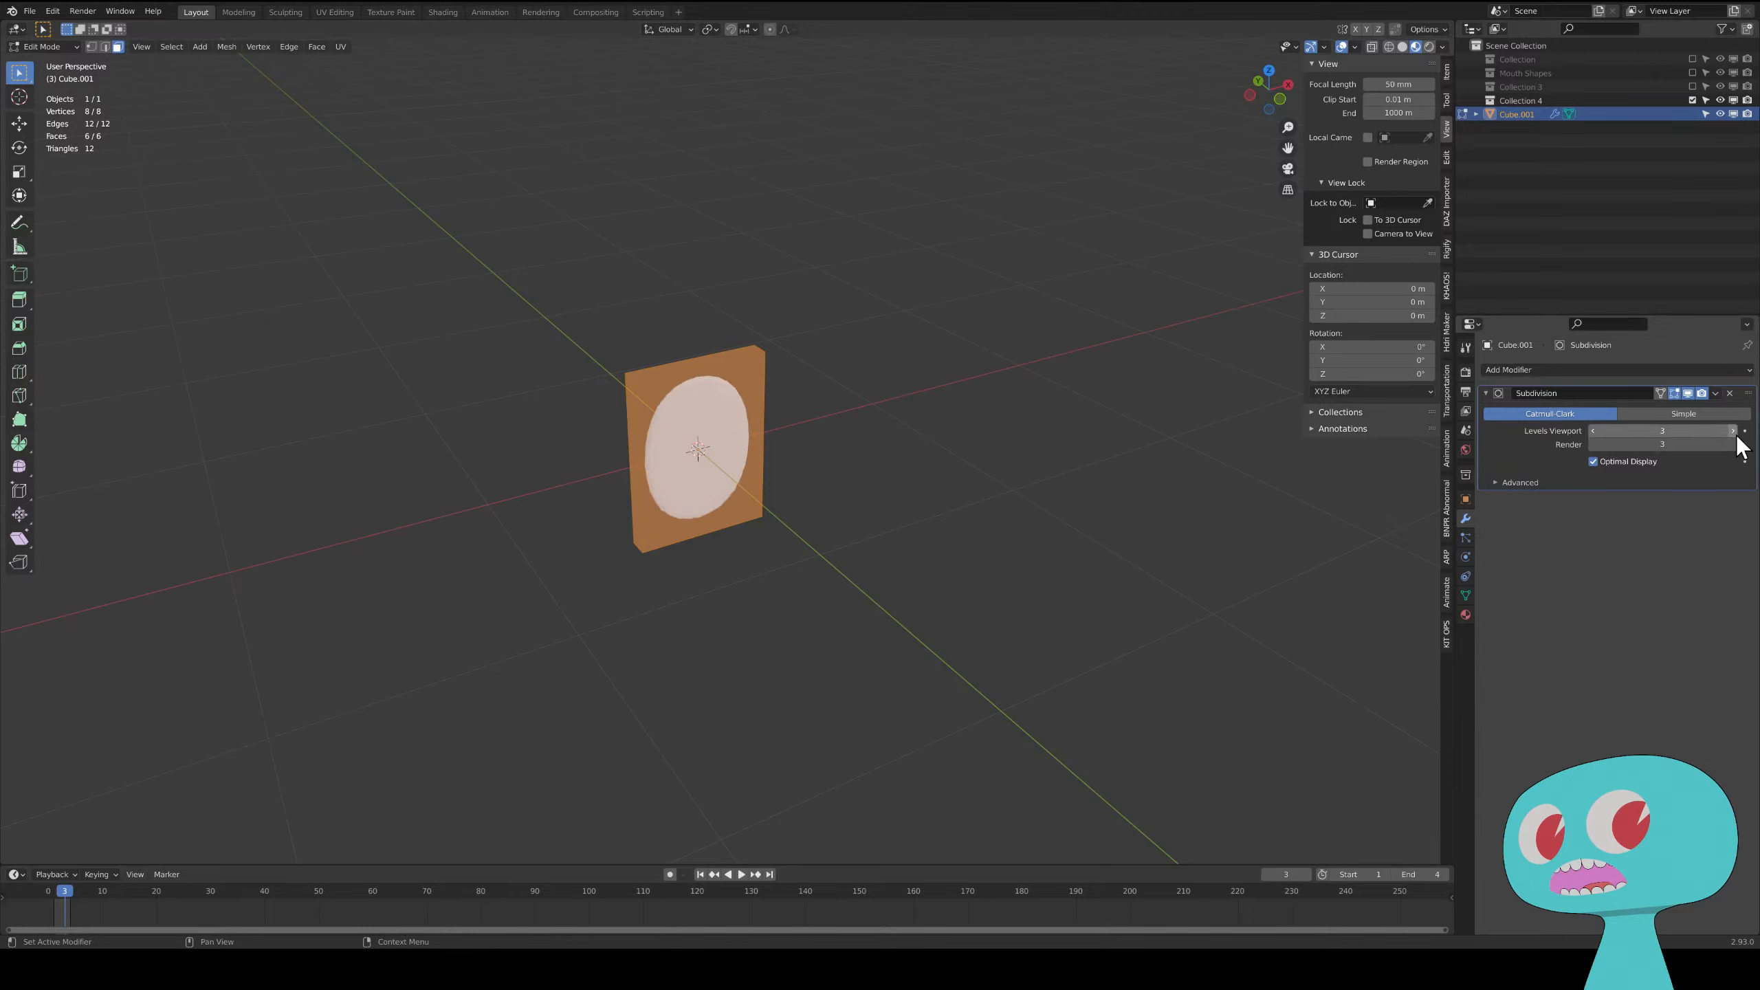
left_click(1735, 432)
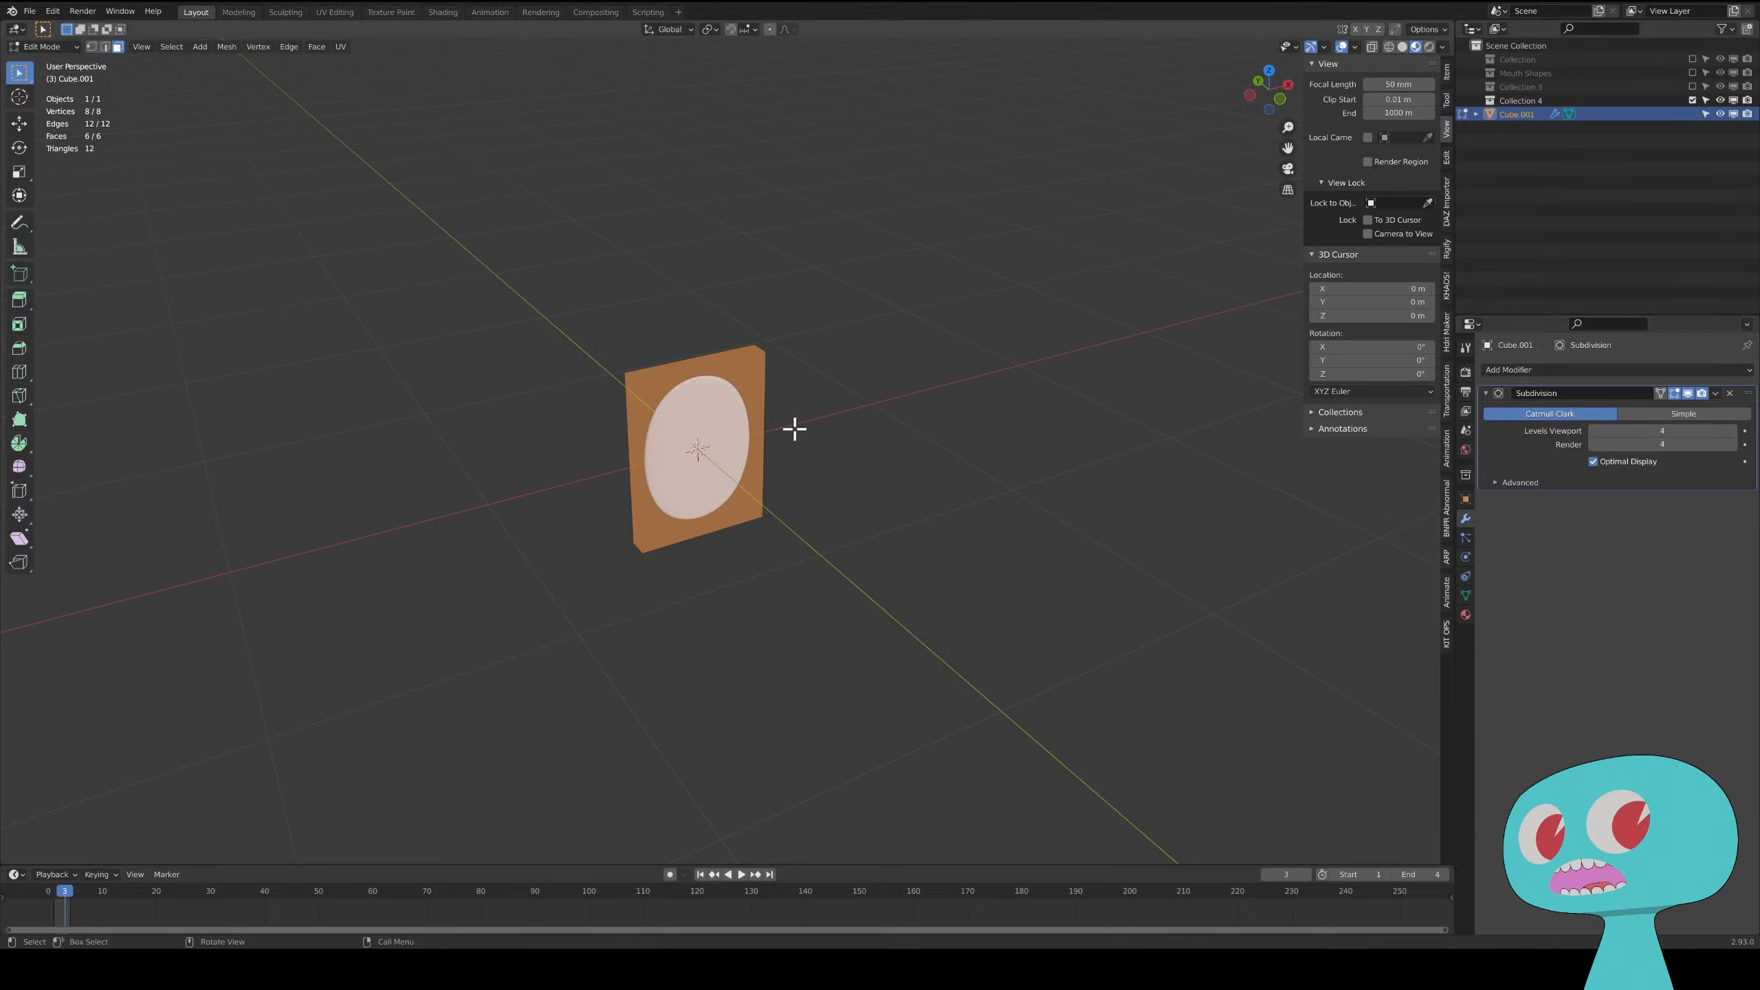
- Delete the slab's narrow top face to leave a squared upper edge and a rounded bottom
left_click(617, 383)
left_click(667, 370)
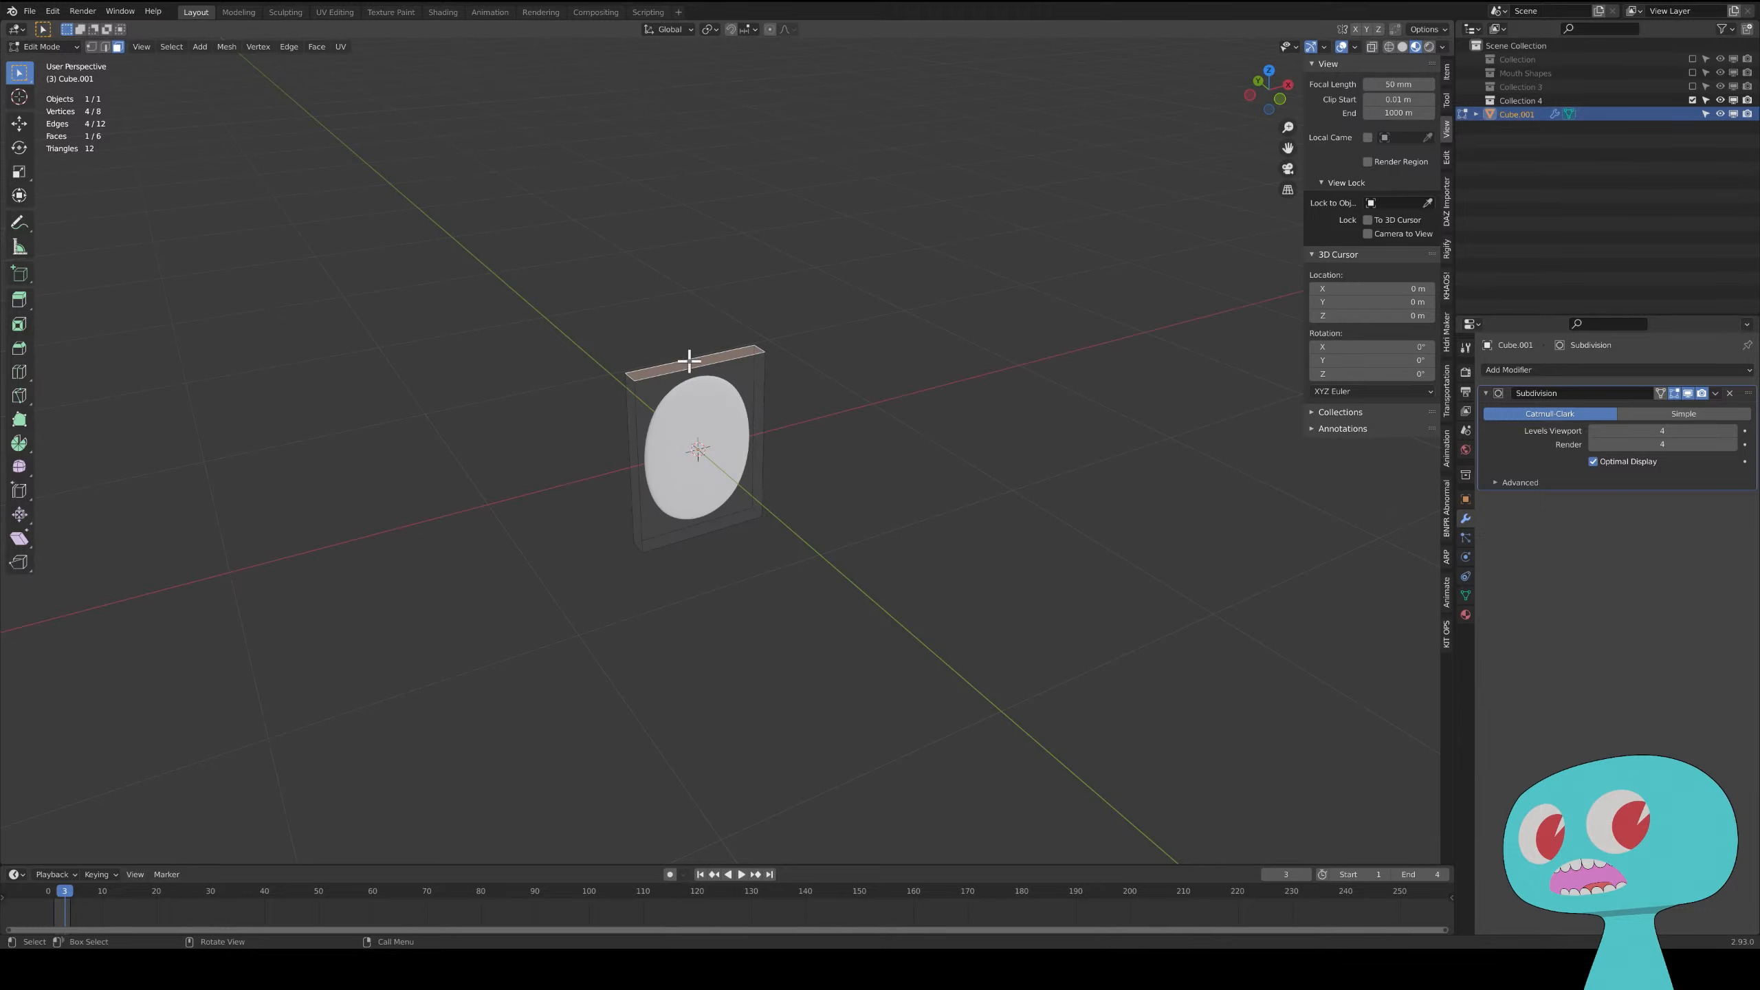
key("x")
left_click(678, 369)
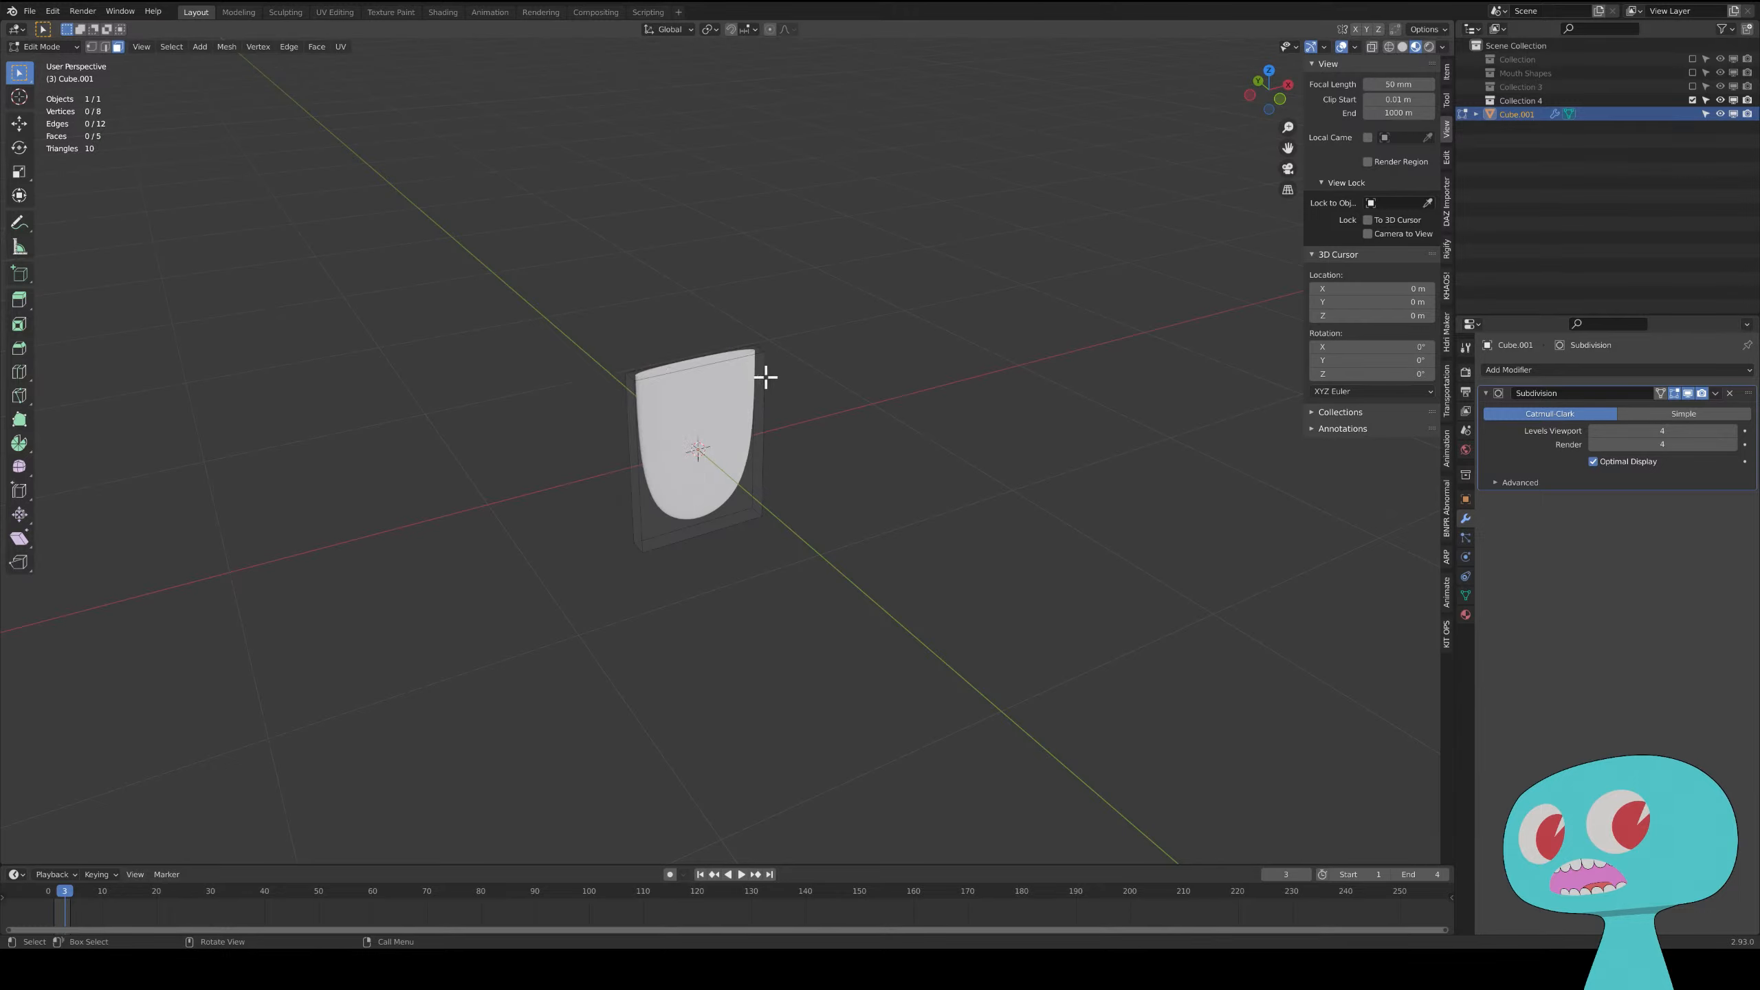
- Select the open edge loop at the tooth's upper end and fill it with a face
middle_click_drag(774, 443, 770, 365)
scroll(783, 470, "up", 3)
scroll(783, 470, "up", 1)
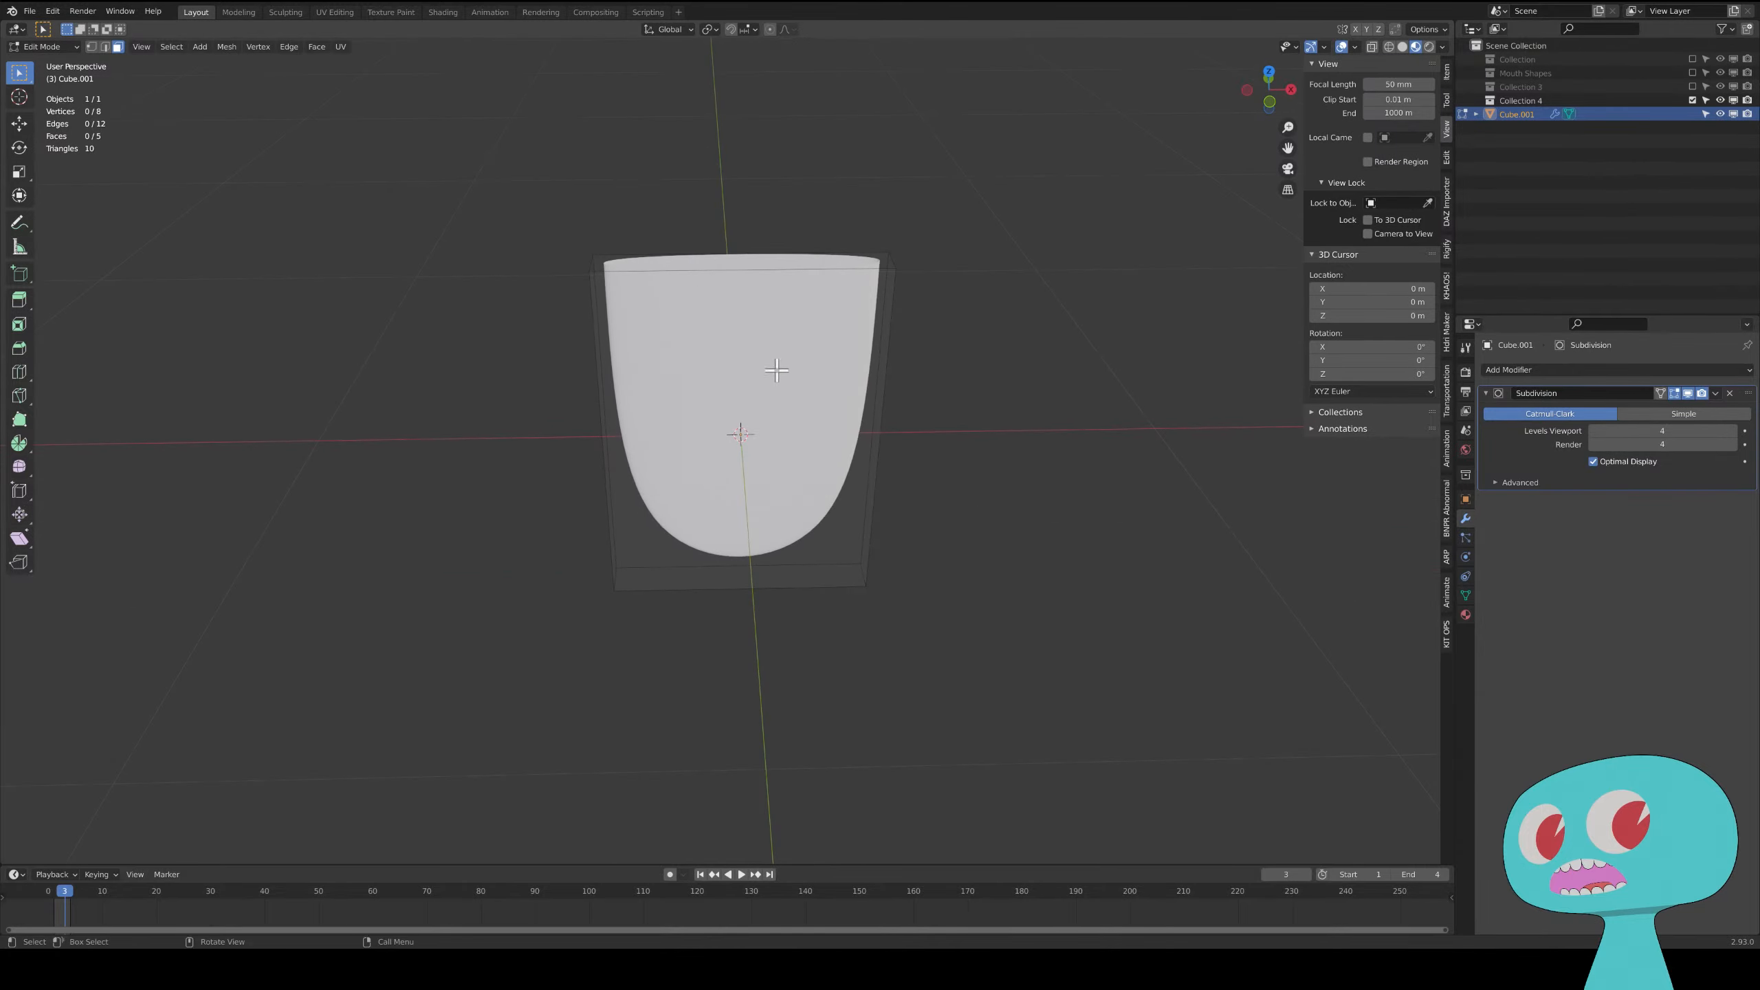
left_click(649, 261, "alt")
key("f")
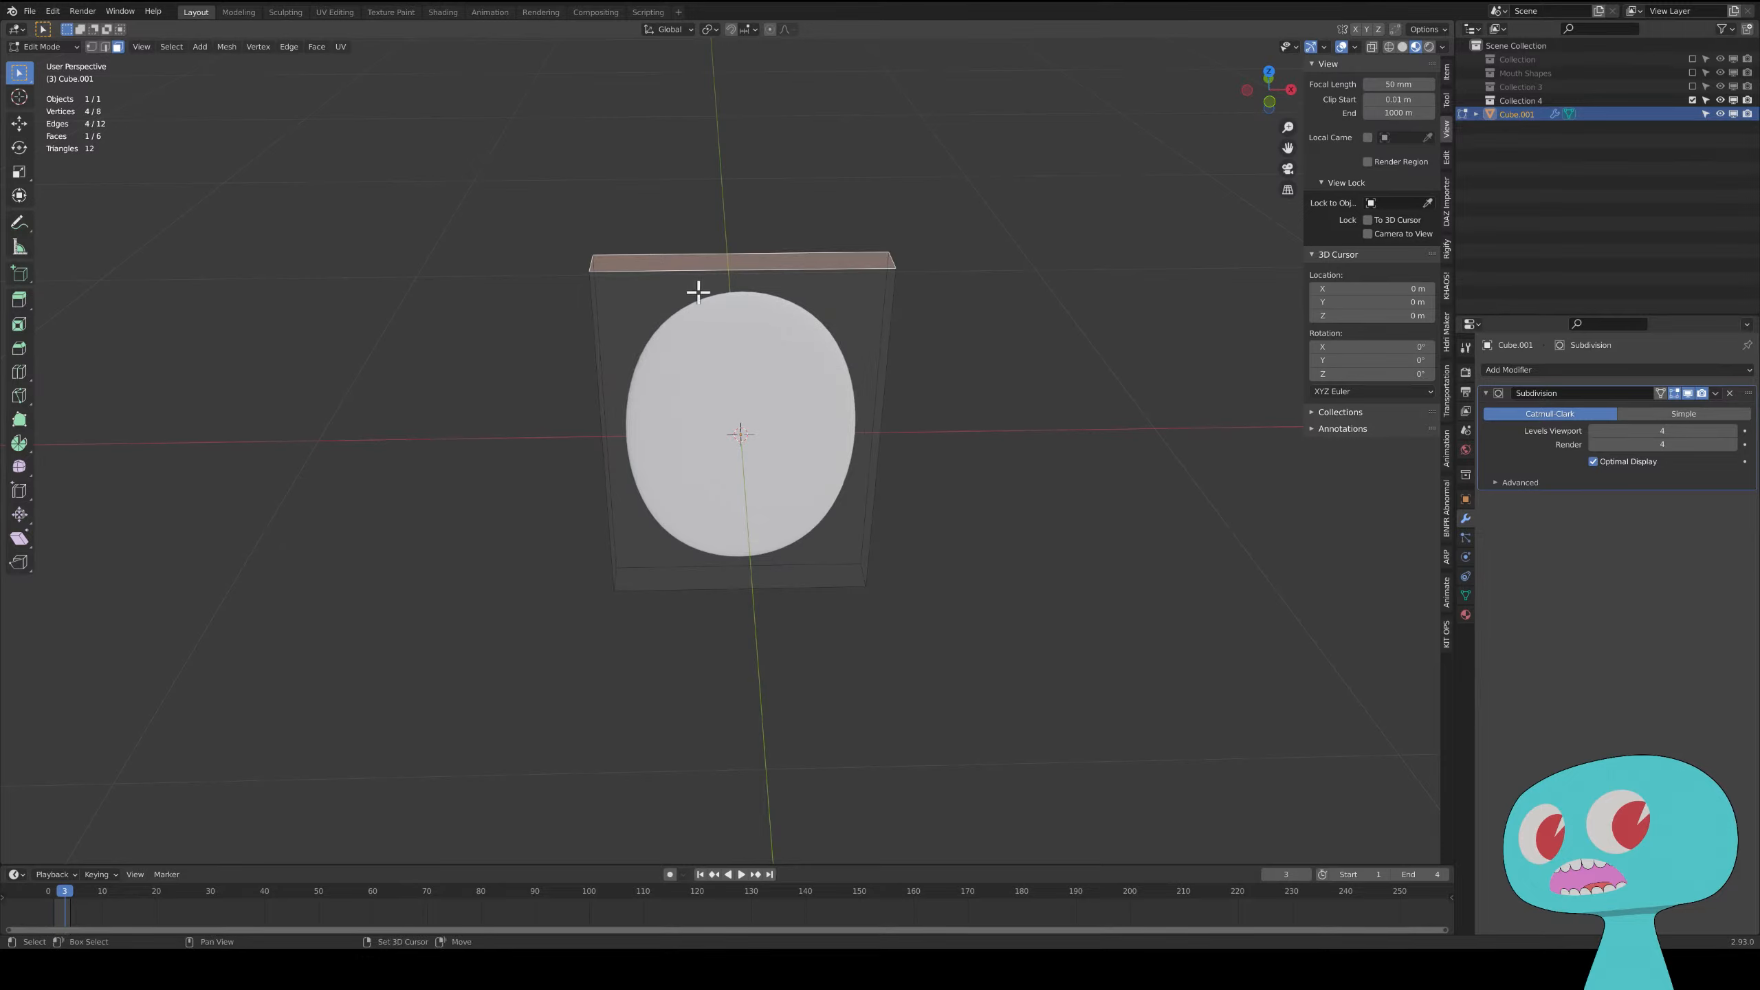
- Crease the edges of the tooth's top face by about 0.42 to square off the upper edge
key("shift+e")
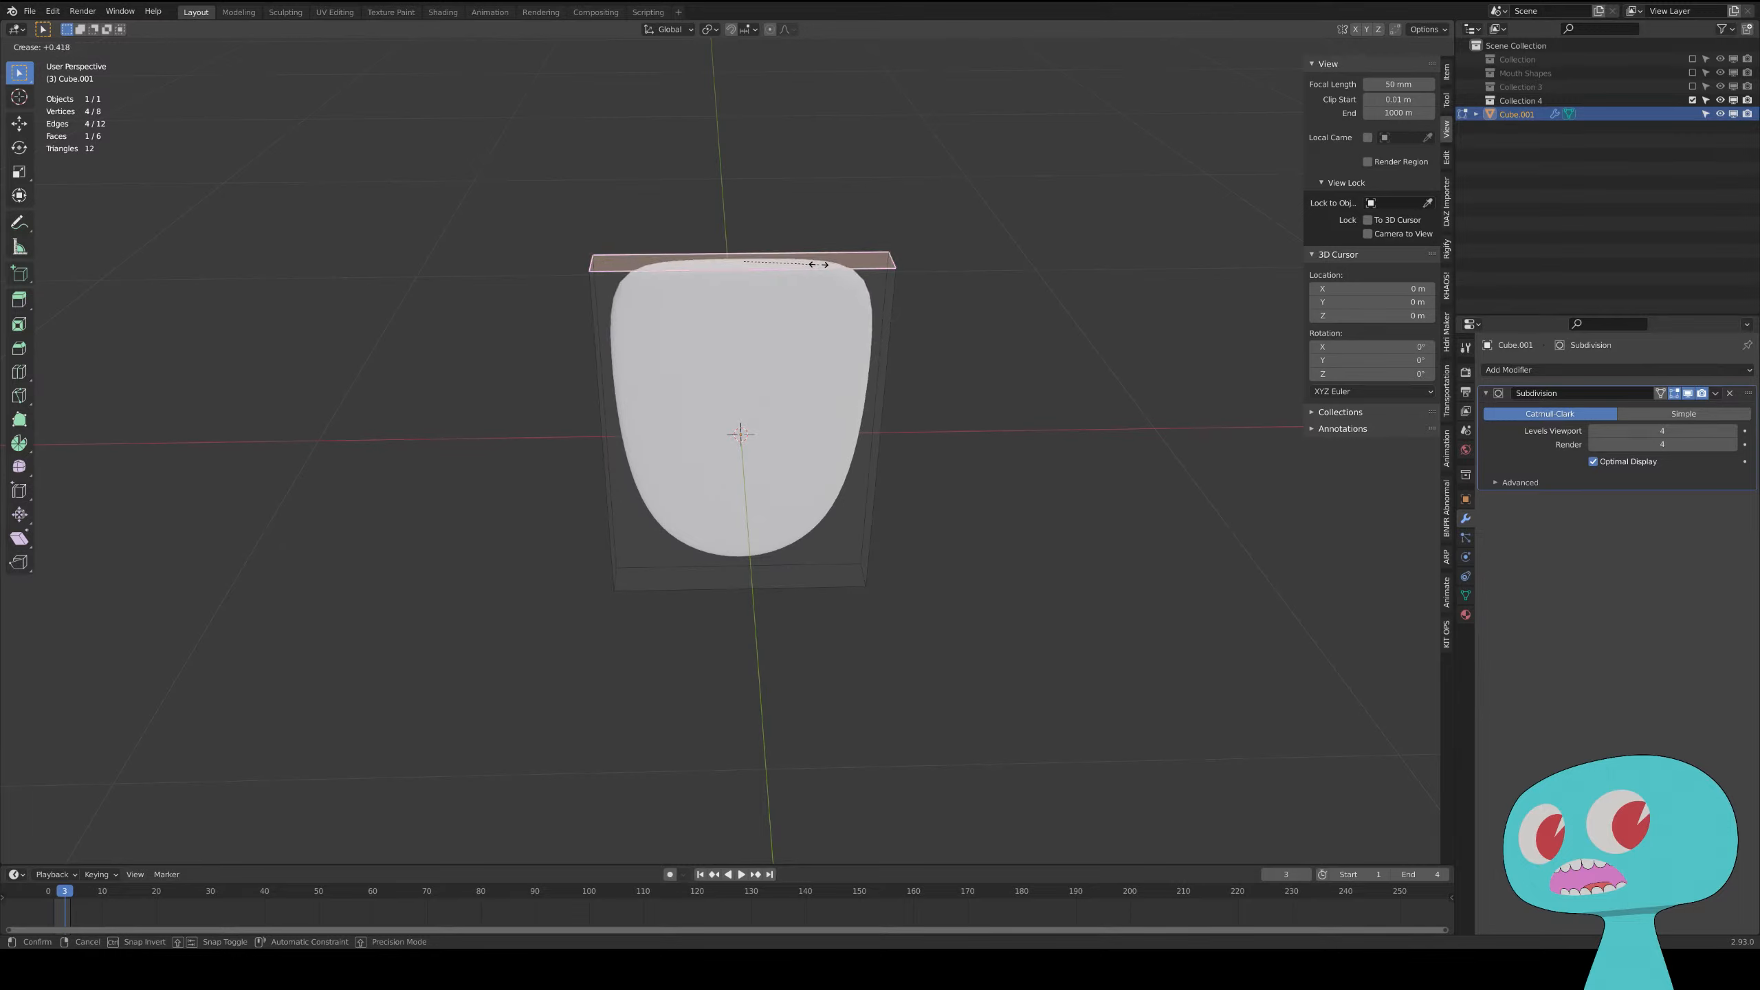
left_click(819, 264)
middle_click_drag(811, 373, 609, 310)
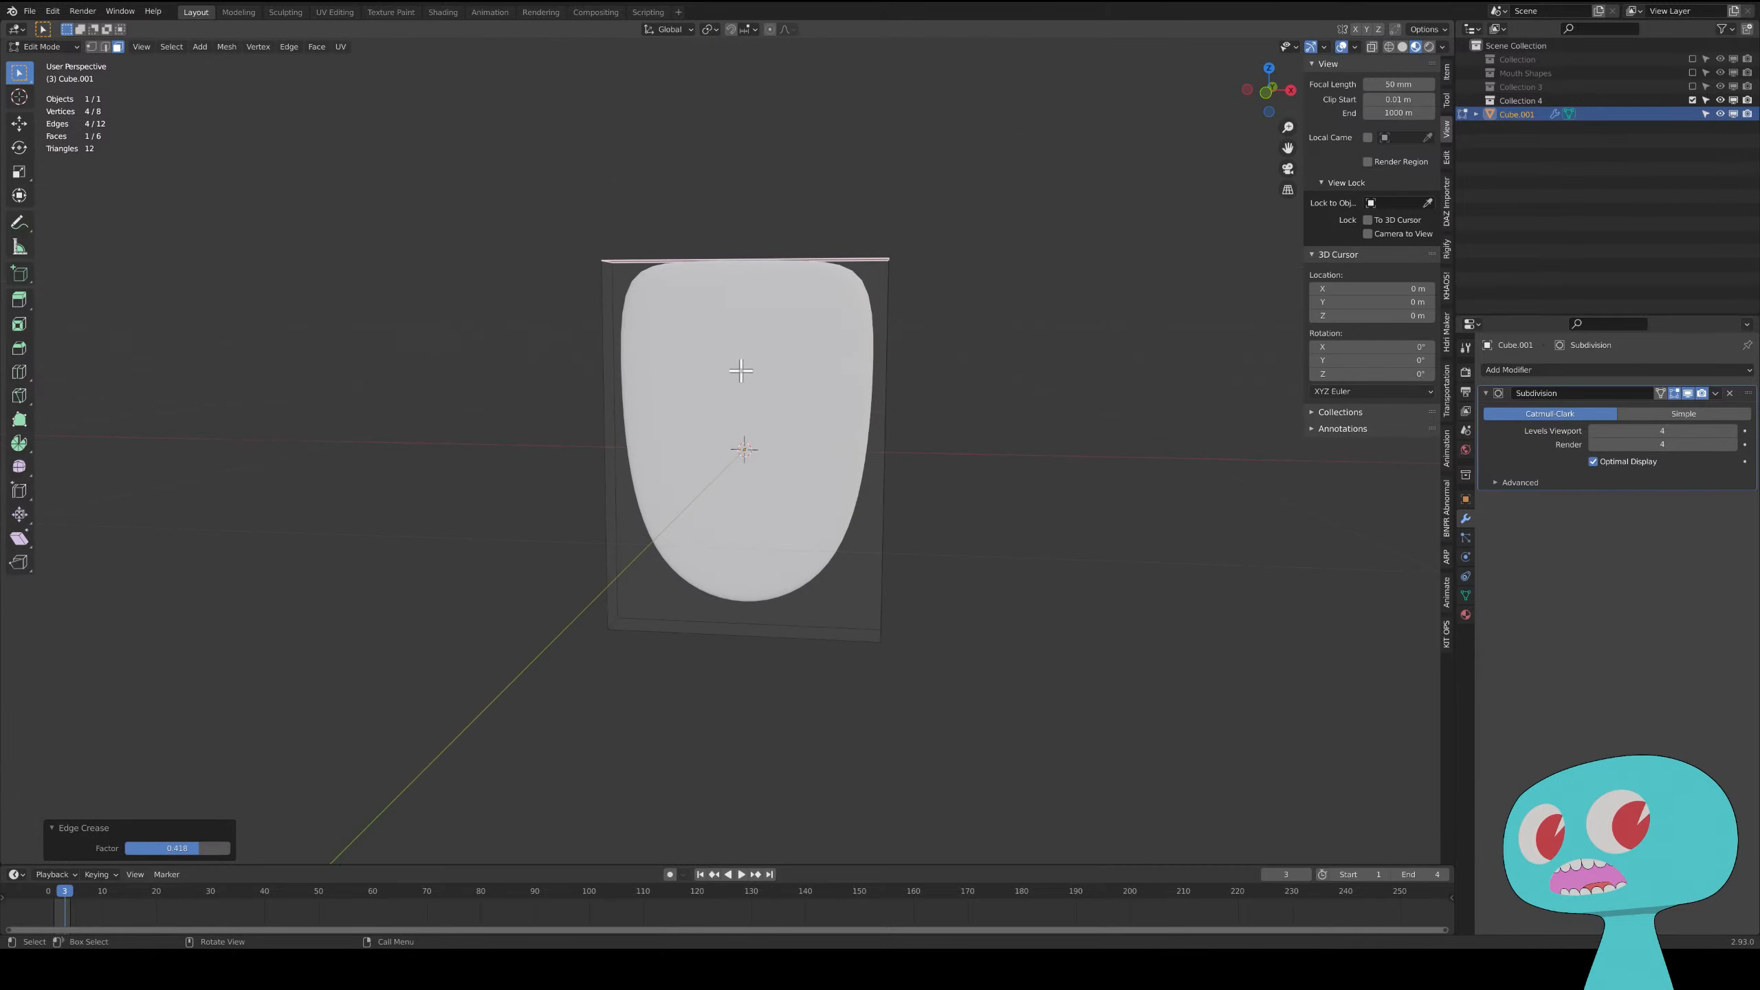
middle_click_drag(825, 339, 896, 365)
- Leave Edit Mode and set the Subdivision modifier's viewport and render levels to 5
key("Tab")
right_click(787, 338)
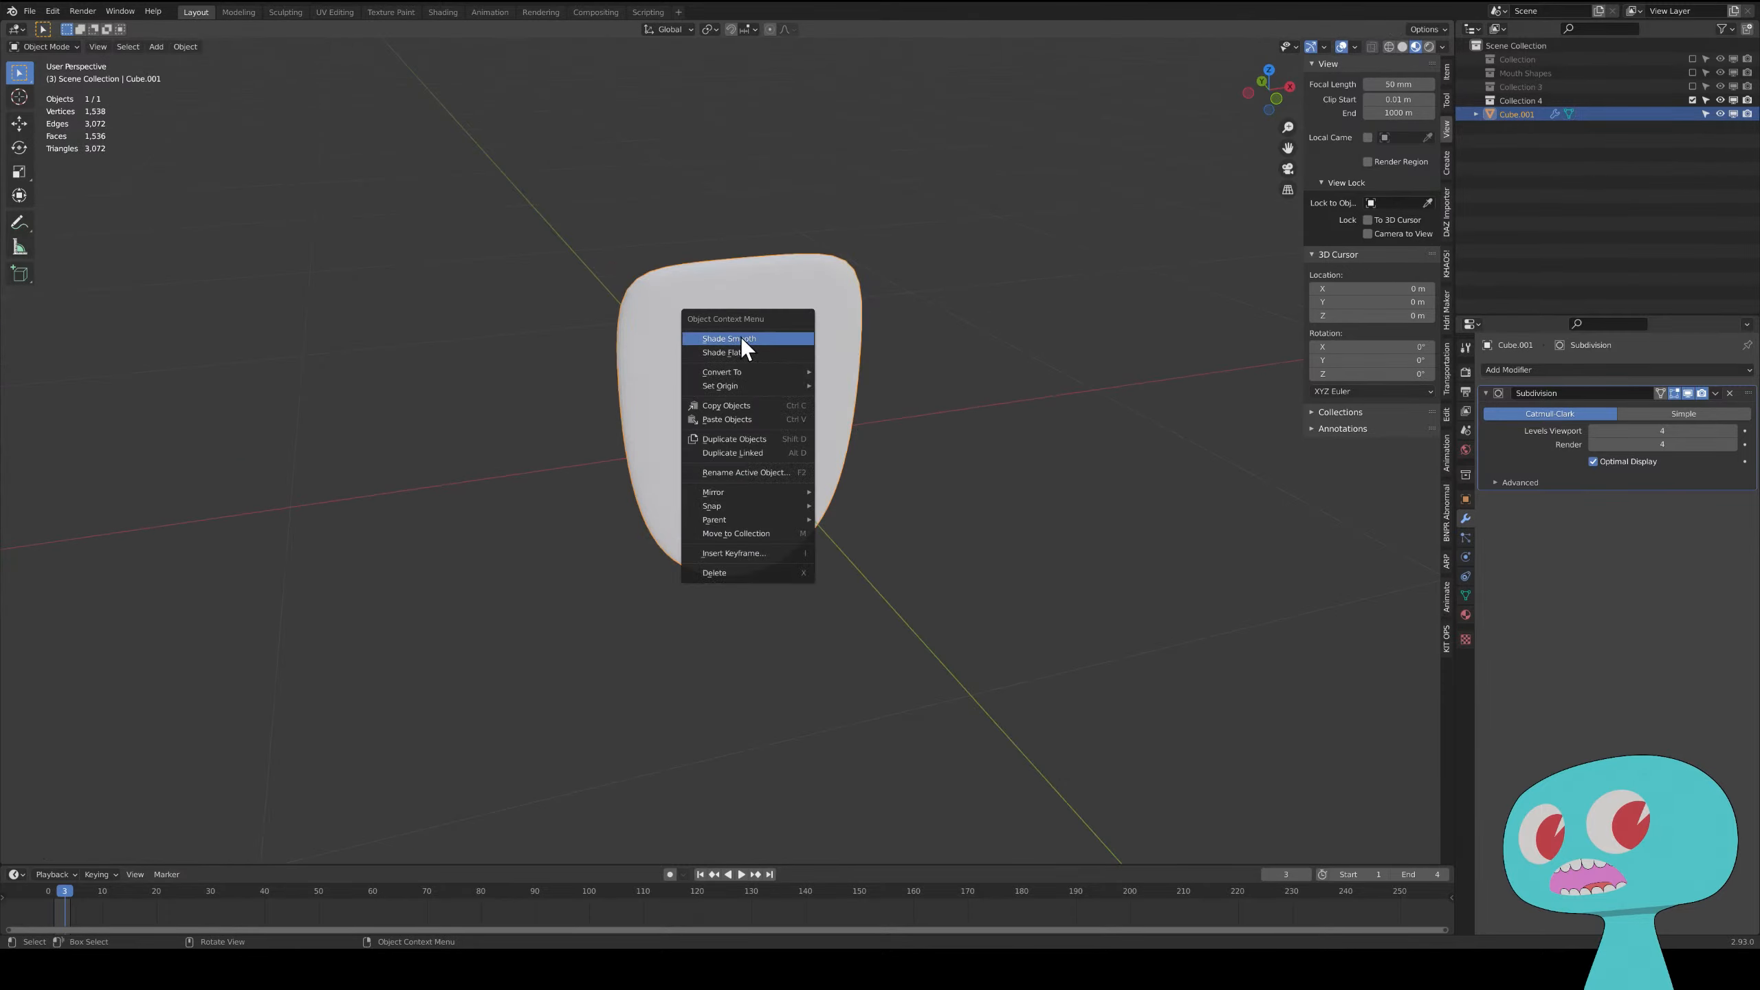
key("Escape")
middle_click_drag(812, 359, 868, 346)
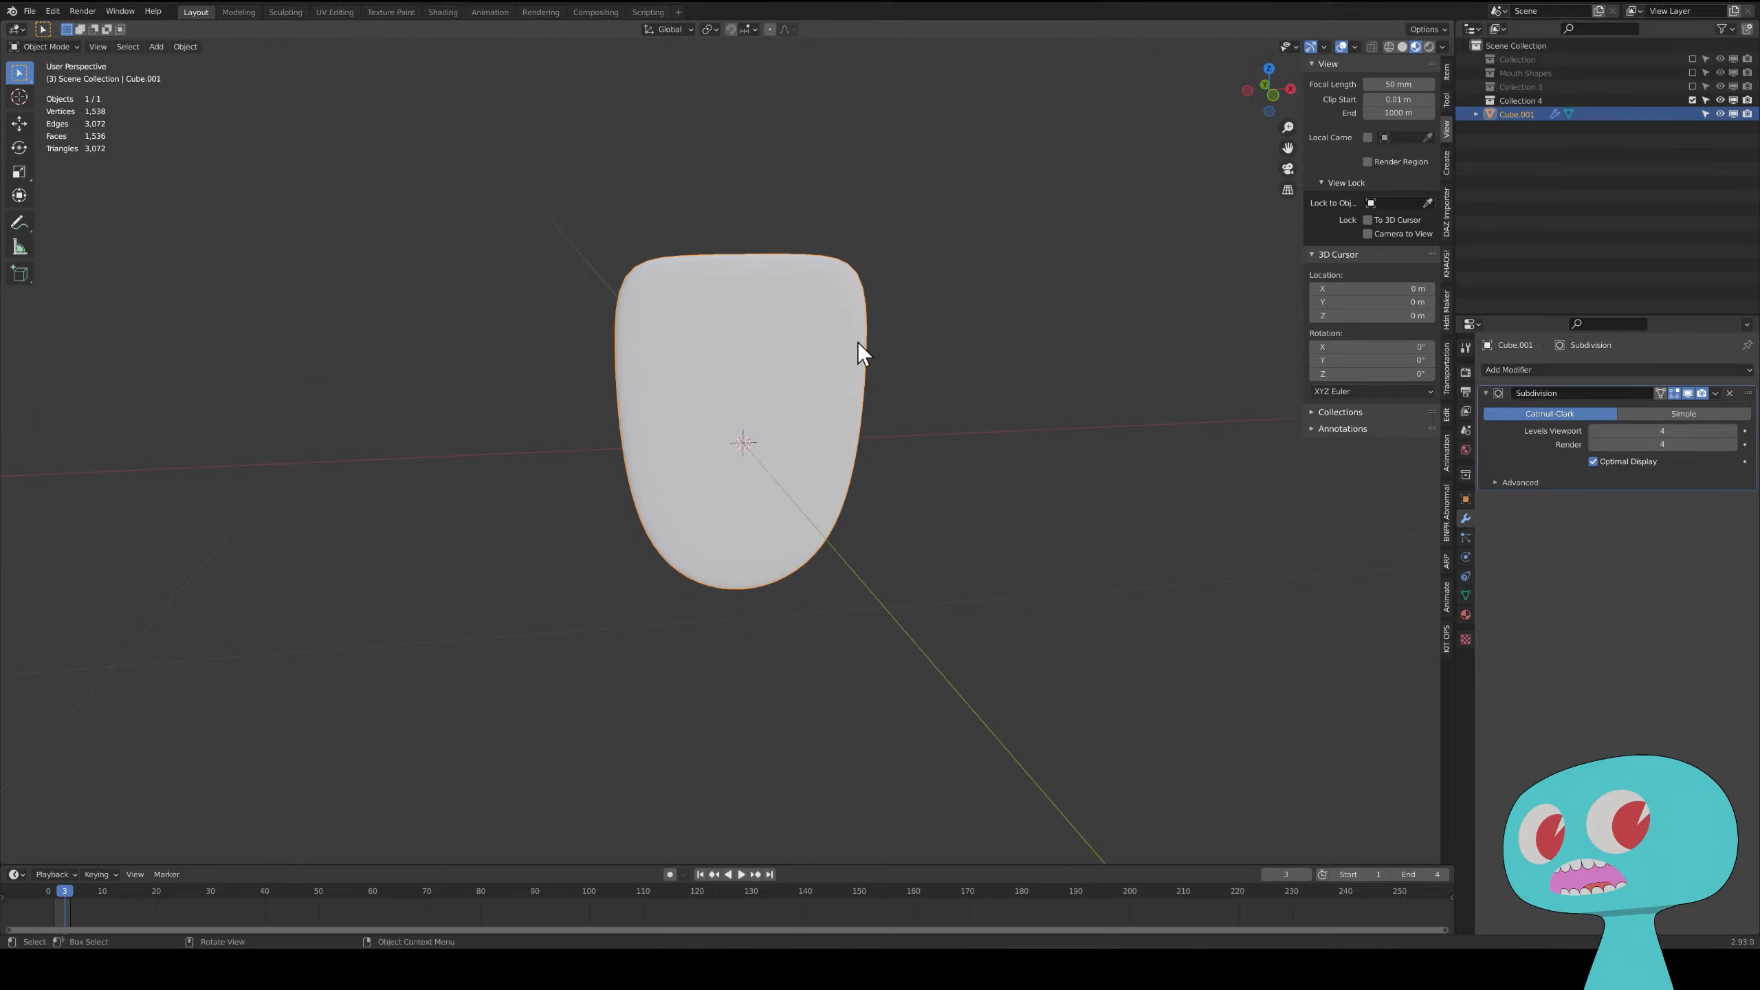
left_click(1733, 430)
left_click(1733, 444)
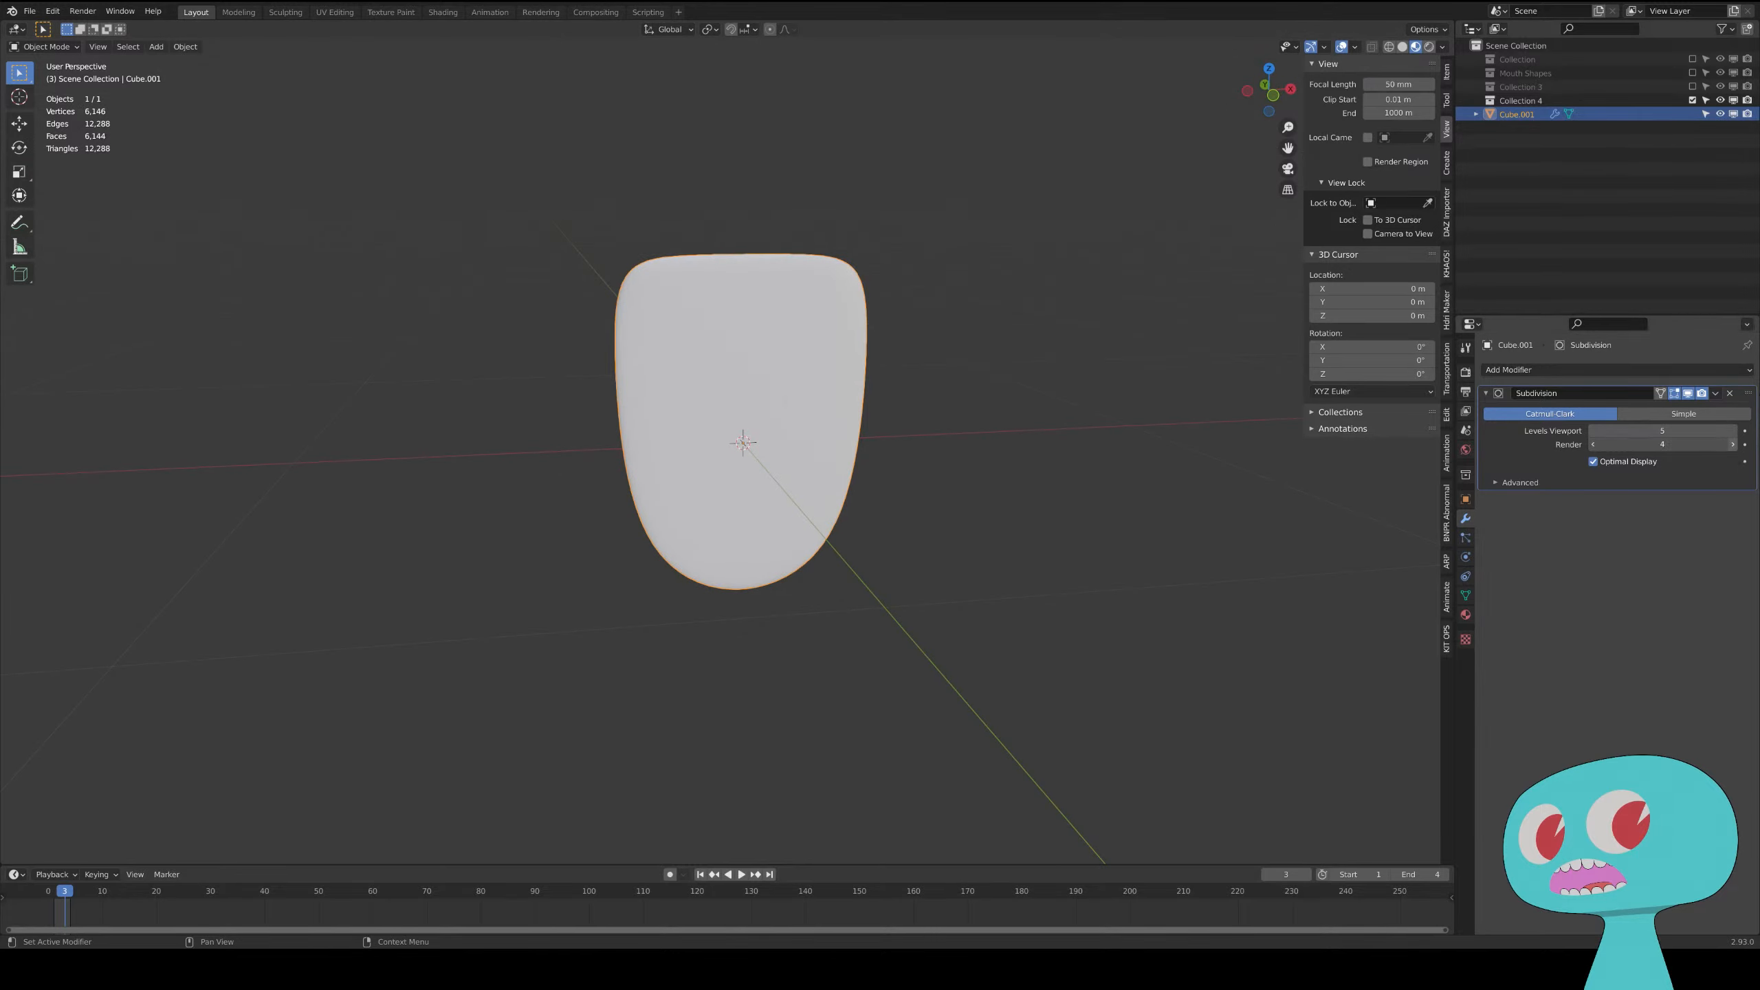
- Deselect the tooth and examine its rounded upper corners and overall outline up close
left_click(999, 399)
scroll(681, 290, "up", 6)
middle_click_drag(681, 289, 873, 691, "shift")
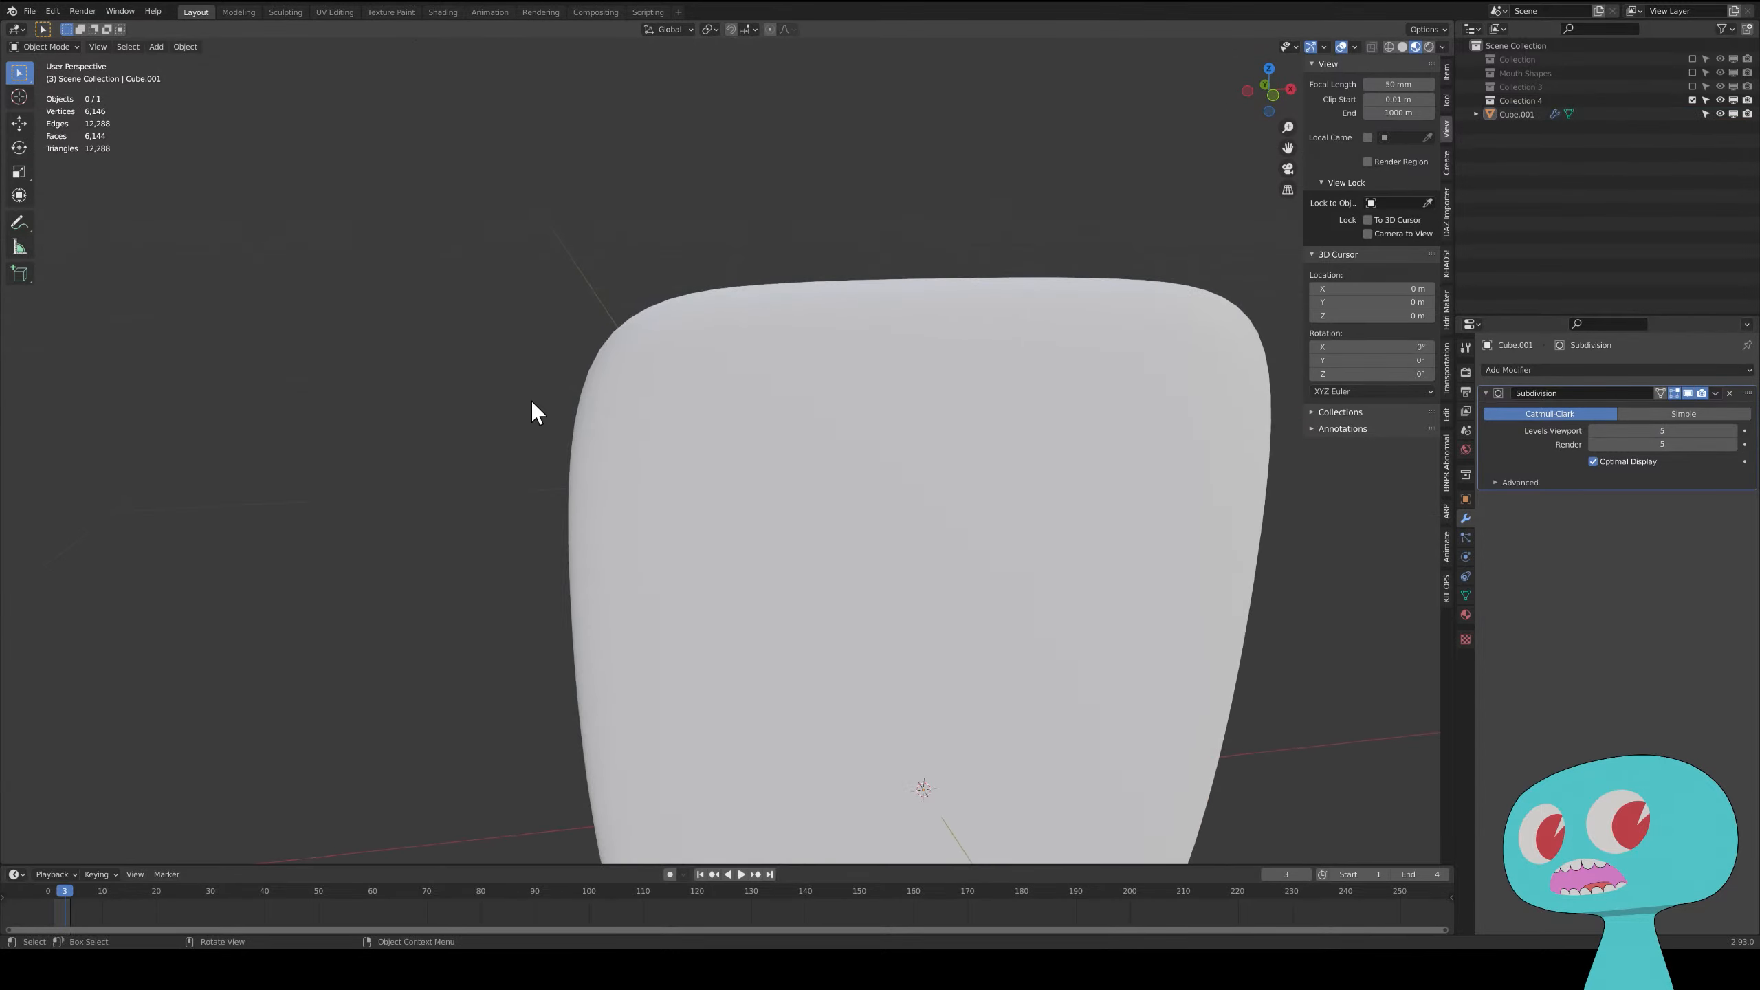
middle_click_drag(823, 336, 729, 97, "shift")
scroll(803, 244, "down", 4)
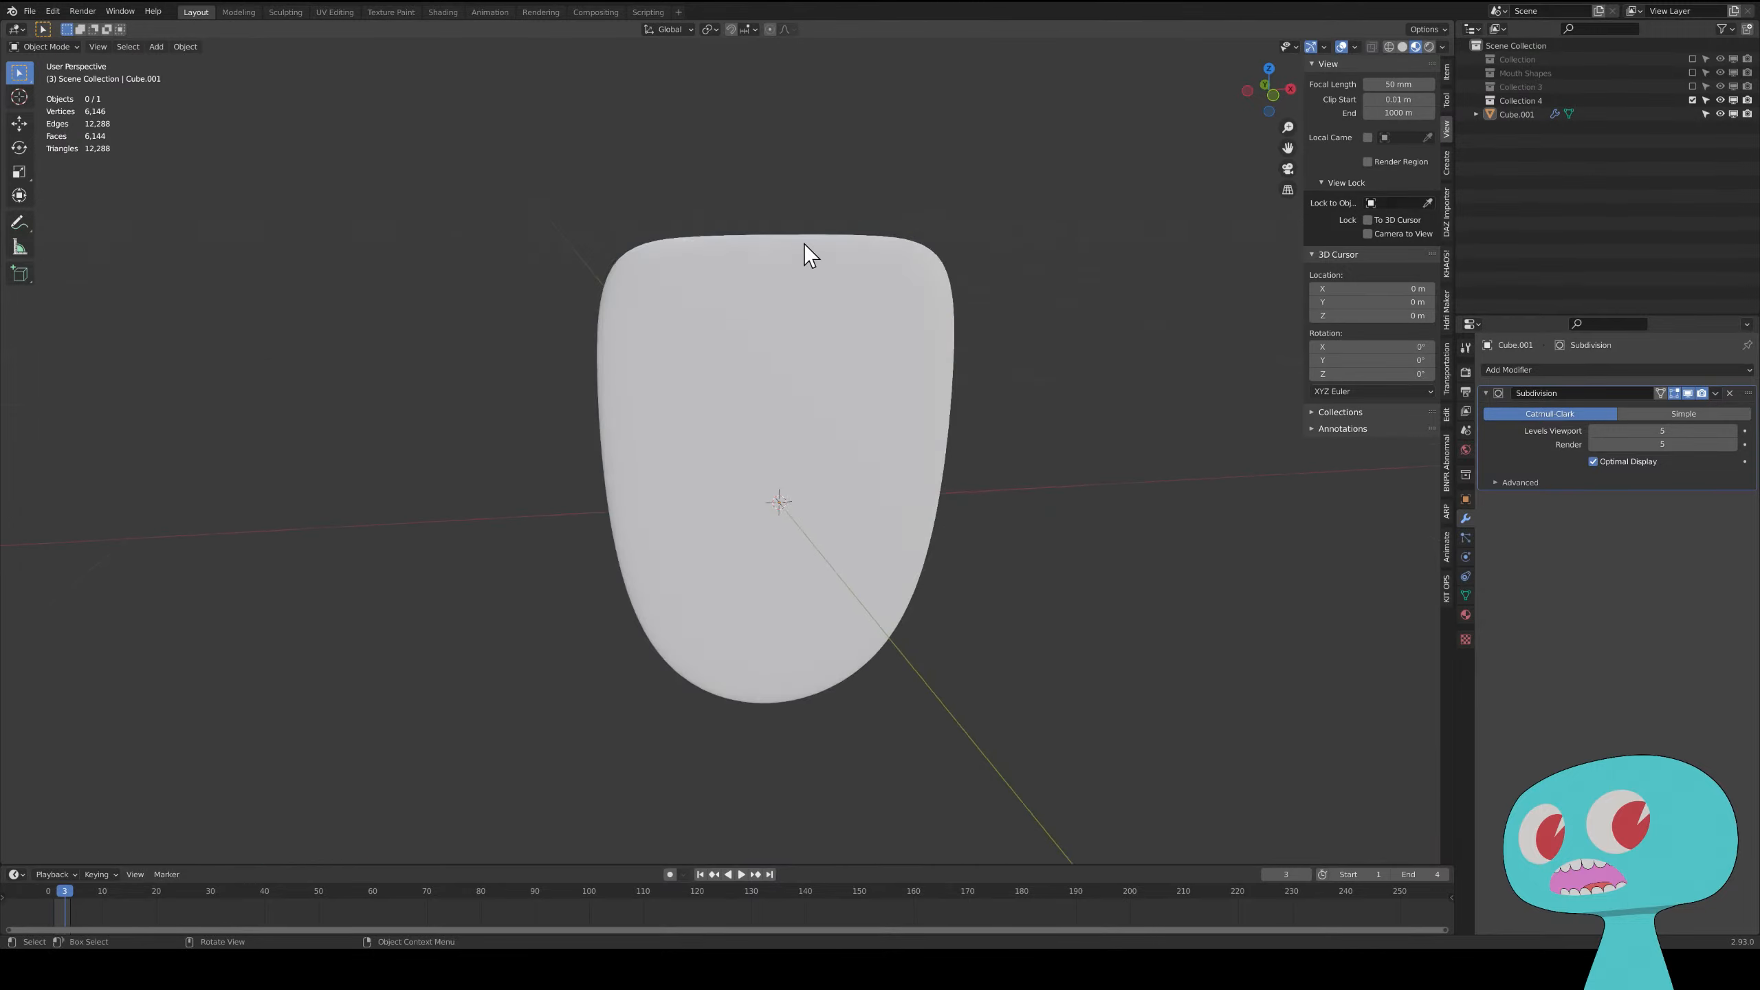
middle_click_drag(797, 418, 772, 382)
middle_click_drag(830, 462, 809, 349, "shift")
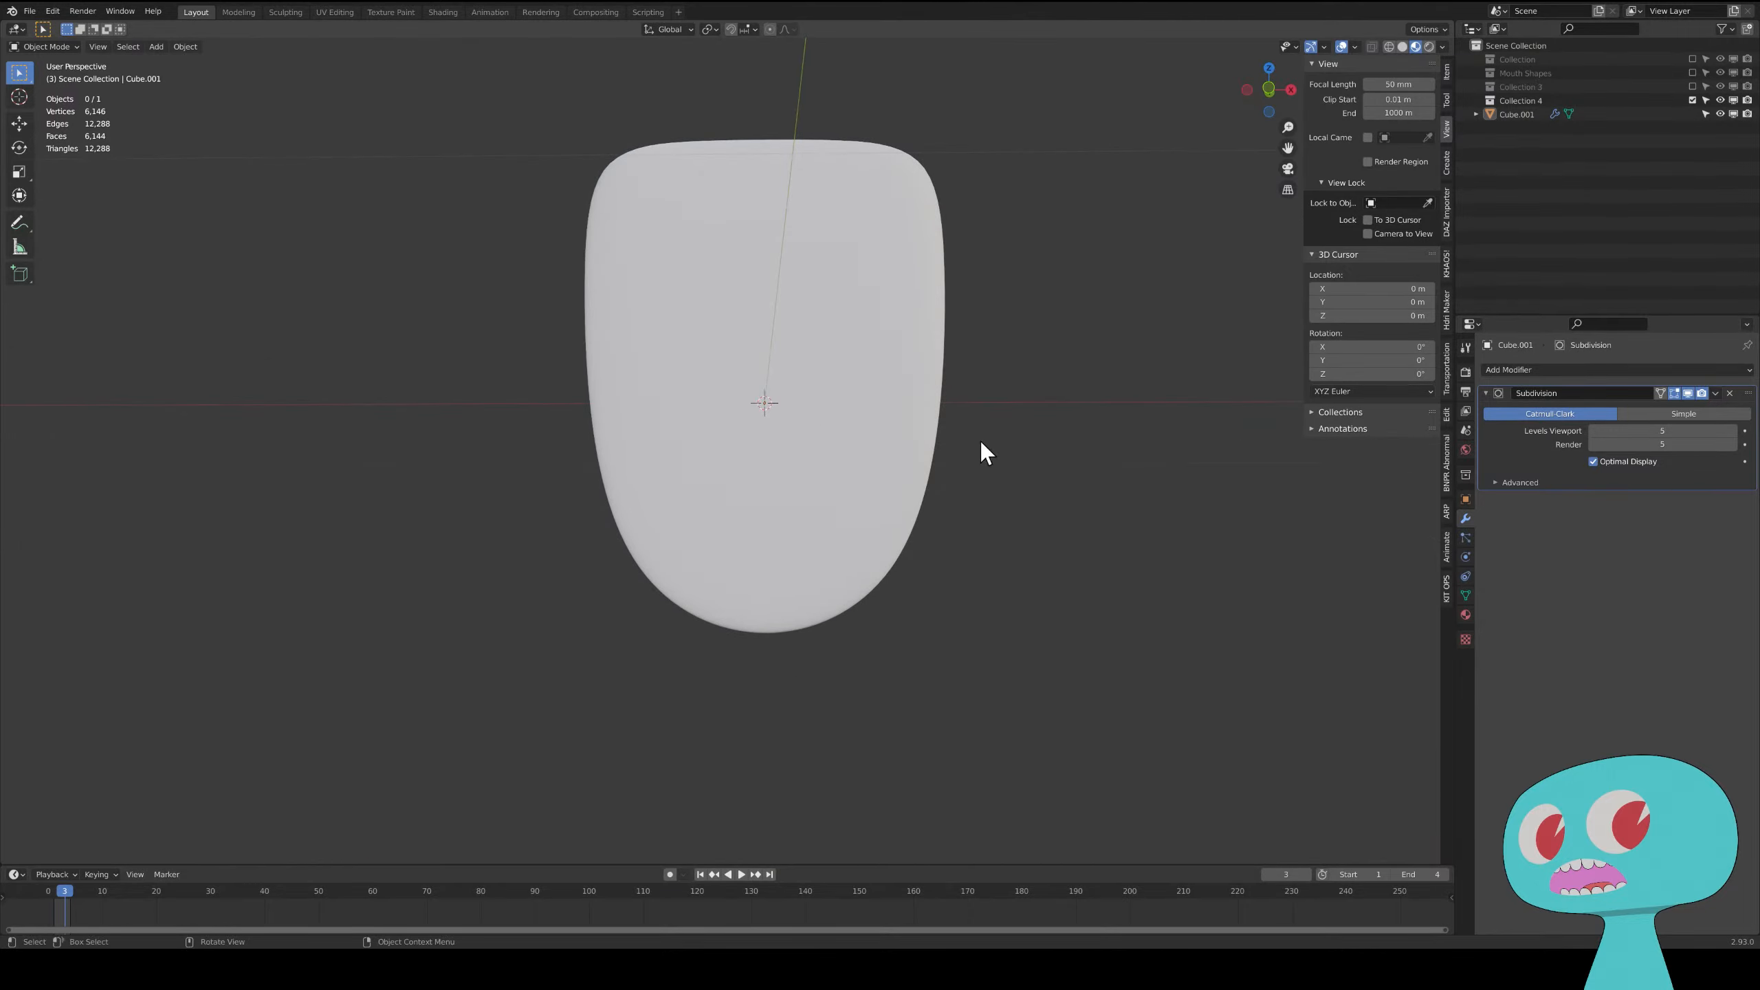
scroll(947, 379, "down", 4)
- Add an Array modifier to the tooth and place it before the Subdivision modifier in the stack
left_click(1574, 370)
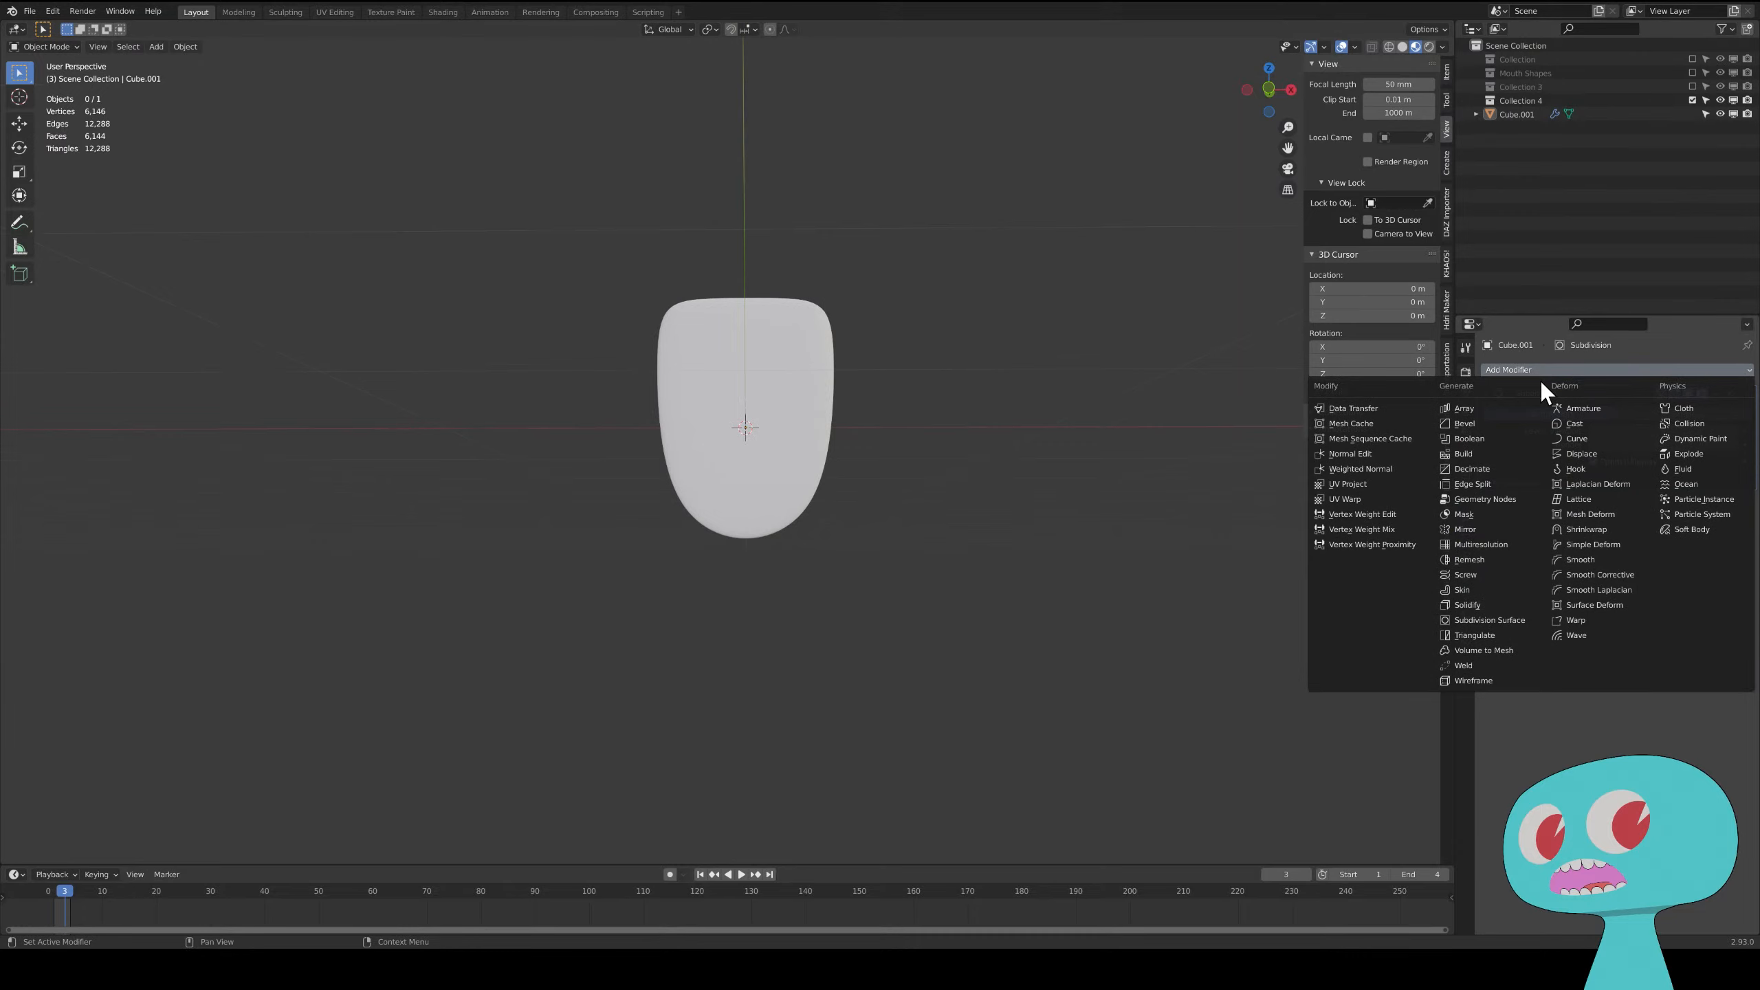
left_click(1477, 410)
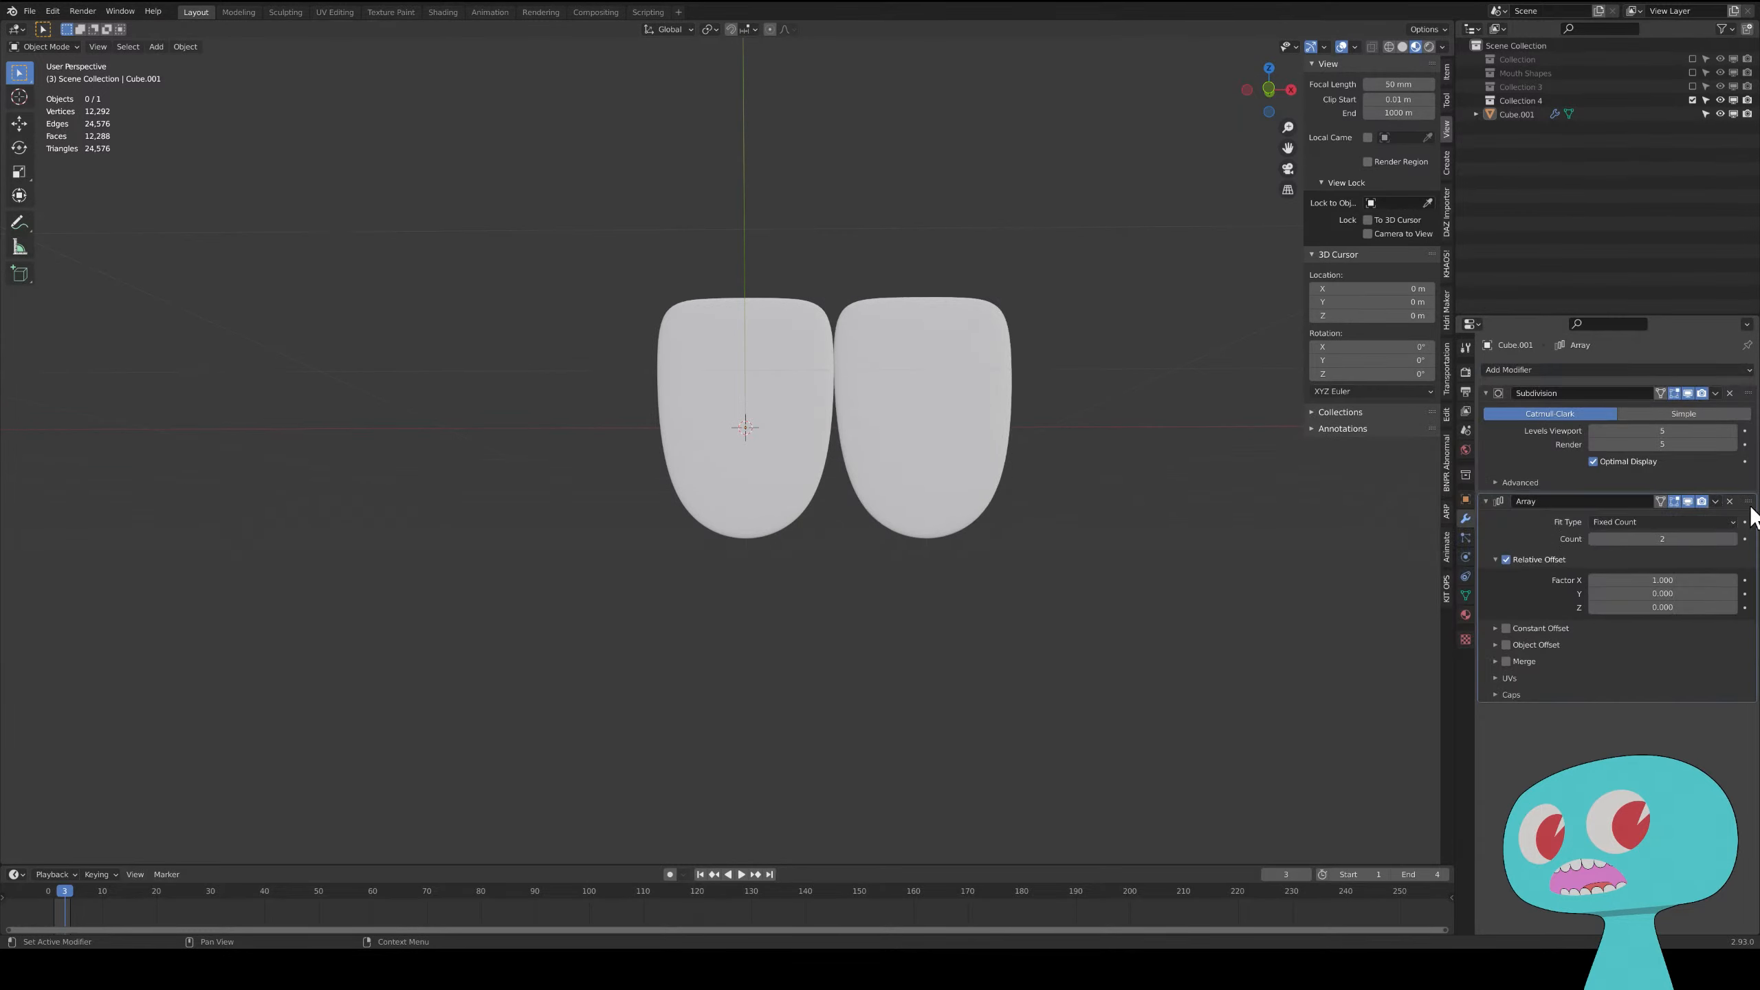
left_click_drag(1748, 503, 1730, 390)
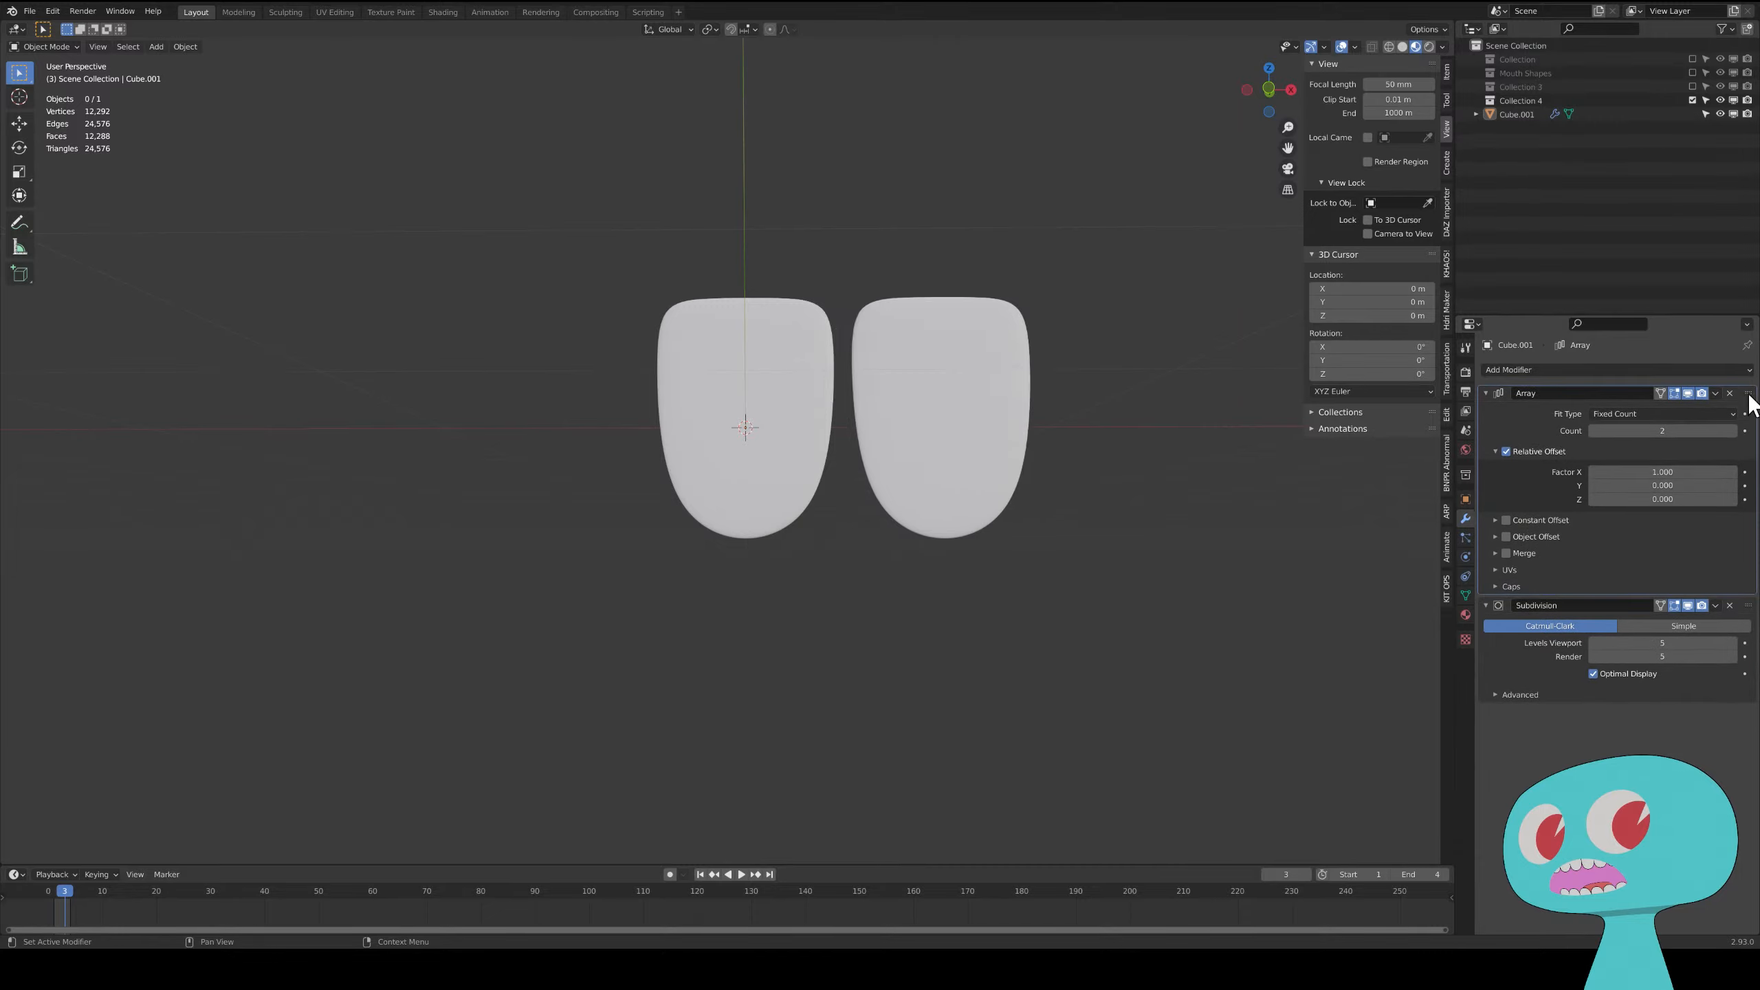
left_click_drag(1746, 394, 1729, 648)
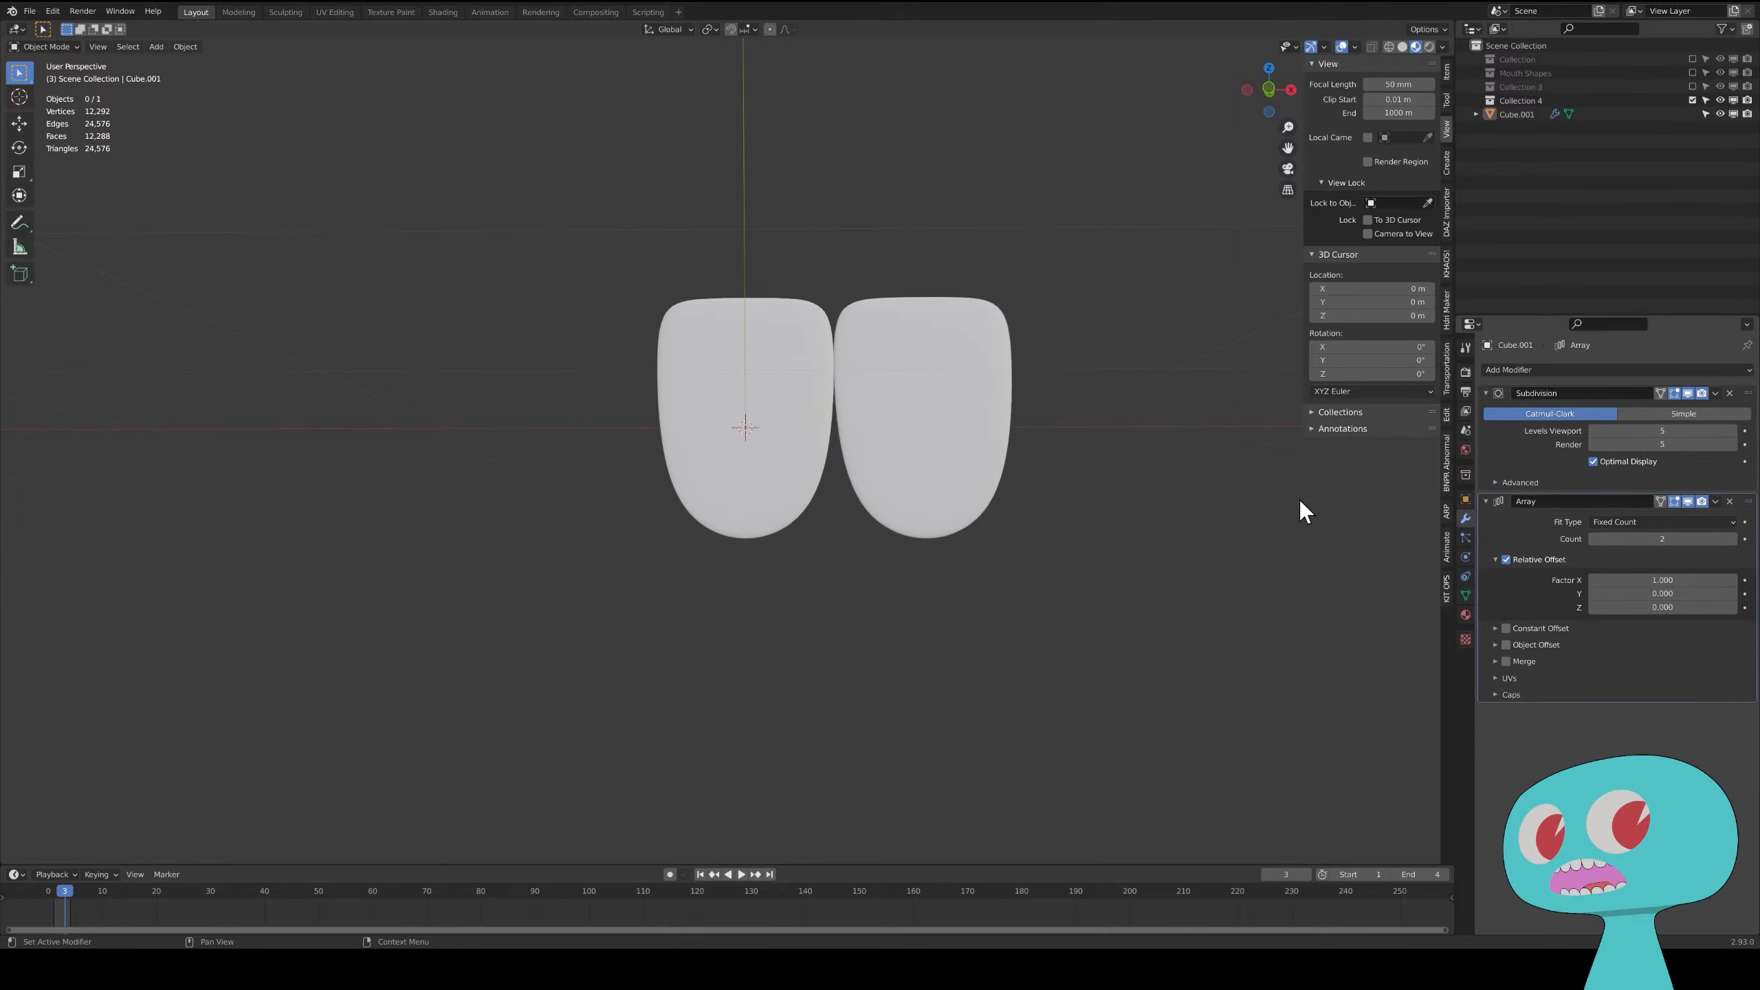
left_click_drag(1748, 501, 1748, 379)
- Enter Edit Mode on the tooth and set the array's relative X offset factor to 0.85
key("Tab")
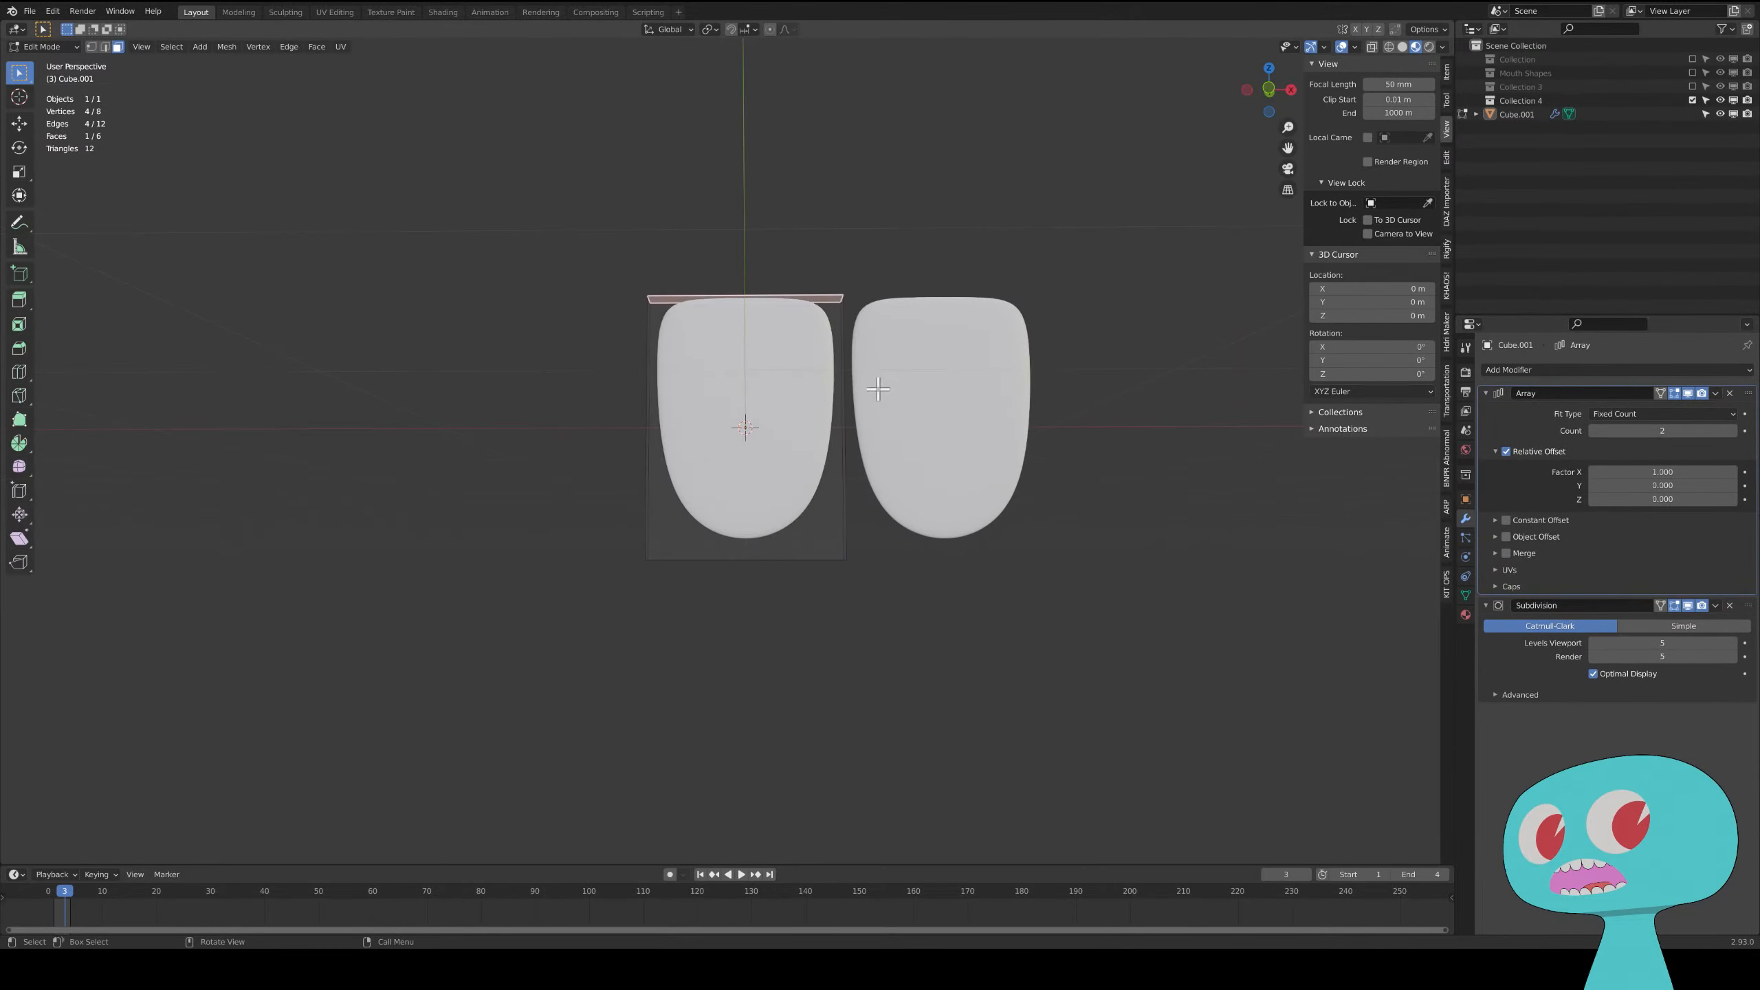
middle_click_drag(873, 386, 860, 335)
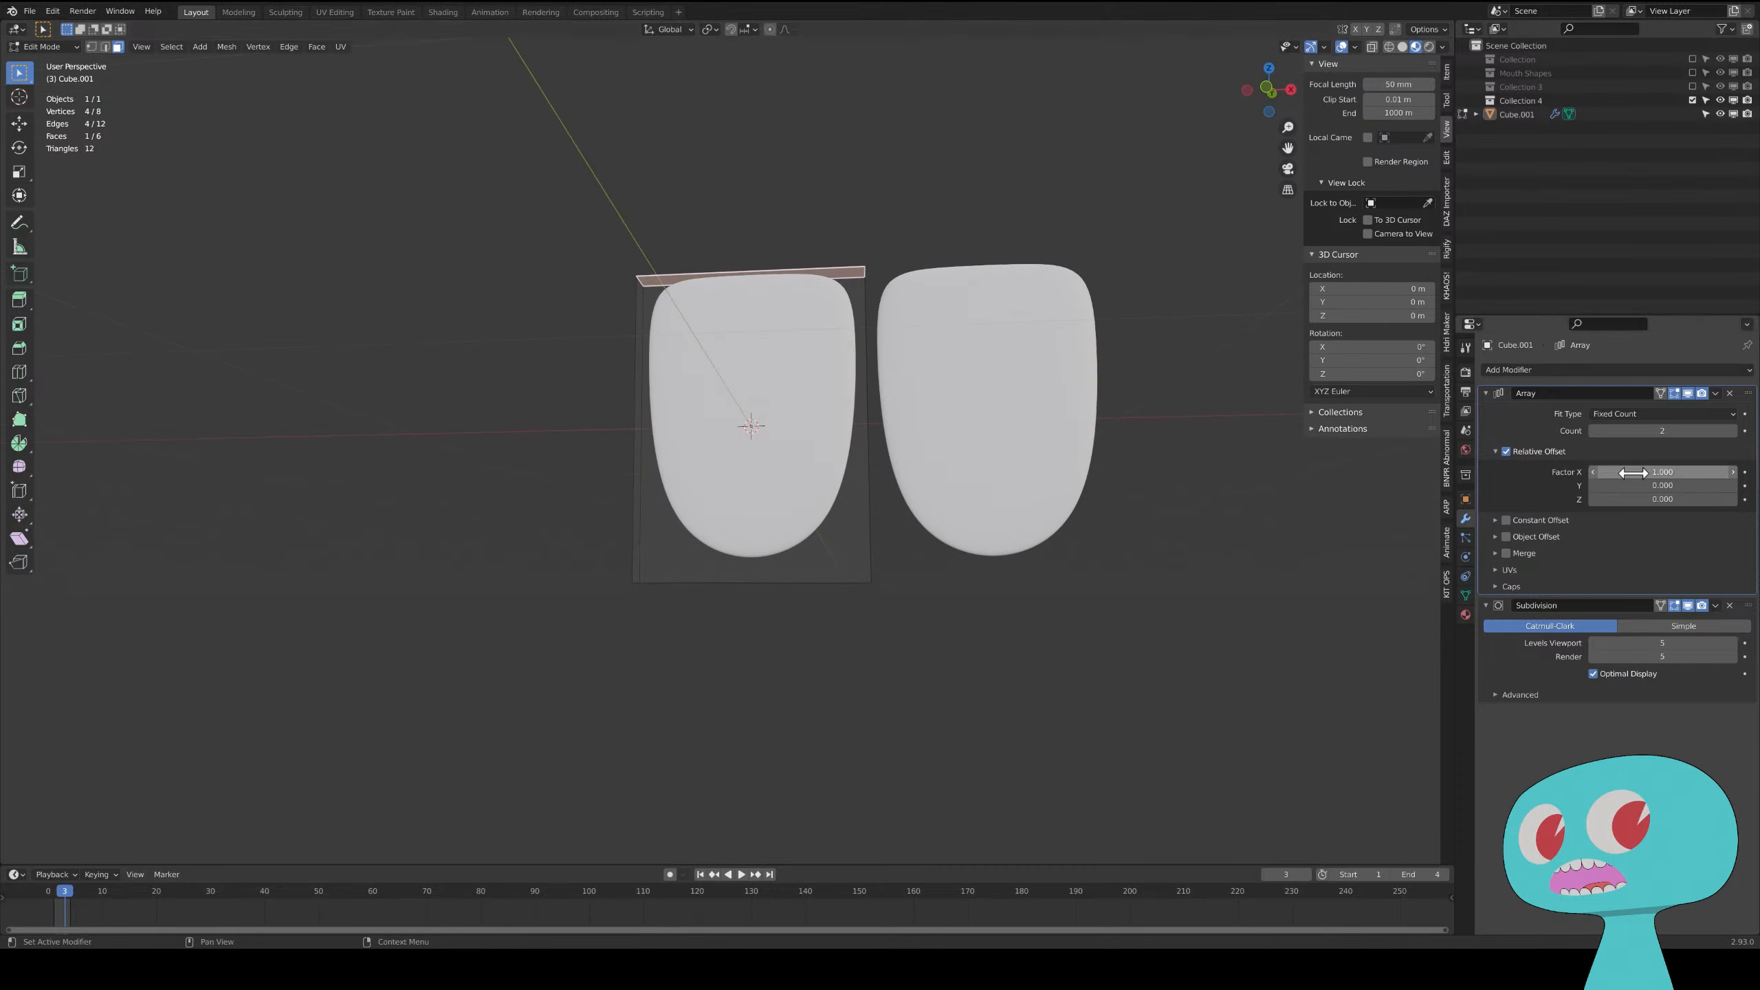
left_click(1657, 473)
key("BackSpace")
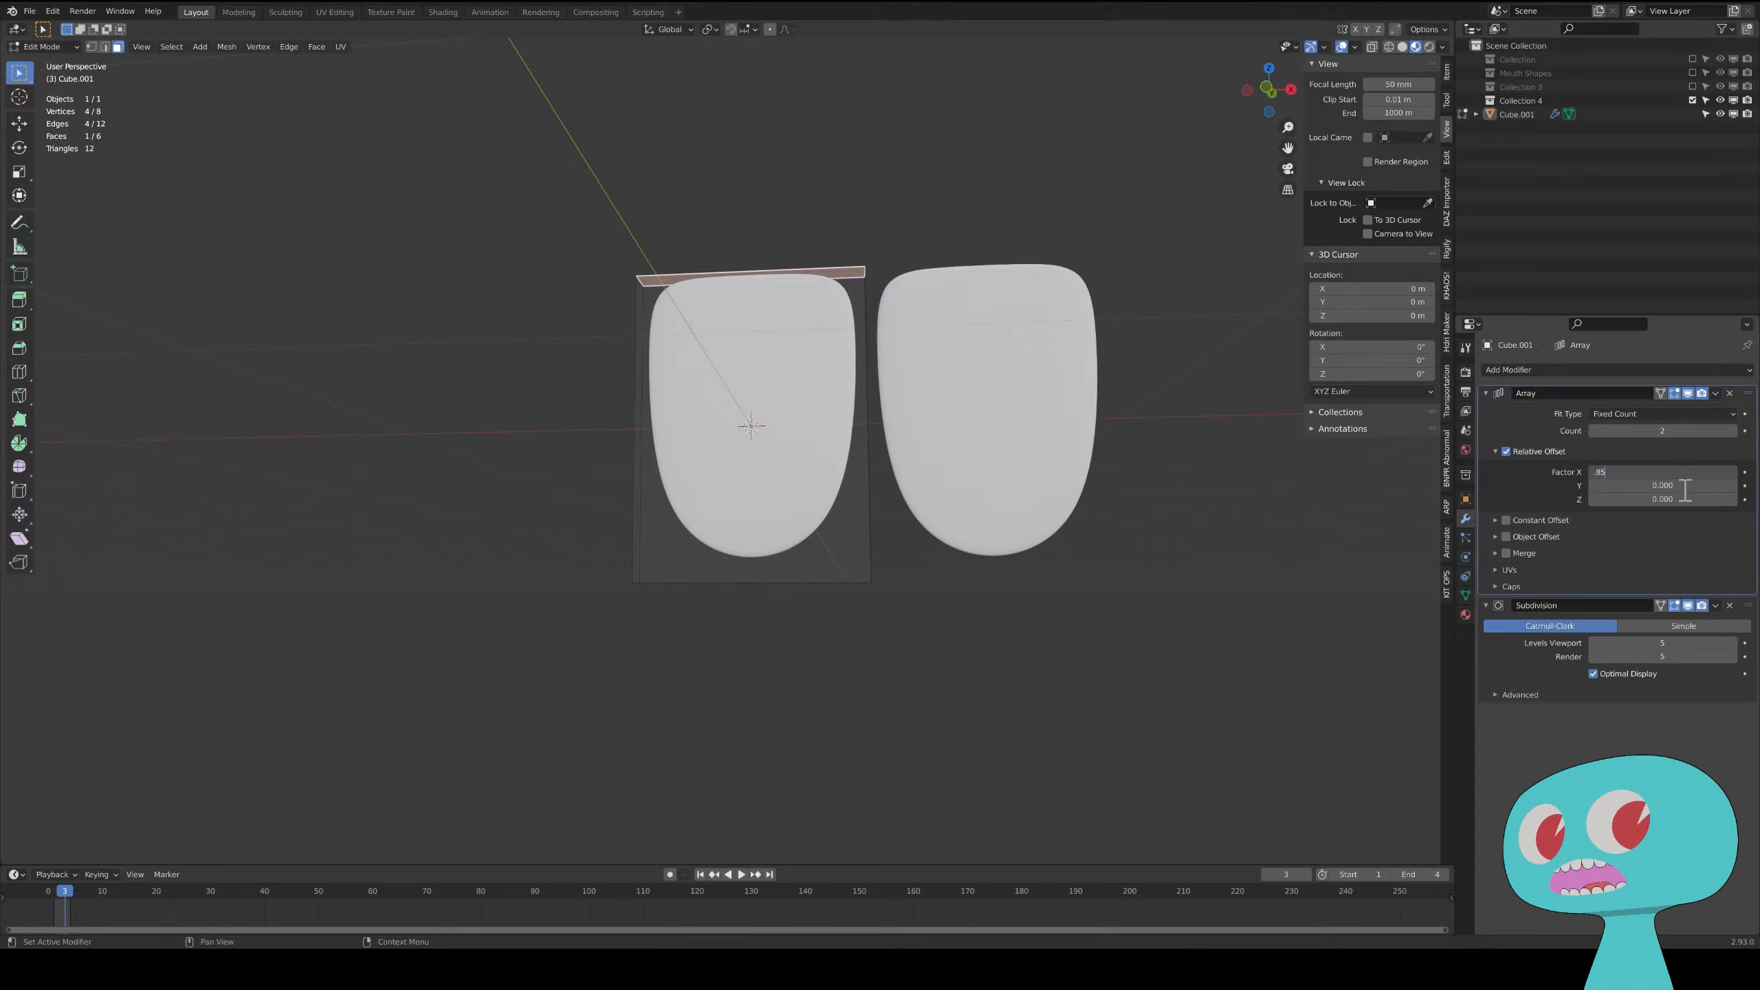
type(".85")
key("Return")
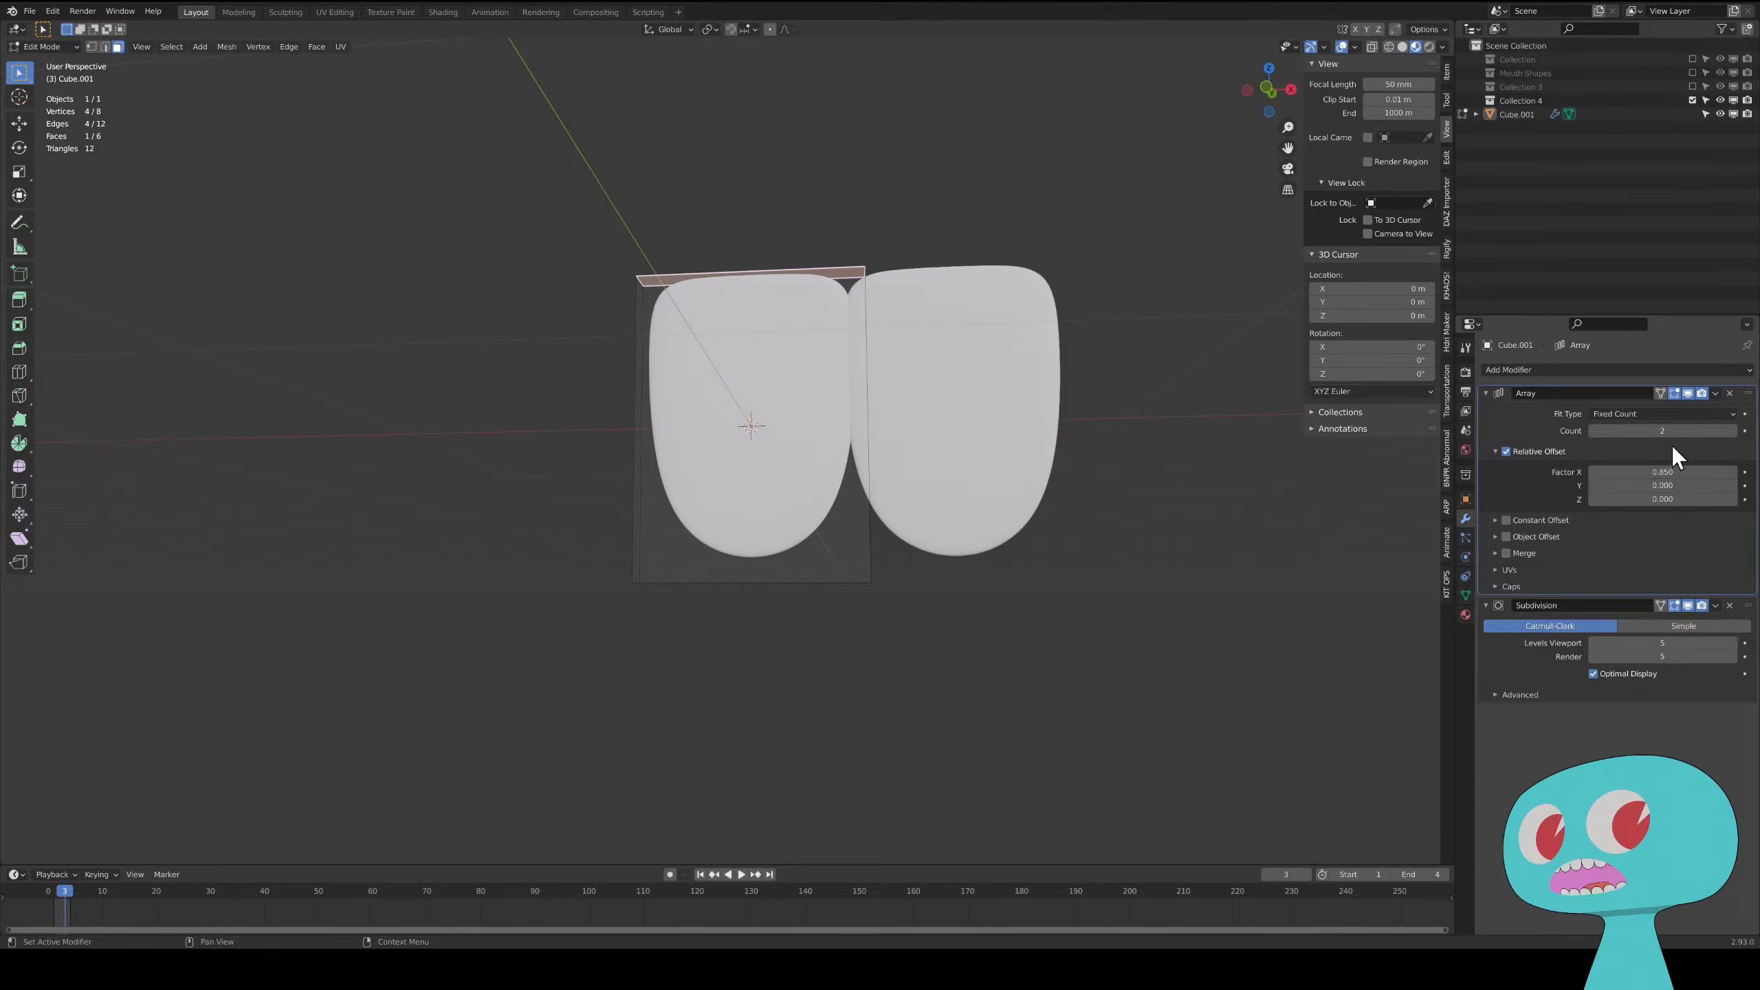
- Adjust the array's relative X offset factor to 0.91 so neighbouring teeth just touch
mouse_move(1678, 472)
left_mouse_down()
mouse_move(1650, 472)
mouse_move(1747, 472)
mouse_move(1674, 472)
left_mouse_up()
key("ctrl+z")
key("ctrl+z")
key("ctrl+z")
key("ctrl+z")
key("ctrl+z")
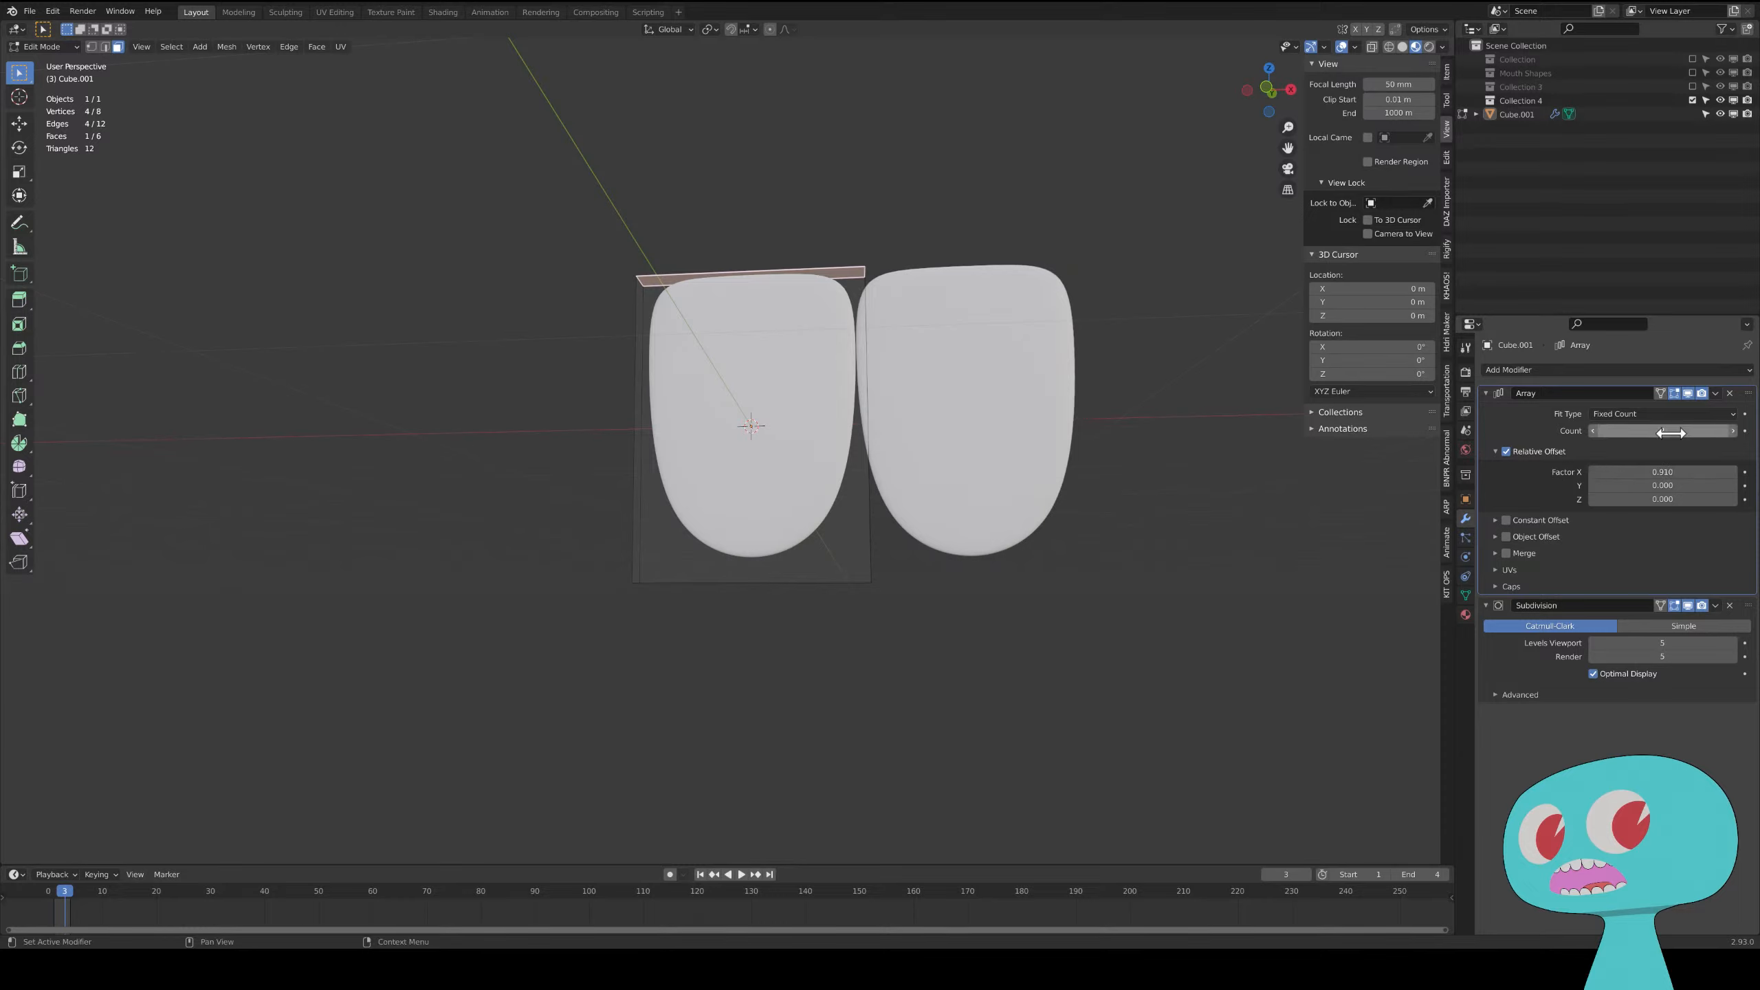
- Raise the array count to 6 teeth and add a Solidify modifier after the Subdivision modifier
scroll(1084, 424, "down", 5)
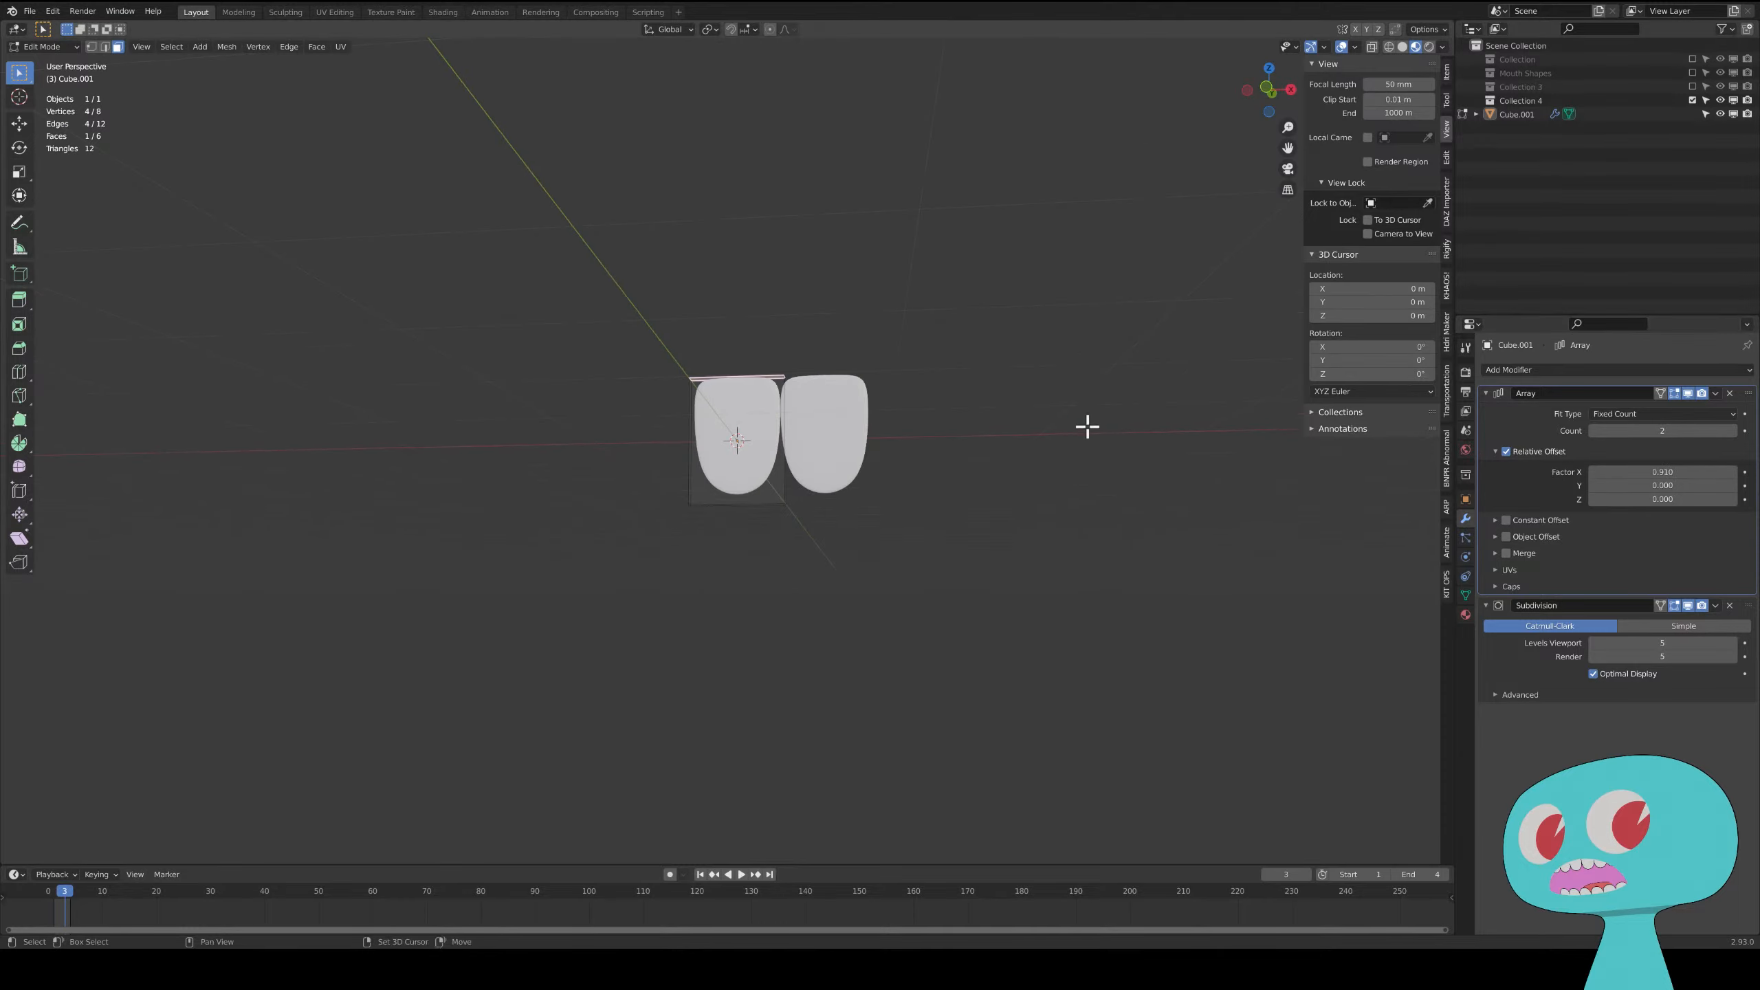
middle_click_drag(1085, 424, 867, 420)
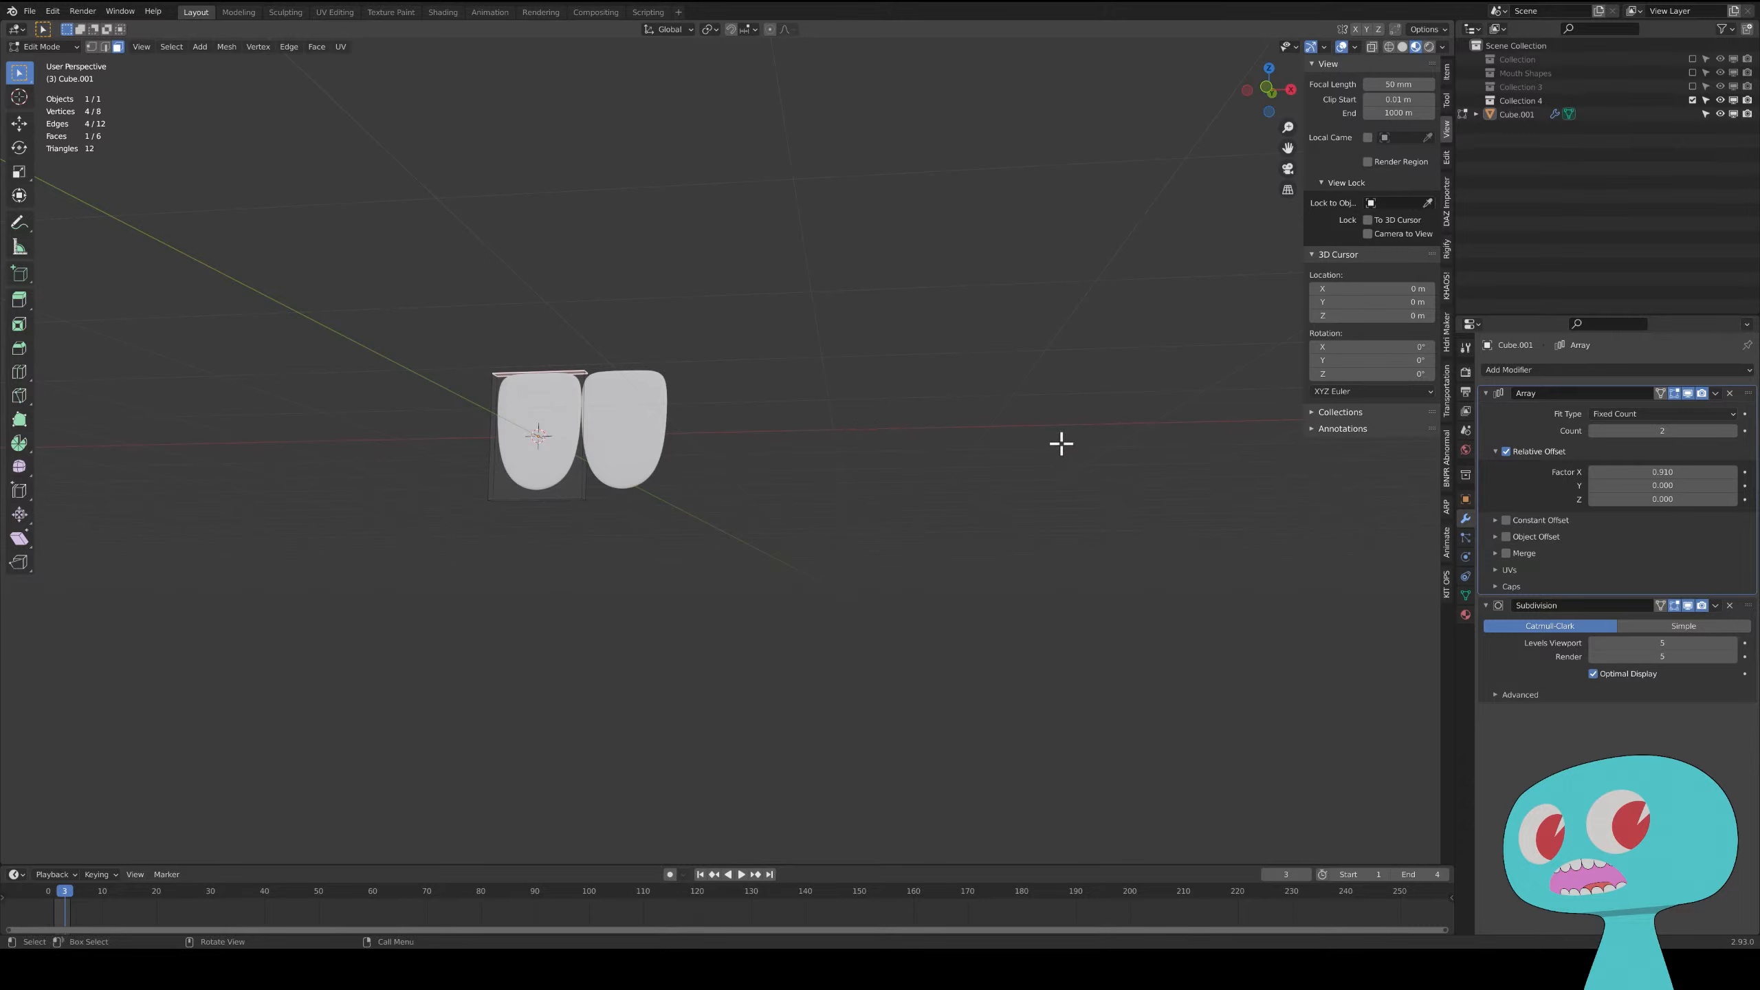
left_click(1733, 430)
left_click(1733, 431)
left_click(1732, 430)
left_click(1733, 431)
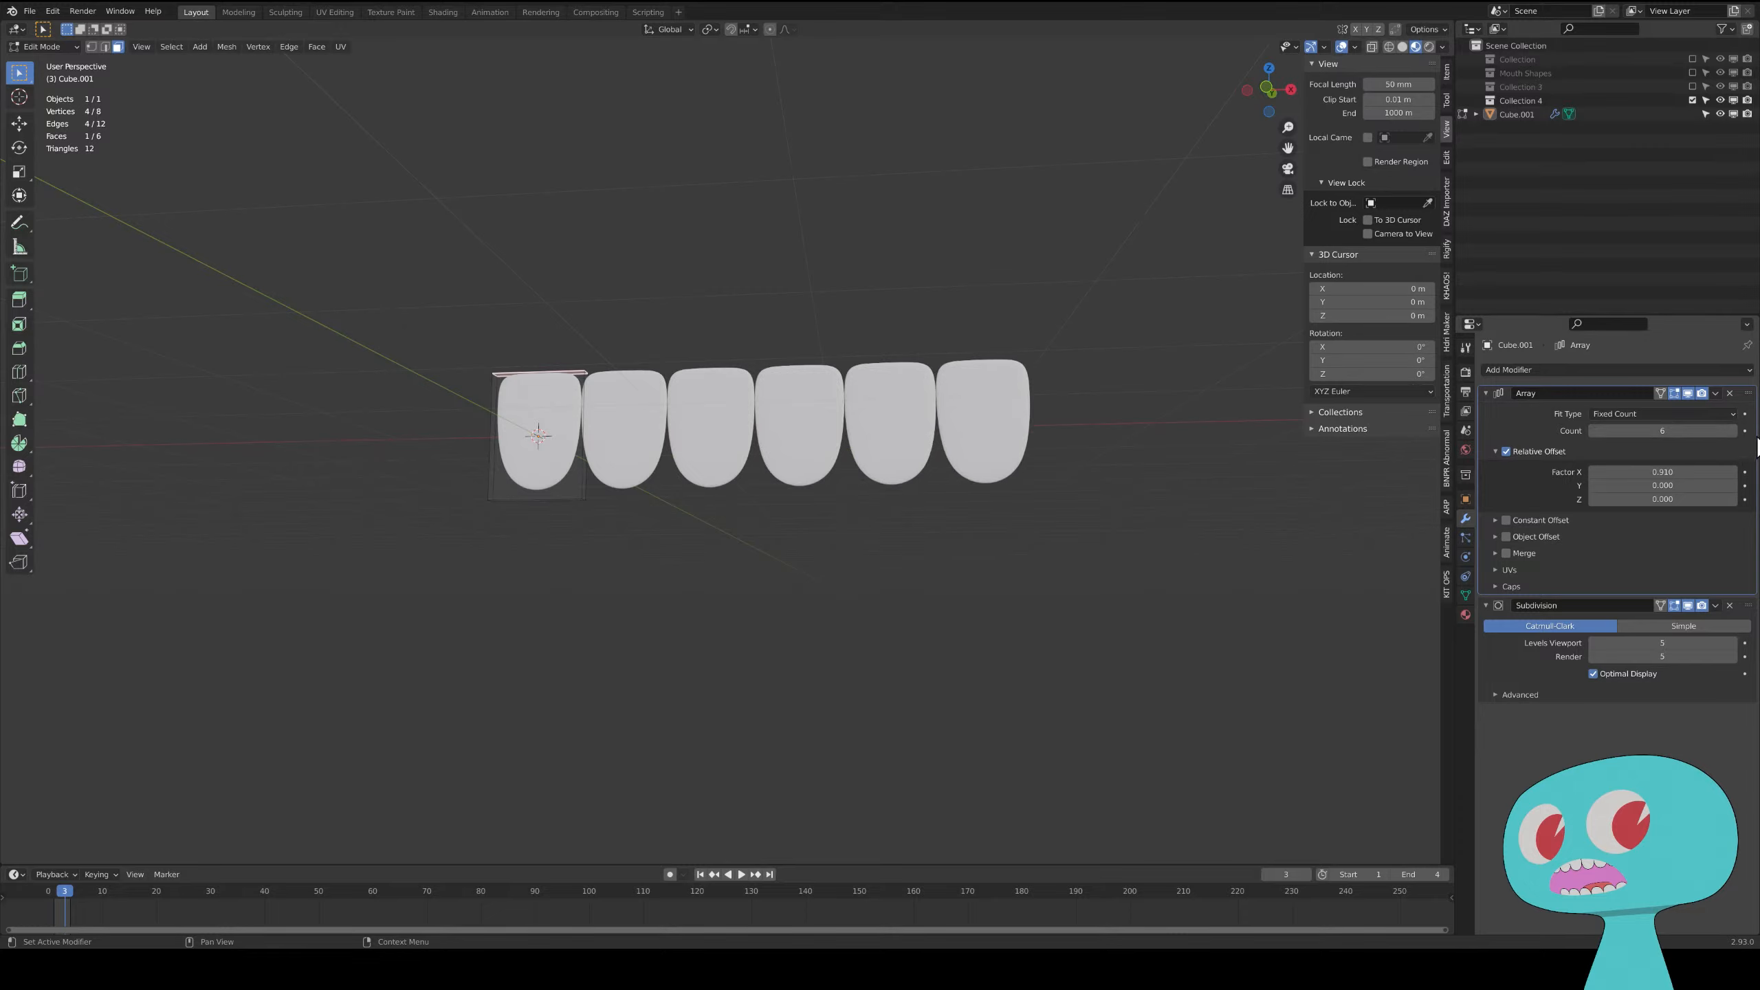
left_click(1548, 369)
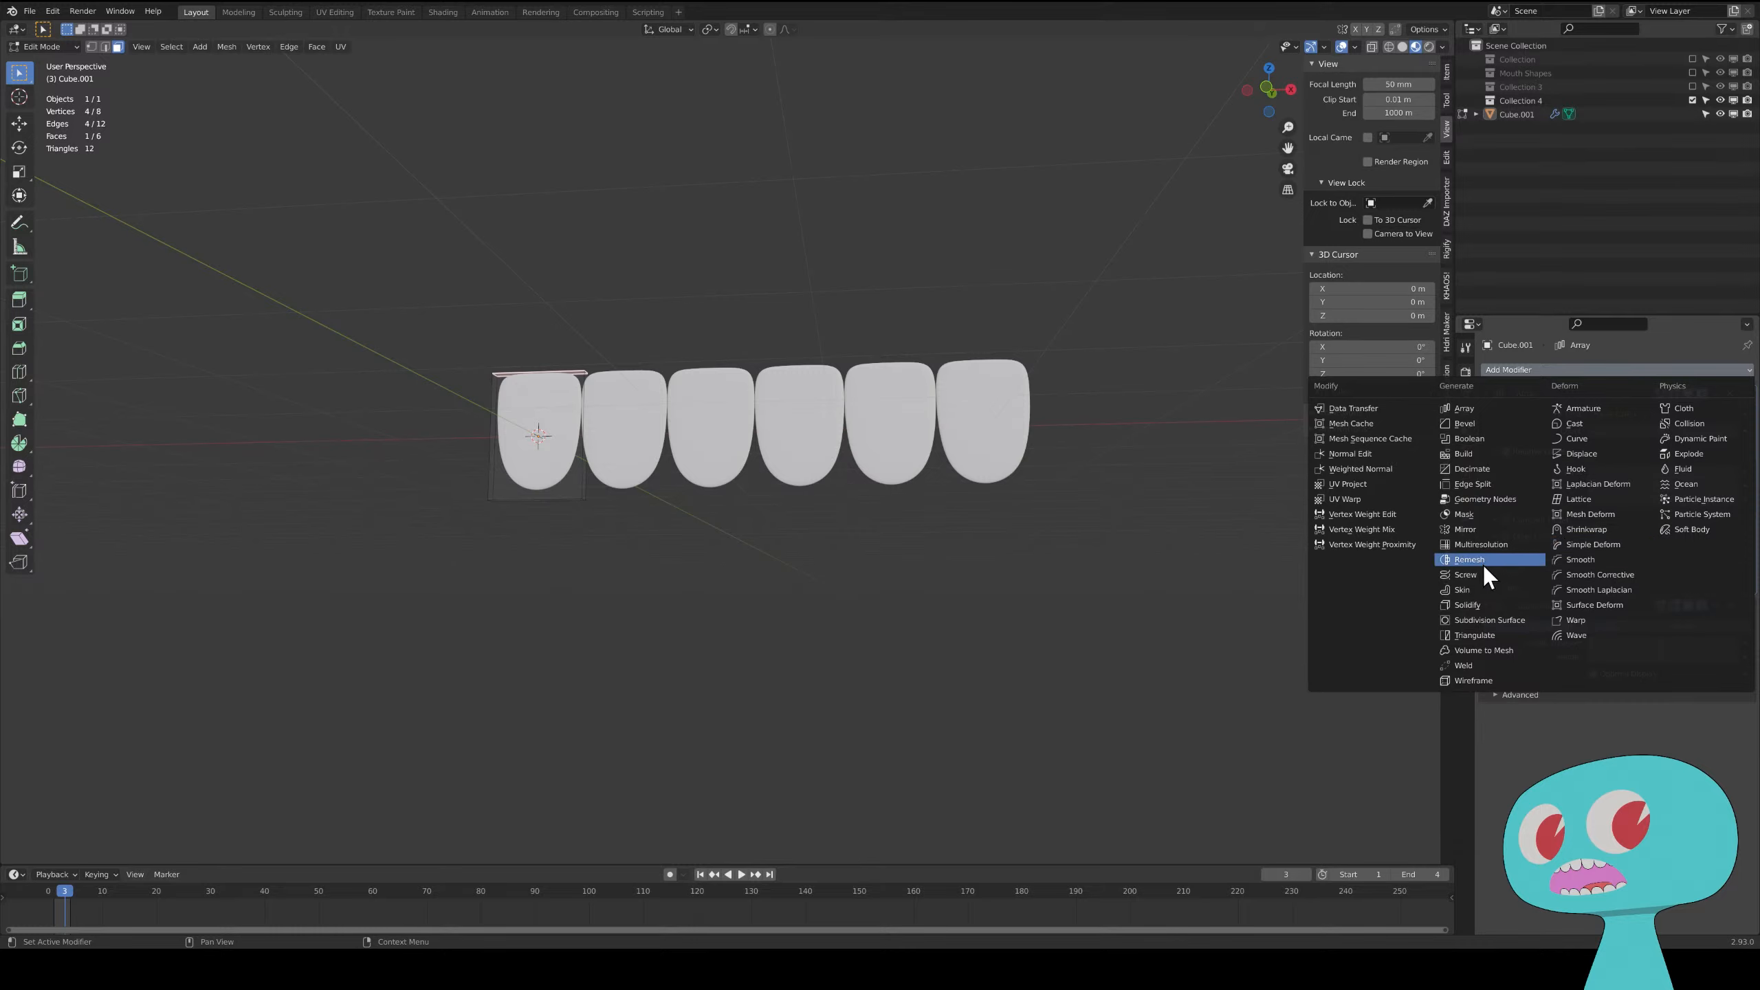
left_click(1480, 605)
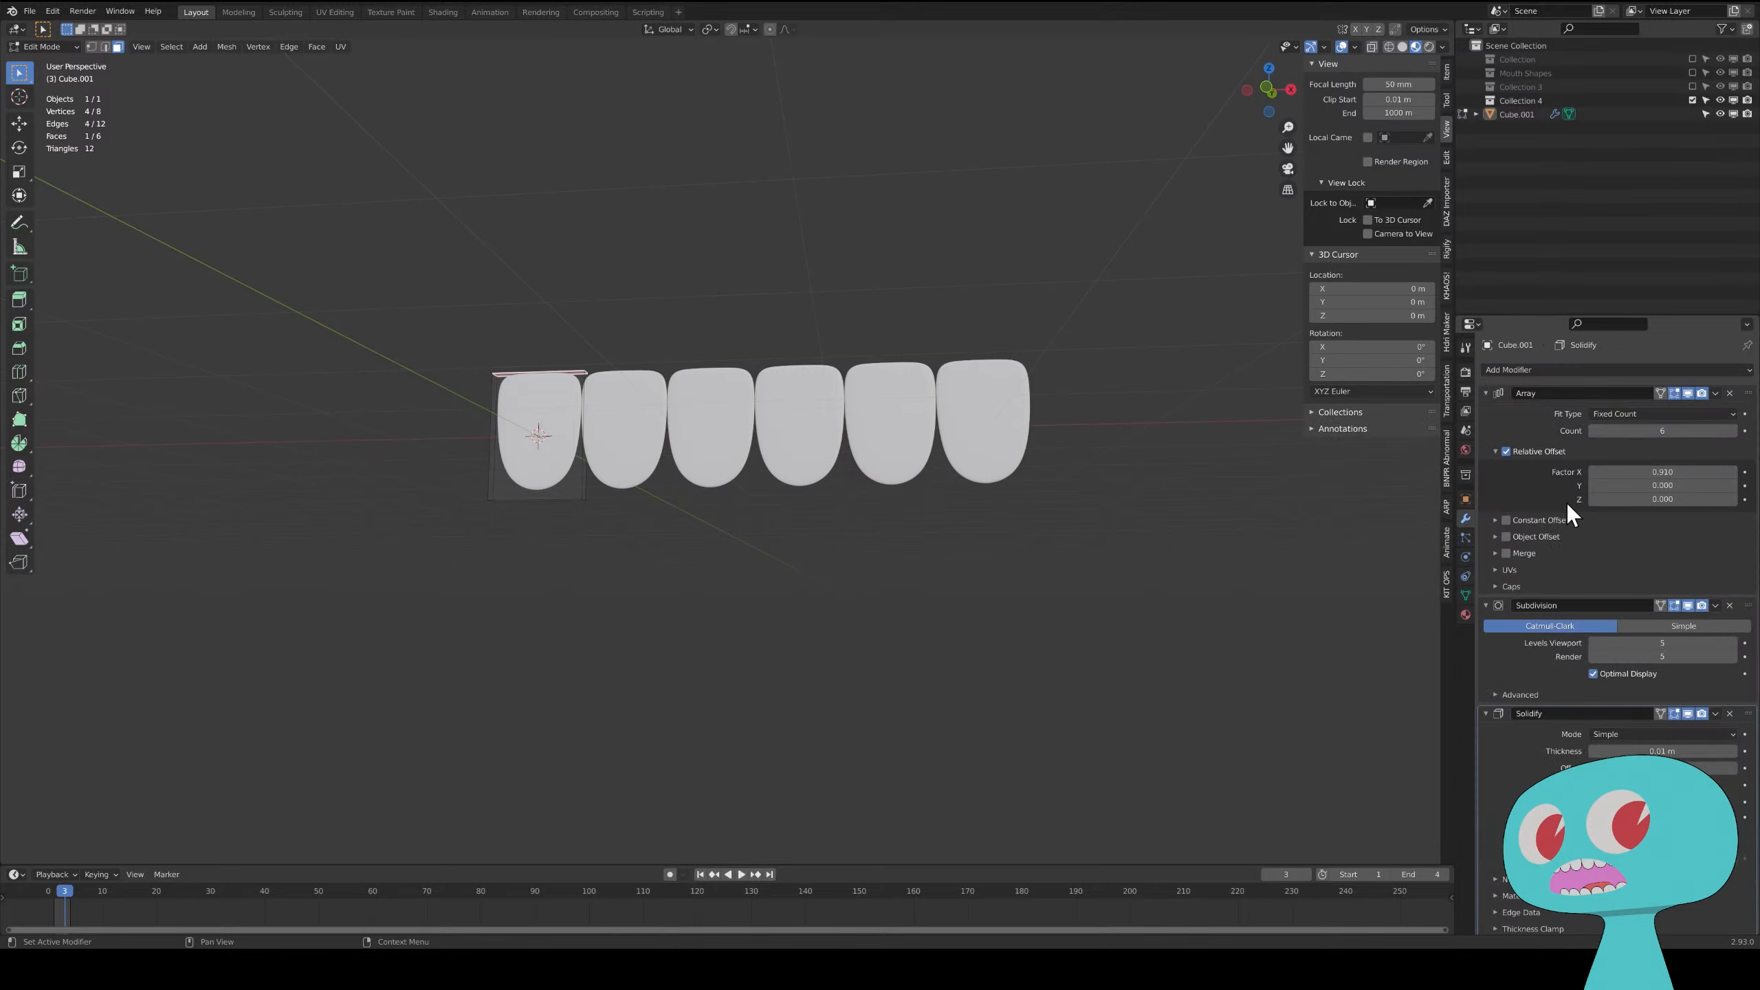
- Create a new material on the tooth object, name it Teeth, and change its surface shader to Emission
left_click(1466, 615)
left_click(1662, 431)
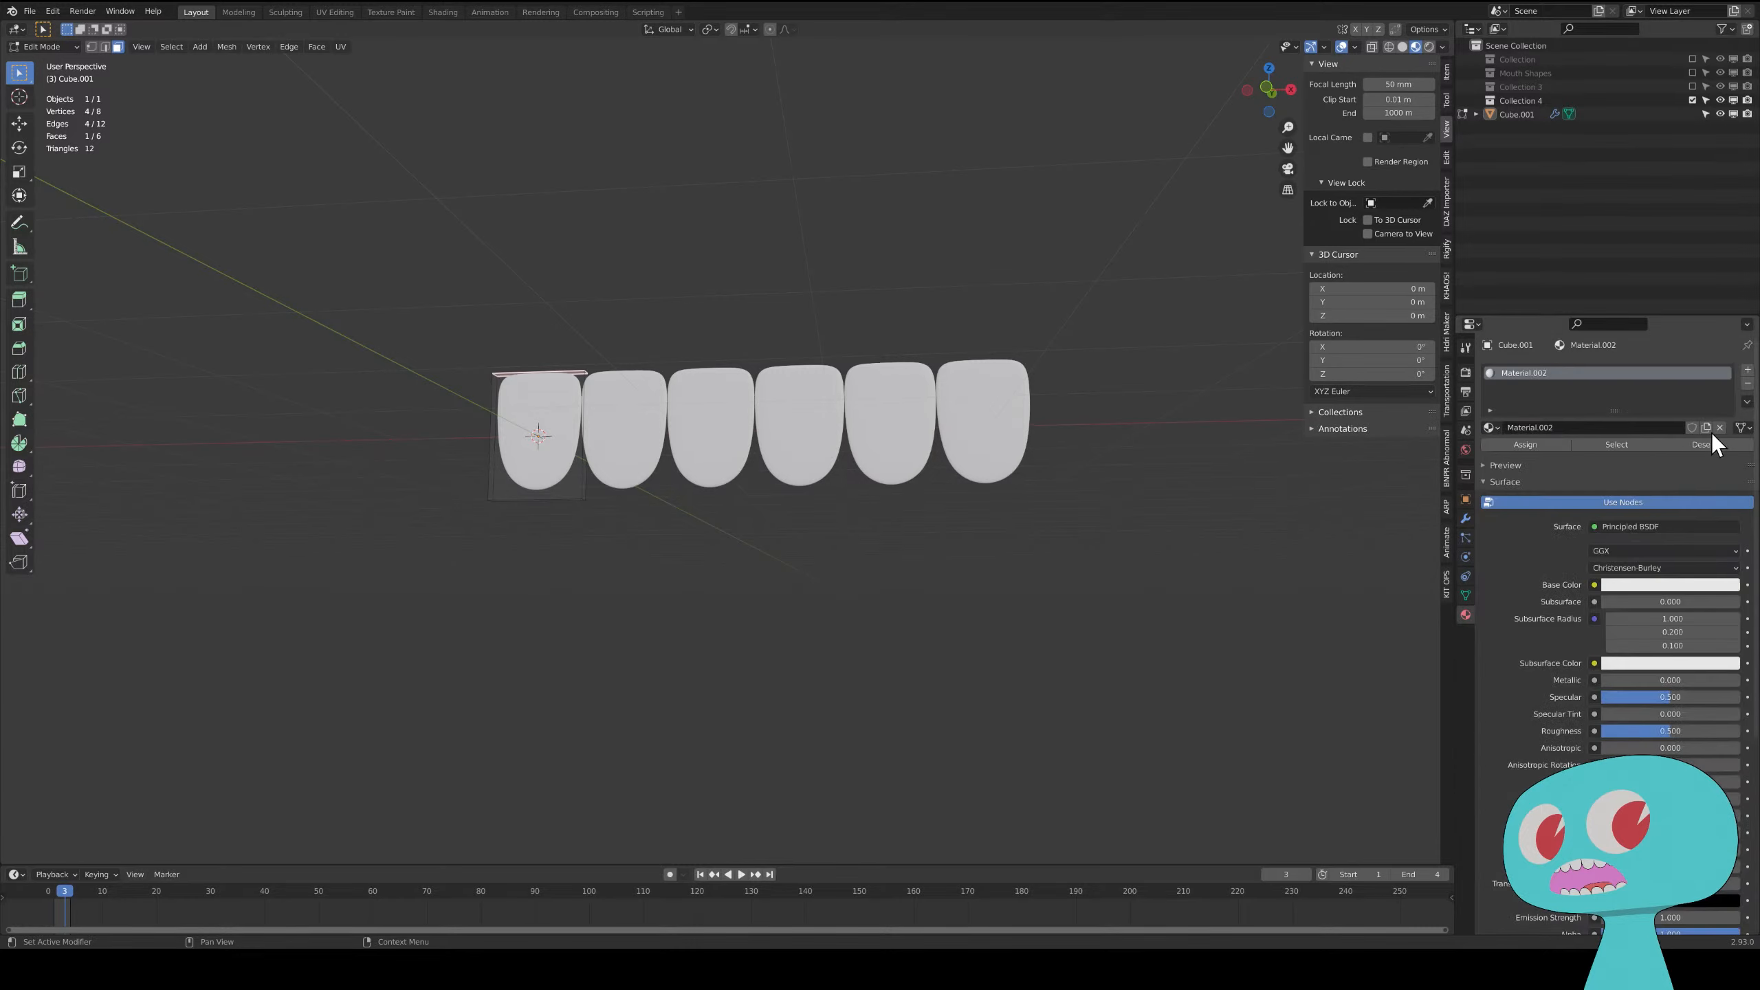
double_click(1566, 375)
type("Teeth")
key("Return")
left_click(1637, 527)
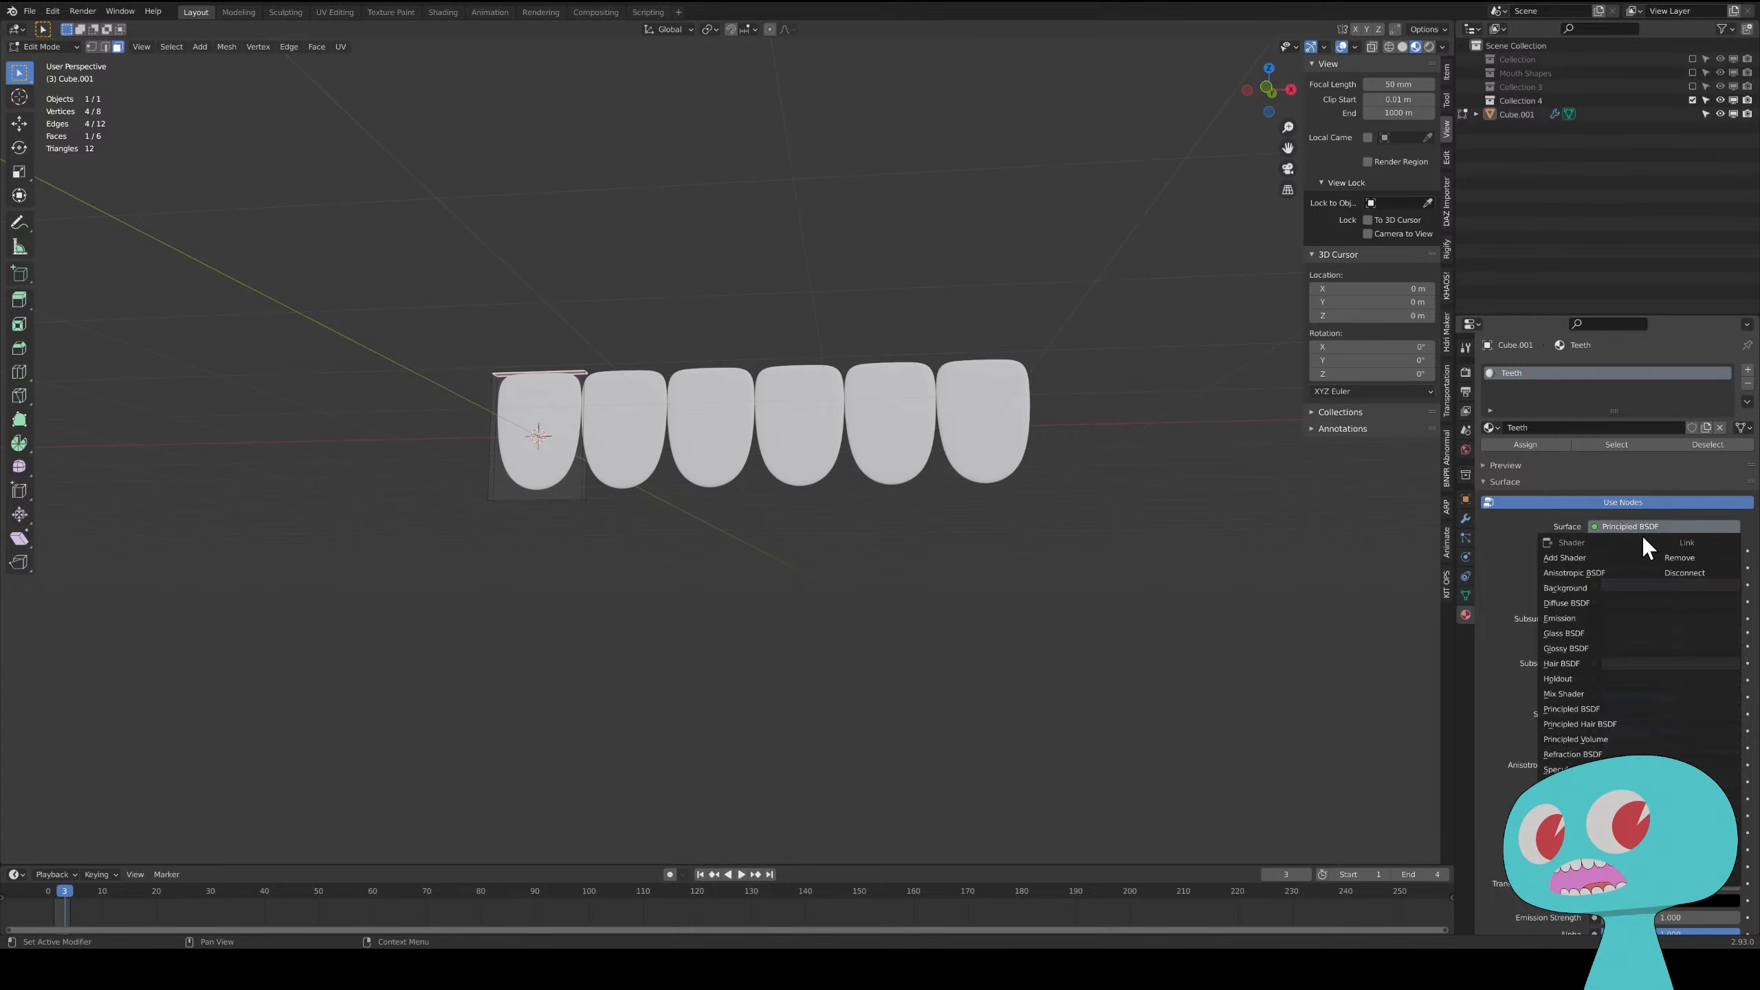
left_click(1577, 616)
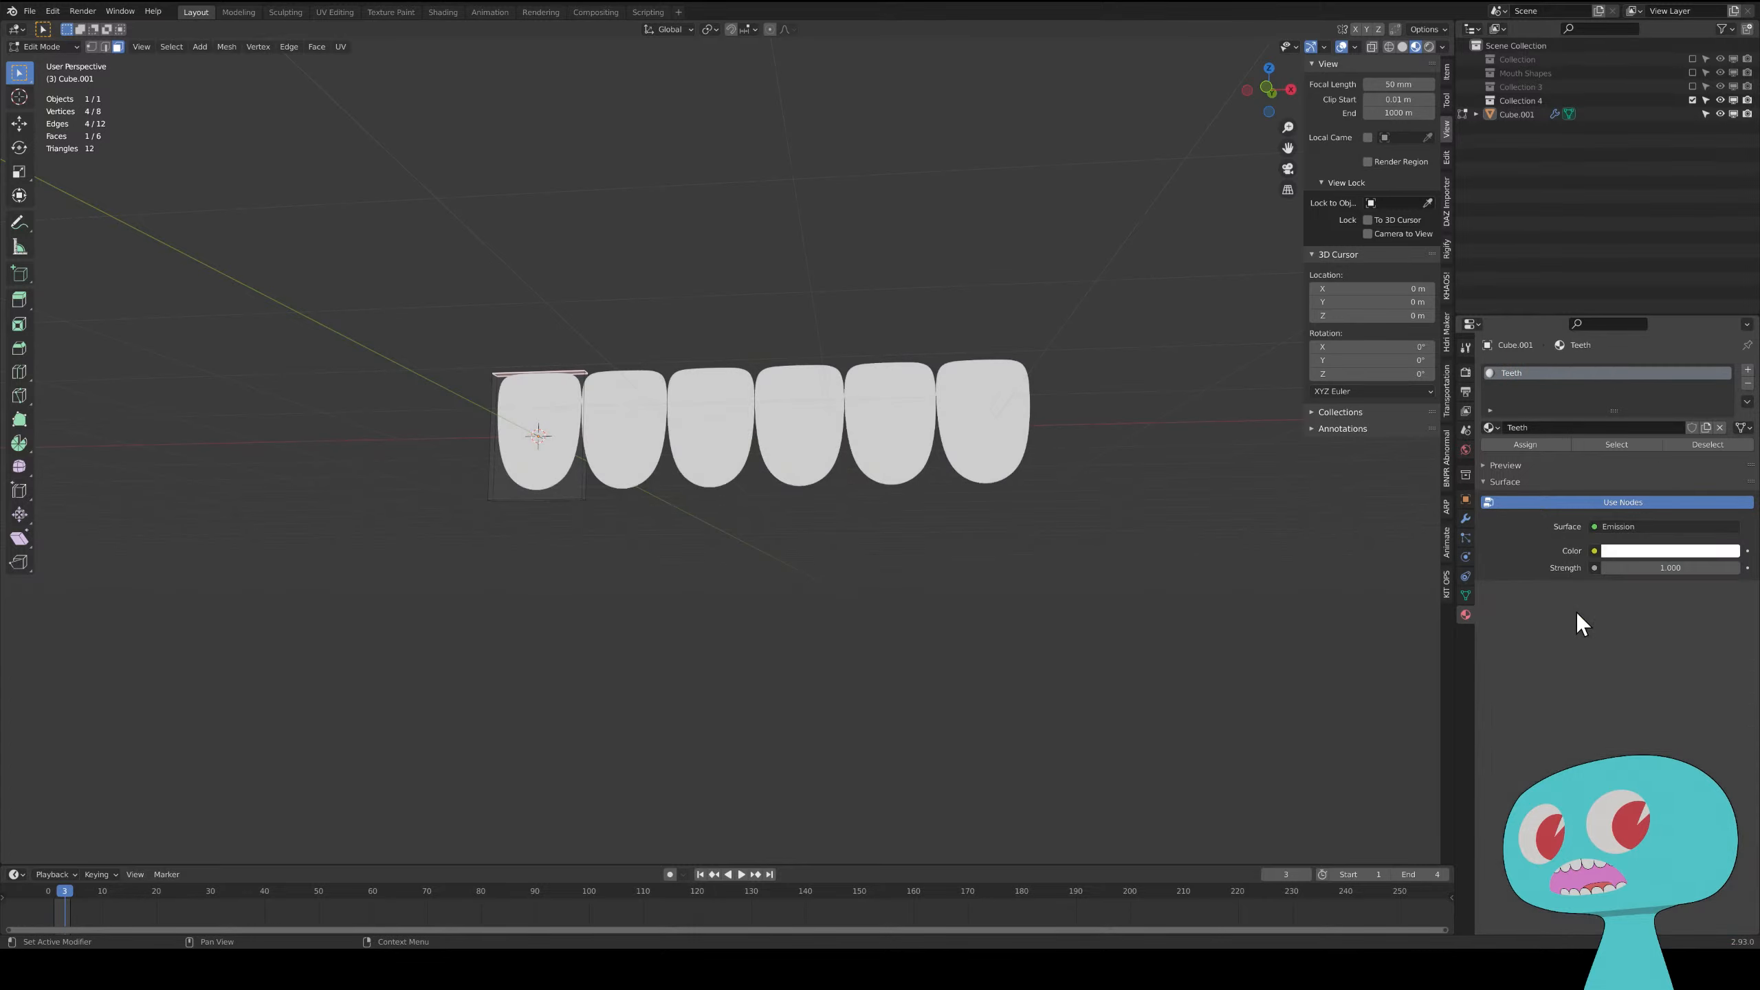
- Try an emission strength of 2 on the Teeth material and settle on 3
left_click(1663, 568)
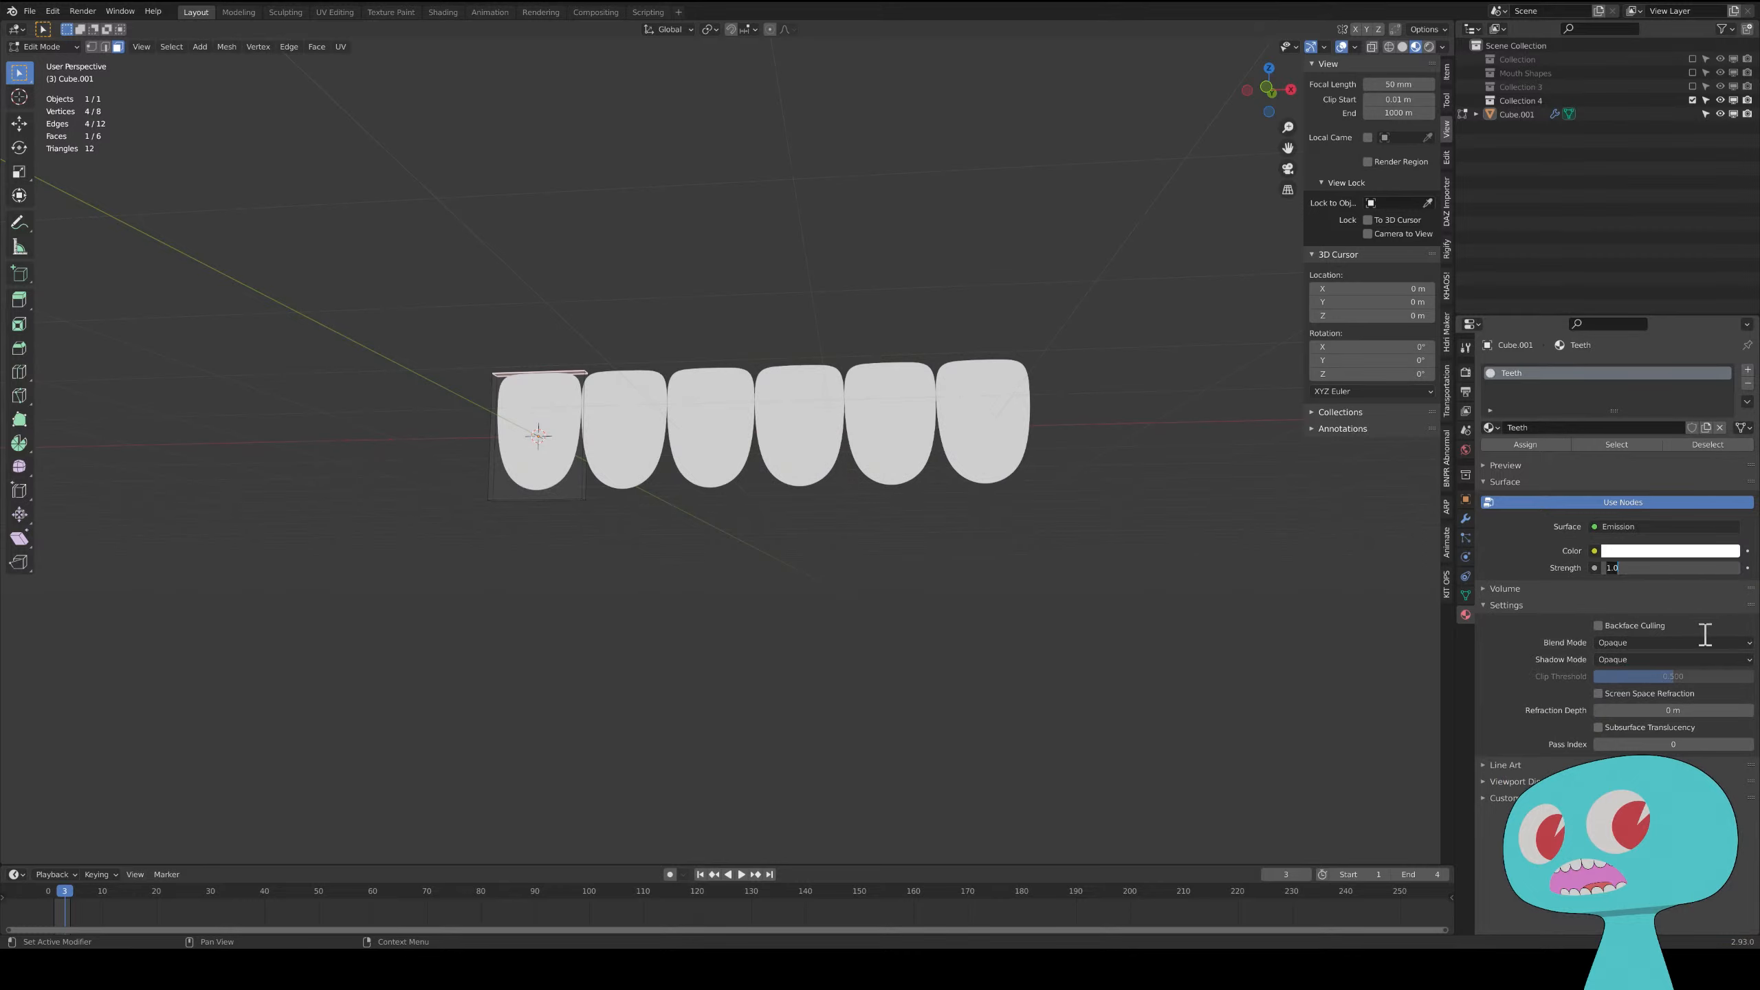
type("2")
key("Return")
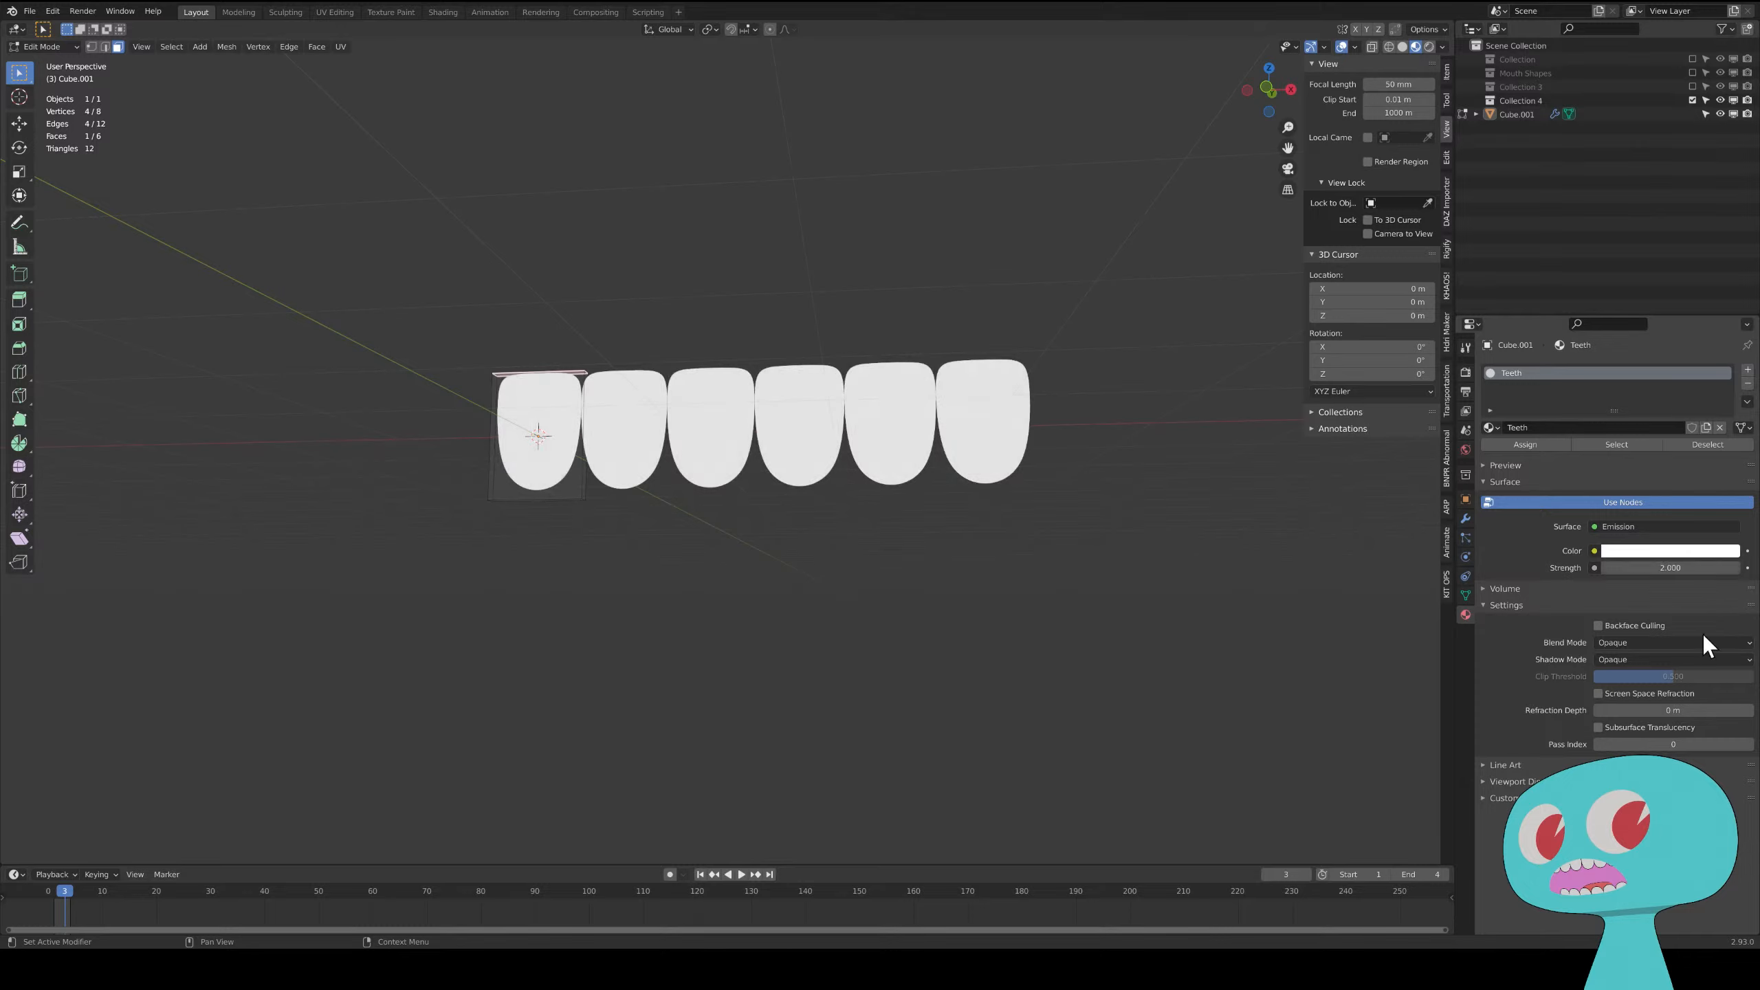
left_click(1671, 568)
type("3")
key("Return")
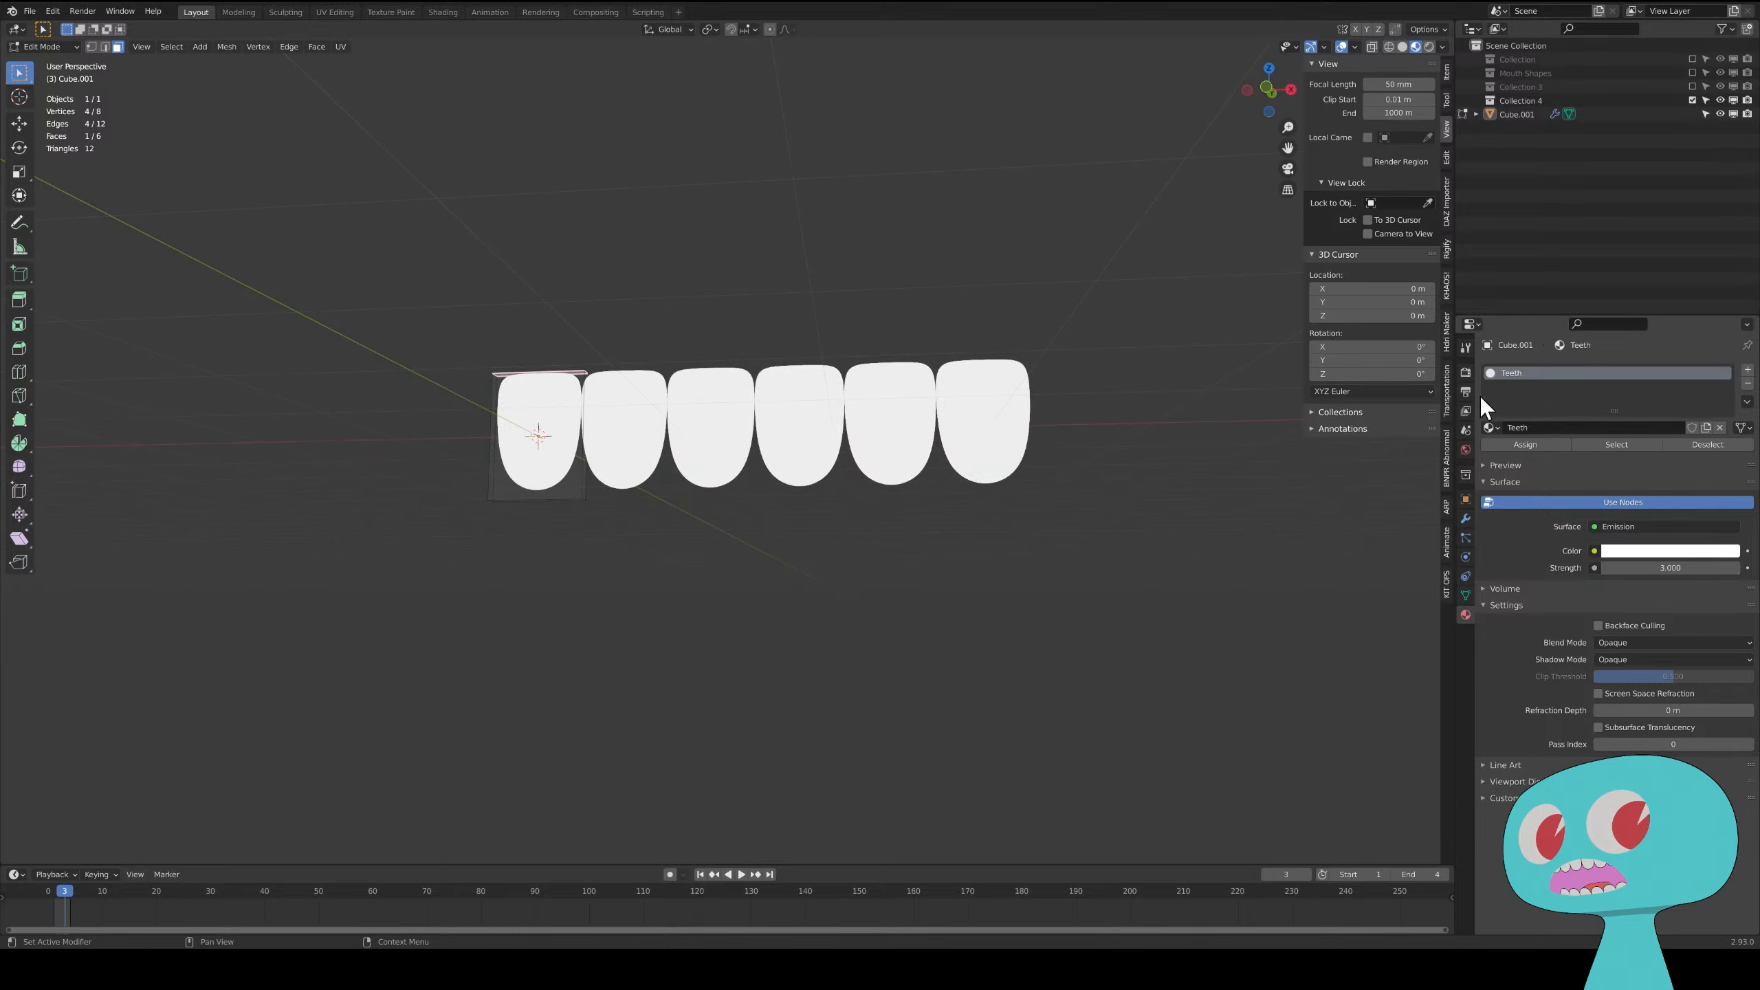
left_click(1467, 372)
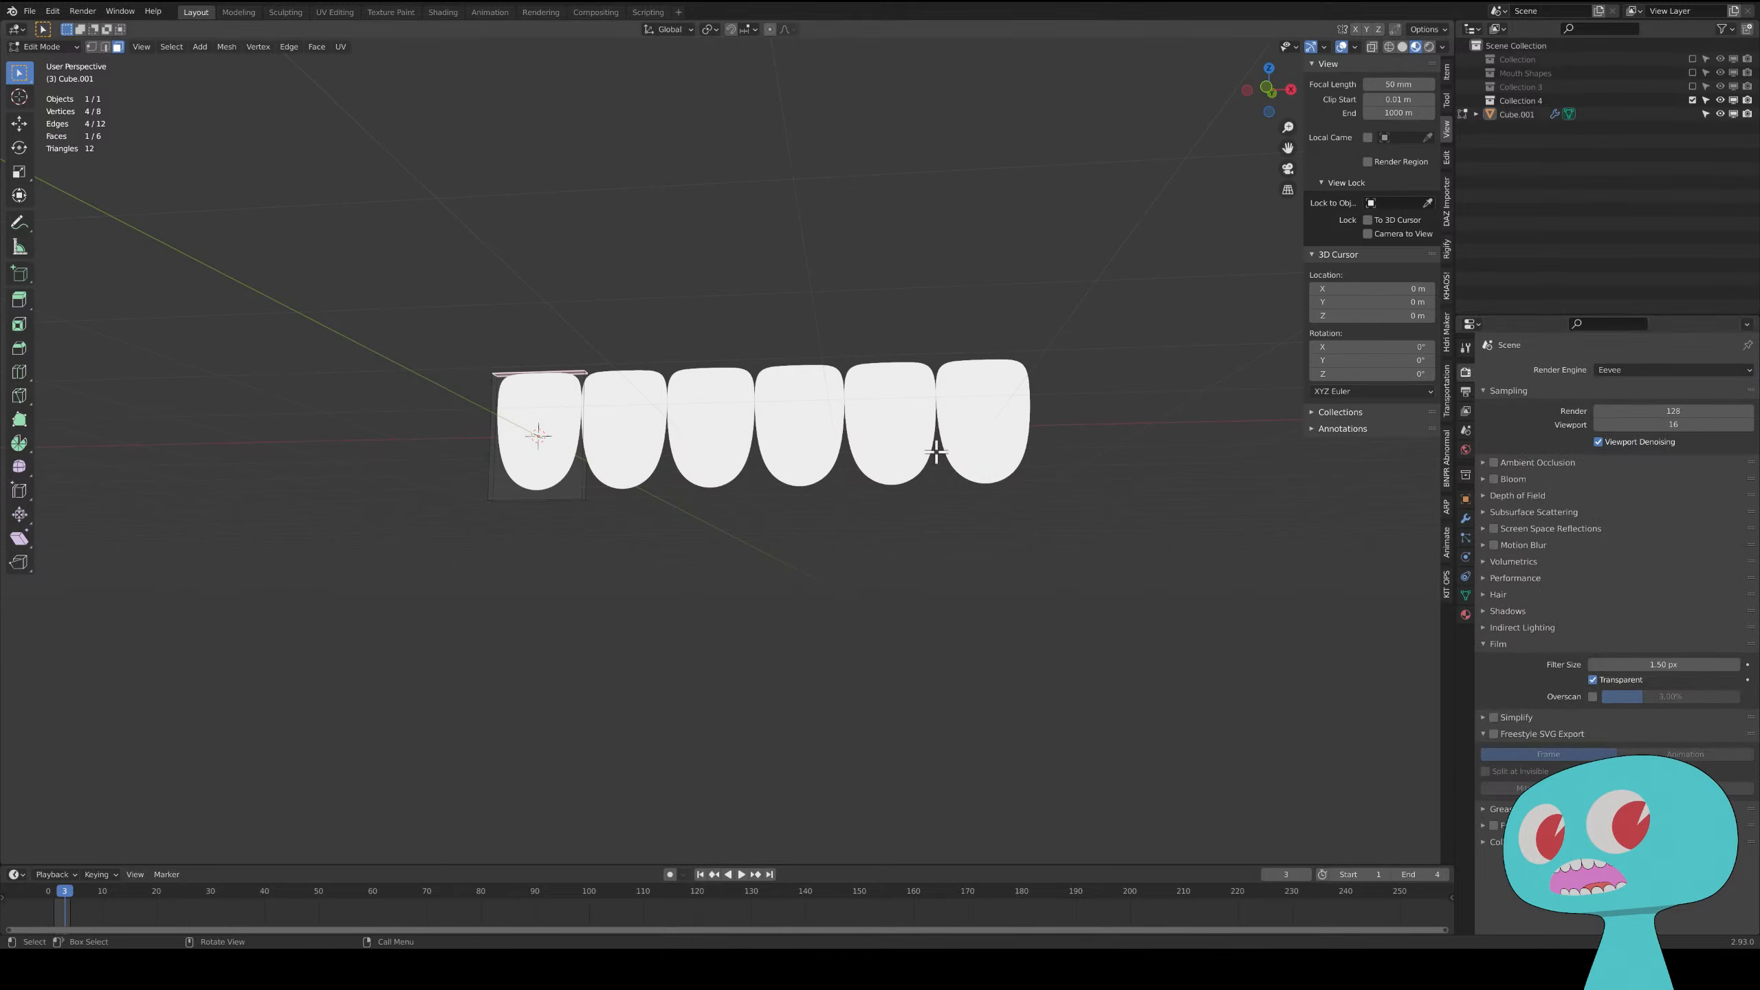
left_click(1467, 616)
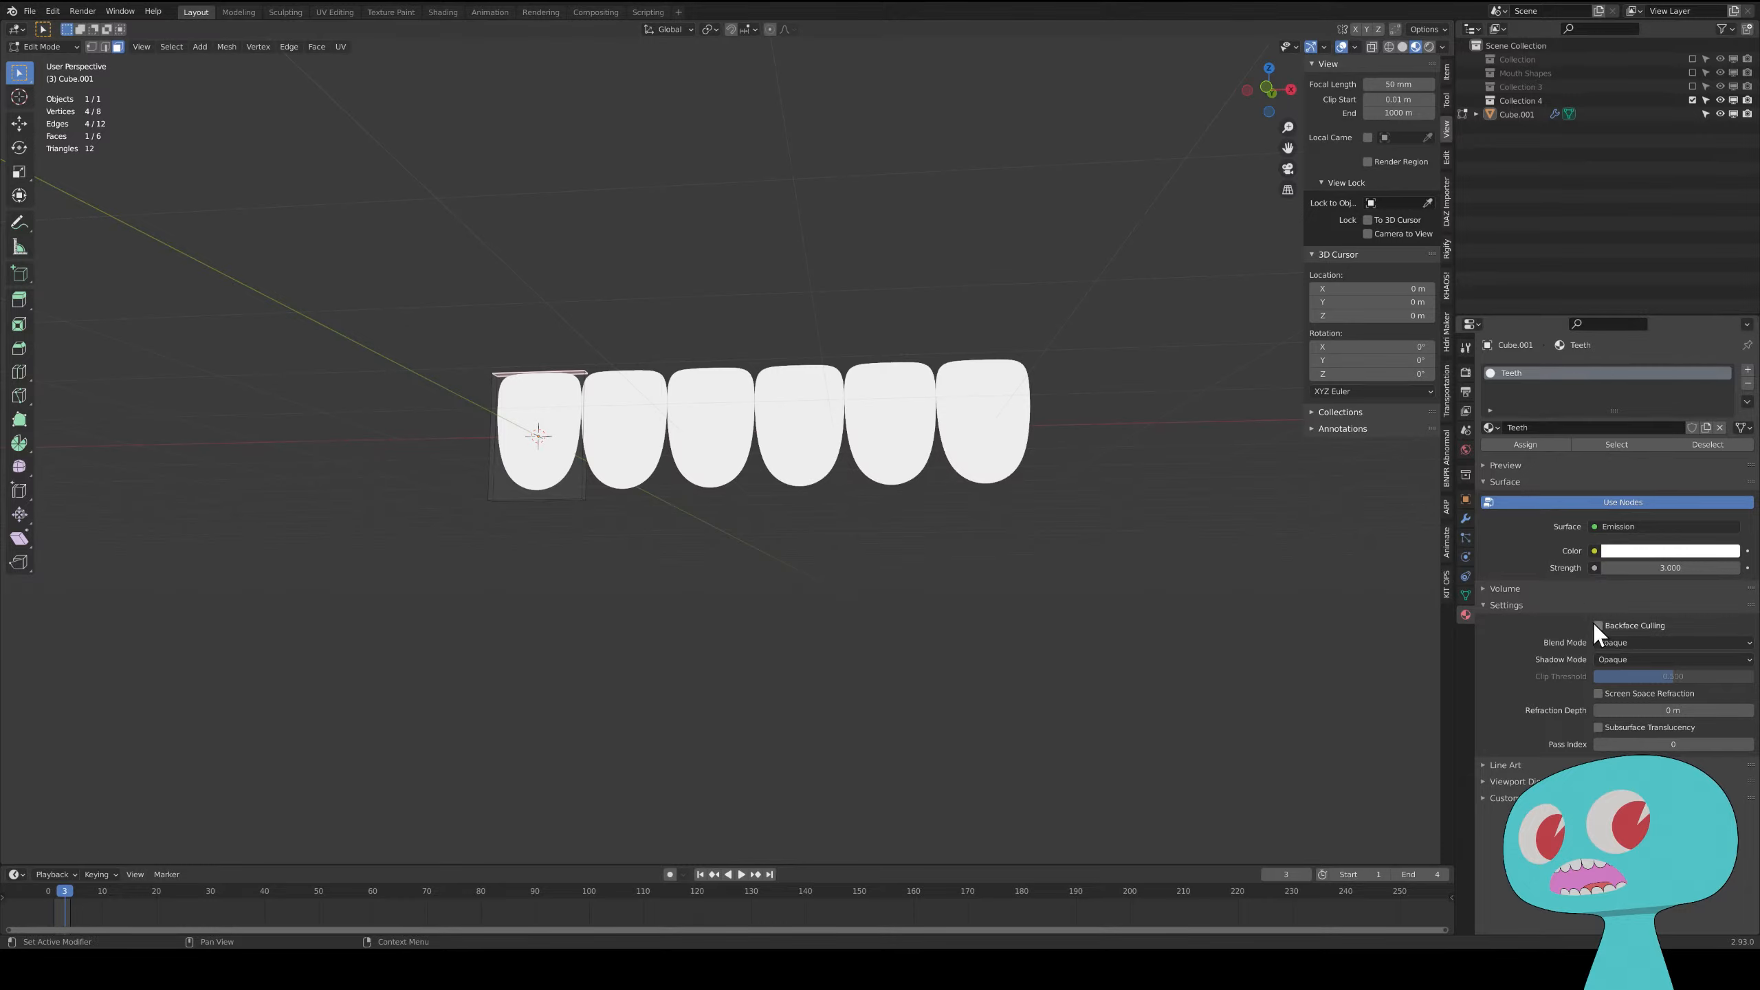
- Add a second material slot with a new material, change its surface shader to Emission, and make its colour black
left_click(1747, 370)
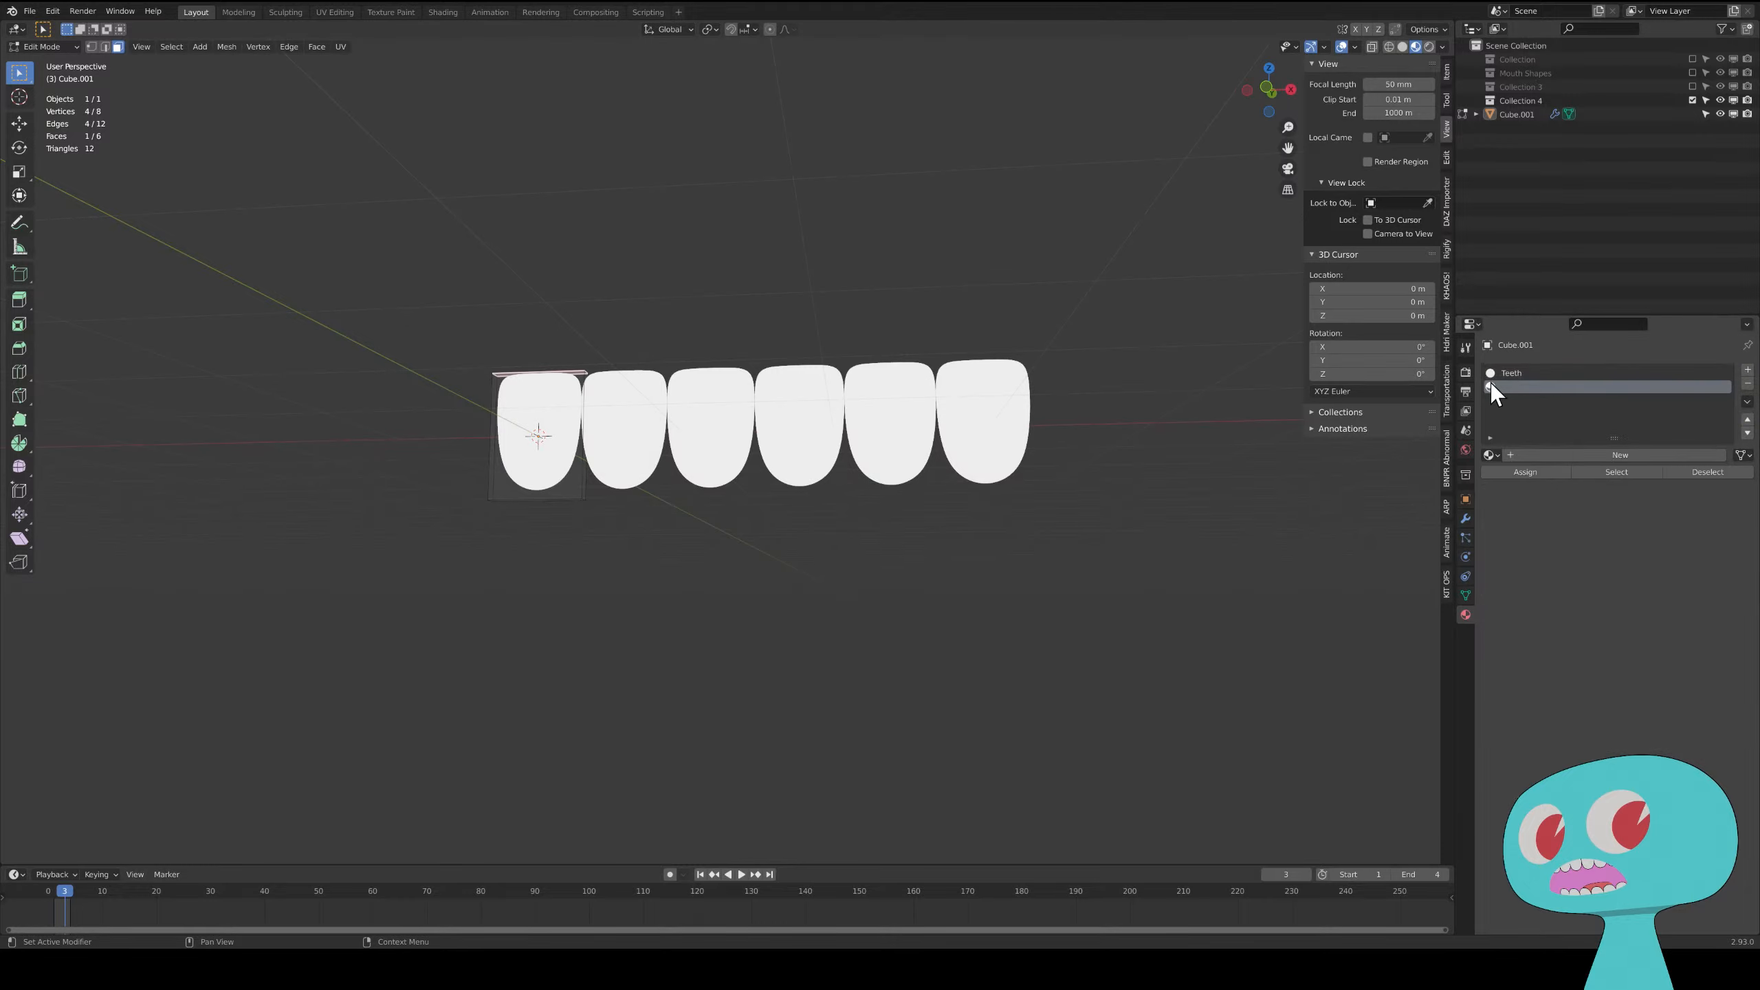
left_click(1657, 458)
left_click(1634, 556)
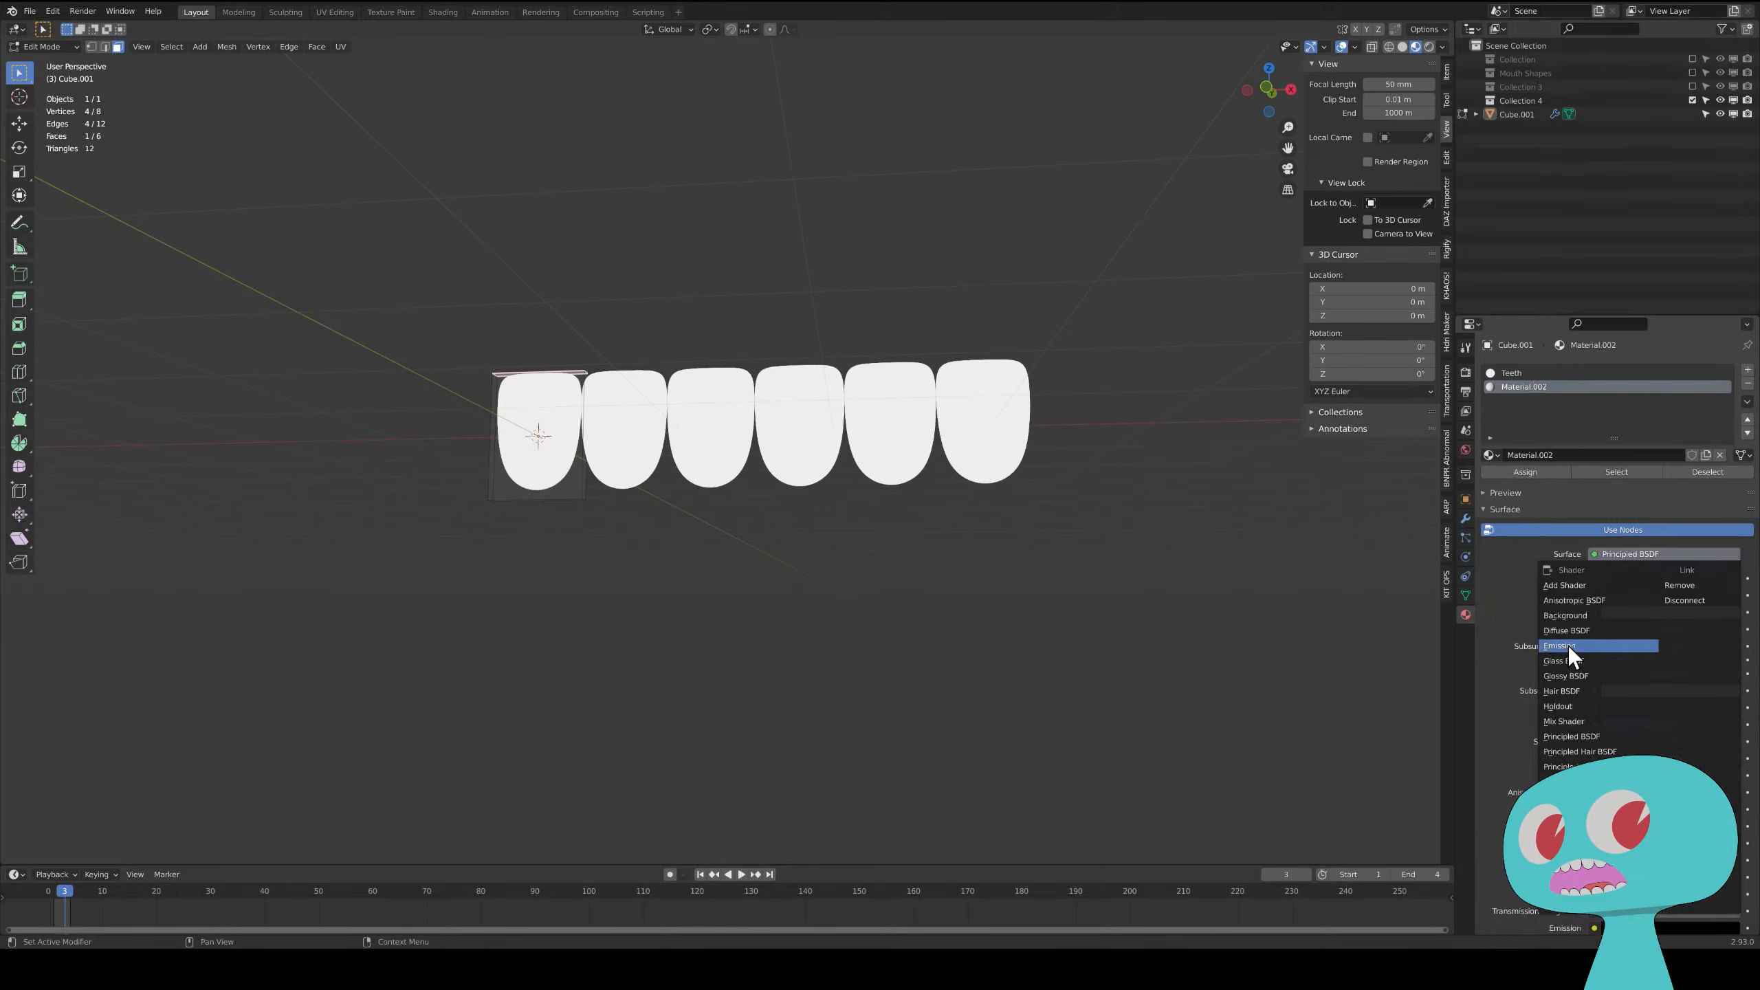
left_click(1568, 646)
left_click(1642, 580)
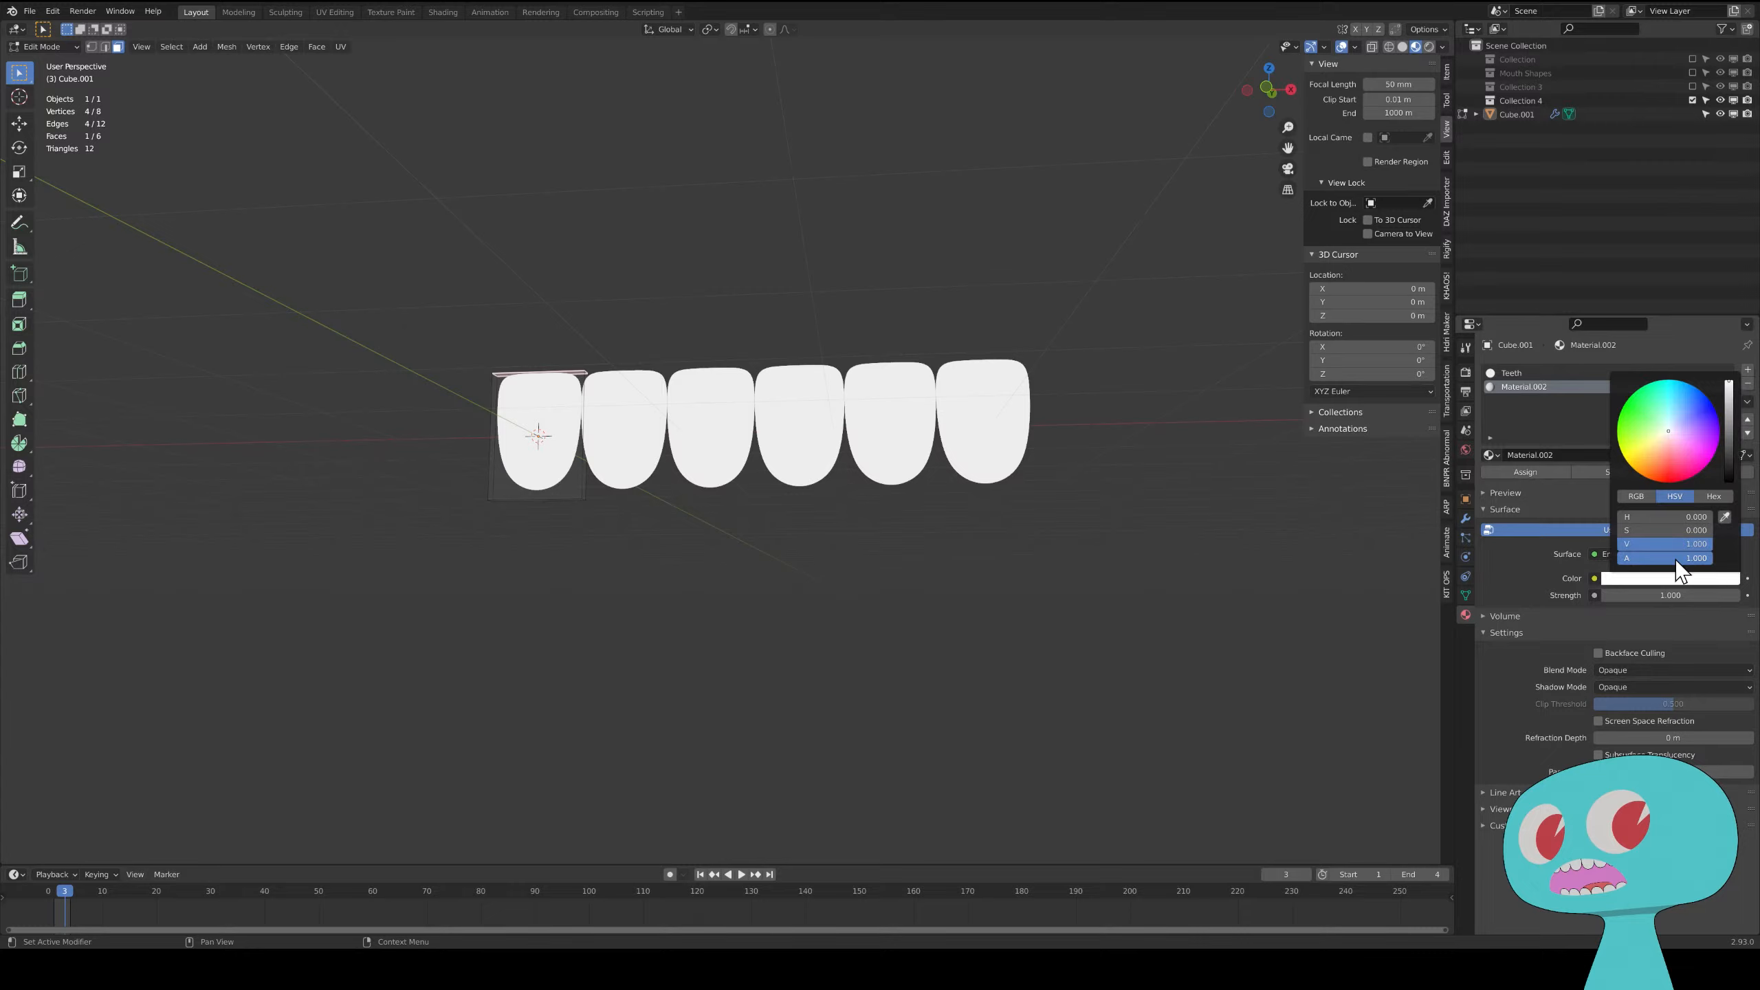
left_click(1727, 469)
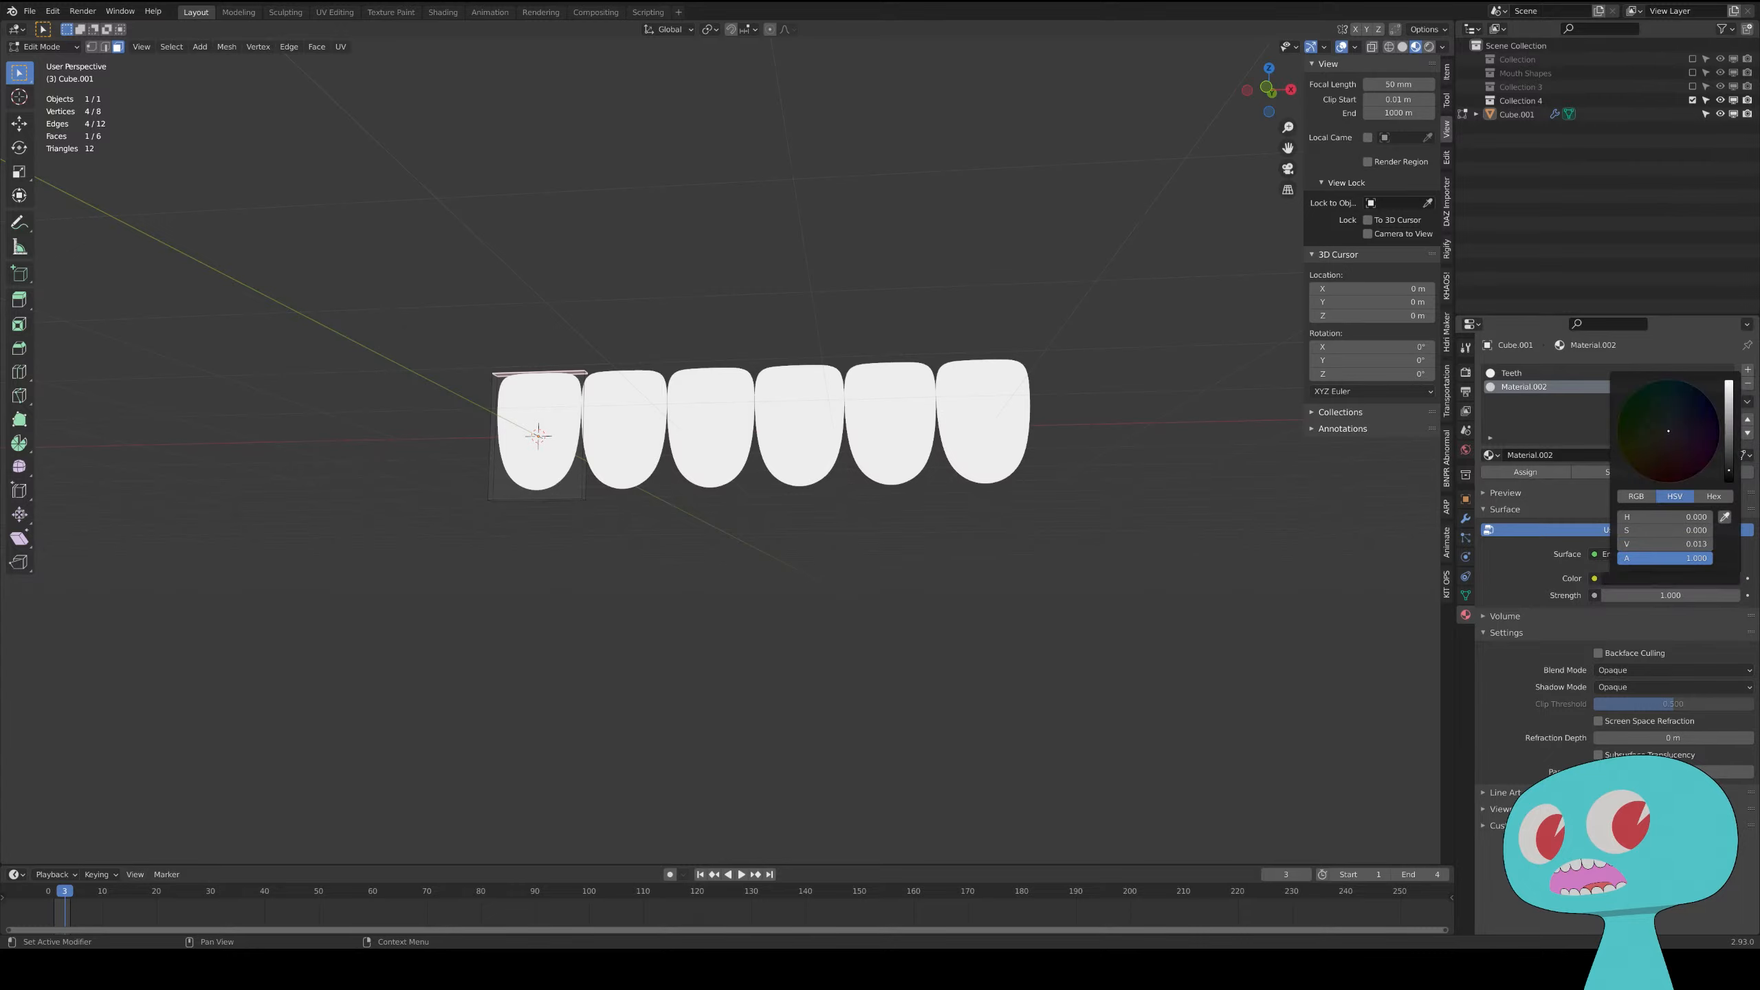
- Enable backface culling on the black material and set its blend mode to Alpha Hashed and shadow mode to None
left_click(1606, 656)
left_click(1615, 670)
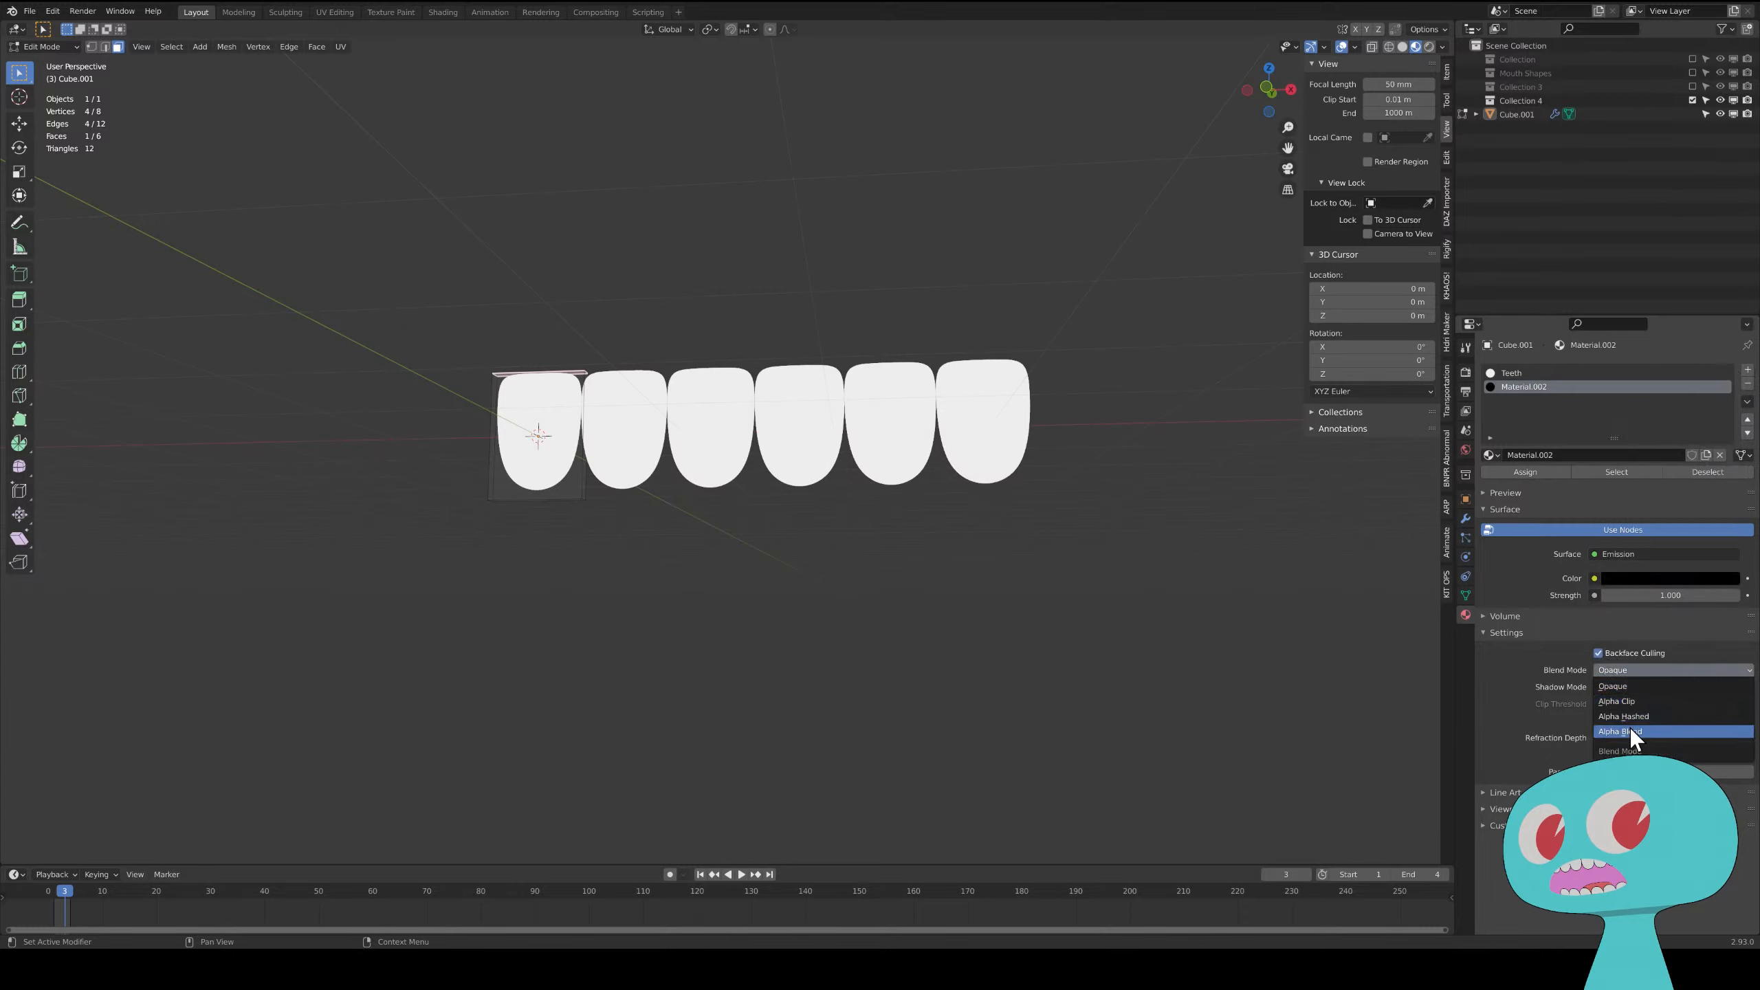
left_click(1651, 718)
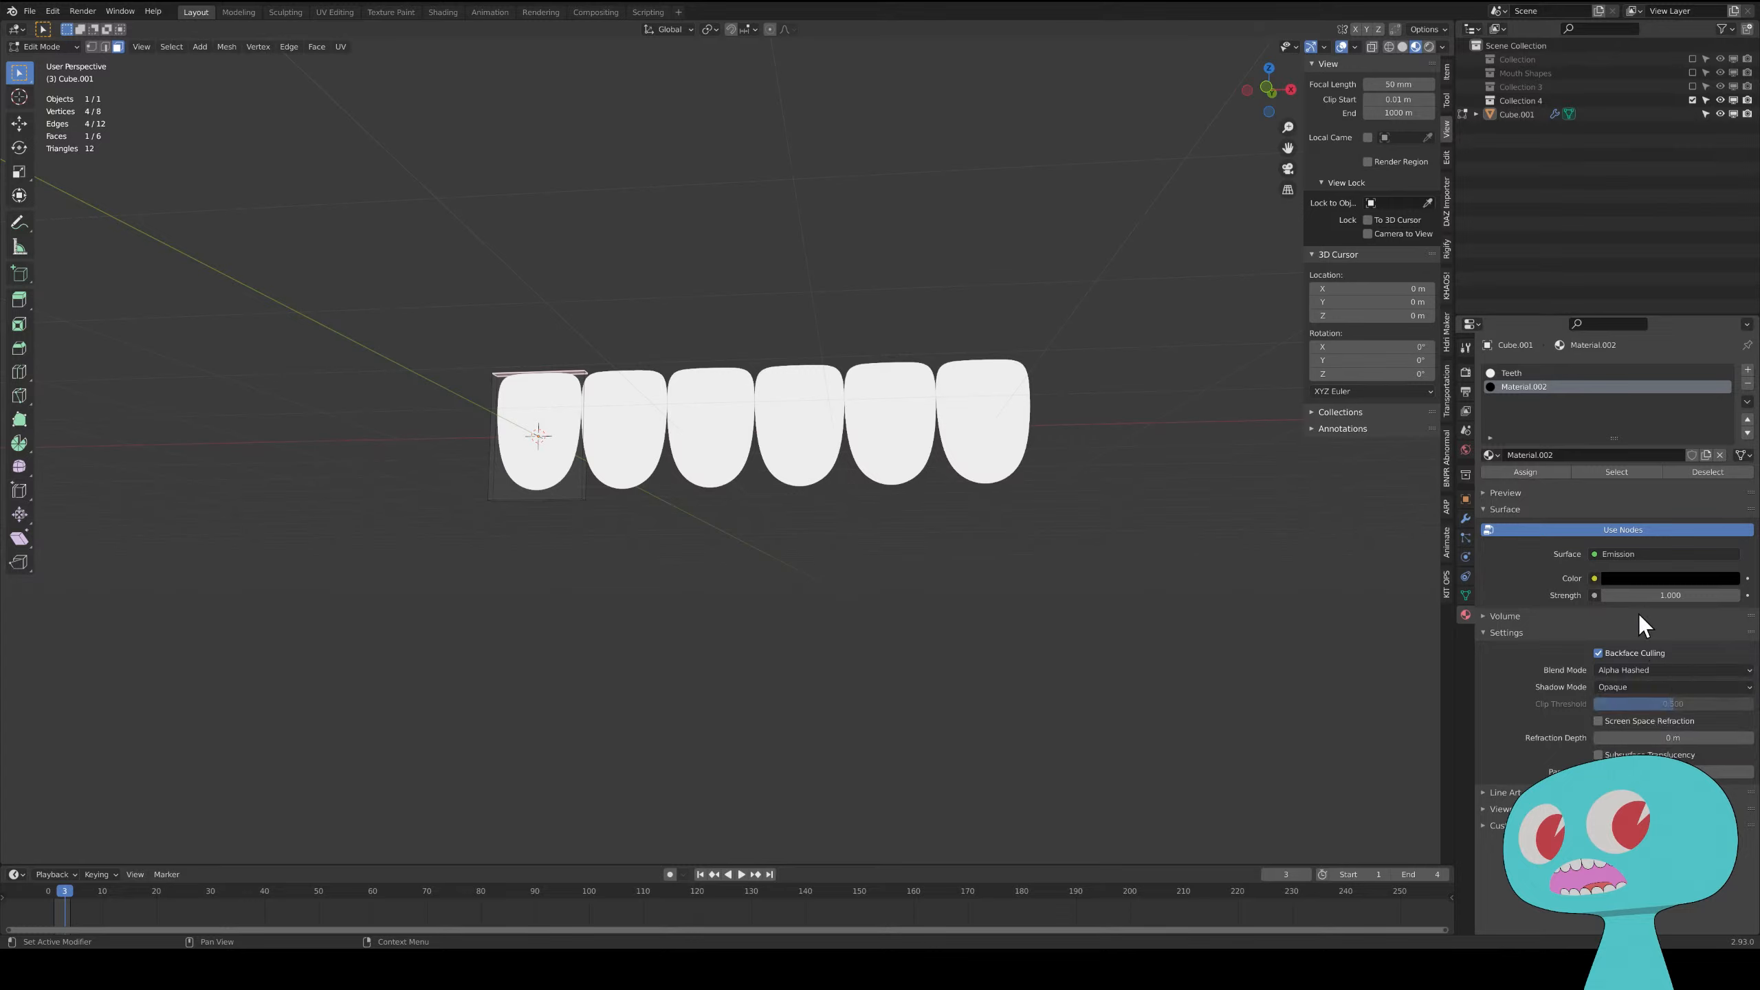
left_click(1629, 690)
left_click(1635, 708)
left_click(1048, 520)
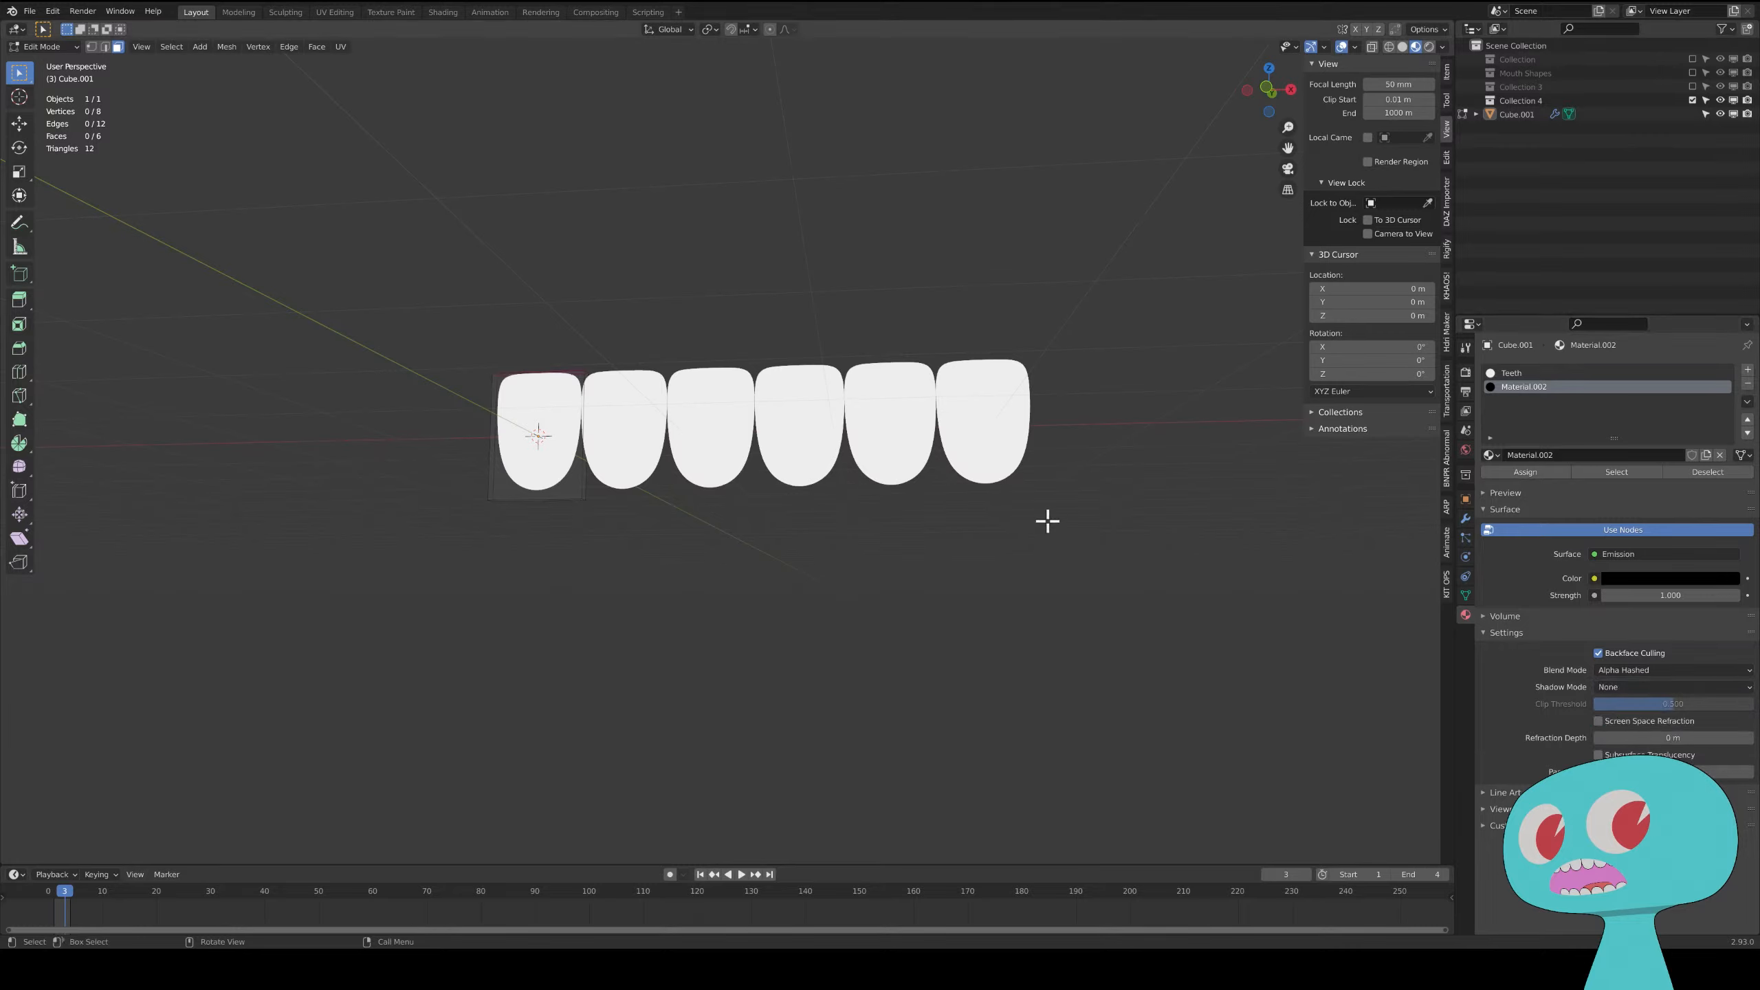
- Set the Solidify modifier's thickness to -0.01 m, enable Even Thickness, and turn off the rim fill
left_click(1467, 519)
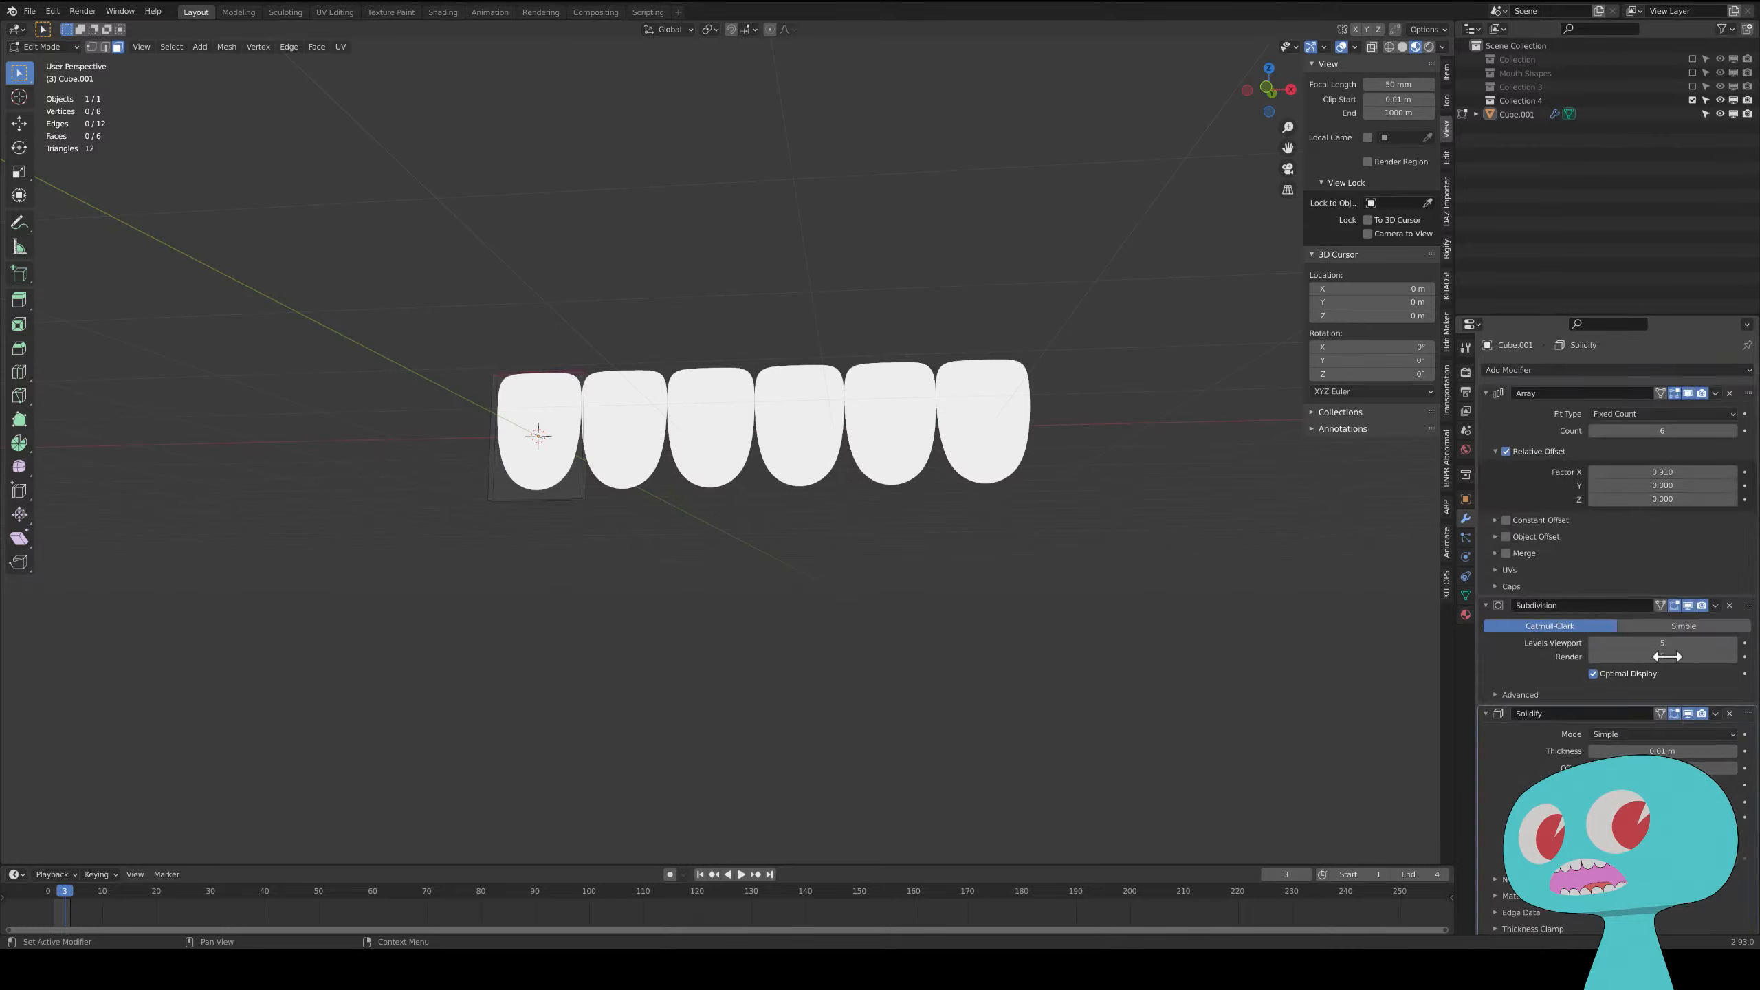
left_click(1487, 605)
left_click(1486, 394)
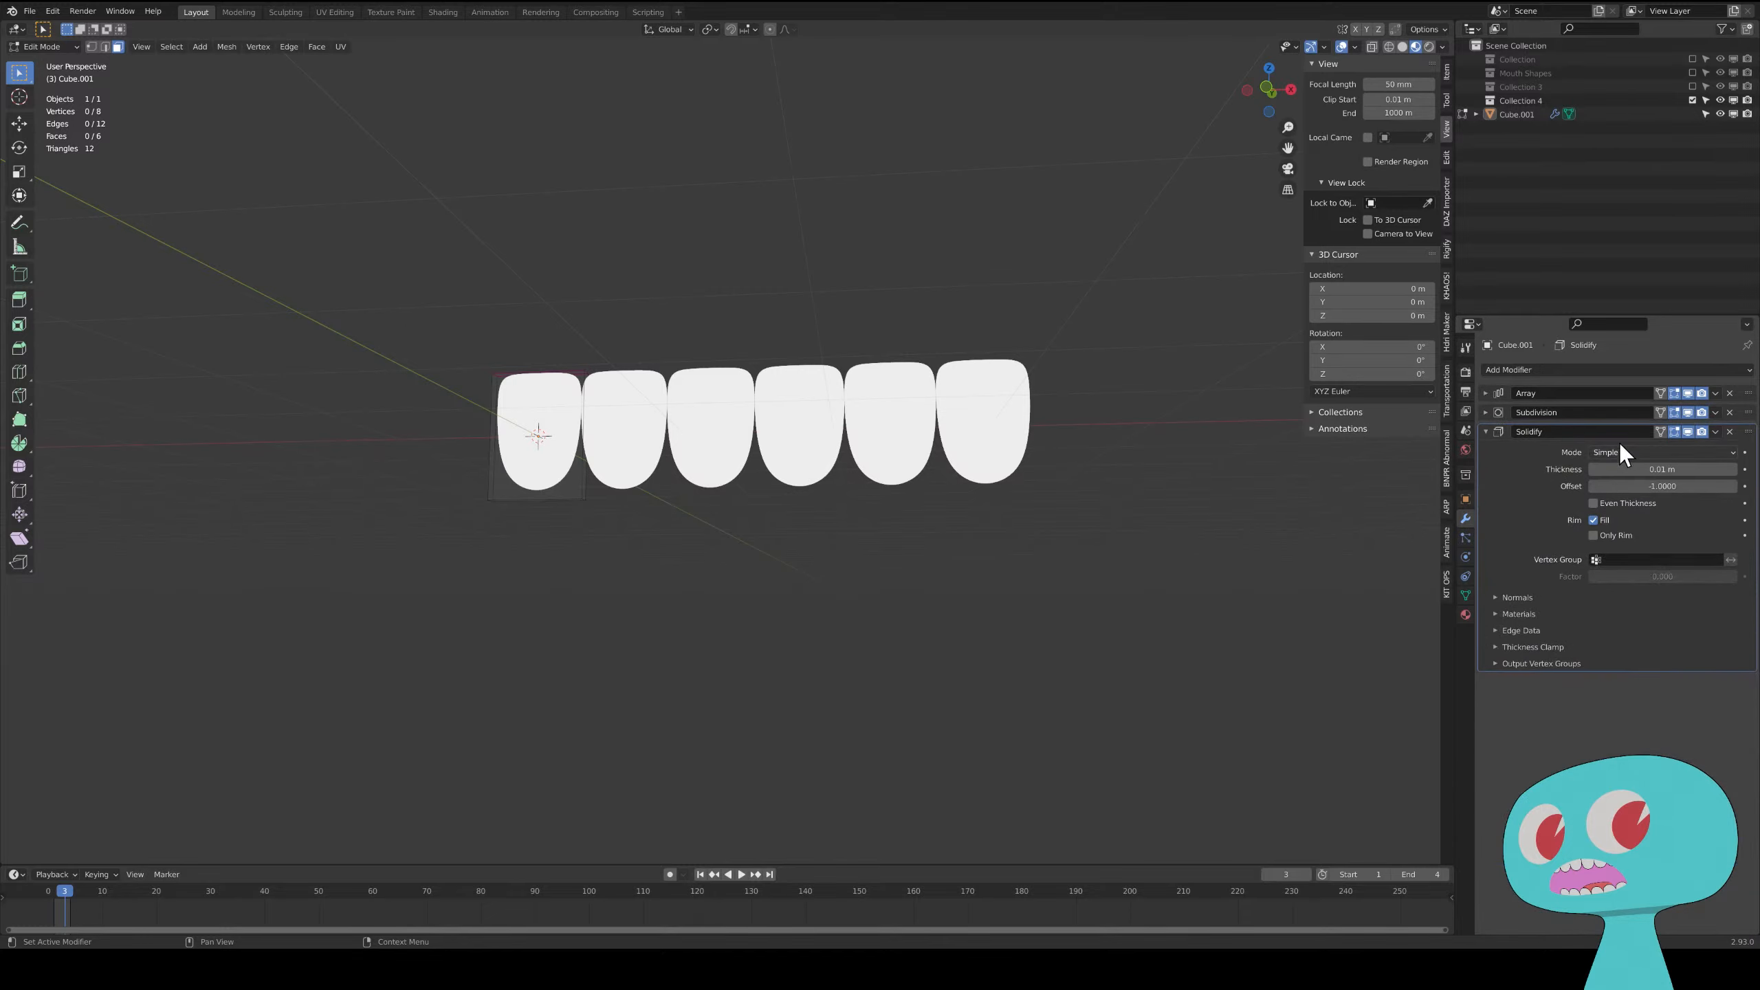
left_click(1606, 469)
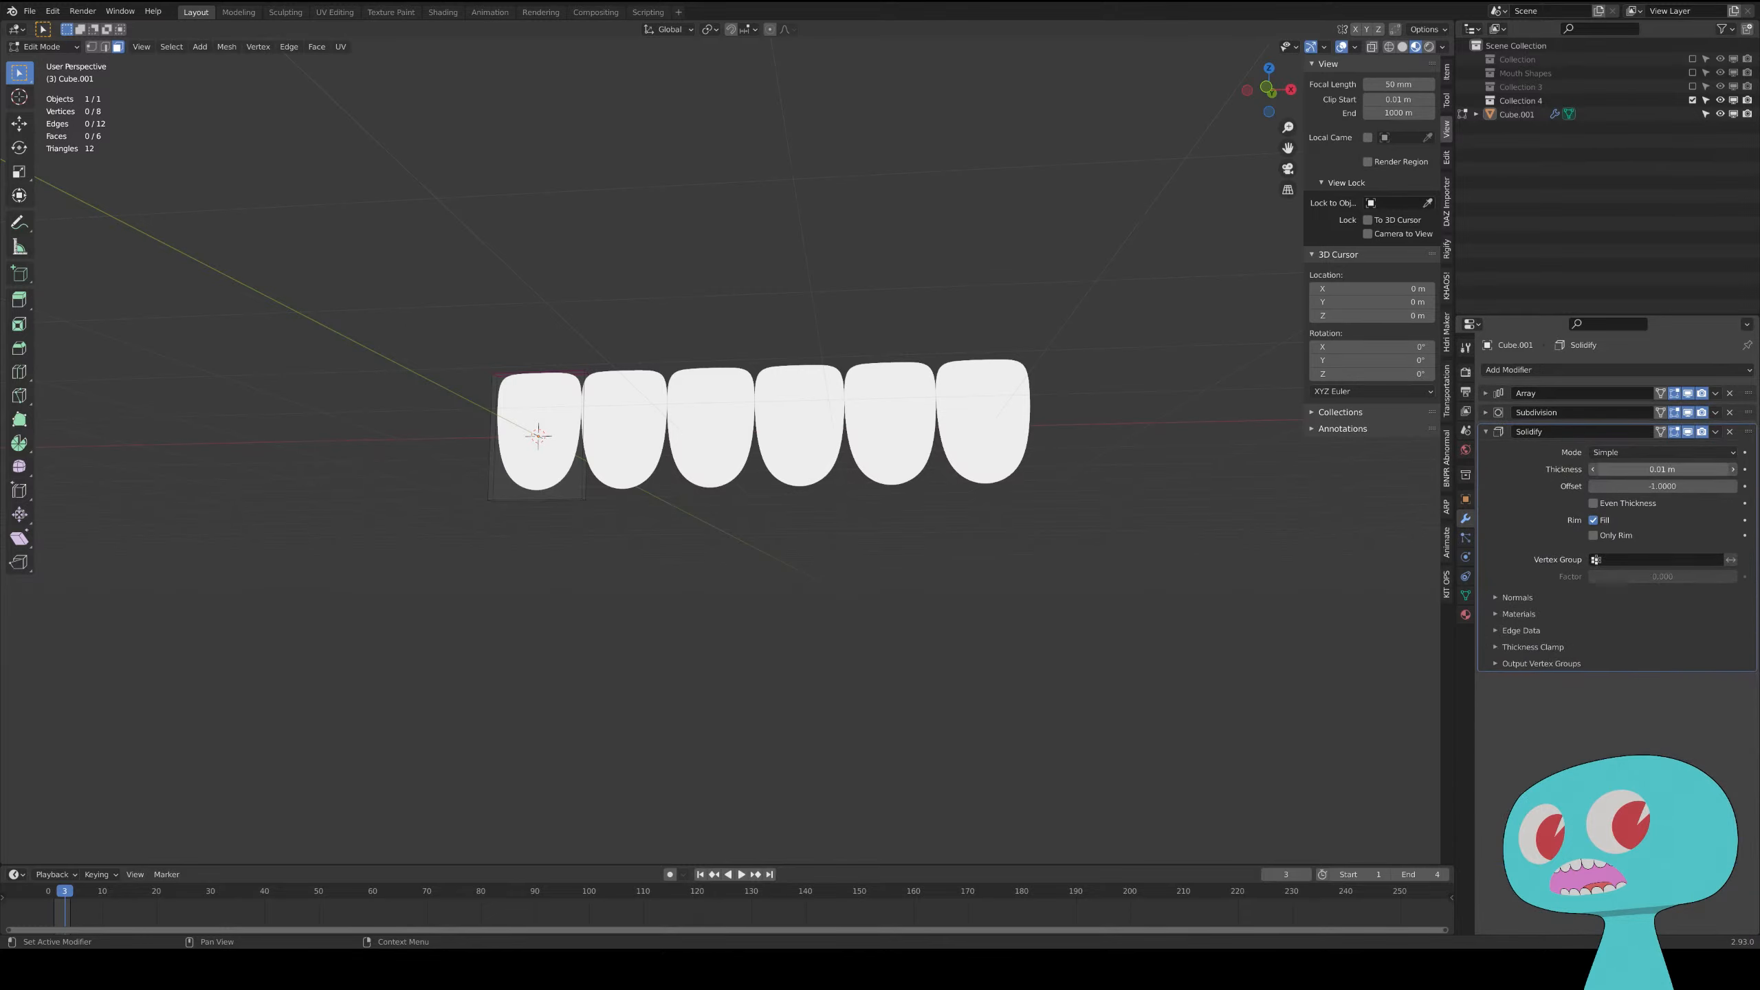
left_click(1596, 469)
type("-")
key("Return")
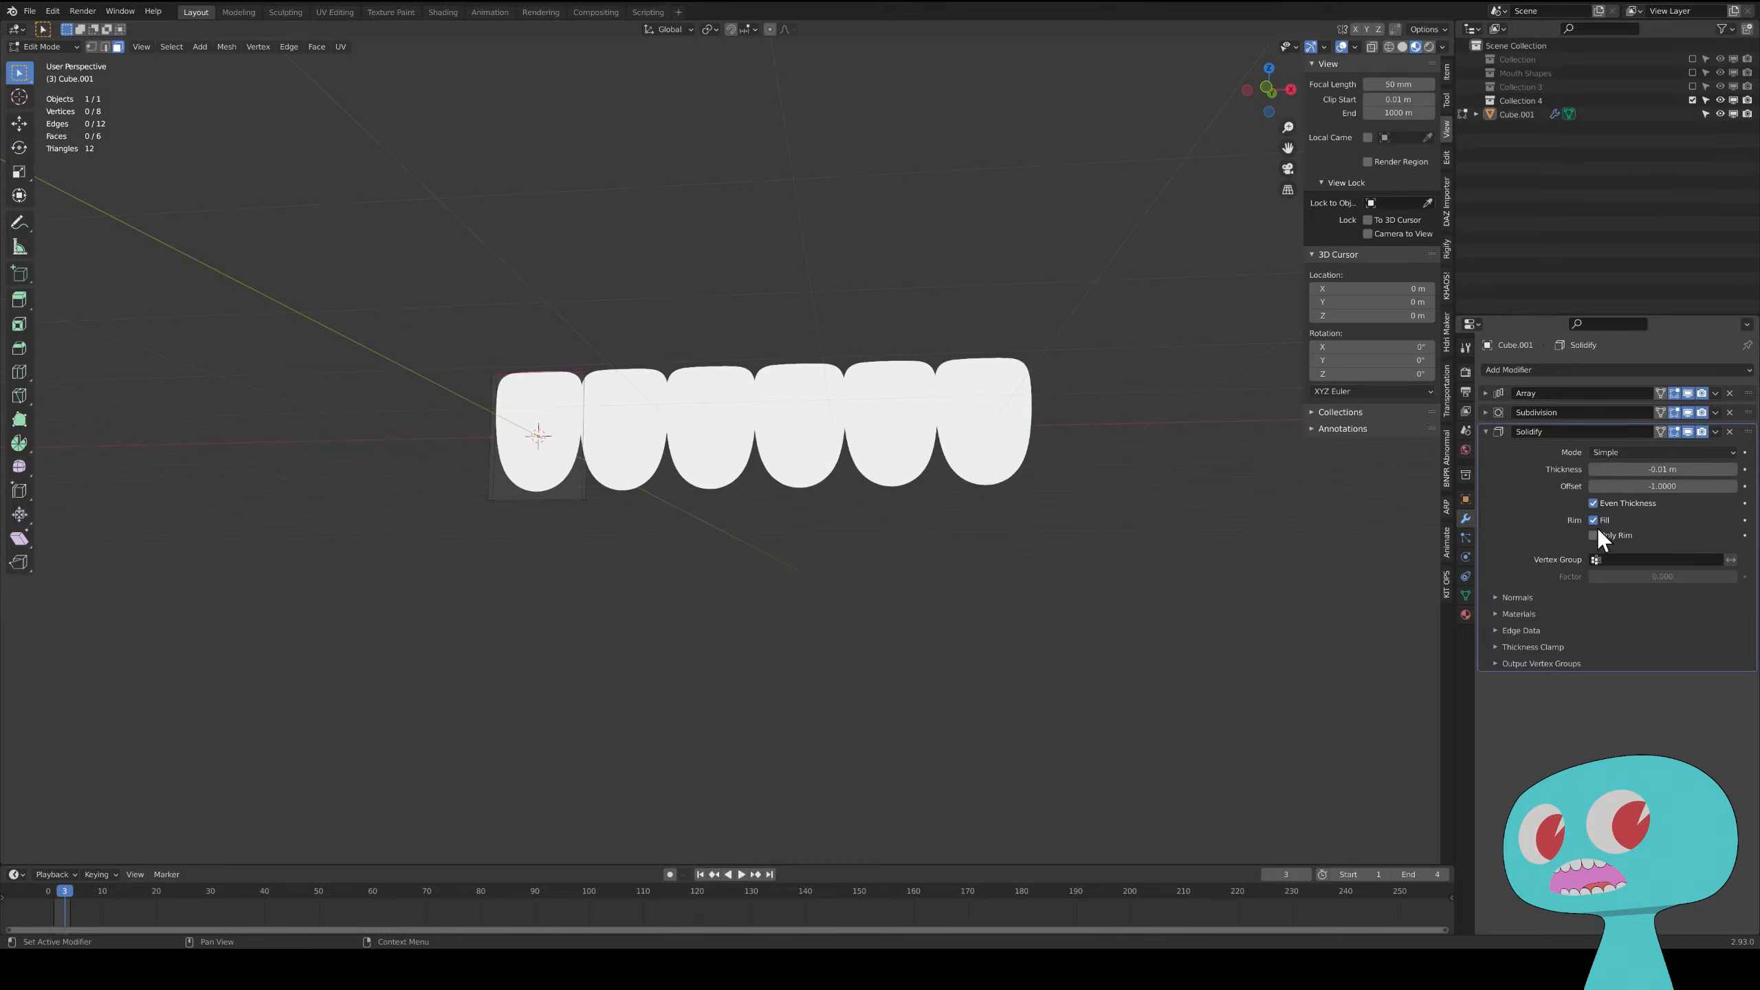
left_click(1596, 523)
- Flip the Solidify modifier's normals and set its material offset to 1
left_click(1519, 597)
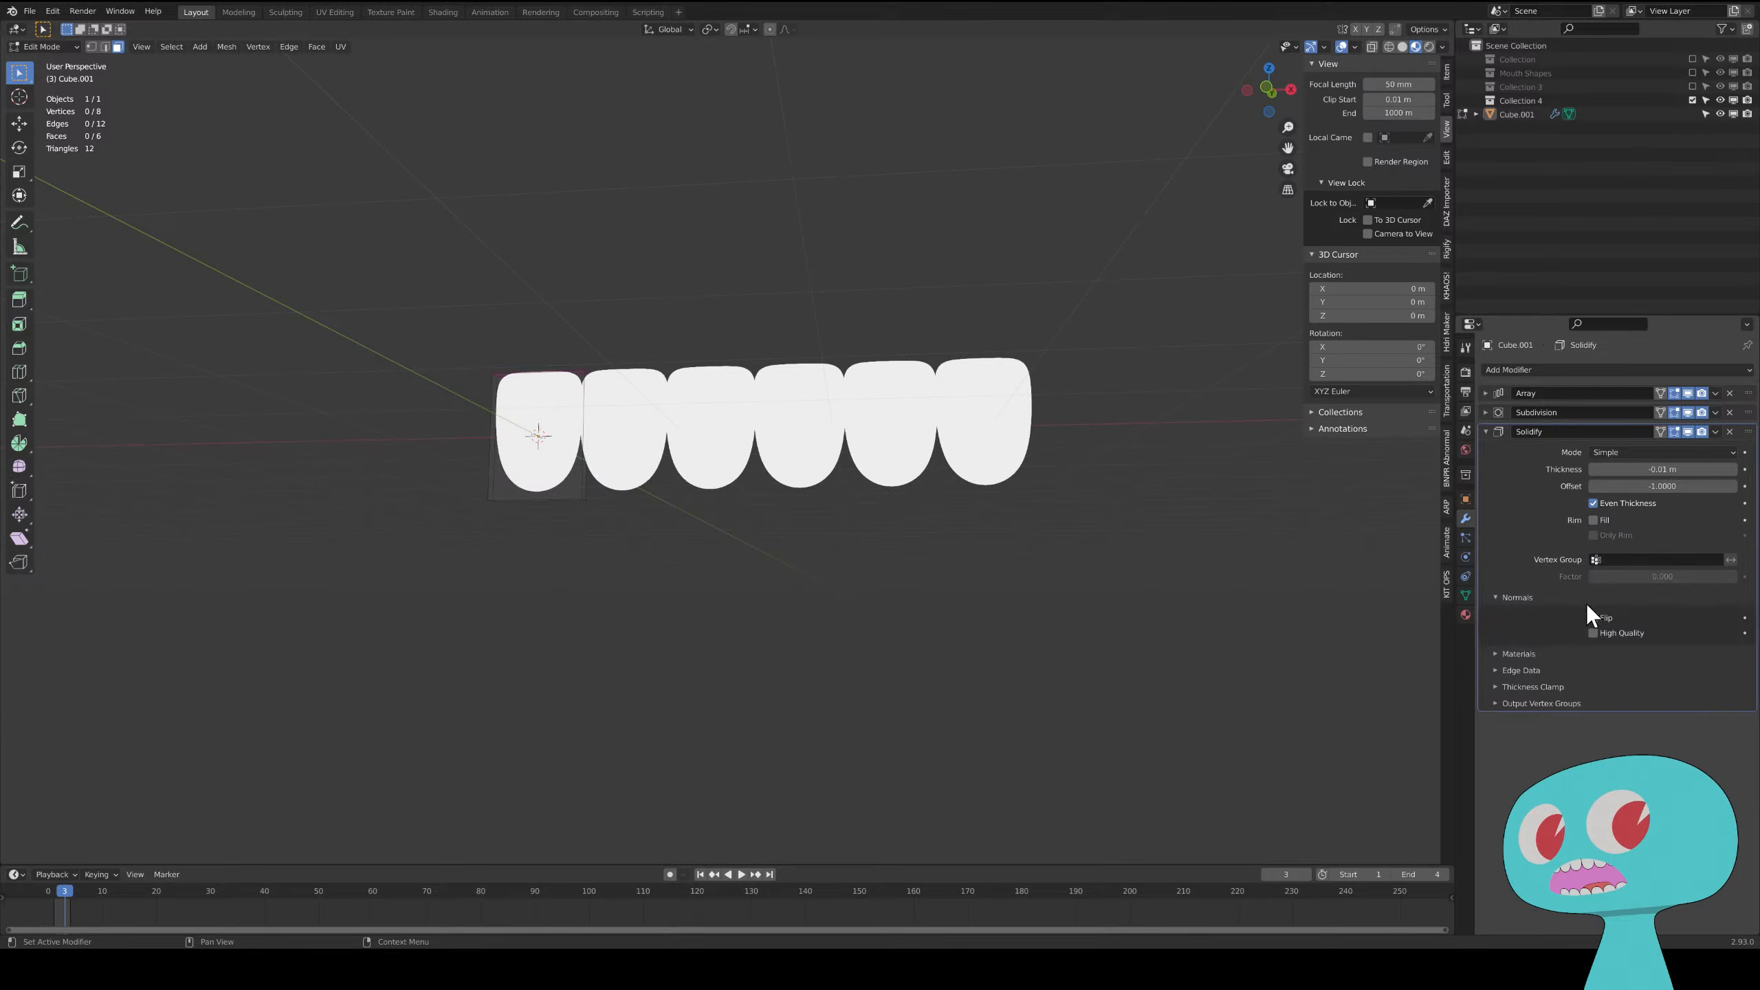
left_click(1528, 655)
left_click(1622, 673)
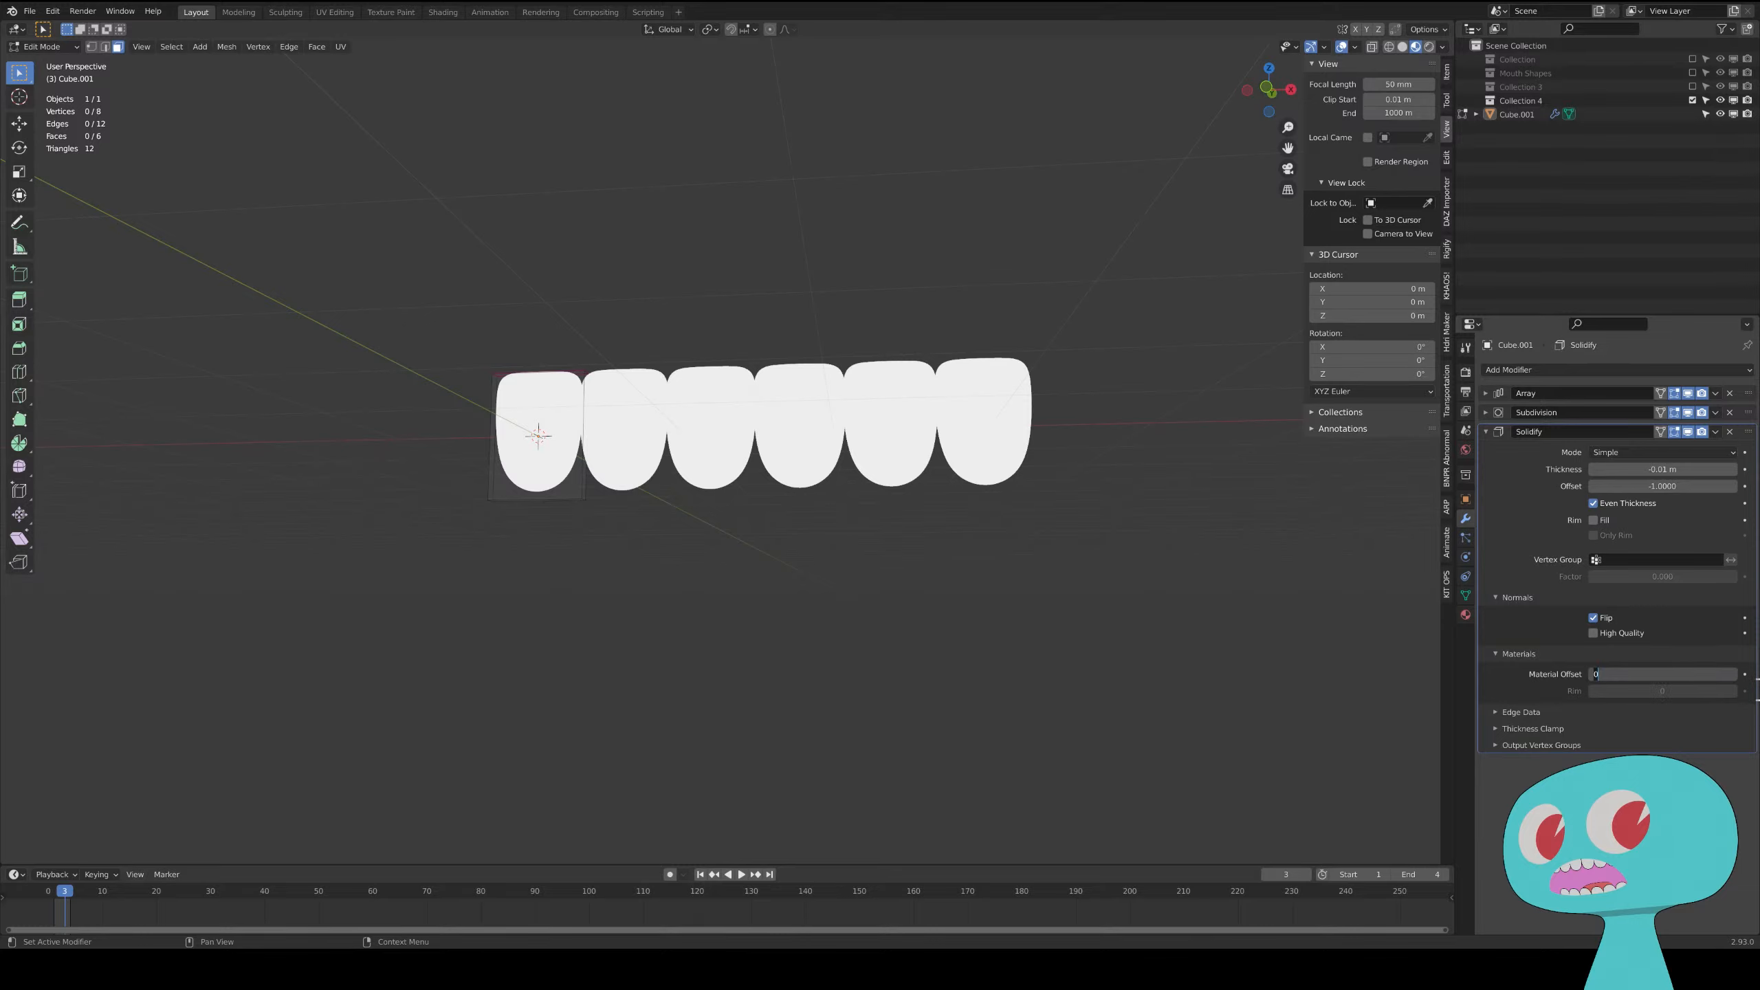
key("Return")
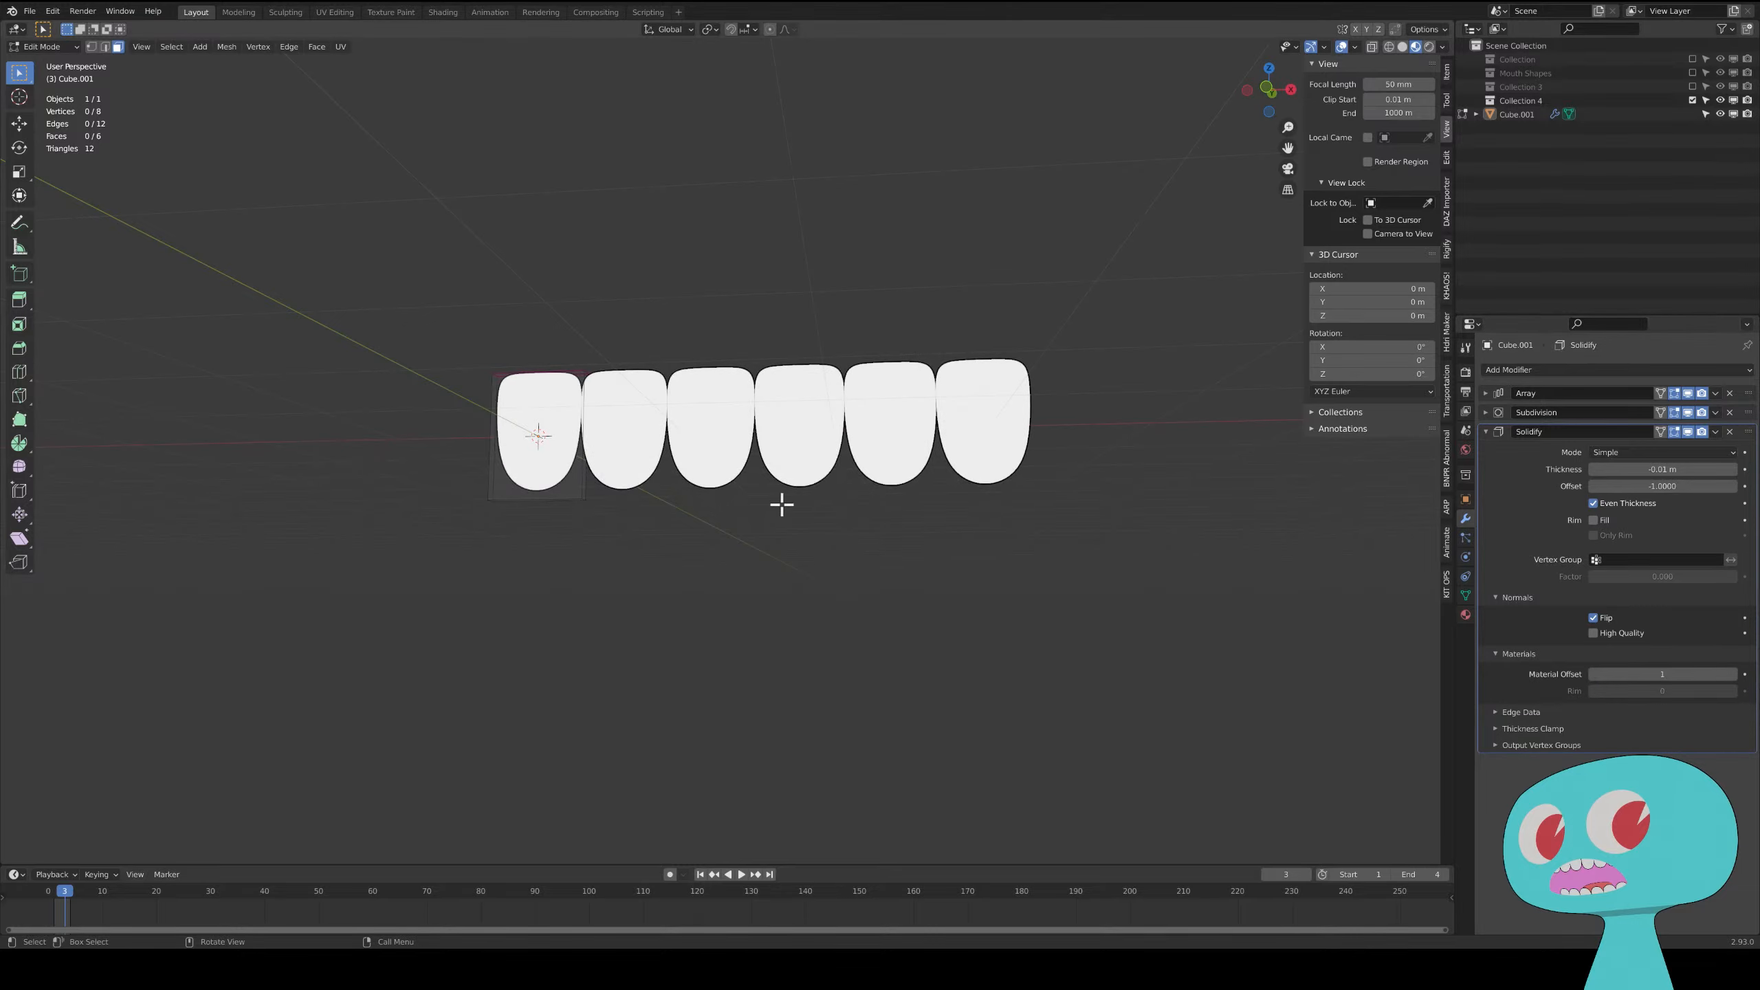
- Examine the outline around the teeth and in the gaps between them, close up, at an angle and from the front
scroll(691, 522, "up", 5)
scroll(746, 542, "up", 5)
middle_click_drag(864, 503, 864, 798, "shift")
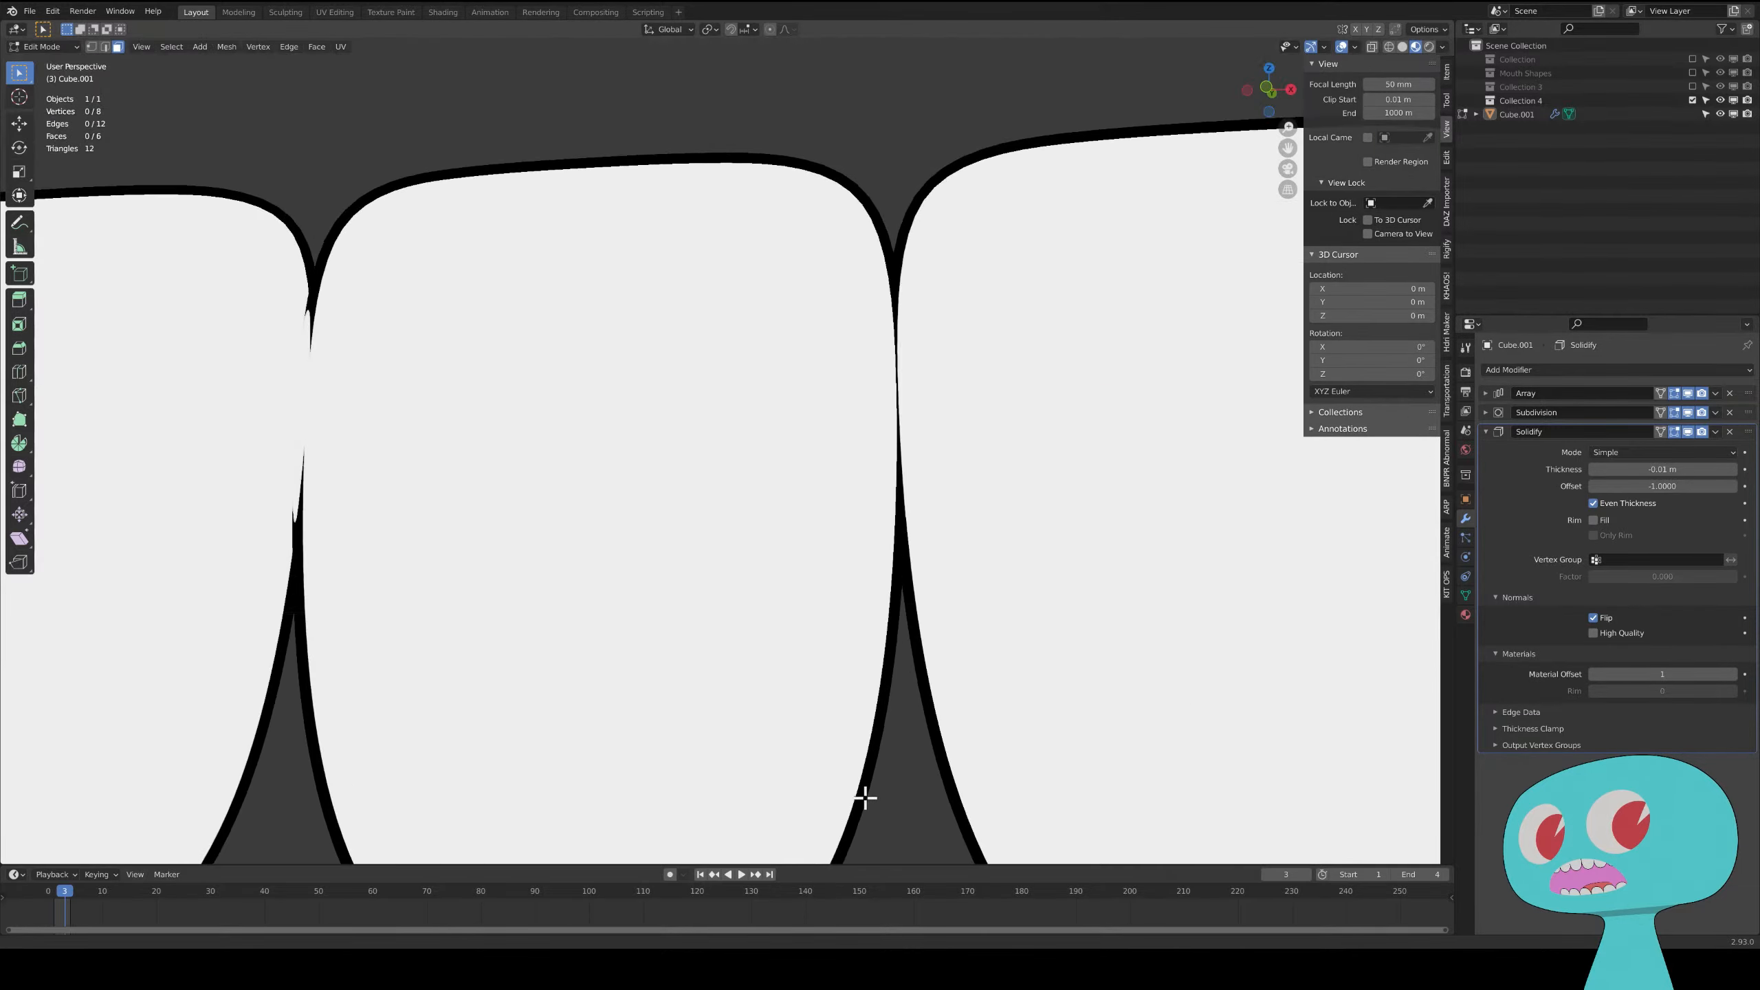
scroll(1065, 655, "down", 5)
middle_click_drag(1065, 655, 927, 605)
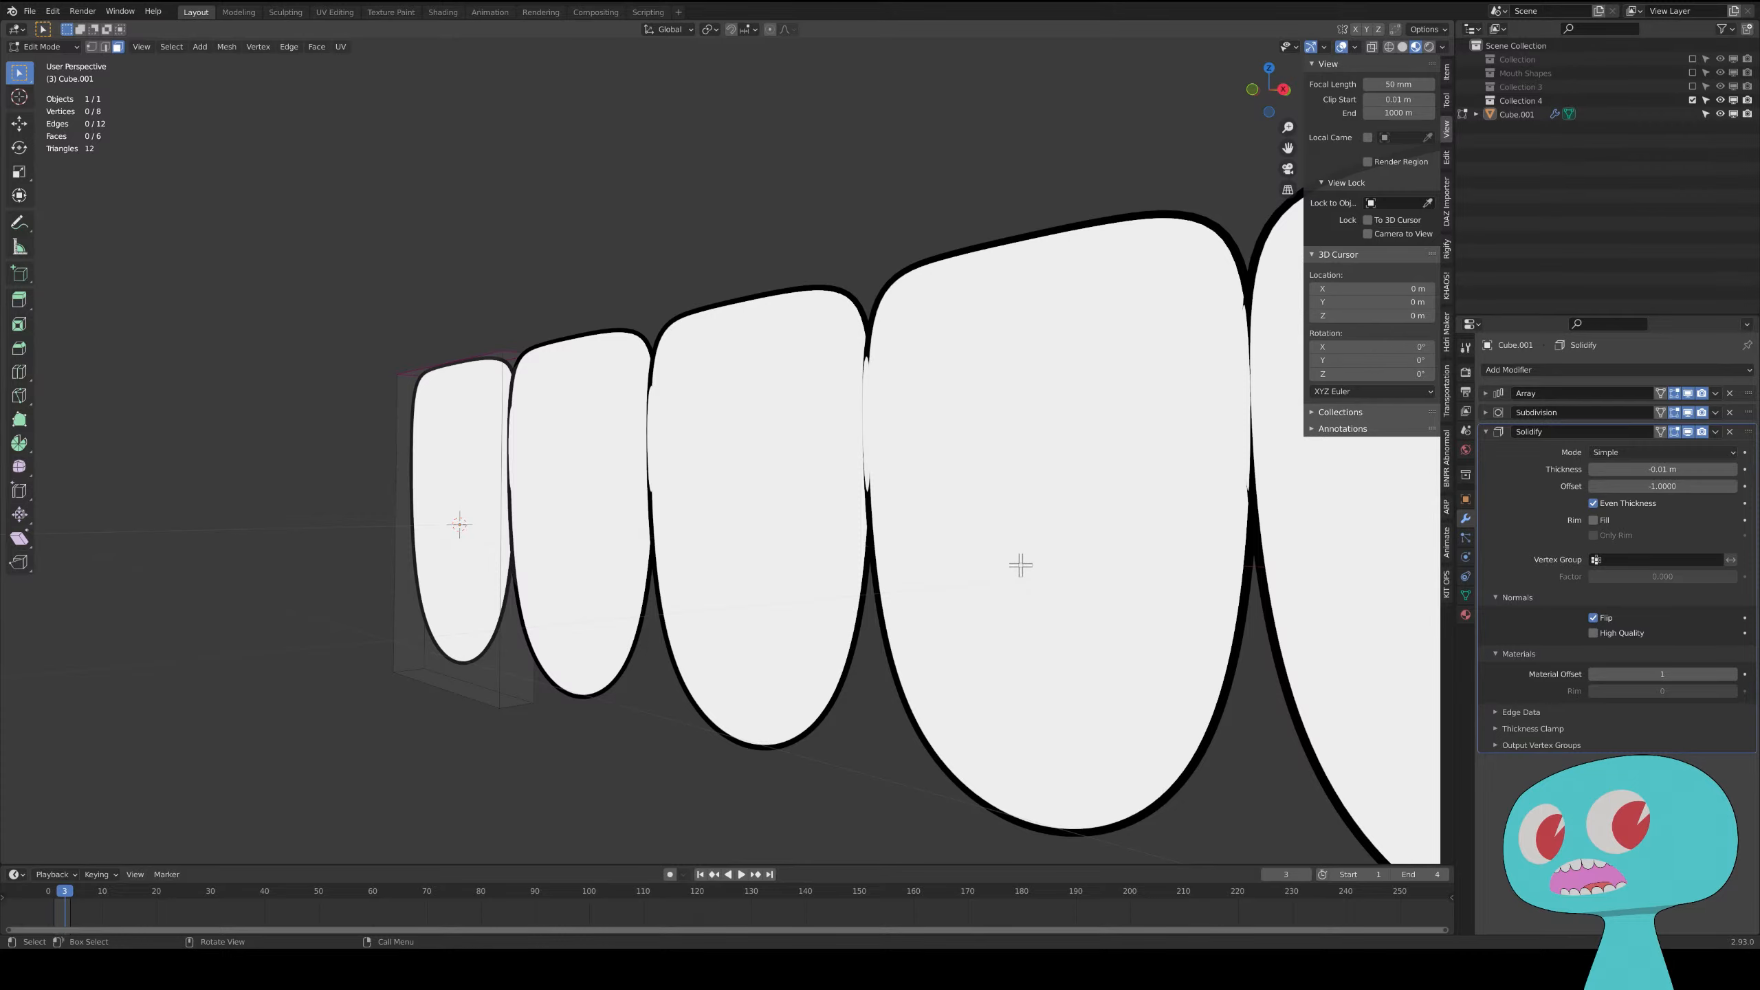
middle_click_drag(1018, 566, 949, 570)
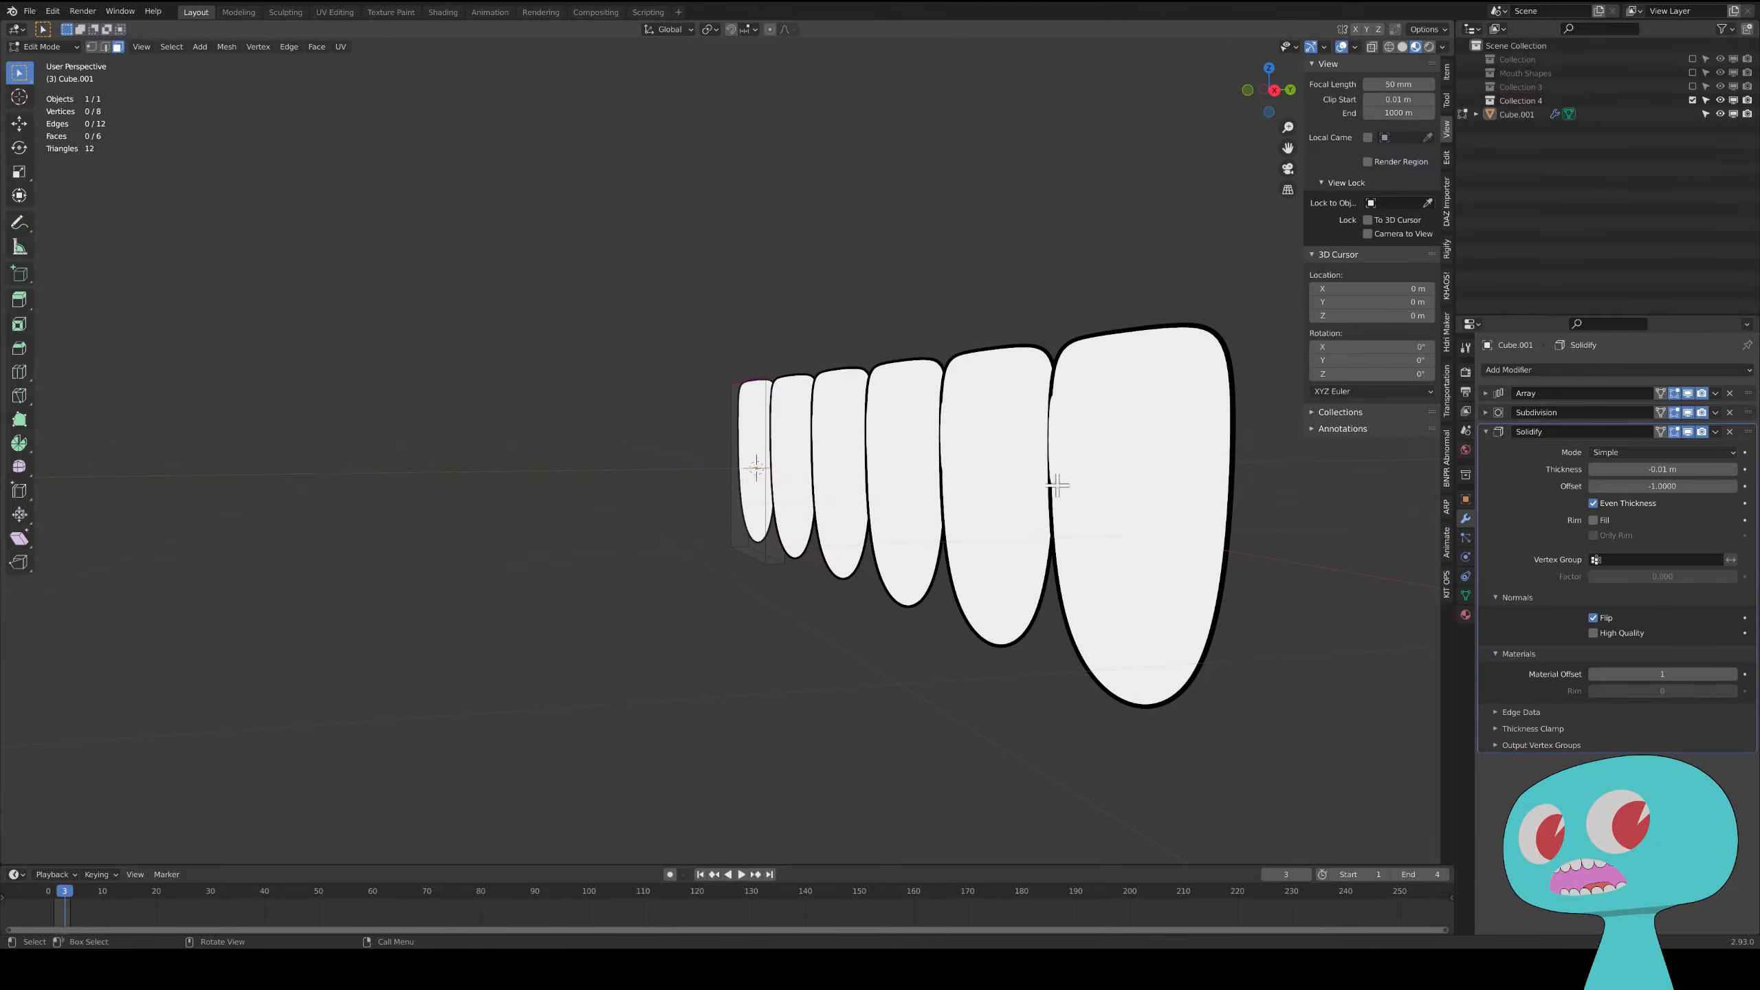
mouse_move(1013, 499)
middle_mouse_down()
mouse_move(904, 523)
mouse_move(1019, 516)
mouse_move(1022, 488)
middle_mouse_up()
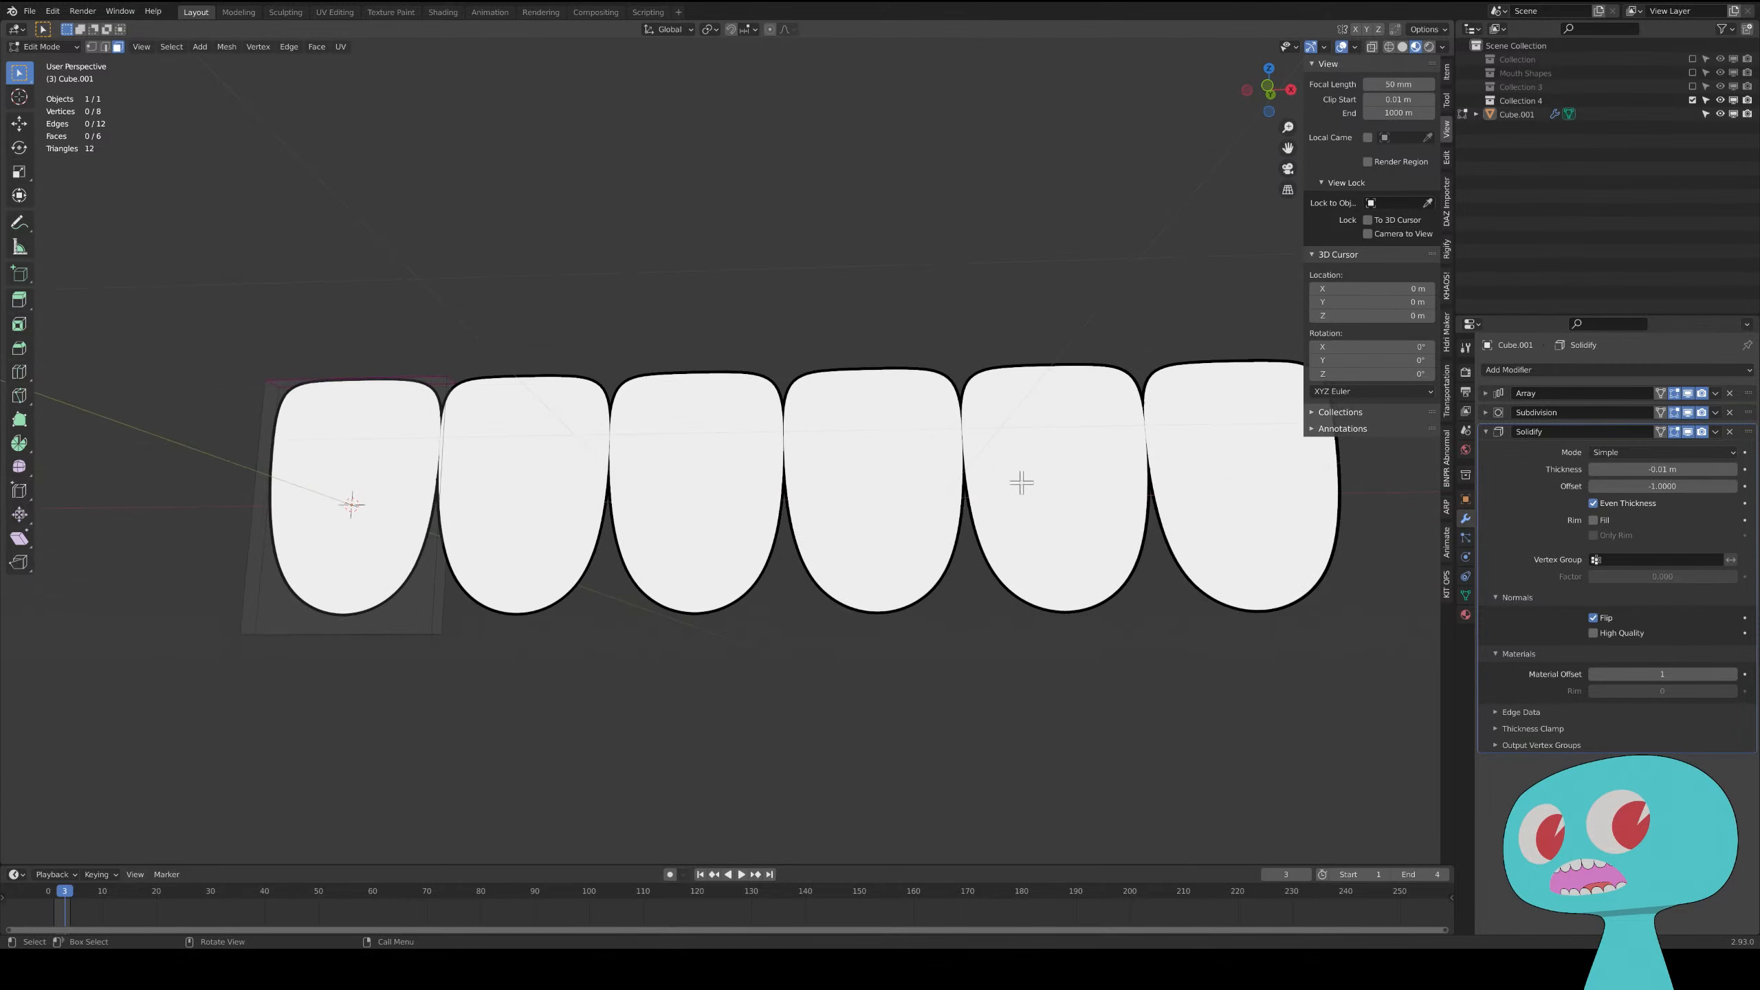
scroll(1014, 486, "down", 1)
key("grave")
left_click(930, 437)
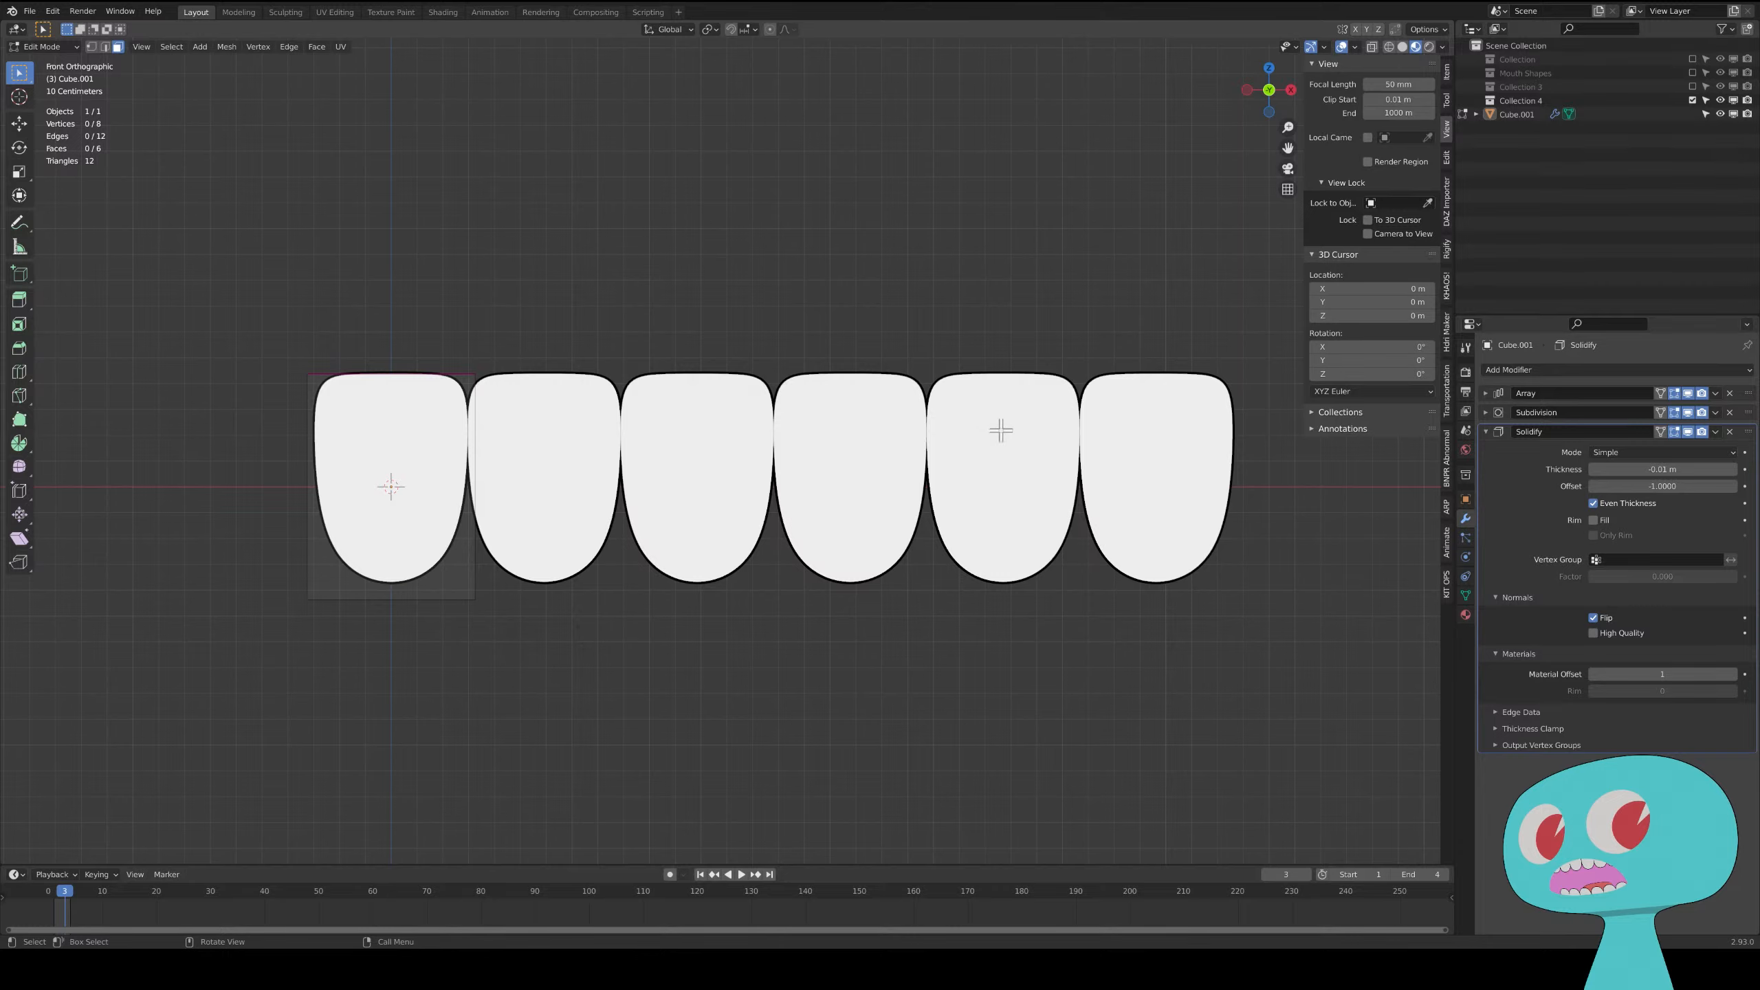
middle_click_drag(1004, 434, 997, 483)
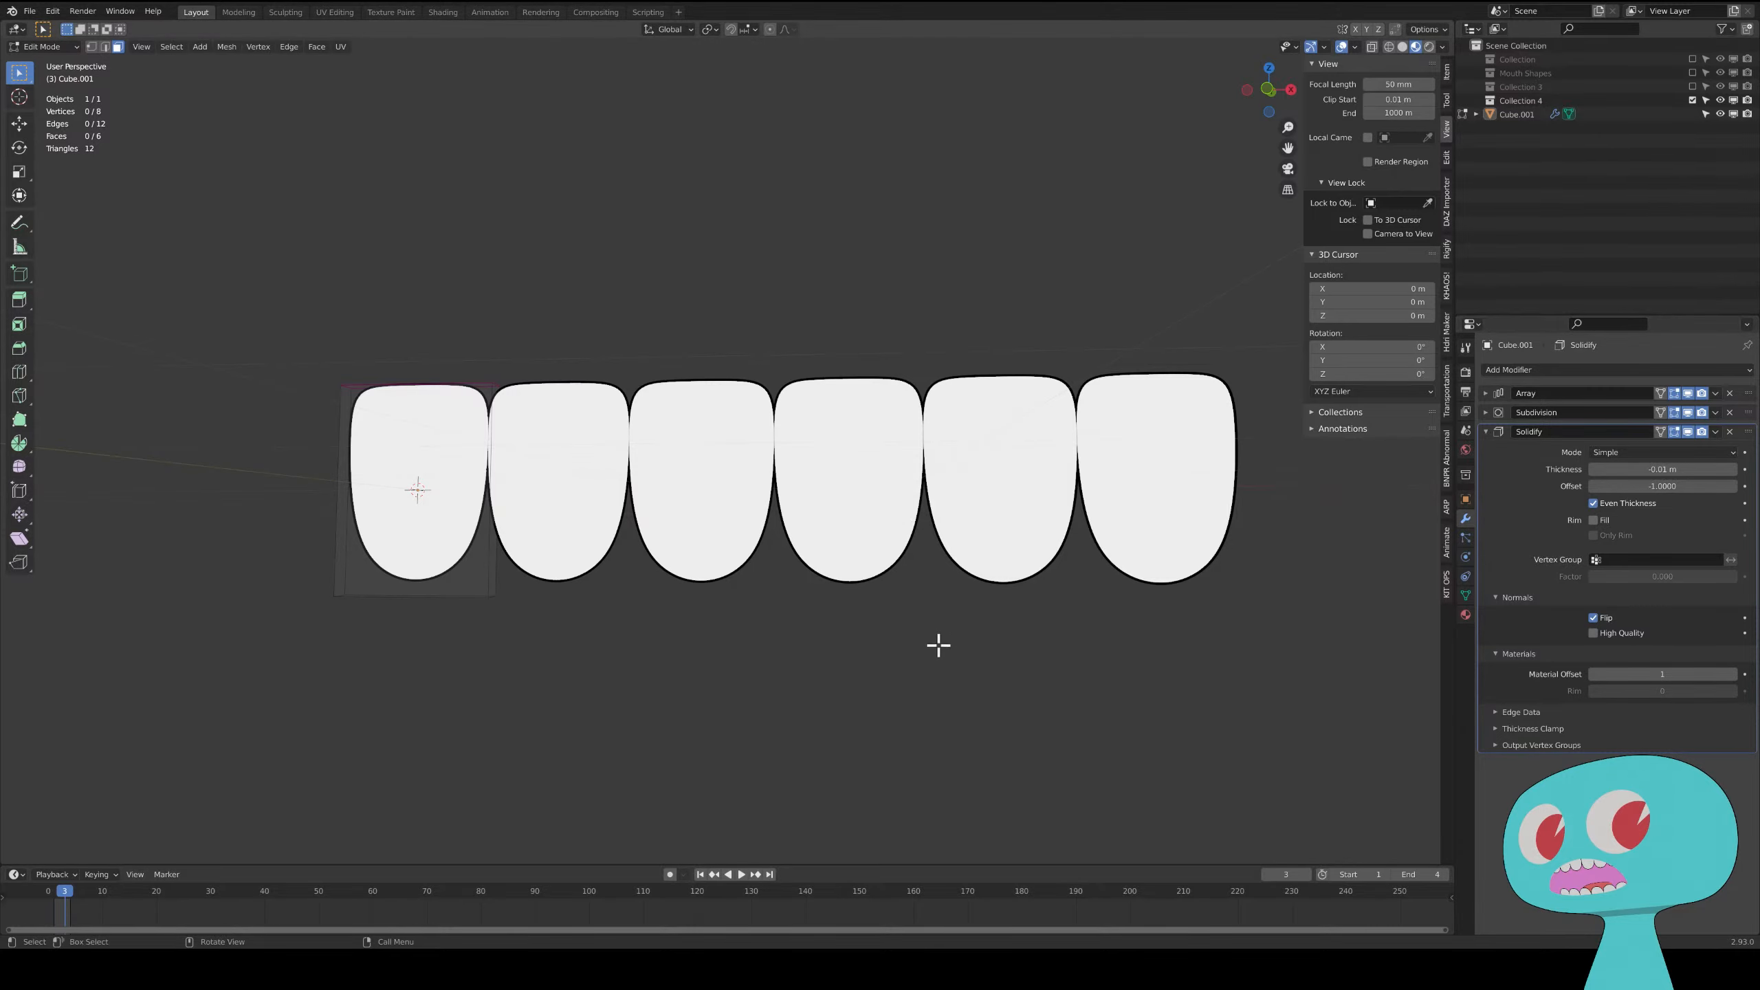
mouse_move(939, 641)
middle_mouse_down()
mouse_move(922, 644)
mouse_move(927, 629)
middle_mouse_up()
- In Object Mode and front view, move the row of teeth about -1.48 m along X to centre it on the world origin
key("grave")
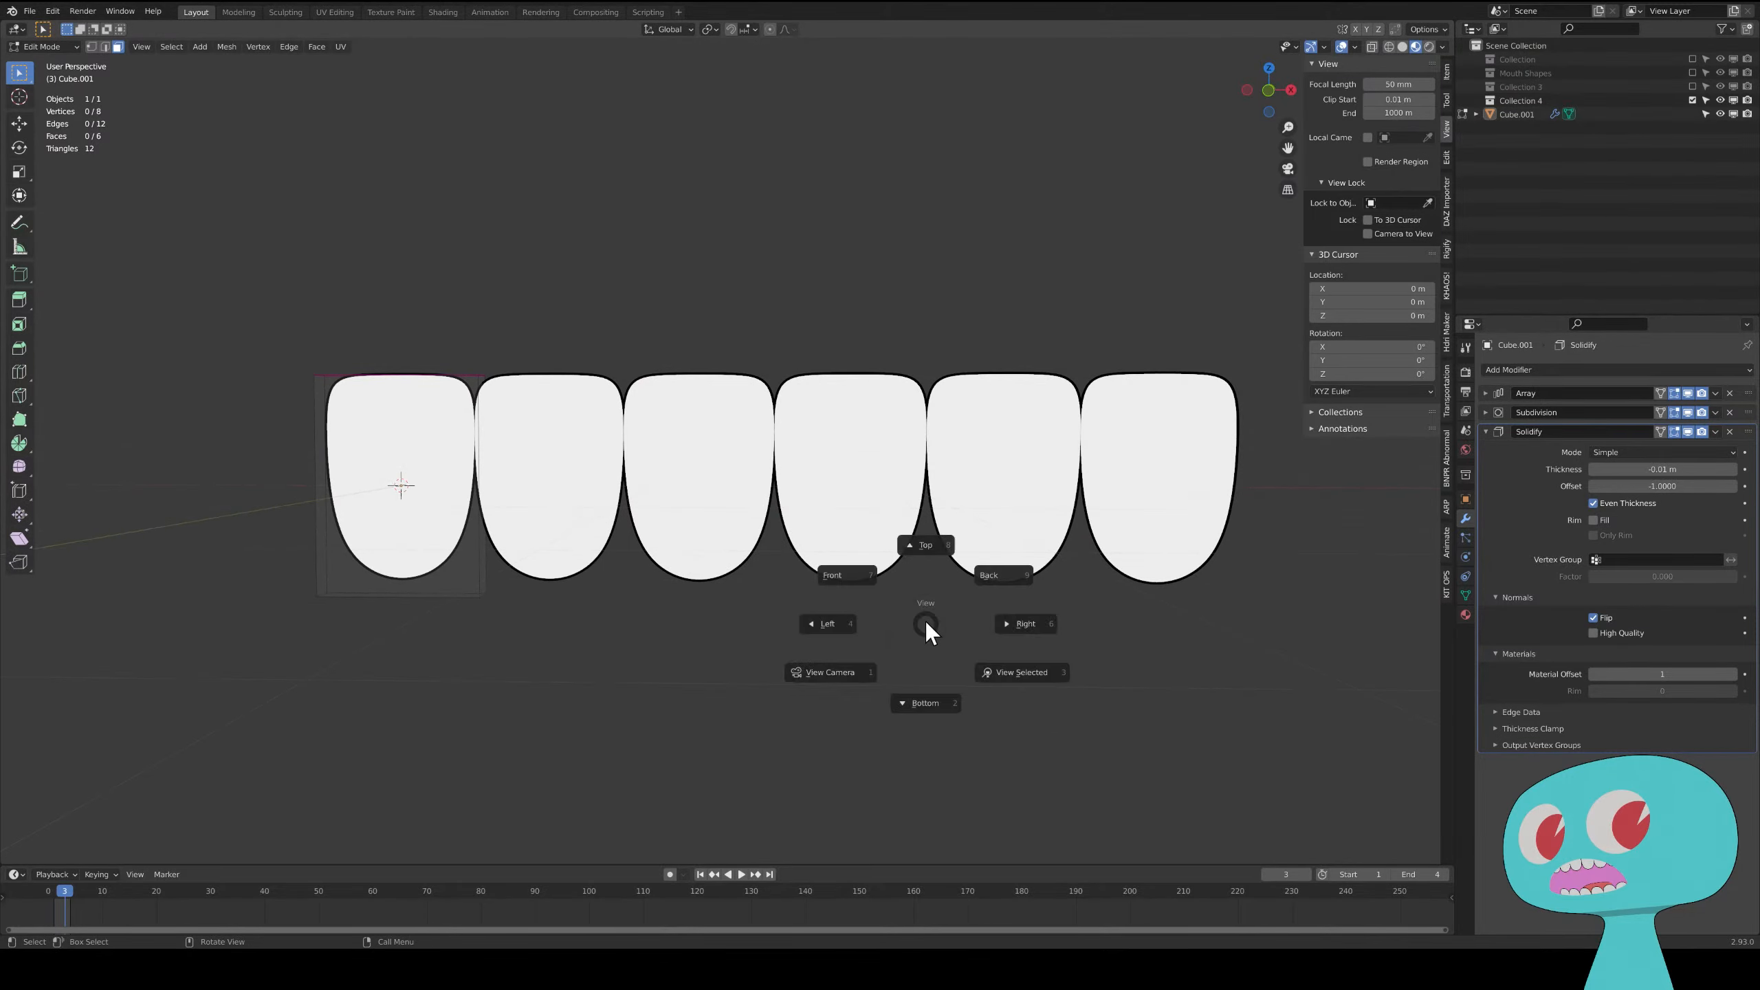
left_click(856, 575)
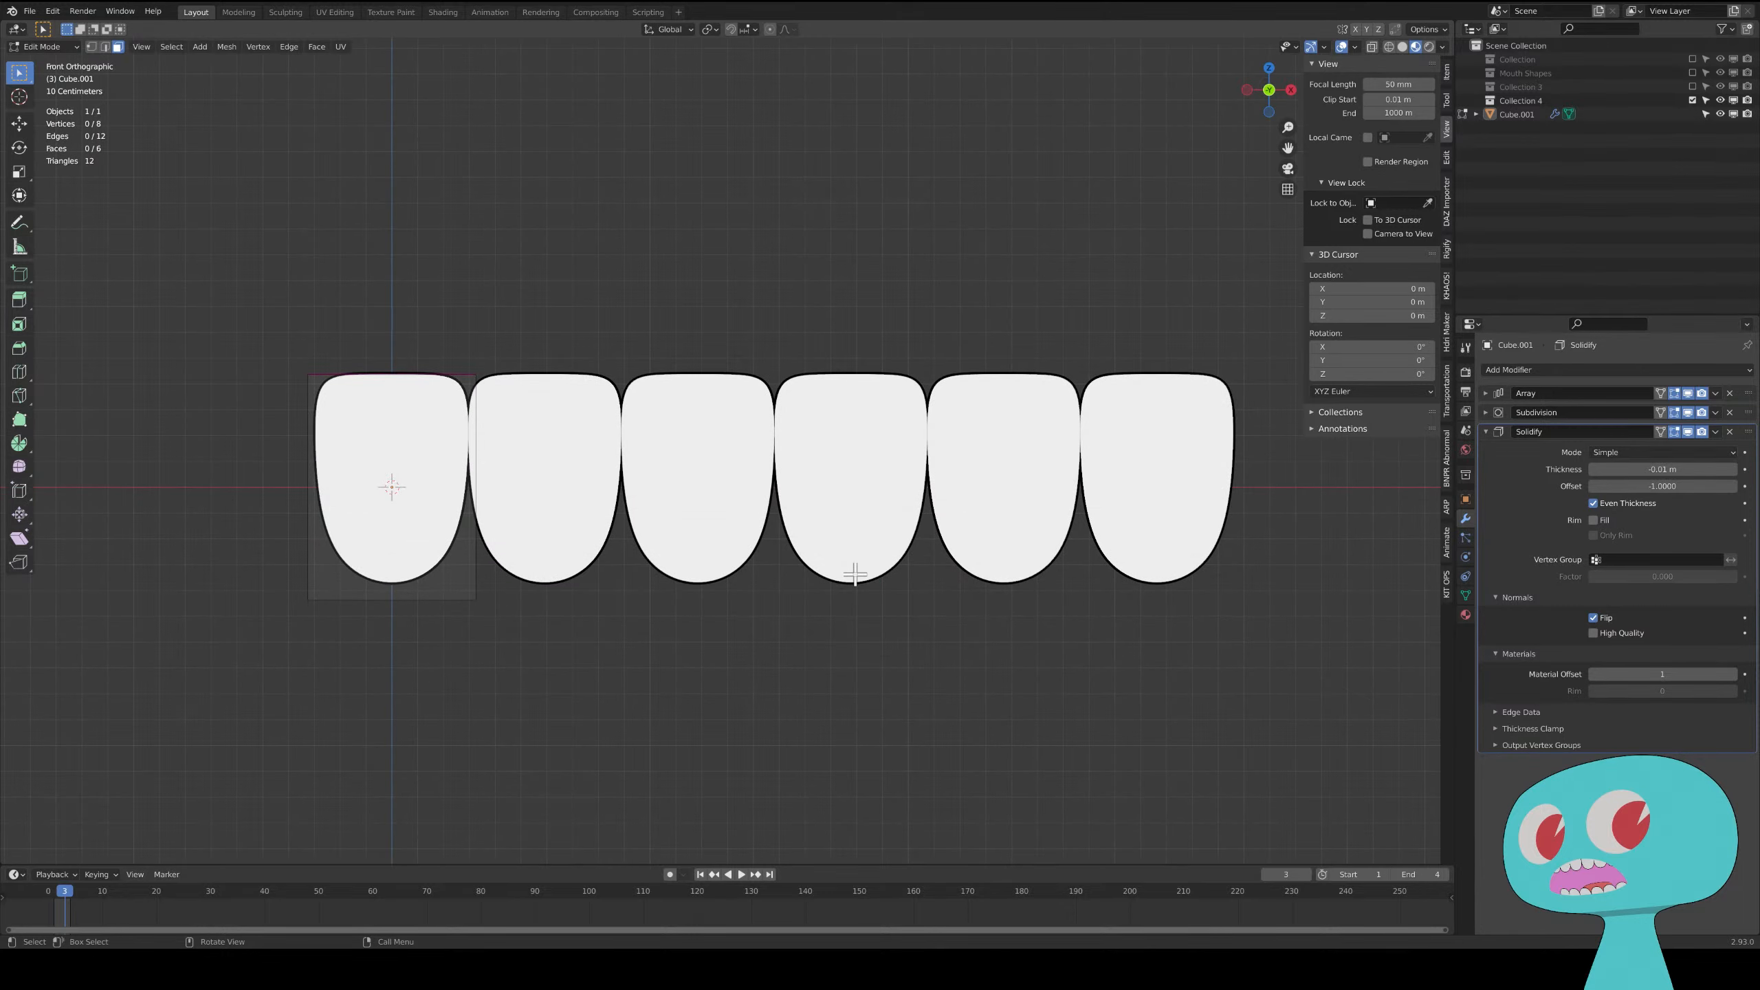
scroll(855, 575, "down", 1)
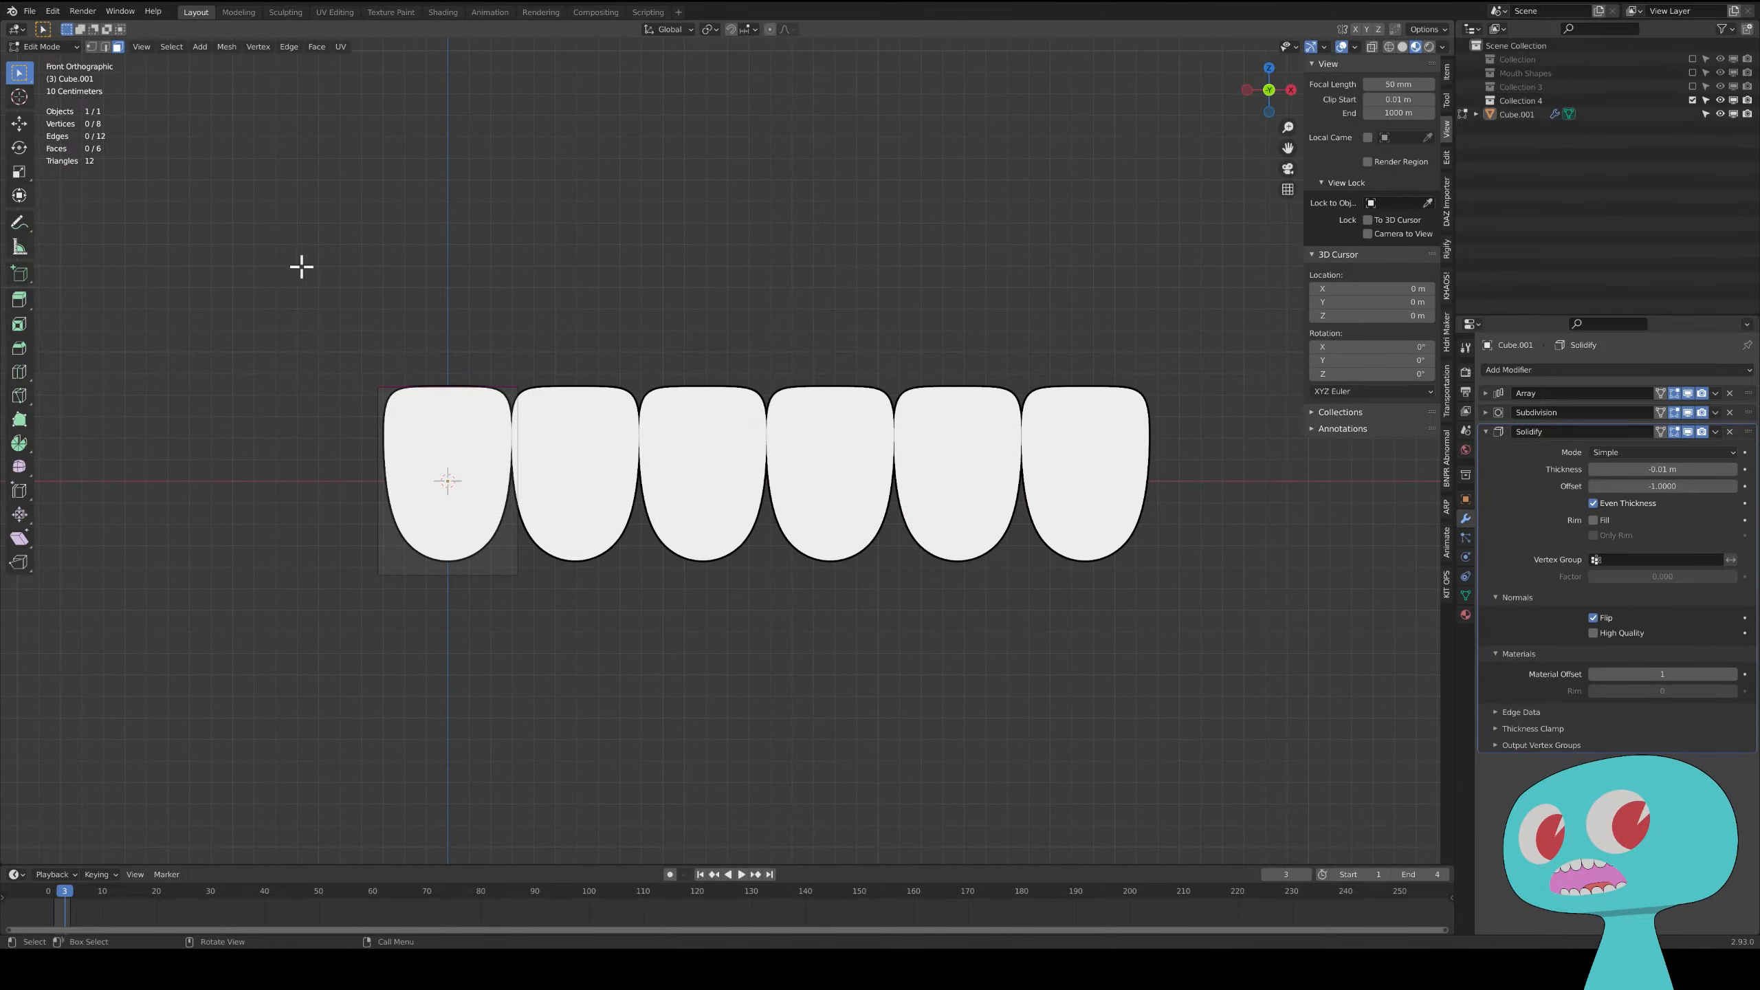
left_click(61, 47)
left_click(47, 68)
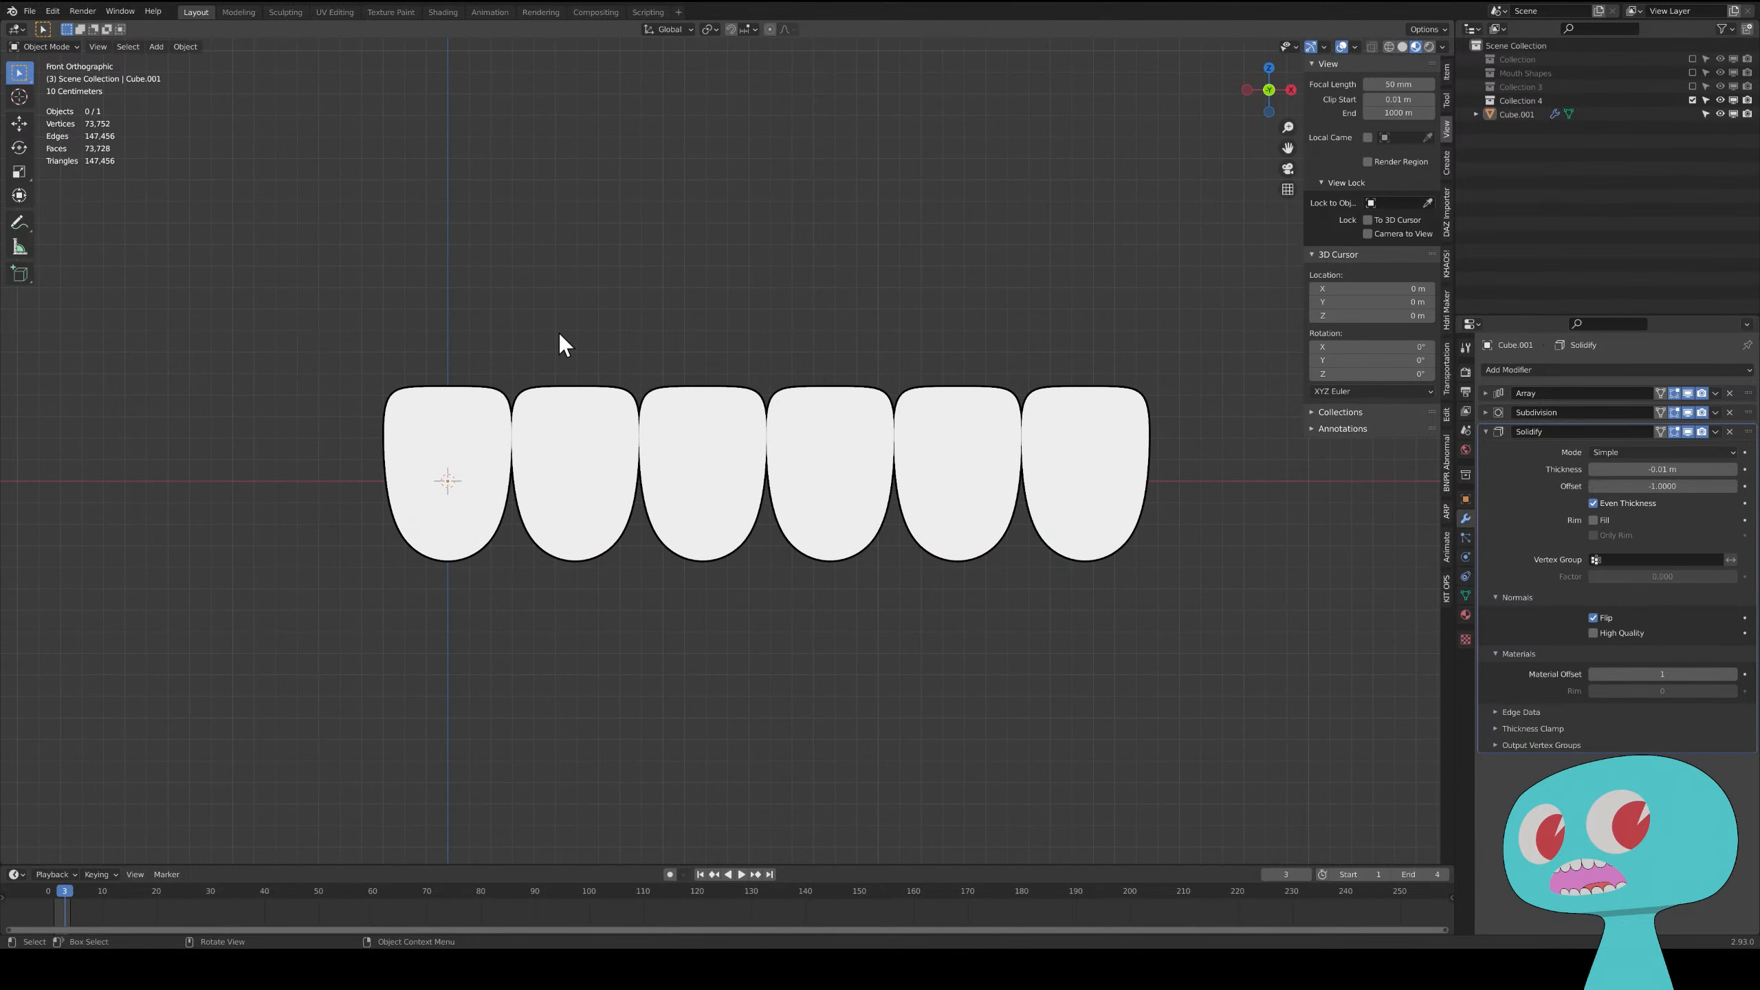
middle_click_drag(942, 622, 1124, 590, "shift")
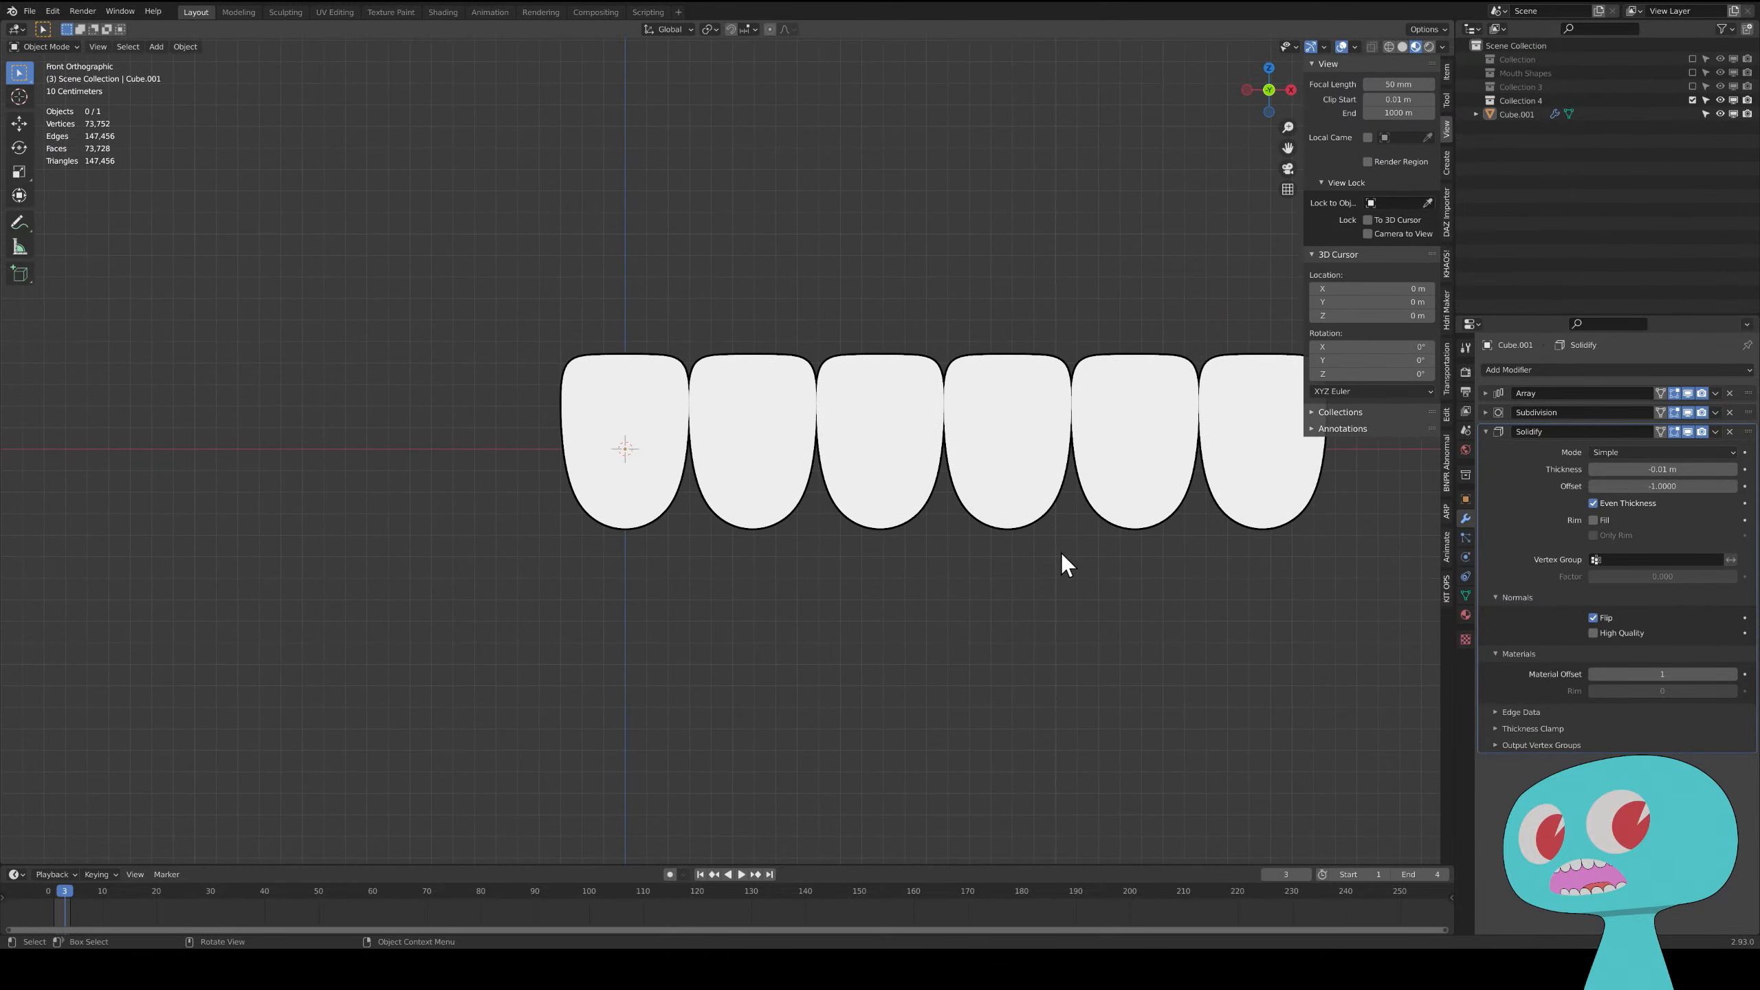
left_click(1085, 388)
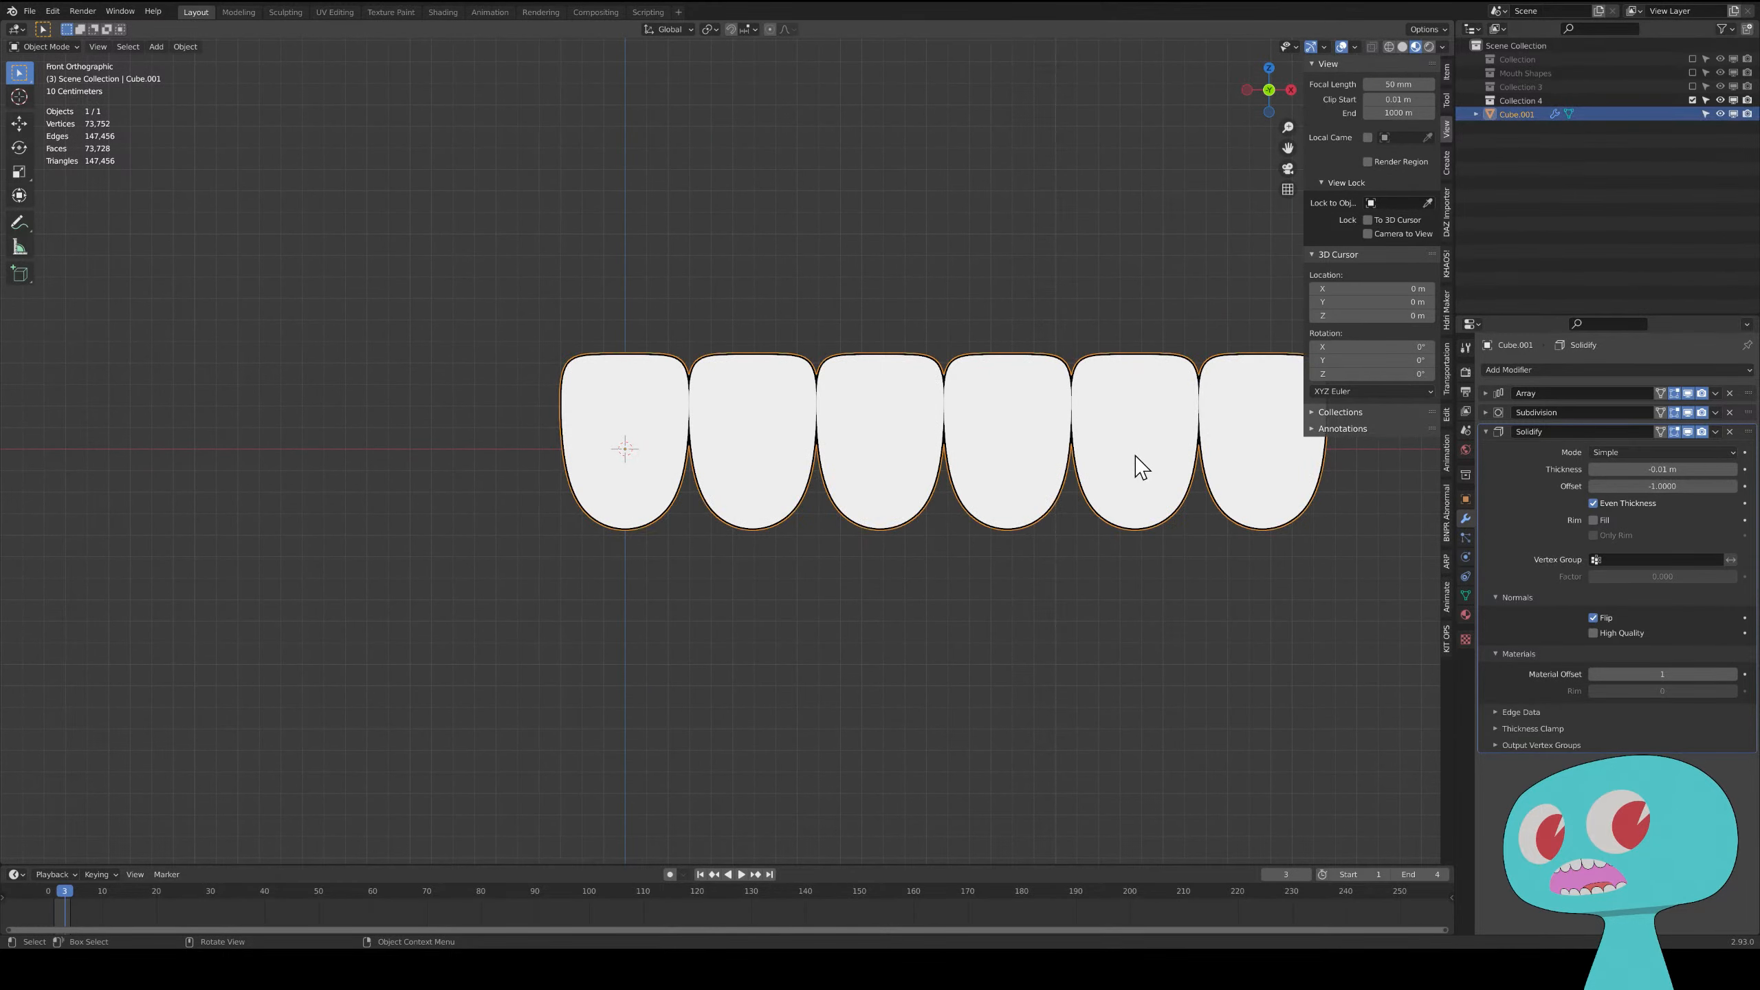
key("g")
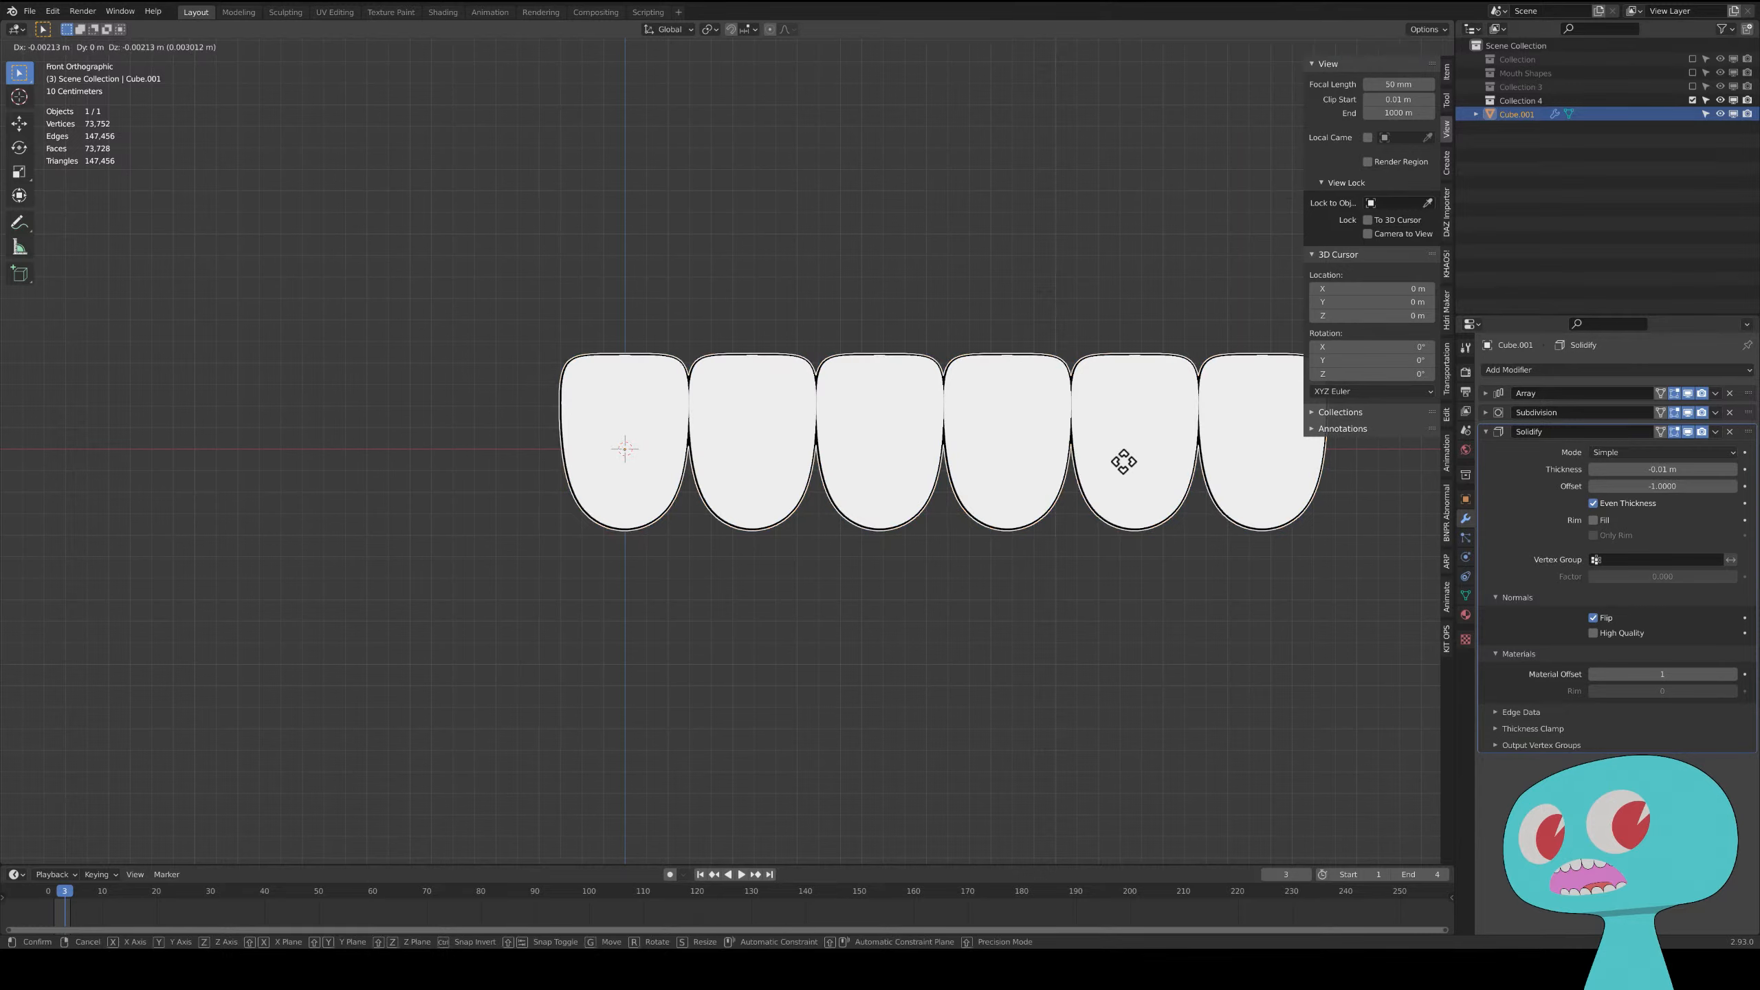
key("x")
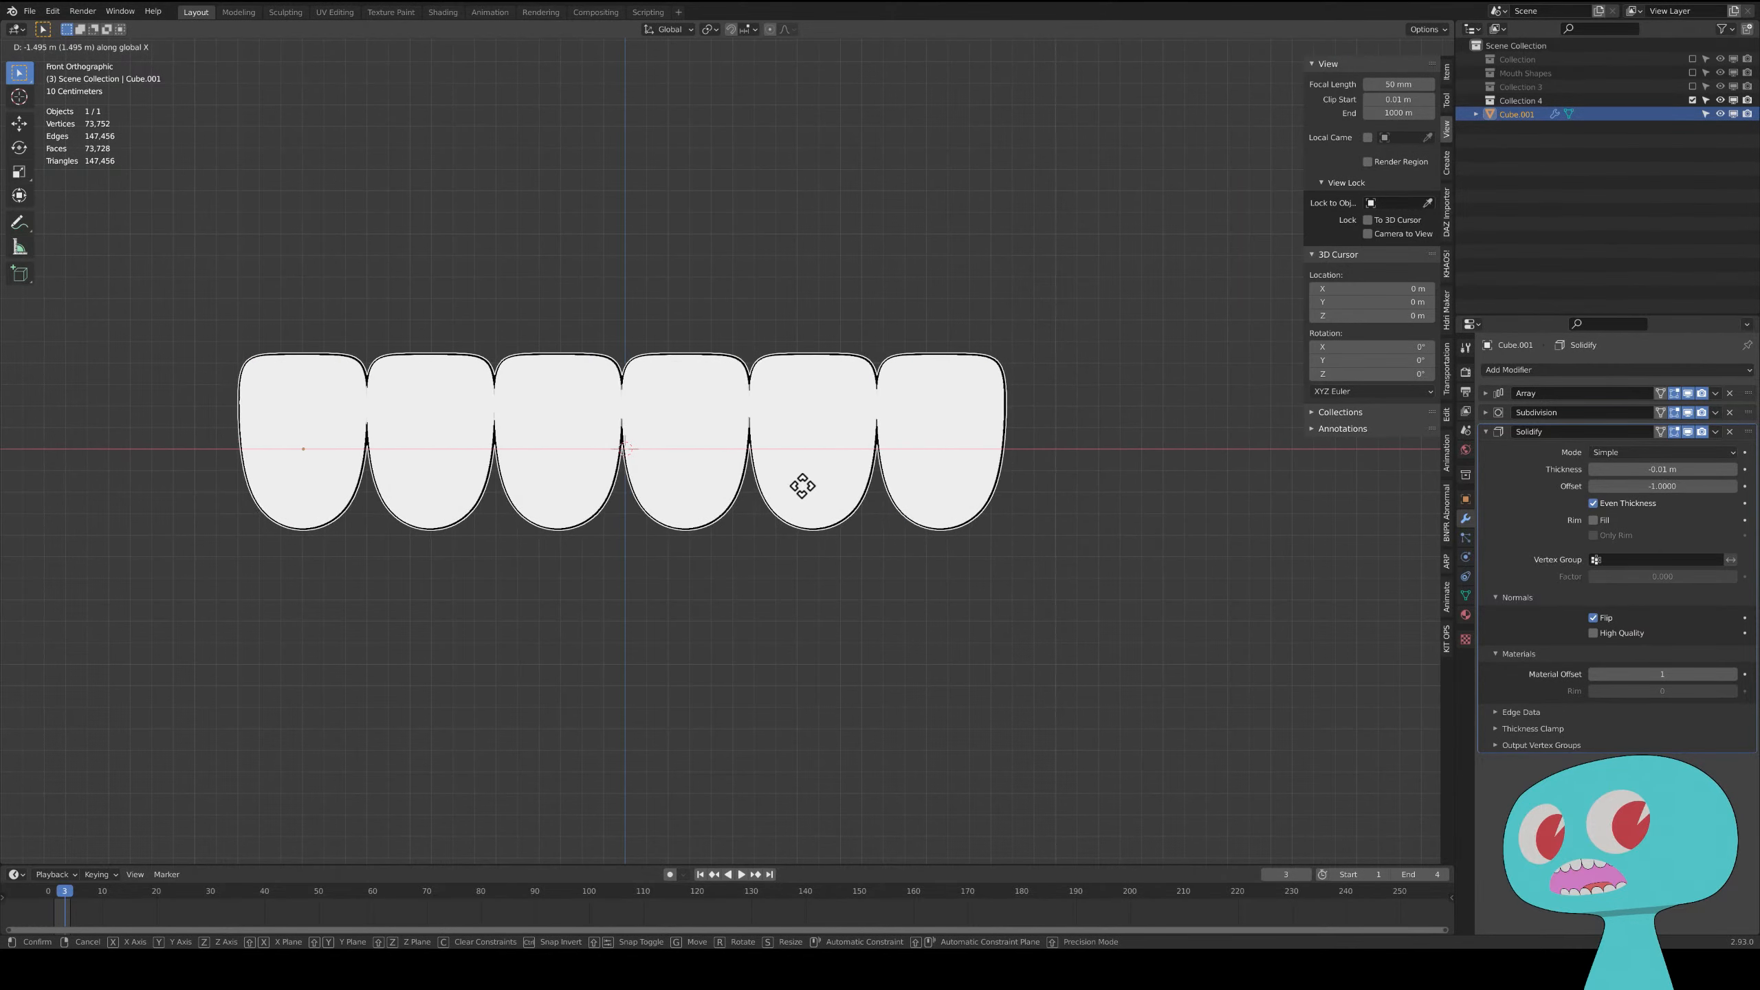
left_click(805, 486)
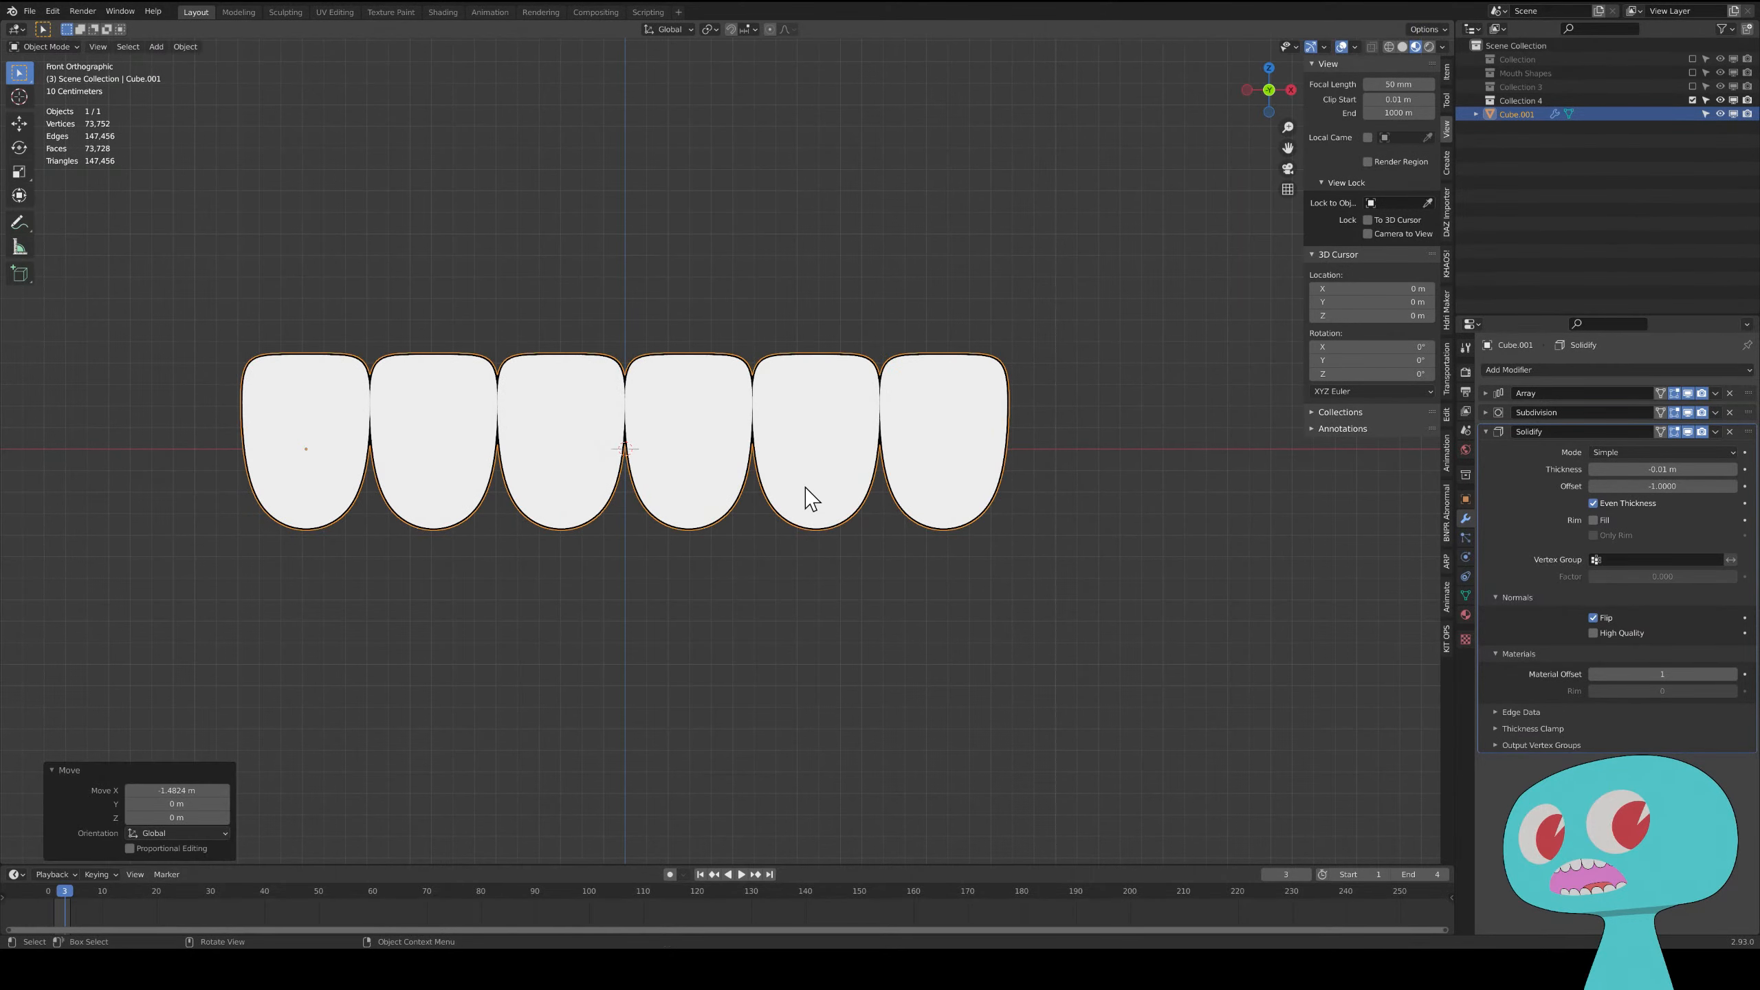
middle_click_drag(879, 492, 1061, 468, "shift")
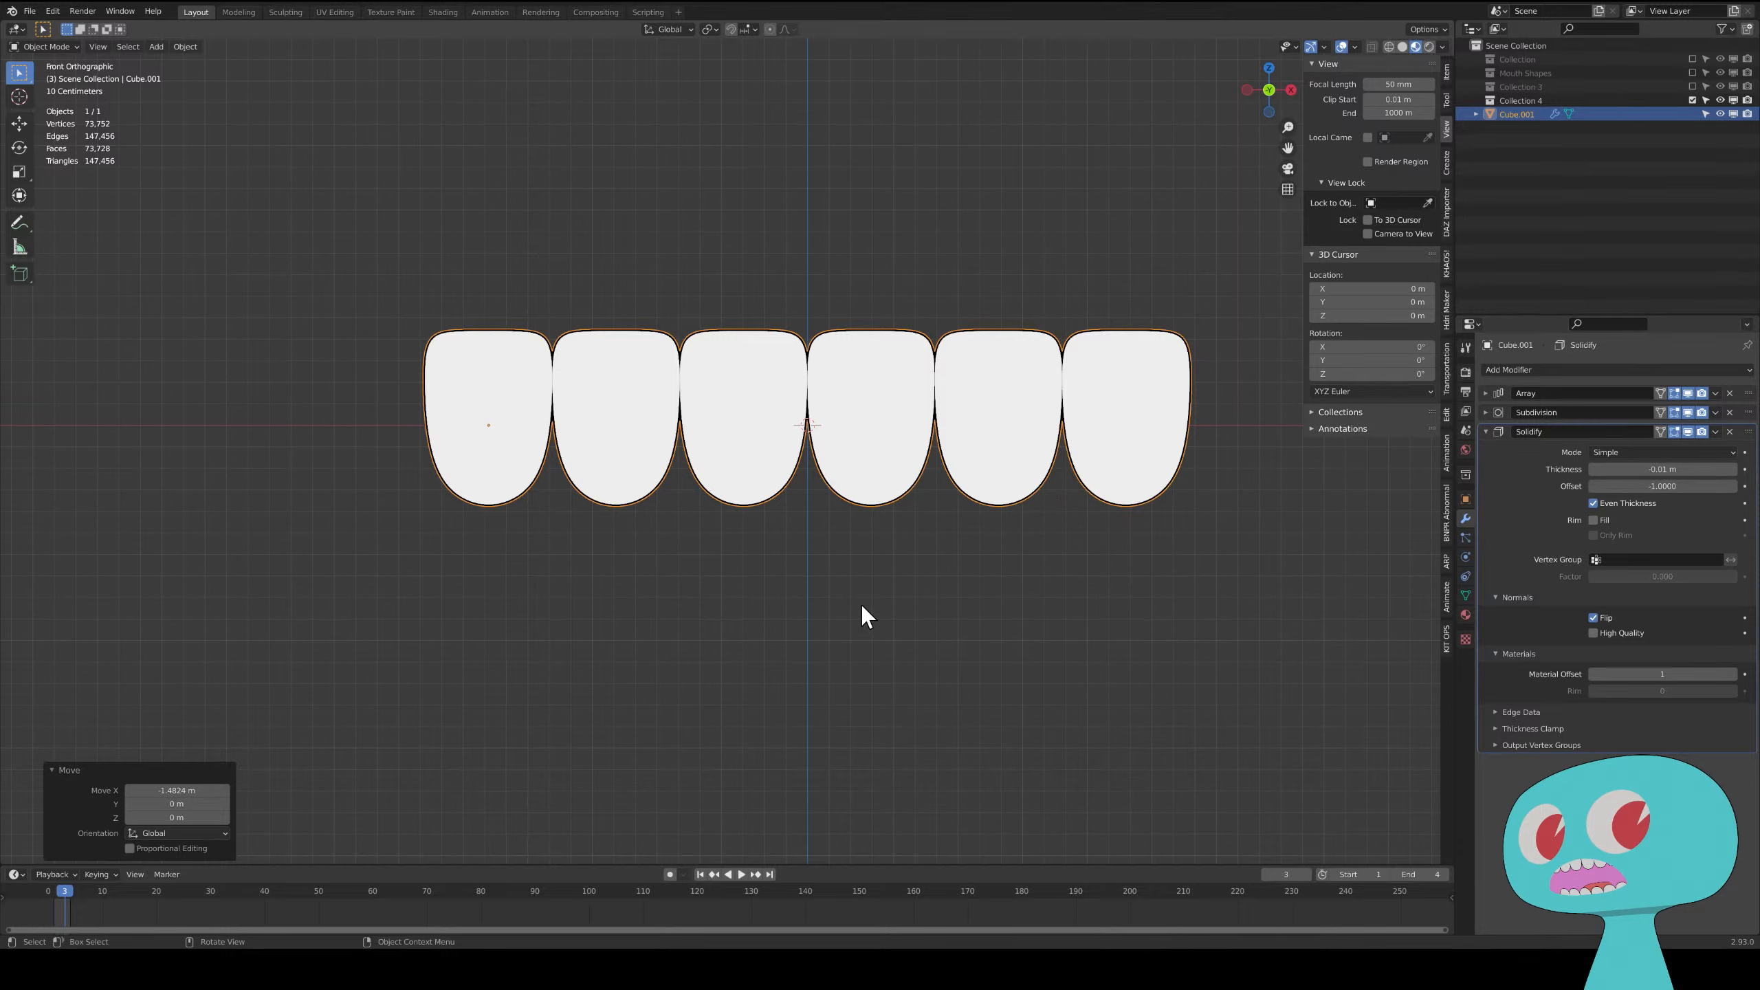
left_click(815, 603)
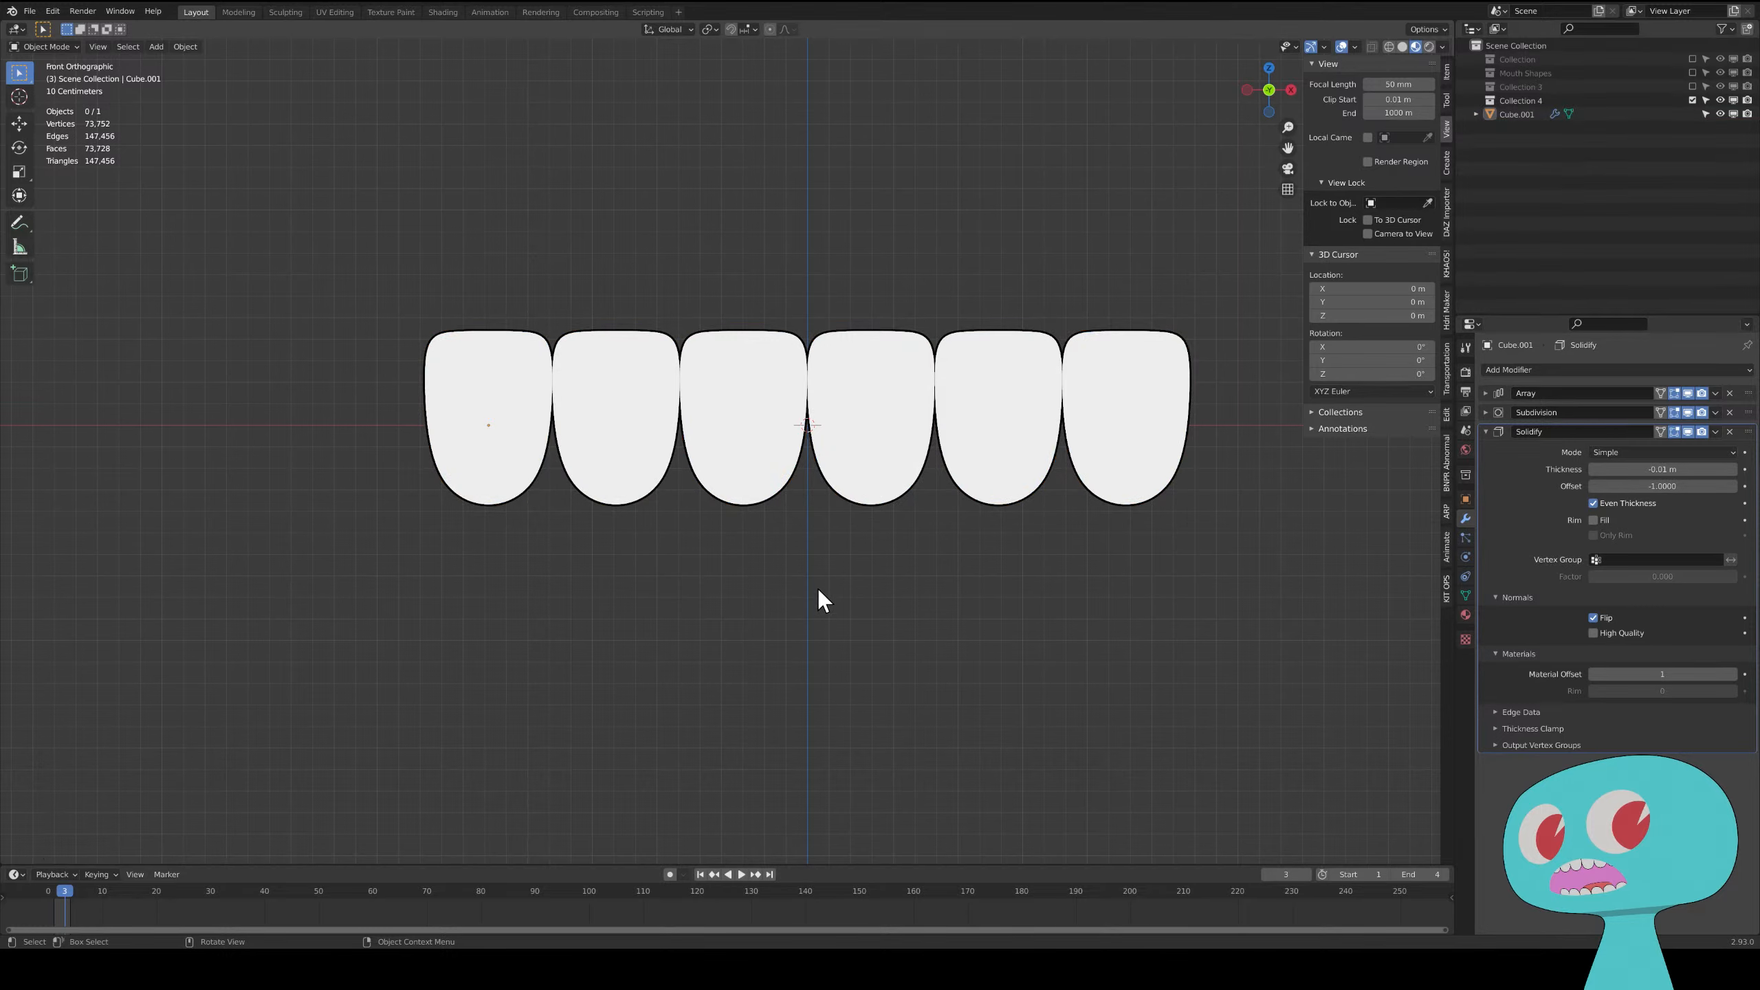
- Add a camera at the world origin and set its lens type to Orthographic
key("shift+a")
mouse_move(819, 591)
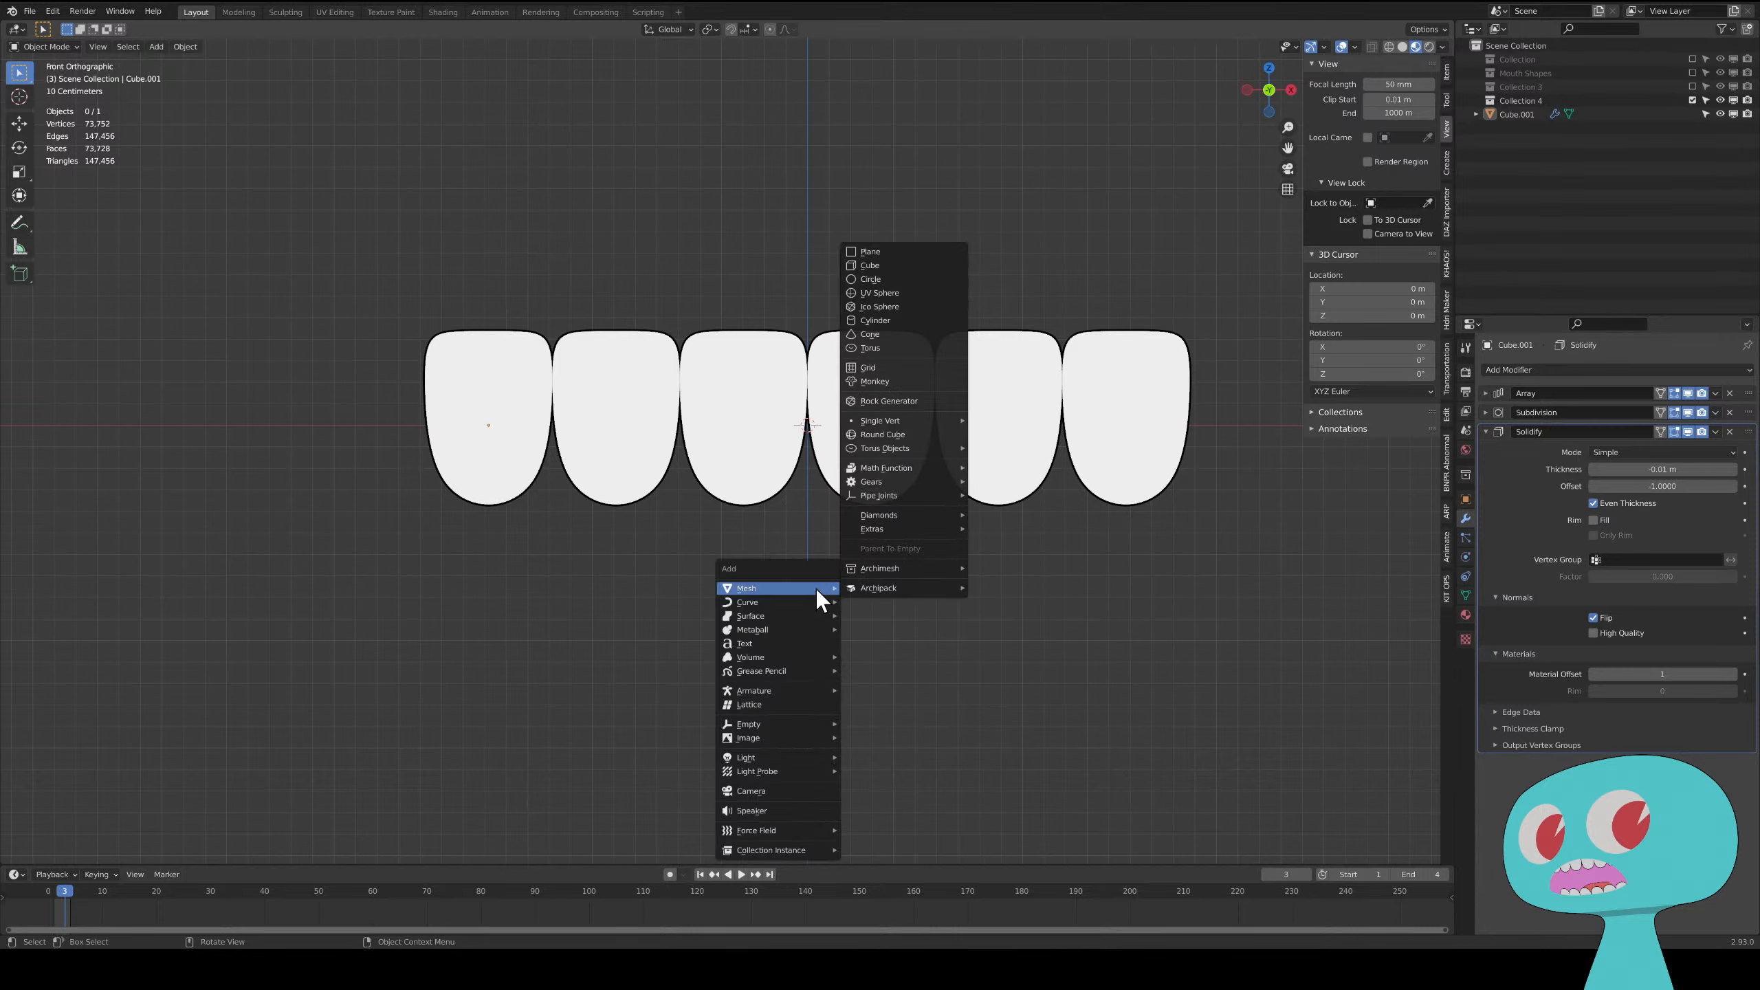
left_click(784, 792)
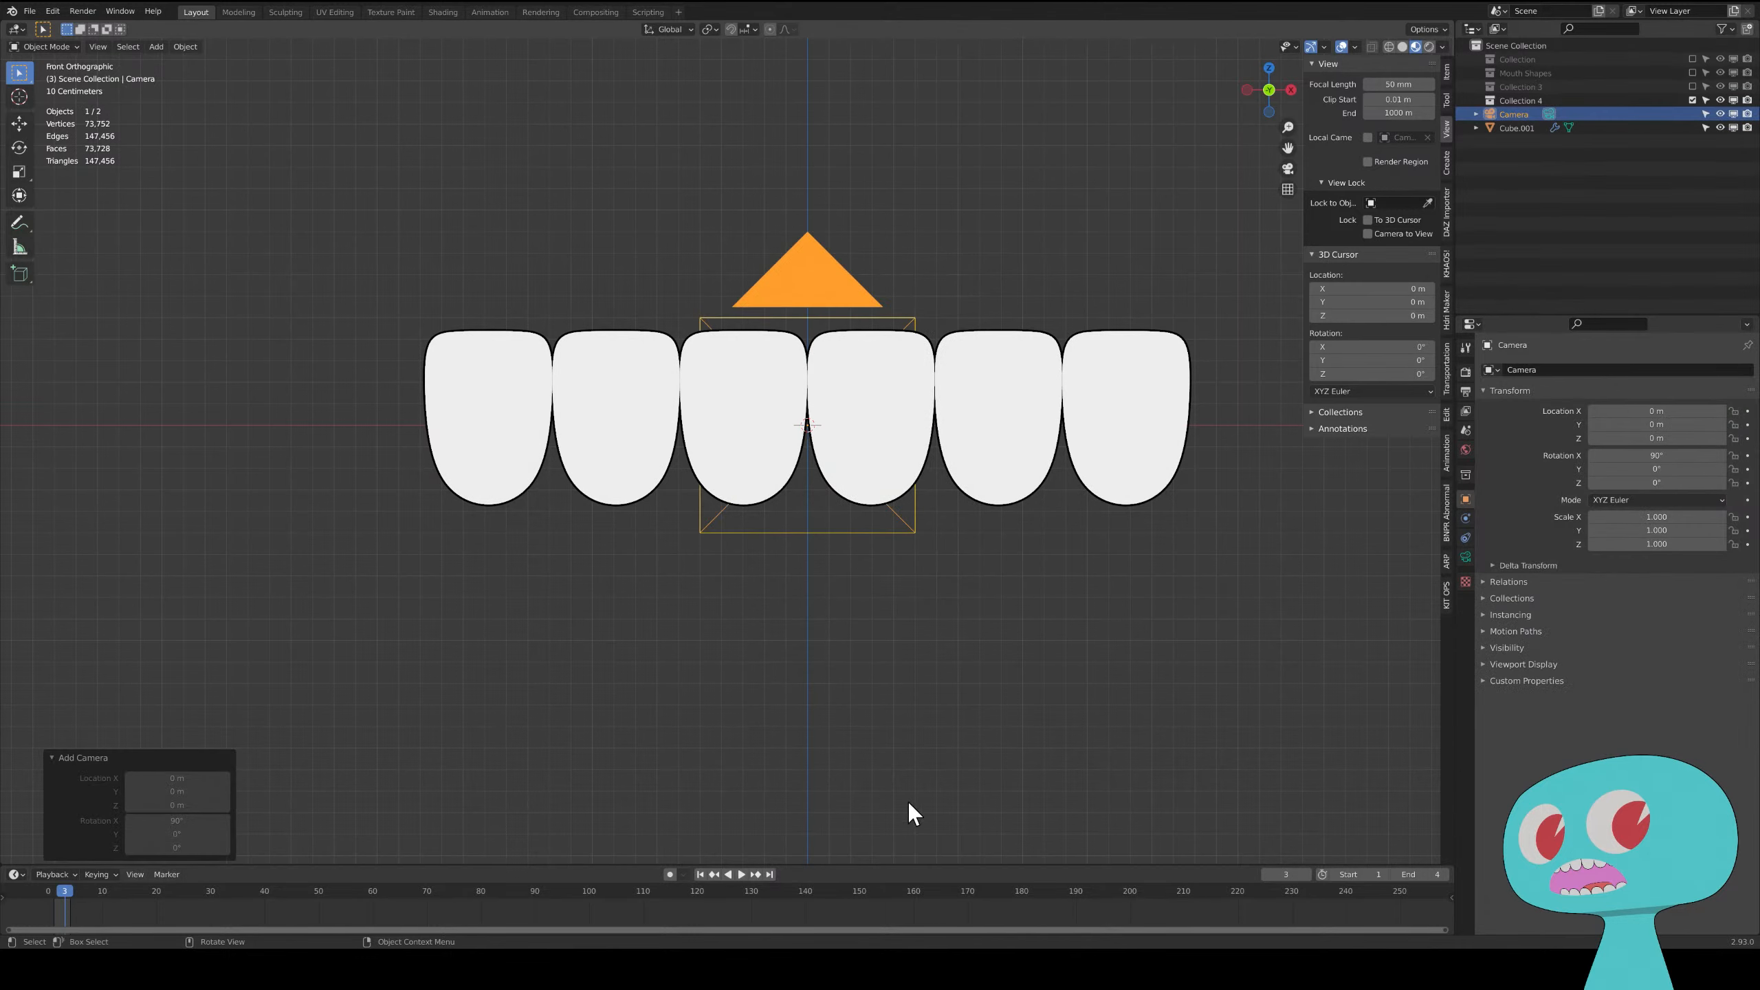
left_click(1466, 558)
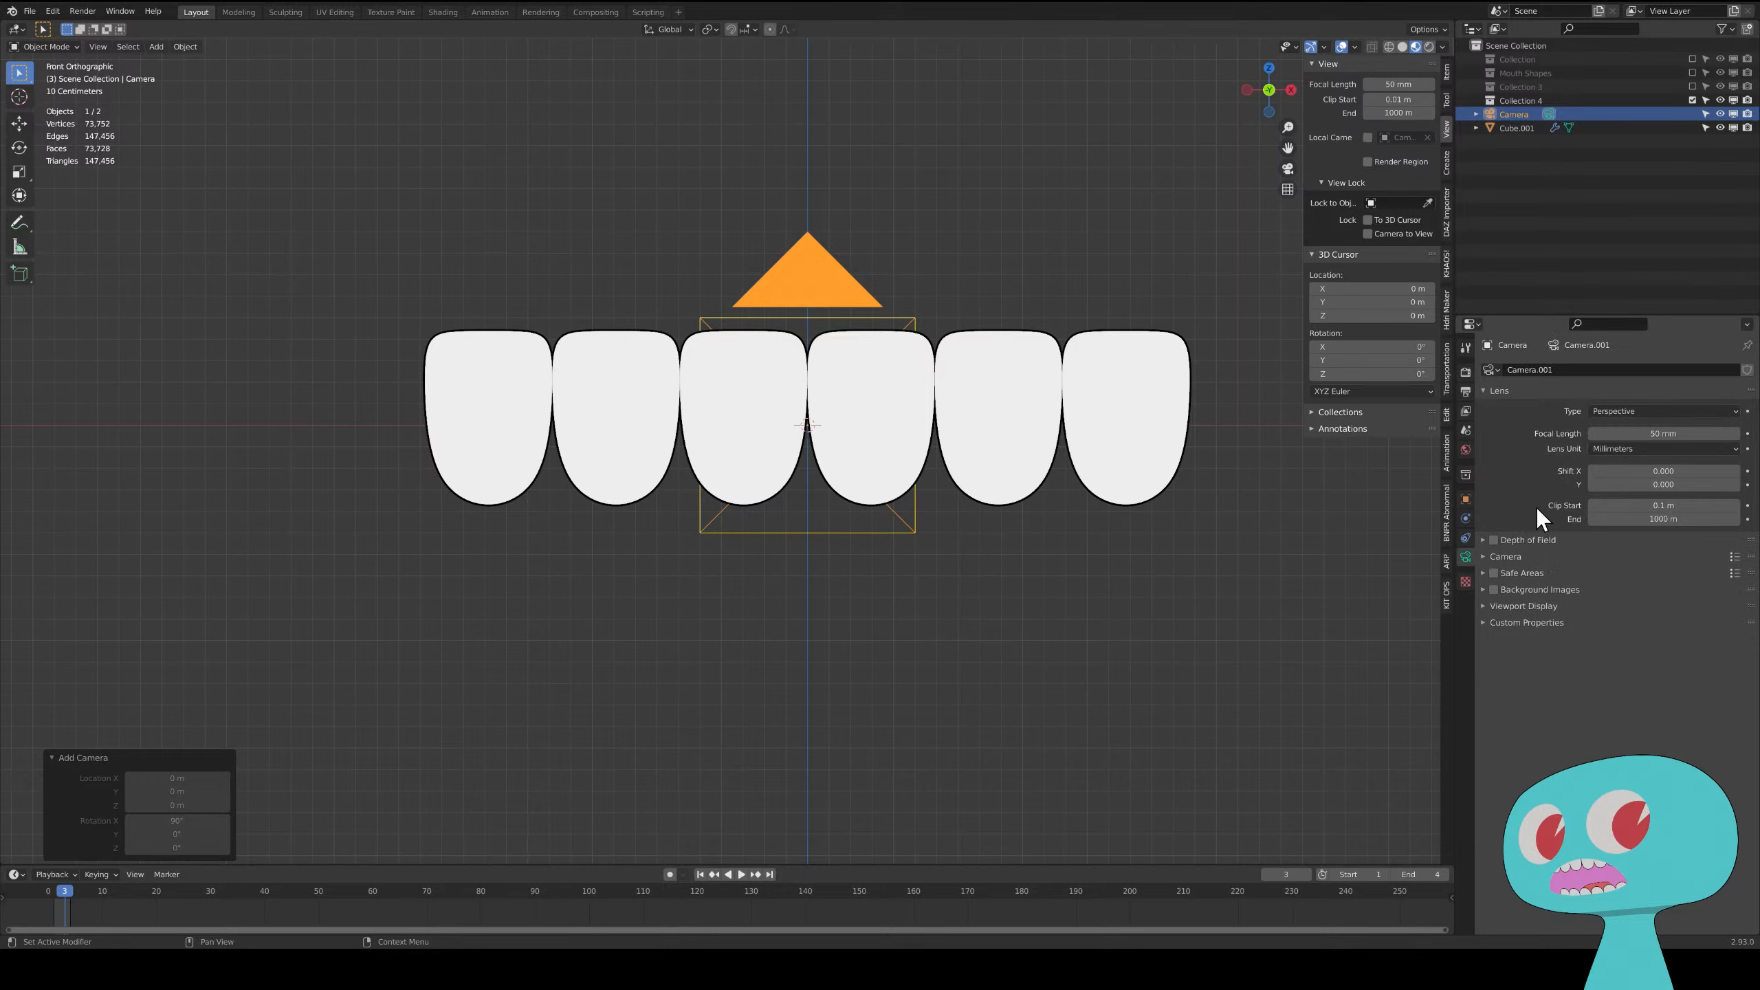
left_click(1664, 414)
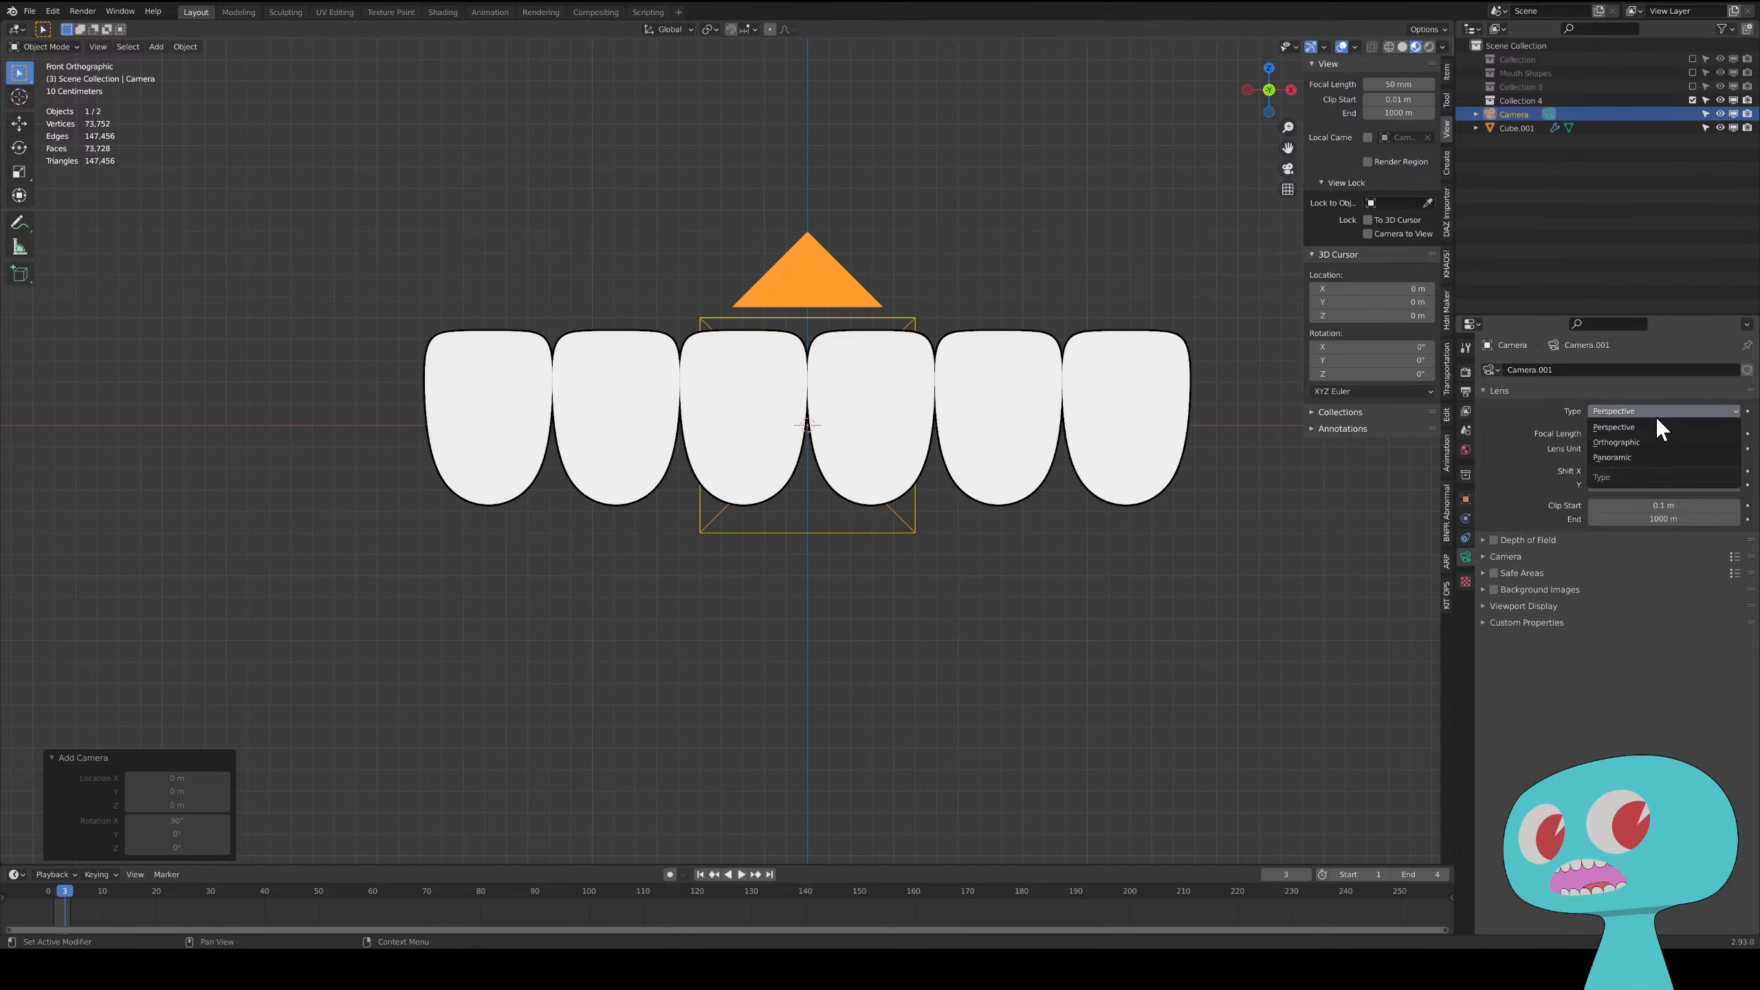
left_click(1634, 443)
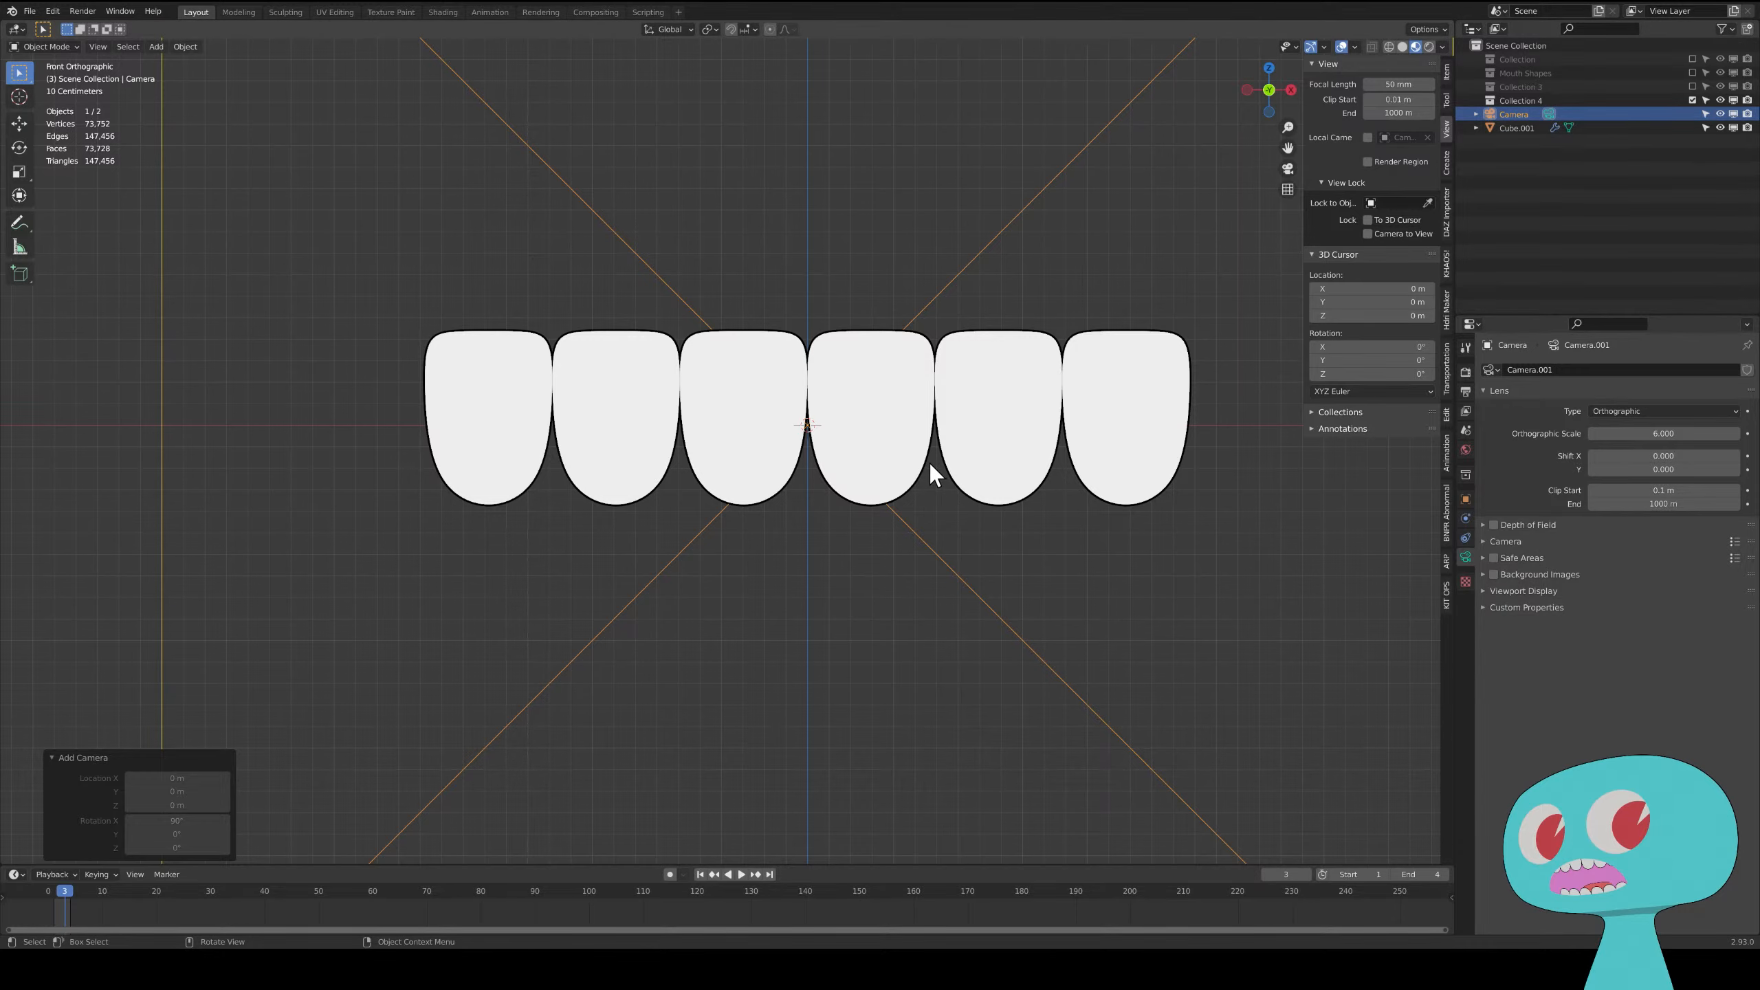
- Look through the camera with Camera to View locked and position it in front of the teeth with the row roughly centred in frame
key("KP_0")
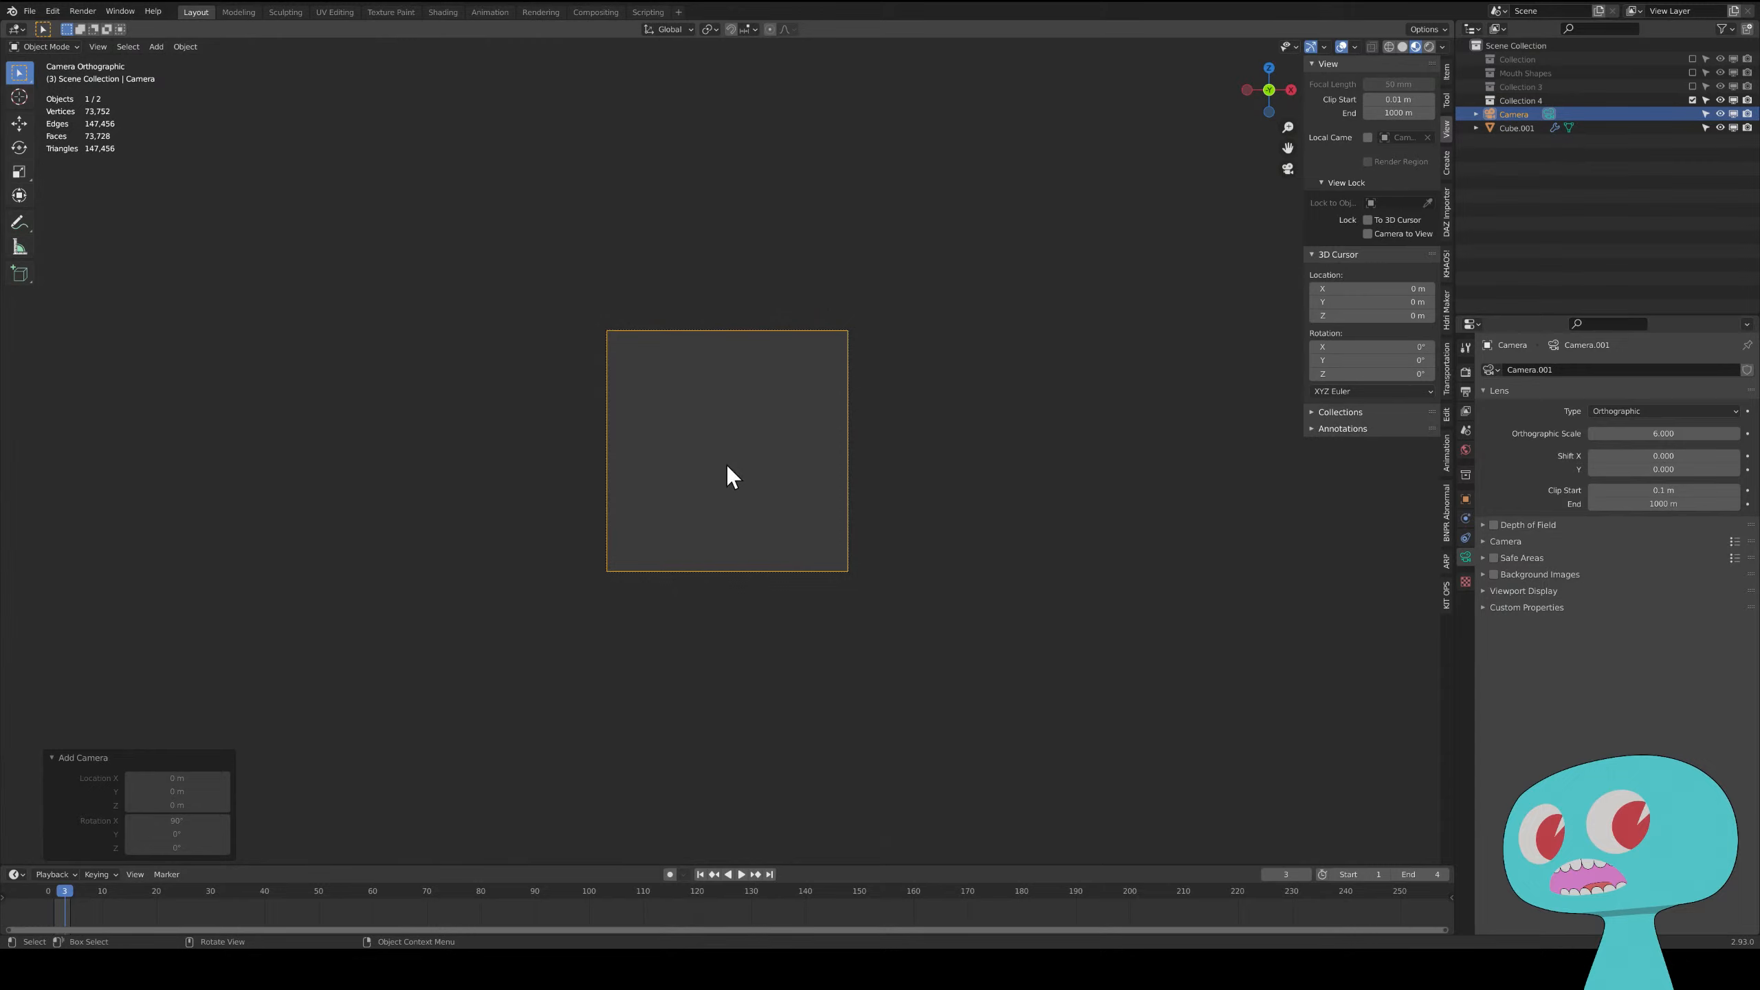
left_click(1367, 234)
scroll(769, 455, "up", 1)
scroll(769, 455, "up", 5)
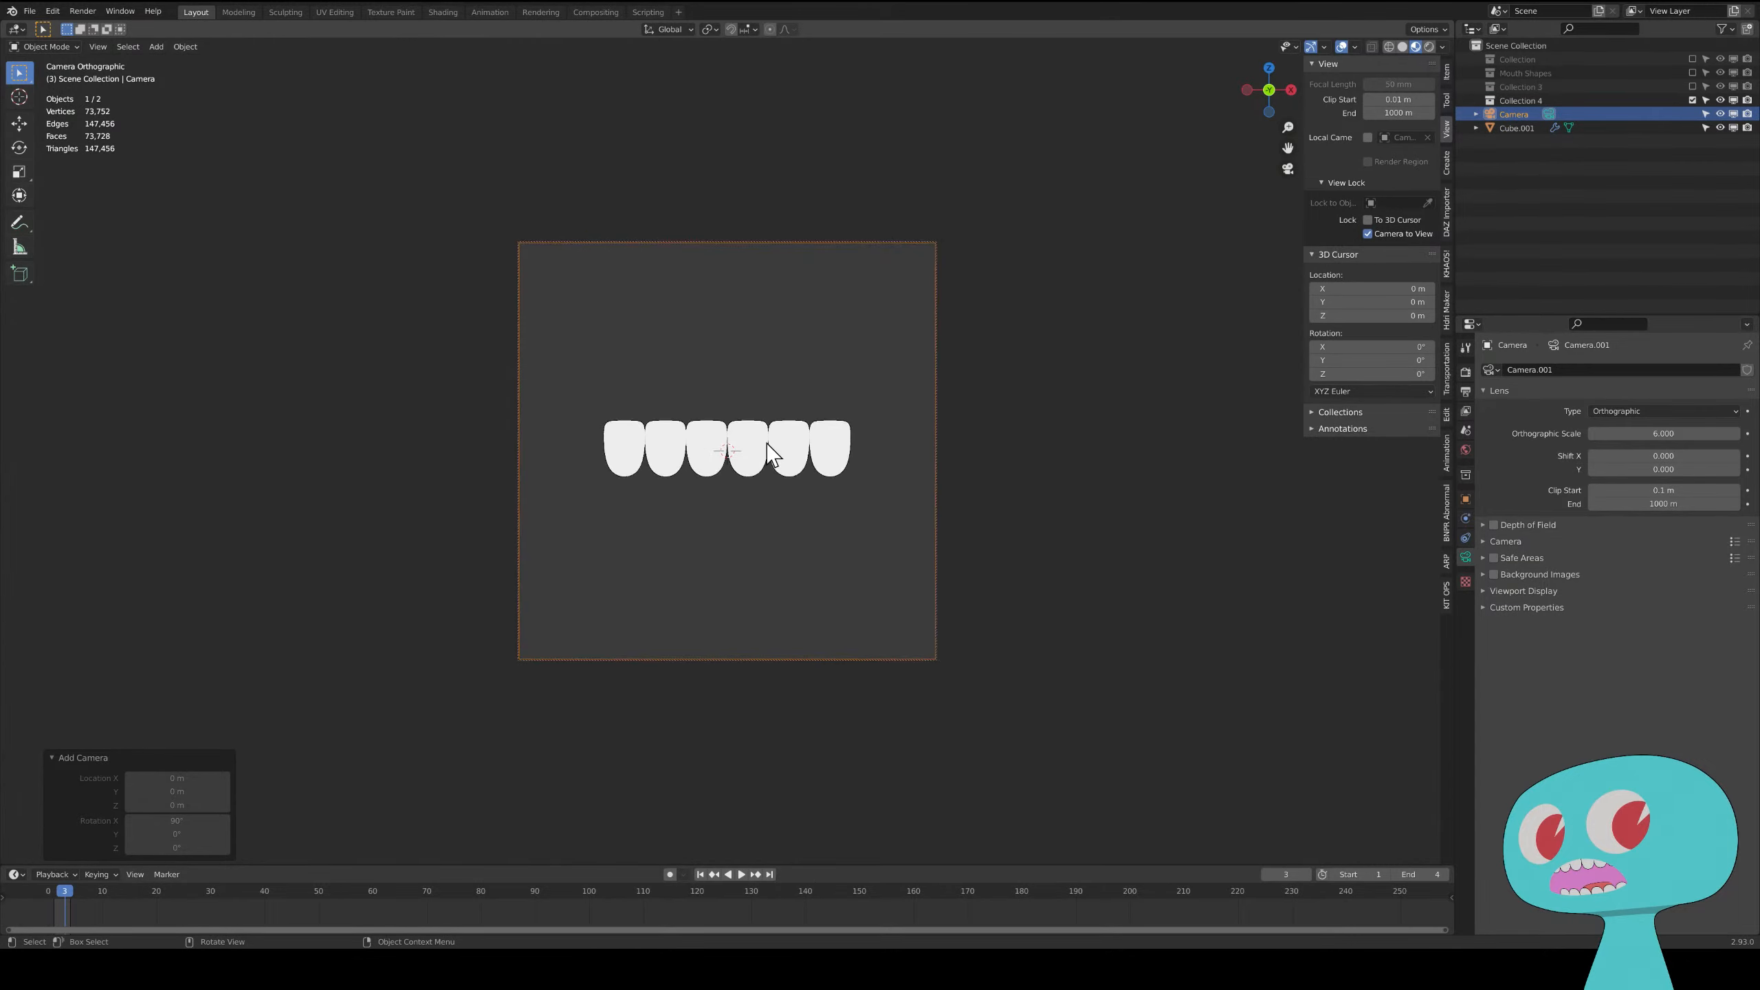
scroll(769, 454, "down", 1)
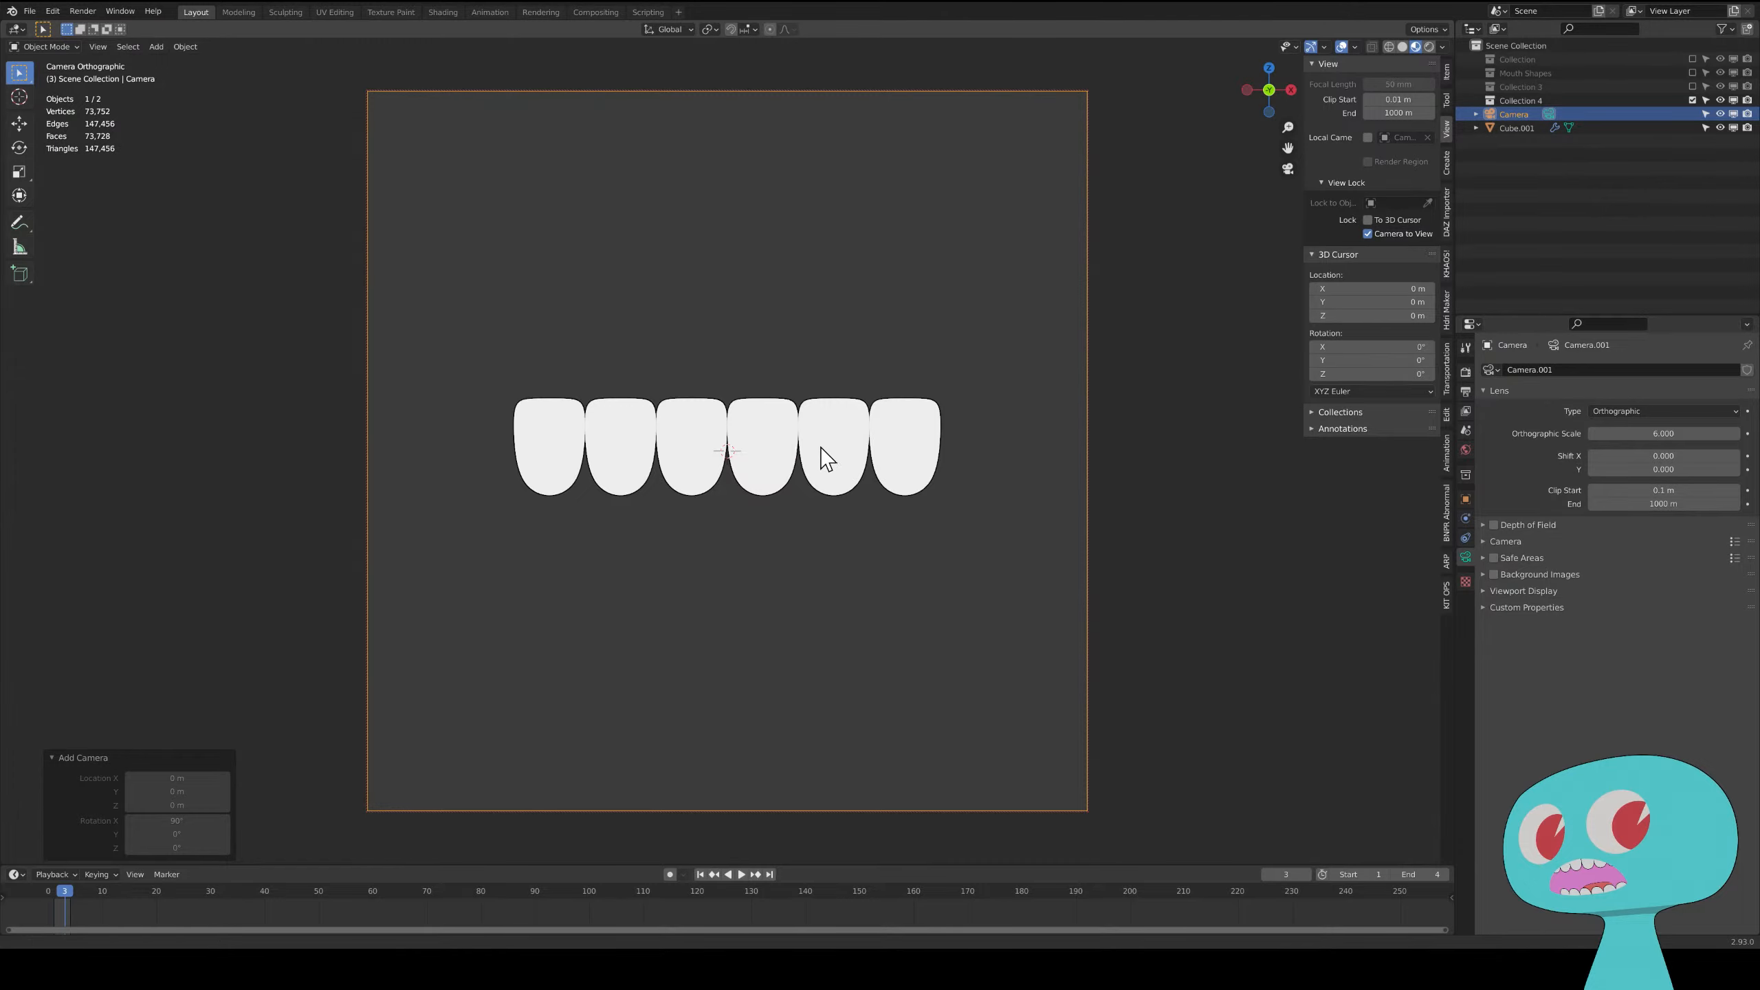
middle_click_drag(819, 449, 828, 451, "shift")
middle_click_drag(827, 449, 827, 447, "shift")
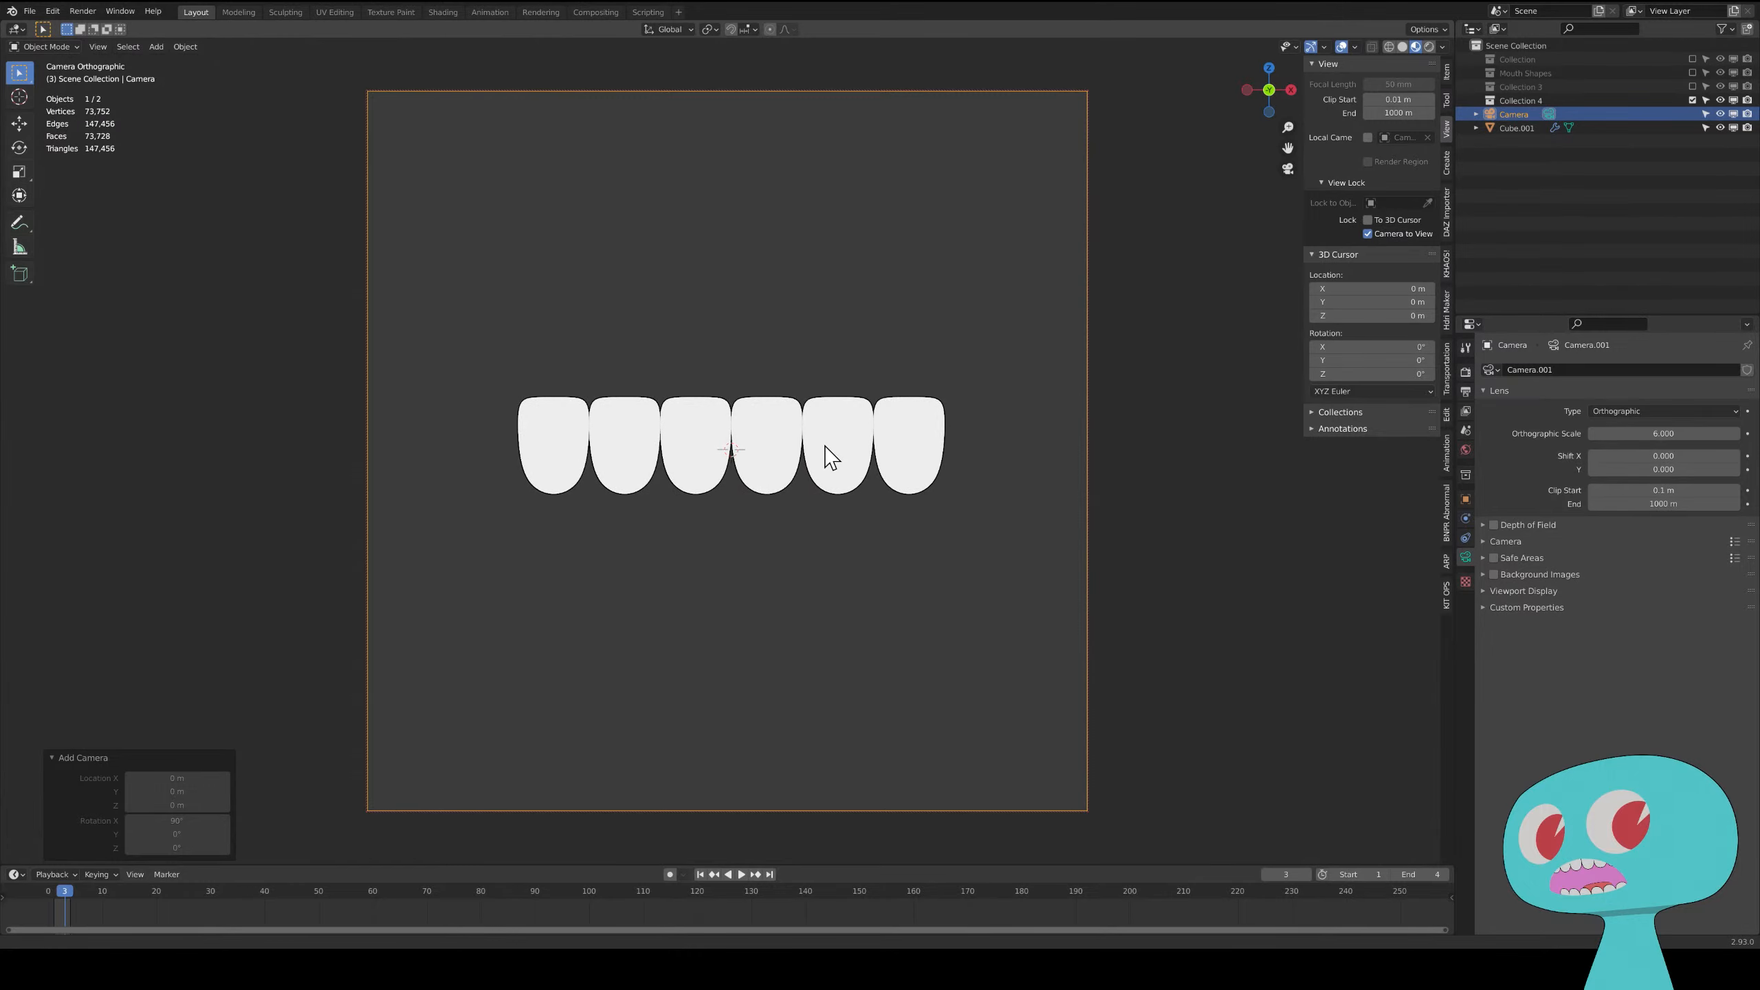
scroll(845, 452, "up", 1)
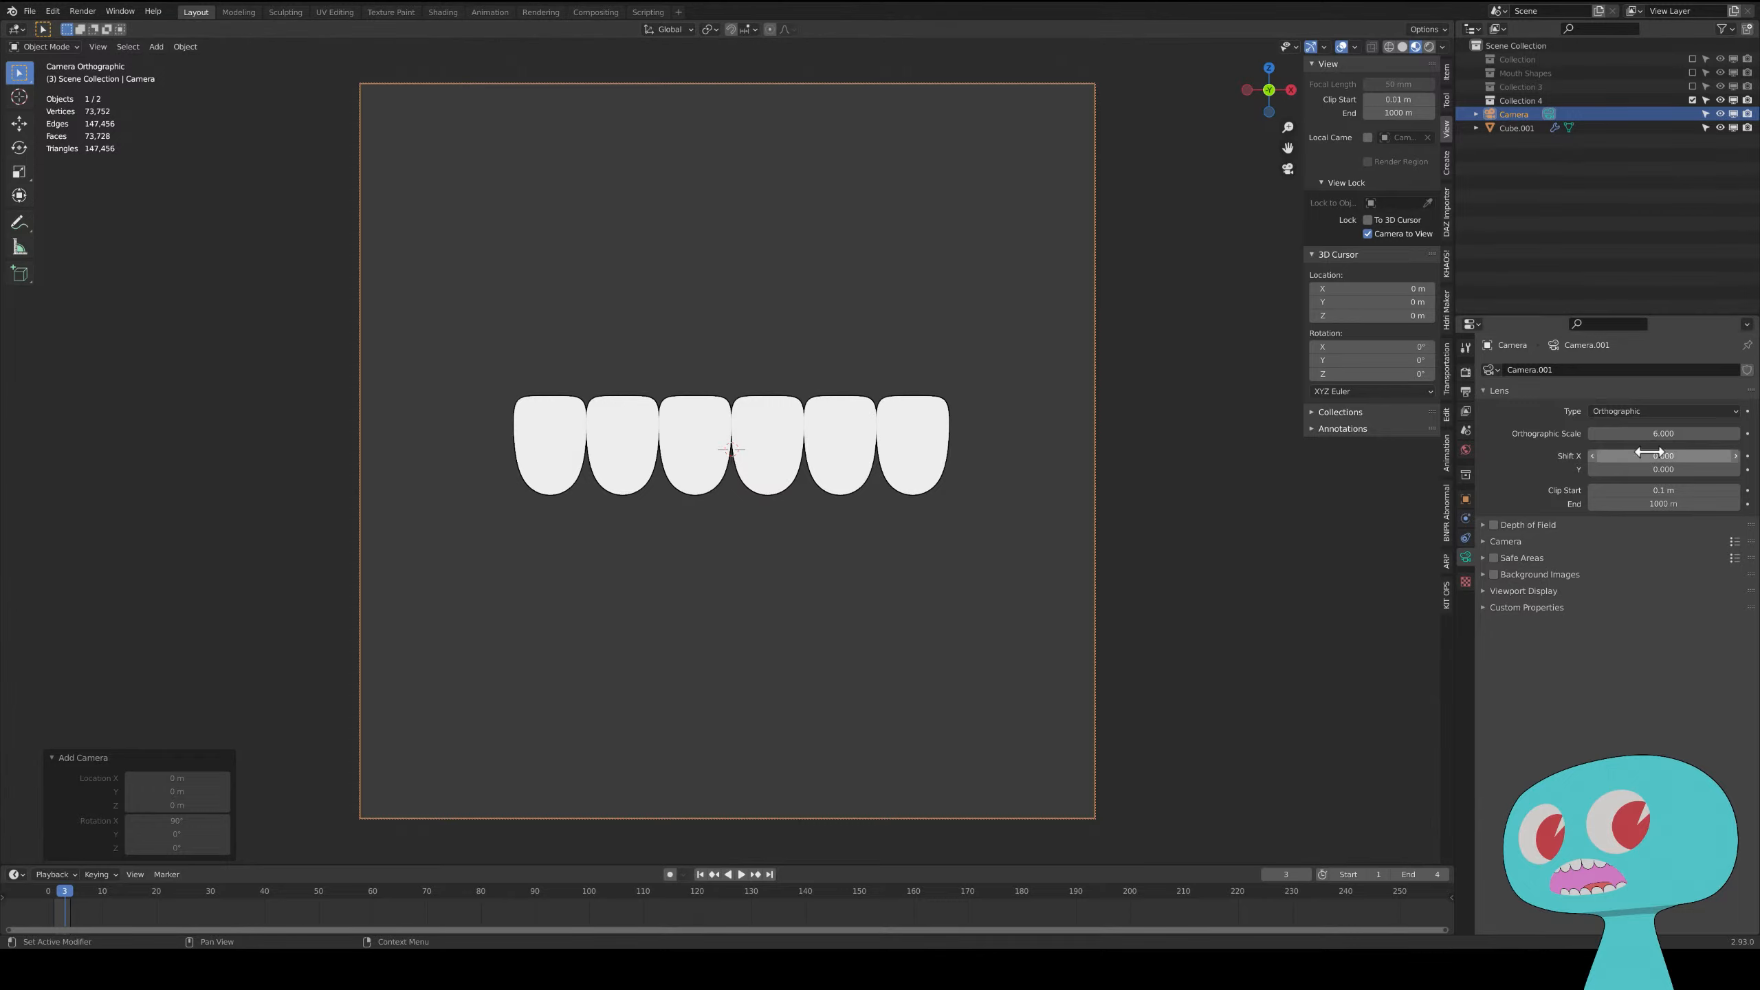
- Set the camera's orthographic scale to 3.8 so the row of teeth nearly fills the frame width
left_click(1592, 433)
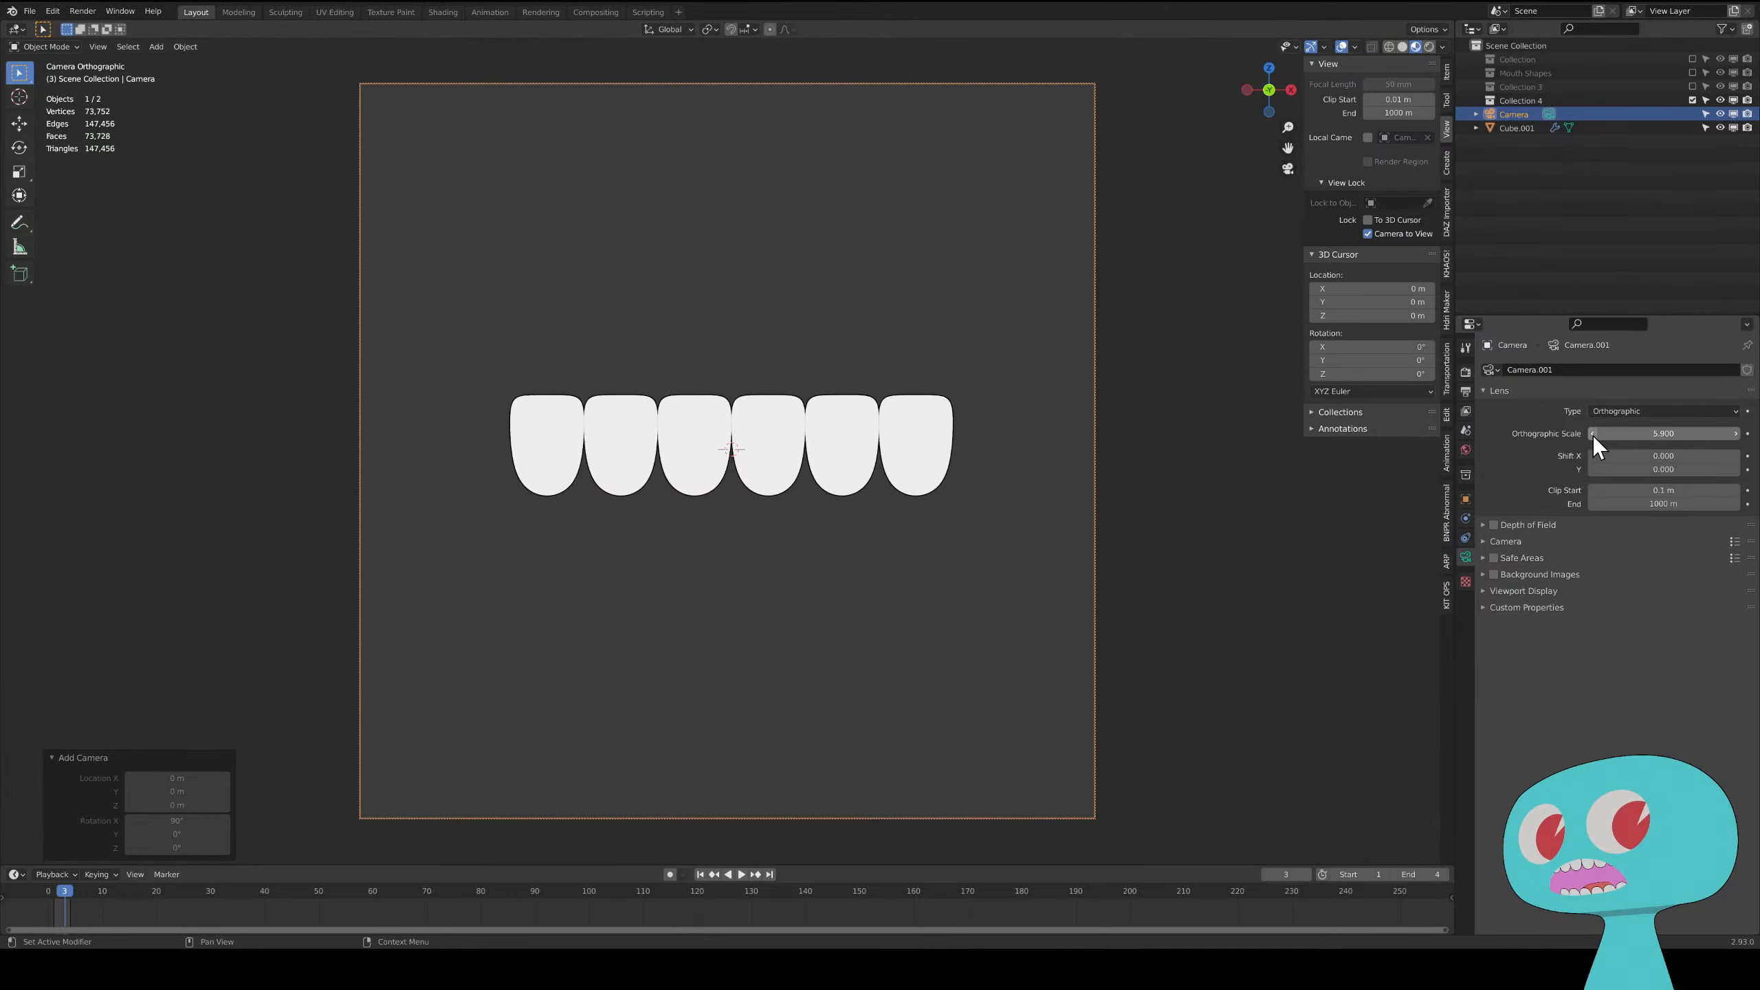
left_click(1593, 433)
left_click(1592, 434)
left_click(1593, 433)
left_click(1593, 433)
left_click(1593, 434)
left_click(1593, 433)
left_click(1592, 434)
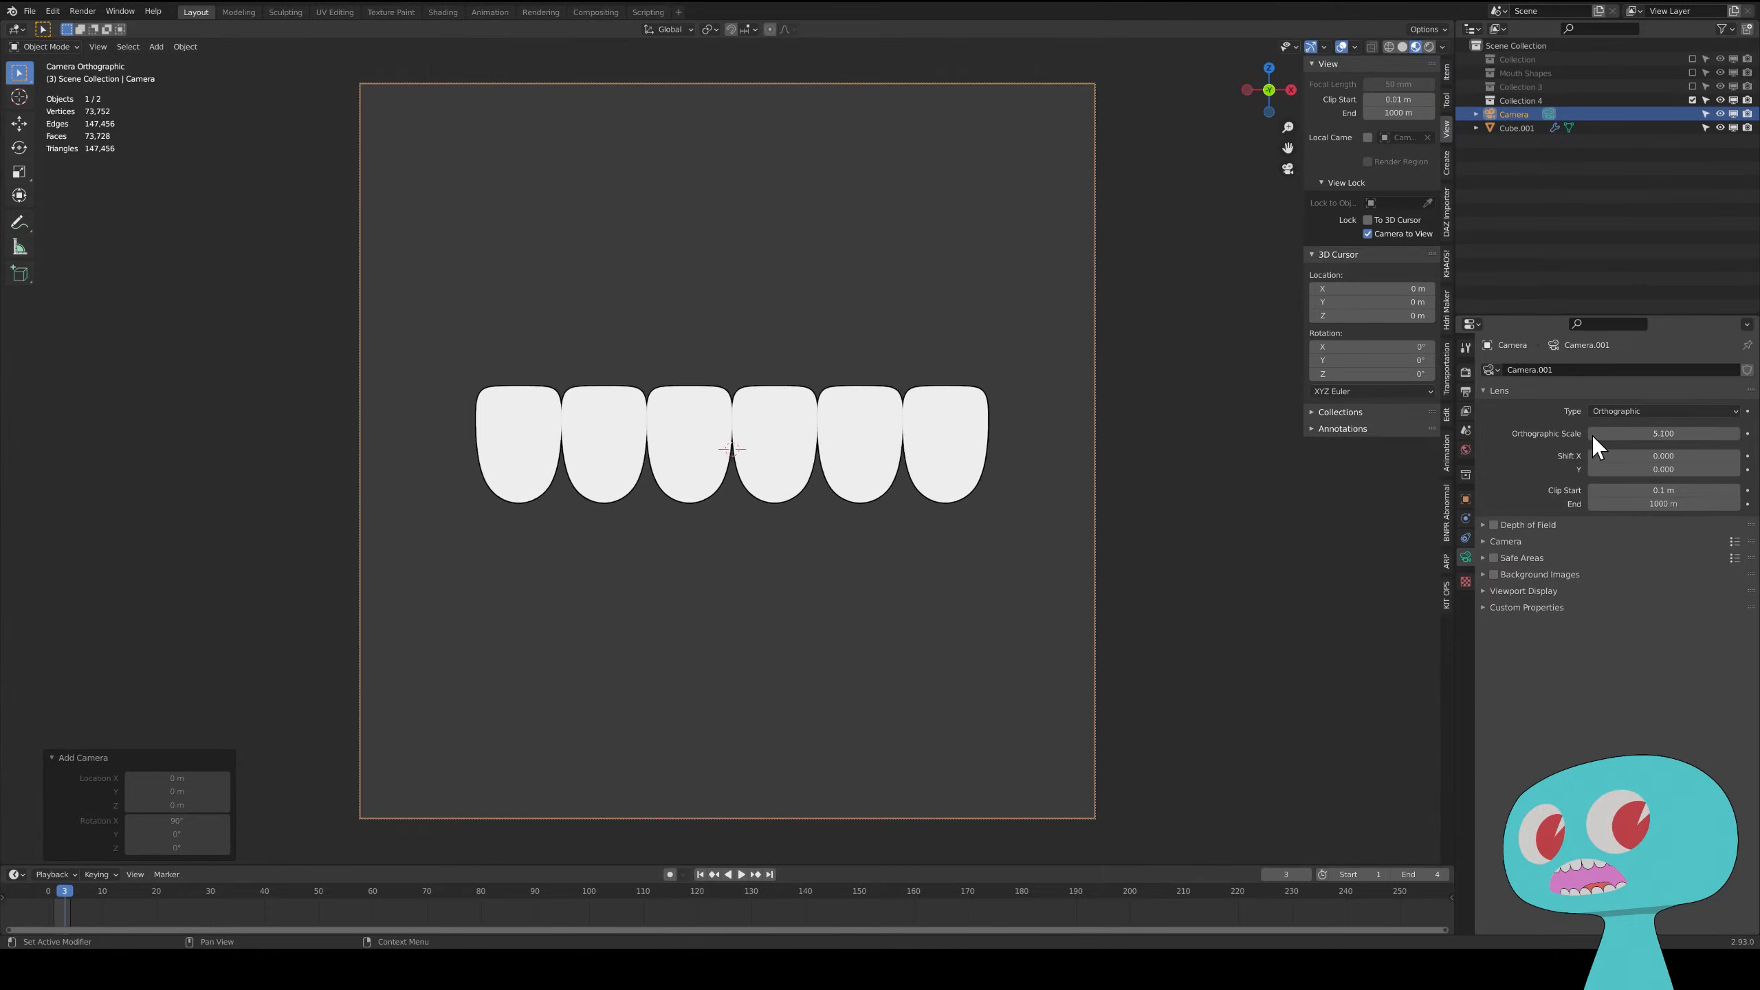
left_click(1592, 433)
left_click(1592, 433)
double_click(1593, 433)
left_click(1592, 433)
left_click(1592, 433)
double_click(1593, 433)
double_click(1593, 433)
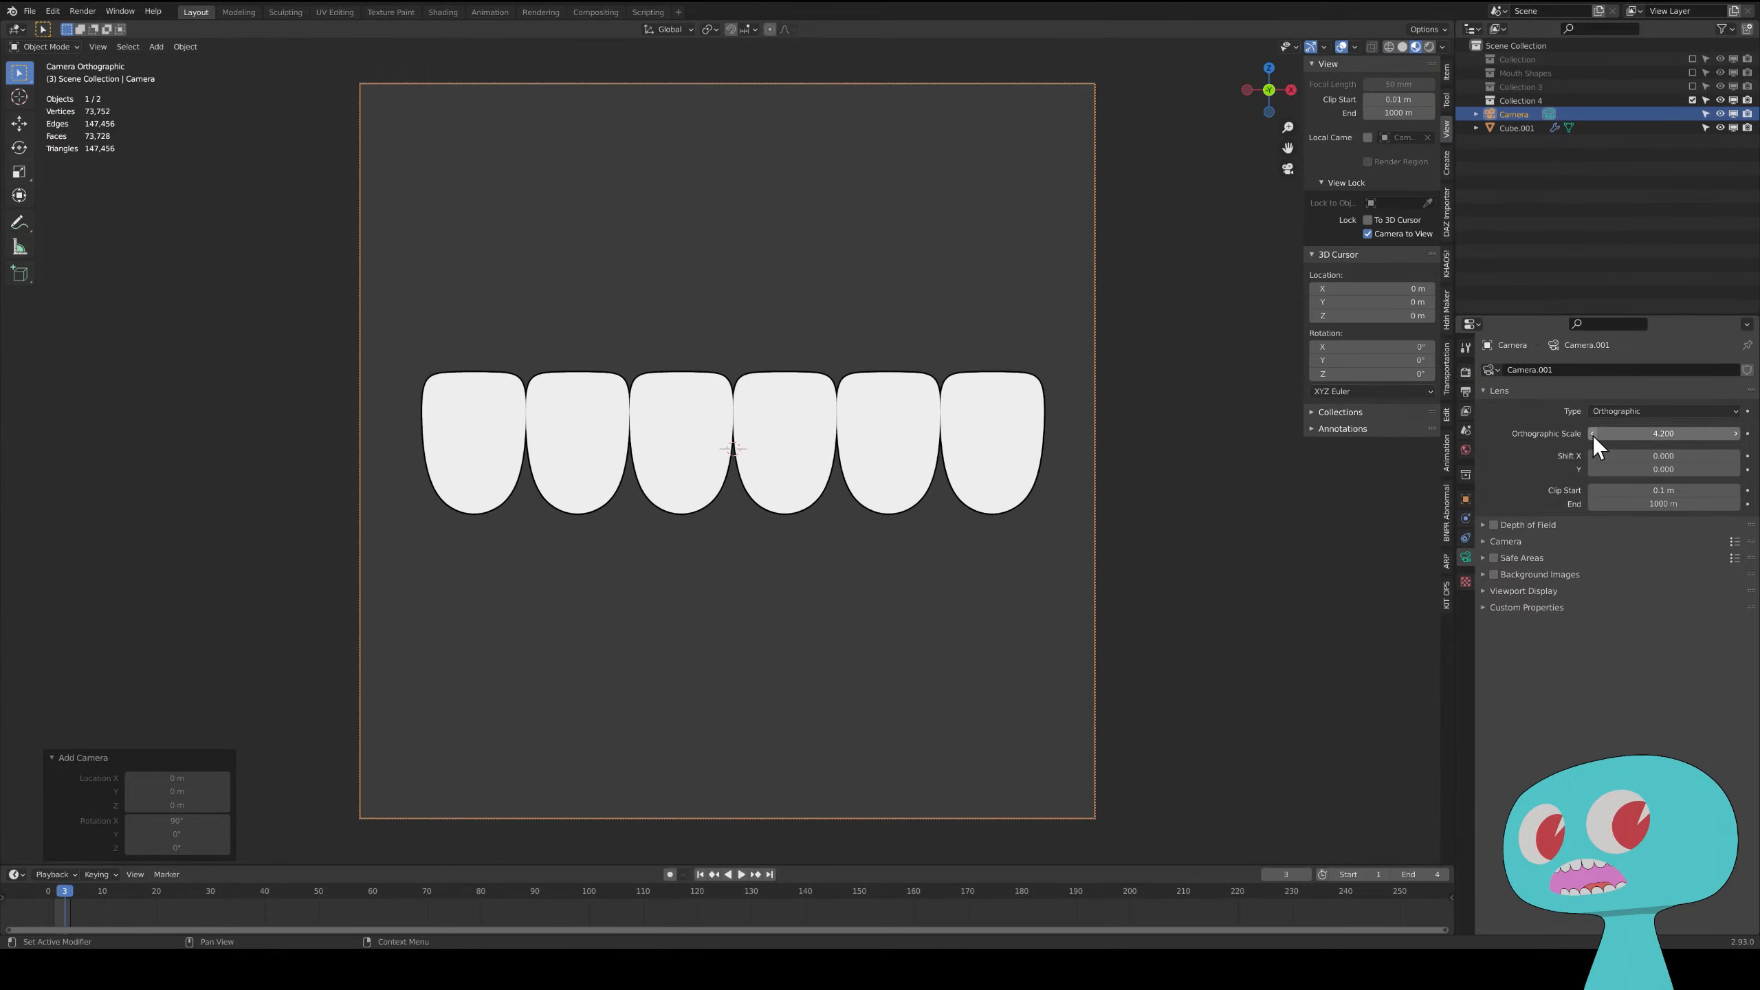
left_click(1593, 433)
left_click(1592, 433)
double_click(1593, 433)
left_click(1593, 433)
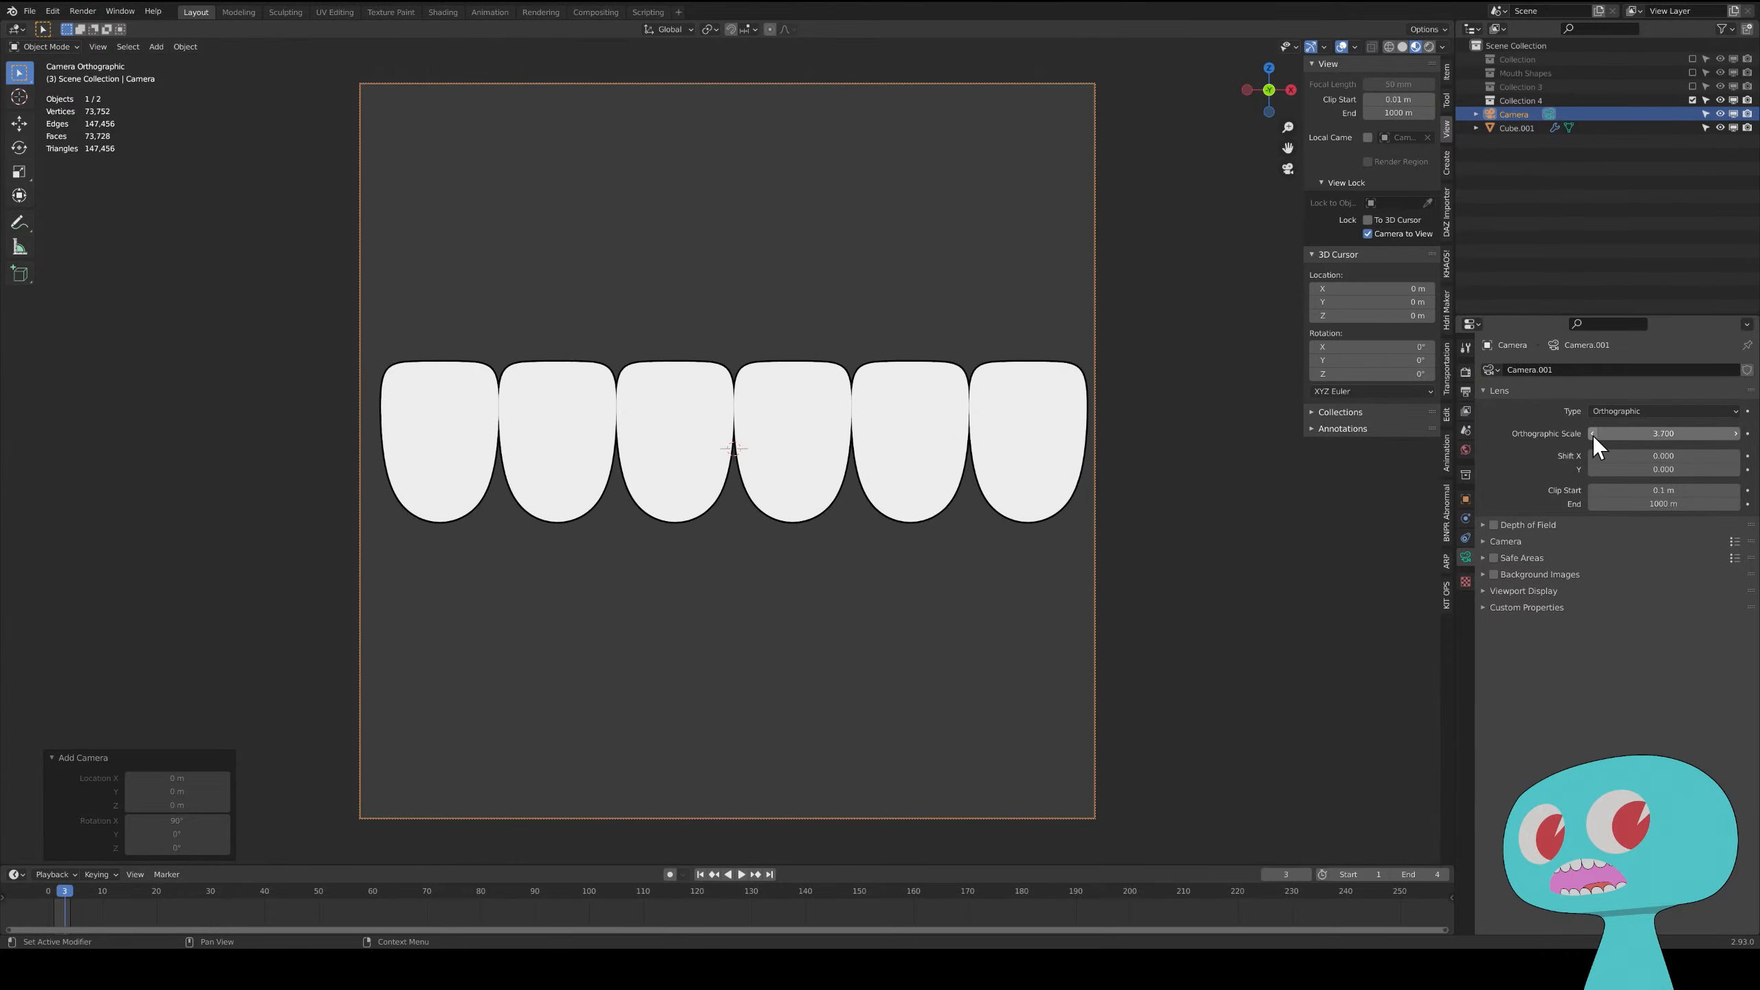
left_click(1734, 435)
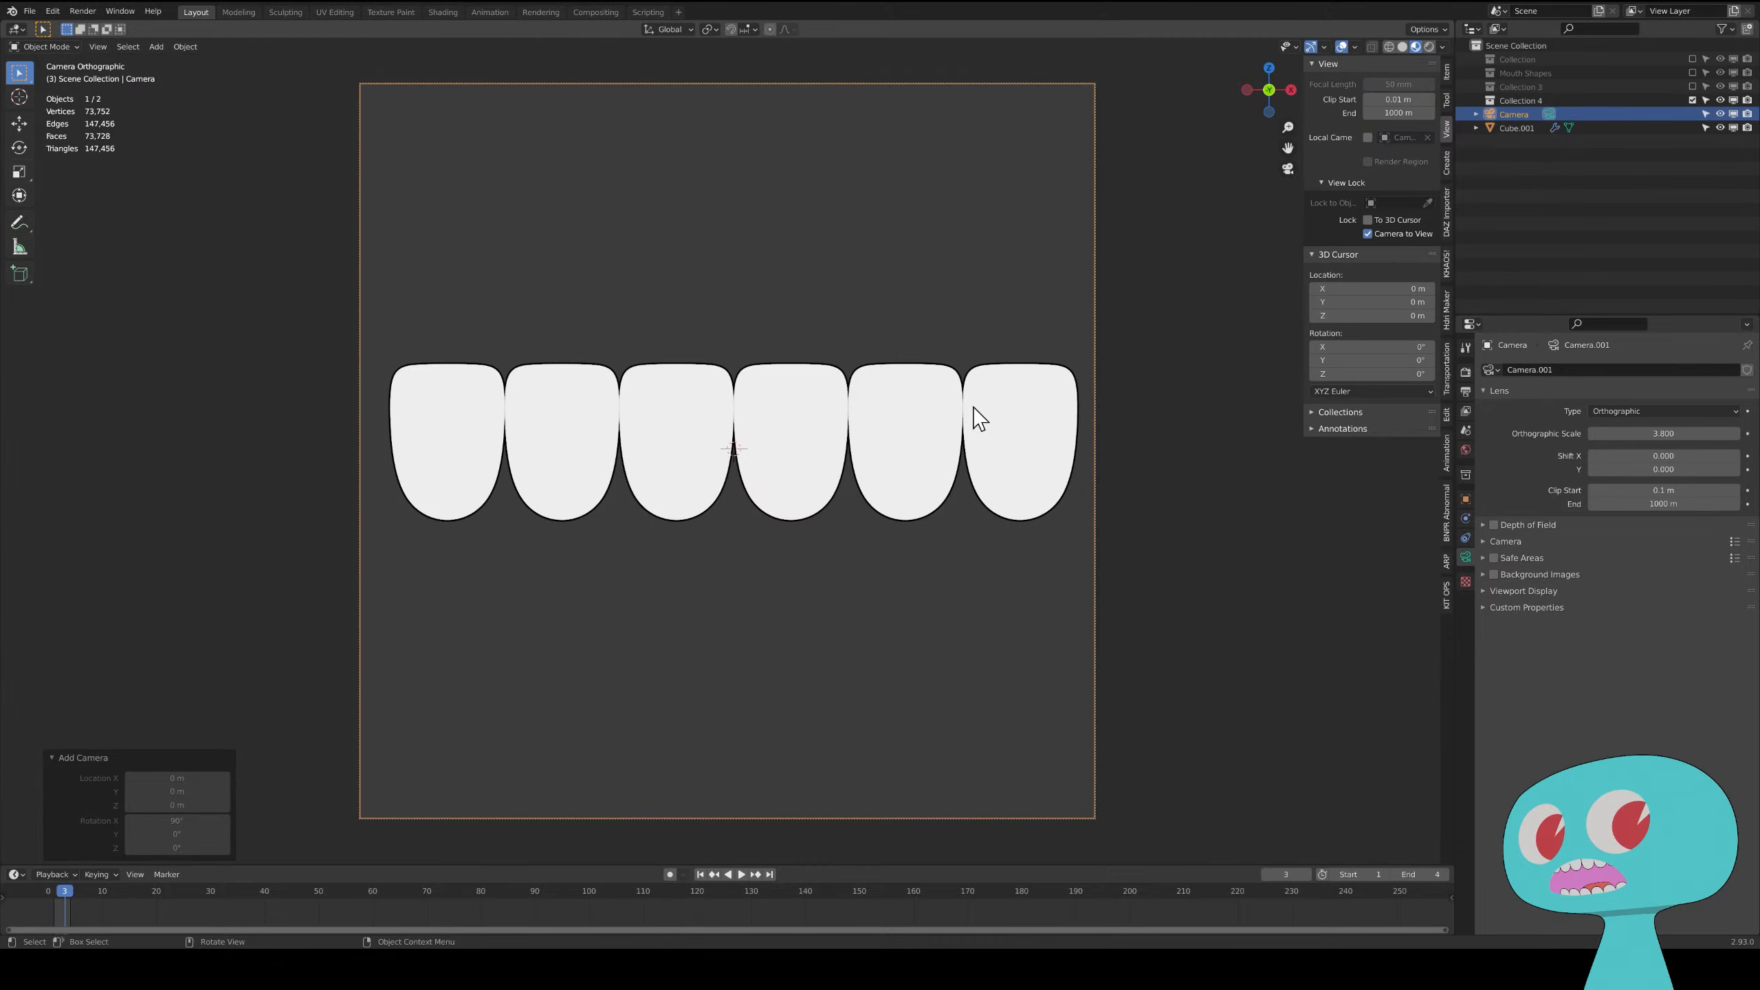
- Set the render resolution to 5738 px by 1500 px to fit the frame closely around the row of teeth
left_click(1466, 427)
left_click(1464, 412)
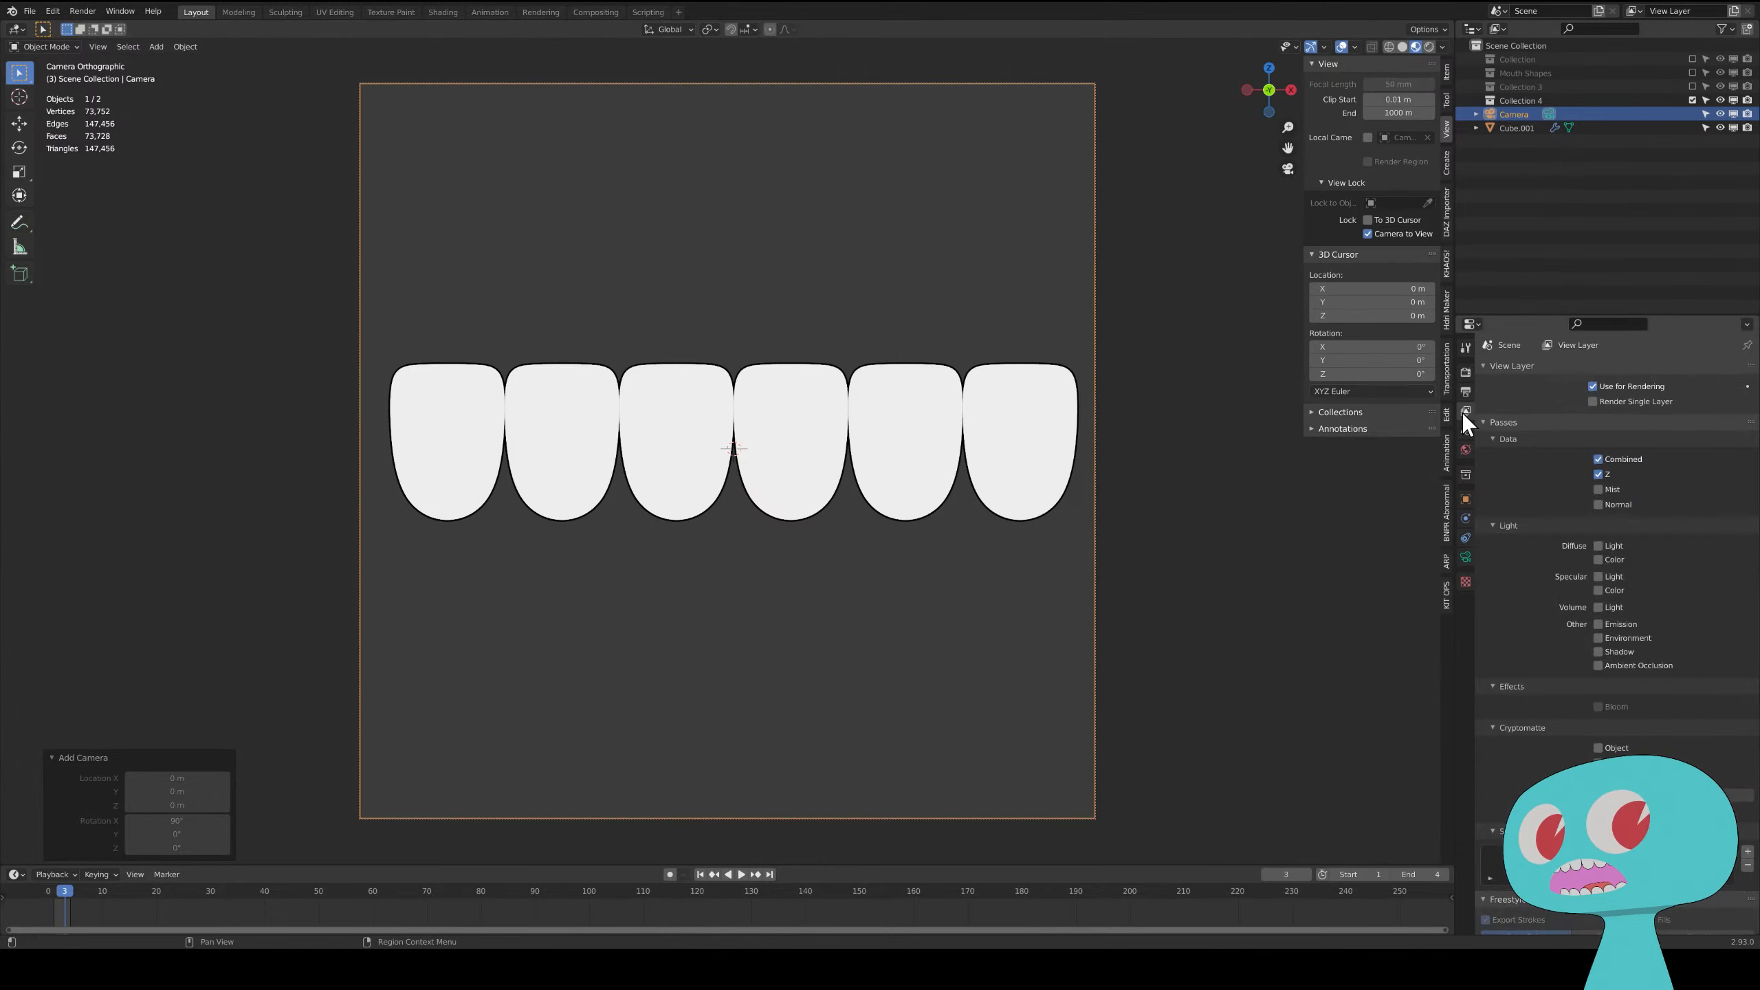
left_click(1463, 394)
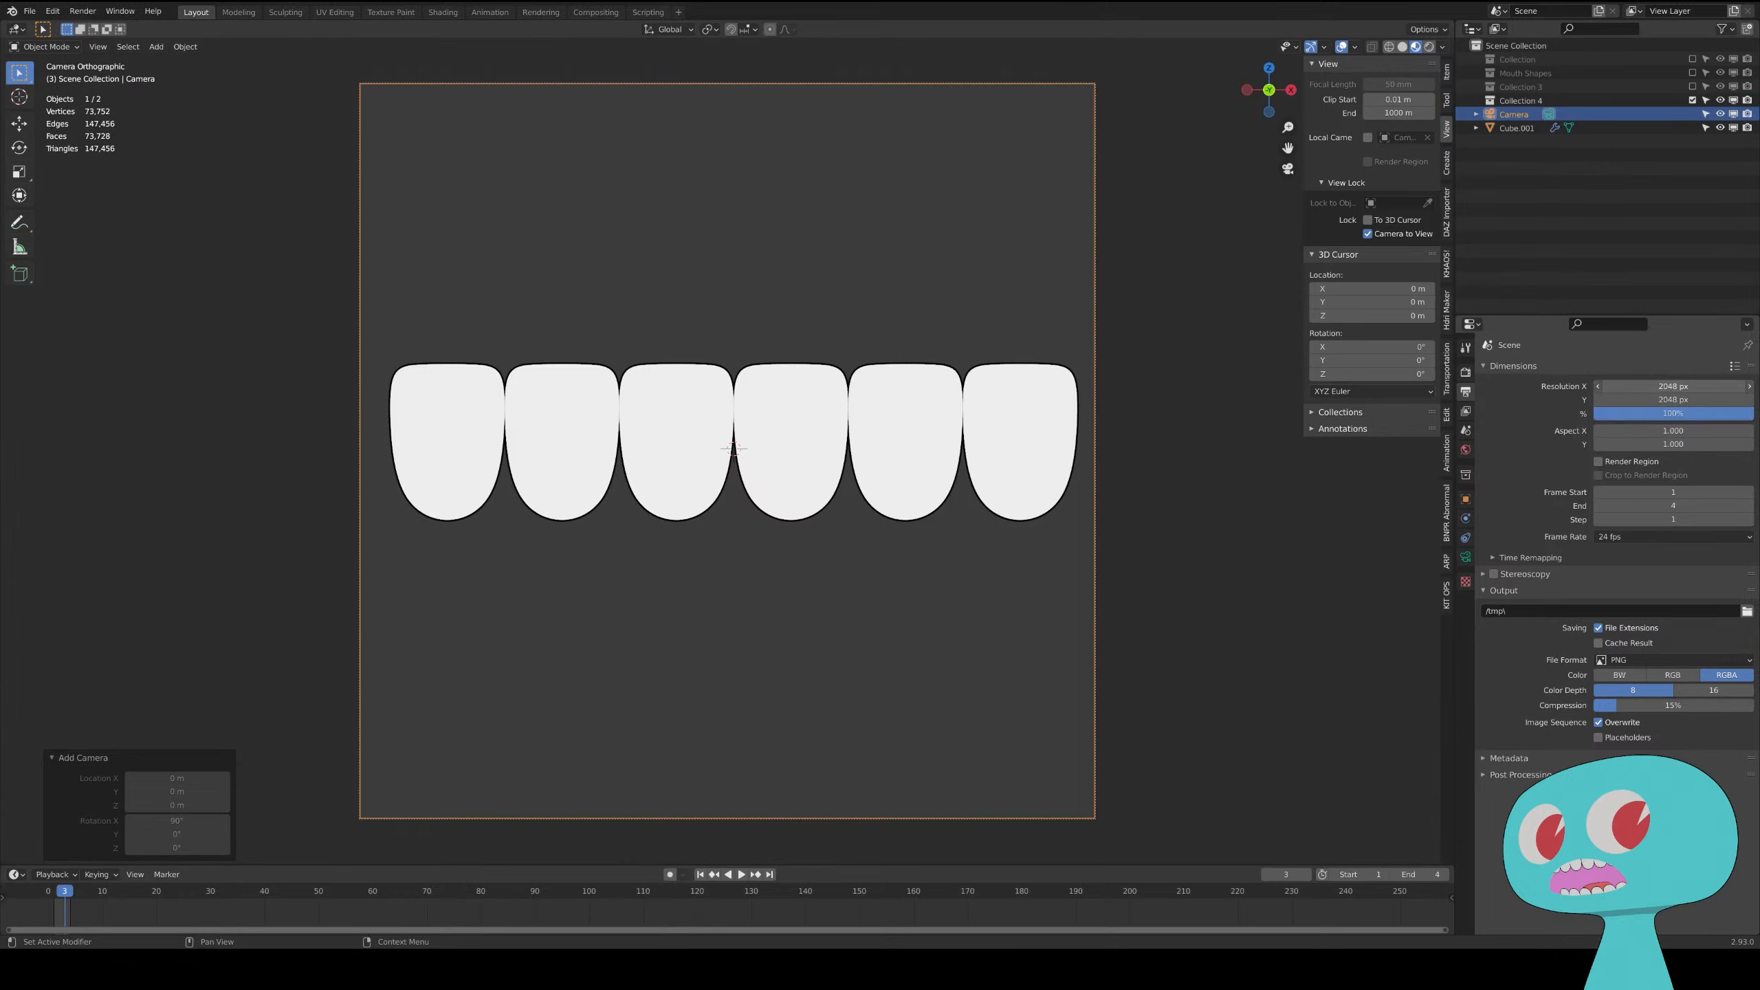
left_click_drag(1691, 387, 1459, 401)
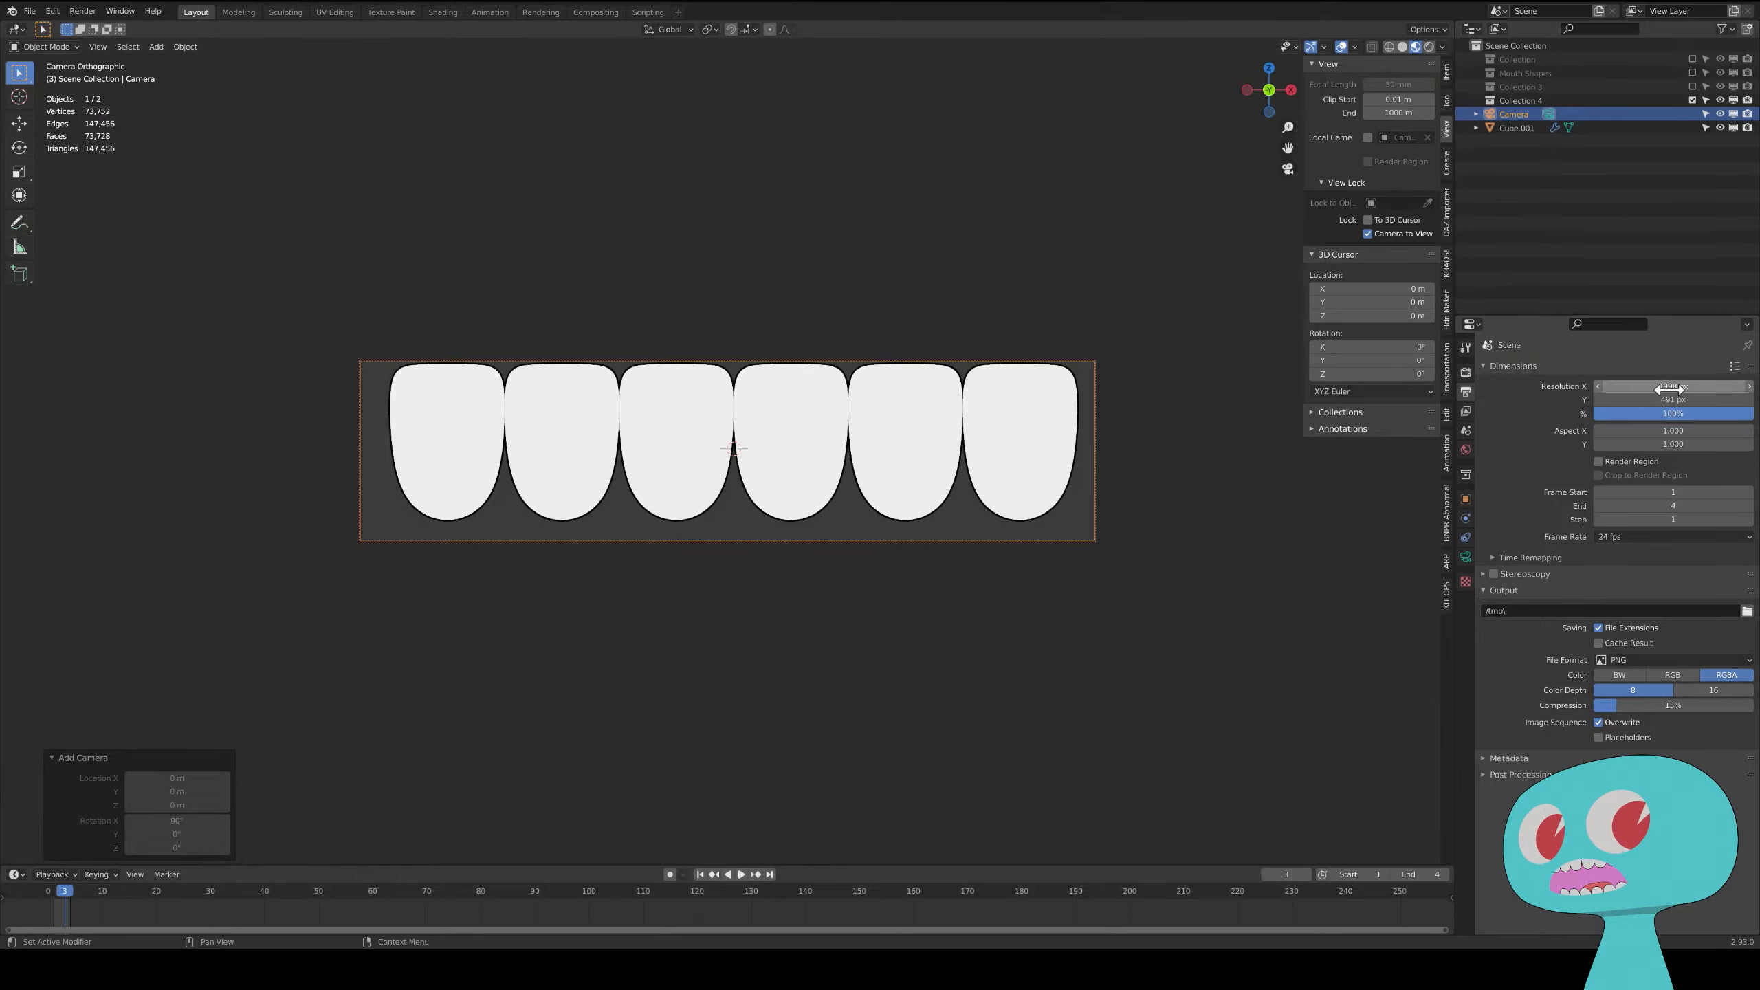
left_click_drag(1645, 400, 1759, 385)
left_click_drag(1639, 399, 1745, 400)
left_click(1639, 400)
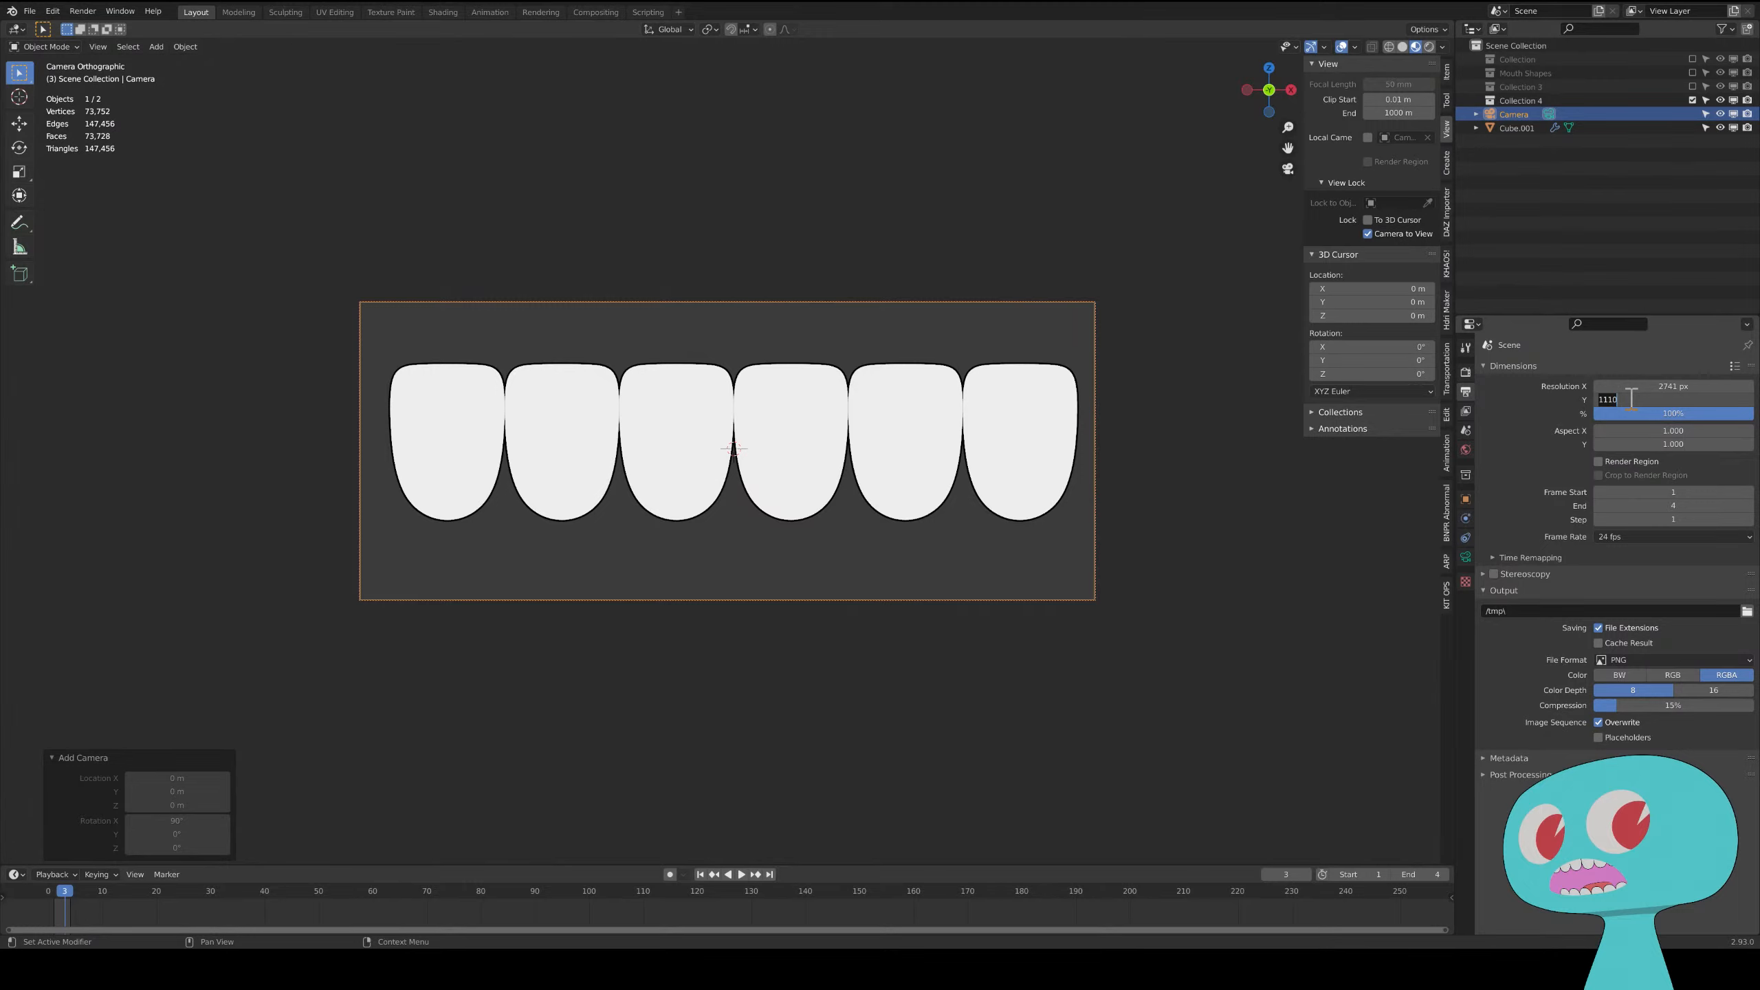
type("1500")
key("Return")
left_click_drag(1625, 385, 1757, 386)
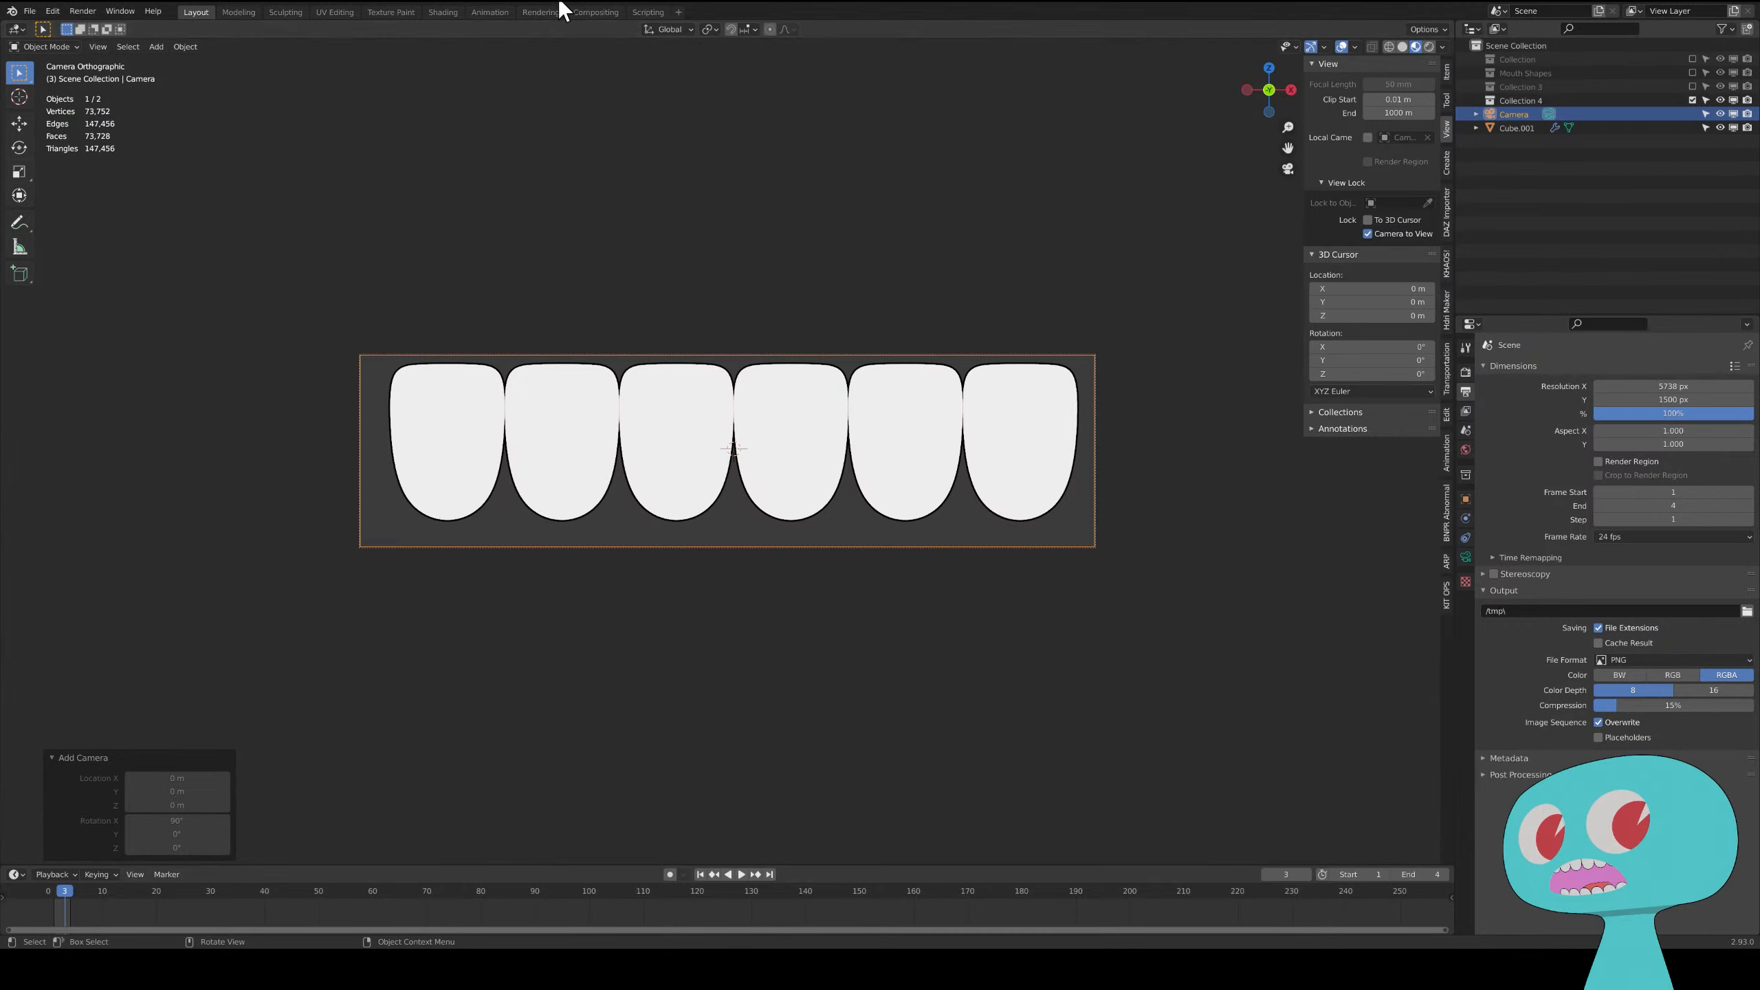
- In the compositing node setup, delete the Dilate/Erode node
left_click(592, 11)
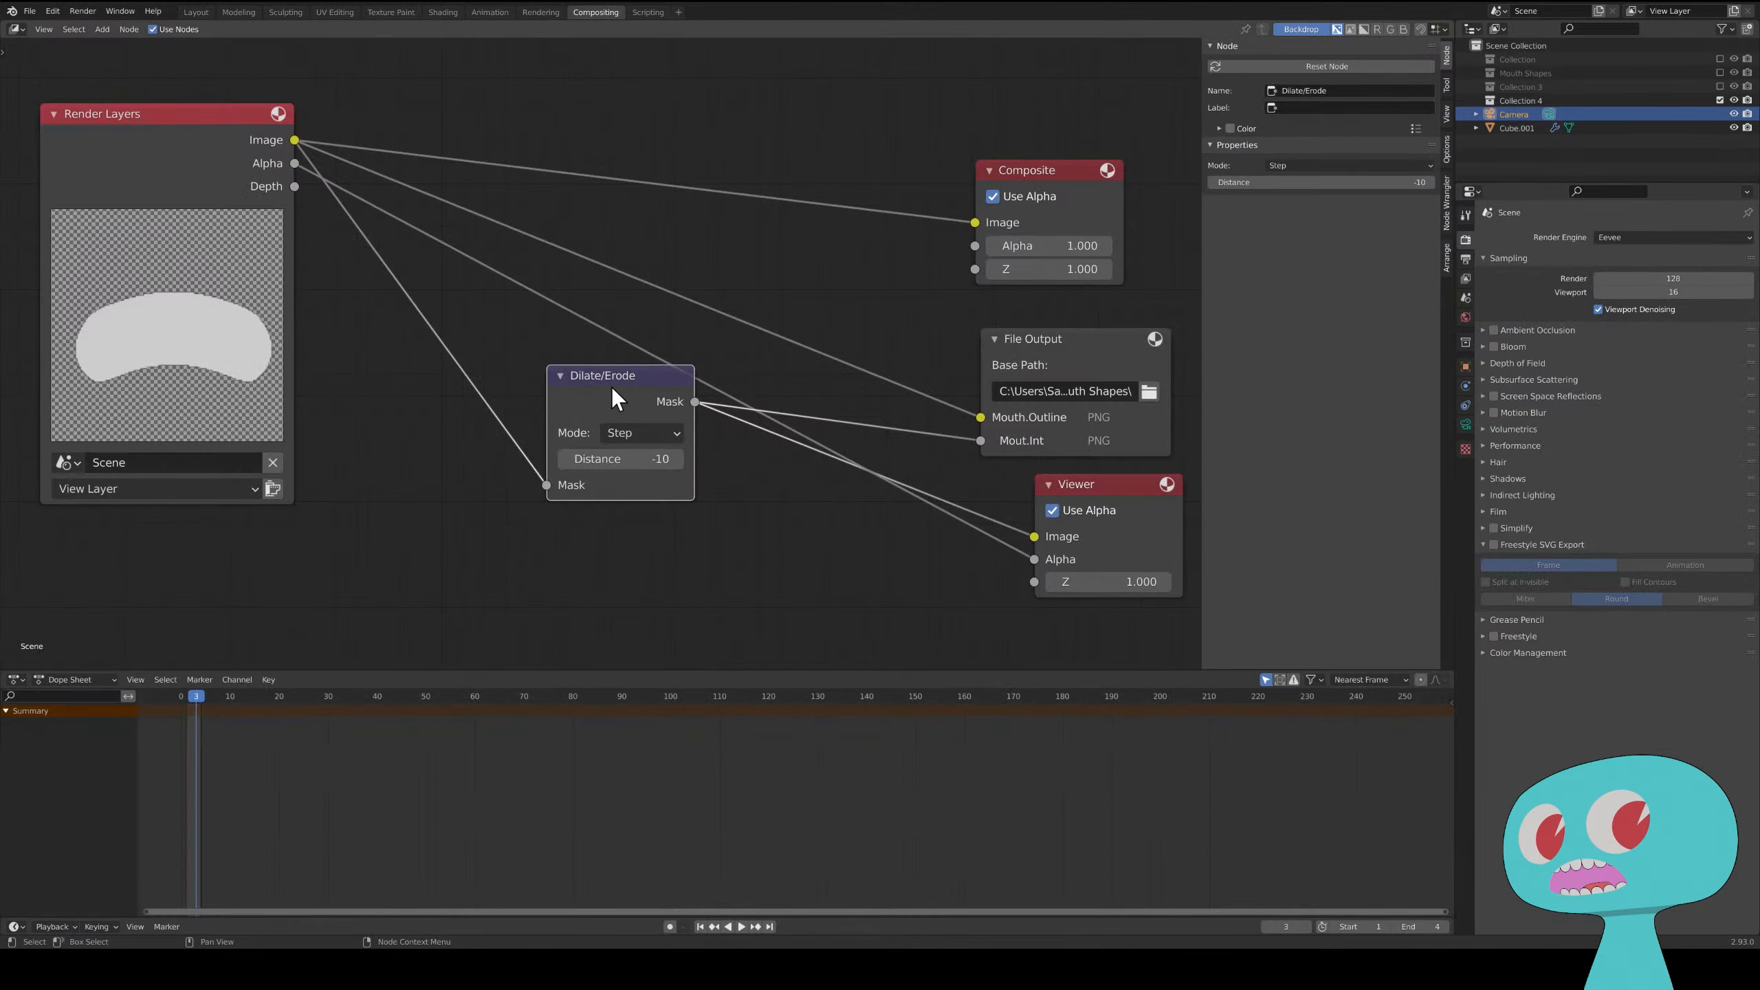
left_click_drag(618, 380, 581, 398)
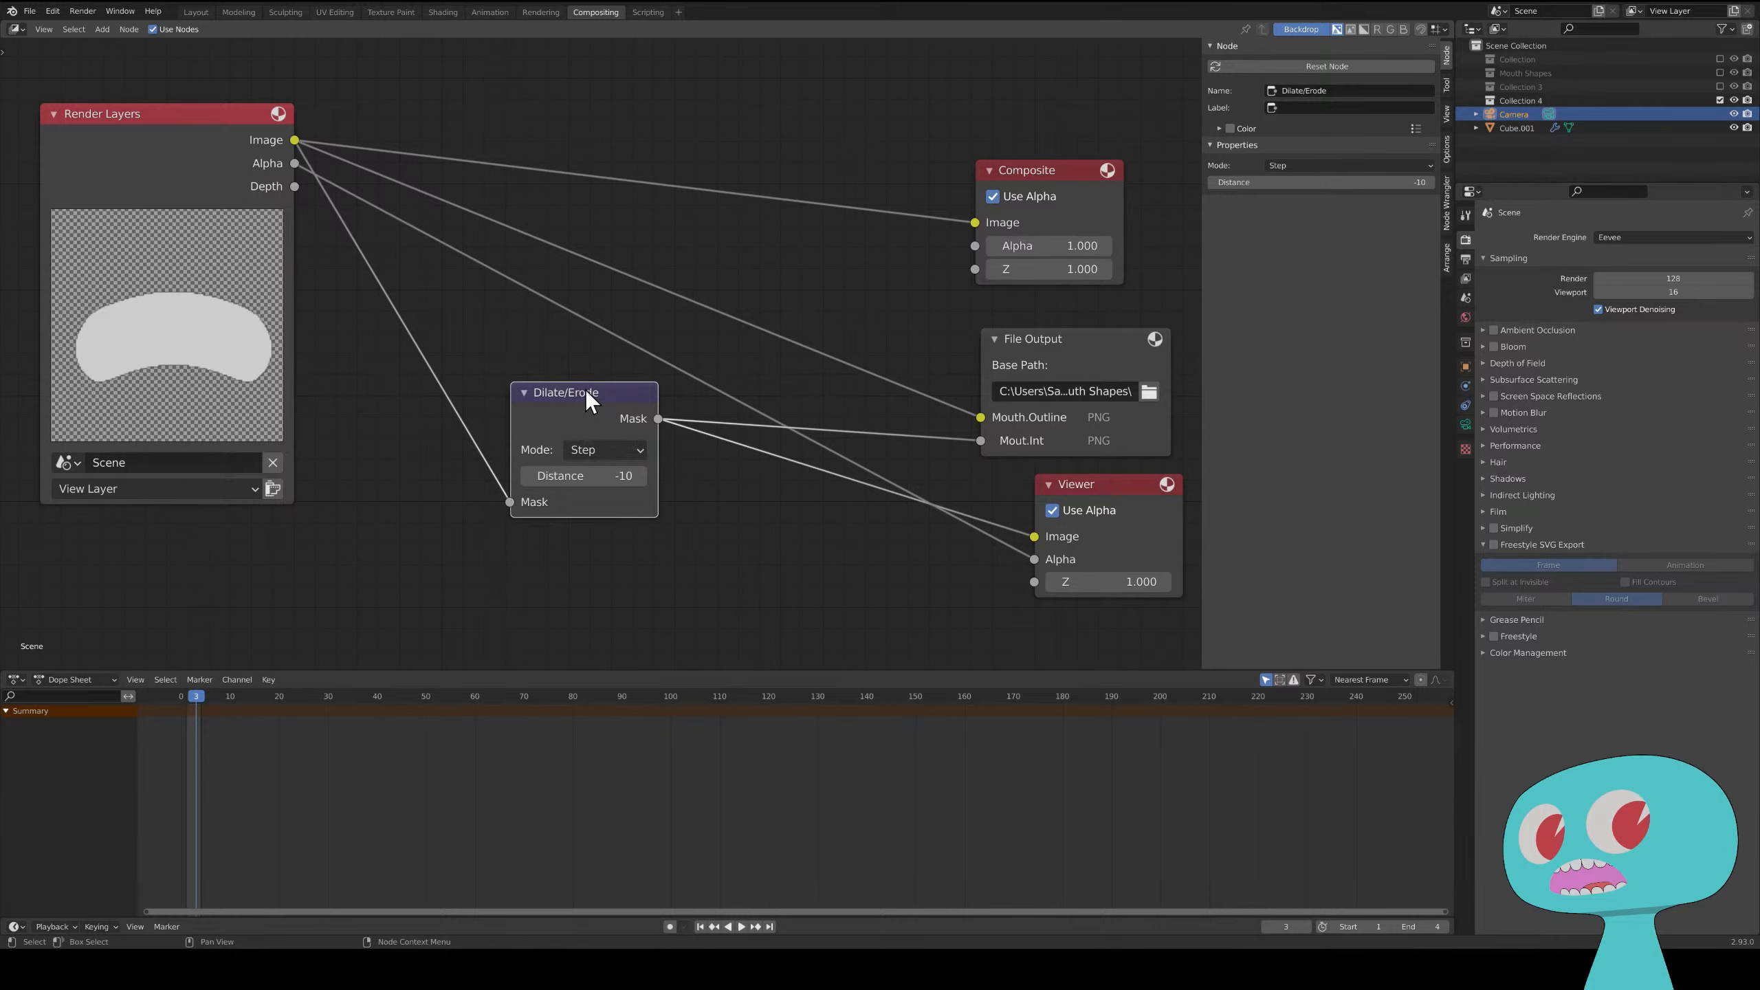
key("x")
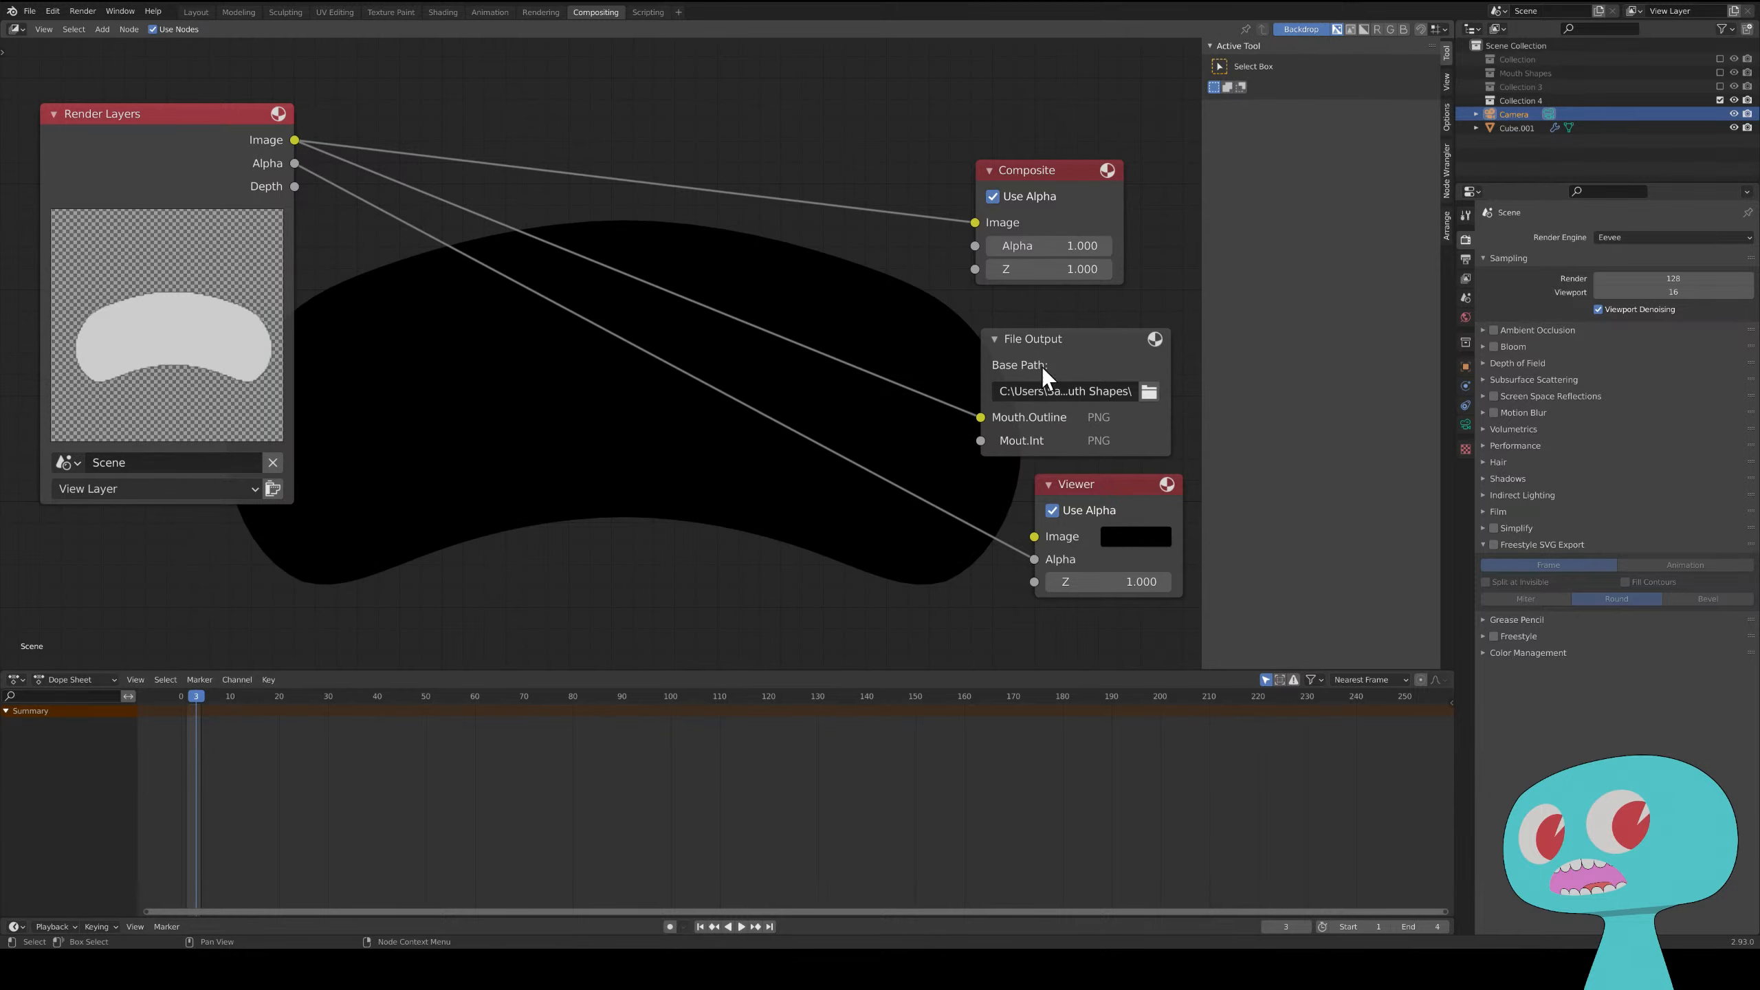
- Change the File Output node's Mouth.Outline file subpath to Teeth
left_click(1043, 338)
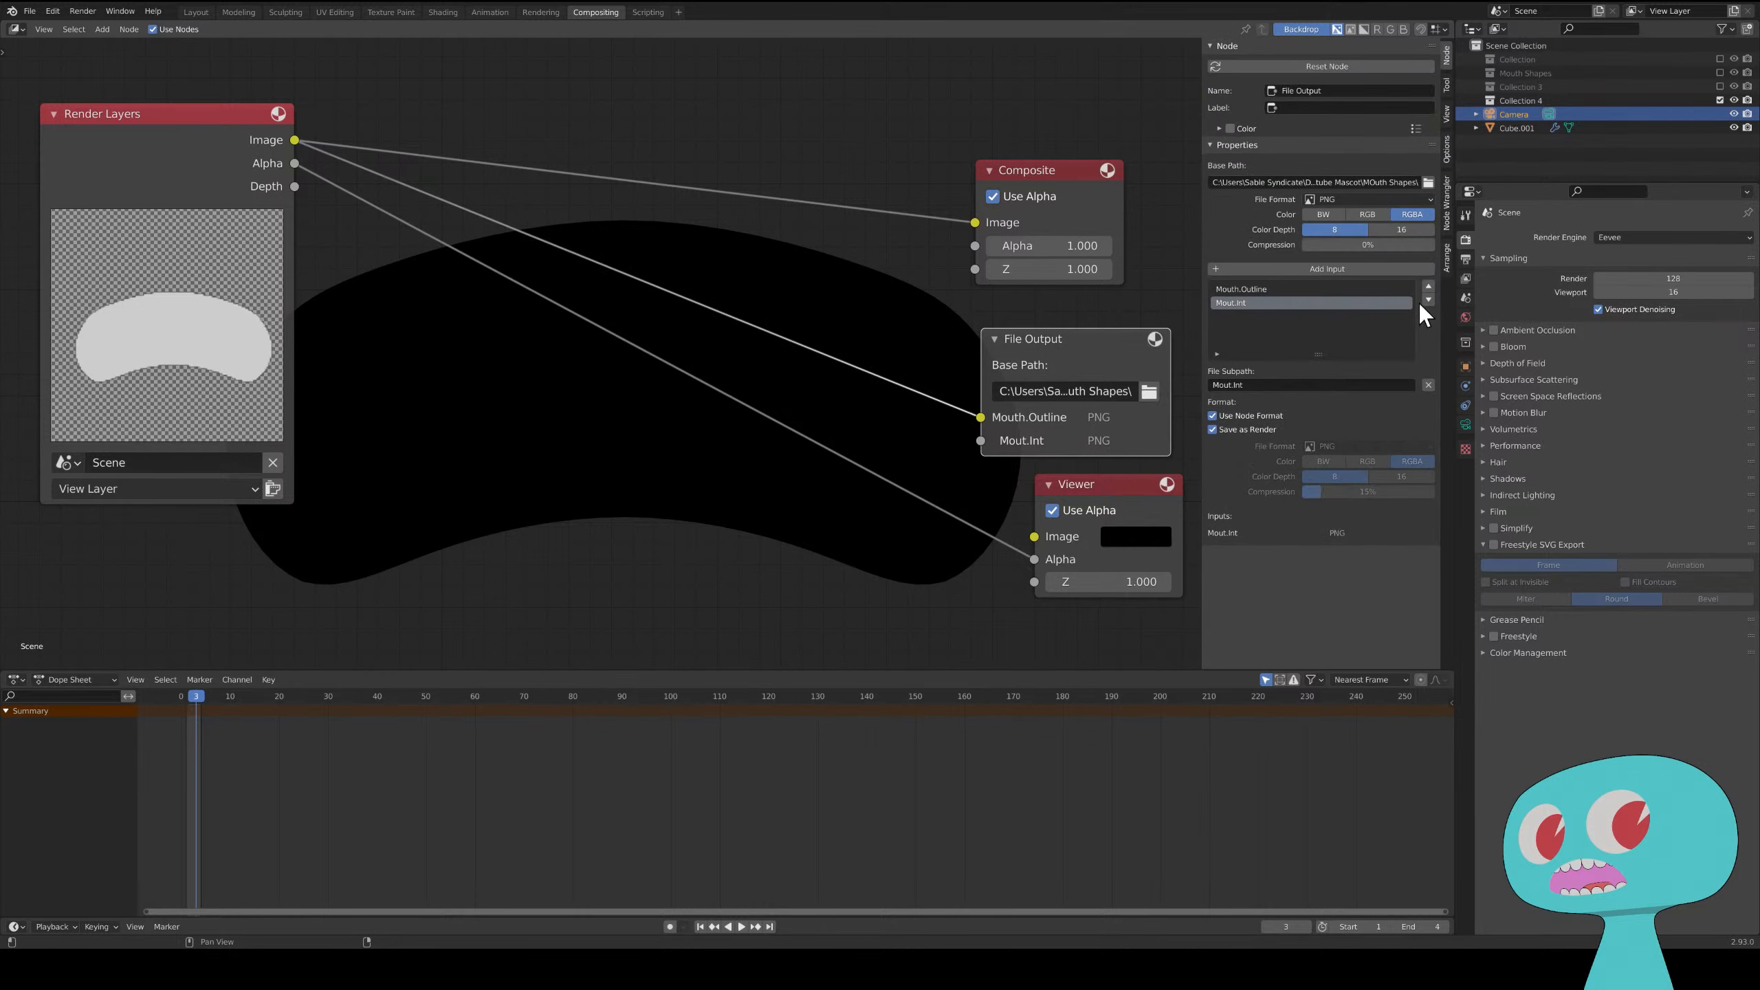
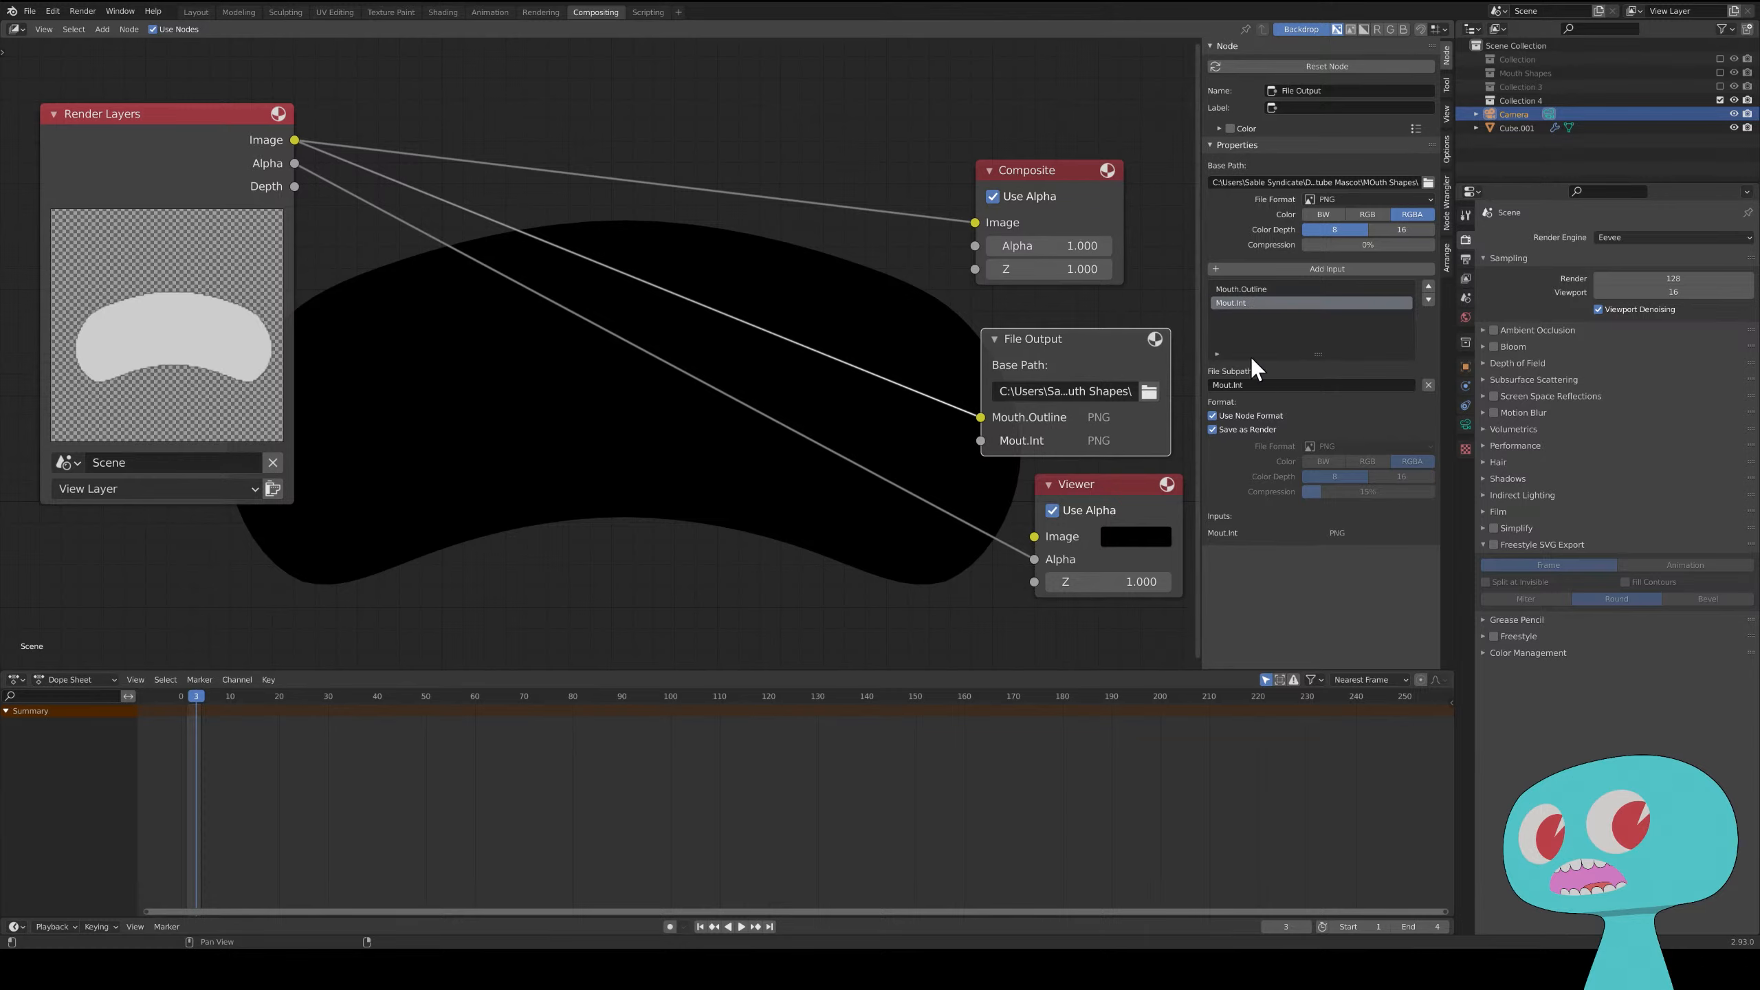
left_click(1252, 289)
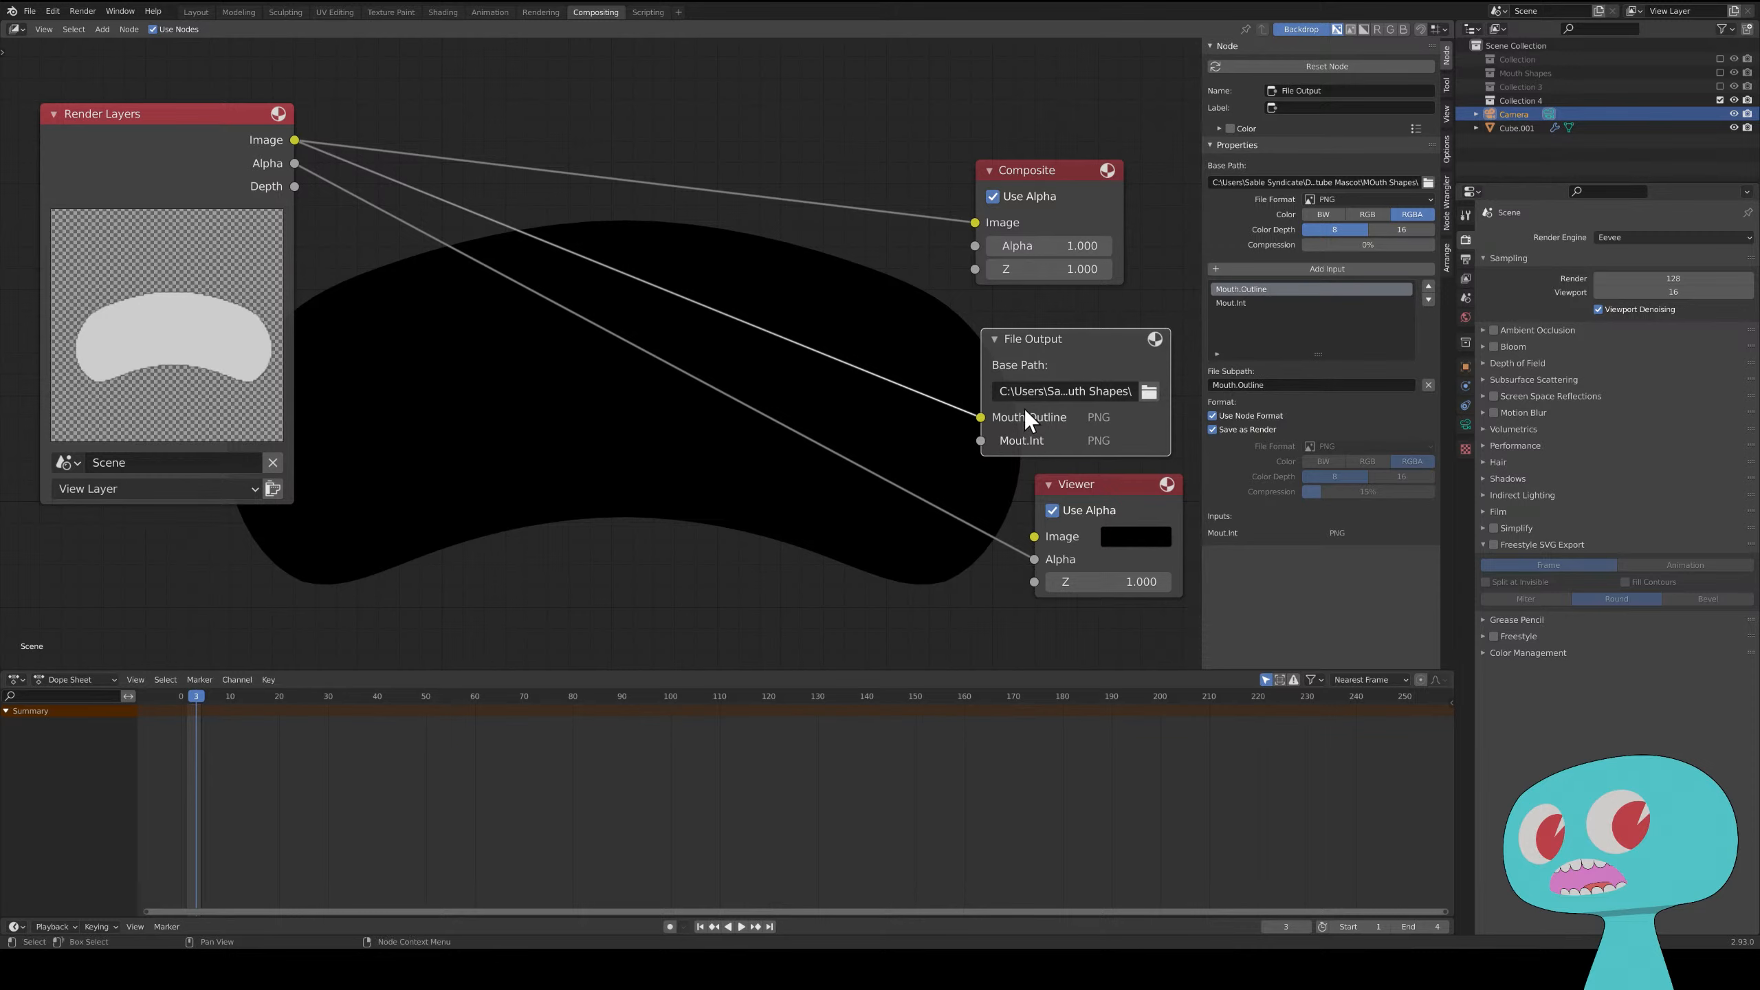
right_click(1246, 303)
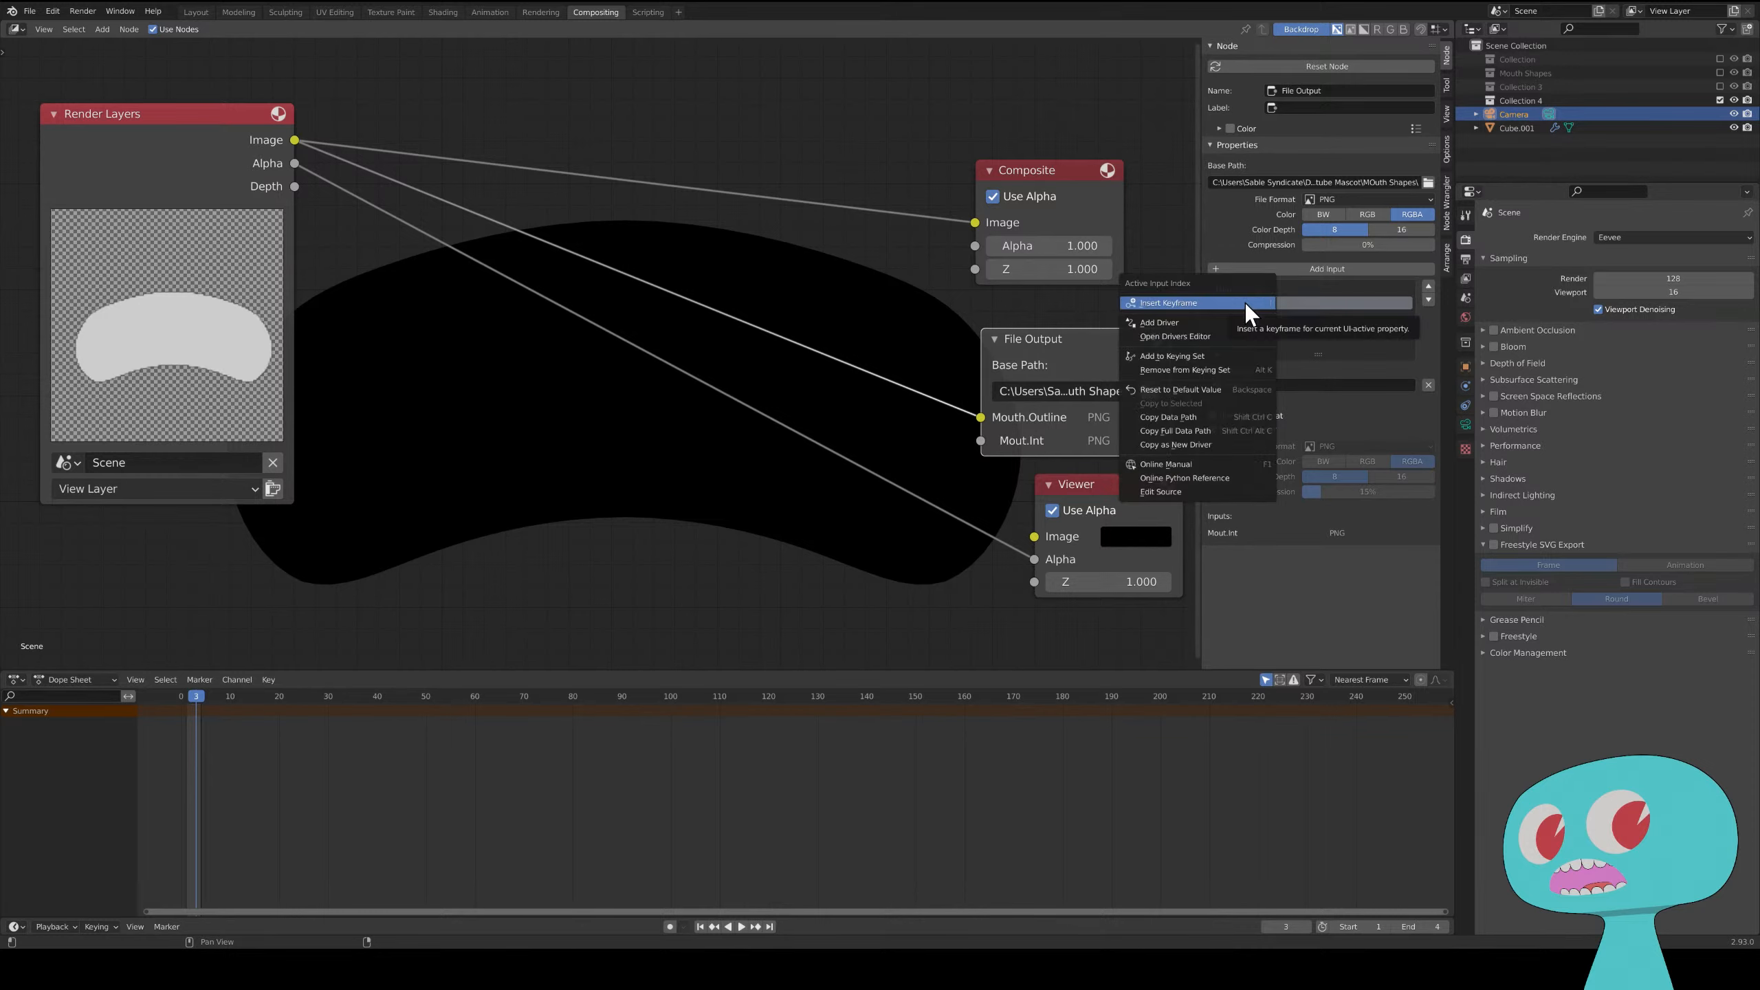
left_click(1219, 372)
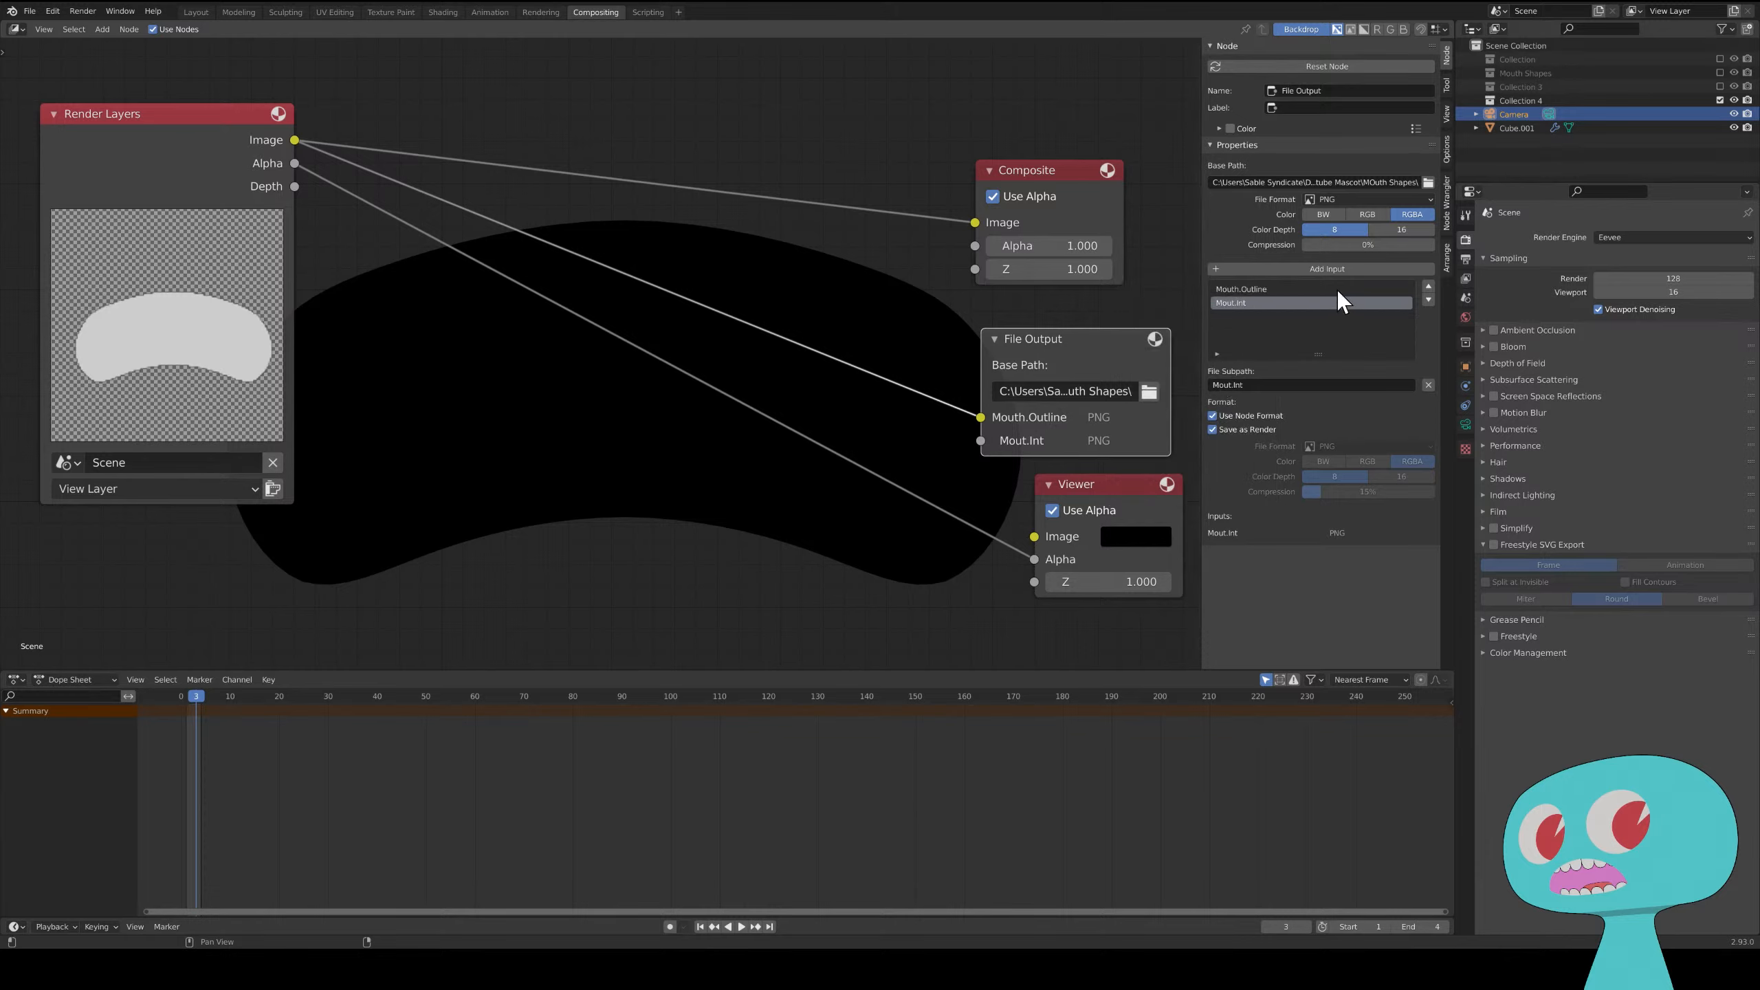
left_click(1254, 290)
left_click(1261, 385)
left_click(1262, 381)
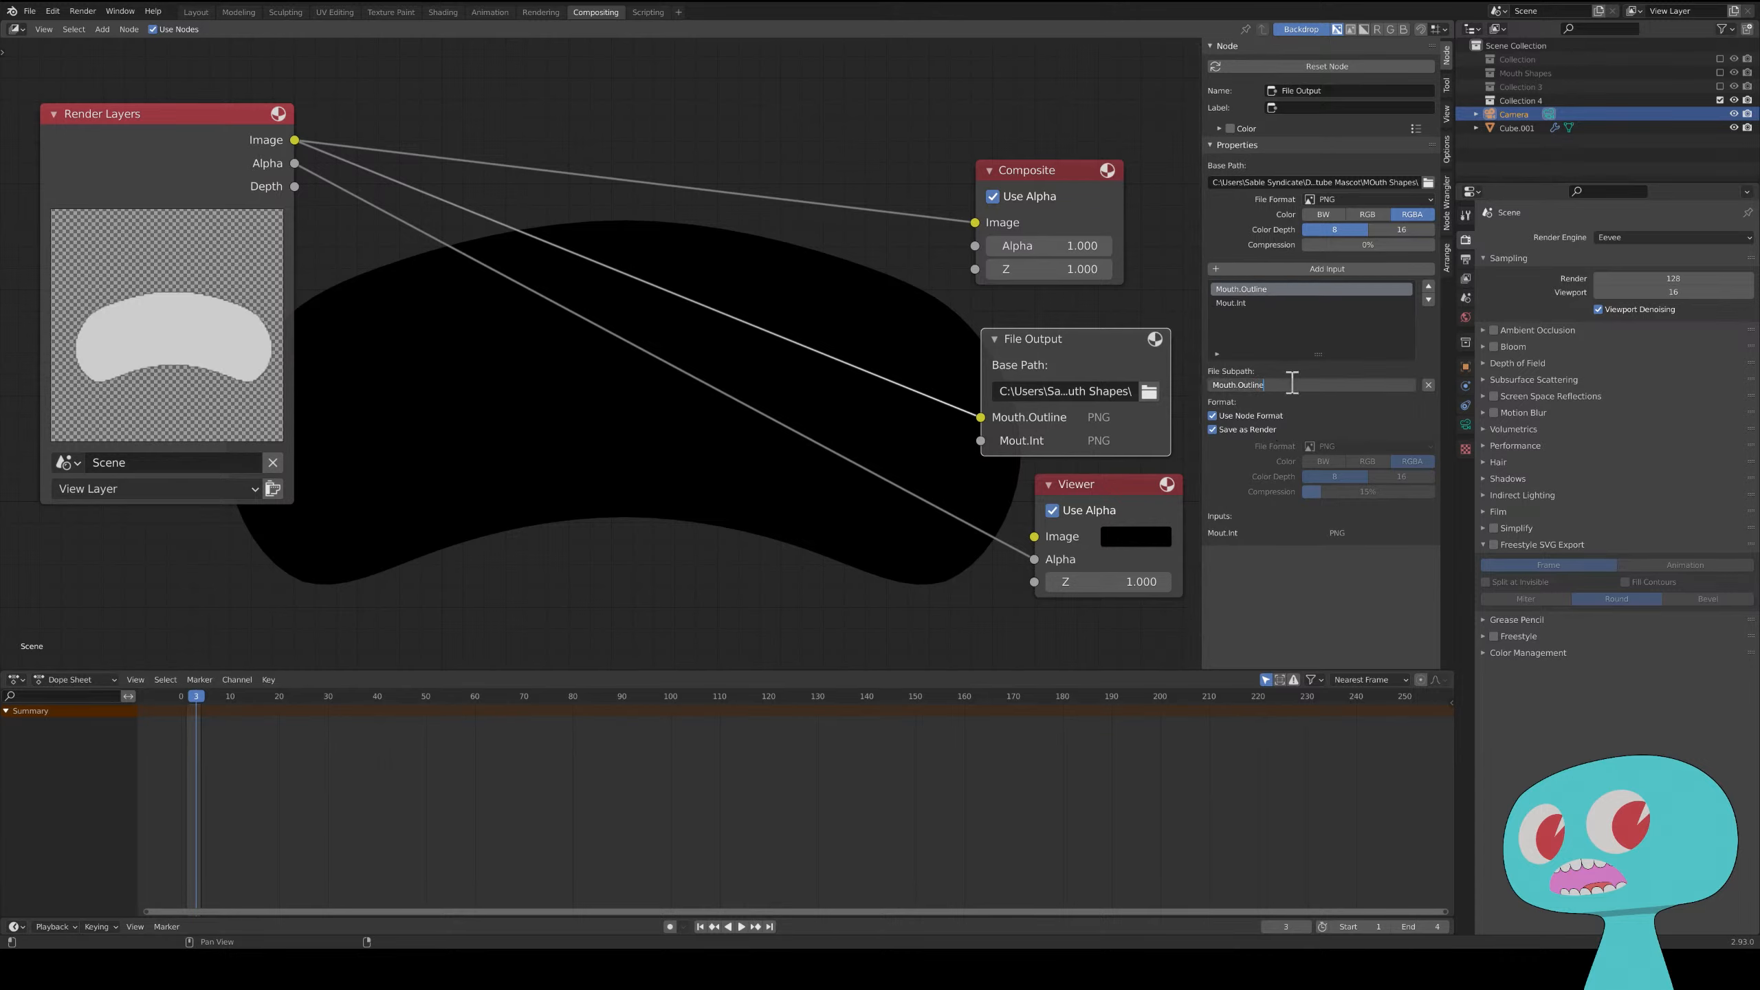
left_click_drag(1293, 385, 785, 373)
type("Teeth")
key("Return")
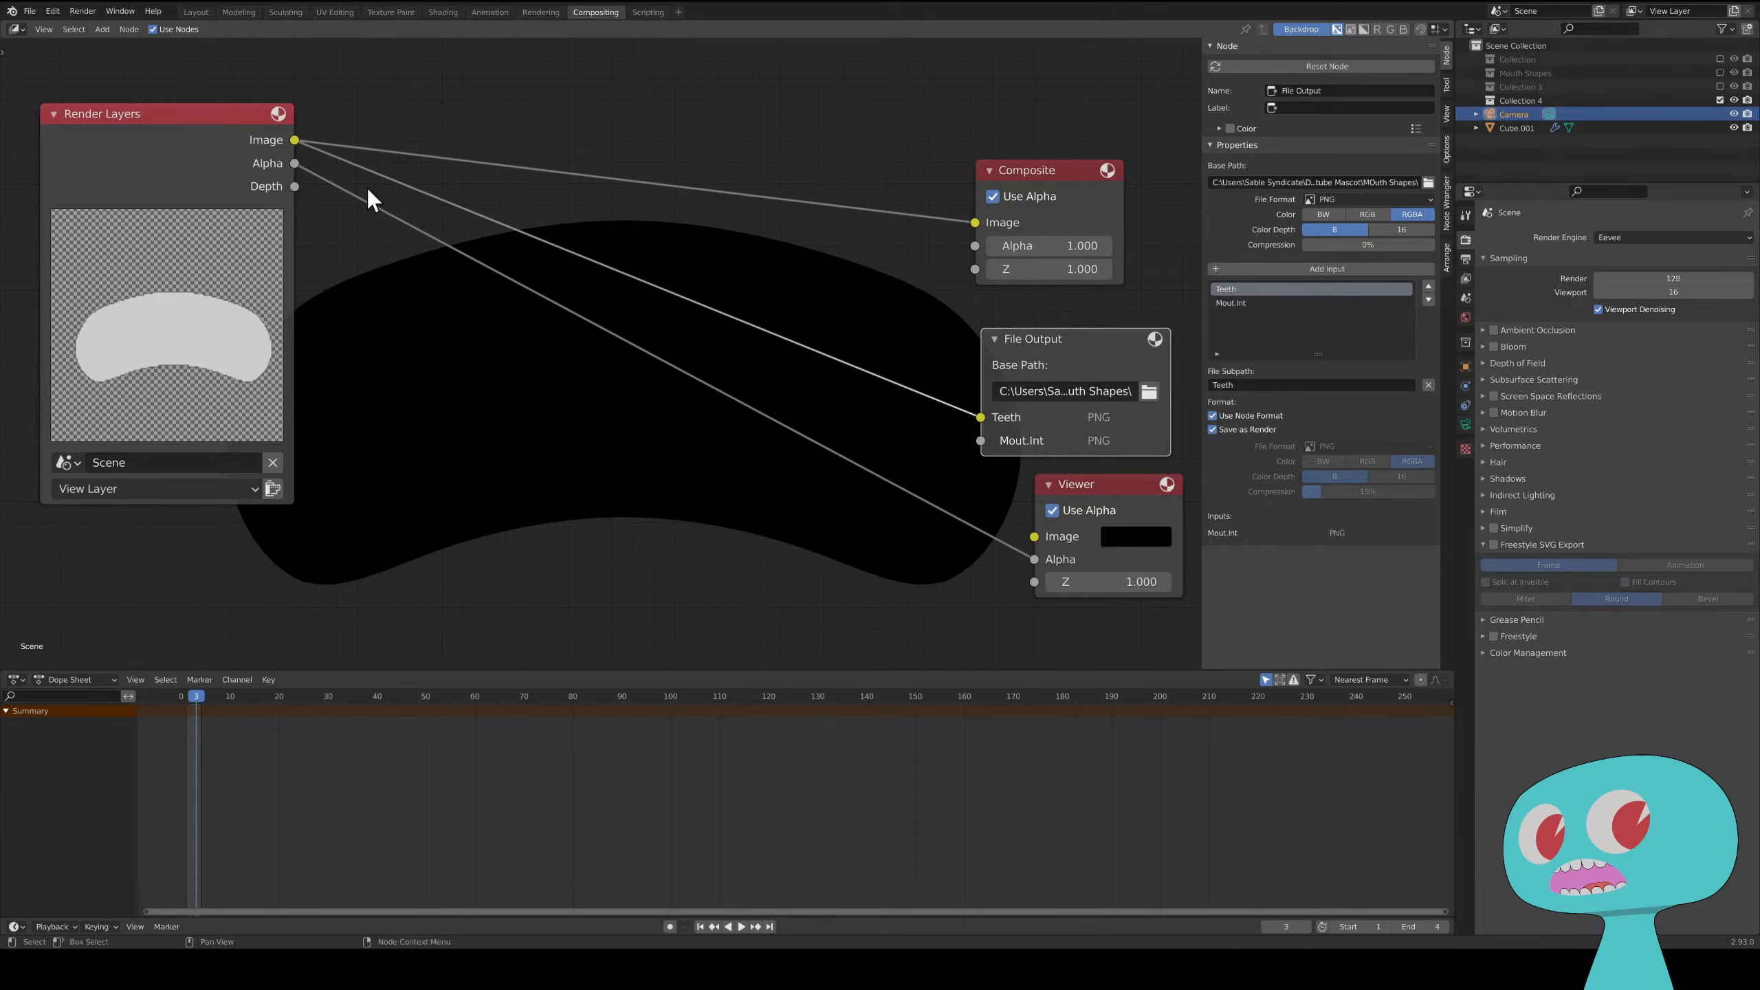
- Place the Viewer node slightly lower, render the image, and shrink the compositor backdrop to show the whole row of teeth
mouse_move(1094, 487)
left_mouse_down()
mouse_move(1097, 504)
mouse_move(1036, 504)
mouse_move(1073, 502)
left_mouse_up()
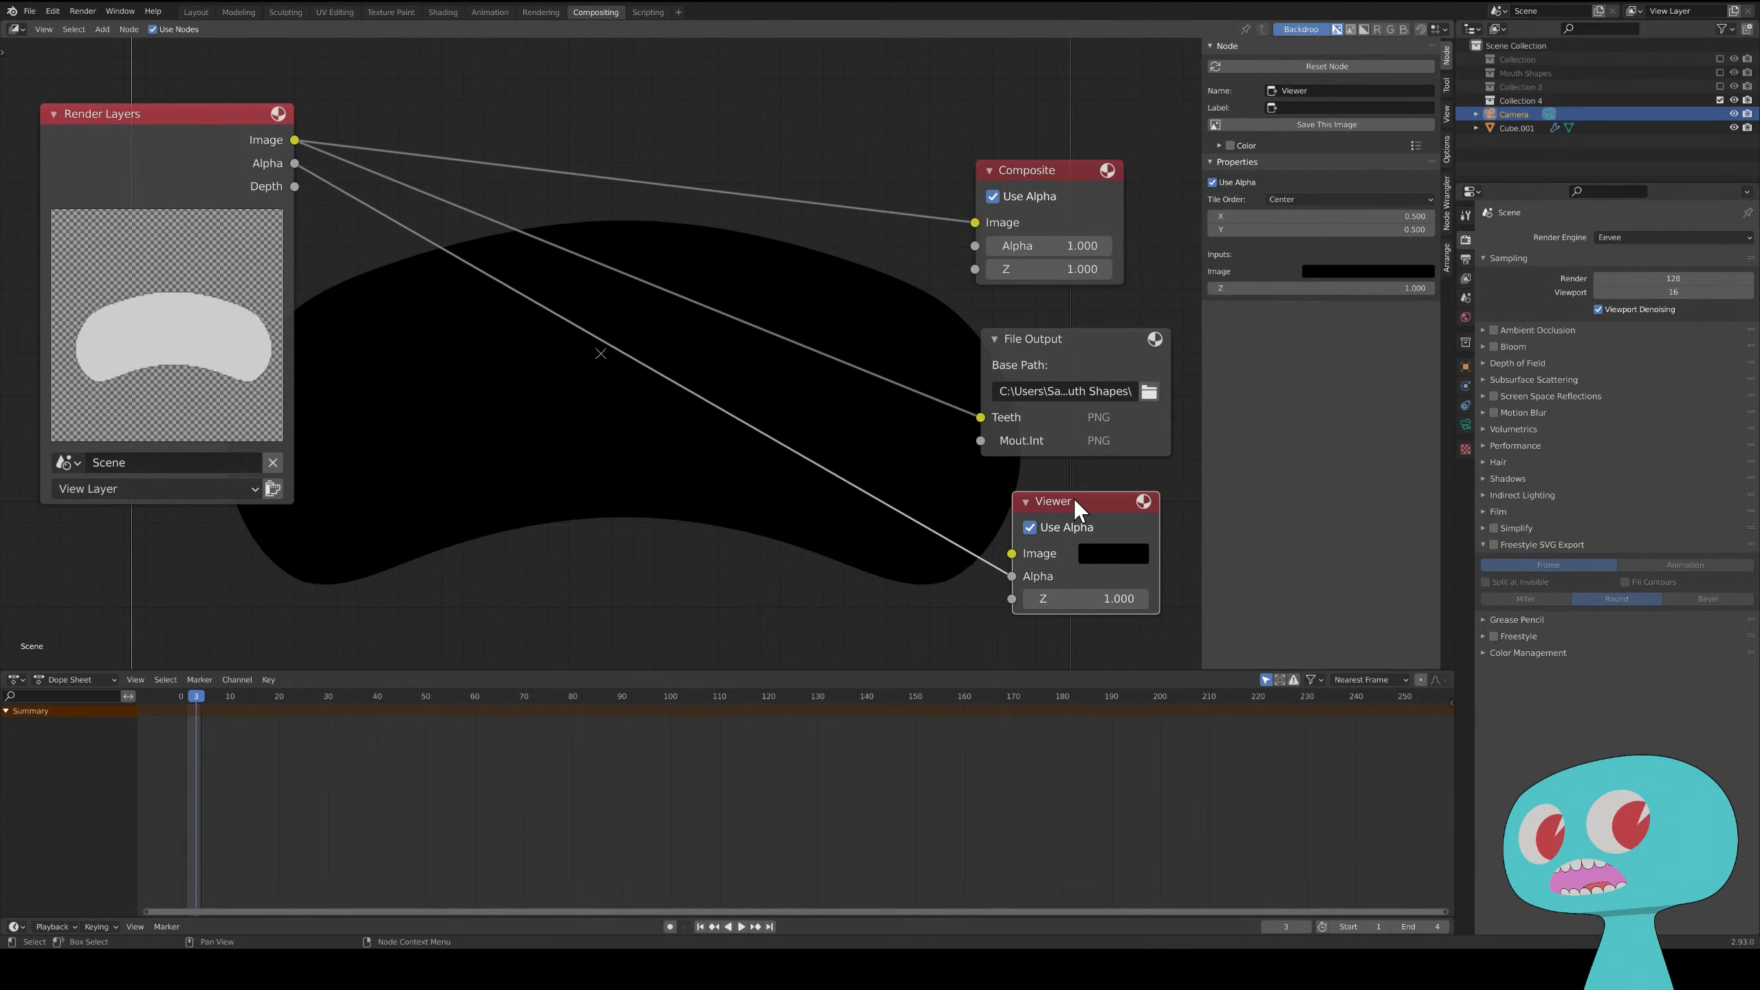
key("F12")
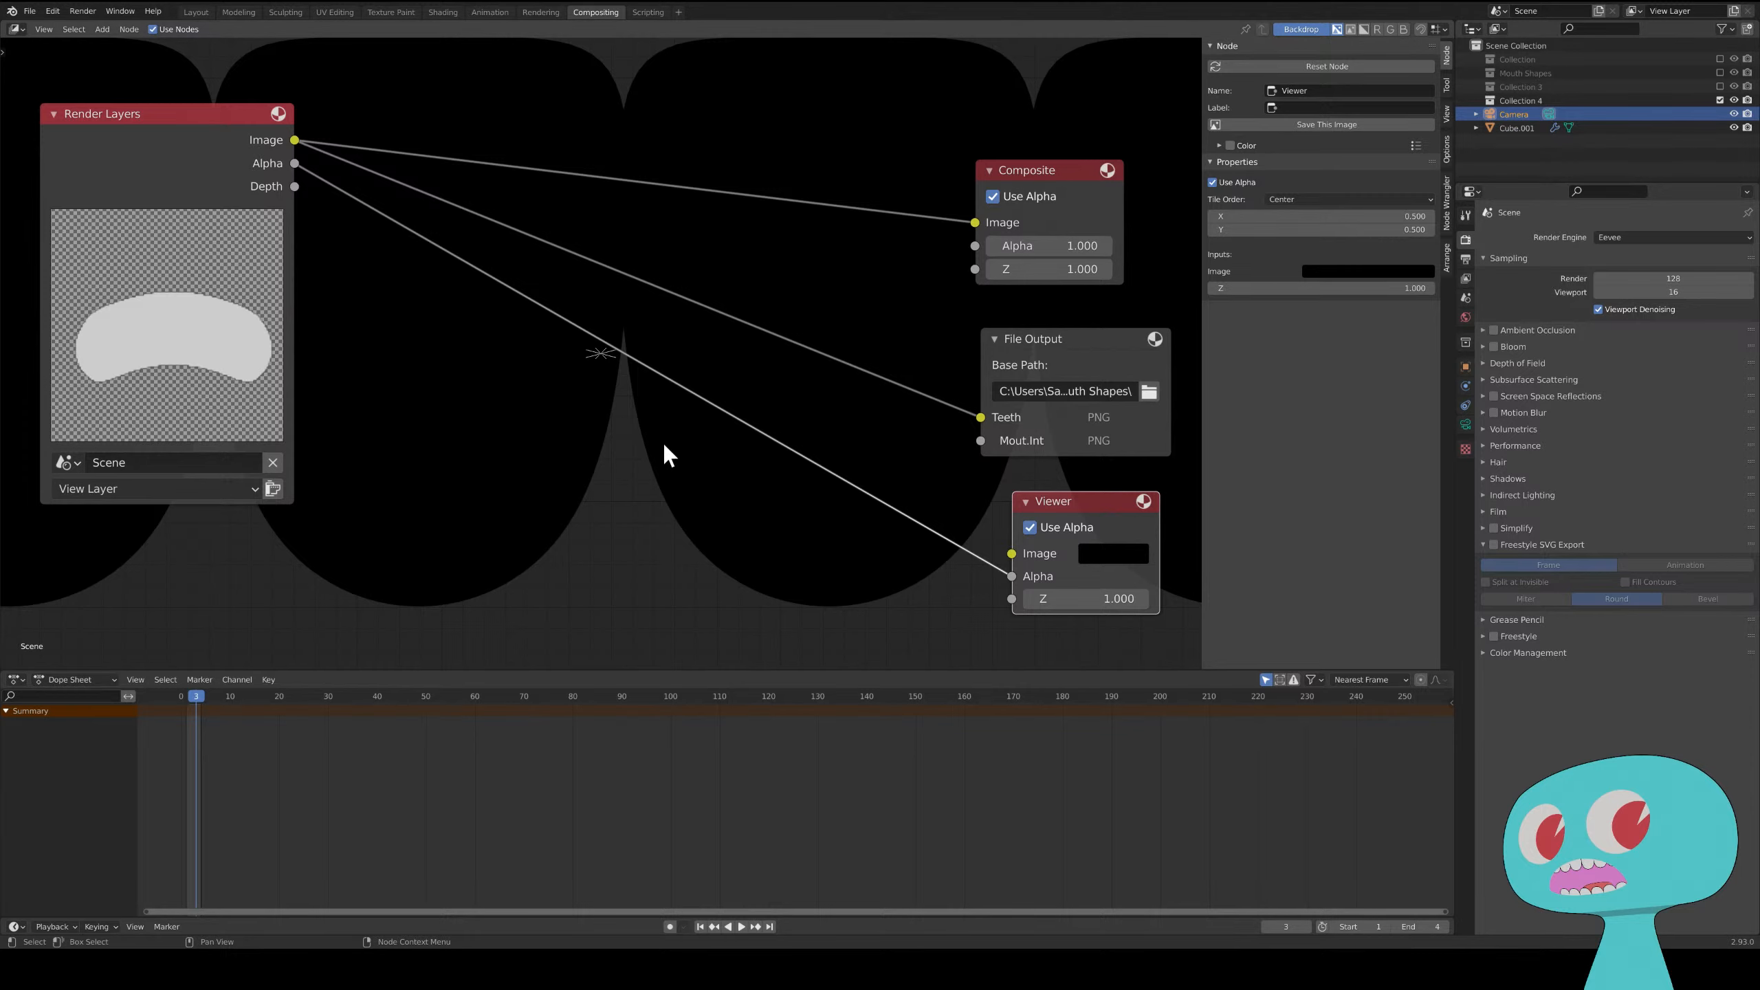
scroll(445, 395, "down", 3)
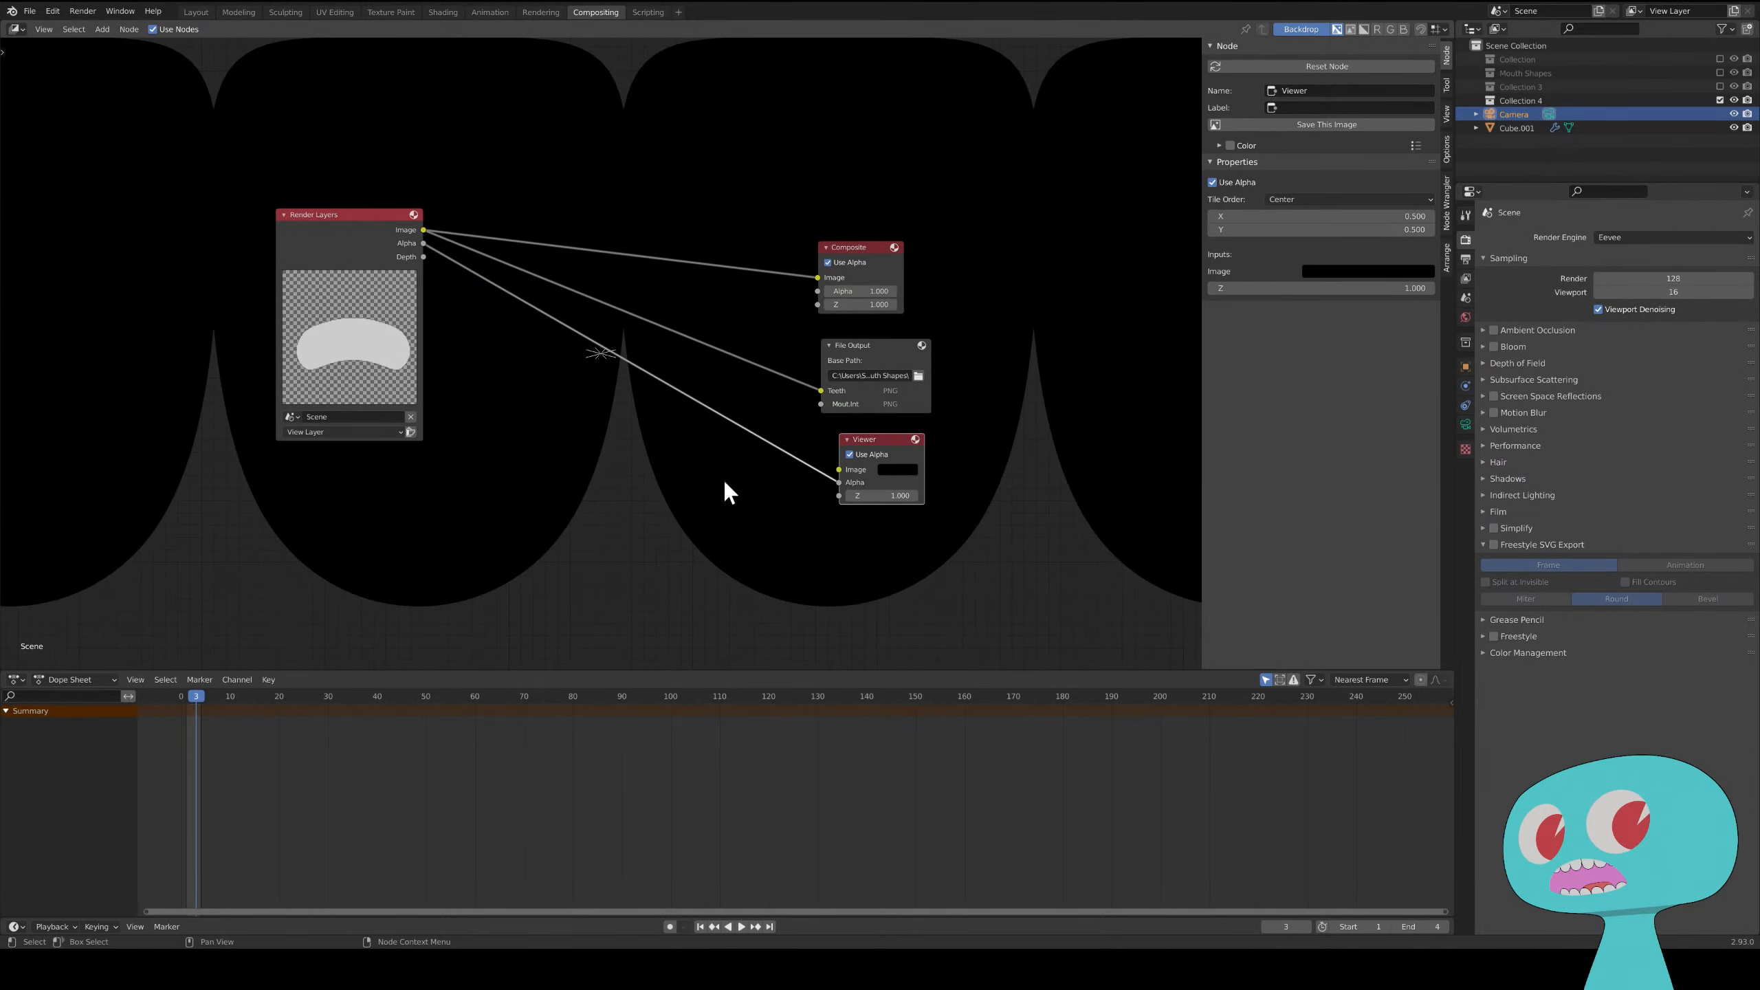
key("v")
key("v")
key("v")
key("v")
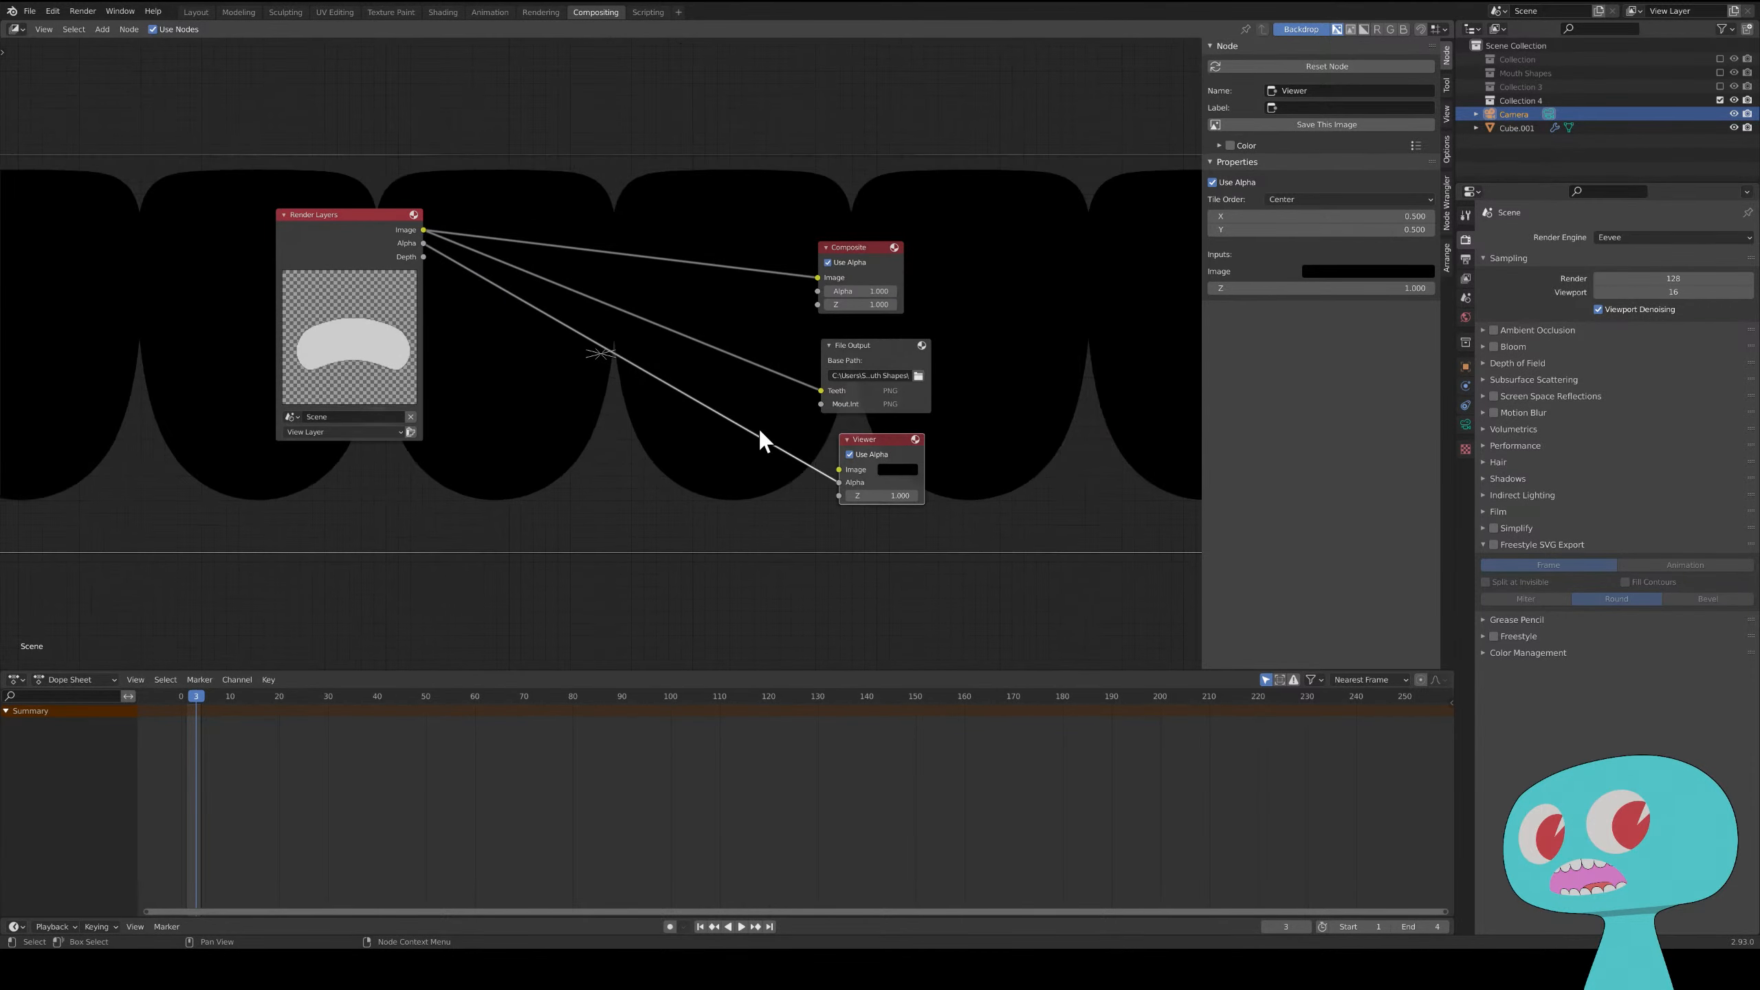
key("v")
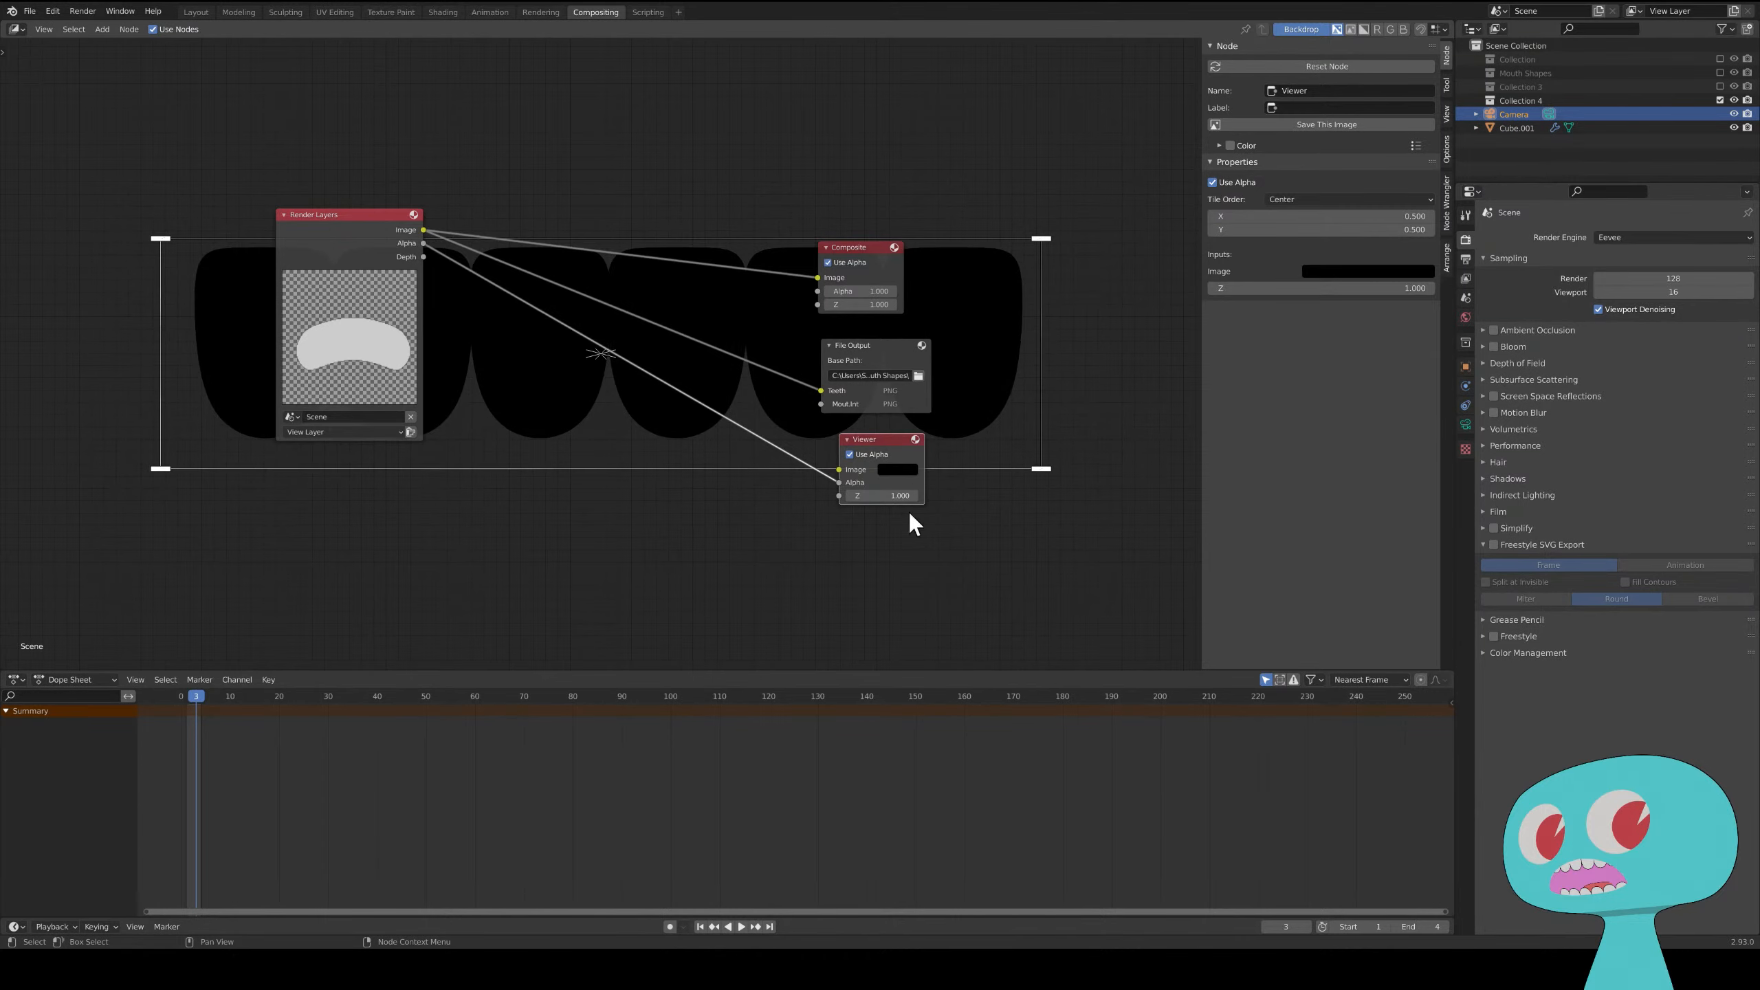
- Connect the Render Layers Image and Alpha outputs to the matching Viewer inputs, and shift the File Output node slightly
left_click_drag(839, 482, 839, 470)
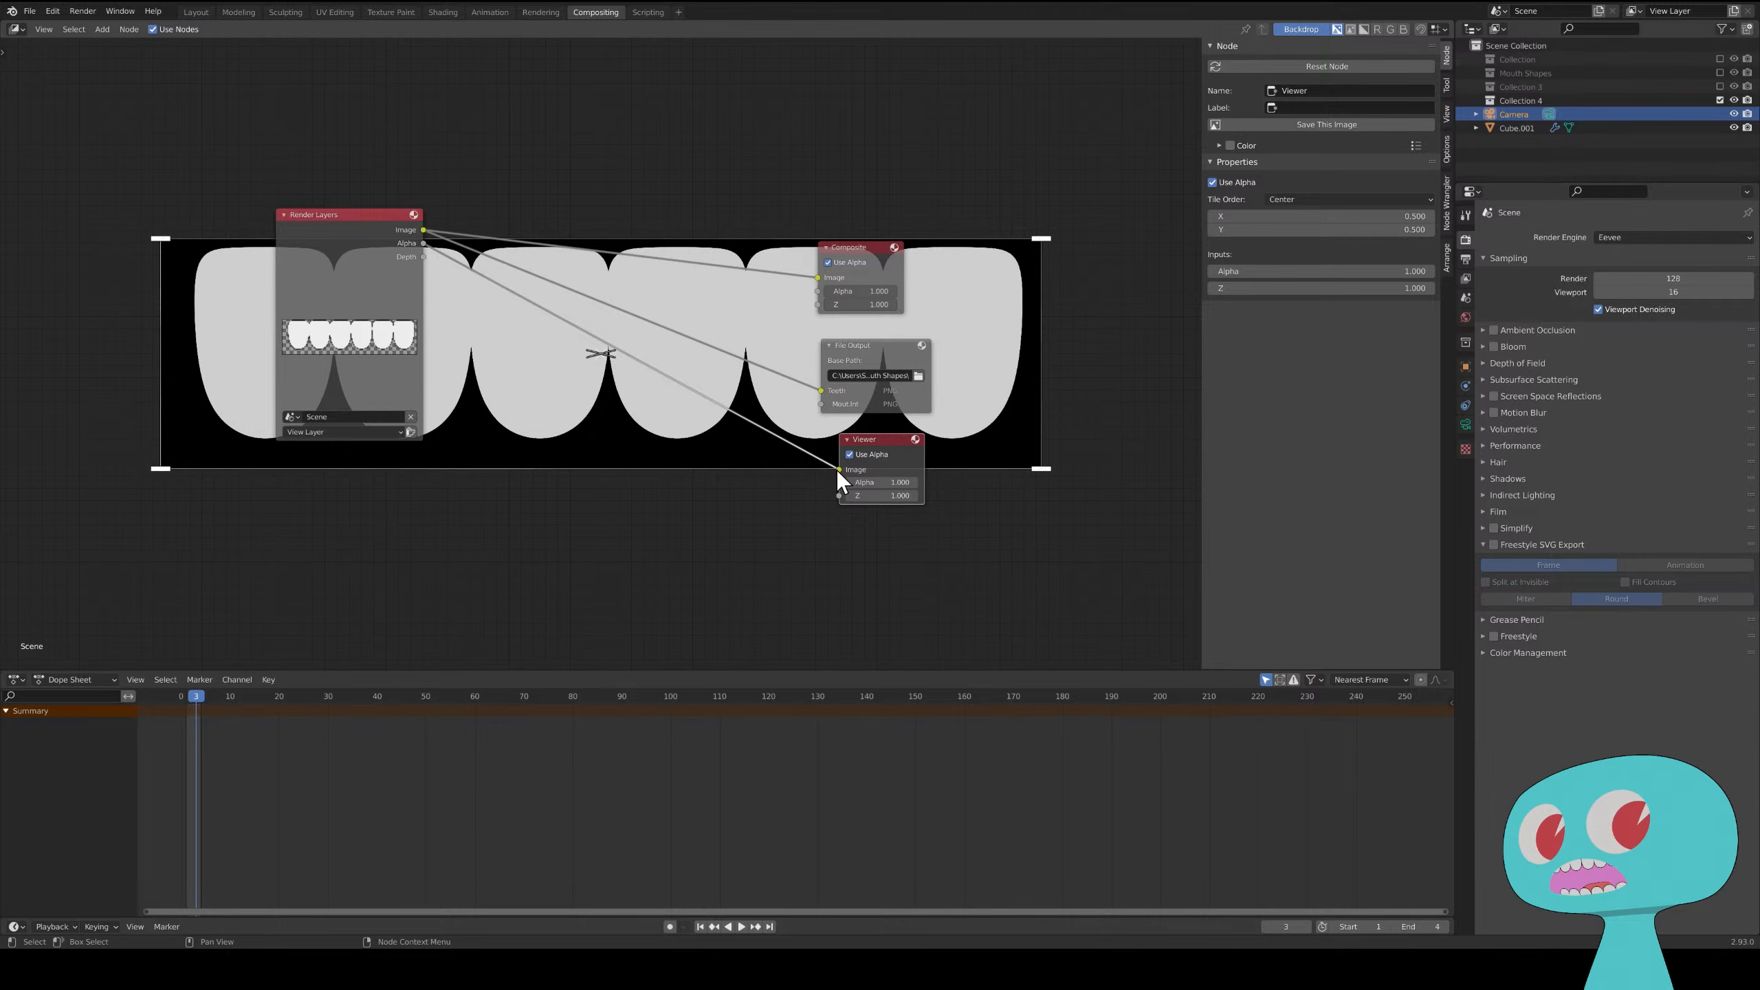
left_click_drag(838, 471, 839, 482)
left_click_drag(422, 230, 838, 470)
middle_click_drag(621, 415, 626, 498)
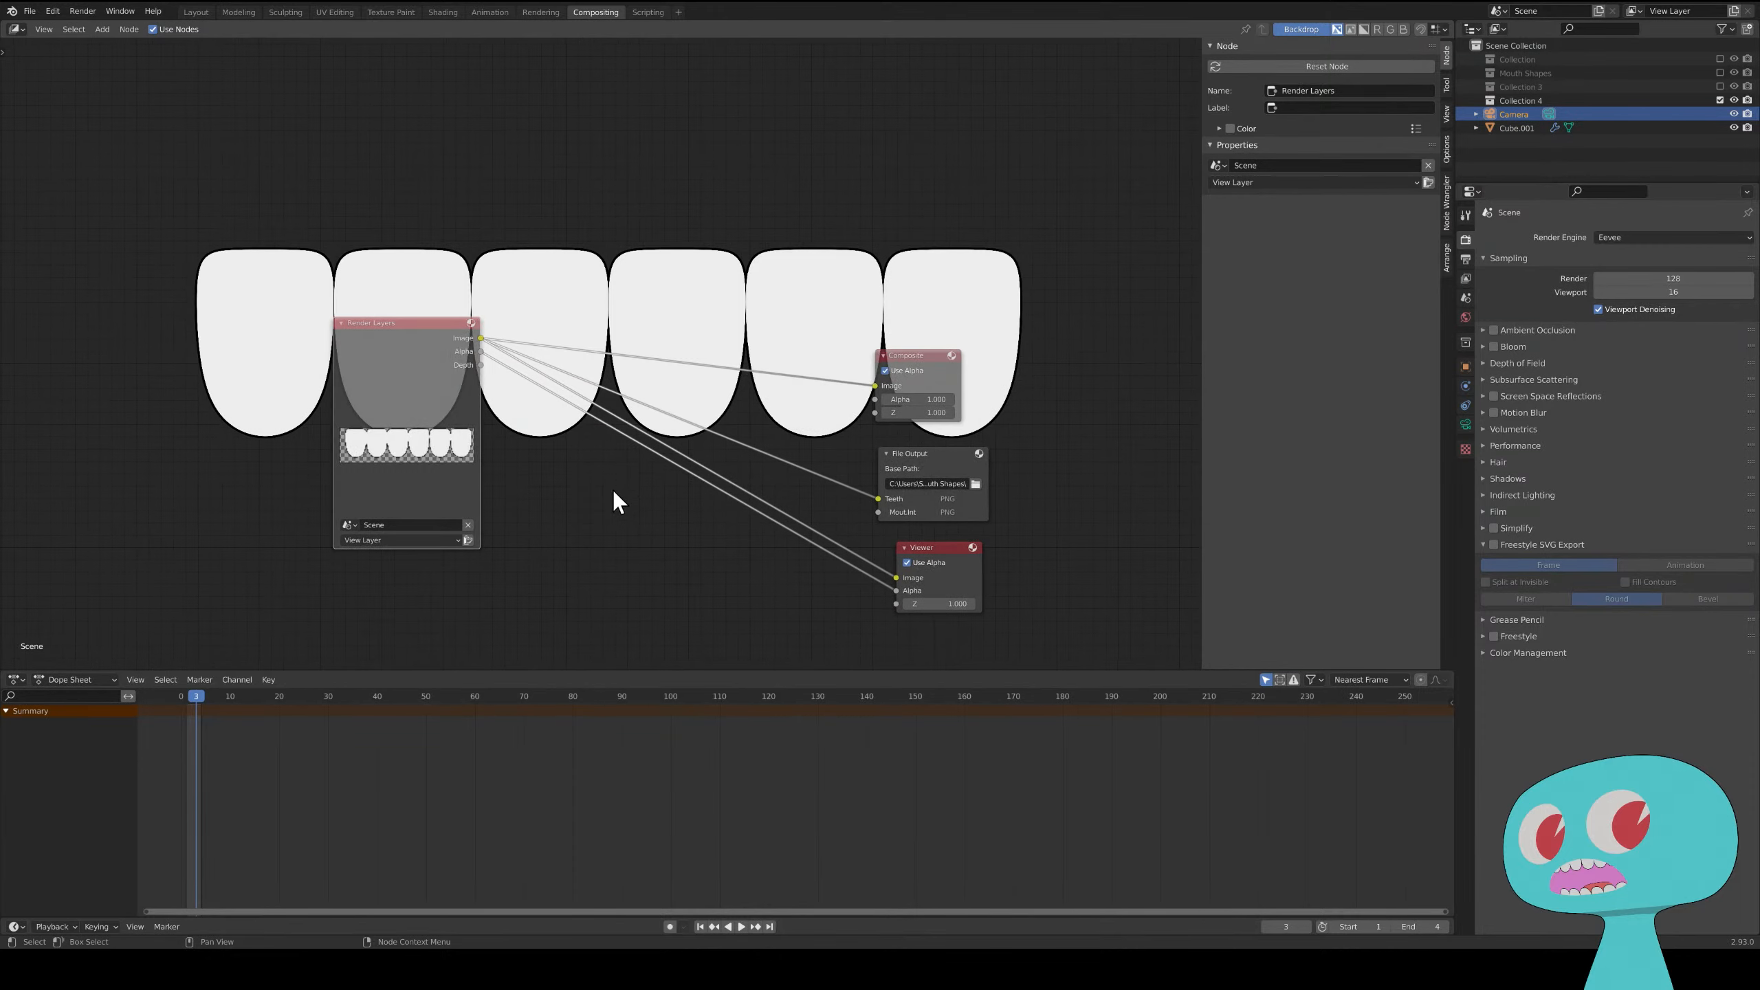
left_click_drag(941, 461, 945, 462)
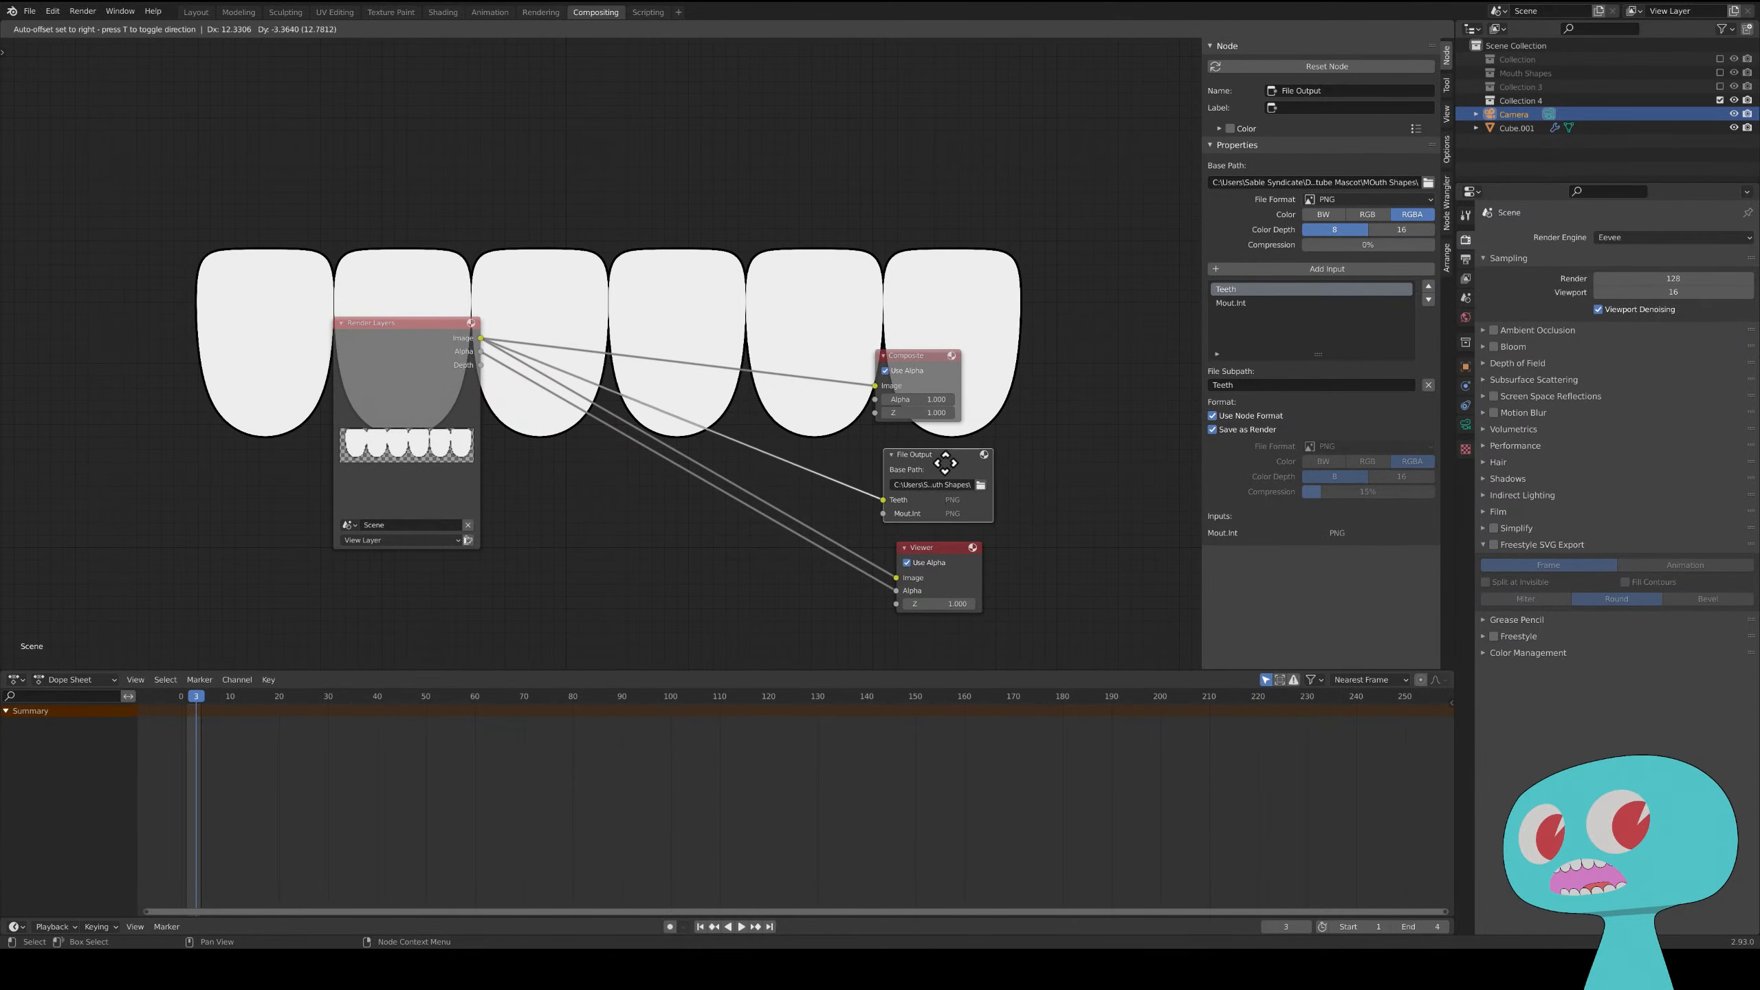
- Check for Teeth0003.png in the Shading workspace's output folder listing and return to the Layout workspace
left_click(446, 11)
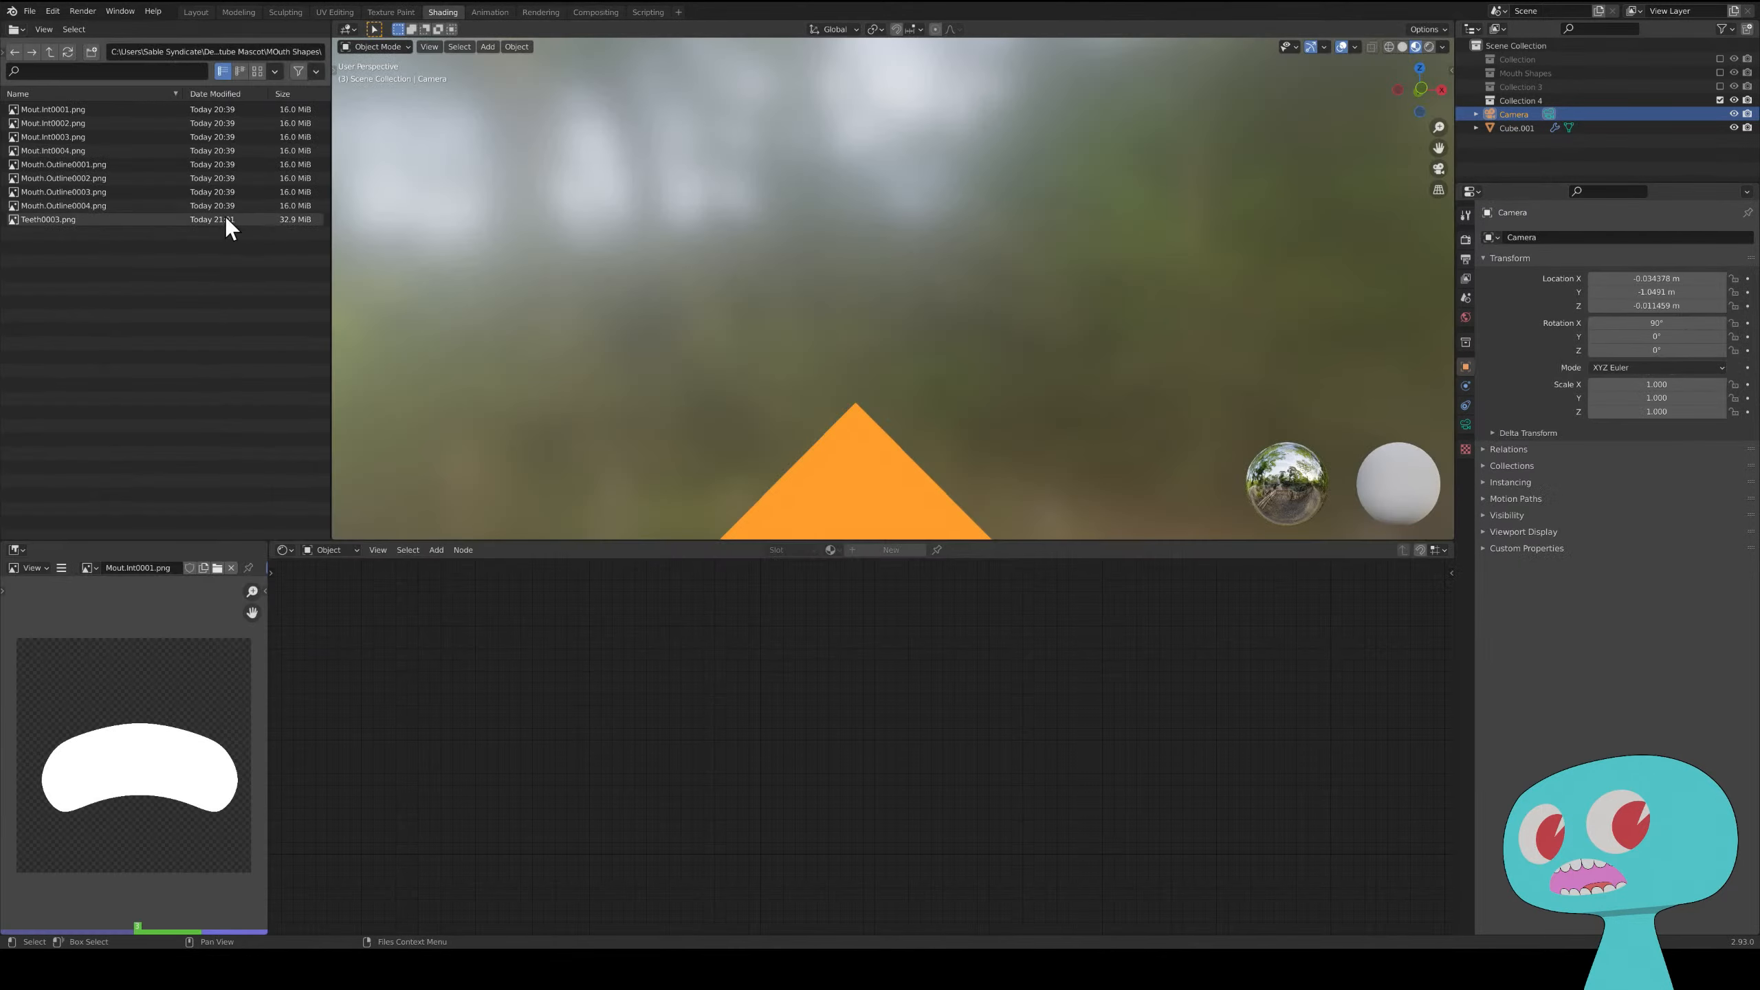
left_click(48, 220)
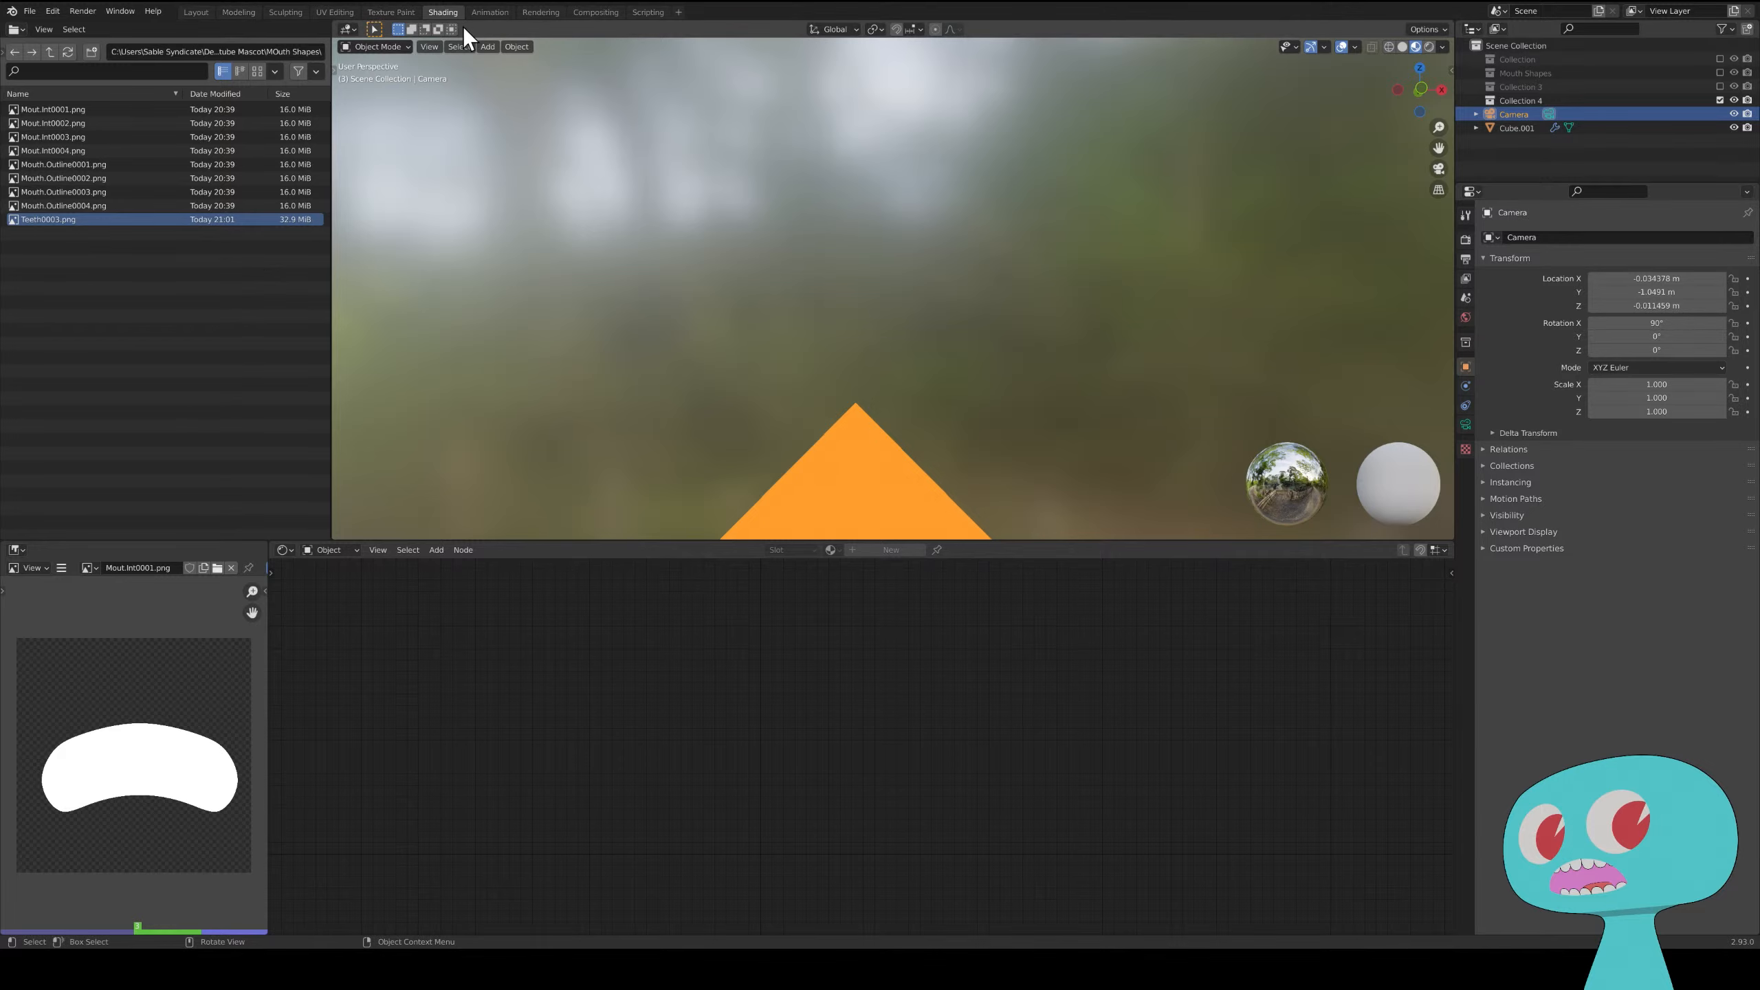
left_click(193, 13)
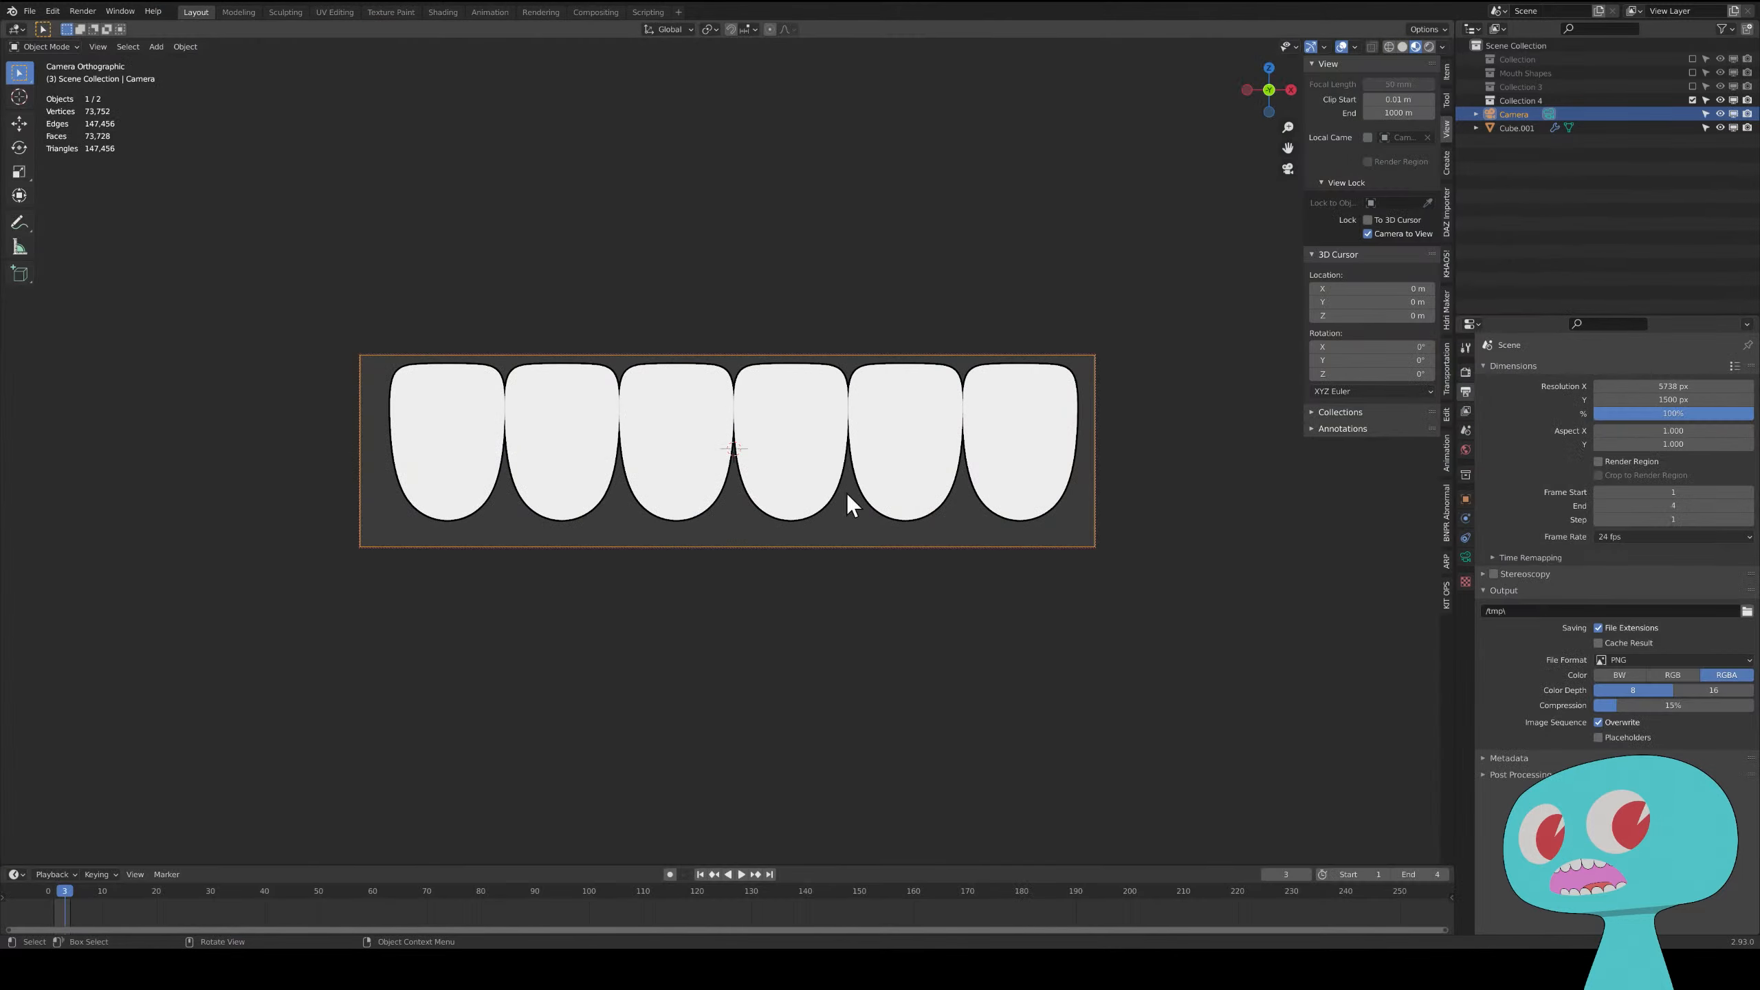
- Hide the viewport sidebar and leave the camera view to inspect the camera and the row of teeth in perspective
left_click(1388, 235)
key("n")
middle_click_drag(631, 456, 711, 490)
scroll(721, 489, "down", 12)
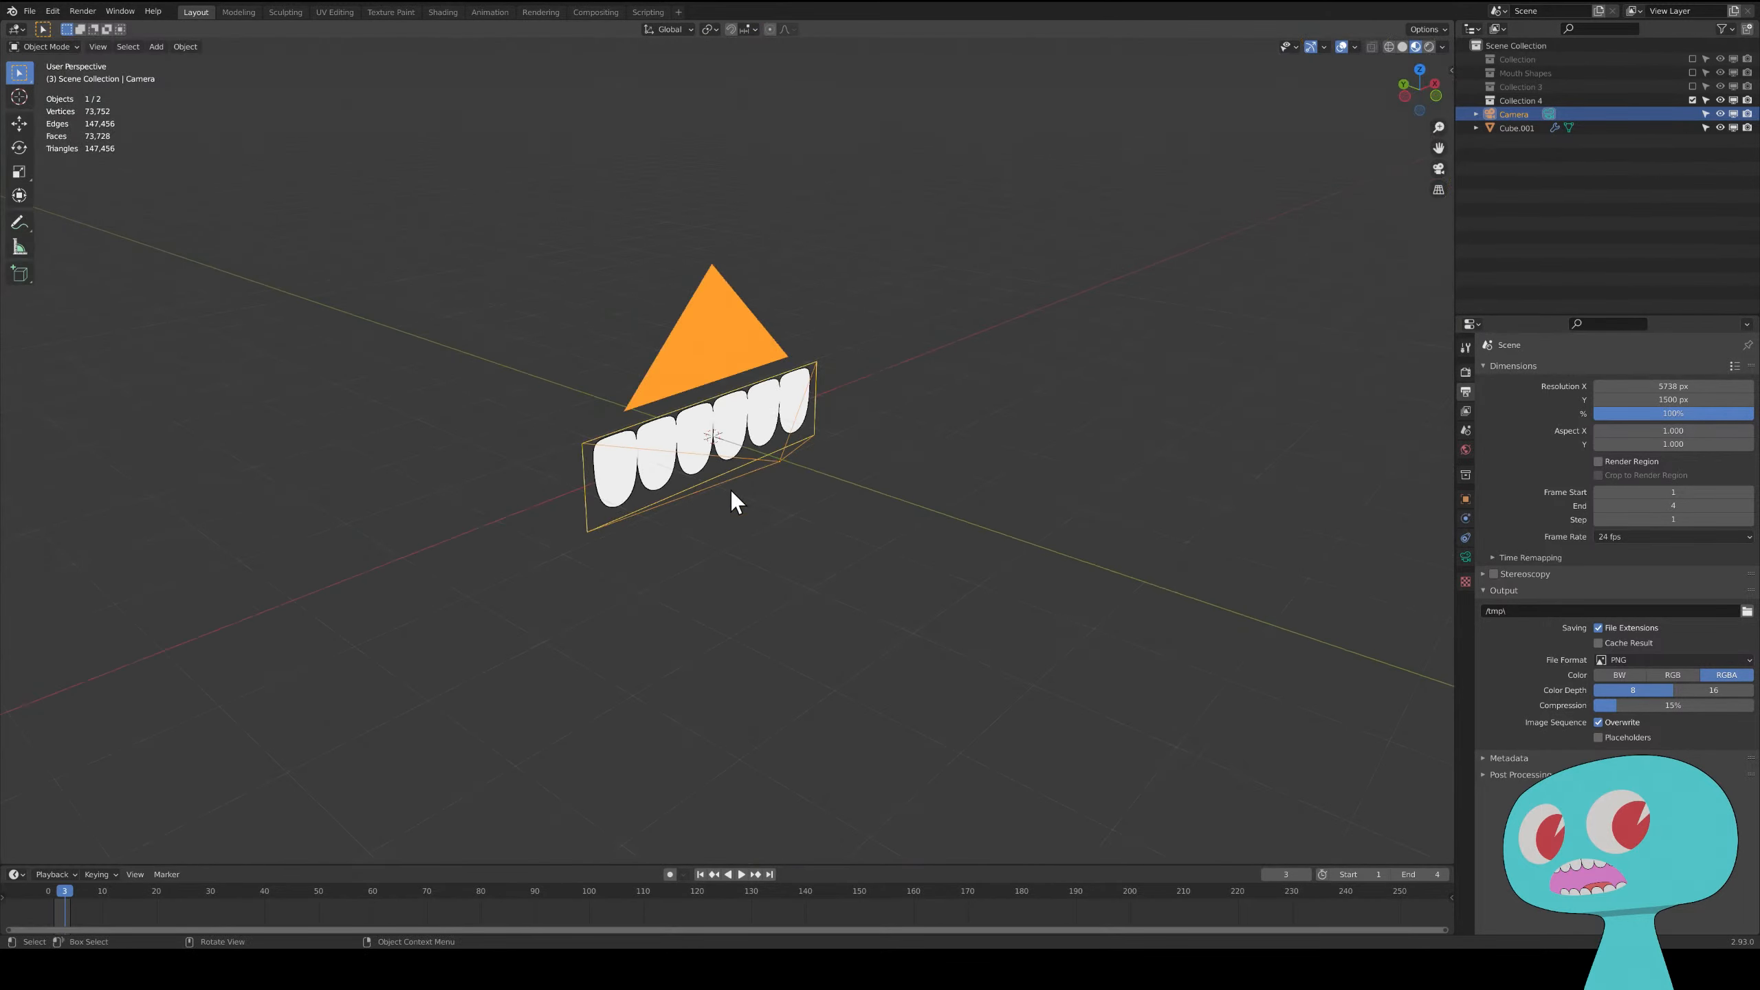
scroll(752, 482, "up", 6)
left_click(897, 489)
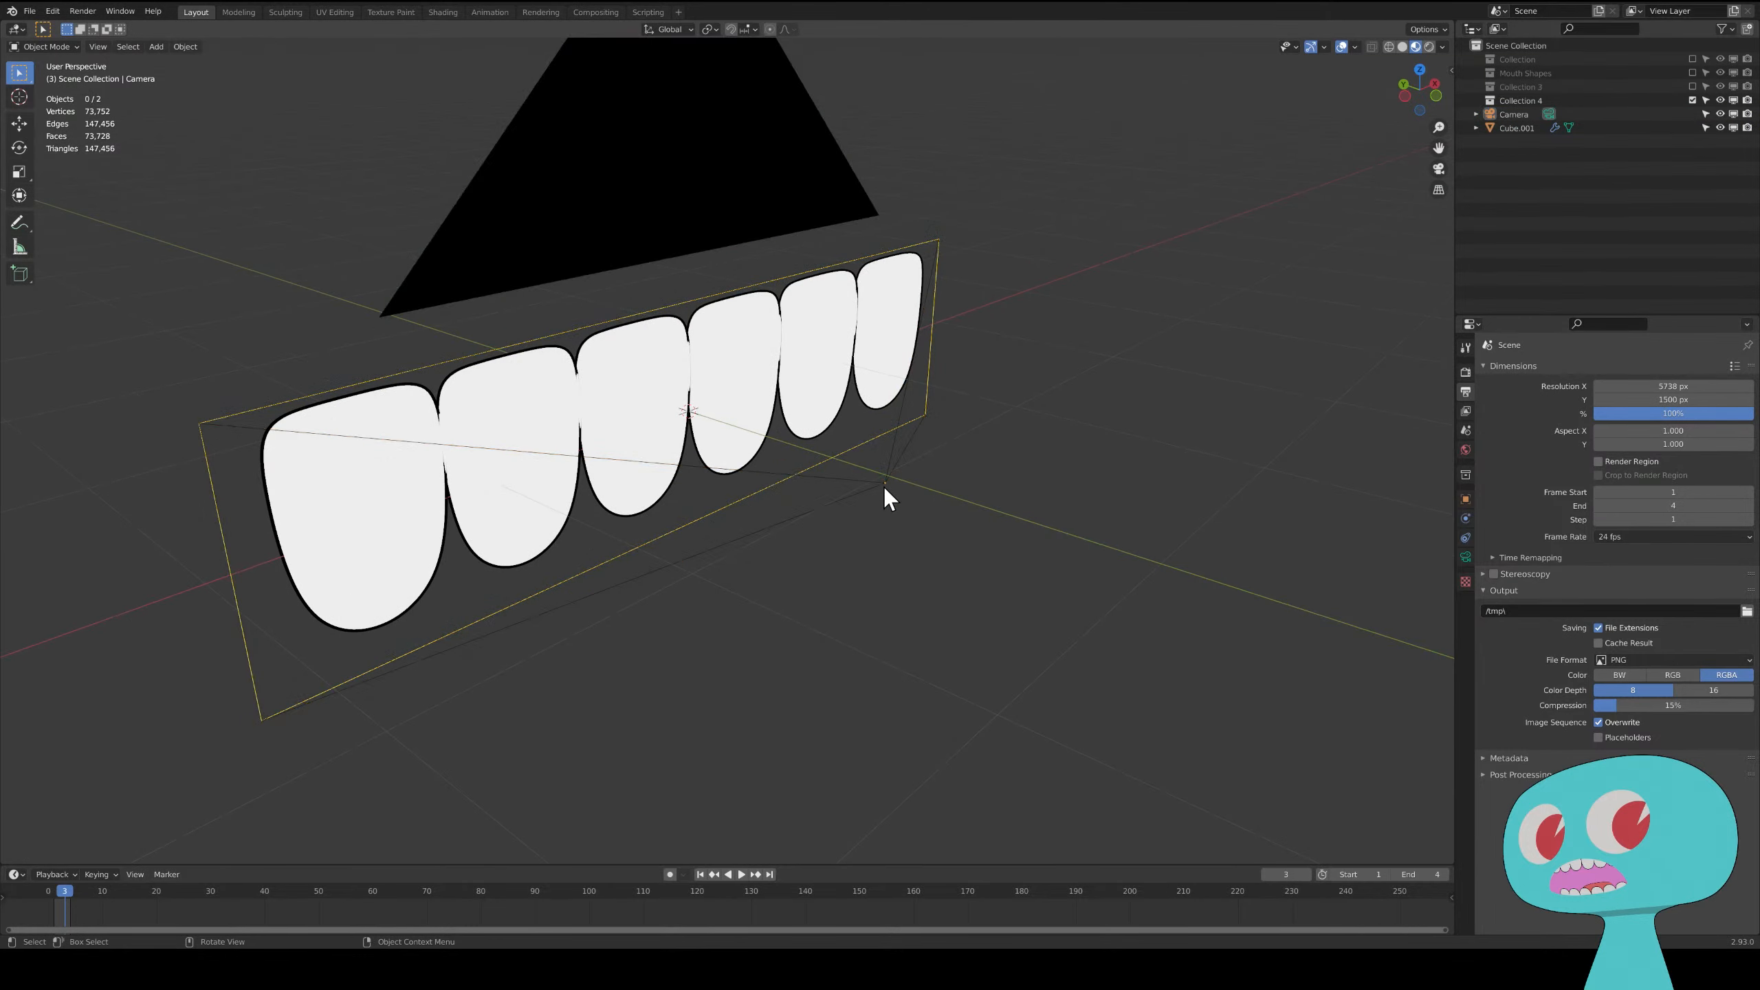
left_click(885, 484)
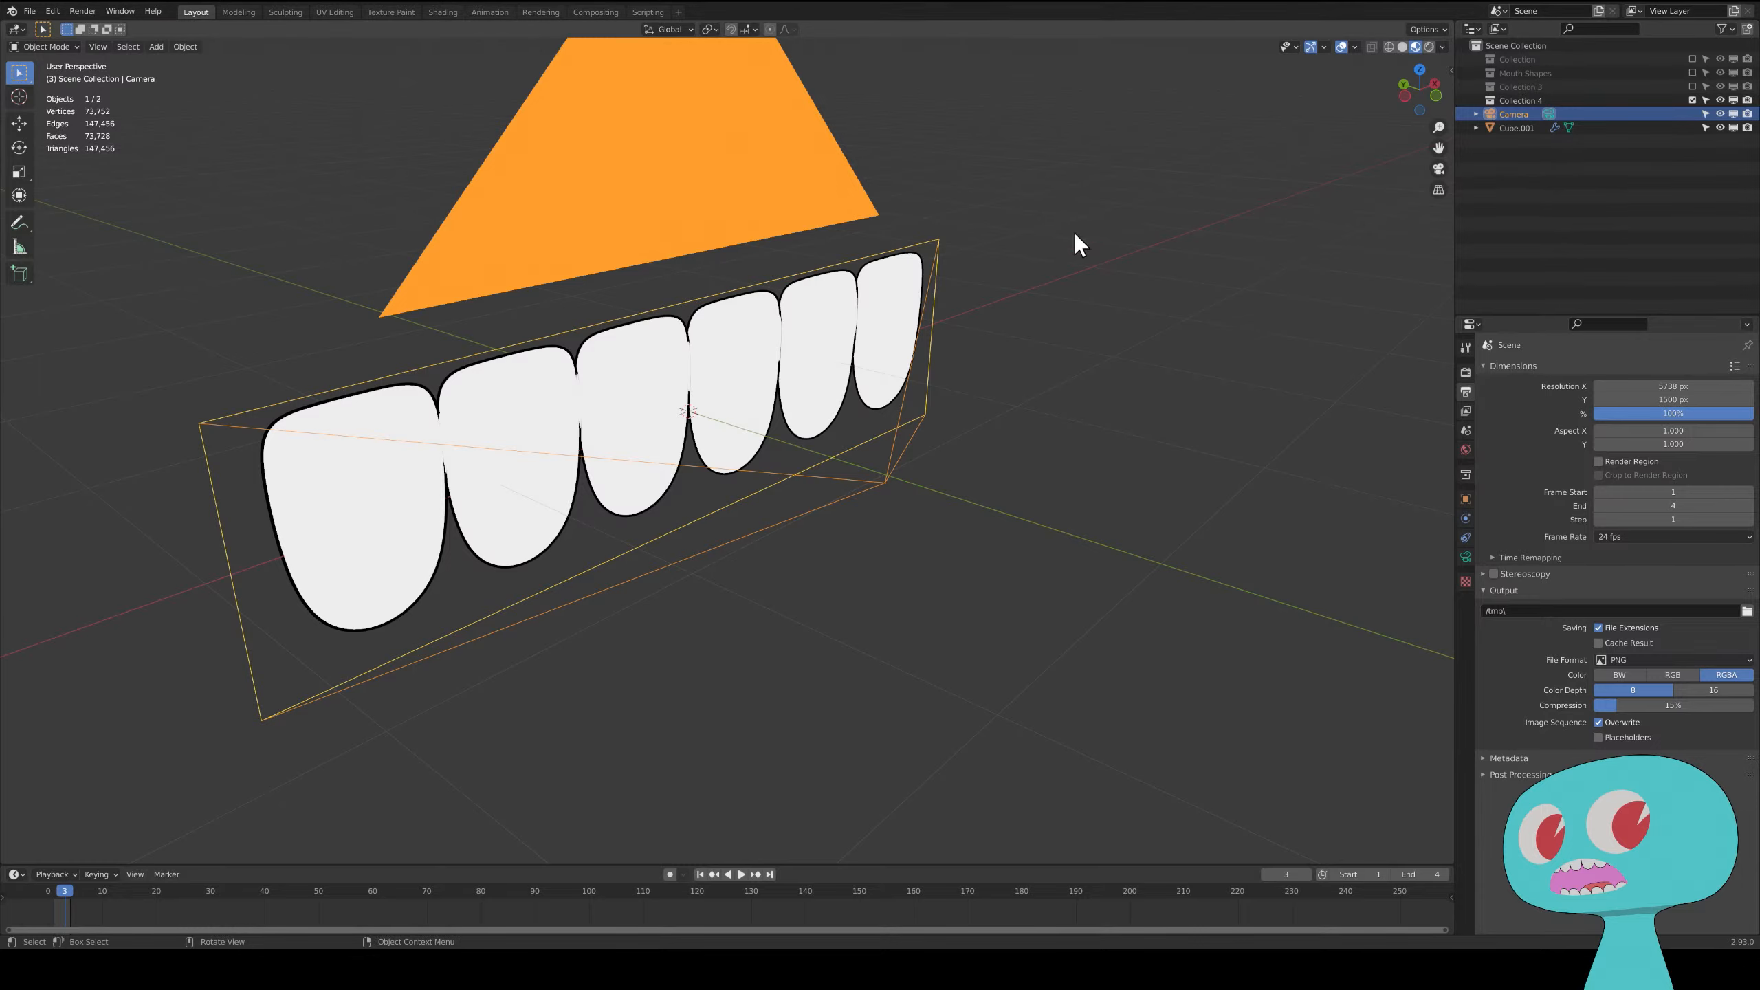
middle_click_drag(943, 337, 872, 328)
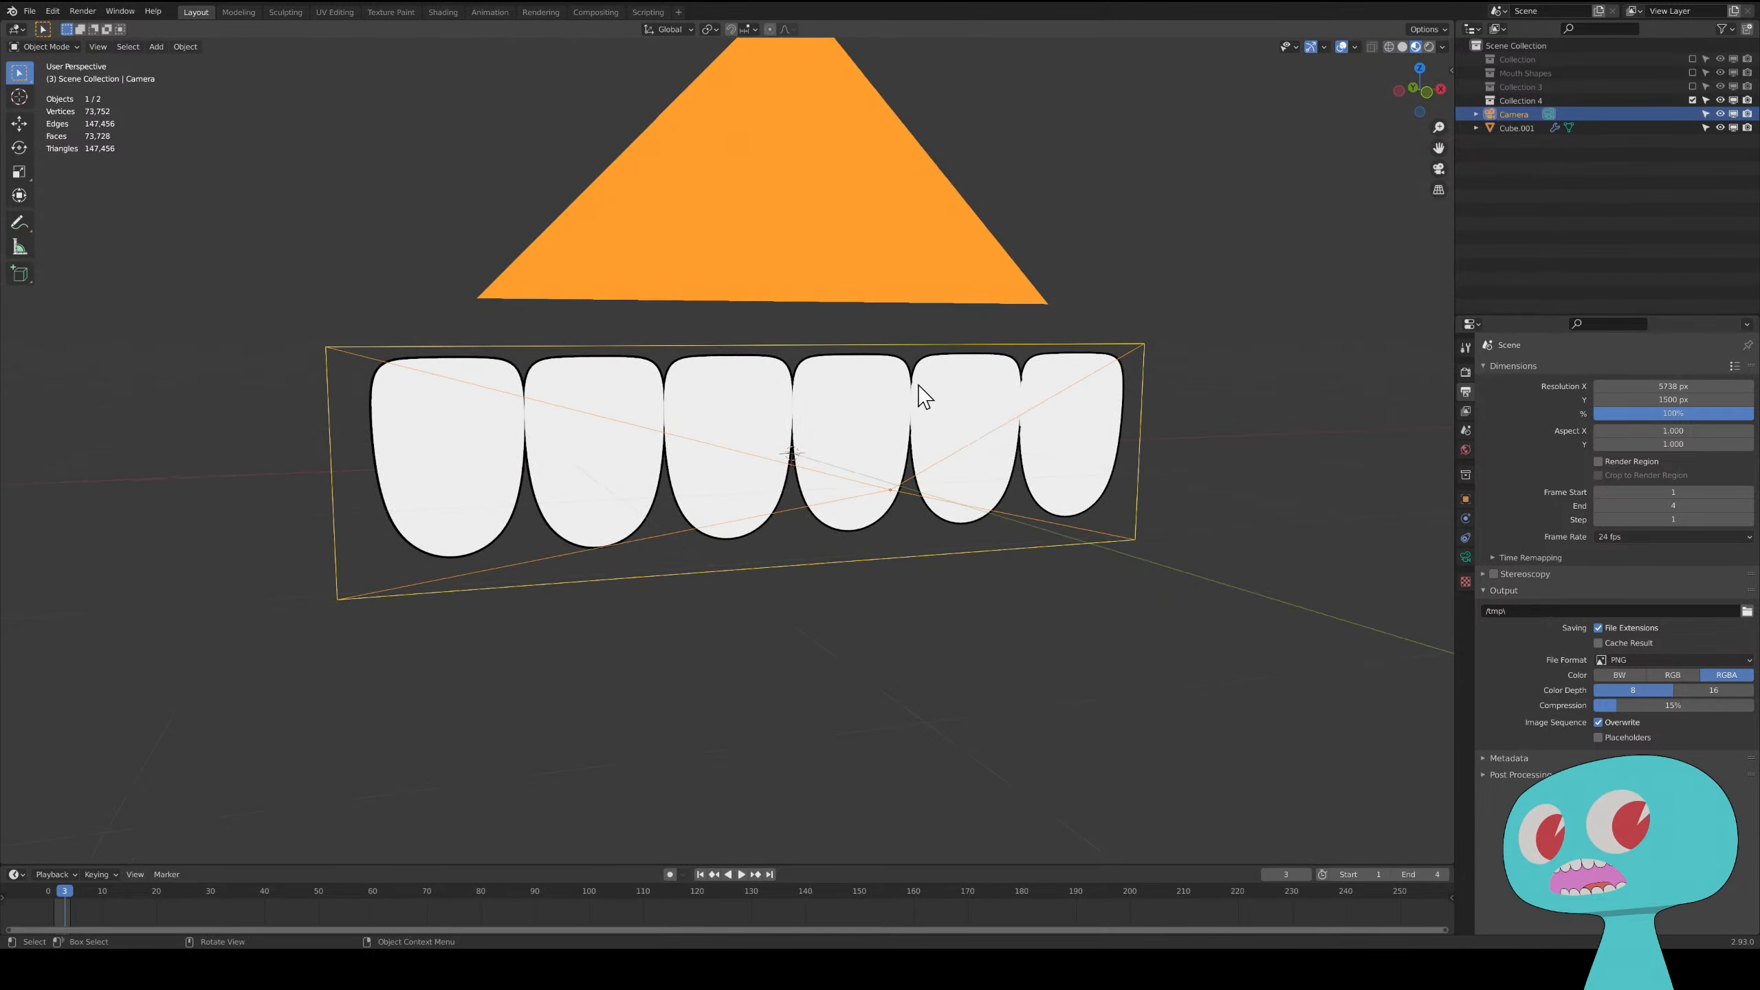
- Select the teeth mesh, move to frame 4, and add a Displace modifier after Solidify
left_click(944, 422)
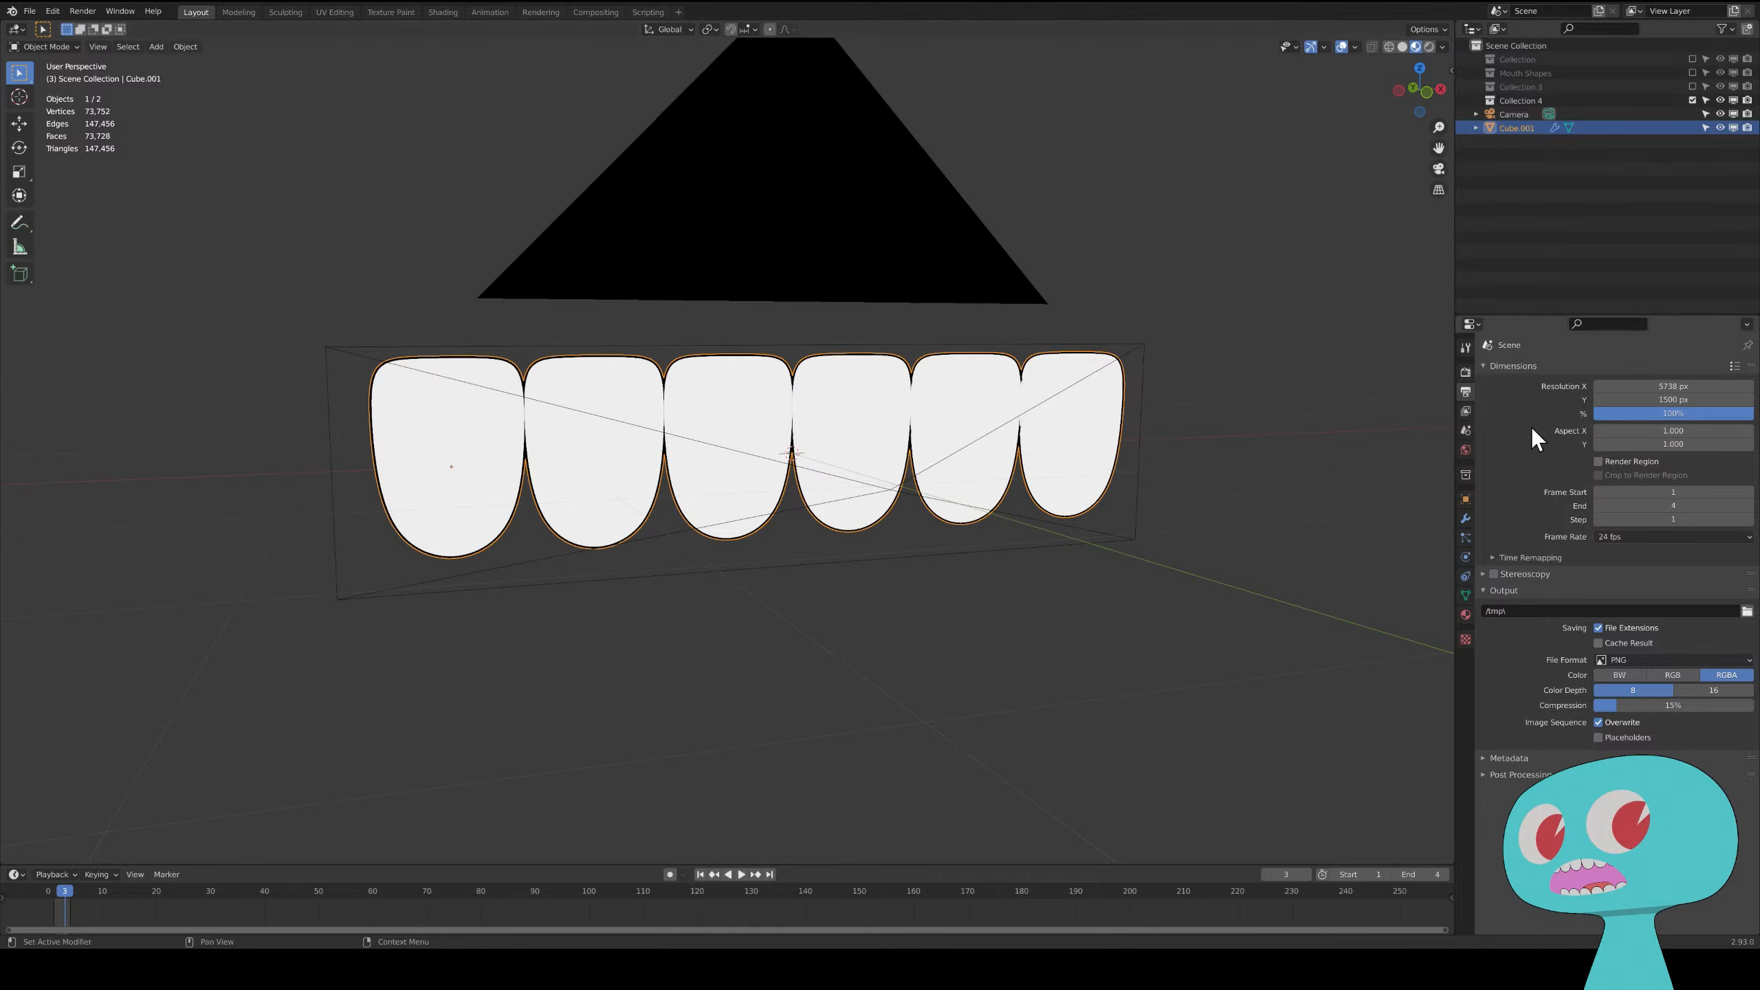
key("space")
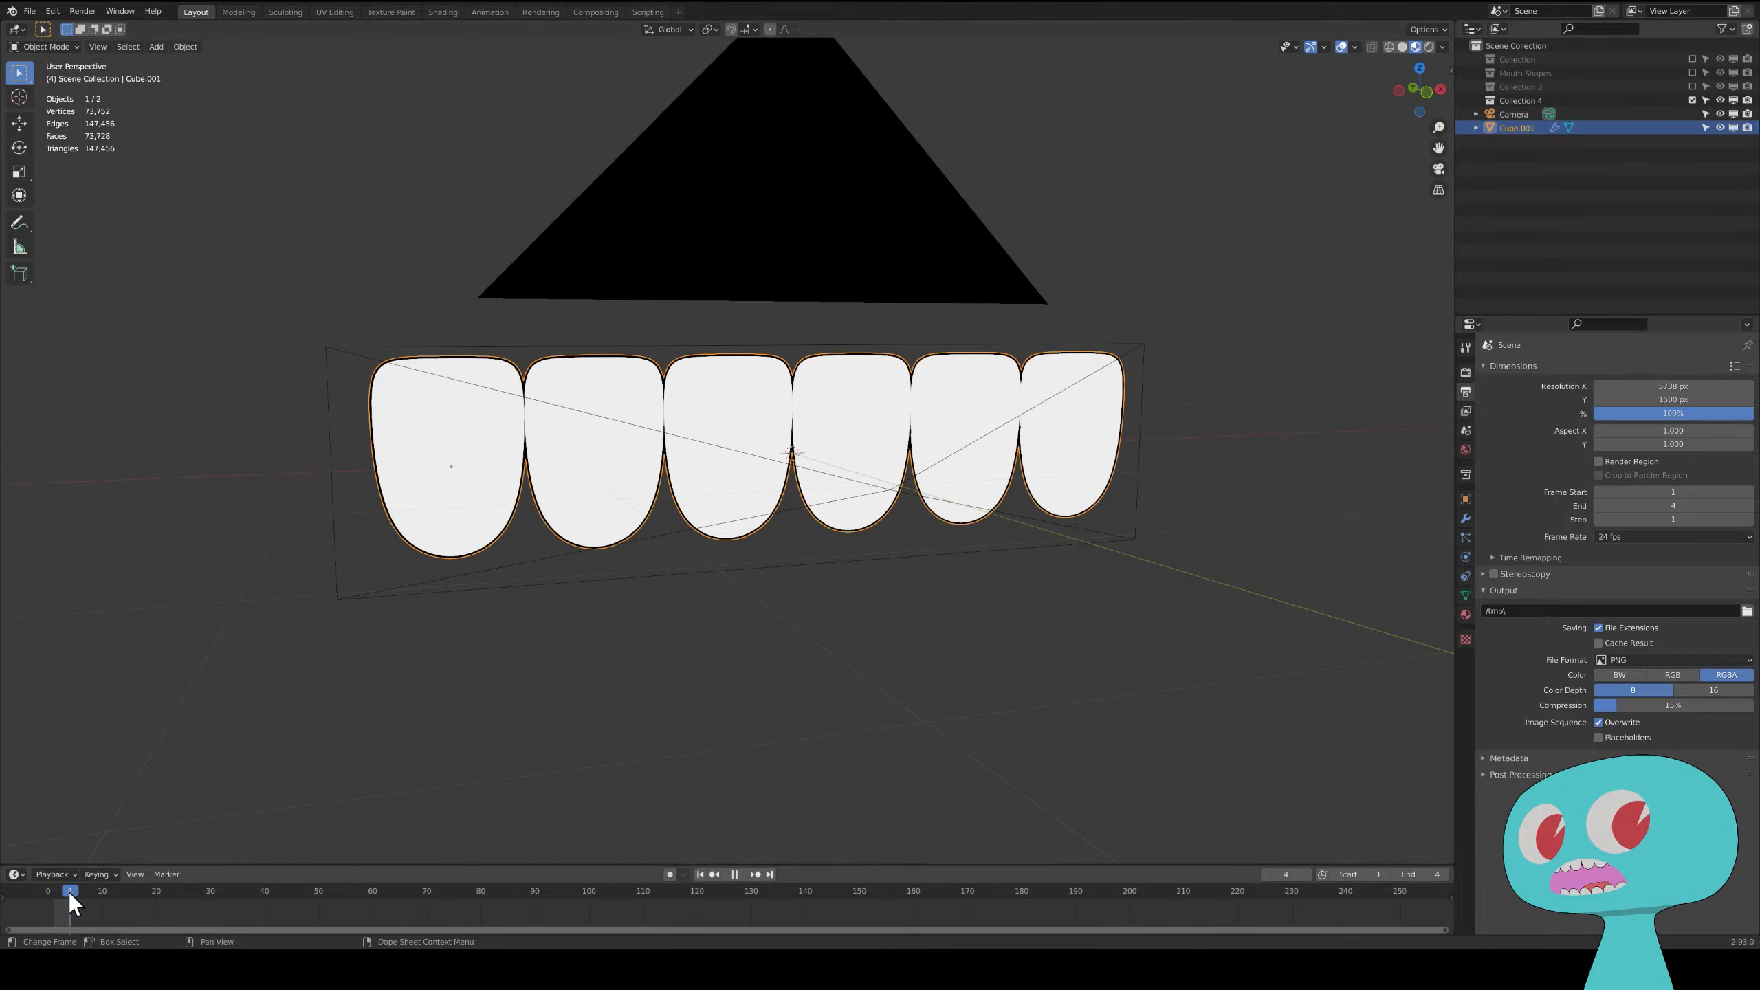
key("space")
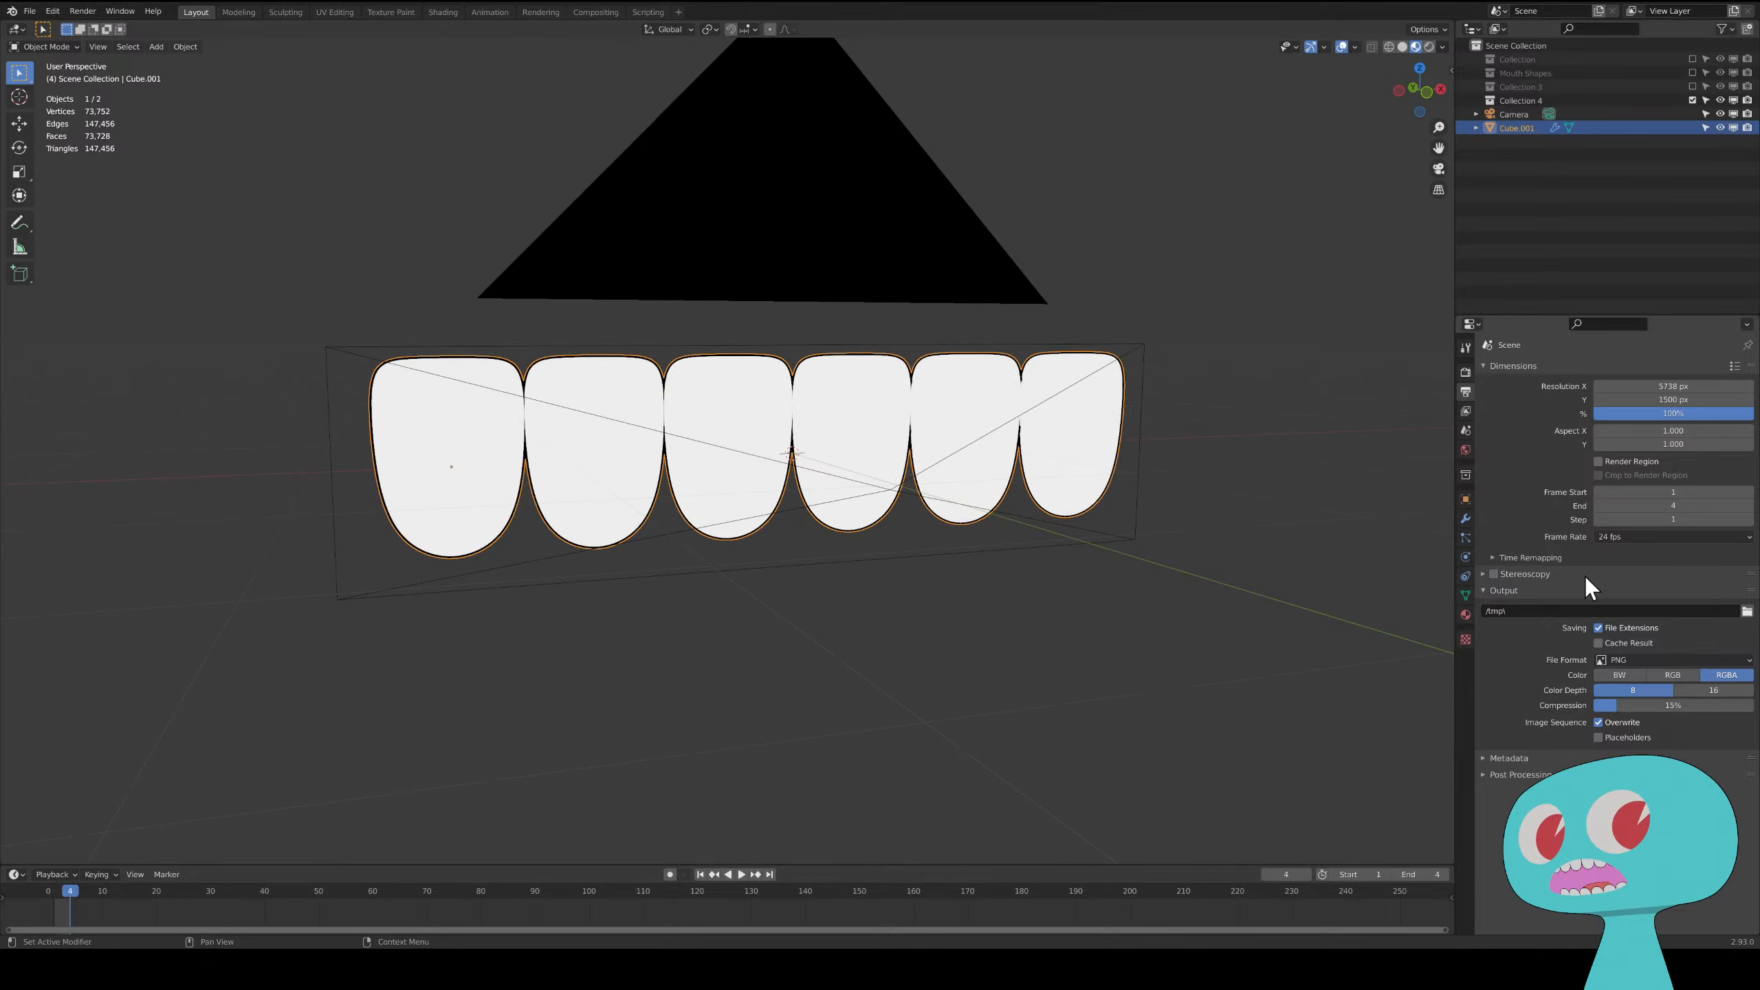
left_click(1464, 517)
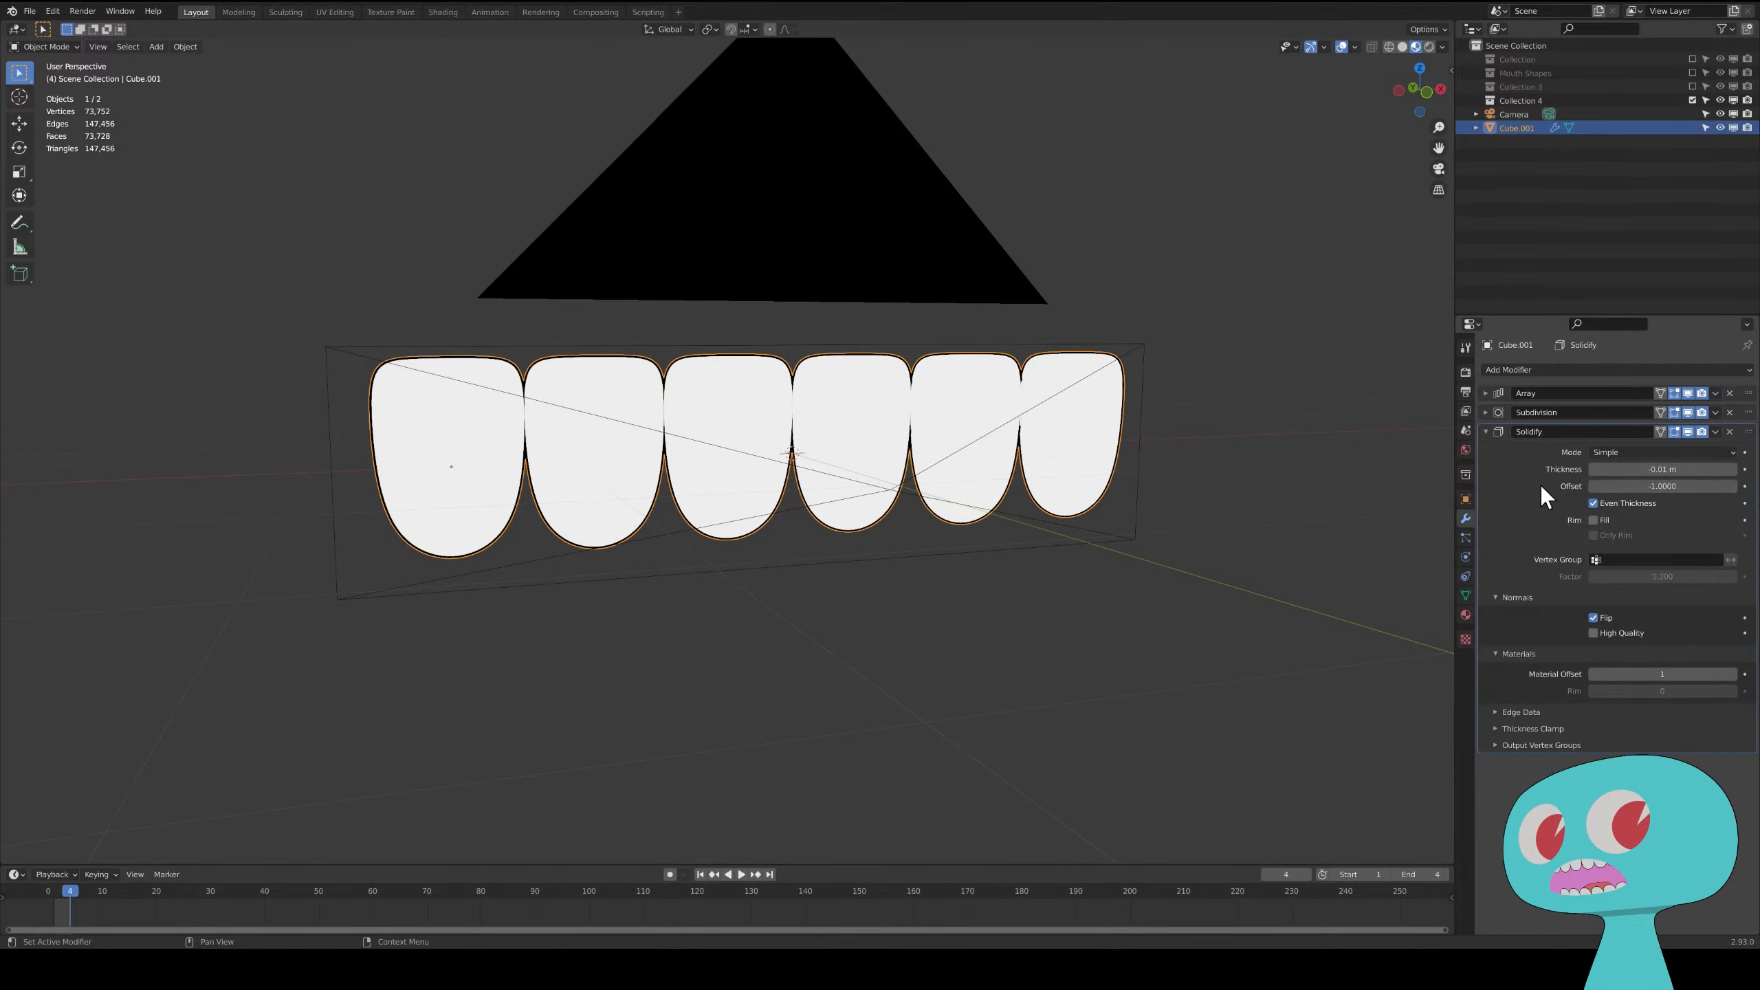
left_click(1485, 432)
left_click(1551, 368)
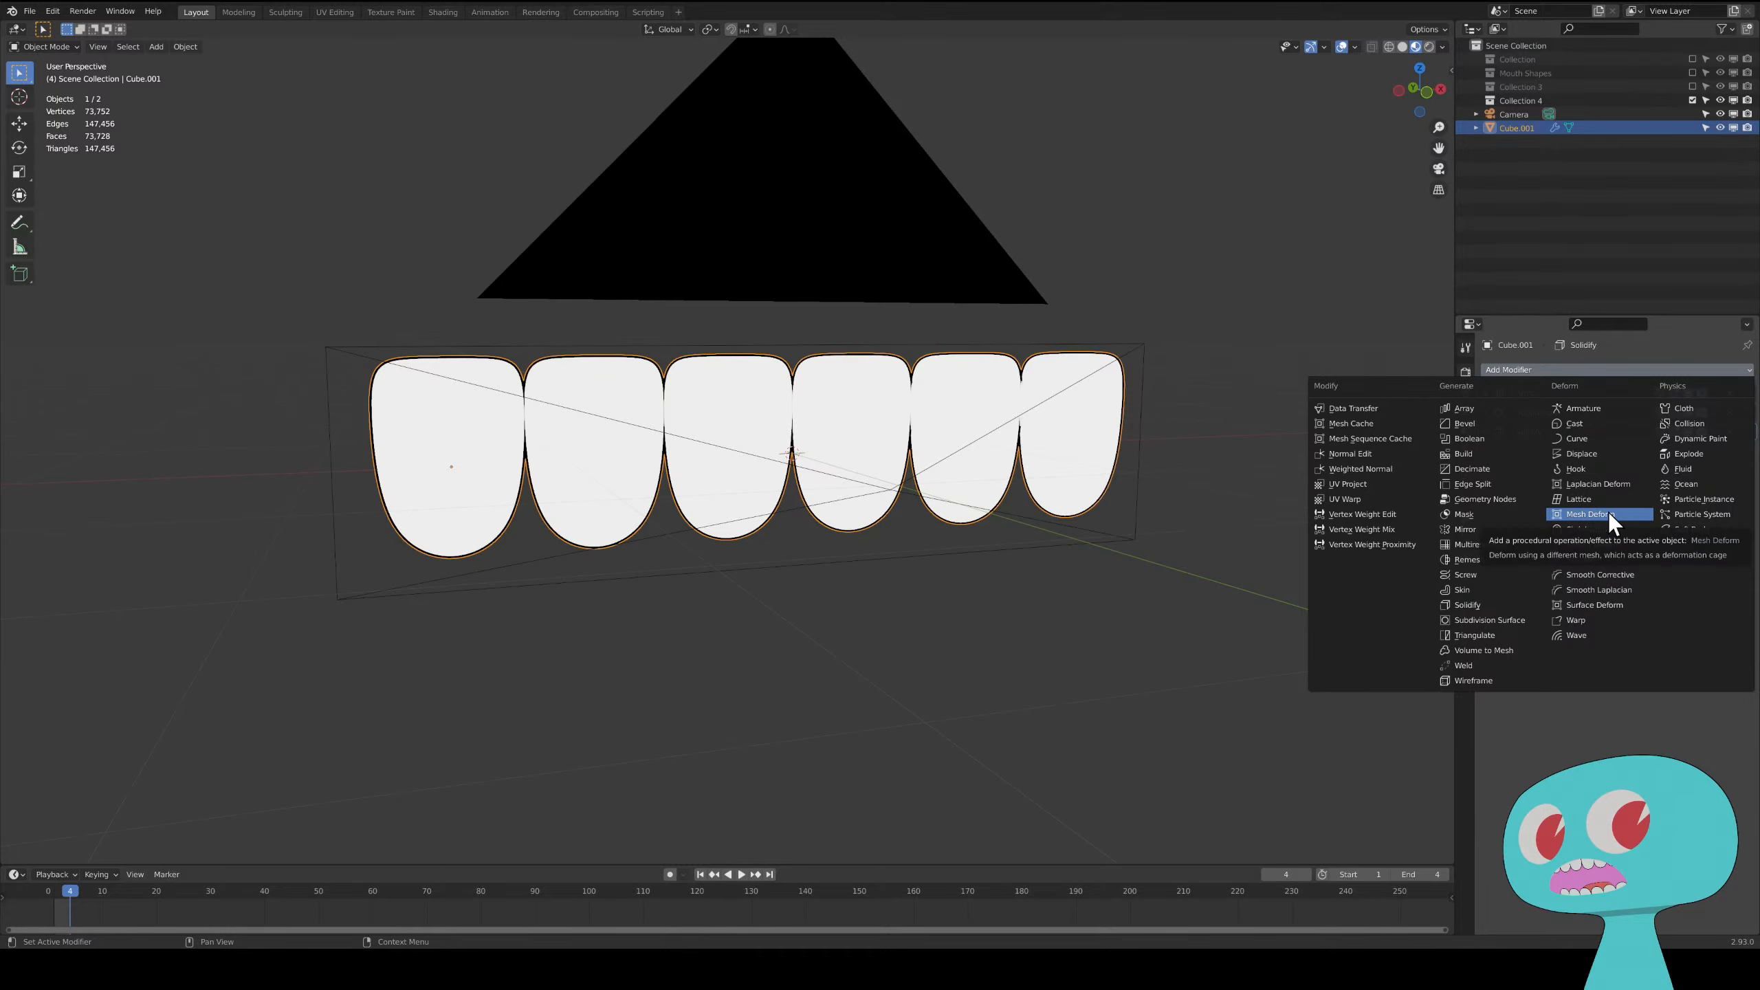
left_click(1598, 458)
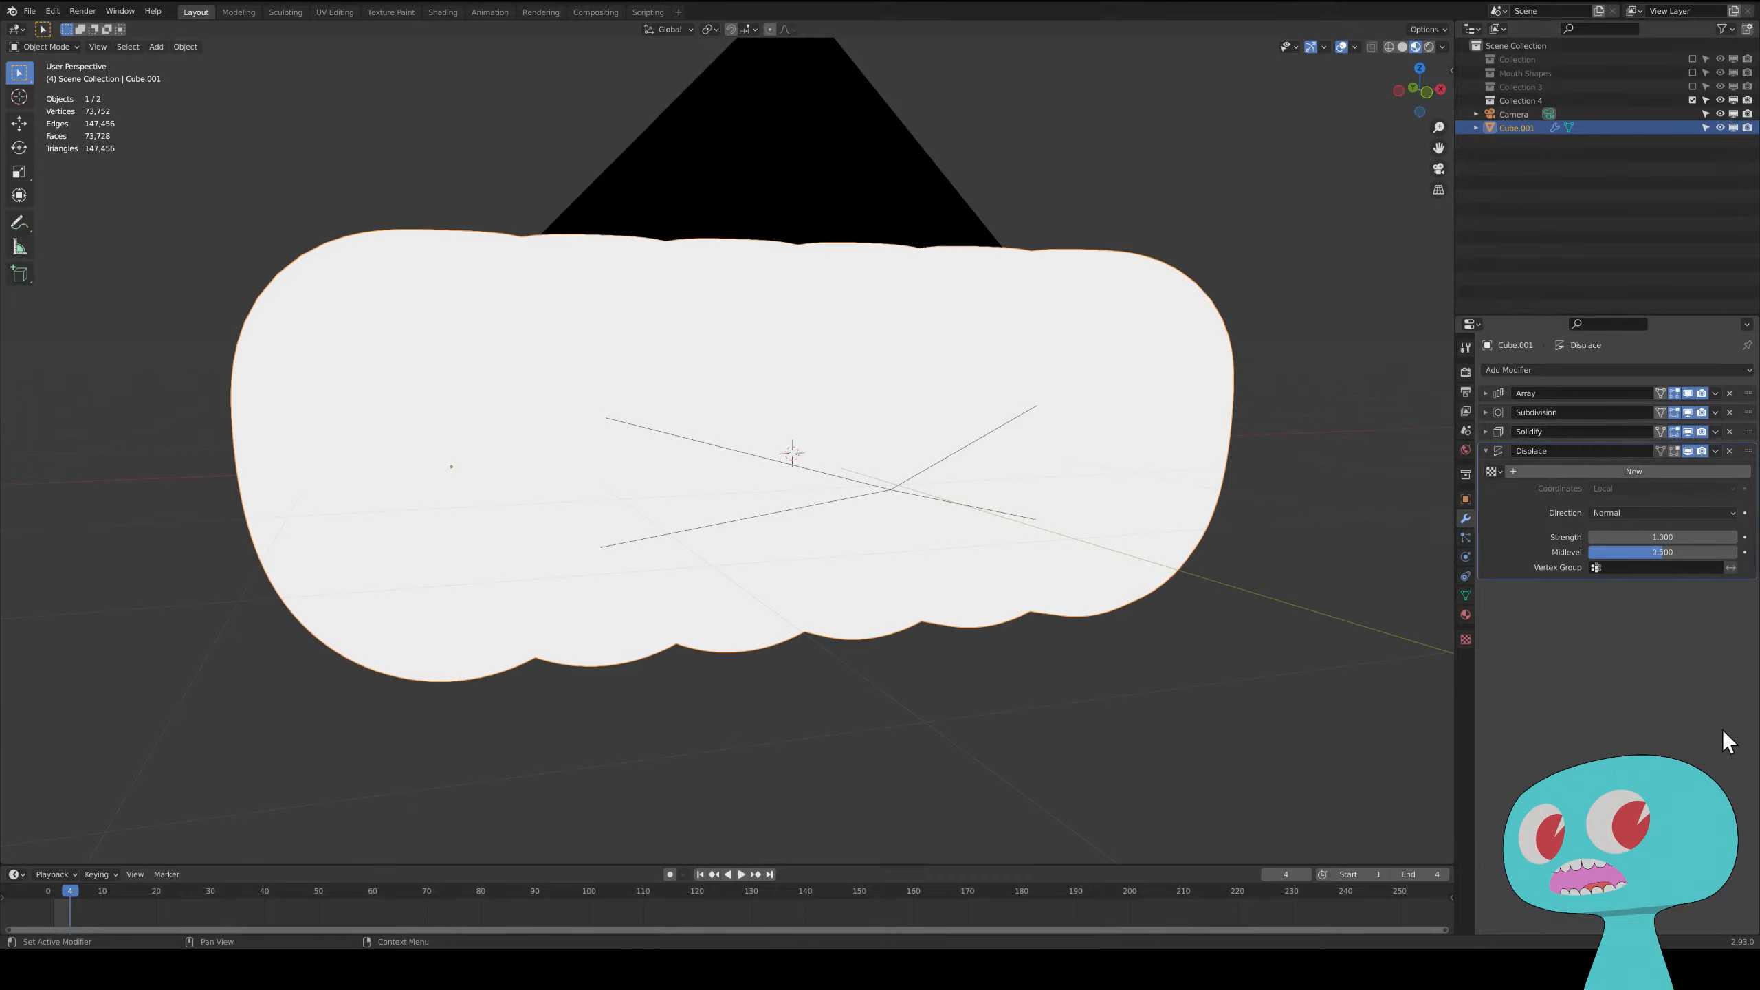
- Create a new texture for the Displace modifier and set its type to Stucci
left_click(1622, 471)
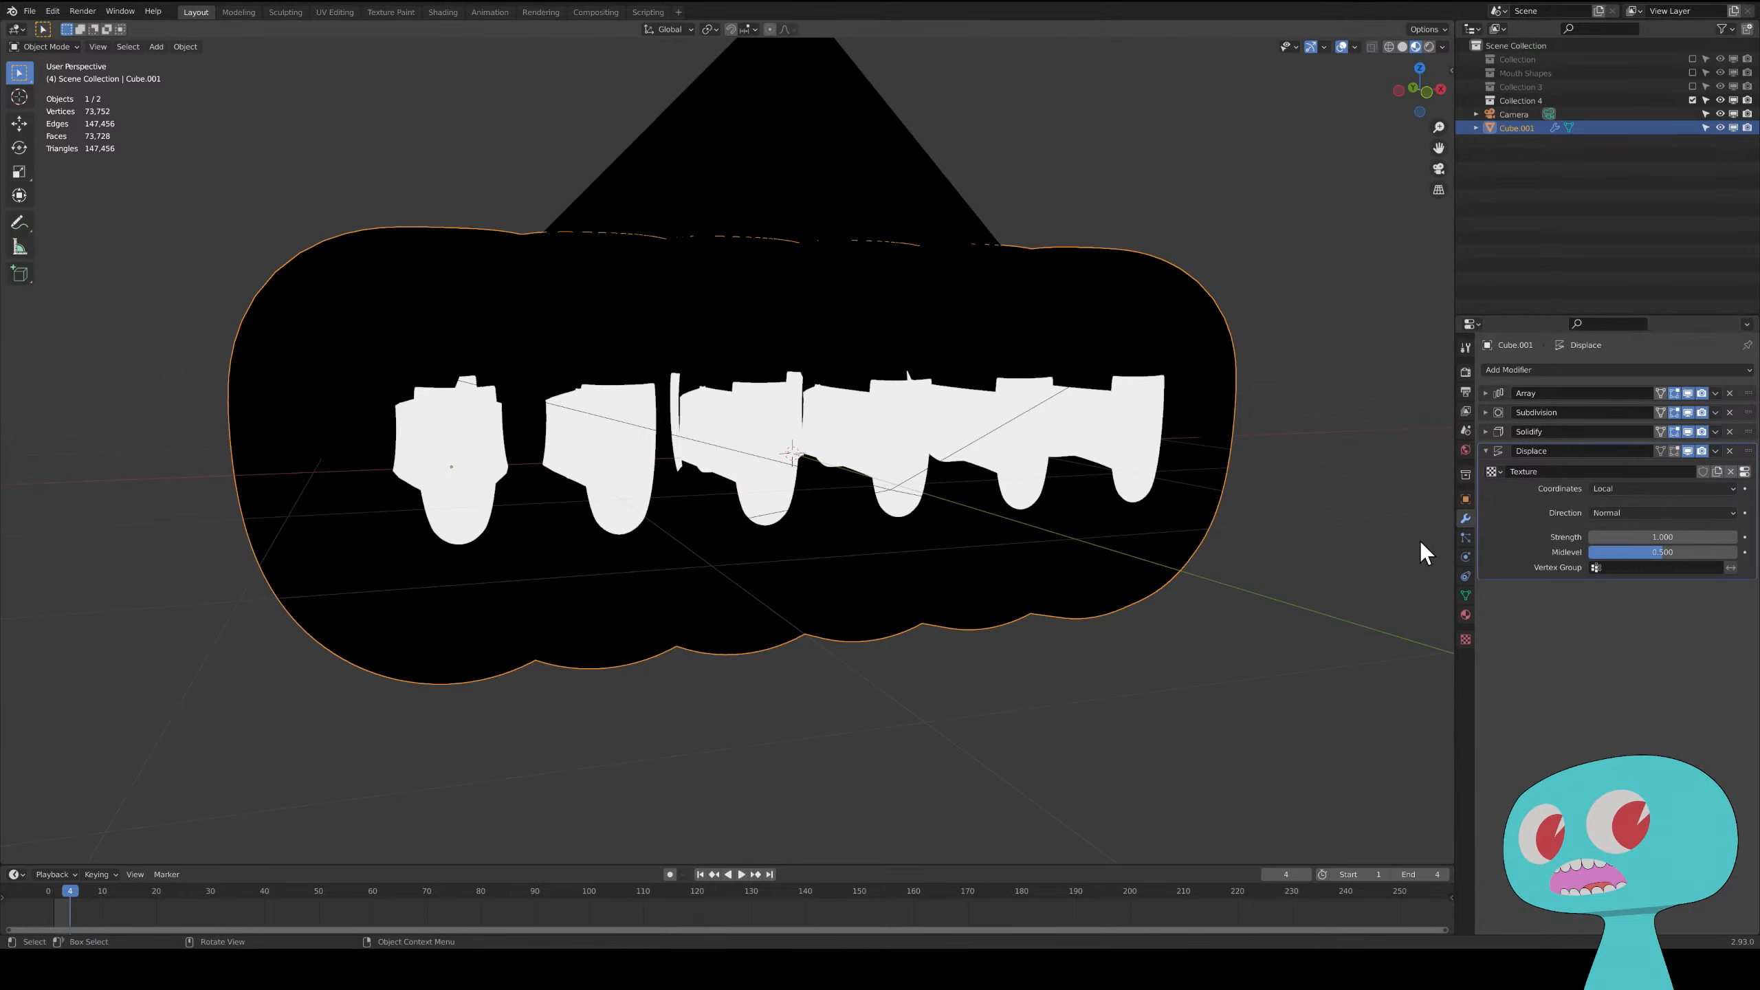
left_click(1745, 473)
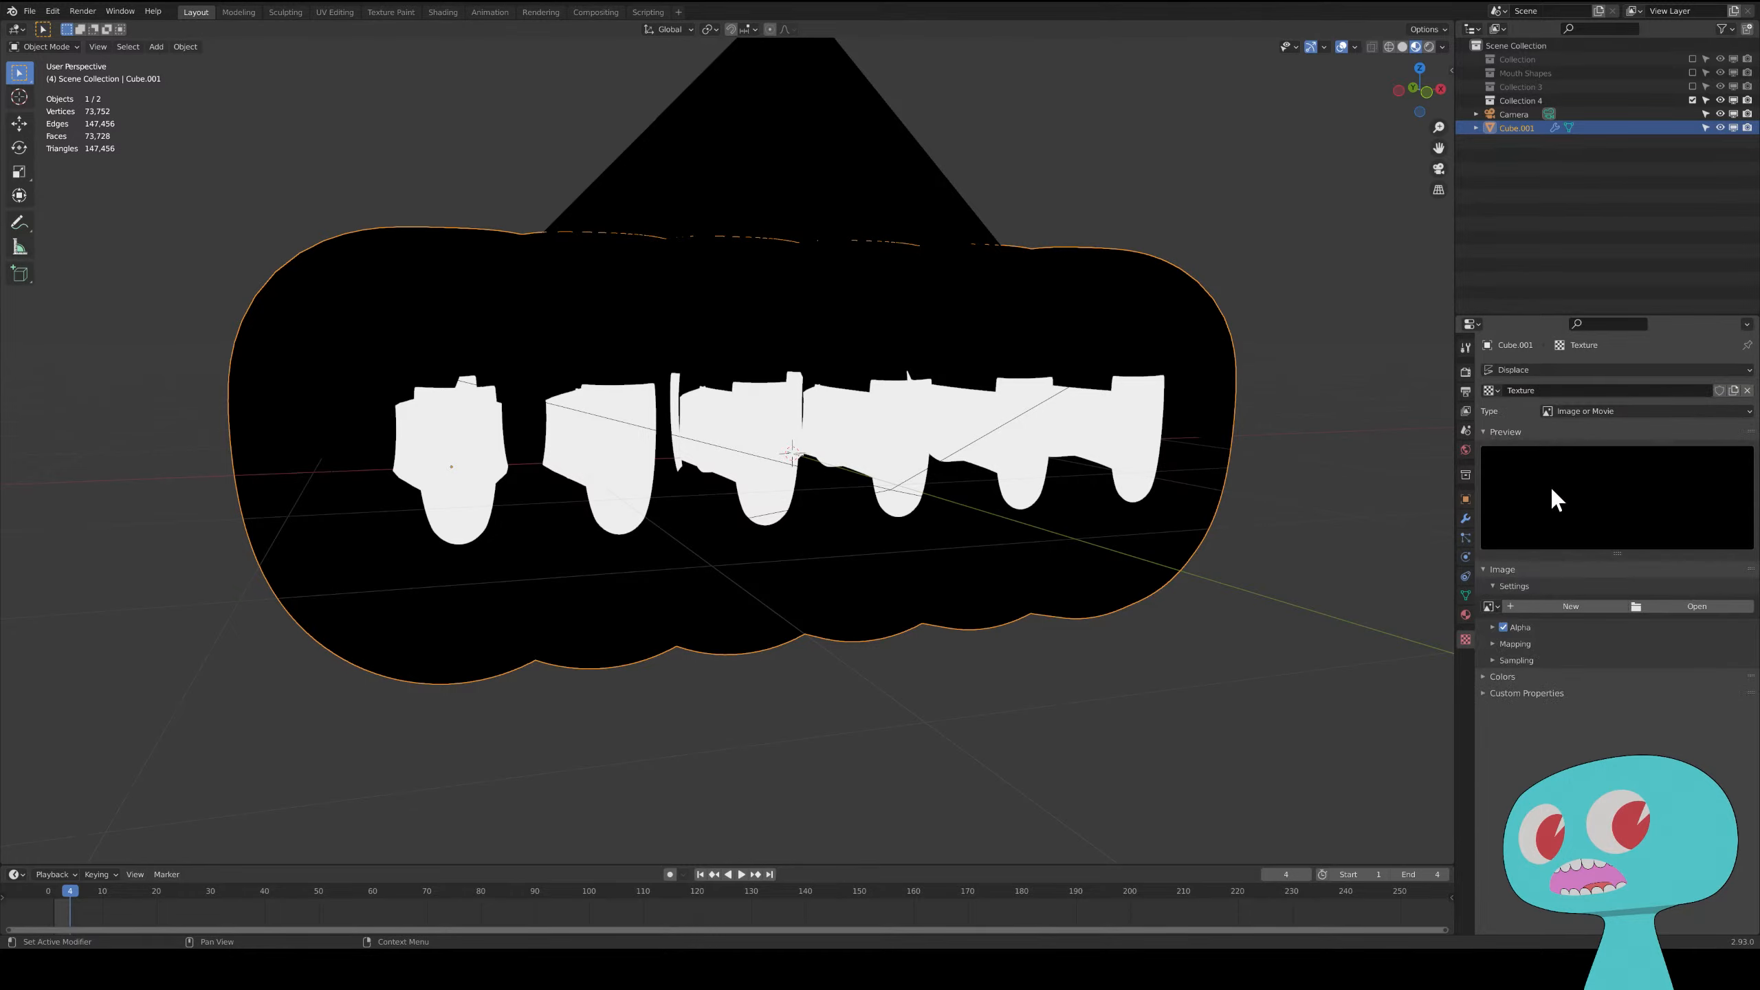
left_click(1624, 410)
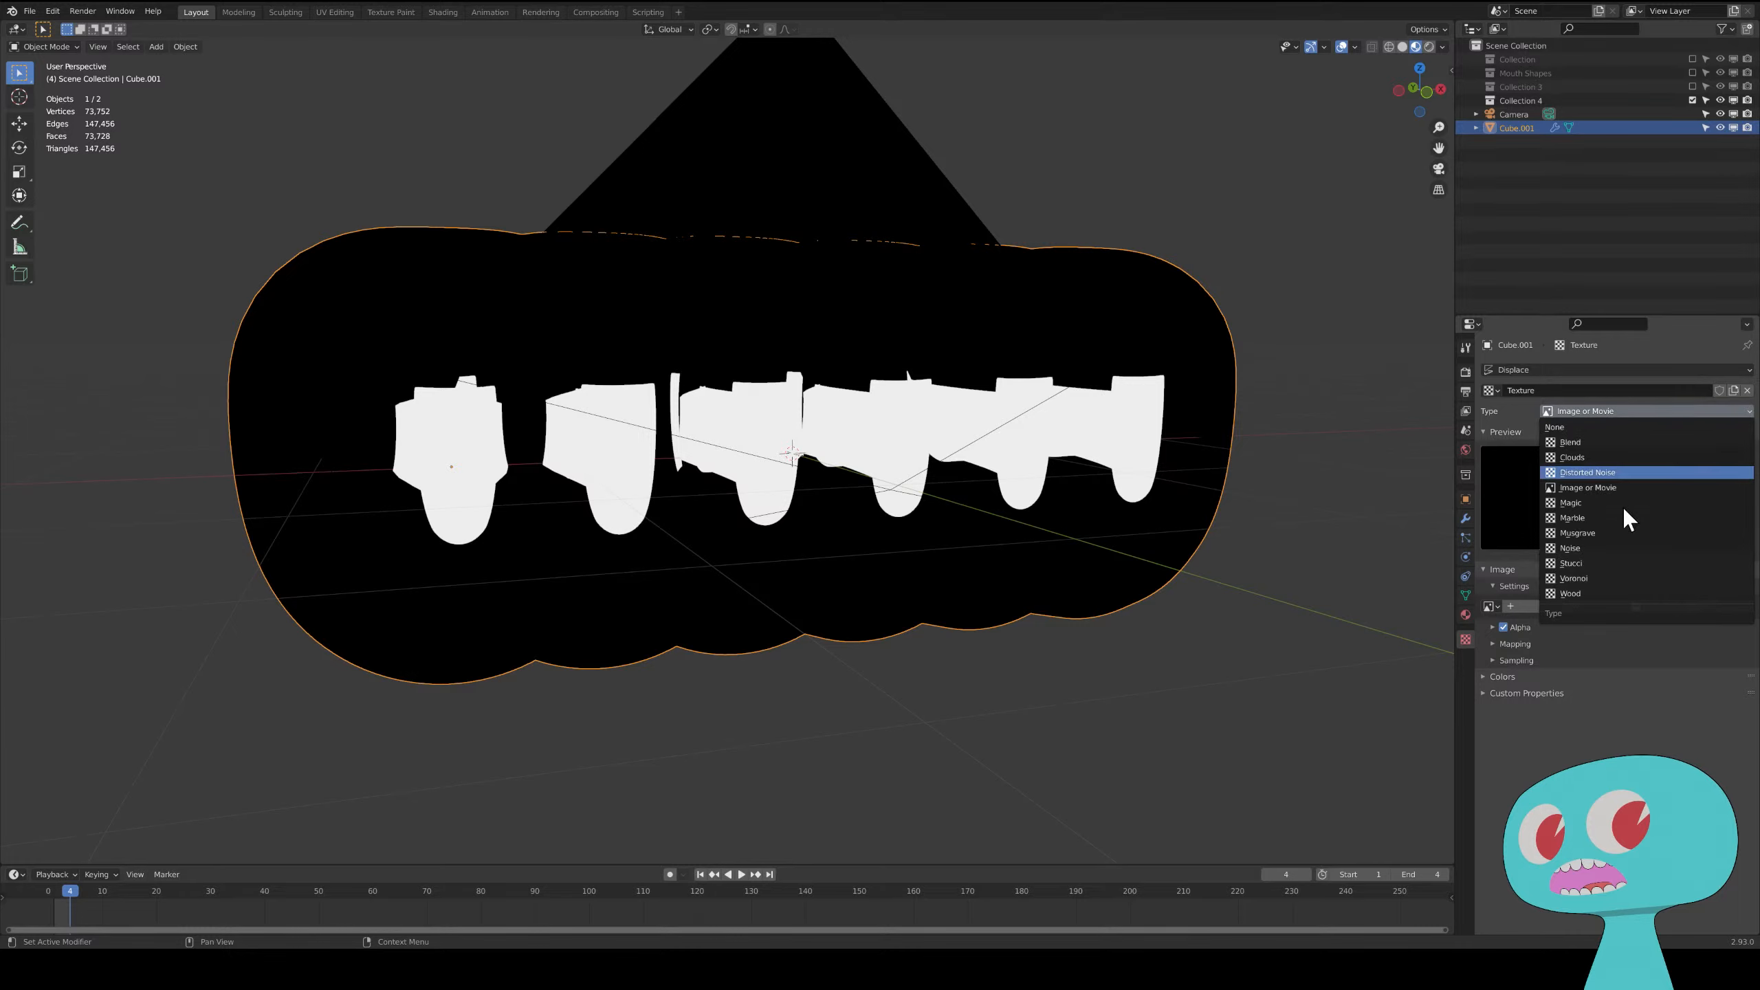
left_click(1604, 564)
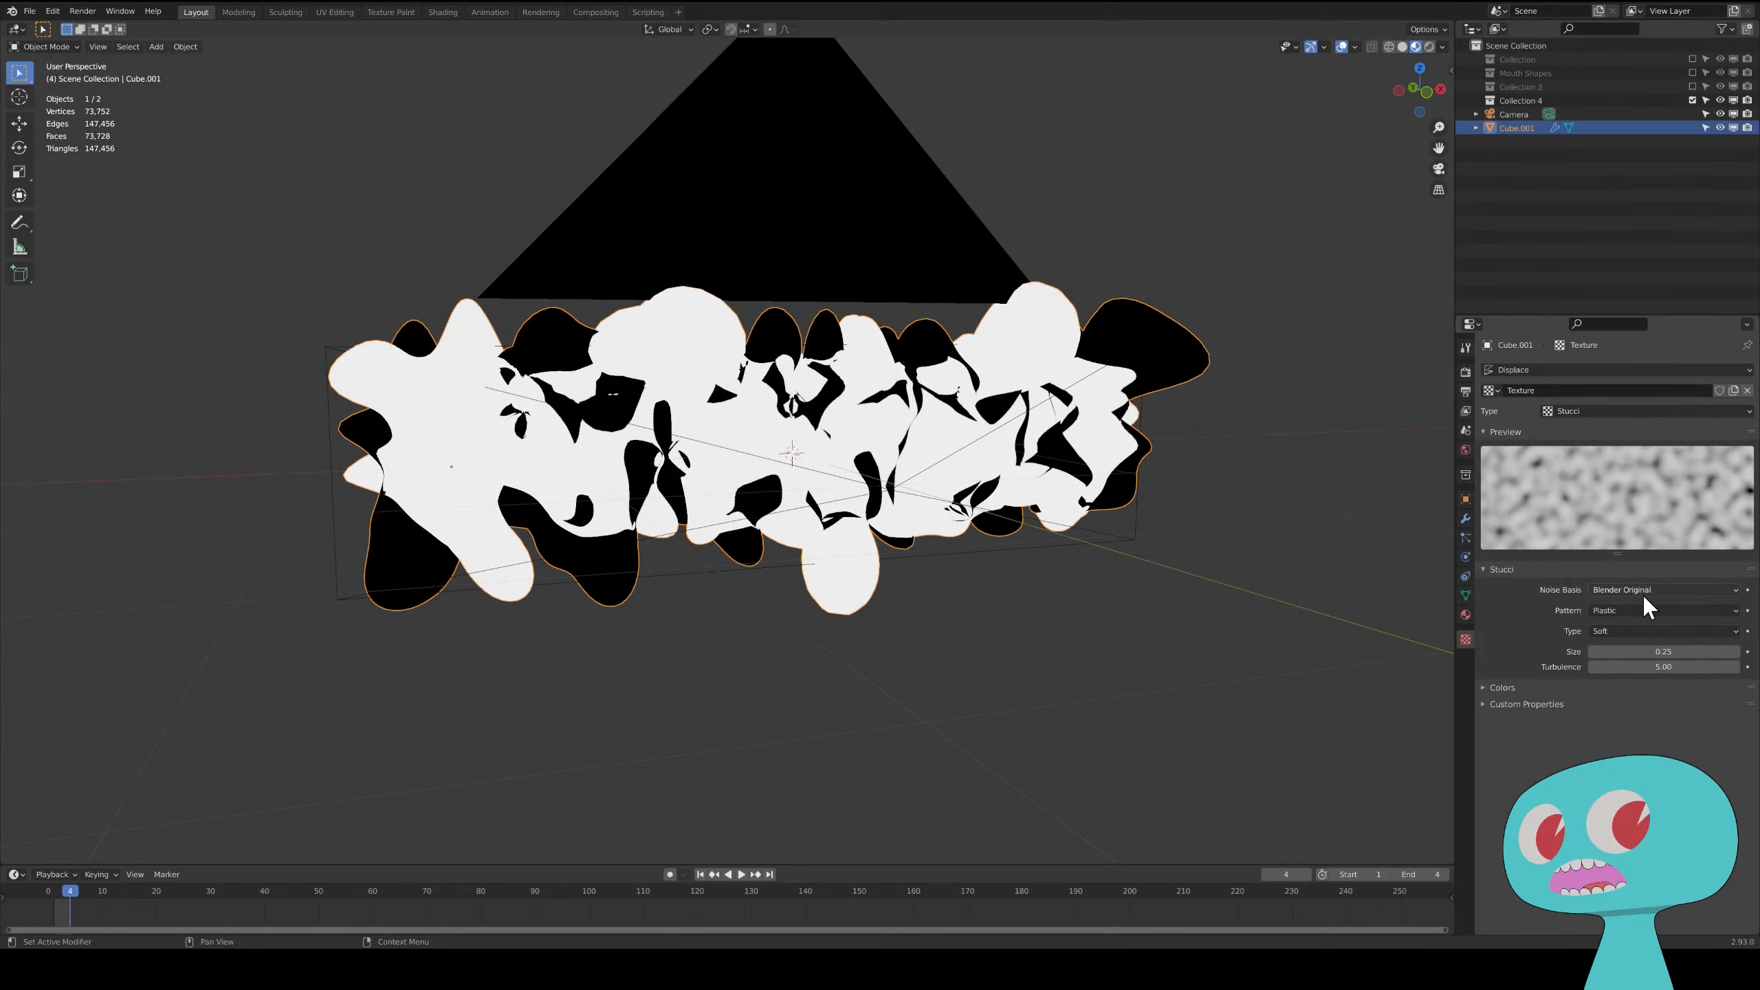
- Set the Stucci texture's noise basis to Voronoi F3 and its pattern to Wall In
left_click(1689, 590)
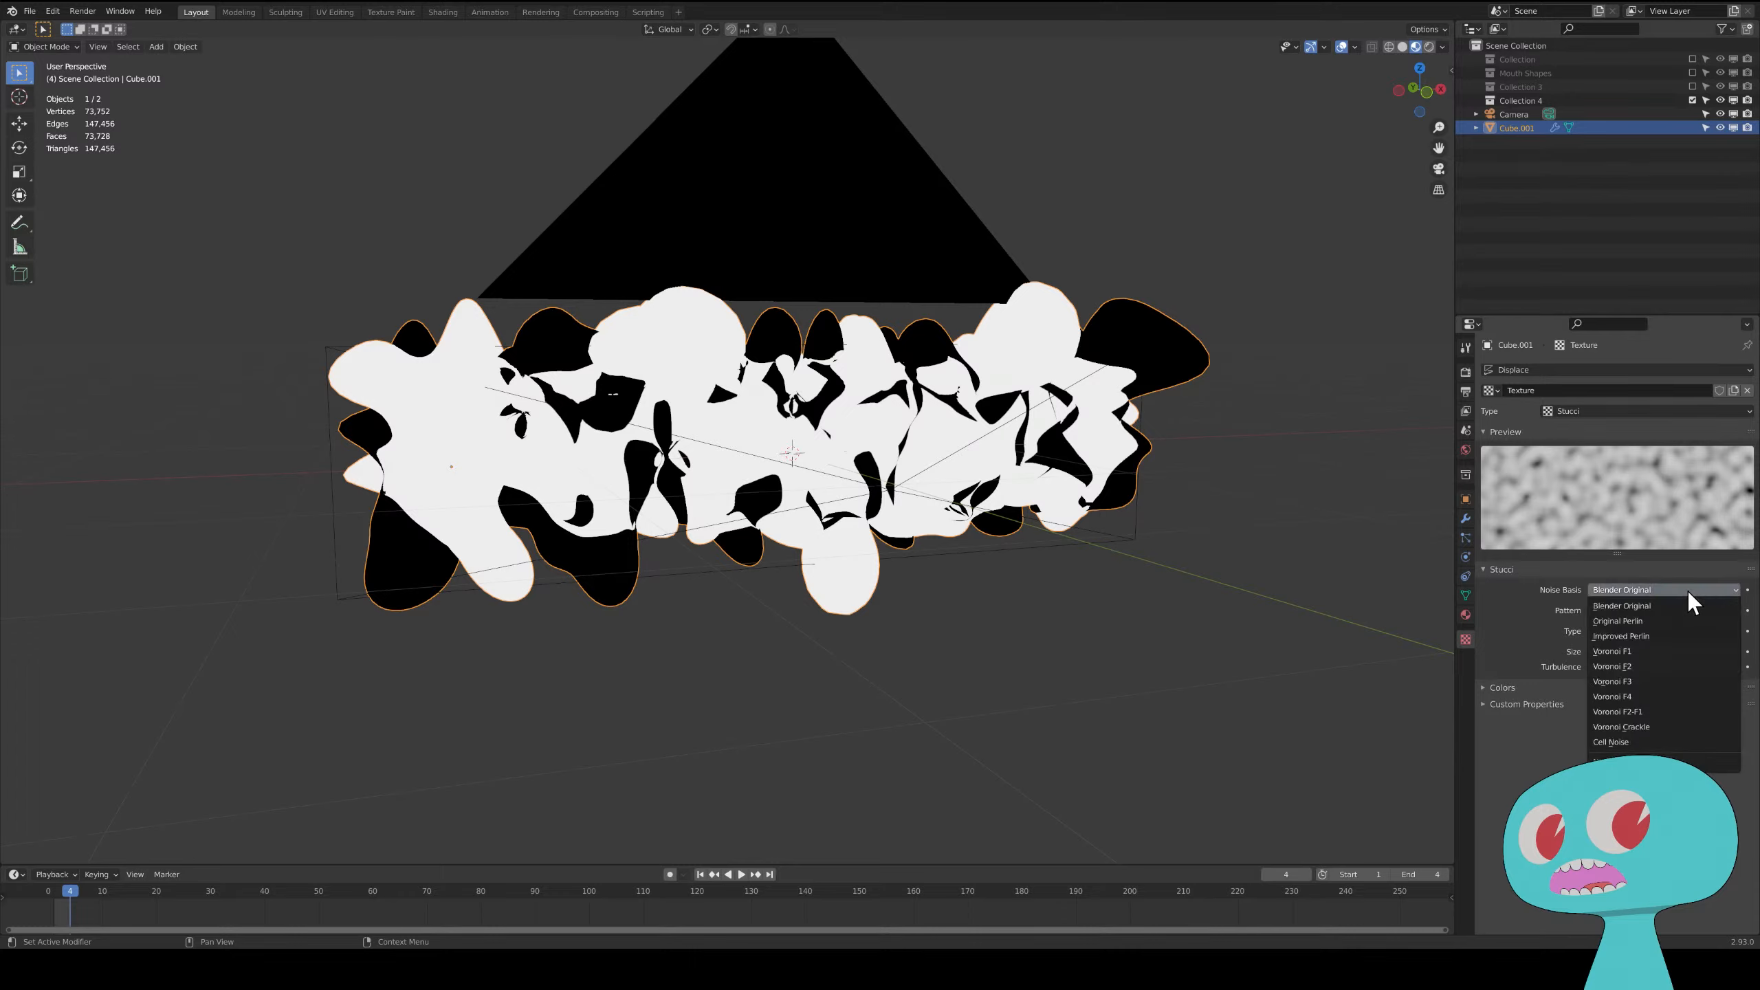
left_click(1645, 682)
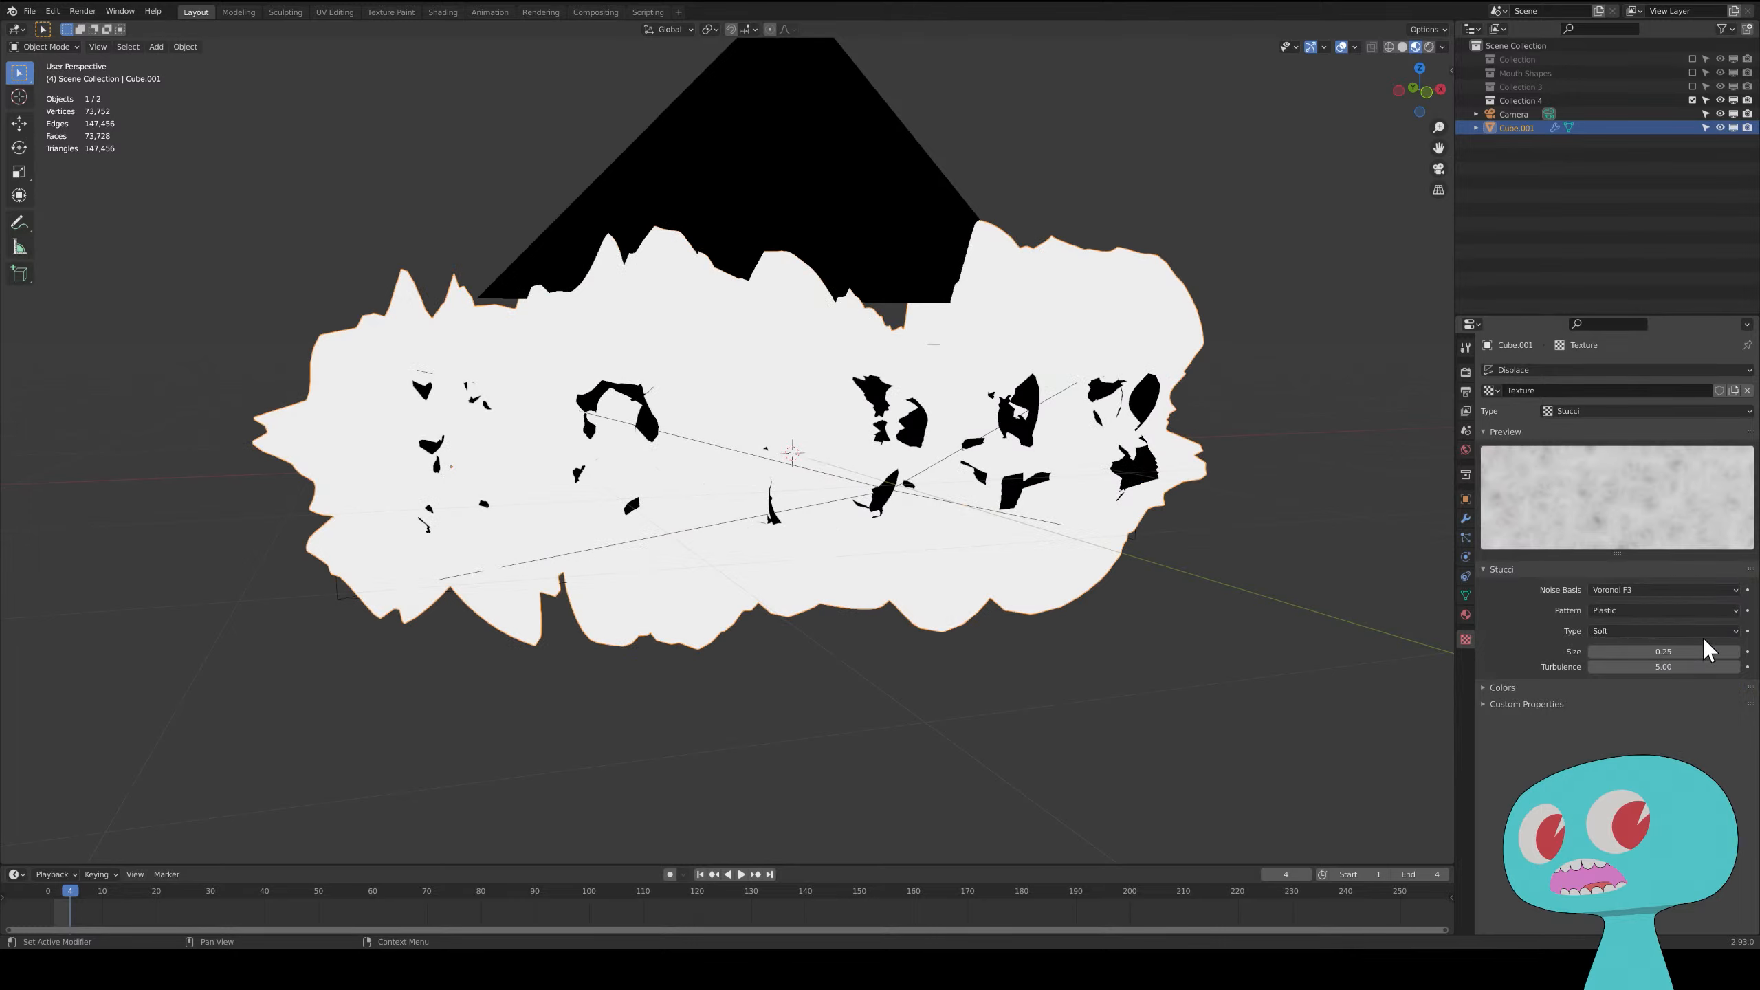
left_click(1643, 610)
left_click(1634, 644)
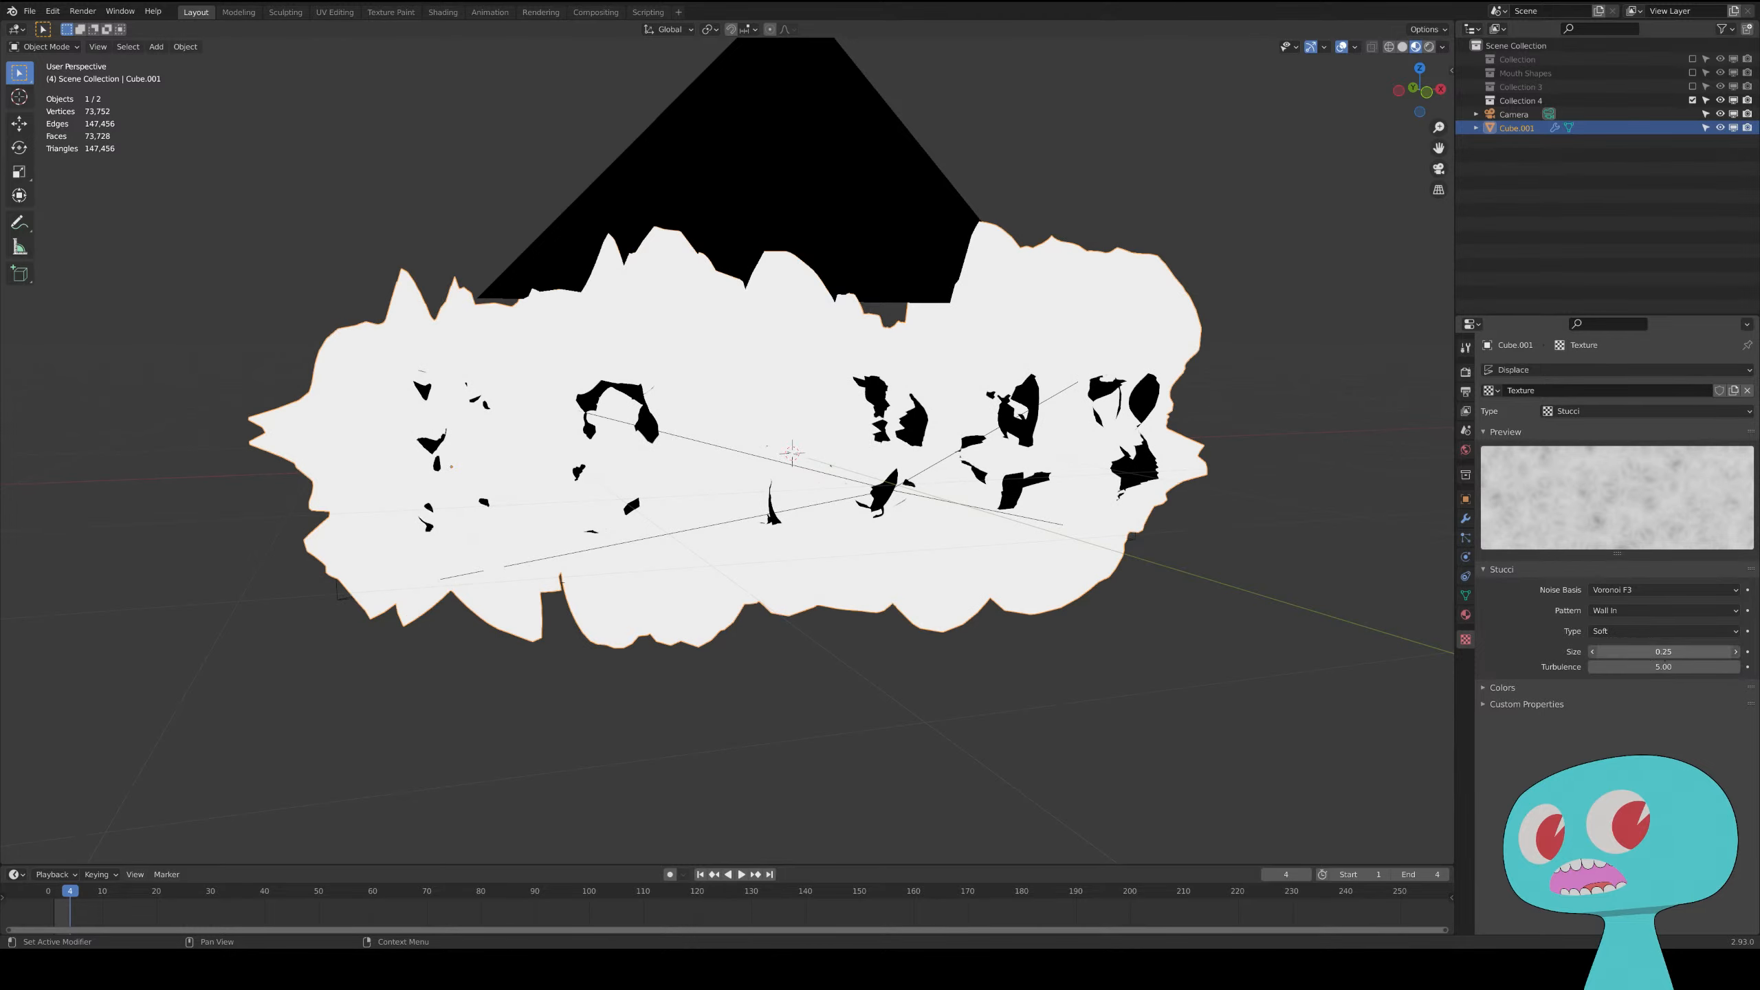
- Set the Stucci texture's size to 1.24 and its turbulence to 17
left_click(1707, 648)
type("1.")
key("Return")
left_click(1662, 668)
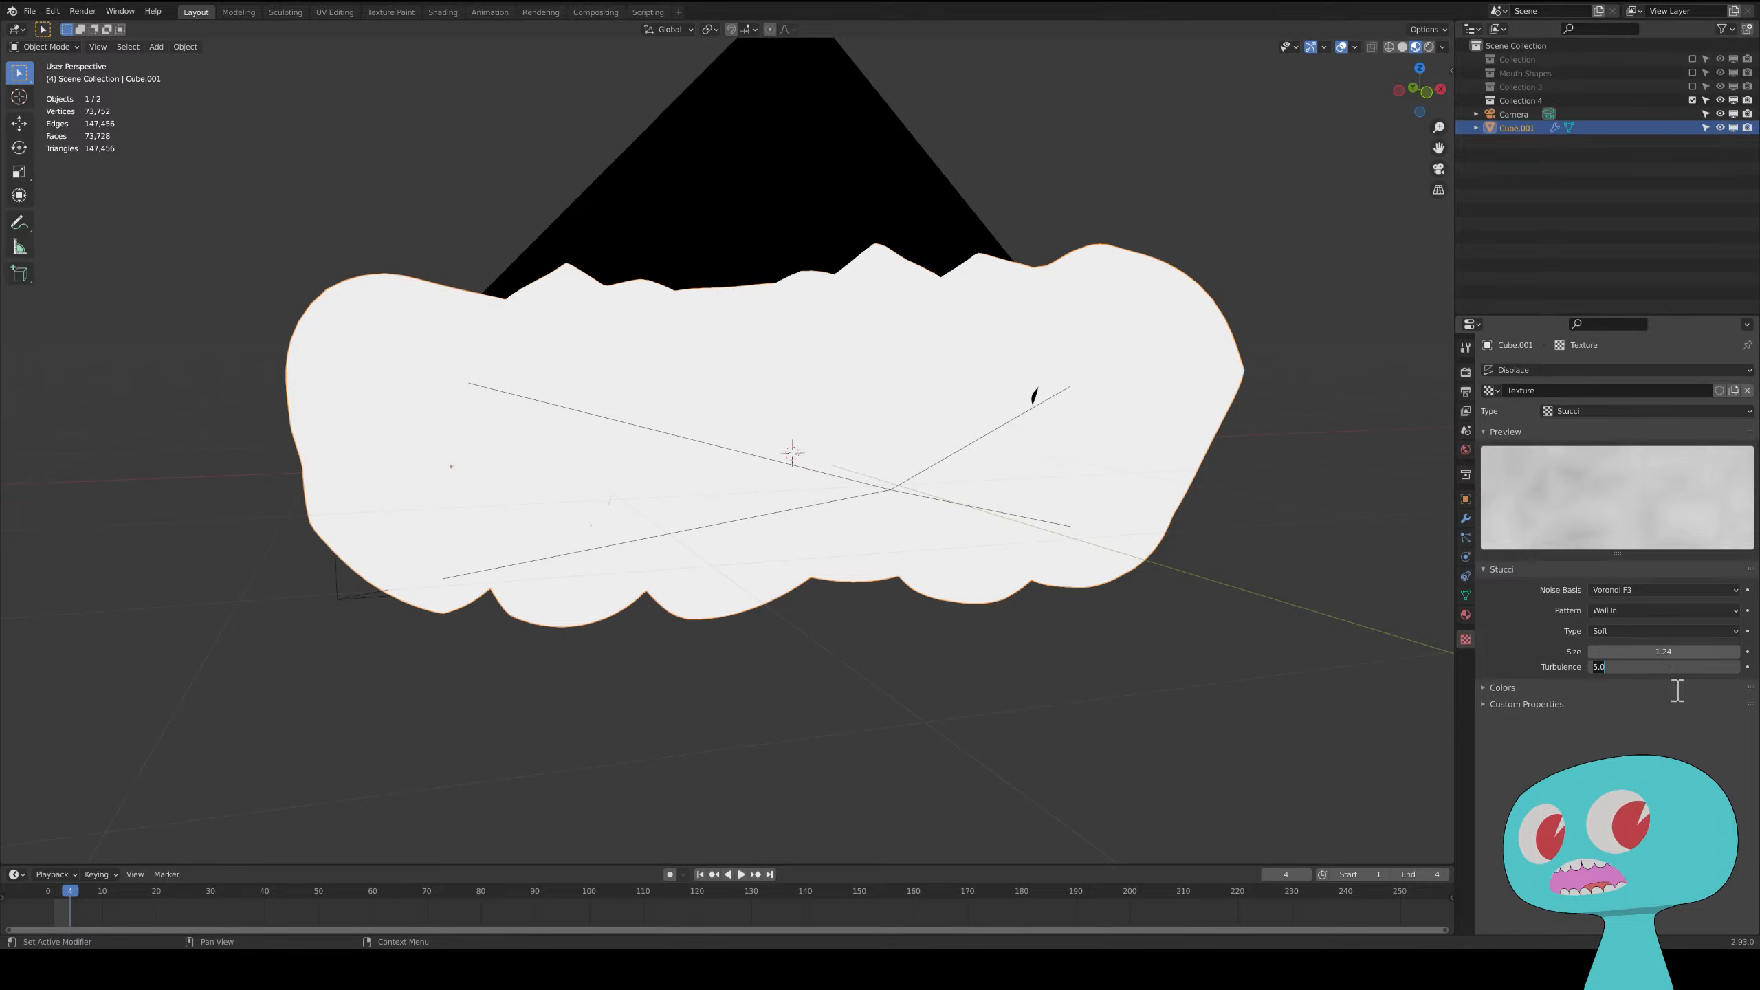
type("17")
key("Return")
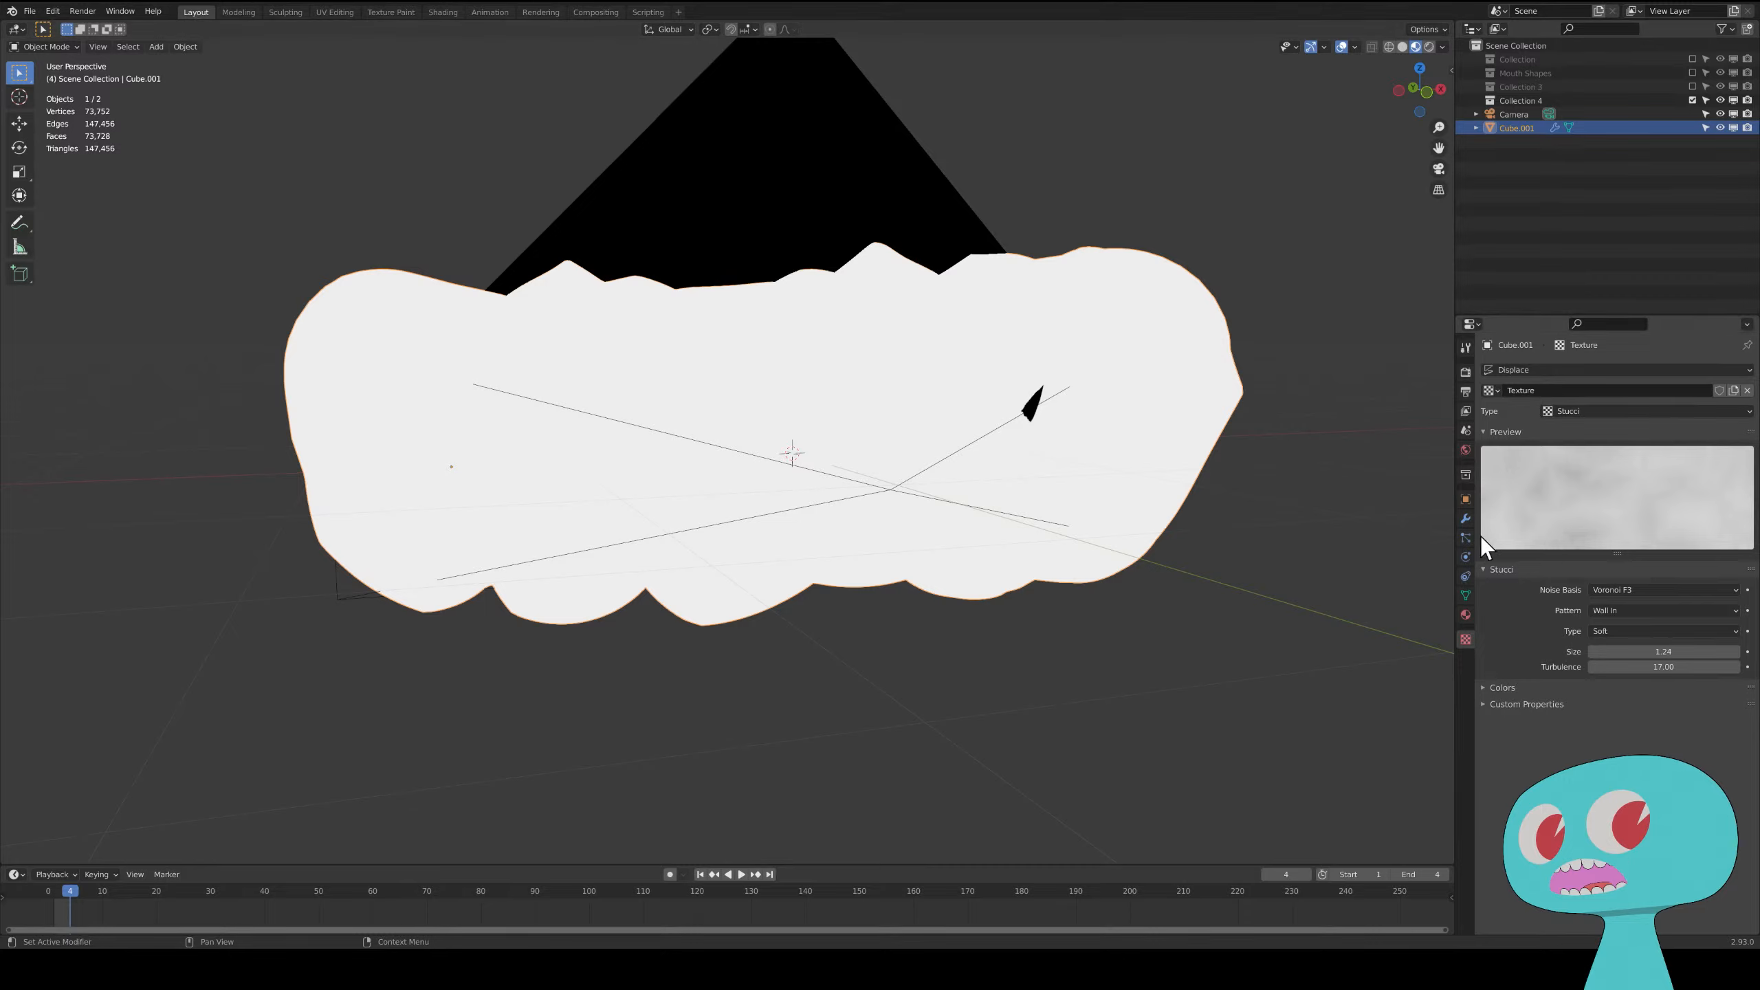
- Set the Displace modifier's midlevel to 0.4
left_click(1465, 518)
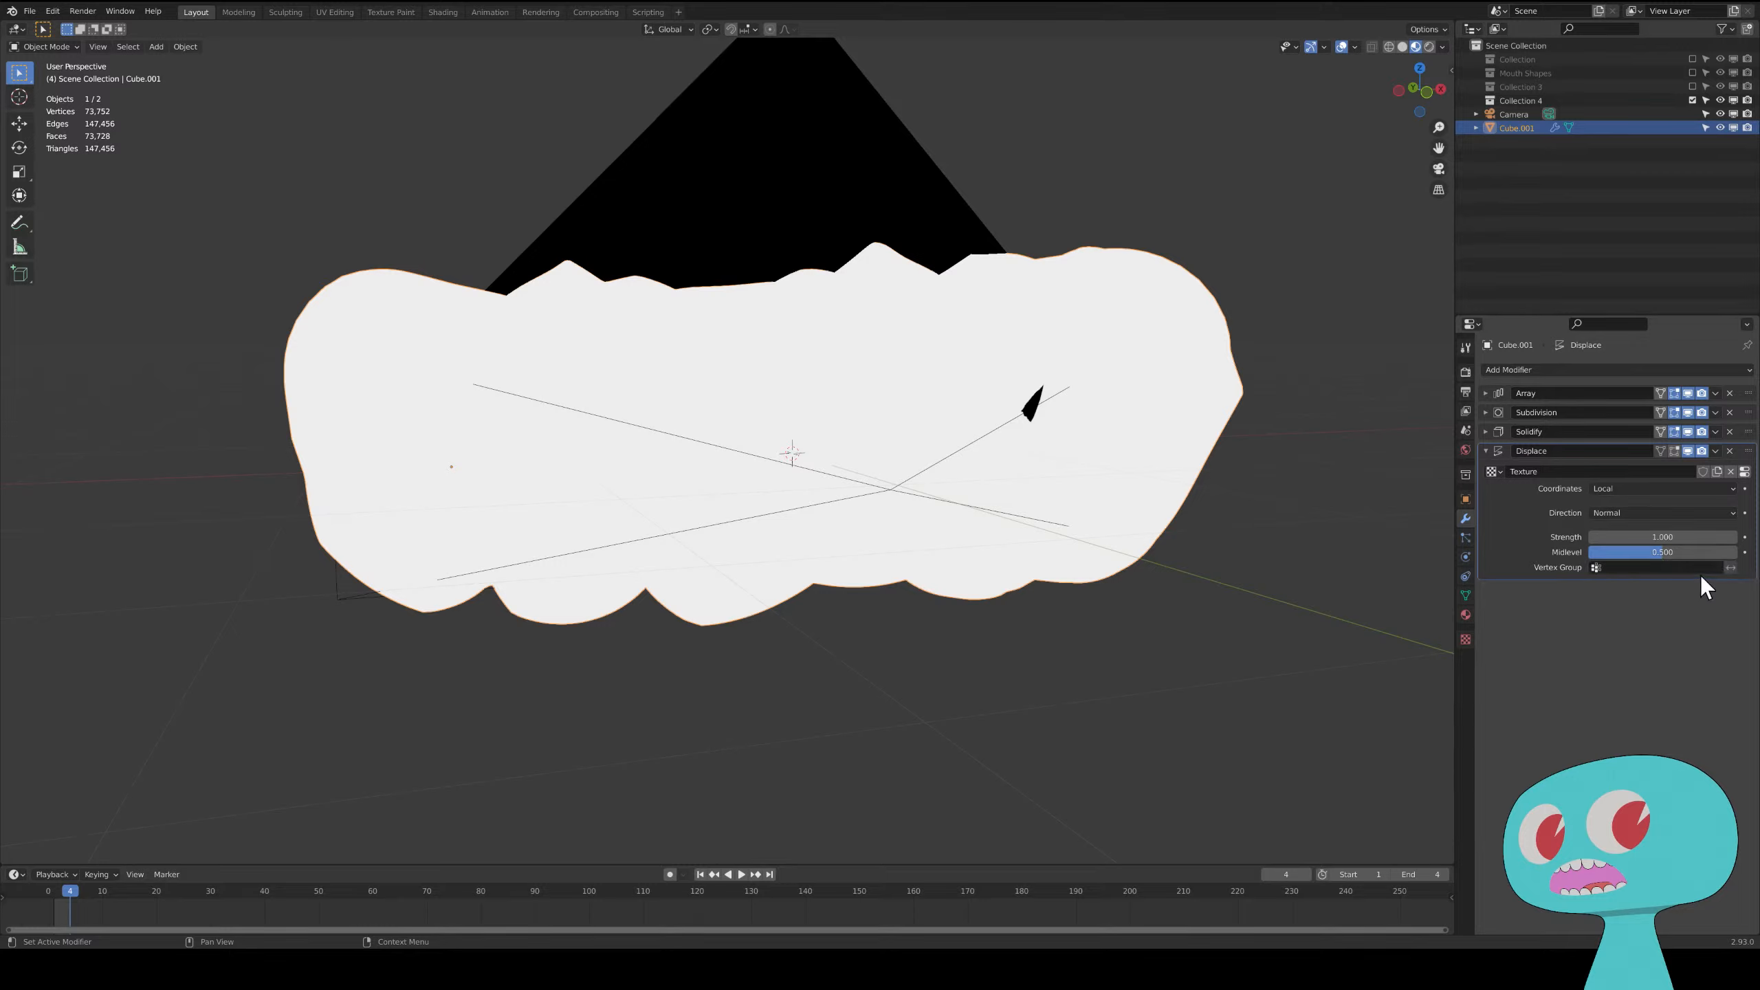
left_click(1676, 557)
type("0.4")
key("Return")
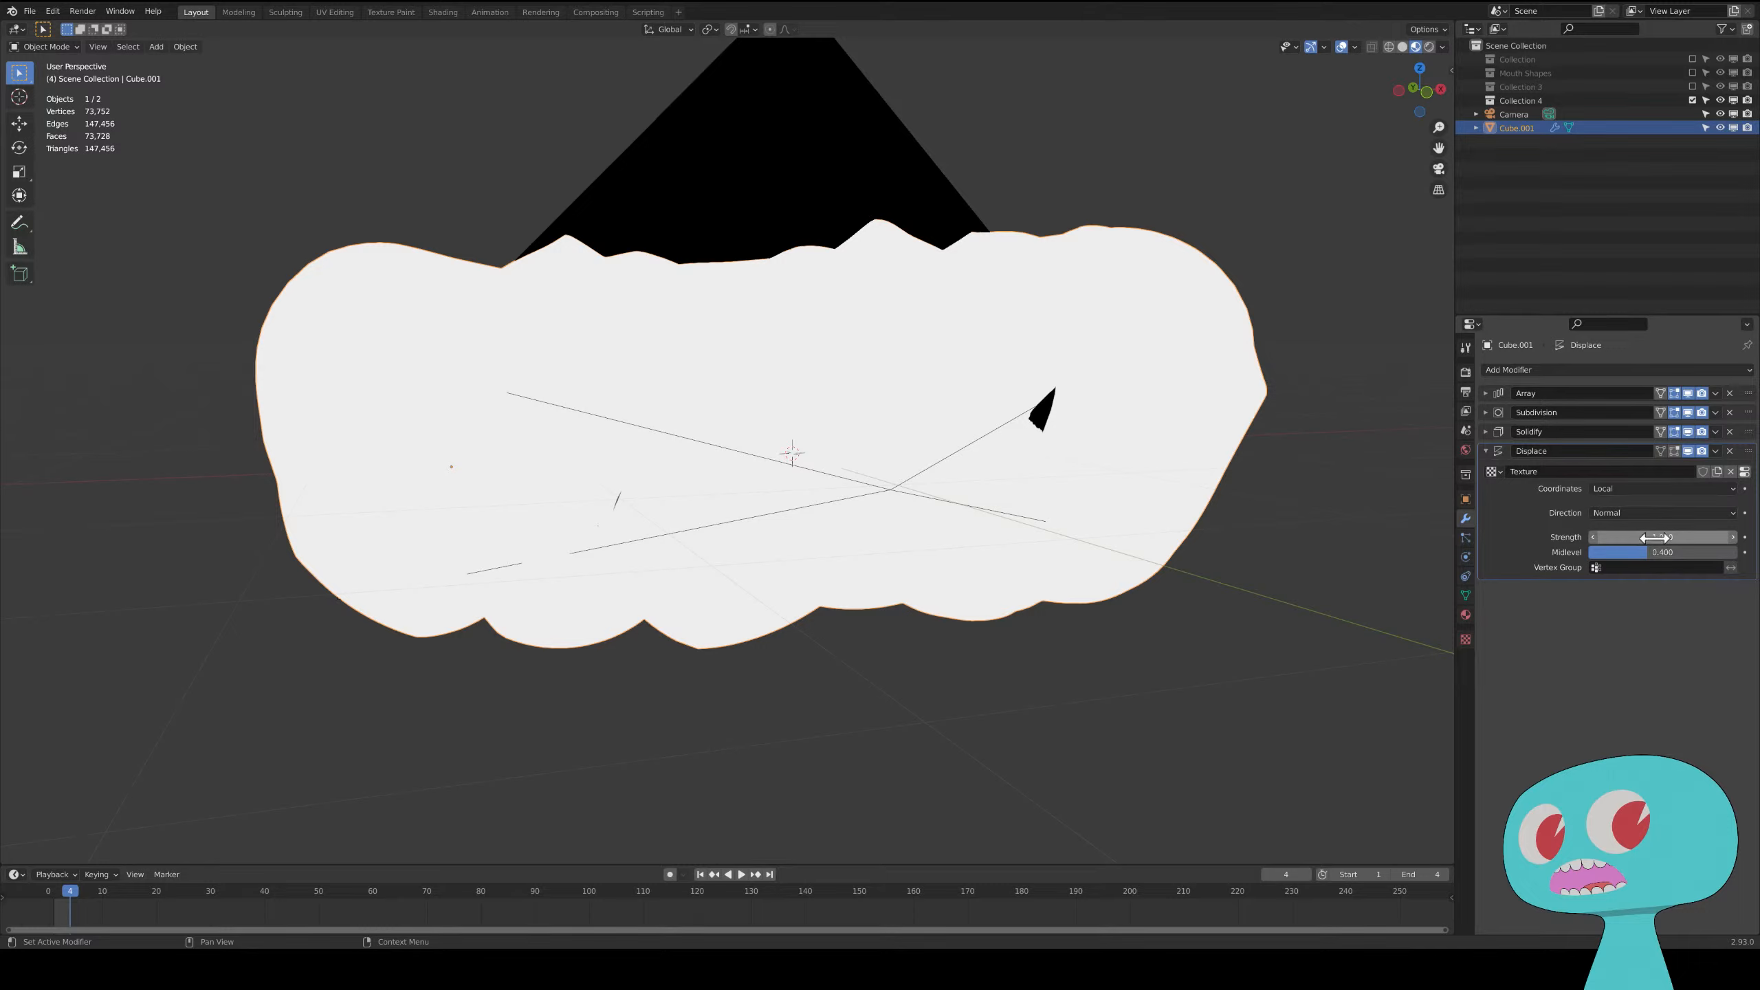
- Try several small positive and negative strengths on the Displace modifier, including 0.15, ending with -0.15
left_click(1657, 538)
key("BackSpace")
key("Return")
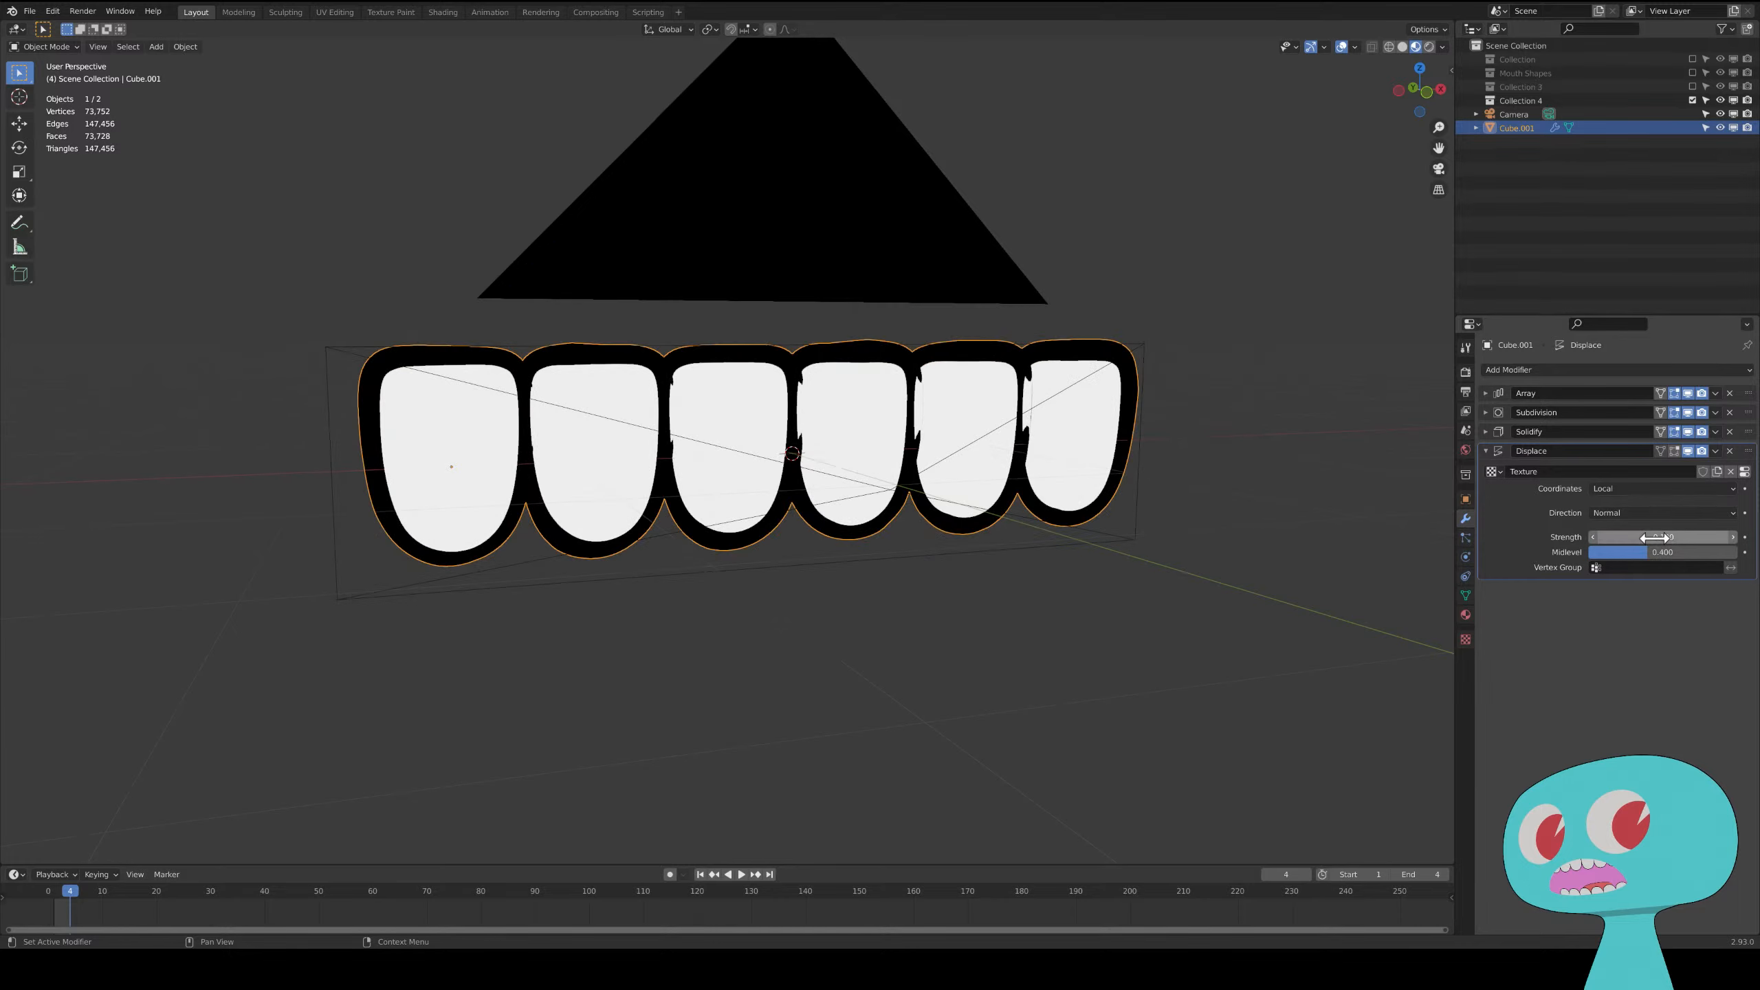
left_click(1655, 538)
type("-0.1")
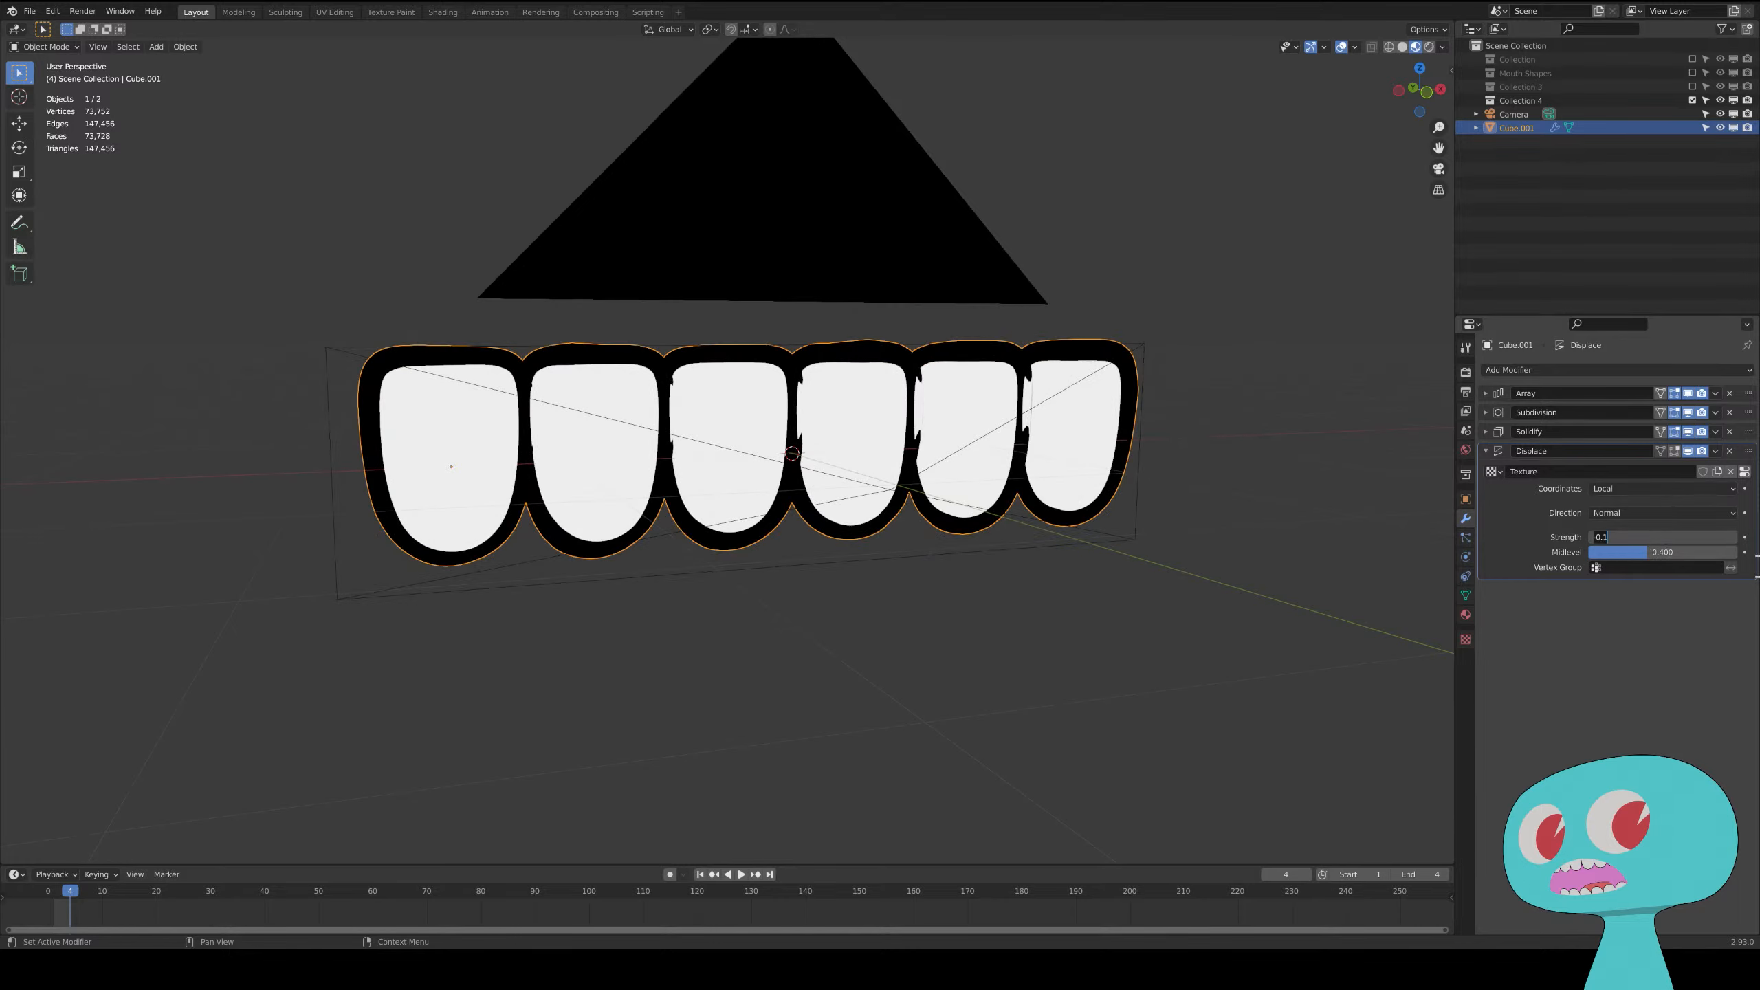
type("0.")
key("Return")
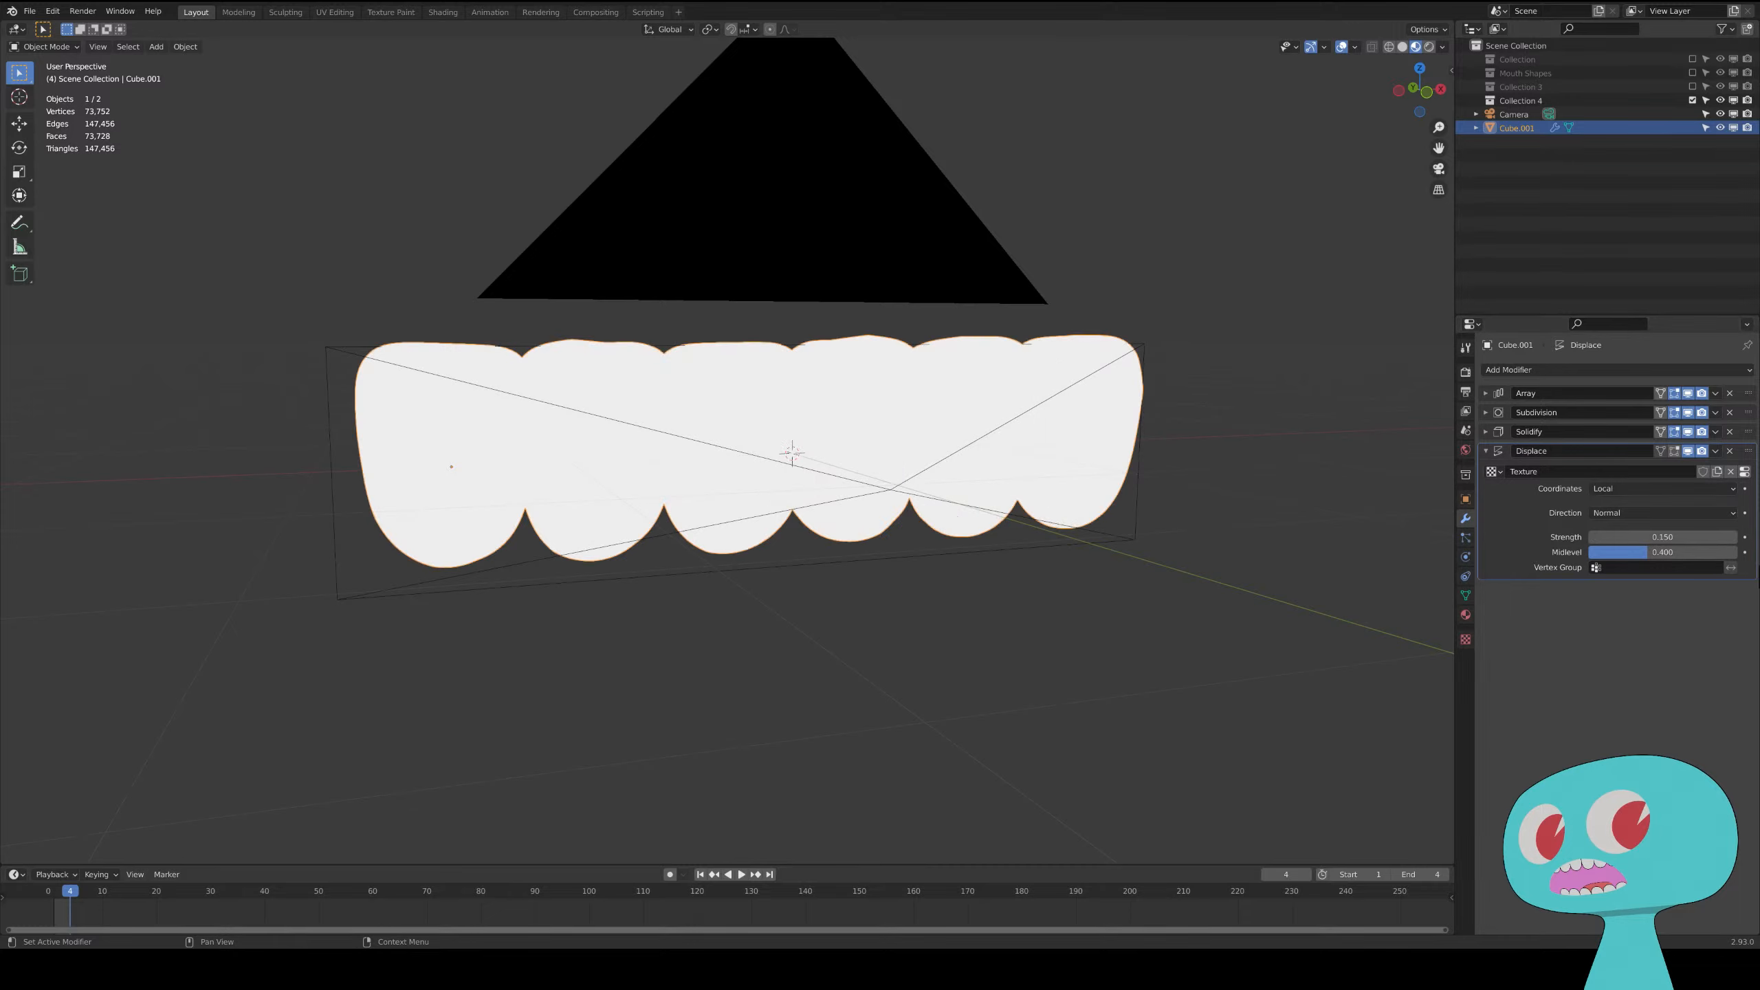
left_click(1655, 538)
left_click(1592, 538)
type("-")
key("Return")
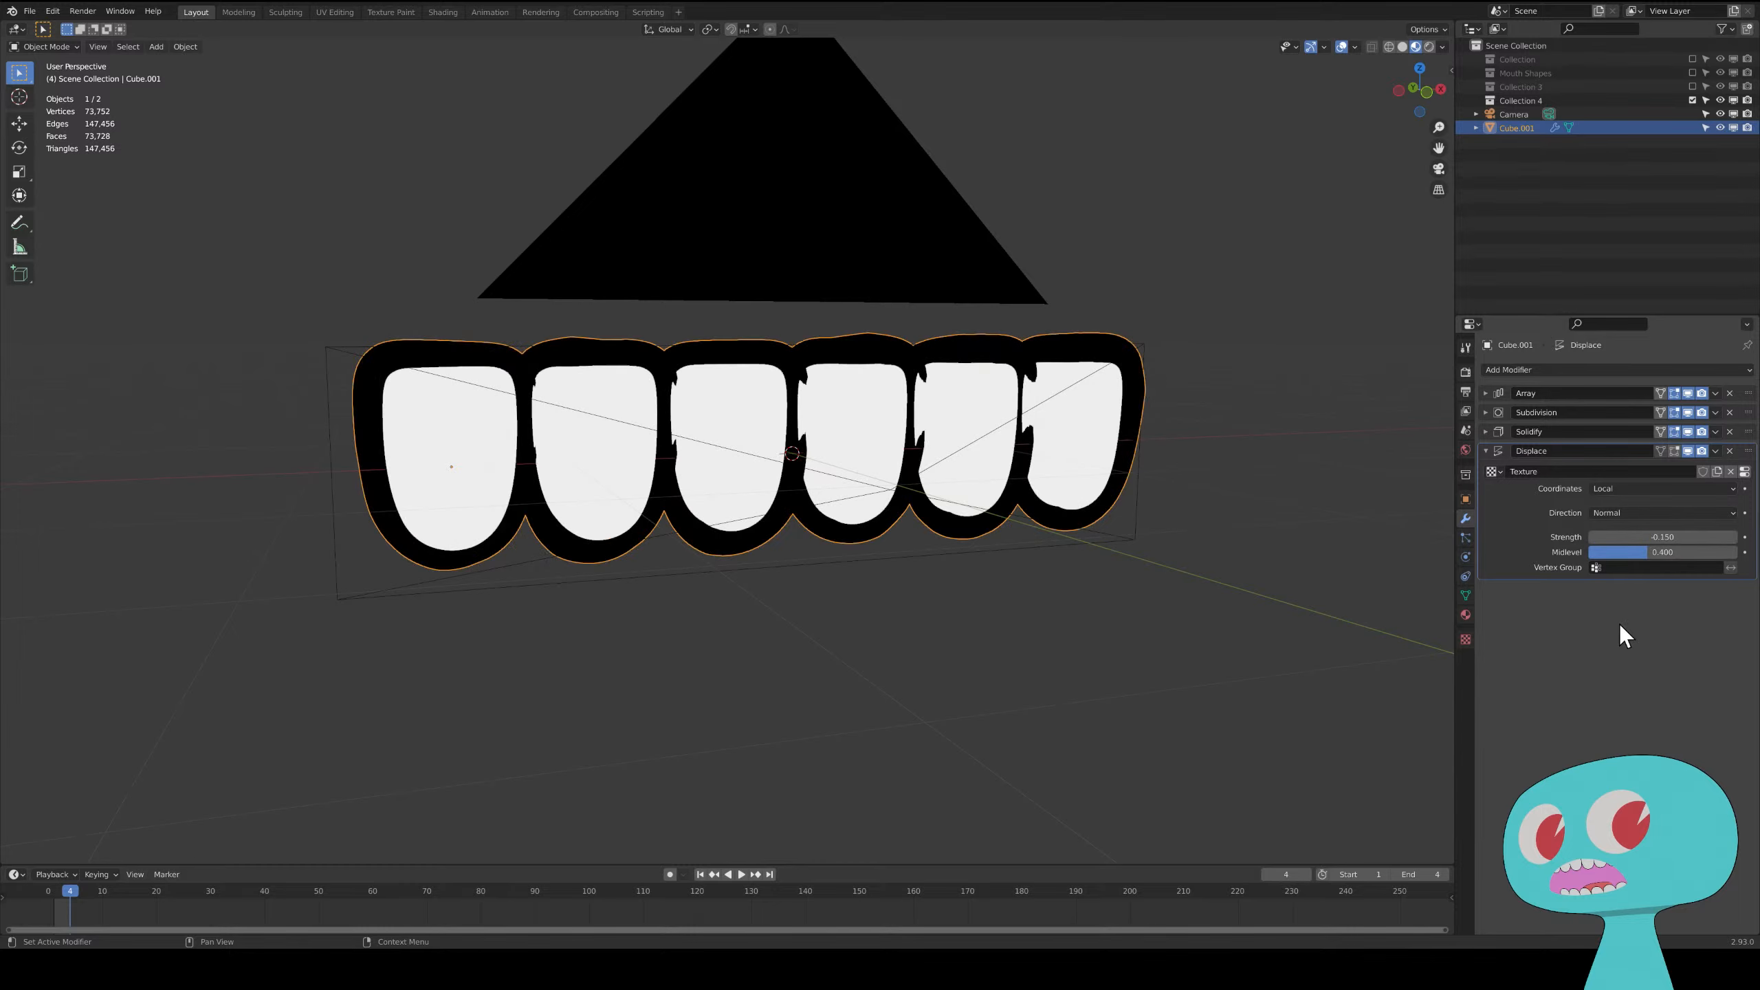
- Through the camera view, adjust the Displace modifier's midlevel to about 0.72 and its strength to -0.08
middle_click_drag(1222, 562, 1173, 541)
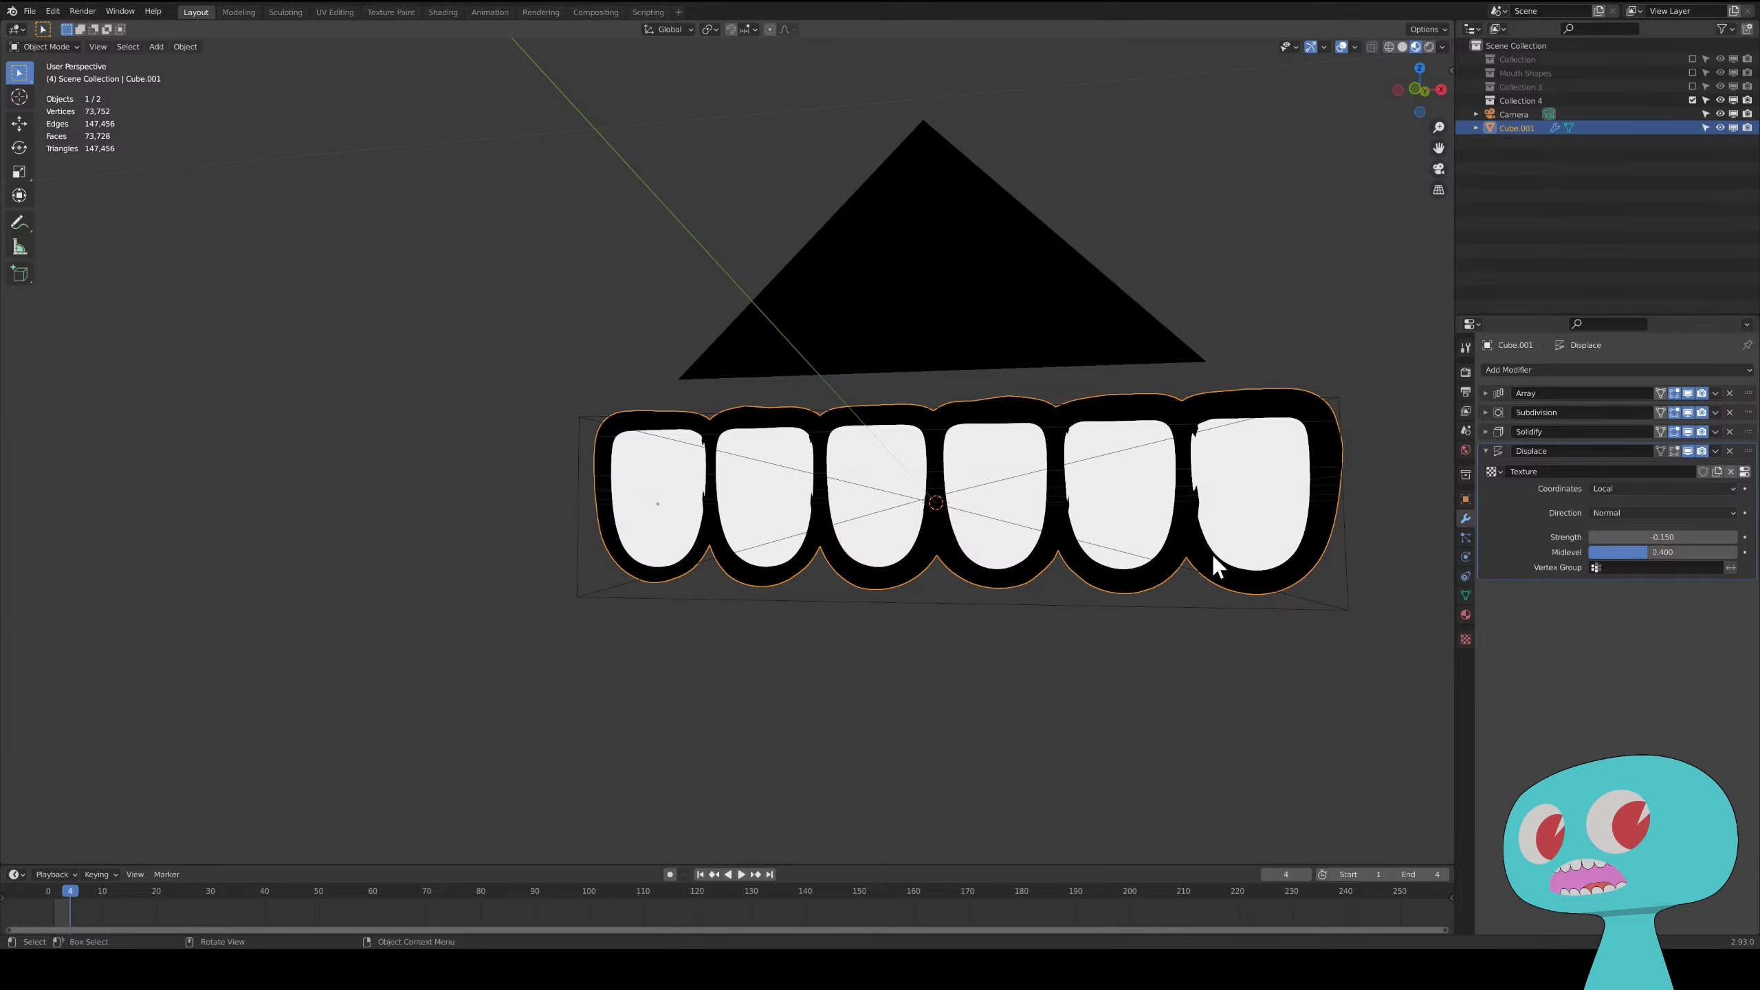
key("KP_0")
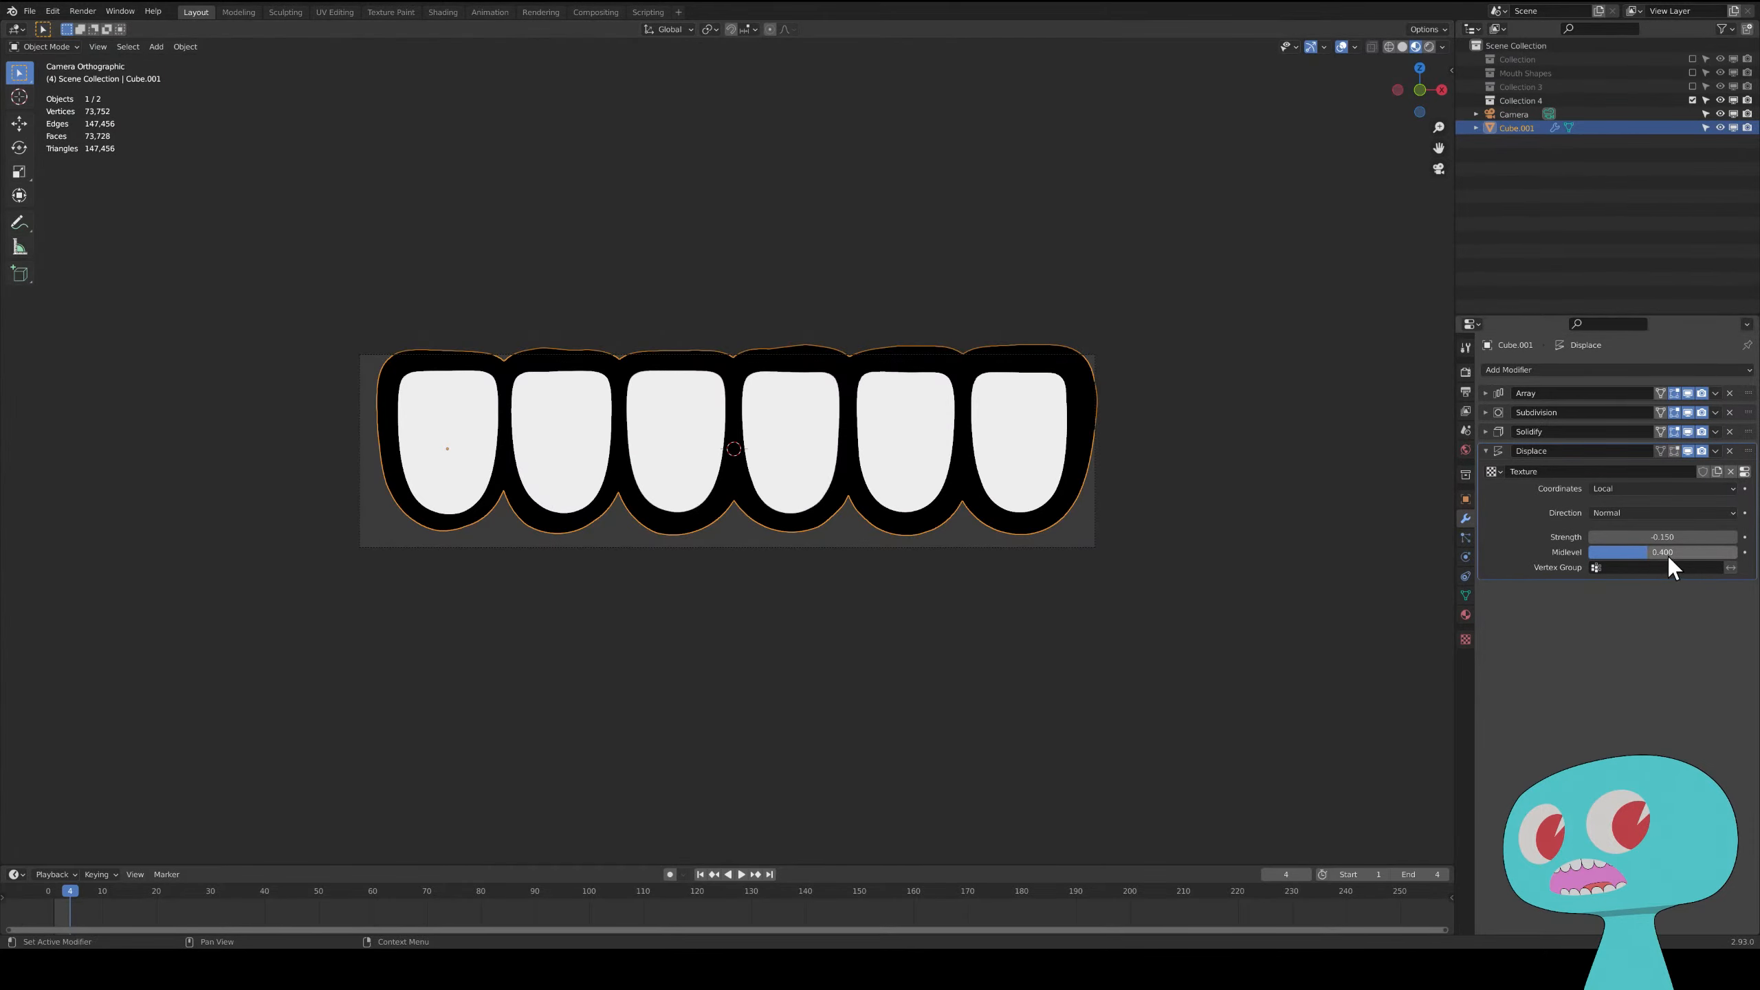
left_click_drag(1668, 555, 1694, 554)
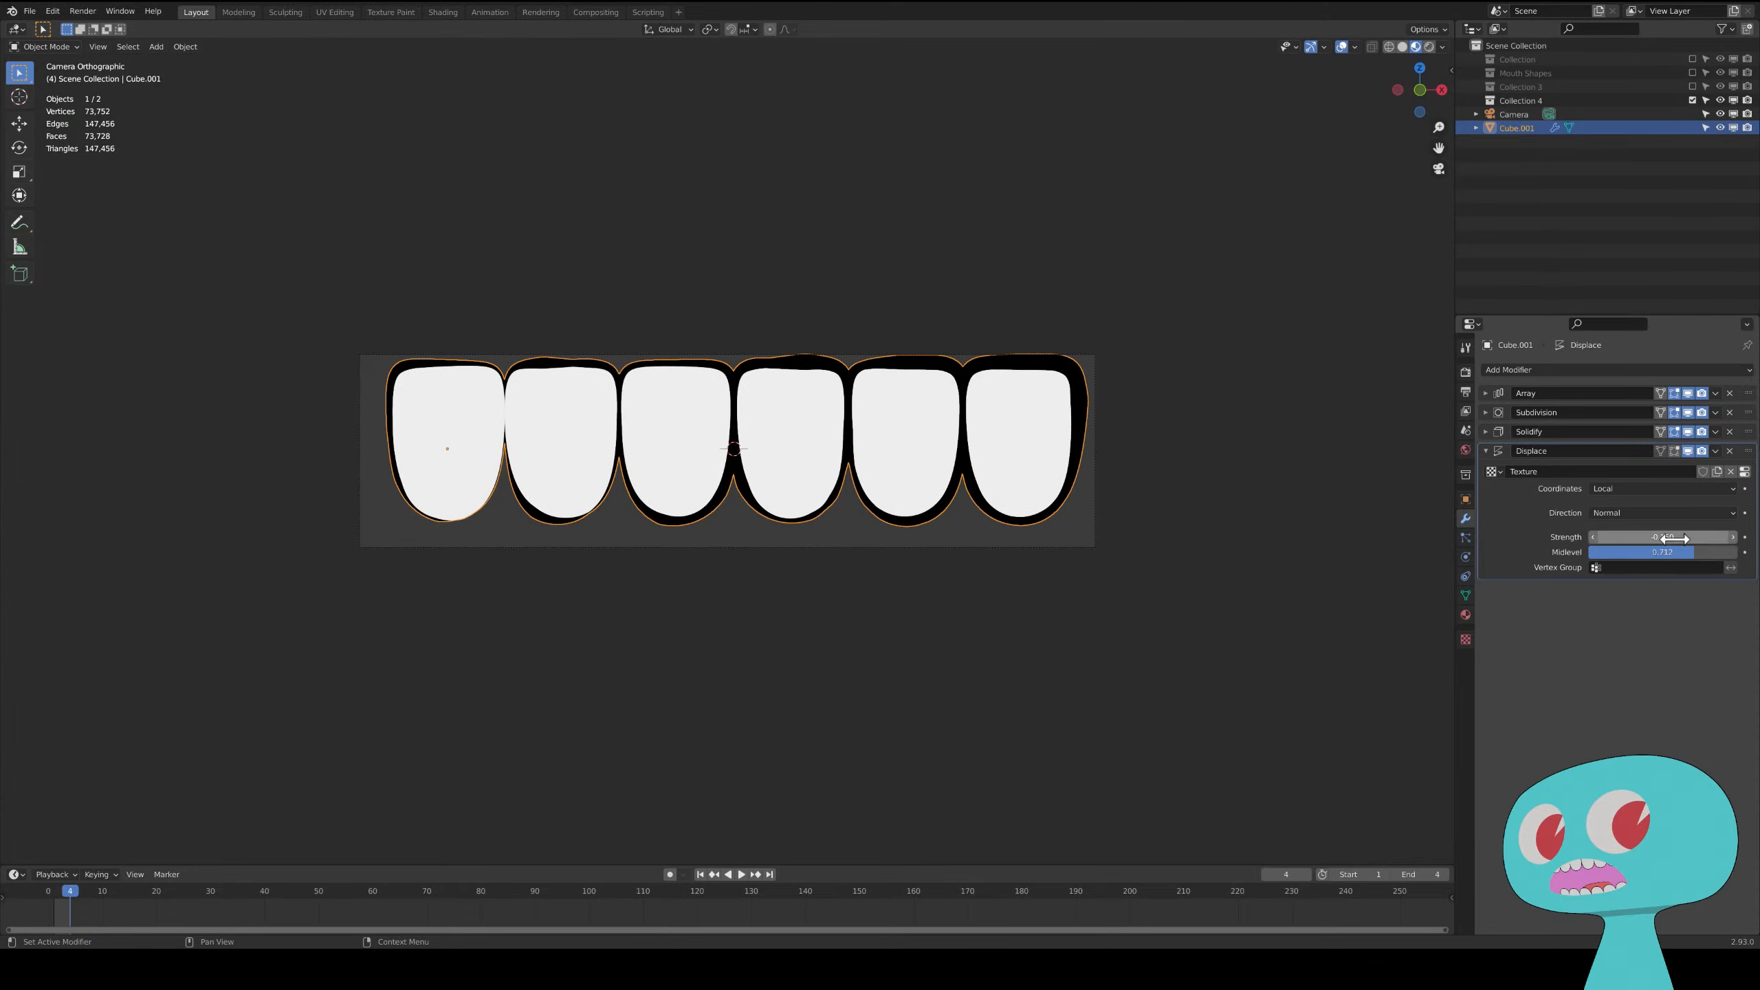
mouse_move(1663, 537)
left_mouse_down()
mouse_move(1691, 537)
mouse_move(1645, 537)
mouse_move(1673, 537)
left_mouse_up()
key("ctrl+z")
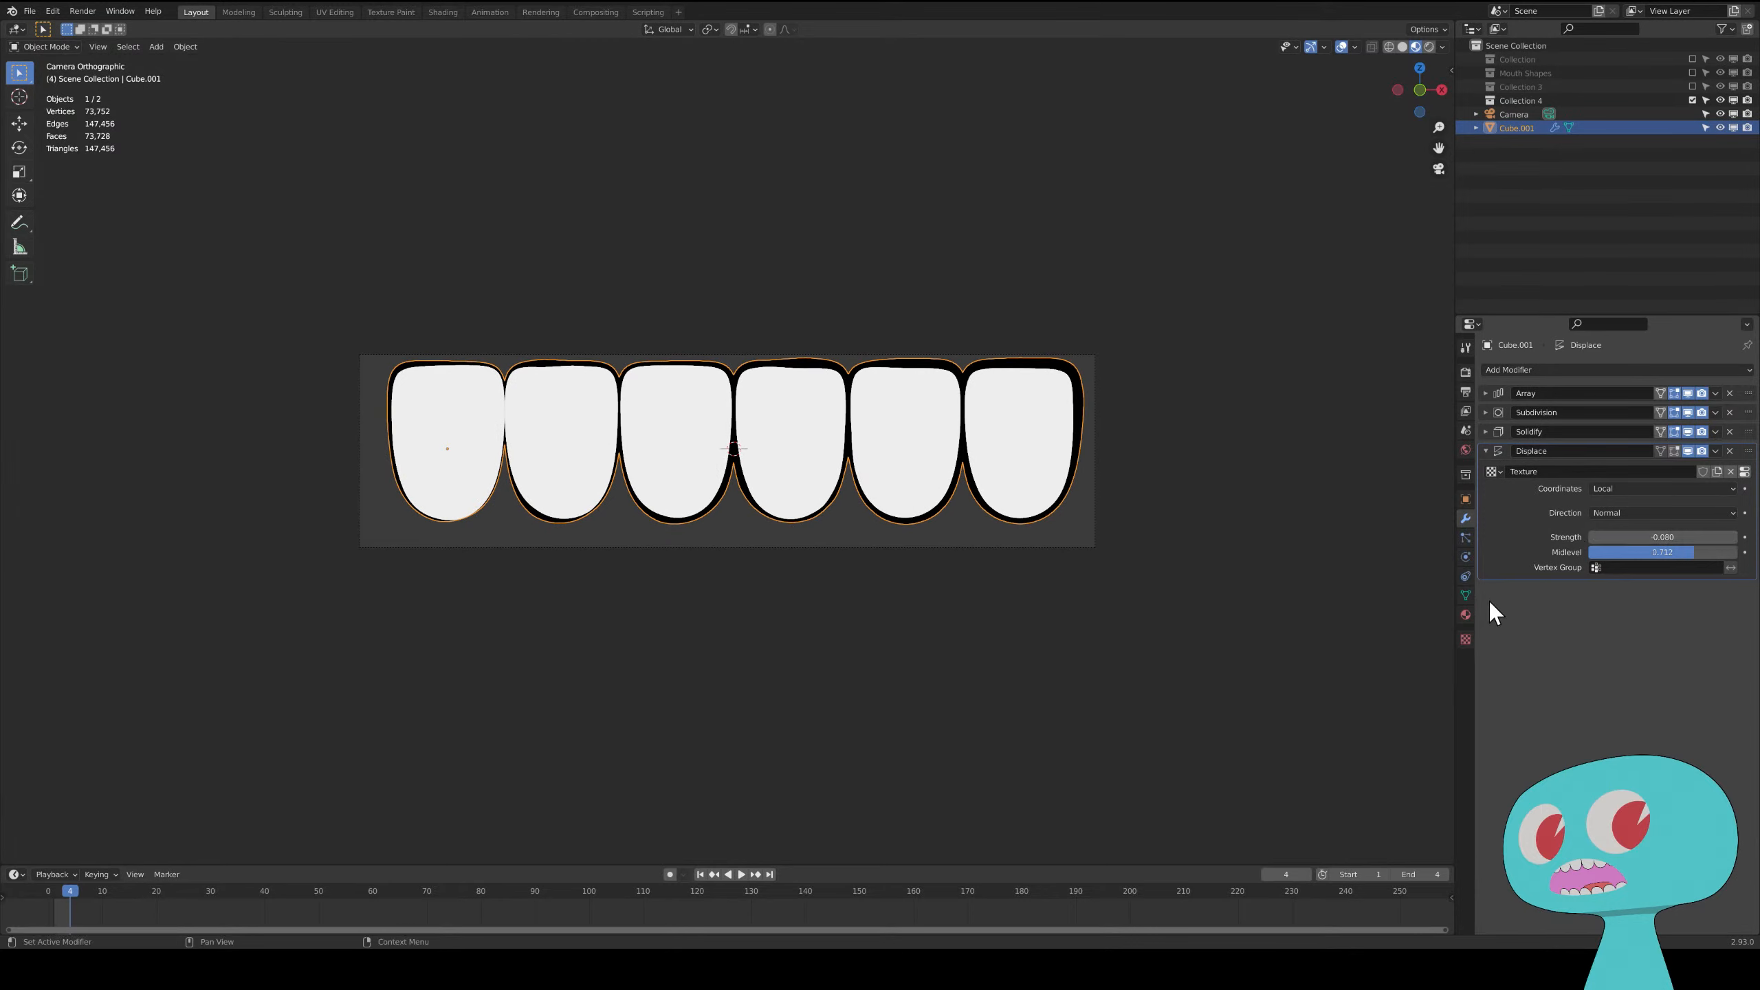
- Fine-tune the Stucci texture to a size of 1.17 and a turbulence of 17.6, keeping the Voronoi F3 noise basis
left_click(1466, 640)
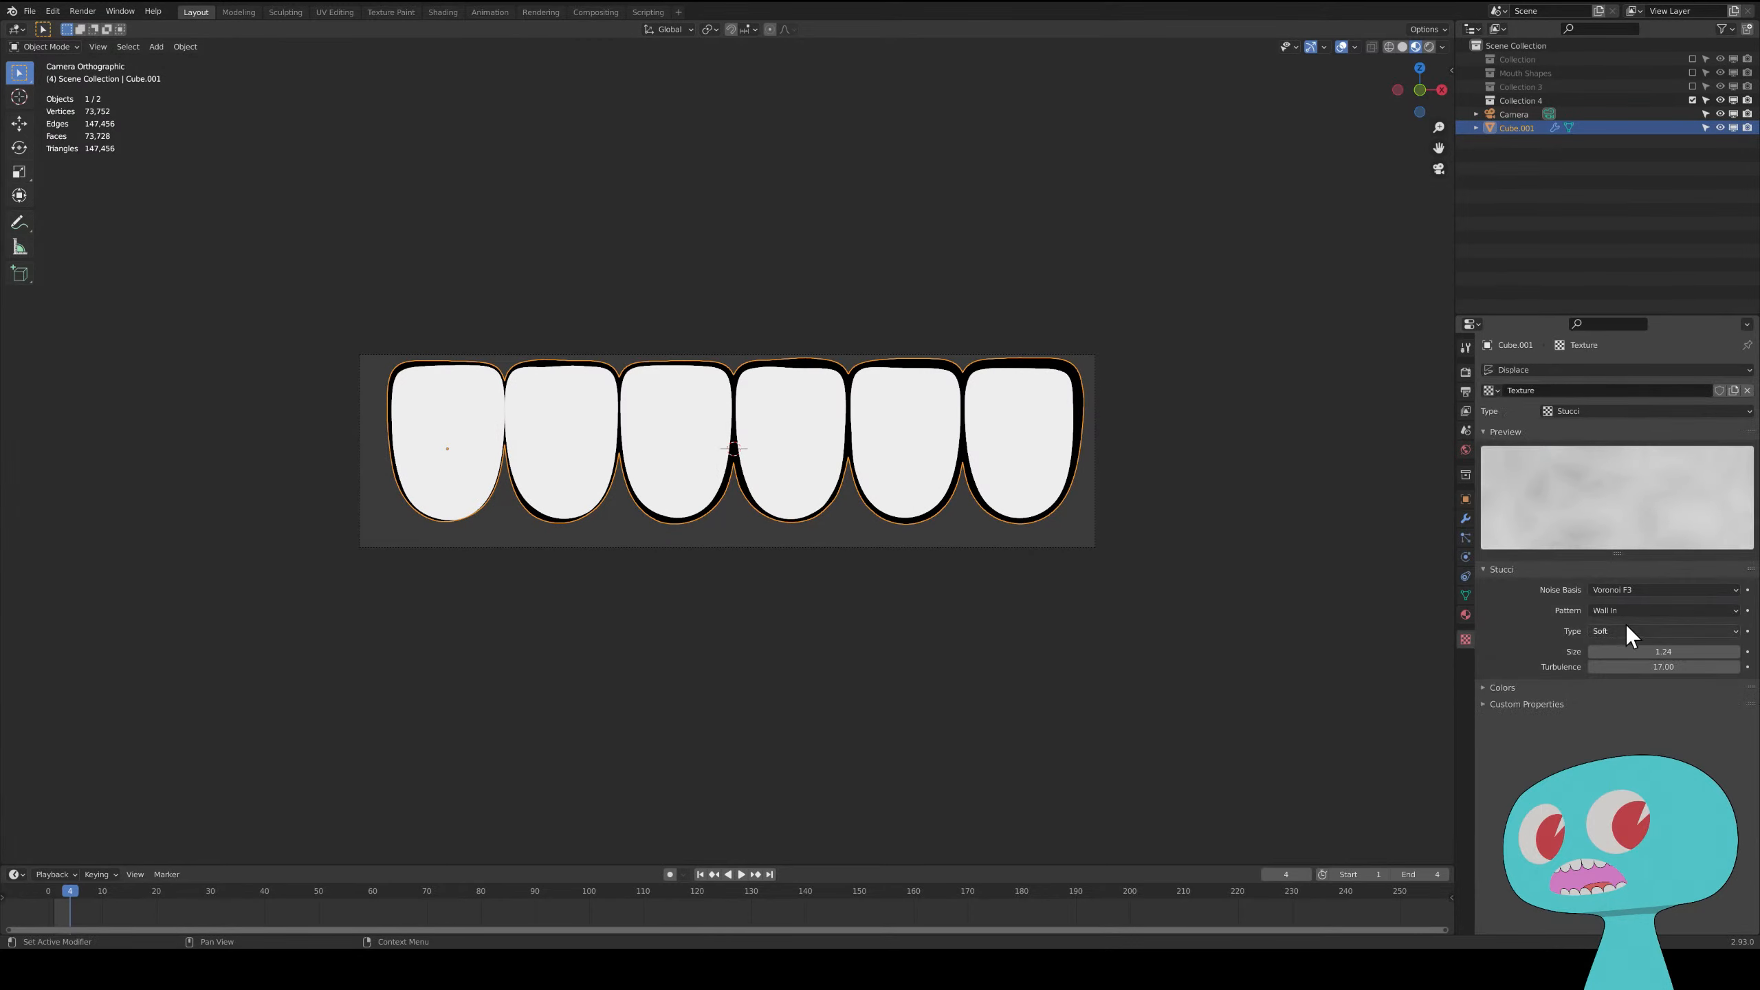
mouse_move(1664, 650)
left_mouse_down()
mouse_move(1598, 650)
mouse_move(1748, 666)
mouse_move(1661, 646)
left_mouse_up()
left_click(1626, 588)
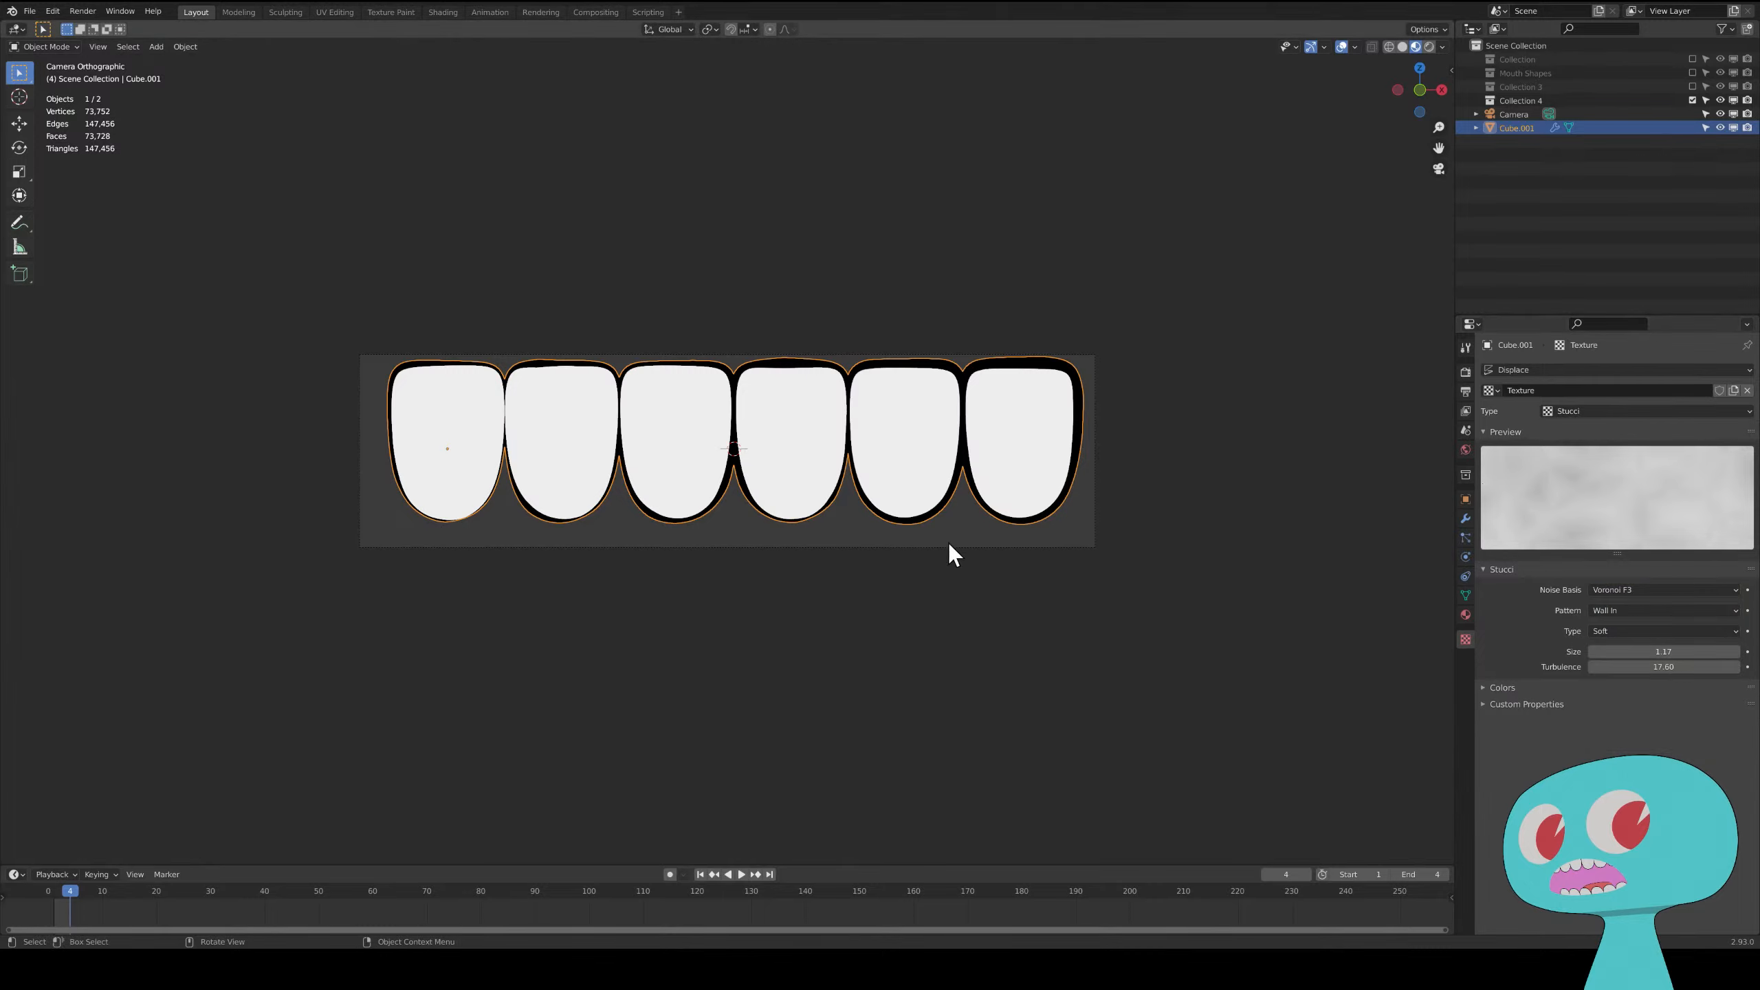
- Set the teeth's Displace modifier strength to -0.060
left_click(1467, 518)
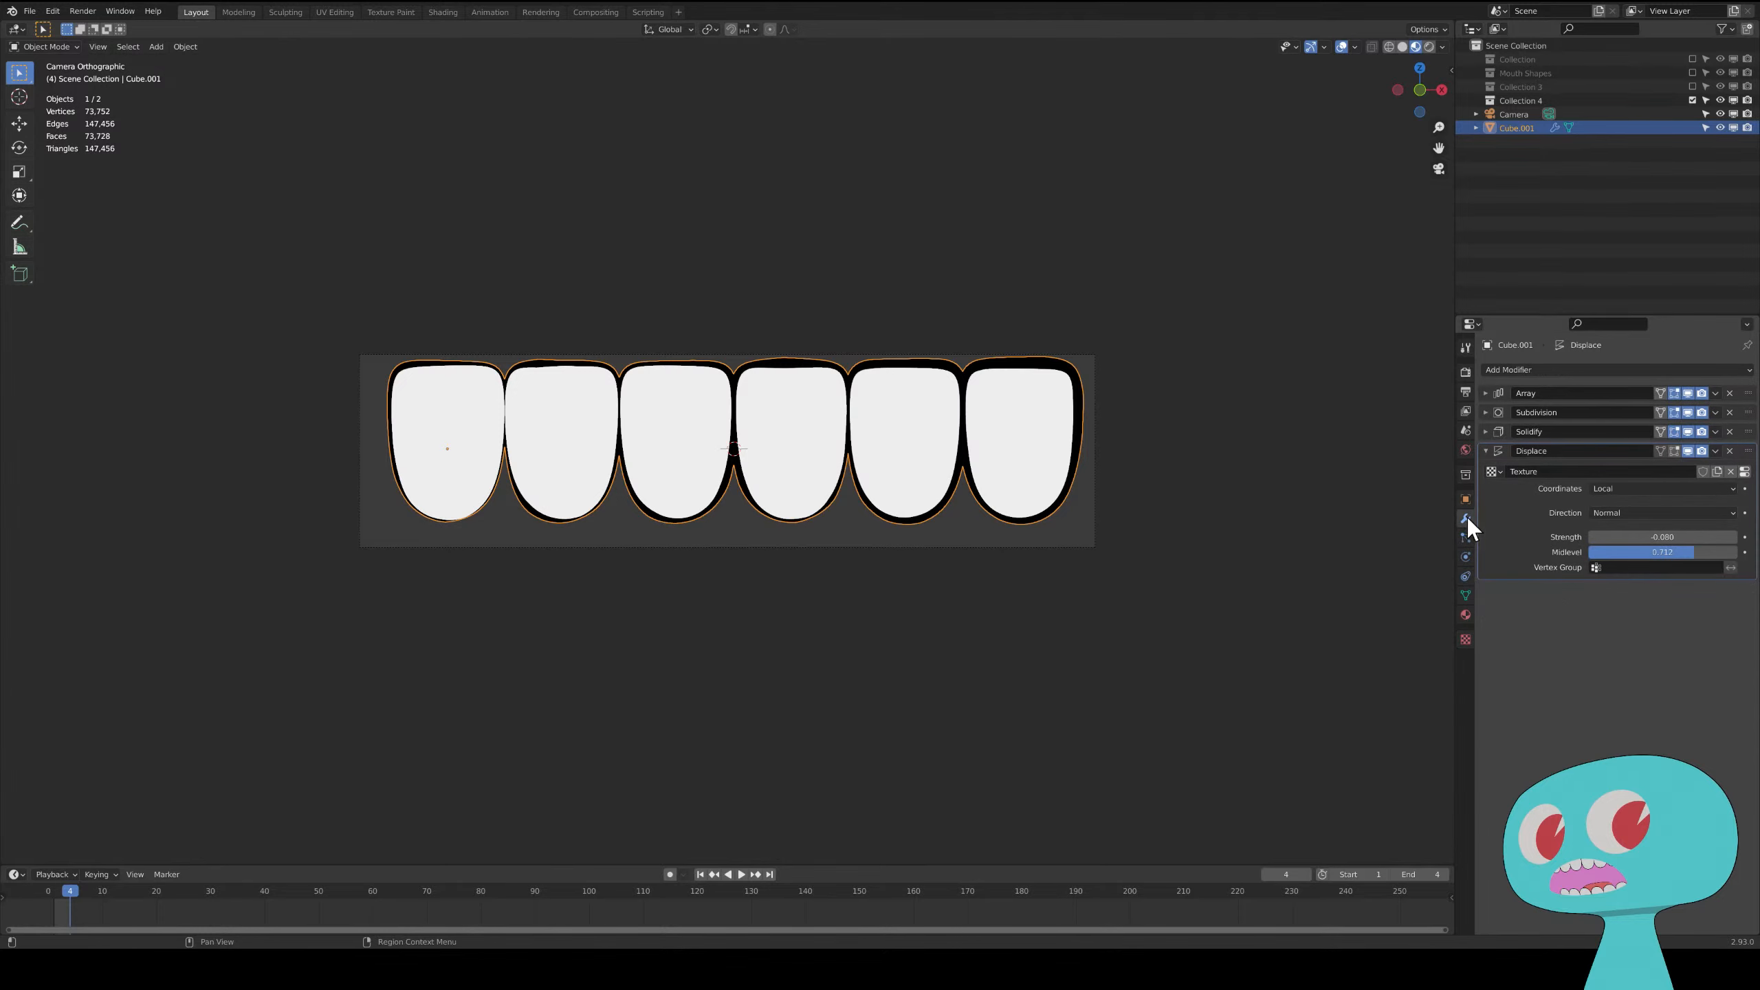
mouse_move(1677, 536)
left_mouse_down()
mouse_move(1694, 536)
mouse_move(1670, 536)
left_mouse_up()
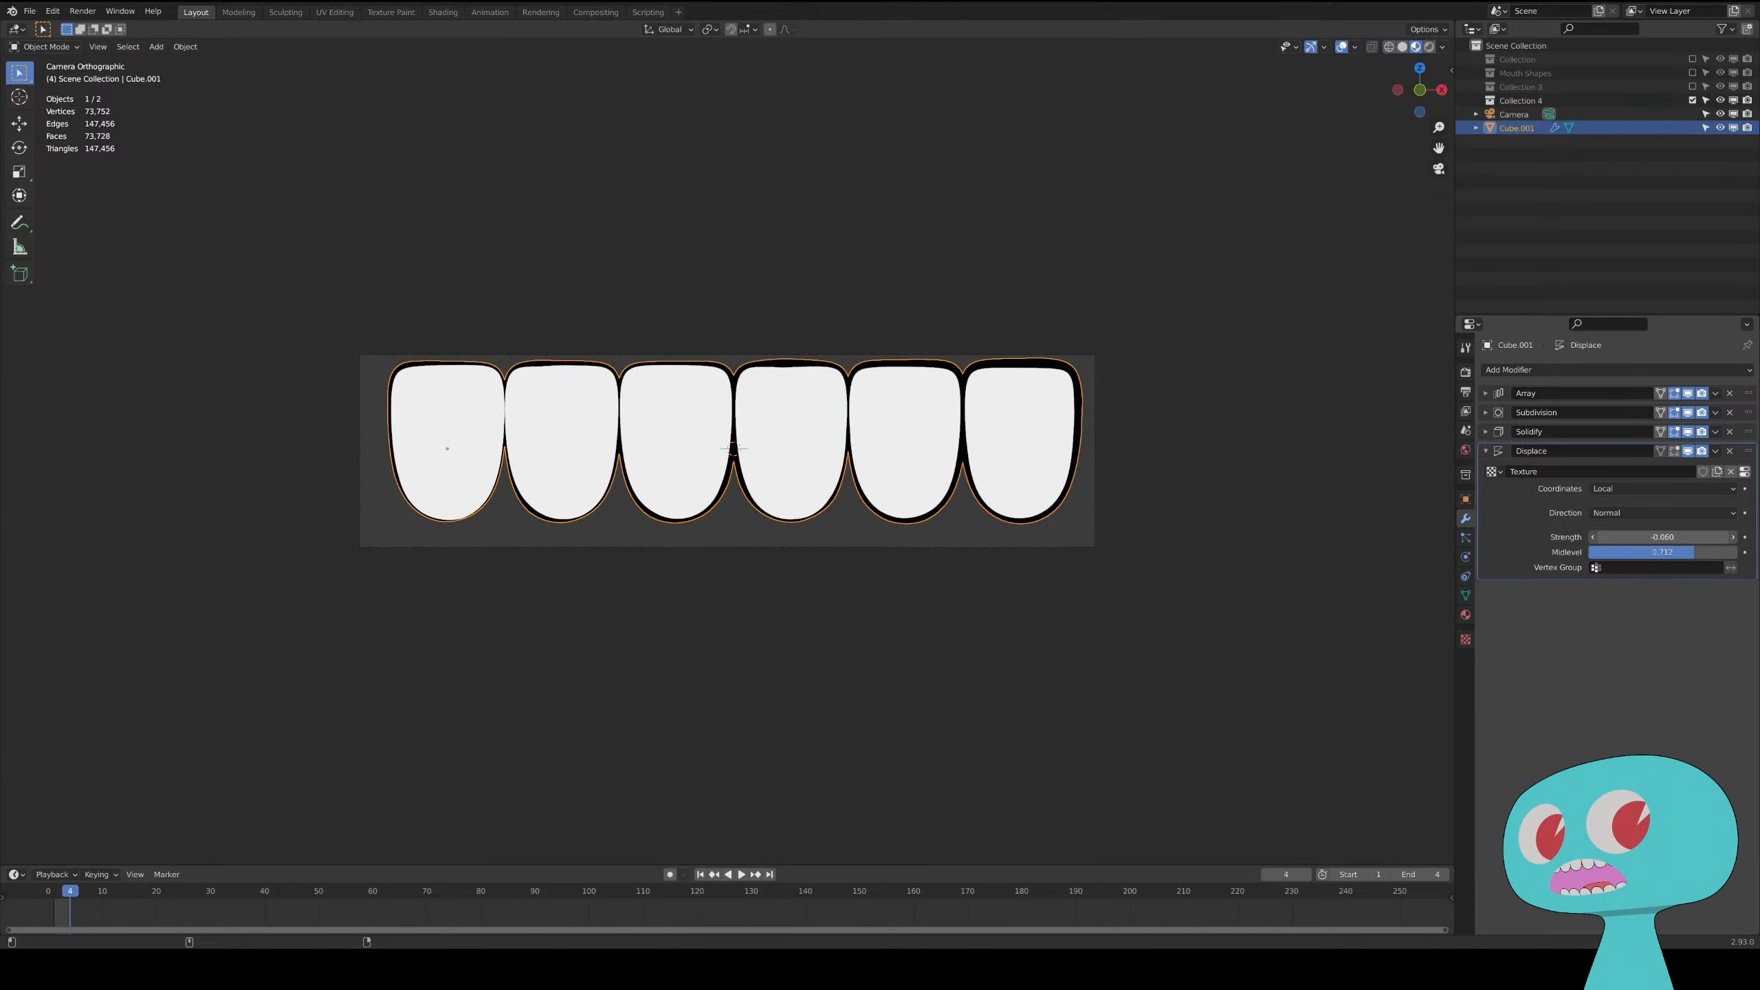
left_click(992, 566)
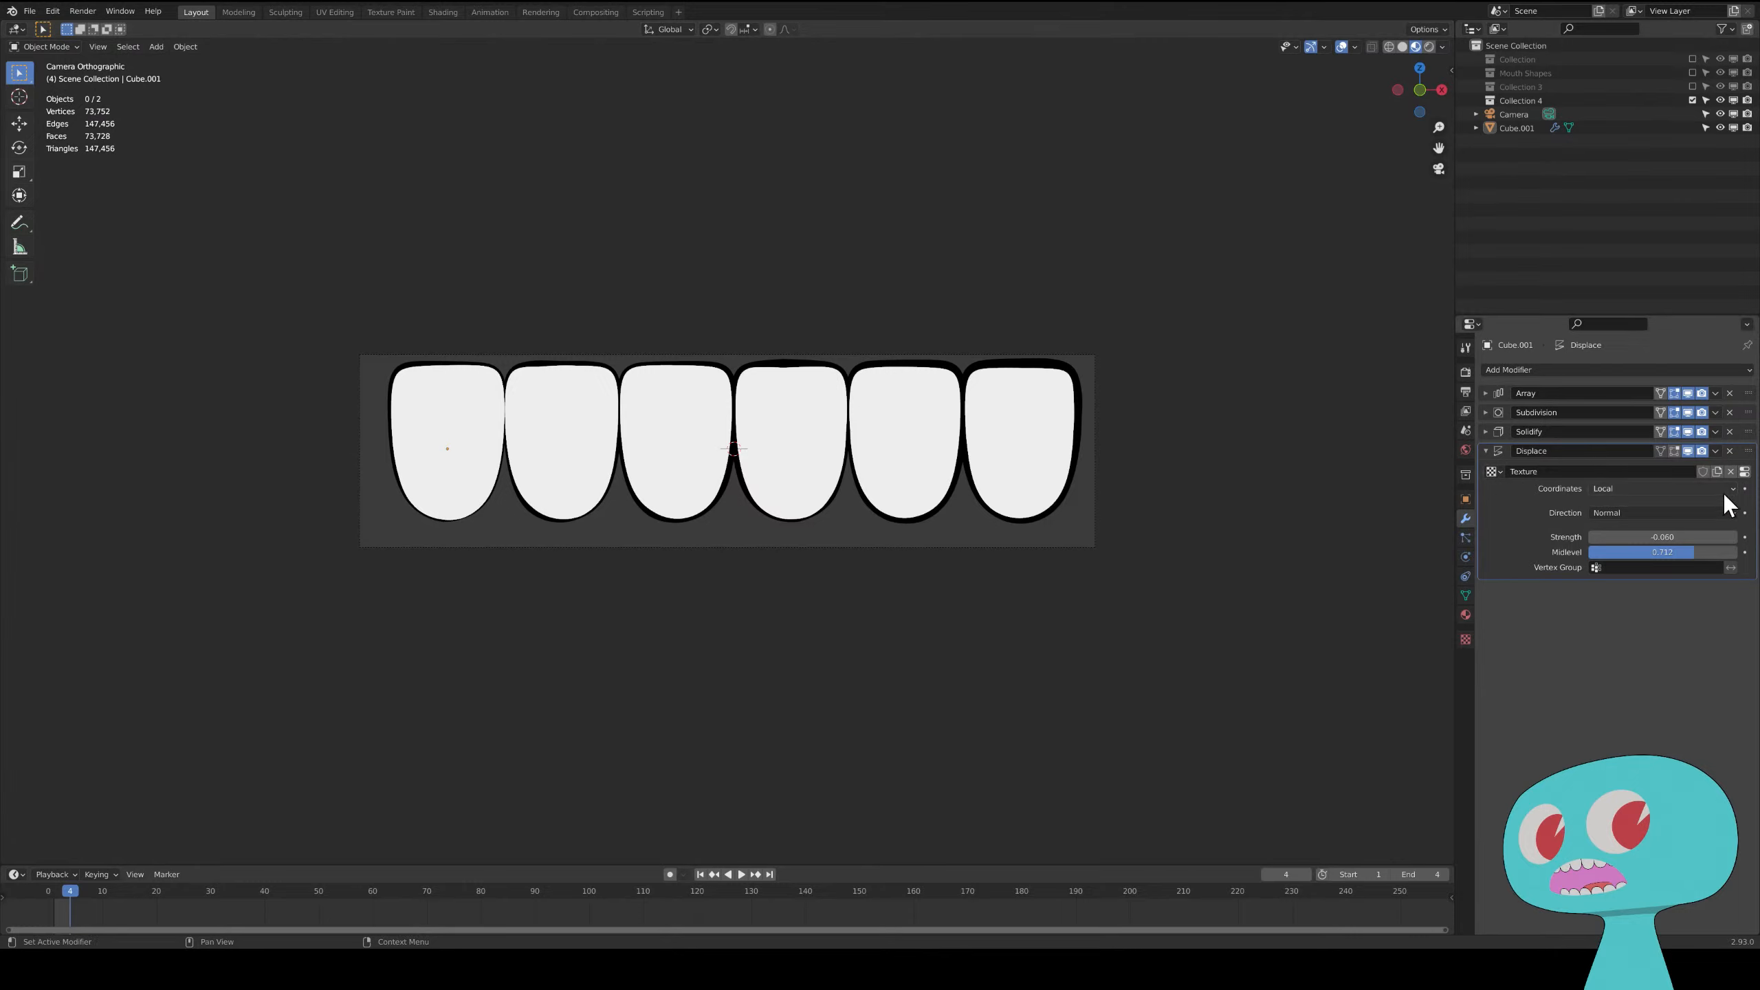
- Set the teeth's Solidify modifier offset to 0 and its thickness to 0 m
left_click(1485, 432)
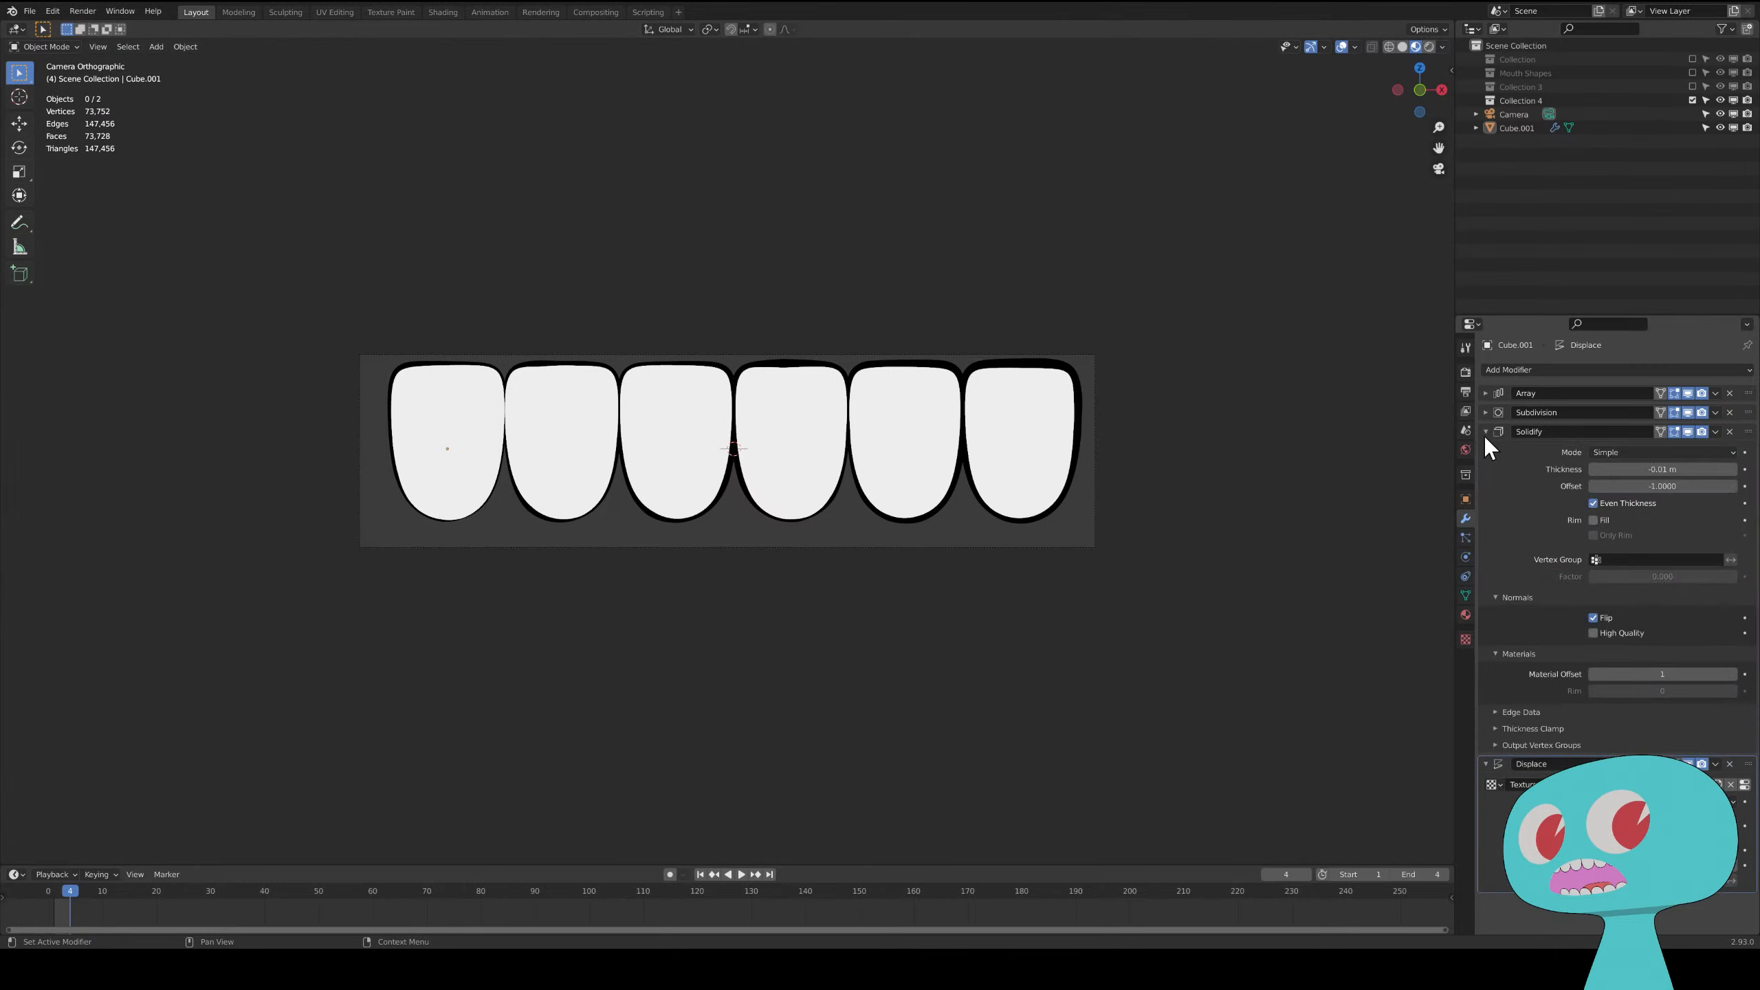
left_click(1683, 486)
type("0")
key("Return")
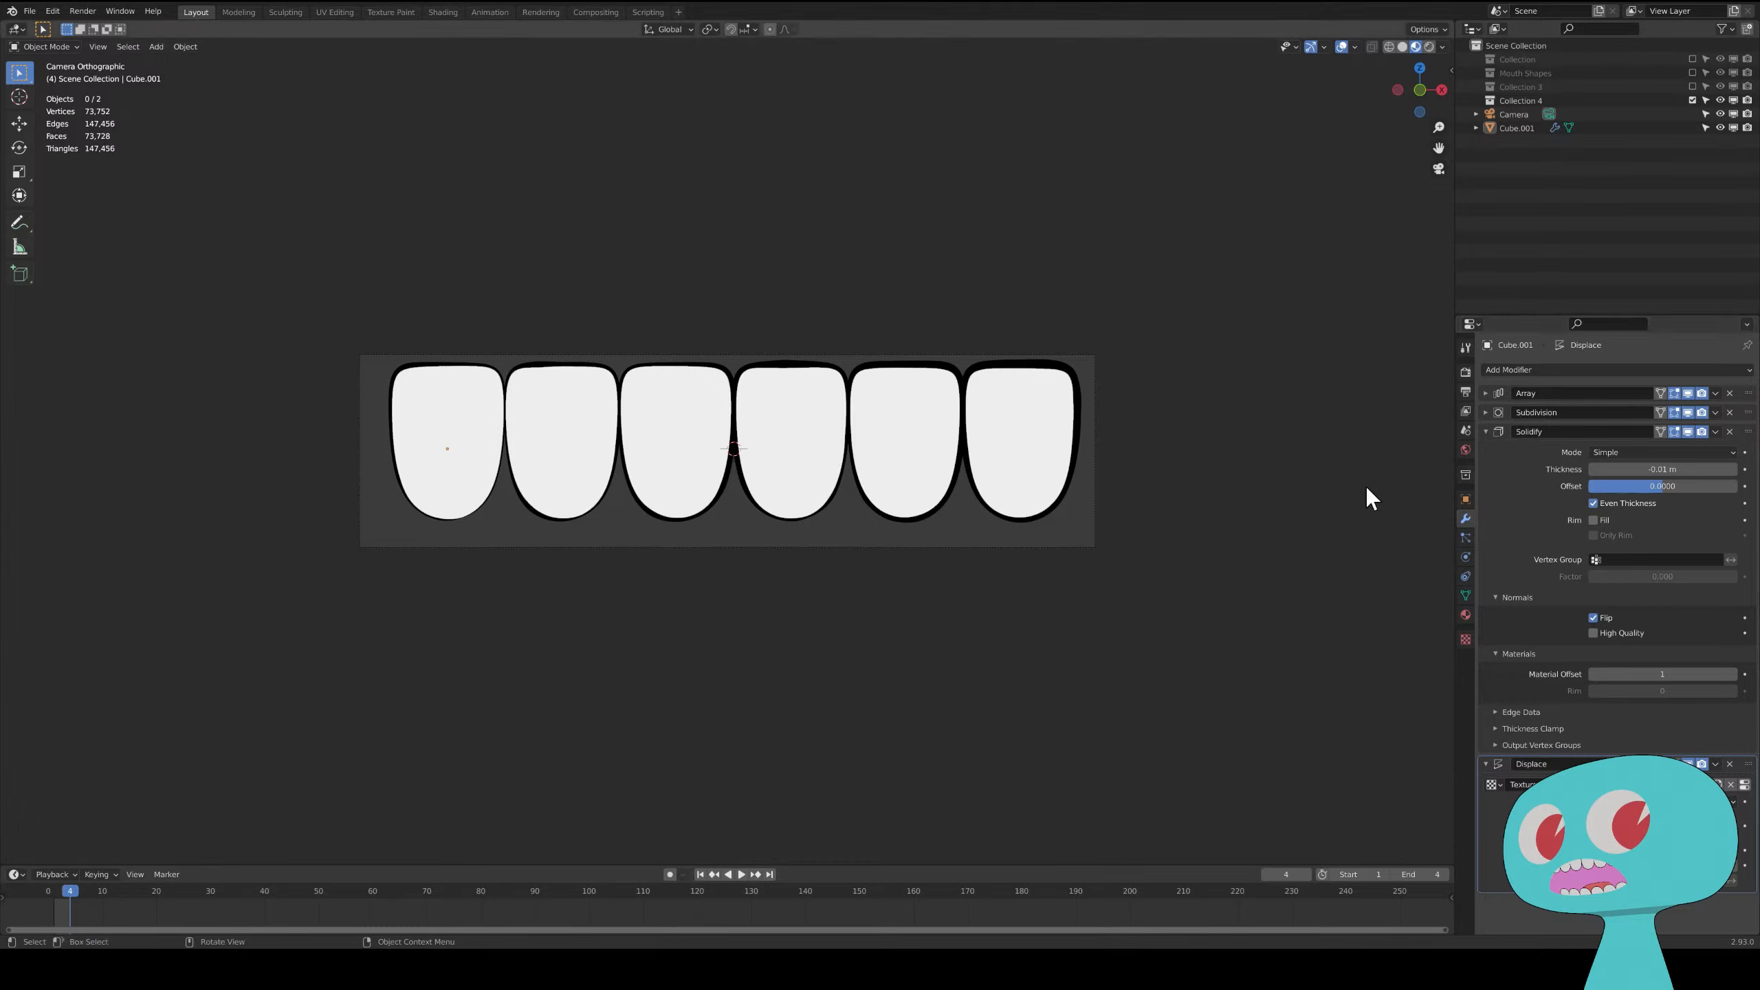
left_click(1666, 470)
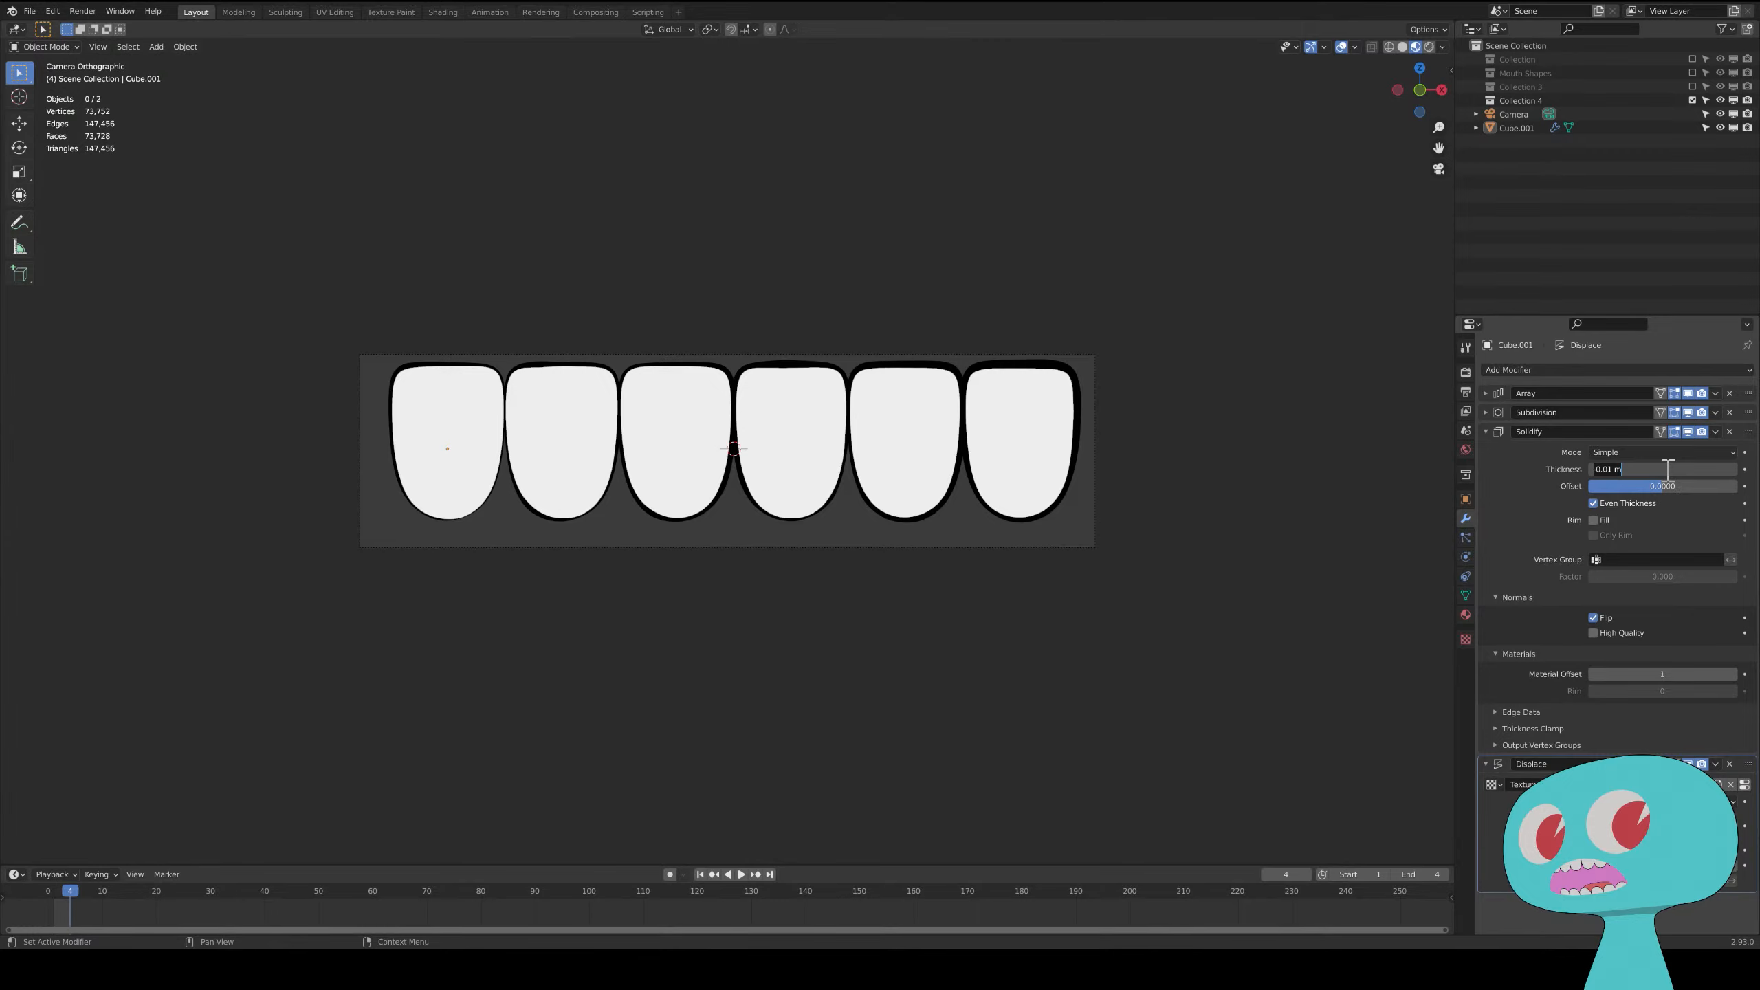
type("0")
key("Return")
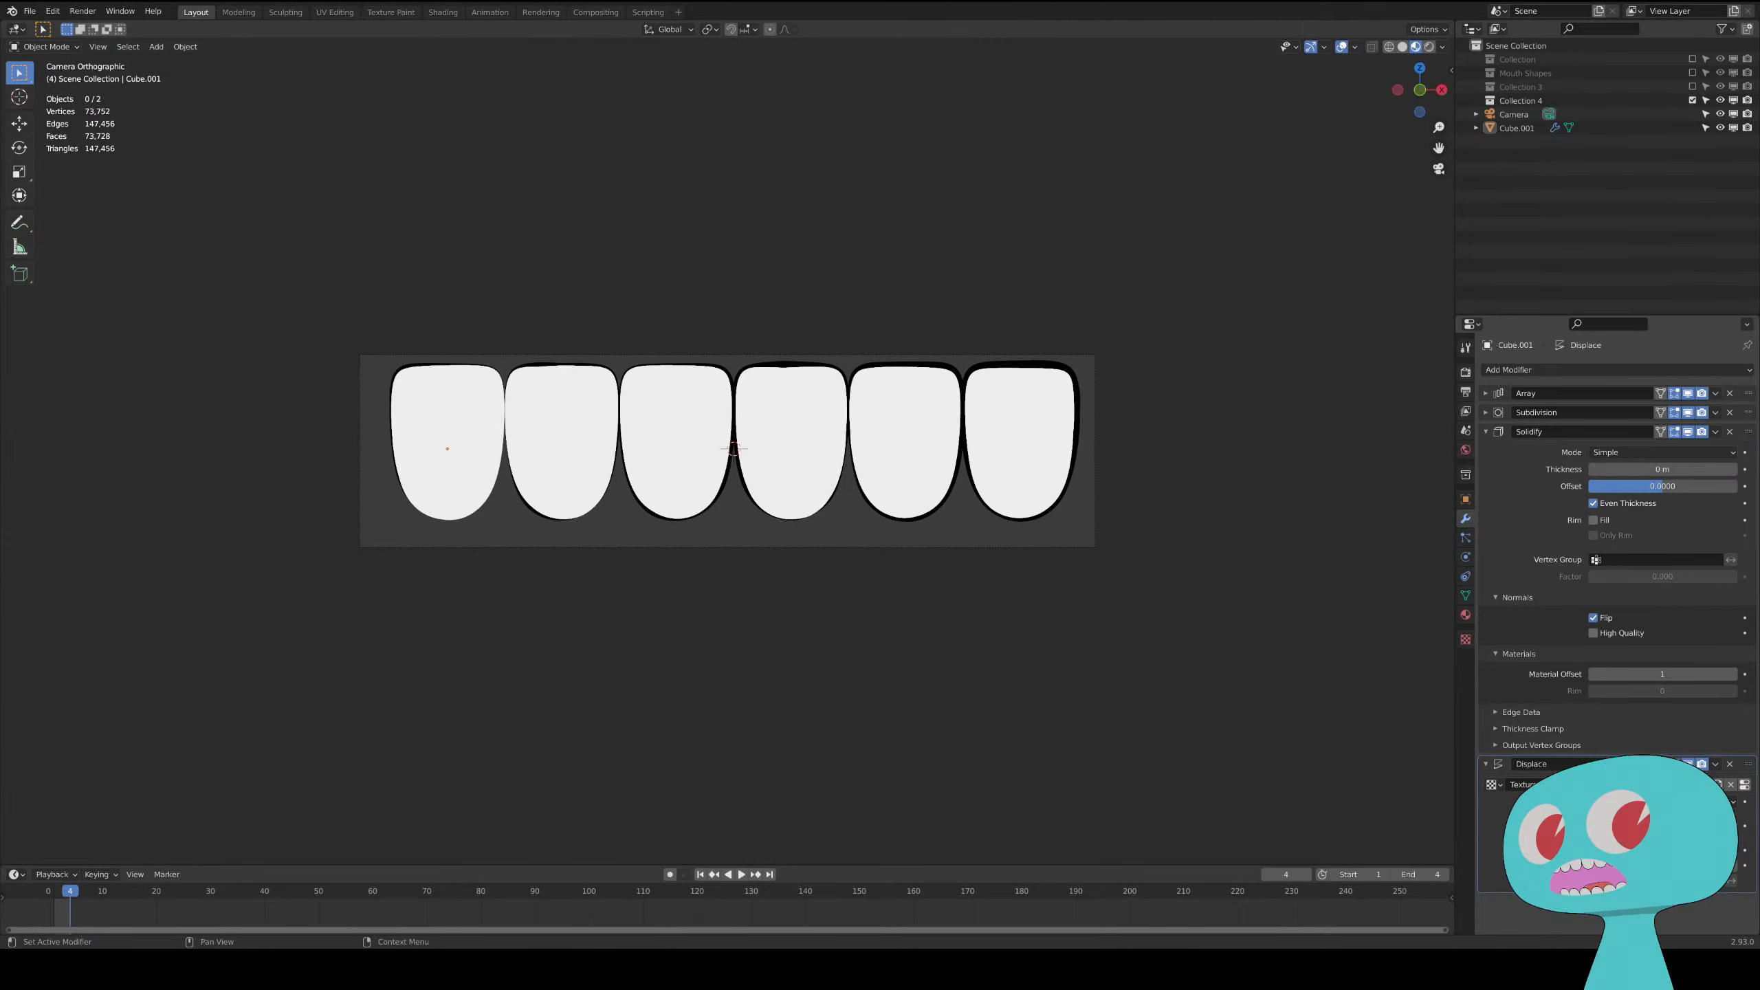
- Set the Displace modifier strength of the teeth to -0.070
mouse_move(1664, 850)
left_mouse_down()
mouse_move(1691, 850)
mouse_move(1654, 850)
left_mouse_up()
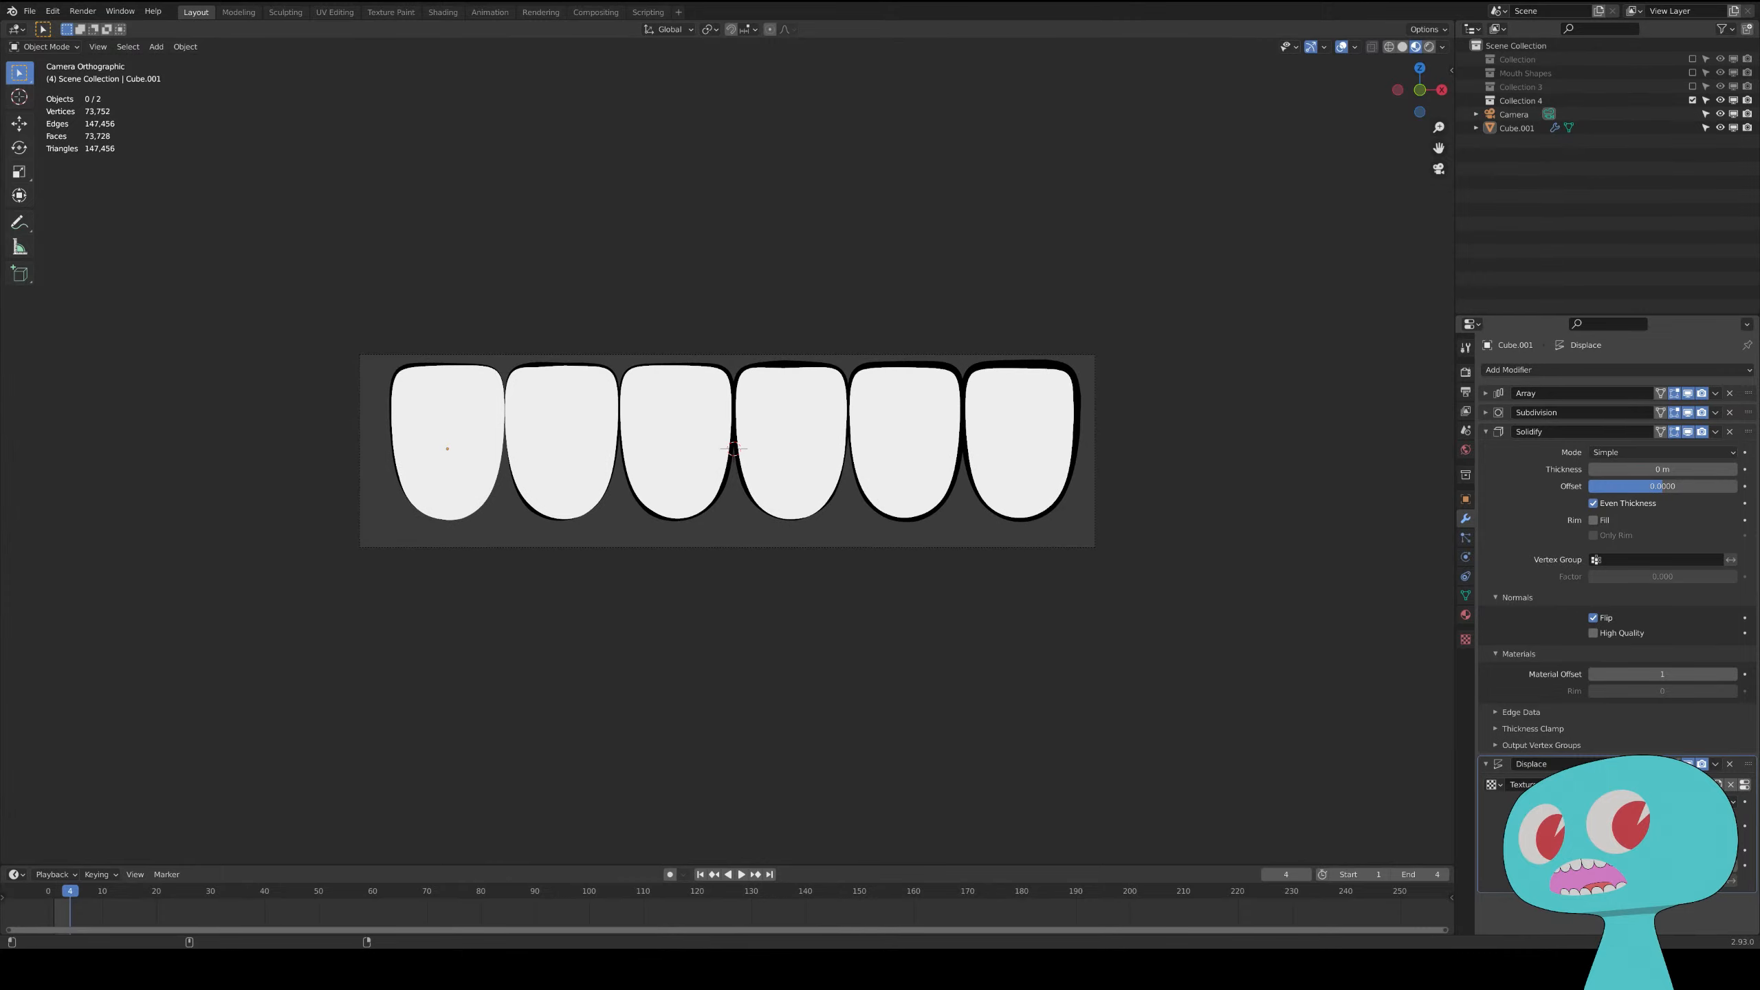
left_click_drag(1653, 850, 1659, 850)
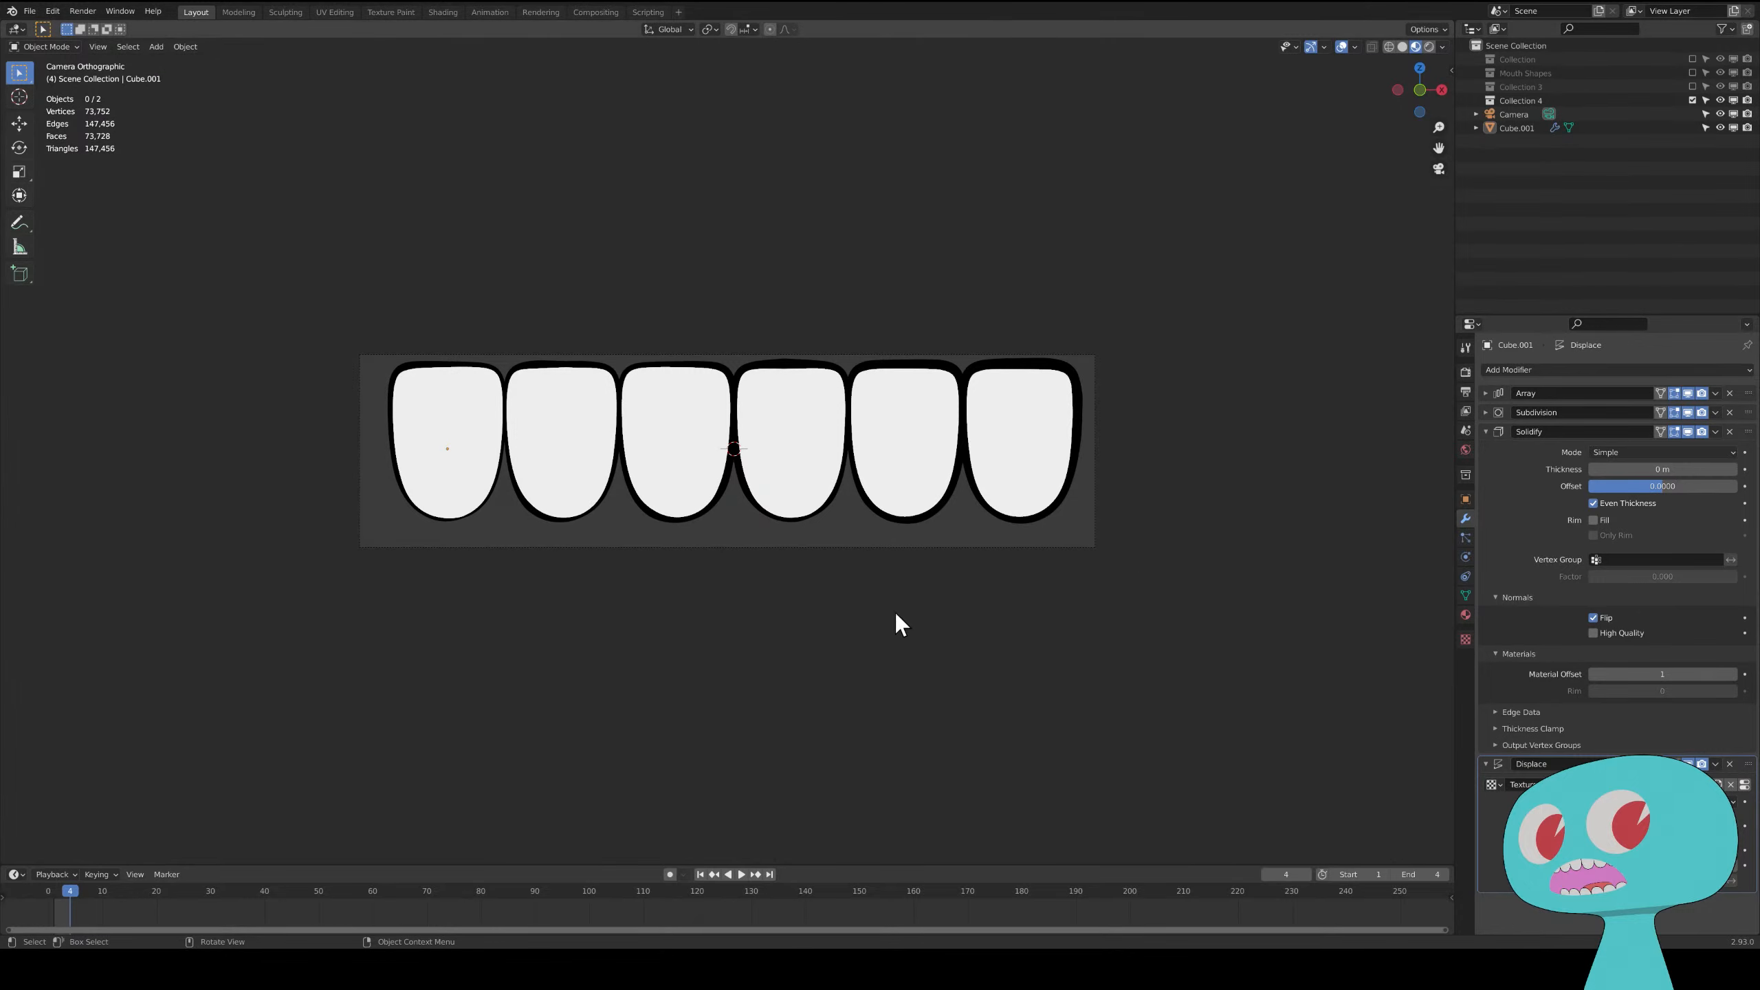
- Check the rendered teeth images in the Shading workspace's mouth shapes folder, then return to the Layout workspace
left_click(430, 12)
left_click(51, 232)
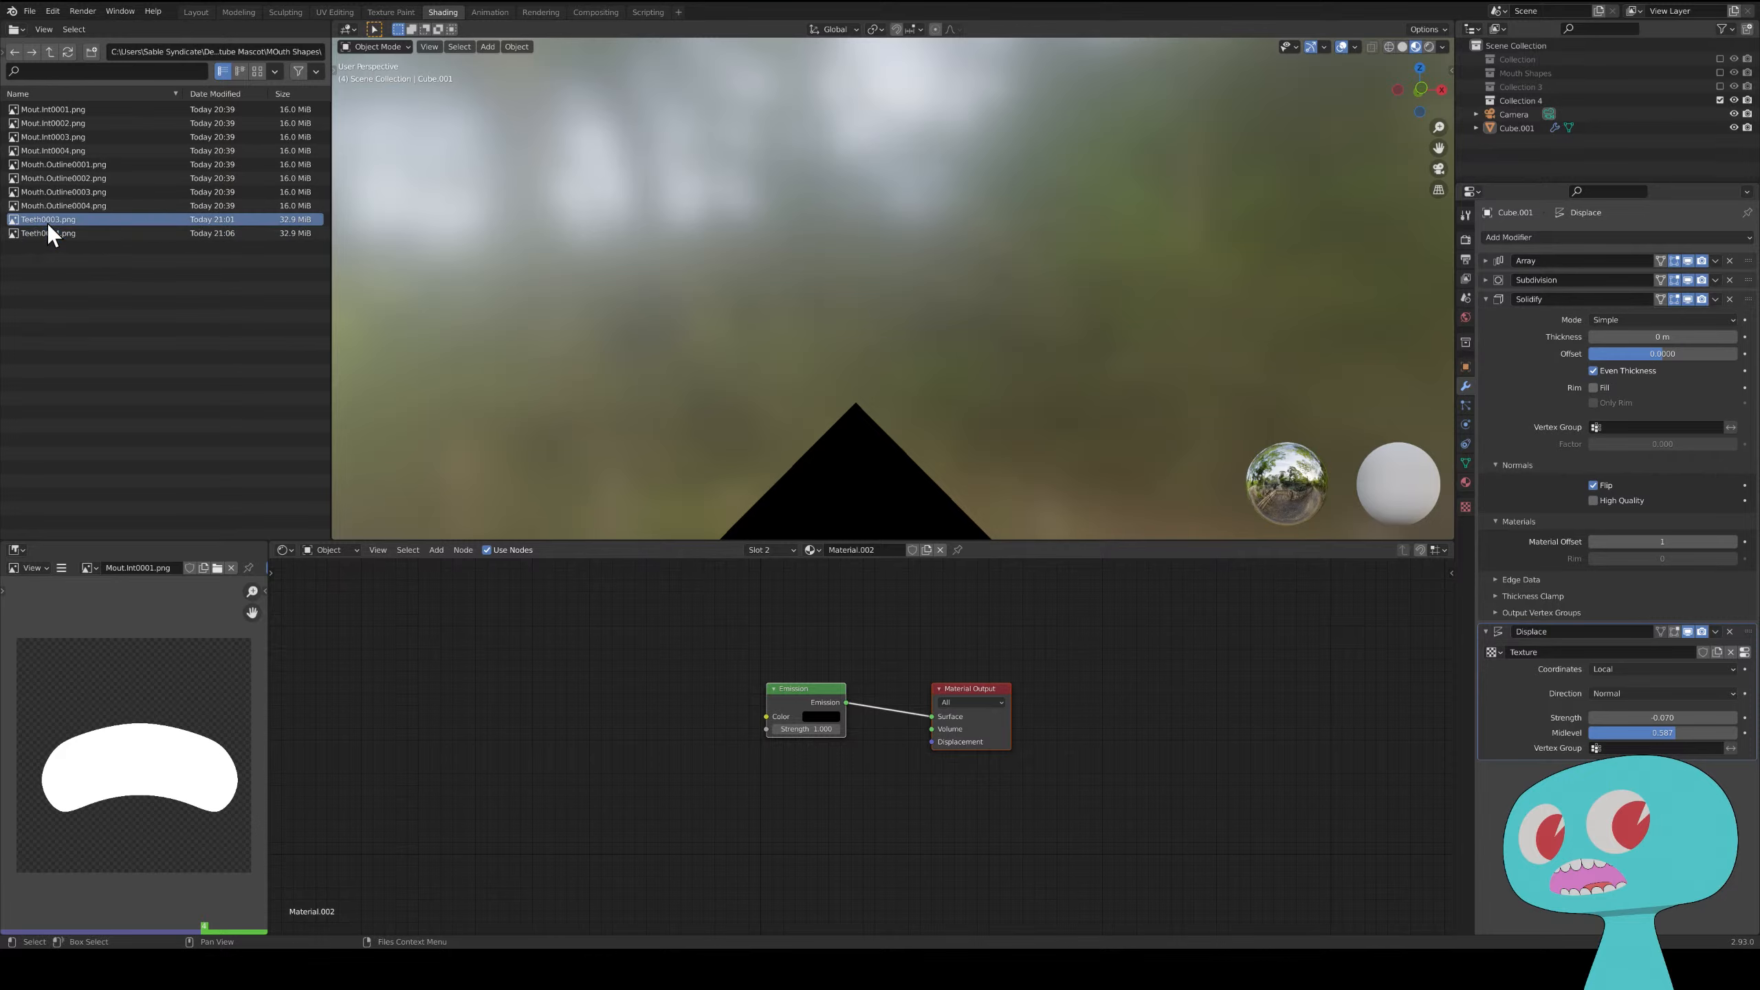
left_click(194, 13)
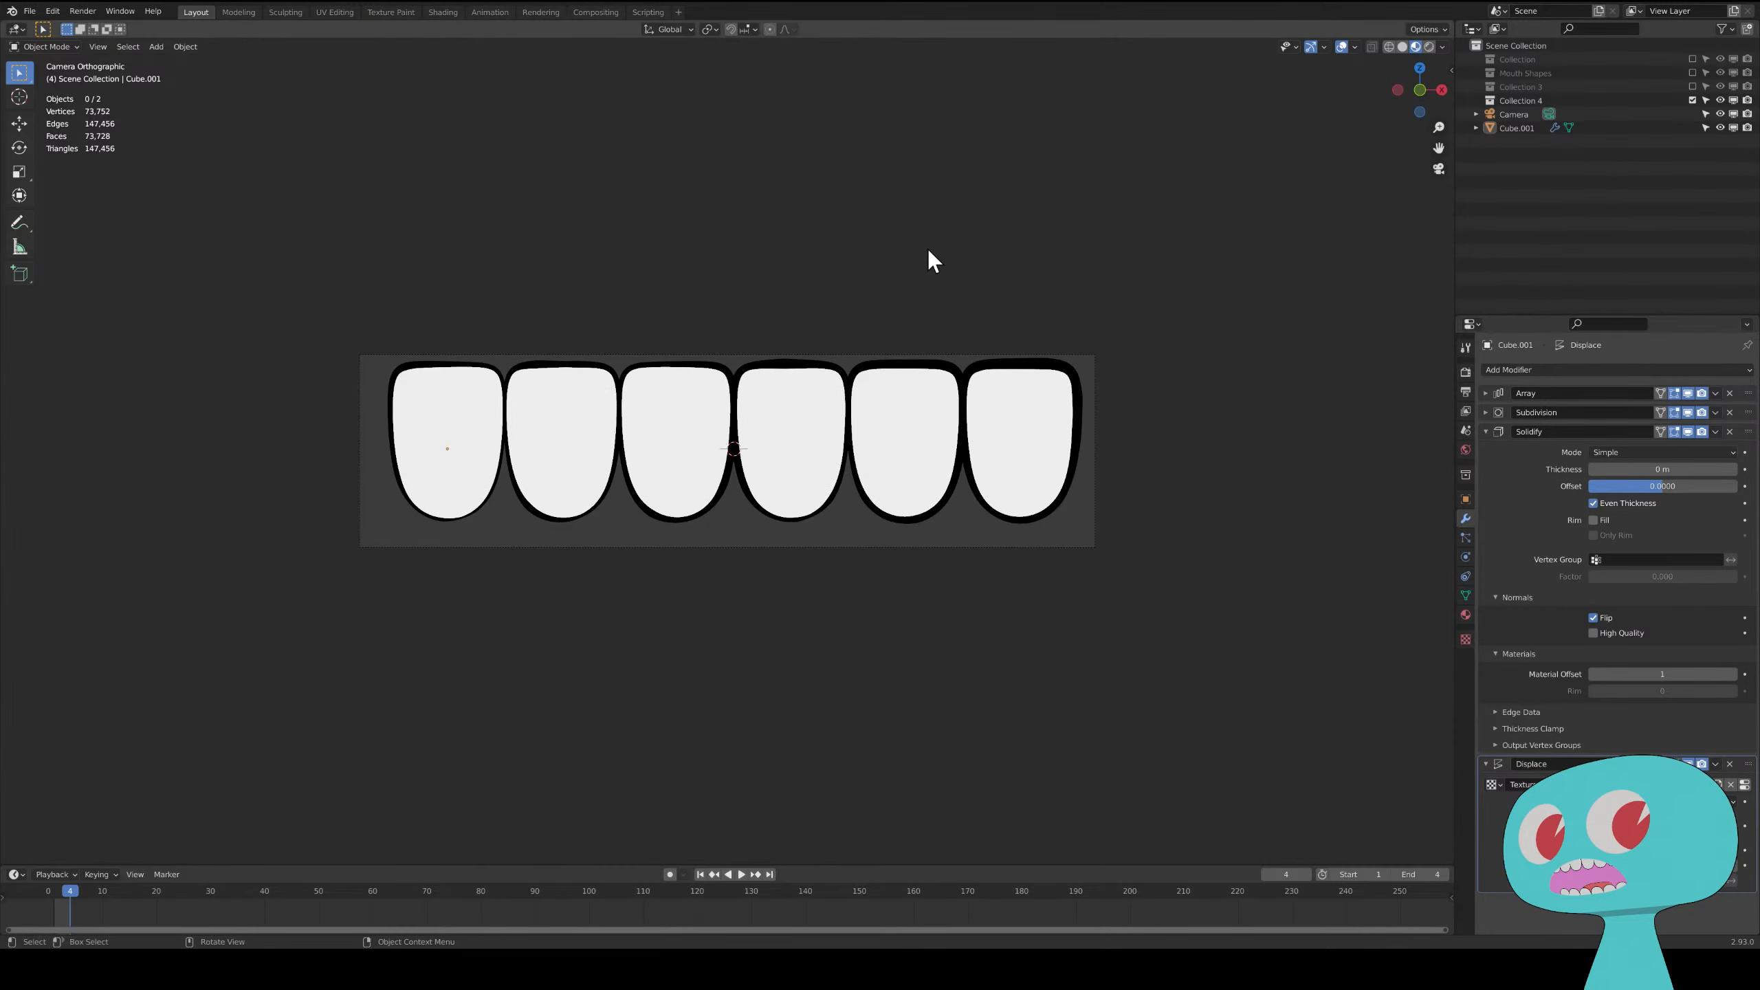
- Hide the teeth object and the camera in the viewport
middle_click_drag(928, 259, 1073, 447)
left_click(932, 394)
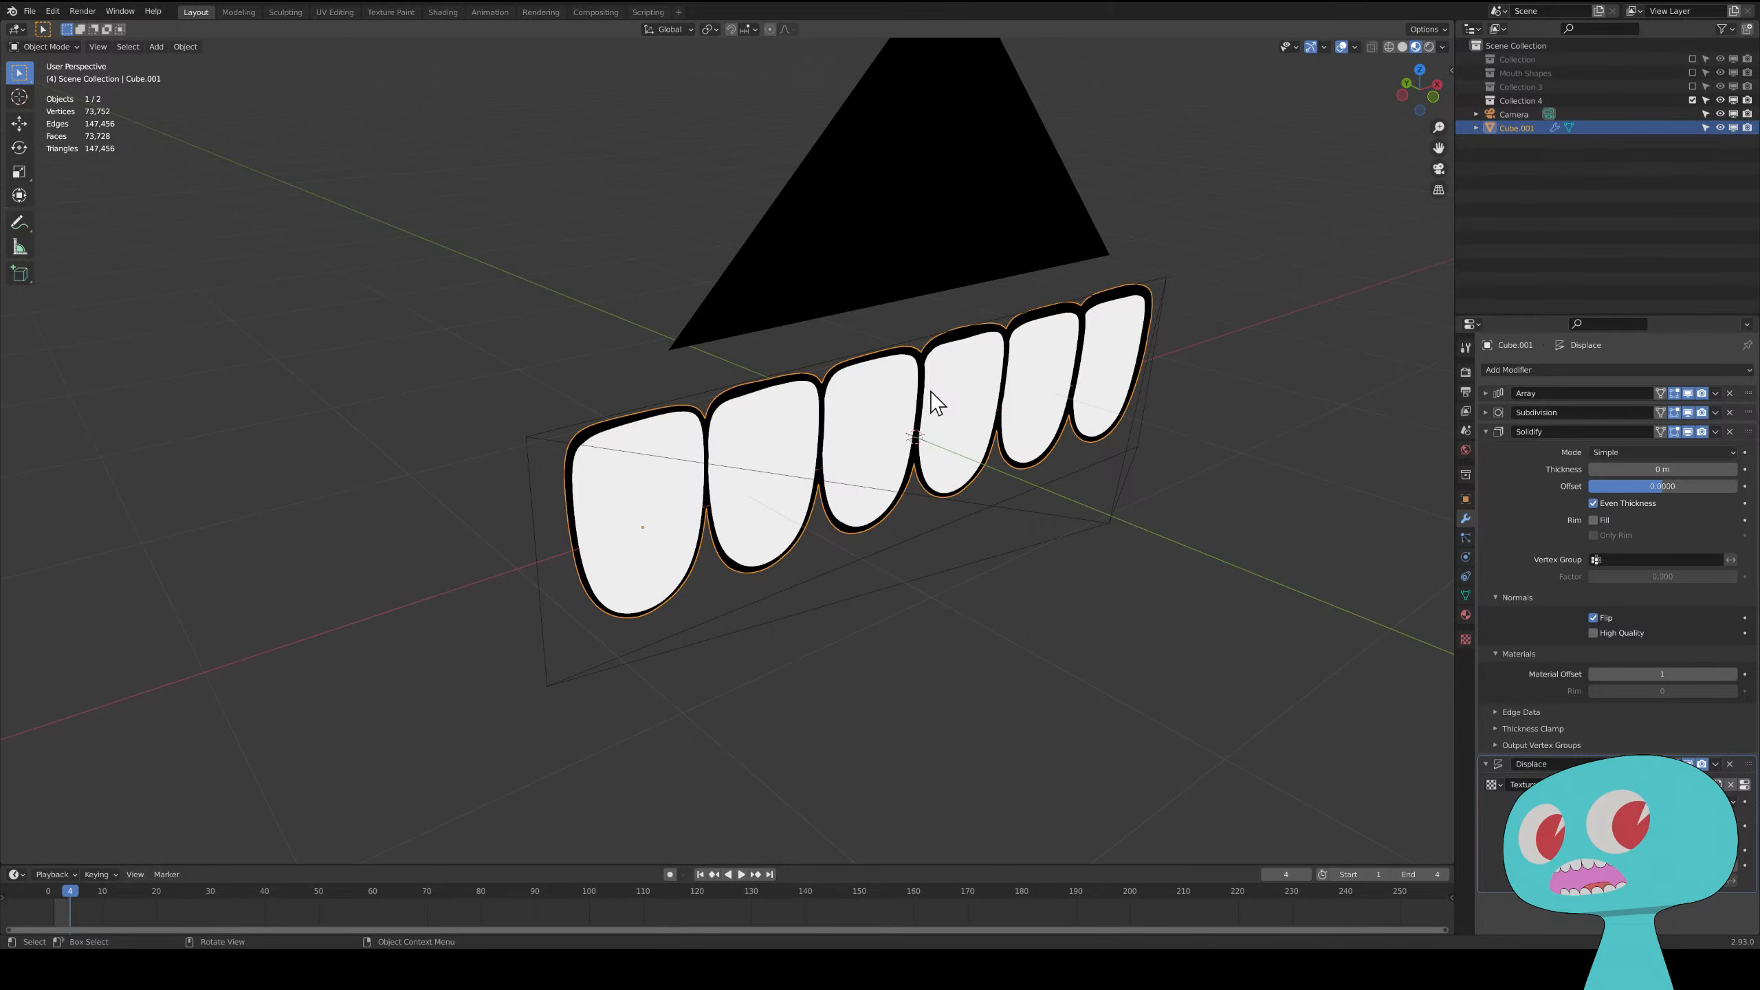
key("h")
left_click(1003, 261)
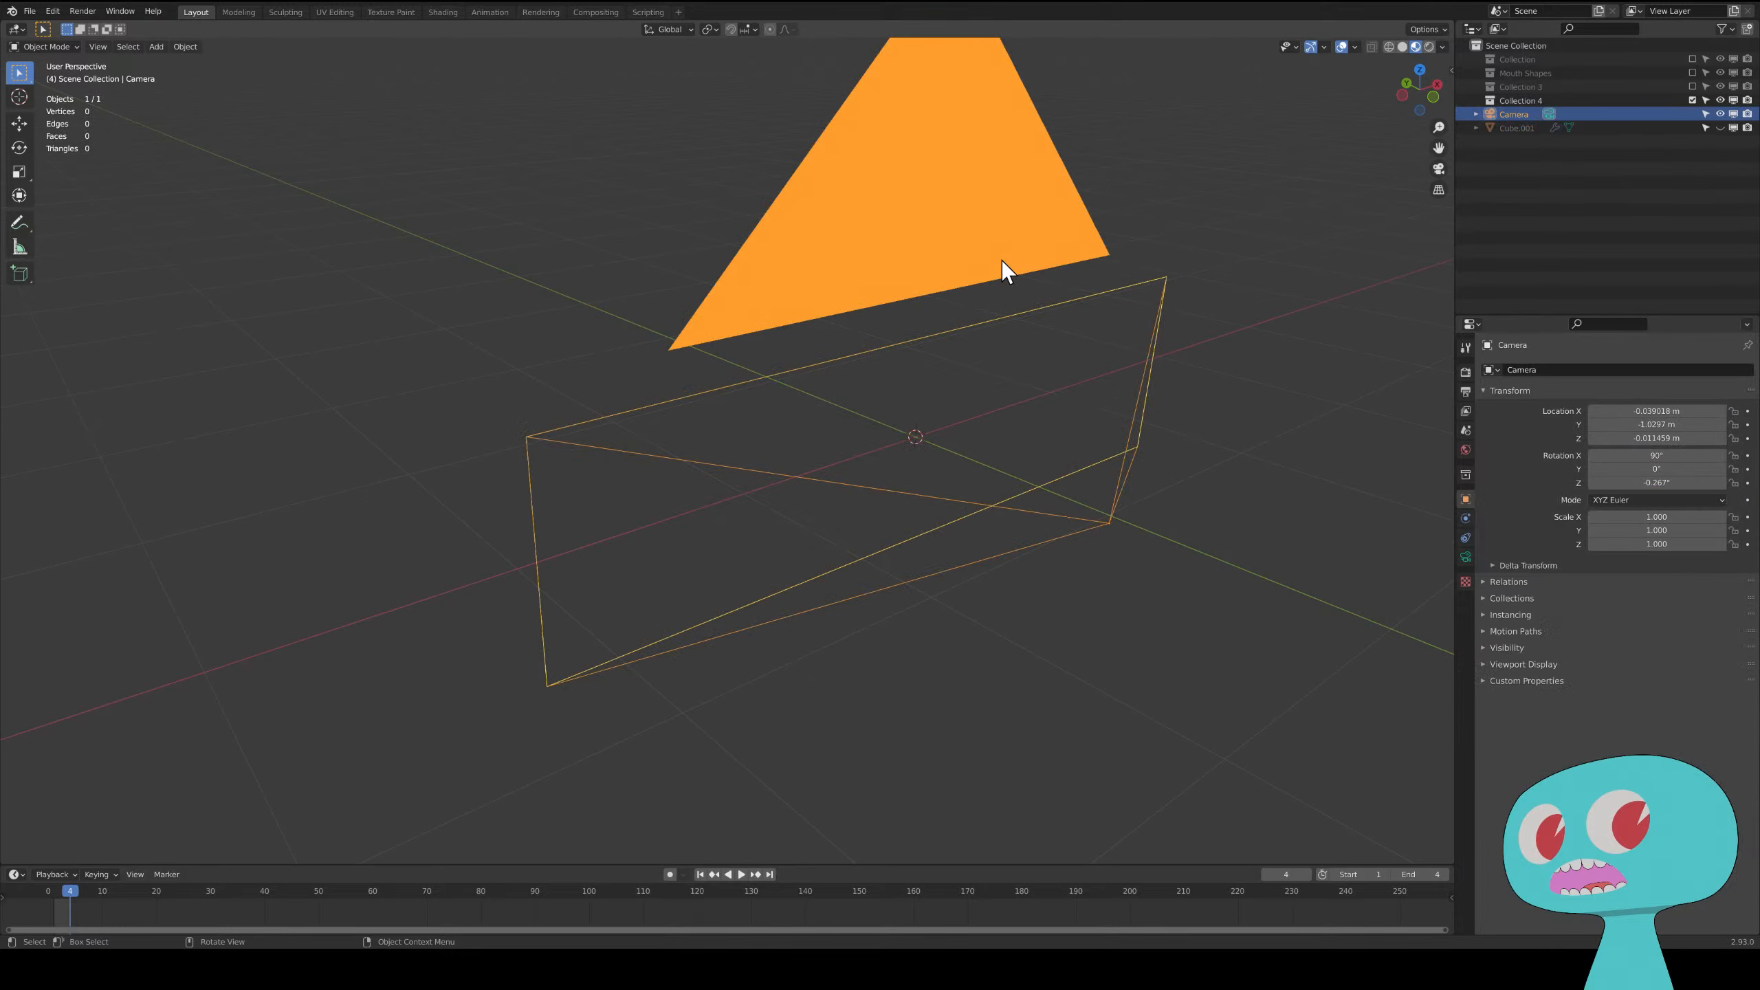
key("h")
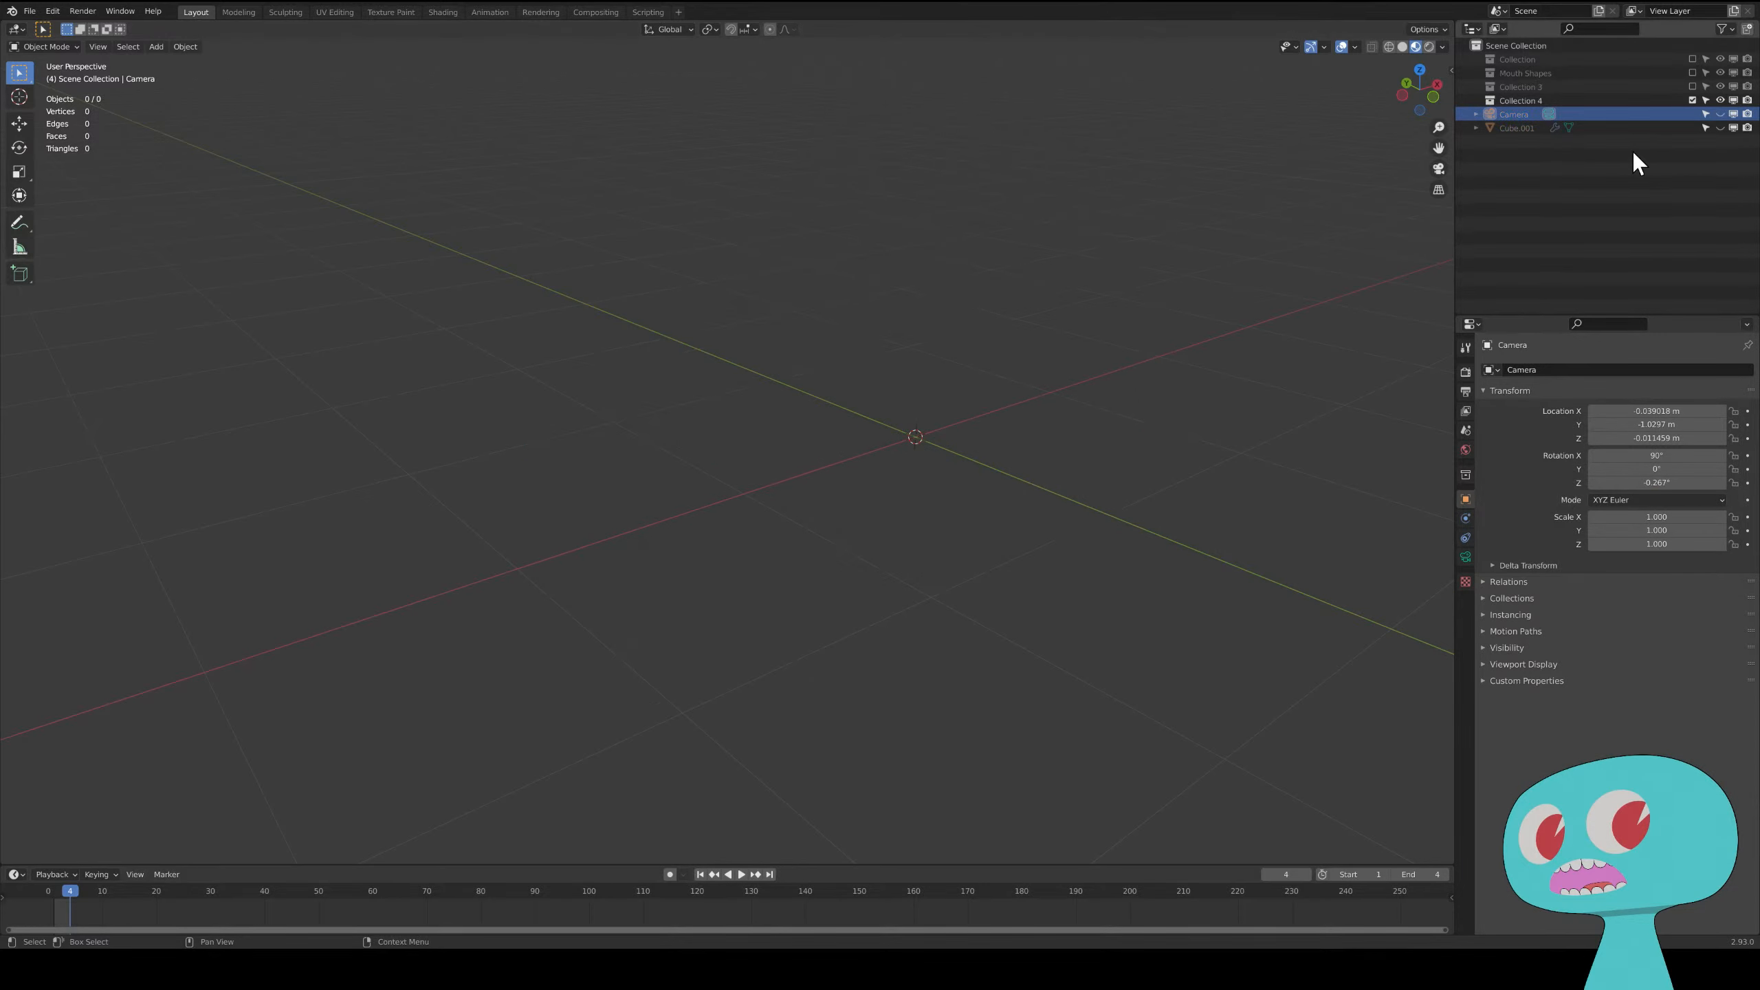
- Move the camera and Cube.001 into Collection 4
left_click(1524, 103)
left_click(1516, 118)
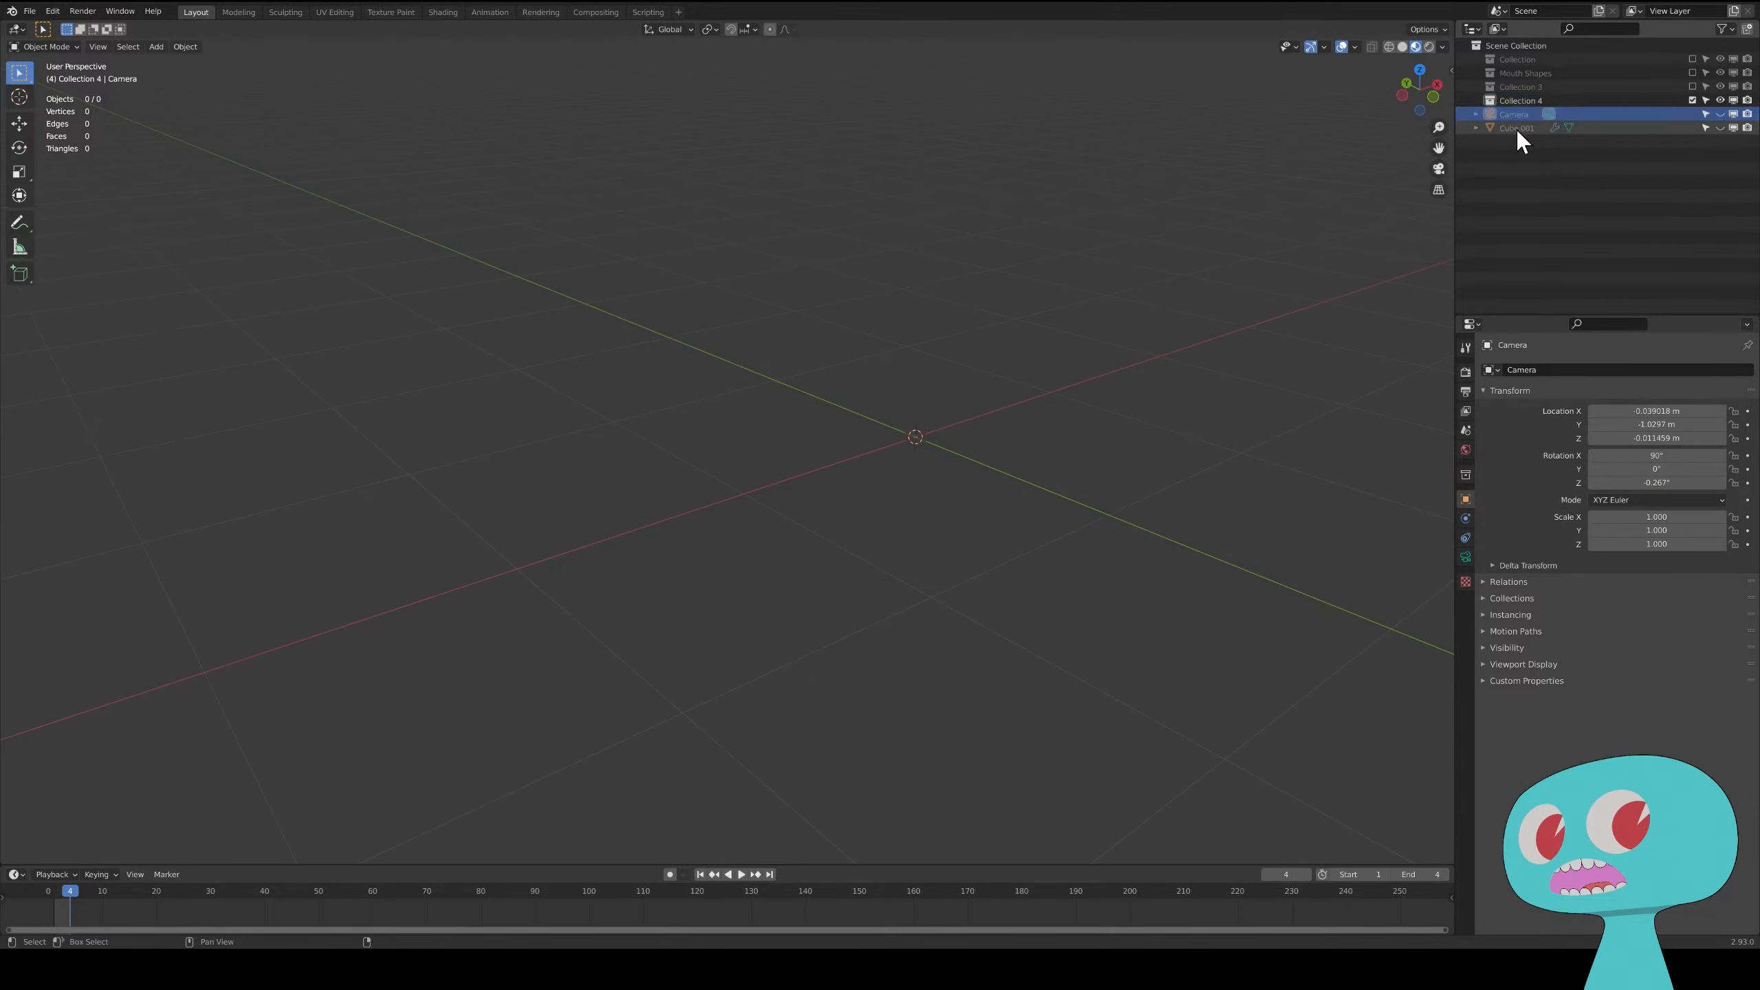
left_click(1517, 131, "shift")
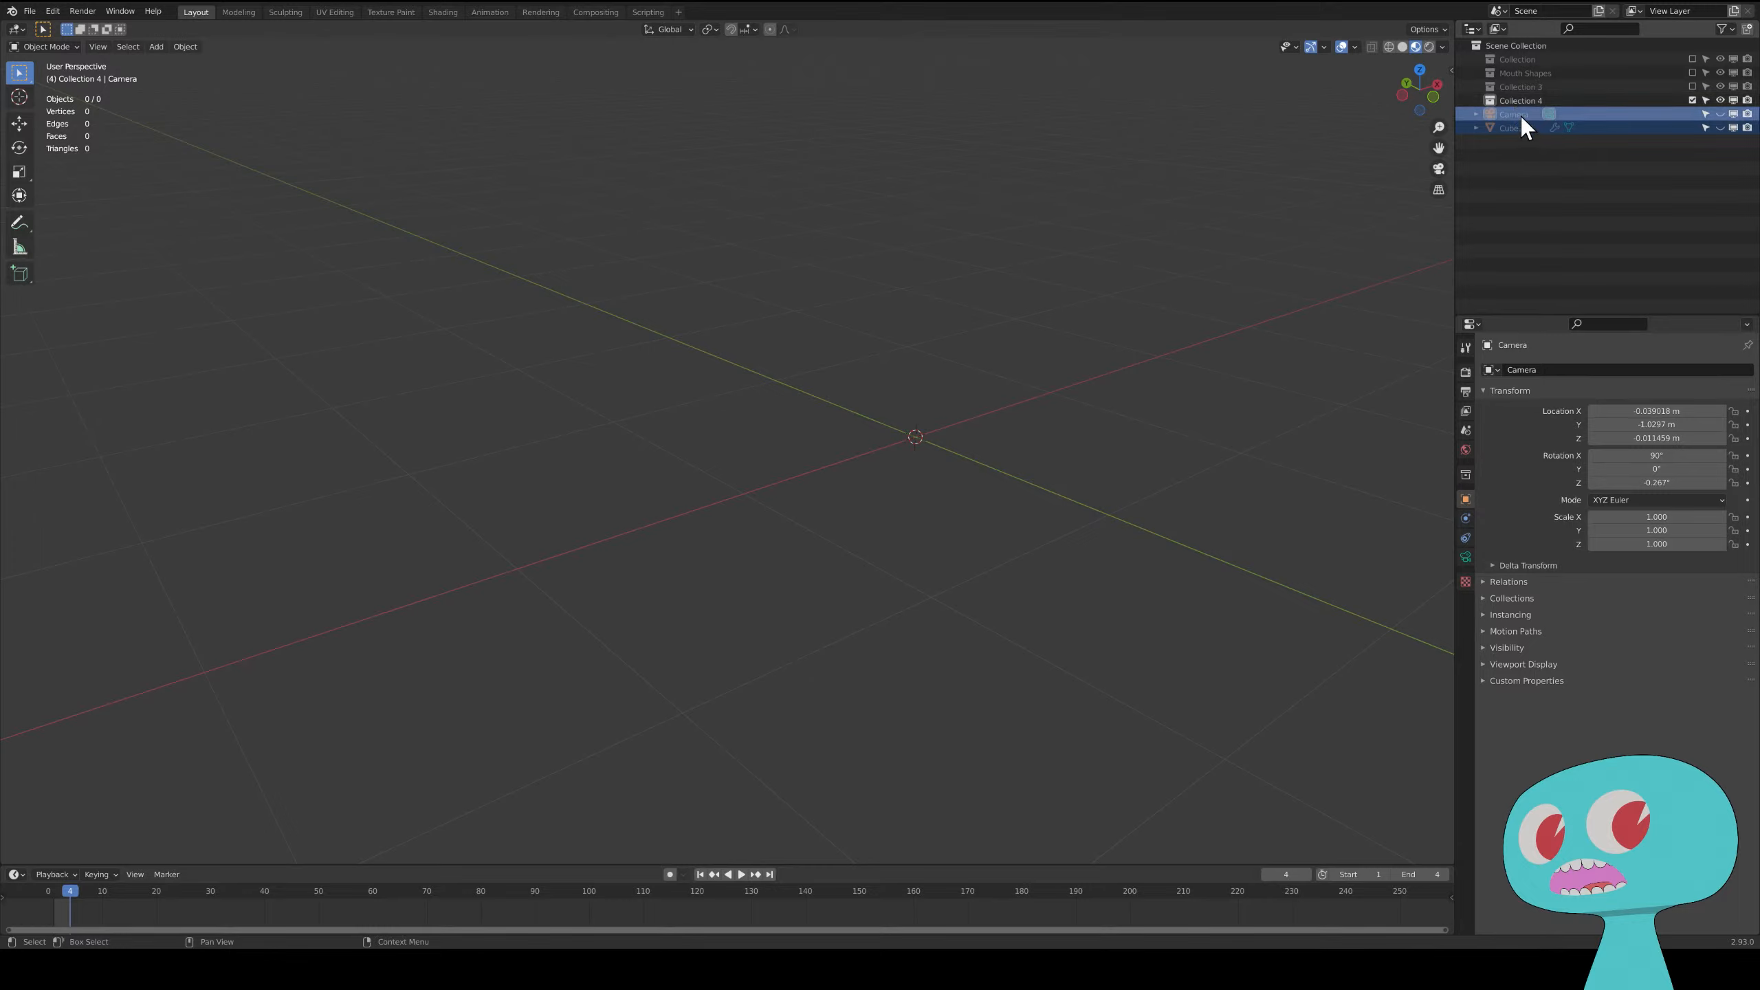
left_click_drag(1521, 115, 1521, 104)
- Rename Collection 4 to Teeth and exclude it from the view layer
double_click(1519, 101)
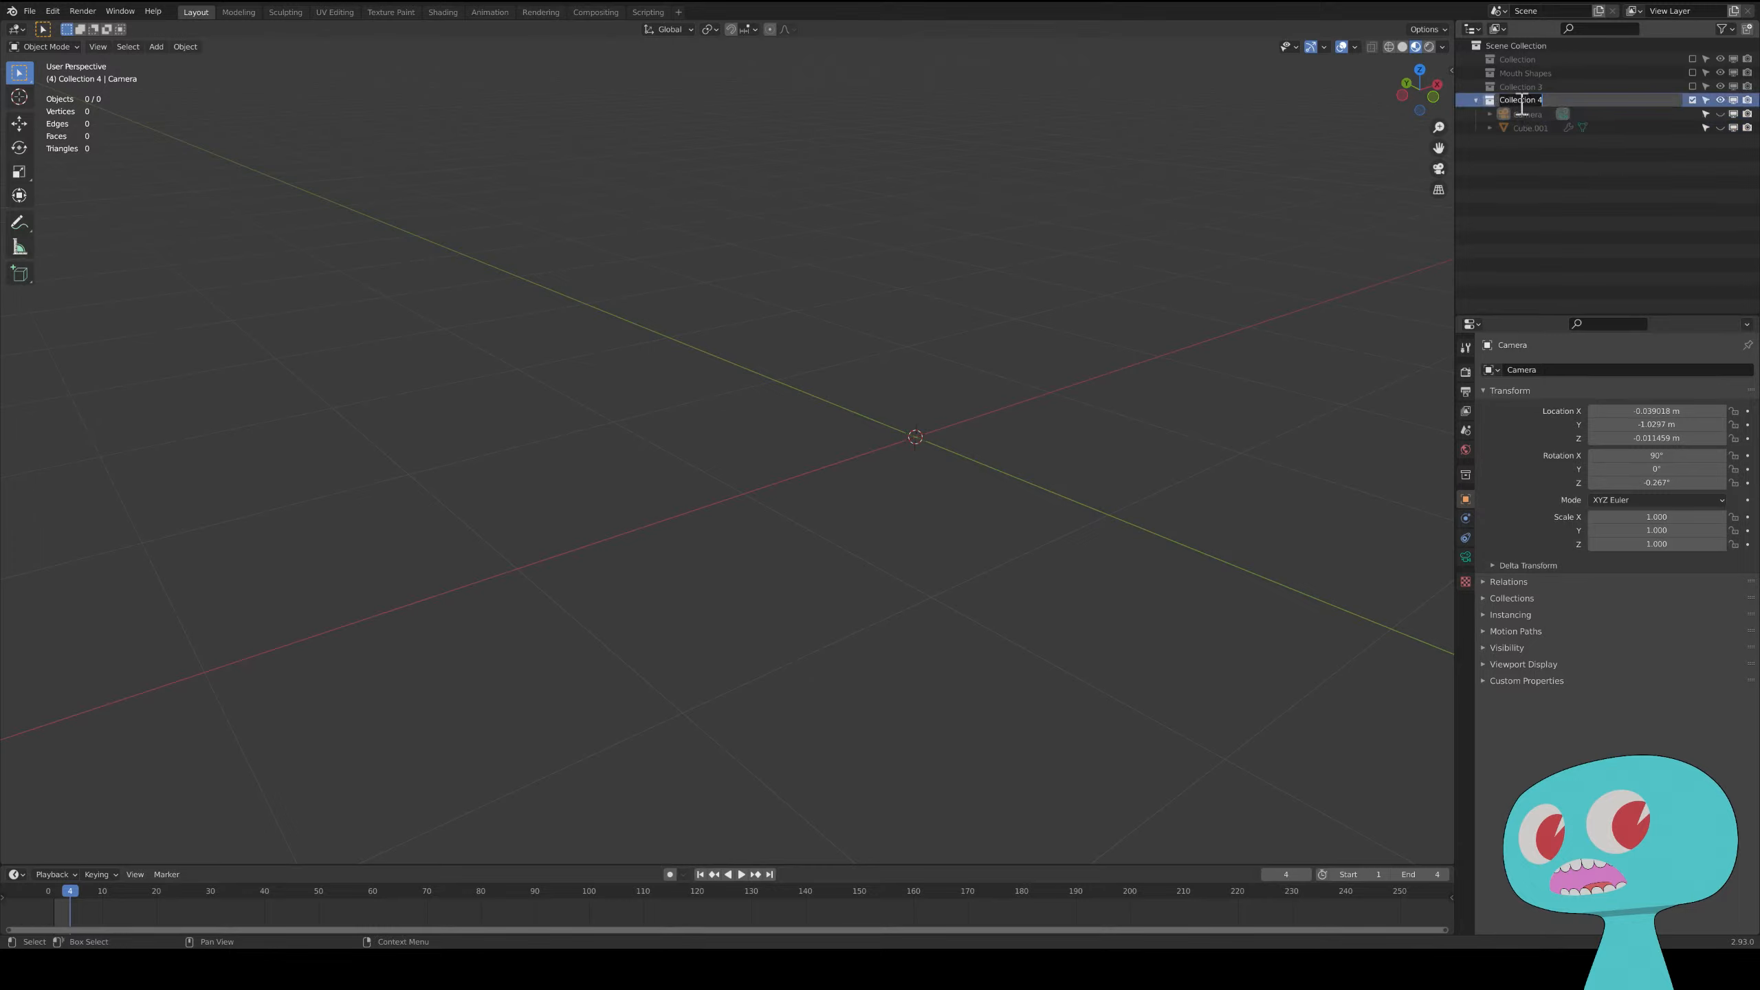
type("Teeth")
key("Return")
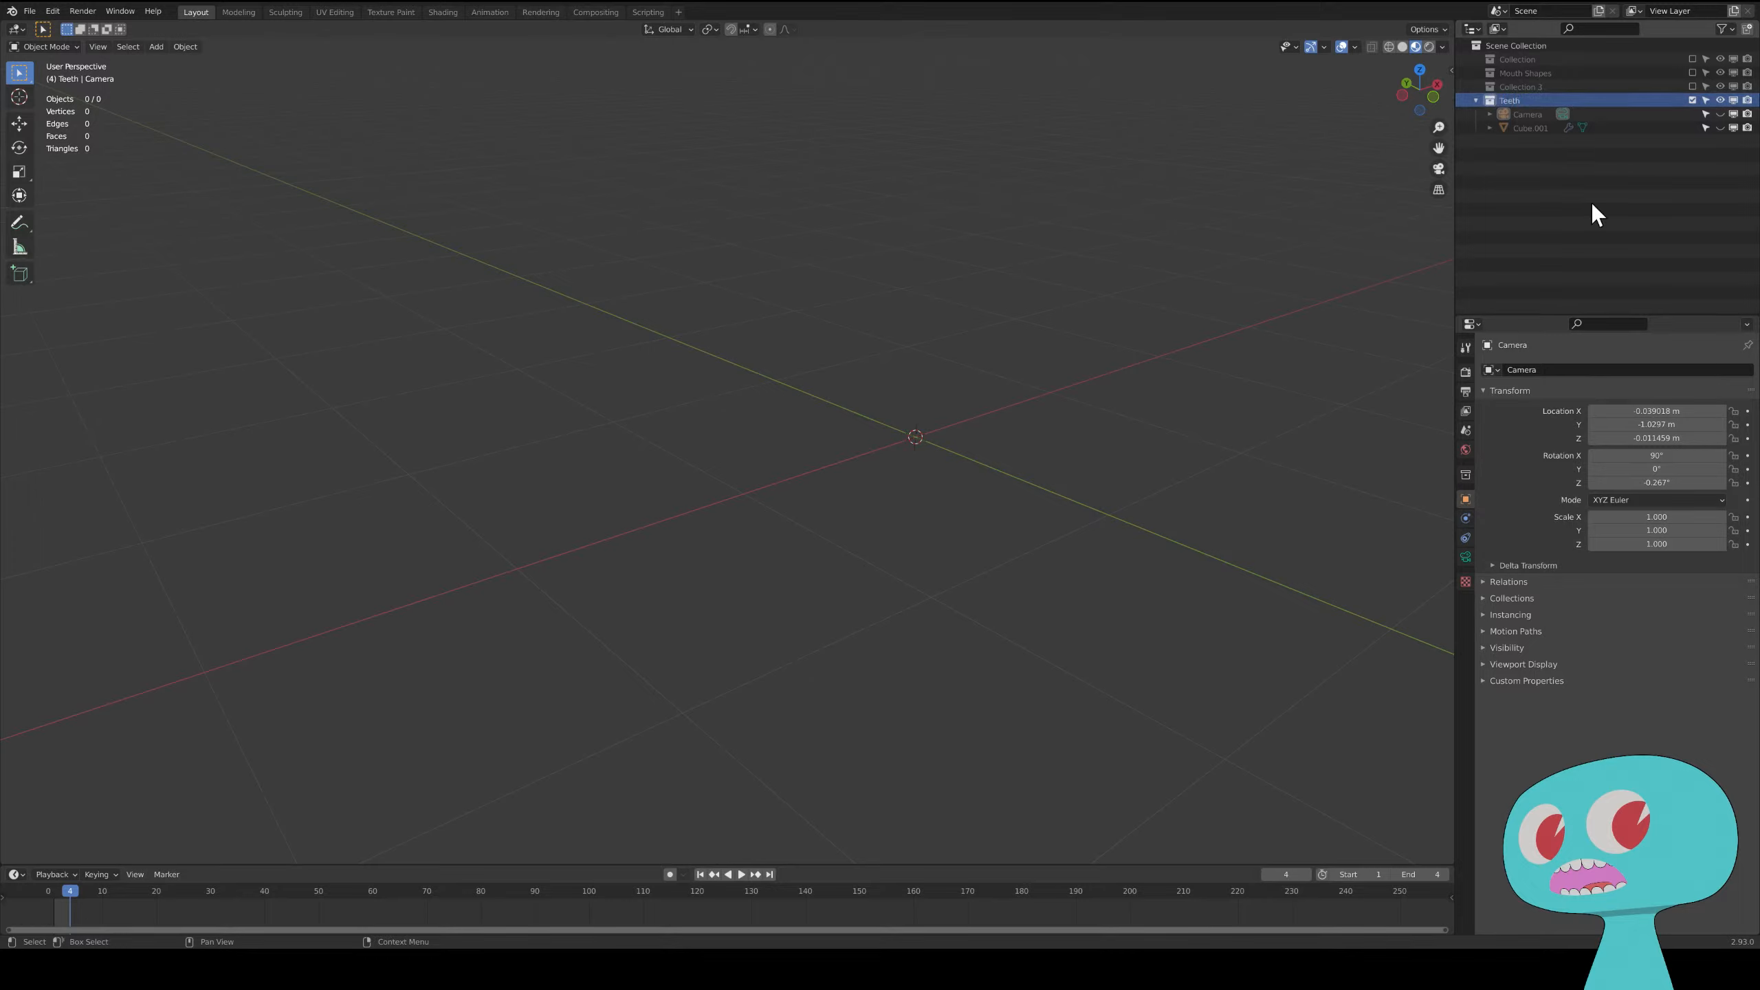
left_click(1693, 99)
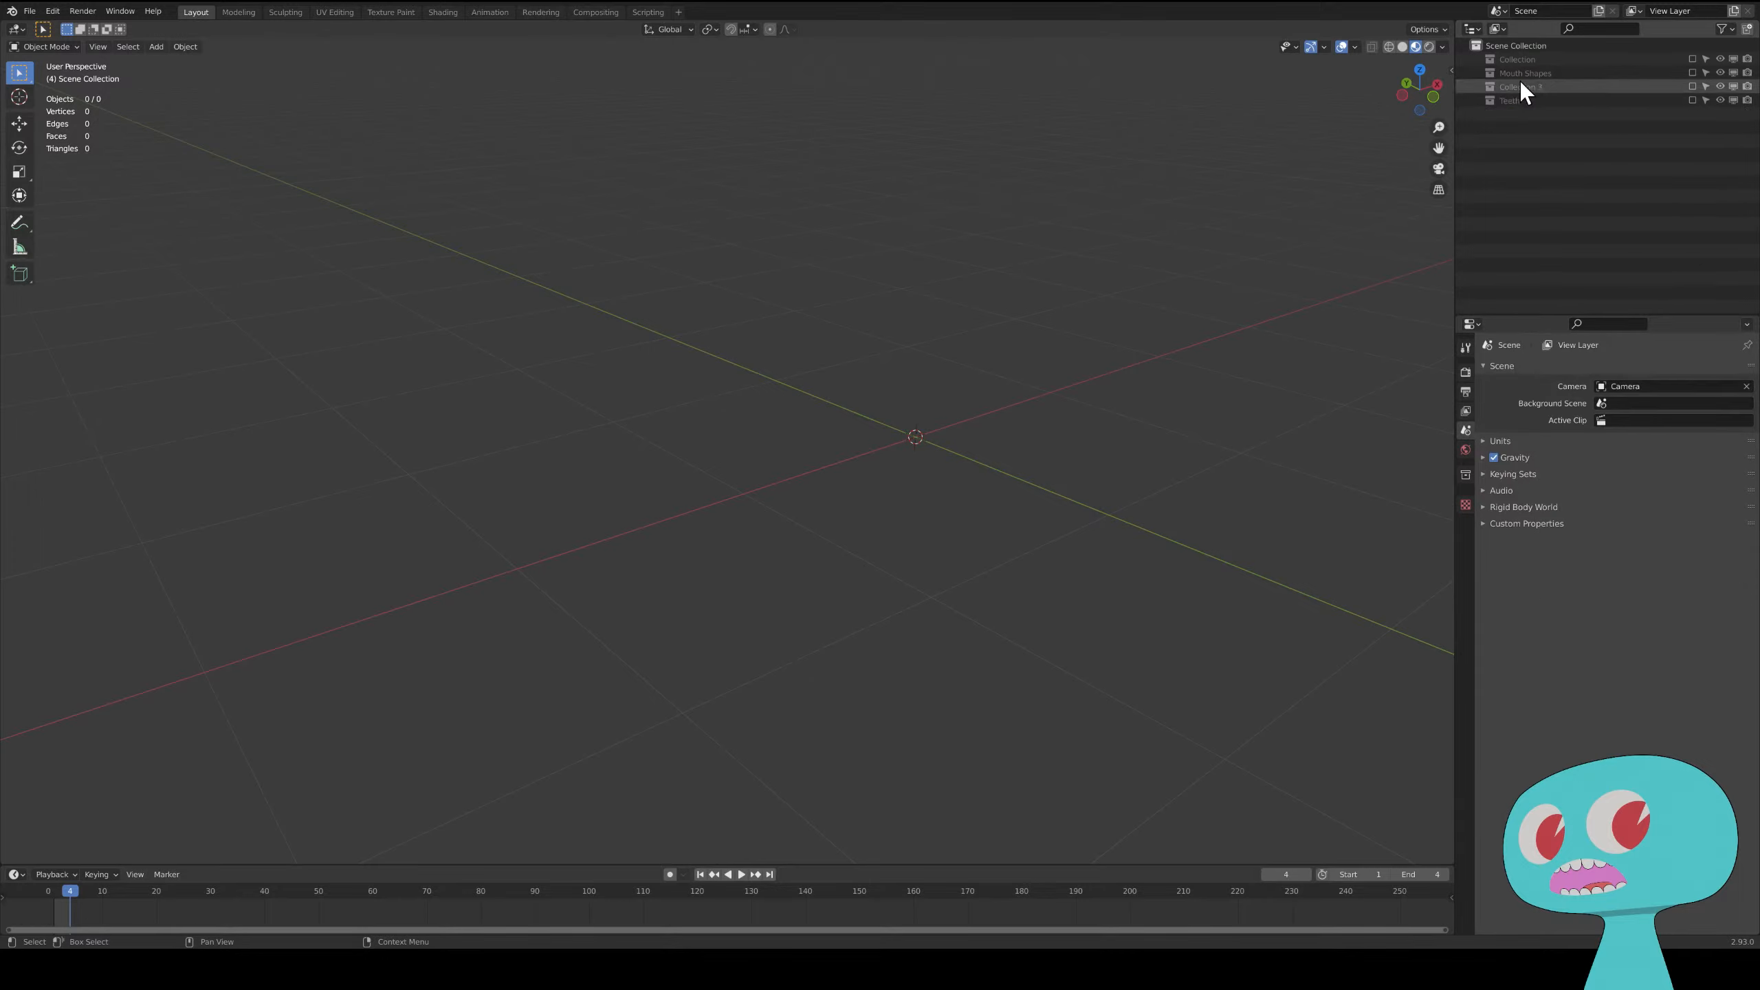
- Enable Collection 3 and select the head sphere Cube
left_click(1693, 86)
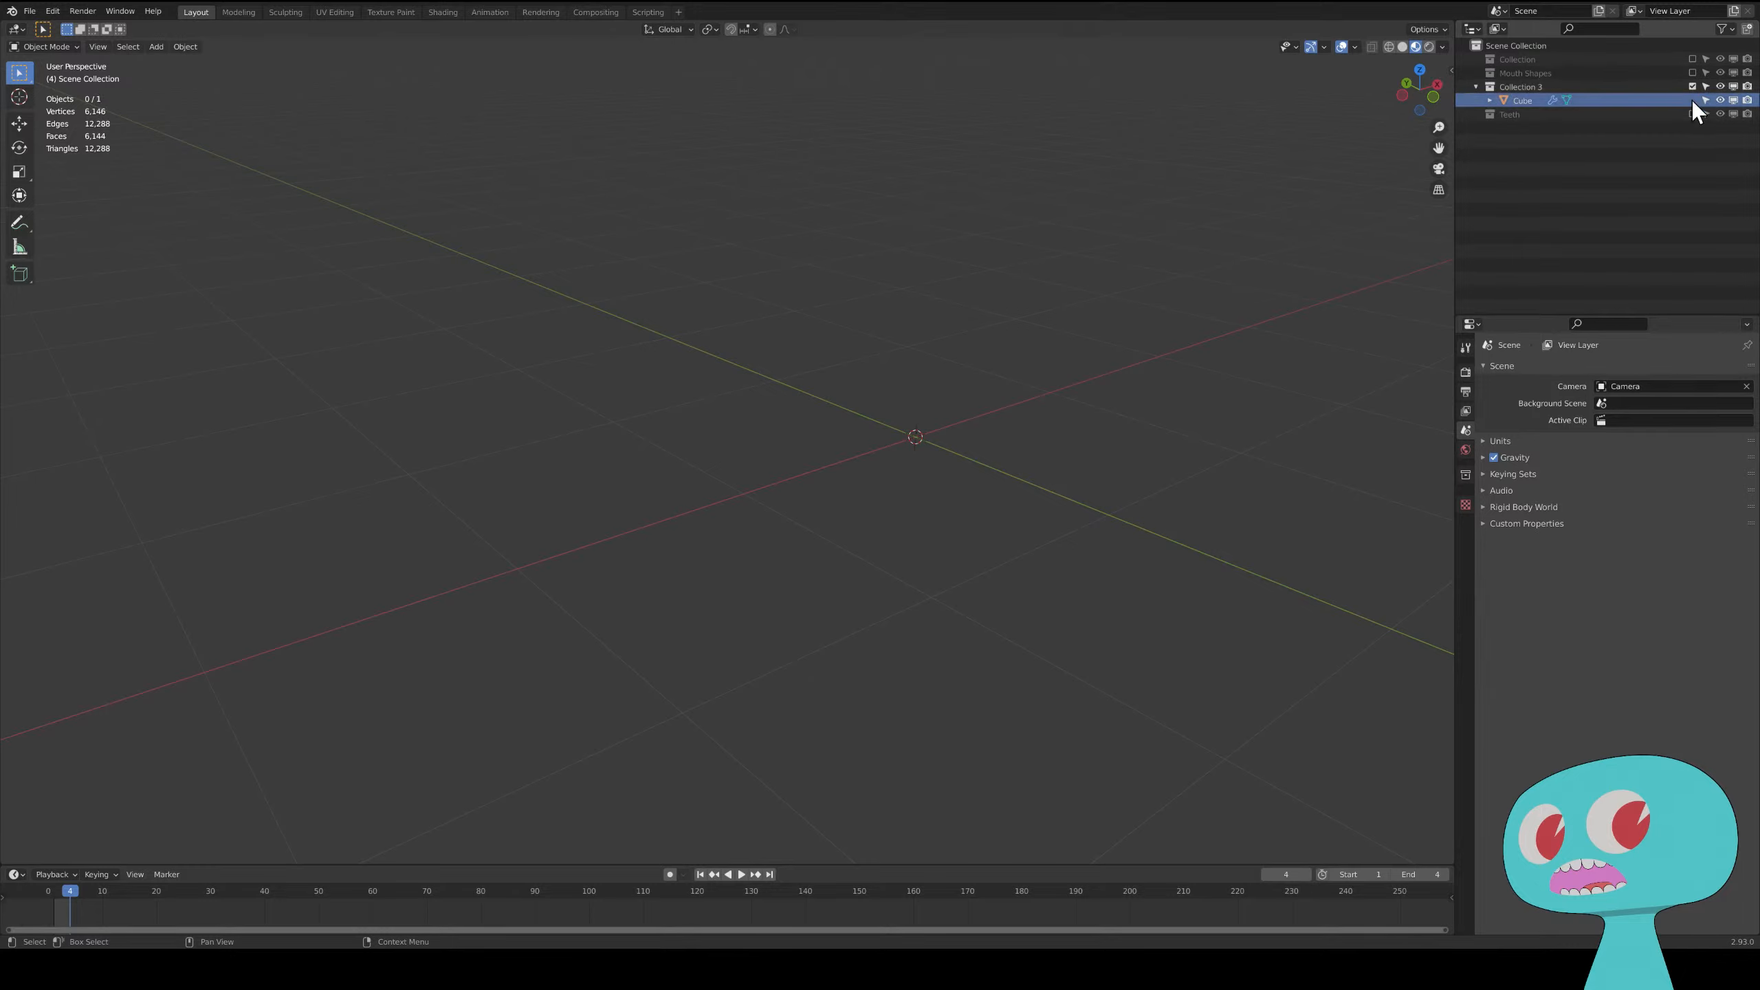
left_click(1528, 89)
scroll(1036, 312, "down", 4)
scroll(1036, 312, "down", 1)
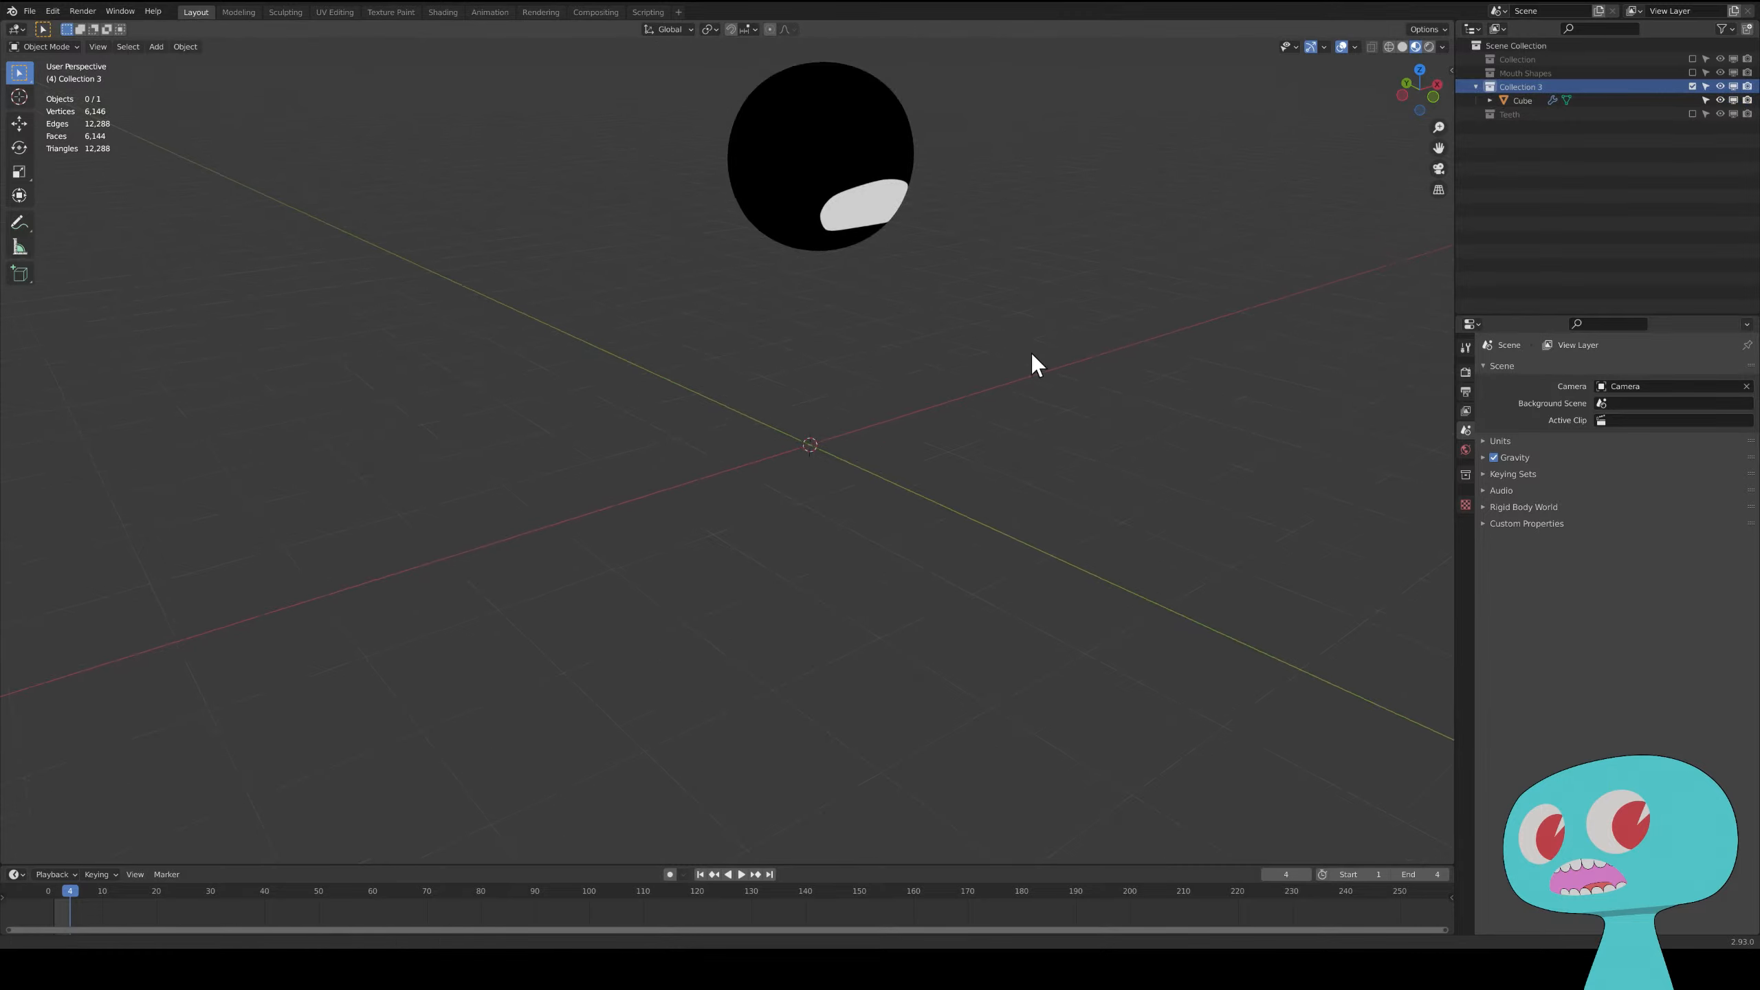
middle_click_drag(1031, 353, 1028, 471, "shift")
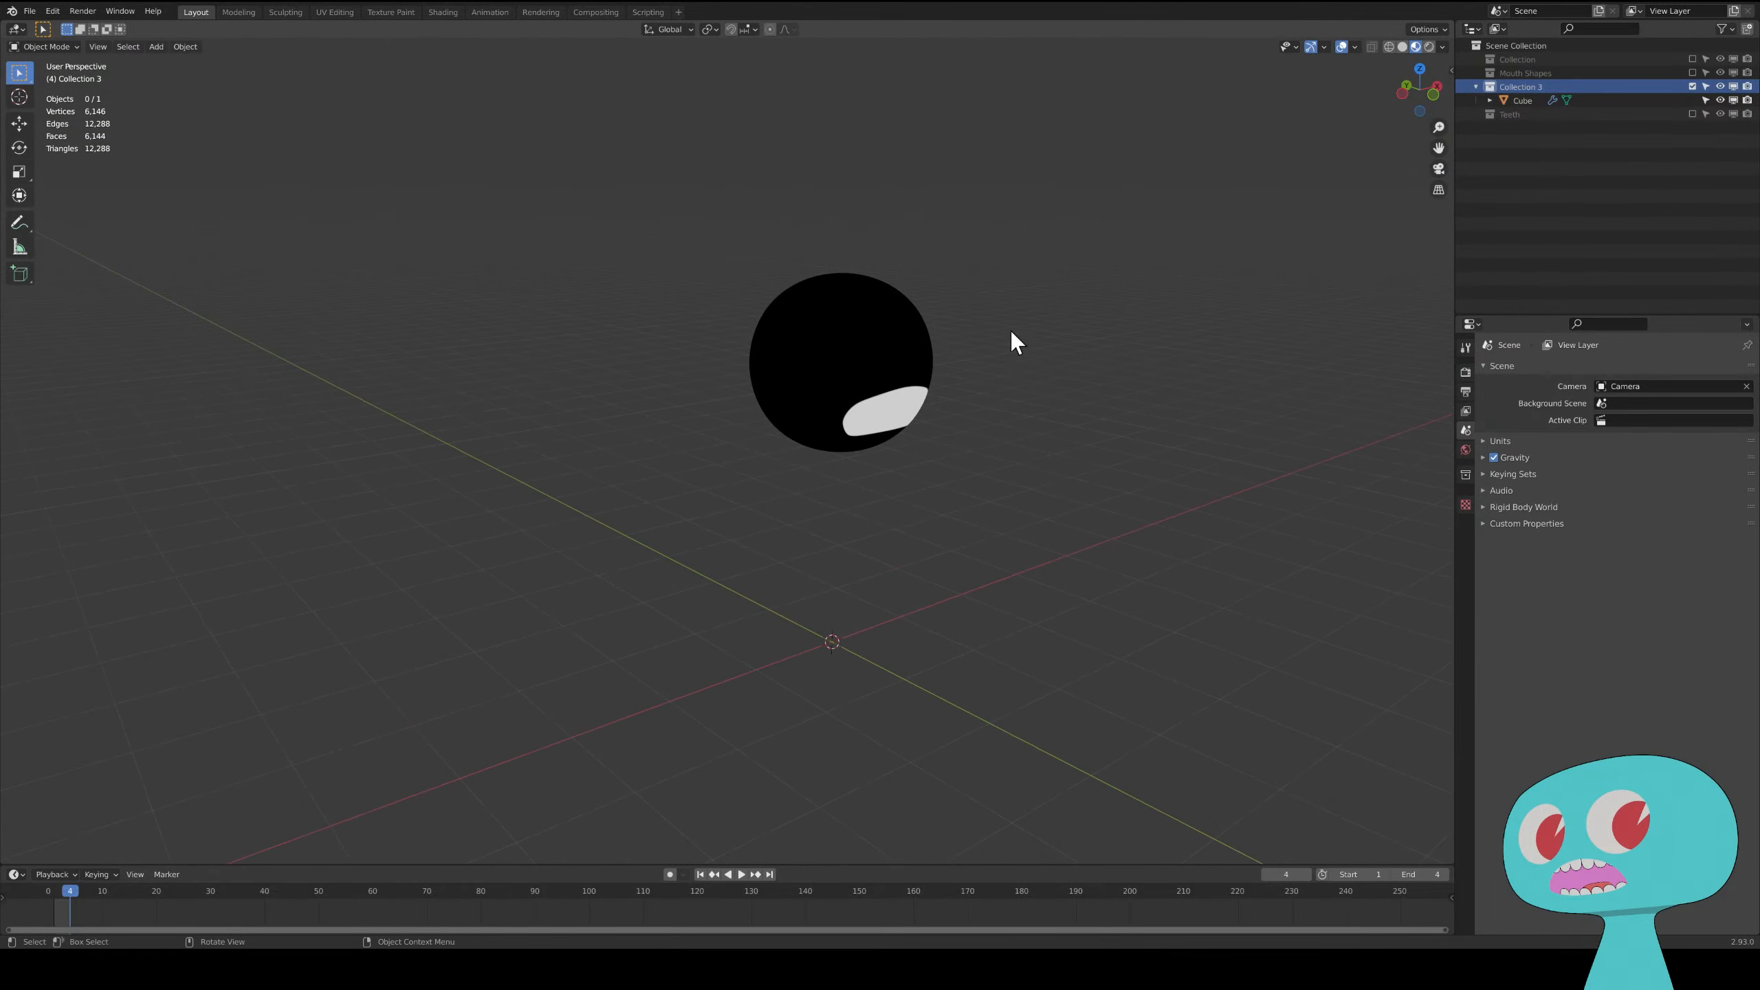
left_click(912, 340)
middle_click_drag(912, 340, 1063, 415)
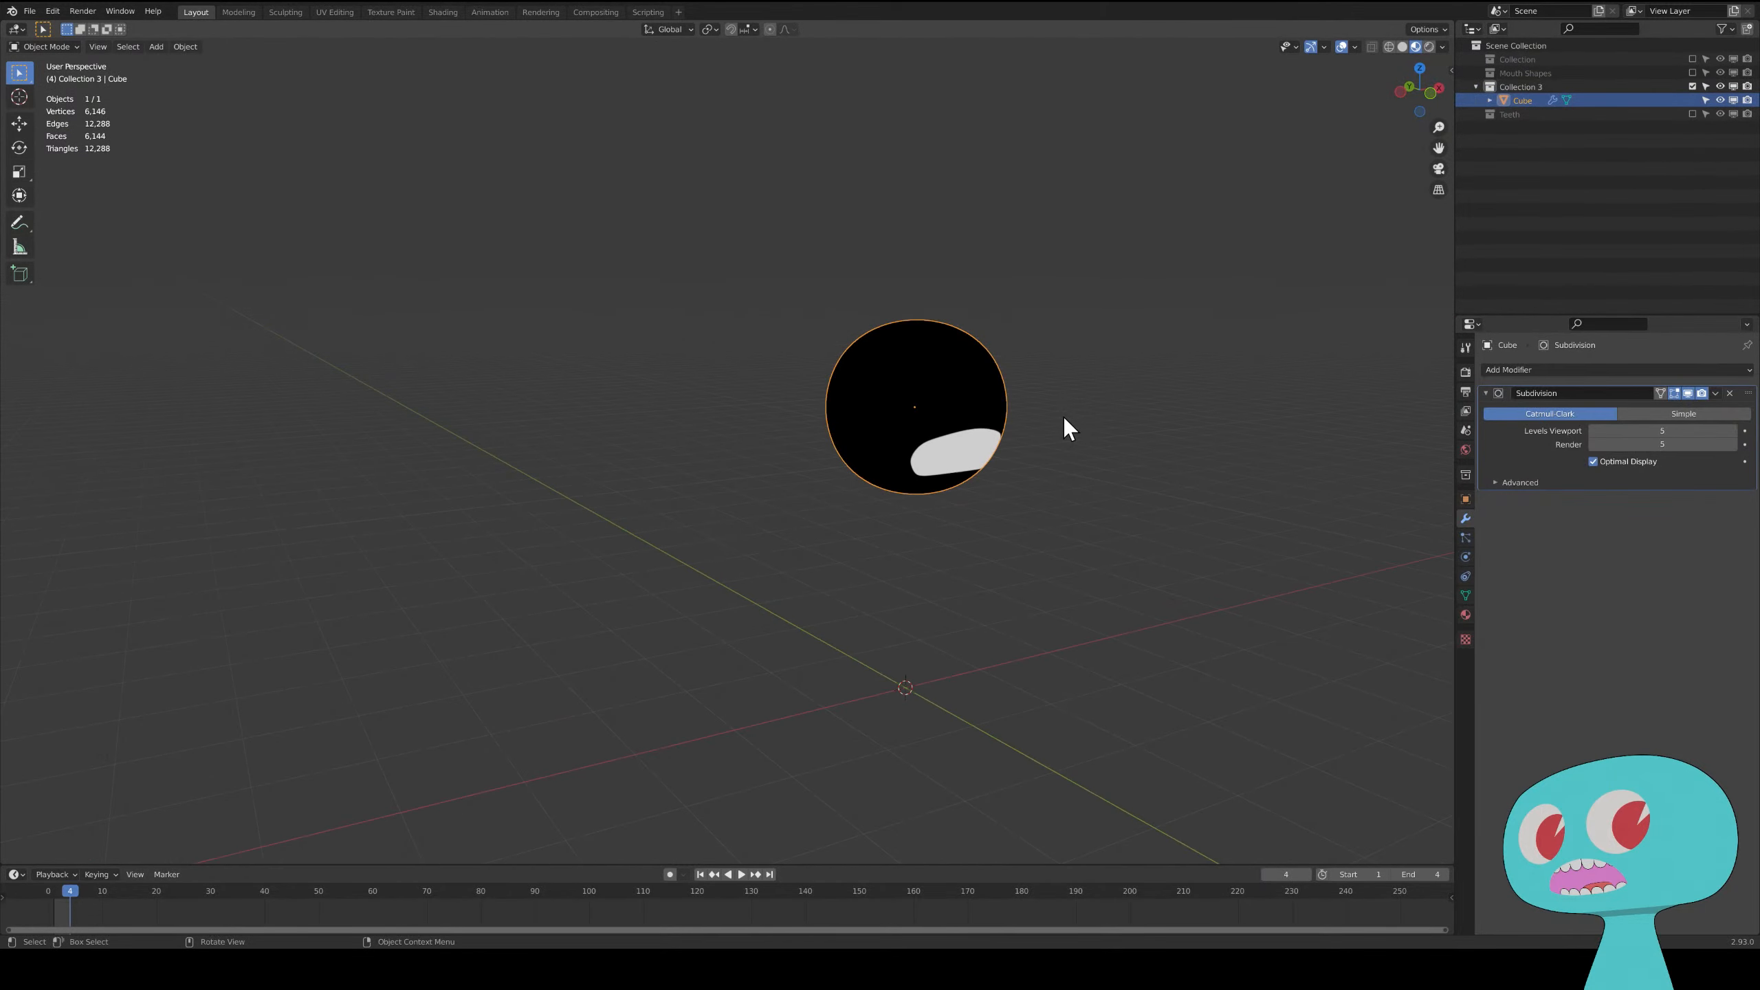
- Review the head's mouth material nodes in the Shading workspace and set the current frame to 3
left_click(437, 11)
middle_click_drag(915, 652, 1053, 664)
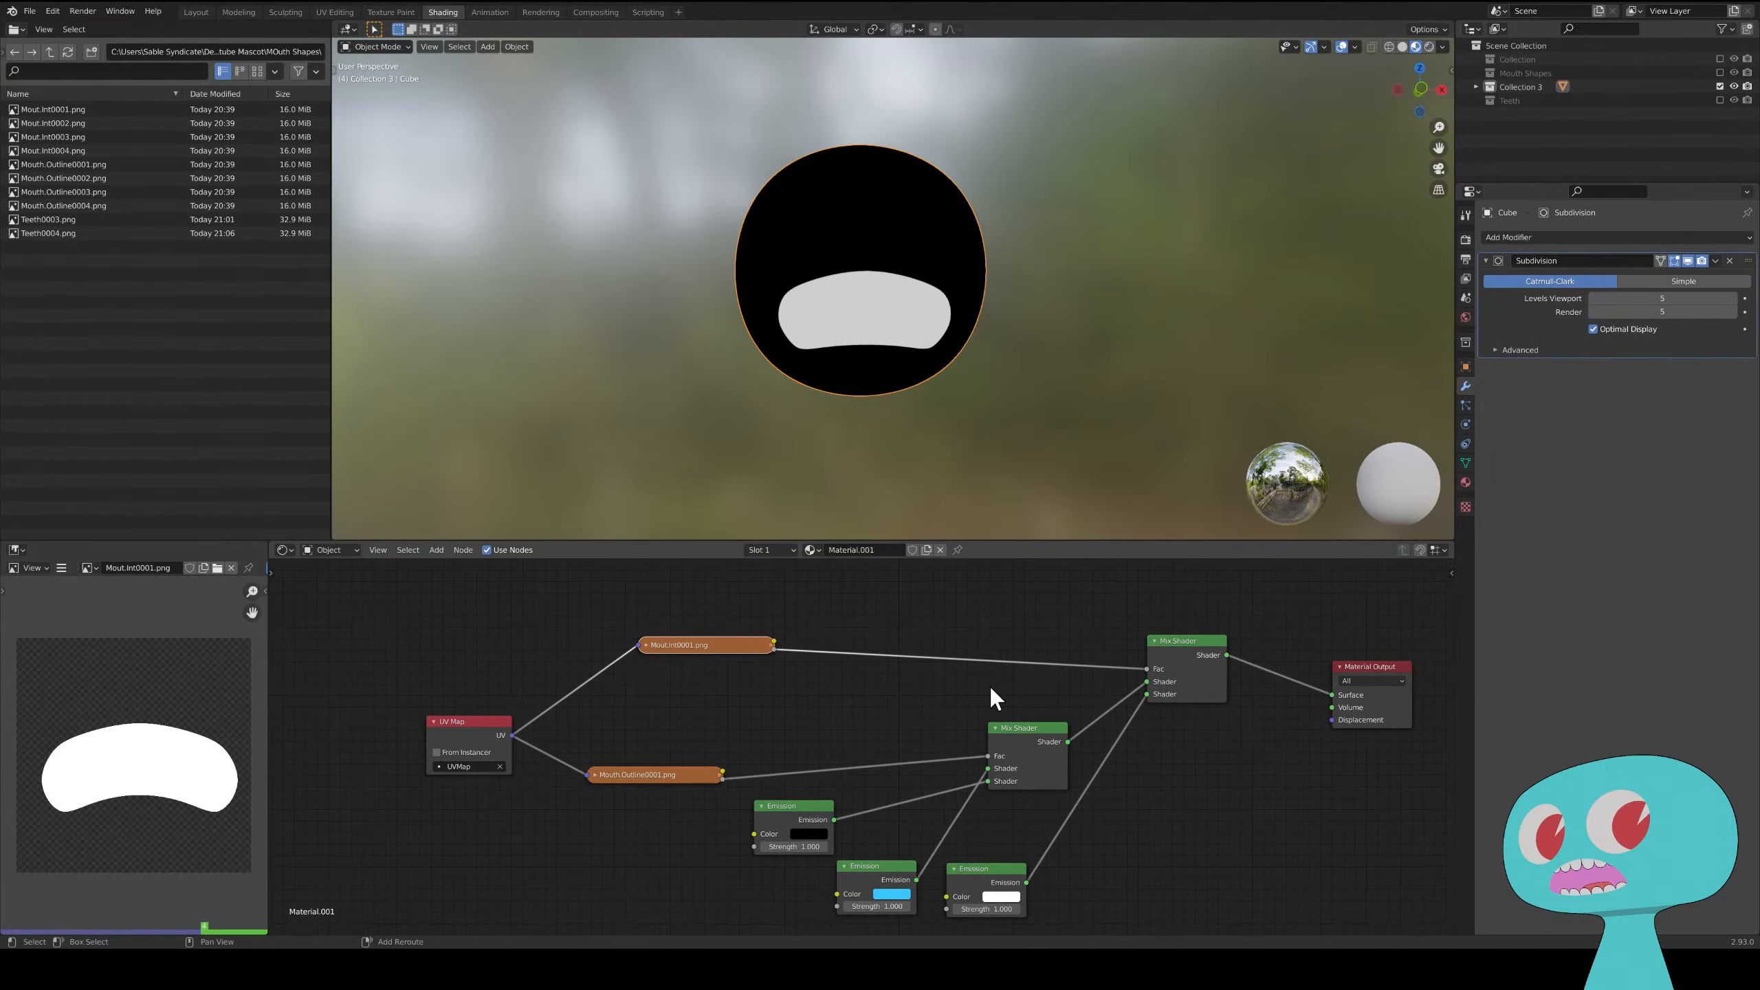
key("Left")
key("Right")
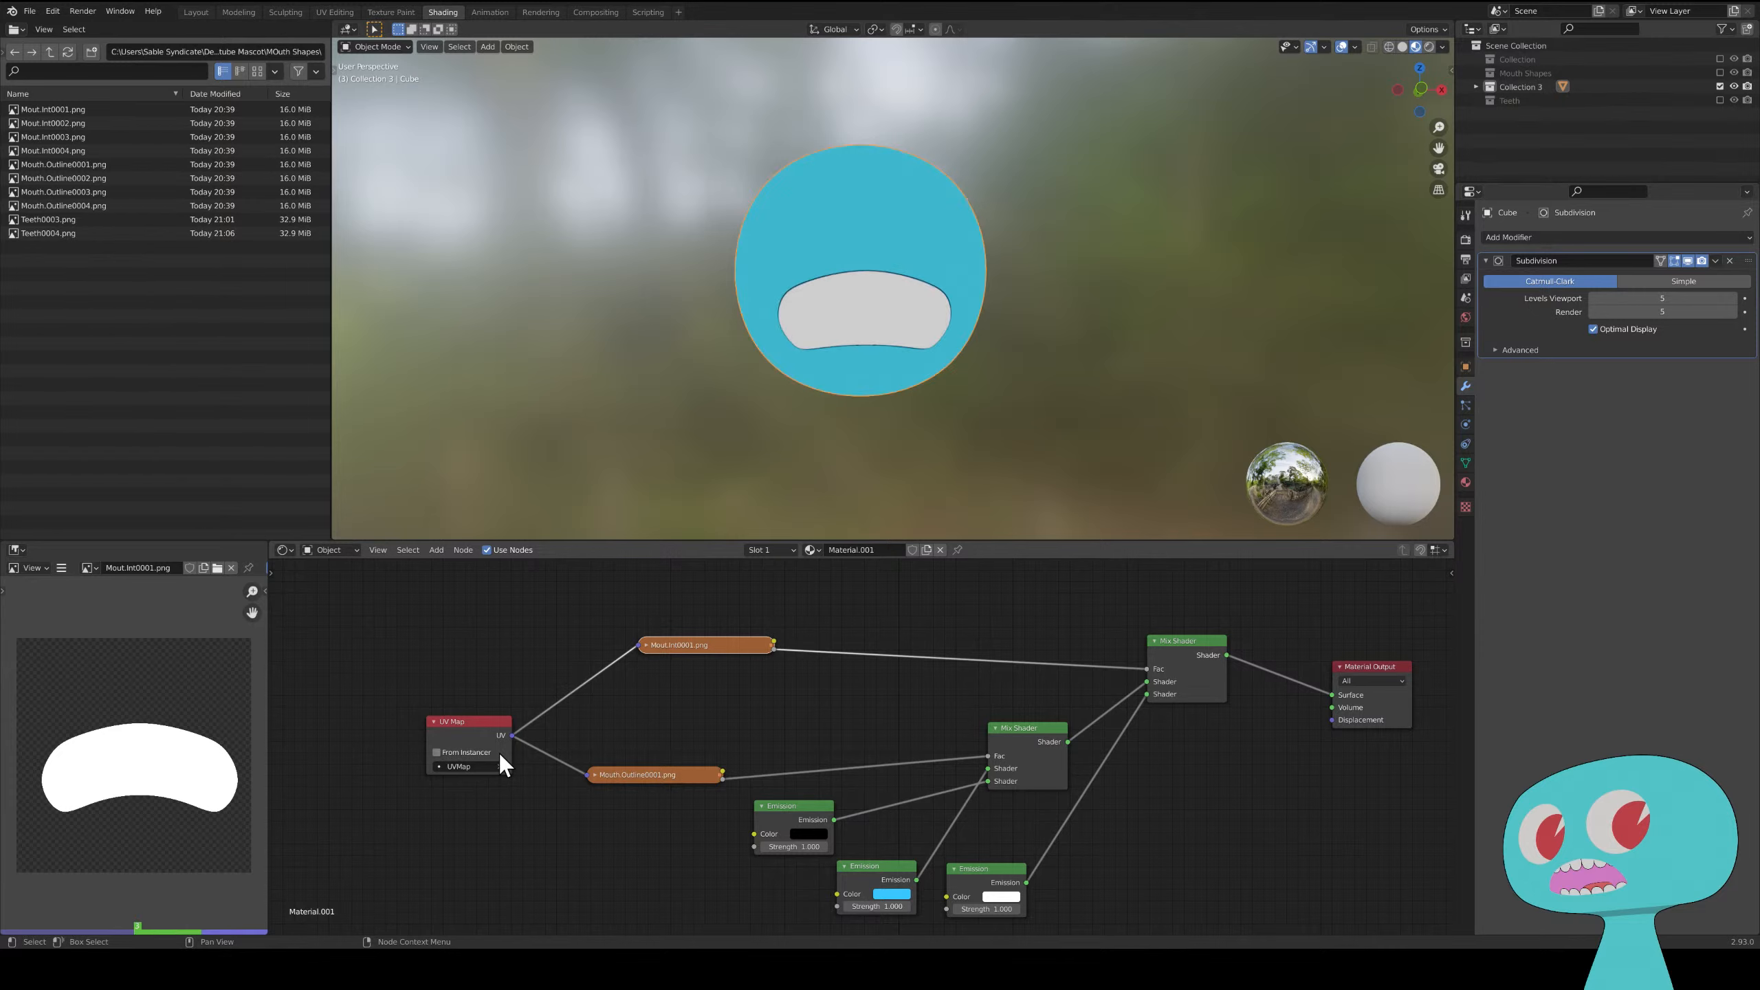
key("Left")
middle_click_drag(804, 416, 550, 312)
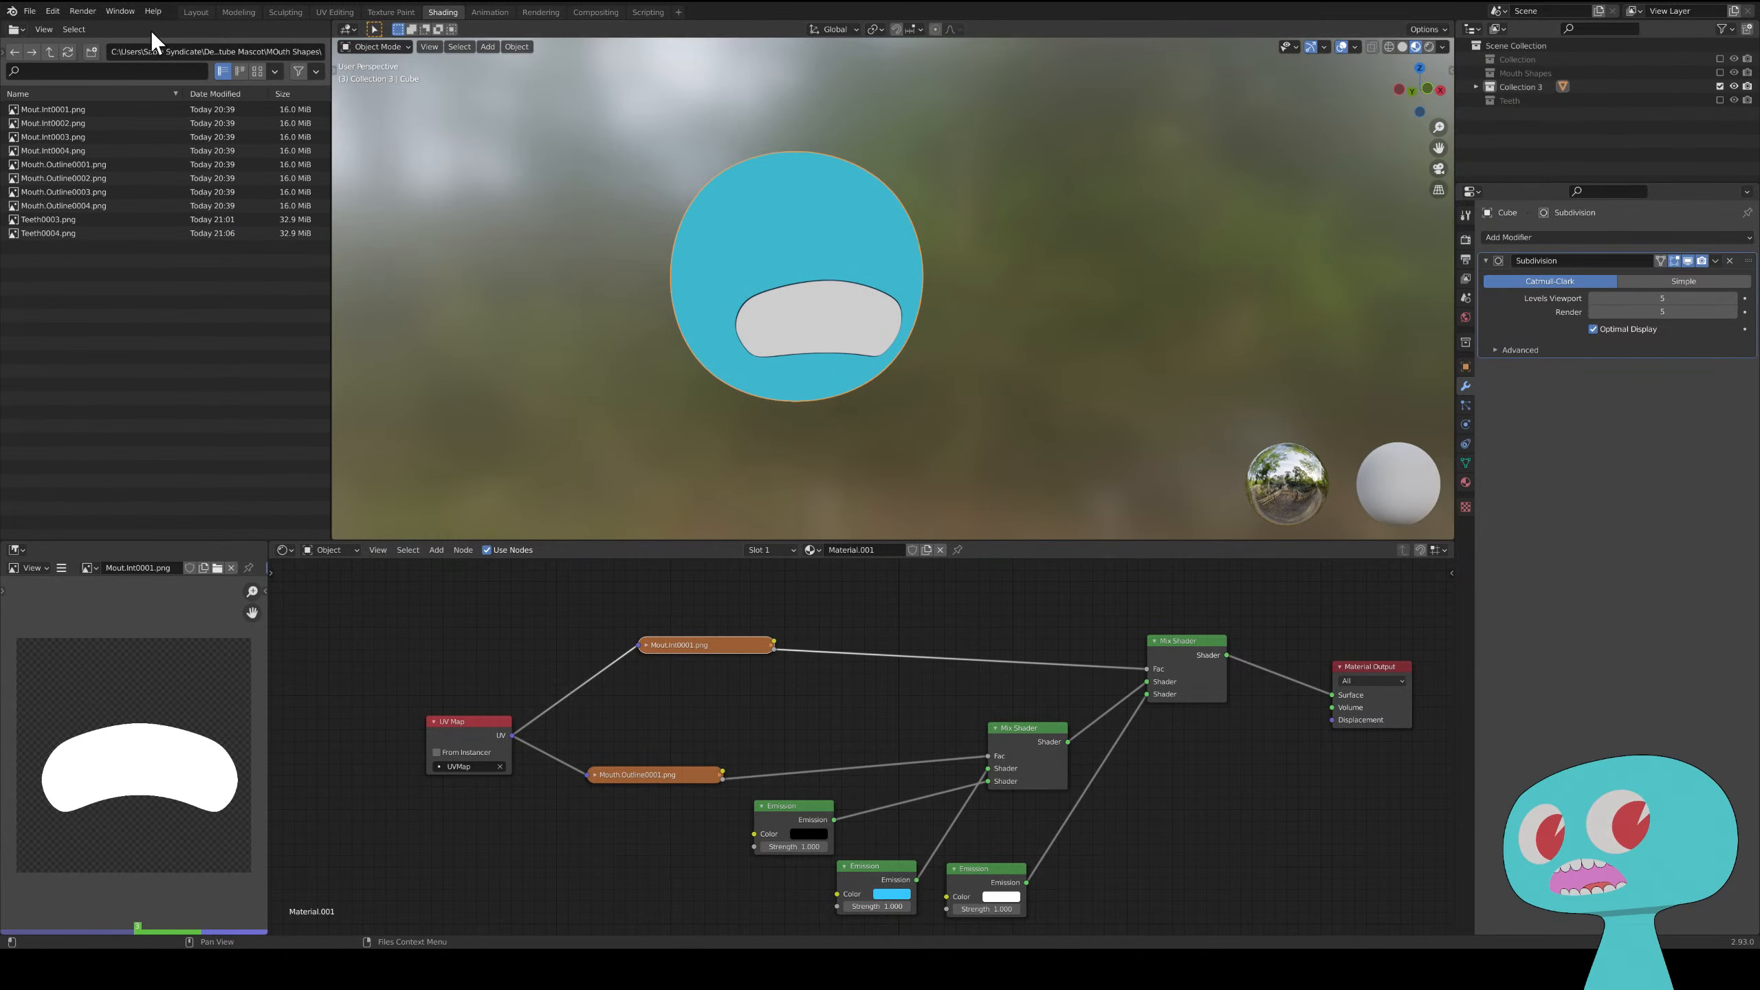
- Duplicate the head sphere in place in the Layout workspace
left_click(188, 11)
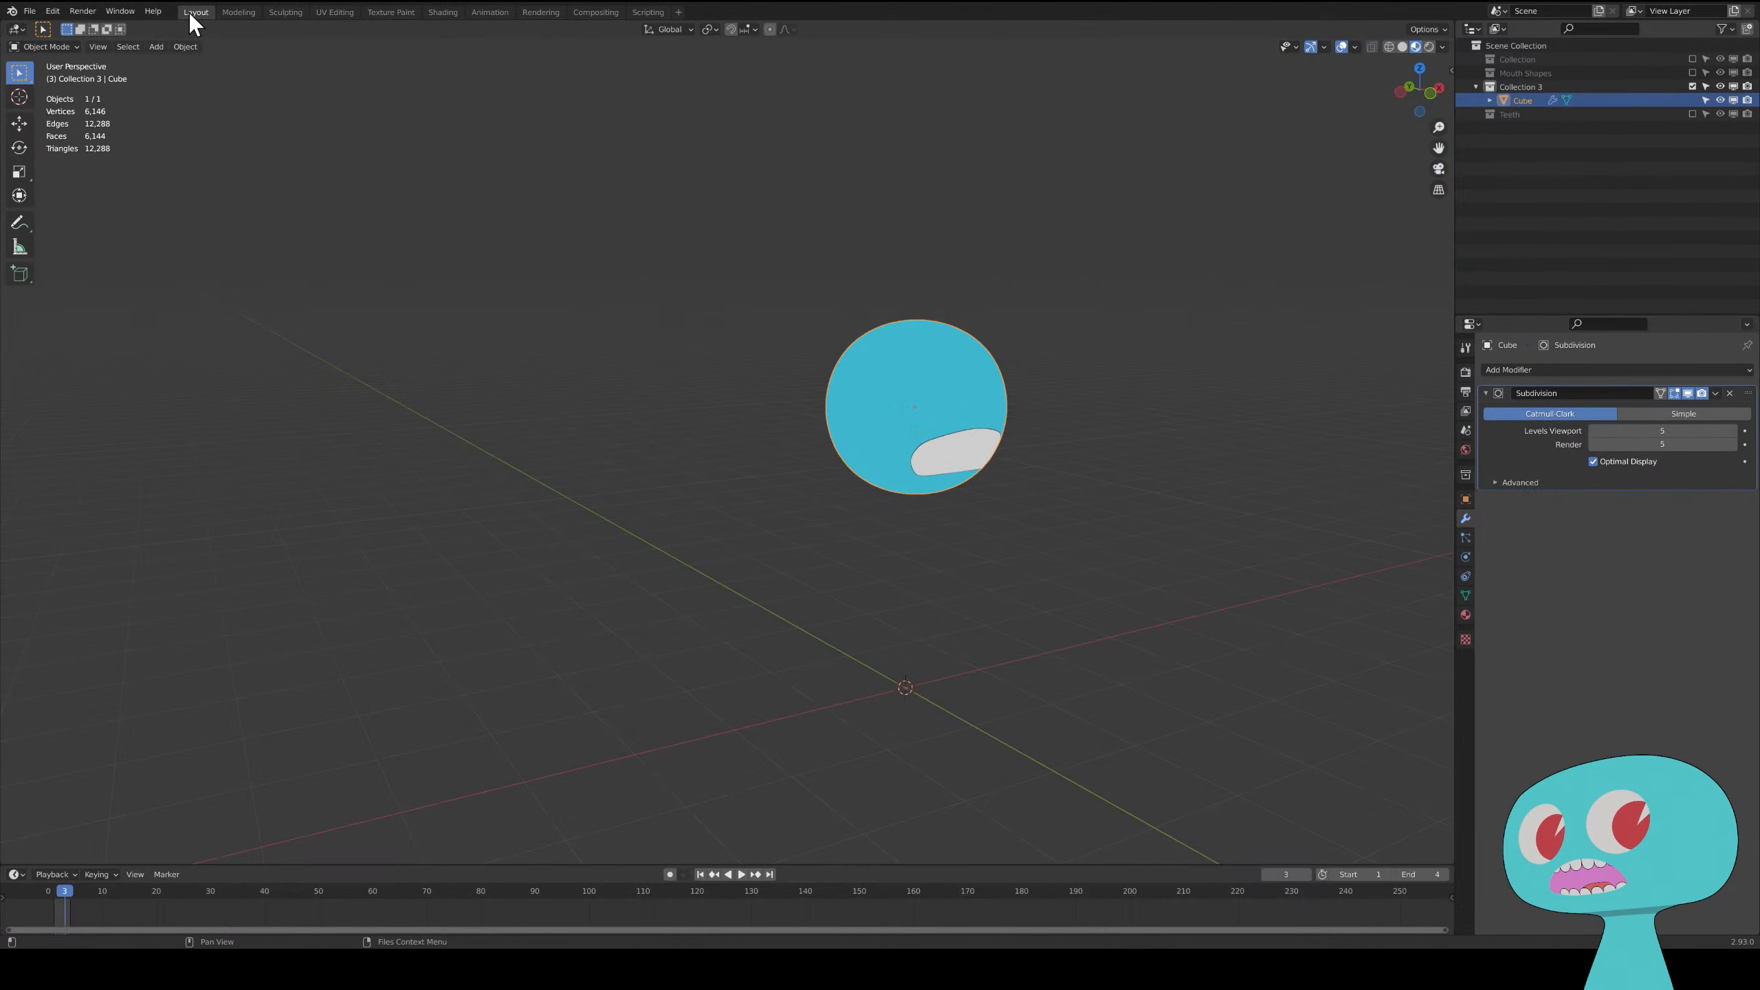
left_click(1074, 426)
left_click(919, 364)
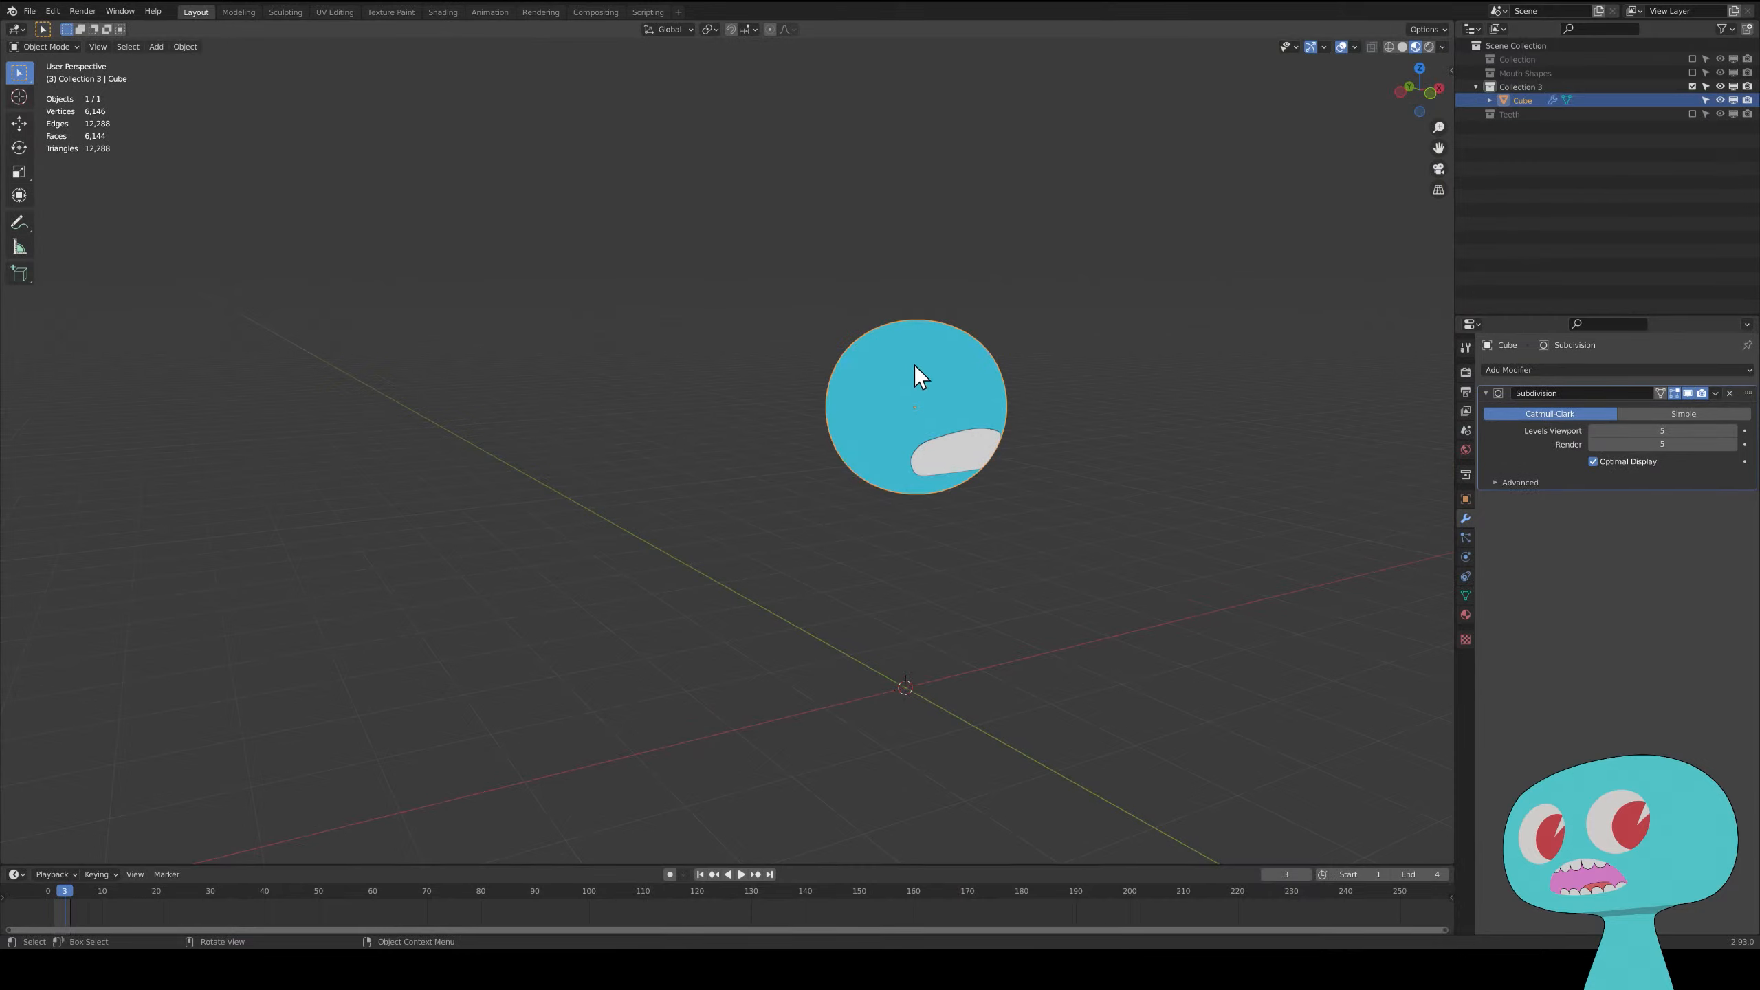
key("shift+d")
key("Escape")
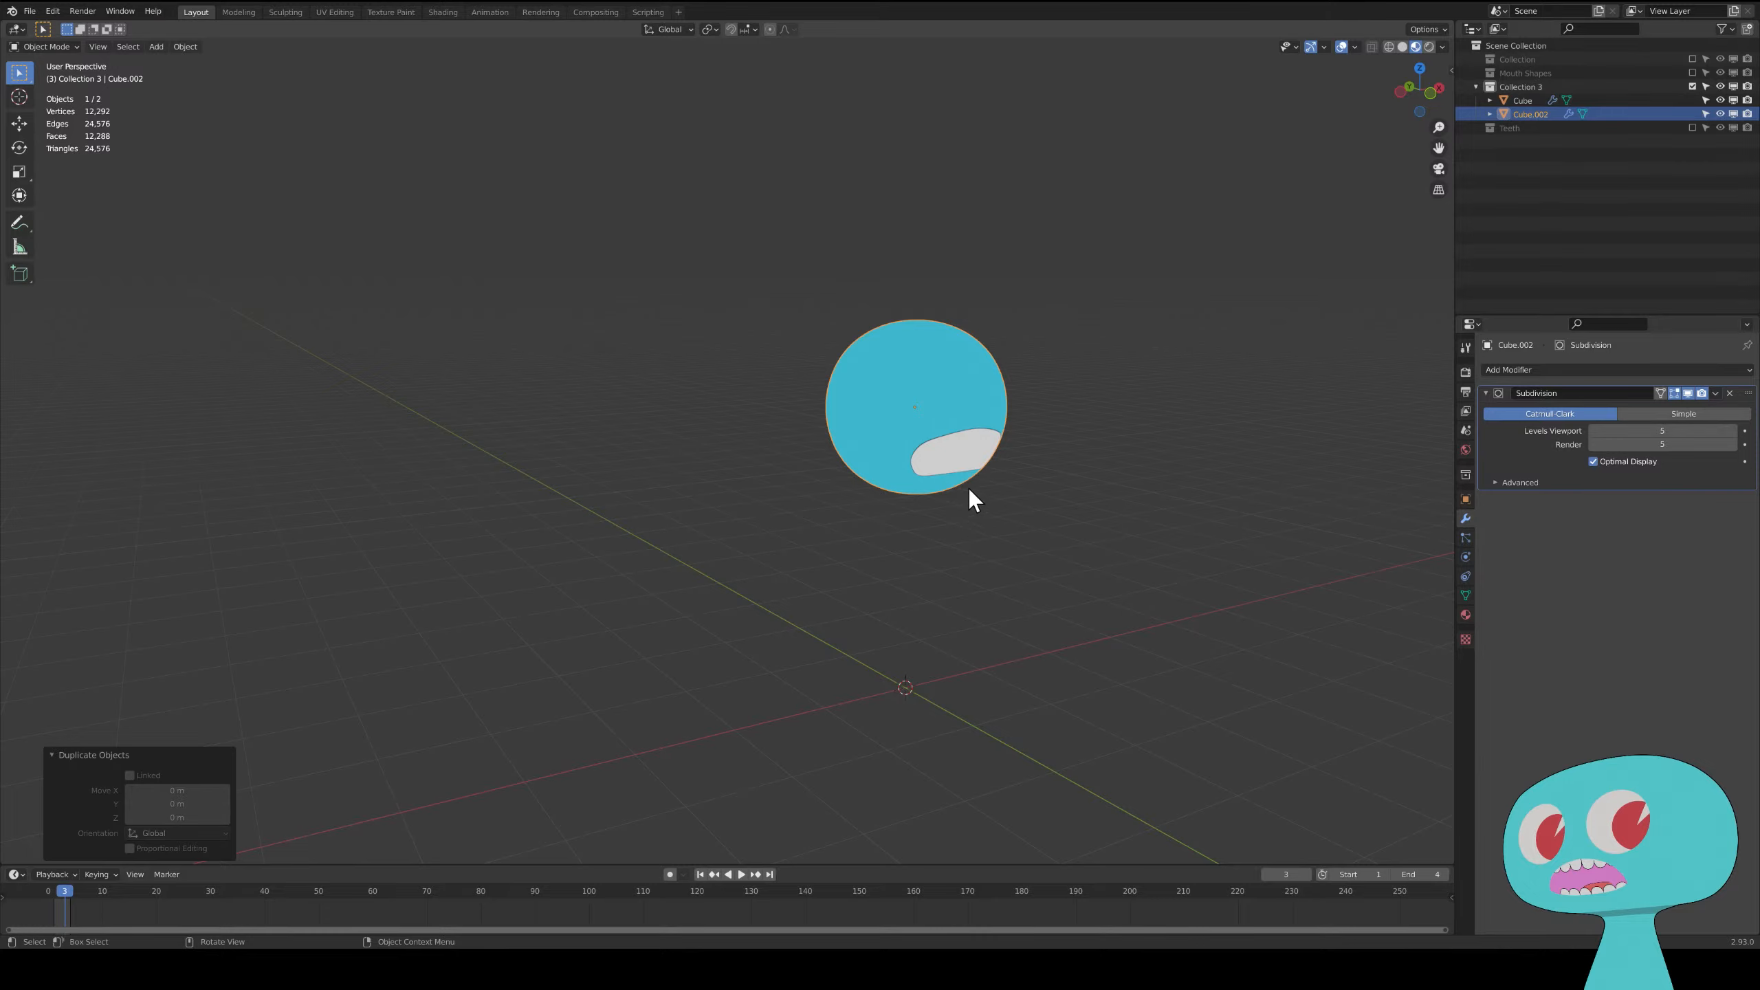
left_click(1693, 59)
left_click(1693, 59)
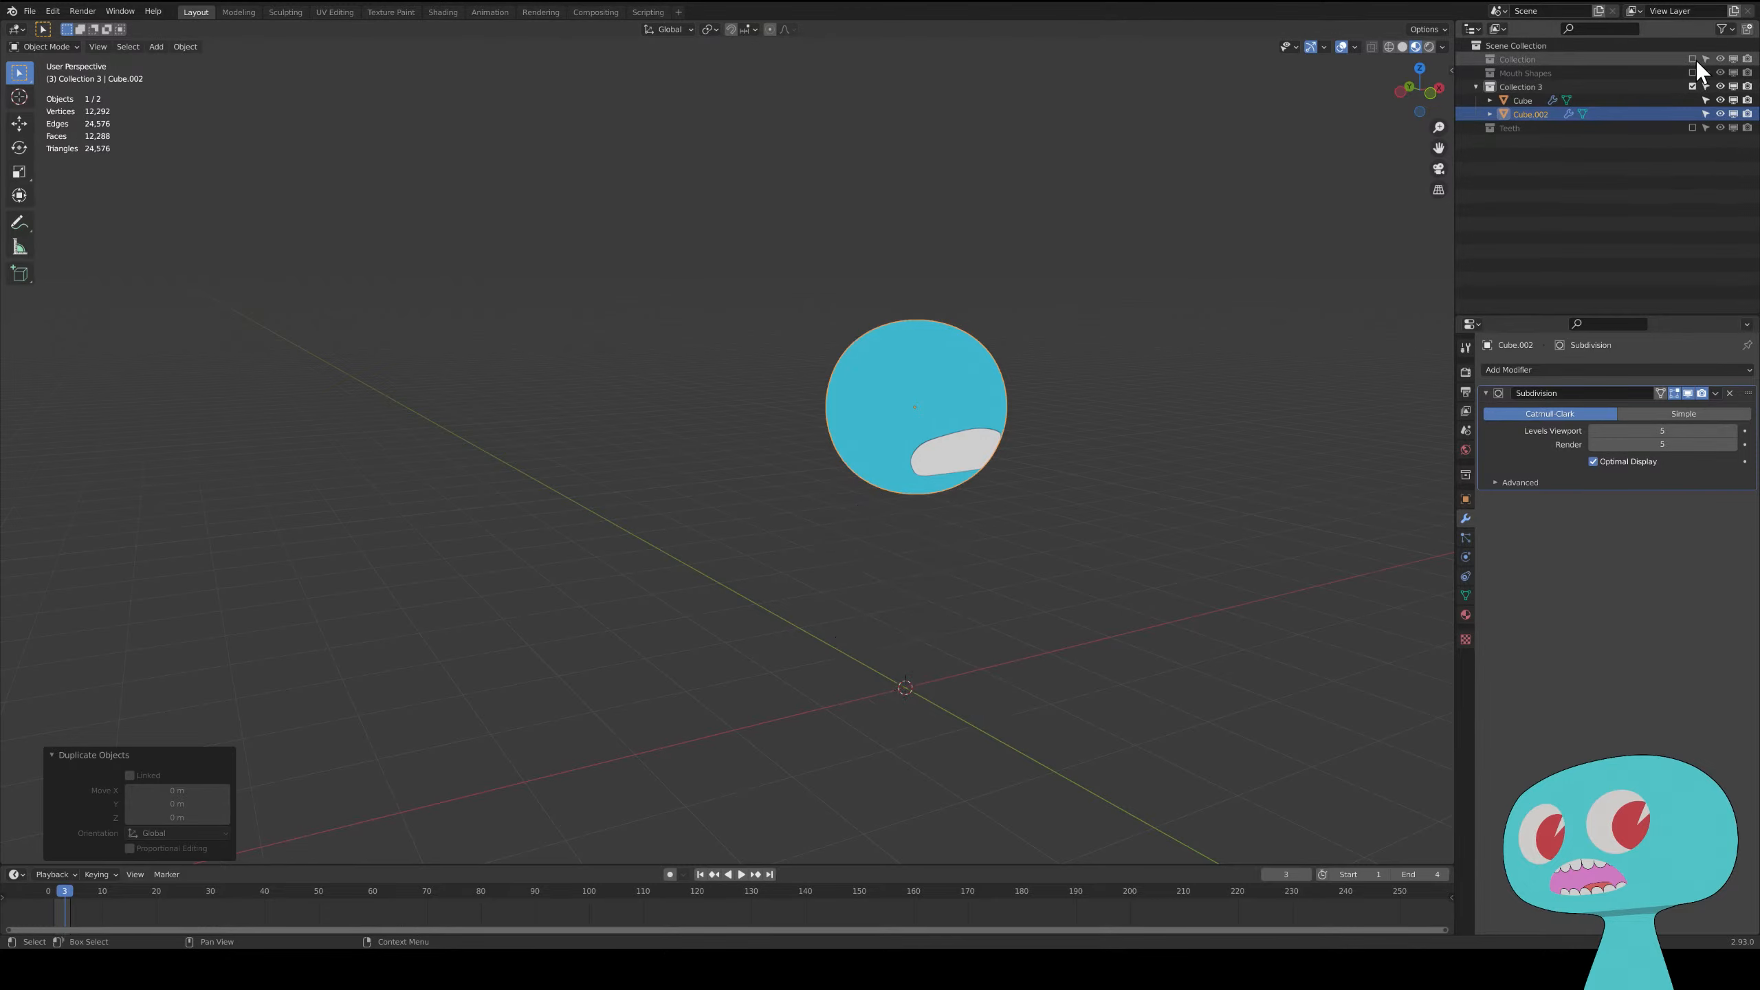
left_click(1693, 60)
left_click(1696, 59)
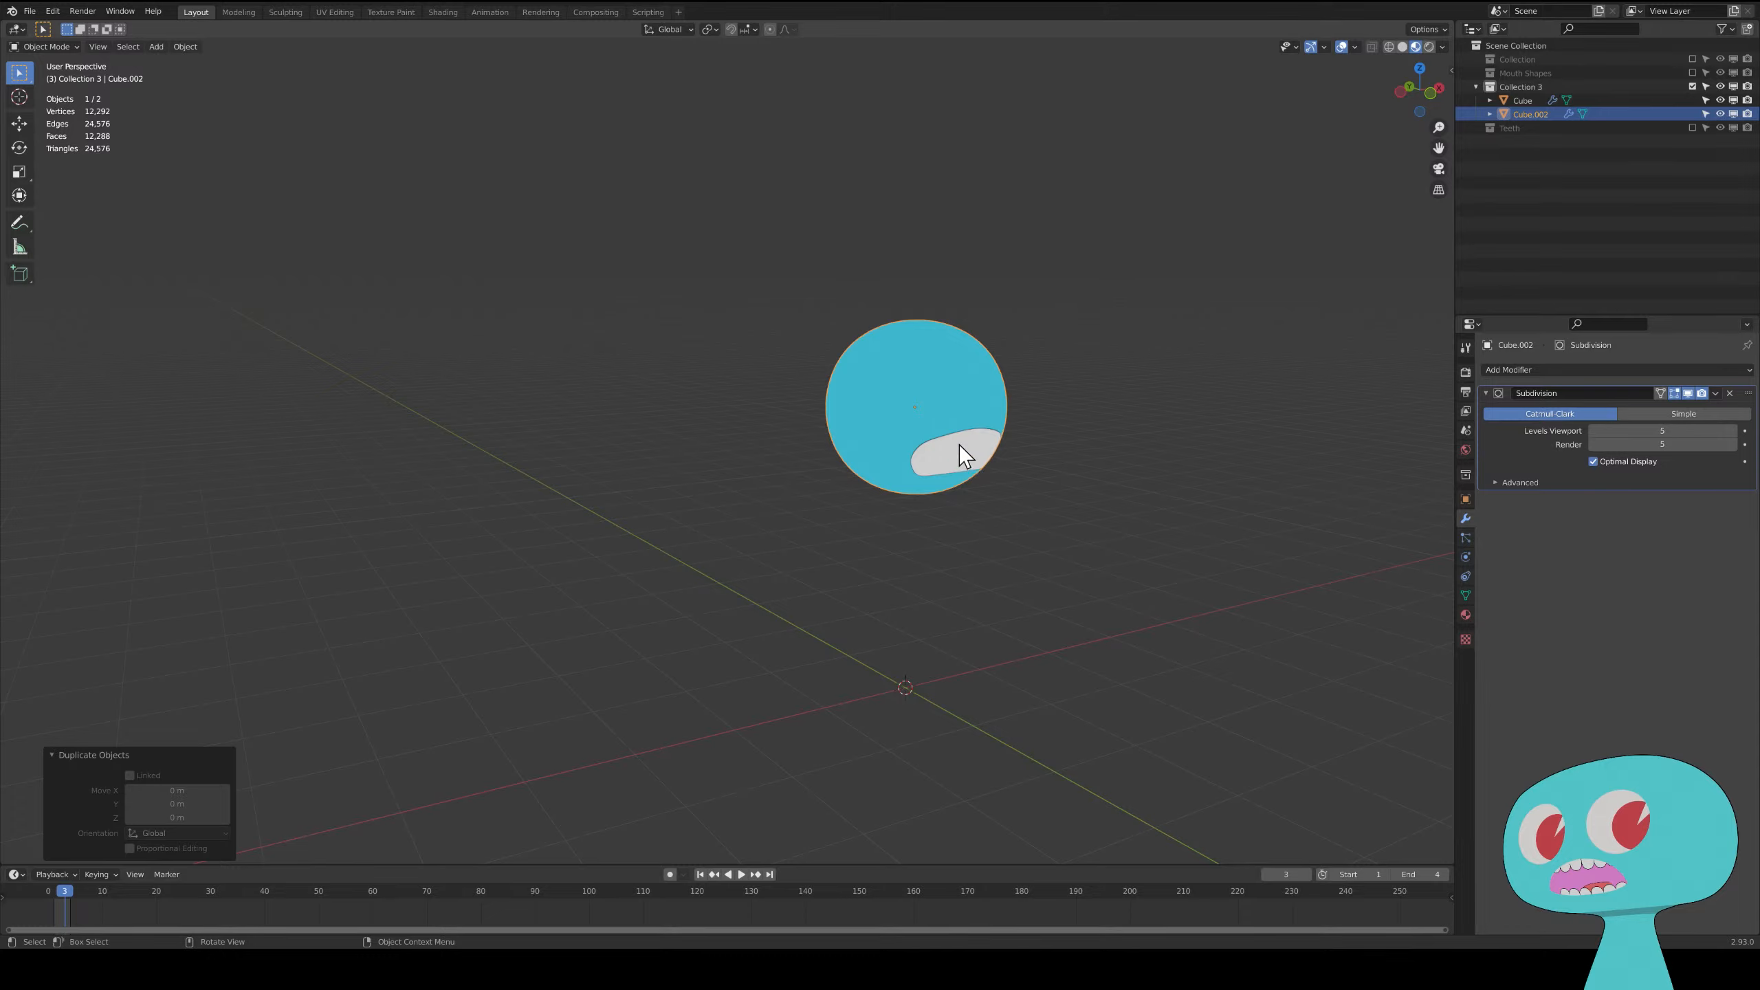
left_click(957, 385)
key("g")
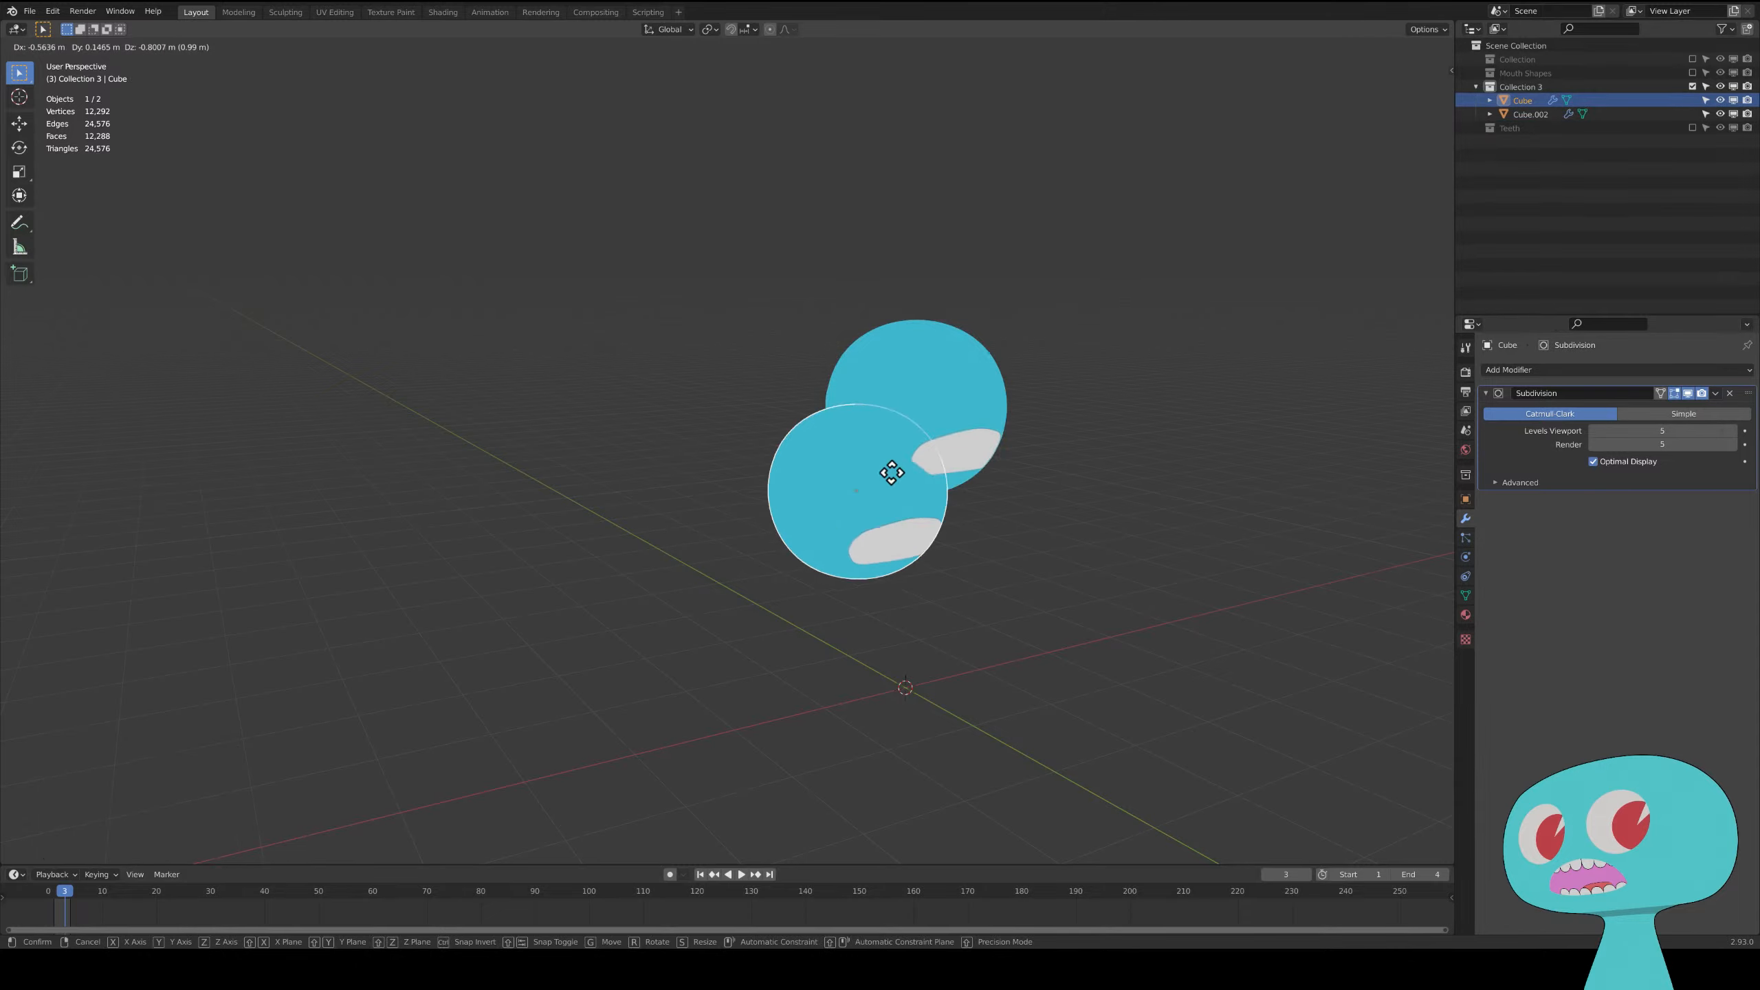
key("Escape")
- Select the duplicated head sphere Cube.002 and hide the original Cube in the viewport
left_click(1532, 113)
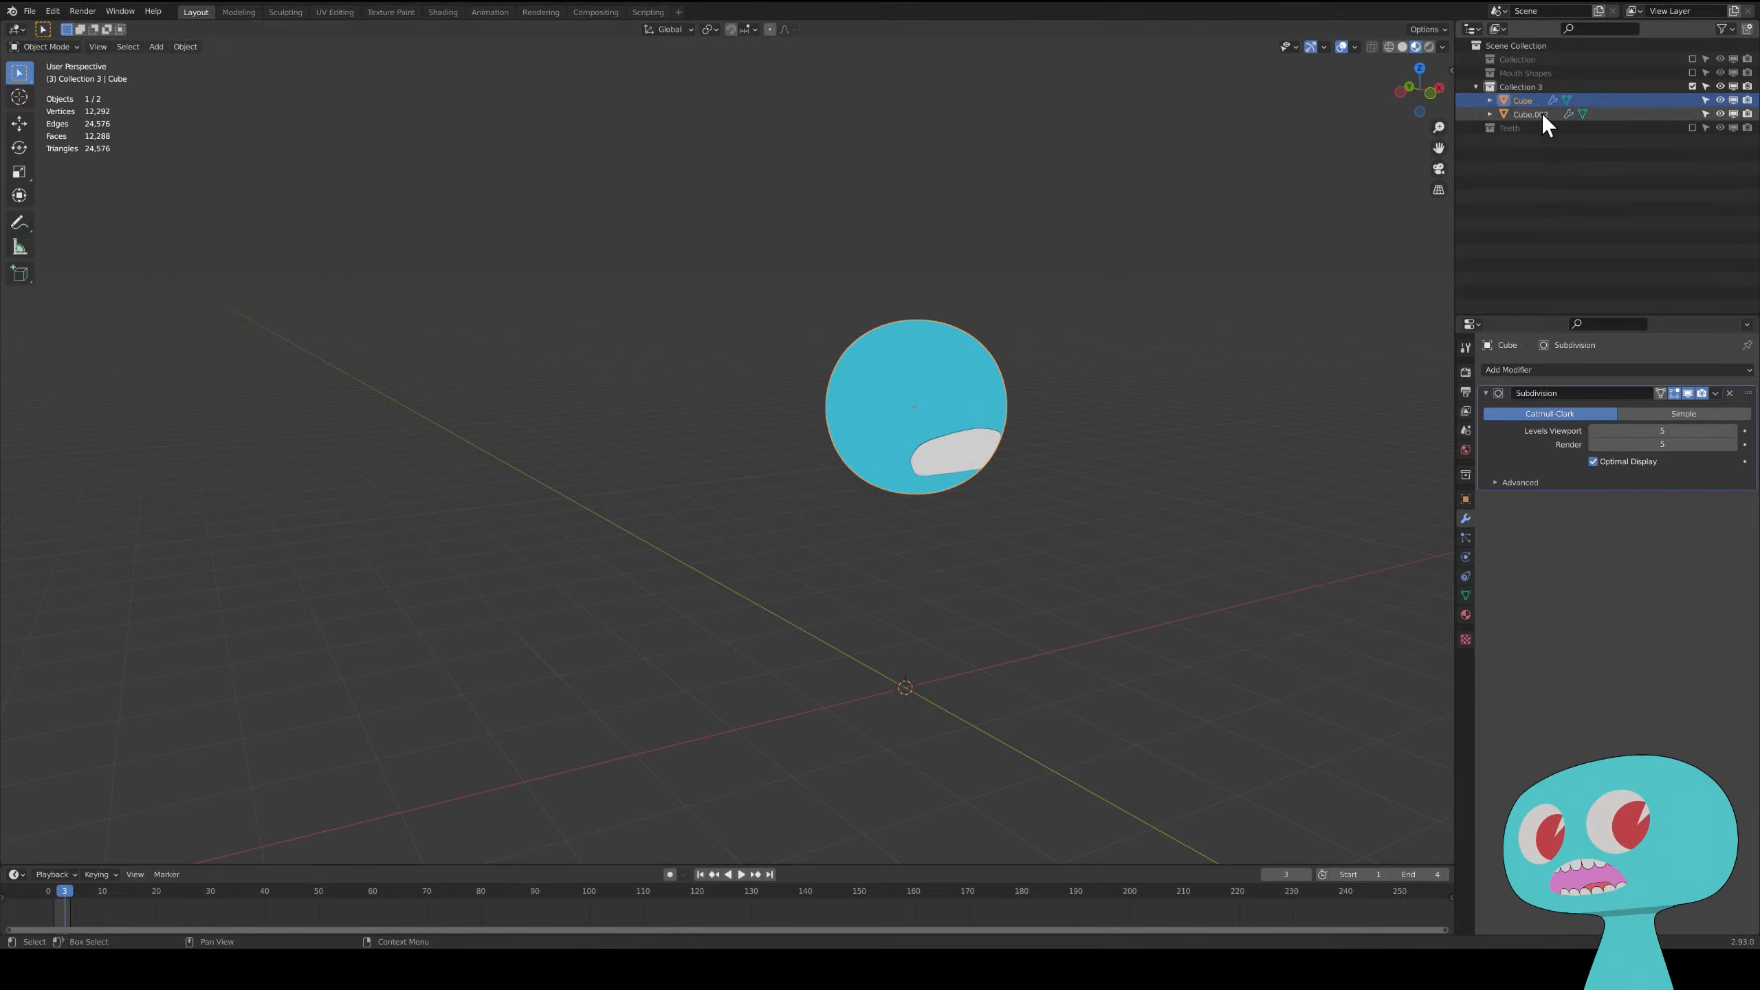
key("g")
key("Escape")
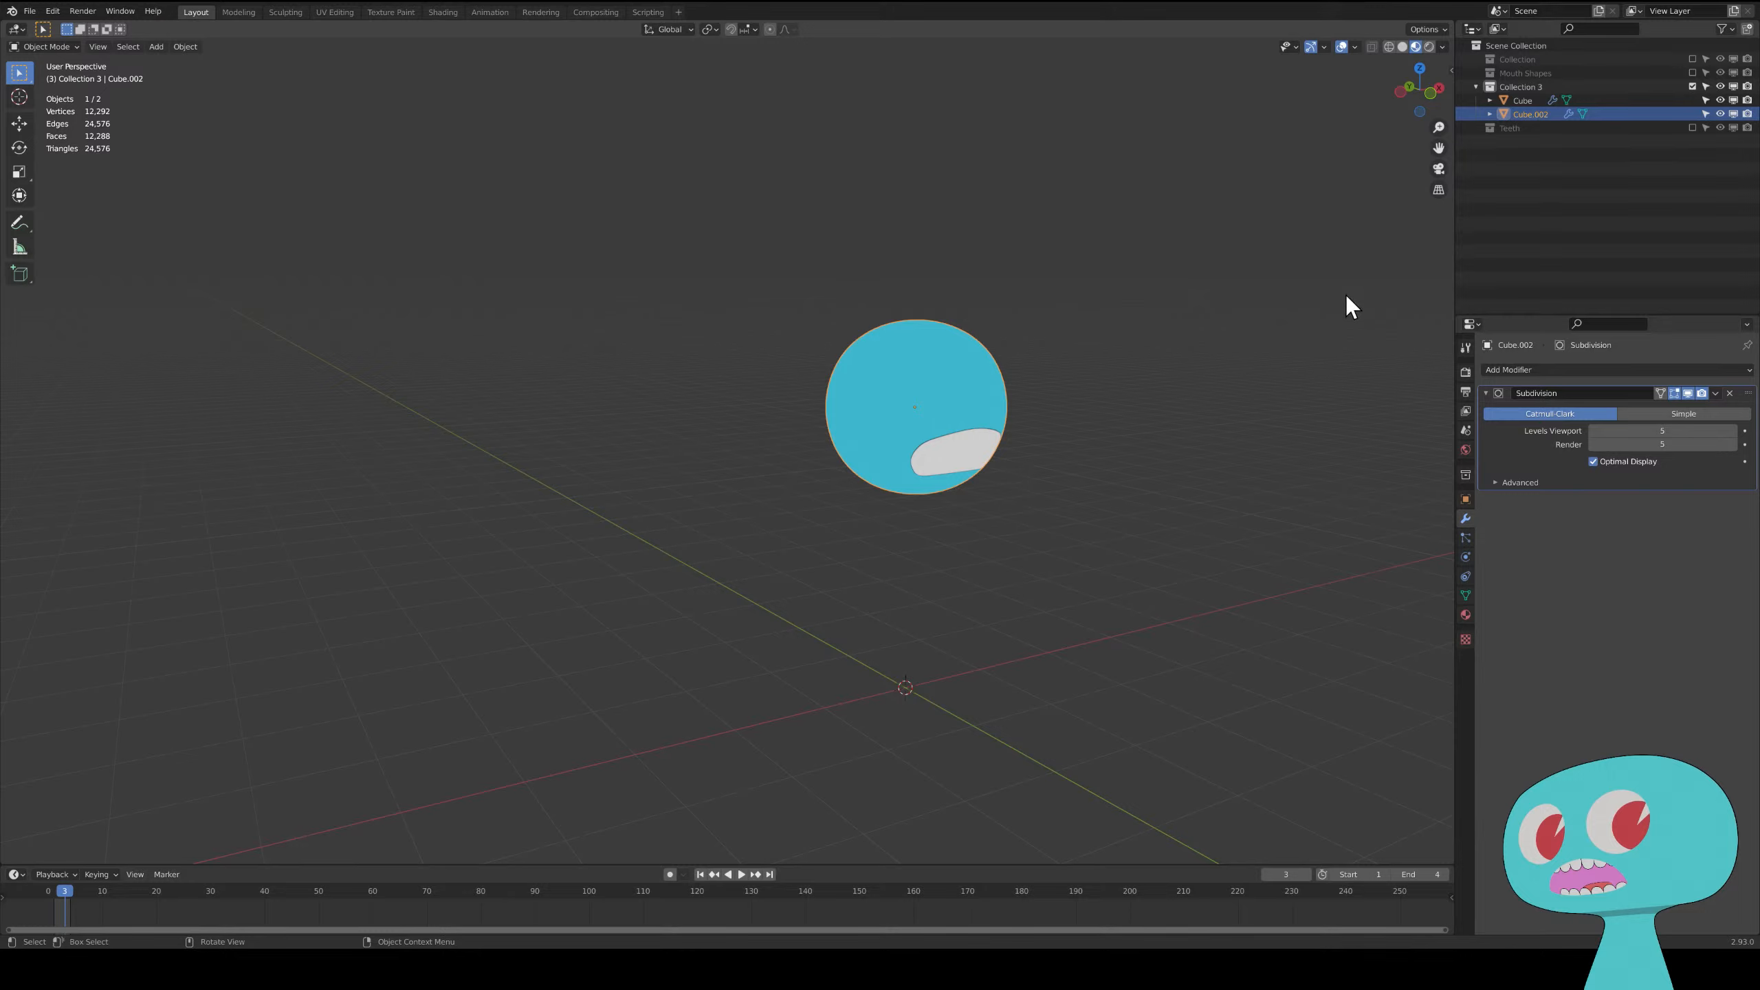
left_click(1721, 101)
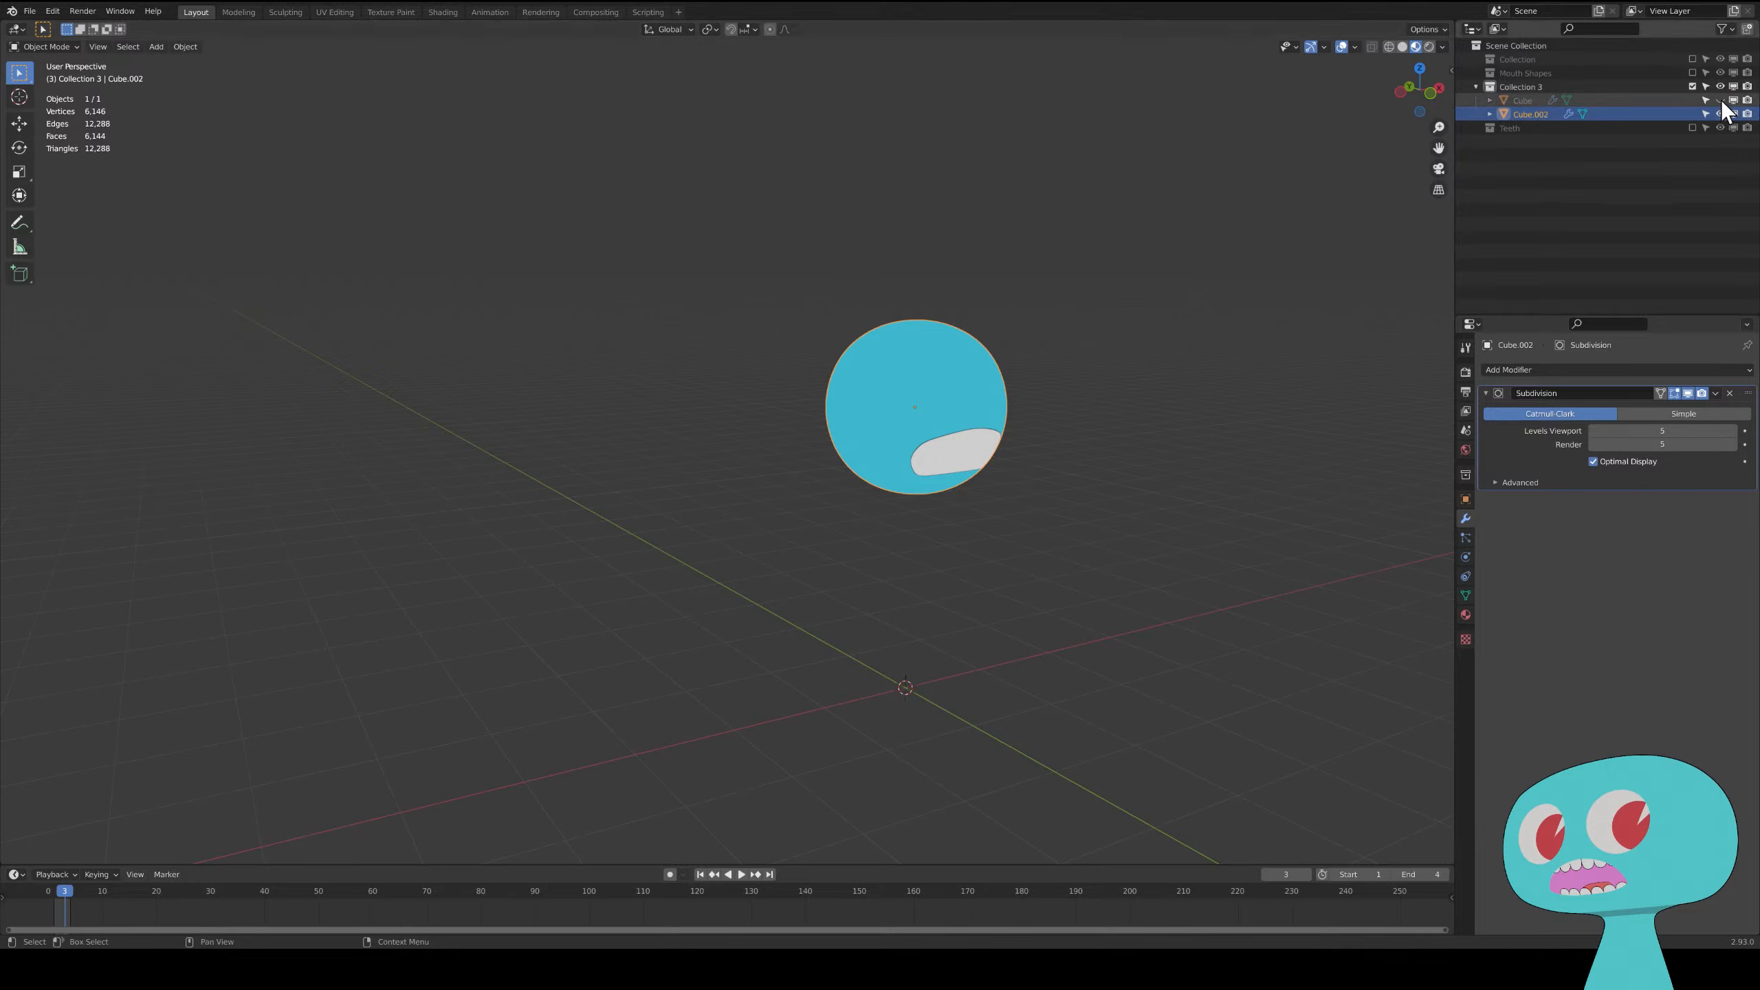
- Disable the original Cube in viewports and add a new mesh cube at the world origin
left_click(1734, 100)
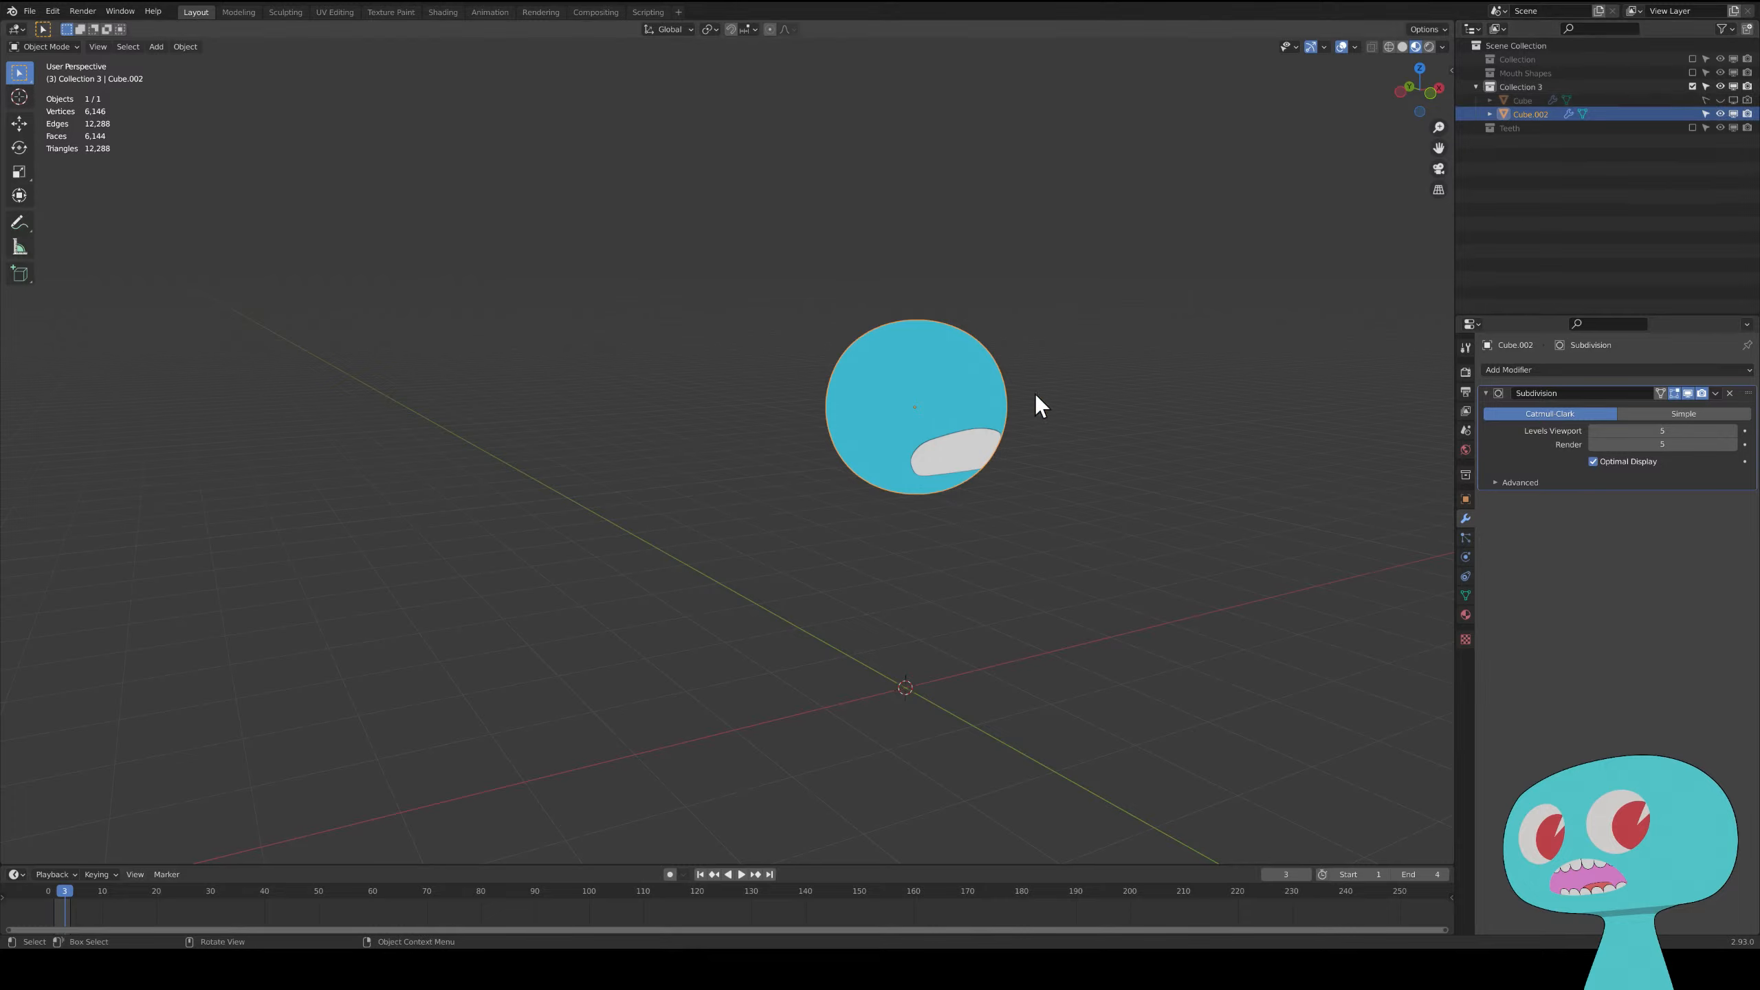
left_click(1055, 448)
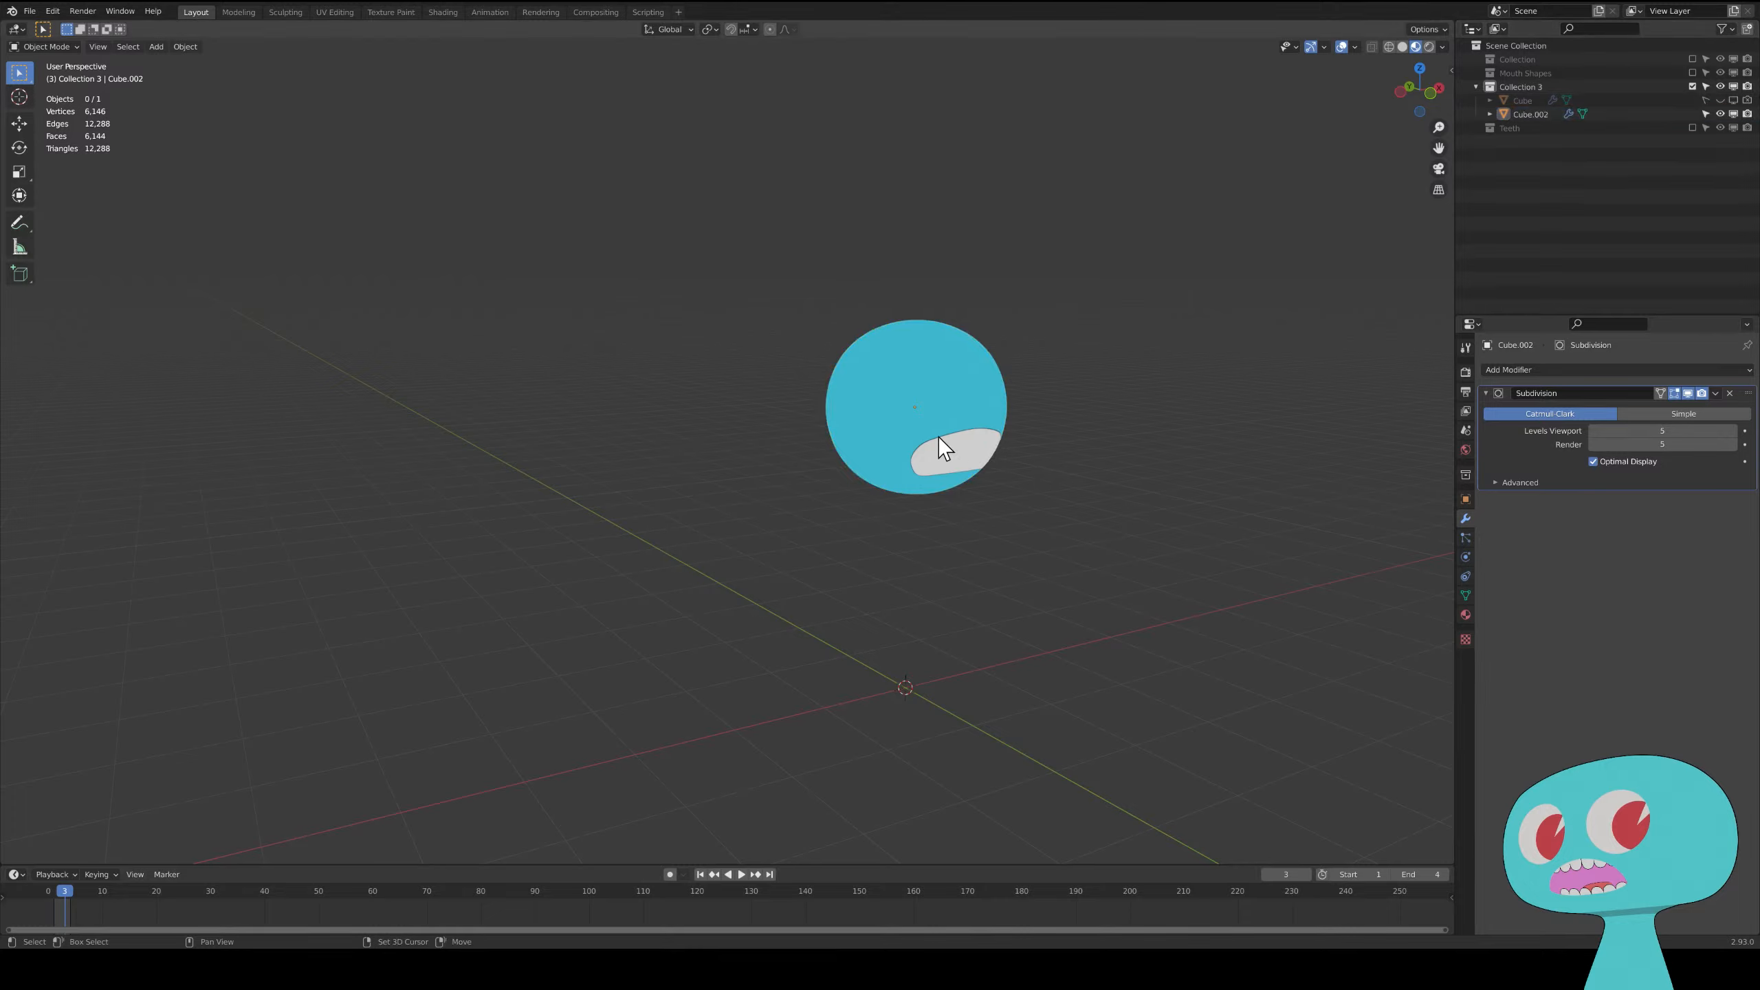
key("shift+a")
key("shift+a")
mouse_move(855, 237)
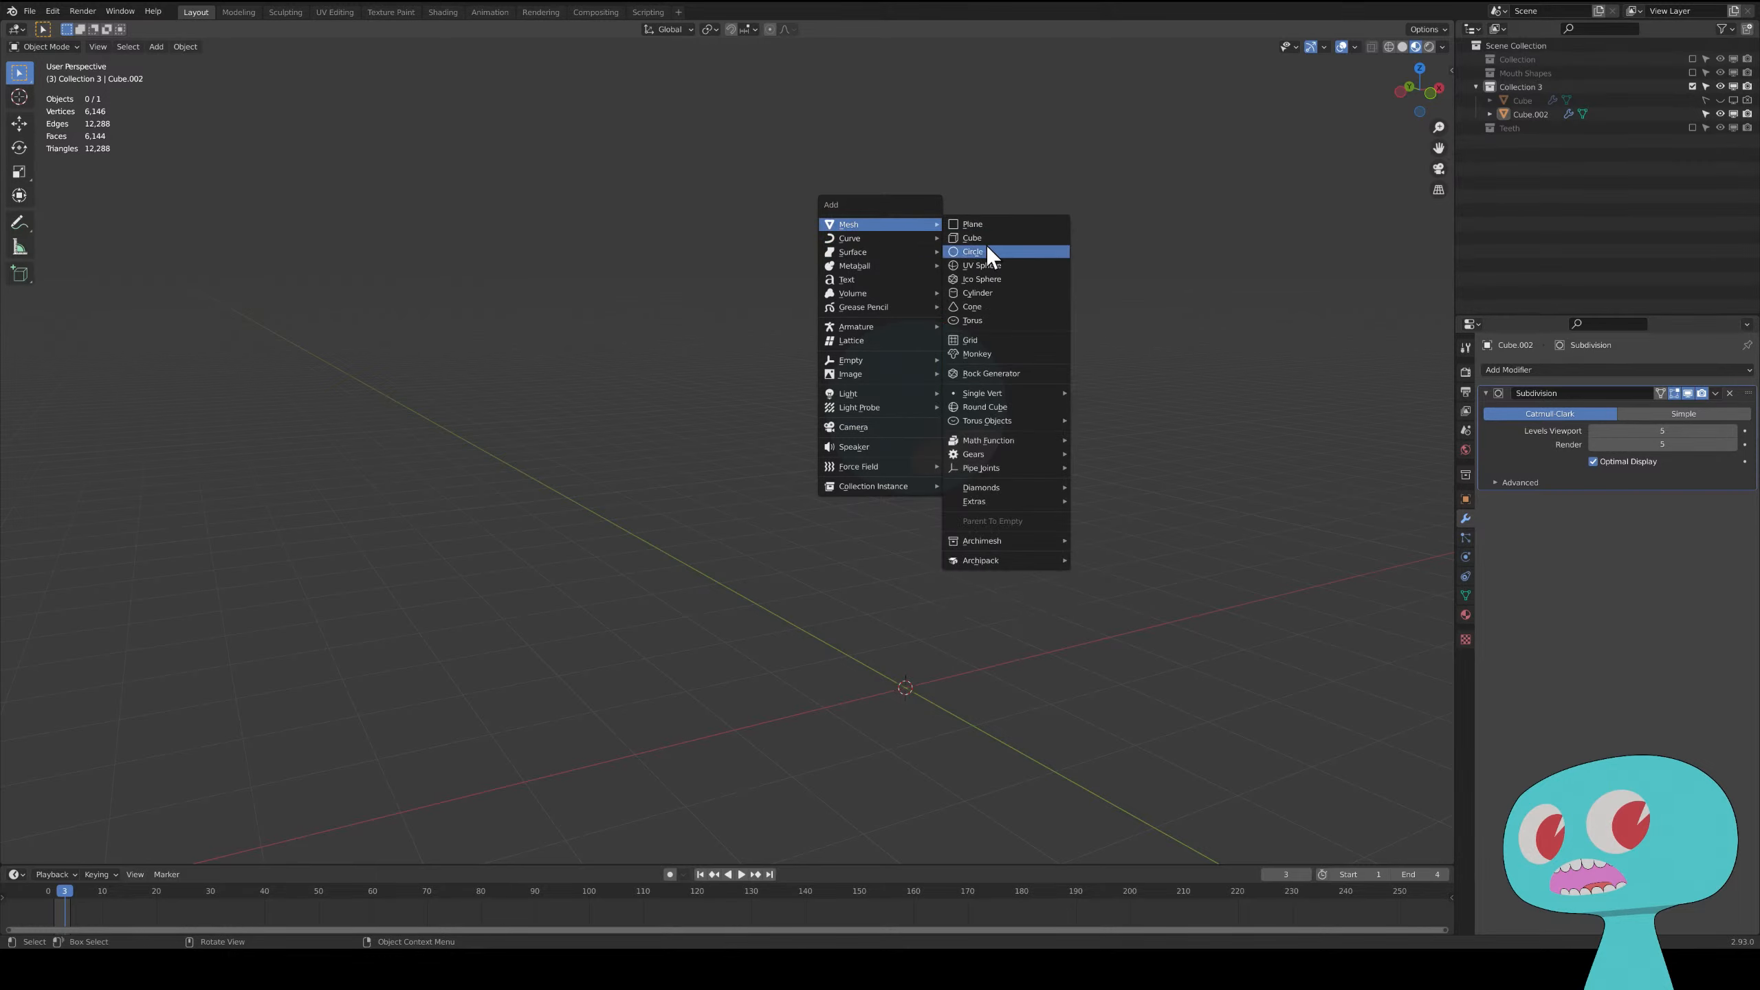
left_click(984, 239)
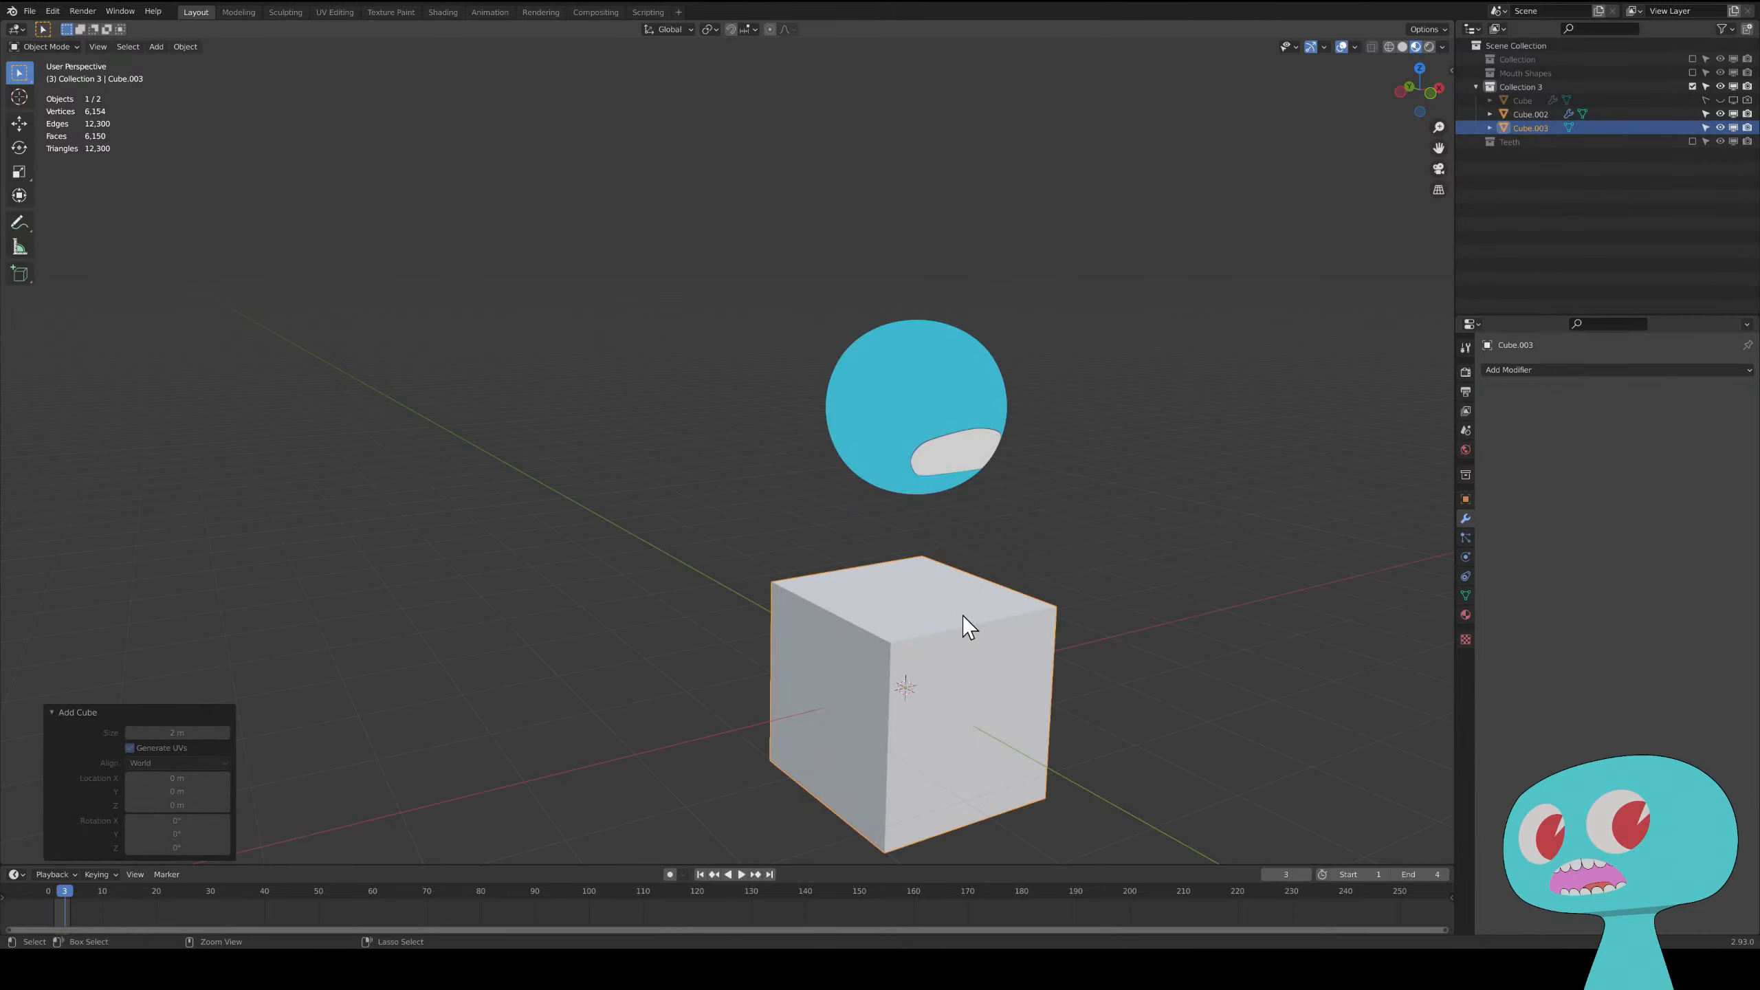
- Give the new cube a level 4 Subdivision modifier and shade it smooth
key("ctrl+4")
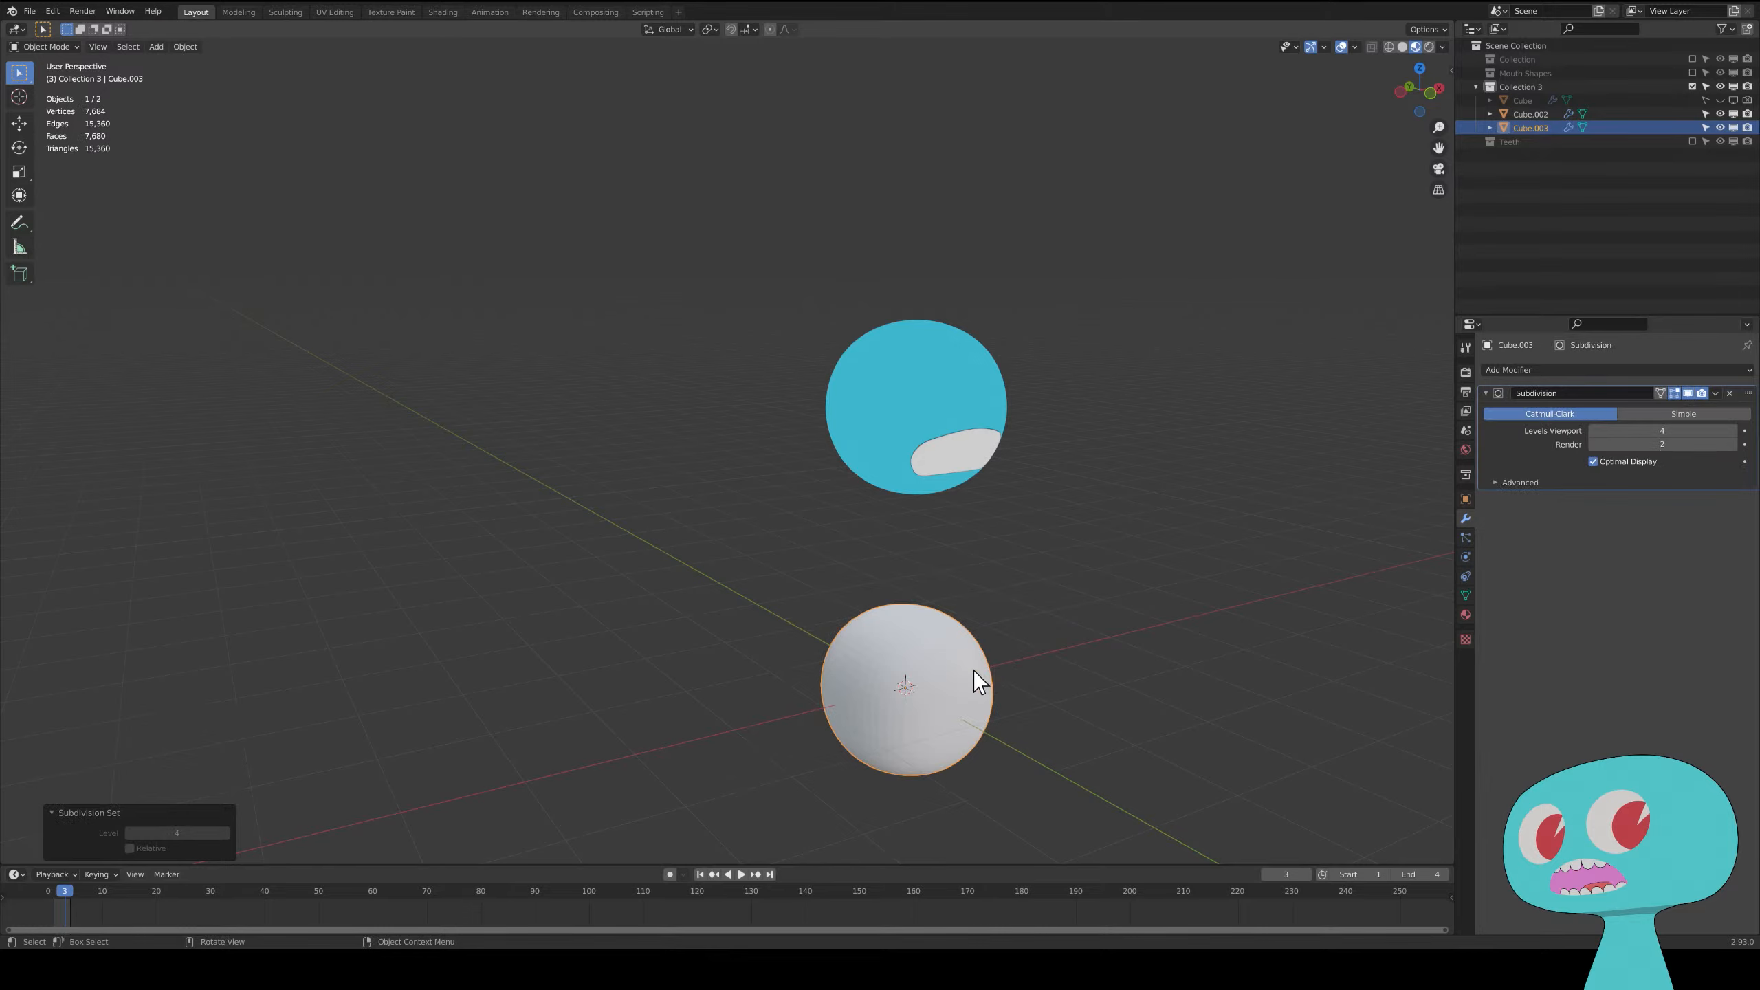
right_click(977, 670)
left_click(983, 668)
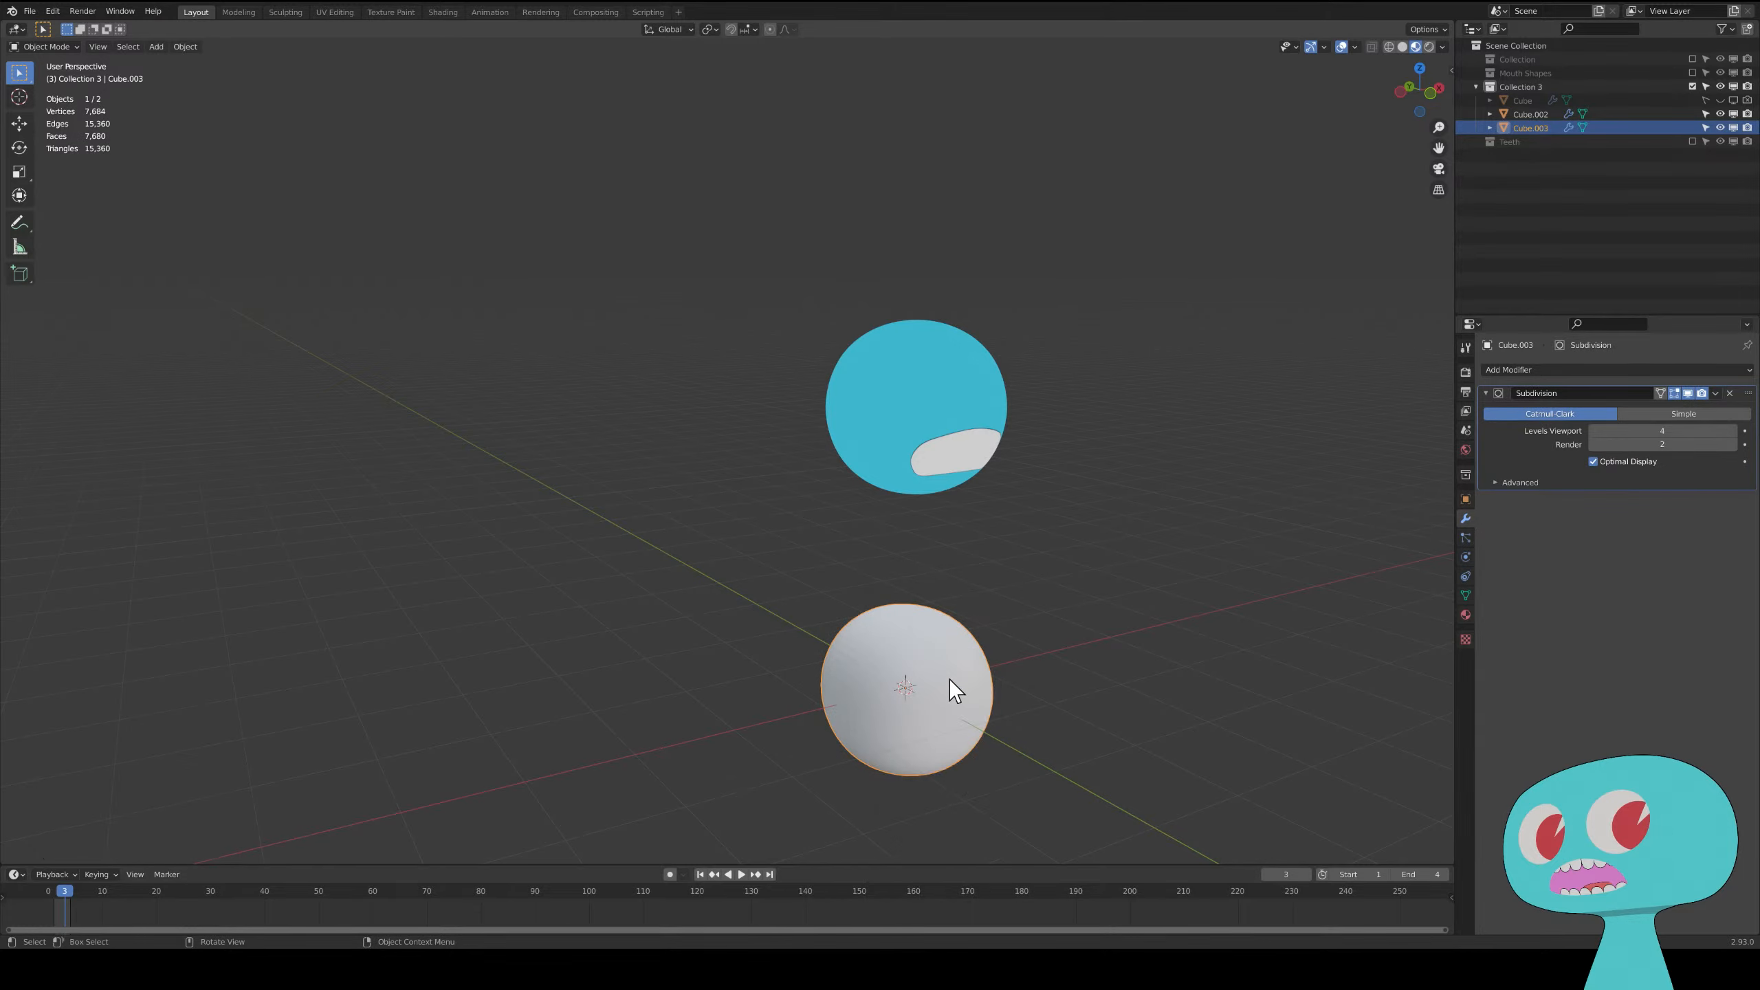
- Move the new sphere up about 2.87 m to the head and about 0.79 m along negative Y toward its front
key("g")
key("z")
left_click(1011, 396)
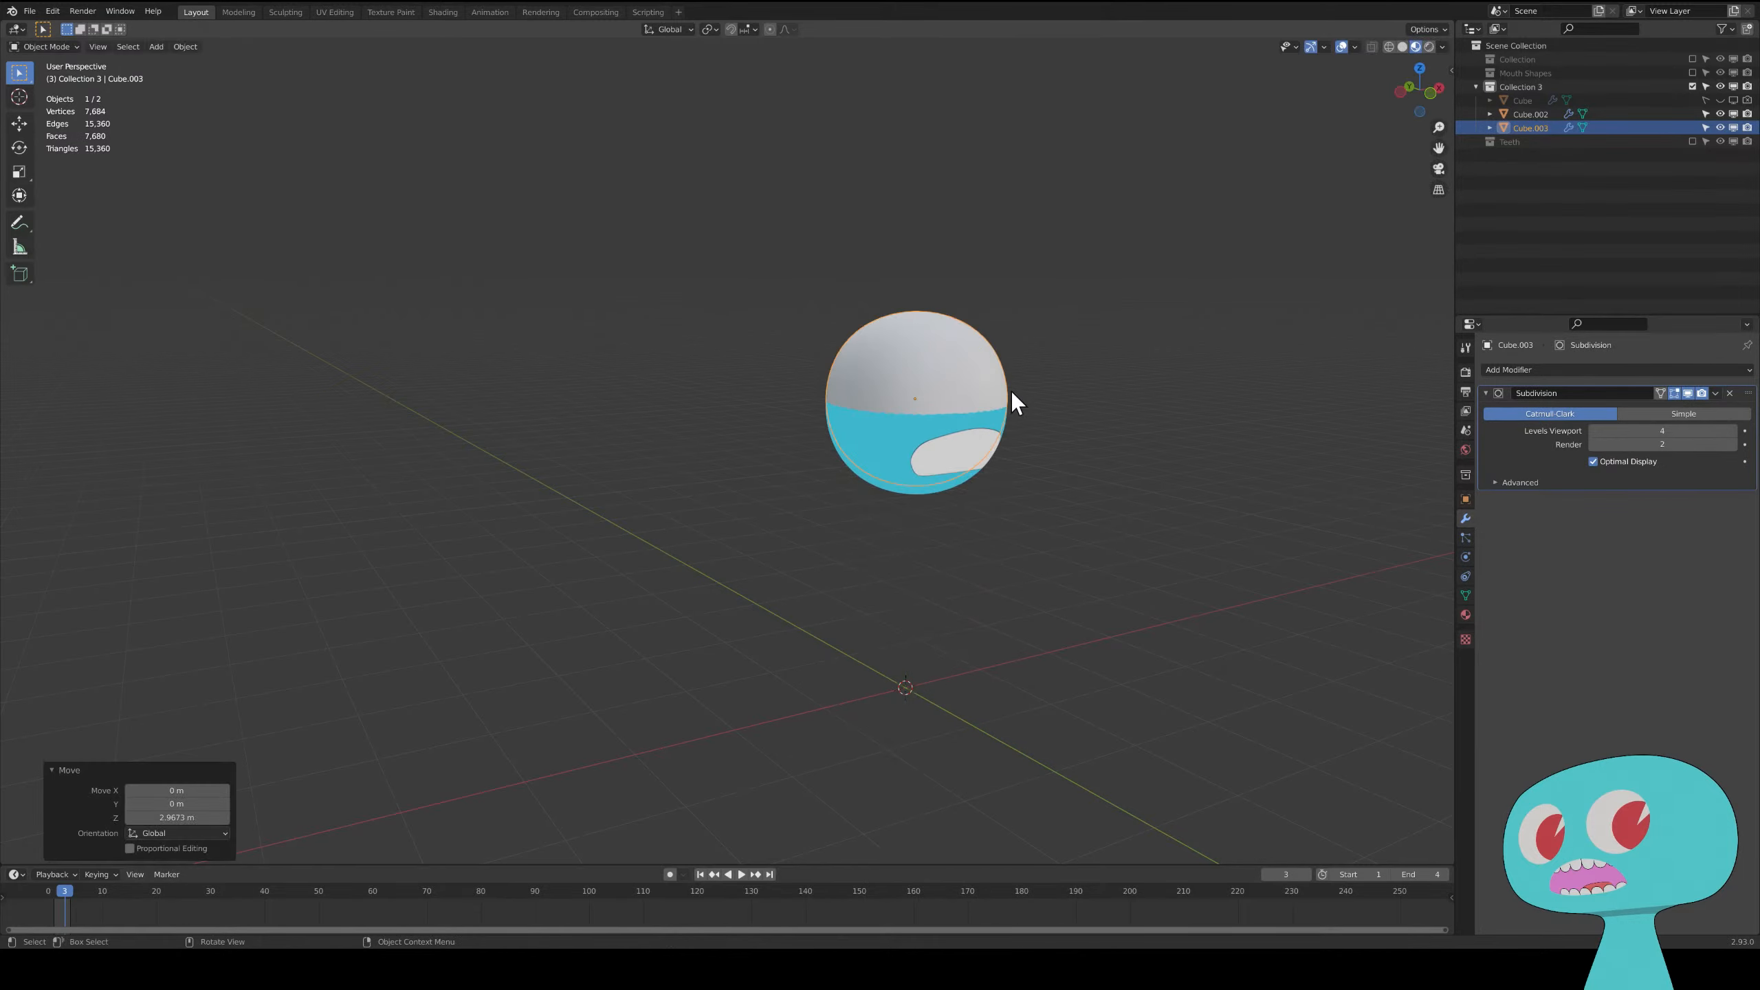
middle_click_drag(1011, 391, 973, 445)
key("g")
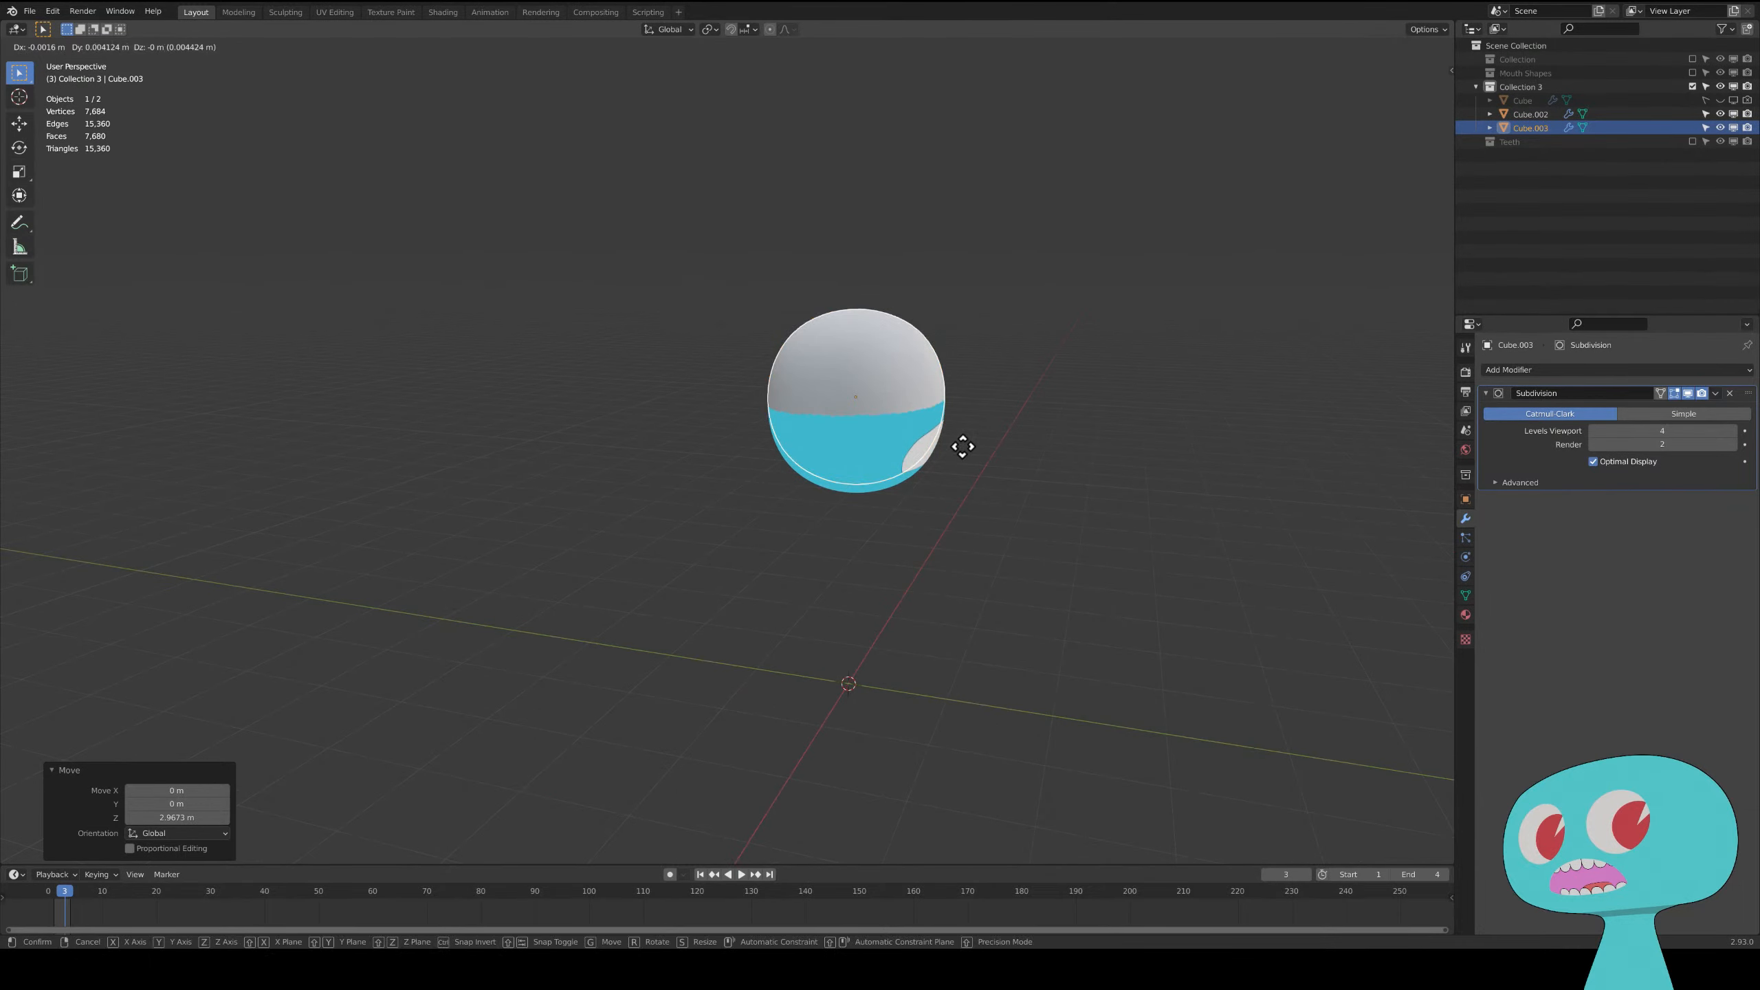
key("y")
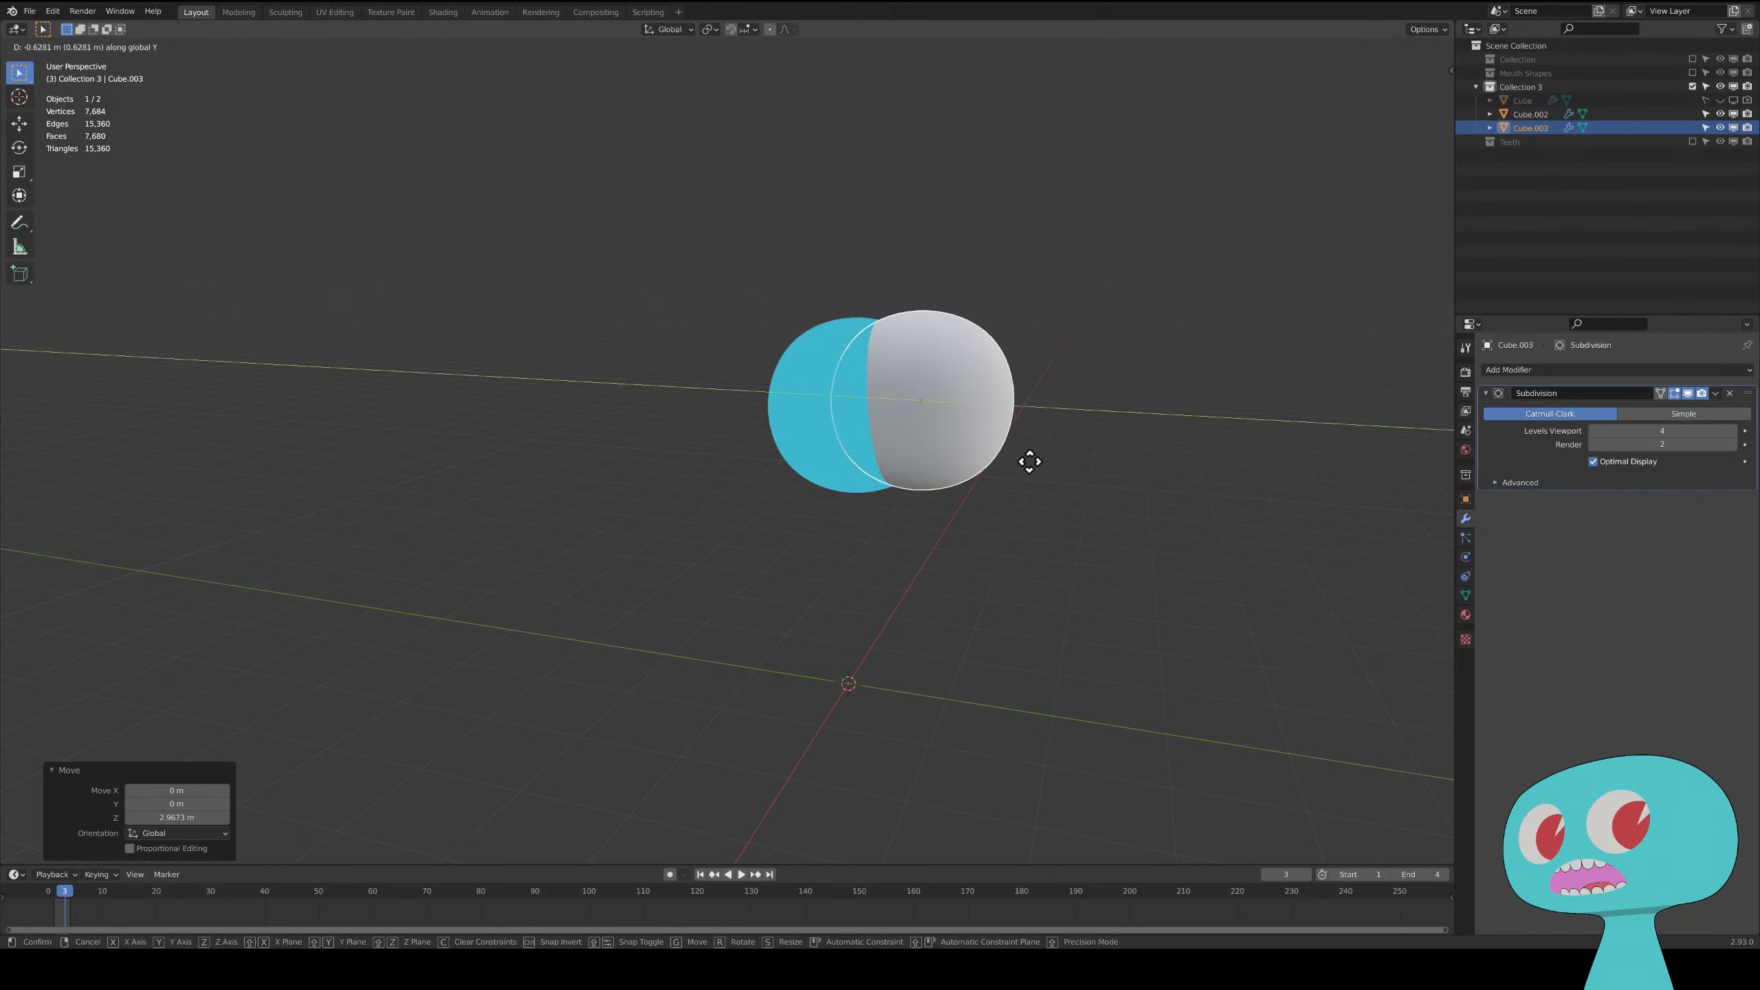
left_click(1049, 467)
- Lower the new sphere about 0.45 m and scale it uniformly to about 0.64 over the mouth area
key("g")
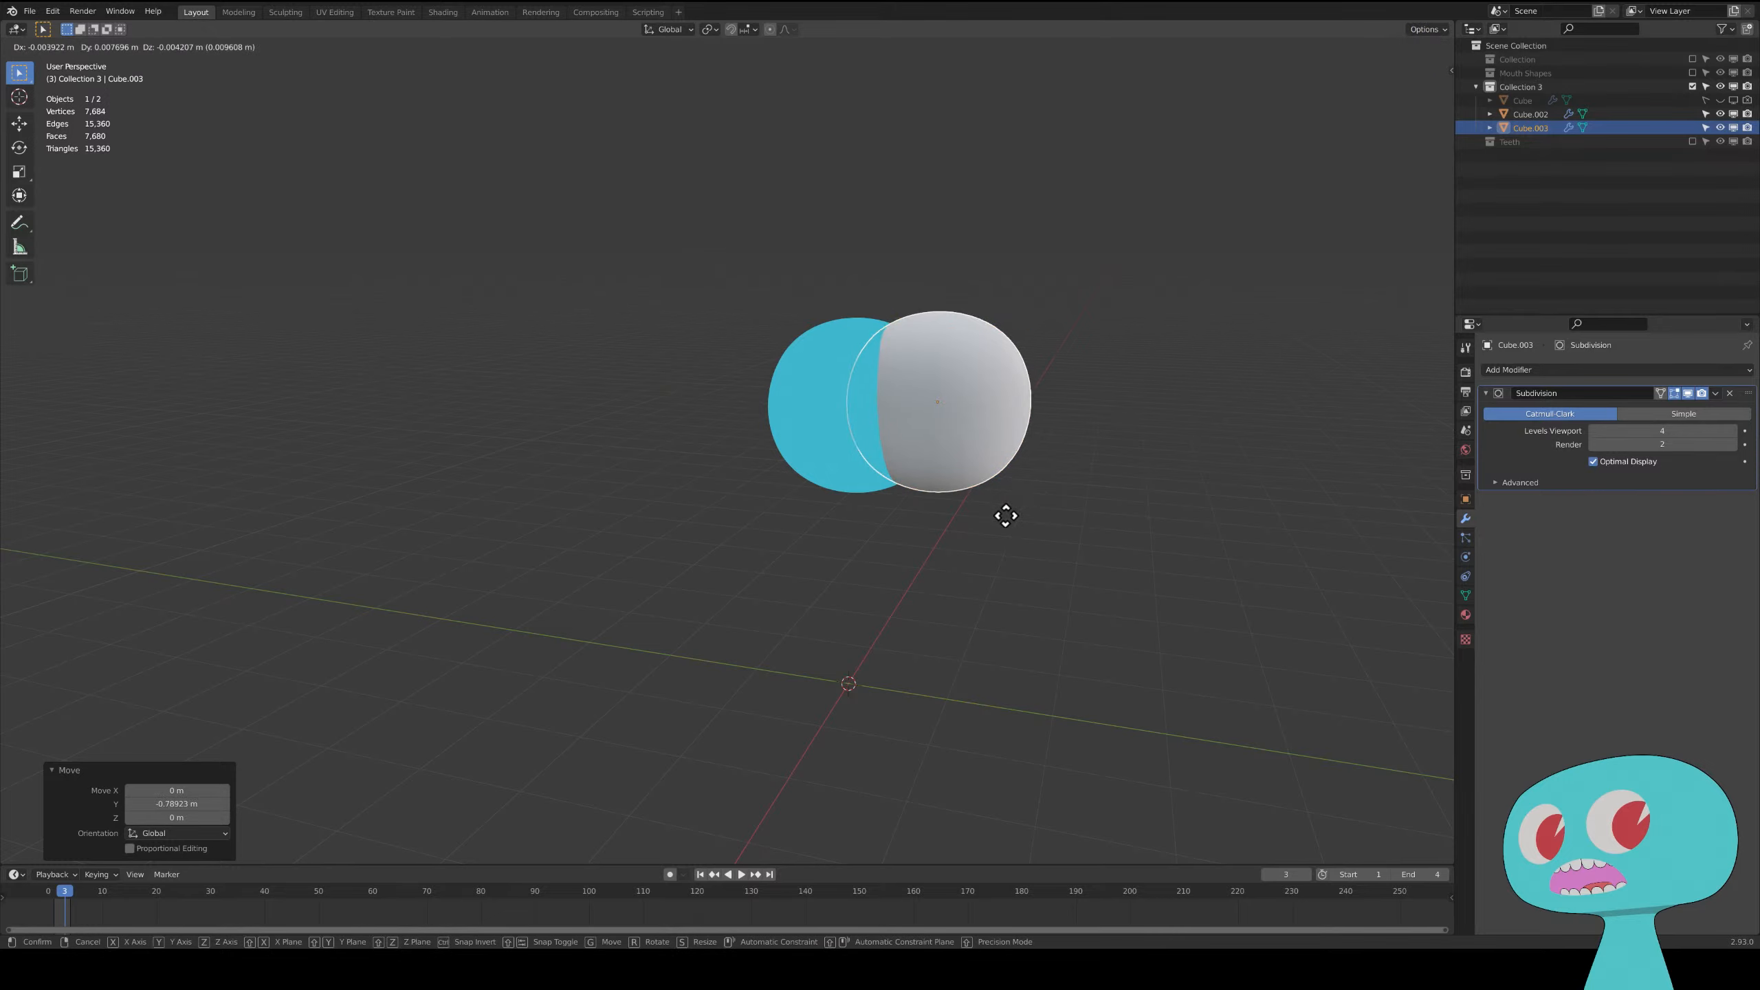
key("z")
left_click(1022, 562)
key("s")
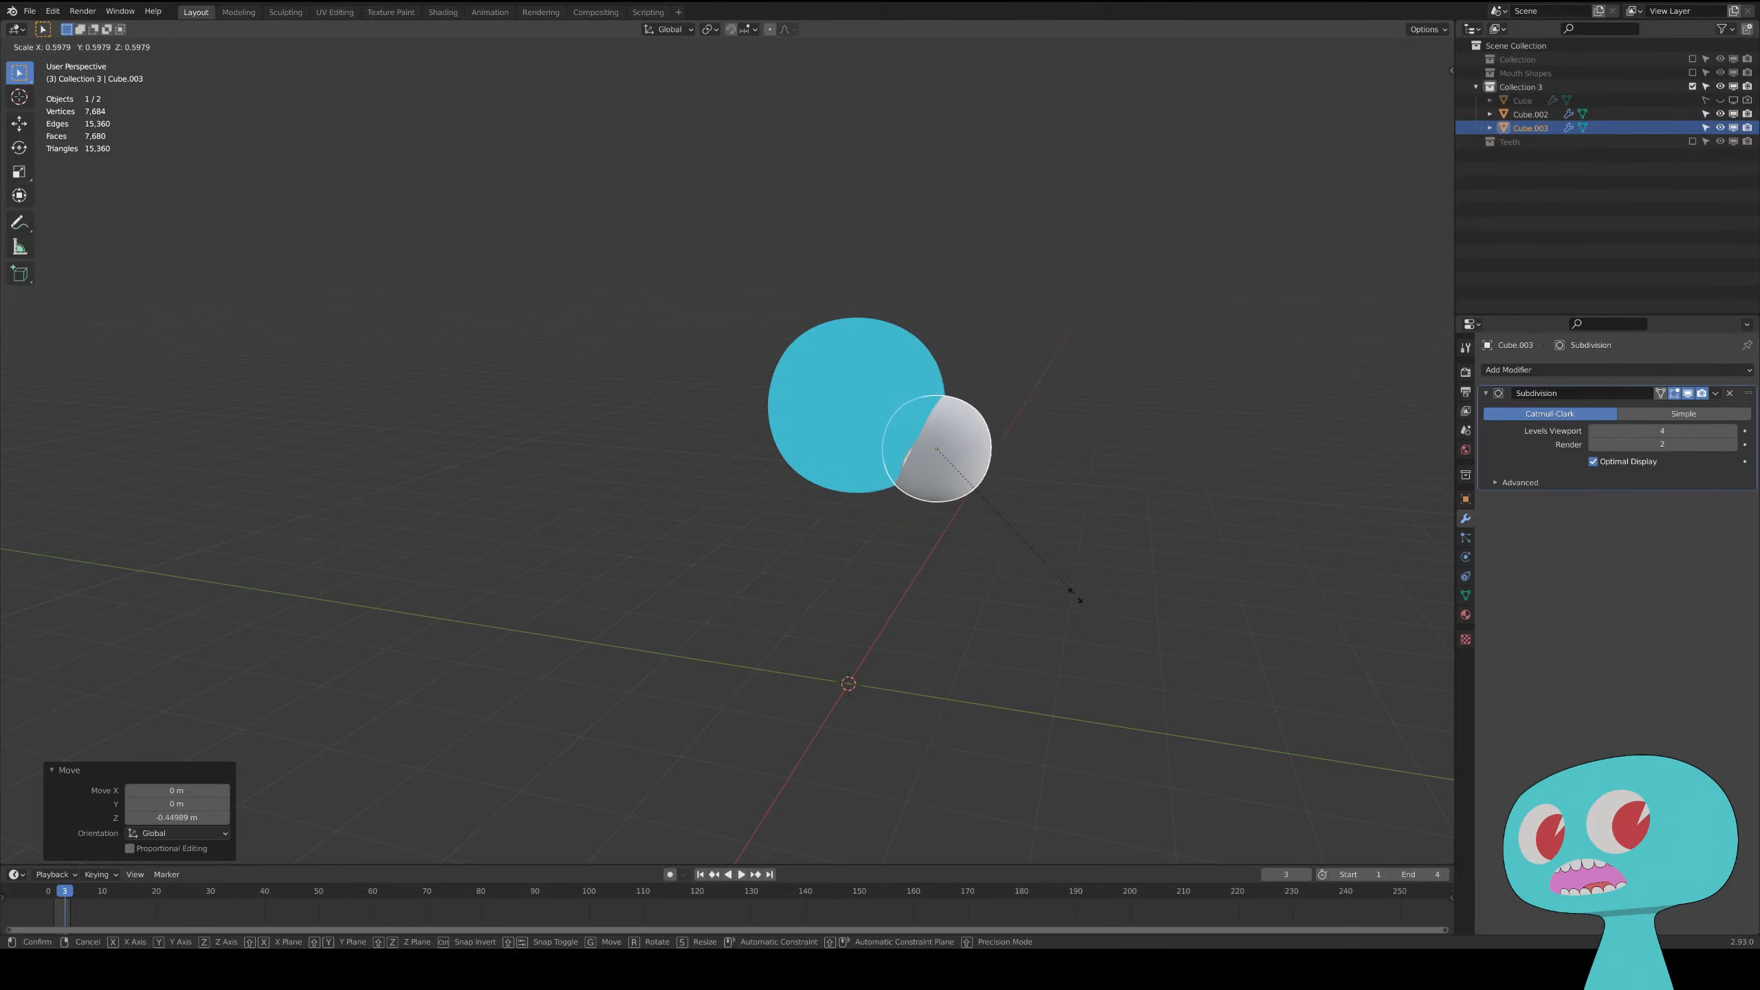
left_click(1088, 613)
- Inspect the overlap of the two spheres with X-ray and Solid shading, ending in Material Preview with the smaller sphere selected
middle_click_drag(1088, 613, 1159, 581)
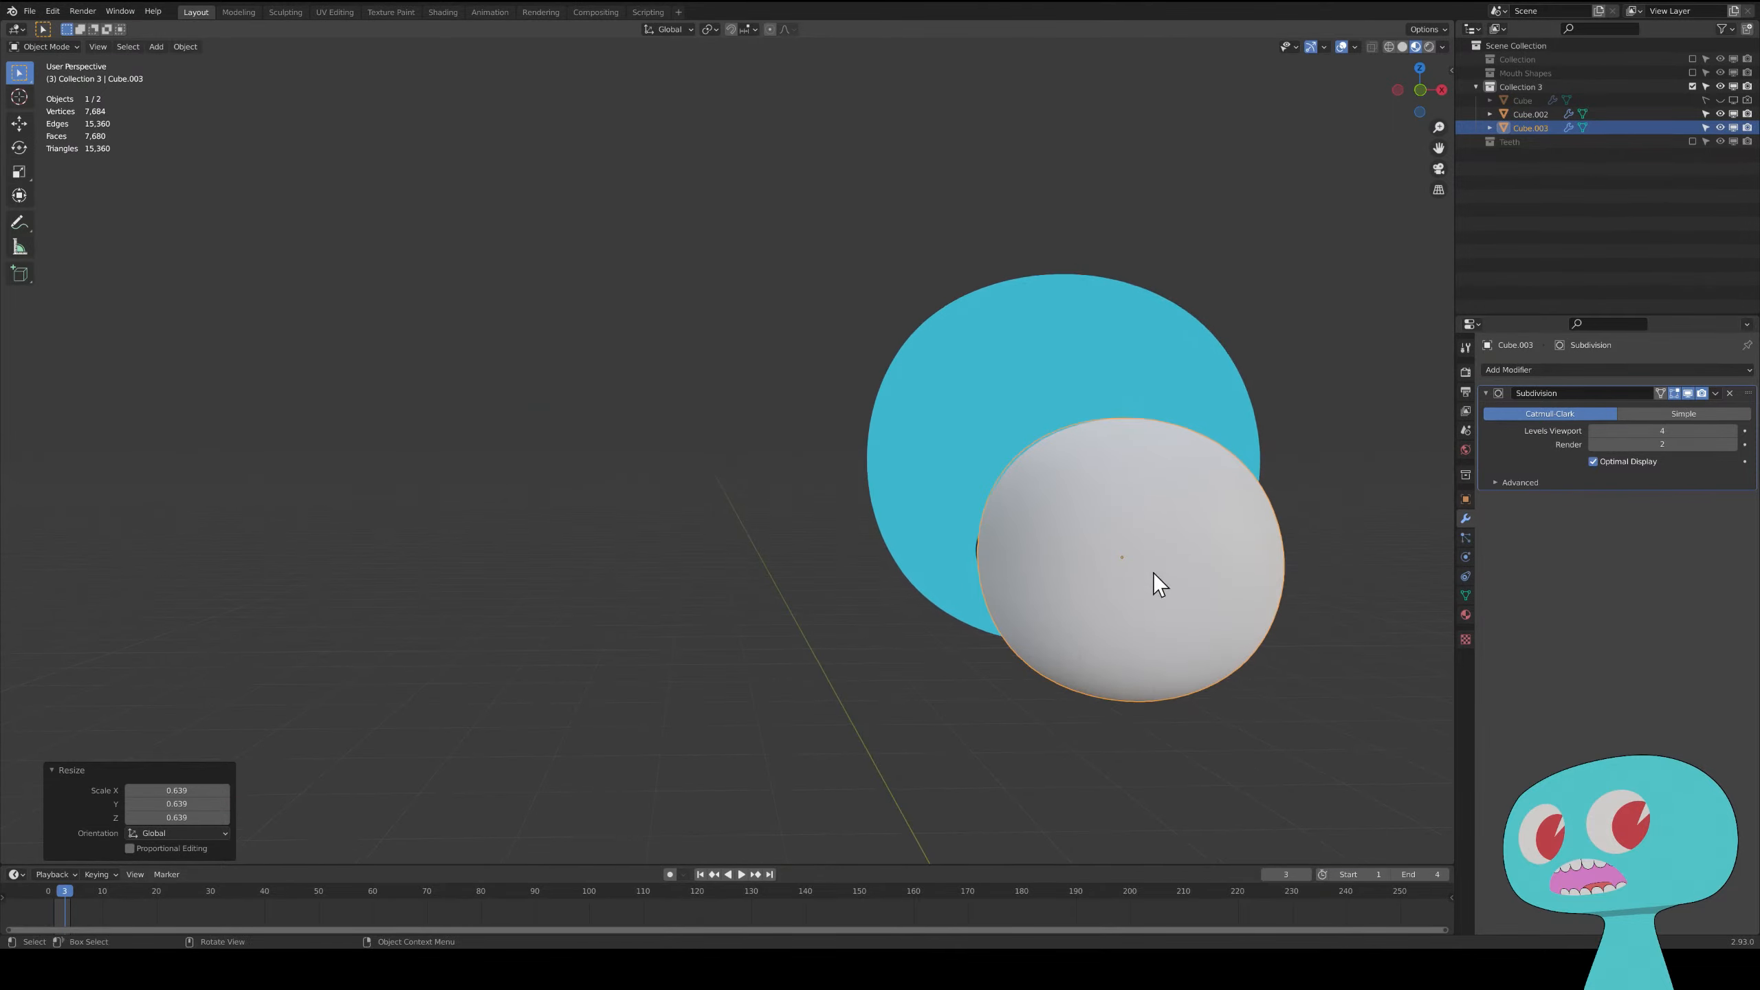
left_click(1374, 48)
left_click(1400, 48)
left_click(1414, 48)
left_click(1188, 488)
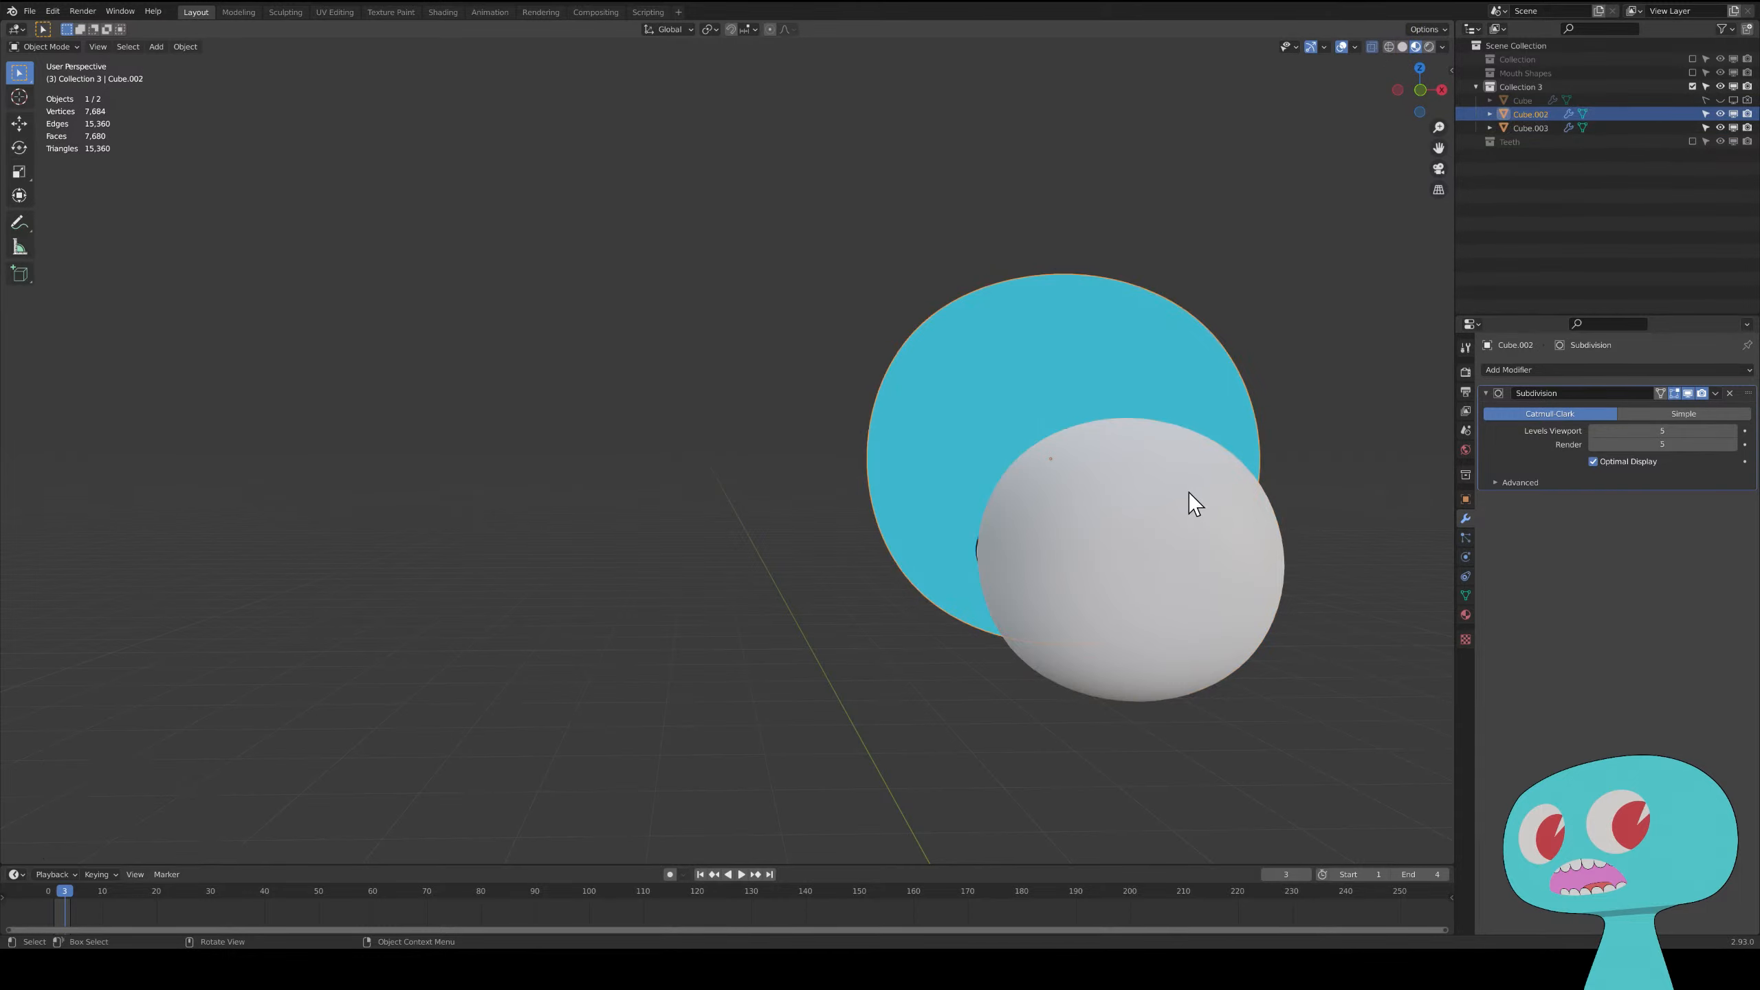
left_click(1250, 537)
- Scale the smaller mouth sphere up uniformly by a factor of about 1.055
middle_click_drag(1307, 515, 1094, 419)
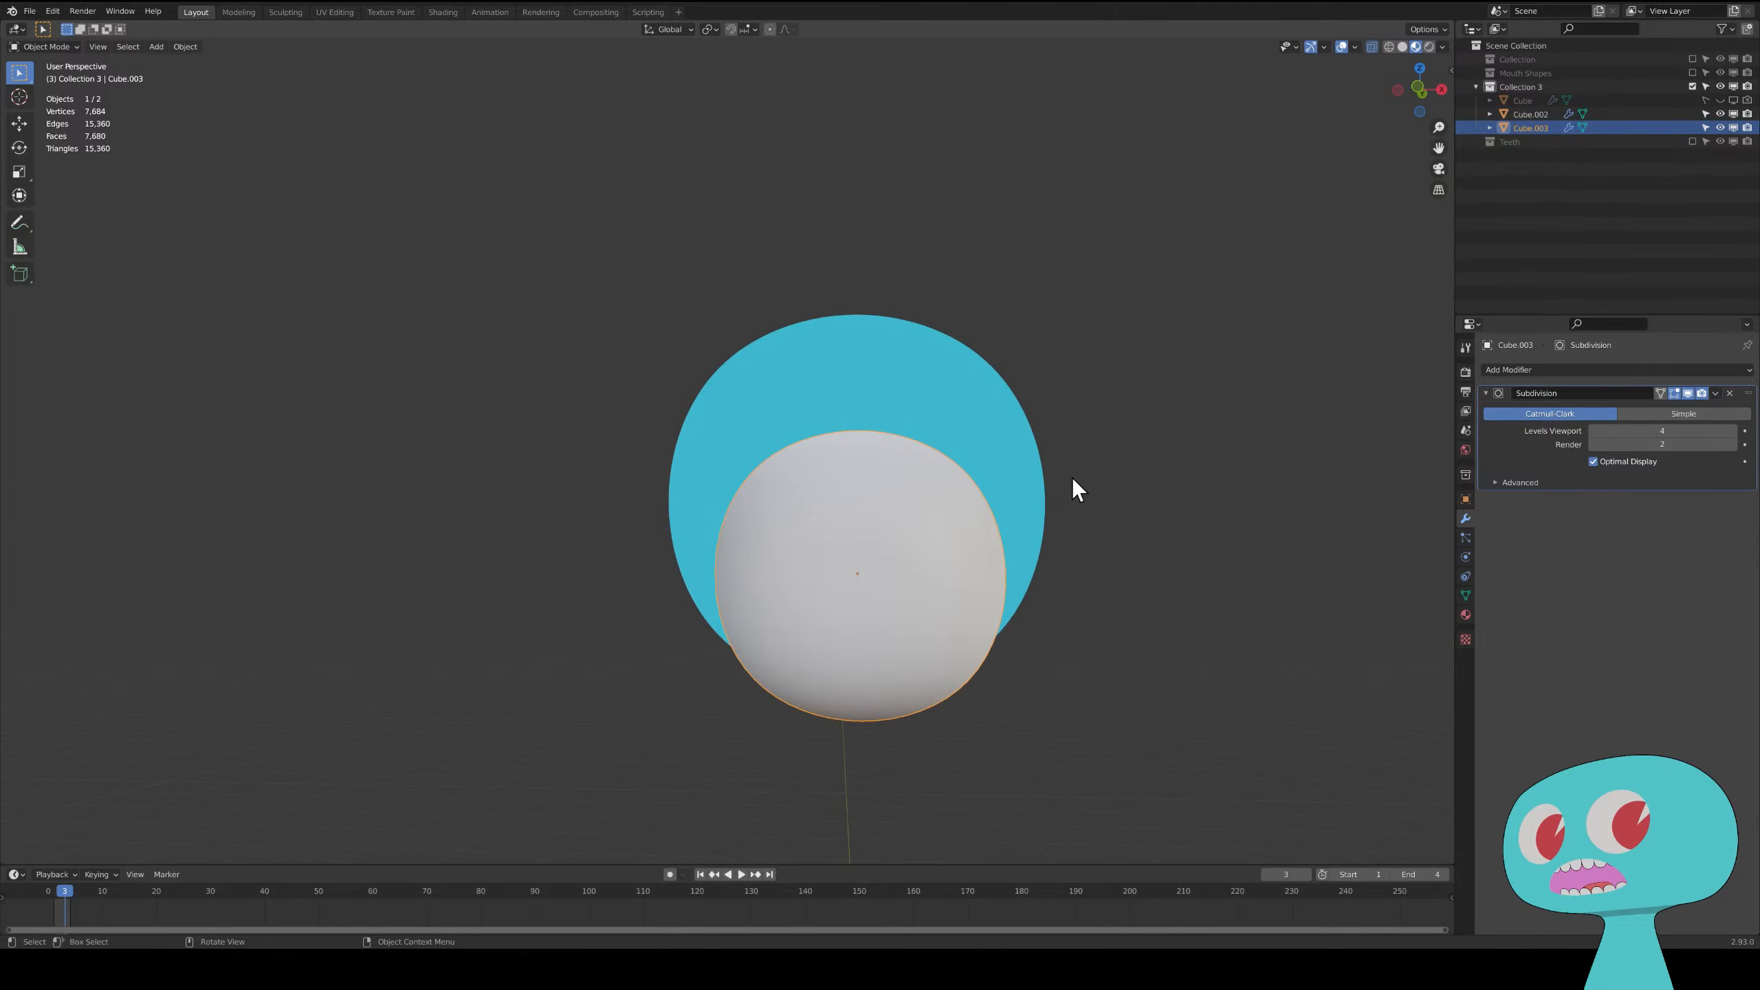
key("g")
right_click(1073, 743)
middle_click_drag(1082, 580, 1133, 594)
key("s")
left_click(1081, 597)
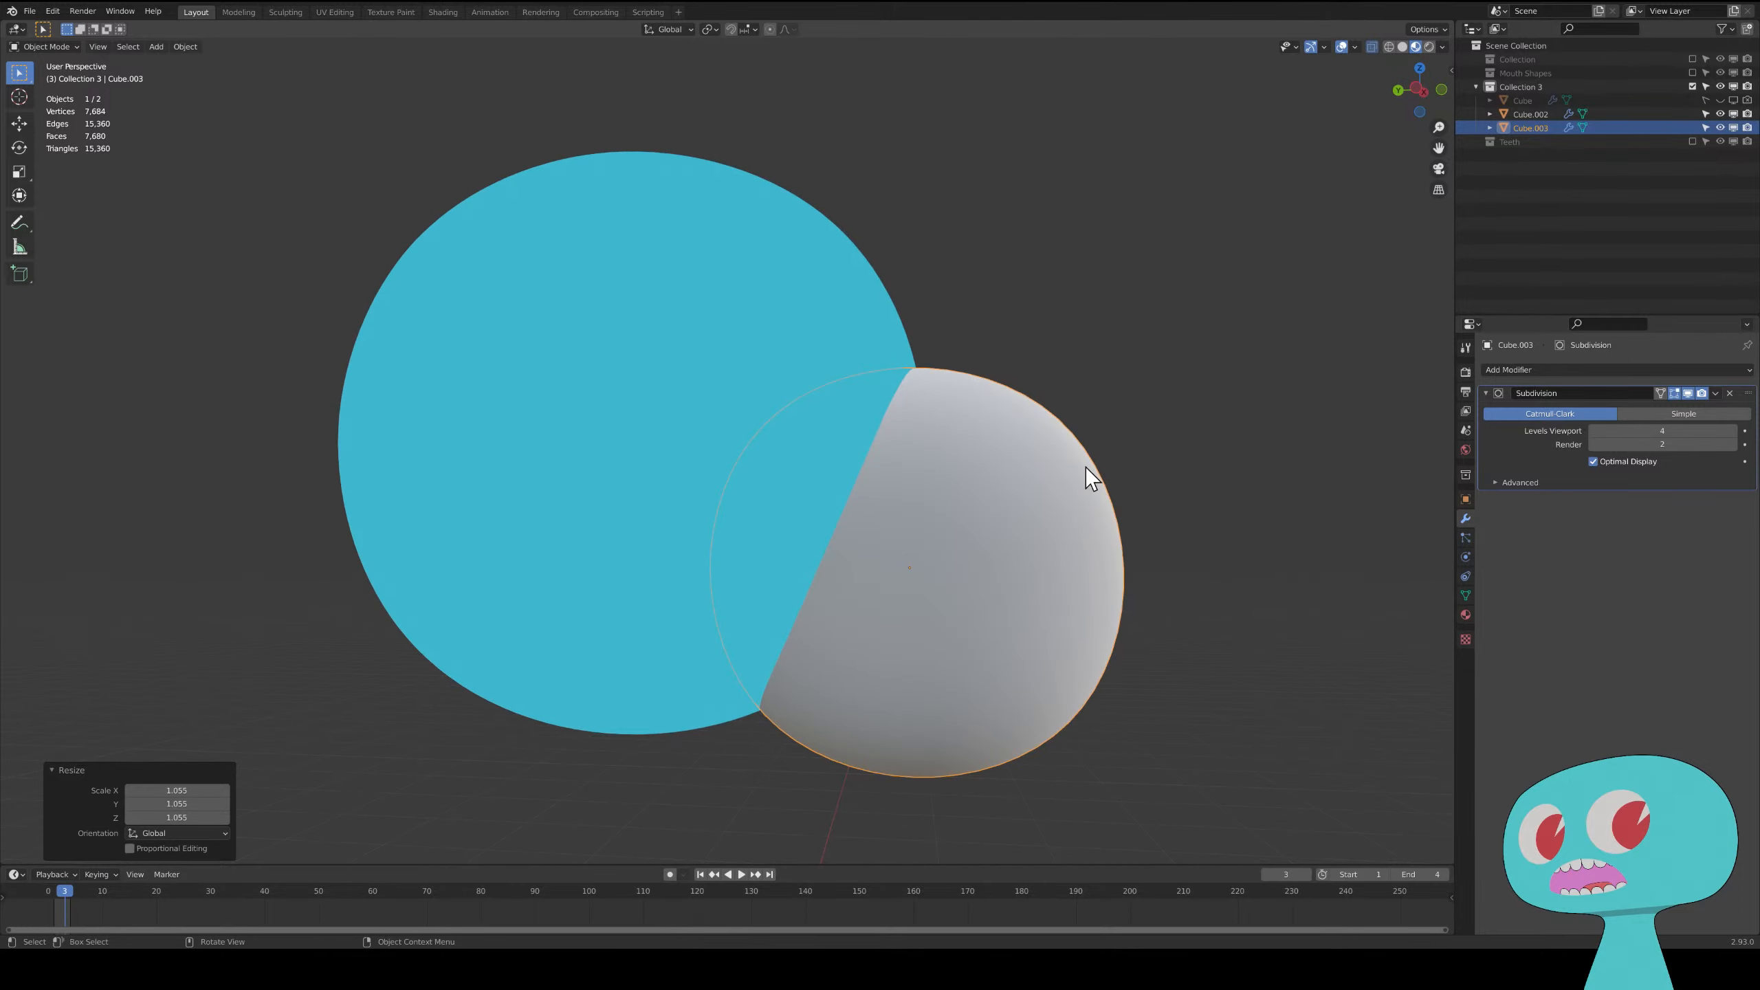
- Flatten the mouth sphere to about 0.74 along Z and rotate it about 23.7° around the X axis
key("s")
key("z")
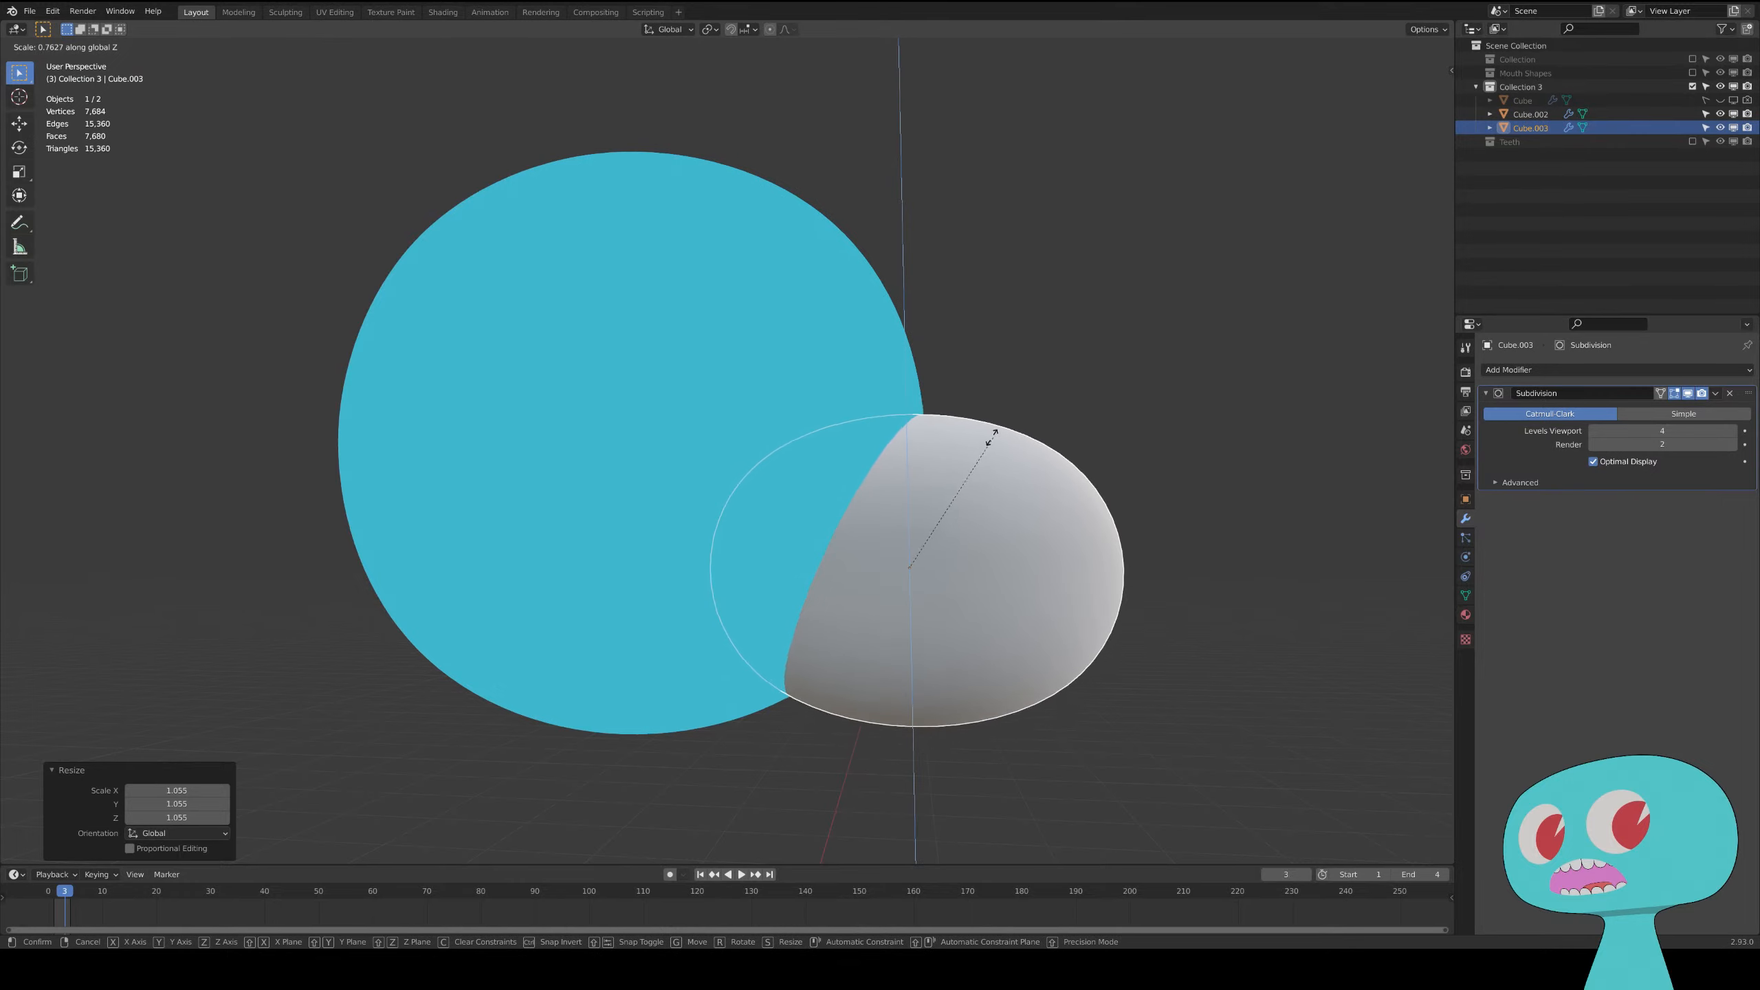
left_click(990, 440)
key("r")
key("y")
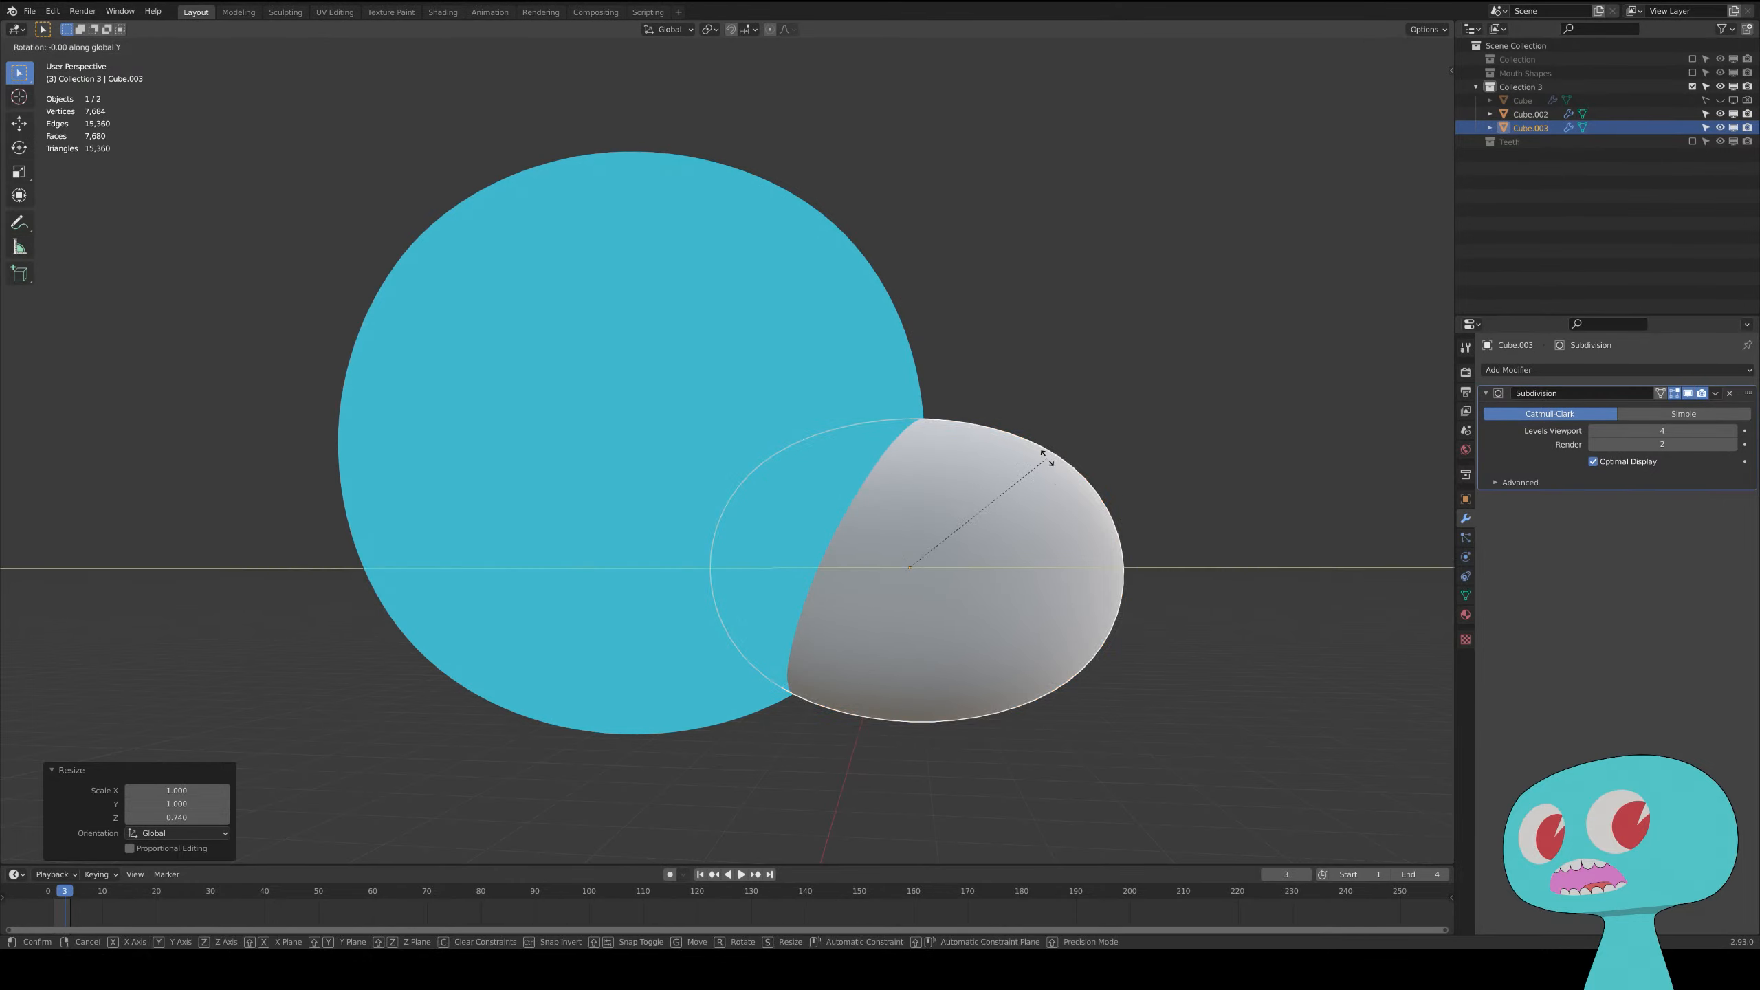
key("x")
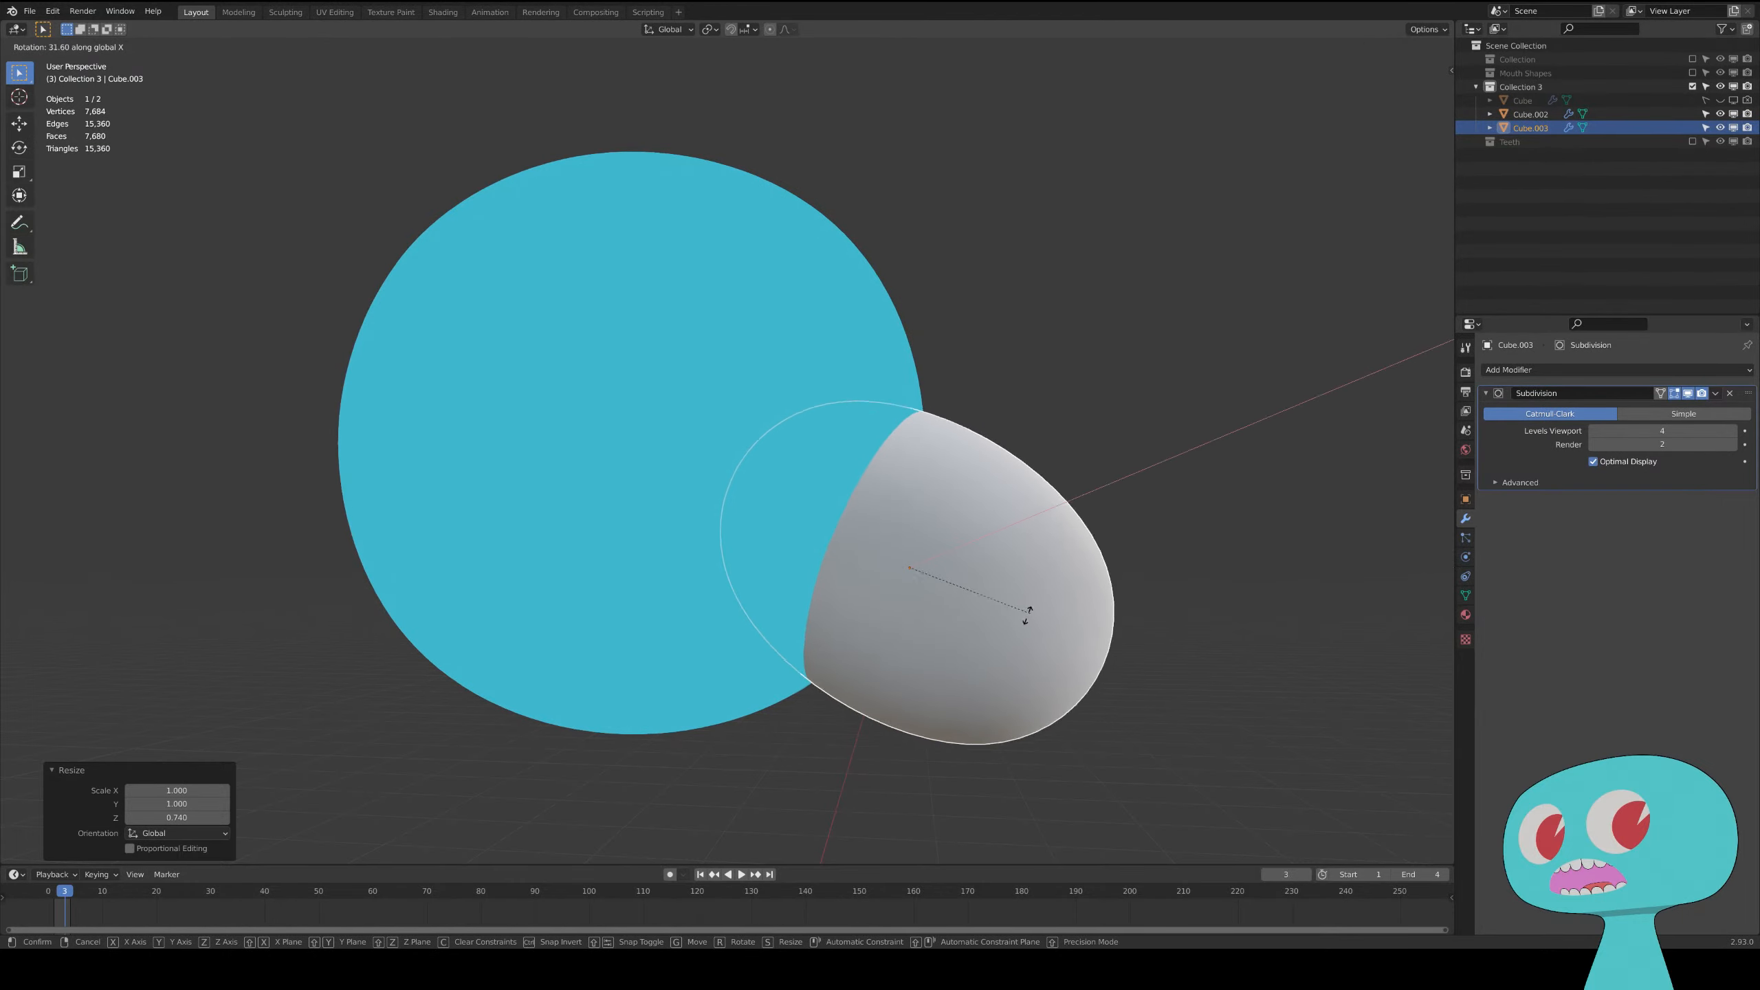
left_click(1033, 594)
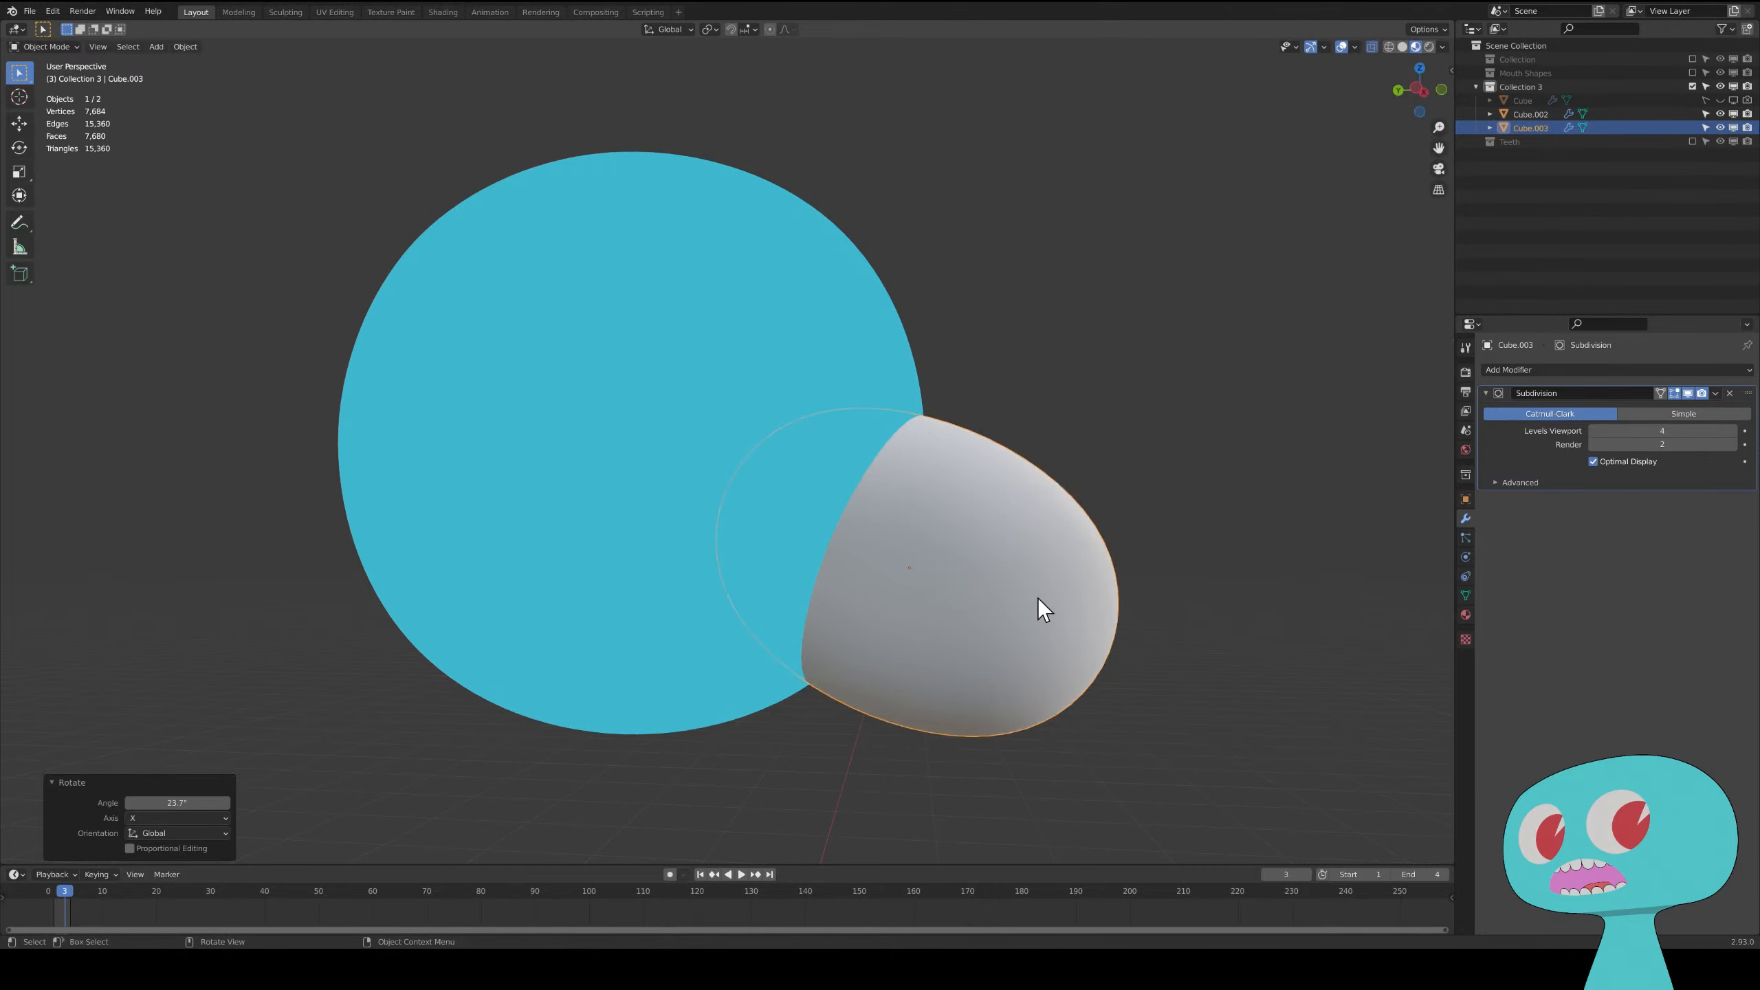
mouse_move(1041, 609)
middle_mouse_down()
mouse_move(621, 547)
mouse_move(1044, 559)
mouse_move(968, 540)
mouse_move(1007, 530)
mouse_move(900, 531)
mouse_move(1071, 549)
mouse_move(1124, 594)
mouse_move(1064, 599)
middle_mouse_up()
left_click(1284, 517)
left_click(1199, 480)
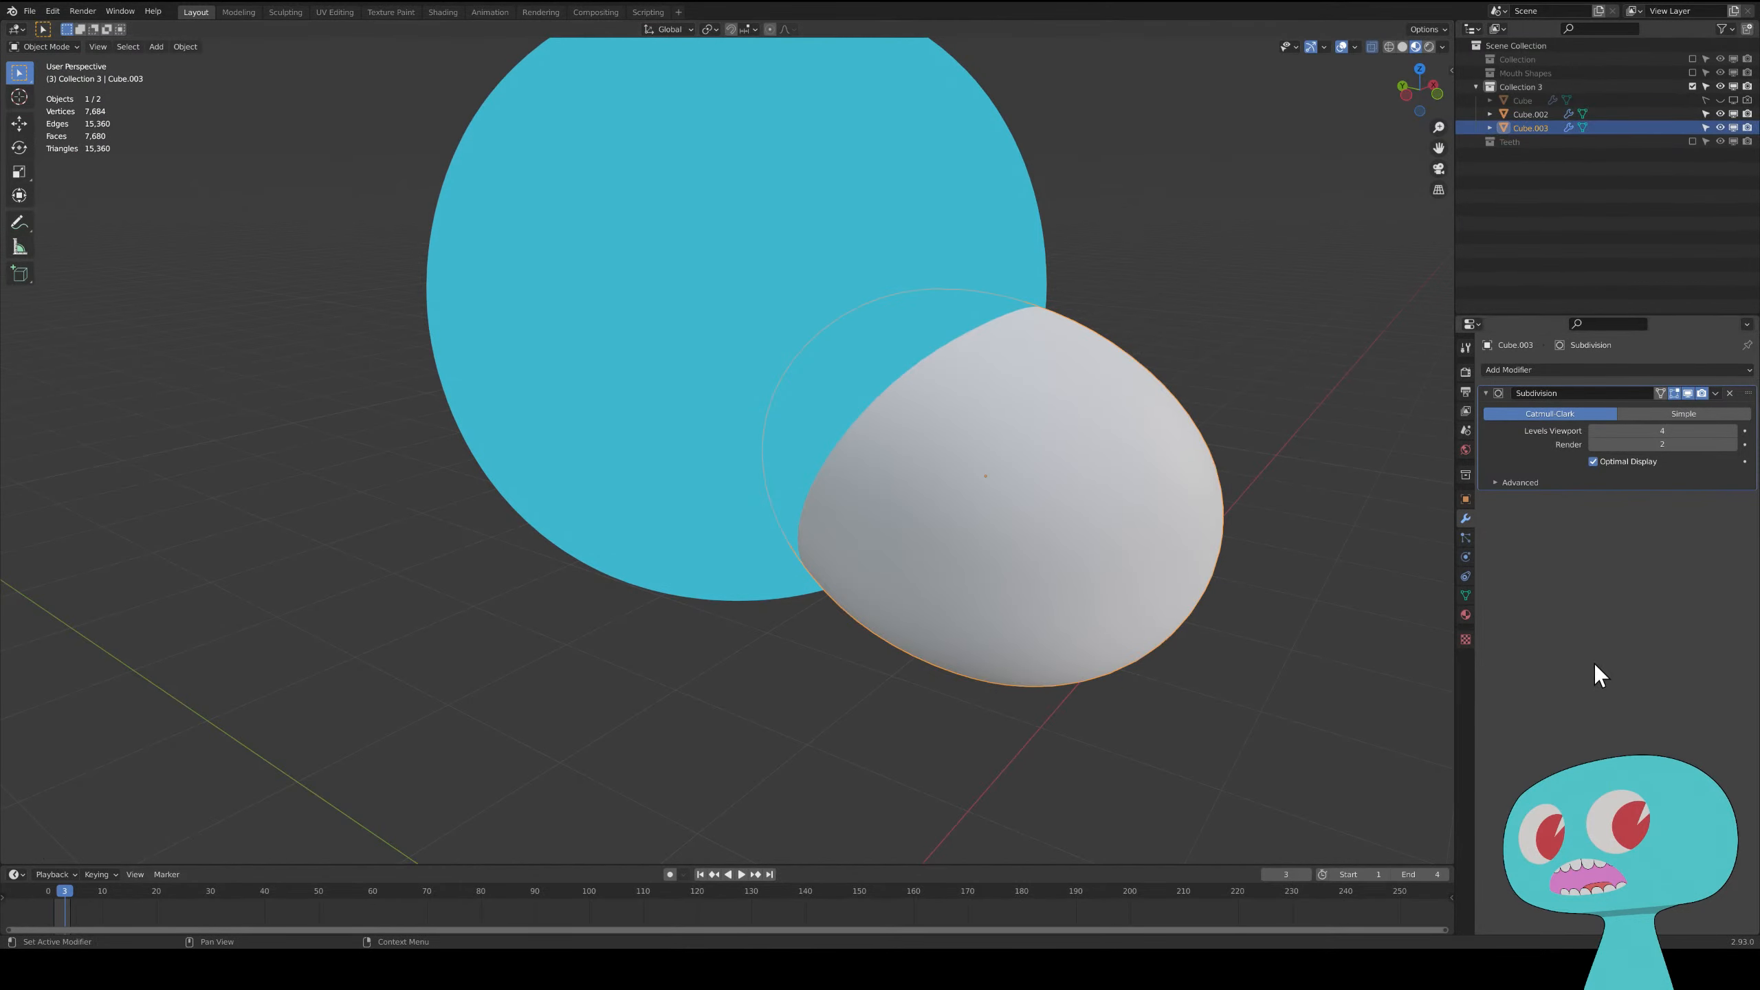
- Create a new material on the mouth sphere with an Emission surface and a pink colour
left_click(1466, 614)
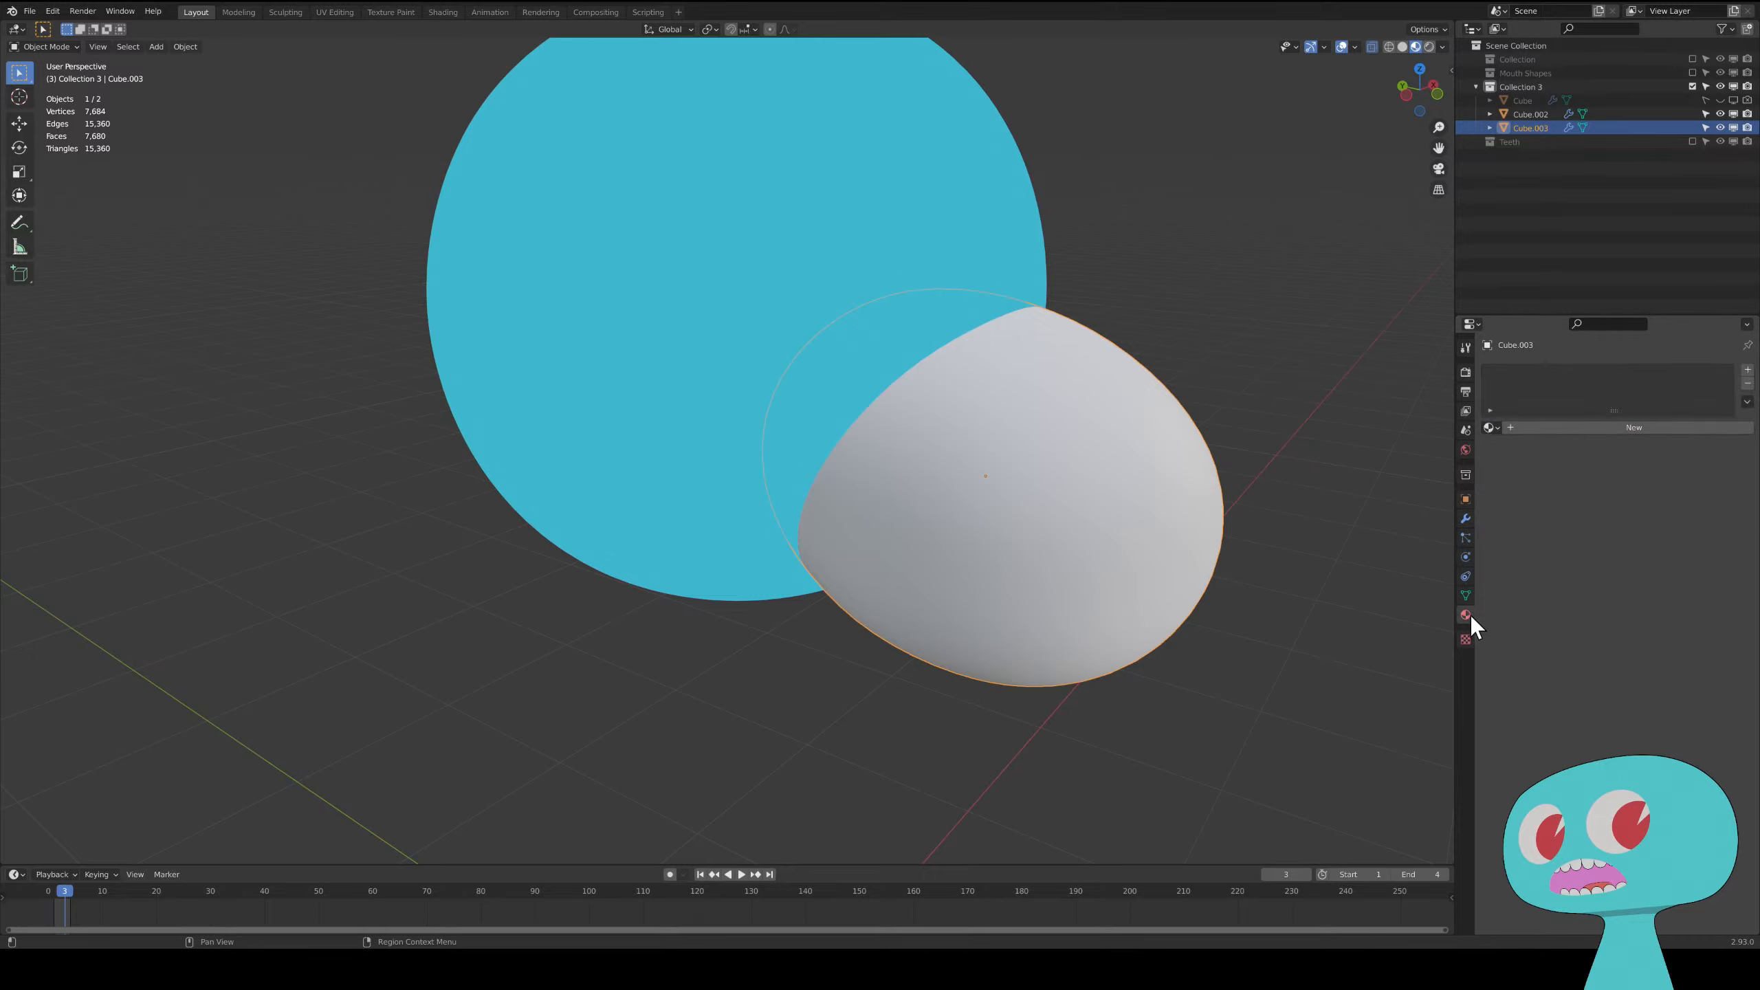
left_click(1748, 370)
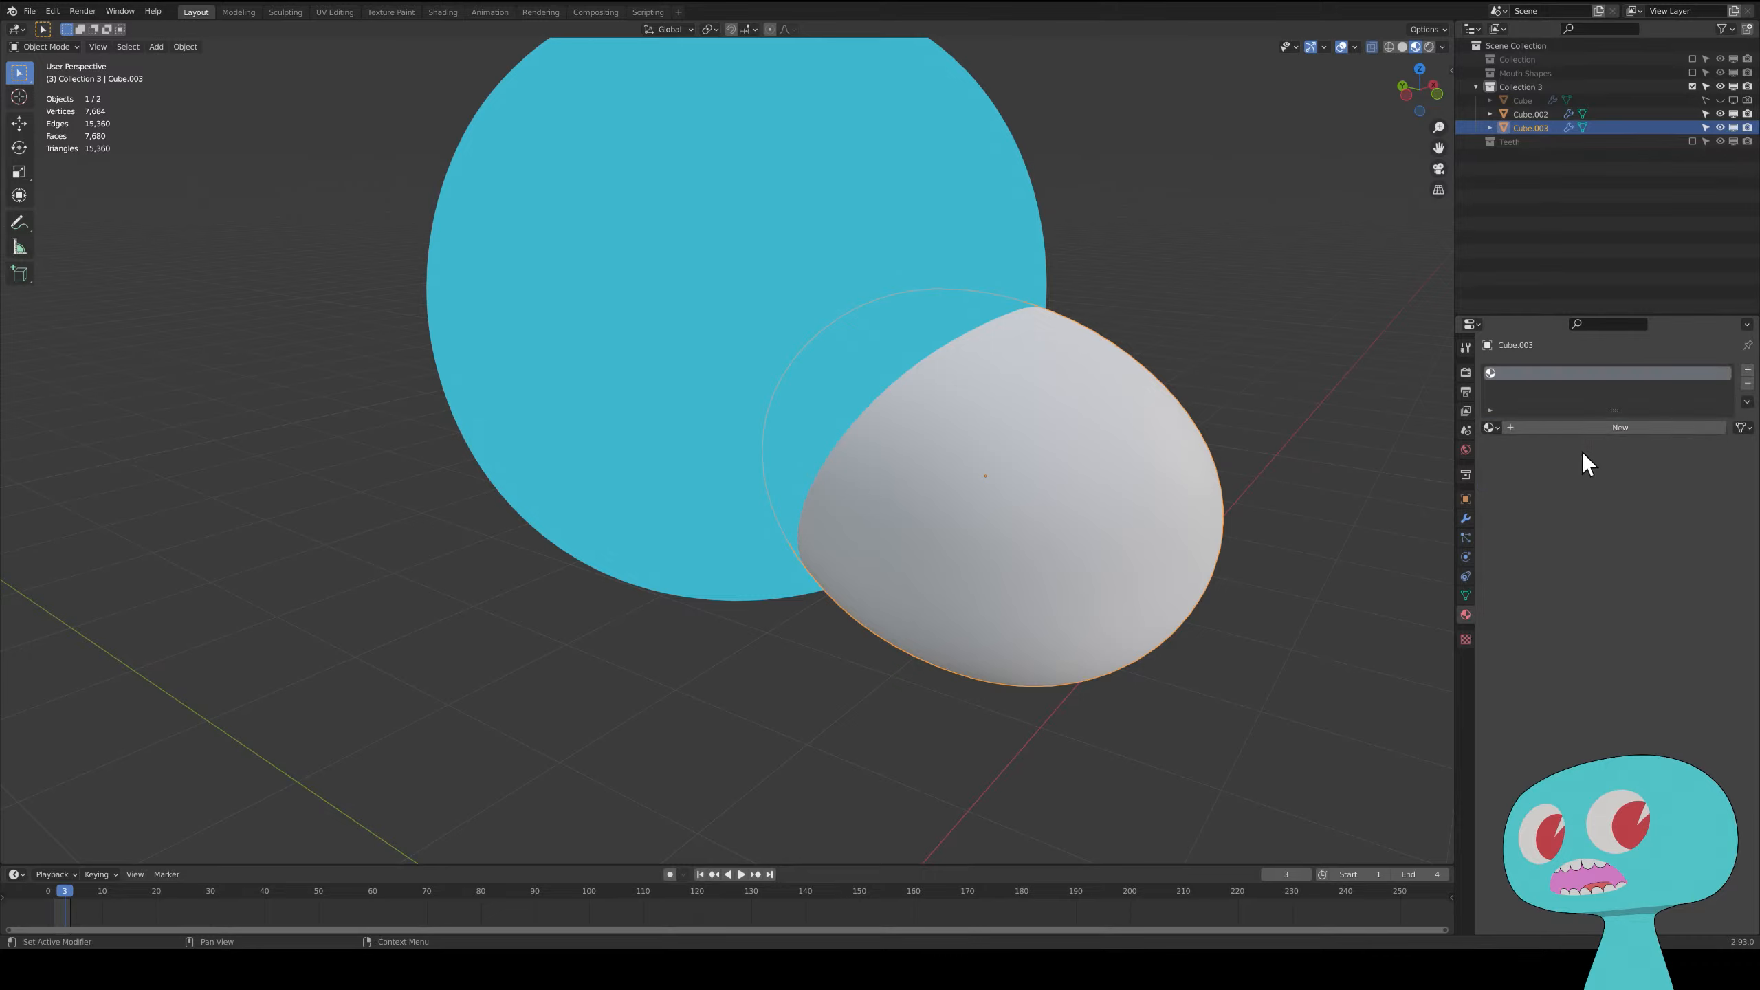
left_click(1594, 427)
left_click(1640, 512)
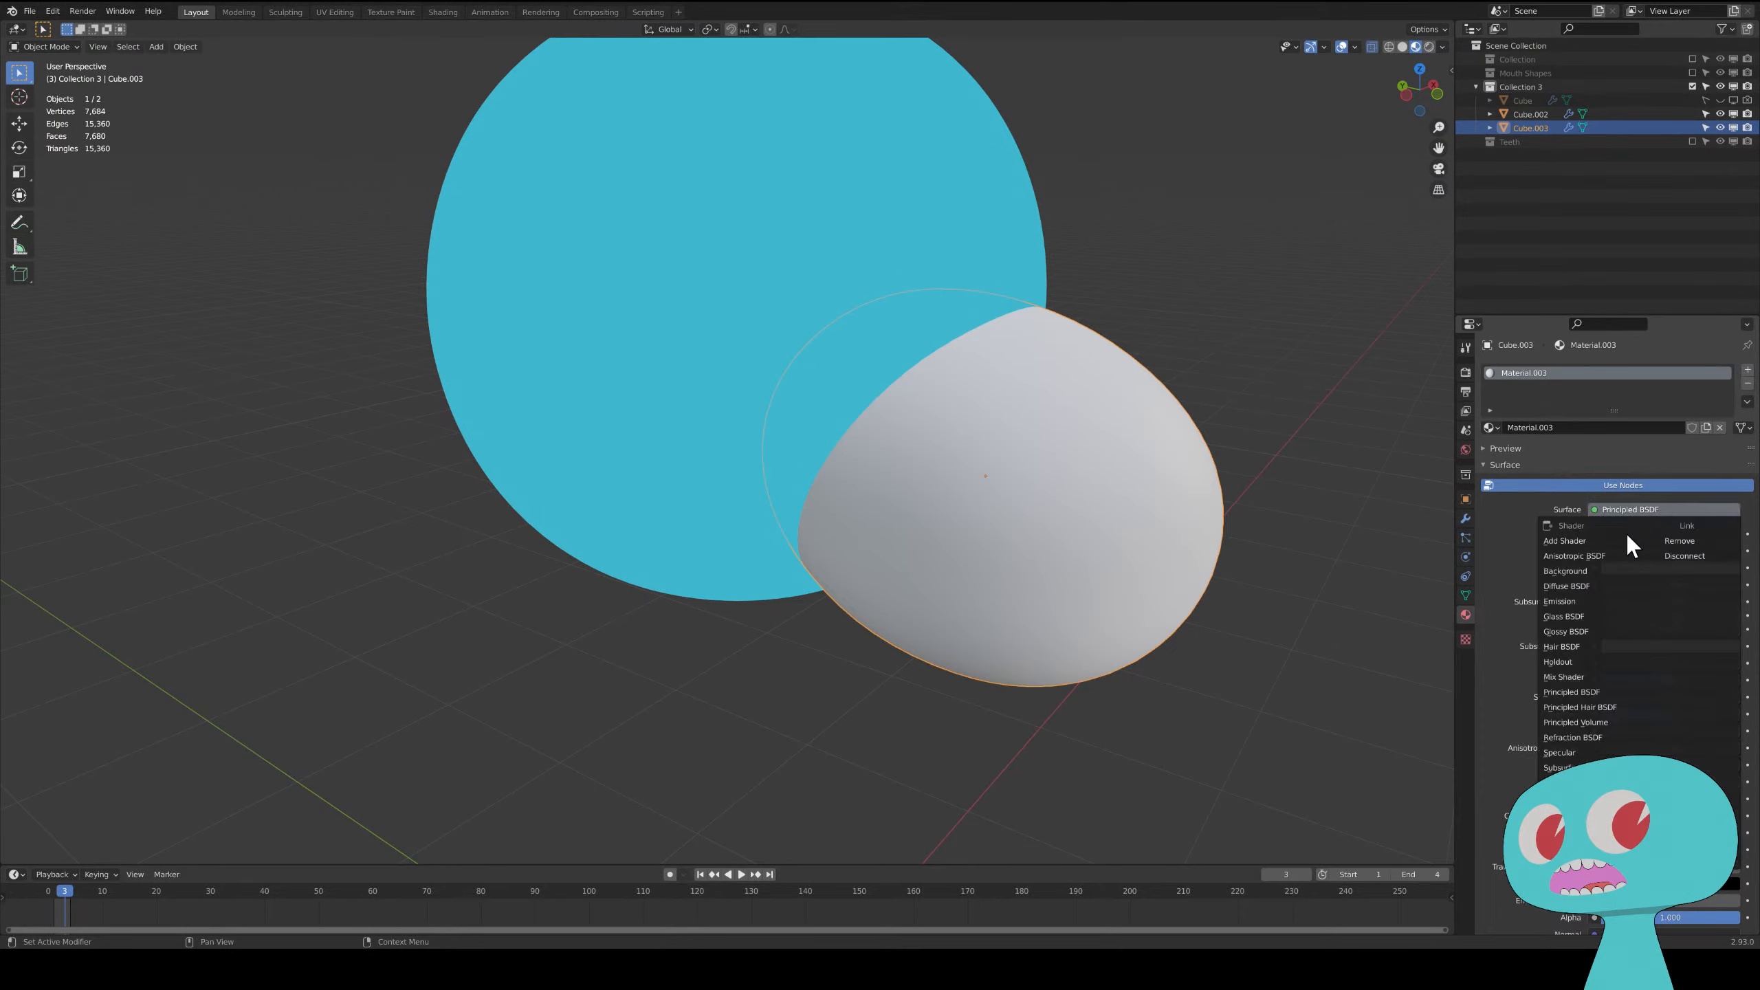
left_click(1583, 597)
left_click(1655, 534)
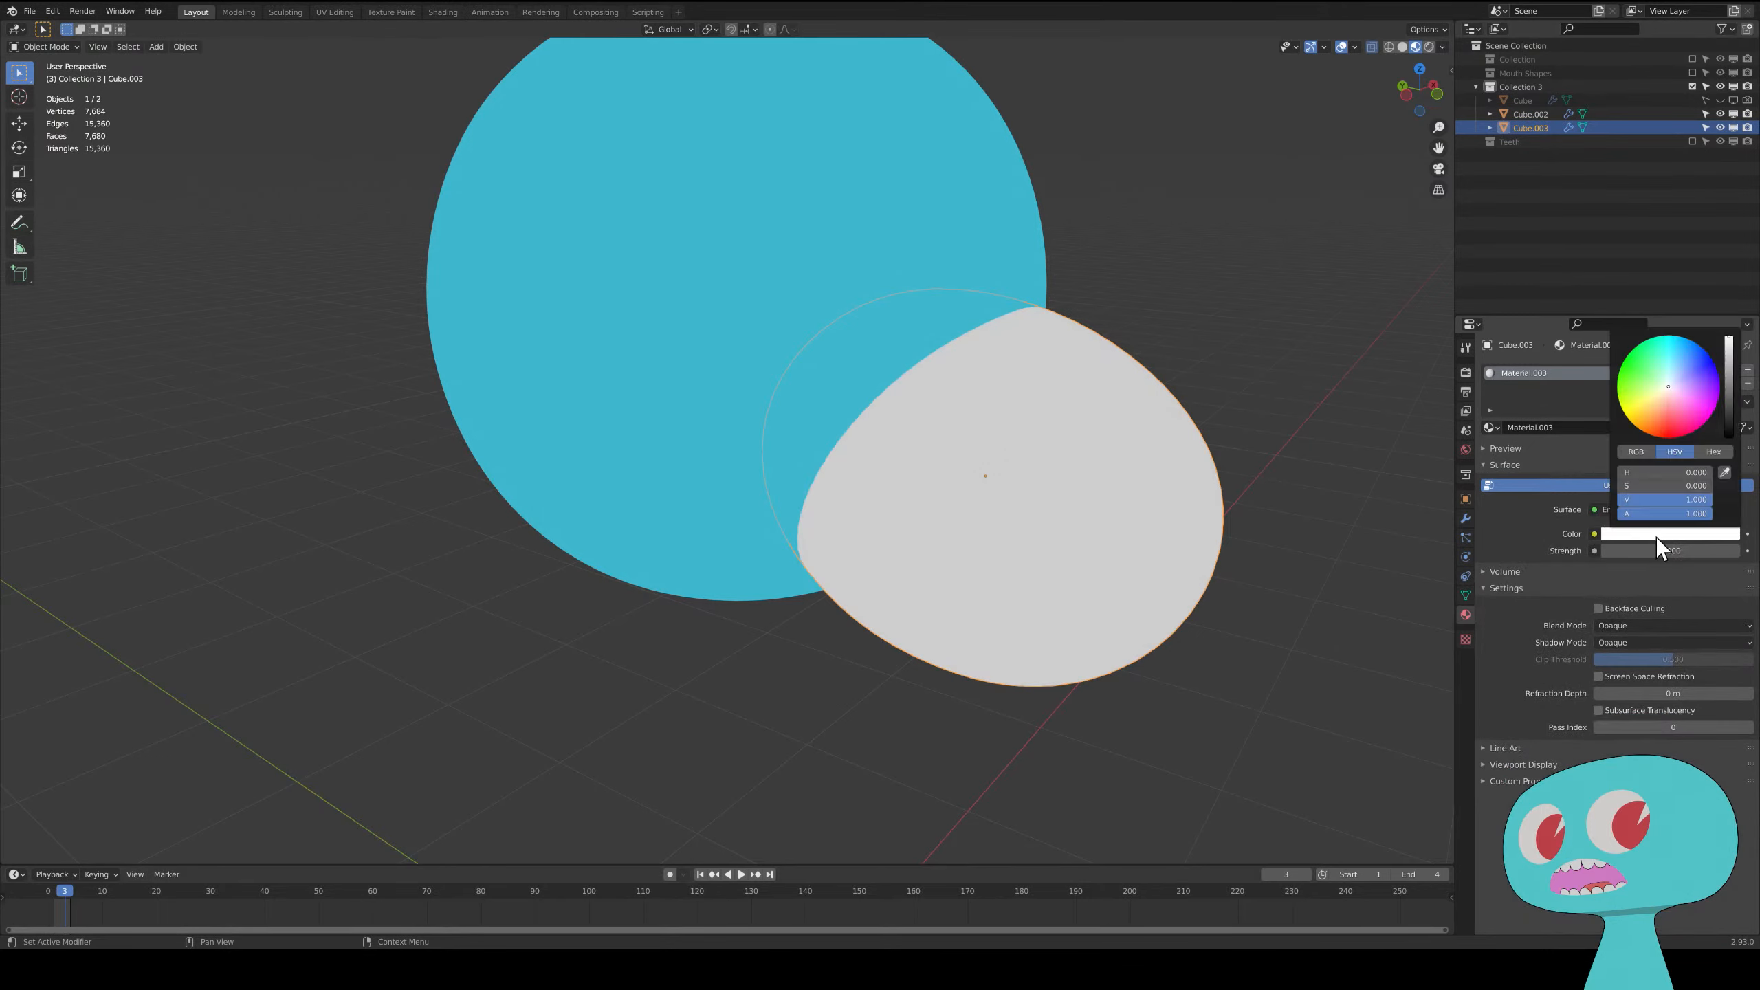
left_click(1678, 404)
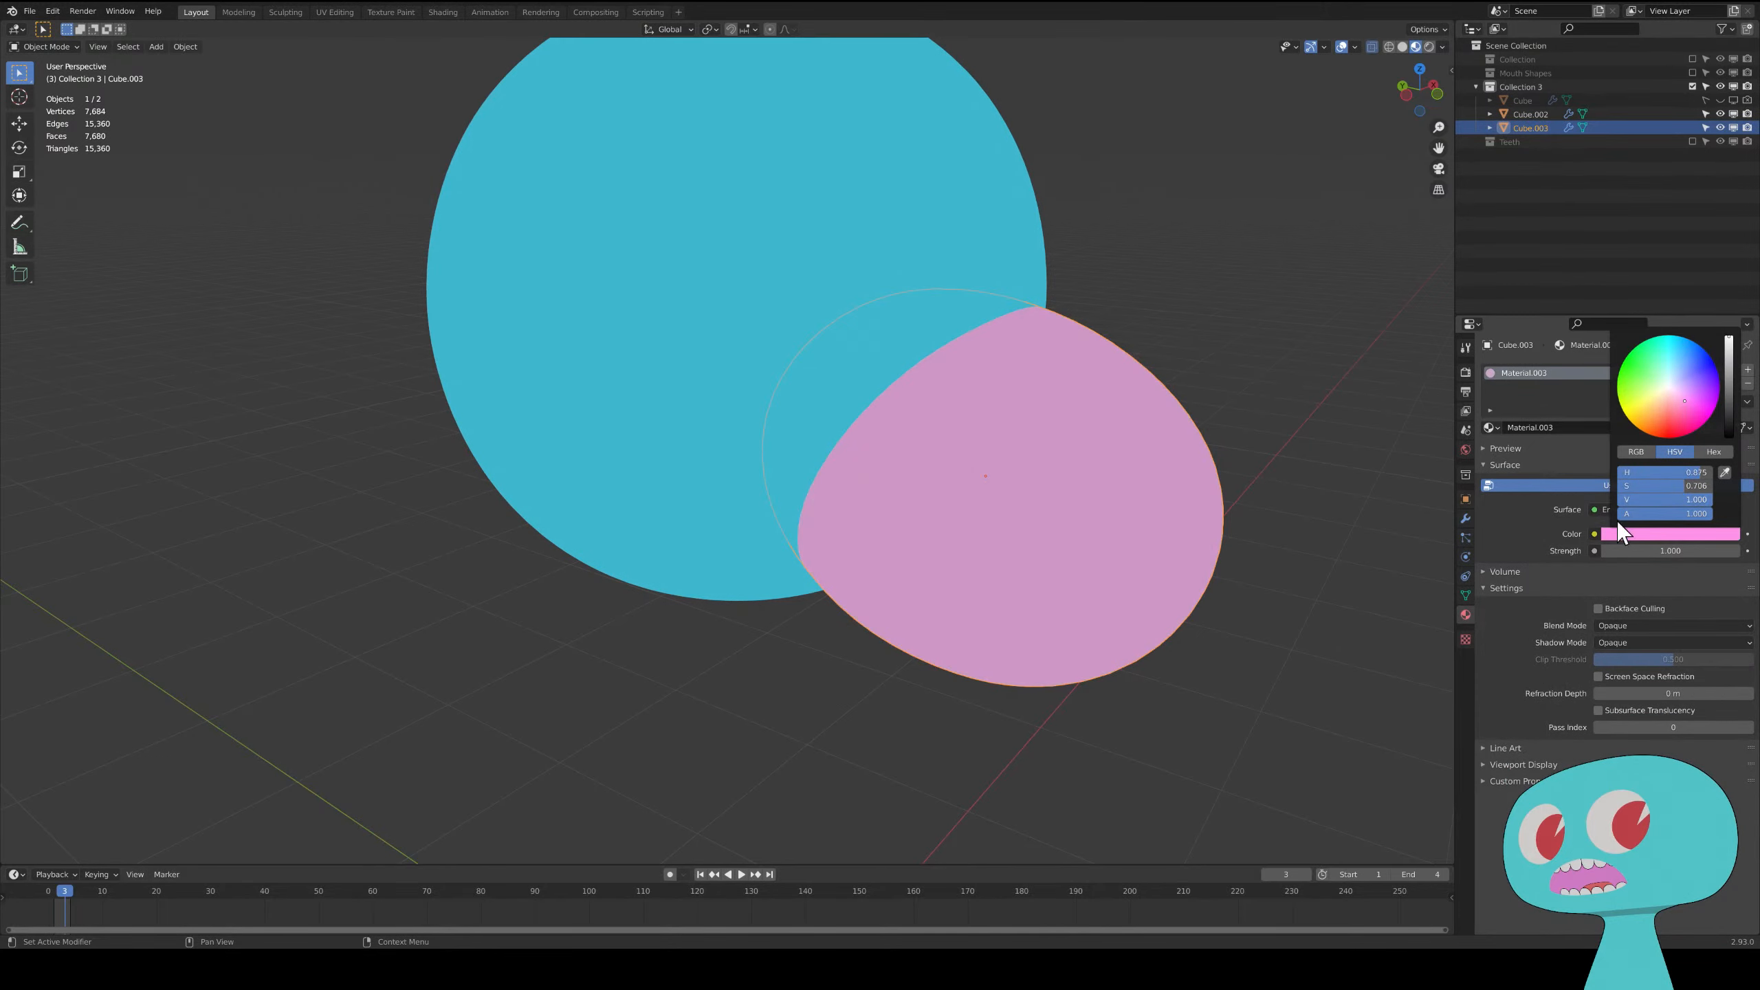
left_click(1202, 392)
- Set the pink mouth sphere's viewport subdivision level to 2 and apply its Subdivision modifier
left_click(1019, 262)
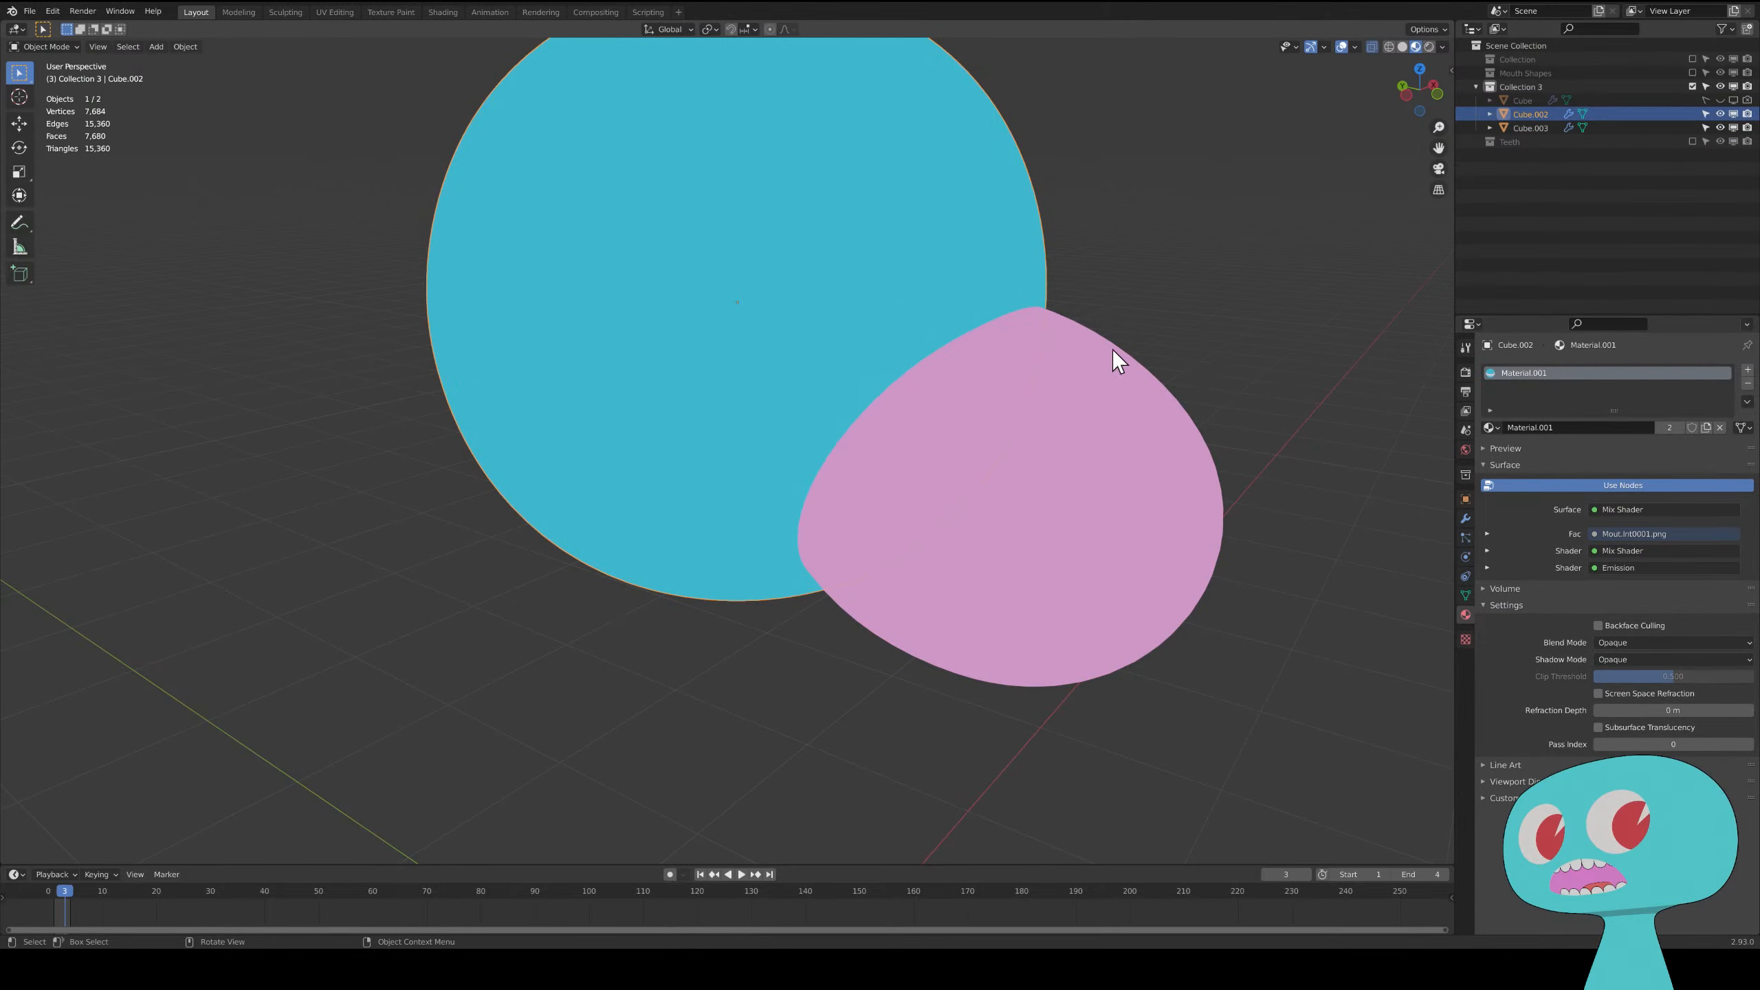
left_click(1124, 386)
left_click(1466, 518)
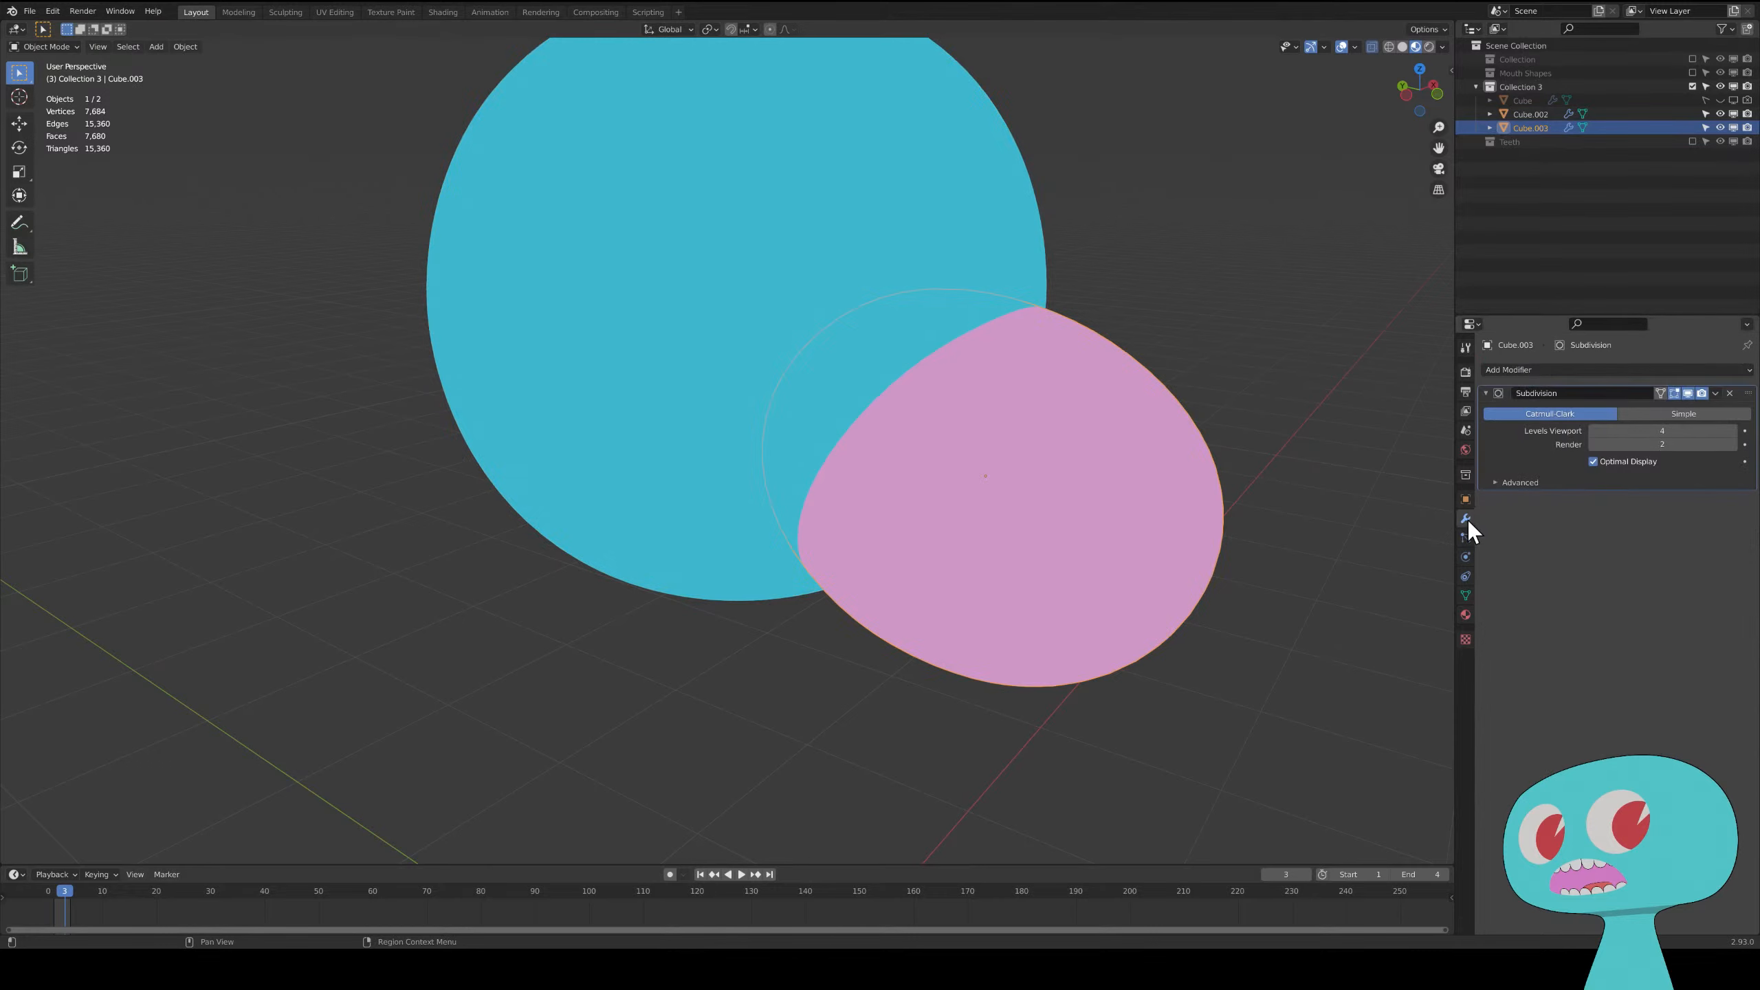
left_click(1531, 371)
left_click(1592, 431)
left_click(1592, 430)
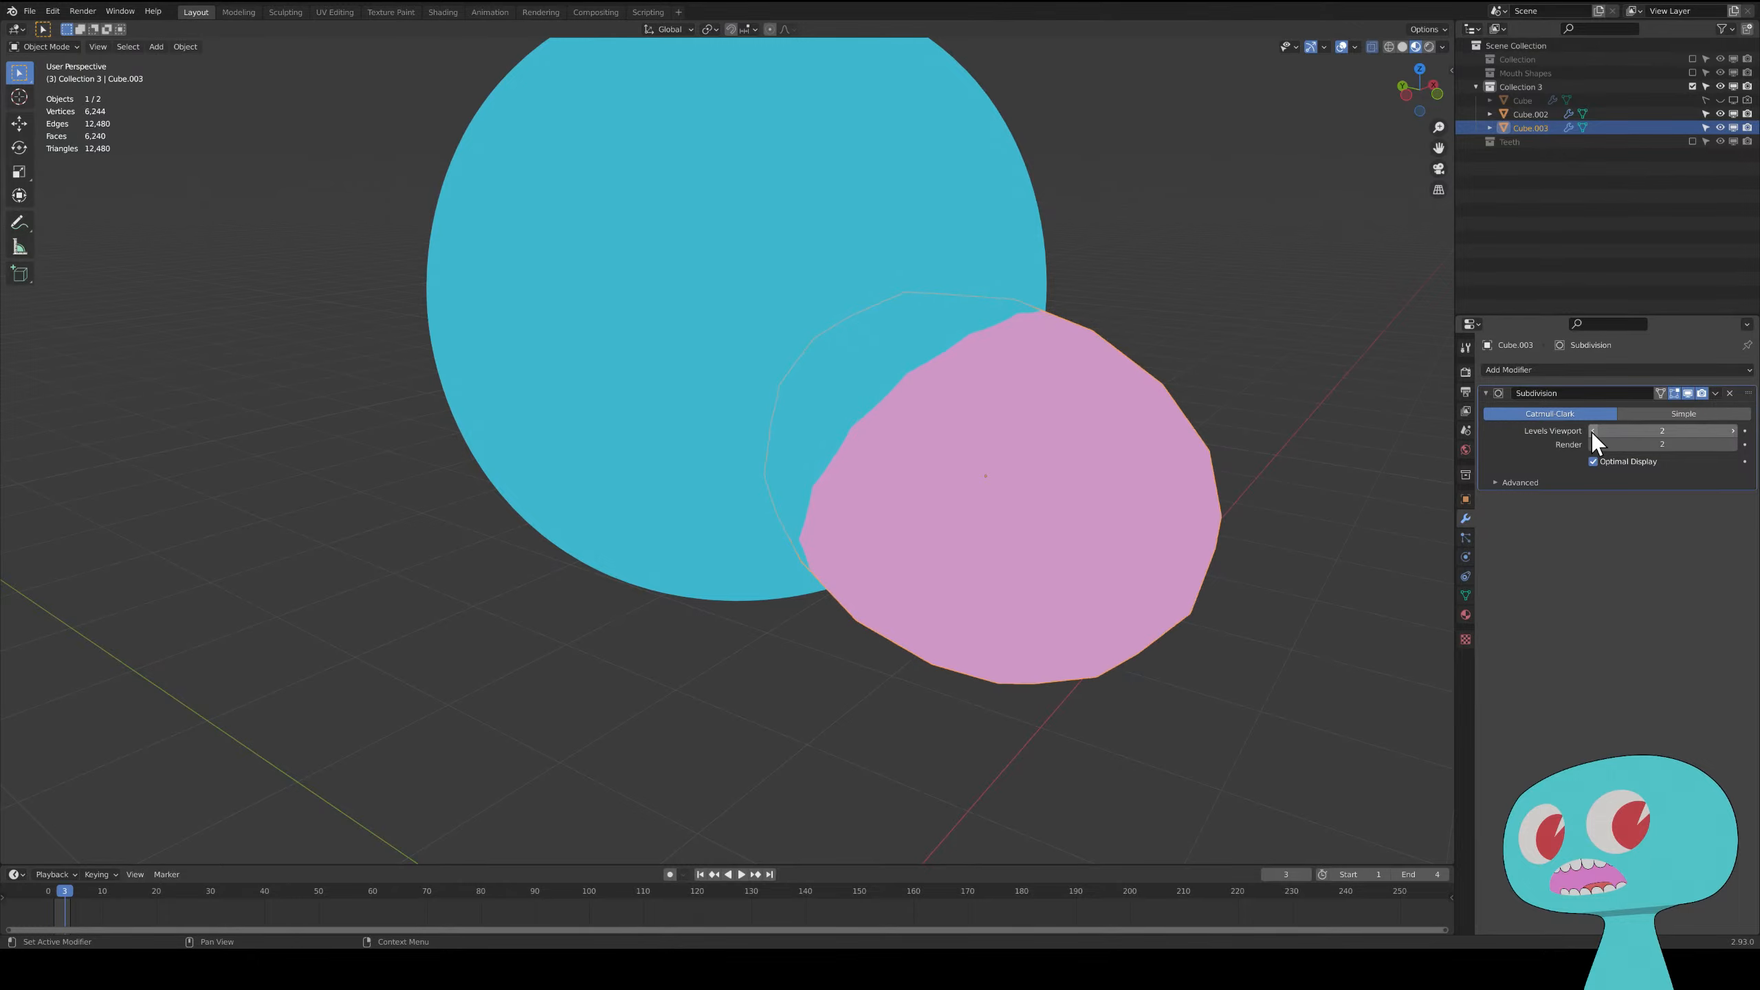
left_click(1714, 393)
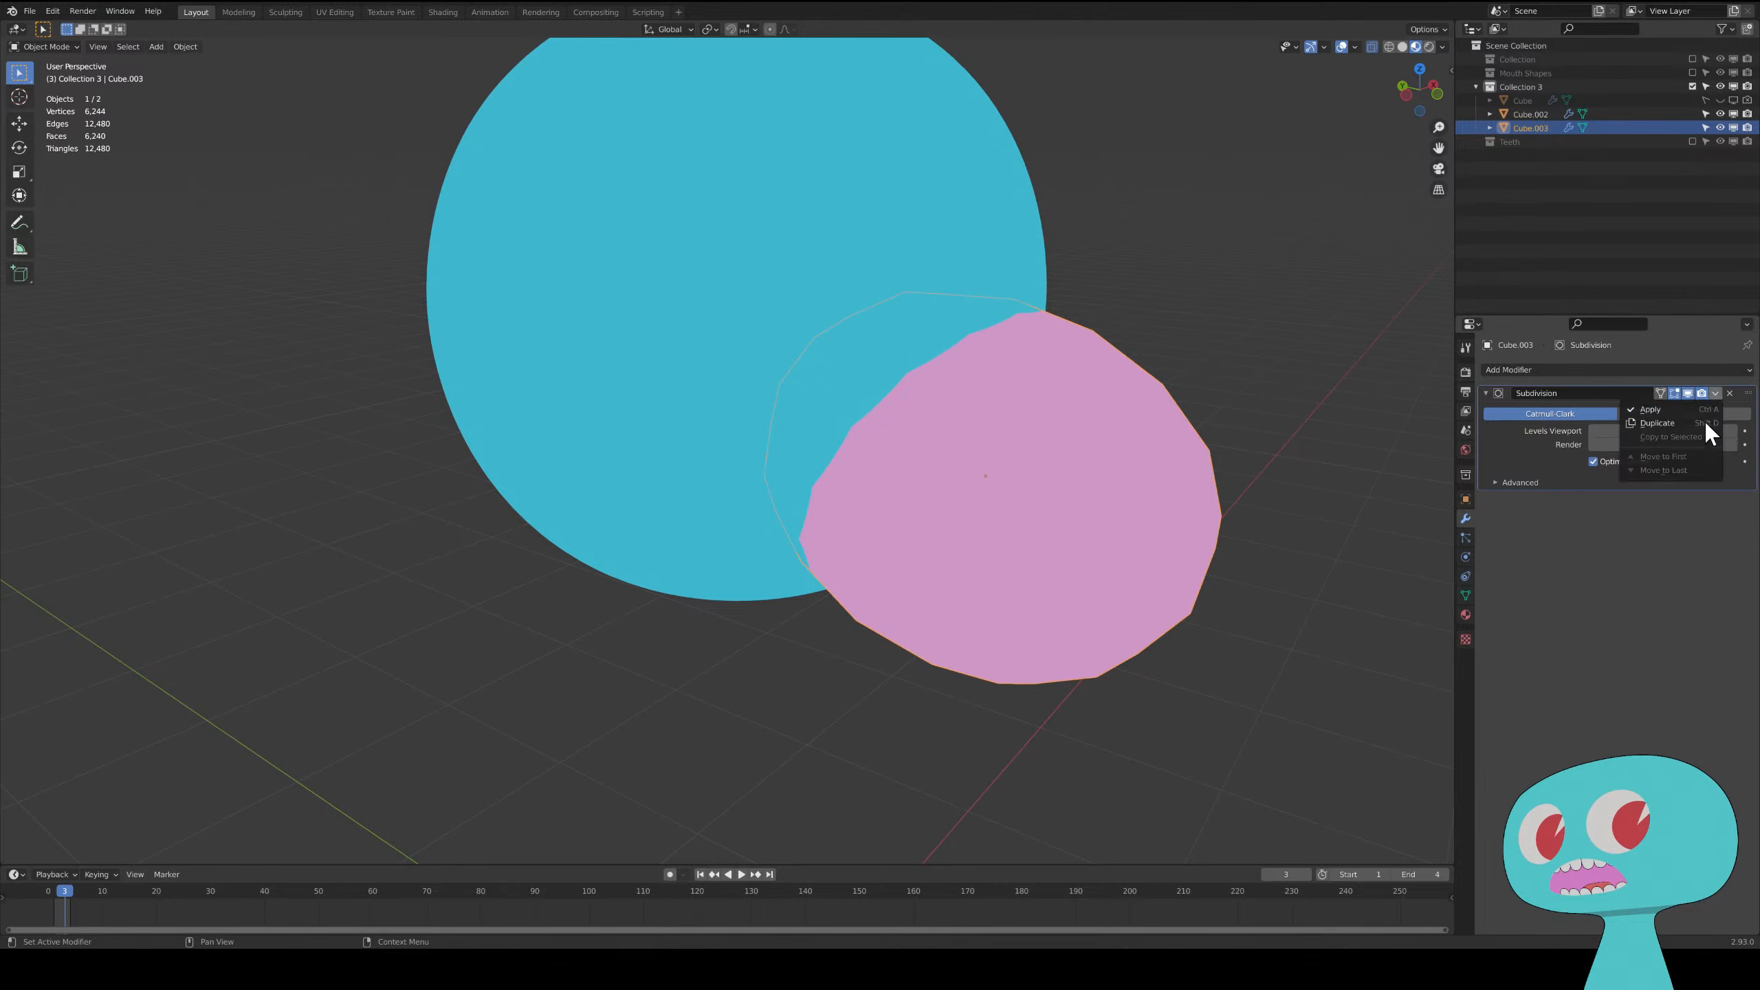
left_click(1660, 410)
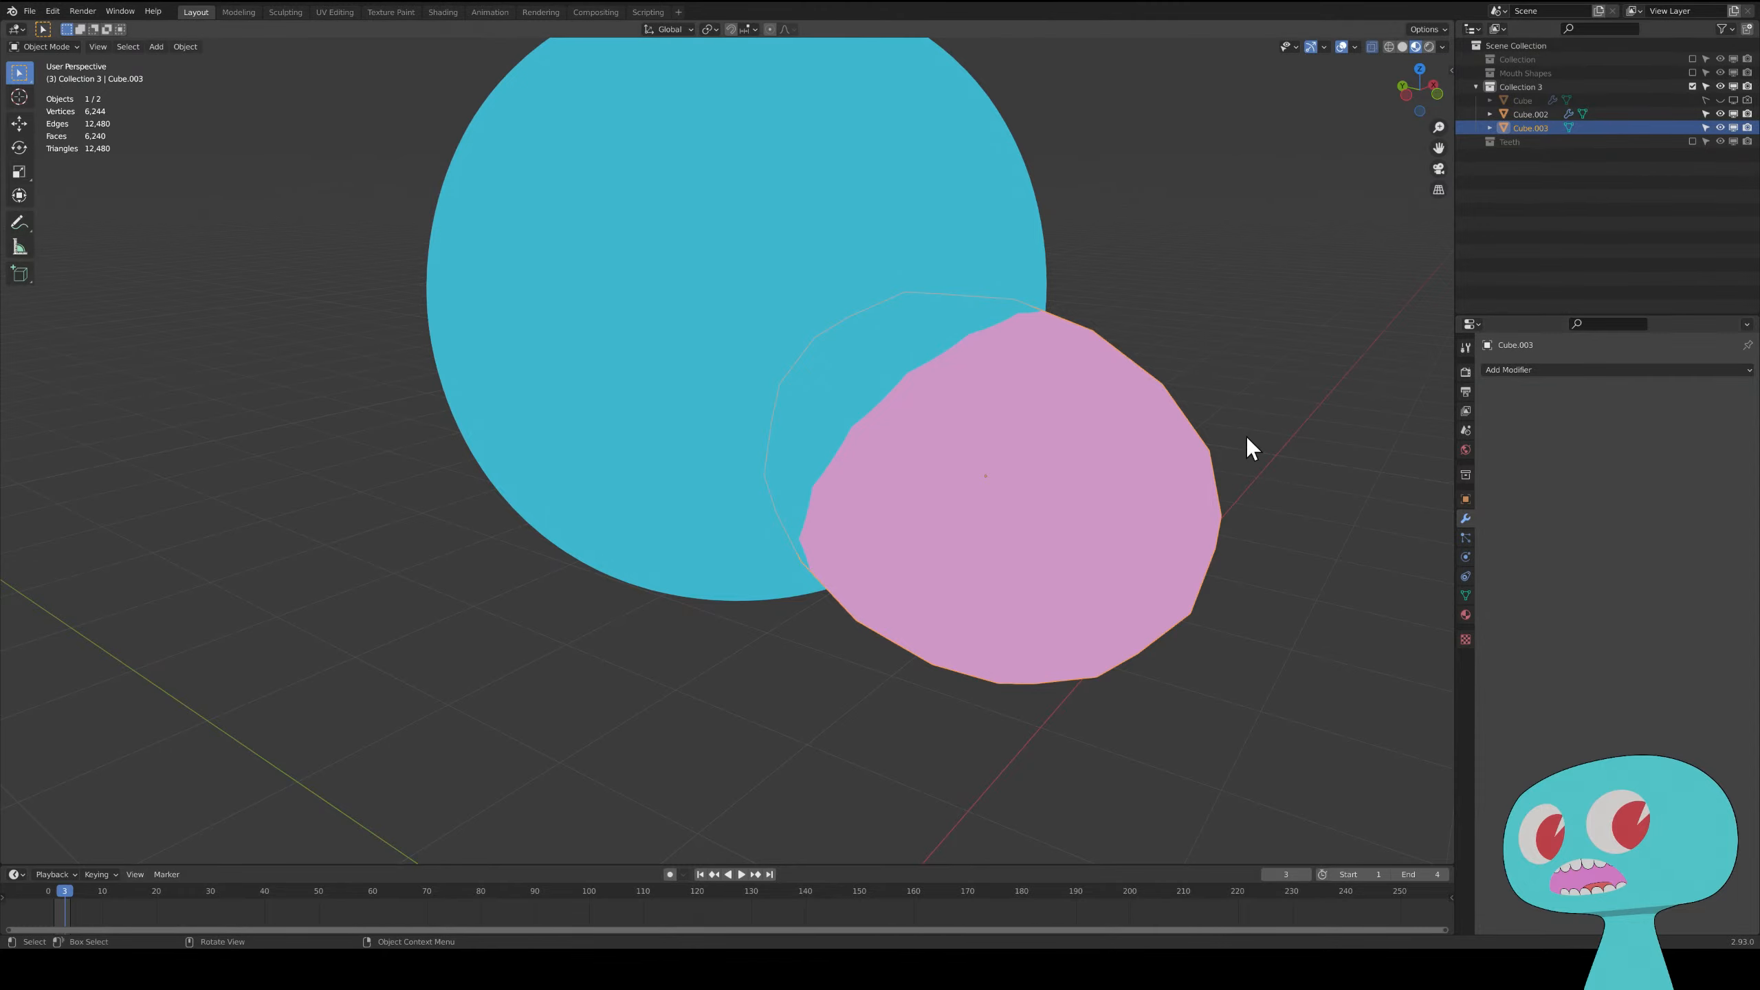
- Try a viewport subdivision level of 2 on the blue head sphere, and restore its viewport and render levels to 5
left_click(1020, 234)
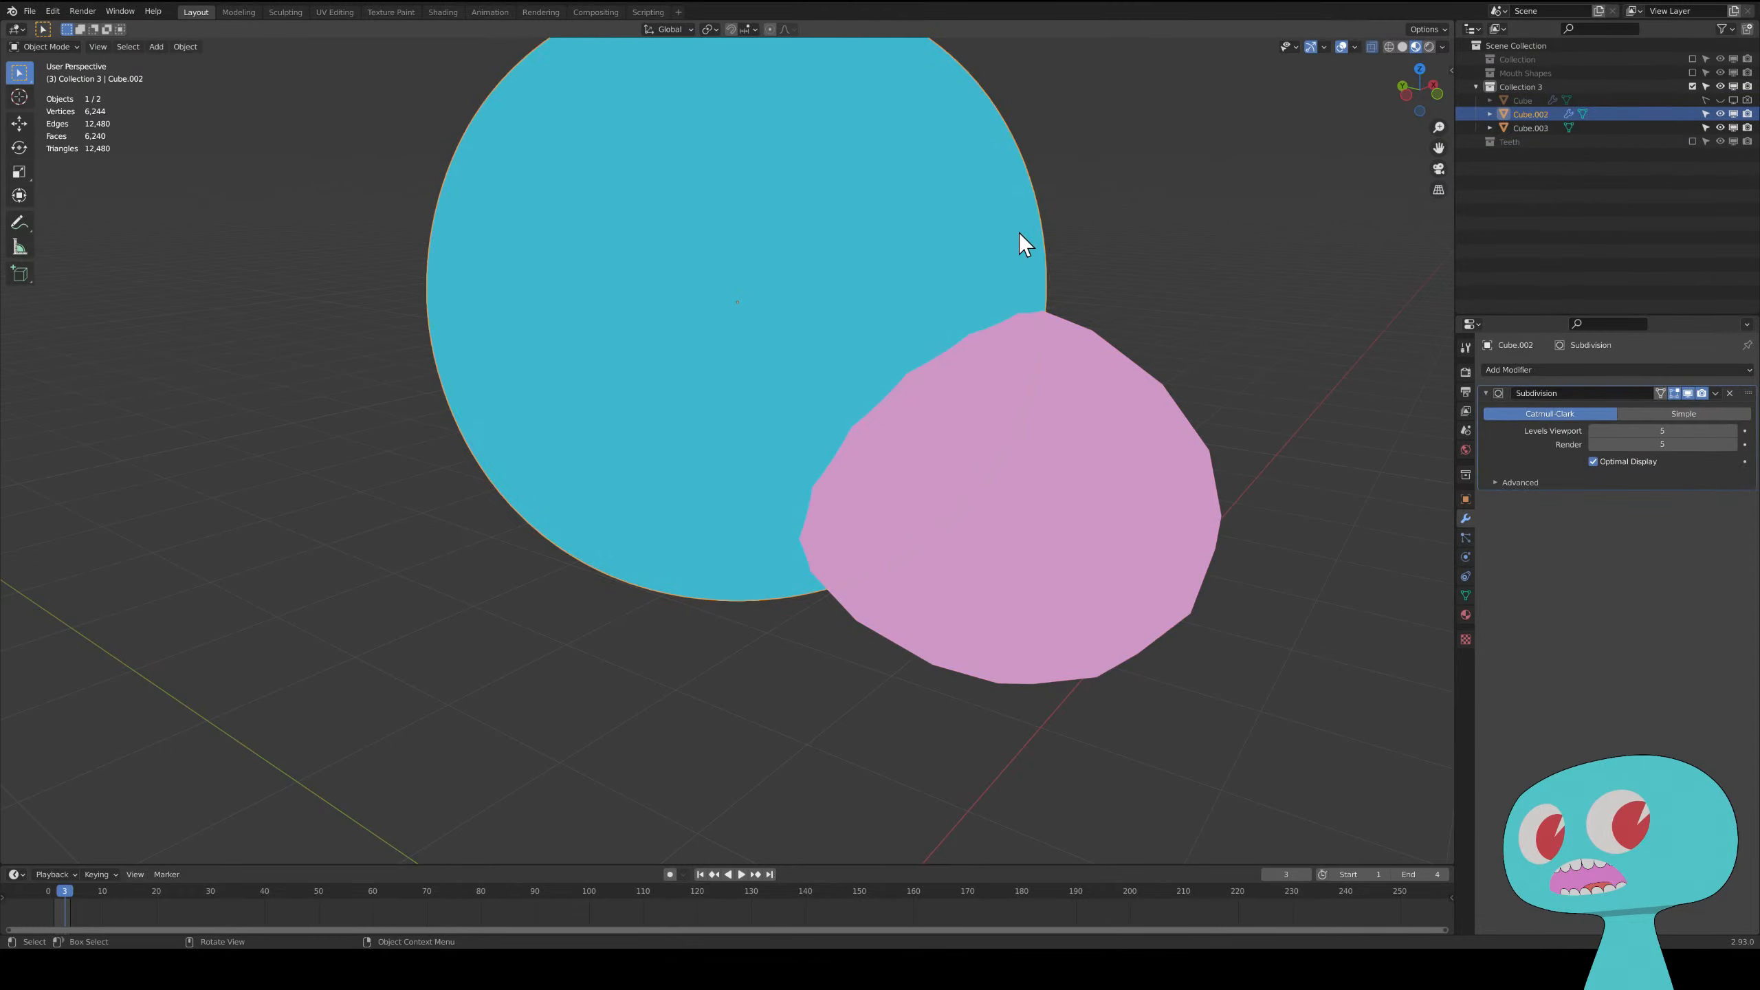
left_click(1592, 430)
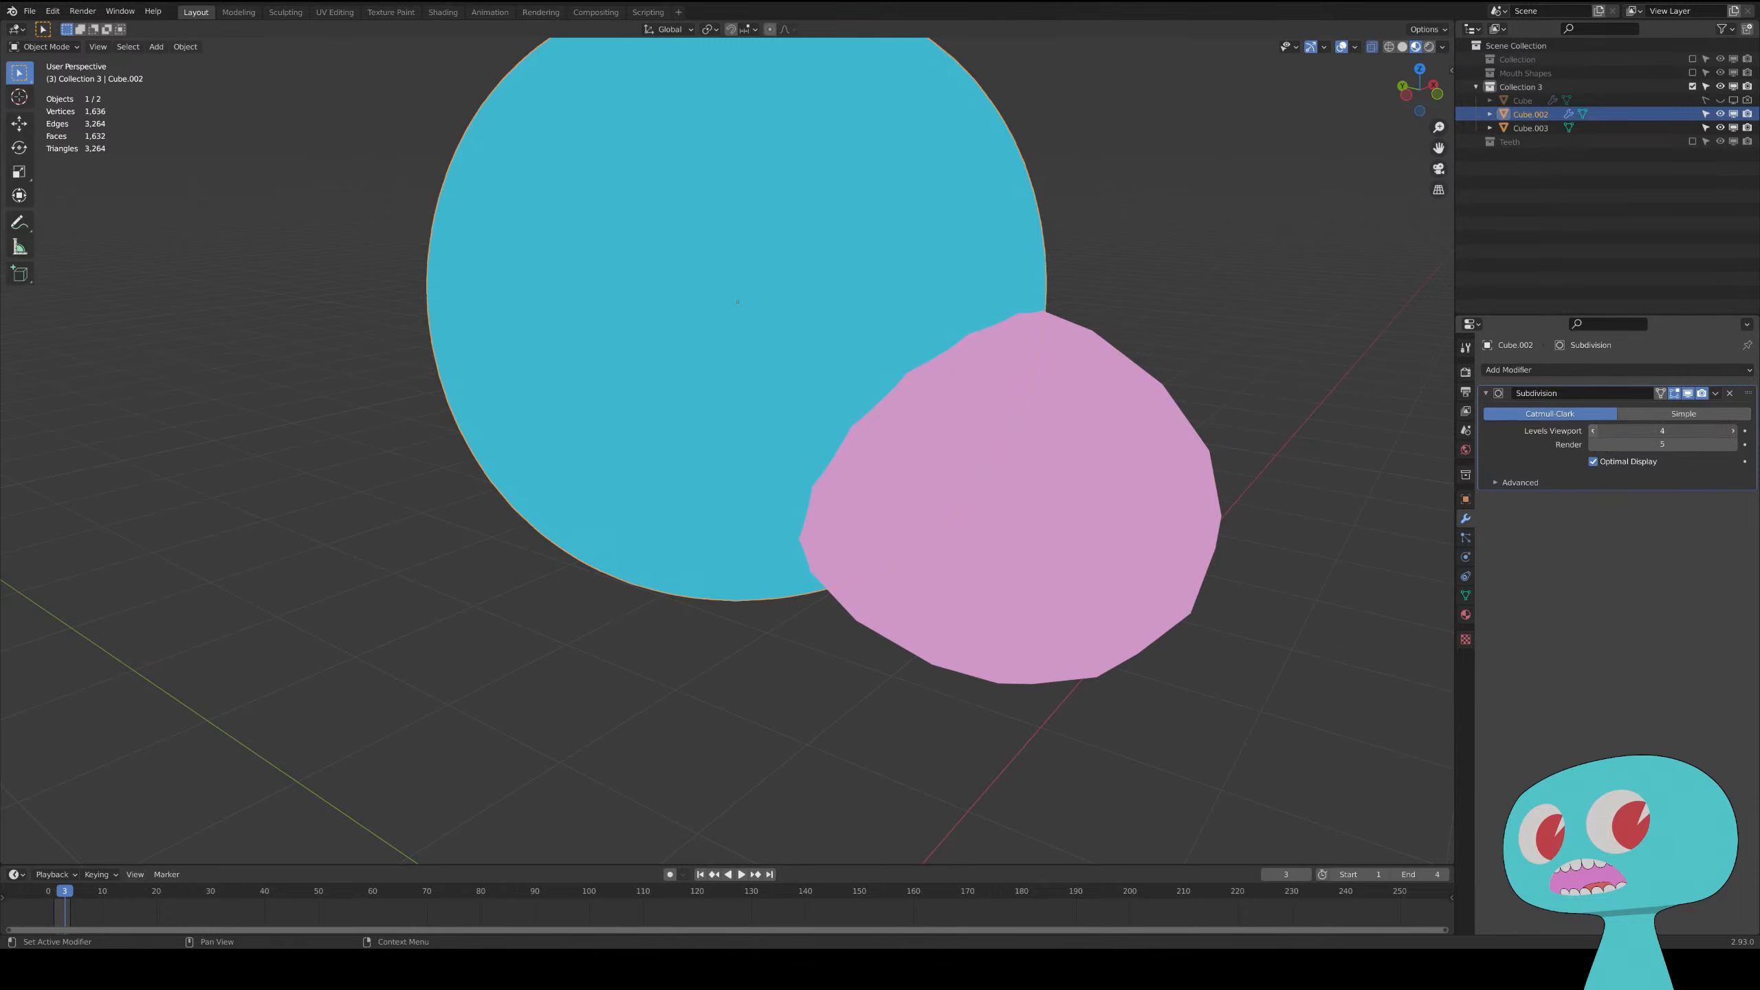
left_click(1592, 430)
left_click(1591, 430)
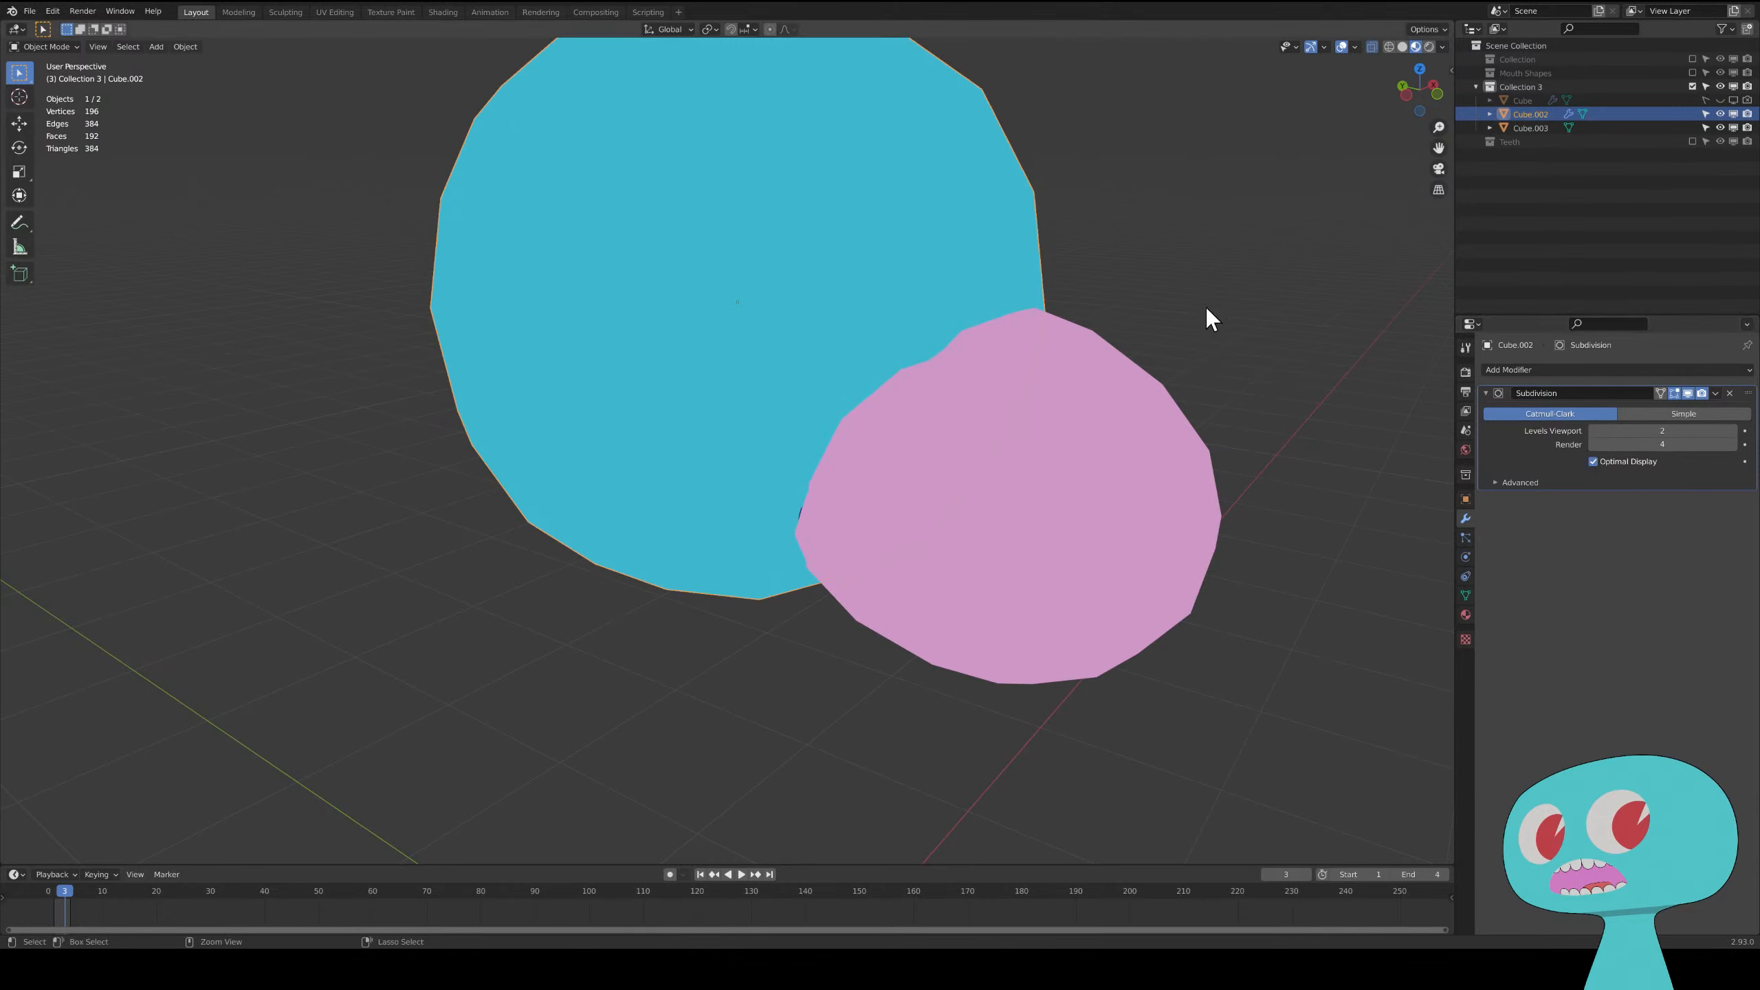
left_click(1734, 431)
left_click(1734, 431)
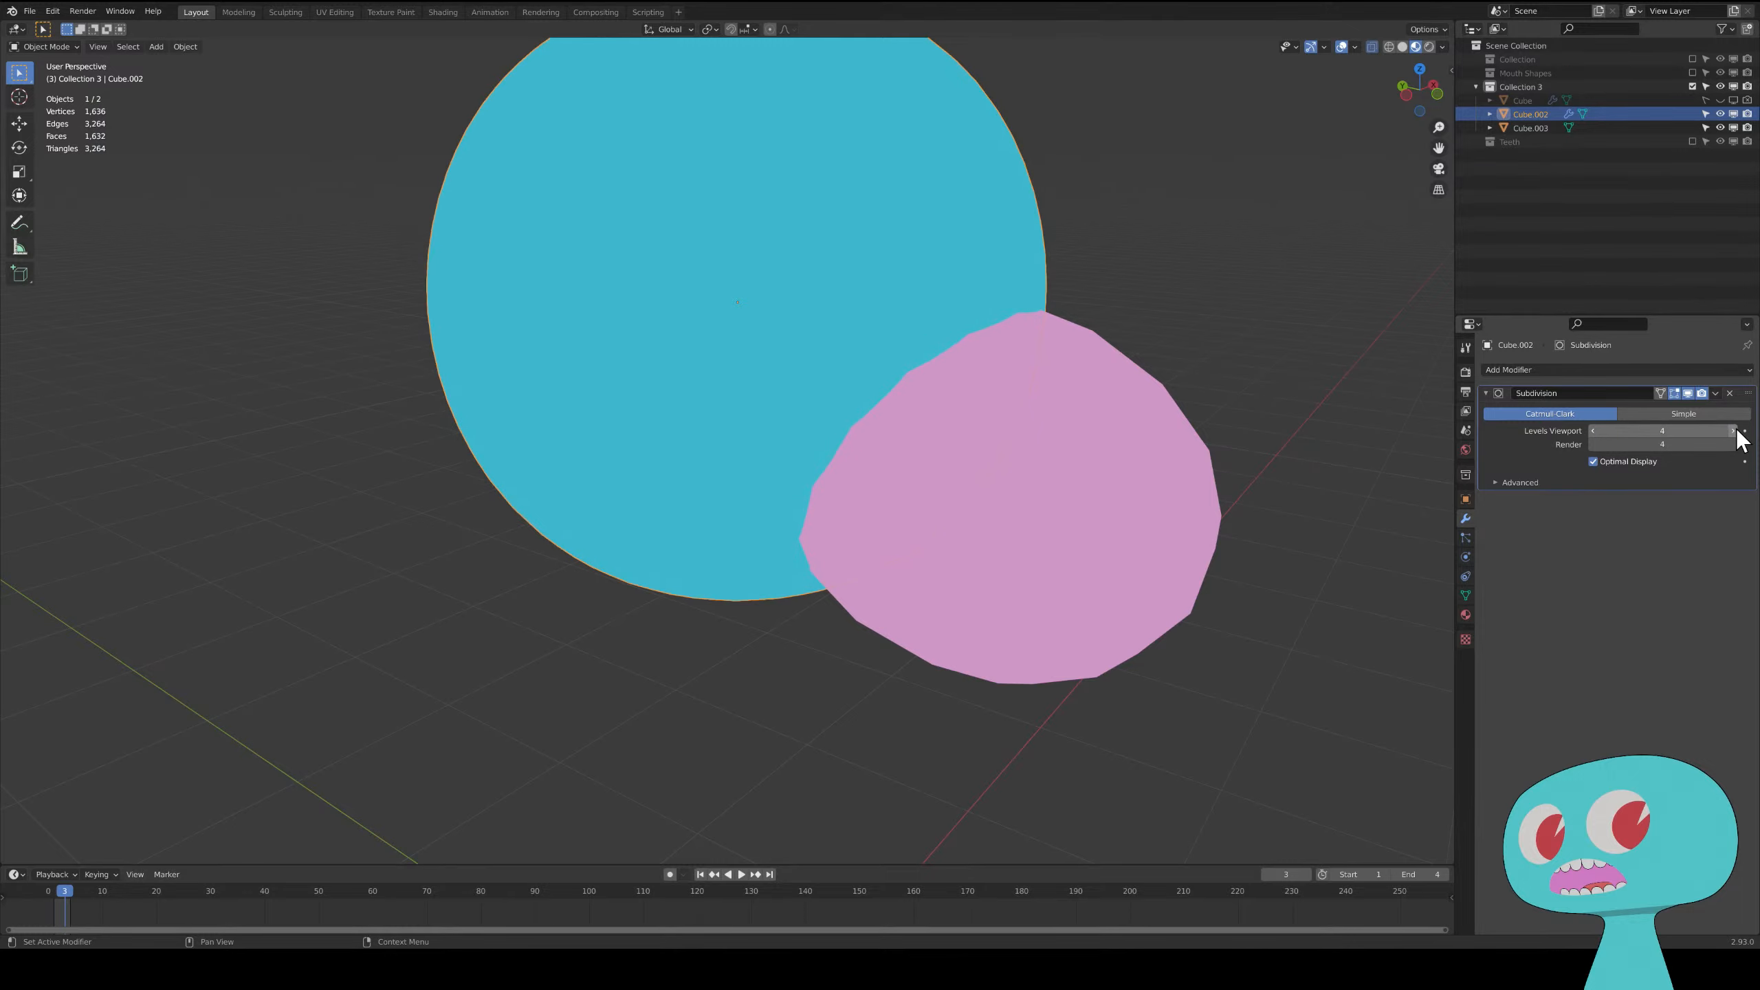
left_click(1735, 431)
left_click(1734, 442)
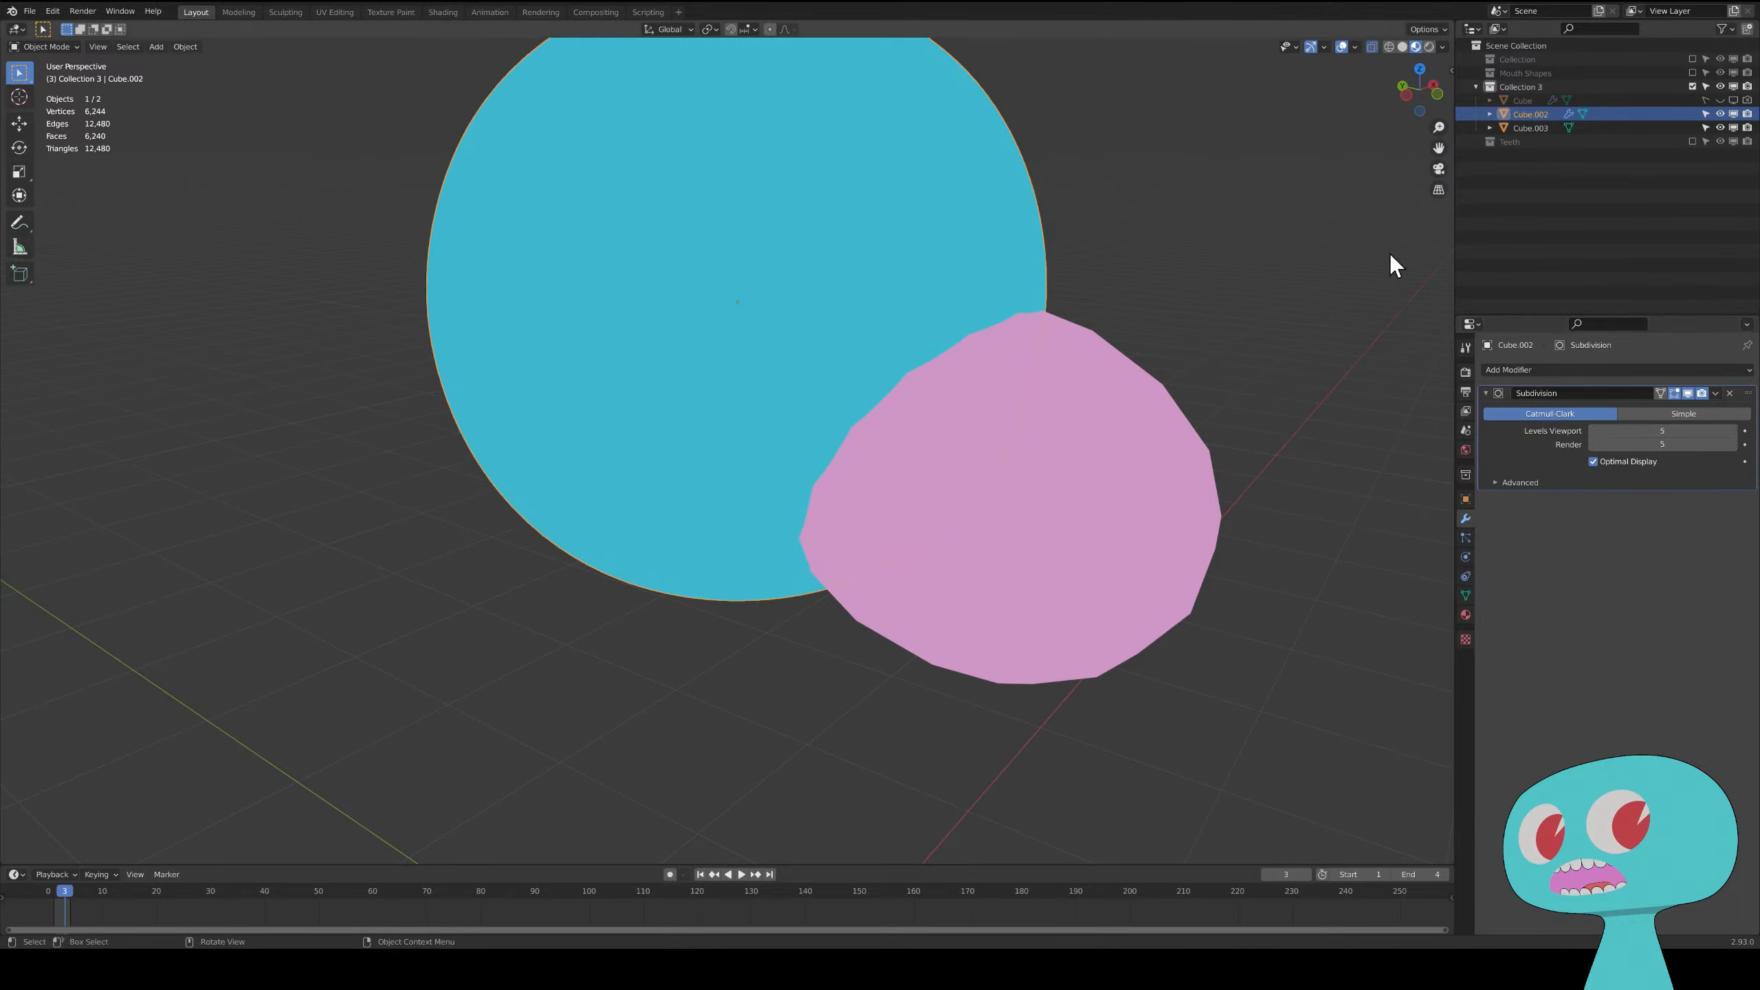
- Apply the Subdivision modifier on the blue head sphere Cube.002
left_click(1529, 102)
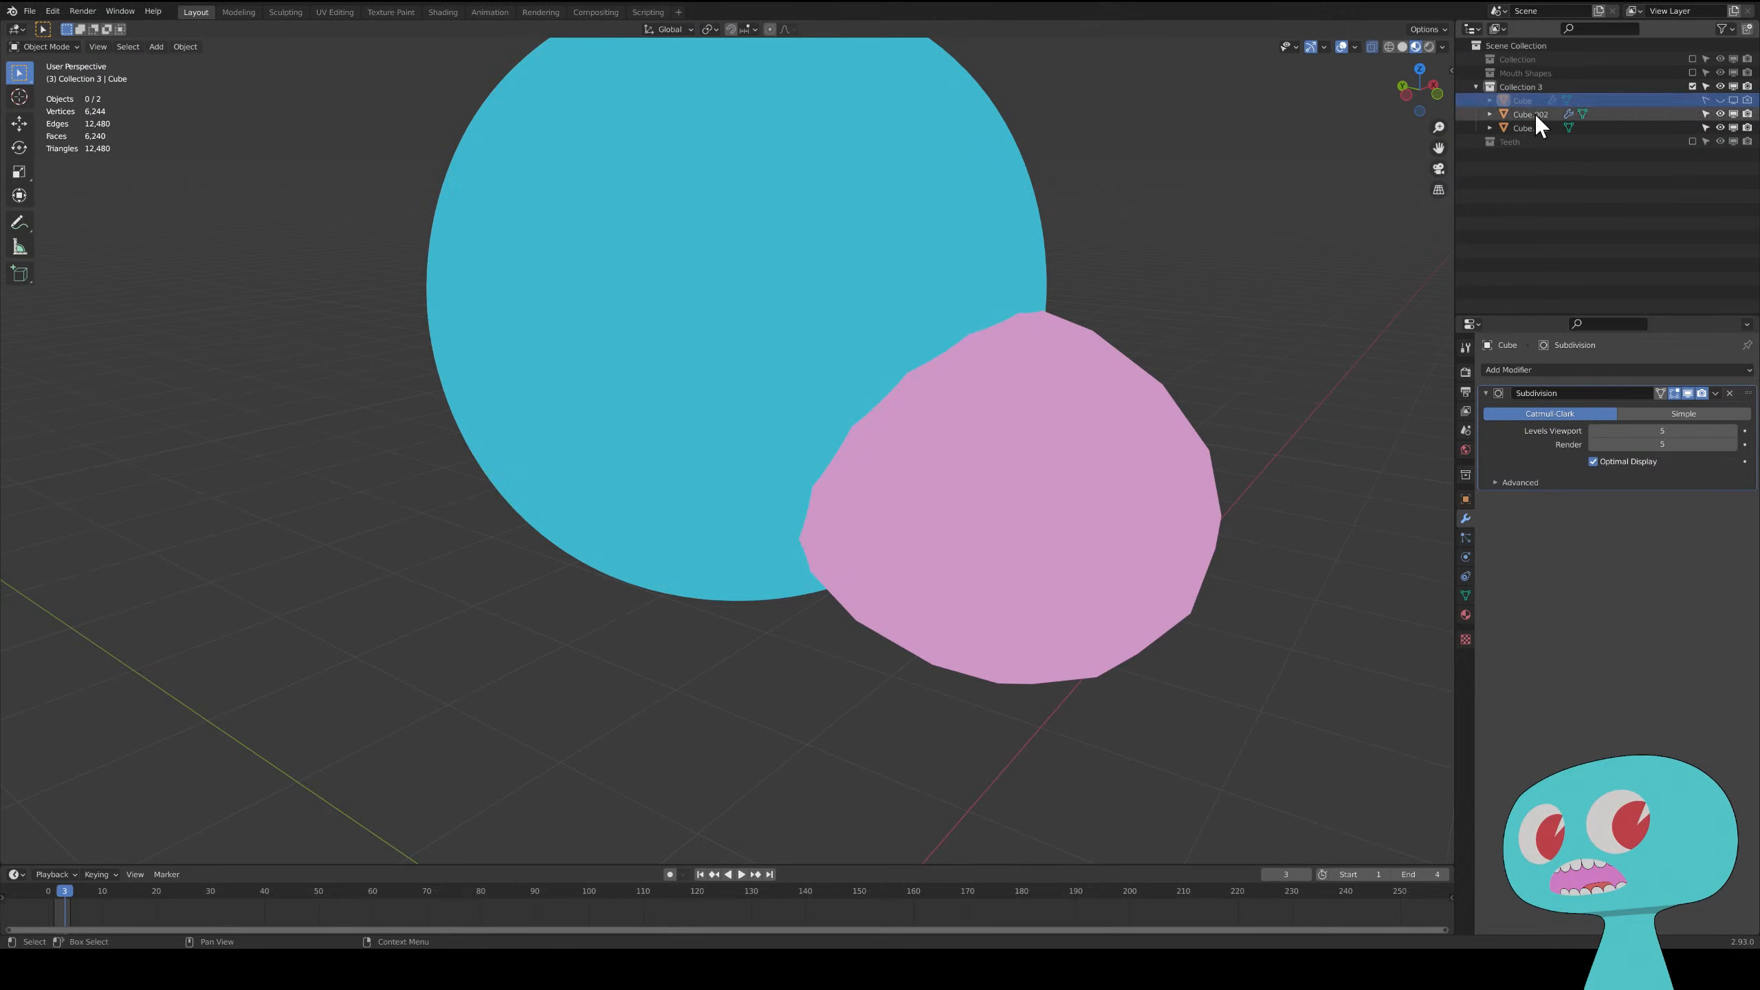
left_click(1534, 114)
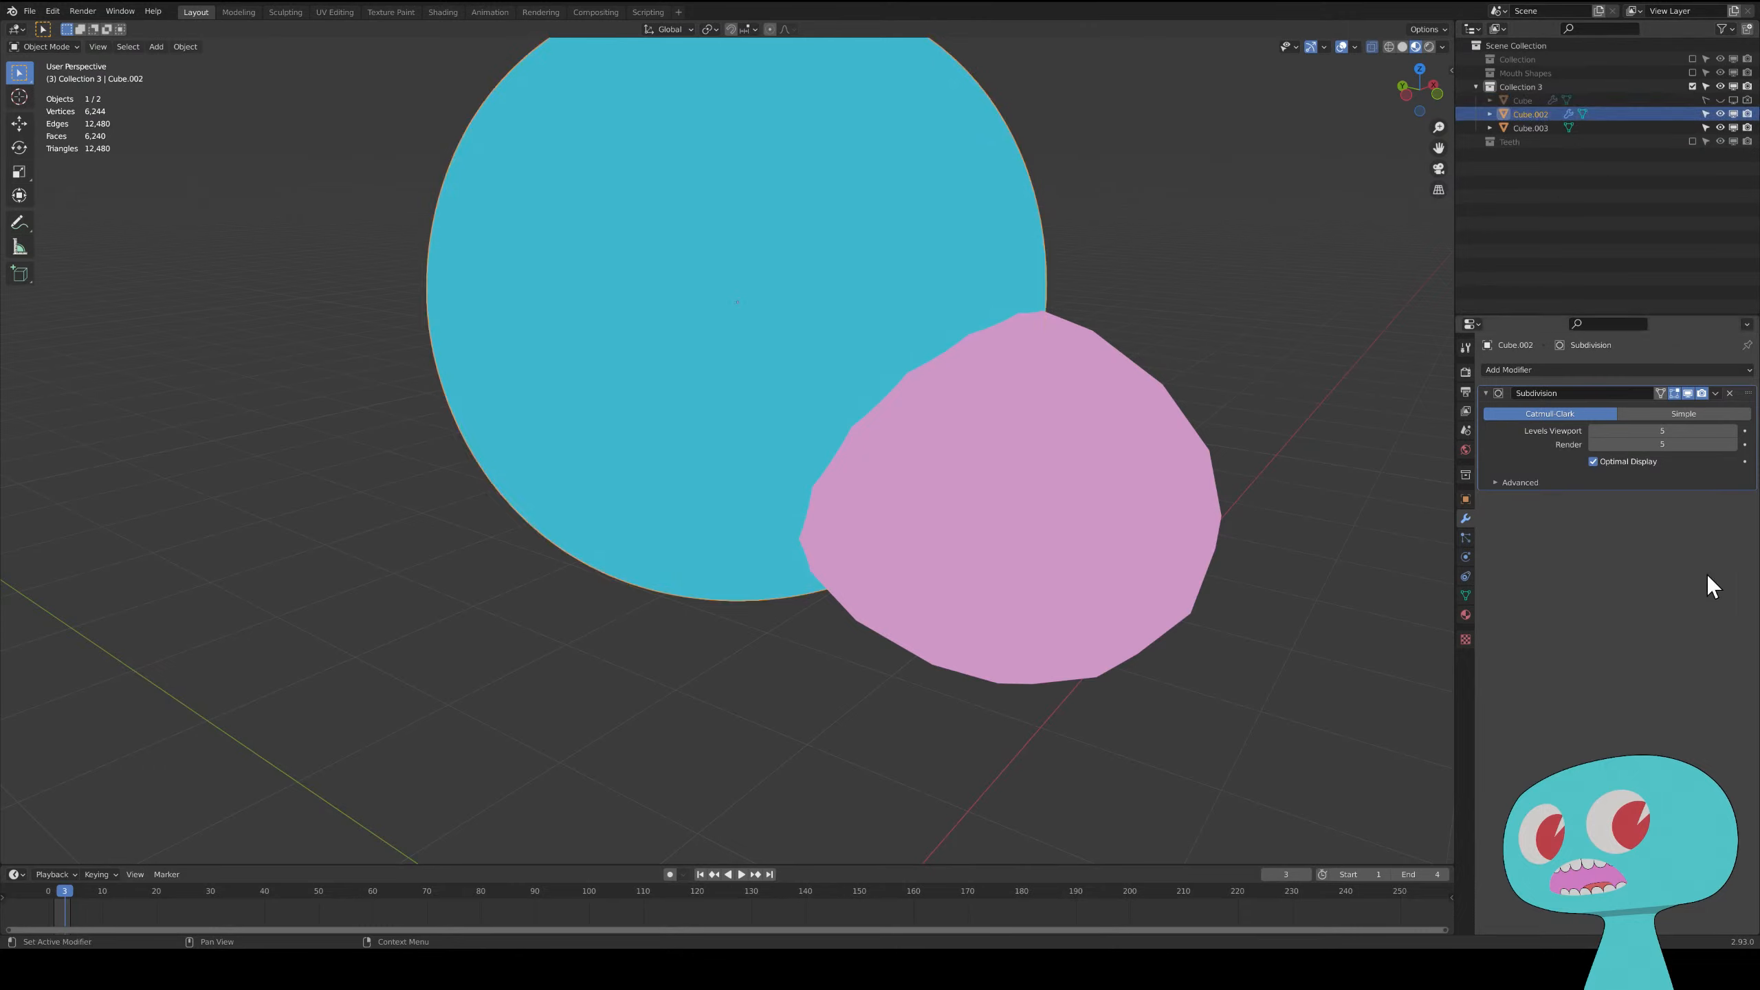
left_click(1718, 393)
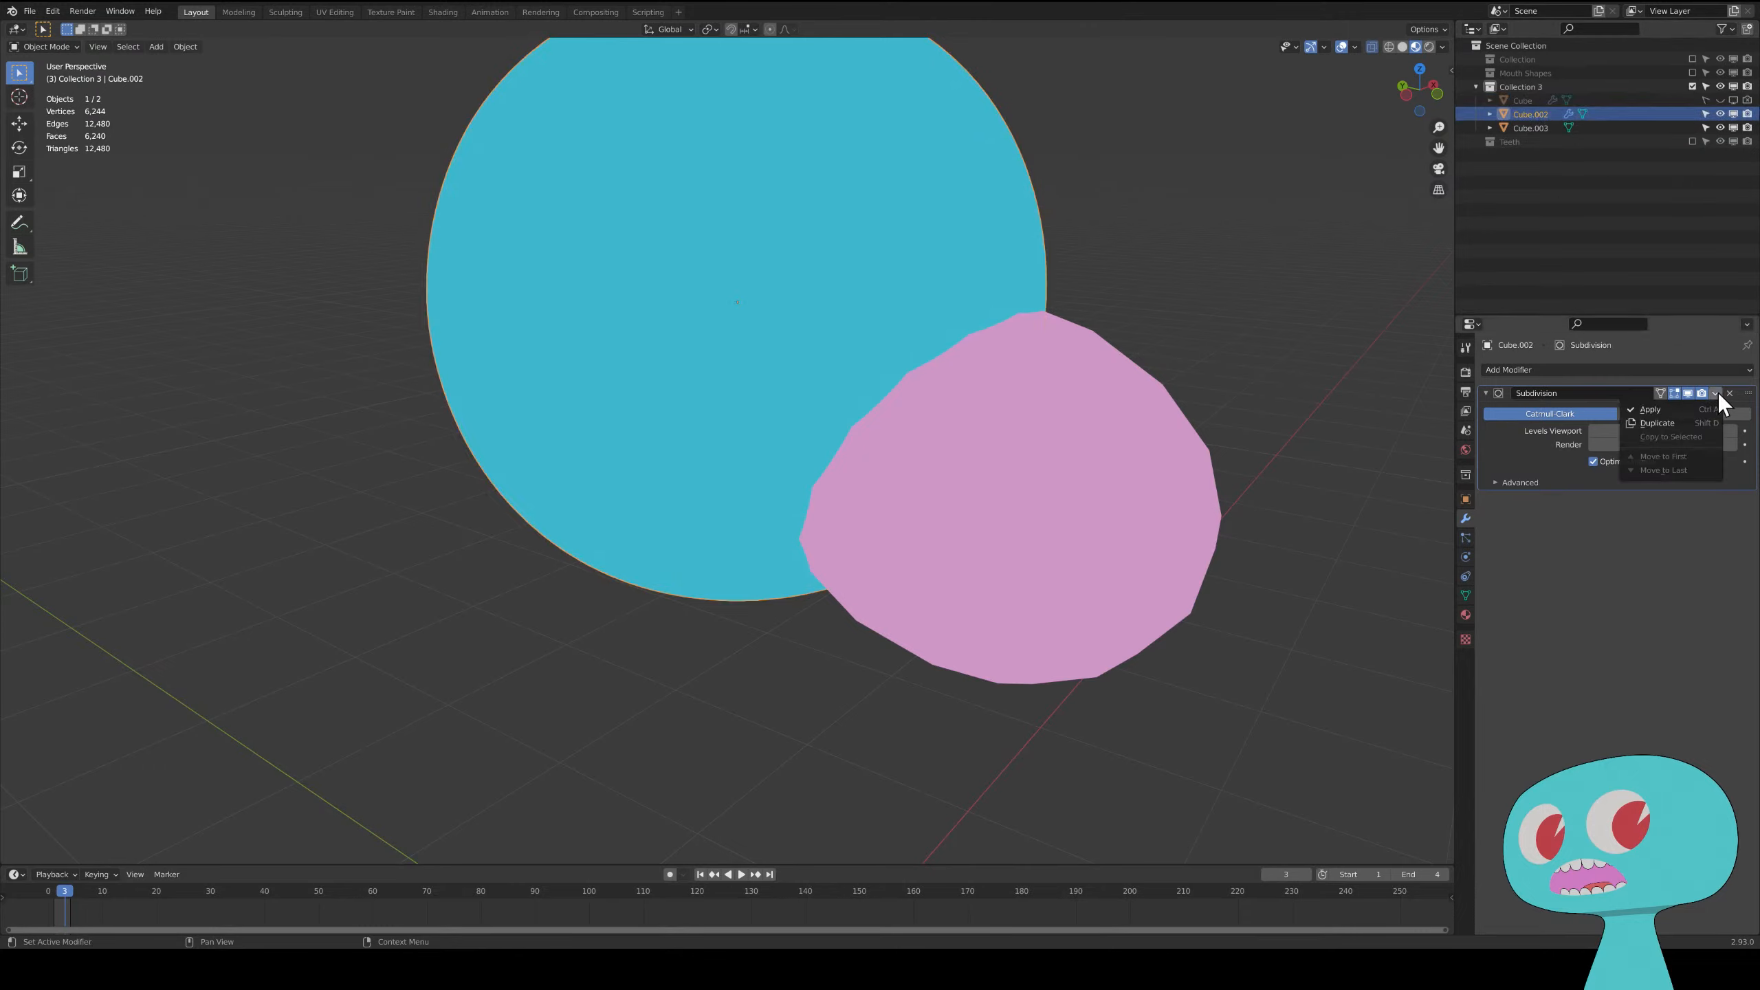
left_click(1629, 416)
- Add a Boolean modifier to the pink mouth sphere with the blue head sphere Cube.002 as its object
left_click(1046, 409)
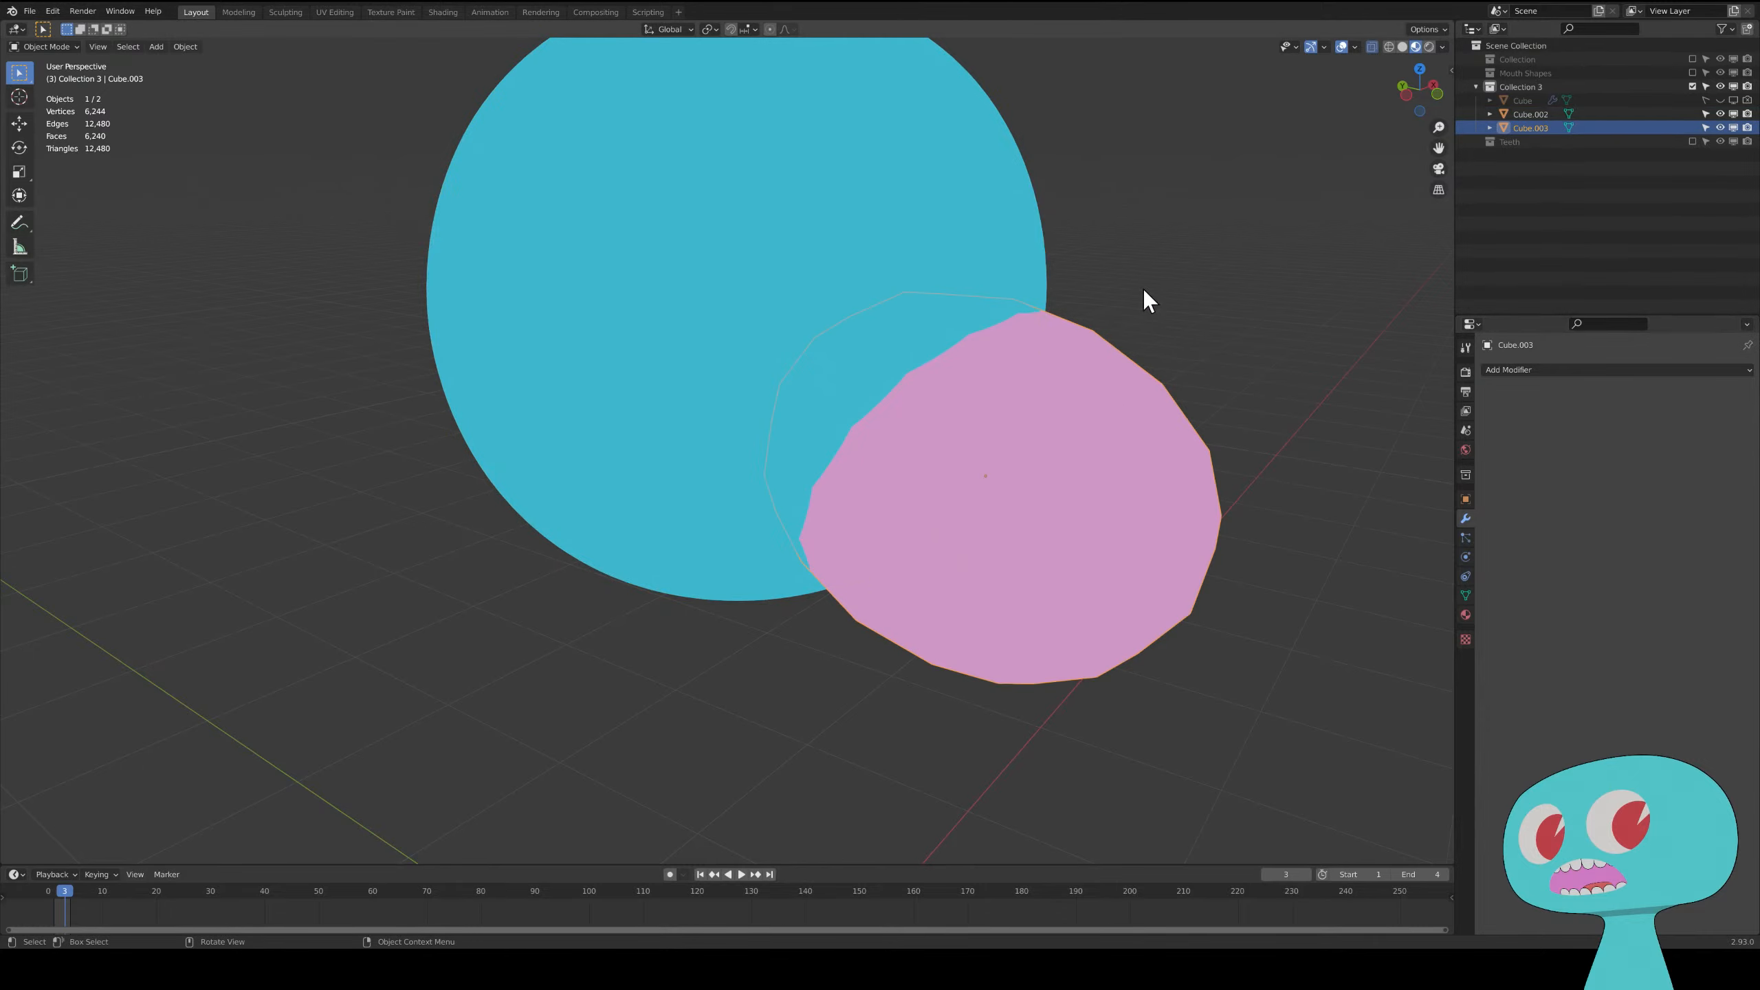
left_click(1517, 368)
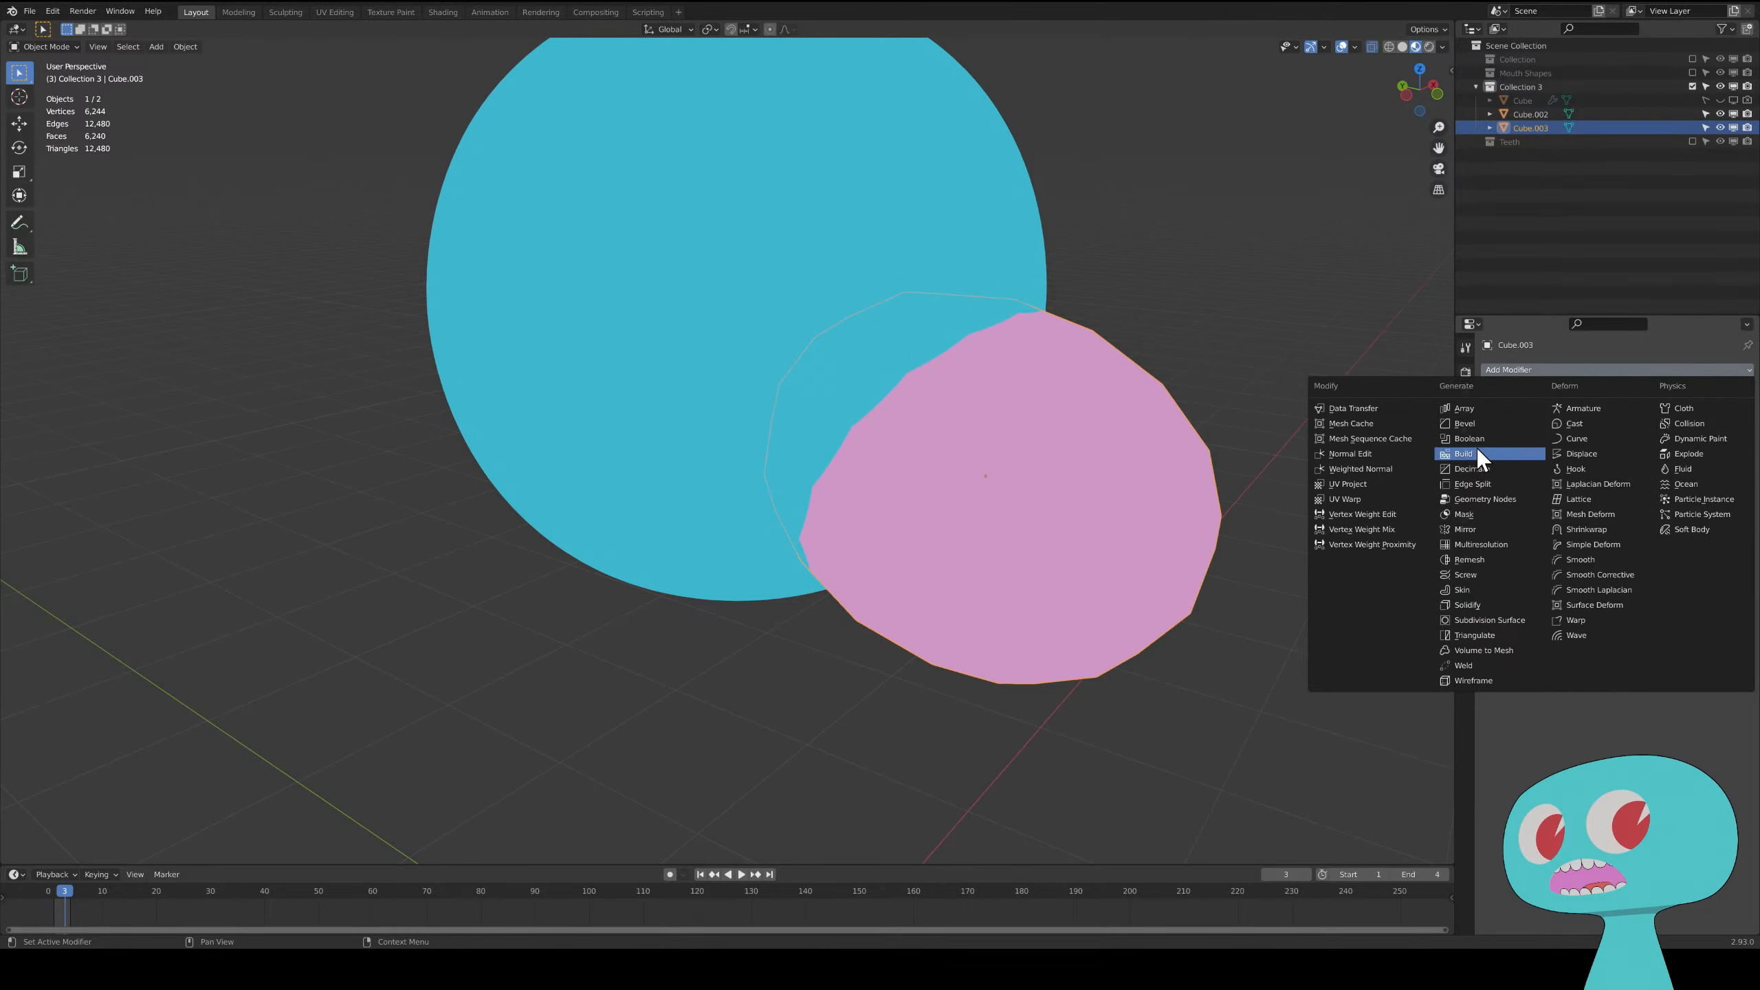
left_click(1471, 439)
left_click(1731, 447)
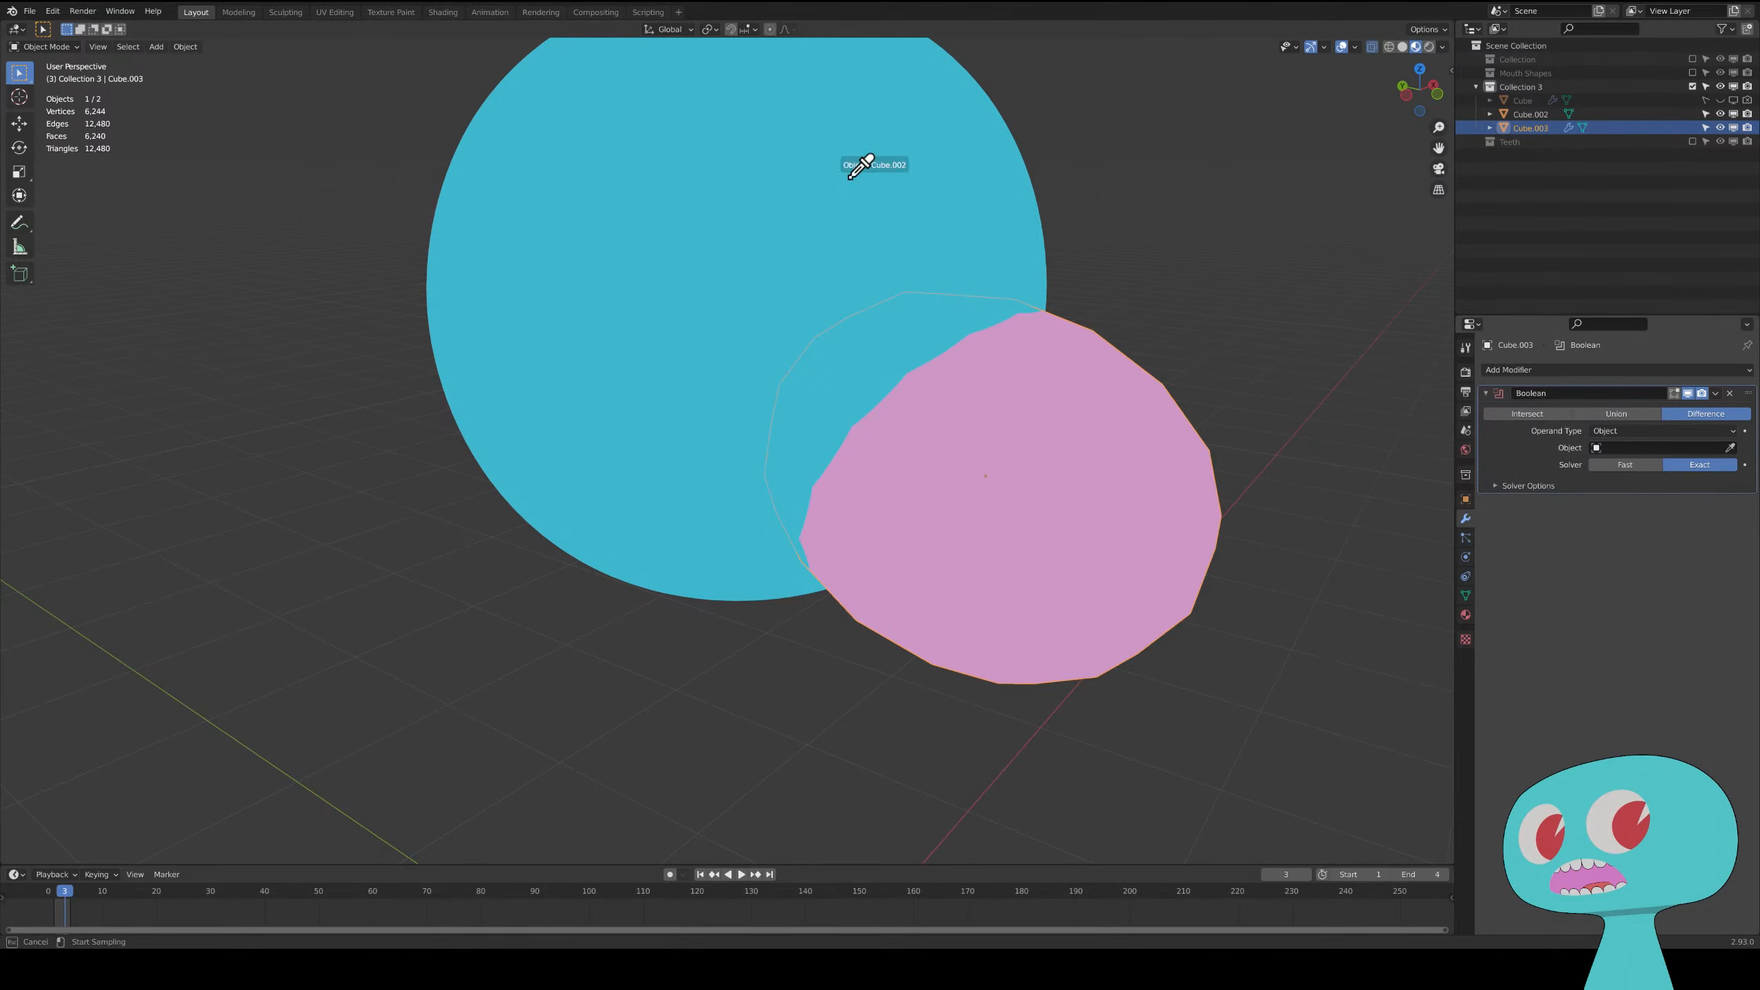
left_click(844, 167)
- Set the blue head sphere's viewport display to wireframe so the mouth mesh can be seen through it
left_click(947, 174)
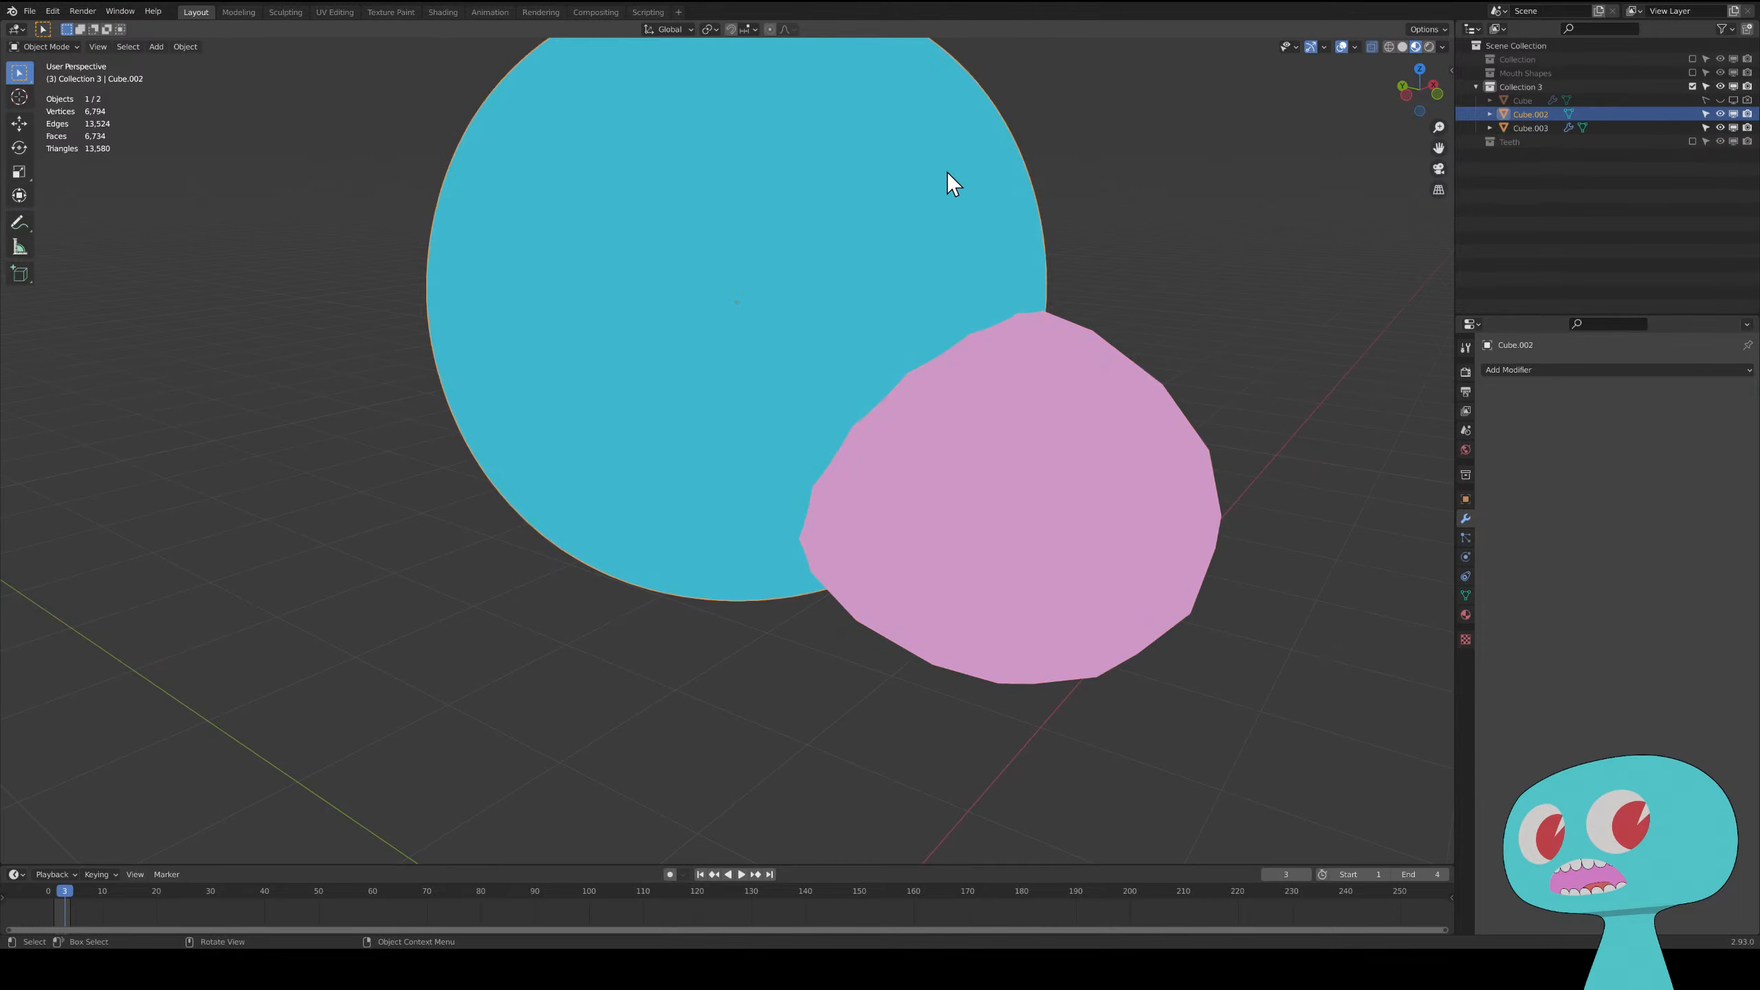
left_click(1467, 500)
left_click(1511, 664)
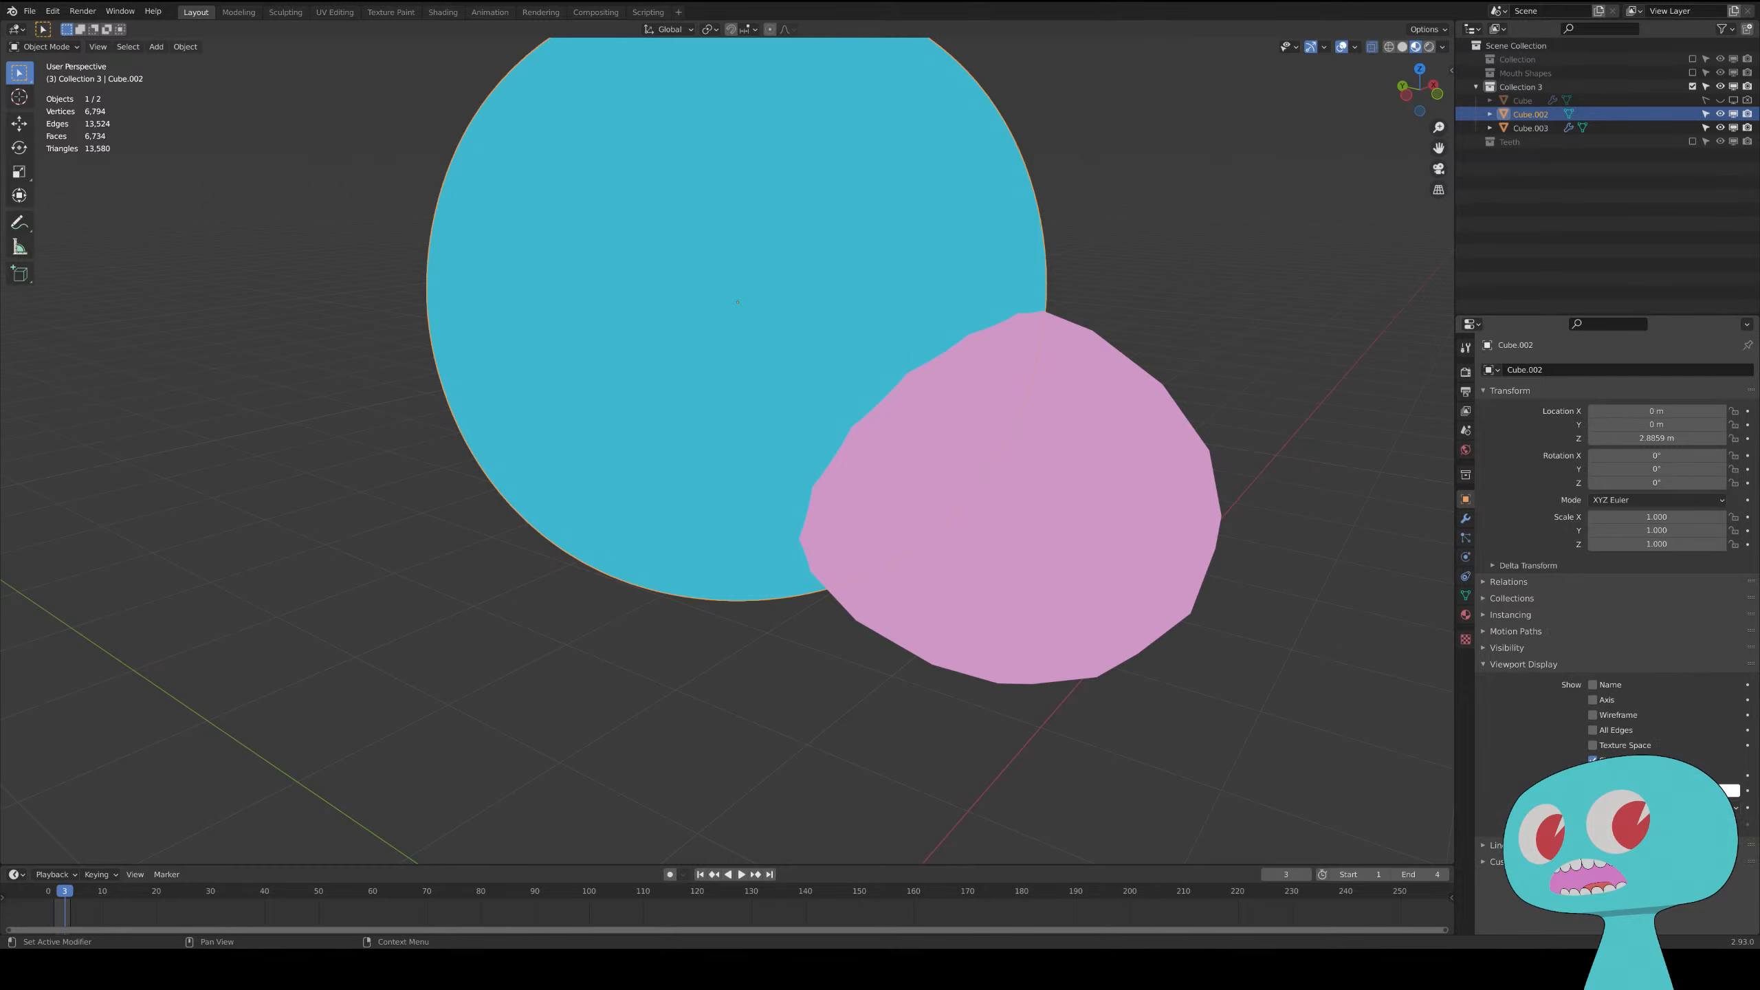
left_click(1659, 808)
left_click(1659, 839)
left_click(1187, 346)
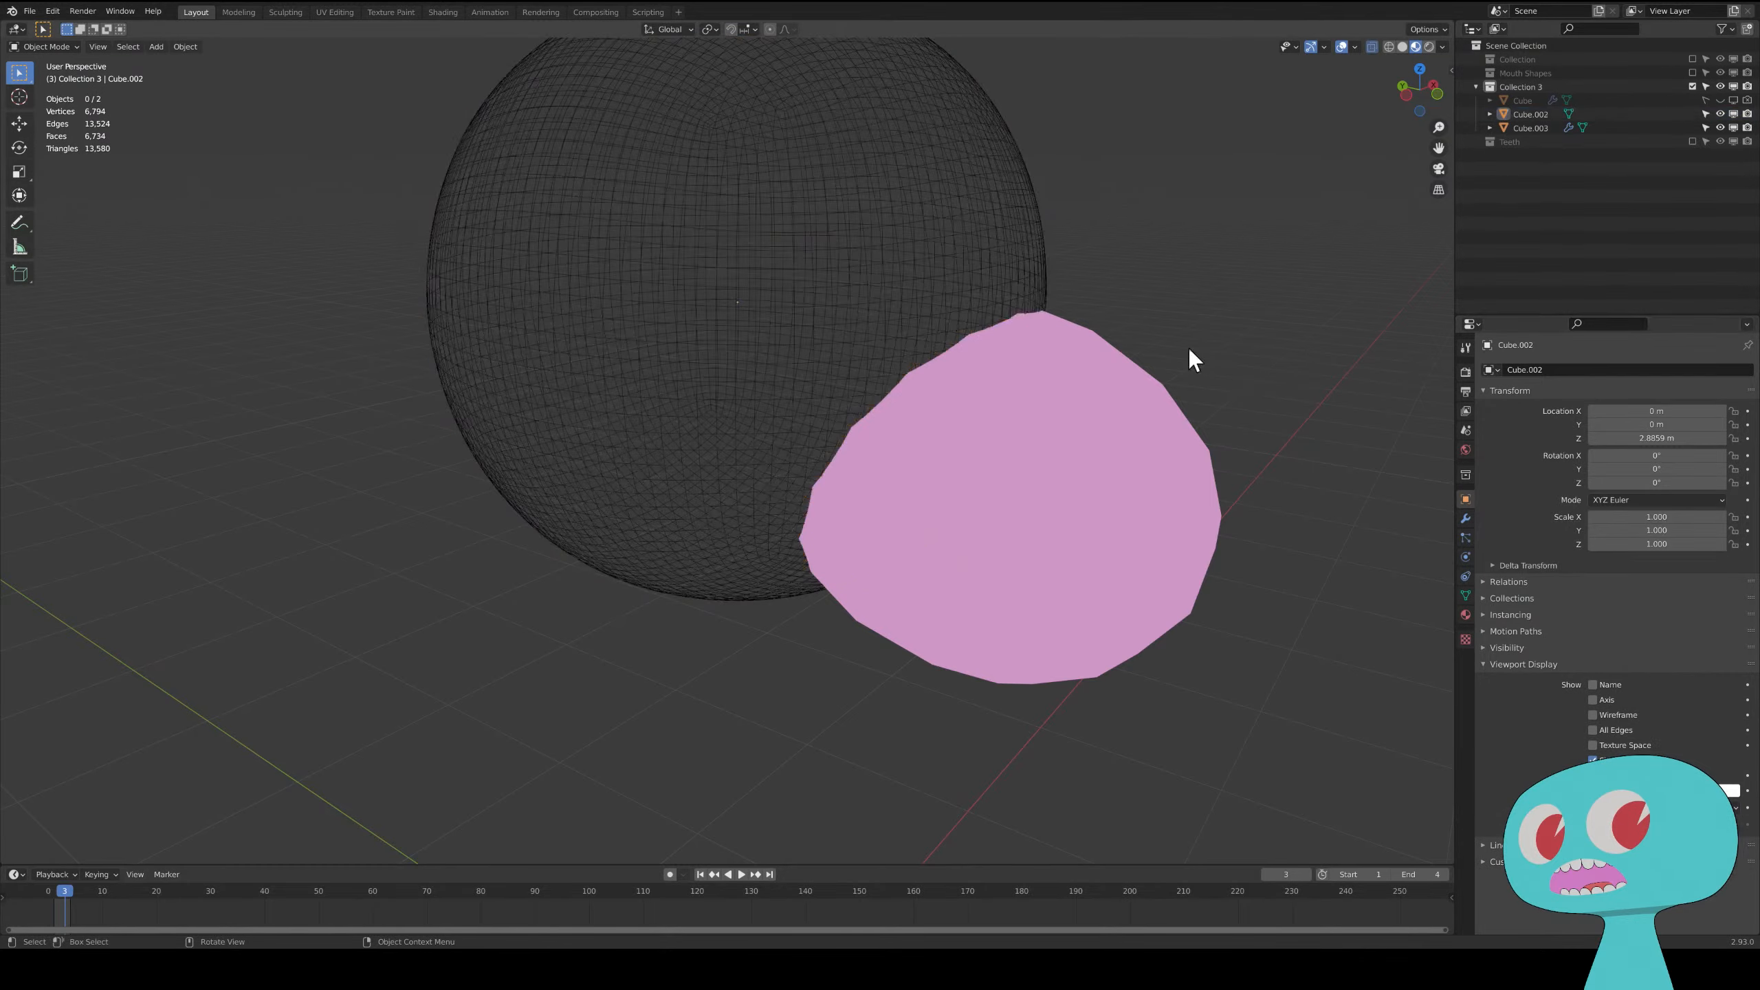
middle_click_drag(1188, 347, 1210, 393)
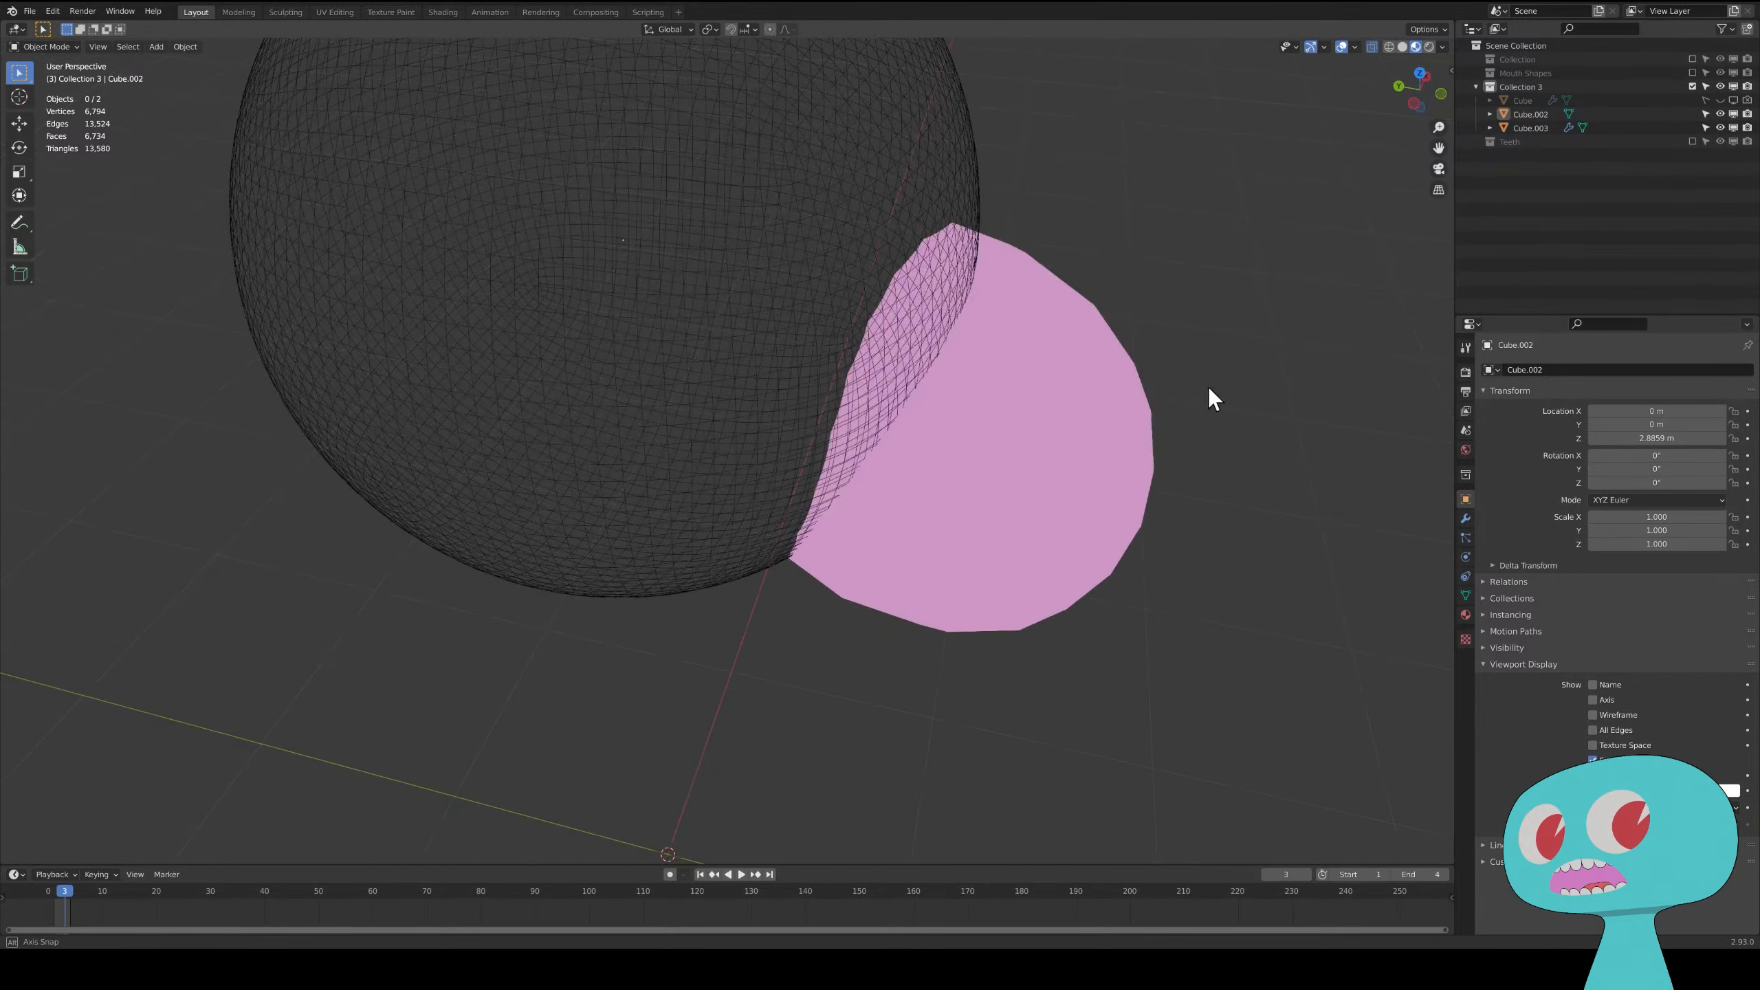
- Switch the pink mouth's Boolean modifier to Intersect and apply it
left_click(1101, 365)
left_click(1466, 518)
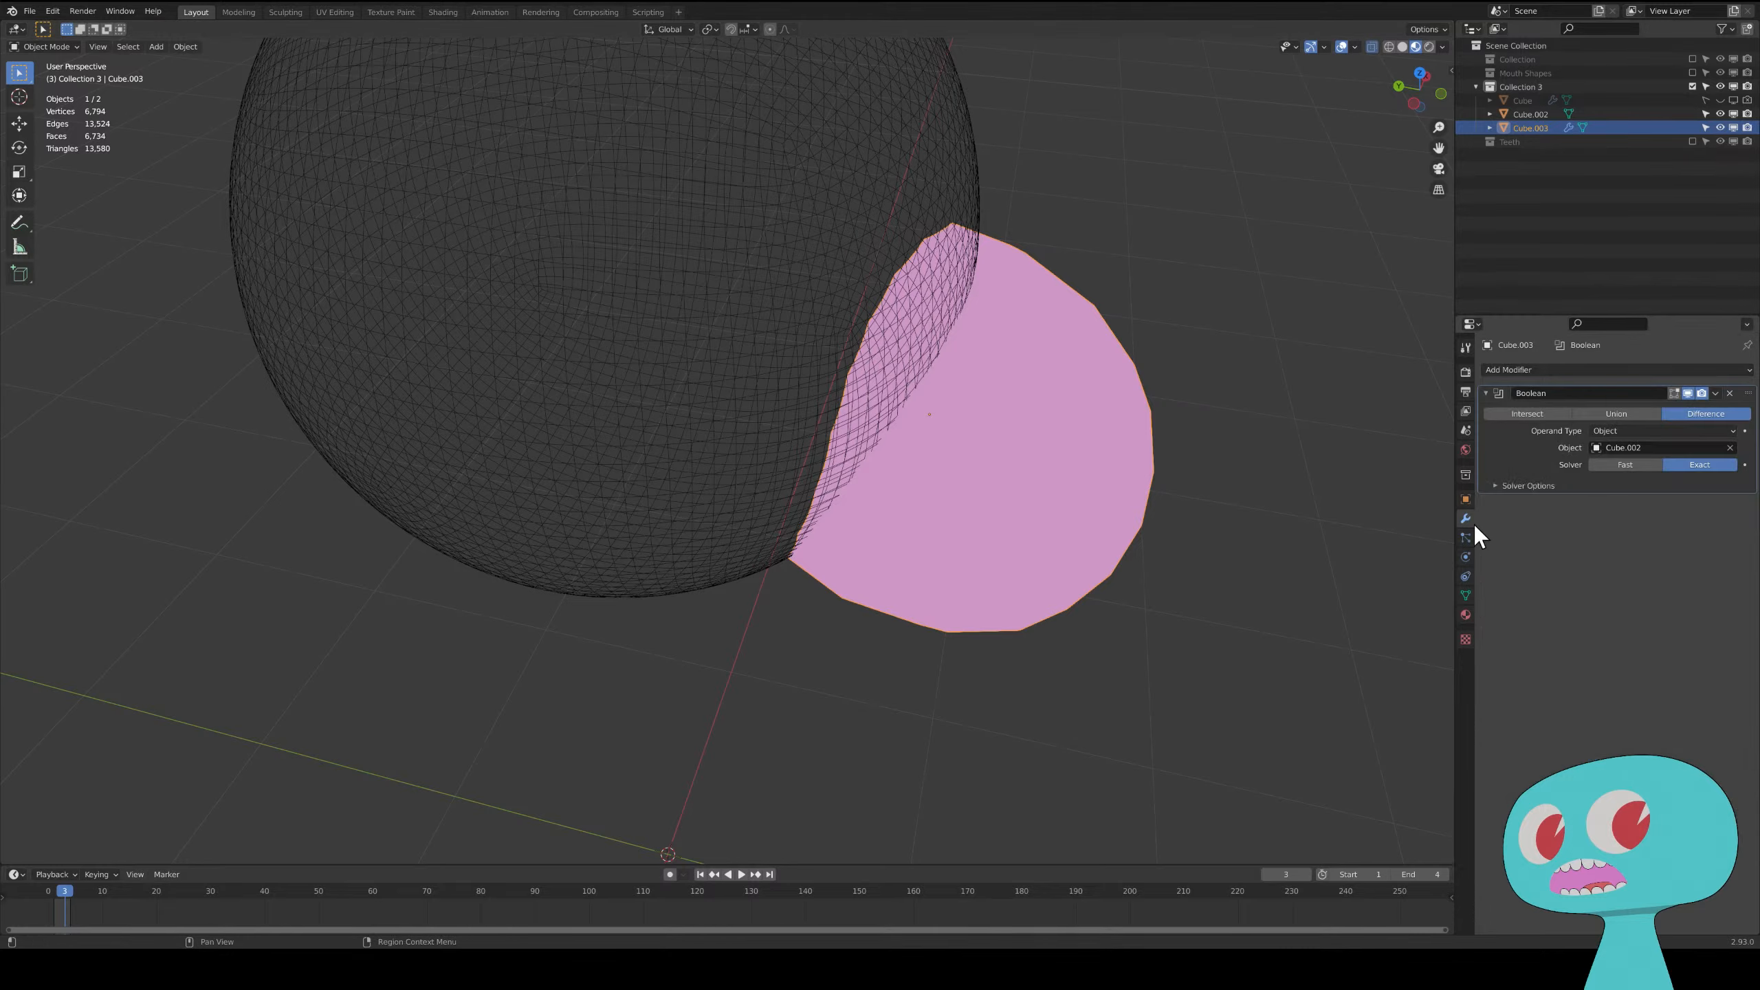
left_click(1528, 413)
middle_click_drag(1036, 415, 1166, 375)
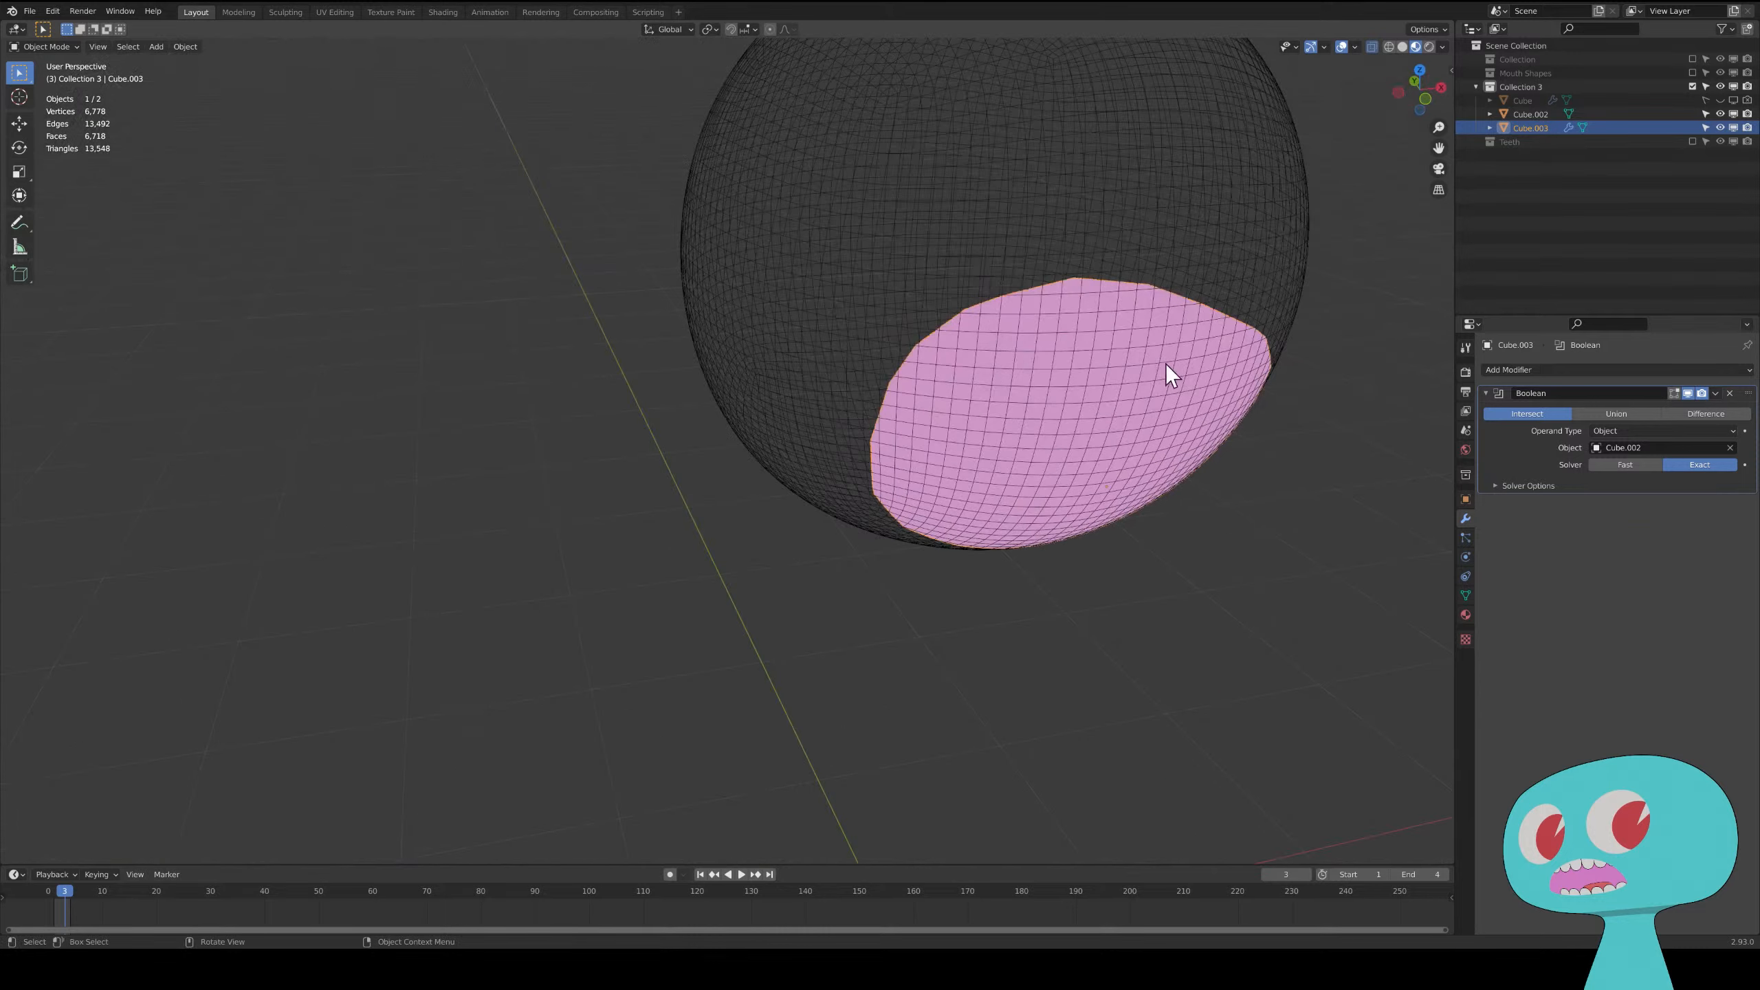
middle_click_drag(1144, 495, 1169, 493)
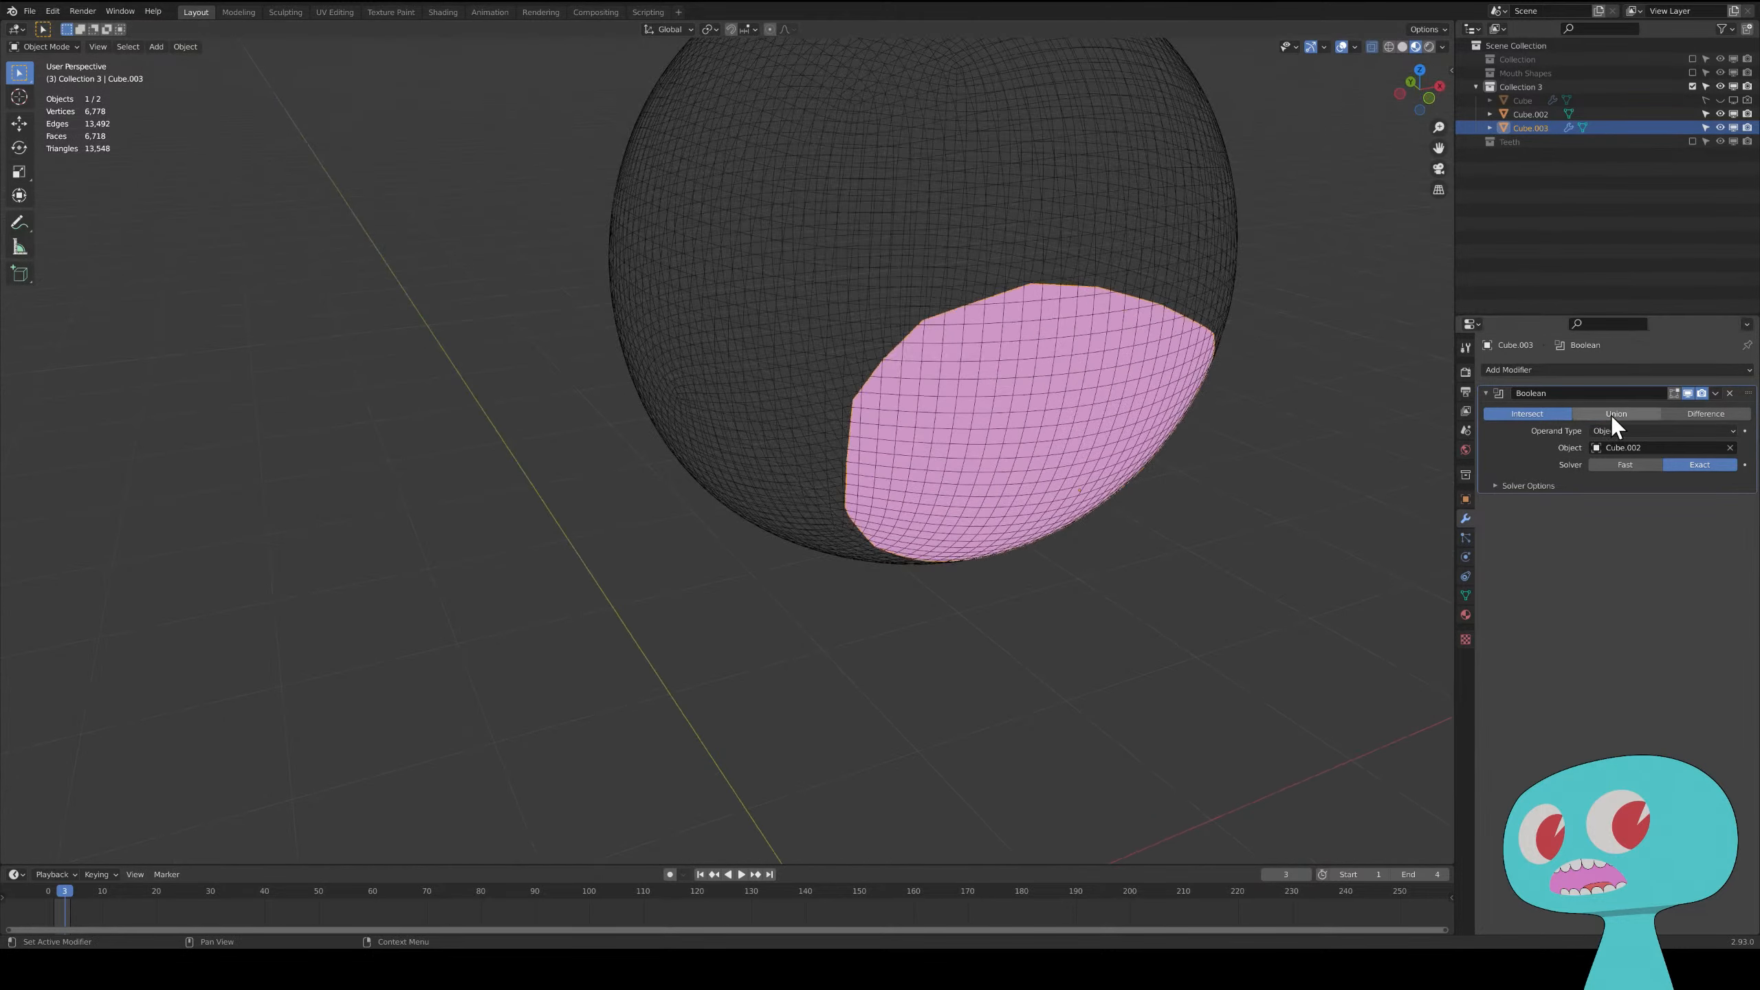
left_click(1612, 416)
left_click(1560, 414)
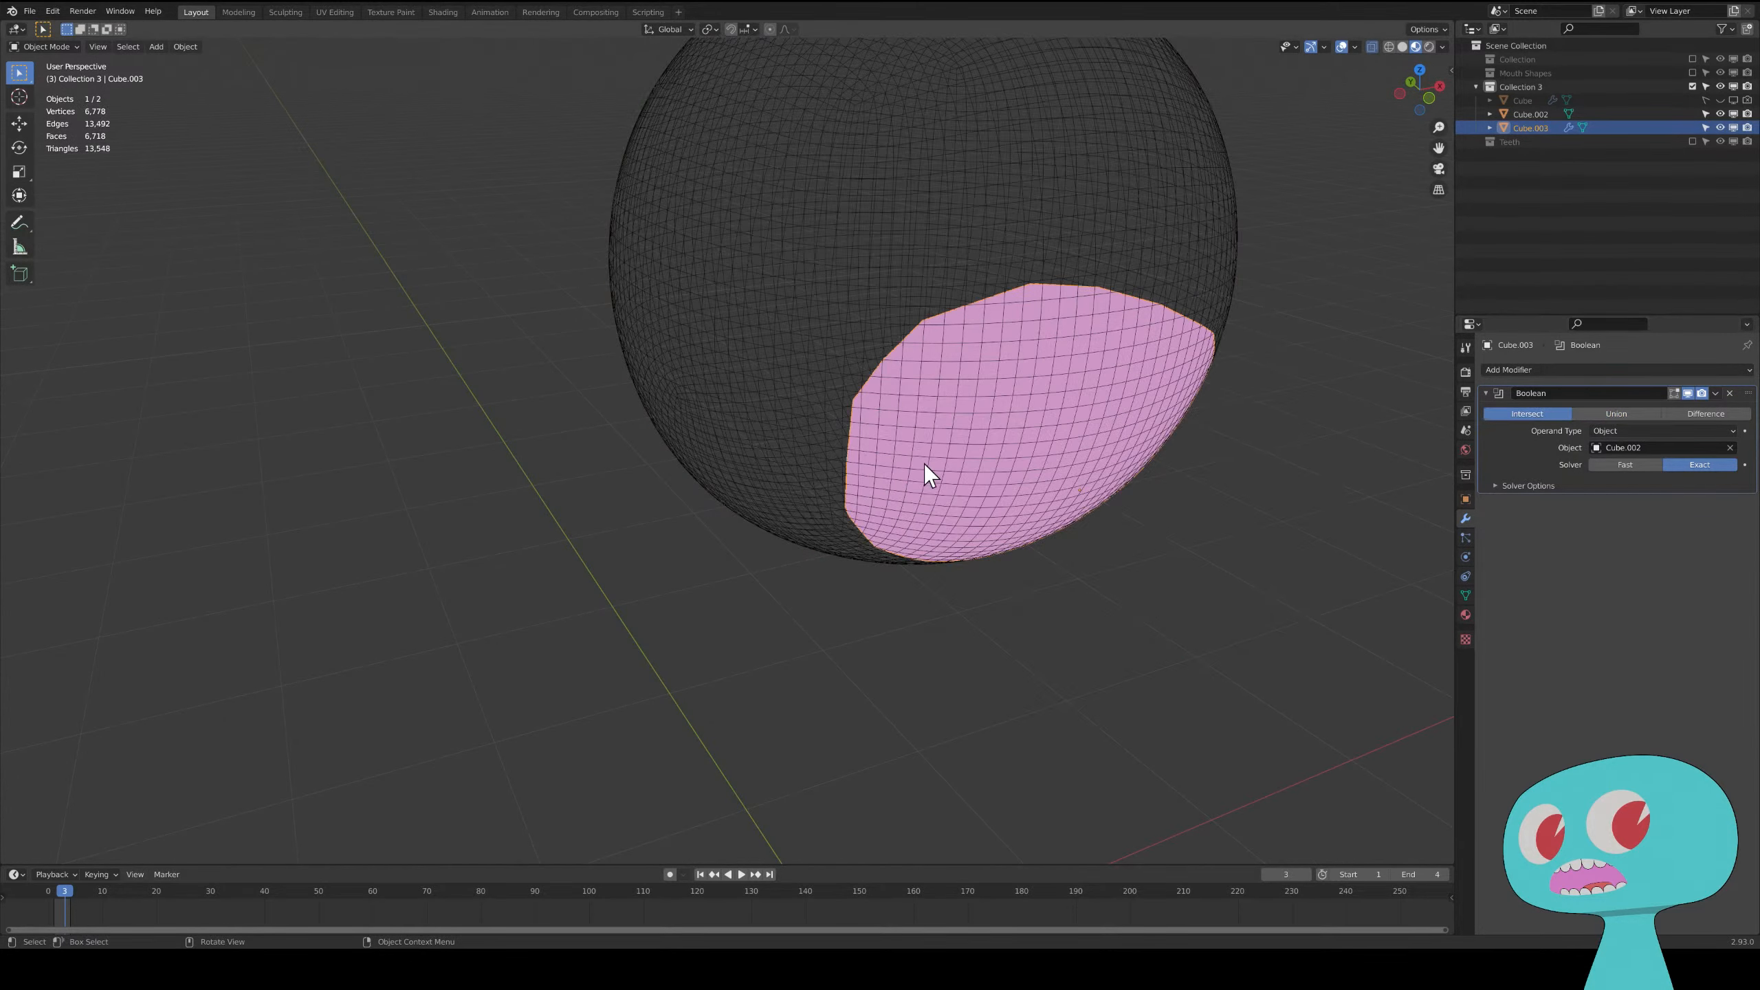
left_click(1716, 393)
left_click(1665, 410)
- Inspect the cut mouth mesh in Edit Mode and hide the wireframe head sphere Cube.002 around it
middle_click_drag(1220, 444, 914, 499)
left_click(993, 394)
left_click(976, 394)
key("Tab")
left_click(860, 195)
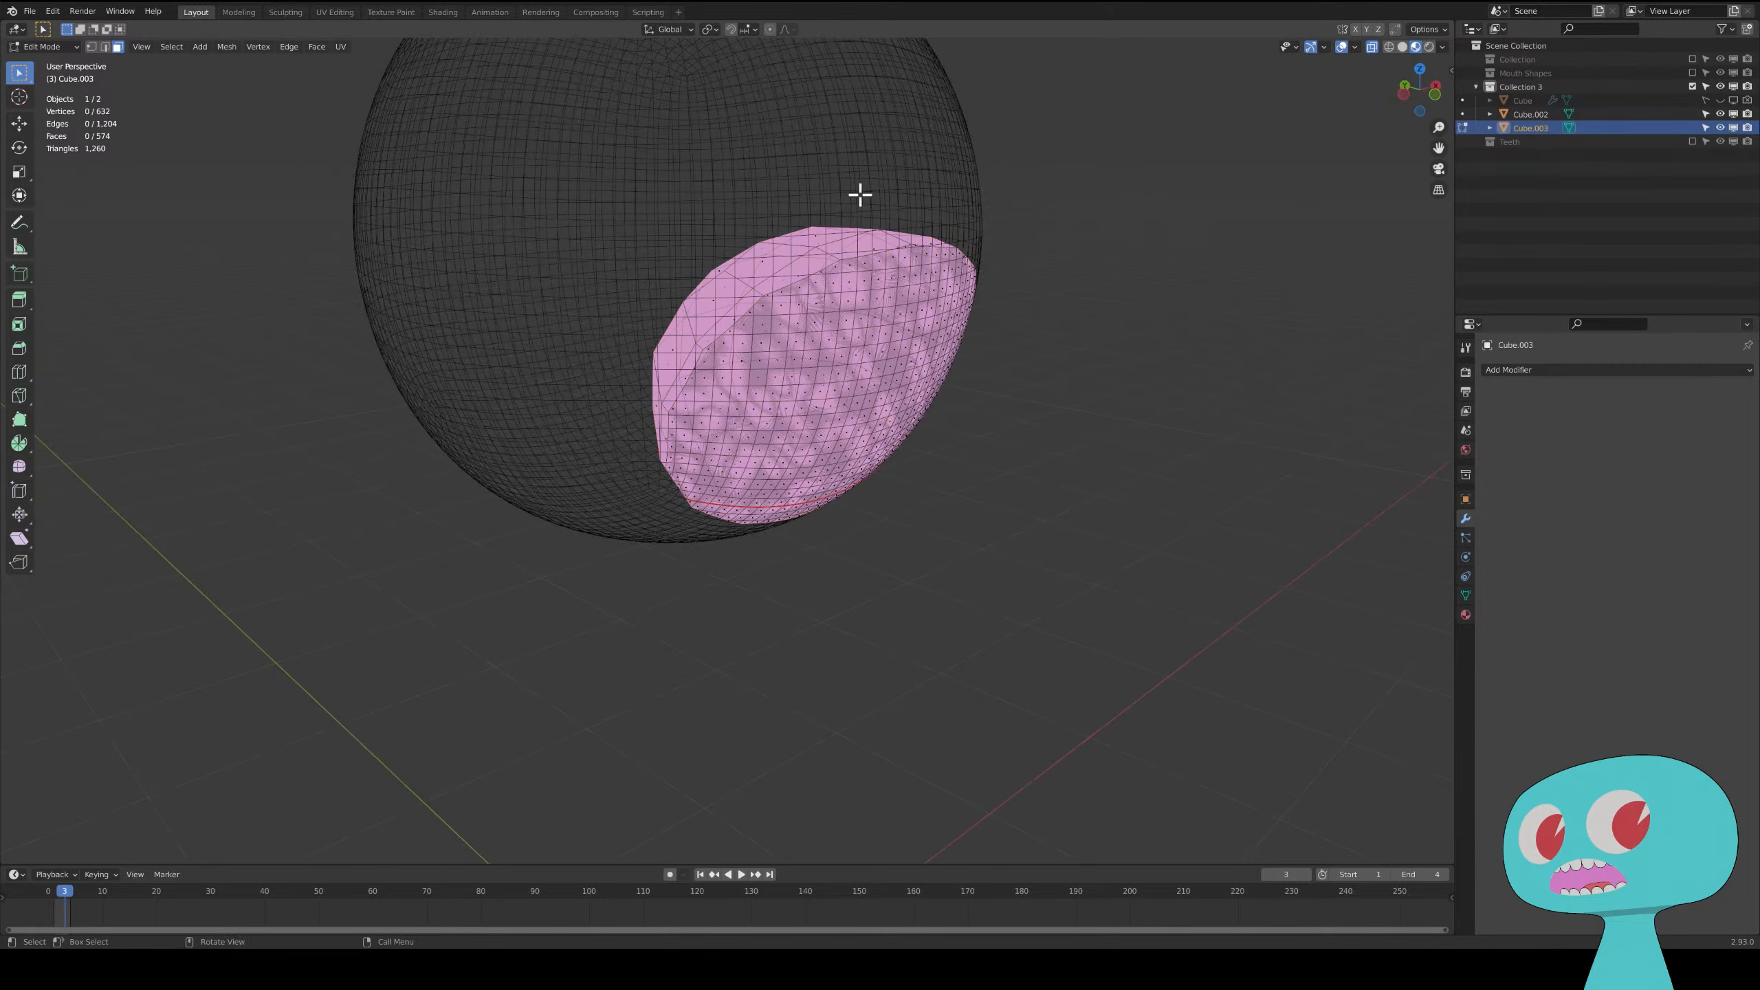
left_click(1721, 114)
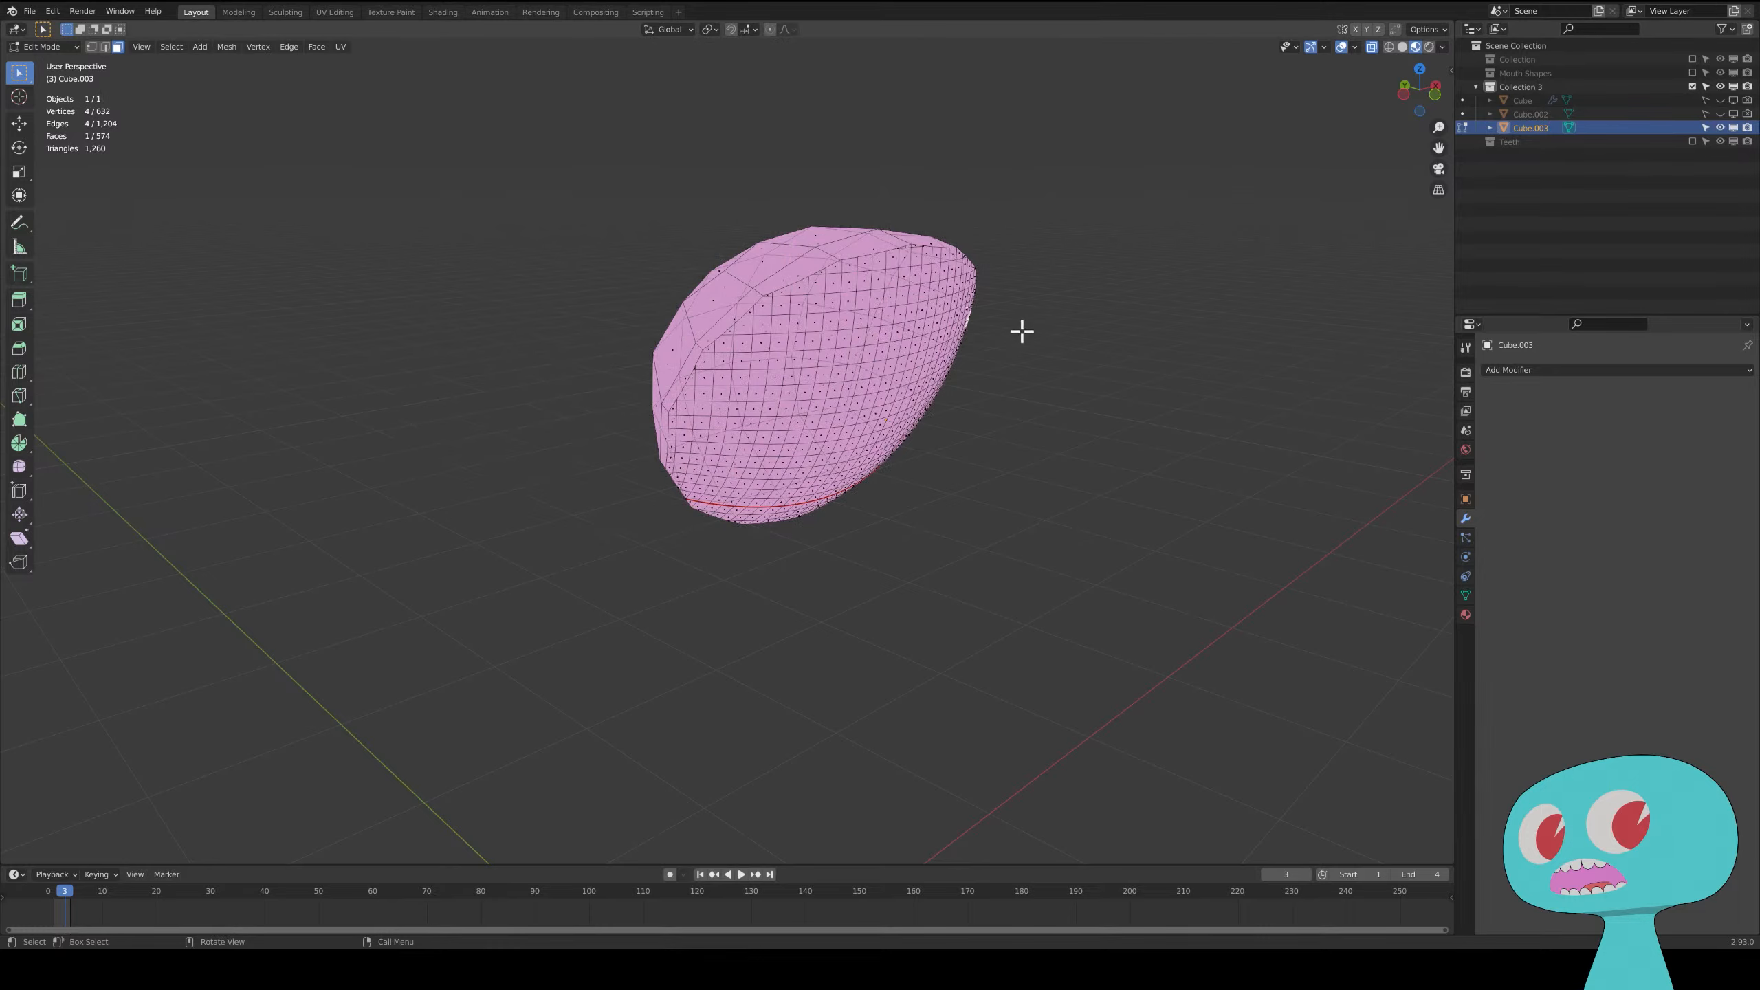
middle_click_drag(1022, 332, 1050, 374)
key("Tab")
scroll(958, 349, "up", 3)
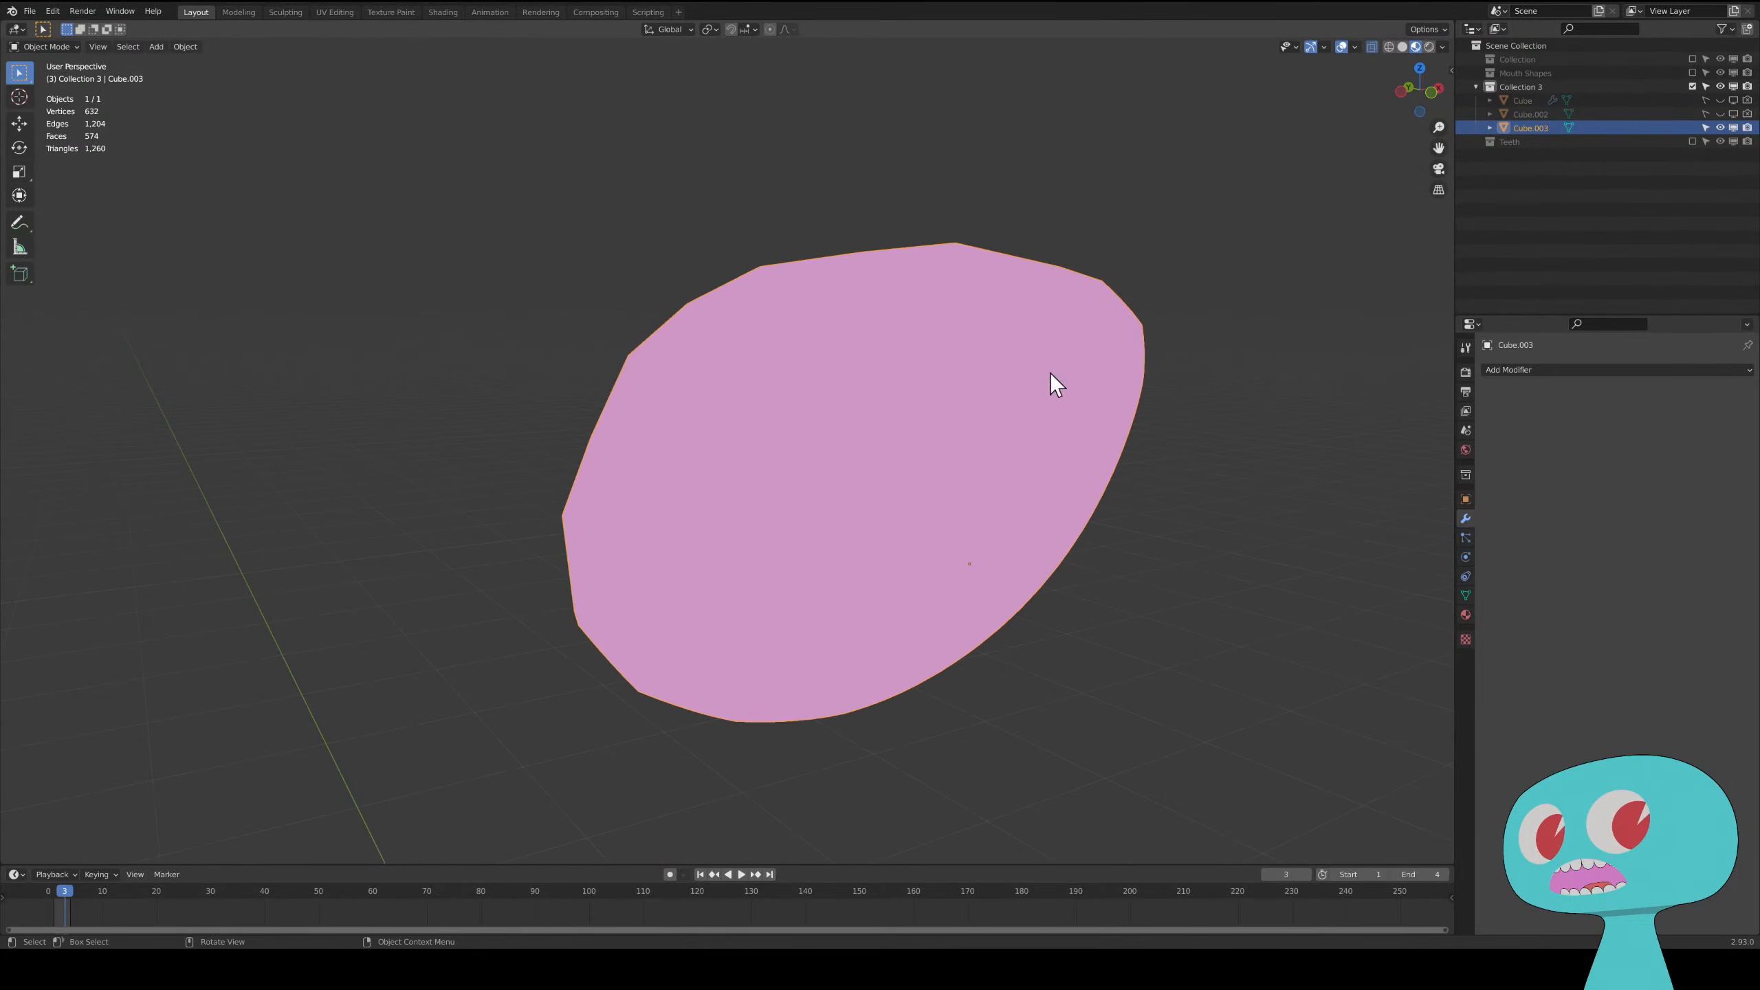
- Enable the Face Orientation overlay and enter Edit Mode on the mouth mesh
left_click(1356, 46)
left_click(1282, 307)
middle_click_drag(1164, 367, 1026, 431)
key("Tab")
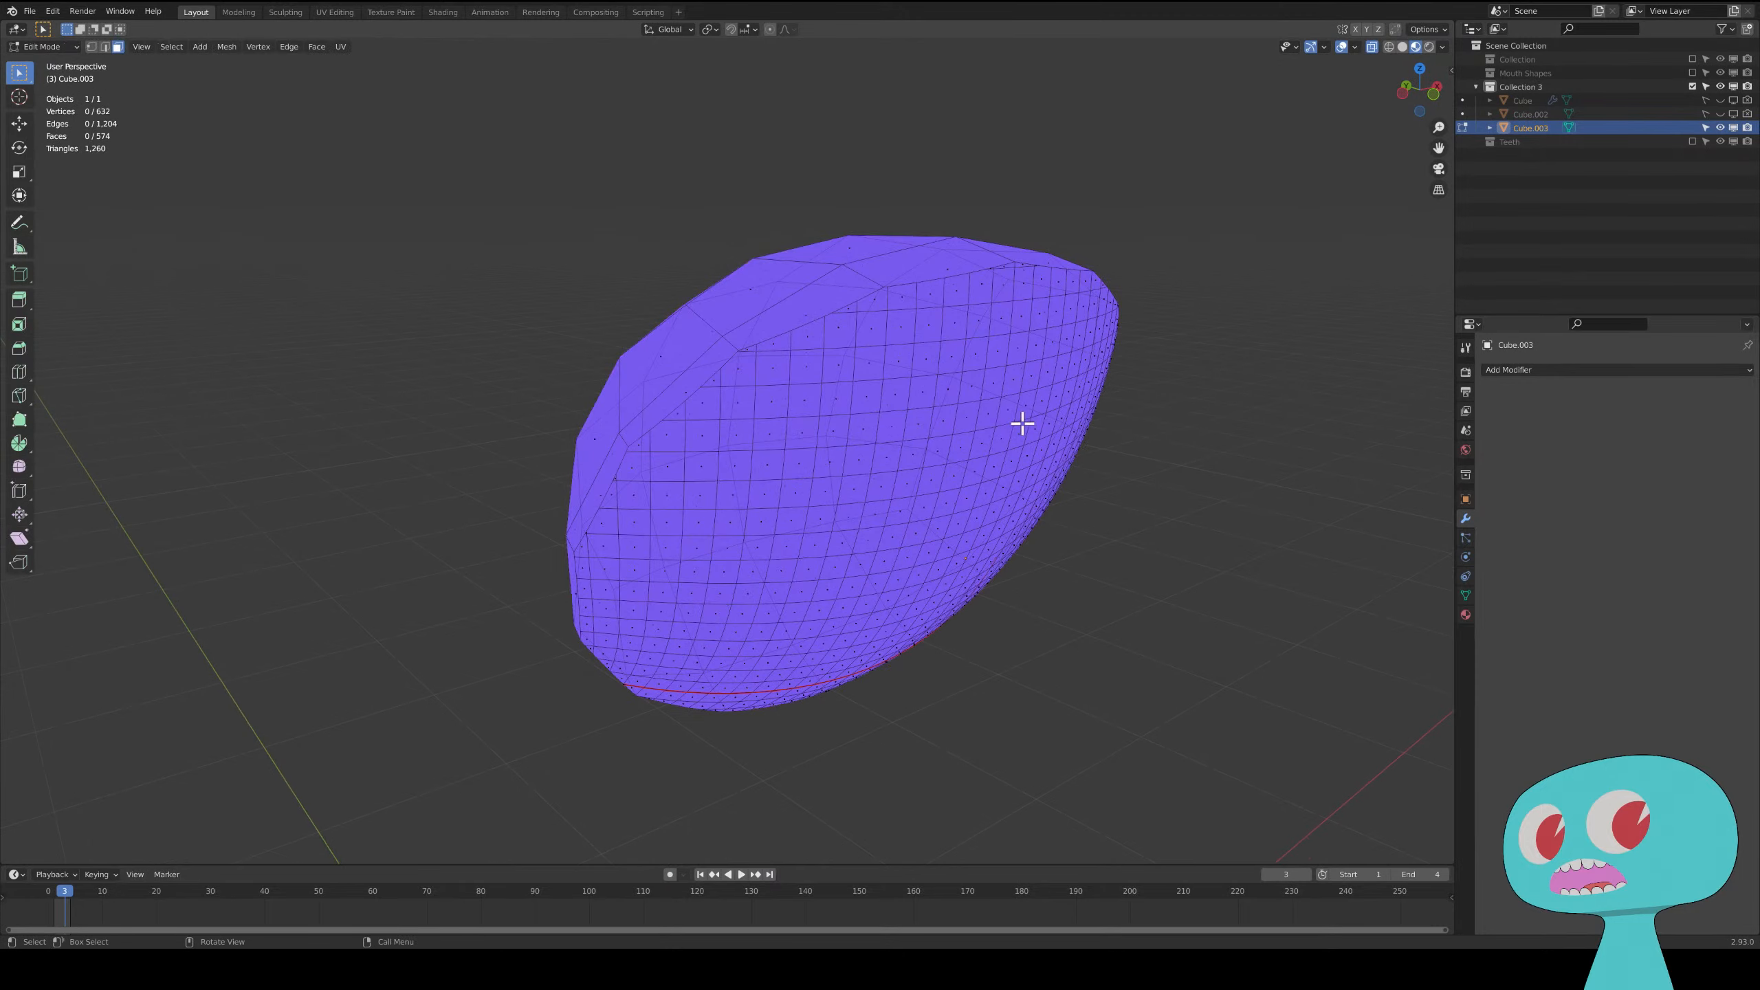
- Turn off X-ray and delete the mouth mesh's dense front grid faces, keeping only the large faces of the rounded back shell
middle_click_drag(853, 394, 745, 426)
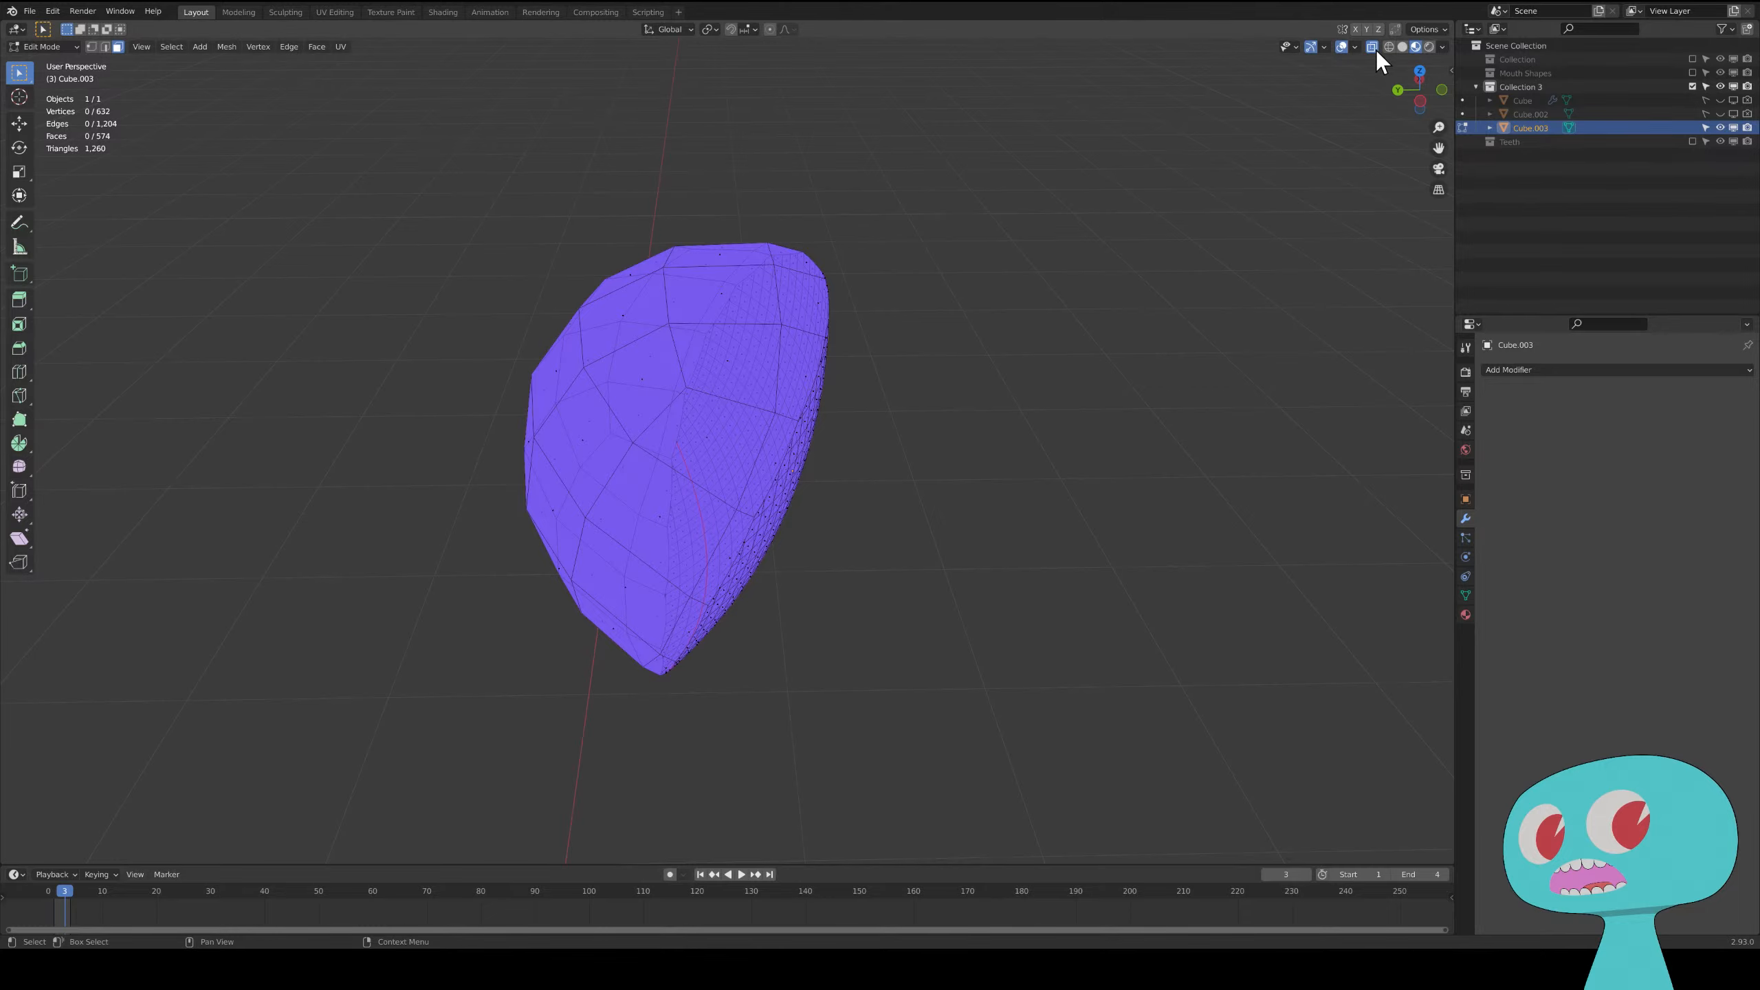
key("alt+z")
left_click(719, 400, "alt")
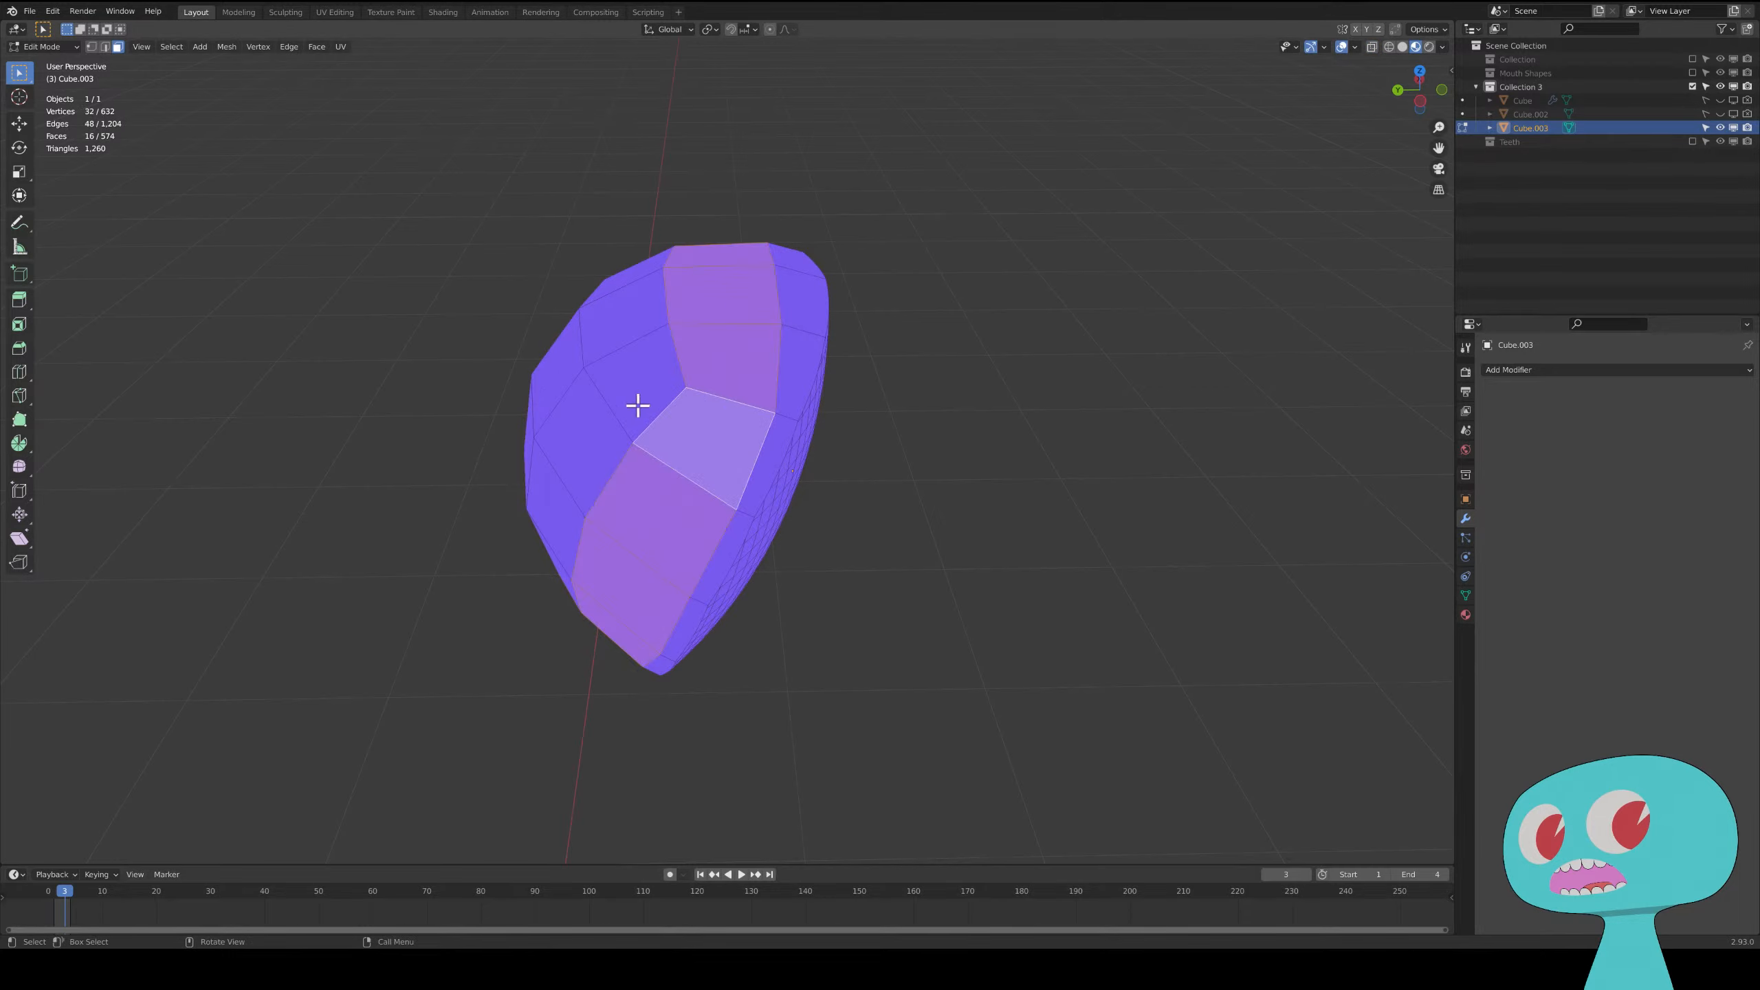
key("ctrl+KP_Add")
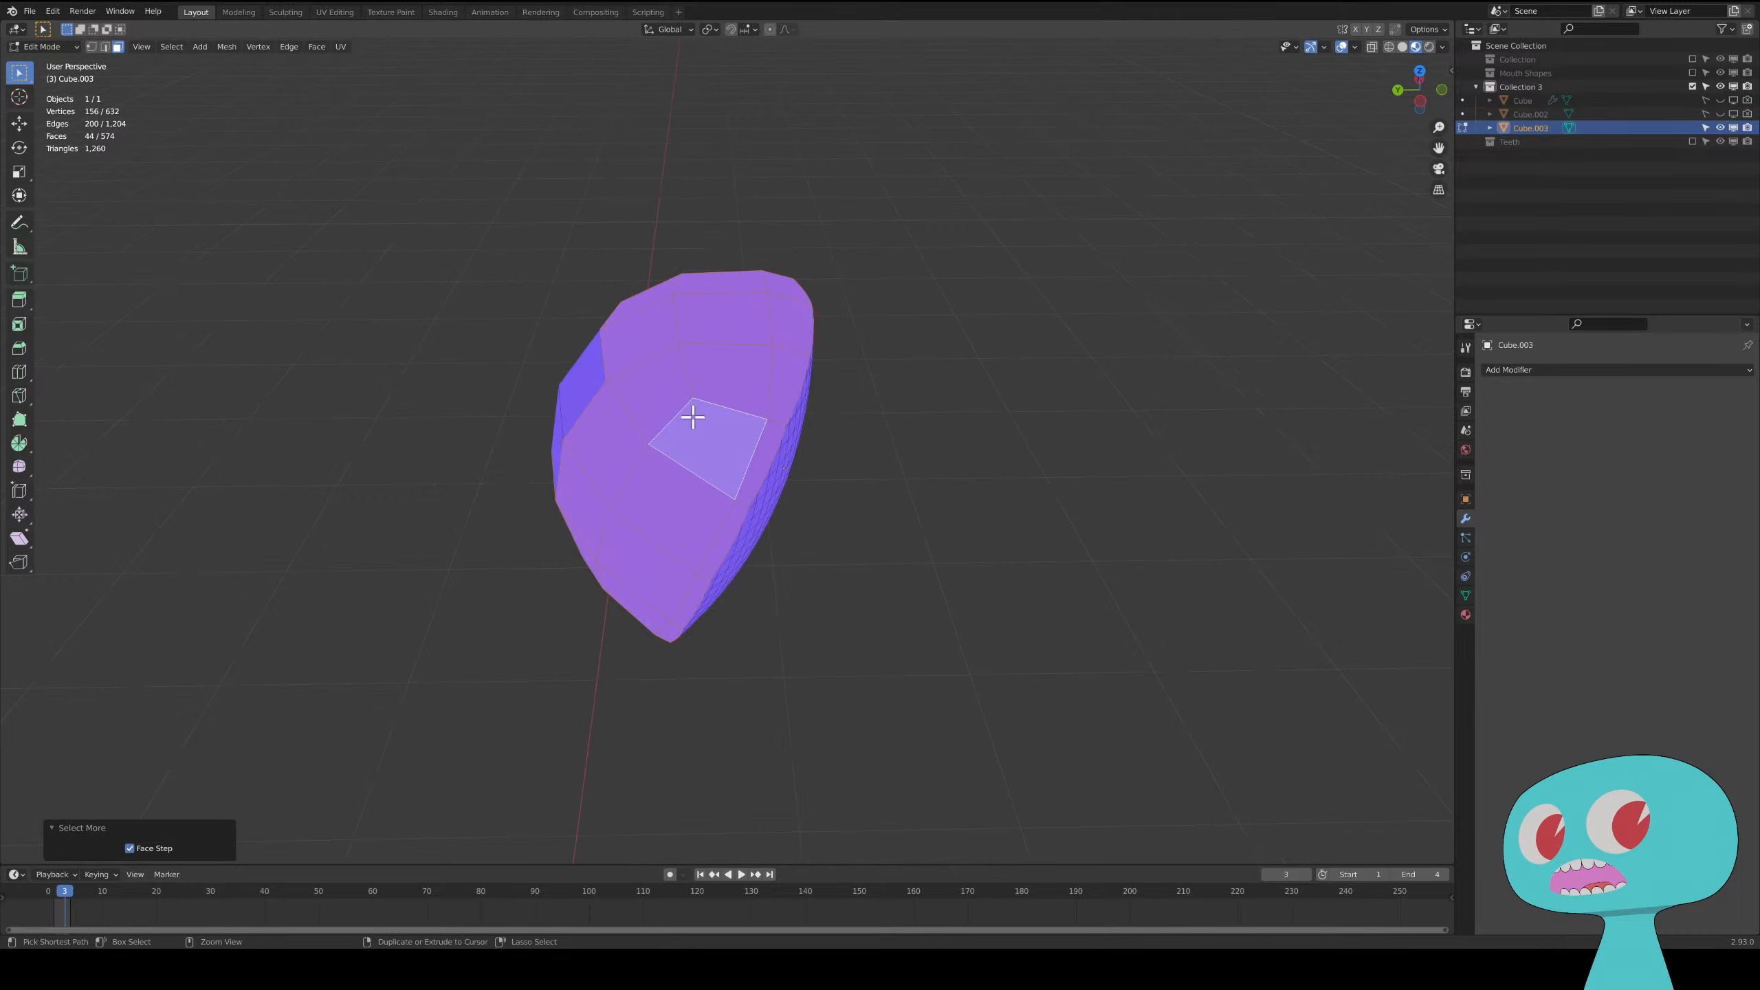
mouse_move(780, 449)
middle_mouse_down()
mouse_move(769, 492)
mouse_move(876, 449)
middle_mouse_up()
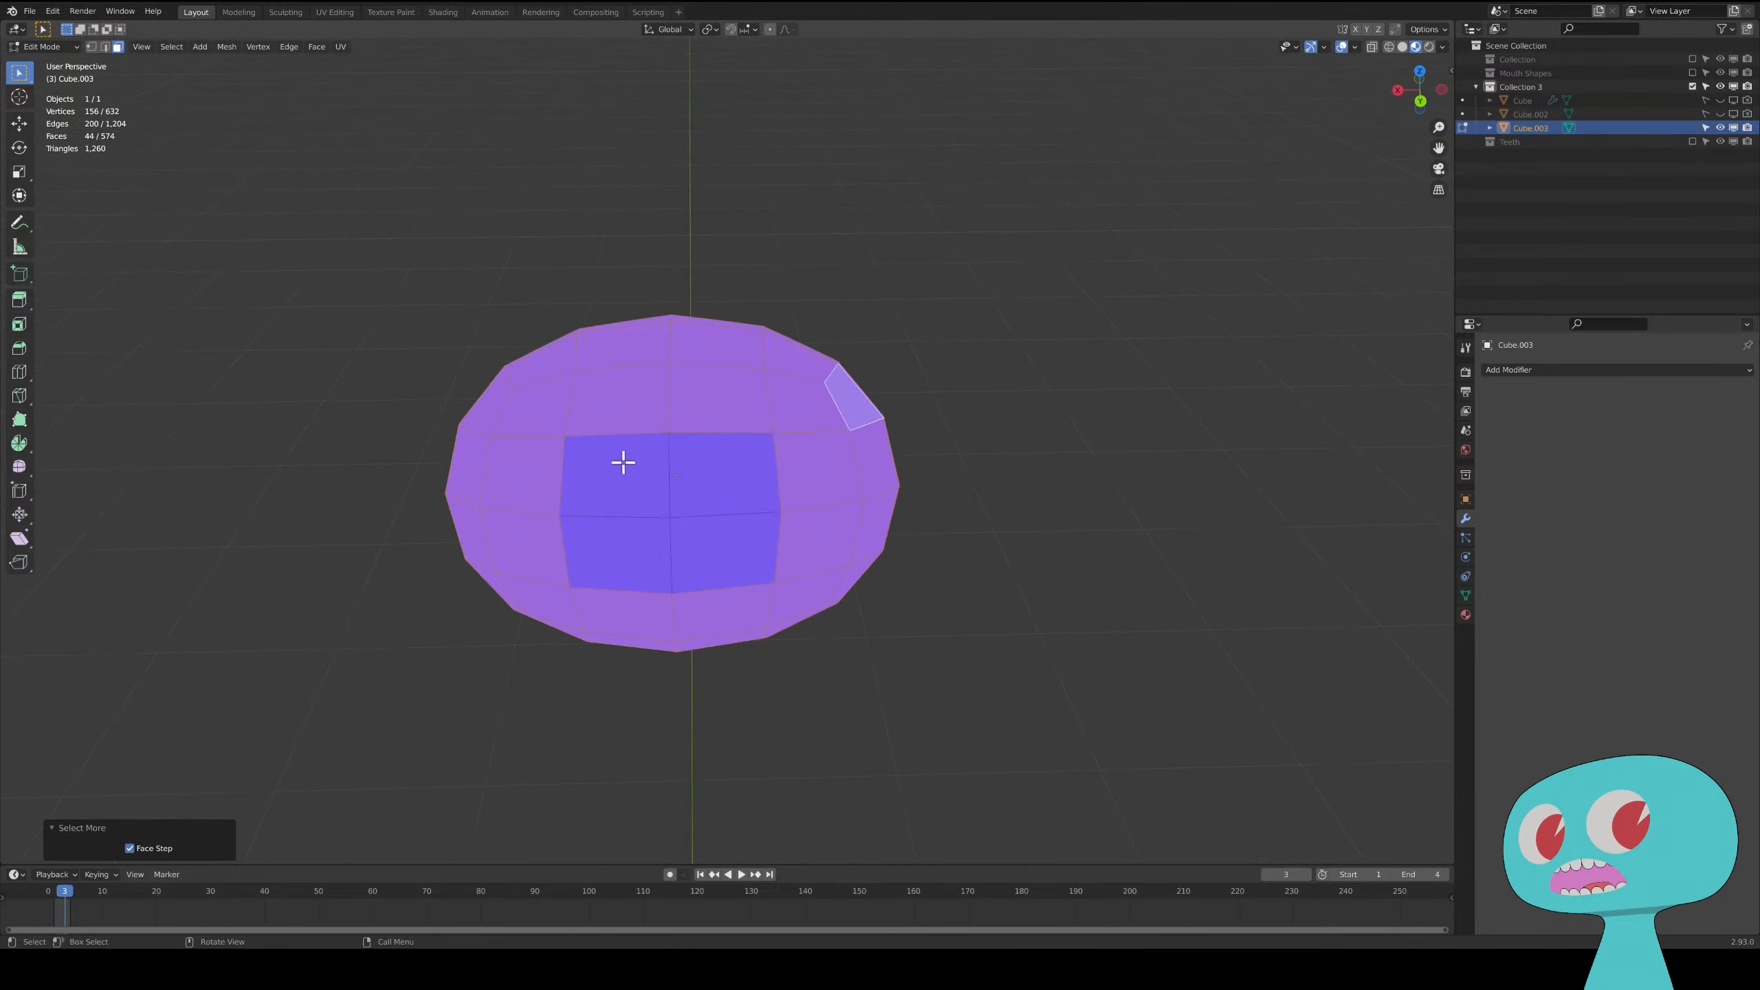
key("c")
left_click_drag(643, 472, 724, 521)
right_click(724, 521)
middle_click_drag(1041, 357, 794, 542)
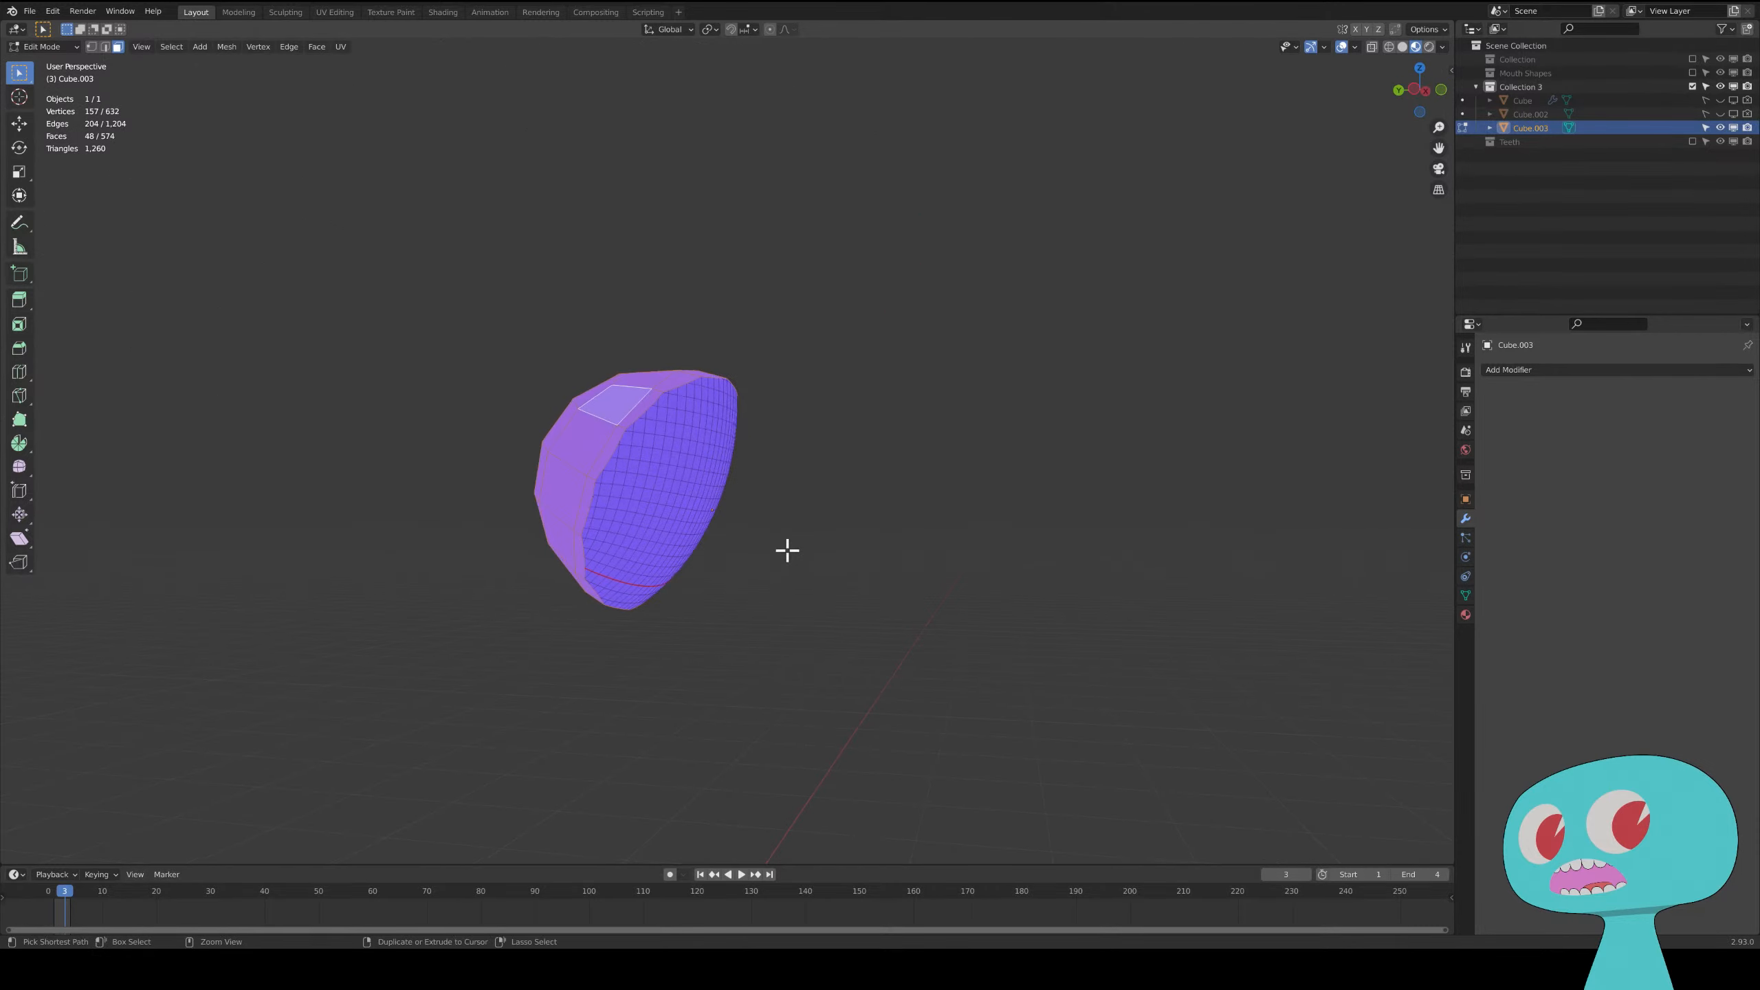
key("ctrl+i")
key("x")
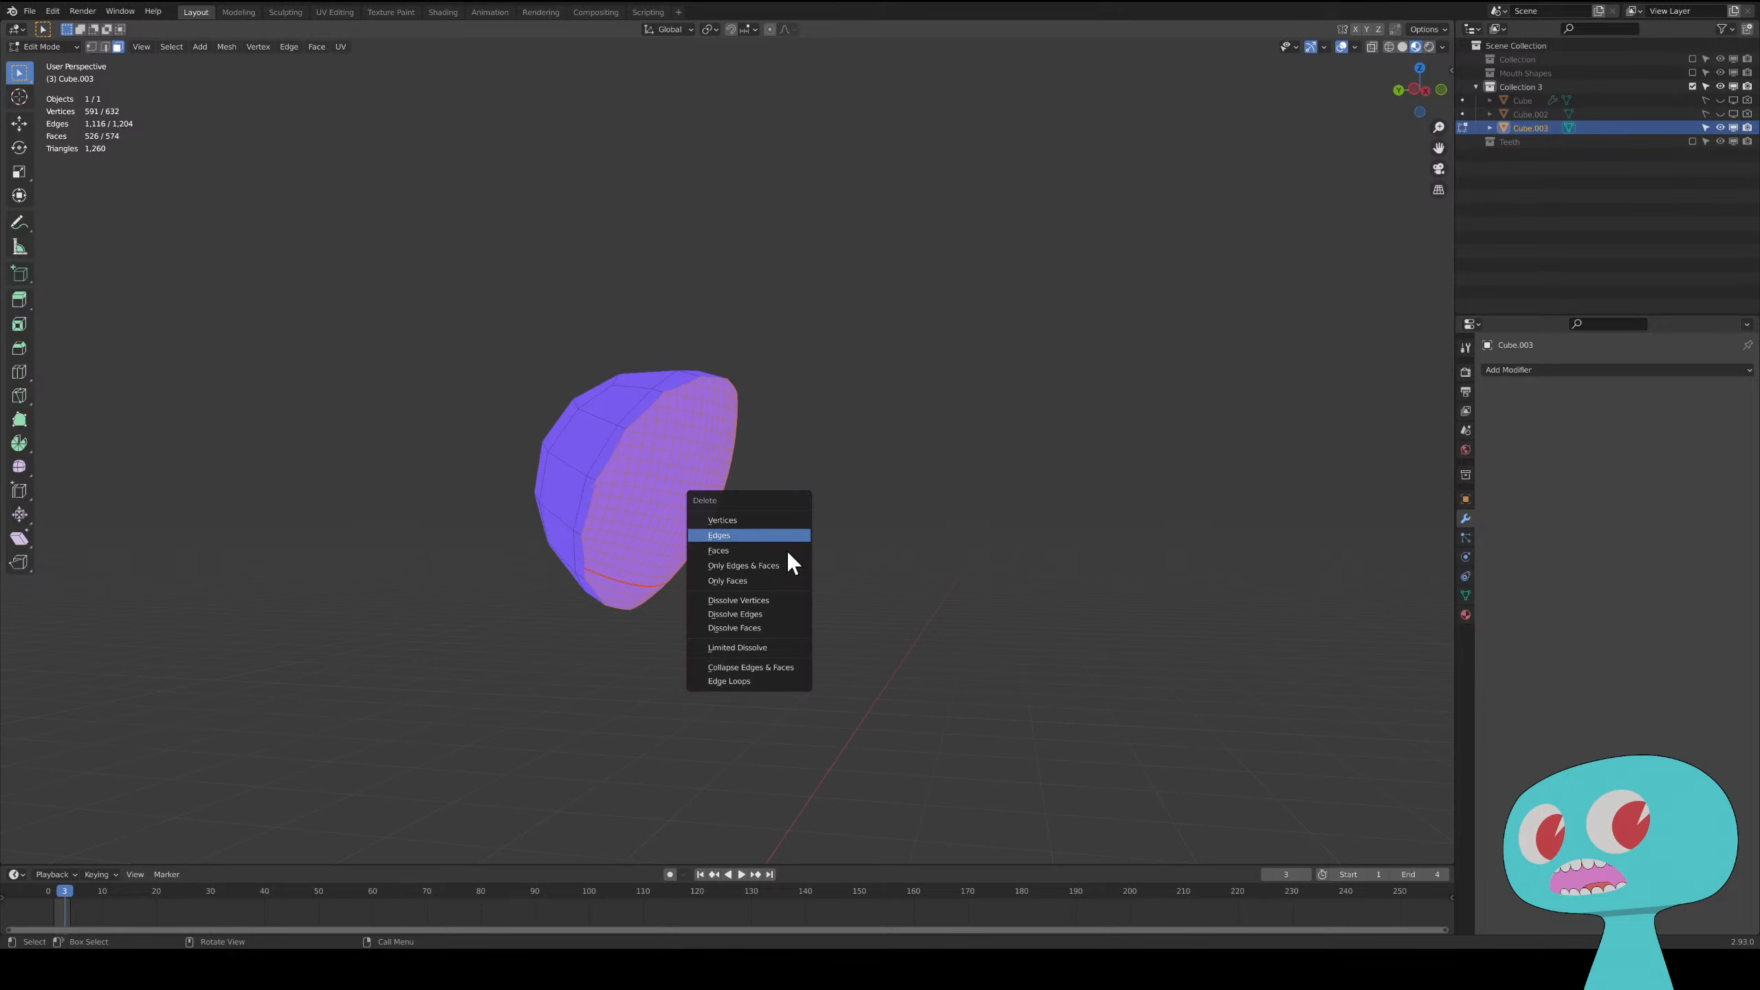
left_click(780, 551)
- Select the whole remaining mouth shell and flip its normals towards the inside
middle_click_drag(847, 548, 606, 507)
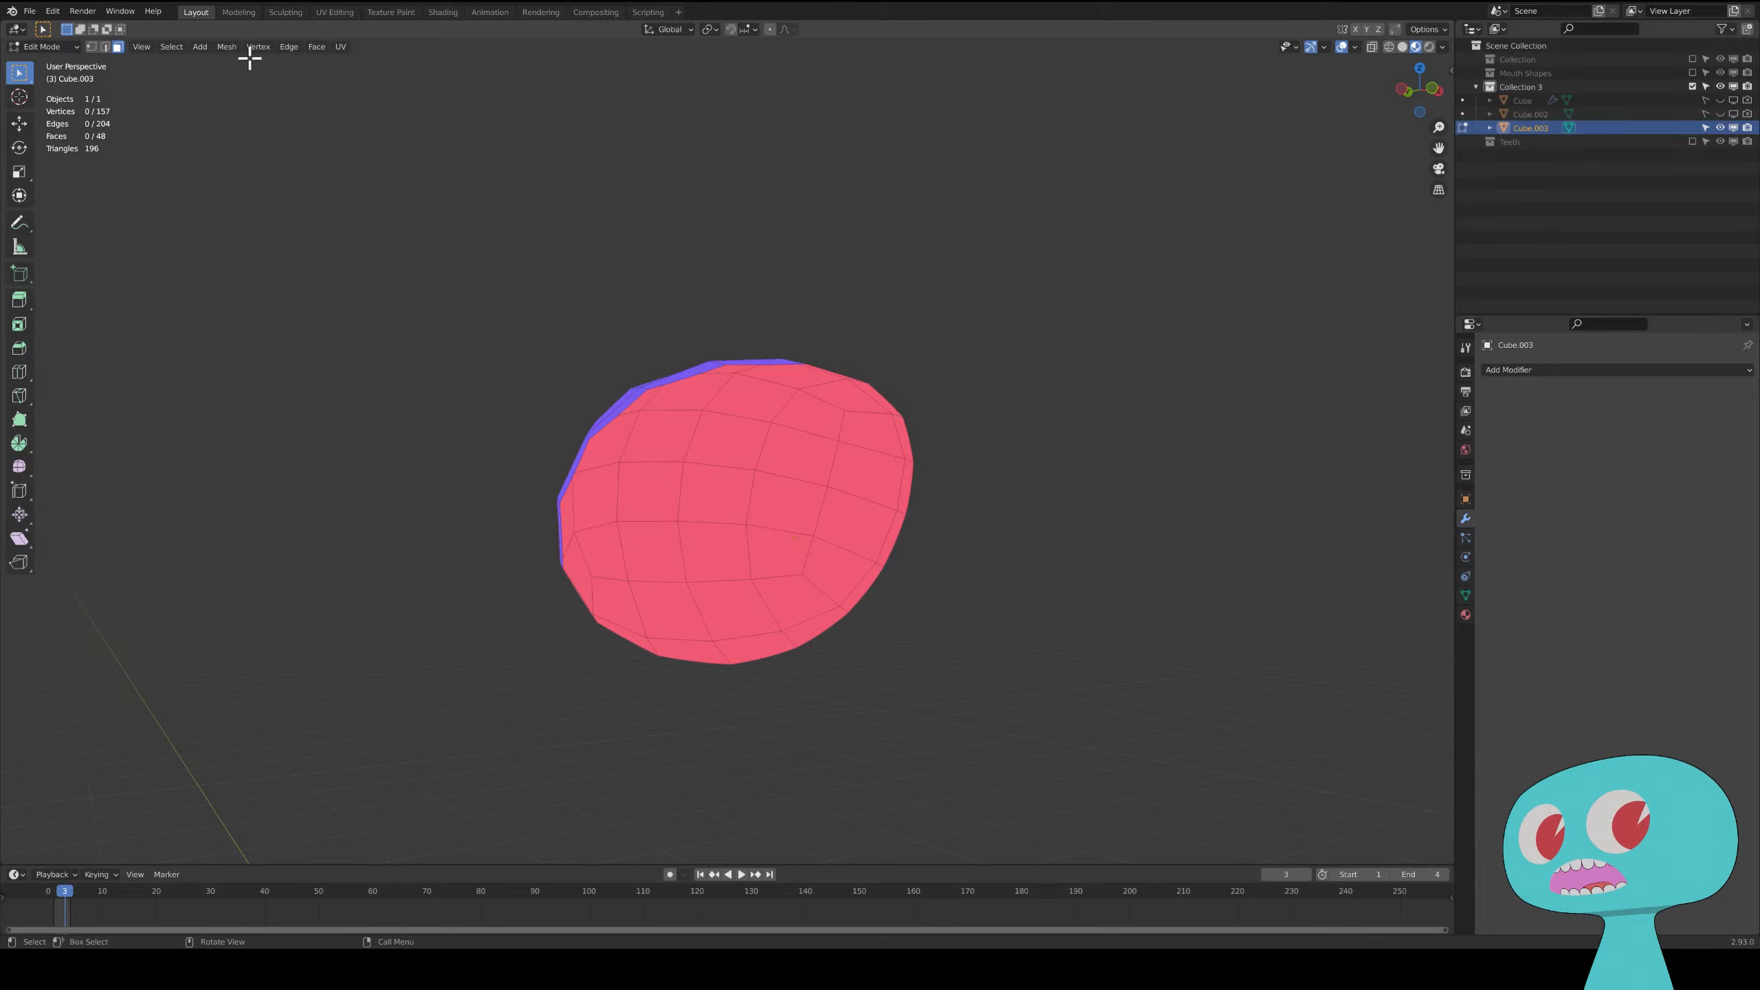
left_click(647, 484)
key("ctrl+l")
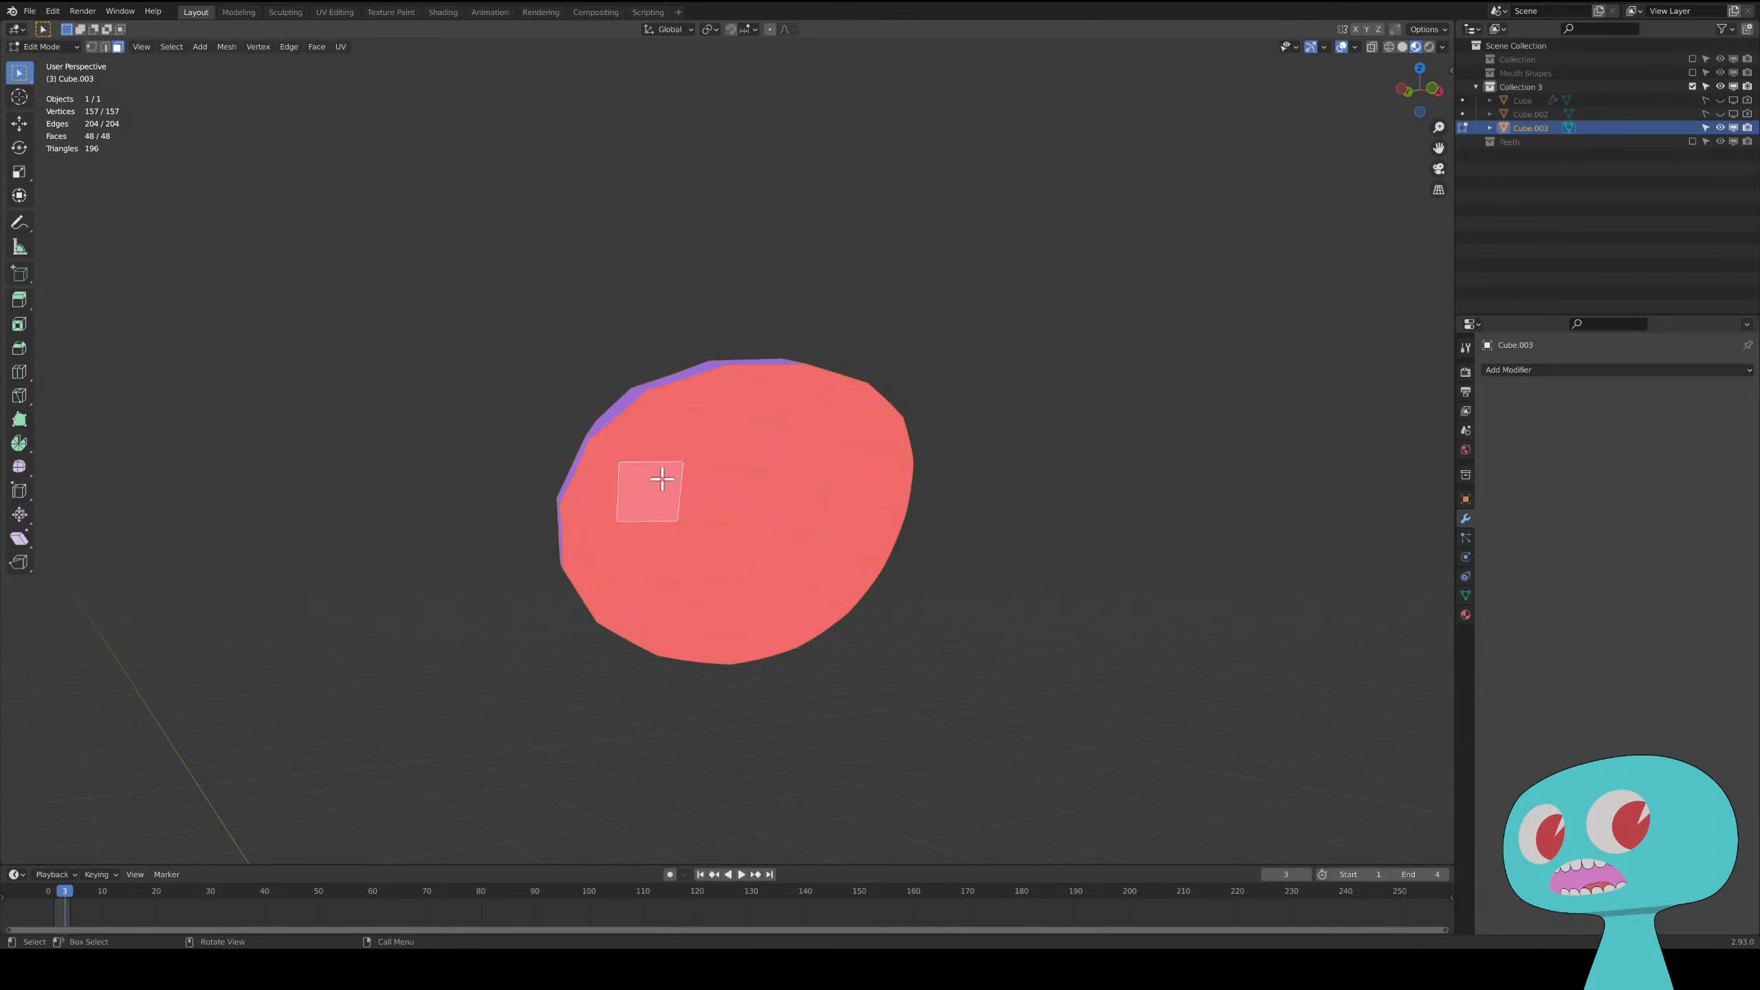
left_click(228, 49)
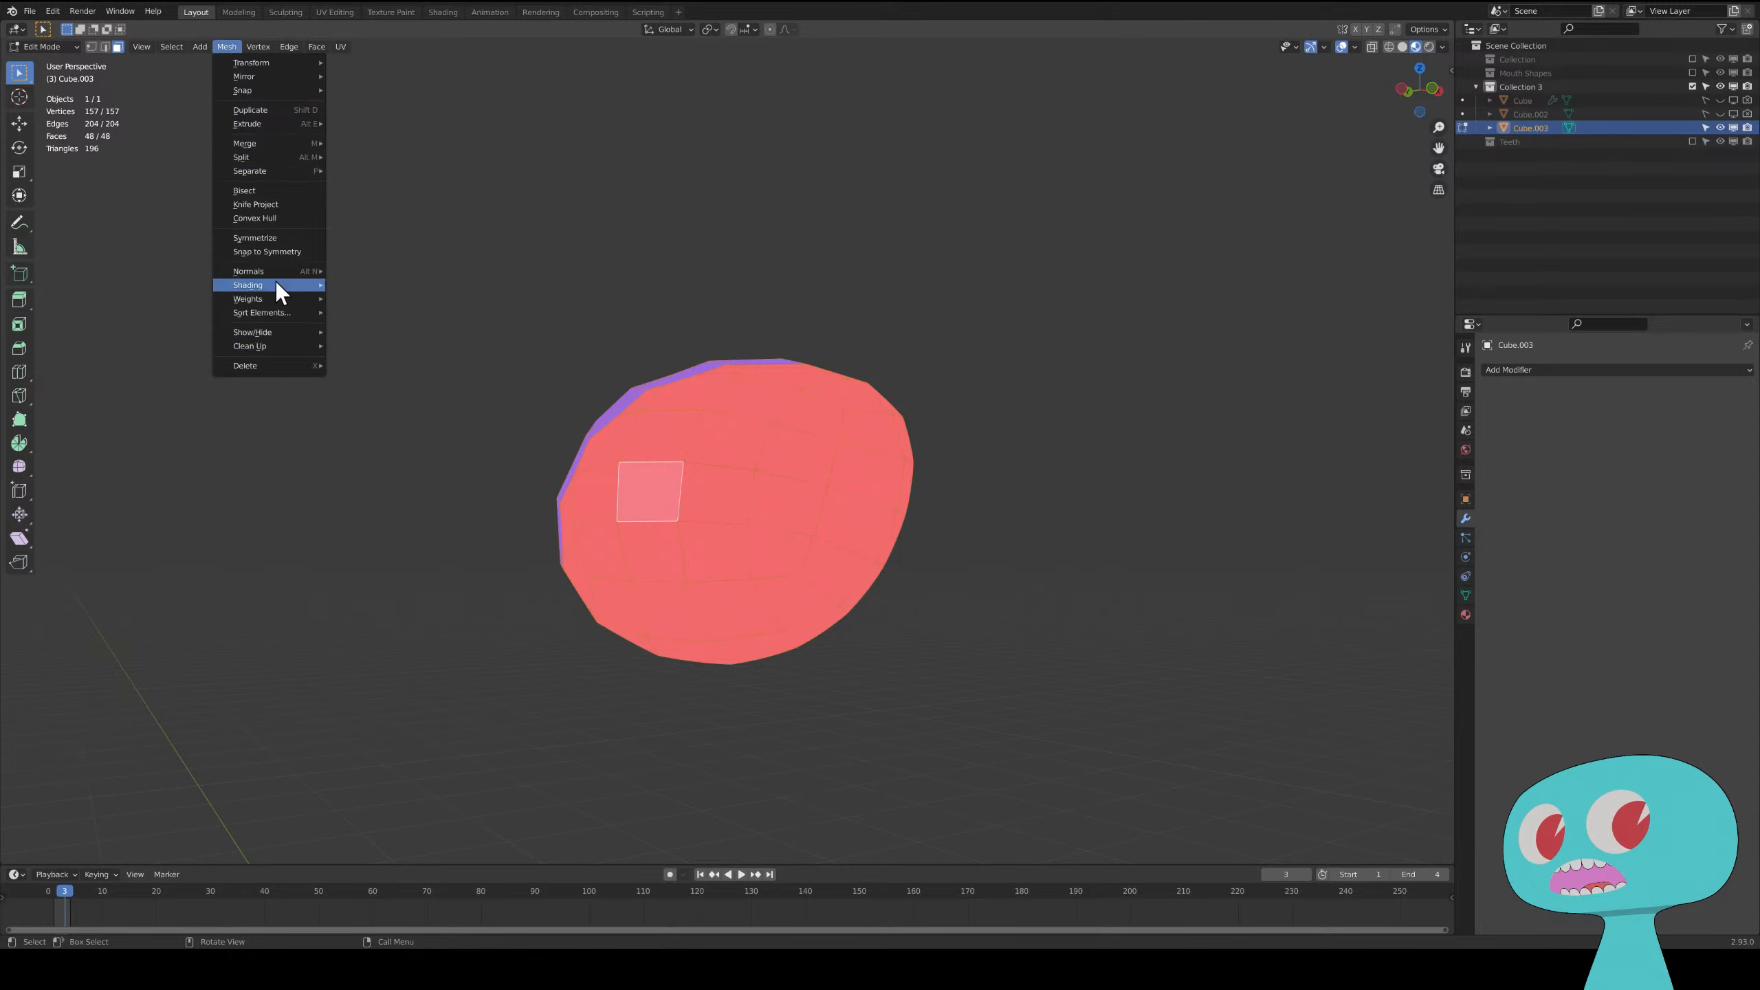
mouse_move(282, 266)
left_click(392, 271)
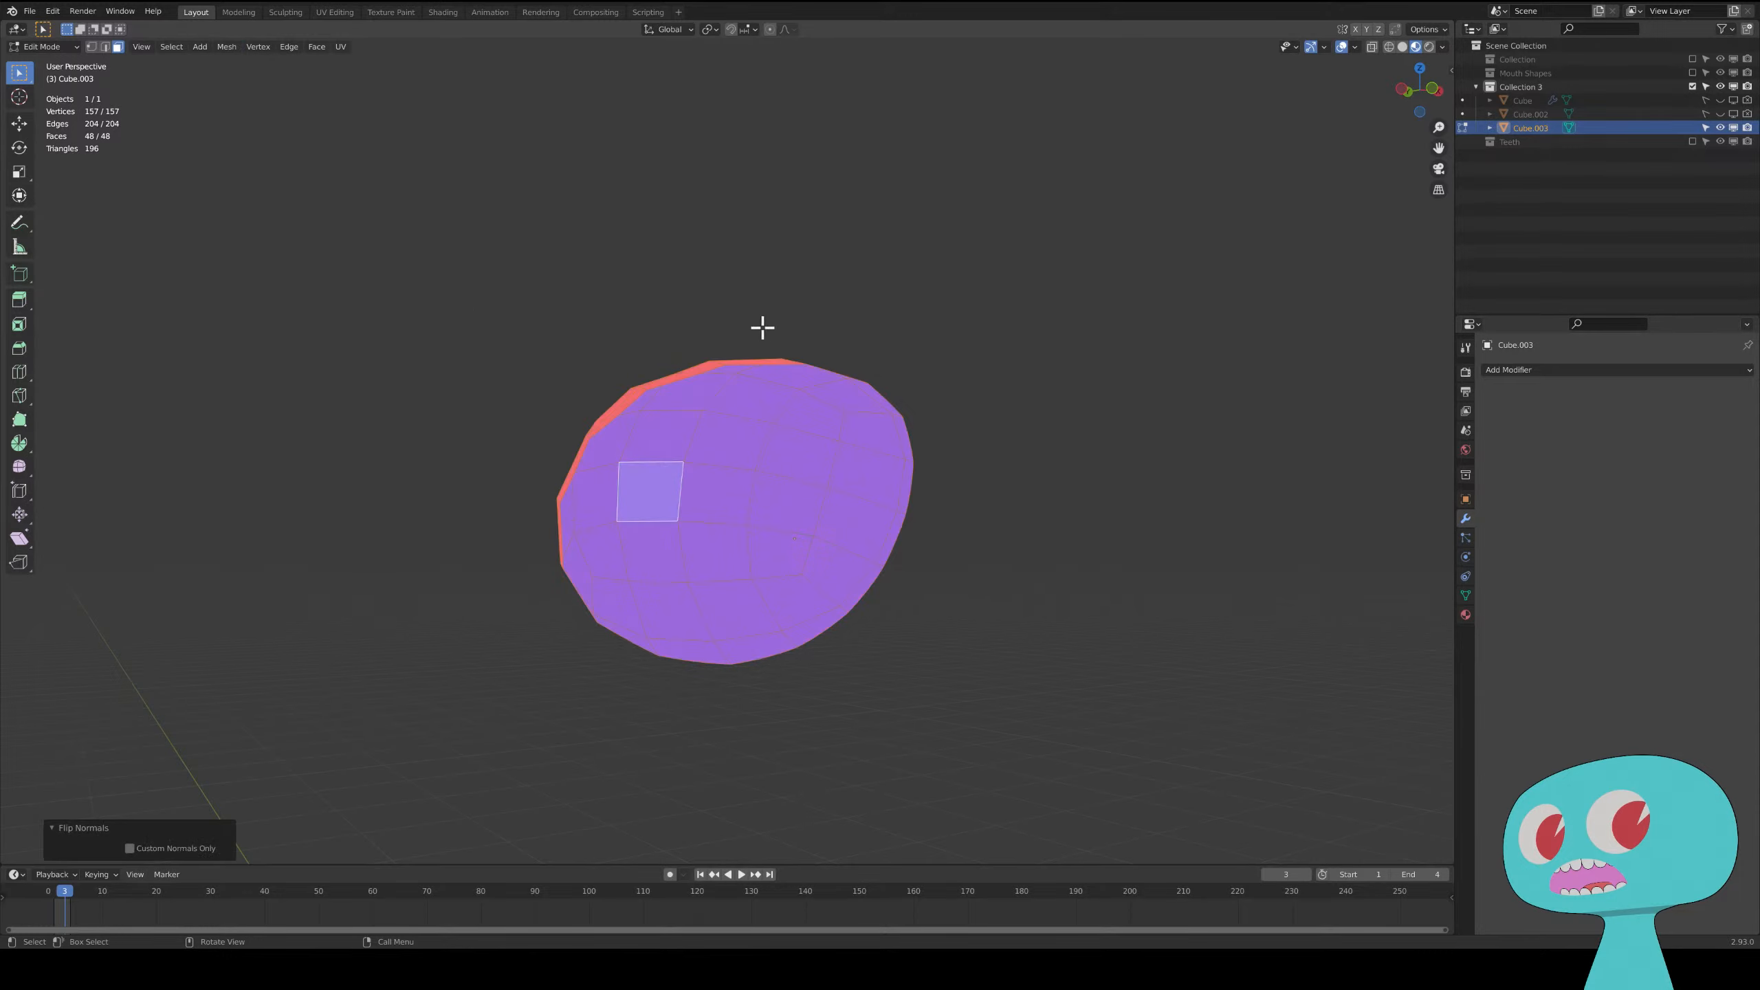
- Check the flipped mouth shell's face orientation and unhide the original Cube head with the outlined mouth opening
middle_click_drag(763, 326, 896, 358)
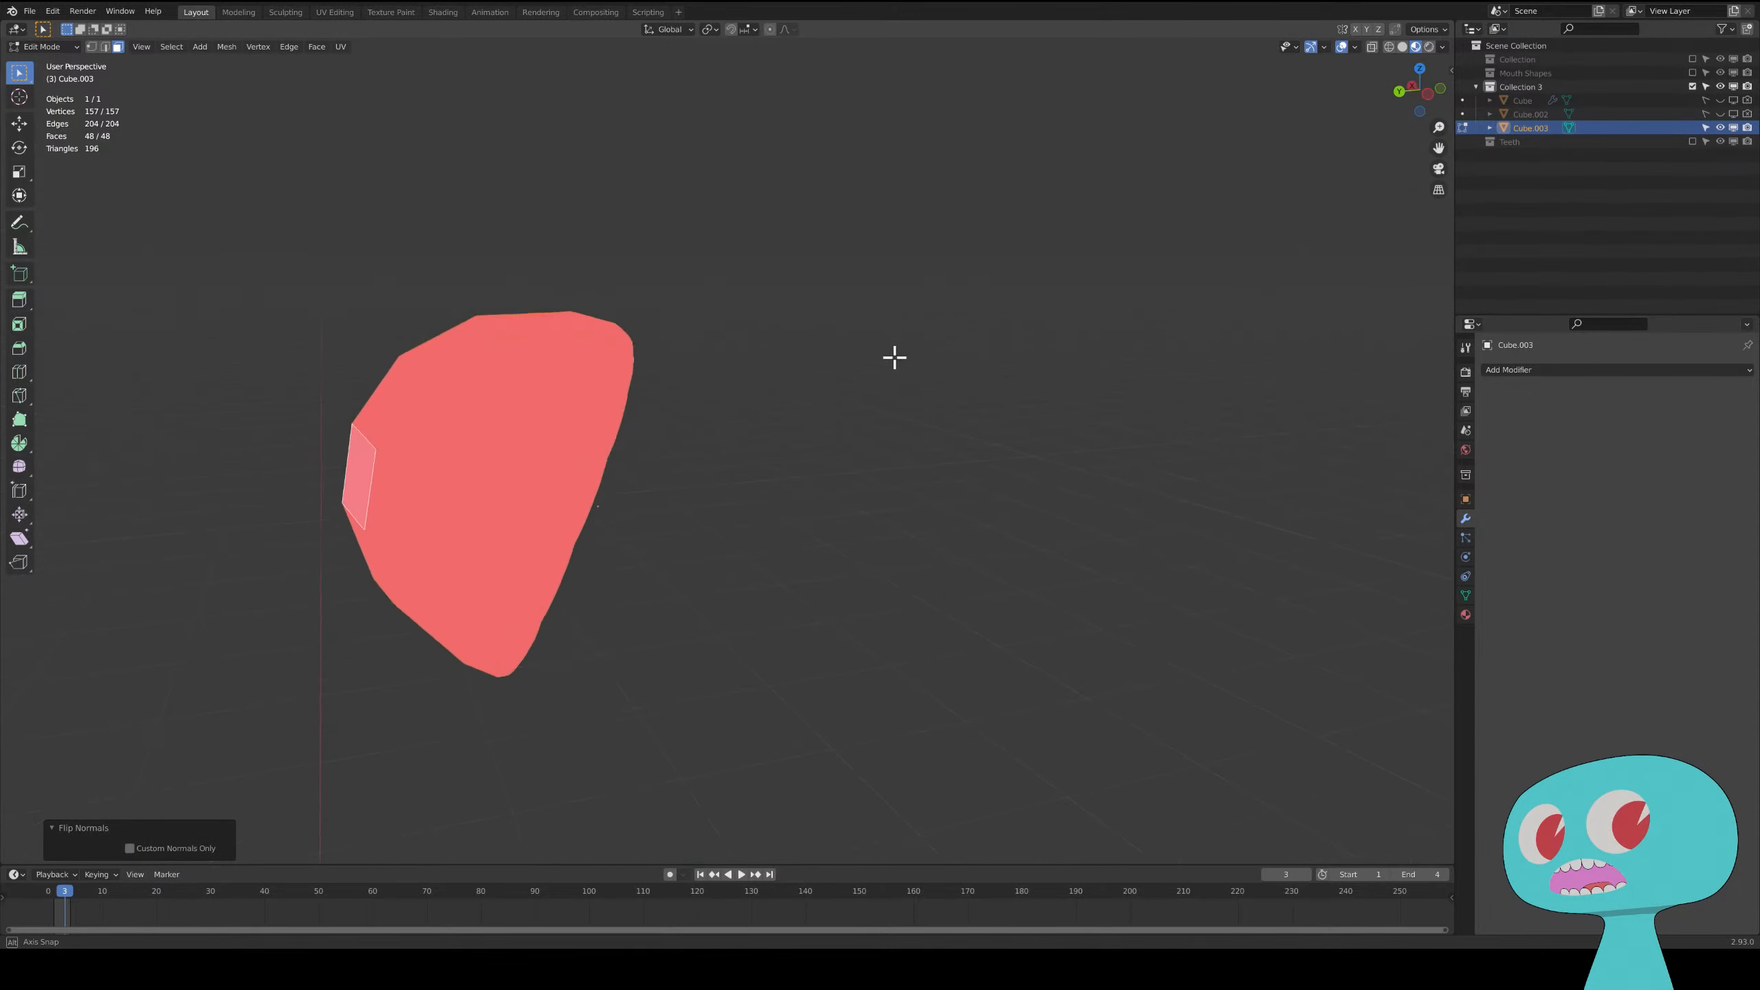
left_click(1354, 48)
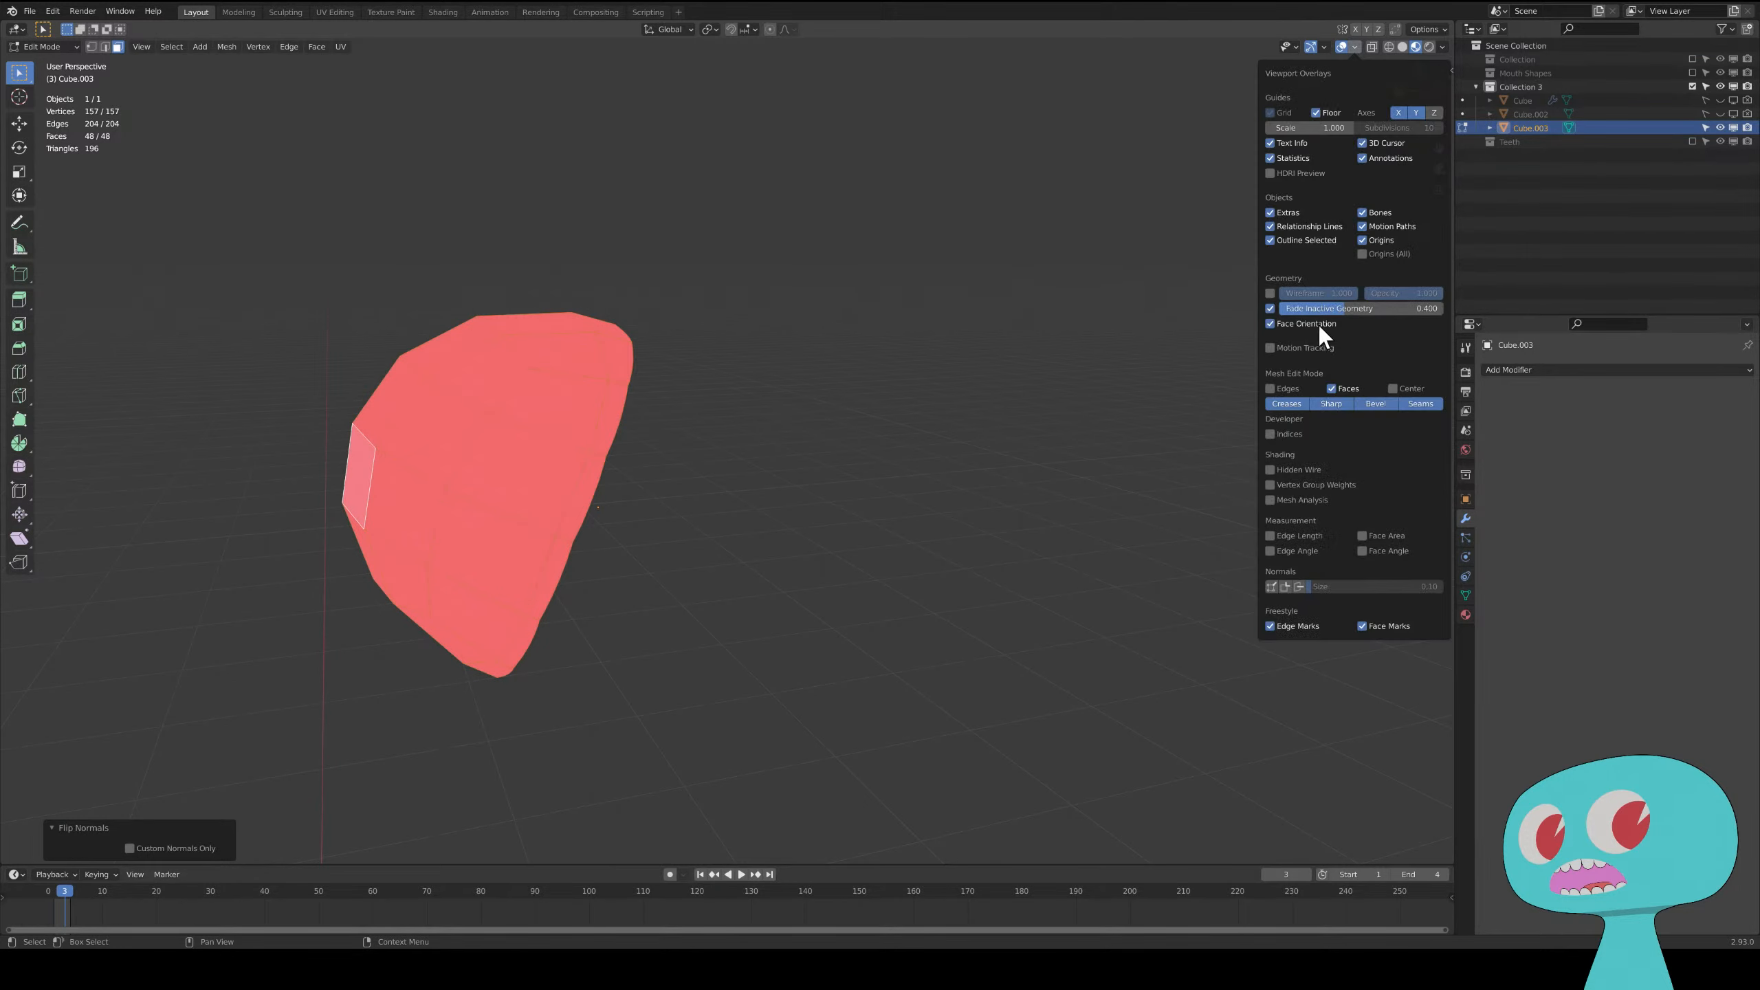
left_click(654, 441)
mouse_move(654, 441)
middle_mouse_down()
mouse_move(758, 487)
mouse_move(672, 453)
middle_mouse_up()
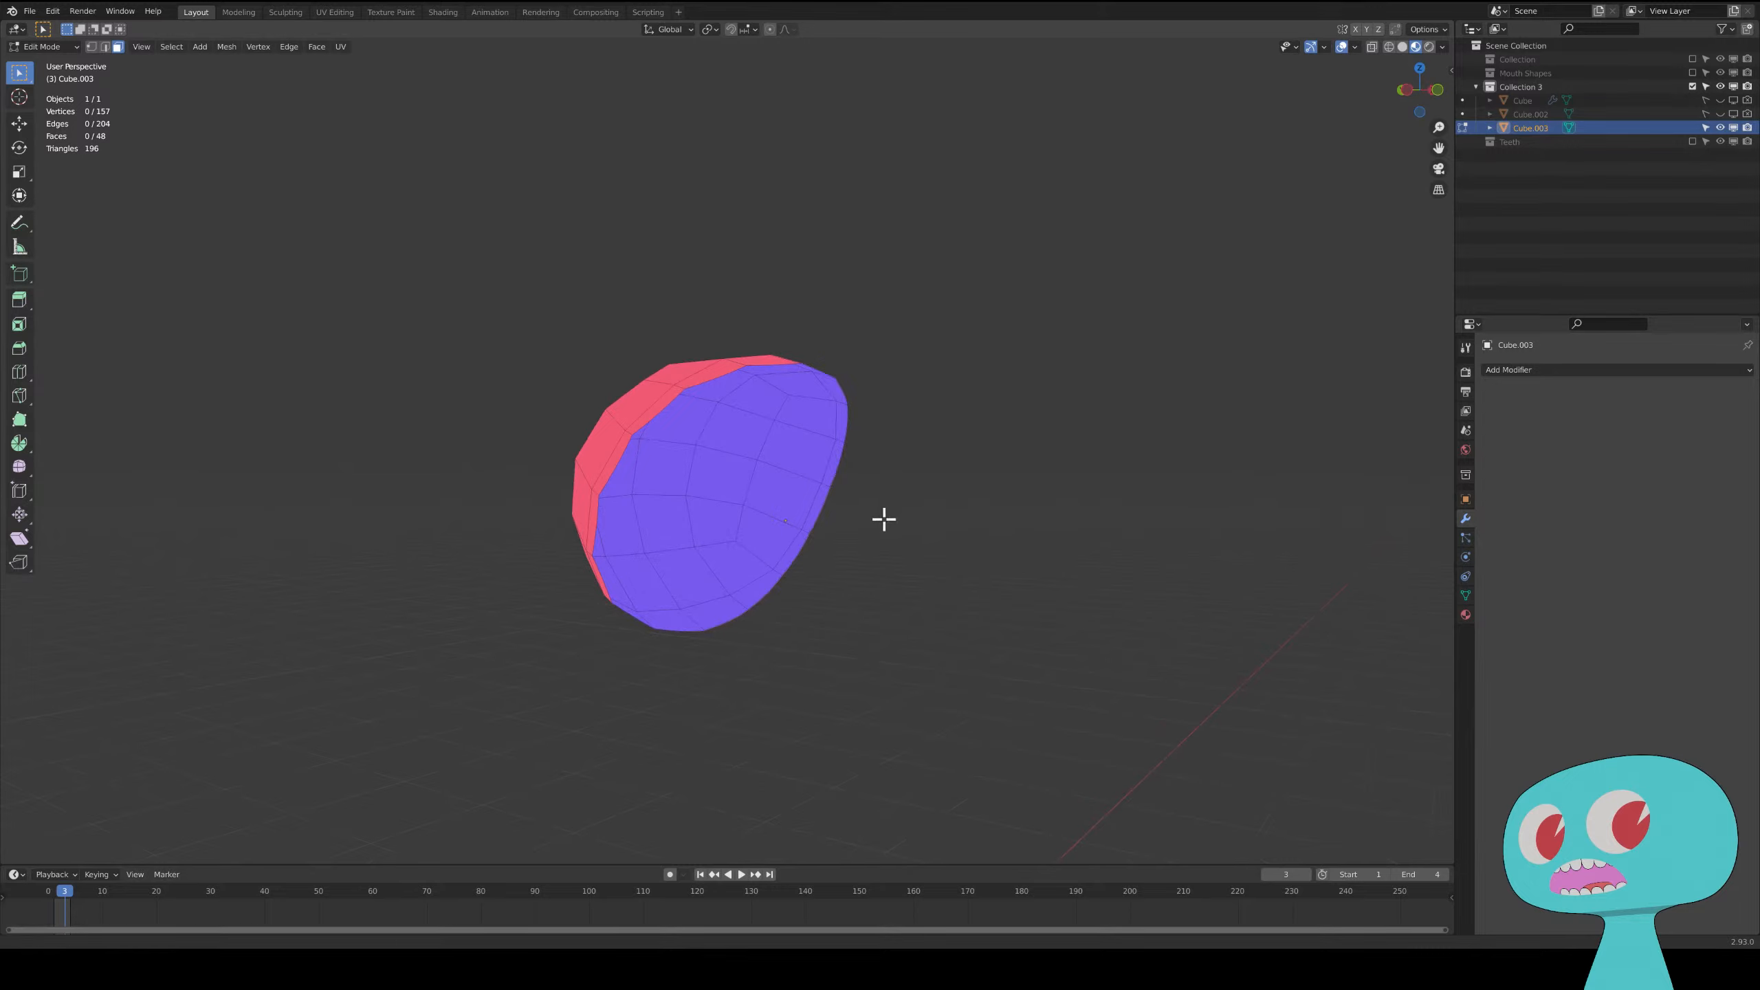
middle_click_drag(884, 516, 841, 521)
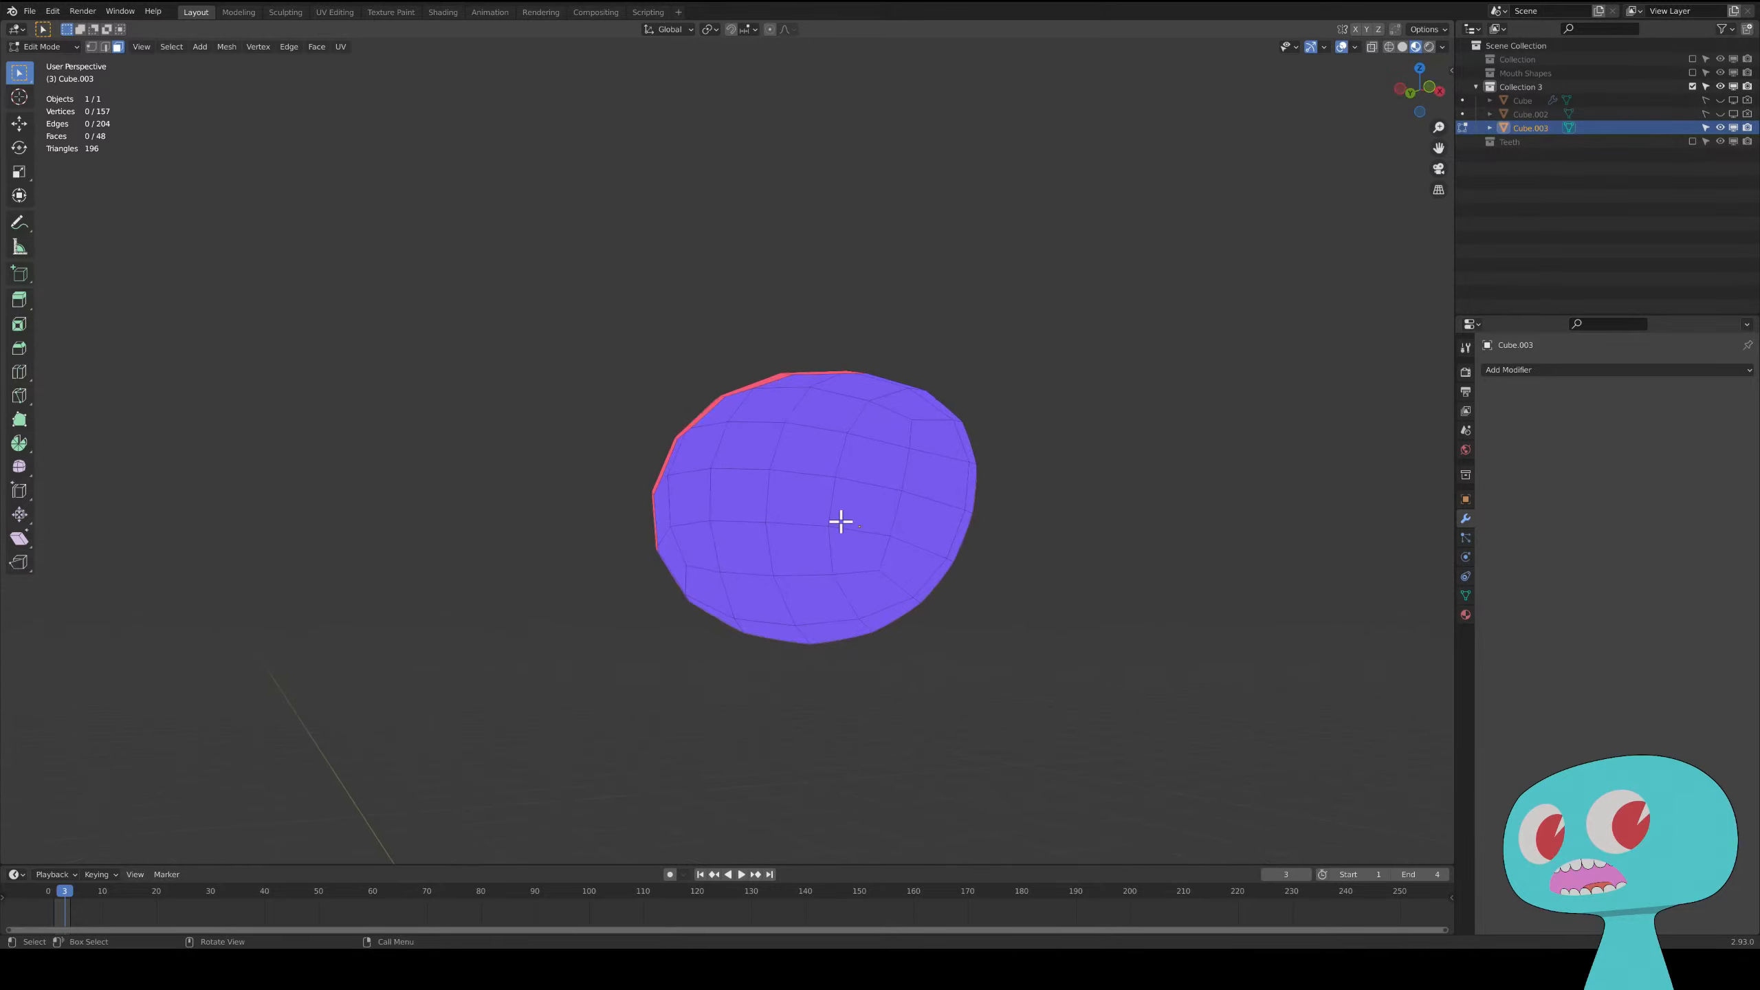
middle_click_drag(1021, 590, 963, 615)
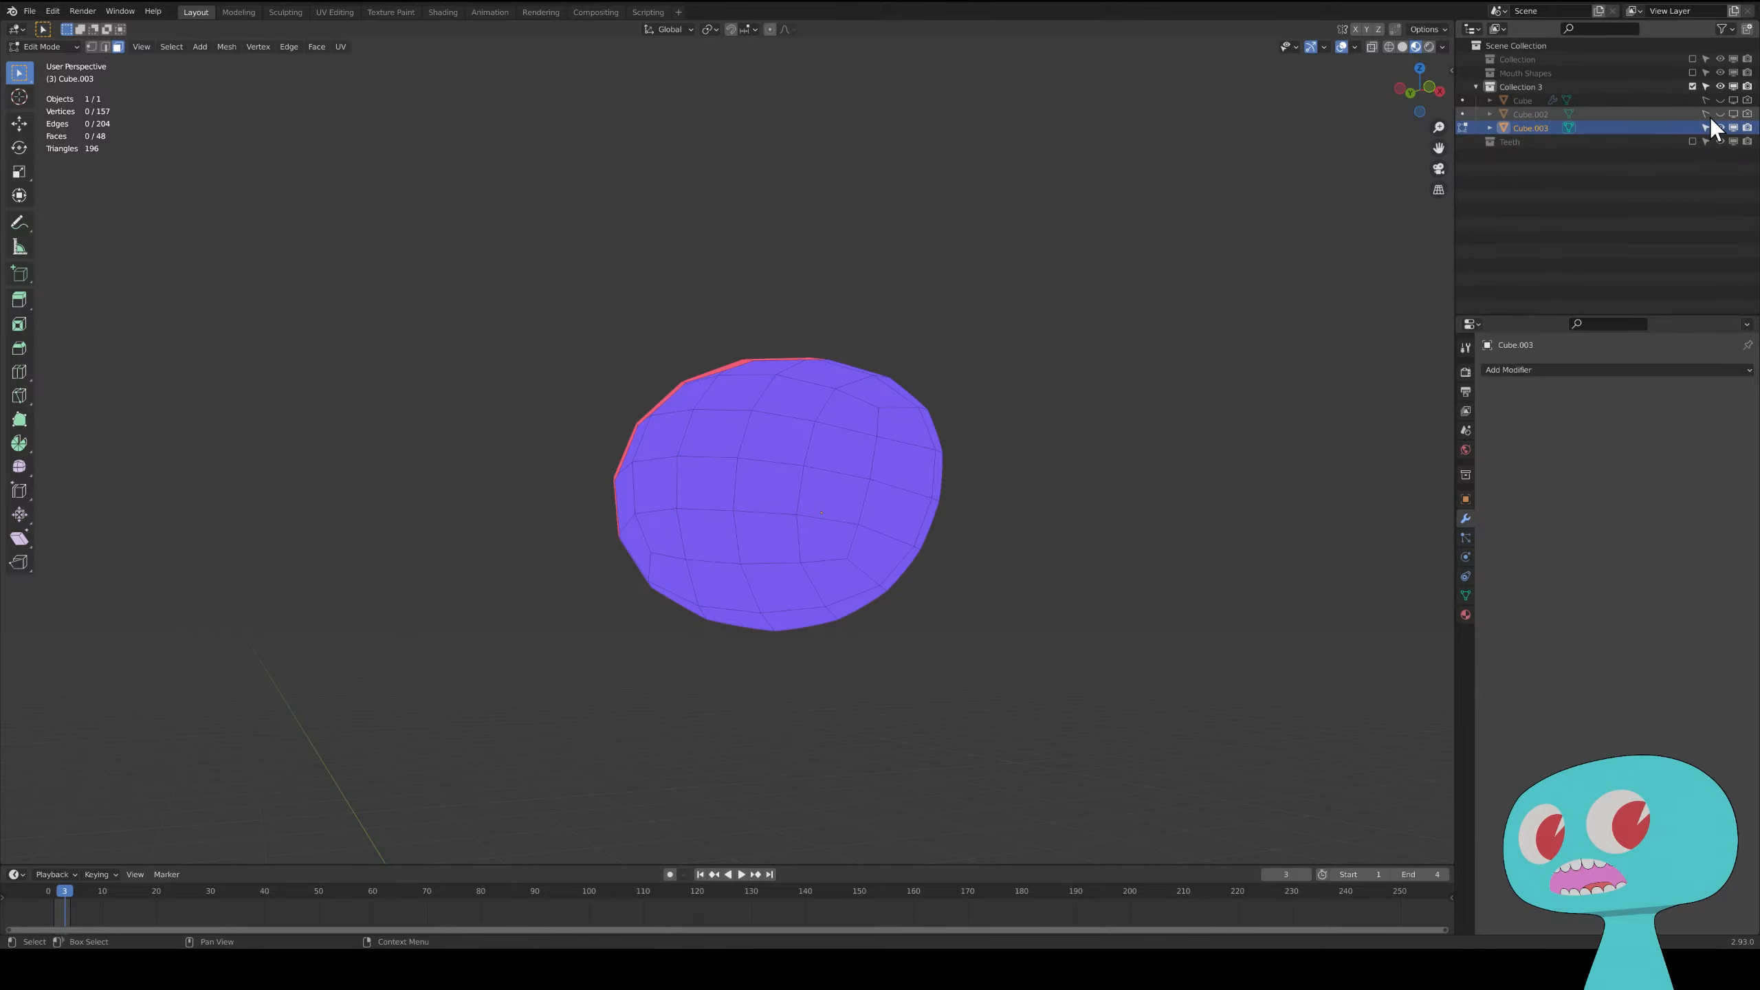
left_click(1722, 100)
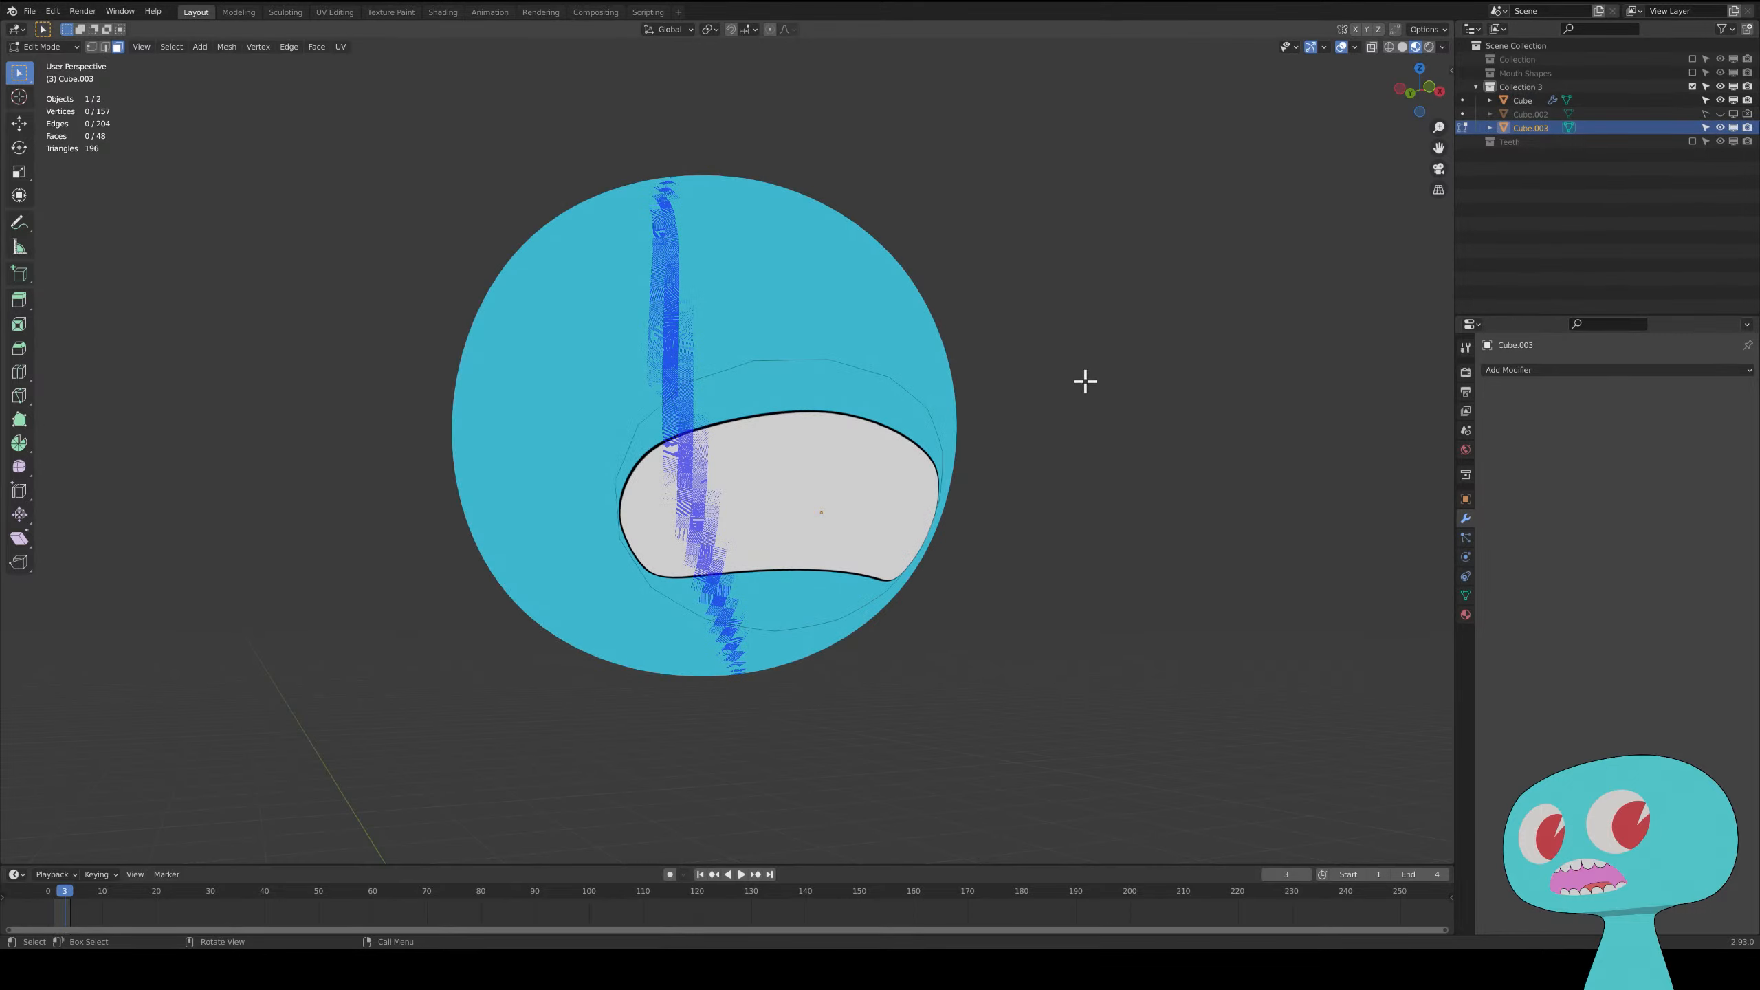
middle_click_drag(1064, 405, 1114, 440)
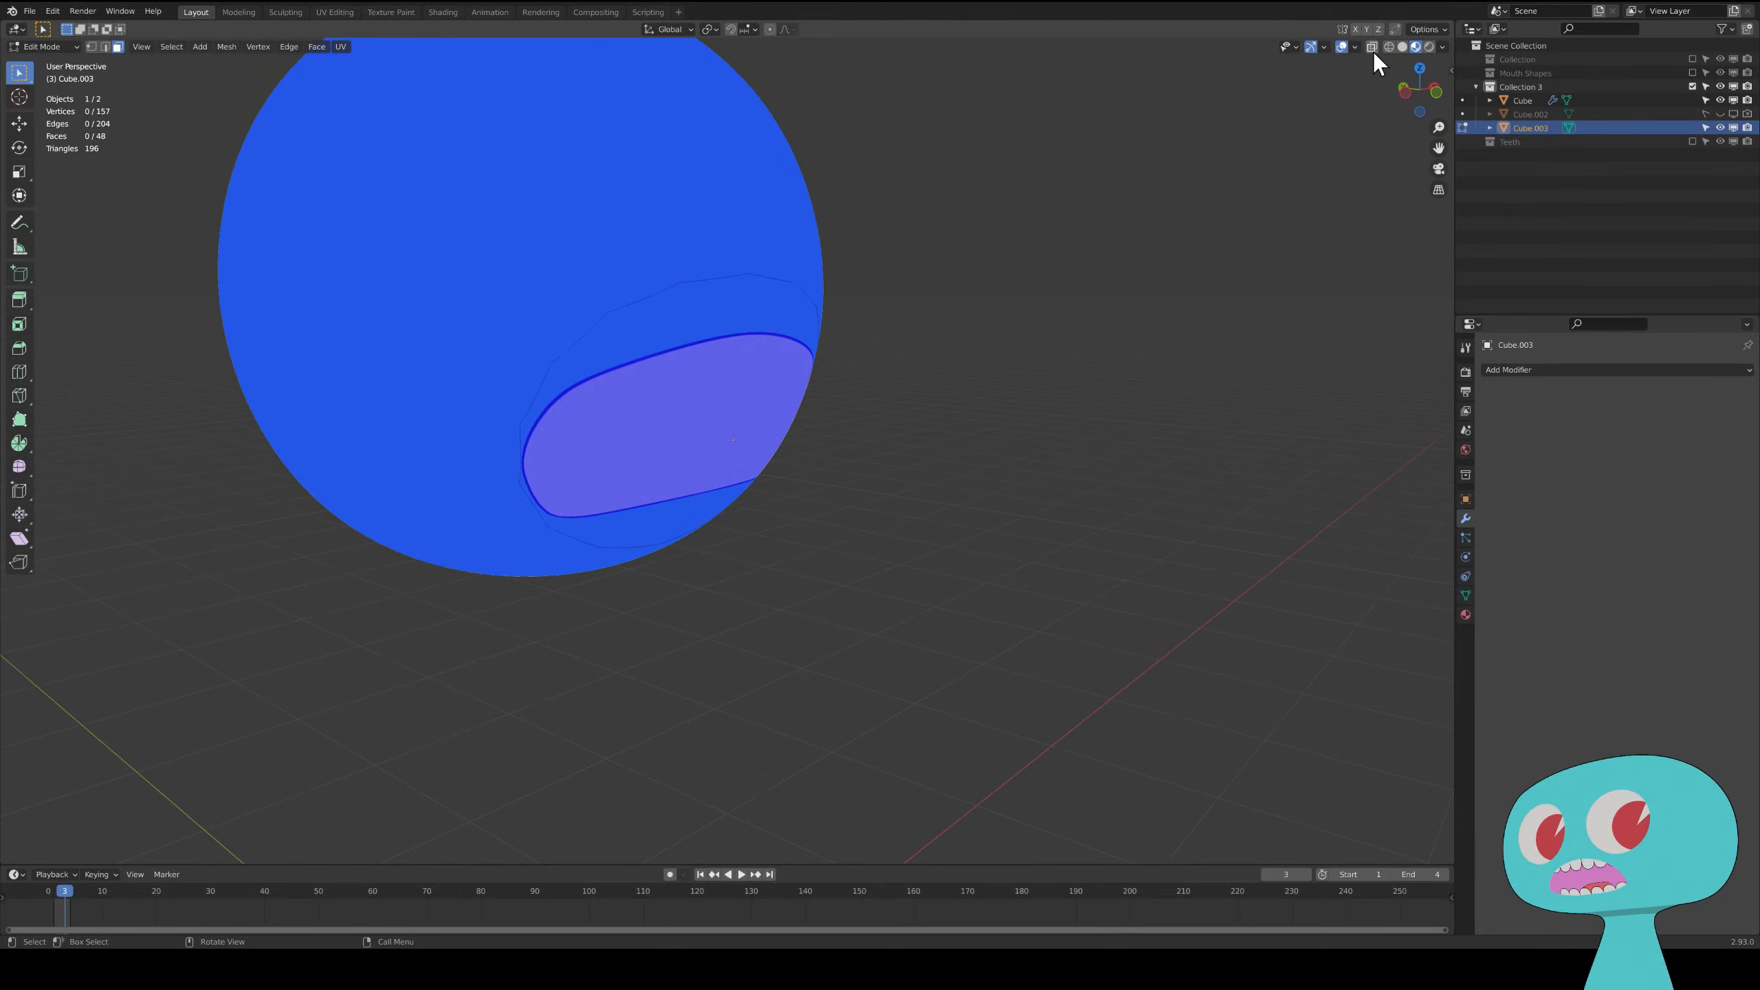
- Turn off the Face Orientation overlay so the head and mouth shell show their material colours
left_click(1355, 47)
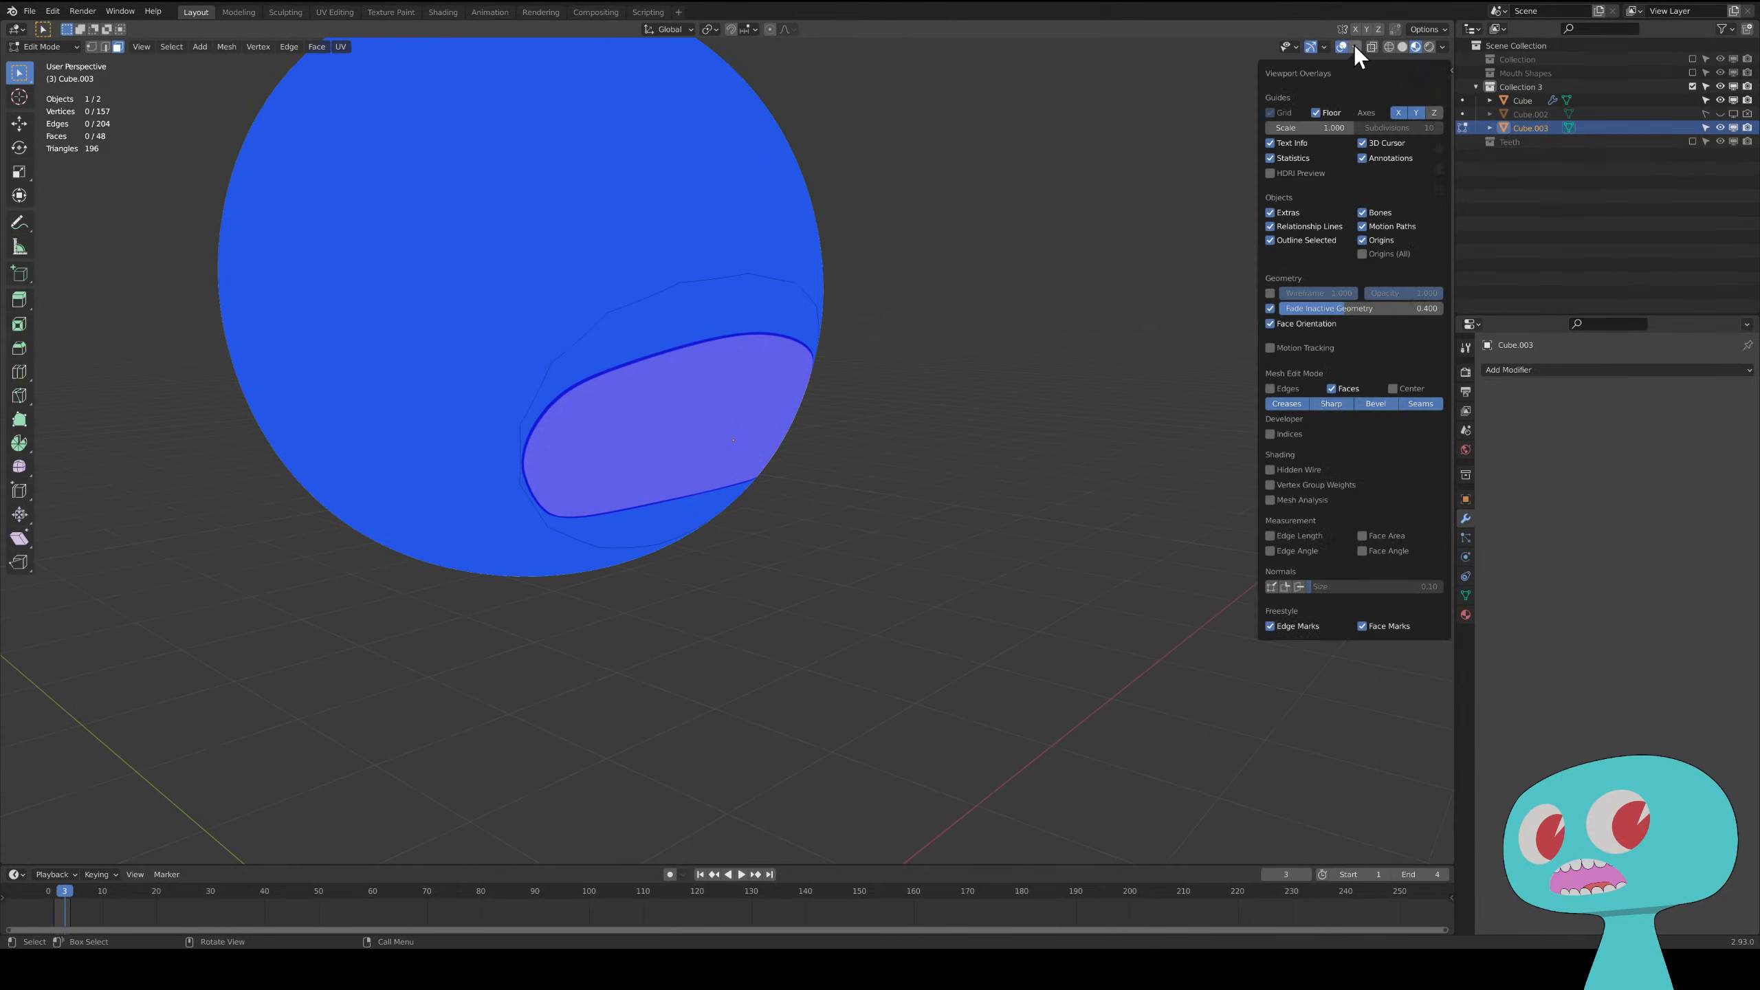
left_click(1270, 323)
middle_click_drag(1002, 405, 782, 361)
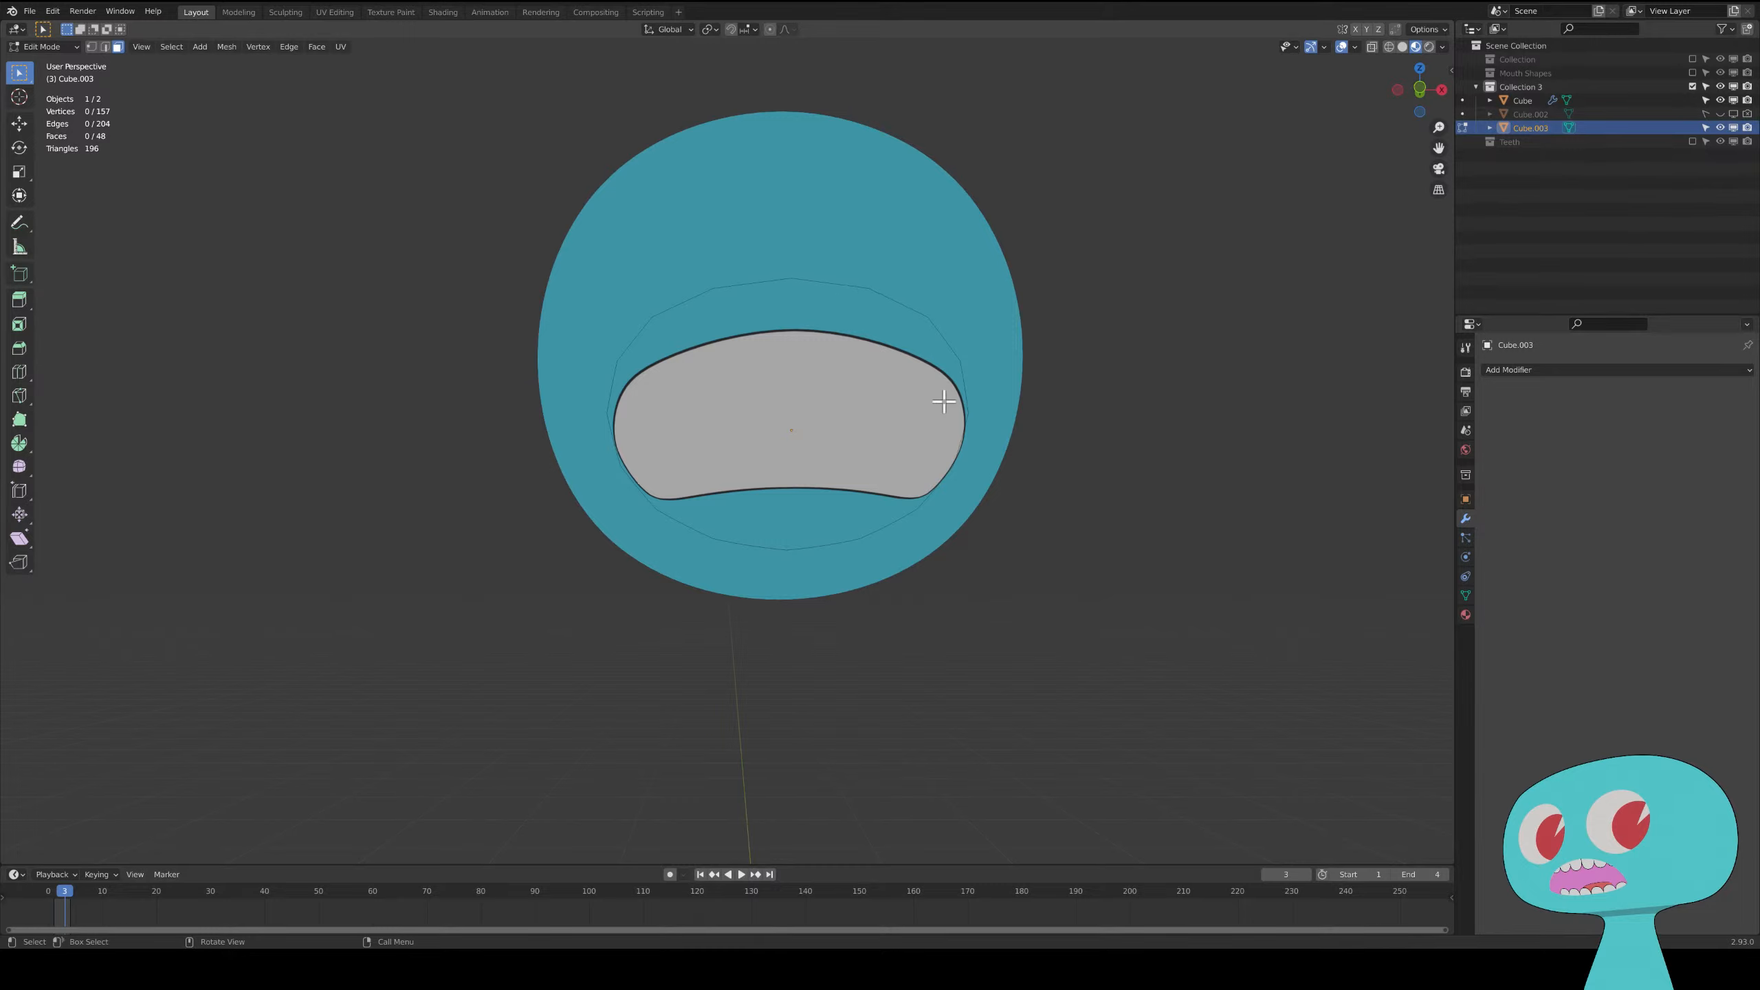
middle_click_drag(1010, 315, 1071, 364)
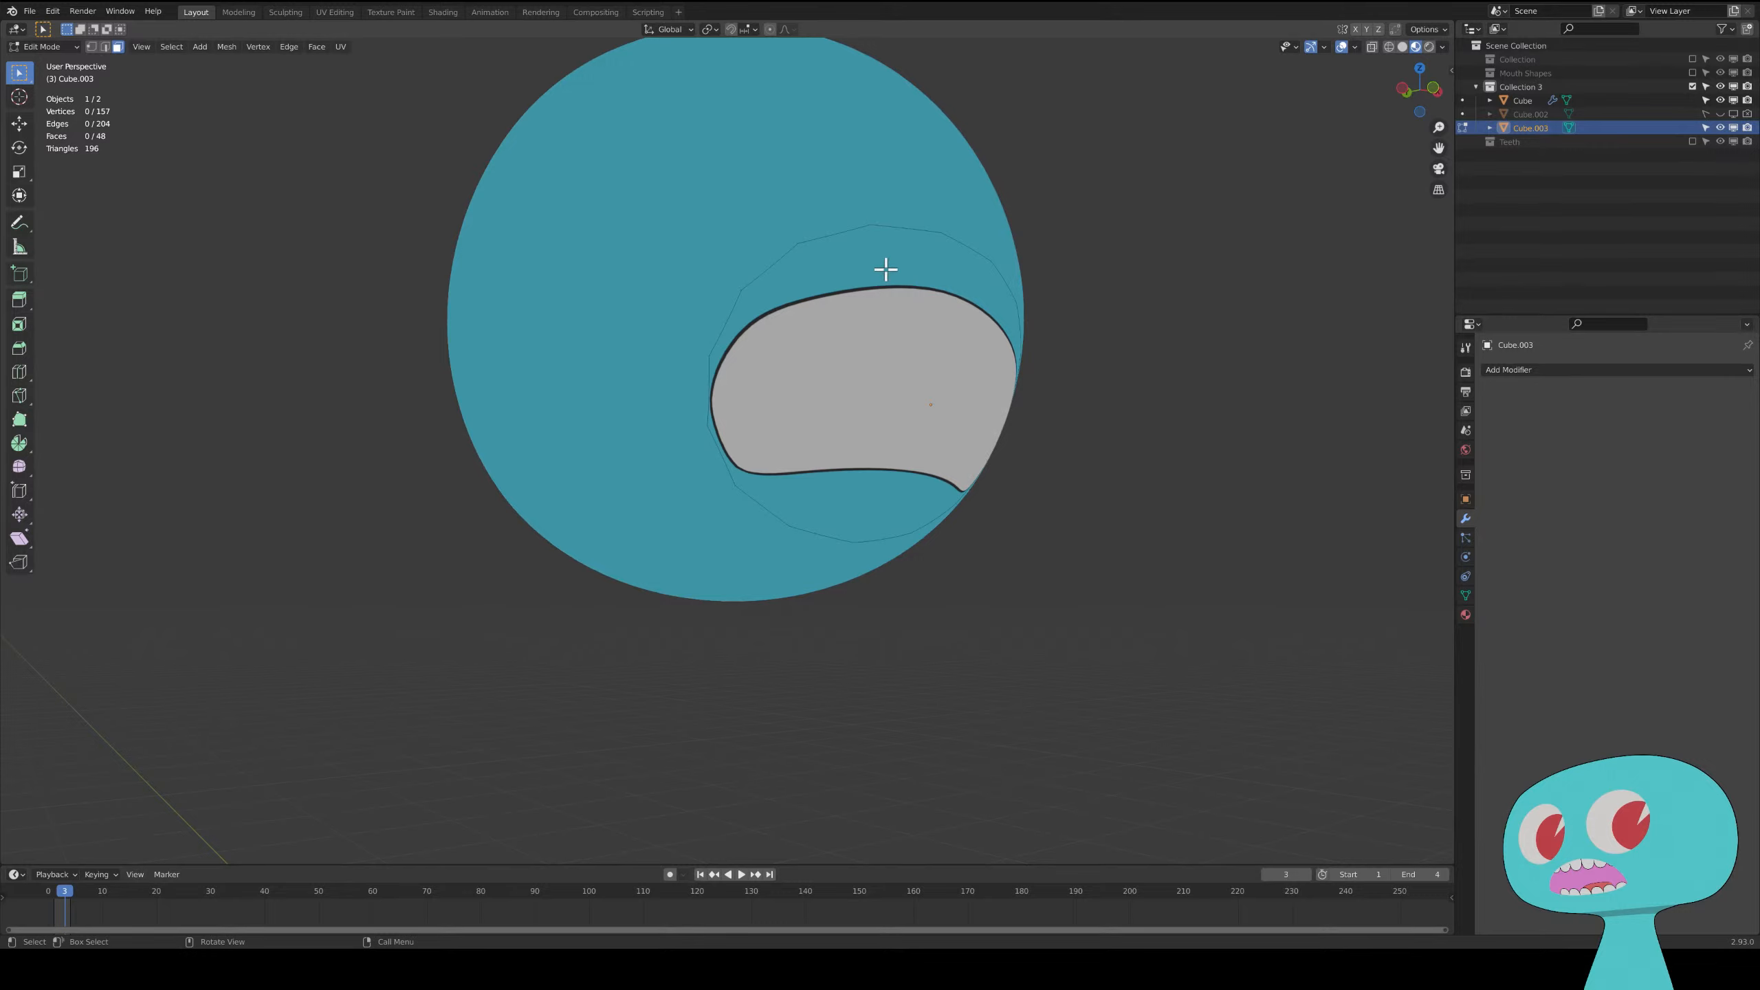
key("Tab")
key("Tab")
key("Tab")
left_click(911, 234)
key("Tab")
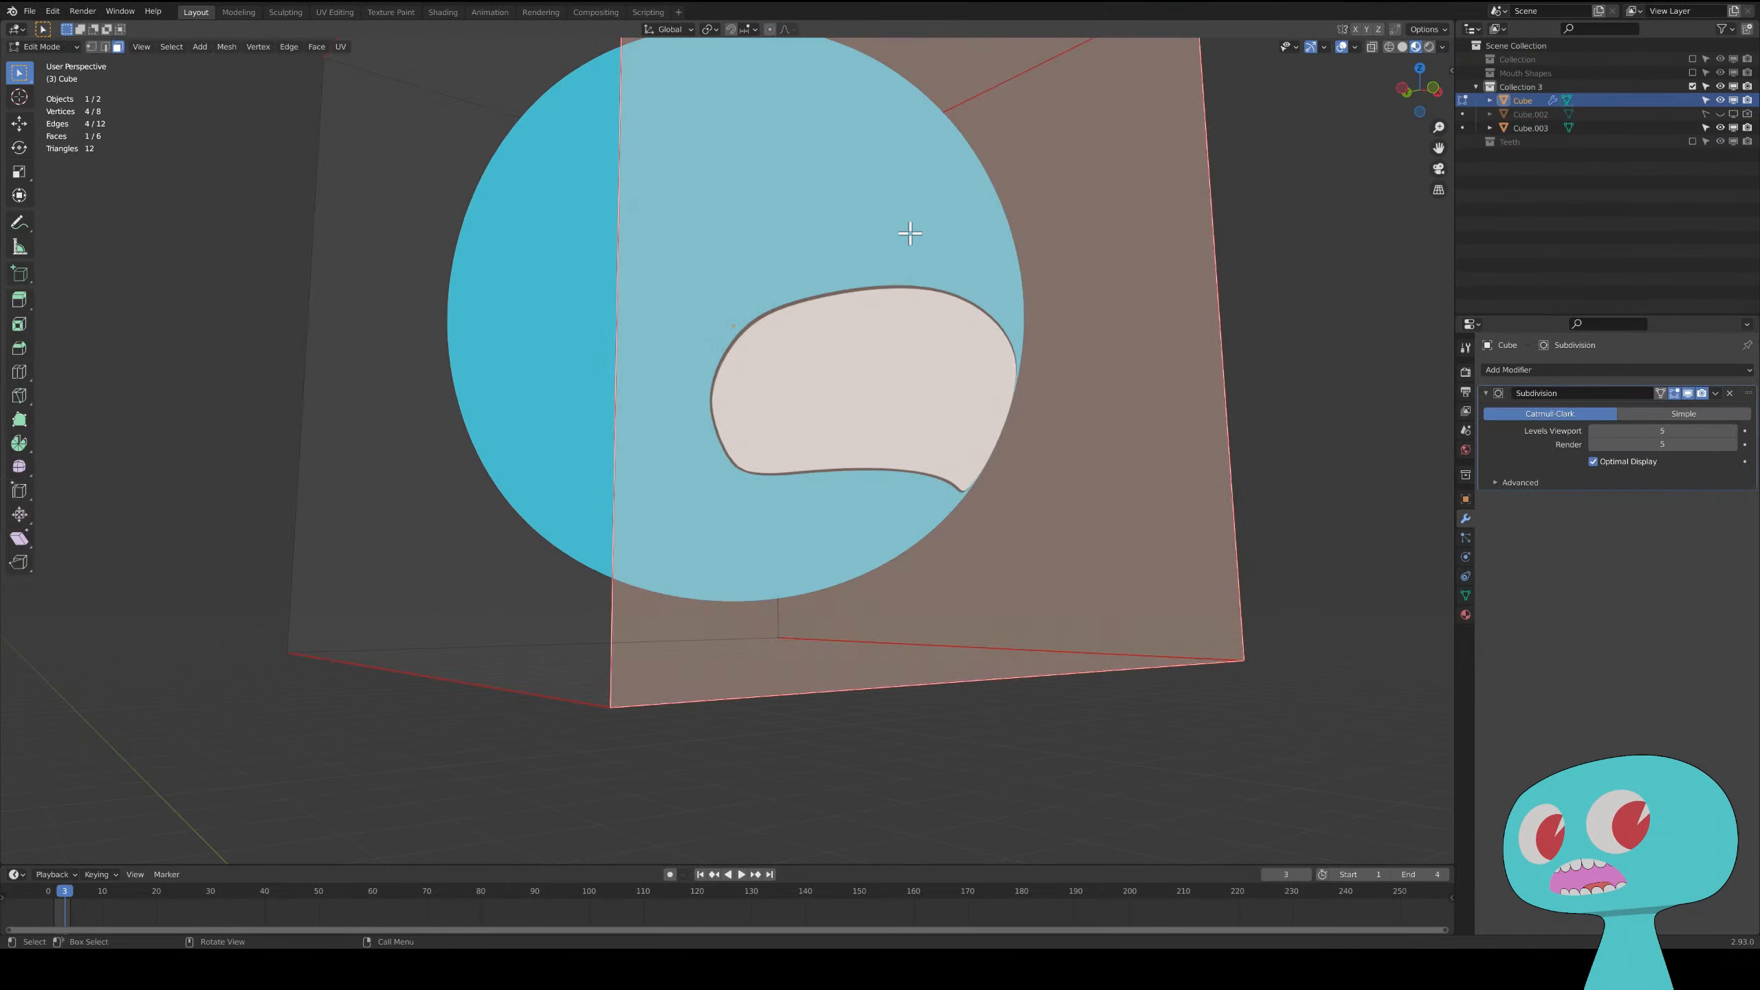
key("Tab")
left_click(905, 234)
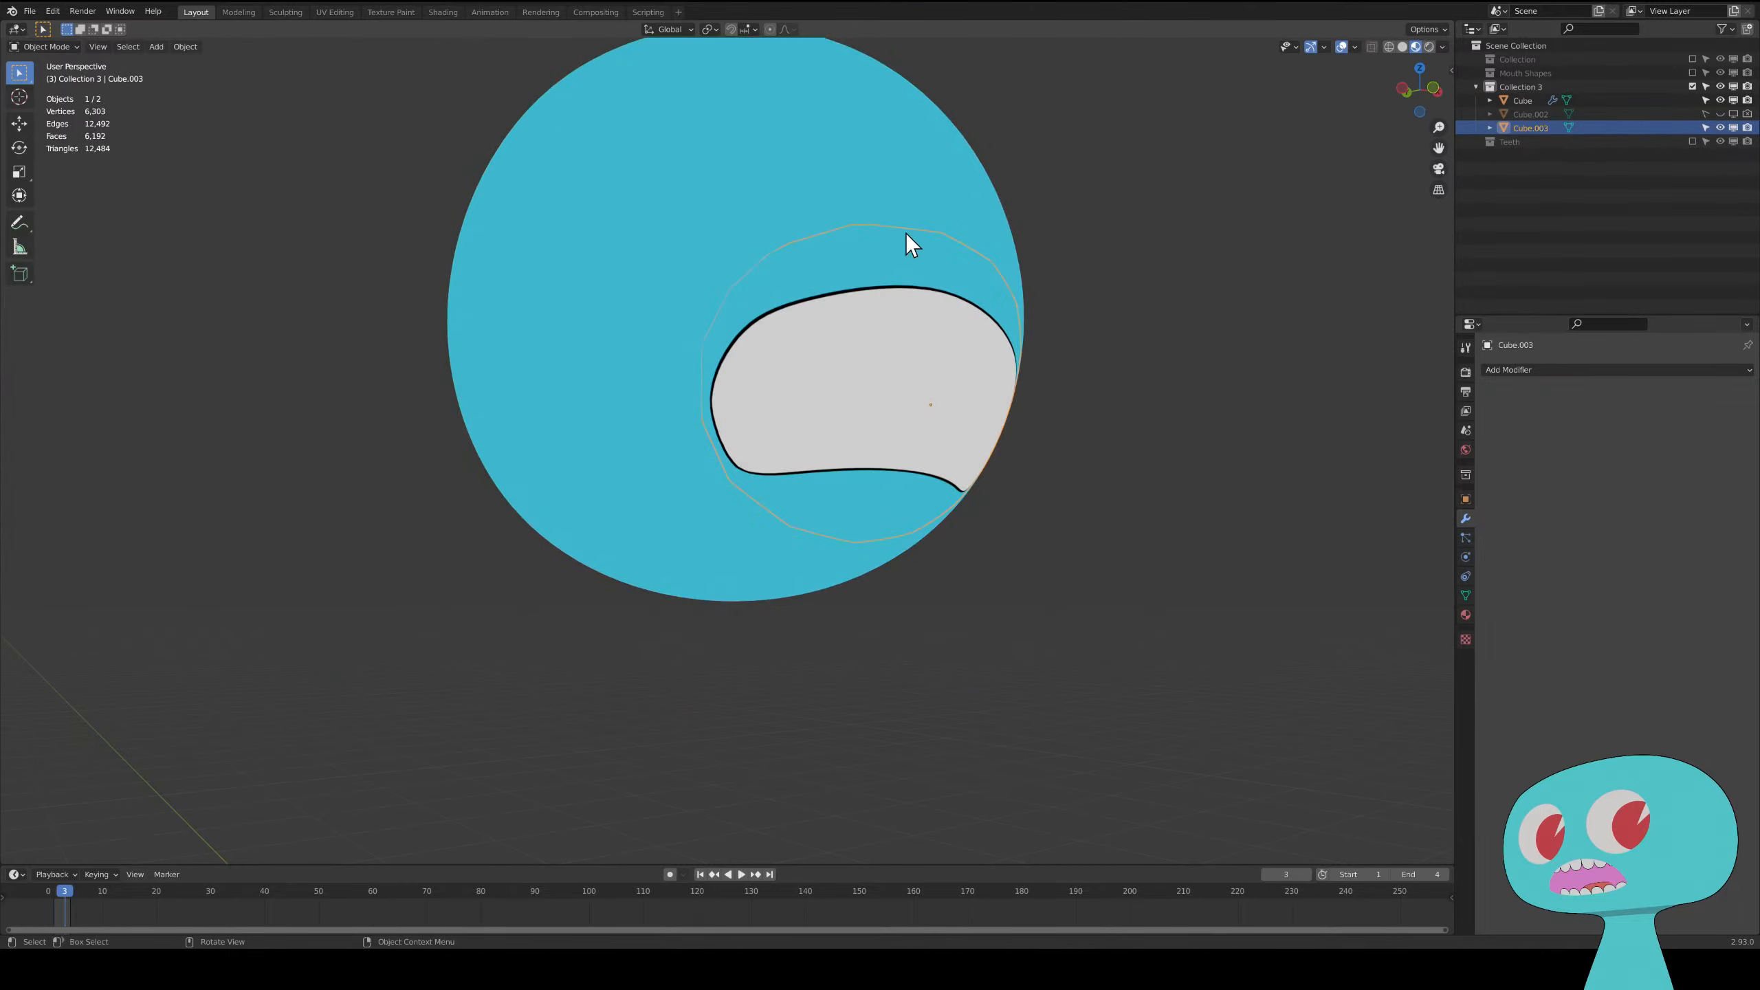
key("Tab")
- Turn on X-ray, switch to edge selection and select the open front boundary loop of the mouth shell
key("l")
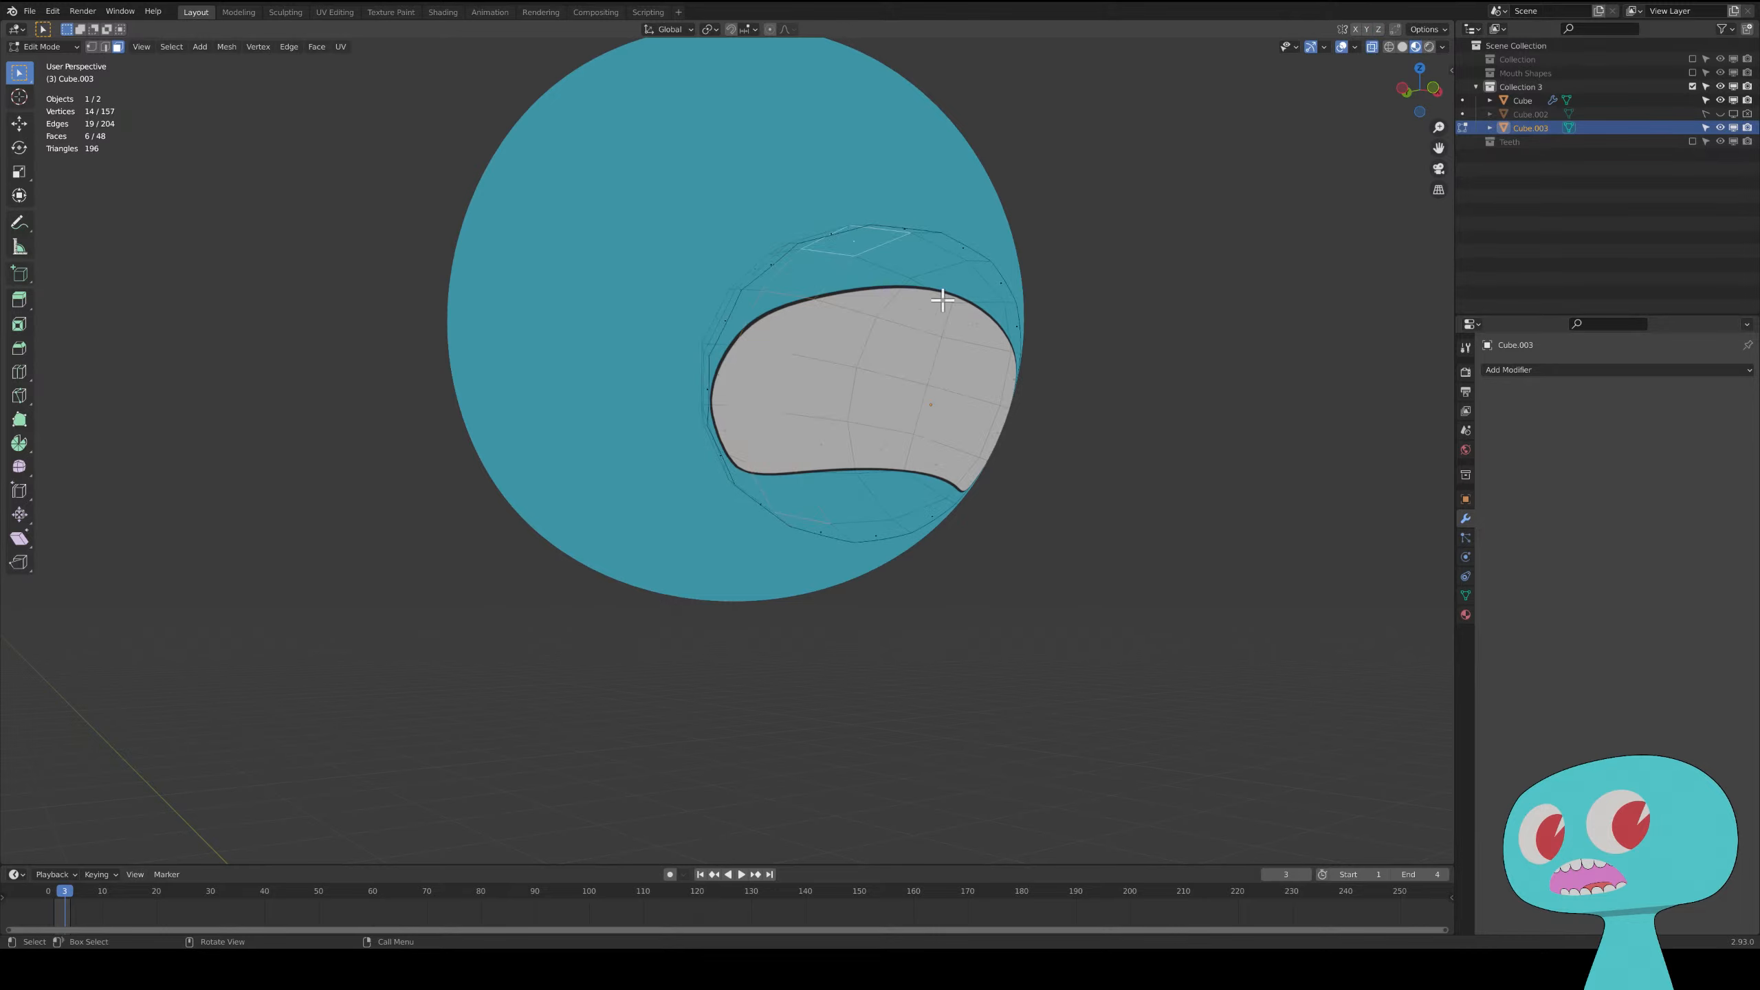
middle_click_drag(942, 299, 927, 334)
key("2")
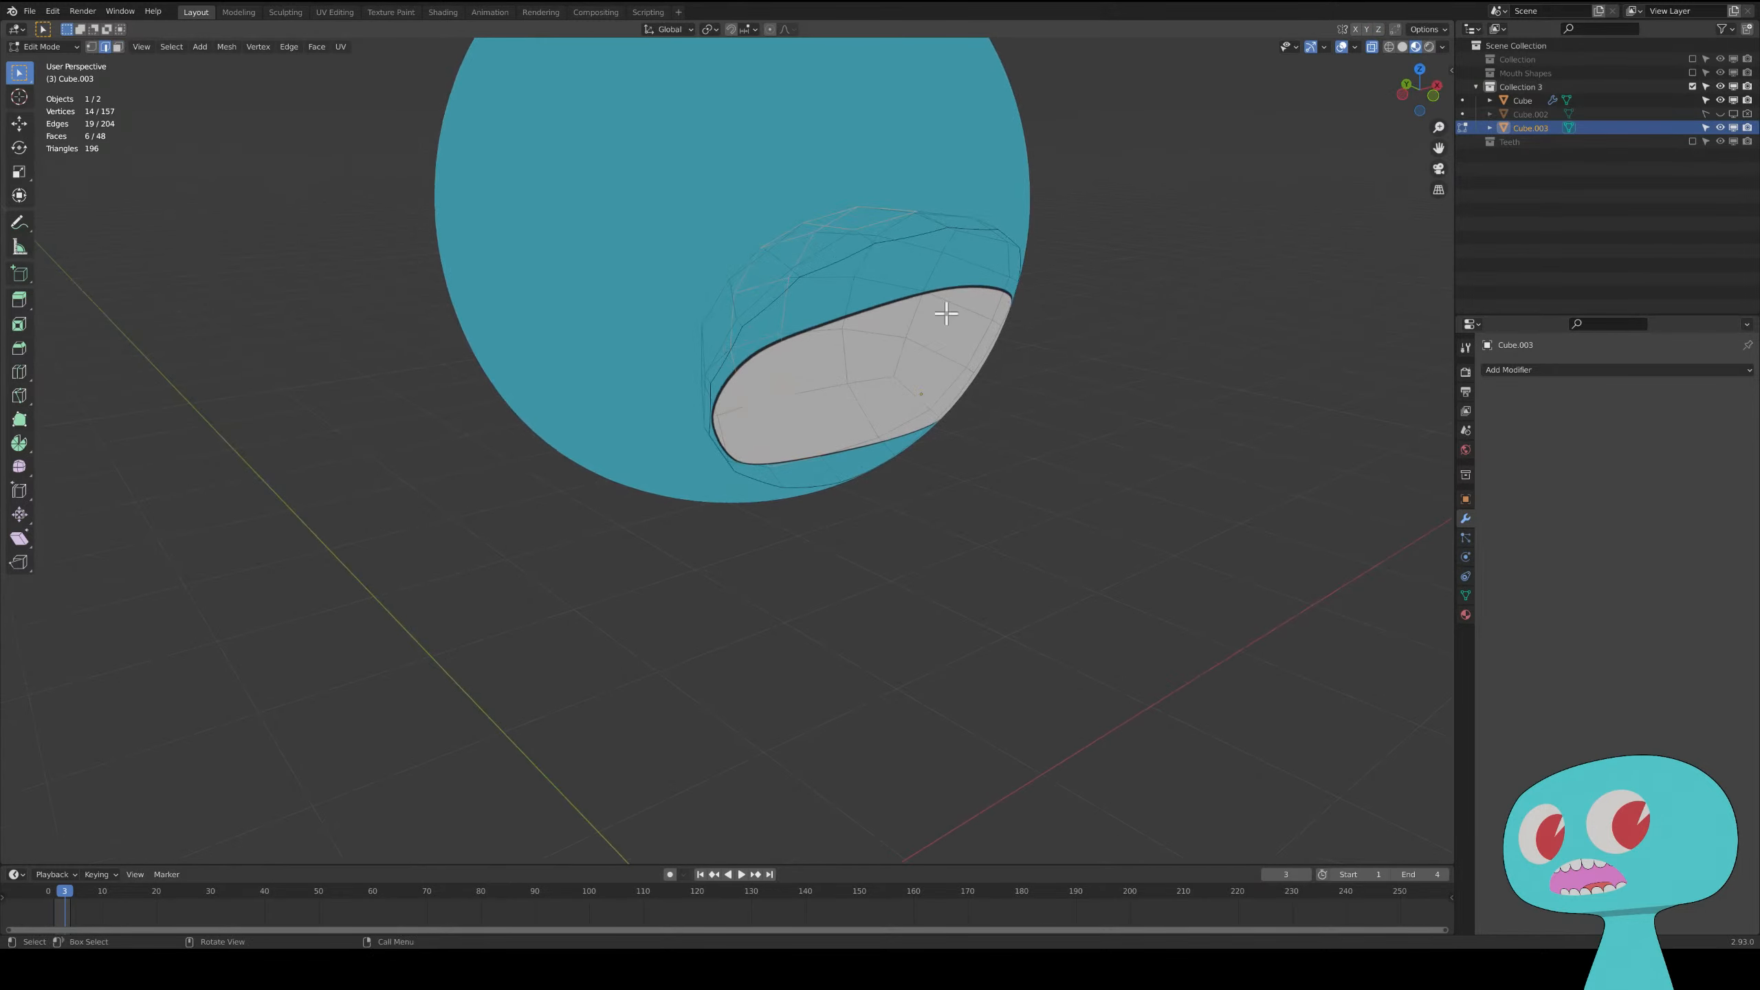
left_click(827, 264, "alt")
left_click(828, 265, "alt")
left_click(828, 265, "alt")
left_click(828, 265, "alt")
middle_click_drag(828, 265, 881, 288)
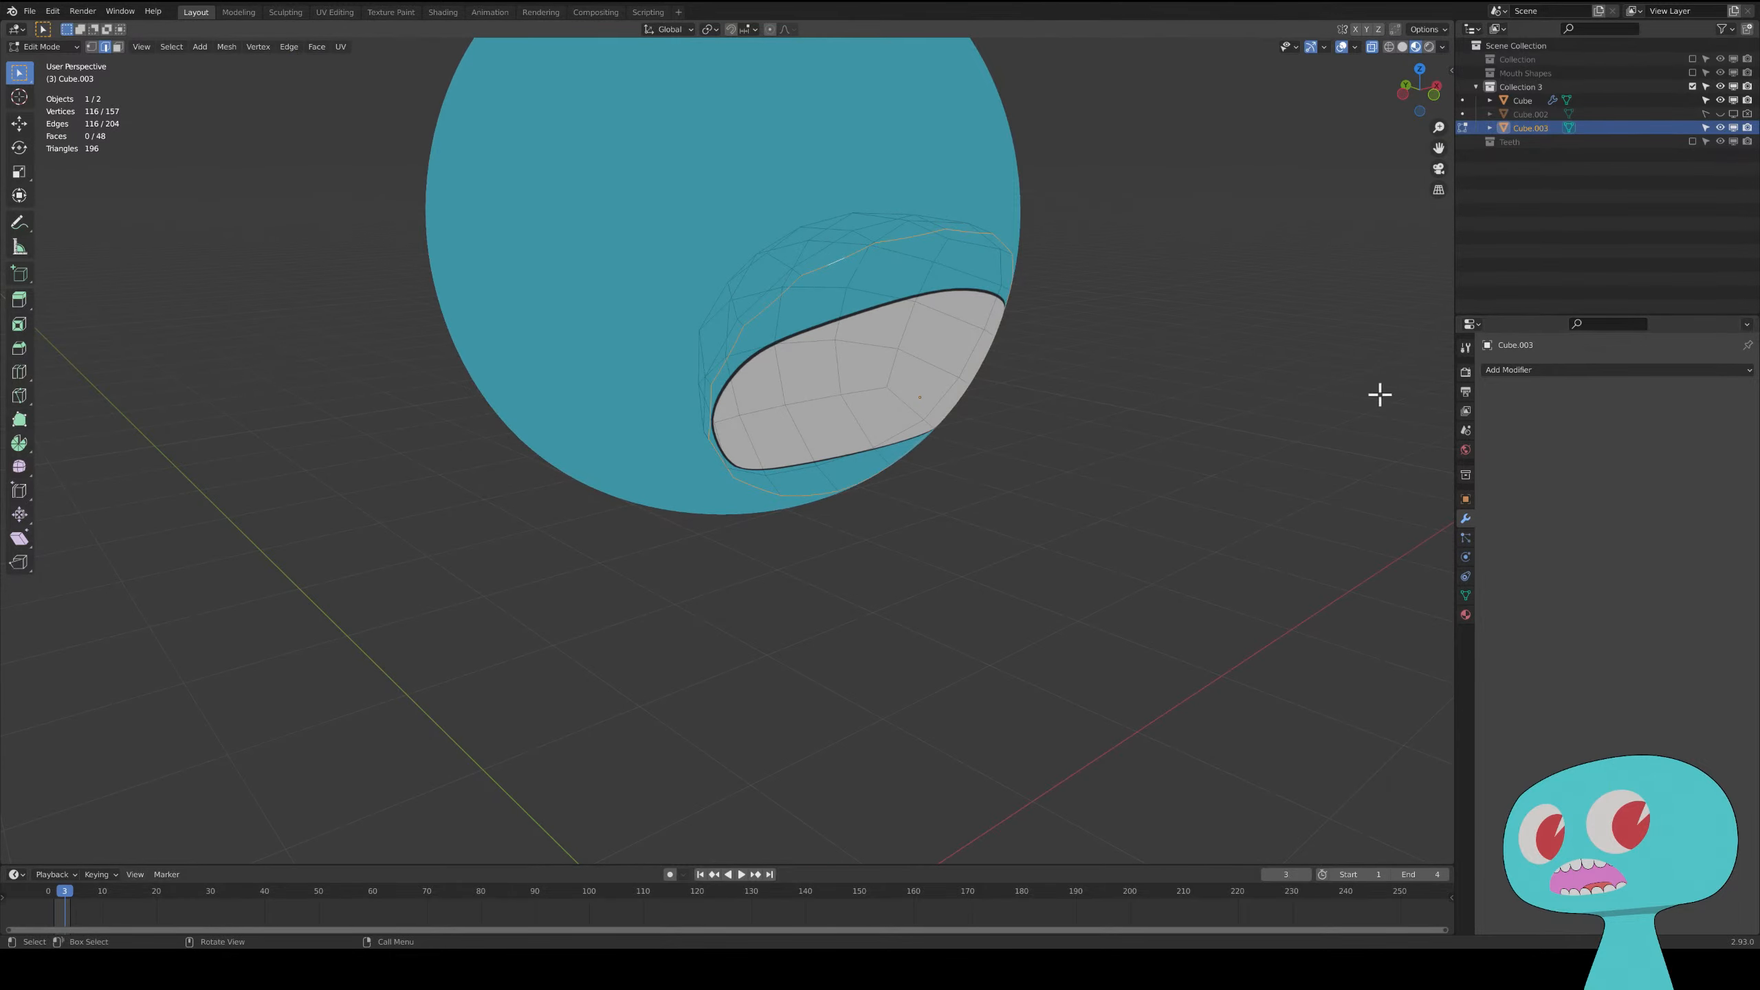
middle_click_drag(1018, 368, 1018, 382)
- Add a vertex group to the mouth mesh, name it Mouth.Int and switch to vertex selection
left_click(1504, 369)
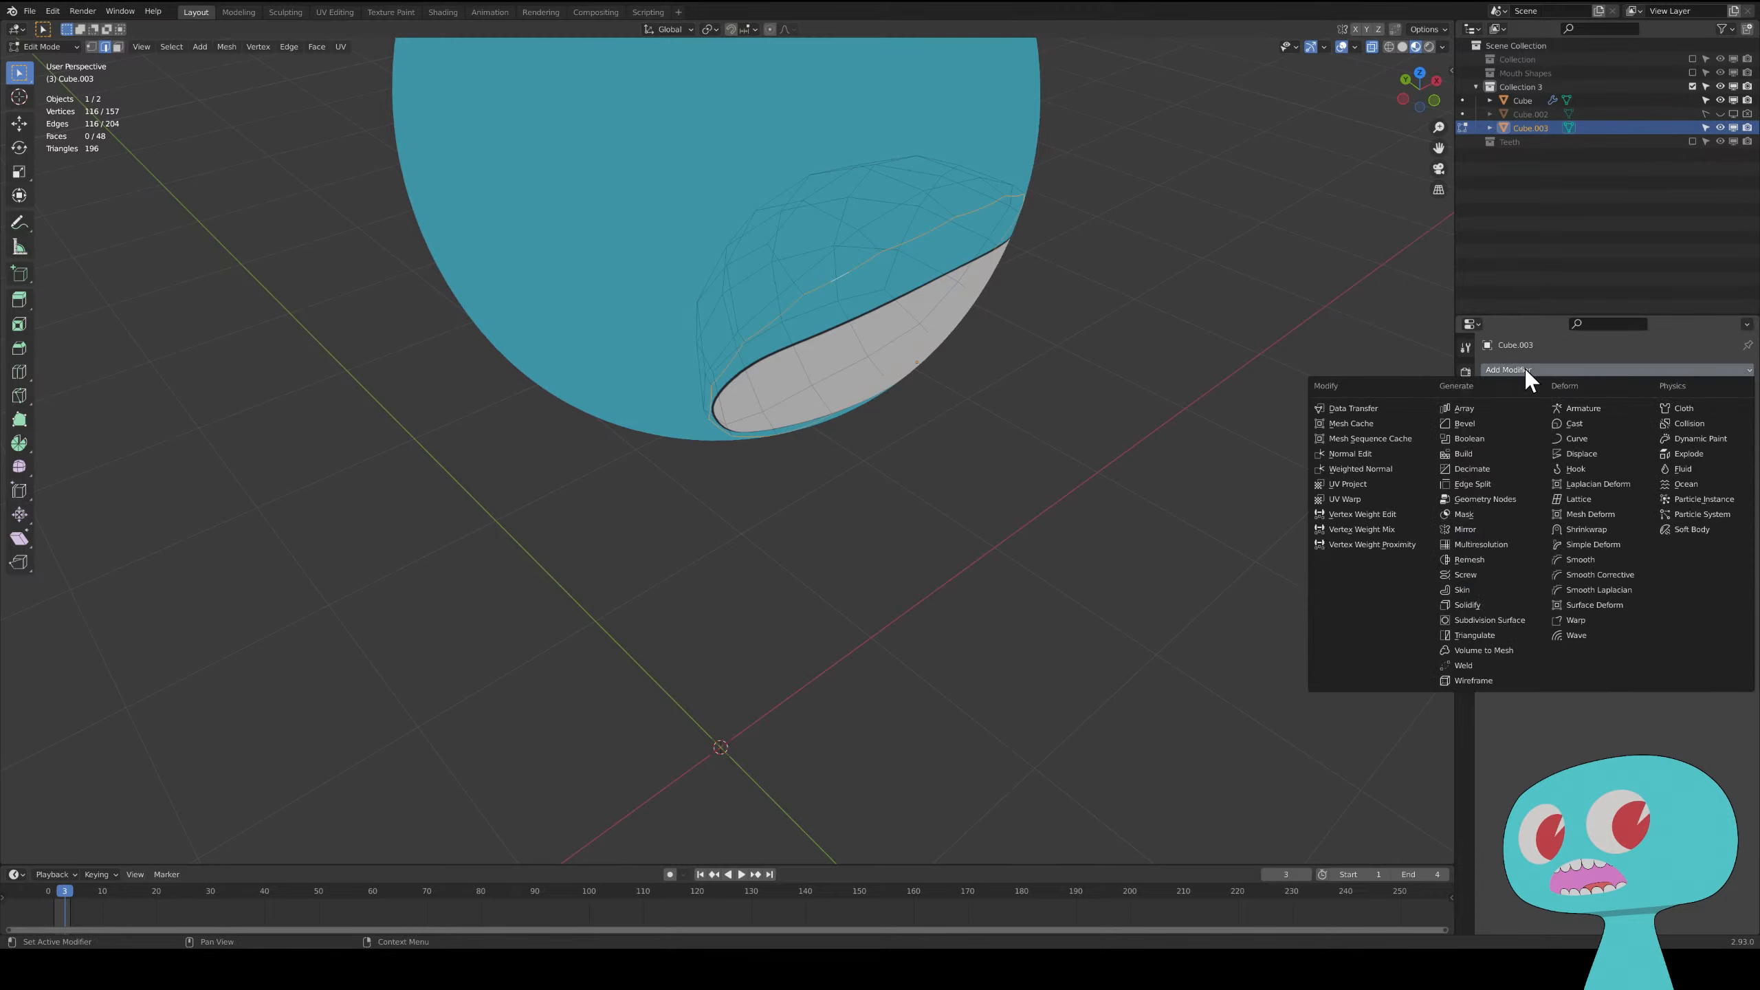
left_click(1466, 595)
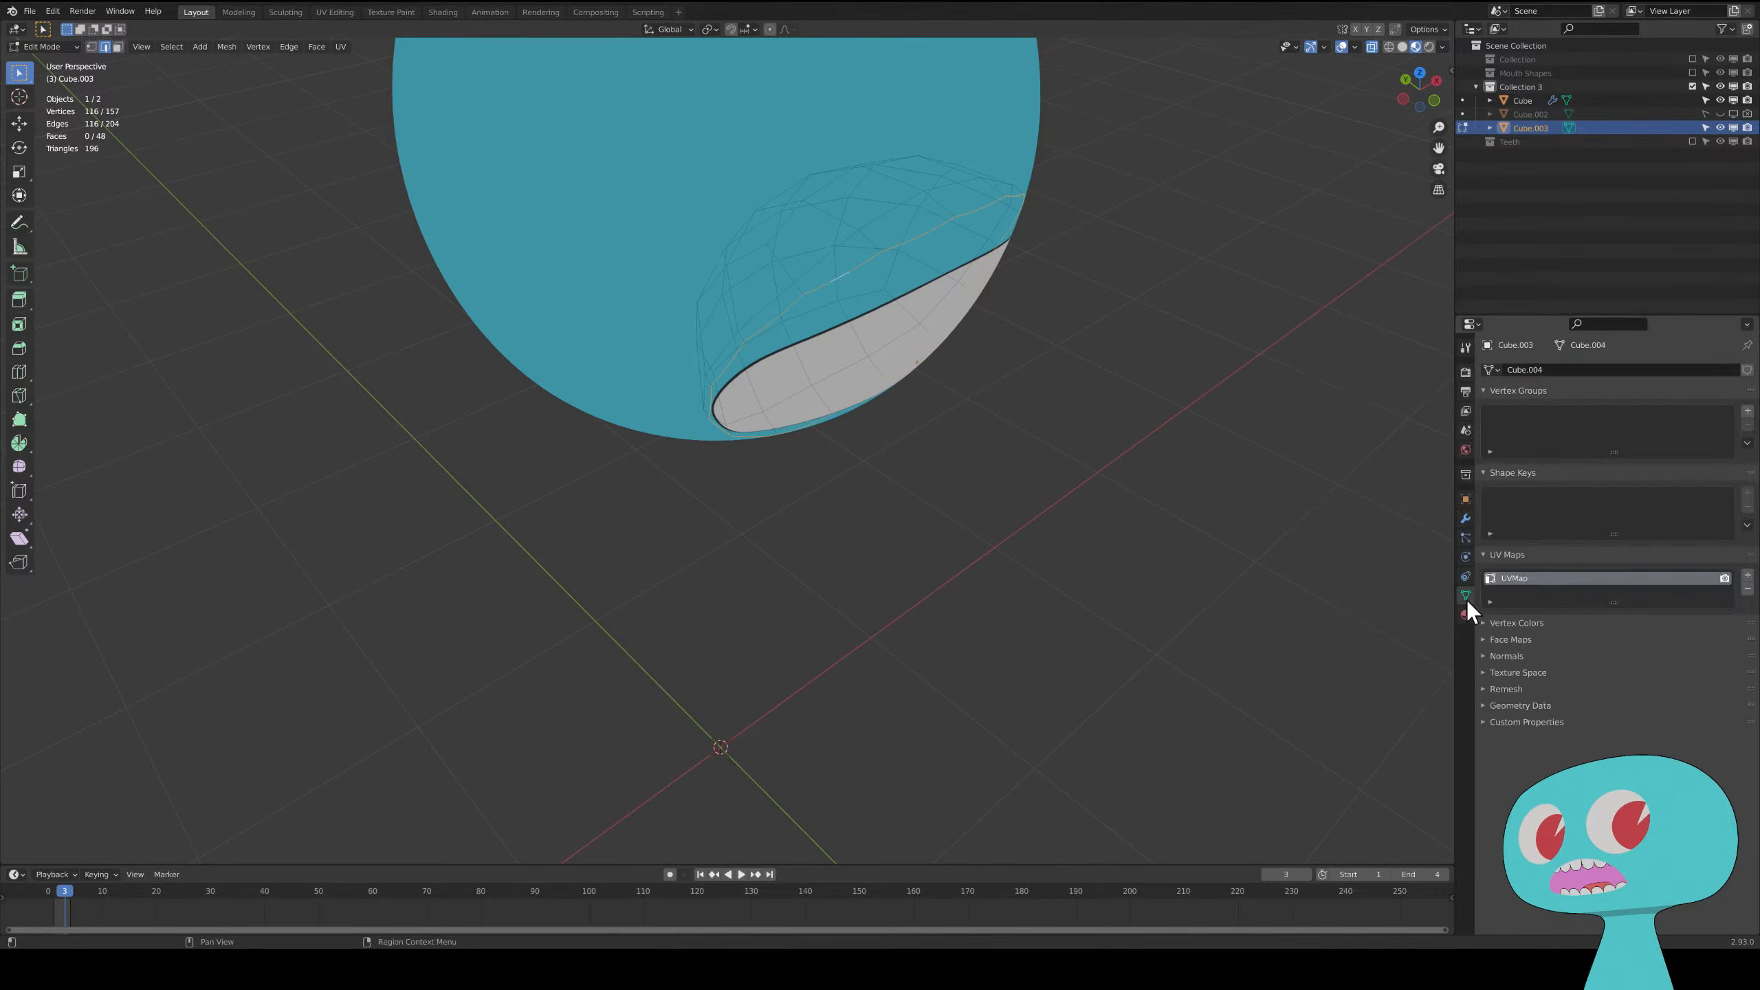
left_click(1747, 411)
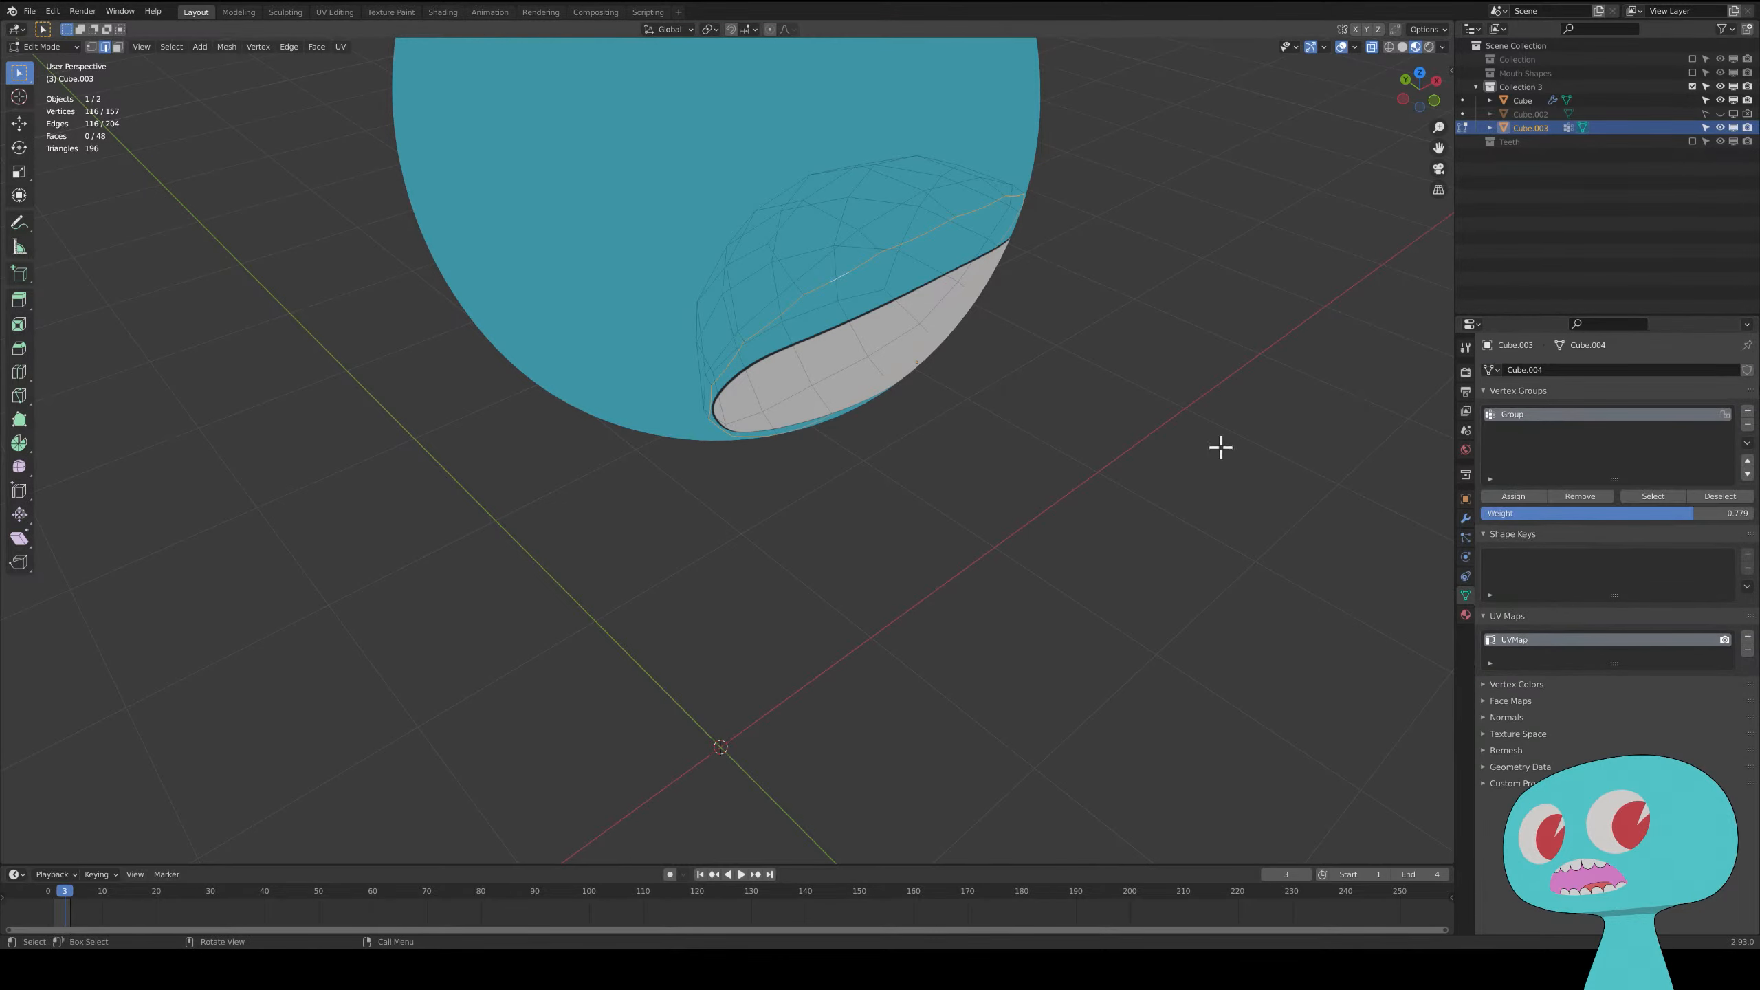
key("1")
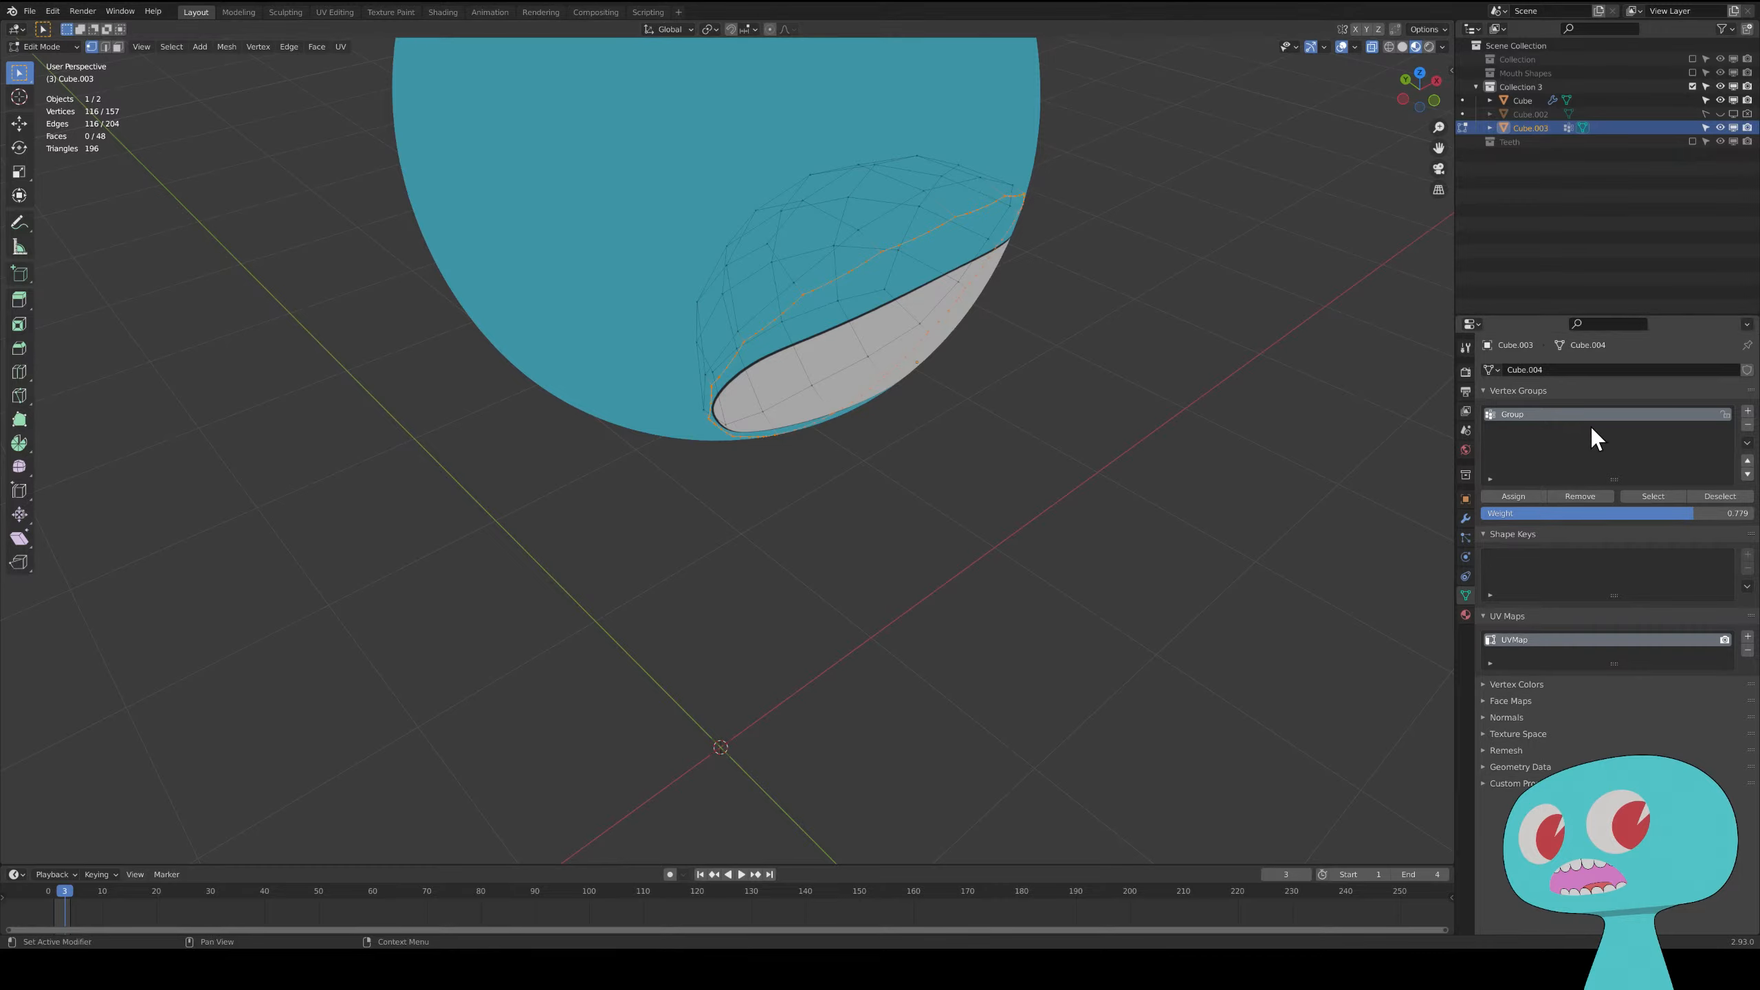
double_click(1513, 415)
type("MOu")
type("th.IN")
type("In")
key("Return")
- Set the Mouth.Int weight to 1.000 for the boundary loop and 0.000 for the inverted selection of inner vertices
left_click_drag(1692, 516, 1755, 516)
key("ctrl+i")
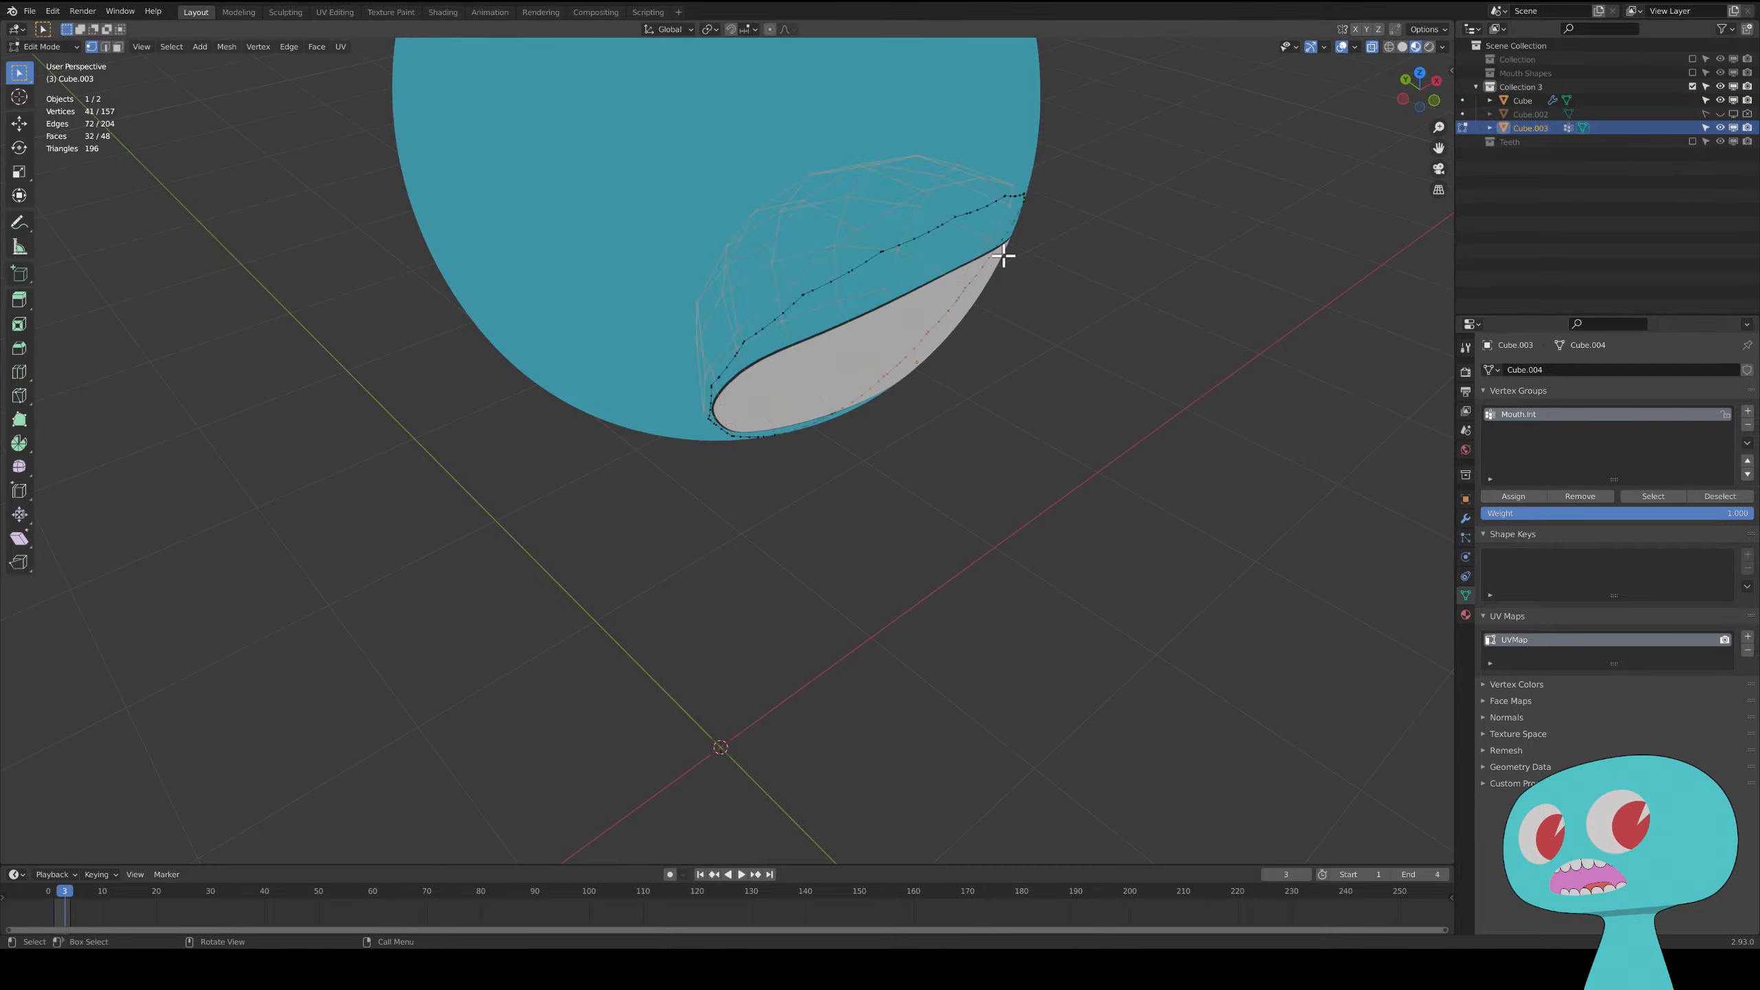
left_click_drag(1618, 515, 1483, 516)
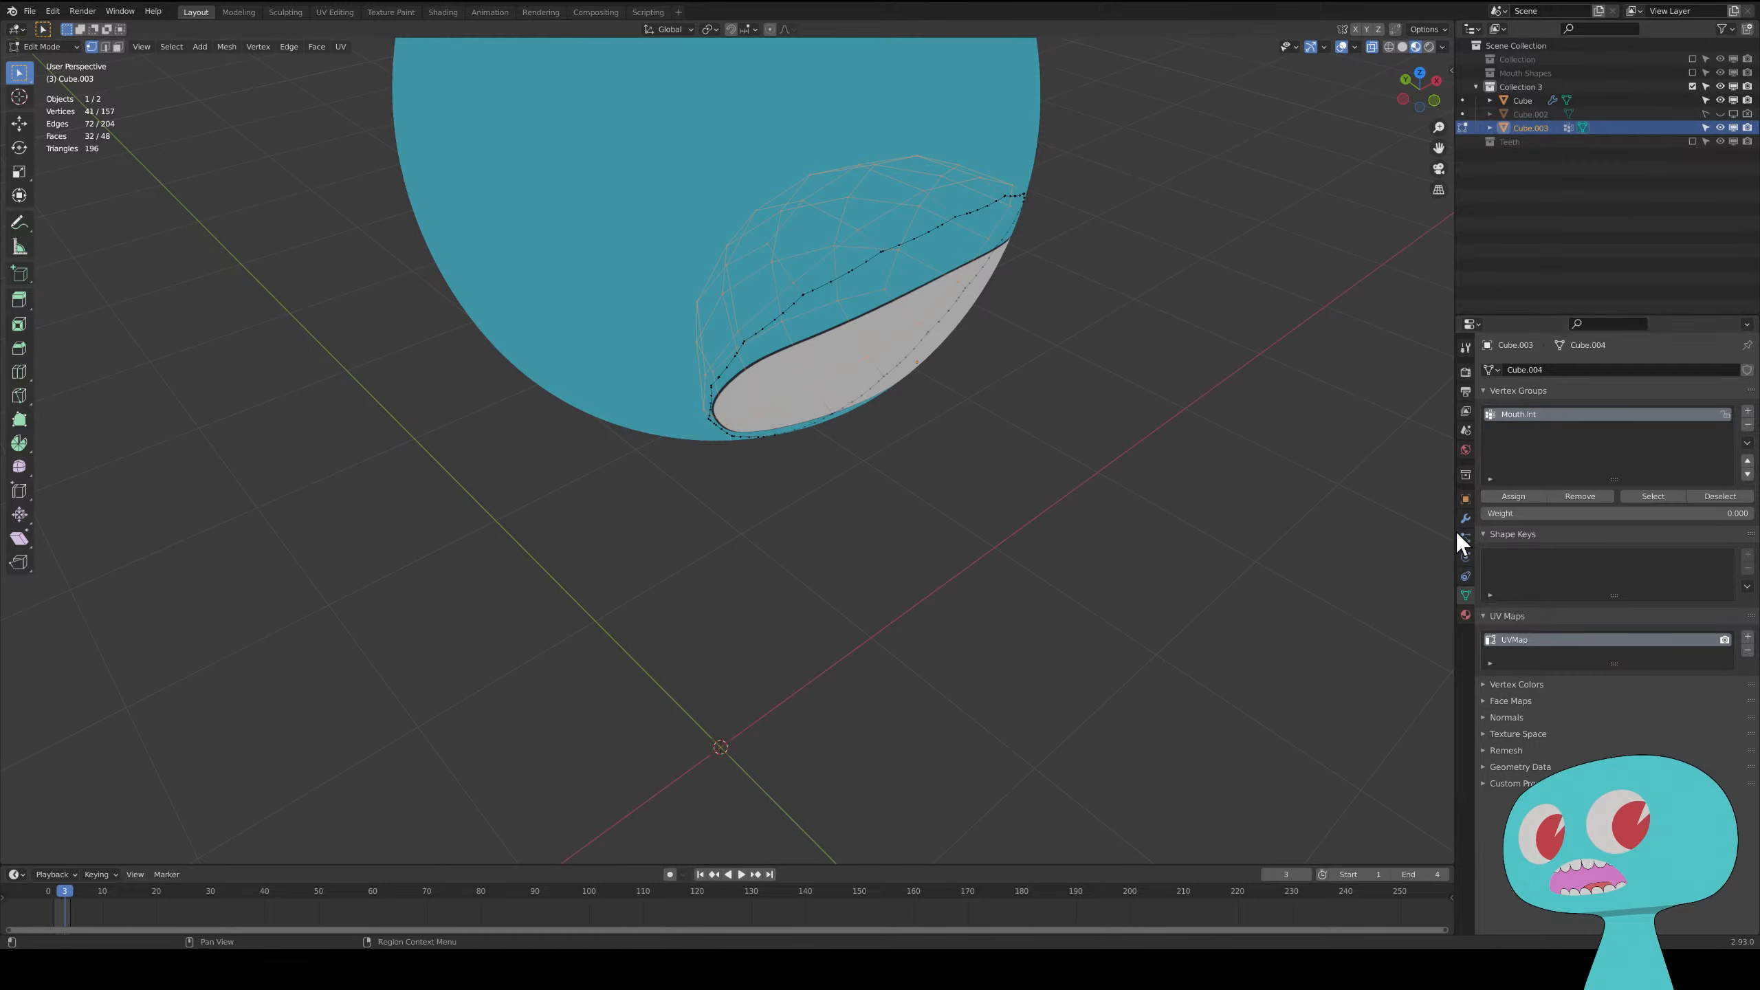
left_click(1048, 410)
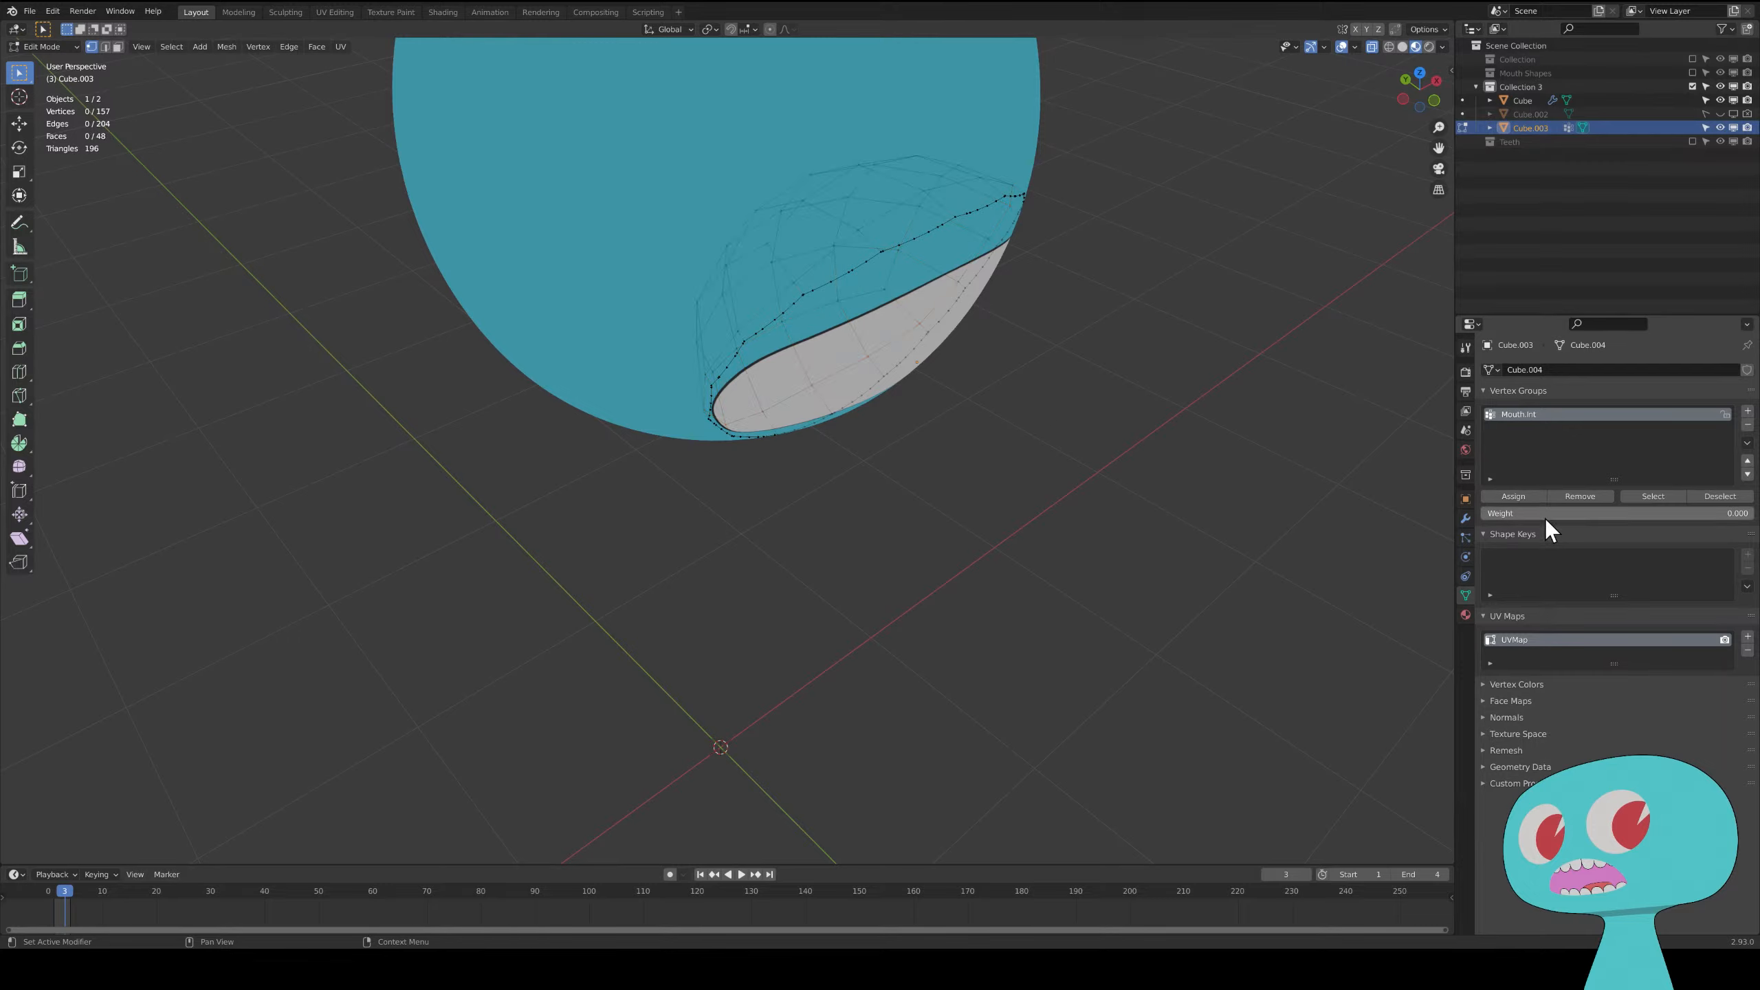
- Add a Shrinkwrap modifier limited to the Mouth.Int vertex group on the mouth mesh and leave Edit Mode
left_click(1466, 517)
left_click(1551, 372)
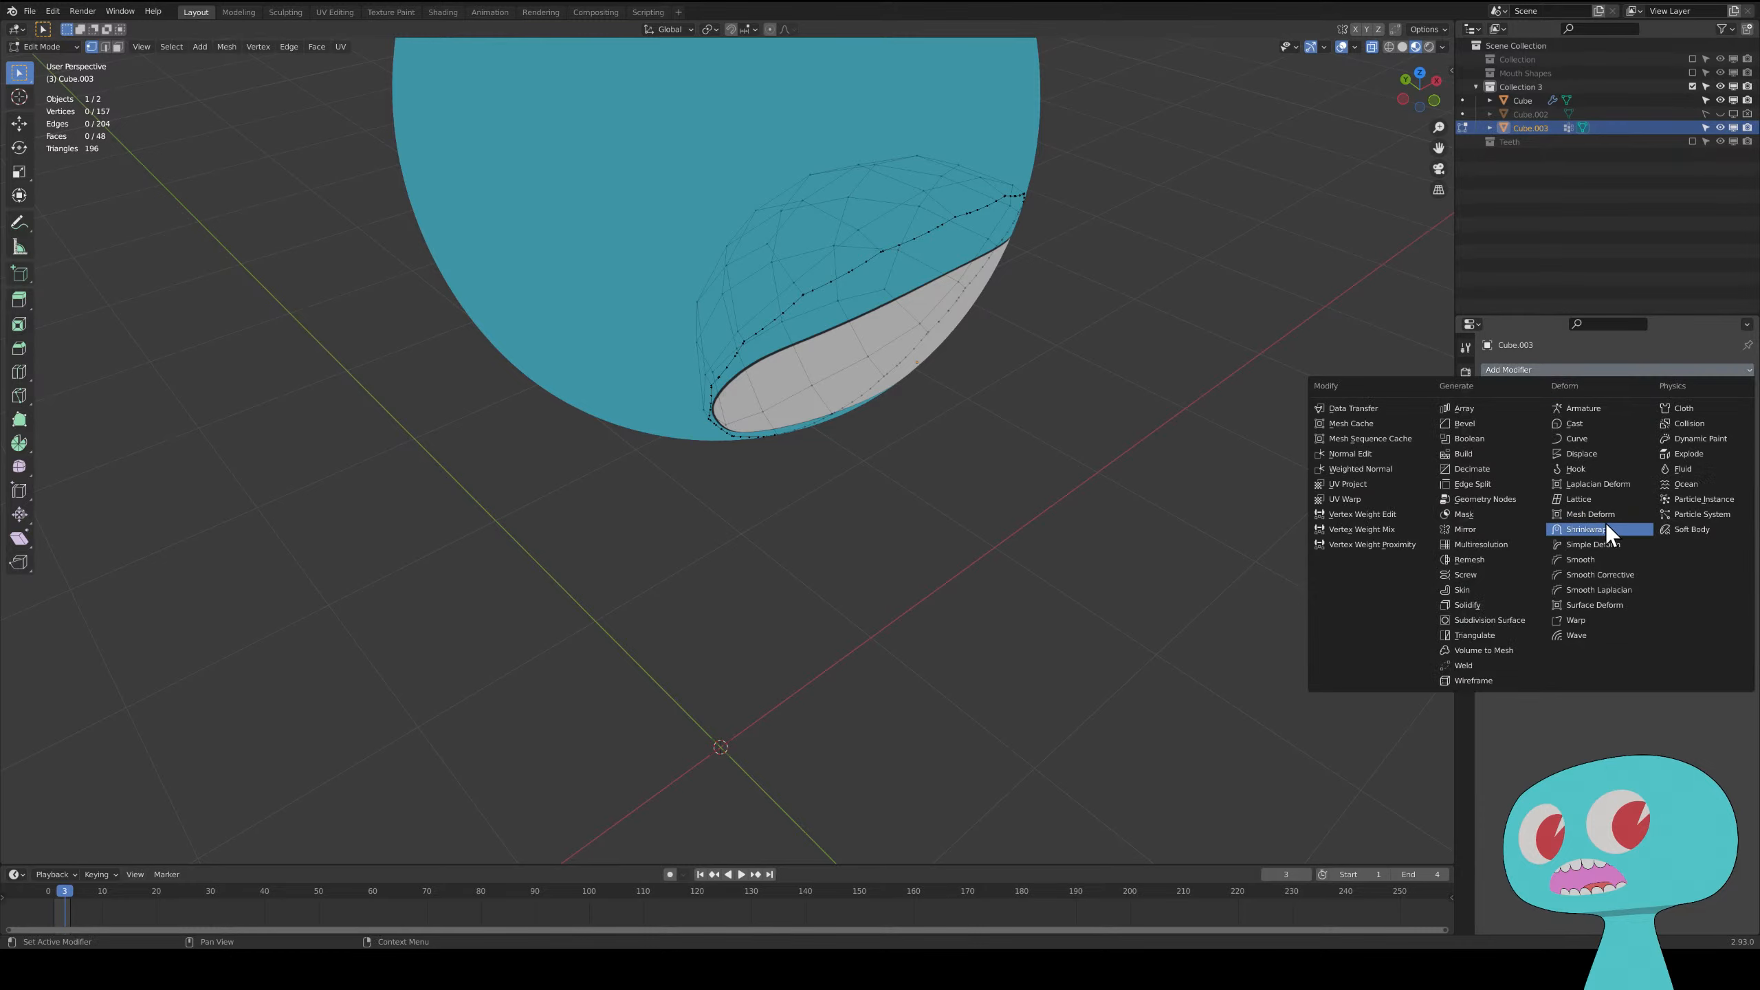
left_click(1605, 529)
middle_click_drag(1167, 412, 986, 304)
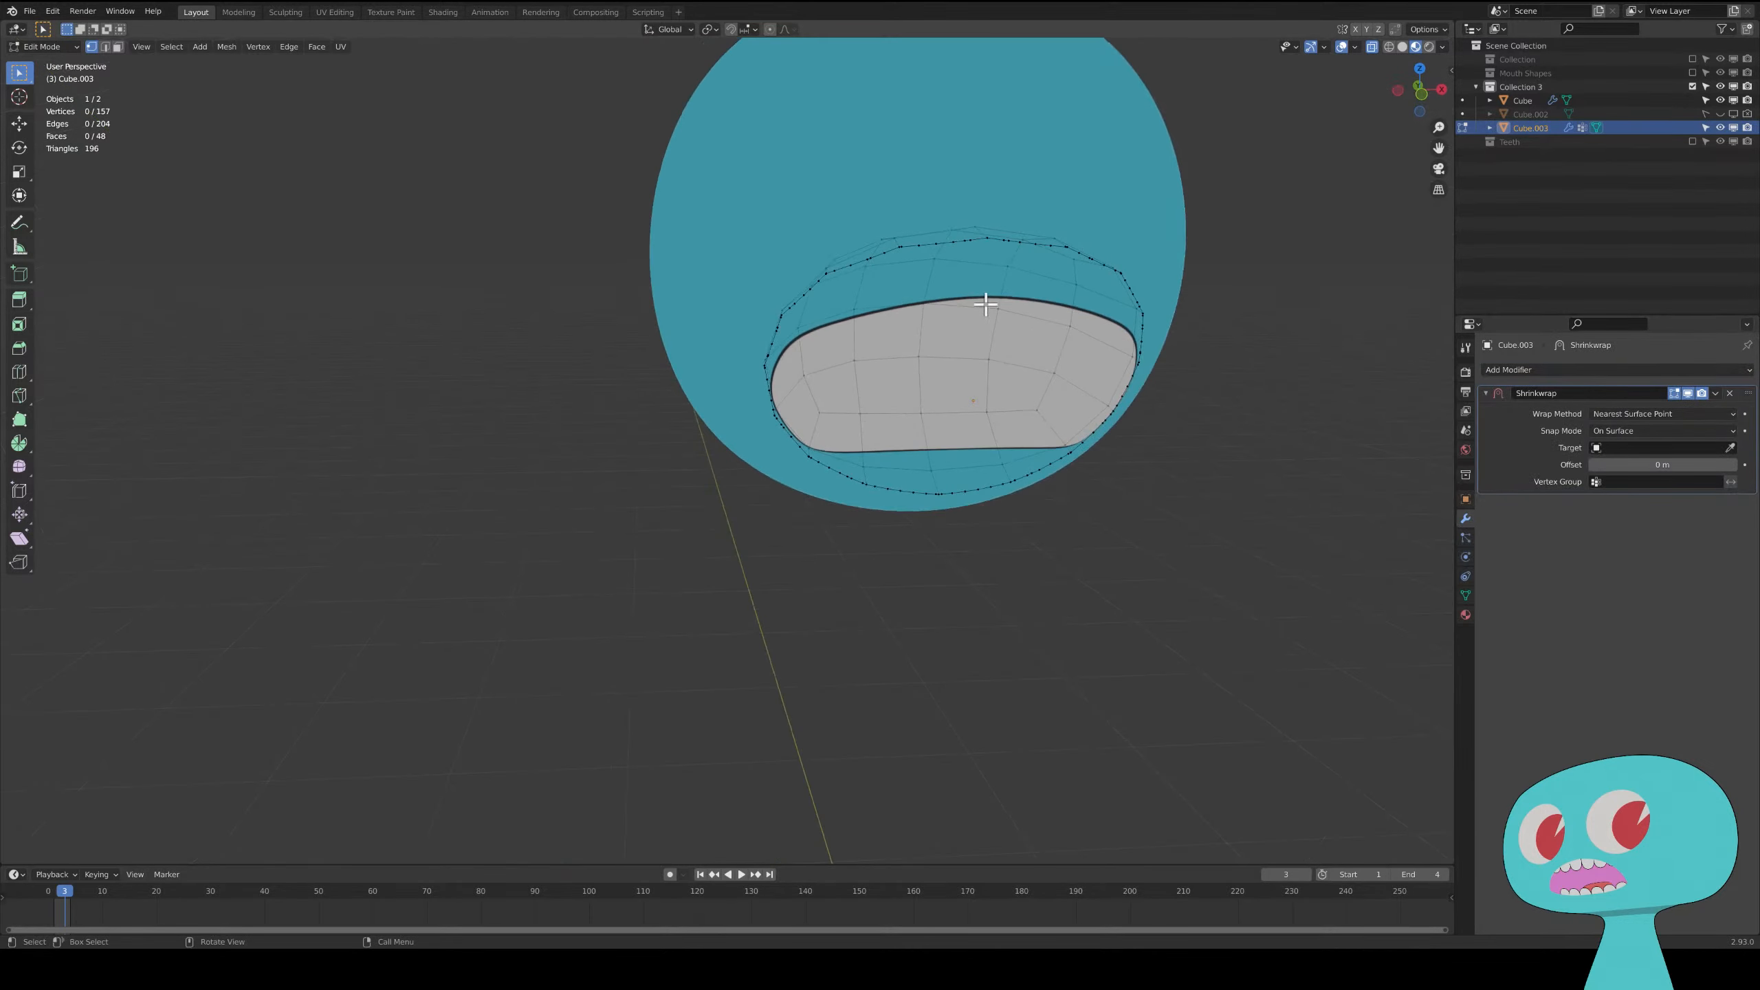
middle_click_drag(1143, 369, 1080, 440, "shift")
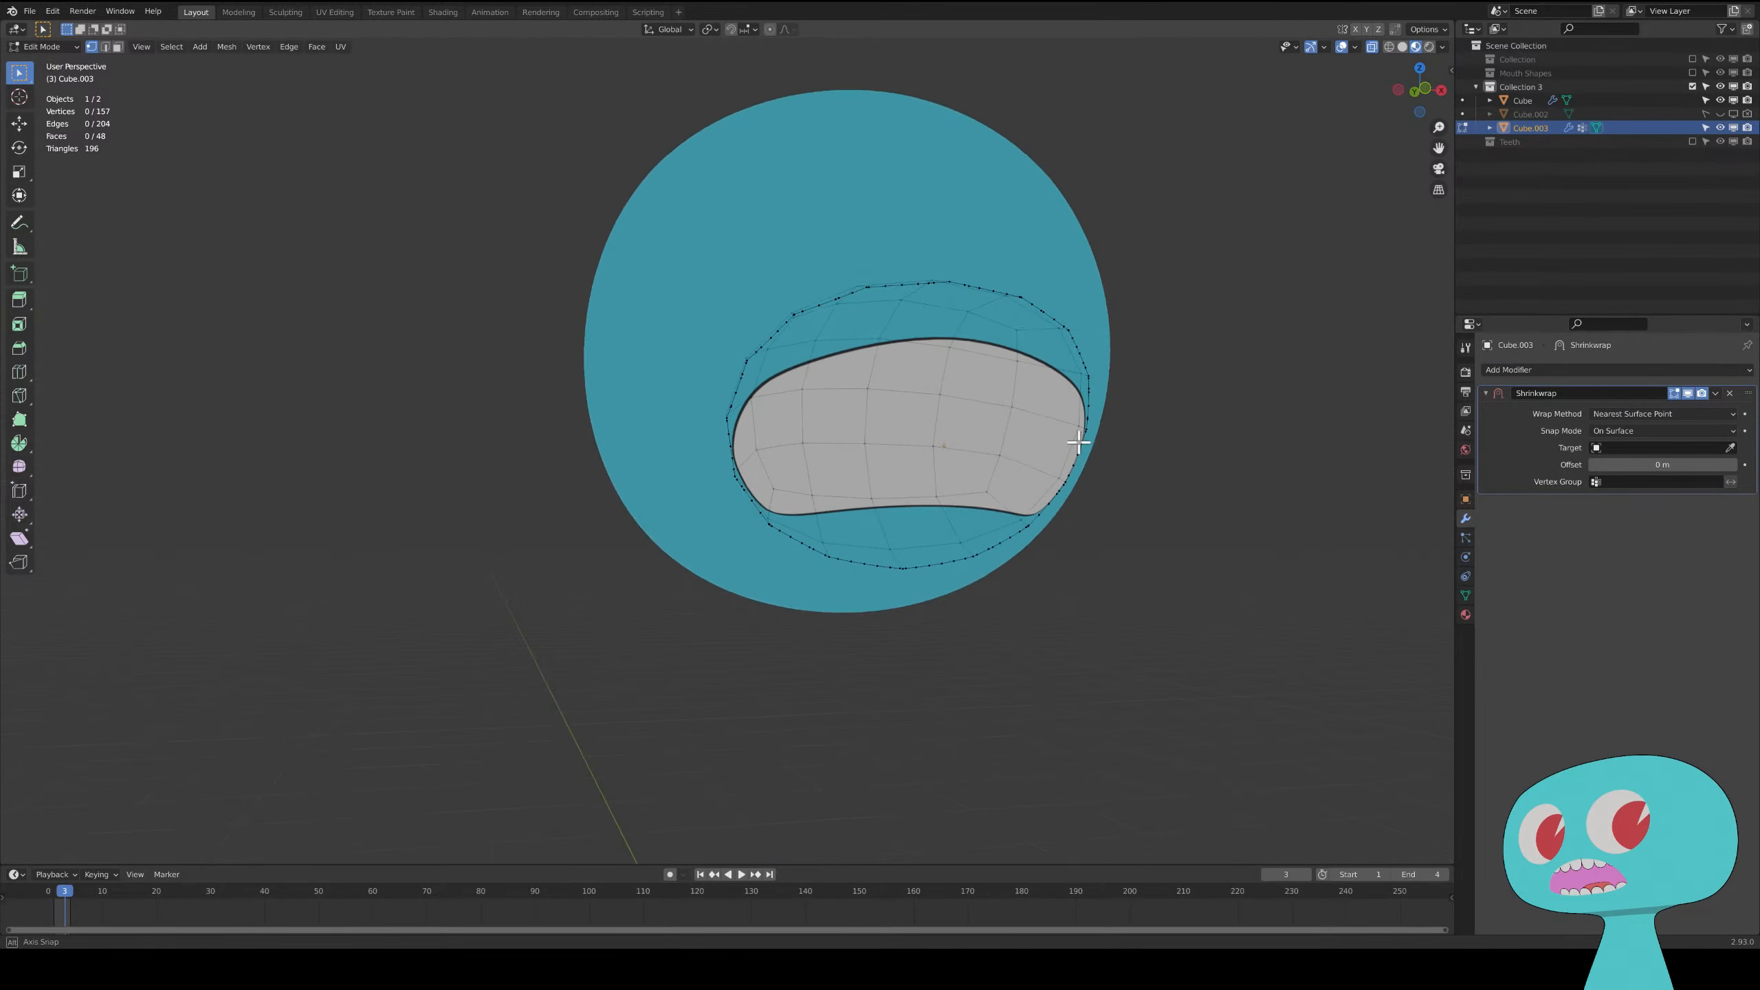
left_click(1675, 485)
left_click(1648, 499)
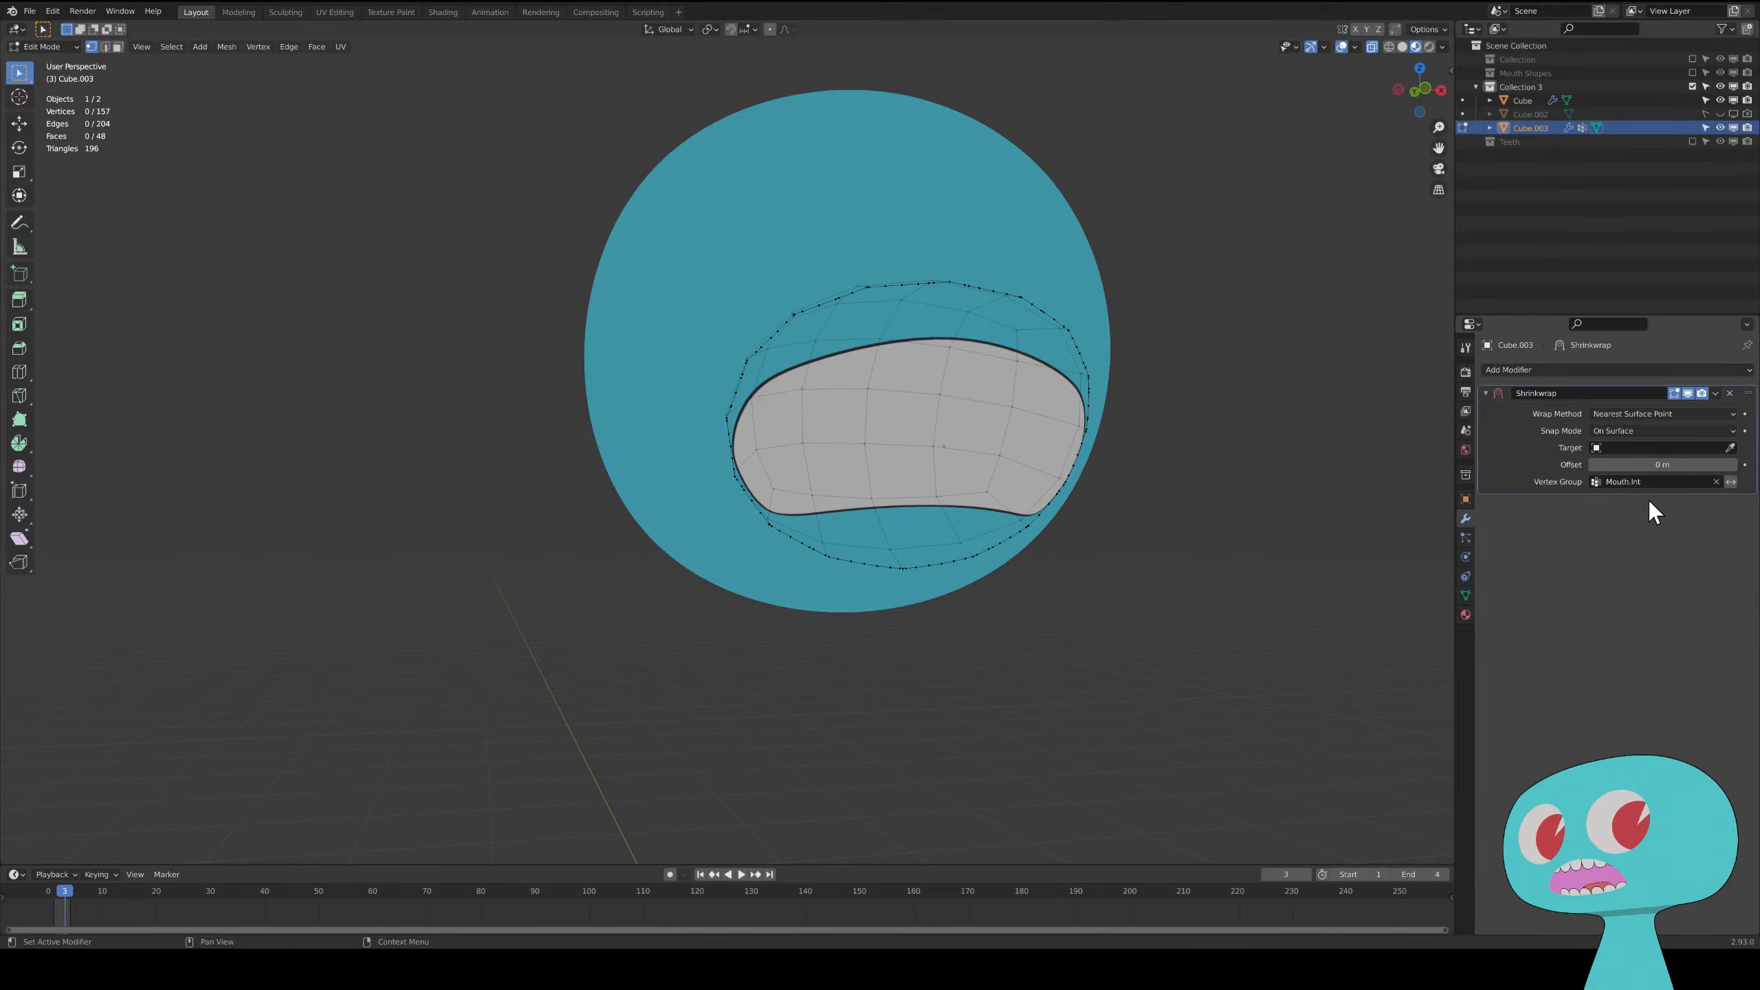
middle_click_drag(1120, 382, 1398, 389)
key("Tab")
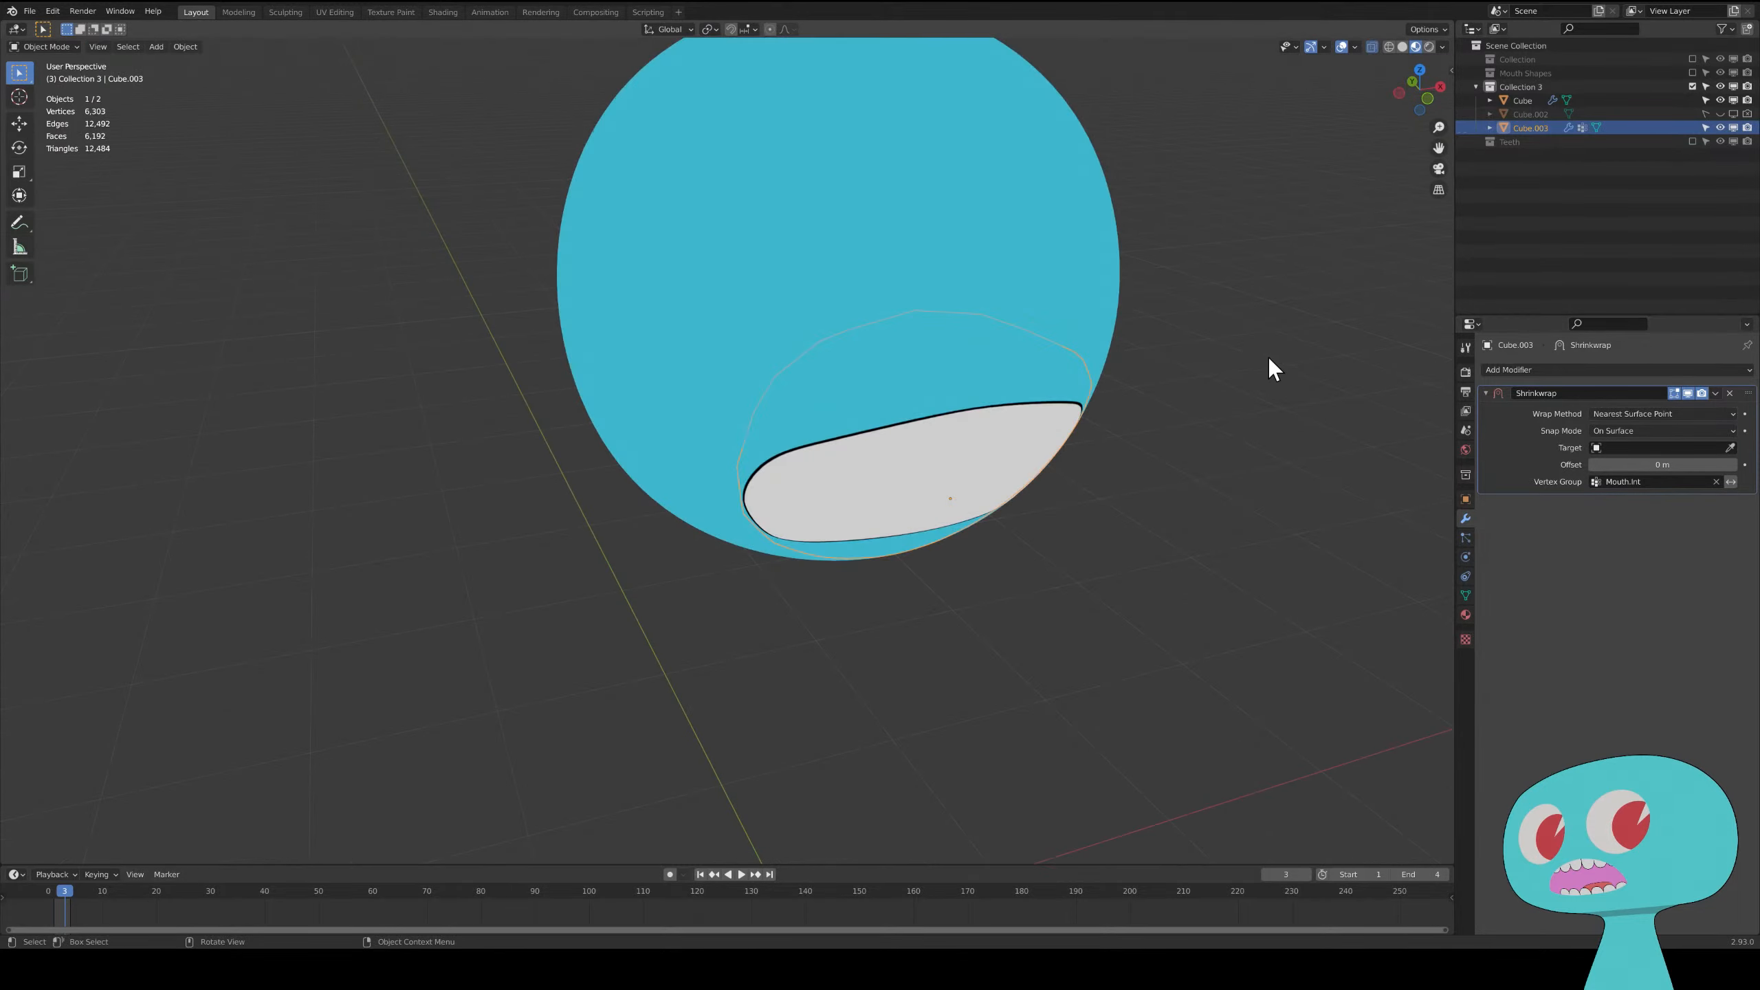
- Set the mouth shell's Shrinkwrap wrap method to Project and enable the Negative direction
mouse_move(1191, 372)
middle_mouse_down()
mouse_move(1185, 341)
mouse_move(1209, 352)
mouse_move(1186, 351)
middle_mouse_up()
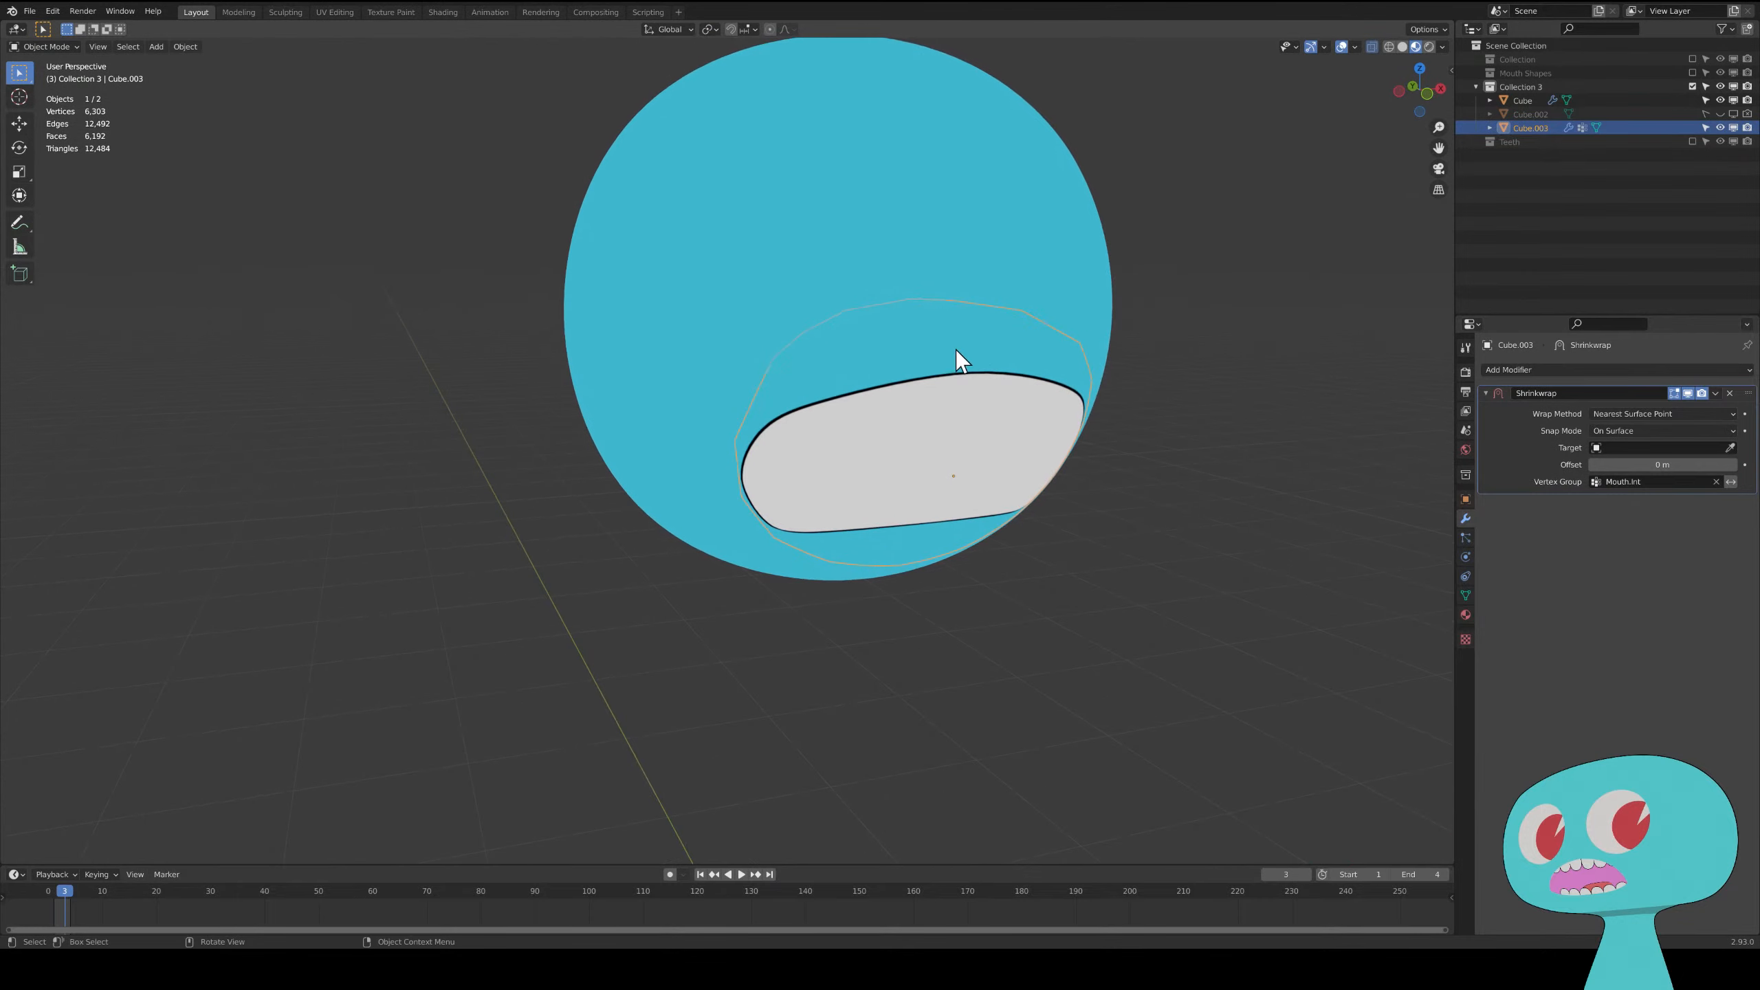
left_click(1070, 237)
middle_click_drag(1065, 365, 1033, 391)
scroll(1080, 336, "down", 1)
left_click(1080, 336)
left_click(977, 362)
left_click(982, 355)
left_click(1666, 414)
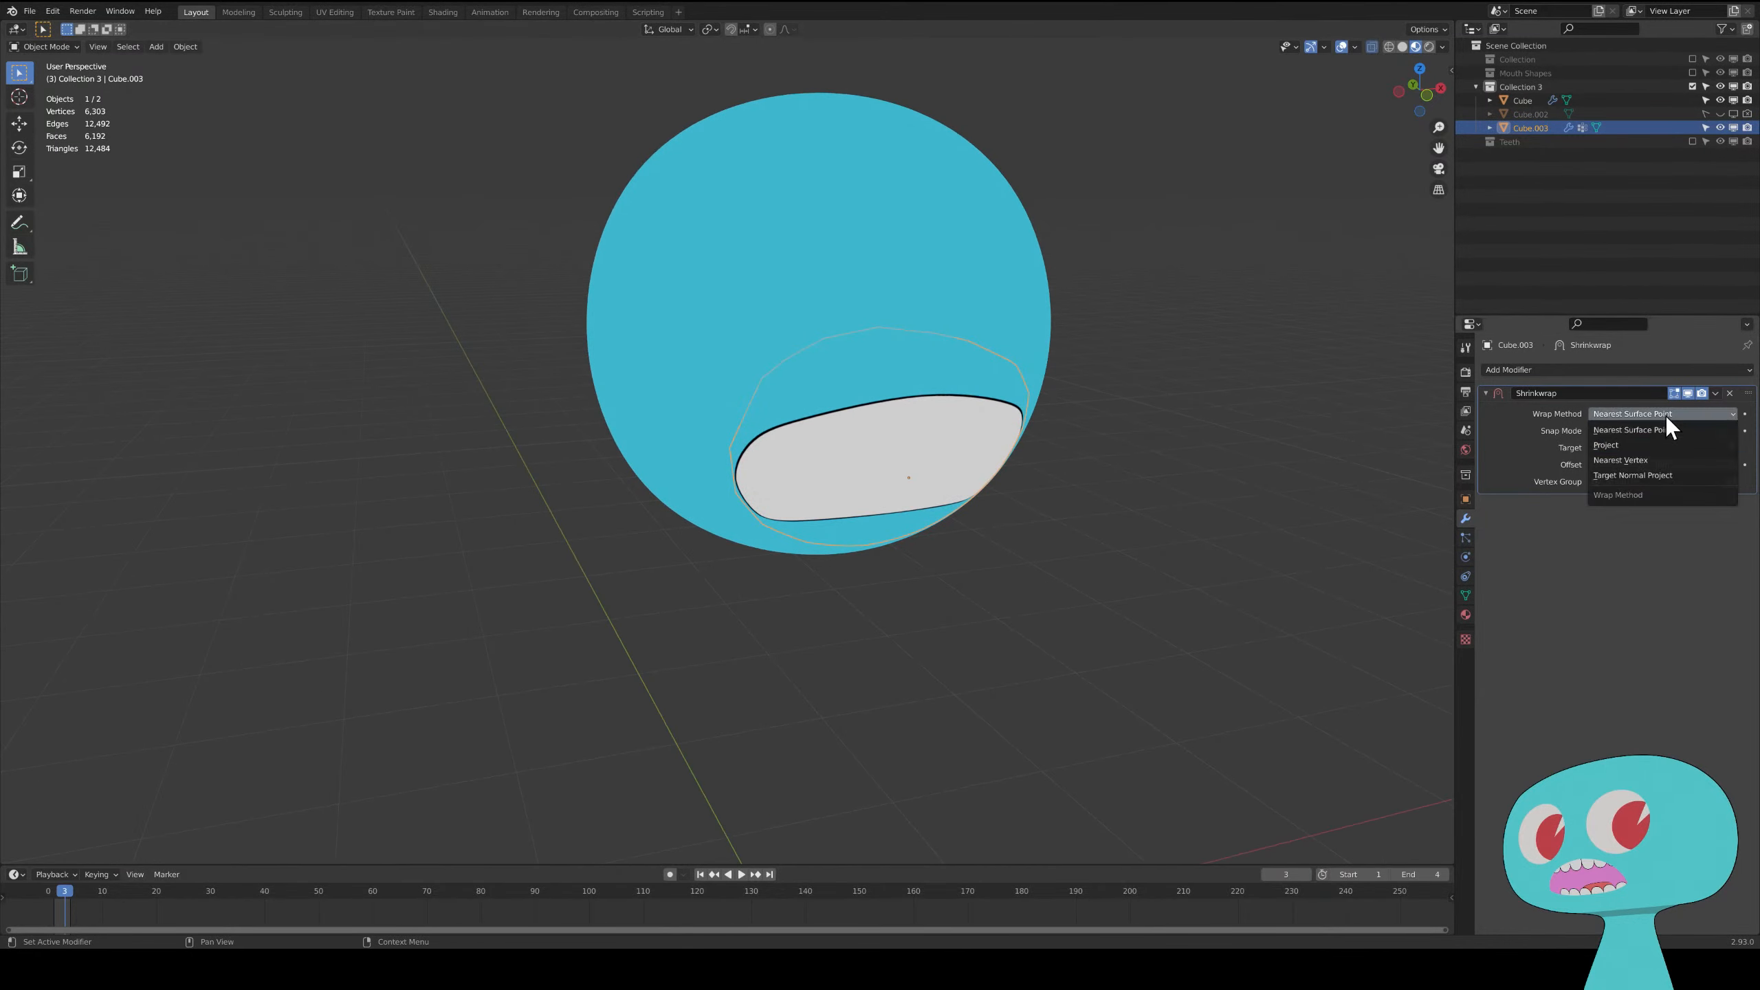
left_click(1629, 446)
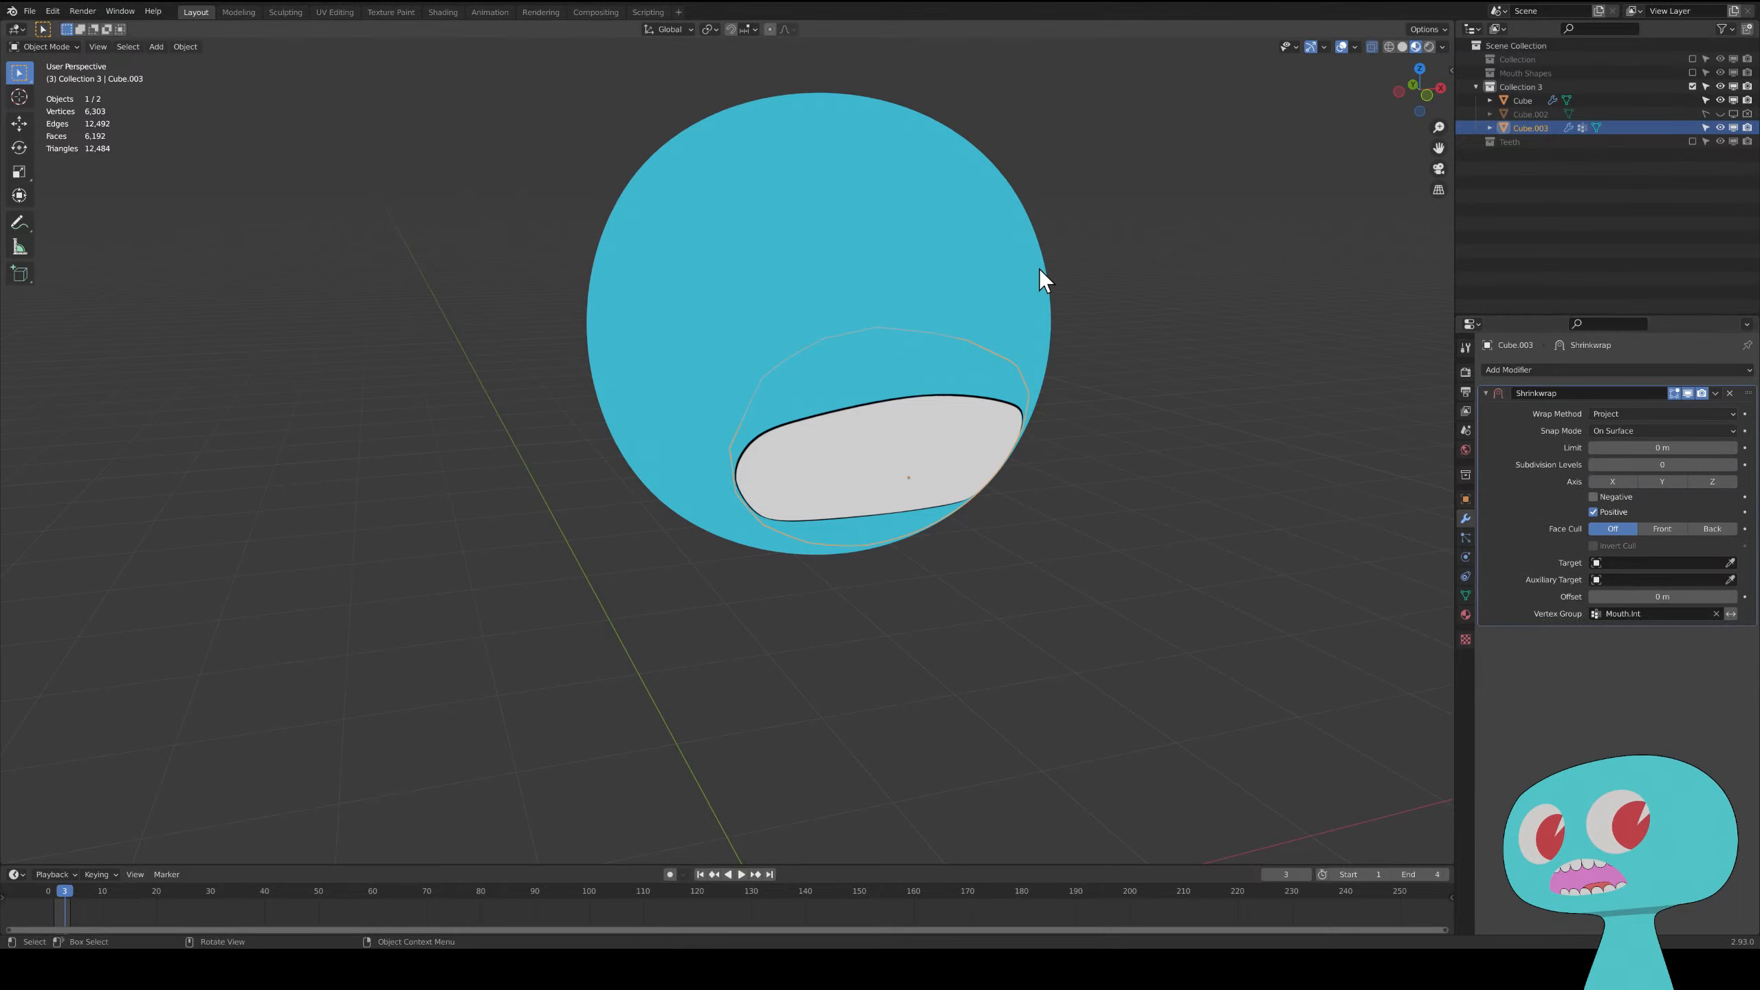
middle_click_drag(1118, 301, 1137, 345, "shift")
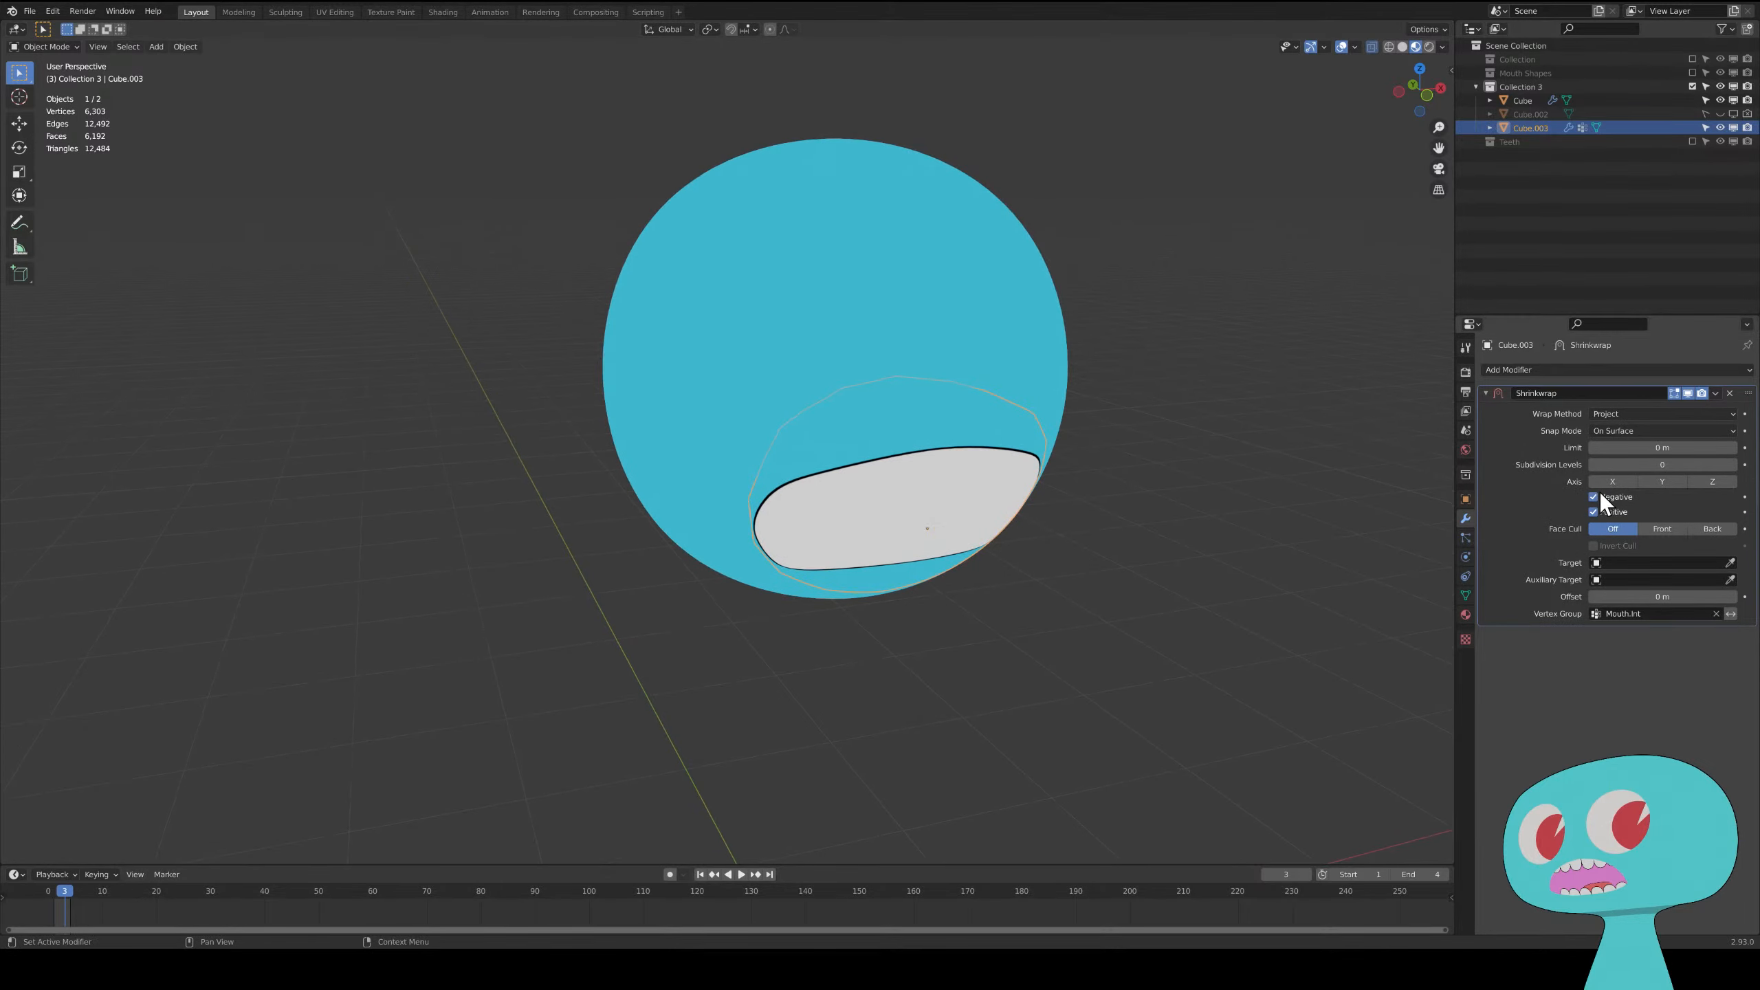
left_click(1593, 496)
middle_click_drag(1163, 447, 978, 448)
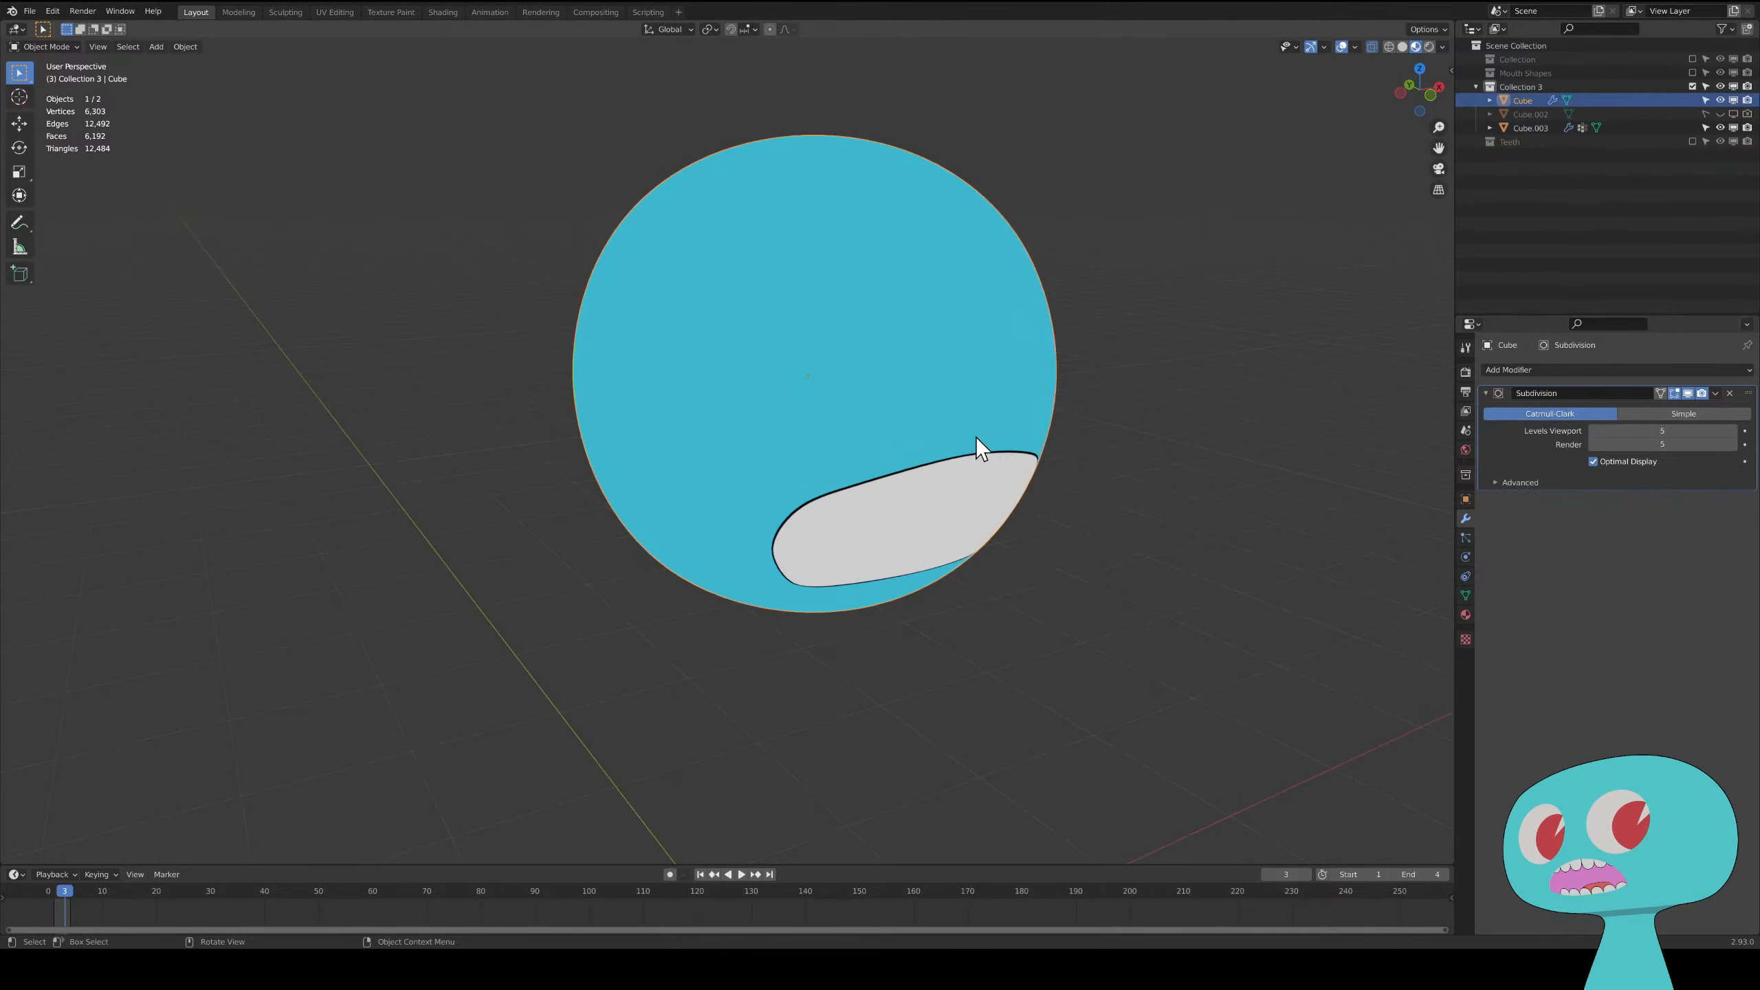
key("g")
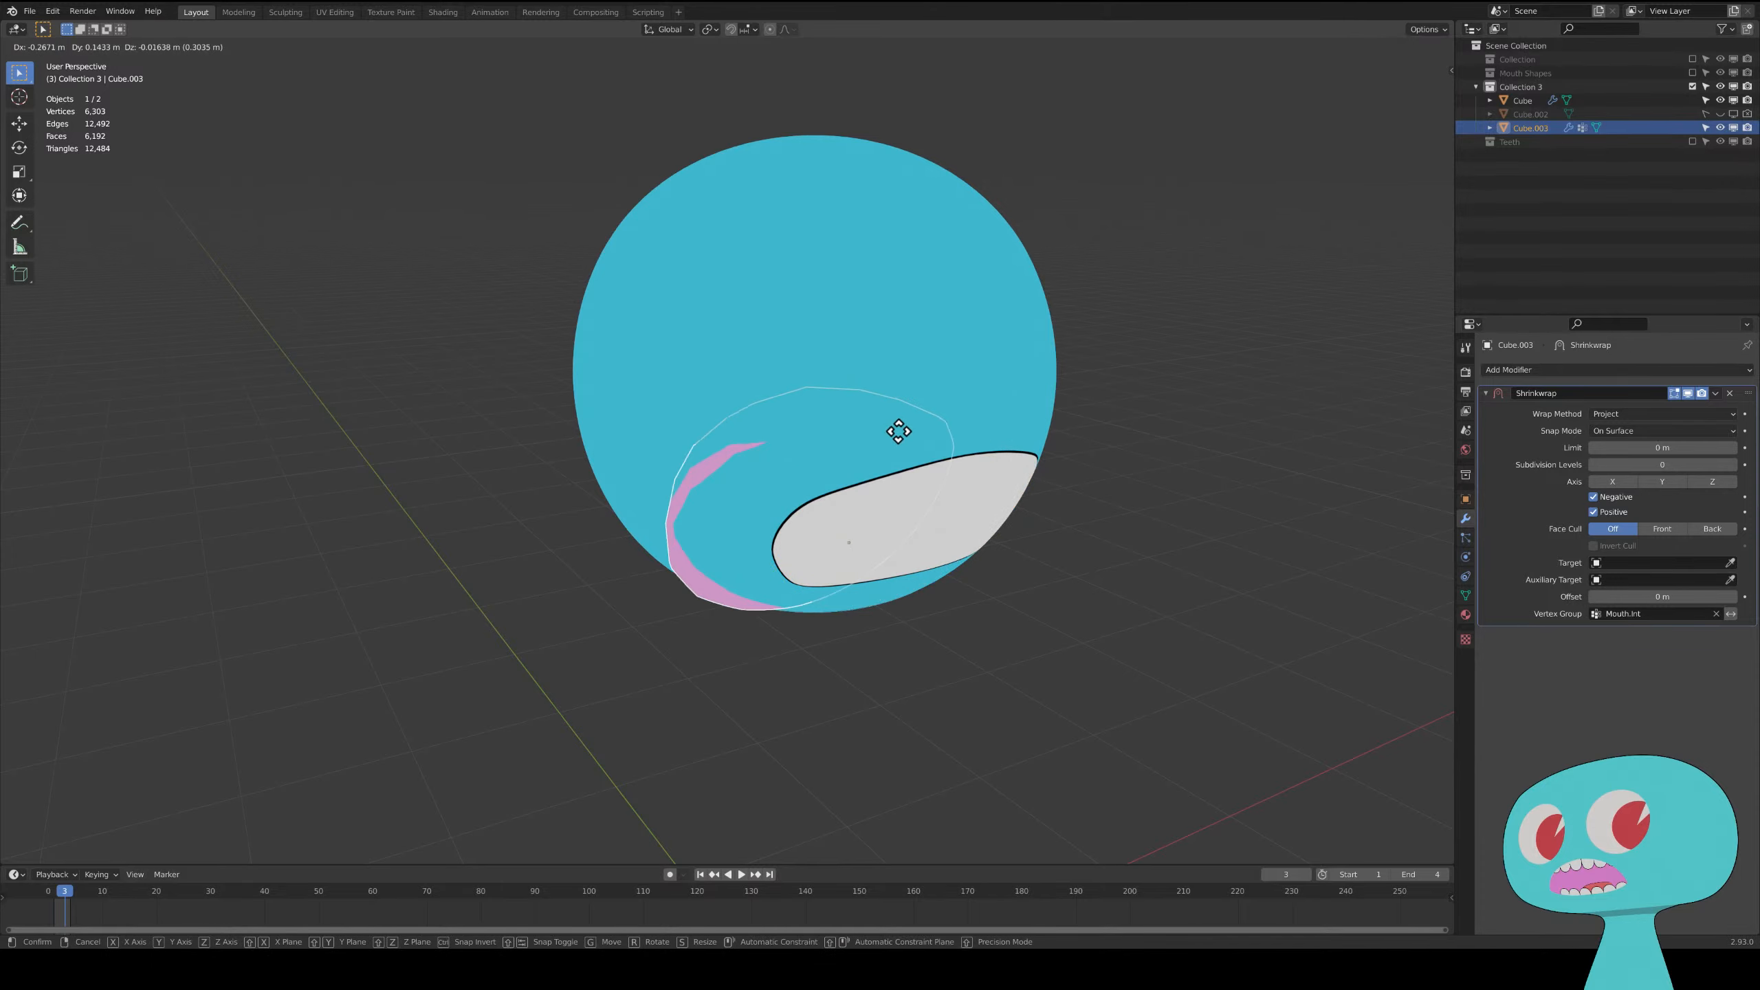
right_click(691, 367)
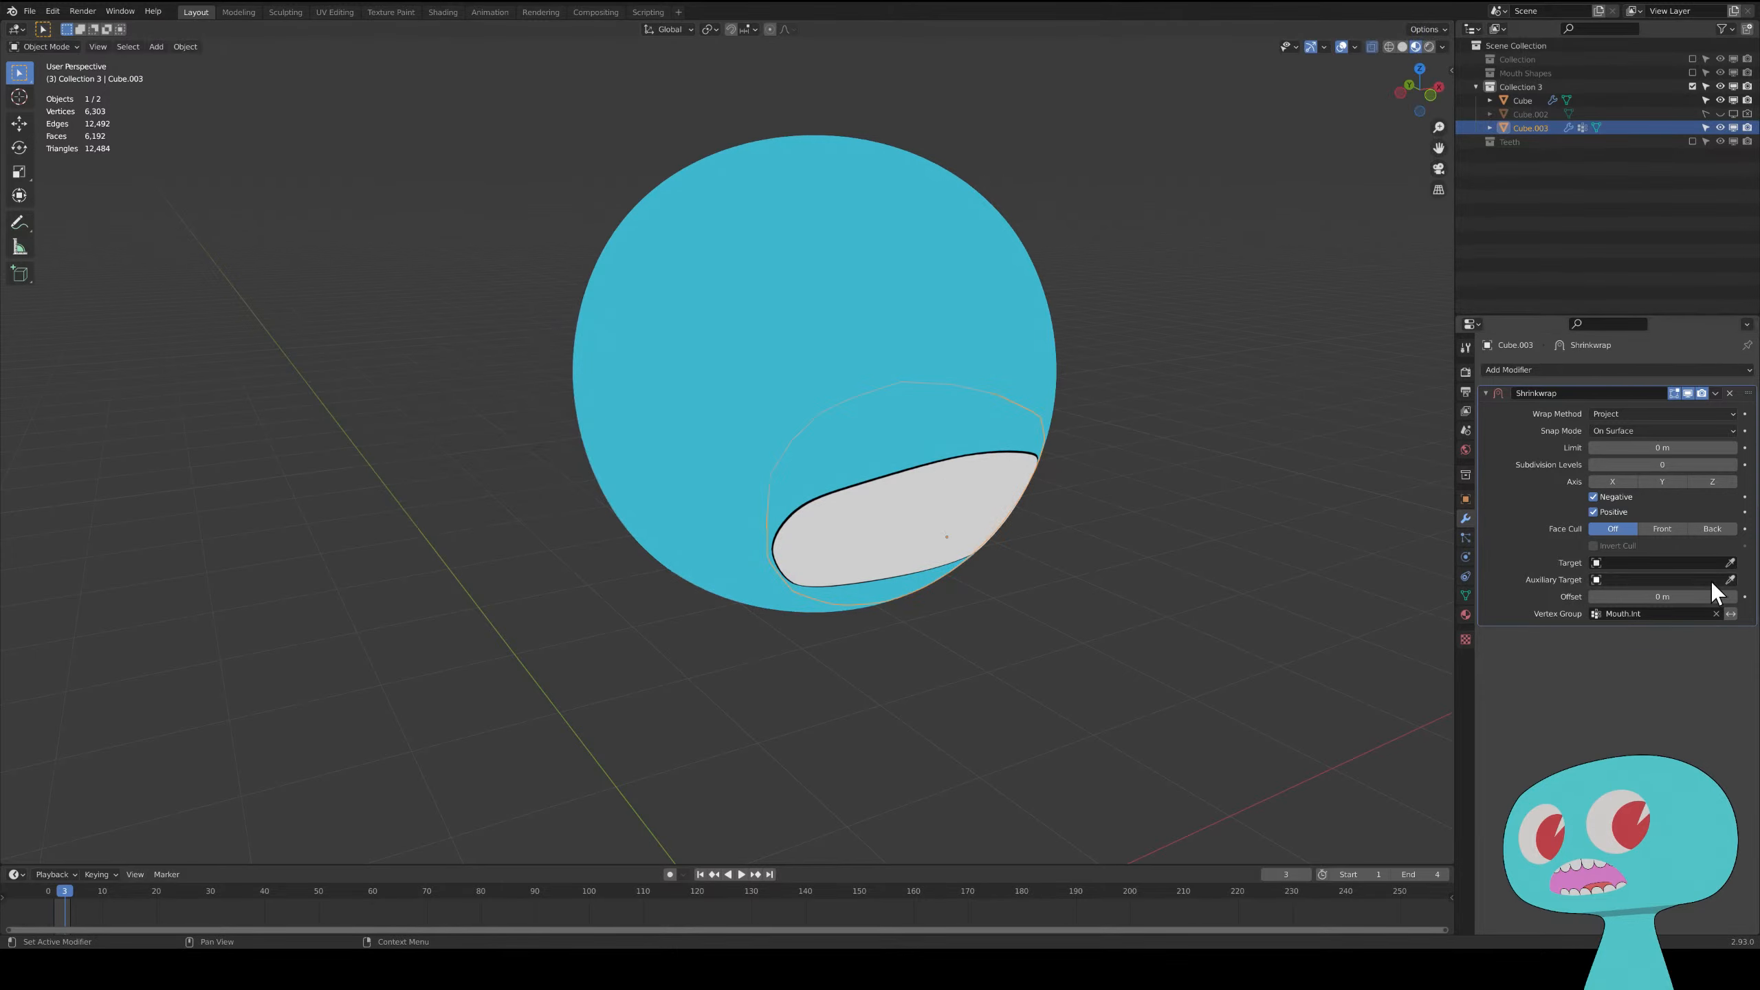
- Set the Shrinkwrap snap mode to Inside and check the mouth shell's fit against the head
left_click(1640, 431)
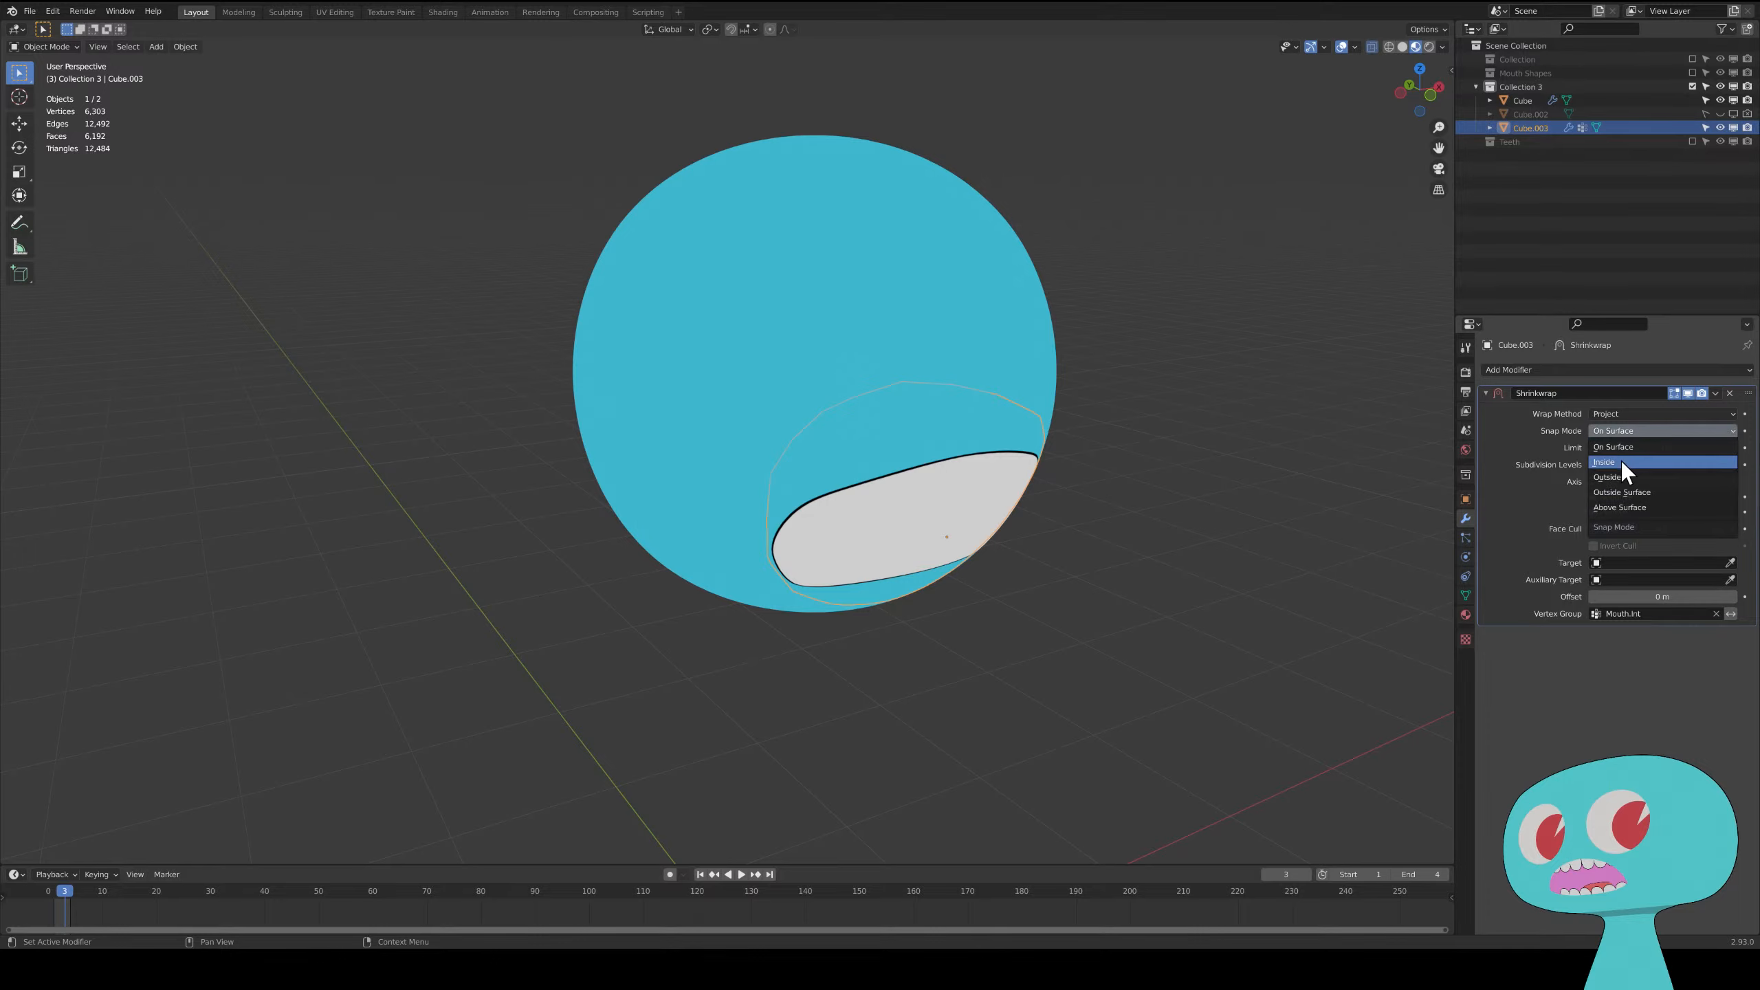
left_click(1620, 460)
key("g")
right_click(1030, 432)
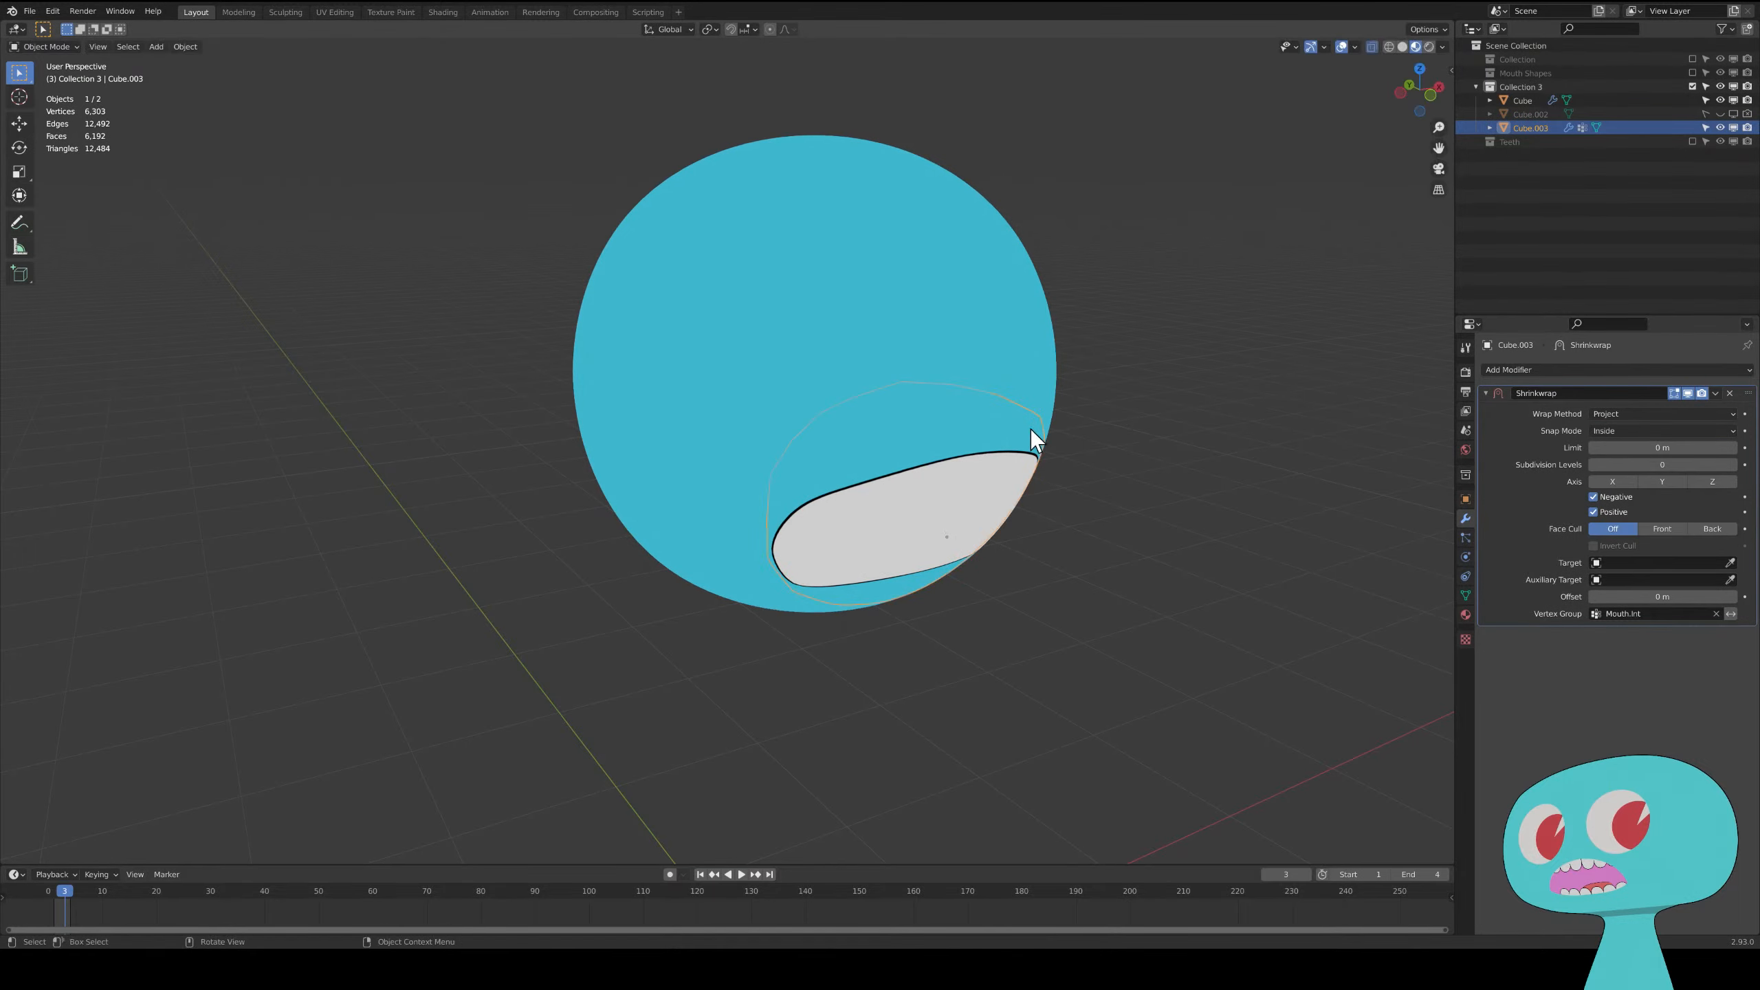
mouse_move(1030, 431)
middle_mouse_down()
mouse_move(1029, 466)
mouse_move(1024, 437)
mouse_move(984, 448)
mouse_move(1067, 458)
mouse_move(1012, 432)
mouse_move(1051, 445)
middle_mouse_up()
scroll(1010, 447, "up", 3)
scroll(999, 435, "down", 2)
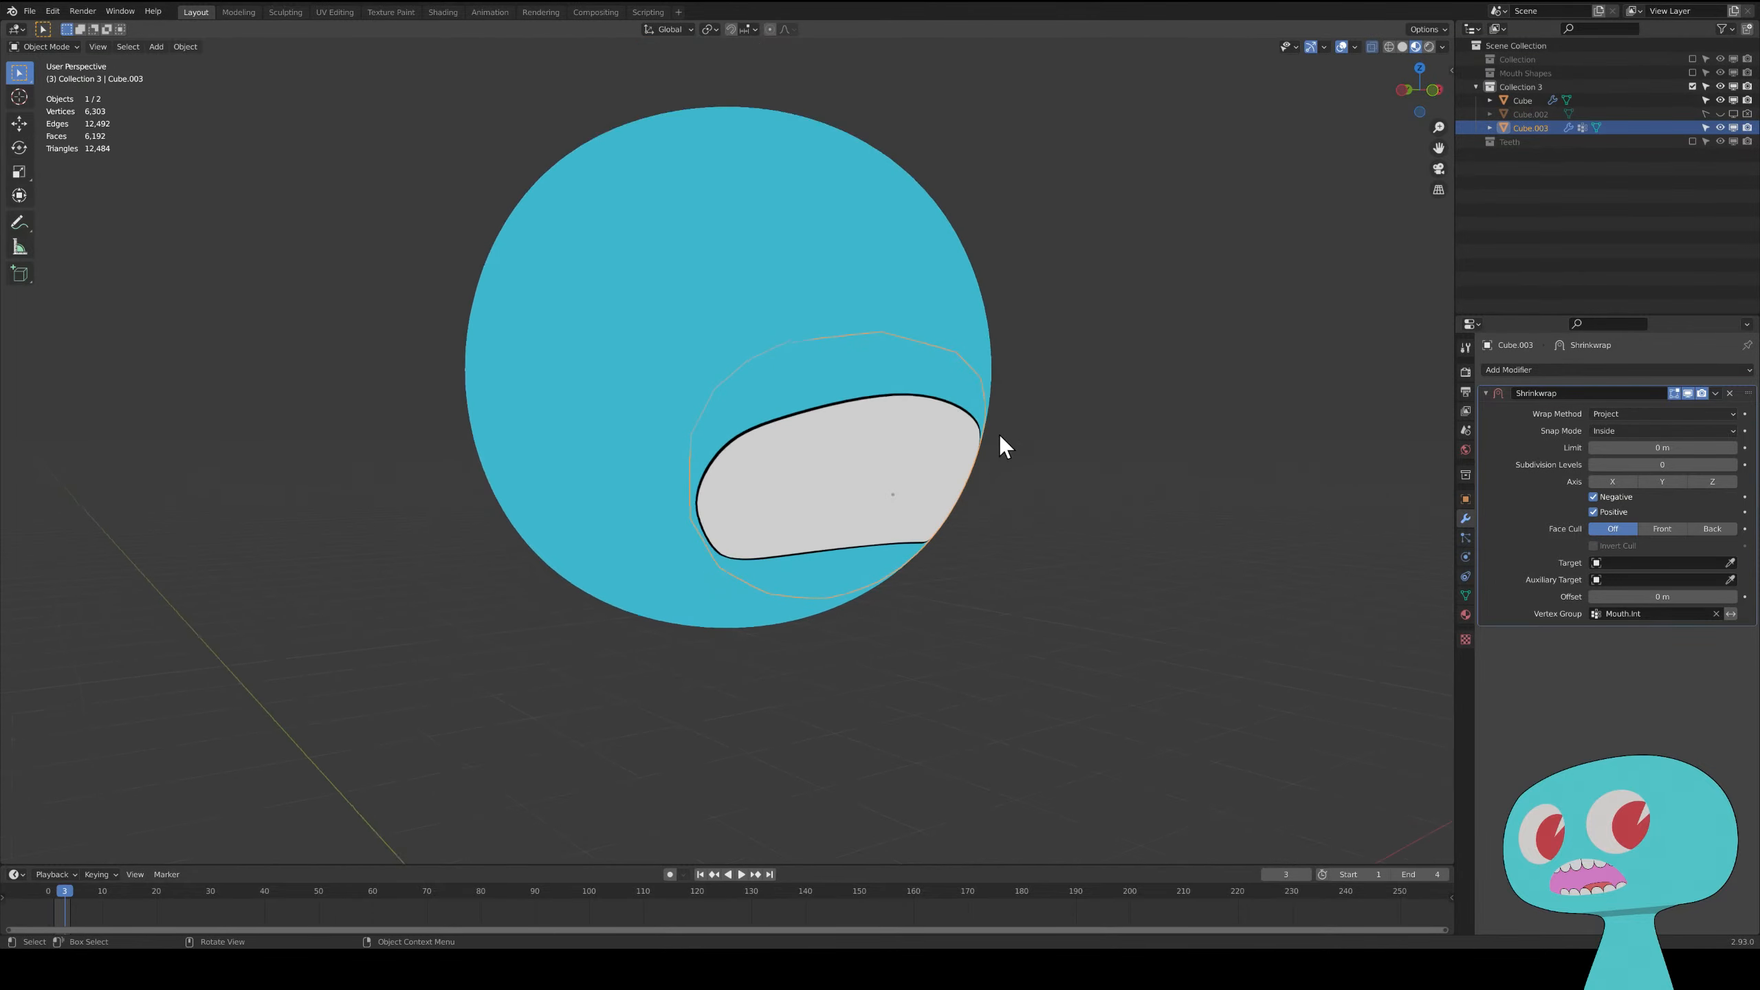
left_click(923, 407)
left_click(908, 389)
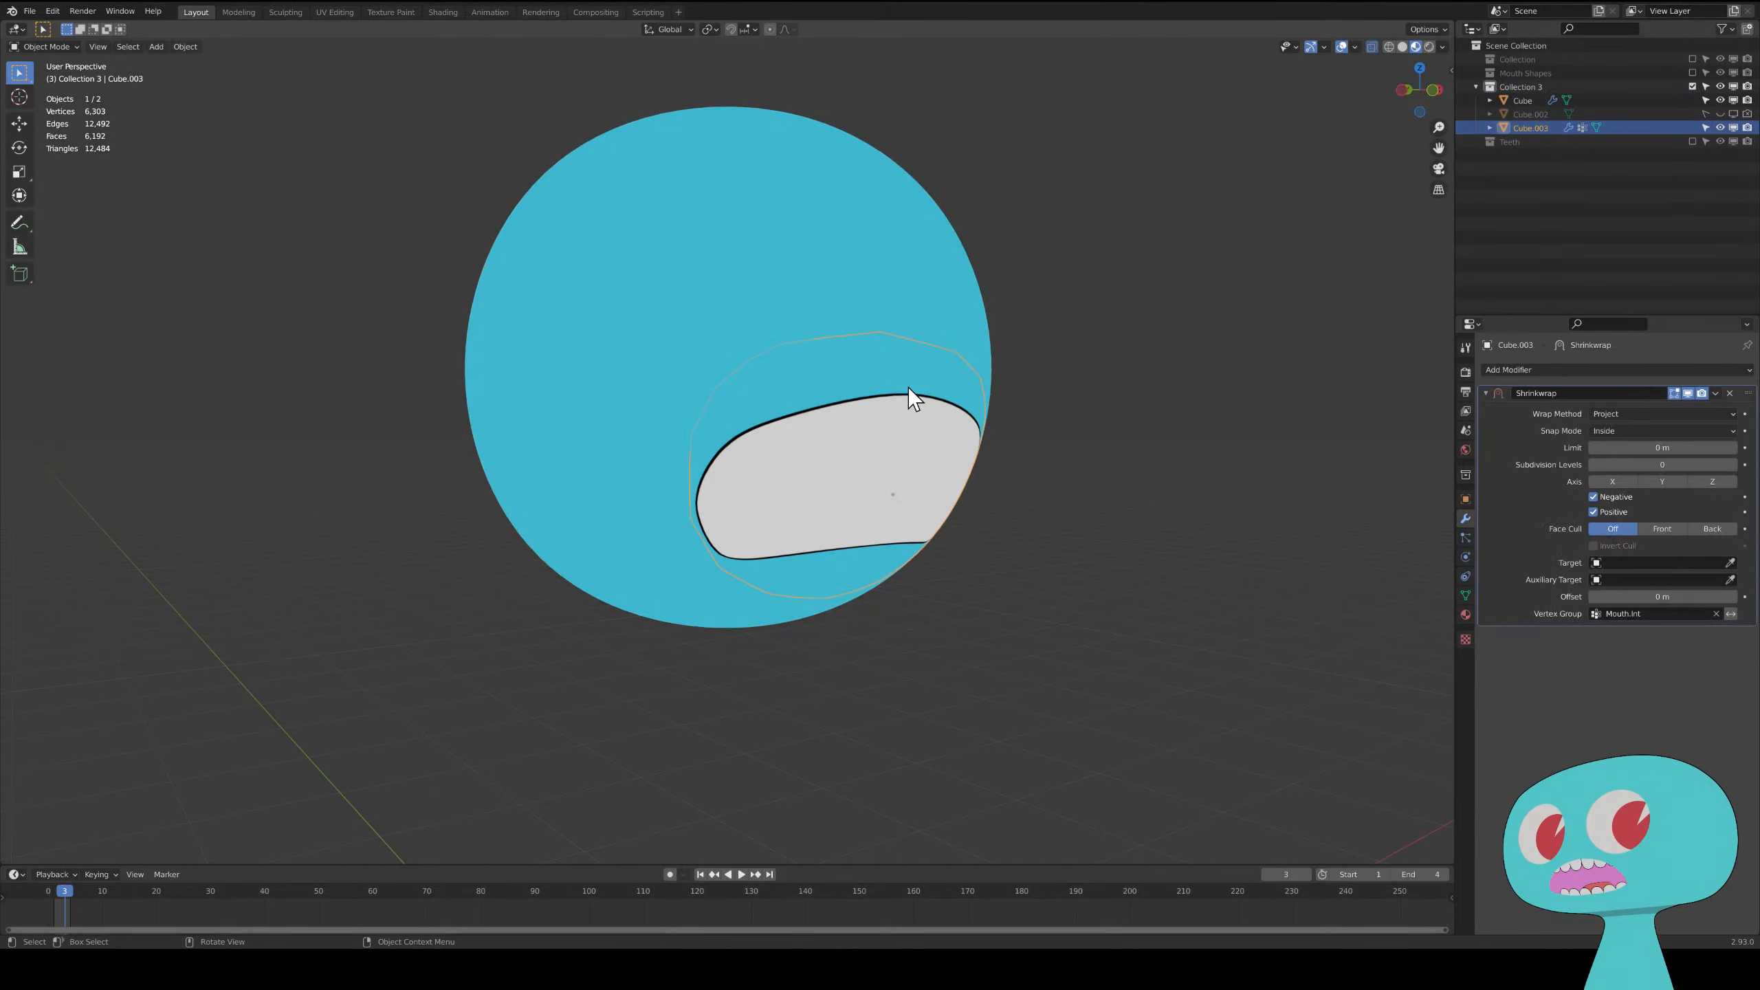
- Open the head's material in the Shading workspace and space the Material Output and final Mix Shader nodes further apart
left_click(488, 12)
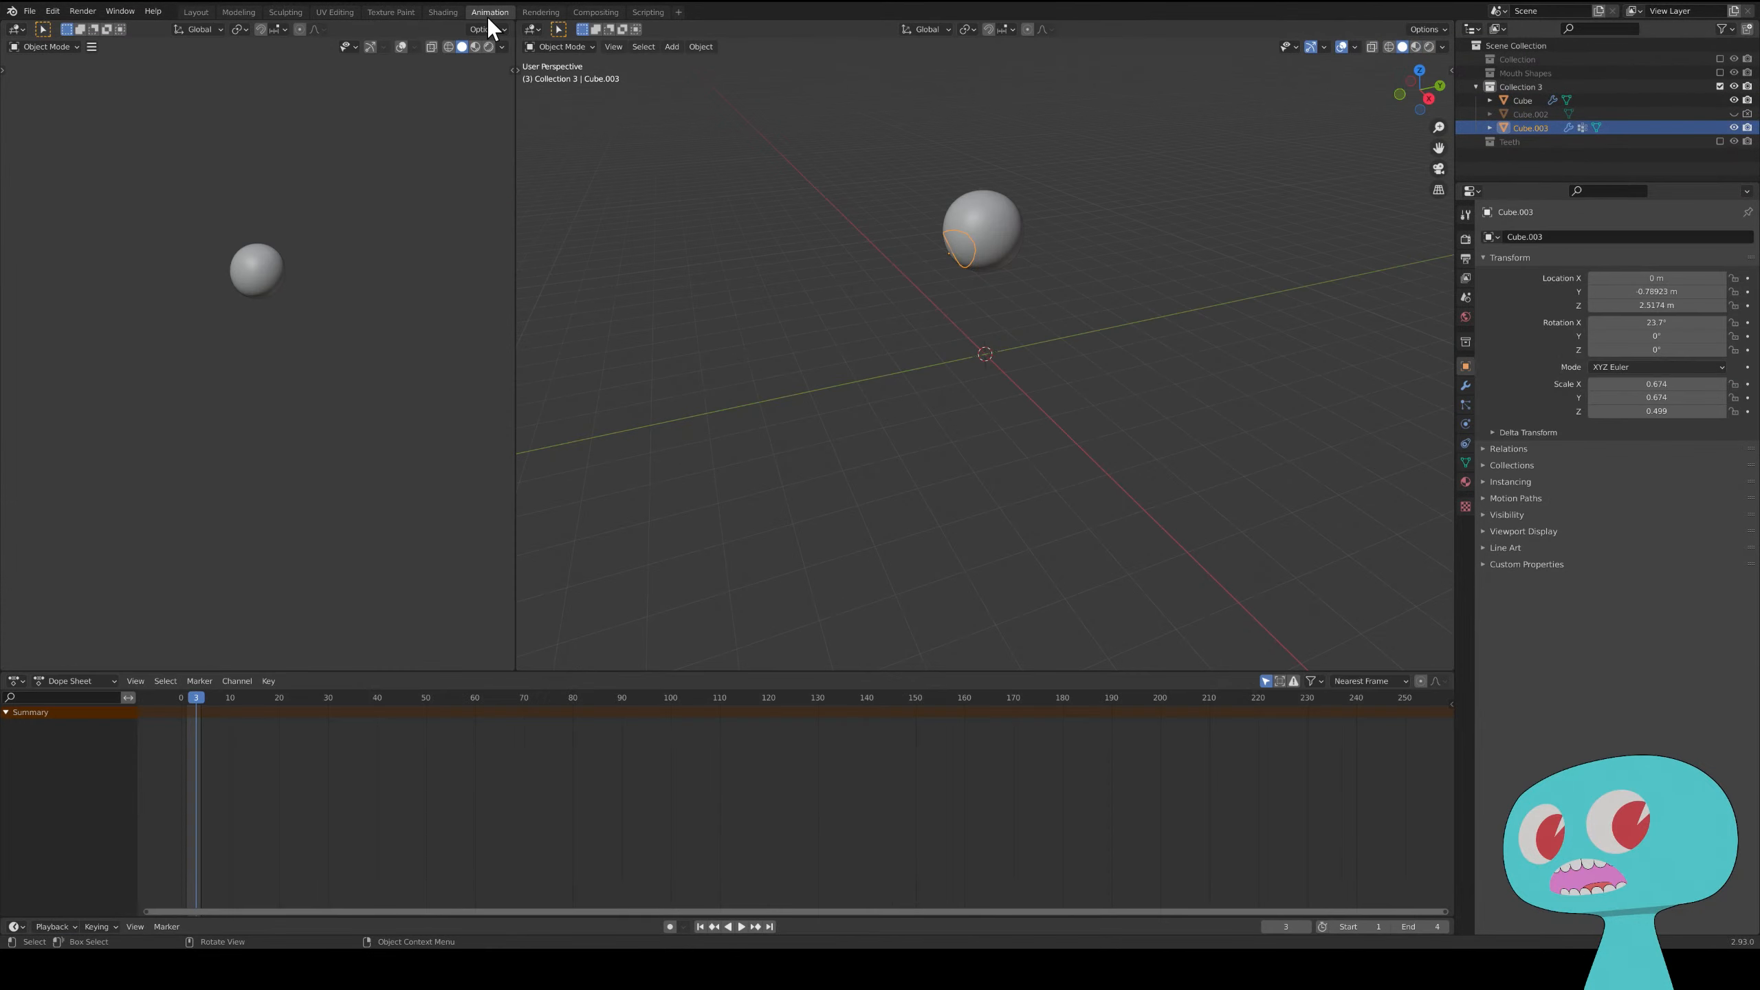
left_click(441, 12)
left_click(839, 209)
middle_click_drag(1041, 670, 794, 711)
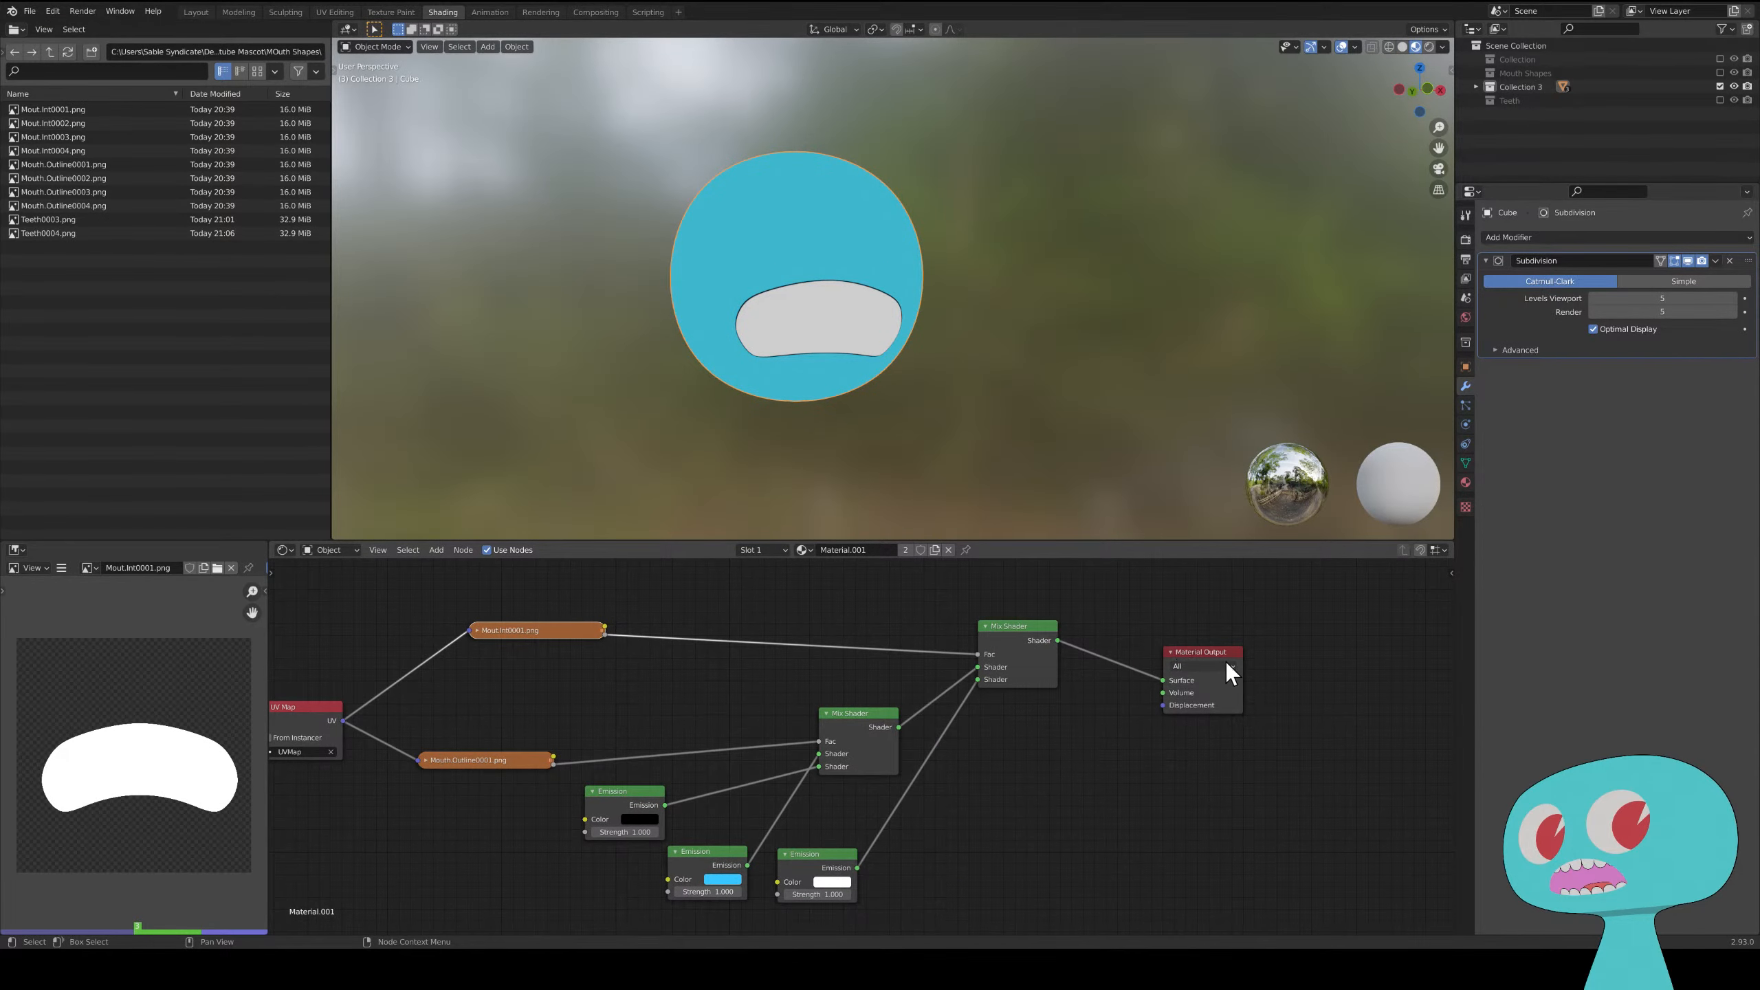
left_click_drag(1226, 662, 1293, 662)
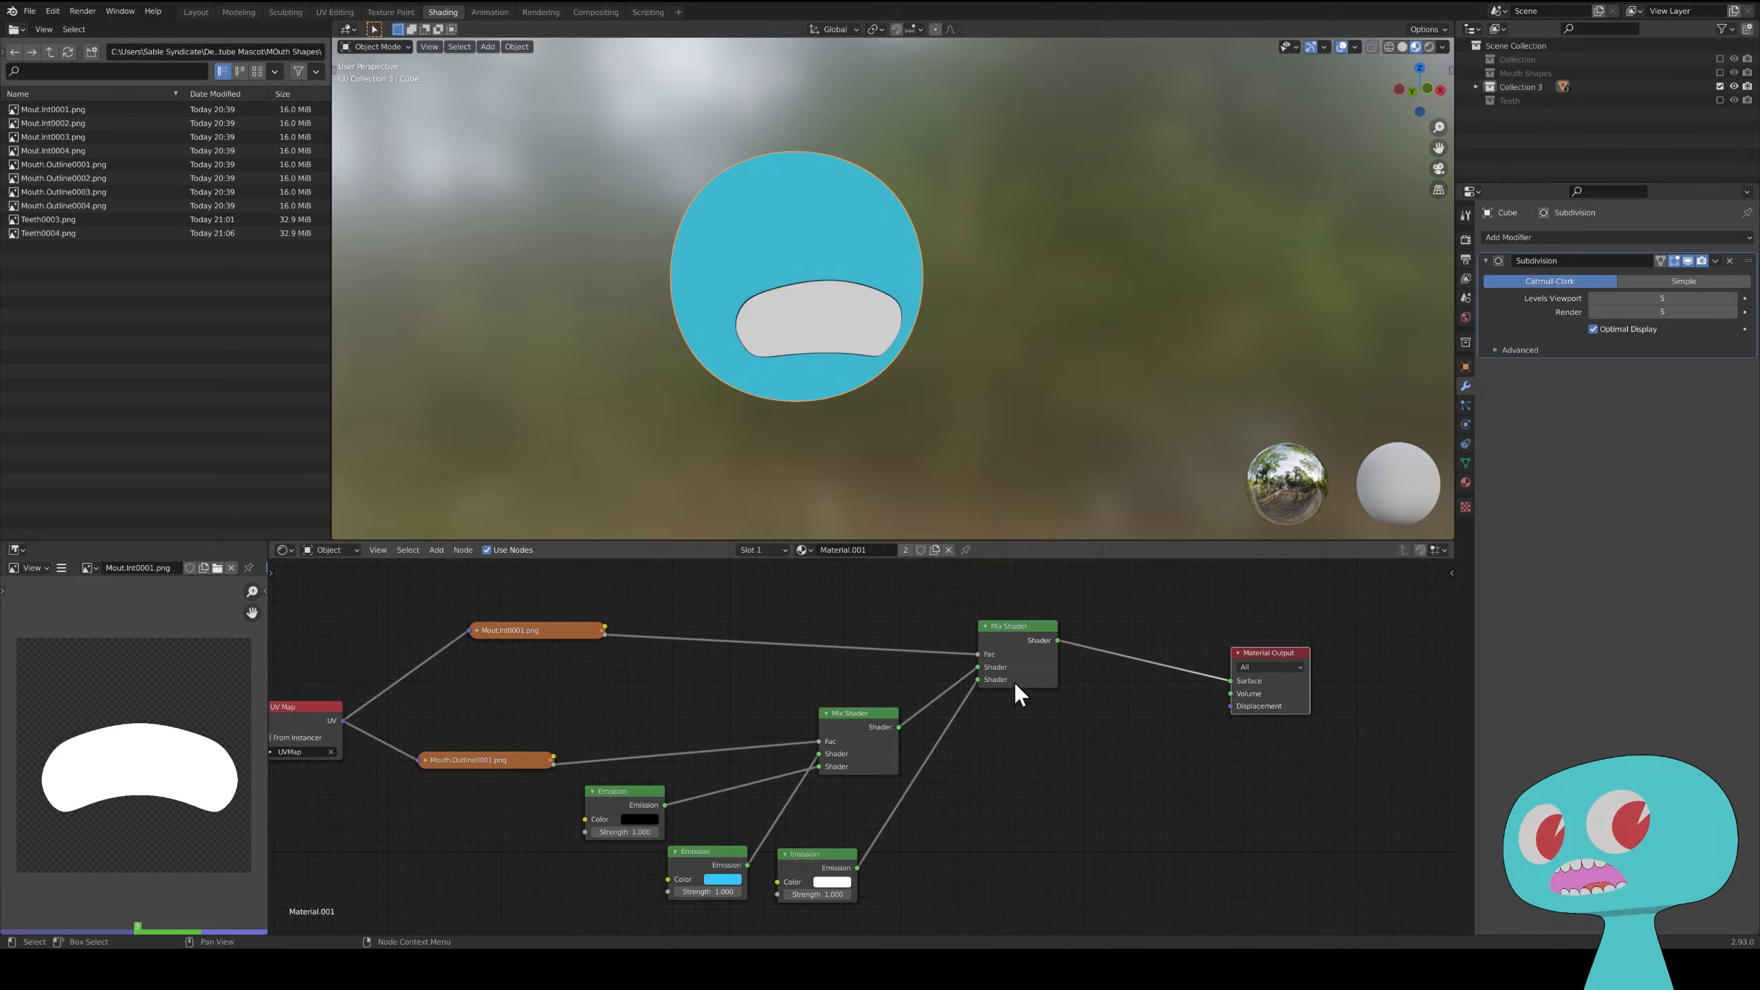
left_click_drag(1004, 627, 1022, 660)
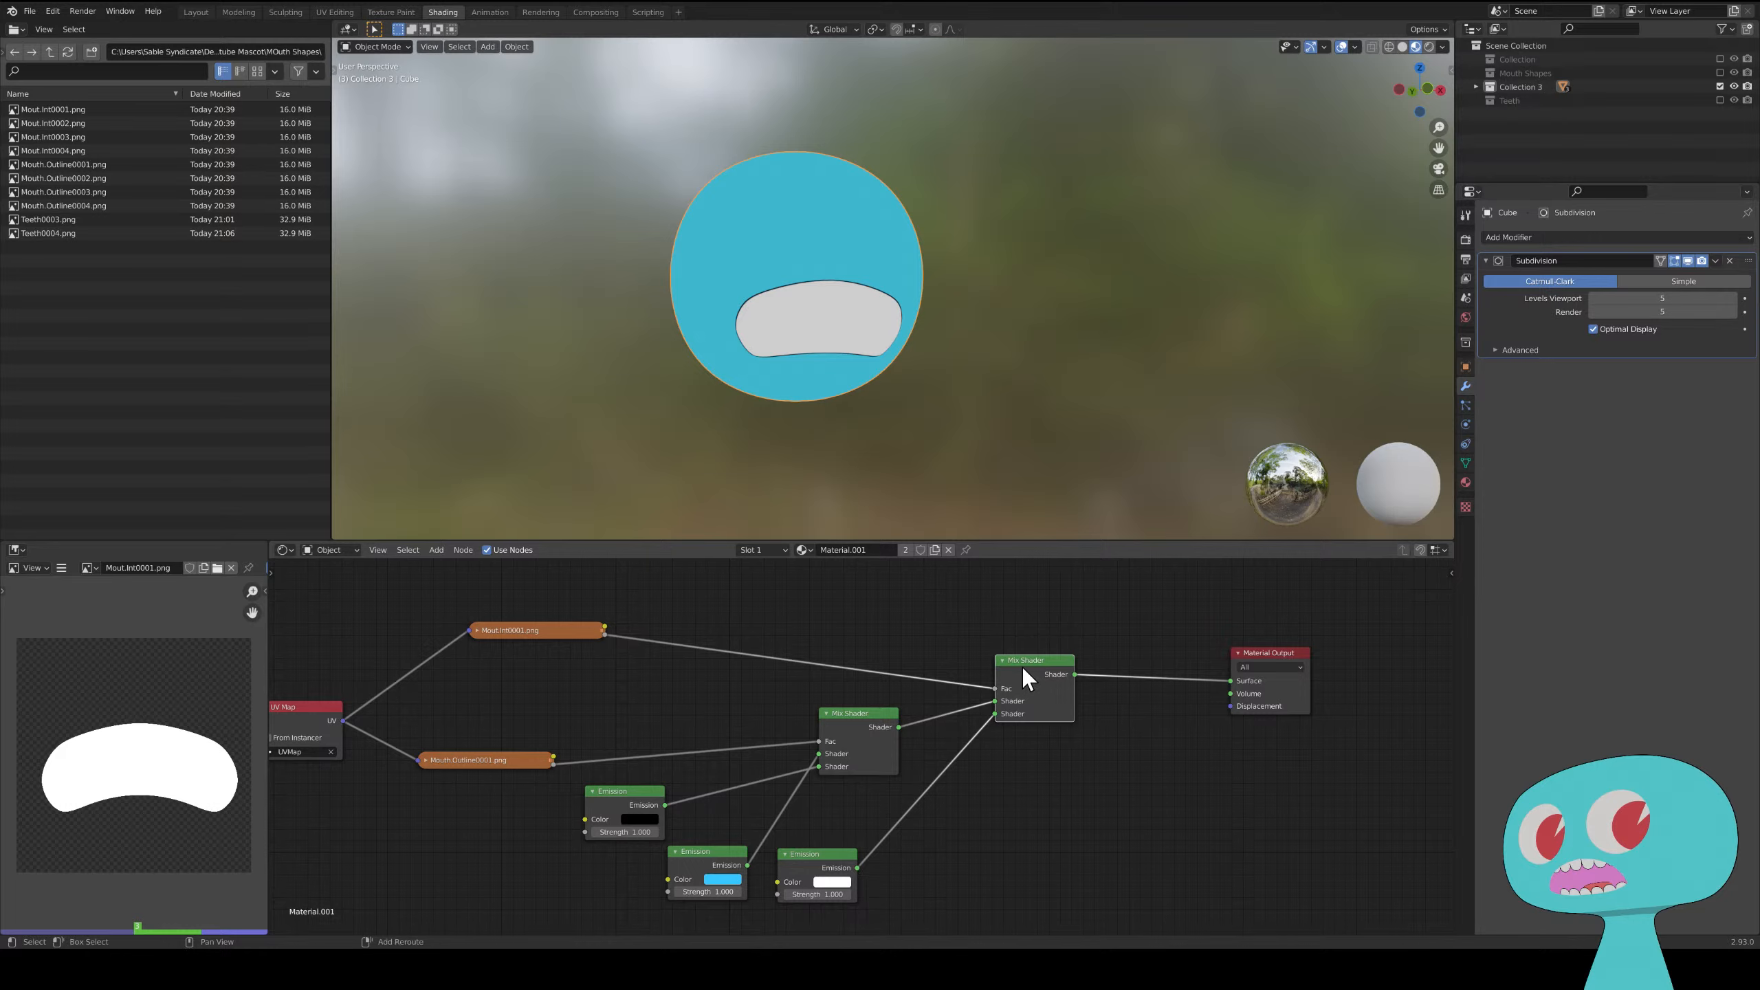
- Duplicate the final Mix Shader into the link before the Material Output and add a Transparent BSDF node below it
key("shift+d")
left_click(1148, 655)
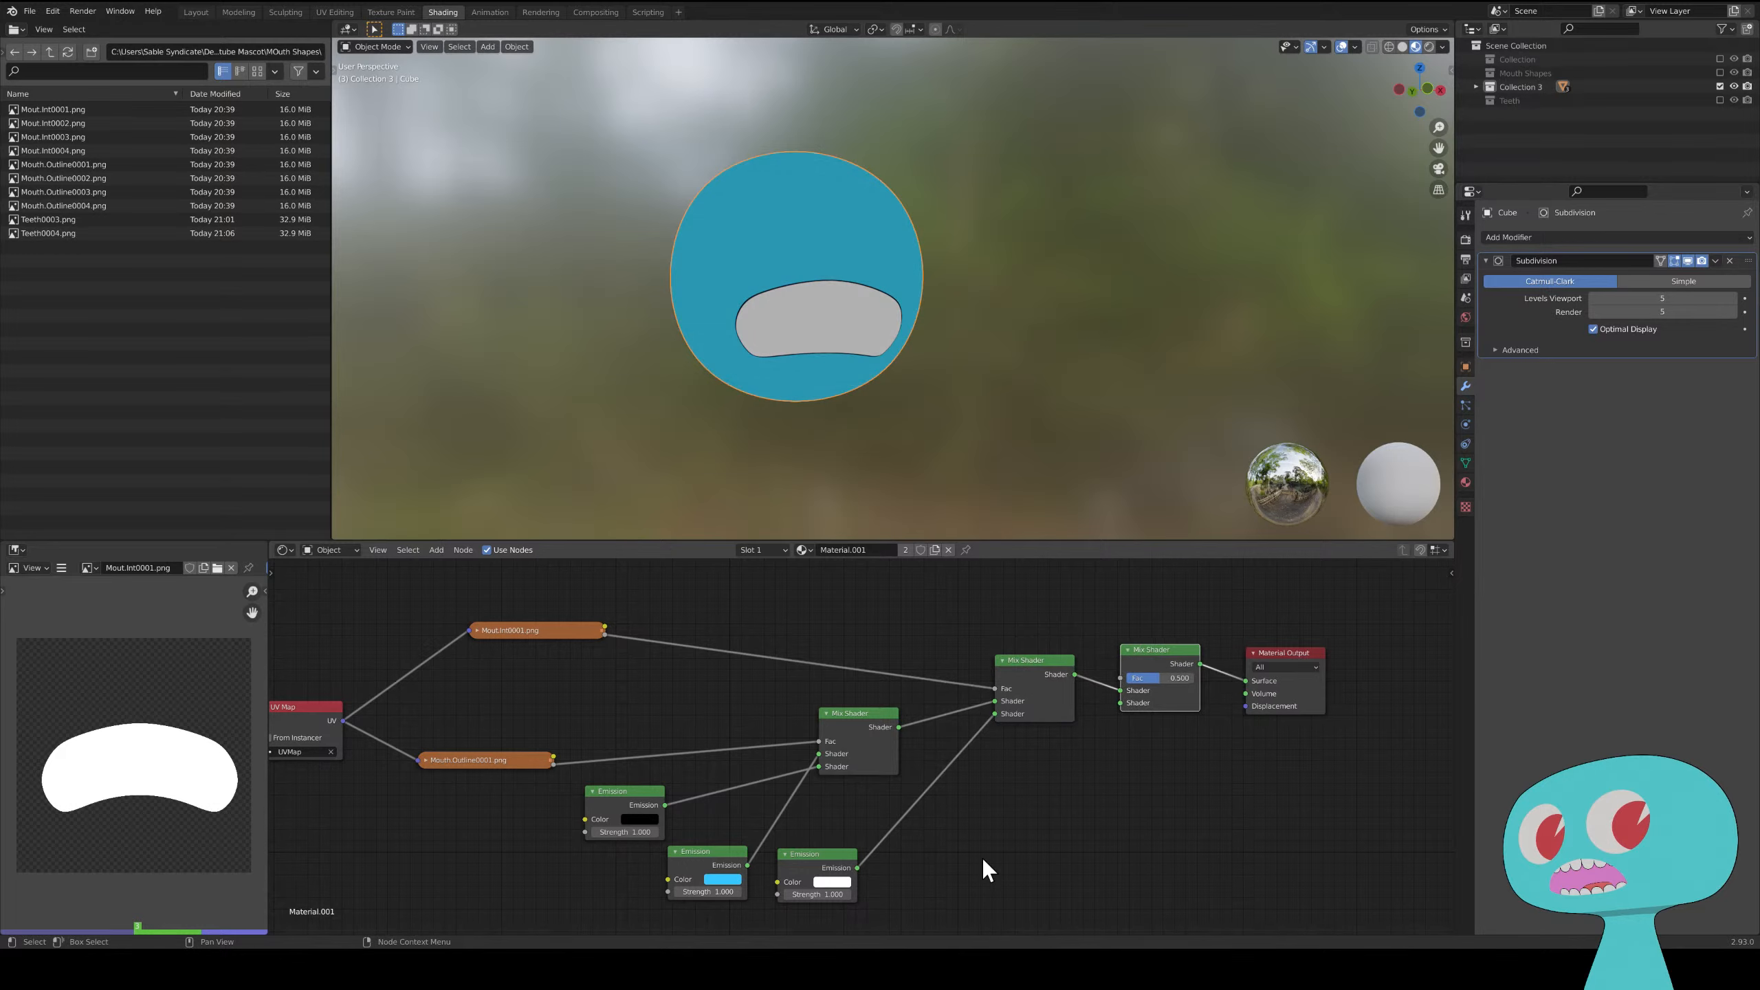
key("shift+a")
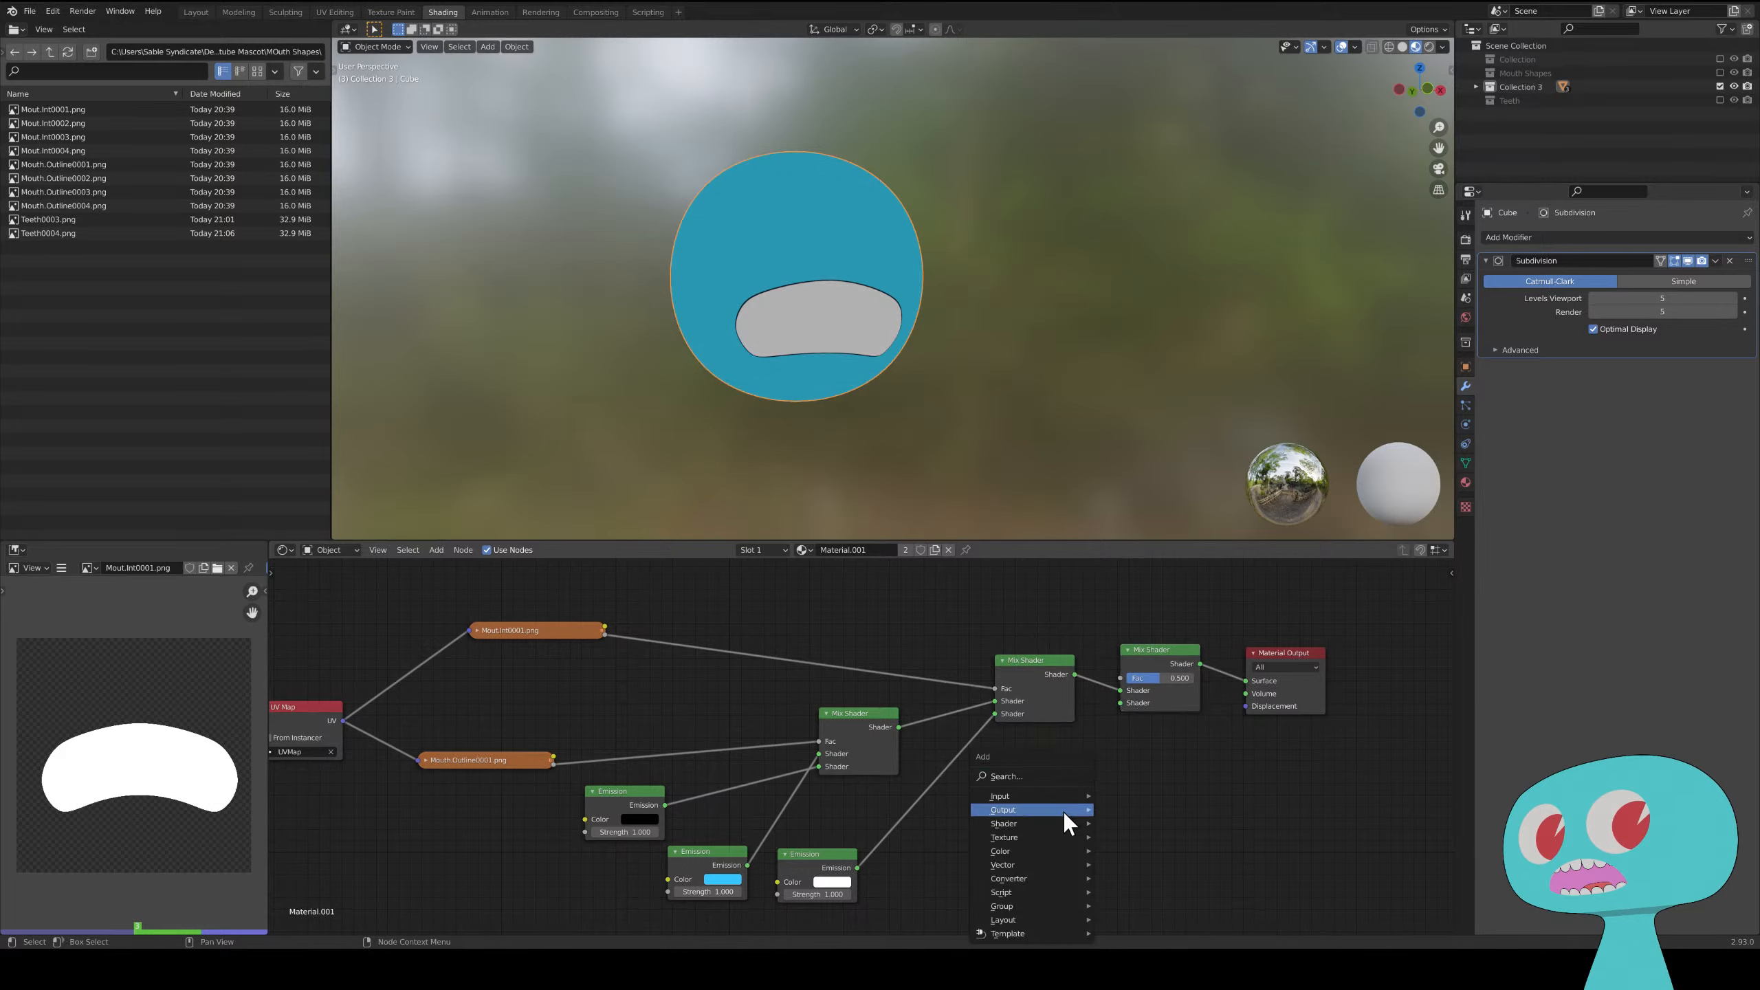
mouse_move(1048, 825)
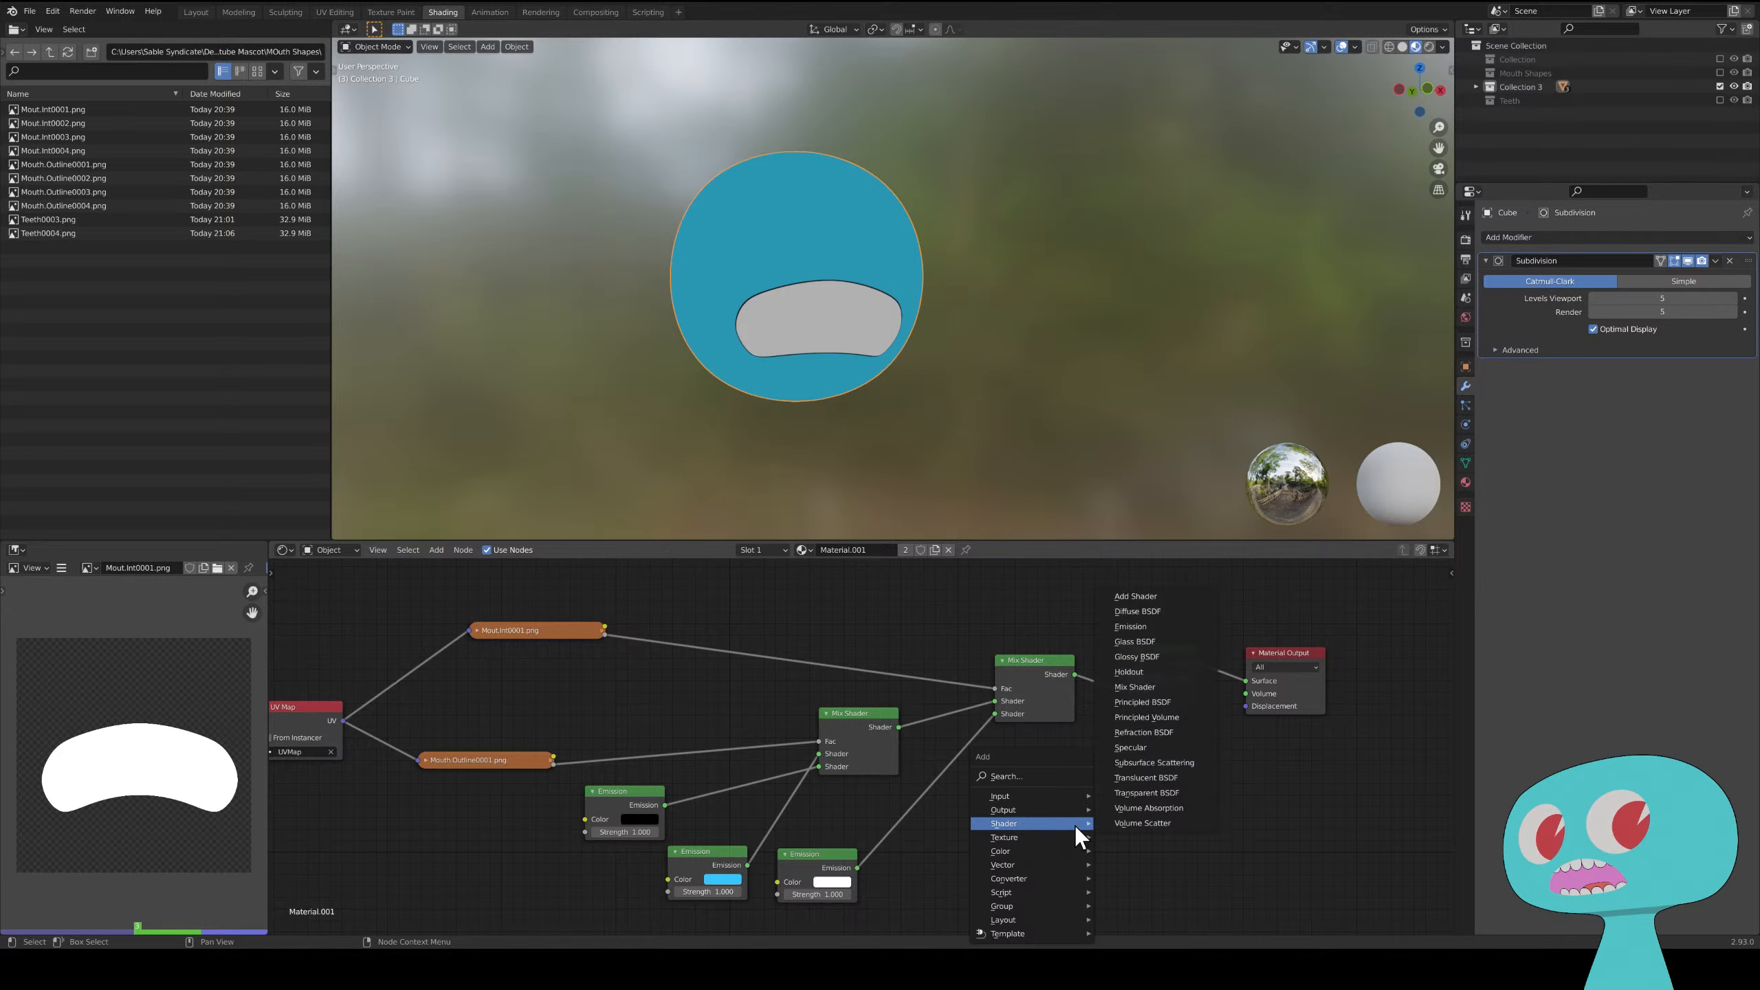
left_click(1169, 794)
left_click(1027, 755)
- Connect the mouth interior mask to the new Mix Shader's Fac, with the outline Mix Shader and the Transparent BSDF as its shader inputs
left_click(1164, 652)
left_click_drag(1165, 651, 1383, 650)
left_click_drag(1085, 784, 1147, 708)
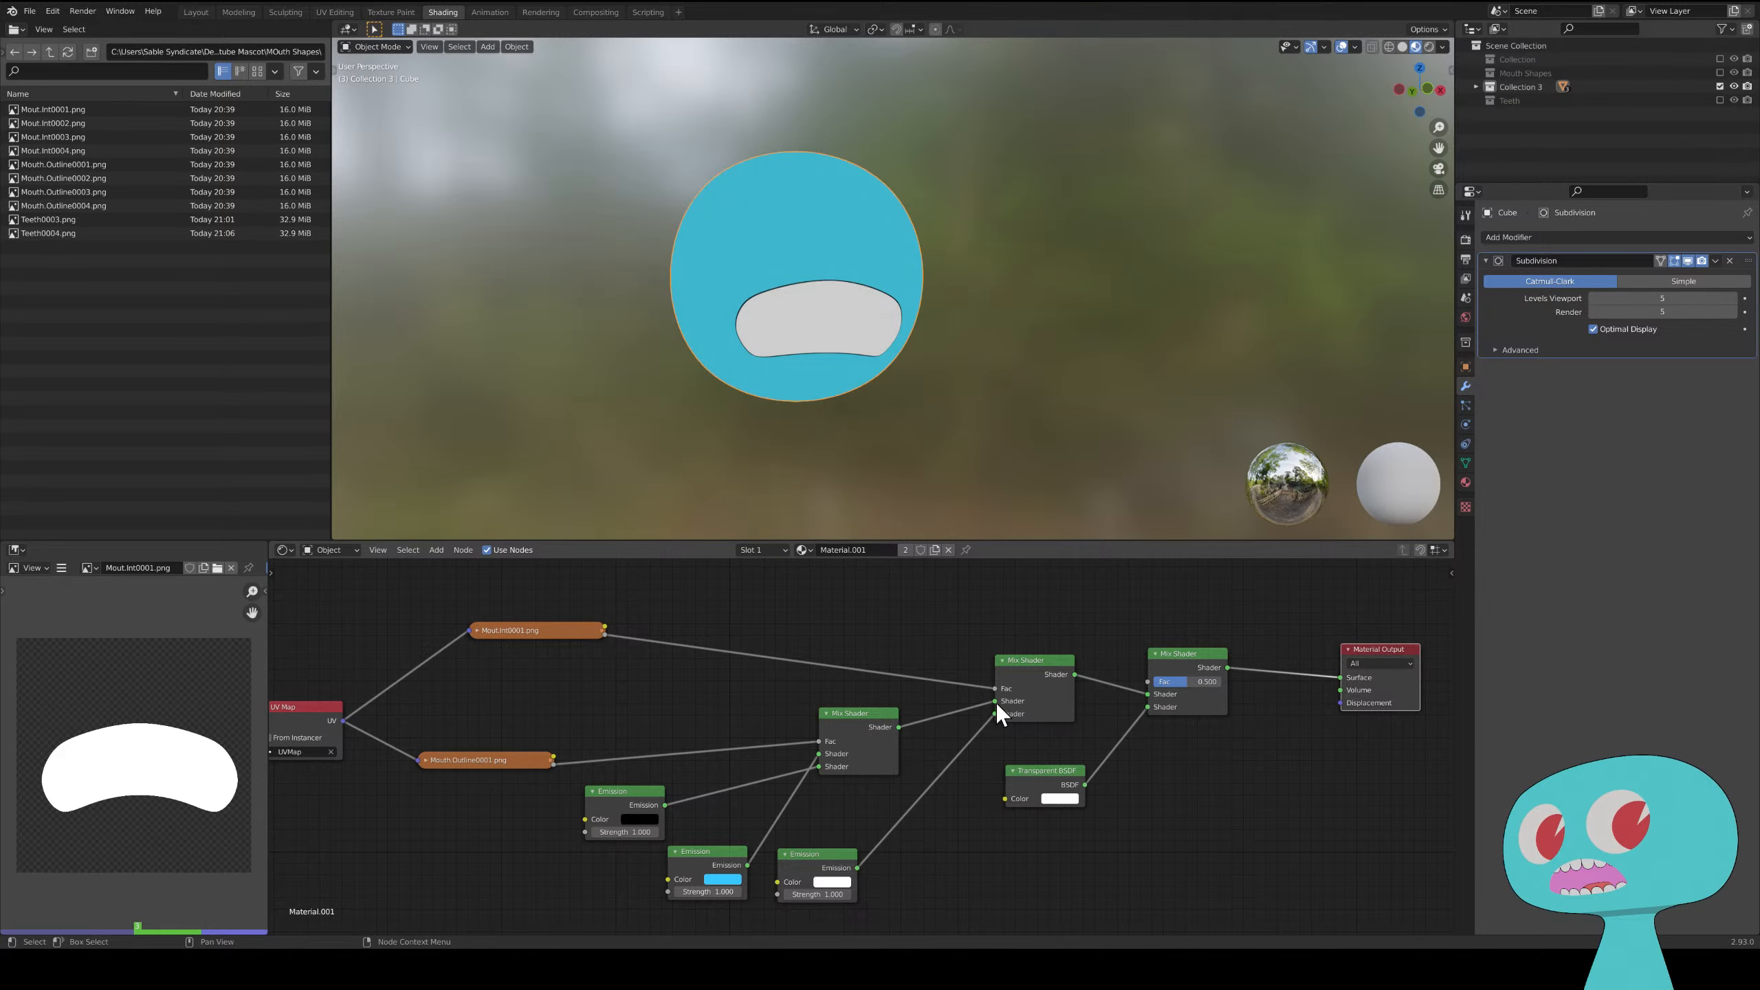
left_click_drag(995, 702, 1149, 694)
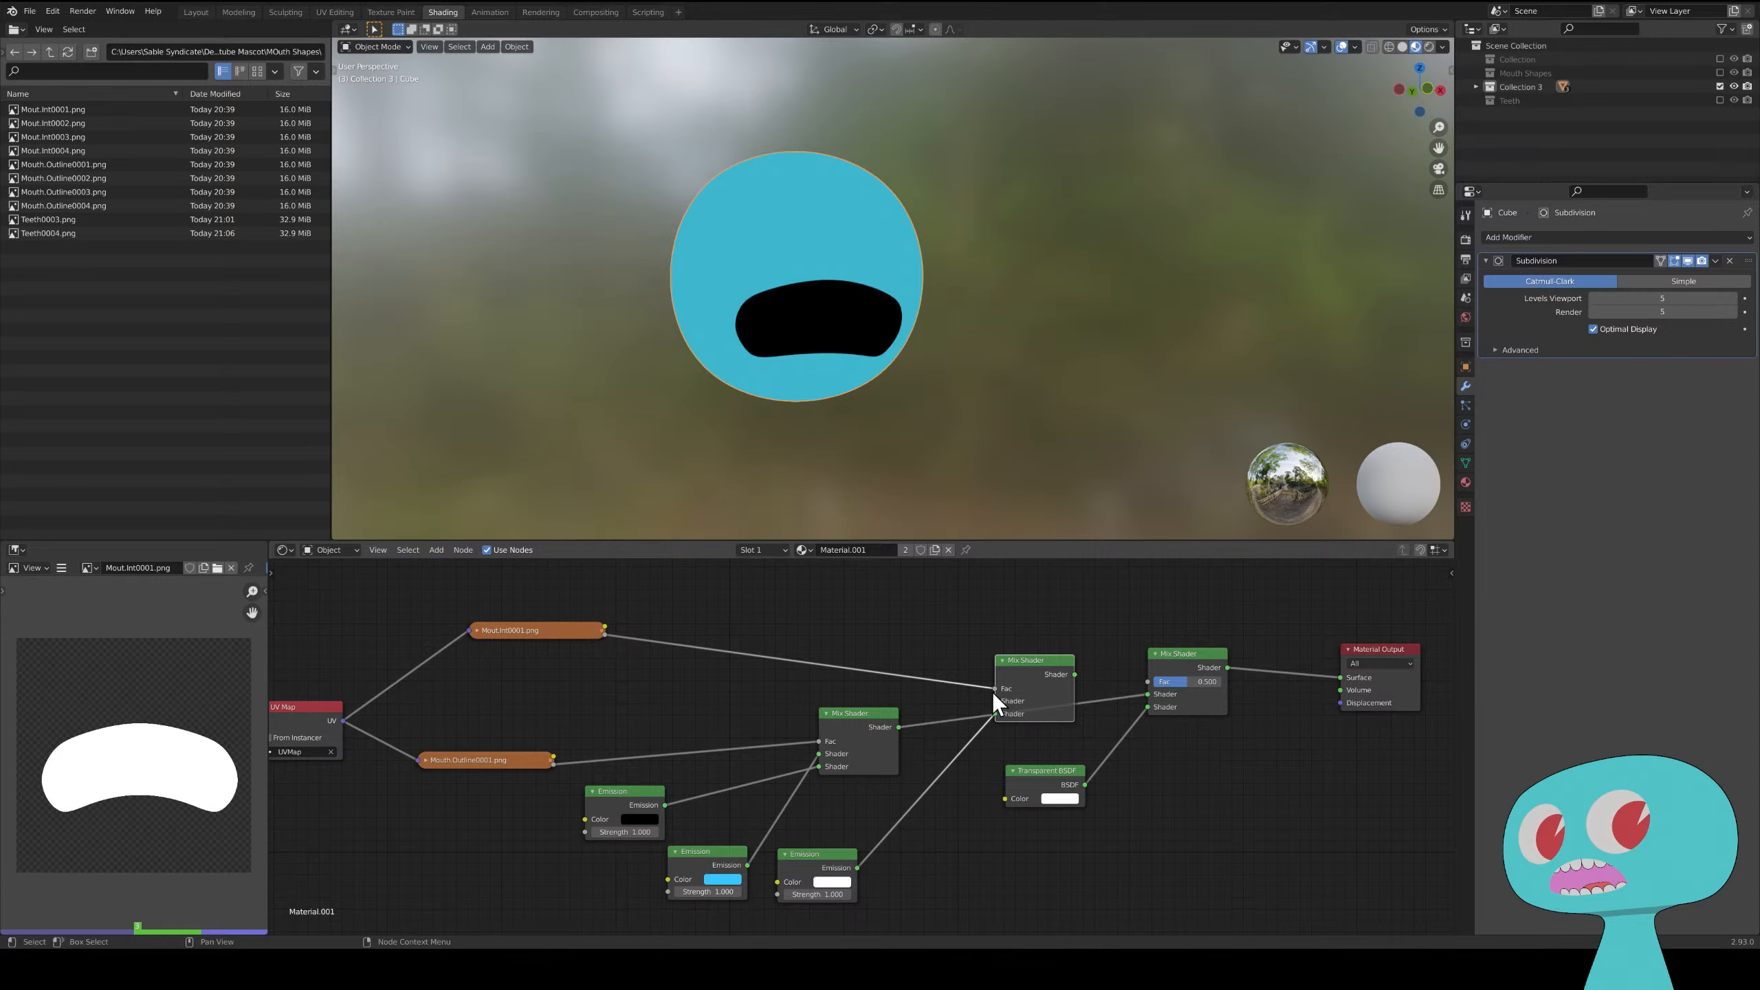
left_click_drag(993, 692, 1147, 685)
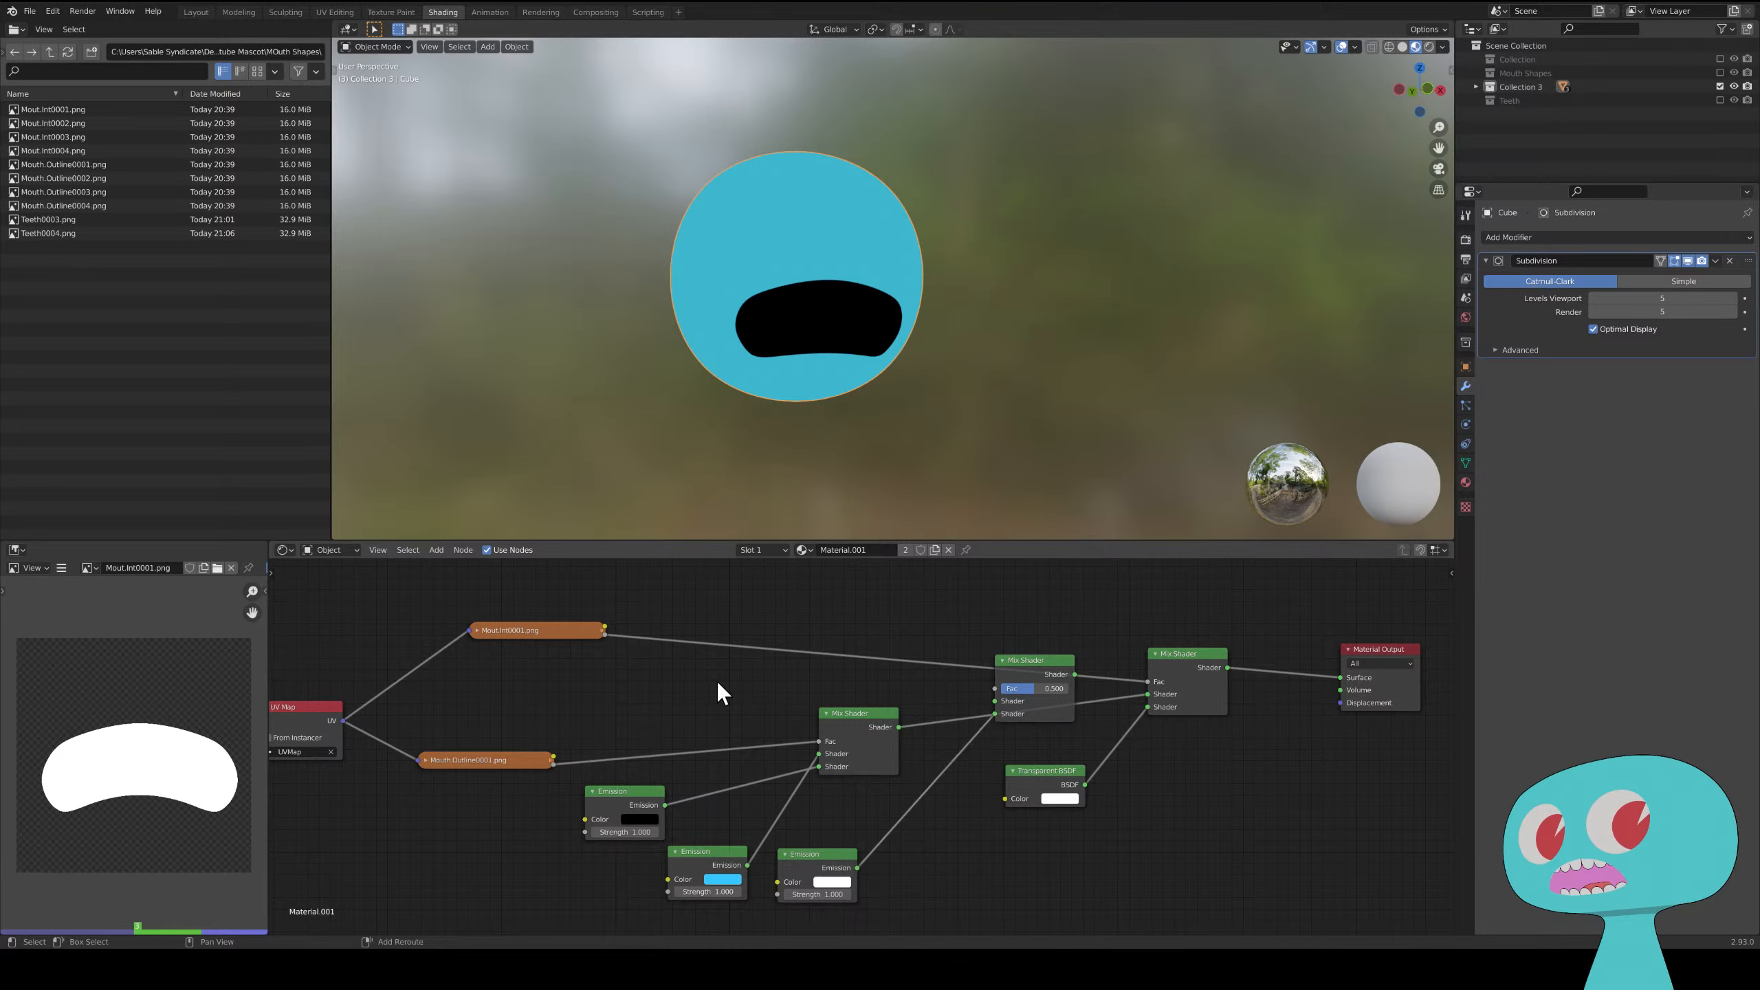
- Try inverting the mouth interior mask and swapping the new Mix Shader's inputs, and reconnect the mask directly to its Fac
key("shift+a")
mouse_move(718, 680)
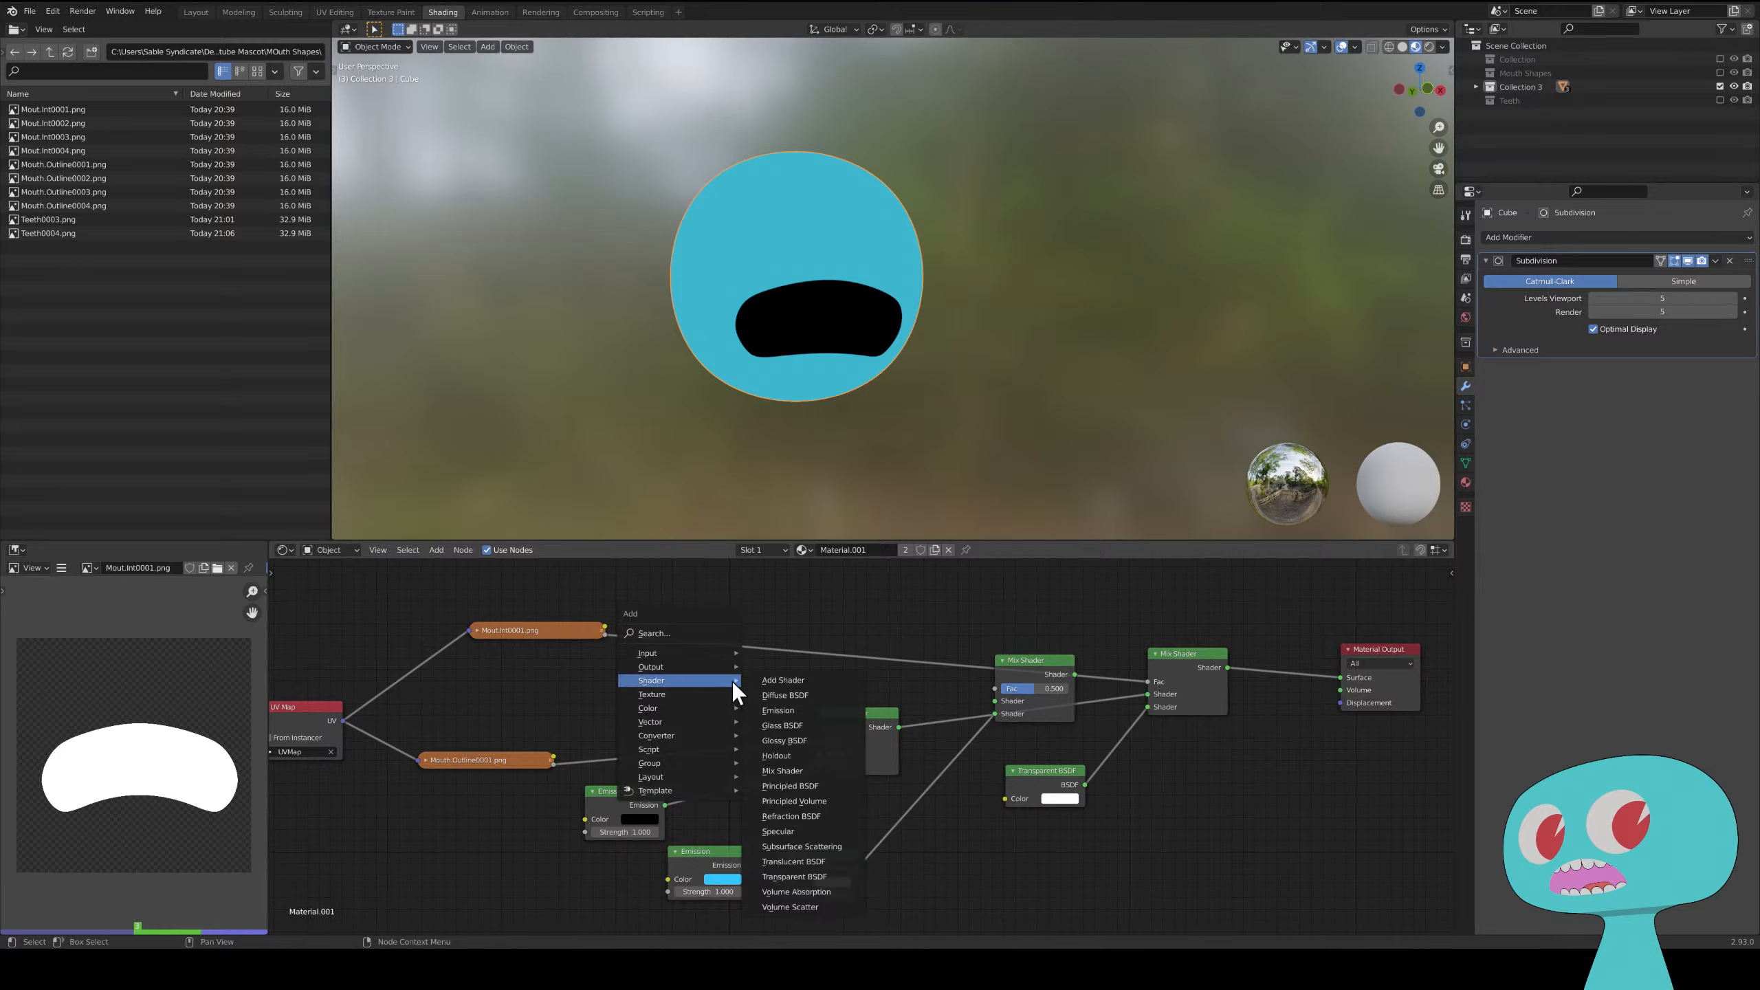
mouse_move(696, 713)
left_click(784, 762)
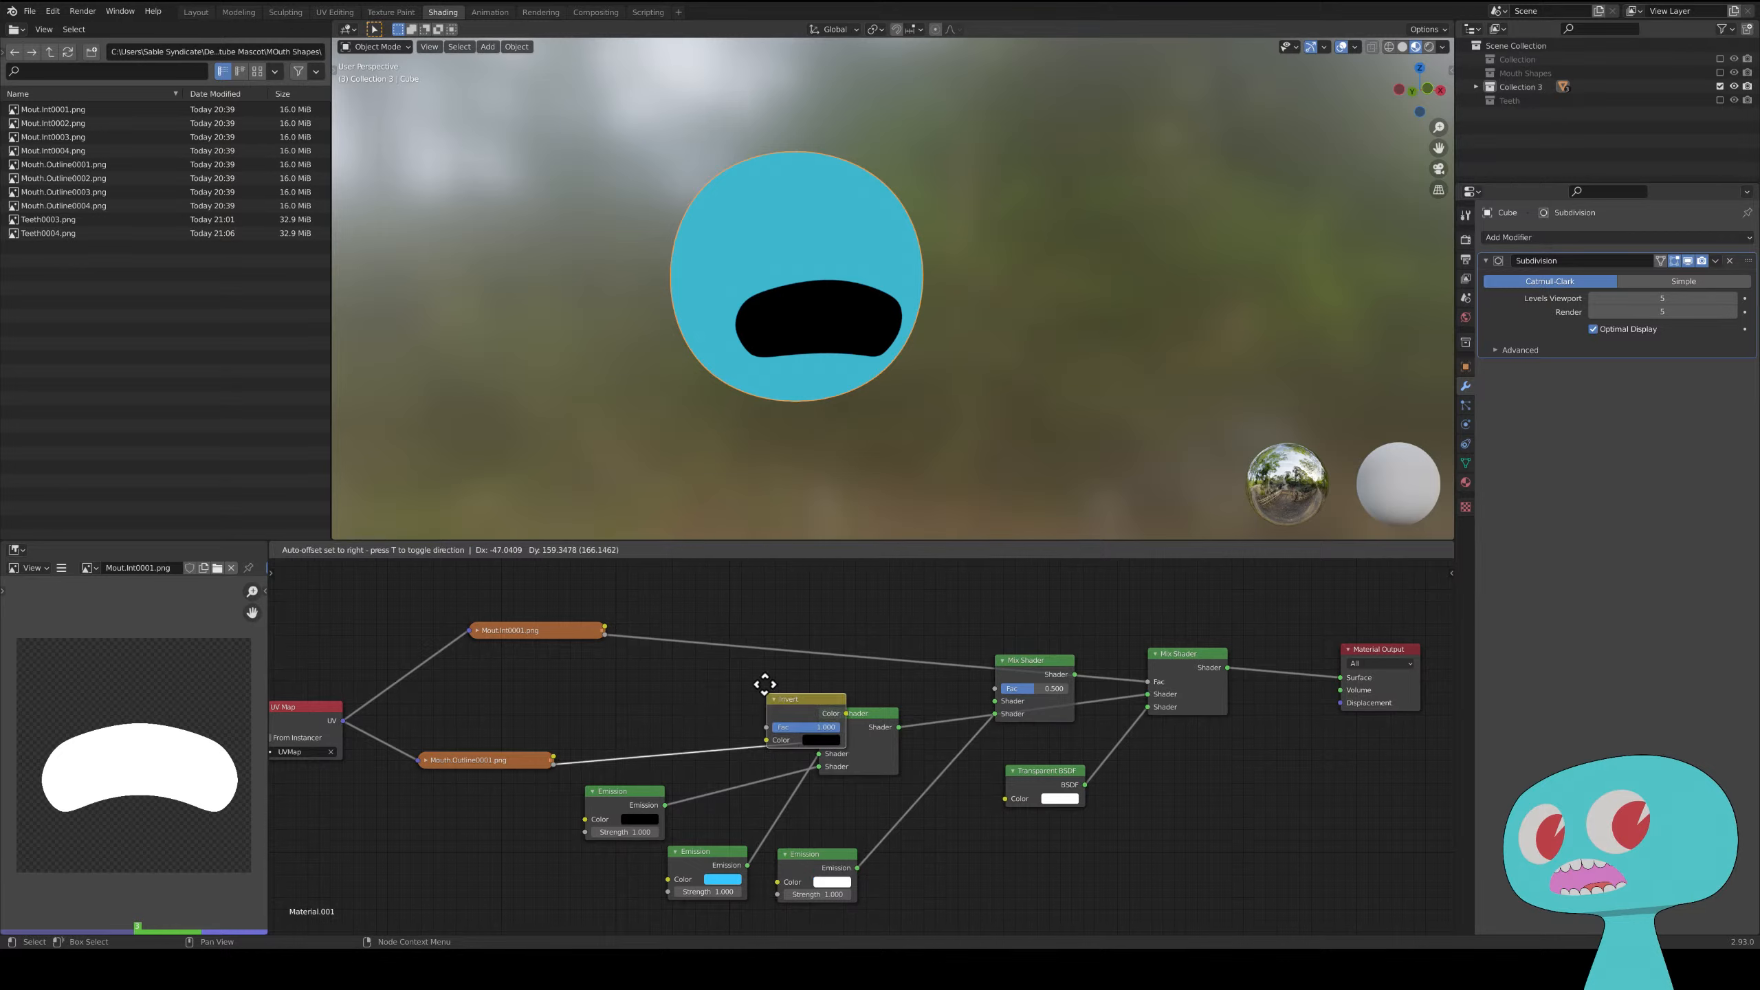
left_click(752, 629)
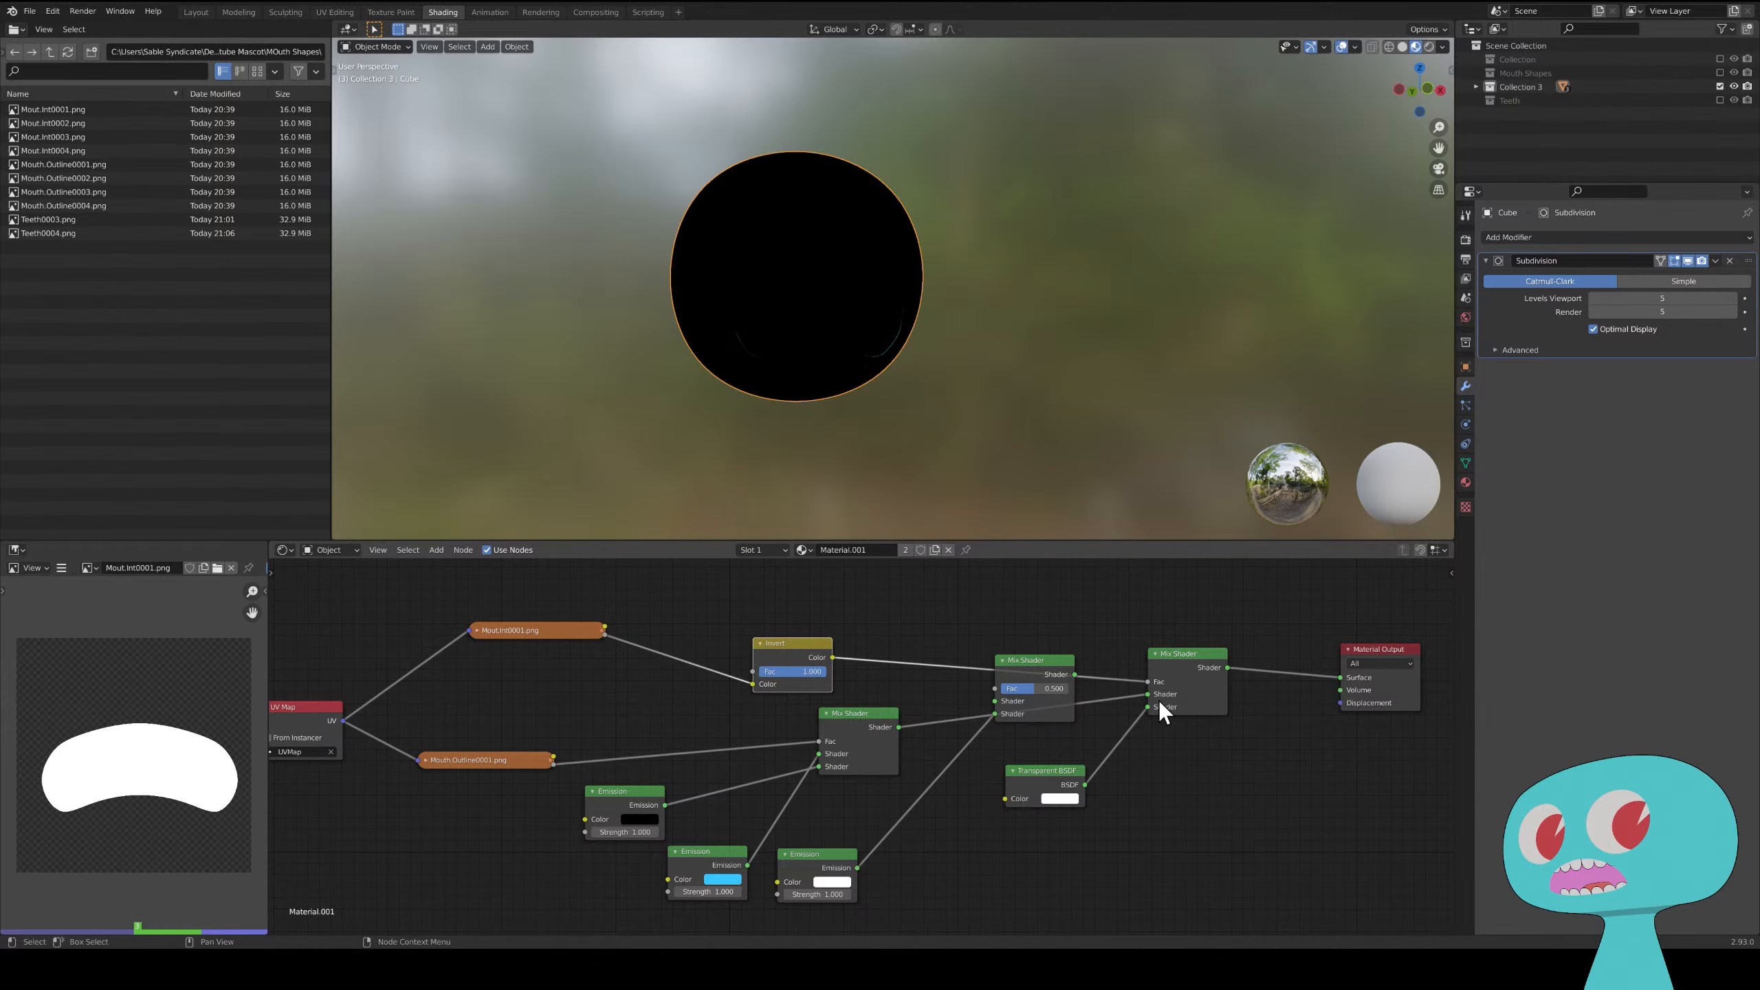
left_click_drag(1150, 694, 1152, 707)
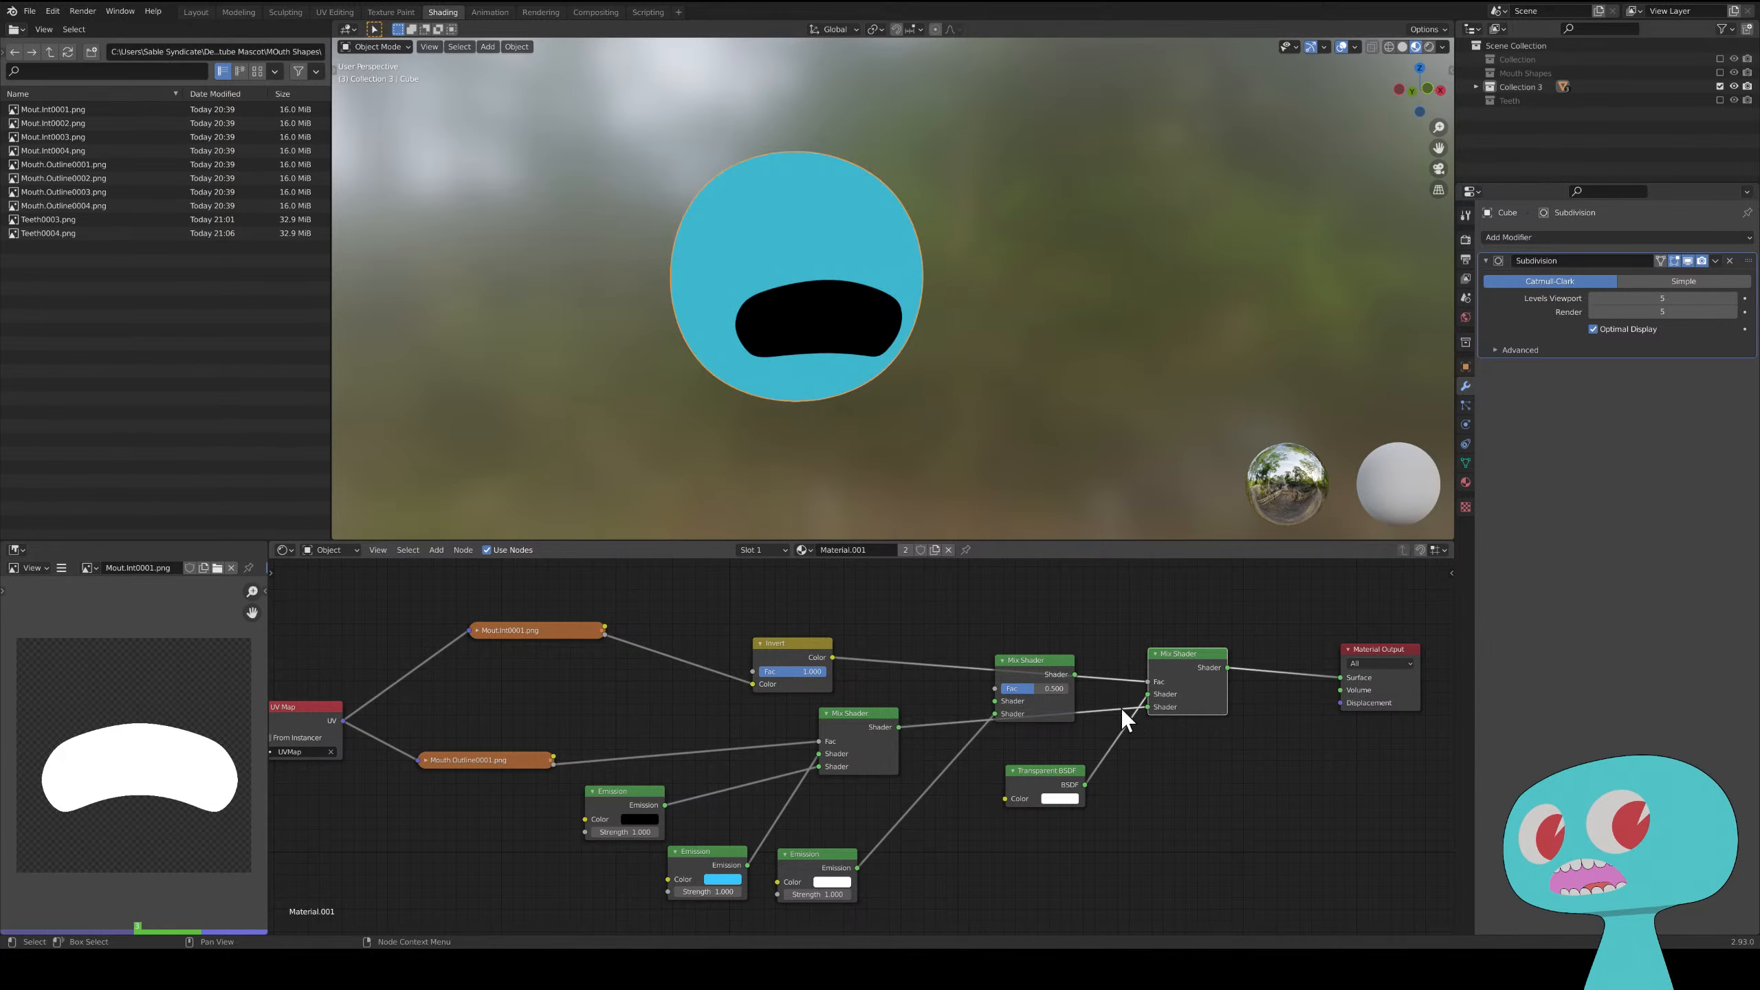
middle_click_drag(832, 353, 901, 332)
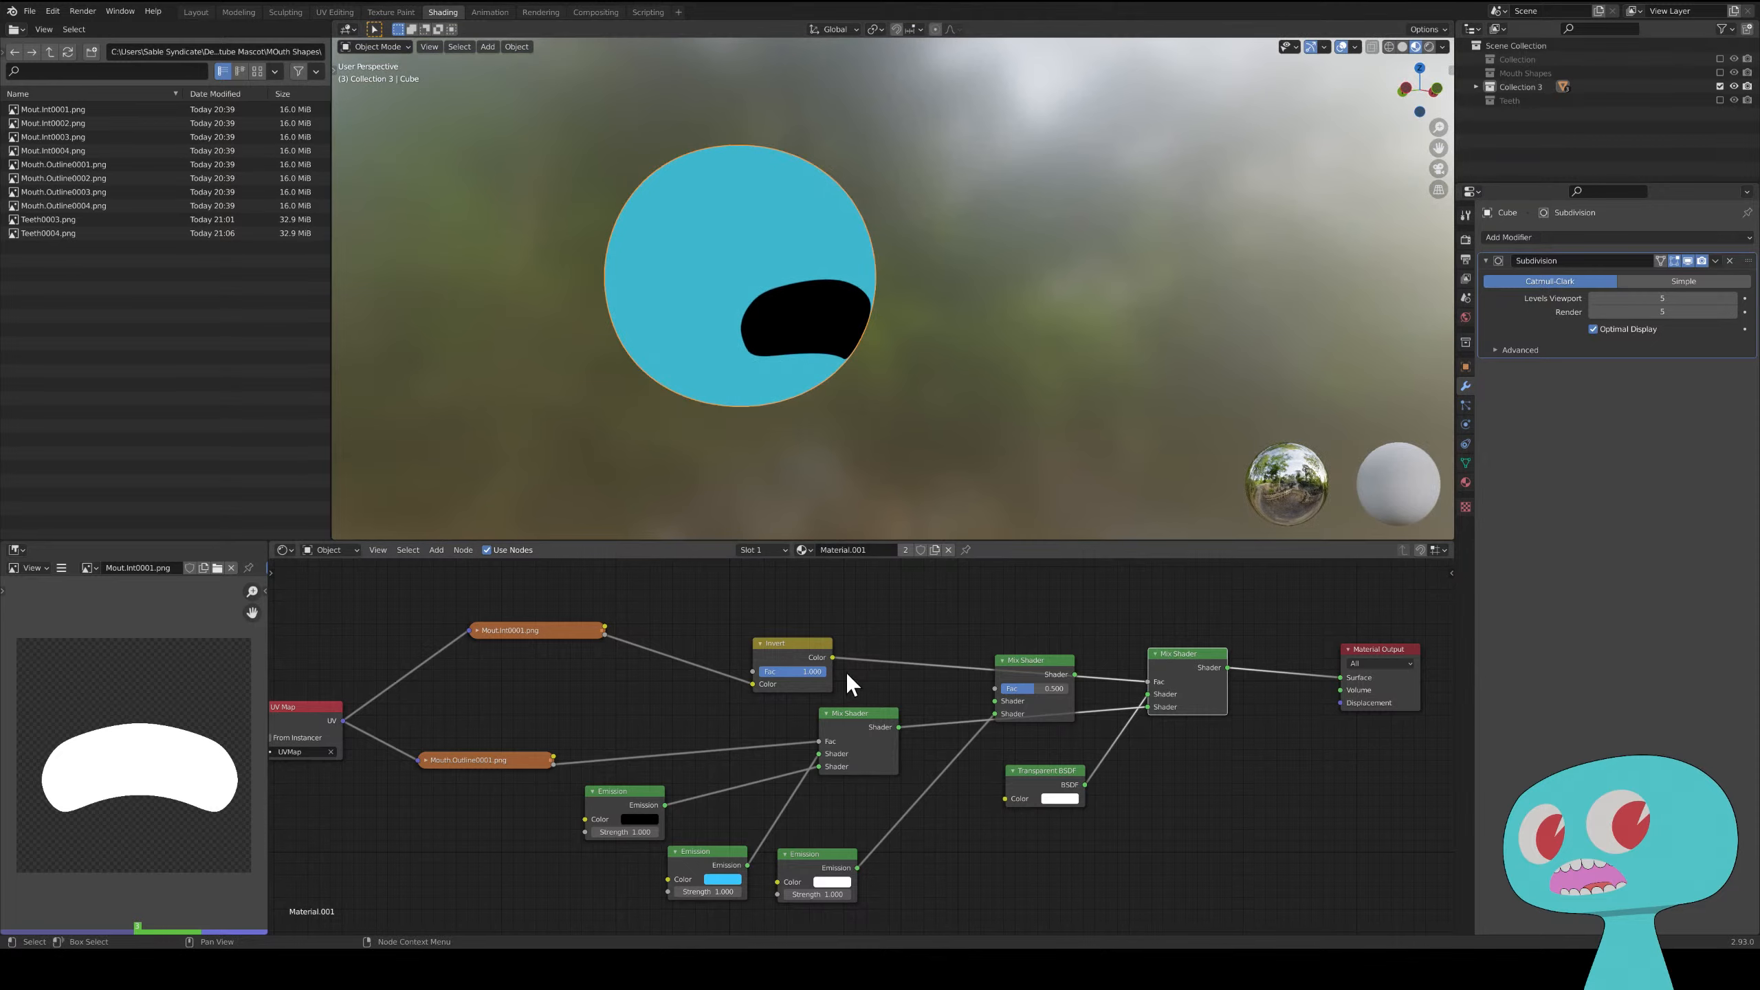
left_click_drag(752, 683, 1148, 682)
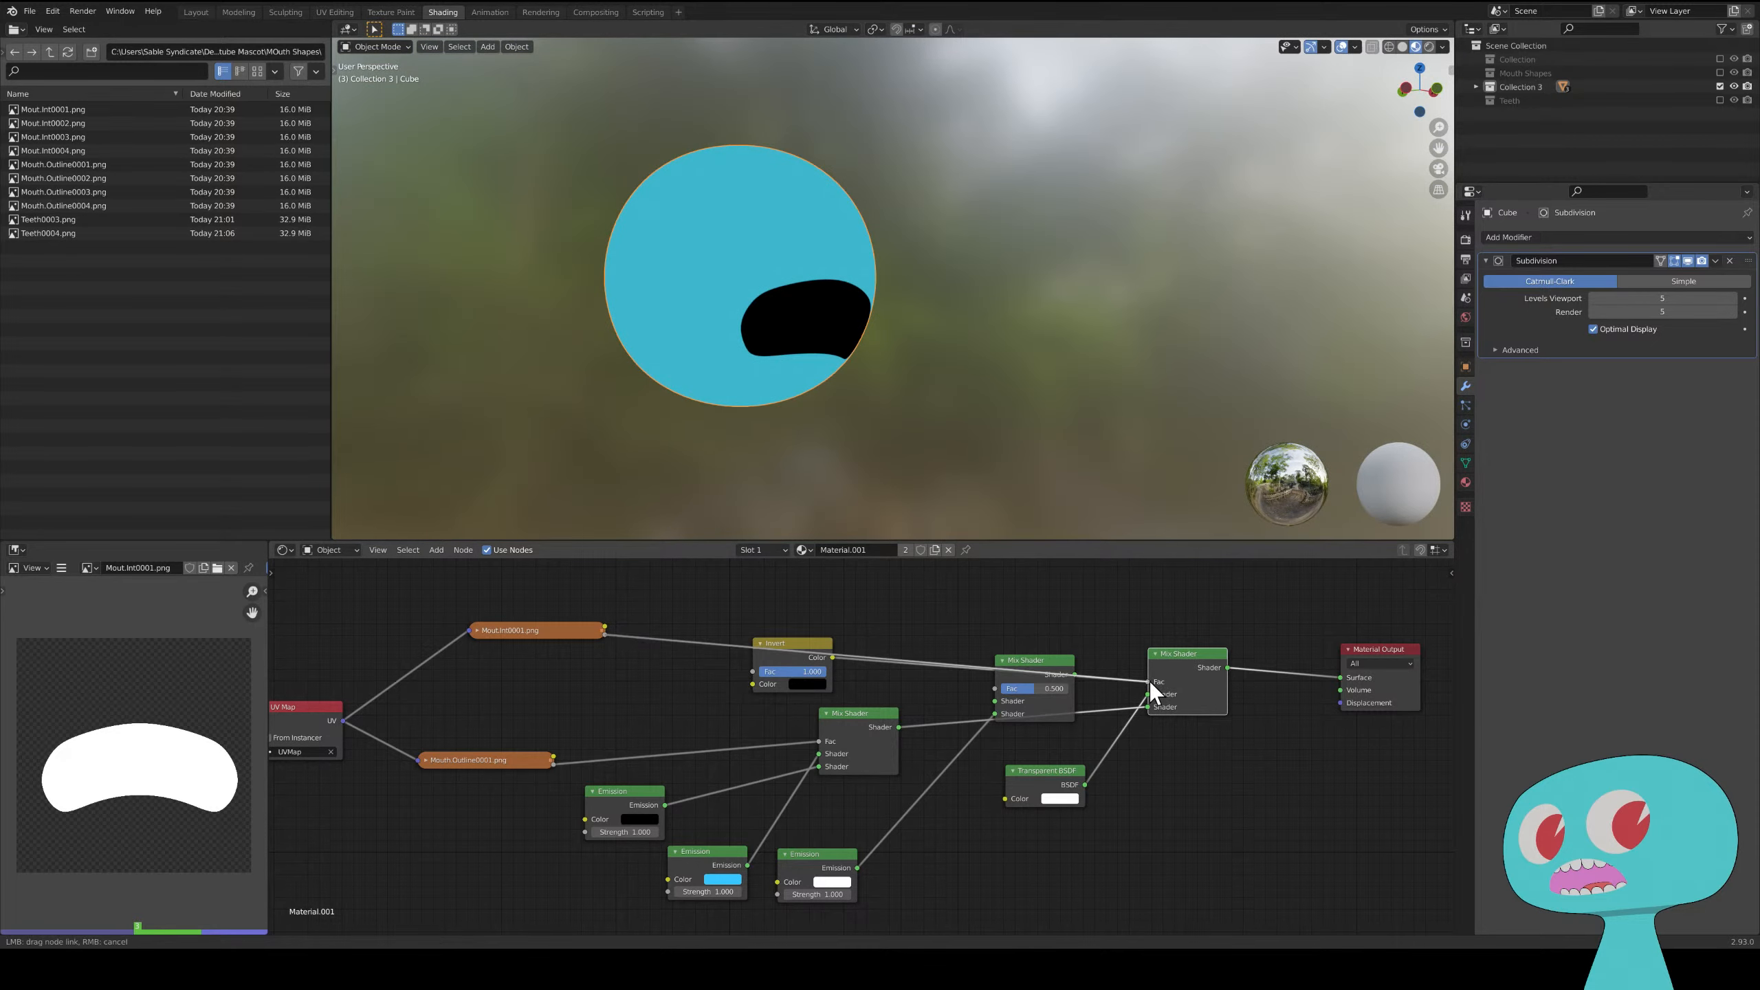
- Set the head material's Blend Mode to Alpha Blend
scroll(929, 375, "up", 3)
scroll(832, 312, "down", 1)
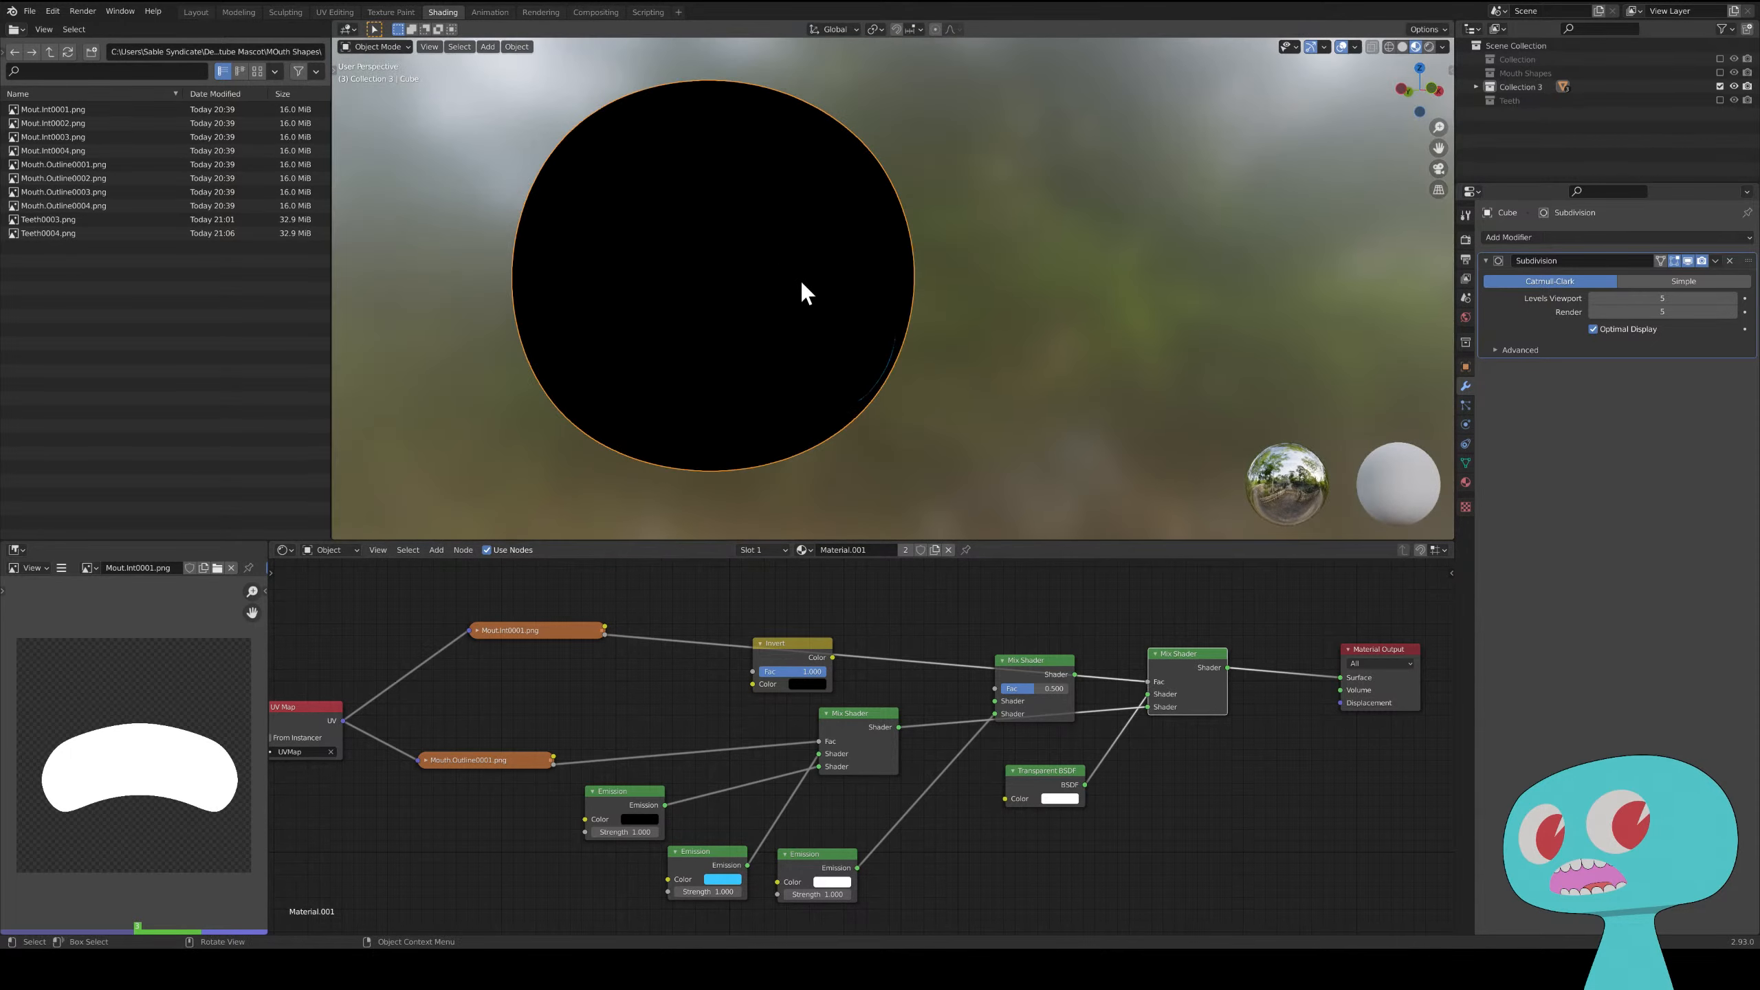
left_click(804, 285)
left_click(831, 207)
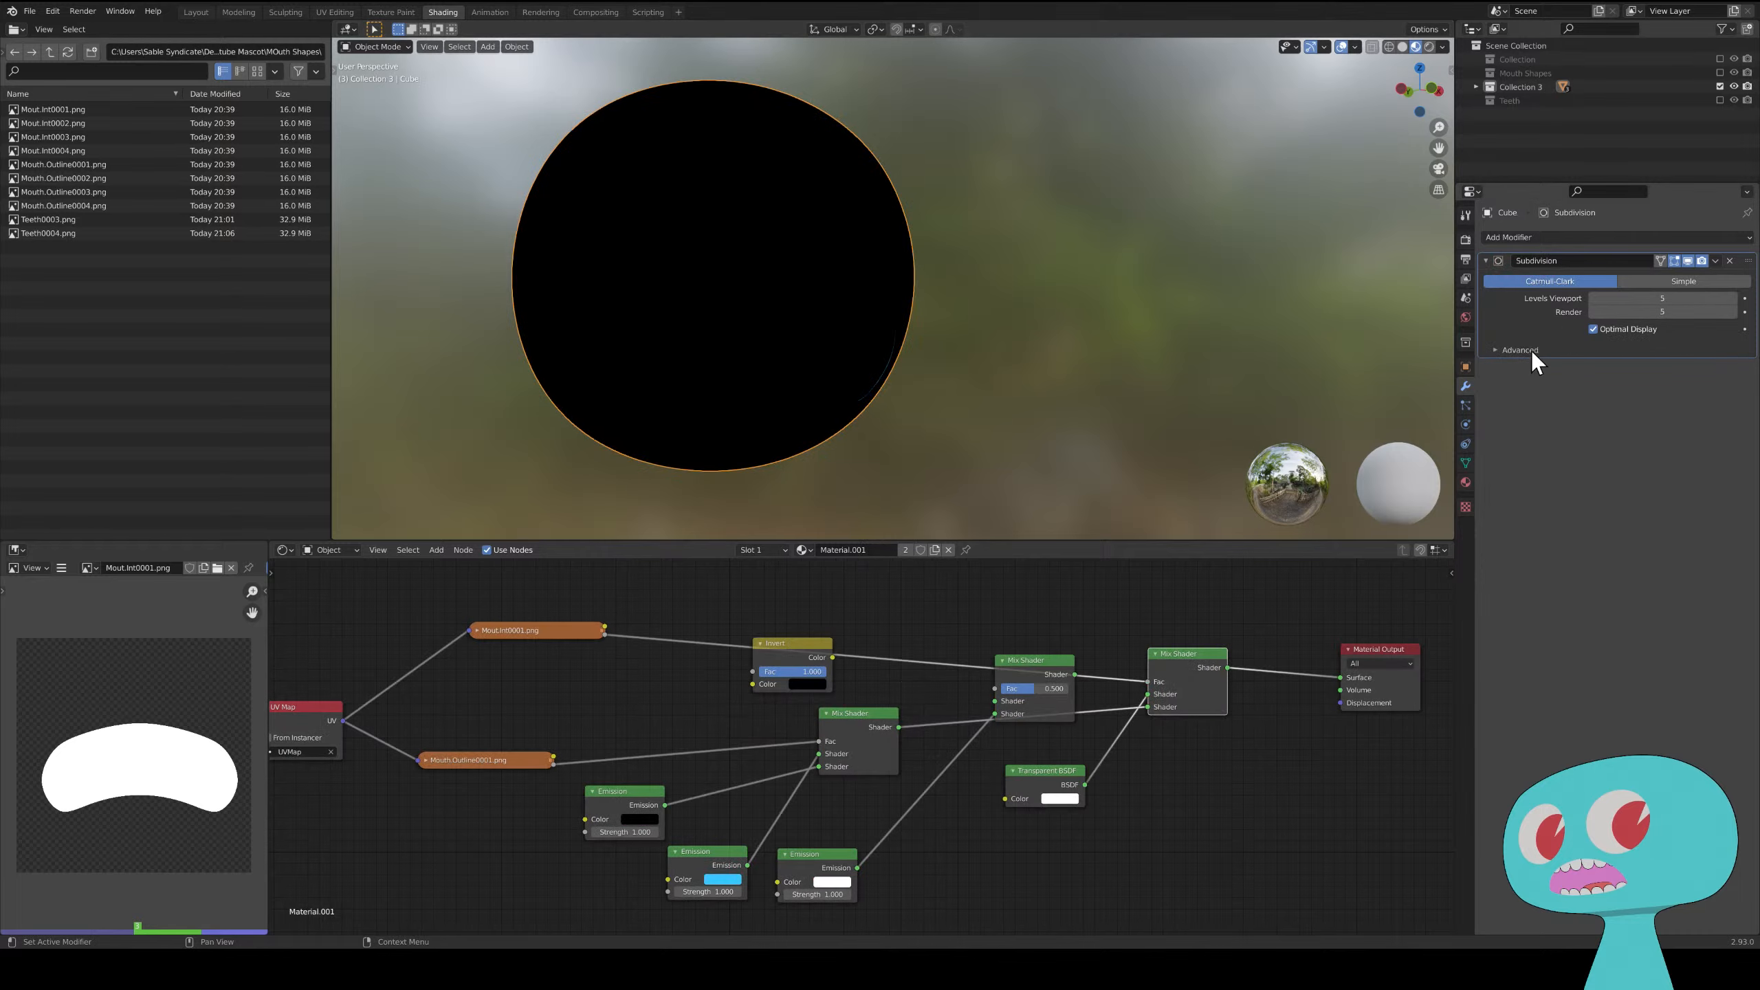
left_click(1466, 483)
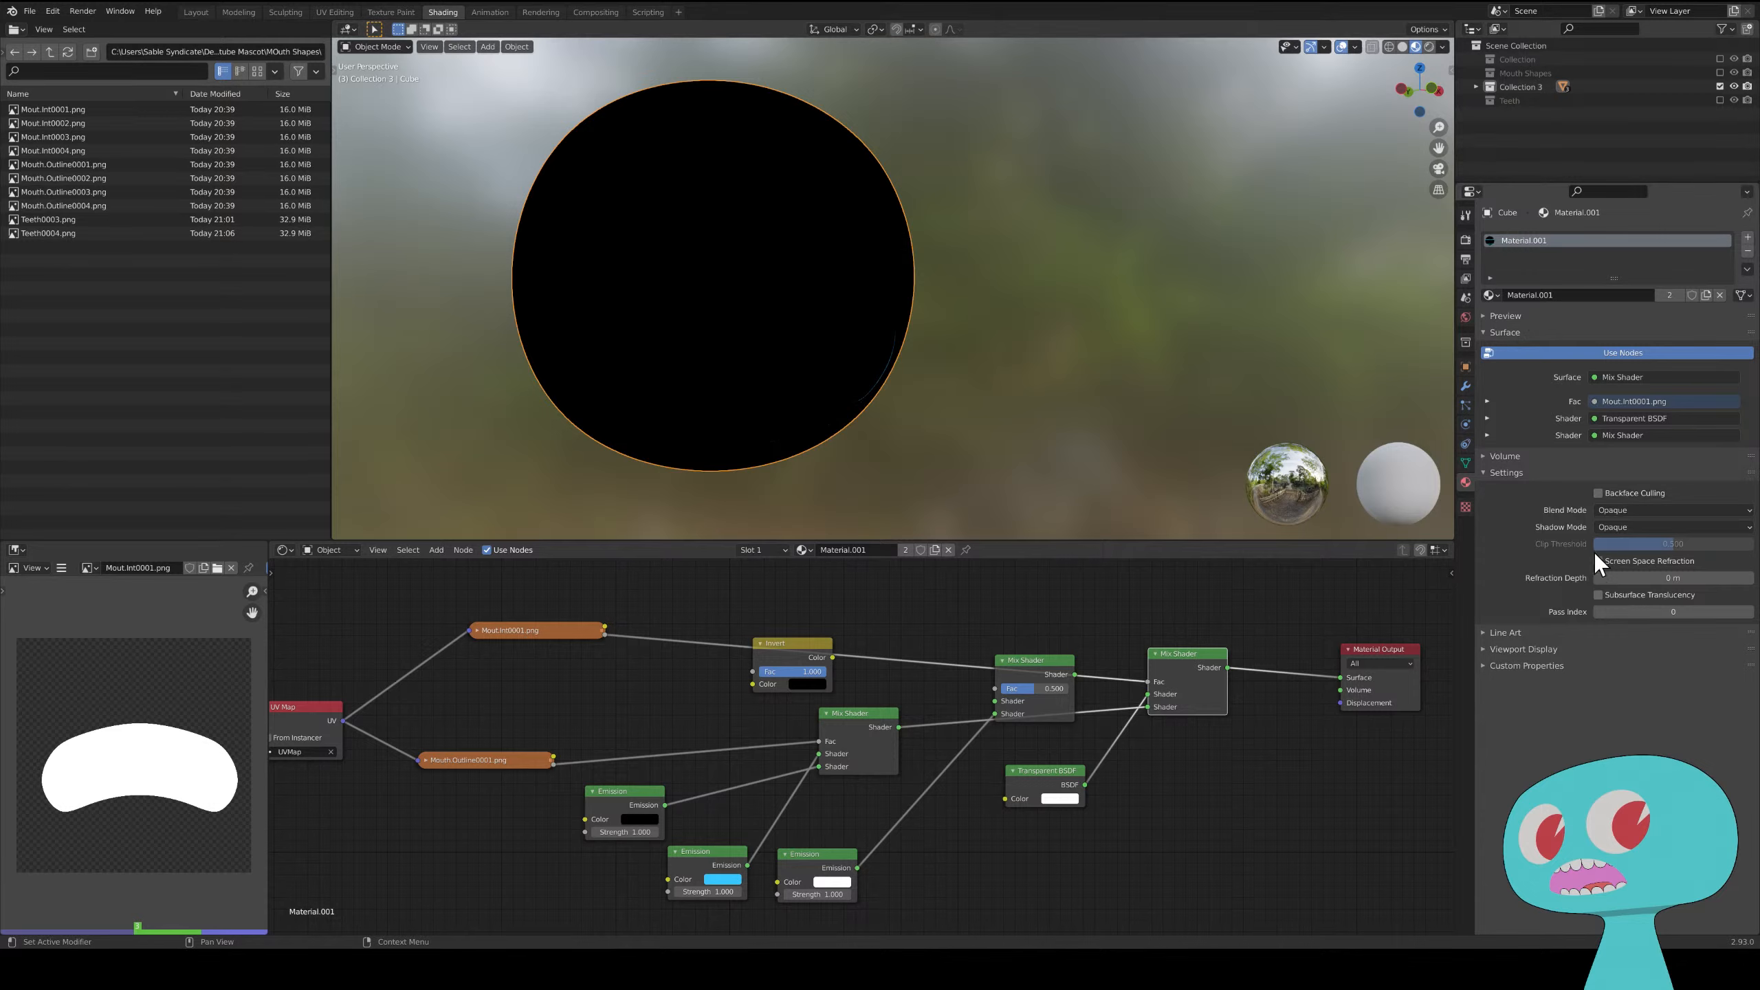
left_click(1614, 510)
left_click(1622, 558)
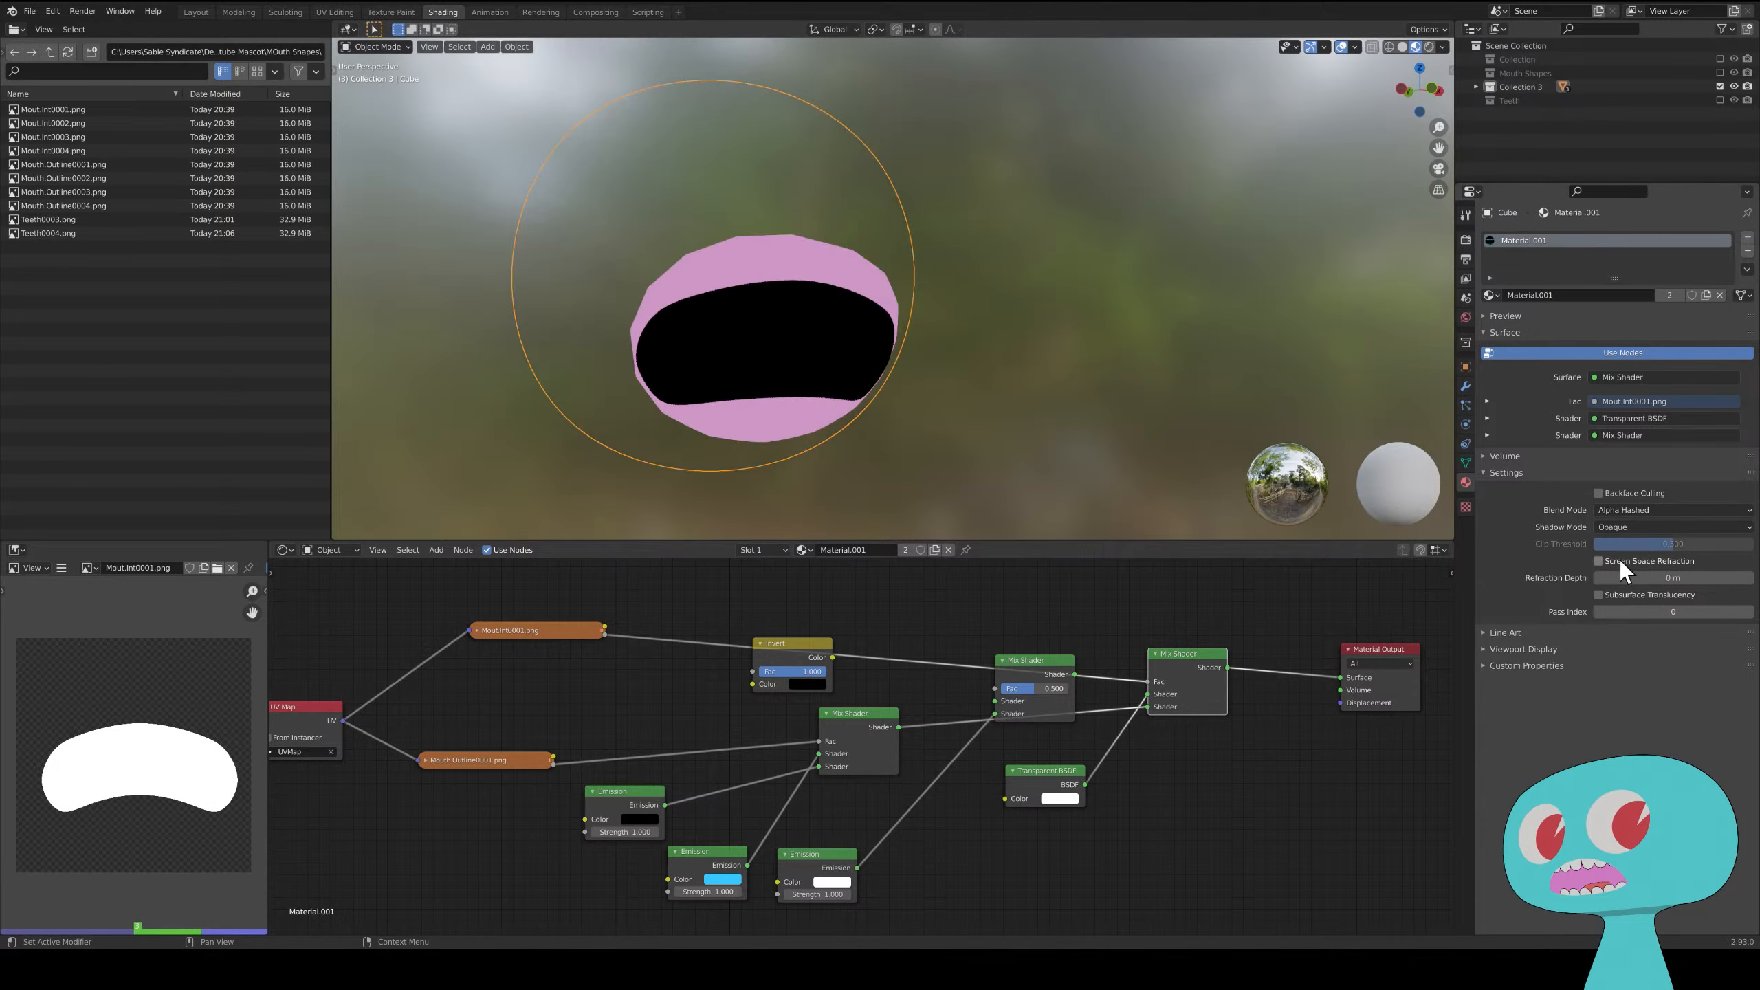
left_click(1646, 513)
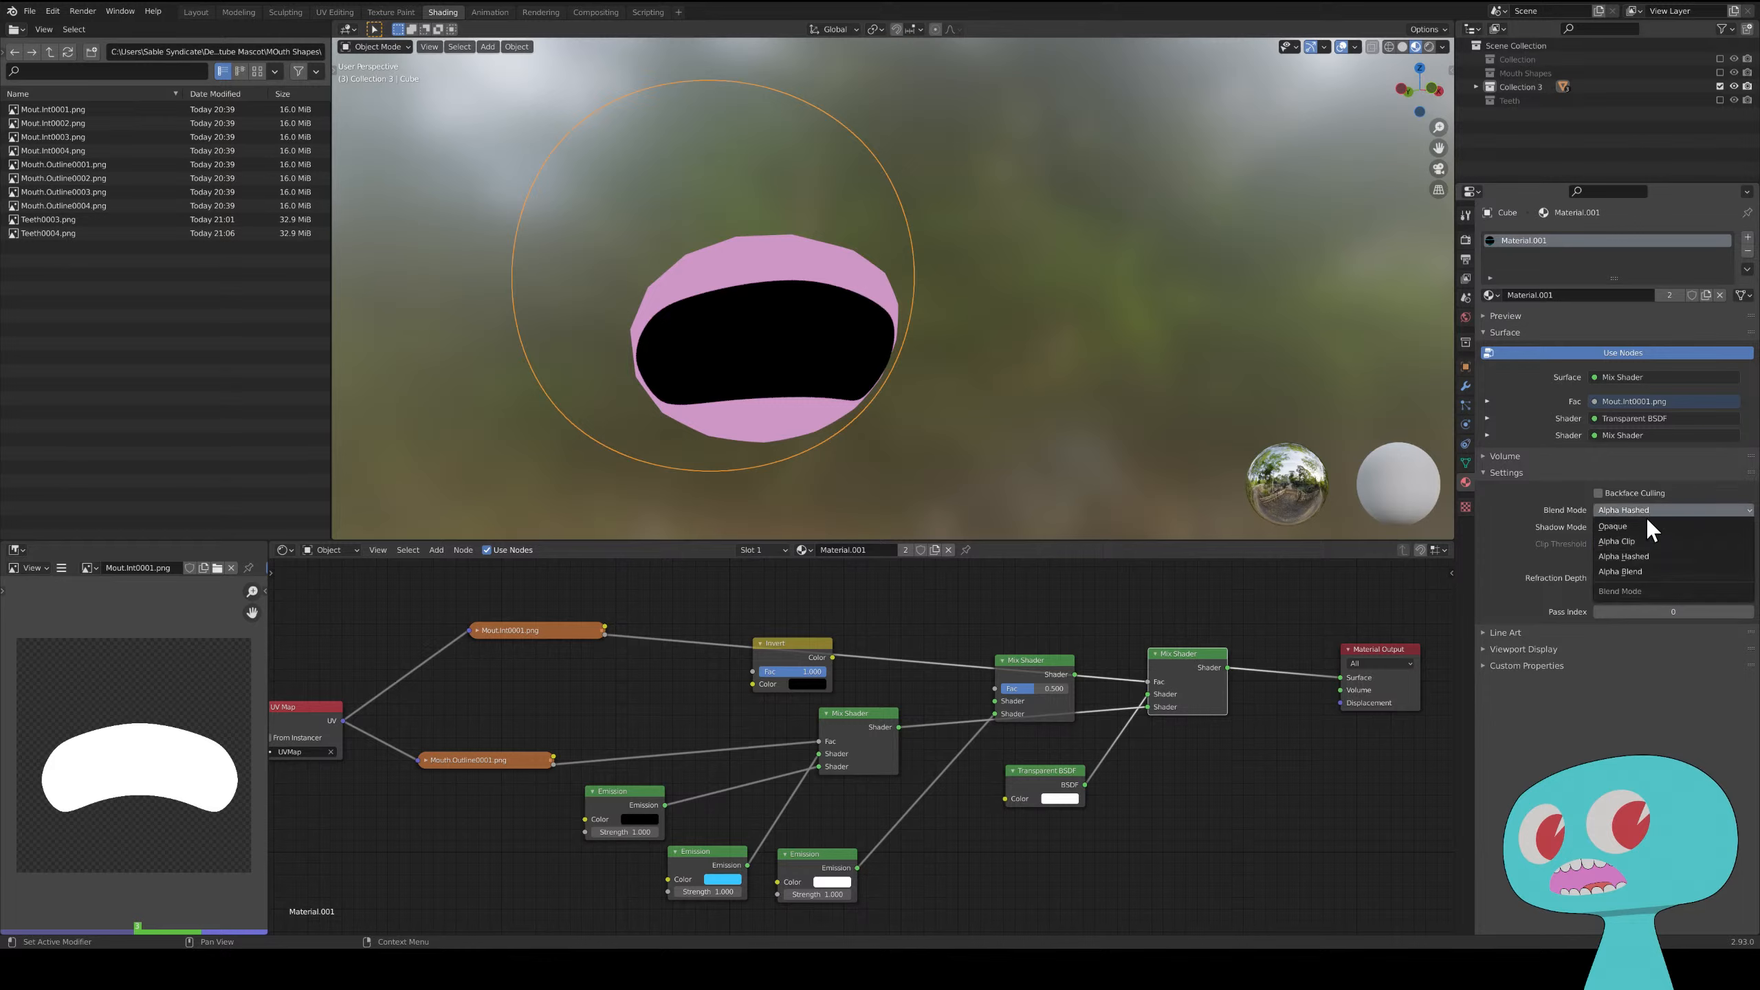
left_click(1635, 573)
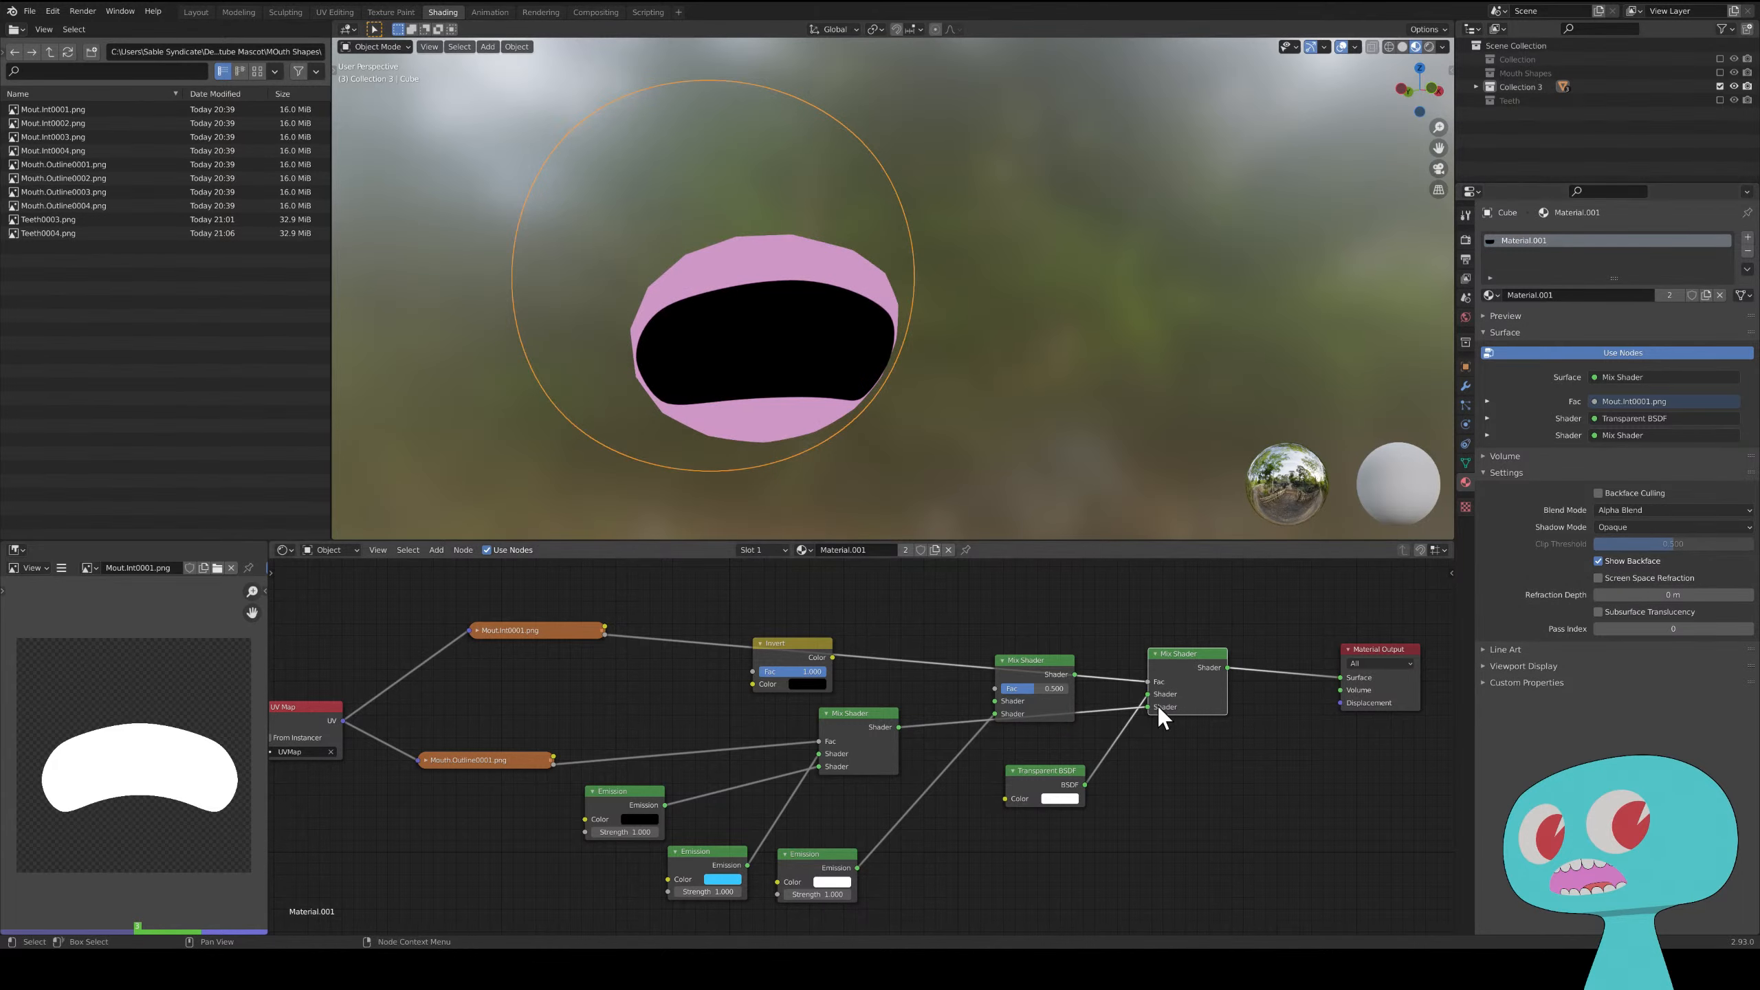
- Put the Transparent BSDF in the last Mix Shader's second shader input and check the mouth opening from several angles
left_click_drag(1145, 692, 1148, 707)
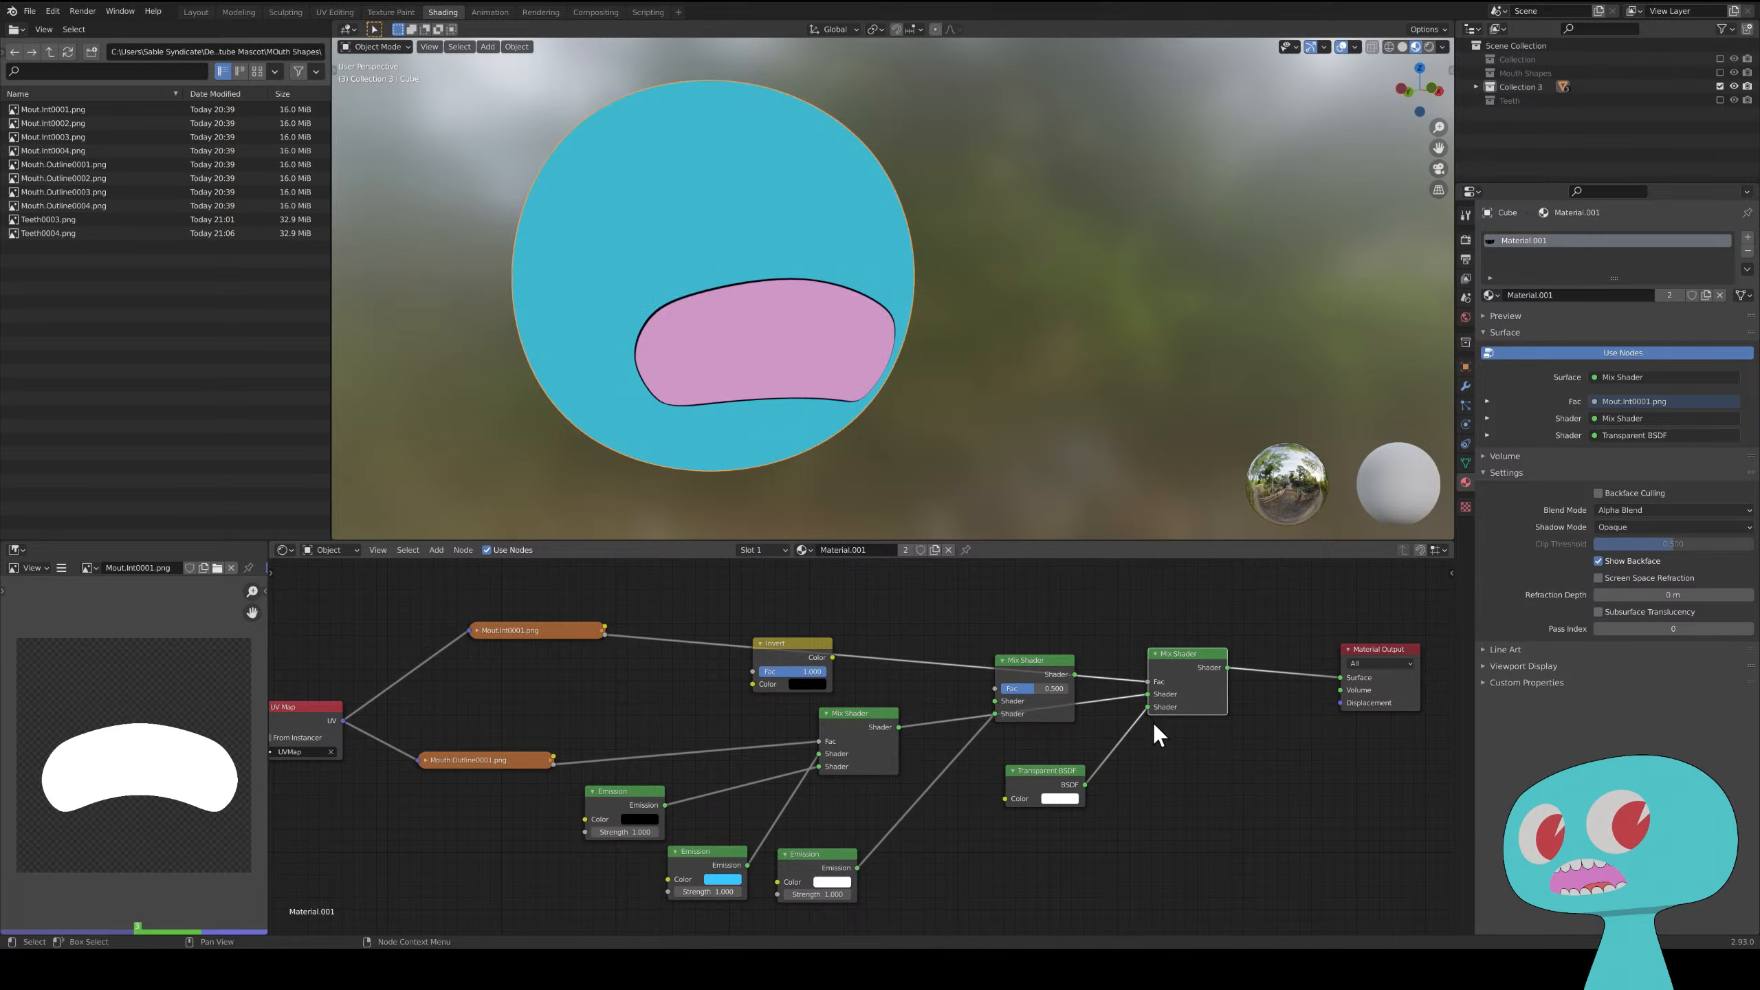
middle_click_drag(970, 389, 892, 320)
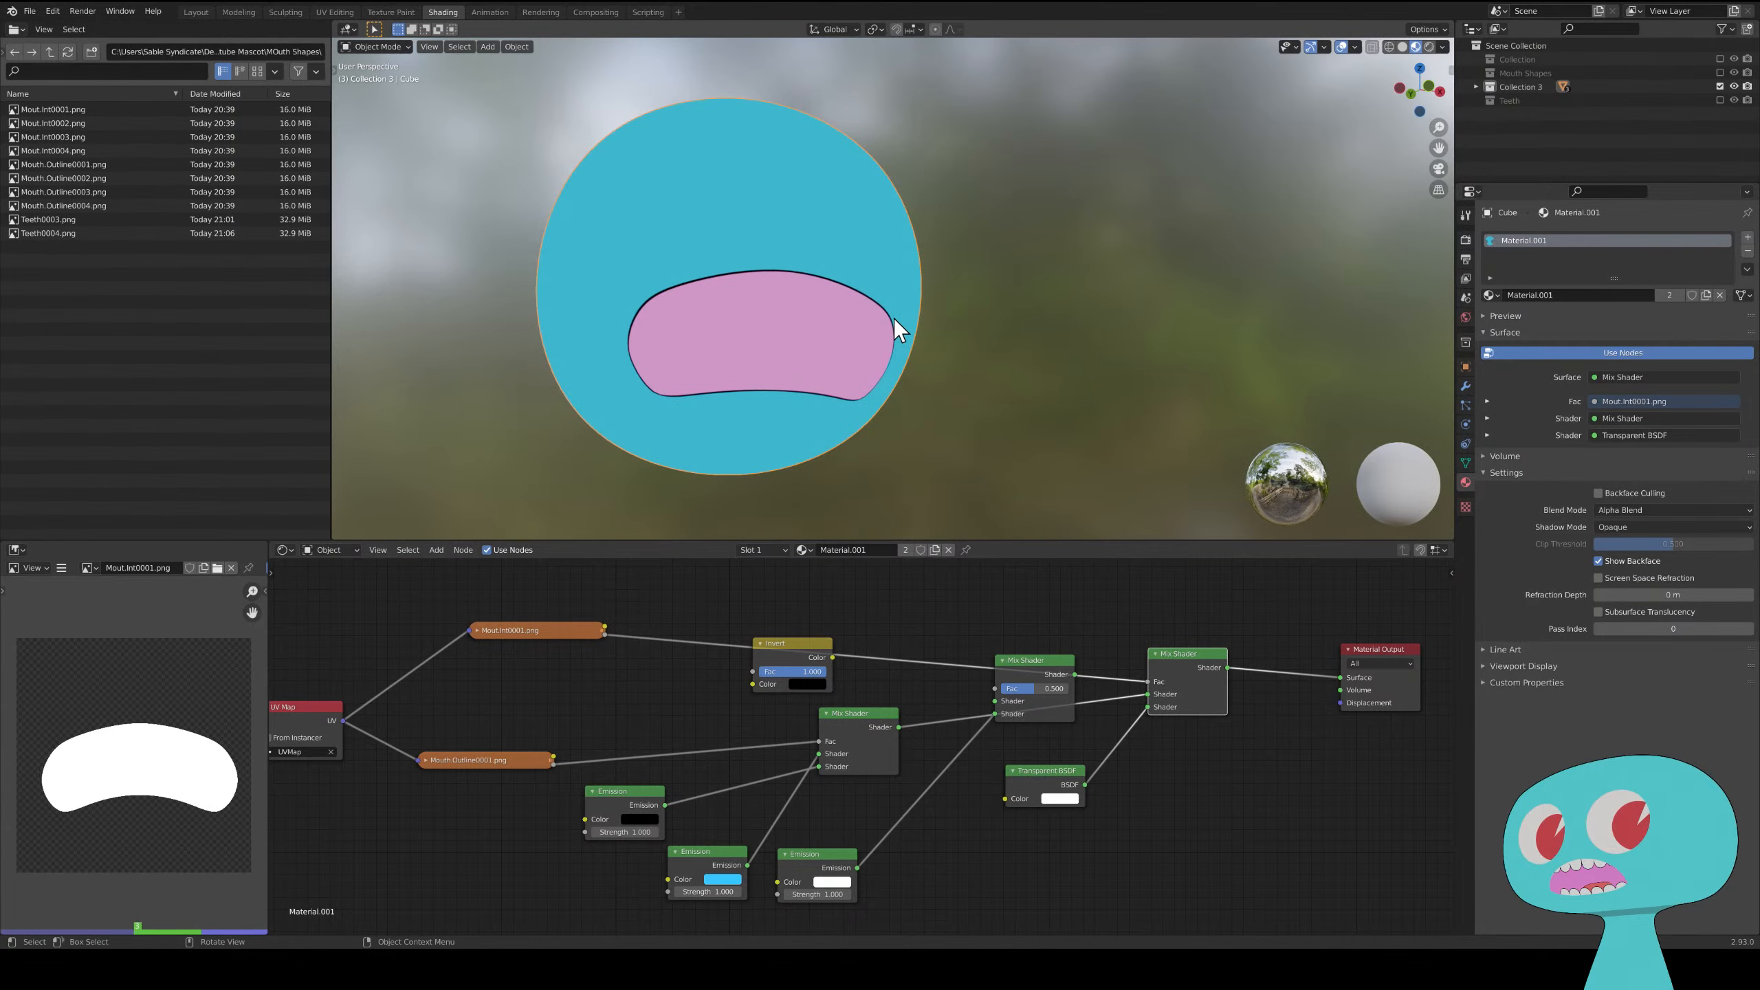
middle_click_drag(894, 318, 981, 335)
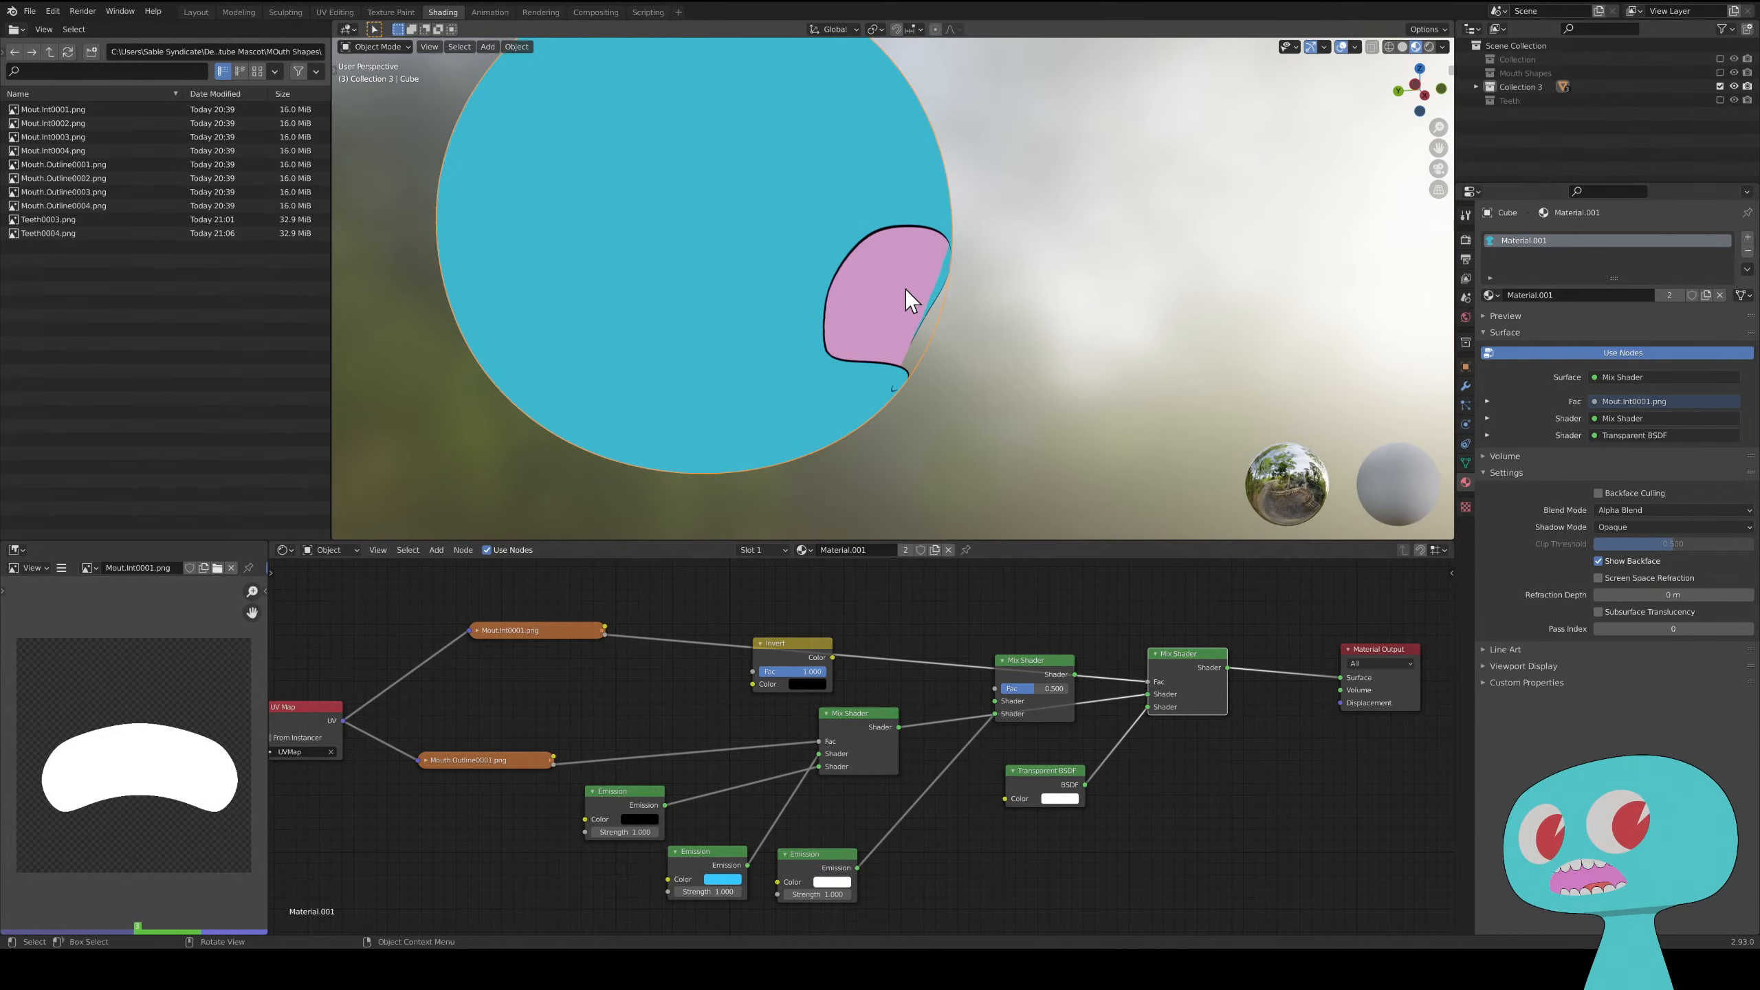
middle_click_drag(905, 290, 974, 323)
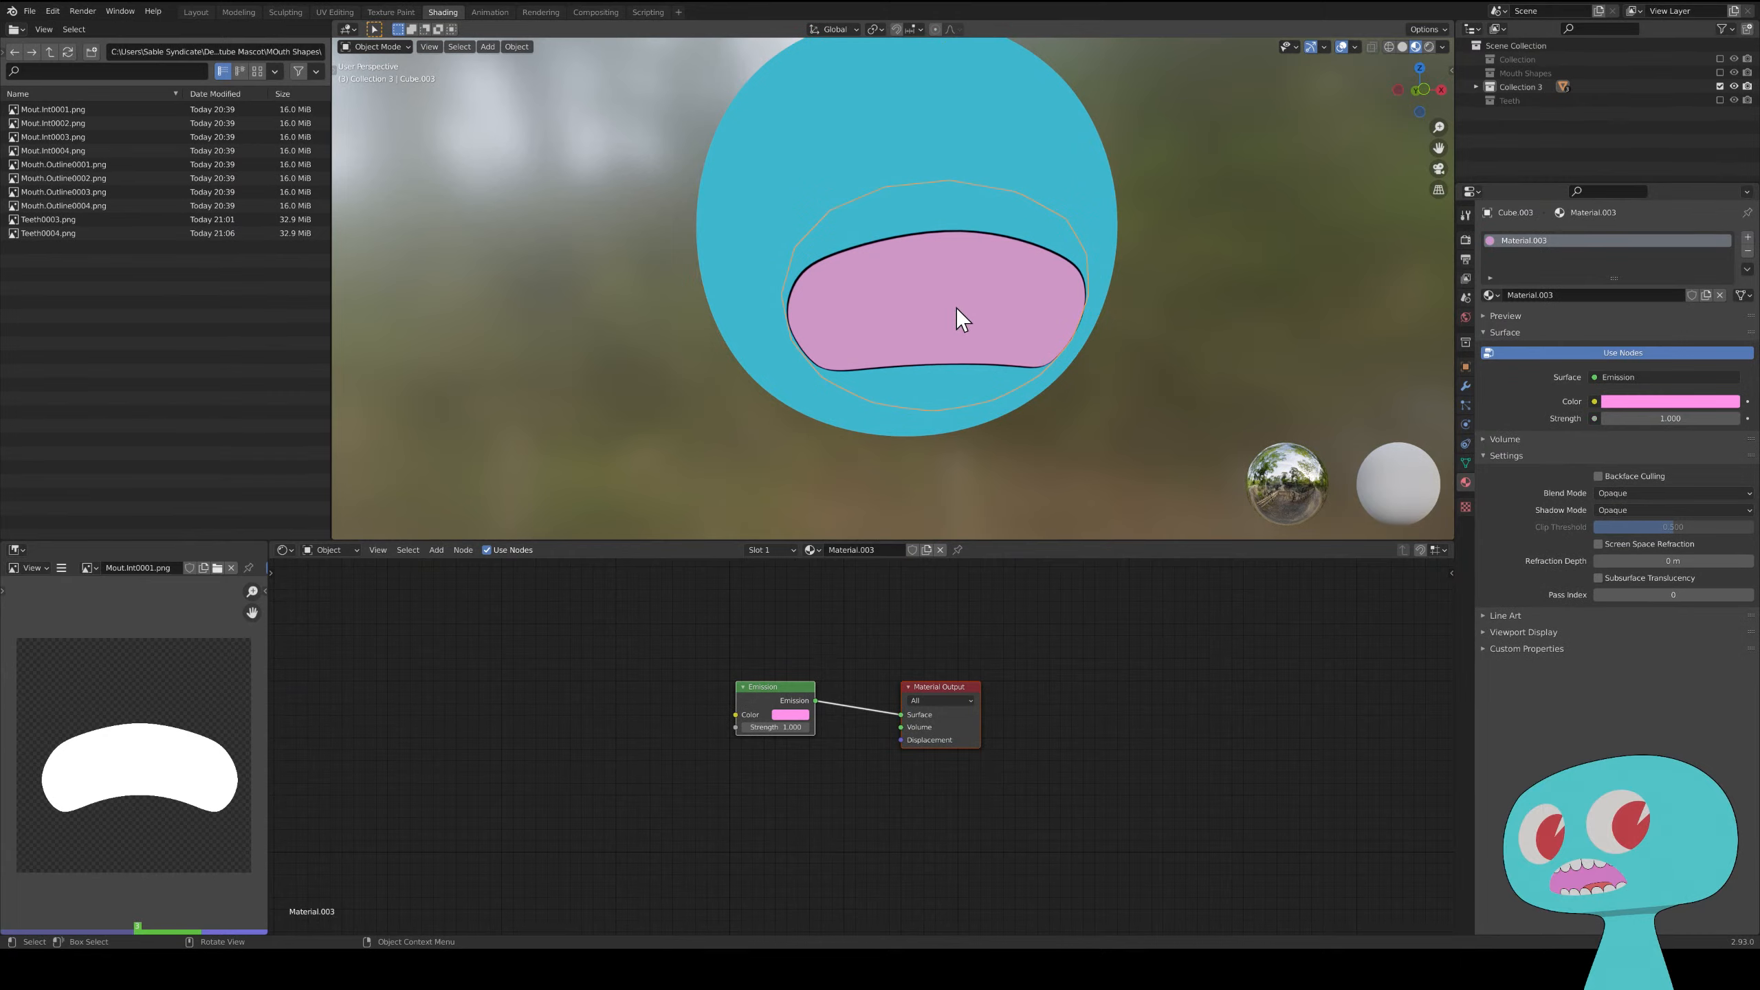
middle_click_drag(1147, 242, 1116, 323)
middle_click_drag(1069, 250, 896, 298)
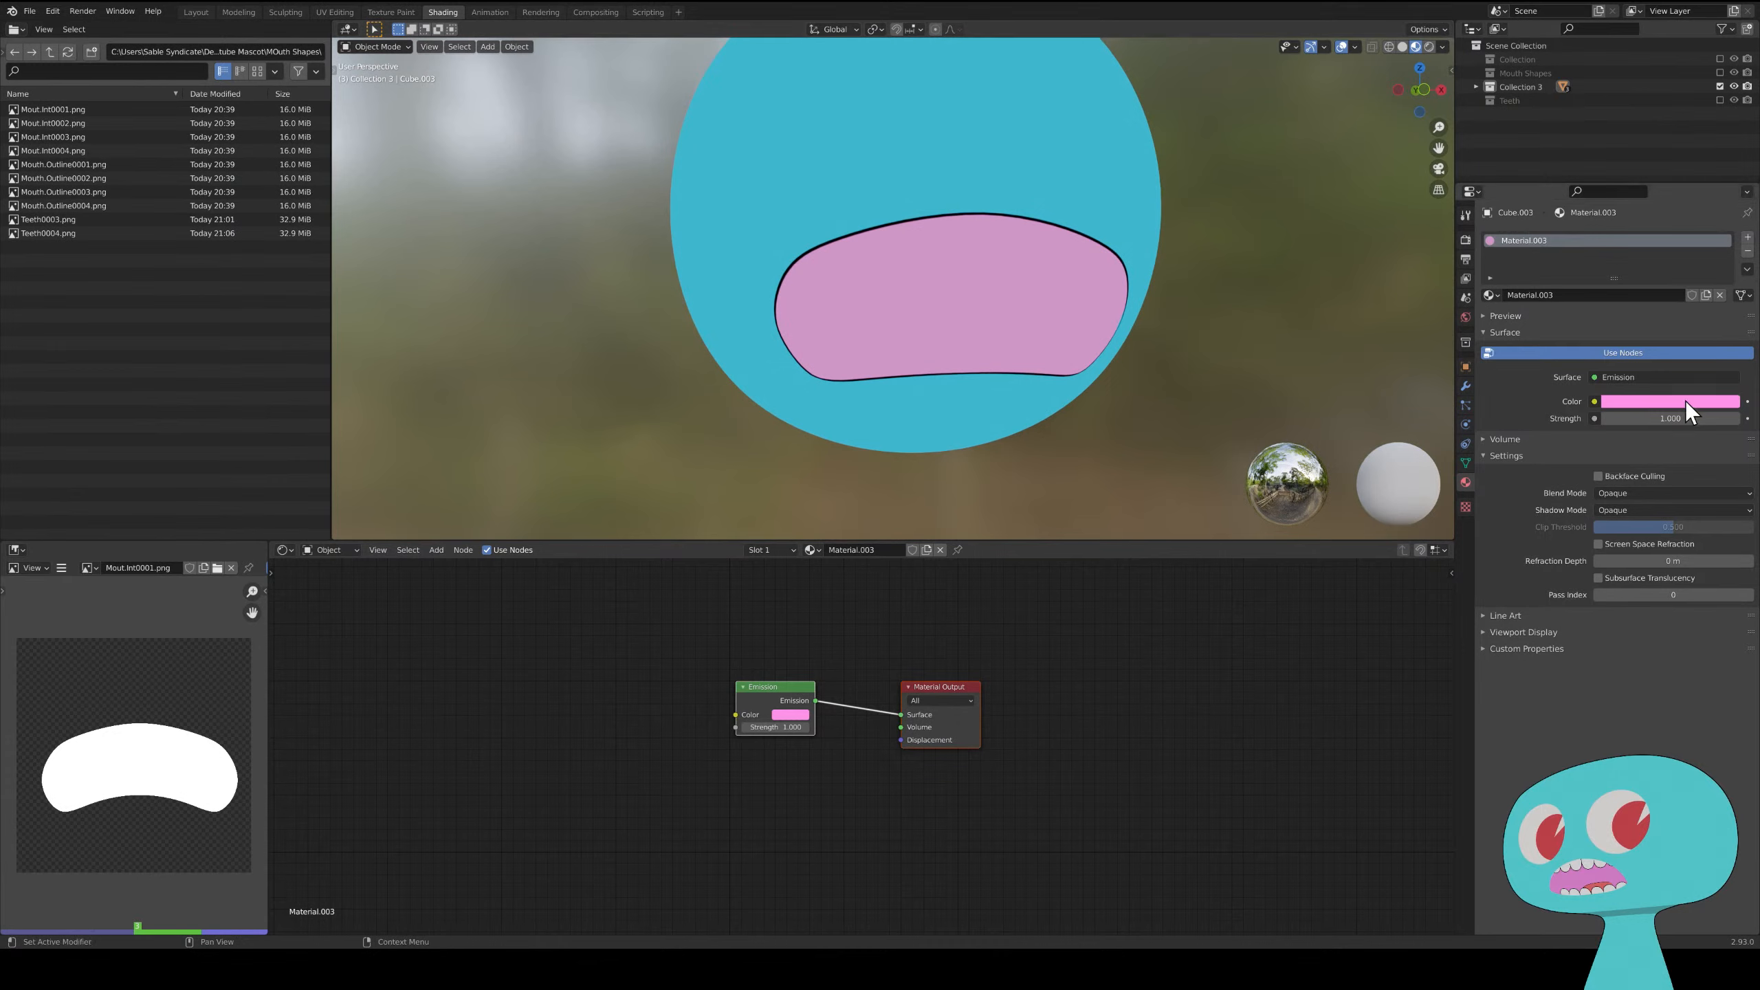
- Change the mouth shell's surface shader to Principled BSDF with a pink base color
left_click(1661, 379)
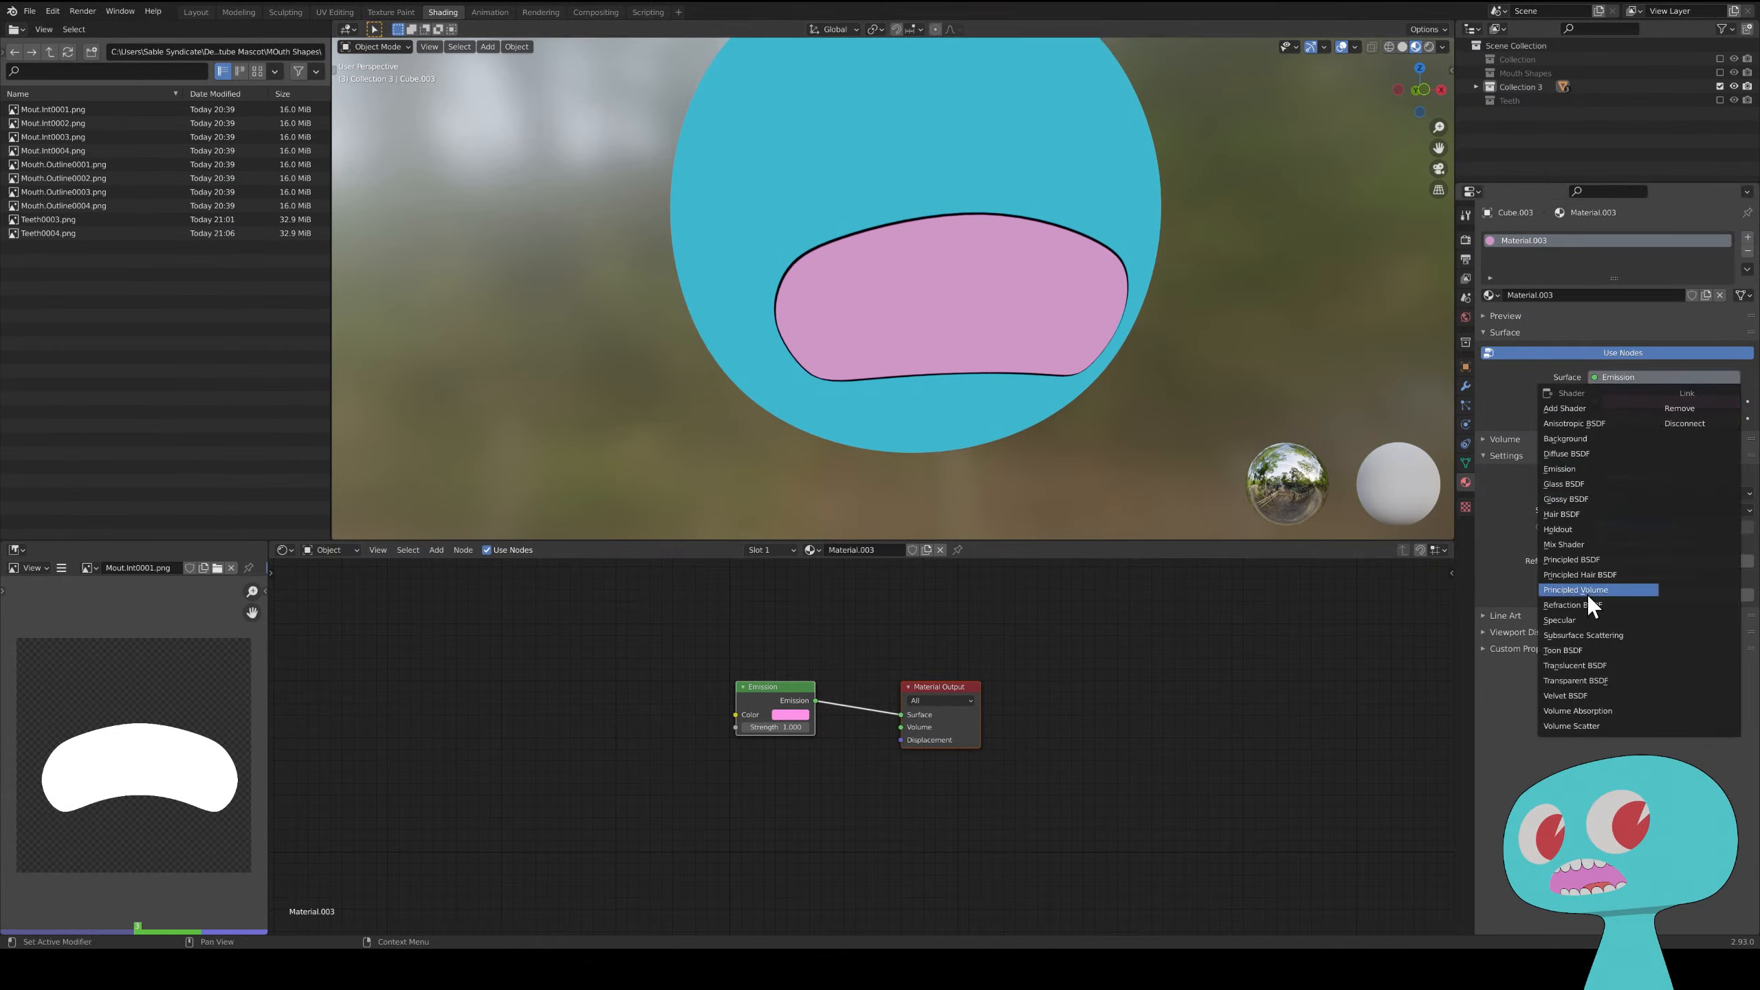
left_click(1590, 559)
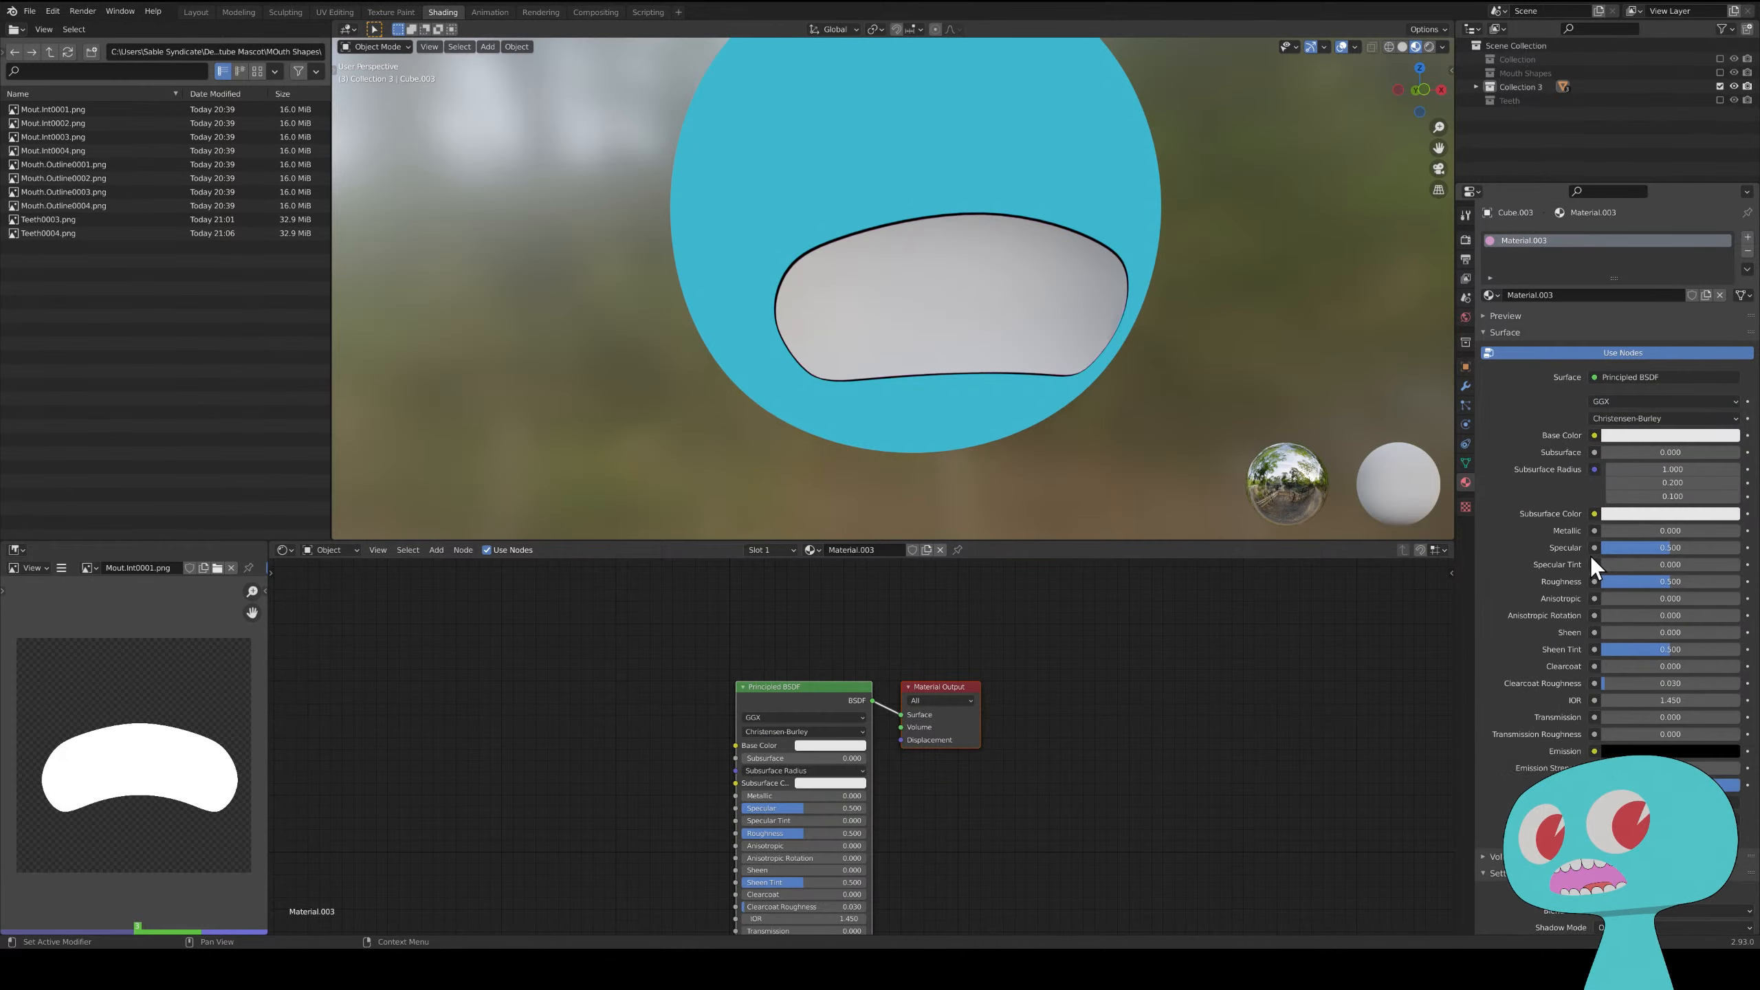
left_click(1682, 435)
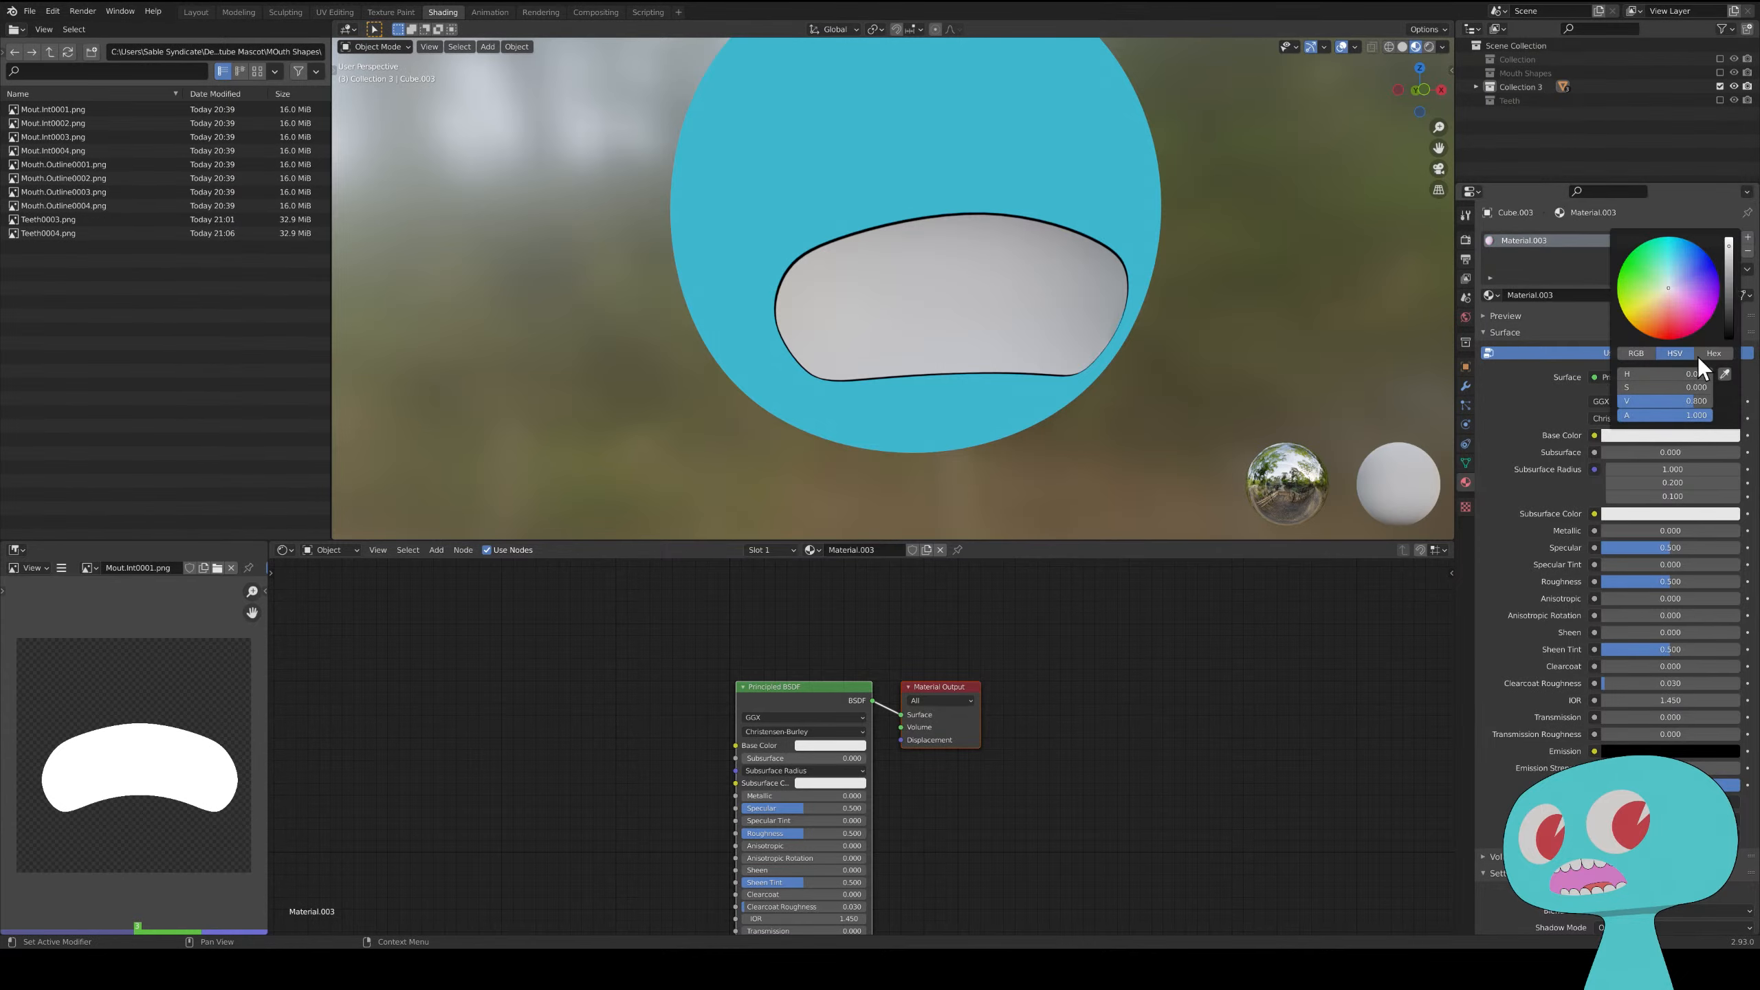
left_click(1691, 303)
middle_click_drag(1103, 375, 1008, 380)
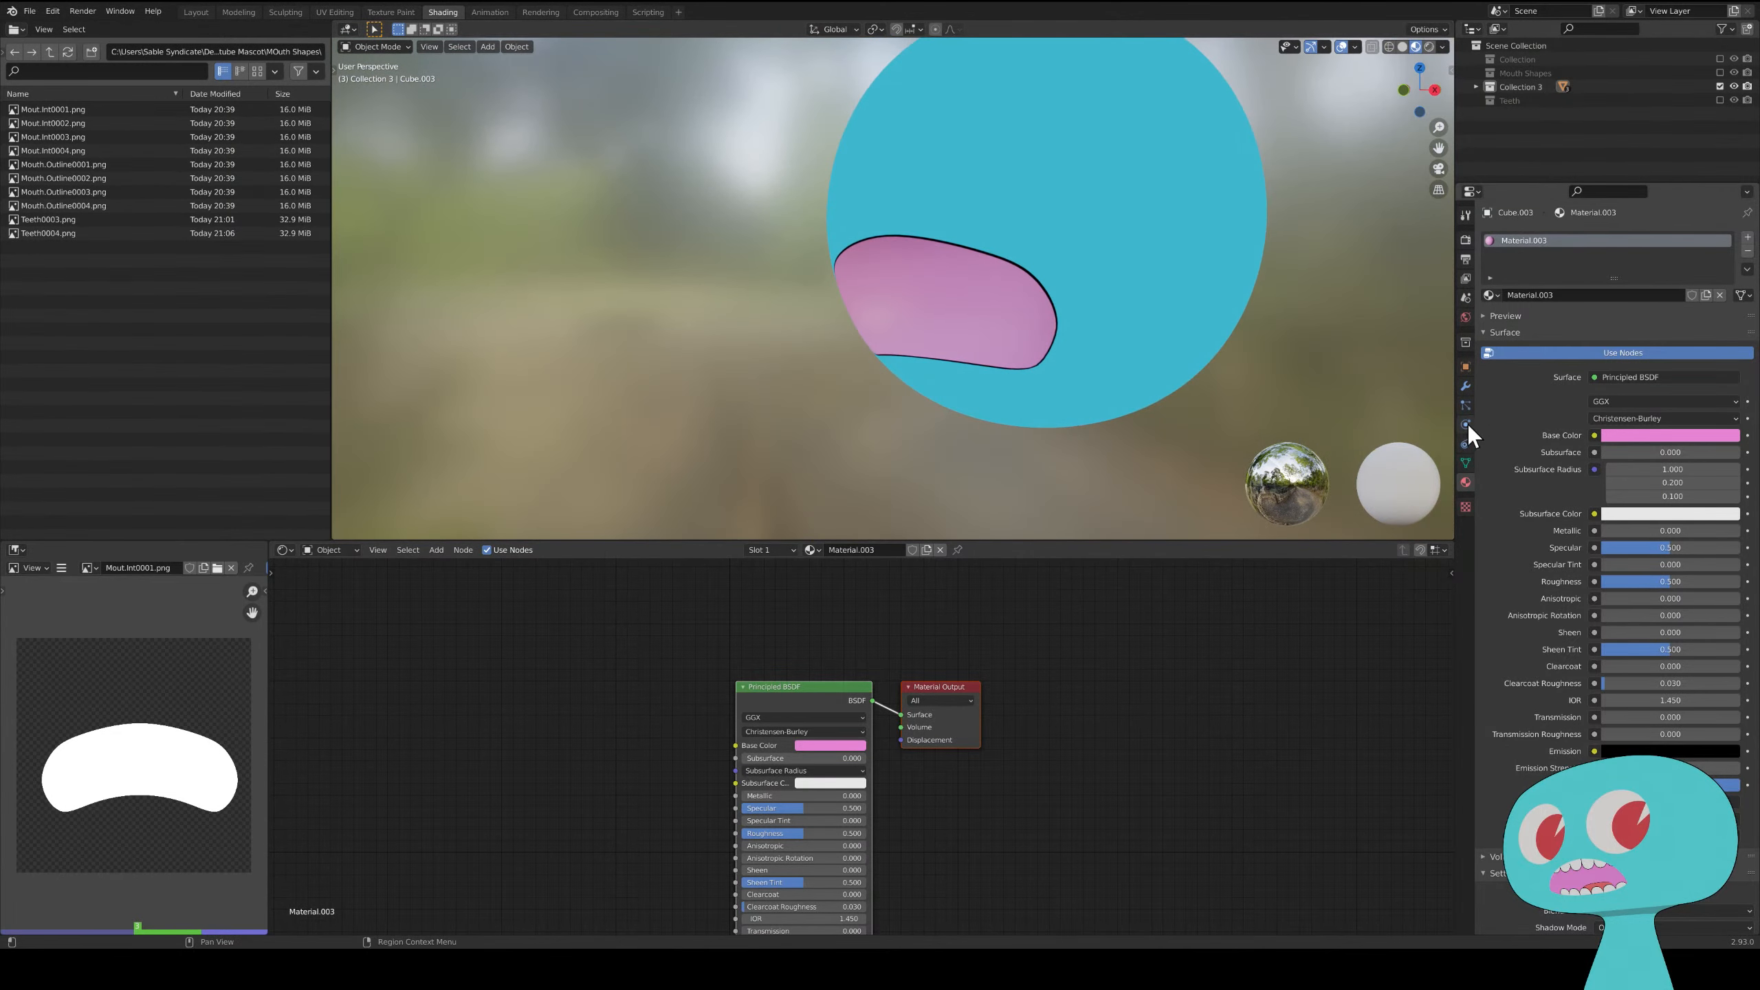
- Disable the mouth shell's Shrinkwrap modifier in edit mode, viewport and render
left_click(1467, 386)
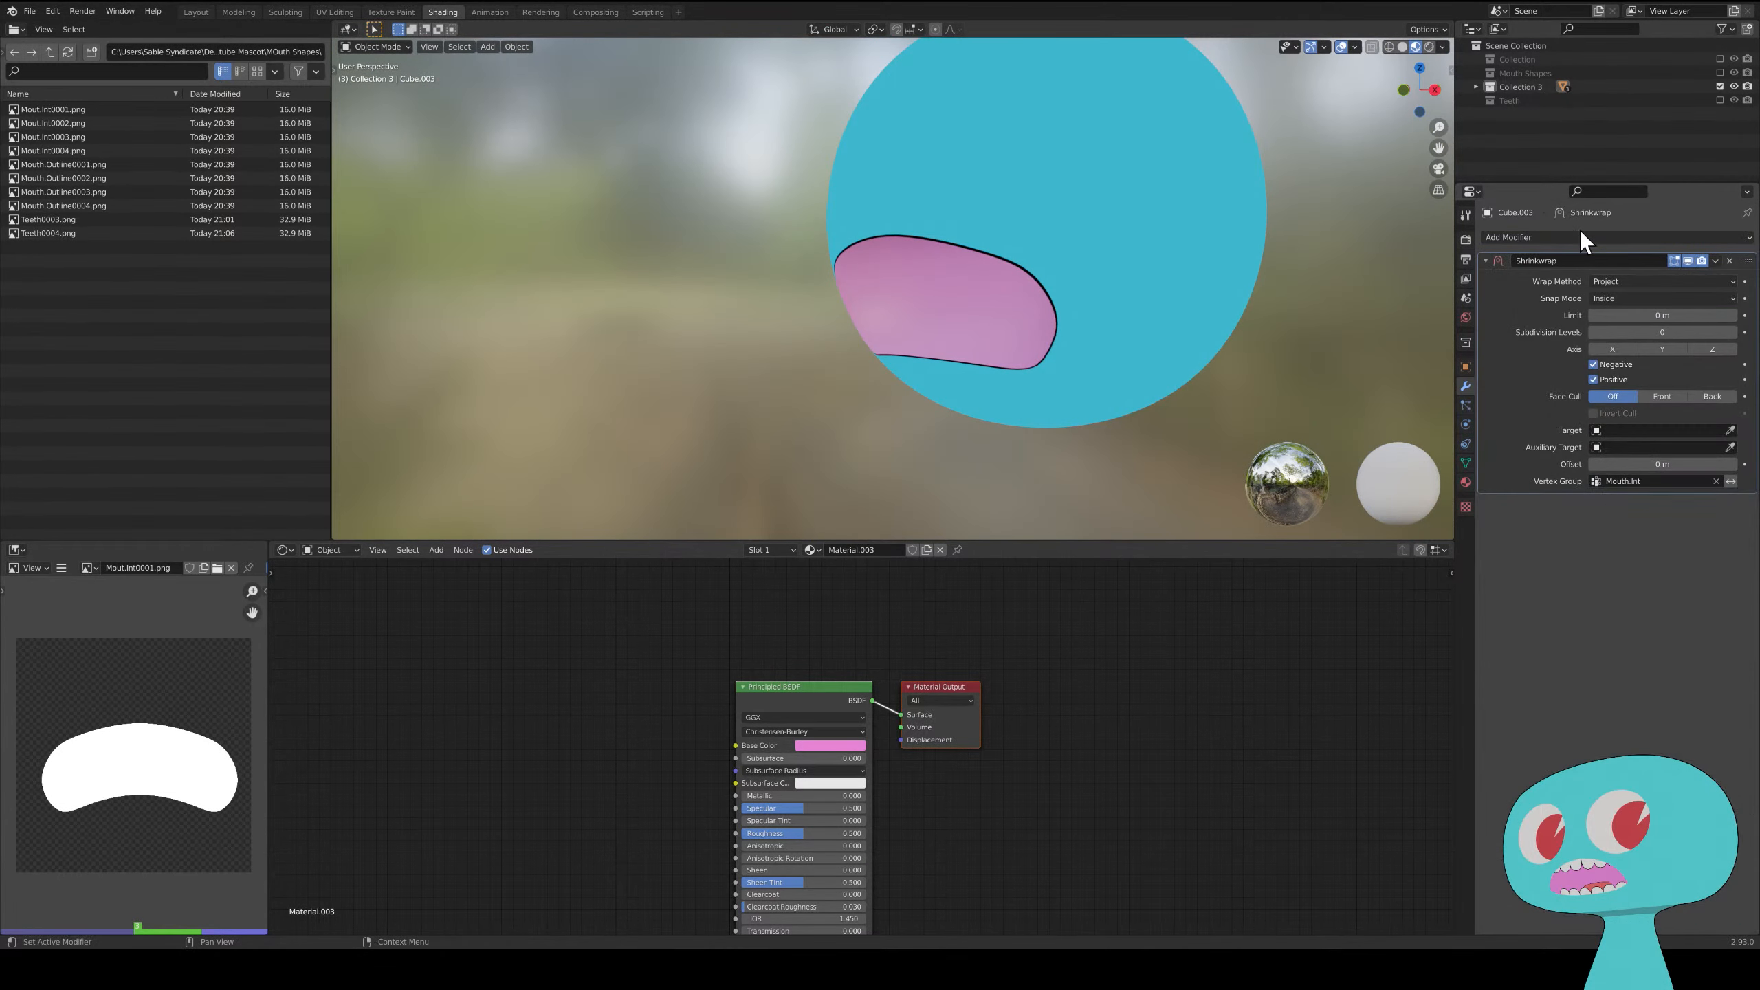
left_click(1703, 262)
mouse_move(1094, 307)
middle_mouse_down()
mouse_move(1053, 302)
mouse_move(1102, 298)
middle_mouse_up()
left_click(1532, 237)
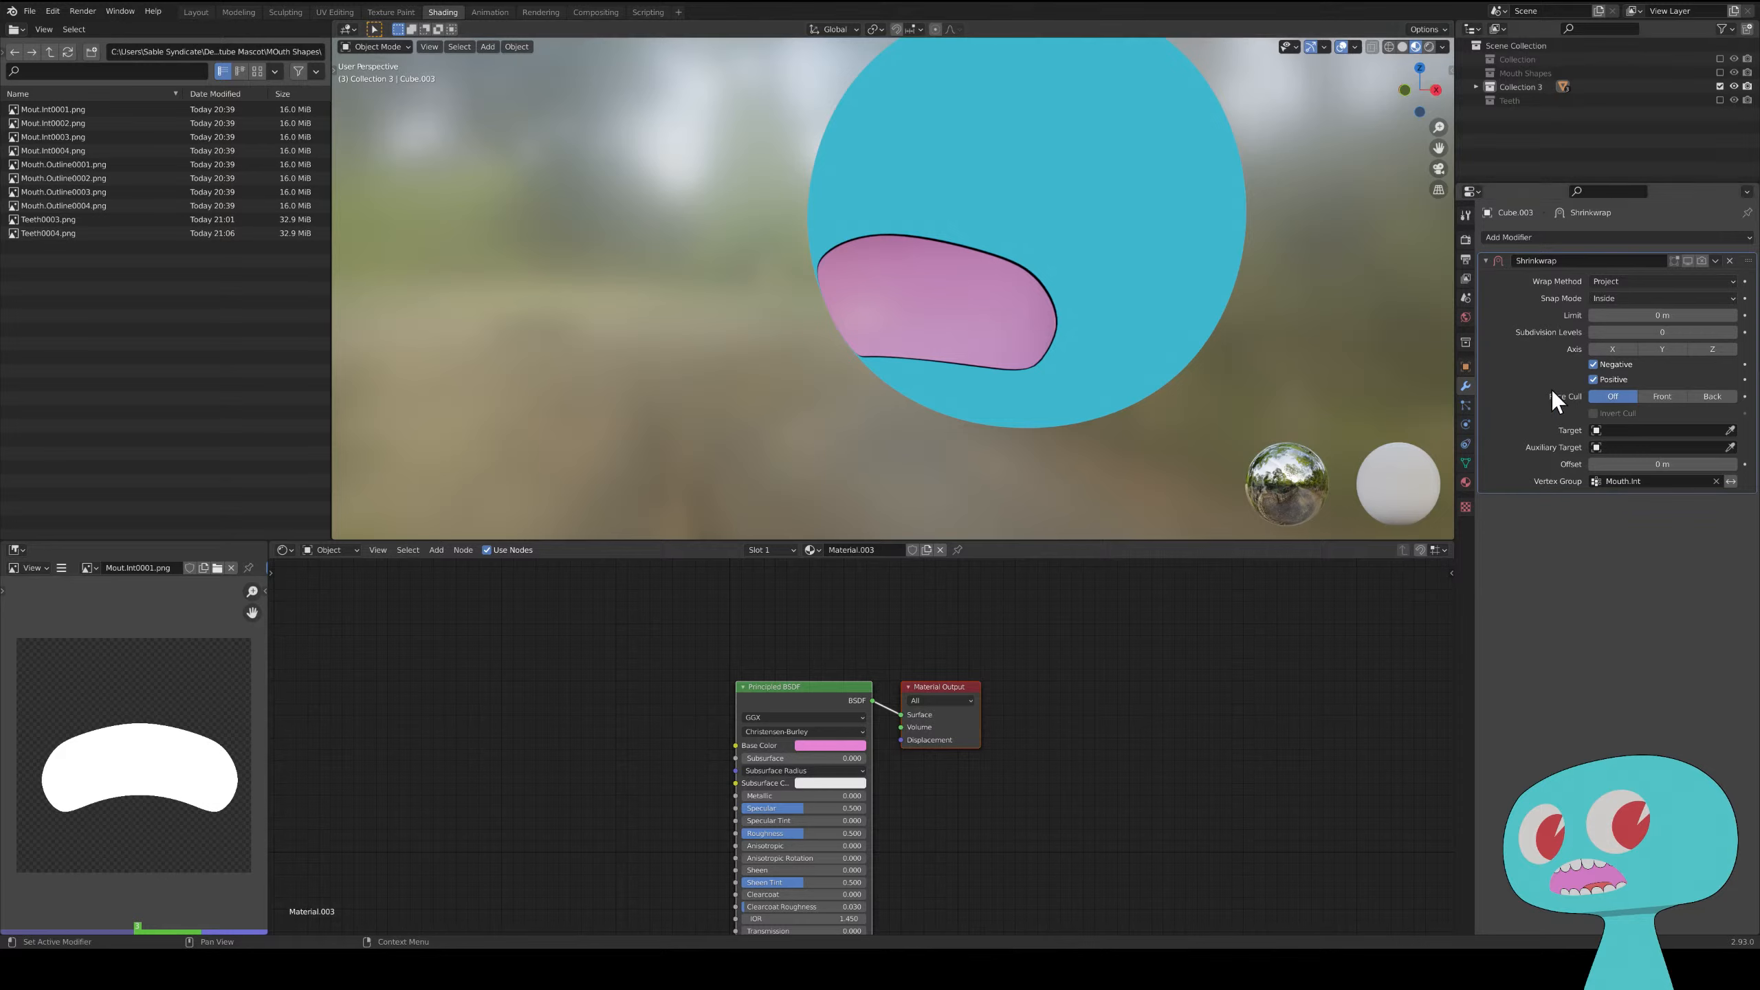
left_click(1539, 237)
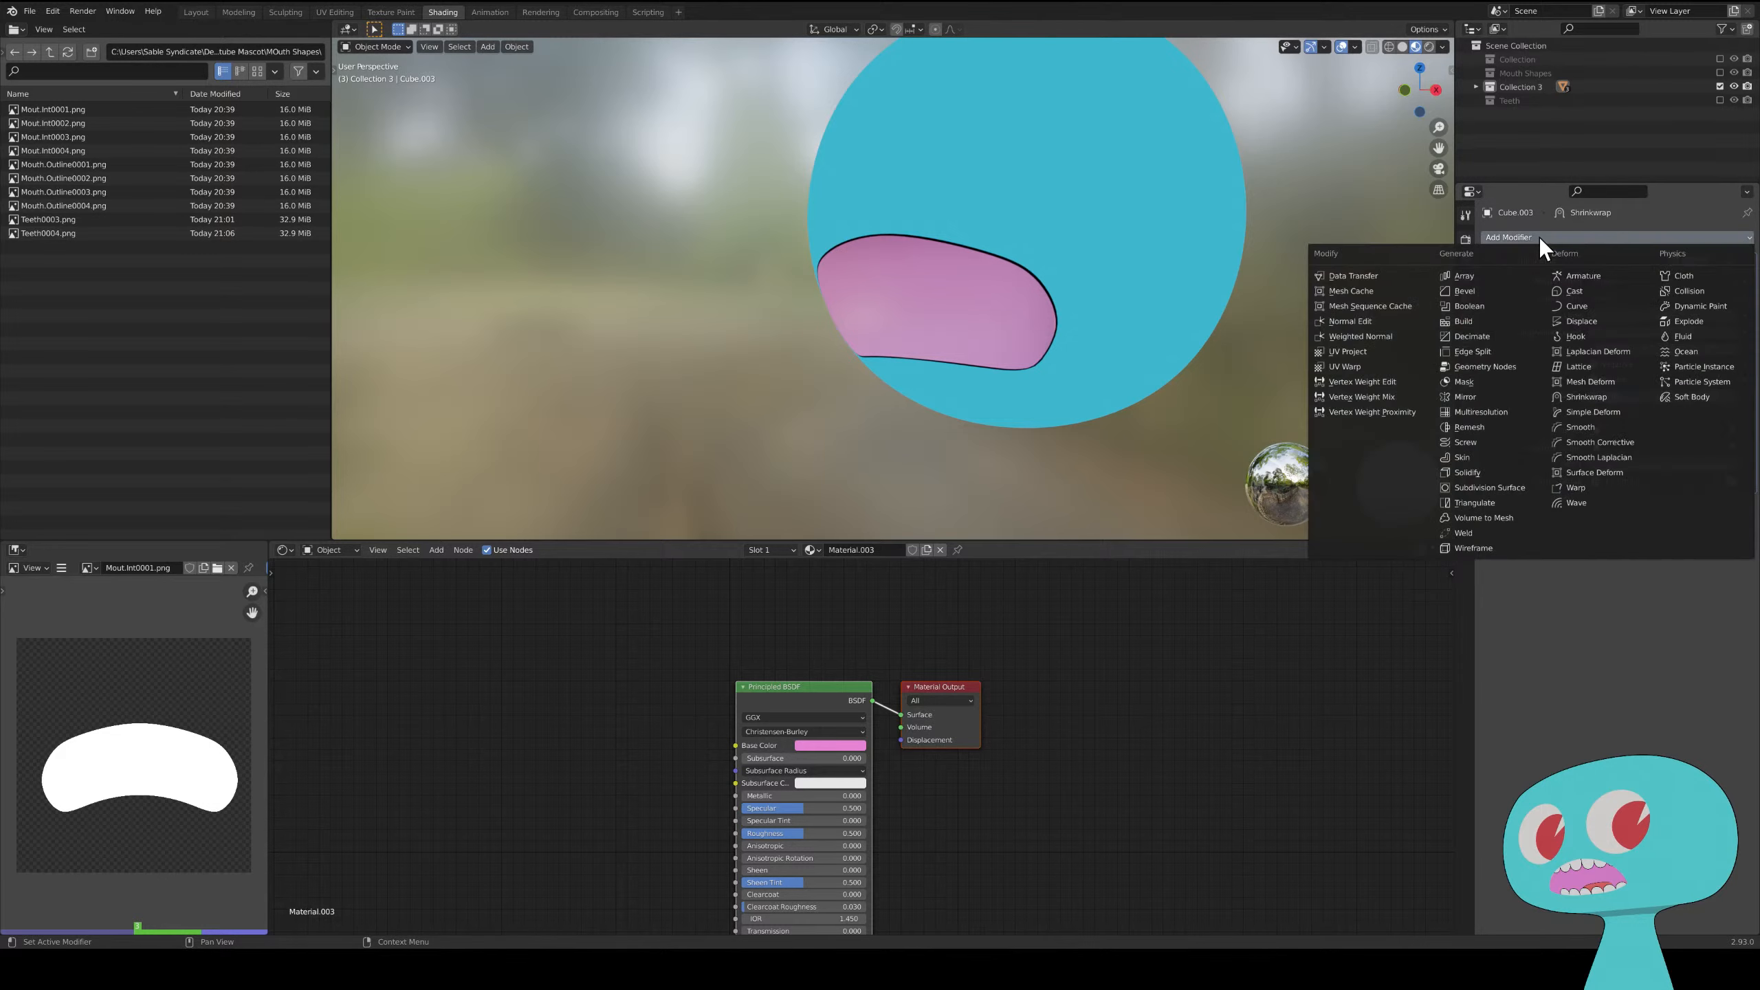
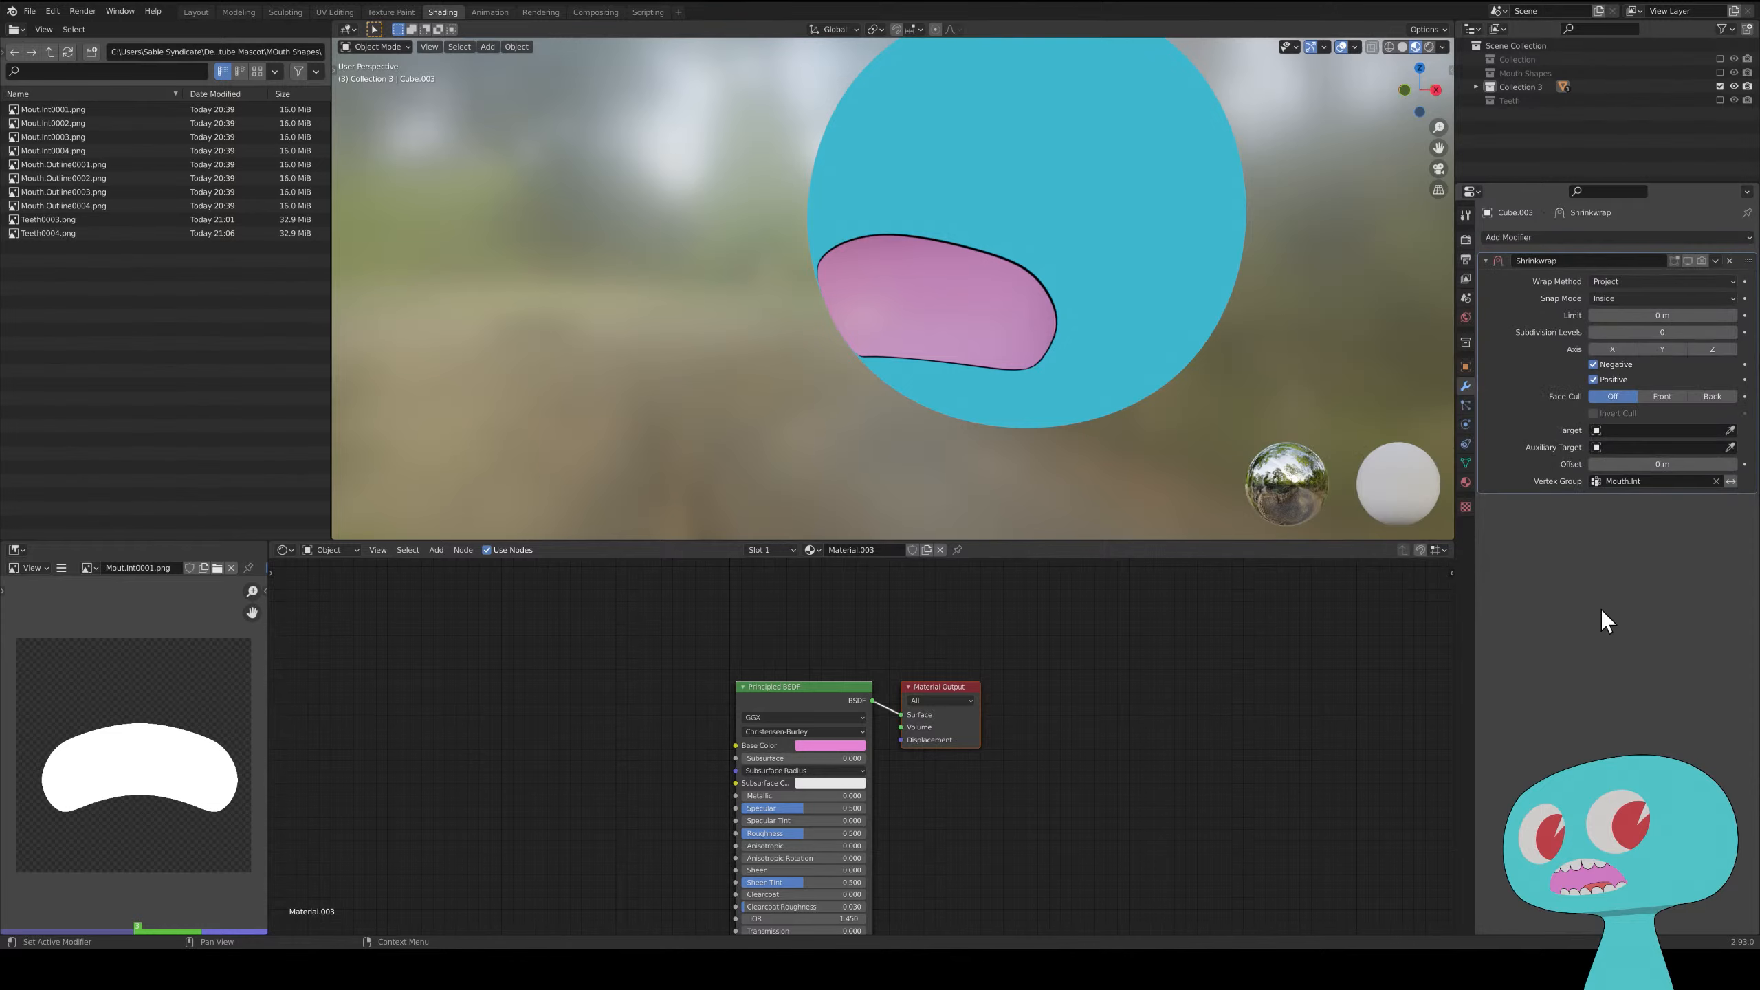
- Select the mouth shell behind the opening and add a Subdivision Surface modifier to it
middle_click_drag(943, 266, 904, 269)
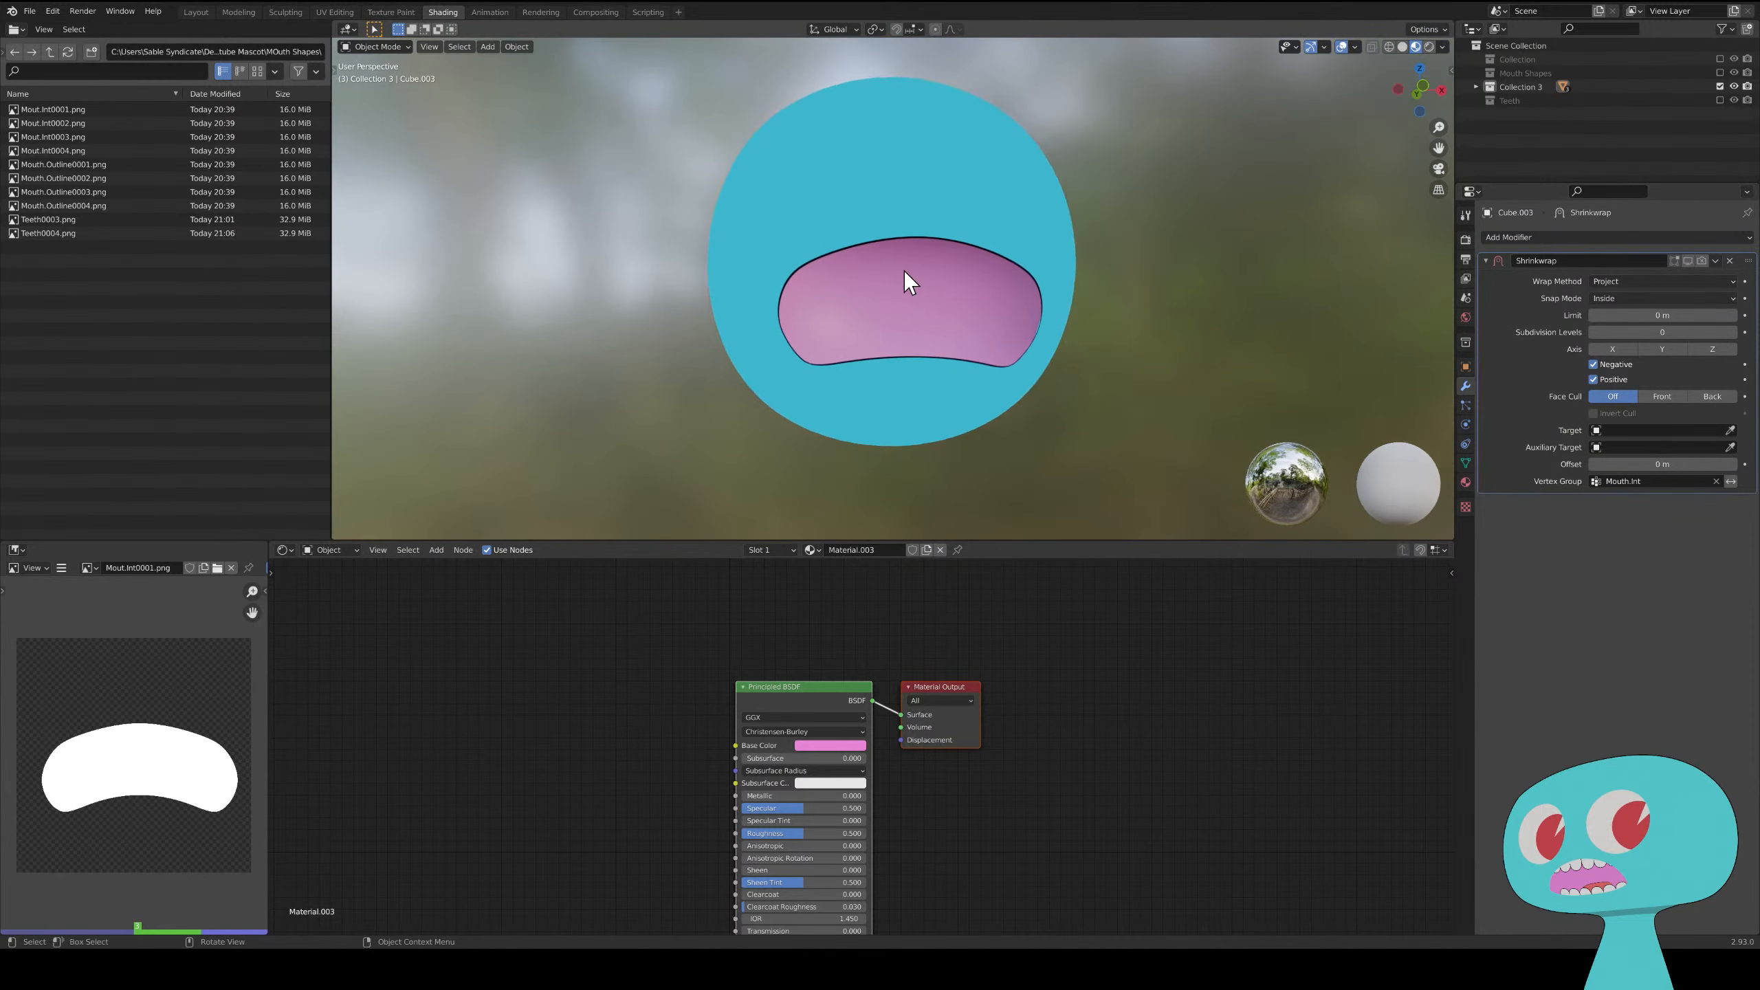
left_click(904, 269)
left_click(940, 298)
left_click(1538, 239)
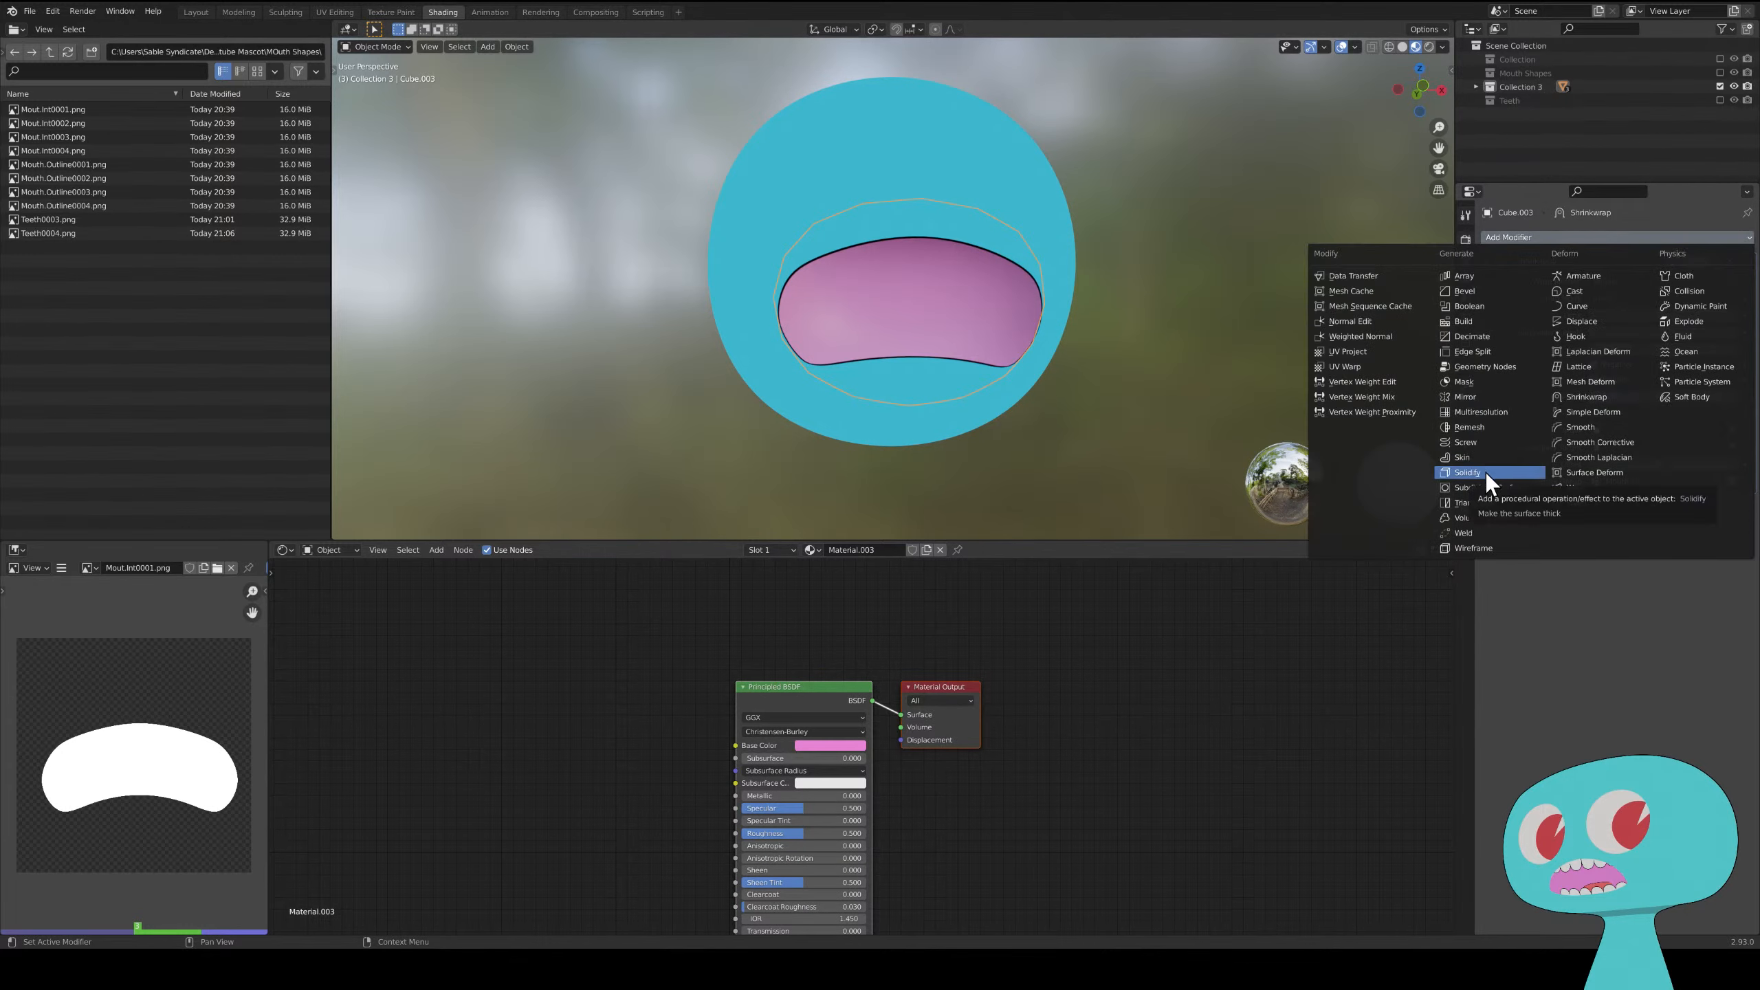
left_click(1502, 490)
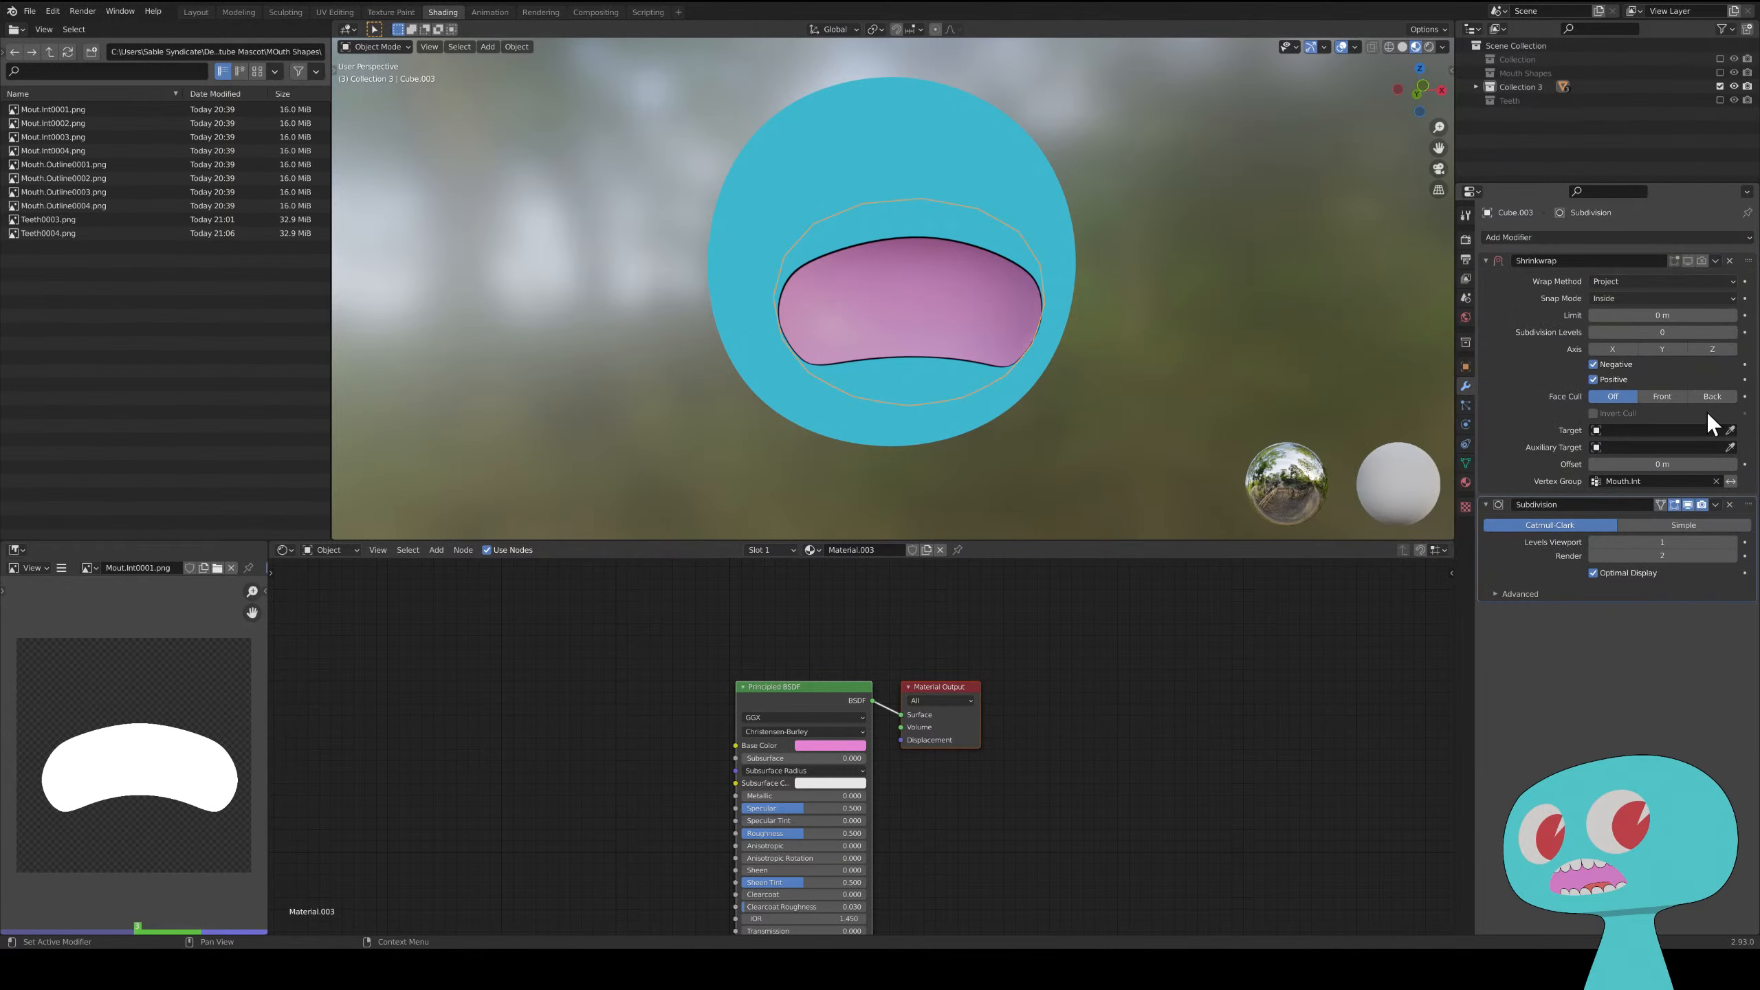
- Set the shell's subdivision levels to 3 for viewport and render and place the modifier above Shrinkwrap
left_click(1733, 544)
left_click(1733, 544)
left_click(1735, 555)
left_click_drag(1749, 505, 1742, 263)
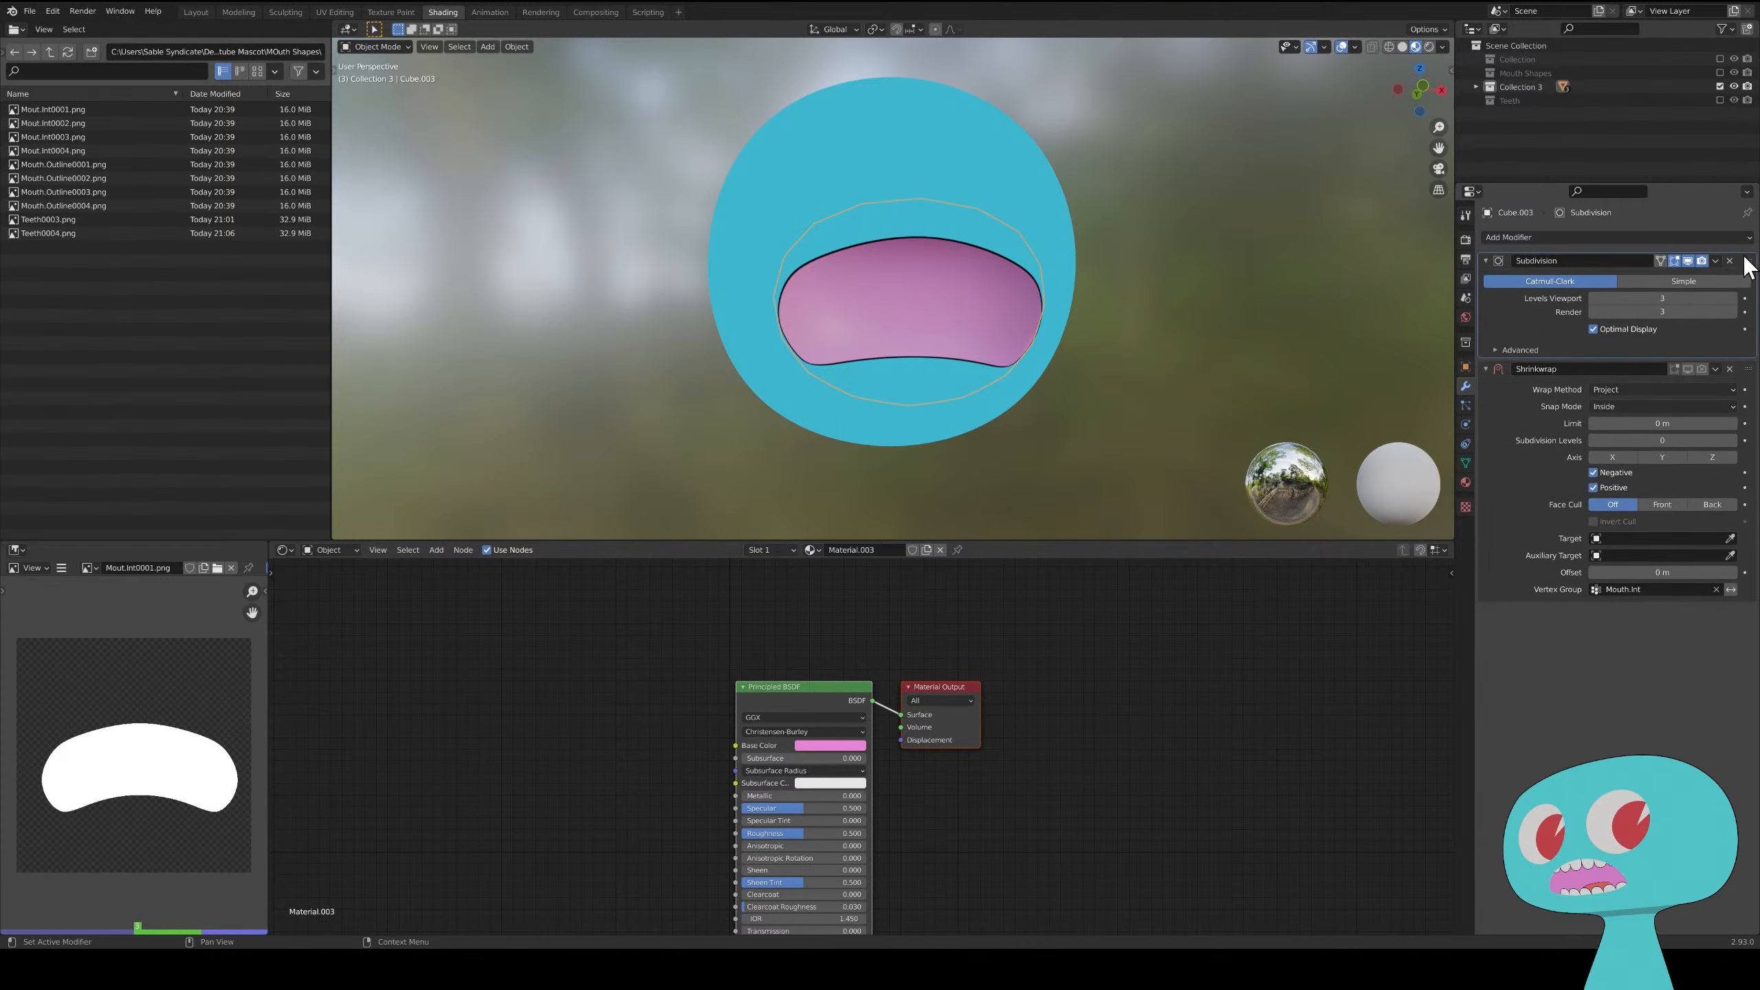
- Select the mouth shell behind the opening and enable Auto Smooth for its normals at 30°
middle_click_drag(1003, 295, 1185, 320)
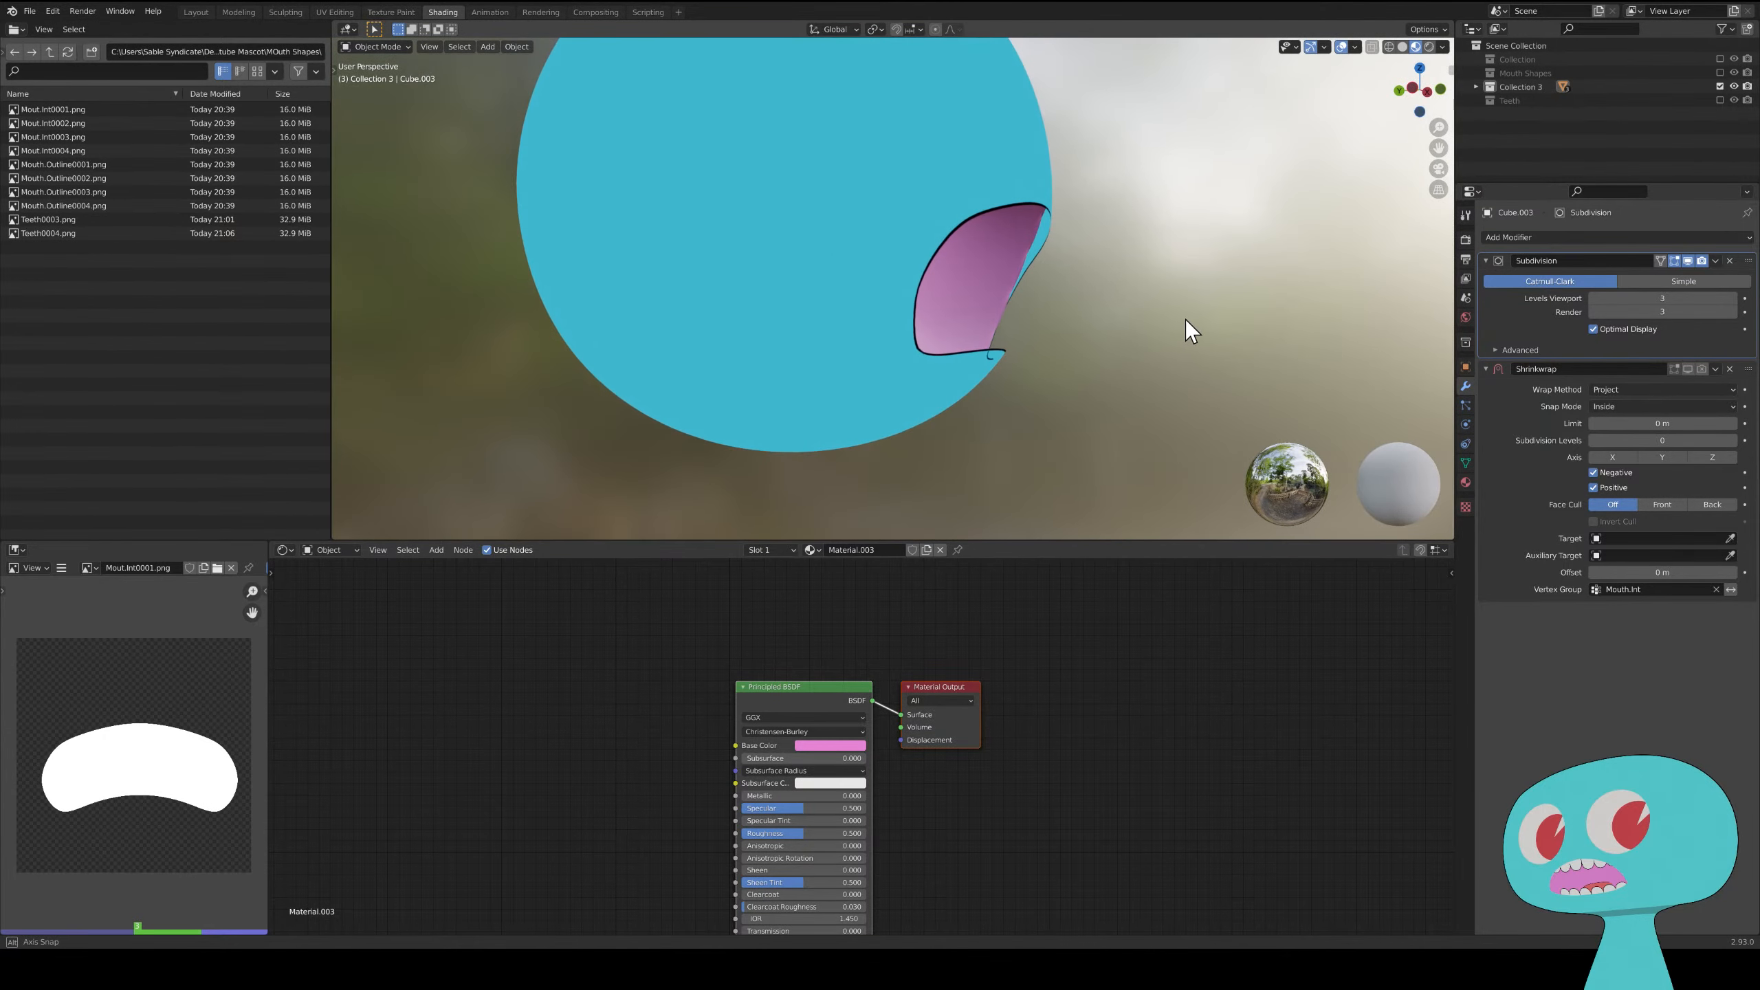
left_click(971, 267)
left_click(971, 267)
left_click(1466, 463)
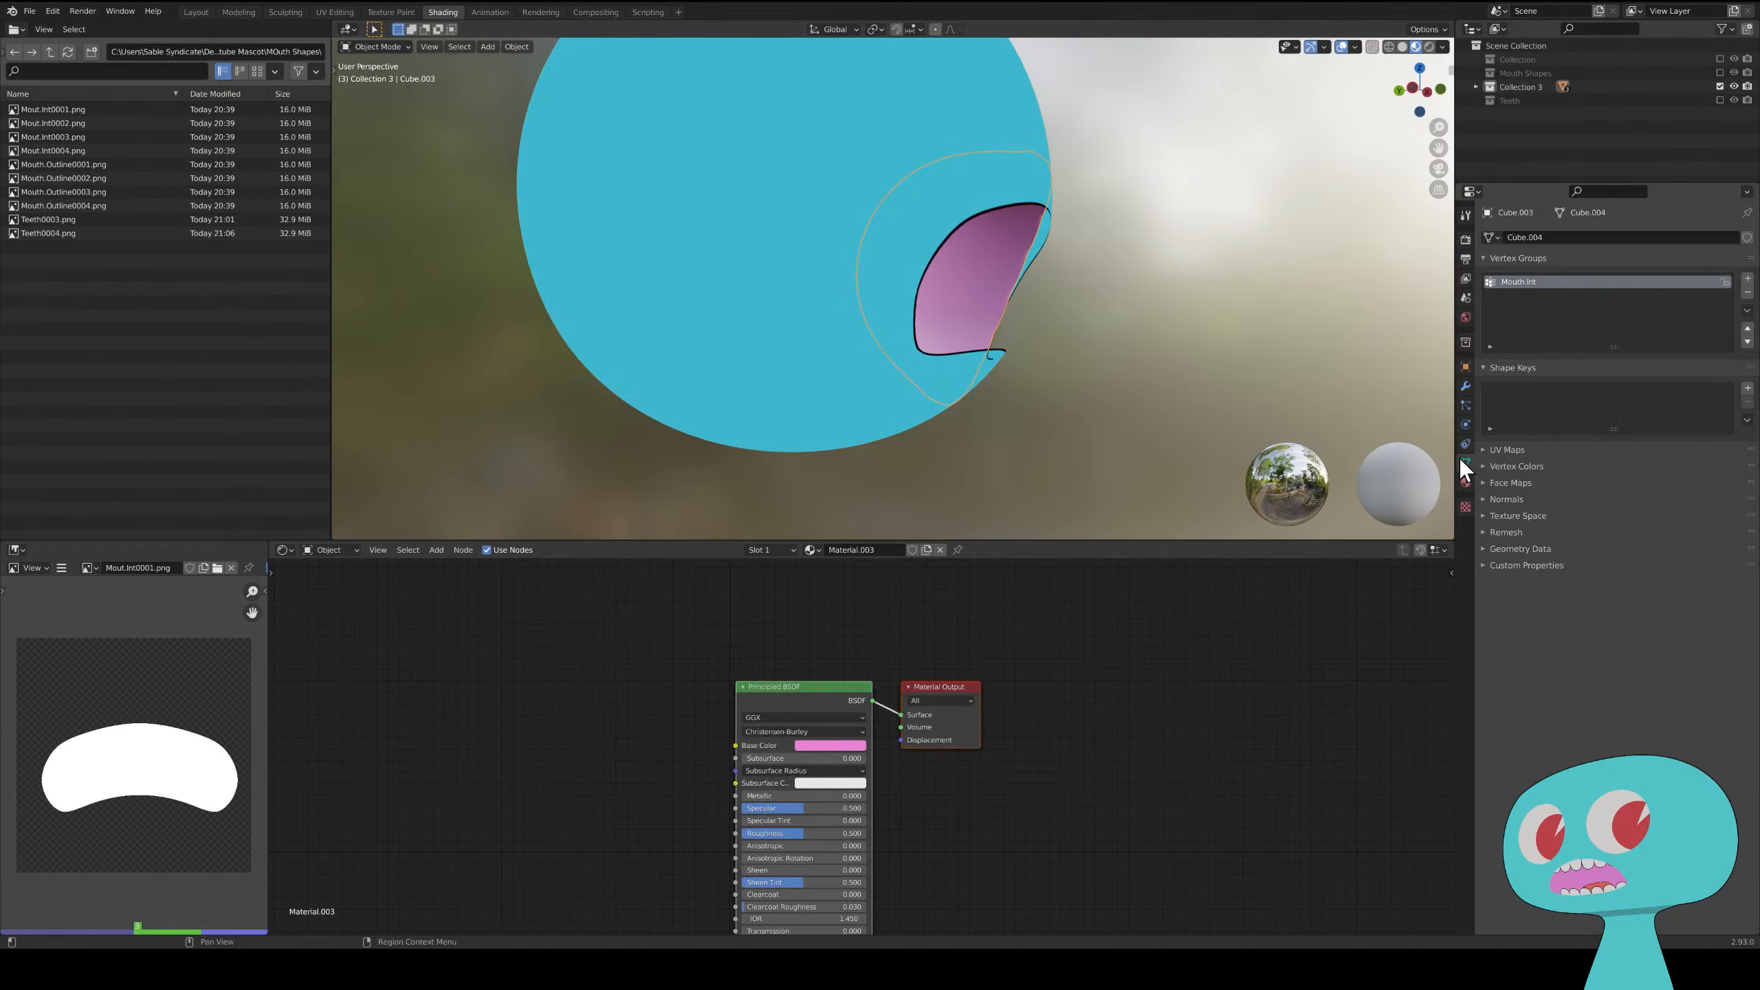
left_click(1507, 499)
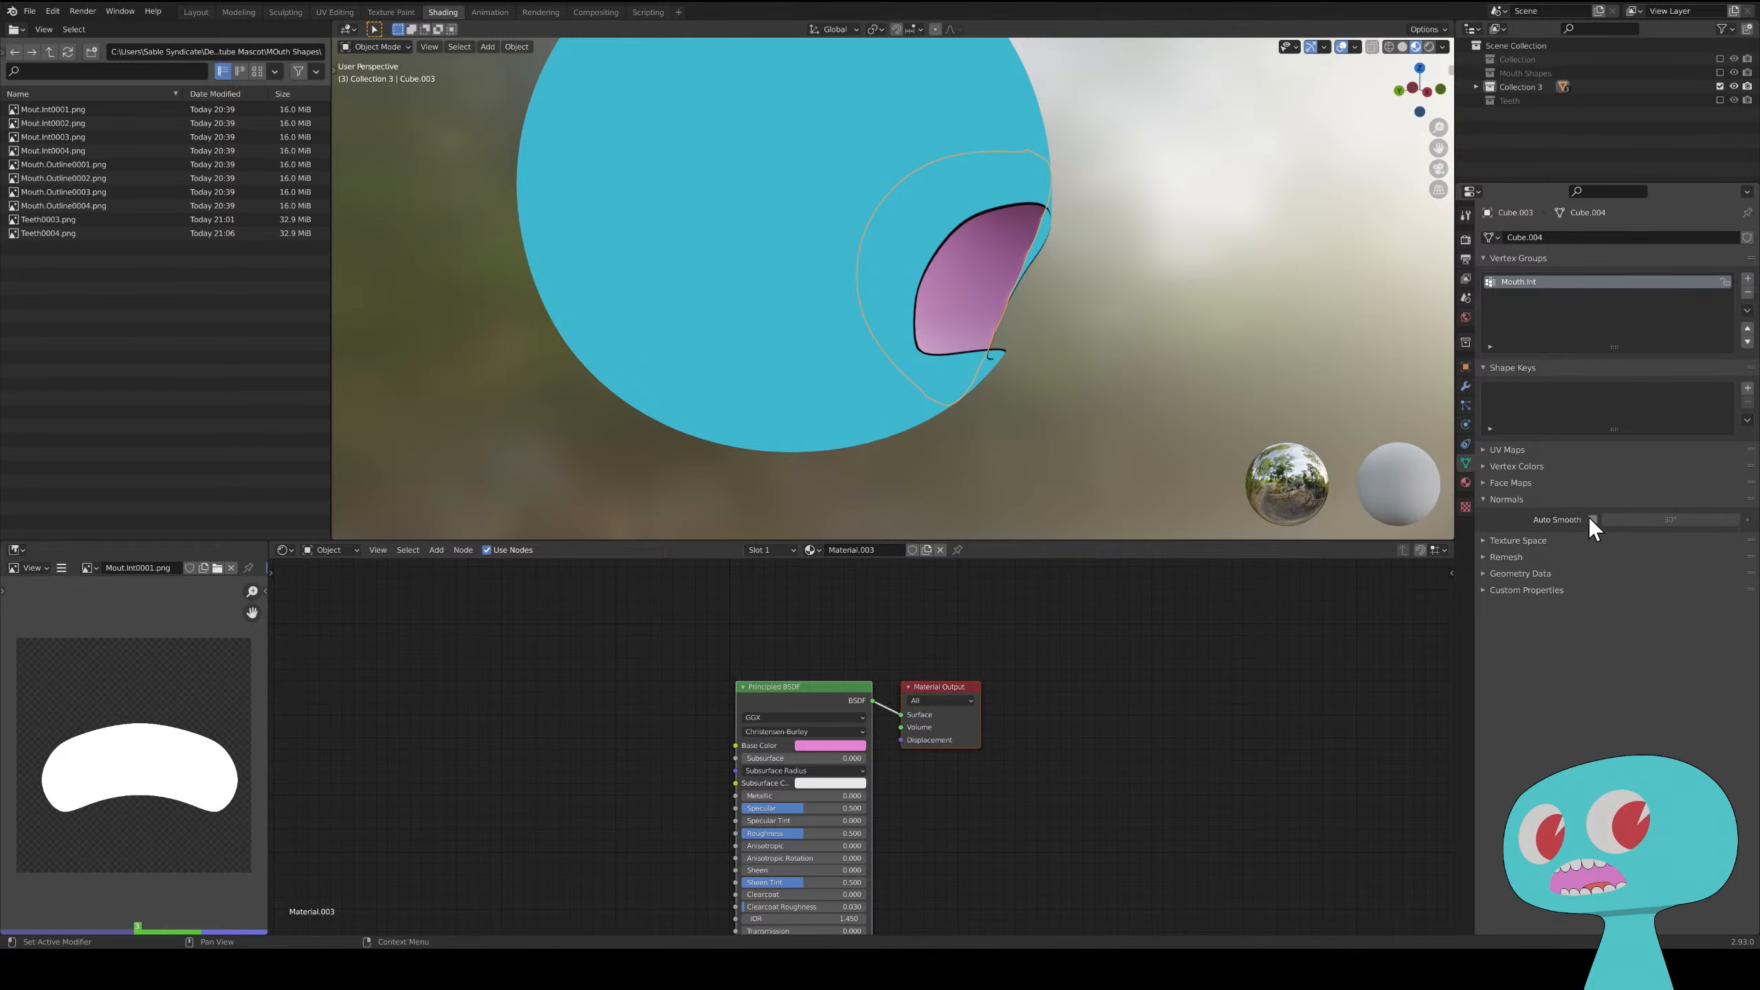
left_click(1592, 519)
- Change the mouth shell's surface shader to Emission and give it a light pink color
scroll(1127, 329, "up", 8)
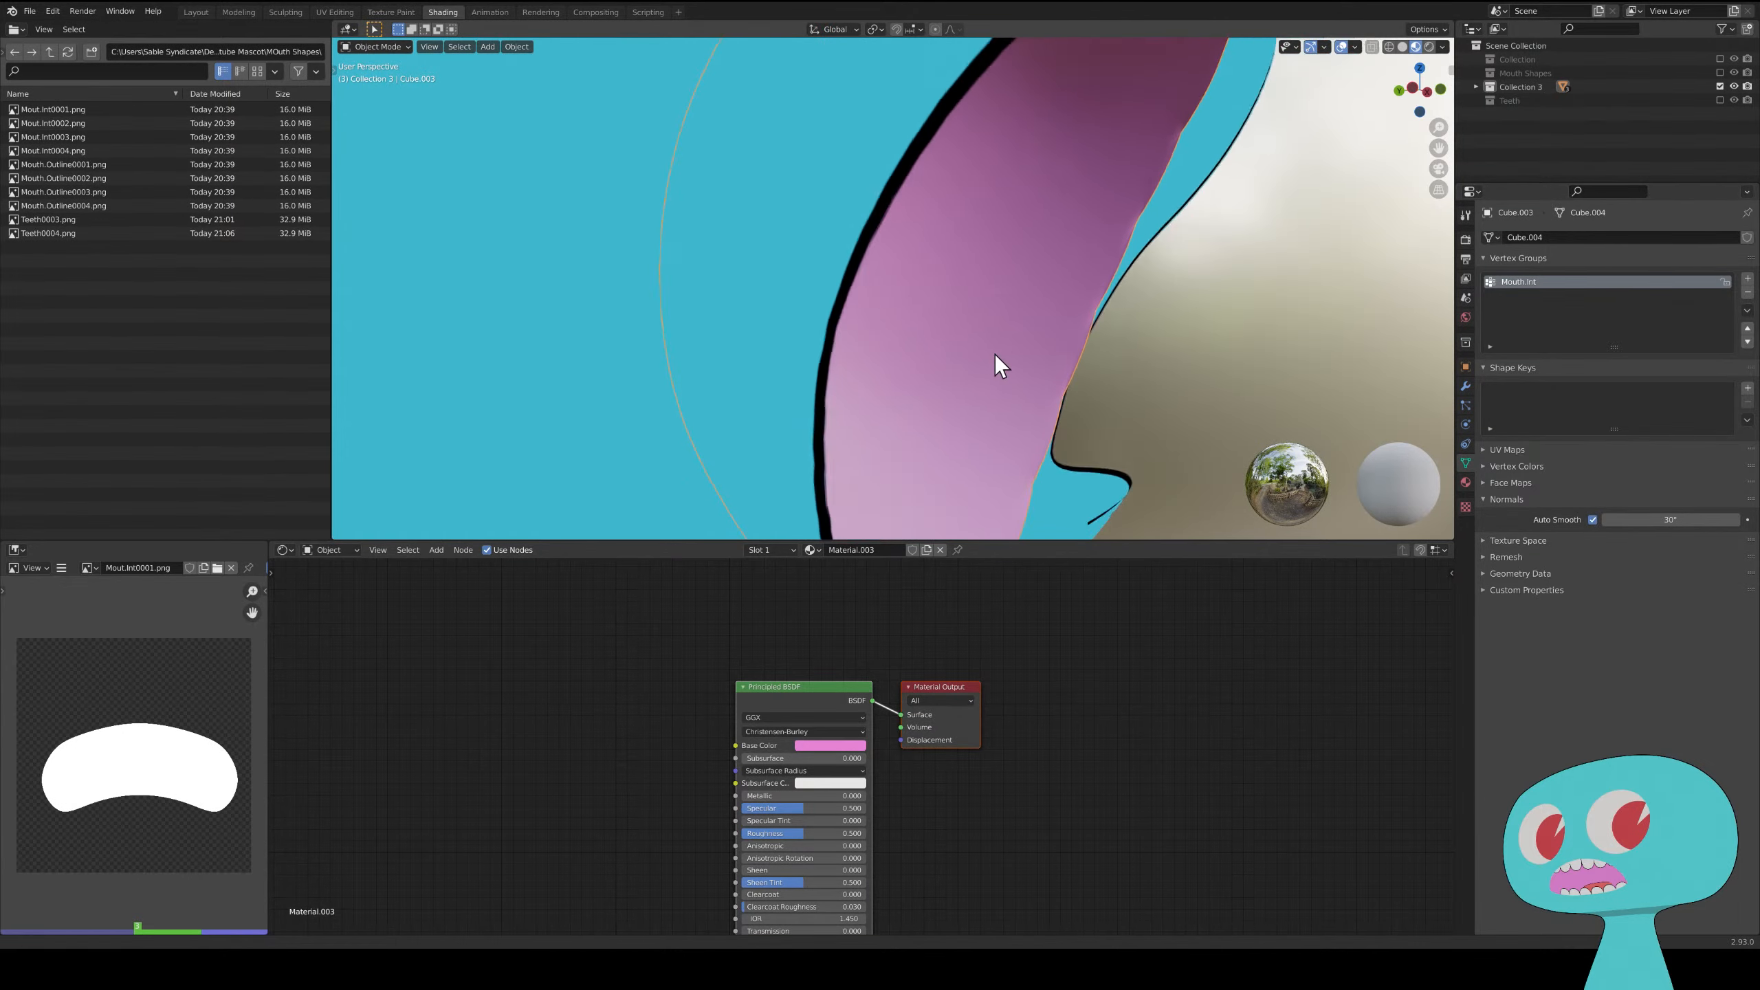
middle_click_drag(995, 354, 1076, 271)
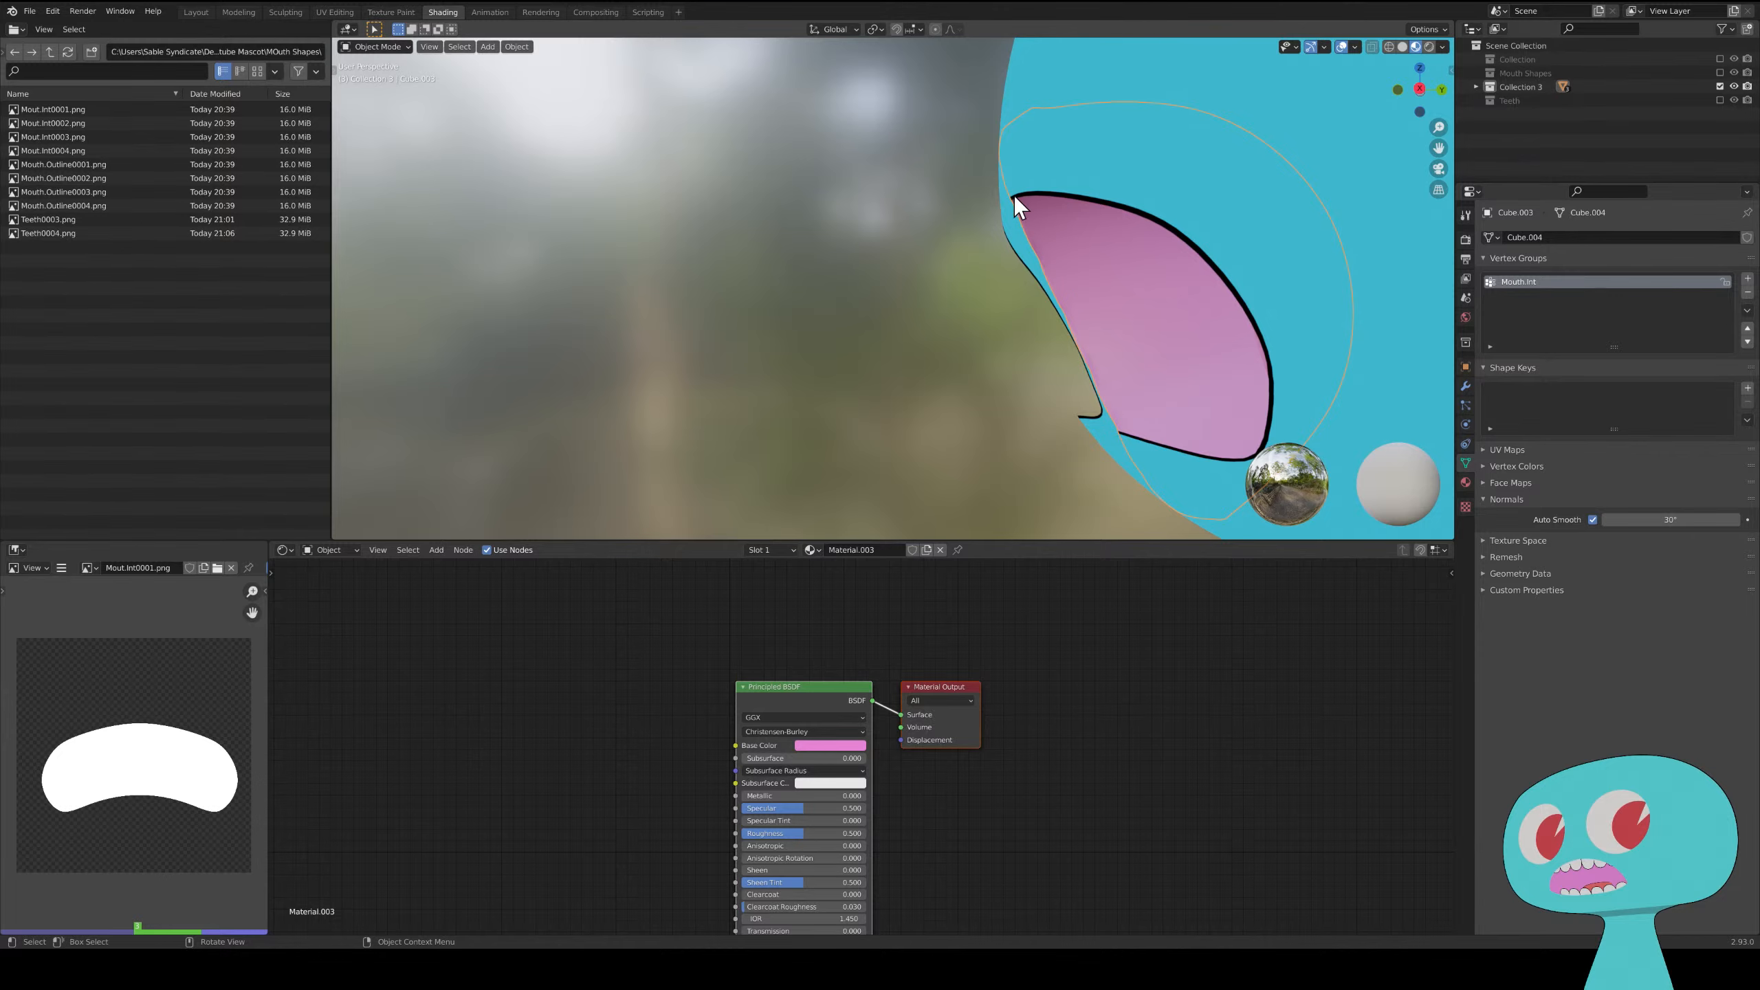
middle_click_drag(977, 184, 1250, 224)
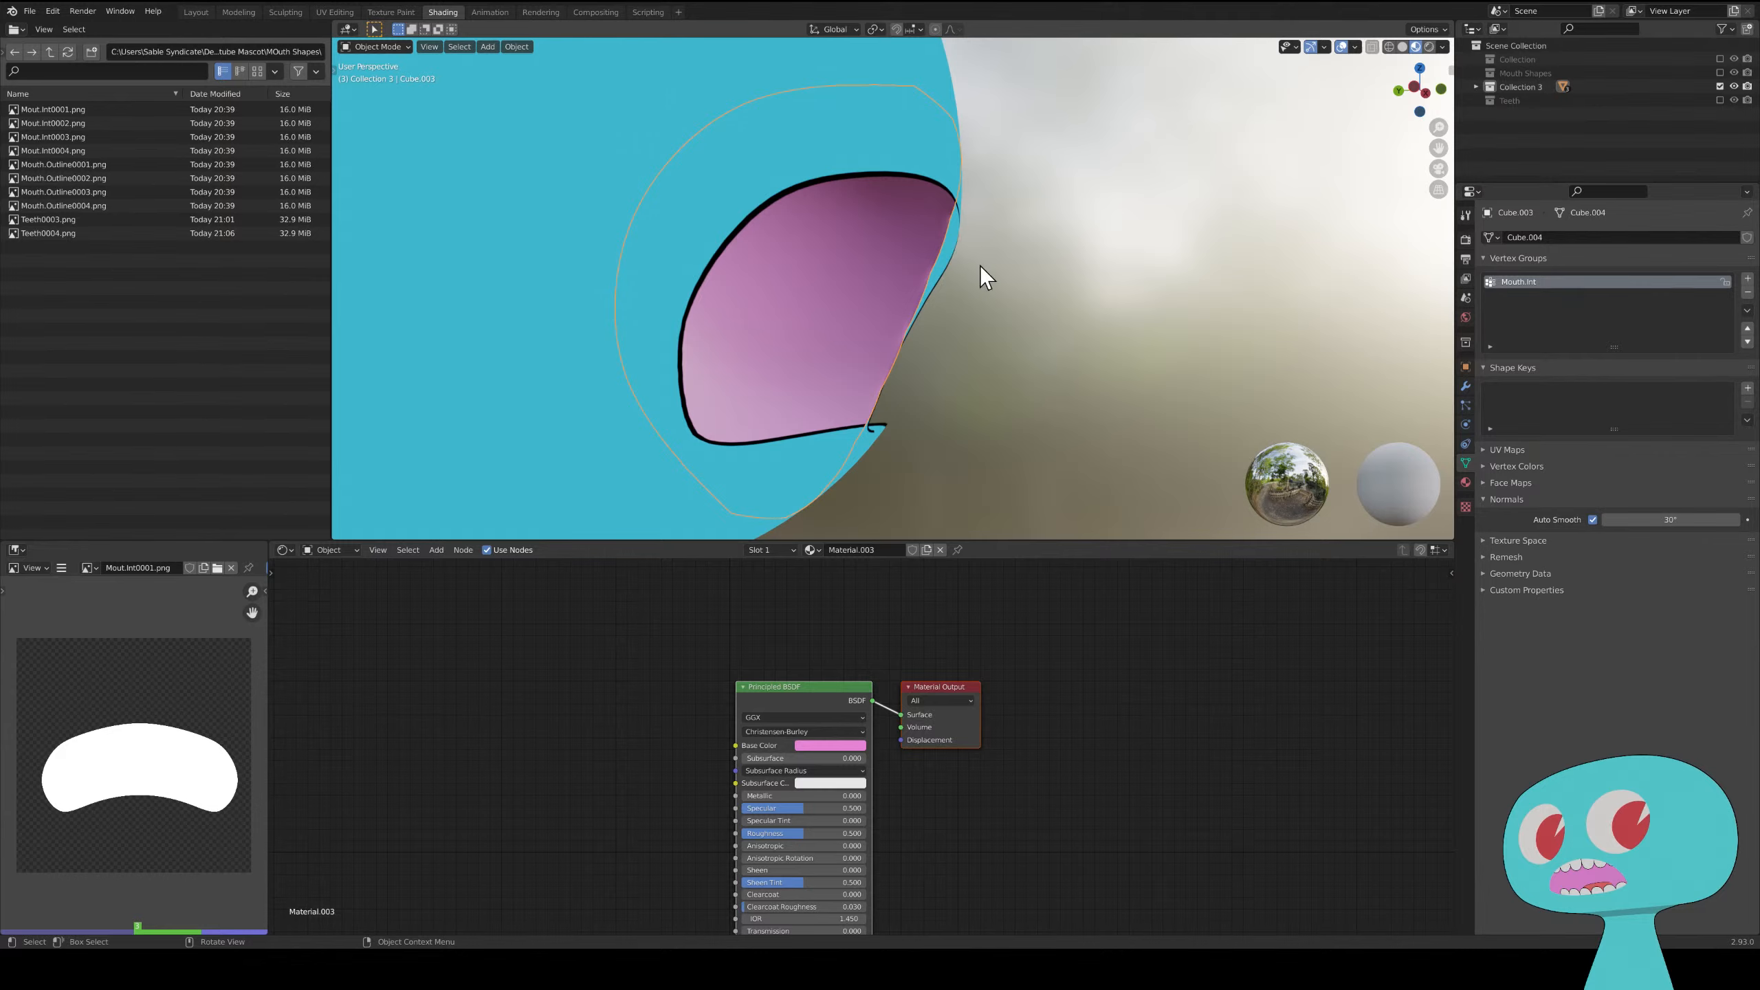
middle_click_drag(981, 267, 1410, 281)
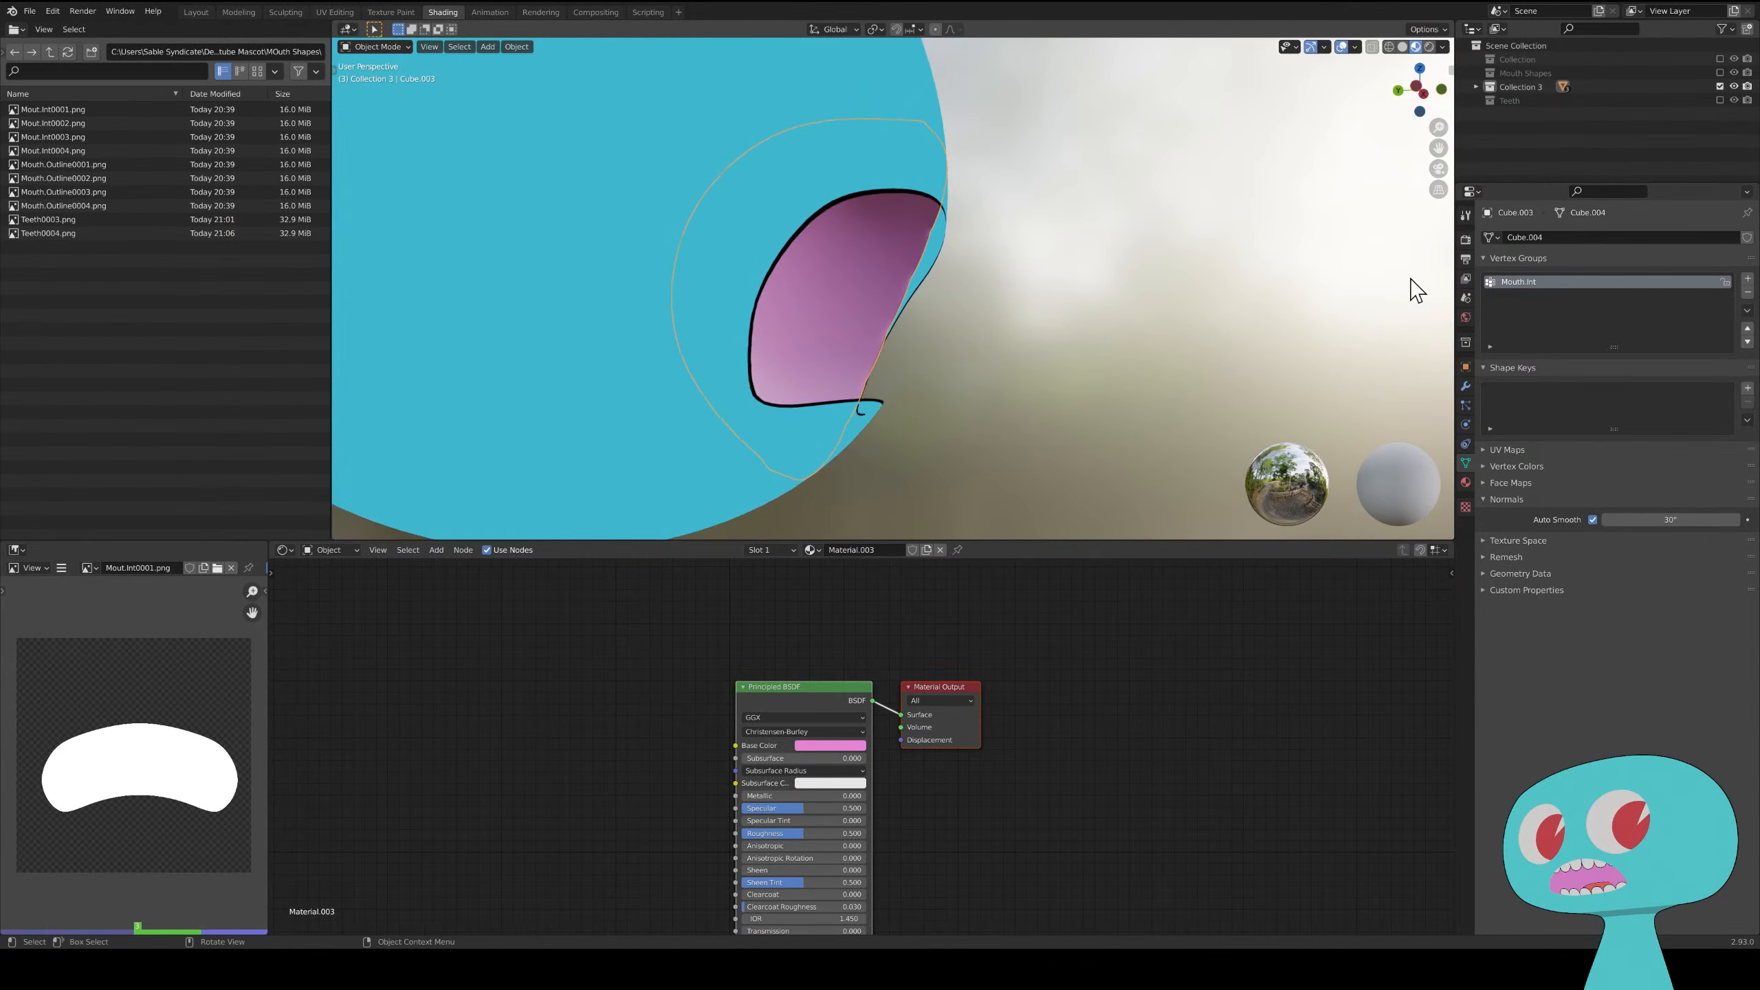
left_click(1466, 484)
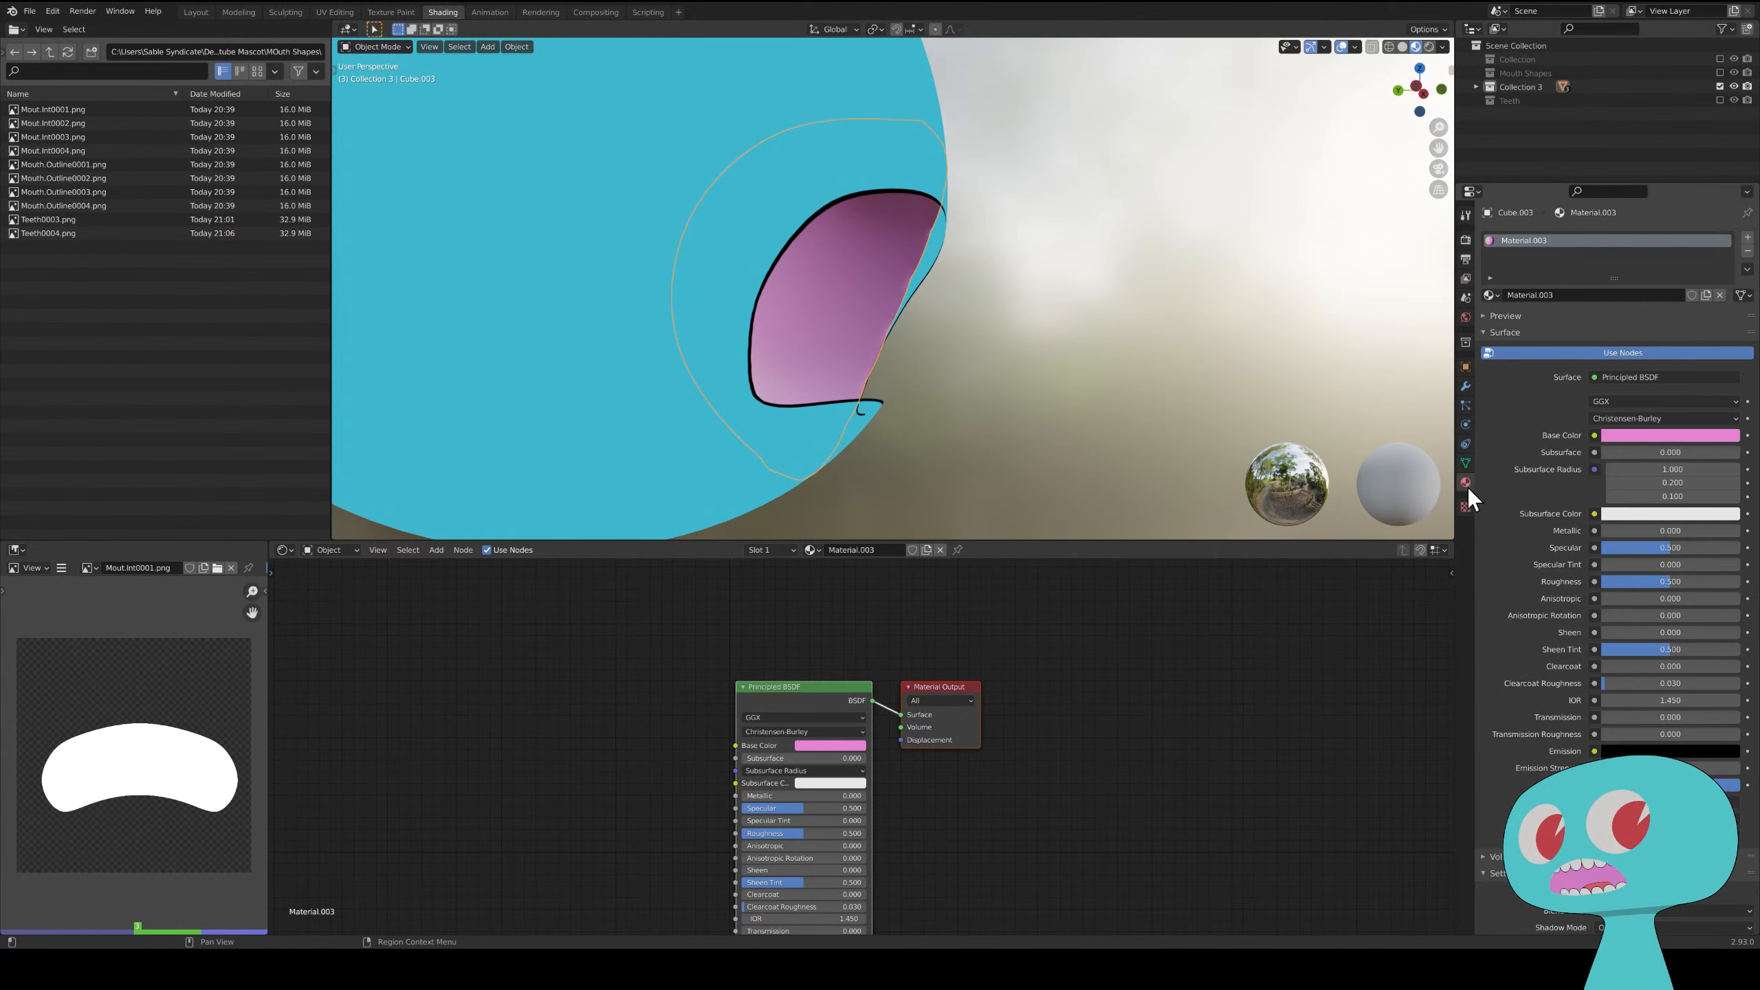
left_click(1650, 379)
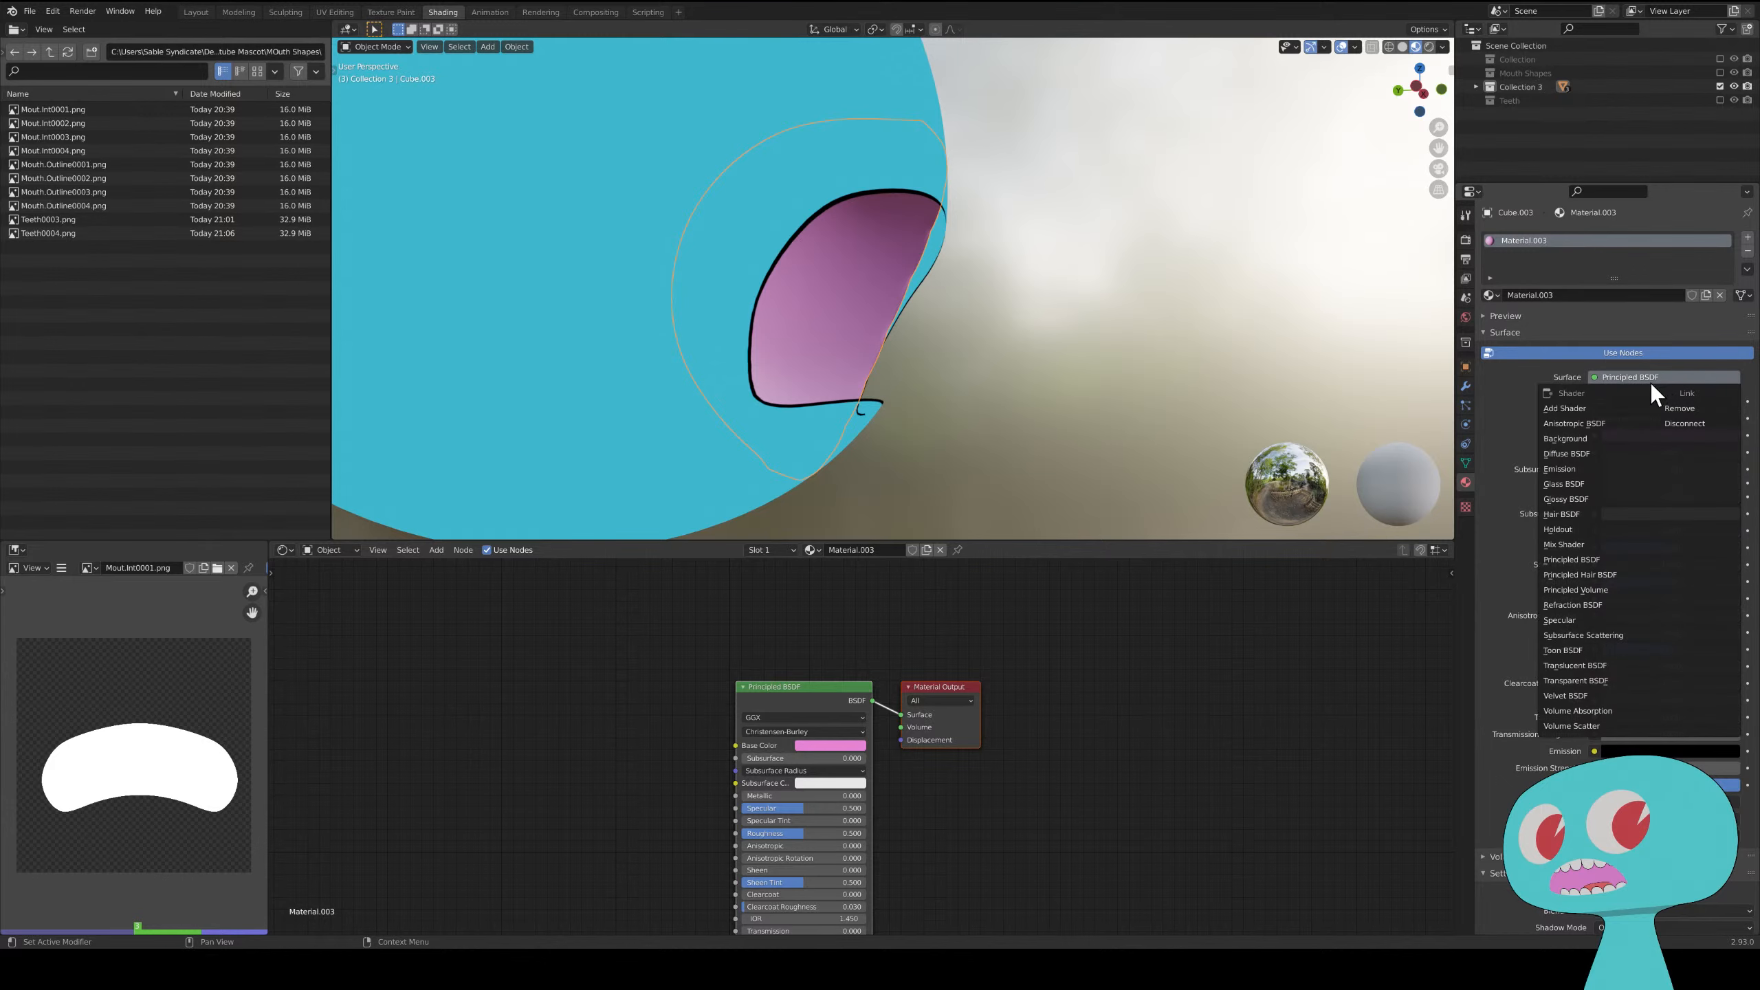
left_click(1554, 469)
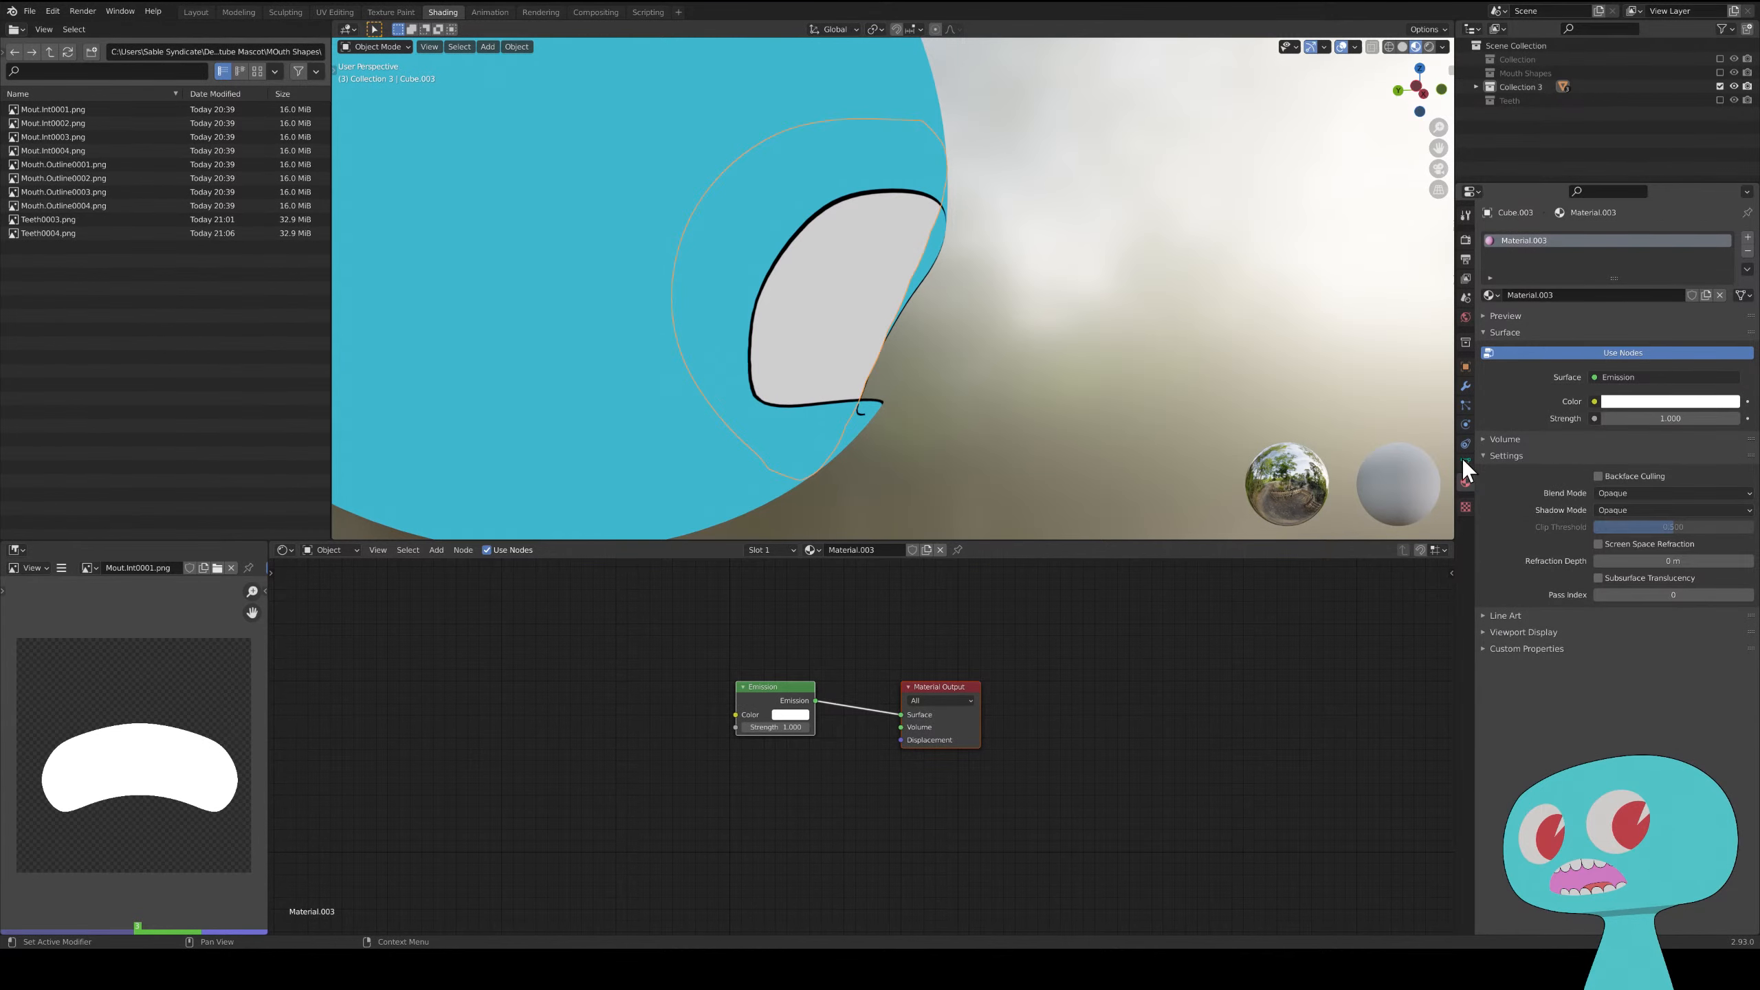
left_click(1659, 401)
left_click(1678, 264)
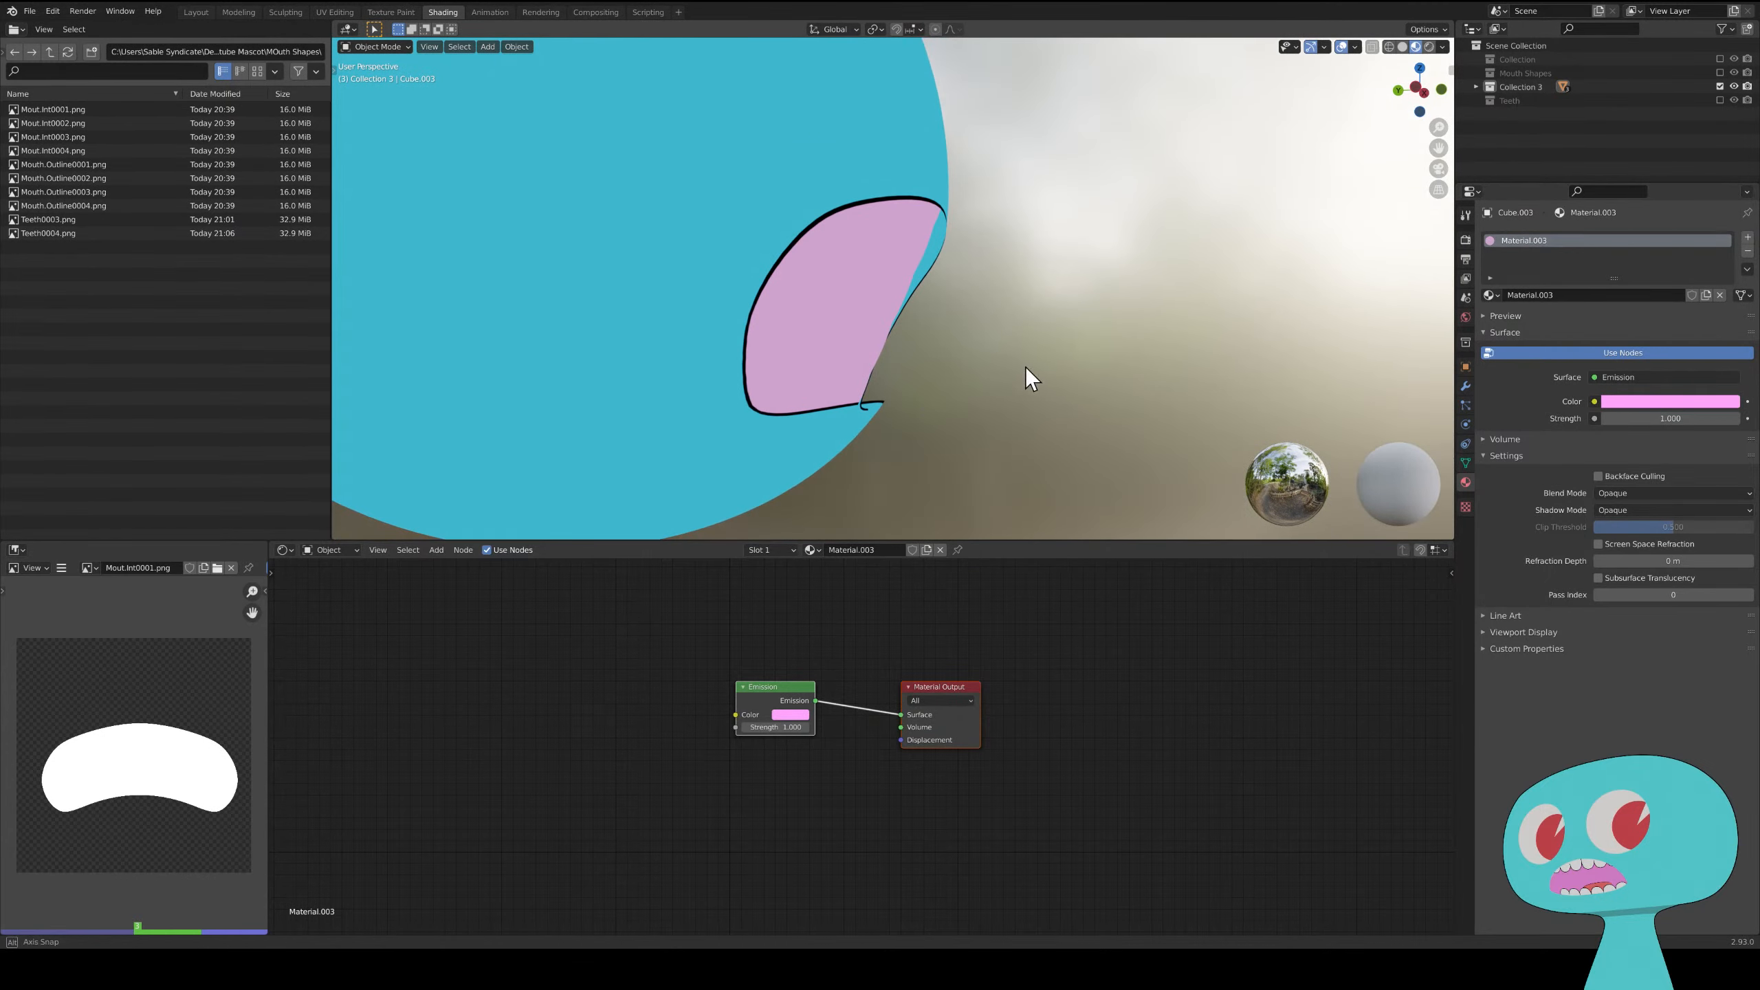
middle_click_drag(1026, 367, 1137, 416)
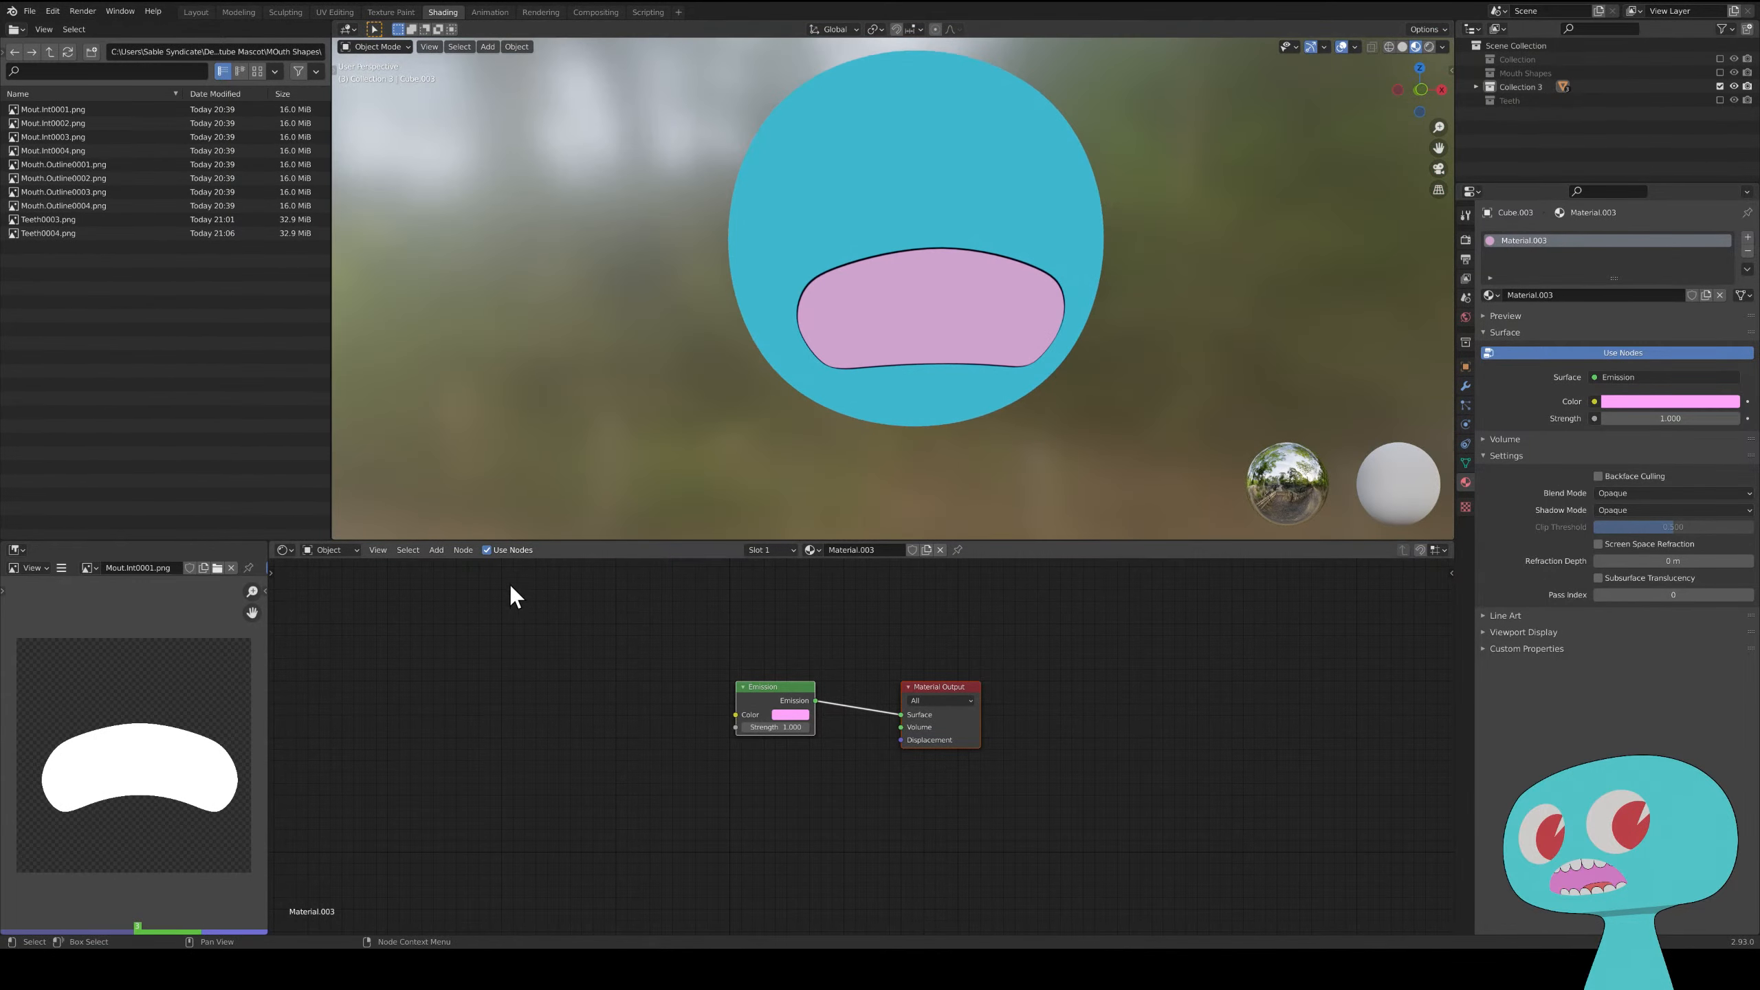
- Switch to the Layout workspace and add a plane mesh to the scene
left_click(195, 12)
mouse_move(998, 533)
middle_mouse_down()
mouse_move(1050, 552)
mouse_move(979, 562)
mouse_move(1014, 555)
middle_mouse_up()
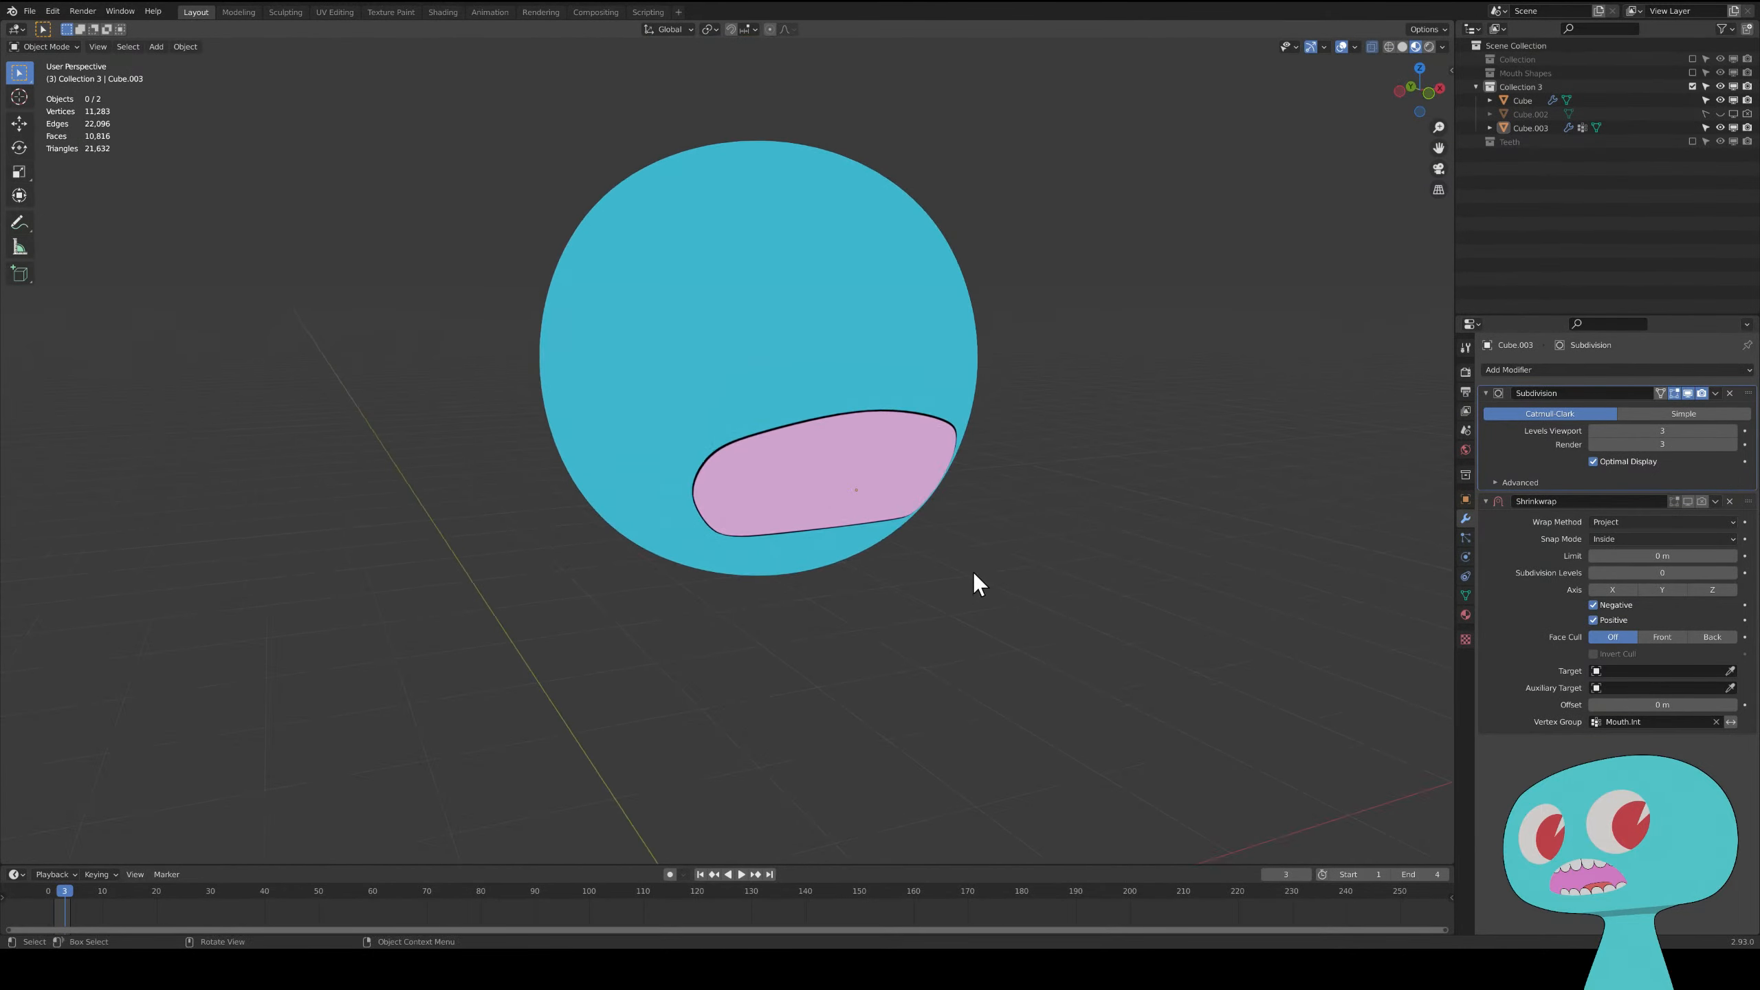
key("shift+a")
mouse_move(925, 566)
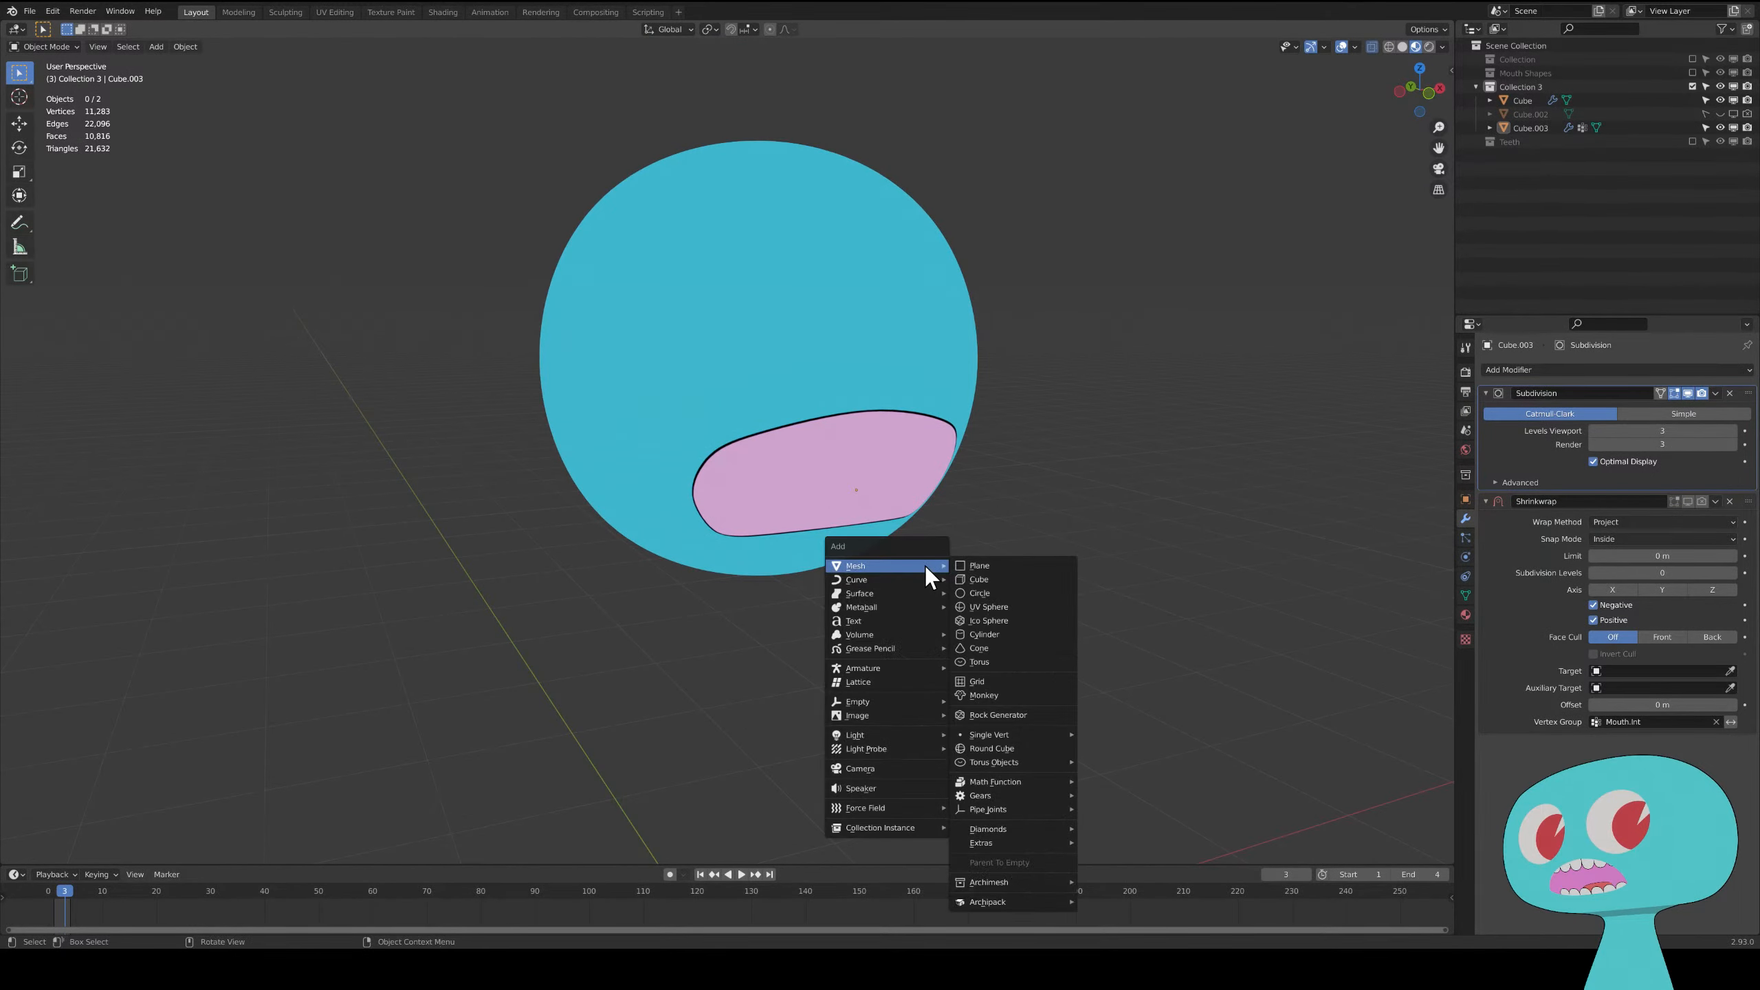
left_click(1004, 570)
middle_click_drag(952, 557, 905, 497)
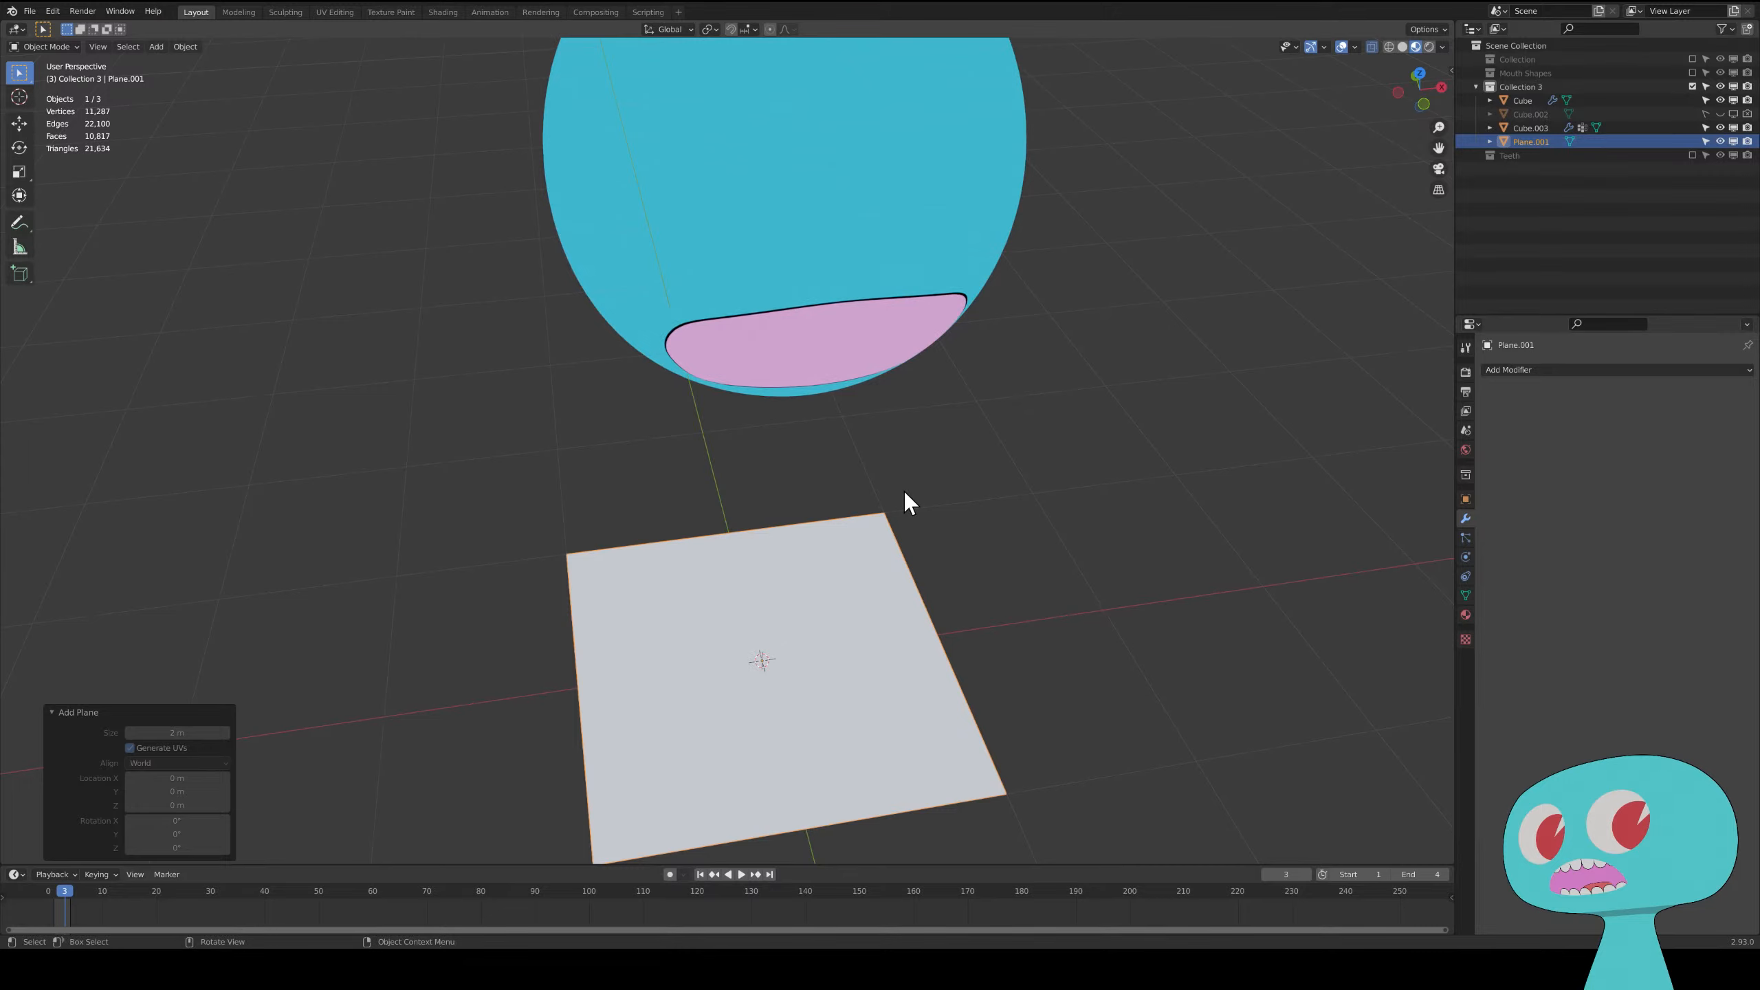
- Rotate the new plane 90° about the global X axis so it stands upright
key("r")
key("x")
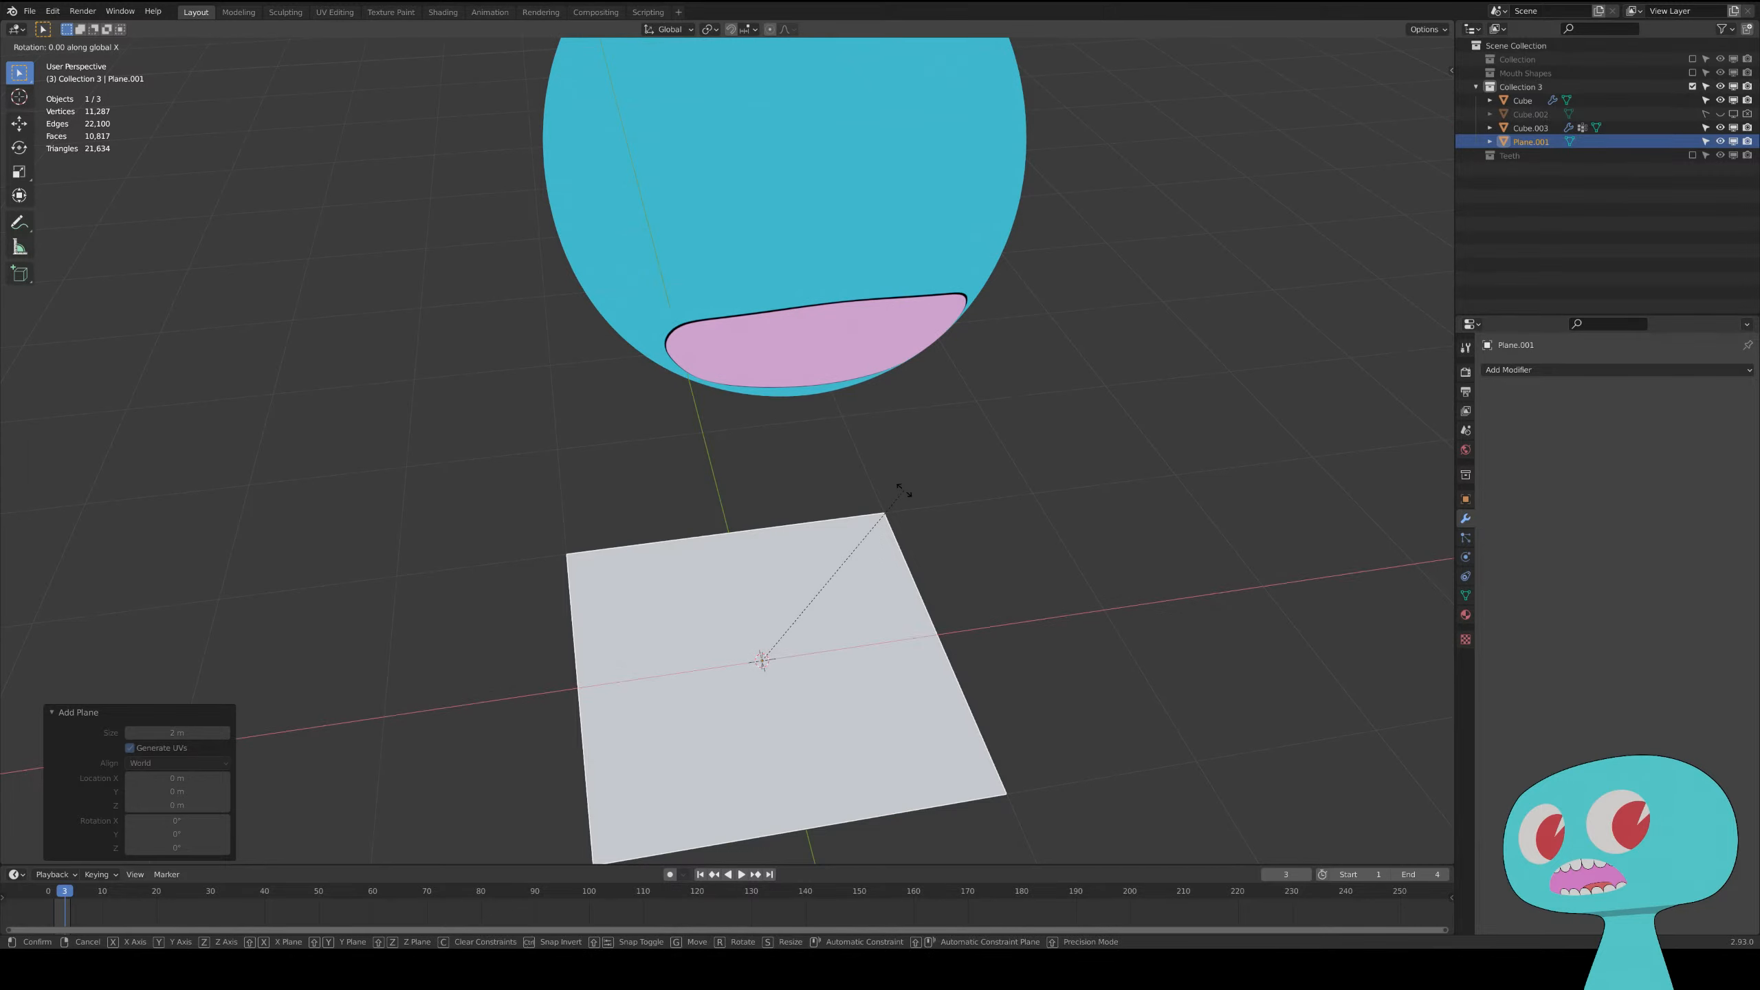
type("90")
key("Return")
- Scale the upright plane along global Z to about a quarter of its height, forming a wide strip
scroll(938, 562, "down", 3)
middle_click_drag(934, 564, 970, 513)
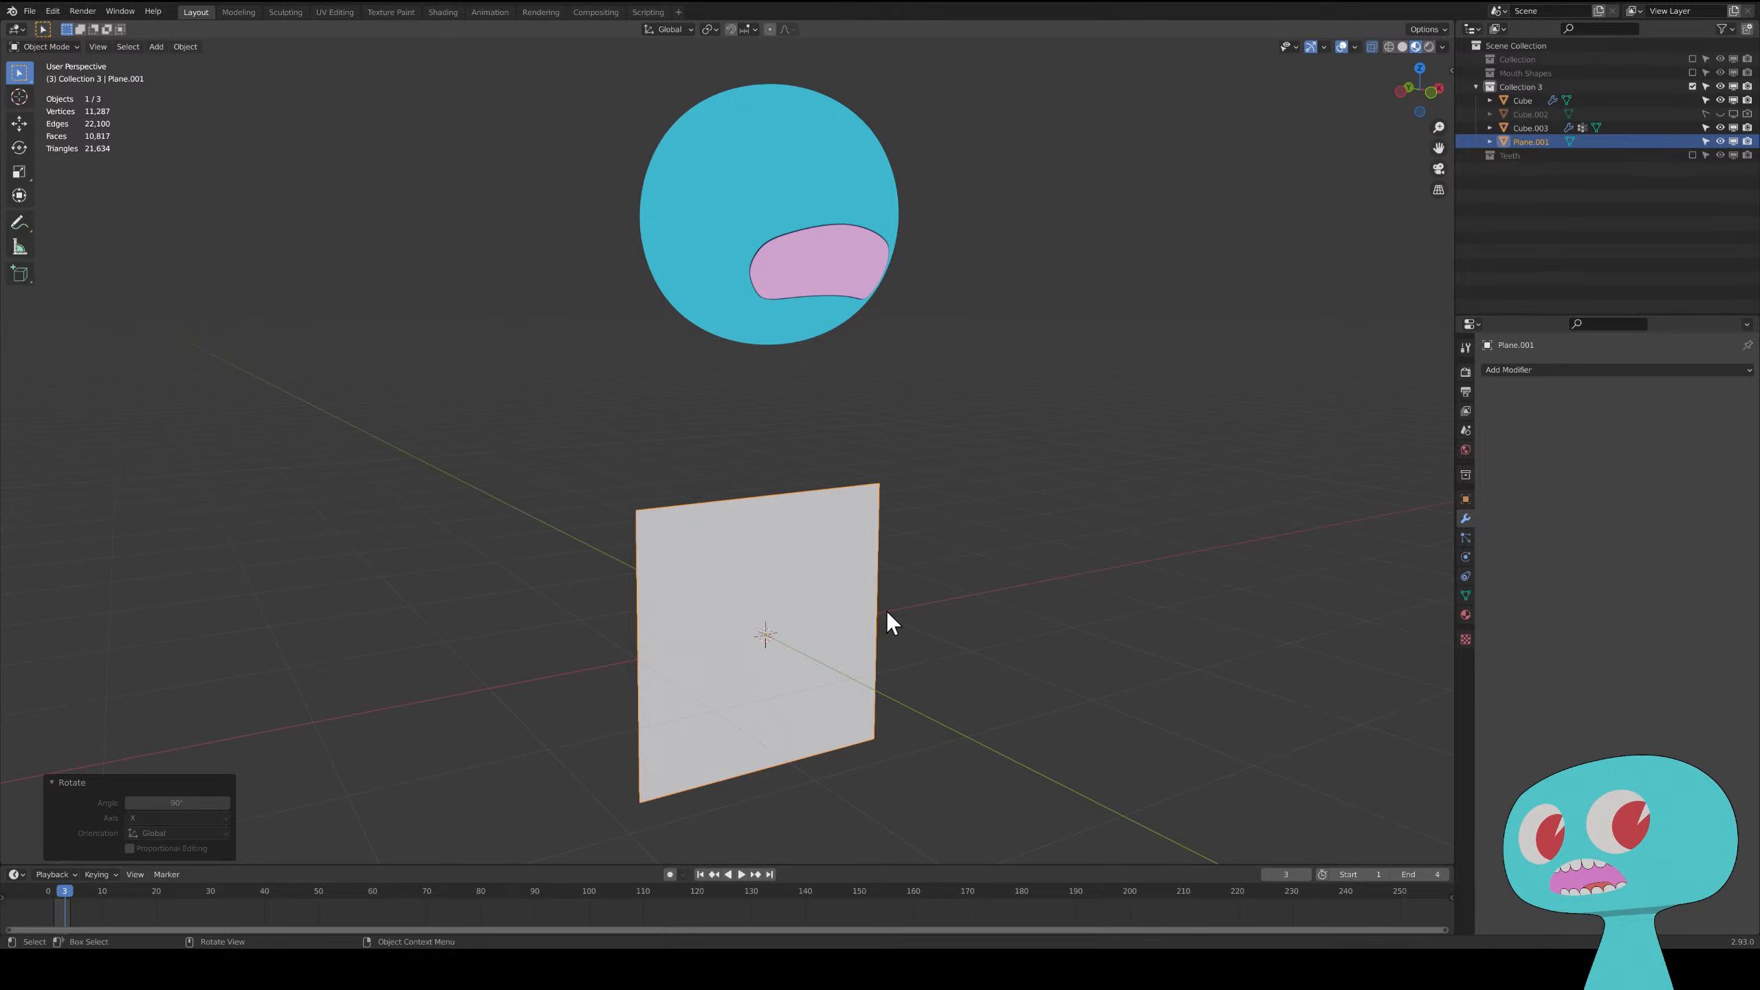
key("s")
key("z")
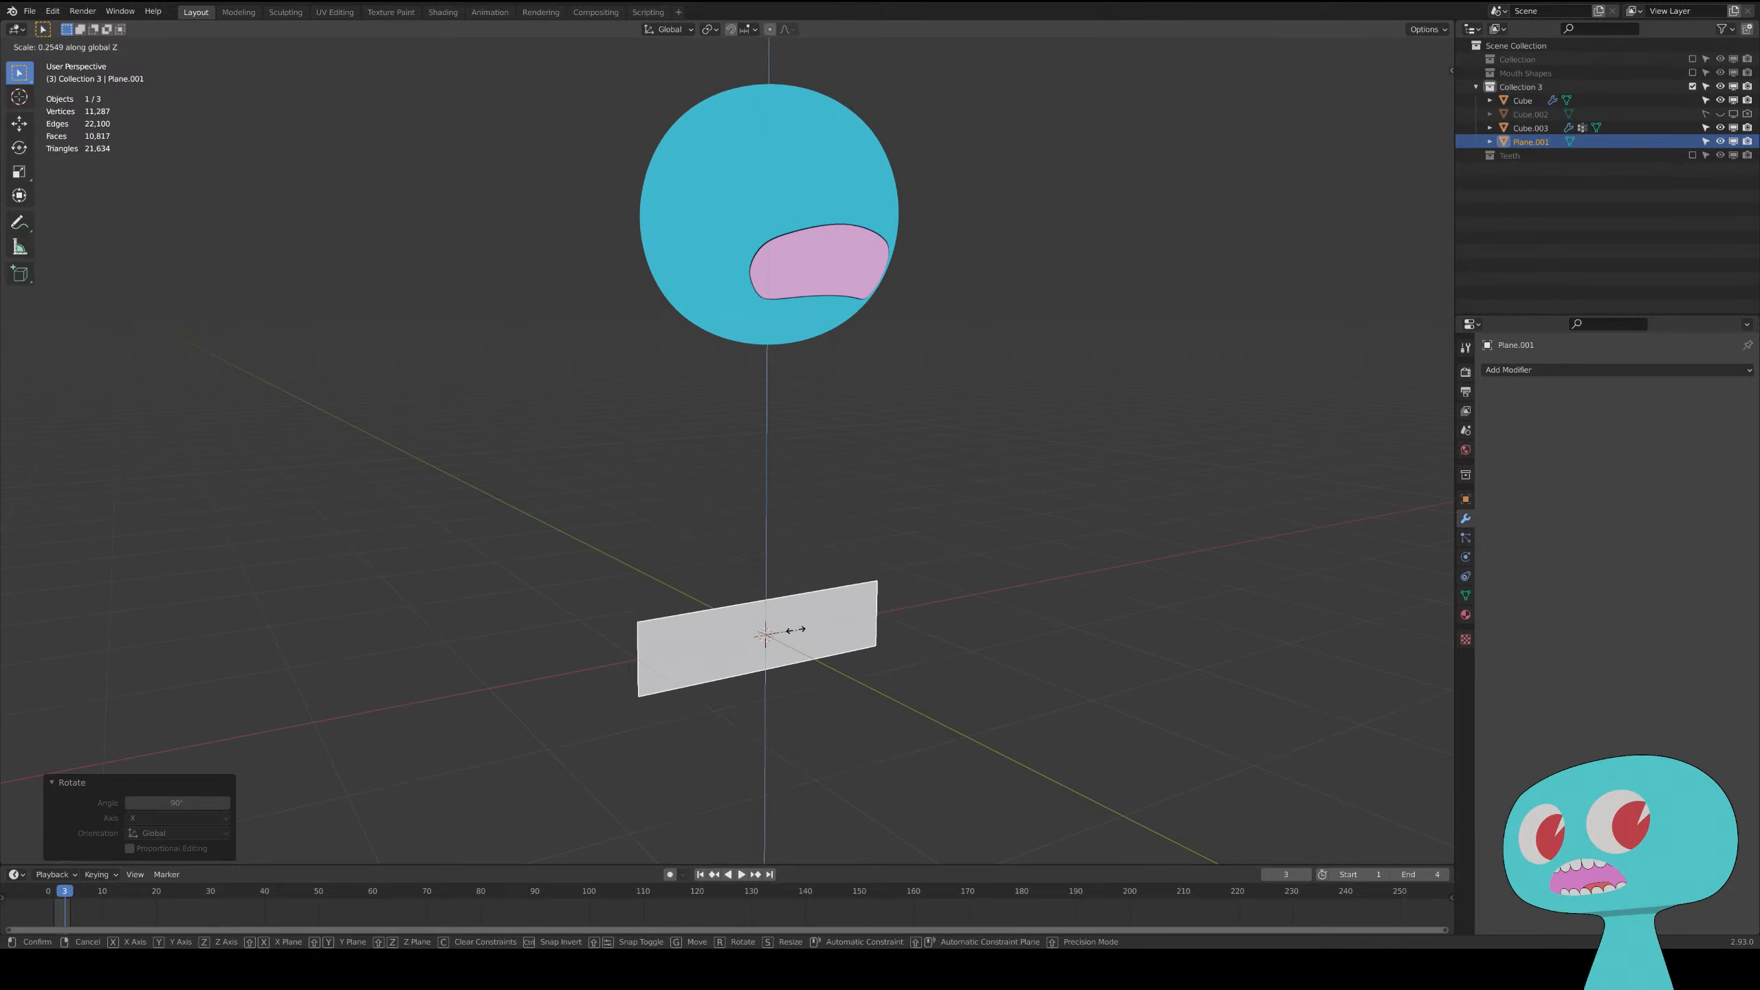
left_click(790, 633)
- Move the strip up along Z to the head's mouth and forward along Y to the front of the pink shell
middle_click_drag(804, 610, 875, 572)
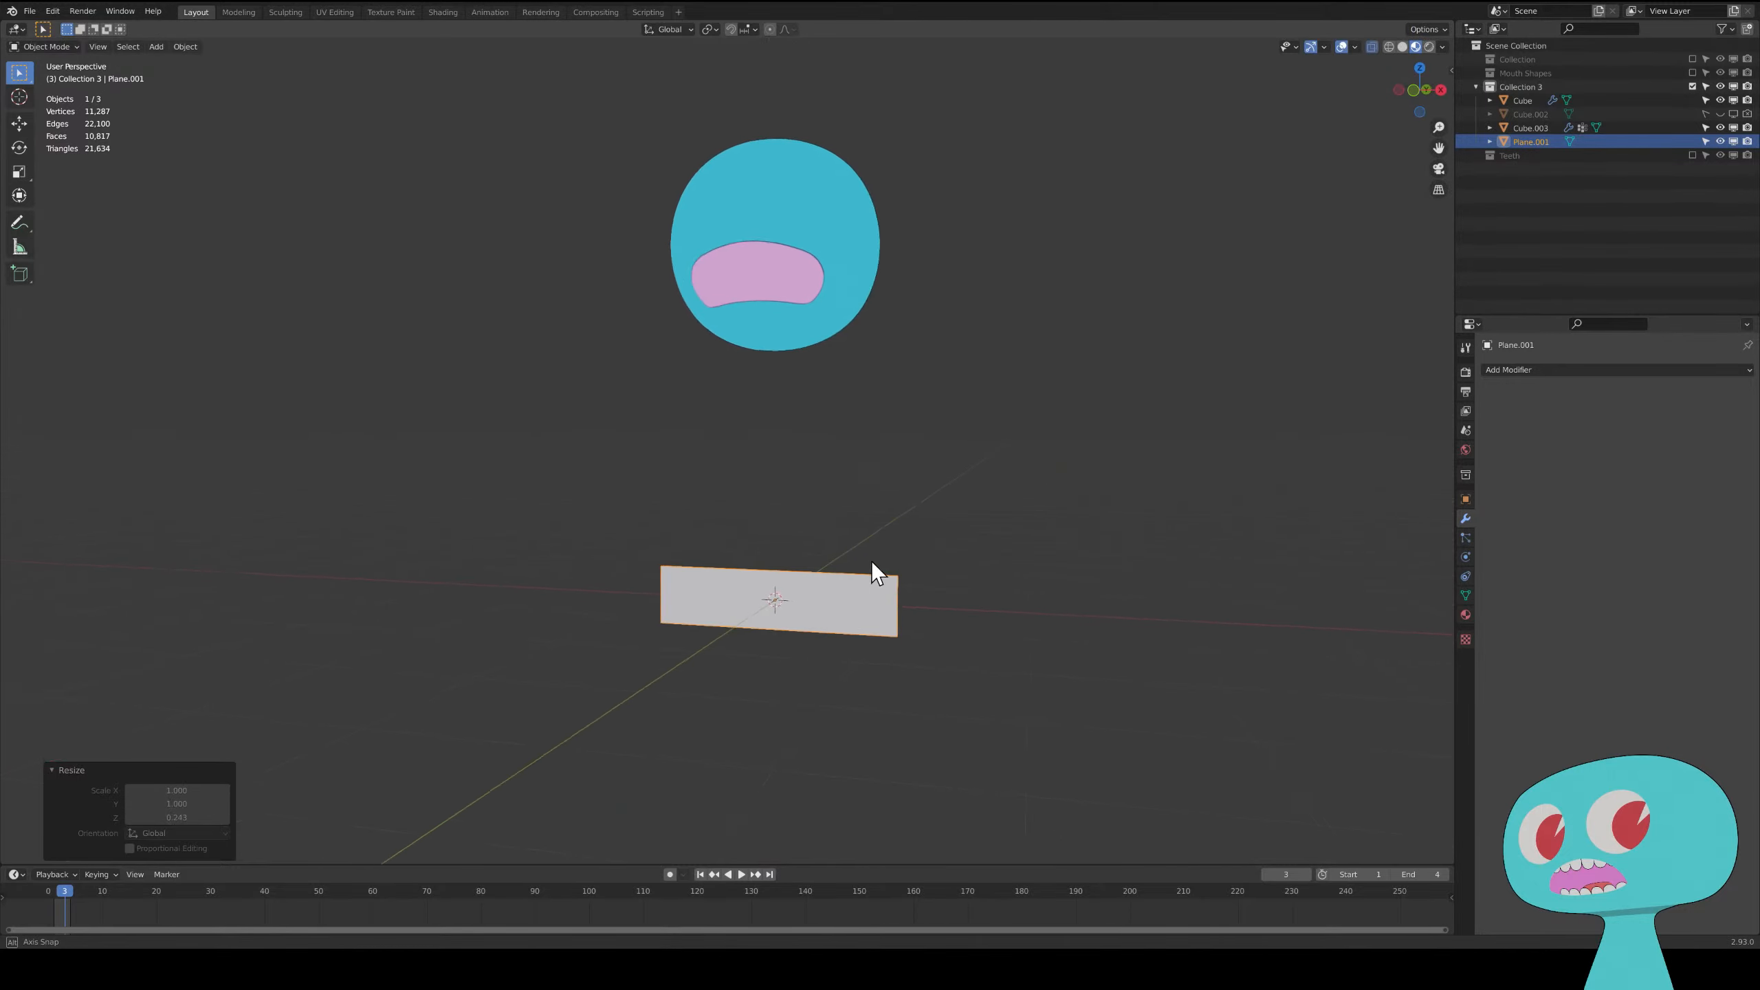
key("g")
key("z")
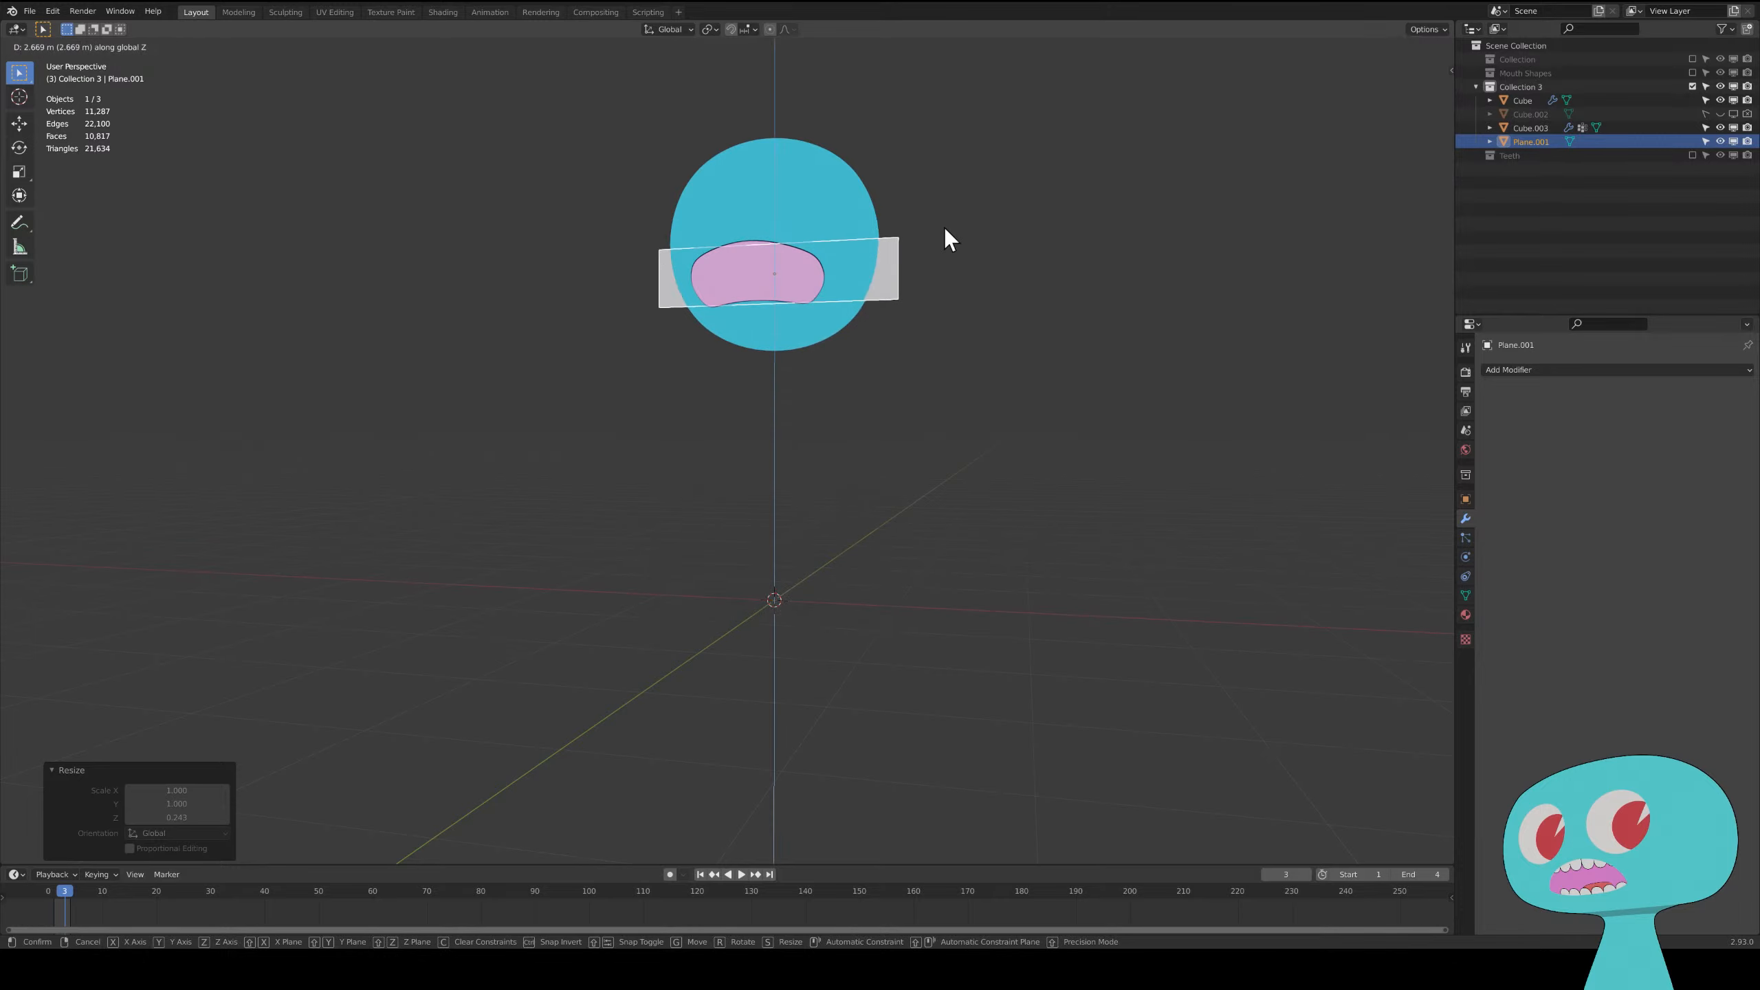
left_click(922, 269)
key("g")
key("y")
left_click(897, 267)
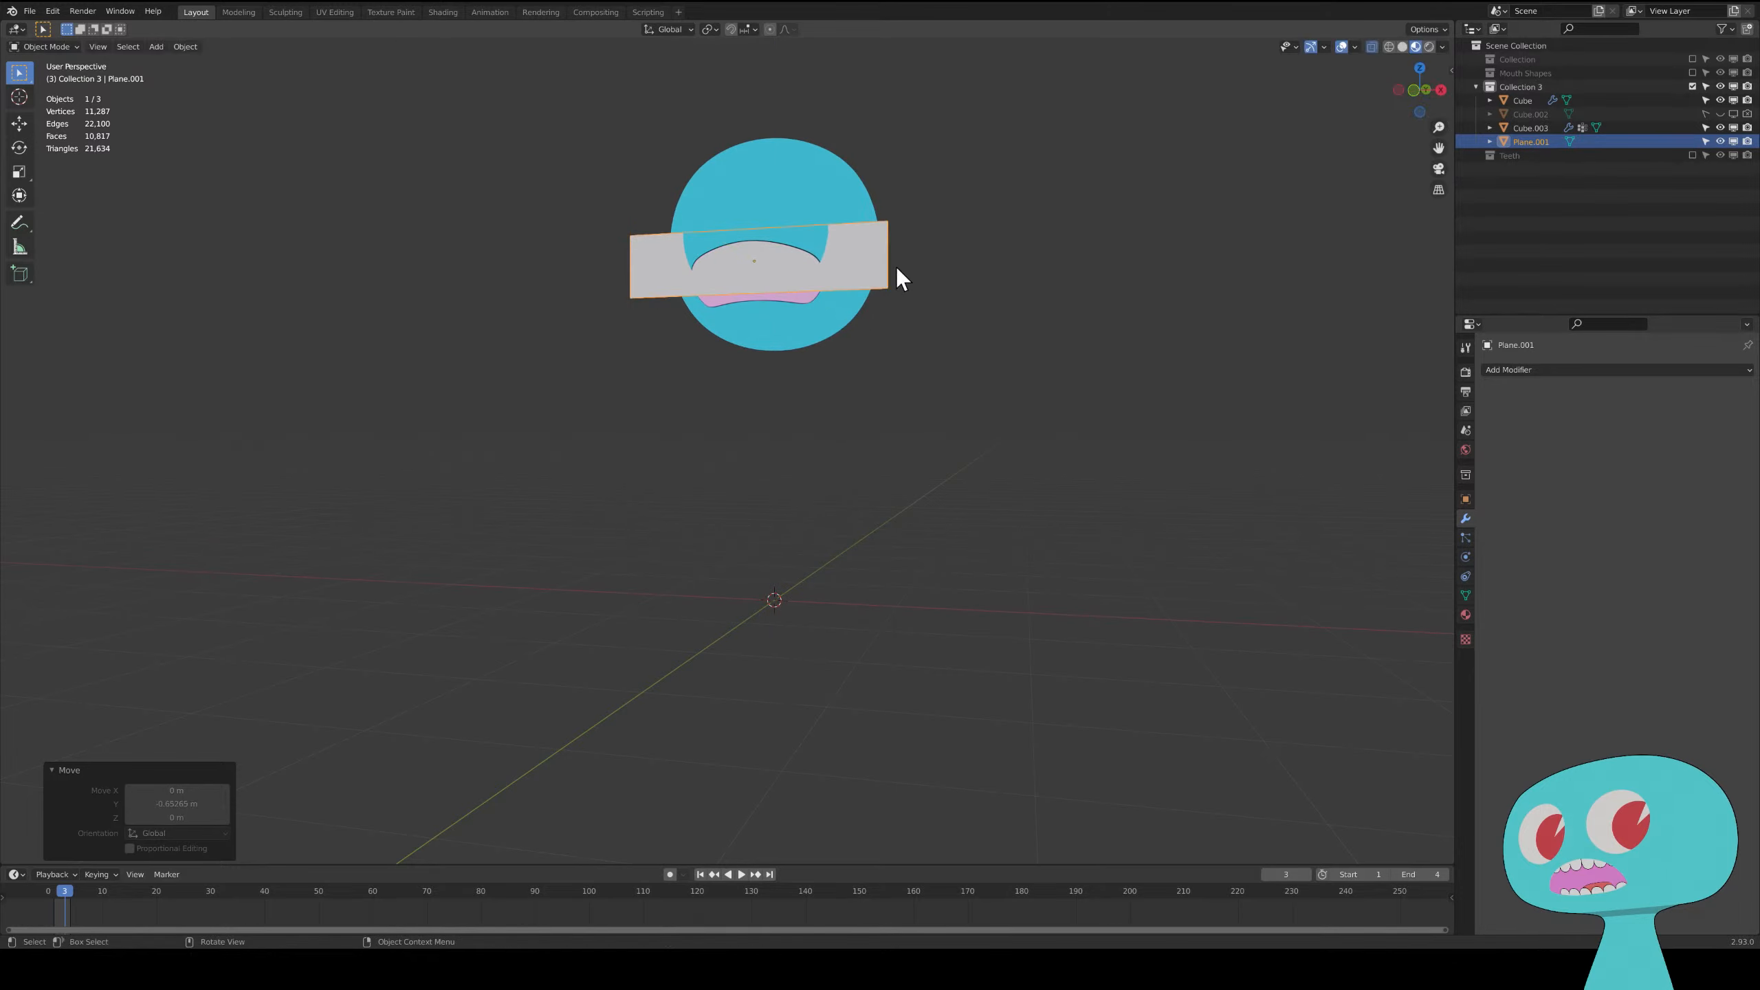
- Shrink the strip uniformly to roughly the width of the mouth opening and apply its rotation and scale
key("s")
left_click(968, 358)
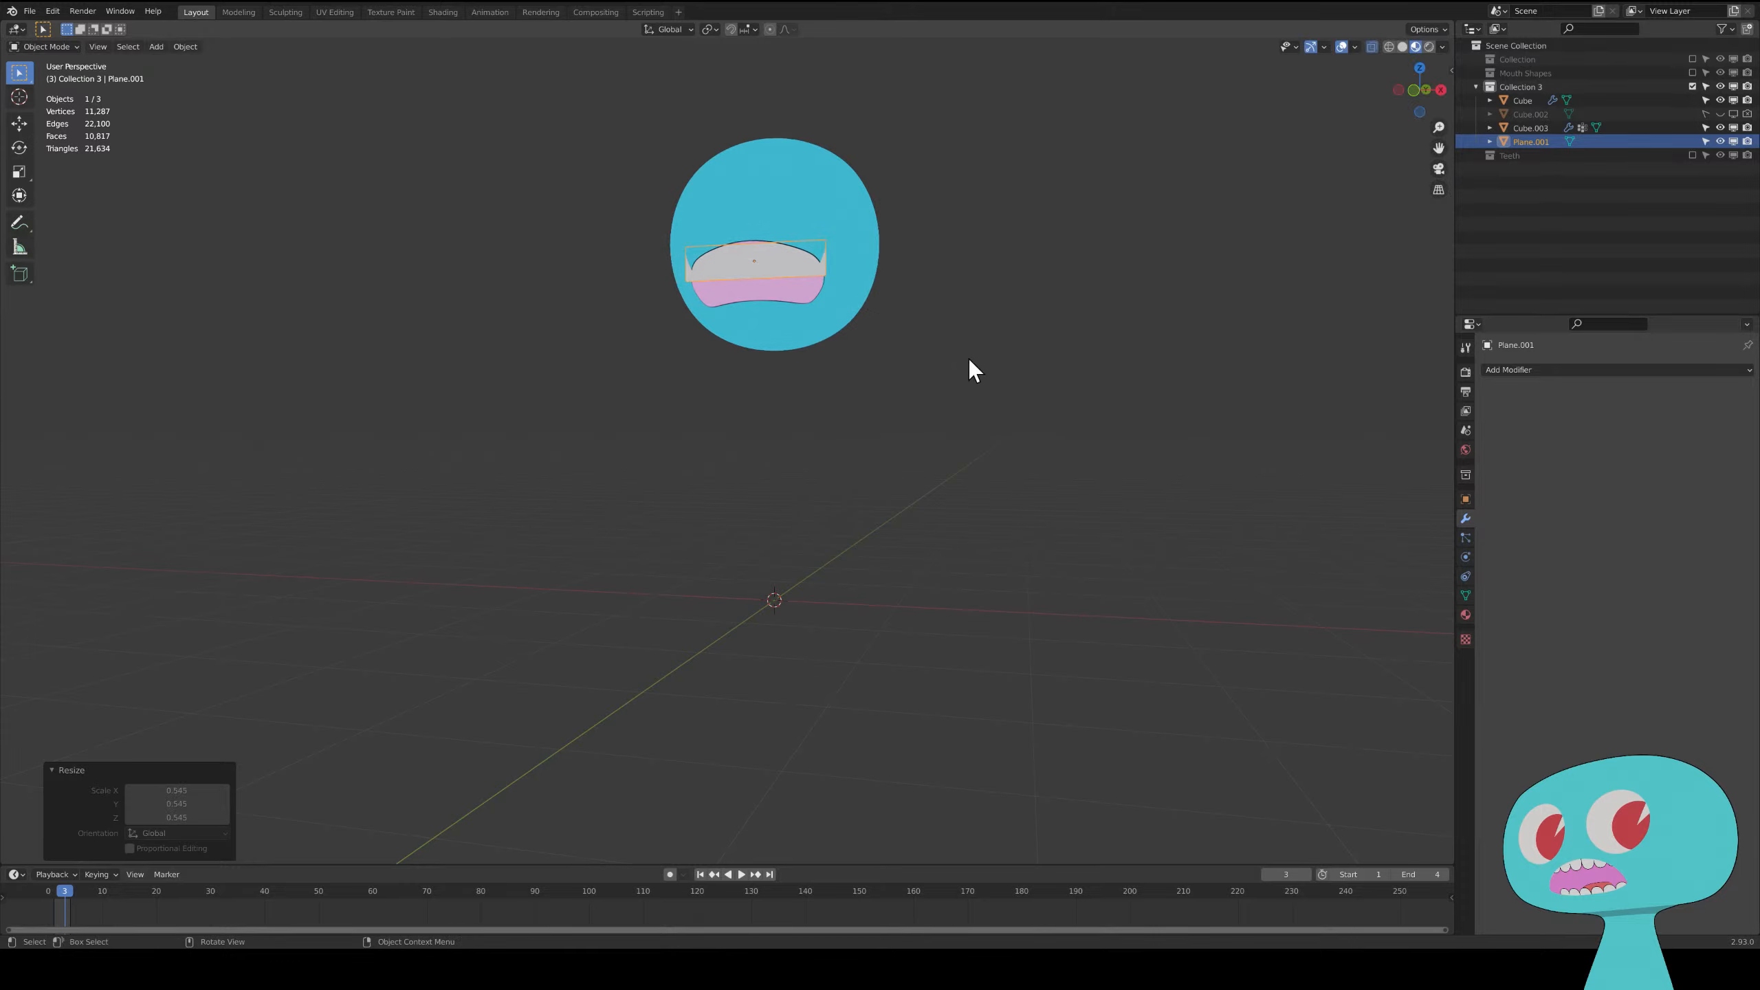
left_click(185, 47)
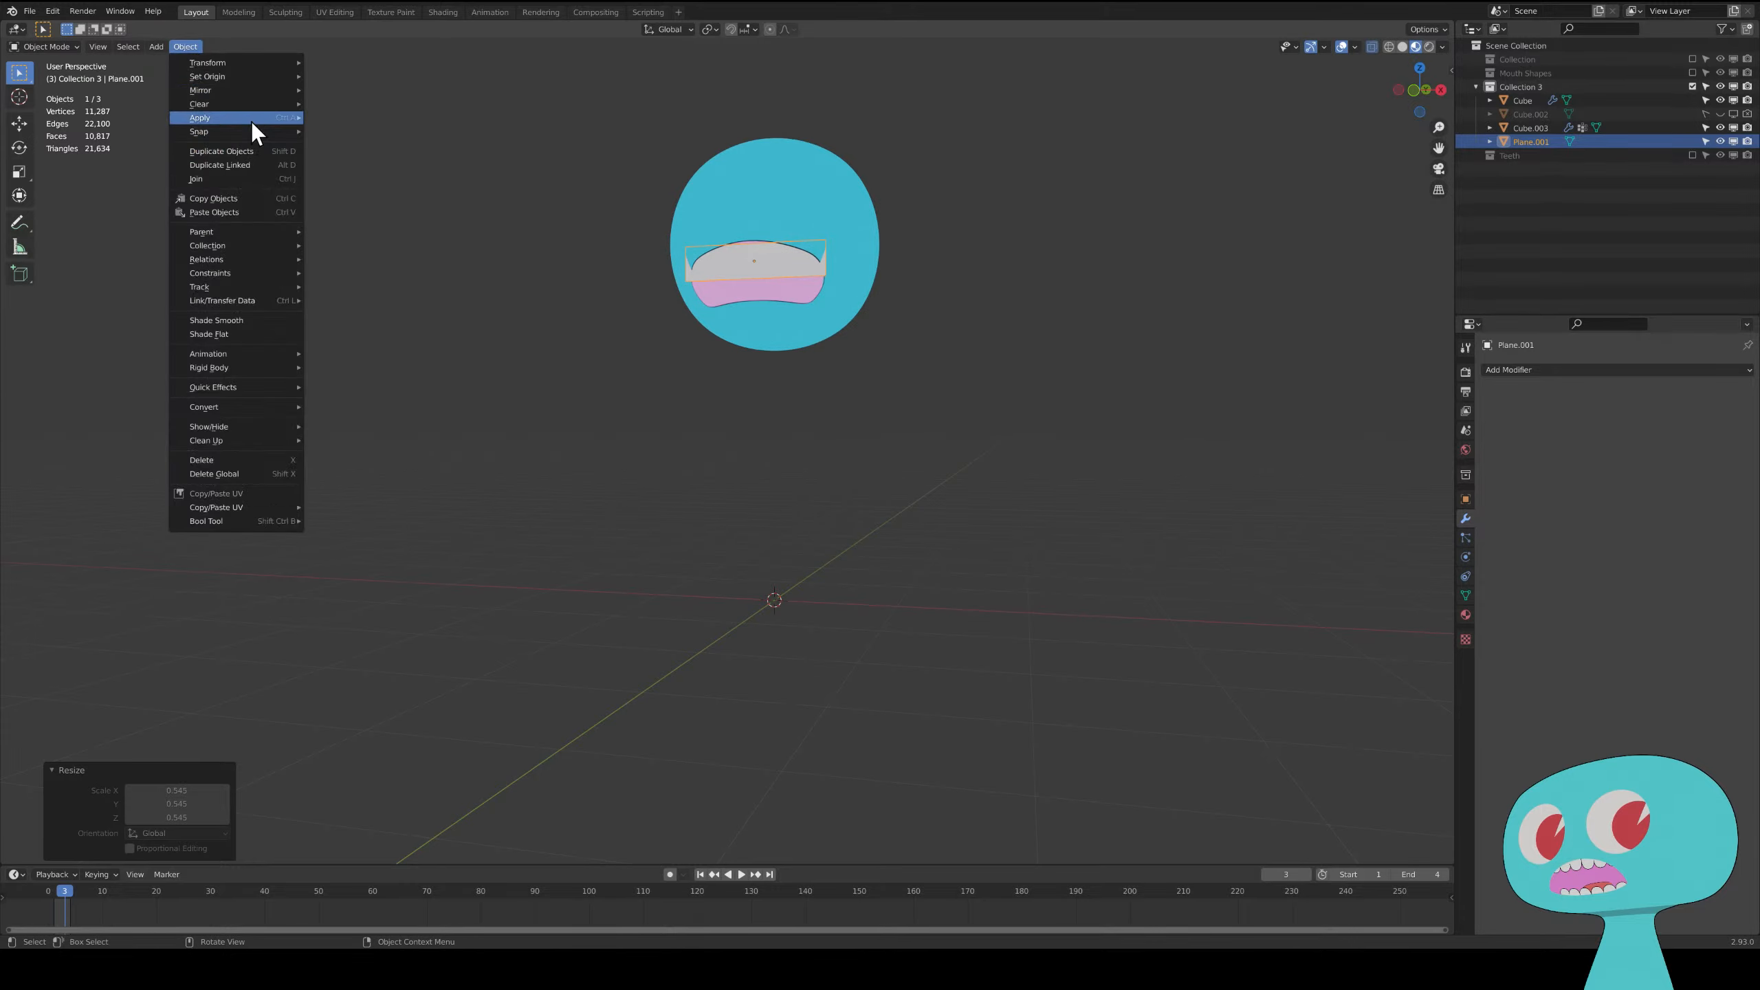
mouse_move(250, 118)
left_click(382, 173)
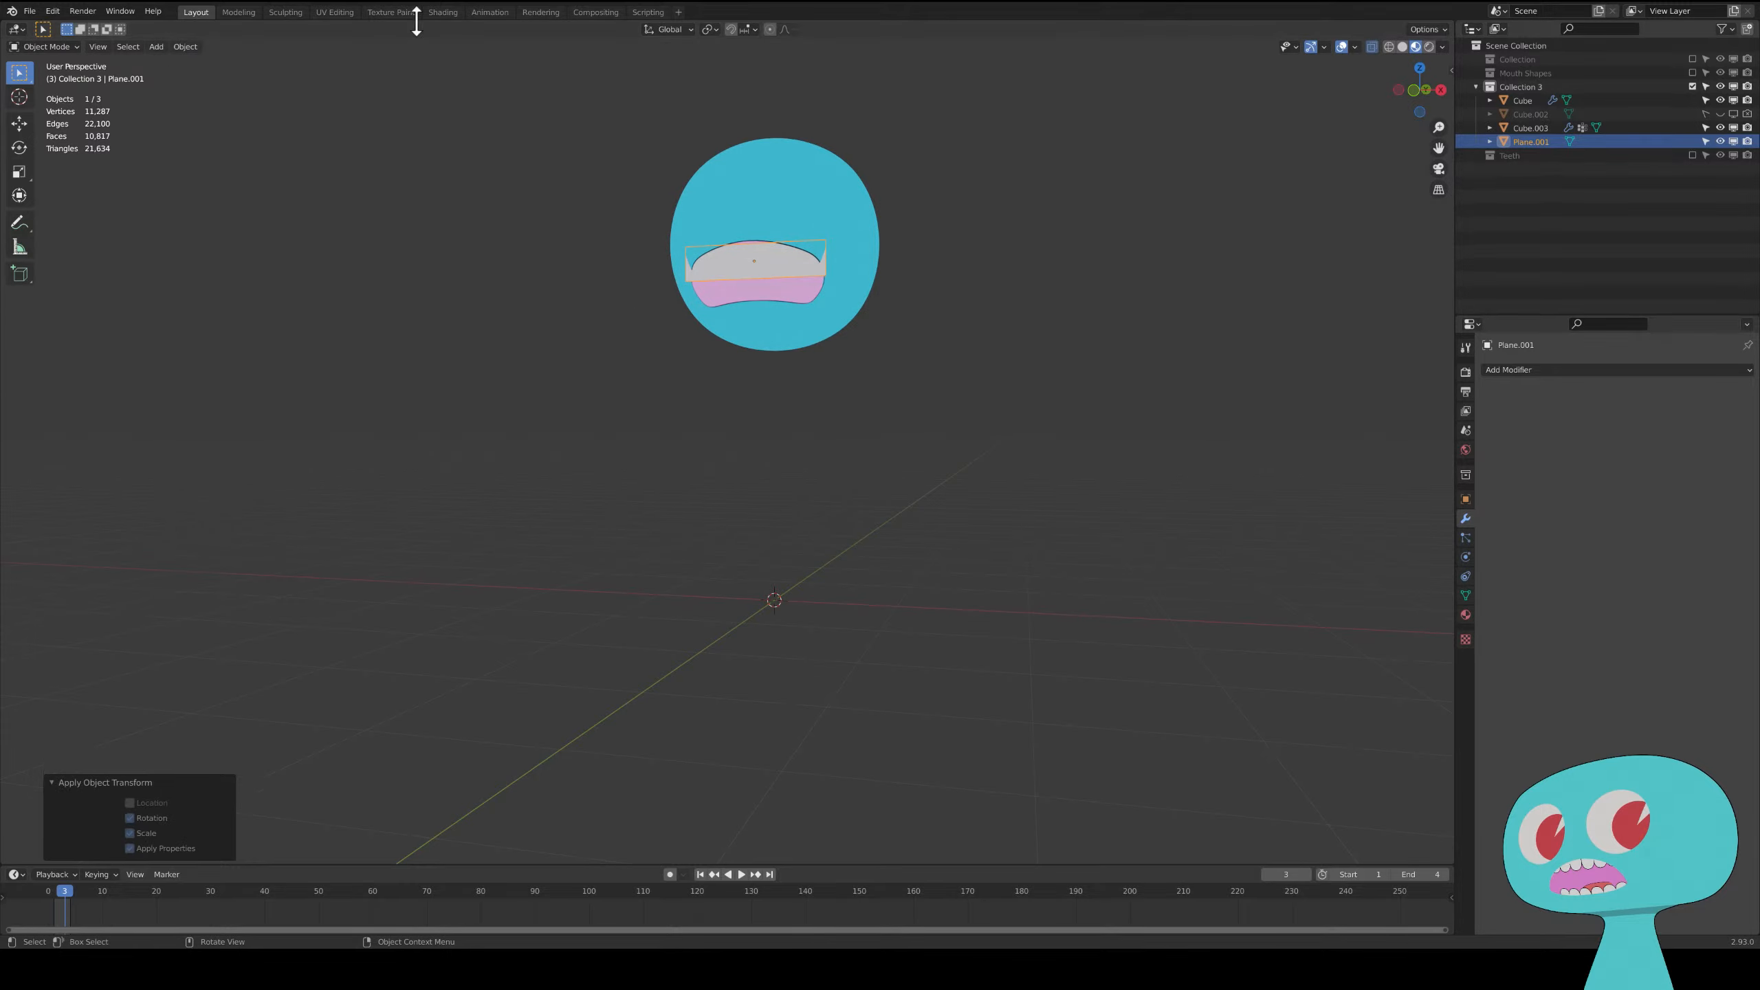
- In the Shading workspace, create a new material for the teeth plane and delete its Principled BSDF node
left_click(444, 12)
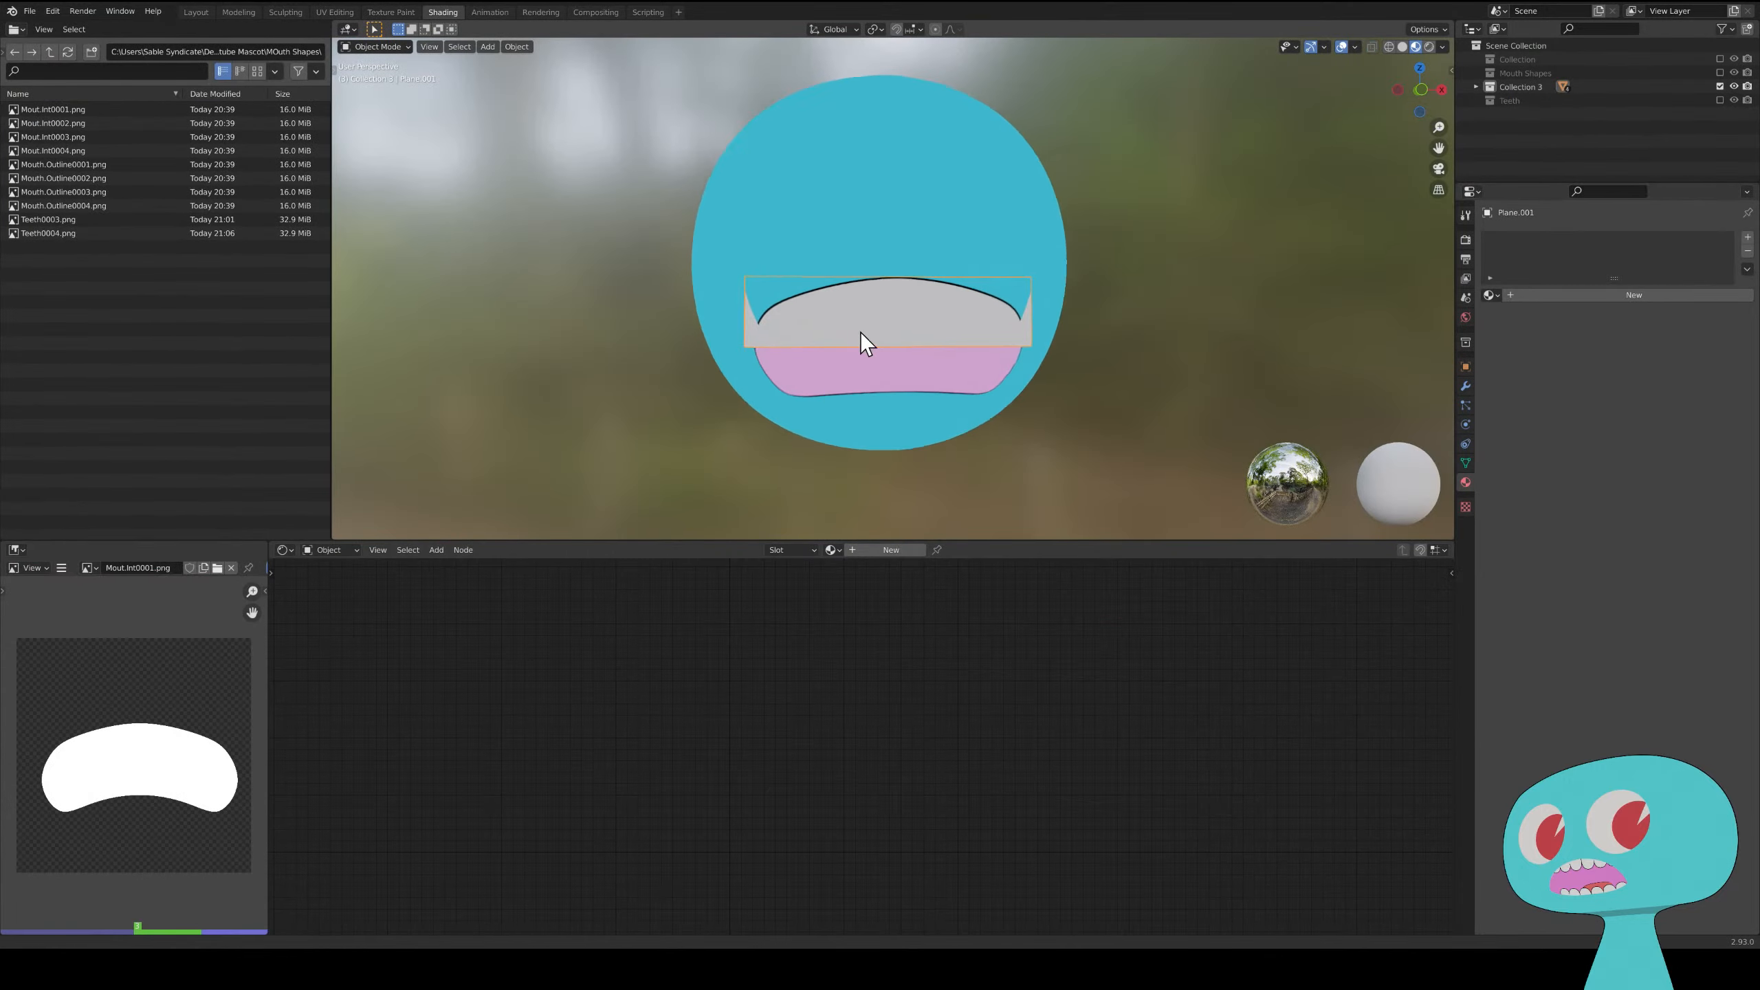
left_click(894, 551)
left_click_drag(795, 682, 921, 628)
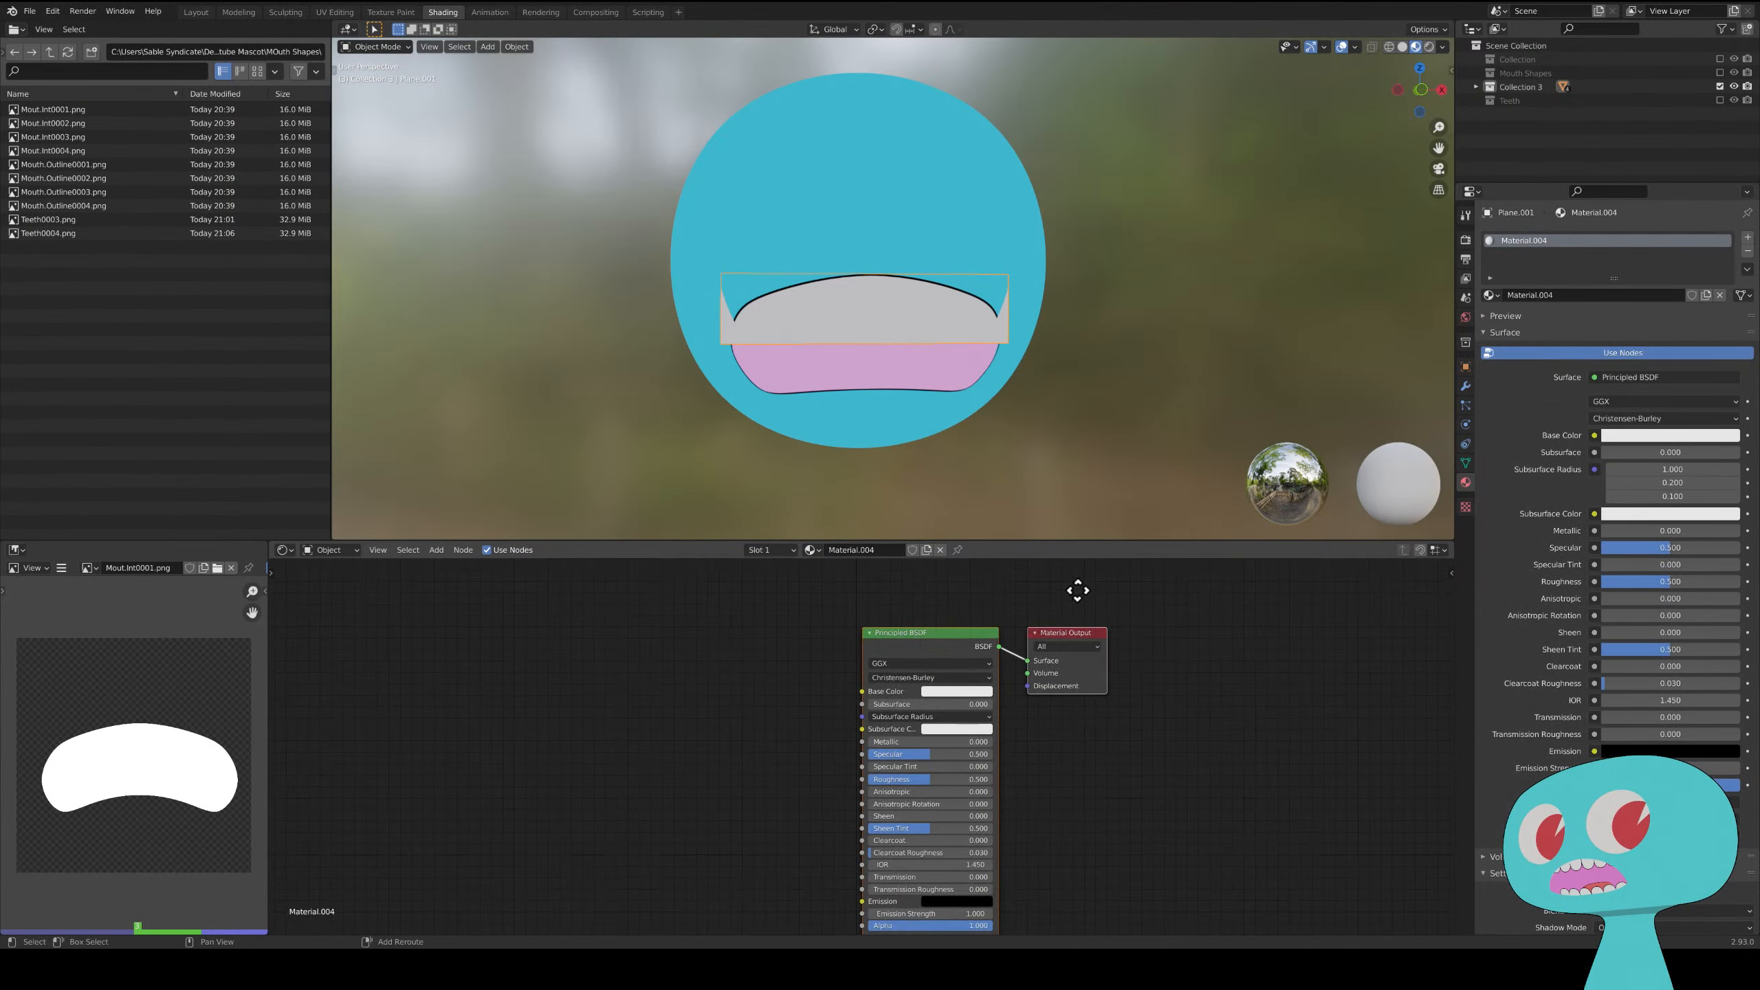
left_click_drag(1067, 633, 1333, 658)
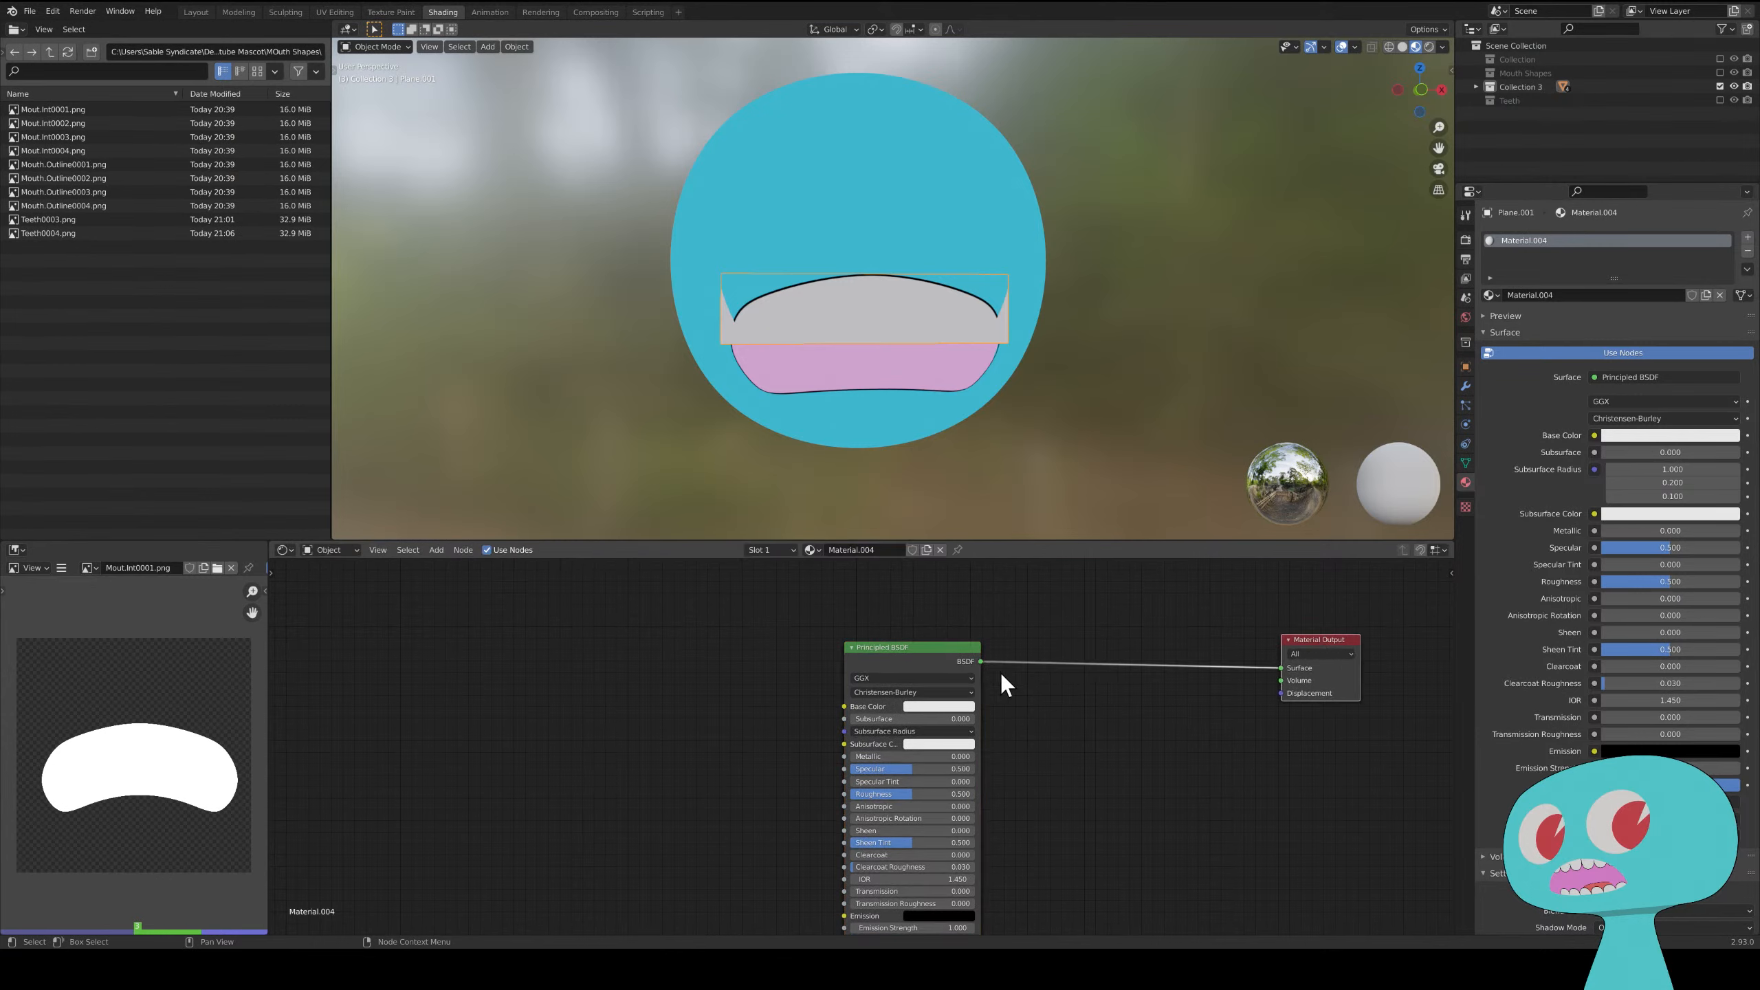
left_click(922, 648)
key("x")
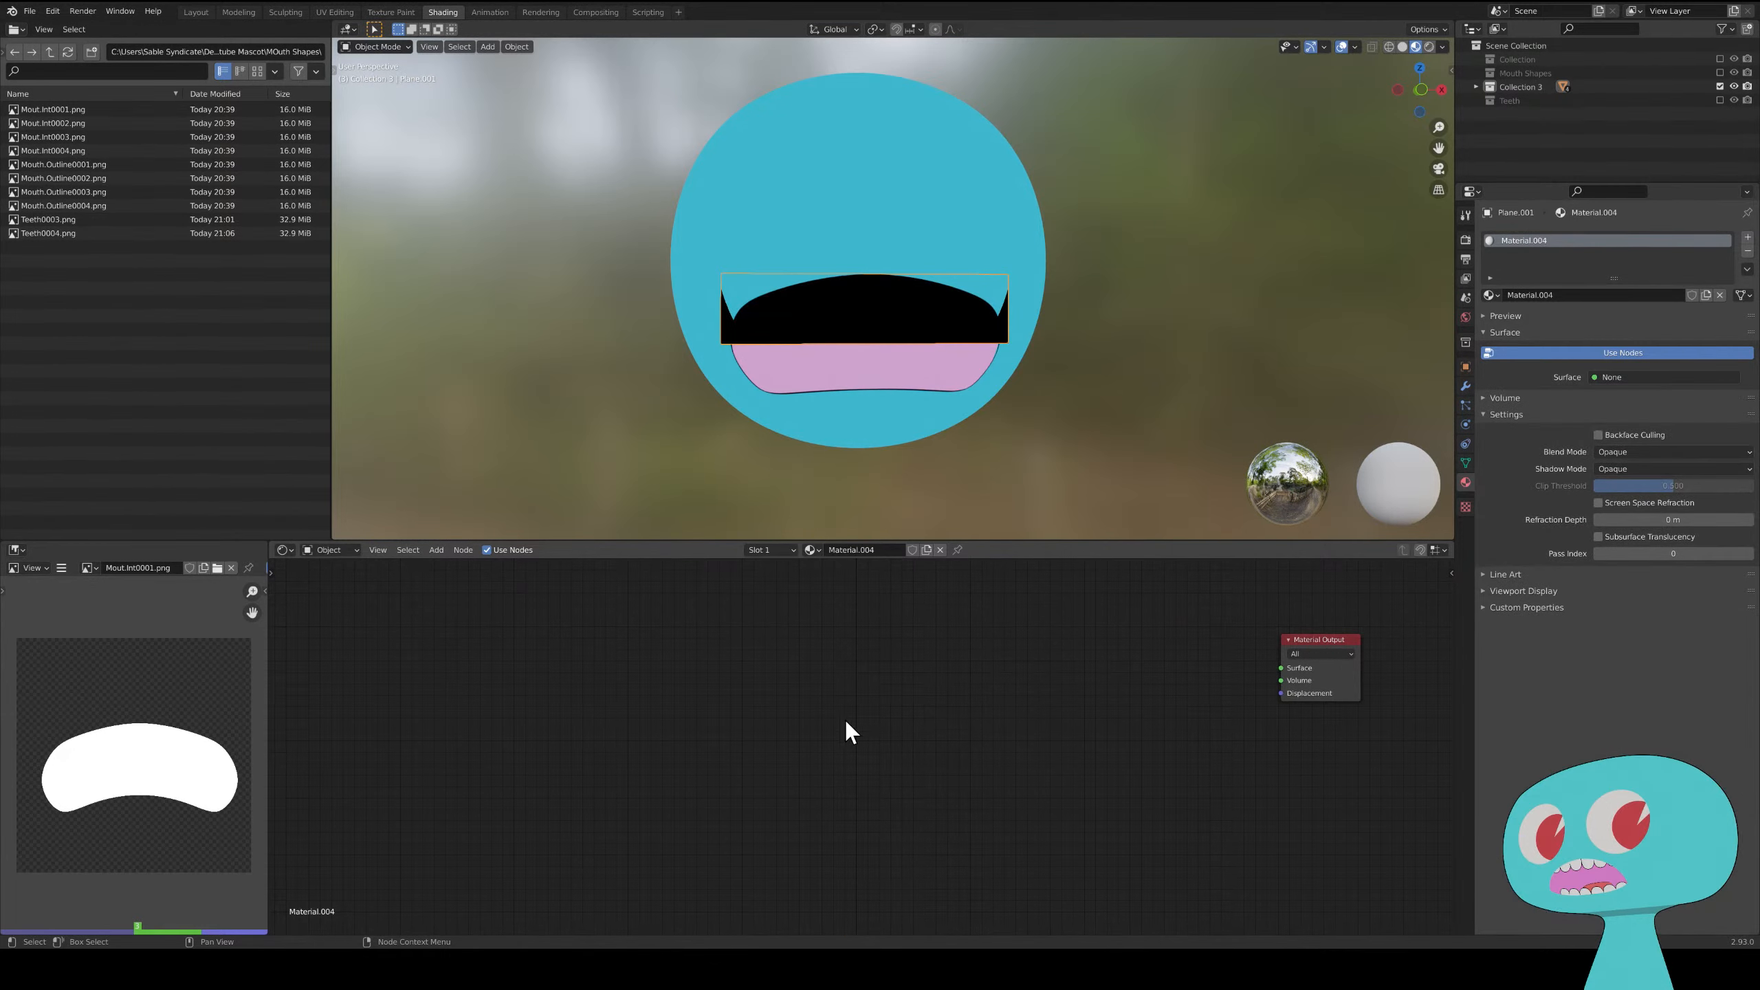
- Add an Emission shader node to the teeth material and connect it to the Material Output's Surface input
key("shift+a")
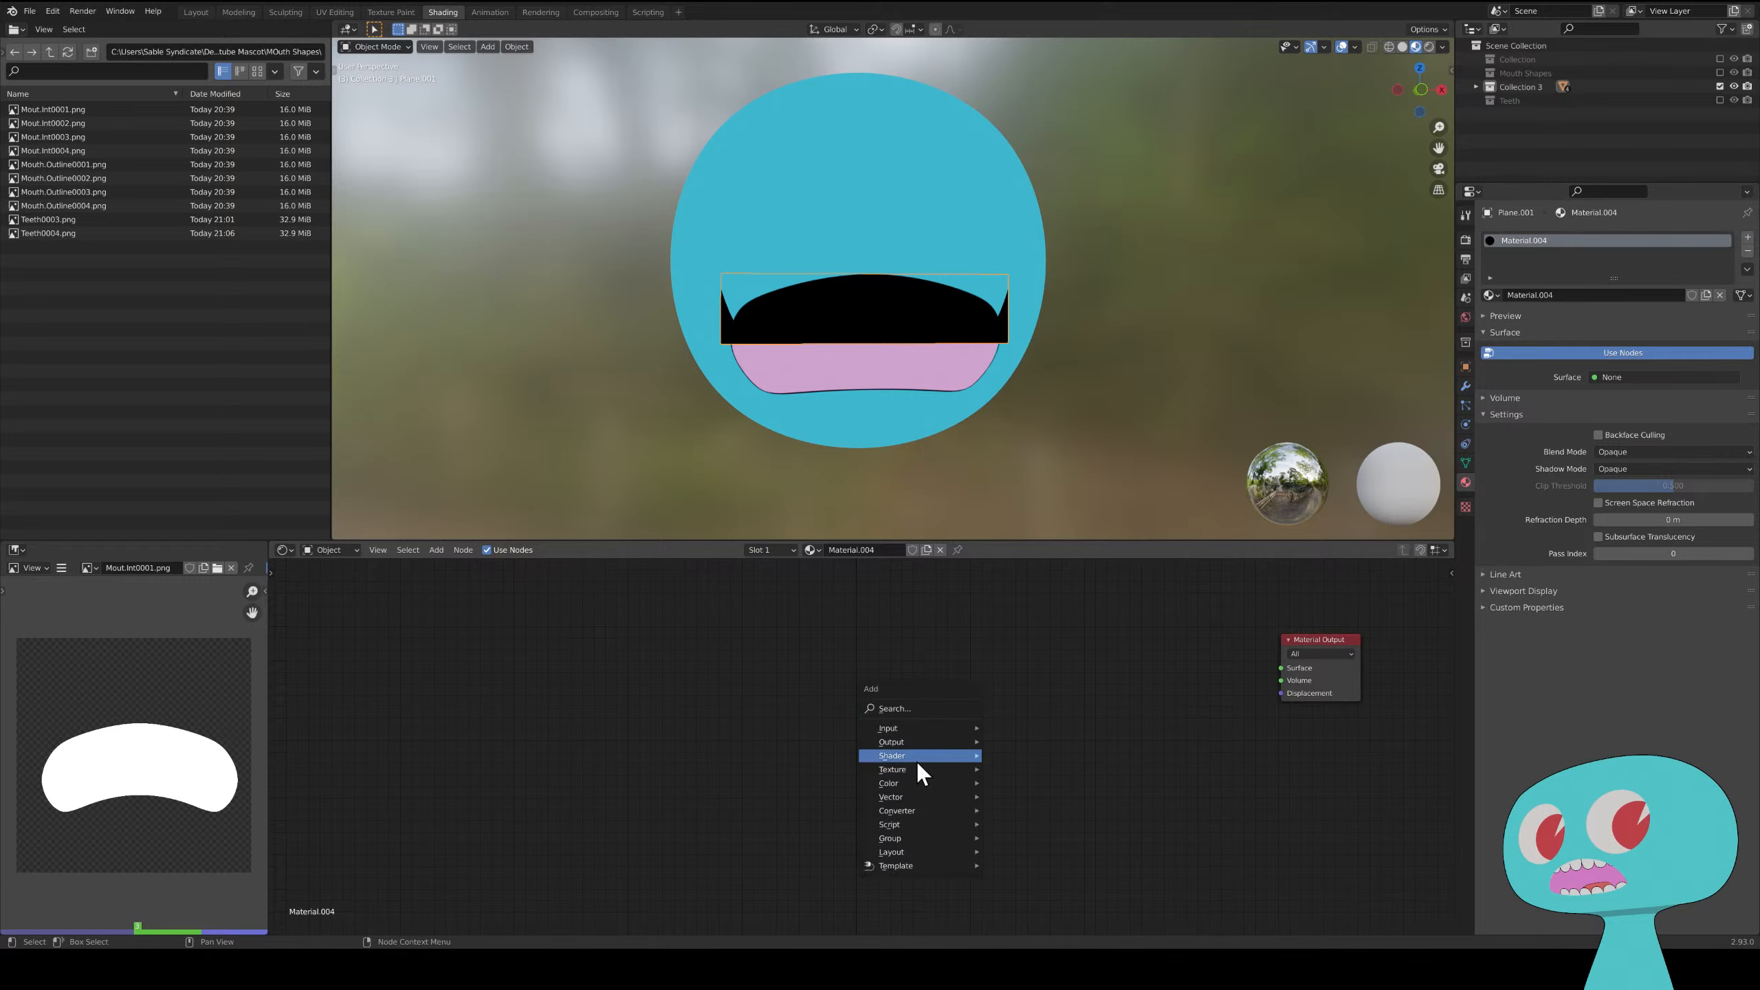
mouse_move(916, 762)
left_click(1039, 565)
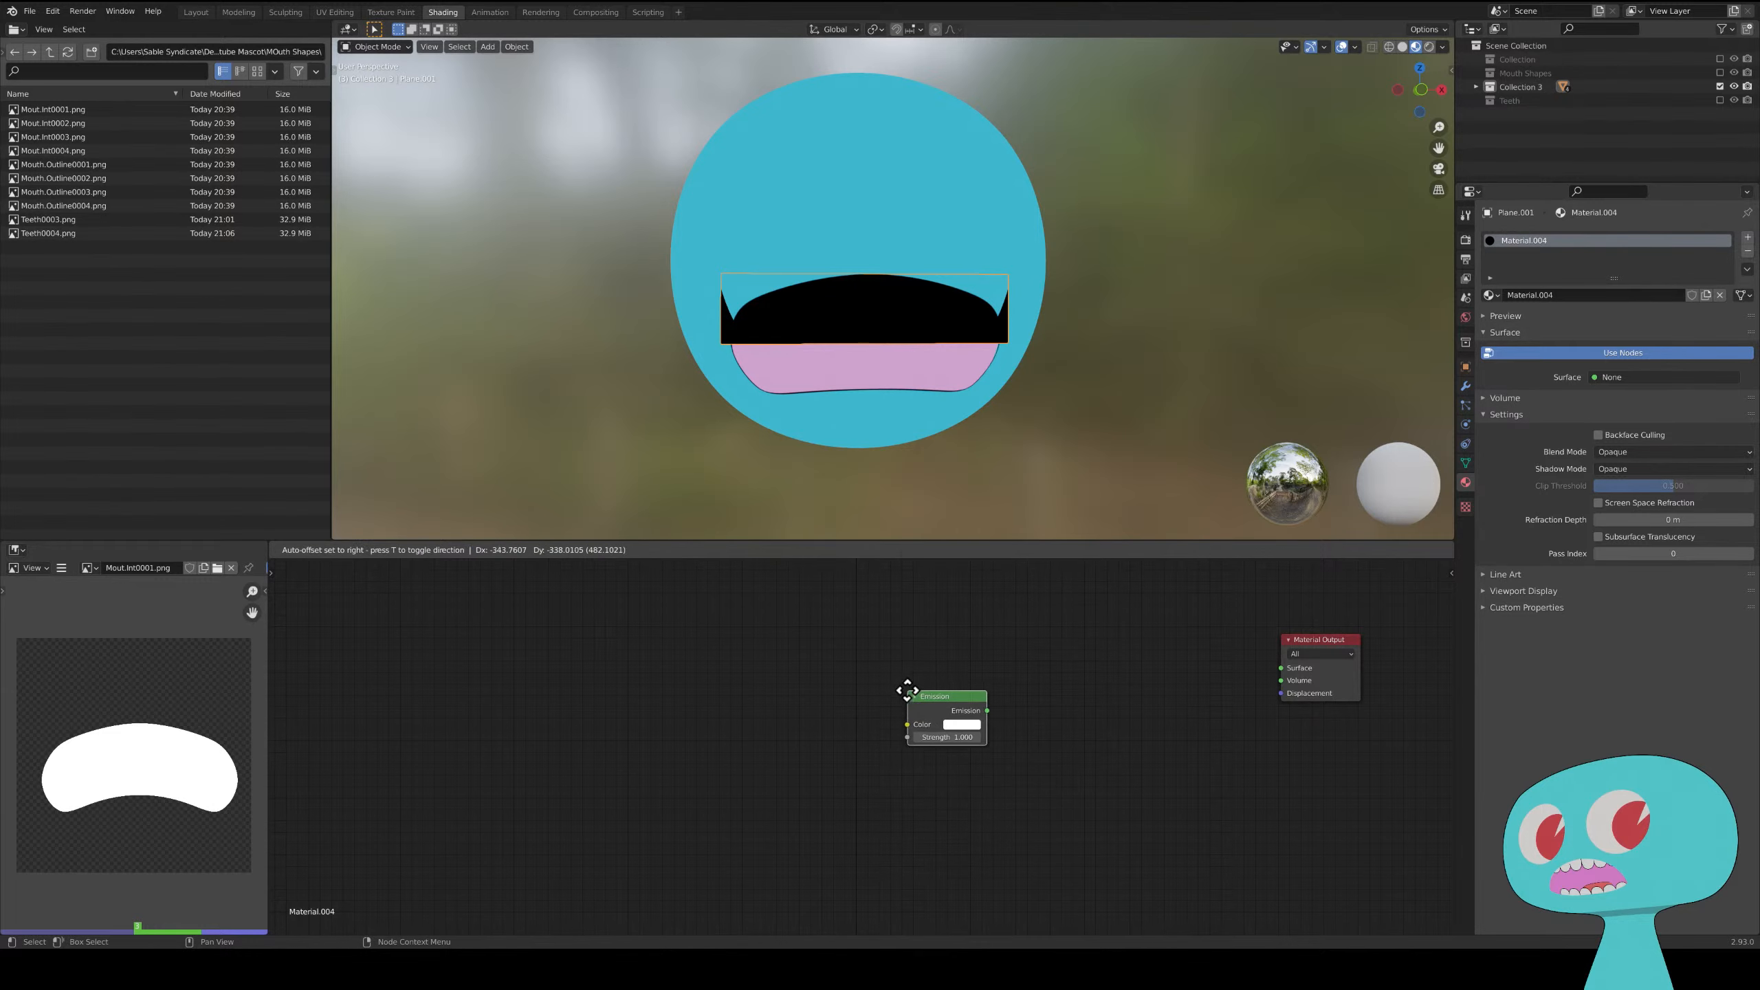
left_click(907, 691)
left_click_drag(985, 715, 1282, 670)
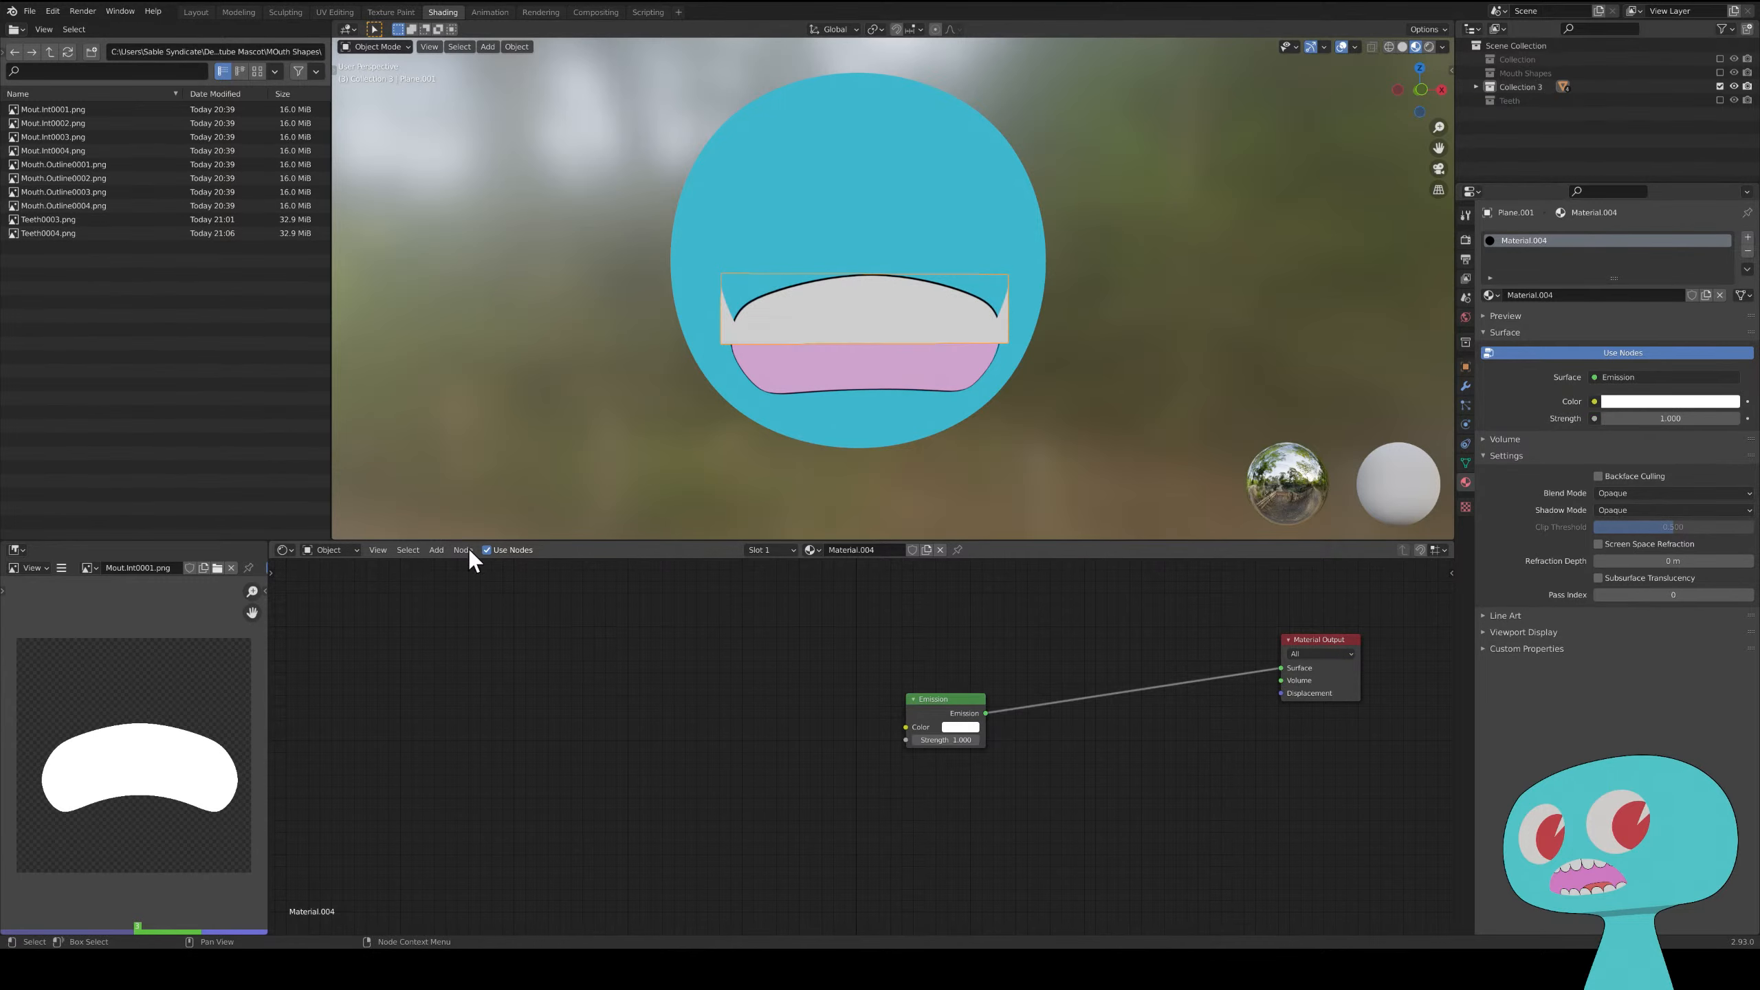
- Bring Teeth0003.png into the teeth material as an image texture node and place it ahead of the Emission node
left_click(63, 232)
left_click(49, 221)
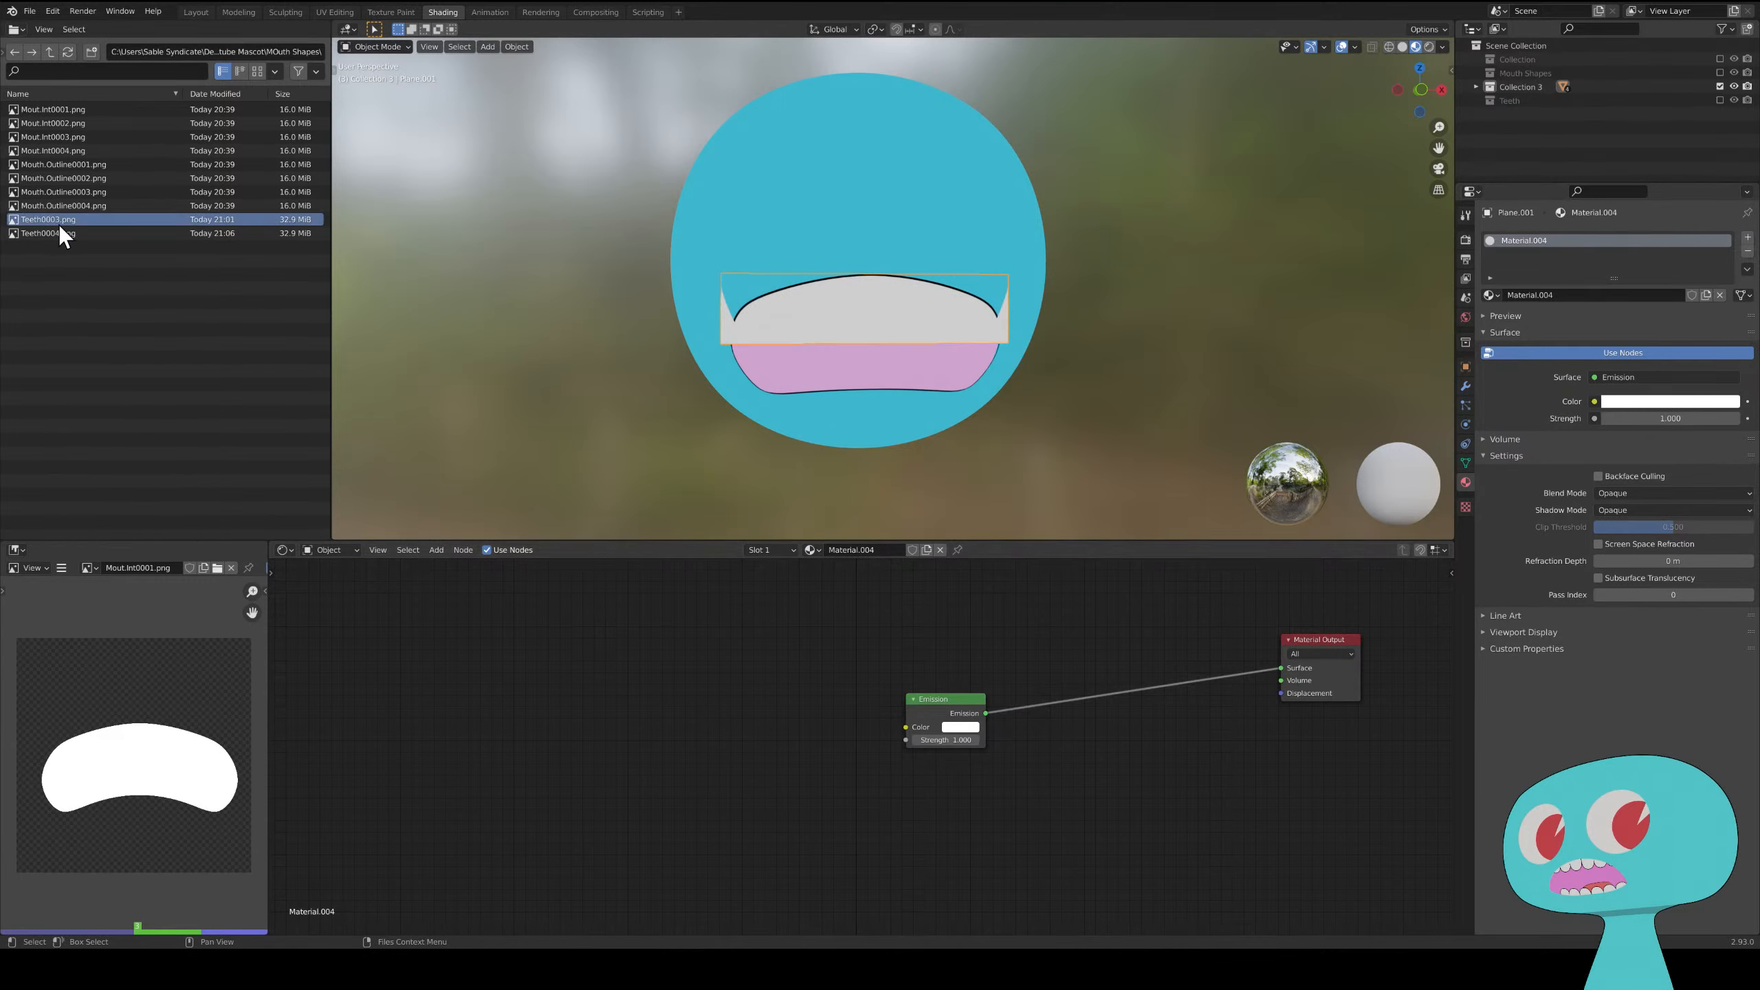
left_click(31, 233, "shift")
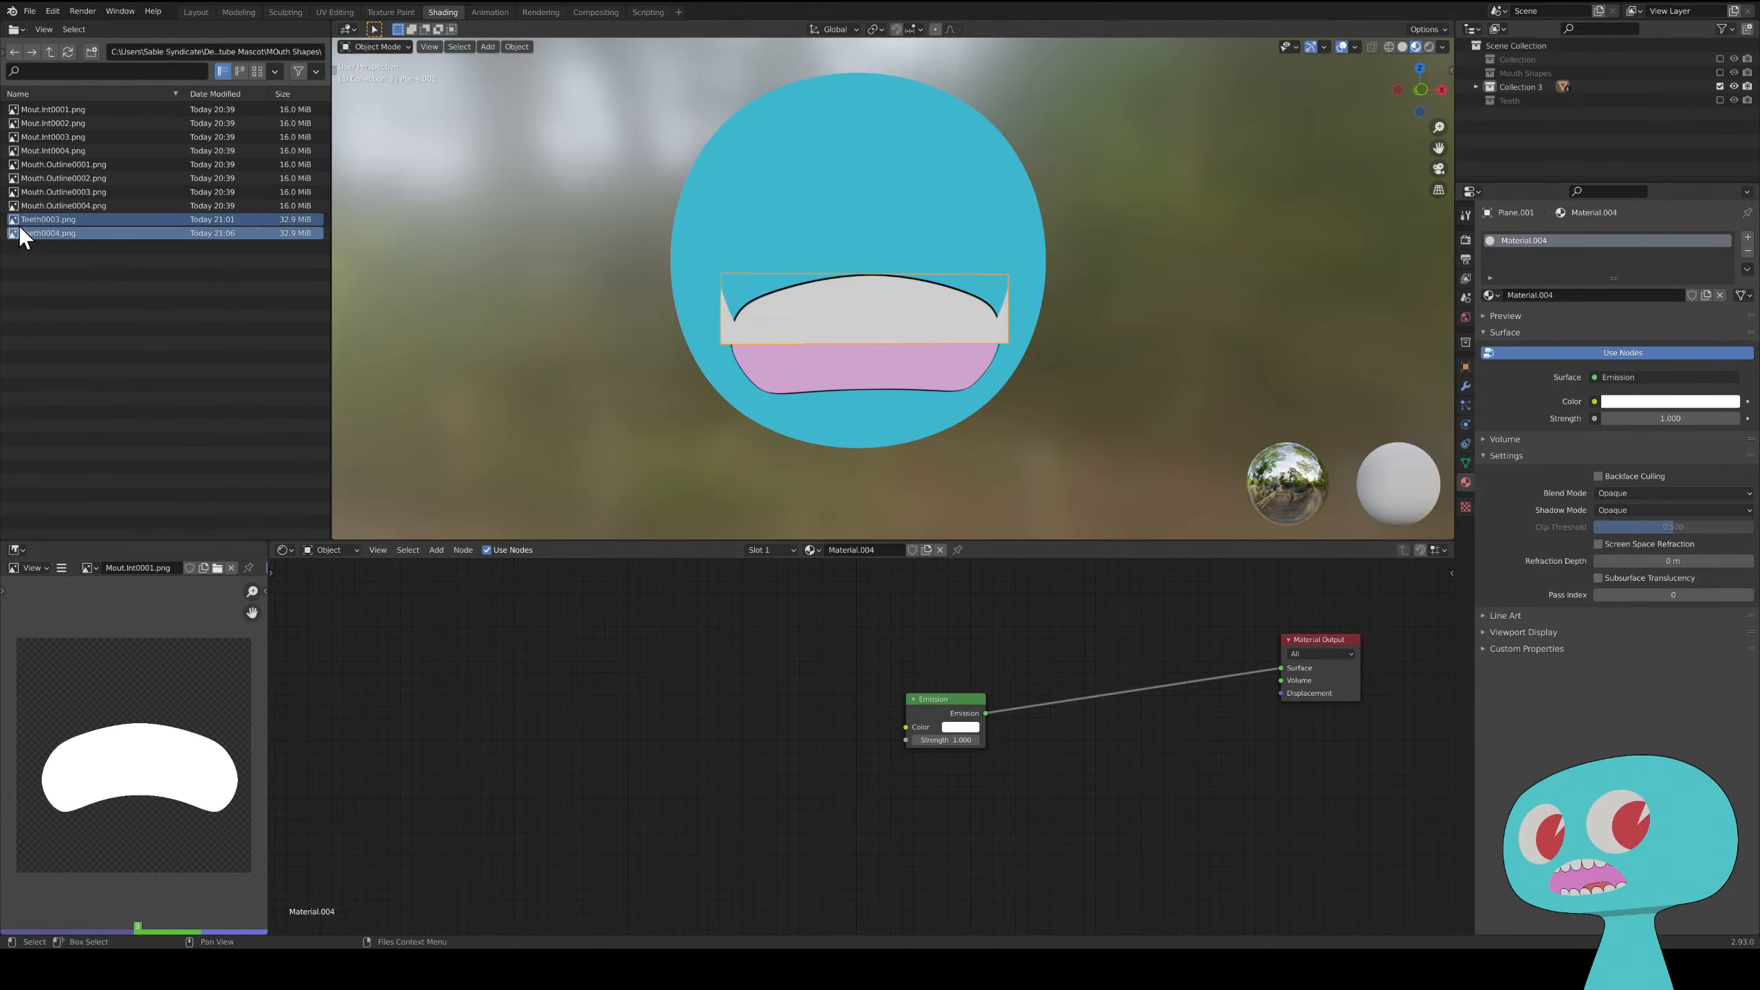
left_click_drag(17, 219, 503, 636)
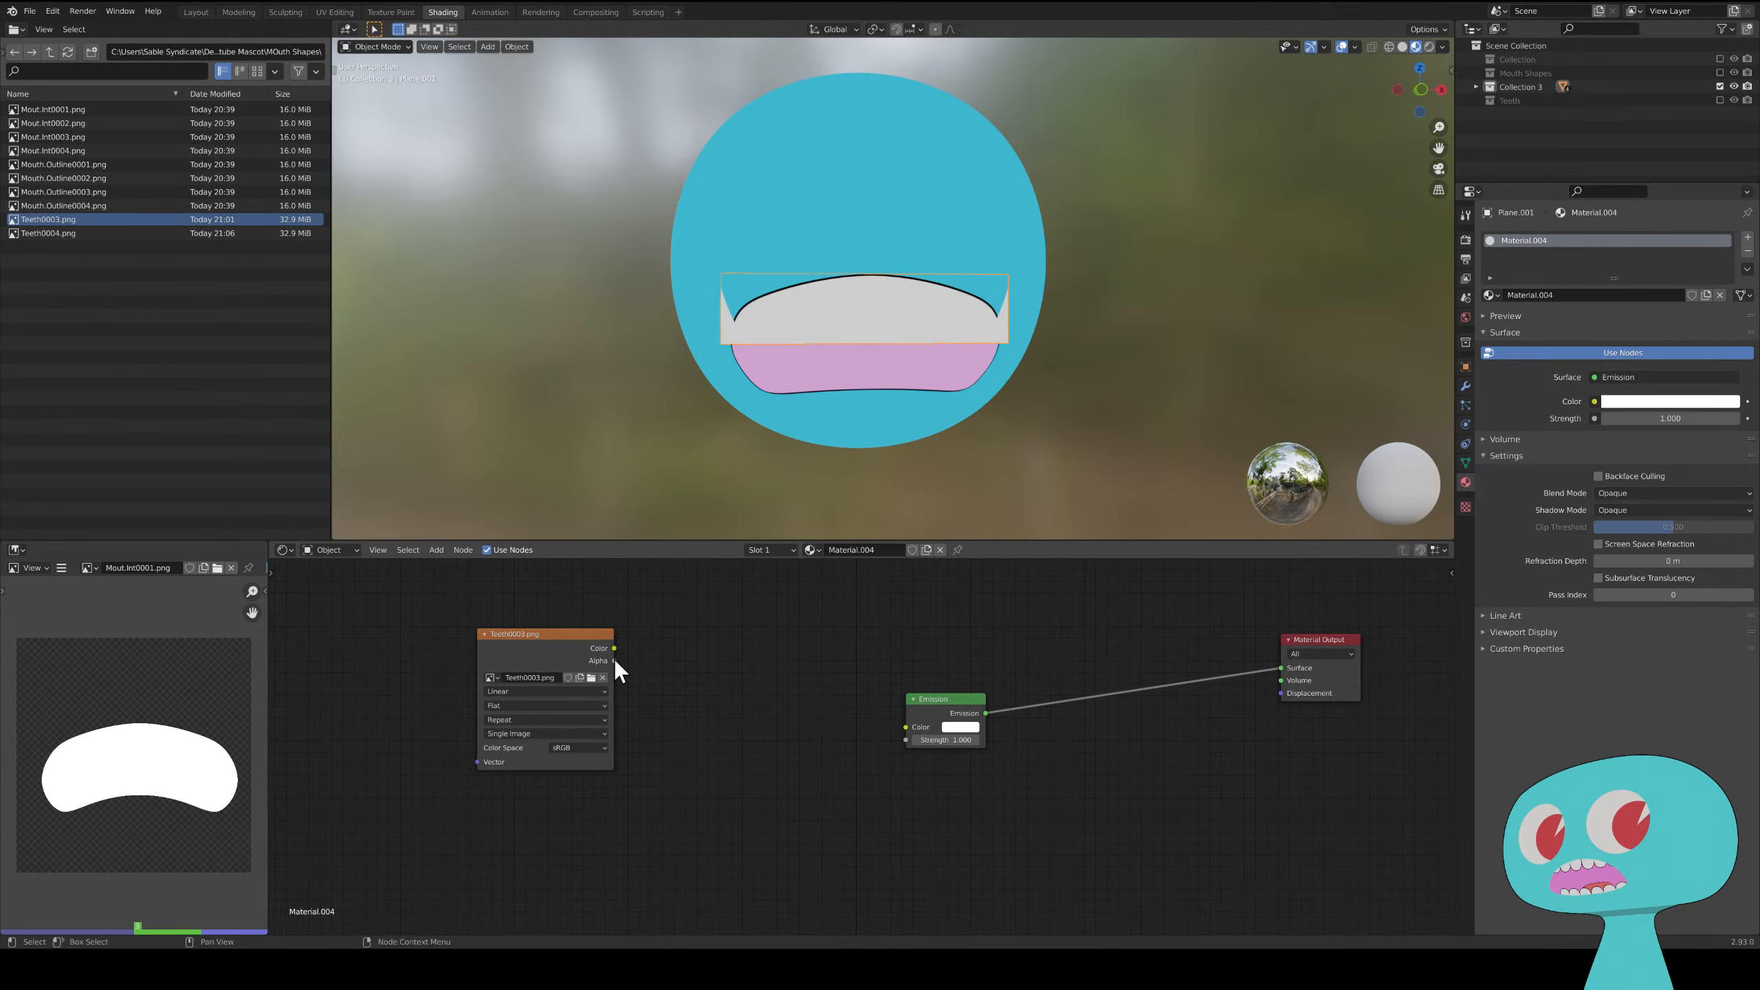
left_click_drag(561, 637, 608, 678)
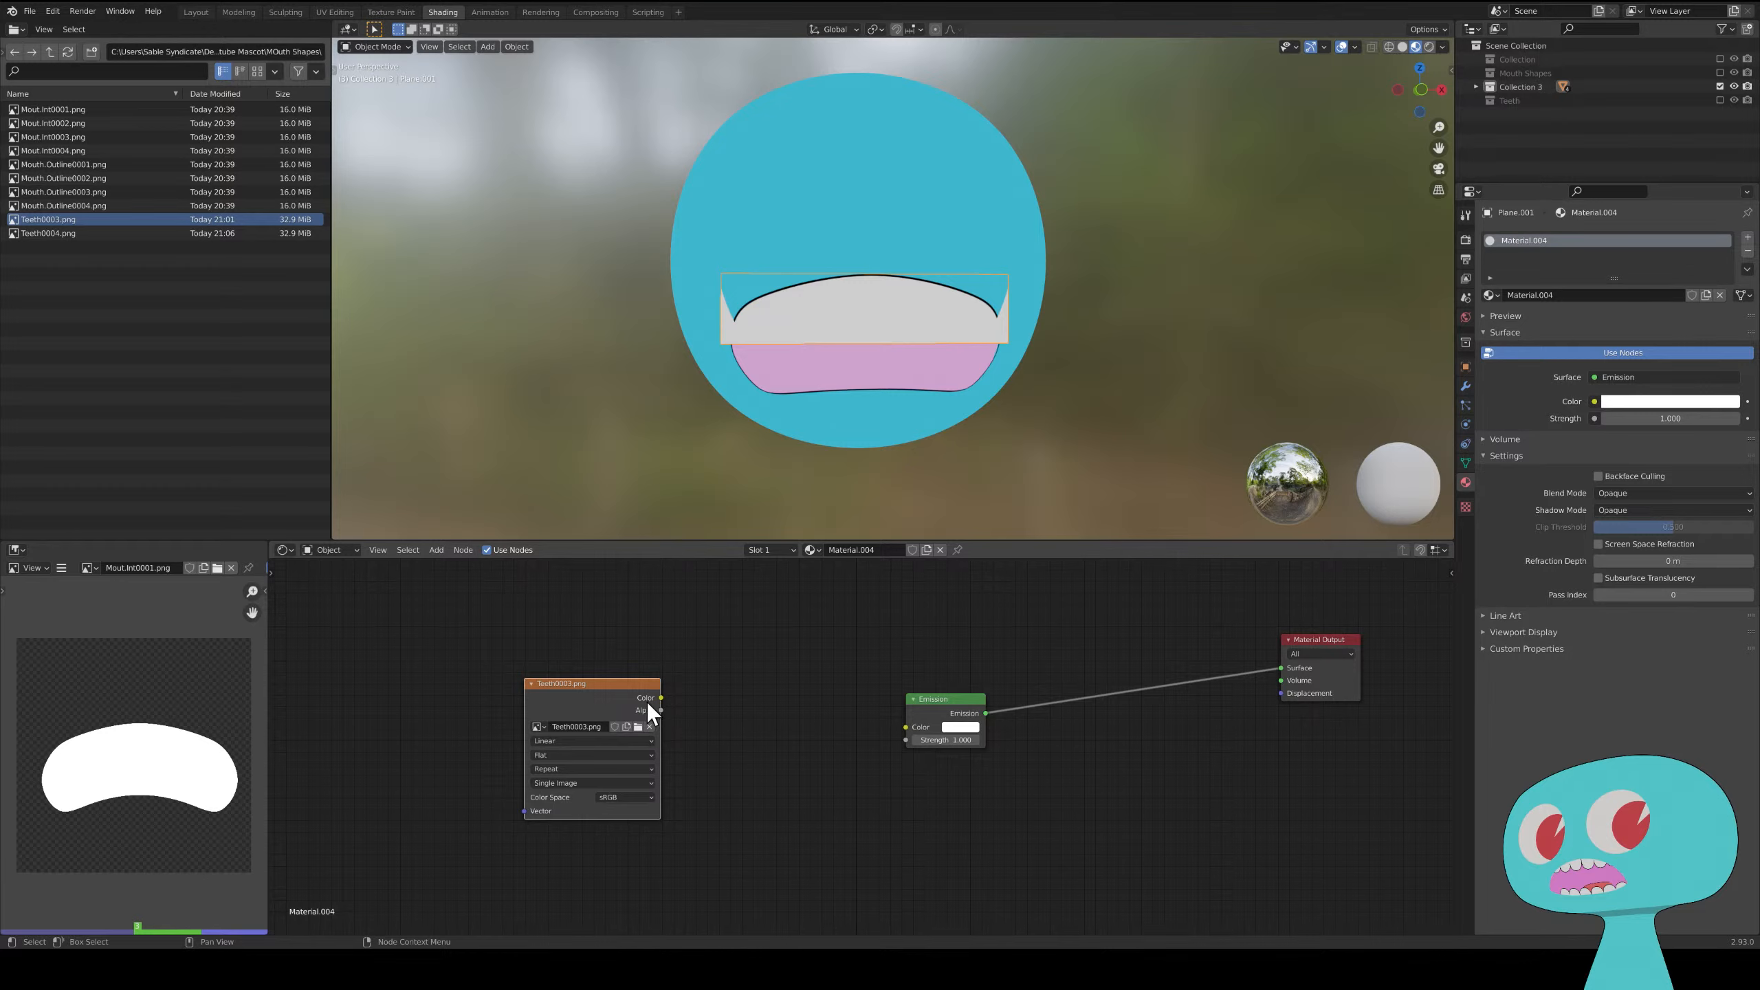
- Feed the teeth image's color into the Emission node and insert a Mix Shader between Emission and the Material Output
left_click_drag(661, 697, 905, 728)
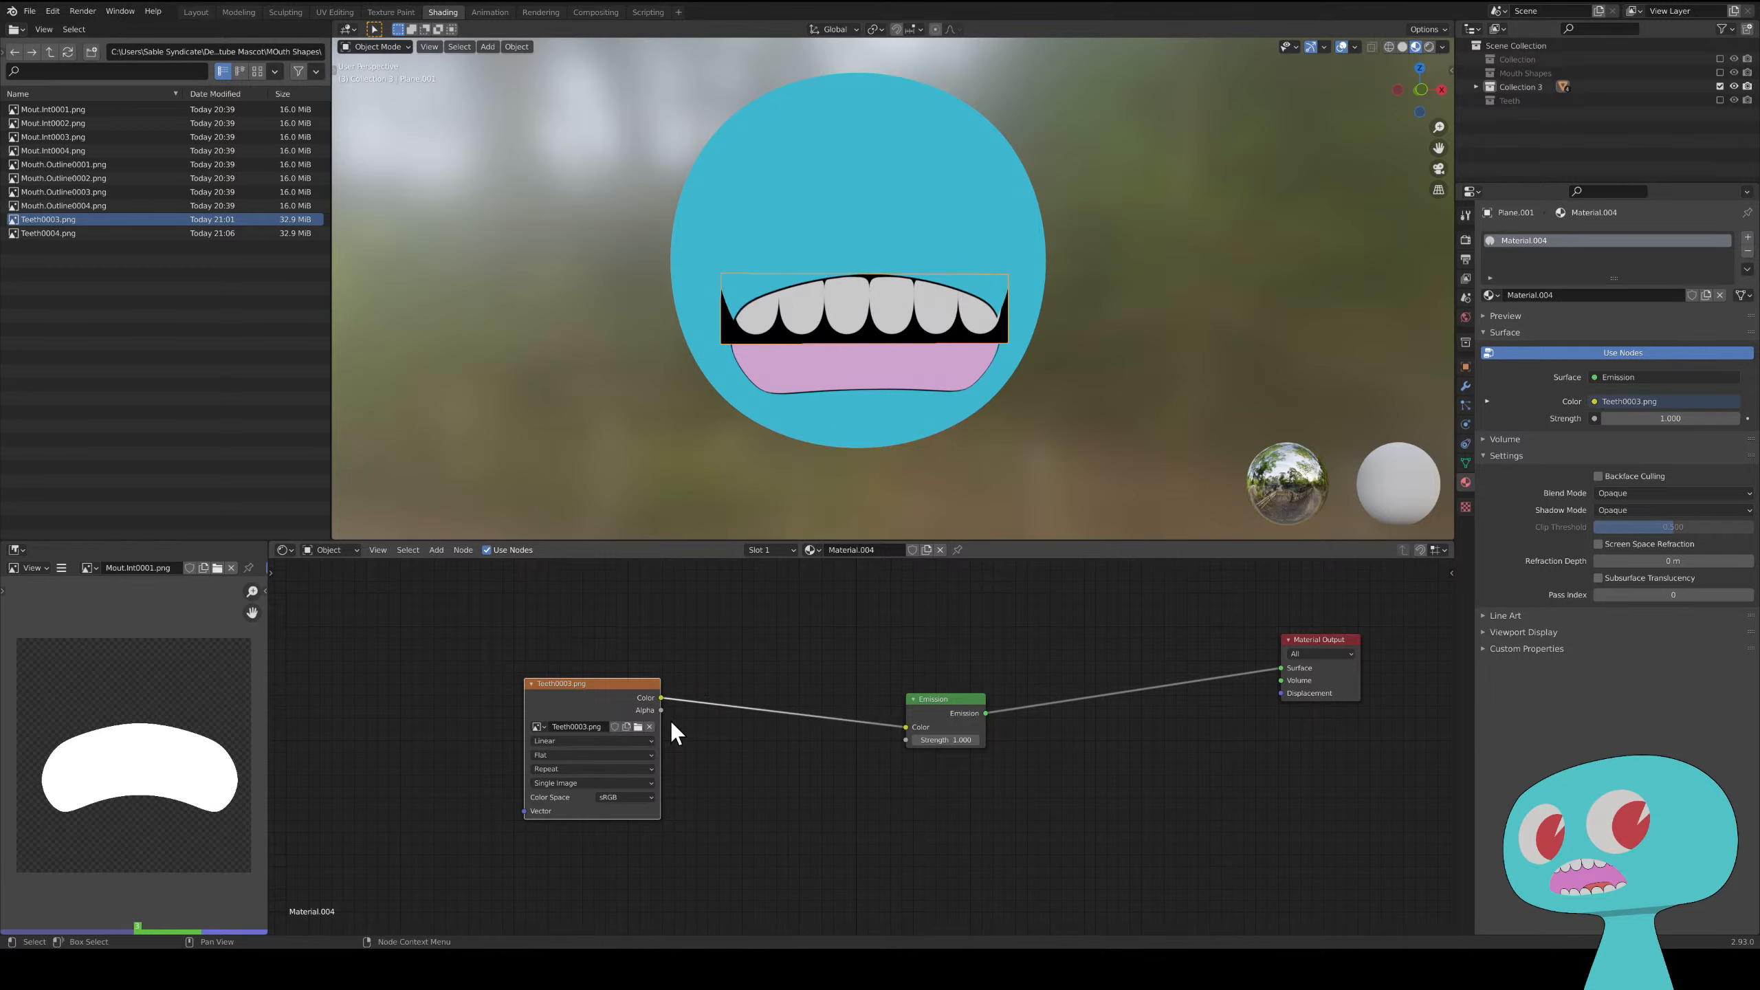
key("shift+a")
mouse_move(869, 781)
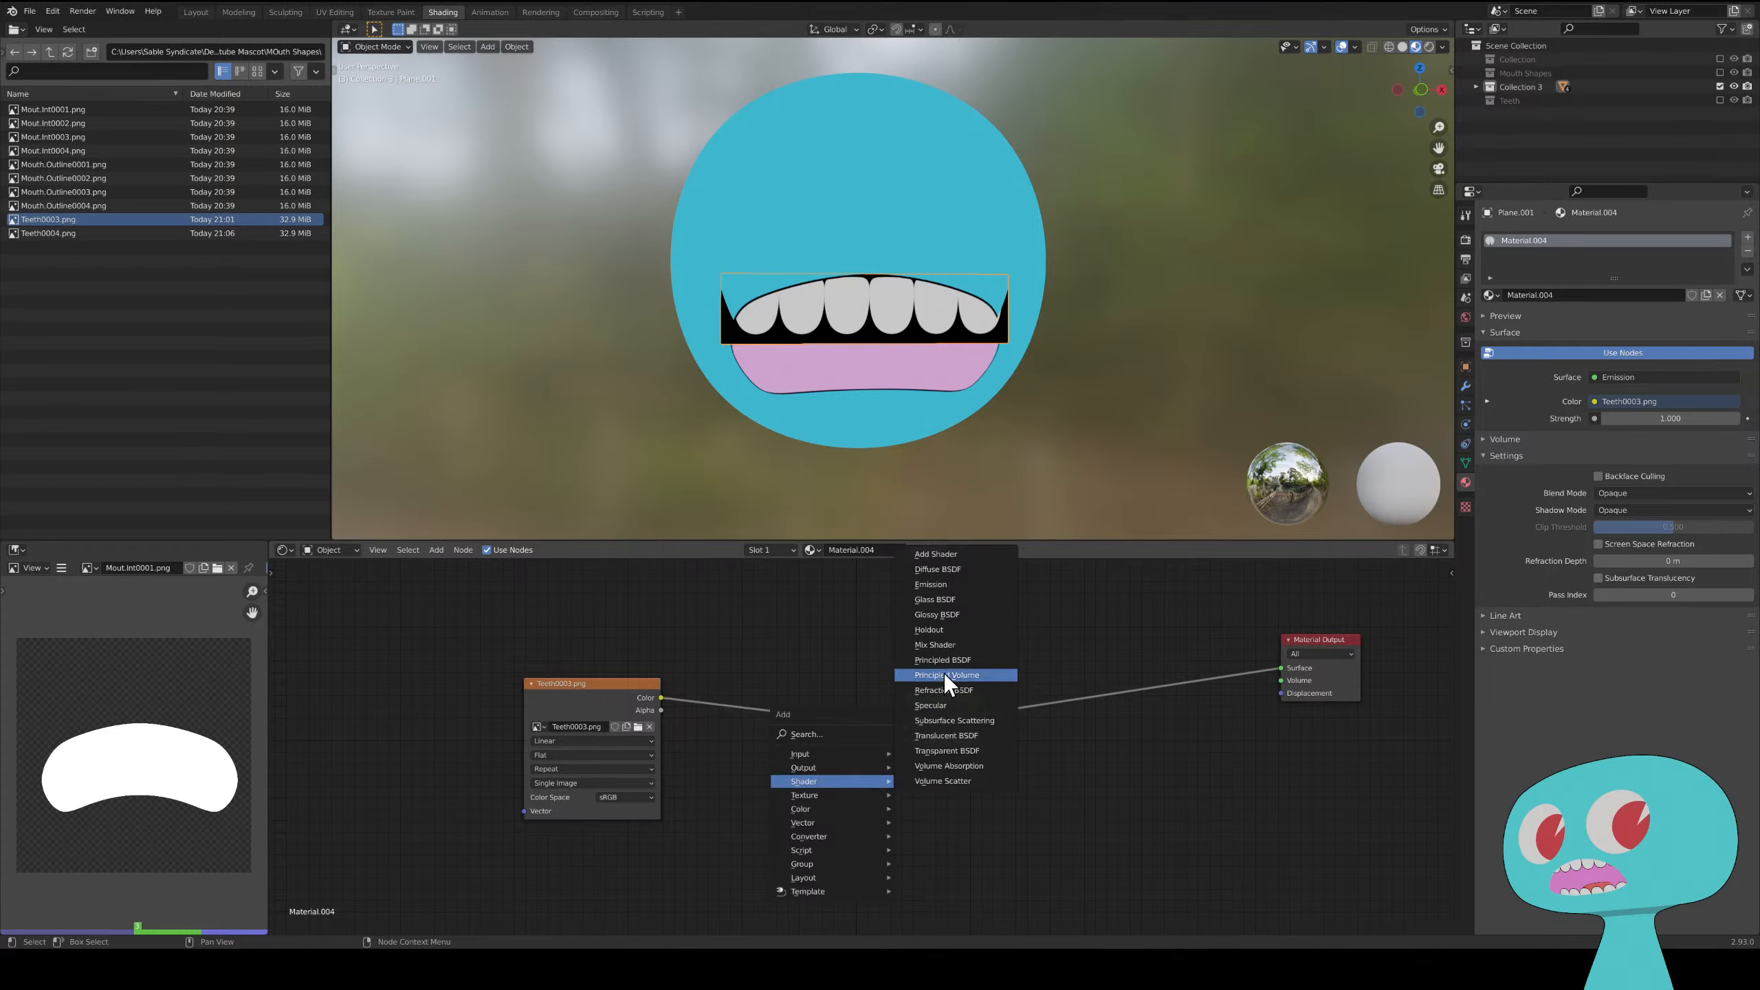
left_click(935, 645)
left_click(1137, 687)
- Add a Transparent BSDF as the Mix Shader's first shader, with Emission second, and drive its factor with the teeth image's alpha
key("shift+a")
mouse_move(1011, 831)
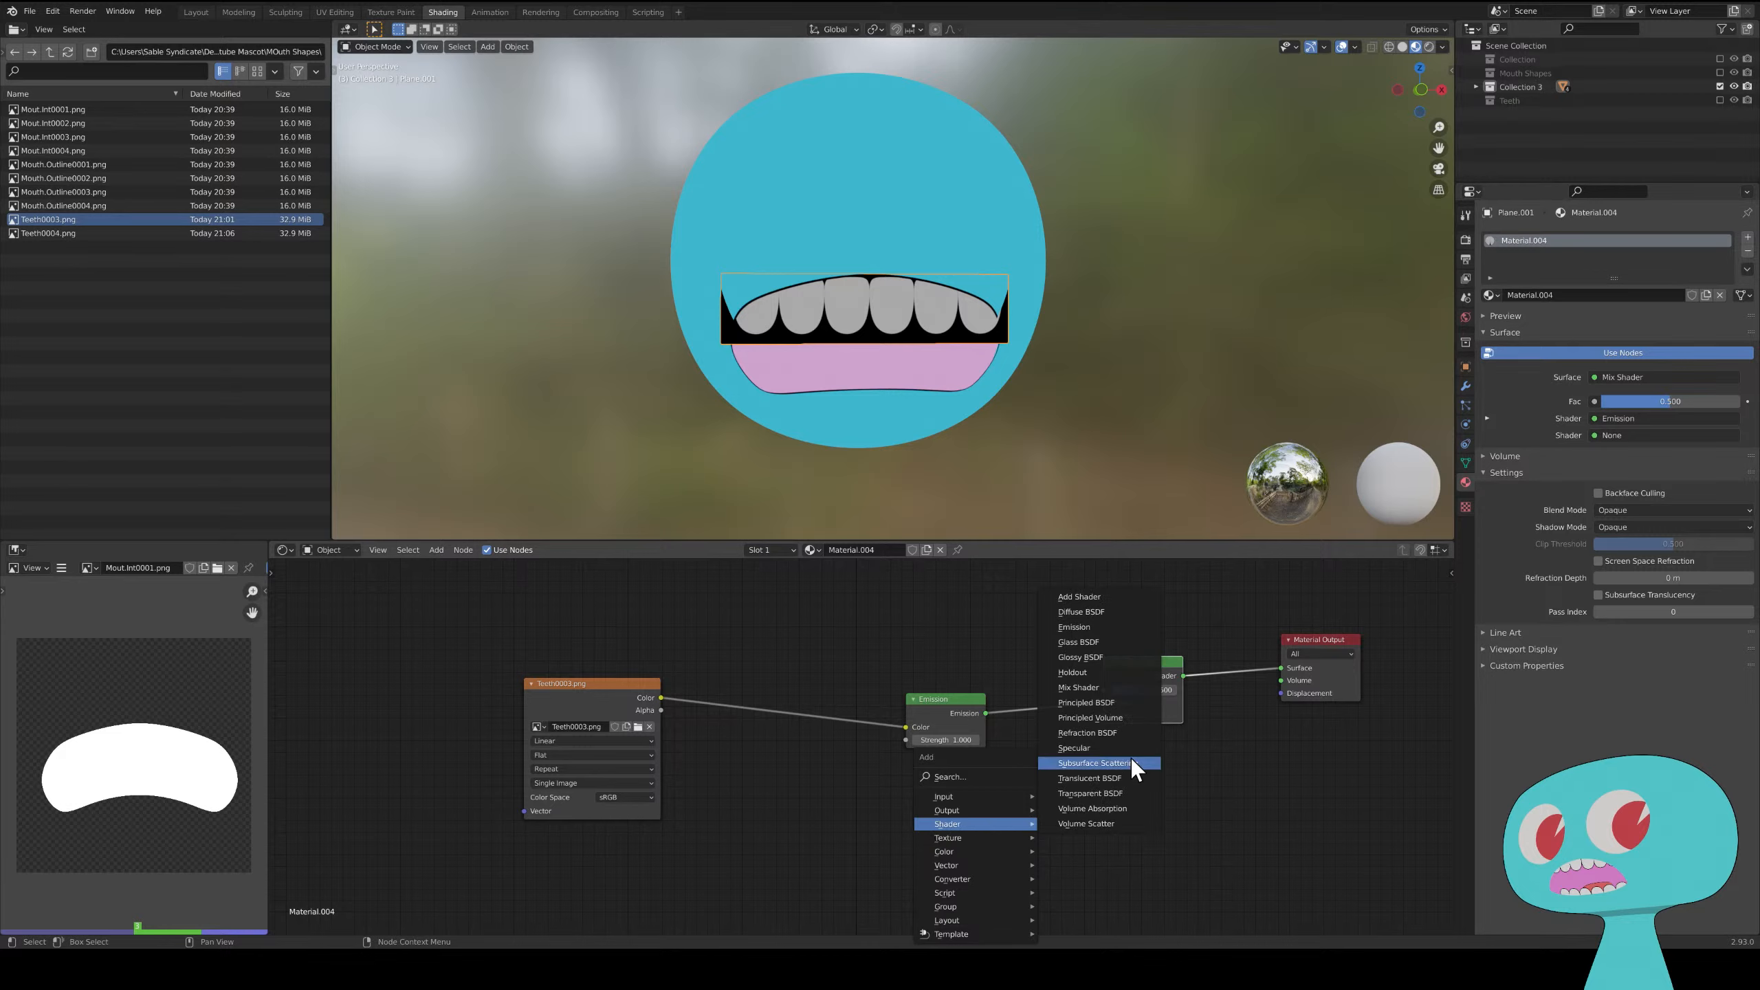
left_click(1119, 795)
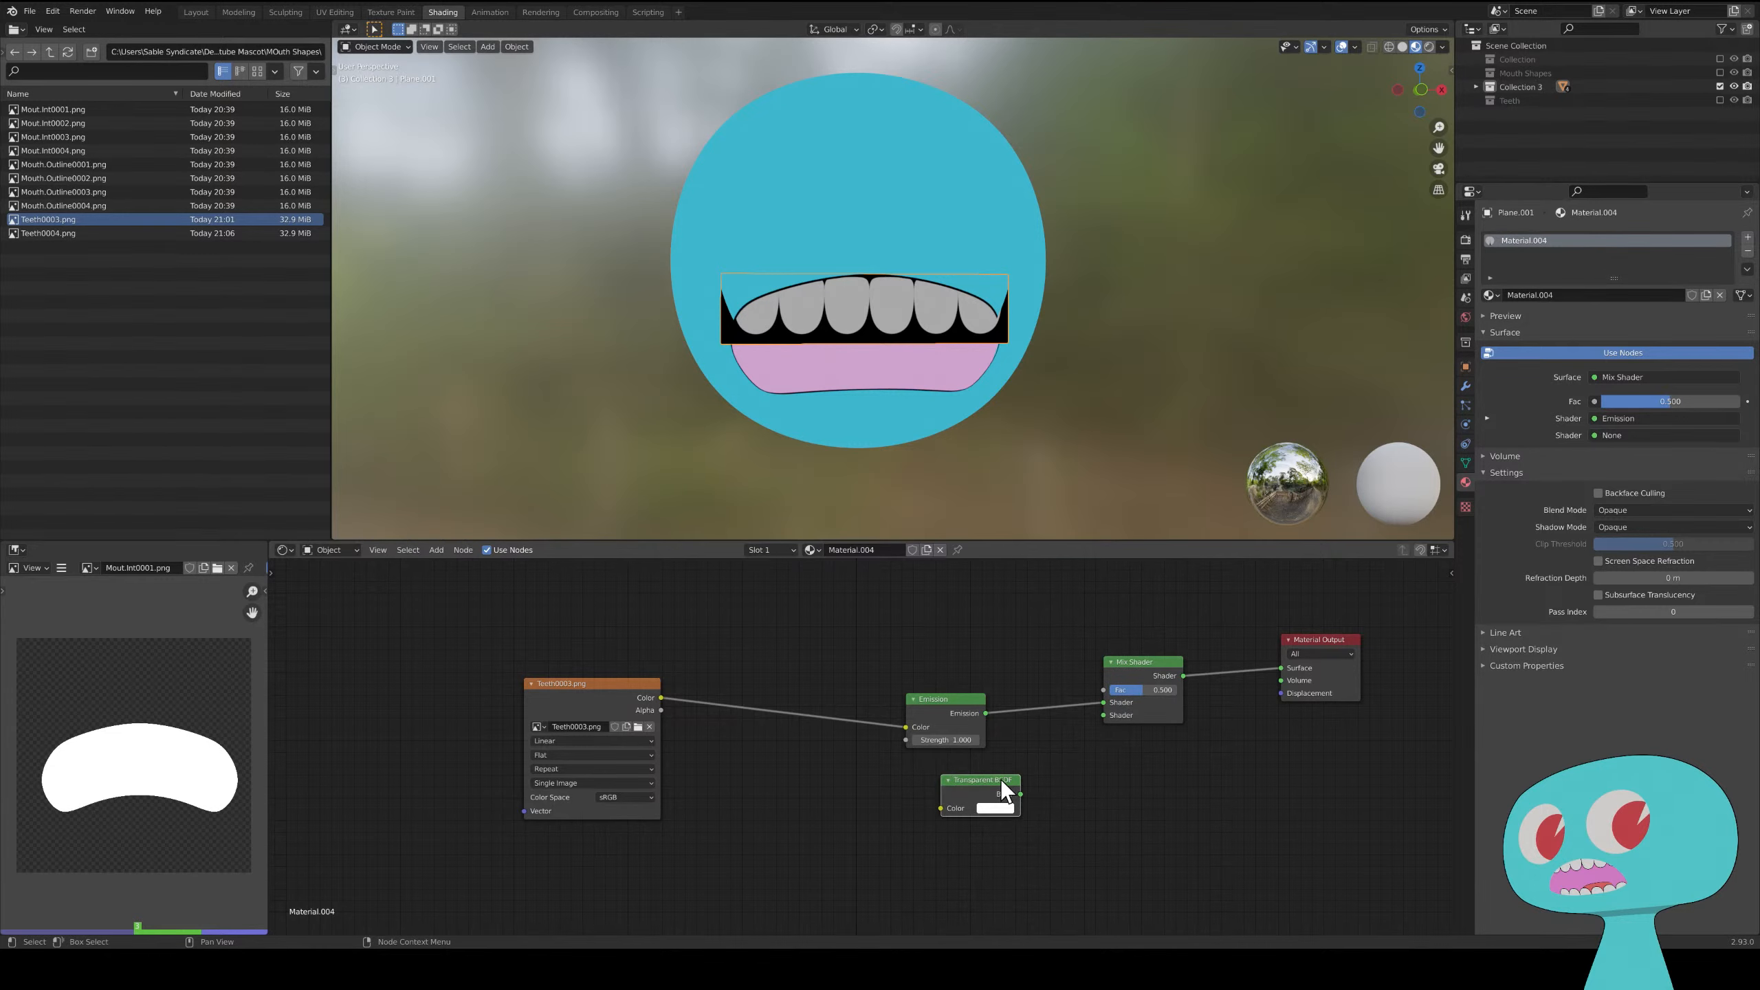
left_click_drag(1022, 794, 1108, 704)
left_click_drag(1021, 794, 1108, 704)
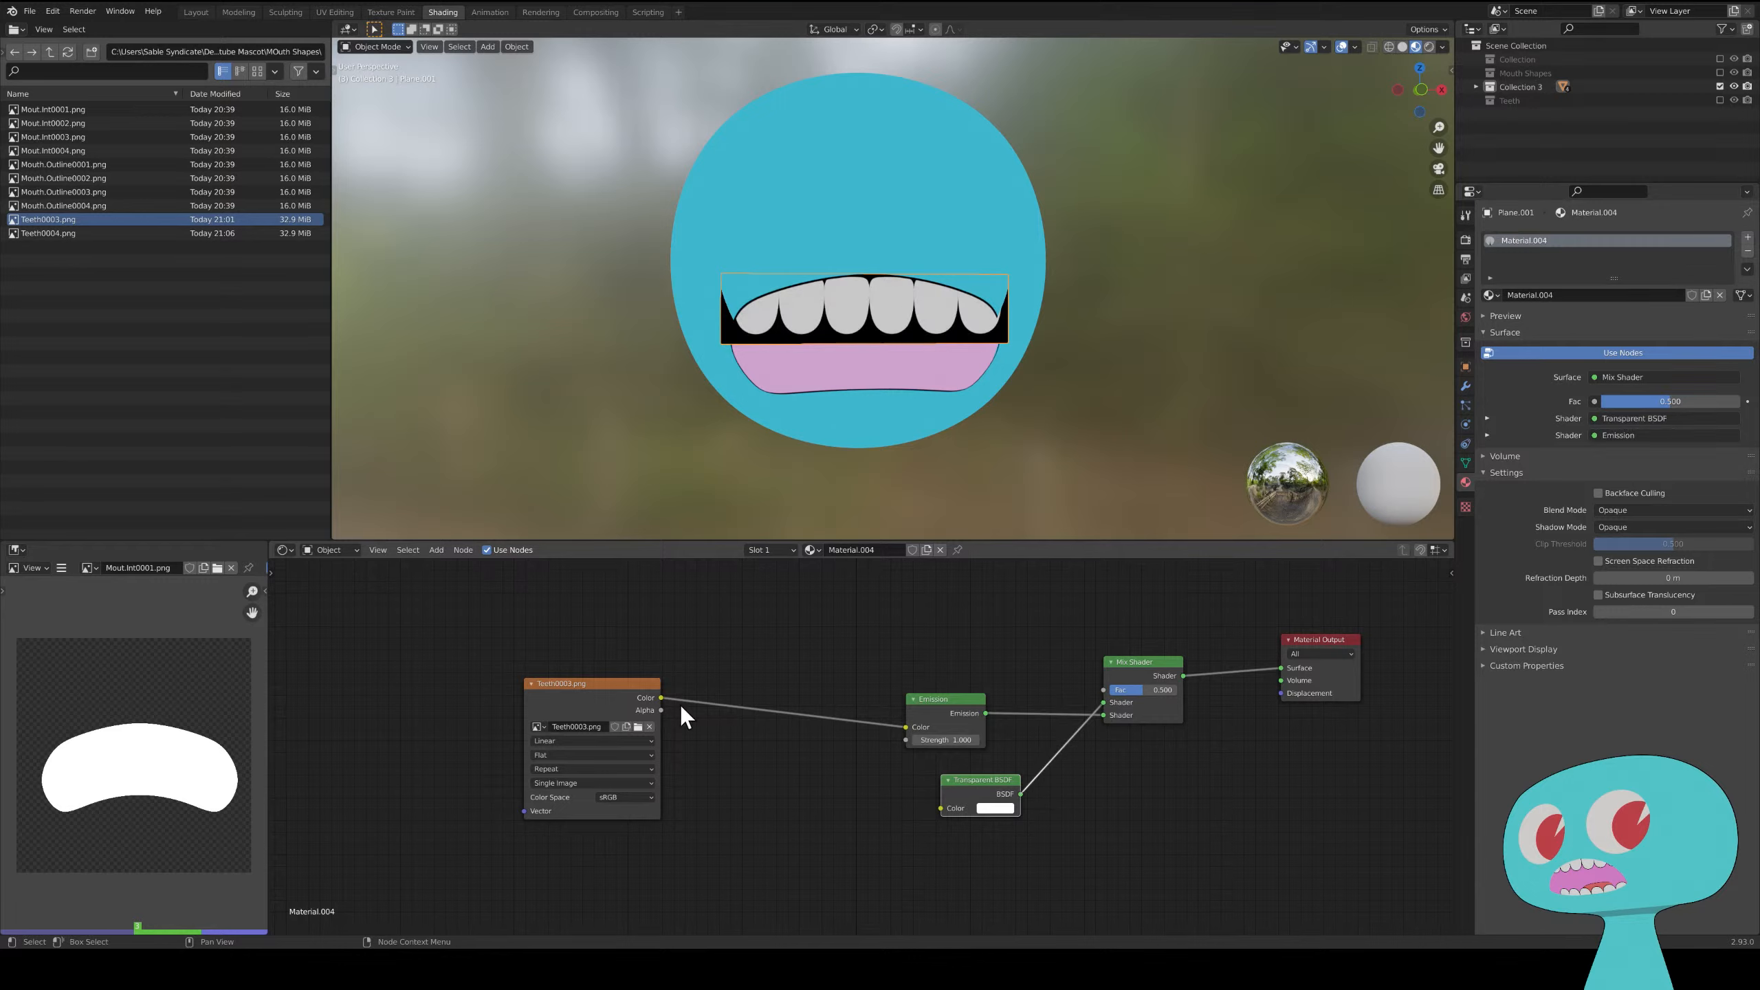
left_click_drag(662, 712, 1103, 691)
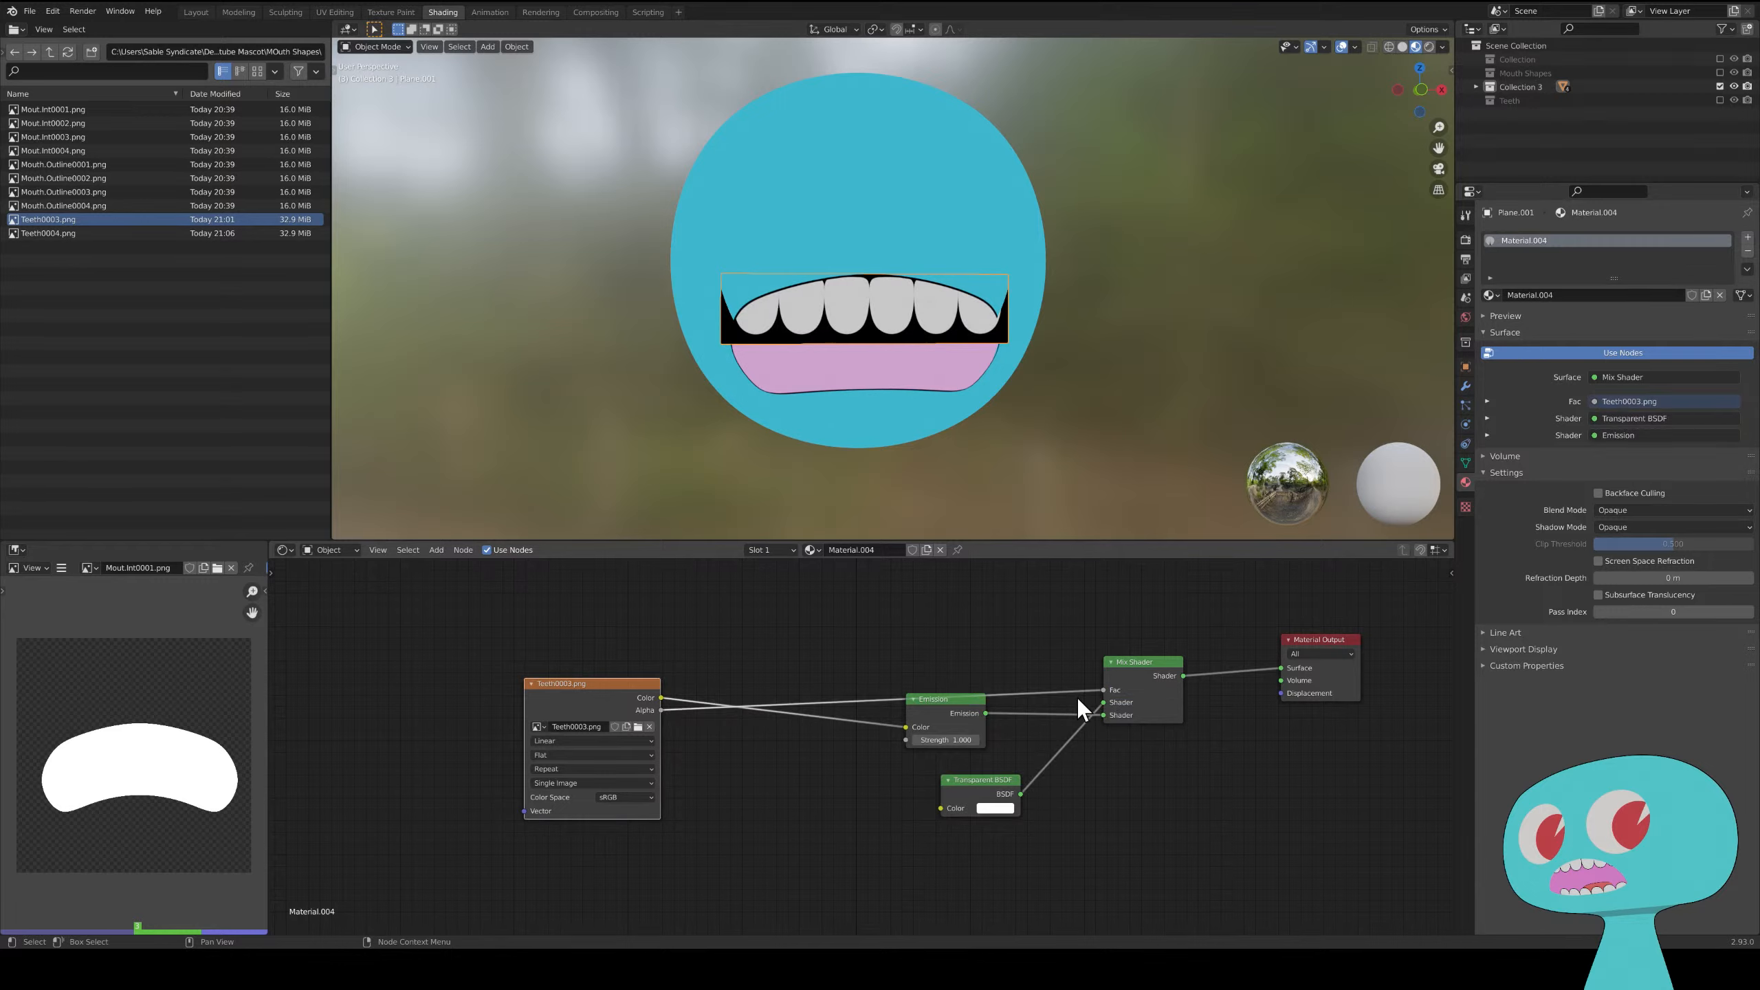
left_click(943, 709)
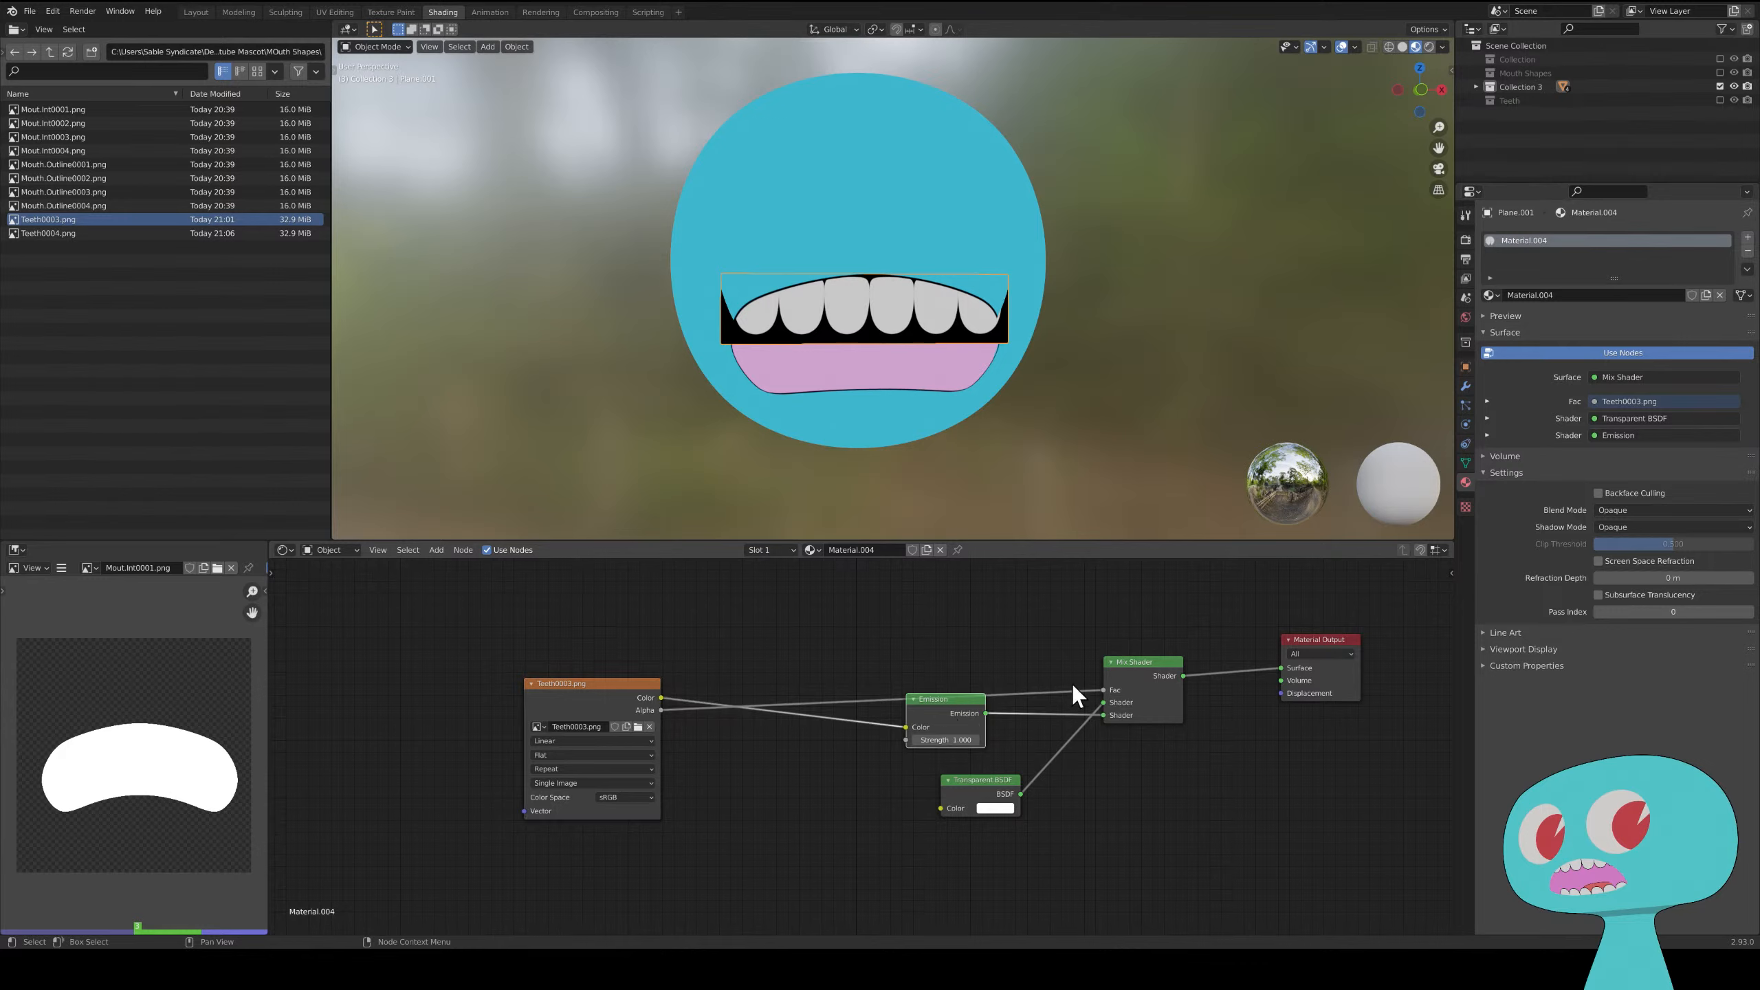
- Enable backface culling on the teeth material and set its blend mode to Alpha Hashed
left_click(1642, 491)
left_click(1645, 506)
left_click(1628, 557)
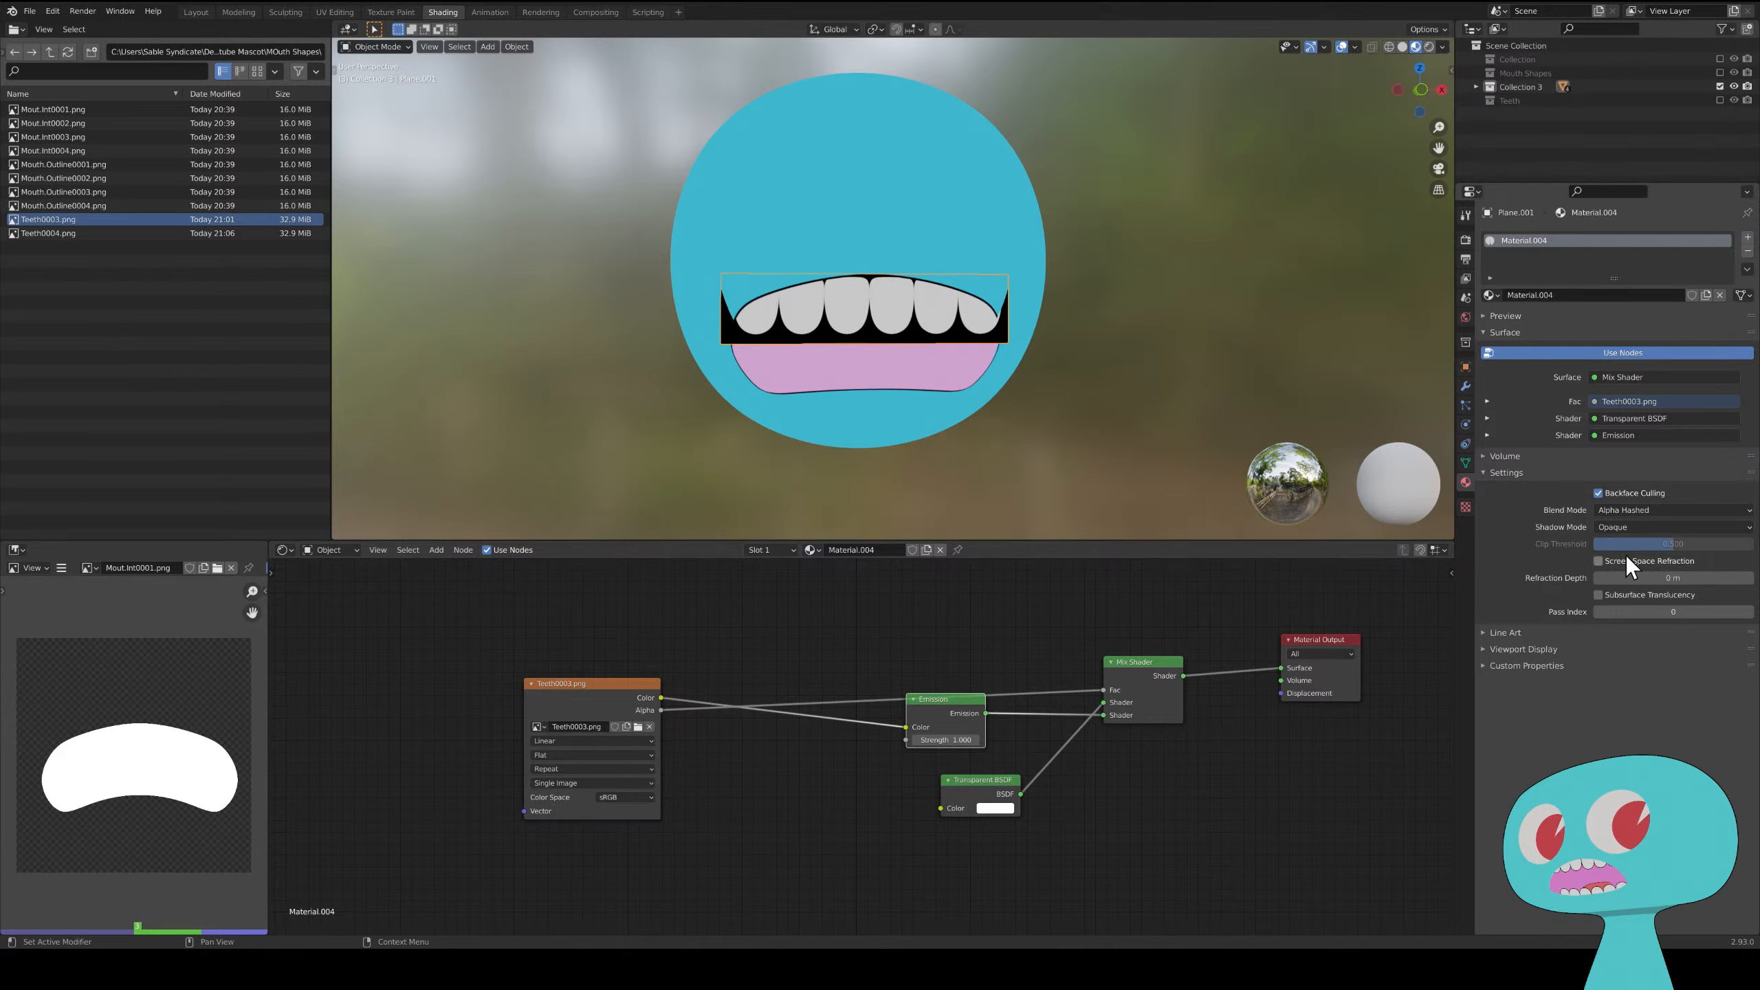
scroll(866, 347, "up", 8)
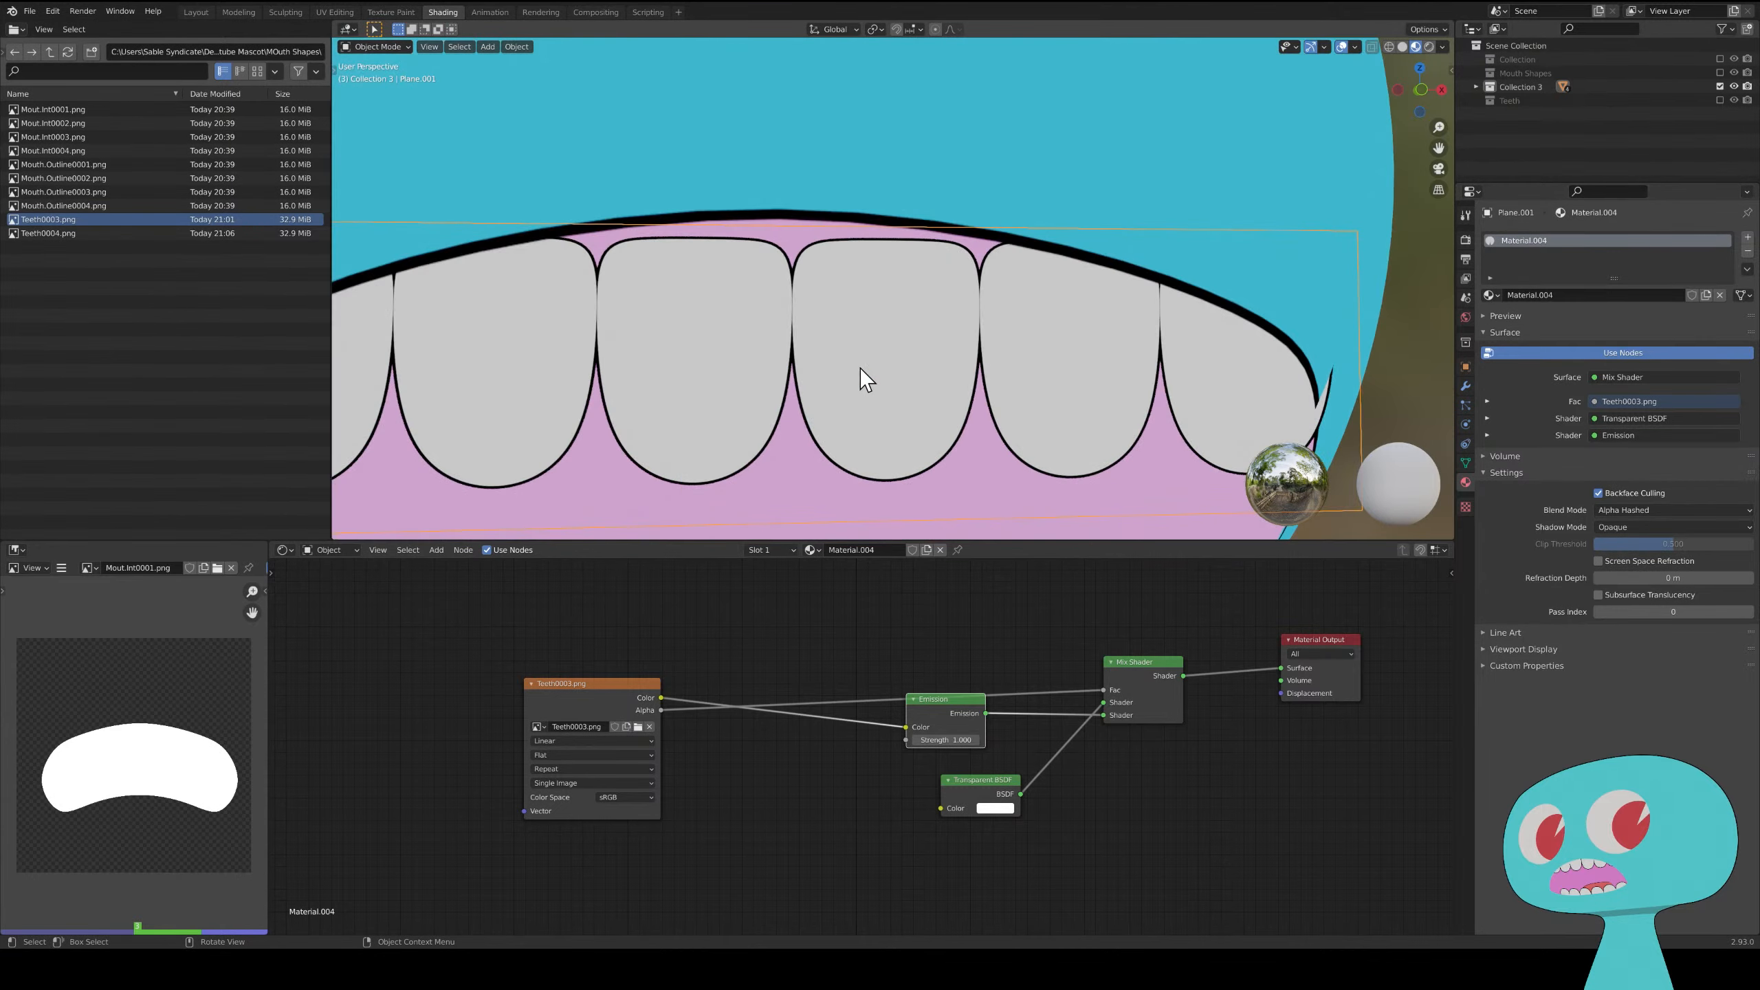
scroll(861, 378, "down", 5)
middle_click_drag(829, 397, 1329, 276)
scroll(829, 397, "down", 2)
- Add a Subdivision Surface modifier to the teeth plane, set to Simple with 4 viewport and 4 render levels
left_click(1466, 386)
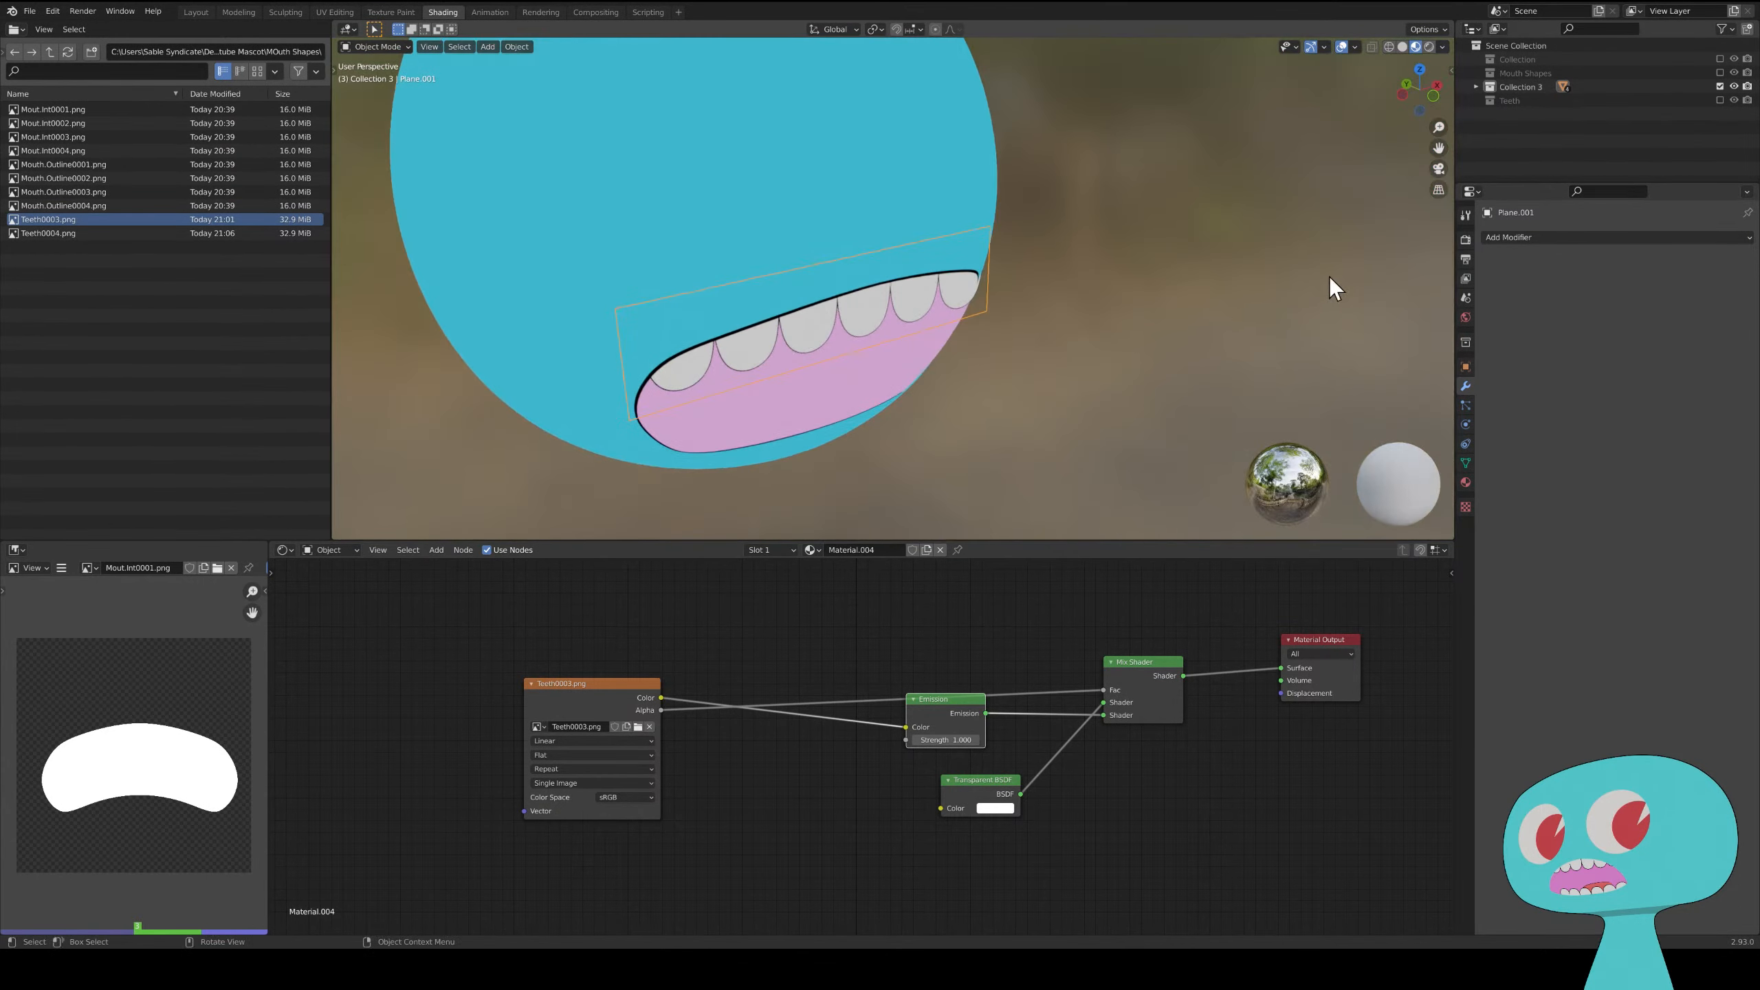
left_click(1579, 237)
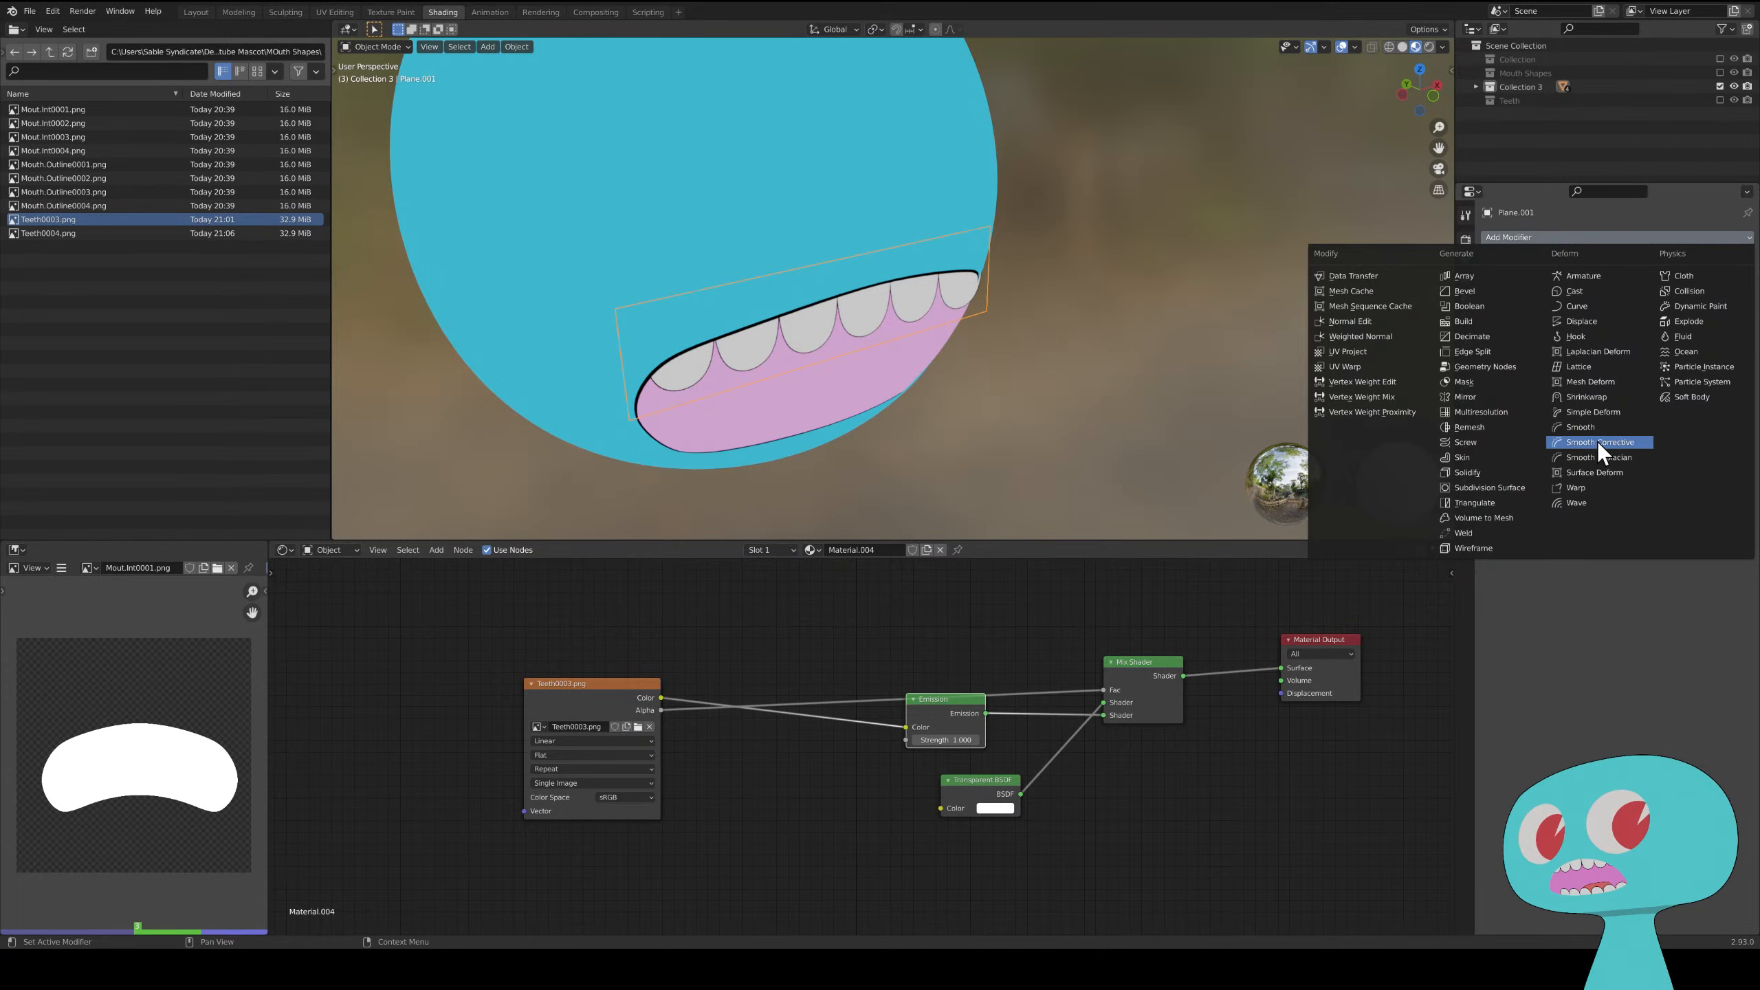
left_click(1493, 487)
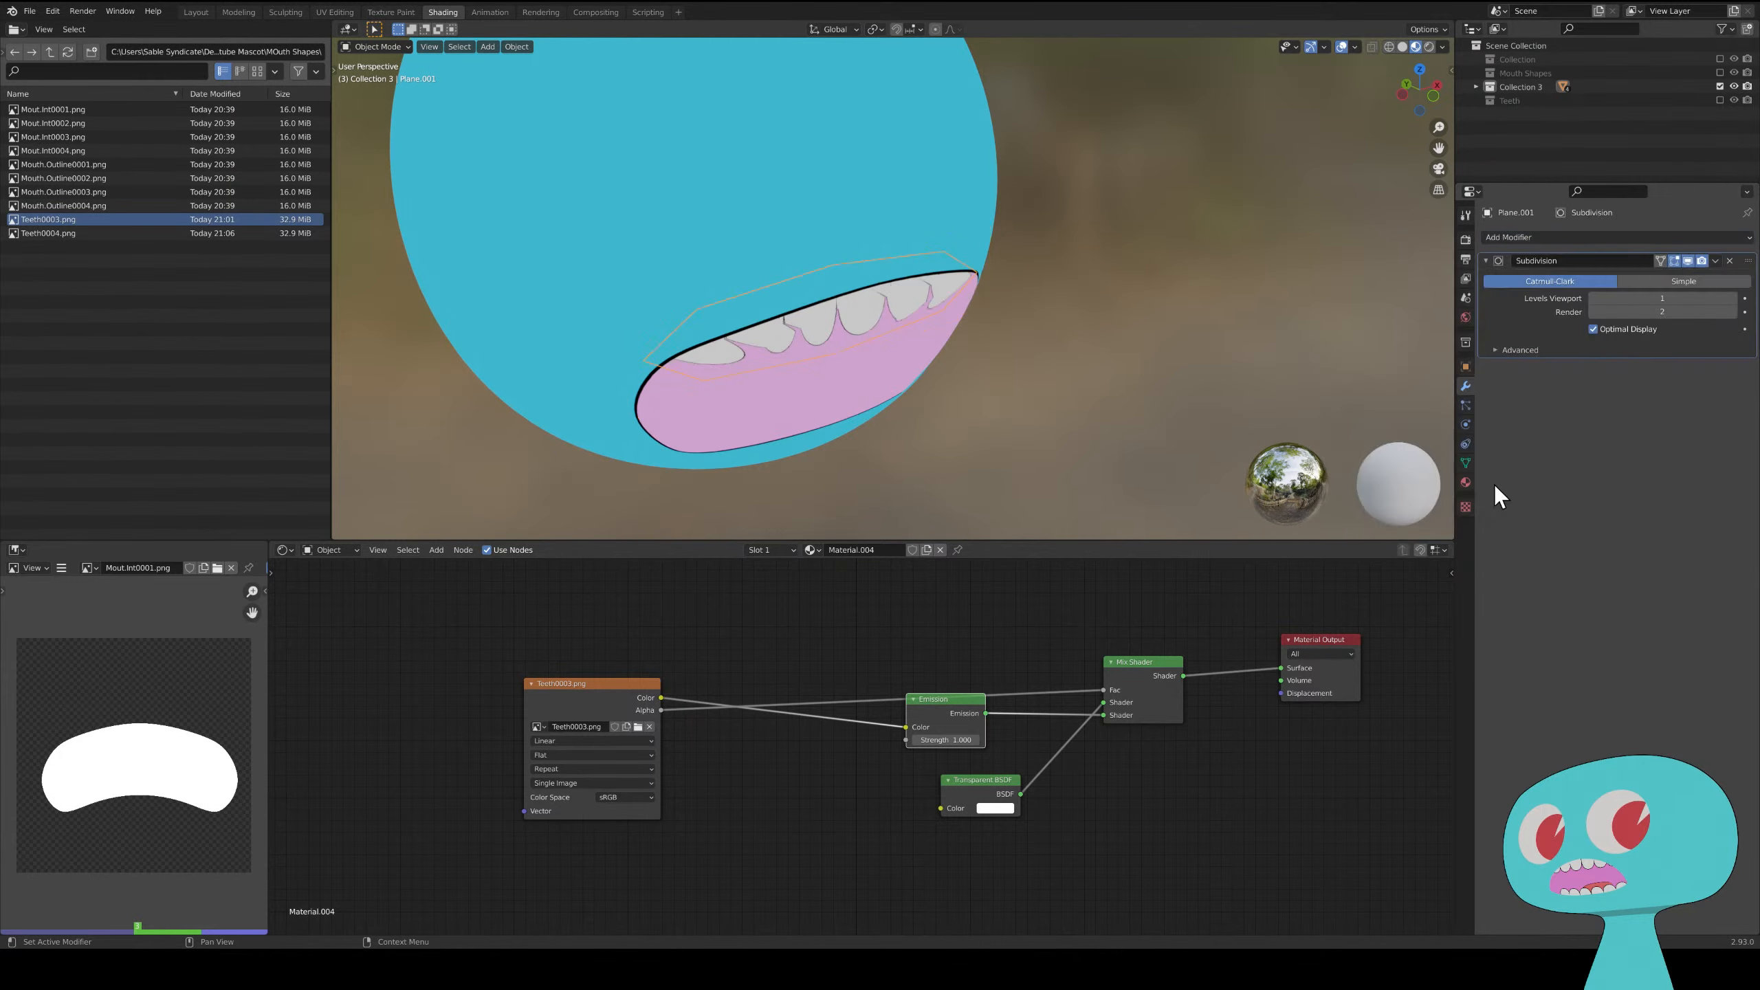
middle_click_drag(1068, 416, 1023, 352)
left_click(1657, 285)
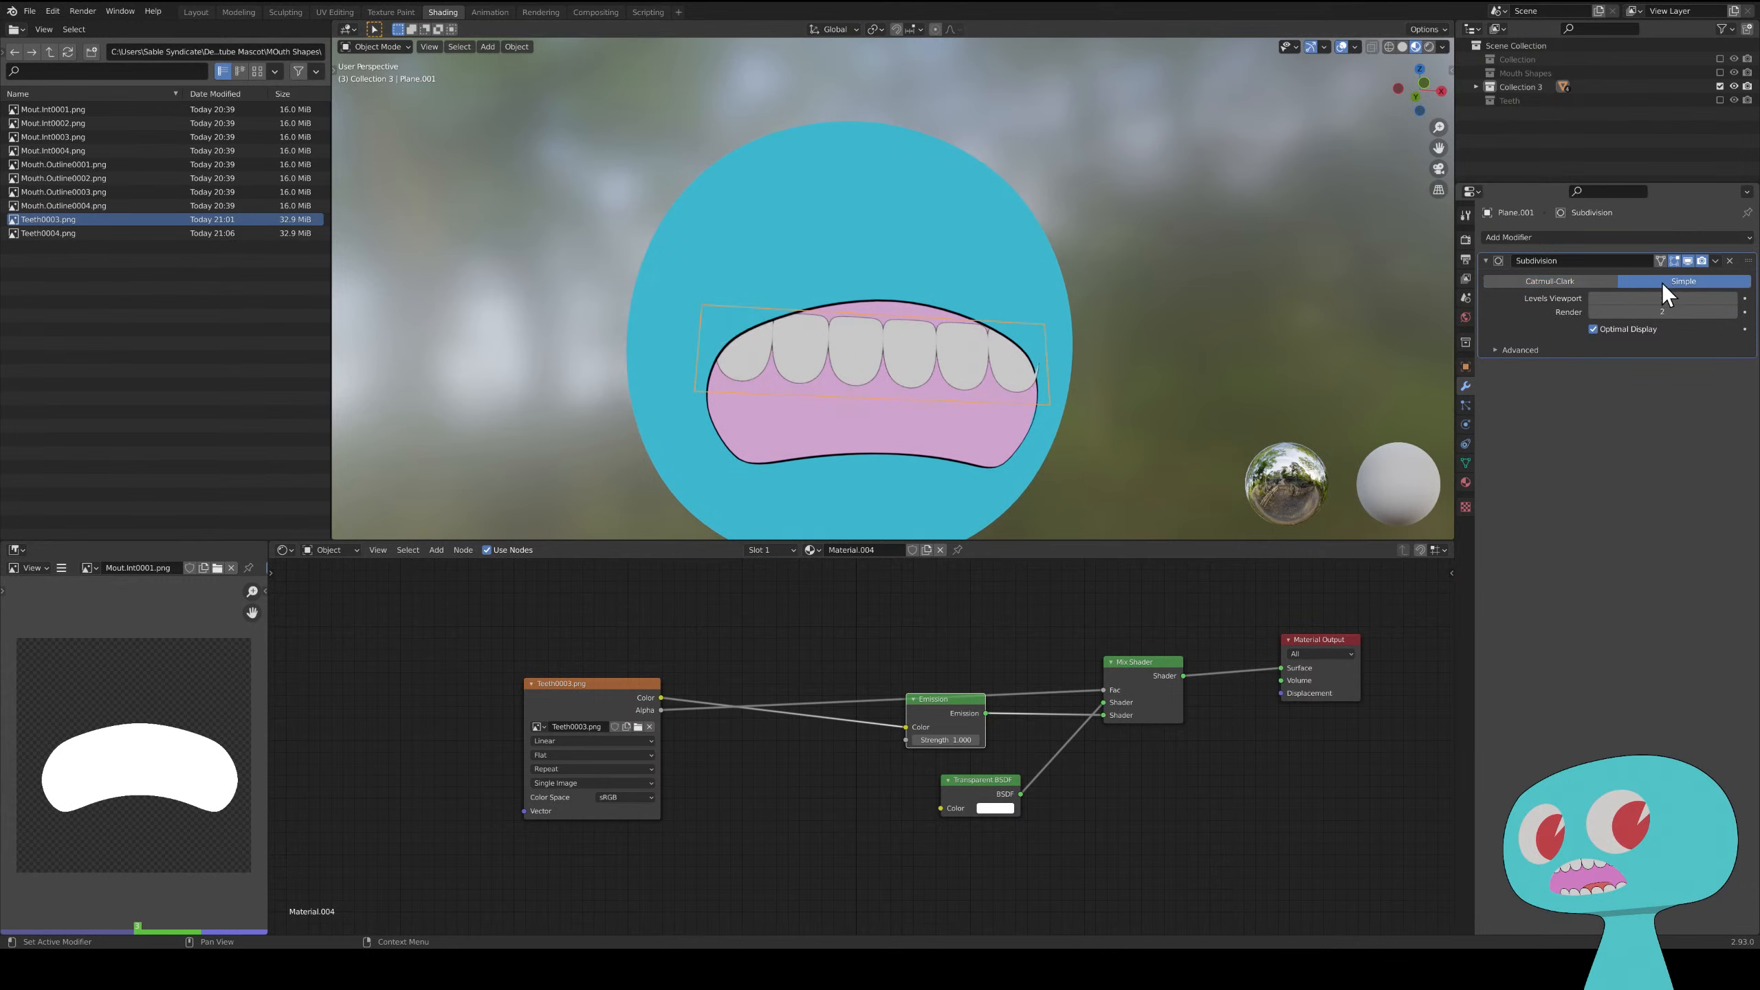
left_click(1734, 299)
left_click(1734, 298)
left_click(1733, 313)
left_click(1733, 312)
middle_click_drag(888, 366, 934, 384)
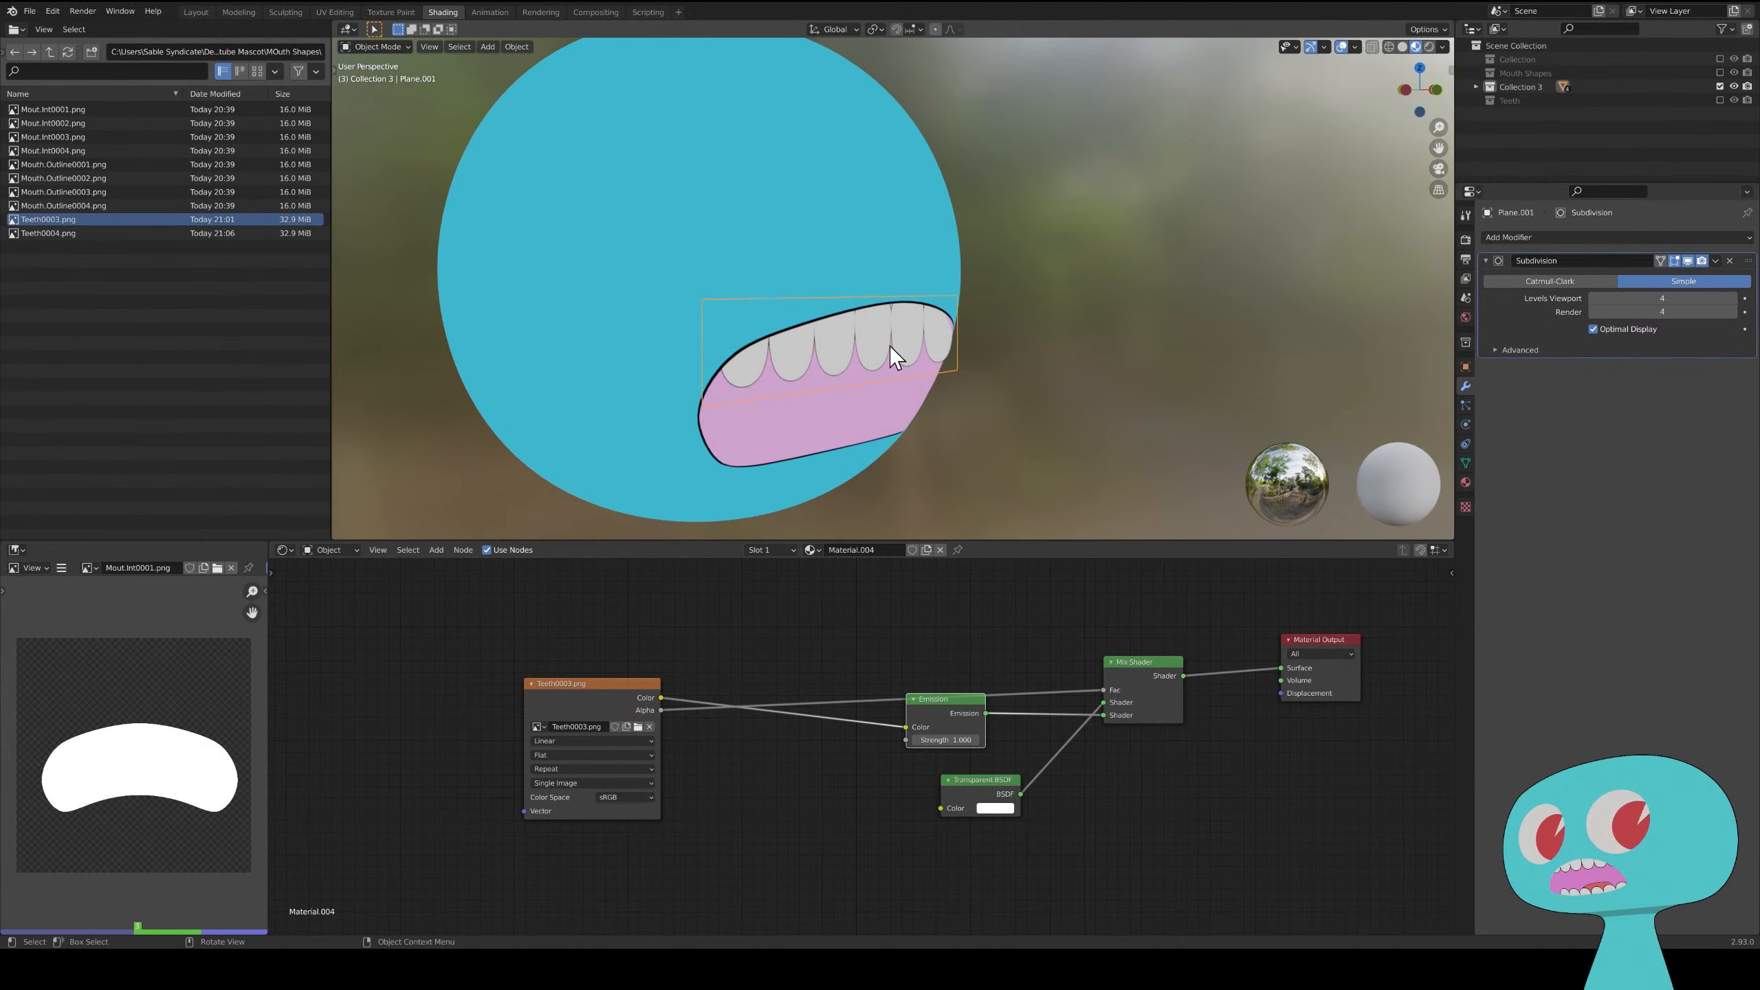
- Enable the wireframe overlay in the viewport and set its opacity to 0
left_click(1355, 47)
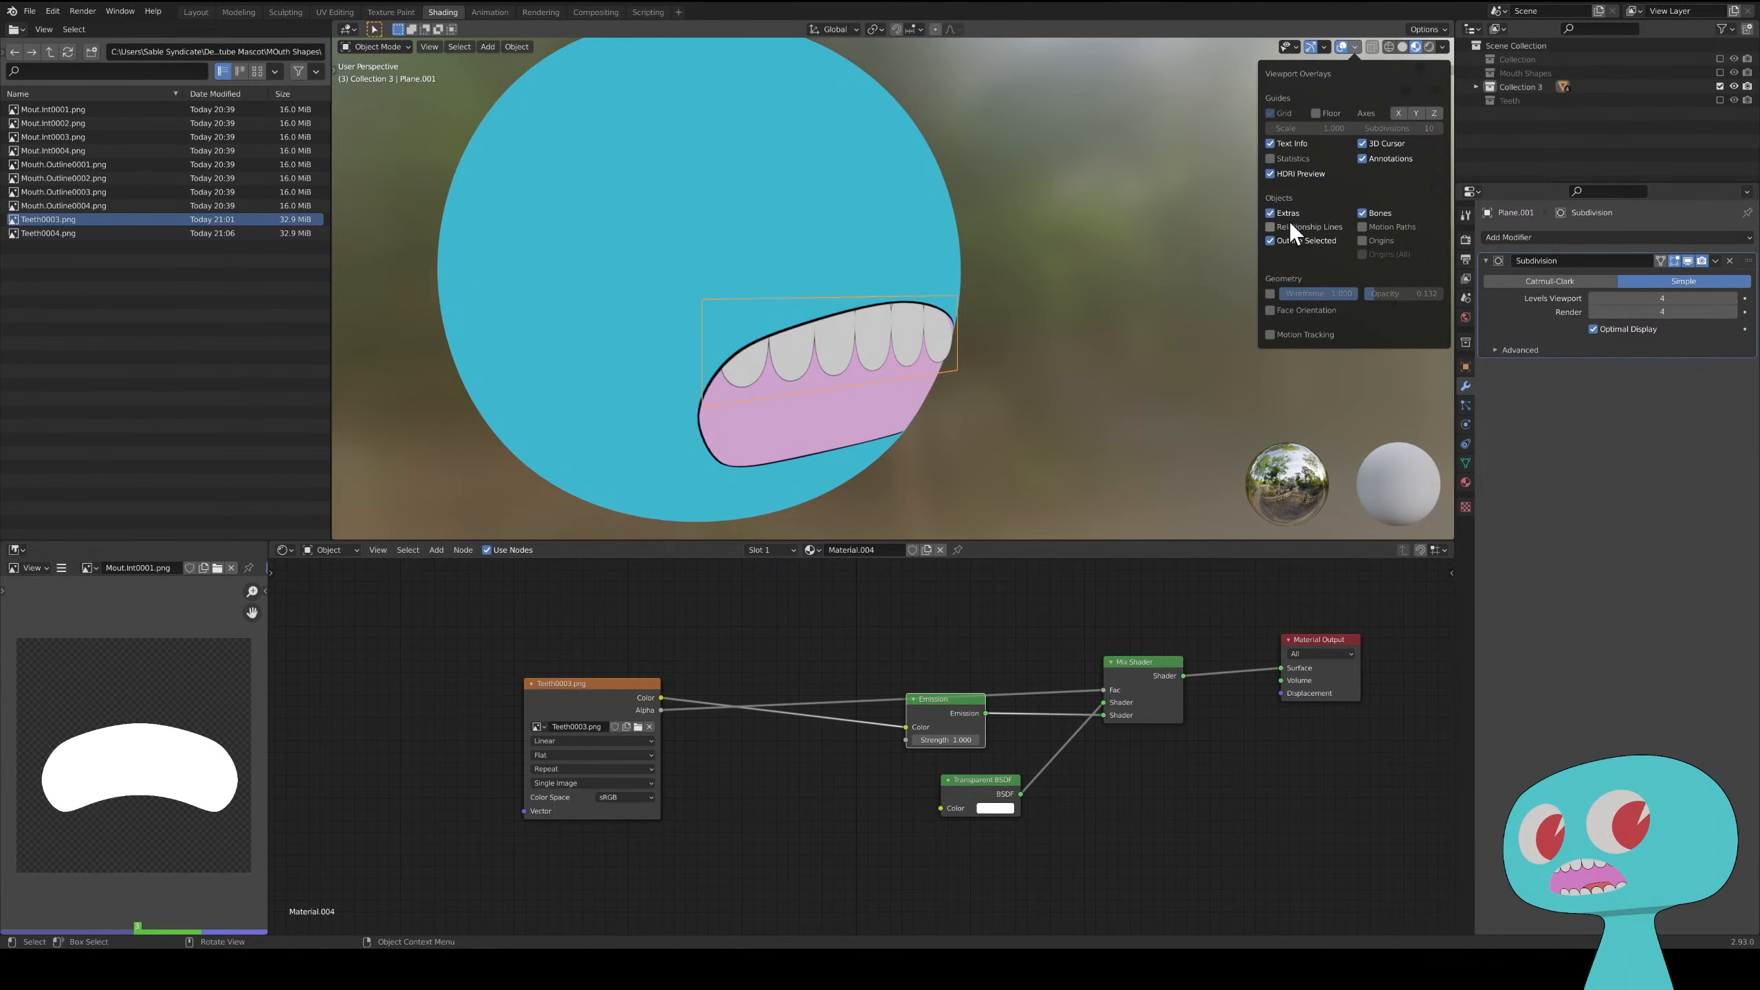
left_click(1271, 294)
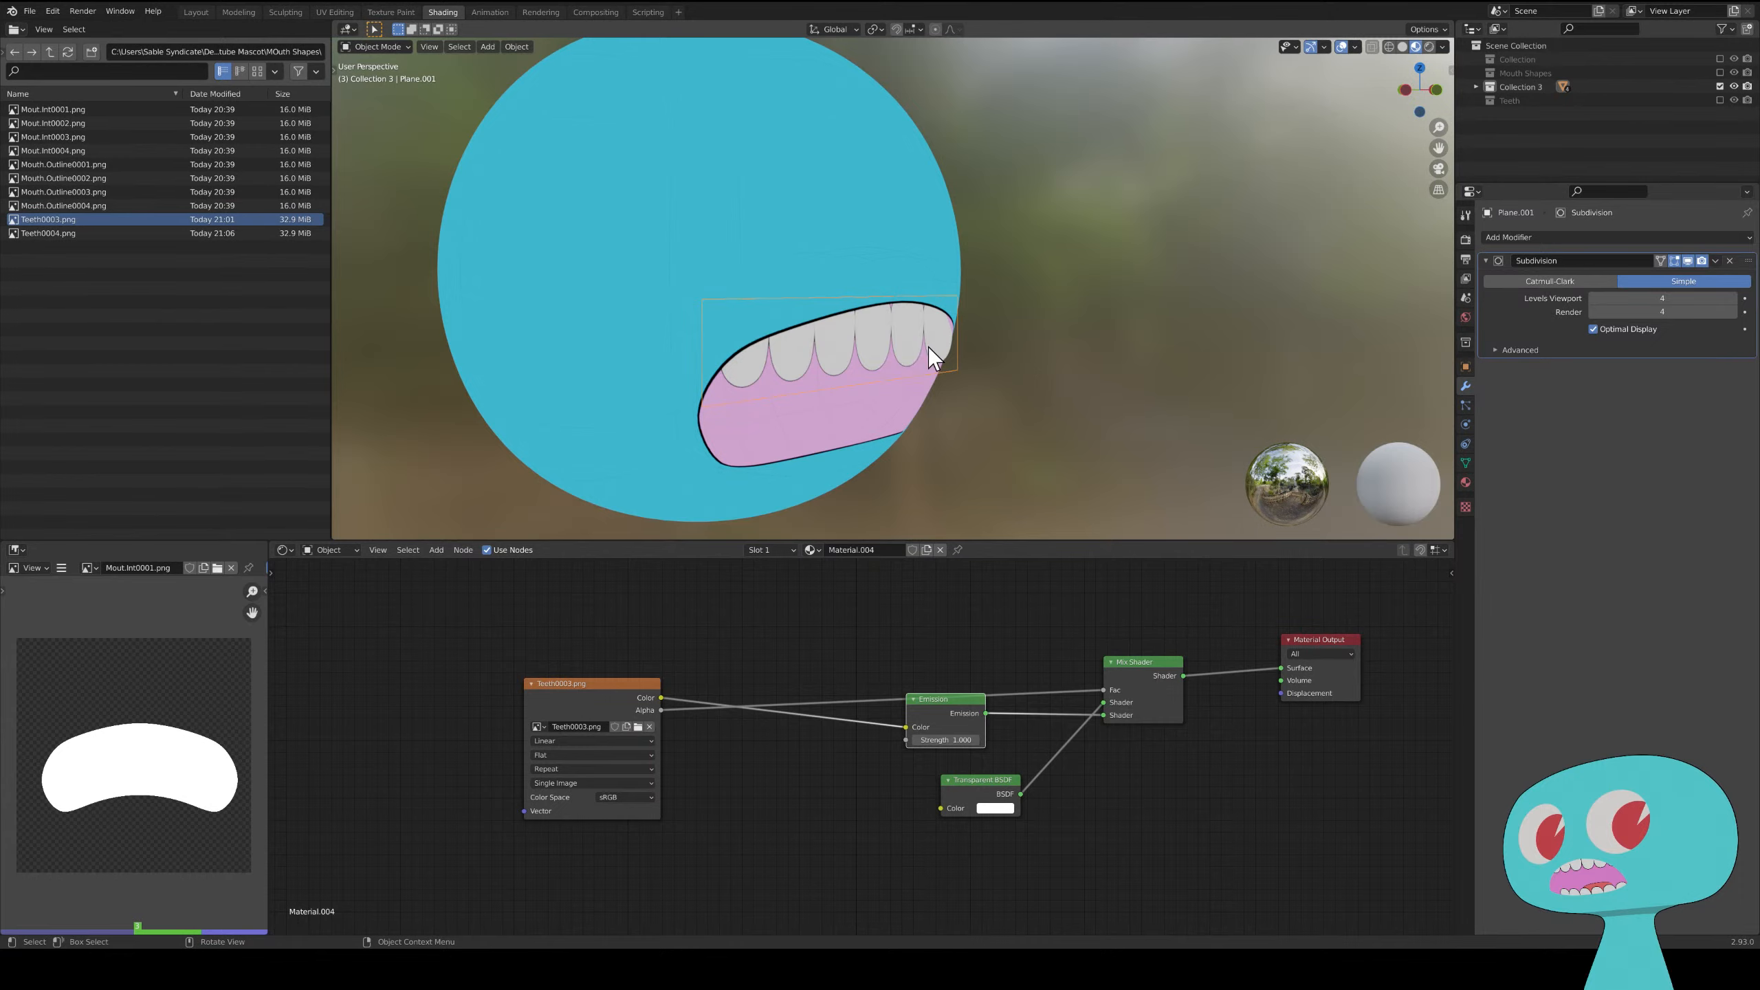
scroll(918, 353, "up", 6)
middle_click_drag(894, 360, 894, 267)
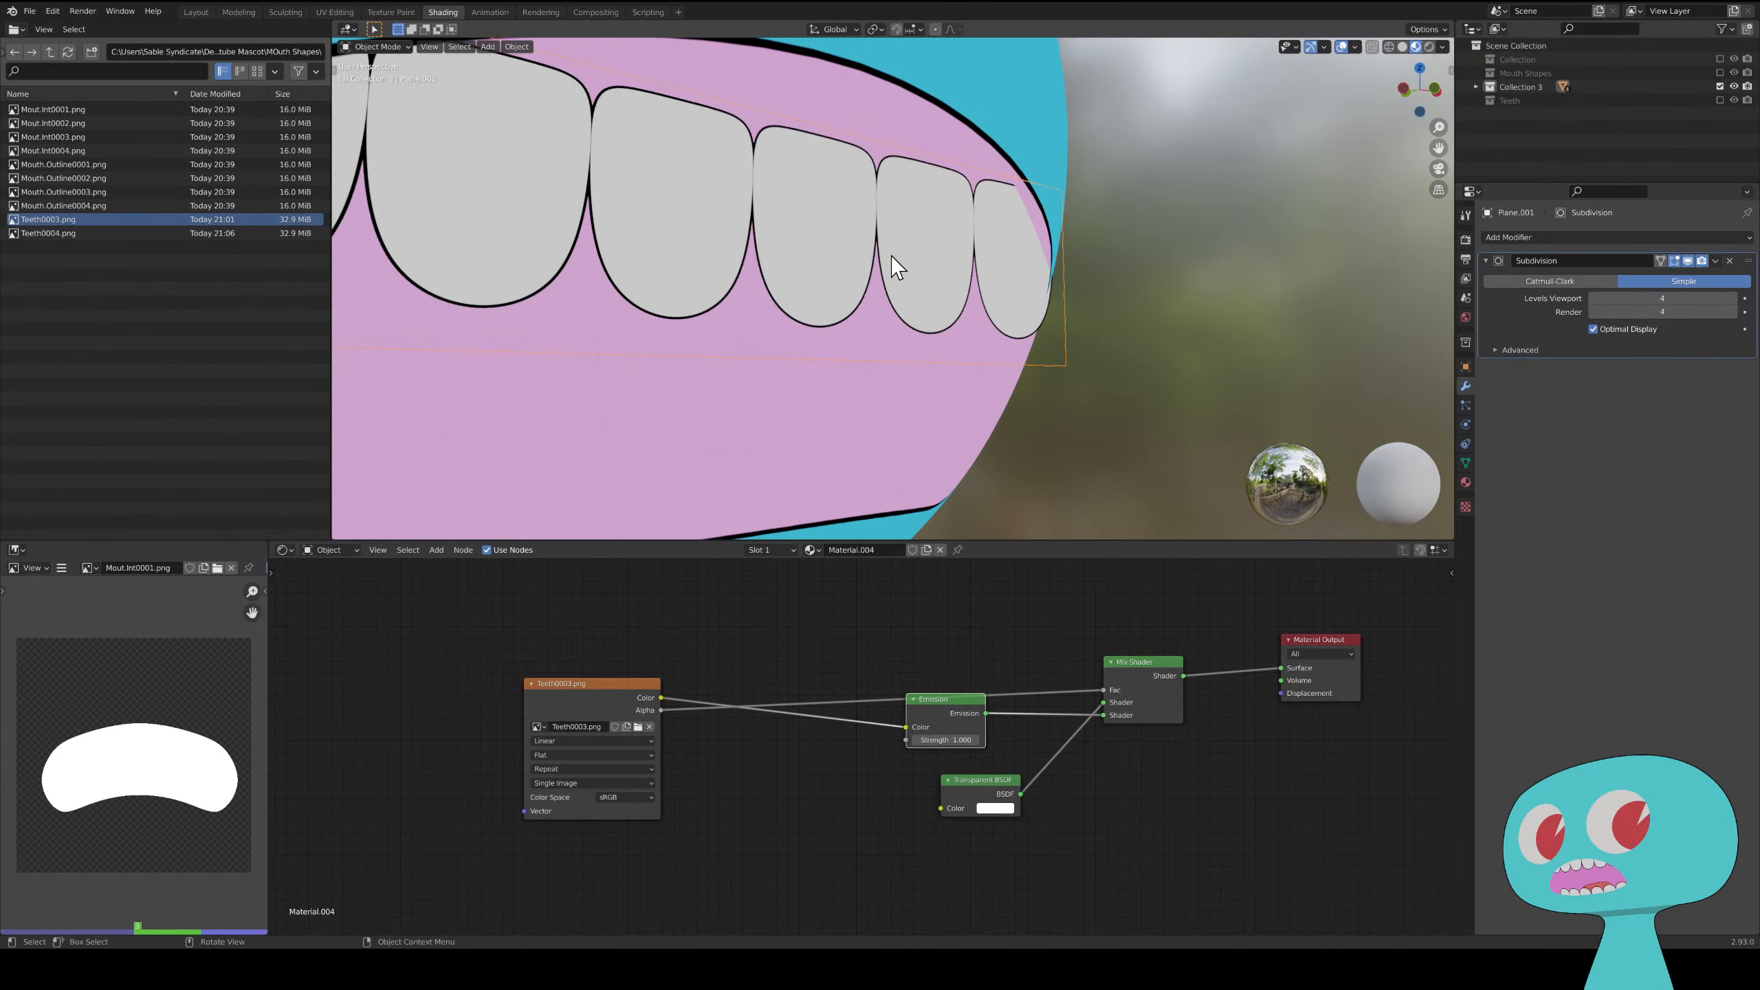
left_click(1351, 47)
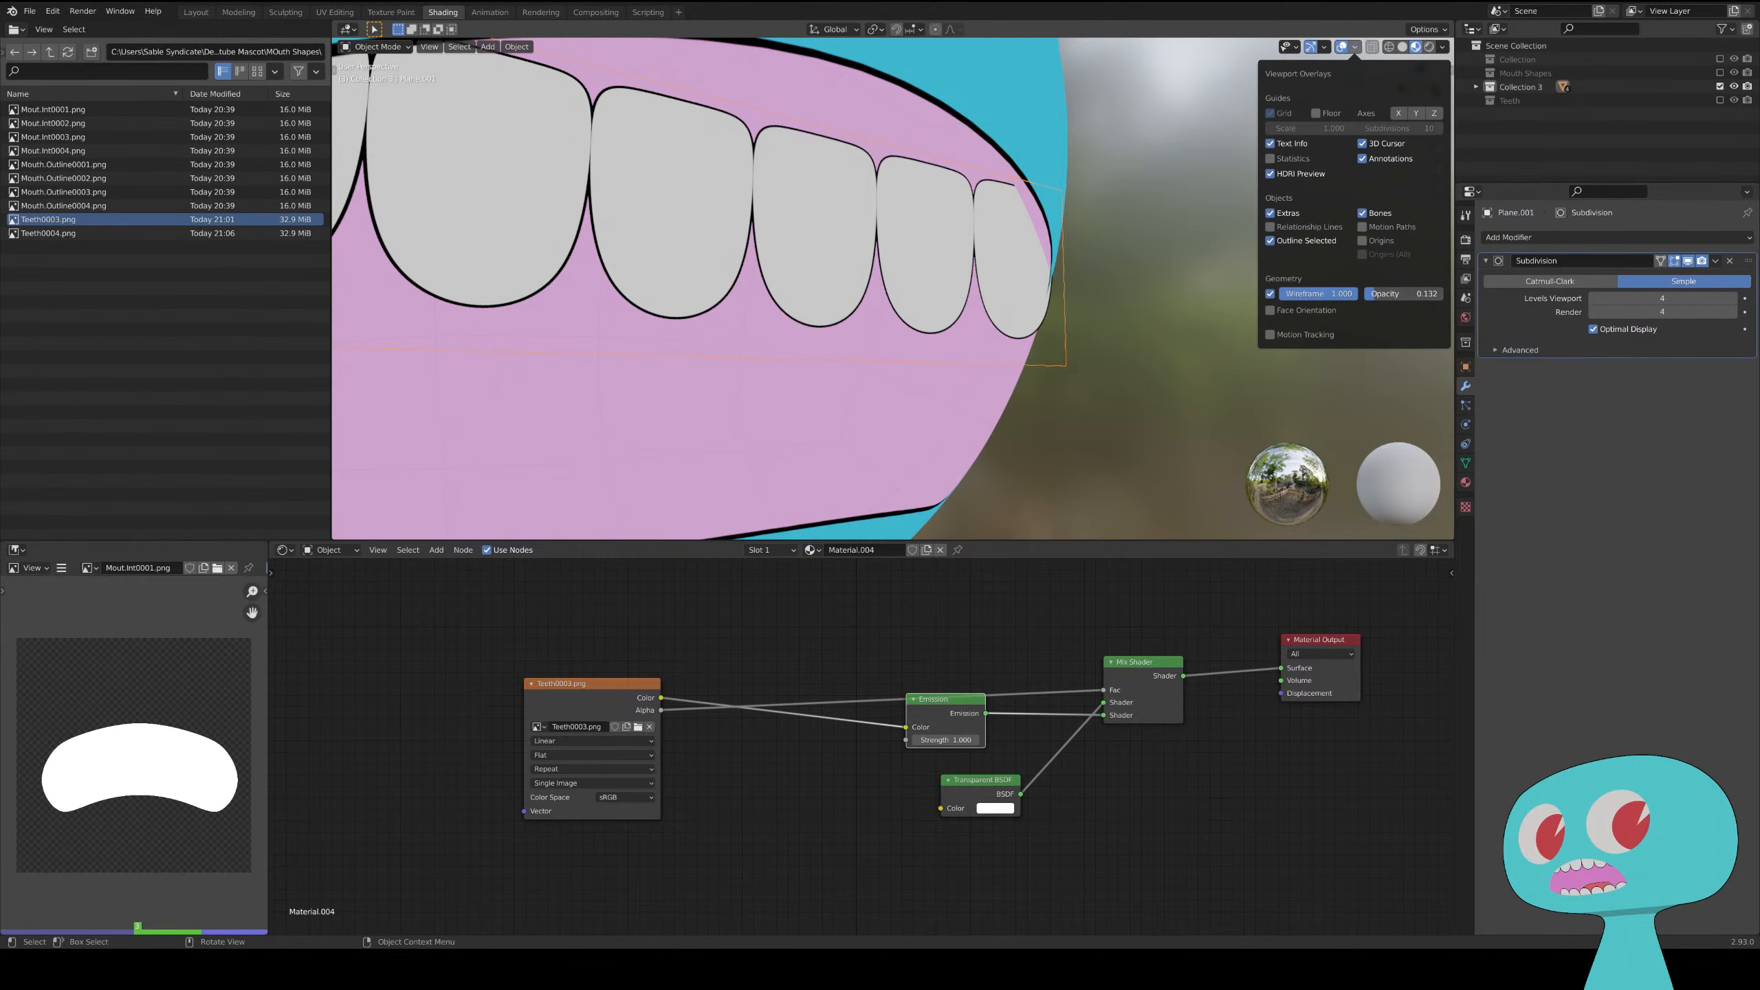
left_click(1270, 293)
left_click_drag(1407, 294, 1369, 294)
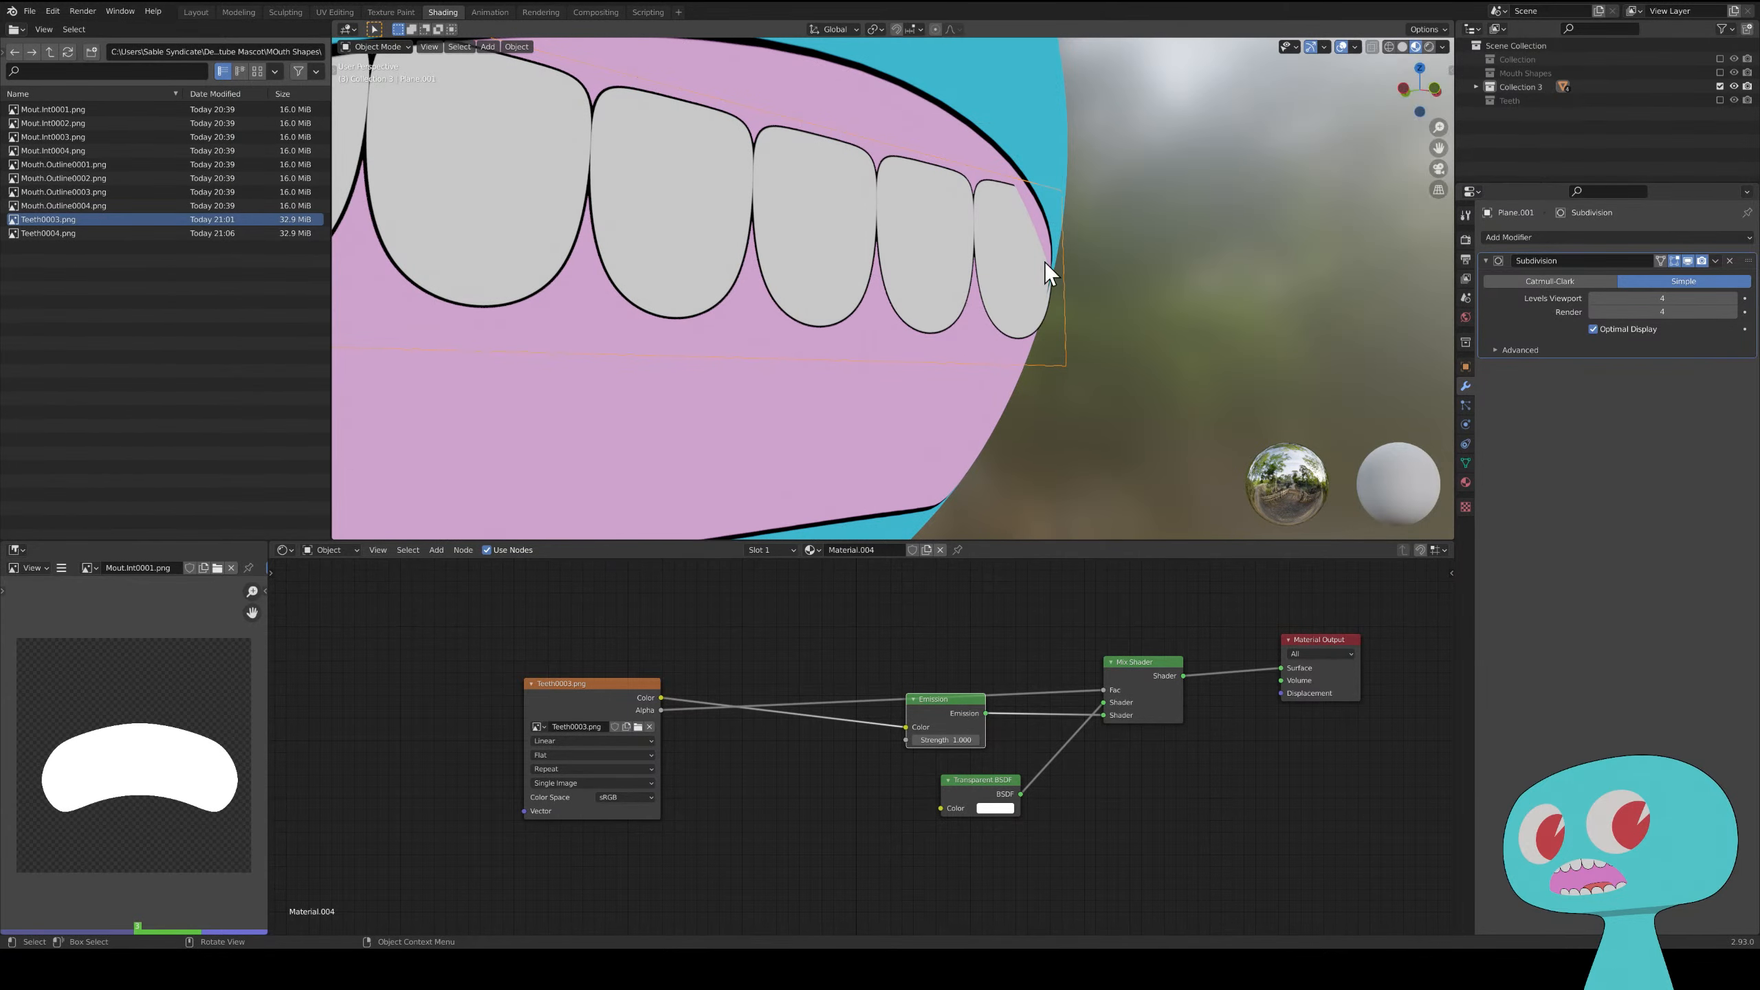
middle_click_drag(1046, 261, 790, 263)
key("grave")
left_click(771, 255)
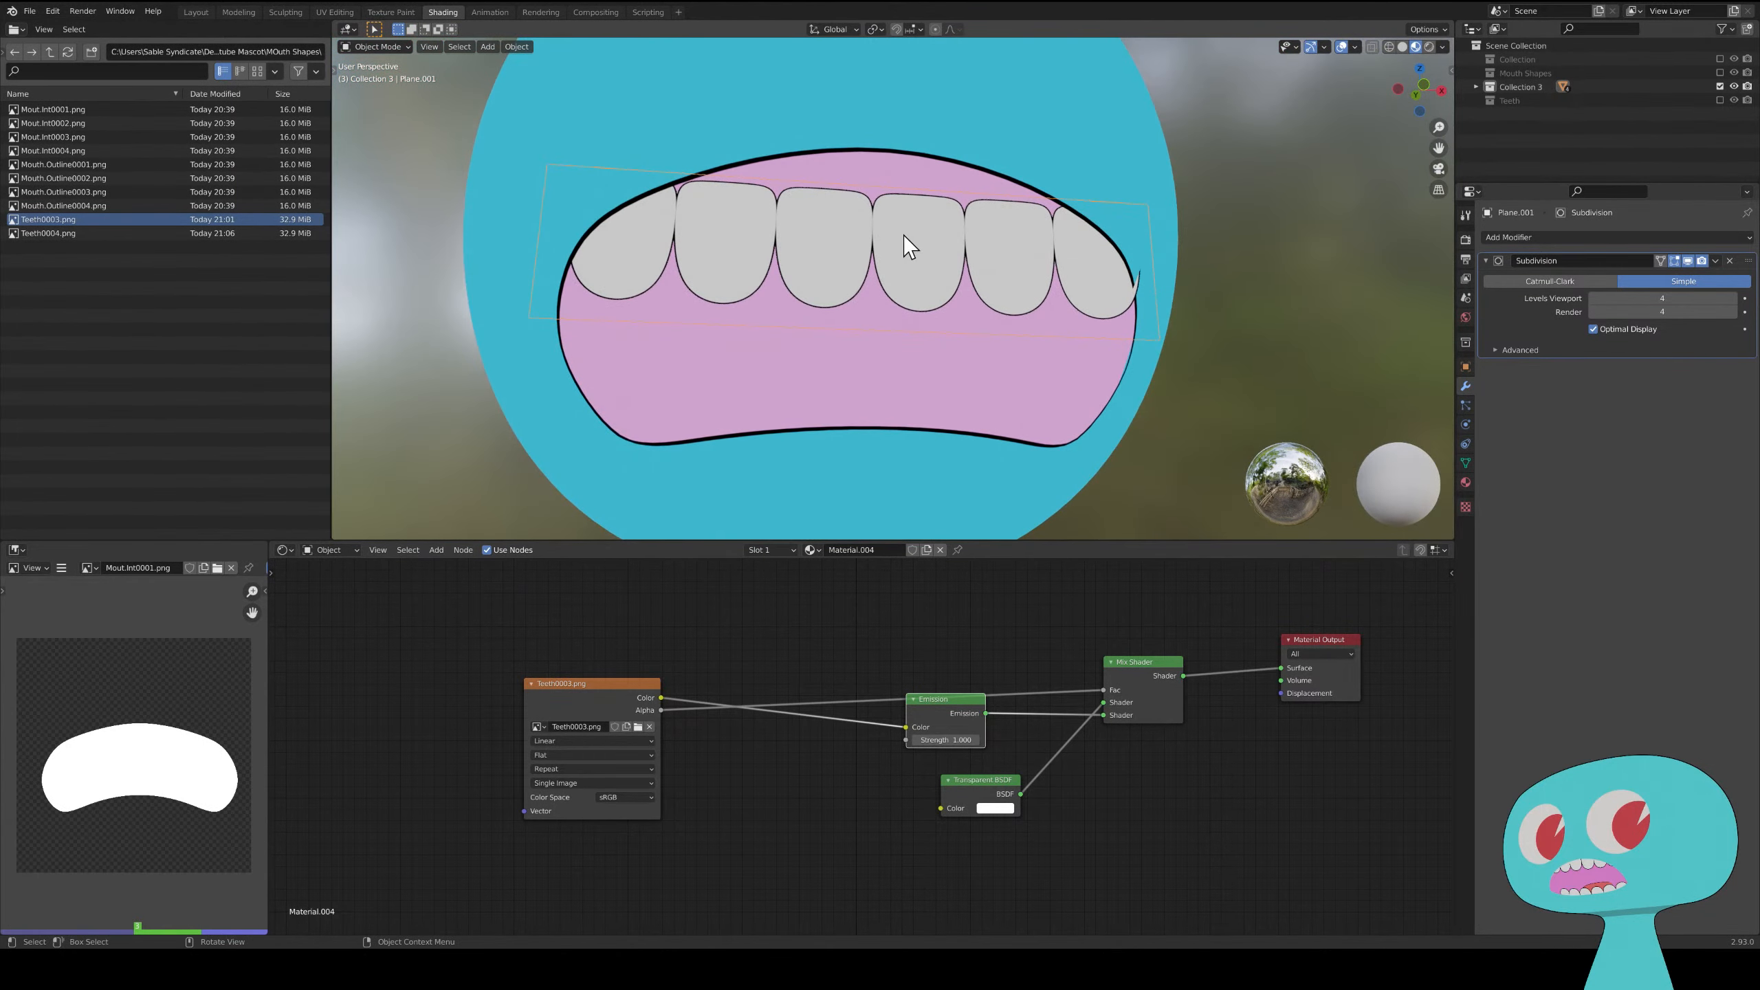
left_click(979, 273)
left_click(1017, 280)
- Turn on the face orientation overlay to examine the normals of the teeth and mouth, and switch it off again
left_click(1354, 47)
left_click(1274, 310)
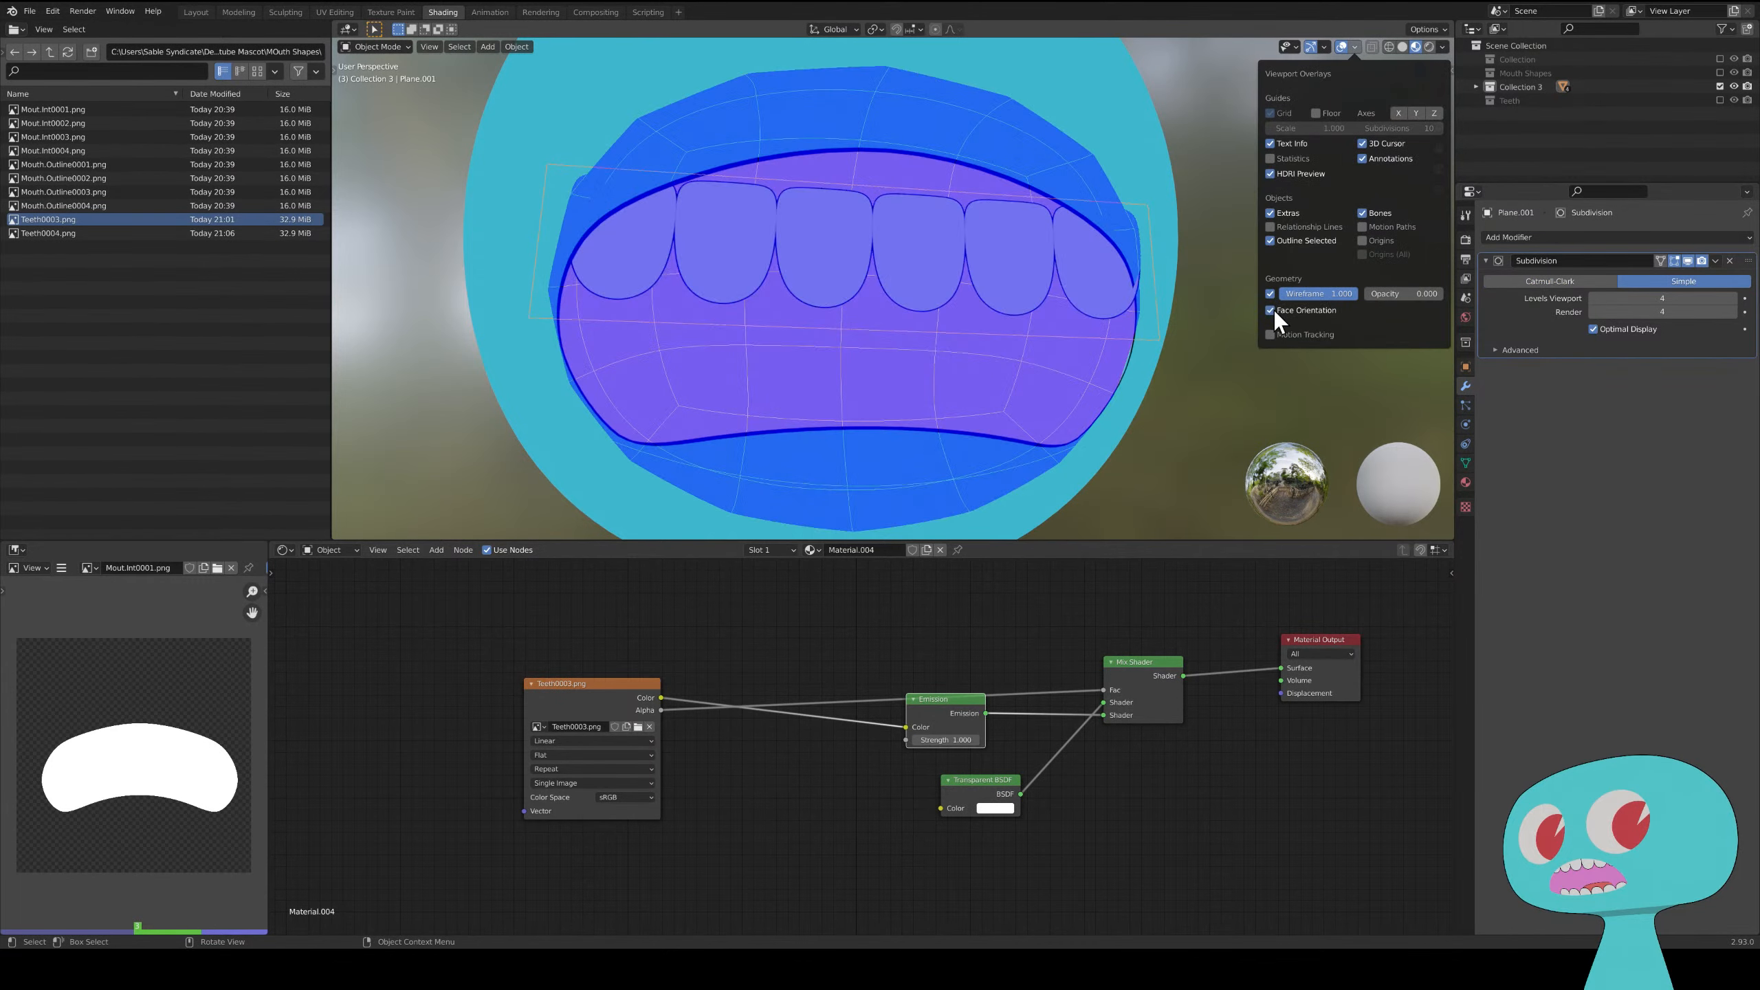
middle_click_drag(1092, 286, 1128, 291)
left_click(1354, 47)
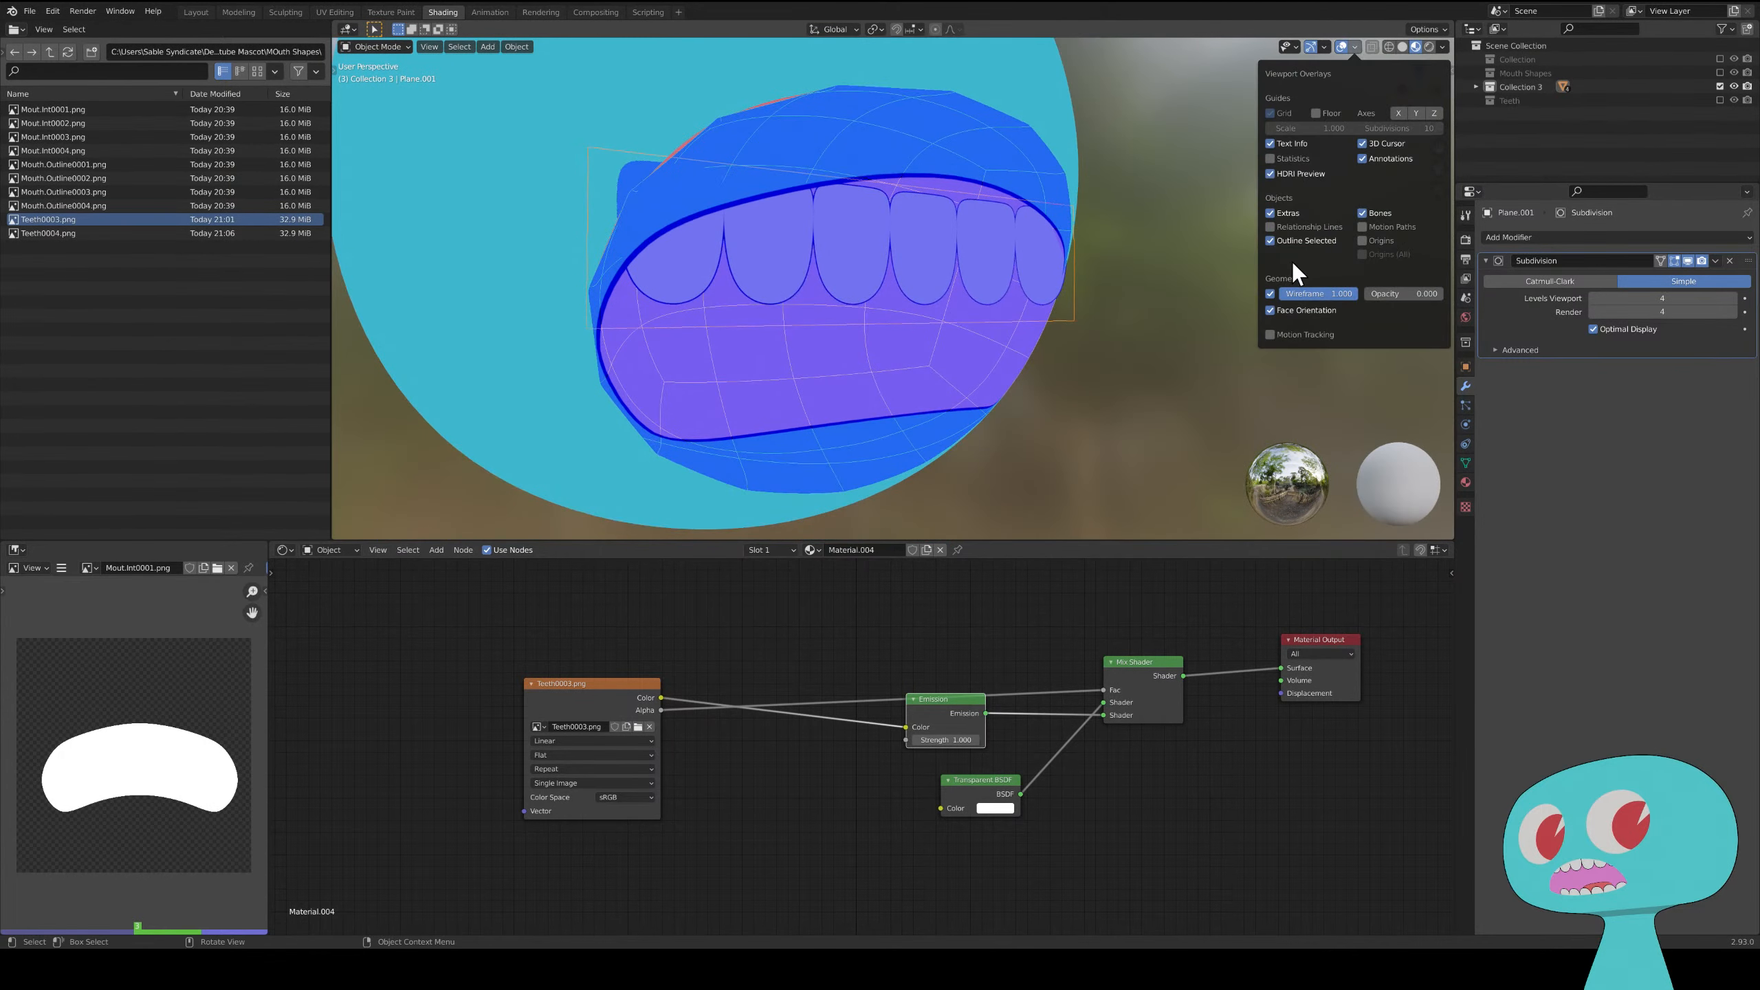
left_click(1271, 307)
scroll(997, 290, "down", 2)
middle_click_drag(995, 290, 954, 281)
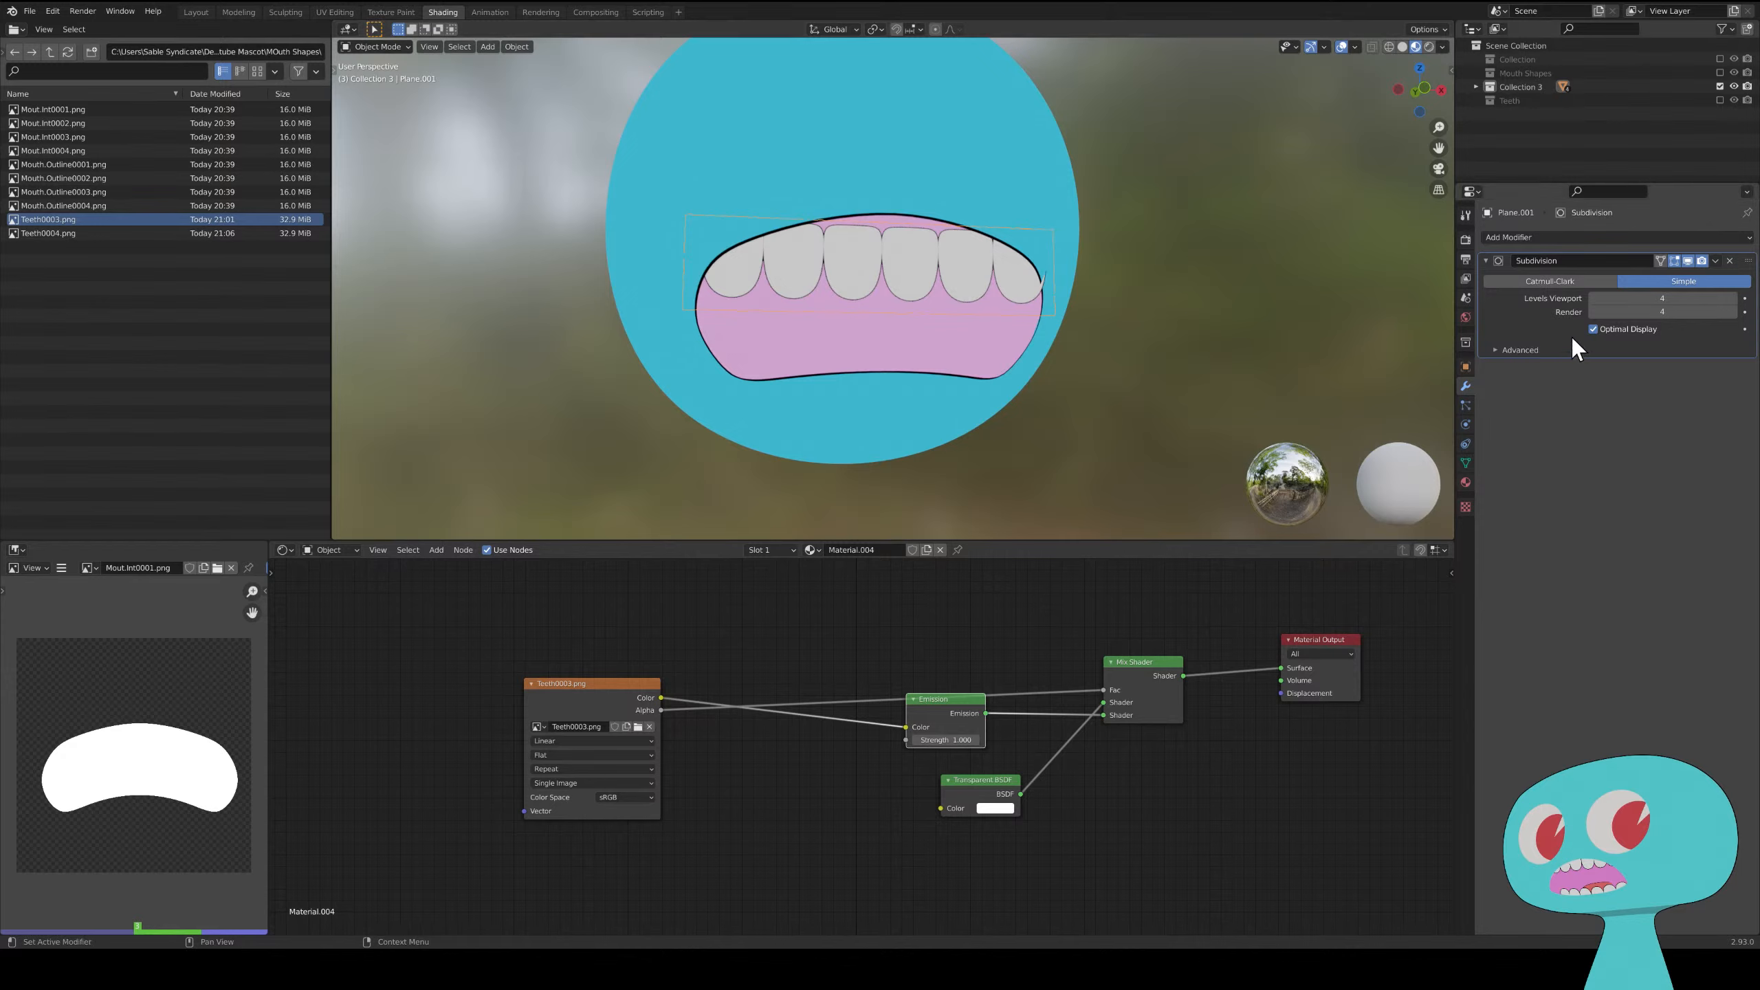
- Add a Simple Deform modifier to the teeth plane, set to Bend around the Z axis with an angle of 87.3°
left_click(1576, 236)
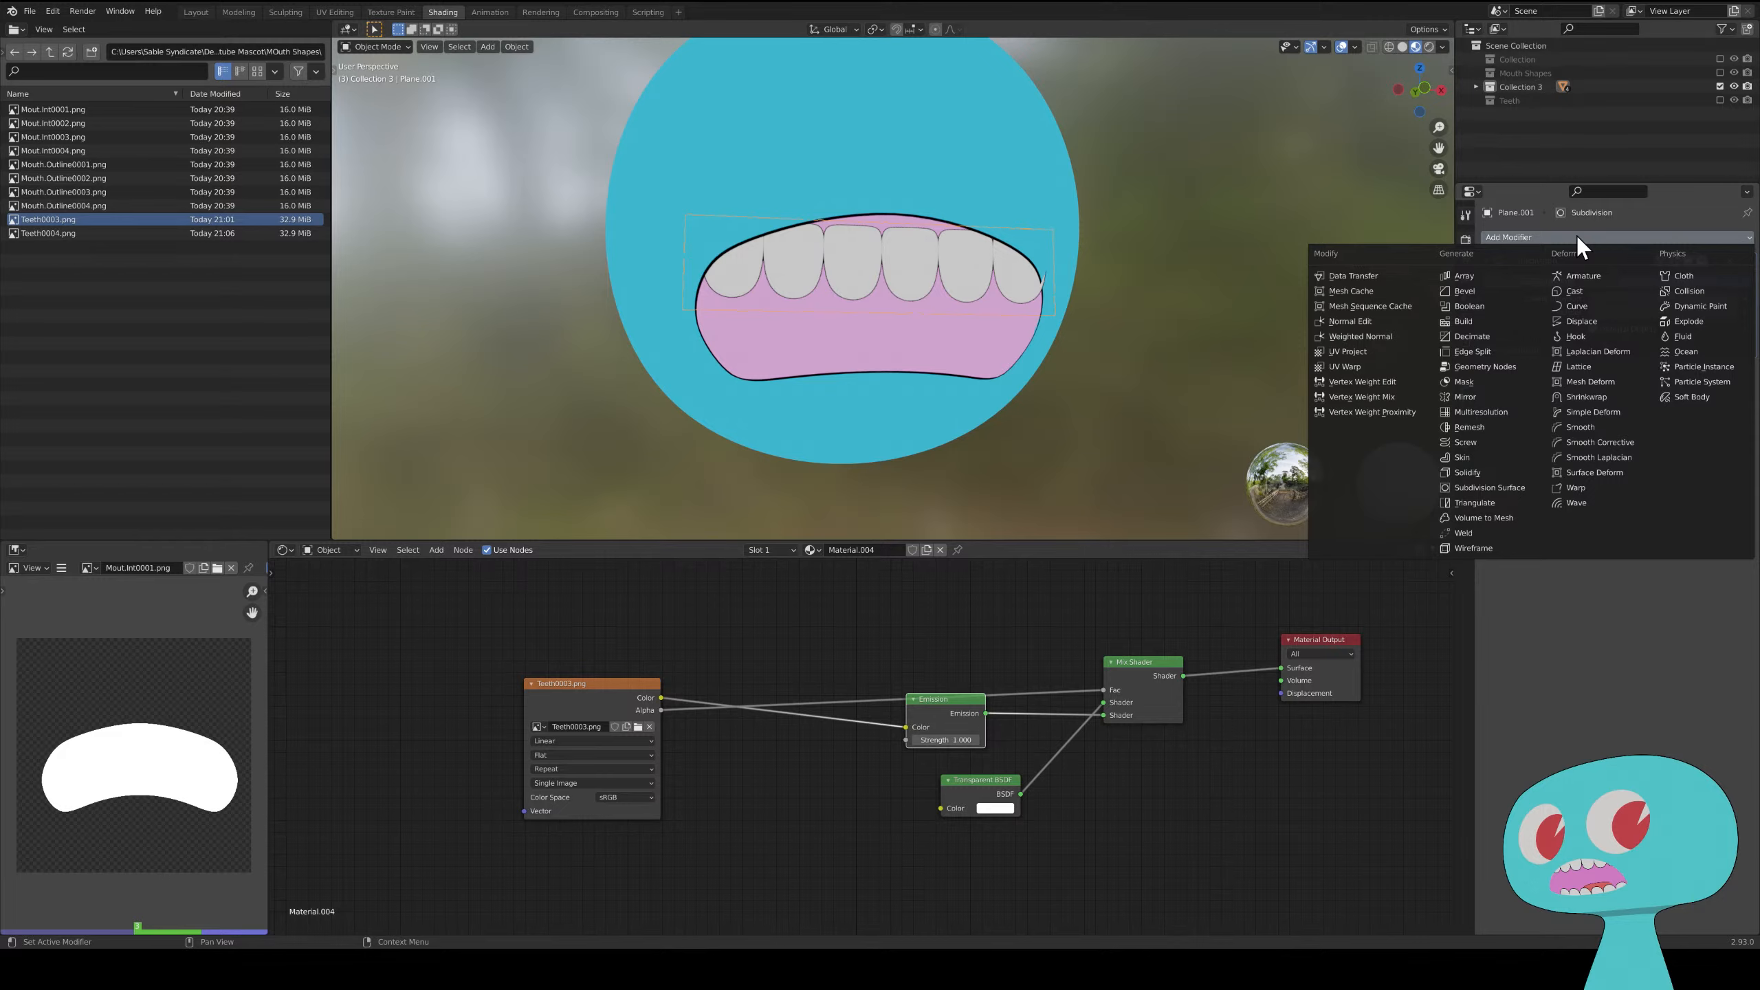
left_click(1605, 412)
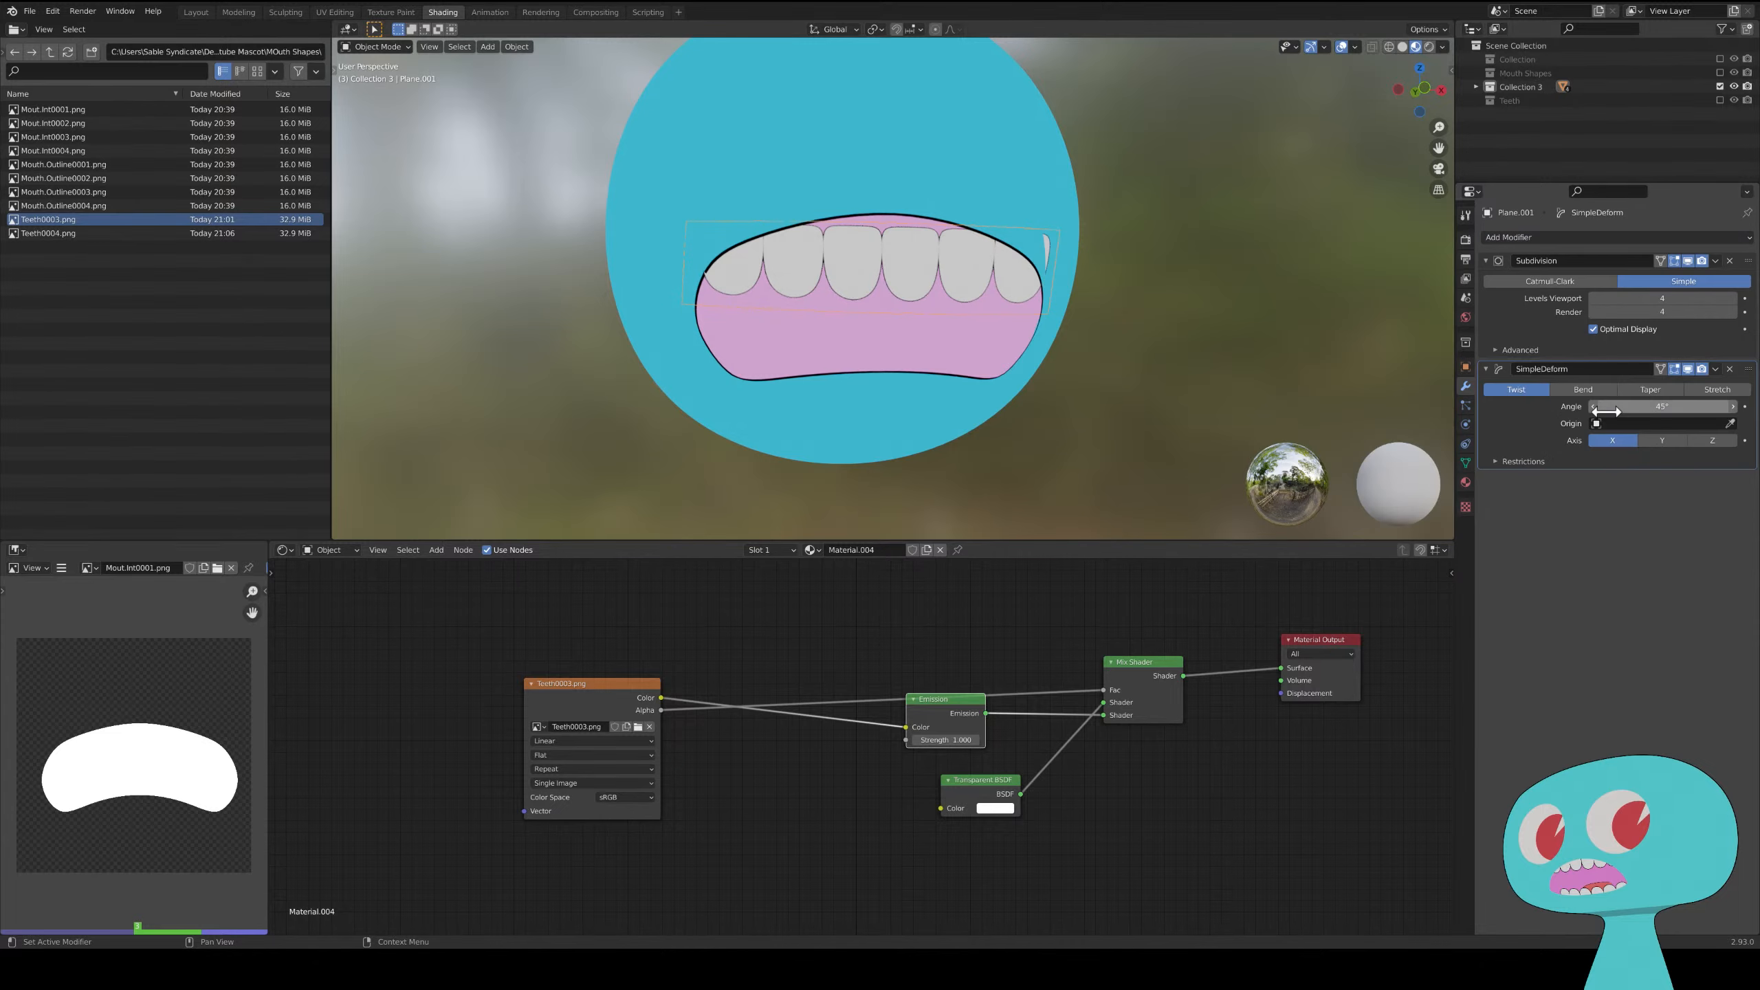
left_click(1596, 390)
left_click(1710, 439)
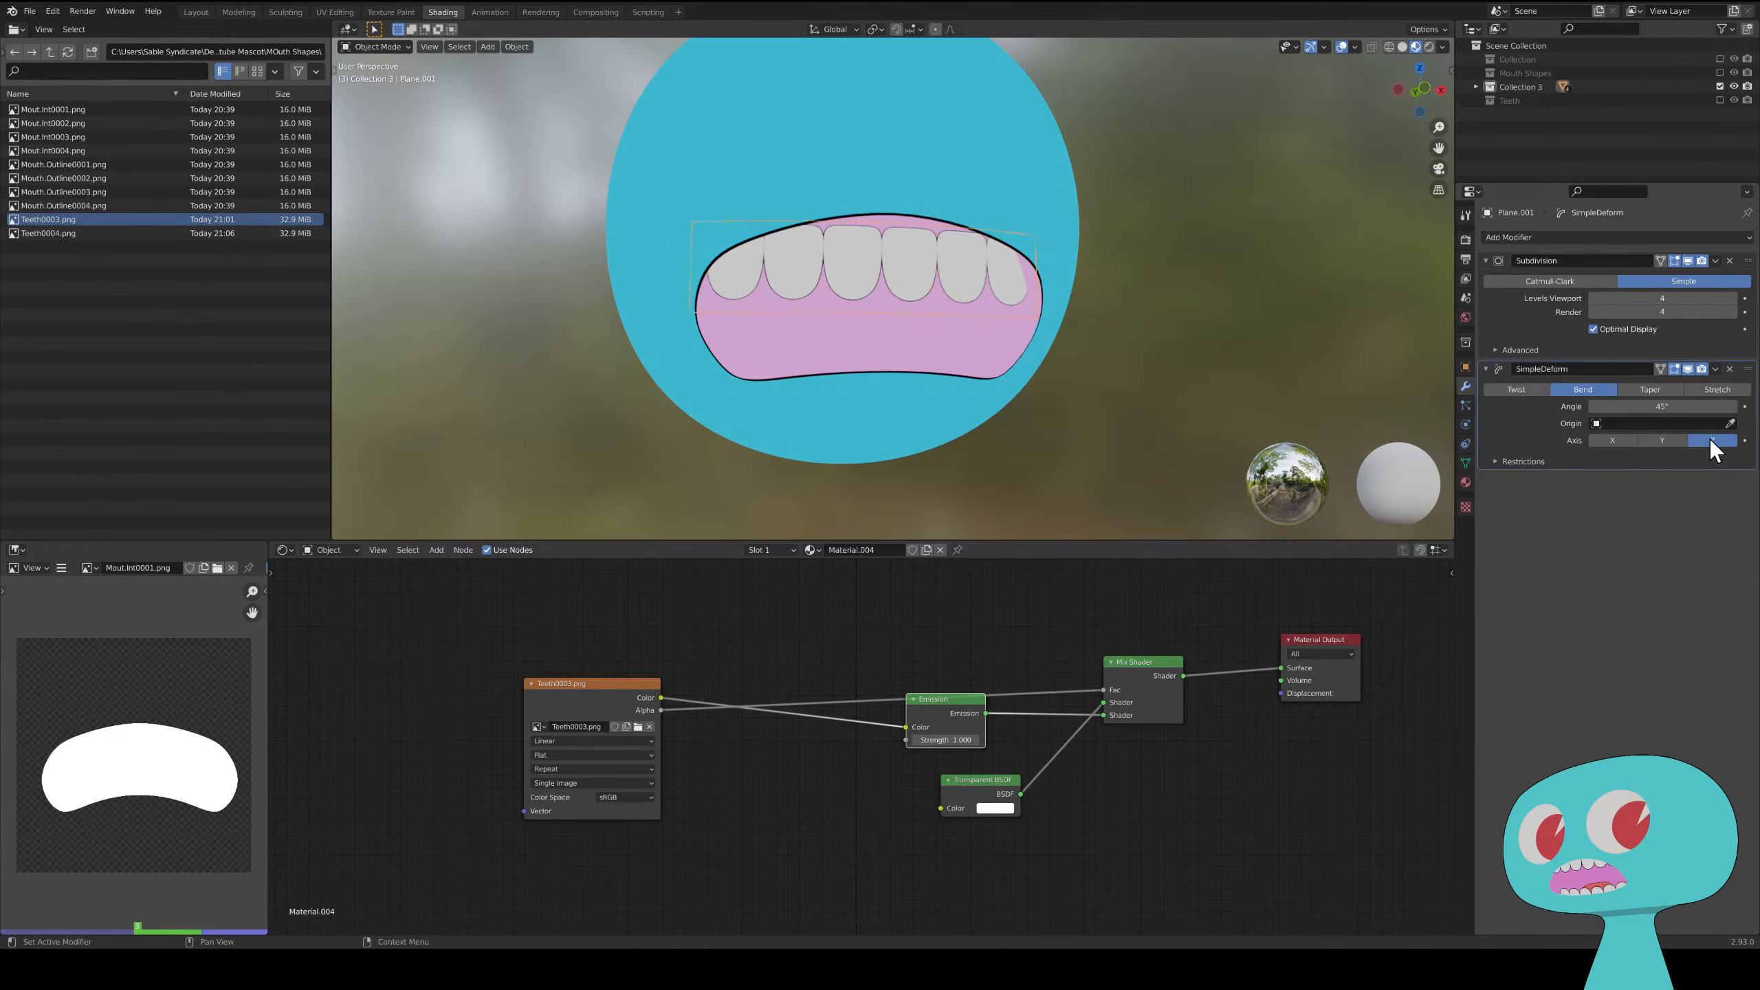
left_click_drag(1663, 407, 1718, 406)
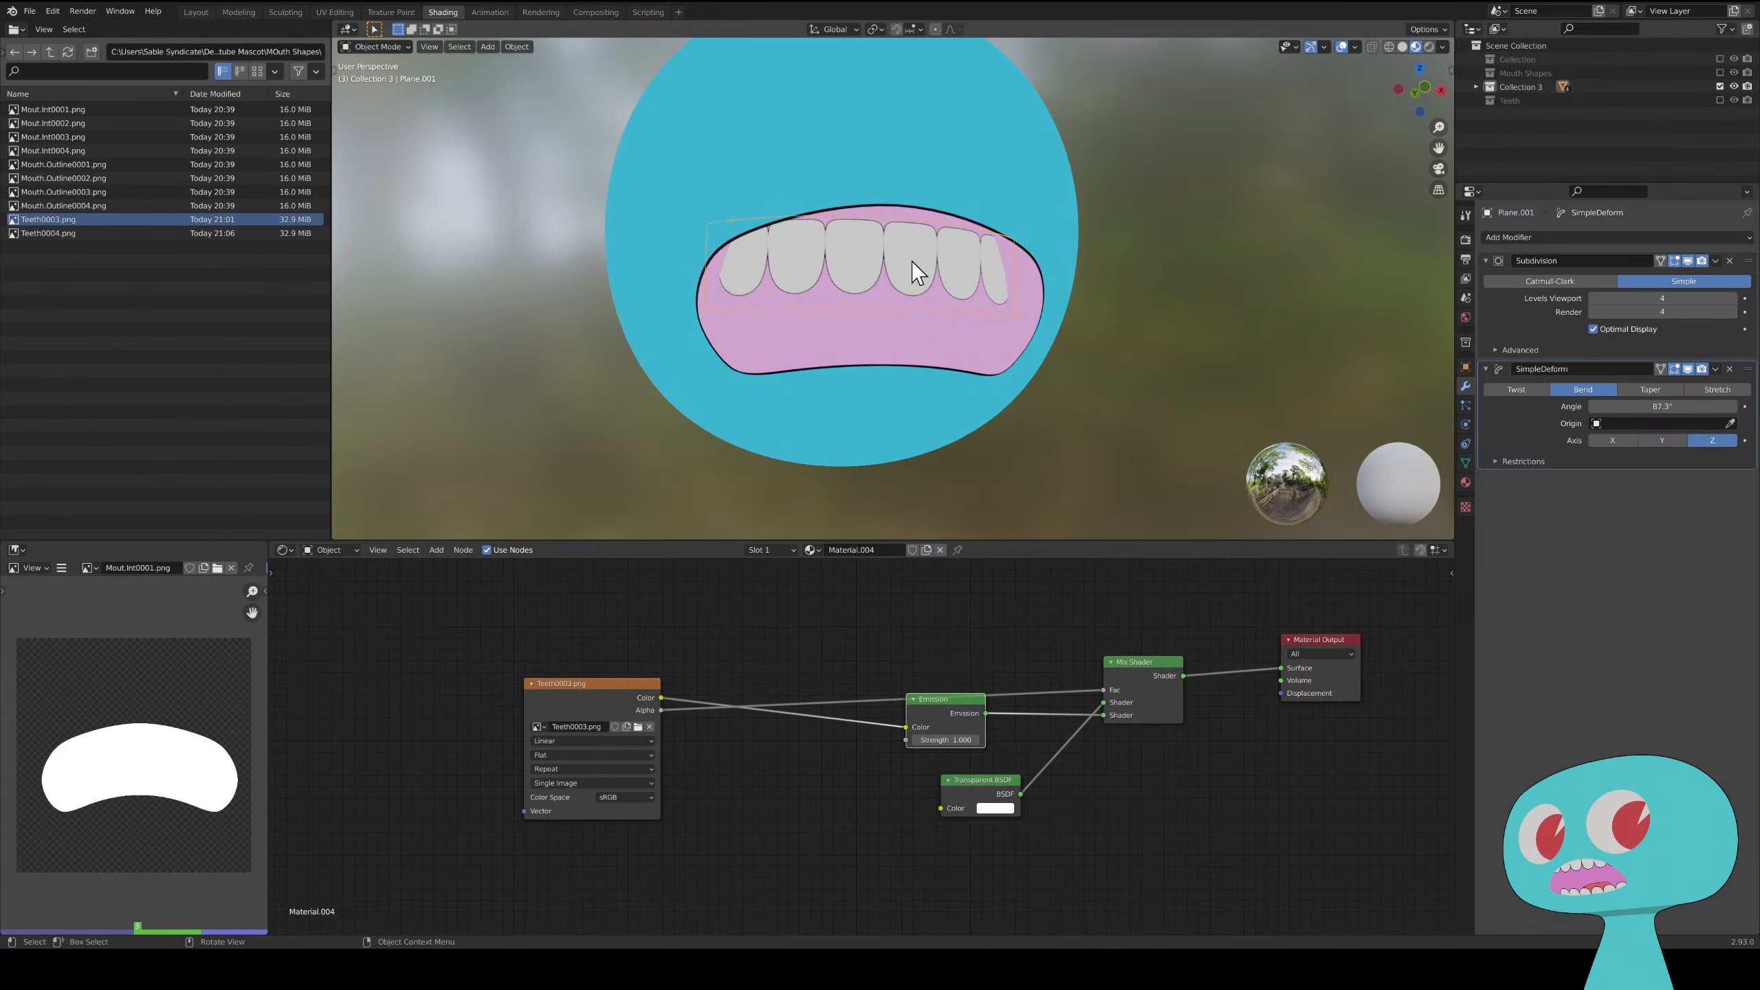
- Move the bent teeth plane about -0.16 m along the global Y axis, and check its fit in the mouth from the side
key("g")
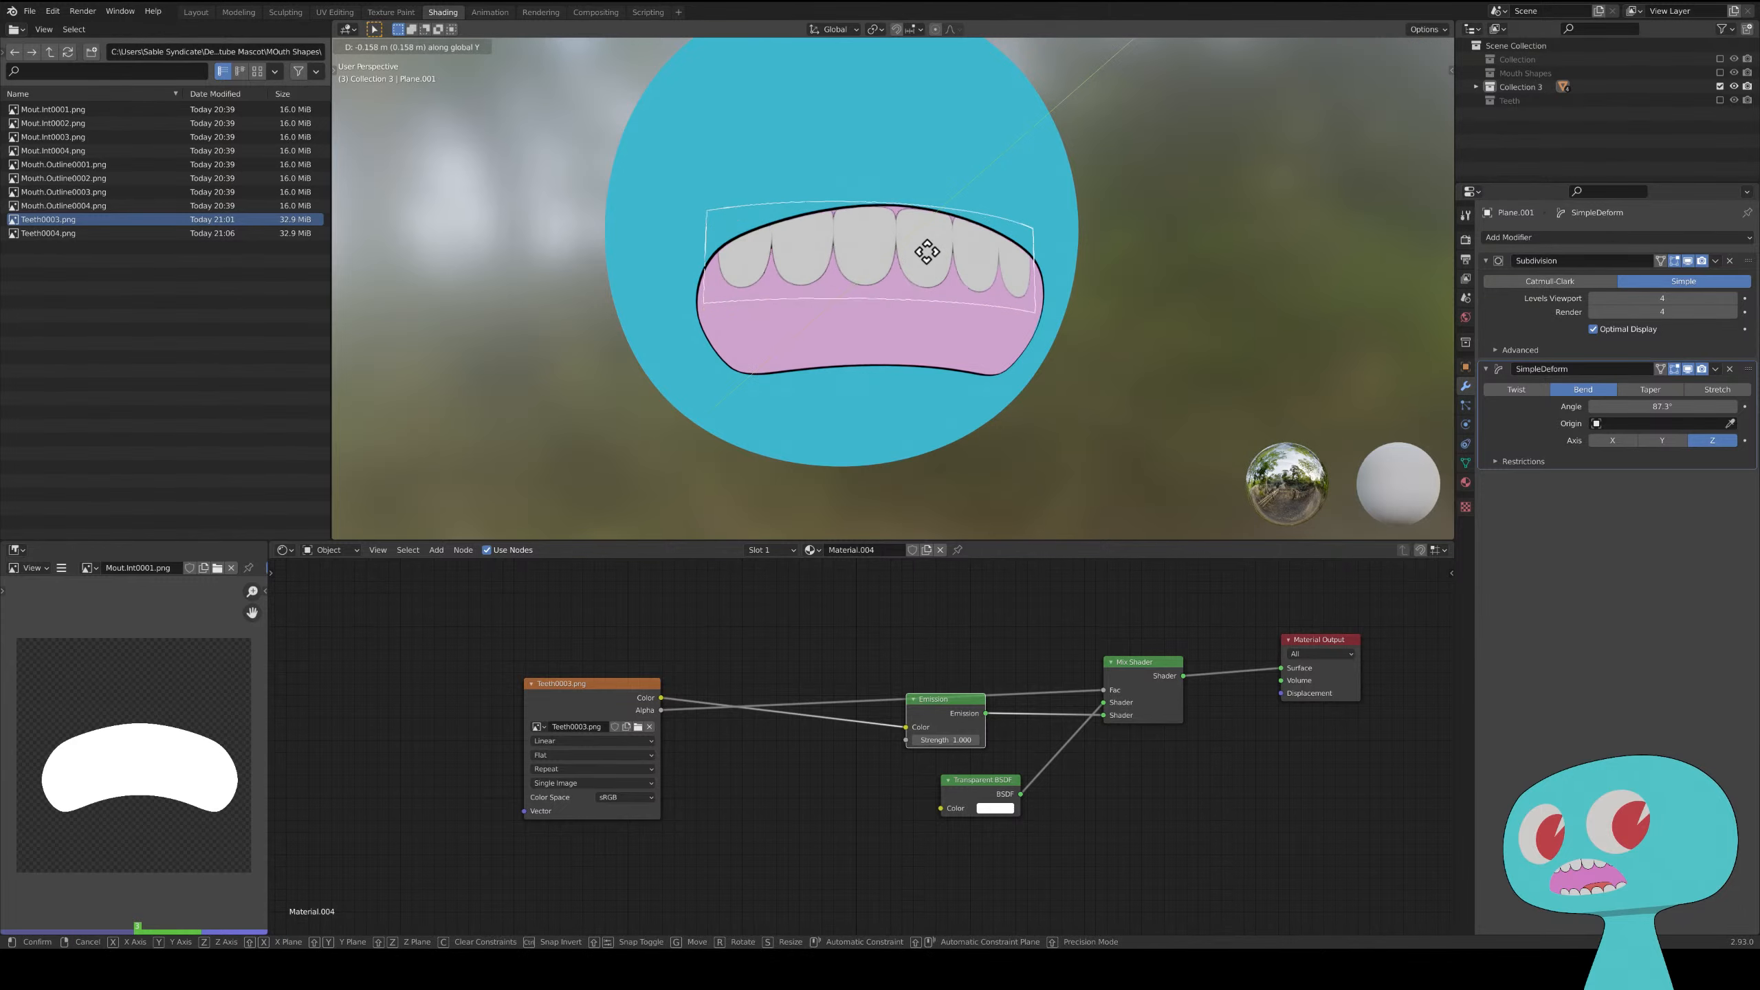
key("y")
left_click(926, 247)
middle_click_drag(927, 246, 1117, 291)
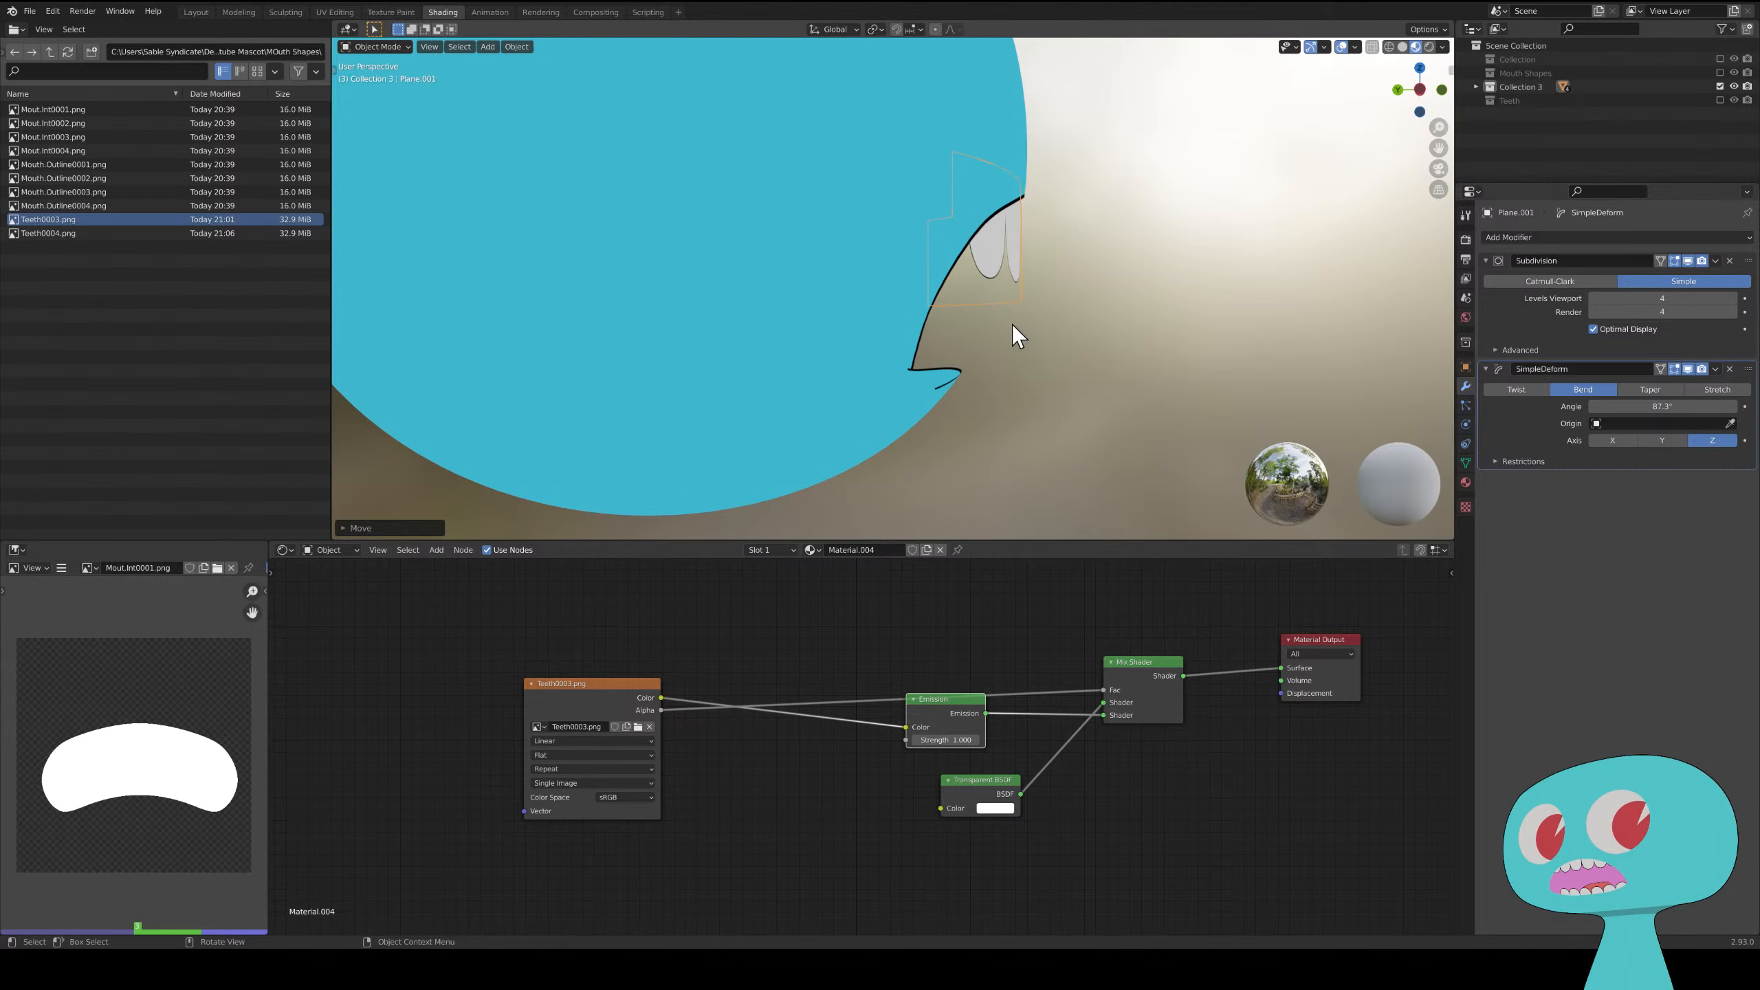
middle_click_drag(1012, 325, 1017, 316)
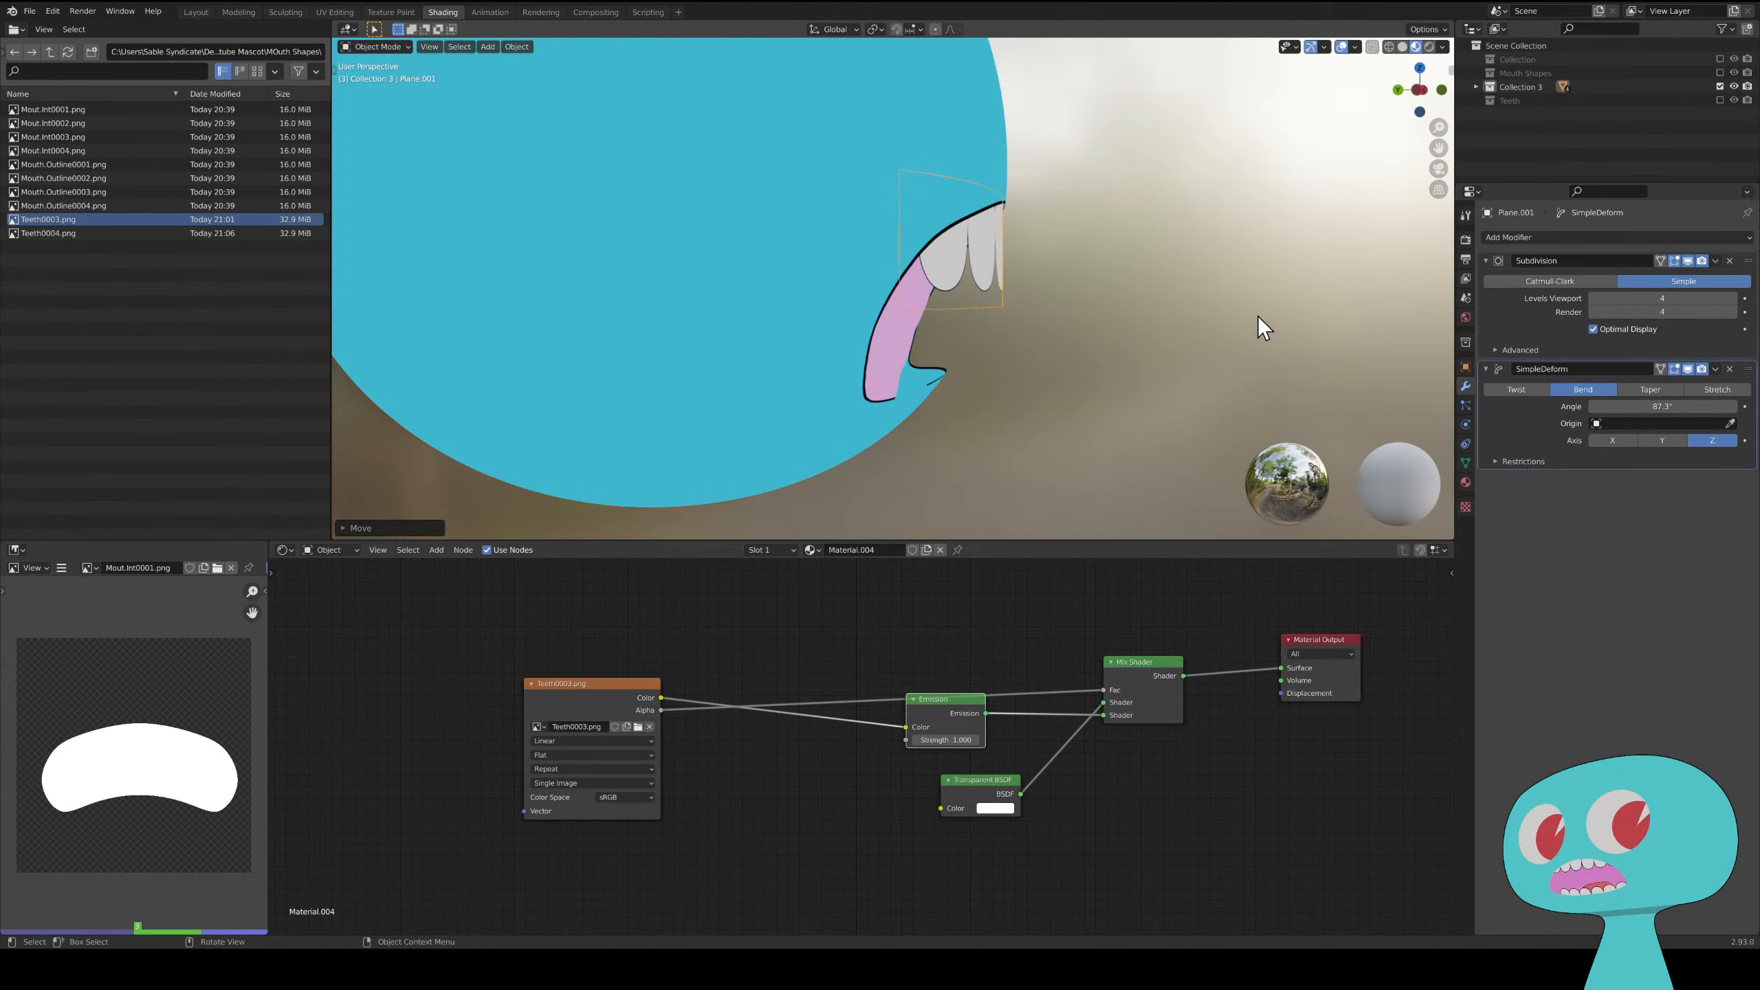
middle_click_drag(1257, 317, 1192, 332)
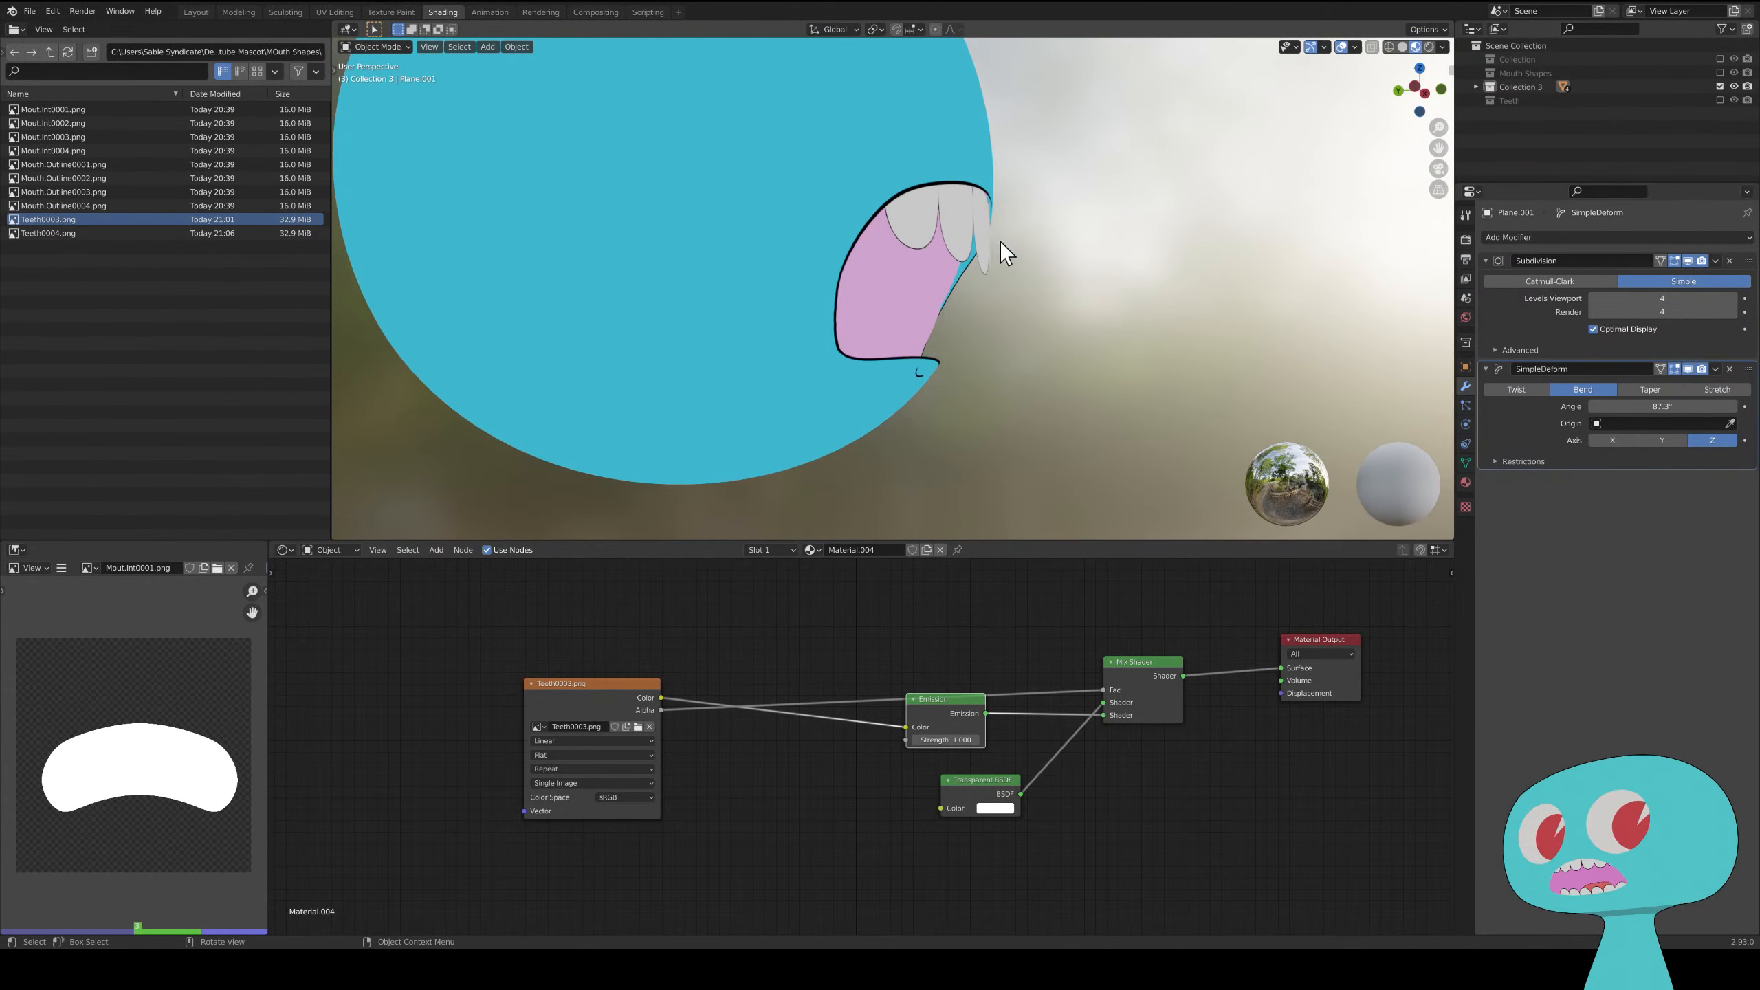
middle_click_drag(1000, 240, 954, 176)
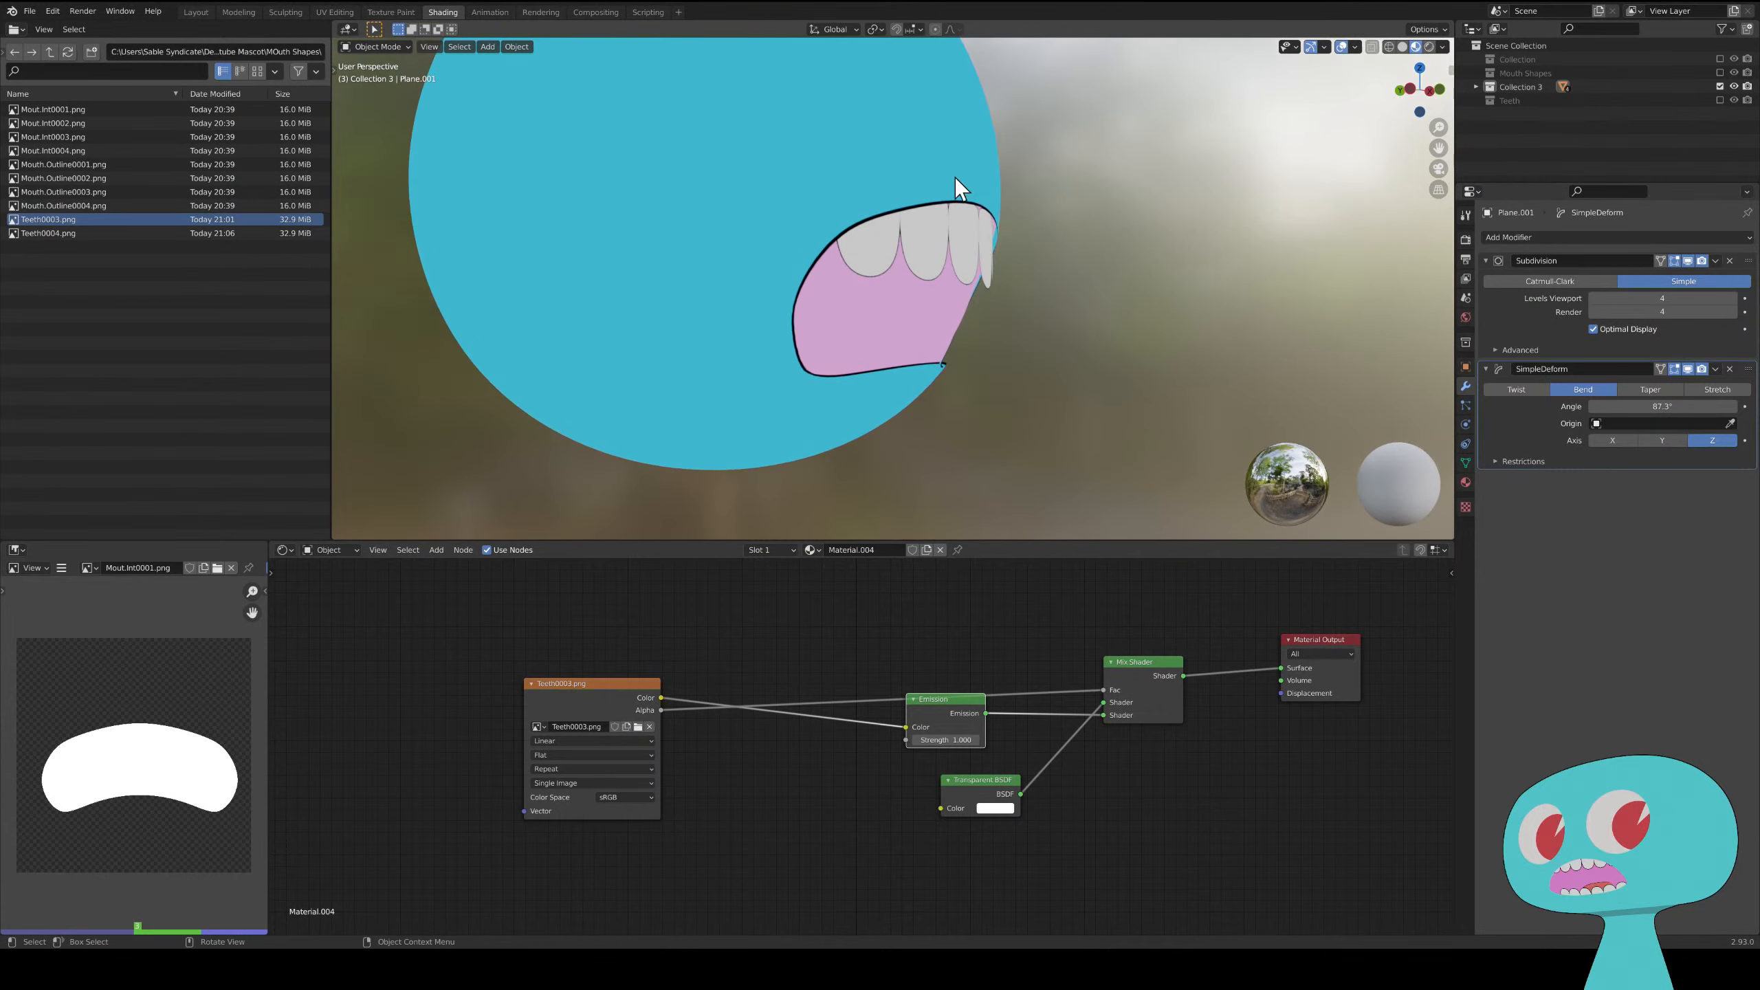
scroll(1008, 267, "down", 3)
middle_click_drag(1028, 224, 1011, 283)
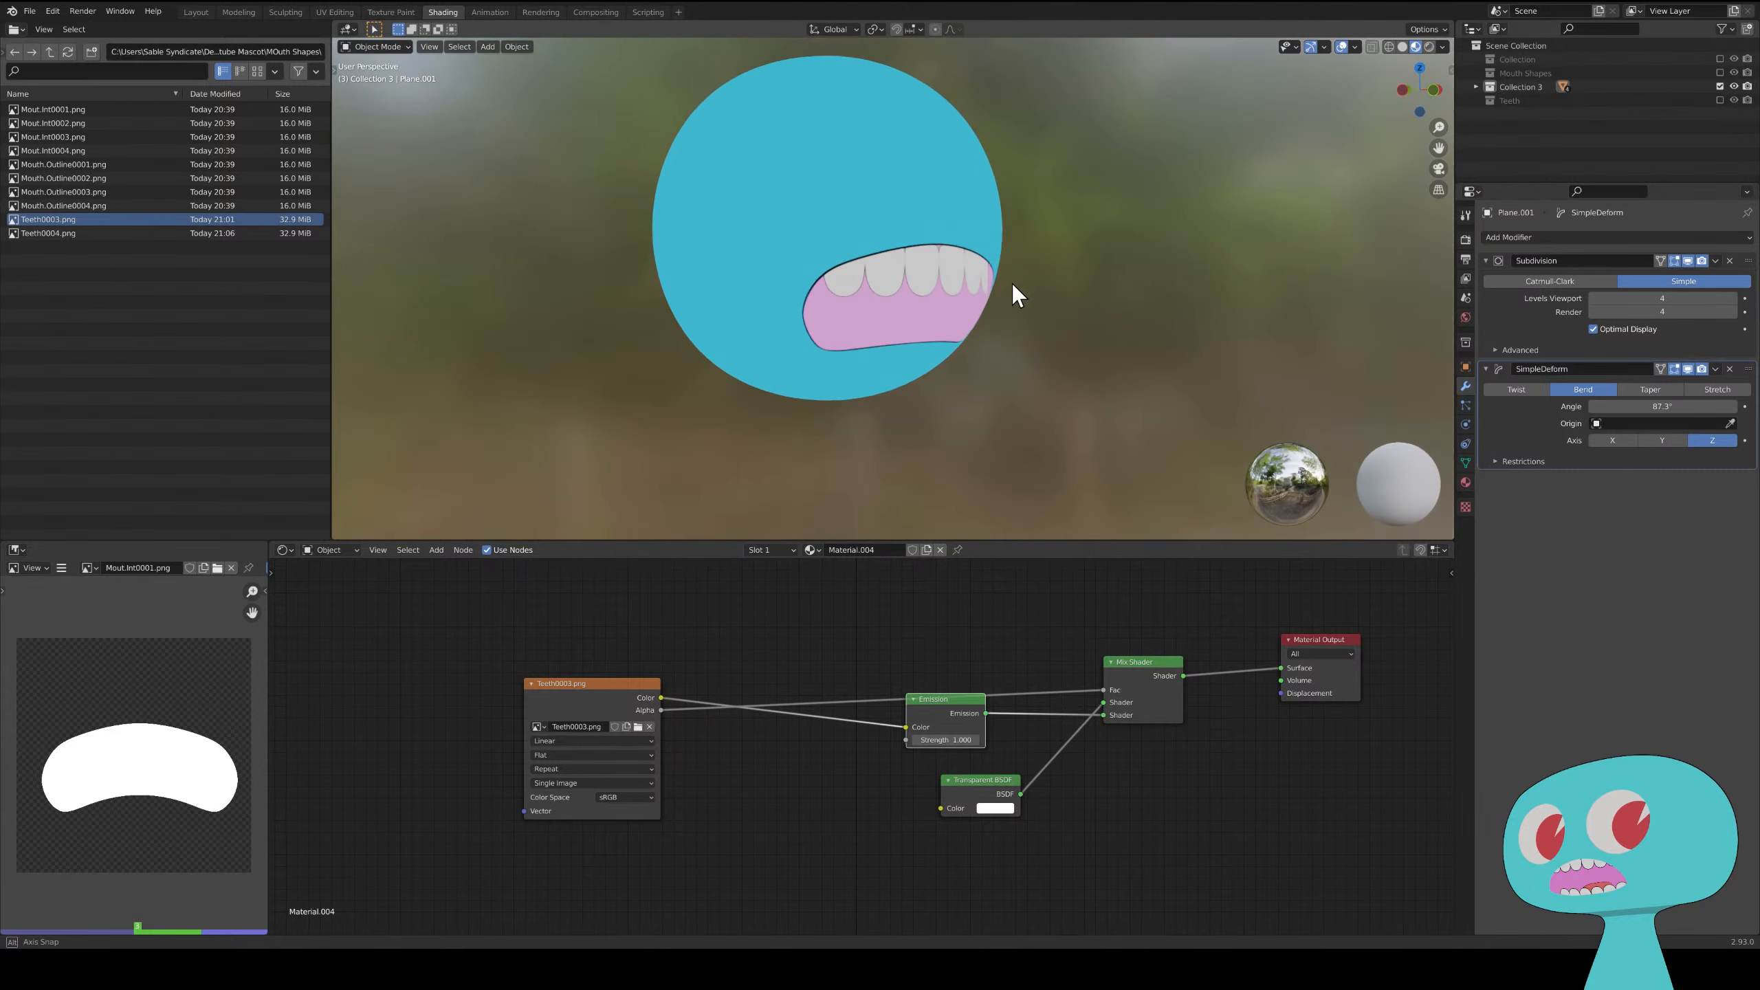
- Add a Shrinkwrap modifier to the teeth plane after the Simple Deform modifier
left_click(1559, 238)
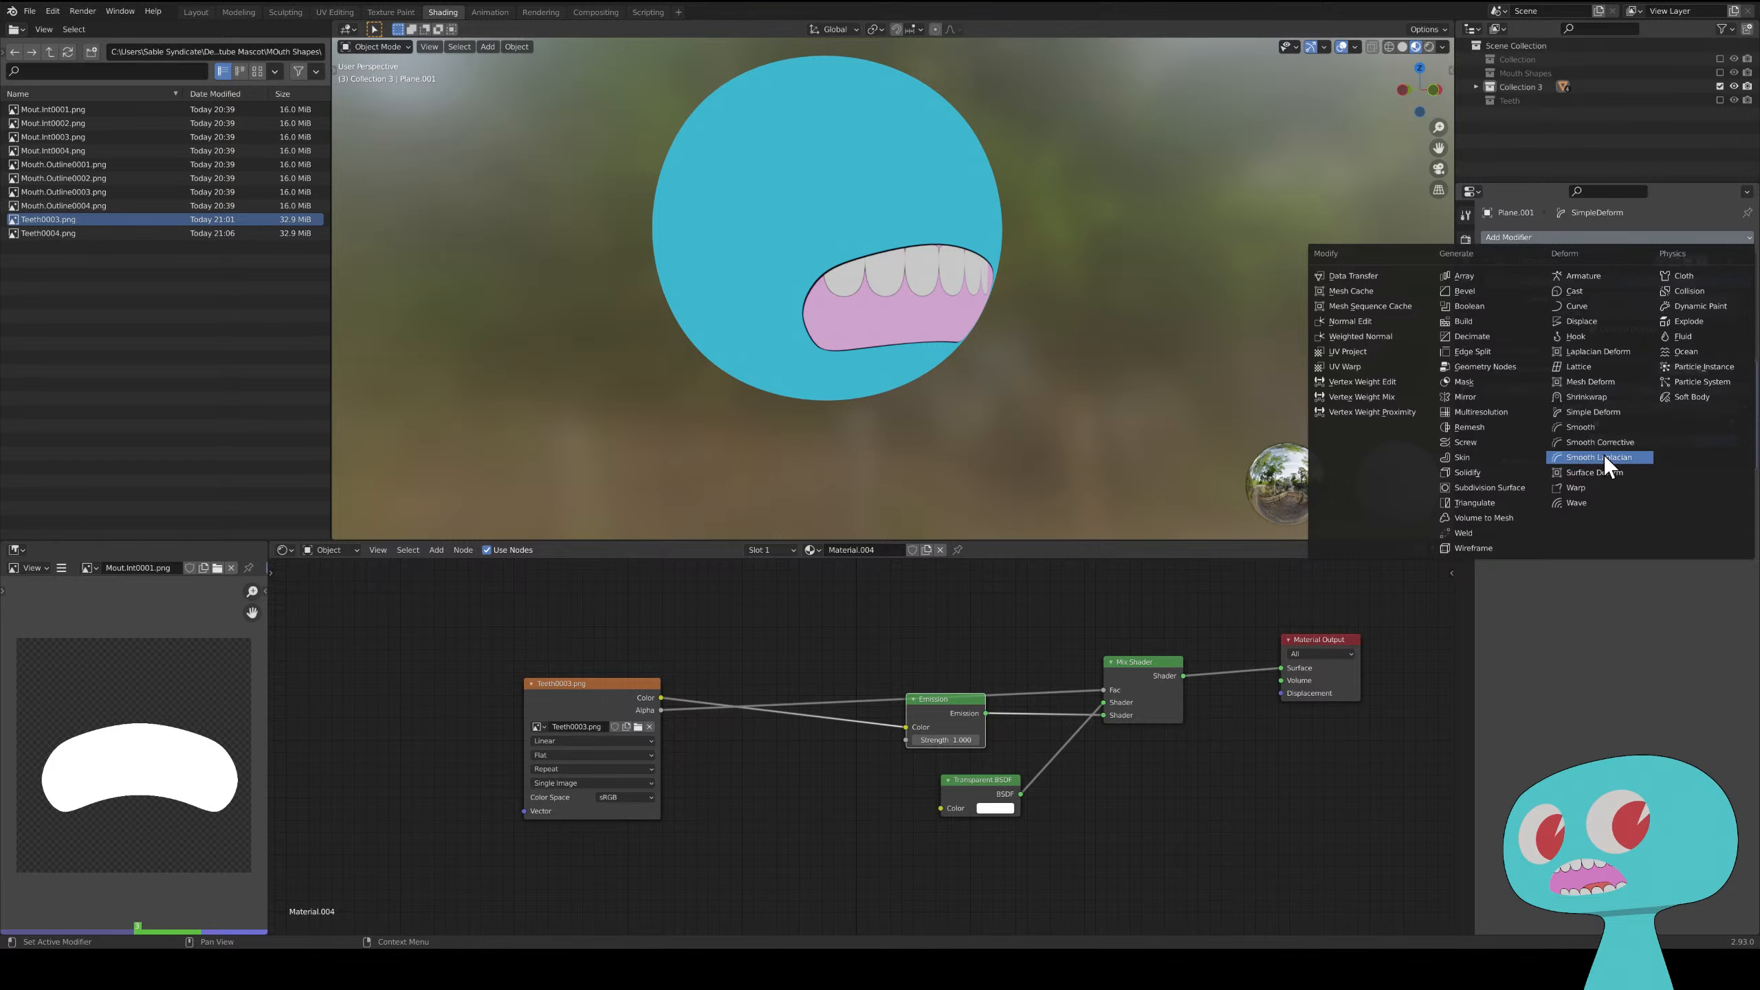
left_click(1601, 399)
scroll(967, 360, "up", 3)
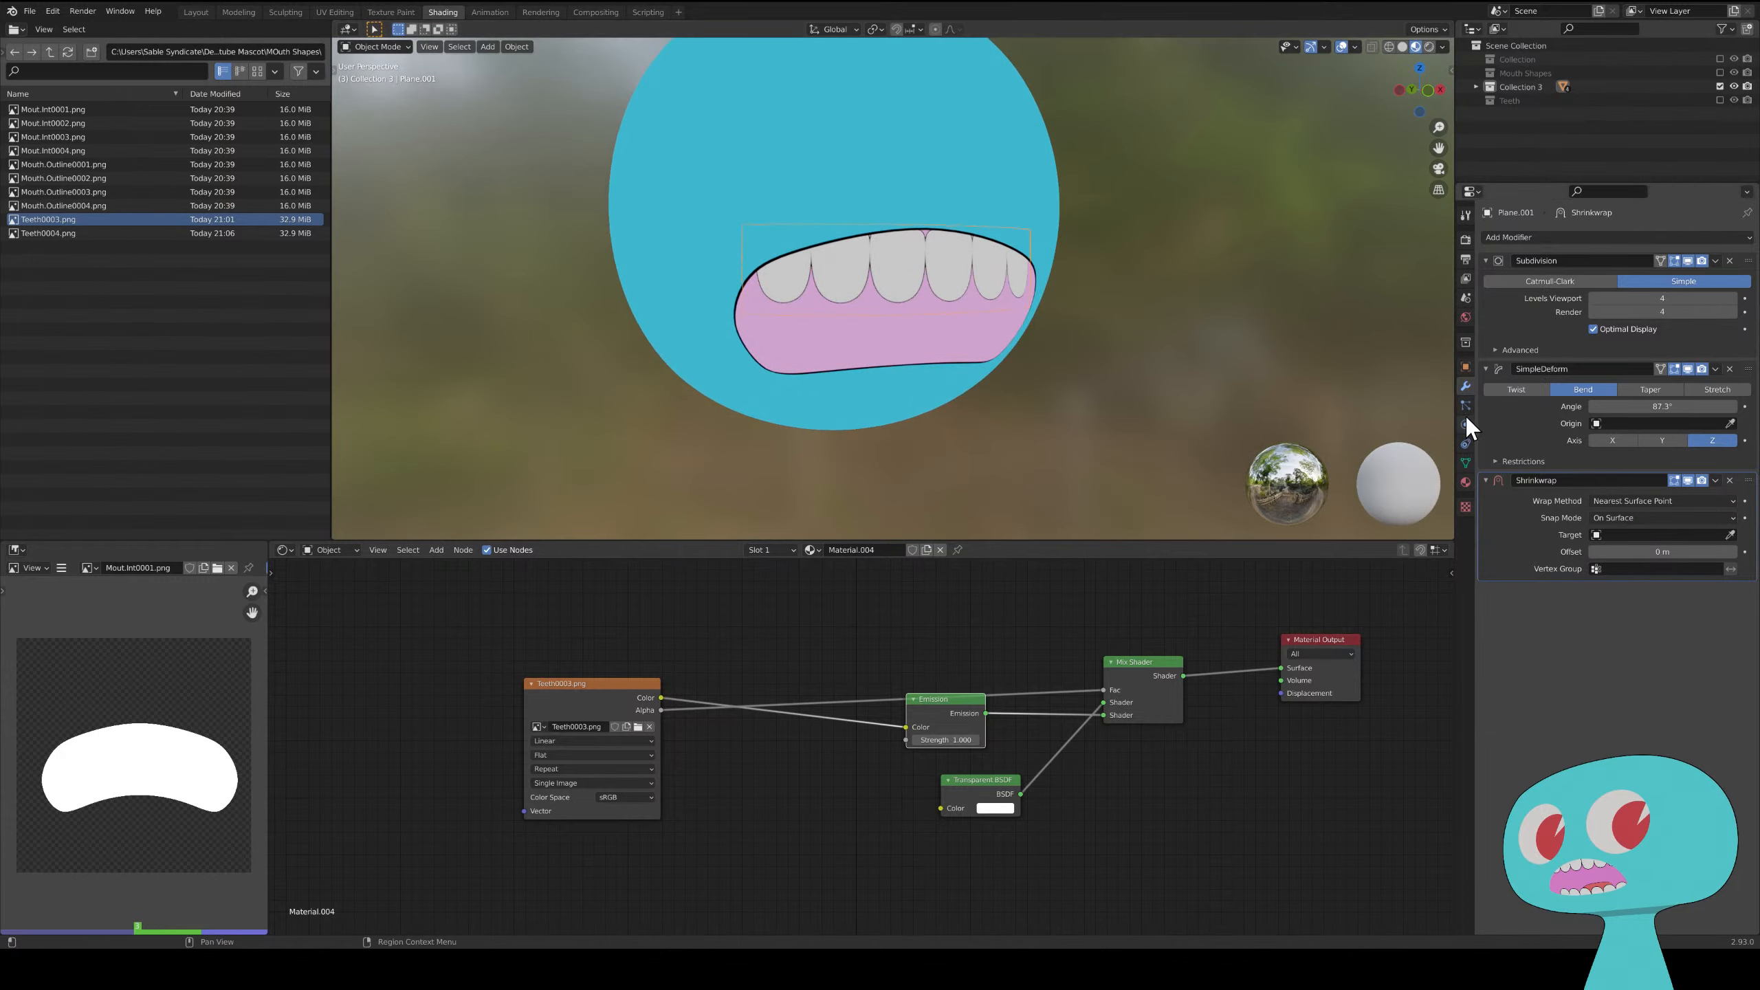
- Add a Shrinkwrap object constraint to the teeth plane with the head Cube as its target
left_click(1464, 444)
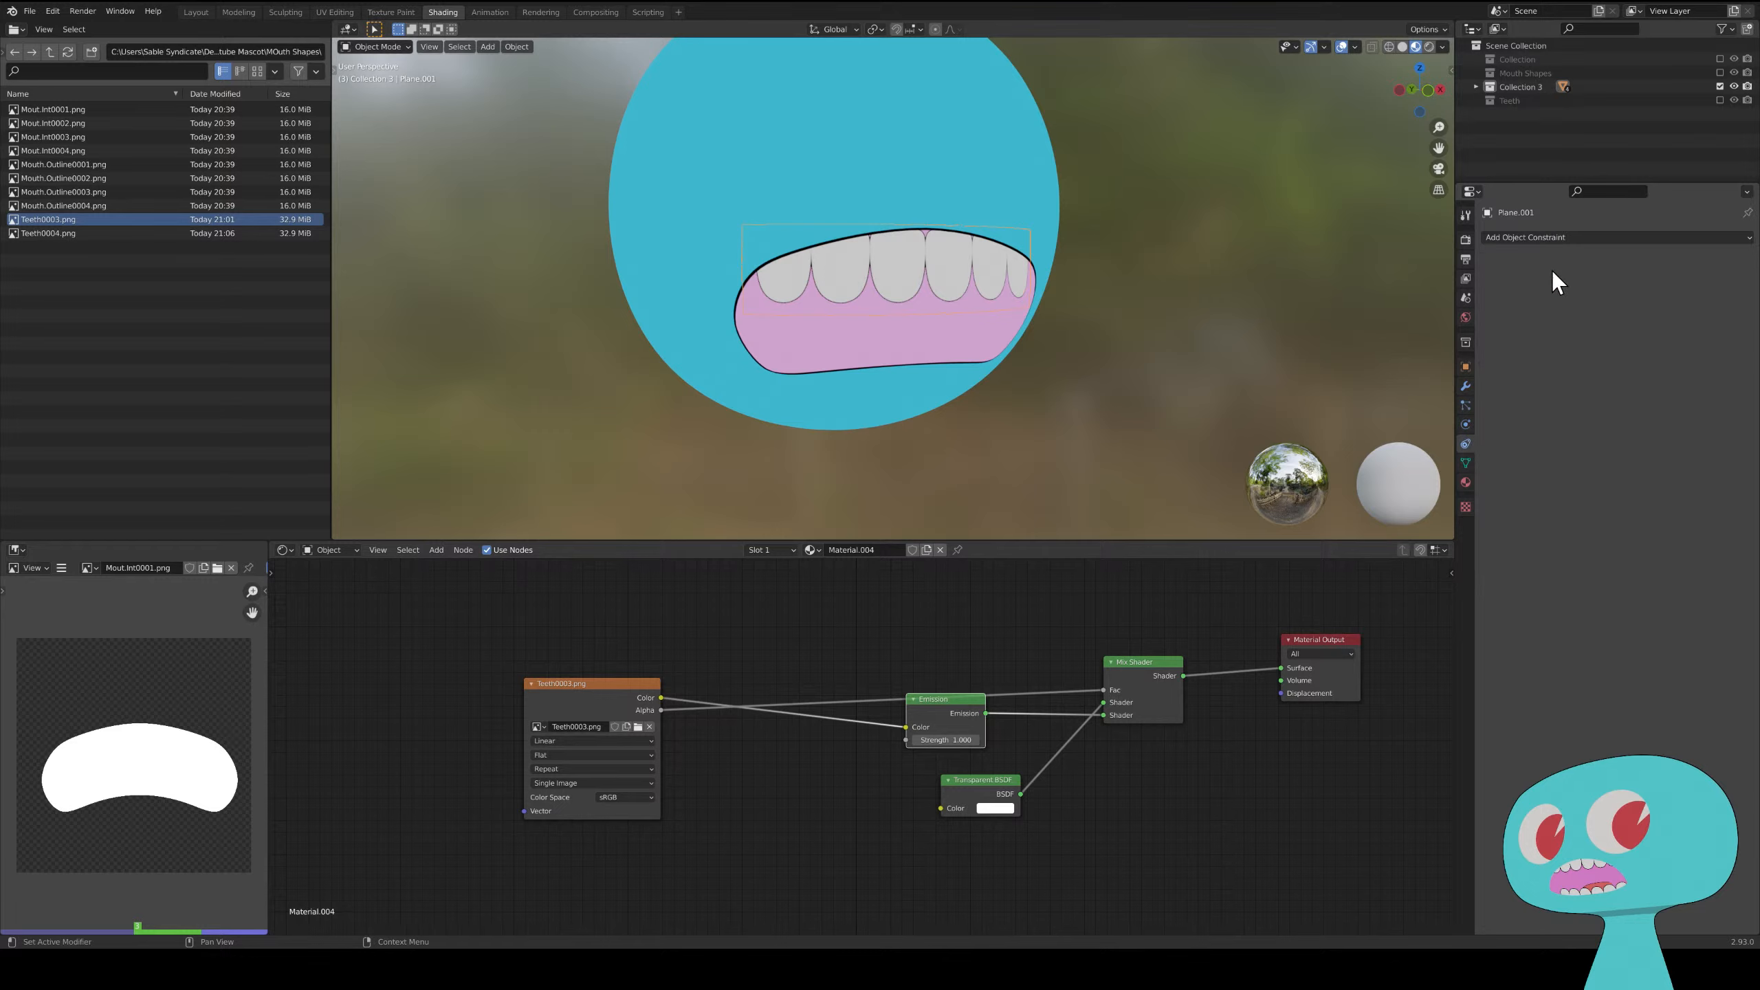
left_click(1584, 240)
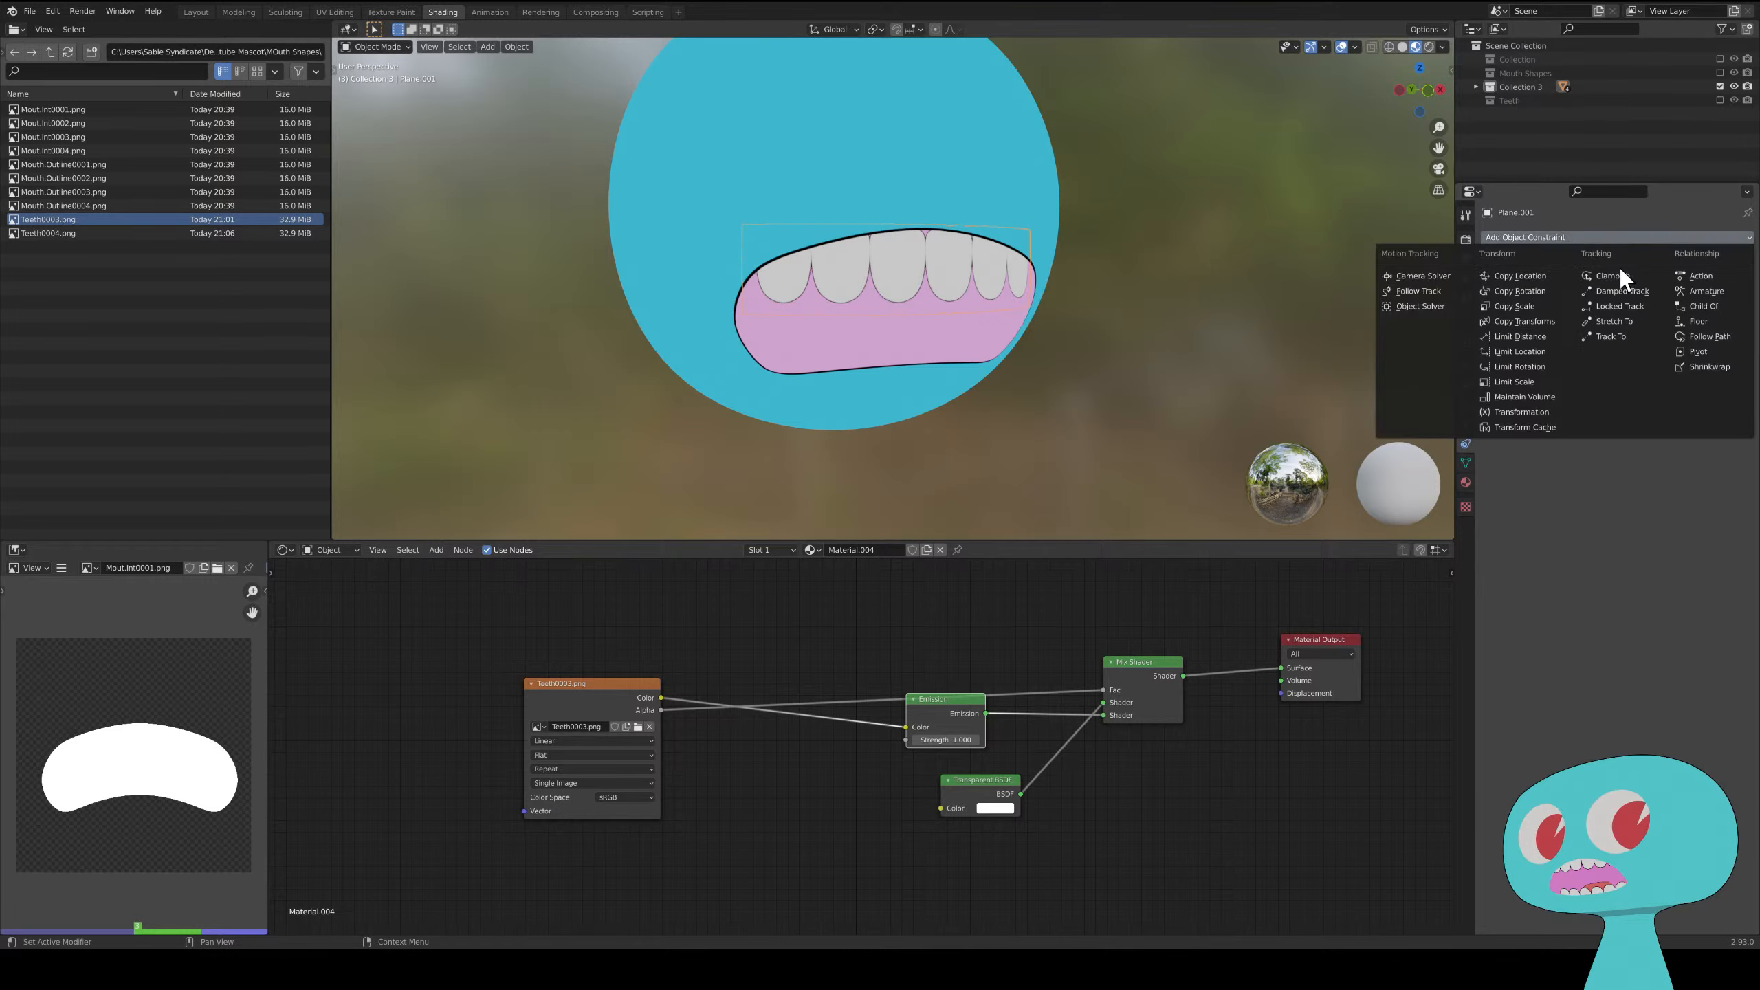
left_click(1724, 375)
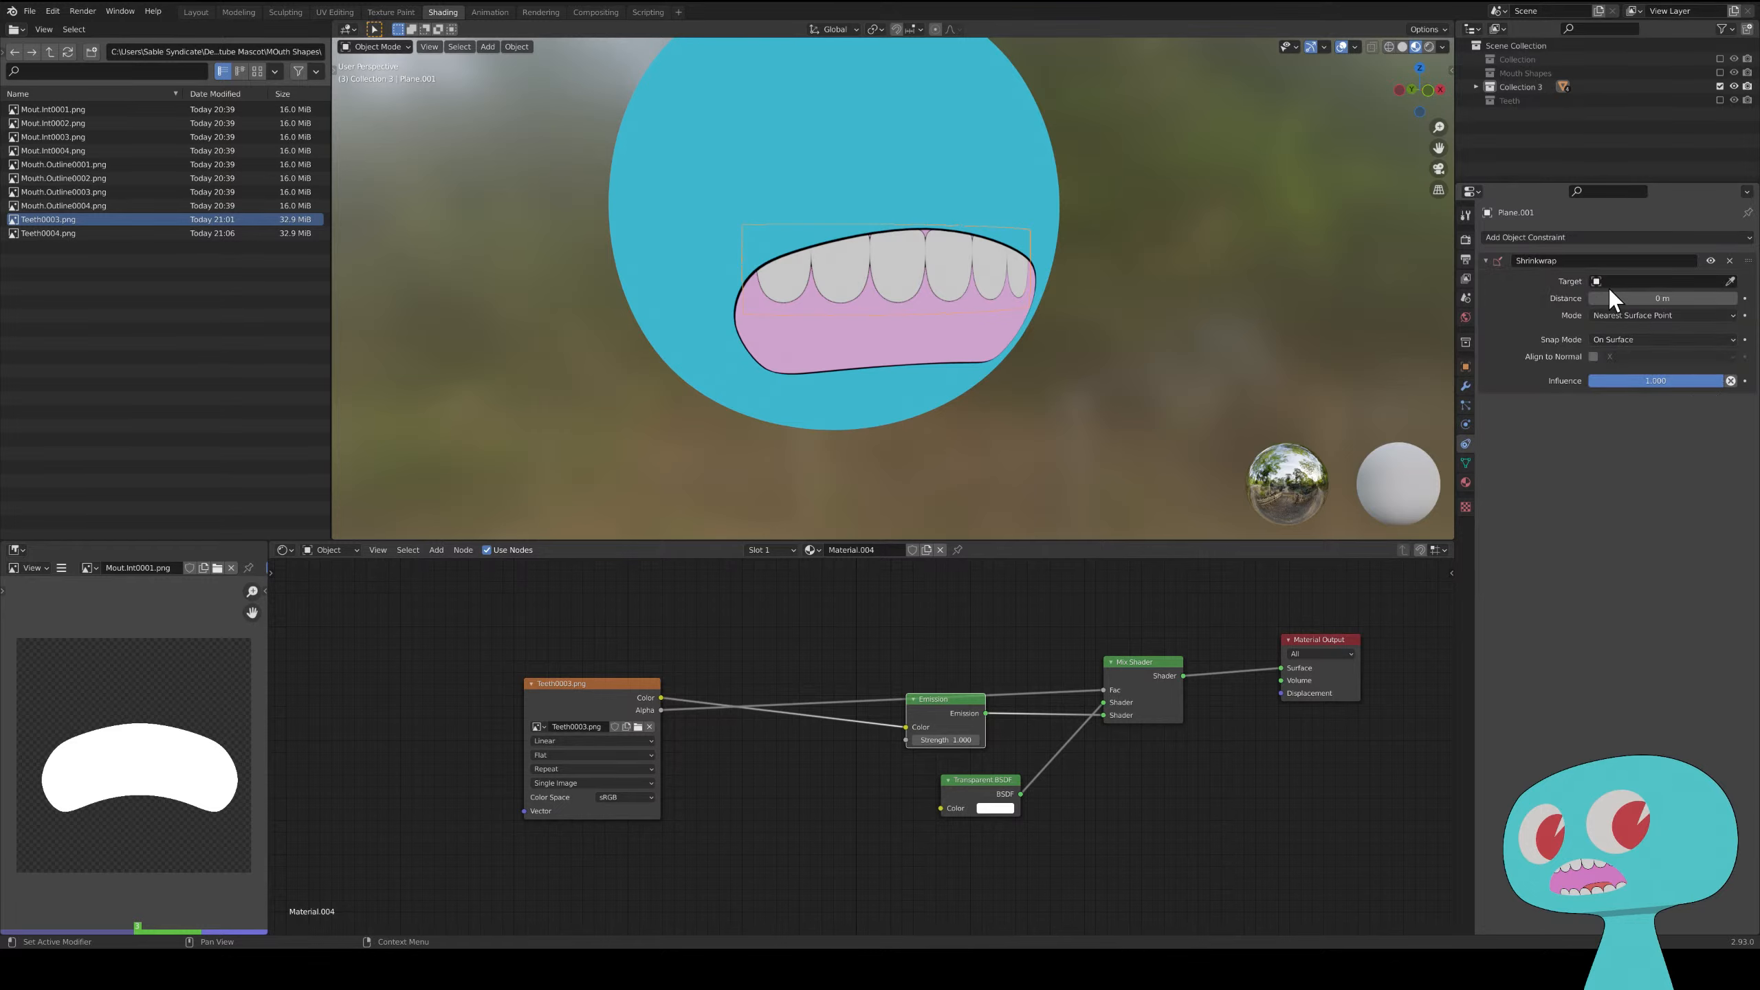
left_click(1731, 280)
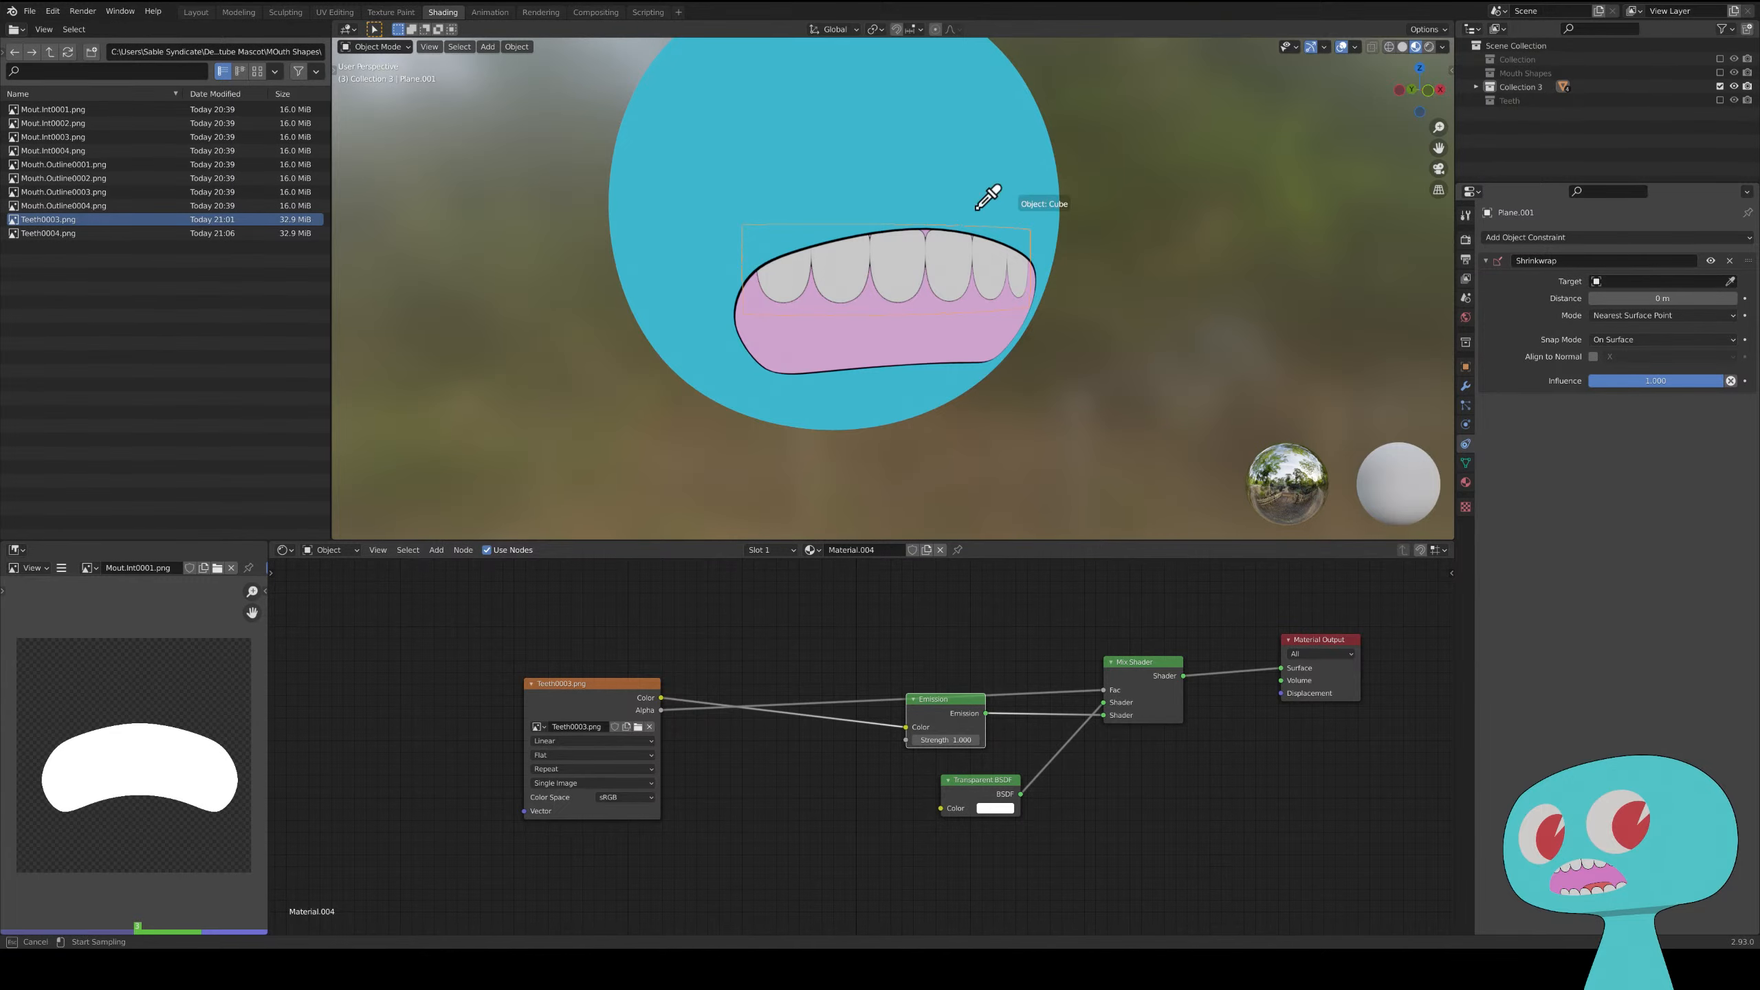
left_click(977, 209)
mouse_move(1012, 303)
middle_mouse_down()
mouse_move(1092, 303)
mouse_move(1012, 330)
middle_mouse_up()
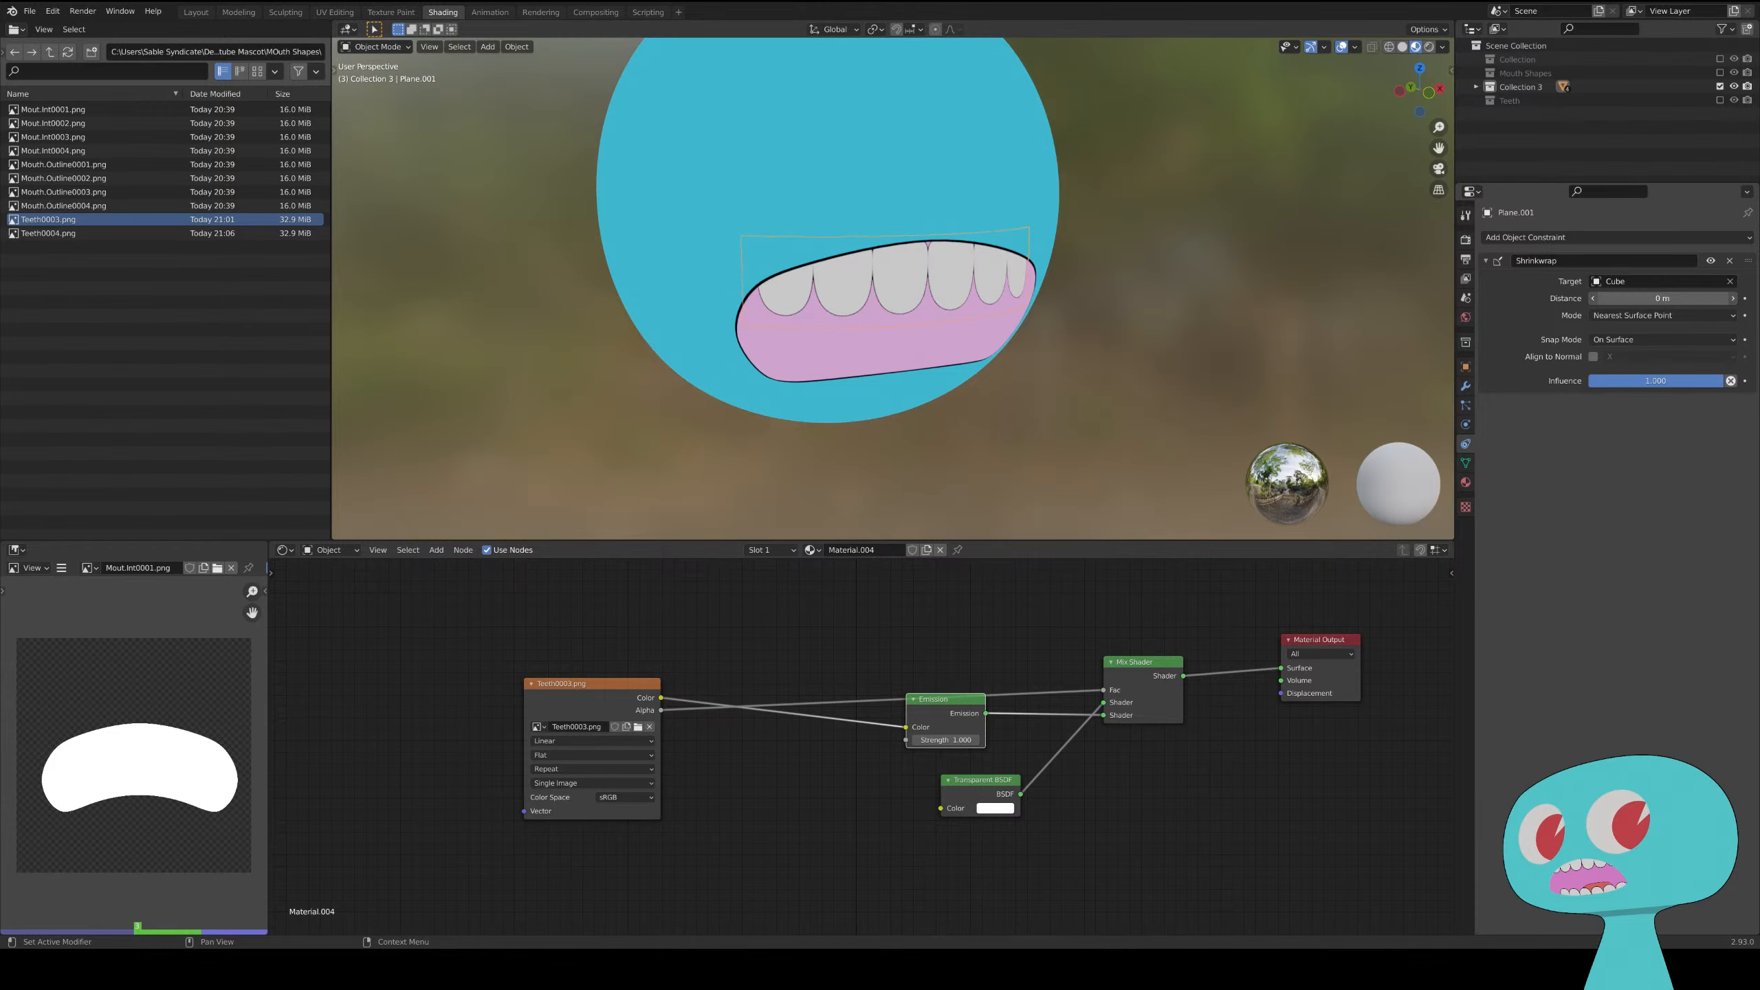
- Try a larger Distance of 12.3 m on the Shrinkwrap constraint, and reset it to 0 m
left_click_drag(1674, 298, 1754, 299)
left_click(1674, 298)
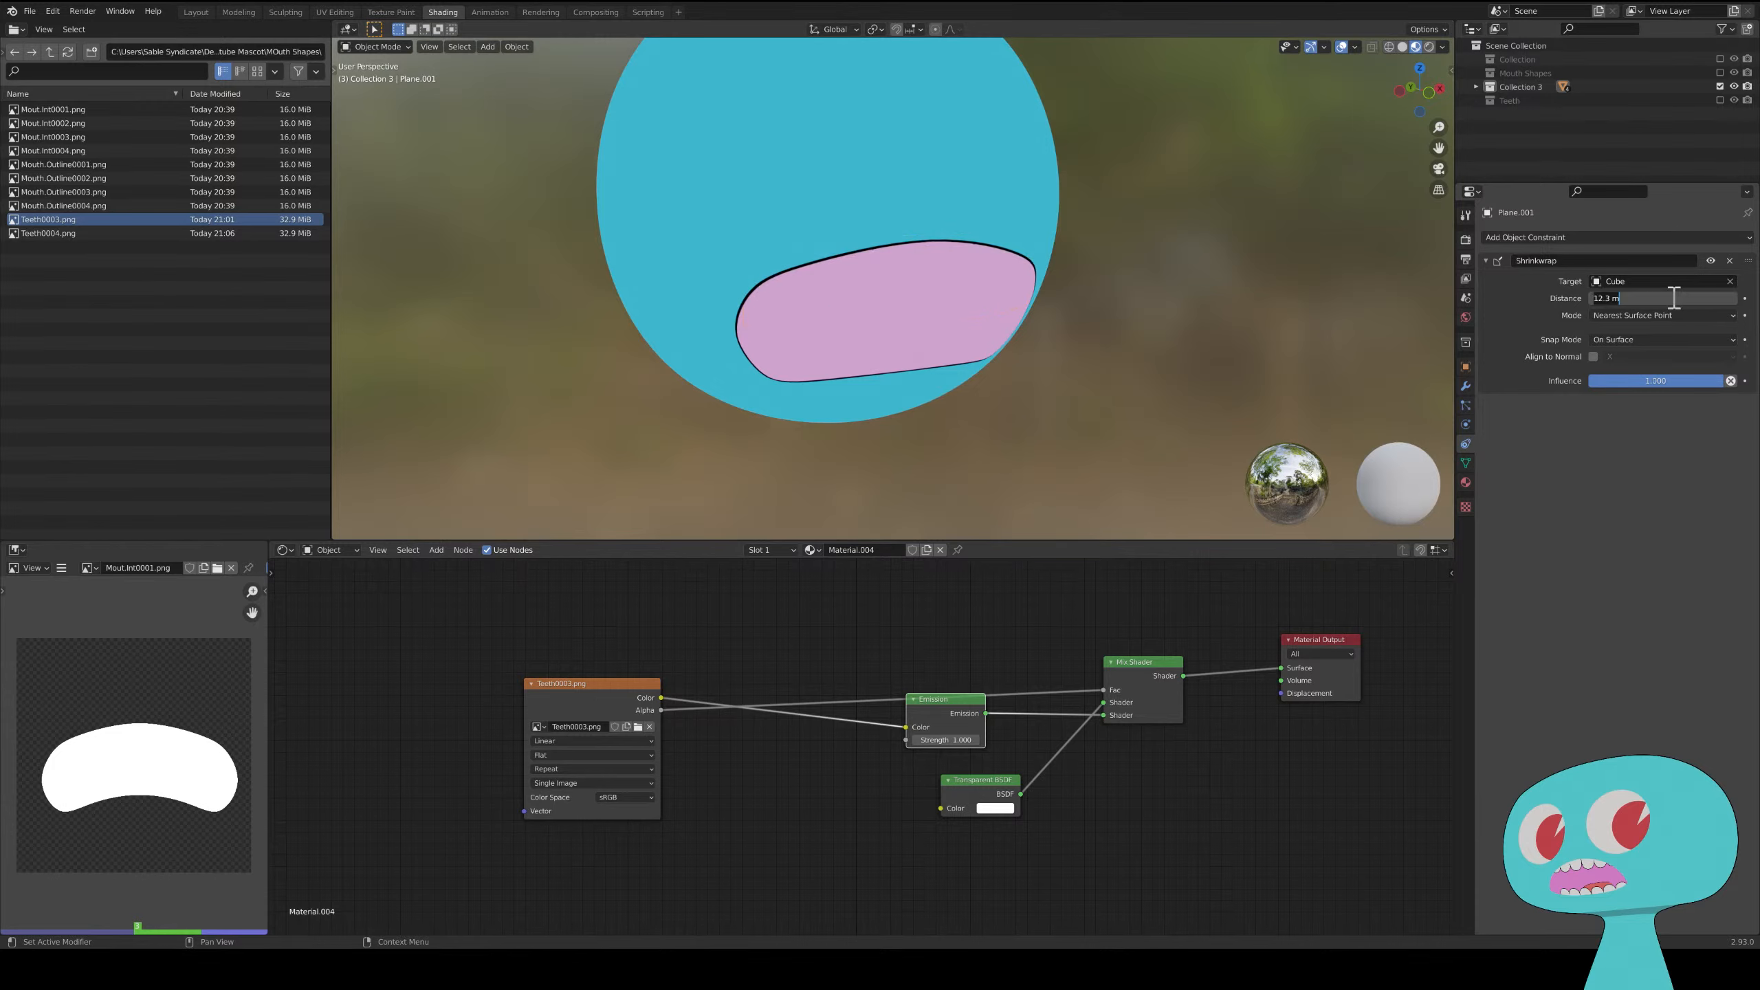
type("0")
key("Return")
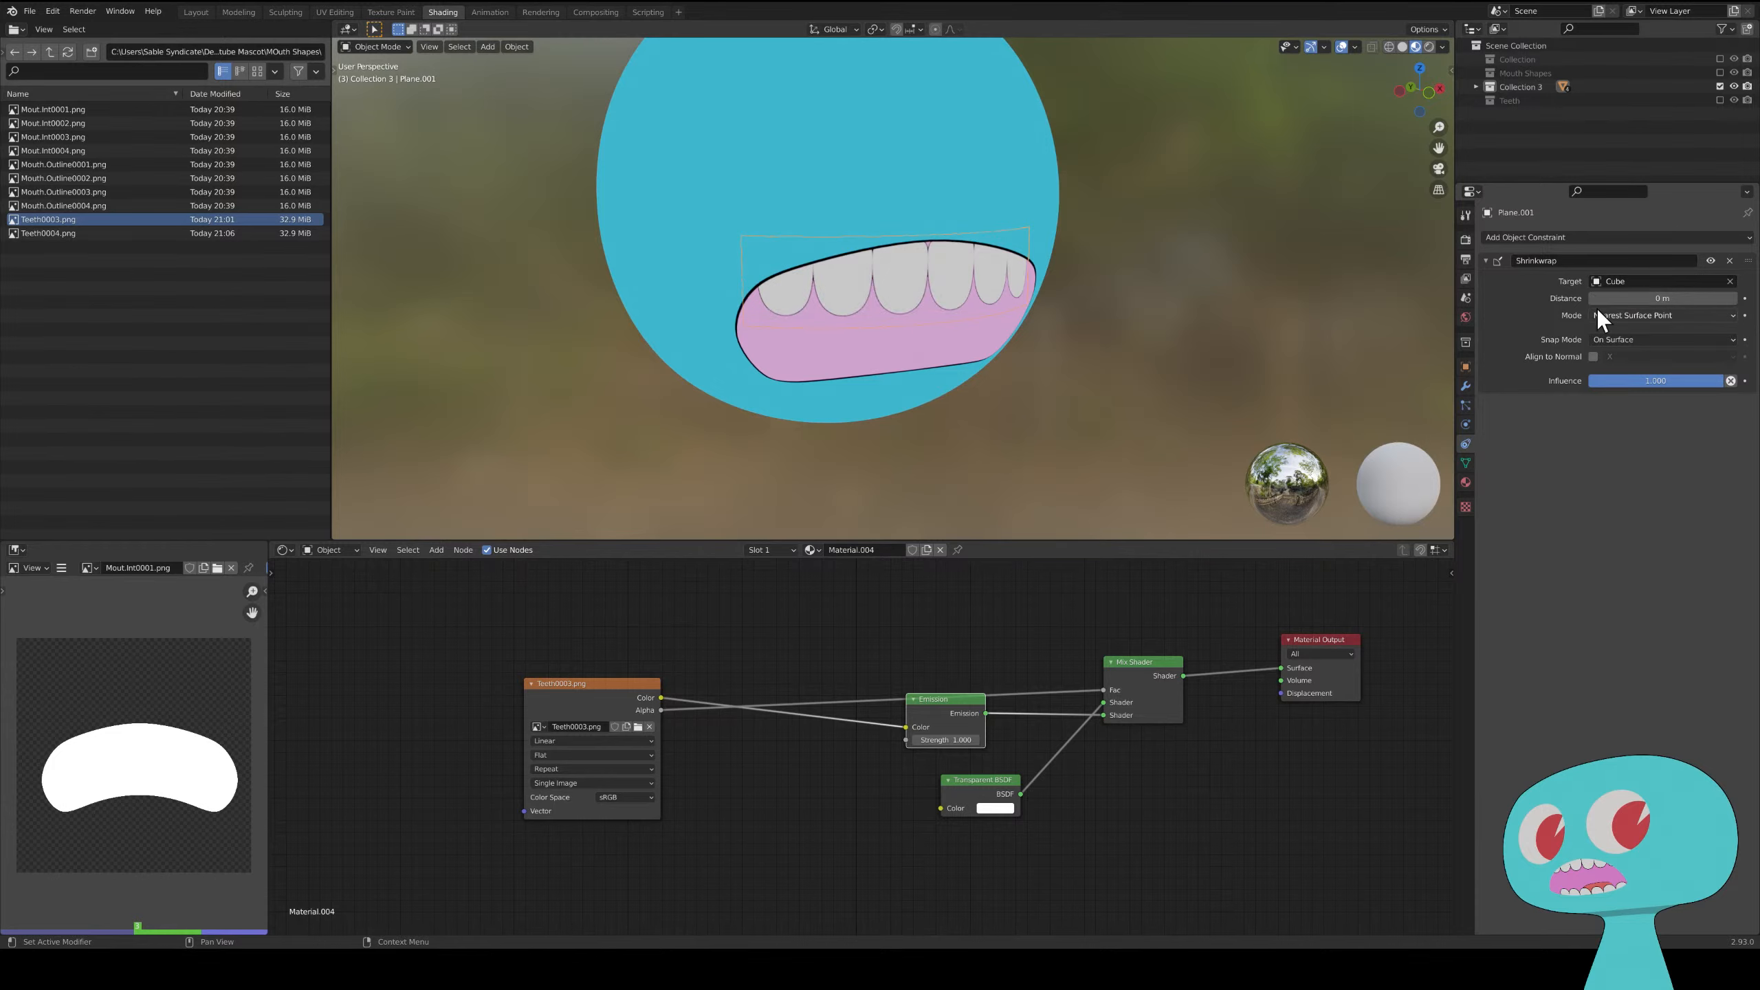
- Set the Shrinkwrap constraint's mode to Project, and check the teeth from the side
left_click(1612, 317)
left_click(1621, 347)
middle_click_drag(1333, 286, 1140, 252)
- Set the head Cube as the target of the teeth plane's Shrinkwrap modifier, with an Offset of about 0.003 m
left_click(1465, 387)
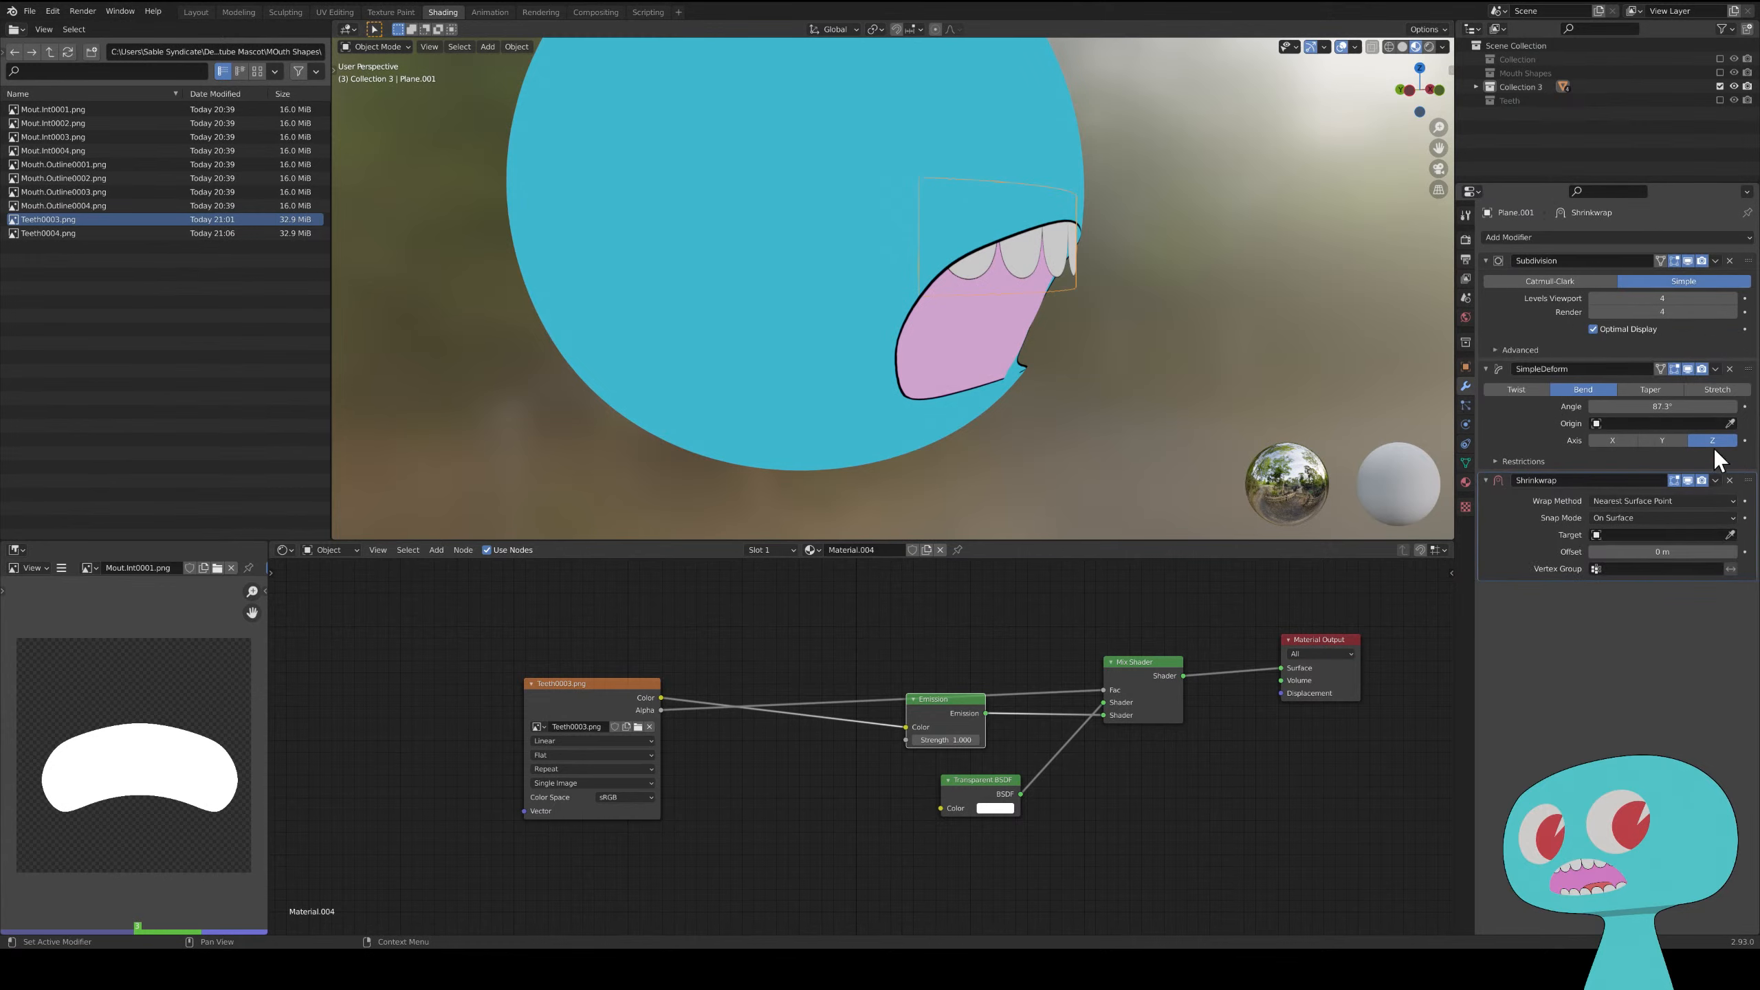
left_click(1731, 534)
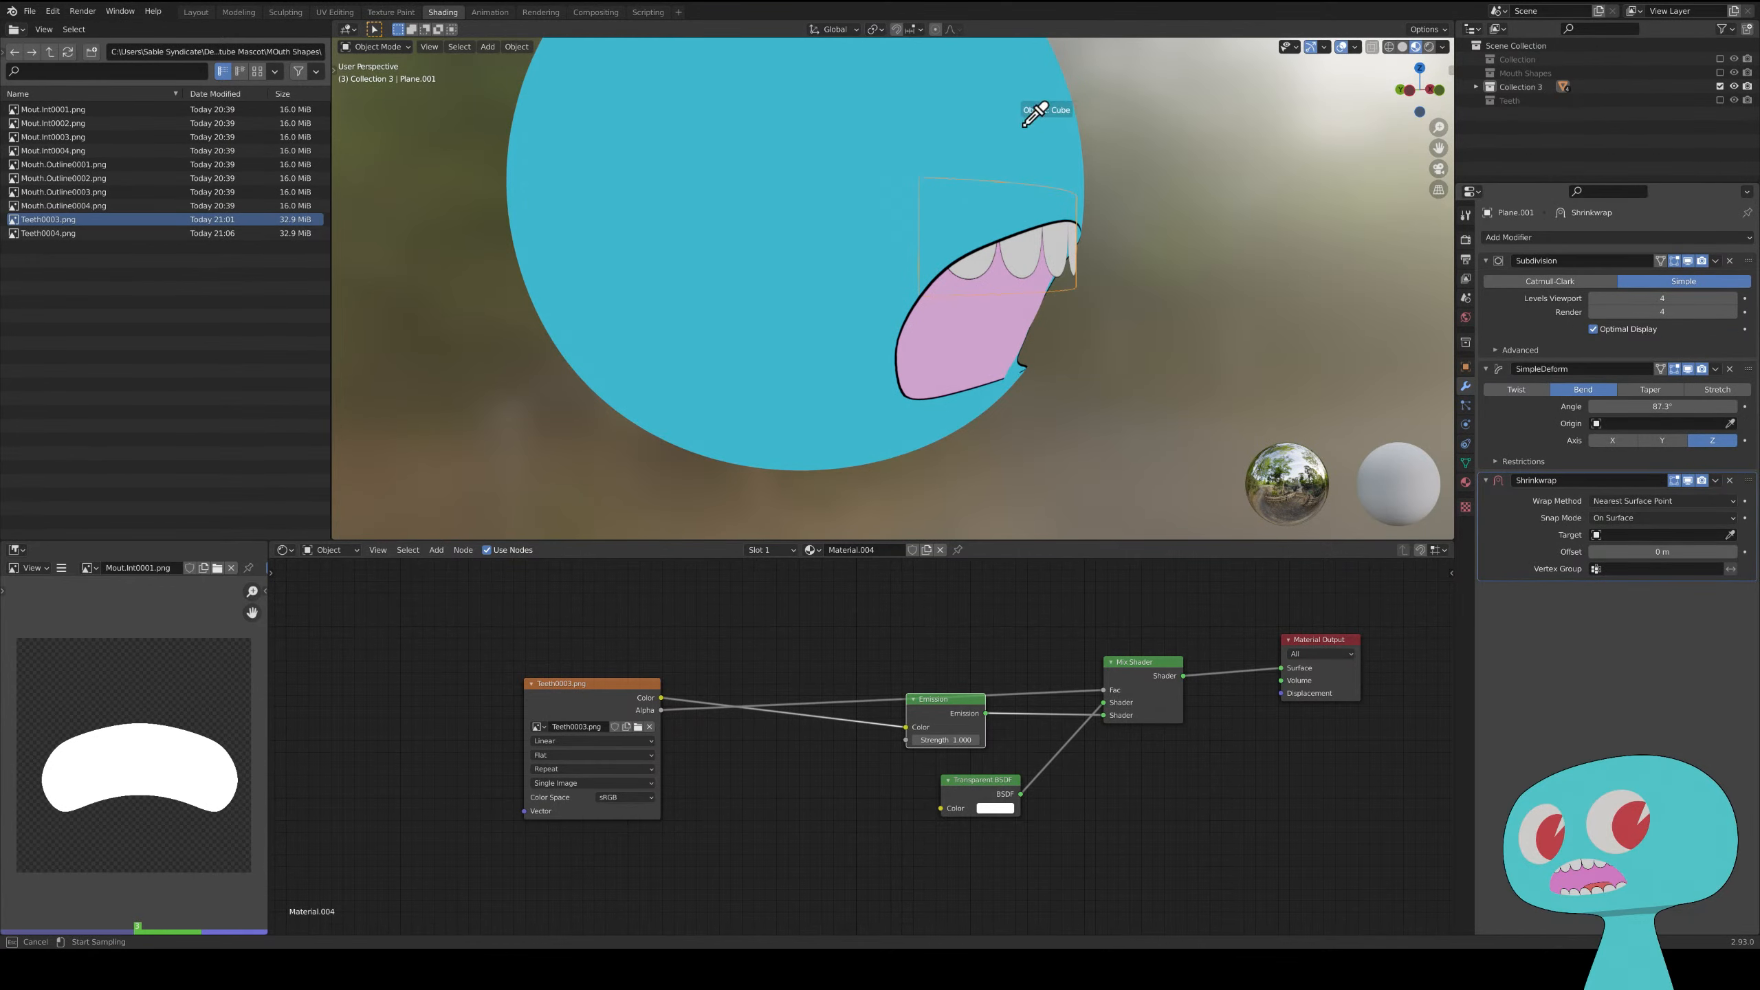
left_click(1040, 143)
middle_click_drag(1040, 147, 986, 321)
scroll(986, 321, "up", 6)
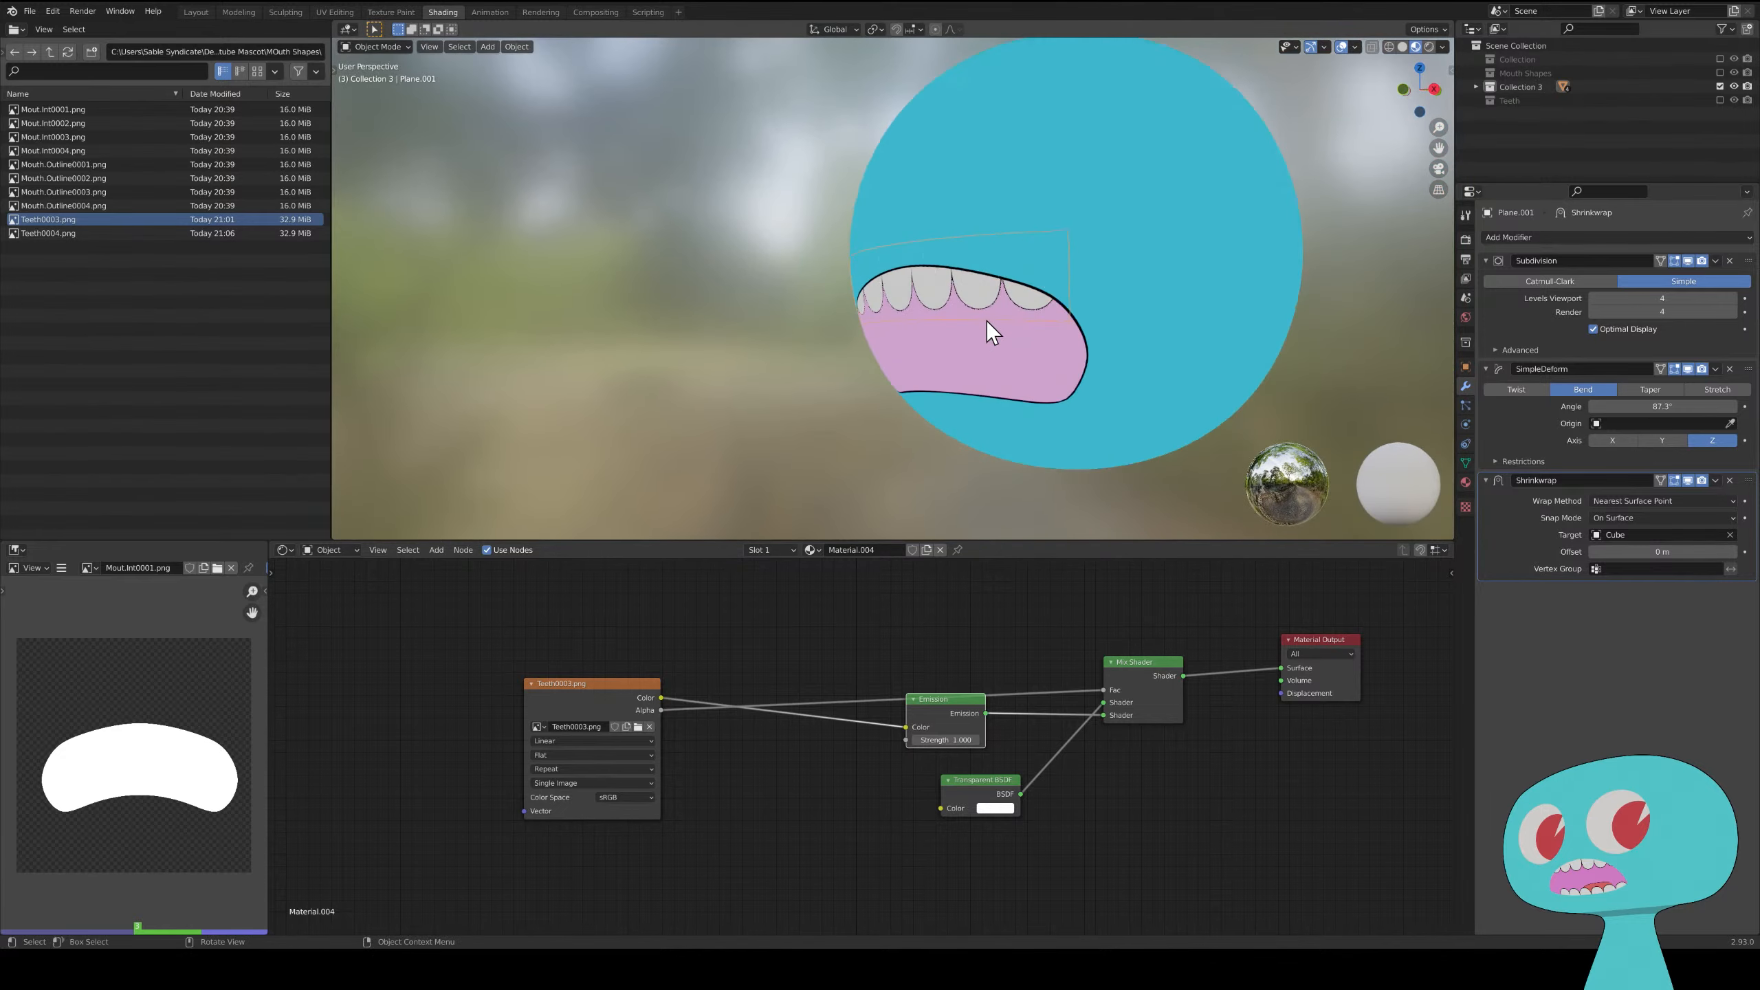
middle_click_drag(918, 444, 1171, 429)
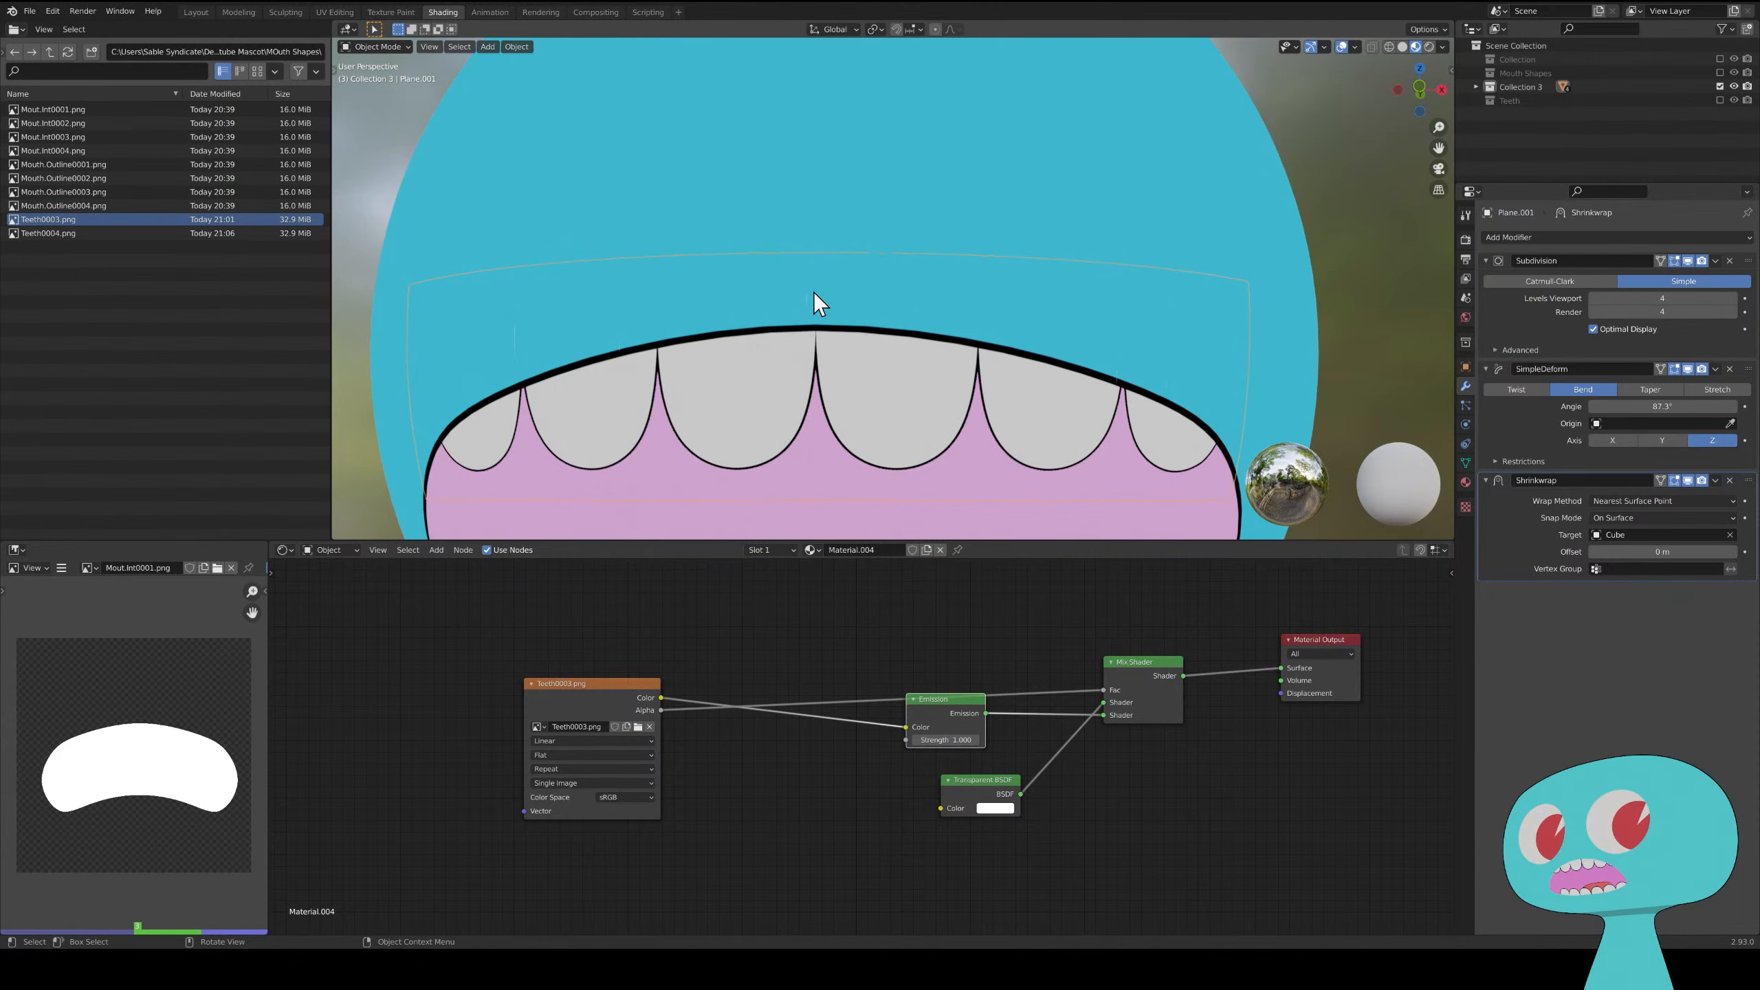
middle_click_drag(1253, 369, 1087, 390)
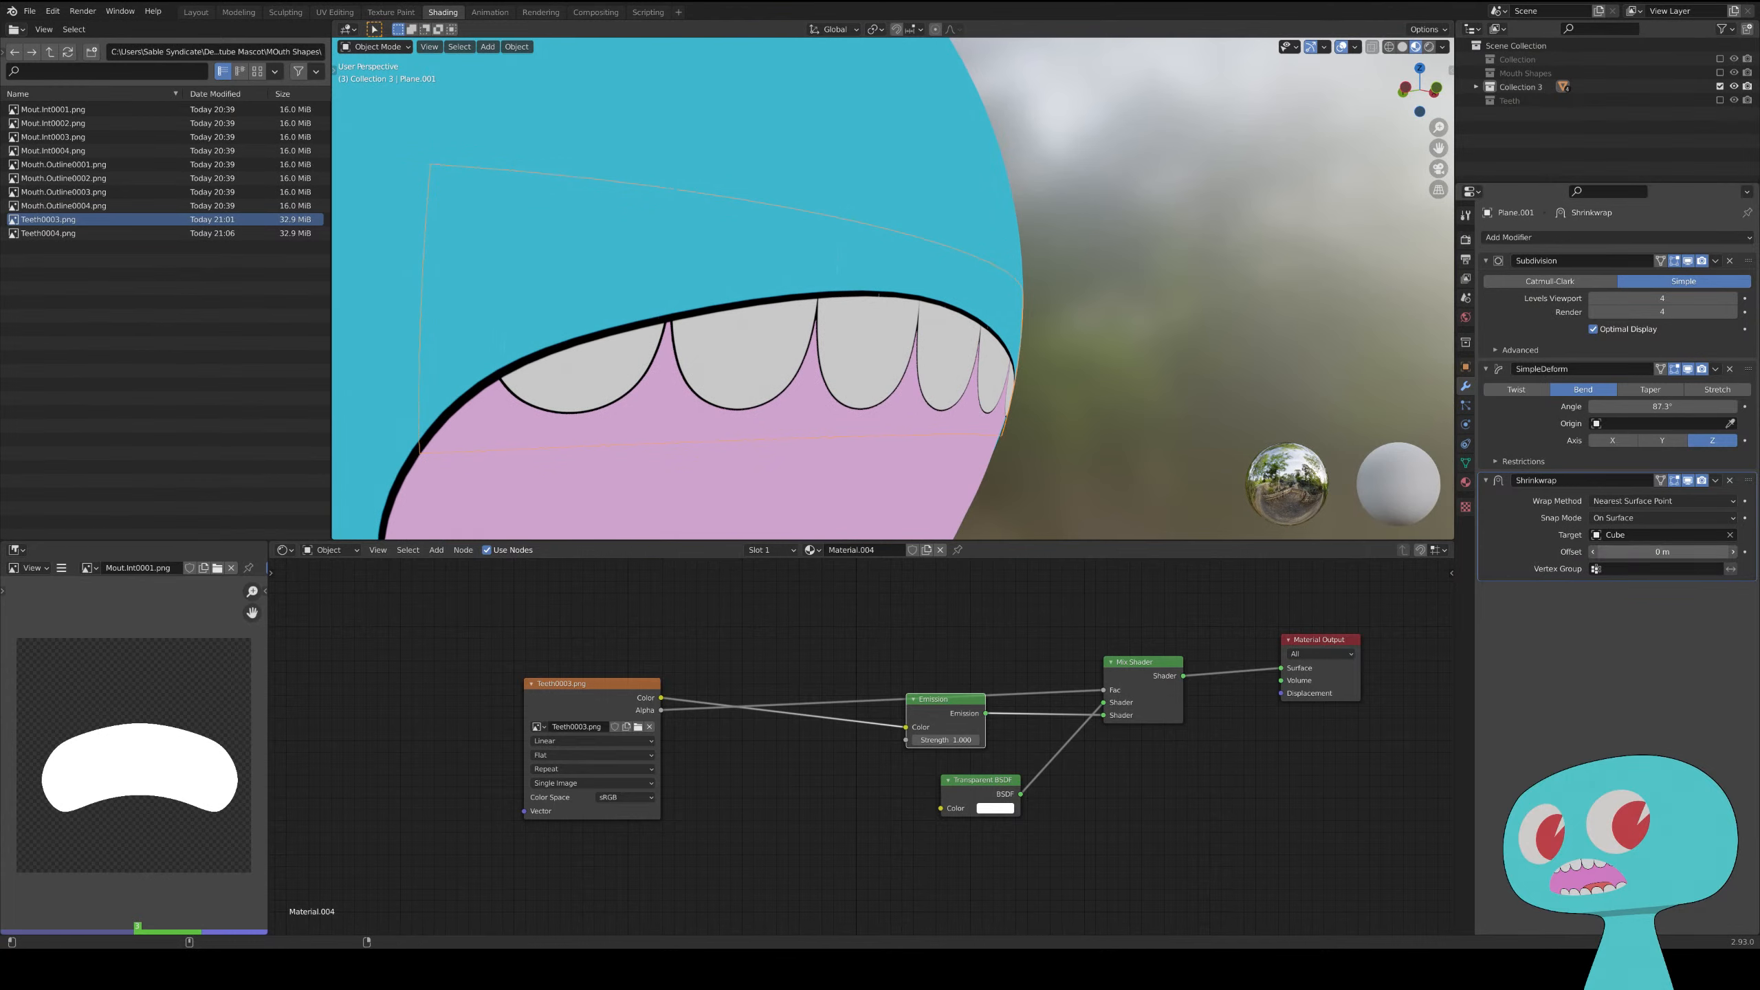
mouse_move(1663, 552)
left_mouse_down()
mouse_move(1677, 552)
mouse_move(1660, 552)
left_mouse_up()
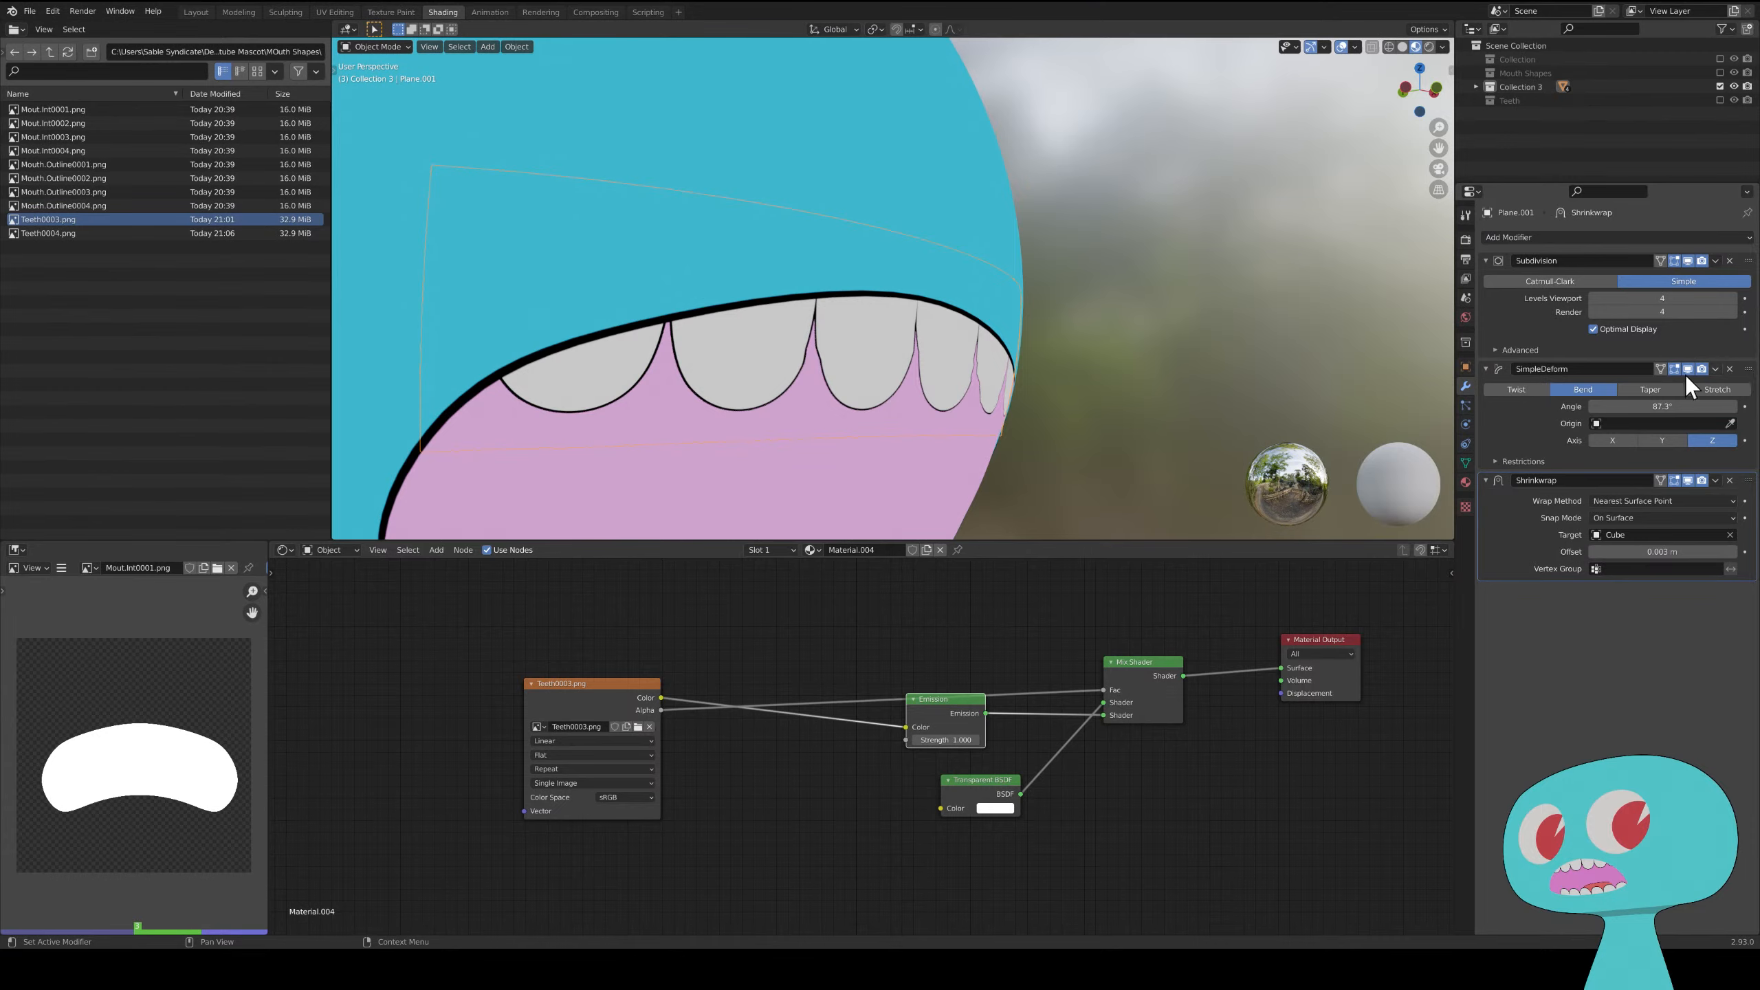
middle_click_drag(1137, 416, 1063, 423)
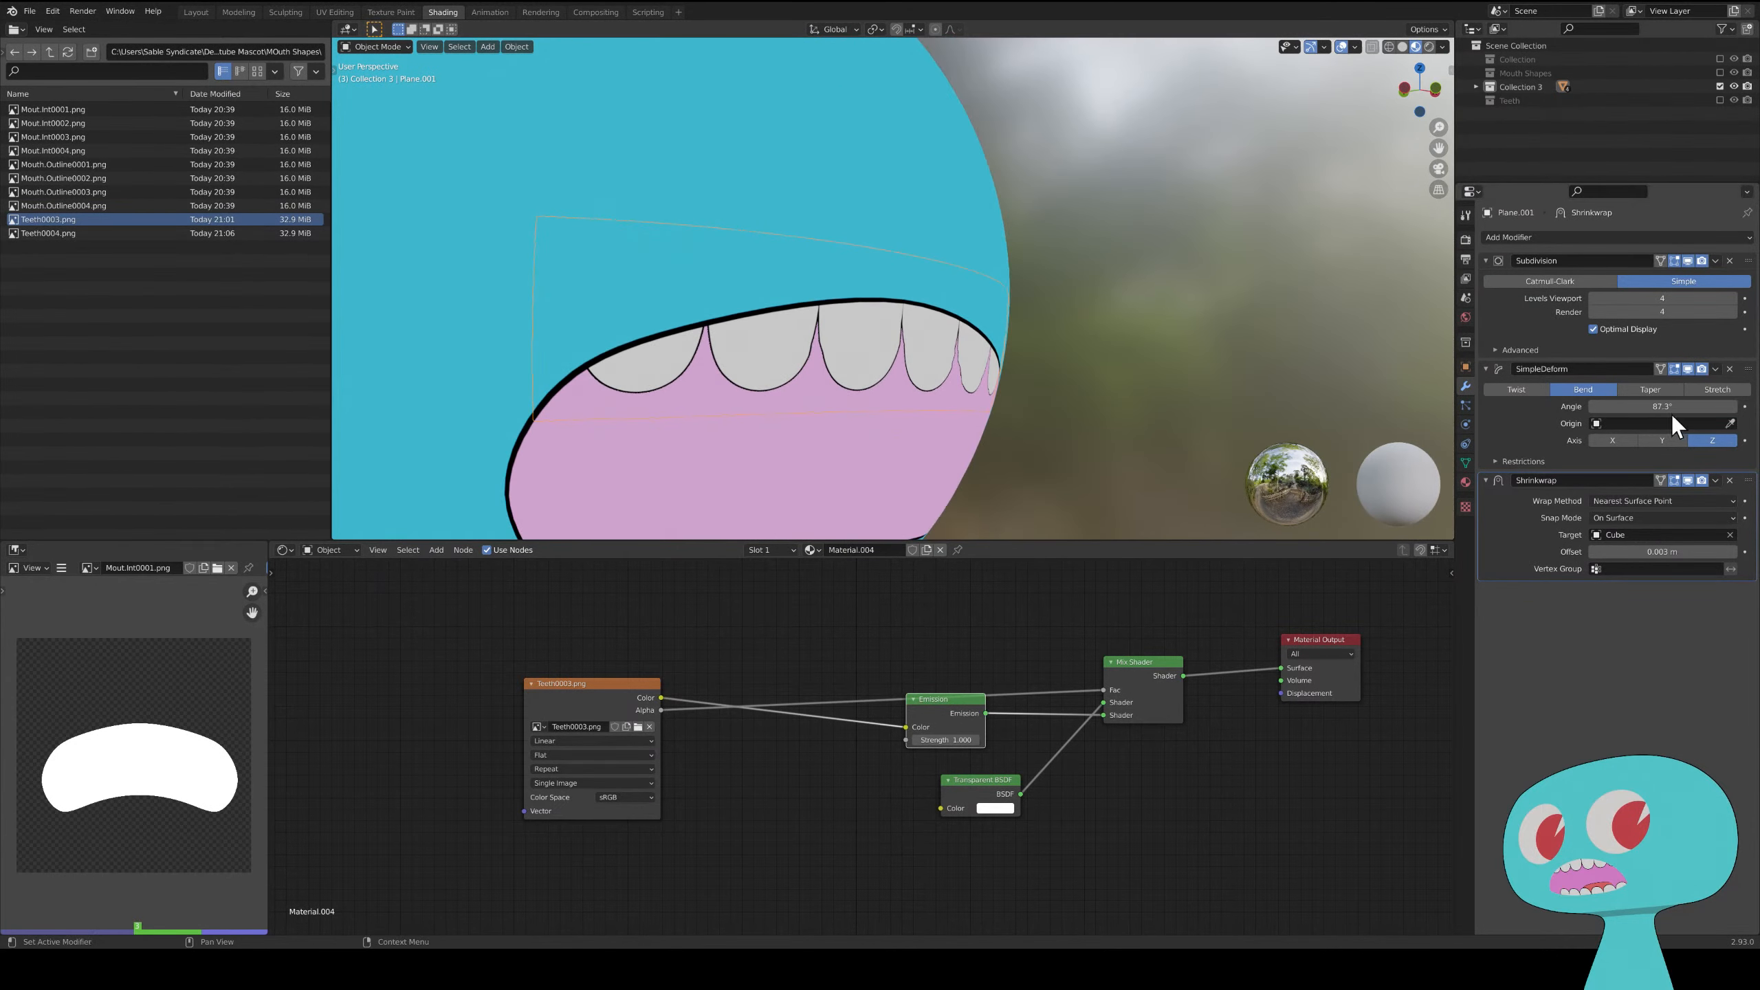
- Set the Shrinkwrap modifier's Wrap Method to Project with the Negative direction enabled, and its Snap Mode to Inside
left_click(1631, 503)
left_click(1627, 533)
middle_click_drag(1235, 432, 1210, 406)
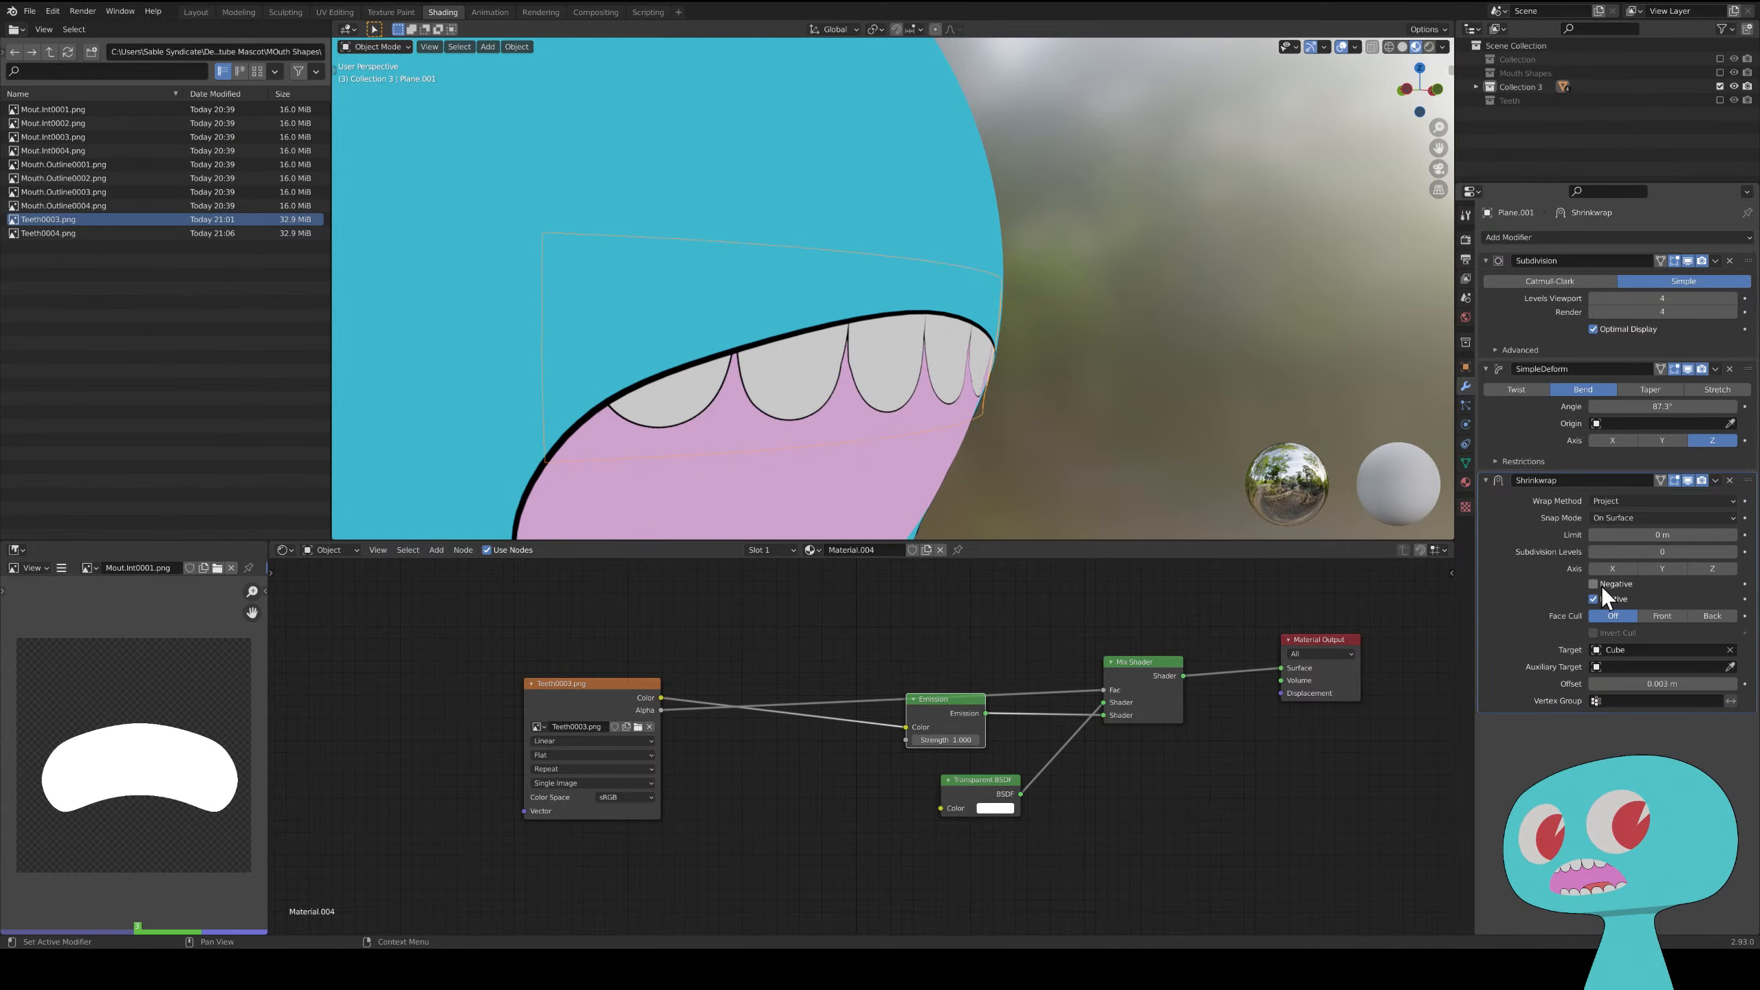
left_click(1653, 516)
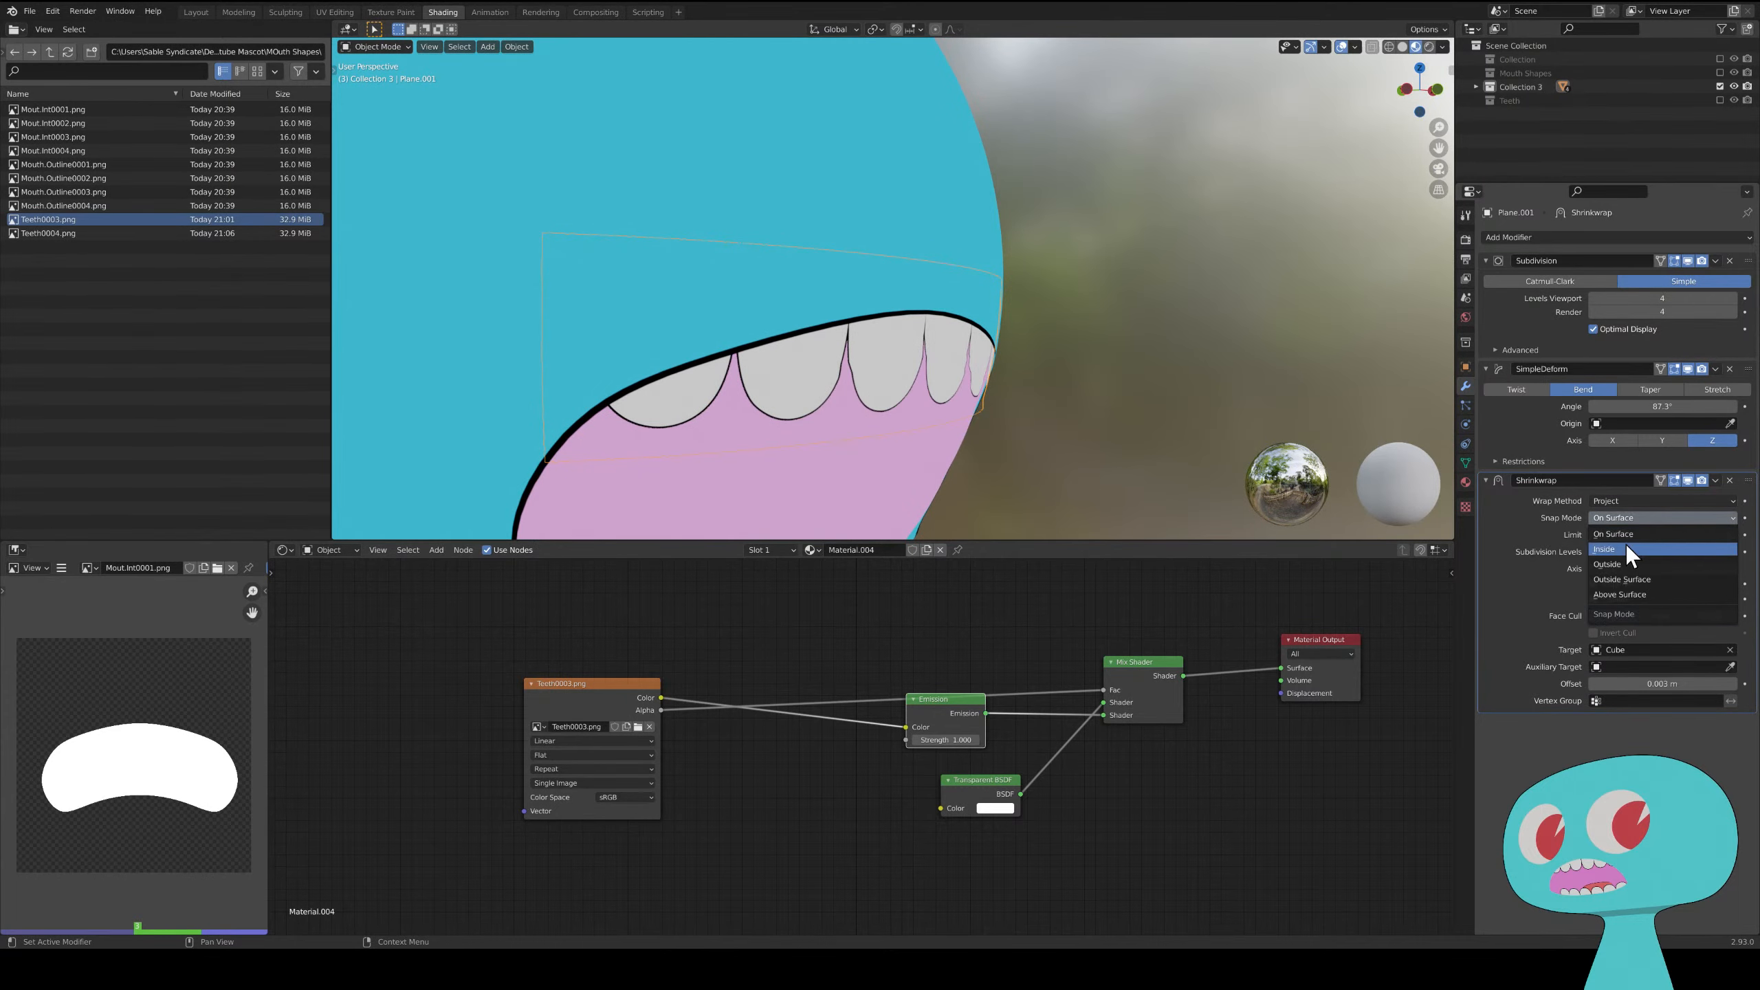
left_click(1626, 549)
middle_click_drag(1164, 404, 1037, 423)
middle_click_drag(1034, 427, 983, 411)
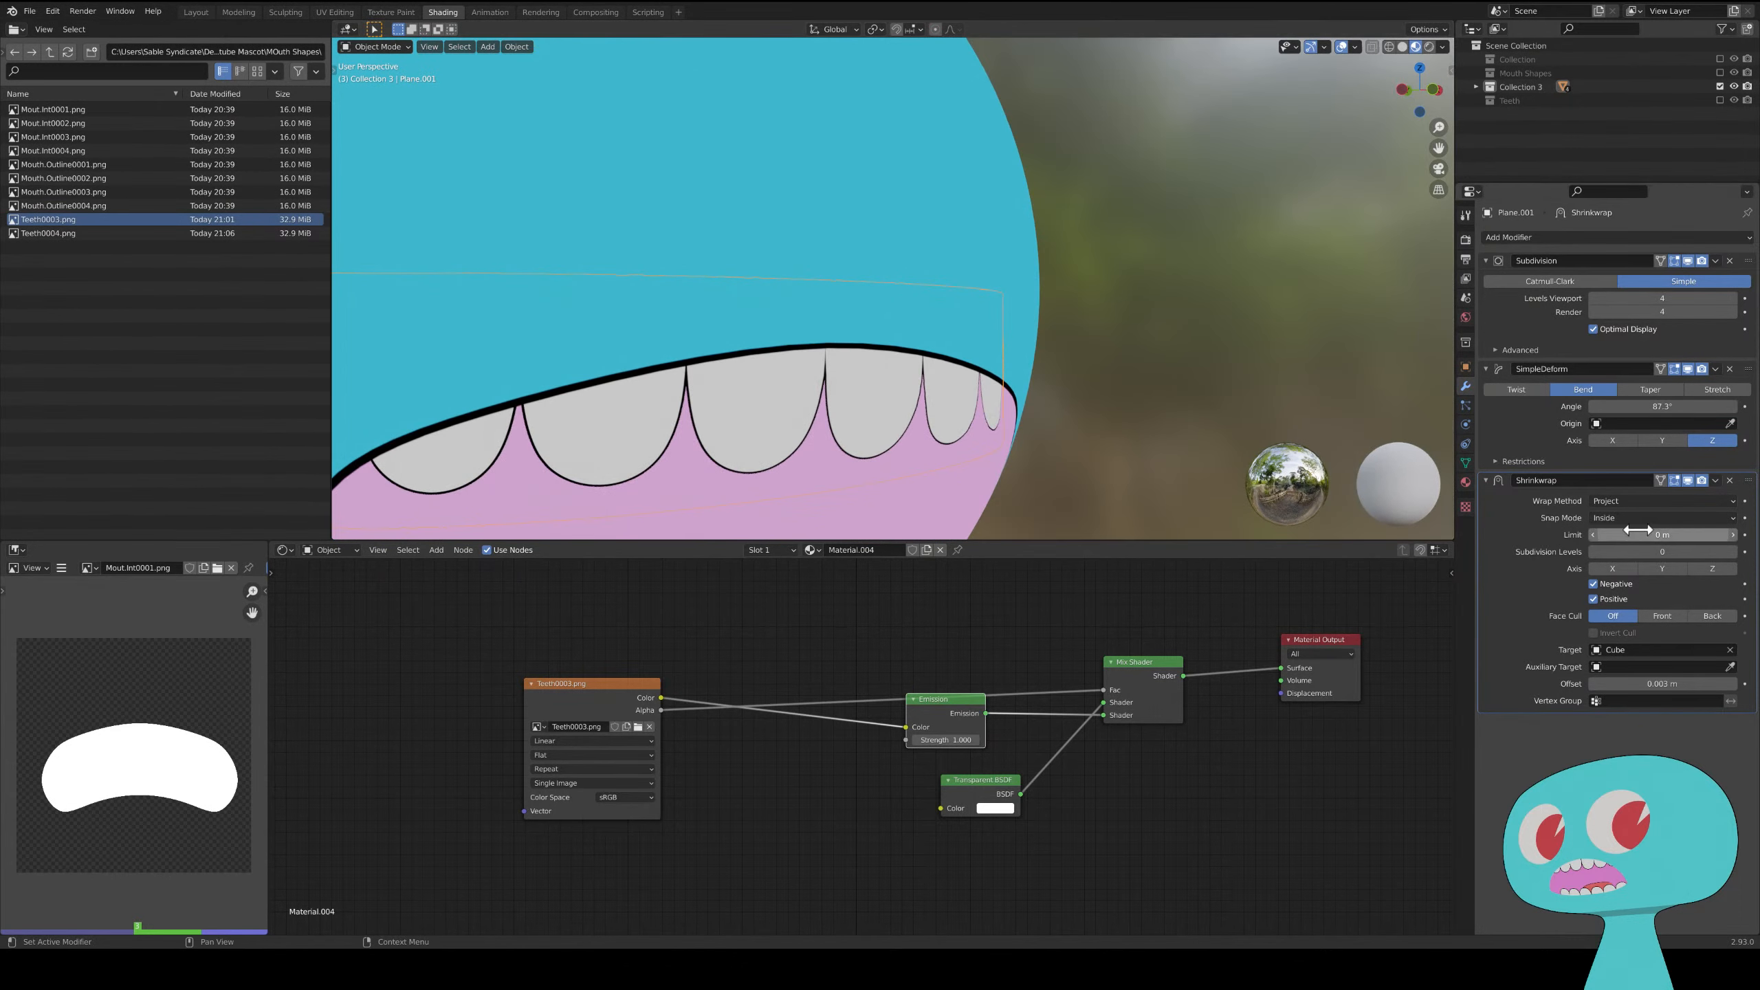
- Set the Shrinkwrap modifier's Offset to about -0.008 m, and disable the teeth plane's Shrinkwrap constraint
mouse_move(1678, 683)
left_mouse_down()
mouse_move(1629, 683)
mouse_move(1647, 684)
left_mouse_up()
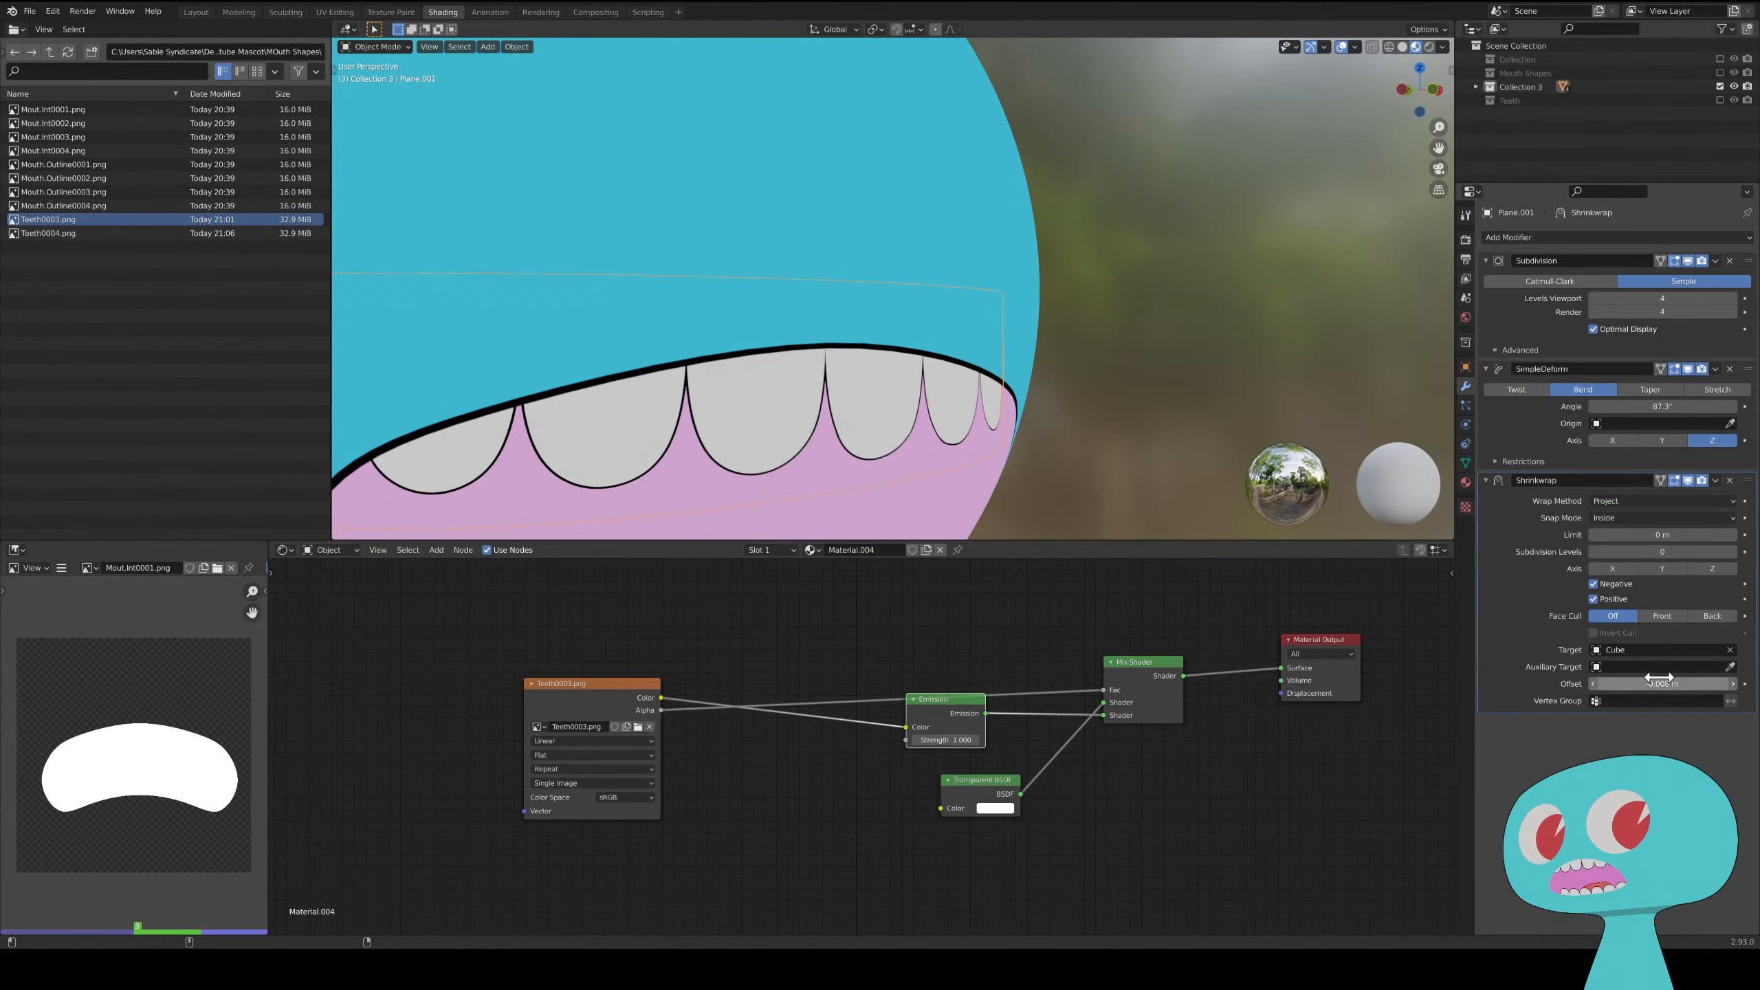
middle_click_drag(1164, 431, 1206, 420)
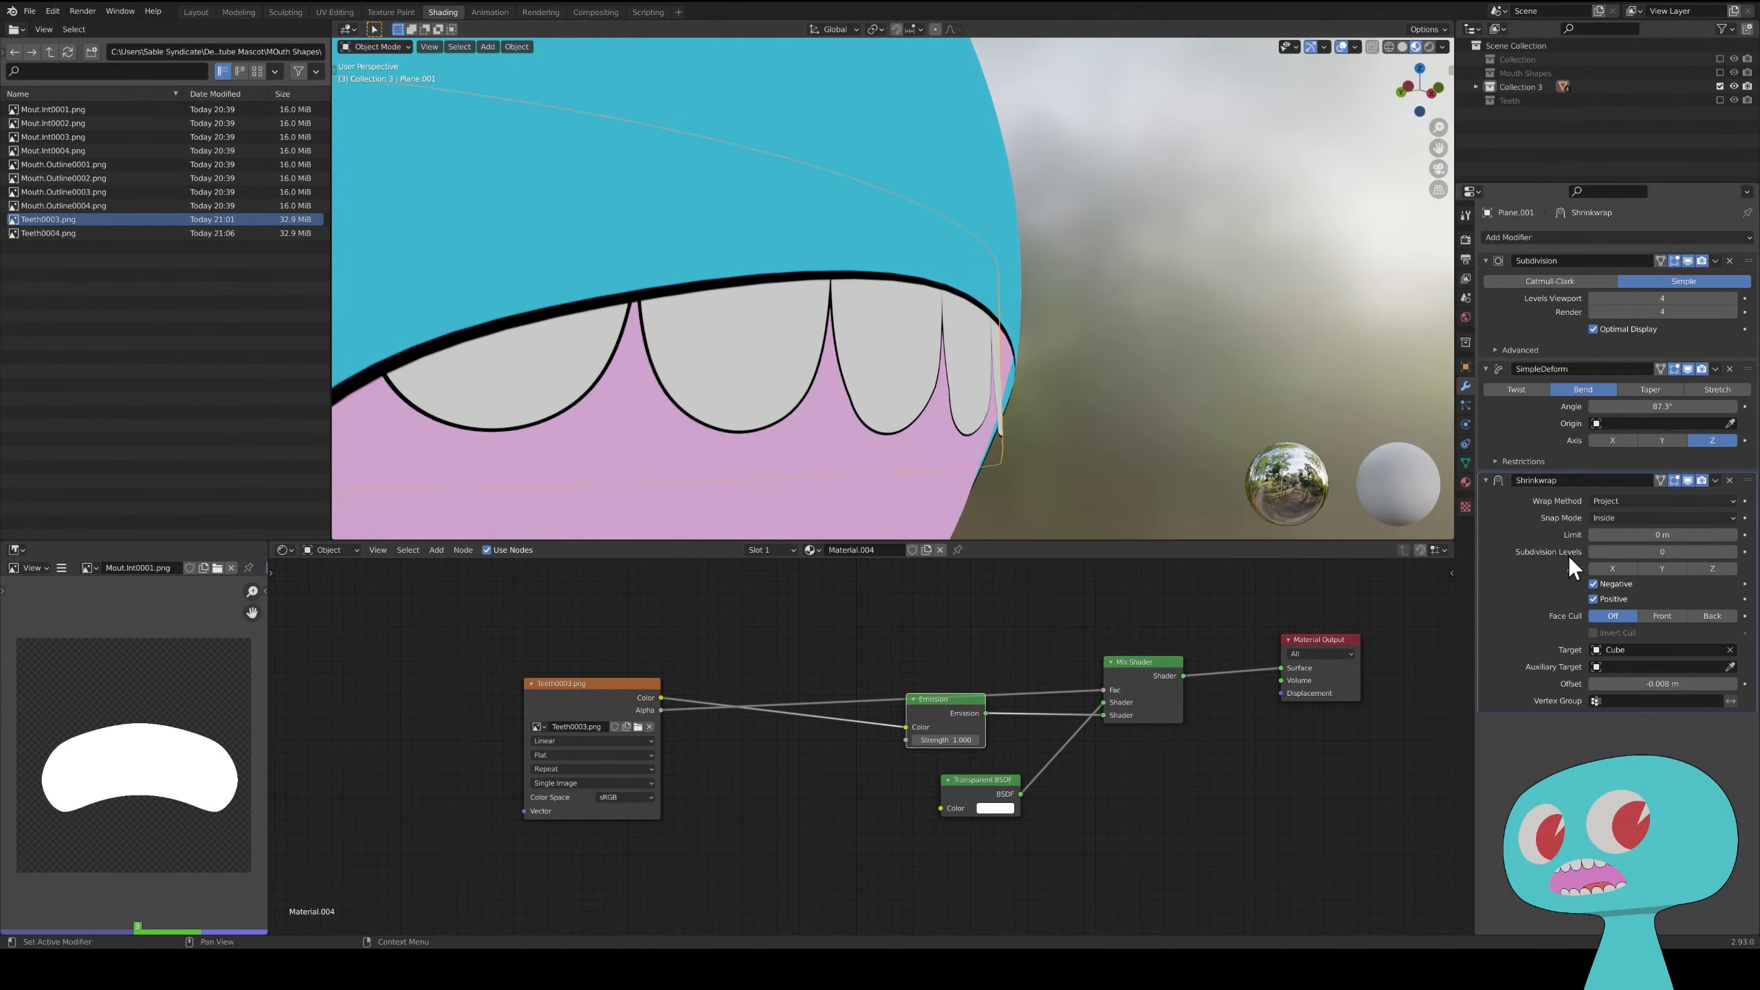
left_click(1465, 445)
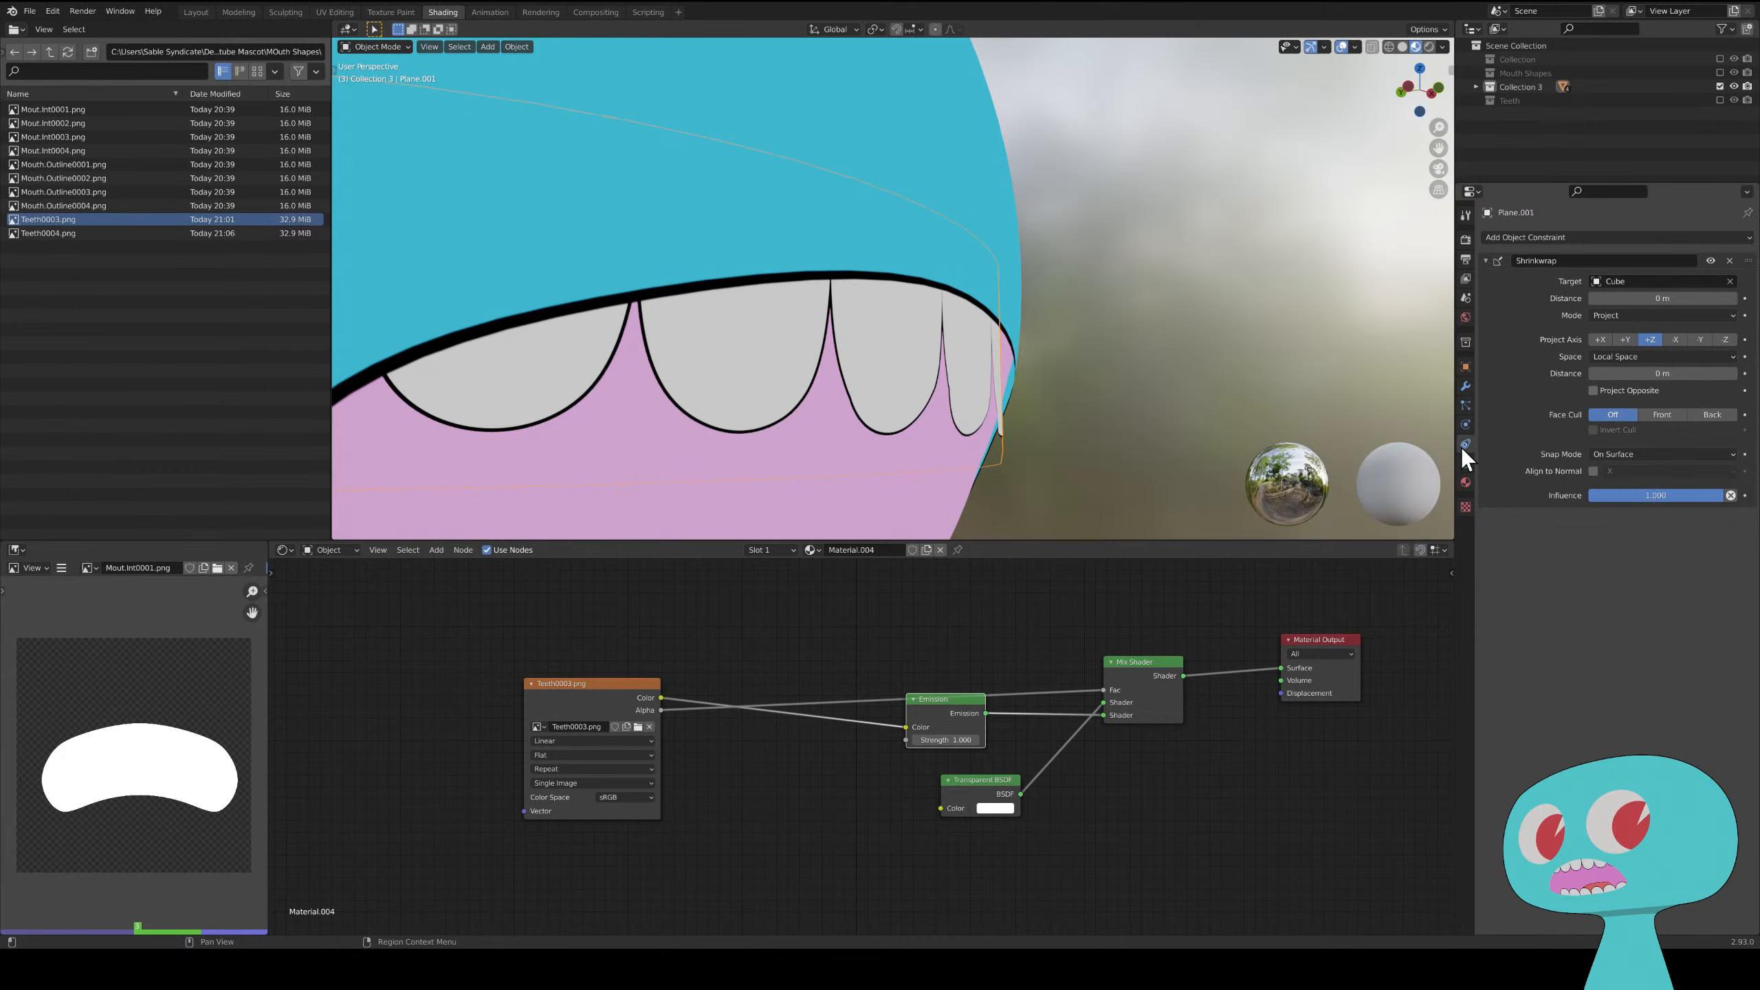
left_click(1711, 261)
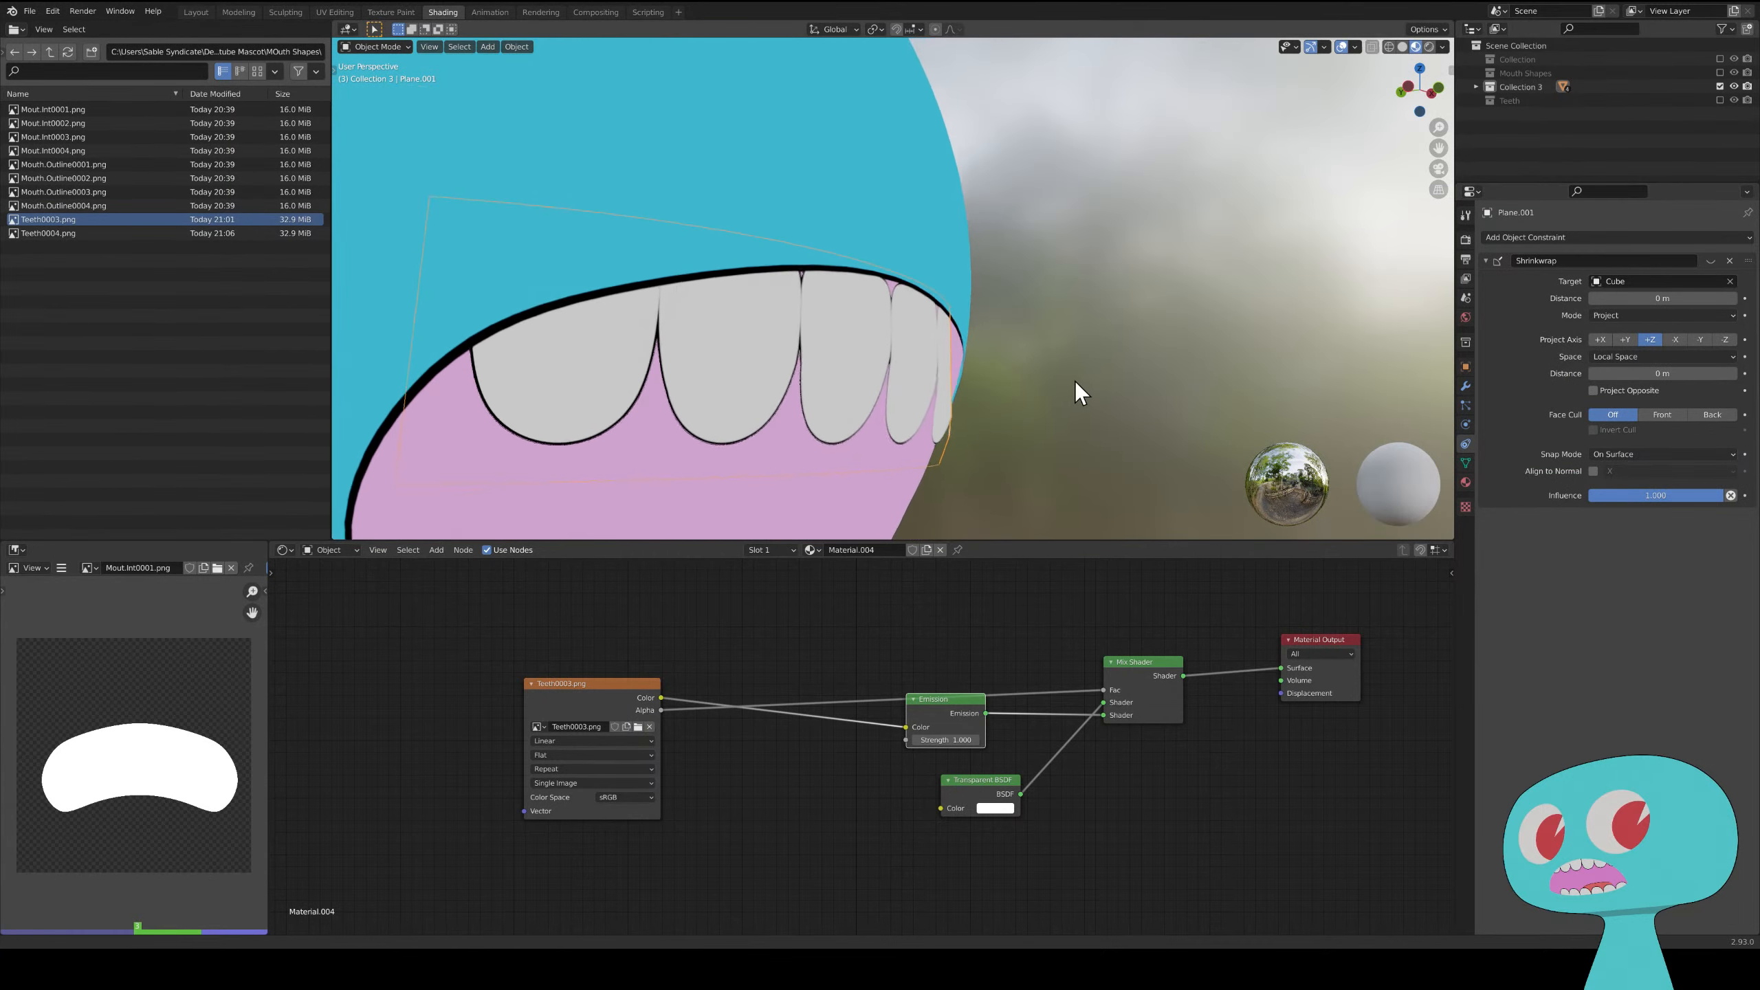
middle_click_drag(1128, 375, 1087, 382)
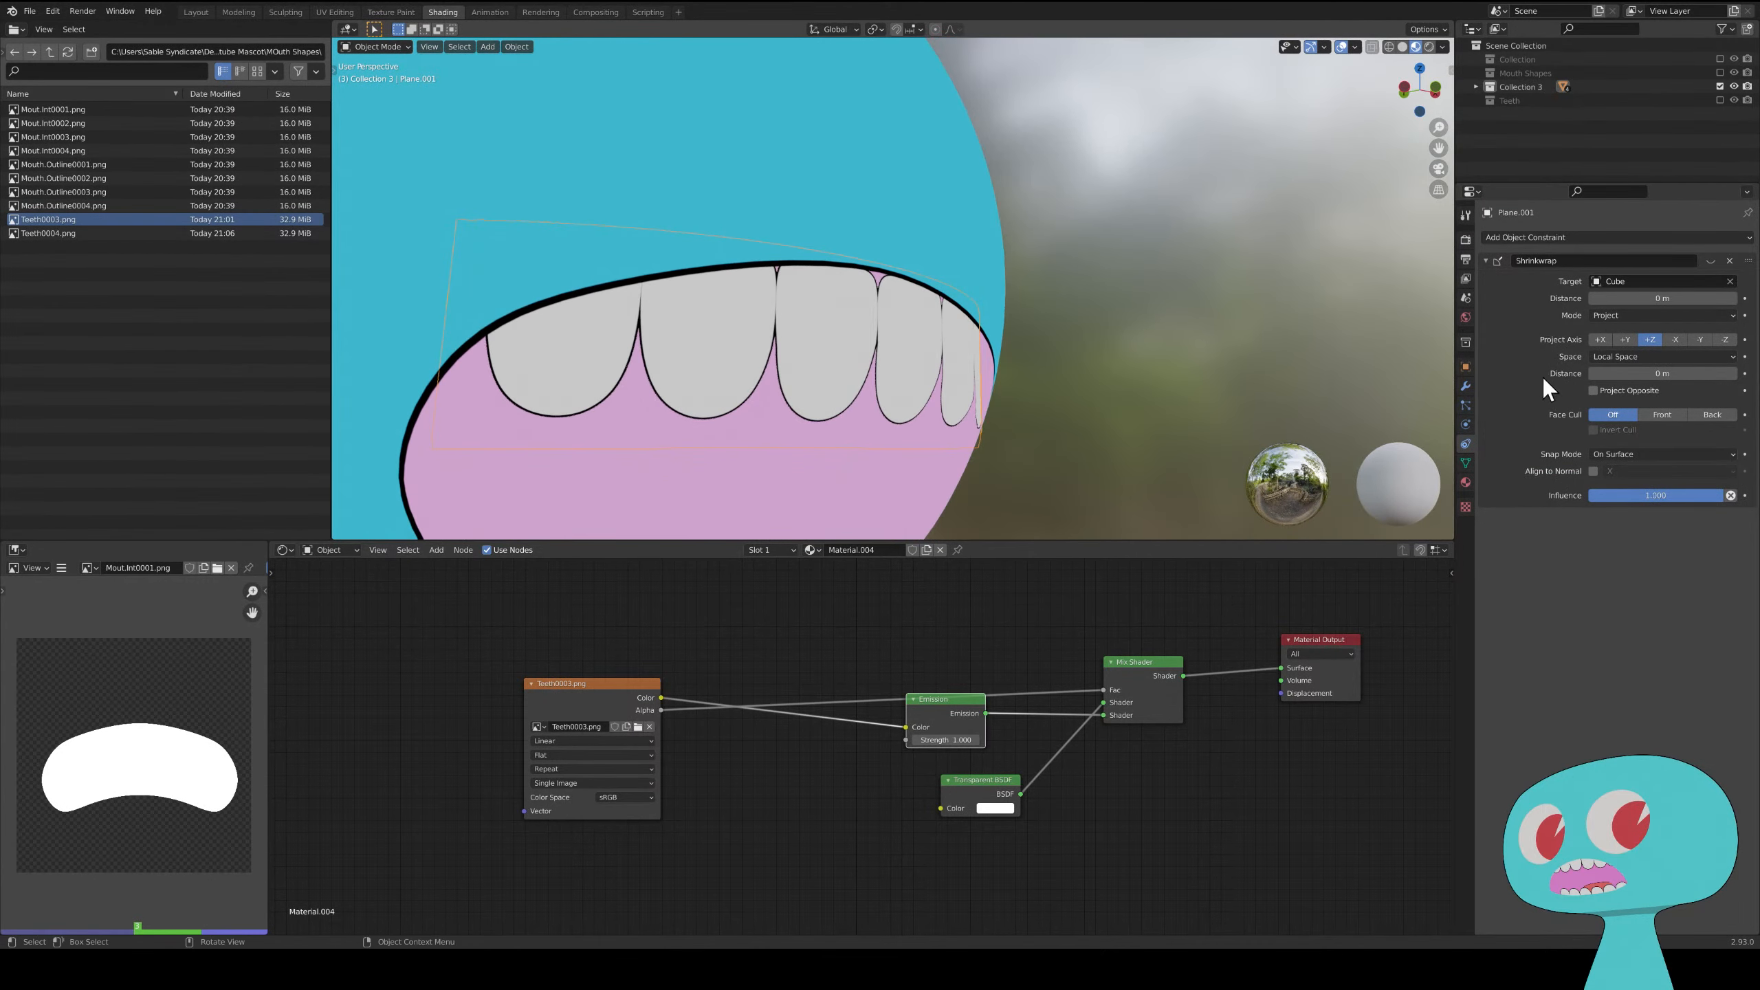
- Set the Shrinkwrap modifier's Offset to about 0.036 m, and check the teeth's fit in the mouth
left_click(1466, 386)
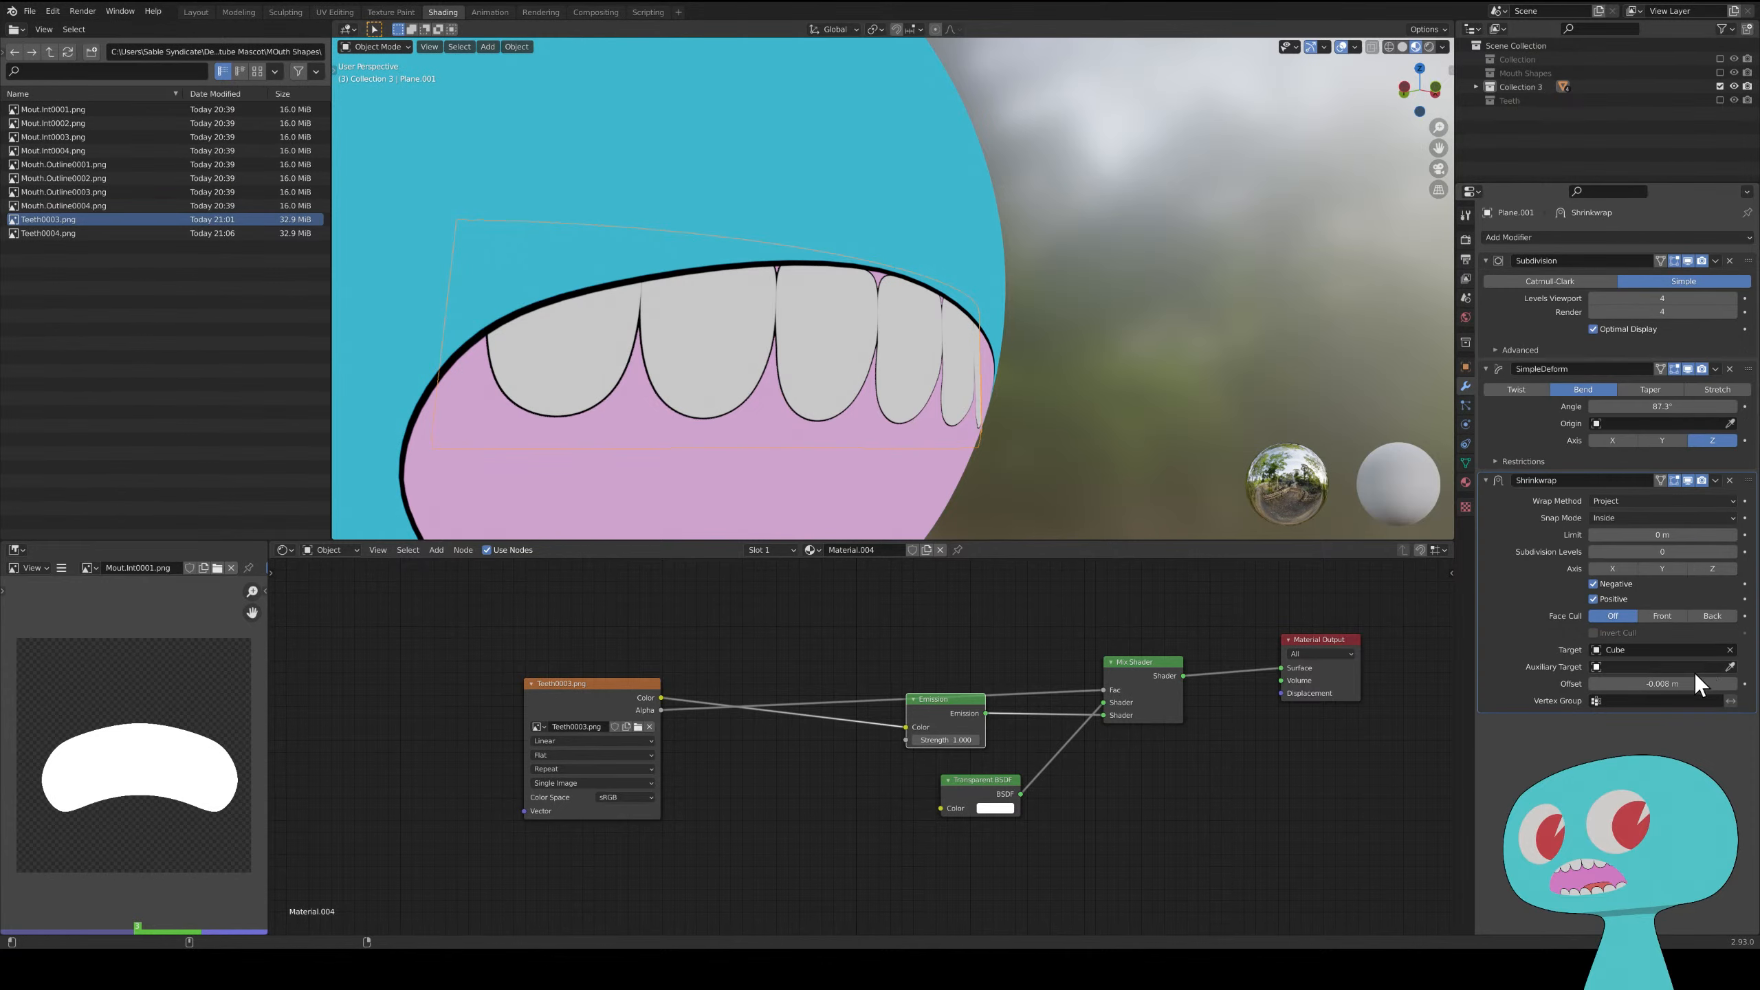
left_click_drag(1663, 683, 1684, 684)
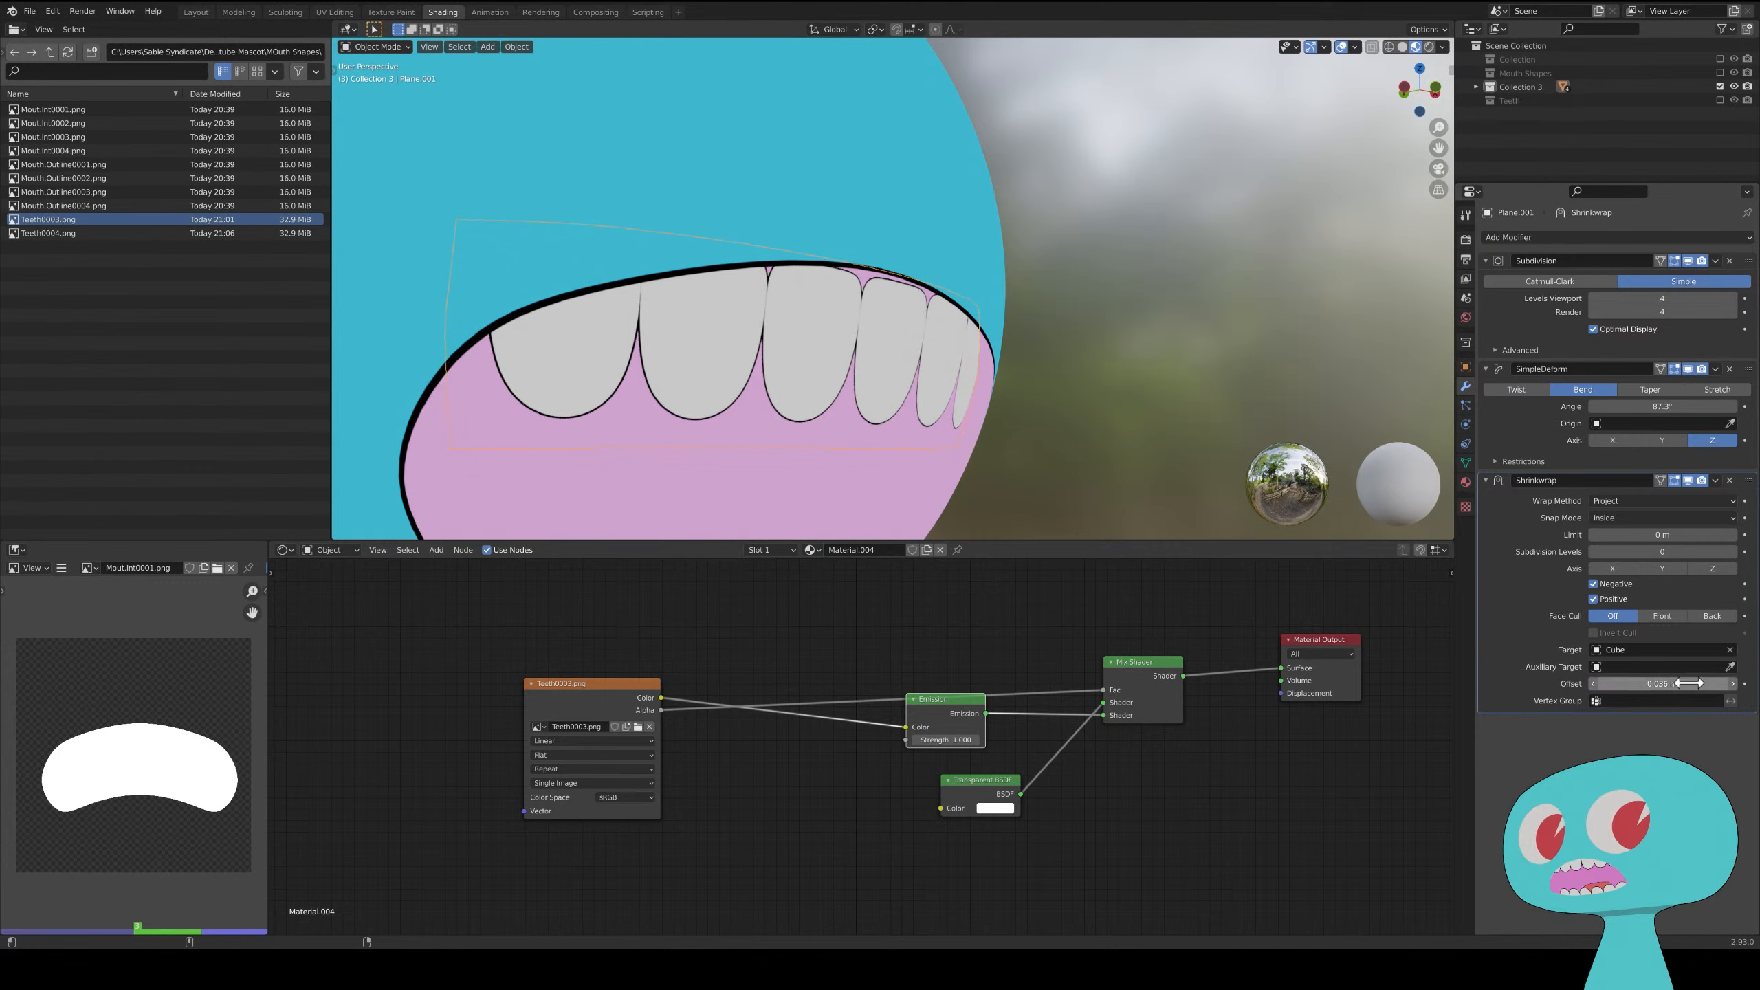
middle_click_drag(1192, 436, 1233, 443)
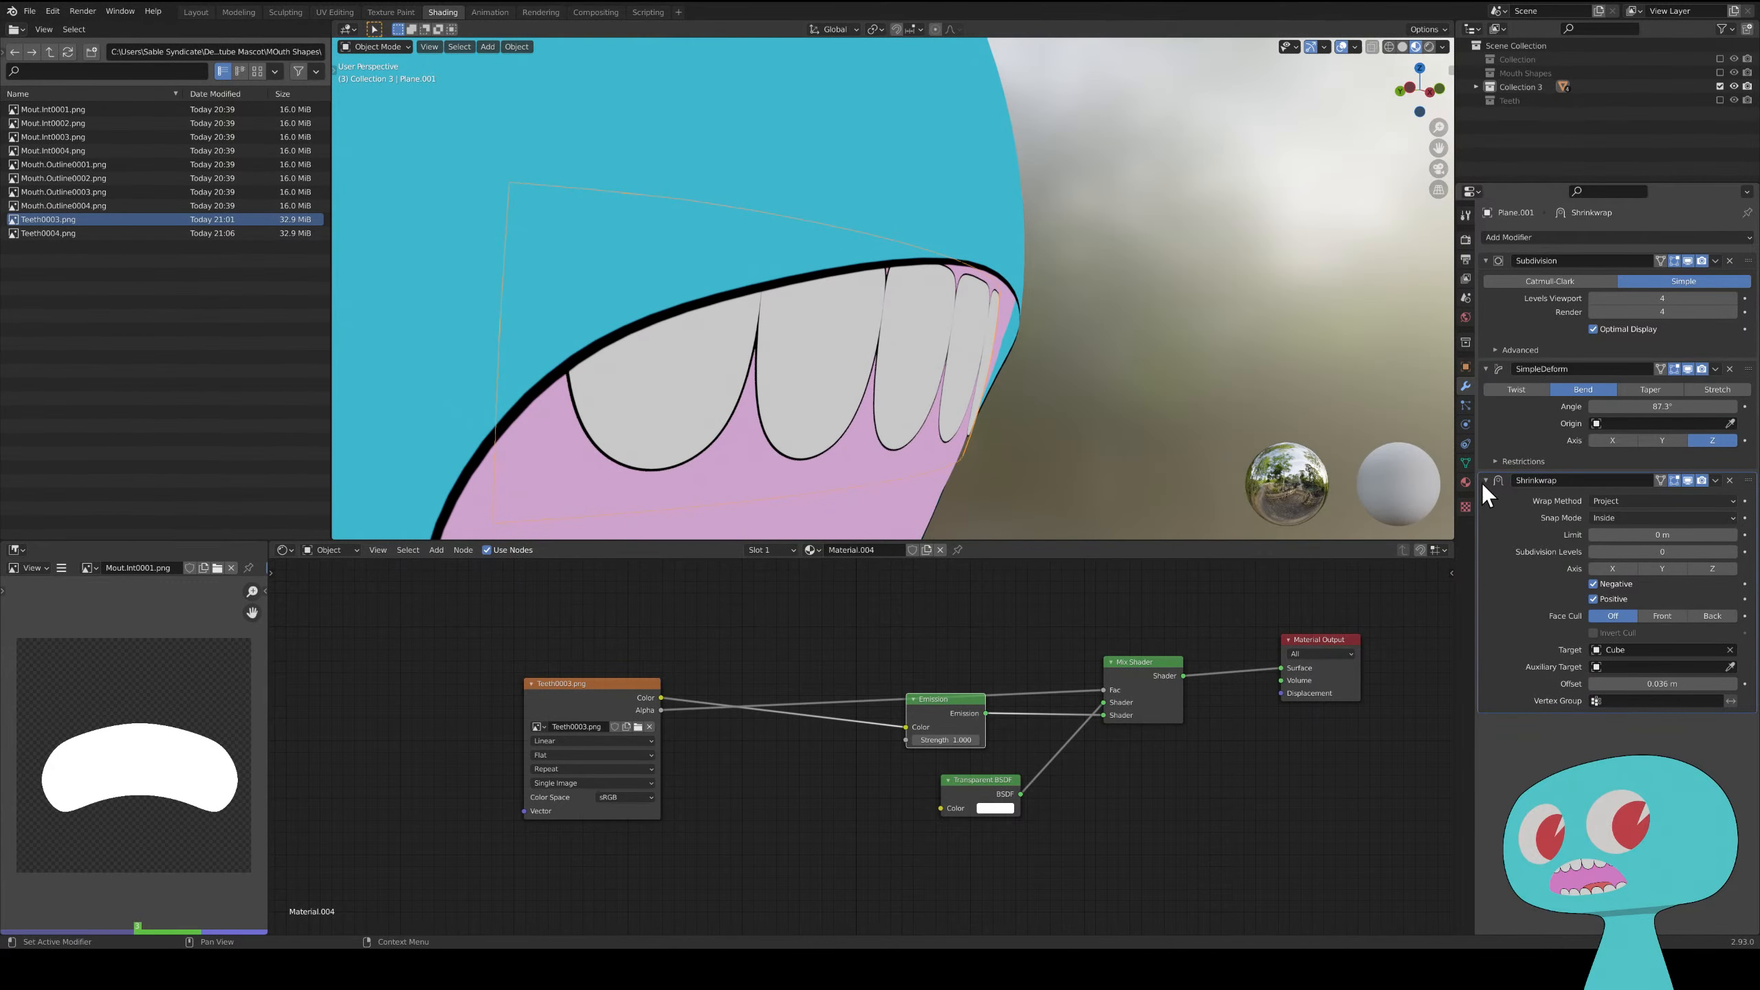
- Re-enable the teeth plane's Shrinkwrap constraint, try a larger Distance on it, and reset the Distance to 0 m
left_click(1464, 443)
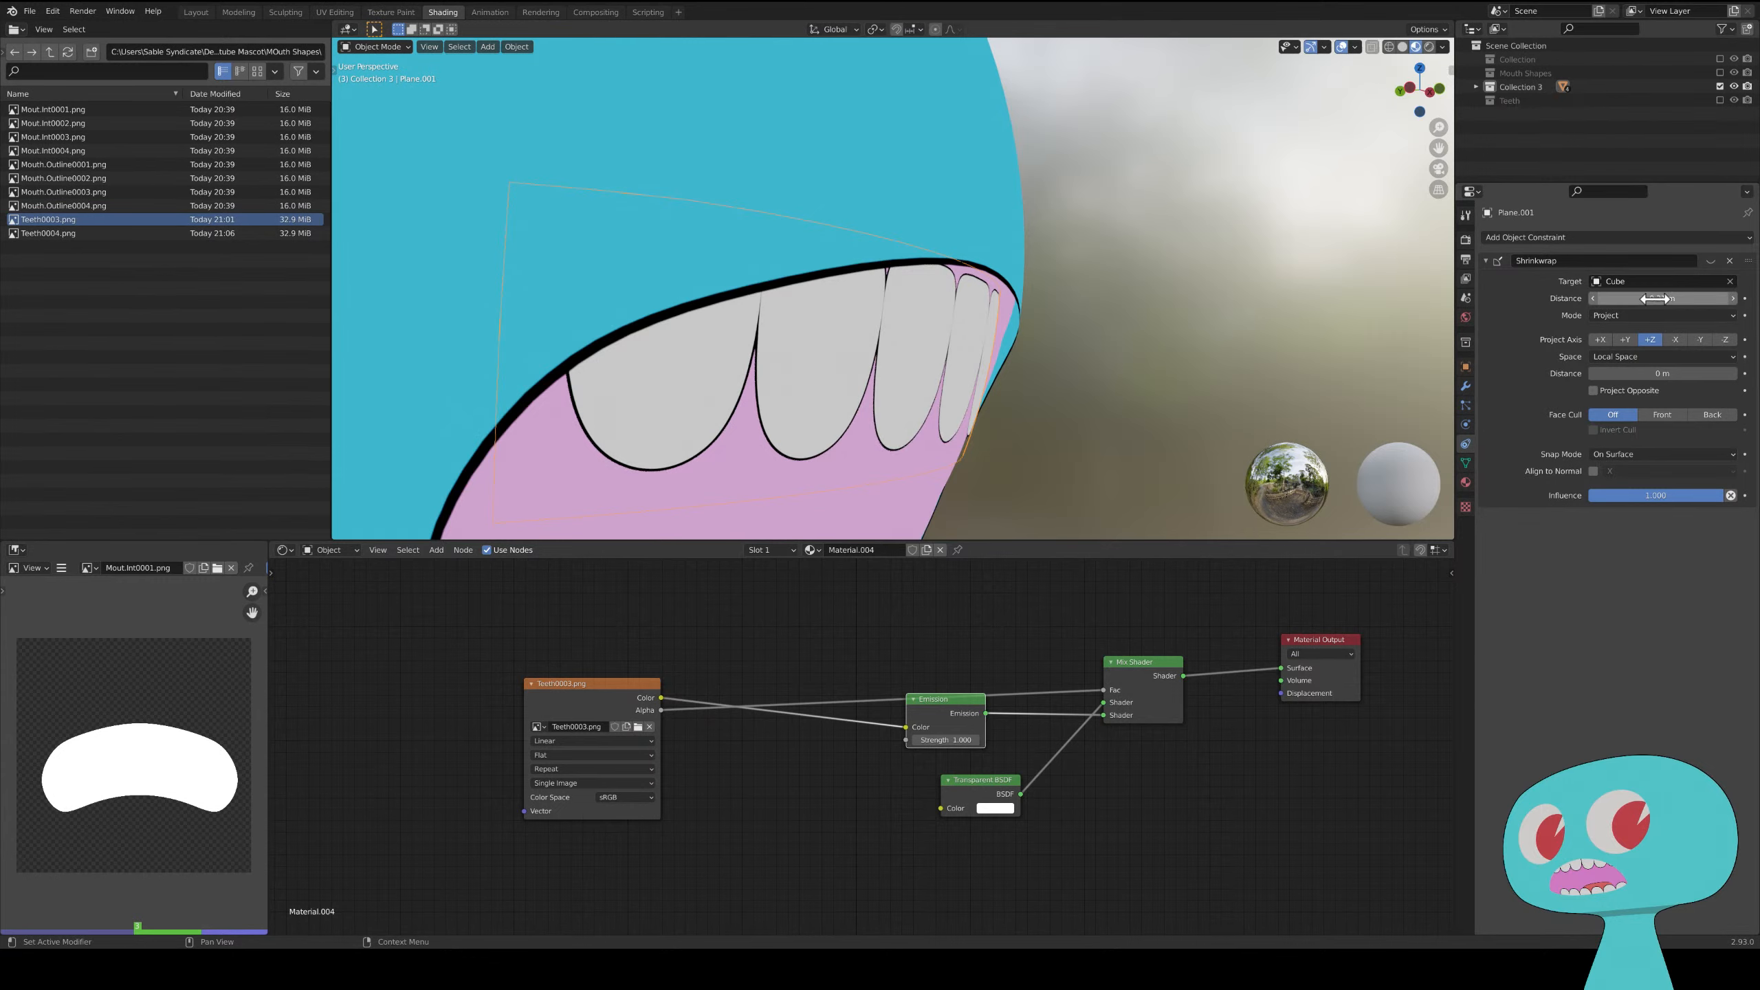
key("ctrl+z")
left_click_drag(1669, 298, 1691, 298)
left_click(1711, 261)
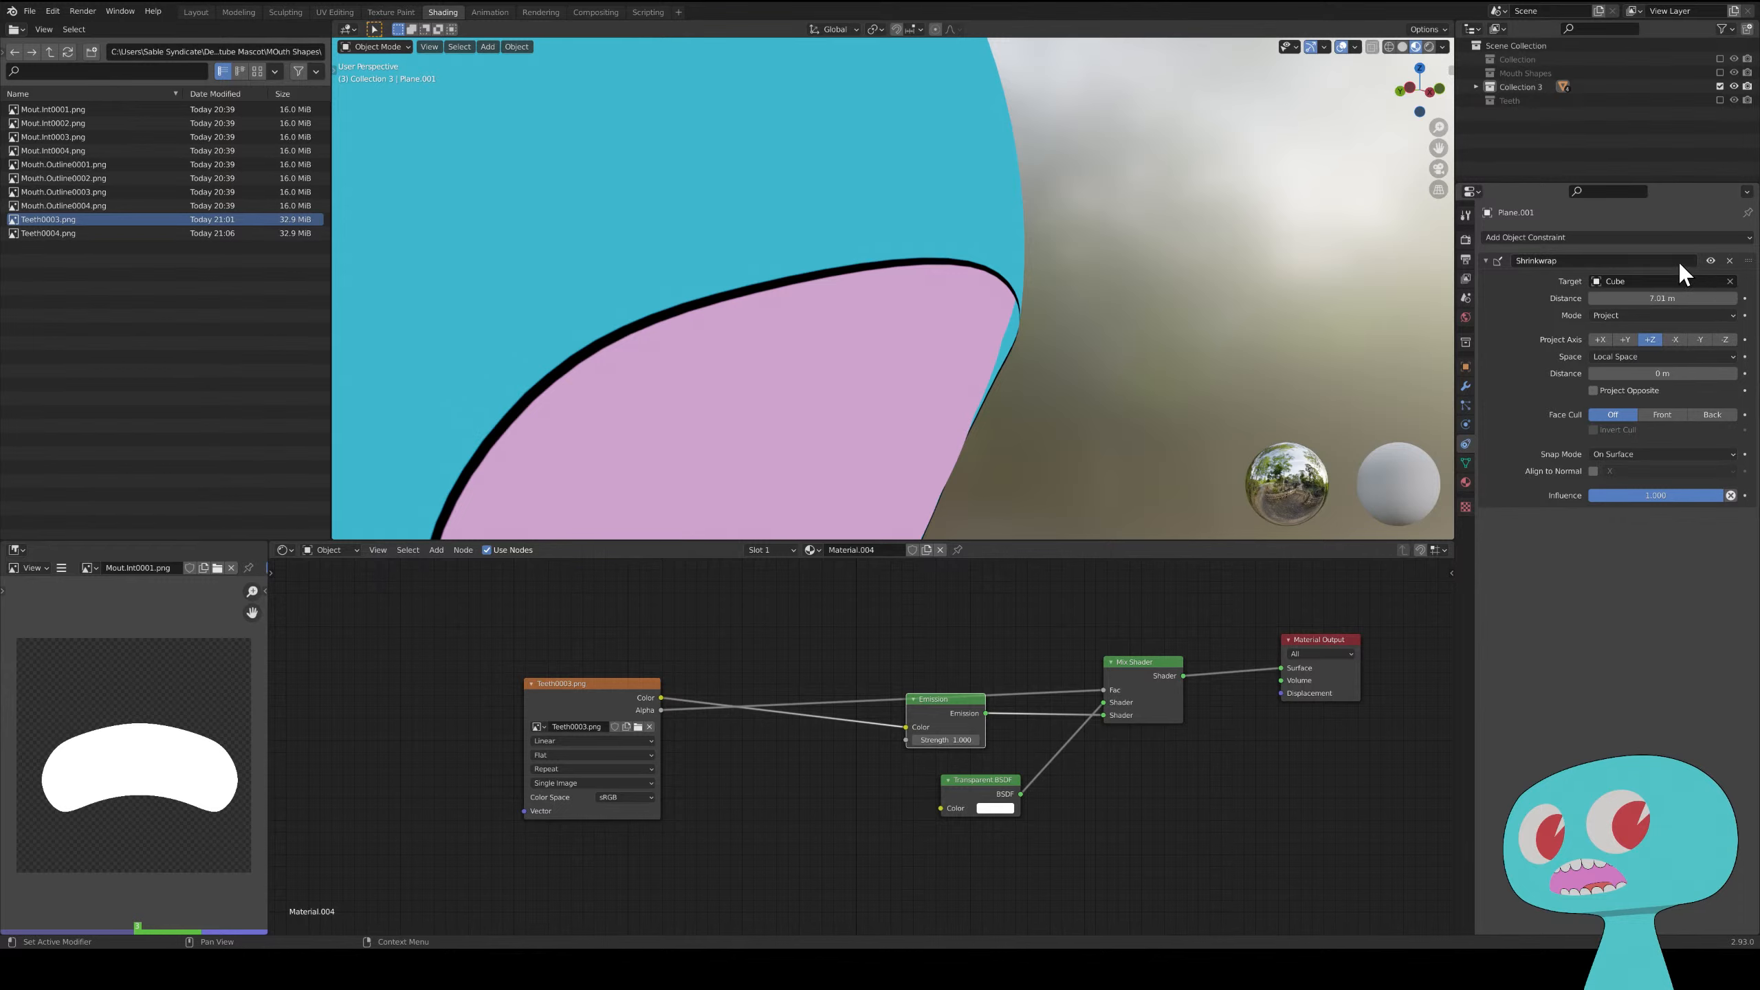
left_click(1656, 281)
left_click(1620, 299)
type("0")
key("Return")
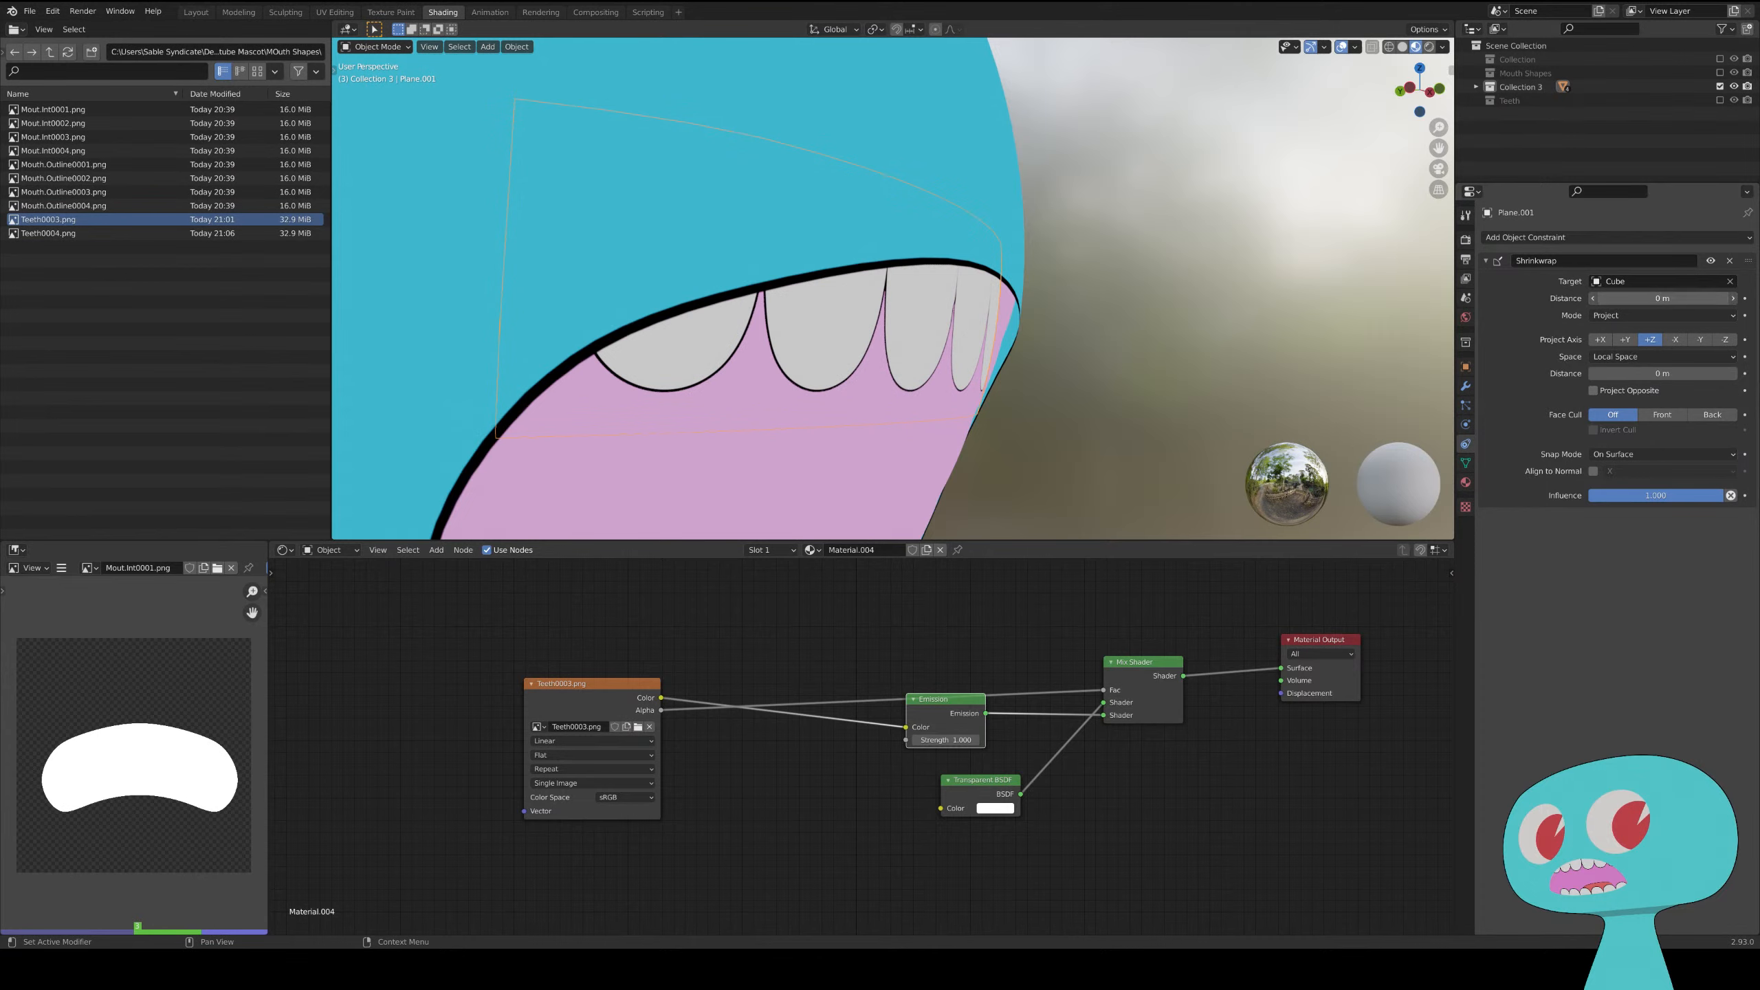
mouse_move(1625, 298)
left_mouse_down()
mouse_move(1654, 298)
mouse_move(1621, 299)
left_mouse_up()
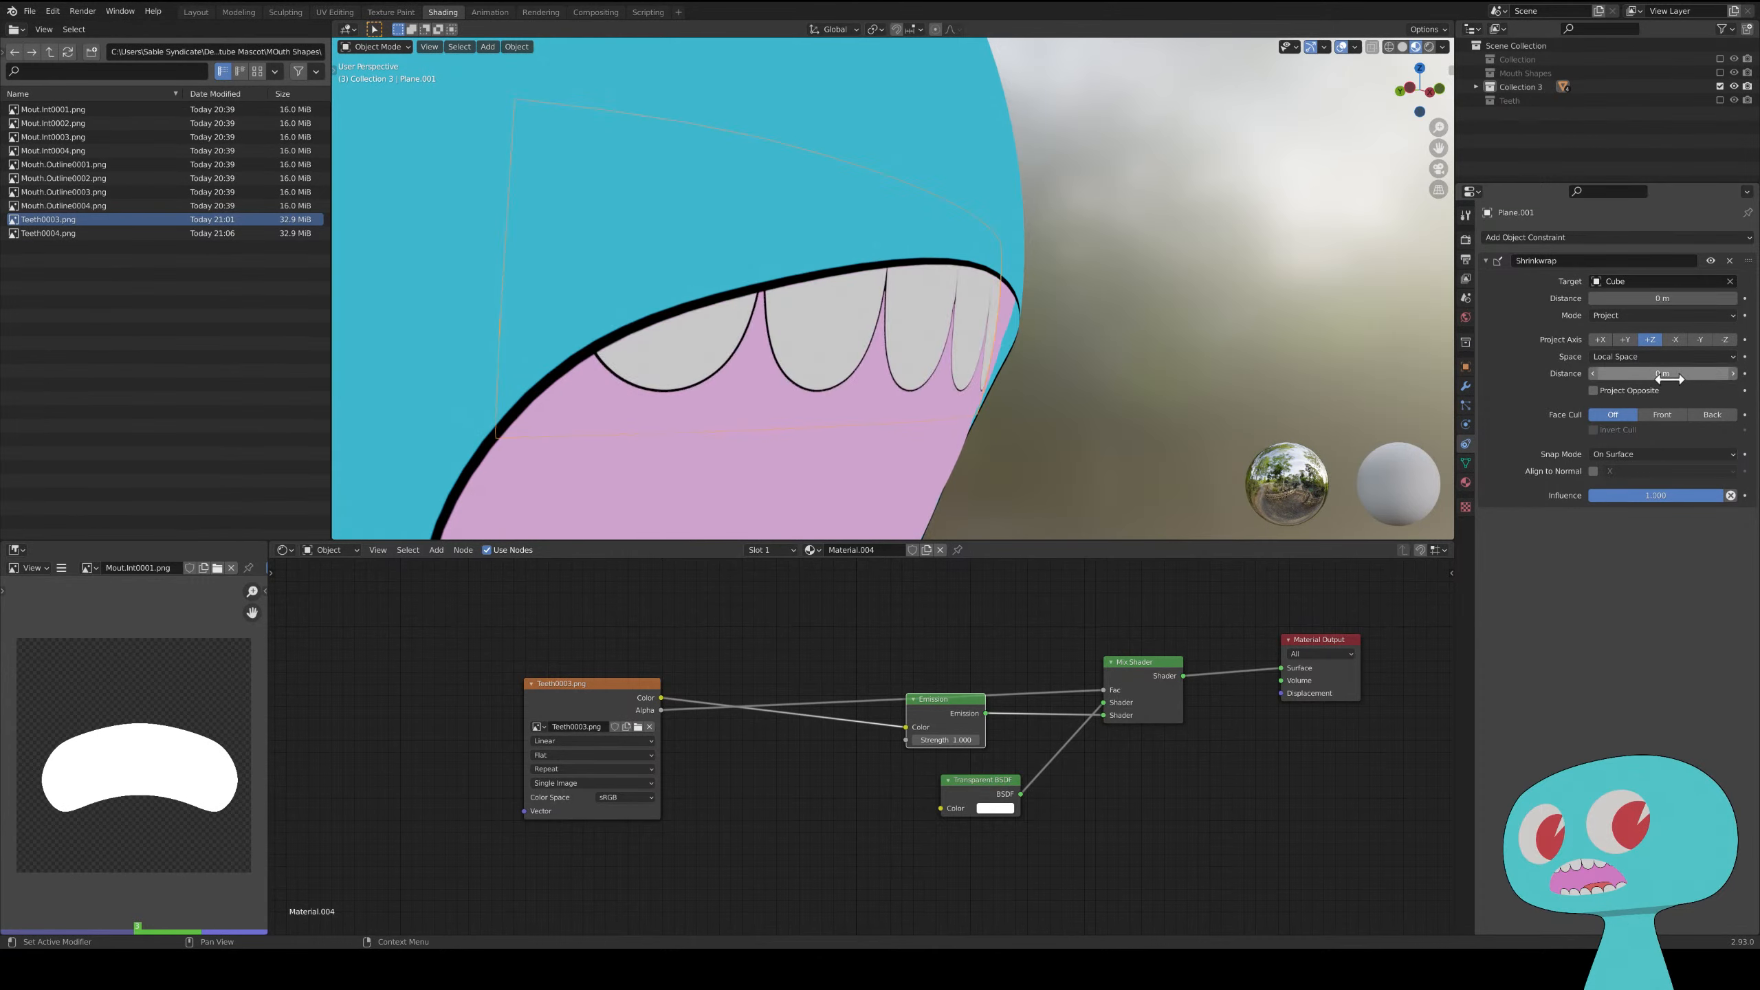
- Try the -Y and +Y project axes for the Shrinkwrap constraint with varying Distance values, and return the Distance to 0 m
left_click(1700, 339)
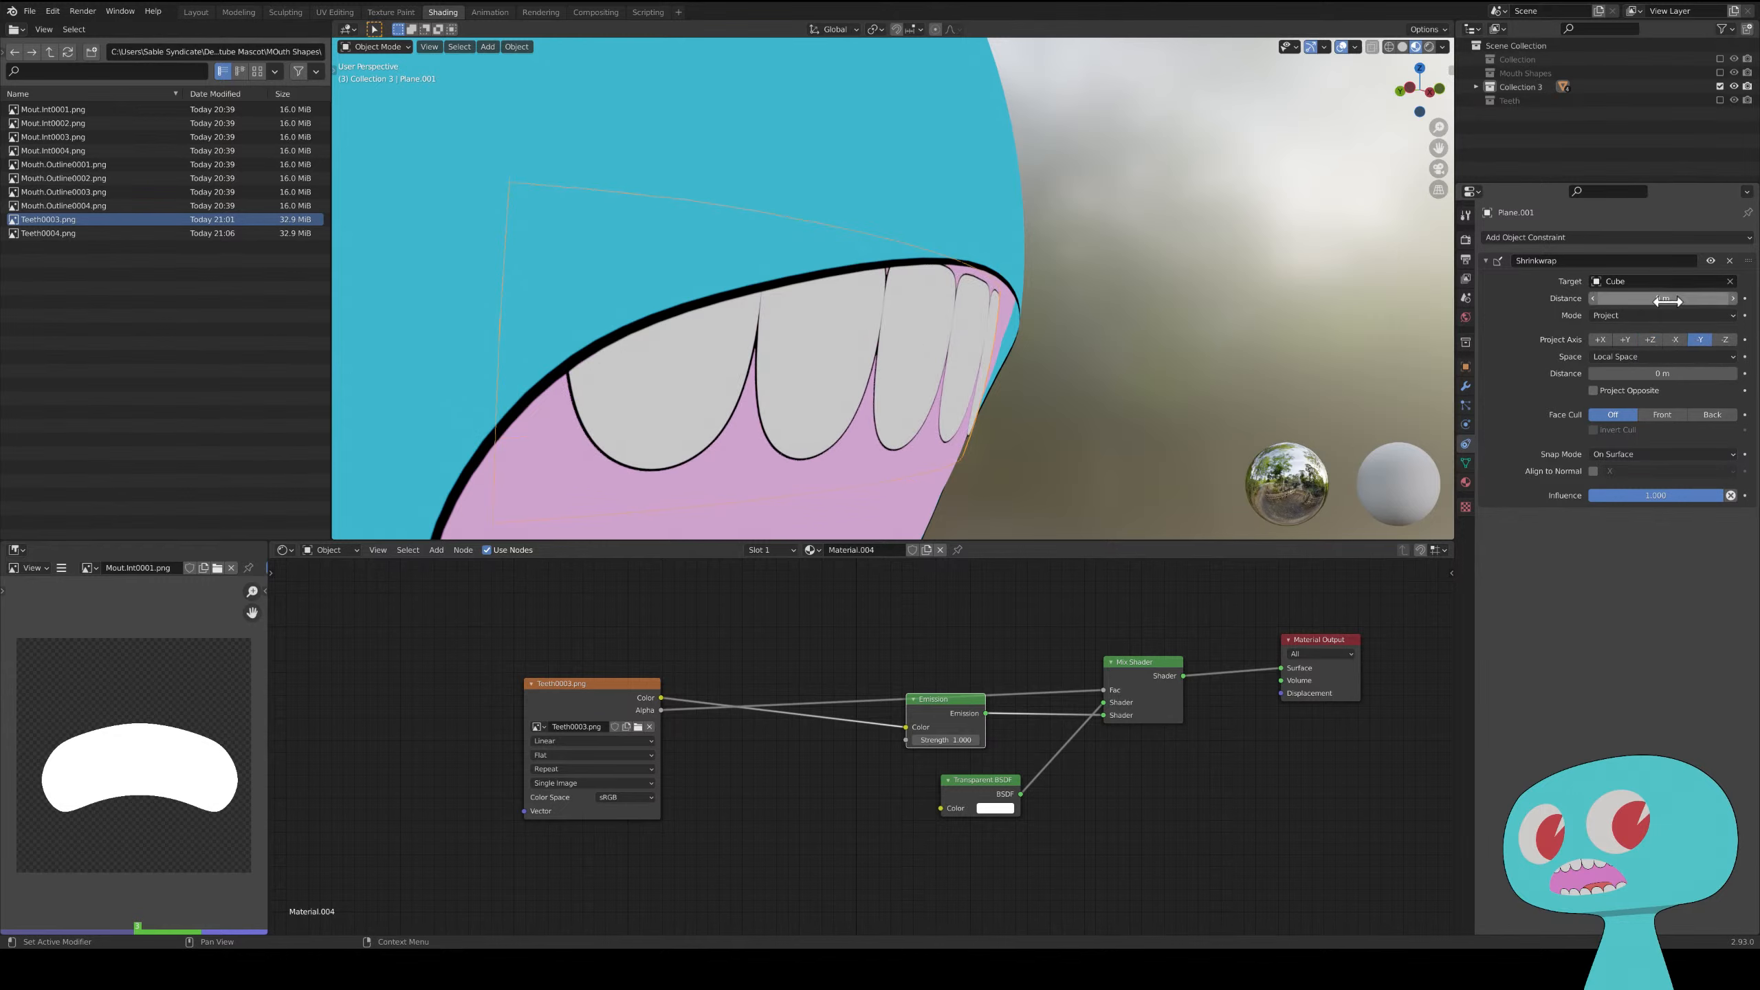
left_click_drag(1669, 300, 1675, 300)
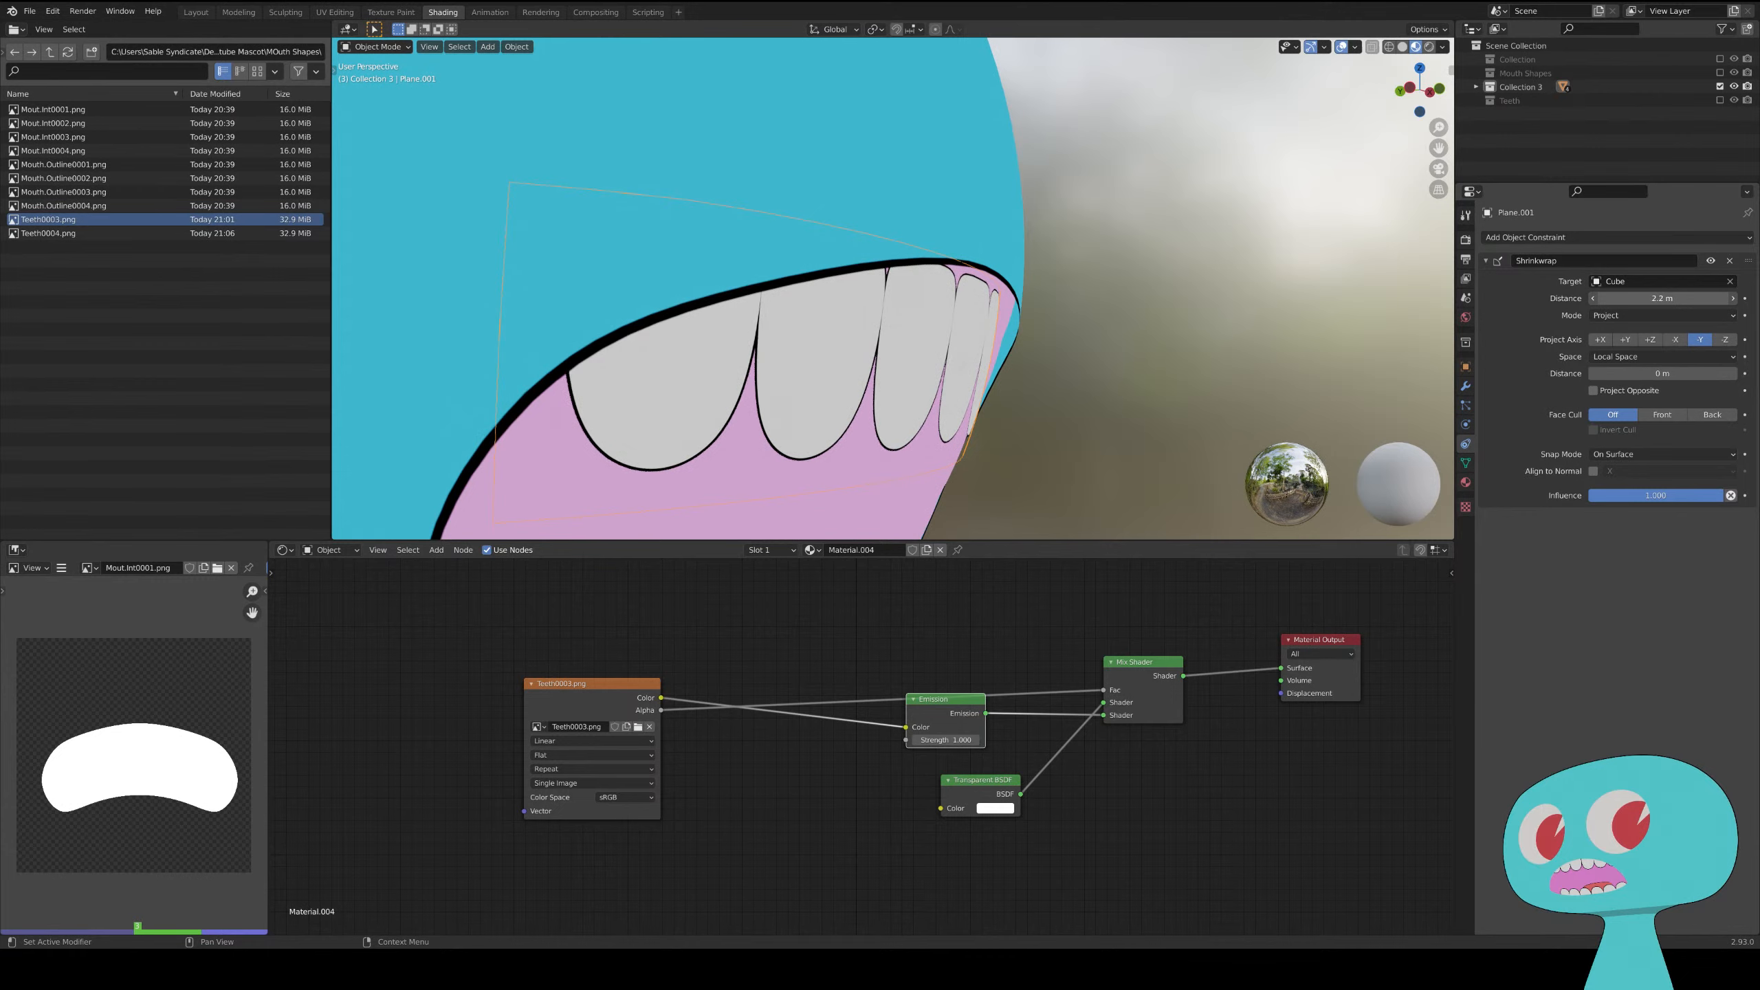
left_click(1626, 339)
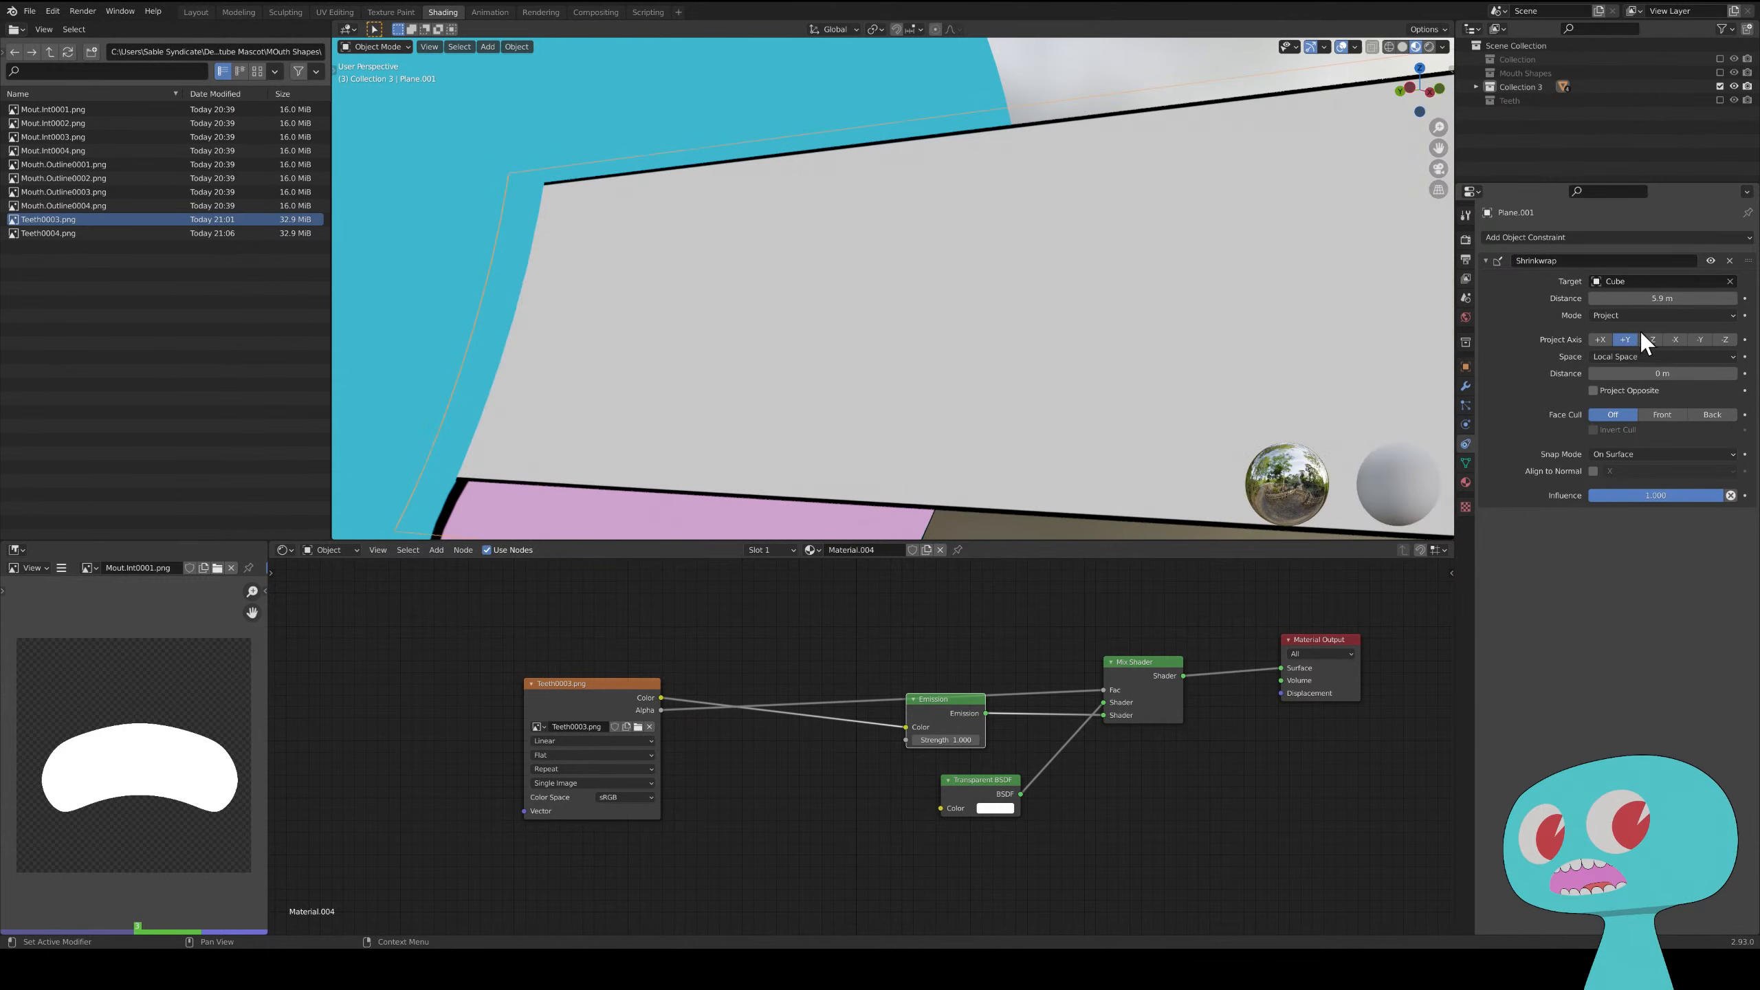
left_click_drag(1680, 300, 1645, 300)
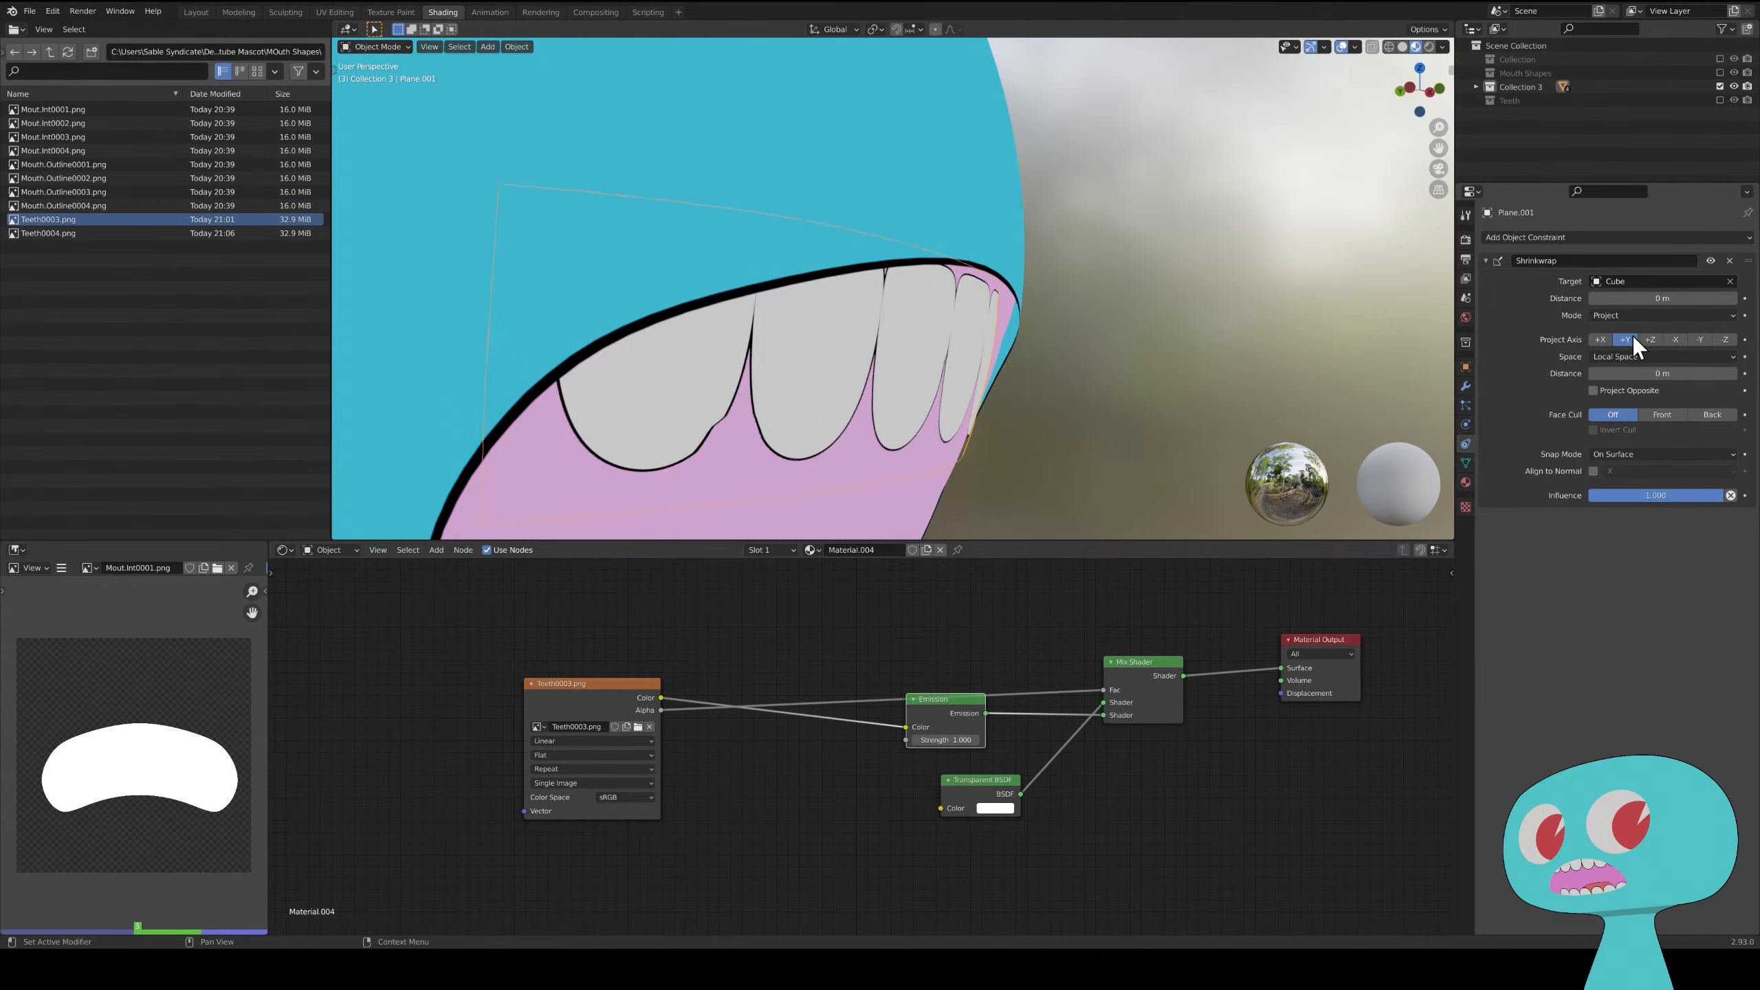
- Set the Shrinkwrap constraint's Project Axis to -X, try a Distance of 1.8 m, and reset the Distance to 0 m
left_click(1607, 339)
mouse_move(1117, 311)
middle_mouse_down()
mouse_move(1065, 301)
mouse_move(1136, 311)
middle_mouse_up()
middle_click_drag(1344, 271, 1362, 188, "shift")
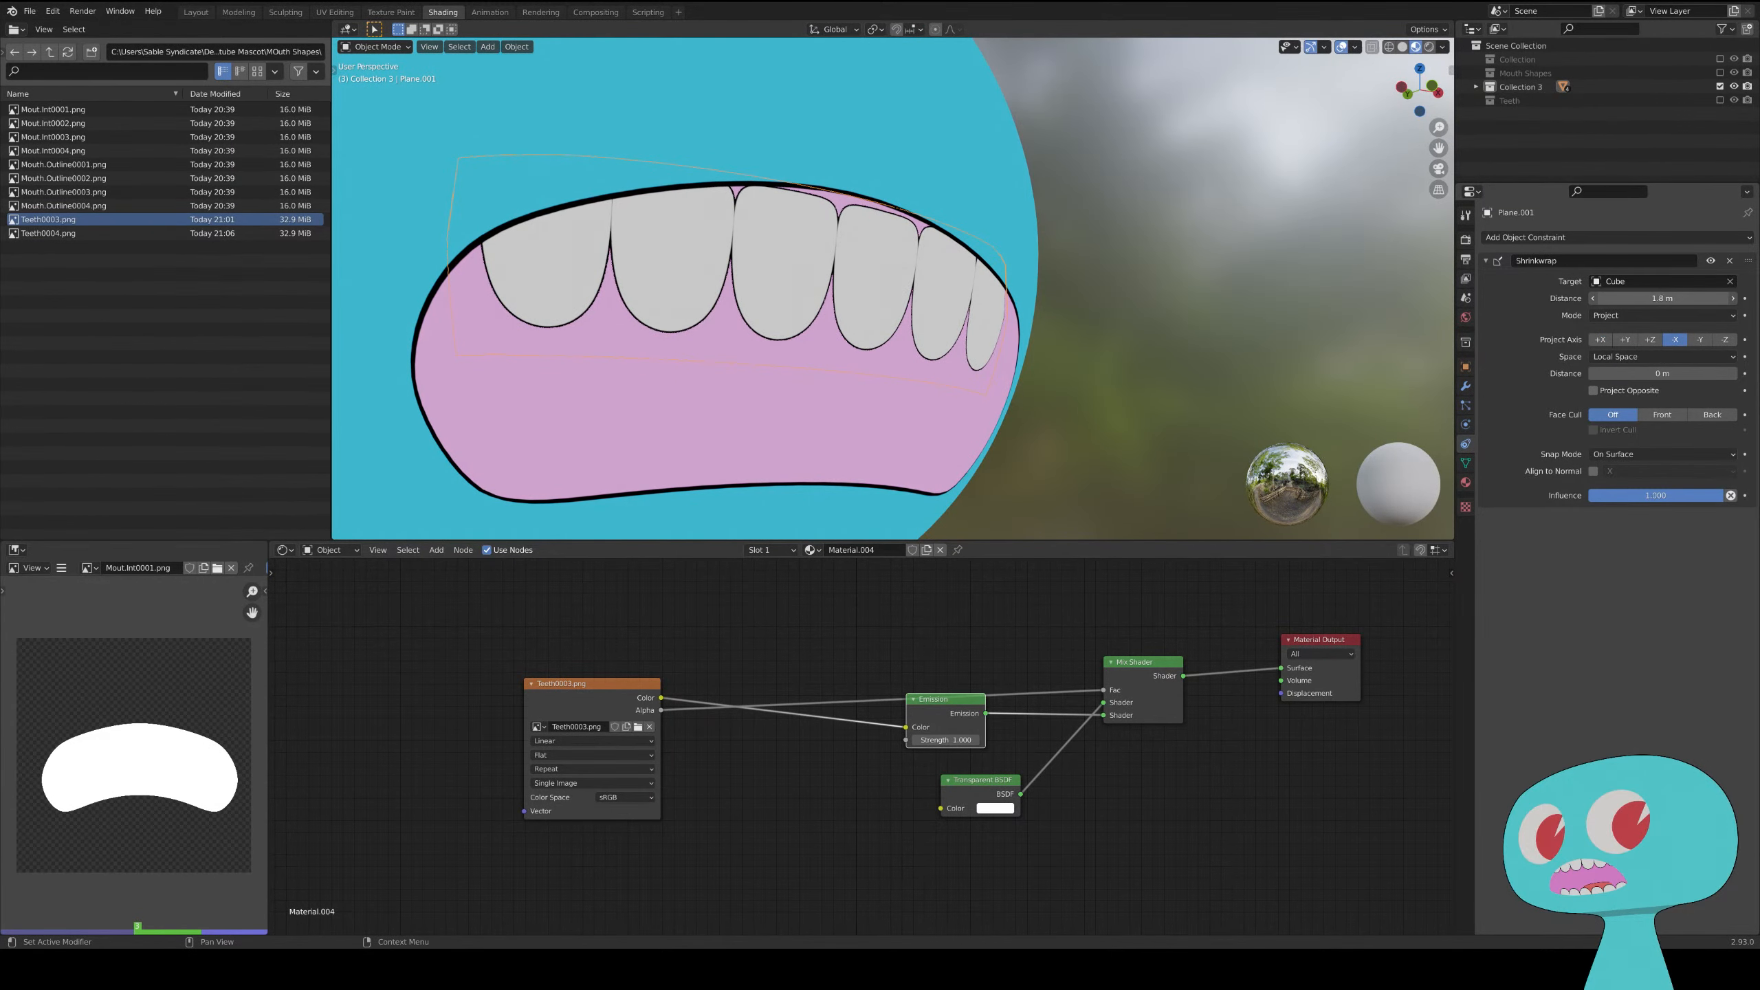
left_click_drag(1691, 302, 1663, 301)
left_click(1672, 299)
- Try the Nearest Surface Point mode on the teeth plane's Shrinkwrap constraint, and return the Mode to Project
left_click(1624, 317)
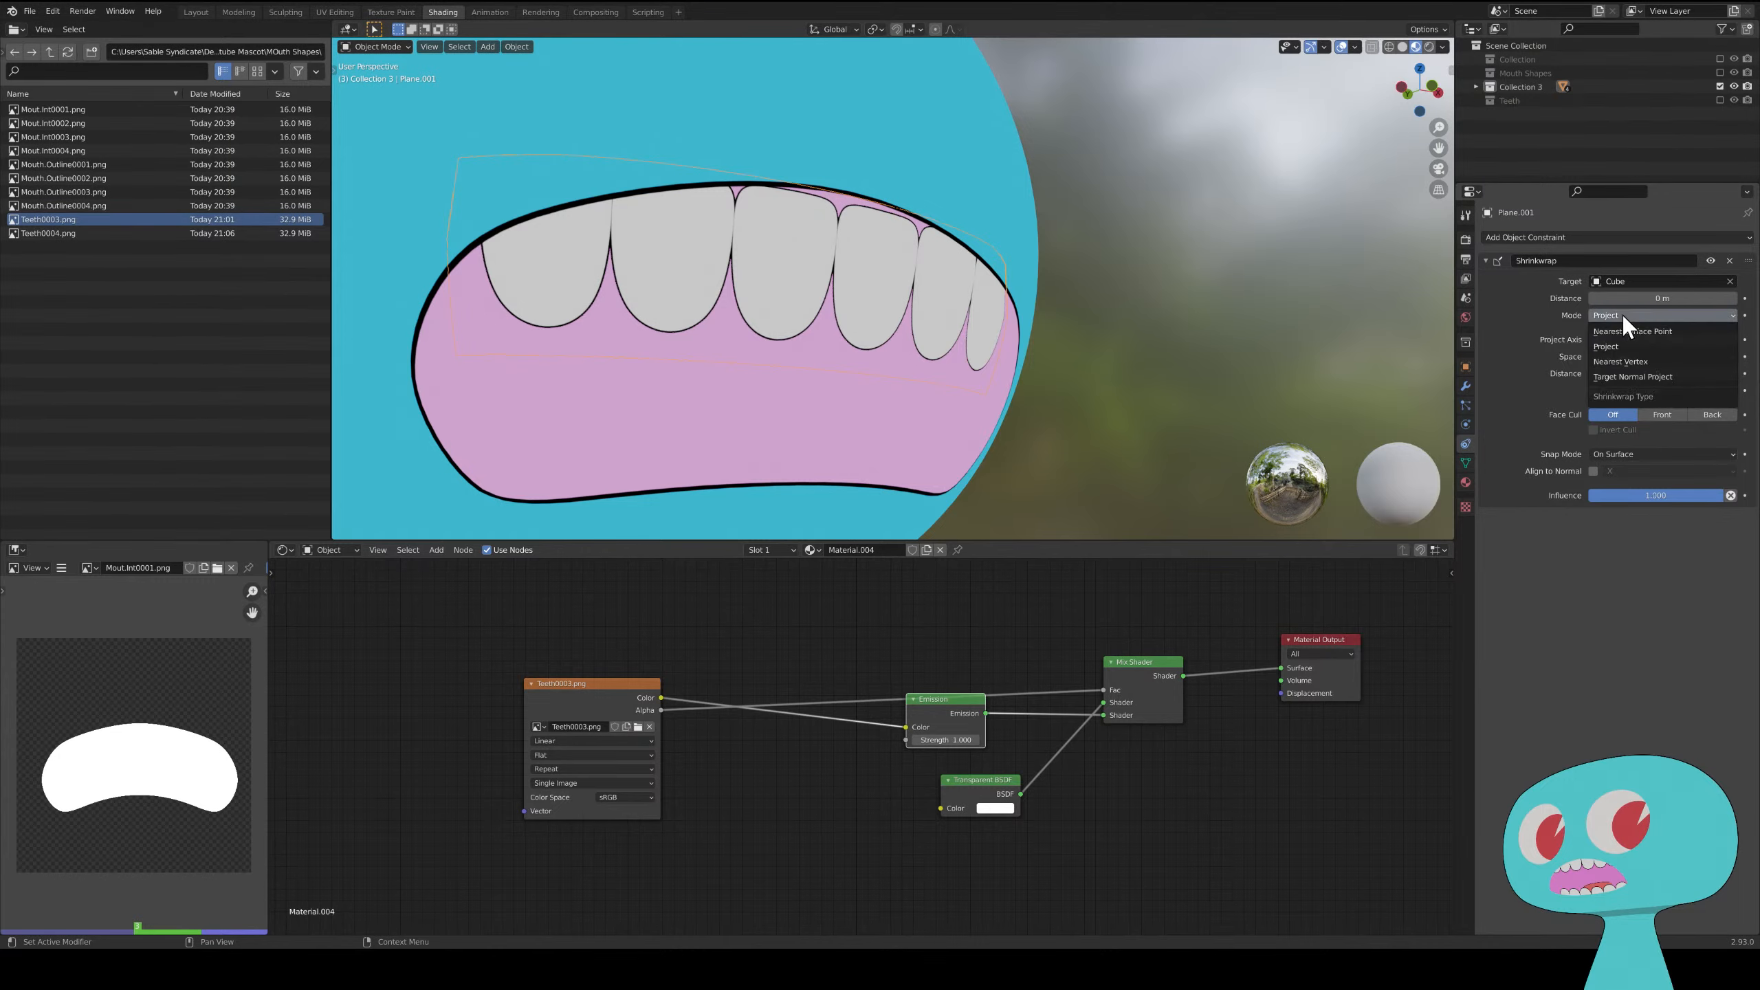
left_click(1626, 331)
middle_click_drag(1351, 298, 1280, 282)
mouse_move(1656, 299)
left_mouse_down()
mouse_move(1677, 299)
mouse_move(1657, 299)
left_mouse_up()
left_click(1647, 315)
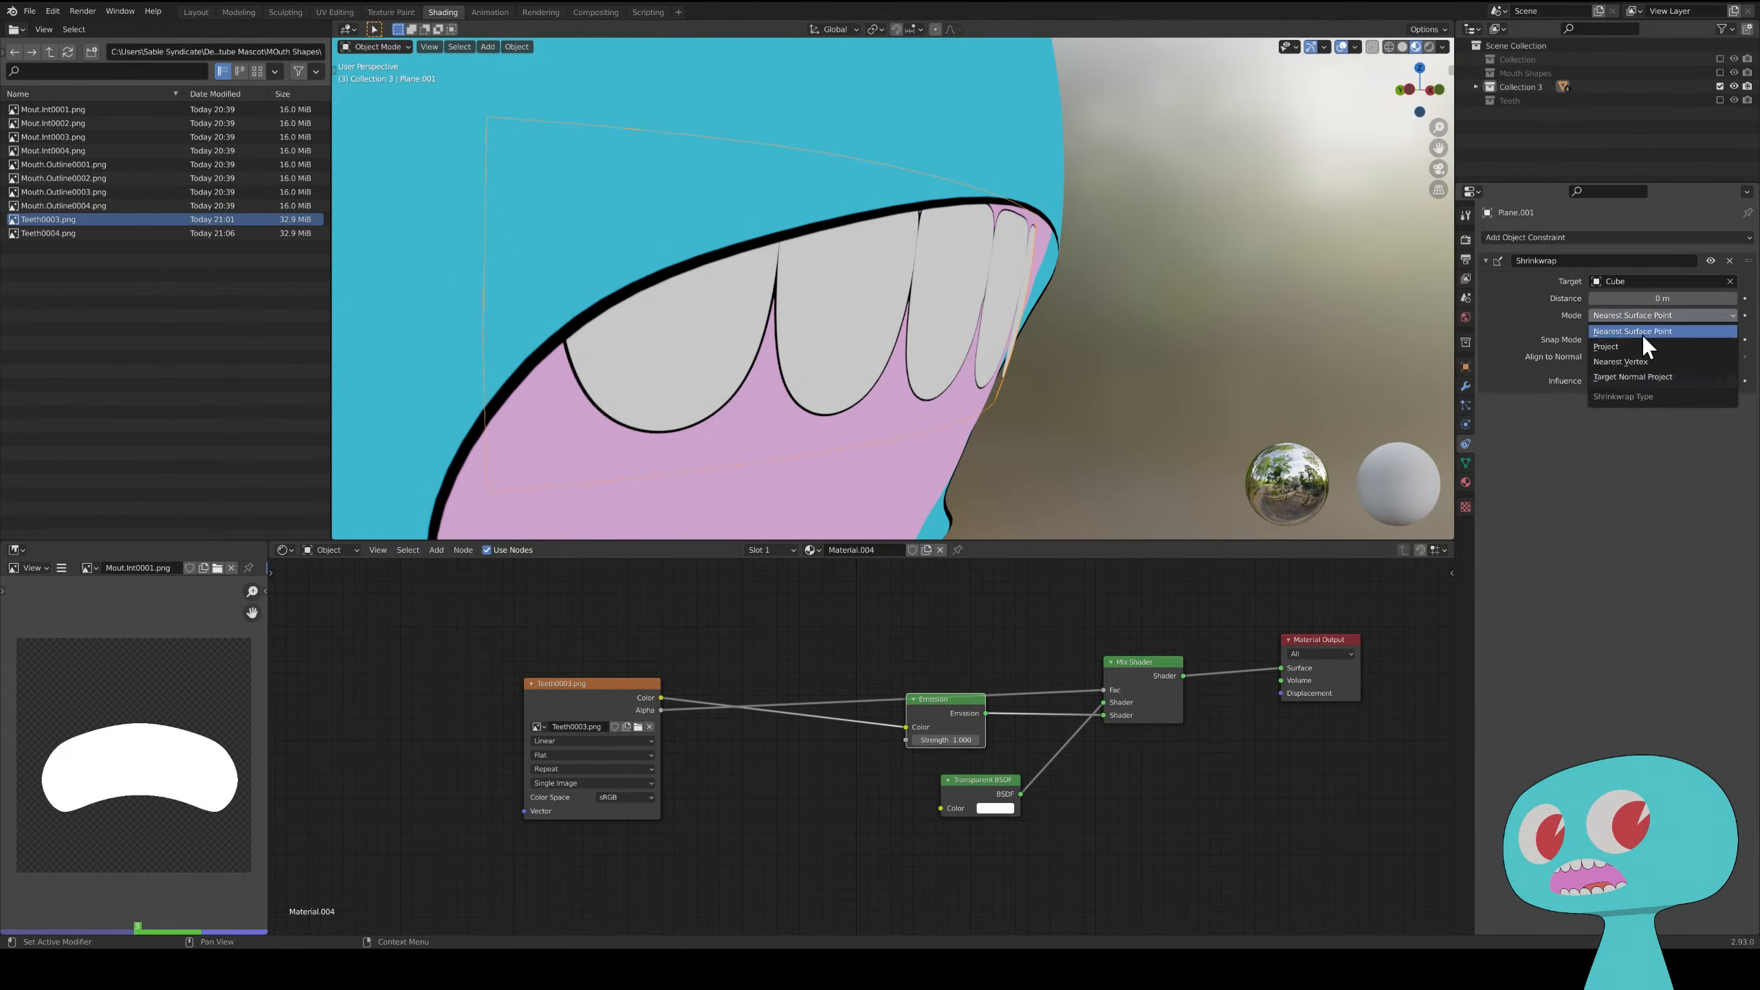
left_click(1637, 346)
middle_click_drag(1378, 357, 1519, 373)
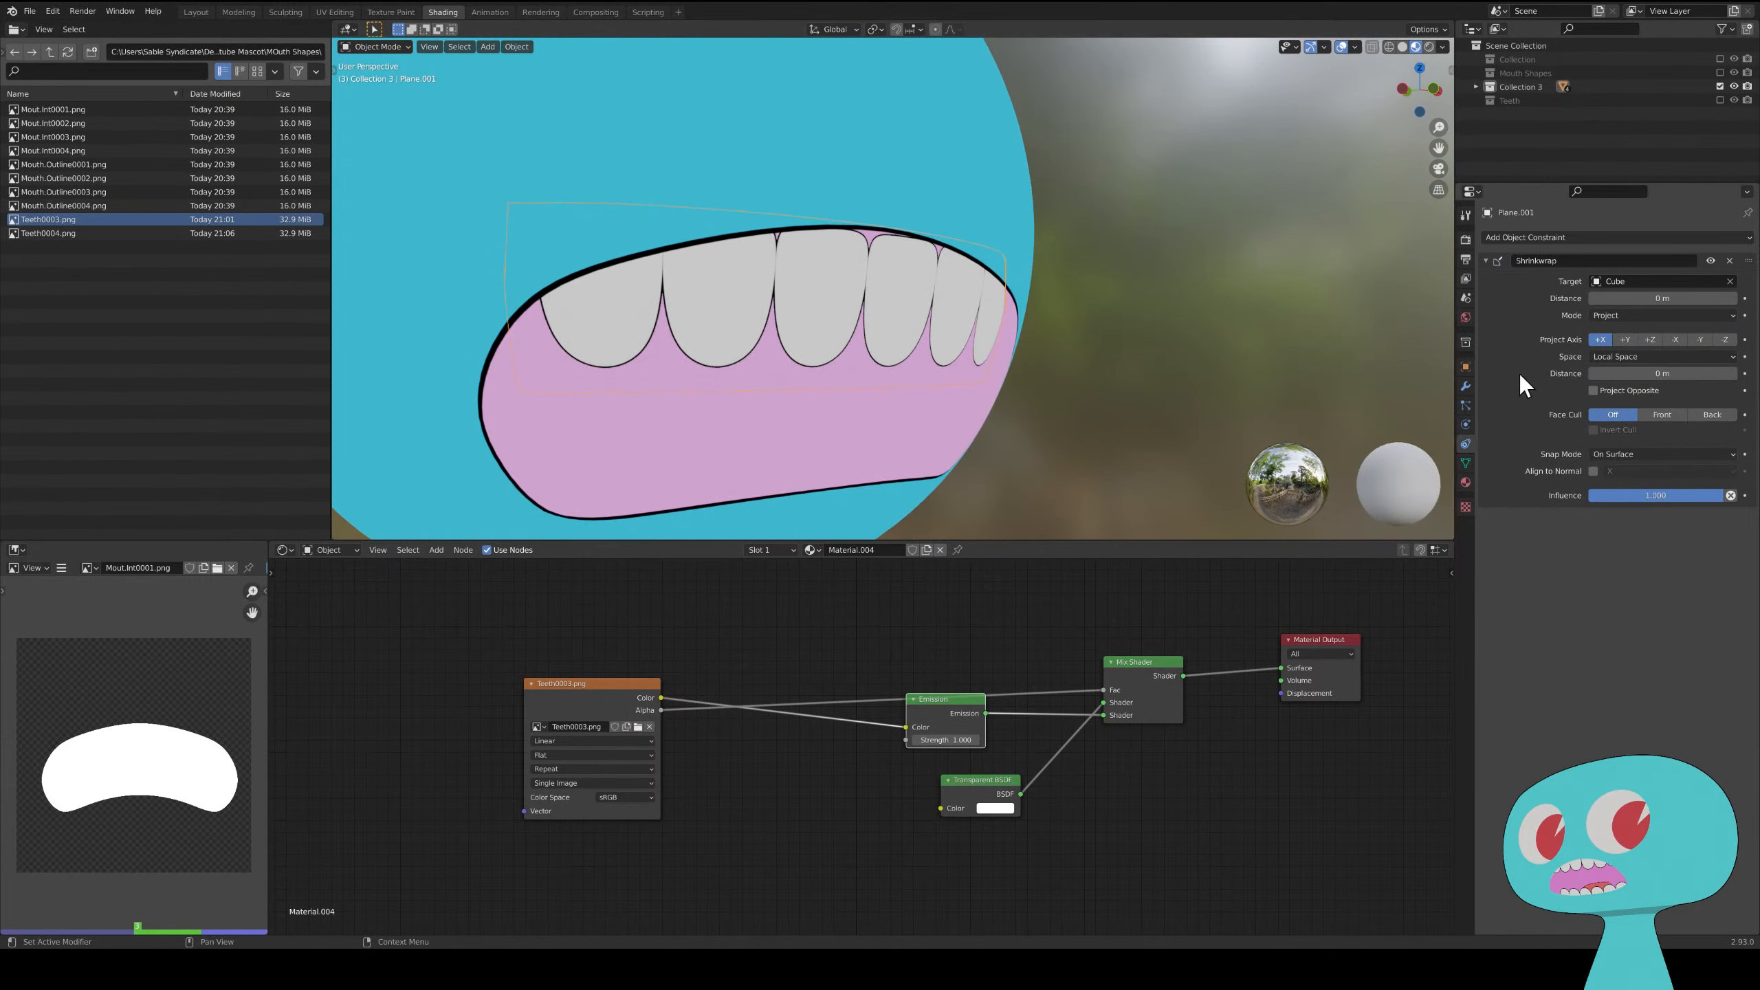
- Try changing the Shrinkwrap modifier's Limit and Subdivision Levels, and set its Offset to about 0.037 m
left_click(1466, 386)
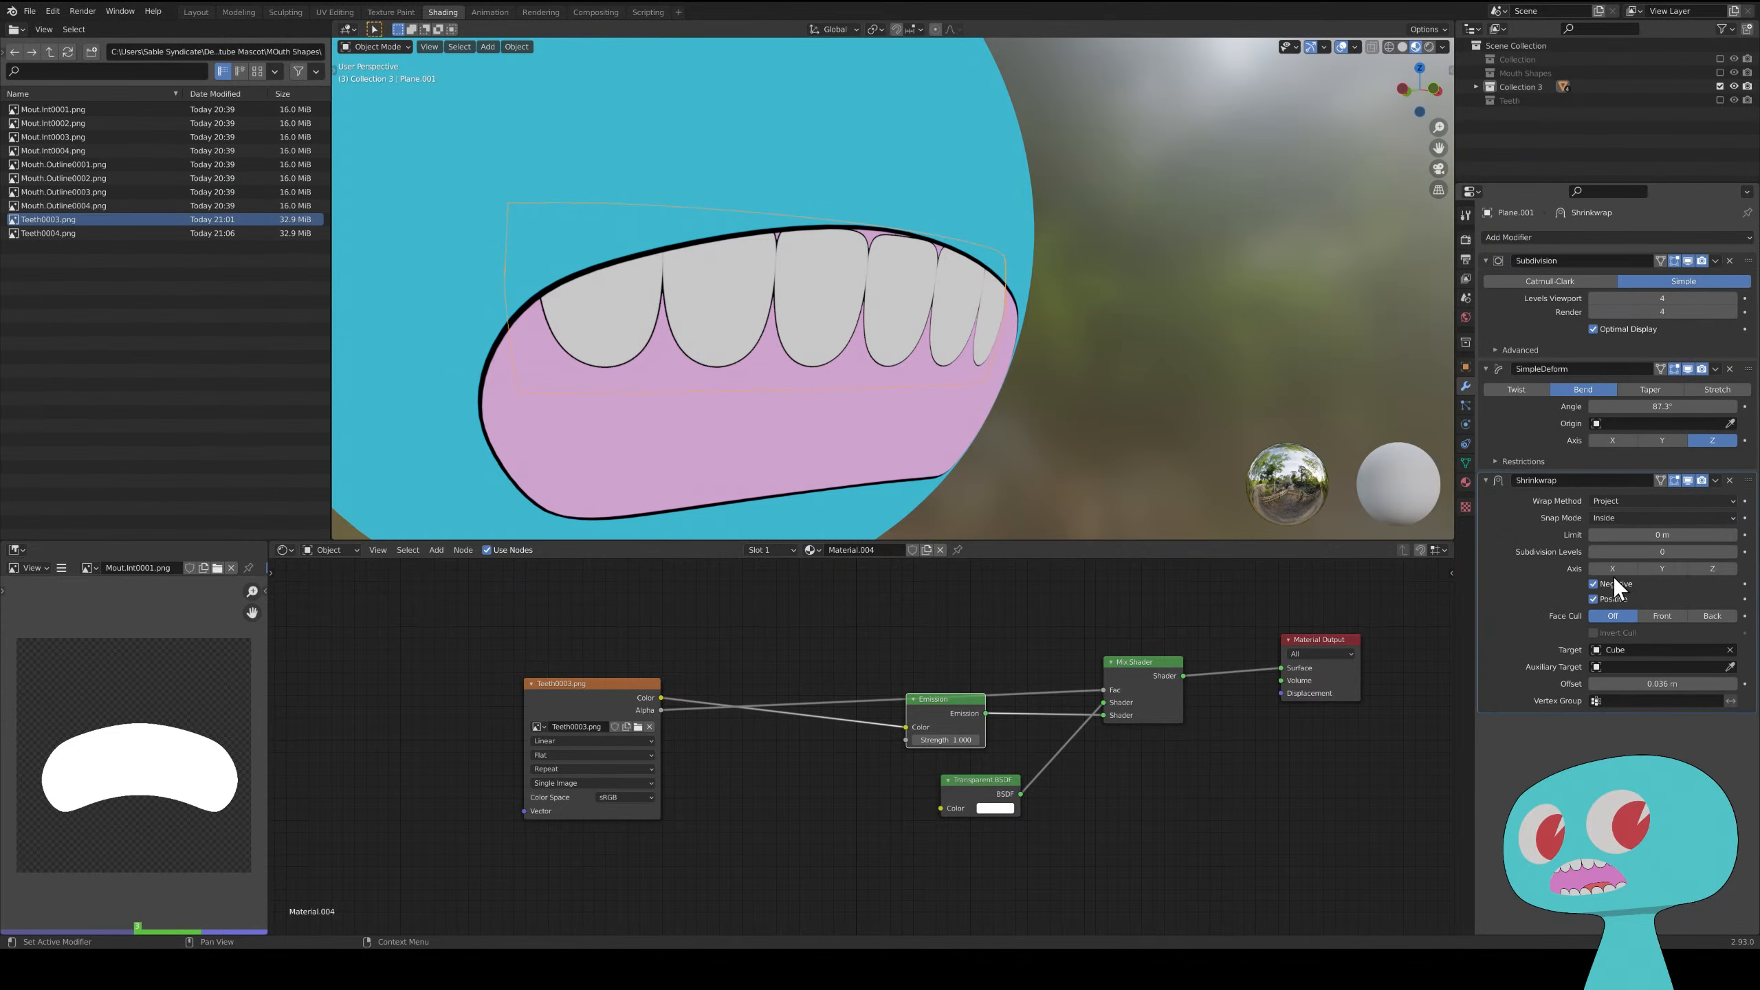
left_click_drag(1663, 535, 1691, 535)
left_click(1685, 553)
key("Return")
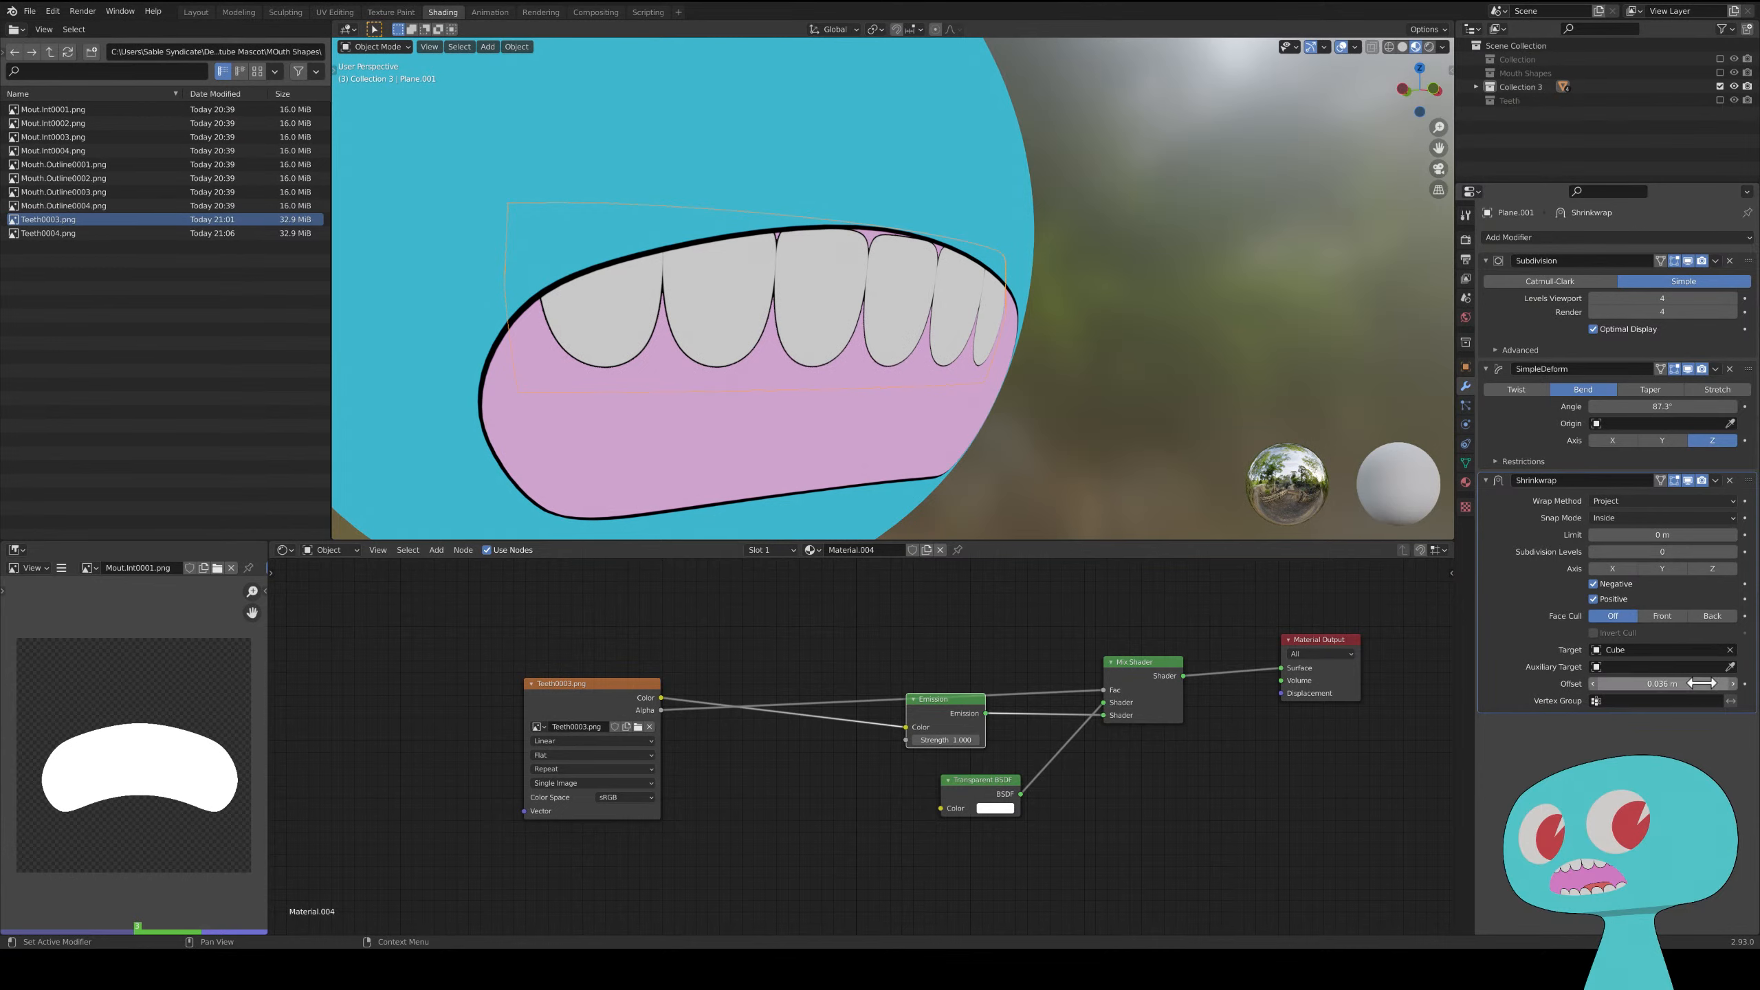
mouse_move(1680, 684)
left_mouse_down()
mouse_move(1635, 683)
mouse_move(1677, 683)
left_mouse_up()
mouse_move(1216, 380)
middle_mouse_down()
mouse_move(1256, 377)
mouse_move(1235, 374)
middle_mouse_up()
left_click_drag(1667, 688, 1694, 683)
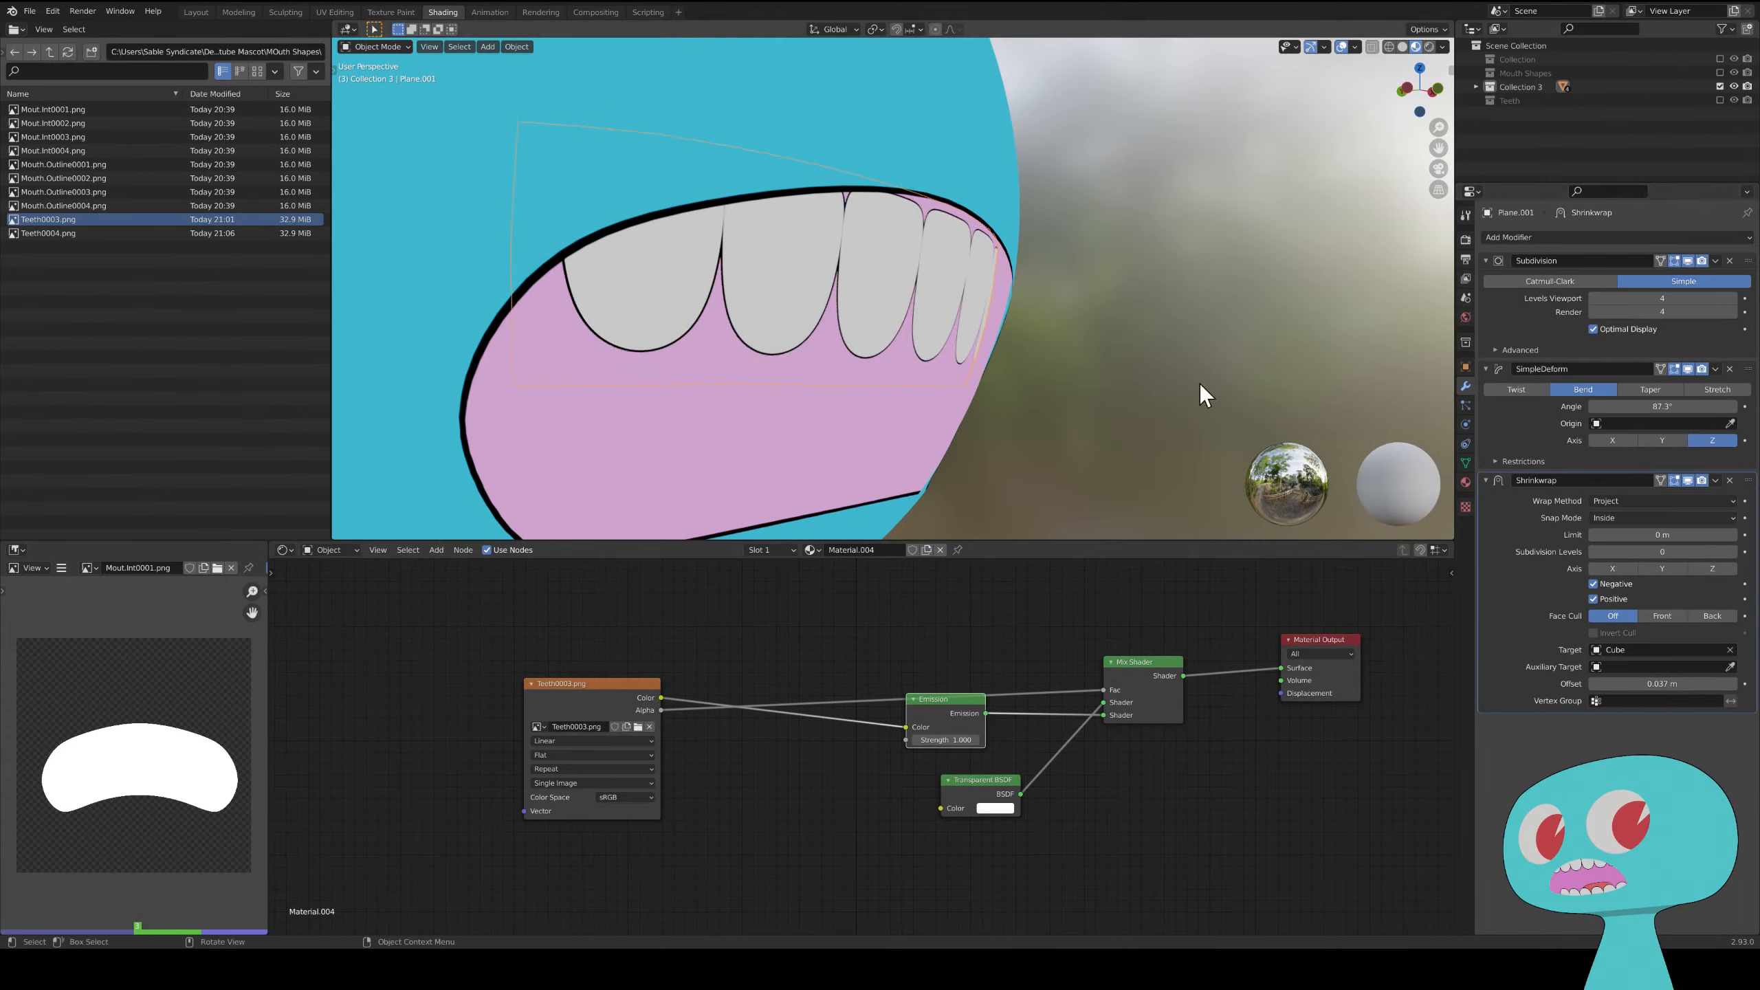
- Move the teeth plane's mesh along the global Y axis in Edit Mode, and return to Object Mode
key("Tab")
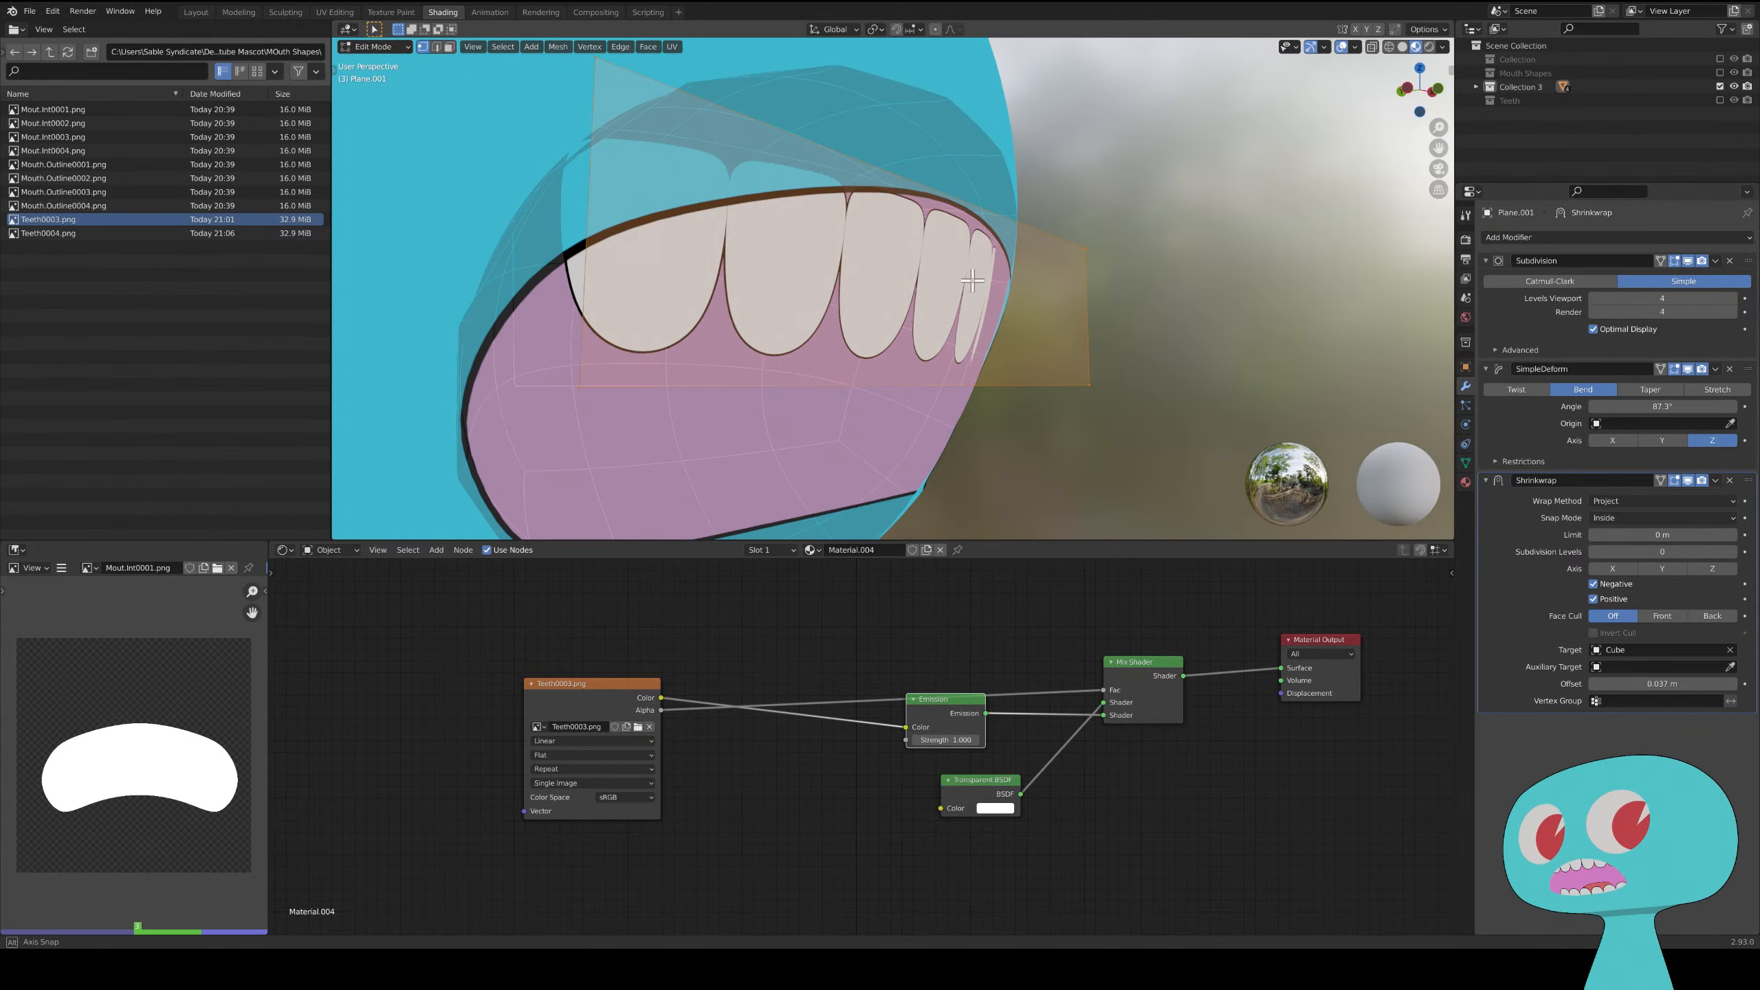
scroll(967, 279, "up", 1)
key("g")
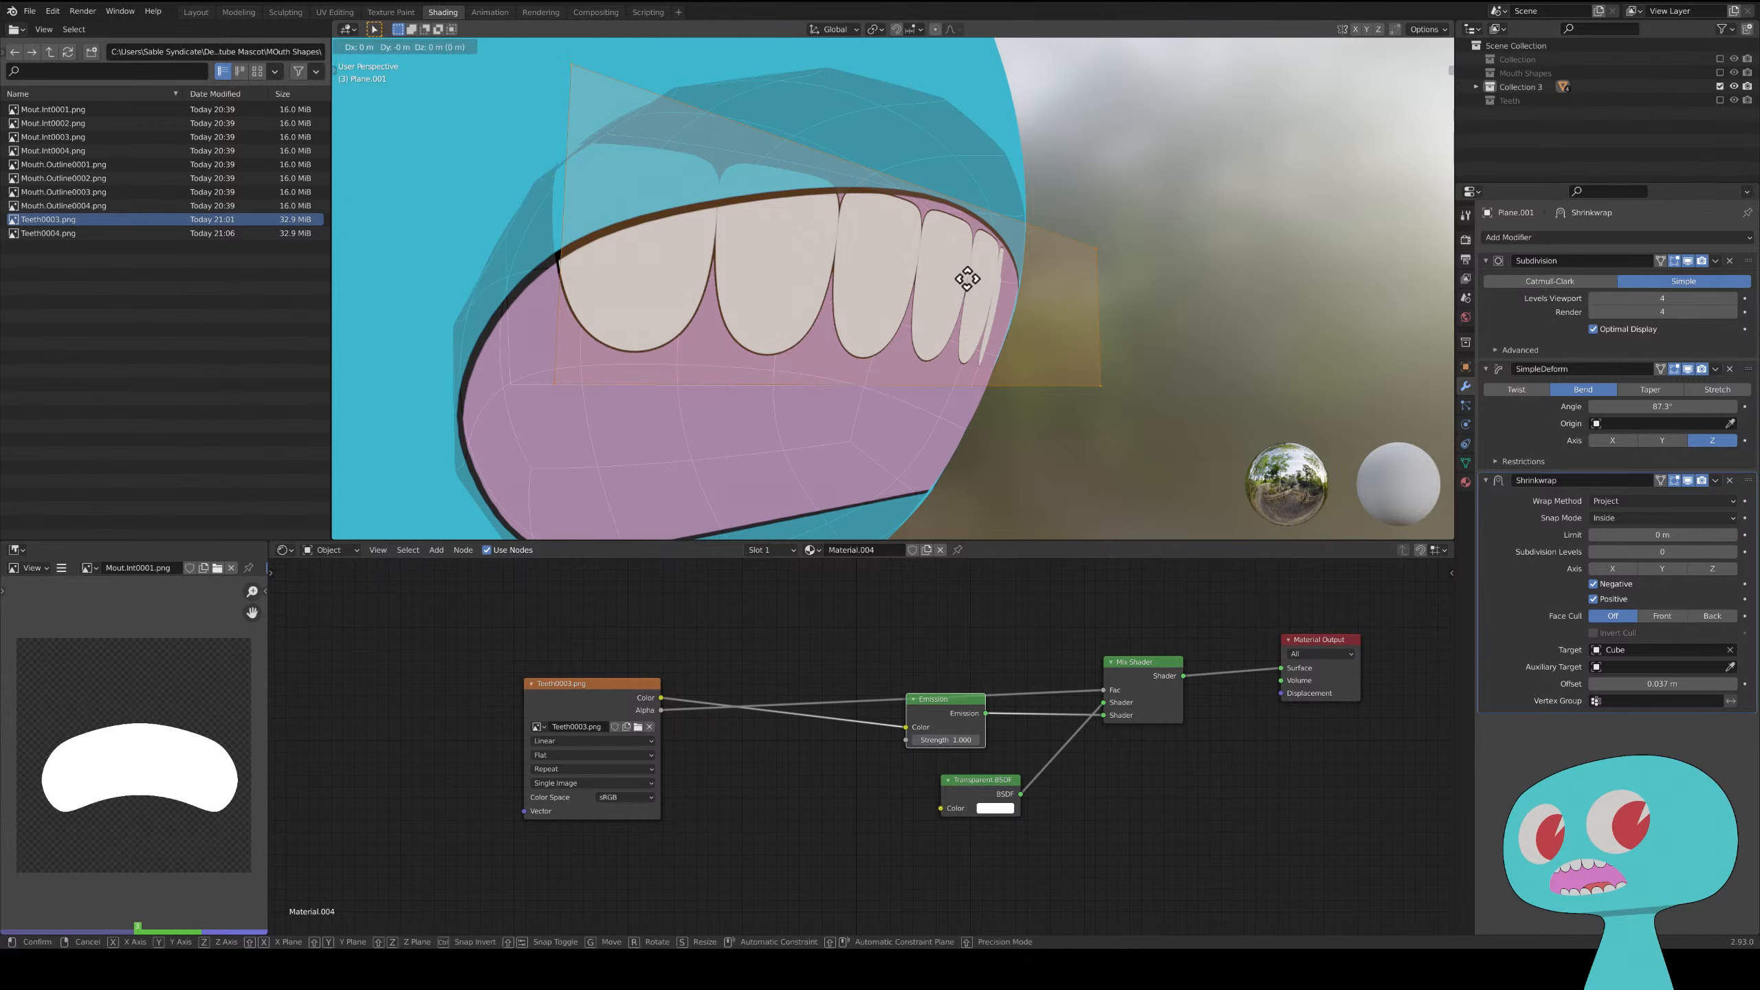
key("y")
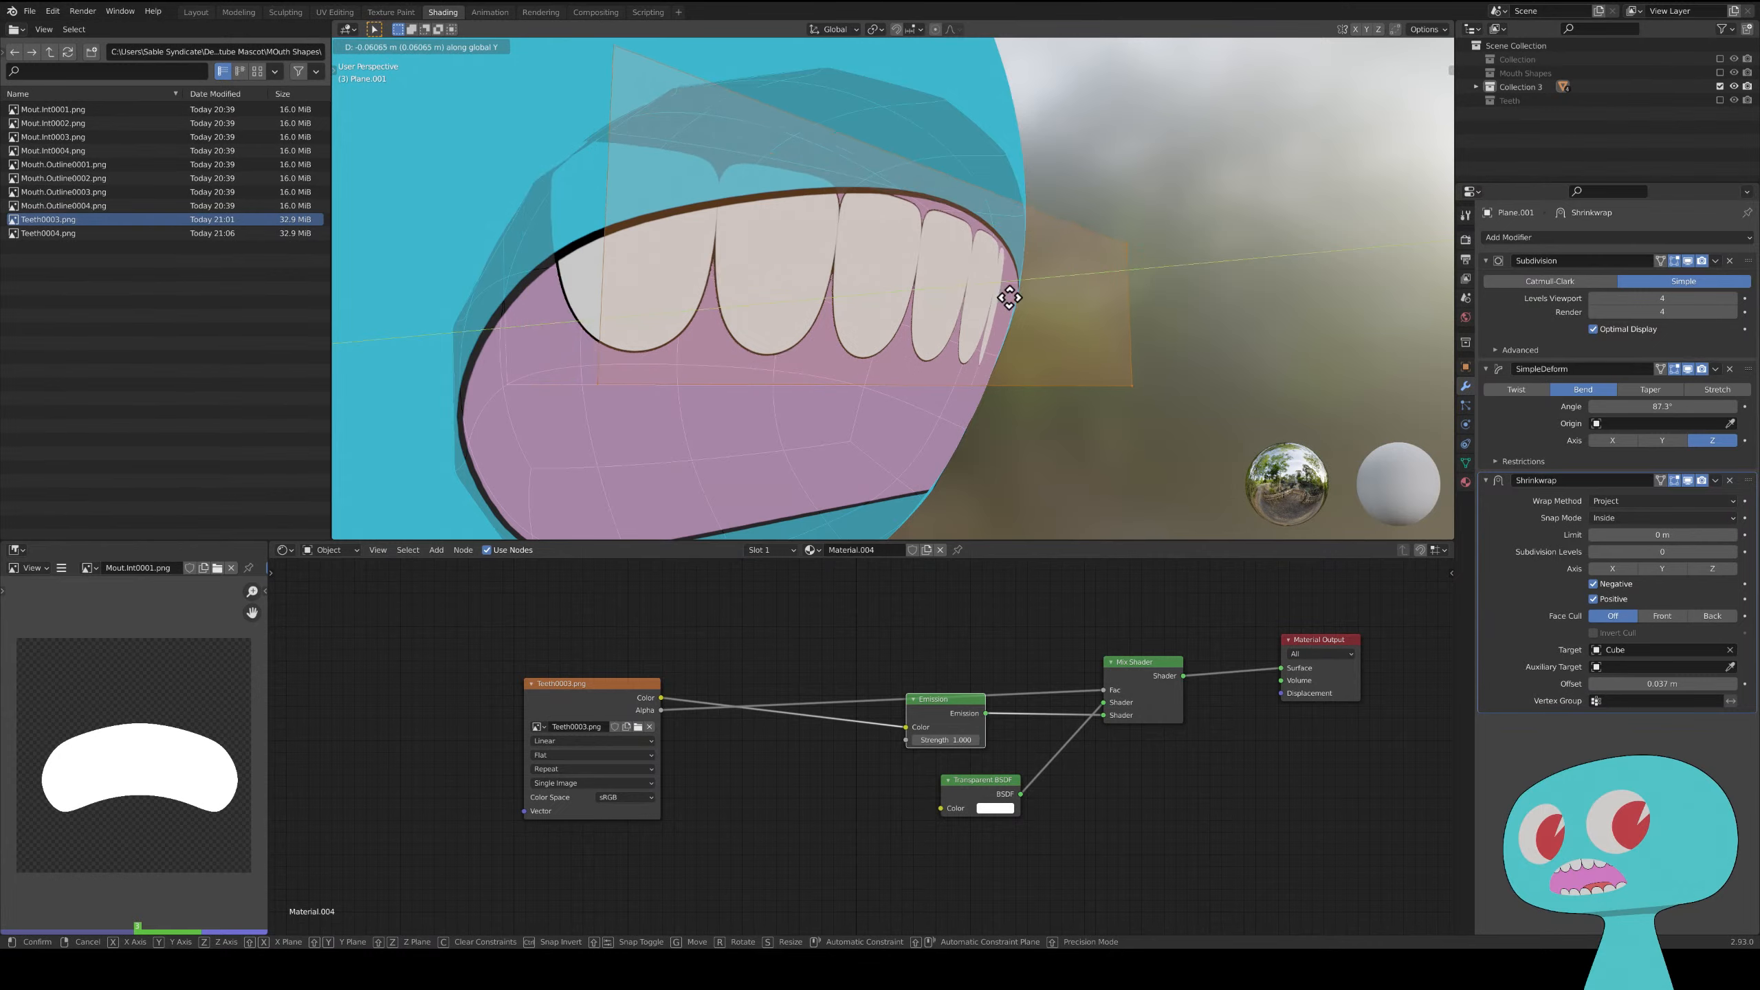
left_click(1025, 297)
key("Tab")
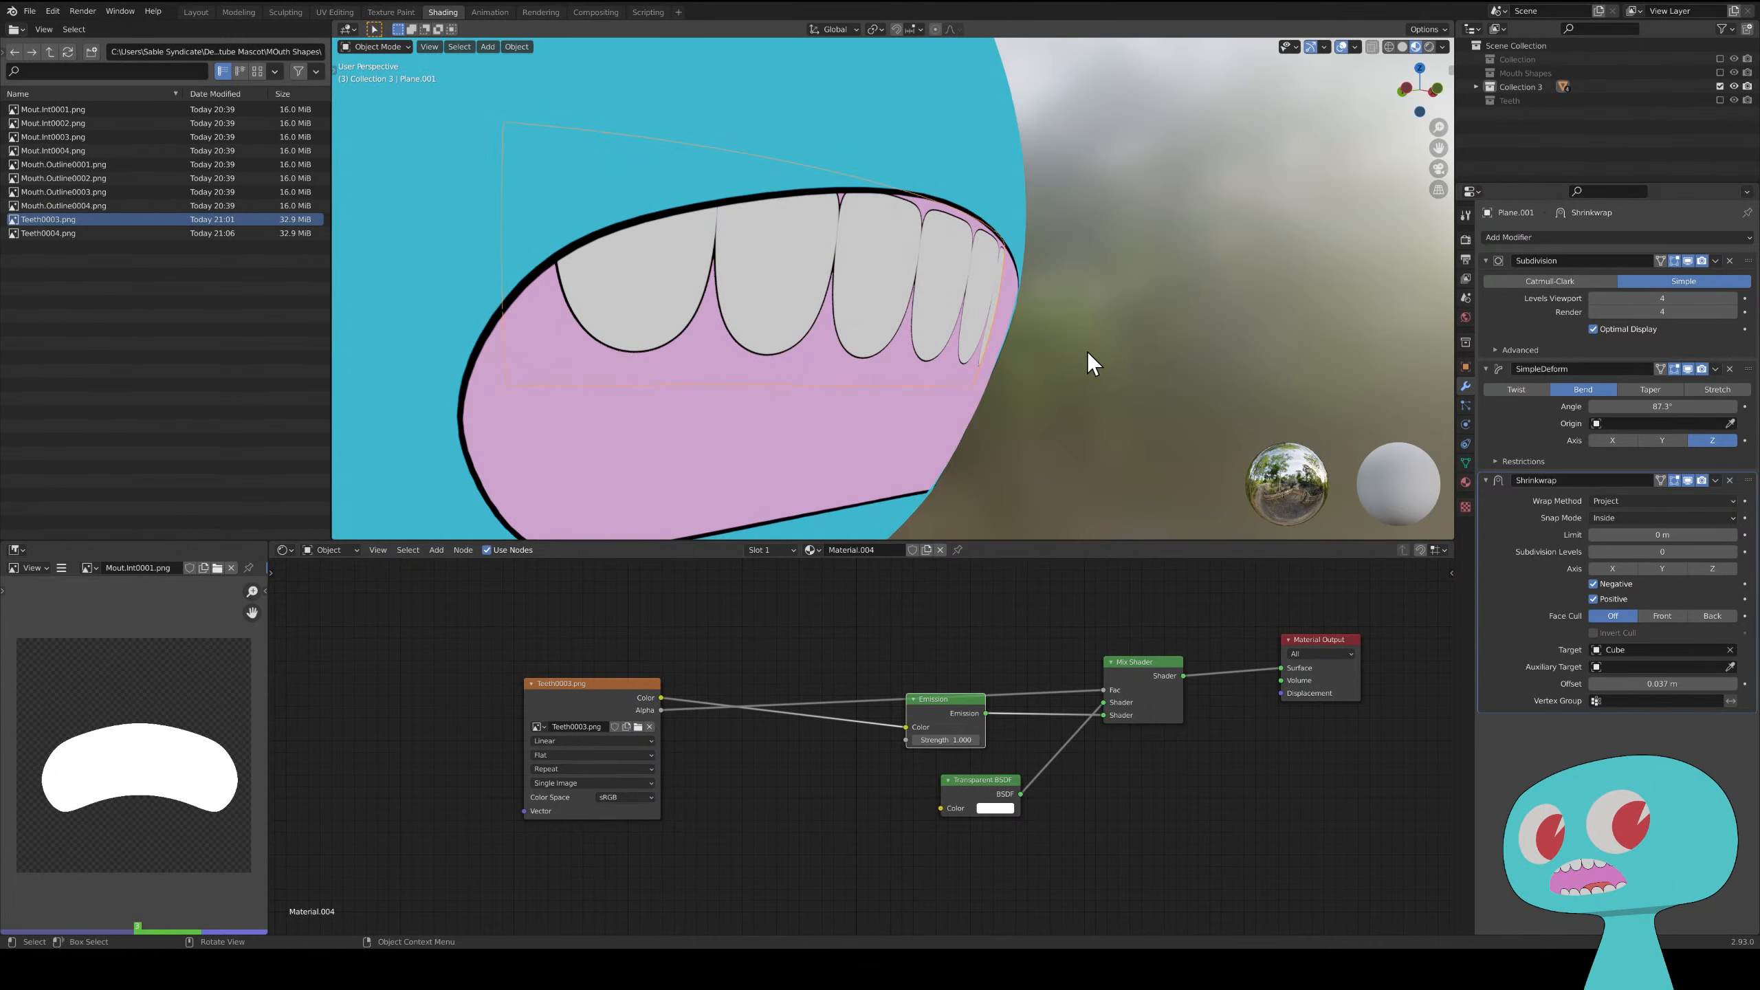
- Adjust the teeth plane's height in the mouth by moving the object along the global Z axis
middle_click_drag(1087, 353, 1081, 307)
key("g")
key("z")
left_click(1041, 334)
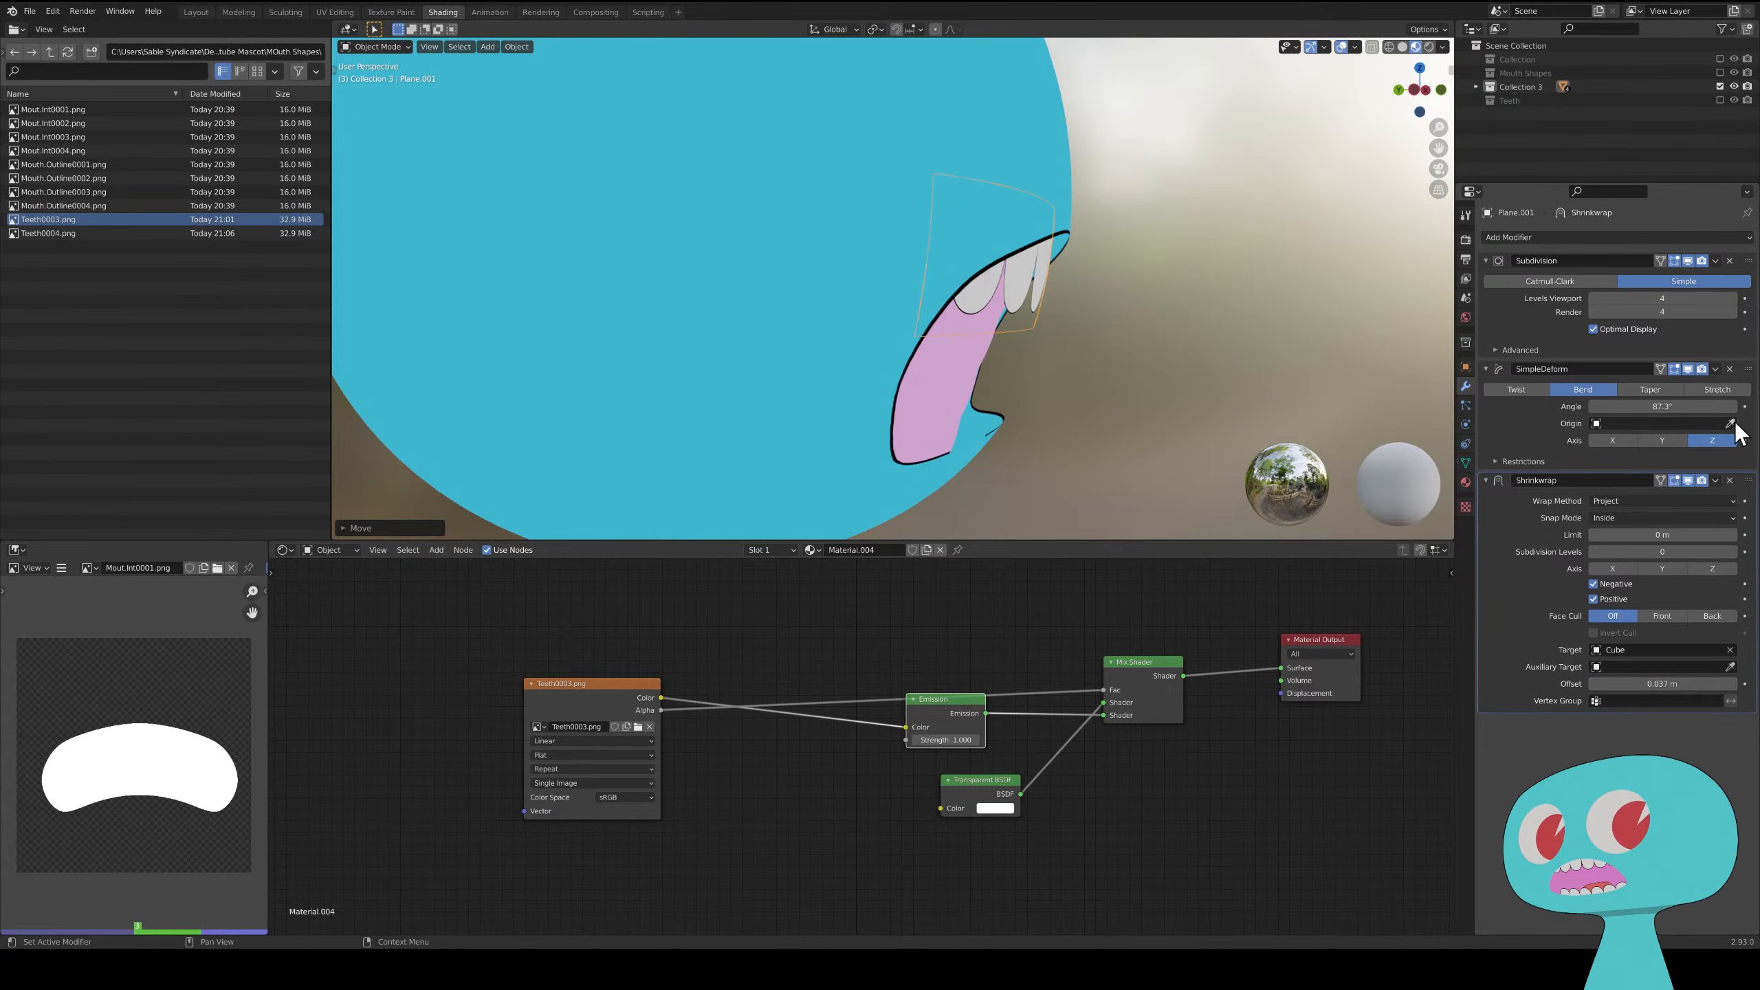
- Reorder the modifiers so SimpleDeform comes after Shrinkwrap, and set the Shrinkwrap Offset to about 0.004 m
left_click_drag(1748, 368, 1748, 613)
middle_click_drag(1213, 388, 1277, 456)
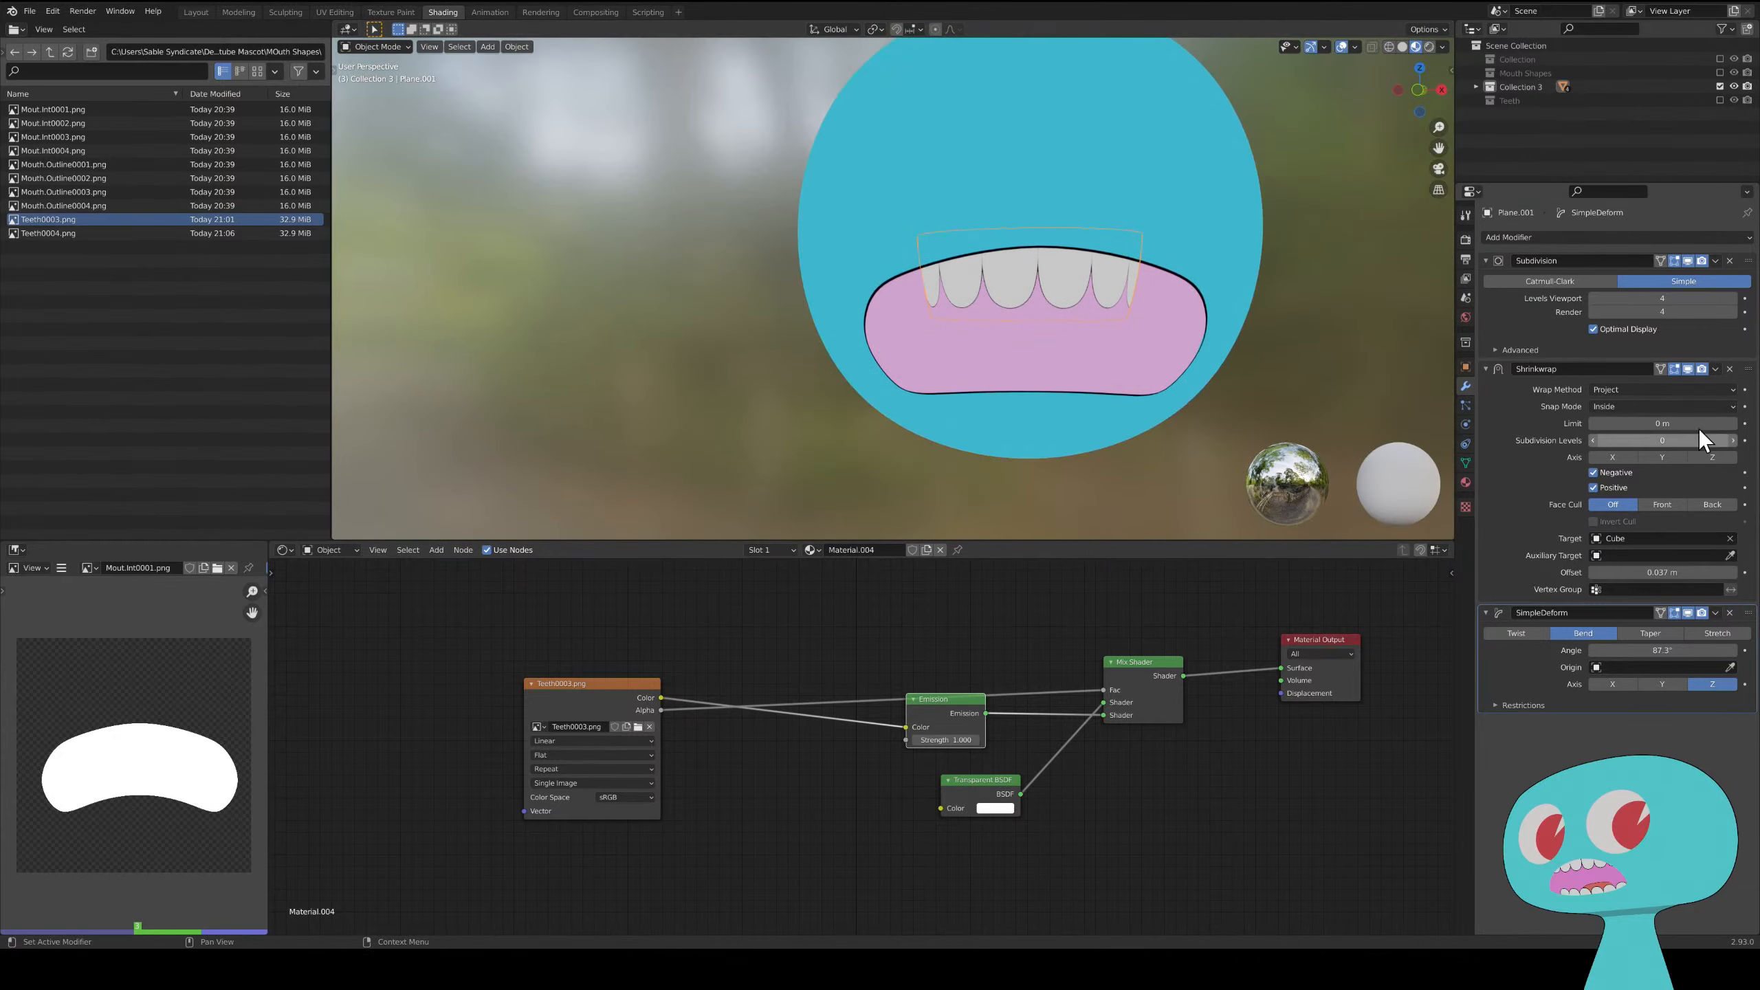
left_click_drag(1663, 572, 1636, 572)
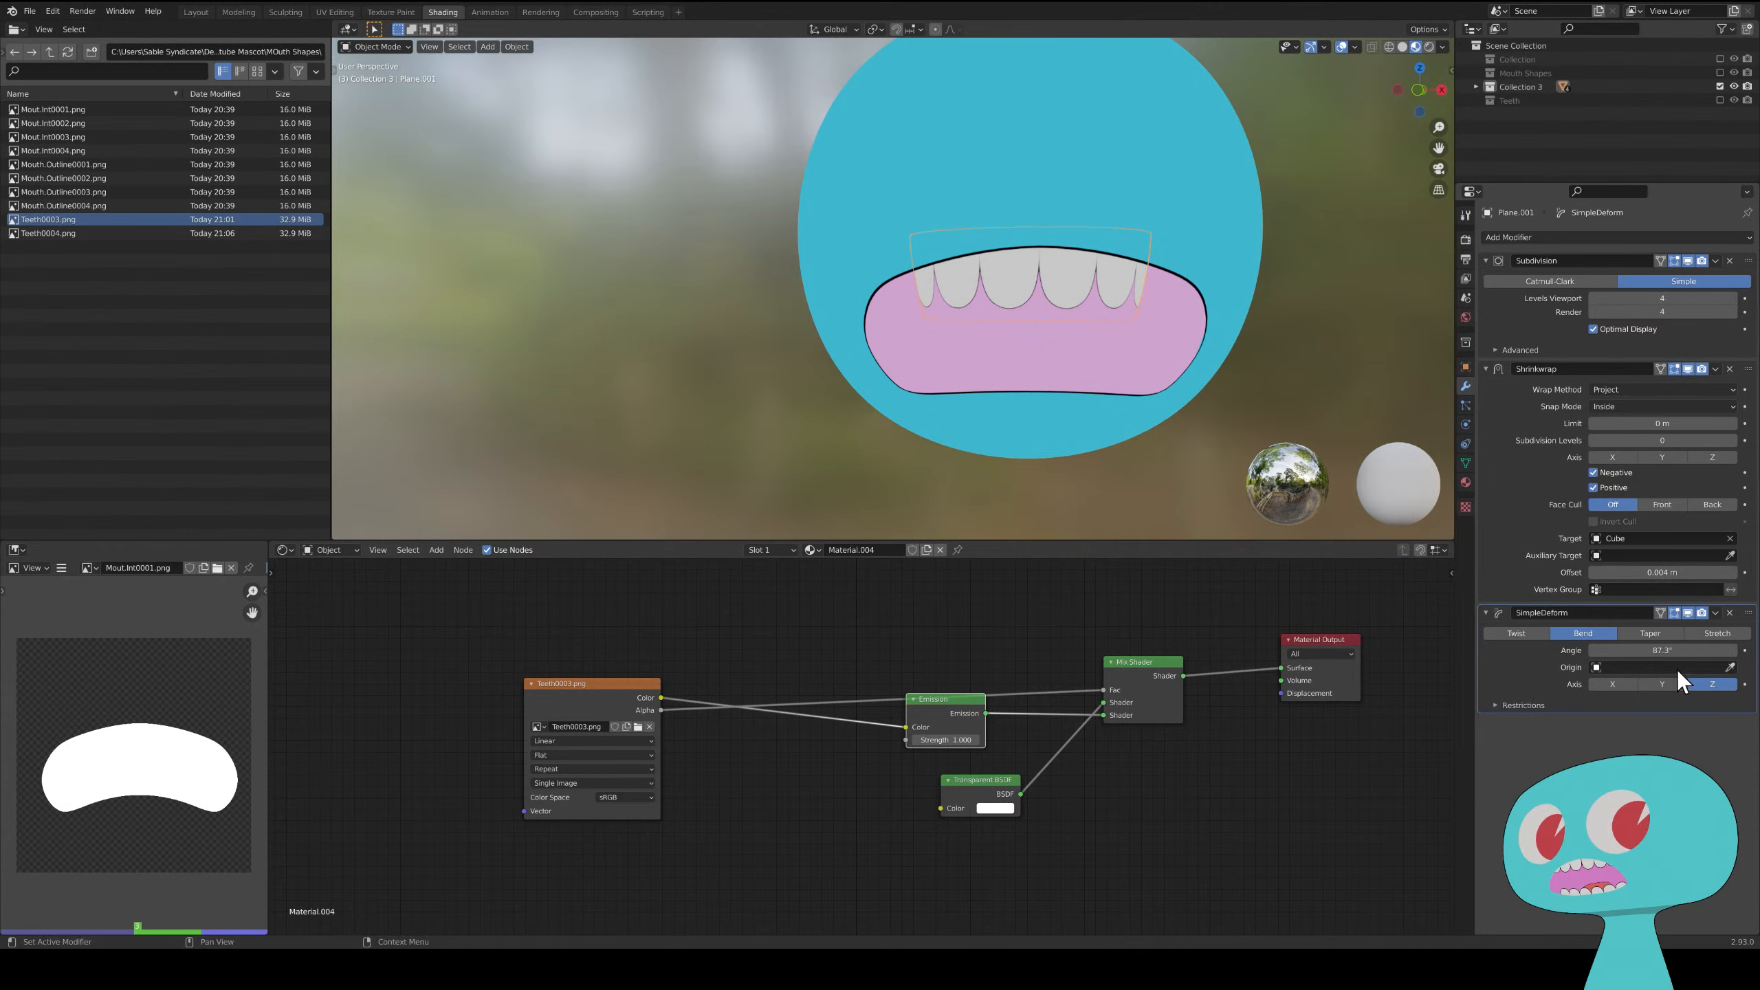
- Reduce the SimpleDeform modifier's bend Angle to about 0.9°
left_click_drag(1663, 651, 1615, 650)
middle_click_drag(1092, 299, 1103, 299)
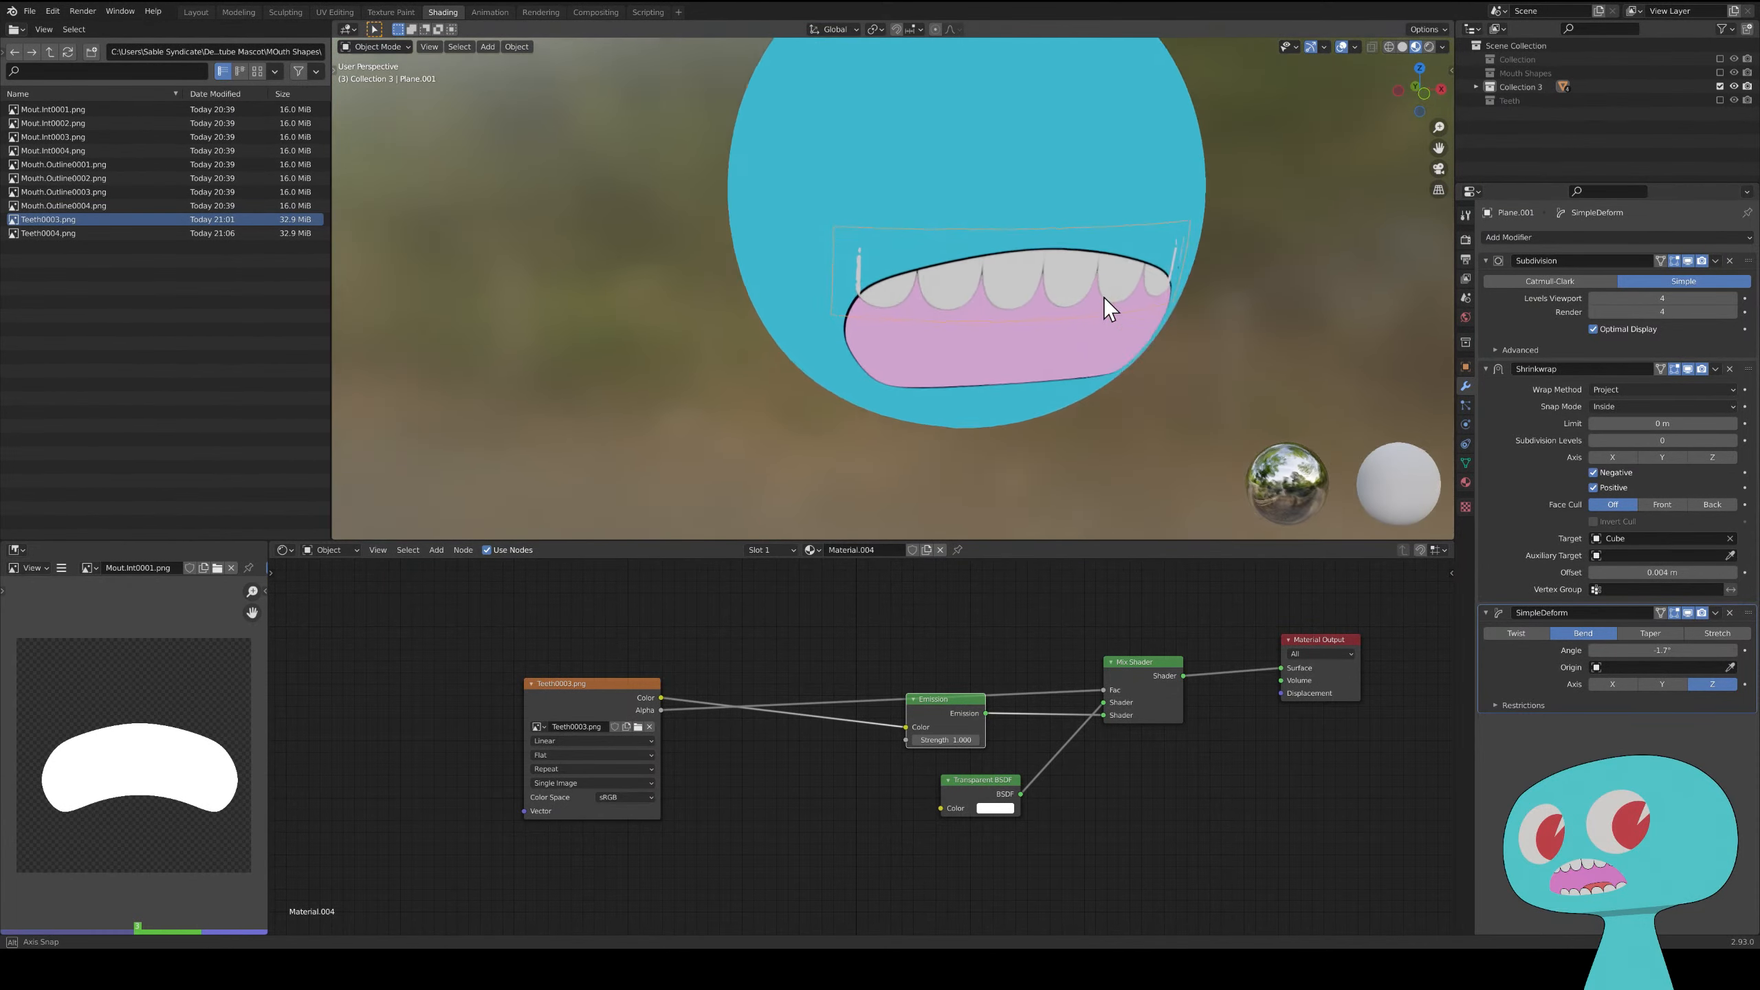
left_click_drag(1684, 652, 1676, 652)
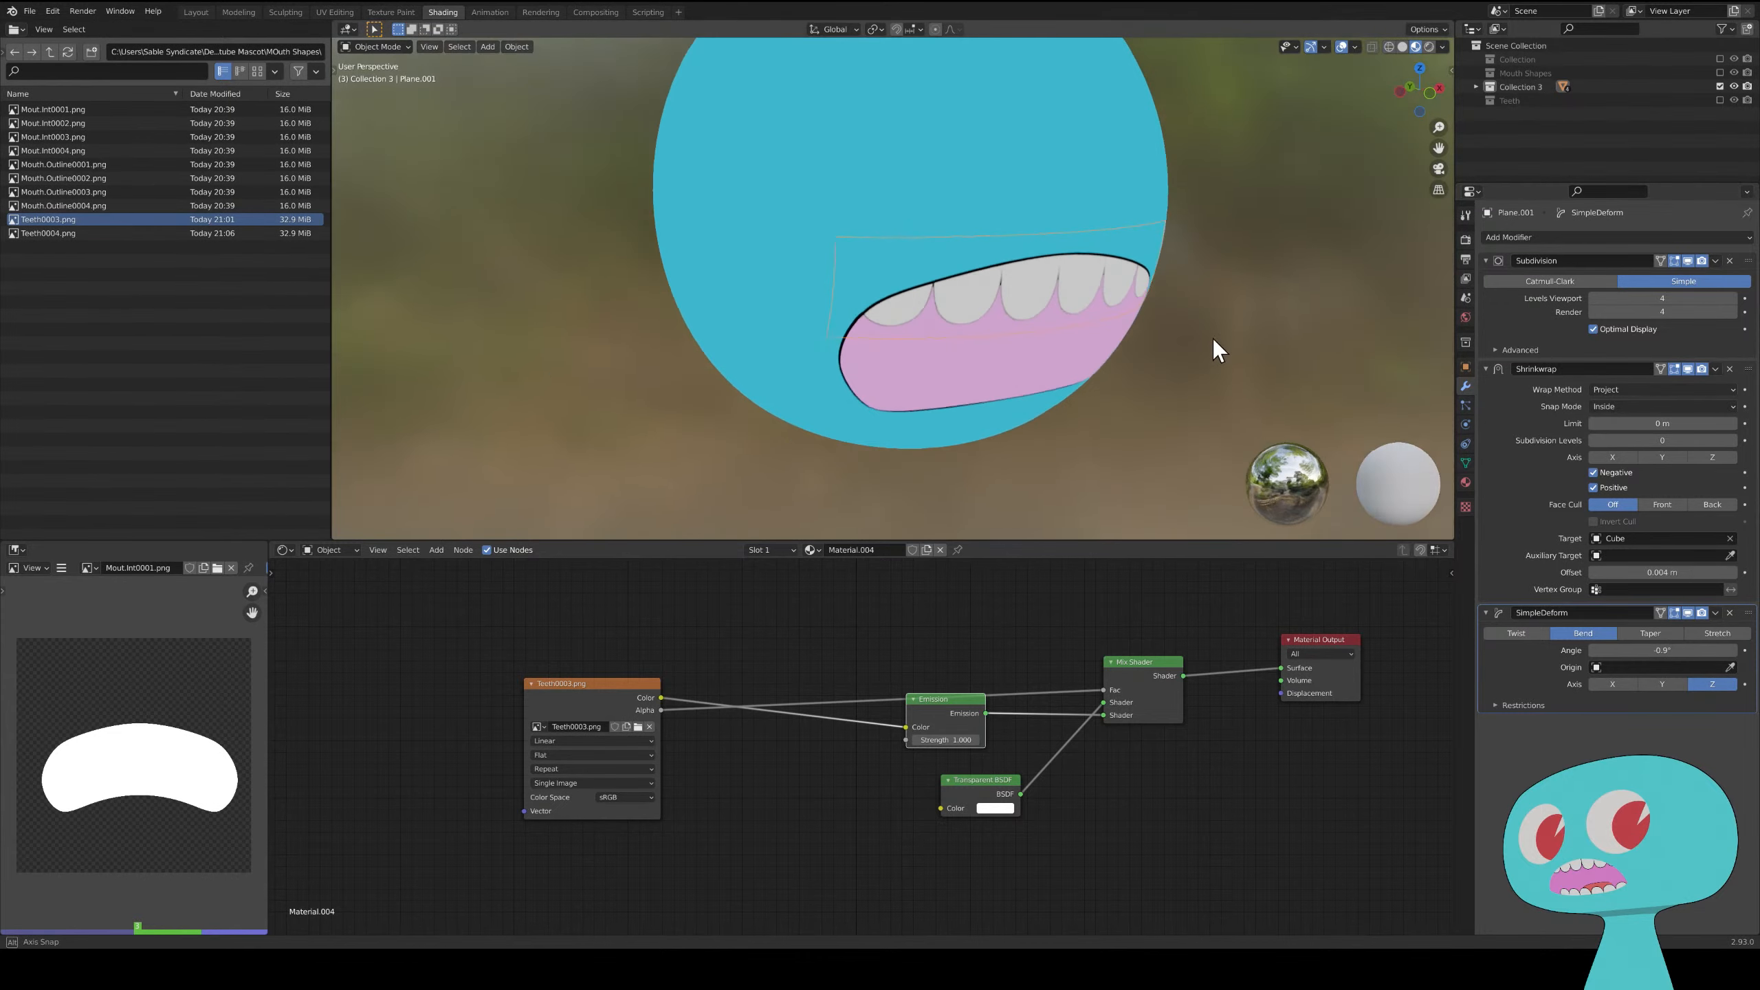
- Move the teeth plane up about 0.014 m along the global Z axis
mouse_move(1213, 338)
middle_mouse_down()
mouse_move(1250, 299)
mouse_move(1271, 308)
mouse_move(1261, 321)
mouse_move(1295, 318)
mouse_move(1216, 316)
middle_mouse_up()
key("g")
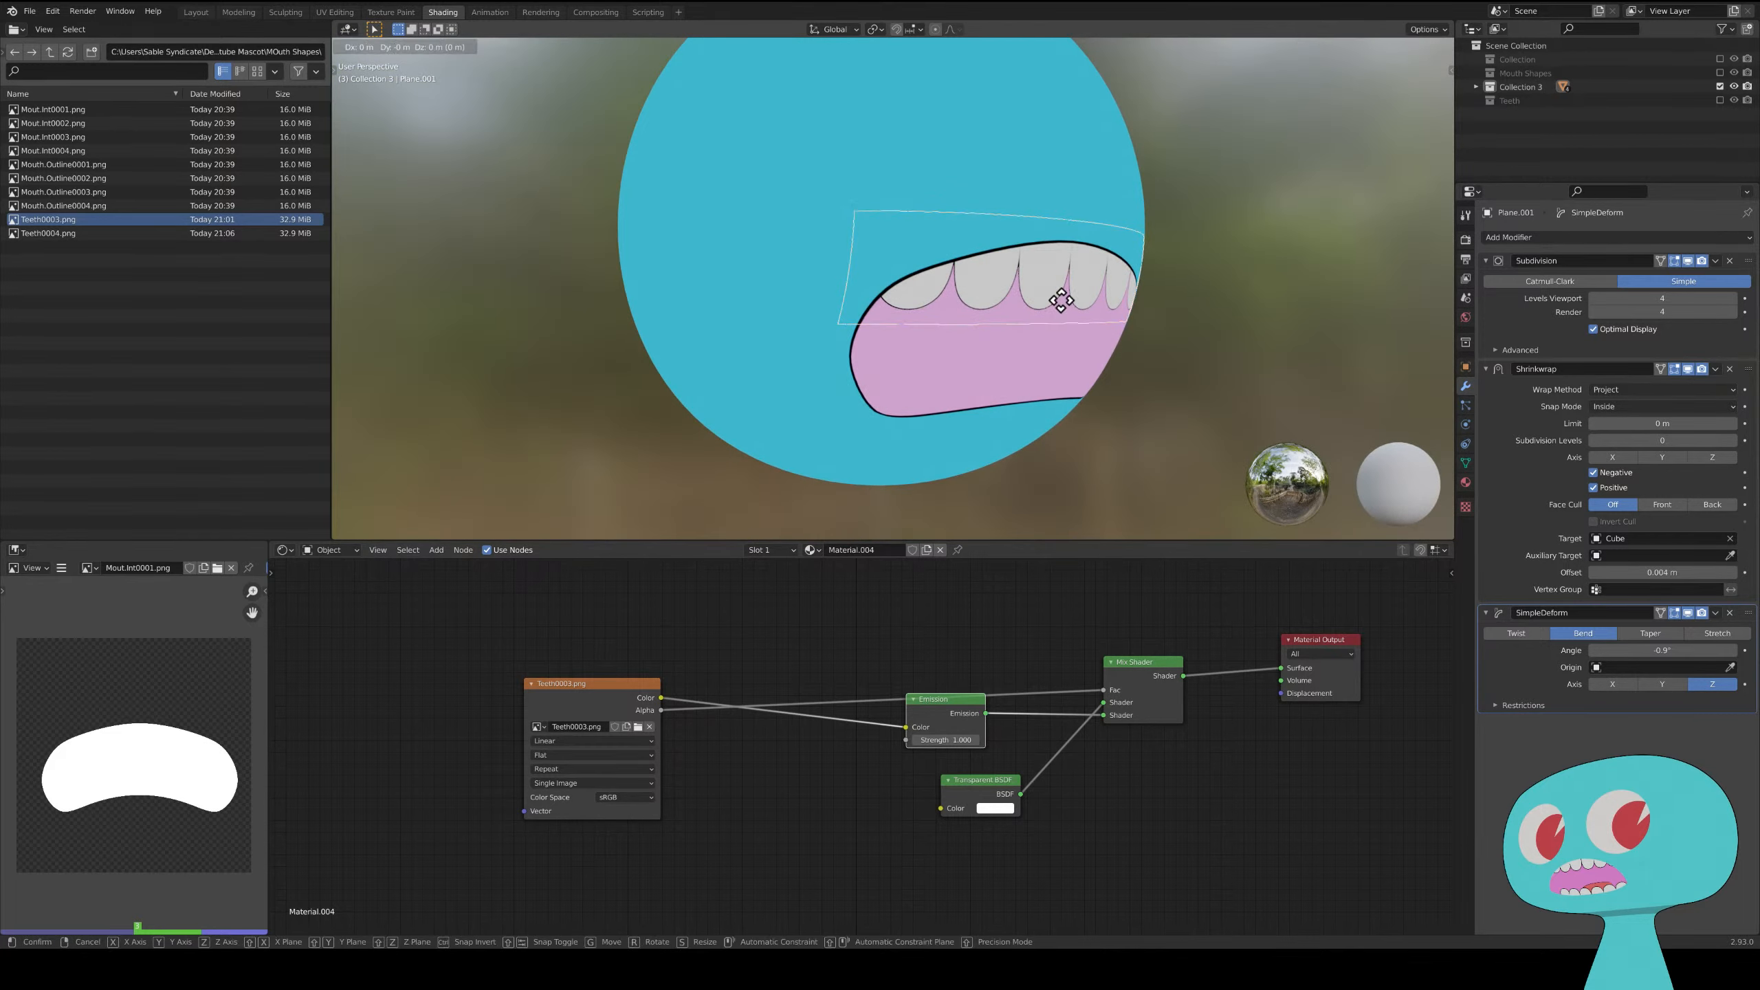
key("z")
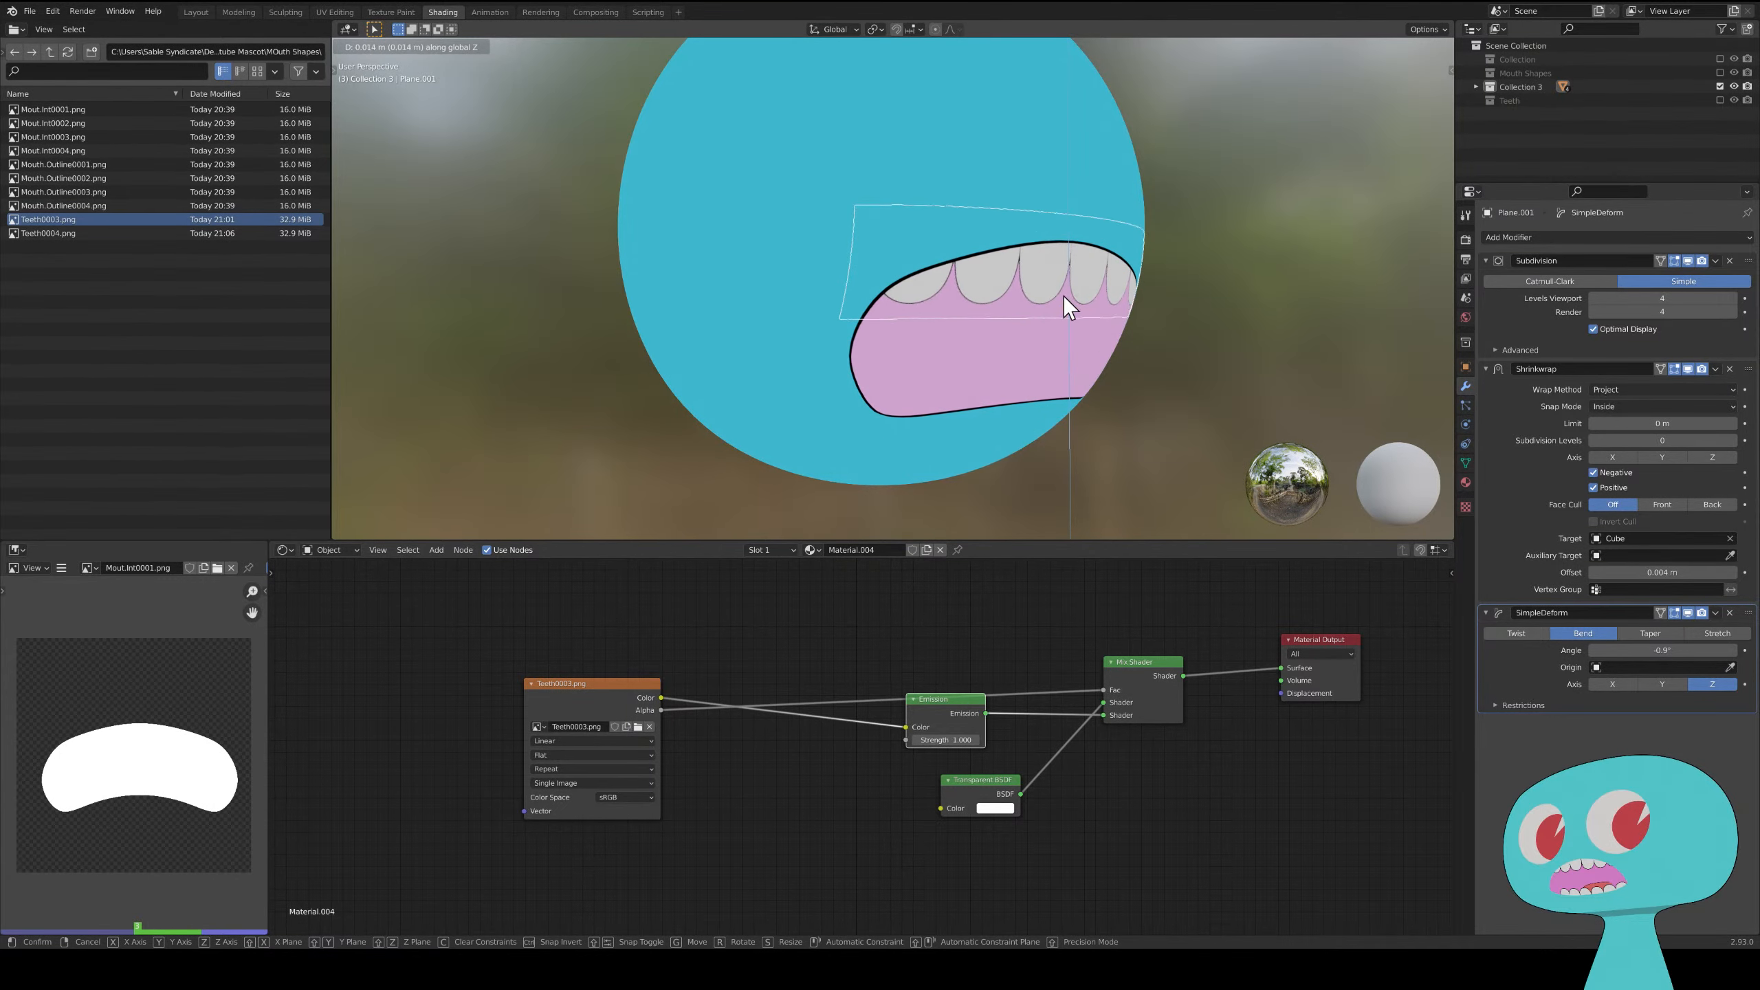
left_click(1064, 312)
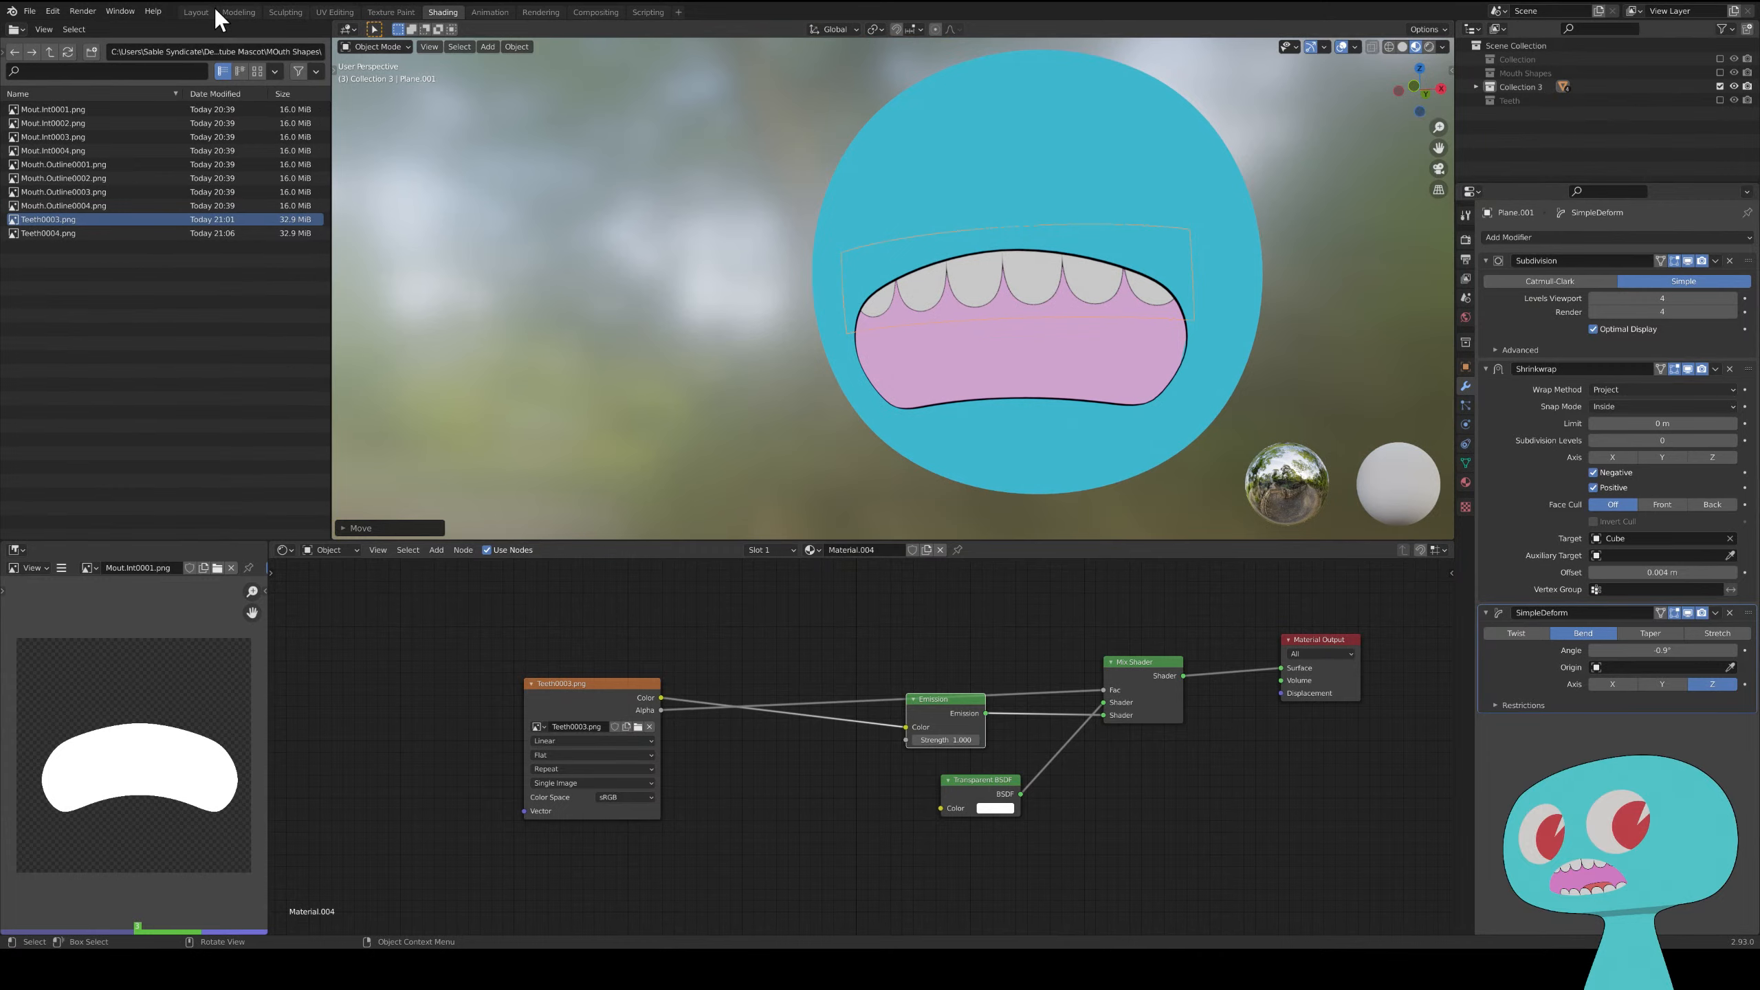
- Switch to the Layout workspace and examine the teeth in the small mouth shape at frame 2
left_click(197, 12)
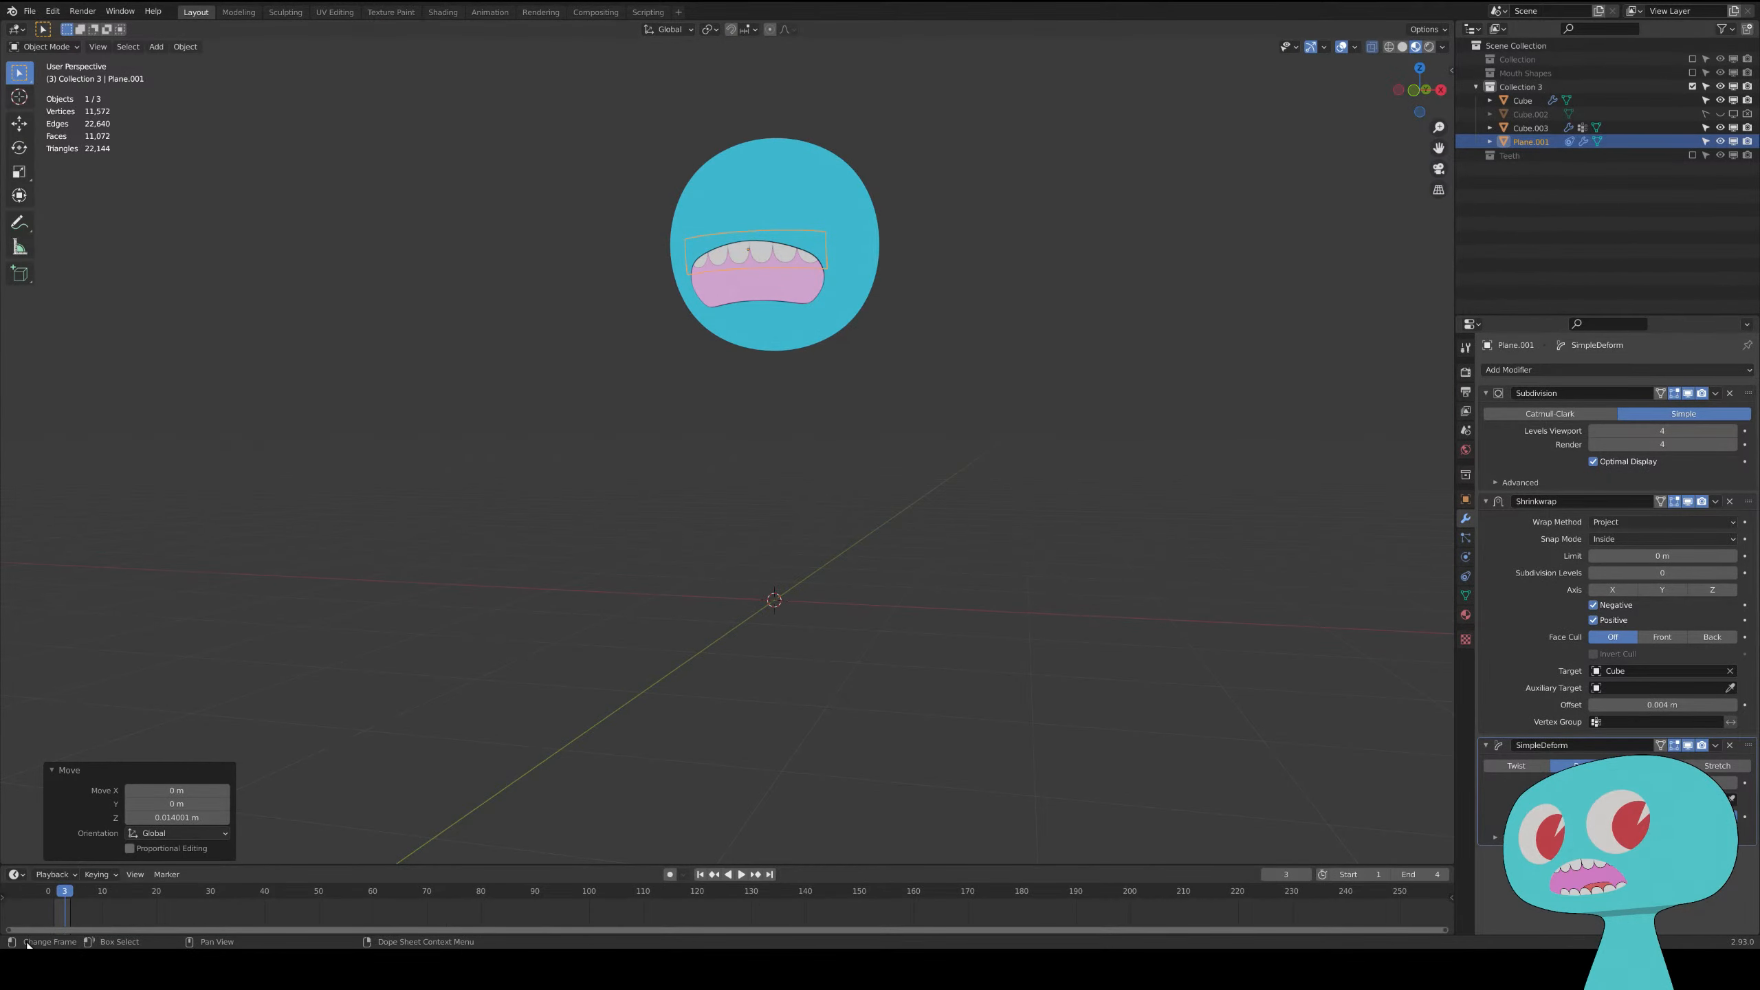
key("space")
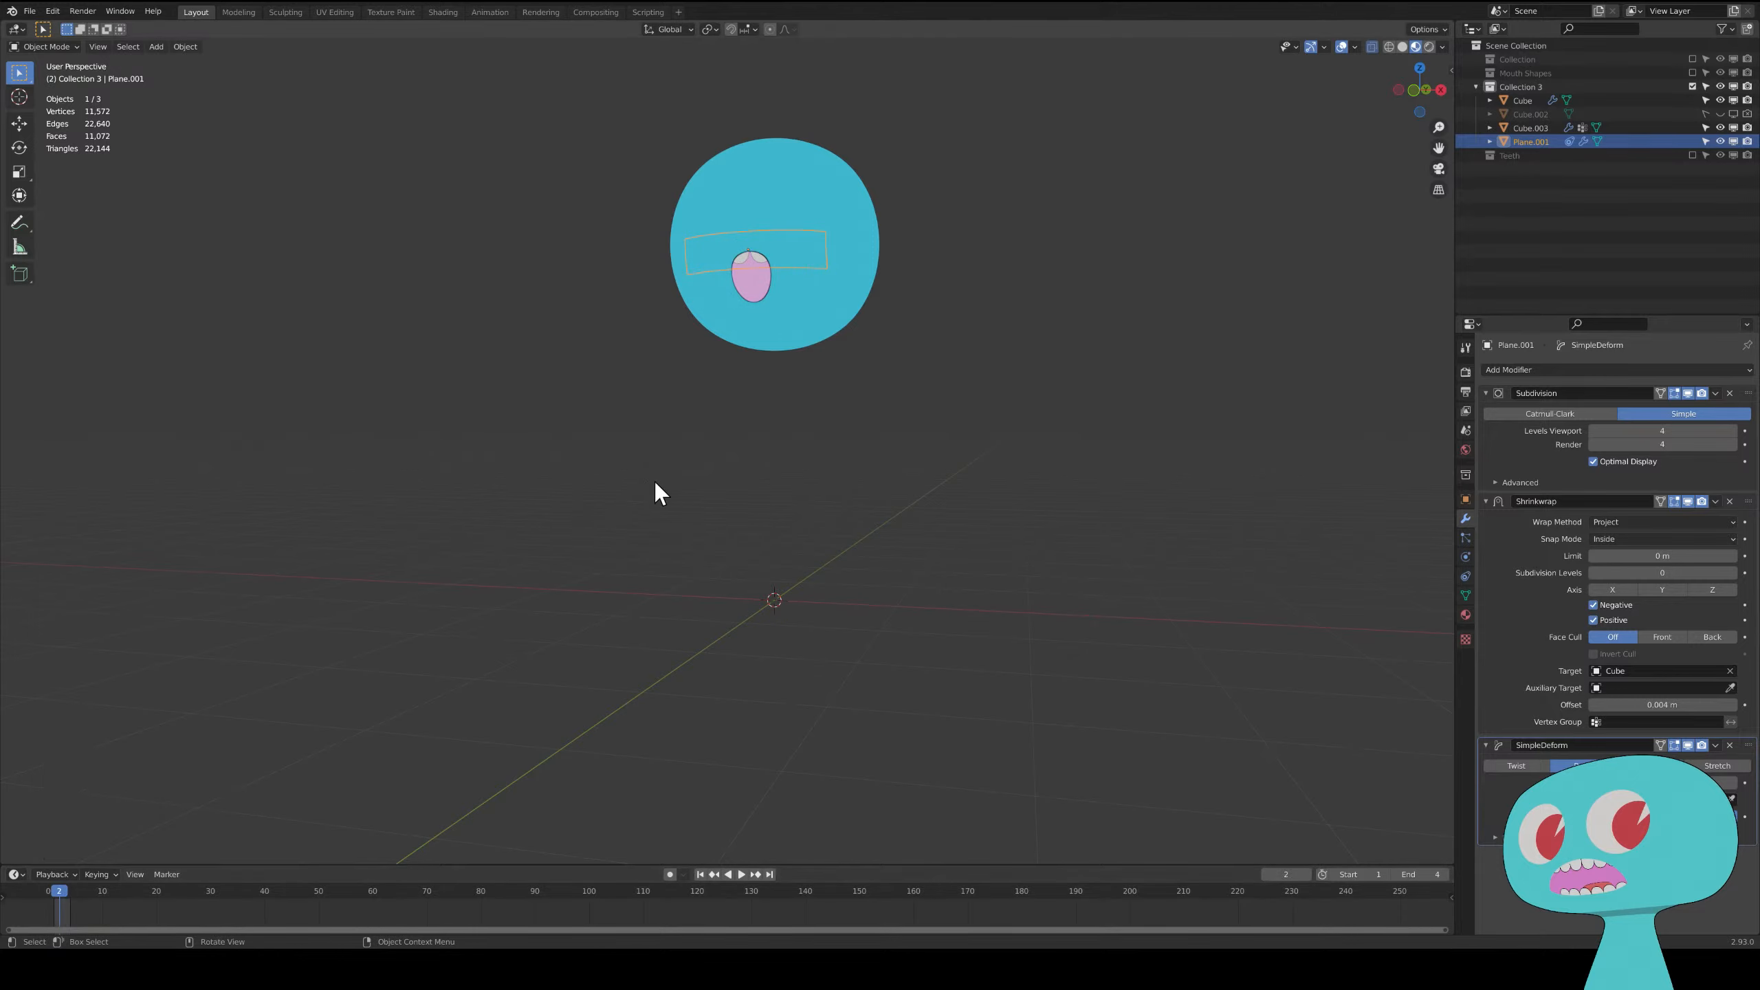
scroll(660, 480, "up", 4)
middle_click_drag(808, 429, 822, 619, "shift")
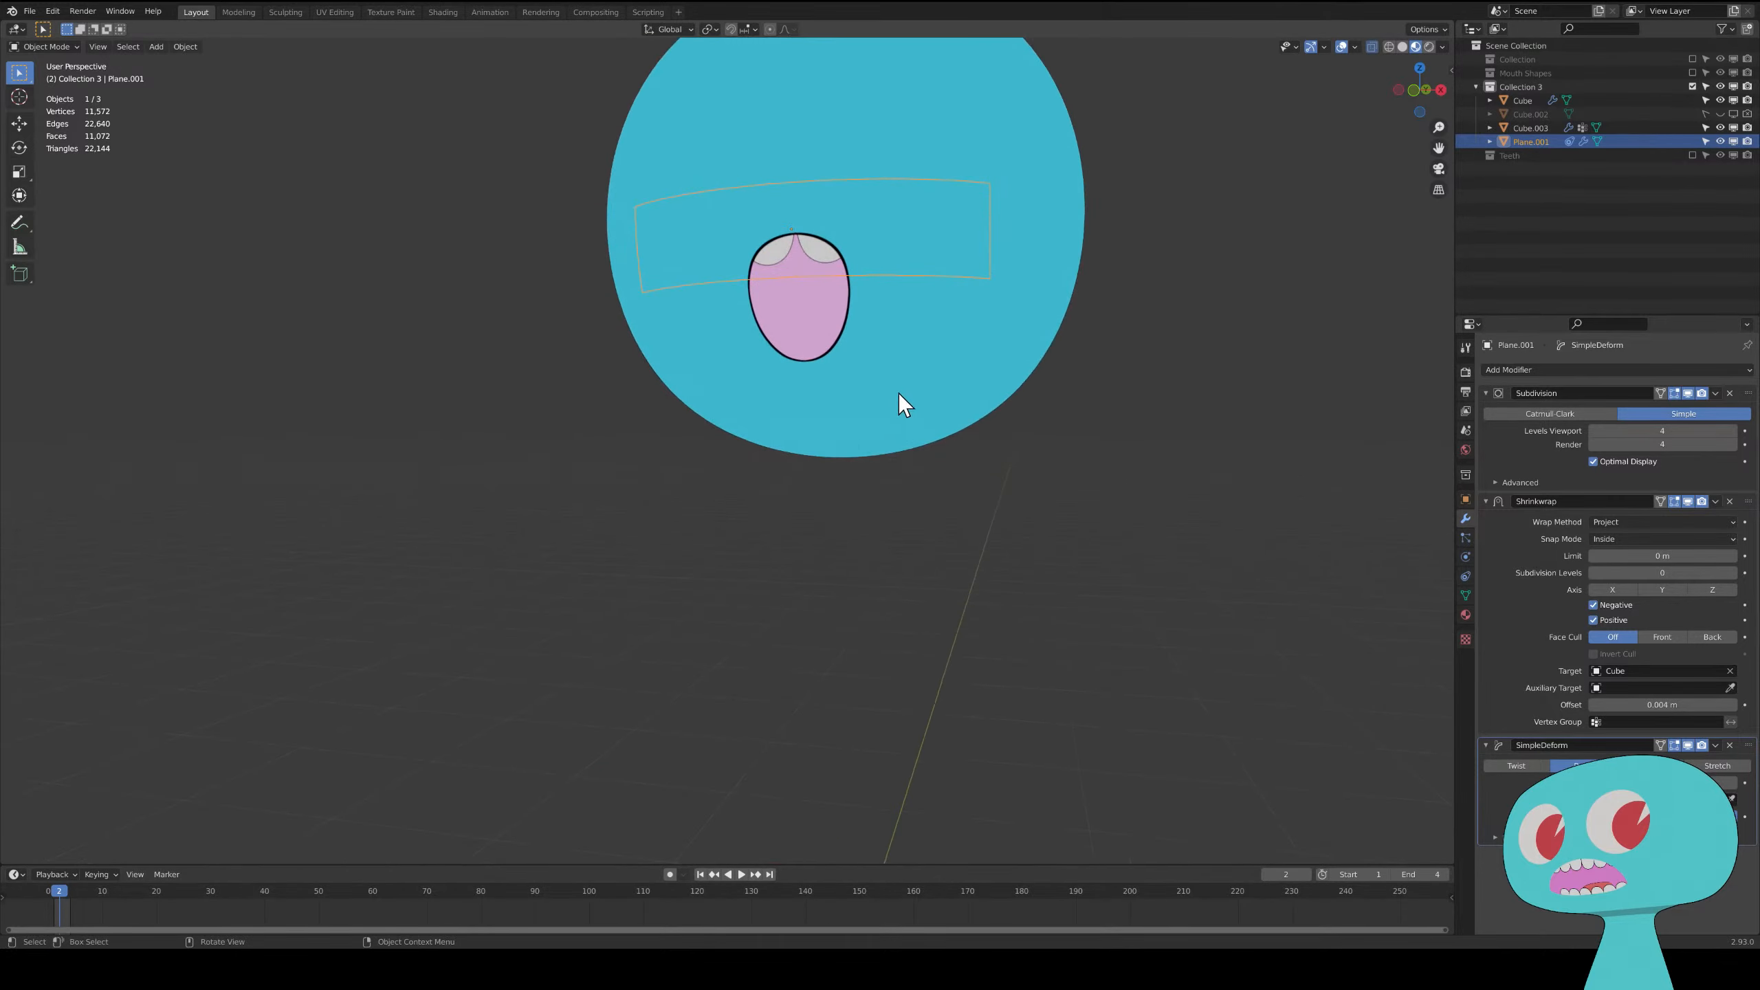
- Try lowering the teeth plane along the global Z axis within the small mouth opening
key("g")
key("z")
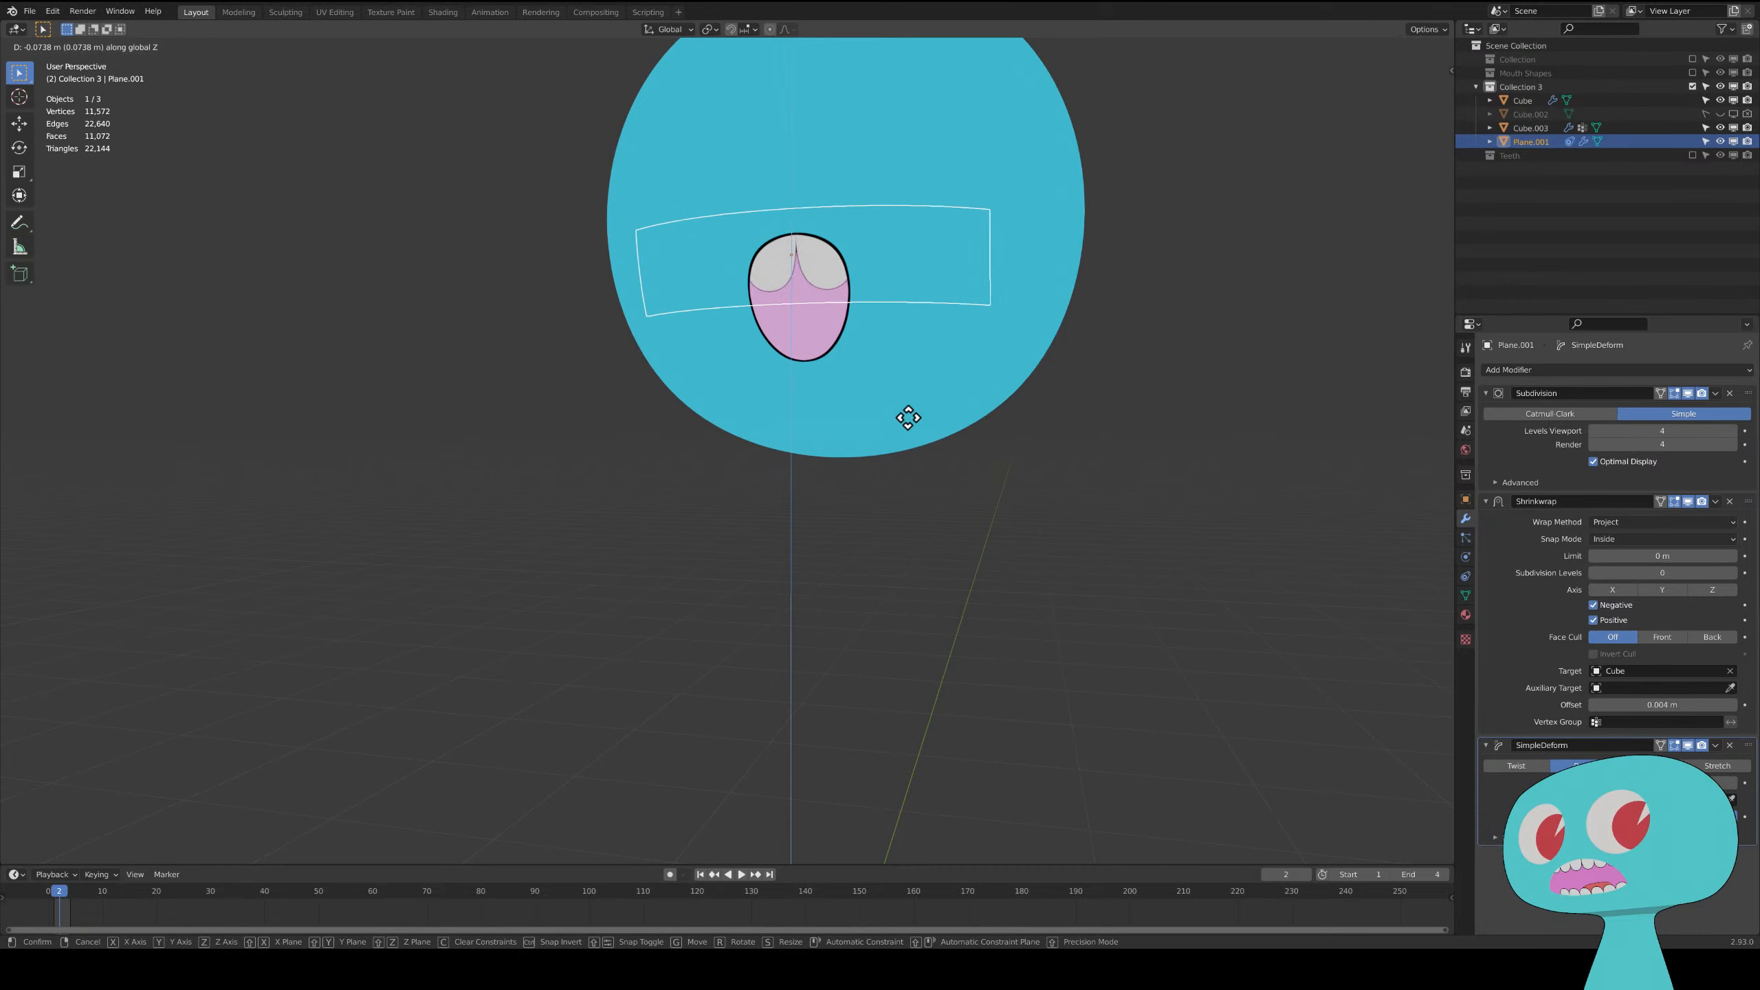
left_click(874, 401)
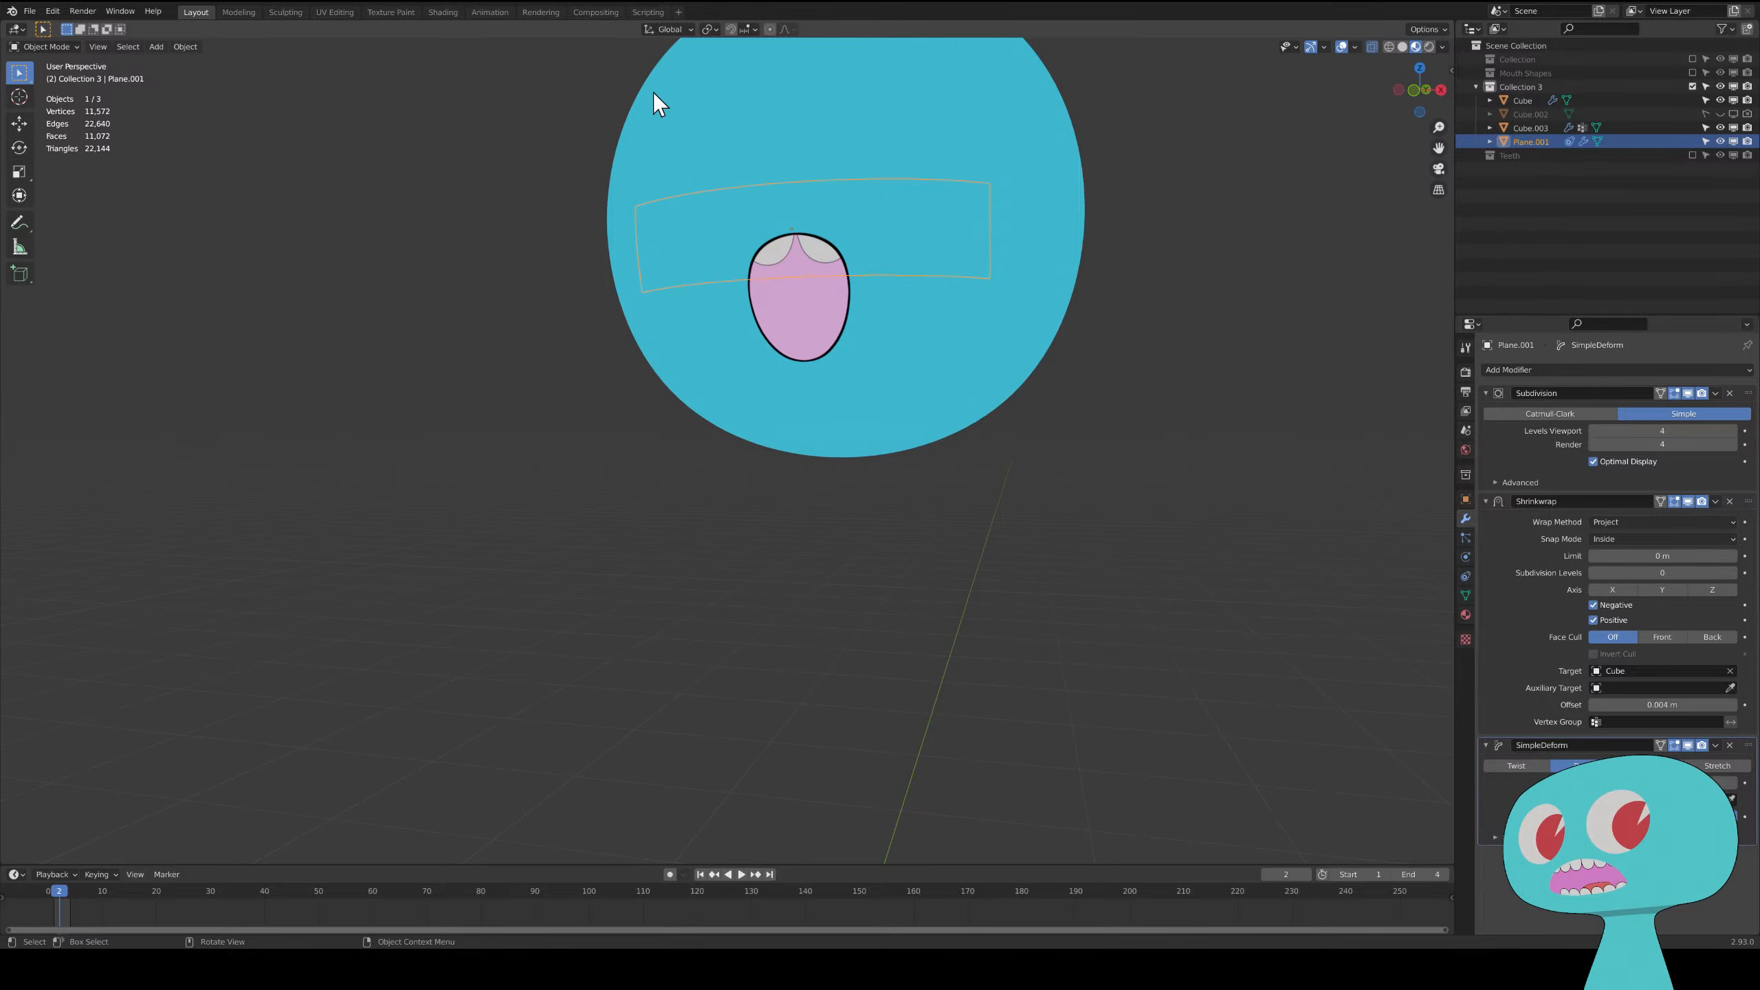
middle_click_drag(758, 346, 804, 361)
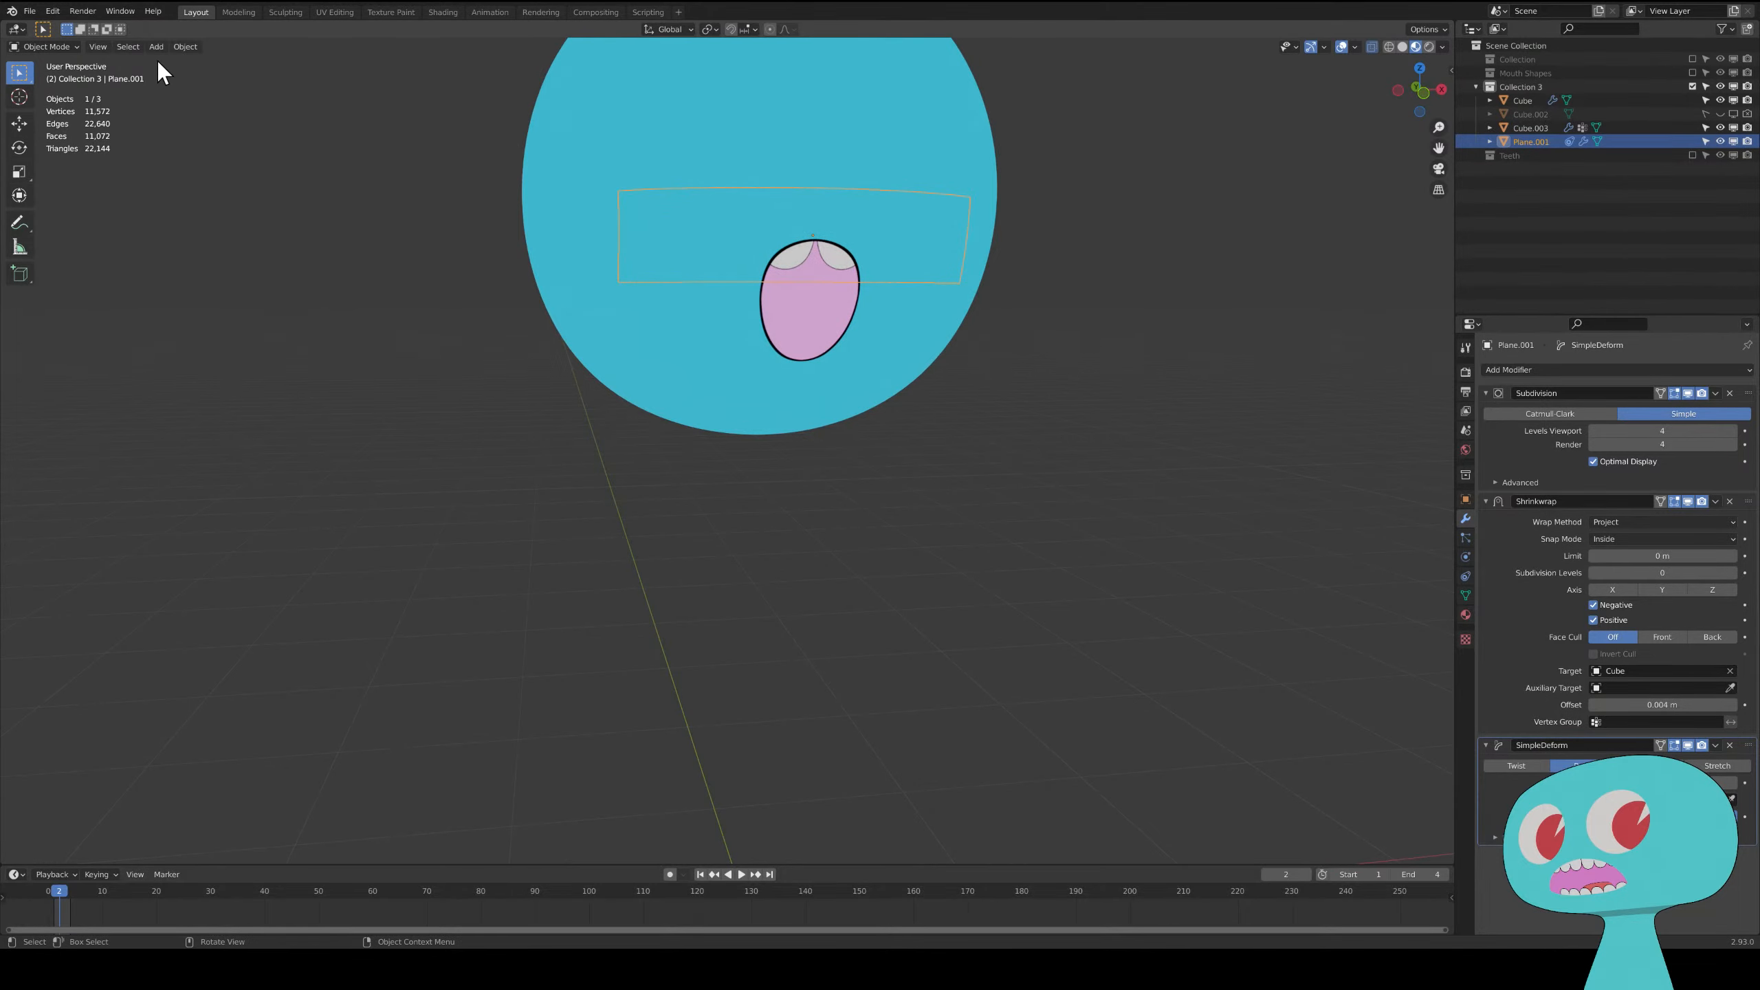
- In the Shading workspace, add Teeth0004.png to the teeth material, linking its Color to the Emission Color and its Alpha to the Mix Shader Fac
left_click(443, 12)
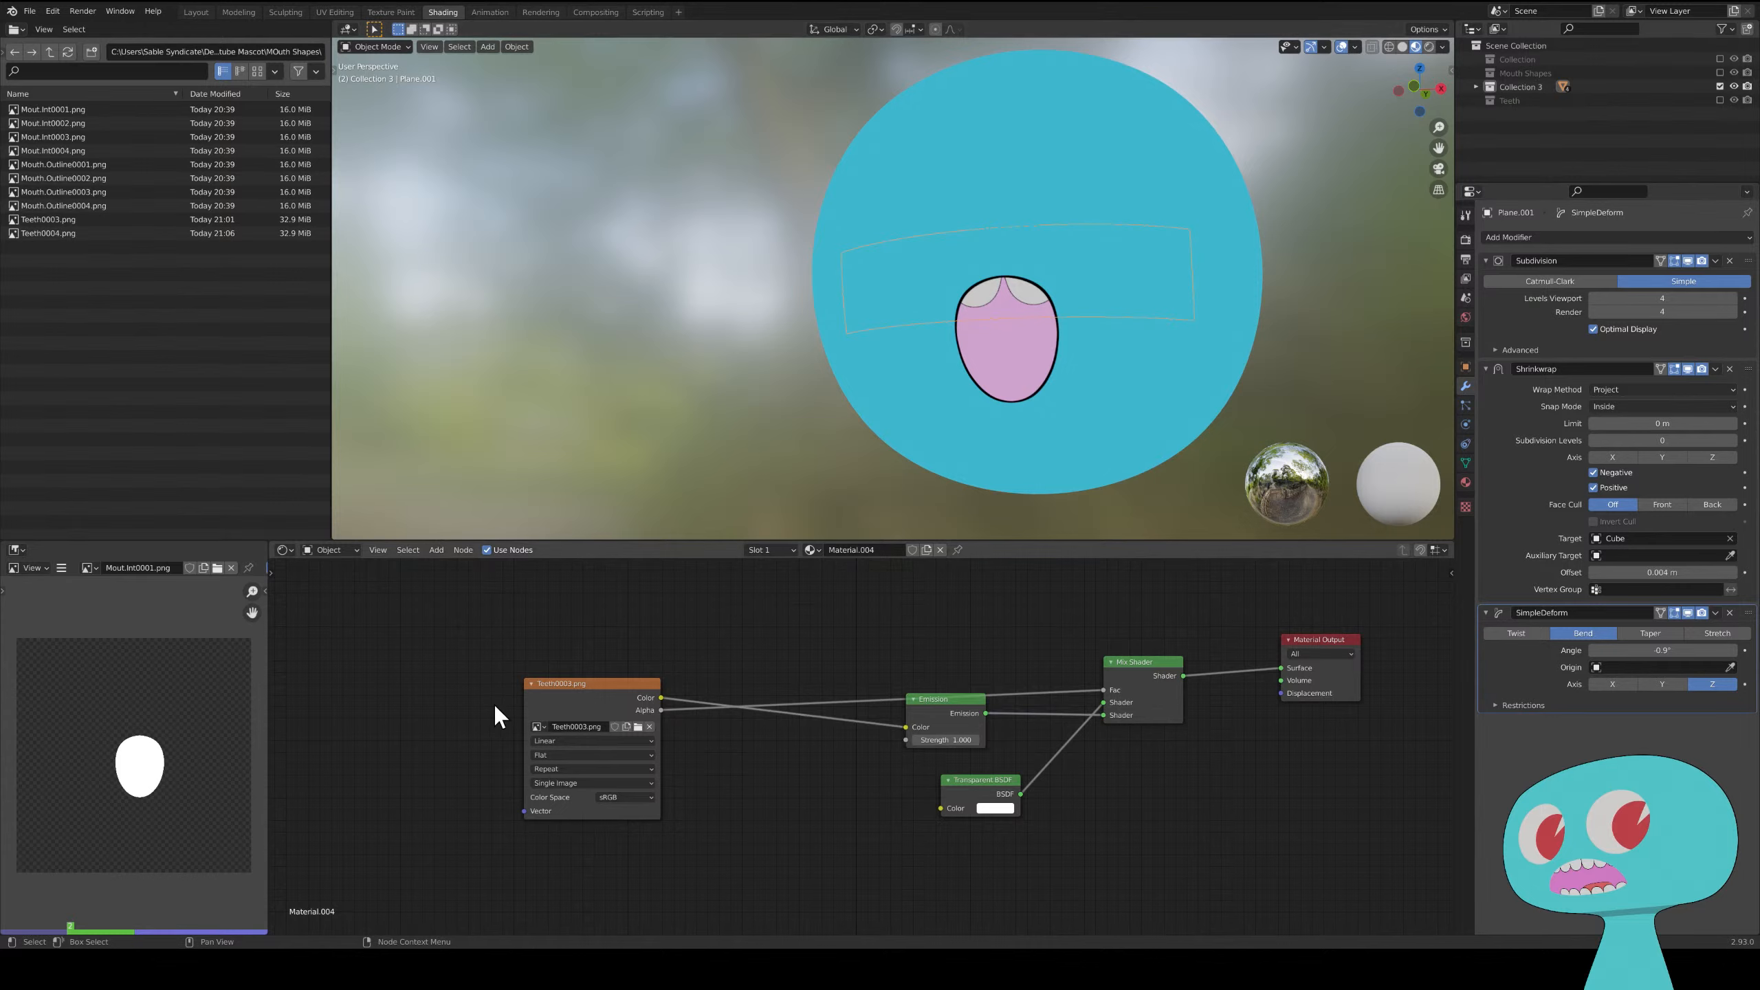
left_click(25, 234)
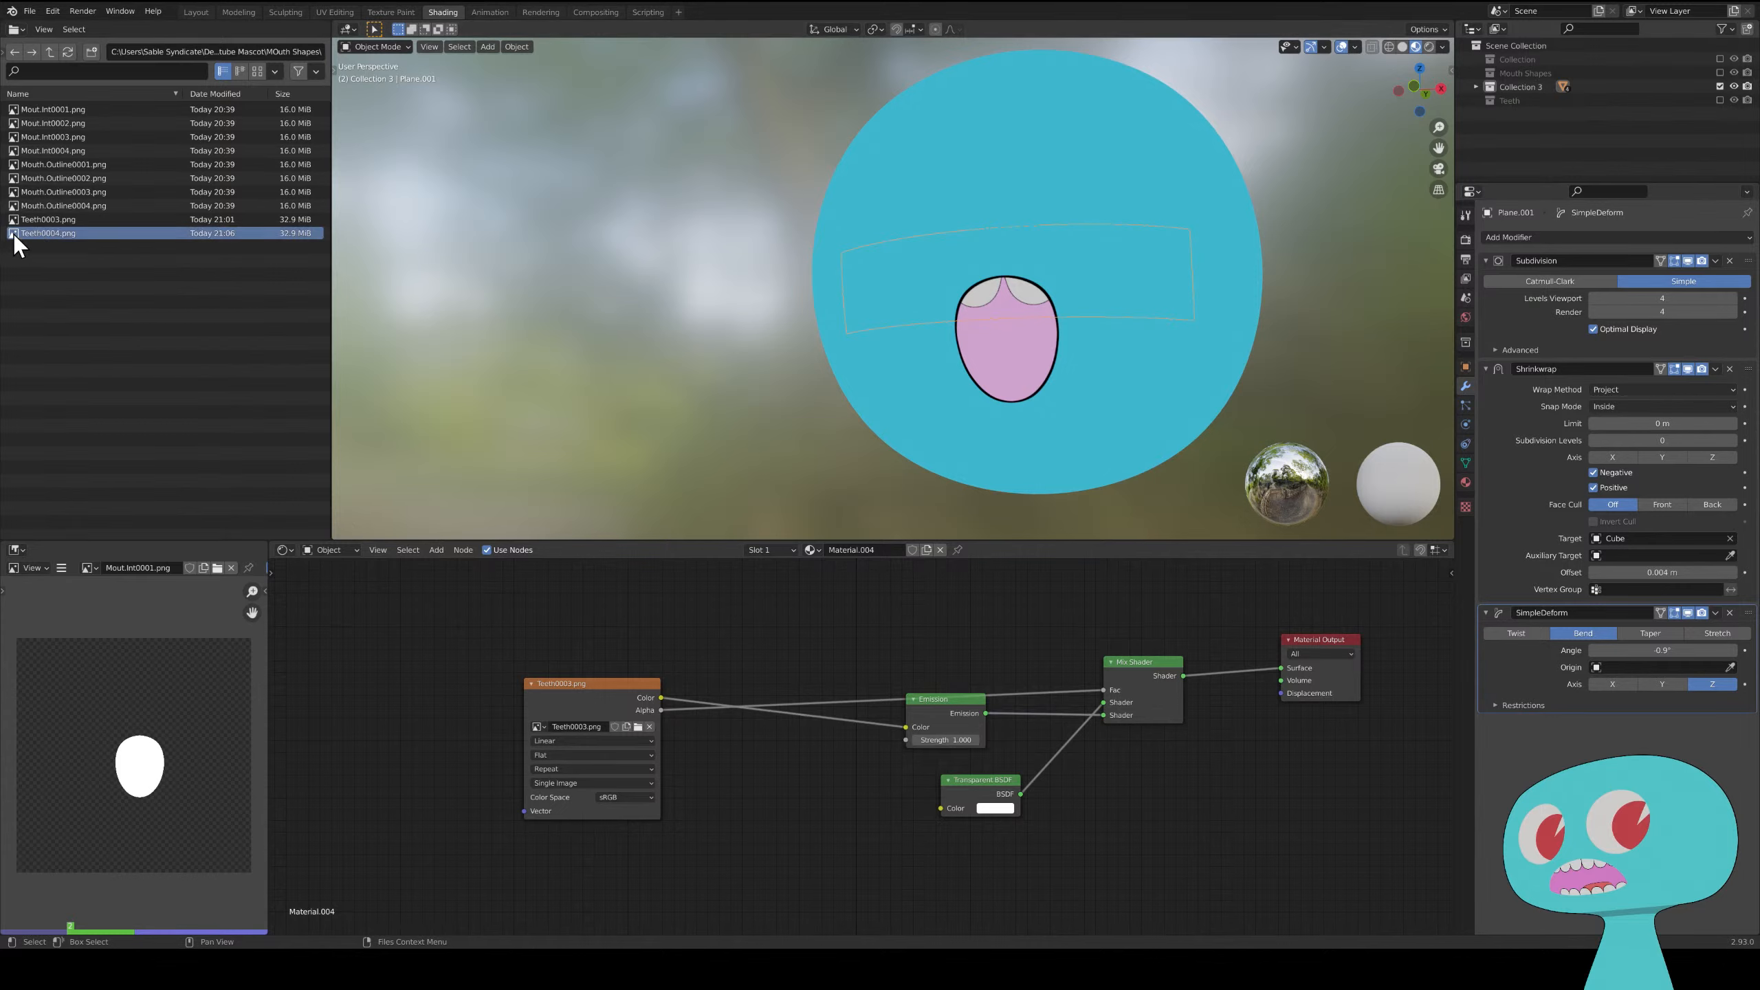
left_click_drag(9, 231, 475, 627)
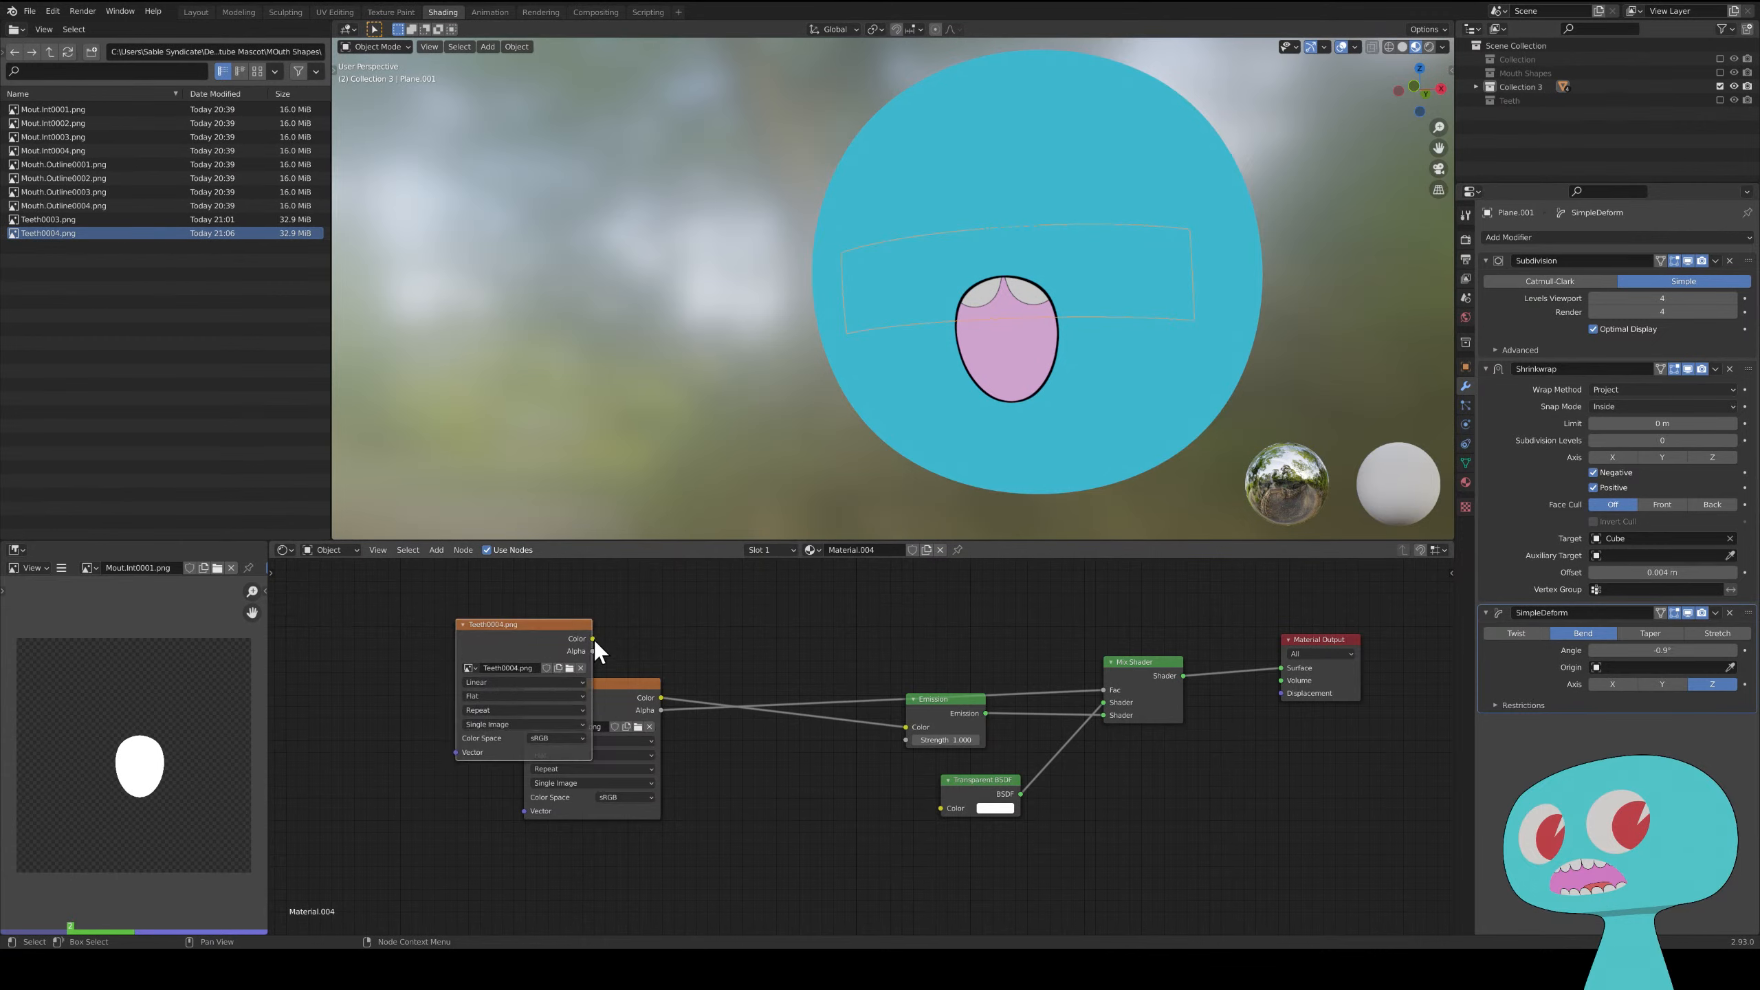
left_click_drag(593, 639, 906, 727)
left_click_drag(593, 651, 1104, 690)
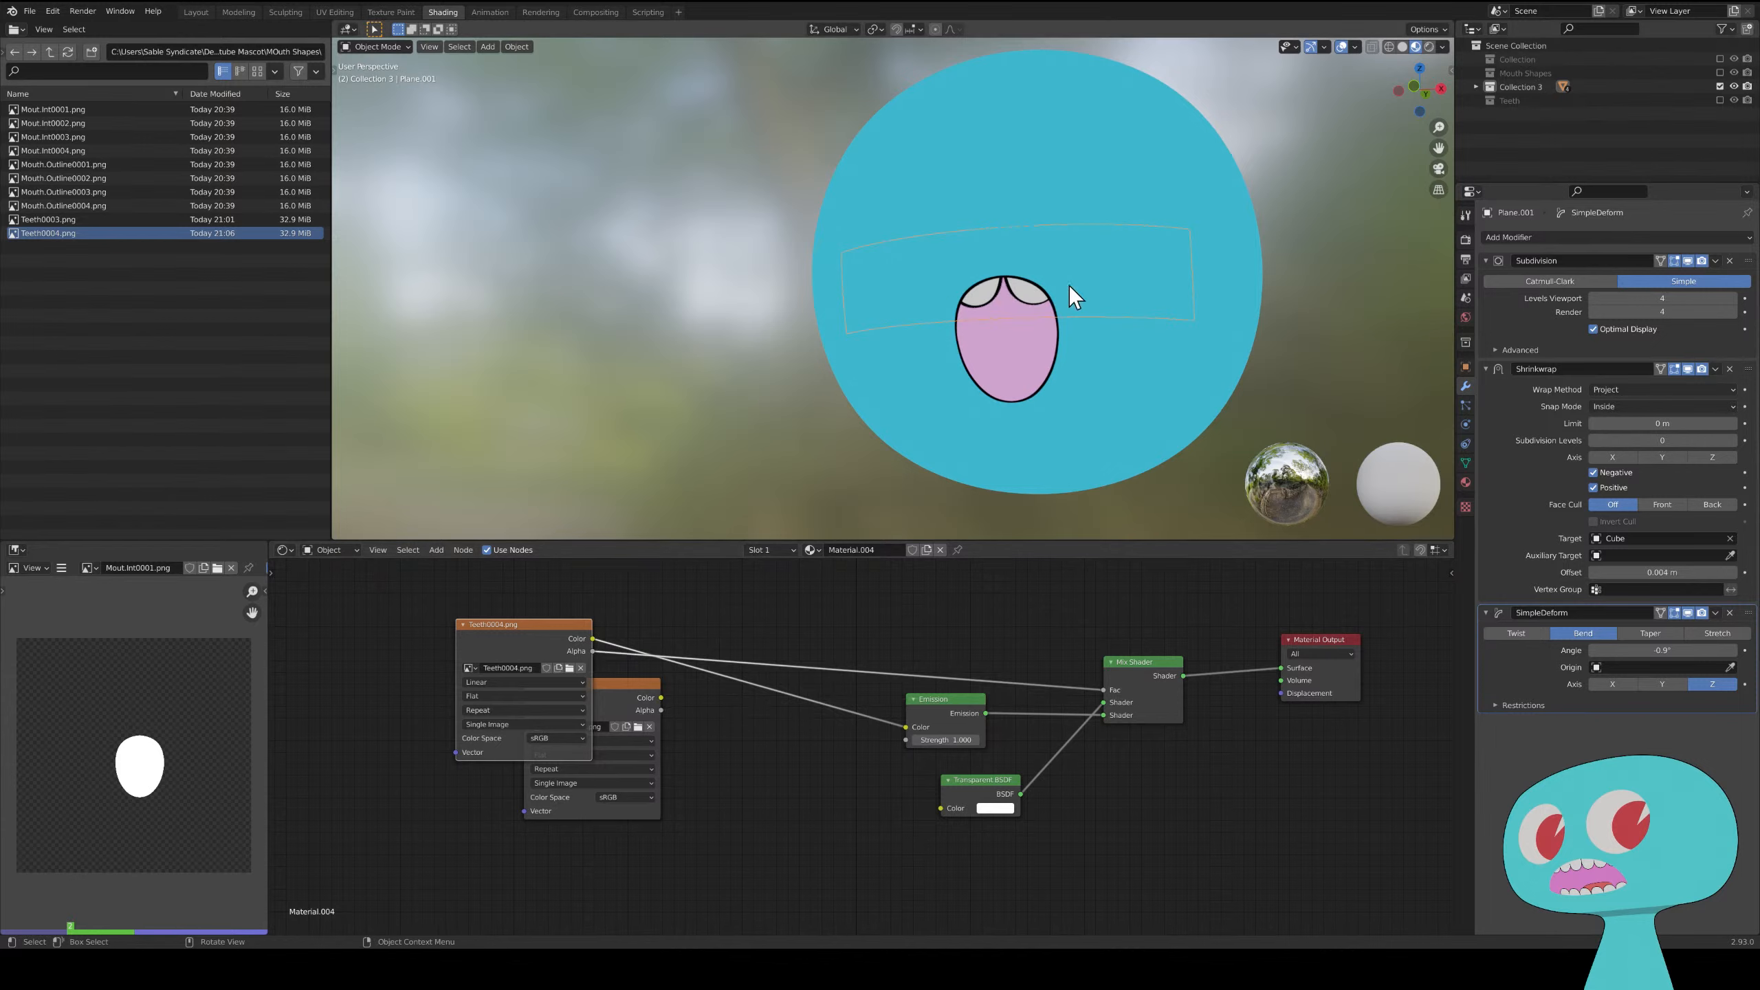
- Show the smile mouth at frame 1, add a second Simple Deform modifier set to Bend, and adjust its Angle to curve the teeth
key("Right")
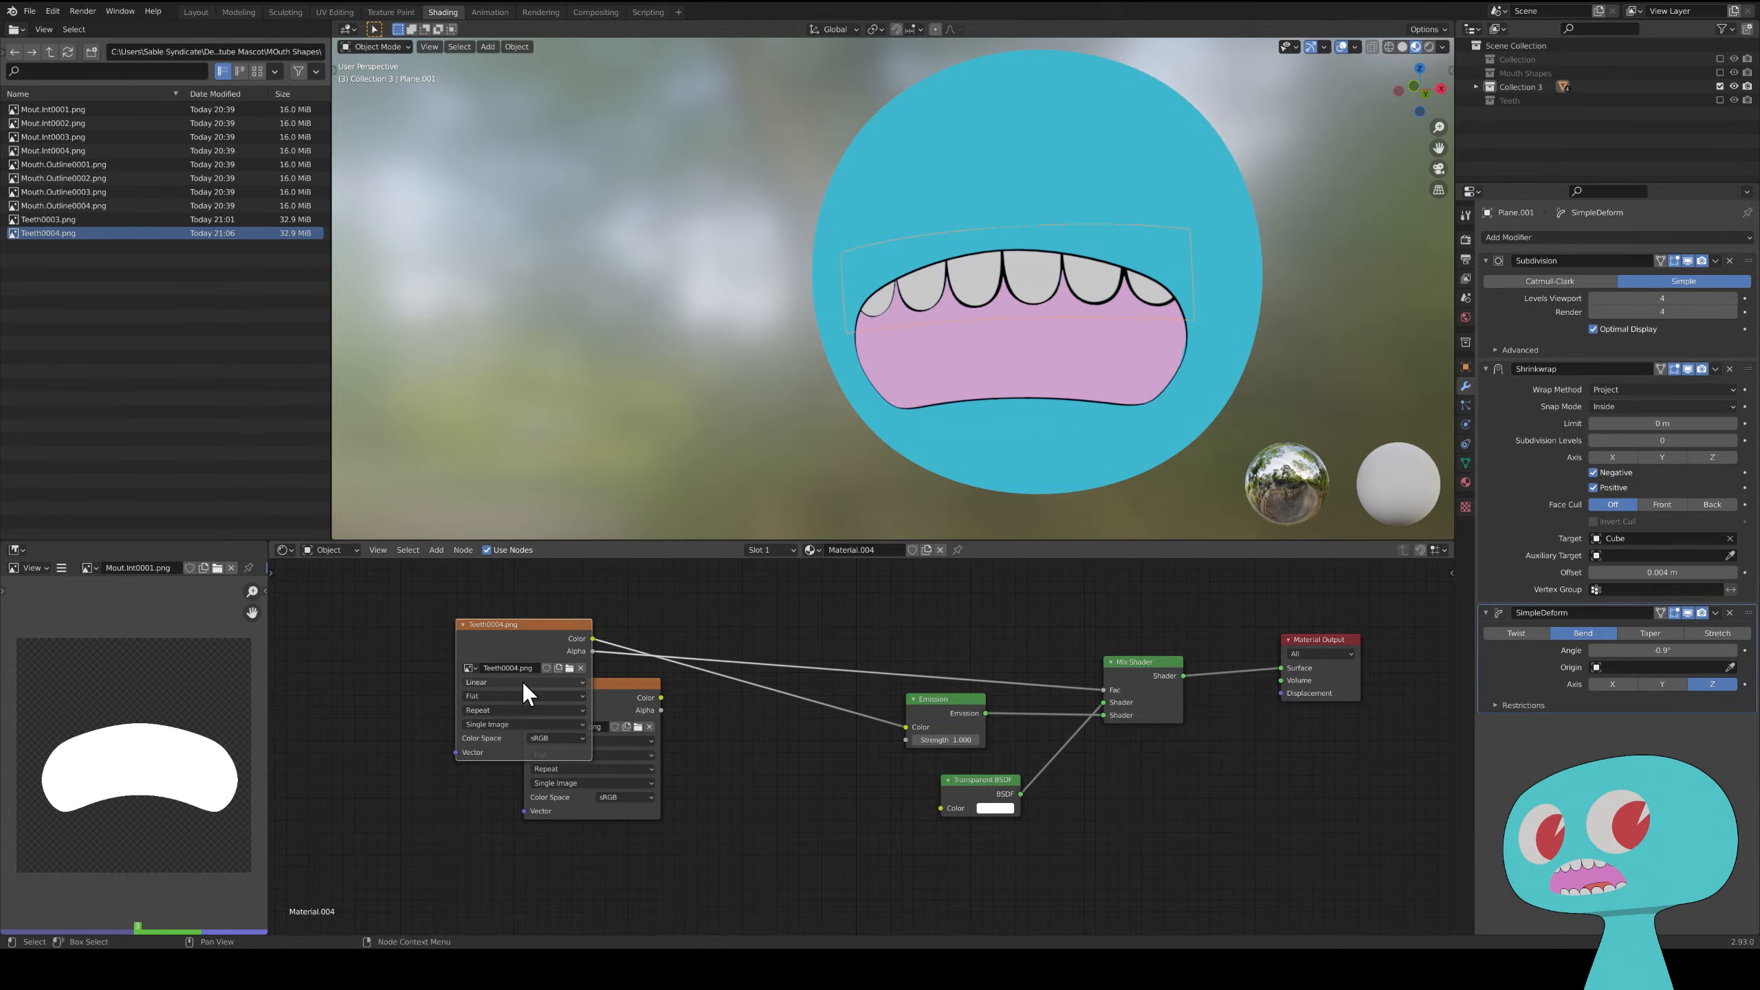
middle_click_drag(936, 388, 977, 321)
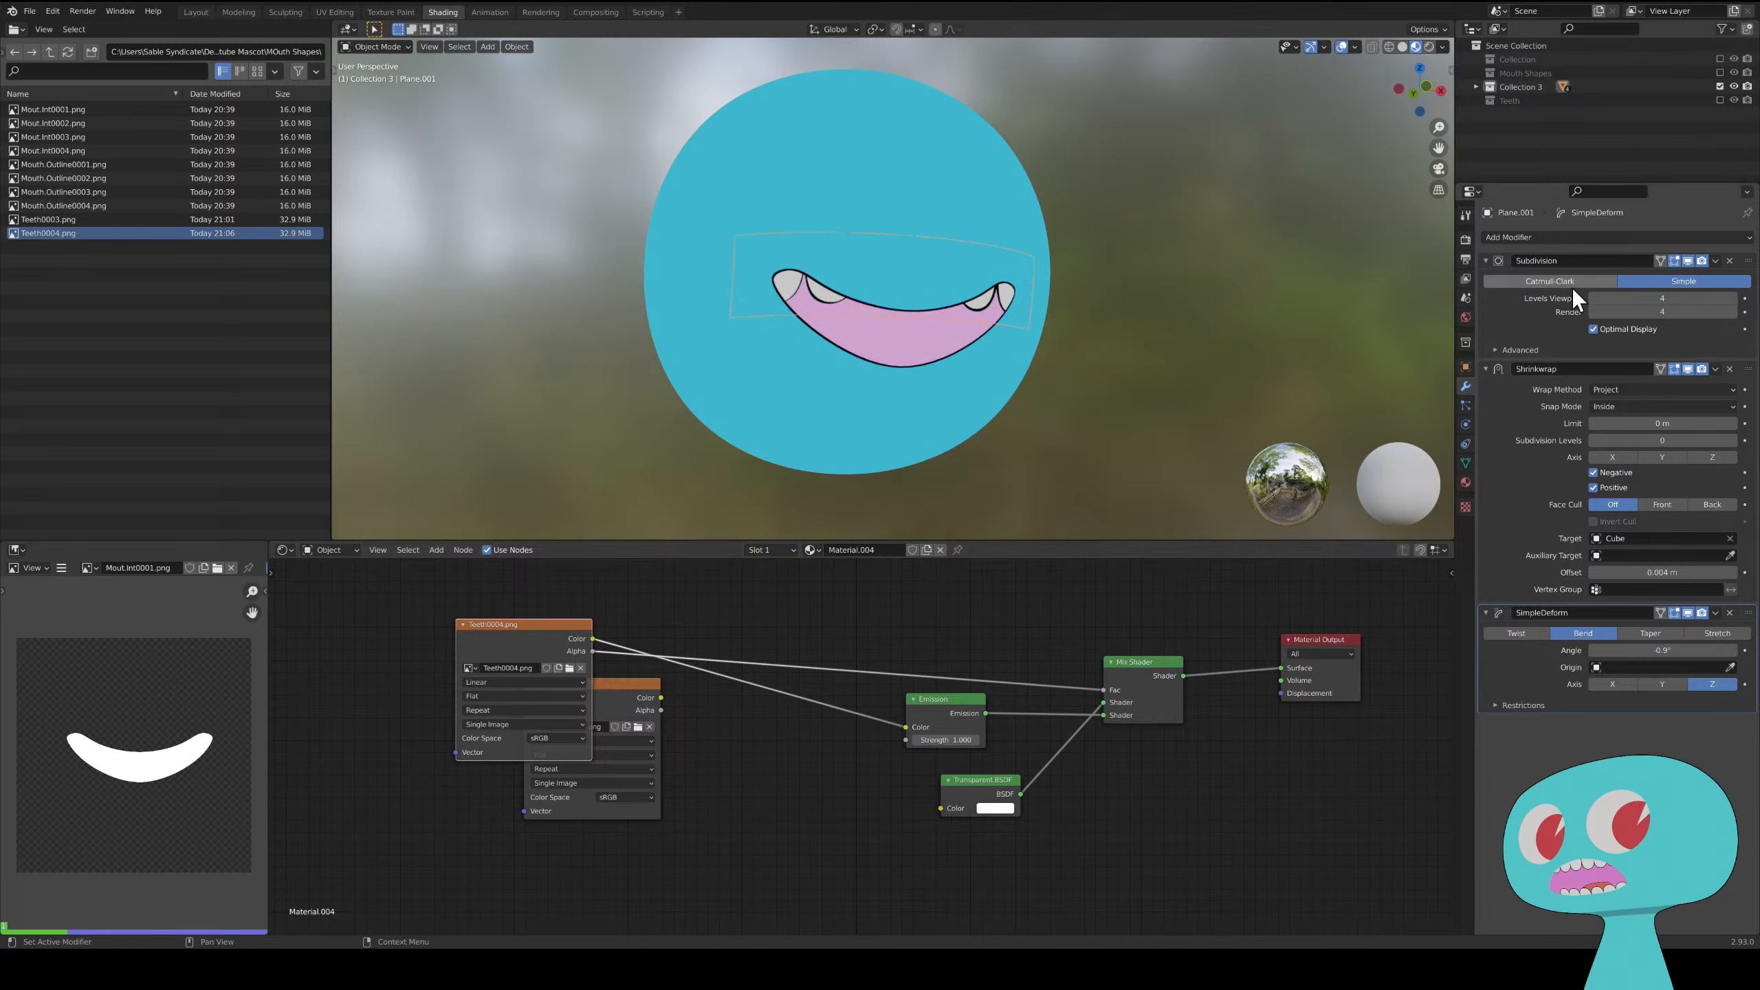
left_click(1561, 238)
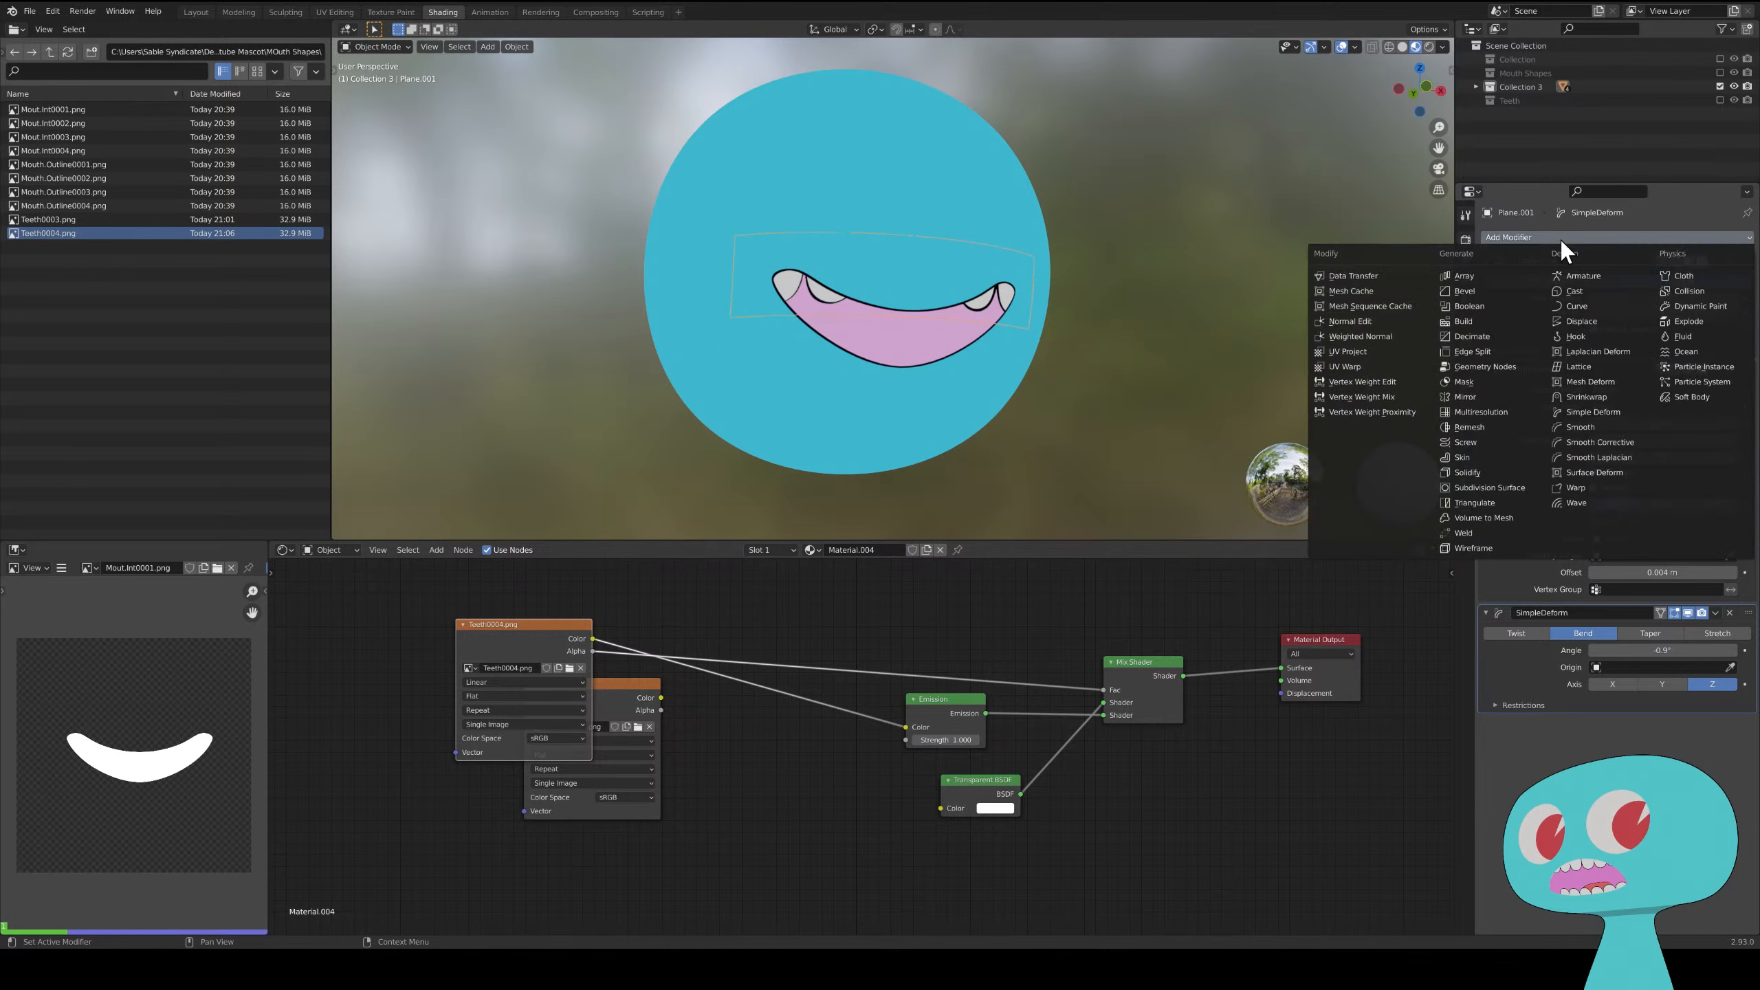
left_click(1603, 411)
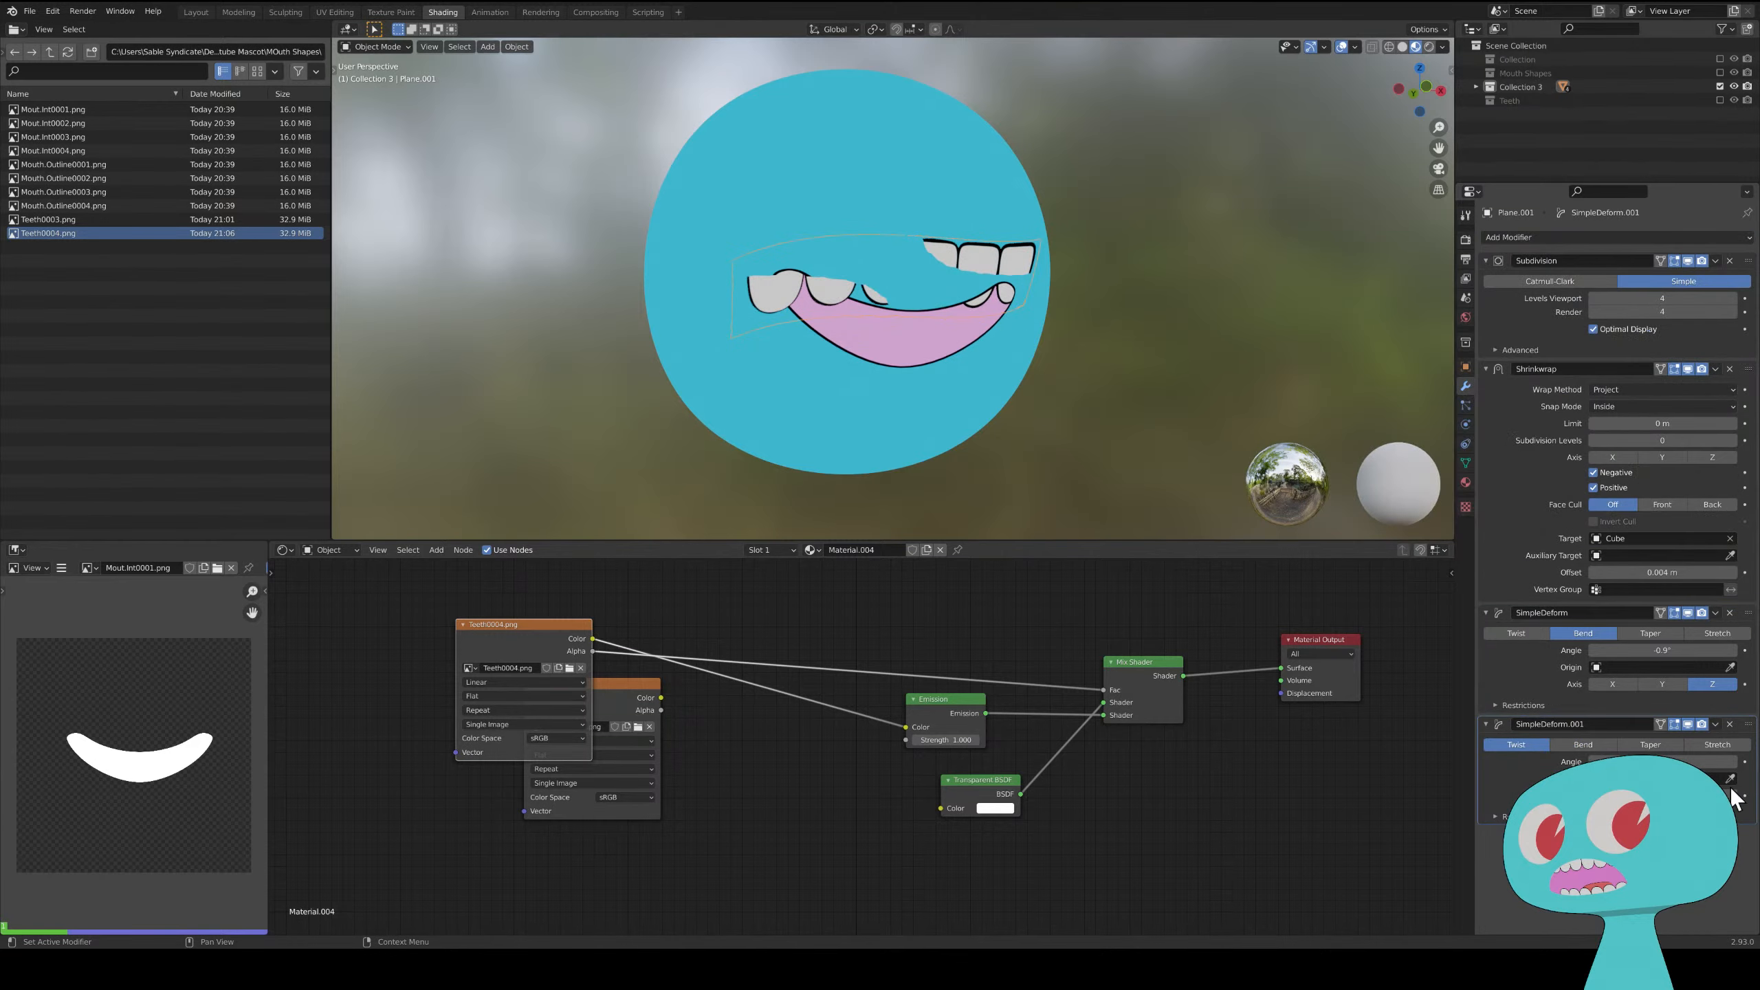
left_click(1586, 745)
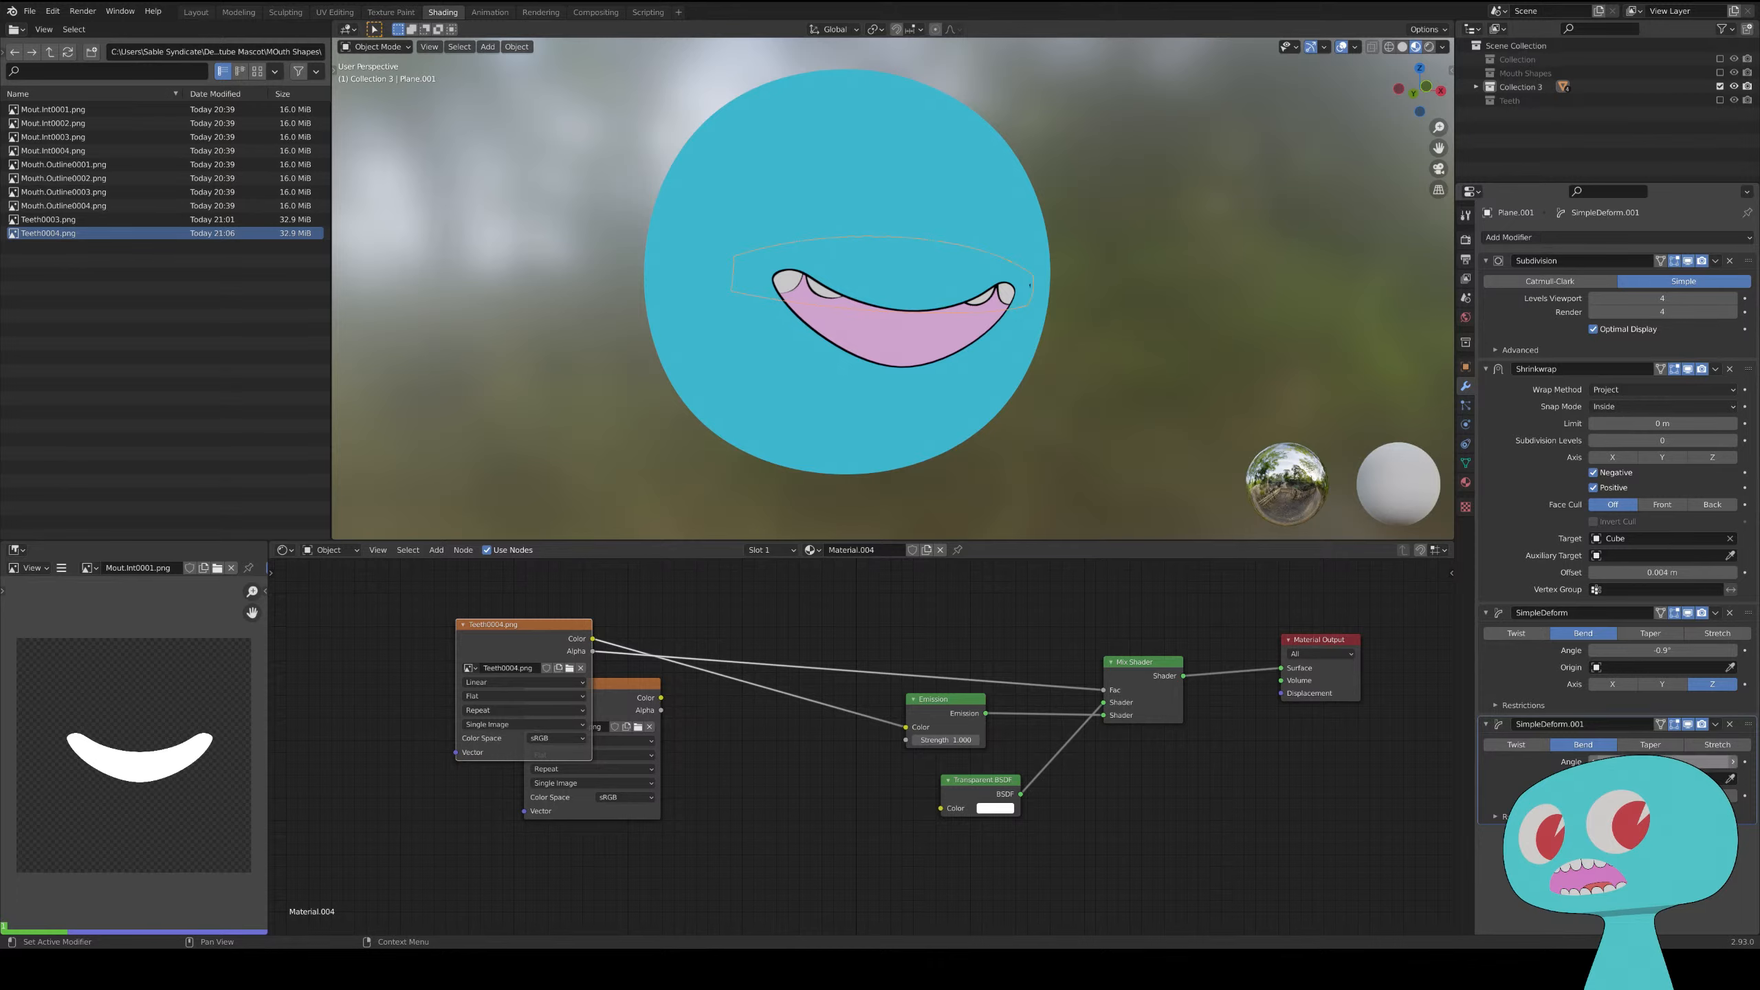
mouse_move(1663, 762)
left_mouse_down()
mouse_move(1636, 762)
mouse_move(1653, 762)
left_mouse_up()
- Scale the teeth plane by about 1.75 along the global Z axis
key("s")
key("z")
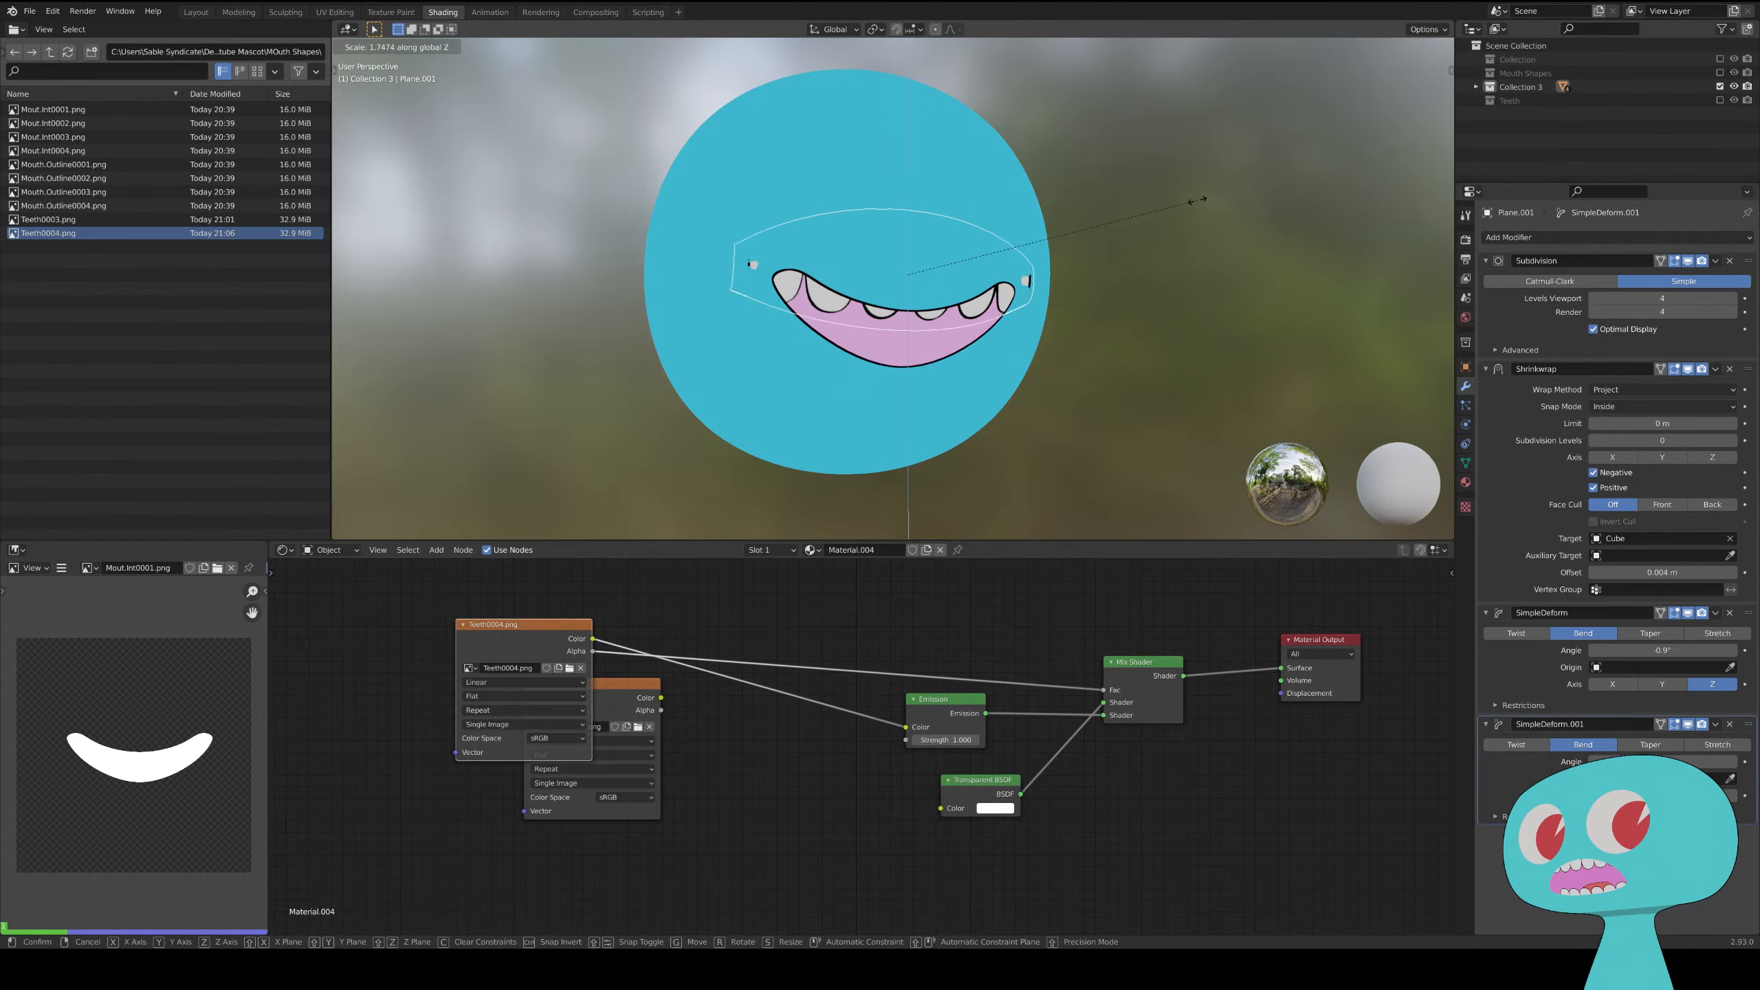
left_click(1200, 199)
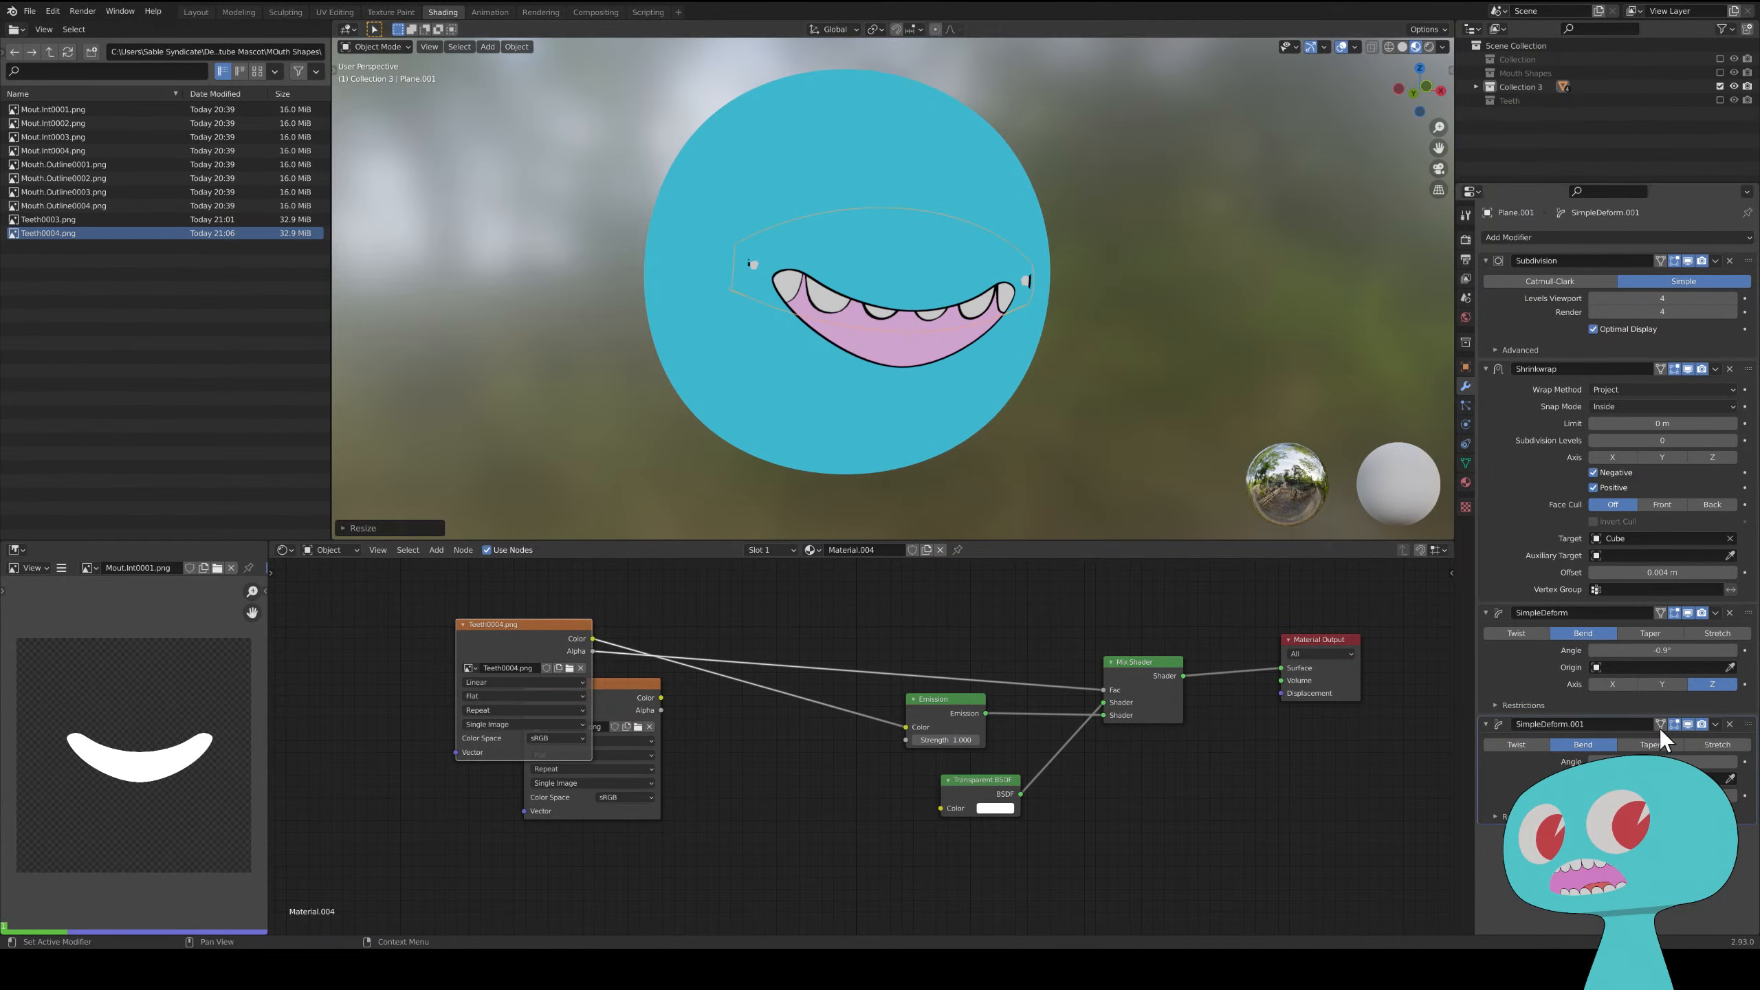
- Increase the first Simple Deform modifier's bend Angle and scale the teeth plane to about 0.75 along the global X axis
left_click_drag(1663, 650, 1733, 650)
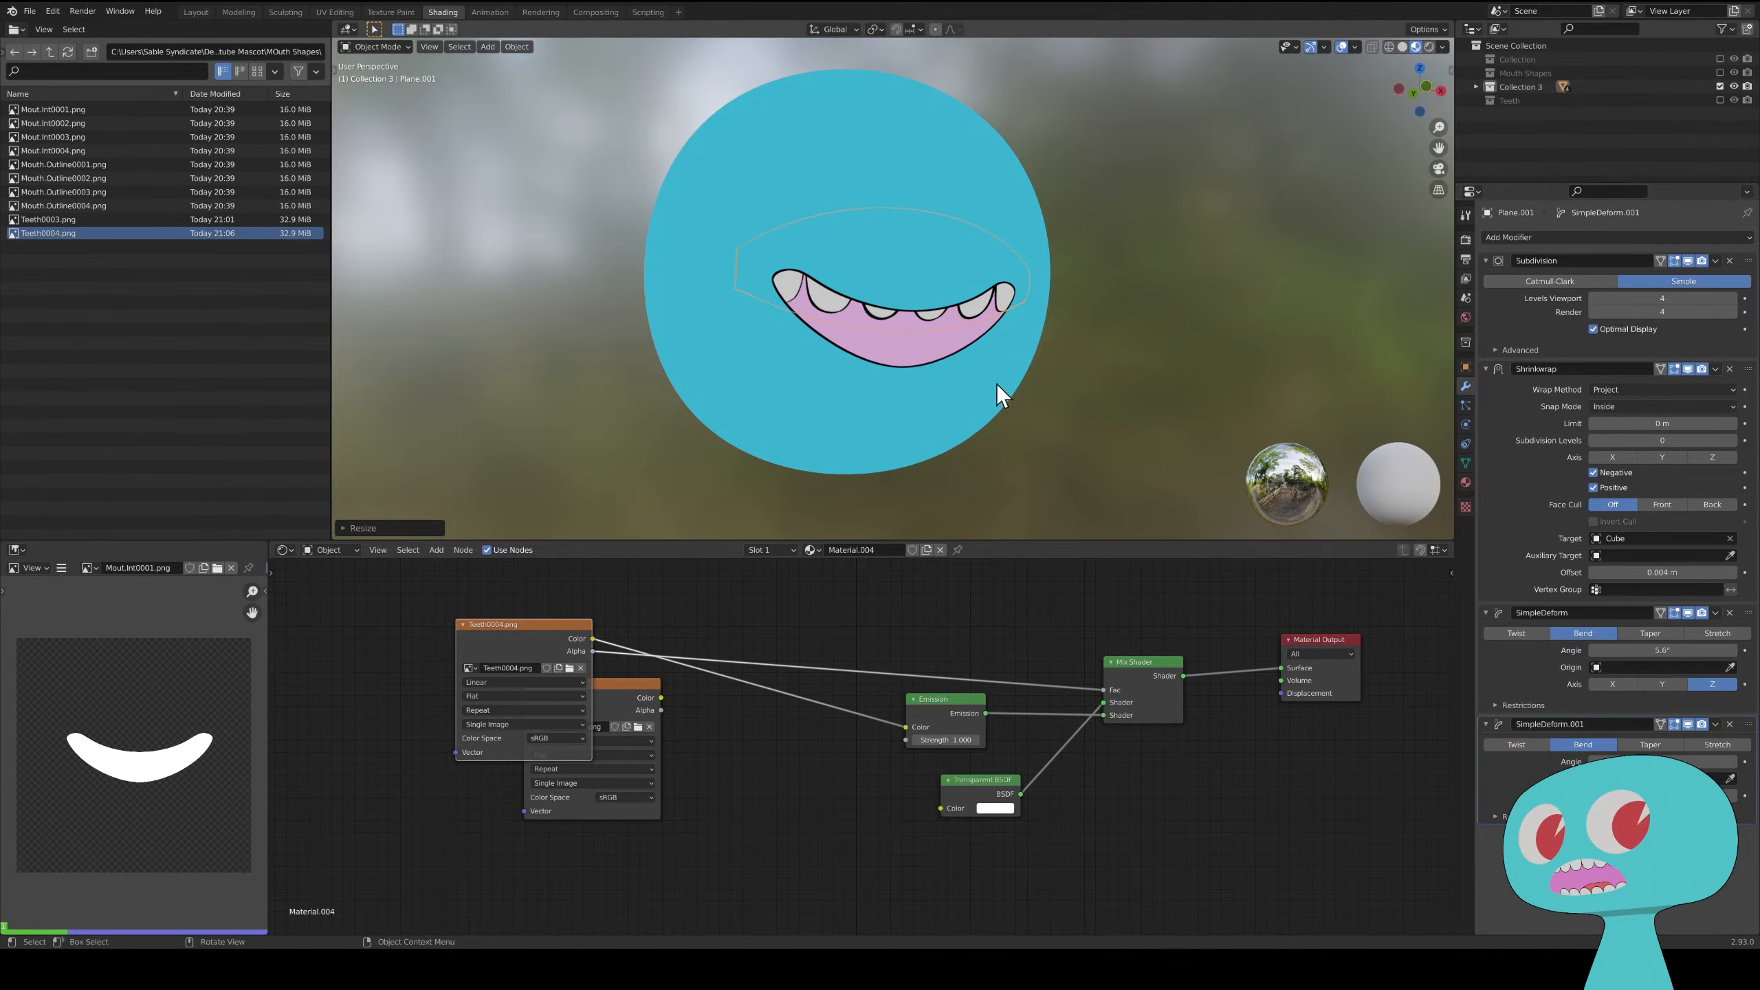
mouse_move(996, 384)
middle_mouse_down()
mouse_move(1109, 397)
mouse_move(798, 381)
mouse_move(991, 398)
middle_mouse_up()
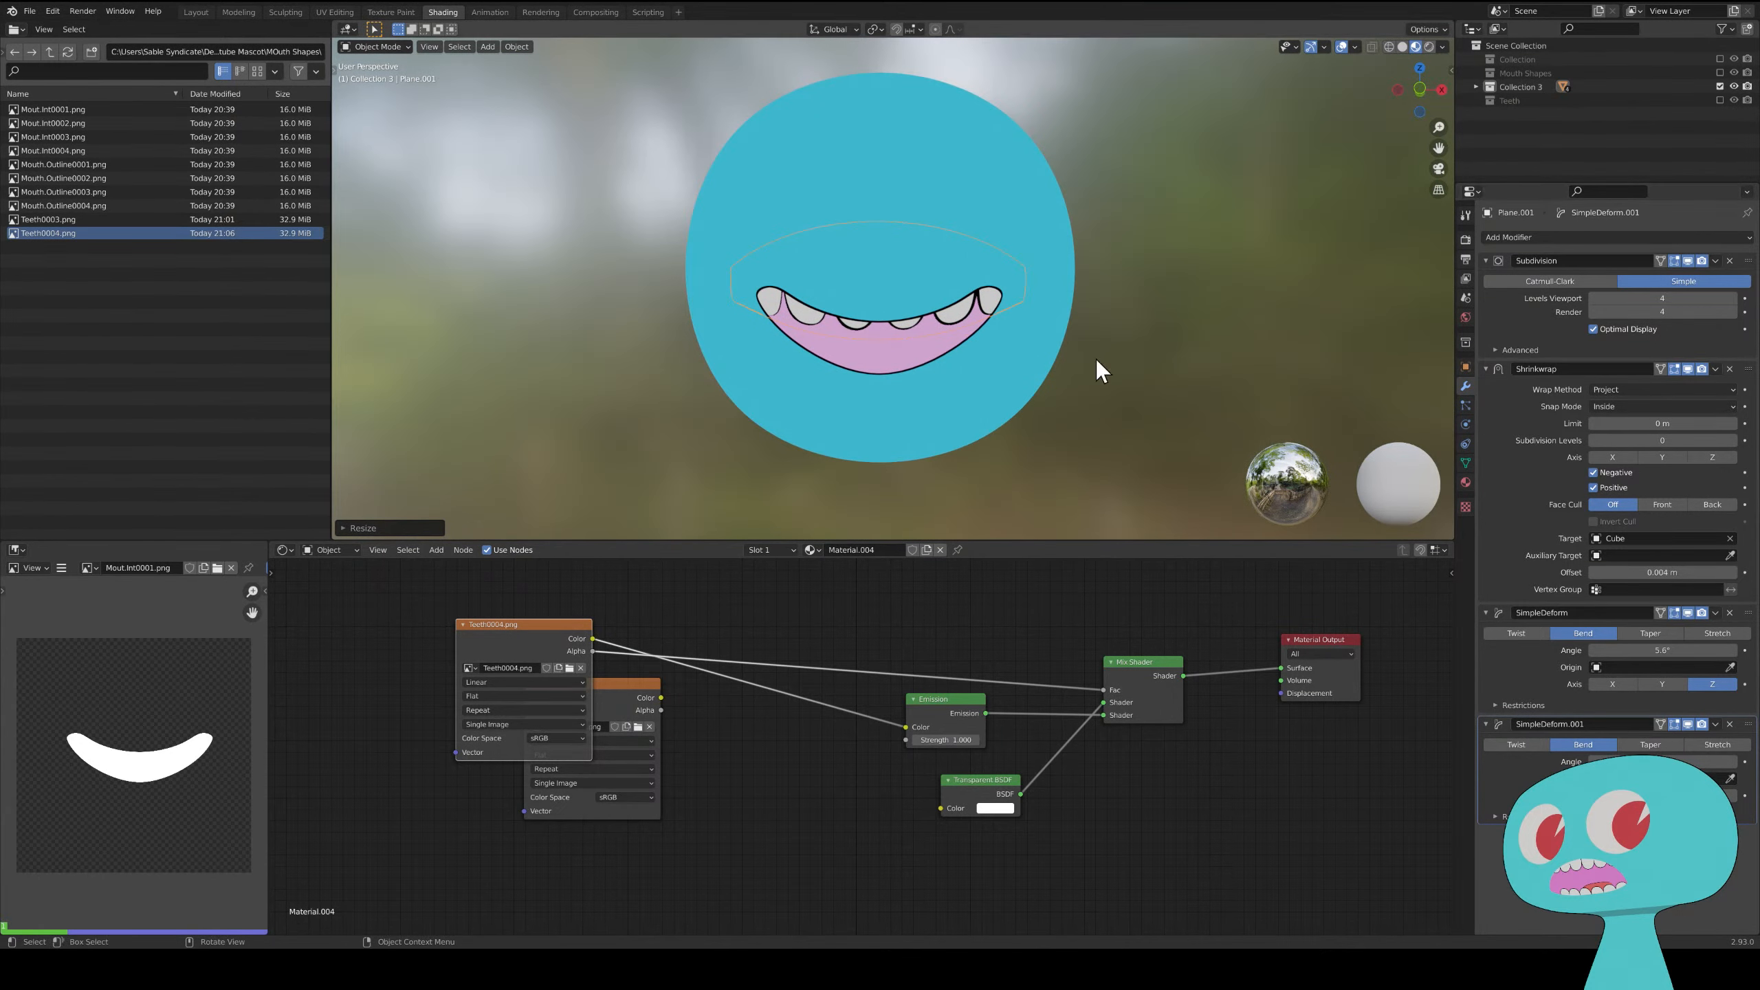
key("s")
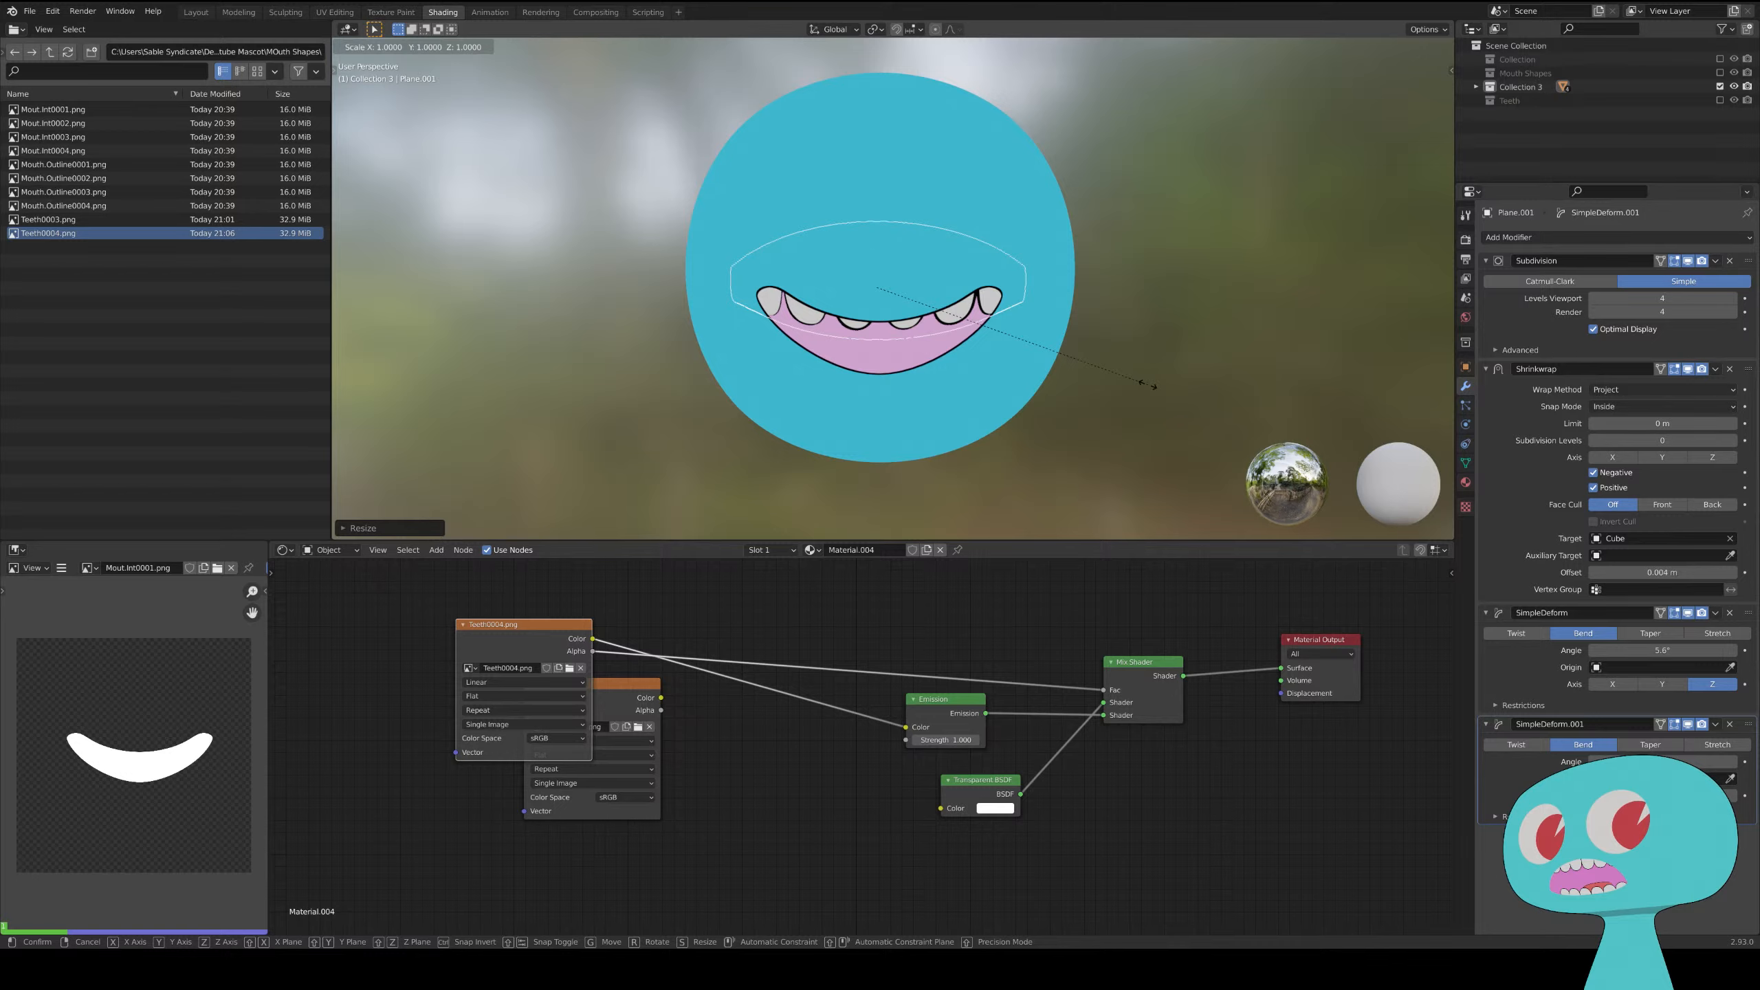
key("x")
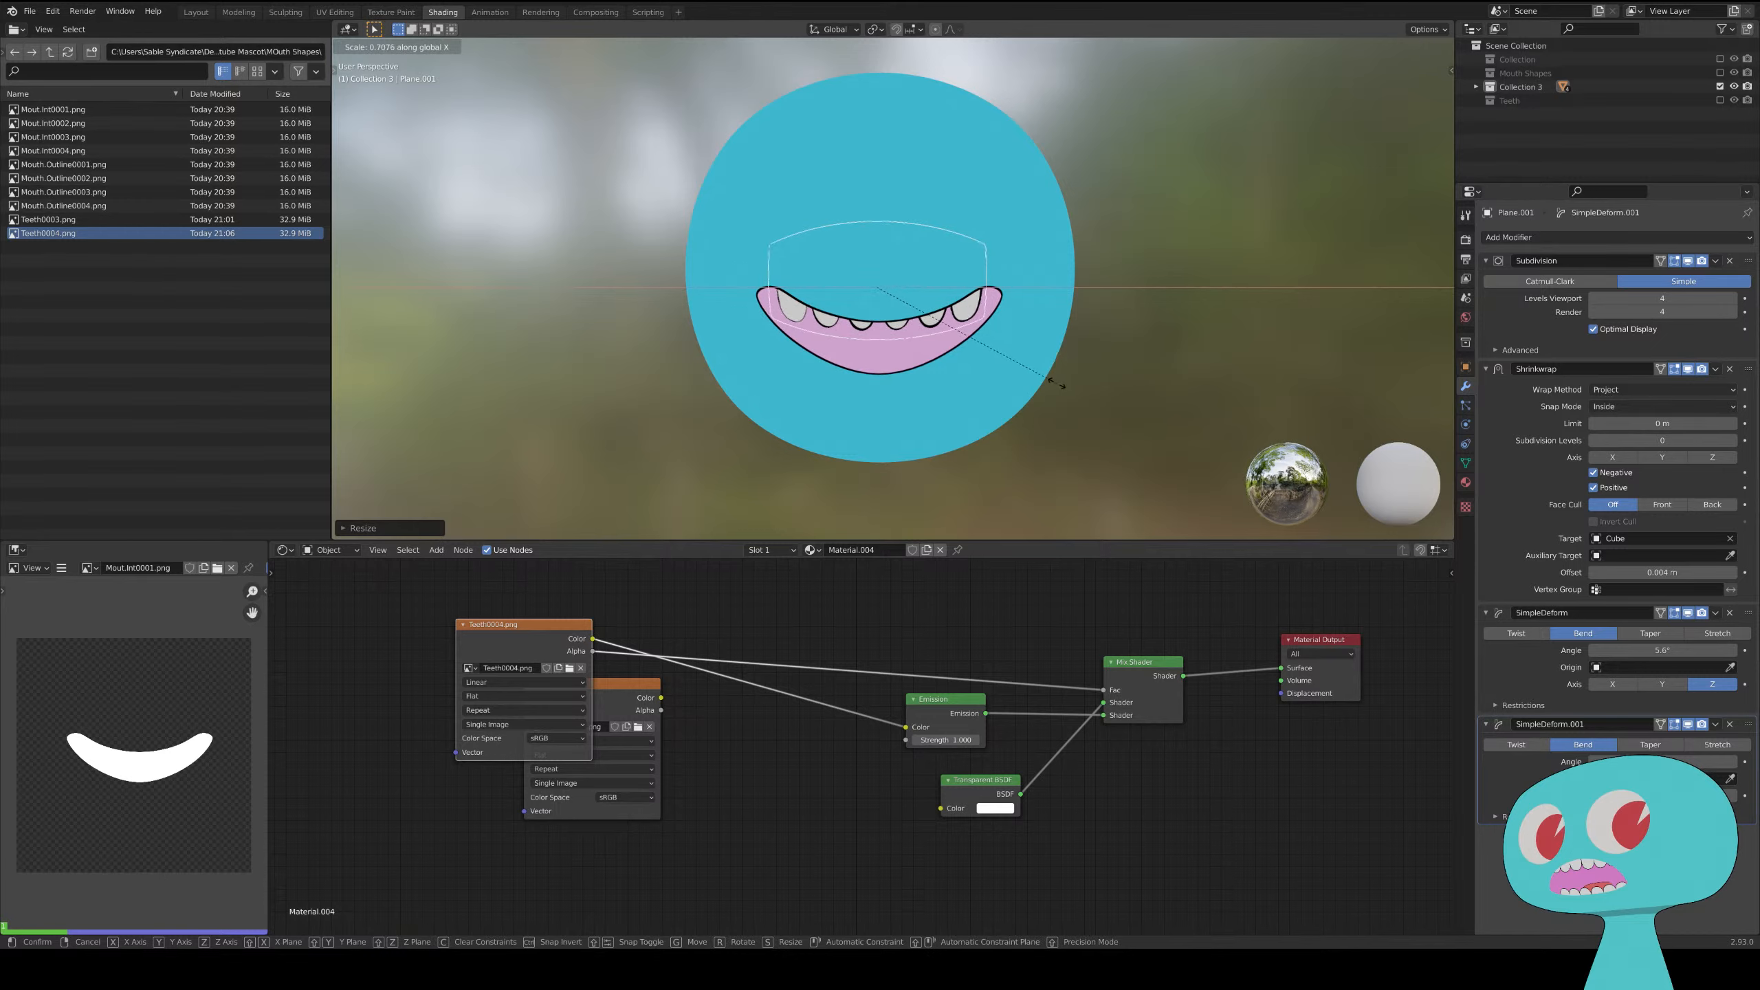
left_click(1056, 386)
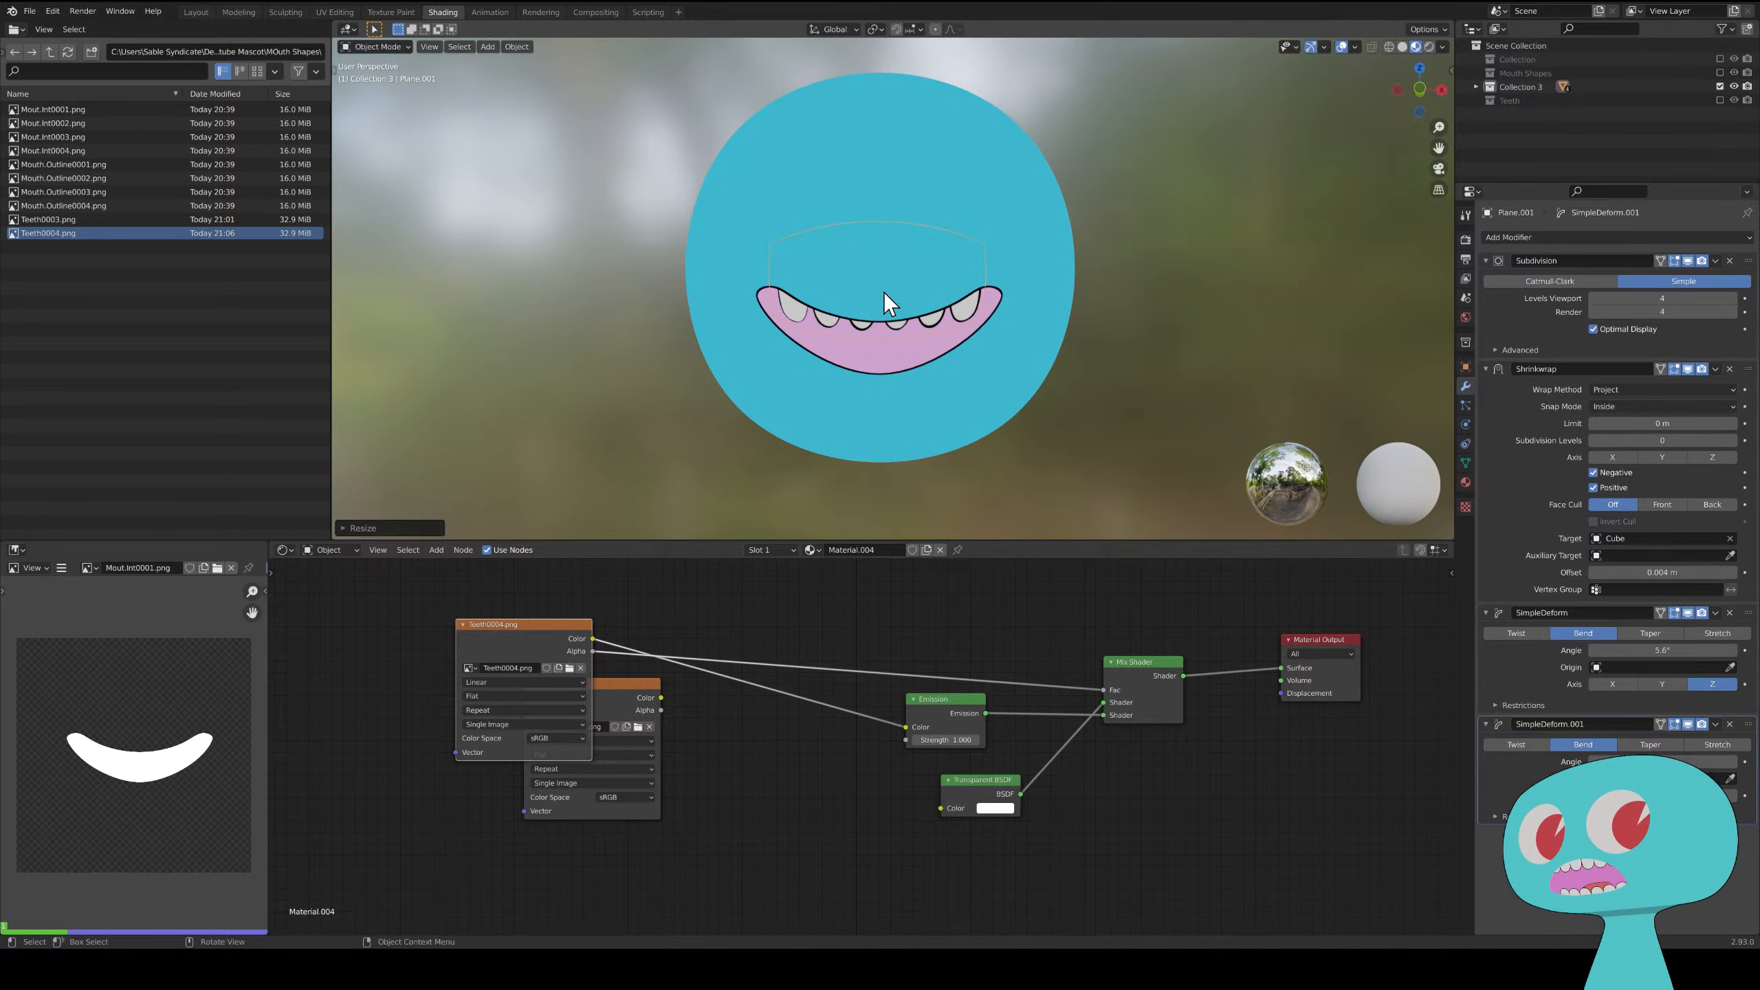
- Add a vertical loop cut through the middle of the teeth plane and lower it about 0.07 m along the global Z axis
key("Tab")
key("Tab")
key("Tab")
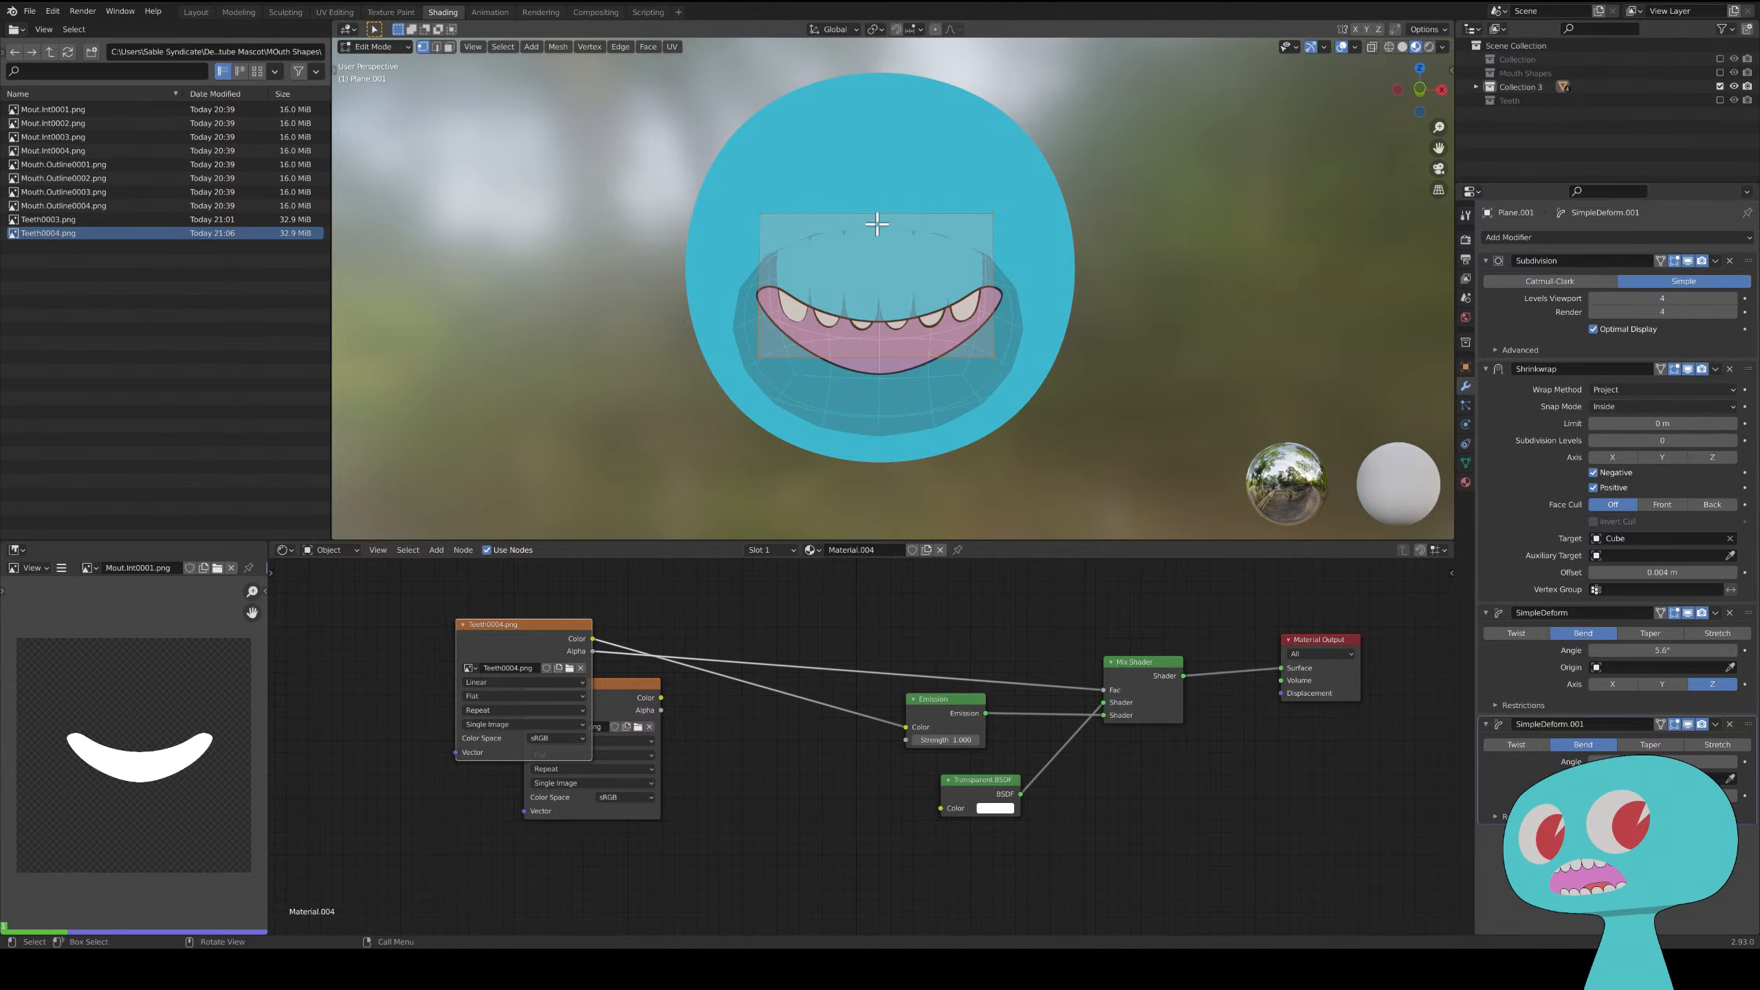
key("ctrl+r")
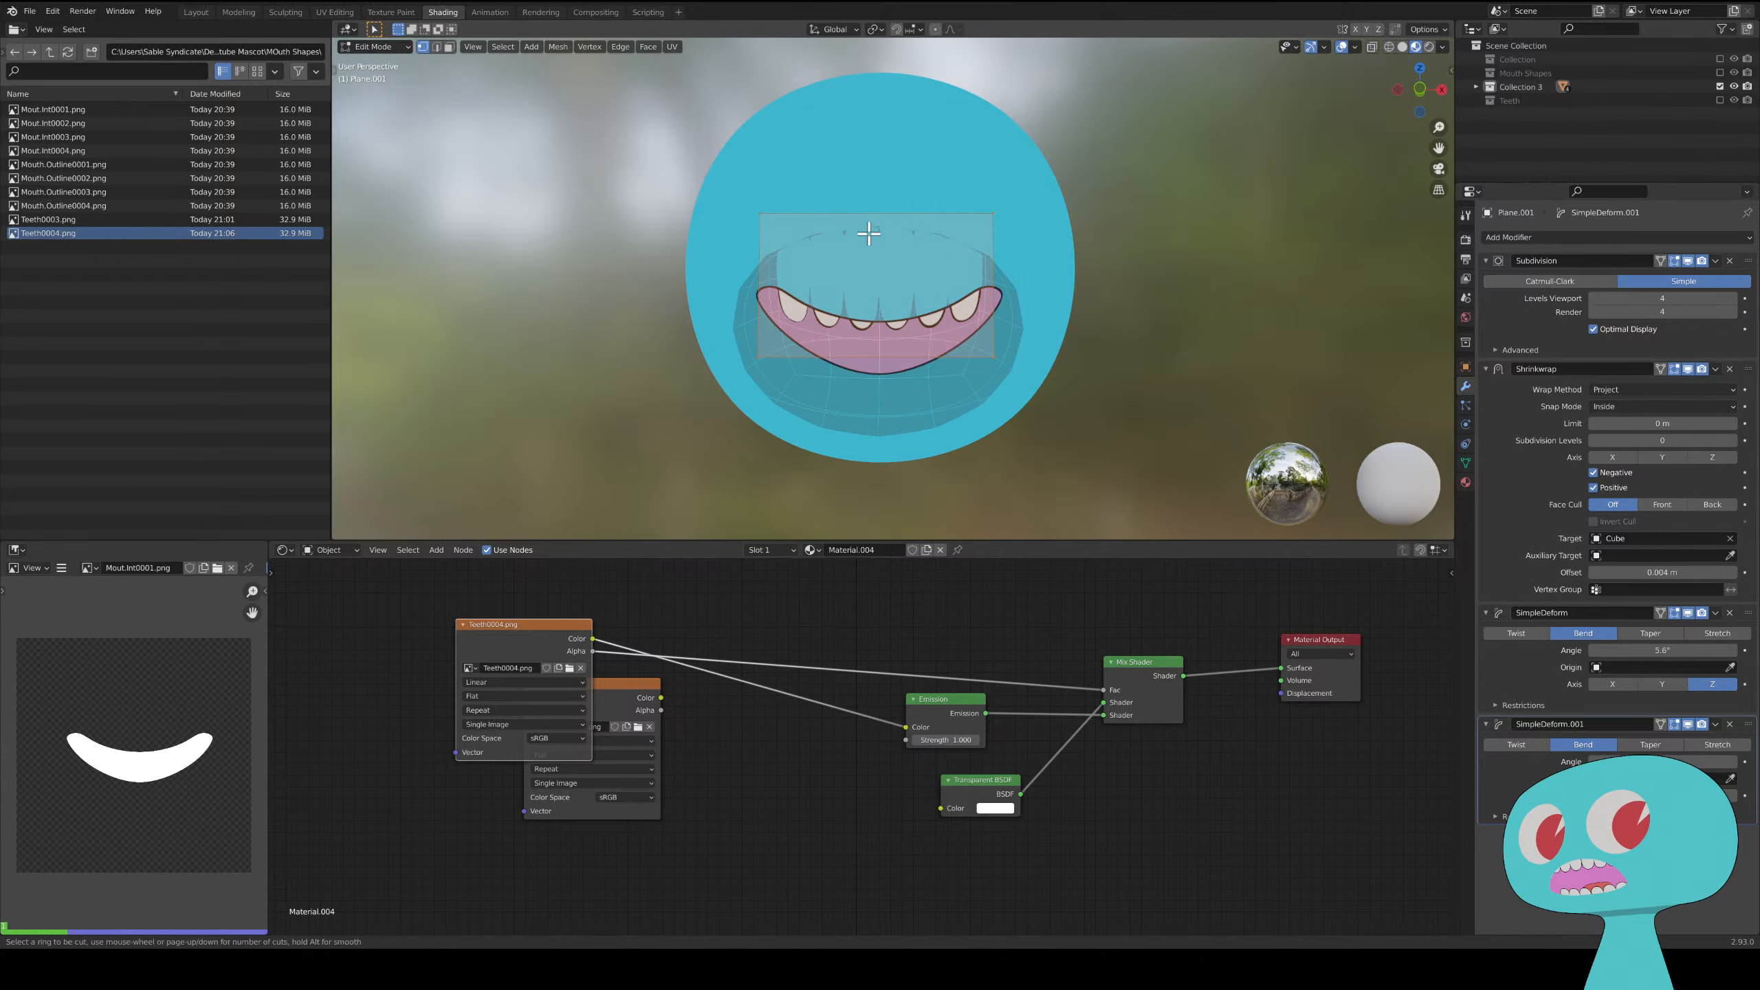
left_click(870, 222)
left_click(871, 220)
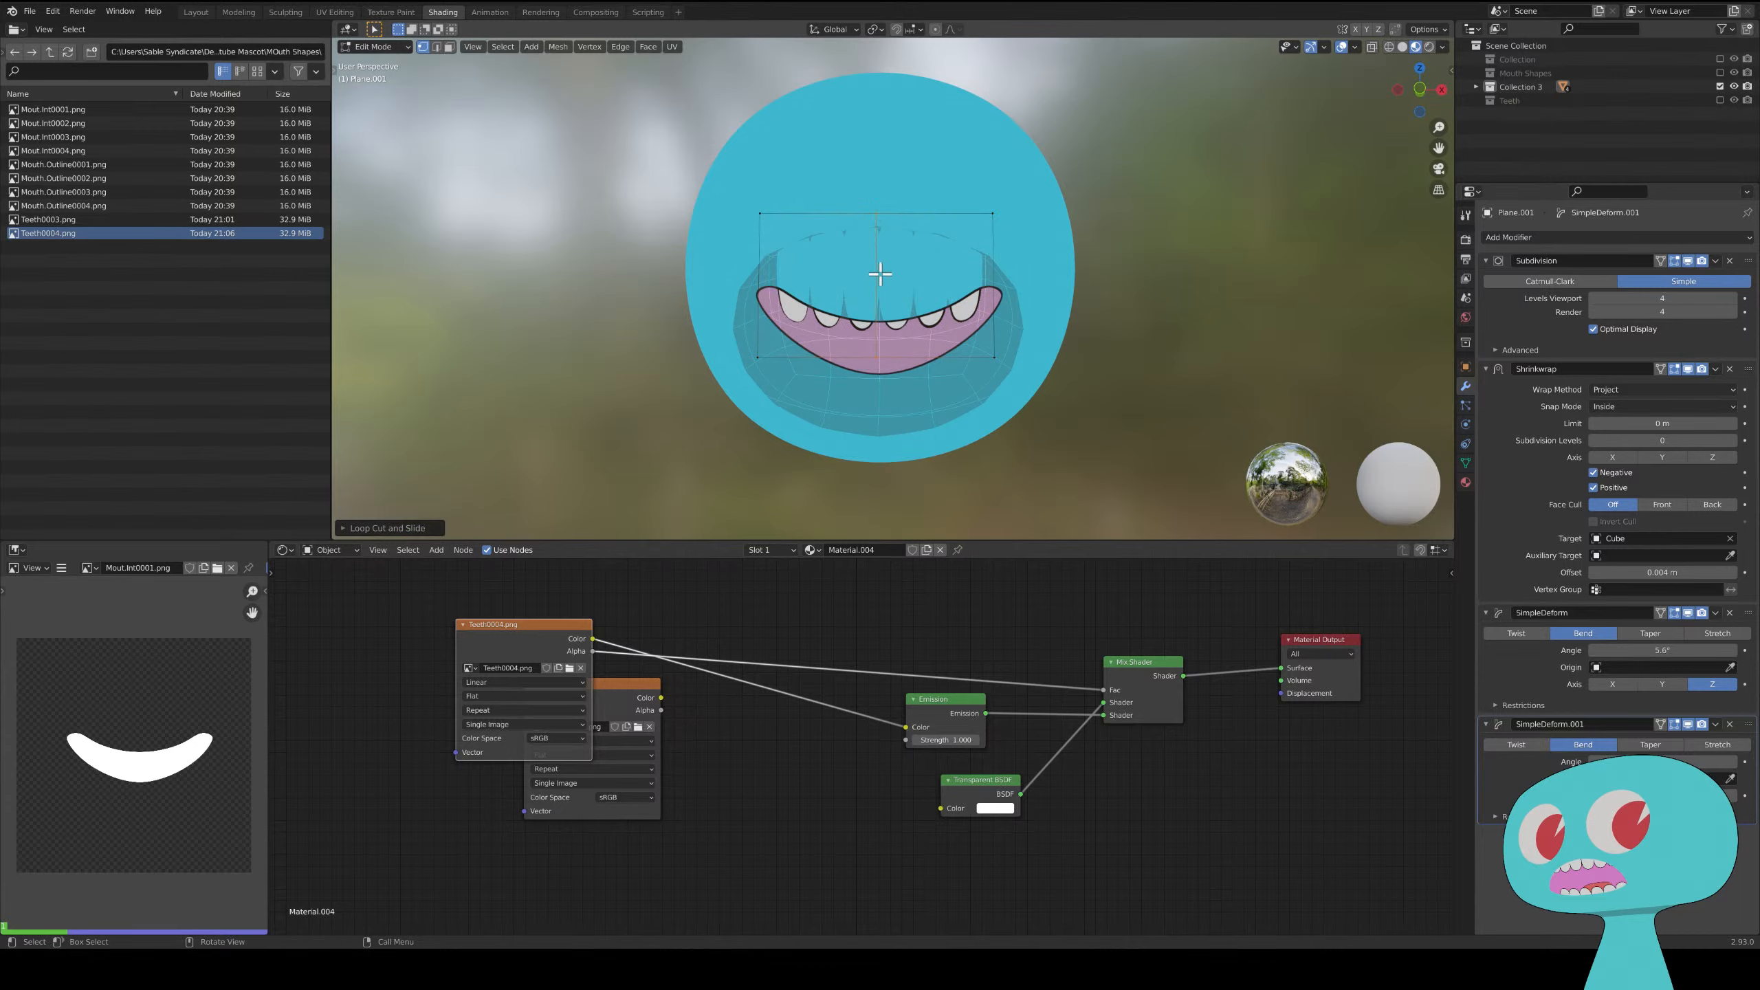
key("g")
key("z")
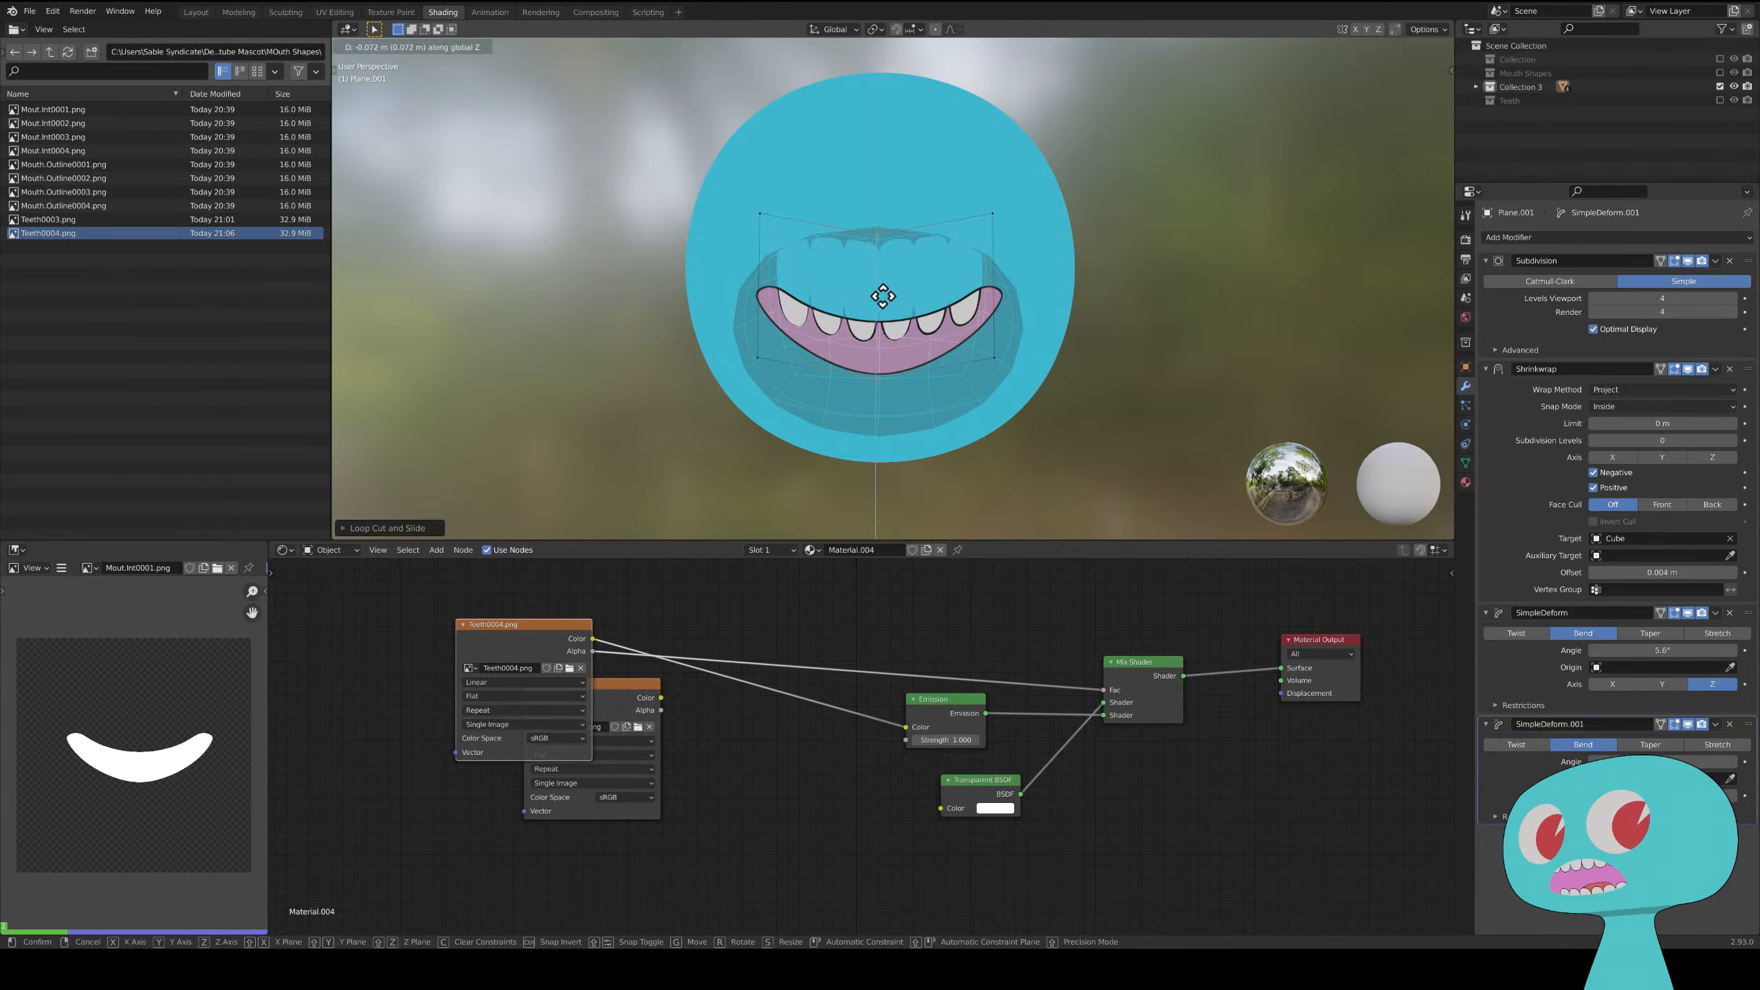
left_click(884, 302)
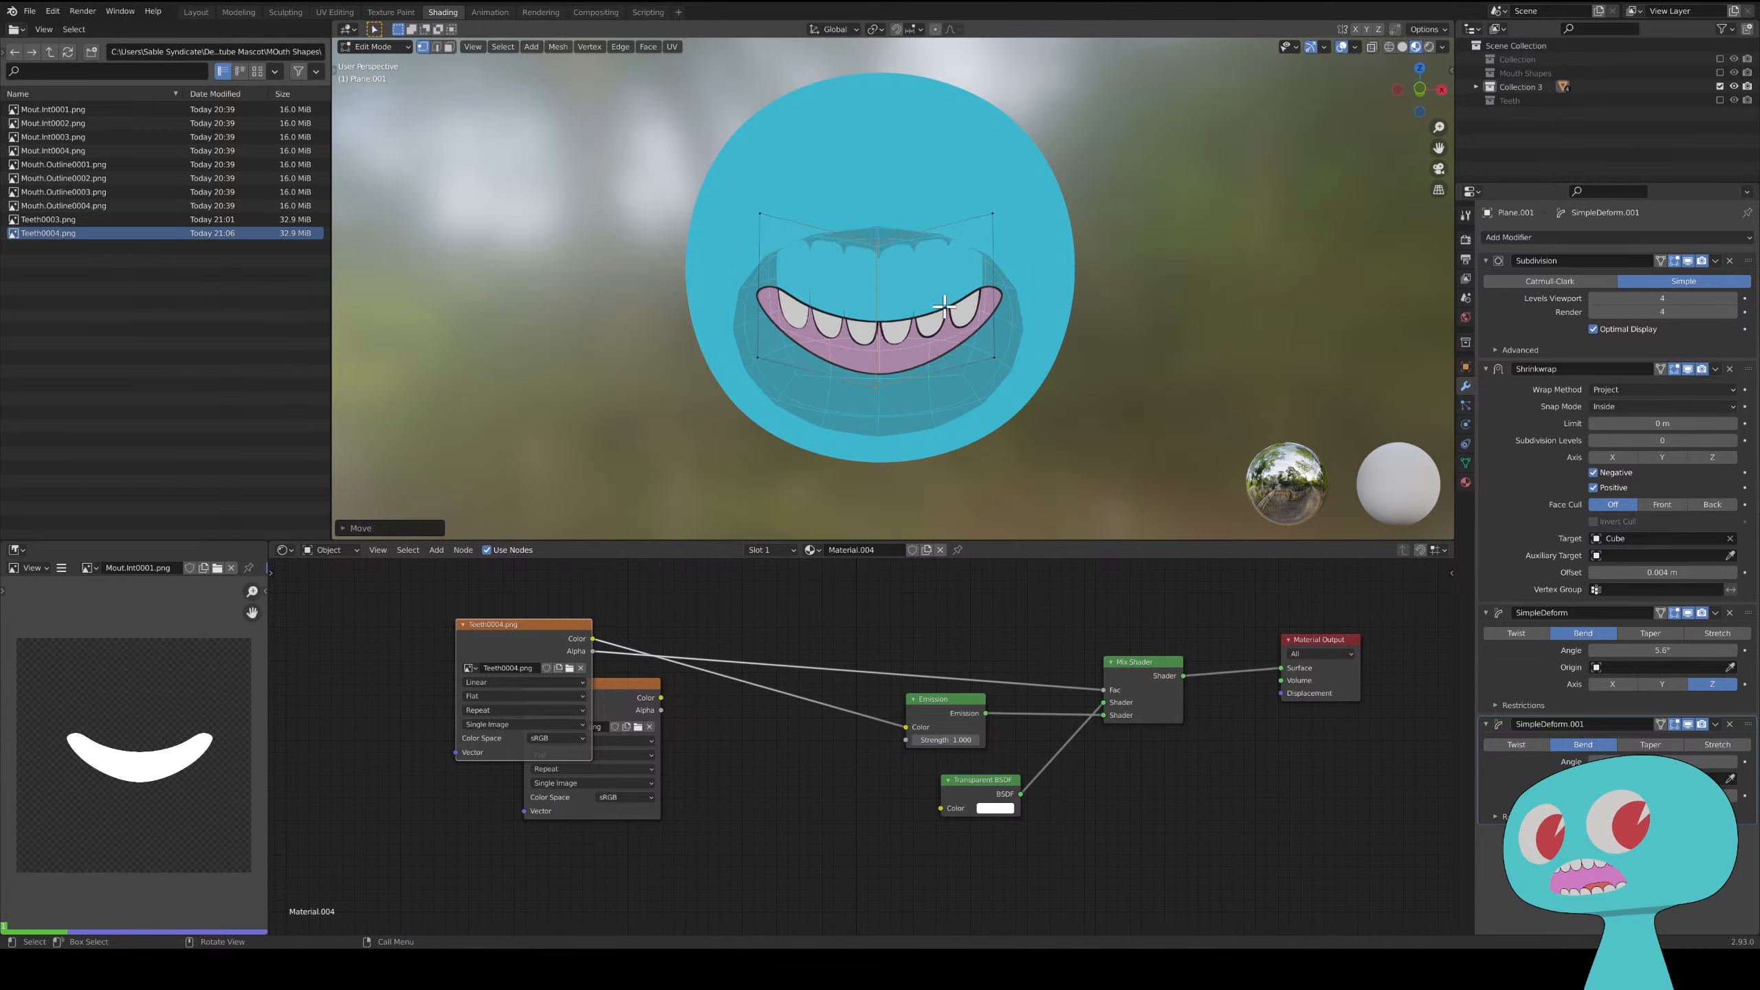
key("Tab")
- Reselect the teeth plane and disable its second Simple Deform modifier for both viewport and render
middle_click_drag(941, 311, 1015, 316)
left_click(902, 330)
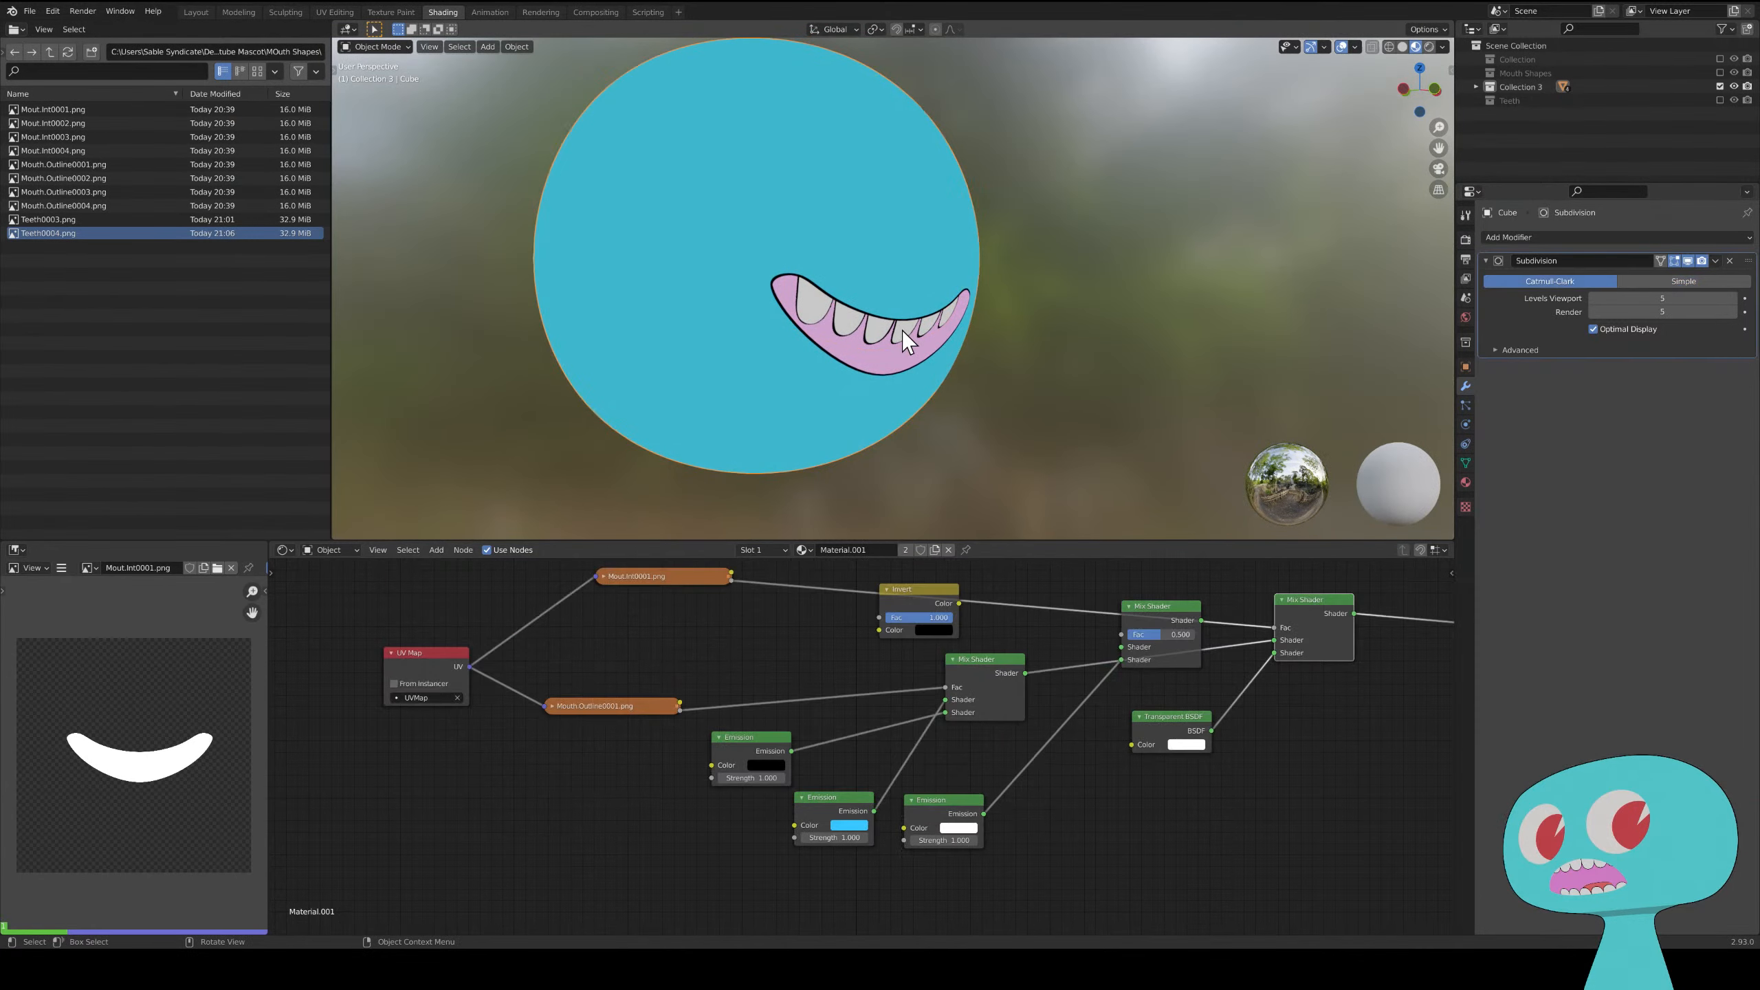
left_click(932, 328)
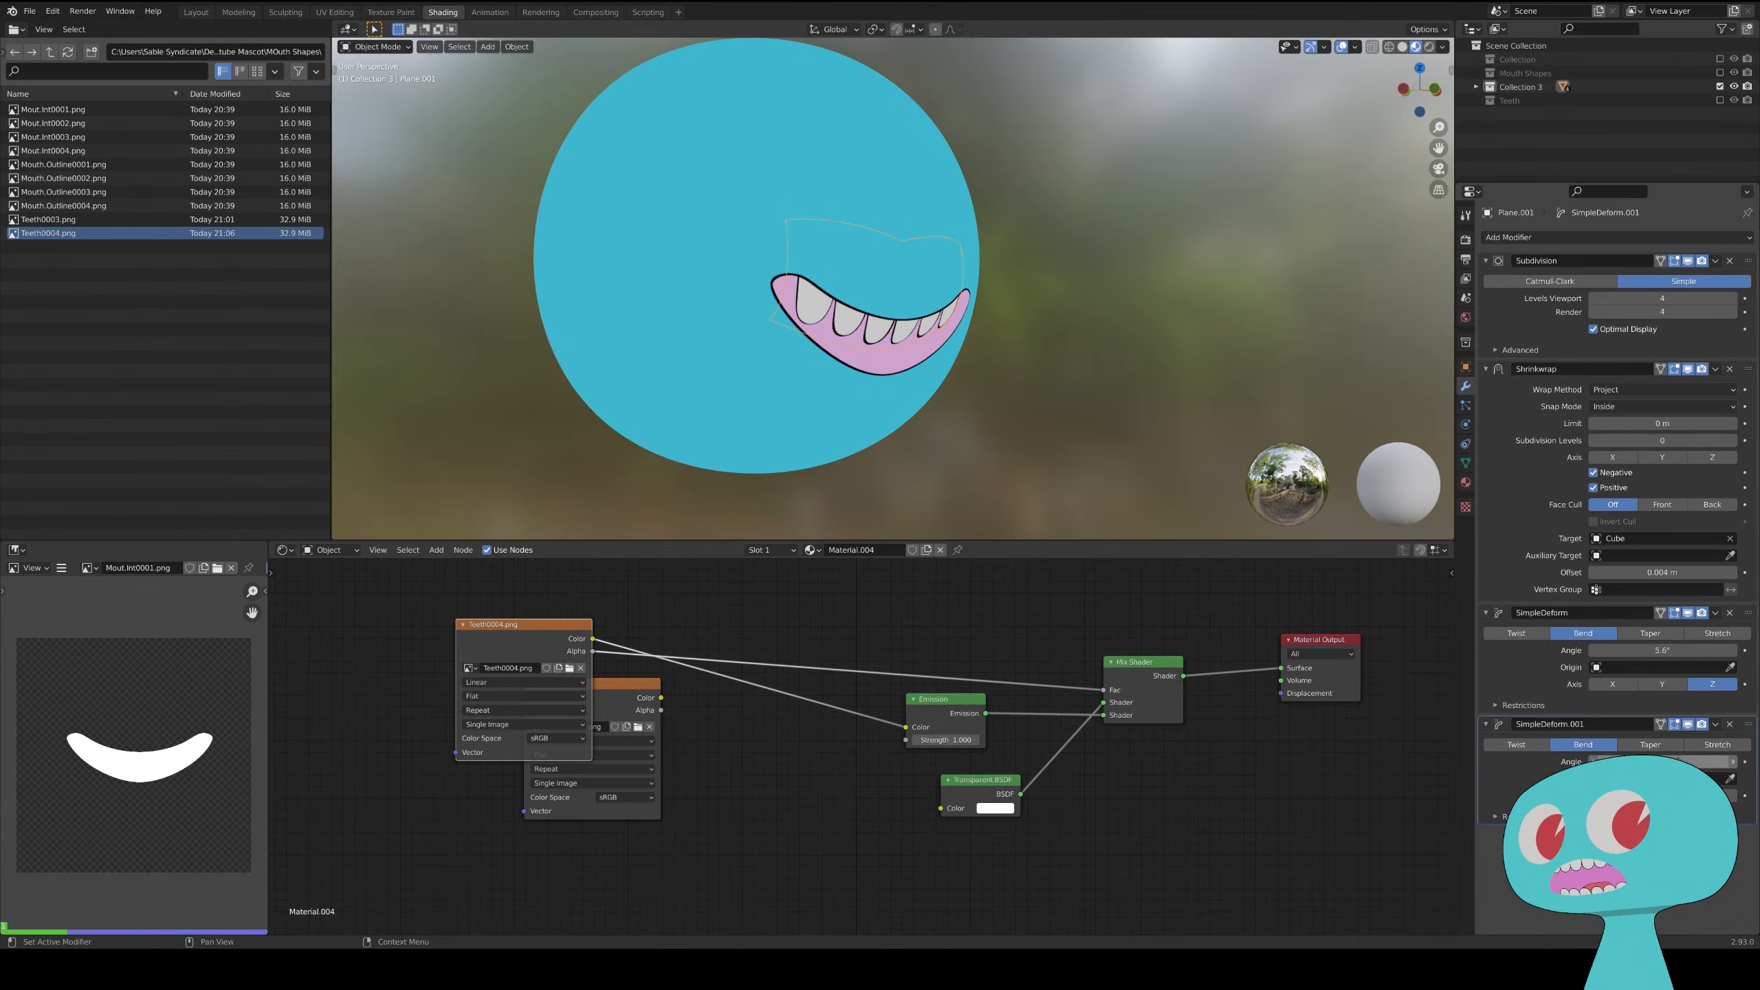
left_click_drag(1663, 762, 1644, 762)
left_click(1689, 724)
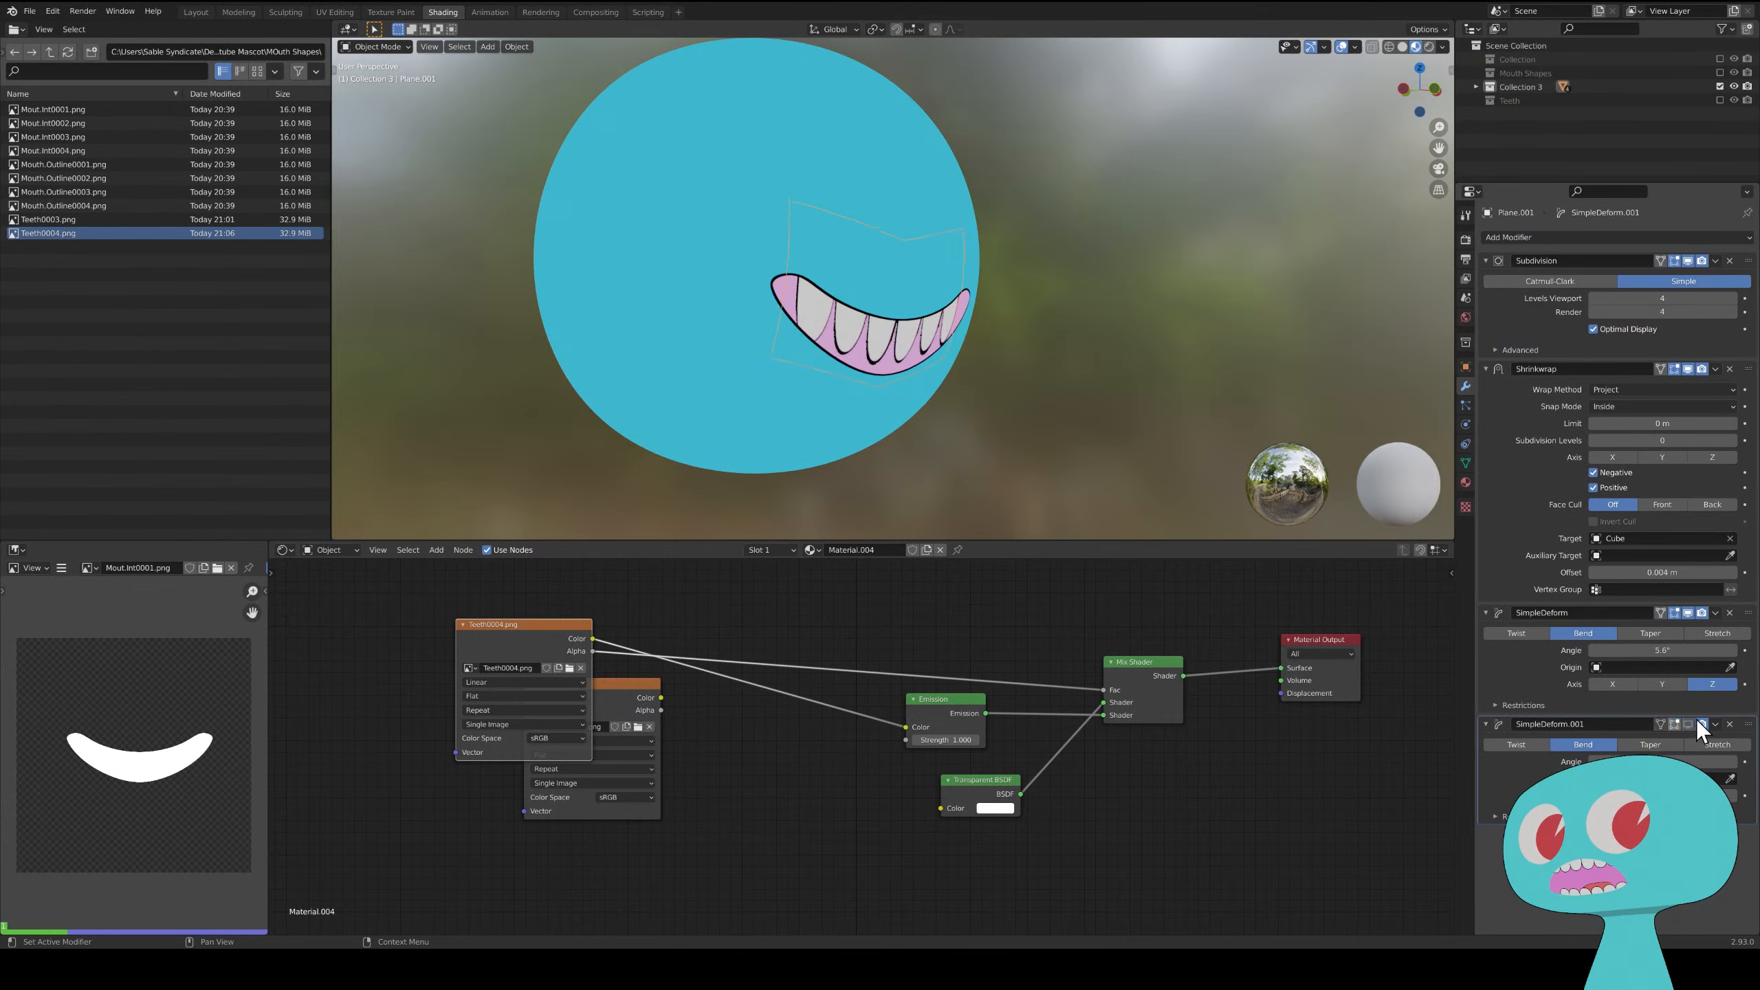
left_click(1702, 724)
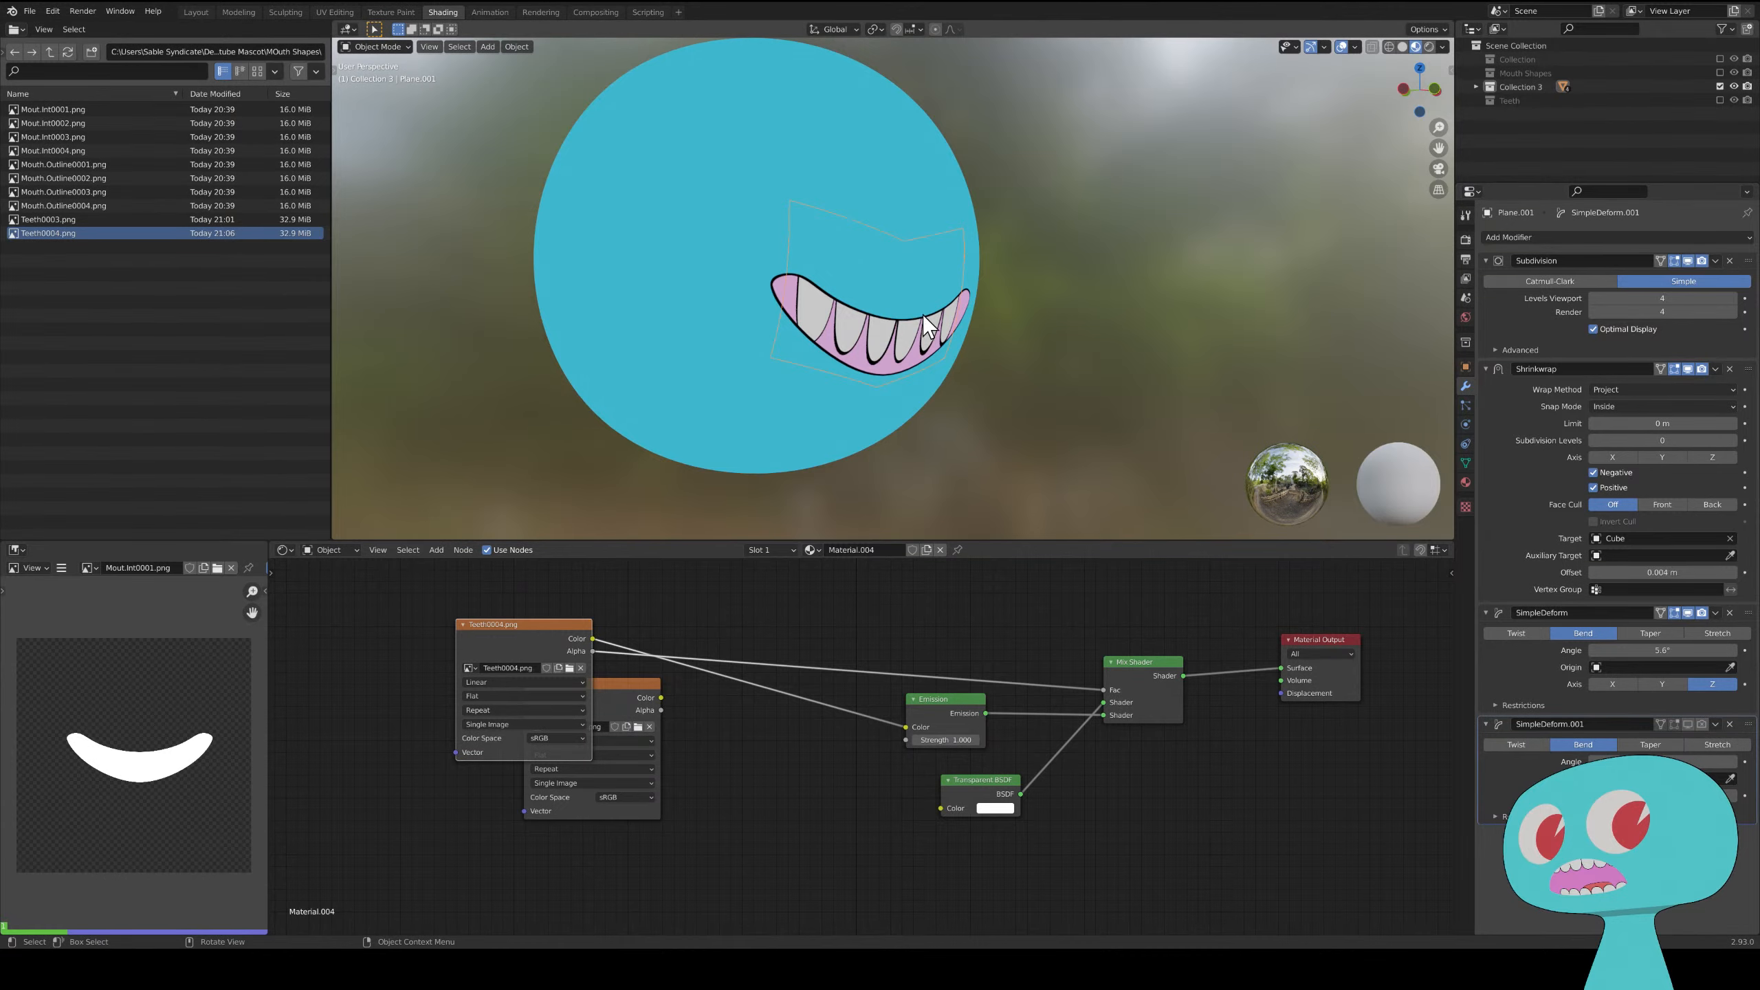
- Scale the teeth plane to about 0.74 along the global Z axis
key("s")
key("z")
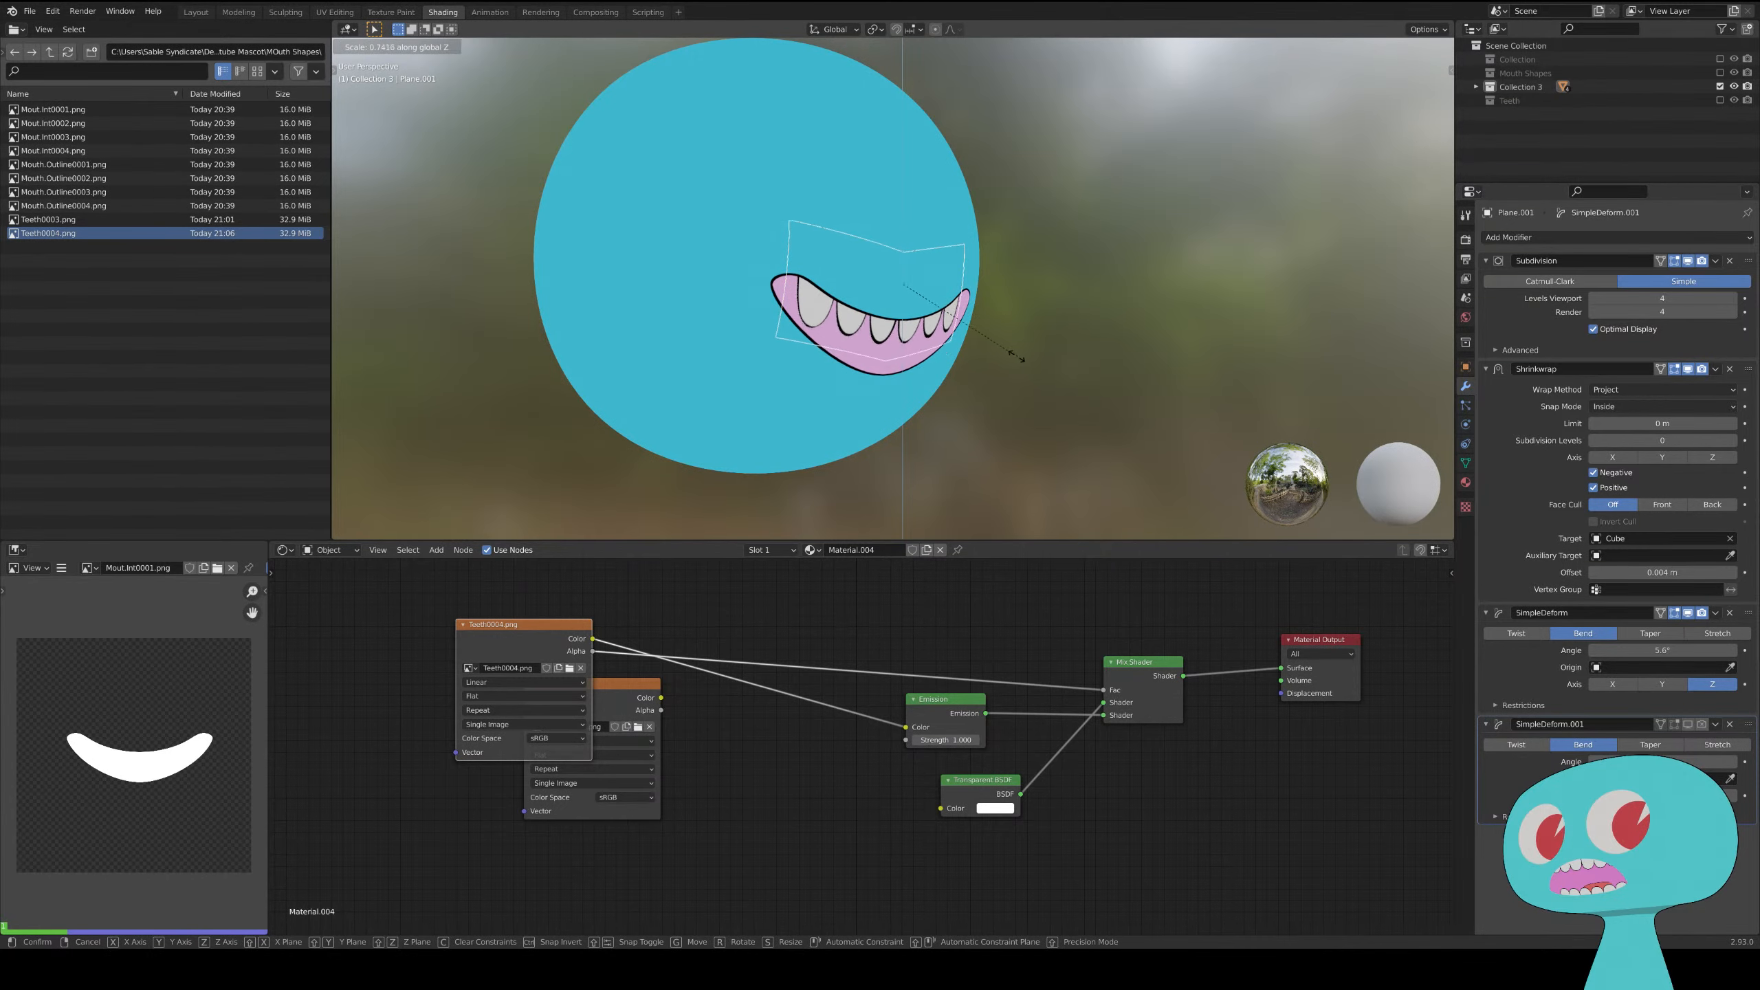
left_click(1013, 356)
- In Edit Mode, lower the teeth plane's central vertical edge by about 0.046 m along the global Z axis
middle_click_drag(1022, 362, 895, 304)
key("Tab")
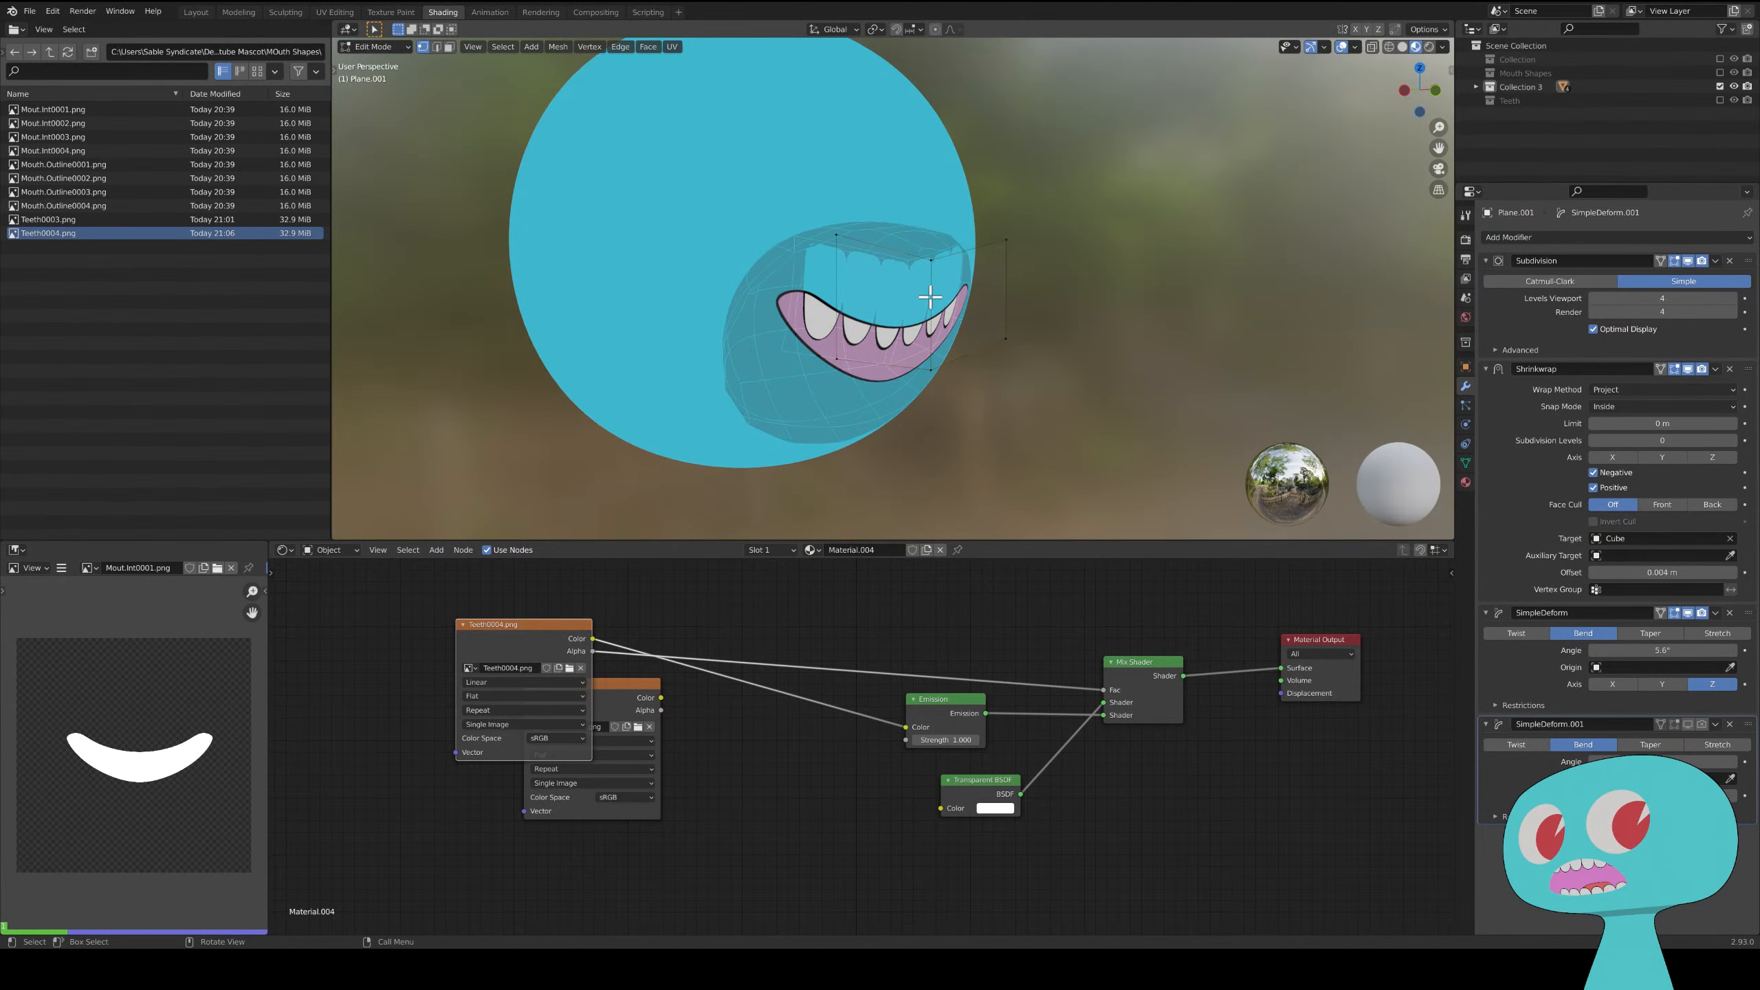
key("2")
left_click(929, 285)
key("g")
key("z")
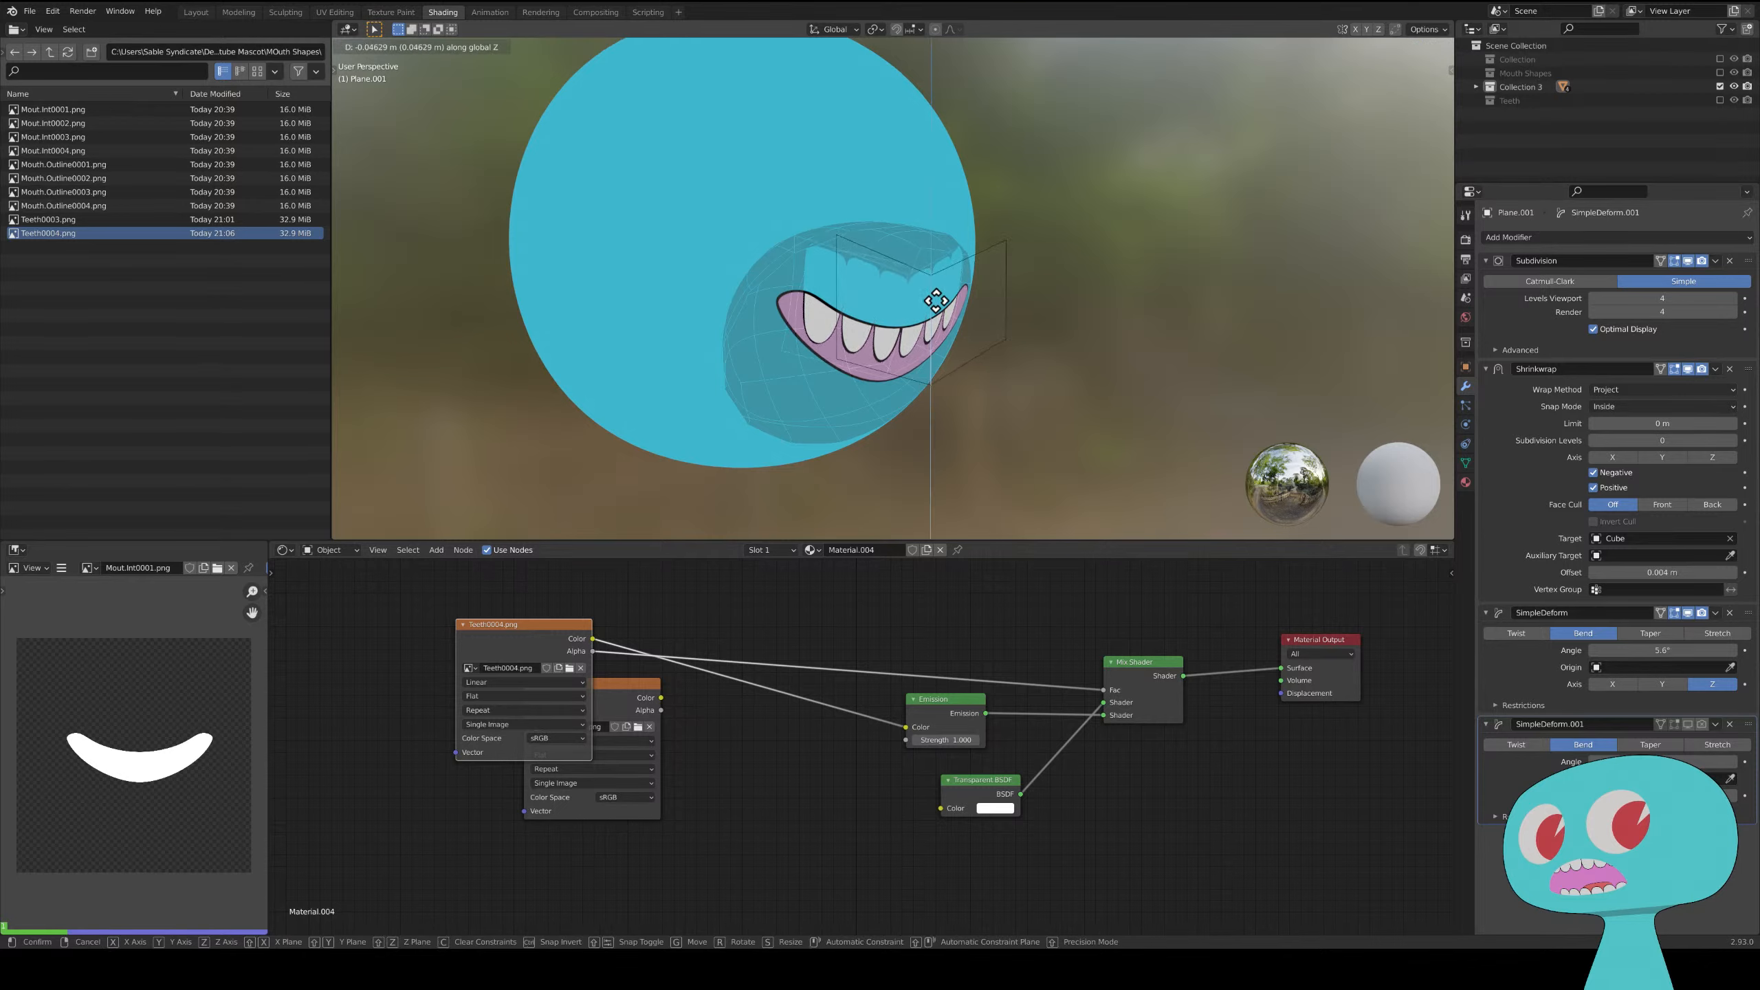
left_click(936, 301)
key("Tab")
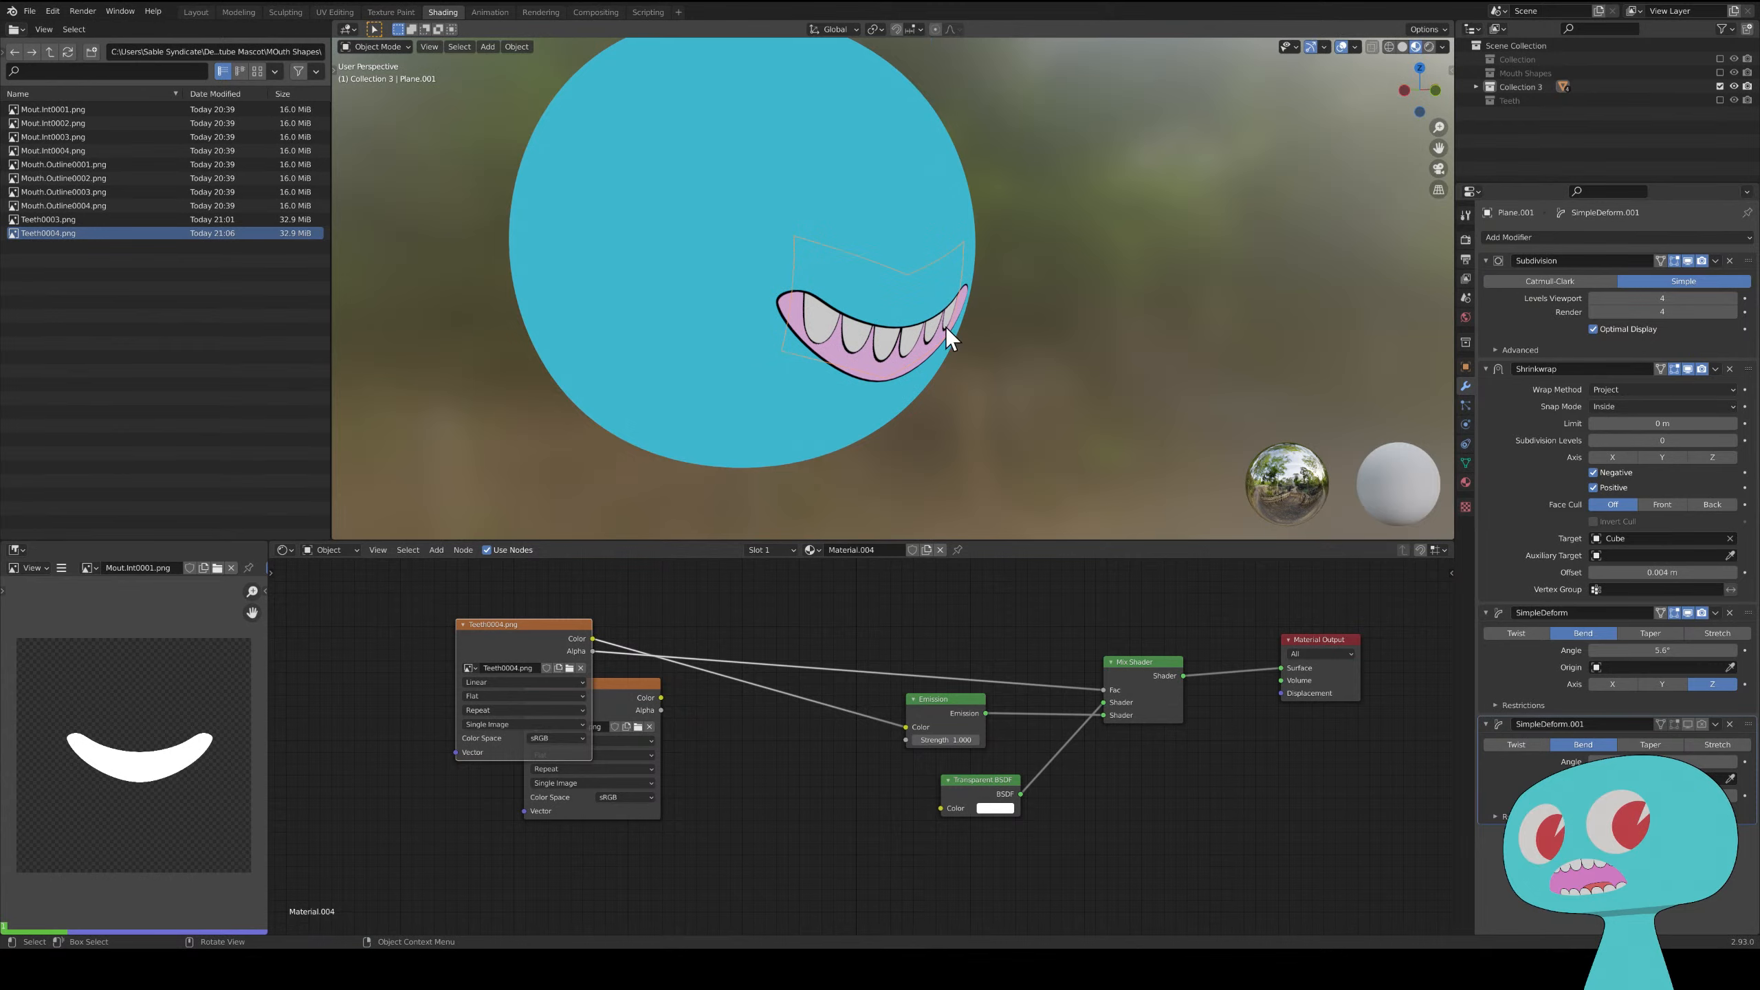
- Reposition the whole teeth plane, along the global Z axis and freely, to centre the teeth beneath the smile's upper outline
key("g")
key("z")
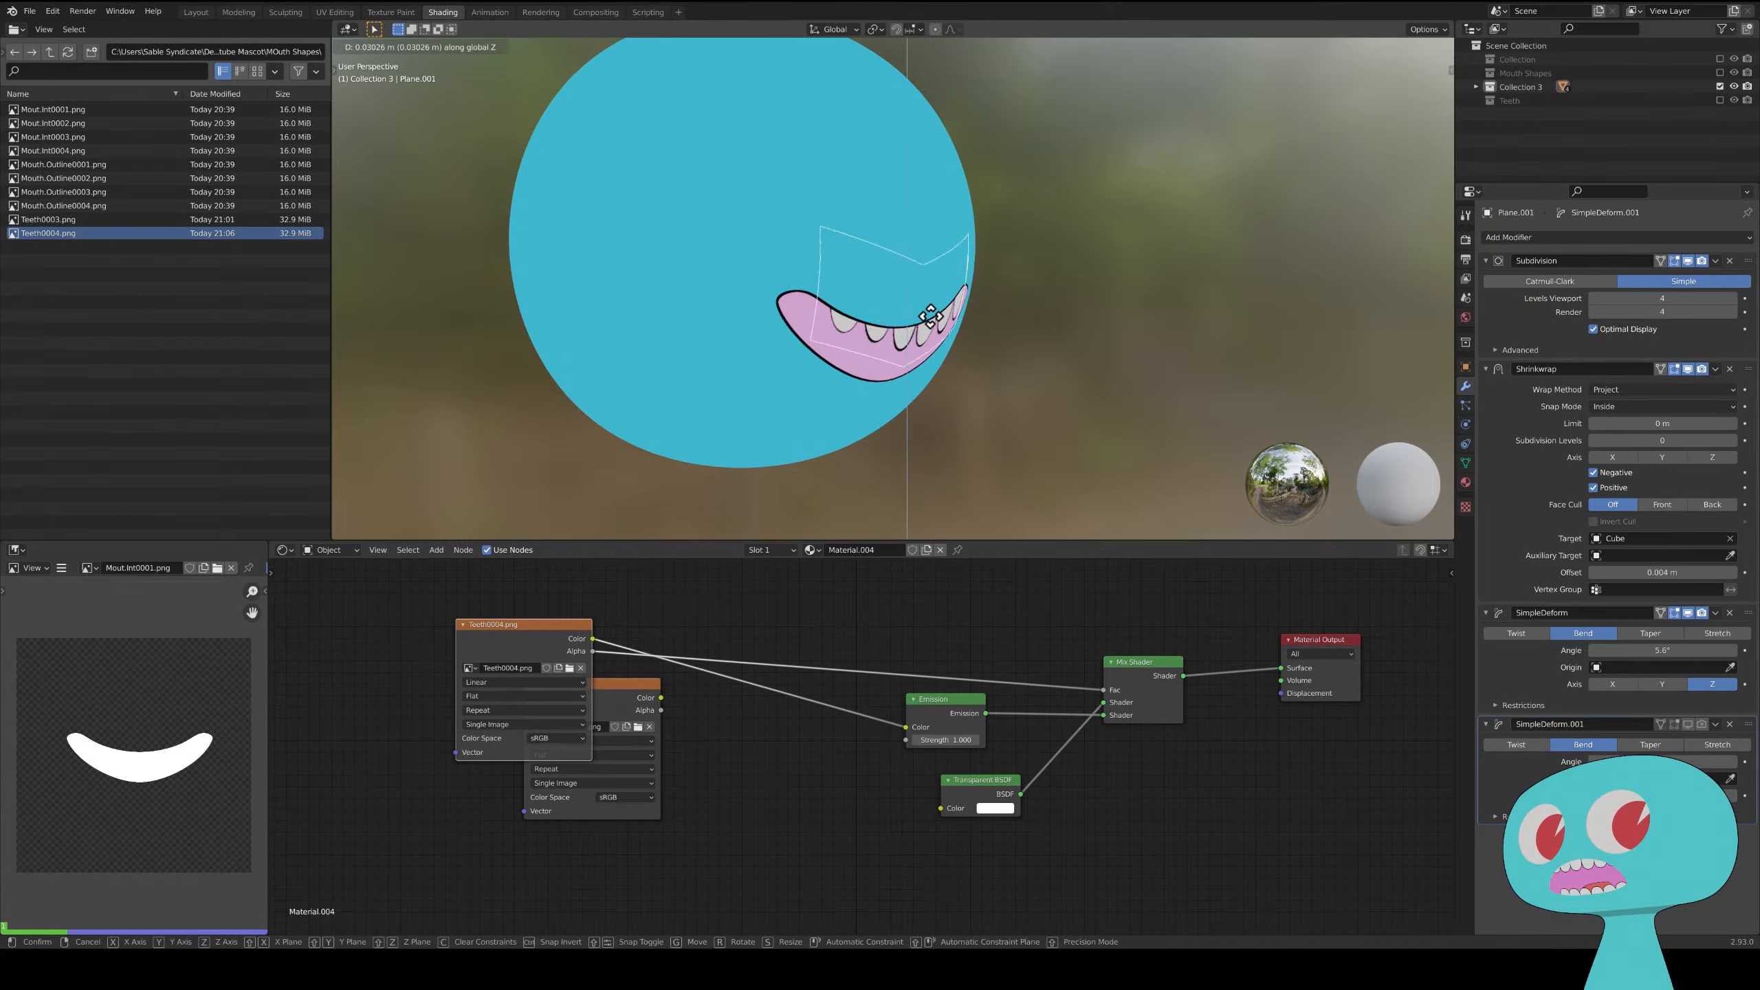
left_click(913, 321)
middle_click_drag(1002, 342, 886, 327)
key("g")
key("z")
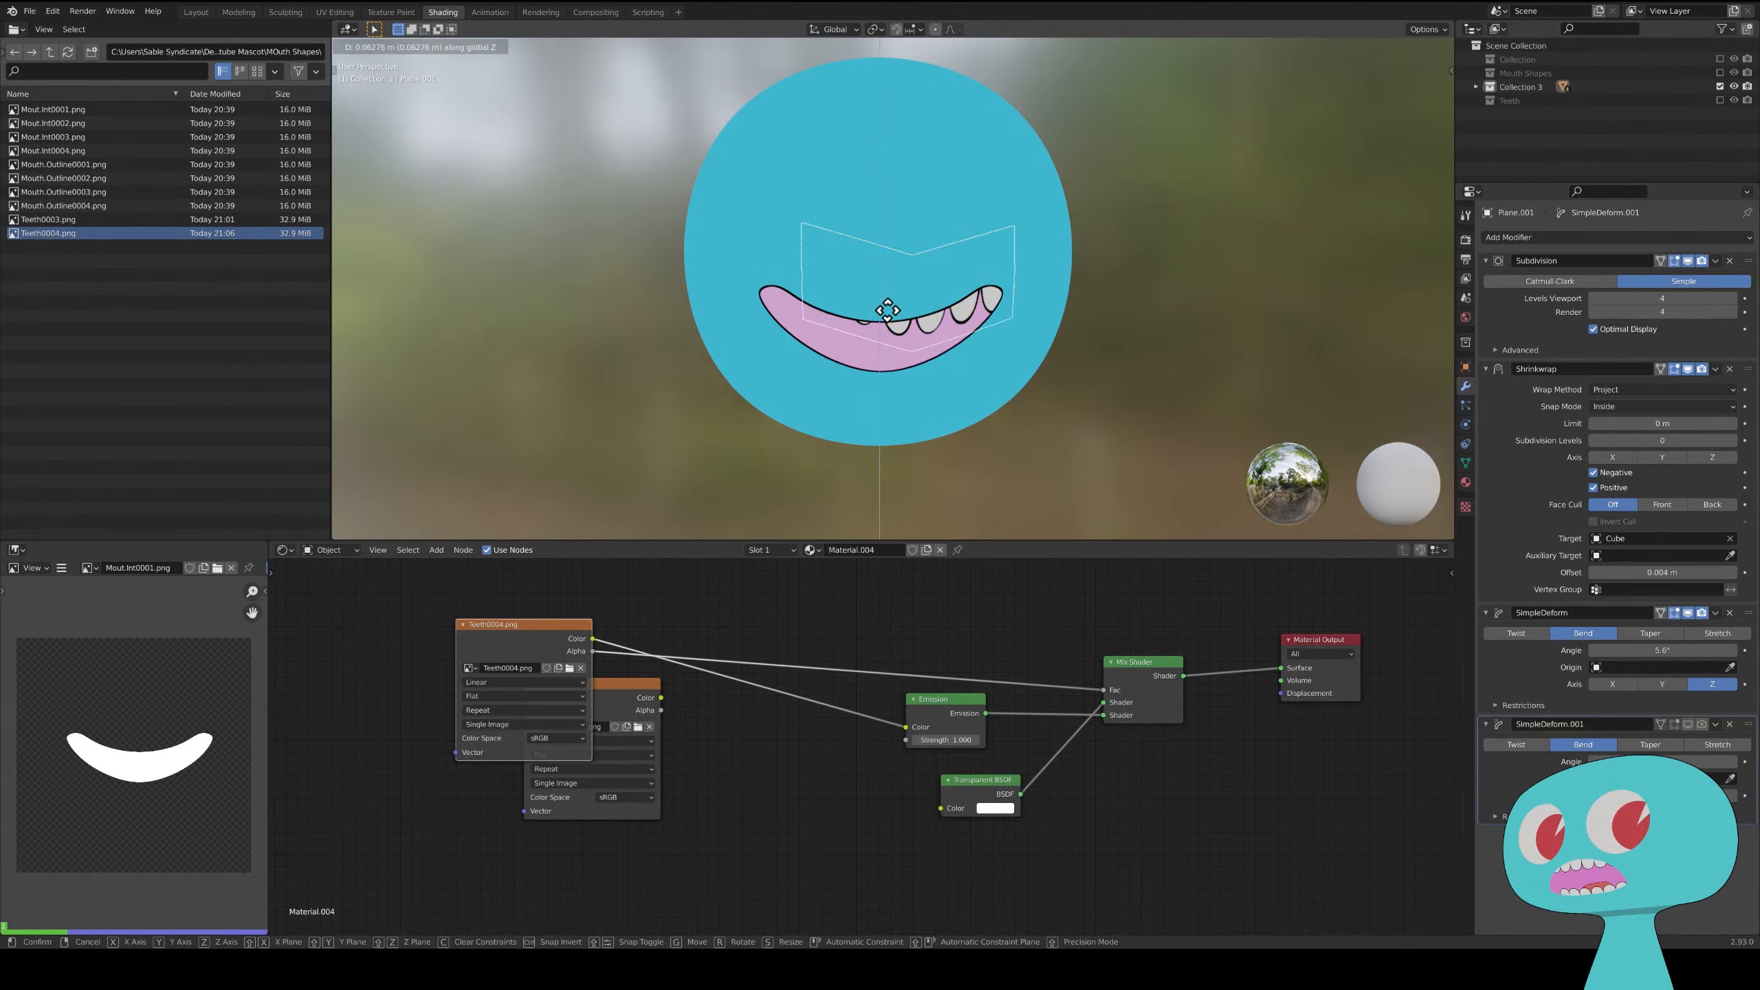
left_click(1016, 305)
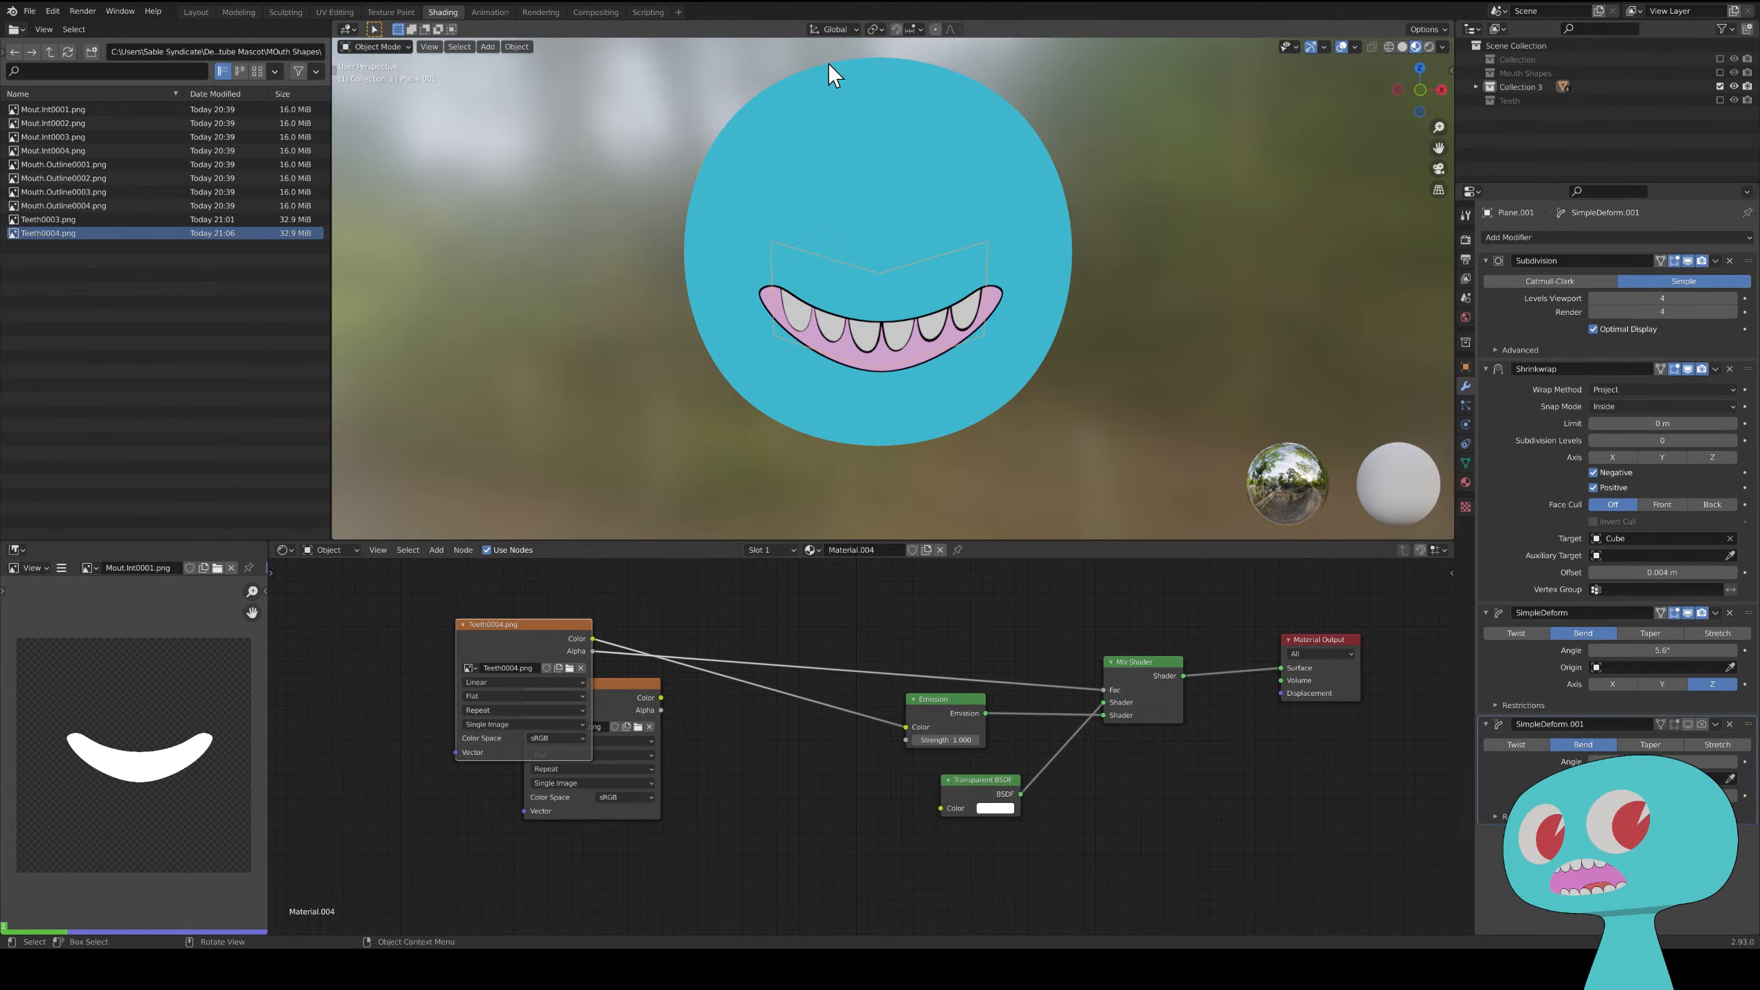
middle_click_drag(944, 247, 970, 237, "shift")
key("g")
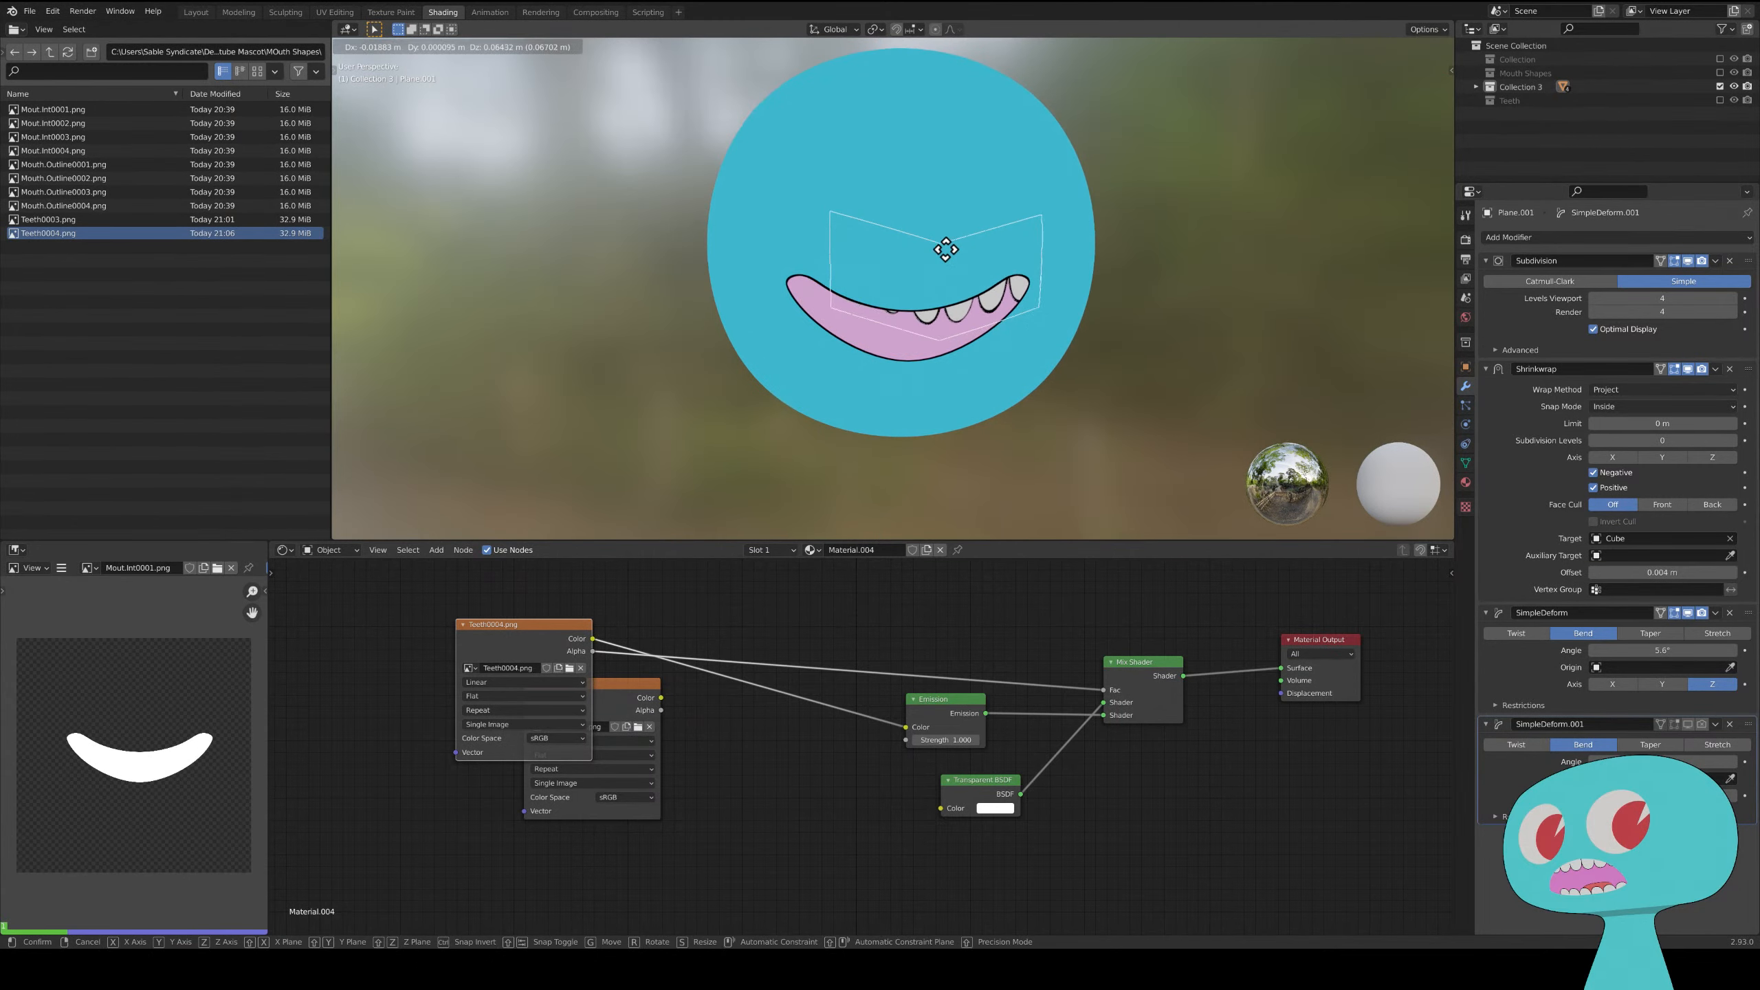
left_click(940, 256)
- Raise the teeth plane's central vertical edge slightly along the global Z axis in Edit Mode
key("Tab")
middle_click_drag(933, 312, 926, 306, "shift")
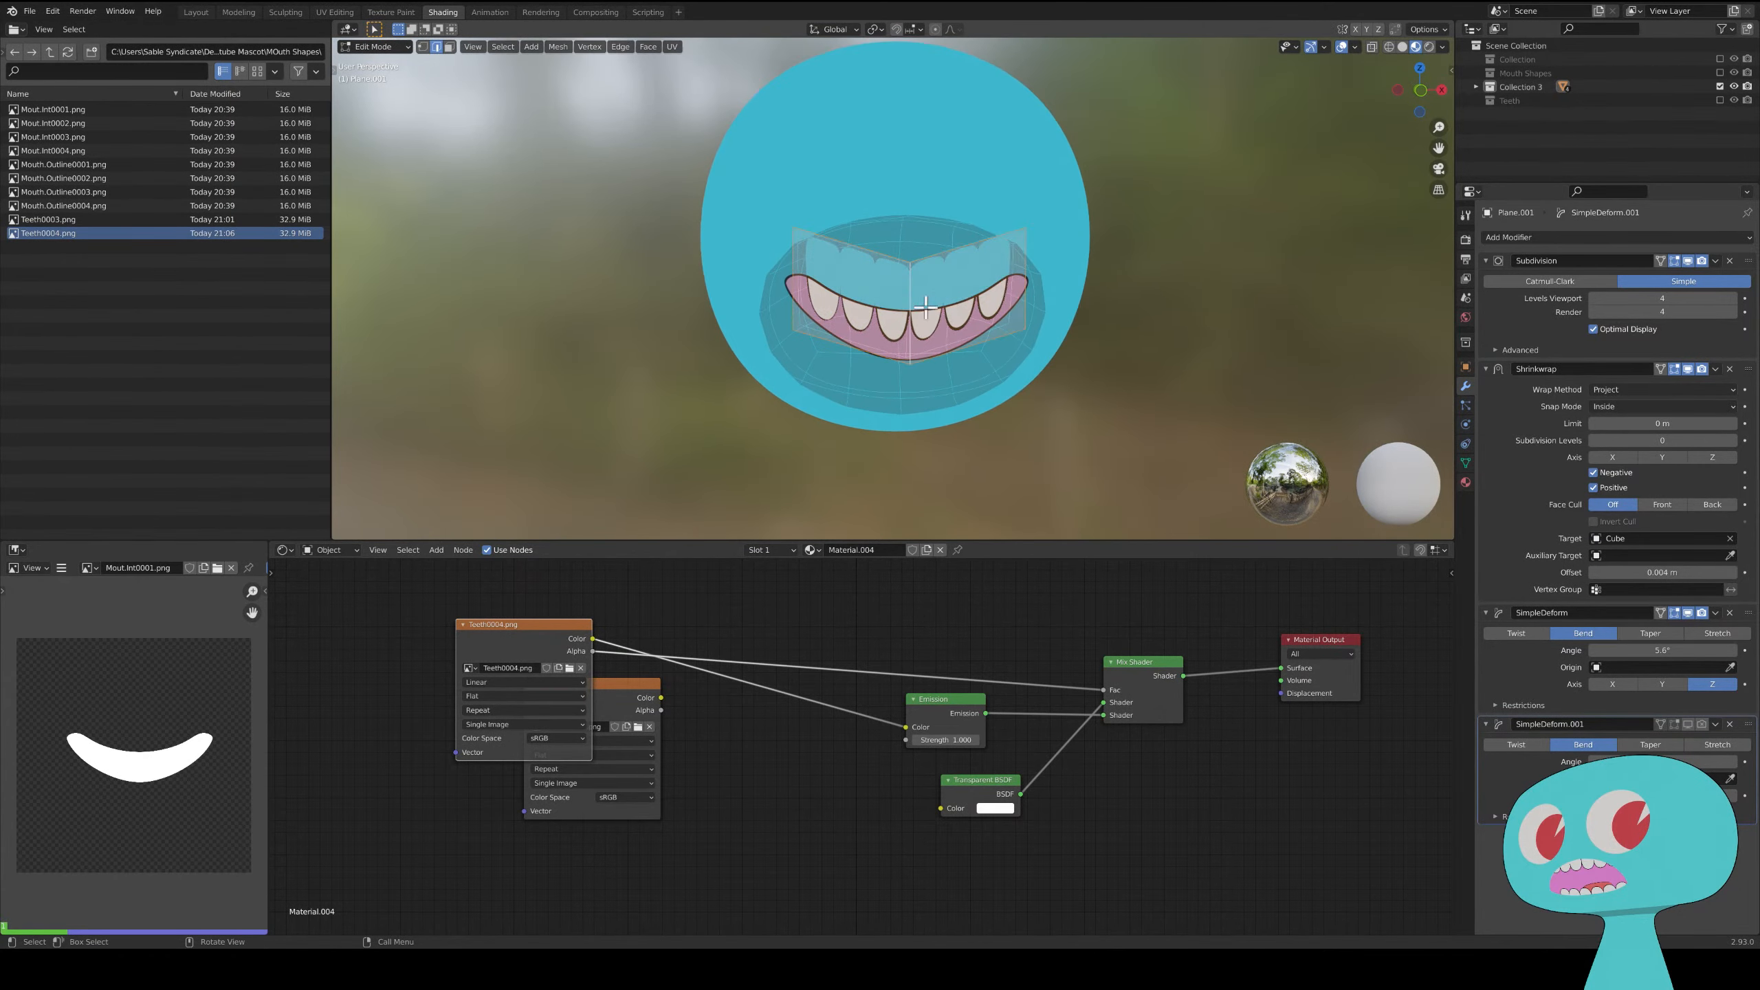
key("g")
key("z")
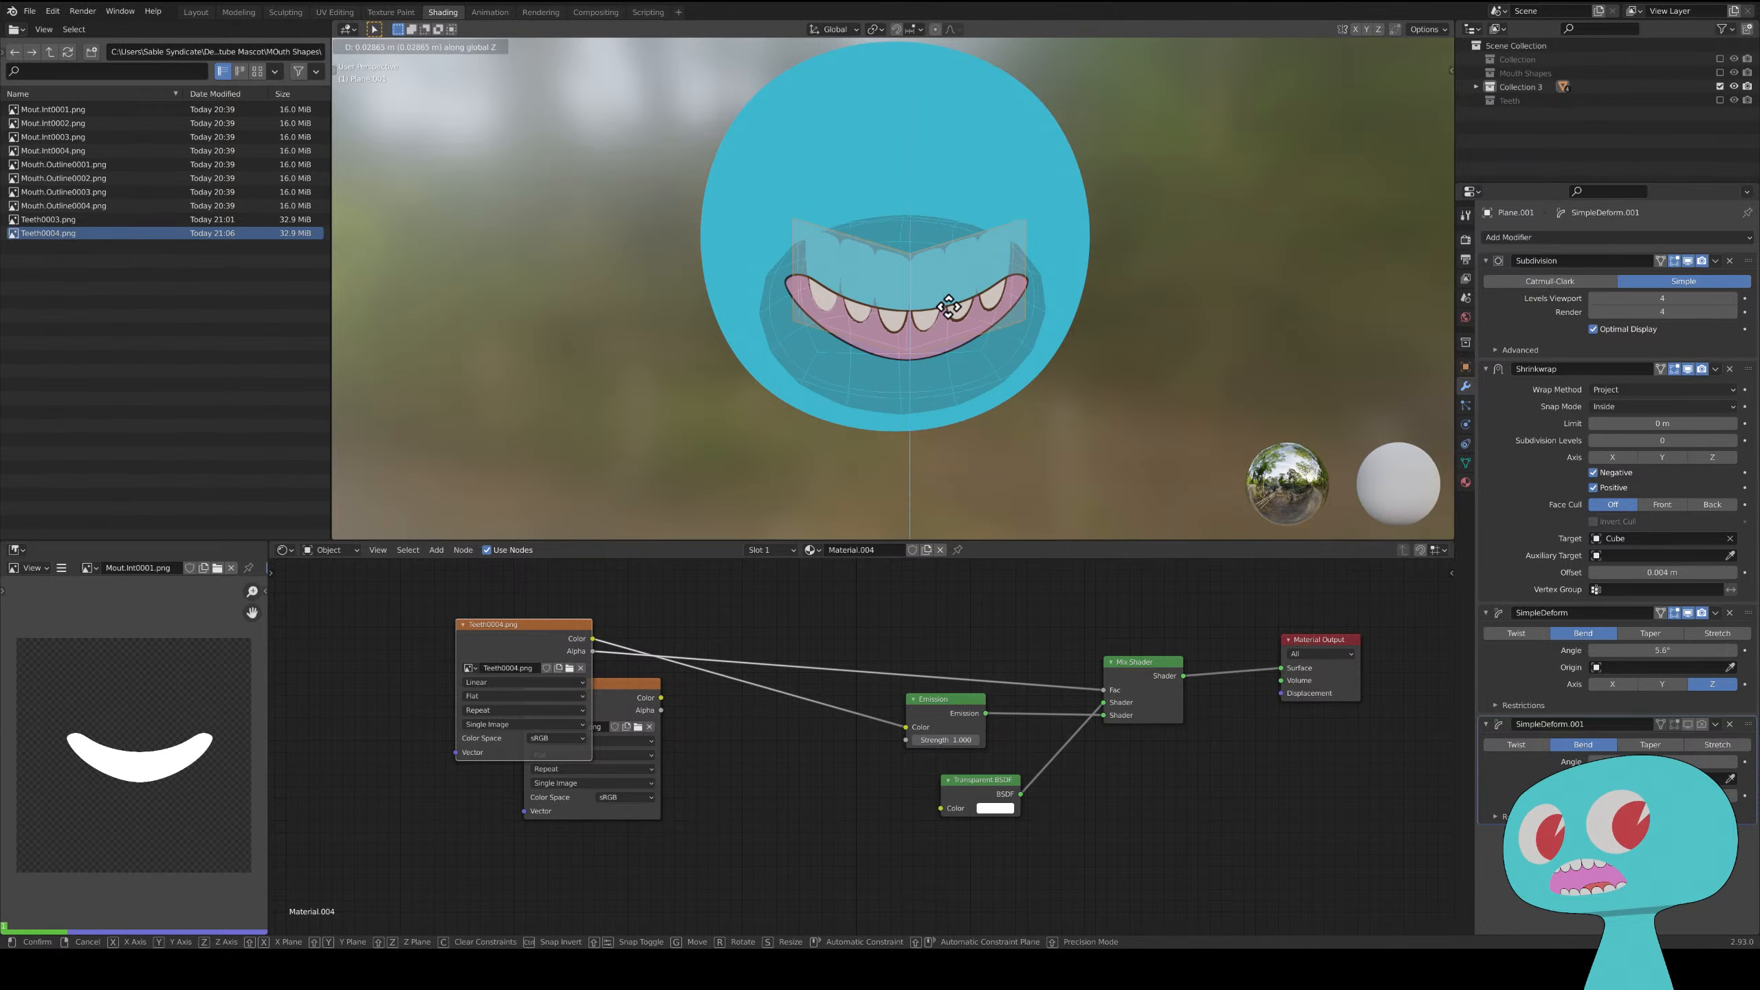
left_click(949, 306)
key("Tab")
- Select the head and move the blue Emission node directly beneath the black Emission node in its material
middle_click_drag(945, 313, 1015, 314)
left_click(984, 228)
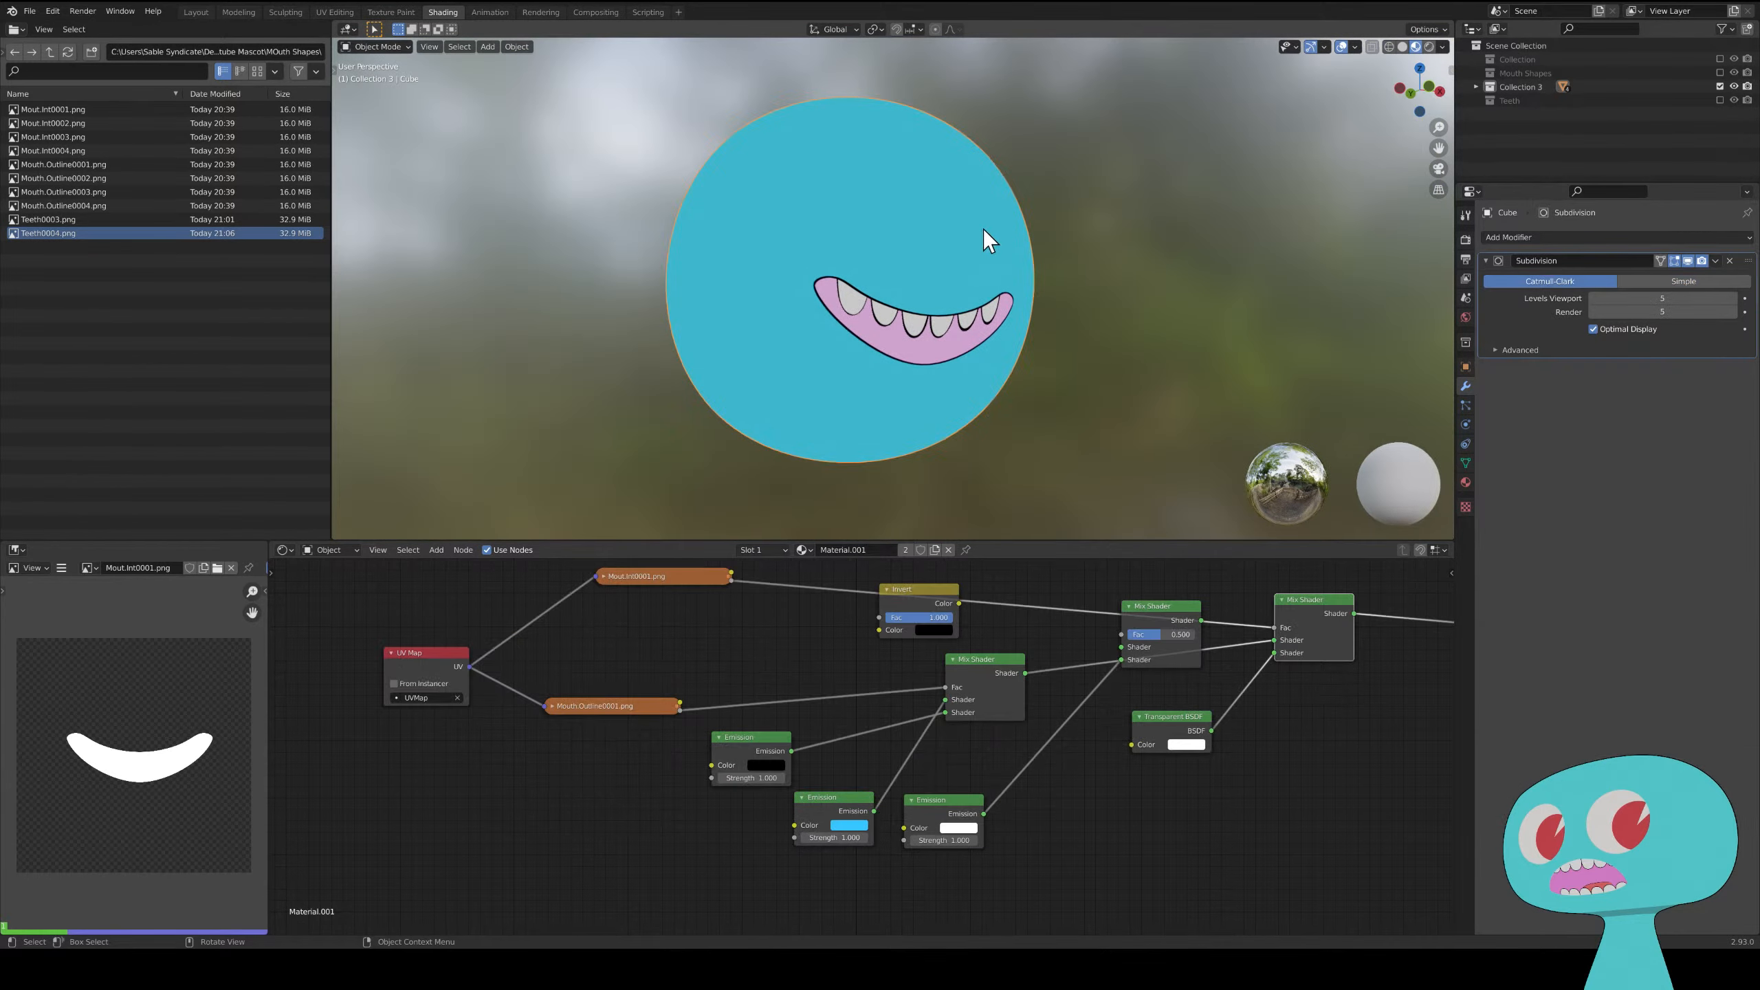
middle_click_drag(1220, 245, 999, 326)
scroll(850, 347, "up", 5)
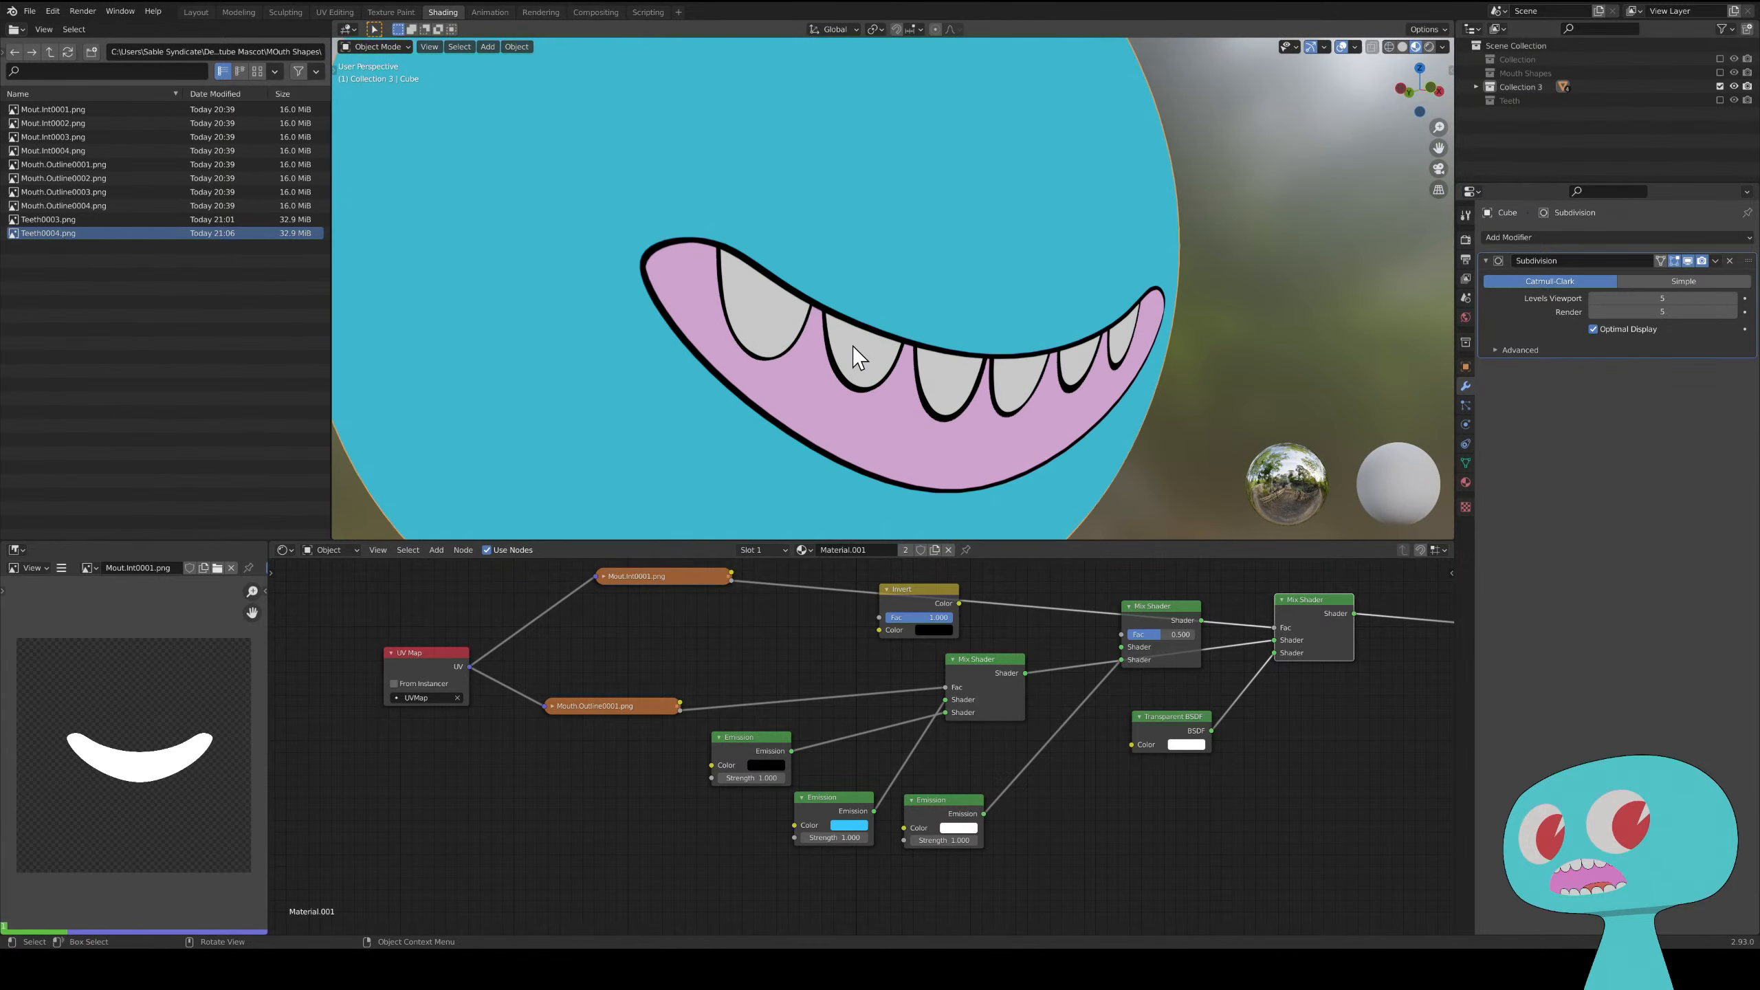
scroll(886, 344, "down", 5)
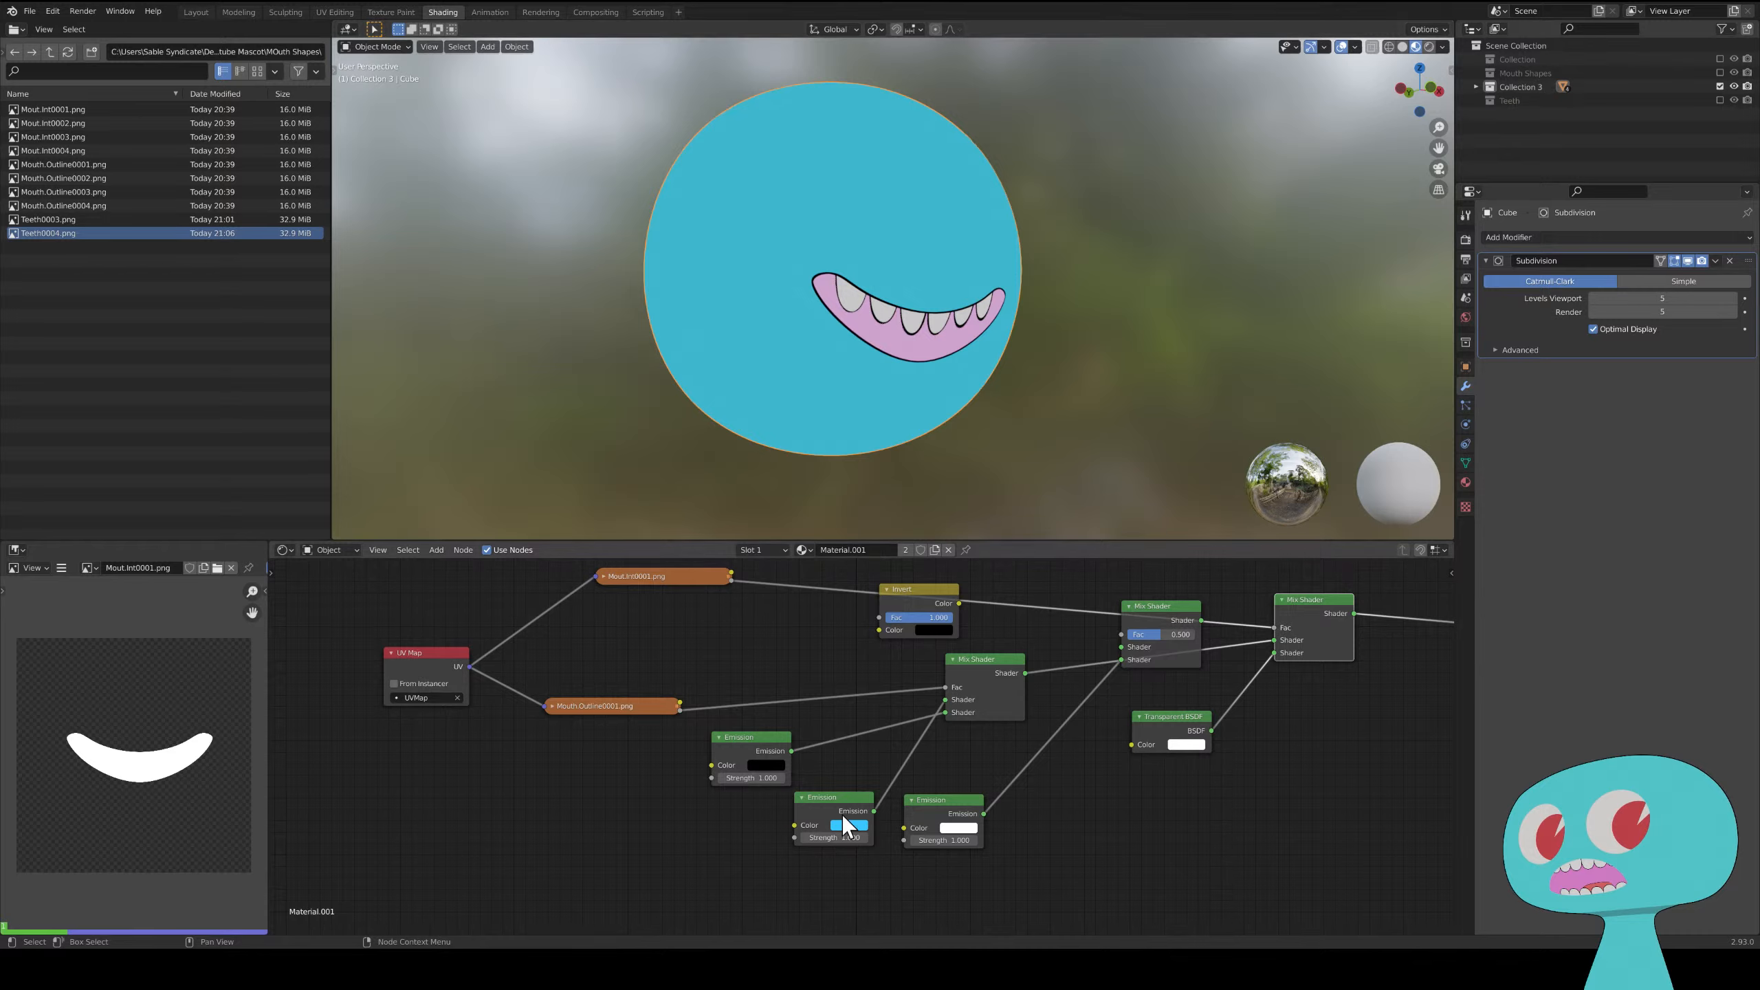
left_click_drag(825, 797, 749, 816)
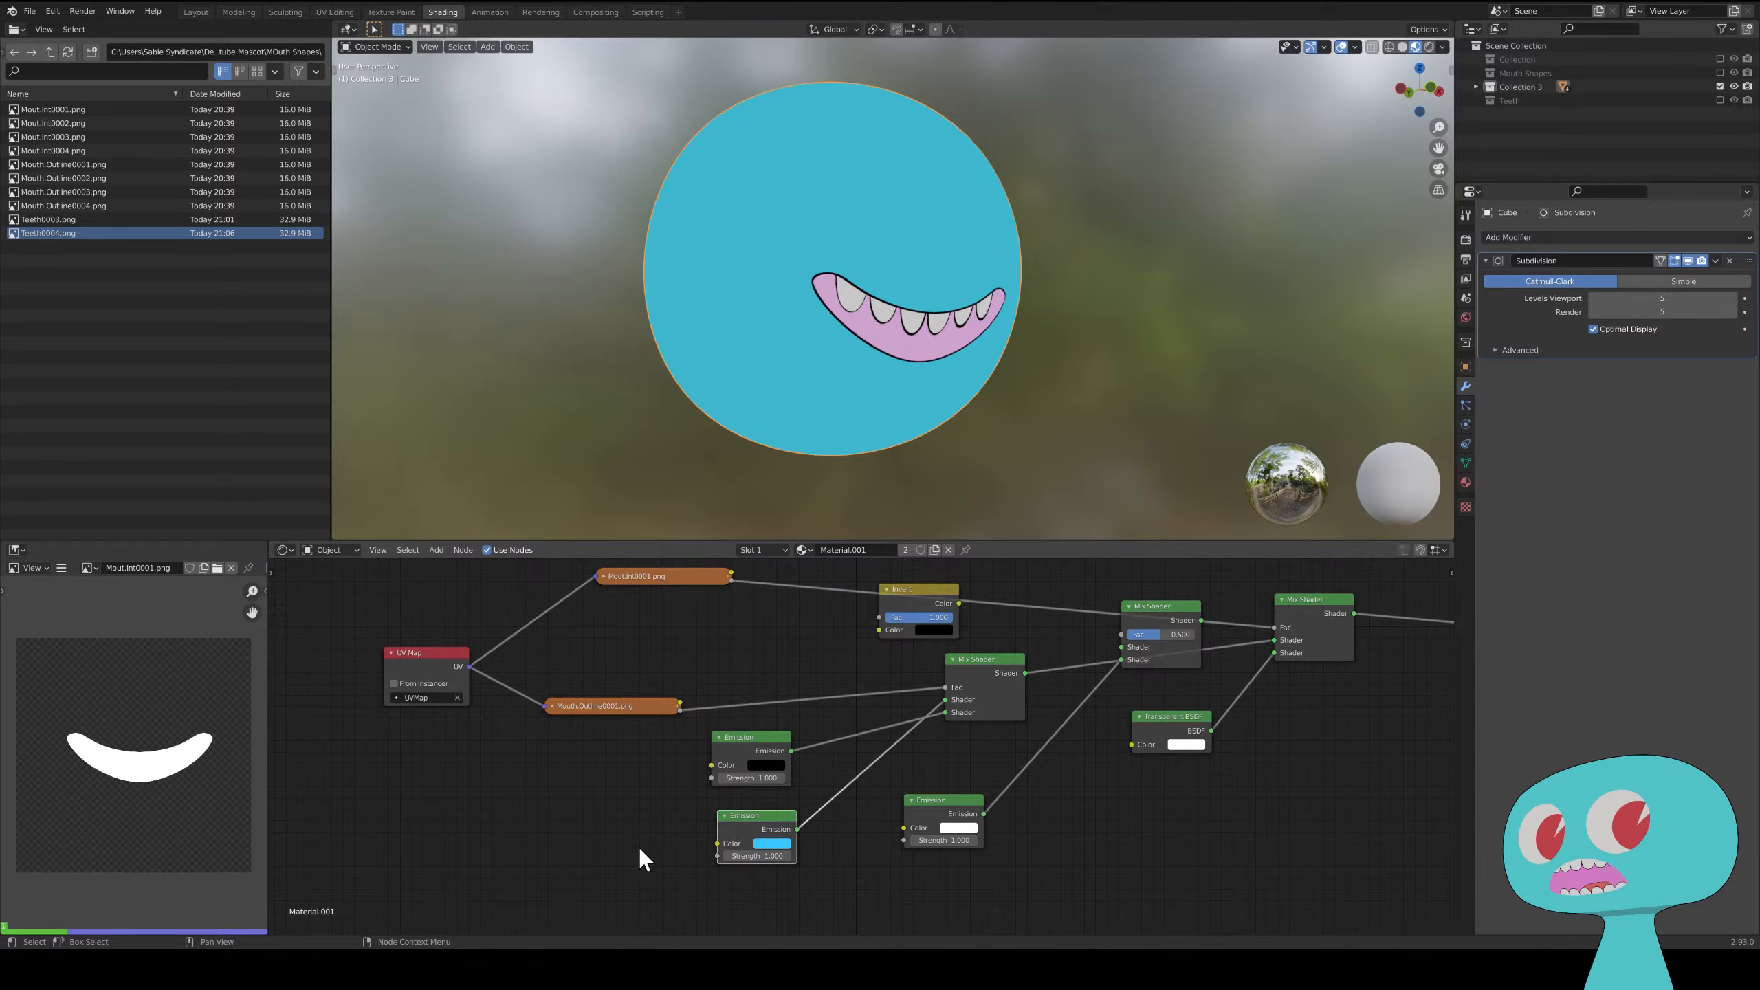
left_click_drag(718, 844, 597, 801)
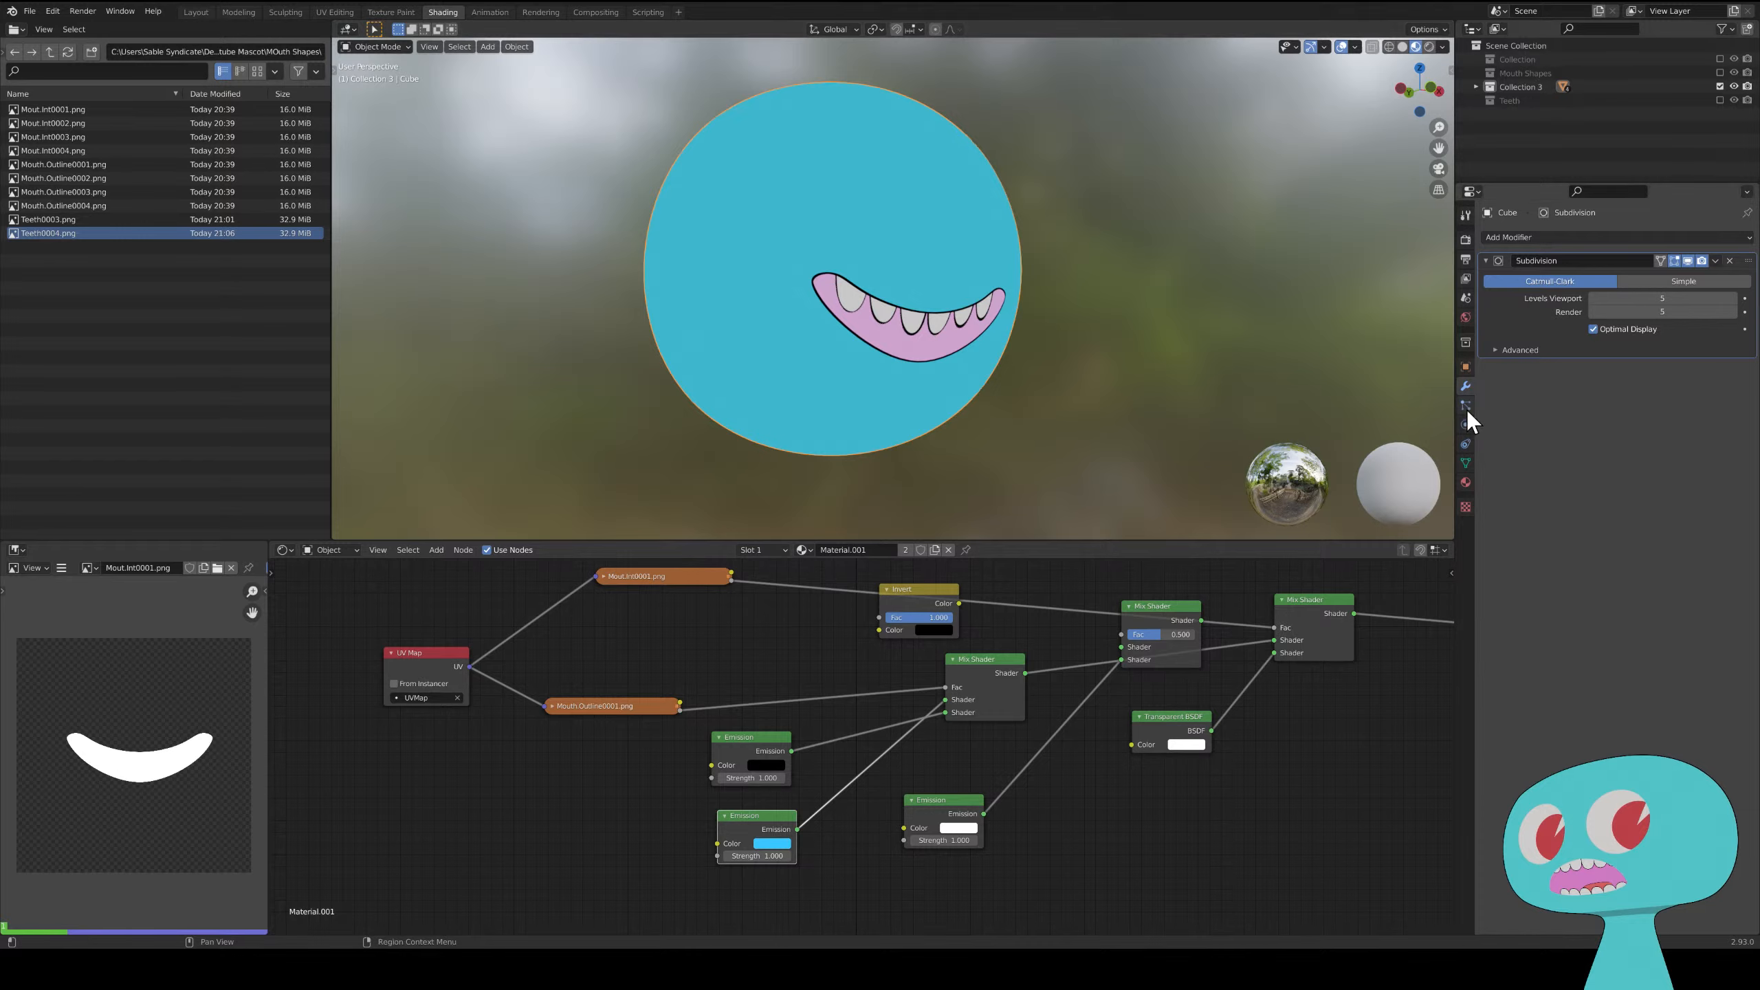
middle_click_drag(877, 340, 922, 375)
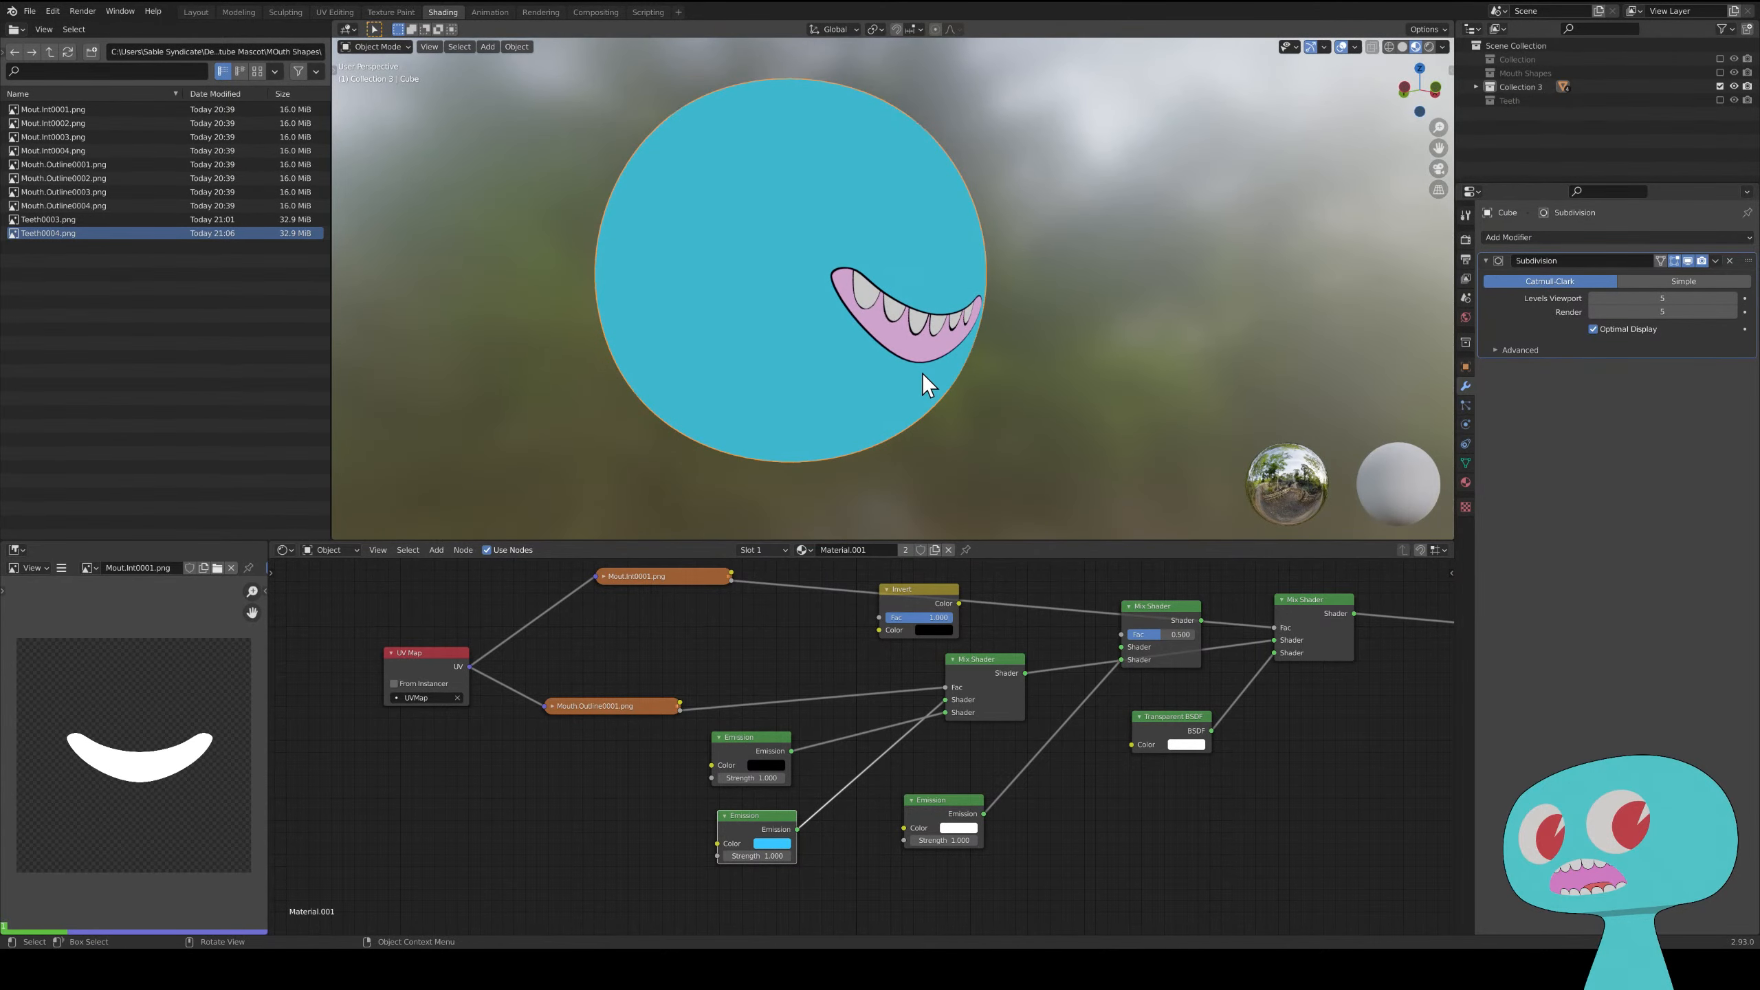